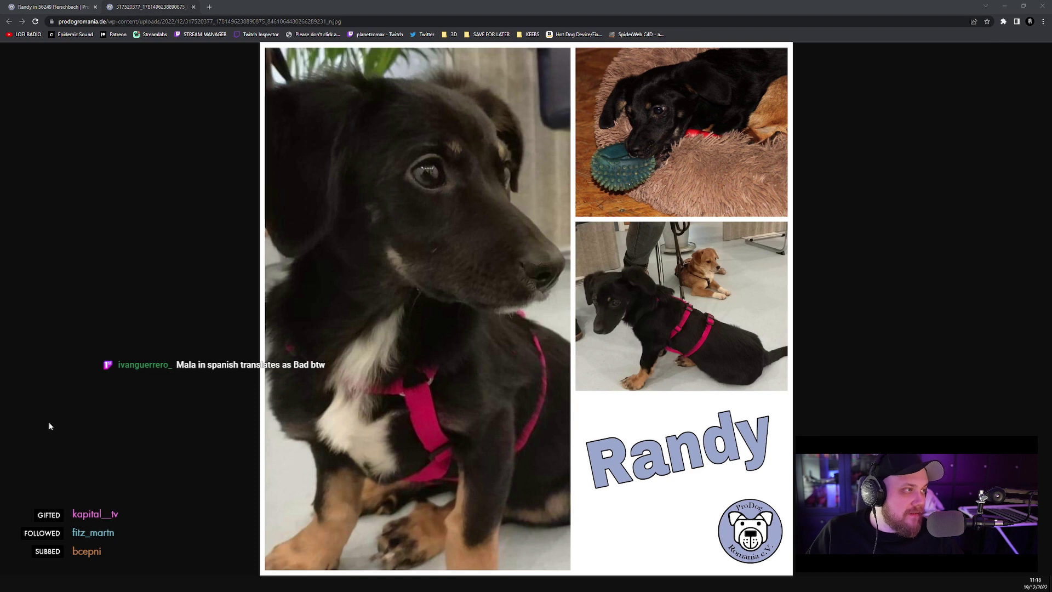
- Run an image search for a person's name in a new tab, preview a result, then close the tab
{"action": "key", "text": "ctrl+t"}
{"action": "type", "text": "ma"}
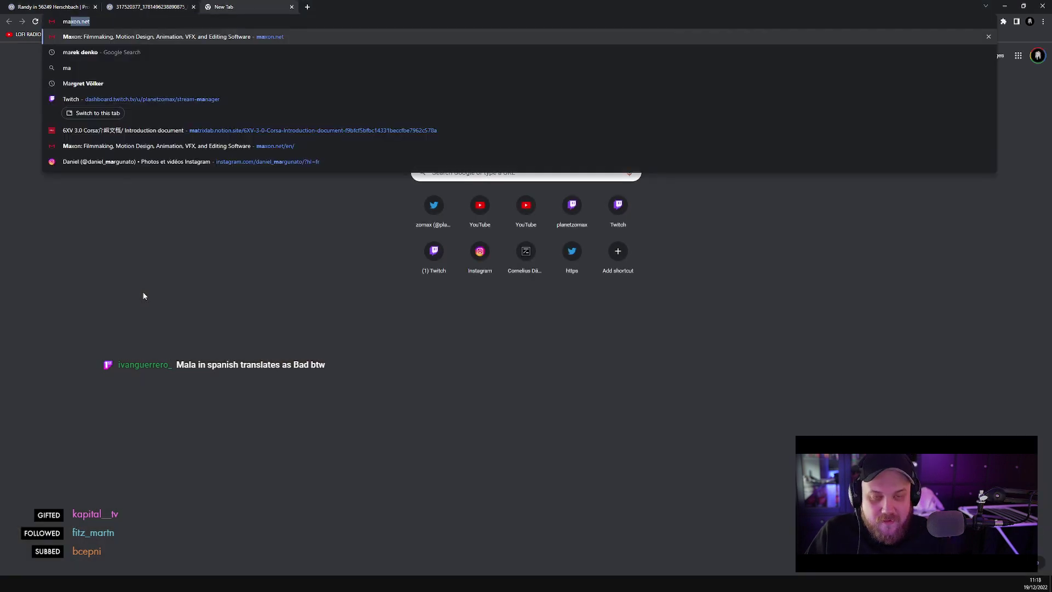
{"action": "type", "text": "rla singer"}
{"action": "key", "text": "Return"}
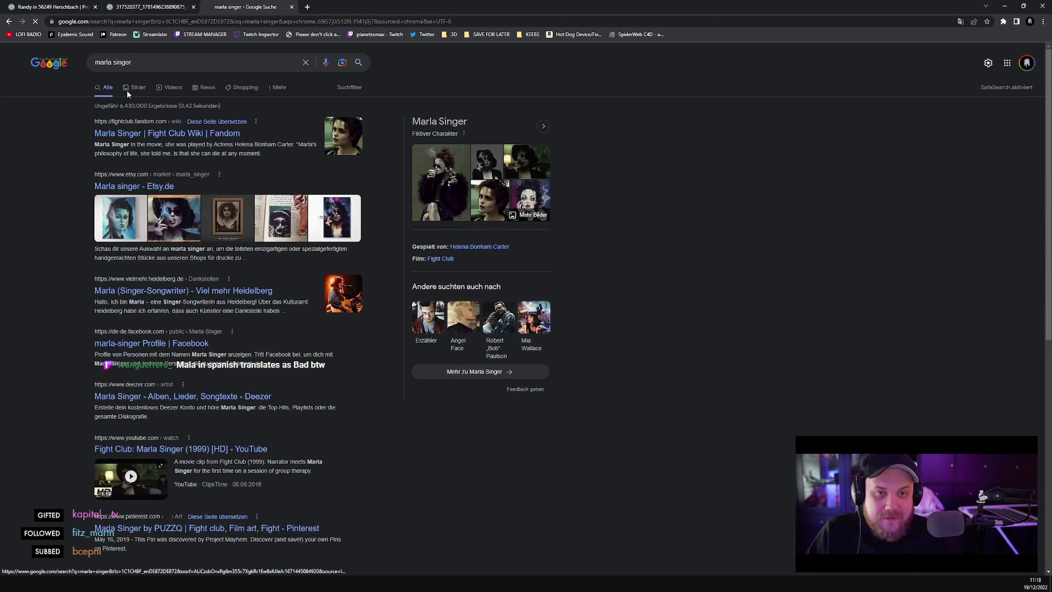
{"action": "left_click", "coordinate": [136, 87]}
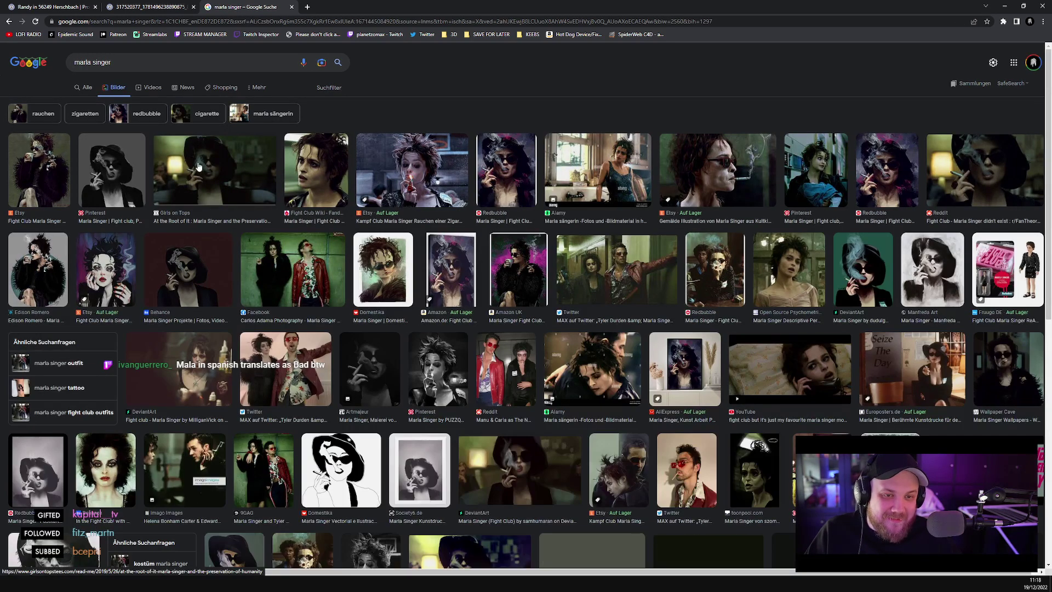
{"action": "left_click", "coordinate": [203, 180]}
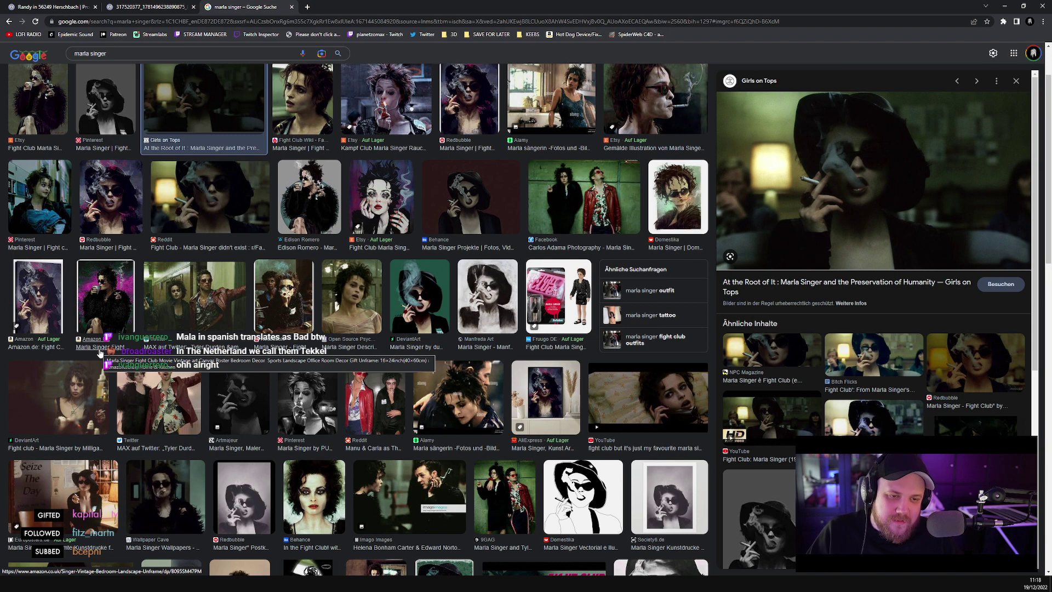
{"action": "scroll", "coordinate": [335, 351], "scroll_direction": "up", "scroll_amount": 2}
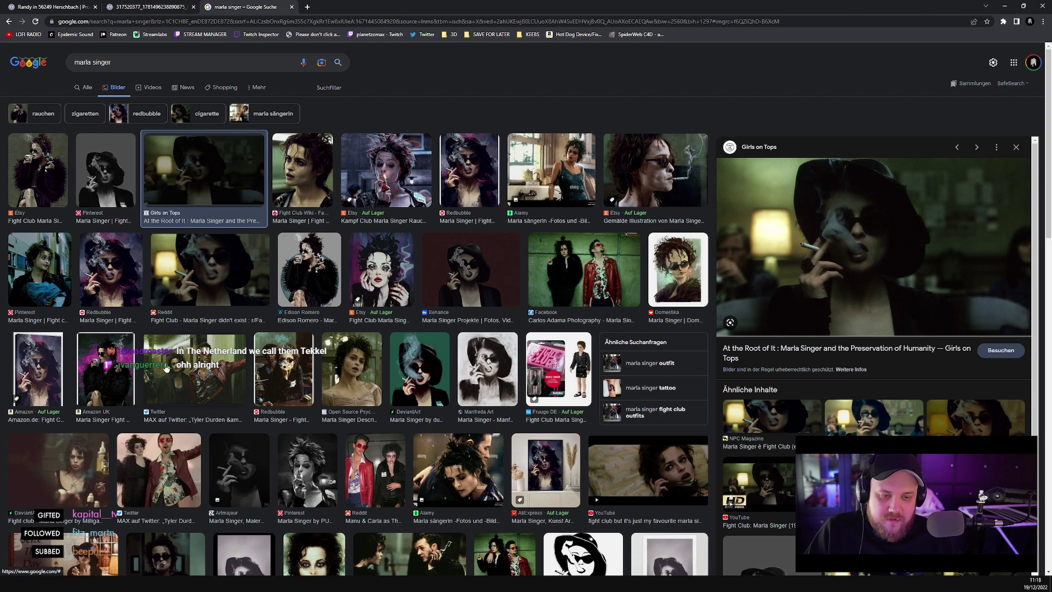
{"action": "scroll", "coordinate": [148, 373], "scroll_direction": "down", "scroll_amount": 5}
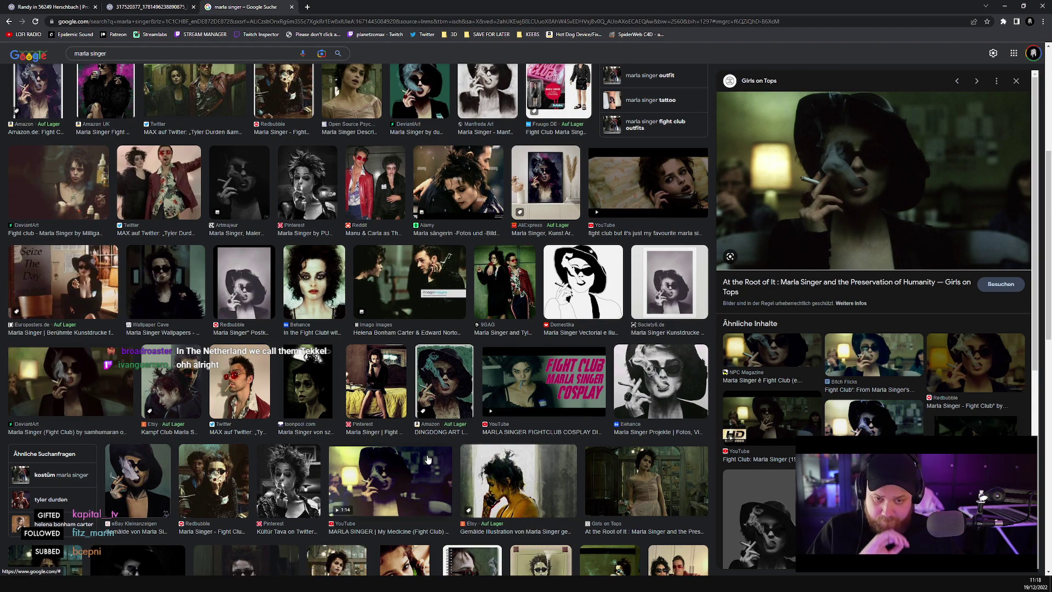
{"action": "scroll", "coordinate": [427, 460], "scroll_direction": "up", "scroll_amount": 5}
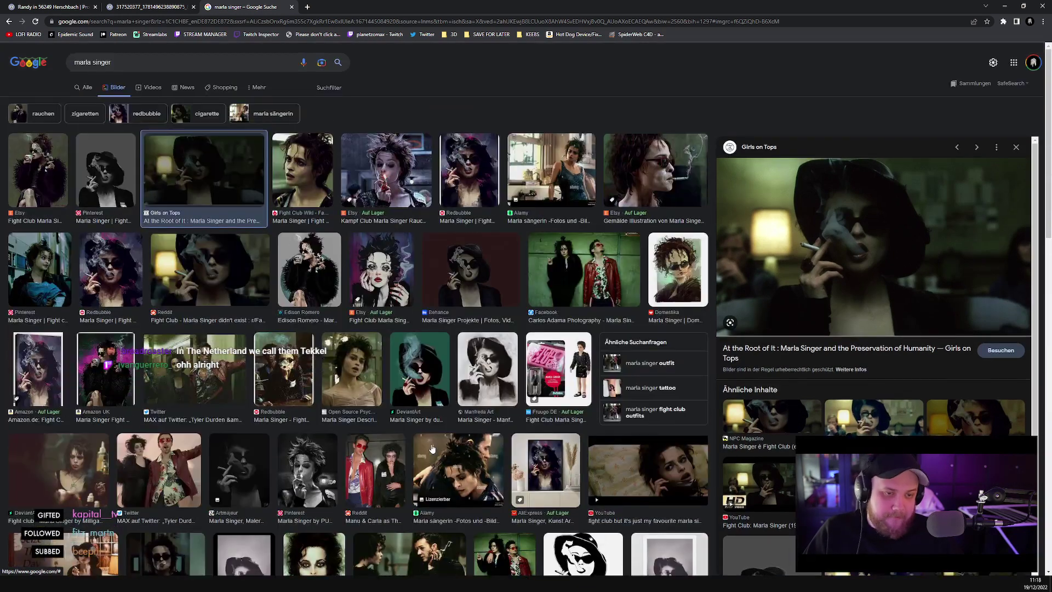
{"action": "key", "text": "ctrl+w"}
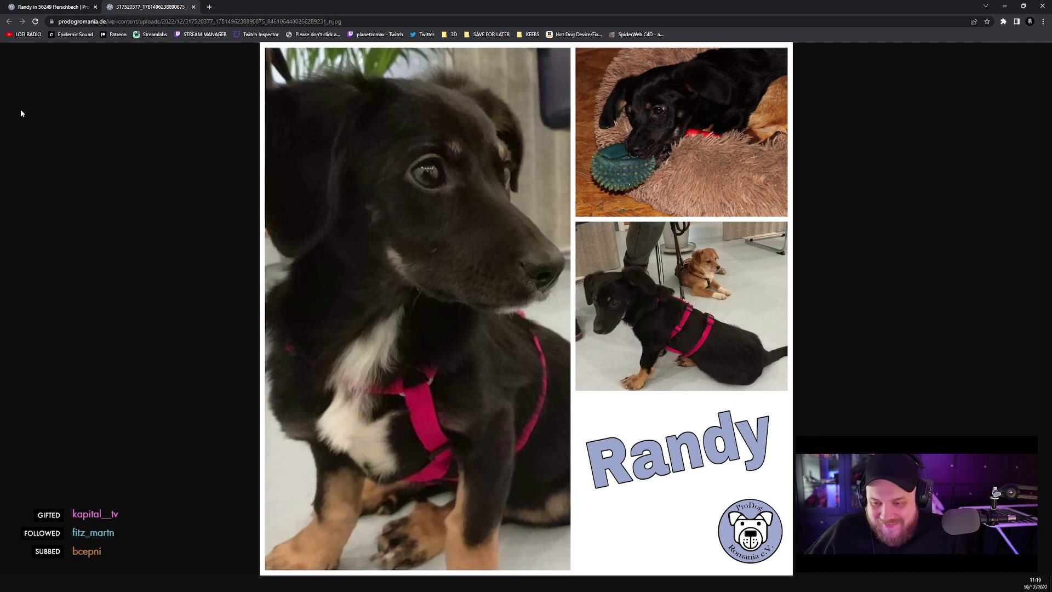
- Play the tooth-sausage.mp4 preview render fullscreen in VLC from the Previews folder
{"action": "left_click", "coordinate": [1004, 6]}
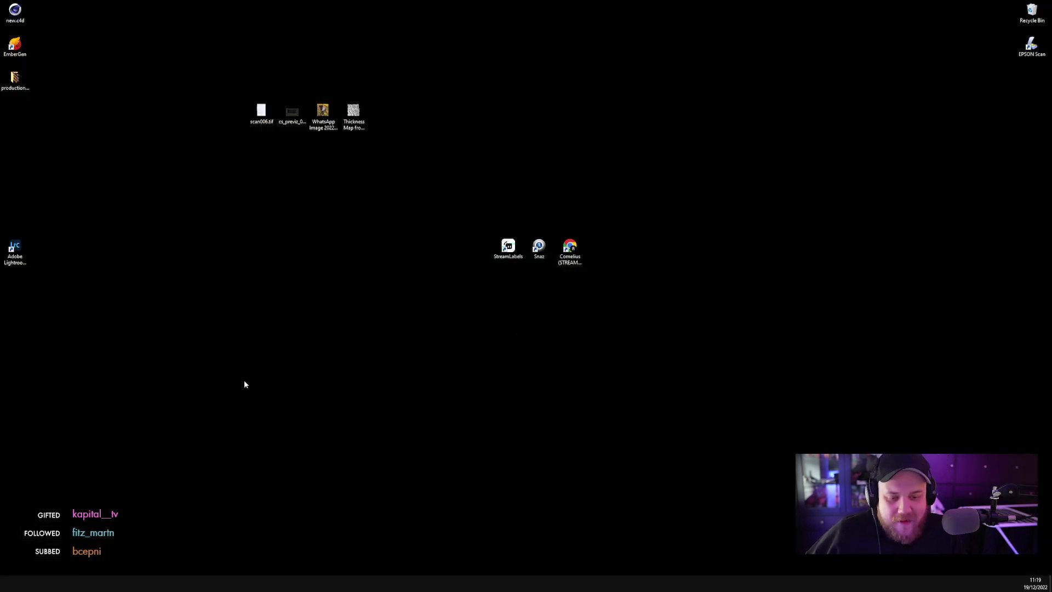
{"action": "key", "text": "alt+Tab"}
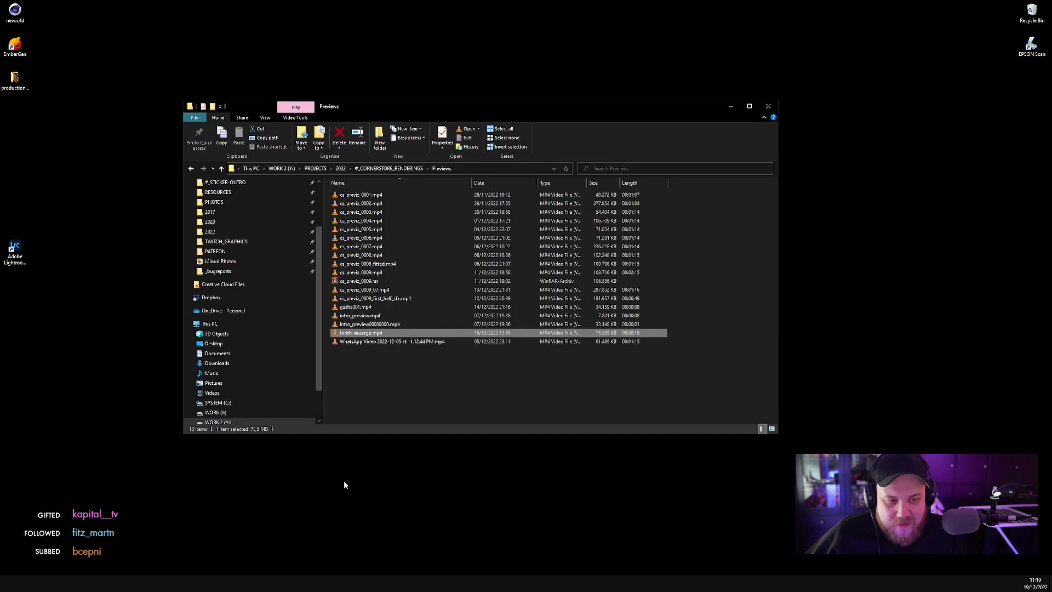
{"action": "double_click", "coordinate": [367, 333]}
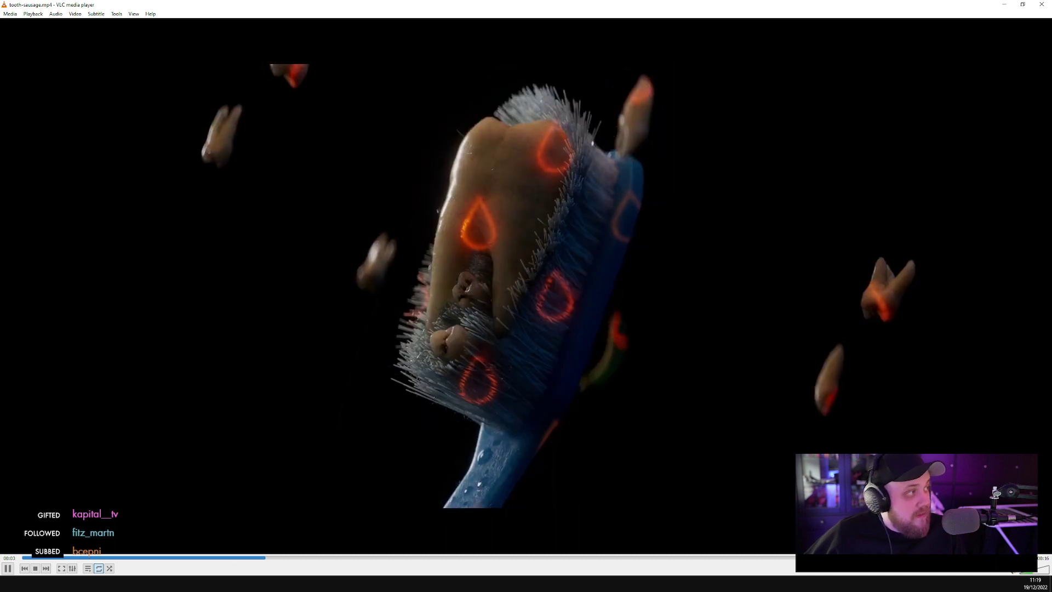
{"action": "double_click", "coordinate": [258, 312]}
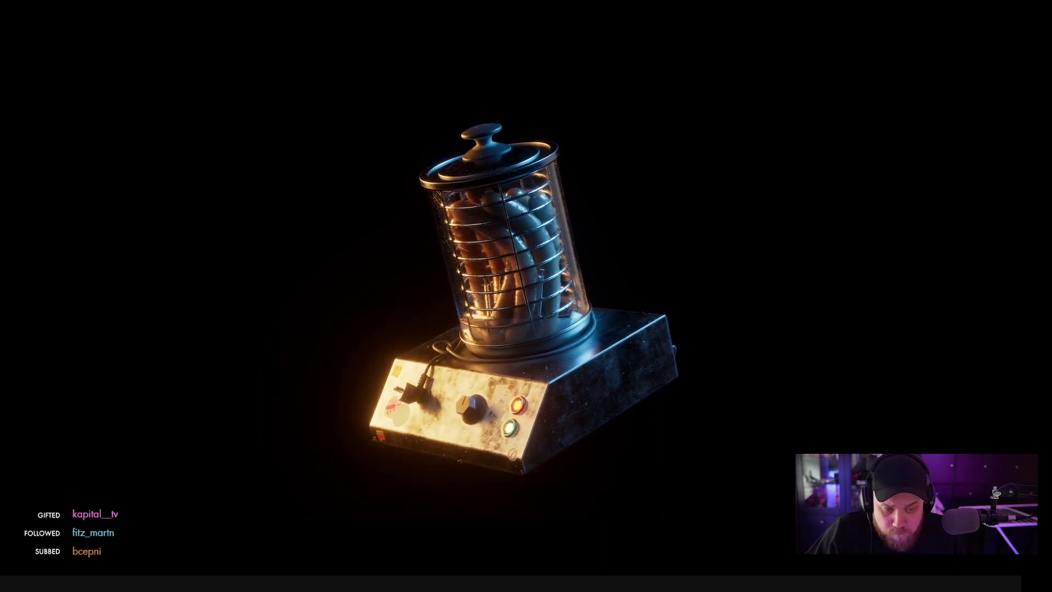
{"action": "double_click", "coordinate": [615, 208]}
{"action": "left_click", "coordinate": [1007, 4]}
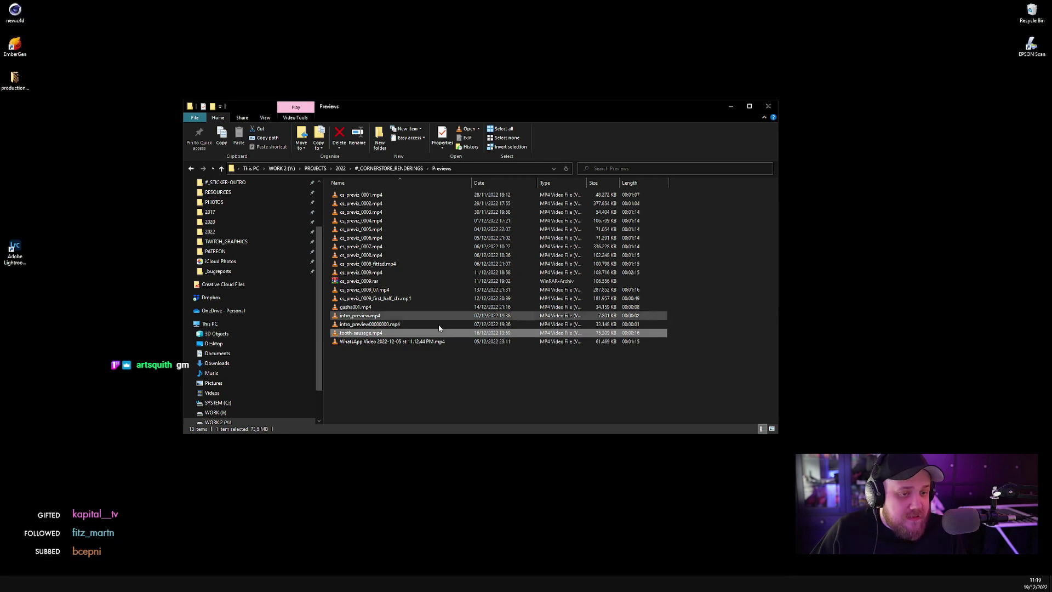
- Play gasha001.mp4, then quit VLC and clear the file selection
{"action": "double_click", "coordinate": [390, 308]}
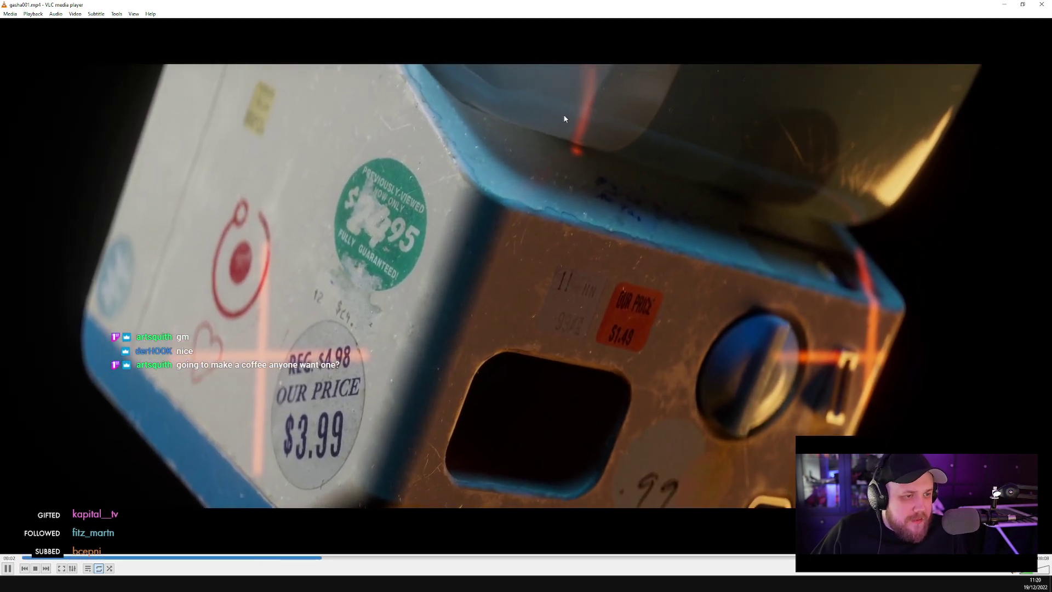
{"action": "key", "text": "ctrl+q"}
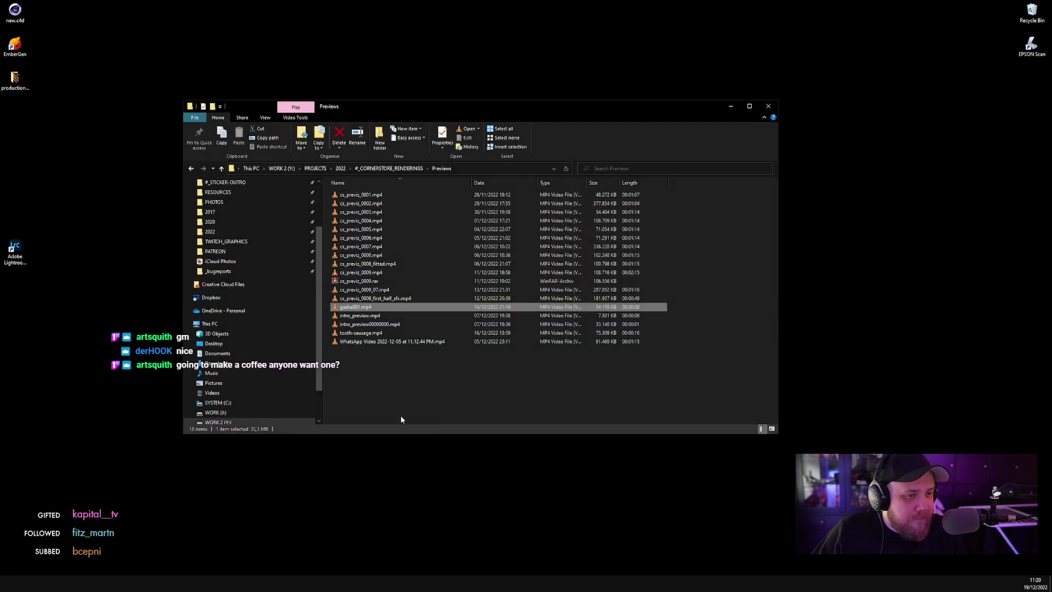
{"action": "left_click", "coordinate": [395, 390]}
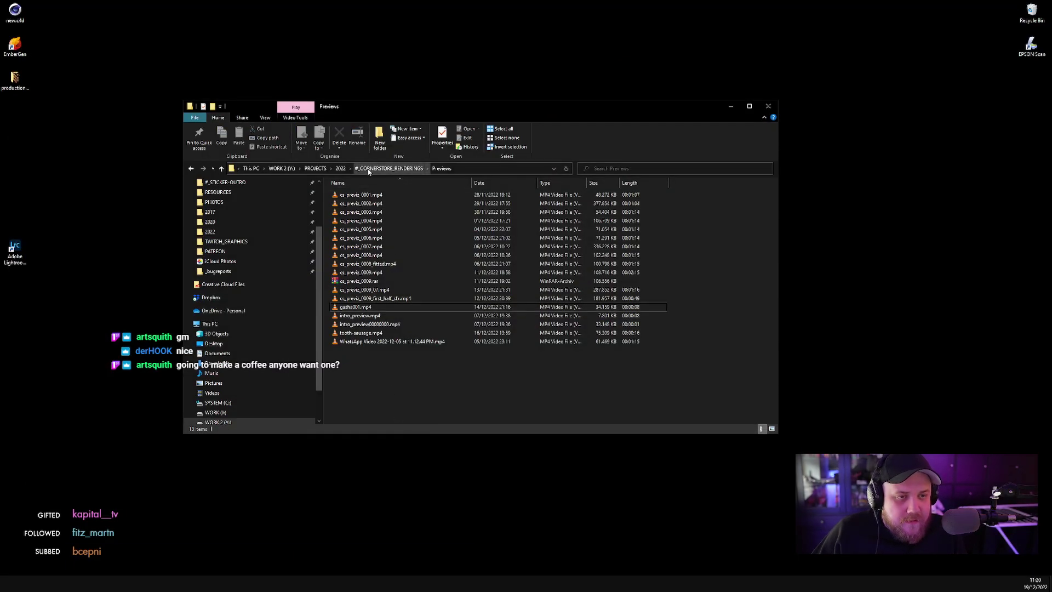
- Navigate to 2022 > #_DELPHER-CORNERSTORE > upload > print
{"action": "left_click", "coordinate": [343, 169]}
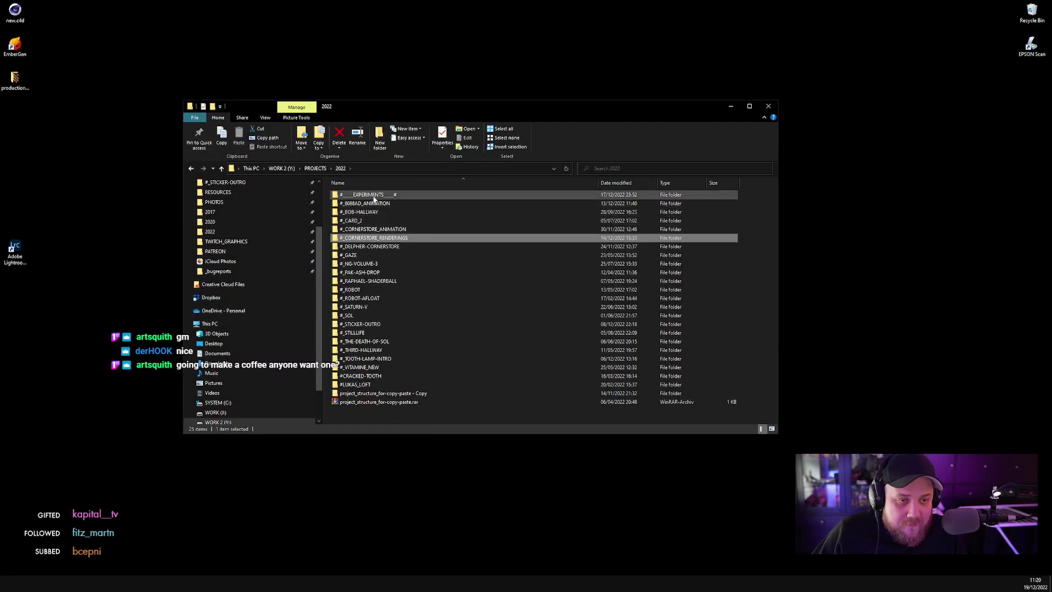
{"action": "scroll", "coordinate": [210, 222], "scroll_direction": "up", "scroll_amount": 3}
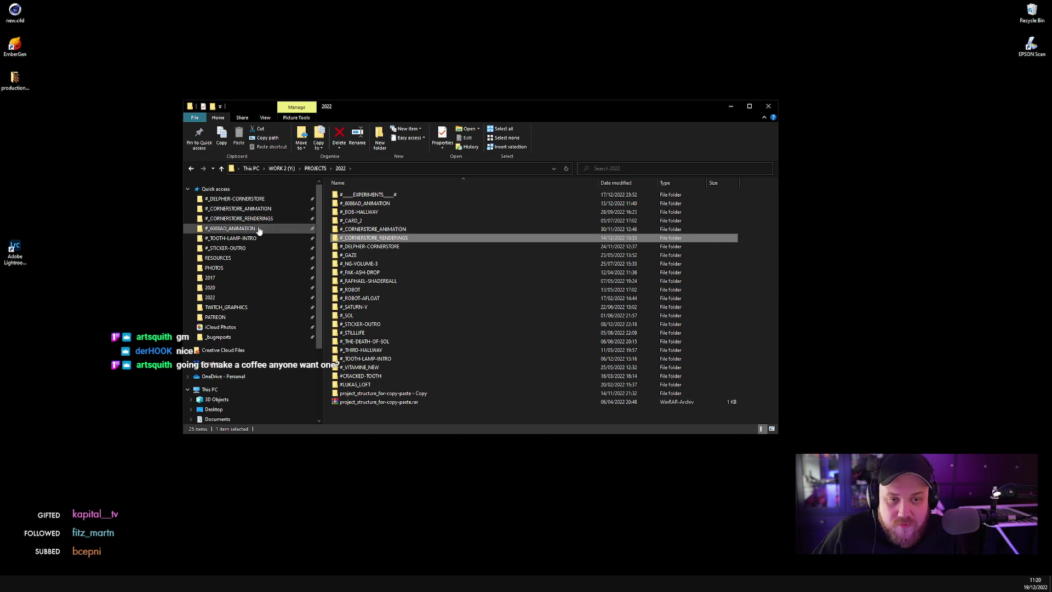
{"action": "left_click", "coordinate": [264, 200]}
{"action": "double_click", "coordinate": [359, 282]}
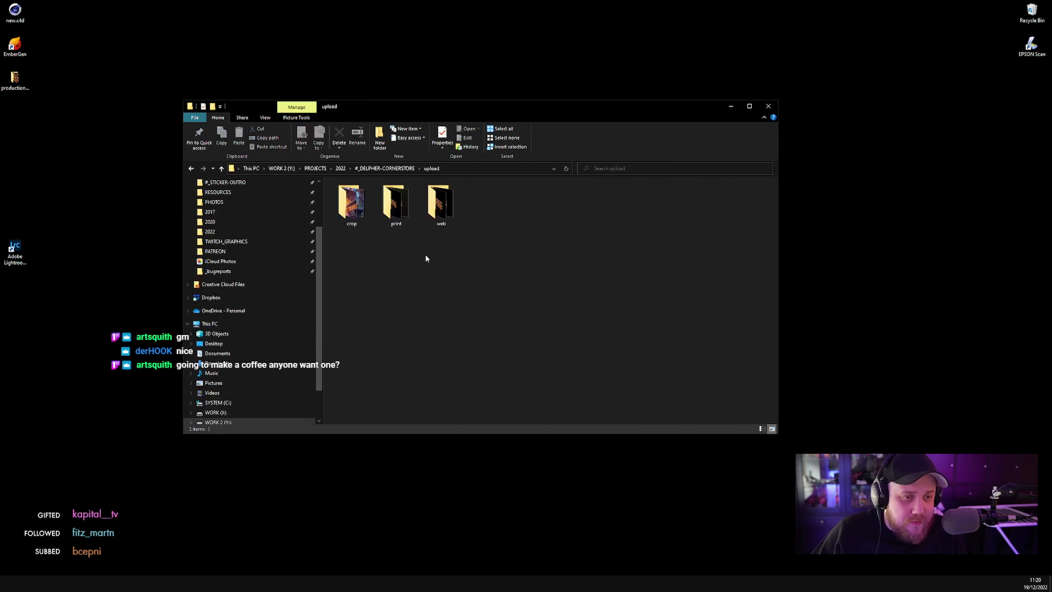
{"action": "double_click", "coordinate": [396, 203]}
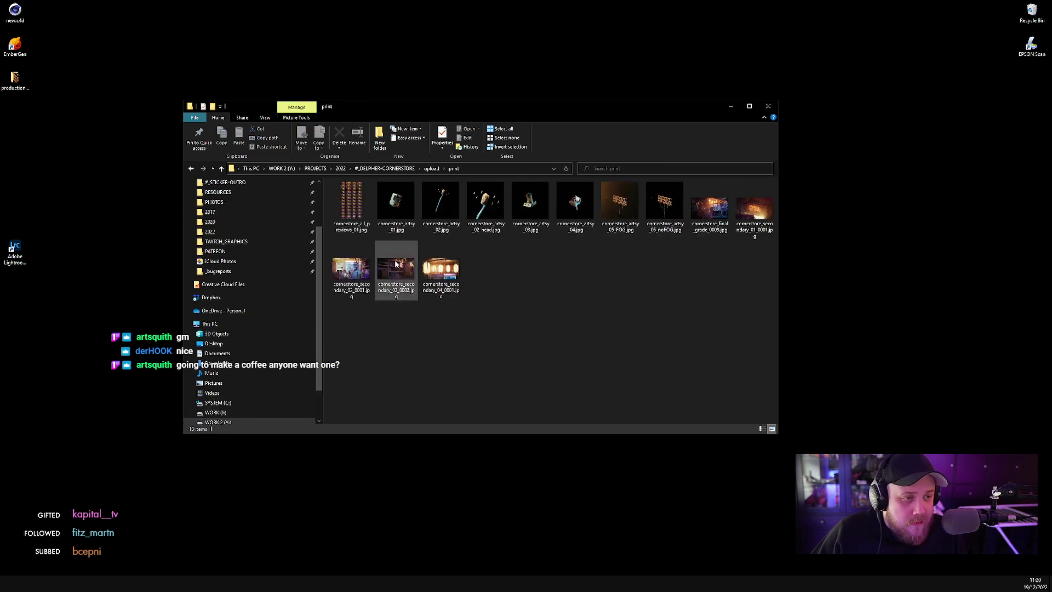
- View cornerstore_artsy_04.jpg in Photos and advance to the neon FOG render
{"action": "double_click", "coordinate": [576, 203]}
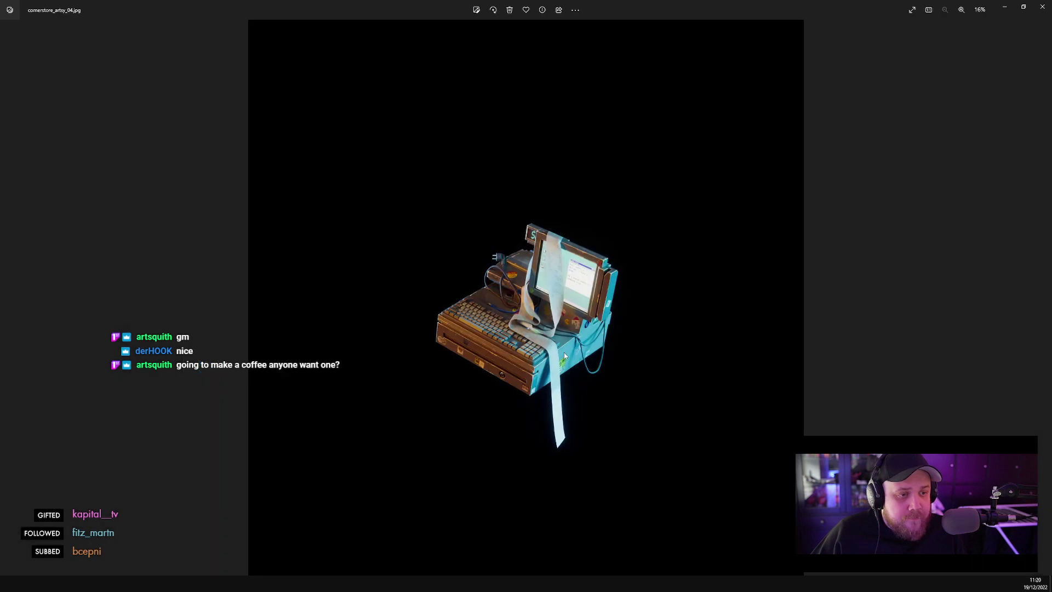
{"action": "key", "text": "Right"}
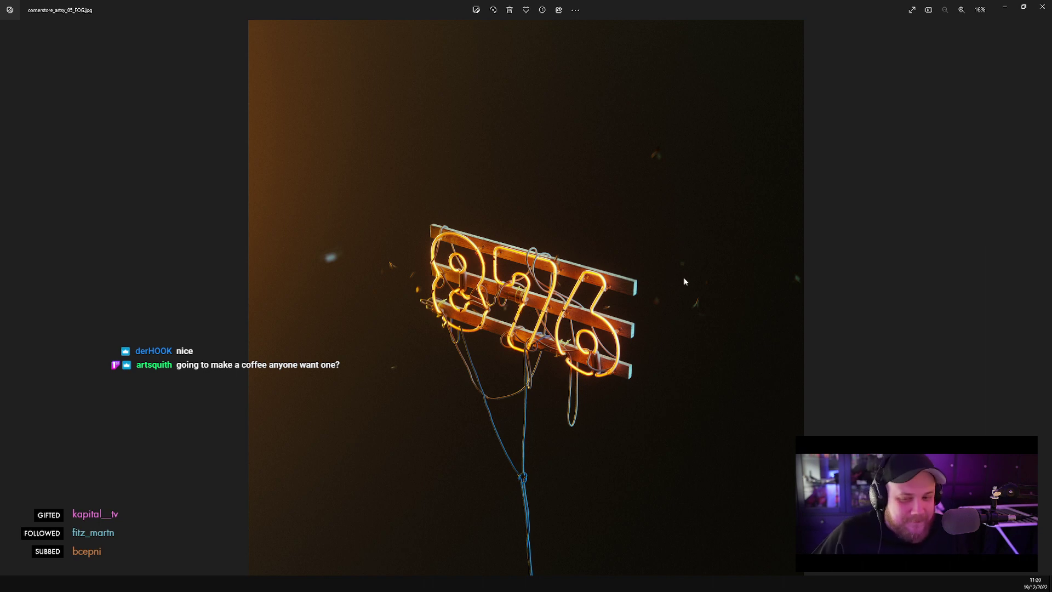
{"action": "right_click", "coordinate": [483, 323]}
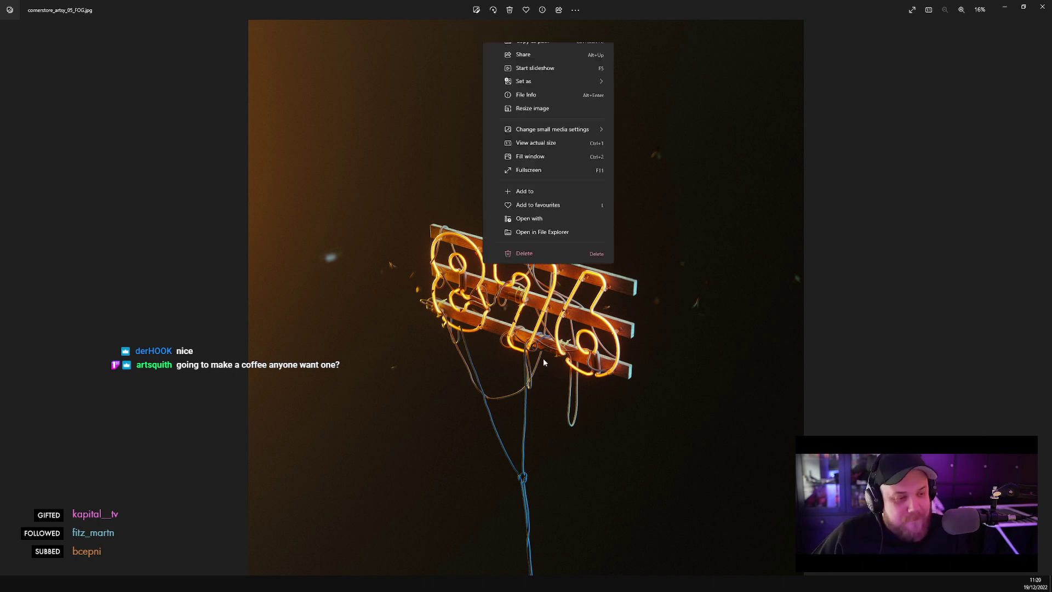
{"action": "left_click", "coordinate": [548, 370]}
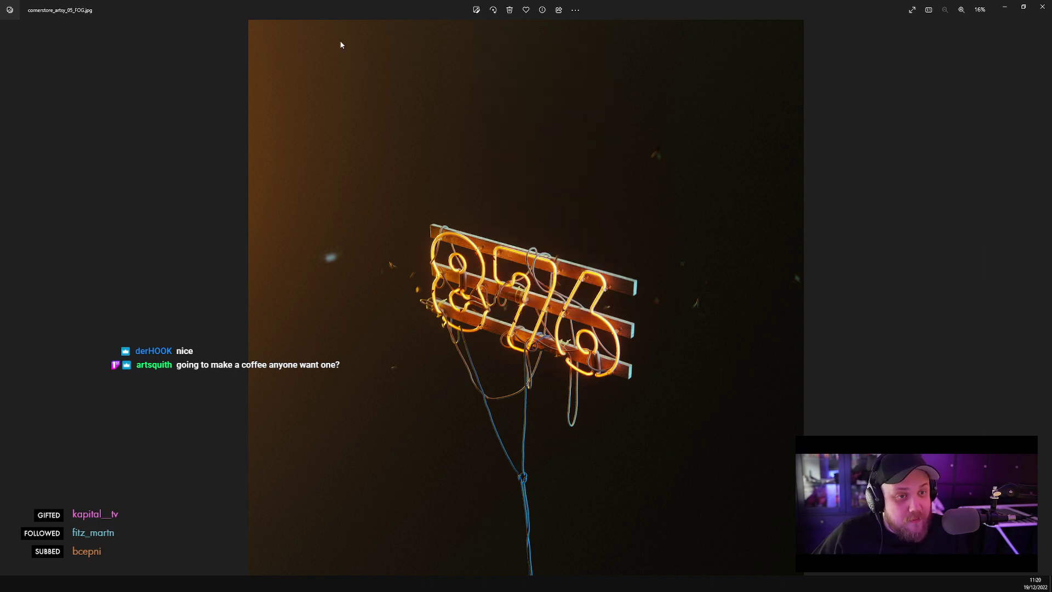
{"action": "right_click", "coordinate": [493, 289]}
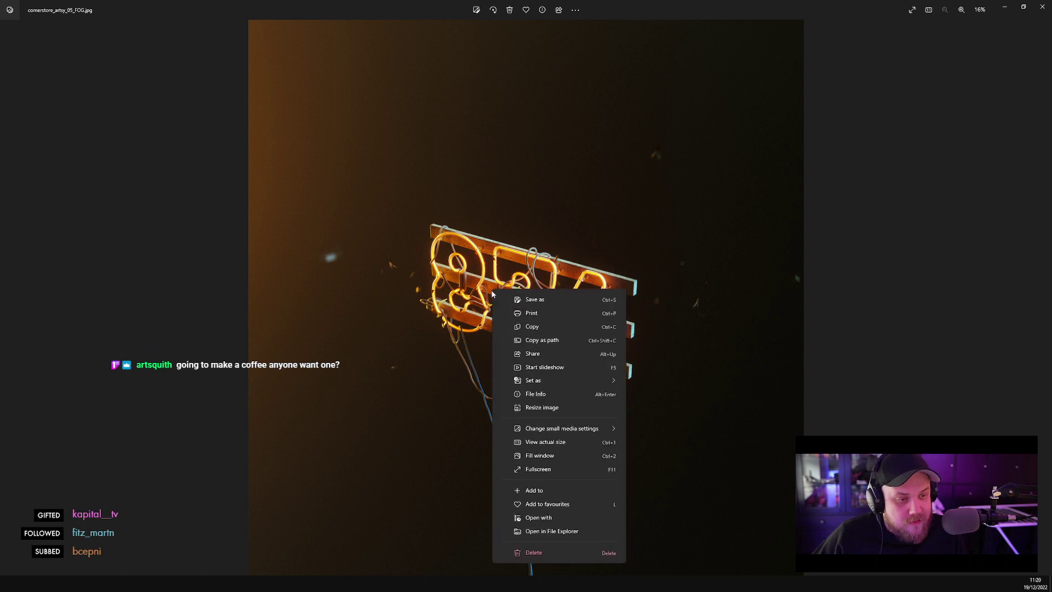
{"action": "left_click", "coordinate": [385, 362]}
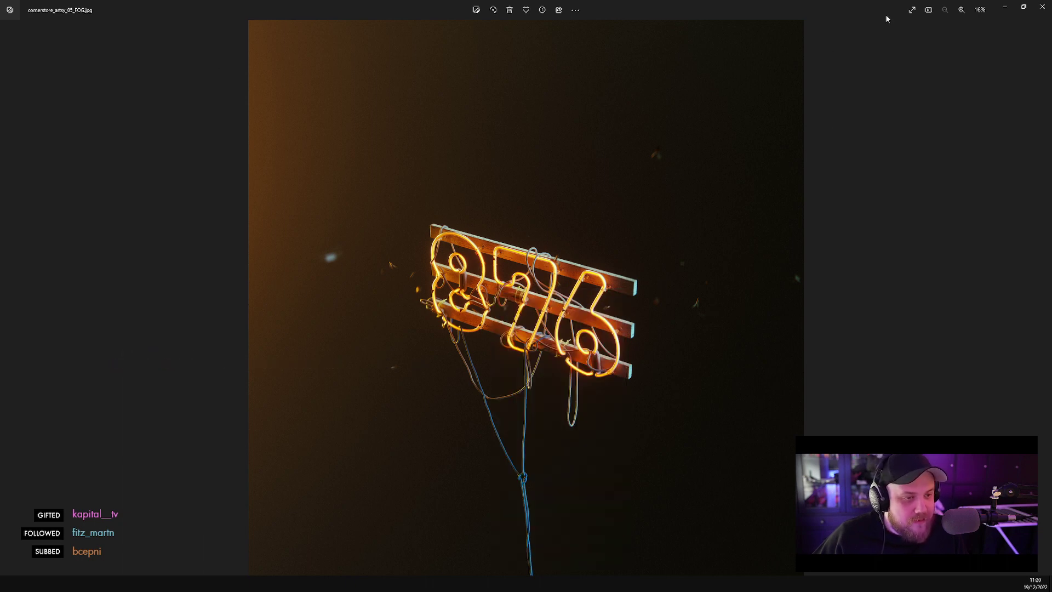
- Close Photos and load rndr.io in Chrome to reach the RNDR jobs dashboard
{"action": "left_click", "coordinate": [1043, 6]}
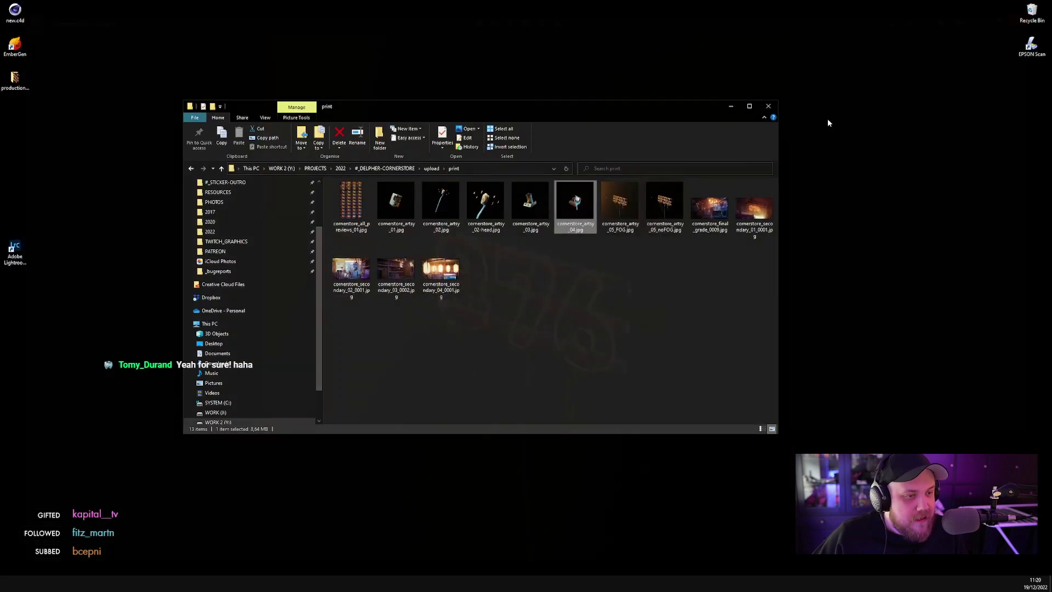
{"action": "left_click", "coordinate": [563, 301]}
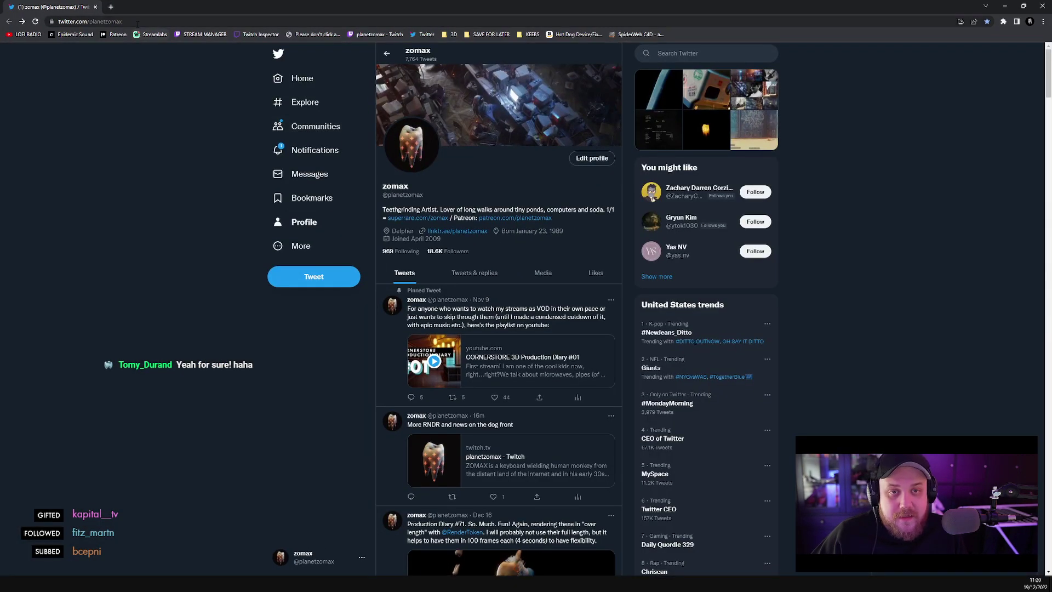
{"action": "left_click", "coordinate": [137, 22]}
{"action": "type", "text": "rndr.io"}
{"action": "key", "text": "Return"}
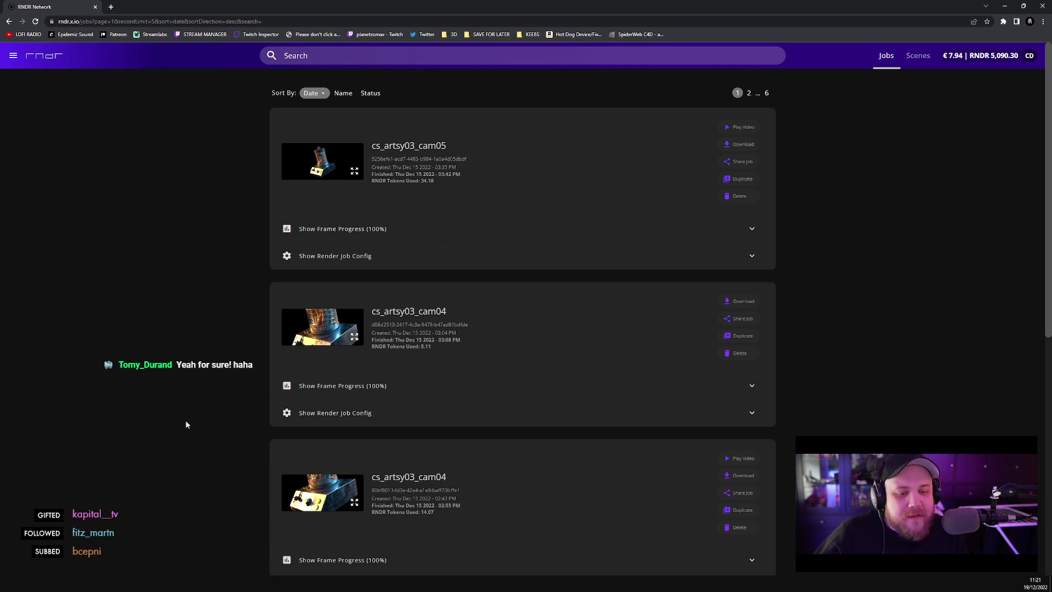
{"action": "key", "text": "alt+Tab"}
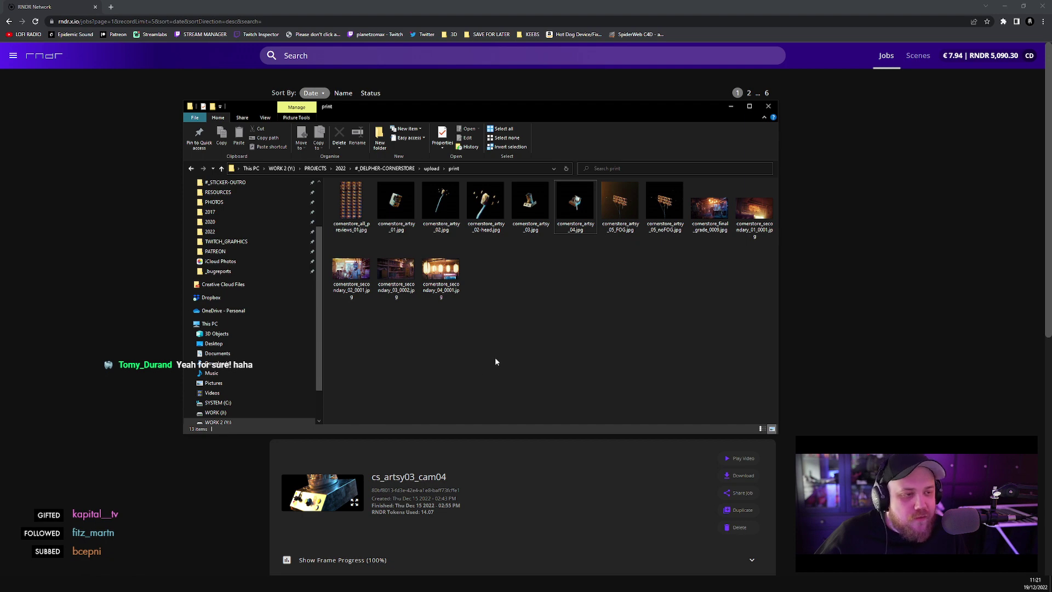
{"action": "double_click", "coordinate": [625, 208]}
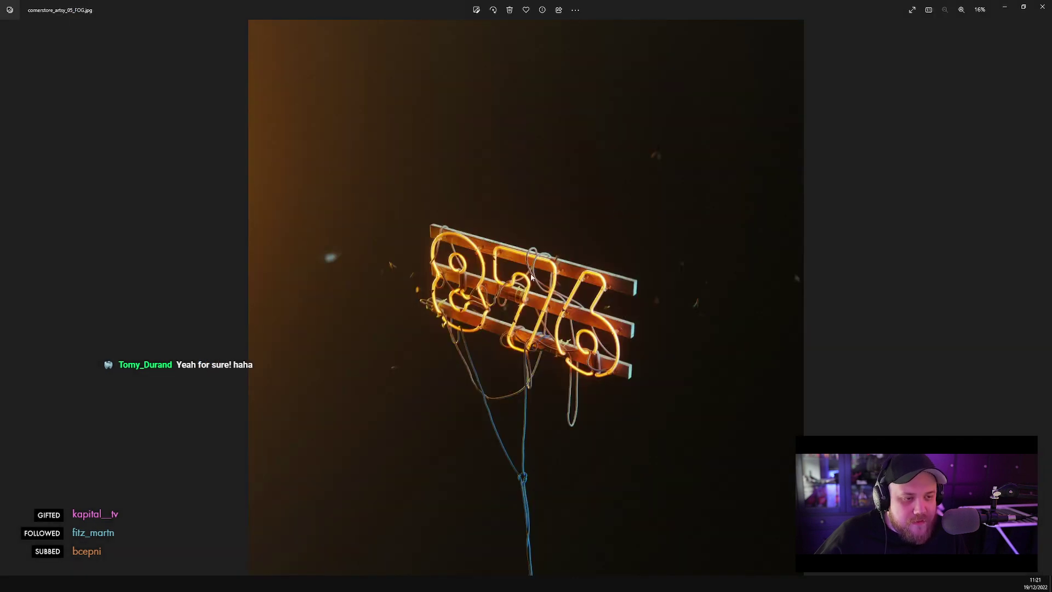
{"action": "scroll", "coordinate": [405, 273], "scroll_direction": "up", "scroll_amount": 2}
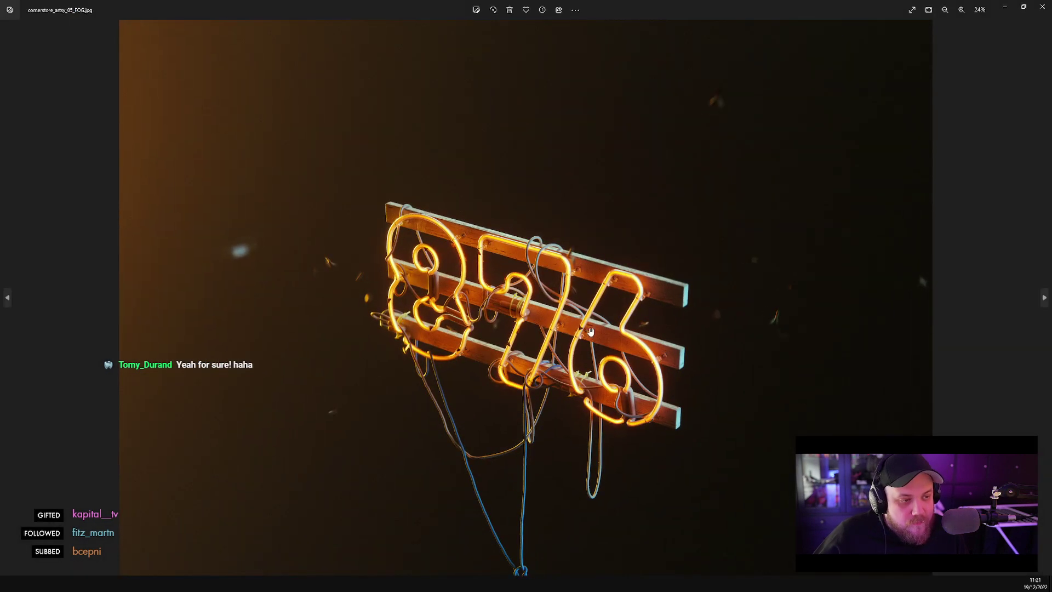
{"action": "scroll", "coordinate": [569, 308], "scroll_direction": "up", "scroll_amount": 3}
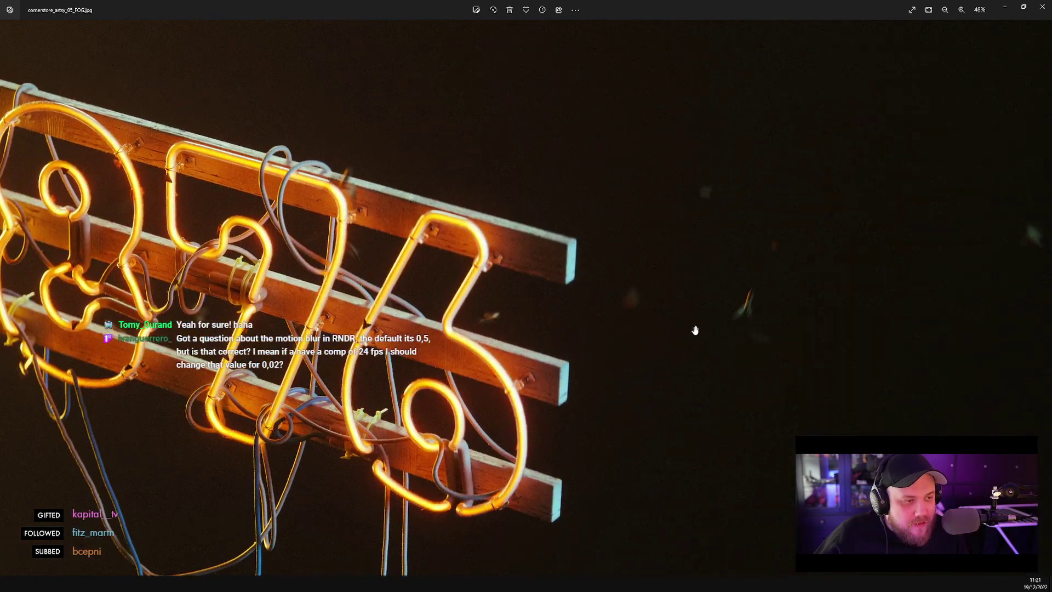
{"action": "left_click_drag", "start_coordinate": [418, 279], "coordinate": [507, 342]}
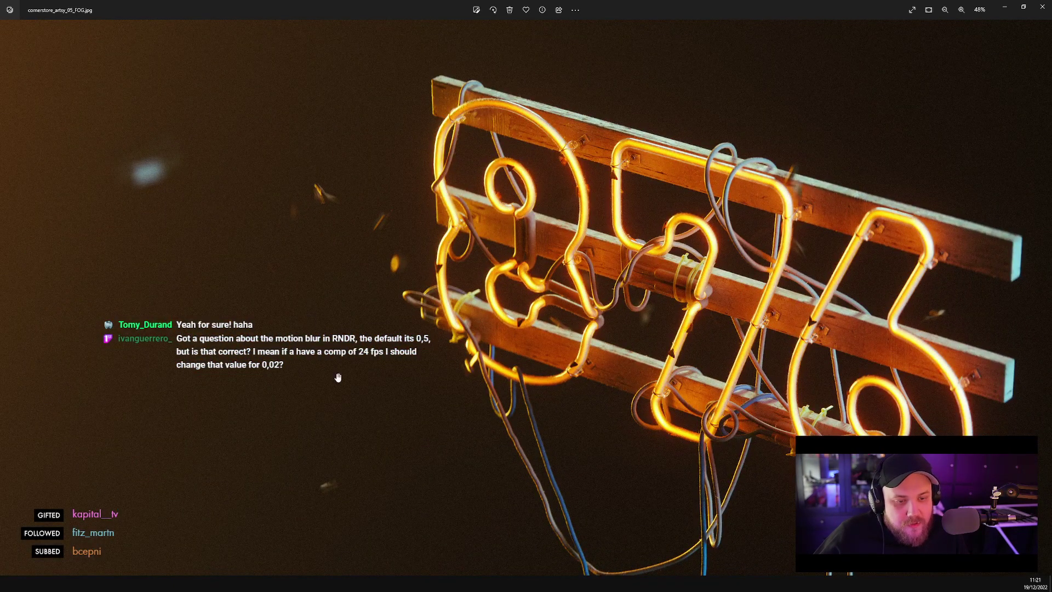
{"action": "left_click_drag", "start_coordinate": [337, 377], "coordinate": [310, 281]}
{"action": "left_click_drag", "start_coordinate": [341, 192], "coordinate": [105, 310]}
{"action": "left_click_drag", "start_coordinate": [591, 318], "coordinate": [406, 396]}
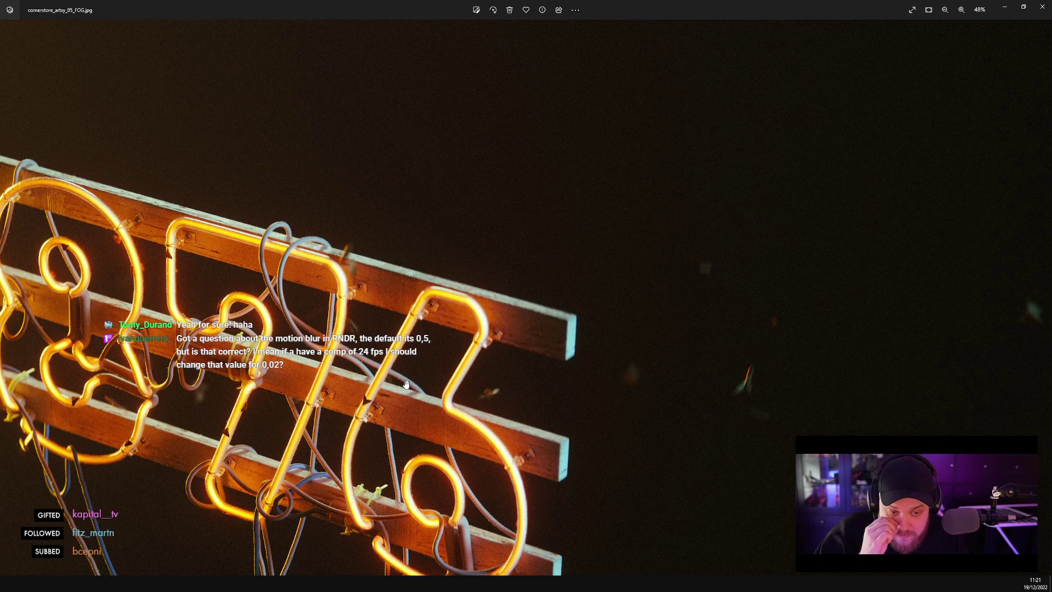
{"action": "left_click_drag", "start_coordinate": [127, 405], "coordinate": [327, 322]}
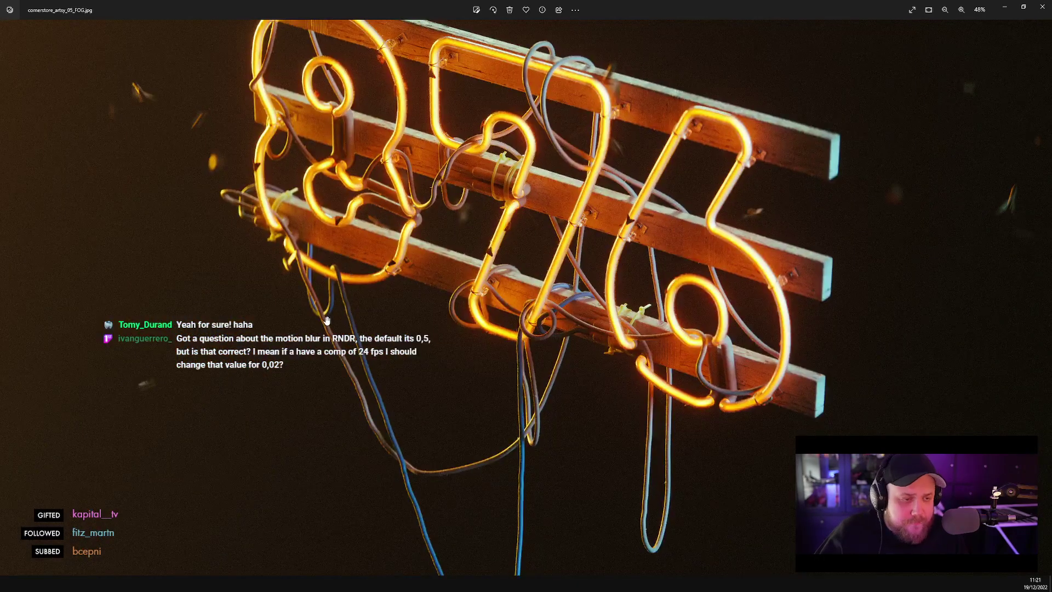
{"action": "scroll", "coordinate": [316, 313], "scroll_direction": "down", "scroll_amount": 5}
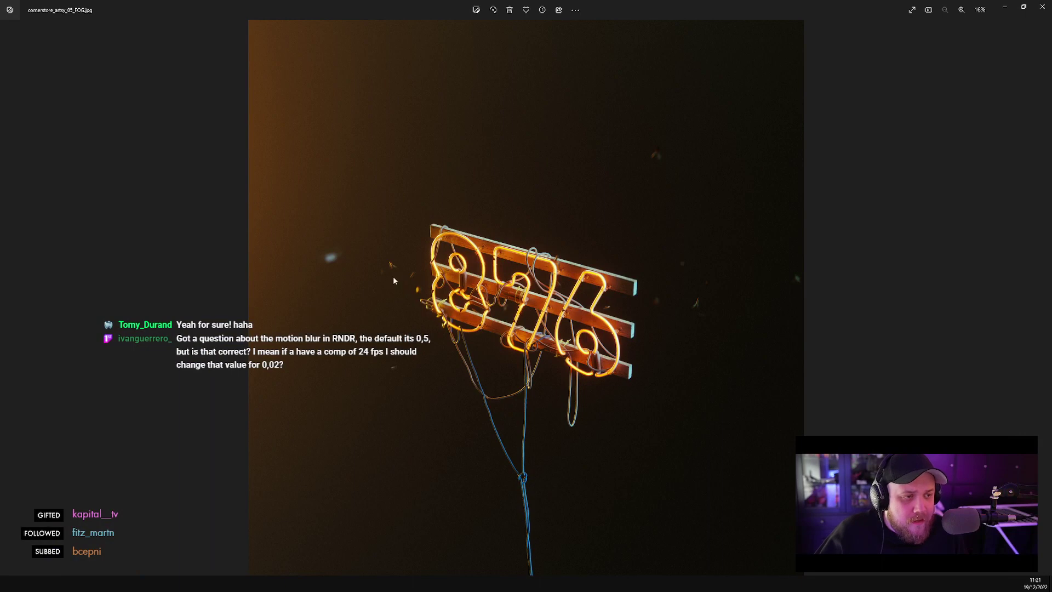
{"action": "left_click", "coordinate": [1043, 7]}
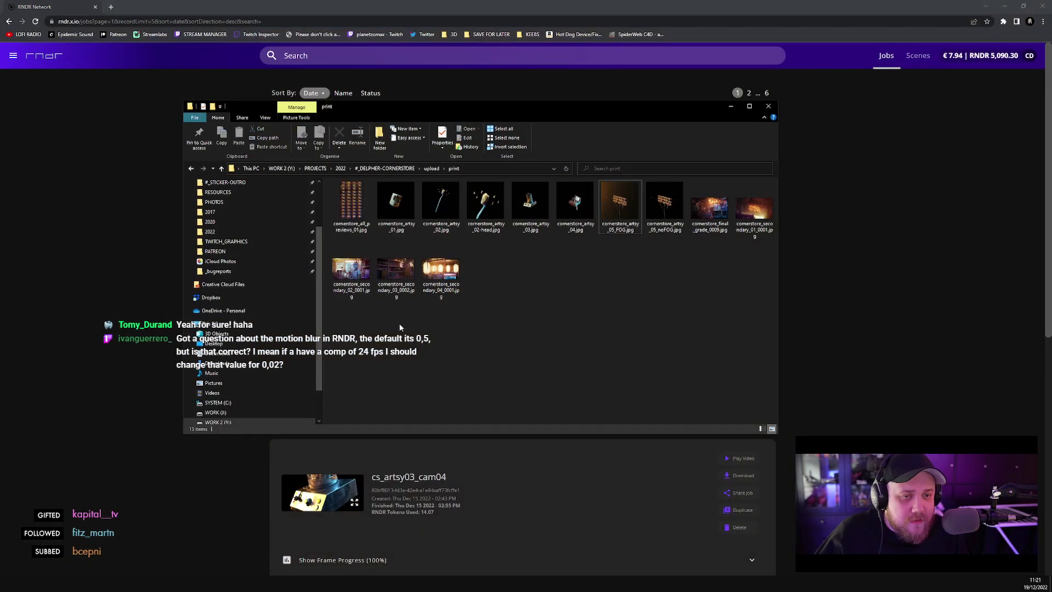
- In Cornerstore_Artsy_05_Final, delete the OUTPUT, RENDERED and backup folders
{"action": "left_click", "coordinate": [262, 209]}
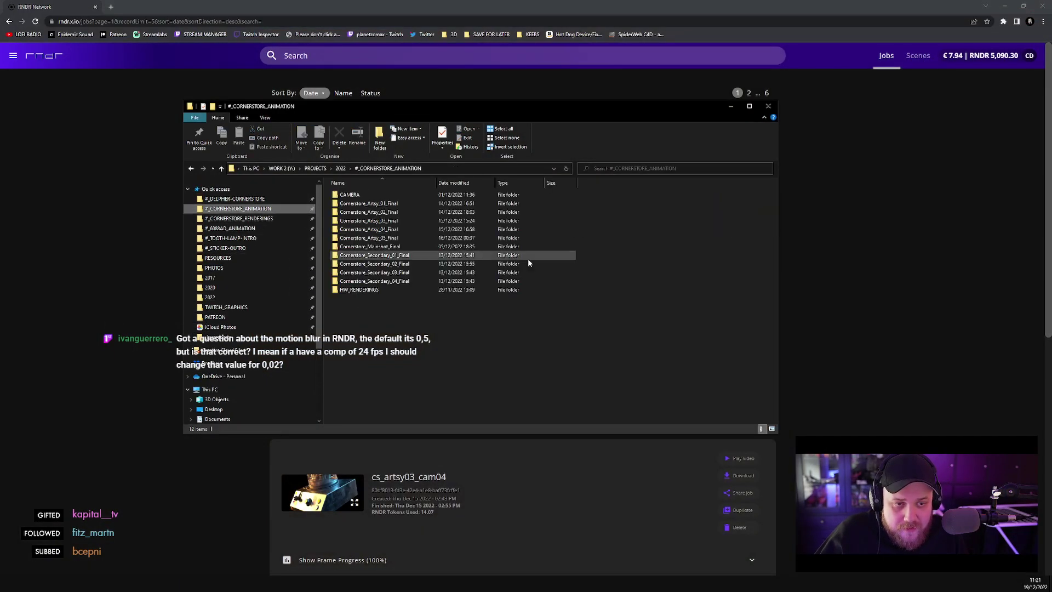
{"action": "double_click", "coordinate": [397, 238]}
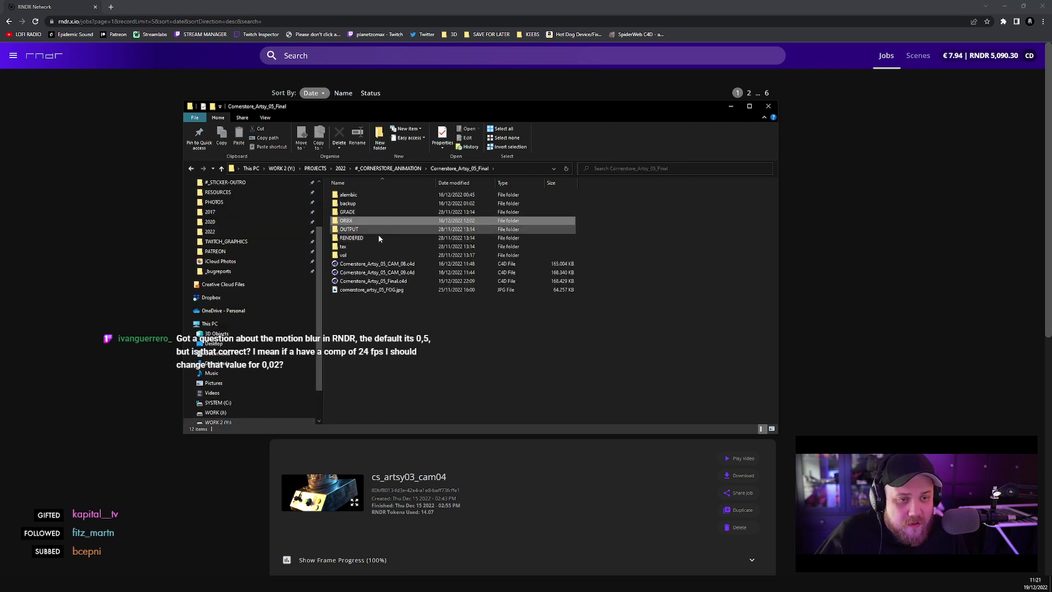
{"action": "left_click", "coordinate": [364, 221]}
{"action": "left_click", "coordinate": [379, 230]}
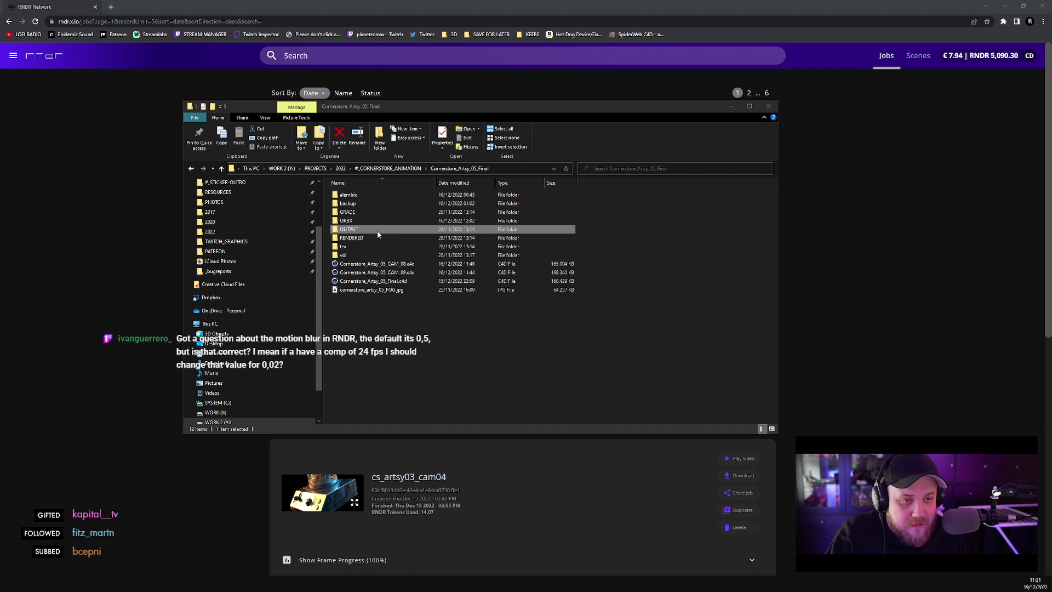
{"action": "key", "text": "Delete"}
{"action": "left_click", "coordinate": [376, 231]}
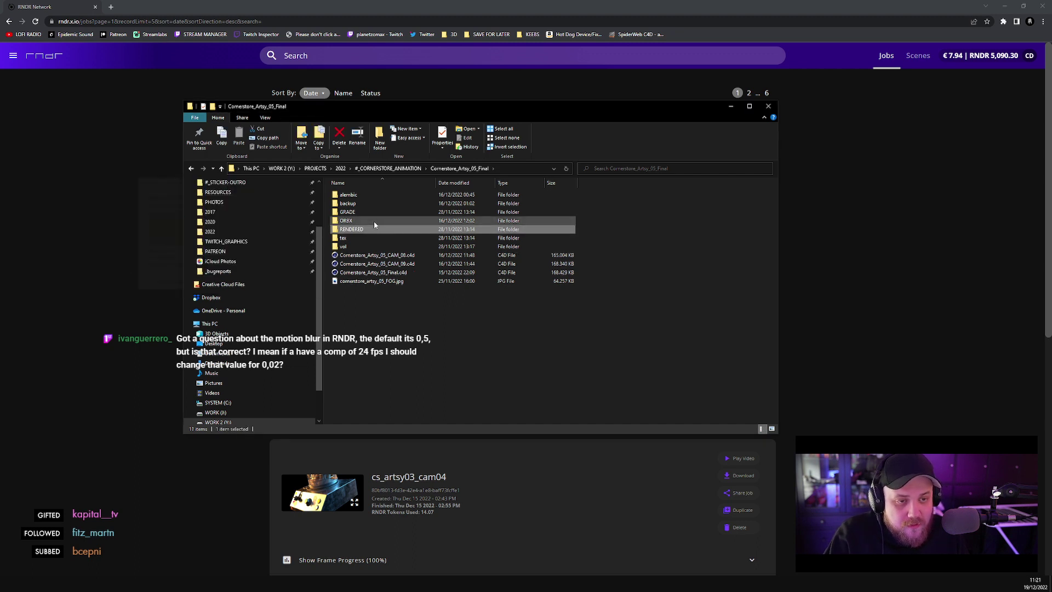
{"action": "key", "text": "Delete"}
{"action": "left_click", "coordinate": [370, 204]}
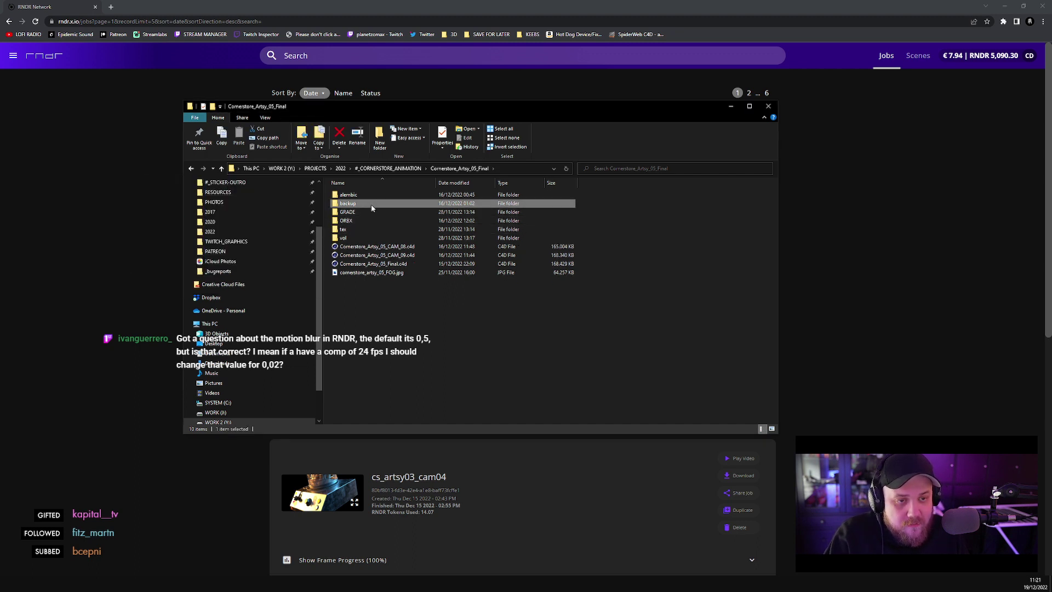
{"action": "key", "text": "Delete"}
- Open the ORBX folder and select the cam08 scene package
{"action": "left_click", "coordinate": [370, 204]}
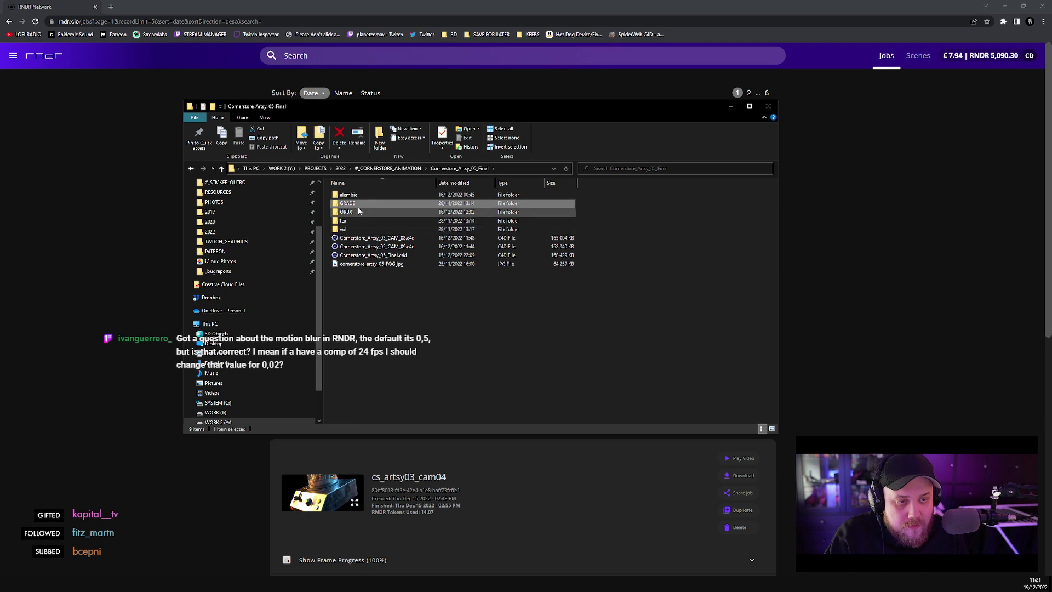
{"action": "double_click", "coordinate": [356, 212]}
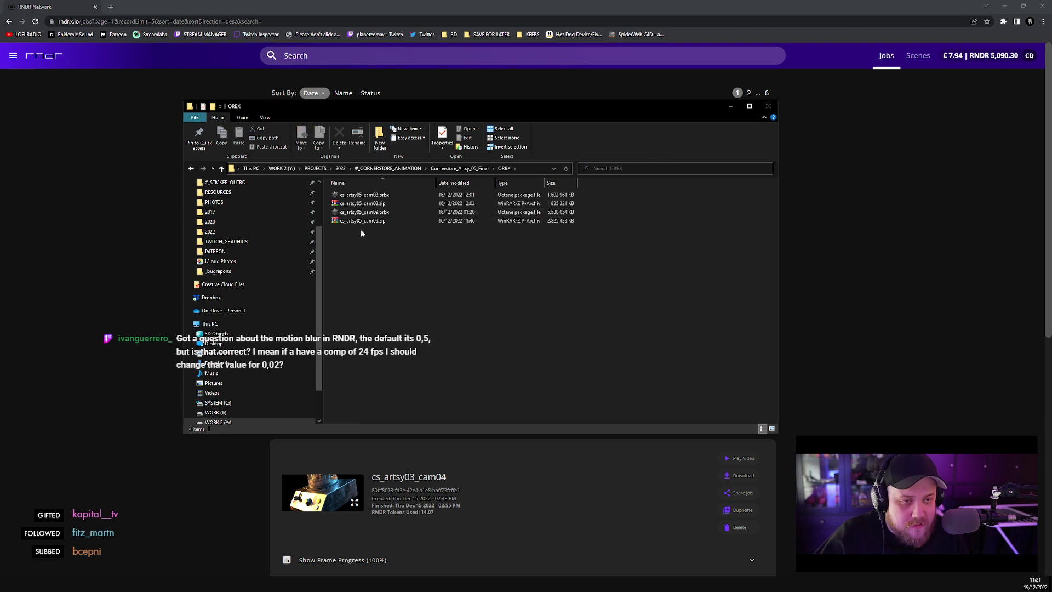
{"action": "left_click", "coordinate": [376, 196]}
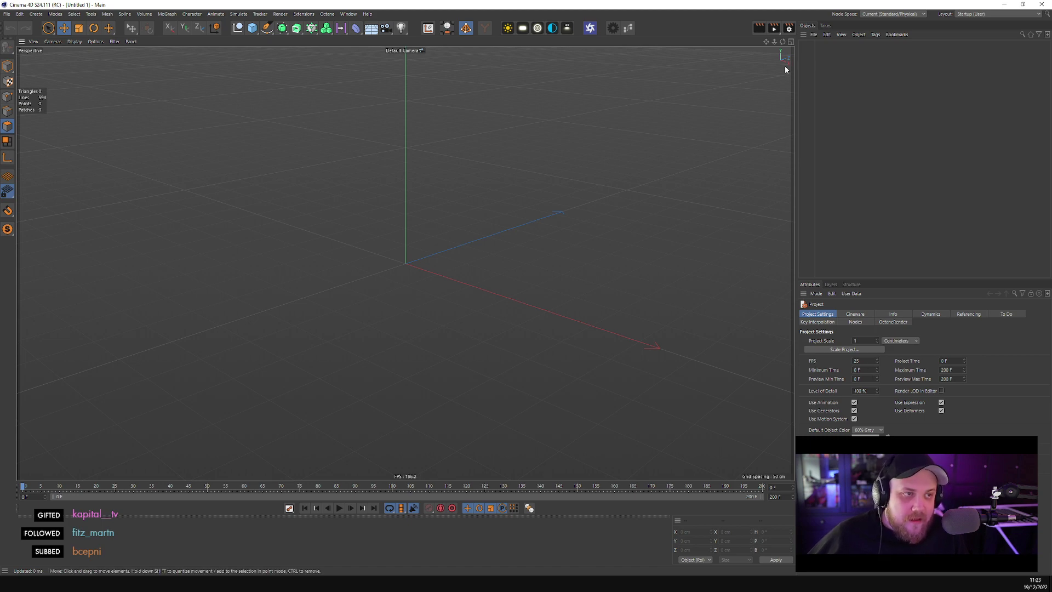
- Add a Camera and give it an OctaneCameraTag showing its Thinlens settings
{"action": "left_click", "coordinate": [386, 29]}
{"action": "right_click", "coordinate": [824, 47]}
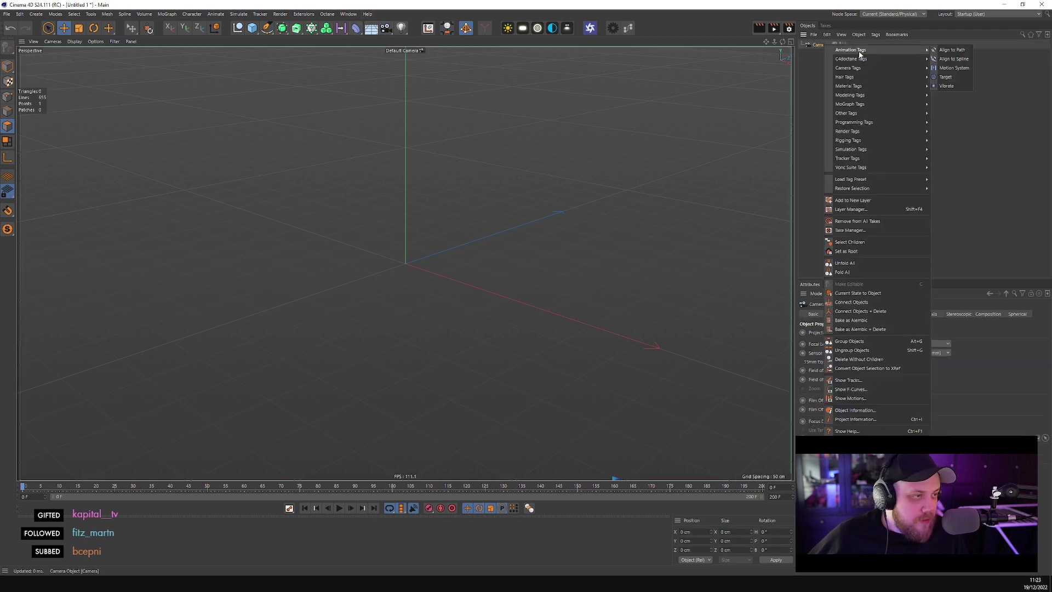
{"action": "mouse_move", "coordinate": [865, 60]}
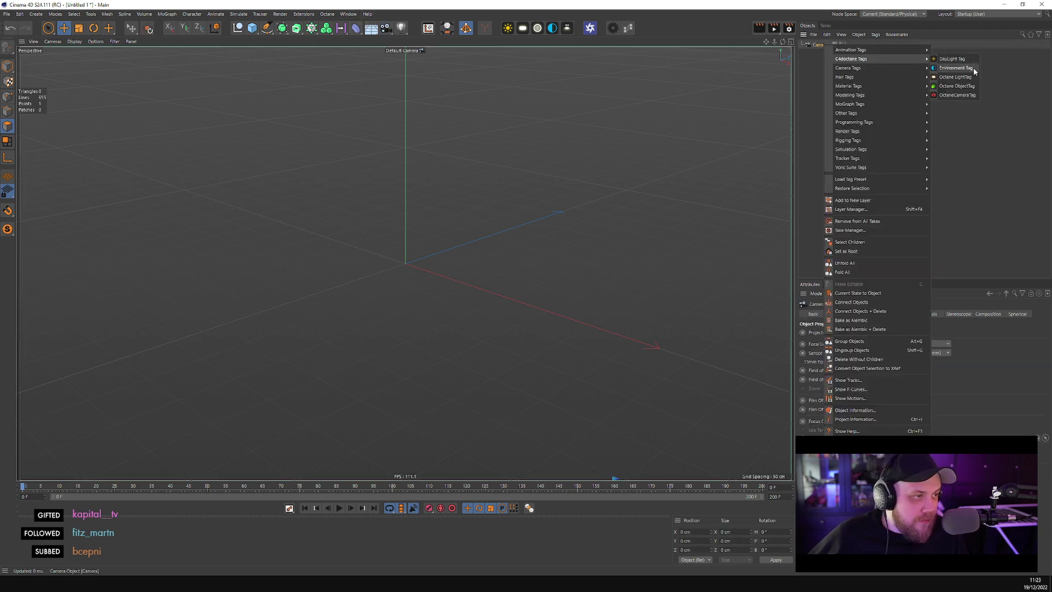
{"action": "left_click", "coordinate": [960, 96]}
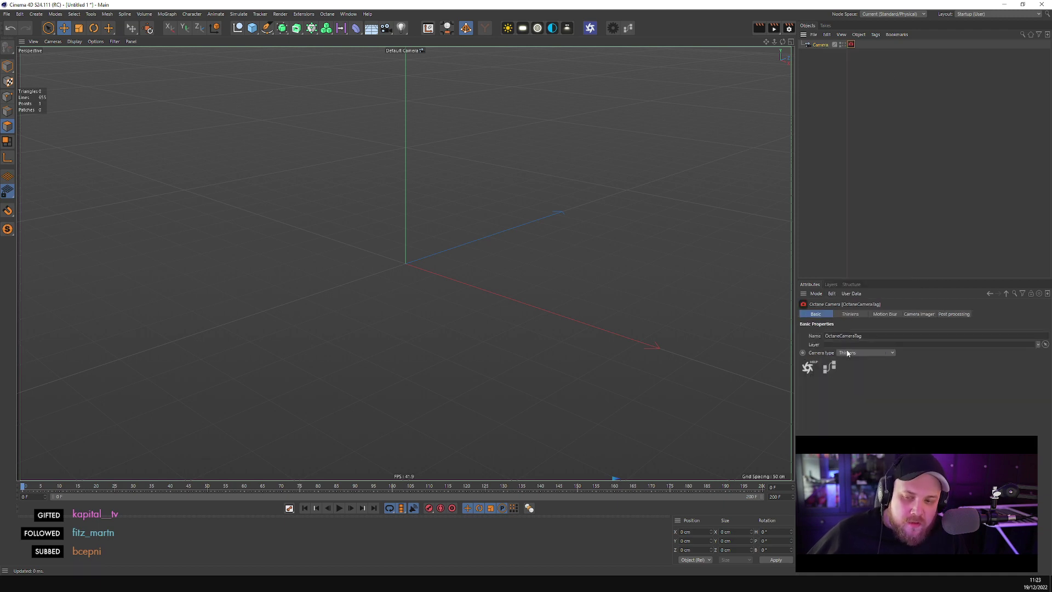
{"action": "left_click", "coordinate": [856, 316]}
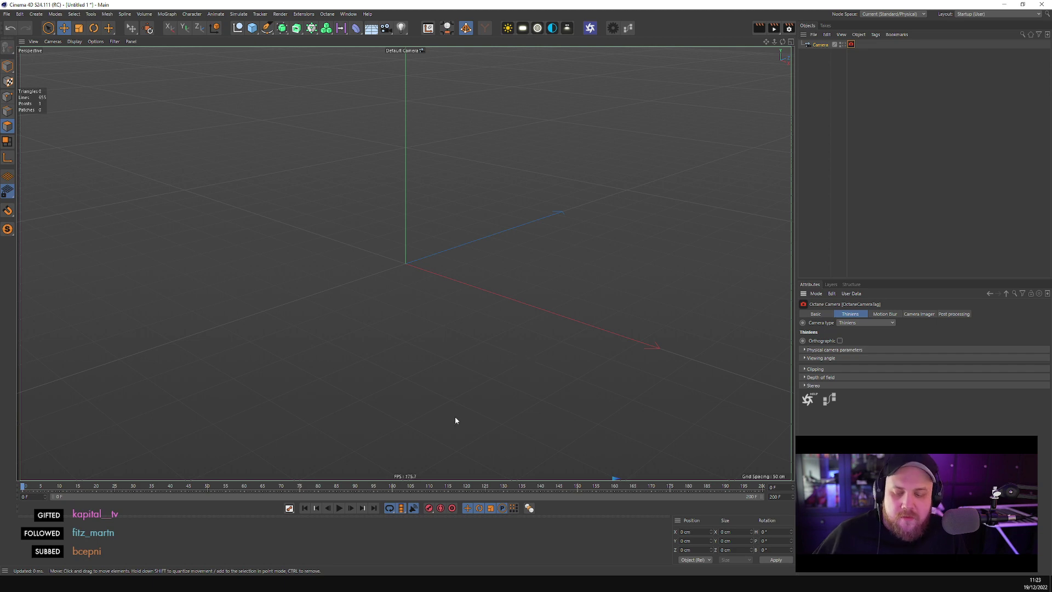
{"action": "key", "text": "super"}
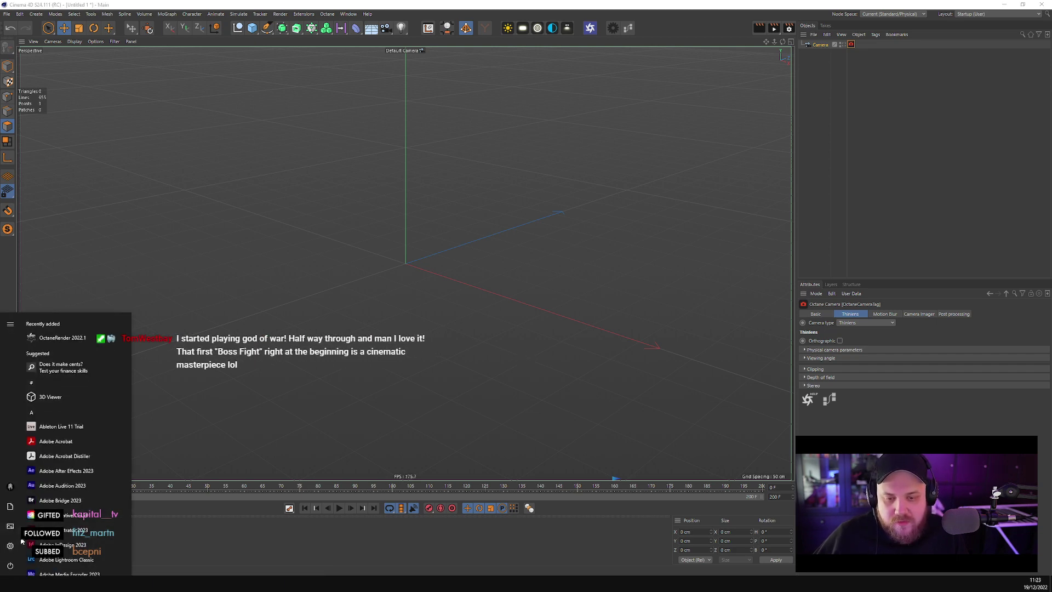
- Launch Calculator via 'calc', compute 30 ÷ 1 by mistake, then clear it
{"action": "type", "text": "calc"}
{"action": "key", "text": "Return"}
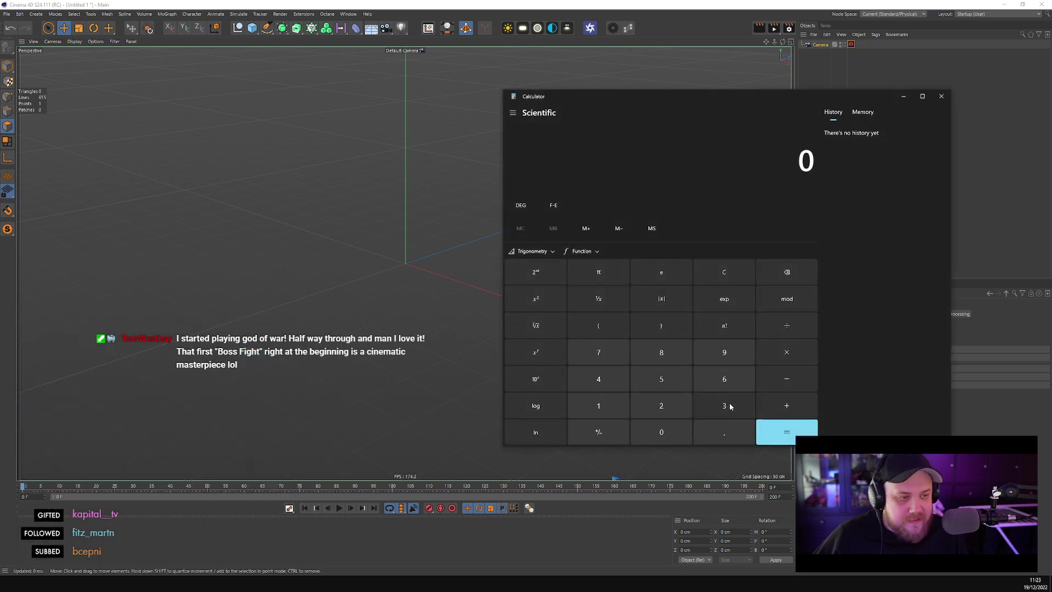
{"action": "left_click", "coordinate": [724, 405]}
{"action": "left_click", "coordinate": [662, 432]}
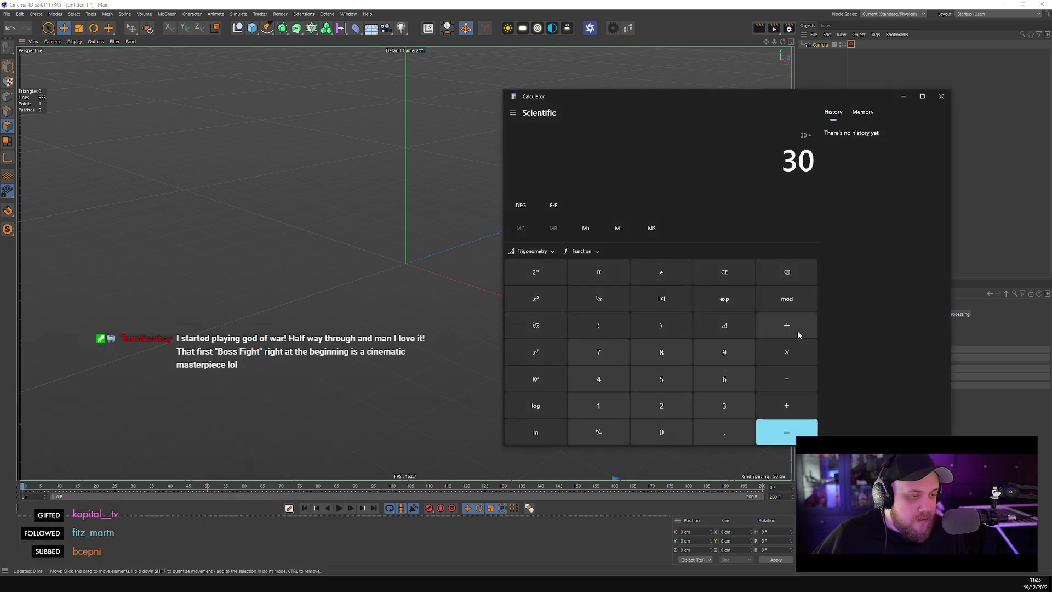
{"action": "left_click", "coordinate": [599, 405]}
{"action": "left_click", "coordinate": [779, 433]}
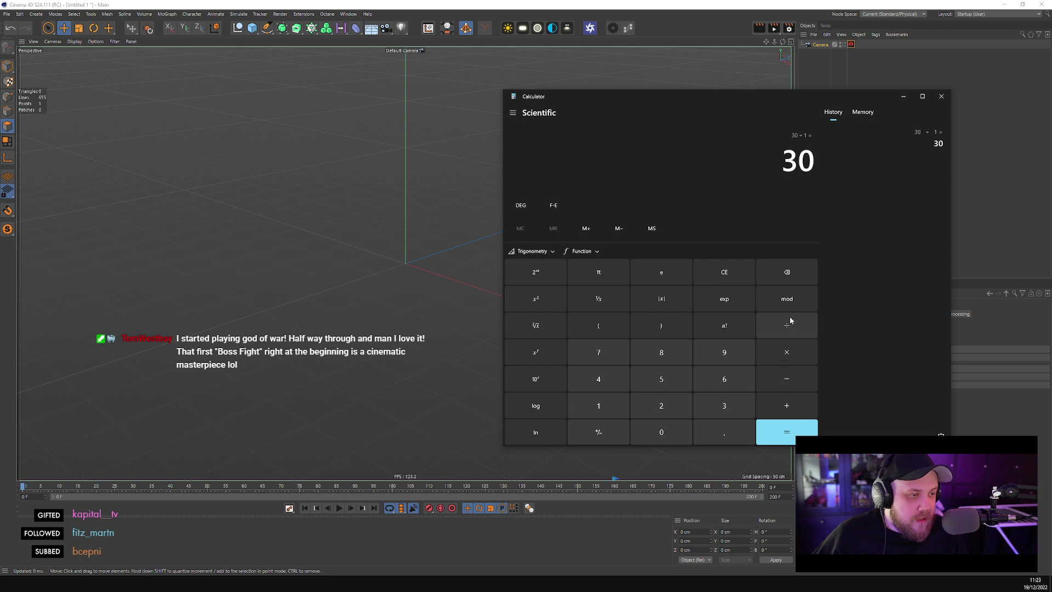
{"action": "left_click", "coordinate": [732, 273]}
- Calculate 1 ÷ 30 in Calculator
{"action": "left_click", "coordinate": [598, 406]}
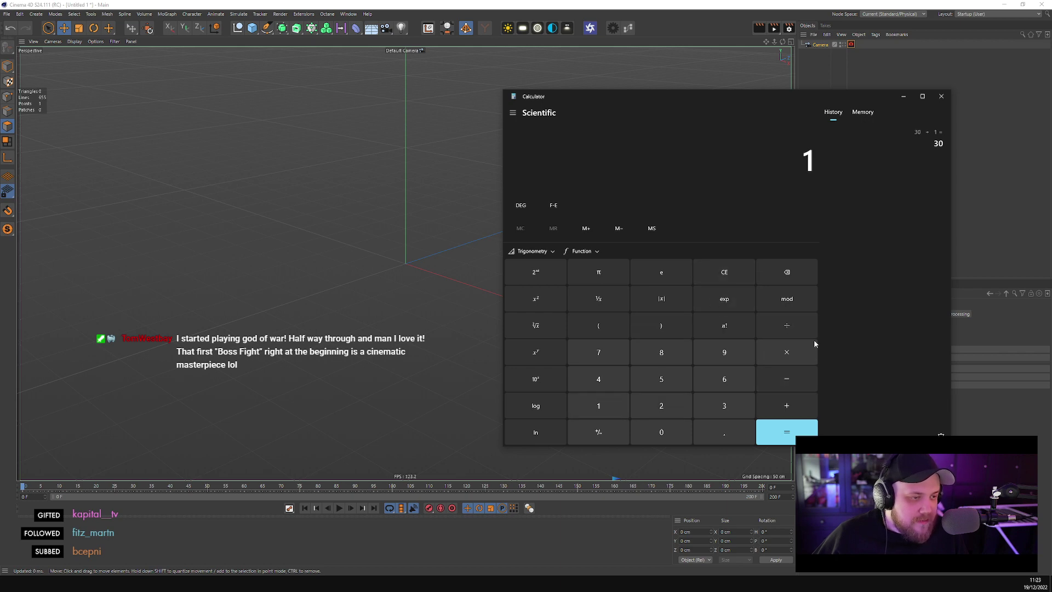
{"action": "left_click", "coordinate": [797, 329]}
{"action": "left_click", "coordinate": [724, 405]}
{"action": "left_click", "coordinate": [662, 432]}
{"action": "left_click", "coordinate": [787, 435]}
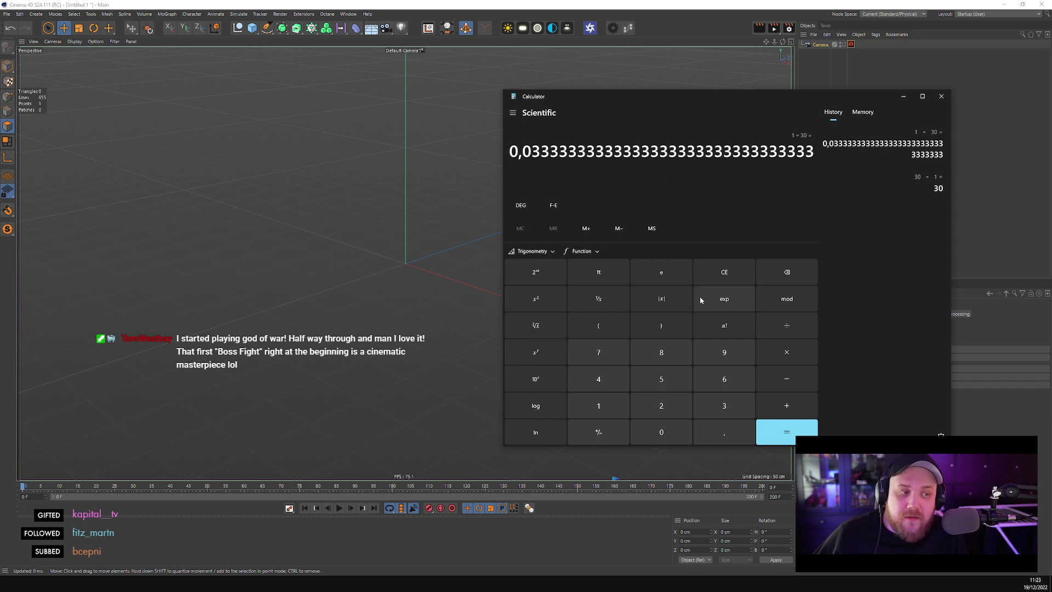
- Divide the result by 2 to get 0,01666…667, highlight it, and close Calculator
{"action": "left_click", "coordinate": [787, 326]}
{"action": "left_click", "coordinate": [659, 408]}
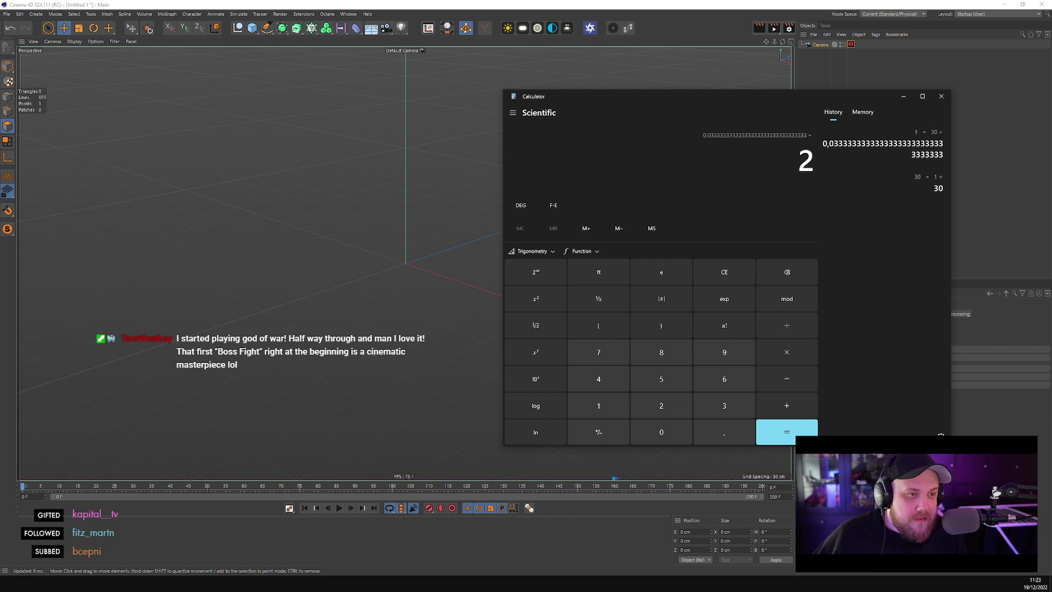
{"action": "key", "text": "Return"}
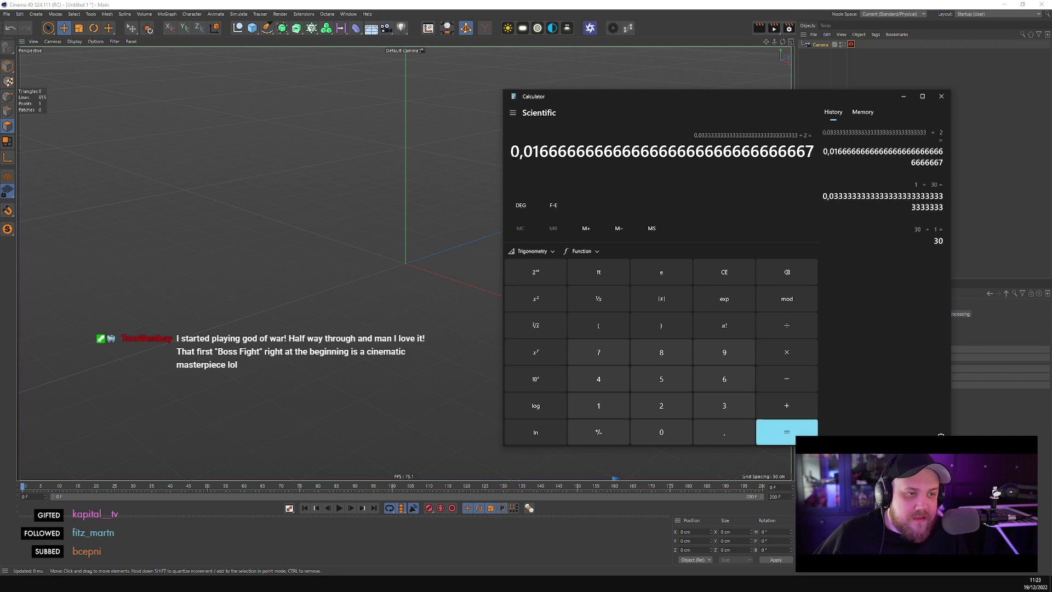
{"action": "left_click_drag", "start_coordinate": [548, 151], "coordinate": [511, 151]}
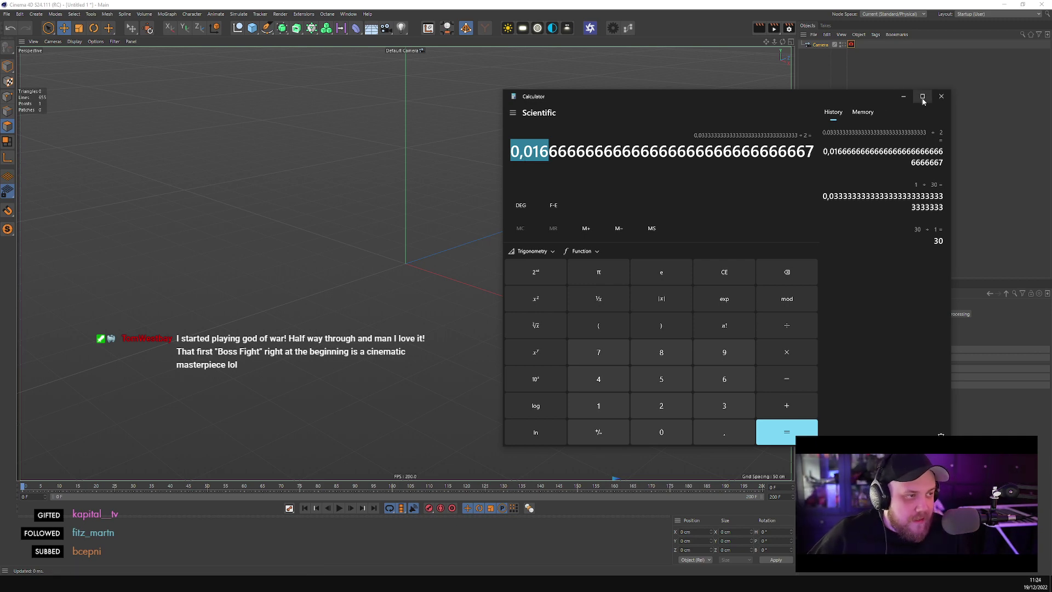
{"action": "left_click", "coordinate": [942, 97]}
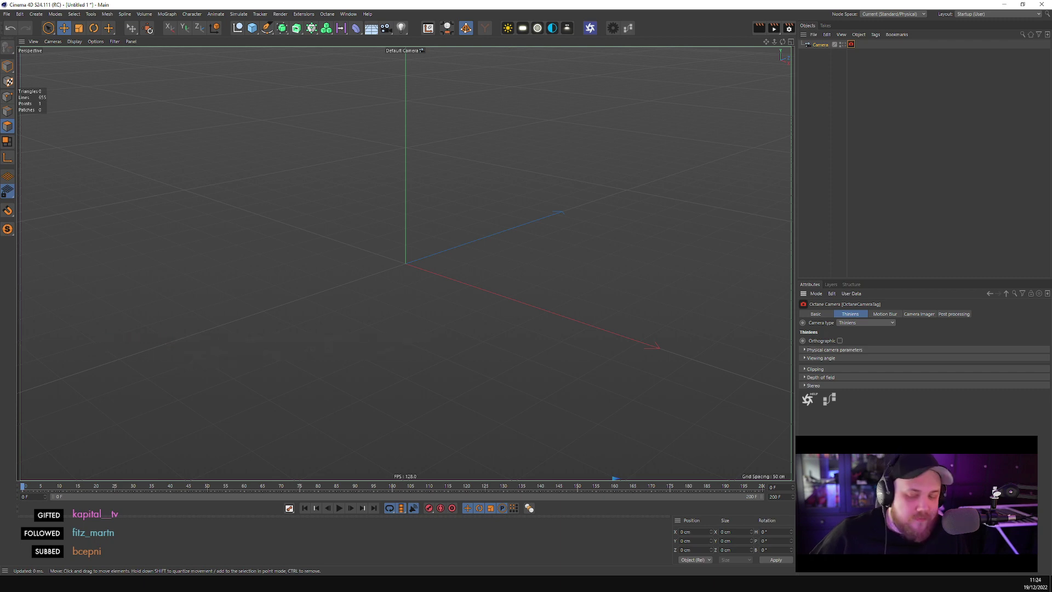
- Return the Octane Camera tag to its Basic tab, switch to Model mode and deselect
{"action": "left_click", "coordinate": [824, 314]}
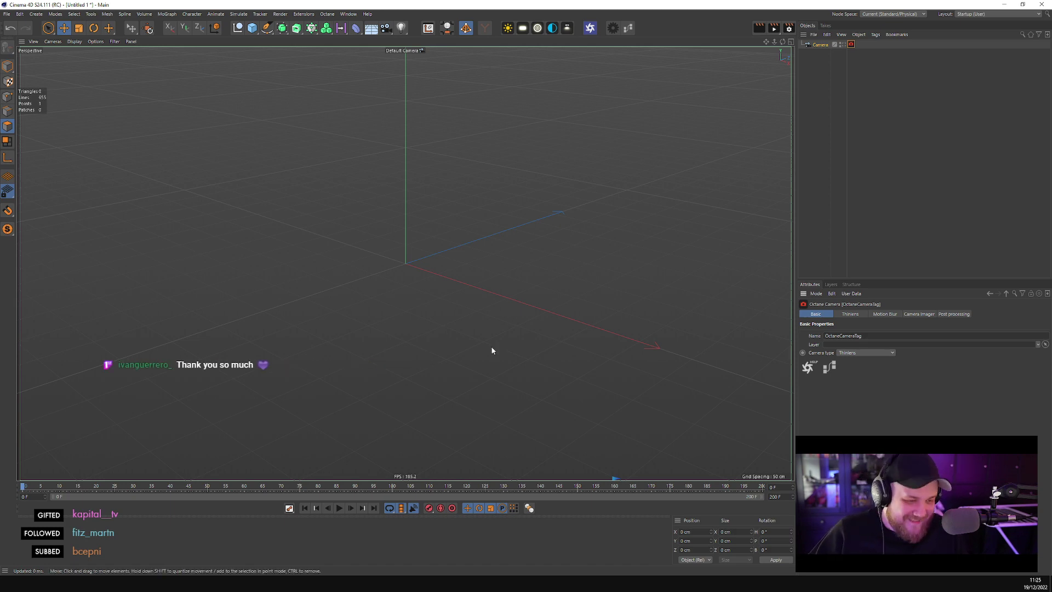
{"action": "left_click", "coordinate": [8, 66]}
{"action": "left_click", "coordinate": [315, 291]}
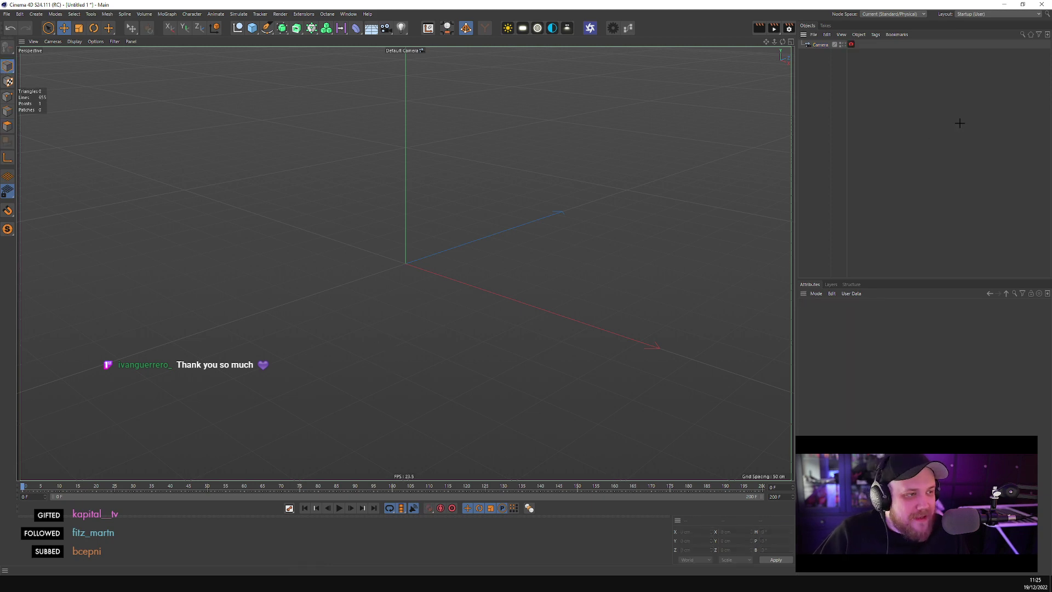
- Minimise Cinema 4D and zoom Octane's view to render the cam08 neon 876 sign
{"action": "left_click", "coordinate": [1011, 4]}
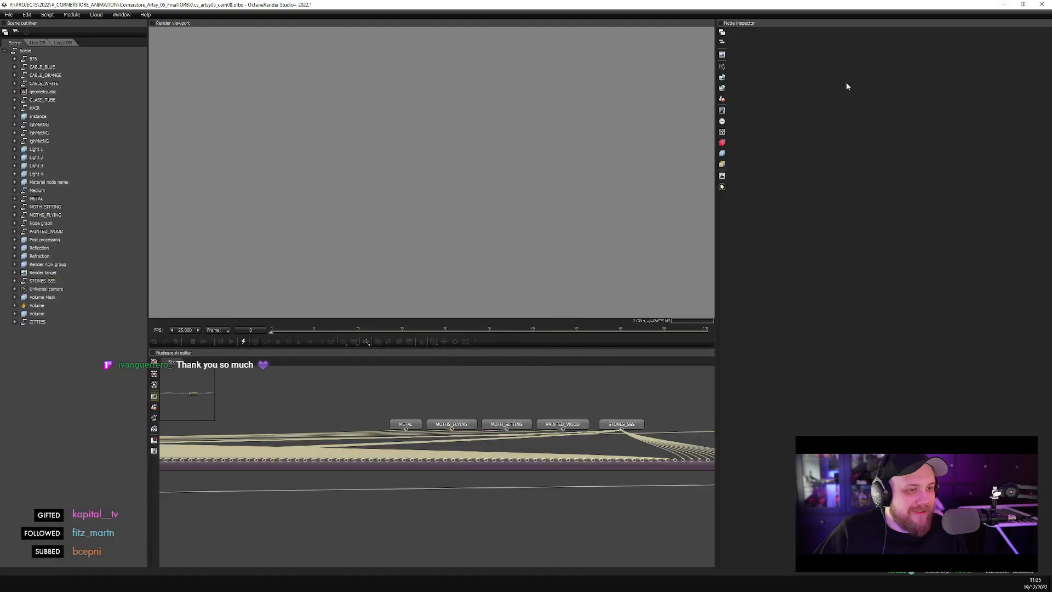
{"action": "scroll", "coordinate": [662, 363], "scroll_direction": "down", "scroll_amount": 2}
{"action": "scroll", "coordinate": [411, 512], "scroll_direction": "up", "scroll_amount": 2}
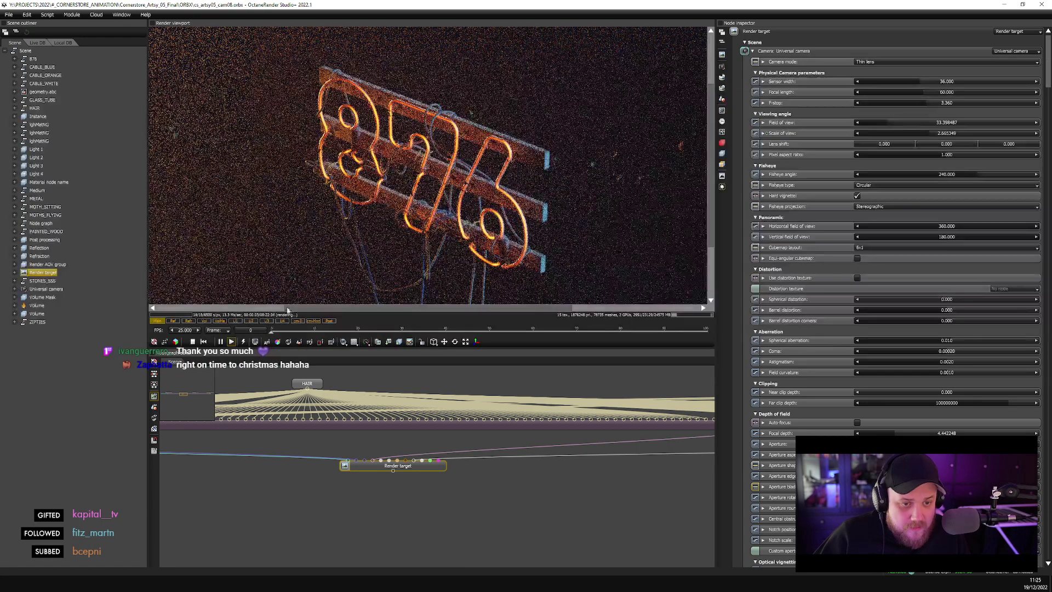
- Pan and zoom around the render viewport to inspect the whole neon 876 sign
{"action": "left_click_drag", "start_coordinate": [287, 310], "coordinate": [639, 311]}
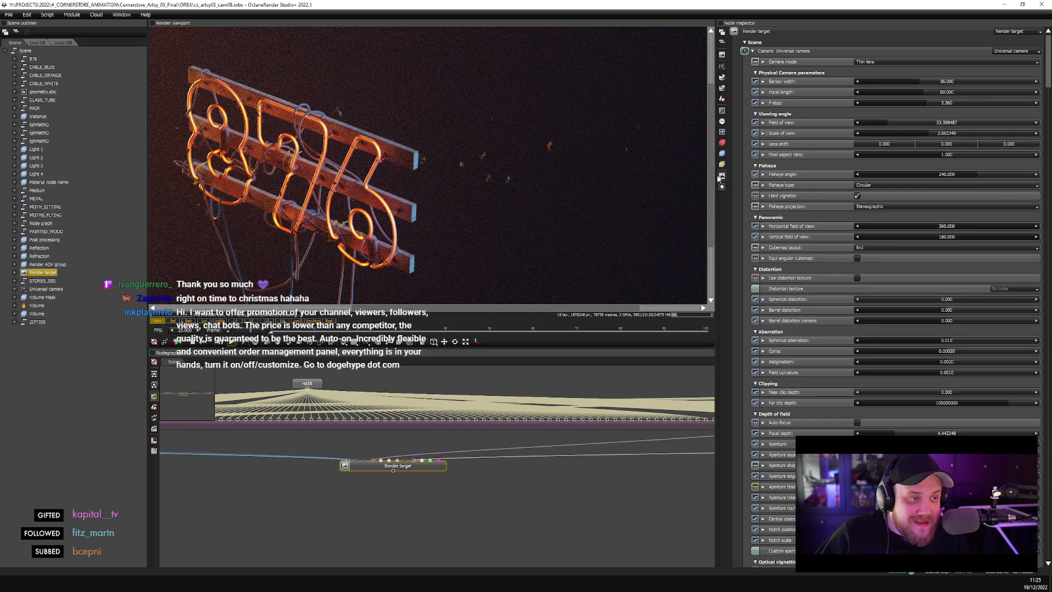
{"action": "scroll", "coordinate": [711, 176], "scroll_direction": "down", "scroll_amount": 2}
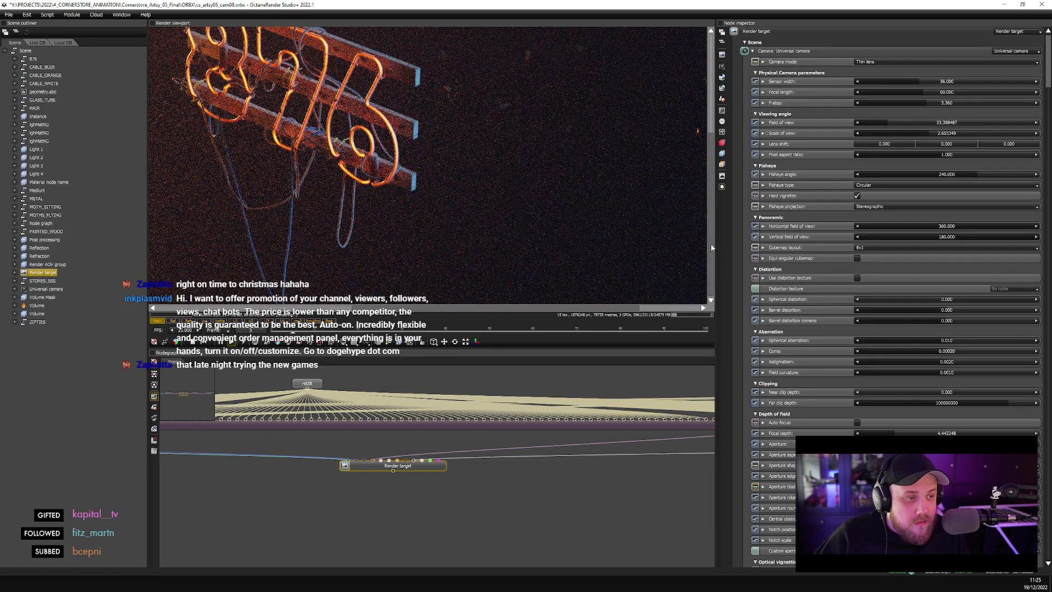
{"action": "left_click_drag", "start_coordinate": [518, 141], "coordinate": [518, 236]}
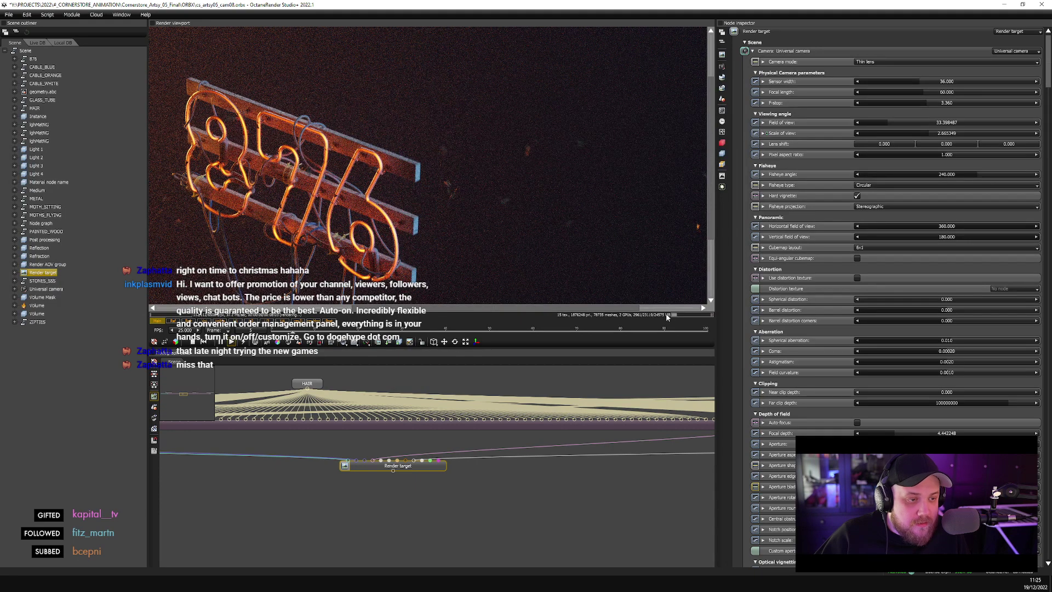
{"action": "mouse_move", "coordinate": [623, 307]}
{"action": "left_mouse_down"}
{"action": "mouse_move", "coordinate": [602, 296]}
{"action": "mouse_move", "coordinate": [635, 296]}
{"action": "left_mouse_up"}
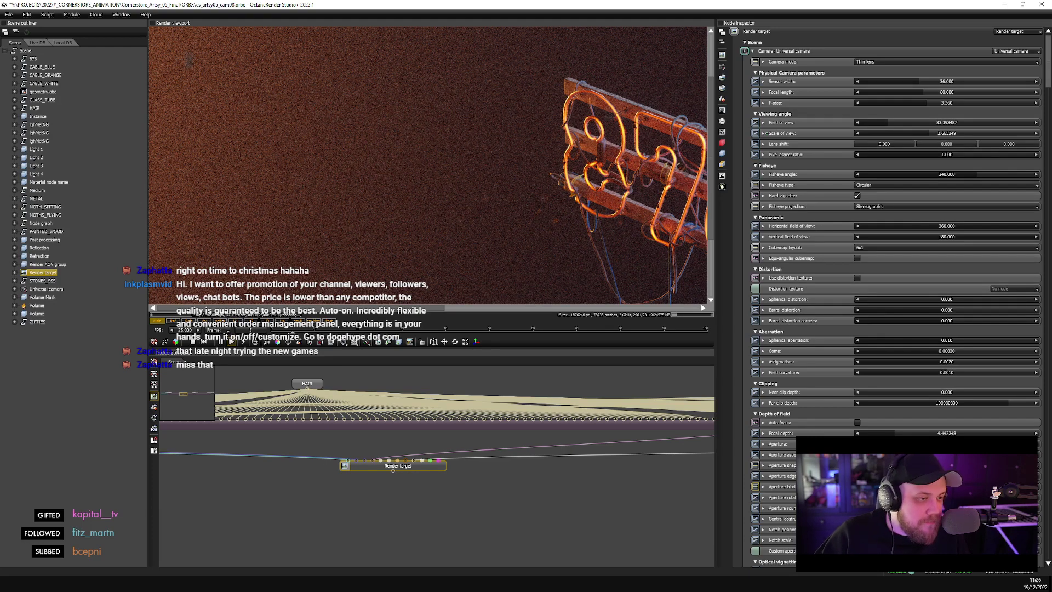
{"action": "left_click_drag", "start_coordinate": [424, 304], "coordinate": [553, 302]}
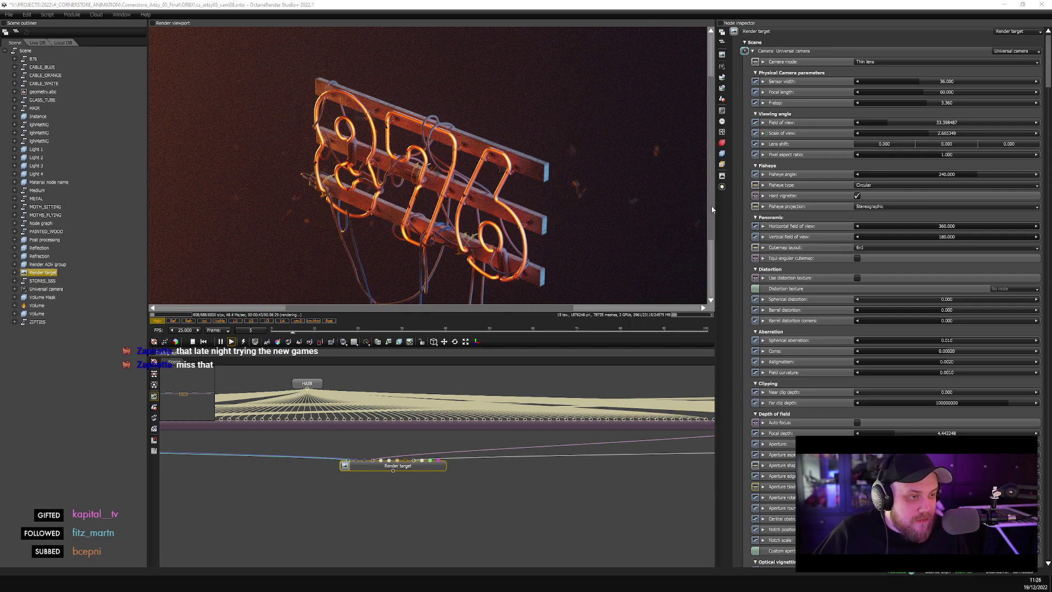
{"action": "left_click_drag", "start_coordinate": [711, 258], "coordinate": [691, 228]}
{"action": "left_click_drag", "start_coordinate": [330, 310], "coordinate": [308, 299]}
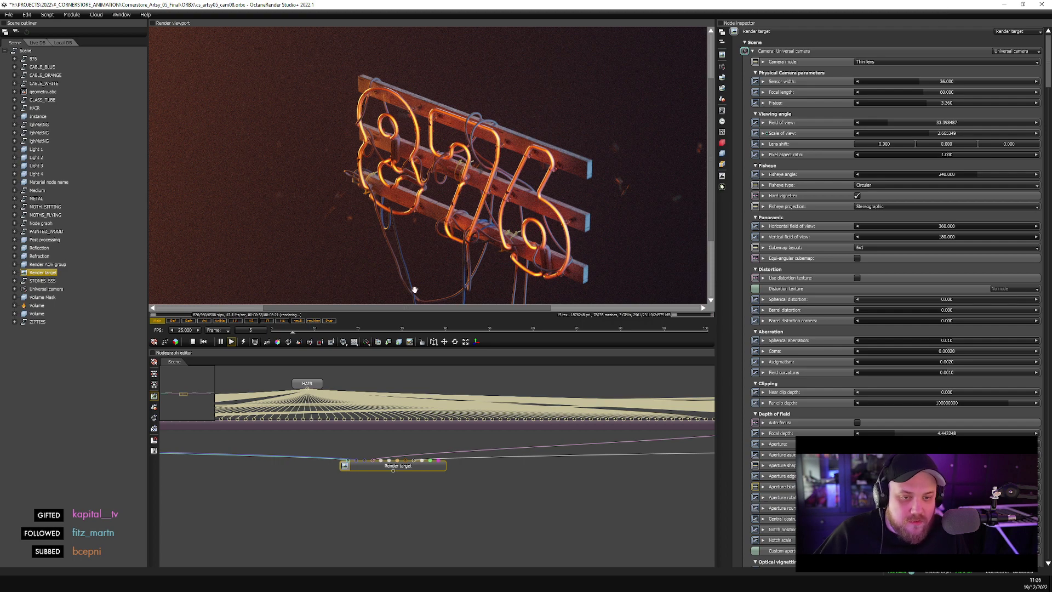
- Quit Octane Render Studio, answer the save prompt, and return to the RNDR page
{"action": "left_click", "coordinate": [1042, 5]}
{"action": "left_click", "coordinate": [519, 310]}
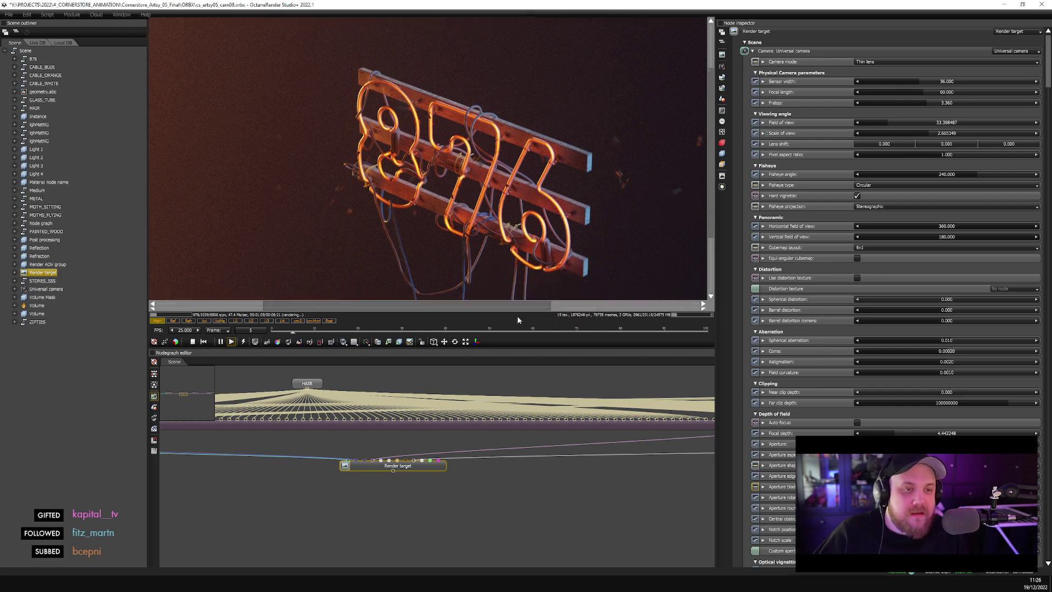
{"action": "left_click", "coordinate": [119, 258]}
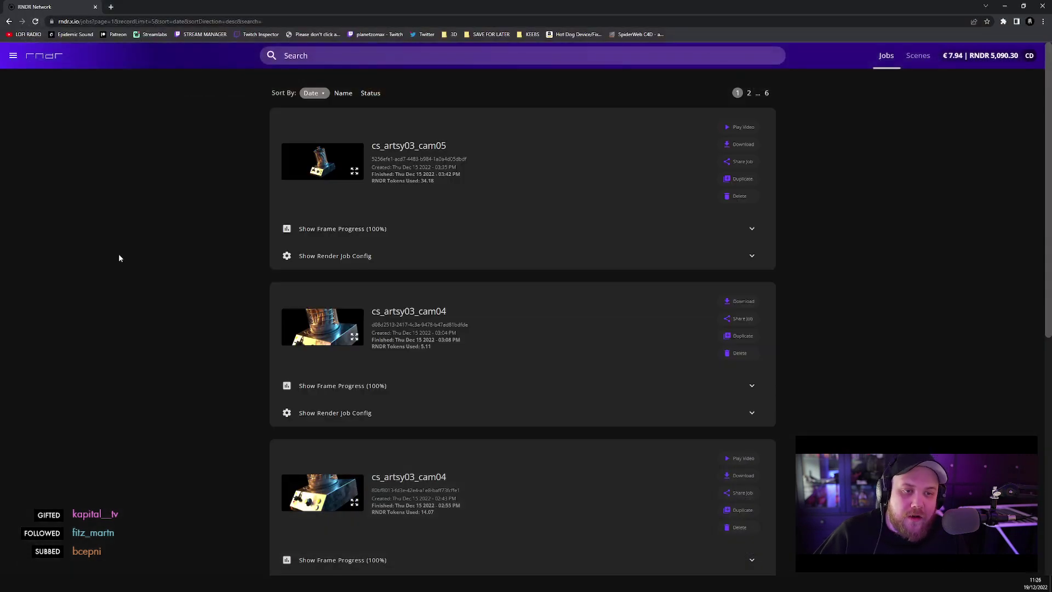
- Browse RNDR's Scenes page for the uploaded cs_artsy05_cam08, cam09 and cs_artsy04 packages
{"action": "left_click", "coordinate": [918, 55]}
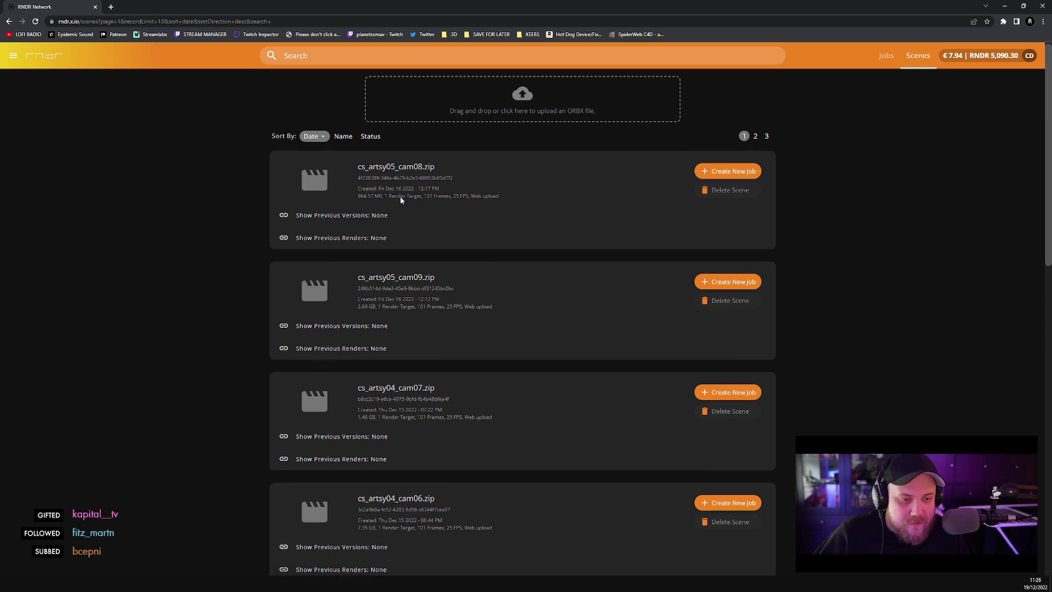
{"action": "scroll", "coordinate": [409, 284], "scroll_direction": "down", "scroll_amount": 4}
{"action": "scroll", "coordinate": [459, 248], "scroll_direction": "up", "scroll_amount": 3}
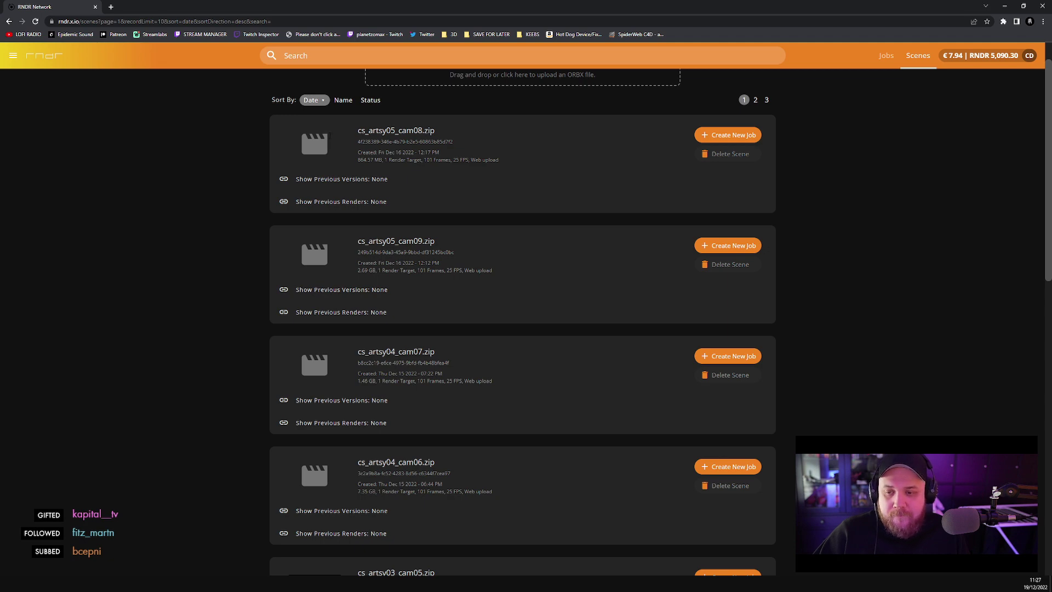
{"action": "scroll", "coordinate": [699, 278], "scroll_direction": "down", "scroll_amount": 2}
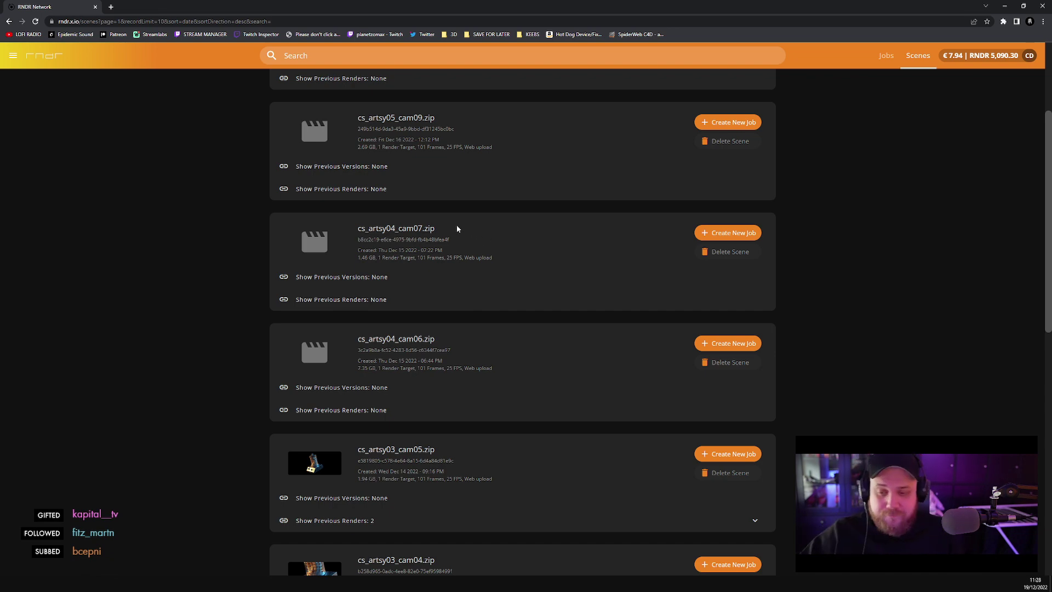
{"action": "scroll", "coordinate": [448, 219], "scroll_direction": "up", "scroll_amount": 1}
{"action": "scroll", "coordinate": [447, 222], "scroll_direction": "up", "scroll_amount": 3}
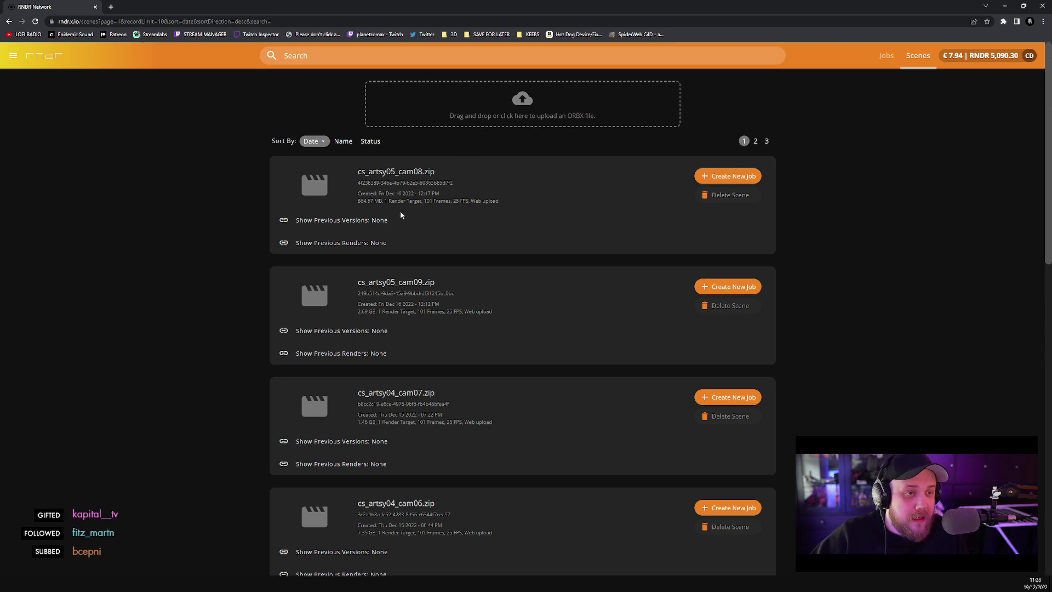
{"action": "scroll", "coordinate": [416, 219], "scroll_direction": "down", "scroll_amount": 3}
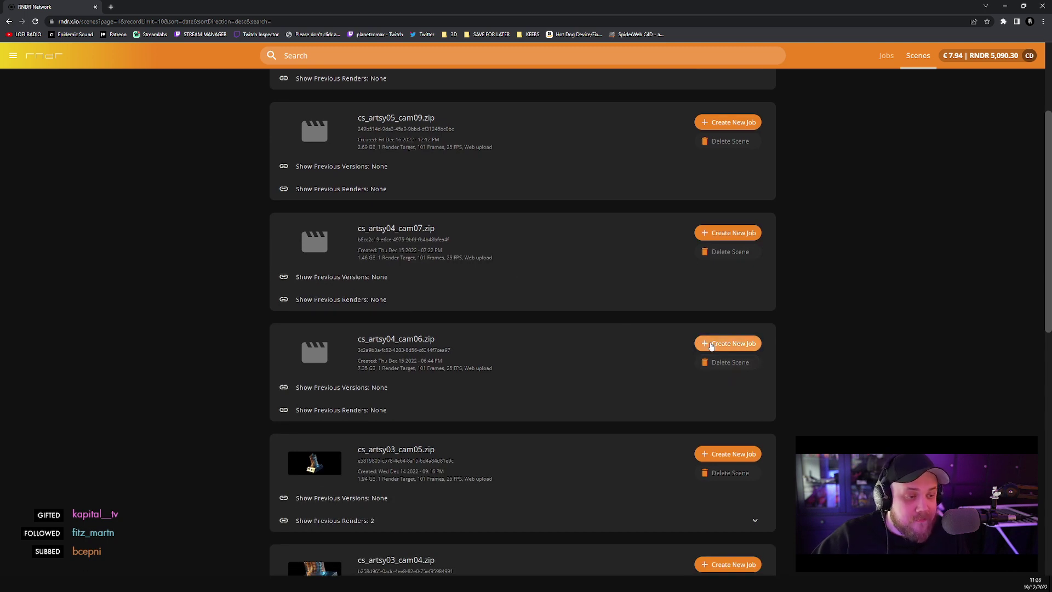
- Create a new RNDR job for cs_artsy04_cam06.zip, show its advanced options and continue to outputs
{"action": "left_click", "coordinate": [713, 346]}
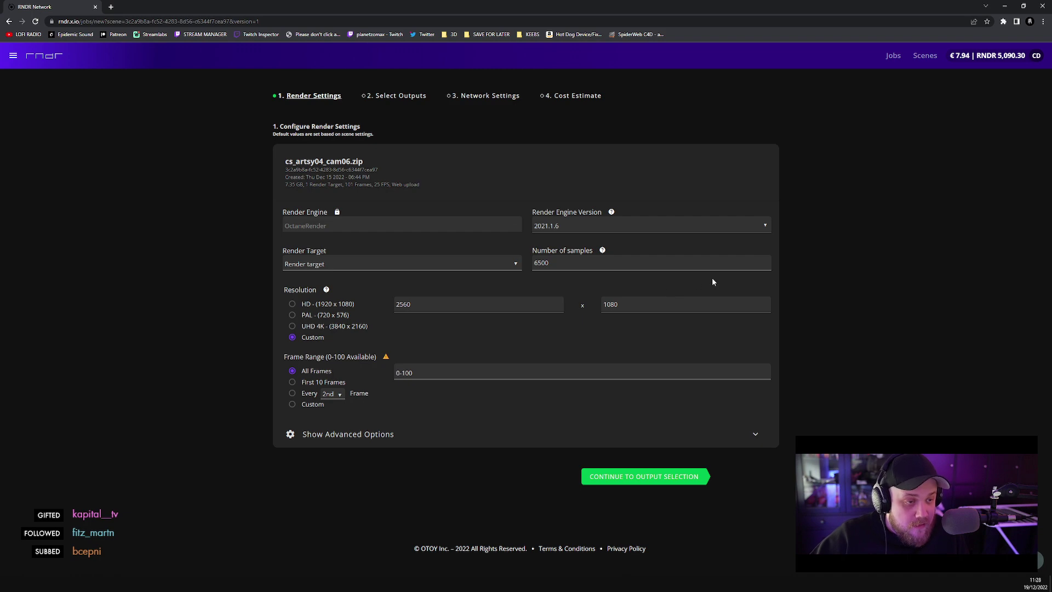
{"action": "left_click", "coordinate": [364, 434]}
{"action": "scroll", "coordinate": [442, 387], "scroll_direction": "down", "scroll_amount": 3}
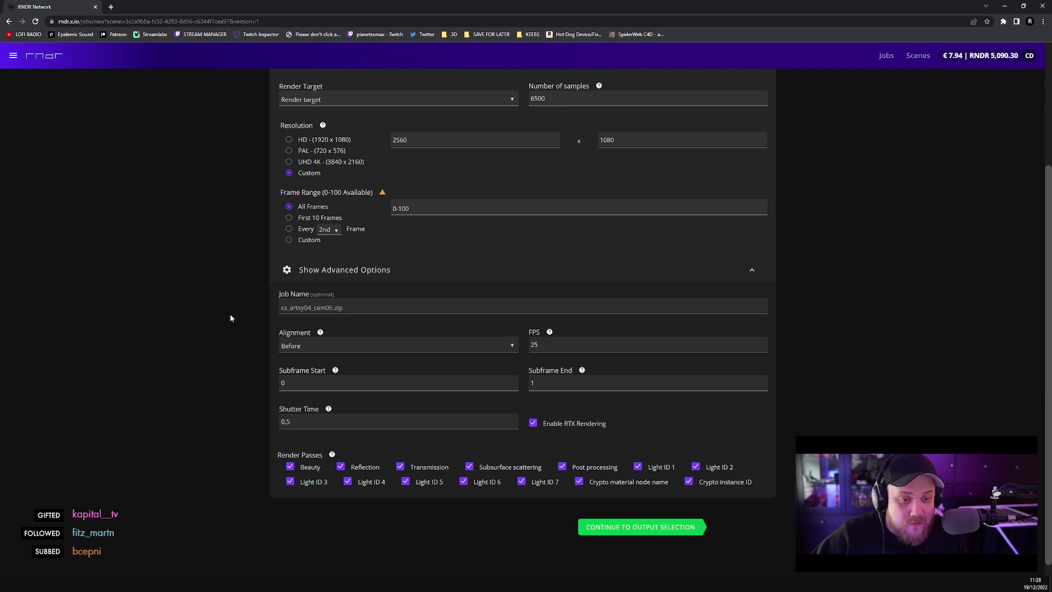
{"action": "left_click", "coordinate": [638, 528]}
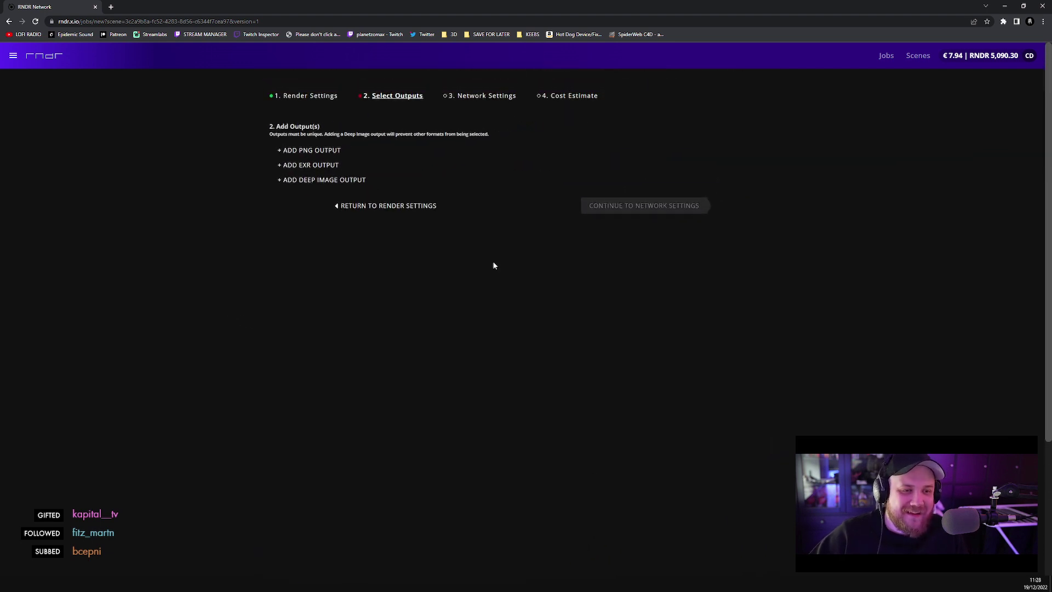
- Add an EXR output with 32-bit depth, ACESCG colour space and DWAB compression
{"action": "left_click", "coordinate": [322, 165]}
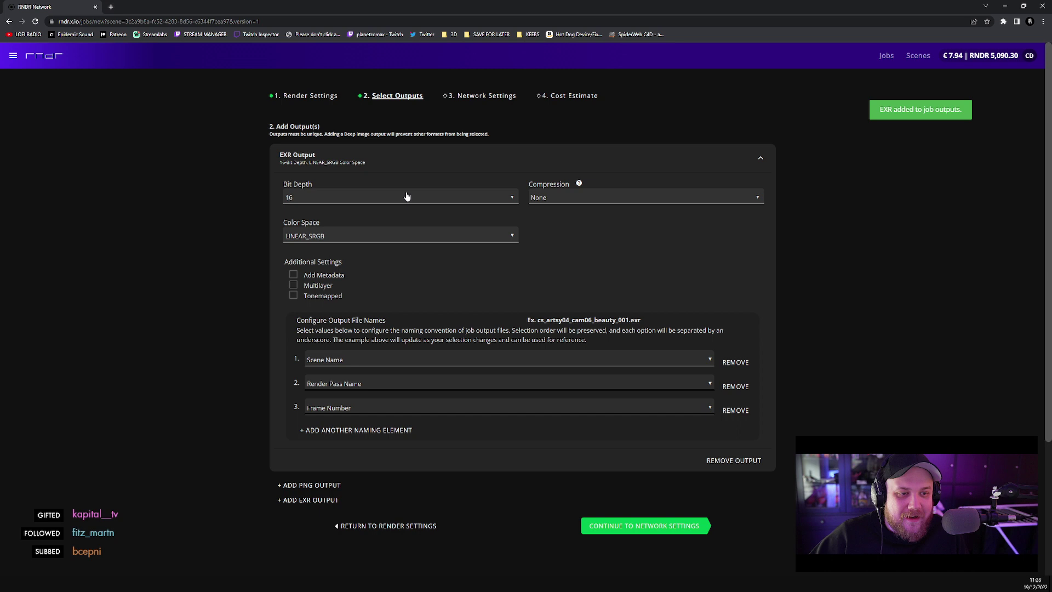
{"action": "left_click", "coordinate": [368, 193]}
{"action": "left_click", "coordinate": [340, 235]}
{"action": "left_click", "coordinate": [359, 237]}
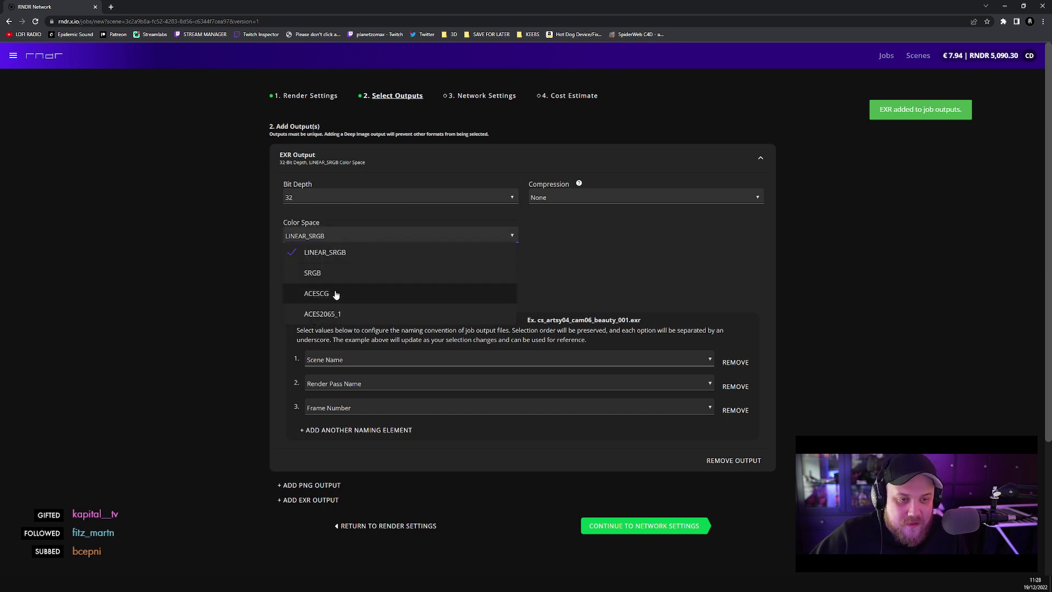
{"action": "left_click", "coordinate": [336, 294]}
{"action": "left_click", "coordinate": [598, 199]}
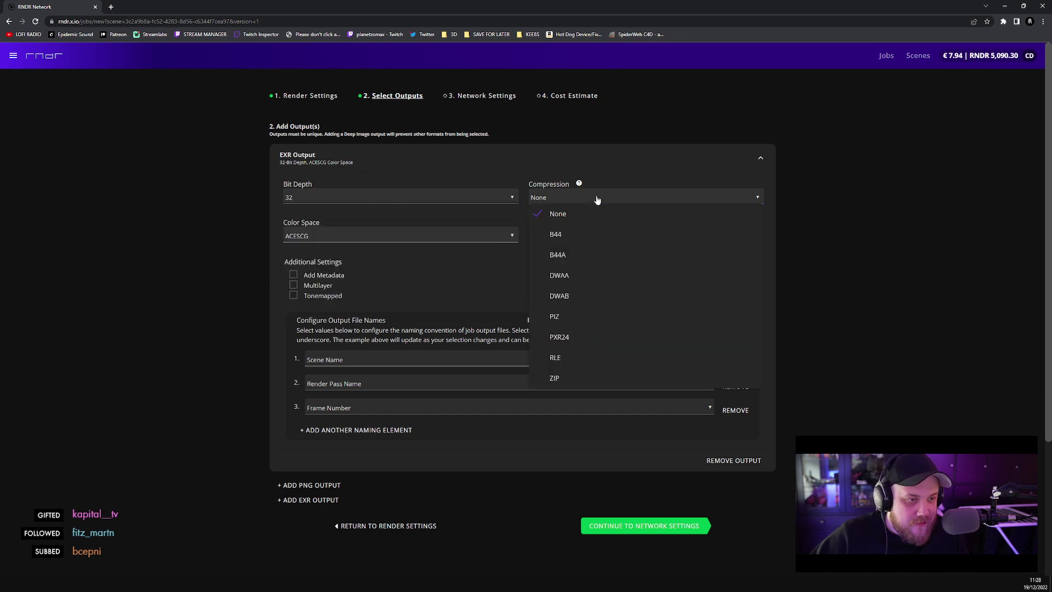
{"action": "left_click", "coordinate": [580, 296]}
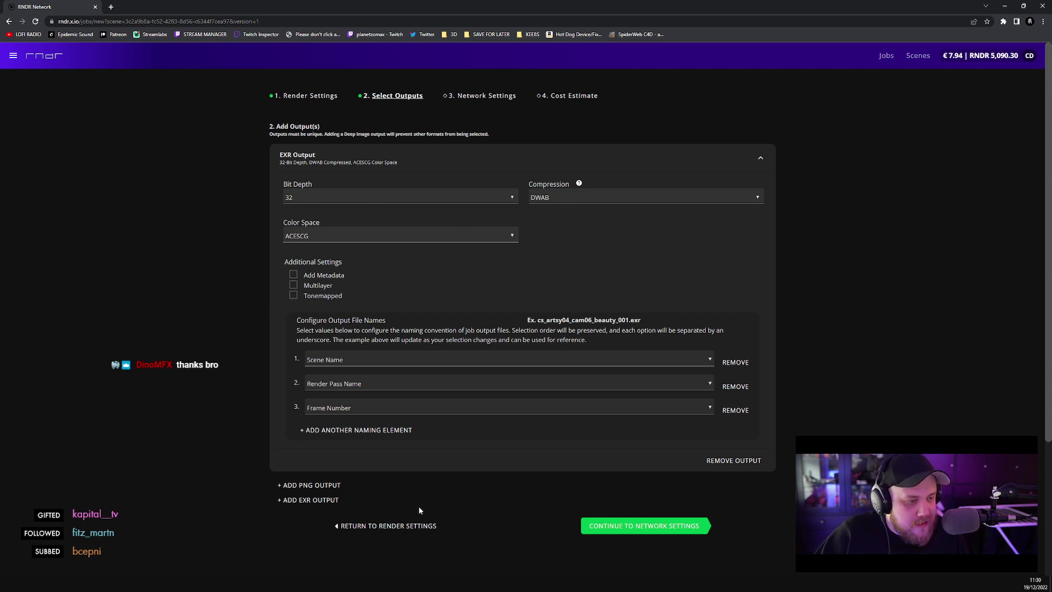
- In Network Settings pay with RNDR Tokens, open the Required VRAM list, then return to the ORBX folder
{"action": "left_click", "coordinate": [613, 525]}
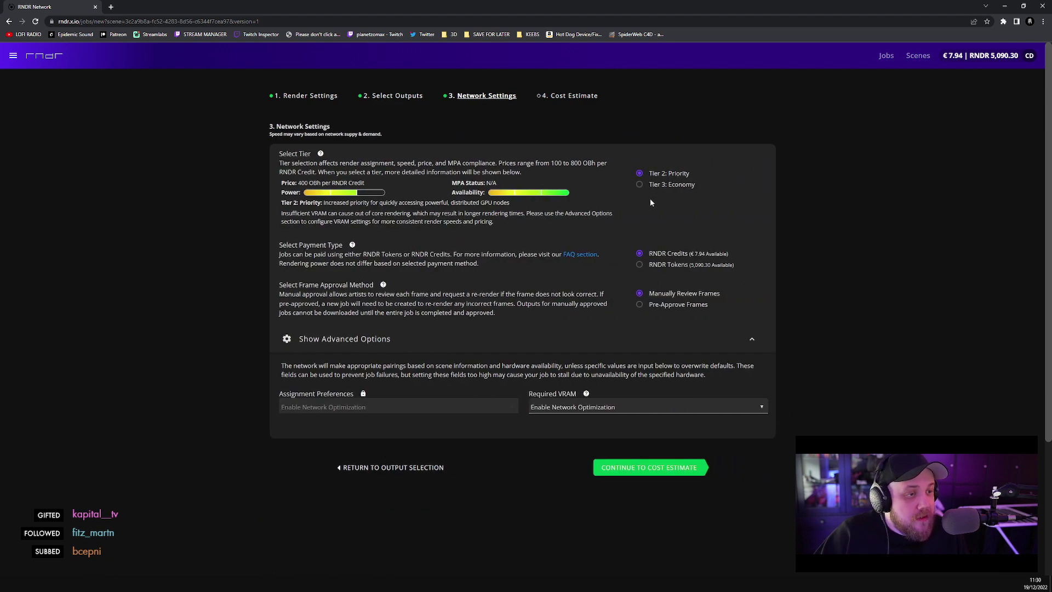
{"action": "left_click", "coordinate": [647, 266]}
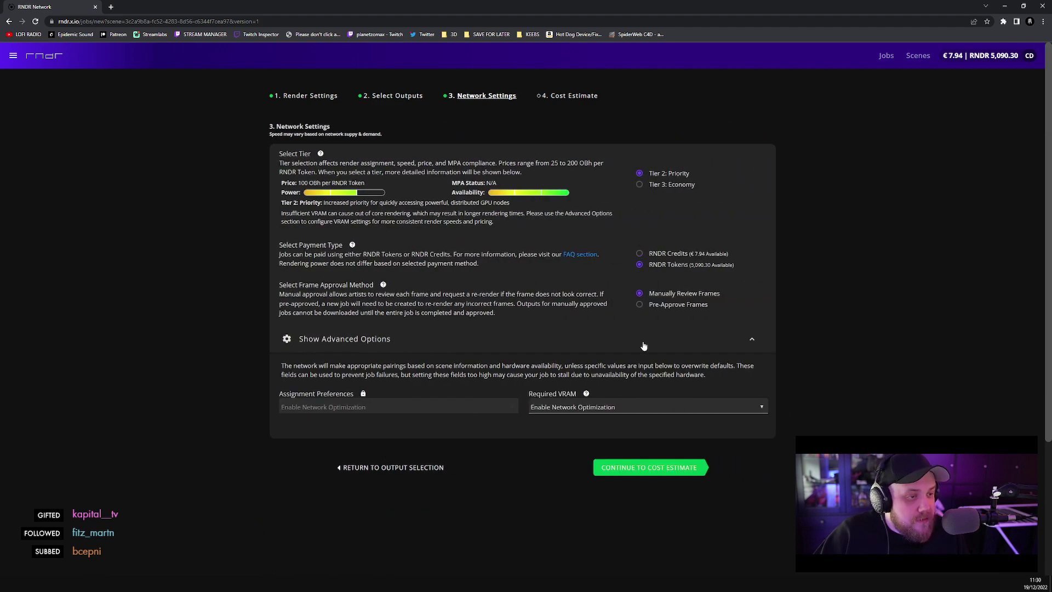
{"action": "left_click", "coordinate": [568, 408]}
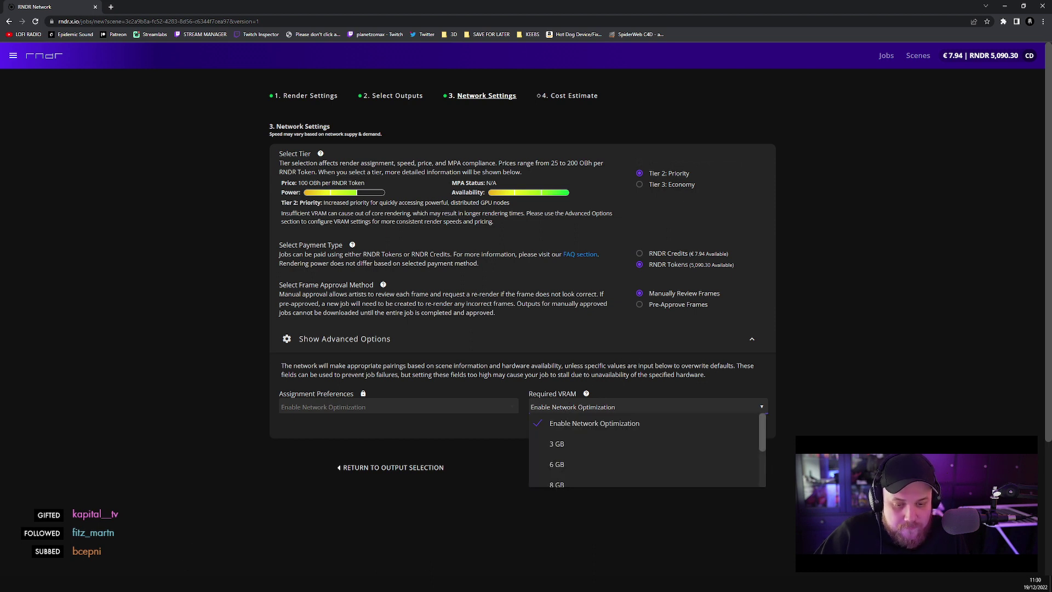
{"action": "key", "text": "alt+Tab"}
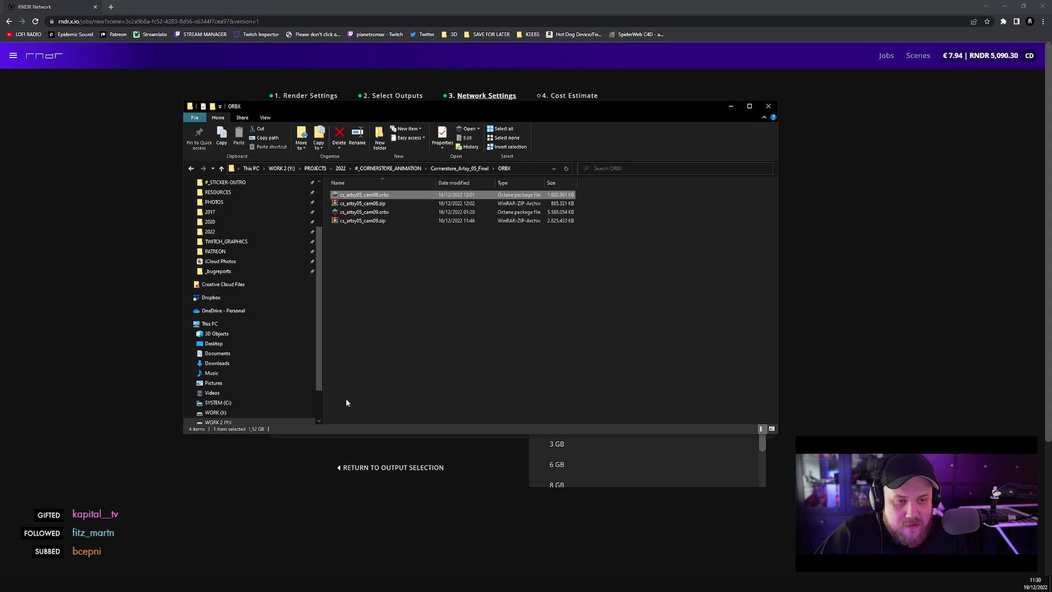
- Load Cornerstore_Artsy_05_CAM_08.c4d from the Cornerstore_Artsy_05_Final folder into Cinema 4D
{"action": "left_click", "coordinate": [460, 169]}
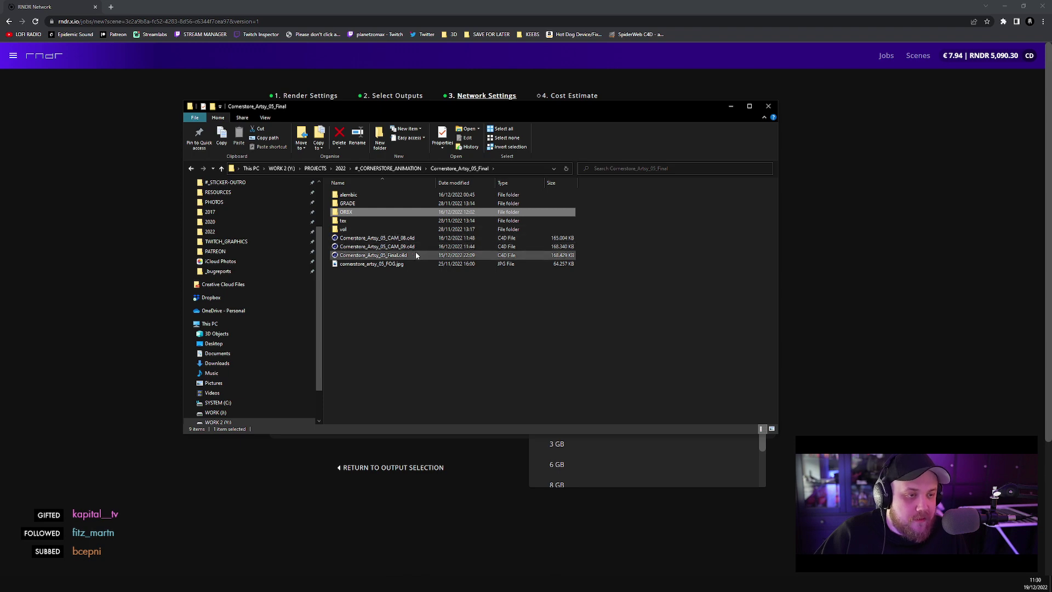
{"action": "key", "text": "alt+Tab"}
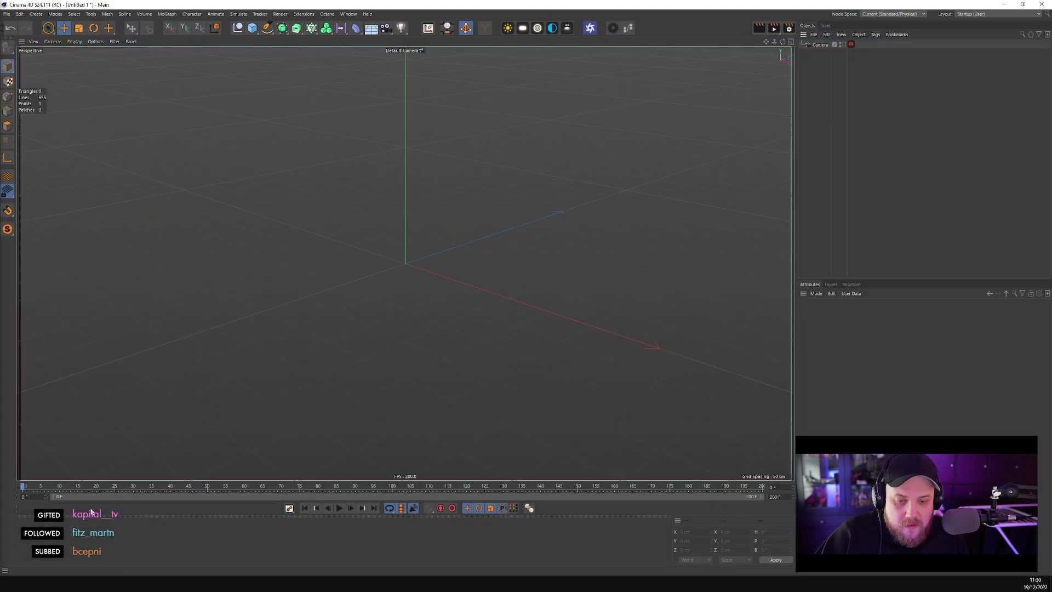
{"action": "key", "text": "alt+Tab"}
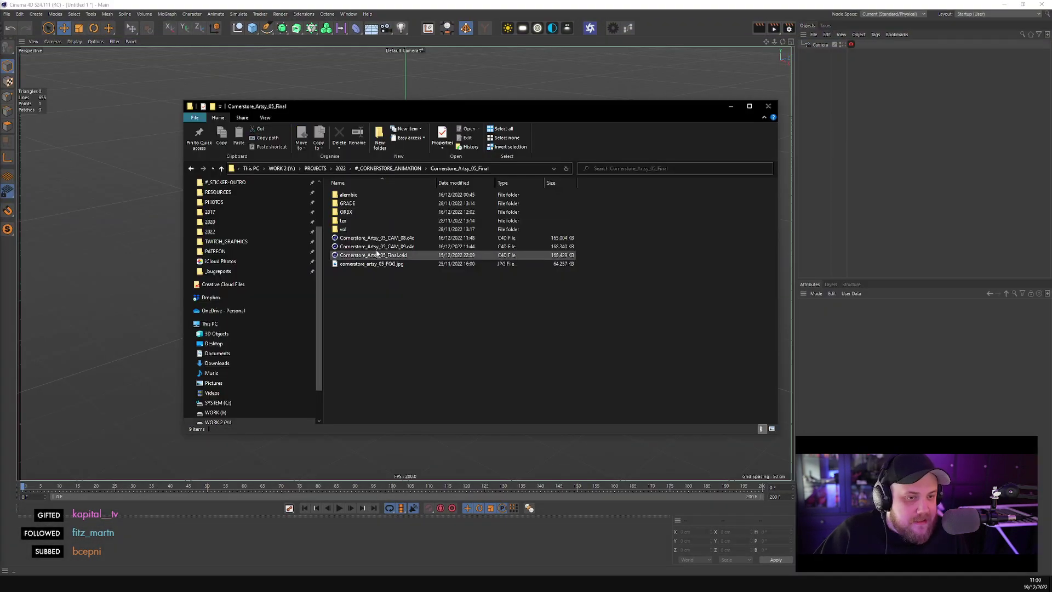
{"action": "left_click_drag", "start_coordinate": [413, 247], "coordinate": [124, 229]}
{"action": "left_click", "coordinate": [384, 239]}
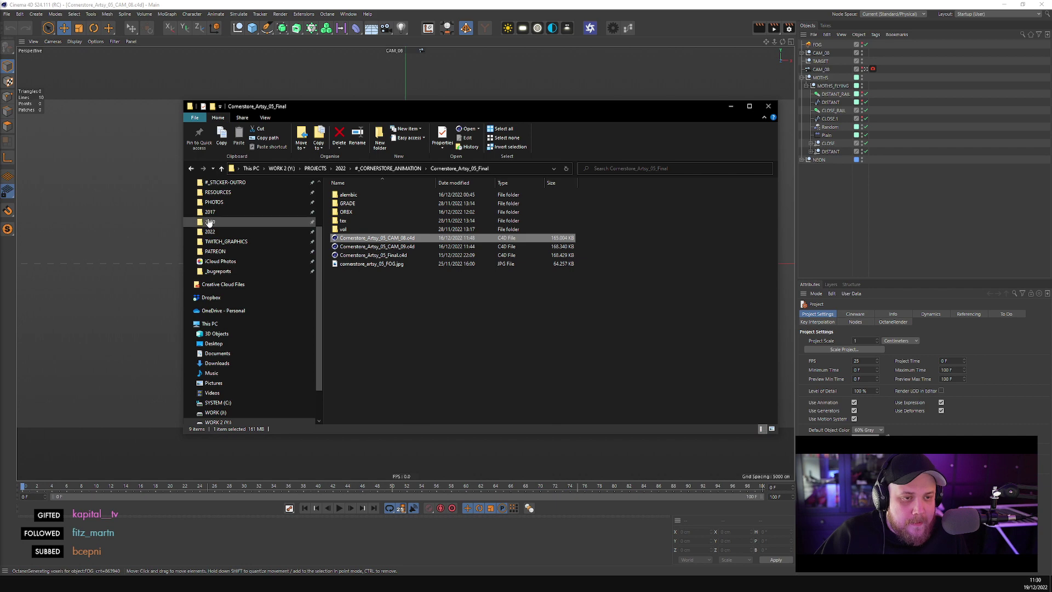
{"action": "left_click_drag", "start_coordinate": [679, 110], "coordinate": [540, 421]}
{"action": "left_click", "coordinate": [593, 417]}
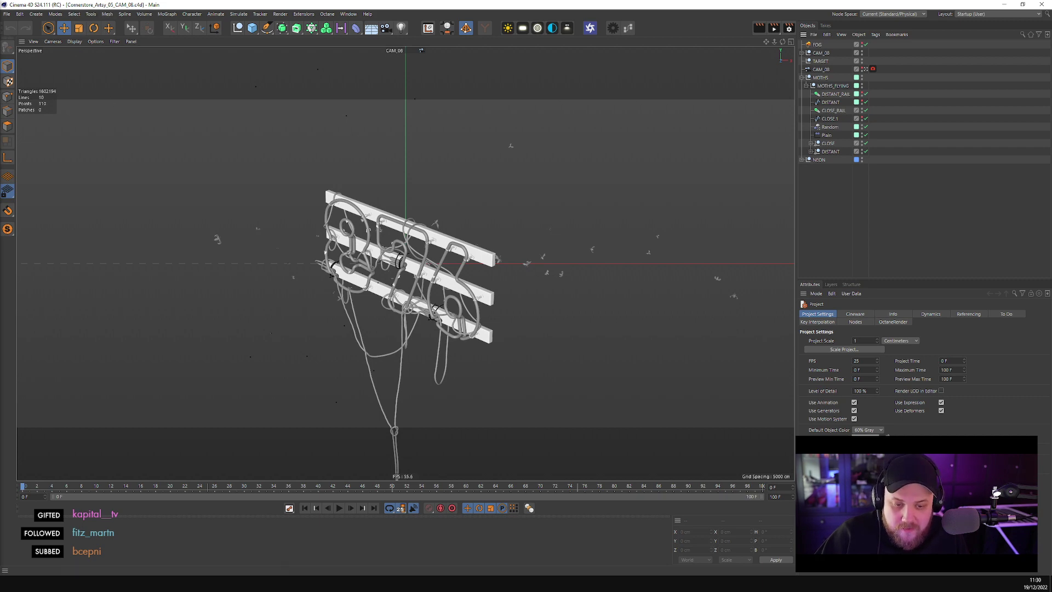
- Close the VRAM list, review the cam06 job's Render Settings step, then go back to Network Settings
{"action": "mouse_move", "coordinate": [260, 549]}
{"action": "left_click", "coordinate": [302, 531]}
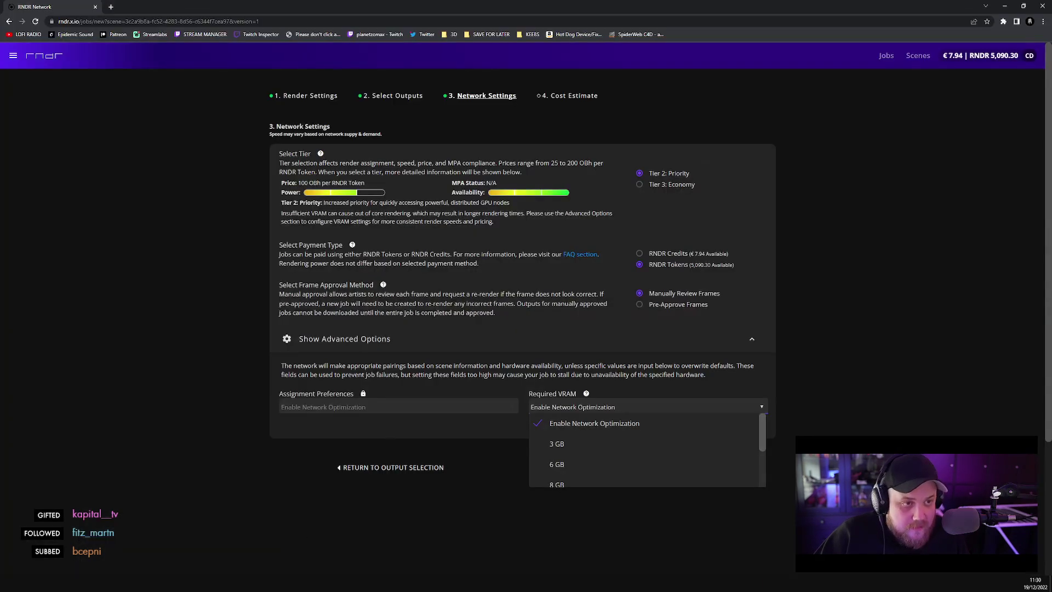
{"action": "left_click", "coordinate": [458, 151]}
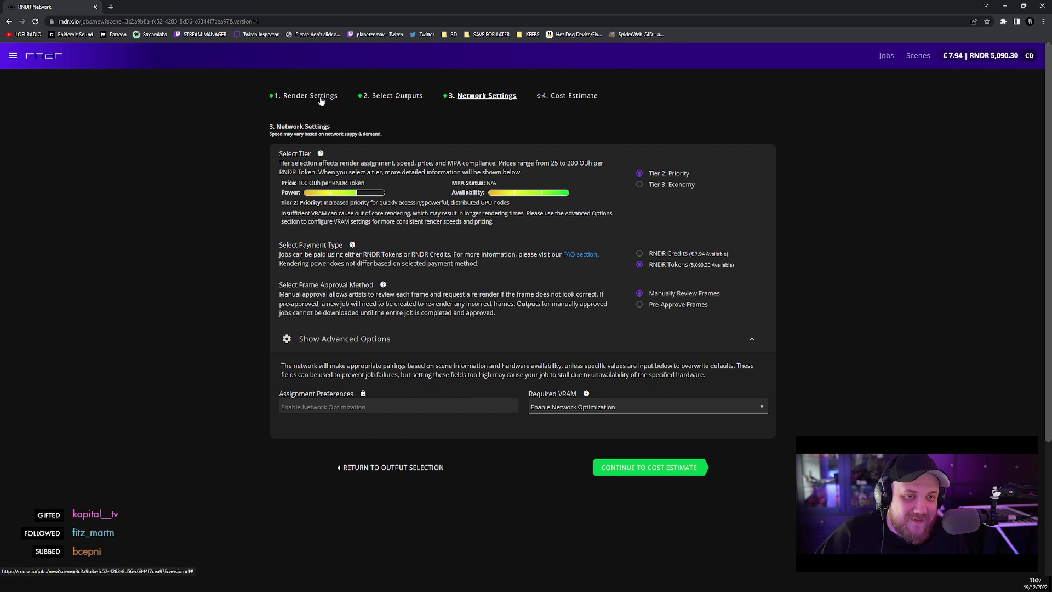
{"action": "left_click", "coordinate": [321, 98]}
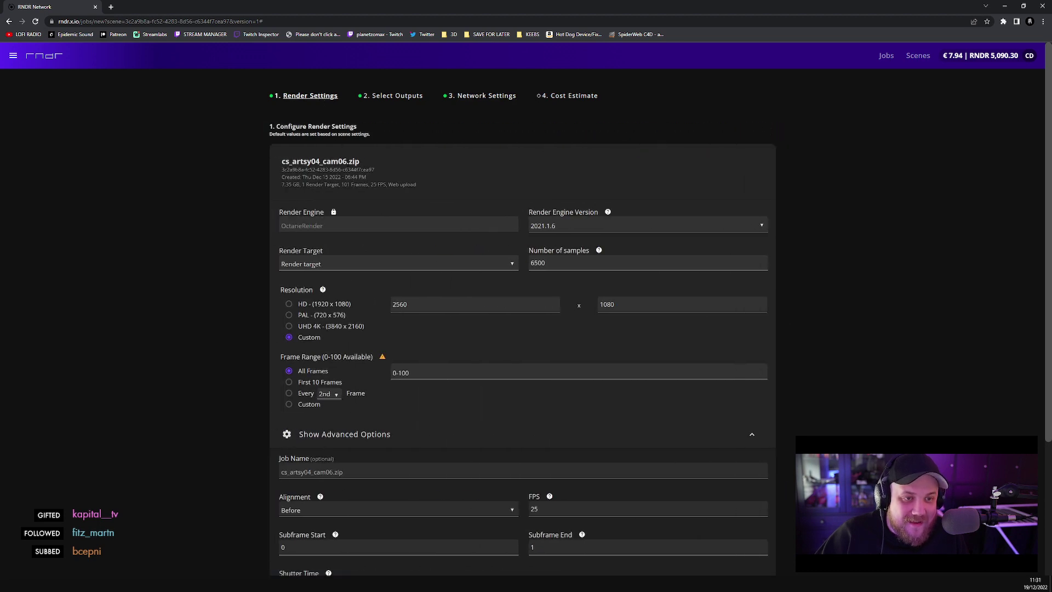
{"action": "left_click", "coordinate": [471, 98]}
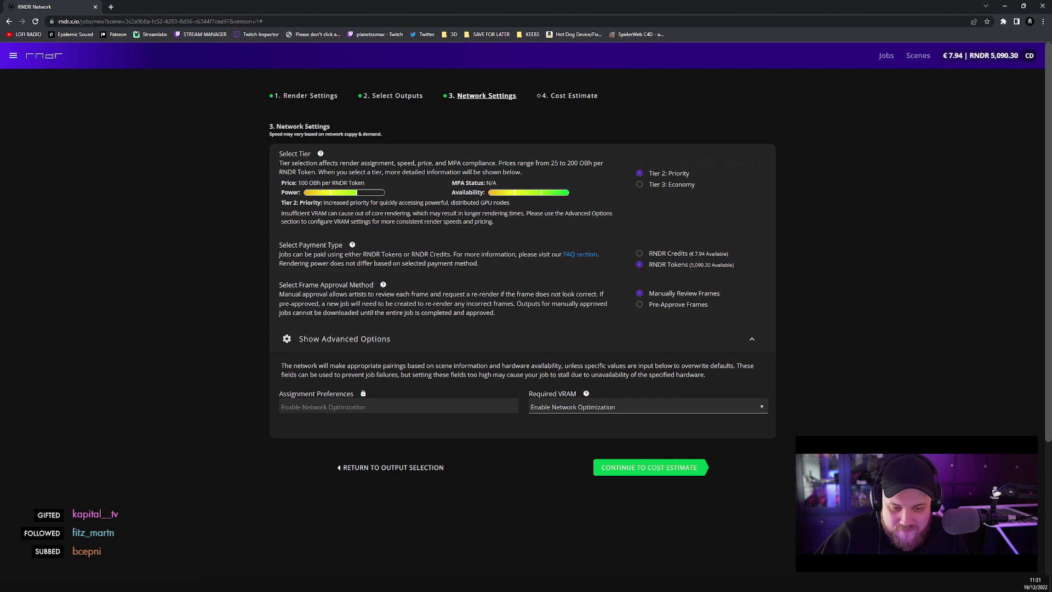
{"action": "key", "text": "alt+Tab"}
- Open Cornerstore_Artsy_04_CAM_06.c4d via File > Open Project from #_CORNERSTORE_ANIMATION > Cornerstore_Artsy_04_Final
{"action": "left_click", "coordinate": [7, 14]}
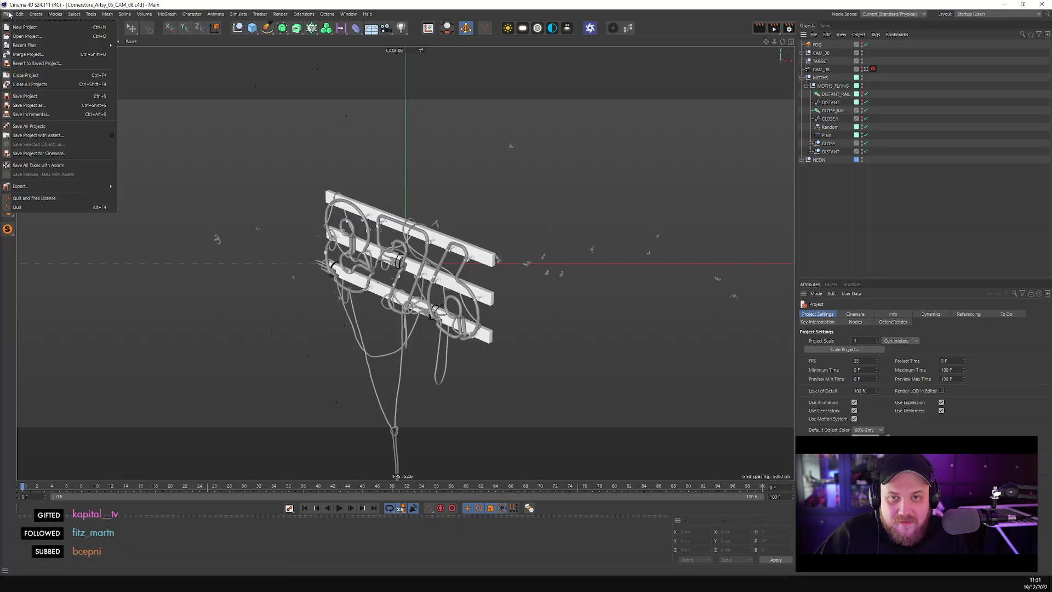
{"action": "left_click", "coordinate": [27, 36]}
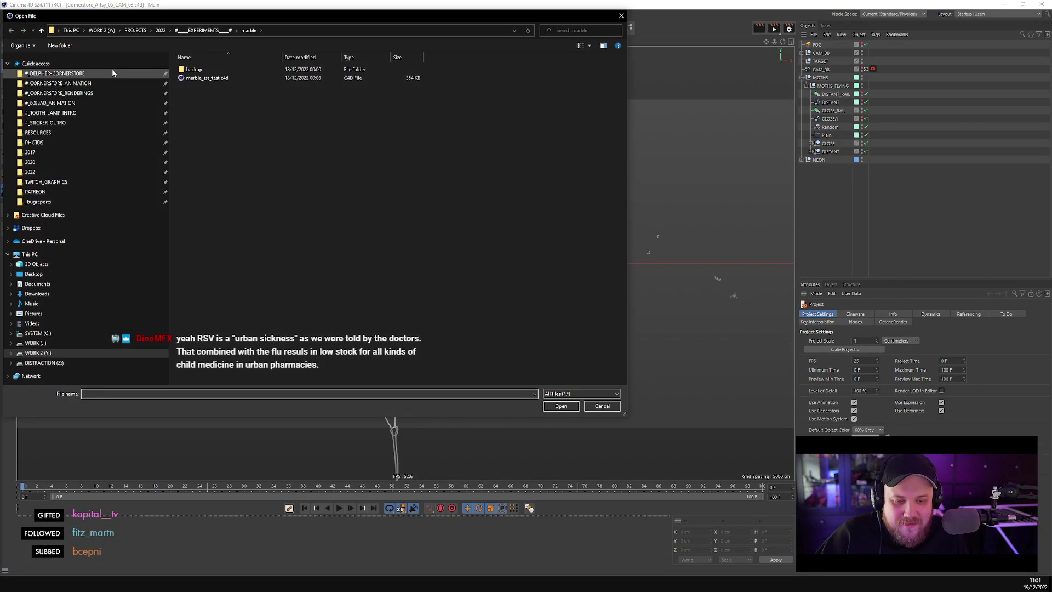
{"action": "left_click", "coordinate": [85, 74]}
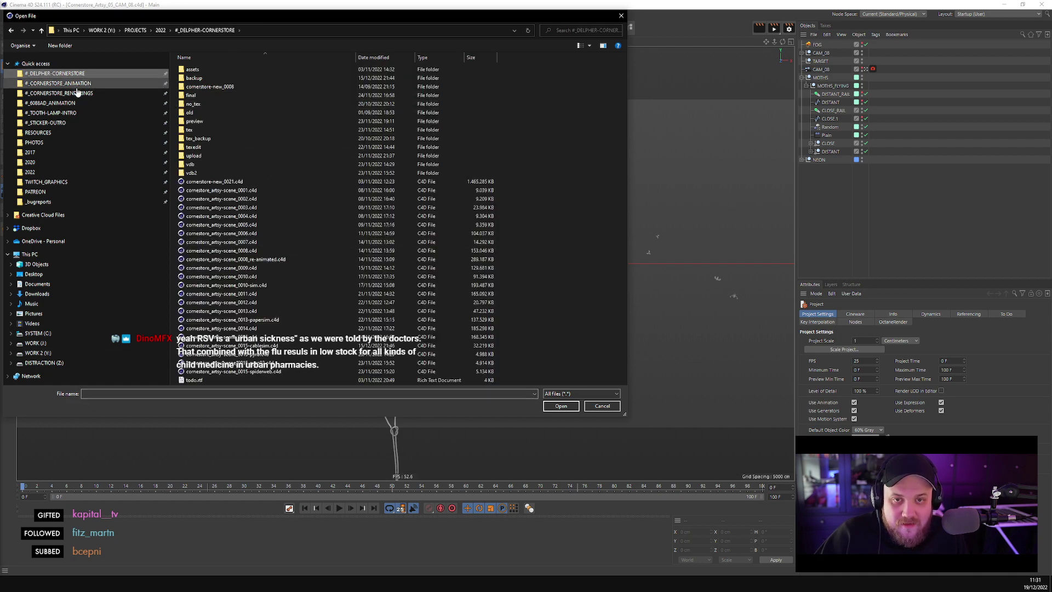
{"action": "left_click", "coordinate": [77, 84]}
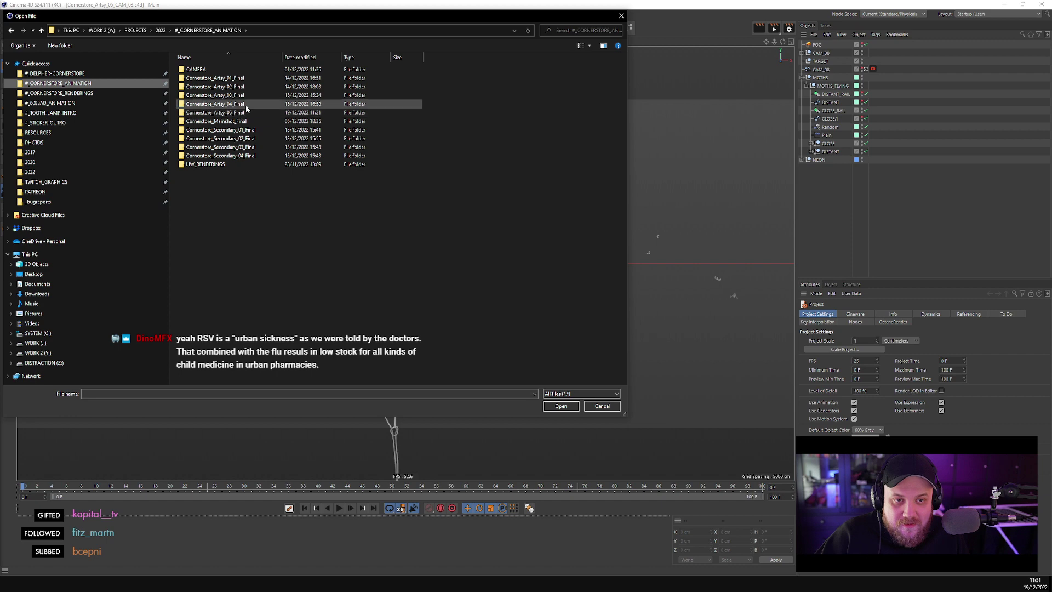
{"action": "double_click", "coordinate": [245, 105]}
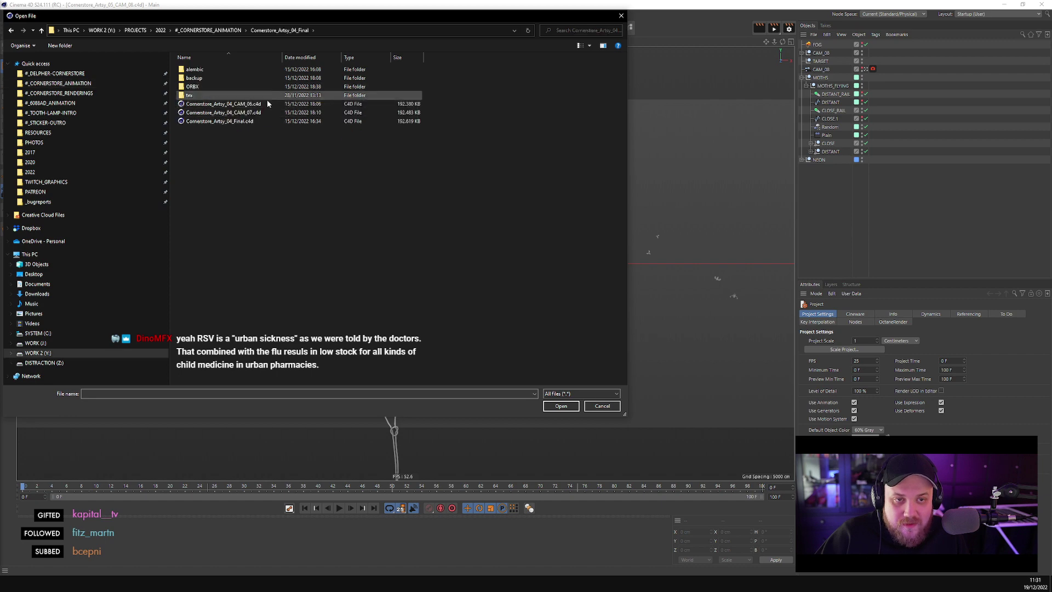
{"action": "double_click", "coordinate": [253, 105]}
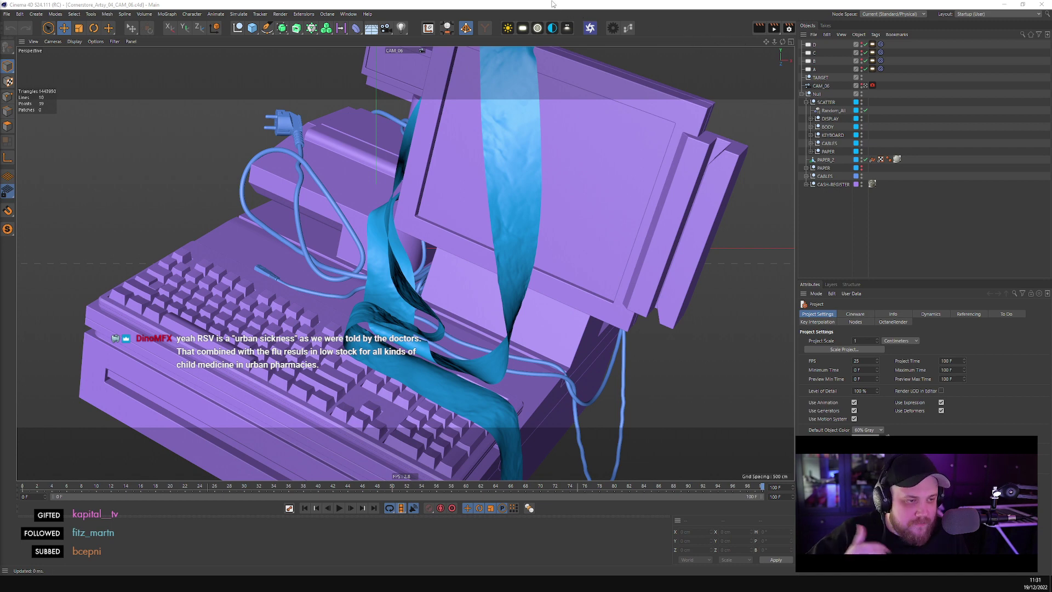
- Review the CAM_06 output settings in the Render Settings window
{"action": "left_click", "coordinate": [790, 28]}
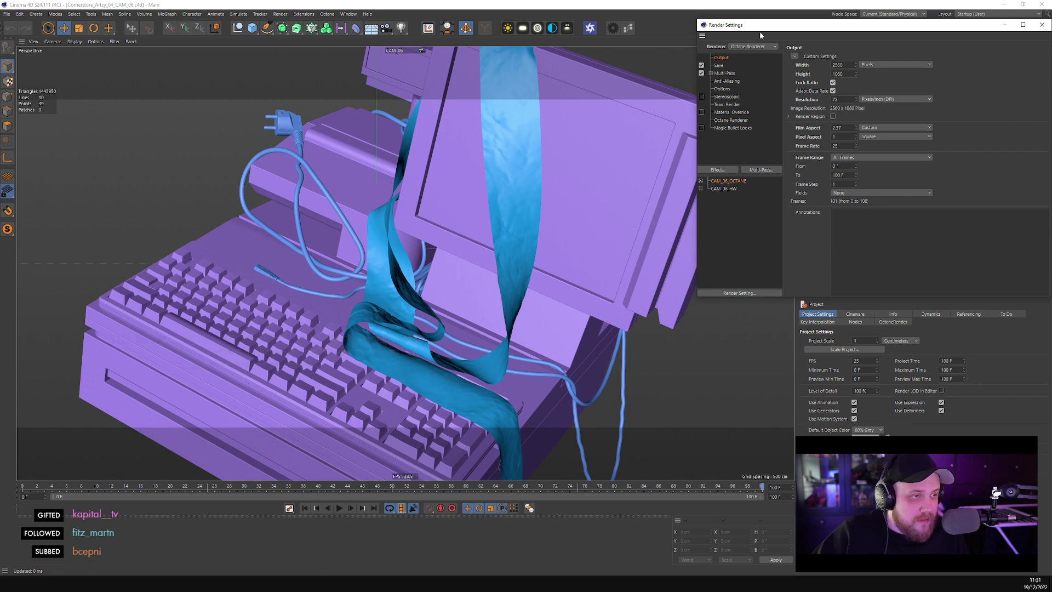
{"action": "left_click_drag", "start_coordinate": [760, 30], "coordinate": [457, 111]}
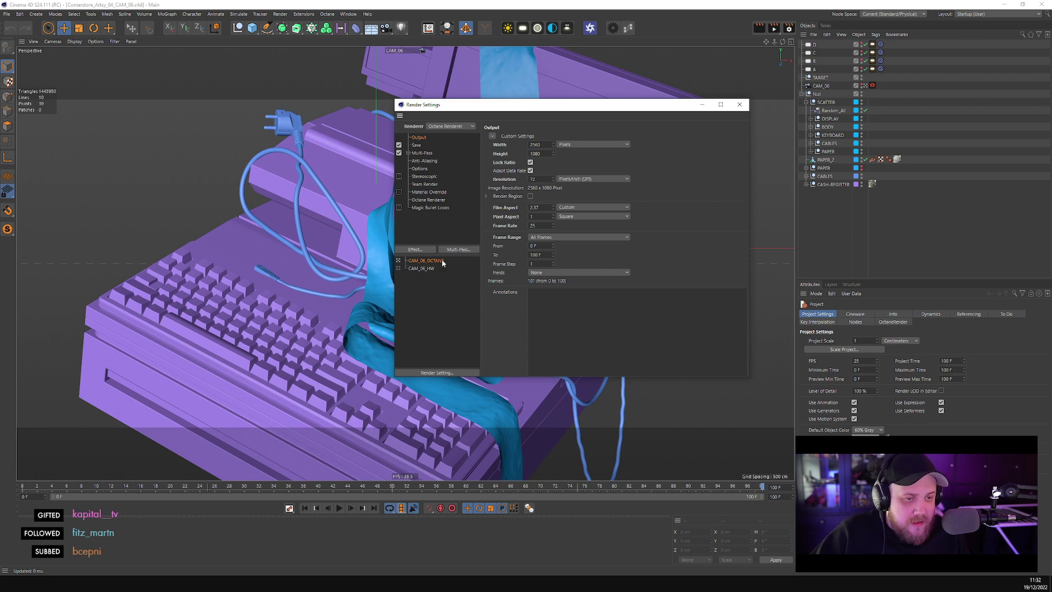
{"action": "left_click", "coordinate": [740, 104]}
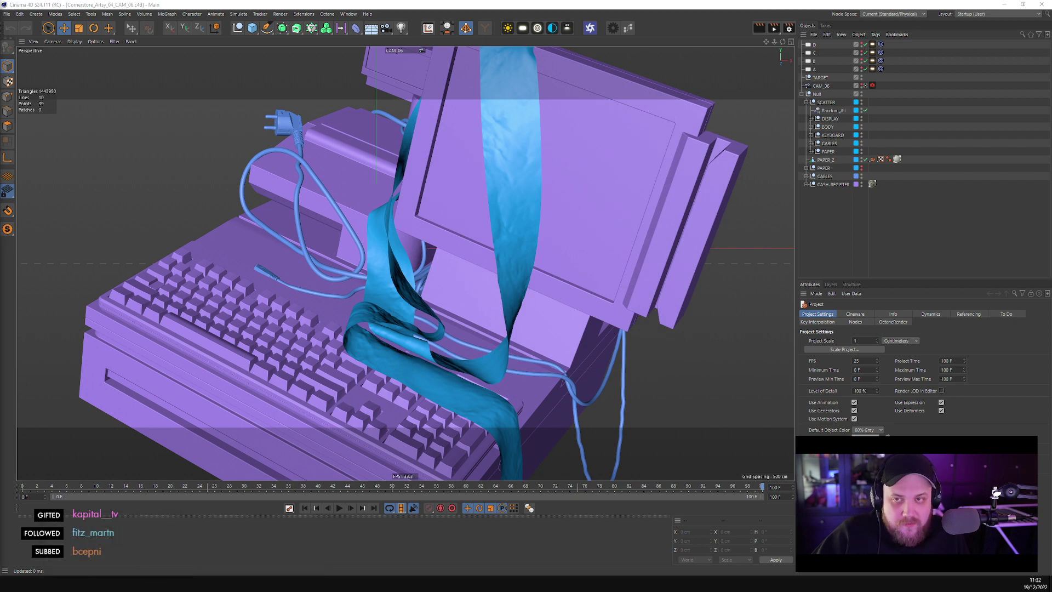
- Open the Octane Live Viewer with Shift+F2, enlarge it and start the live render
{"action": "key", "text": "shift+F2"}
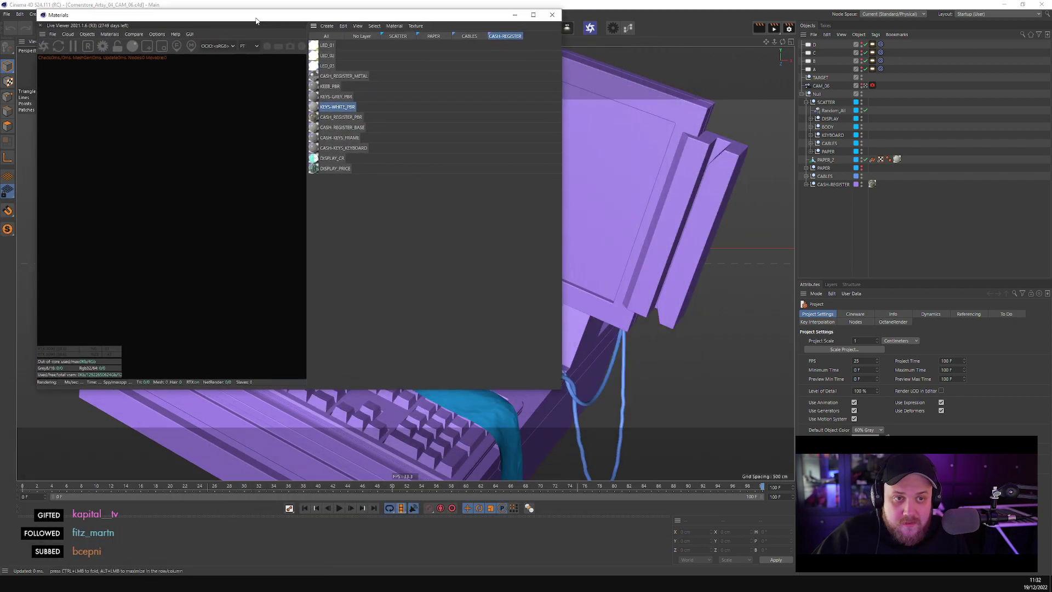
{"action": "left_click_drag", "start_coordinate": [554, 388], "coordinate": [866, 532]}
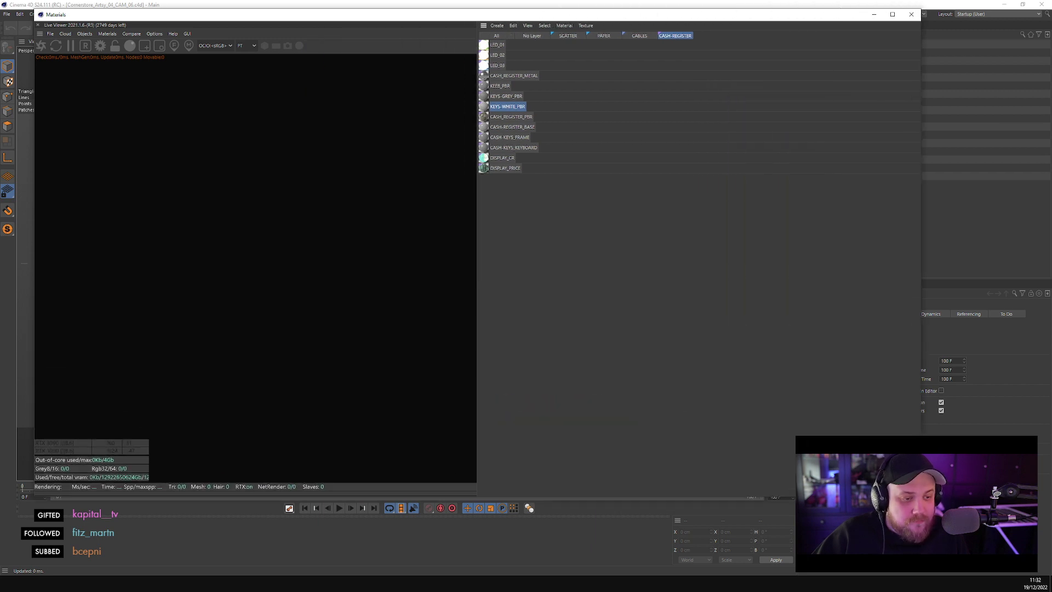
{"action": "left_click", "coordinate": [42, 46]}
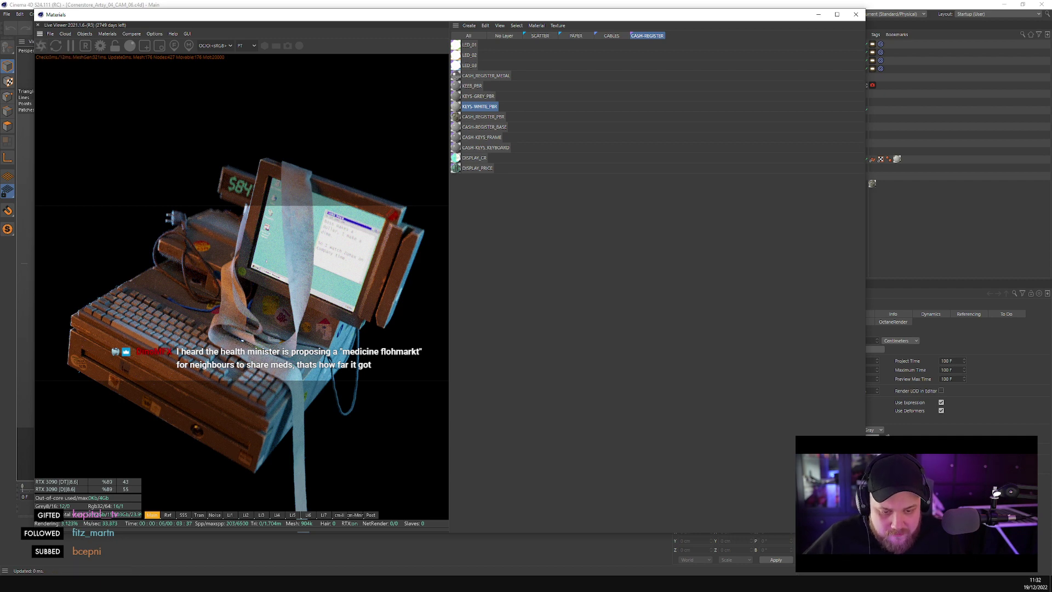
- Set required VRAM to 6 GB and enter an OctaneBench Score of 1300 in the cost estimate
{"action": "left_click", "coordinate": [284, 560]}
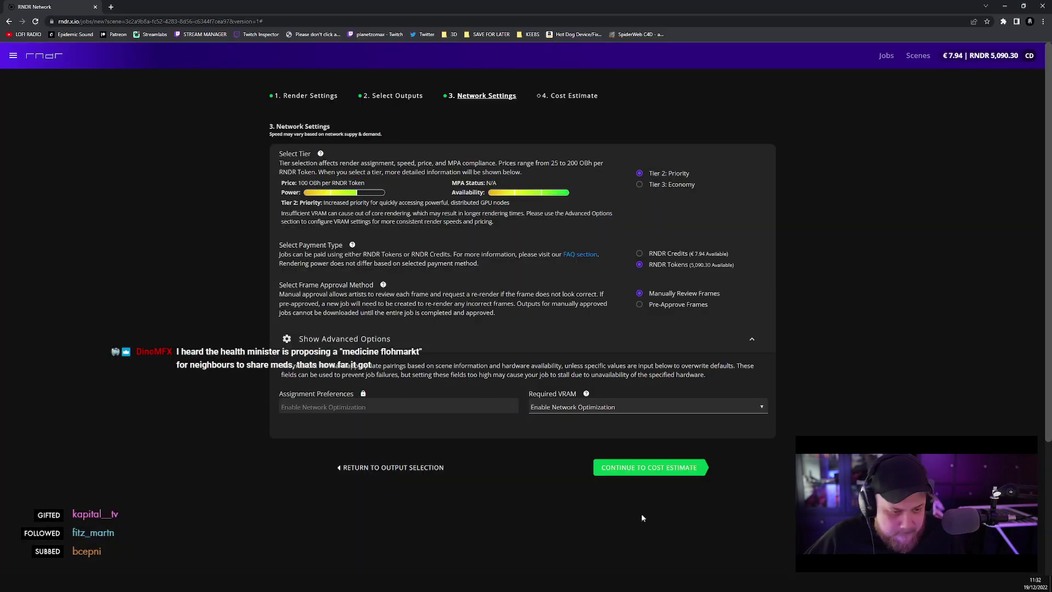
{"action": "left_click", "coordinate": [618, 414]}
{"action": "left_click", "coordinate": [580, 468]}
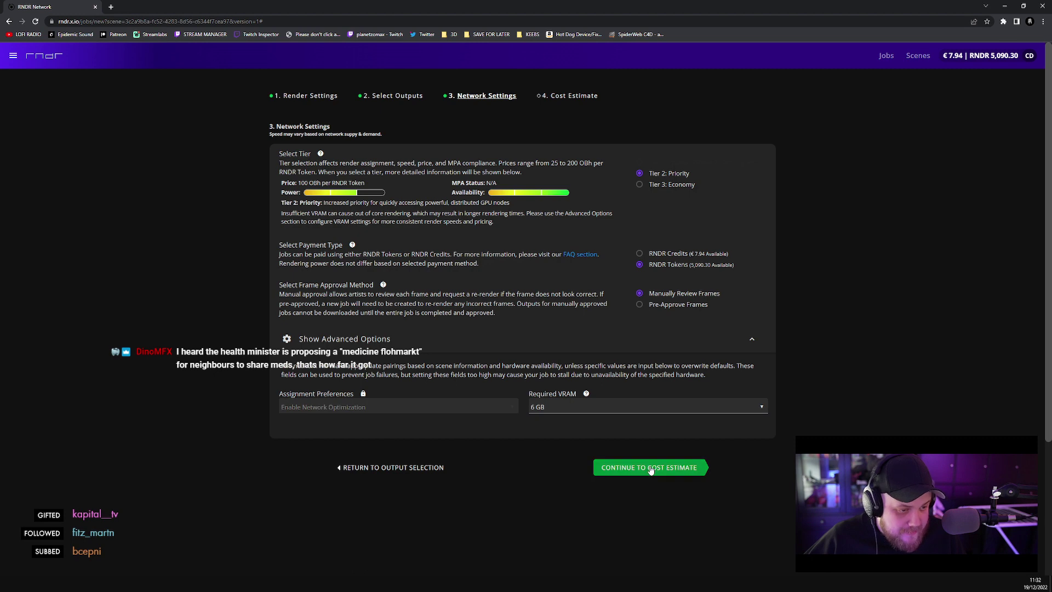
{"action": "left_click", "coordinate": [650, 469]}
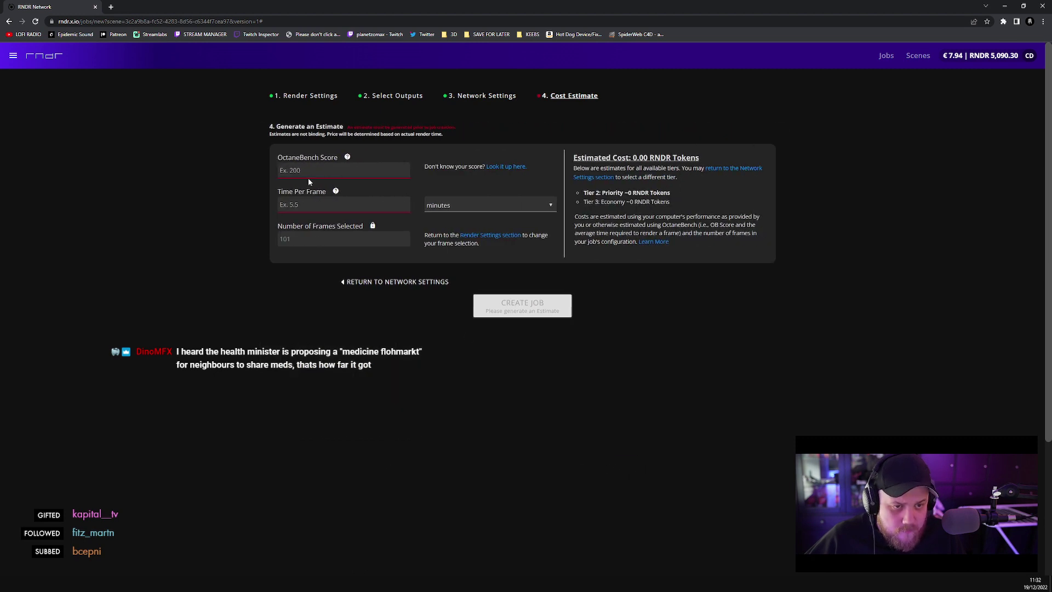
{"action": "left_click", "coordinate": [311, 167]}
{"action": "type", "text": "13"}
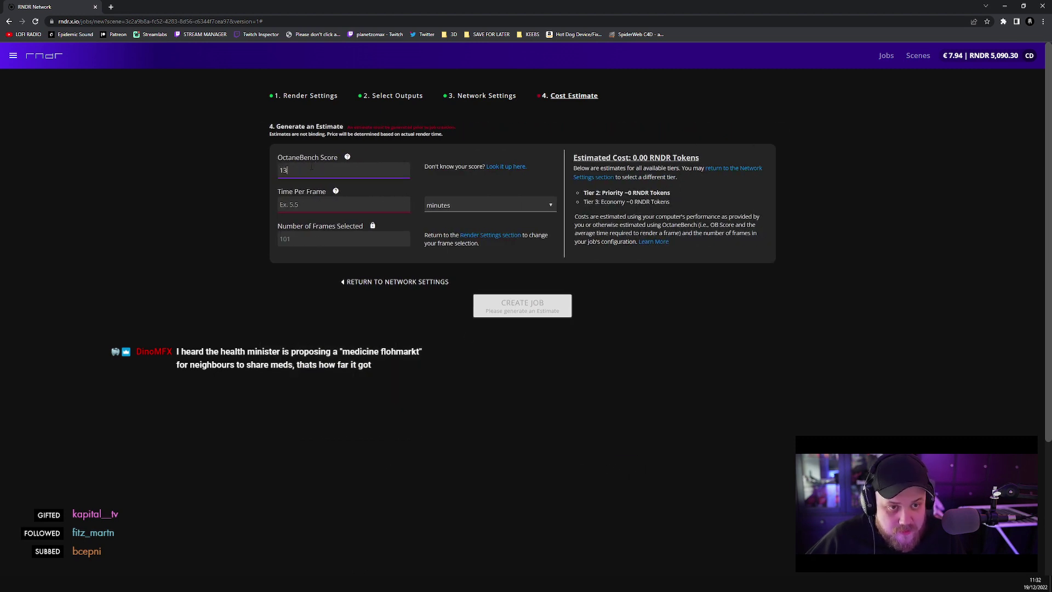
{"action": "type", "text": "00"}
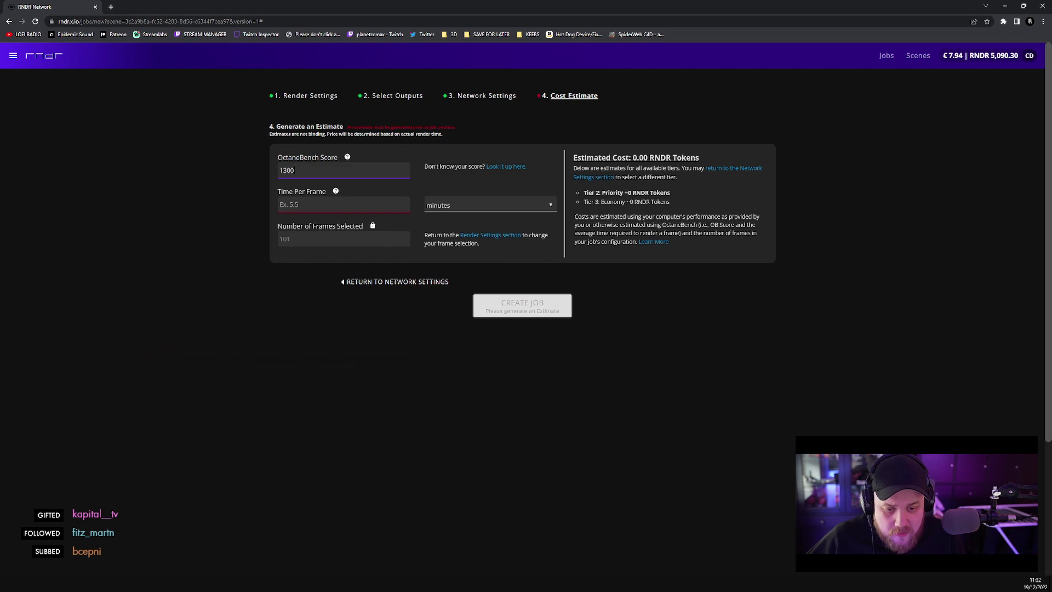
- Bring Cinema 4D forward to watch the Octane live render progress
{"action": "left_click", "coordinate": [110, 582]}
{"action": "left_click", "coordinate": [142, 550]}
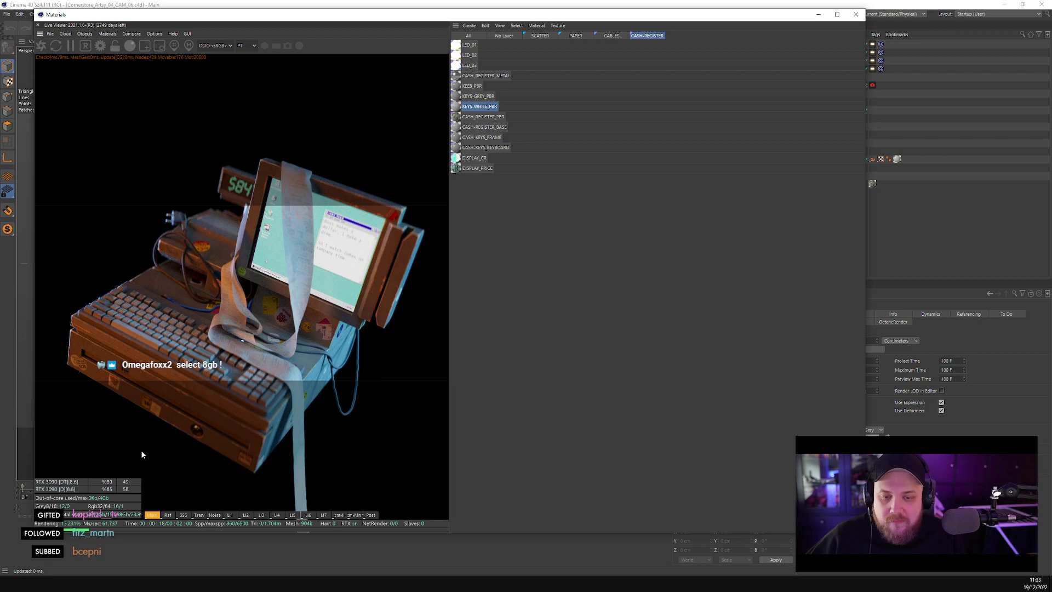
{"action": "left_click", "coordinate": [212, 583]}
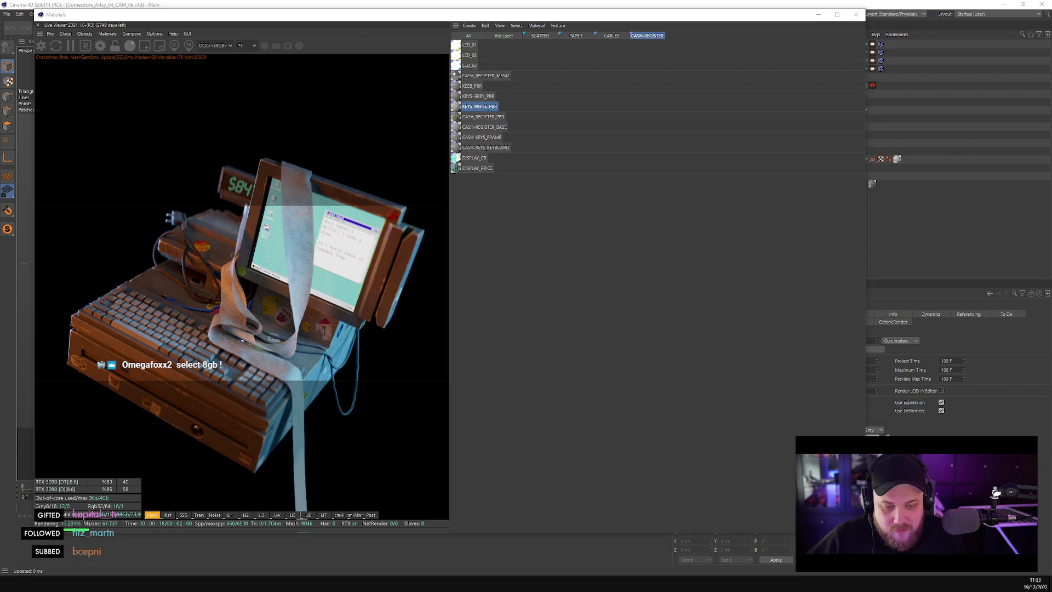
- Reload the cam06 job, set required VRAM to 8 GB and continue to the cost estimate
{"action": "left_click", "coordinate": [281, 557]}
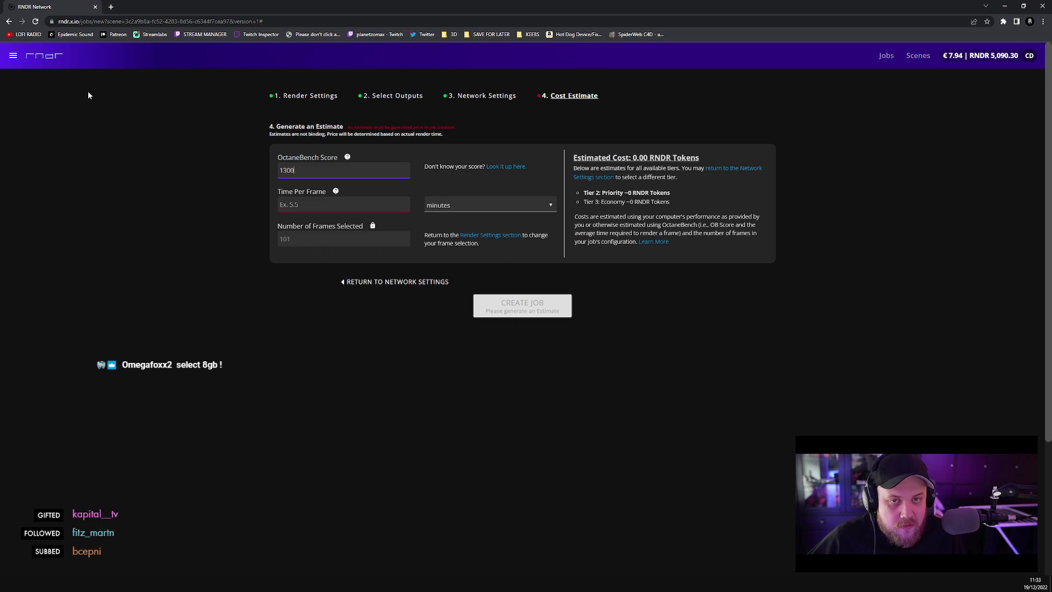
{"action": "left_click", "coordinate": [8, 22]}
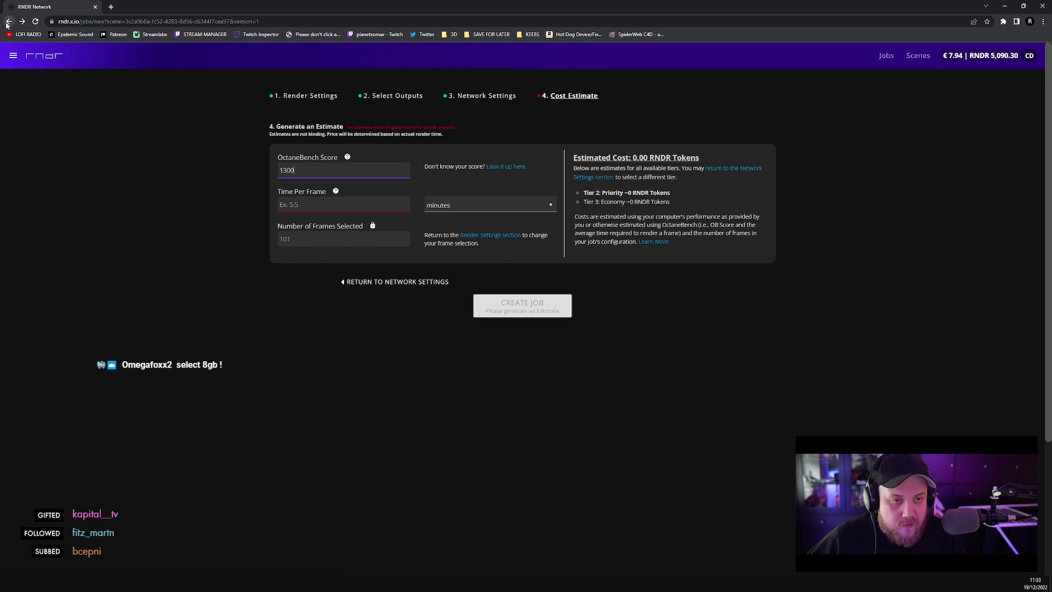
{"action": "left_click", "coordinate": [478, 99]}
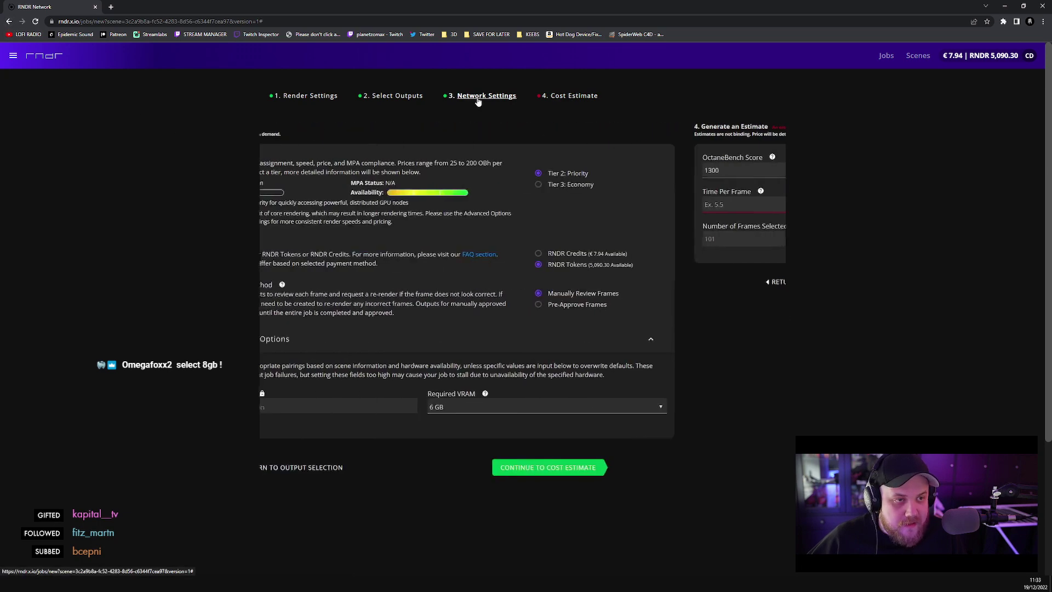
{"action": "left_click", "coordinate": [592, 407]}
{"action": "left_click", "coordinate": [577, 482]}
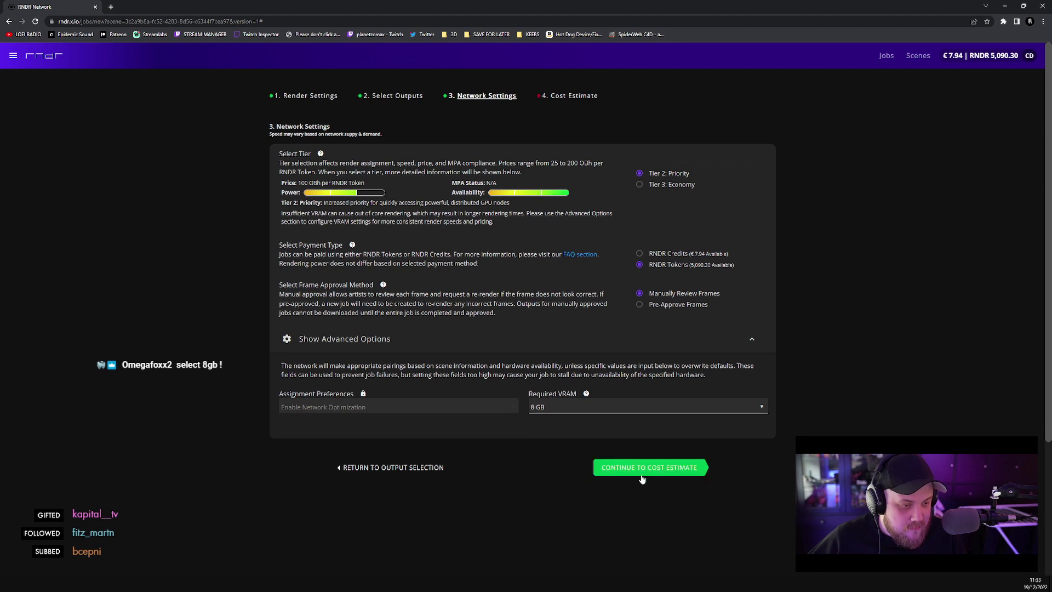
{"action": "left_click", "coordinate": [651, 466]}
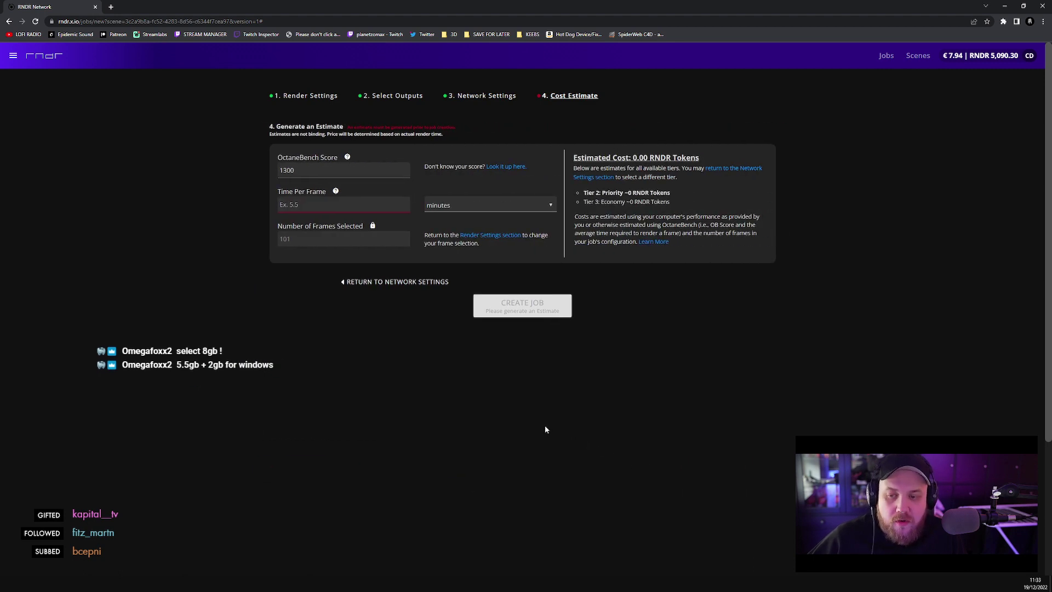
- Enter a time per frame of 7 minutes and create the cam06 render job
{"action": "left_click", "coordinate": [322, 208]}
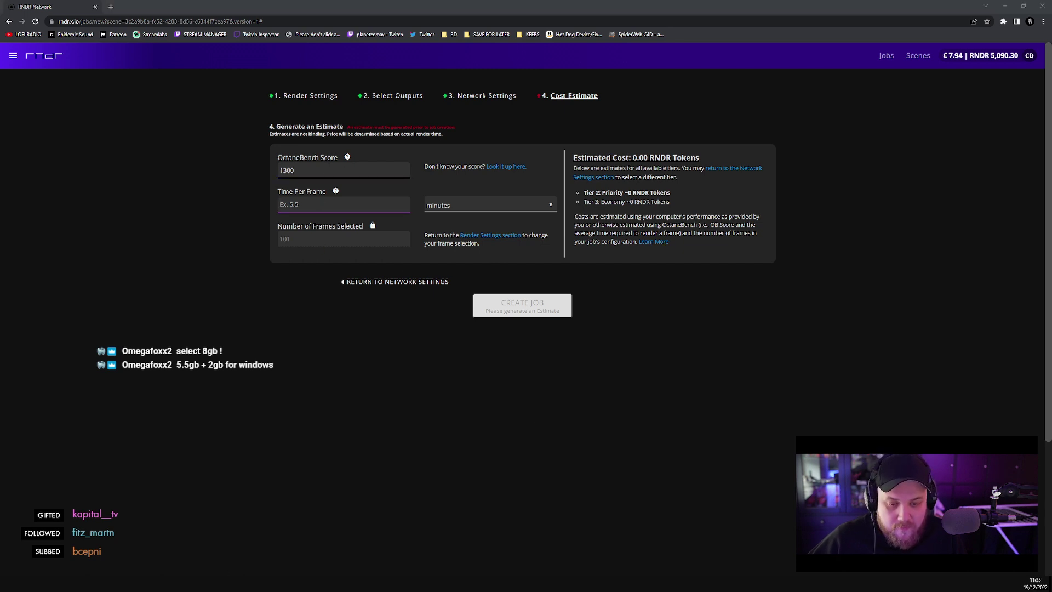
{"action": "left_click", "coordinate": [156, 564]}
{"action": "left_click", "coordinate": [115, 46]}
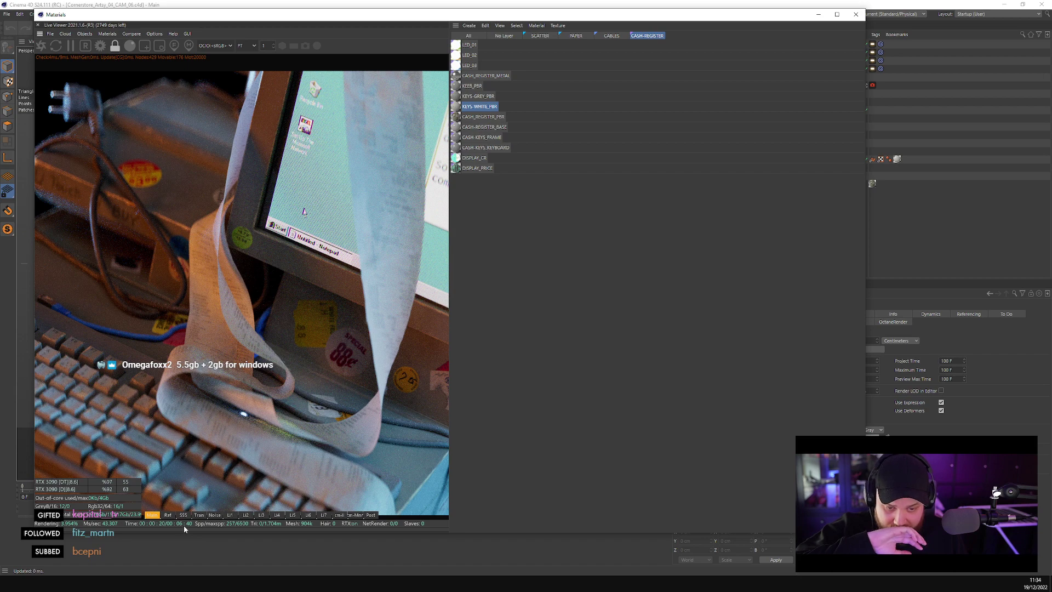
{"action": "mouse_move", "coordinate": [211, 582]}
{"action": "left_click", "coordinate": [211, 548]}
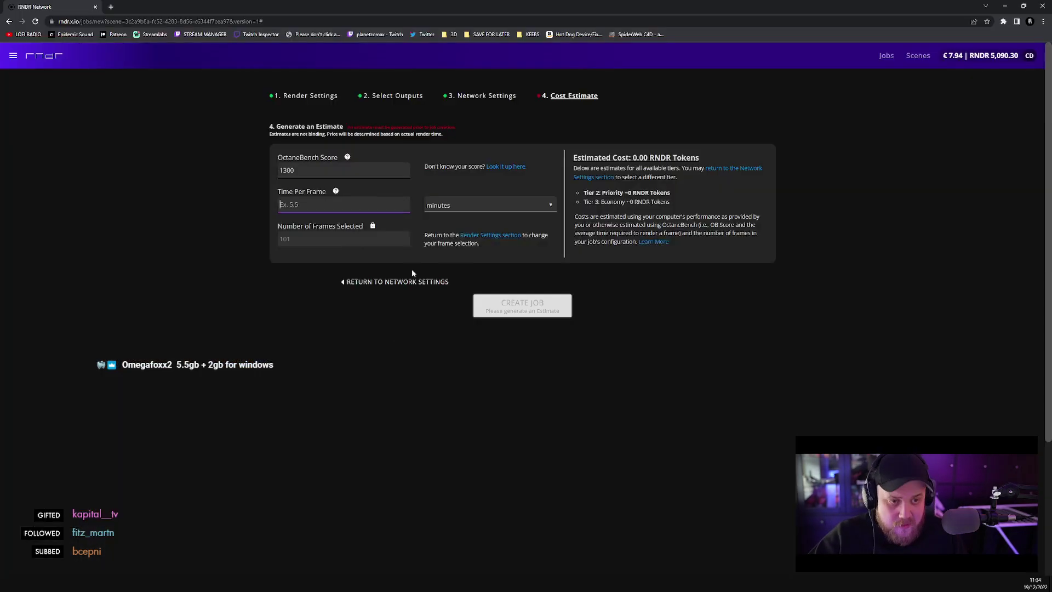
{"action": "left_click", "coordinate": [463, 211]}
{"action": "left_click", "coordinate": [354, 200]}
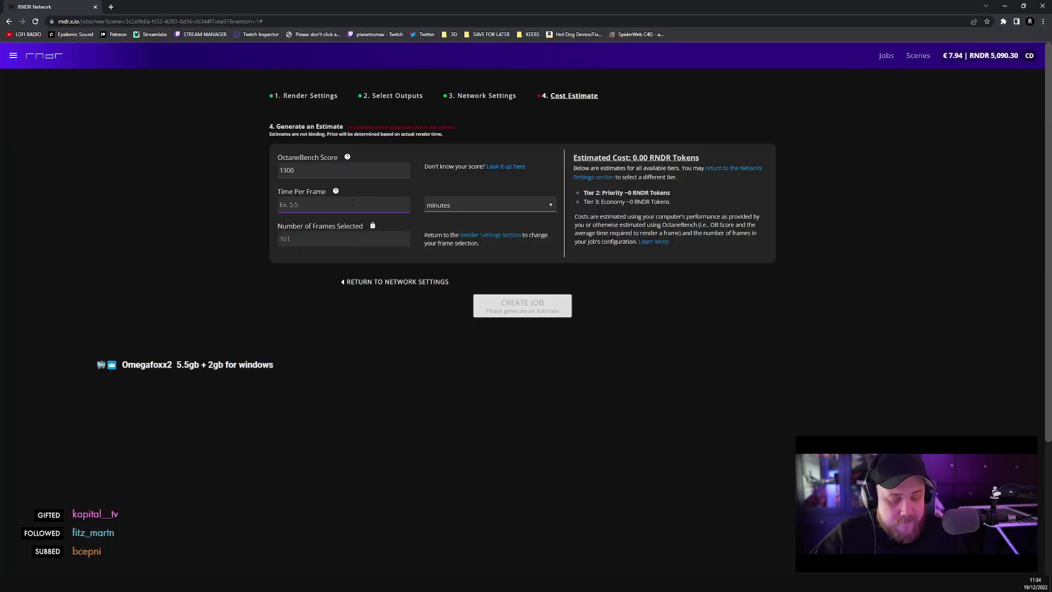
{"action": "type", "text": "7"}
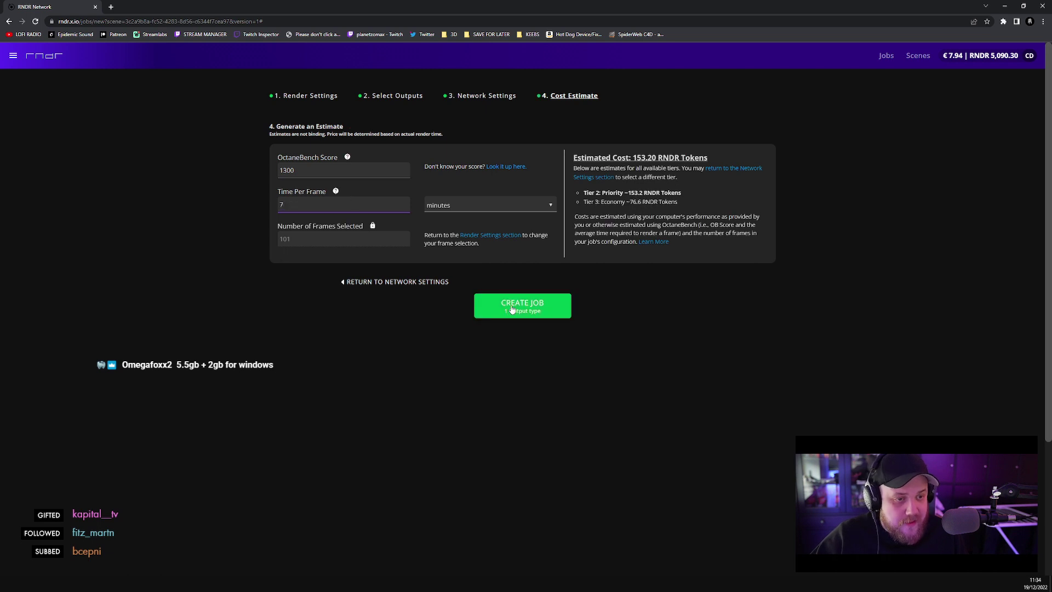
{"action": "left_click", "coordinate": [512, 310]}
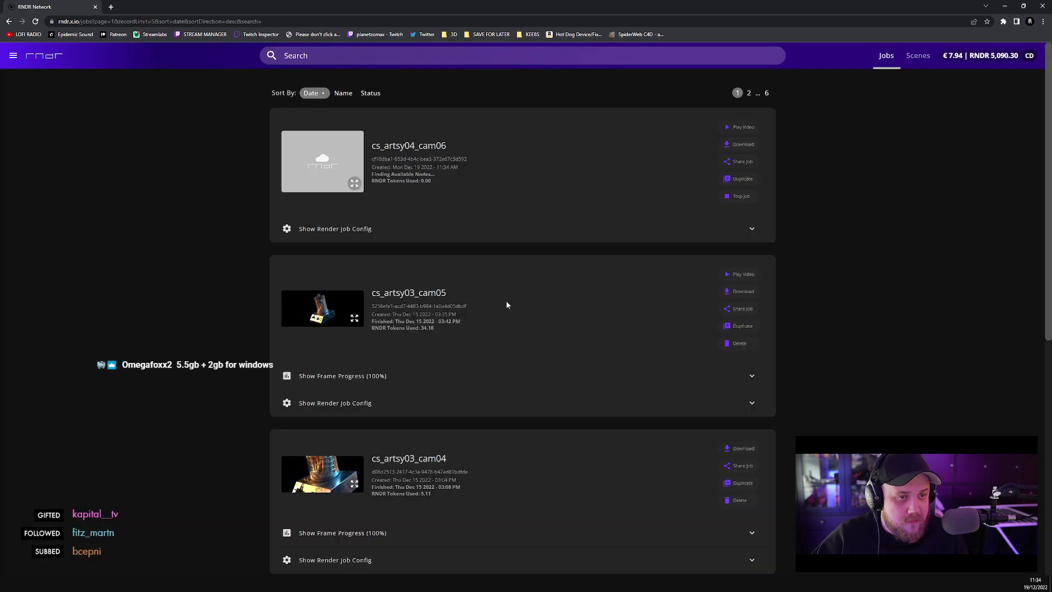
- Start a new render job for cs_artsy04_cam07.zip from the Scenes list
{"action": "left_click", "coordinate": [919, 57]}
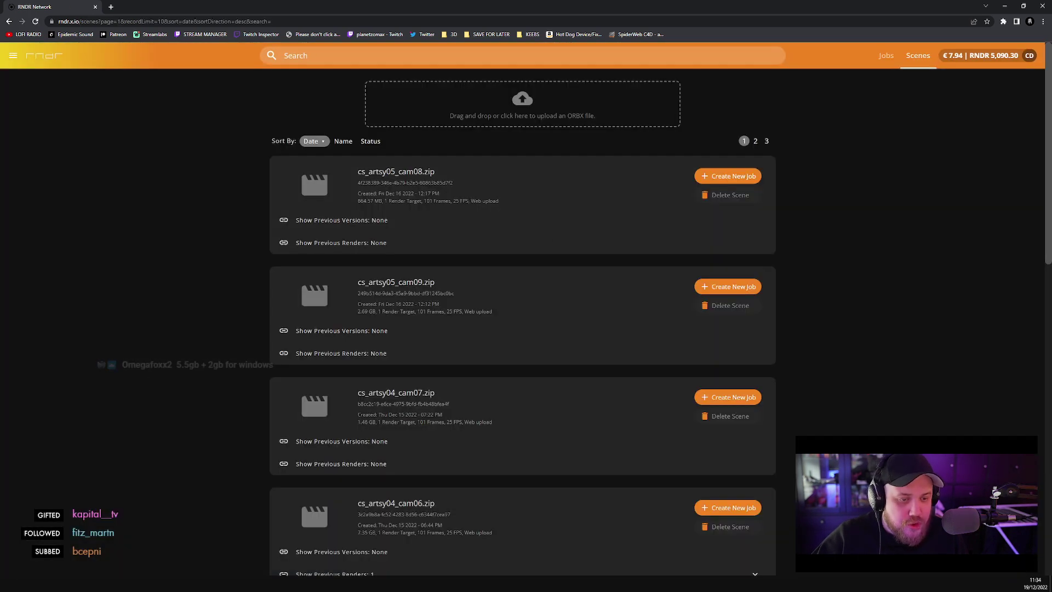
{"action": "scroll", "coordinate": [386, 305], "scroll_direction": "down", "scroll_amount": 2}
{"action": "scroll", "coordinate": [385, 310], "scroll_direction": "down", "scroll_amount": 1}
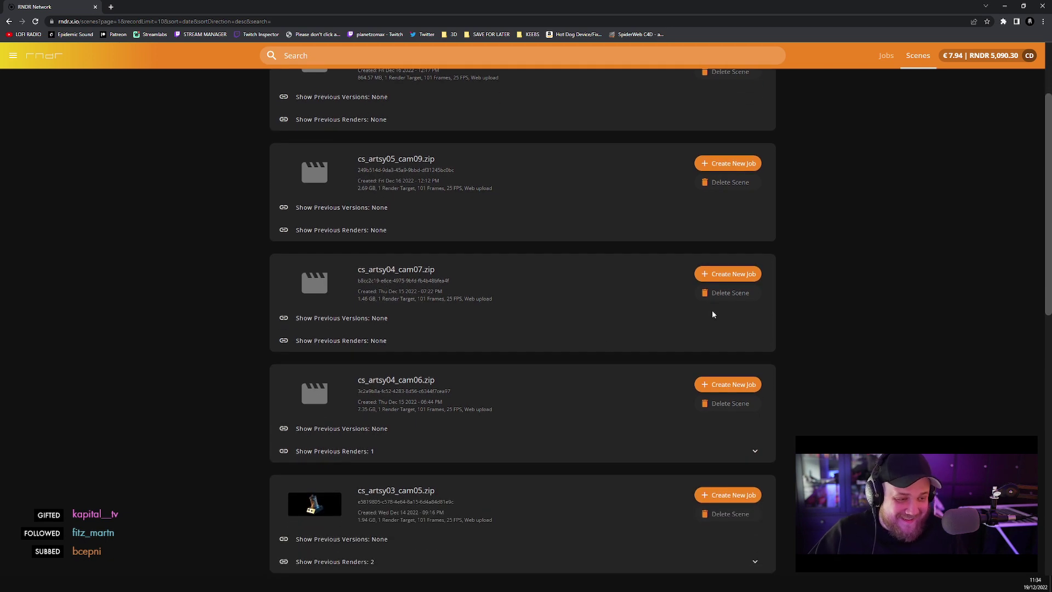
{"action": "left_click", "coordinate": [722, 274]}
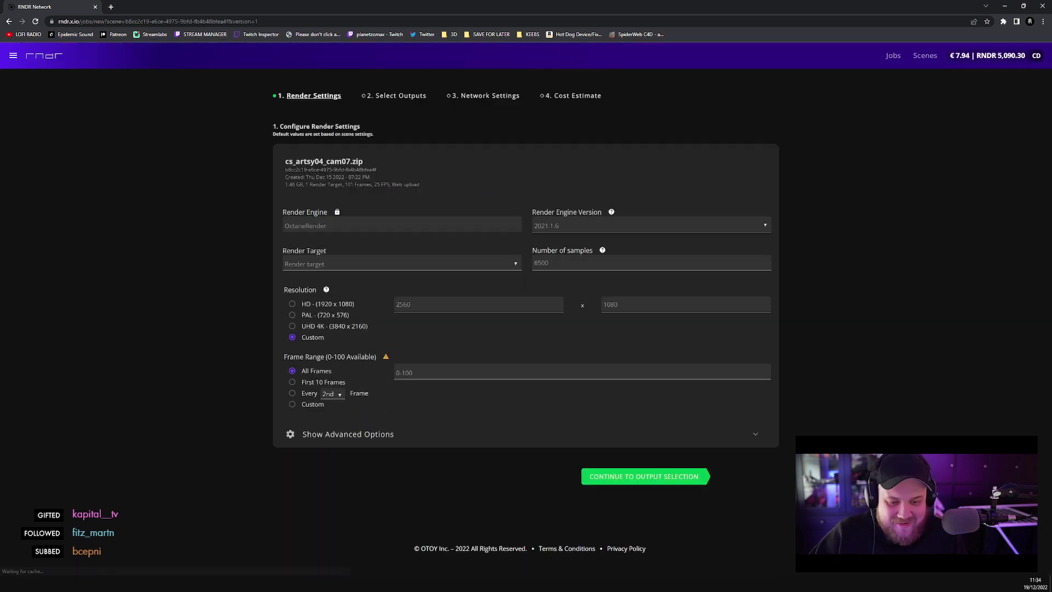
- Stop the Octane live render, minimize the Live Viewer and close the CAM_06 project
{"action": "left_click", "coordinate": [110, 559]}
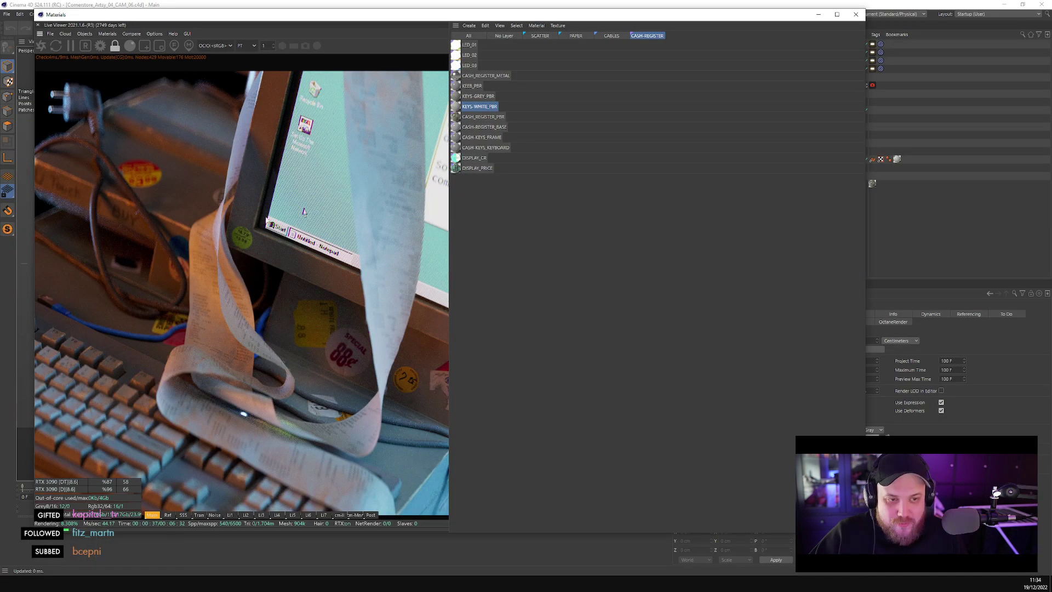
{"action": "left_click", "coordinate": [85, 46]}
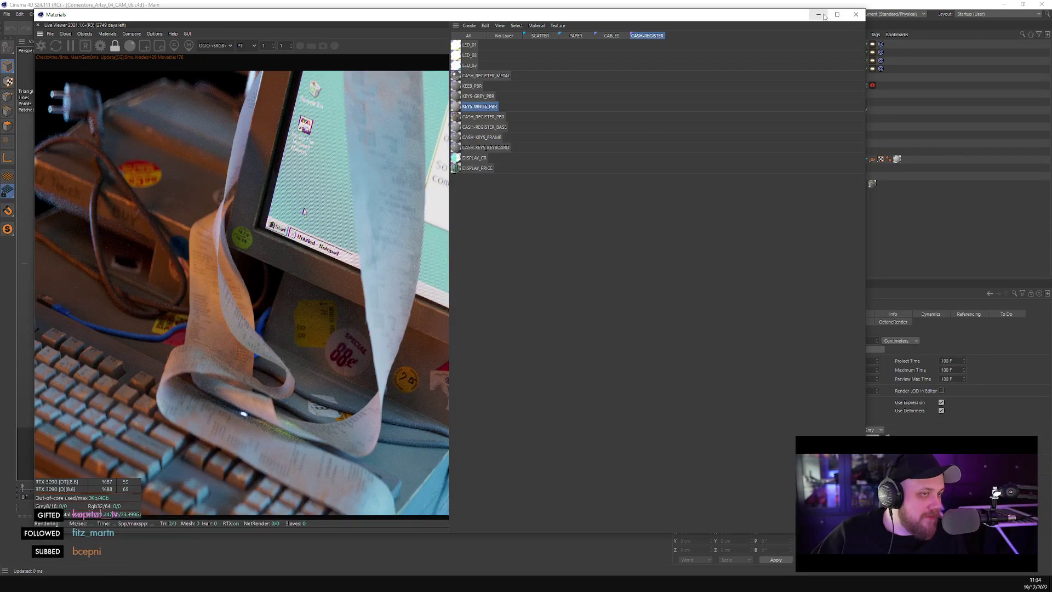
{"action": "left_click", "coordinate": [820, 14]}
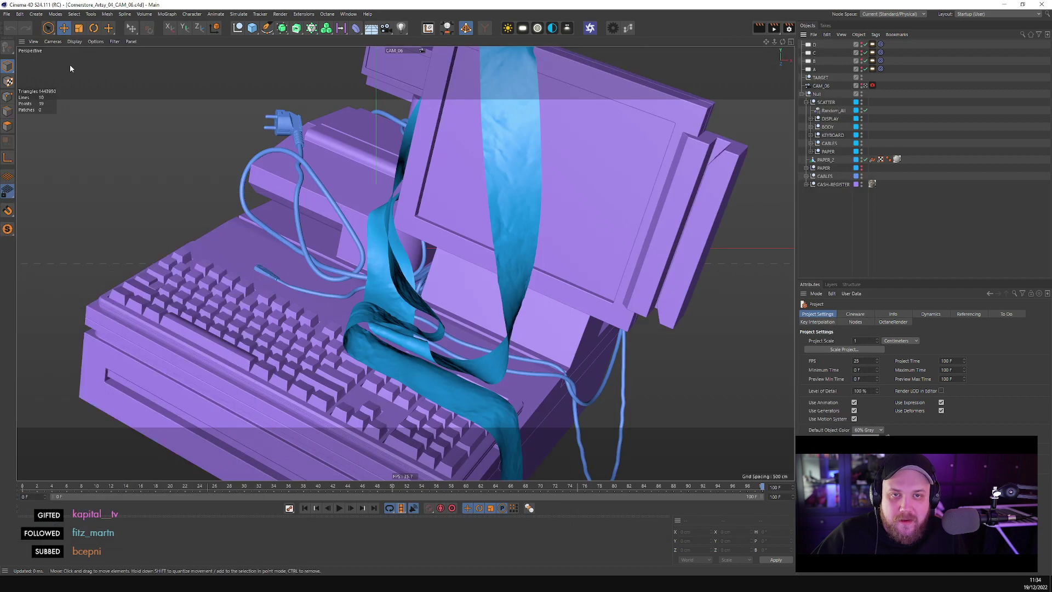
{"action": "left_click", "coordinate": [6, 14]}
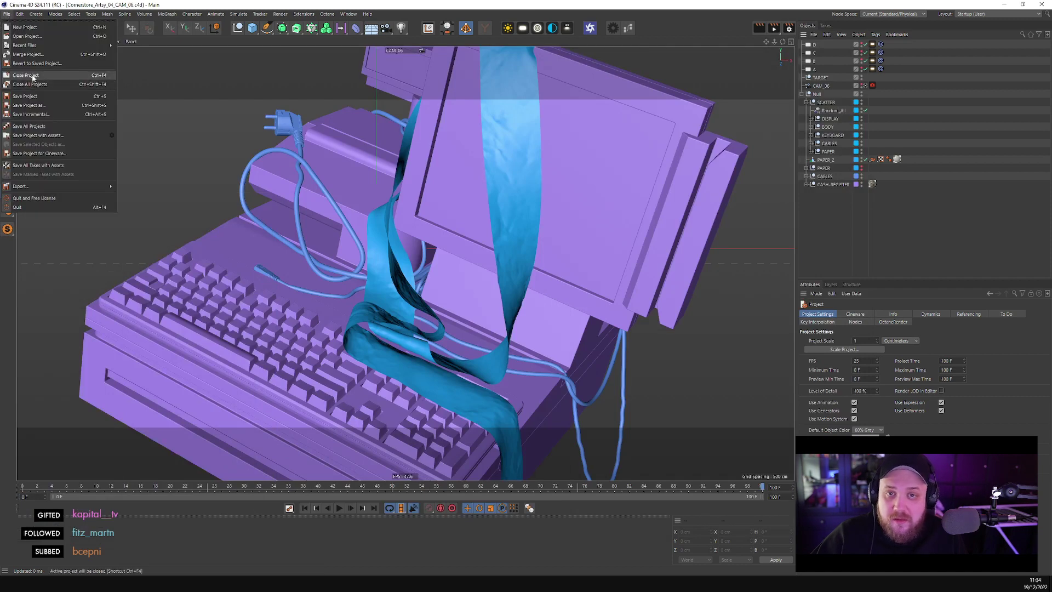
{"action": "left_click", "coordinate": [29, 79]}
- Open Cornerstore_Artsy_04_CAM_07.c4d from the Cornerstore_Artsy_04_Final folder, then return to RNDR
{"action": "key", "text": "alt+Tab"}
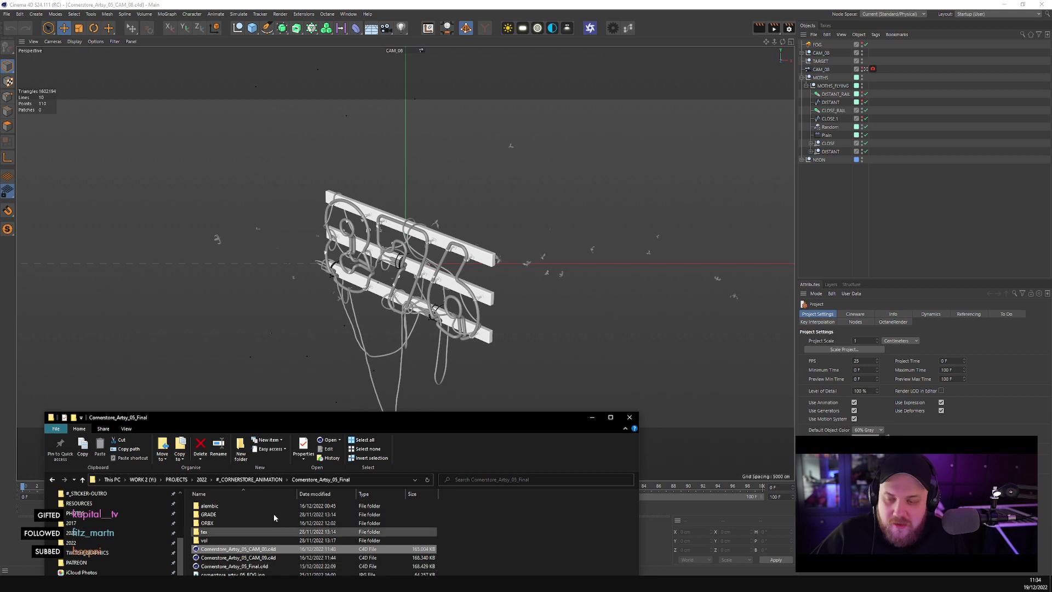
{"action": "left_click", "coordinate": [279, 480]}
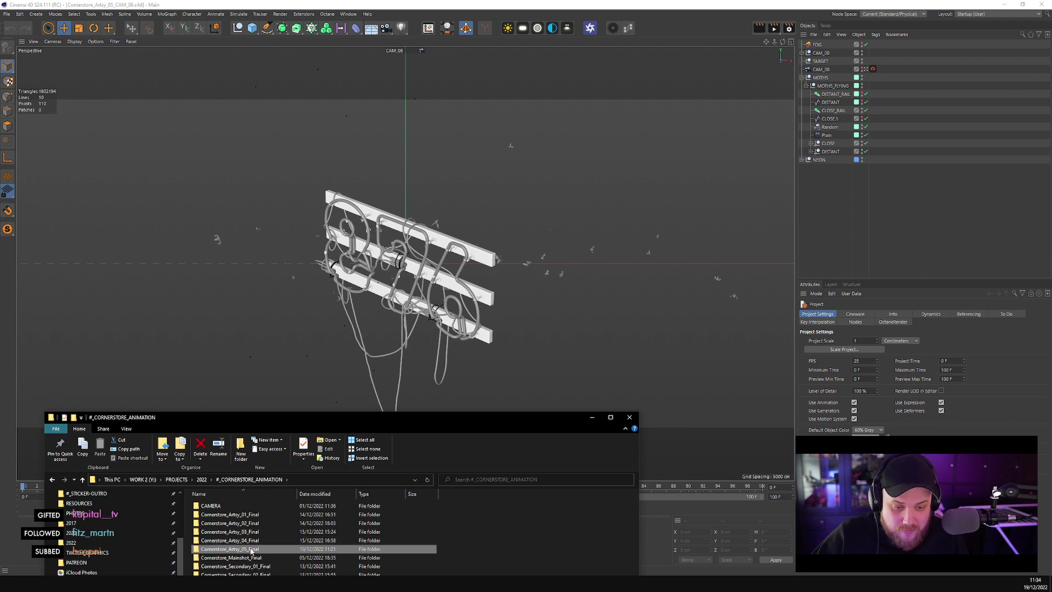
{"action": "left_click", "coordinate": [254, 542]}
{"action": "double_click", "coordinate": [254, 541]}
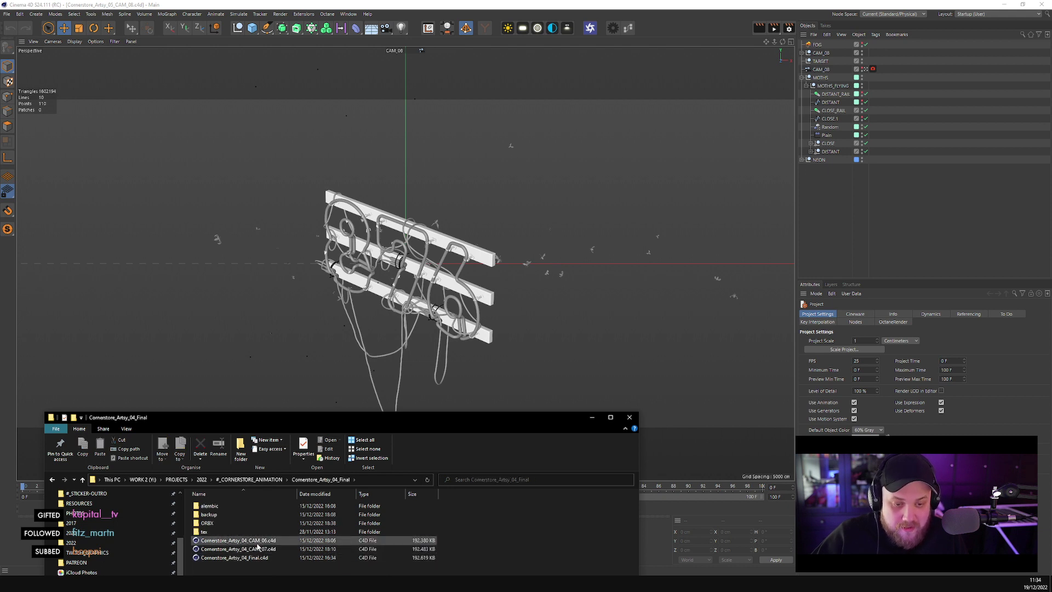
{"action": "double_click", "coordinate": [261, 549]}
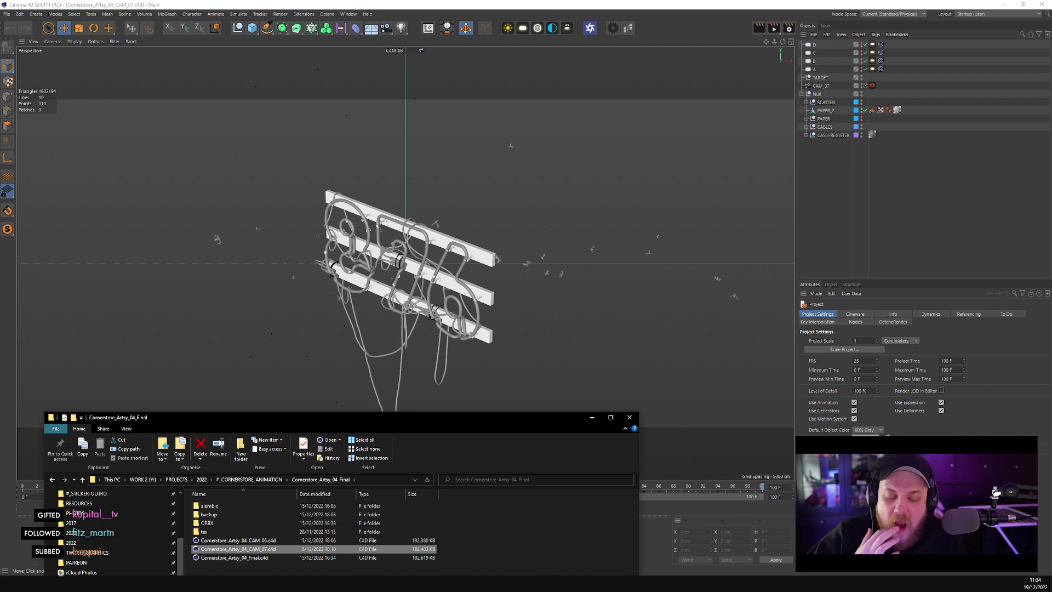
{"action": "mouse_move", "coordinate": [214, 583]}
{"action": "left_click", "coordinate": [301, 542]}
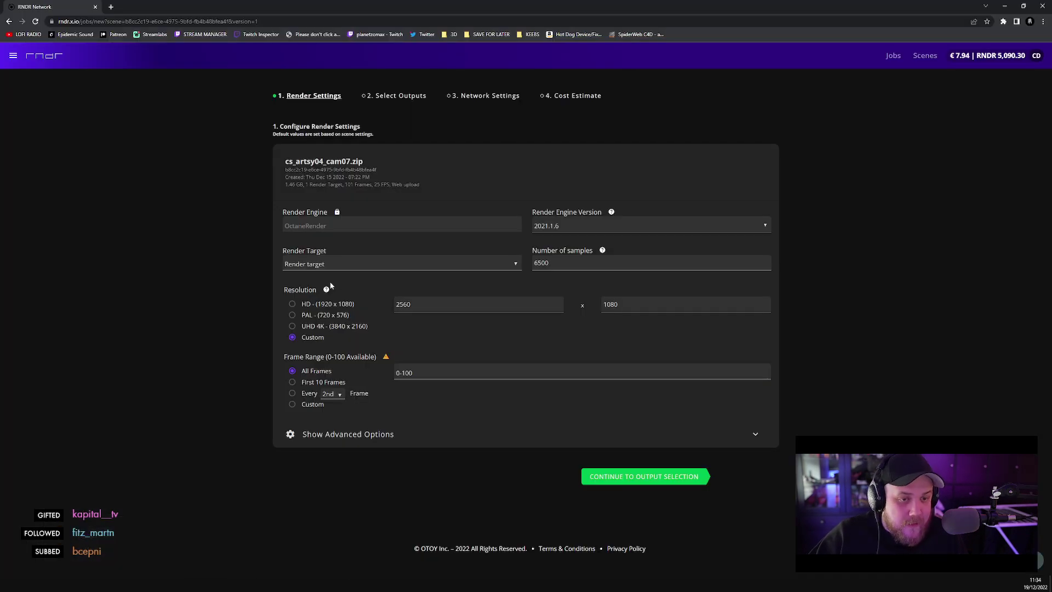
- Expand the cam07 job's advanced options, review them, and proceed to output selection
{"action": "left_click", "coordinate": [322, 437]}
{"action": "scroll", "coordinate": [543, 430], "scroll_direction": "down", "scroll_amount": 3}
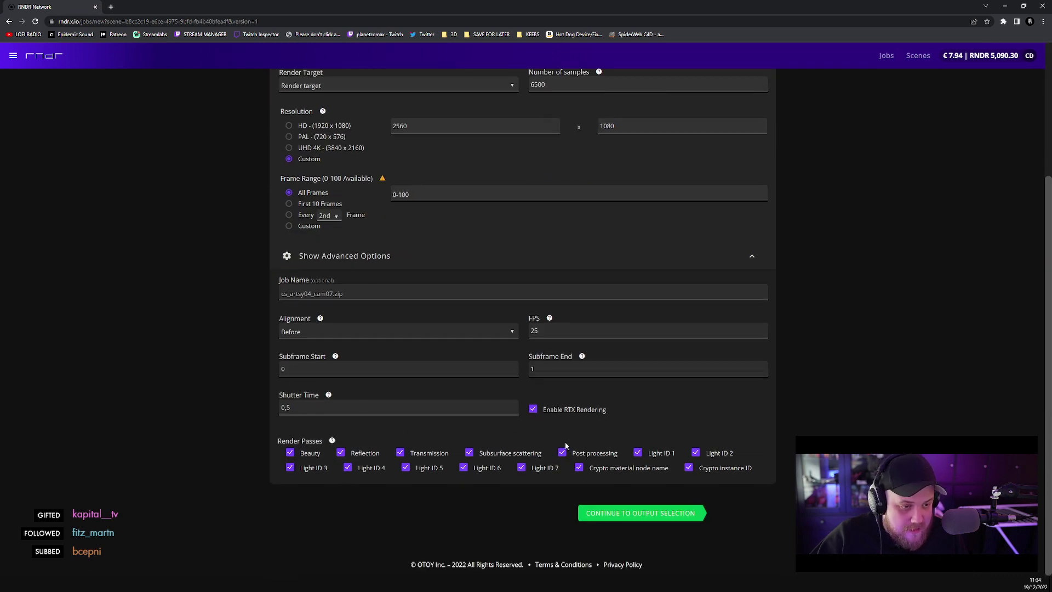
{"action": "left_click", "coordinate": [622, 514]}
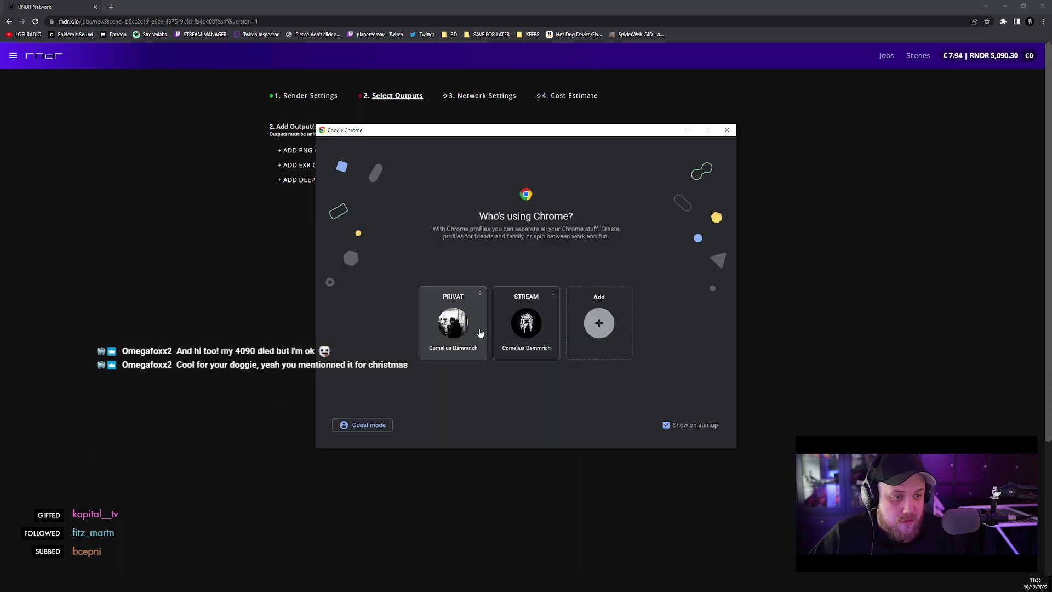
{"action": "left_click", "coordinate": [466, 357]}
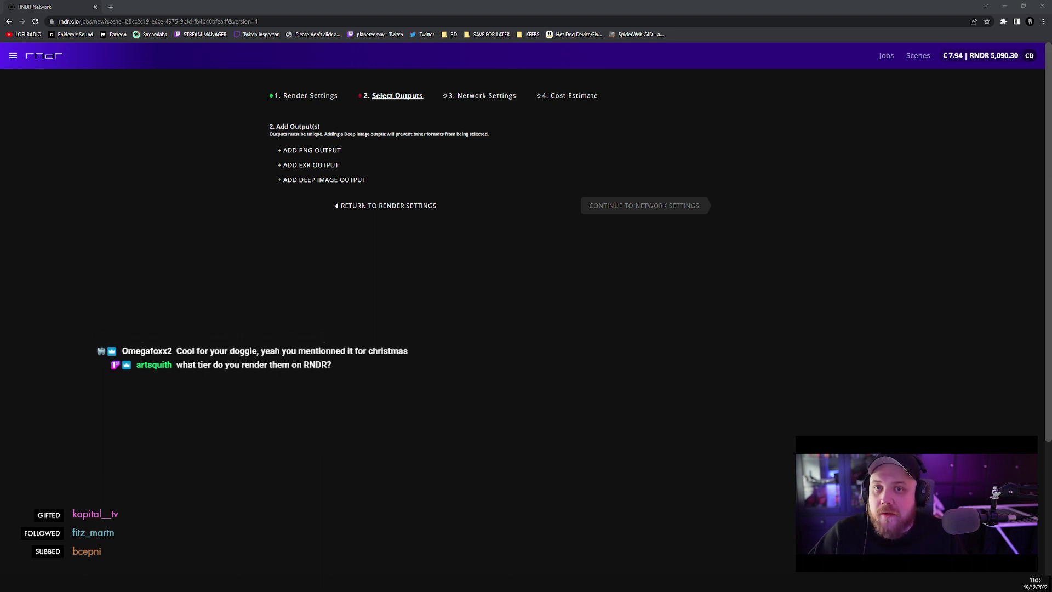
- Bring the new Chrome window with Randy's prodogromania.de photo collage to the front
{"action": "left_click", "coordinate": [110, 382]}
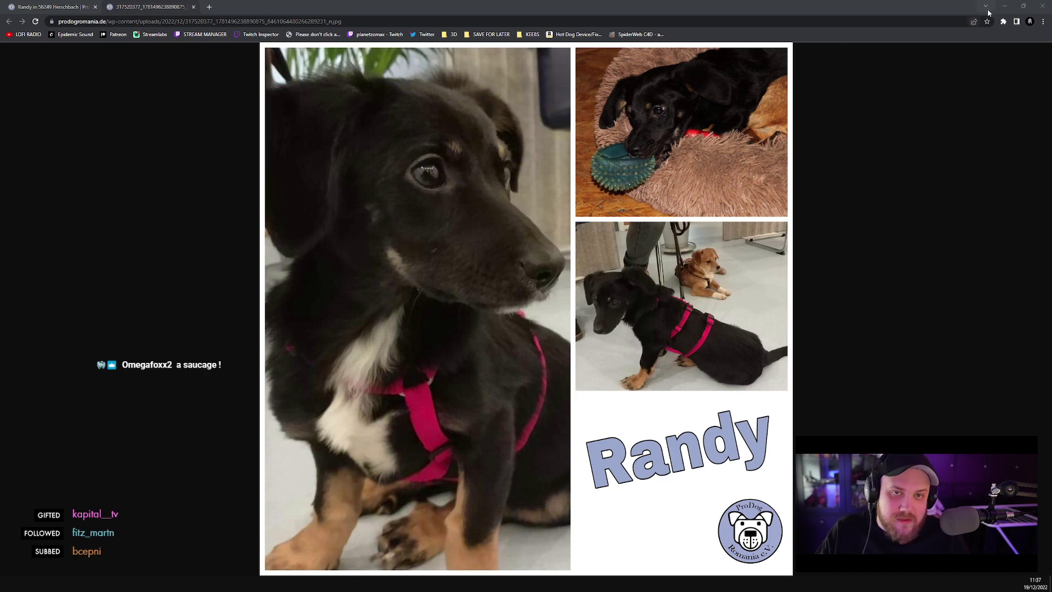
- Close the Randy photo window and set the cam07 job's required VRAM to 8 GB
{"action": "left_click", "coordinate": [1004, 6]}
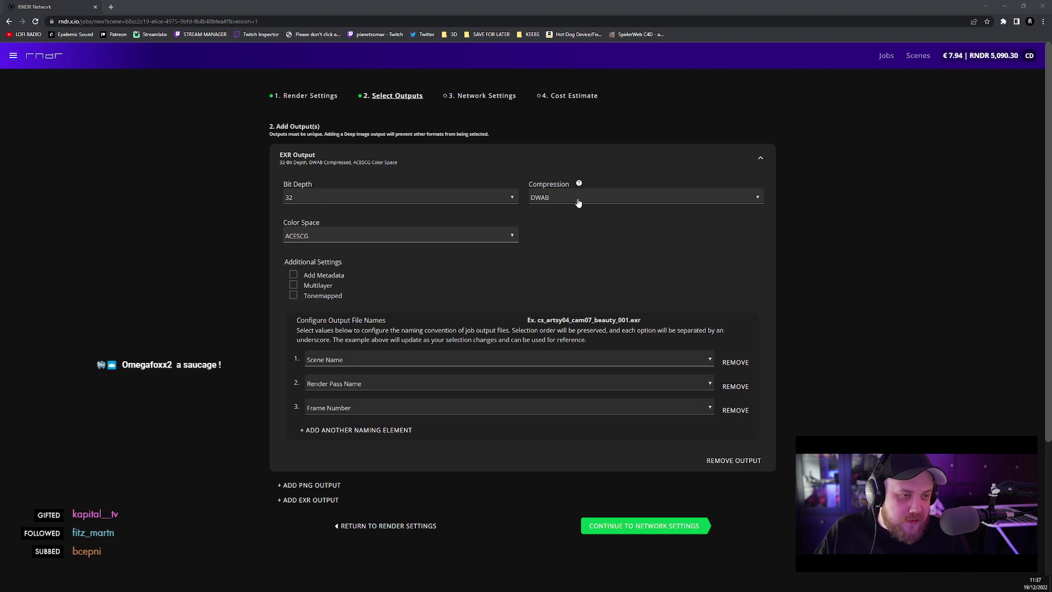
{"action": "left_click", "coordinate": [658, 527]}
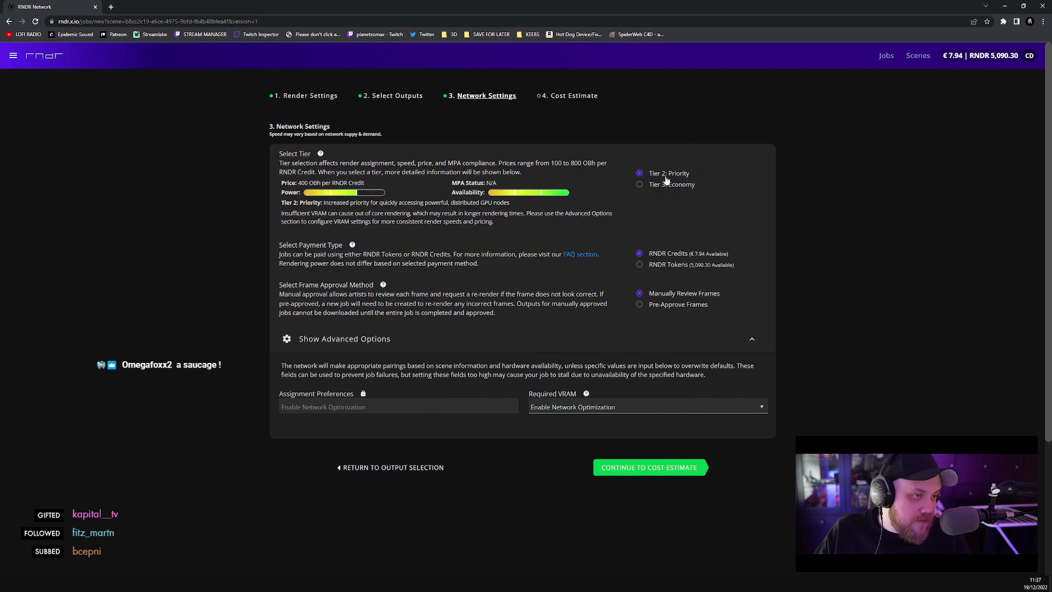
{"action": "left_click", "coordinate": [572, 410]}
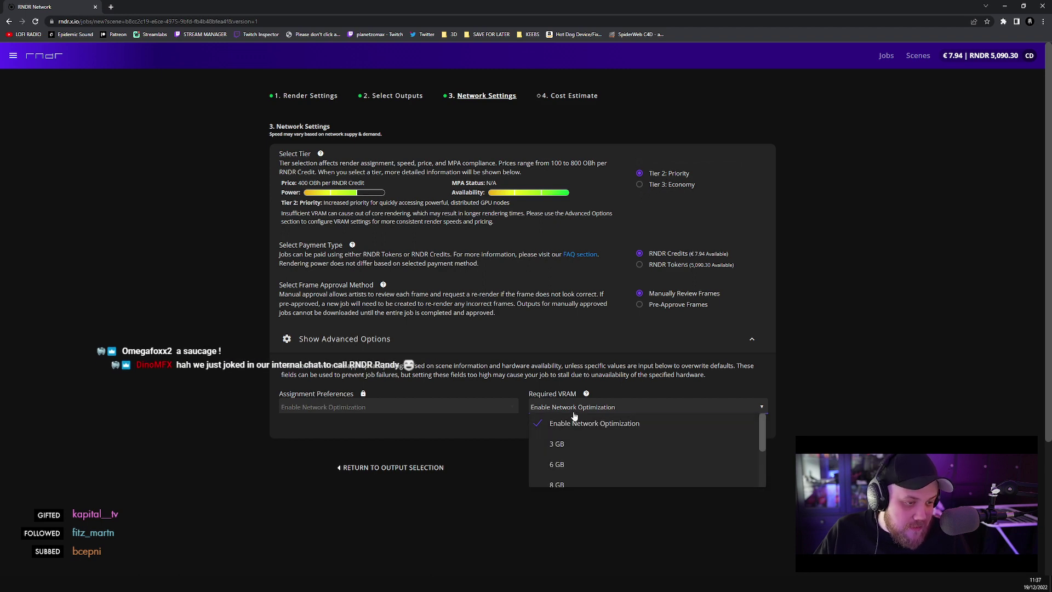
{"action": "left_click", "coordinate": [576, 482]}
{"action": "left_click", "coordinate": [641, 467]}
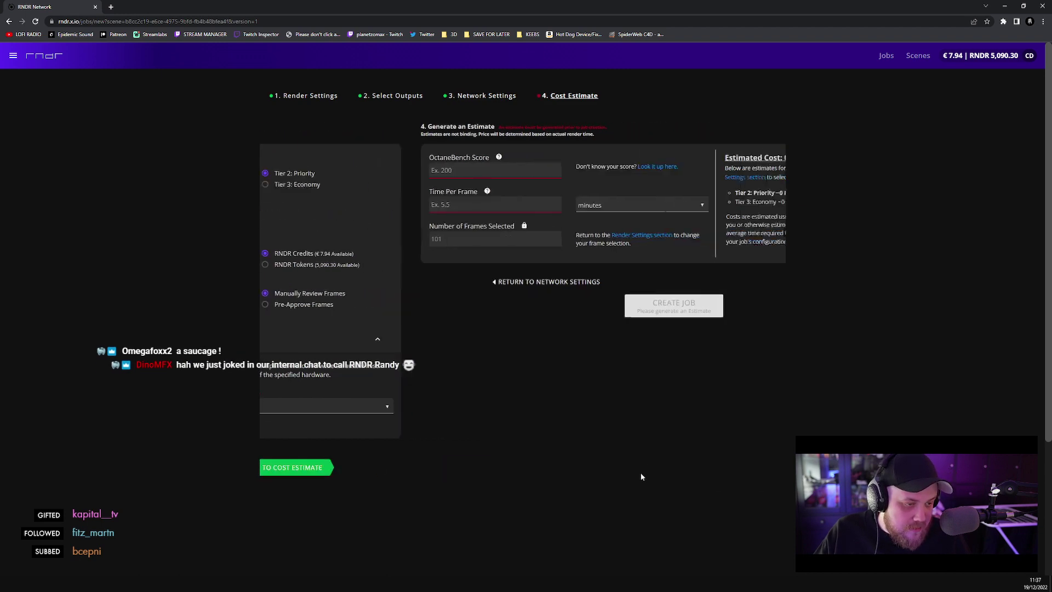
- Enter an OctaneBench score of 1300, then start the time-per-frame field and return to Cinema 4D
{"action": "left_click", "coordinate": [333, 169]}
{"action": "type", "text": "1"}
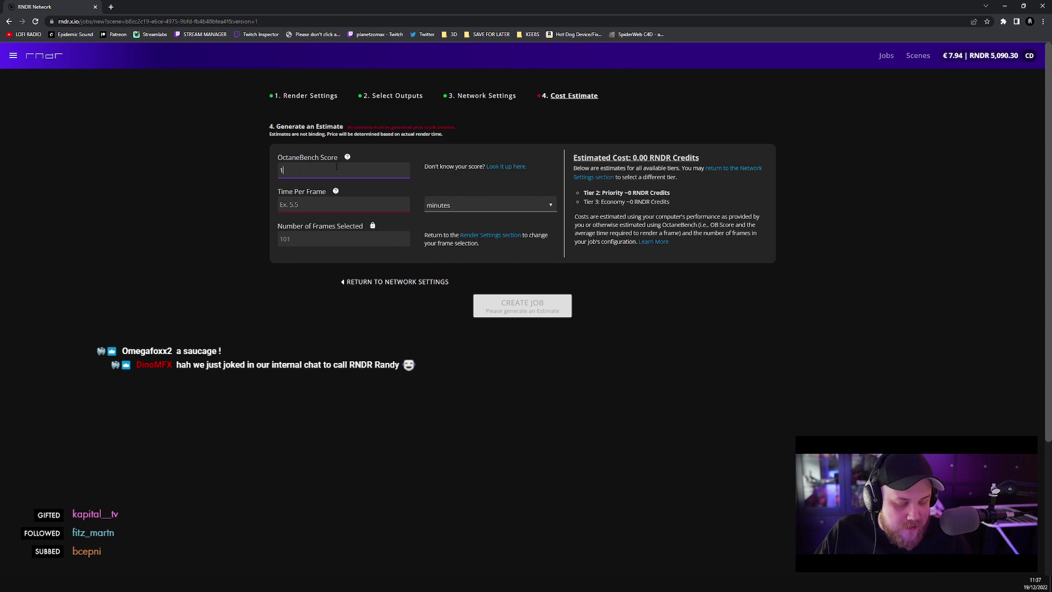
{"action": "type", "text": "300"}
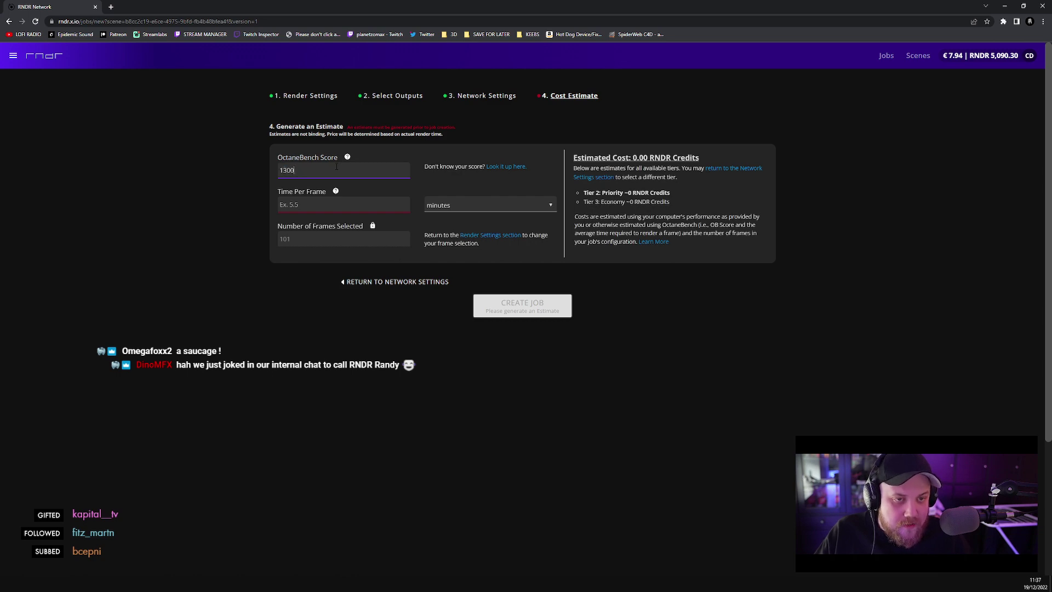
{"action": "left_click", "coordinate": [375, 201]}
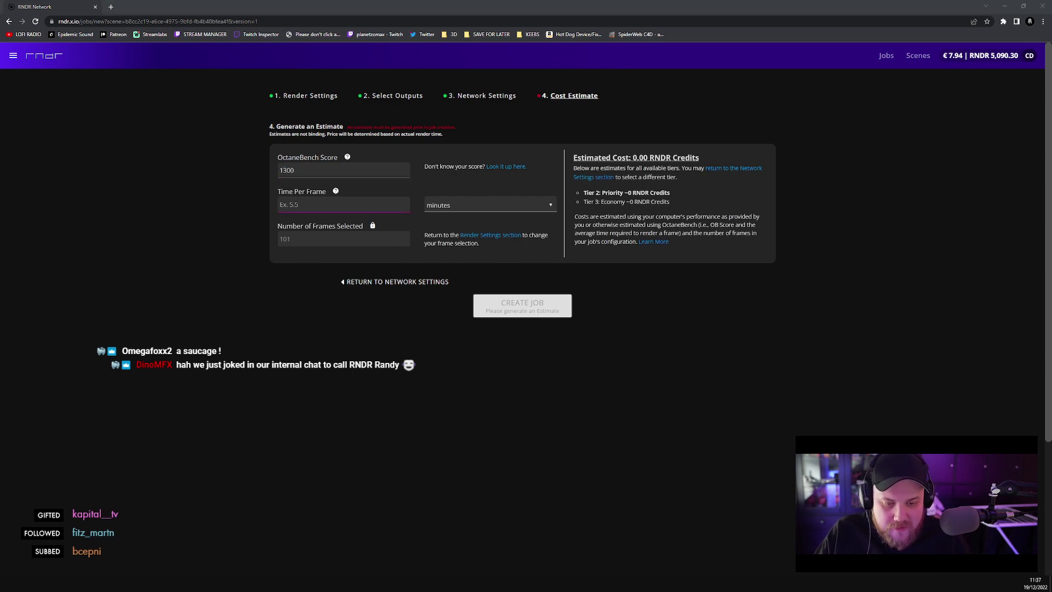
{"action": "mouse_move", "coordinate": [77, 583]}
{"action": "left_click", "coordinate": [67, 543]}
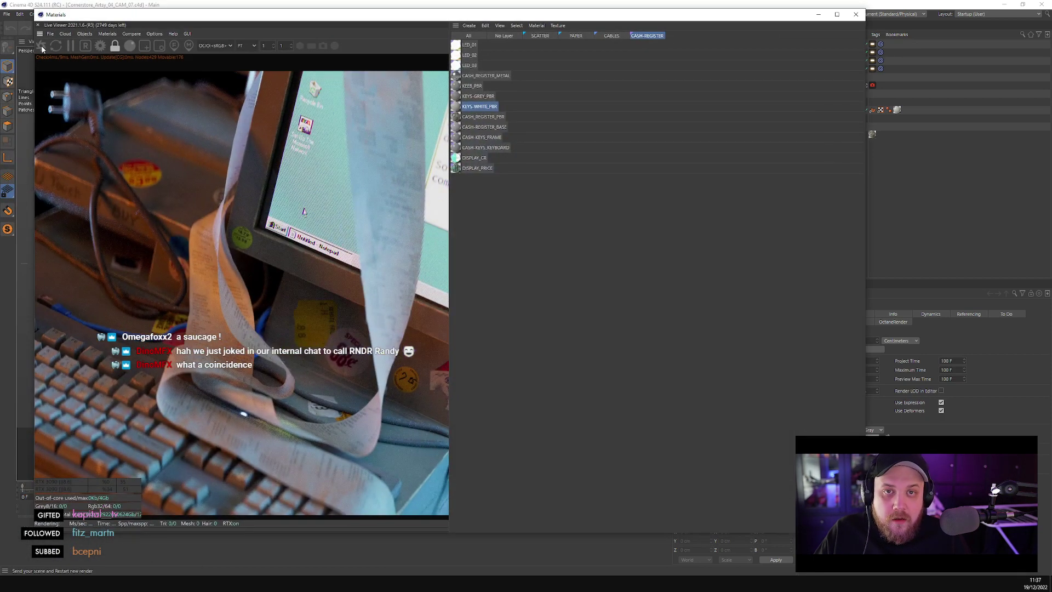
- Restart the Octane Live Viewer render of the CAM_07 cash register and let it refine
{"action": "left_click", "coordinate": [42, 47]}
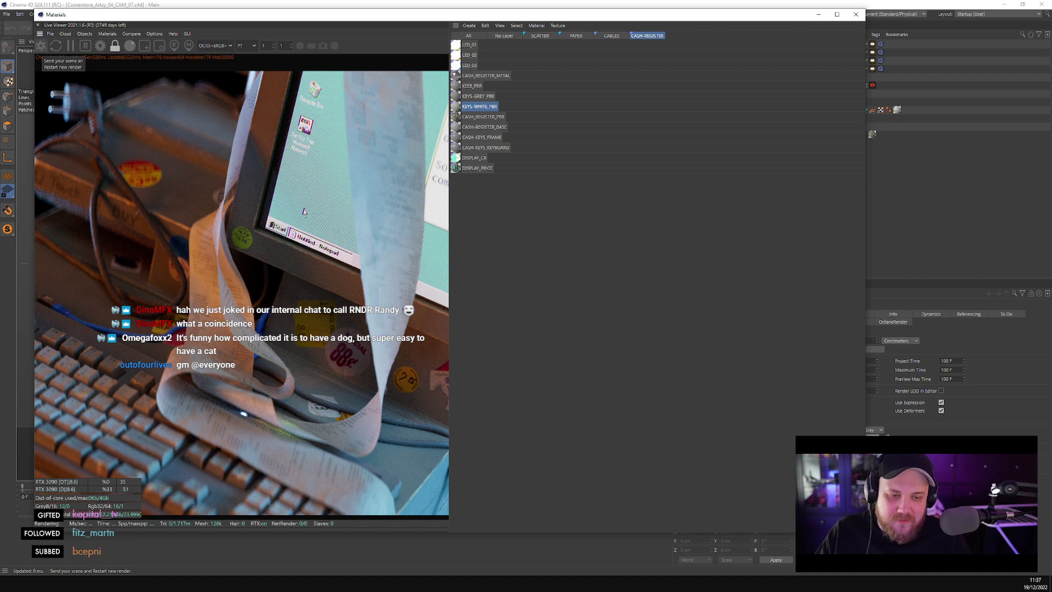
{"action": "left_click", "coordinate": [42, 46]}
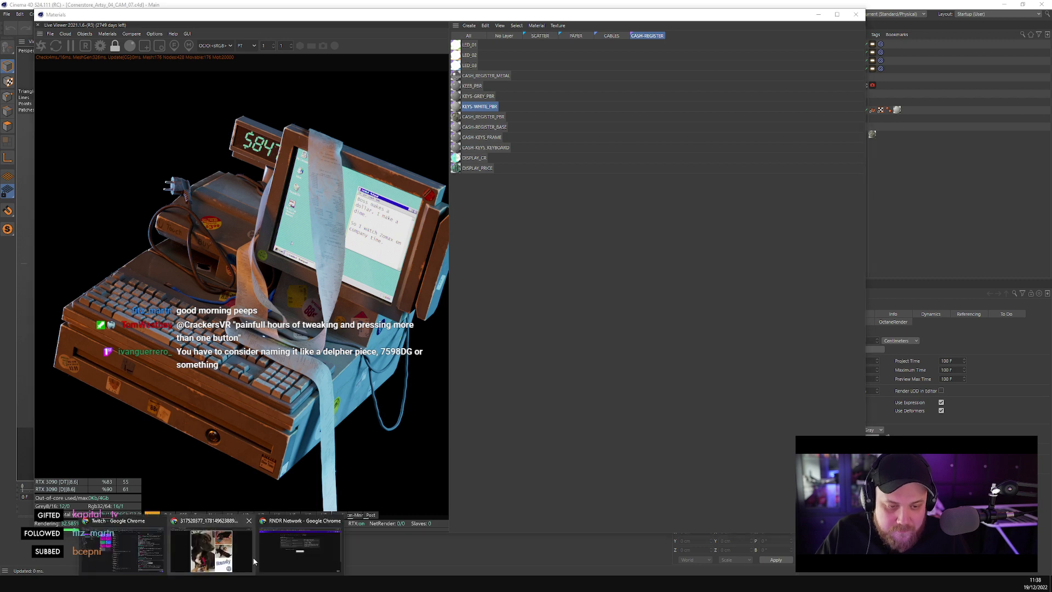
- Enter 3 minutes per frame, create the cs_artsy04_cam07 job, and open the Scenes list
{"action": "left_click", "coordinate": [313, 540]}
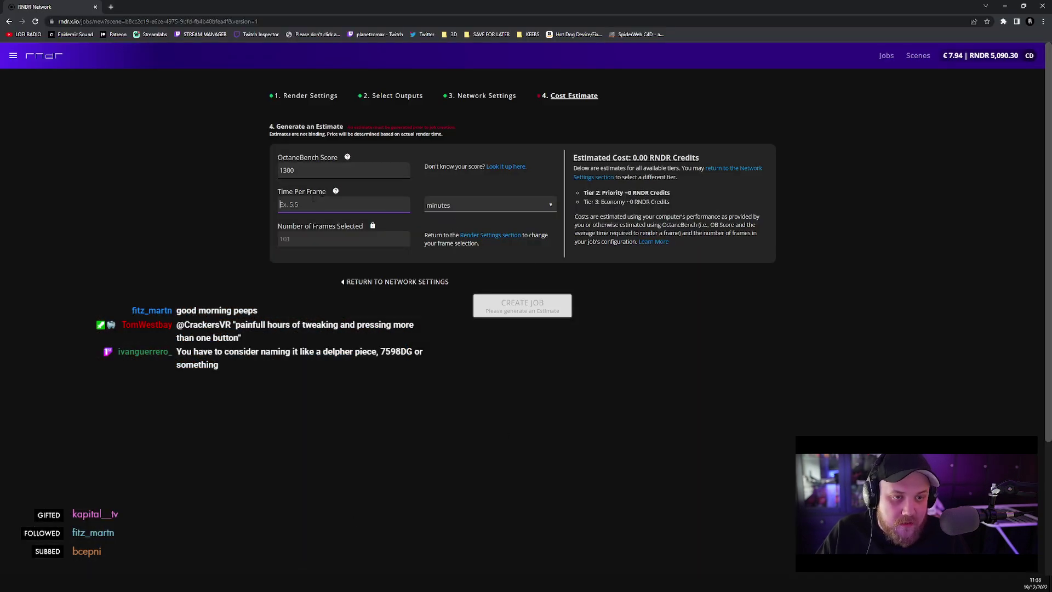
{"action": "type", "text": "3"}
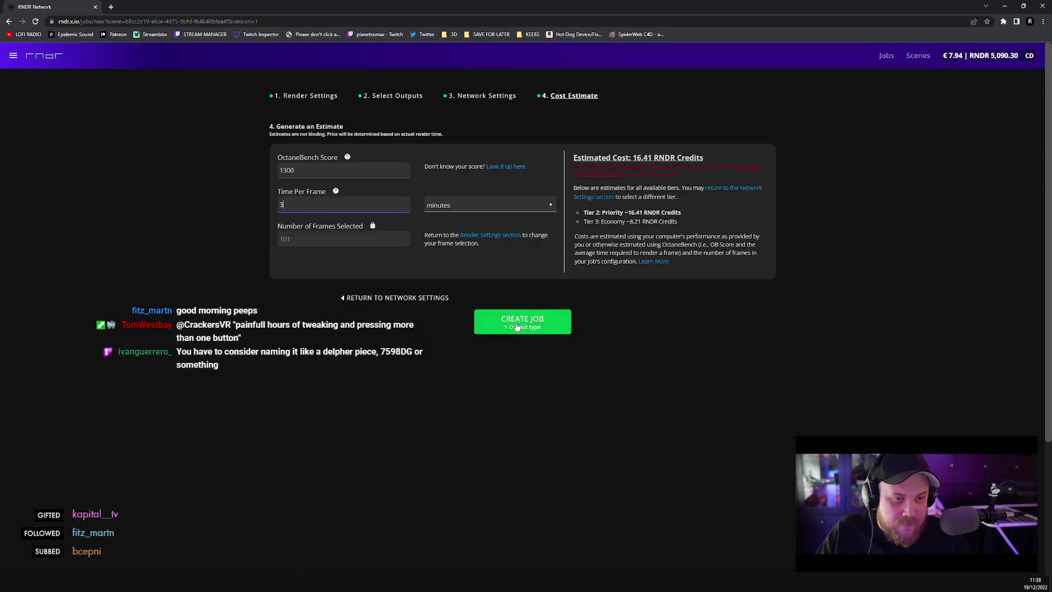
{"action": "left_click", "coordinate": [516, 323]}
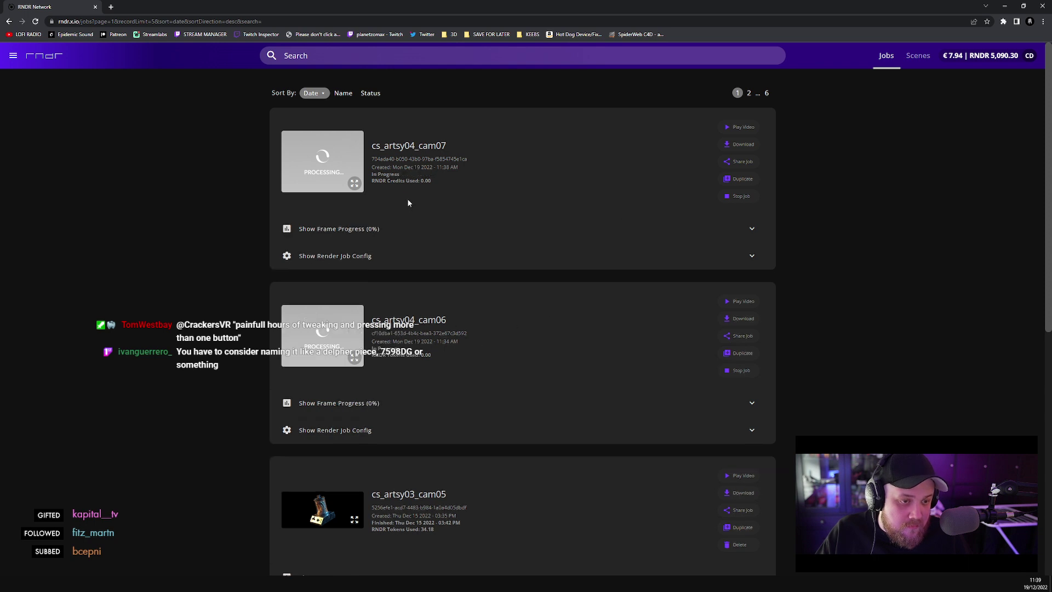
{"action": "left_click", "coordinate": [919, 55]}
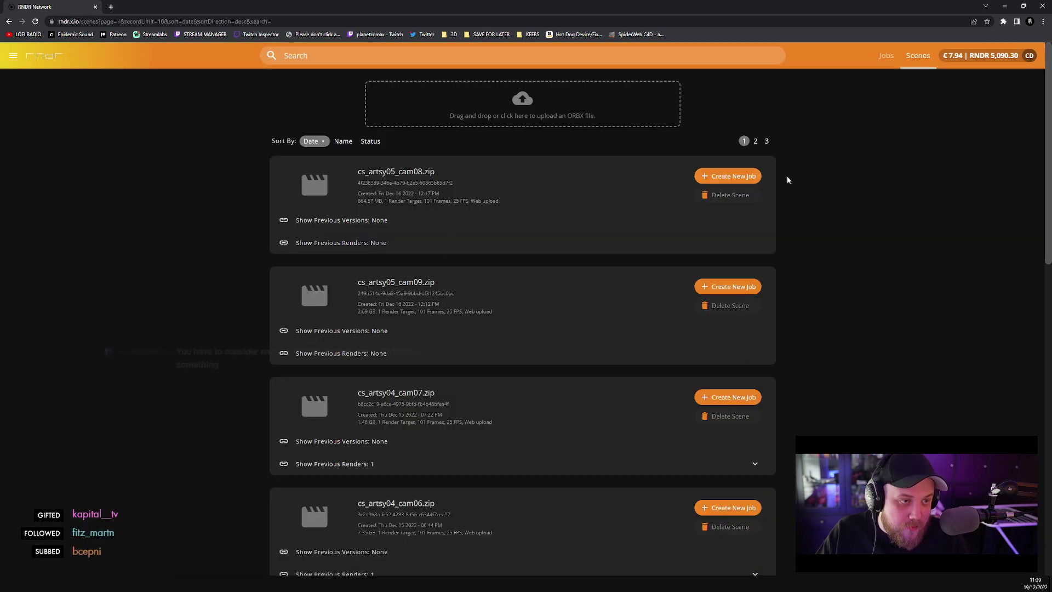
- Start a new job for cs_artsy05_cam09.zip and minimize Cinema 4D's Materials/Live Viewer window
{"action": "left_click", "coordinate": [718, 288]}
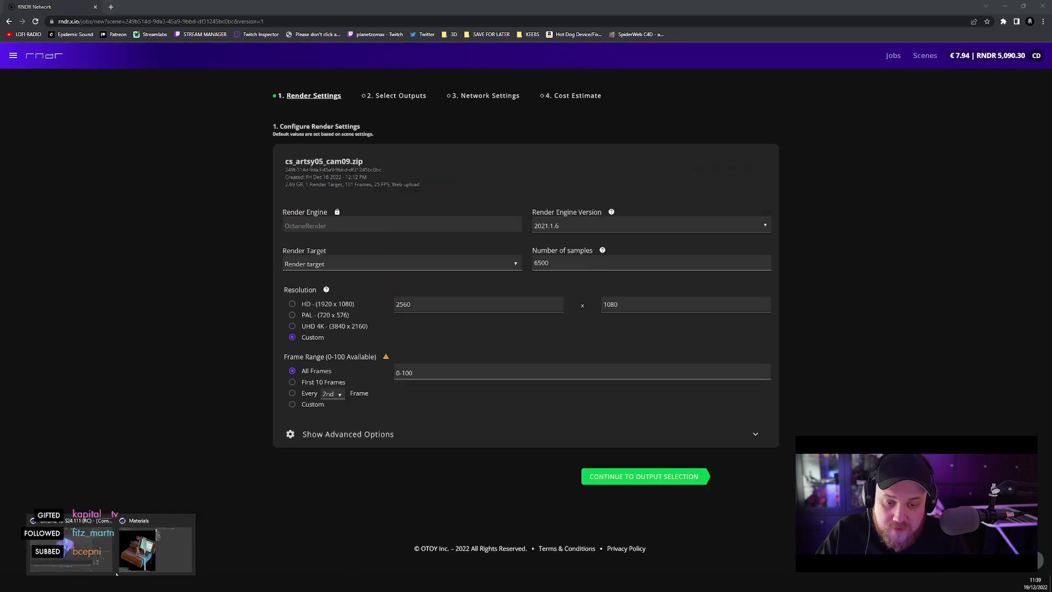
{"action": "left_click", "coordinate": [80, 539]}
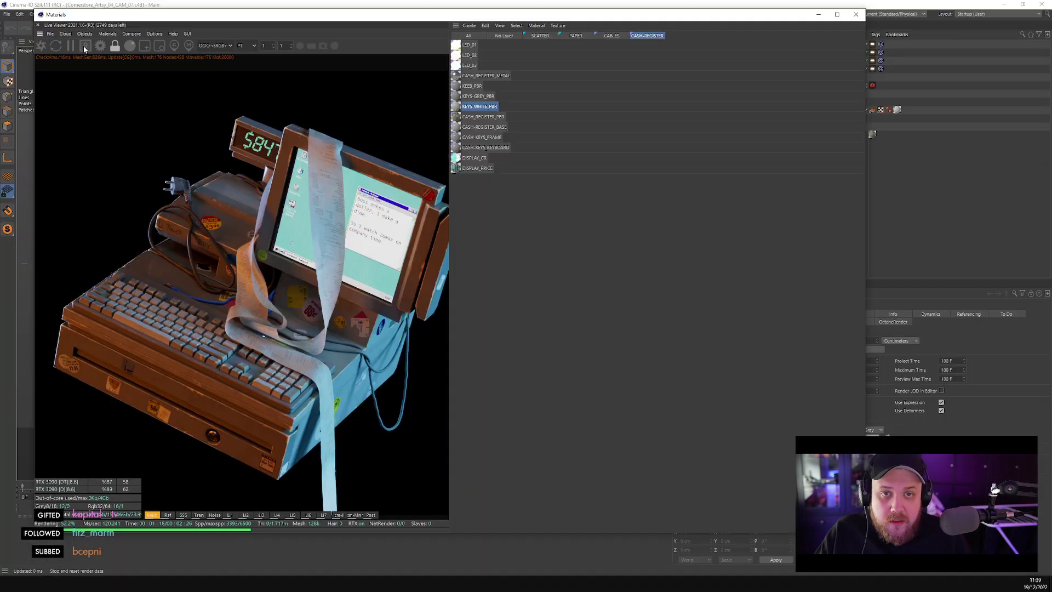
{"action": "left_click", "coordinate": [817, 14]}
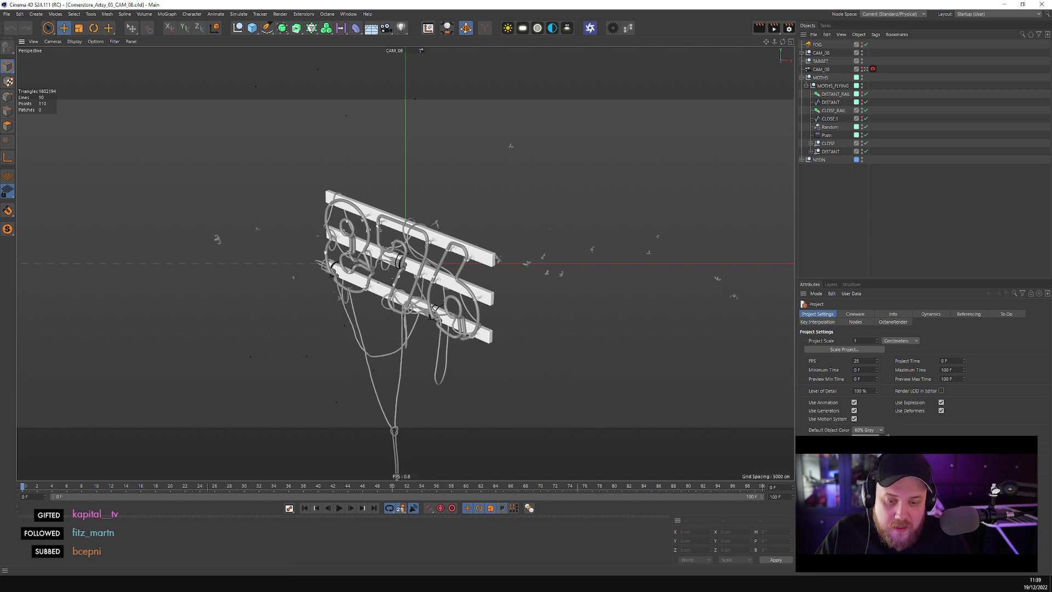
- Browse to Cornerstore_Artsy_05_Final > ORBX and open cs_artsy05_cam08.orbx in OctaneRender Studio
{"action": "key", "text": "alt+Tab"}
{"action": "left_click_drag", "start_coordinate": [283, 416], "coordinate": [410, 105]}
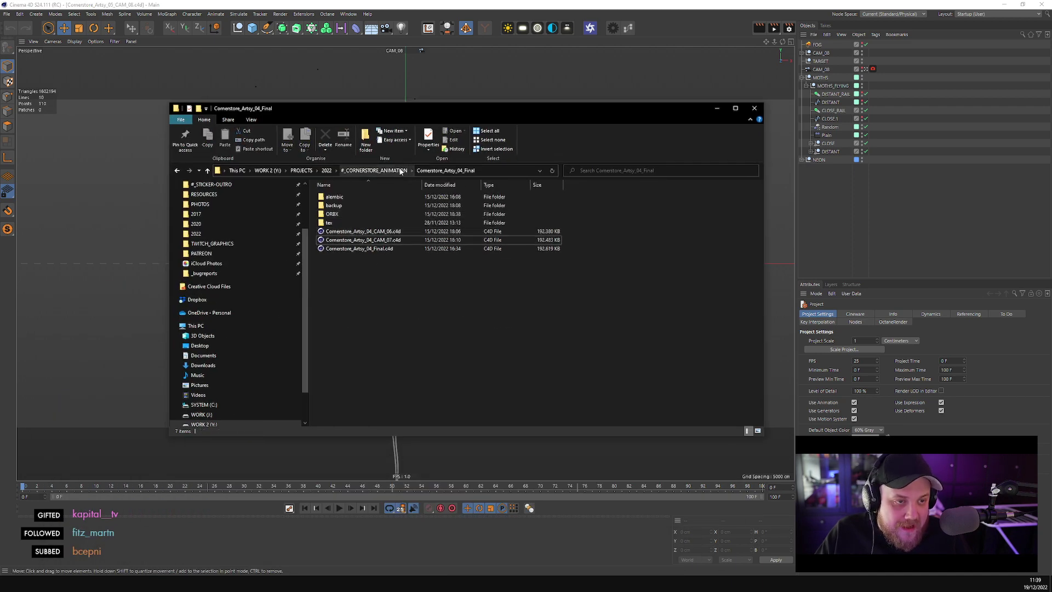
{"action": "left_click", "coordinate": [374, 170]}
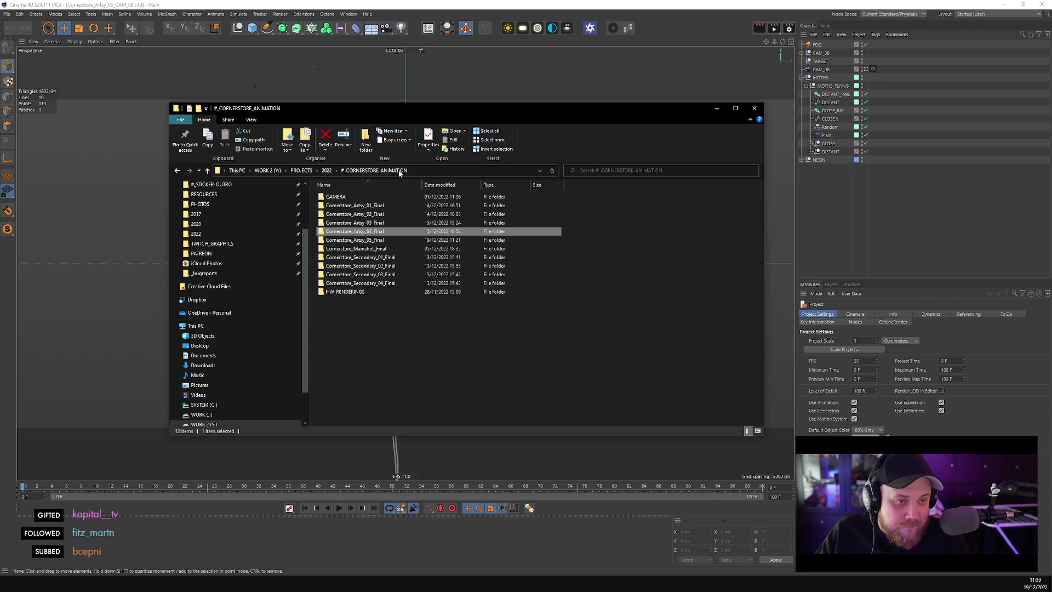
{"action": "double_click", "coordinate": [386, 240]}
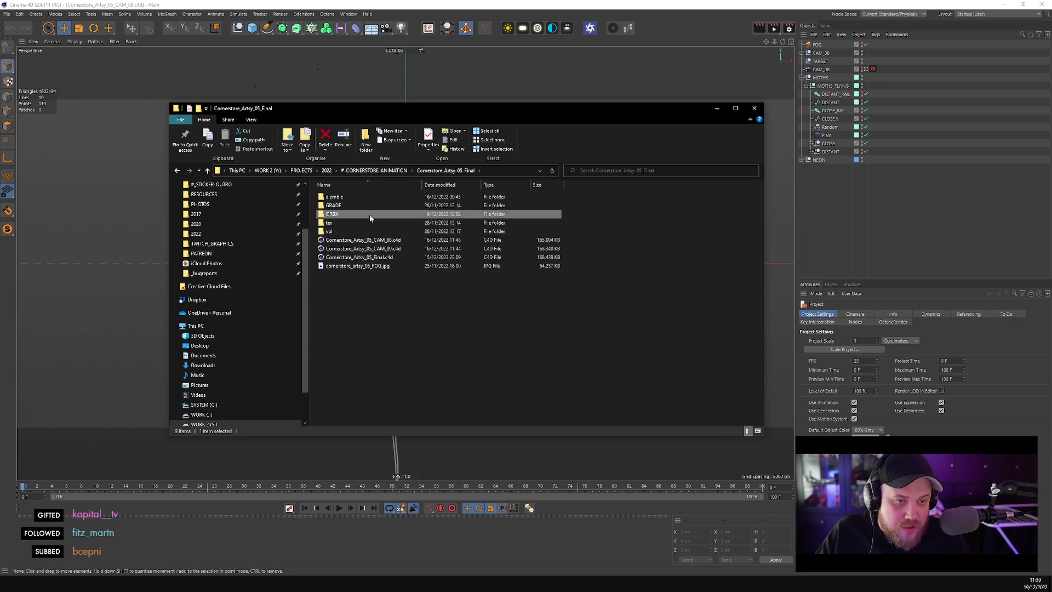
{"action": "double_click", "coordinate": [362, 213]}
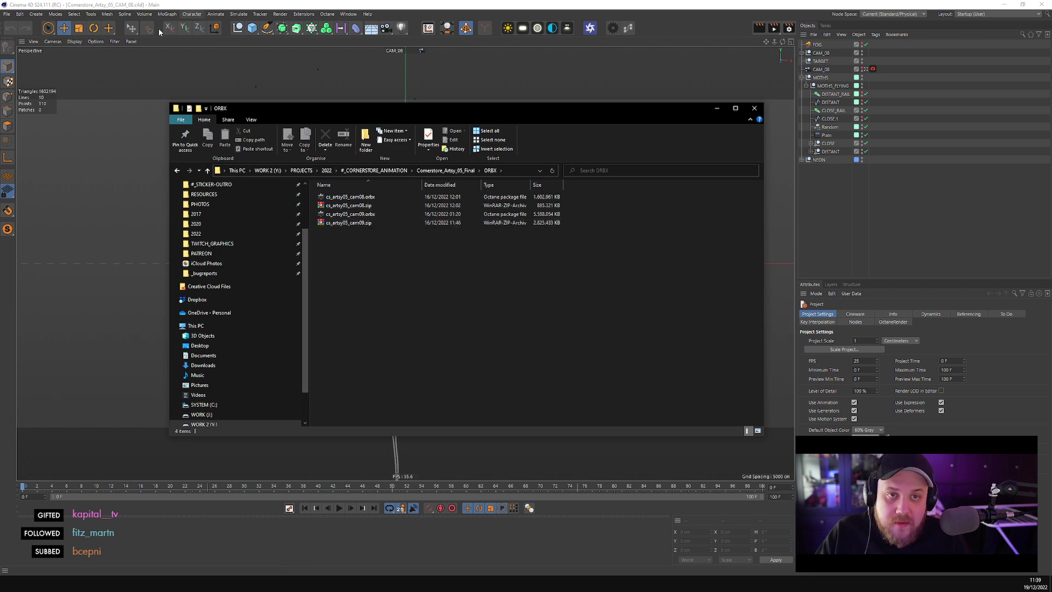
{"action": "mouse_move", "coordinate": [426, 112]}
{"action": "left_mouse_down"}
{"action": "mouse_move", "coordinate": [367, 429]}
{"action": "mouse_move", "coordinate": [427, 110]}
{"action": "left_mouse_up"}
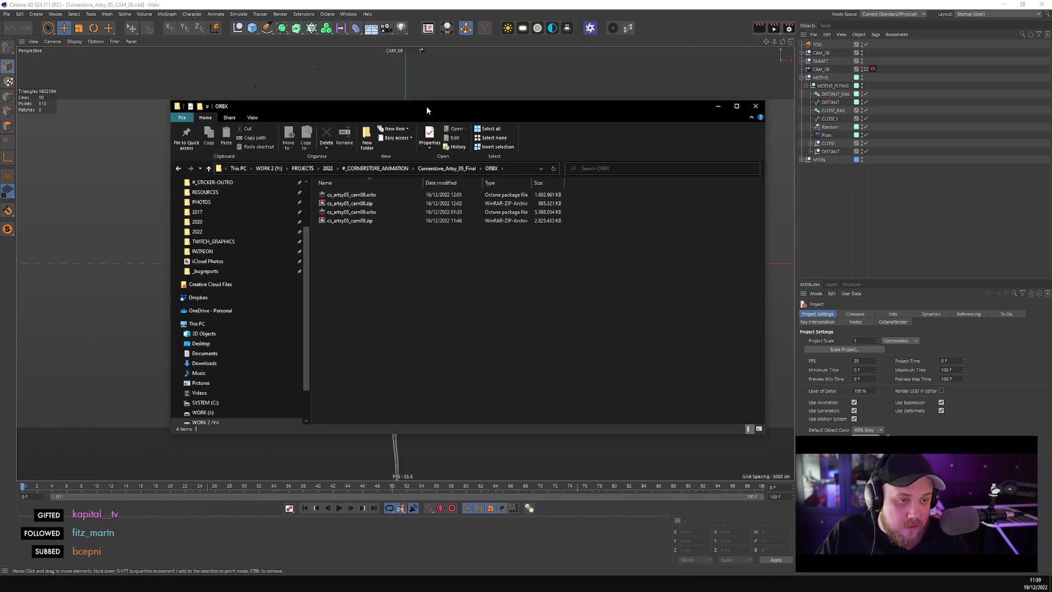
{"action": "double_click", "coordinate": [339, 195]}
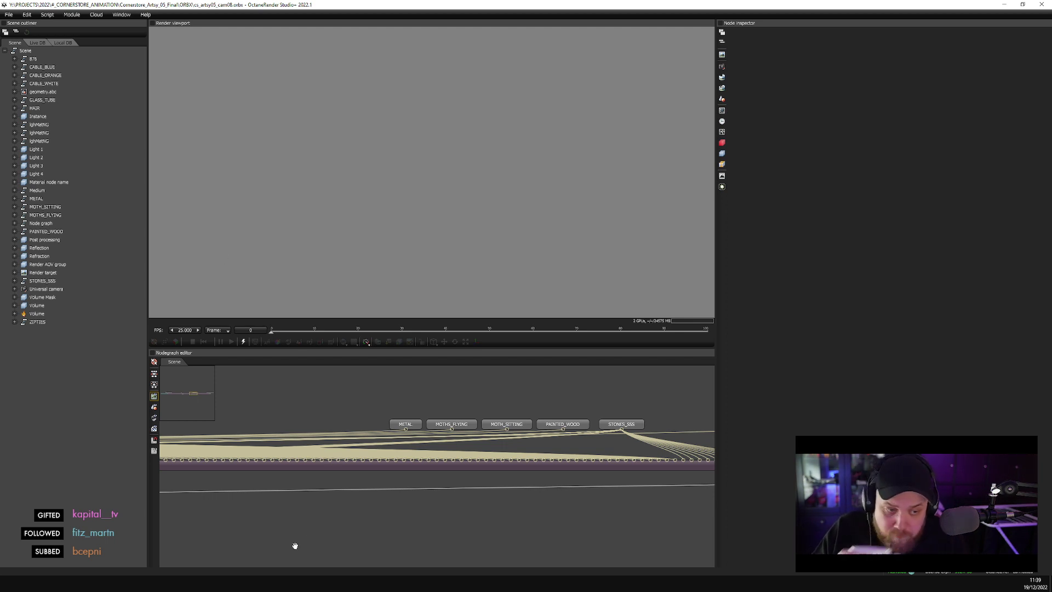
- Select the Render target node, start rendering the neon sign, and set the frame to 1
{"action": "left_click_drag", "start_coordinate": [294, 545], "coordinate": [315, 464]}
{"action": "left_click", "coordinate": [271, 435]}
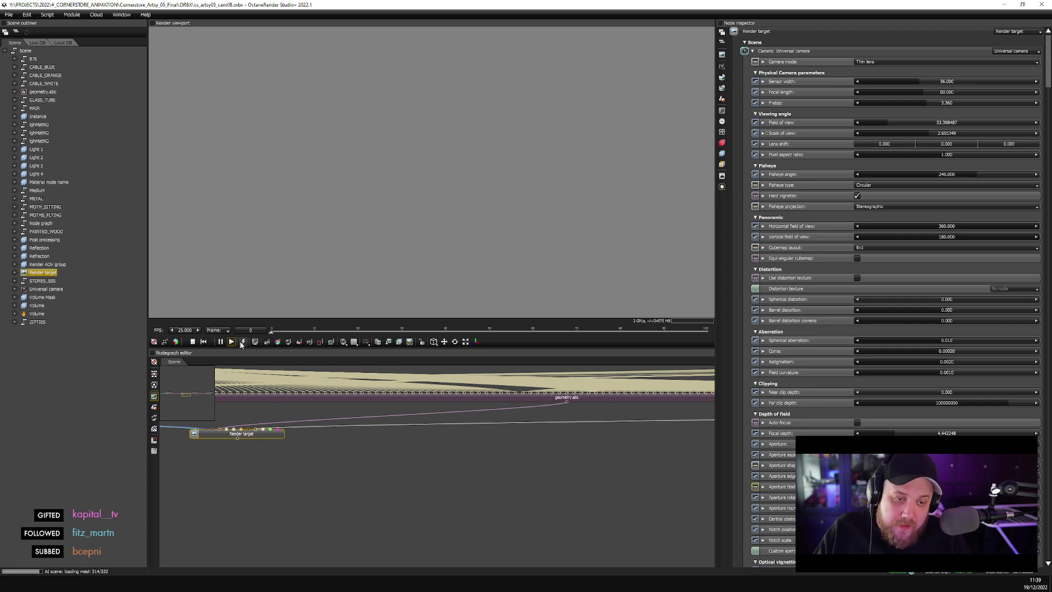
{"action": "left_click", "coordinate": [243, 341]}
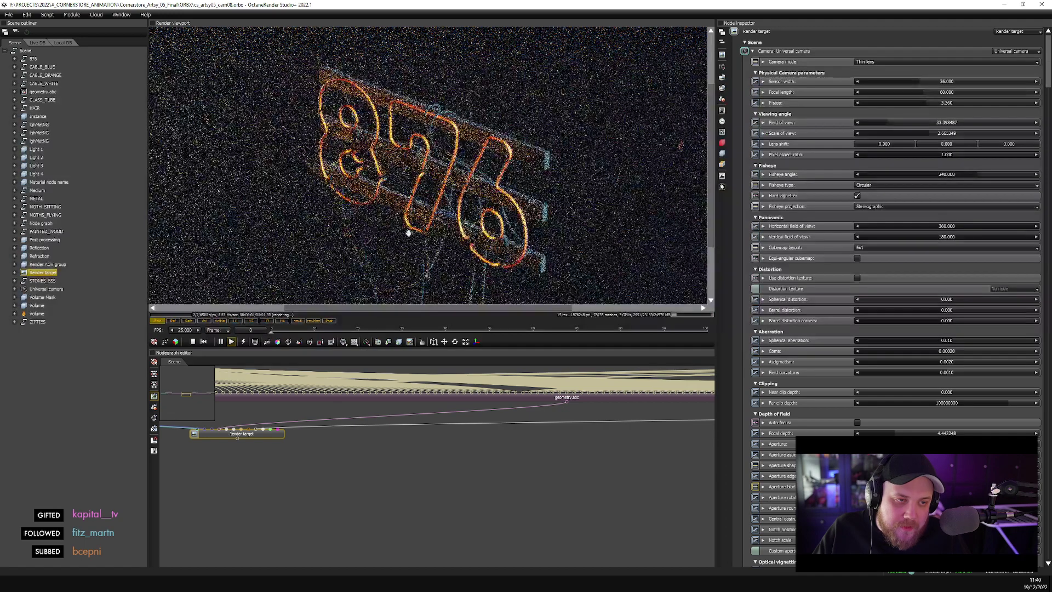
{"action": "left_click_drag", "start_coordinate": [472, 308], "coordinate": [555, 309]}
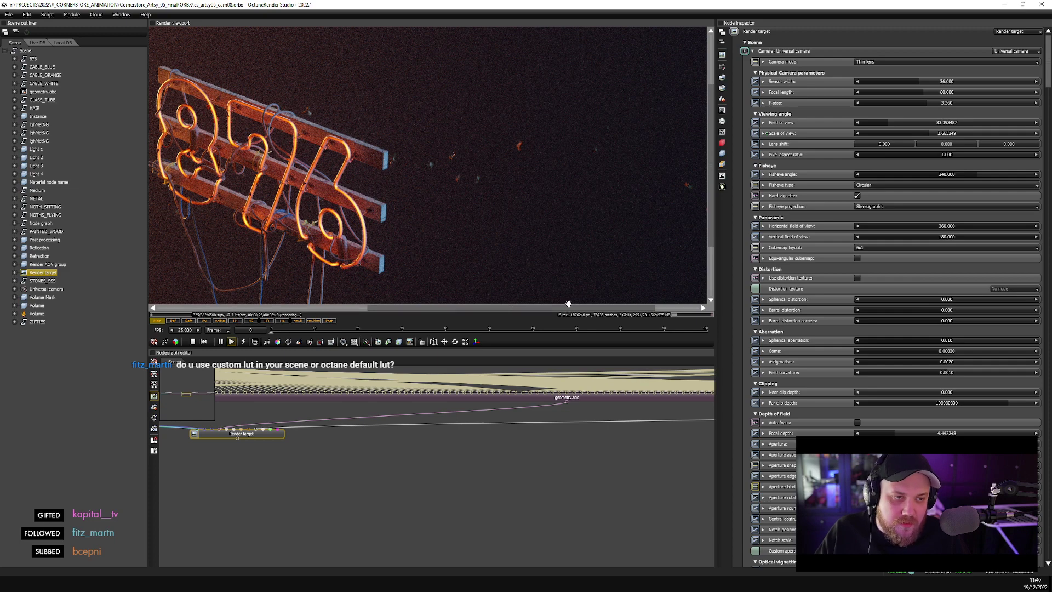
{"action": "left_click_drag", "start_coordinate": [569, 310], "coordinate": [655, 320]}
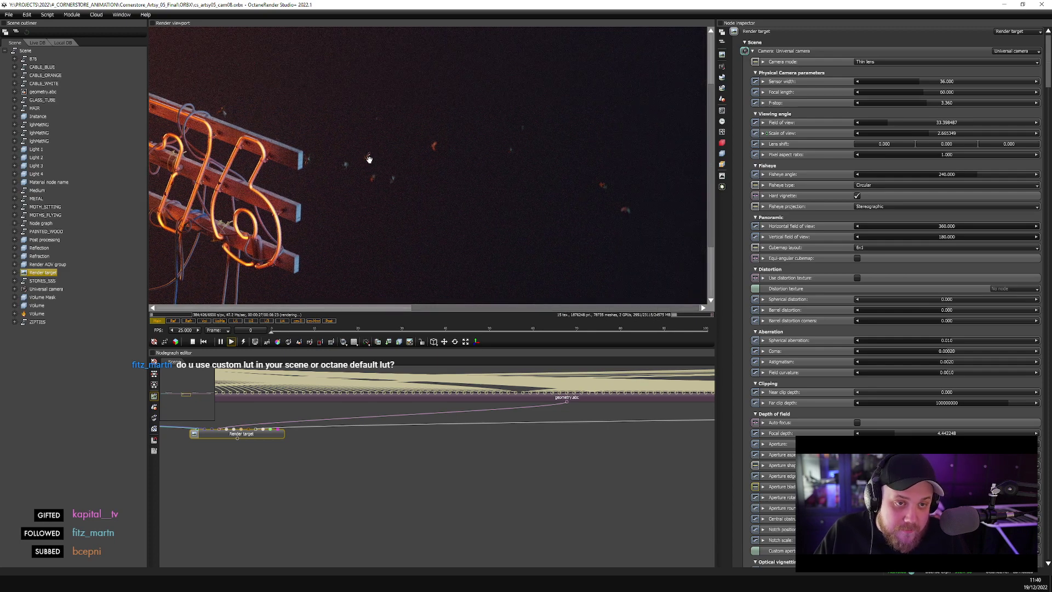
{"action": "left_click", "coordinate": [250, 330]}
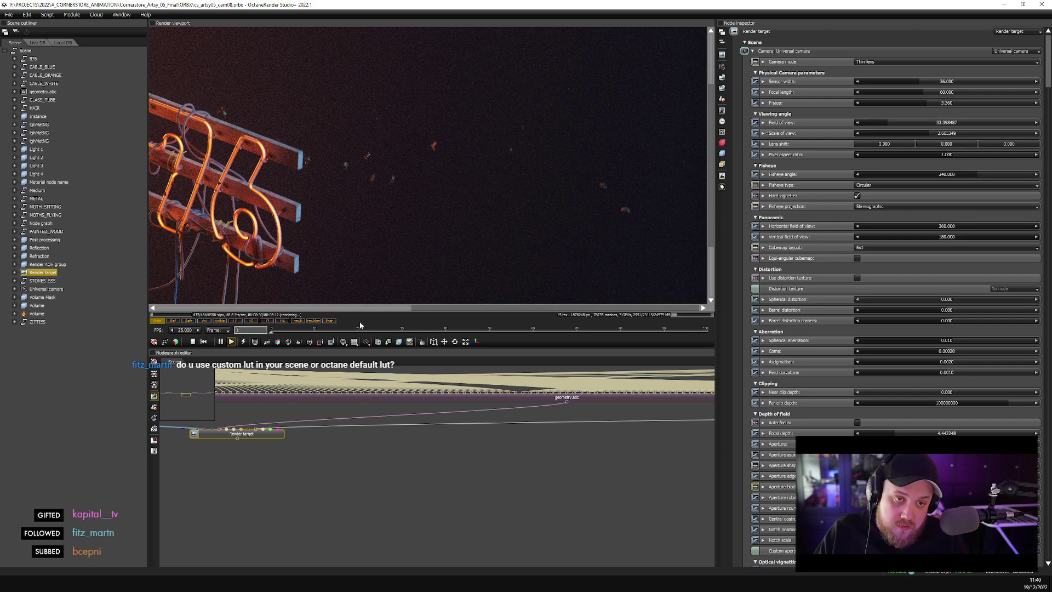
{"action": "key", "text": "Return"}
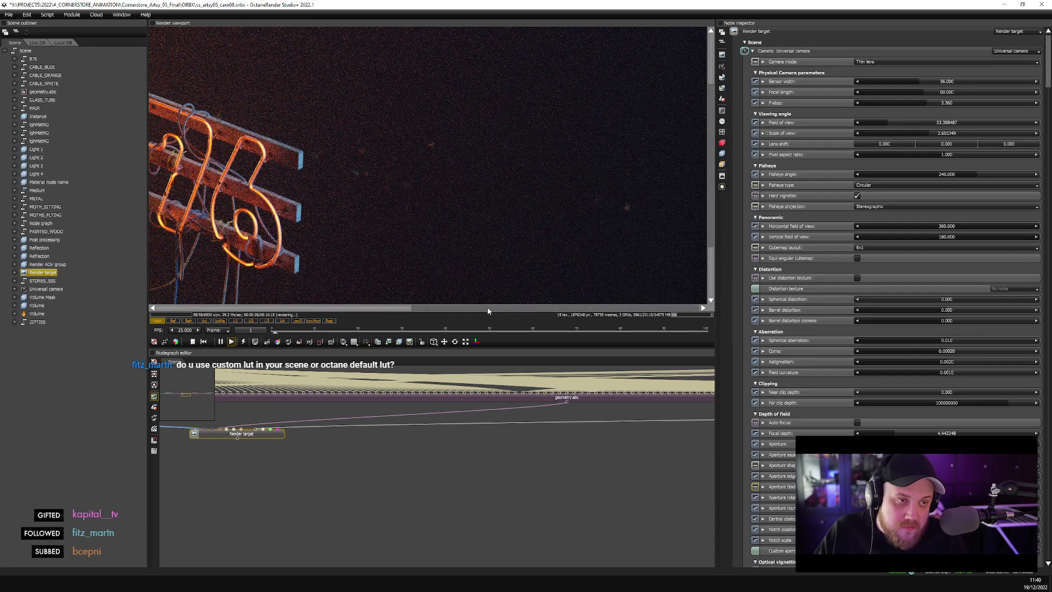
- Orbit and pan the render view around the neon 876 sign, then close OctaneRender Studio
{"action": "left_click_drag", "start_coordinate": [488, 307], "coordinate": [220, 302]}
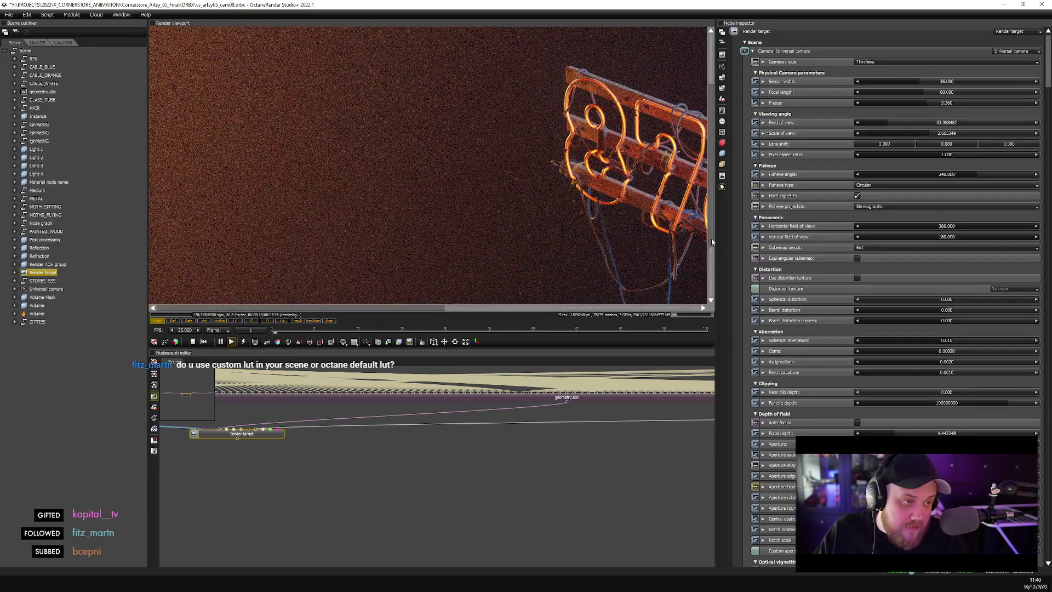
{"action": "left_click_drag", "start_coordinate": [658, 252], "coordinate": [560, 308]}
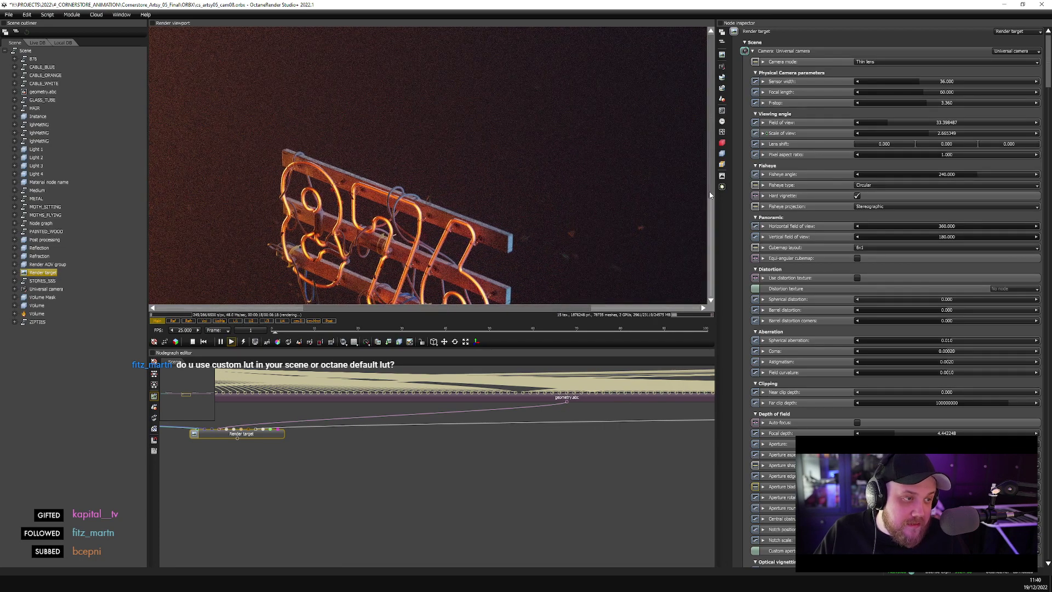
{"action": "left_click_drag", "start_coordinate": [711, 195], "coordinate": [711, 285]}
{"action": "scroll", "coordinate": [674, 181], "scroll_direction": "up", "scroll_amount": 3}
{"action": "scroll", "coordinate": [630, 187], "scroll_direction": "down", "scroll_amount": 3}
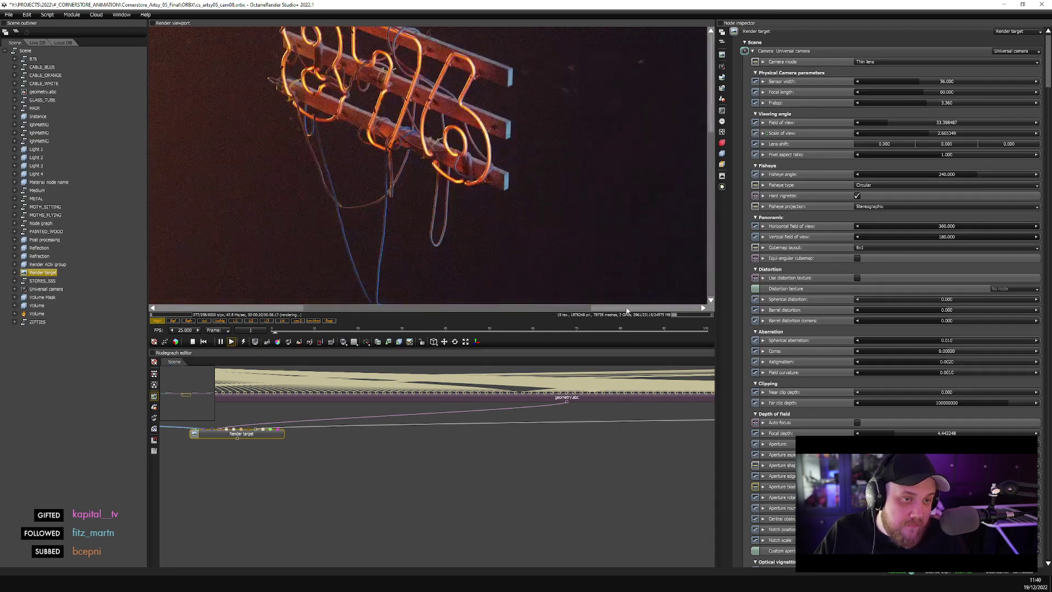
{"action": "scroll", "coordinate": [606, 188], "scroll_direction": "up", "scroll_amount": 3}
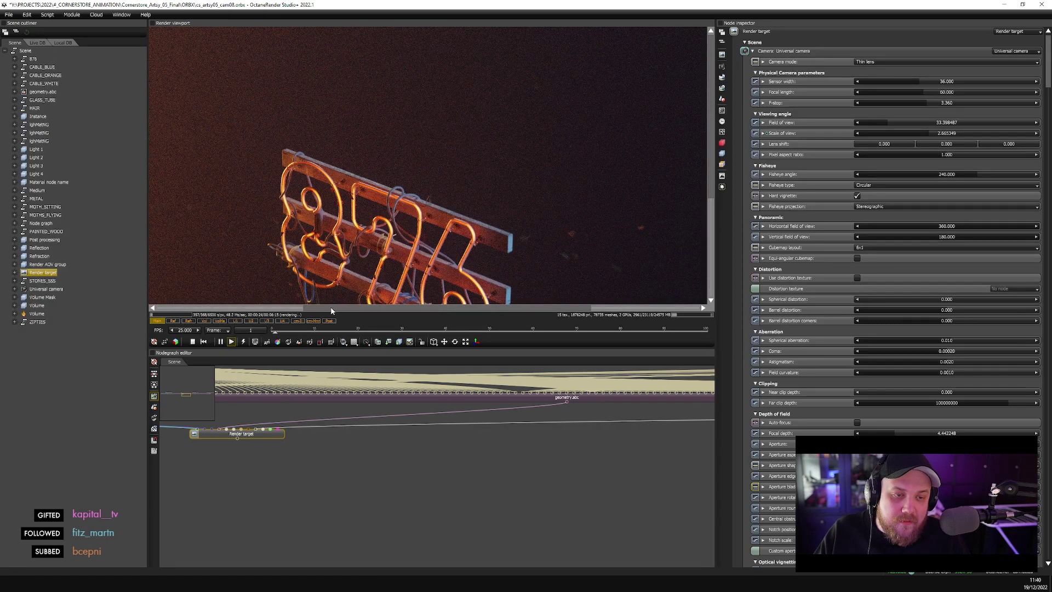
{"action": "left_click_drag", "start_coordinate": [331, 311], "coordinate": [455, 309]}
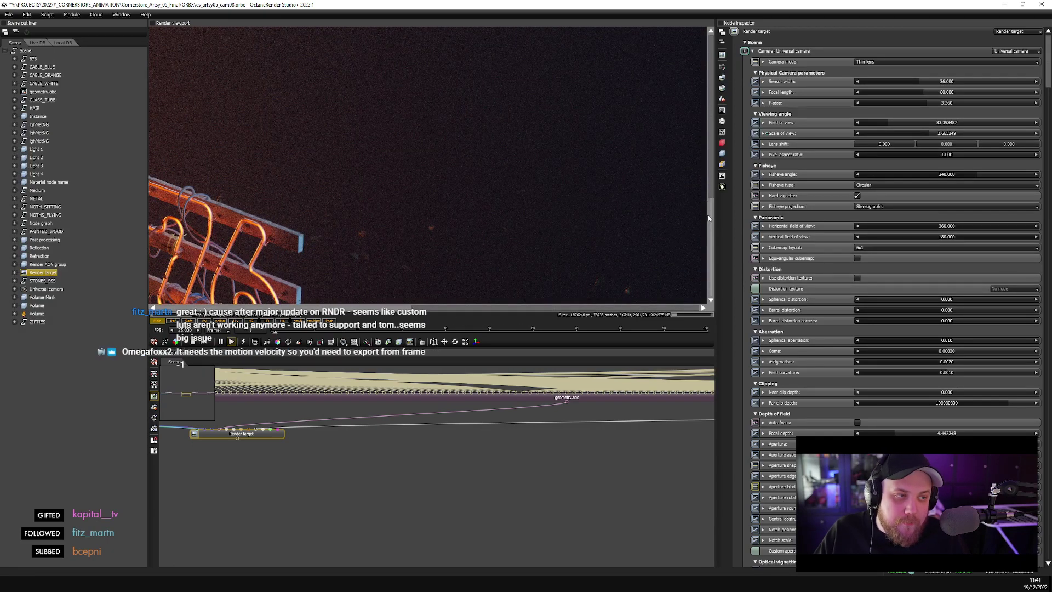
{"action": "left_click_drag", "start_coordinate": [713, 186], "coordinate": [711, 88]}
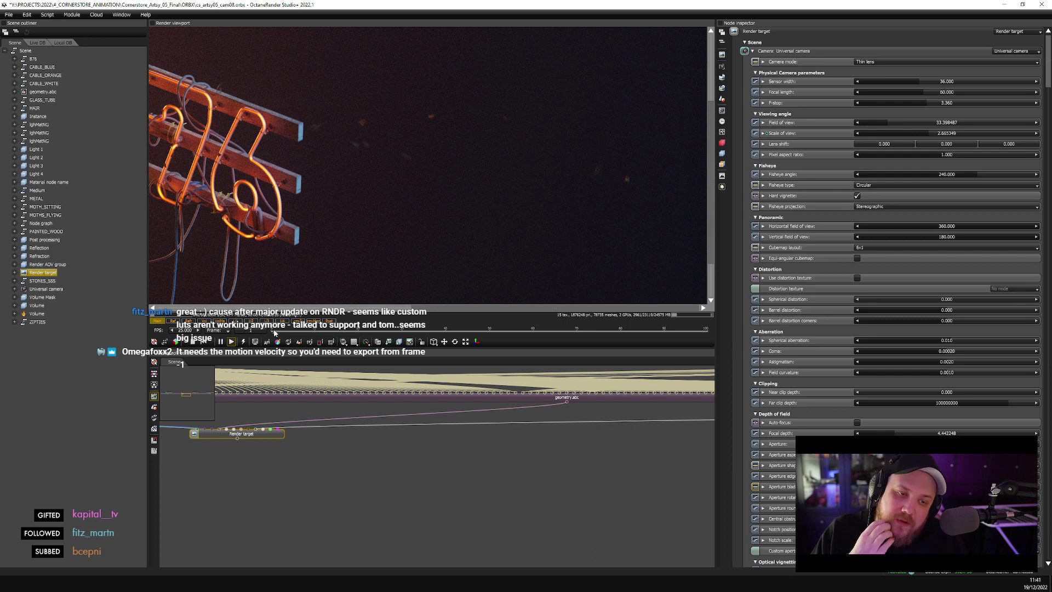
{"action": "left_click_drag", "start_coordinate": [460, 309], "coordinate": [426, 311]}
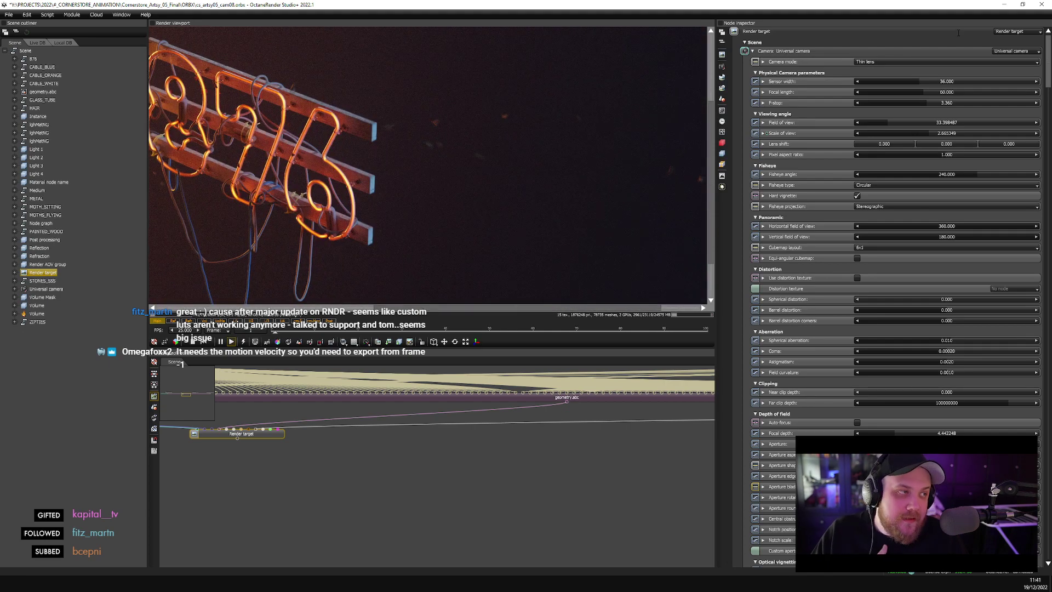
{"action": "left_click", "coordinate": [1042, 4]}
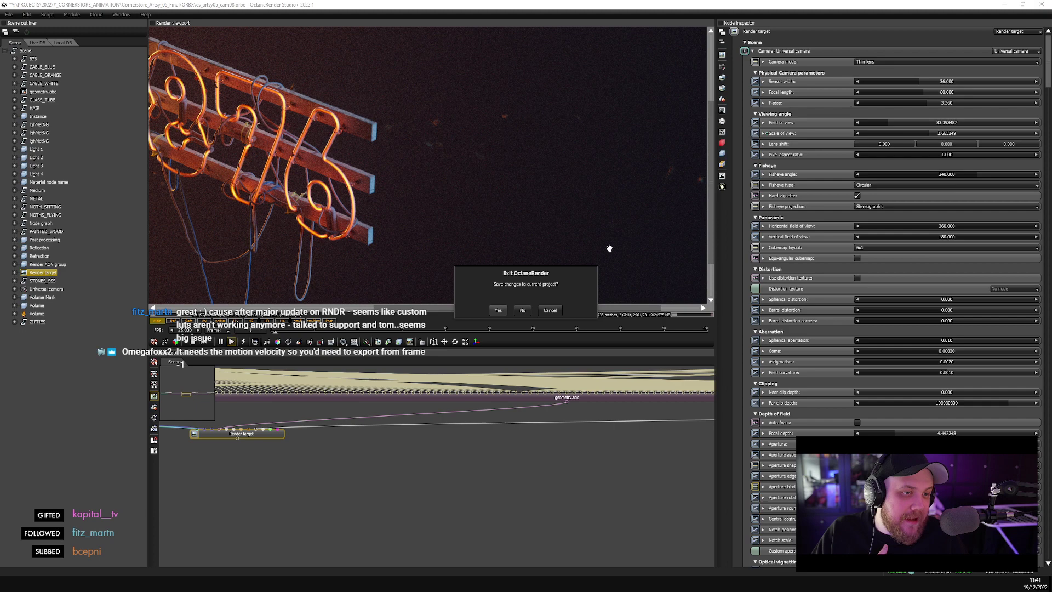
- Exit OctaneRender without saving and go up to the Cornerstone_Artsy_05_Final folder in Explorer
{"action": "left_click", "coordinate": [524, 310]}
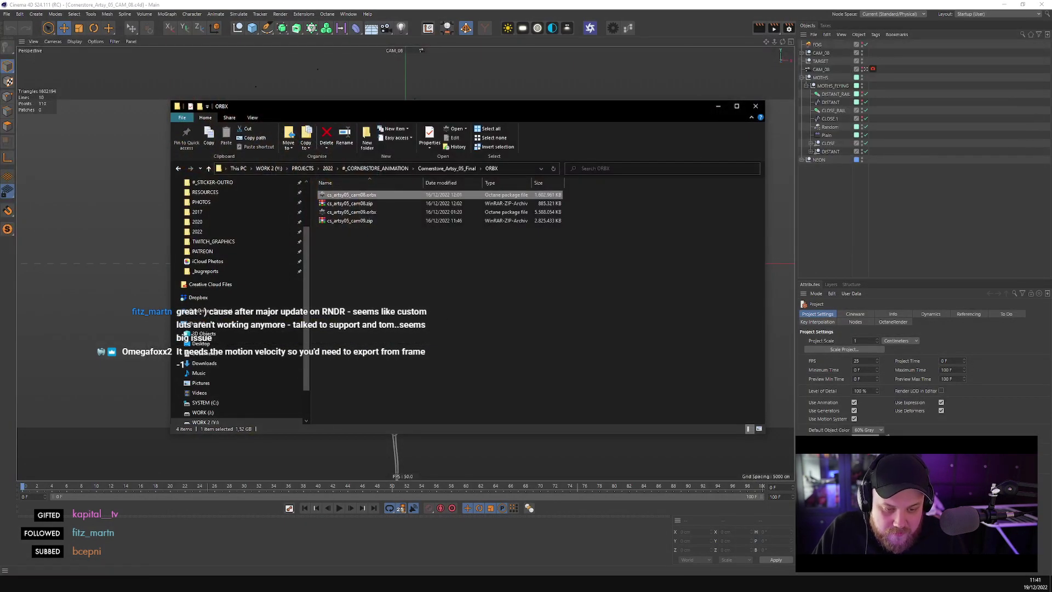
{"action": "left_click", "coordinate": [299, 542]}
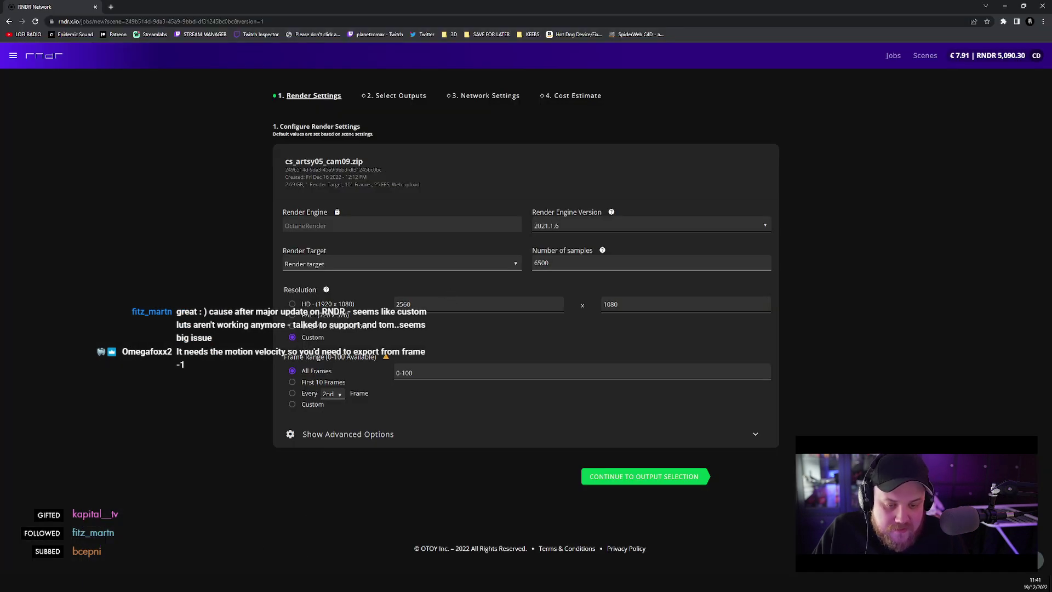
{"action": "mouse_move", "coordinate": [75, 552]}
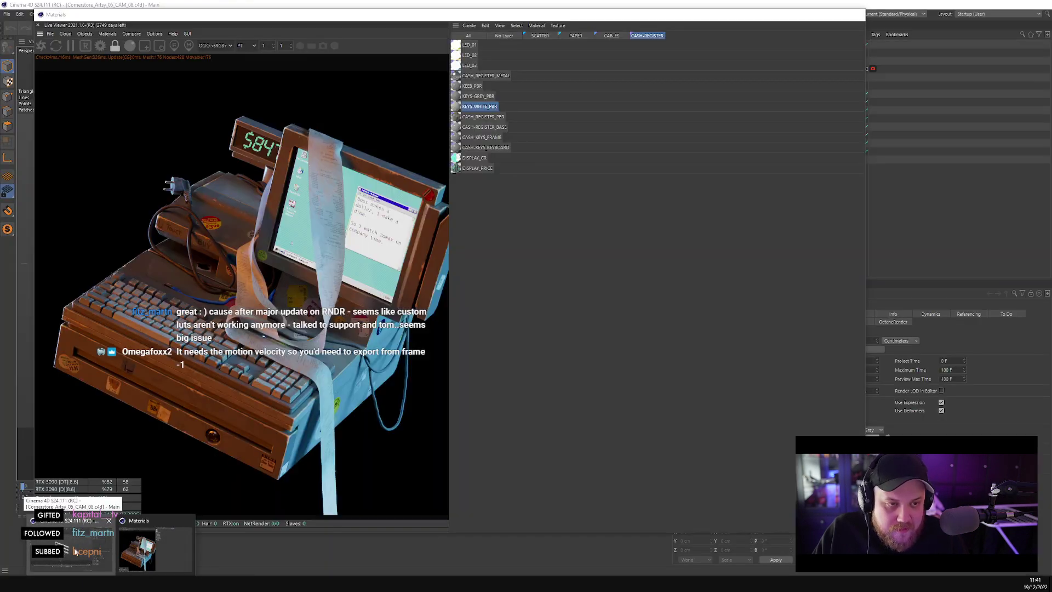
{"action": "key", "text": "alt+Tab"}
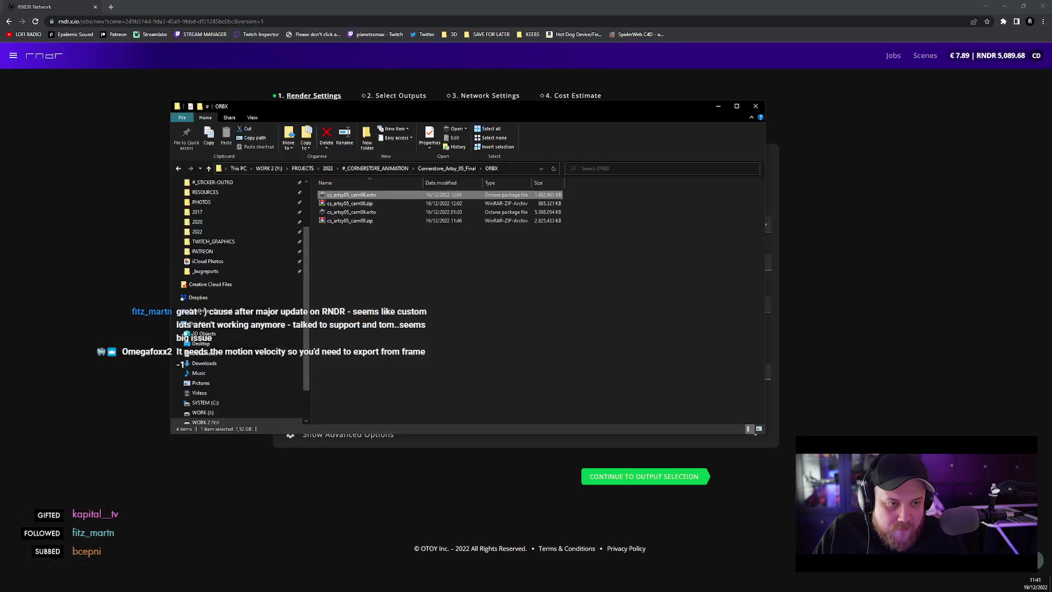
{"action": "left_click", "coordinate": [447, 168]}
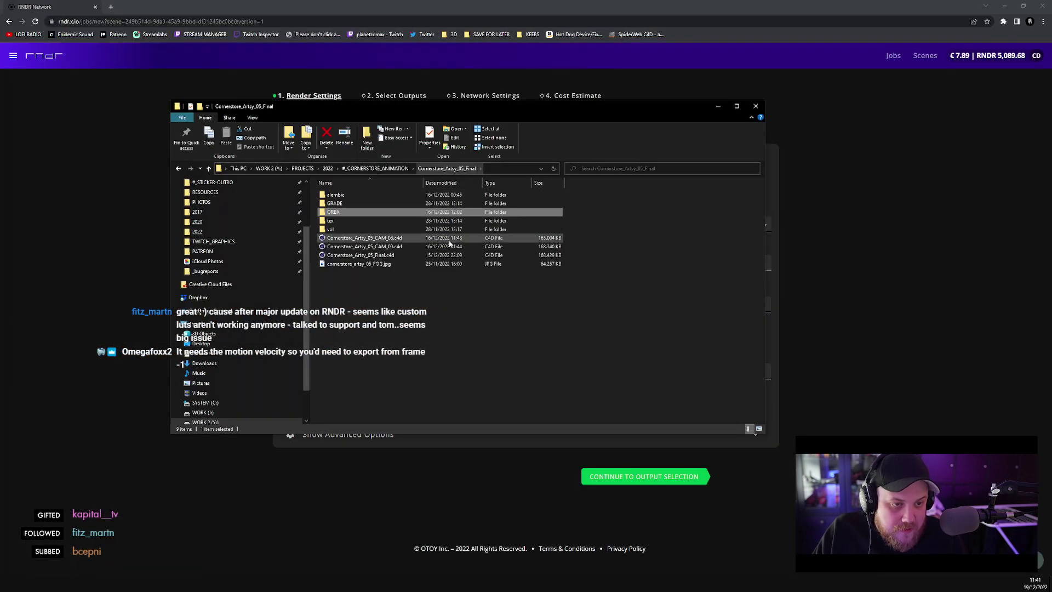
- Drag the CAM_09 .c4d scene into Cinema 4D's viewport and minimize Explorer
{"action": "key", "text": "alt+Tab"}
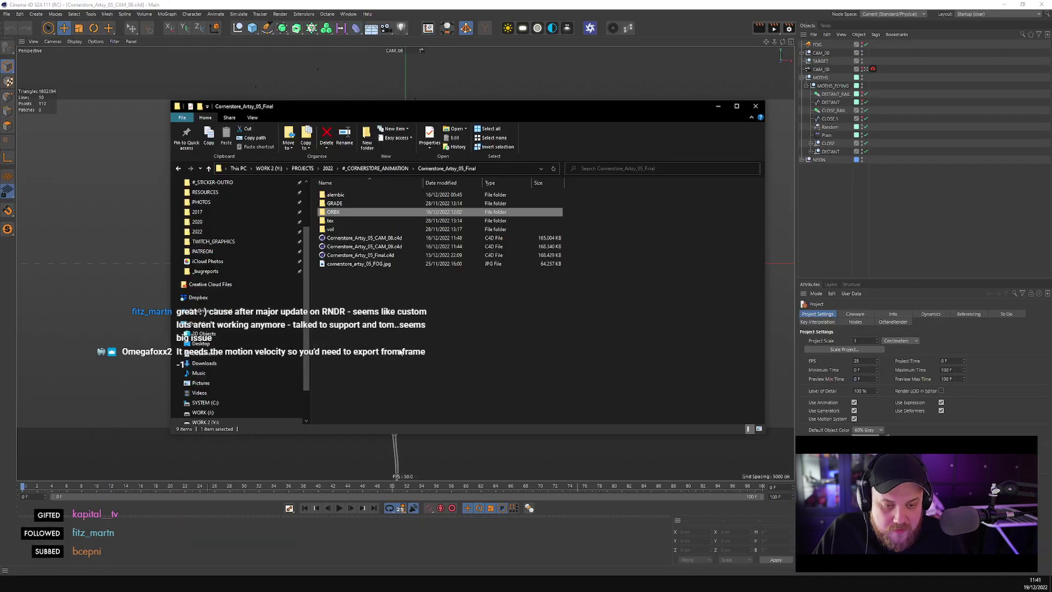
{"action": "left_click_drag", "start_coordinate": [365, 246], "coordinate": [92, 262]}
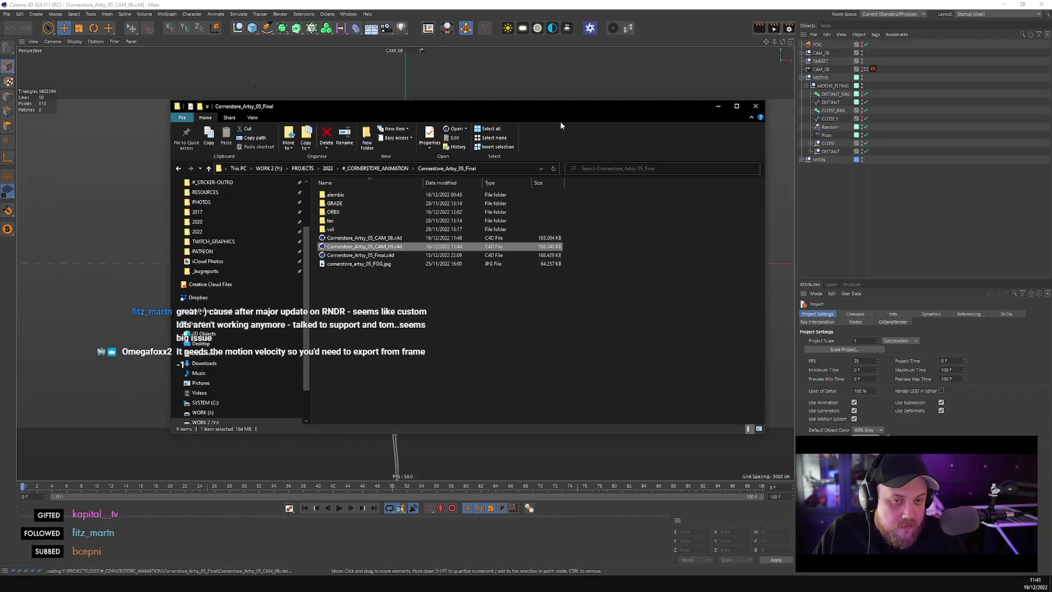
{"action": "left_click", "coordinate": [718, 106]}
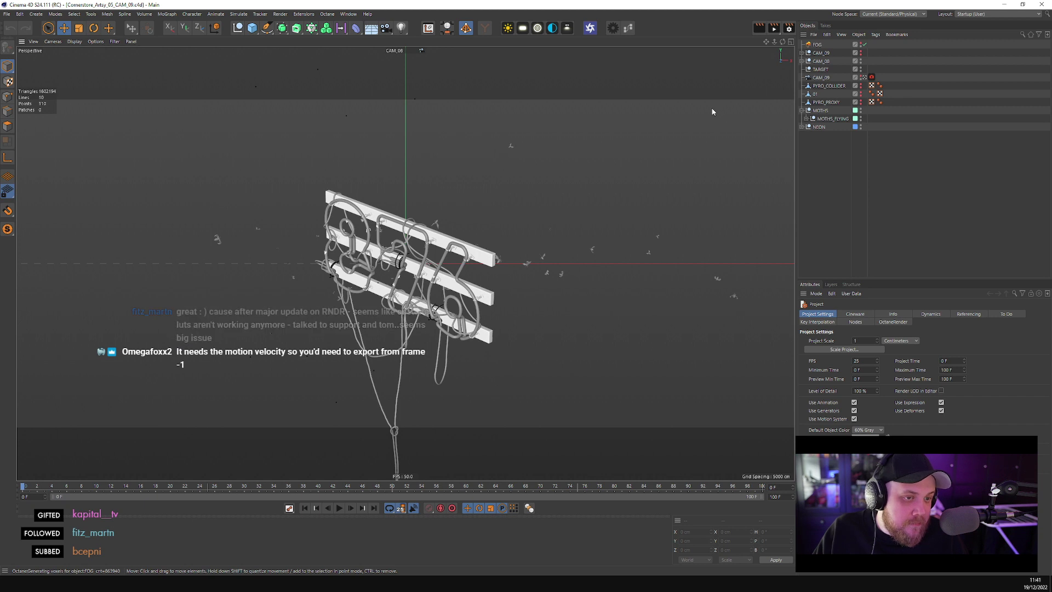
- Restart the Octane live render in Cinema 4D, then return to the cs_artsy05_cam09.zip RNDR render settings
{"action": "scroll", "coordinate": [551, 211], "scroll_direction": "up", "scroll_amount": 5}
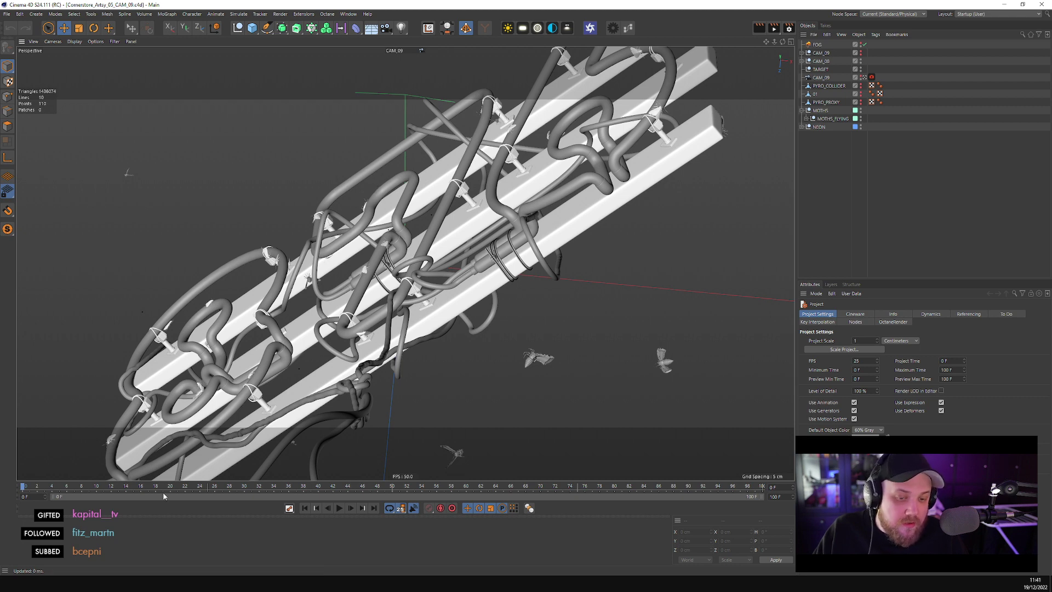
{"action": "key", "text": "alt+Tab"}
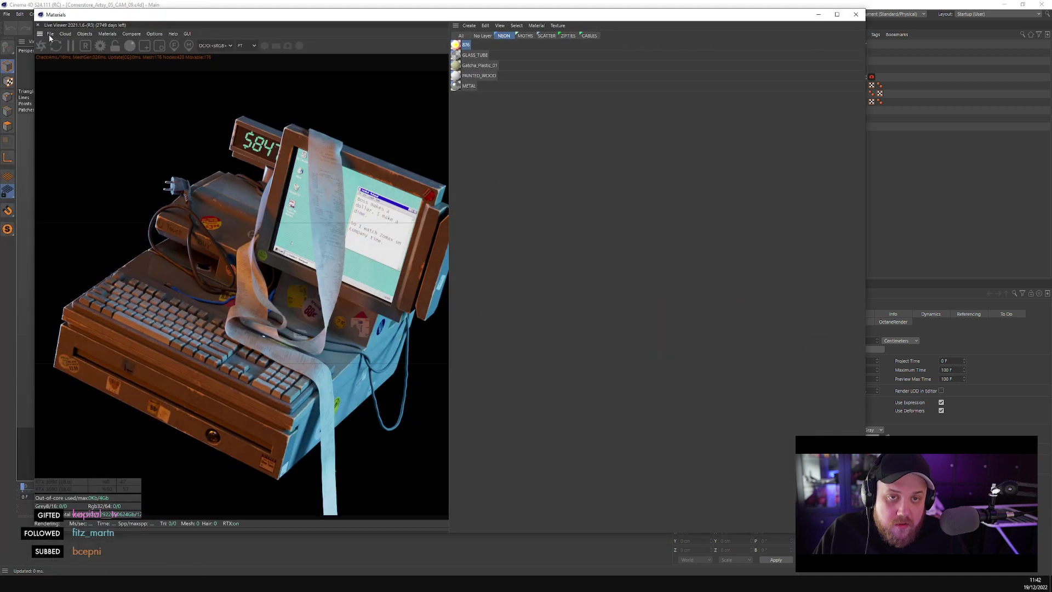
{"action": "left_click", "coordinate": [41, 50]}
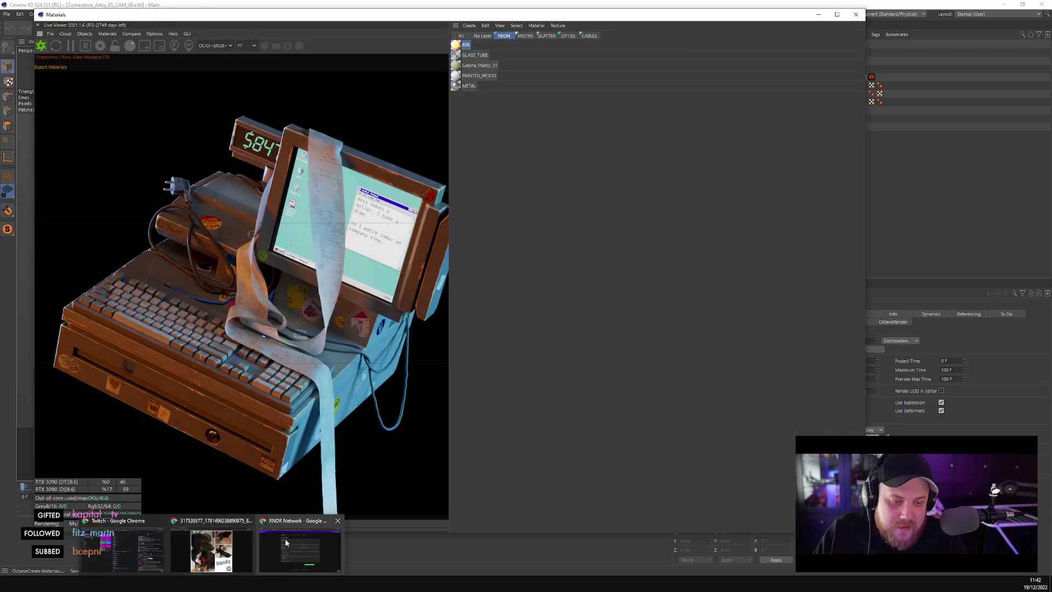
{"action": "left_click", "coordinate": [298, 548]}
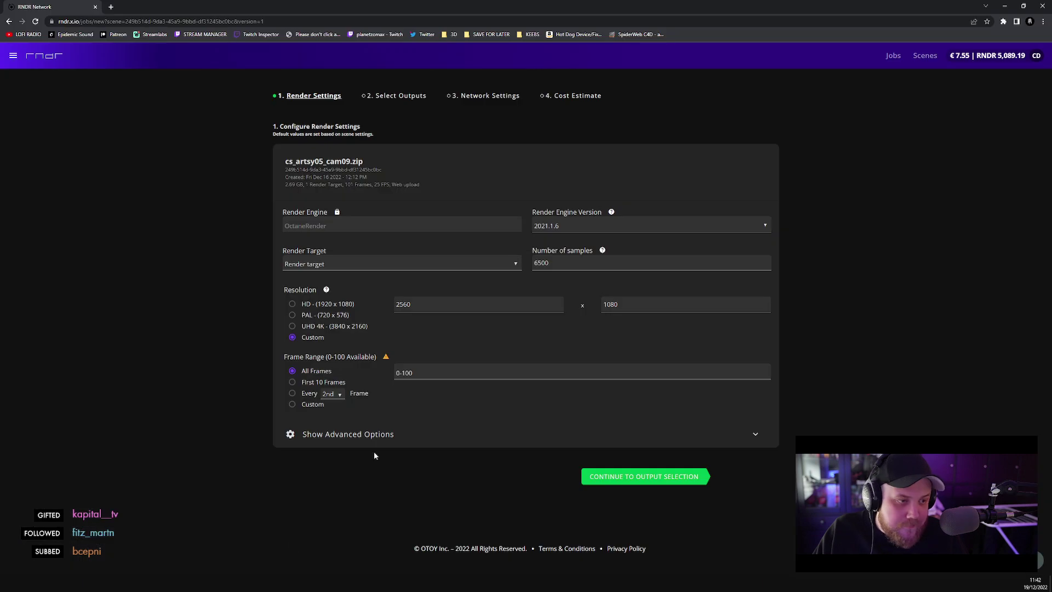
- Expand the advanced render settings and continue to the job's output selection
{"action": "left_click", "coordinate": [314, 434]}
{"action": "scroll", "coordinate": [460, 358], "scroll_direction": "down", "scroll_amount": 2}
{"action": "scroll", "coordinate": [461, 358], "scroll_direction": "down", "scroll_amount": 1}
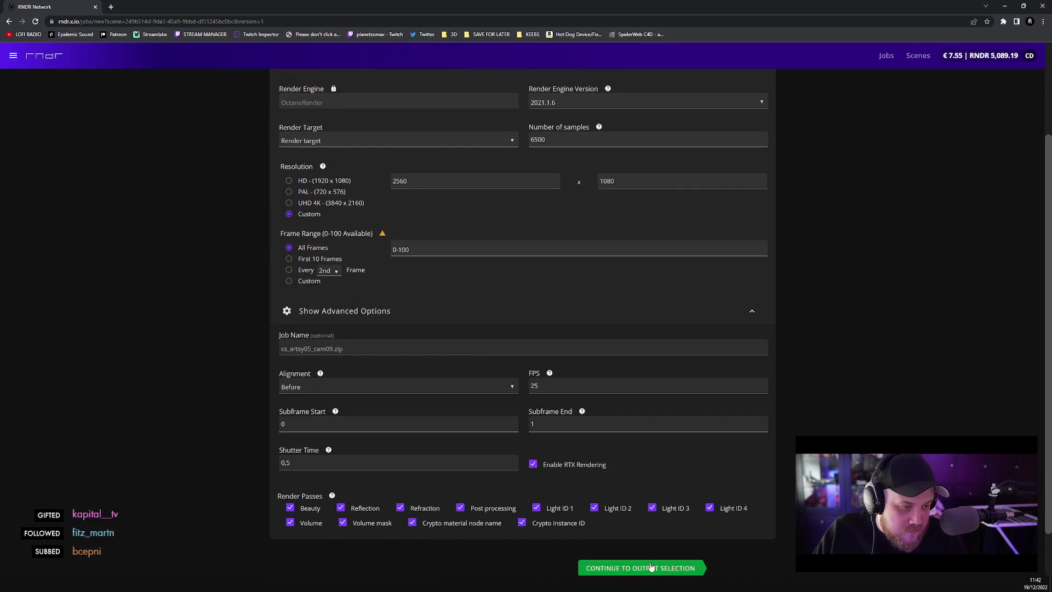
{"action": "left_click", "coordinate": [650, 566]}
- Add an EXR output with 32-bit depth, DWAB compression and ACESCG colour space
{"action": "left_click", "coordinate": [332, 172]}
{"action": "left_click", "coordinate": [454, 196]}
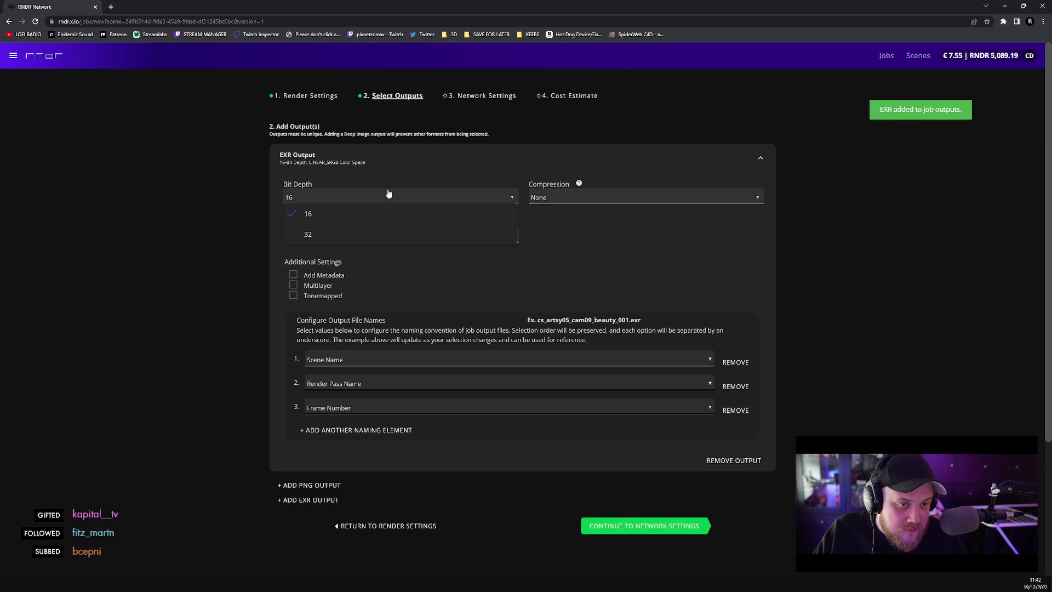
{"action": "left_click", "coordinate": [390, 229]}
{"action": "left_click", "coordinate": [589, 198]}
{"action": "left_click", "coordinate": [575, 296]}
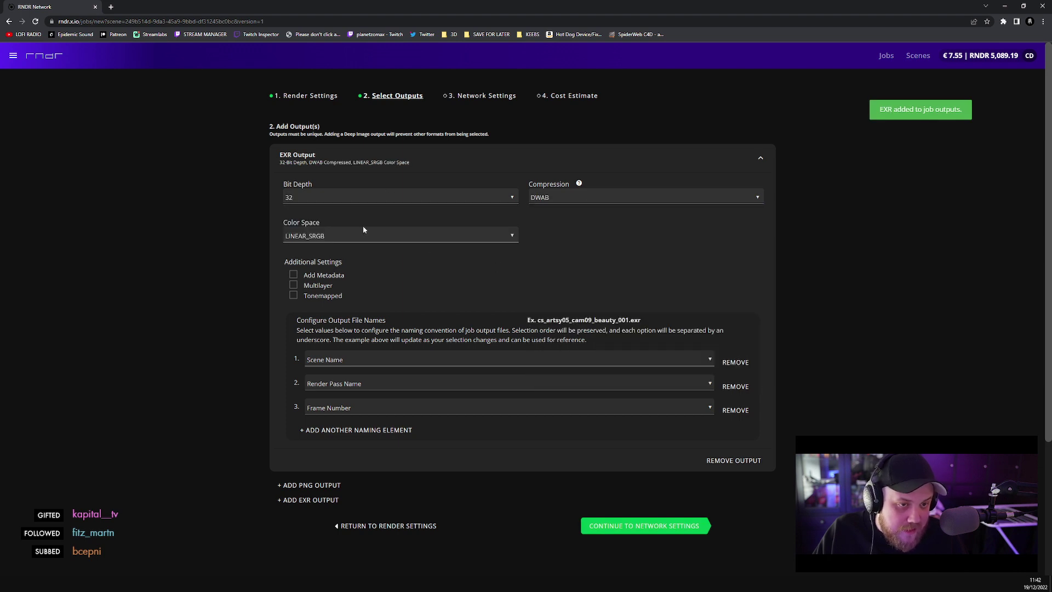
{"action": "left_click", "coordinate": [363, 234]}
{"action": "left_click", "coordinate": [338, 297]}
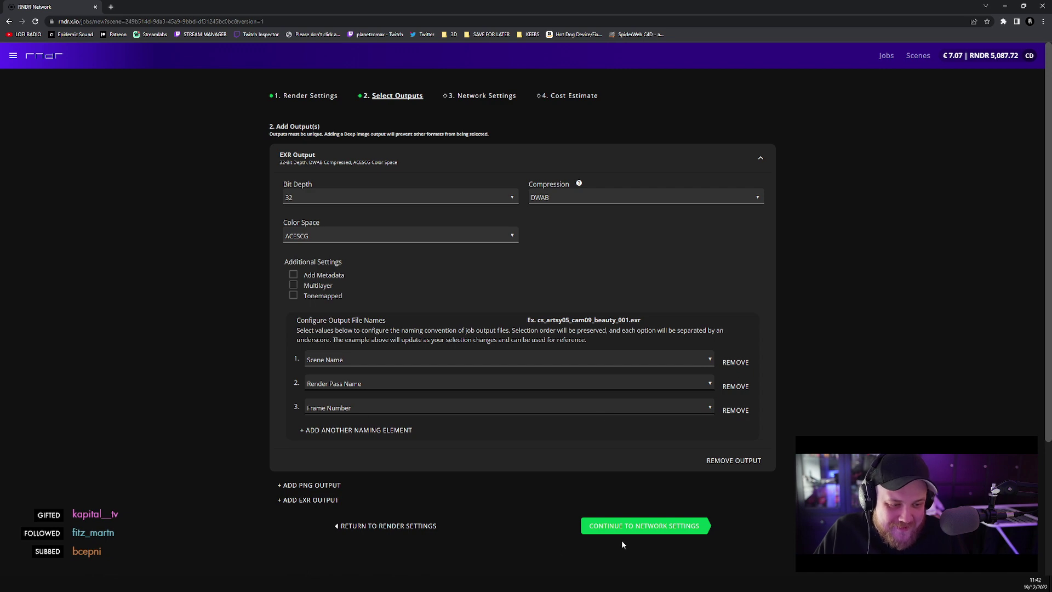
- On Network Settings, pay with RNDR Tokens and require 6 GB of VRAM
{"action": "left_click", "coordinate": [635, 527]}
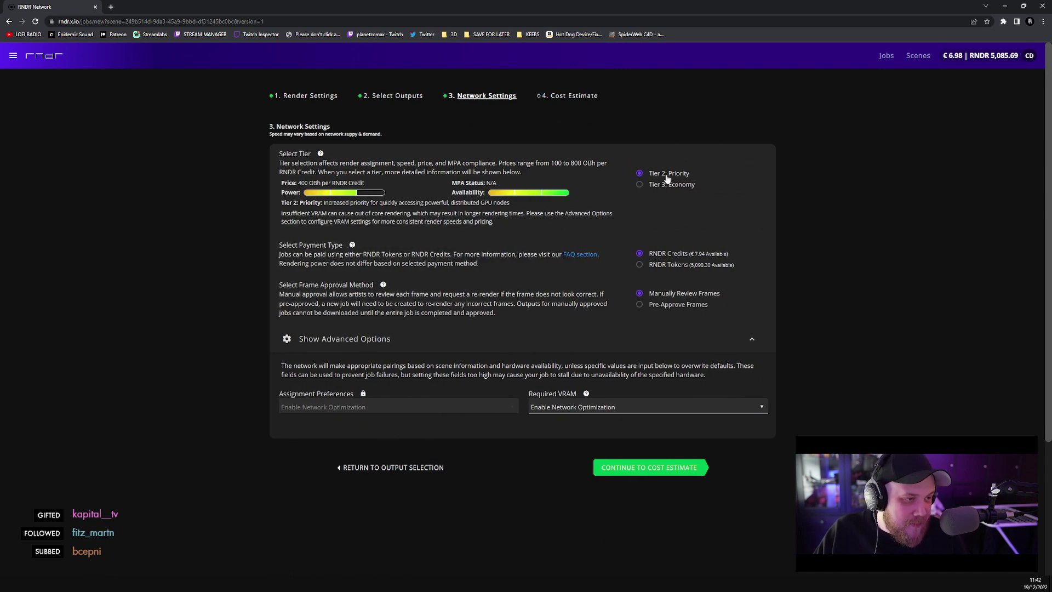
{"action": "left_click", "coordinate": [680, 266]}
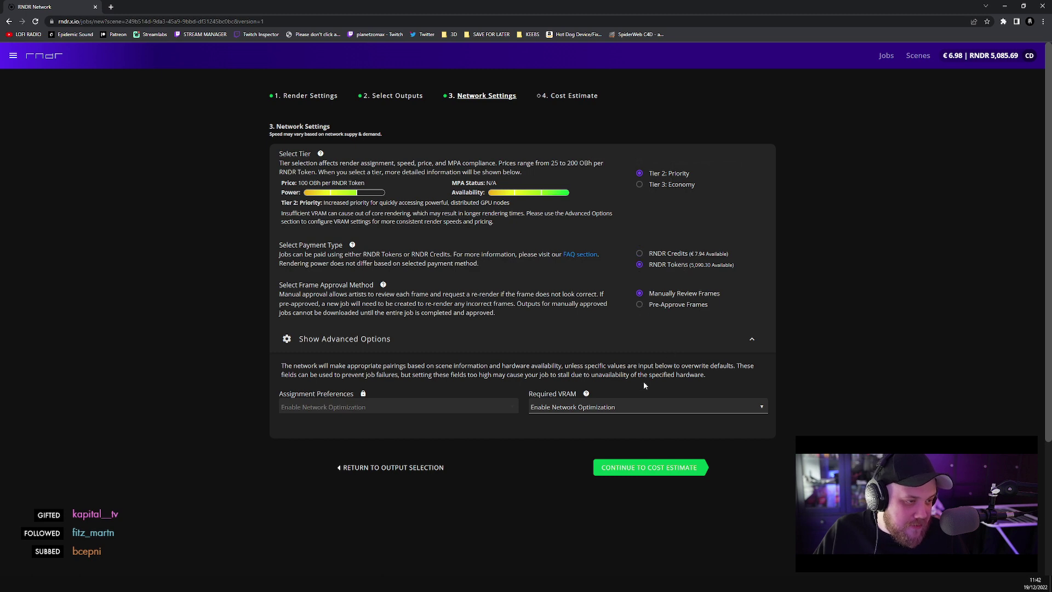
{"action": "left_click", "coordinate": [577, 411]}
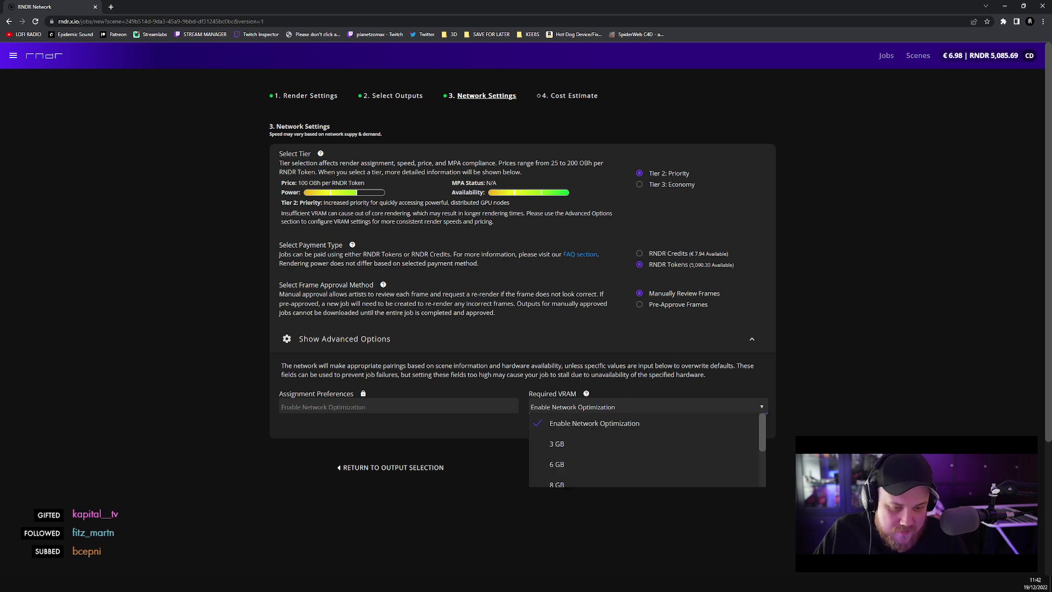
{"action": "left_click", "coordinate": [110, 546]}
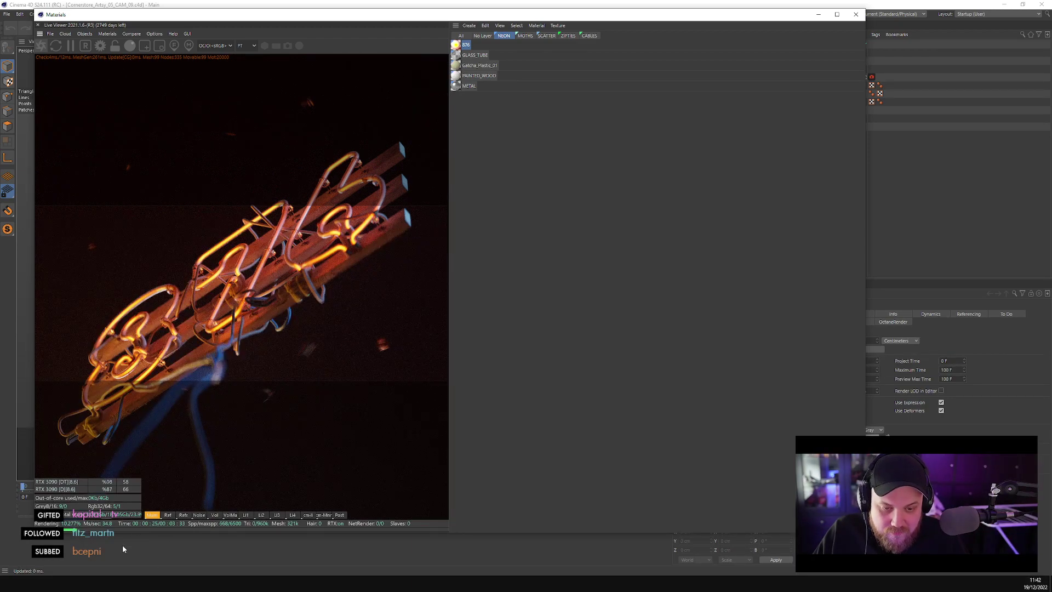
{"action": "left_click", "coordinate": [300, 542]}
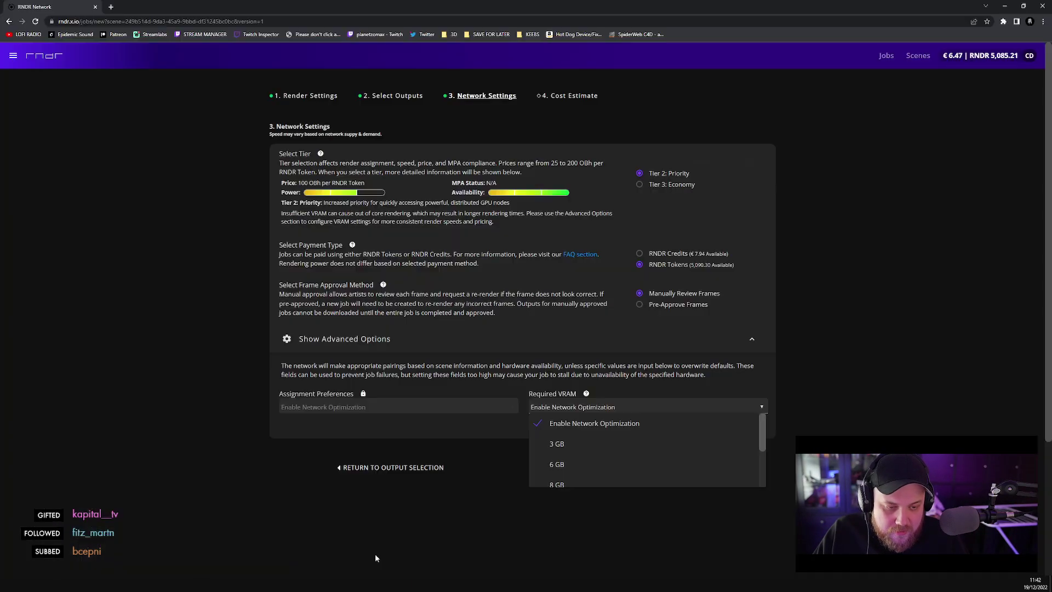
{"action": "left_click", "coordinate": [558, 461]}
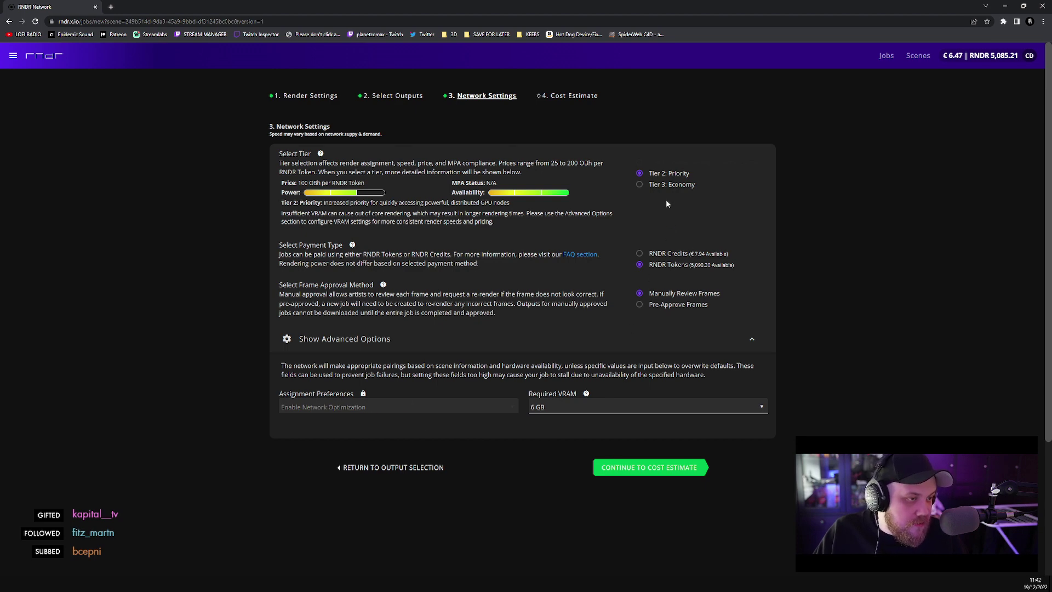
- Enter an OctaneBench score of 1300 for the cost estimate, then lock Cinema 4D's live viewer to render resolution
{"action": "left_click", "coordinate": [635, 467]}
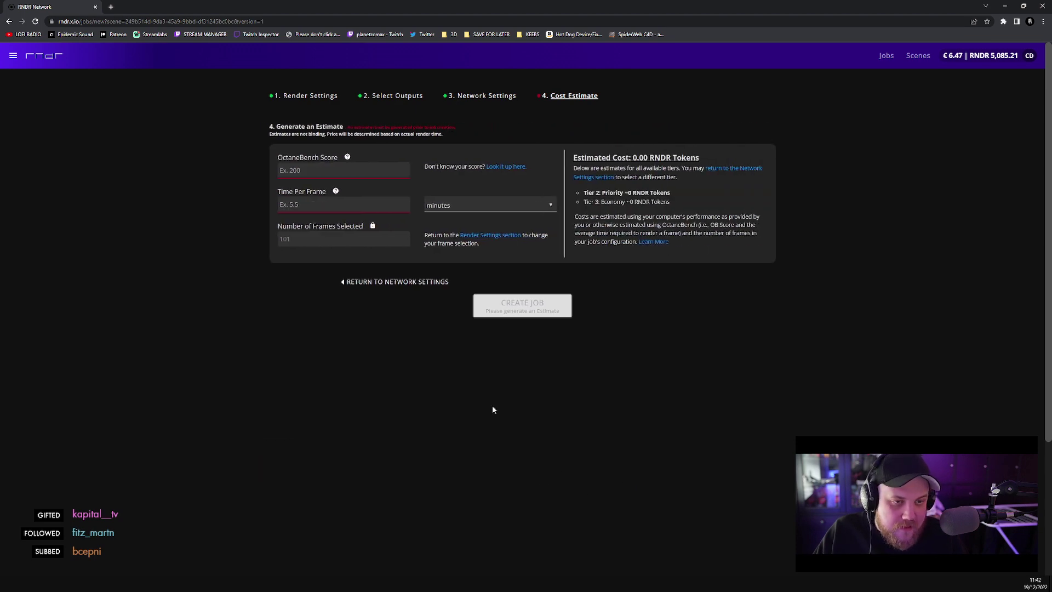
{"action": "left_click", "coordinate": [295, 170]}
{"action": "type", "text": "1300"}
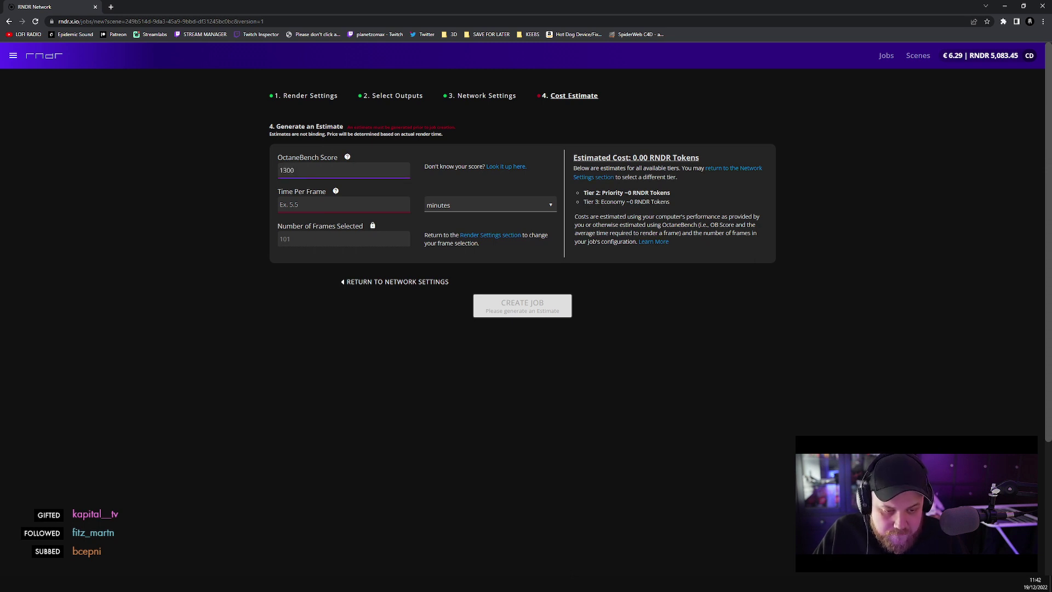
{"action": "key", "text": "alt+Tab"}
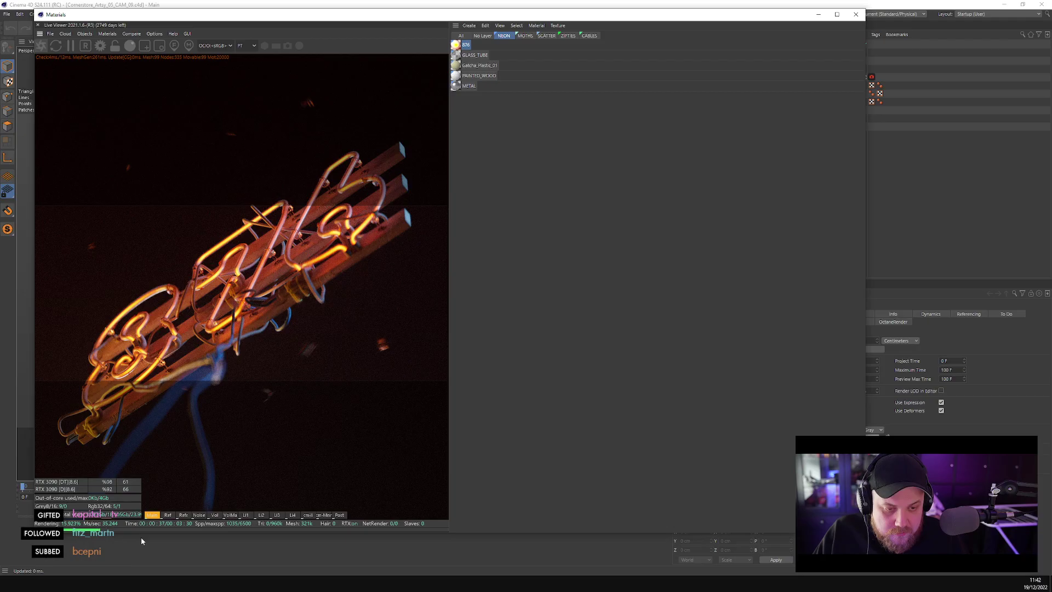
{"action": "left_click", "coordinate": [115, 49]}
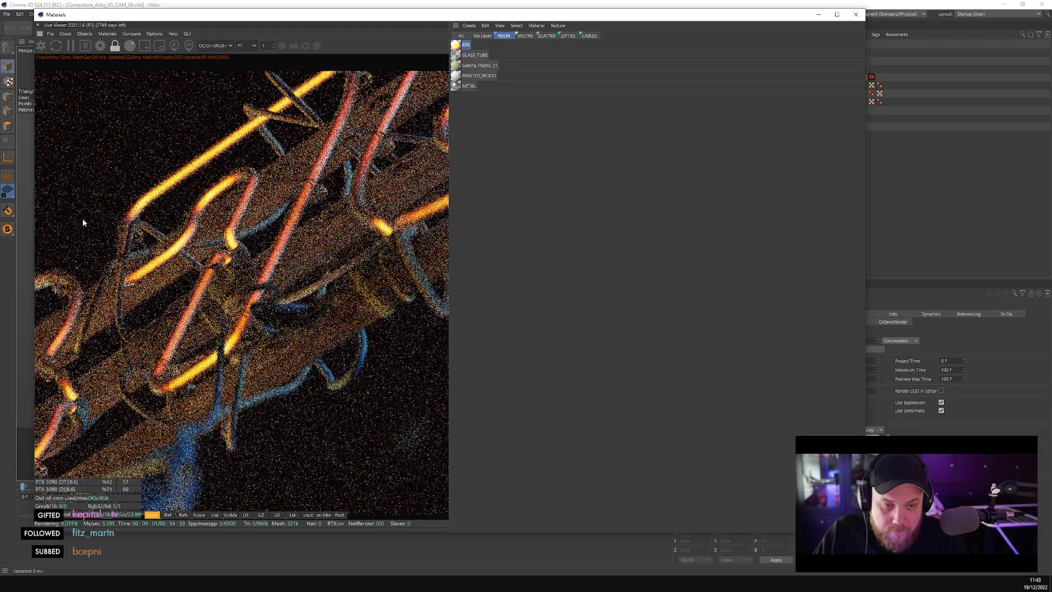
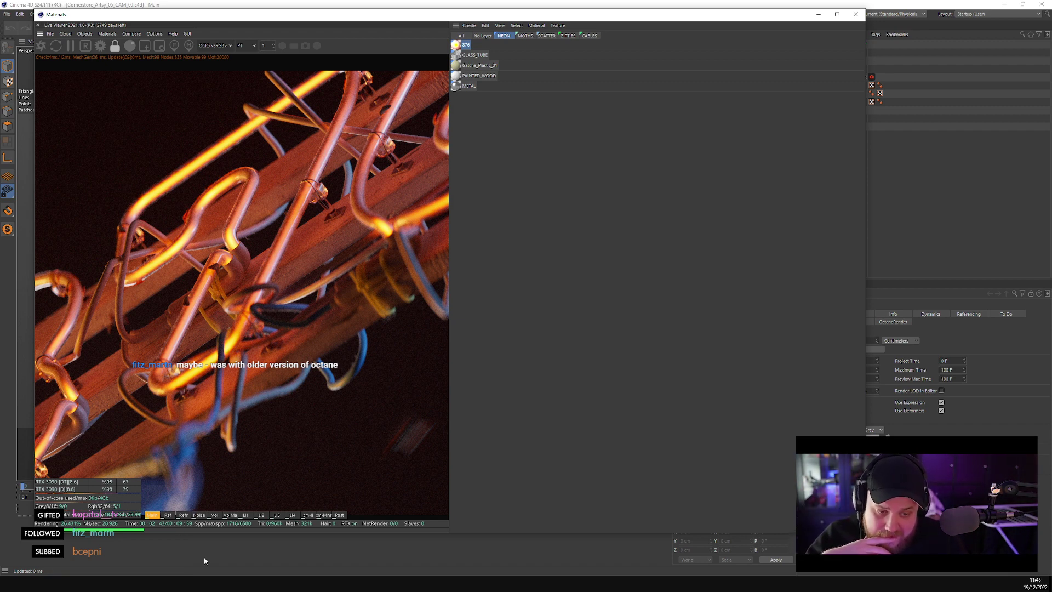
- Create the cs_artsy05_cam09 render job with a 10-minute time-per-frame estimate
{"action": "left_click", "coordinate": [301, 546]}
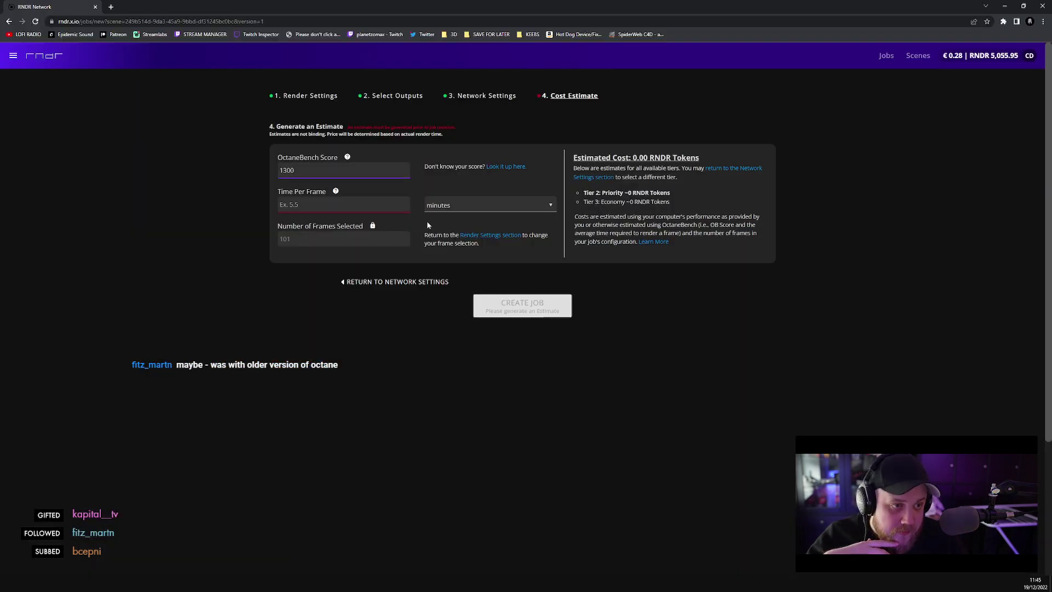
{"action": "left_click", "coordinate": [326, 207]}
{"action": "type", "text": "10"}
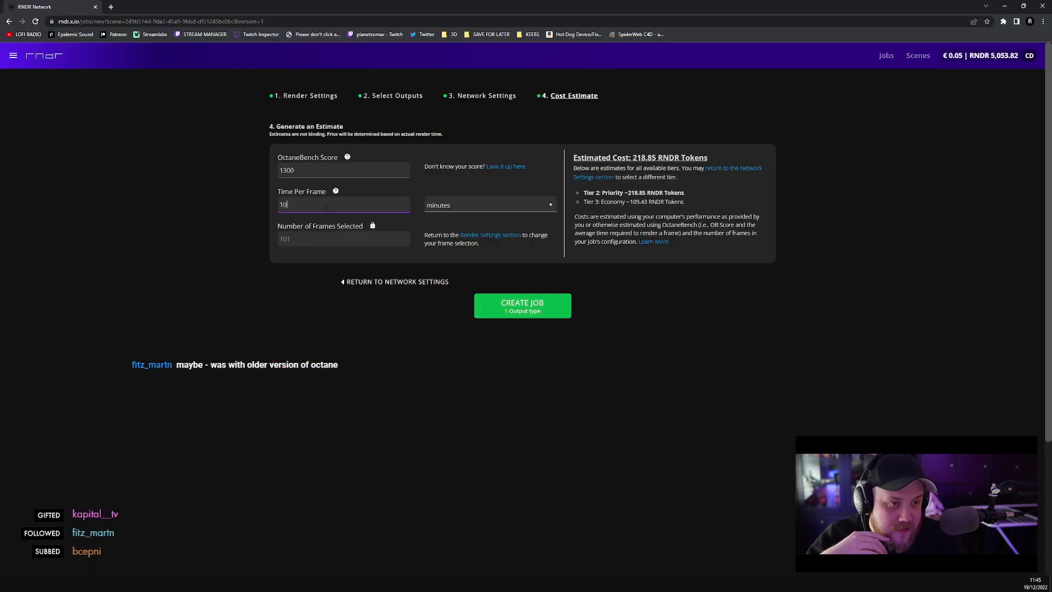
{"action": "left_click", "coordinate": [494, 302]}
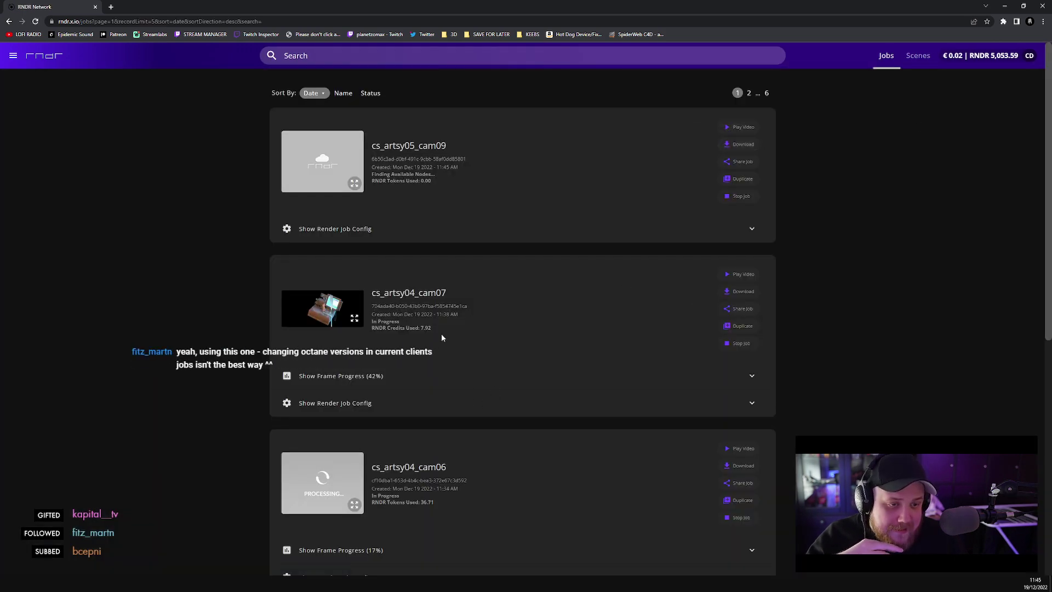
- Leave the jobs list for the Scenes list of uploaded scene files
{"action": "scroll", "coordinate": [442, 335], "scroll_direction": "down", "scroll_amount": 4}
{"action": "scroll", "coordinate": [441, 337], "scroll_direction": "up", "scroll_amount": 4}
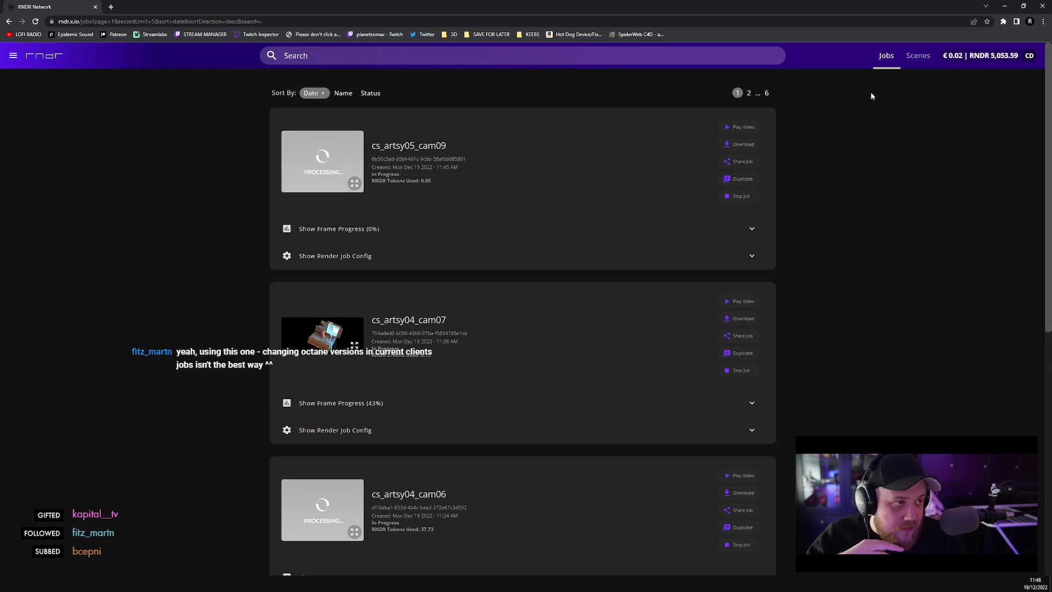
{"action": "left_click", "coordinate": [909, 59]}
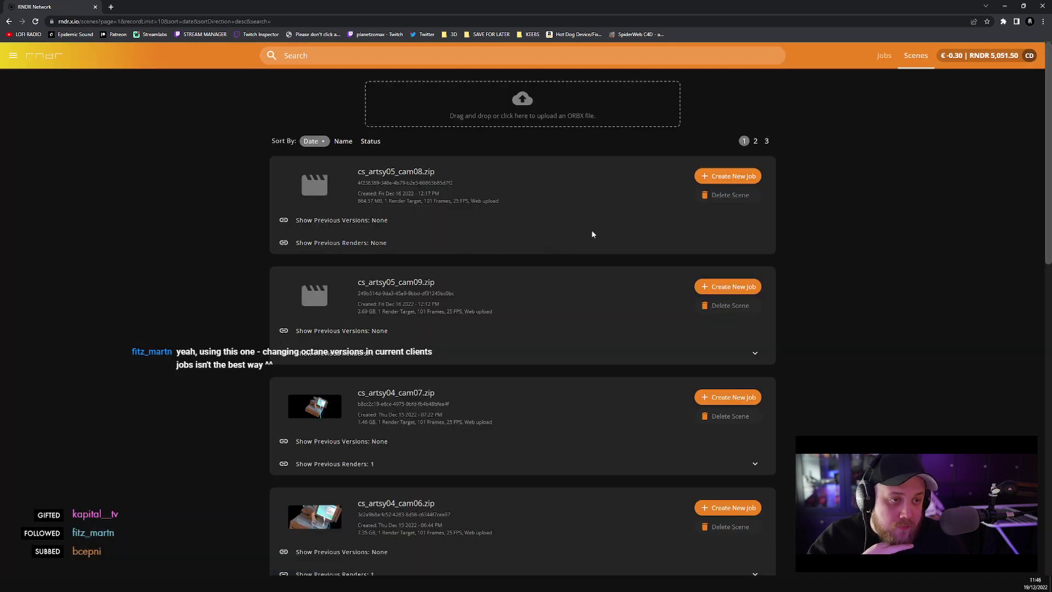
- Start a new job for cs_artsy05_cam08 and continue past the render options
{"action": "left_click", "coordinate": [747, 176]}
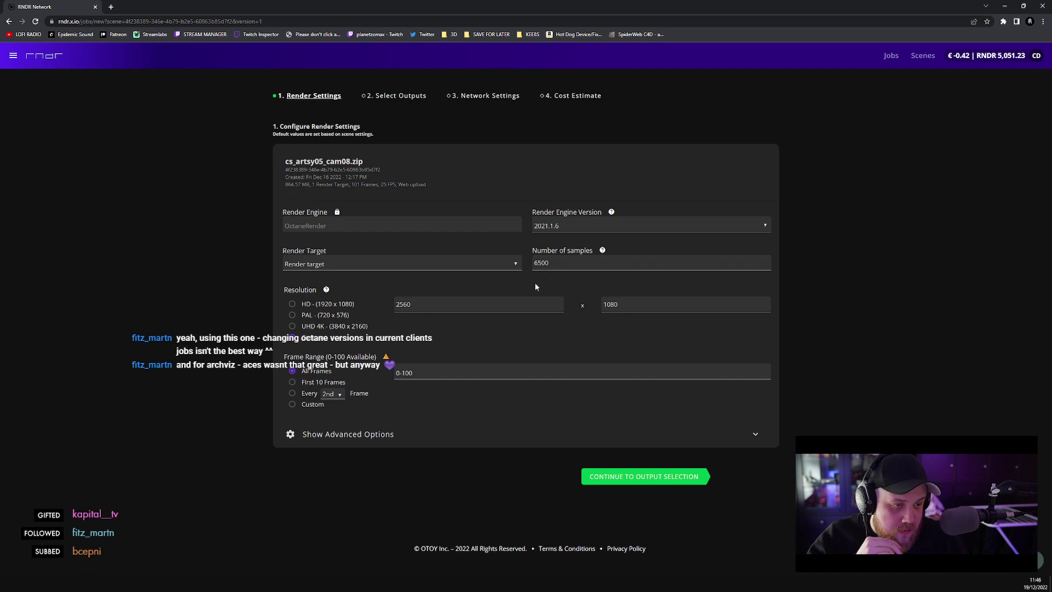
{"action": "left_click", "coordinate": [362, 434]}
{"action": "scroll", "coordinate": [777, 426], "scroll_direction": "down", "scroll_amount": 3}
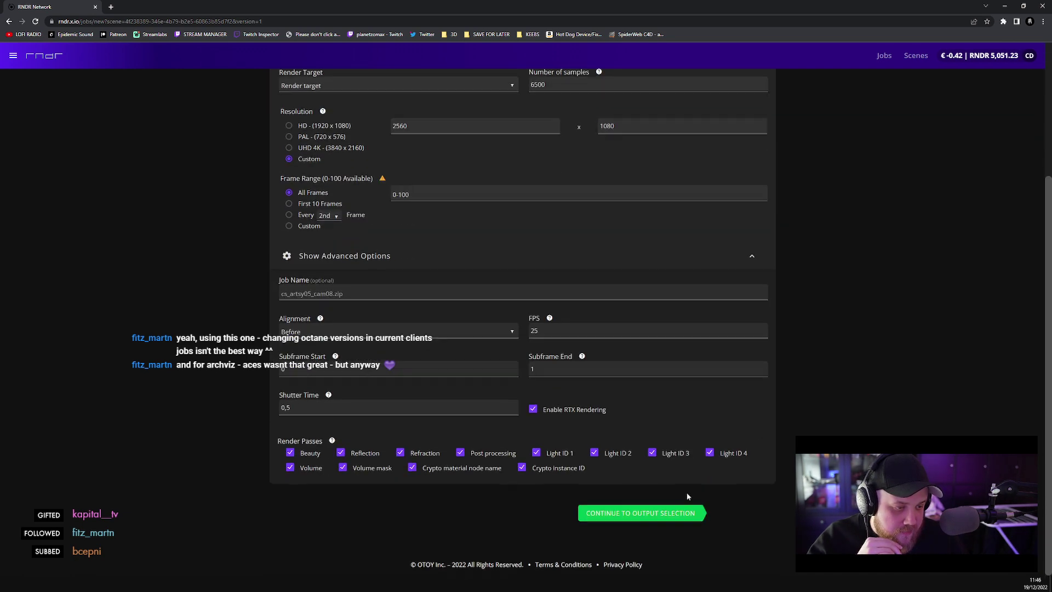
{"action": "left_click", "coordinate": [669, 511]}
- Add an EXR output with 32-bit depth, DWAB compression and ACESCG color space
{"action": "left_click", "coordinate": [348, 162]}
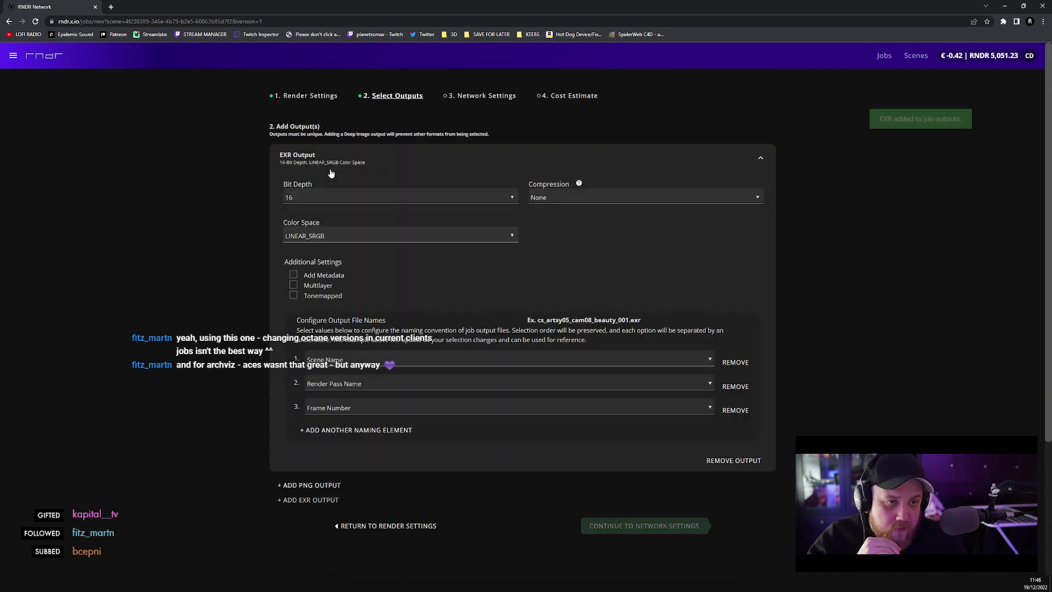
{"action": "left_click", "coordinate": [416, 198]}
{"action": "left_click", "coordinate": [337, 234]}
{"action": "left_click", "coordinate": [580, 199]}
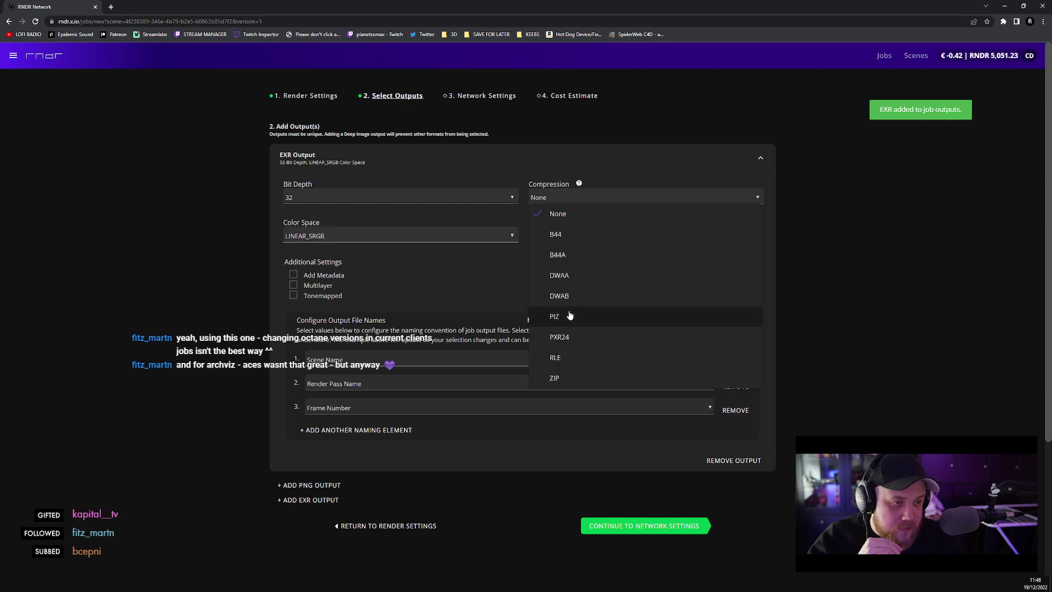
{"action": "left_click", "coordinate": [571, 297]}
{"action": "left_click", "coordinate": [336, 239]}
{"action": "left_click", "coordinate": [335, 294]}
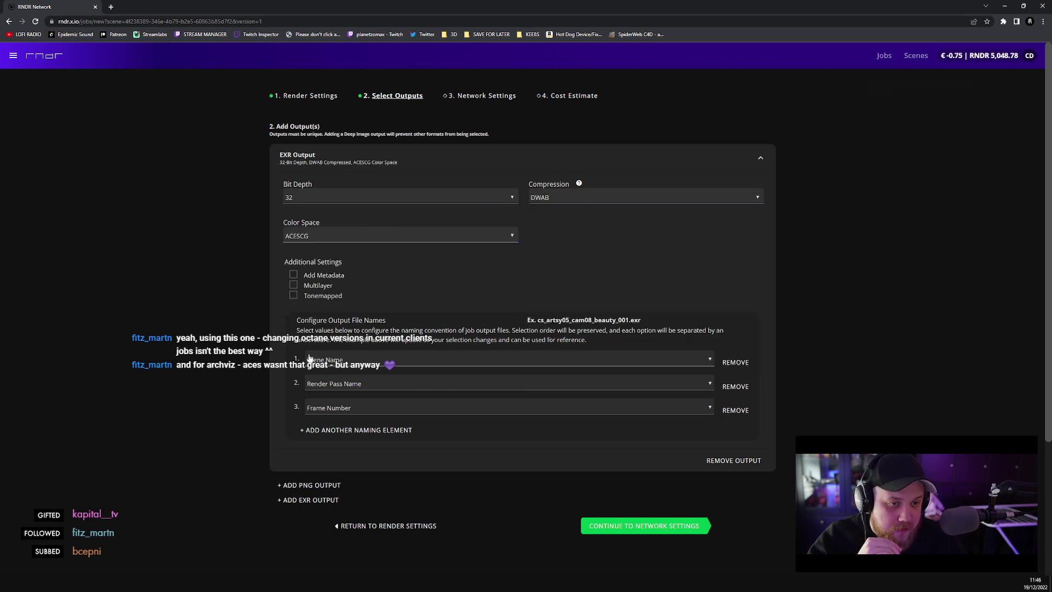
- Continue to network settings, then return to the Jobs list from the site menu
{"action": "left_click", "coordinate": [647, 525]}
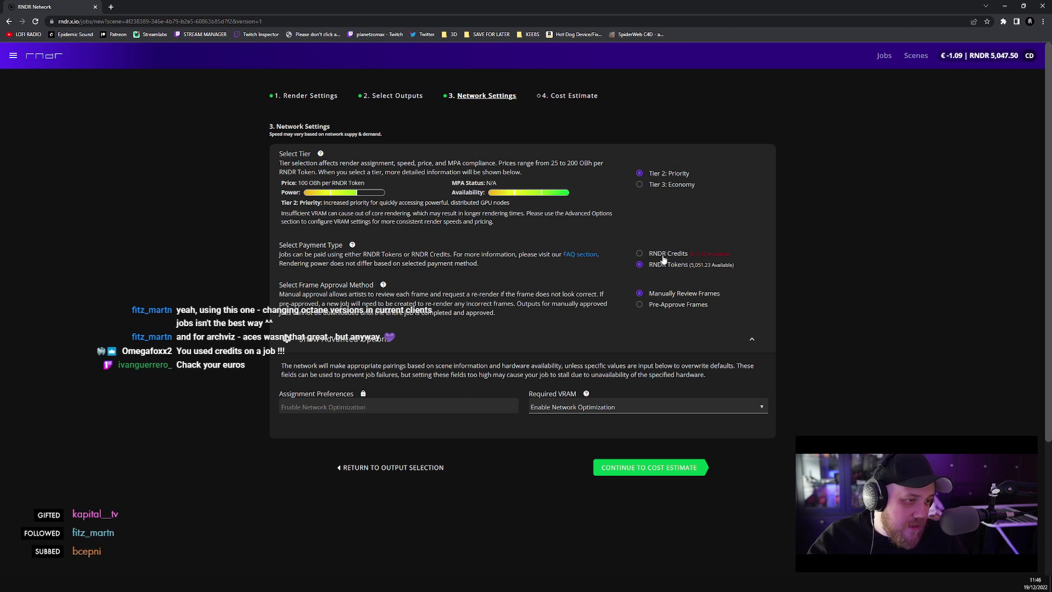
{"action": "left_click", "coordinate": [13, 59]}
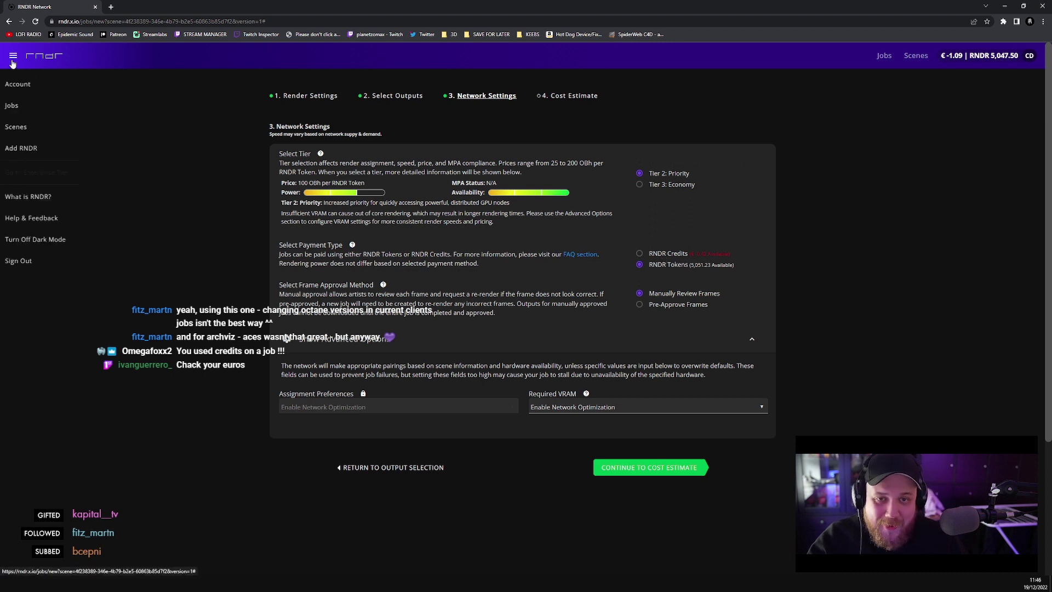
{"action": "left_click", "coordinate": [30, 108]}
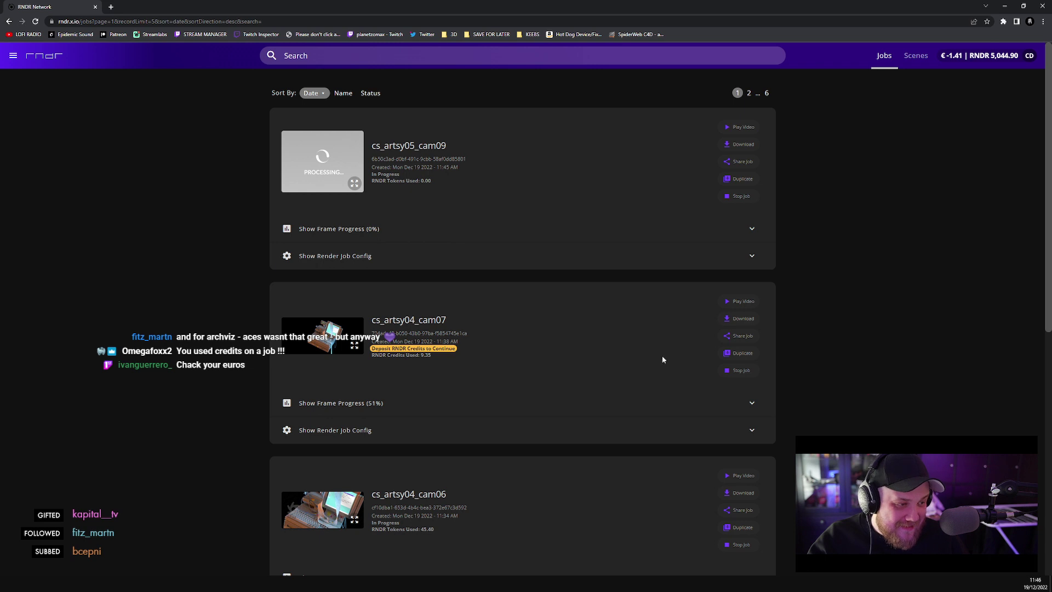
- Back out of stopping cs_artsy04_cam07 and show its render job config
{"action": "left_click", "coordinate": [741, 371]}
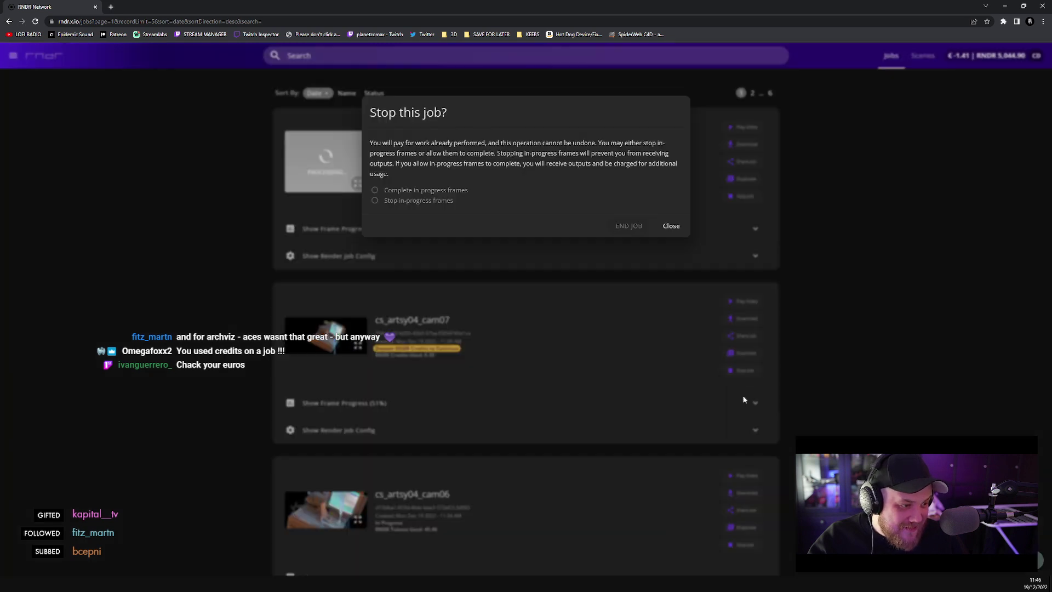
{"action": "left_click", "coordinate": [678, 227]}
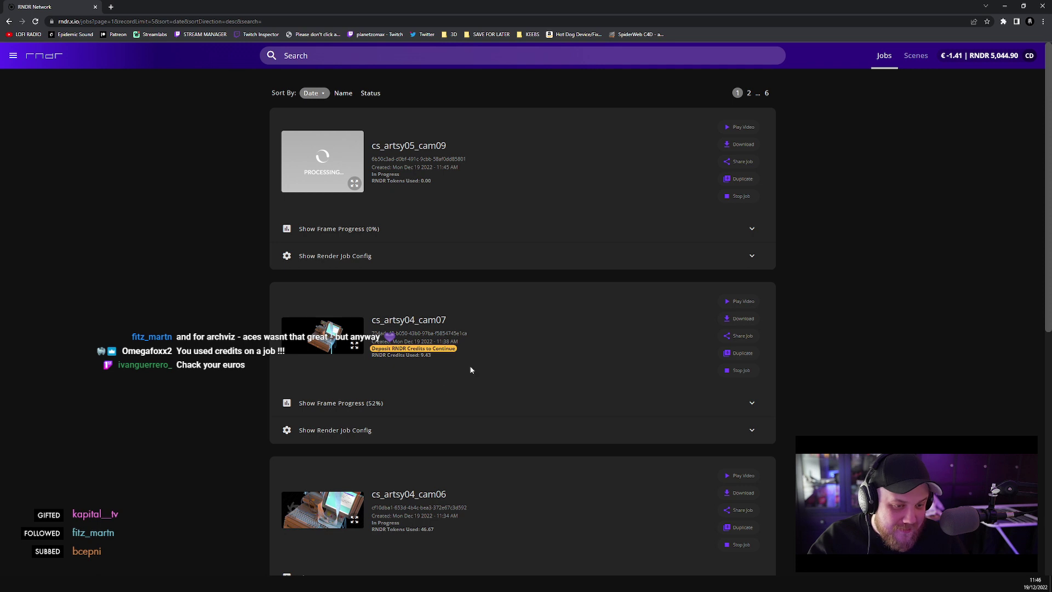
{"action": "left_click", "coordinate": [346, 428]}
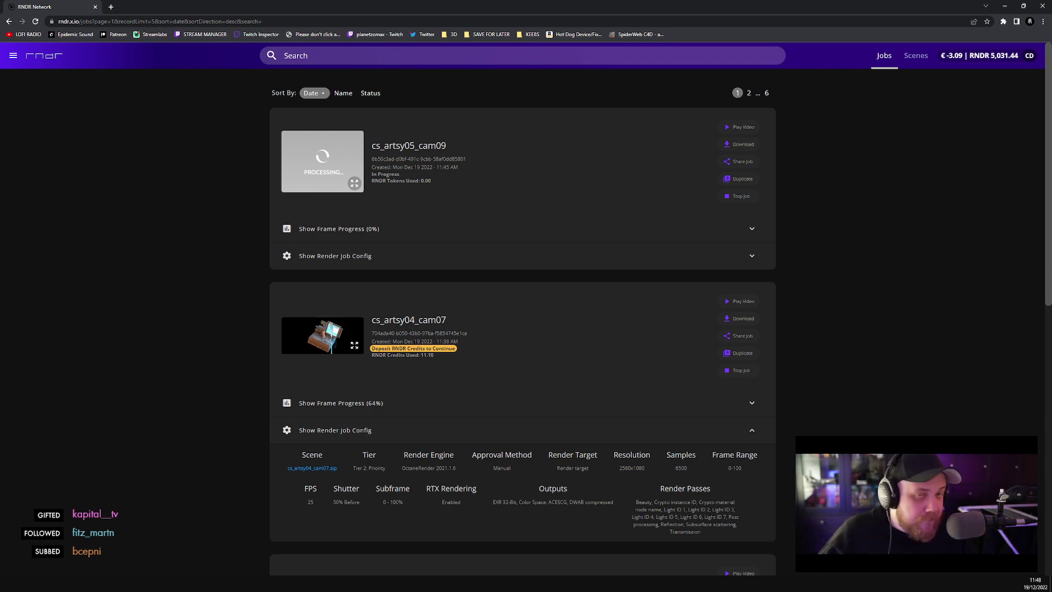
- Reload the Jobs page to get current job statuses
{"action": "left_click", "coordinate": [34, 23]}
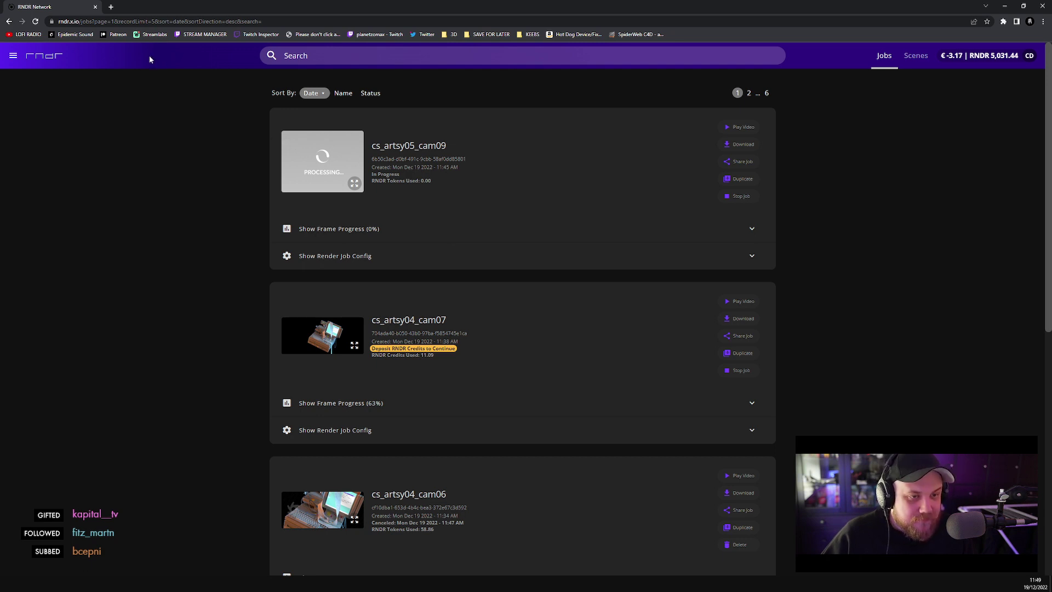
- Expand frame progress for cs_artsy04_cam06 and cs_artsy04_cam07 to check accepted and failed frames
{"action": "scroll", "coordinate": [155, 164], "scroll_direction": "down", "scroll_amount": 6}
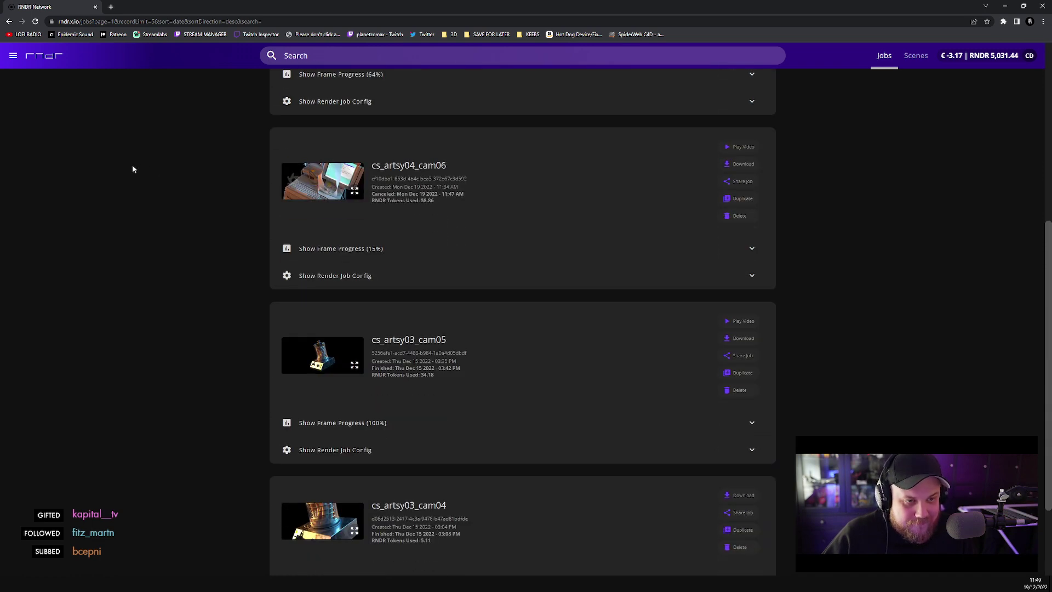
{"action": "left_click", "coordinate": [357, 250]}
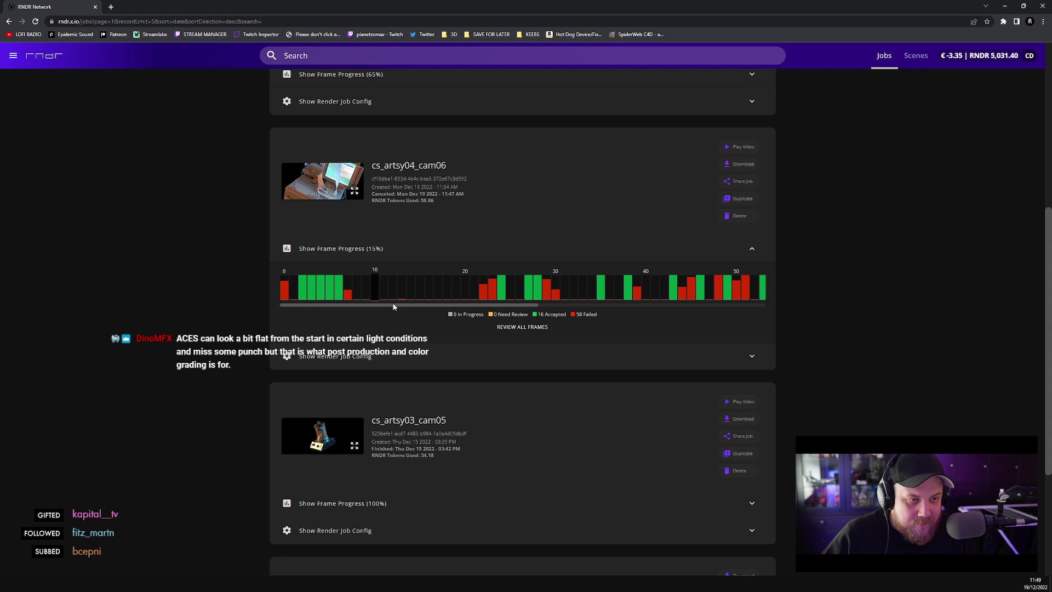
{"action": "mouse_move", "coordinate": [393, 307]}
{"action": "left_mouse_down"}
{"action": "mouse_move", "coordinate": [656, 313]}
{"action": "mouse_move", "coordinate": [346, 293]}
{"action": "mouse_move", "coordinate": [688, 305]}
{"action": "mouse_move", "coordinate": [380, 294]}
{"action": "left_mouse_up"}
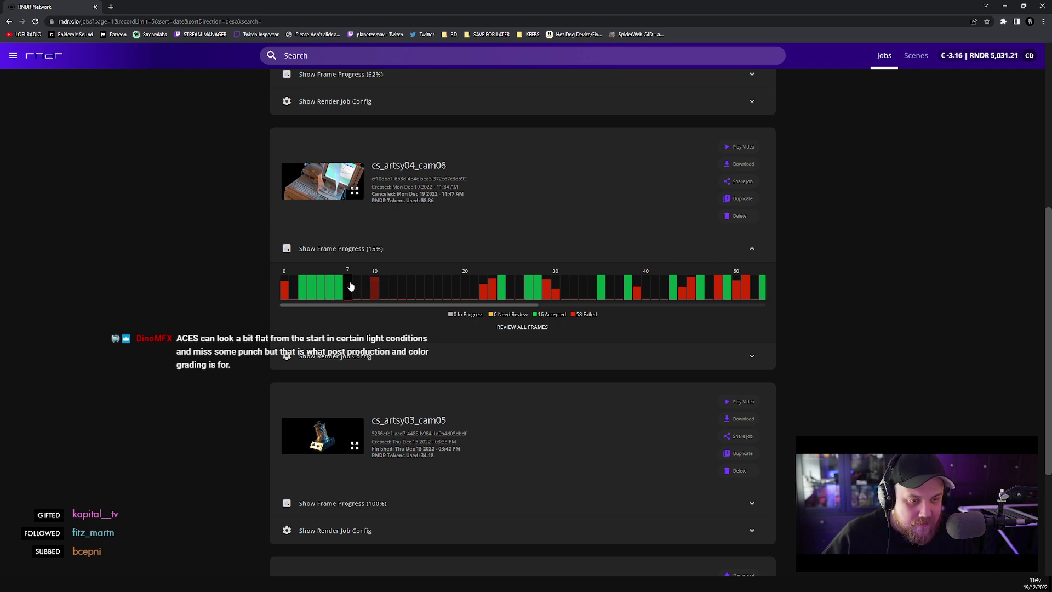
{"action": "scroll", "coordinate": [350, 288], "scroll_direction": "up", "scroll_amount": 5}
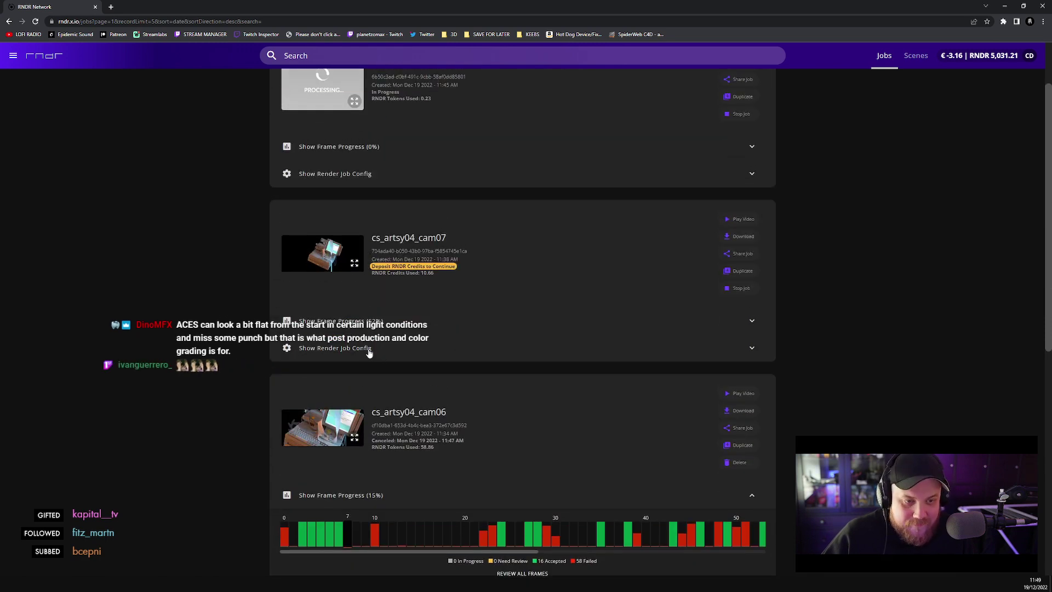
{"action": "left_click", "coordinate": [364, 322]}
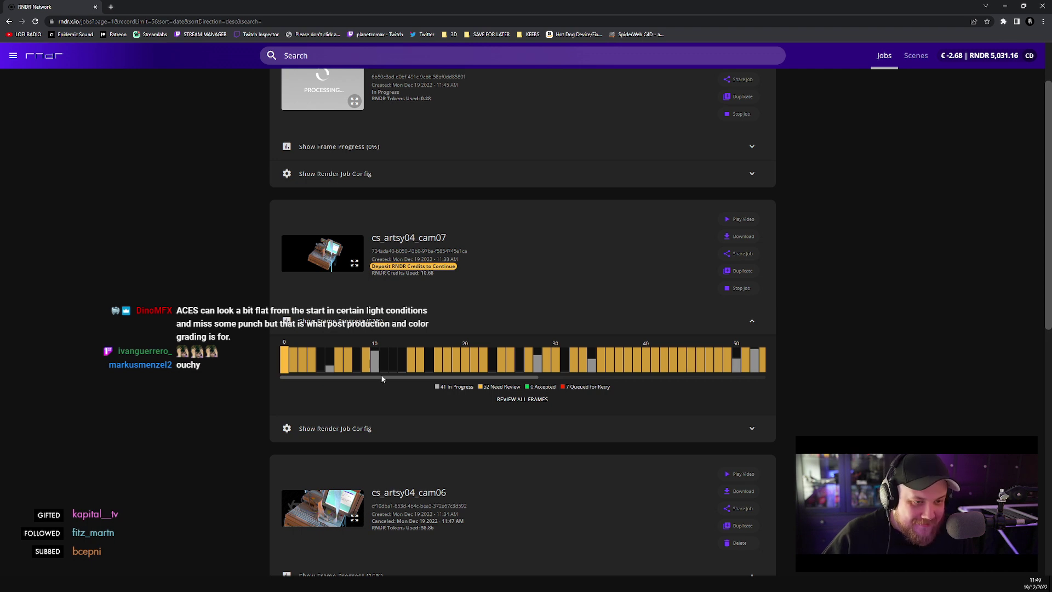
{"action": "scroll", "coordinate": [395, 318], "scroll_direction": "up", "scroll_amount": 2}
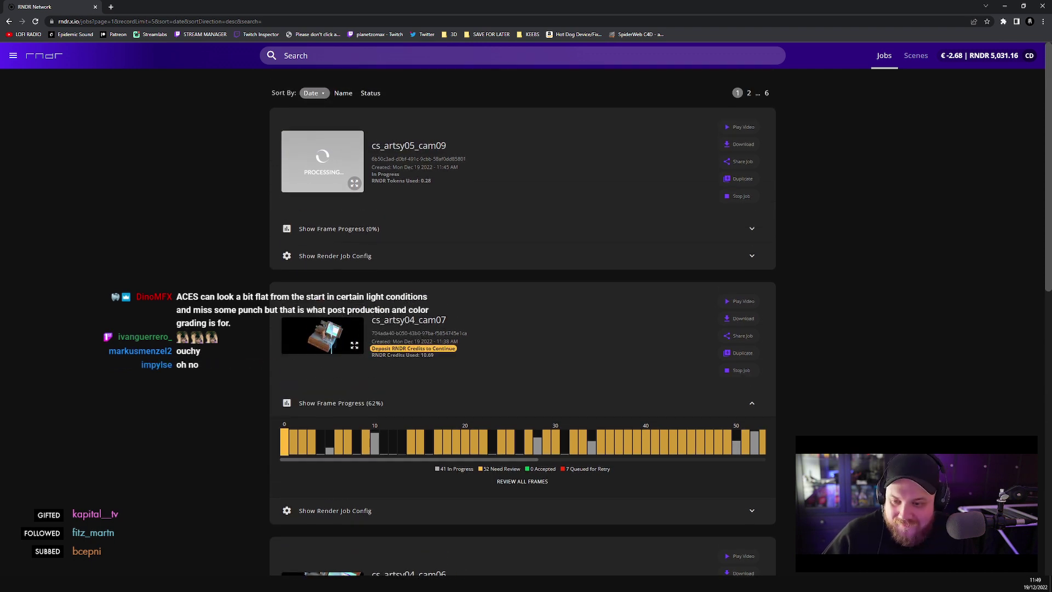
{"action": "scroll", "coordinate": [377, 311], "scroll_direction": "down", "scroll_amount": 7}
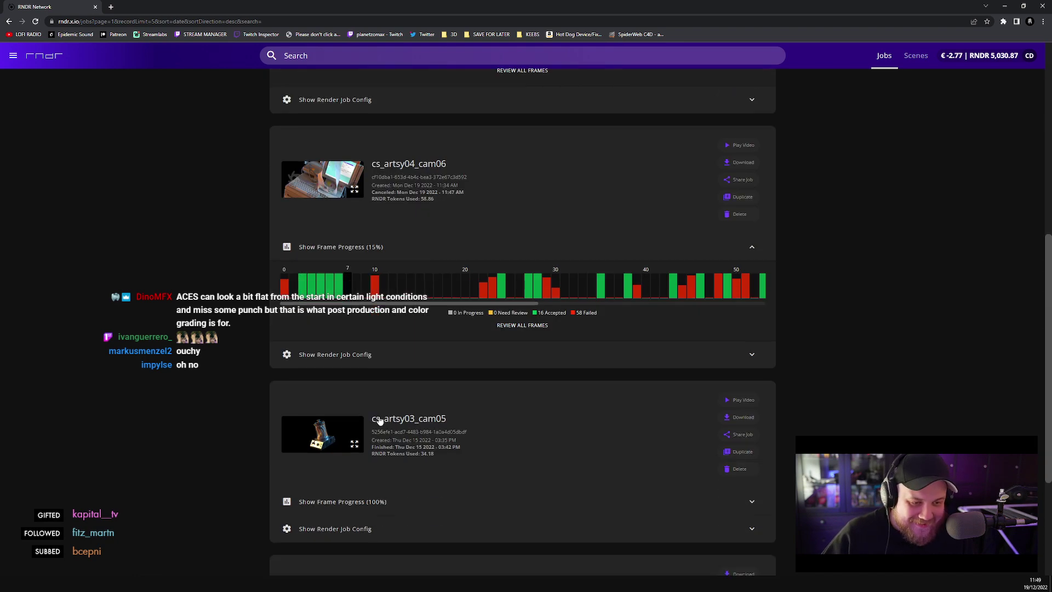
{"action": "scroll", "coordinate": [379, 420], "scroll_direction": "up", "scroll_amount": 5}
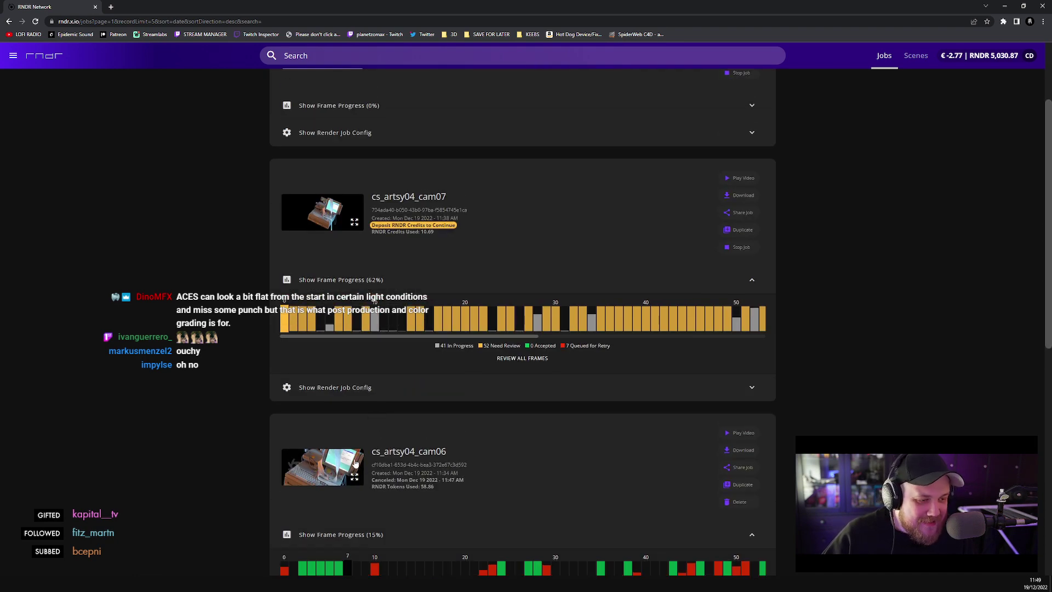
{"action": "scroll", "coordinate": [355, 464], "scroll_direction": "down", "scroll_amount": 2}
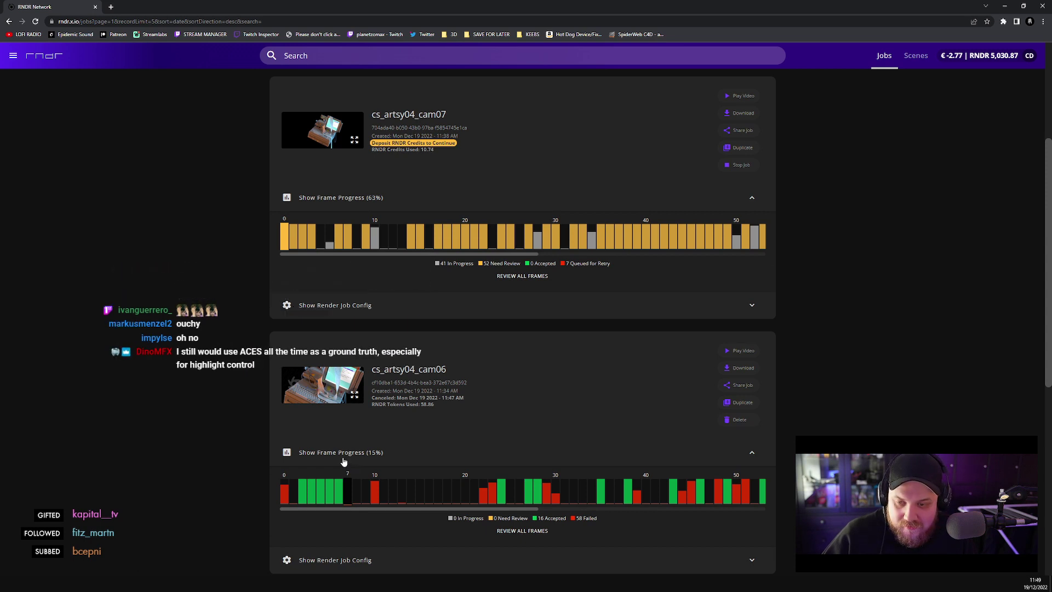
- Expand the cs_artsy05_cam09 job's per-frame progress
{"action": "scroll", "coordinate": [339, 394], "scroll_direction": "up", "scroll_amount": 4}
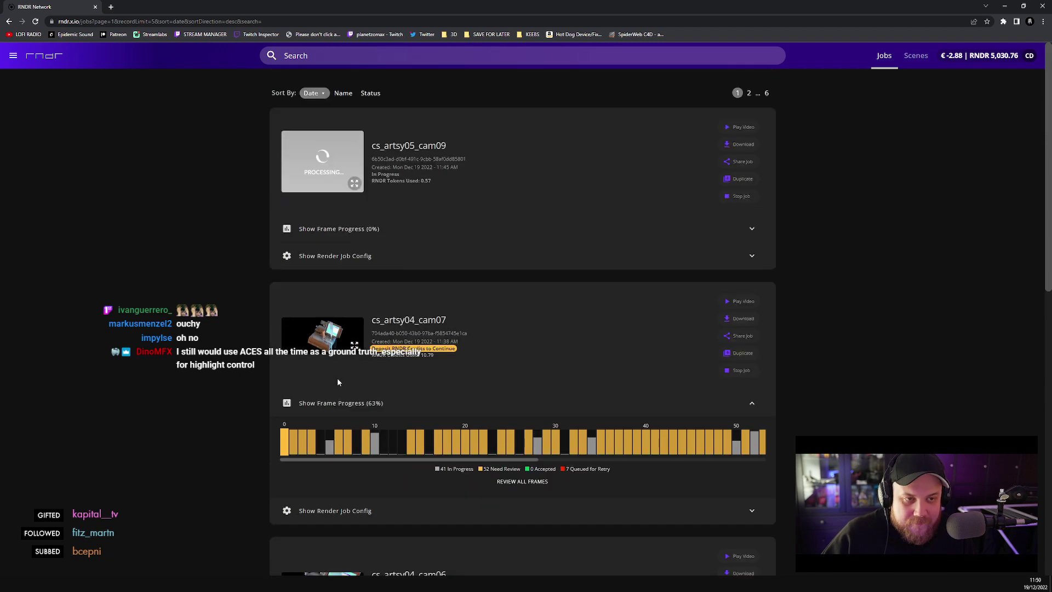
{"action": "left_click", "coordinate": [360, 229]}
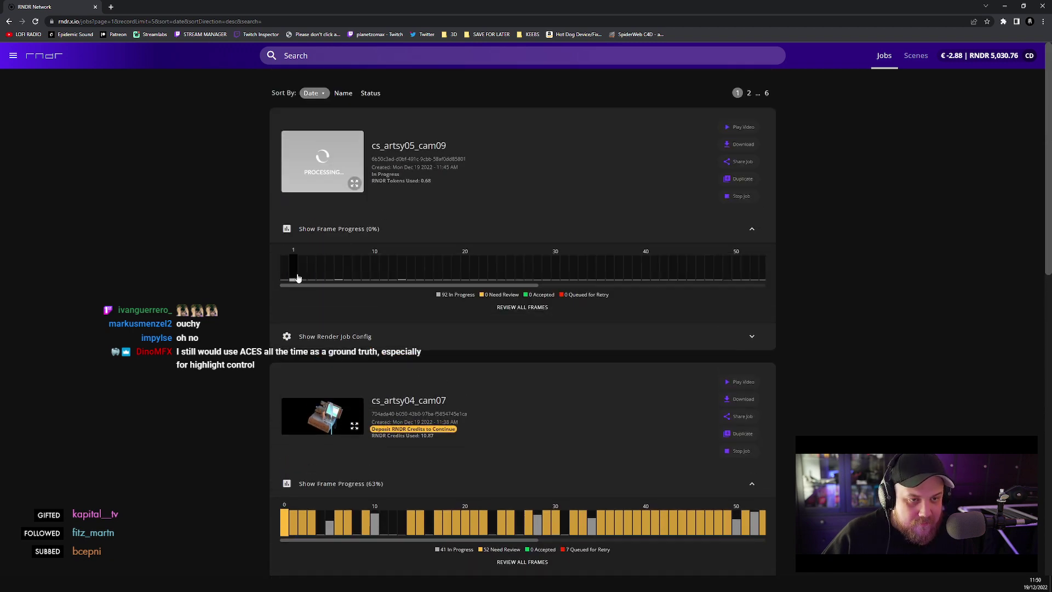
{"action": "scroll", "coordinate": [269, 308], "scroll_direction": "down", "scroll_amount": 9}
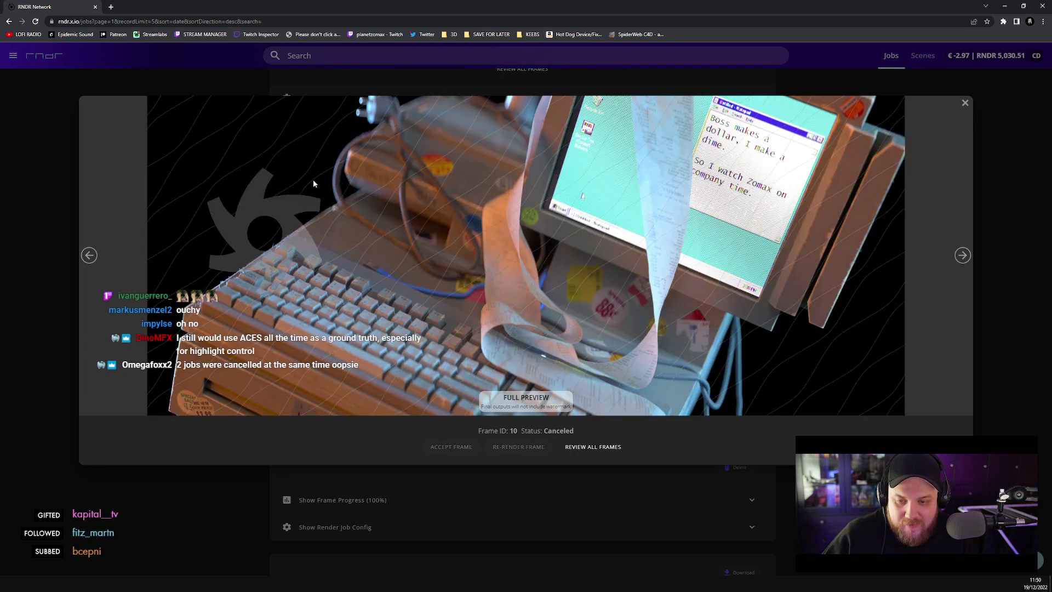
- Close the cancelled frame preview and scroll cs_artsy04_cam06's frame strip to review failures
{"action": "left_click", "coordinate": [184, 482]}
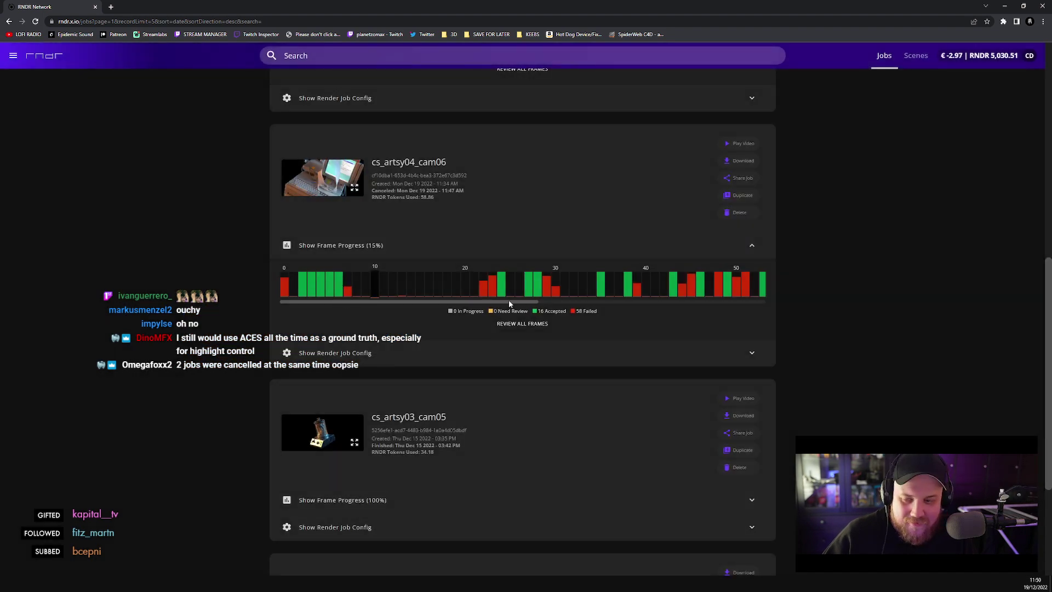
{"action": "left_click_drag", "start_coordinate": [509, 300], "coordinate": [687, 302]}
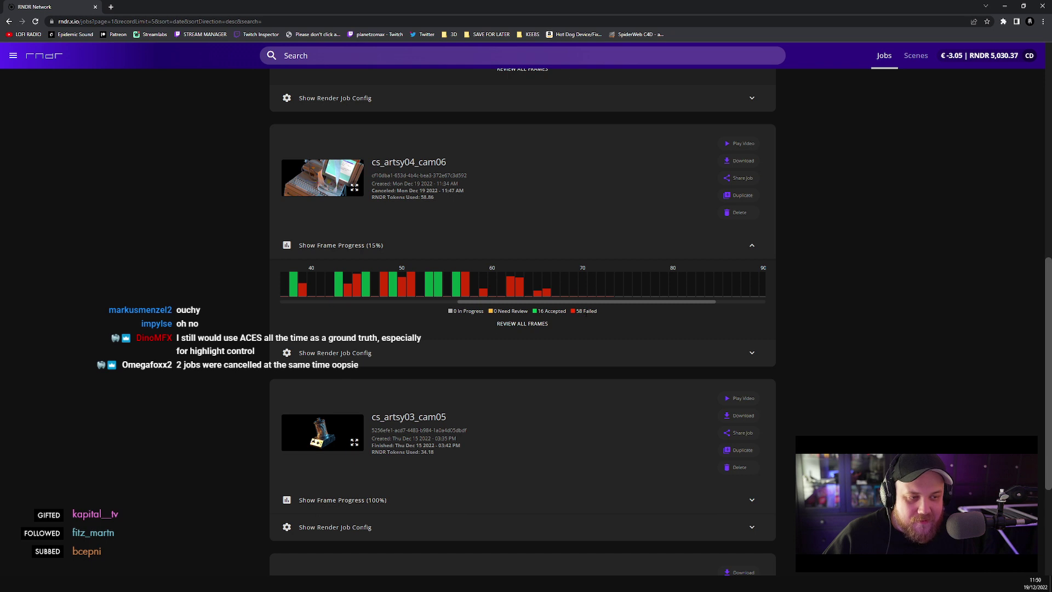
{"action": "left_click_drag", "start_coordinate": [603, 312], "coordinate": [574, 313]}
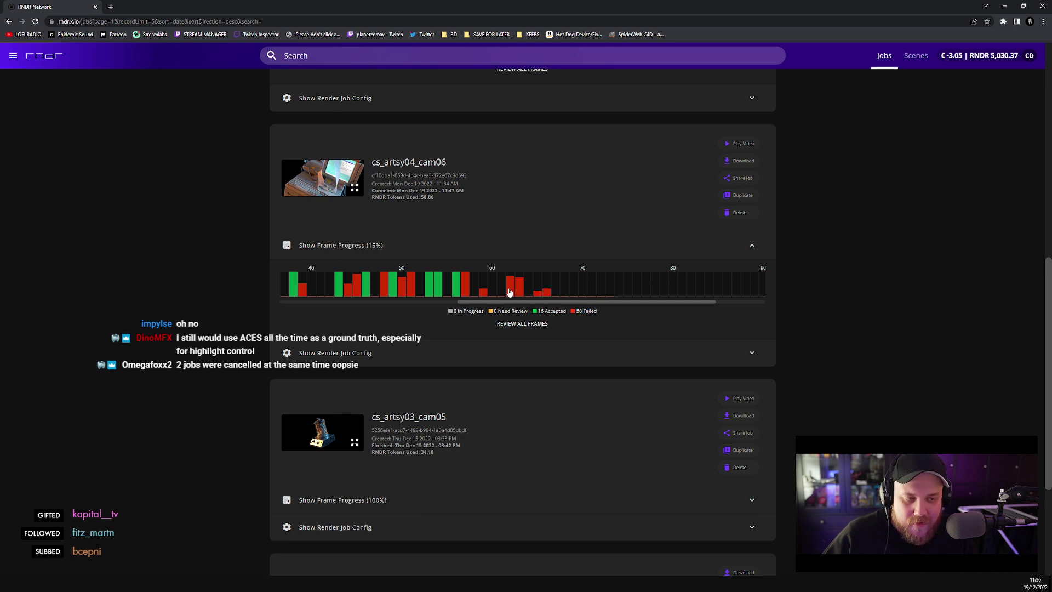
- Reload the jobs list and expand cs_artsy04_cam06's 15% frame progress
{"action": "left_click", "coordinate": [35, 21]}
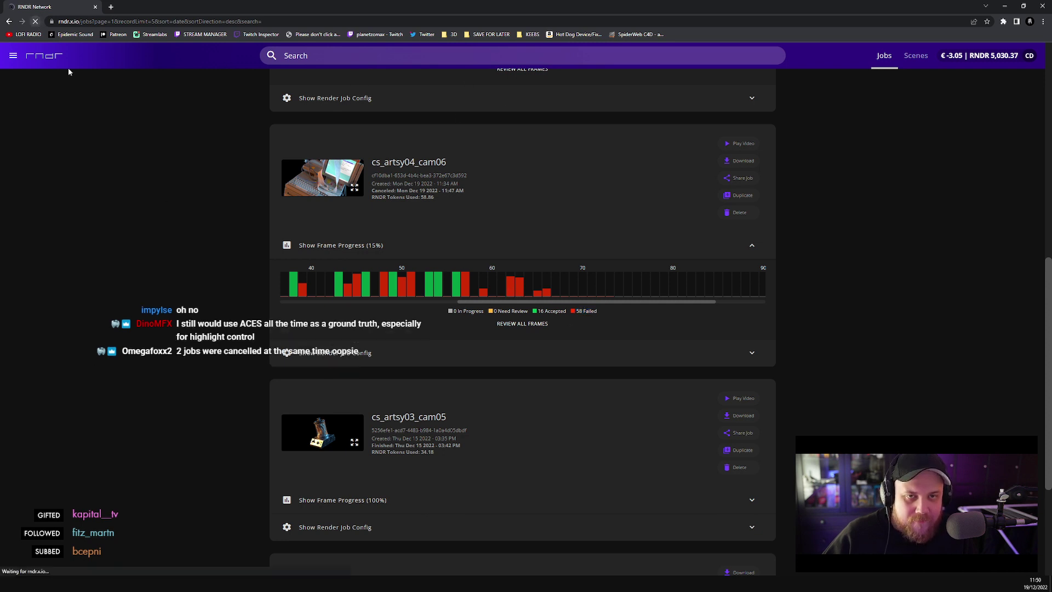
{"action": "scroll", "coordinate": [288, 327], "scroll_direction": "down", "scroll_amount": 2}
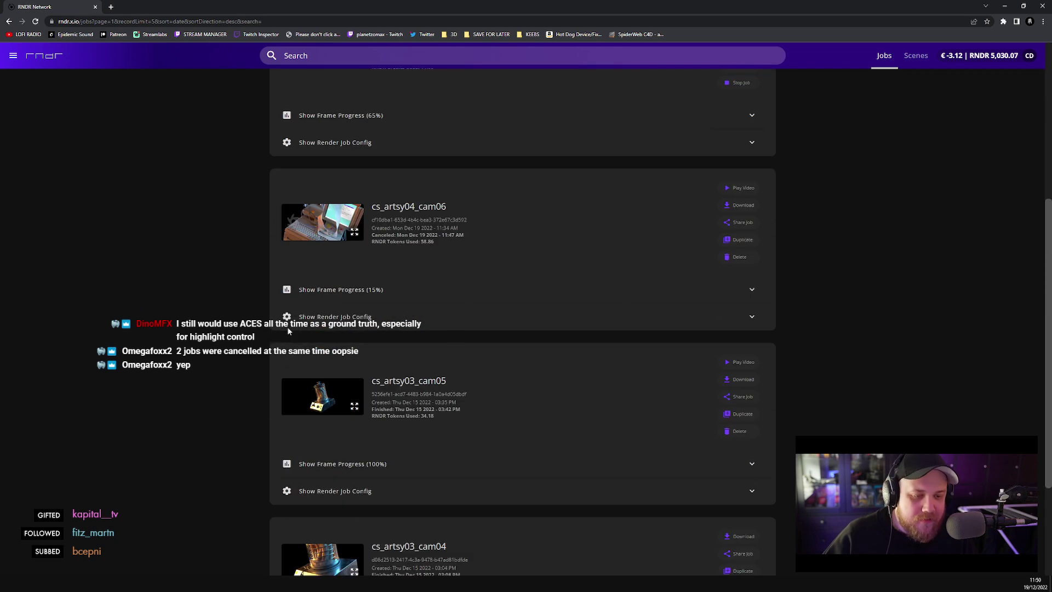
{"action": "left_click", "coordinate": [327, 296]}
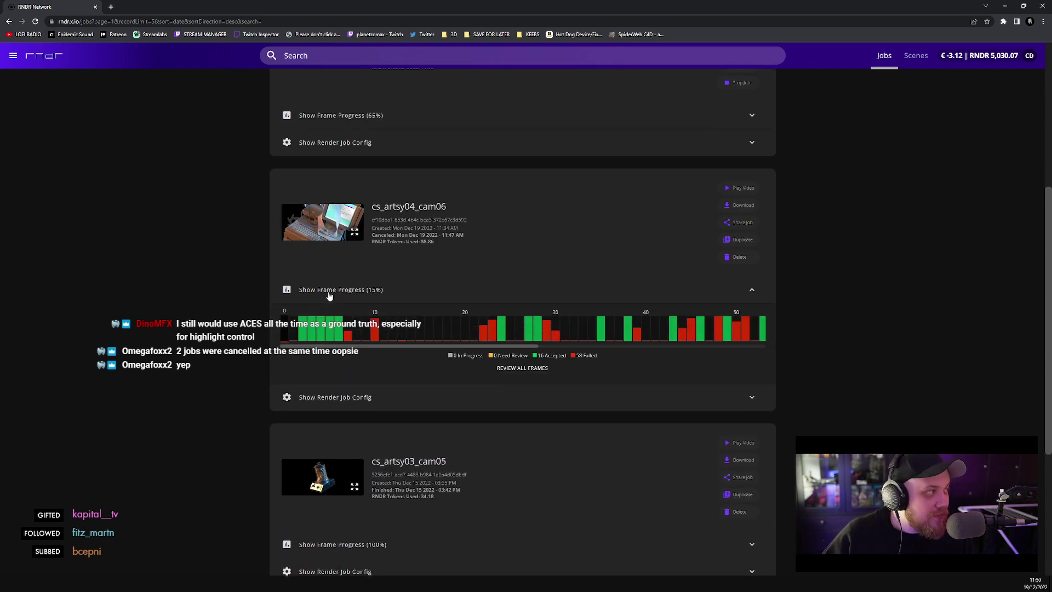
- Open the Get more Funds dialog from the € balance in the header
{"action": "scroll", "coordinate": [320, 355], "scroll_direction": "up", "scroll_amount": 5}
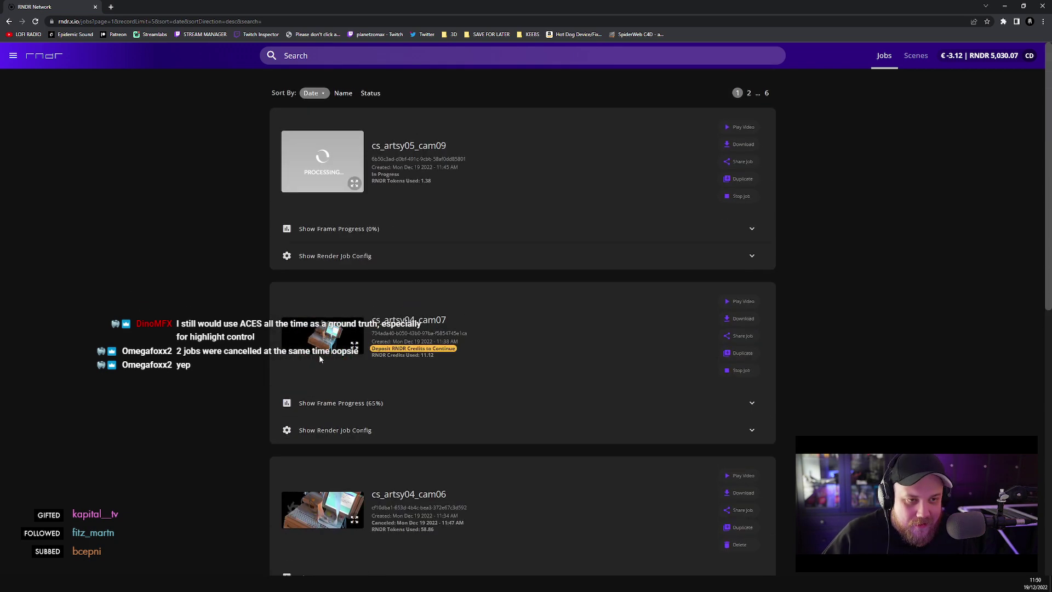
{"action": "scroll", "coordinate": [320, 358], "scroll_direction": "down", "scroll_amount": 4}
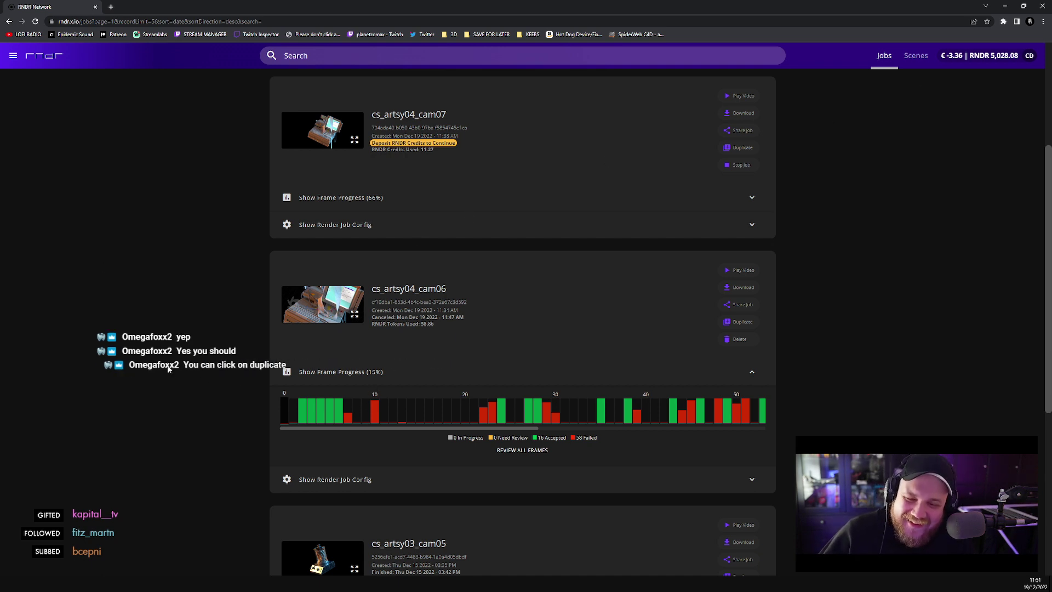
{"action": "left_click", "coordinate": [957, 59]}
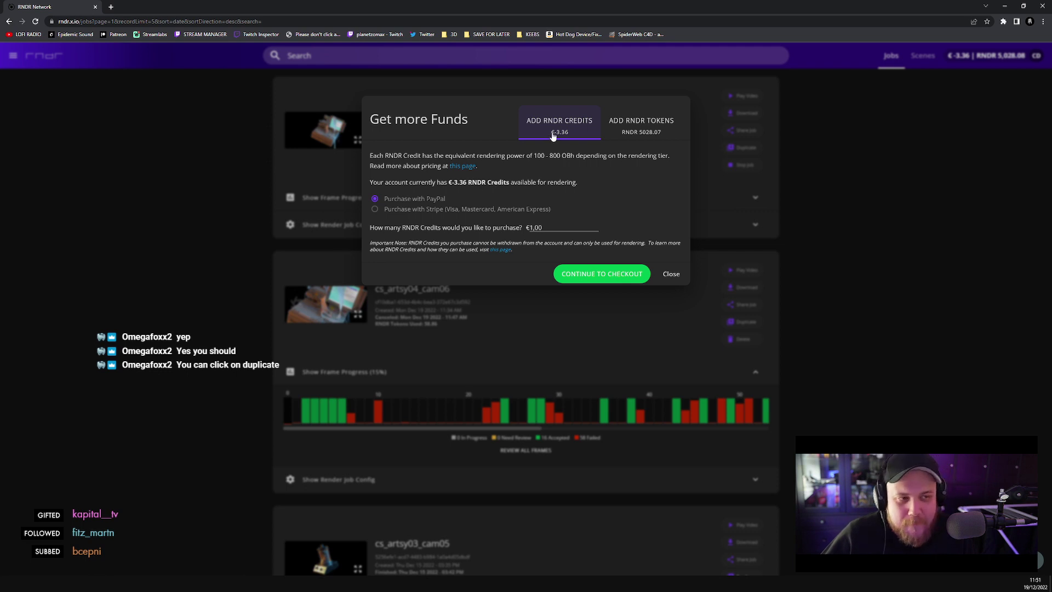
- Close the Get more Funds dialog without buying credits
{"action": "left_click", "coordinate": [672, 275]}
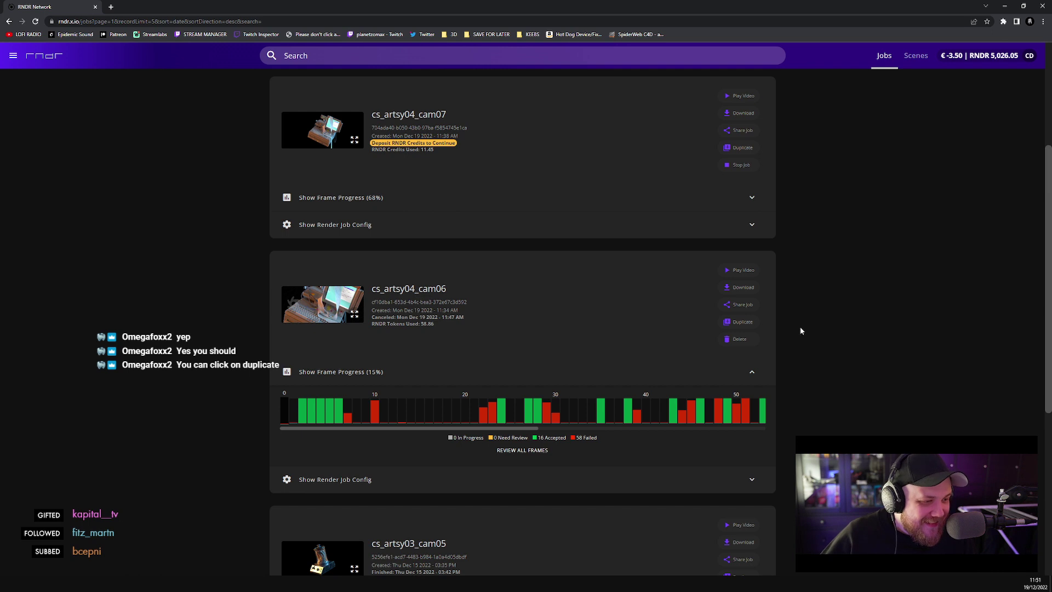
- Duplicate cs_artsy04_cam06 and step through render options, outputs and network settings to the cost estimate
{"action": "left_click", "coordinate": [741, 322]}
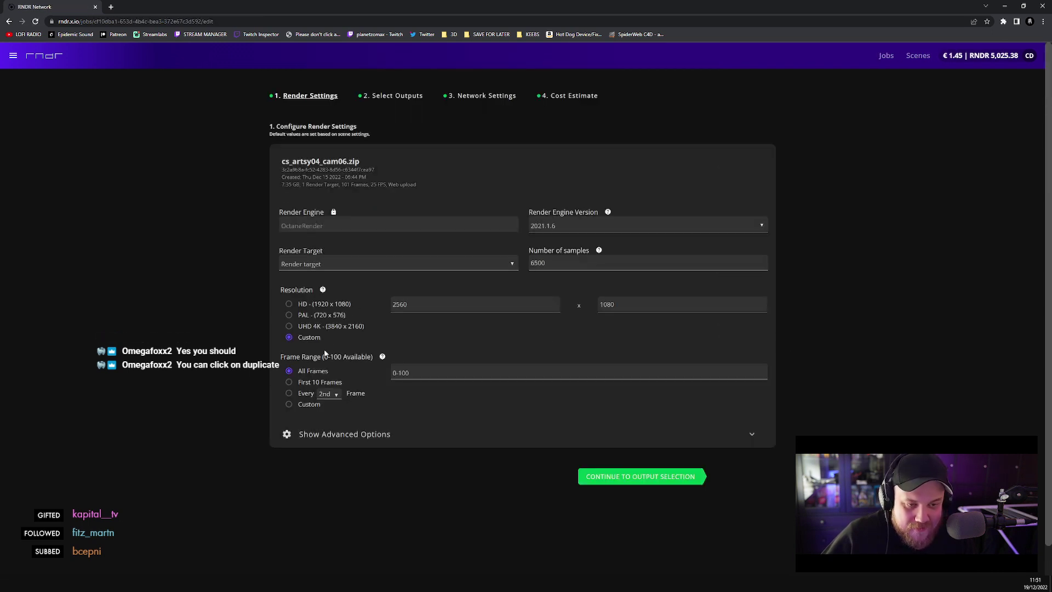
{"action": "left_click", "coordinate": [321, 444]}
{"action": "scroll", "coordinate": [451, 458], "scroll_direction": "down", "scroll_amount": 3}
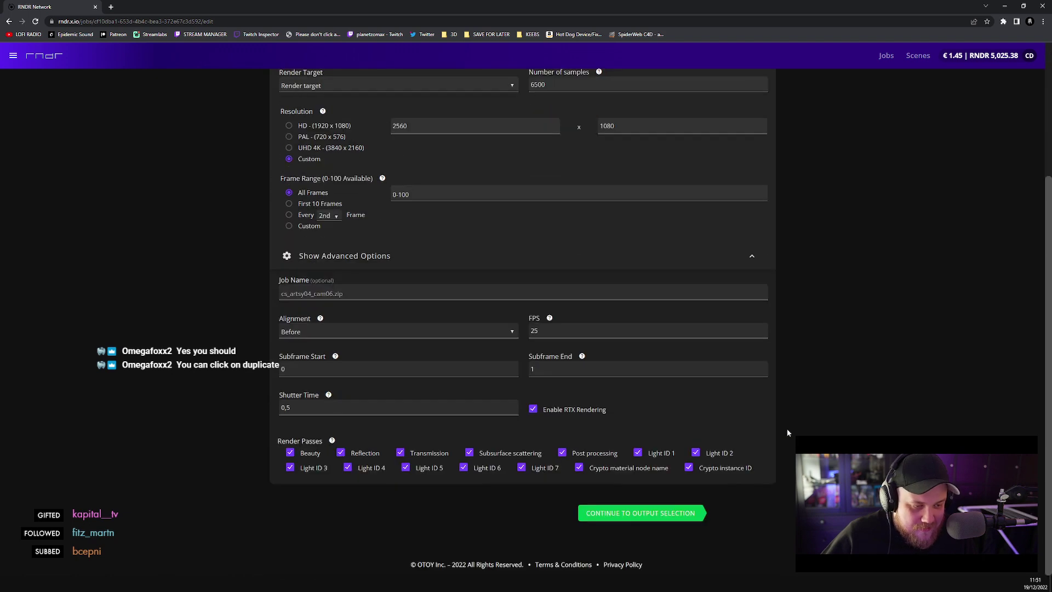
{"action": "left_click", "coordinate": [619, 512]}
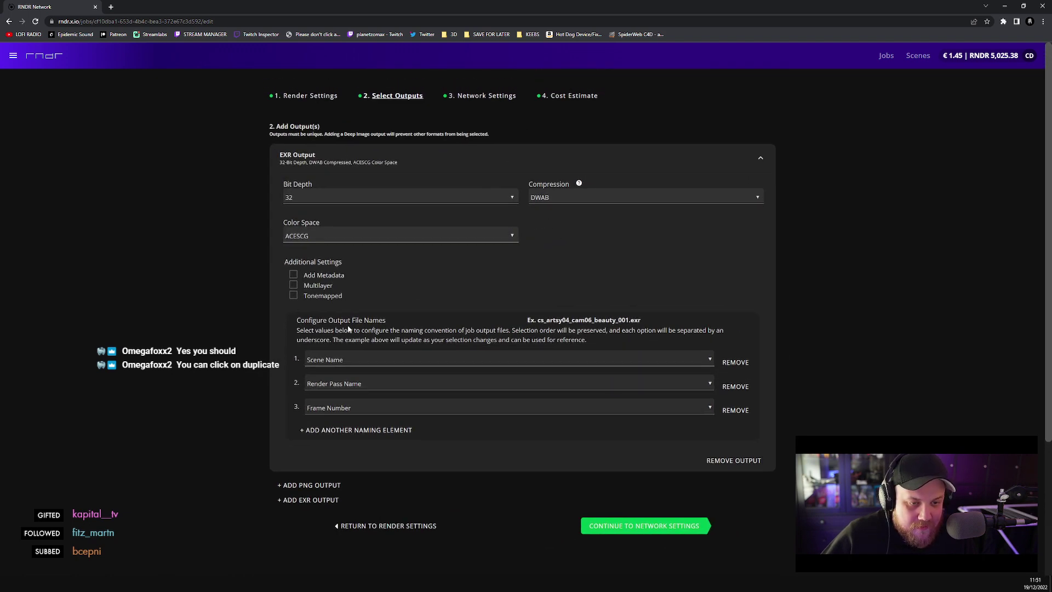
{"action": "left_click", "coordinate": [644, 526]}
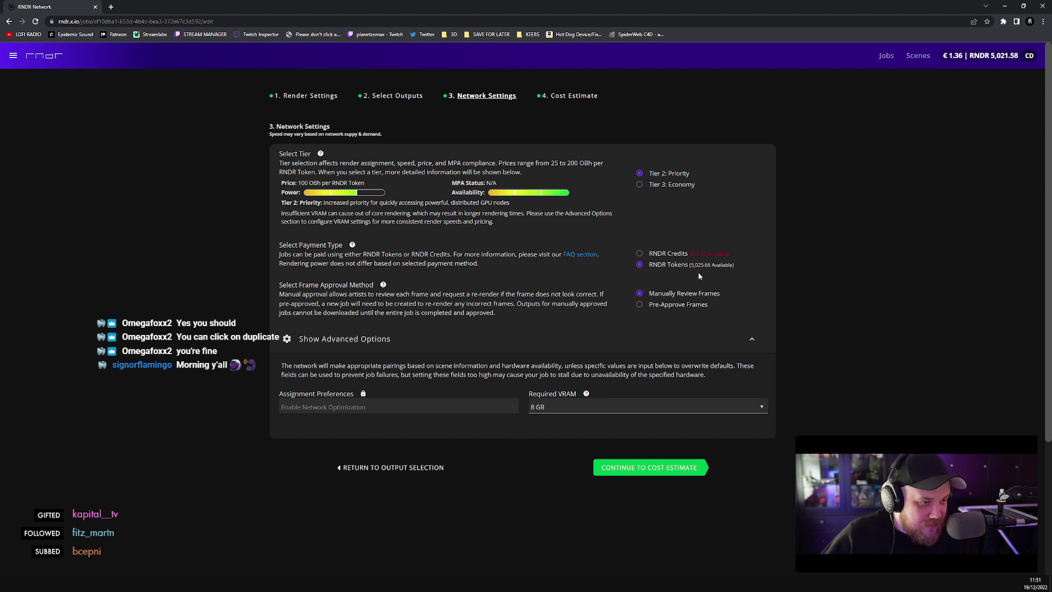
{"action": "left_click", "coordinate": [625, 469]}
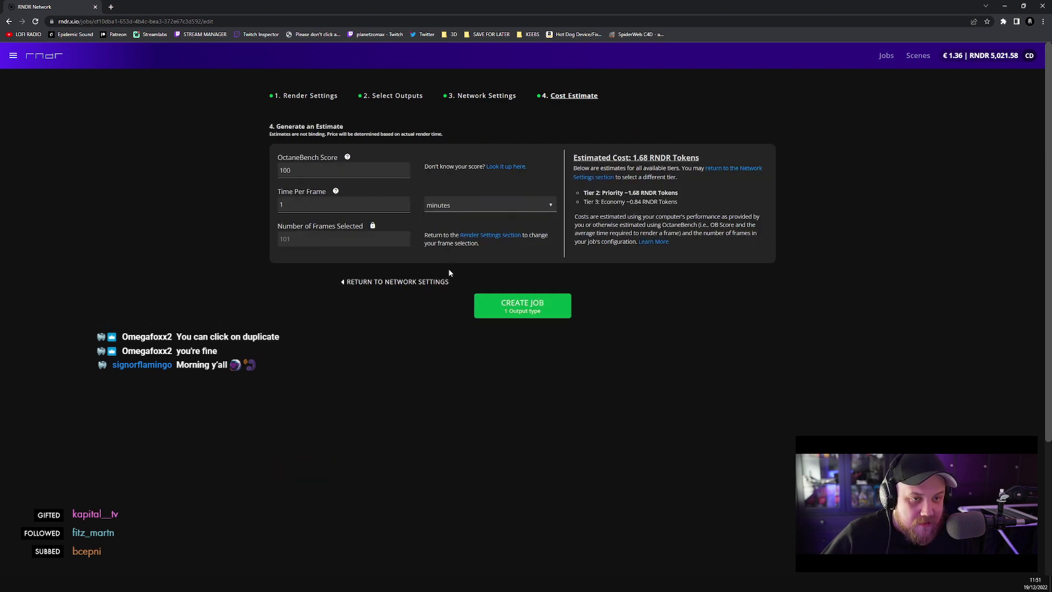
- Set OctaneBench score 1300 and 10 minutes per frame, then create the job
{"action": "left_click", "coordinate": [337, 175]}
{"action": "double_click", "coordinate": [336, 173]}
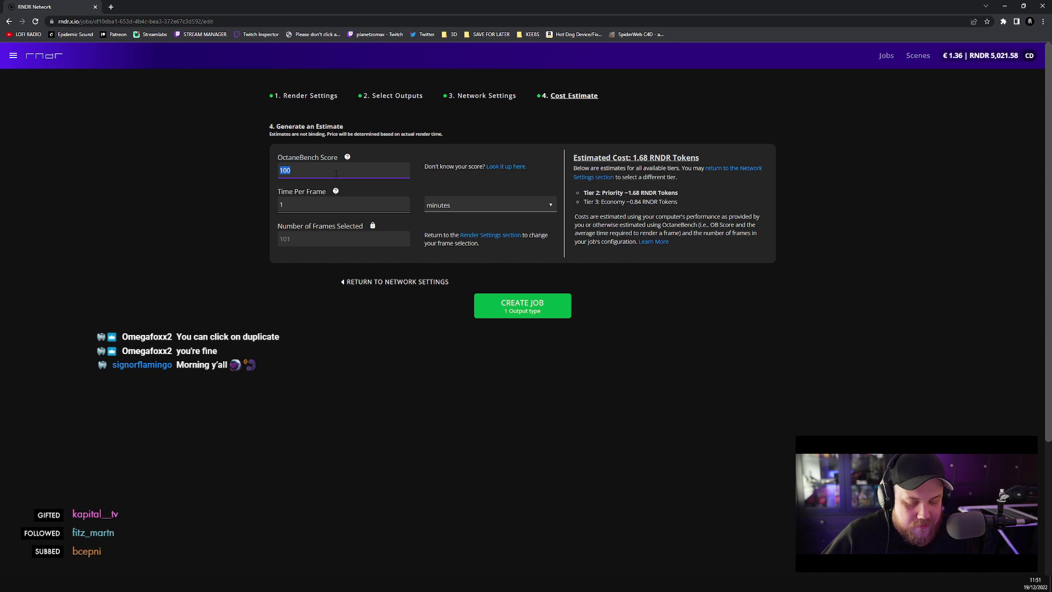
{"action": "type", "text": "1300"}
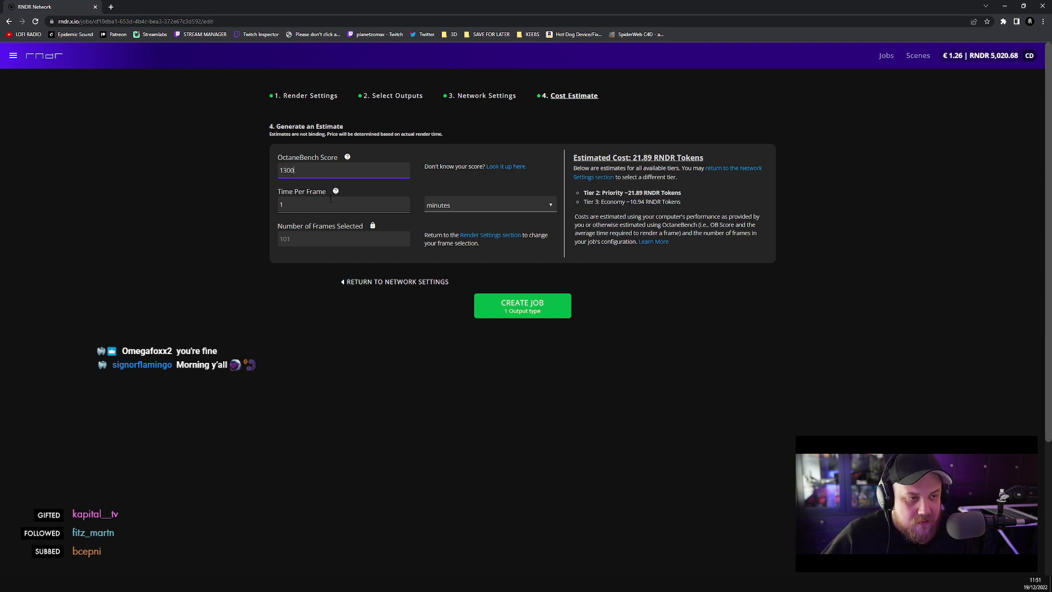
{"action": "left_click", "coordinate": [329, 204]}
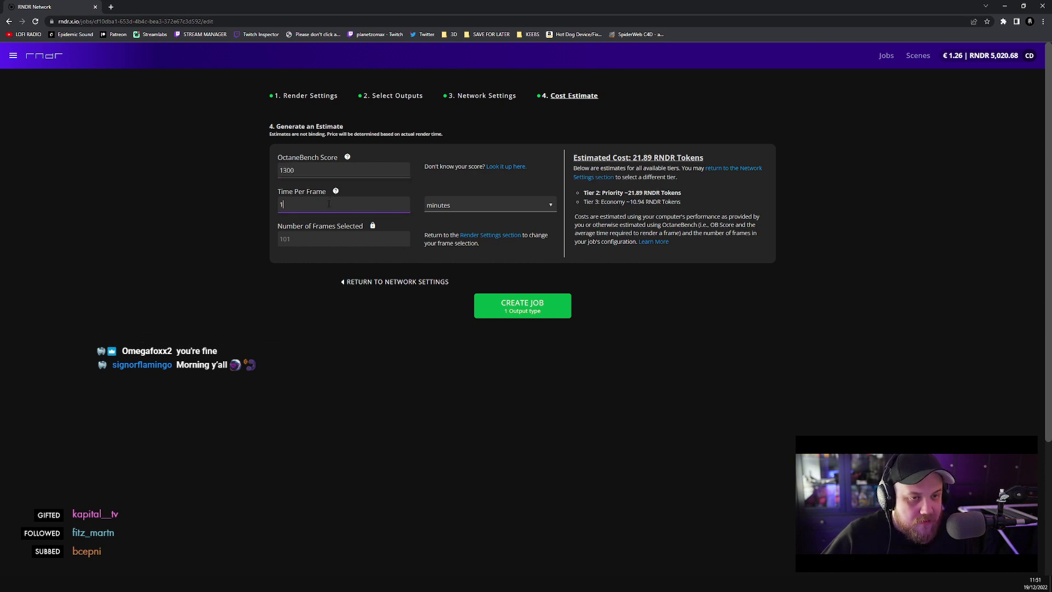
{"action": "double_click", "coordinate": [329, 204]}
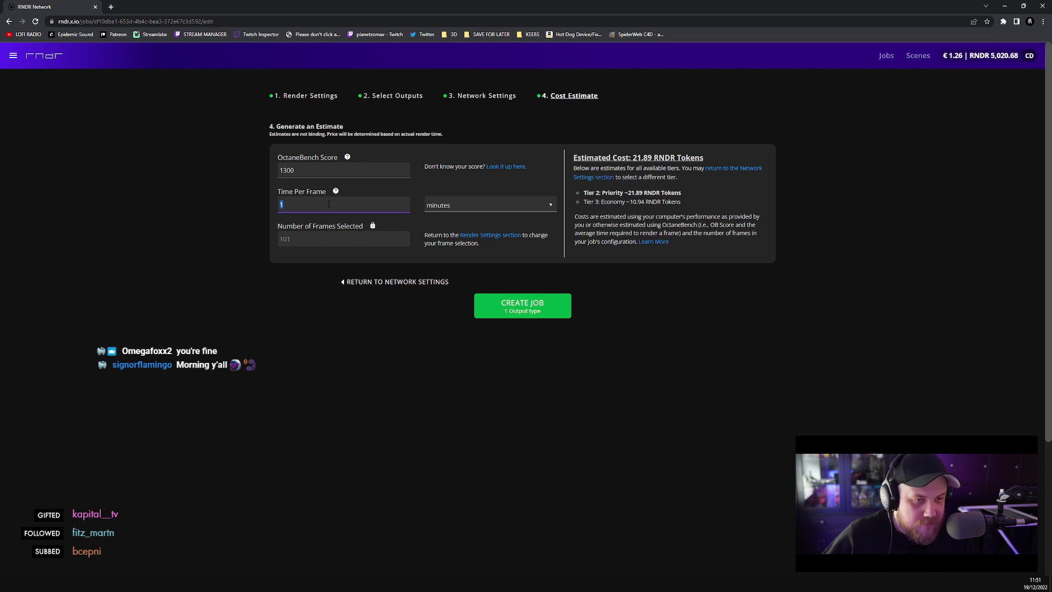
{"action": "type", "text": "16"}
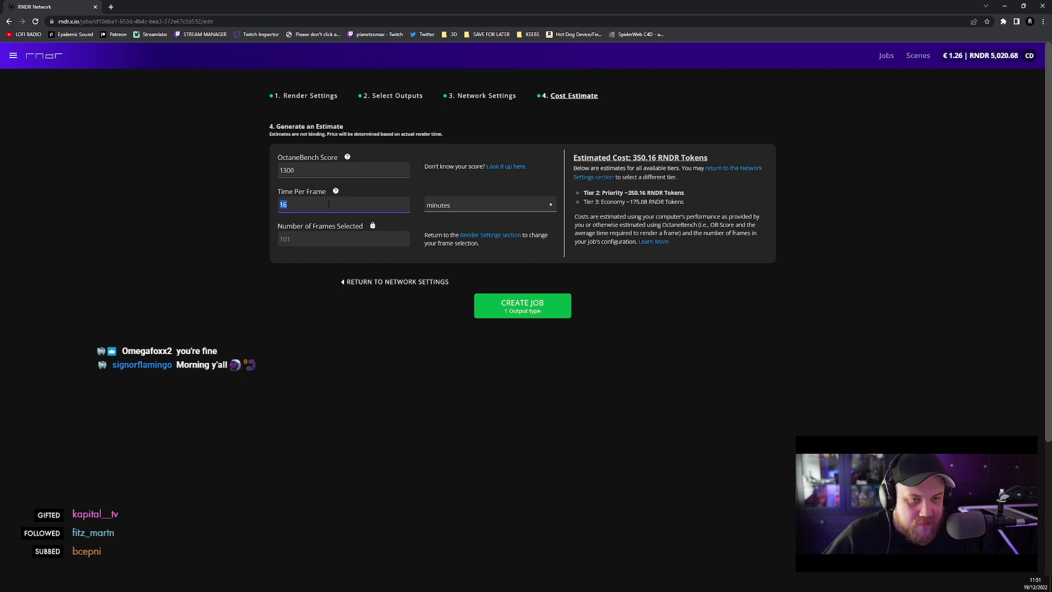
{"action": "key", "text": "BackSpace"}
{"action": "type", "text": "10"}
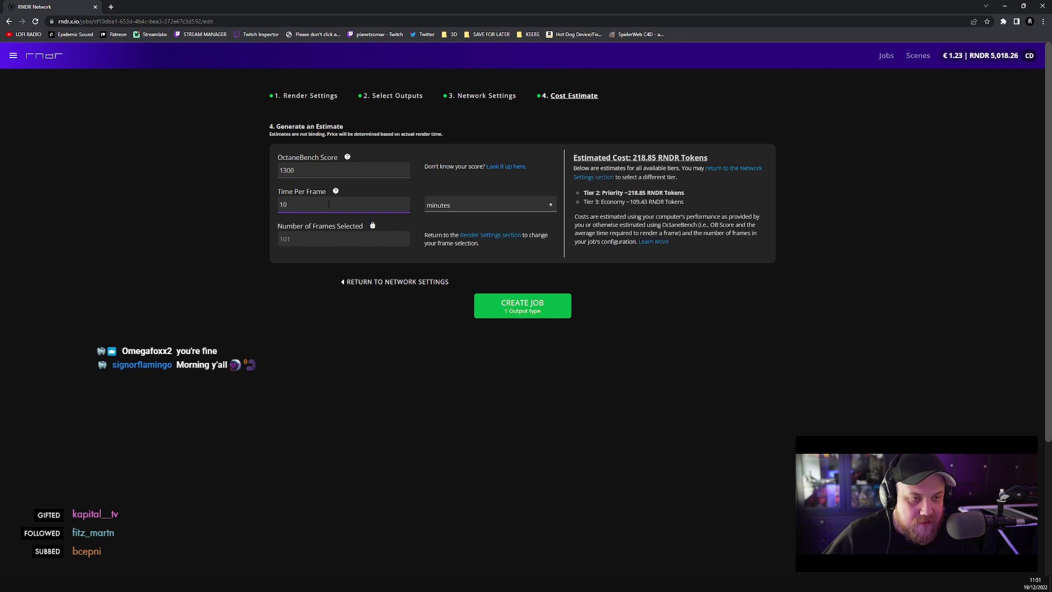
{"action": "left_click", "coordinate": [547, 314]}
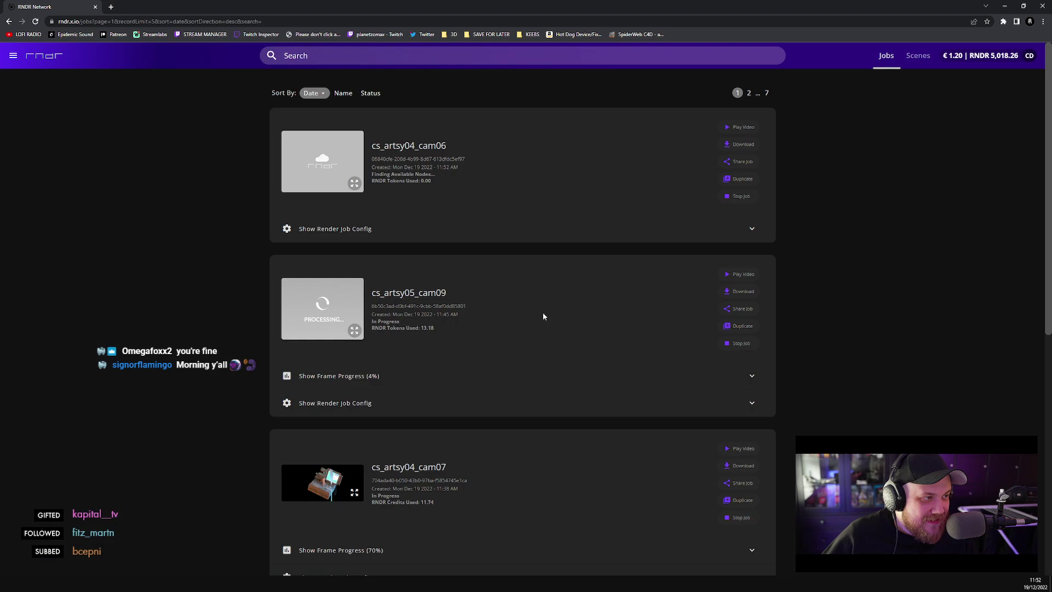
- Delete the old cancelled cs_artsy04_cam06 job and confirm DELETE JOB
{"action": "scroll", "coordinate": [493, 307], "scroll_direction": "down", "scroll_amount": 8}
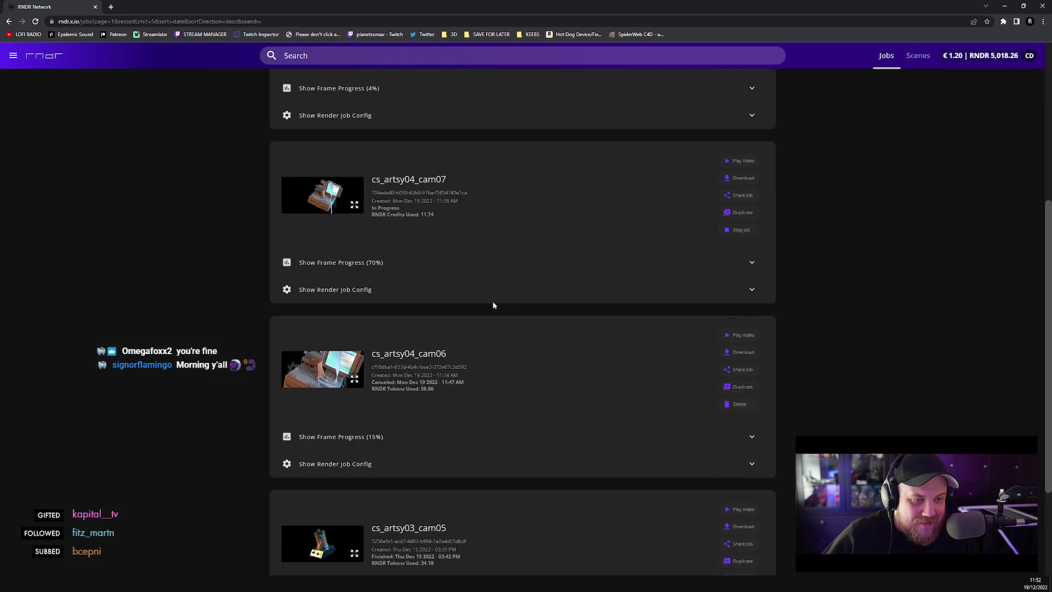
{"action": "scroll", "coordinate": [464, 310], "scroll_direction": "up", "scroll_amount": 5}
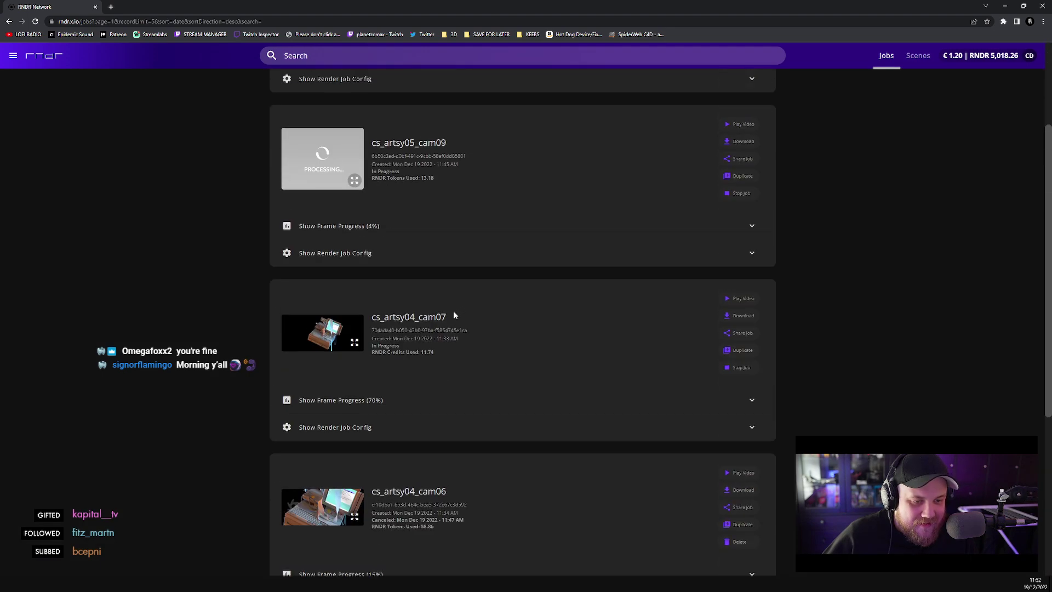
{"action": "scroll", "coordinate": [454, 316], "scroll_direction": "down", "scroll_amount": 3}
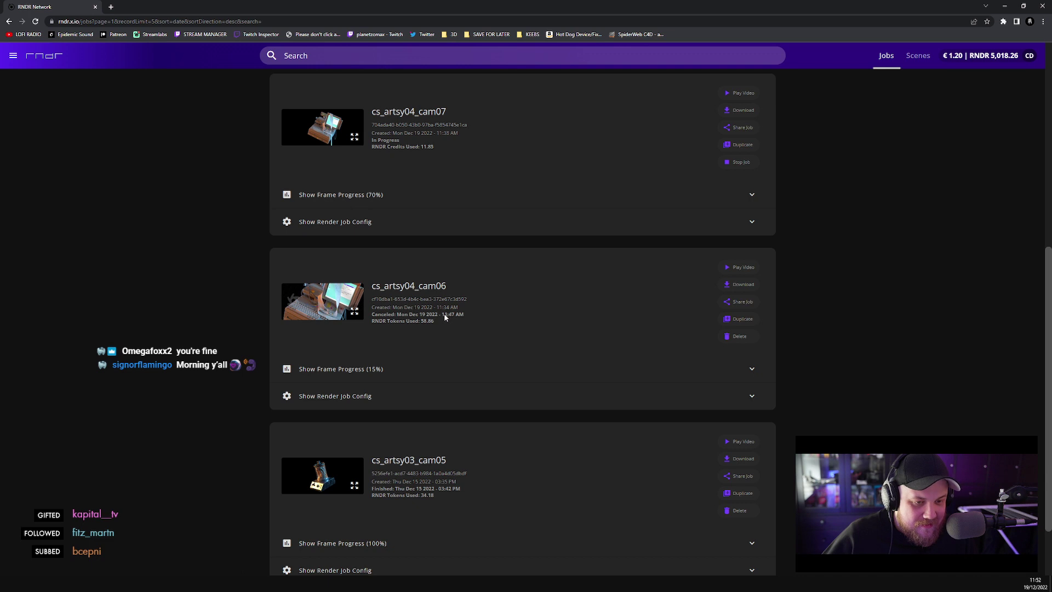
{"action": "left_click", "coordinate": [382, 375]}
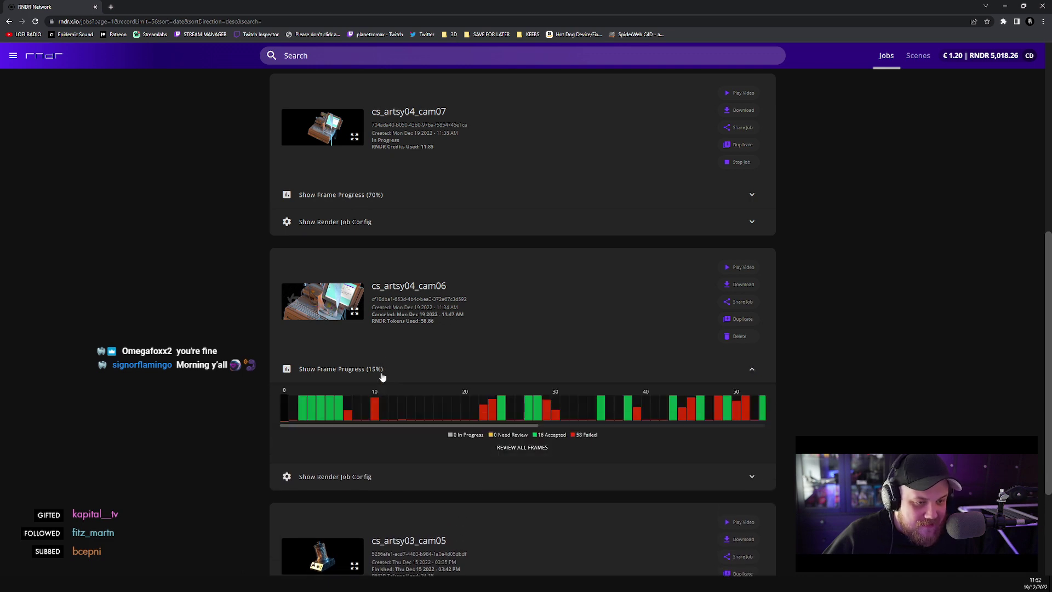
{"action": "left_click", "coordinate": [382, 376]}
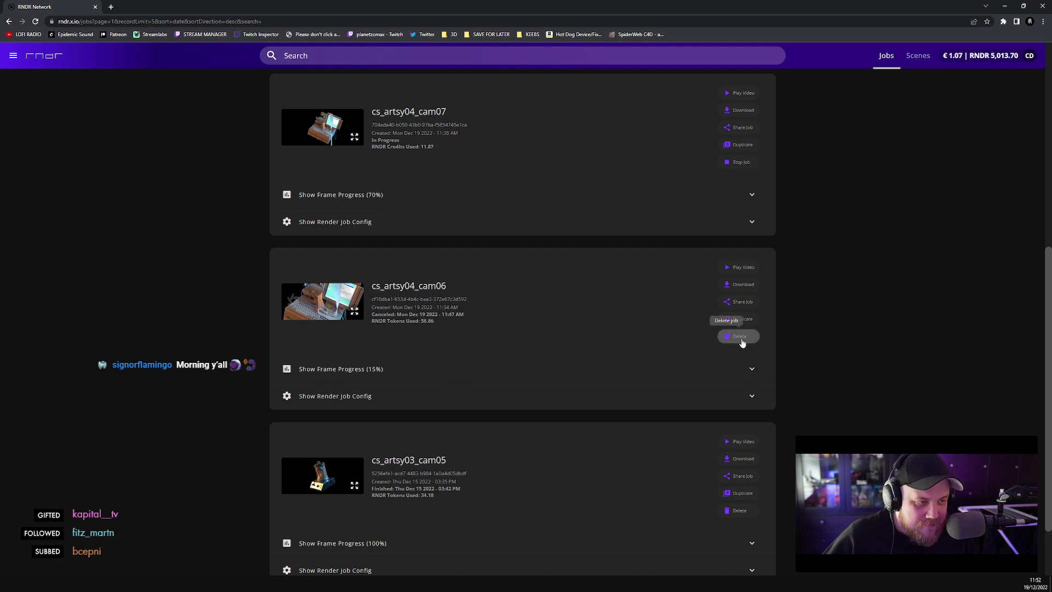
{"action": "left_click", "coordinate": [740, 336]}
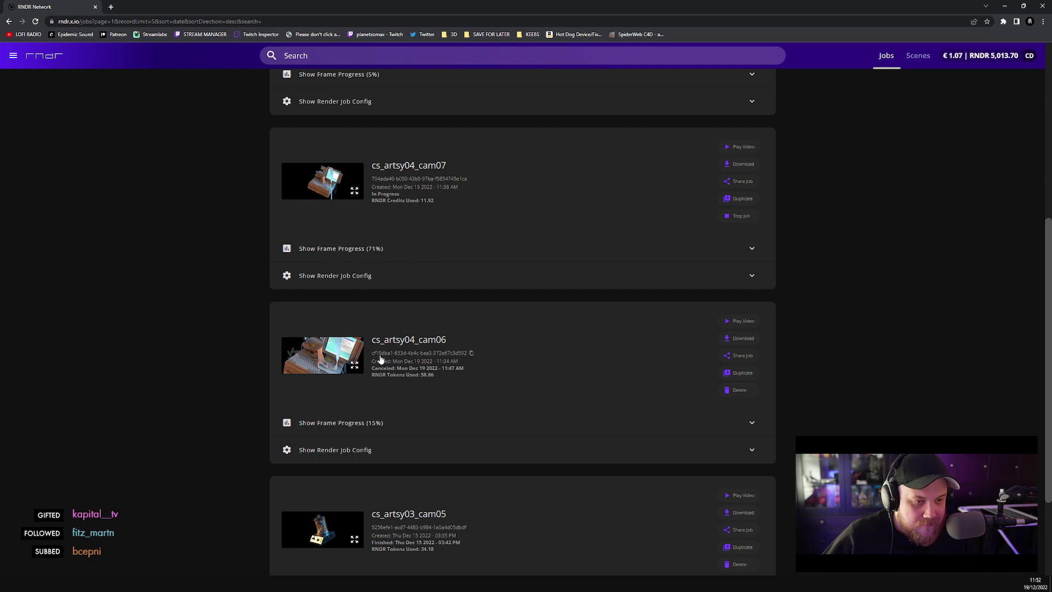
{"action": "left_click", "coordinate": [734, 391]}
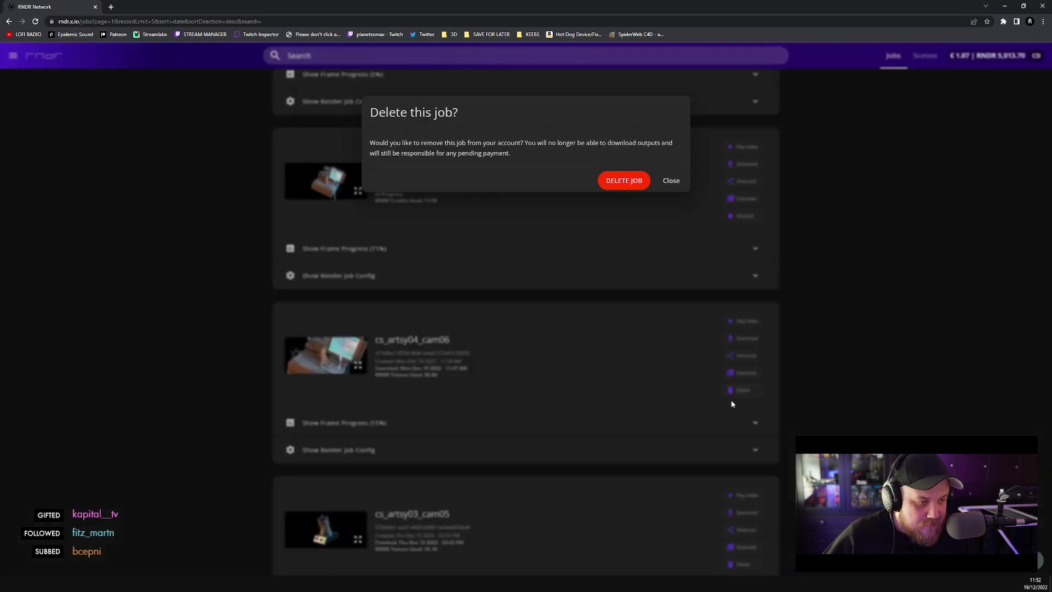
{"action": "left_click", "coordinate": [624, 180]}
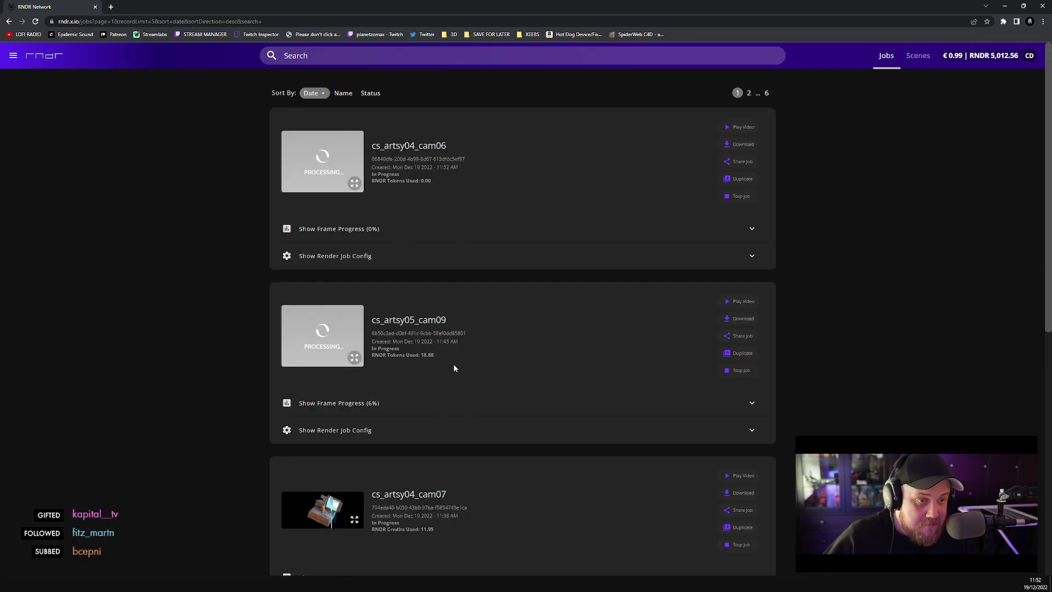
- Expand the frame progress chart of the running cs_artsy04_cam07 job
{"action": "scroll", "coordinate": [468, 345], "scroll_direction": "down", "scroll_amount": 5}
{"action": "scroll", "coordinate": [452, 348], "scroll_direction": "up", "scroll_amount": 2}
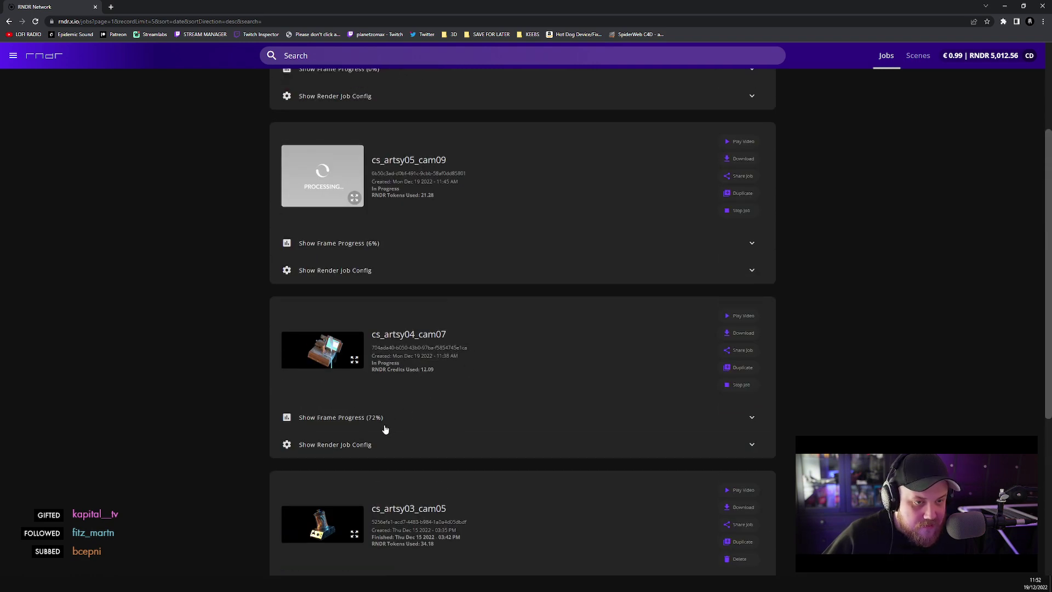
{"action": "scroll", "coordinate": [392, 420], "scroll_direction": "up", "scroll_amount": 3}
{"action": "scroll", "coordinate": [391, 411], "scroll_direction": "down", "scroll_amount": 9}
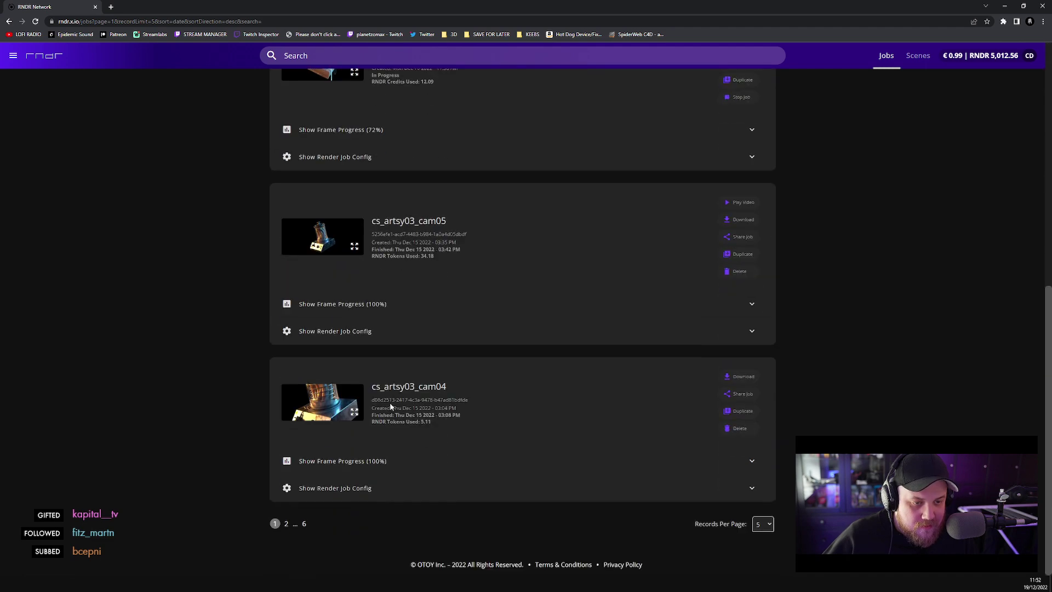
{"action": "scroll", "coordinate": [390, 407], "scroll_direction": "up", "scroll_amount": 5}
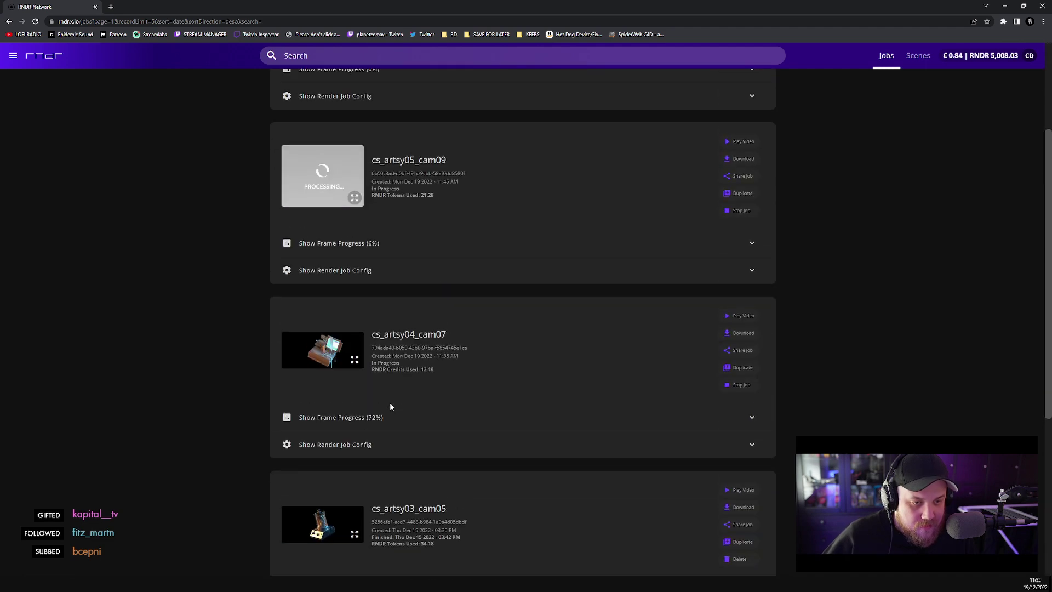
{"action": "scroll", "coordinate": [390, 407], "scroll_direction": "up", "scroll_amount": 3}
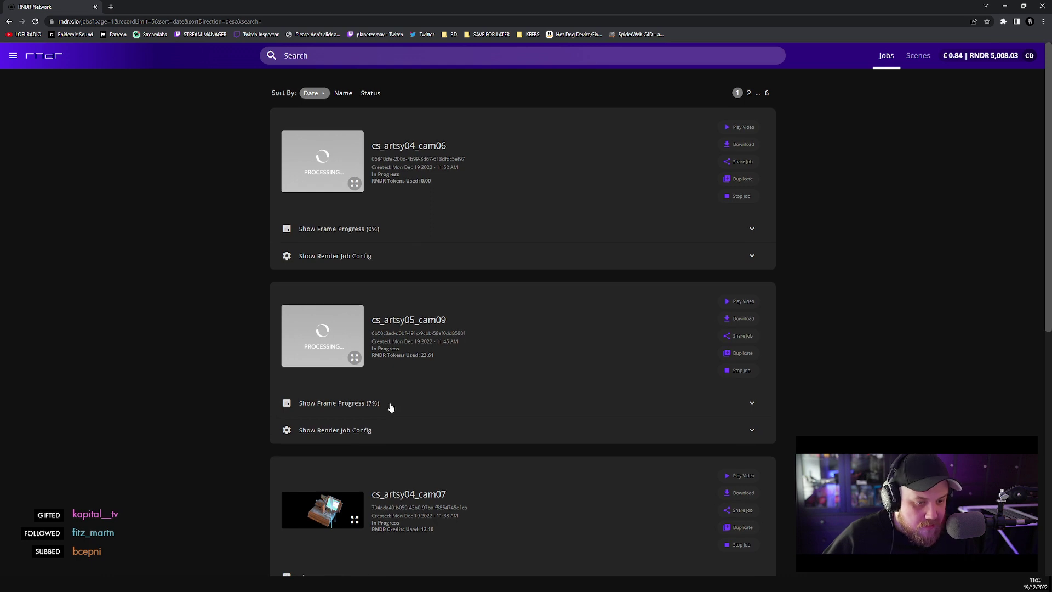
{"action": "scroll", "coordinate": [391, 406], "scroll_direction": "down", "scroll_amount": 2}
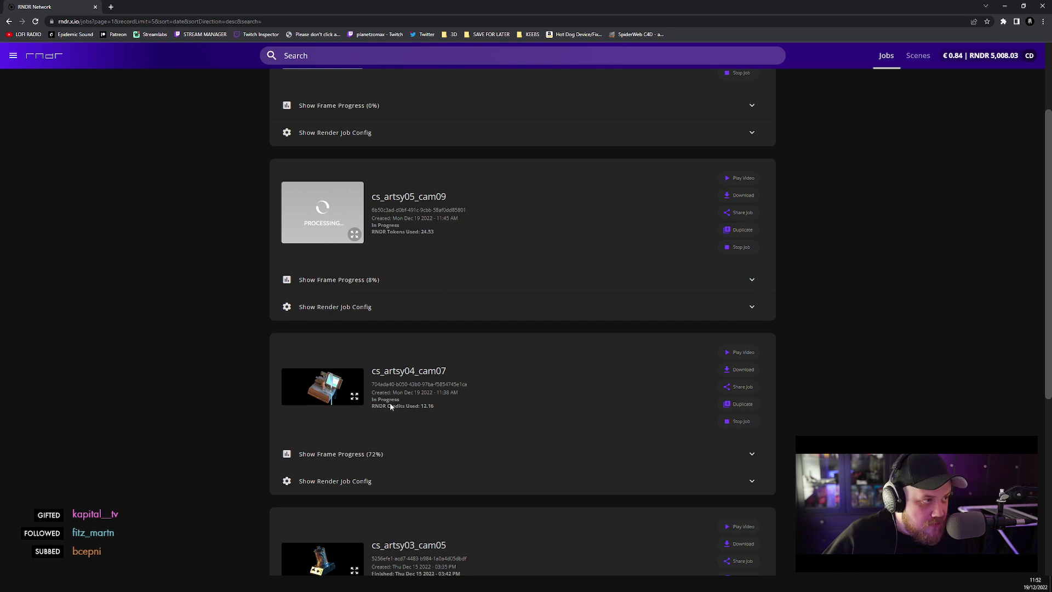
{"action": "left_click", "coordinate": [353, 458]}
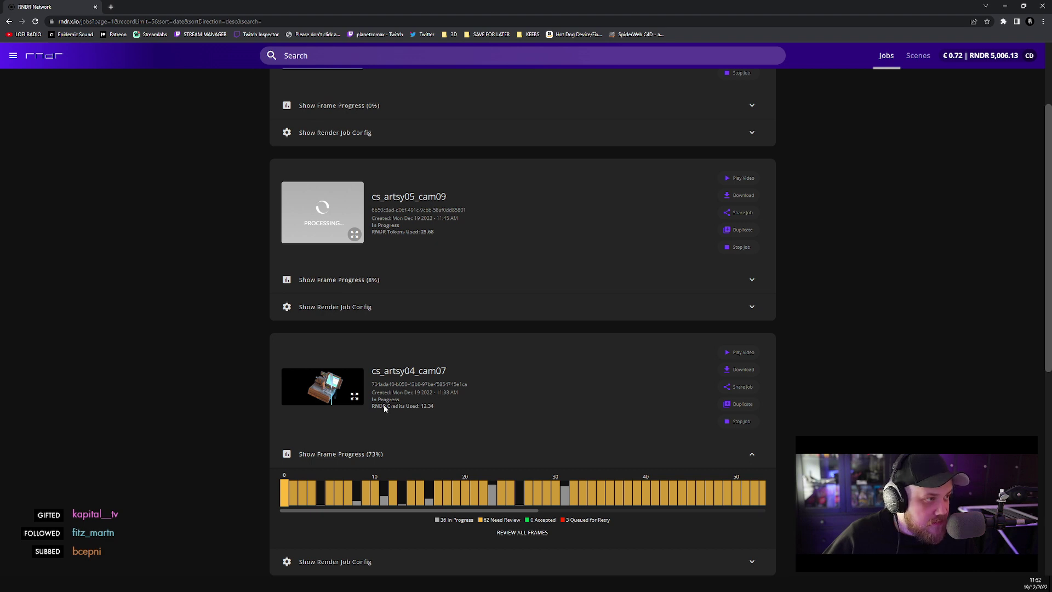
{"action": "scroll", "coordinate": [384, 409], "scroll_direction": "up", "scroll_amount": 3}
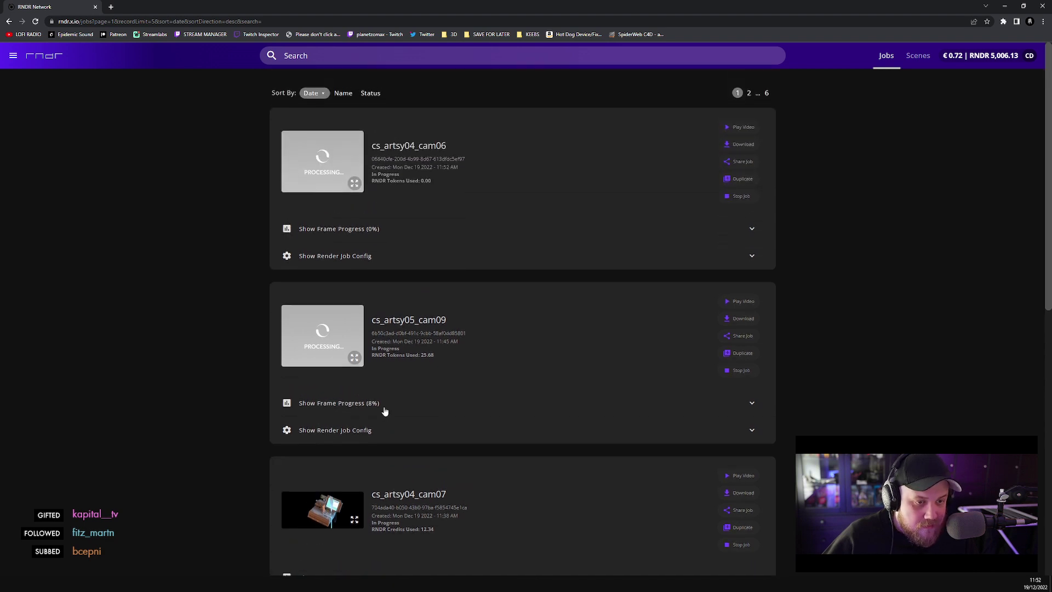
{"action": "scroll", "coordinate": [390, 433], "scroll_direction": "down", "scroll_amount": 2}
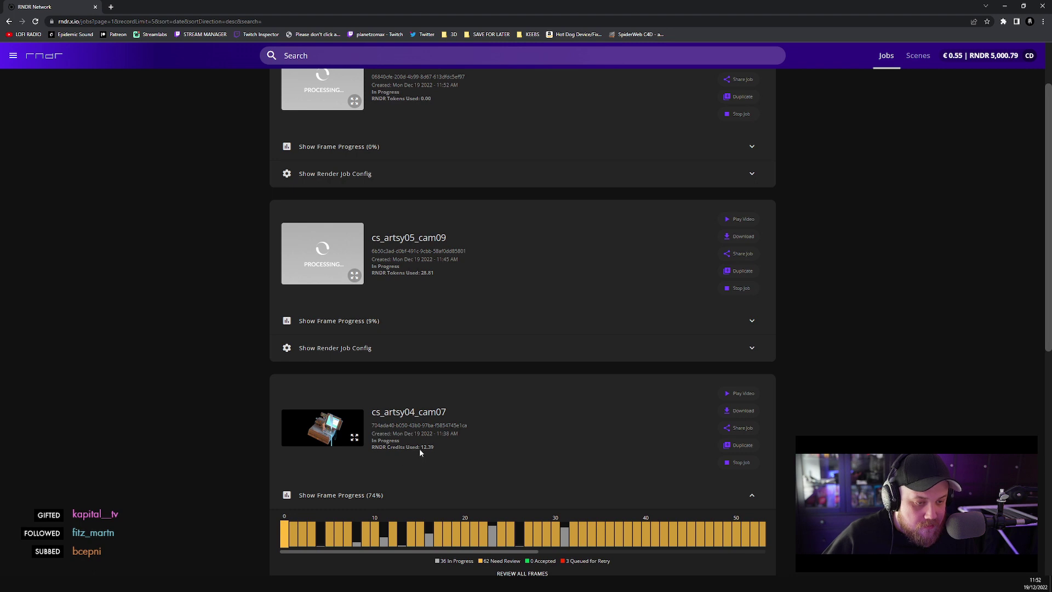
- Duplicate the cs_artsy04_cam07 job and switch its payment to RNDR Tokens
{"action": "left_click", "coordinate": [749, 449]}
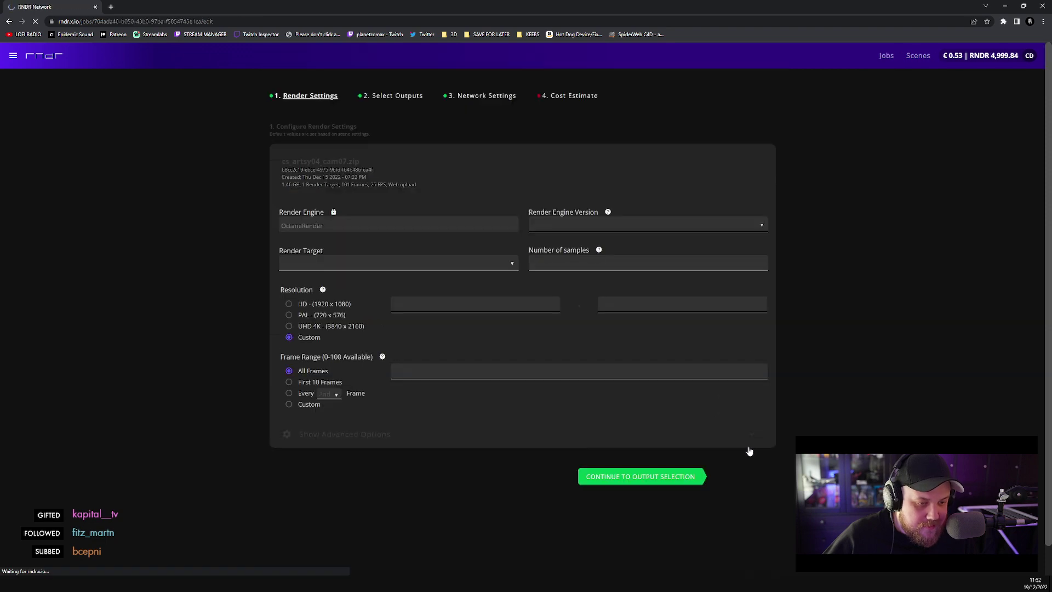
{"action": "left_click", "coordinate": [635, 476]}
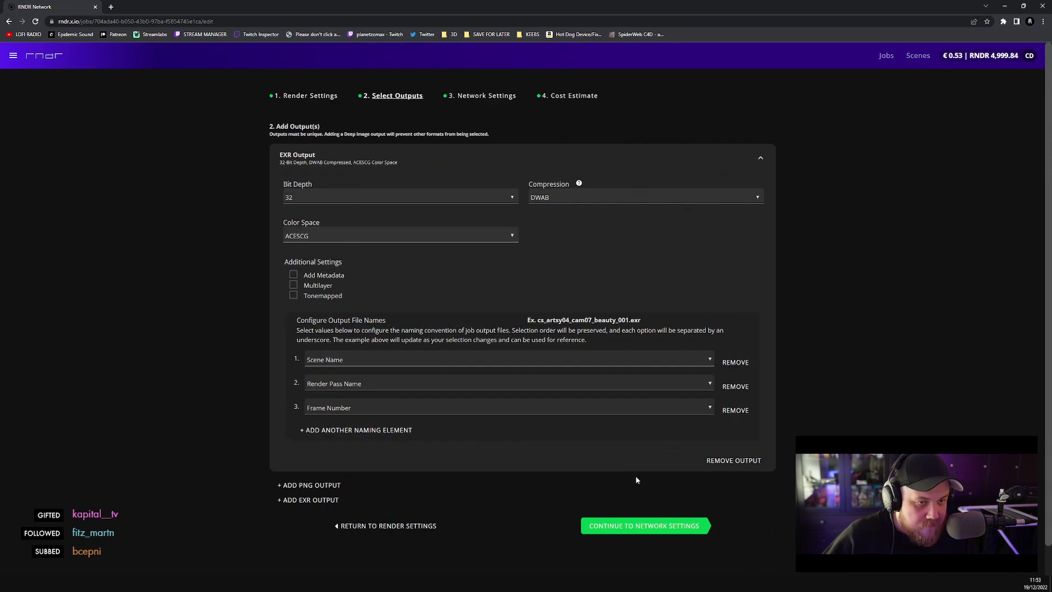
{"action": "left_click", "coordinate": [634, 529]}
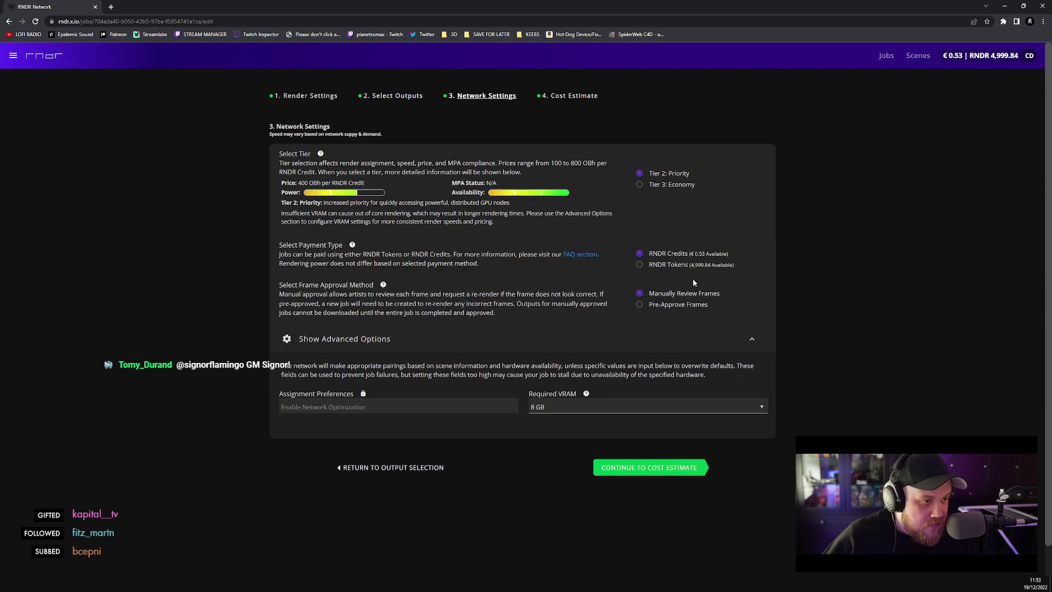
{"action": "left_click", "coordinate": [654, 266]}
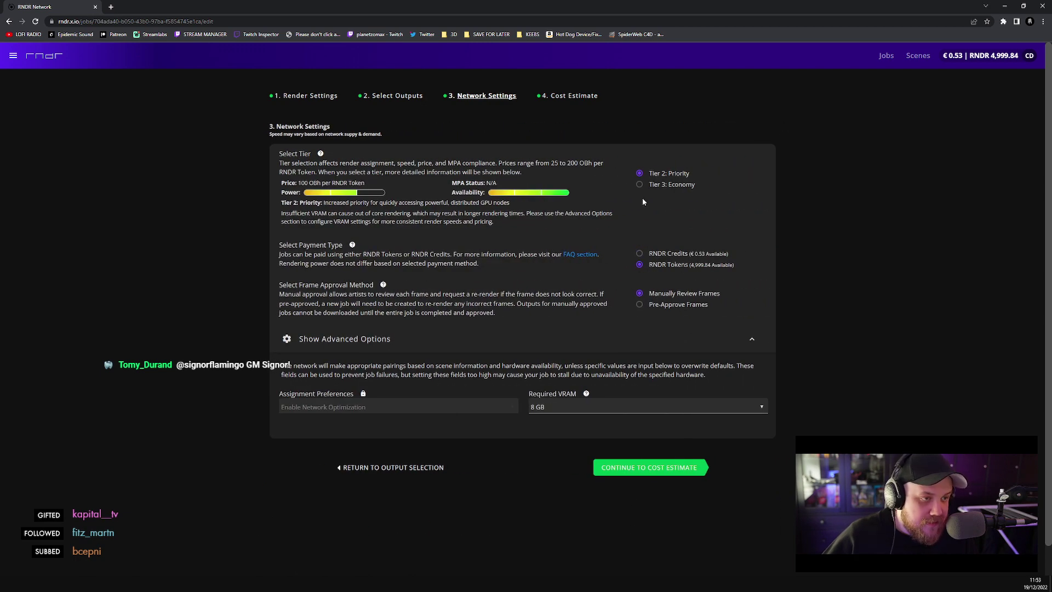
{"action": "left_click", "coordinate": [629, 467]}
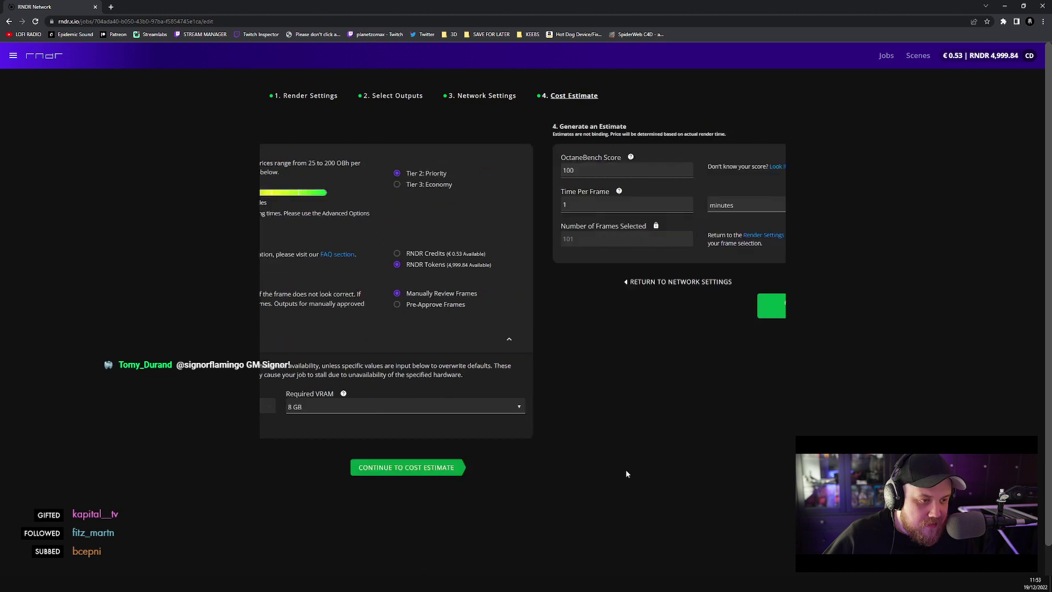
- Estimate the job at 1300 OctaneBench and 3 minutes per frame, then create it
{"action": "left_click", "coordinate": [340, 204]}
{"action": "left_click", "coordinate": [335, 204]}
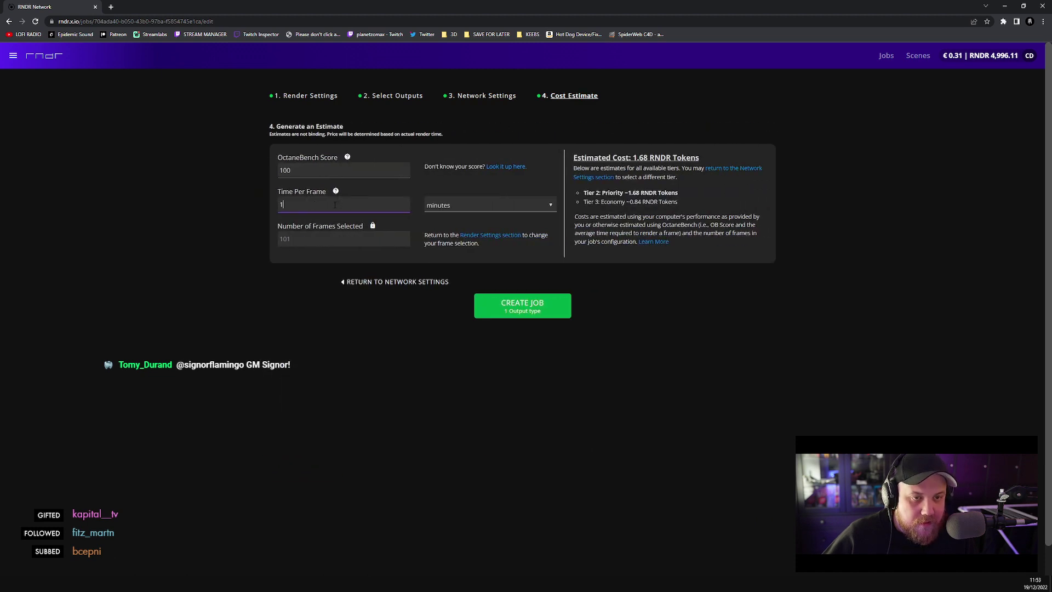
{"action": "key", "text": "shift+Tab"}
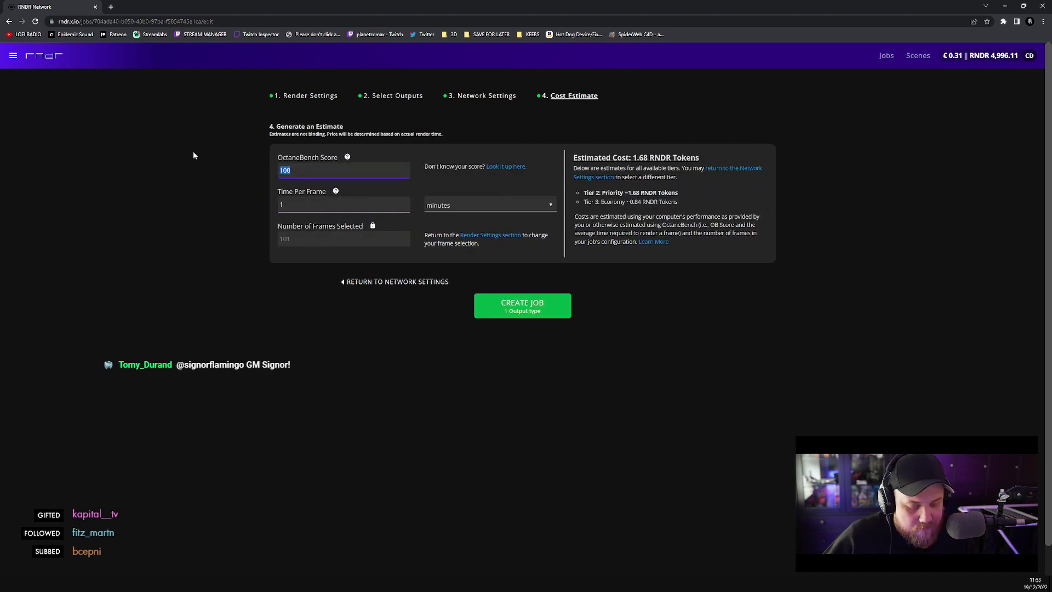
{"action": "type", "text": "1300"}
{"action": "key", "text": "Tab"}
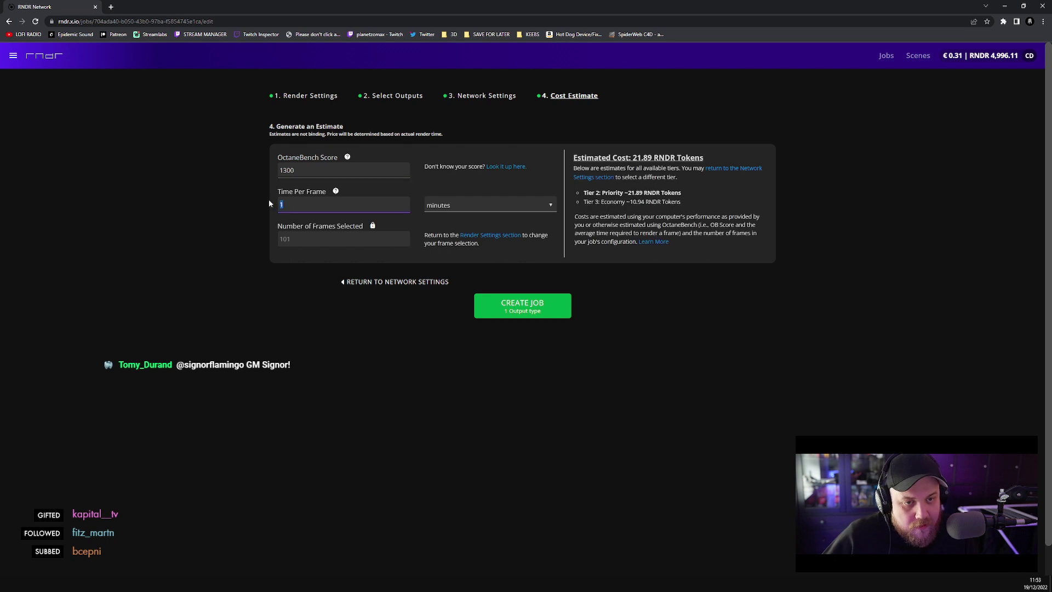
{"action": "type", "text": "3"}
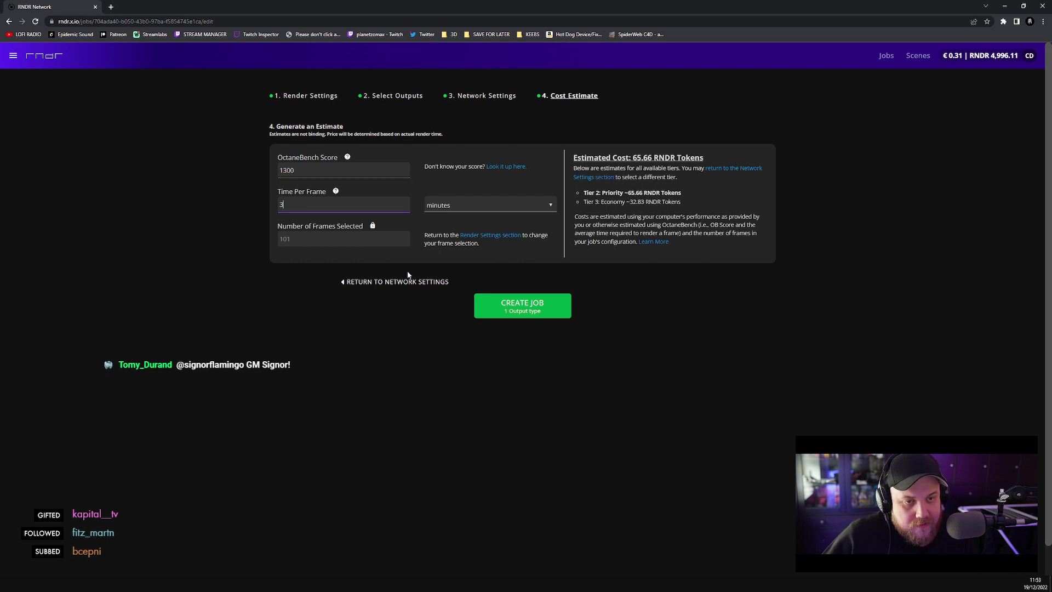
{"action": "left_click", "coordinate": [521, 315]}
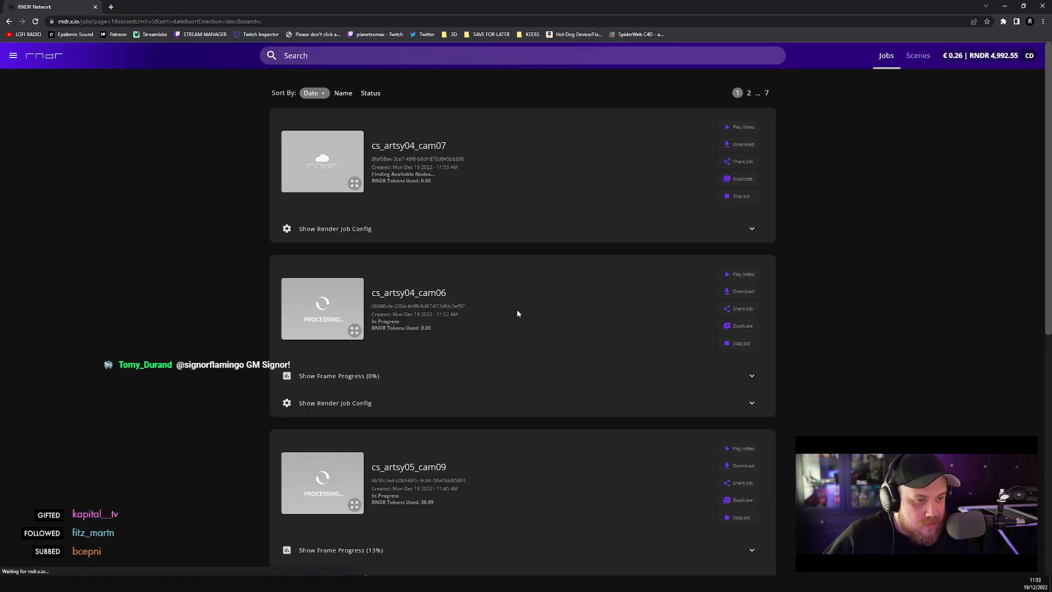
- End the original cs_artsy04_cam07 job with in-progress frames stopped, then confirm DELETE JOB
{"action": "scroll", "coordinate": [462, 181], "scroll_direction": "down", "scroll_amount": 7}
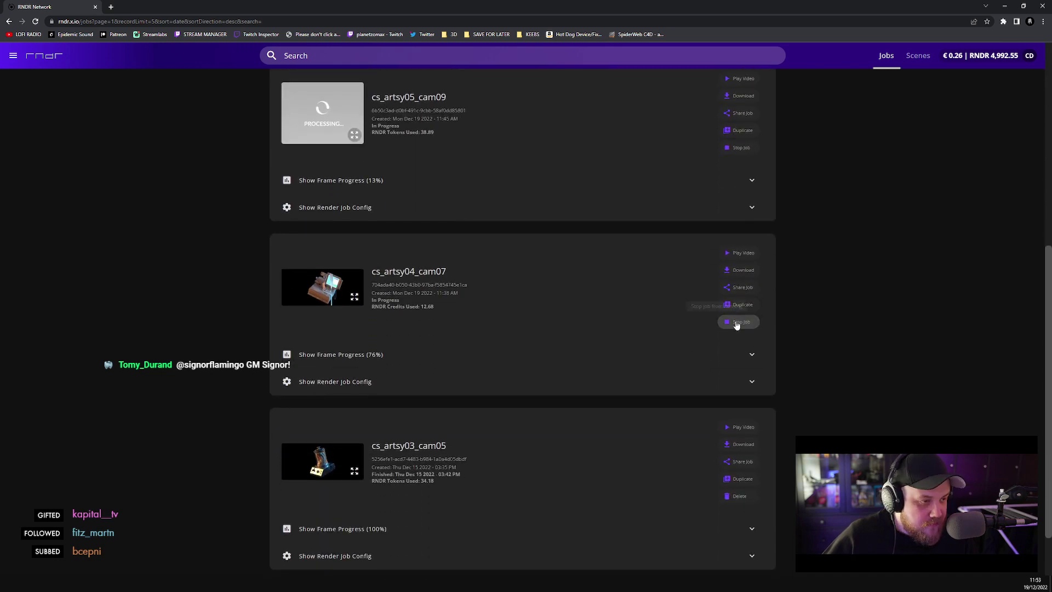
{"action": "left_click", "coordinate": [735, 325]}
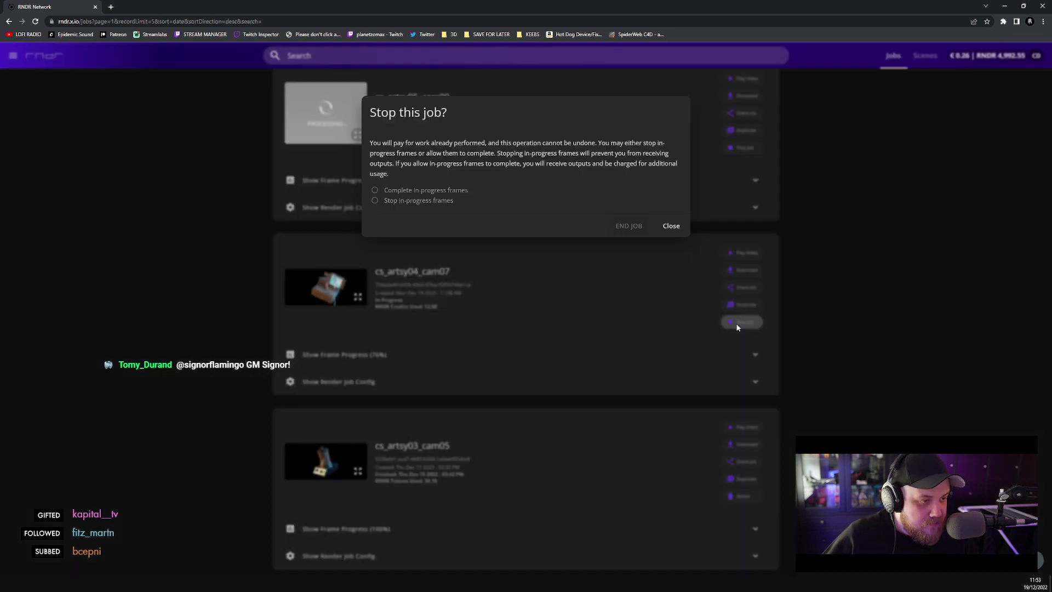
{"action": "left_click", "coordinate": [430, 201]}
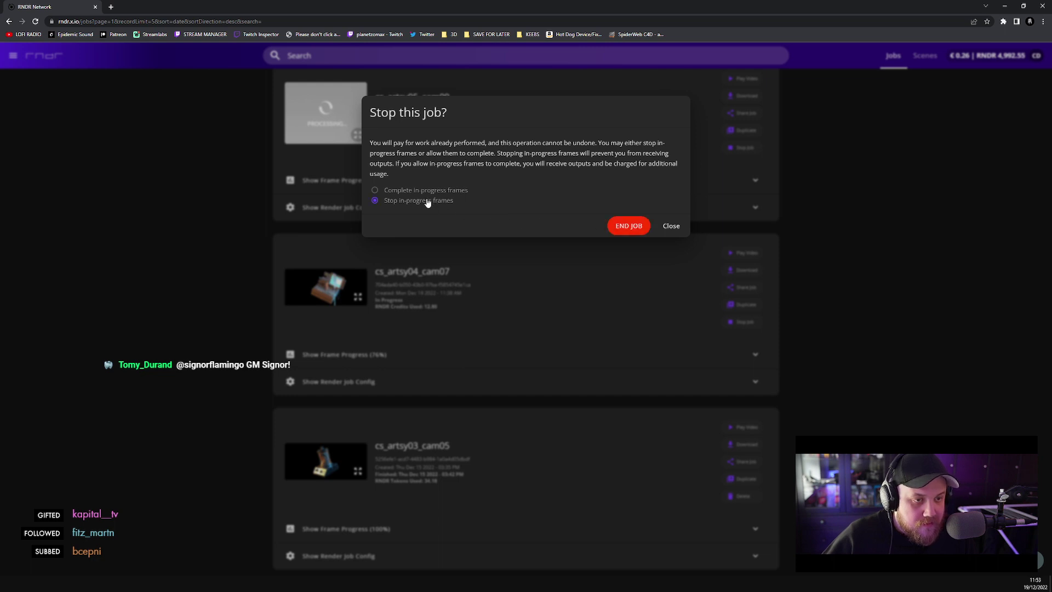
{"action": "left_click", "coordinate": [636, 235]}
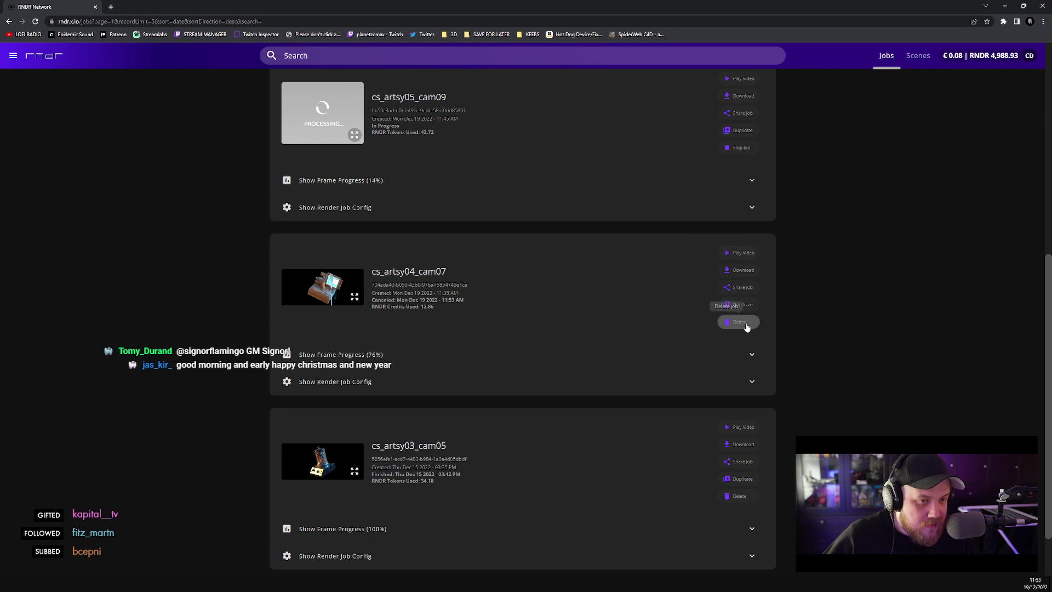
{"action": "left_click", "coordinate": [740, 323]}
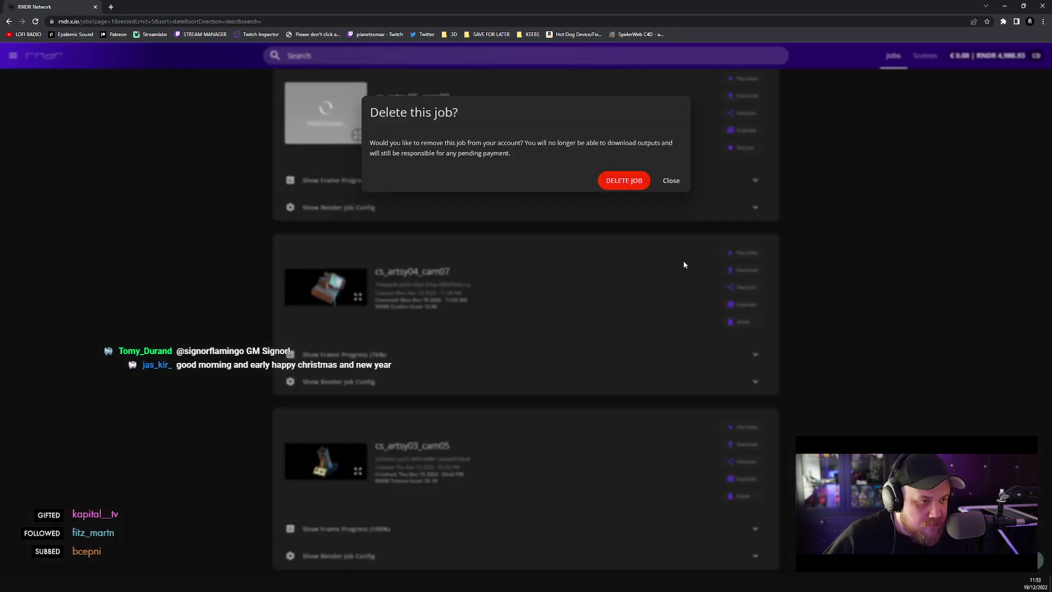
{"action": "left_click", "coordinate": [618, 188]}
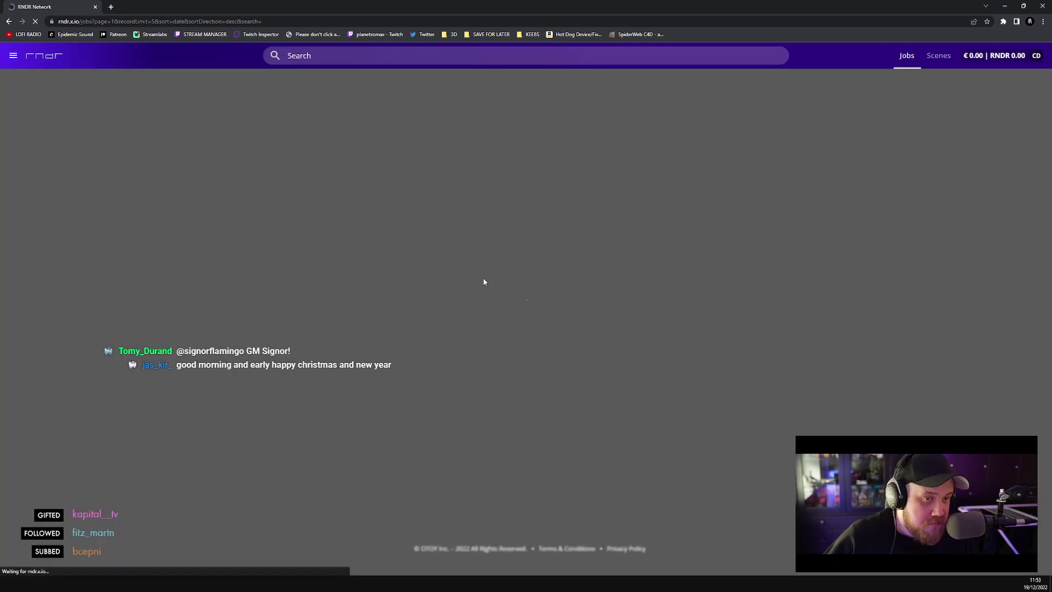
- Expand cs_artsy05_cam09's frame progress, preview frame 30, and return to the top of the Jobs list
{"action": "scroll", "coordinate": [447, 186], "scroll_direction": "down", "scroll_amount": 4}
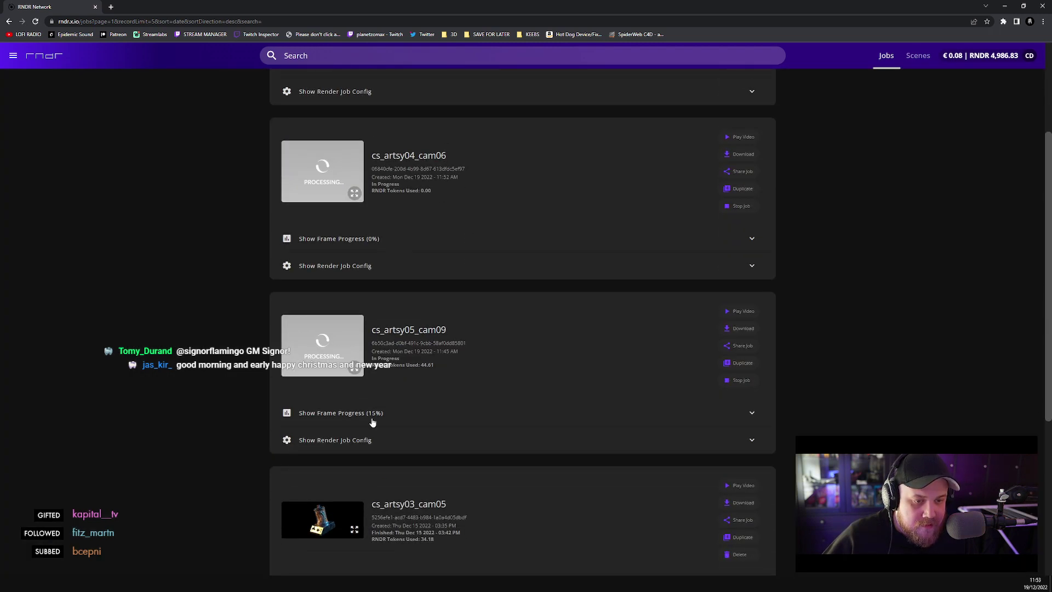
{"action": "left_click", "coordinate": [372, 418]}
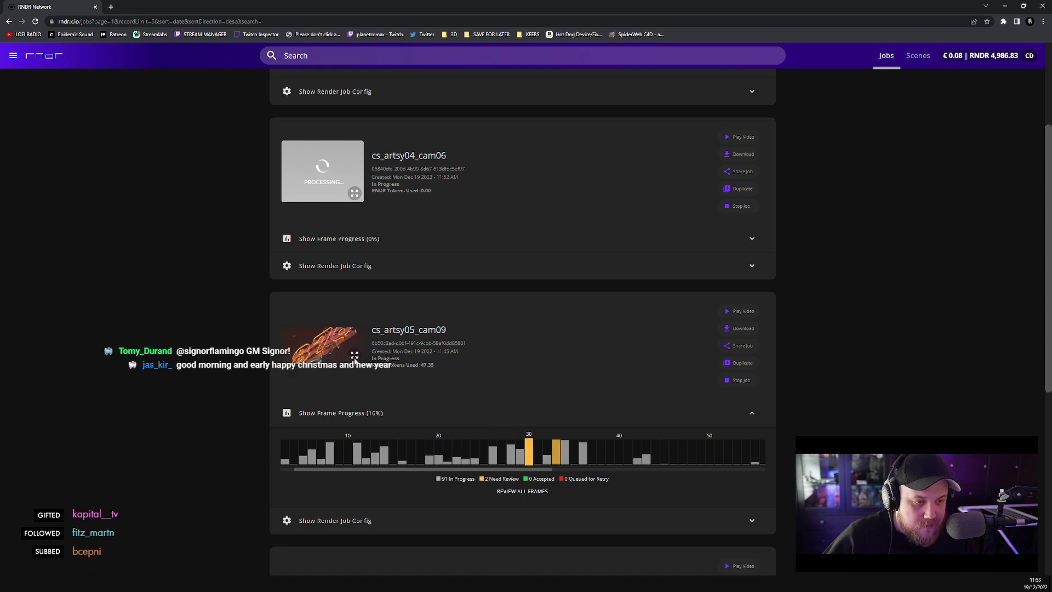
{"action": "left_click", "coordinate": [355, 356]}
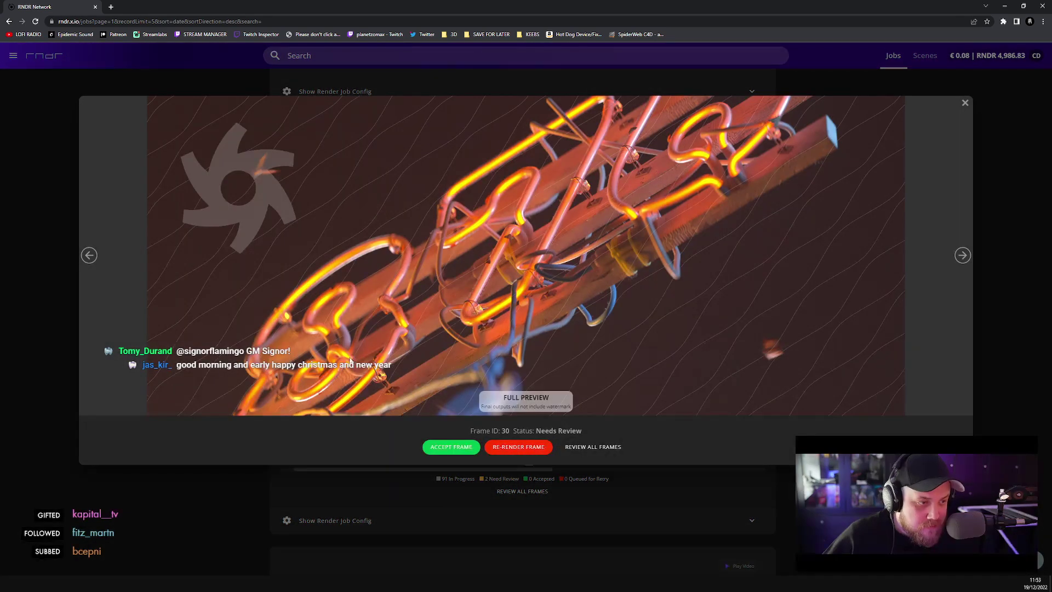
{"action": "key", "text": "Escape"}
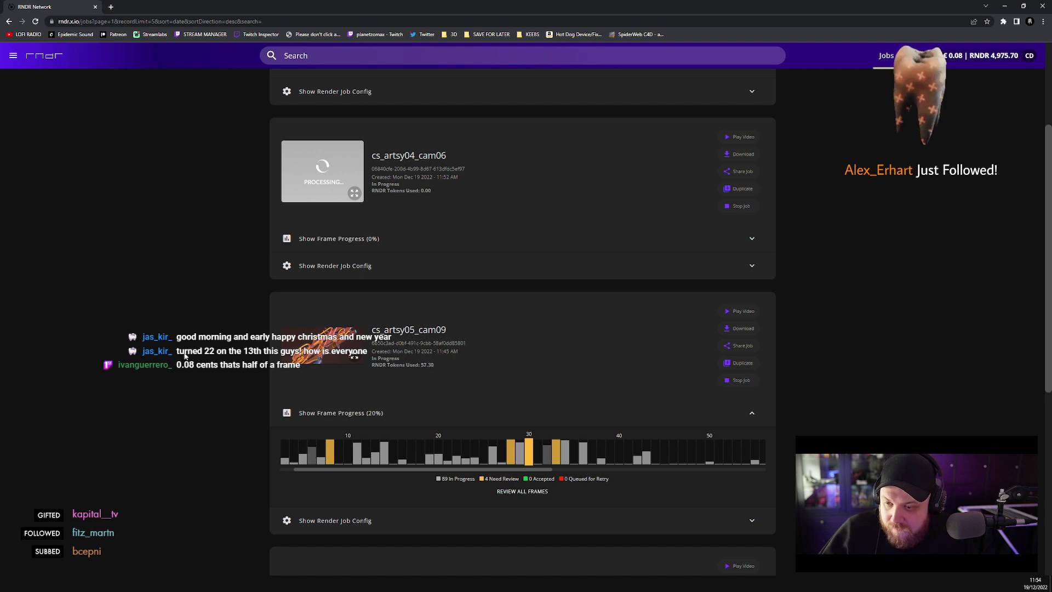
{"action": "scroll", "coordinate": [294, 317], "scroll_direction": "up", "scroll_amount": 1}
{"action": "scroll", "coordinate": [294, 316], "scroll_direction": "up", "scroll_amount": 3}
{"action": "scroll", "coordinate": [295, 310], "scroll_direction": "down", "scroll_amount": 4}
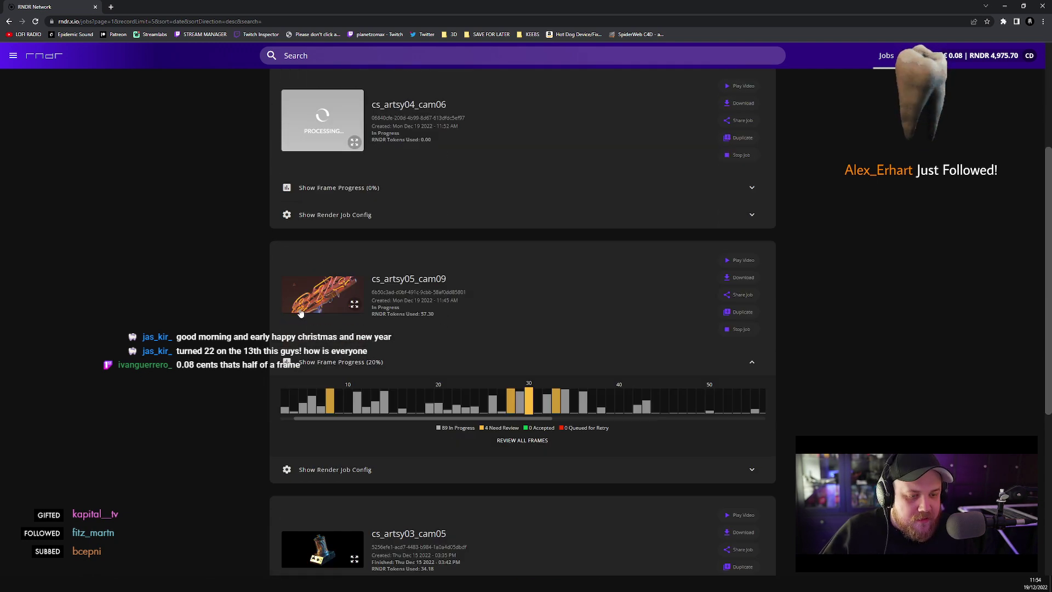
{"action": "scroll", "coordinate": [294, 309], "scroll_direction": "up", "scroll_amount": 4}
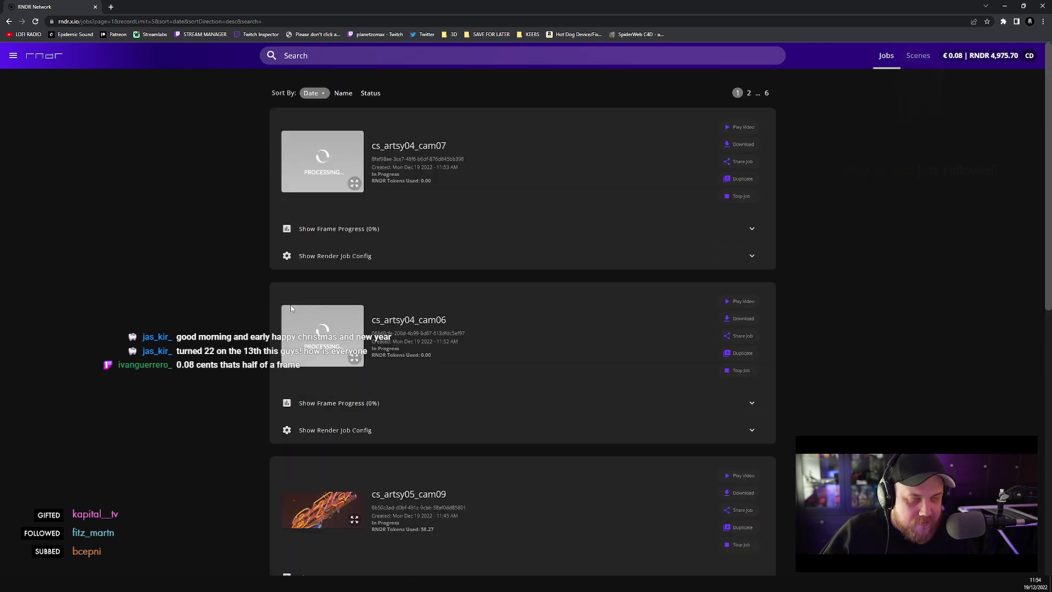
- Start a new render job from the cs_artsy05_cam08.zip scene, then switch to Cinema 4D
{"action": "left_click", "coordinate": [915, 55]}
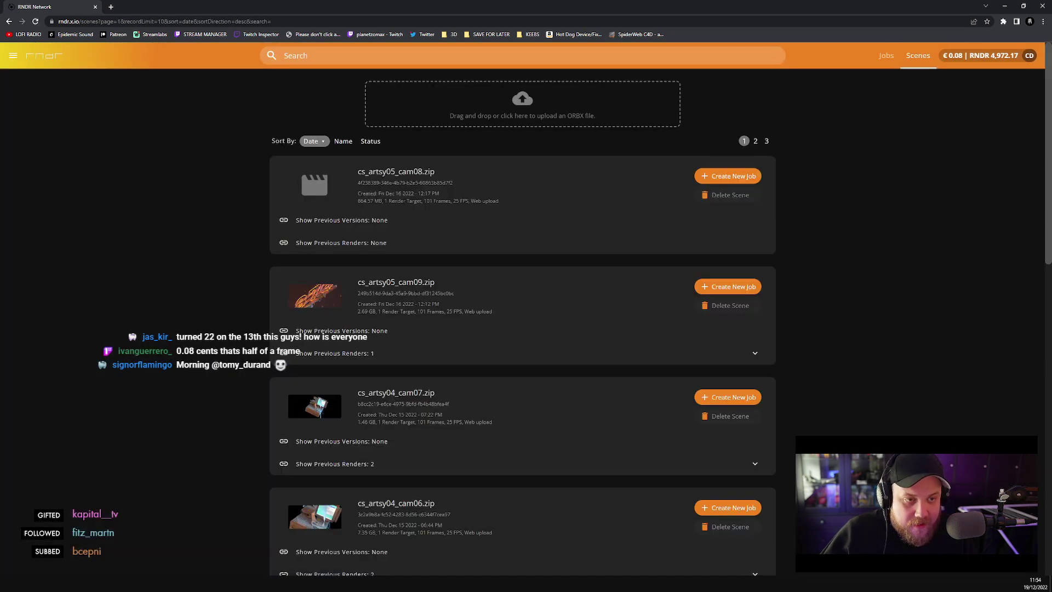
{"action": "left_click", "coordinate": [718, 177]}
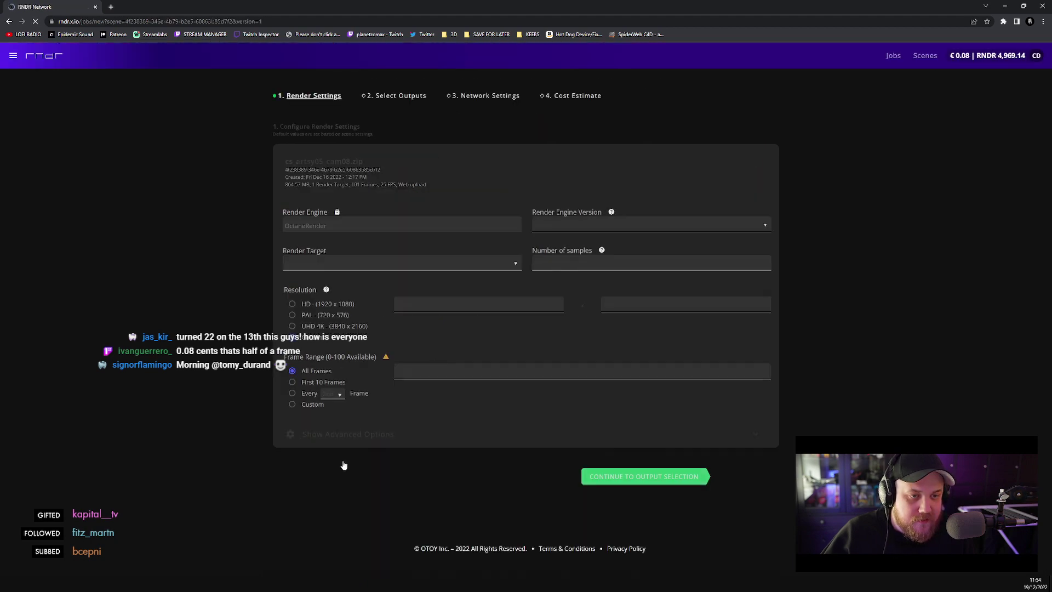
{"action": "left_click", "coordinate": [81, 554]}
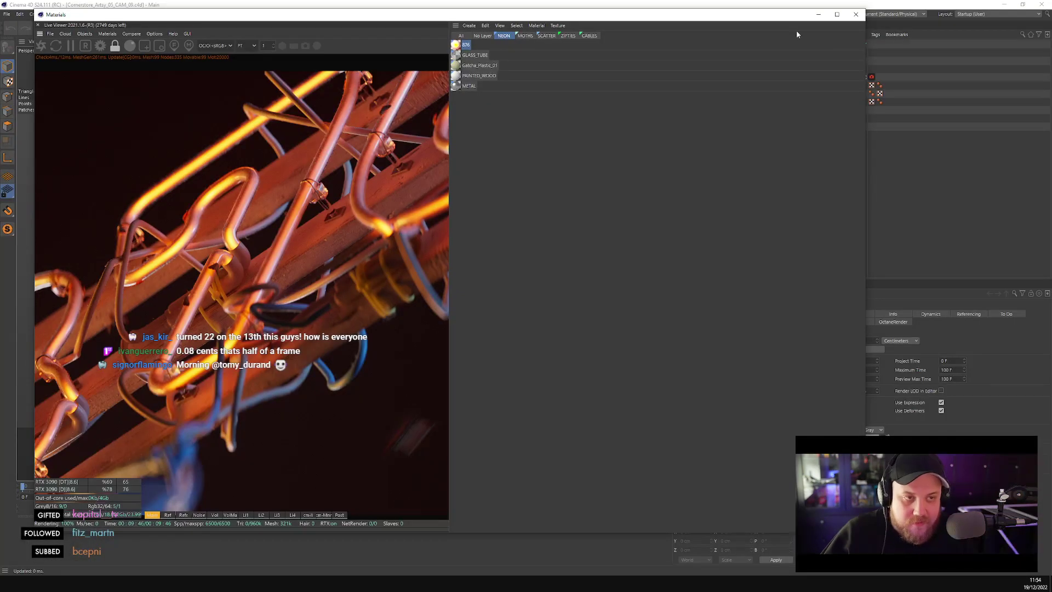
- Switch to the Cornerstore_Artsy_05_CAM_08 project, frame the neon sign, and restart the Octane live preview
{"action": "left_click", "coordinate": [819, 15]}
{"action": "left_click", "coordinate": [8, 14]}
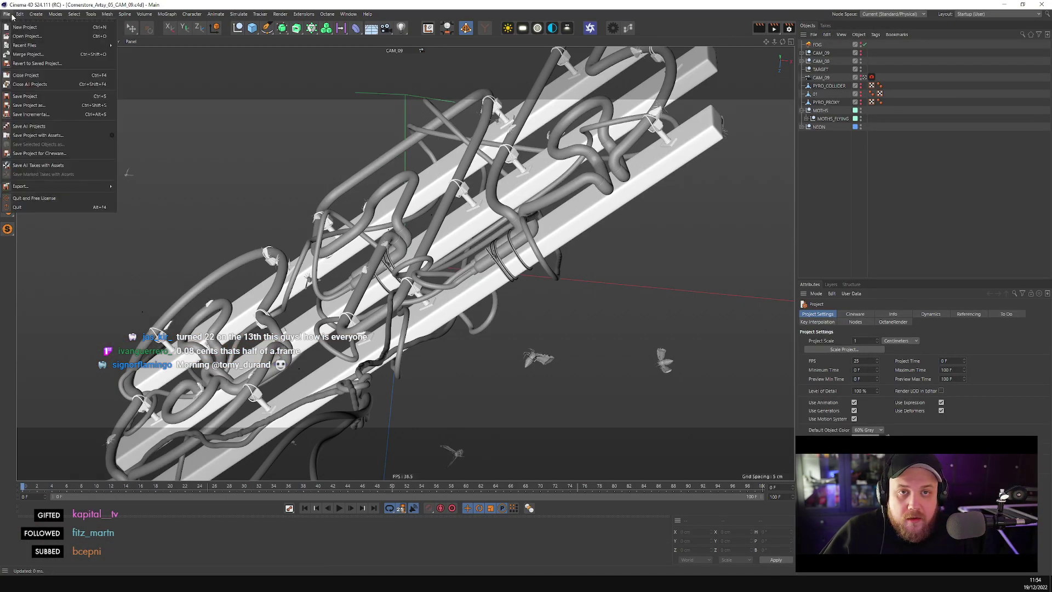
{"action": "mouse_move", "coordinate": [349, 14]}
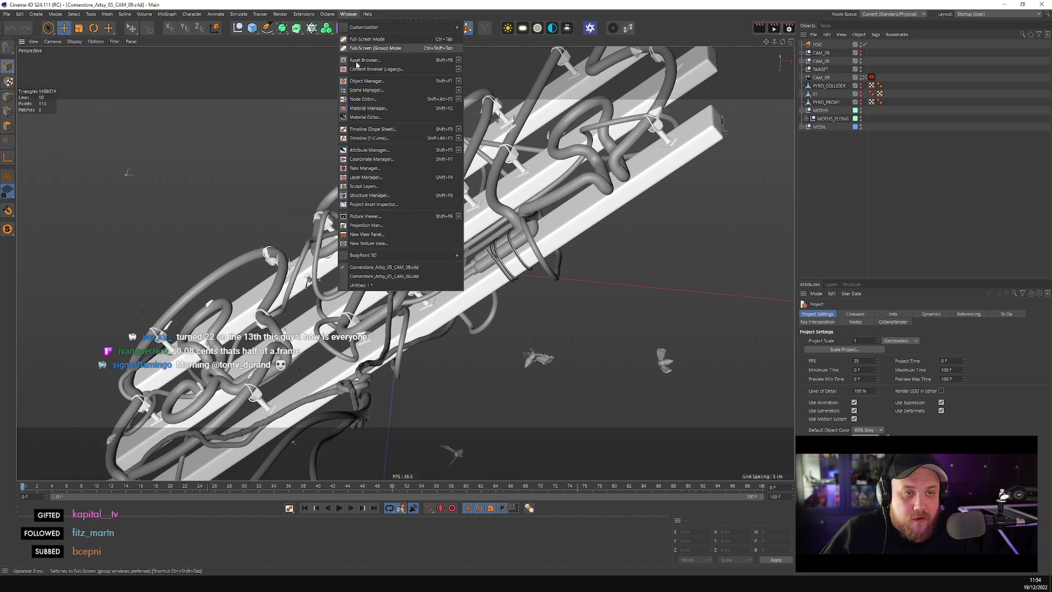
{"action": "left_click", "coordinate": [430, 276]}
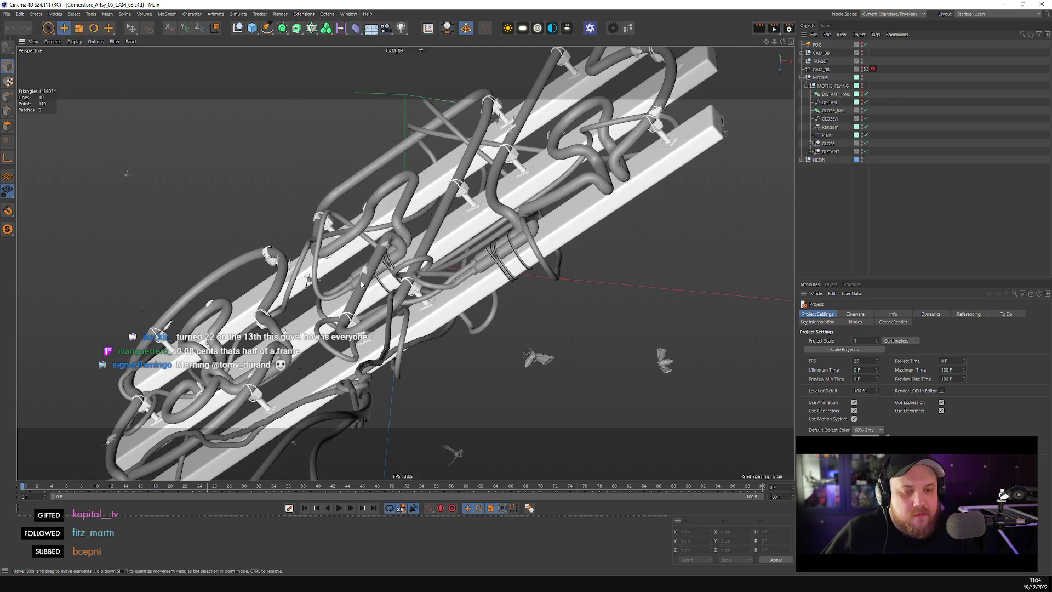
{"action": "key", "text": "h"}
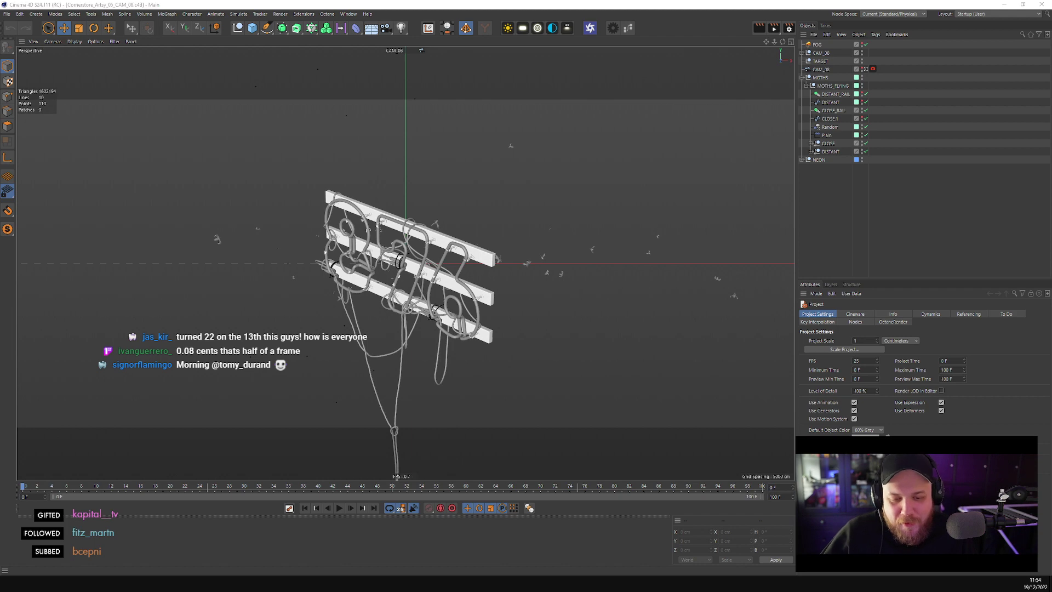
{"action": "key", "text": "shift+F2"}
{"action": "left_click", "coordinate": [43, 47]}
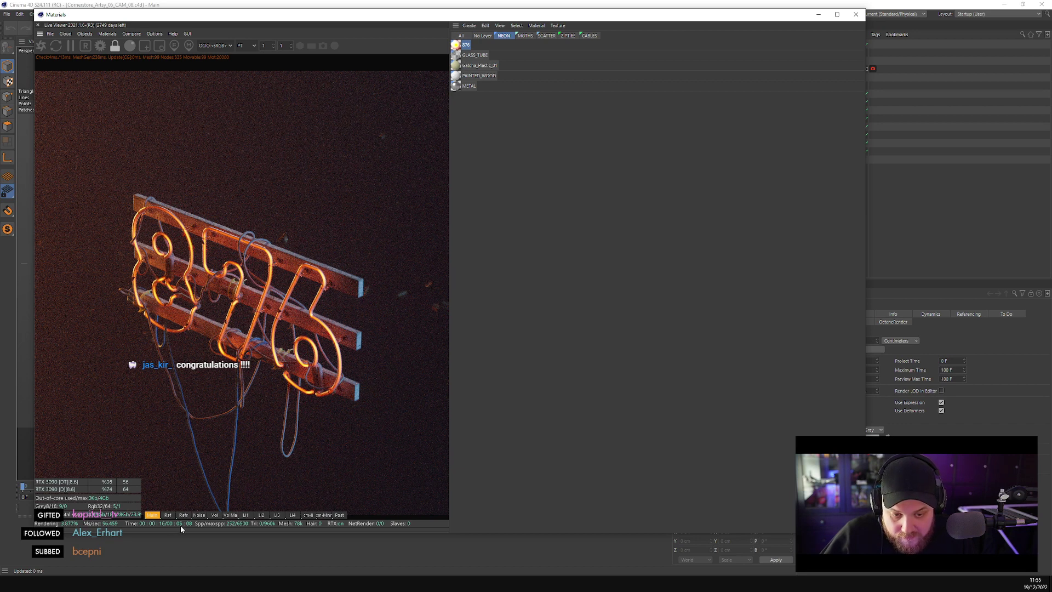
- Return to the cam08 job setup in the browser and continue to output selection
{"action": "left_click", "coordinate": [338, 554]}
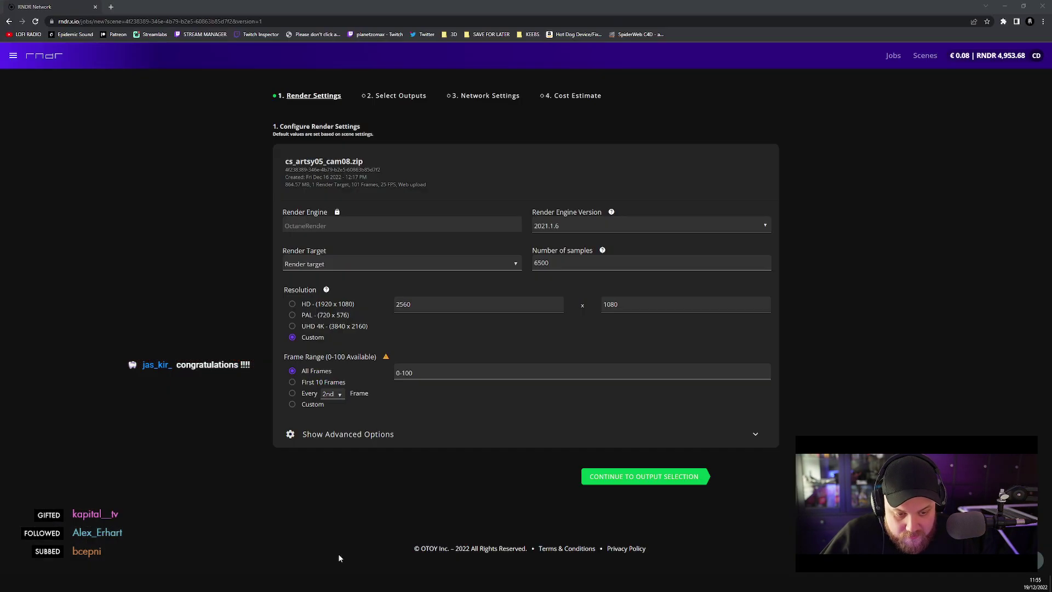
{"action": "left_click", "coordinate": [327, 436]}
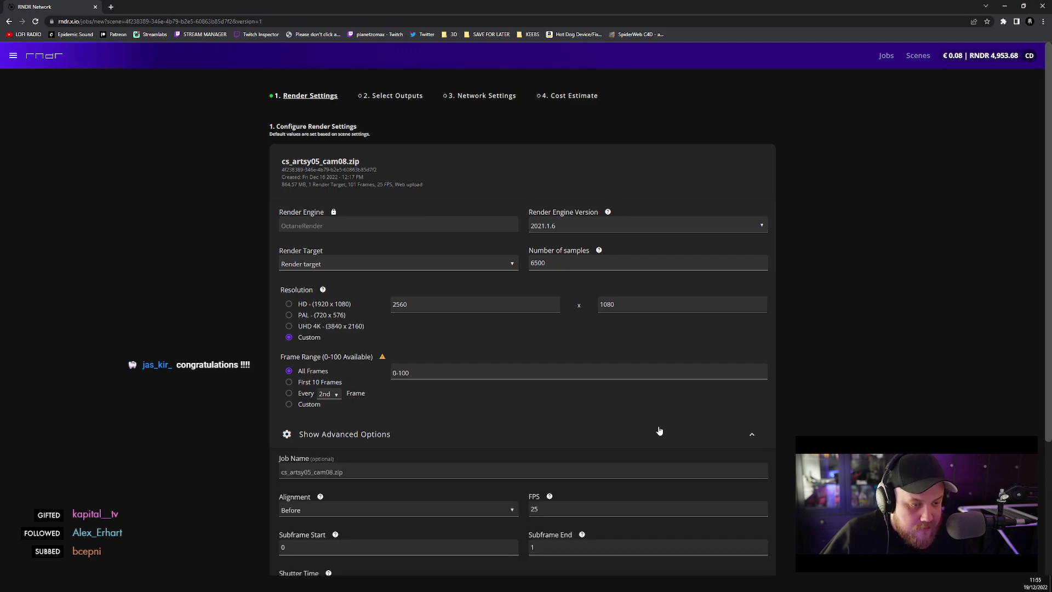
{"action": "scroll", "coordinate": [706, 469], "scroll_direction": "down", "scroll_amount": 3}
{"action": "left_click", "coordinate": [652, 510]}
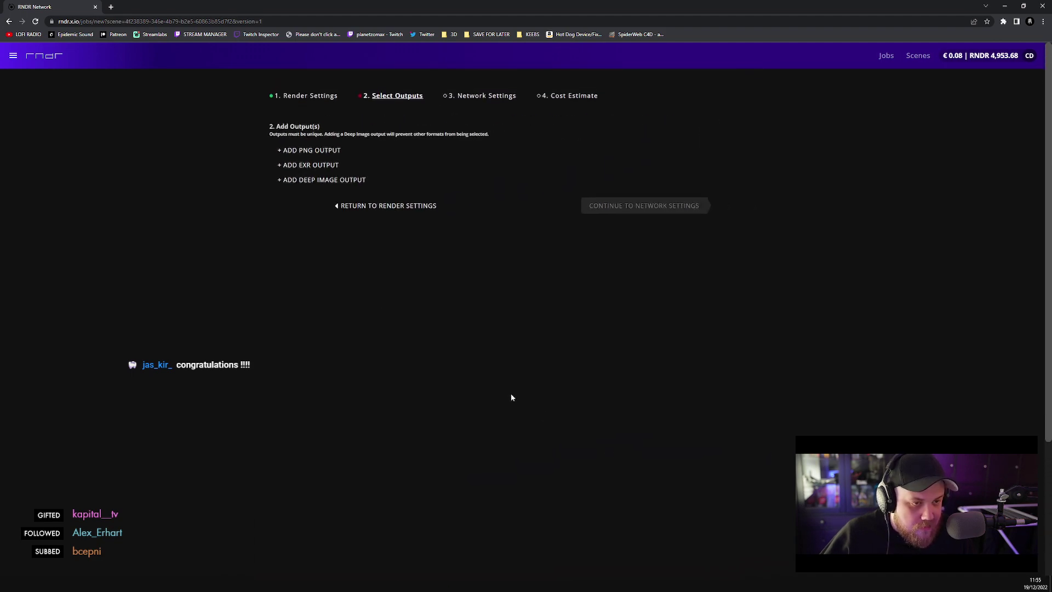
- Add an EXR output with 32-bit depth, DWAB compression and ACESCG colour space
{"action": "left_click", "coordinate": [303, 167]}
{"action": "left_click", "coordinate": [383, 194]}
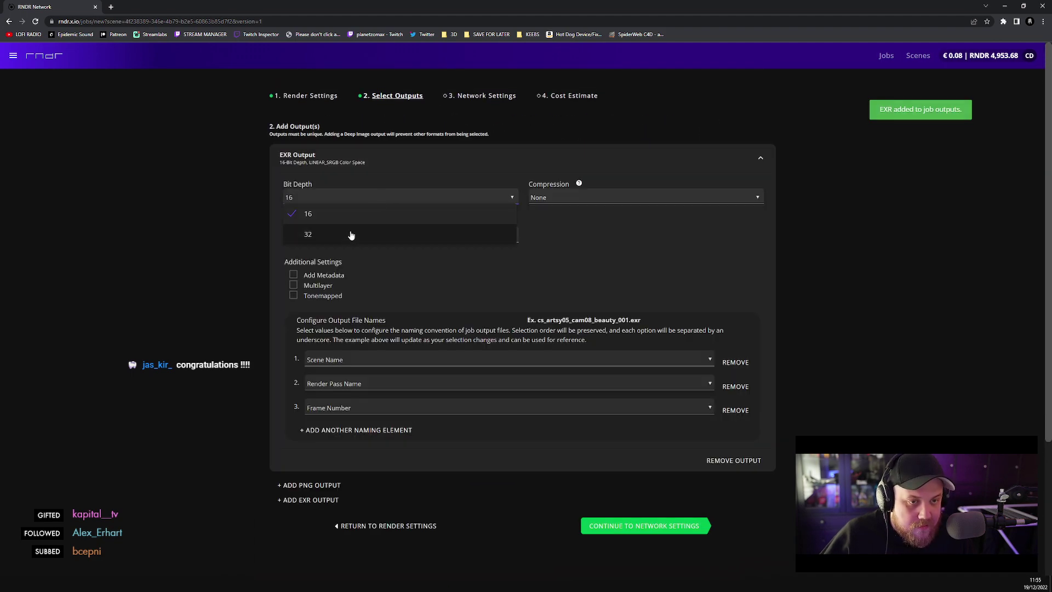
{"action": "left_click", "coordinate": [350, 235]}
{"action": "left_click", "coordinate": [615, 202]}
{"action": "left_click", "coordinate": [583, 298]}
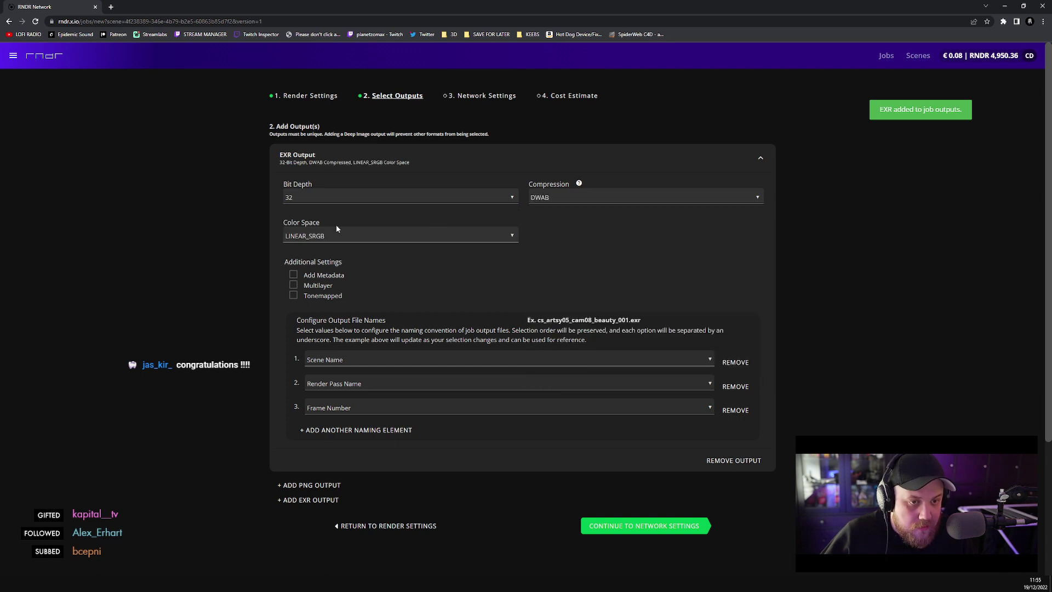
{"action": "left_click", "coordinate": [337, 232]}
{"action": "left_click", "coordinate": [332, 236]}
{"action": "left_click", "coordinate": [323, 236]}
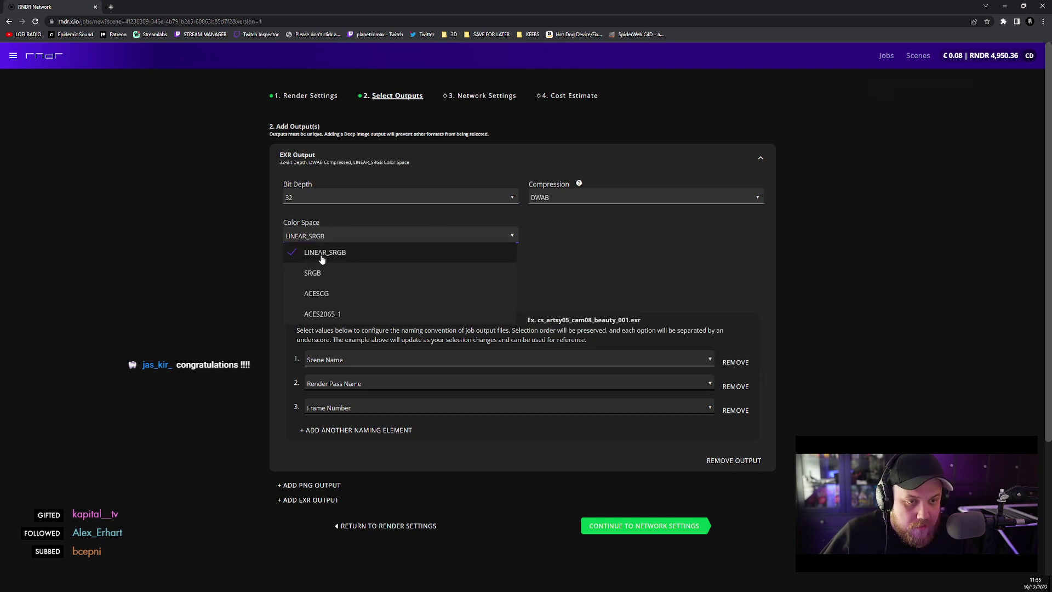
{"action": "left_click", "coordinate": [316, 297]}
{"action": "left_click", "coordinate": [319, 241]}
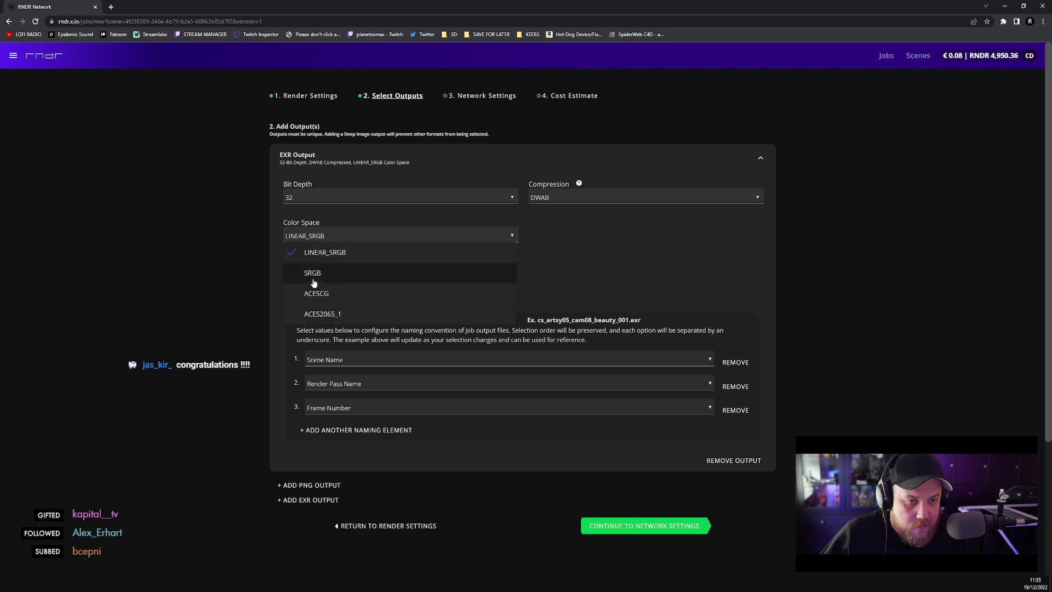
{"action": "left_click", "coordinate": [315, 299]}
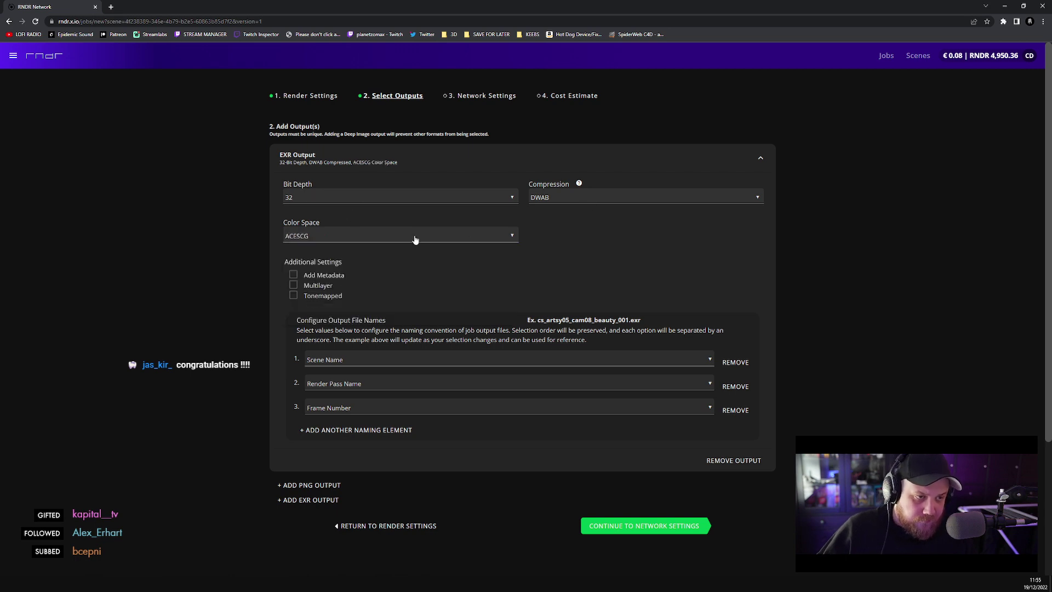
{"action": "left_click", "coordinate": [609, 527]}
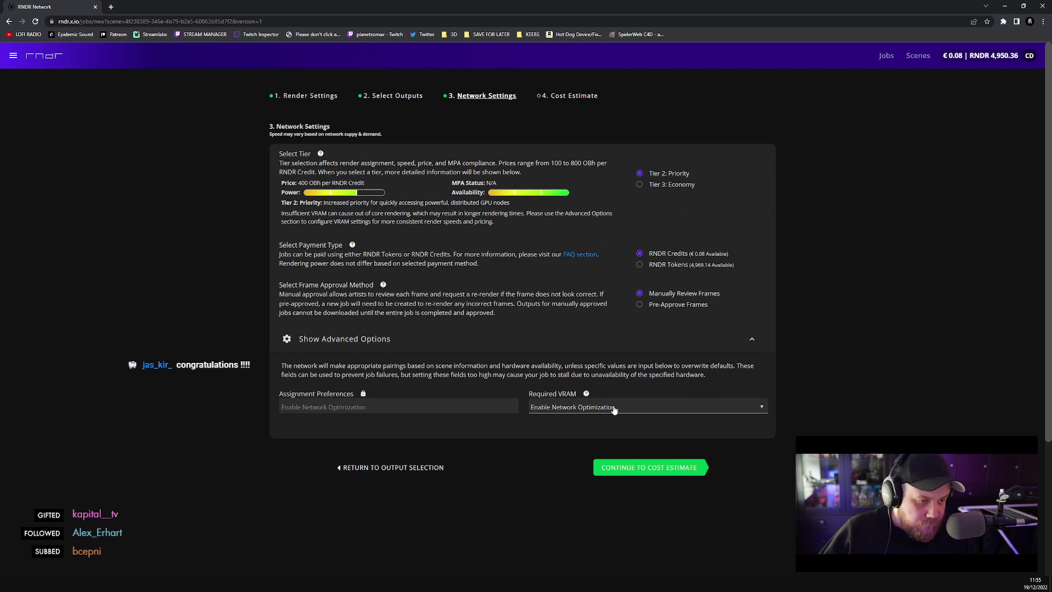
- Require 6 GB of VRAM and pay for the job with RNDR Tokens
{"action": "left_click", "coordinate": [602, 408]}
{"action": "left_click", "coordinate": [565, 464]}
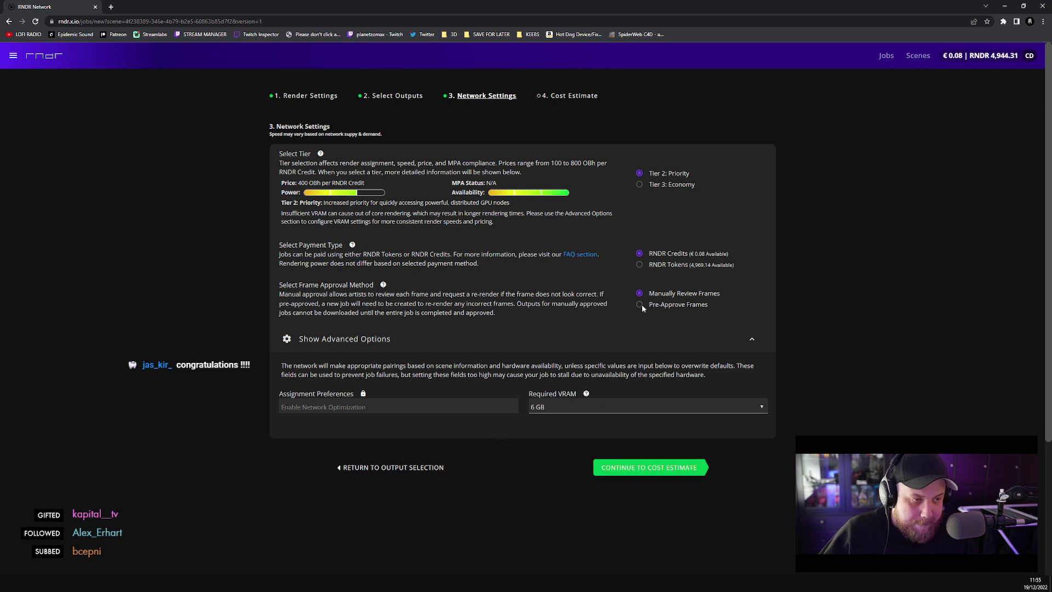
{"action": "left_click", "coordinate": [689, 268]}
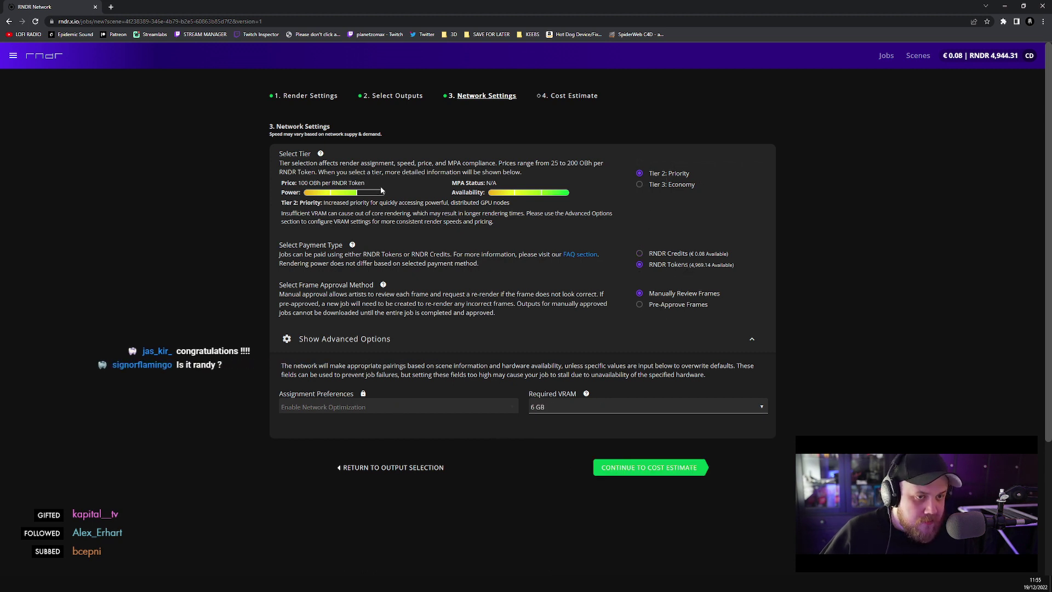
- Enter a cost estimate of 1300 OctaneBench and 3 minutes per frame, then return to Cinema 4D
{"action": "left_click", "coordinate": [636, 472]}
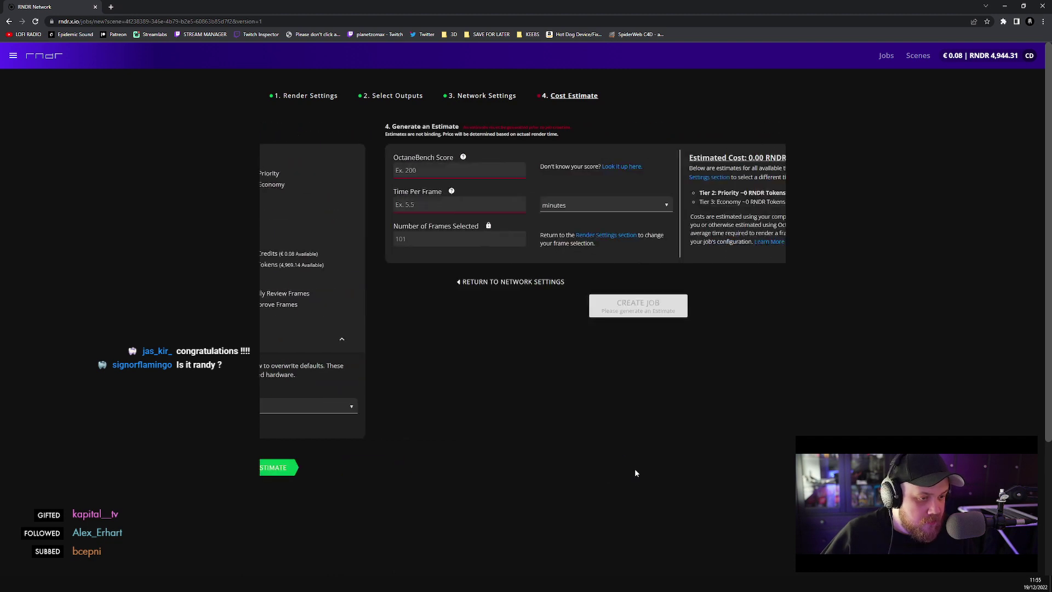
{"action": "left_click", "coordinate": [336, 174]}
{"action": "type", "text": "1300"}
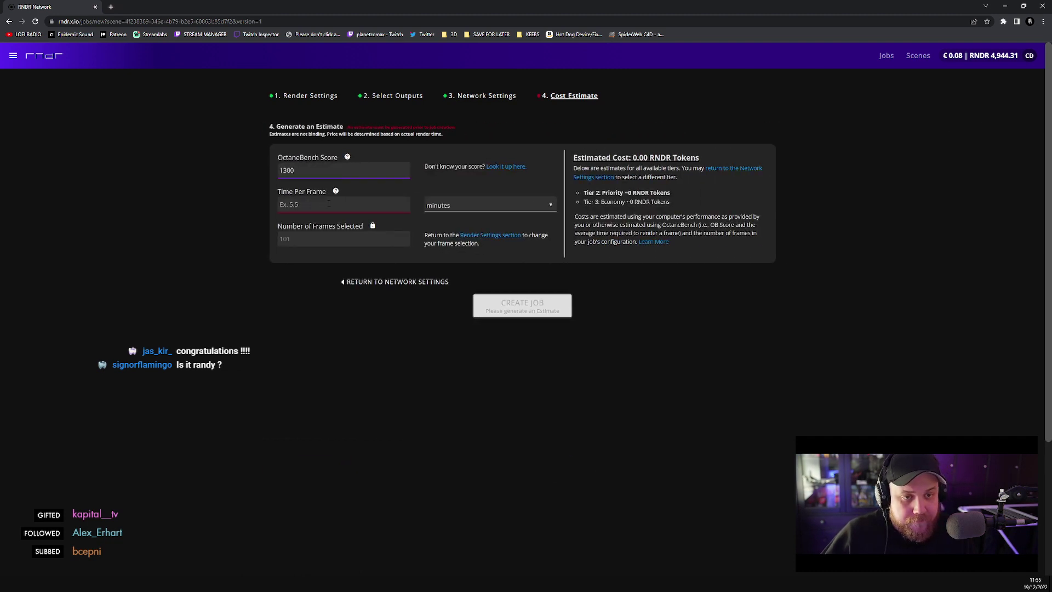
{"action": "key", "text": "Tab"}
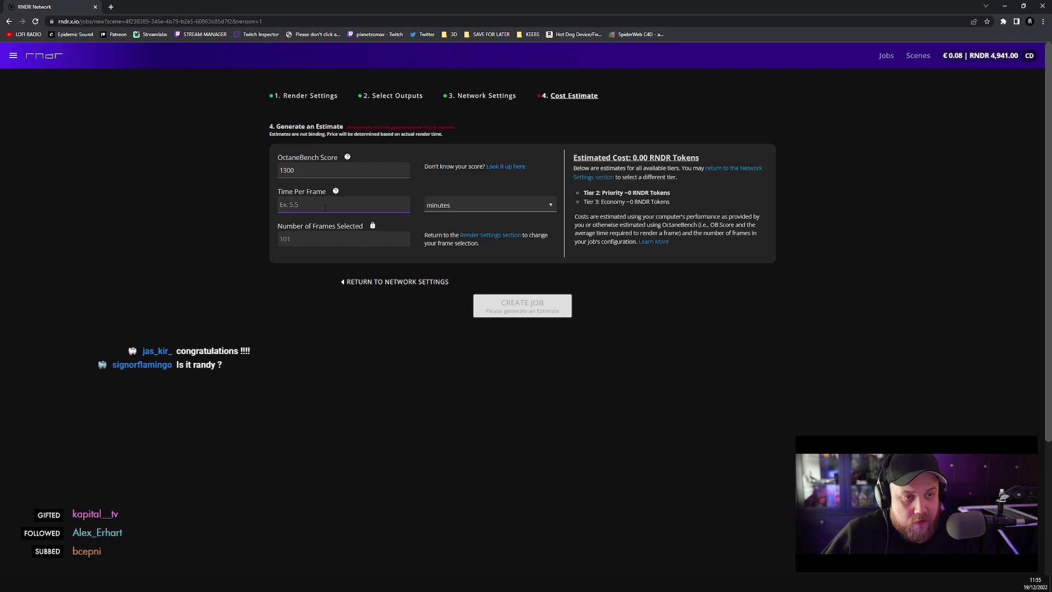
{"action": "type", "text": "3"}
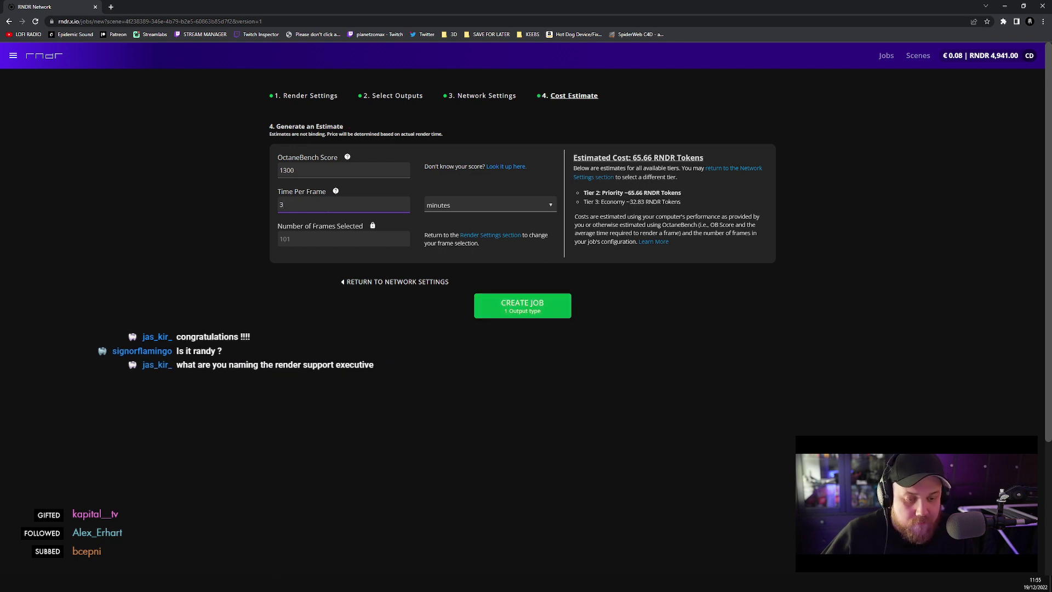
{"action": "key", "text": "alt+Tab"}
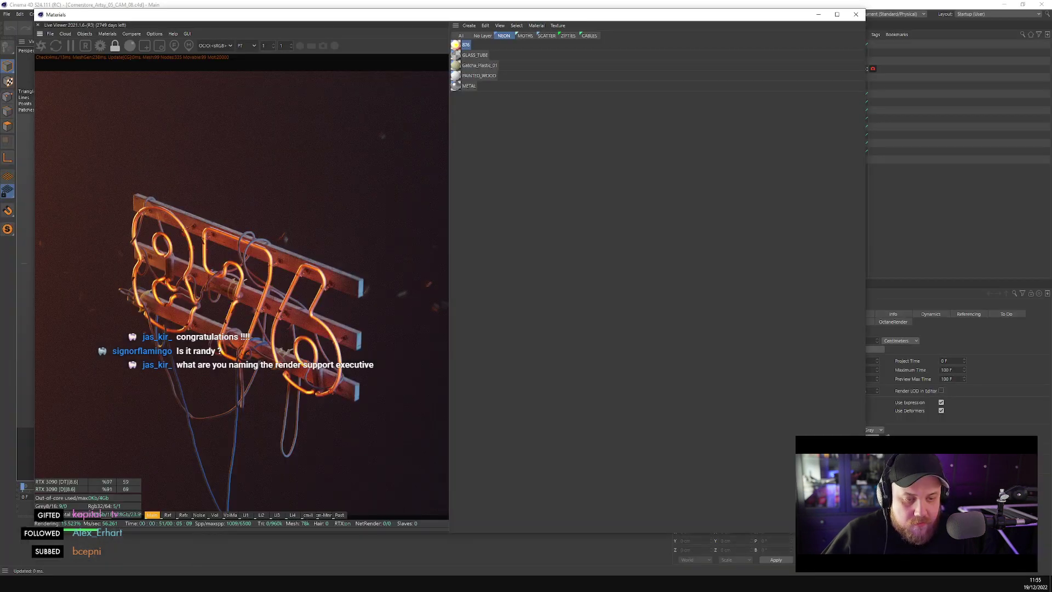
- Change the time per frame to 5 minutes and create the cs_artsy05_cam08 job
{"action": "left_click", "coordinate": [259, 554]}
{"action": "left_click", "coordinate": [298, 542]}
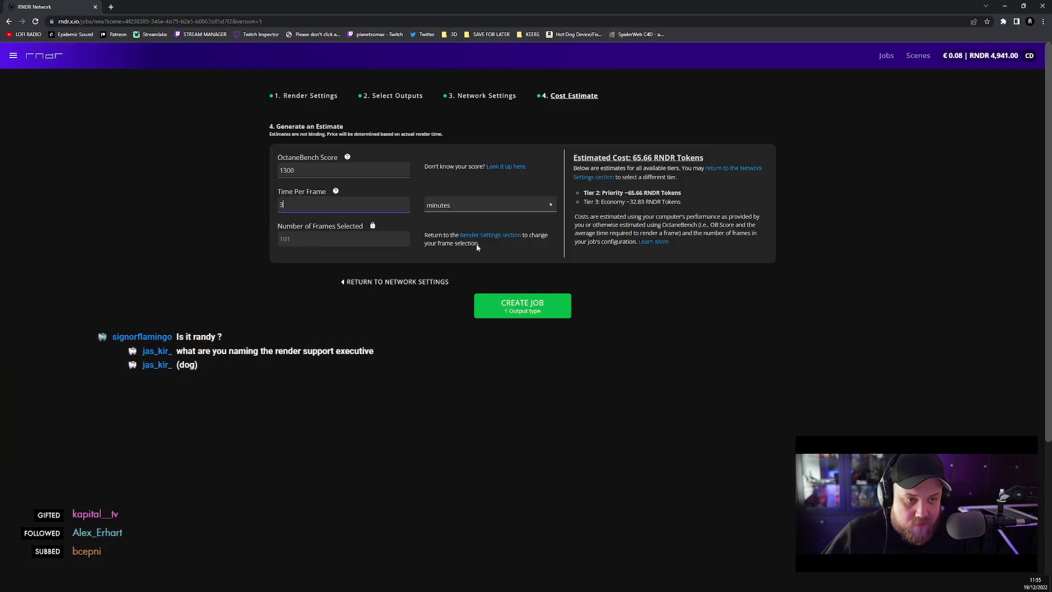
{"action": "double_click", "coordinate": [326, 202]}
{"action": "type", "text": "5"}
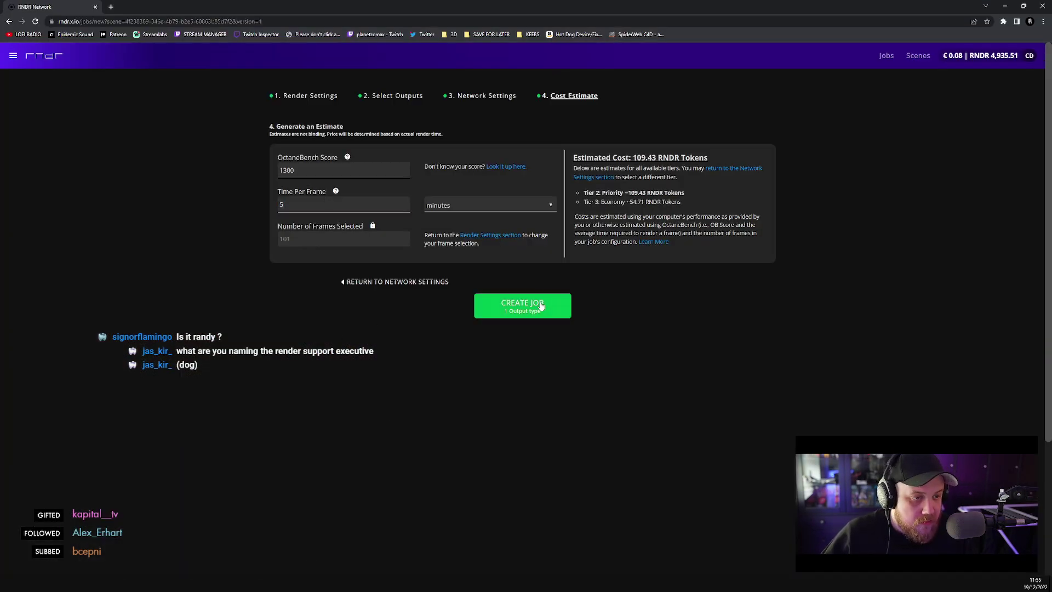
{"action": "left_click", "coordinate": [493, 306]}
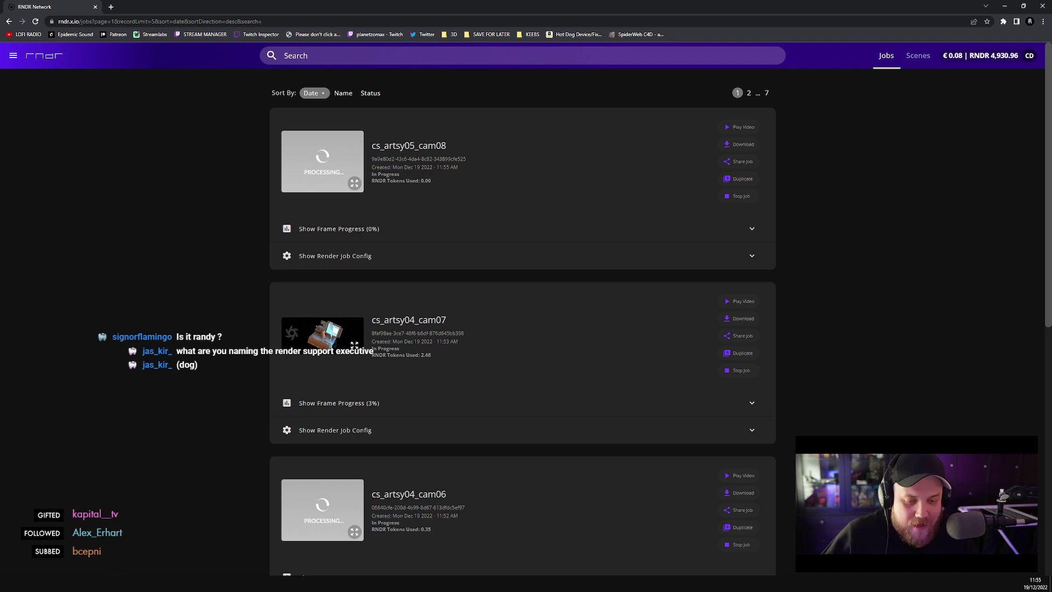
- Bring up the Chrome window showing the Randy dog adoption picture
{"action": "mouse_move", "coordinate": [214, 585]}
{"action": "left_click", "coordinate": [214, 540]}
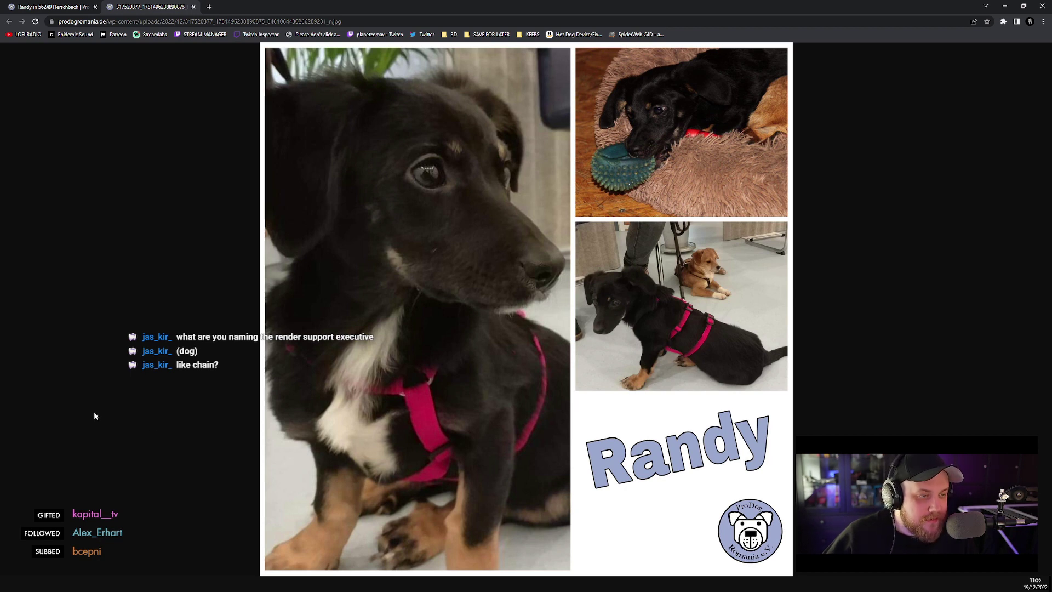
- Search Google Images for 'marla singer' and preview the Etsy Marla Singer painting
{"action": "key", "text": "ctrl+t"}
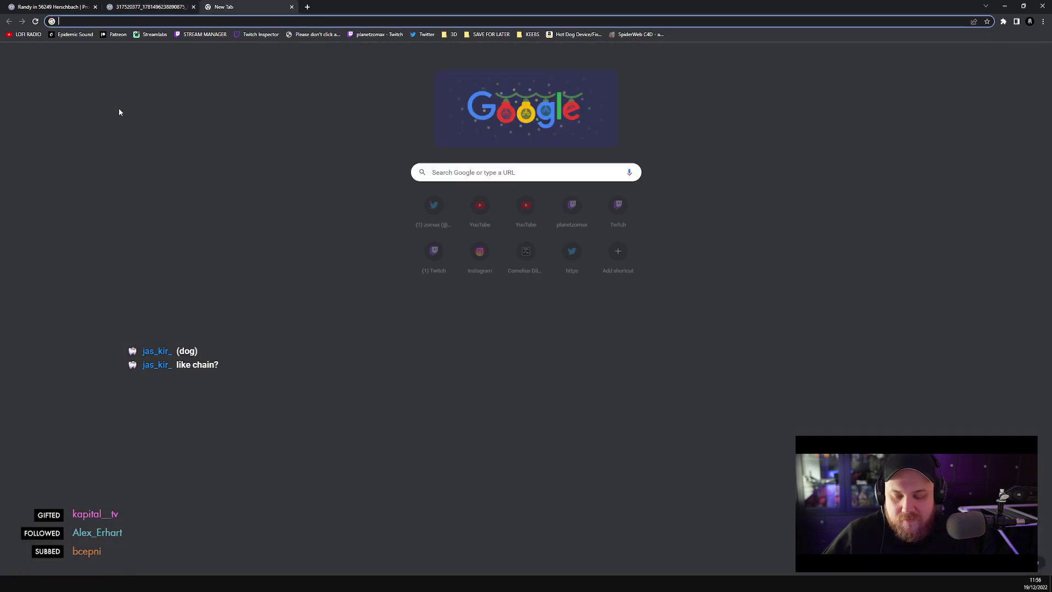
{"action": "type", "text": "marla sin"}
{"action": "key", "text": "Return"}
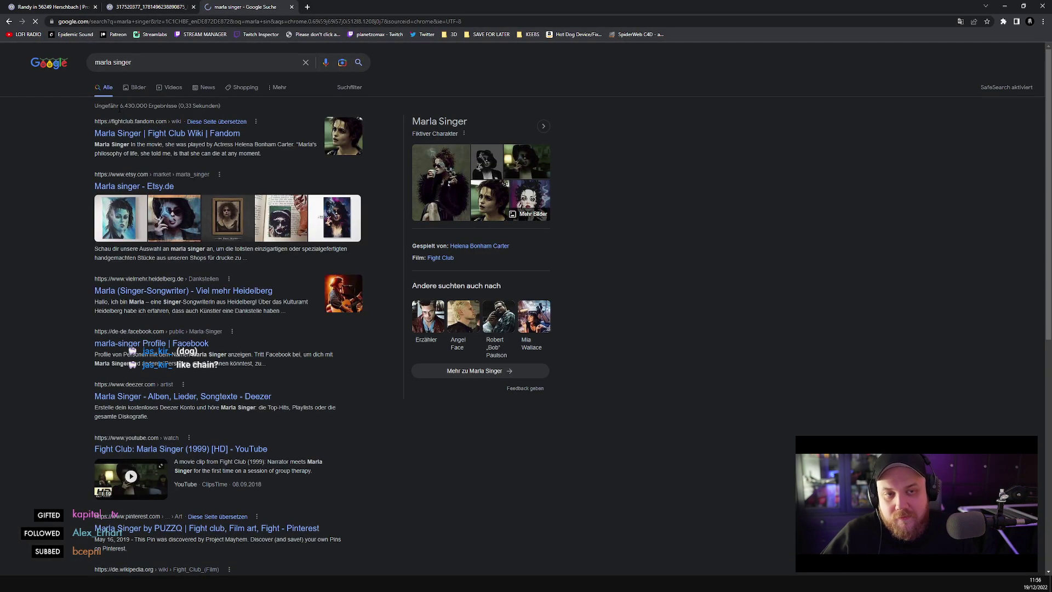
{"action": "left_click", "coordinate": [136, 87]}
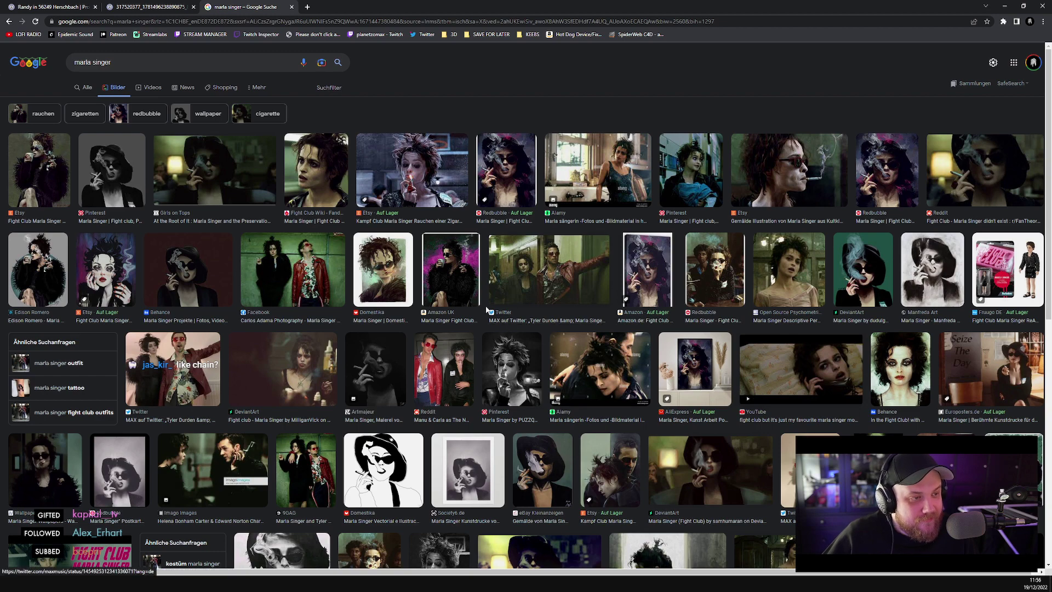
{"action": "left_click", "coordinate": [785, 193]}
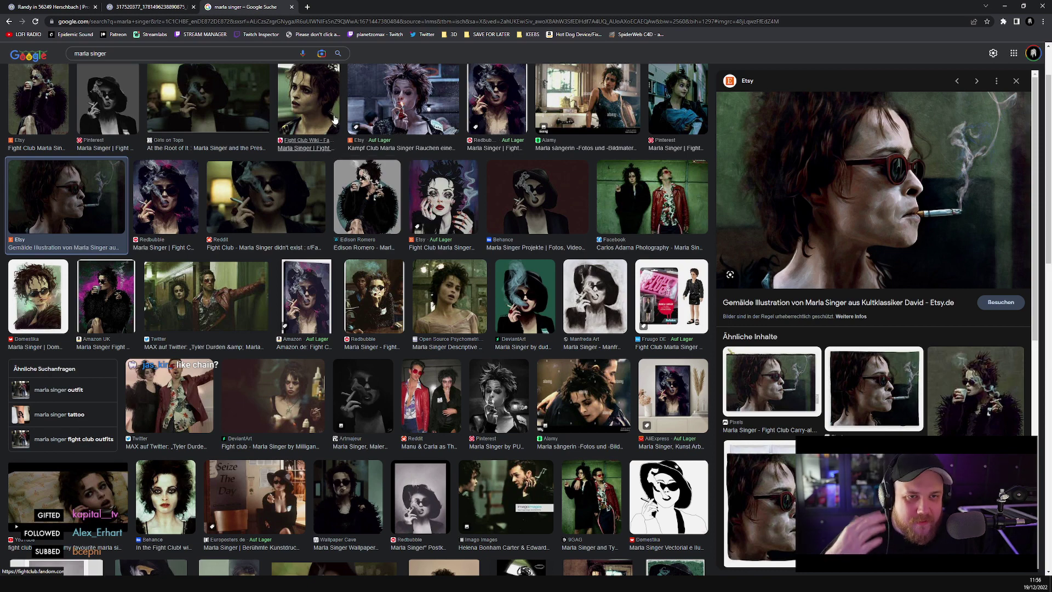
- Close the 'marla singer – Google Suche' tab to return to the Randy photo collage
{"action": "left_click", "coordinate": [292, 7]}
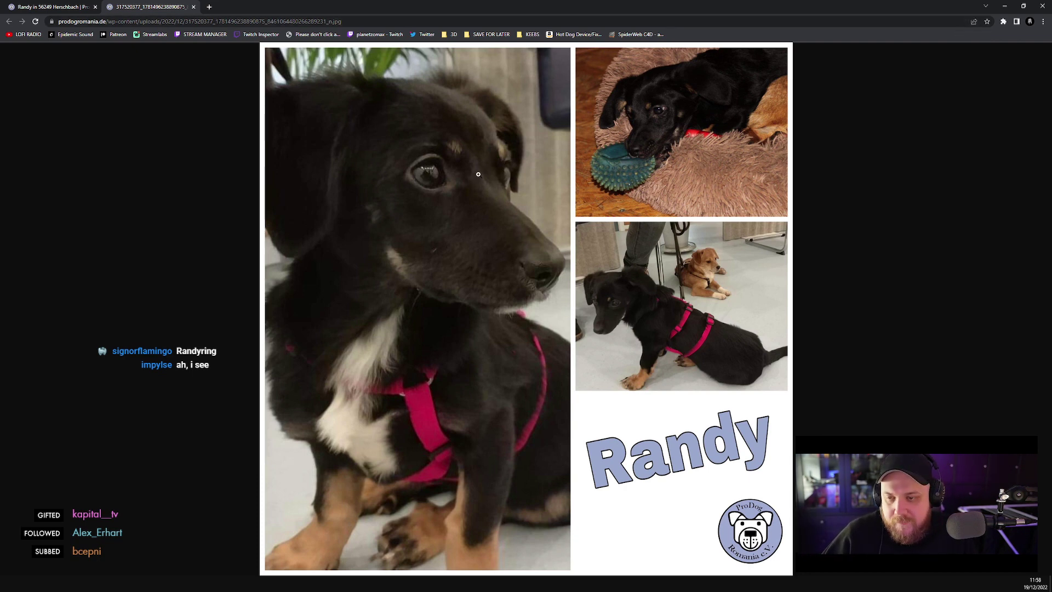
- Back on the RNDR jobs list, expand frame progress for cs_artsy04_cam06 (1%) and cs_artsy05_cam09 (57%)
{"action": "left_click", "coordinate": [1005, 6]}
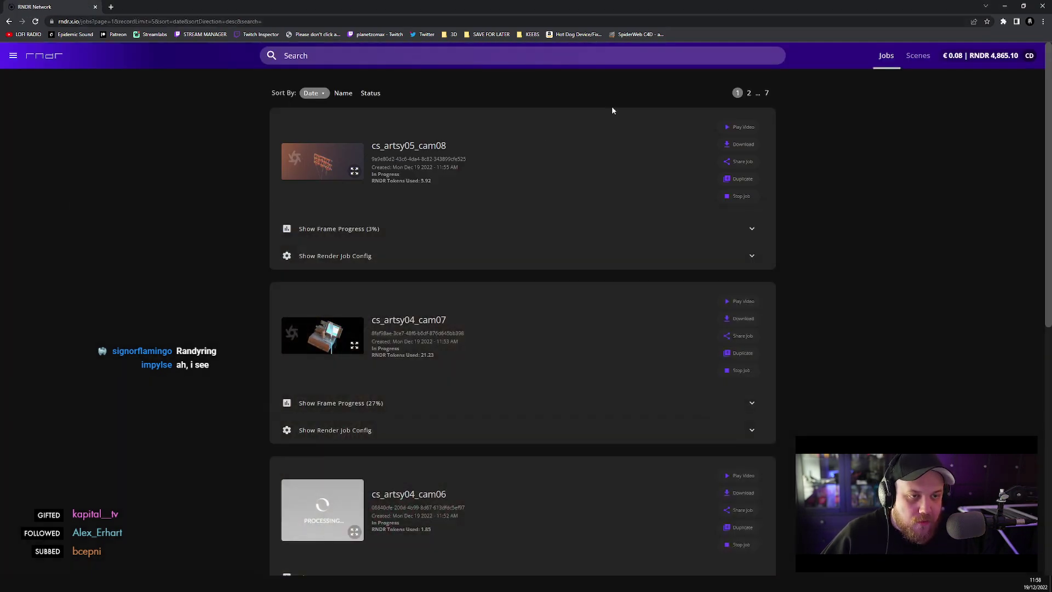
{"action": "scroll", "coordinate": [393, 211], "scroll_direction": "down", "scroll_amount": 4}
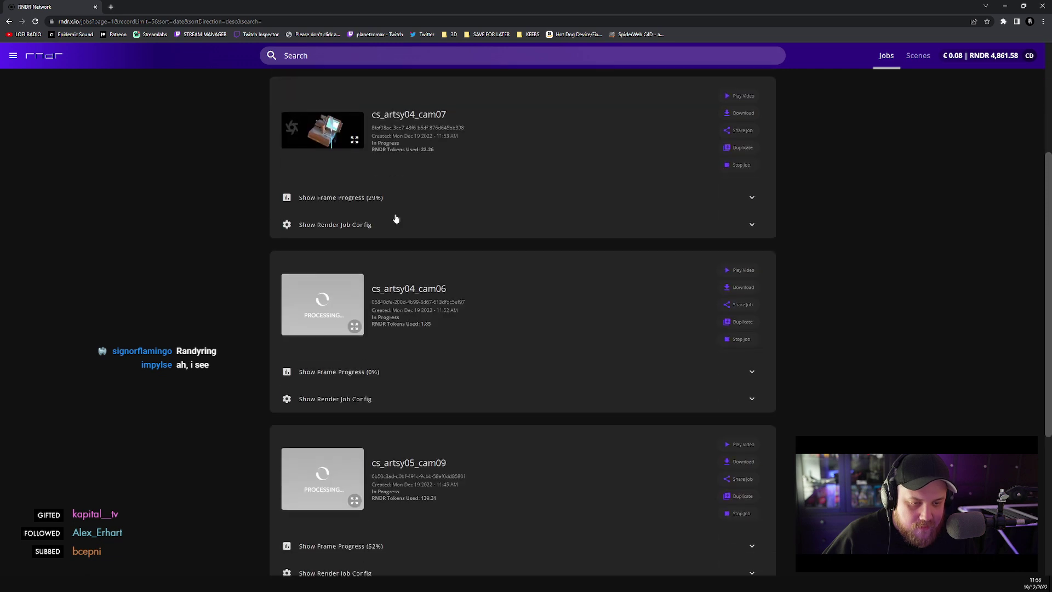
{"action": "left_click", "coordinate": [362, 369]}
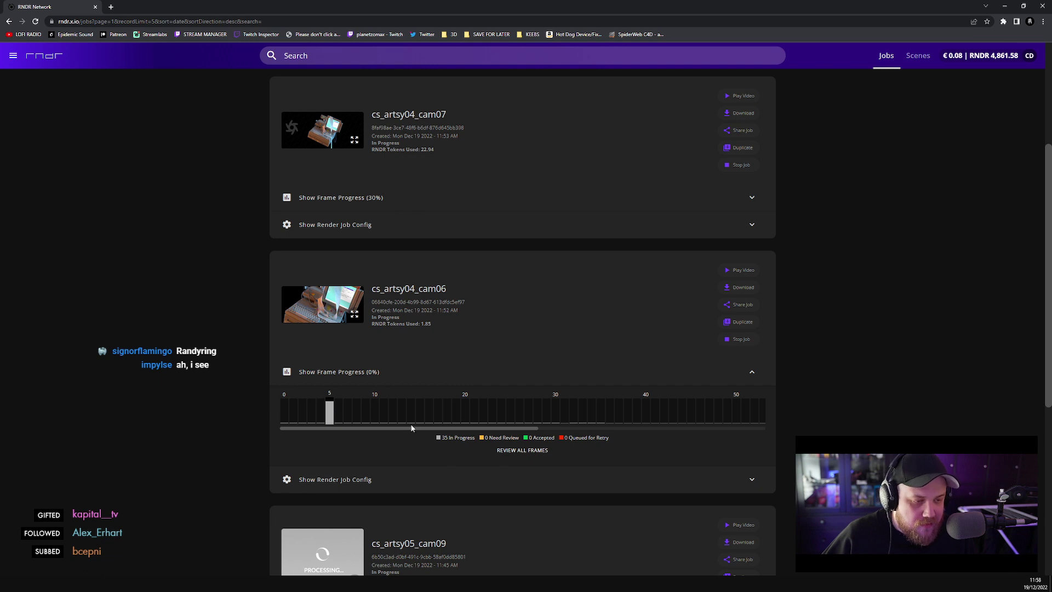
{"action": "mouse_move", "coordinate": [531, 429]}
{"action": "left_mouse_down"}
{"action": "mouse_move", "coordinate": [802, 435]}
{"action": "mouse_move", "coordinate": [529, 430]}
{"action": "left_mouse_up"}
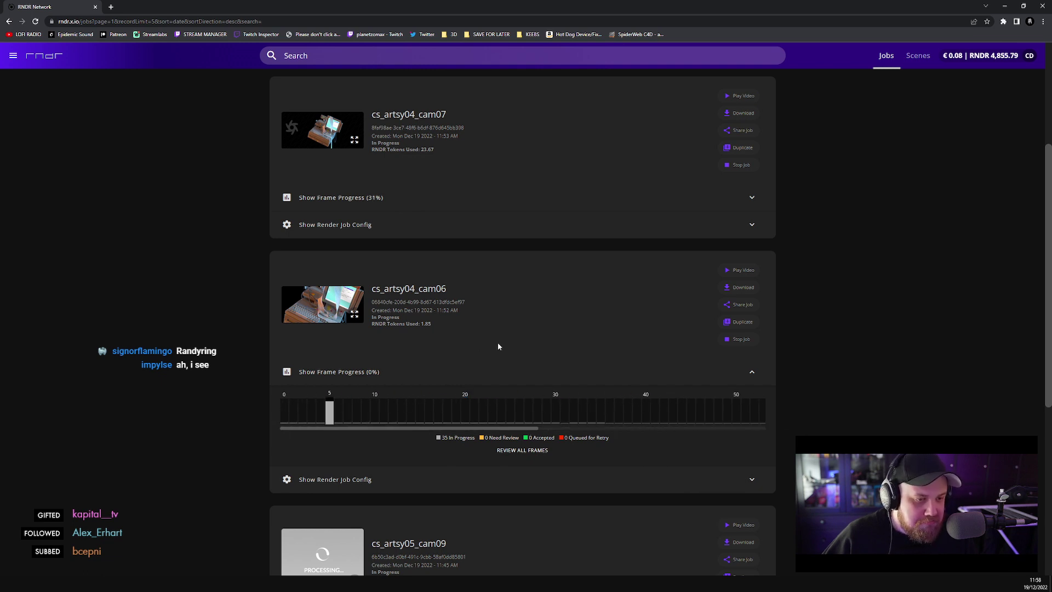
{"action": "scroll", "coordinate": [486, 329], "scroll_direction": "down", "scroll_amount": 4}
{"action": "left_click", "coordinate": [350, 381]}
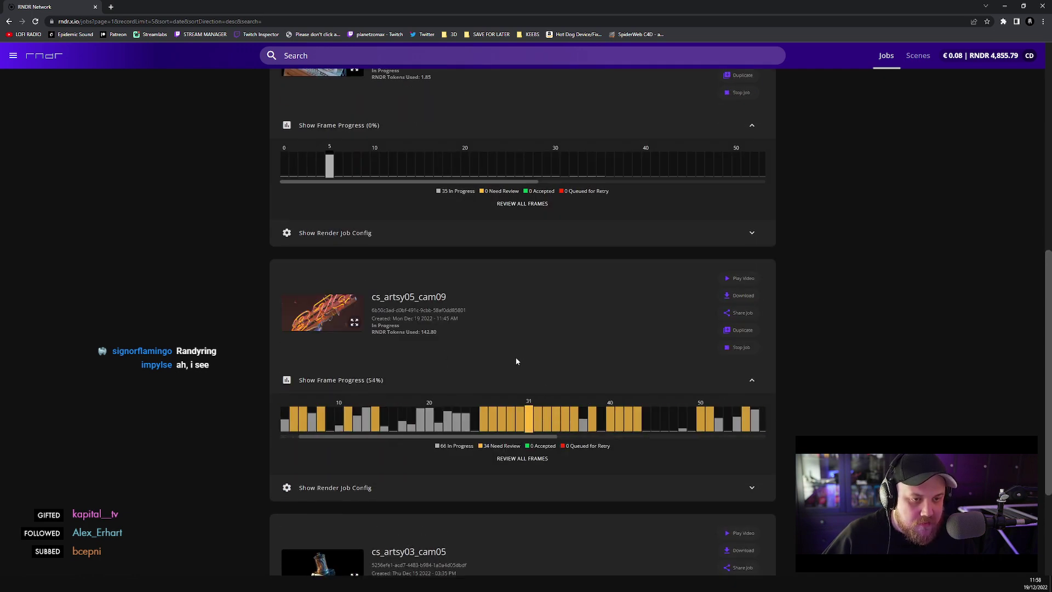
{"action": "scroll", "coordinate": [514, 357], "scroll_direction": "up", "scroll_amount": 4}
{"action": "scroll", "coordinate": [509, 361], "scroll_direction": "up", "scroll_amount": 3}
{"action": "scroll", "coordinate": [510, 360], "scroll_direction": "down", "scroll_amount": 6}
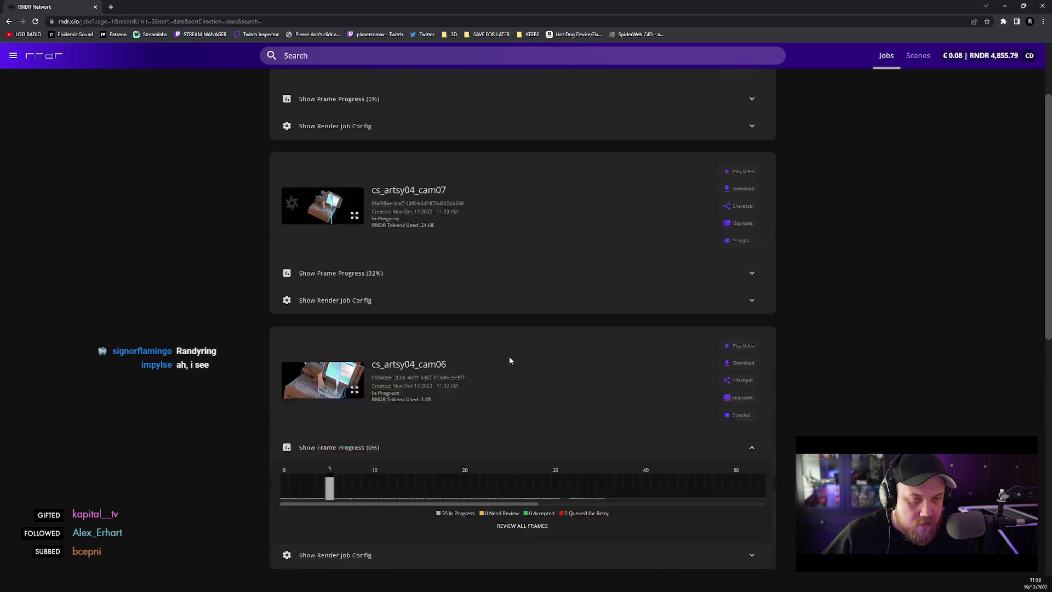
{"action": "scroll", "coordinate": [510, 360], "scroll_direction": "up", "scroll_amount": 1}
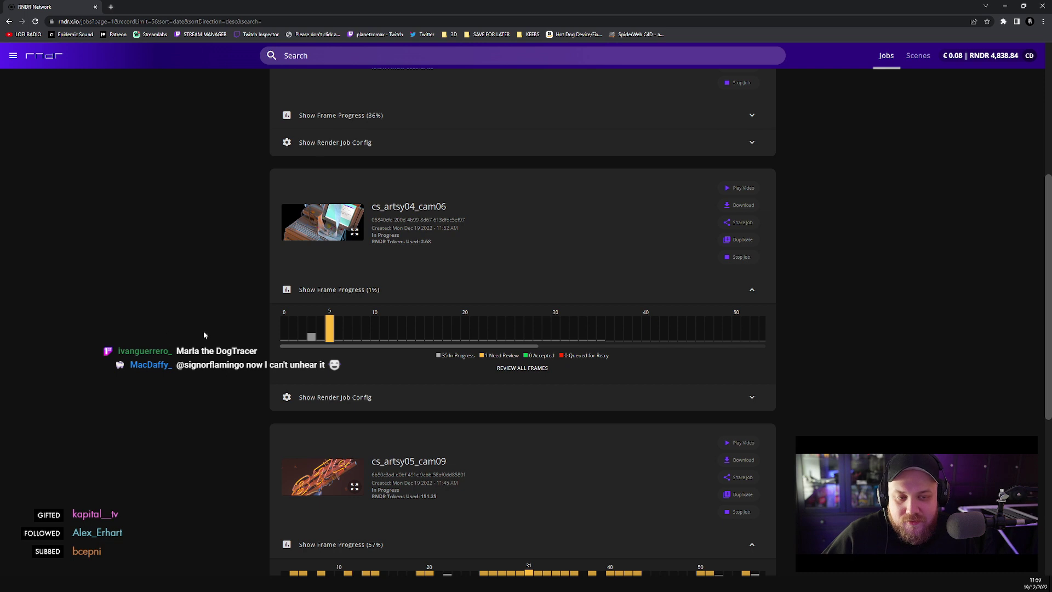
- Inspect frames 7 and 96 in cam06's frame progress chart, then collapse the chart
{"action": "left_click_drag", "start_coordinate": [311, 345], "coordinate": [289, 352]}
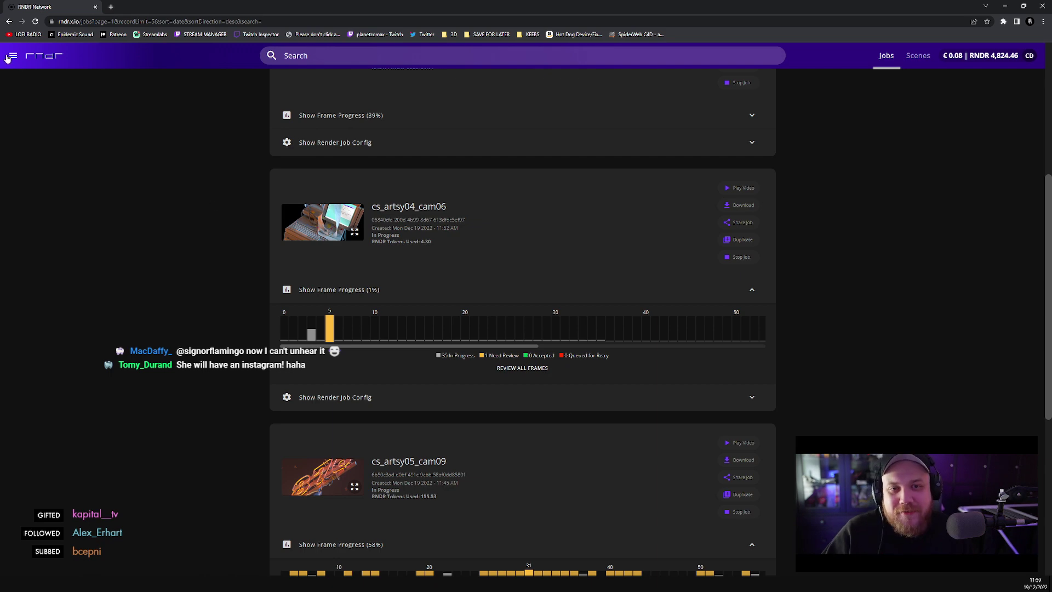
{"action": "scroll", "coordinate": [332, 311], "scroll_direction": "down", "scroll_amount": 2}
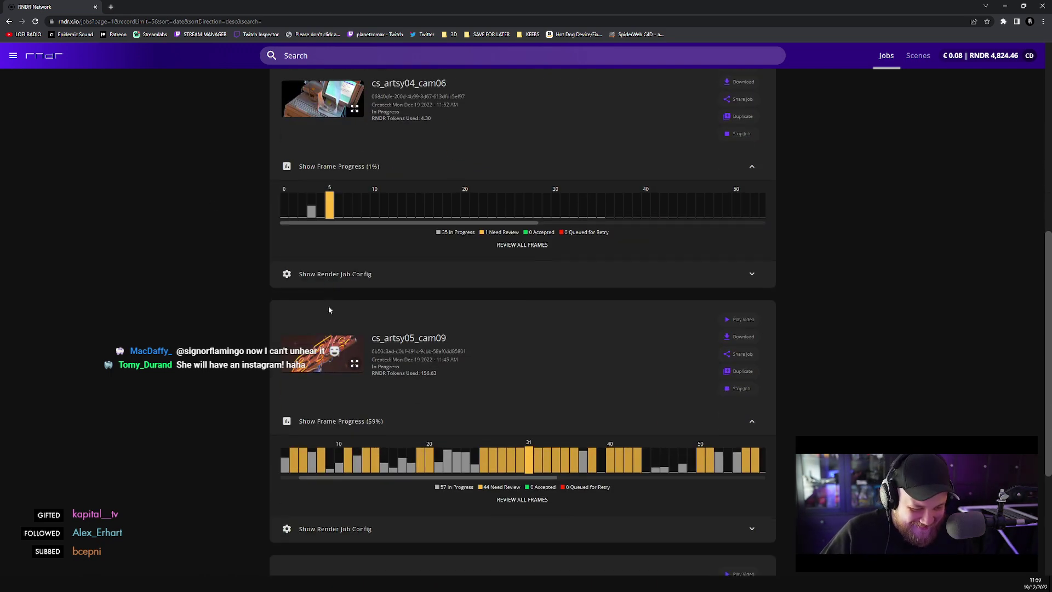
{"action": "scroll", "coordinate": [330, 211], "scroll_direction": "up", "scroll_amount": 7}
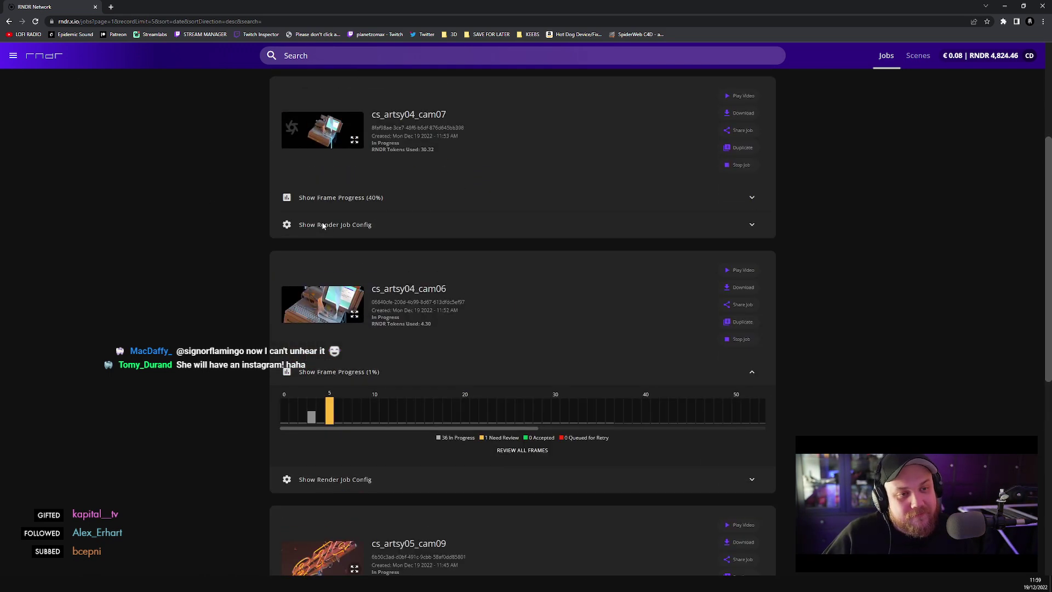
{"action": "scroll", "coordinate": [327, 284], "scroll_direction": "down", "scroll_amount": 4}
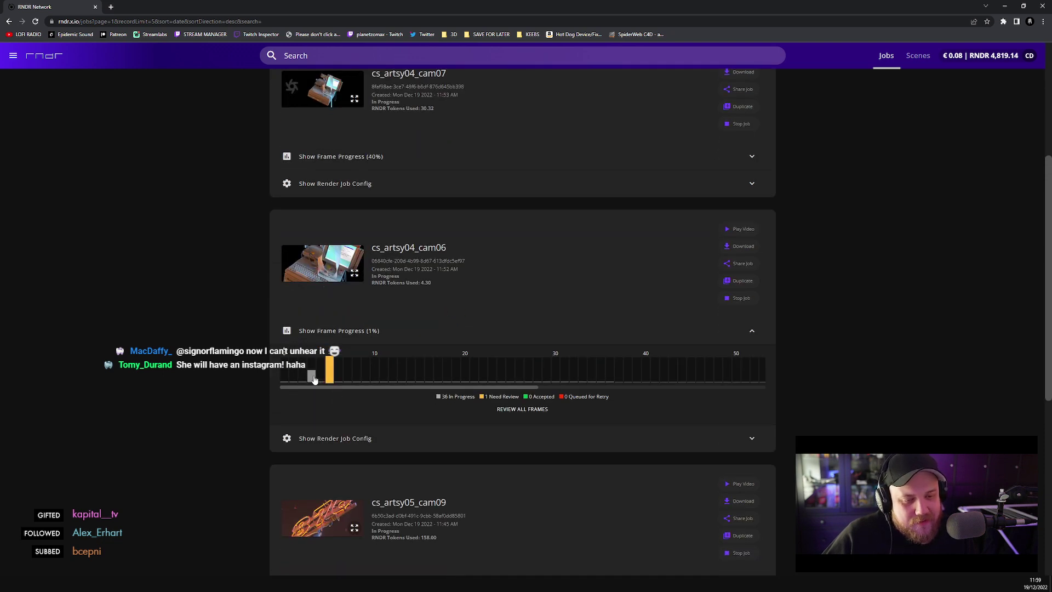
{"action": "left_click", "coordinate": [348, 384]}
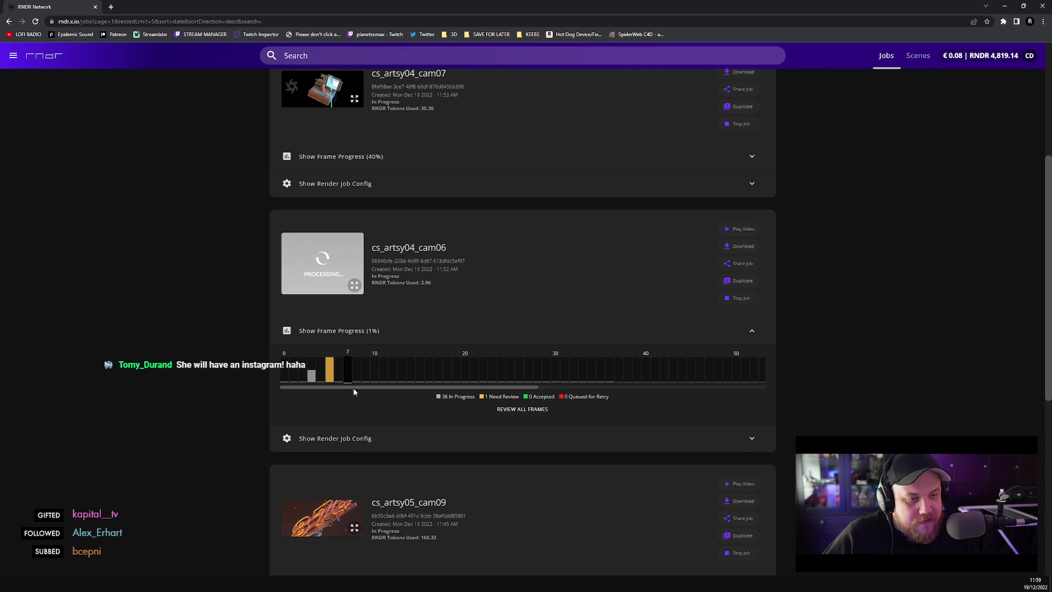
{"action": "left_click_drag", "start_coordinate": [353, 387], "coordinate": [666, 382]}
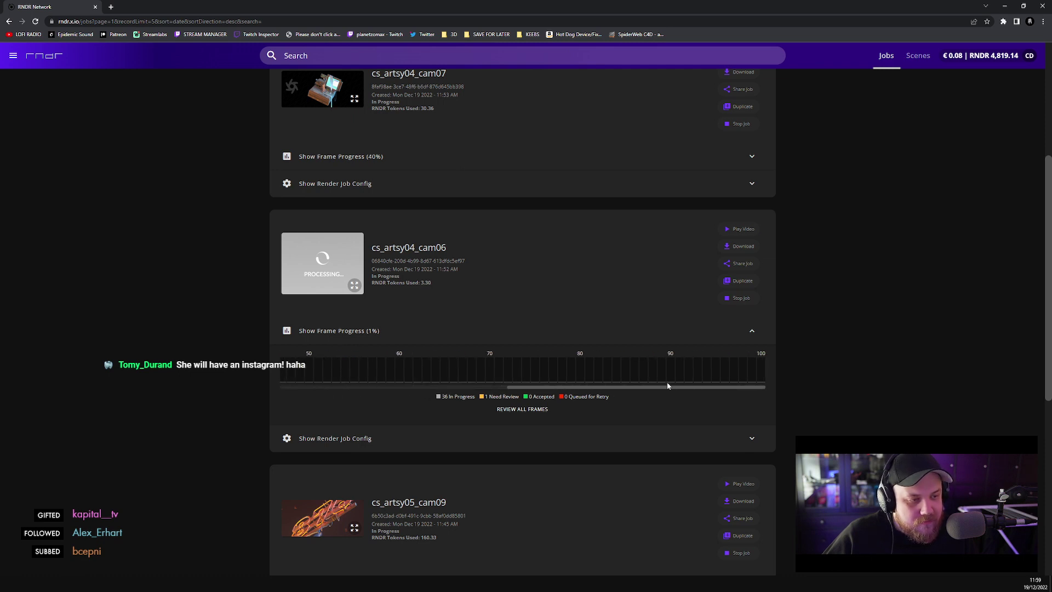
{"action": "left_click", "coordinate": [723, 383]}
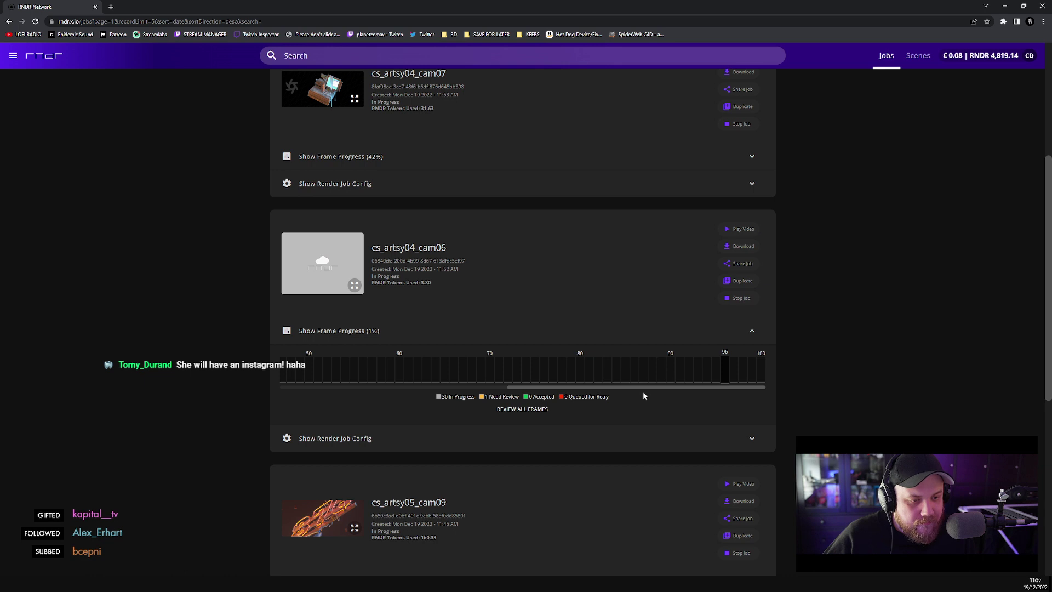
{"action": "left_click_drag", "start_coordinate": [525, 390], "coordinate": [270, 391]}
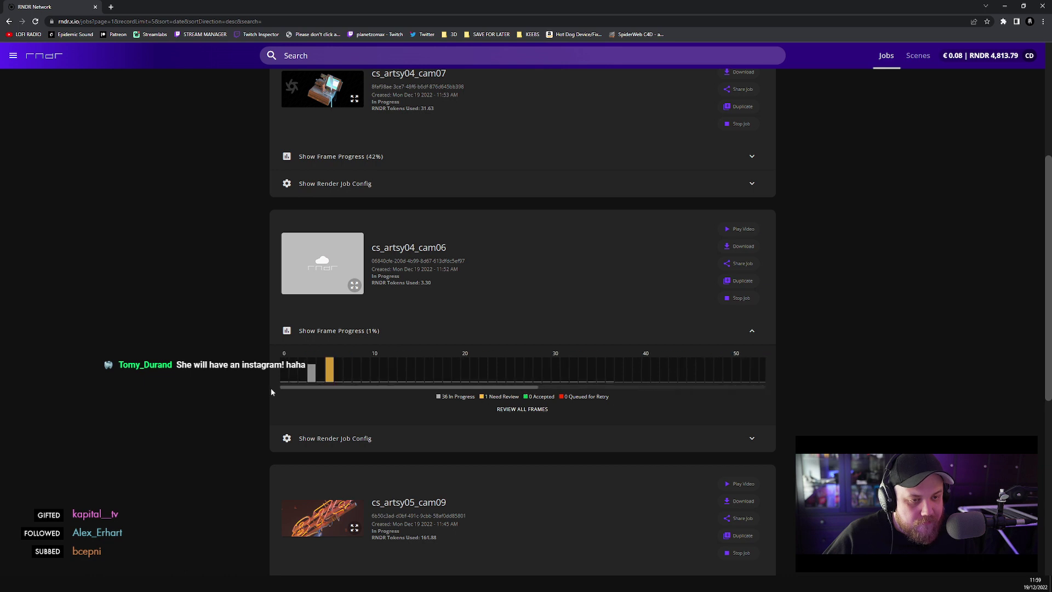
{"action": "left_click", "coordinate": [507, 329]}
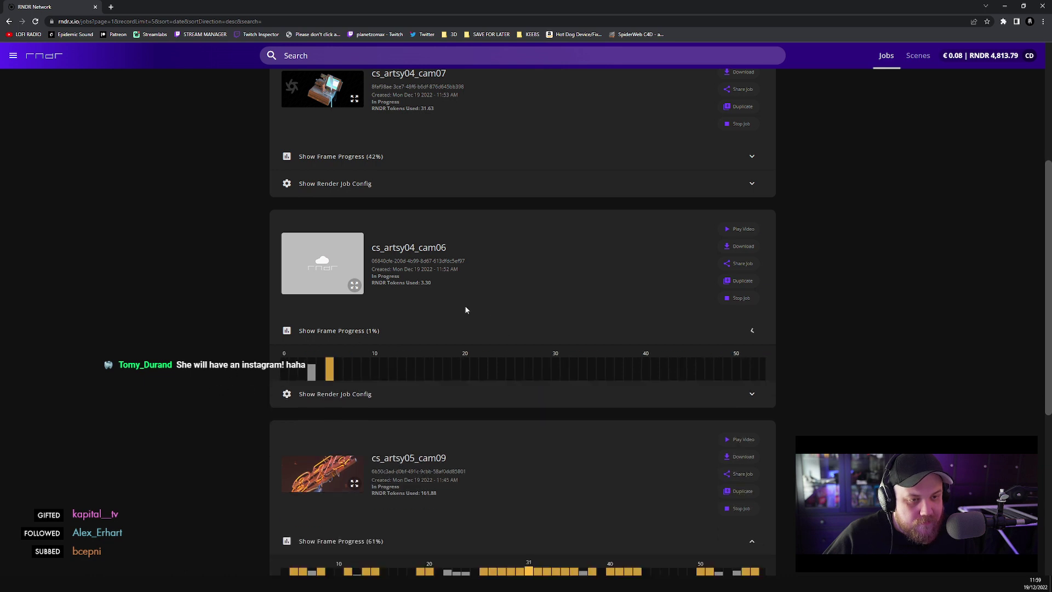
- Reload the jobs page, reopen cam06's frame progress showing 36 In Progress, then switch to File Explorer
{"action": "left_click", "coordinate": [35, 22]}
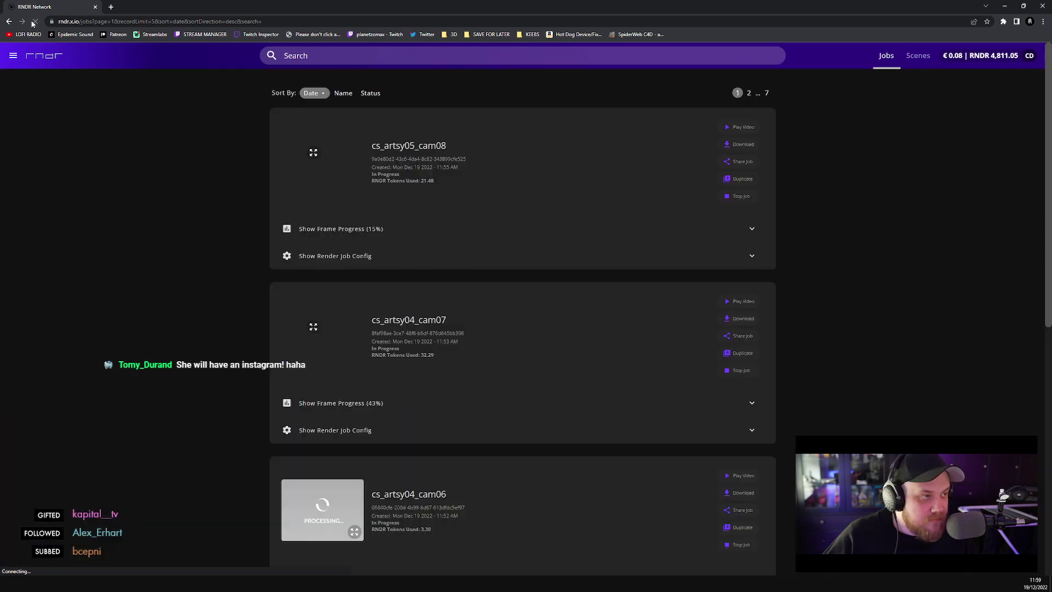
{"action": "scroll", "coordinate": [296, 240], "scroll_direction": "down", "scroll_amount": 5}
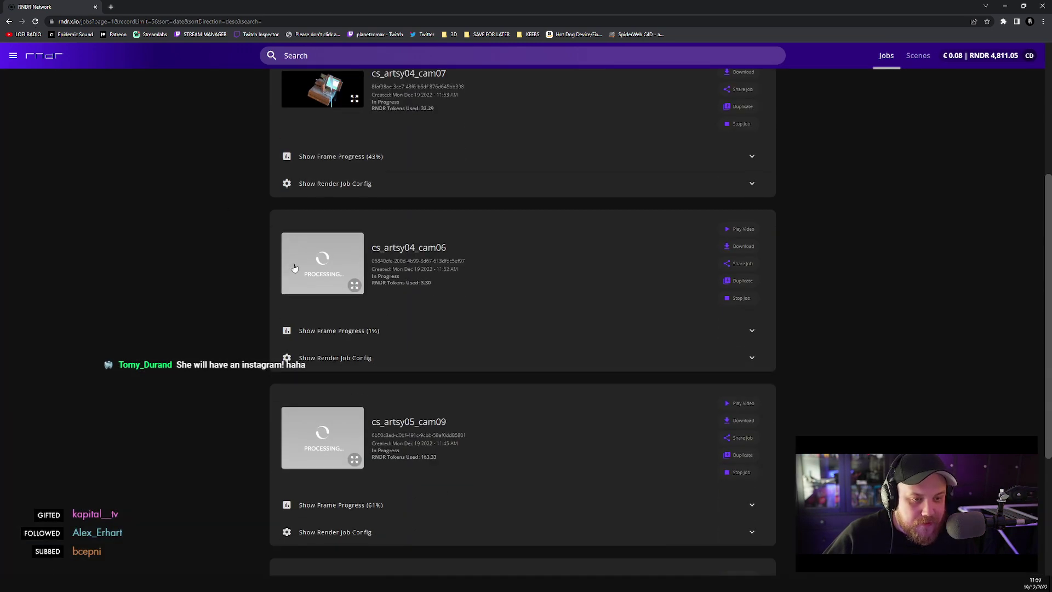
{"action": "left_click", "coordinate": [333, 331]}
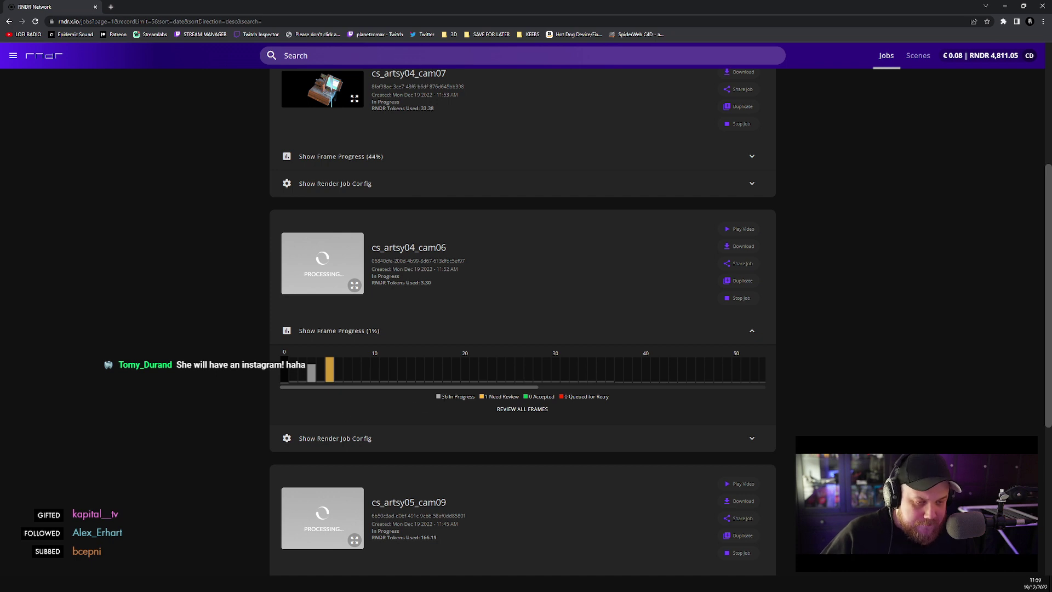
{"action": "double_click", "coordinate": [445, 396]}
{"action": "triple_click", "coordinate": [445, 396]}
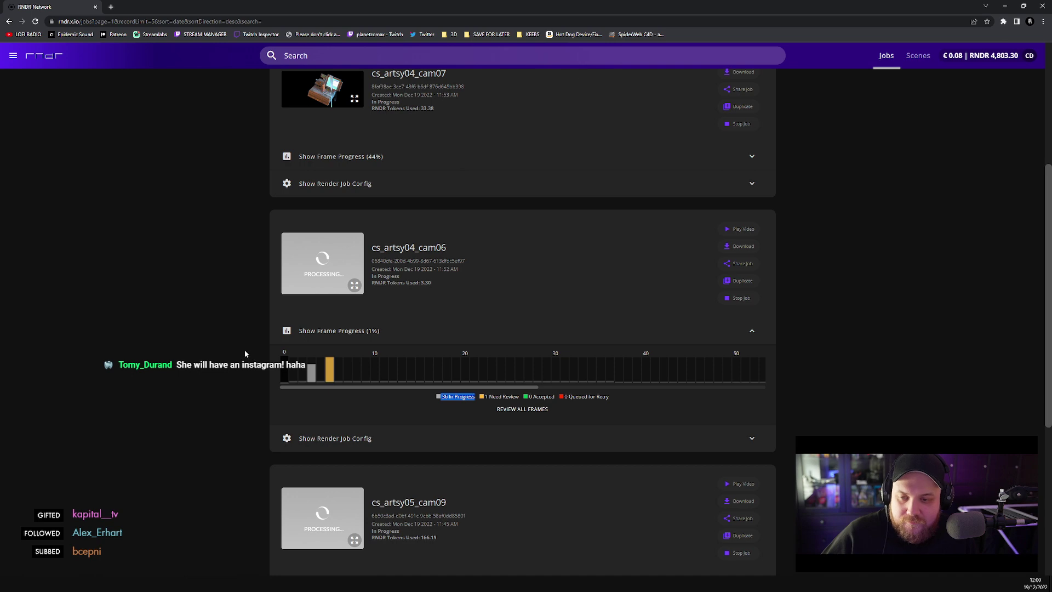
{"action": "scroll", "coordinate": [231, 351], "scroll_direction": "up", "scroll_amount": 5}
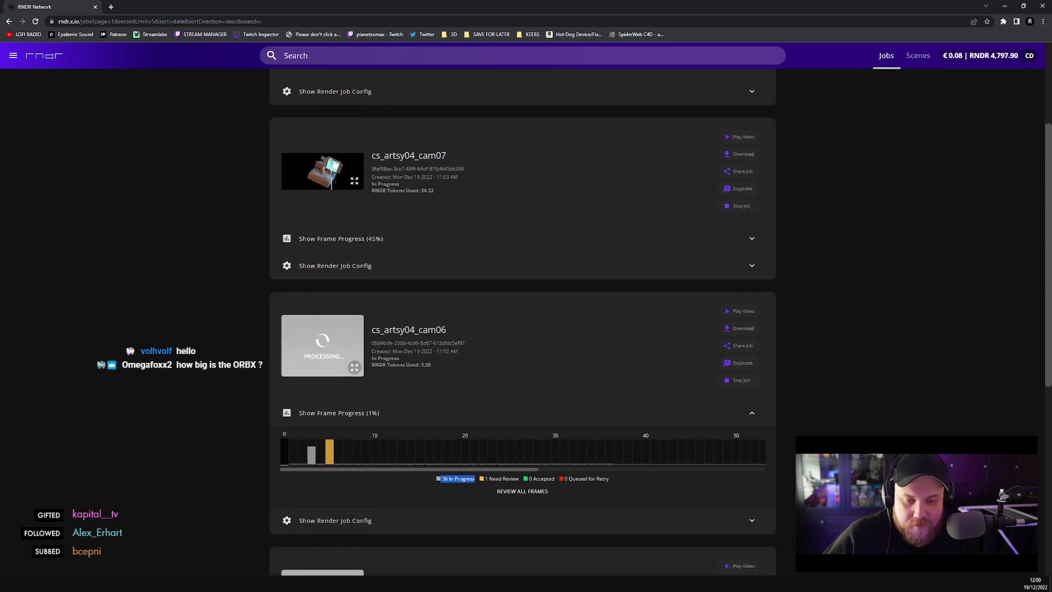
{"action": "key", "text": "alt+Tab"}
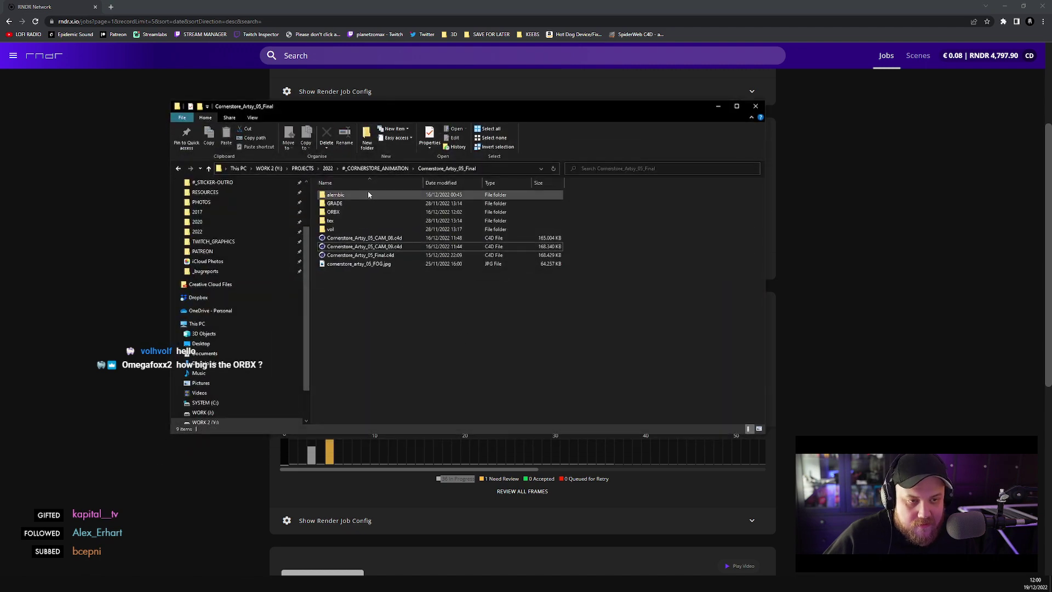
- In Cornerstone_Artsy_04_Final > ORBX, check the cs_artsy04_cam06 .orbx and .zip sizes, then return to RNDR
{"action": "left_click", "coordinate": [376, 168]}
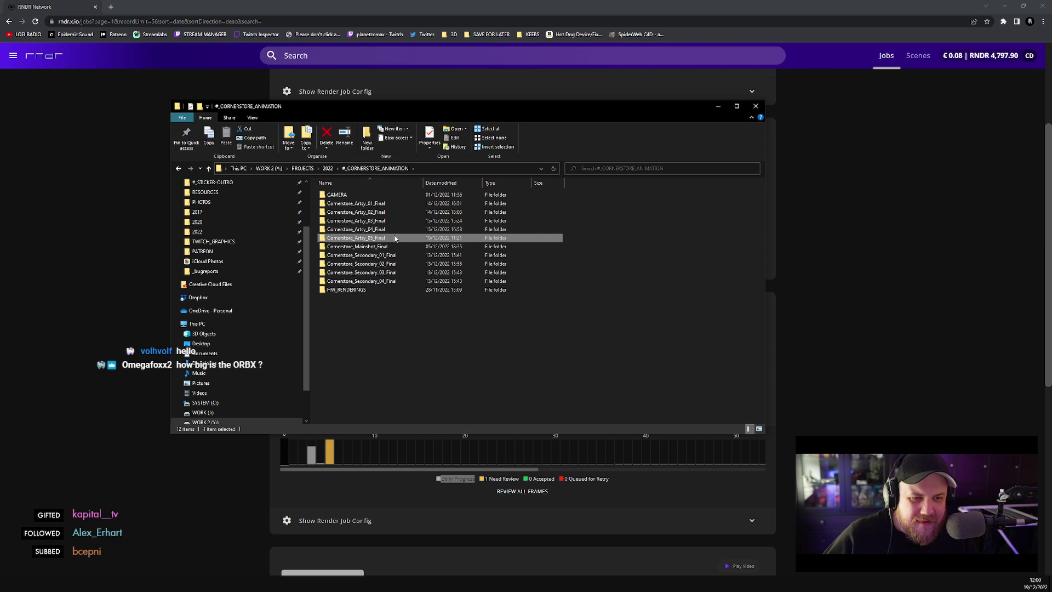
{"action": "double_click", "coordinate": [393, 231]}
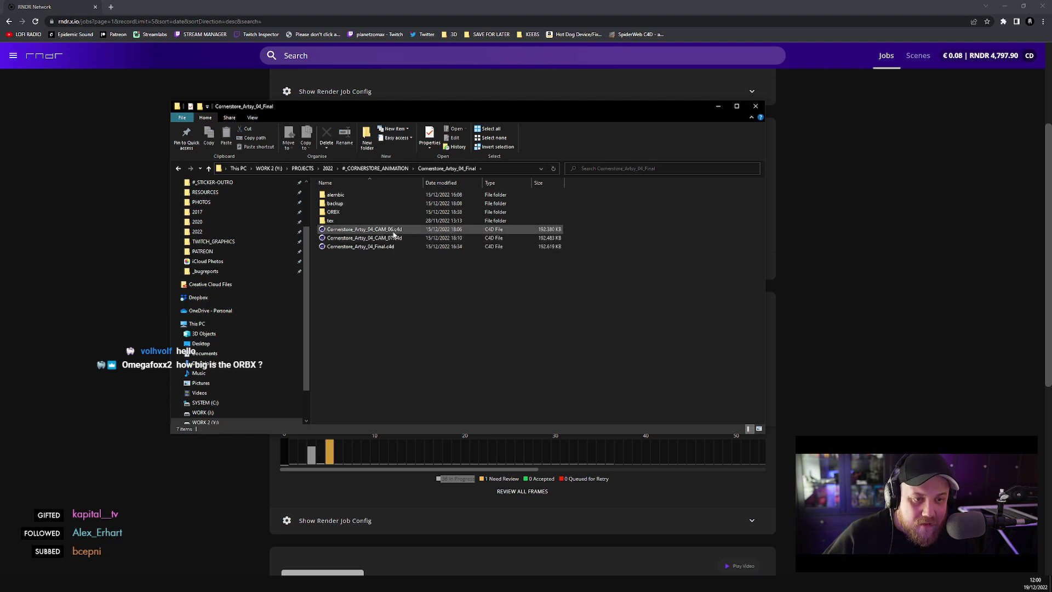
{"action": "double_click", "coordinate": [372, 213]}
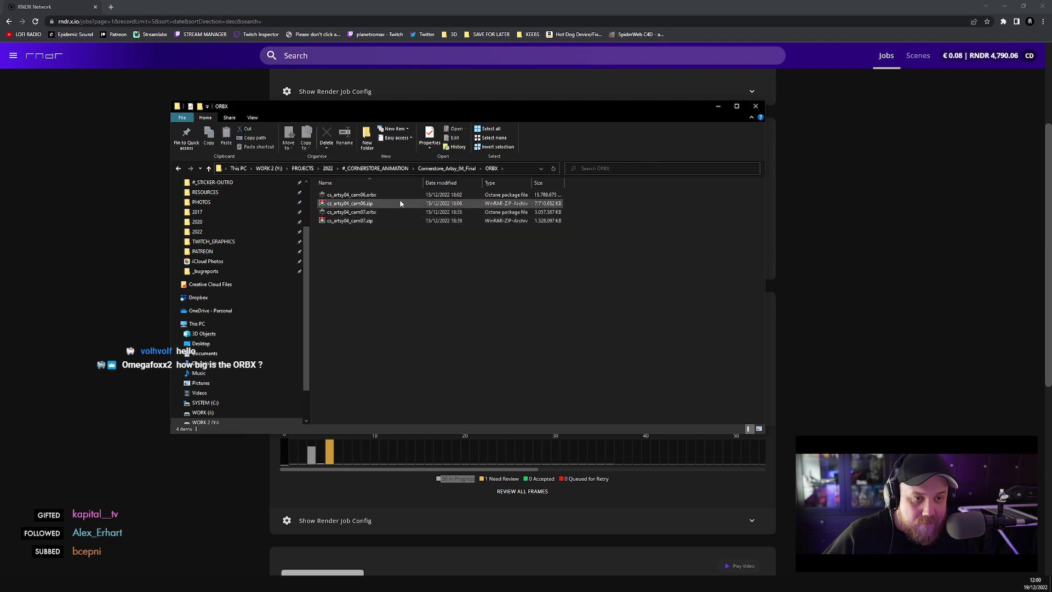
{"action": "left_click", "coordinate": [395, 196]}
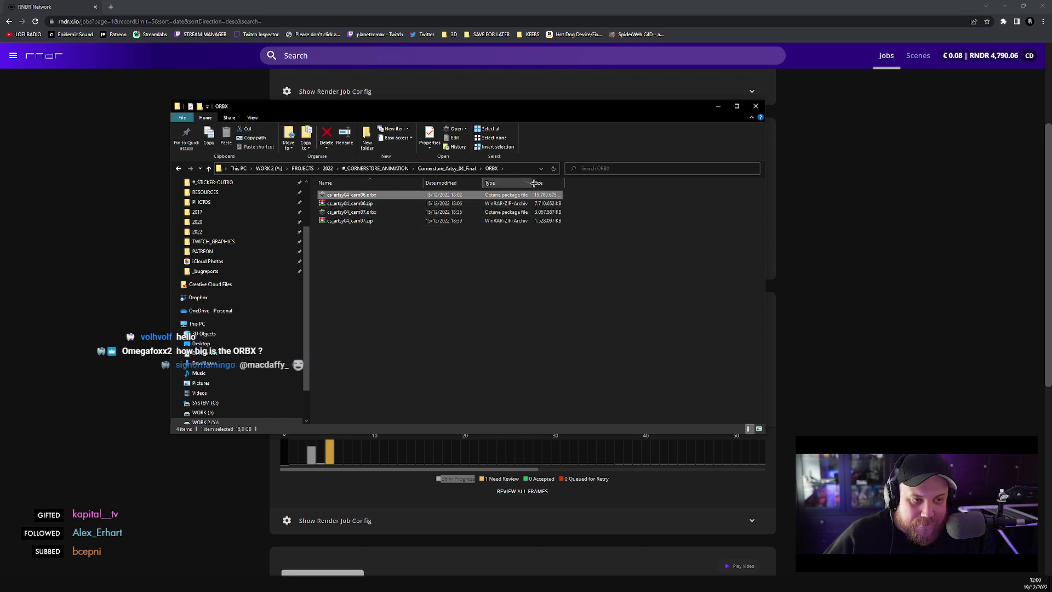
{"action": "left_click_drag", "start_coordinate": [534, 183], "coordinate": [590, 182]}
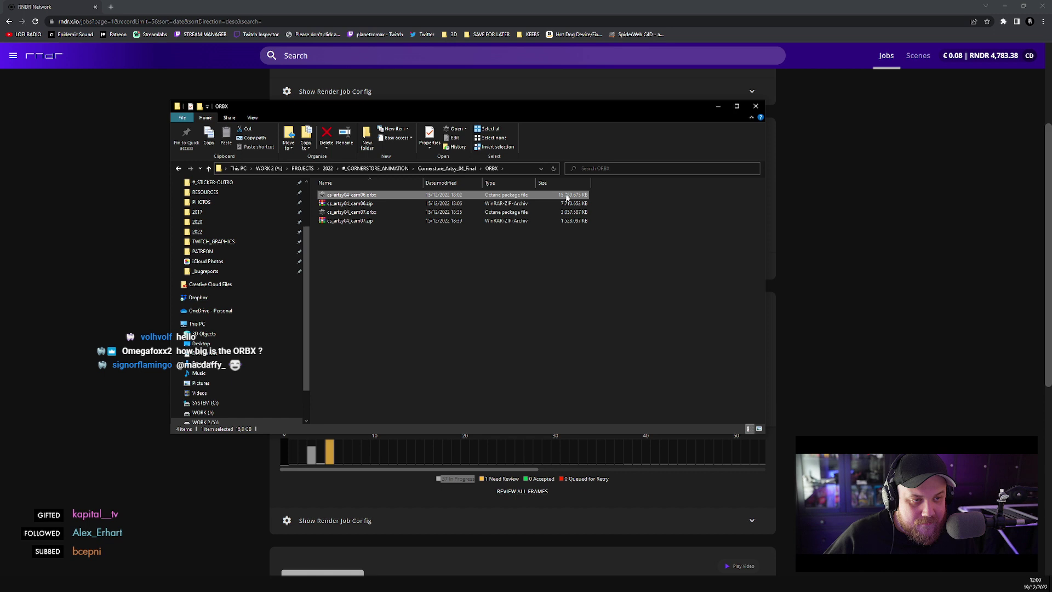
{"action": "left_click", "coordinate": [365, 204]}
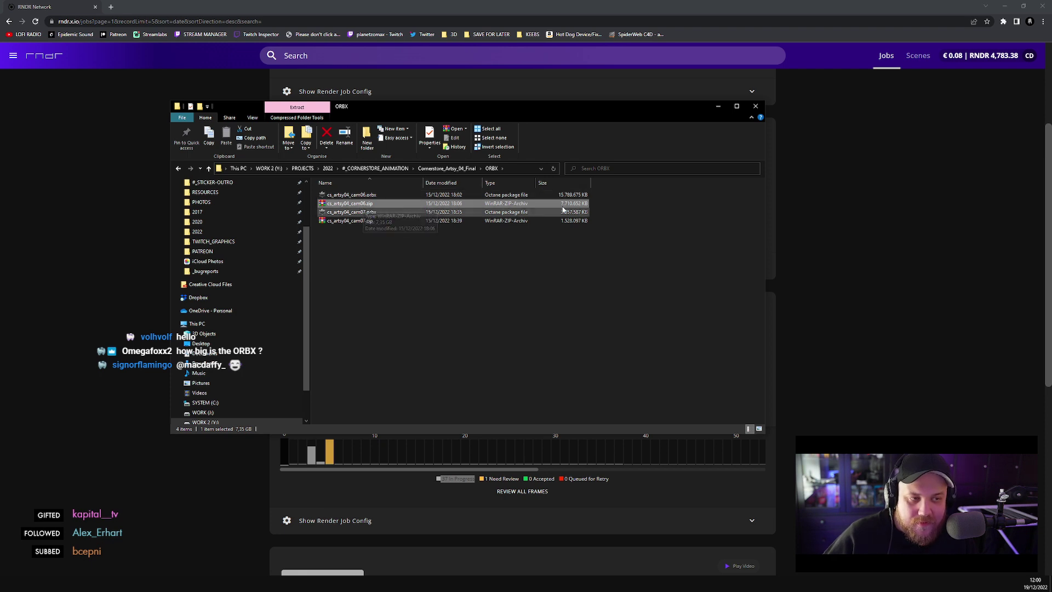
{"action": "left_click", "coordinate": [196, 495]}
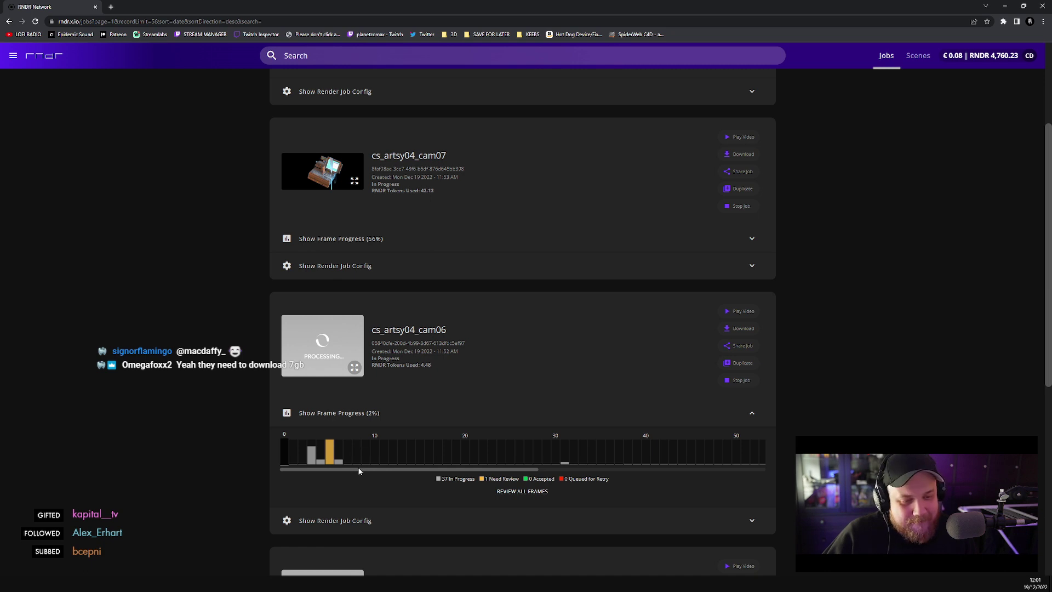
- Return to the top of the RNDR jobs list and open cs_artsy05_cam08's frame 0 preview
{"action": "key", "text": "alt+Tab"}
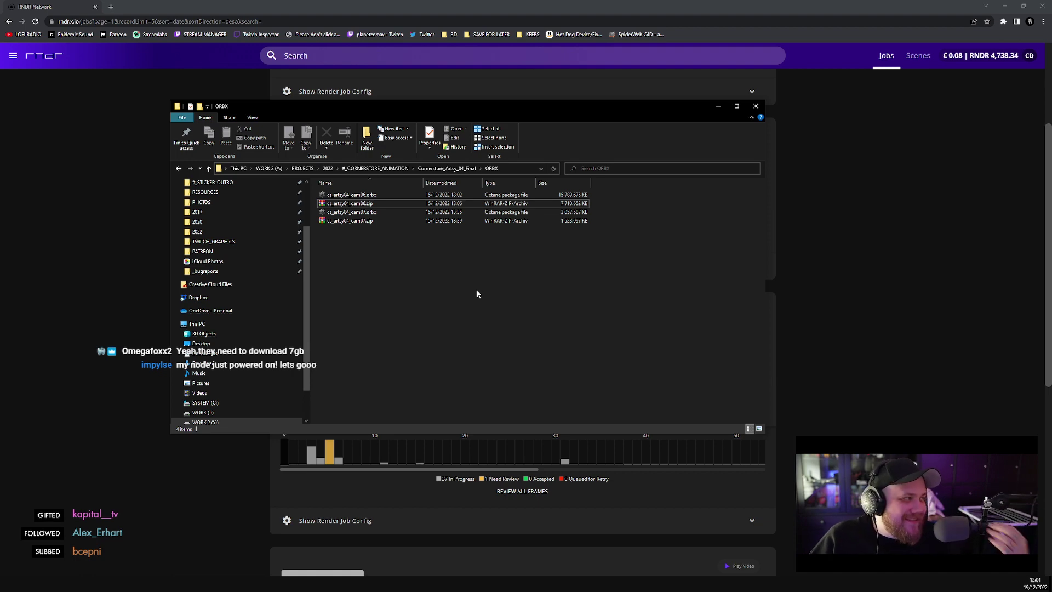
{"action": "left_click", "coordinate": [114, 174]}
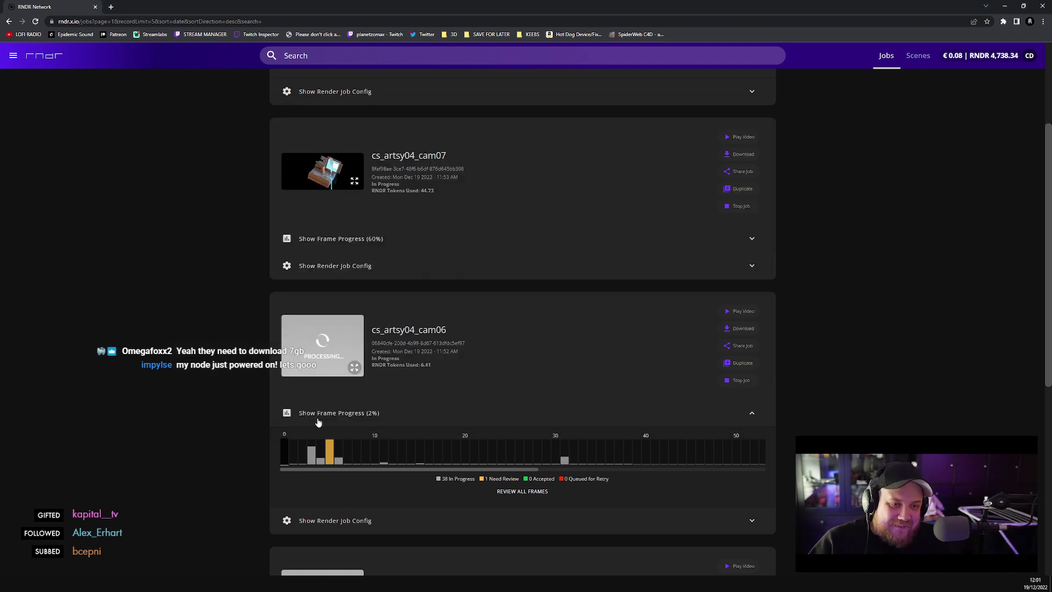
{"action": "scroll", "coordinate": [371, 430], "scroll_direction": "up", "scroll_amount": 3}
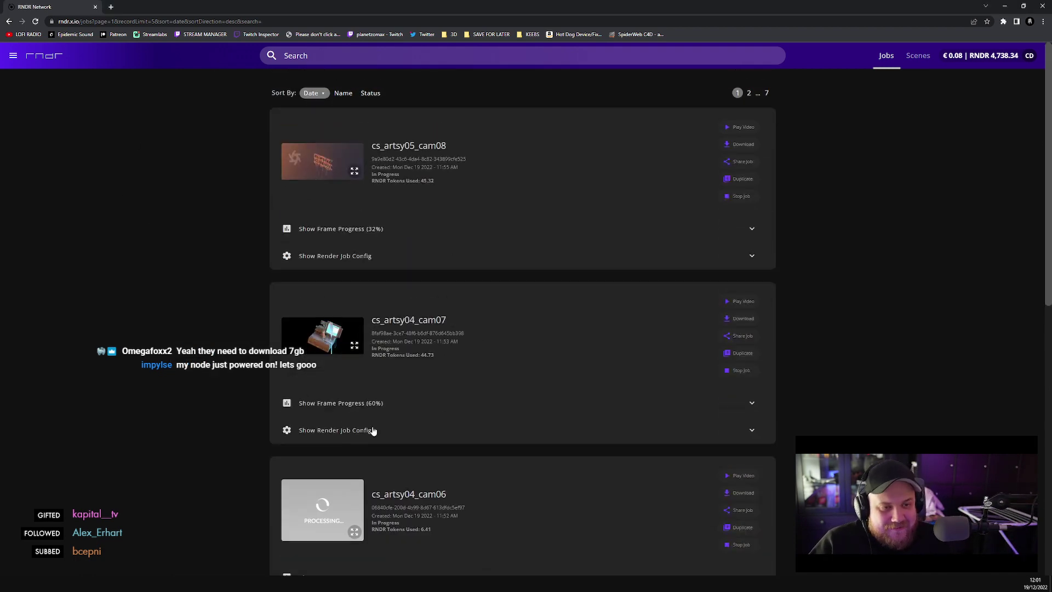
{"action": "left_click", "coordinate": [356, 171]}
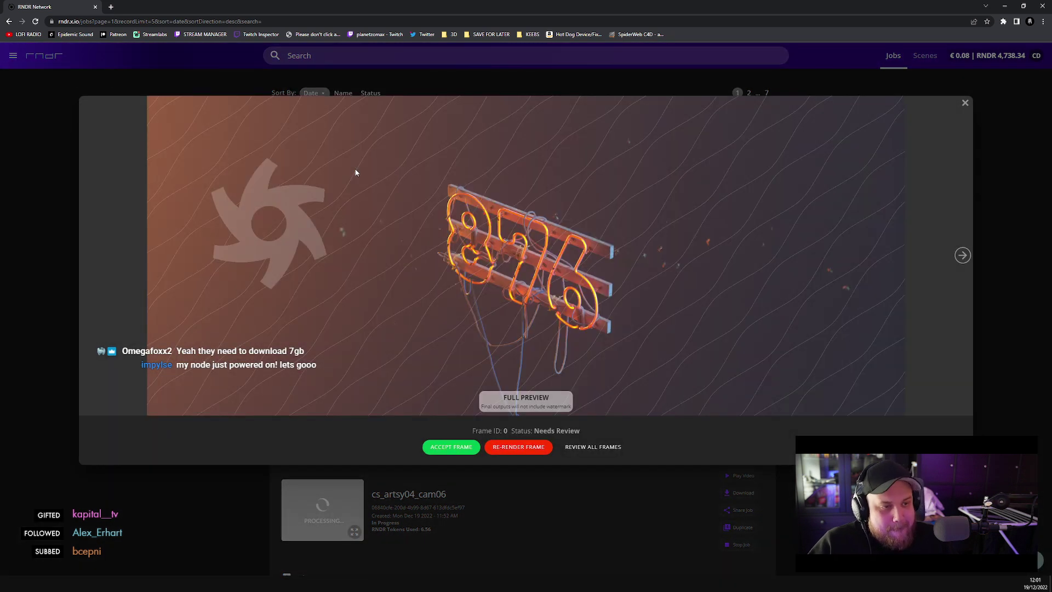
- Step the cam08 preview through frames 1, 2 and 3, then close it
{"action": "left_click", "coordinate": [963, 256]}
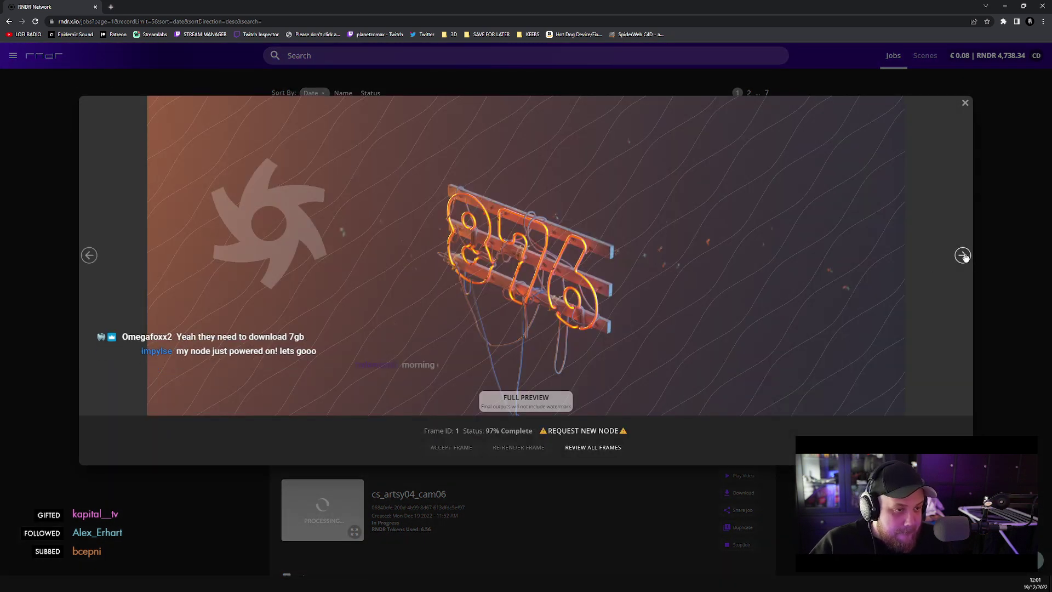
{"action": "left_click", "coordinate": [963, 256]}
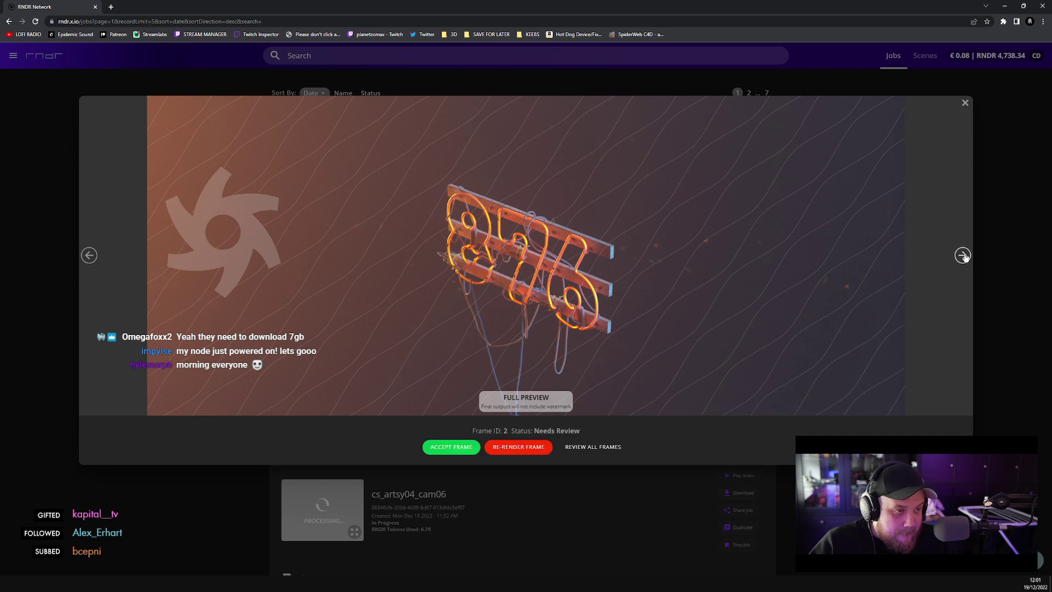
{"action": "left_click", "coordinate": [963, 255]}
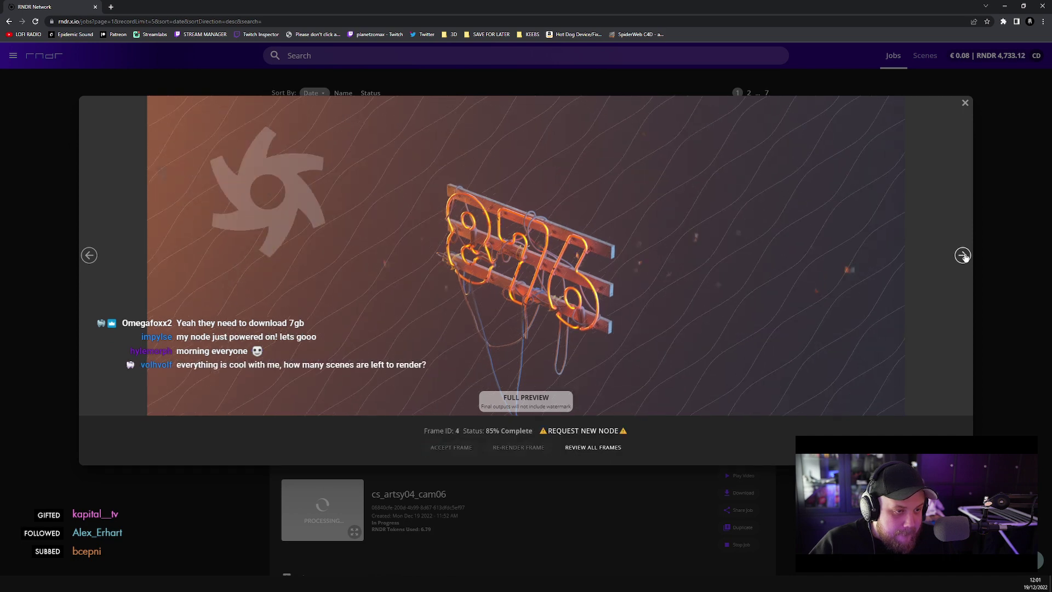
{"action": "left_click", "coordinate": [171, 491]}
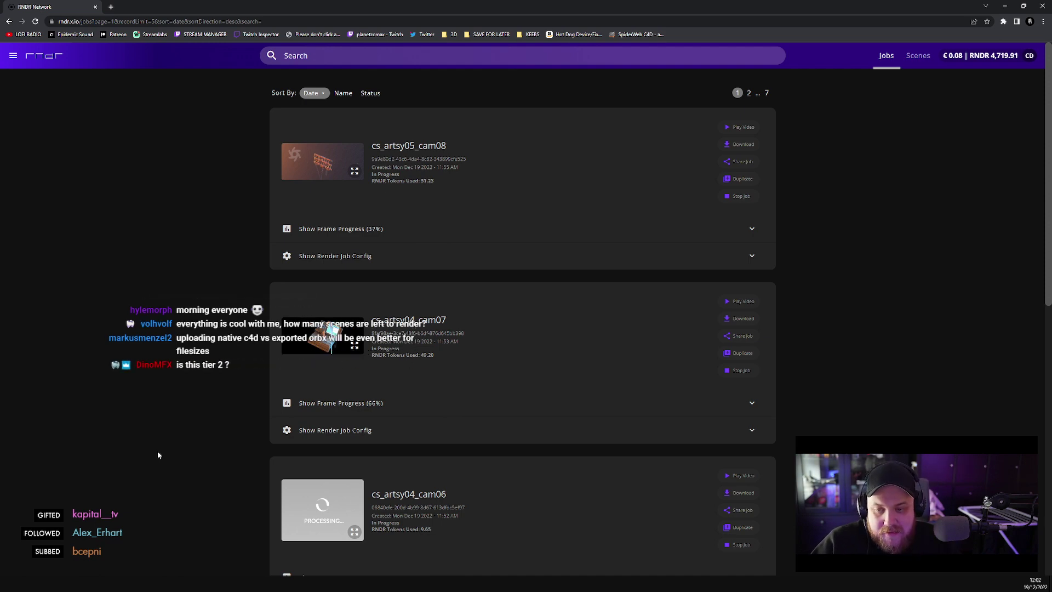
- Show the Tier 2: Priority render job configs for cam06, cam07, cam08 and cam09
{"action": "scroll", "coordinate": [172, 409], "scroll_direction": "down", "scroll_amount": 5}
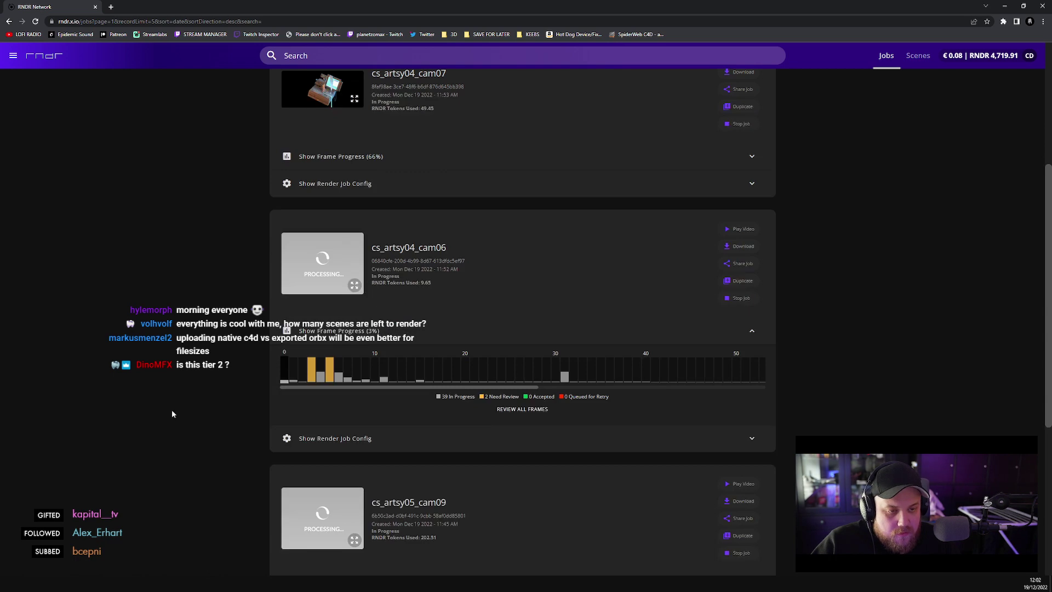
{"action": "scroll", "coordinate": [172, 411], "scroll_direction": "up", "scroll_amount": 5}
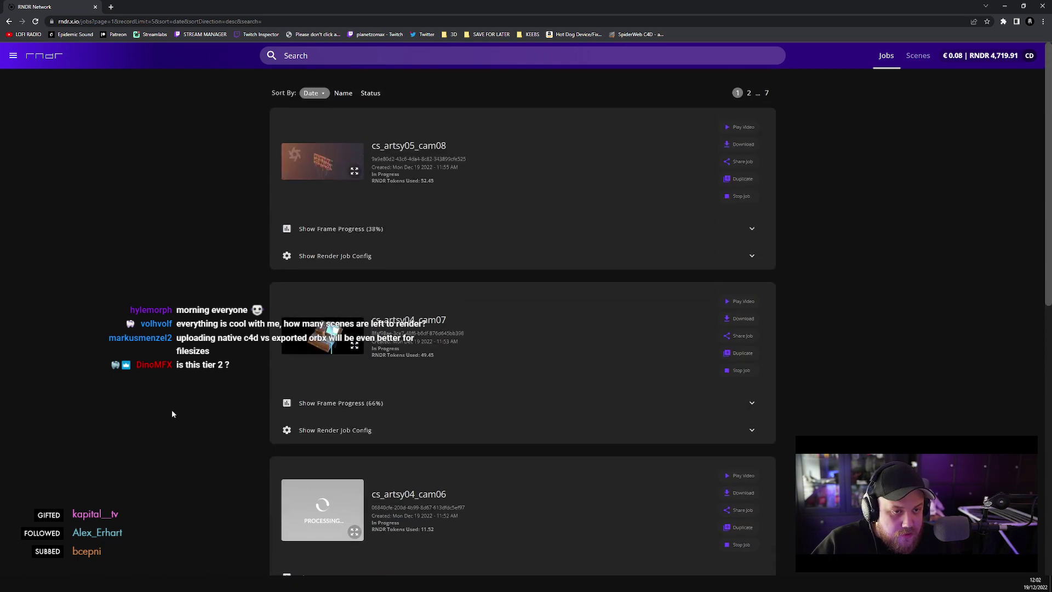
{"action": "scroll", "coordinate": [172, 409], "scroll_direction": "down", "scroll_amount": 5}
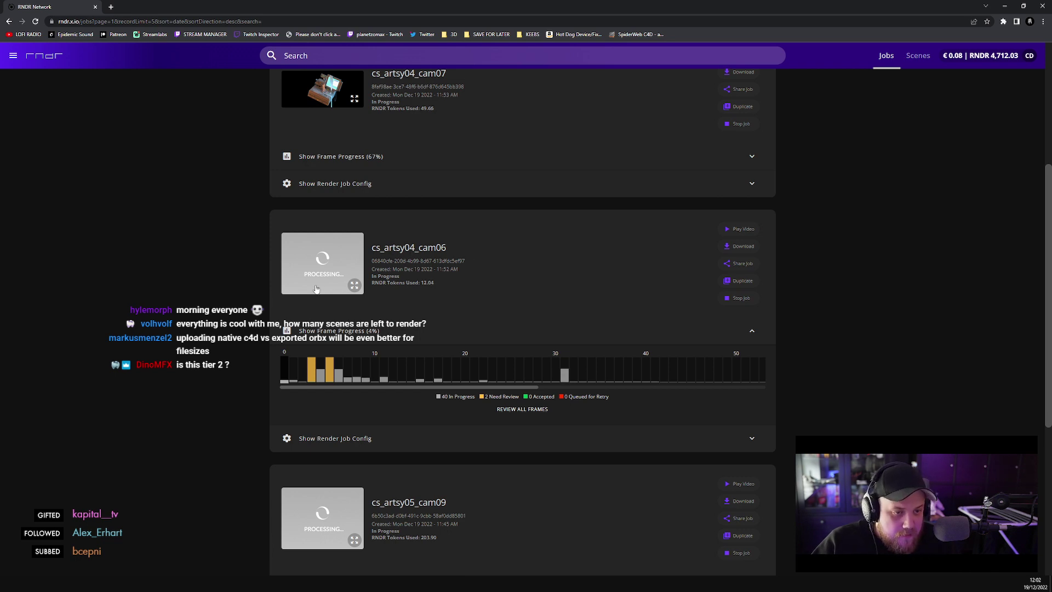
{"action": "left_click", "coordinate": [324, 439]}
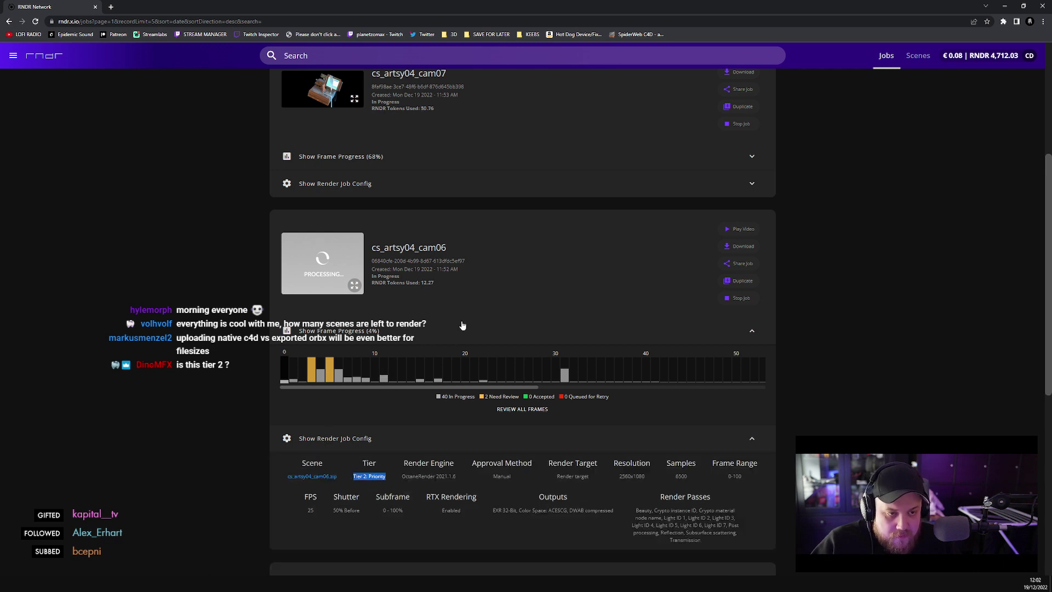
{"action": "left_click", "coordinate": [338, 185]}
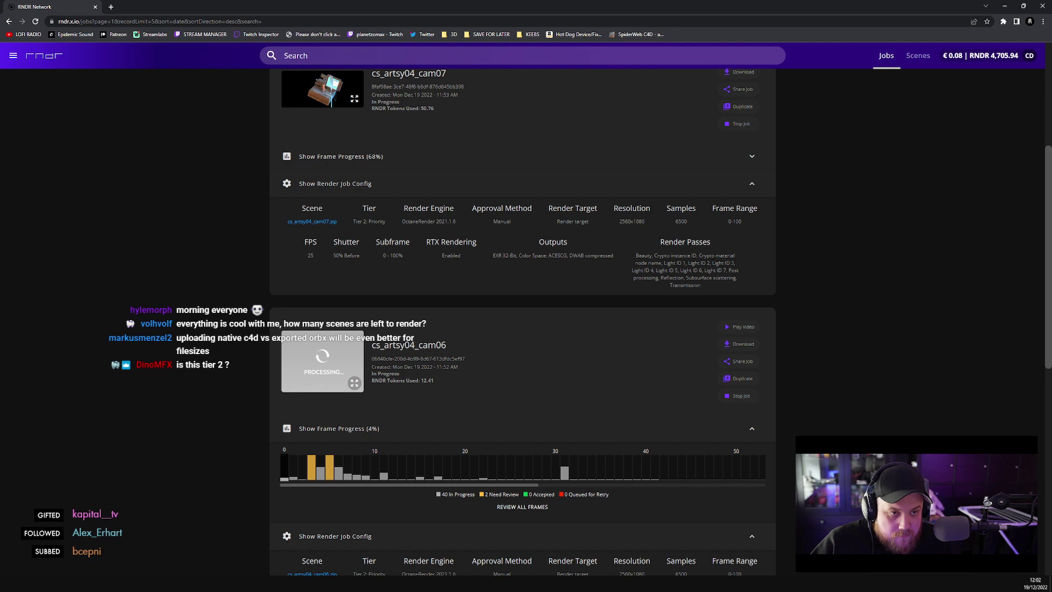
{"action": "scroll", "coordinate": [367, 213], "scroll_direction": "up", "scroll_amount": 5}
{"action": "left_click", "coordinate": [345, 256]}
{"action": "scroll", "coordinate": [377, 297], "scroll_direction": "down", "scroll_amount": 10}
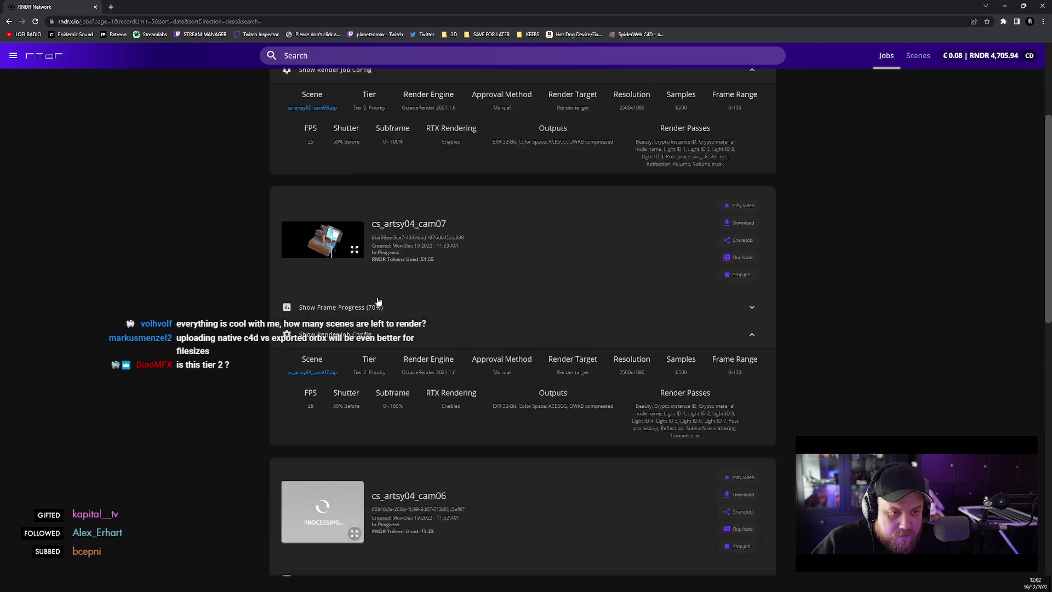
{"action": "left_click", "coordinate": [371, 486]}
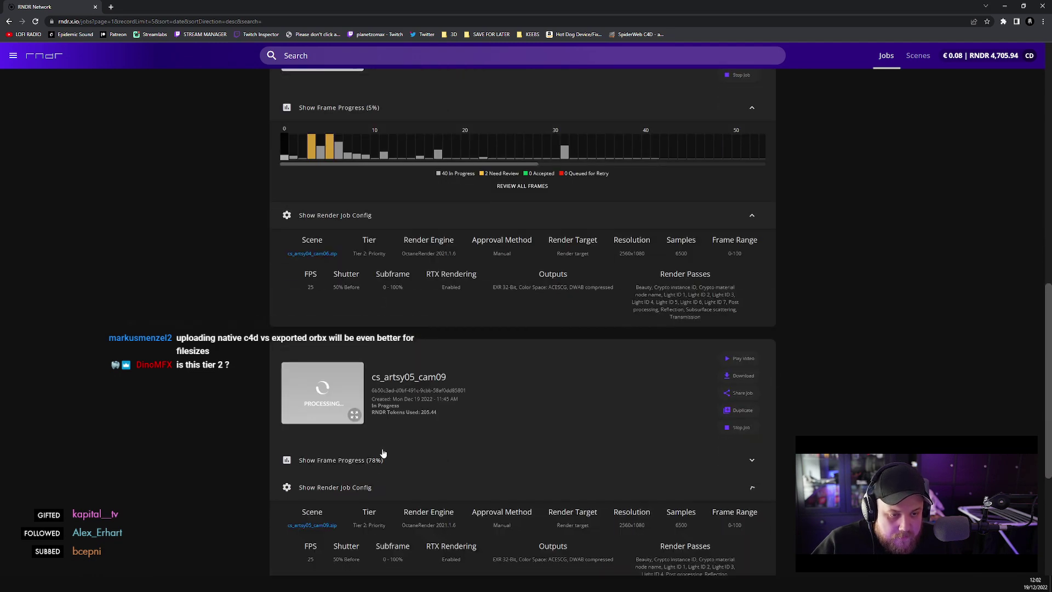
{"action": "scroll", "coordinate": [388, 486], "scroll_direction": "down", "scroll_amount": 2}
{"action": "scroll", "coordinate": [388, 486], "scroll_direction": "up", "scroll_amount": 10}
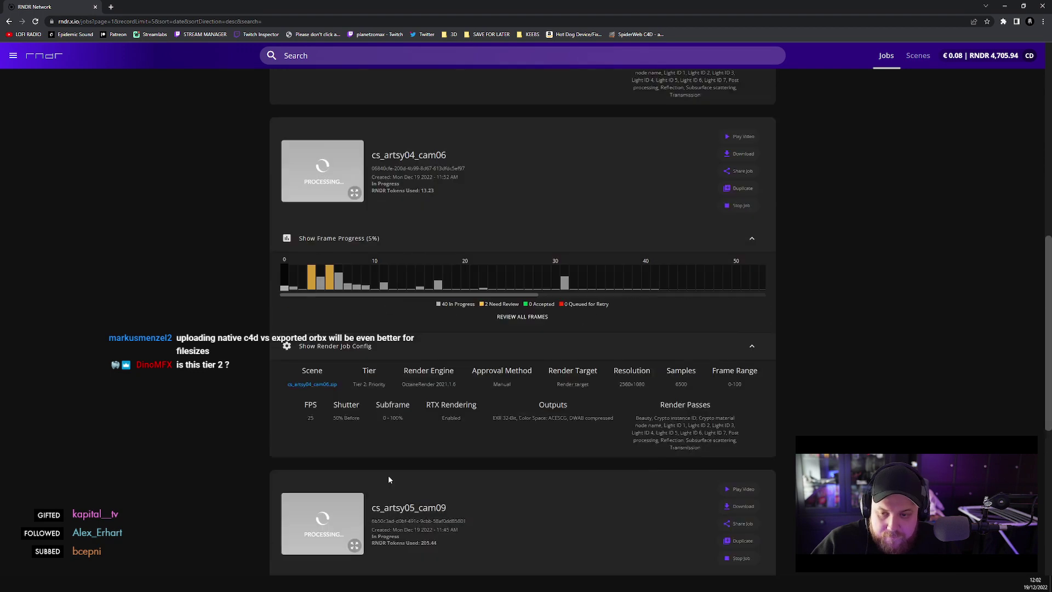
{"action": "scroll", "coordinate": [383, 418], "scroll_direction": "down", "scroll_amount": 6}
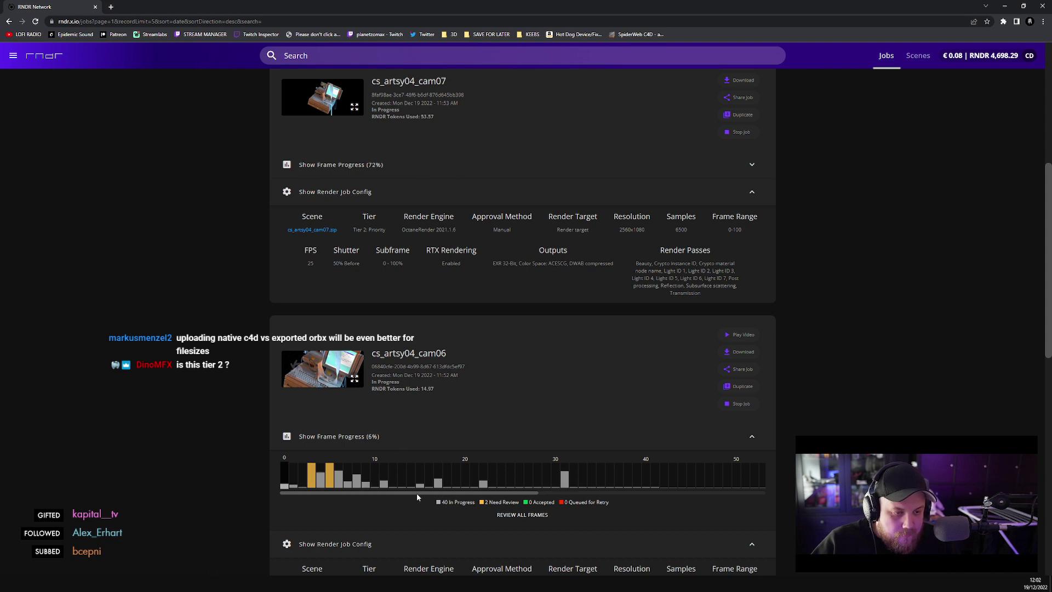
{"action": "left_click_drag", "start_coordinate": [539, 494], "coordinate": [388, 497]}
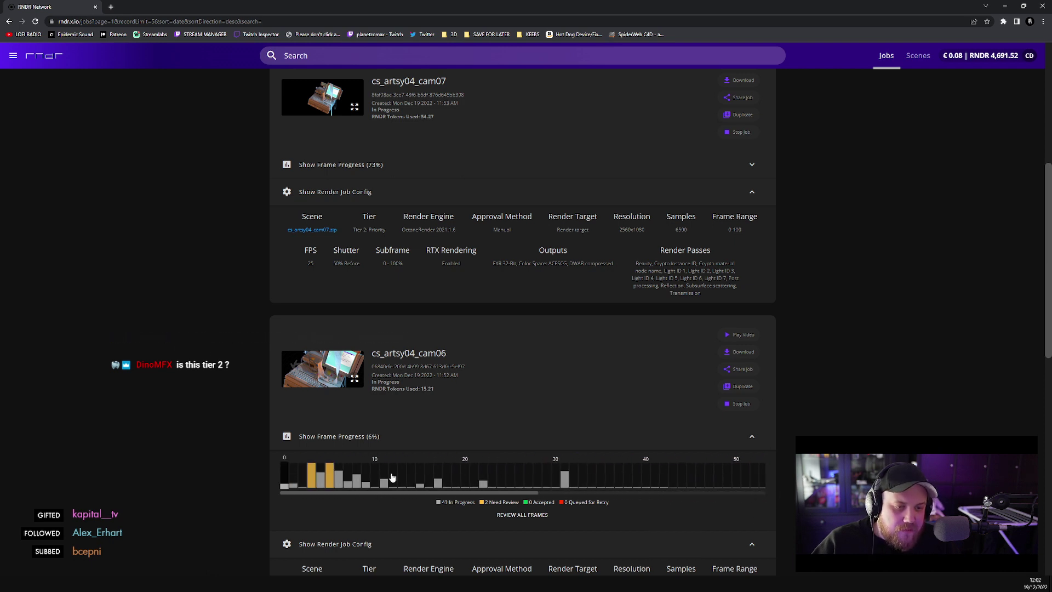
- Replace cam07's render settings with its frame progress chart, then switch to the ORBX folder
{"action": "scroll", "coordinate": [421, 440], "scroll_direction": "up", "scroll_amount": 4}
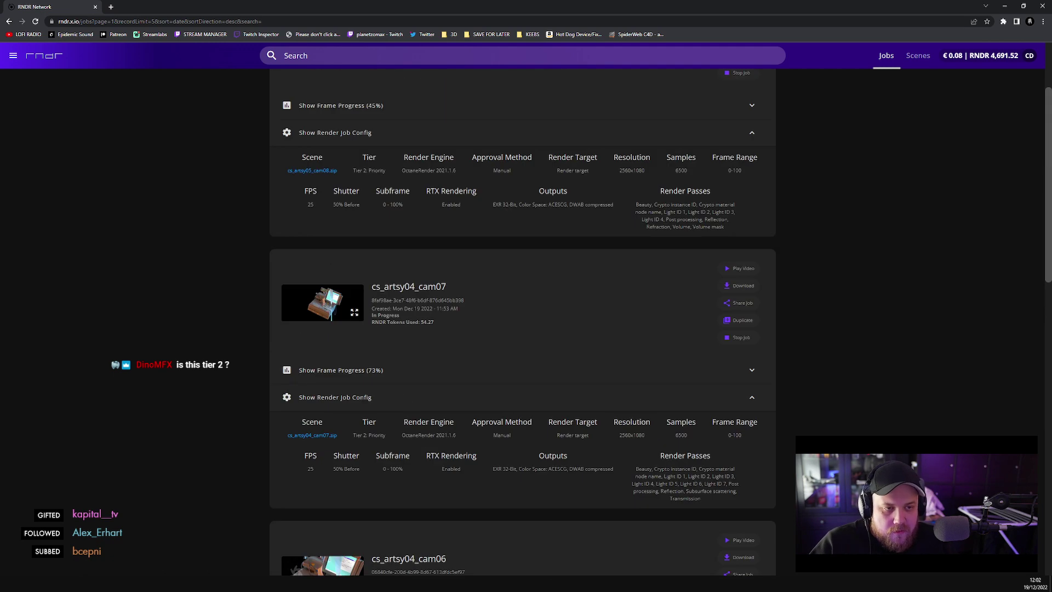
{"action": "left_click", "coordinate": [361, 396]}
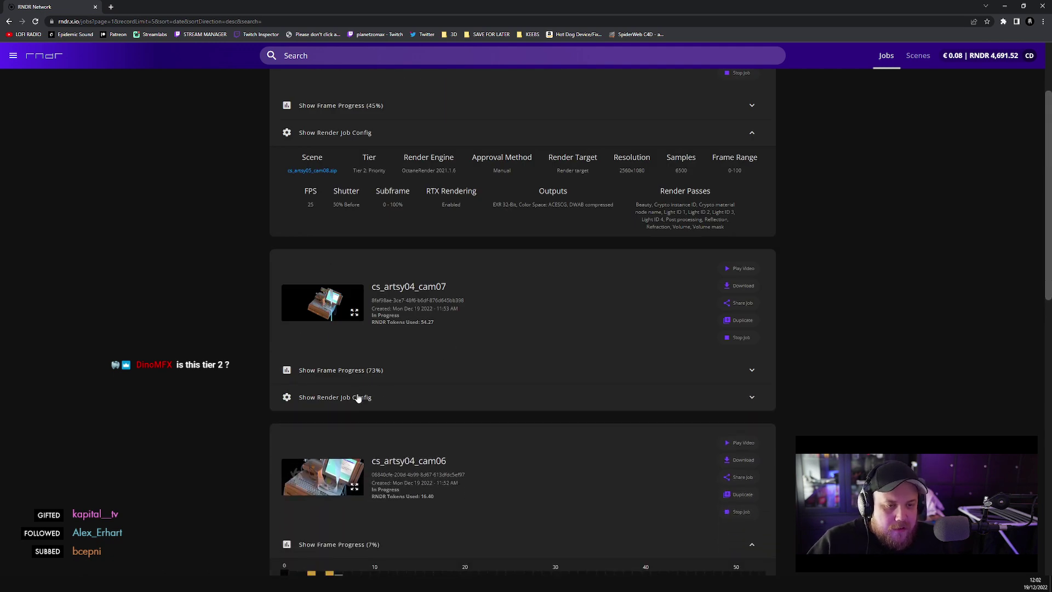
{"action": "left_click", "coordinate": [364, 371]}
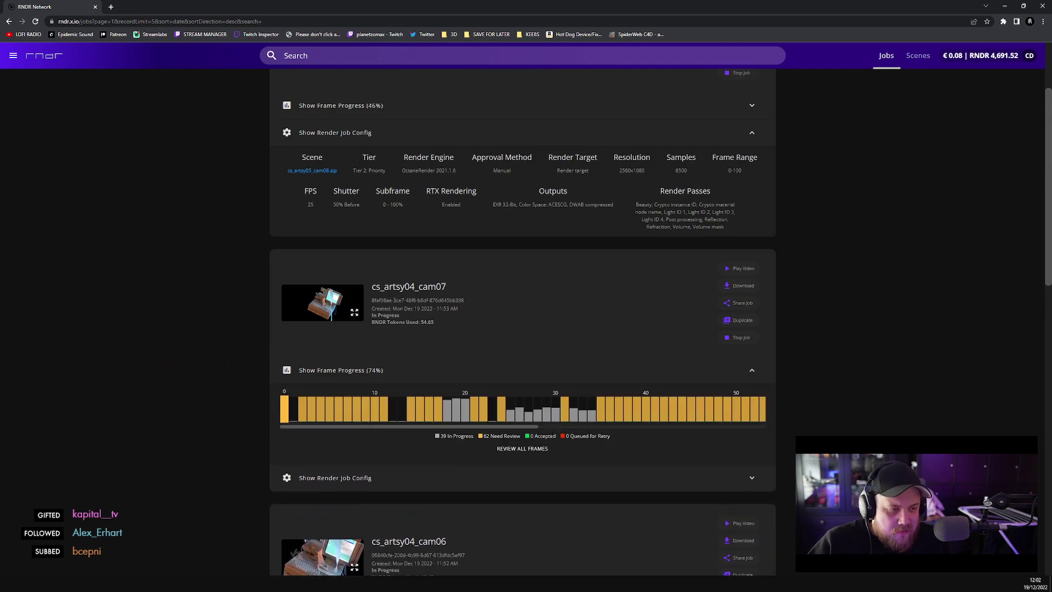
{"action": "left_click_drag", "start_coordinate": [527, 428], "coordinate": [761, 430]}
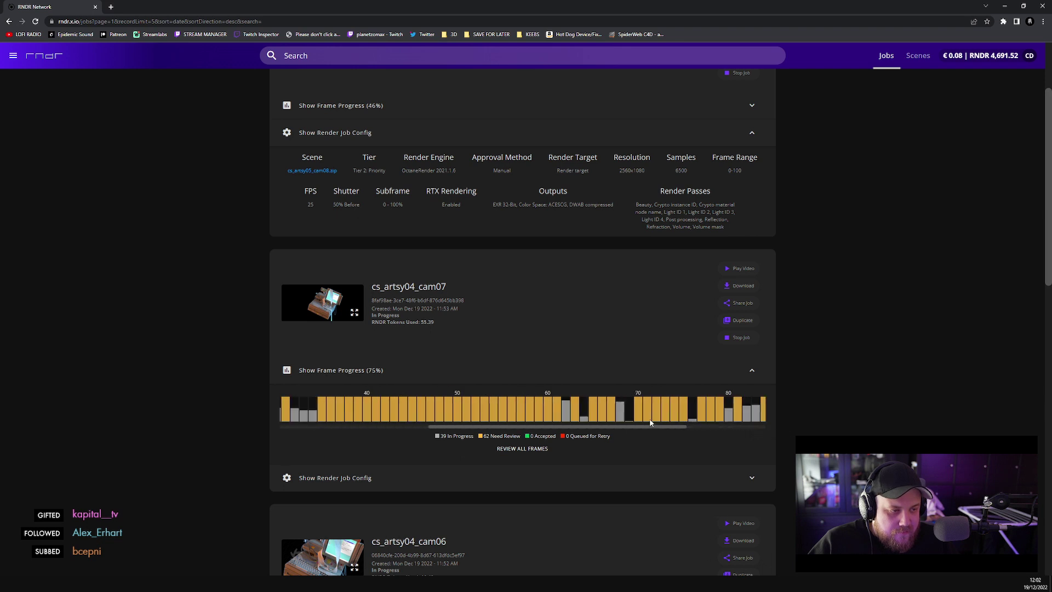
{"action": "key", "text": "alt+Tab"}
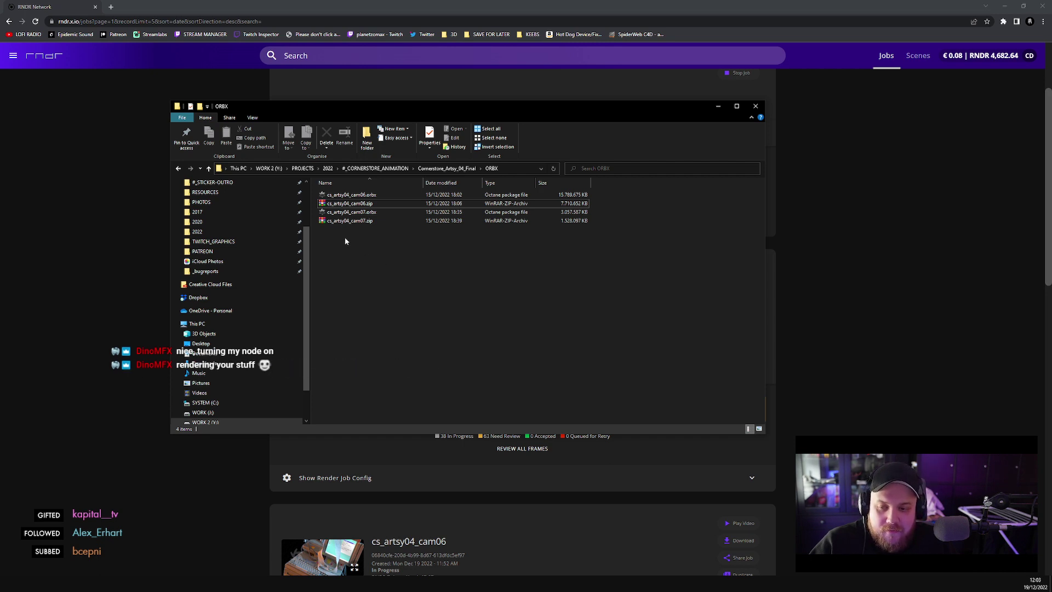
- Bring the RNDR jobs page back in front of Explorer, showing cam07 at 88%
{"action": "left_click", "coordinate": [182, 505]}
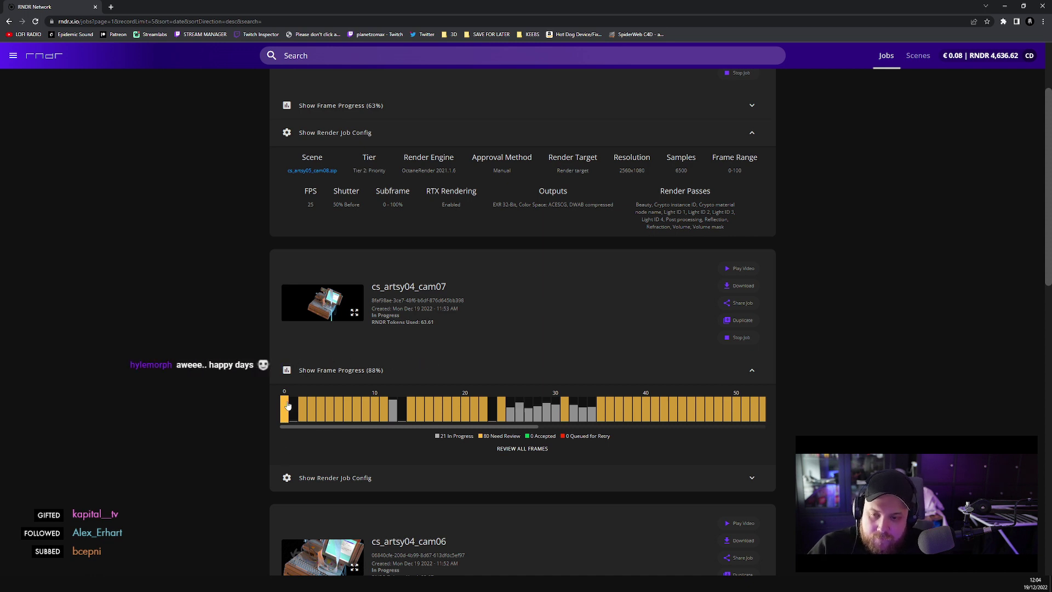
{"action": "left_click_drag", "start_coordinate": [308, 425], "coordinate": [600, 433]}
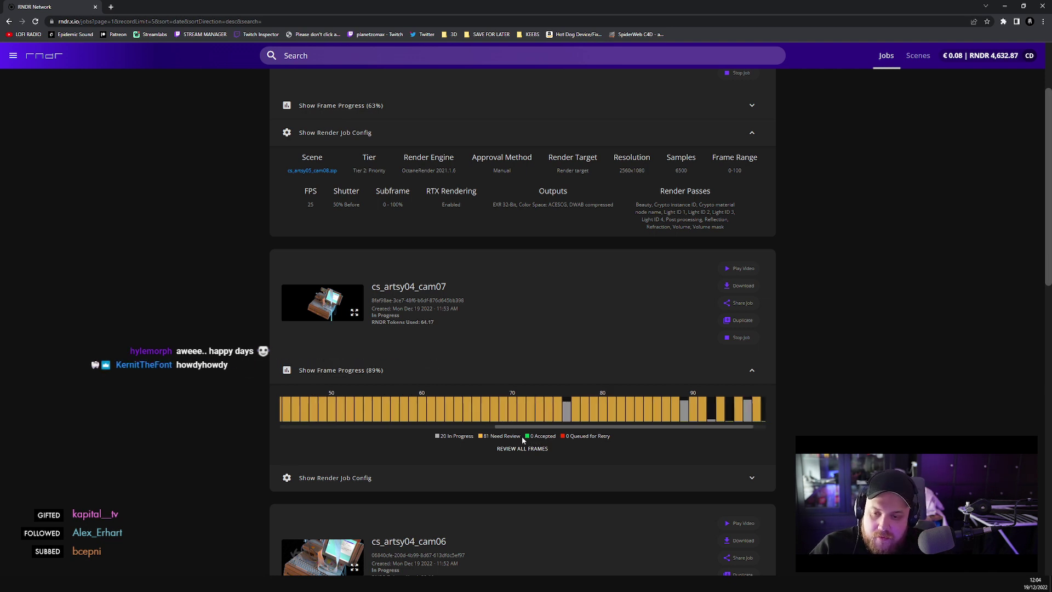
{"action": "left_click_drag", "start_coordinate": [538, 440], "coordinate": [294, 440]}
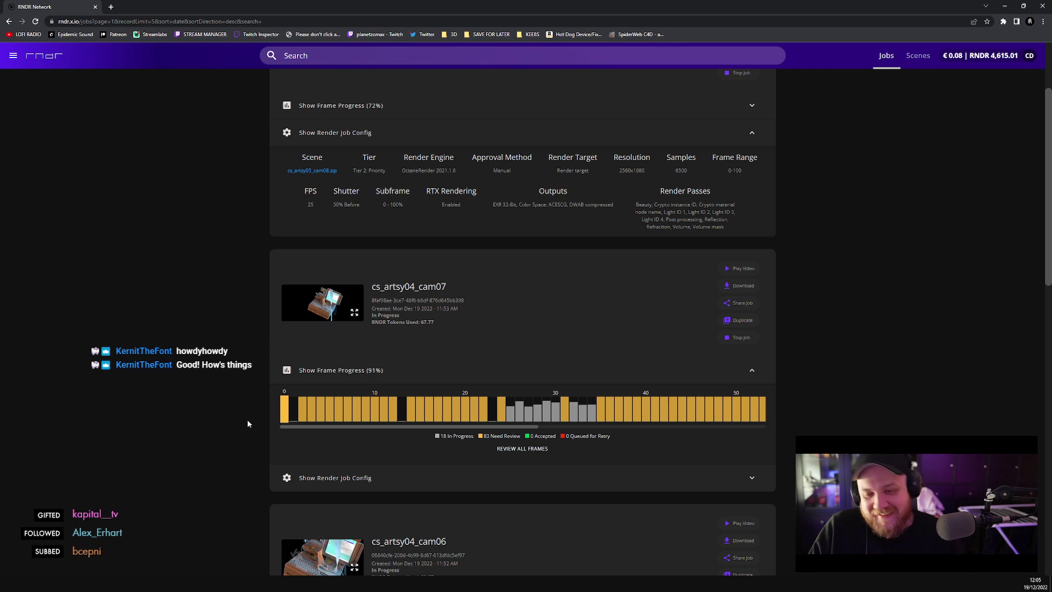
{"action": "mouse_move", "coordinate": [400, 426]}
{"action": "left_mouse_down"}
{"action": "mouse_move", "coordinate": [722, 422]}
{"action": "mouse_move", "coordinate": [412, 442]}
{"action": "left_mouse_up"}
{"action": "scroll", "coordinate": [278, 454], "scroll_direction": "up", "scroll_amount": 3}
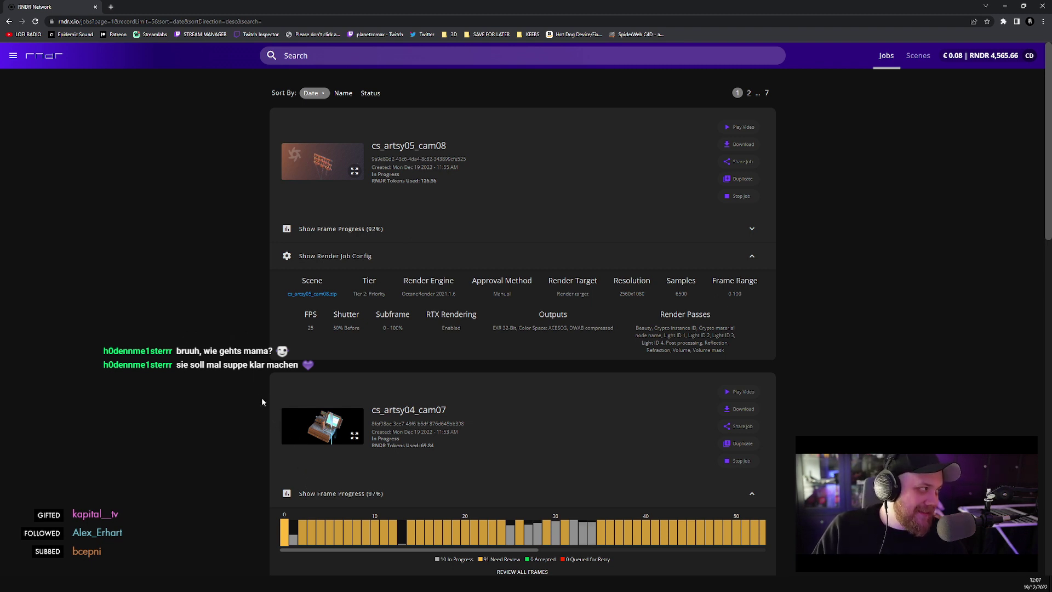
- Collapse the render config panels on the cs_artsy05_cam08 and cs_artsy04_cam06 job cards
{"action": "scroll", "coordinate": [370, 410], "scroll_direction": "down", "scroll_amount": 1}
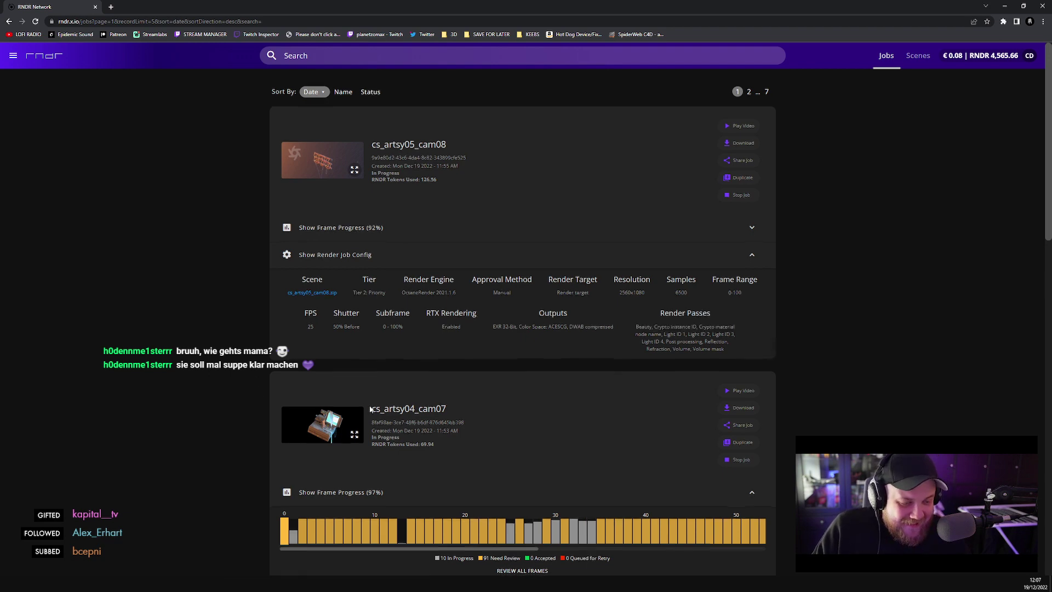
{"action": "scroll", "coordinate": [370, 409], "scroll_direction": "down", "scroll_amount": 3}
{"action": "scroll", "coordinate": [371, 408], "scroll_direction": "up", "scroll_amount": 3}
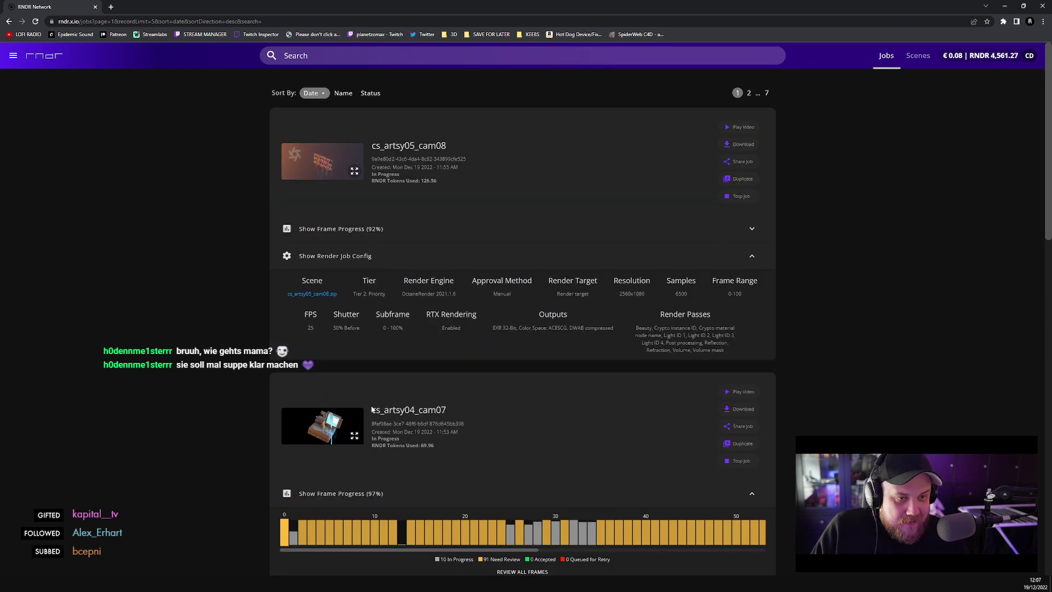
{"action": "left_click", "coordinate": [341, 256]}
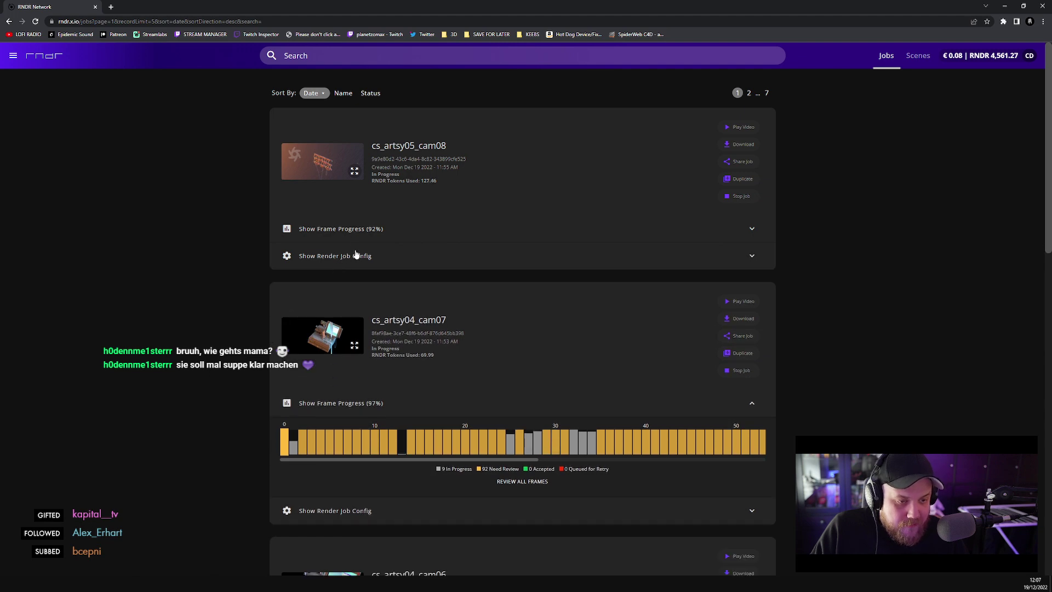
{"action": "scroll", "coordinate": [356, 397], "scroll_direction": "down", "scroll_amount": 5}
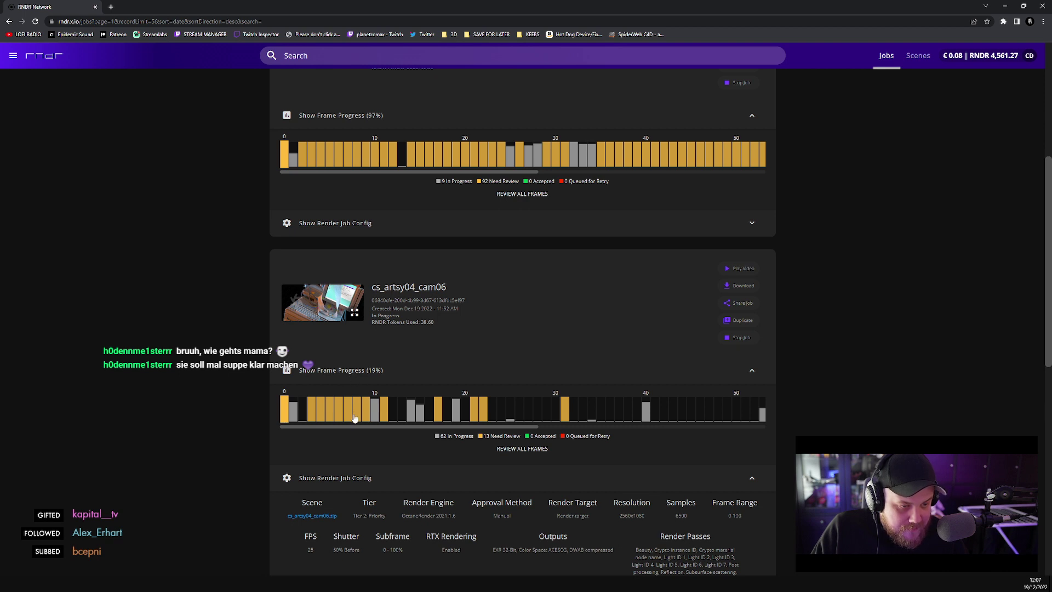
{"action": "left_click_drag", "start_coordinate": [354, 426], "coordinate": [324, 424]}
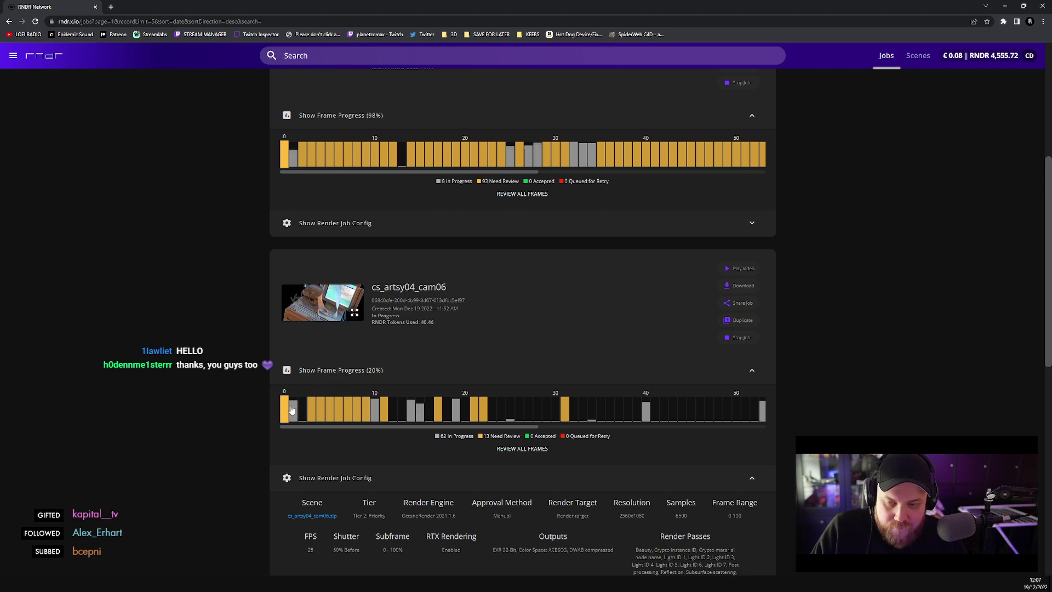
{"action": "scroll", "coordinate": [302, 418], "scroll_direction": "down", "scroll_amount": 5}
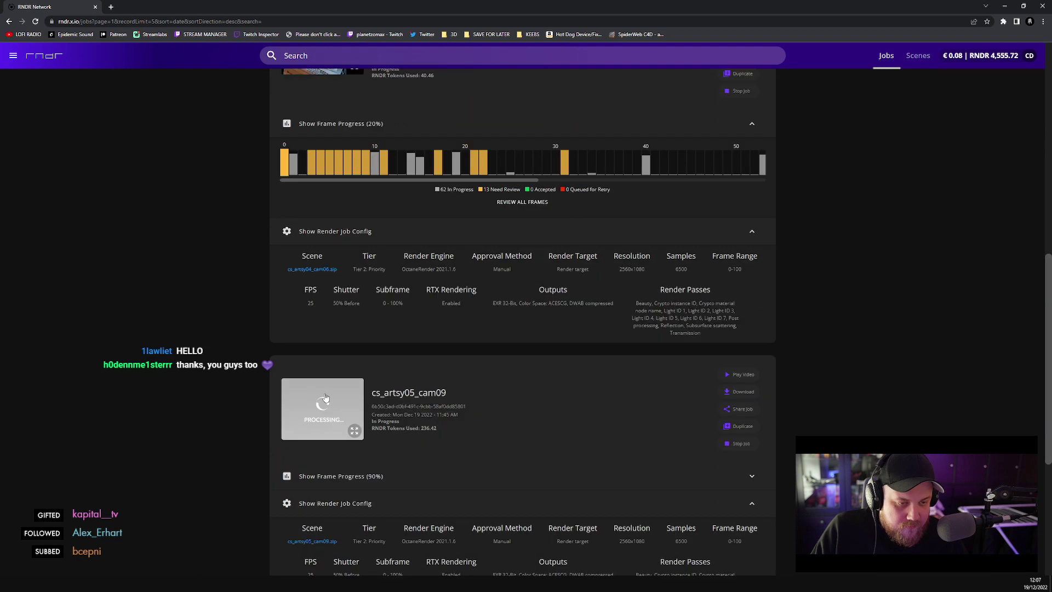
{"action": "scroll", "coordinate": [324, 397], "scroll_direction": "up", "scroll_amount": 2}
{"action": "left_click", "coordinate": [340, 357]}
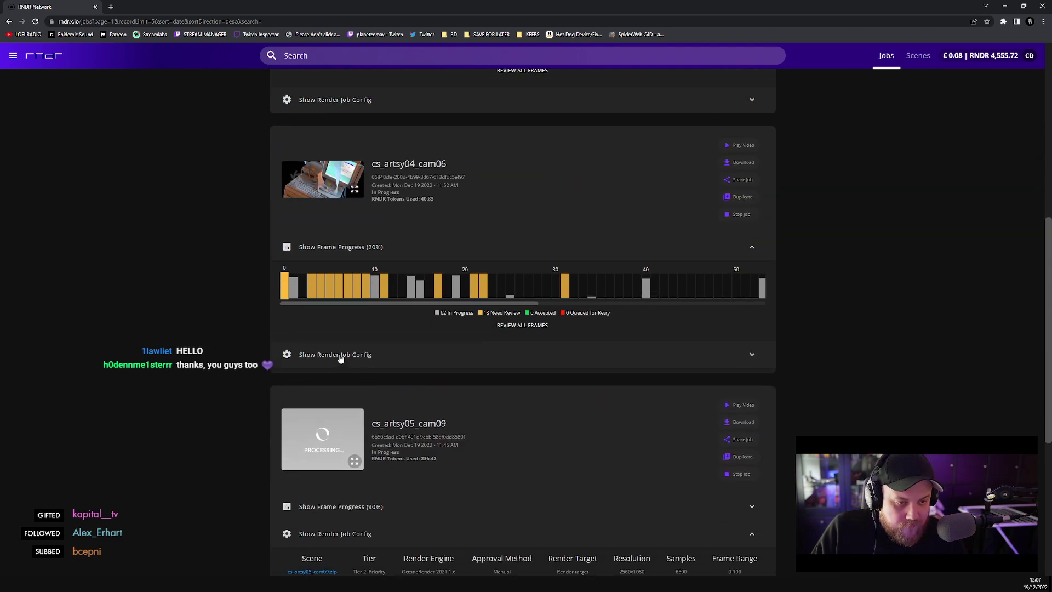
{"action": "scroll", "coordinate": [340, 357], "scroll_direction": "down", "scroll_amount": 2}
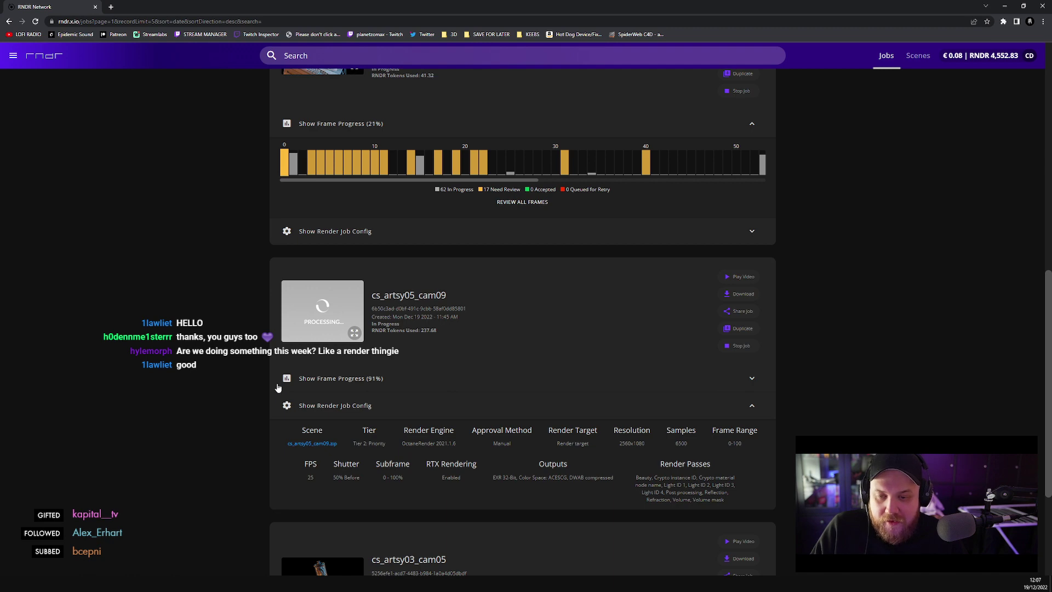
- Check today's date in the taskbar clock and calendar flyout, then dismiss it
{"action": "scroll", "coordinate": [276, 387], "scroll_direction": "up", "scroll_amount": 8}
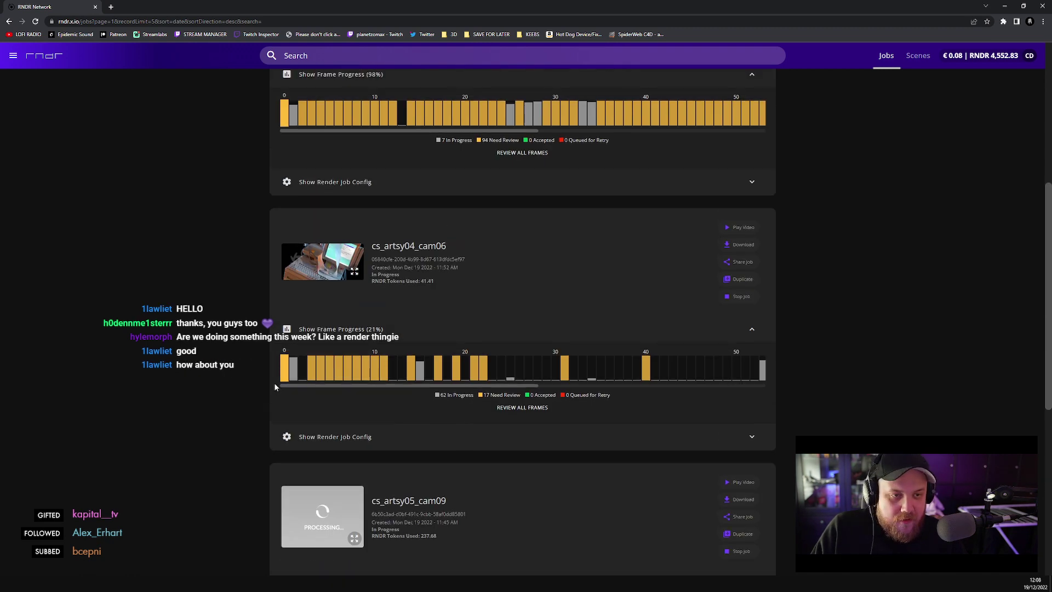
{"action": "scroll", "coordinate": [274, 388], "scroll_direction": "up", "scroll_amount": 2}
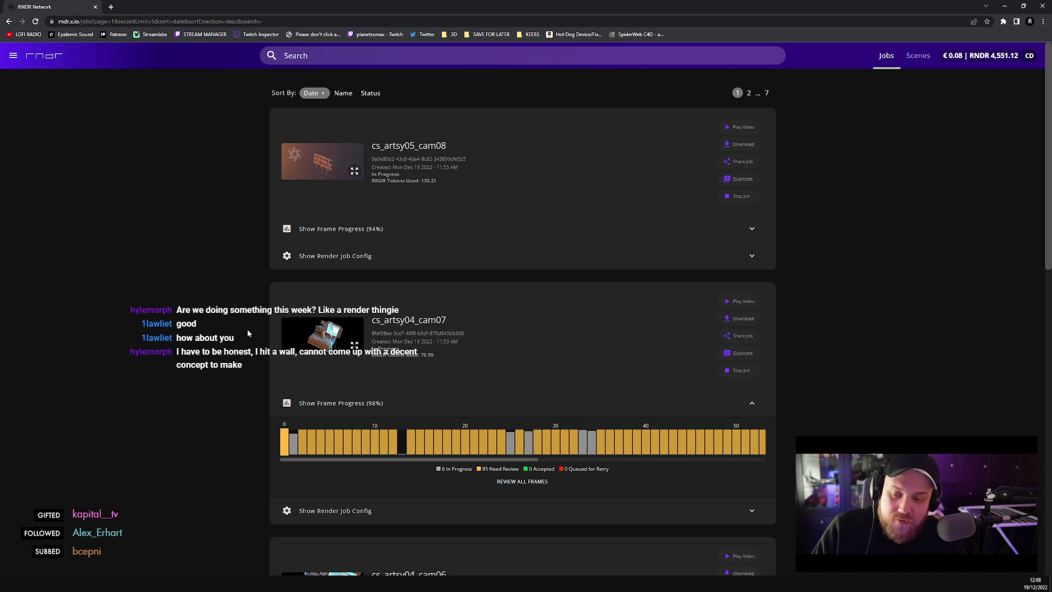
{"action": "scroll", "coordinate": [247, 333], "scroll_direction": "down", "scroll_amount": 2}
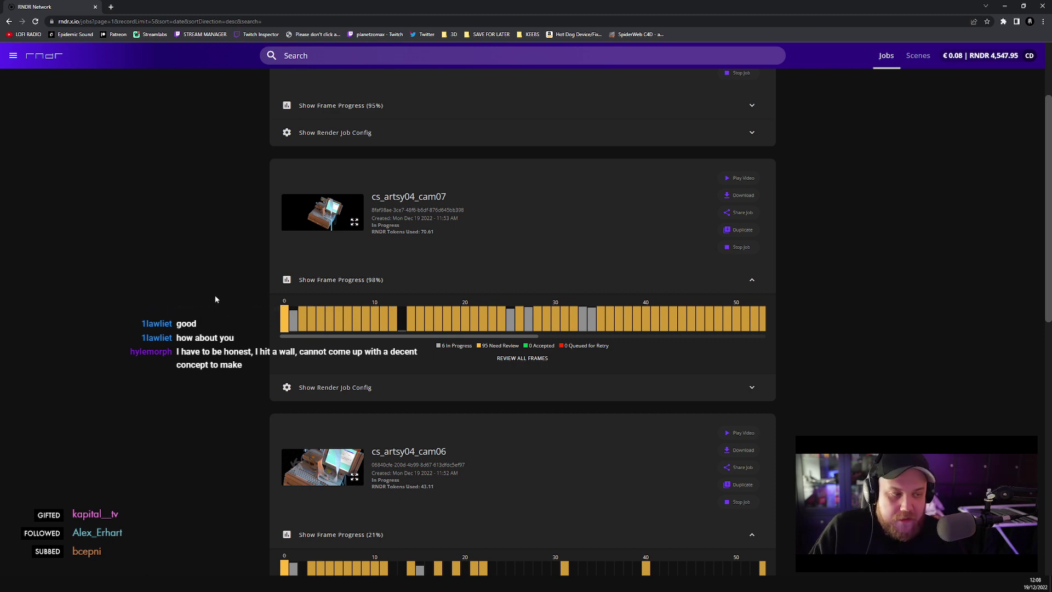
{"action": "left_click", "coordinate": [1035, 584]}
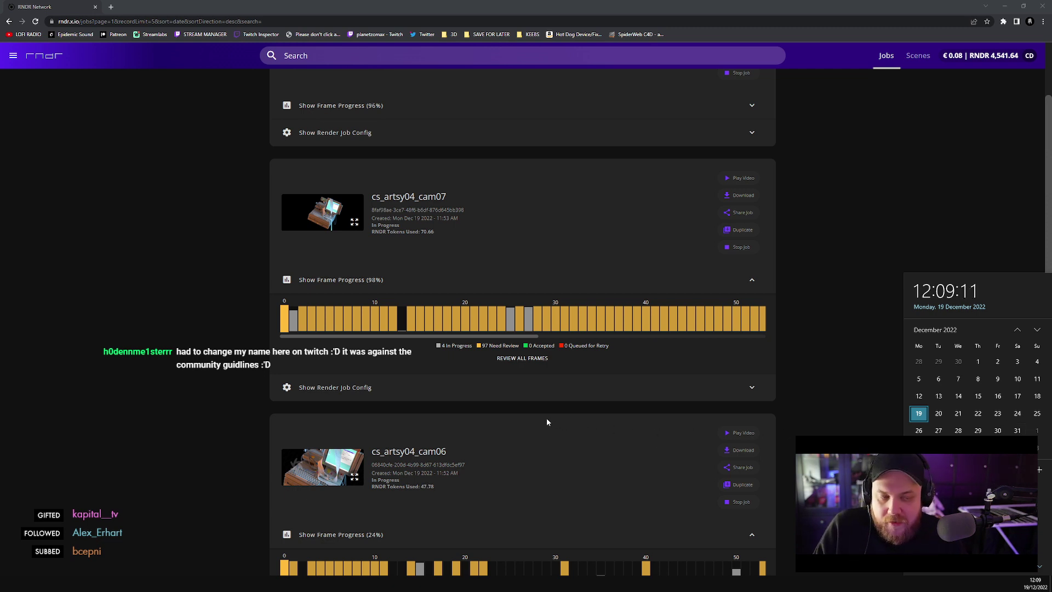
{"action": "left_click", "coordinate": [175, 384]}
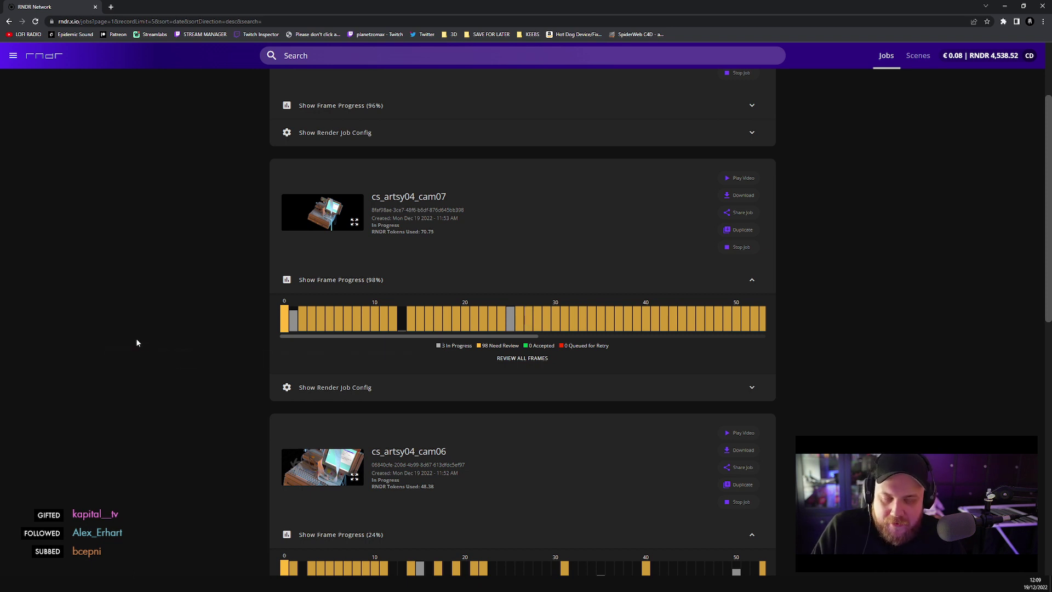
- Review each job's frame progress strip, collapse cam09's render config, and switch to Spotify
{"action": "scroll", "coordinate": [215, 345], "scroll_direction": "down", "scroll_amount": 3}
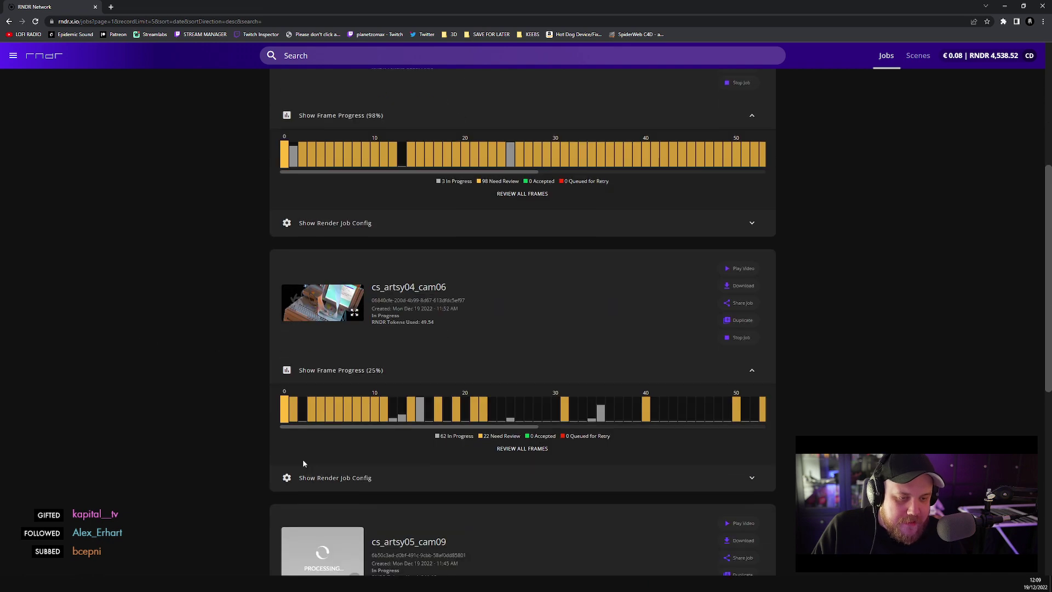
{"action": "left_click_drag", "start_coordinate": [318, 425], "coordinate": [270, 411]}
{"action": "scroll", "coordinate": [245, 382], "scroll_direction": "down", "scroll_amount": 1}
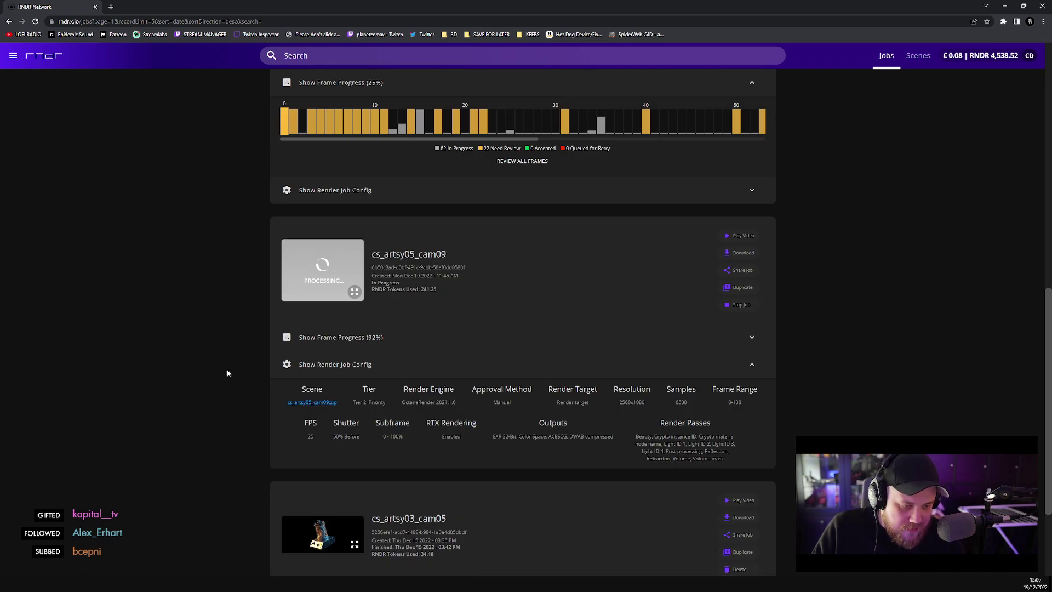
{"action": "scroll", "coordinate": [208, 367], "scroll_direction": "up", "scroll_amount": 6}
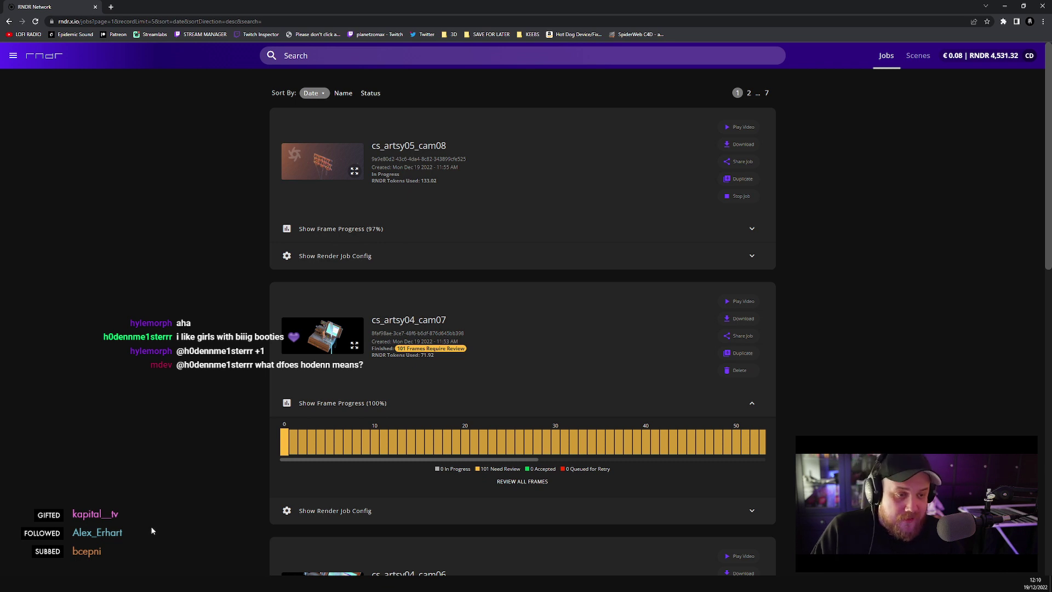
{"action": "left_click_drag", "start_coordinate": [387, 460], "coordinate": [276, 449]}
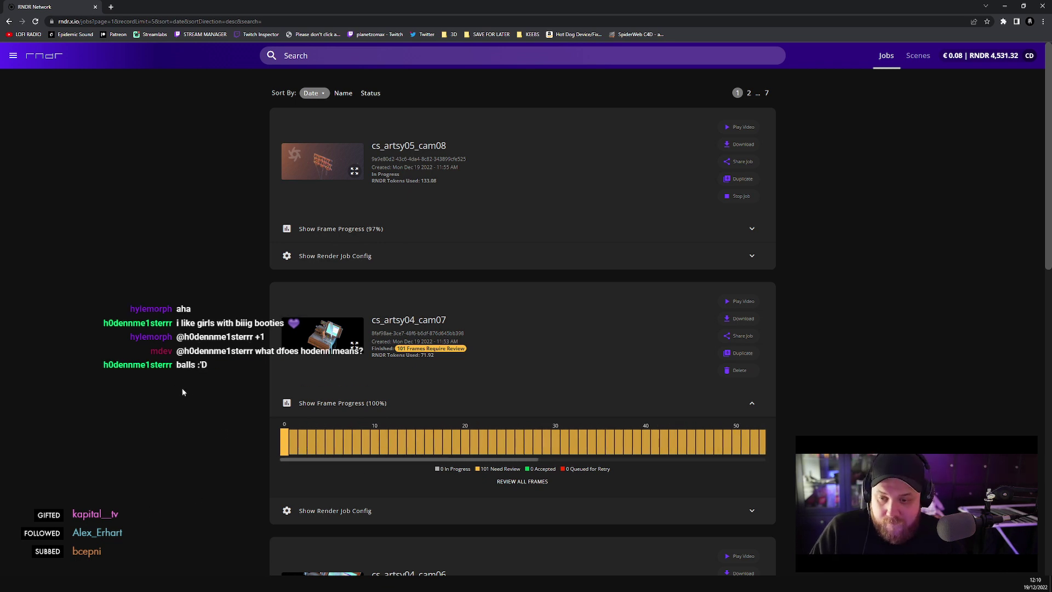
{"action": "scroll", "coordinate": [166, 380], "scroll_direction": "down", "scroll_amount": 5}
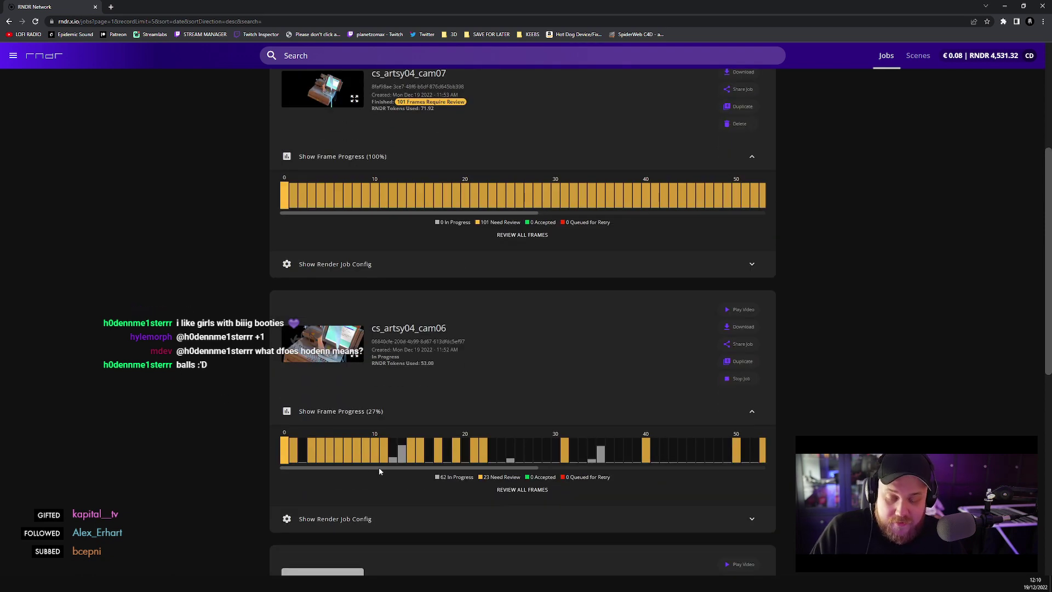
{"action": "left_click_drag", "start_coordinate": [380, 468], "coordinate": [254, 485]}
{"action": "scroll", "coordinate": [153, 460], "scroll_direction": "down", "scroll_amount": 5}
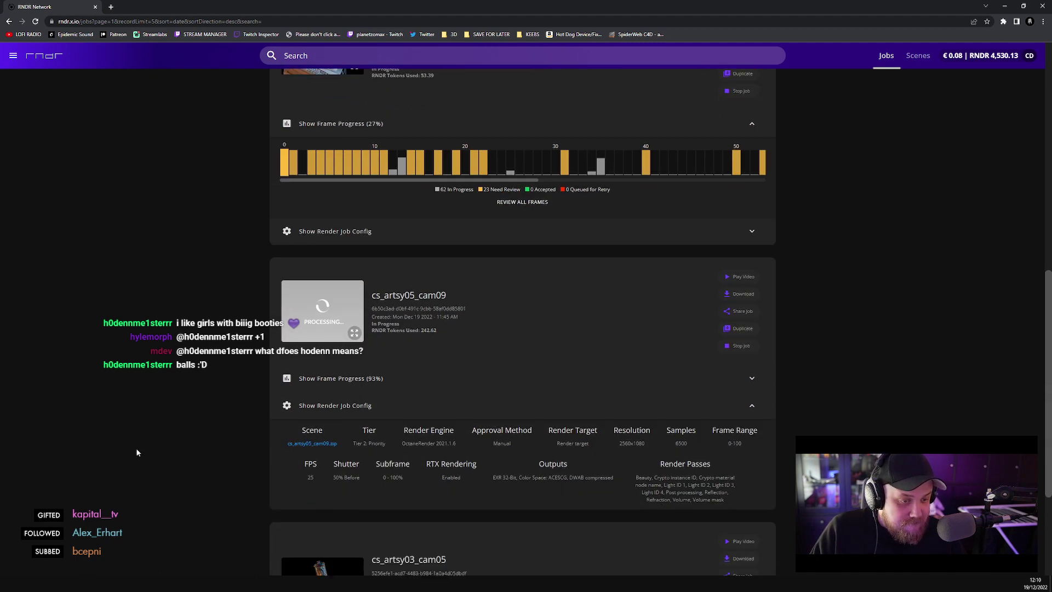
{"action": "left_click", "coordinate": [336, 406]}
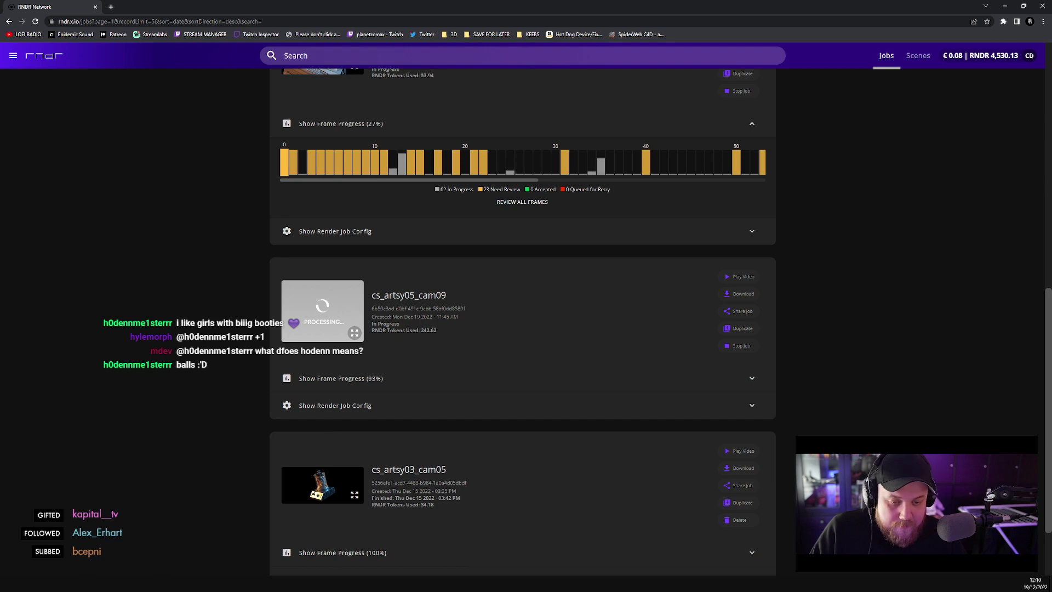
{"action": "key", "text": "alt+Tab"}
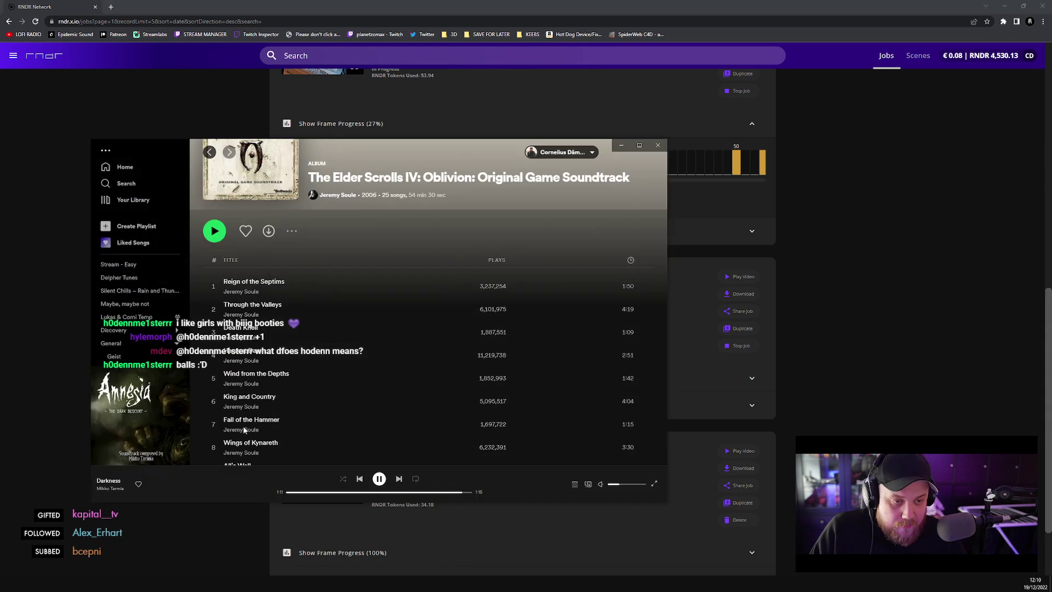
{"action": "double_click", "coordinate": [305, 357]}
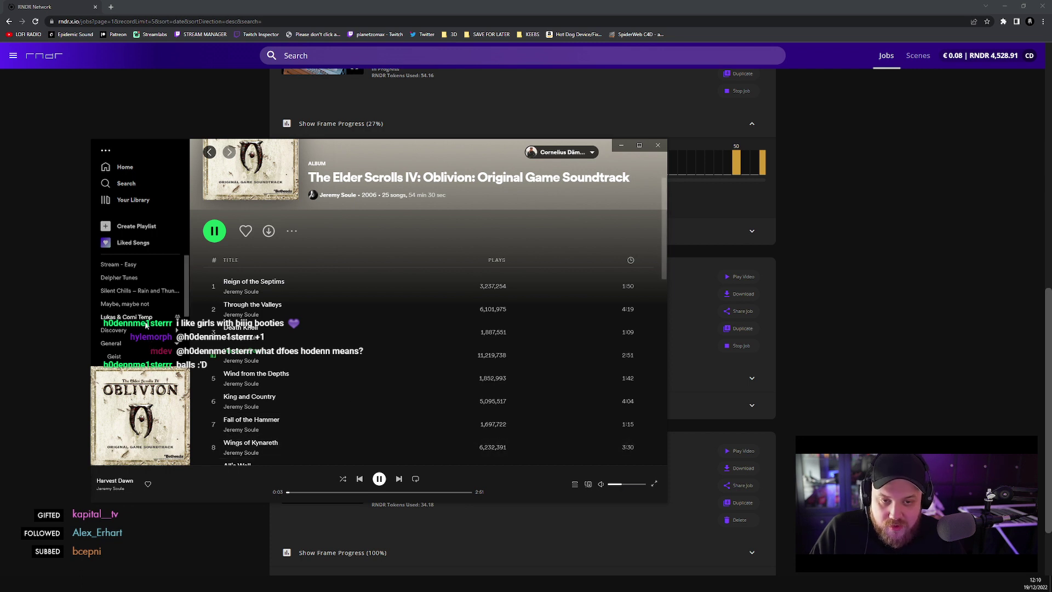
{"action": "scroll", "coordinate": [146, 326], "scroll_direction": "down", "scroll_amount": 2}
{"action": "left_click", "coordinate": [122, 307]}
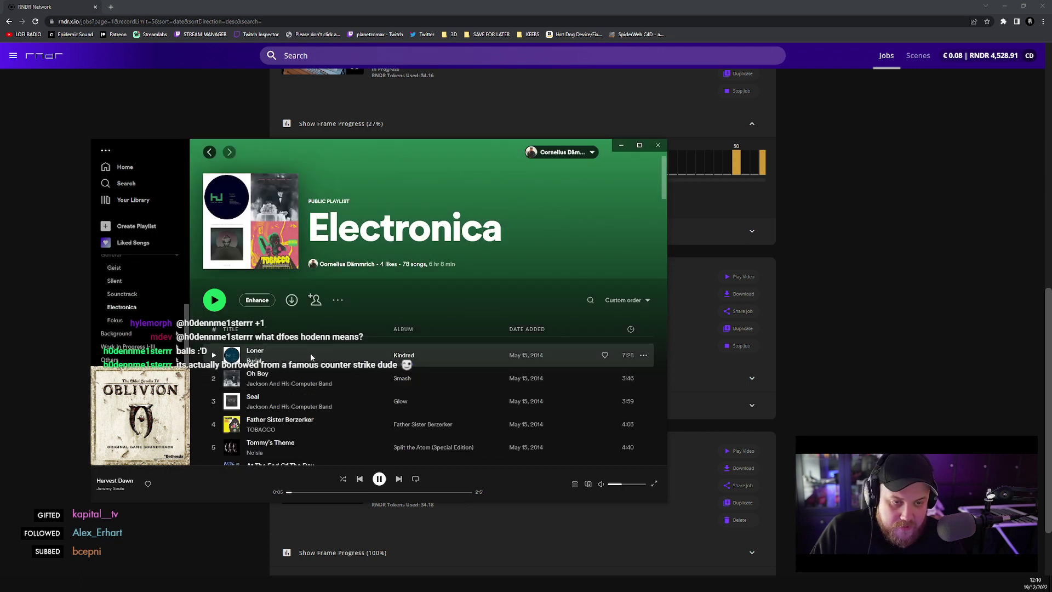
{"action": "double_click", "coordinate": [311, 357]}
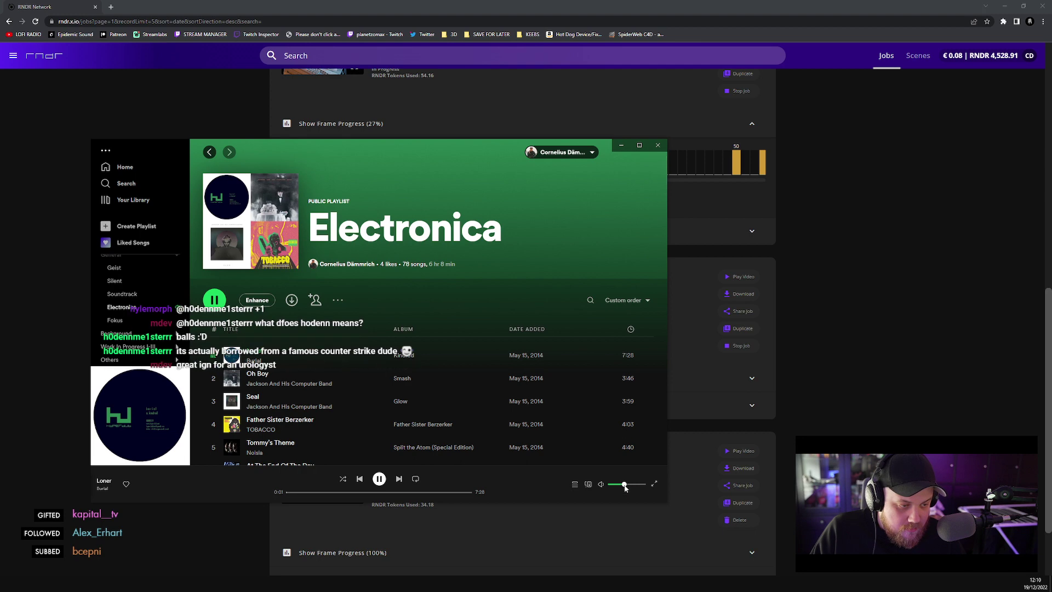
{"action": "left_click", "coordinate": [621, 145]}
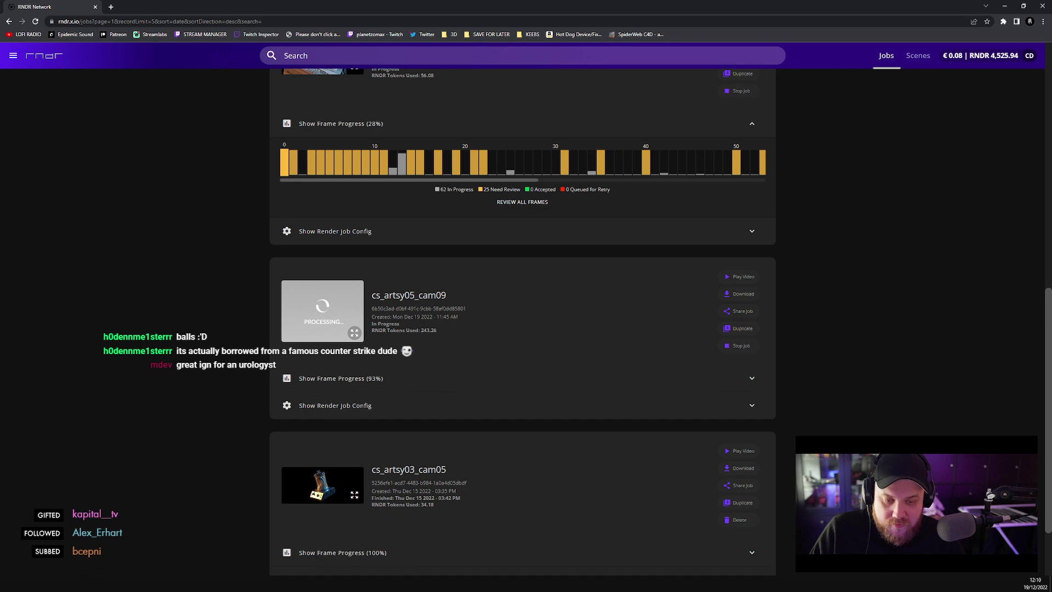
{"action": "key", "text": "alt+Tab"}
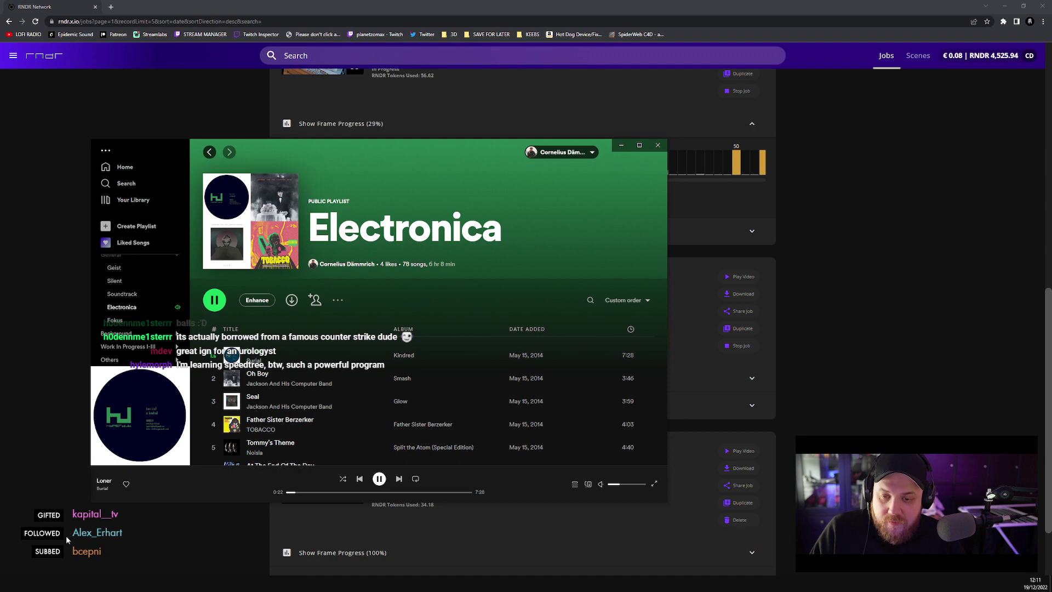
{"action": "left_click", "coordinate": [147, 534]}
{"action": "scroll", "coordinate": [118, 448], "scroll_direction": "up", "scroll_amount": 12}
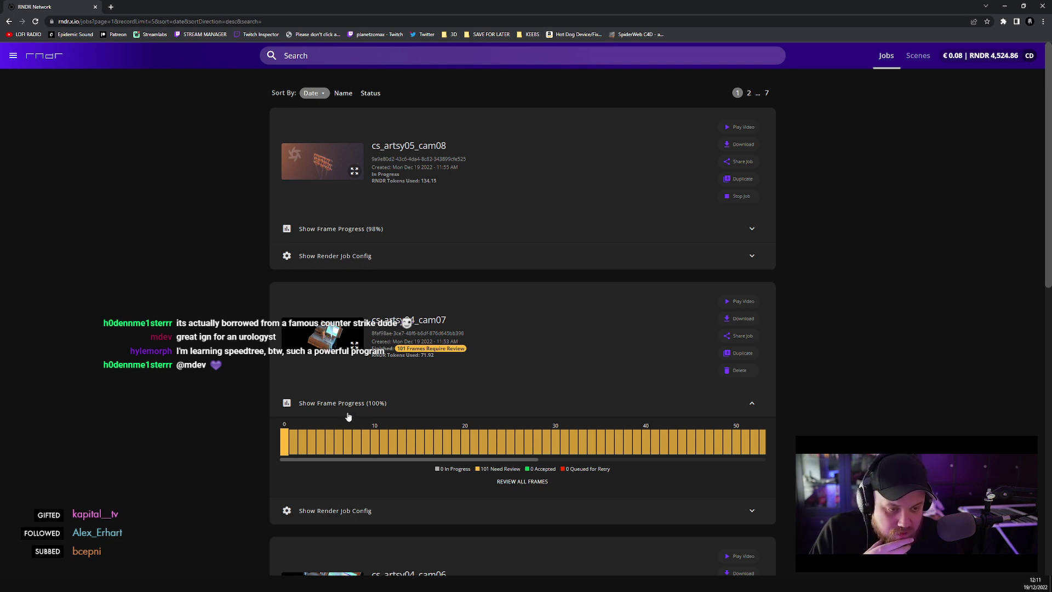
- Open cam07's '101 Frames Require Review' page and view Frame 21 at full size
{"action": "left_click", "coordinate": [438, 349]}
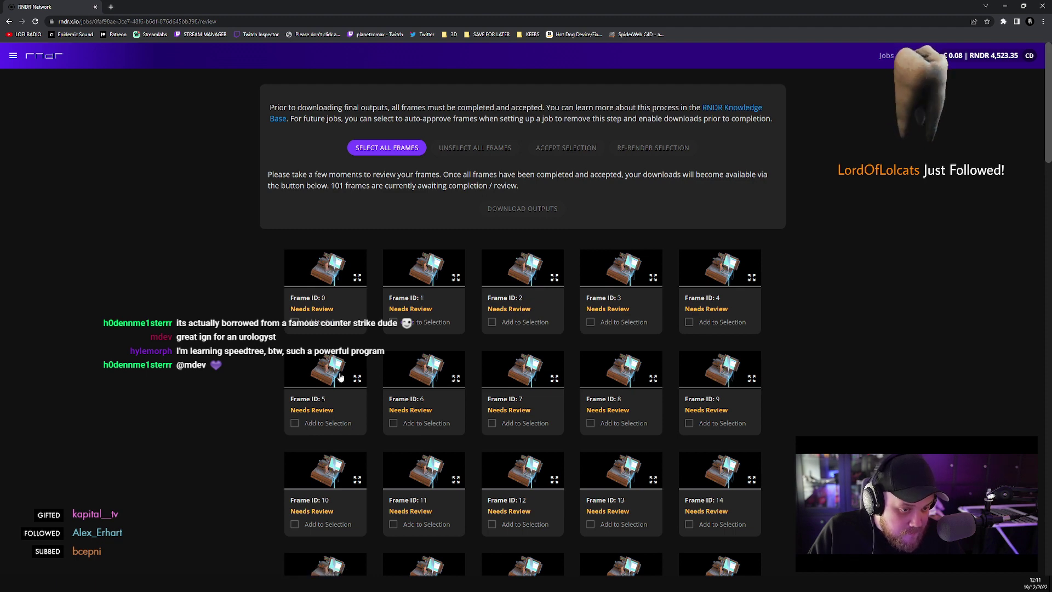
{"action": "scroll", "coordinate": [366, 380], "scroll_direction": "down", "scroll_amount": 2}
{"action": "scroll", "coordinate": [366, 381], "scroll_direction": "down", "scroll_amount": 3}
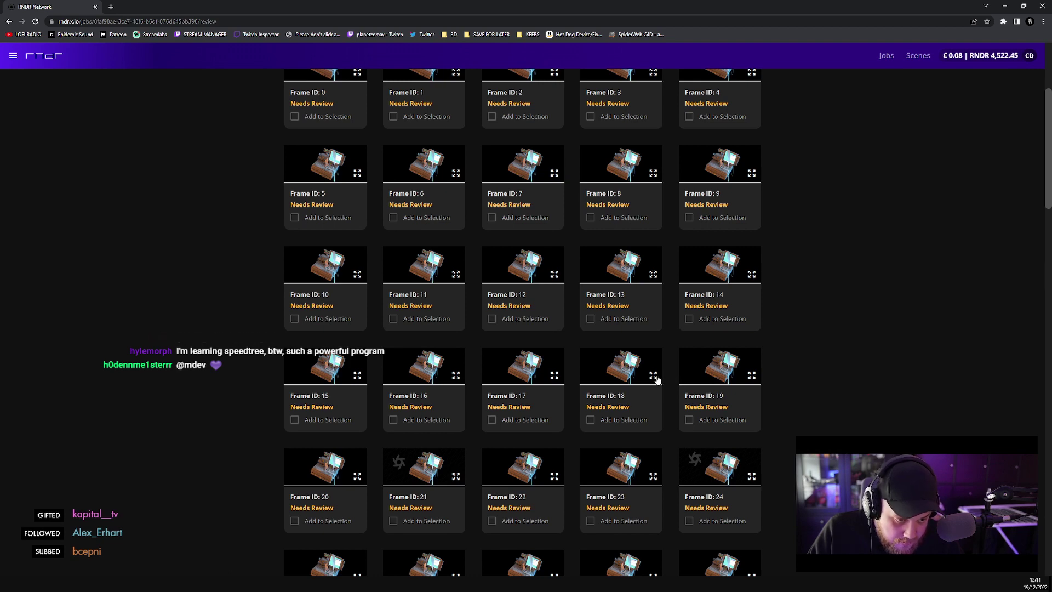
{"action": "left_click", "coordinate": [420, 476]}
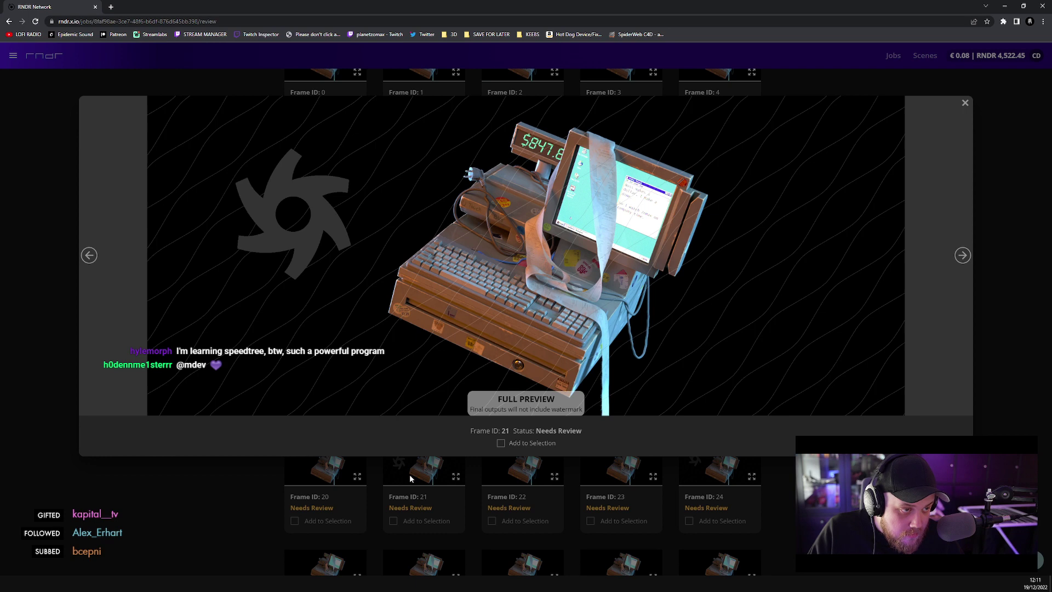
{"action": "left_click", "coordinate": [199, 531]}
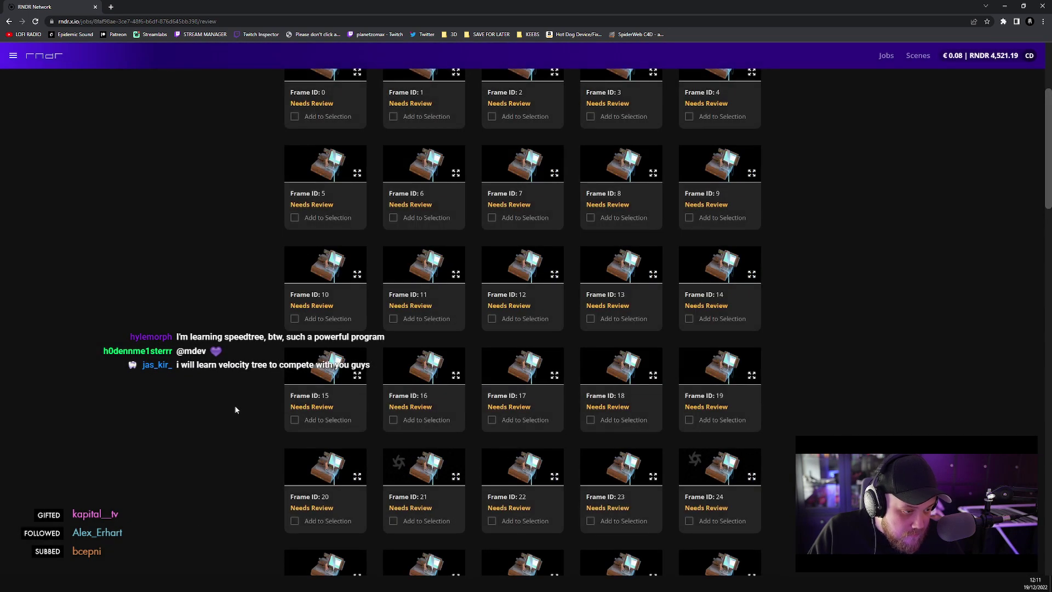
- Scroll through all 101 frames (IDs 0–100) awaiting review
{"action": "scroll", "coordinate": [685, 469], "scroll_direction": "down", "scroll_amount": 3}
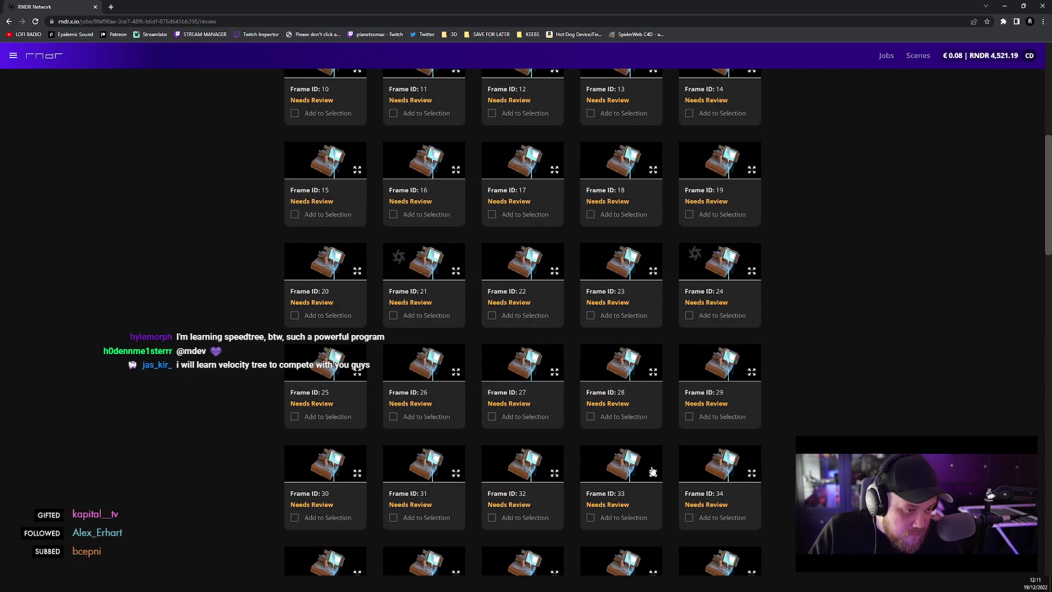
{"action": "scroll", "coordinate": [655, 470], "scroll_direction": "up", "scroll_amount": 1}
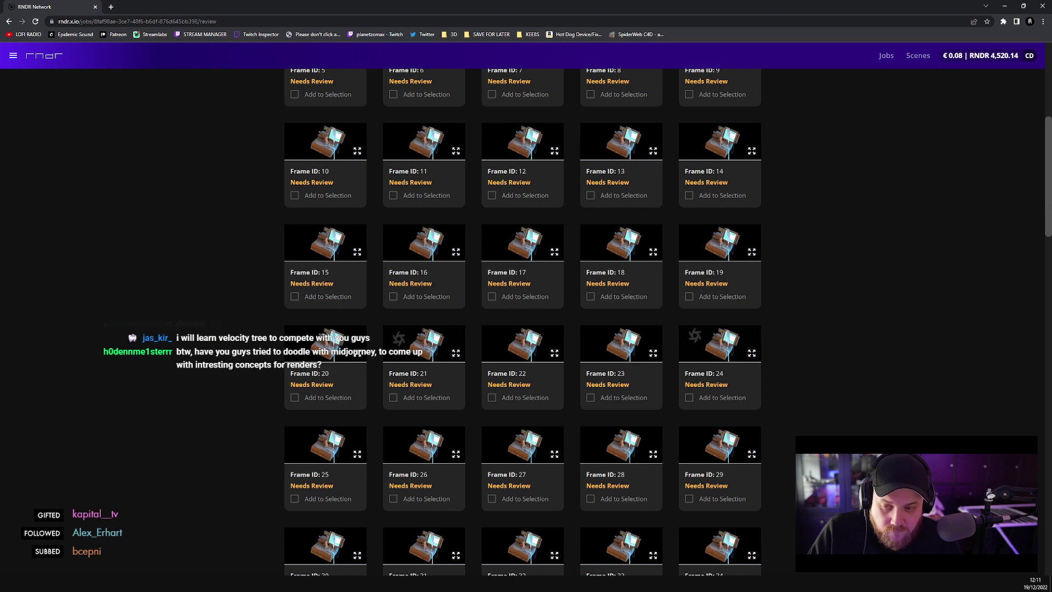
{"action": "scroll", "coordinate": [469, 299], "scroll_direction": "down", "scroll_amount": 7}
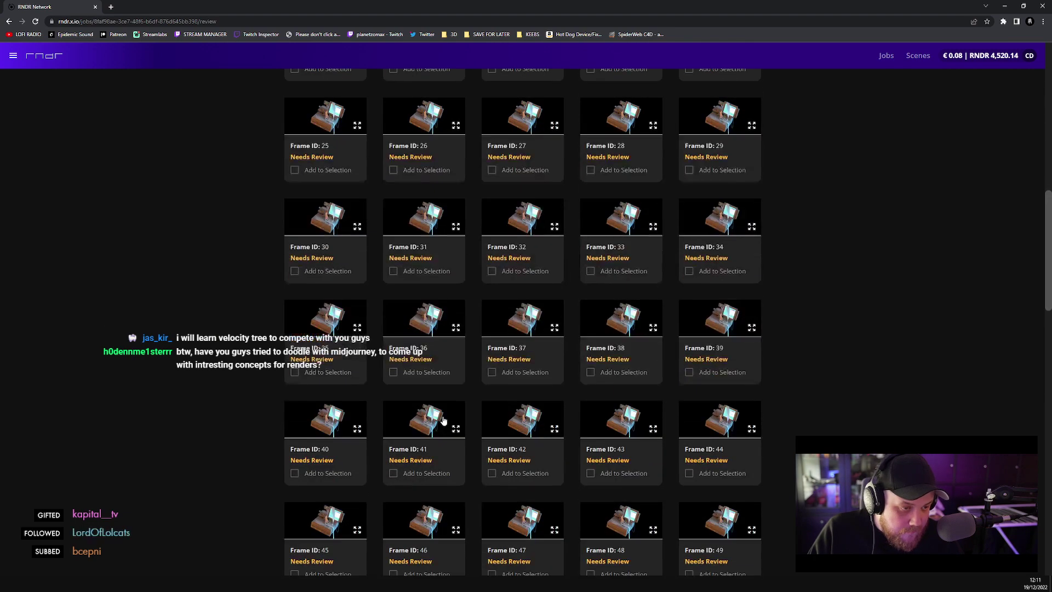
{"action": "scroll", "coordinate": [433, 423], "scroll_direction": "down", "scroll_amount": 5}
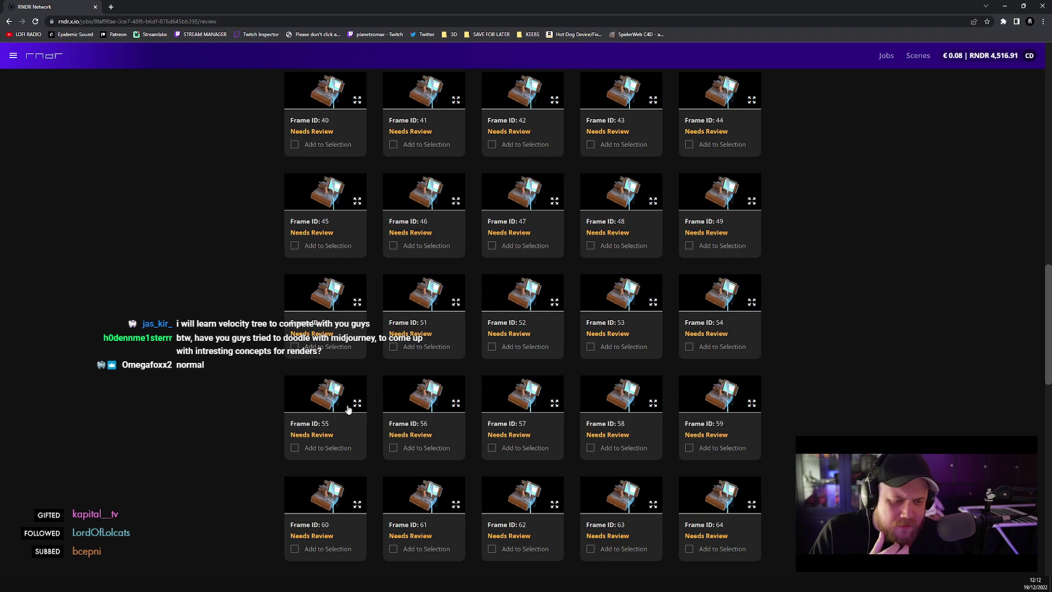
{"action": "scroll", "coordinate": [343, 406], "scroll_direction": "down", "scroll_amount": 3}
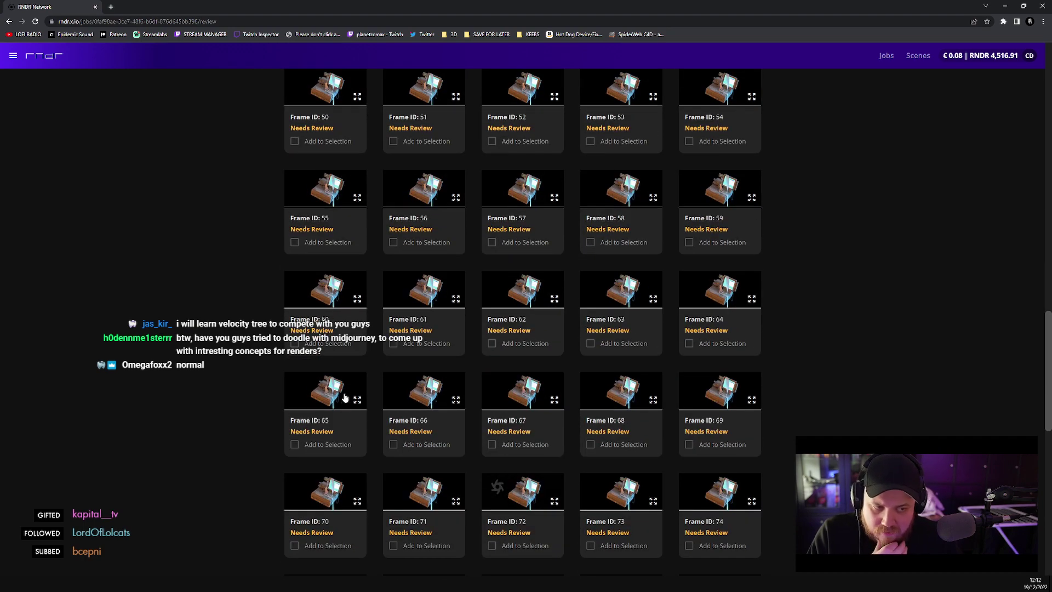
{"action": "scroll", "coordinate": [343, 387], "scroll_direction": "down", "scroll_amount": 4}
{"action": "scroll", "coordinate": [357, 376], "scroll_direction": "down", "scroll_amount": 6}
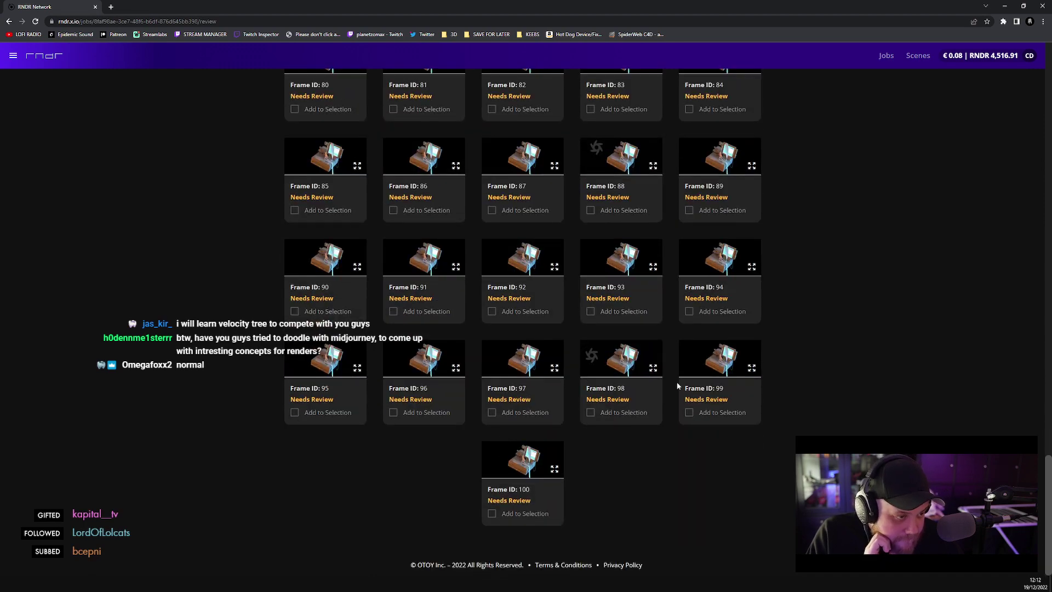
{"action": "scroll", "coordinate": [491, 333], "scroll_direction": "up", "scroll_amount": 3}
{"action": "scroll", "coordinate": [683, 405], "scroll_direction": "up", "scroll_amount": 20}
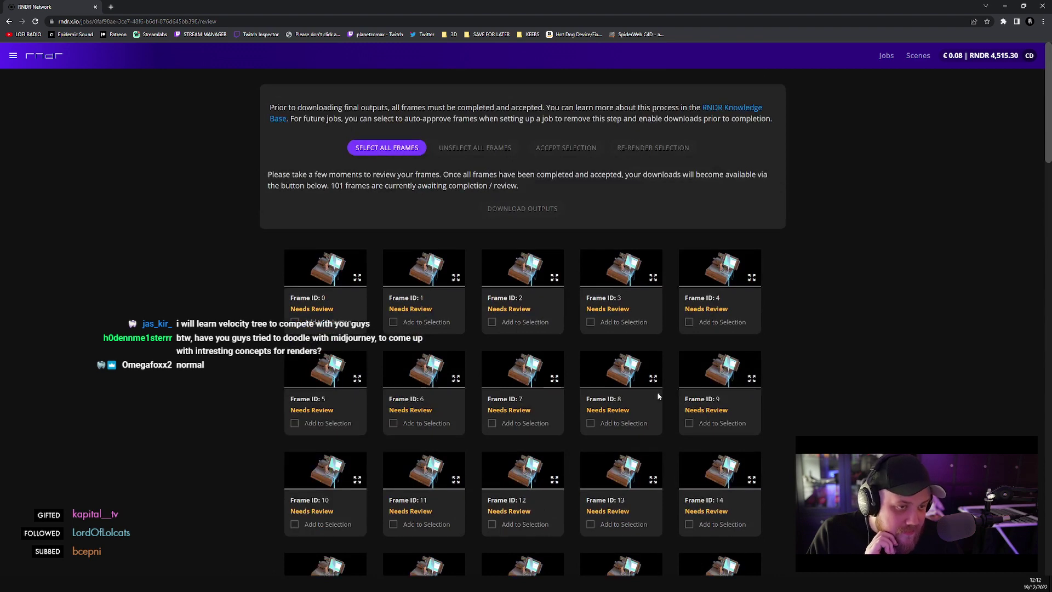
- Accept all cam07 frames and copy the 1414 EXR download links to the clipboard
{"action": "left_click", "coordinate": [405, 149]}
{"action": "left_click", "coordinate": [556, 152]}
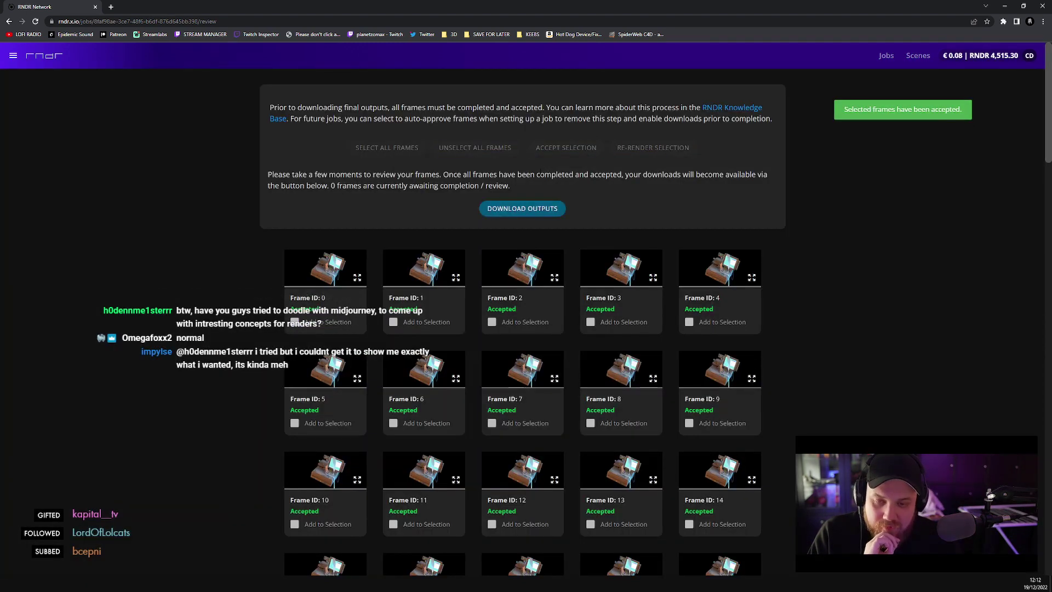
{"action": "left_click", "coordinate": [526, 209]}
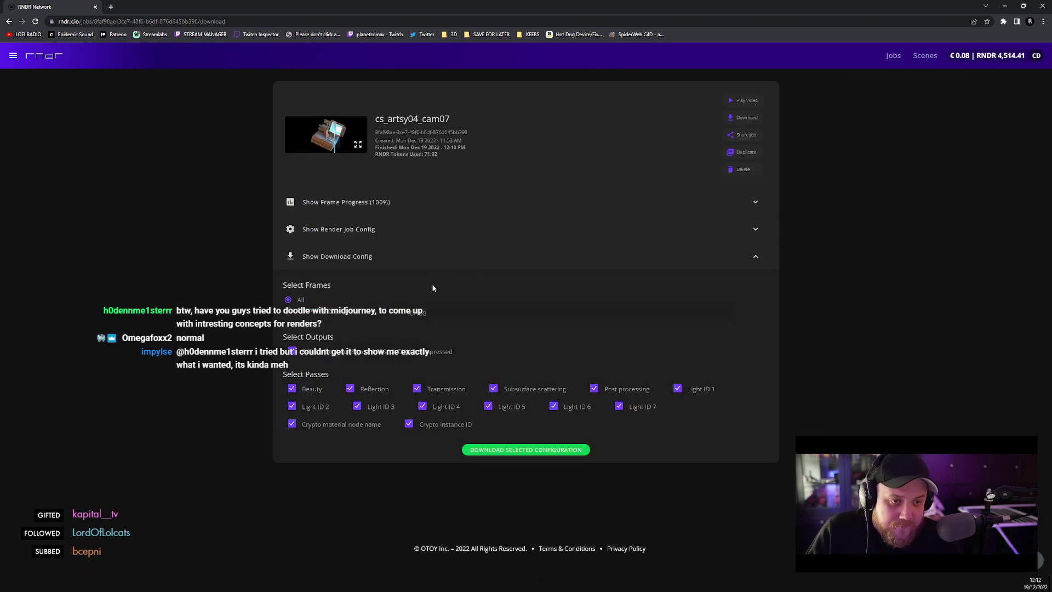
{"action": "left_click", "coordinate": [532, 453]}
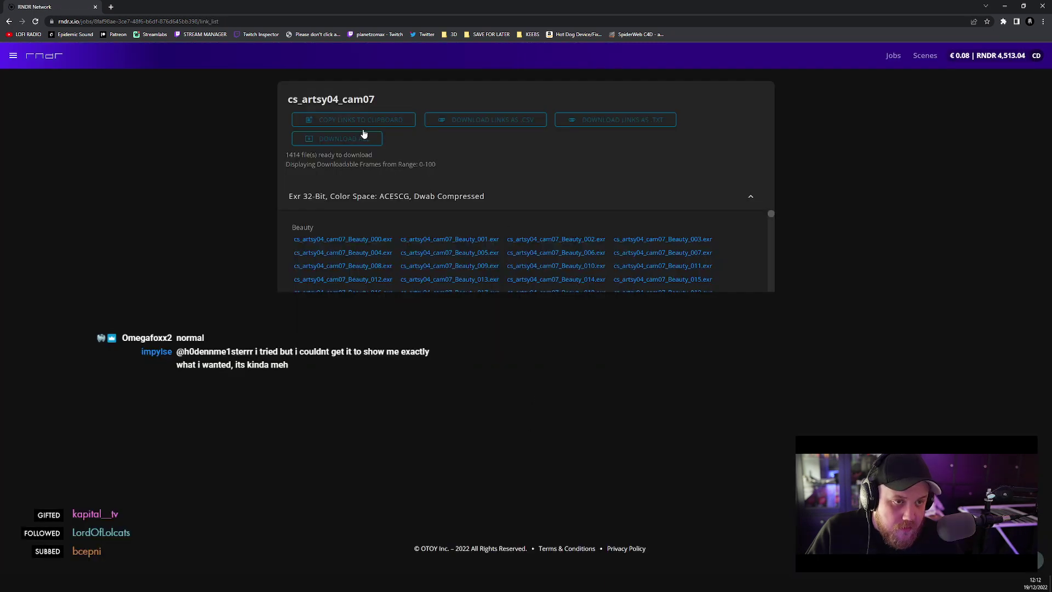
{"action": "left_click", "coordinate": [364, 121]}
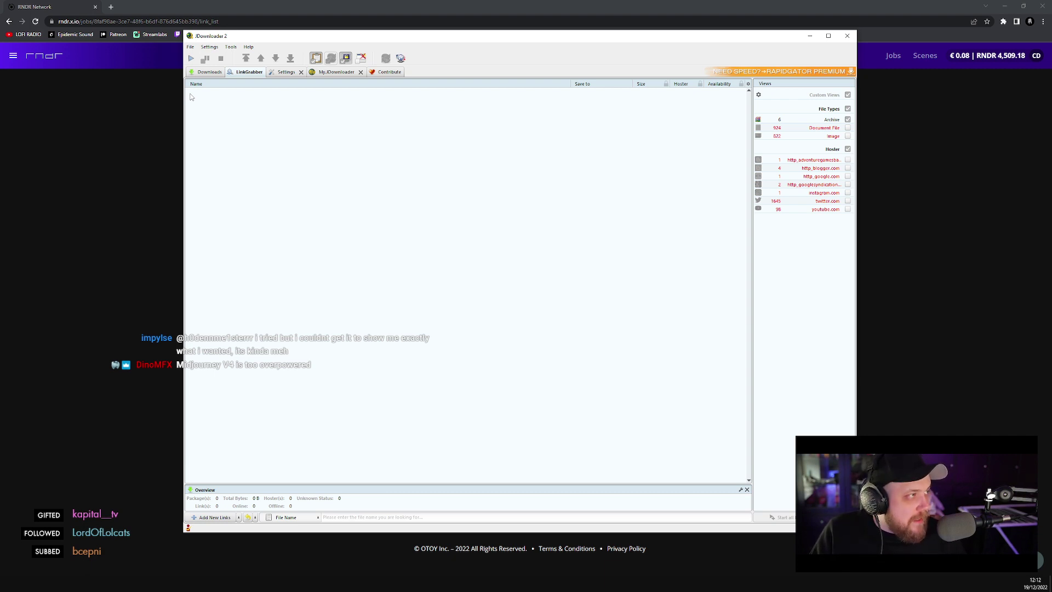
- Paste the re-copied RNDR download links into LinkGrabber, allowing deep link analysis
{"action": "left_click_drag", "start_coordinate": [241, 39], "coordinate": [396, 49]}
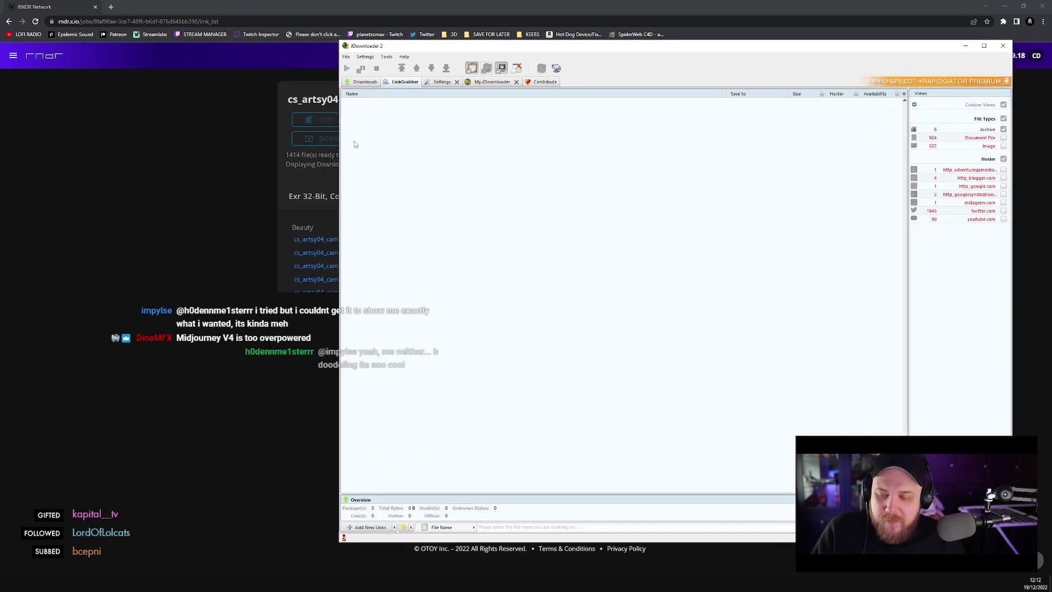
{"action": "left_click", "coordinate": [310, 126]}
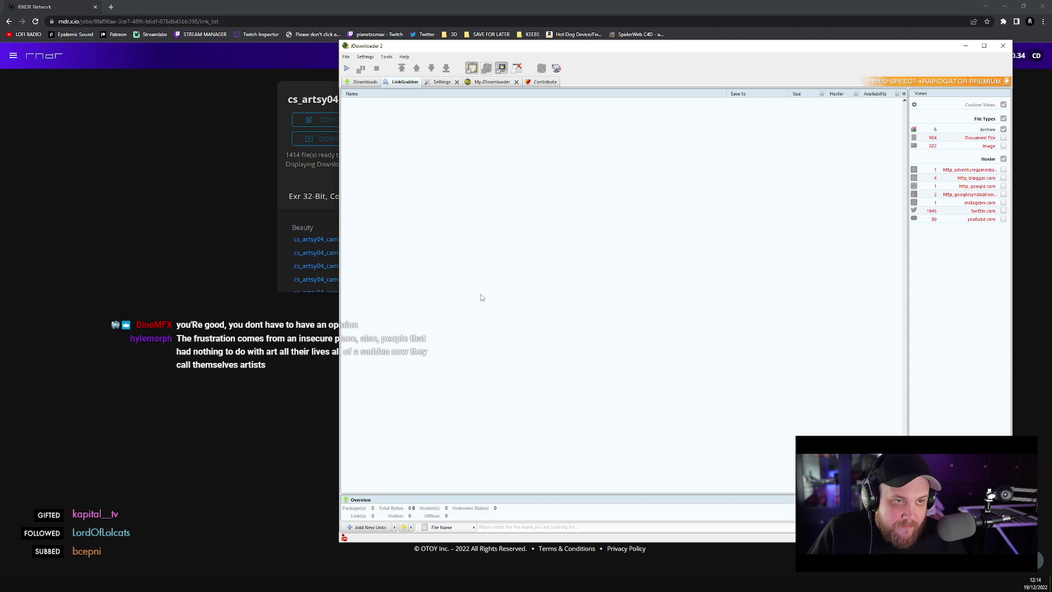
{"action": "key", "text": "ctrl+v"}
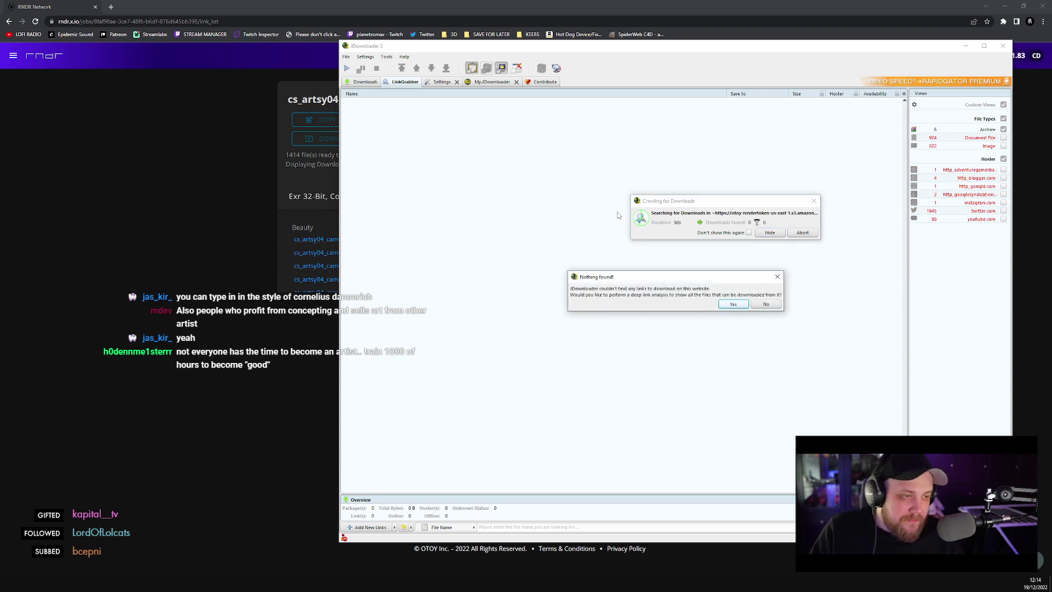
{"action": "left_click", "coordinate": [731, 304]}
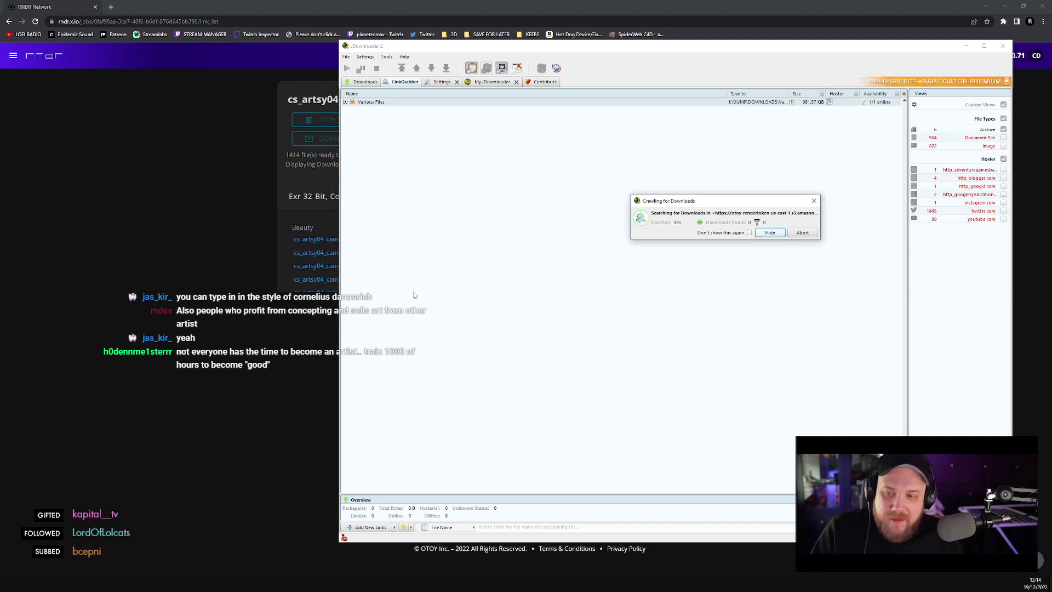
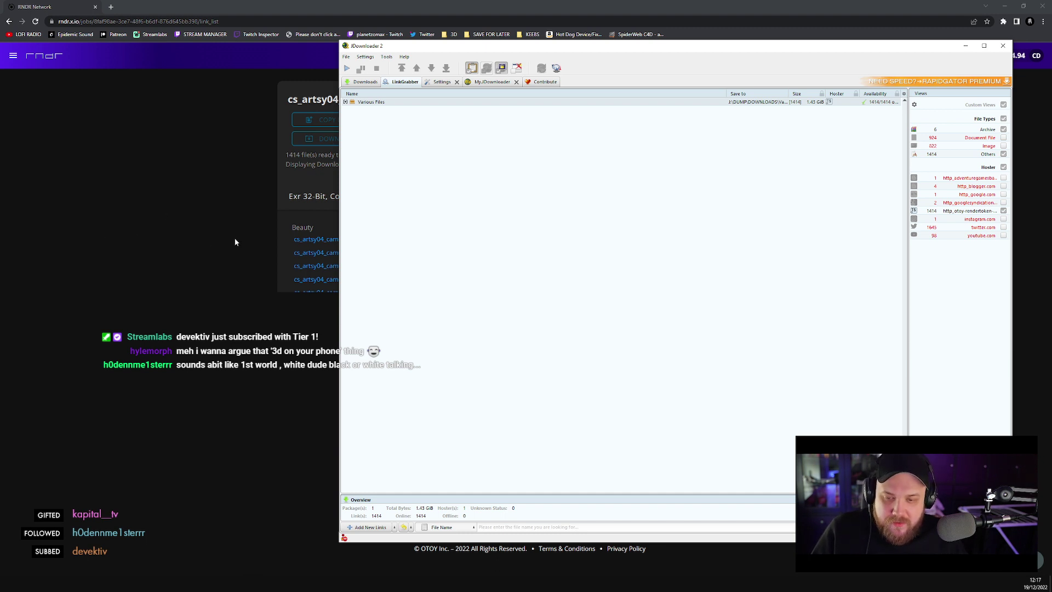
- Copy the Cam05\fix save path from an earlier finished Various package in Downloads
{"action": "left_click", "coordinate": [387, 103]}
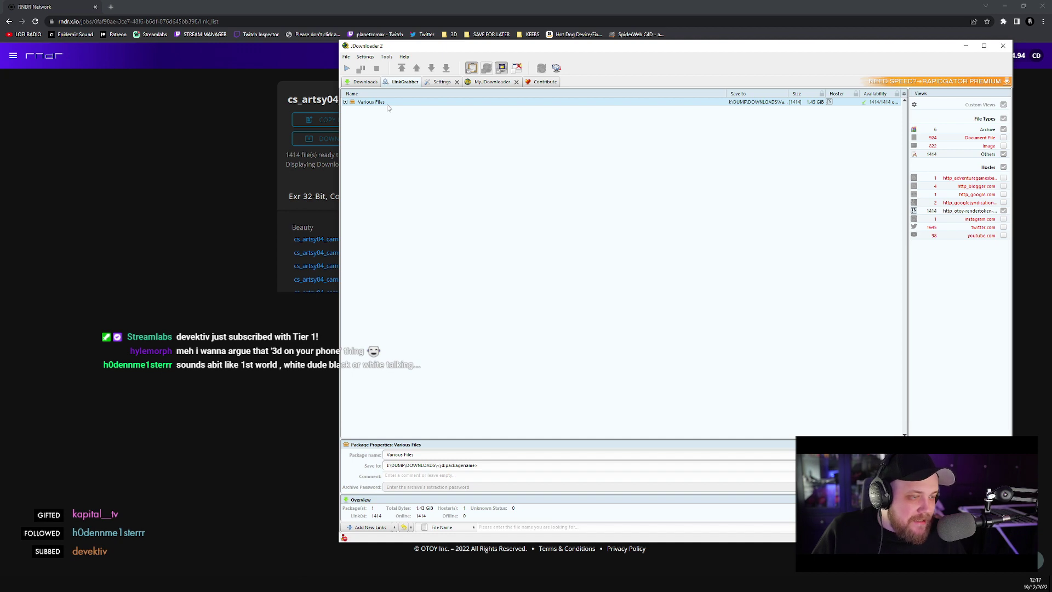
{"action": "left_click", "coordinate": [365, 82]}
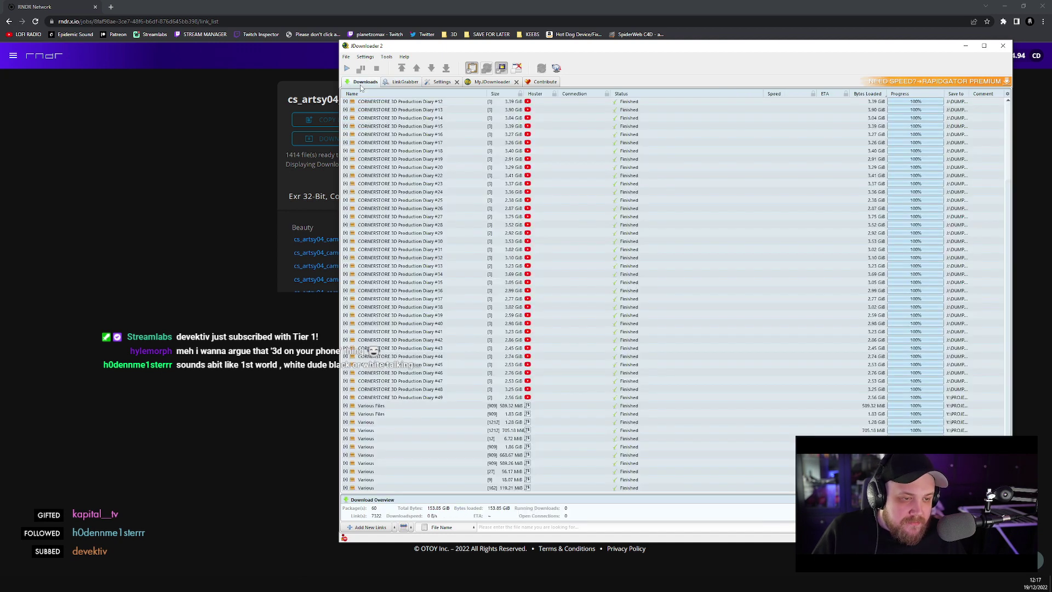
{"action": "left_click", "coordinate": [391, 484]}
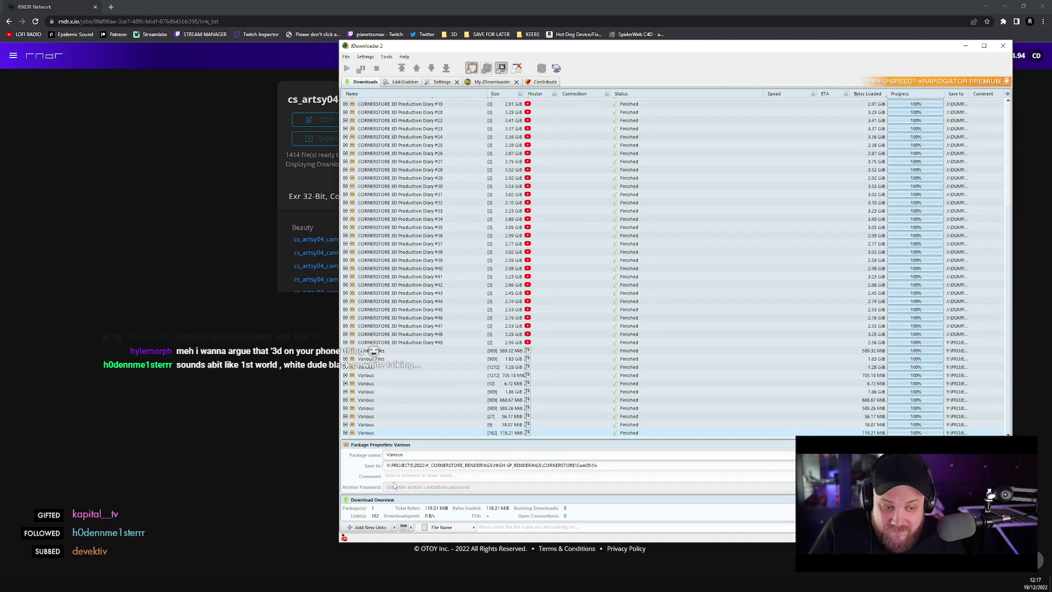
{"action": "left_click", "coordinate": [622, 464]}
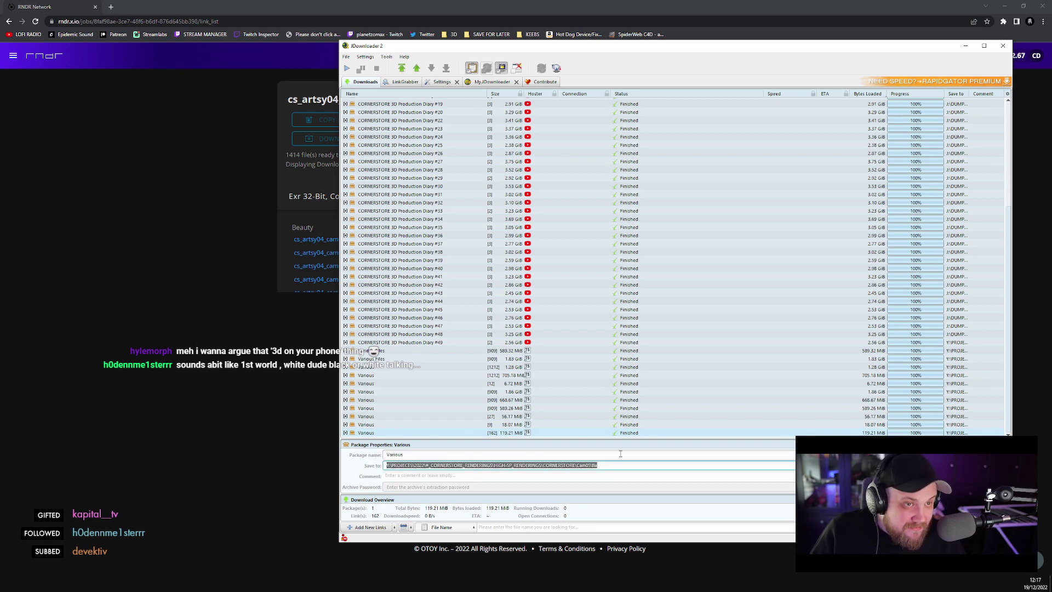
- Paste the Cam05\fix path into the Various Files package's Save to field in LinkGrabber
{"action": "left_click", "coordinate": [405, 82]}
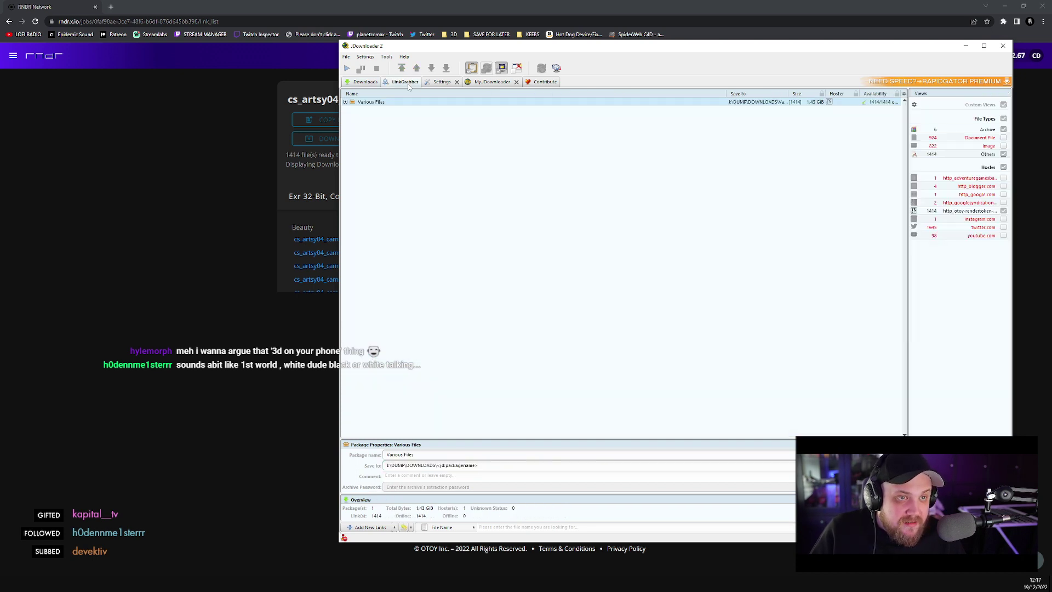
{"action": "left_click", "coordinate": [493, 466]}
{"action": "type", "text": "Y:\\PROJECTS\\2022\\#_CORNERSTORE_RENDERINGS\\HIGH SP_RENDERINGS\\CORNERSTORE\\Cam05\\fix"}
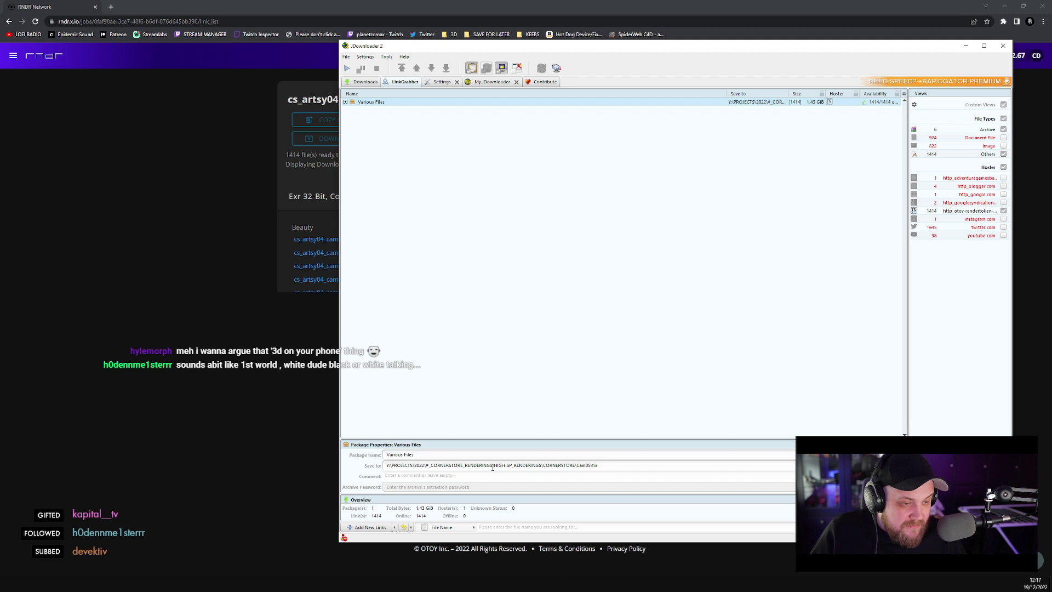
{"action": "key", "text": "ctrl+a"}
{"action": "left_click", "coordinate": [626, 466]}
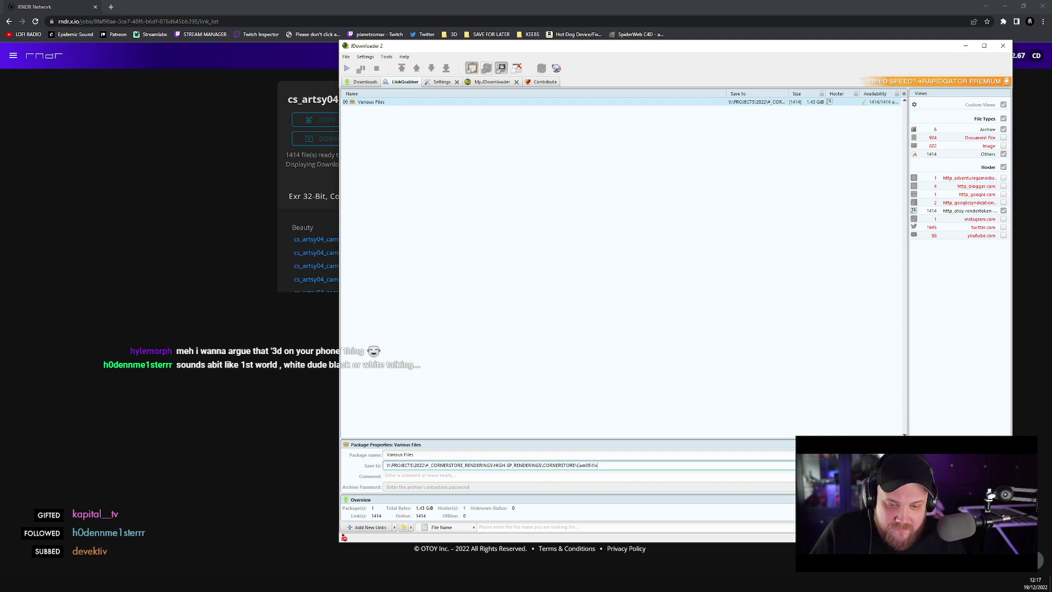
{"action": "key", "text": "alt+Tab"}
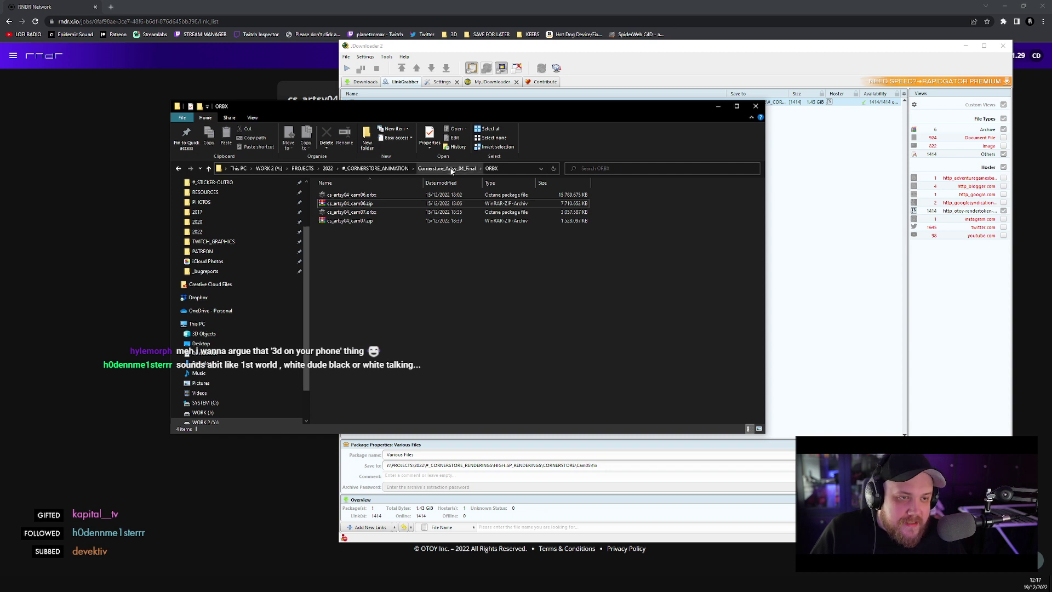
- Go up to the #_CORNERSTORE_ANIMATION folder and start the track Seal in Spotify
{"action": "left_click", "coordinate": [389, 169]}
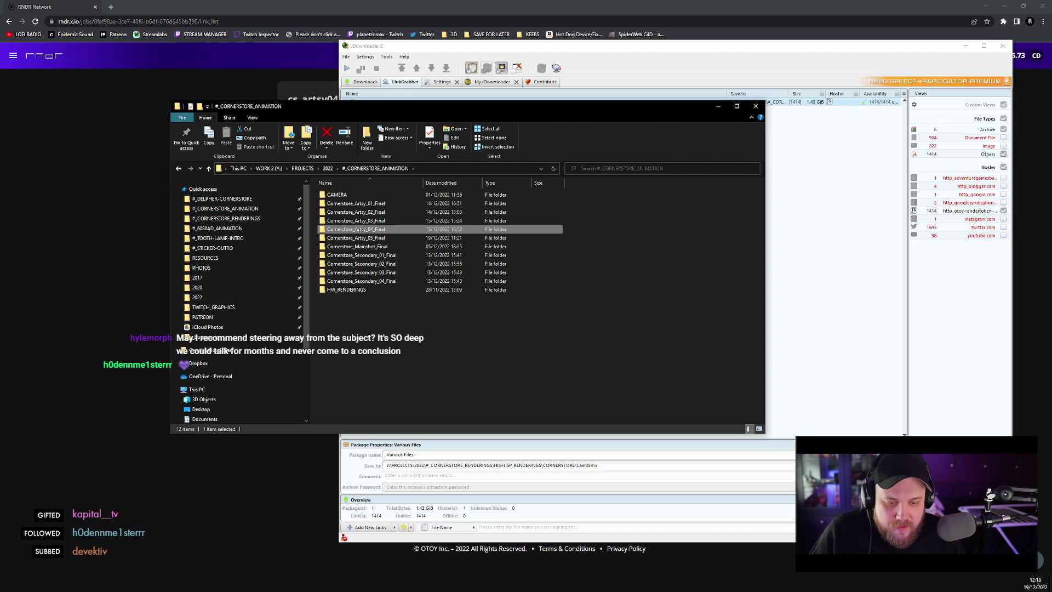
{"action": "key", "text": "alt+Tab"}
{"action": "double_click", "coordinate": [290, 406]}
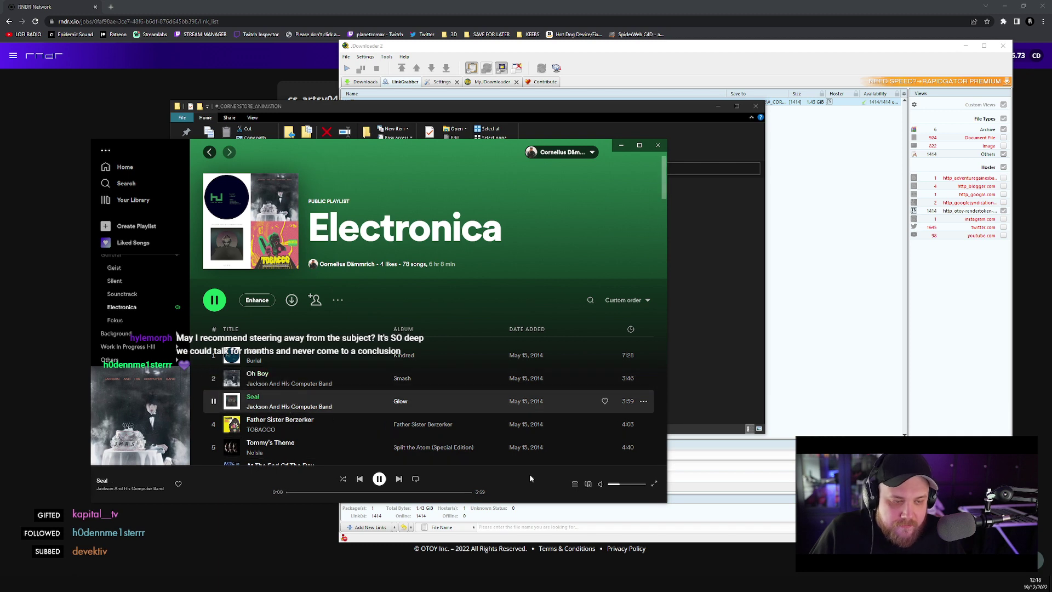
- Minimise Spotify so the #_CORNERSTORE_ANIMATION folder shows while Seal keeps playing
{"action": "left_click", "coordinate": [617, 147]}
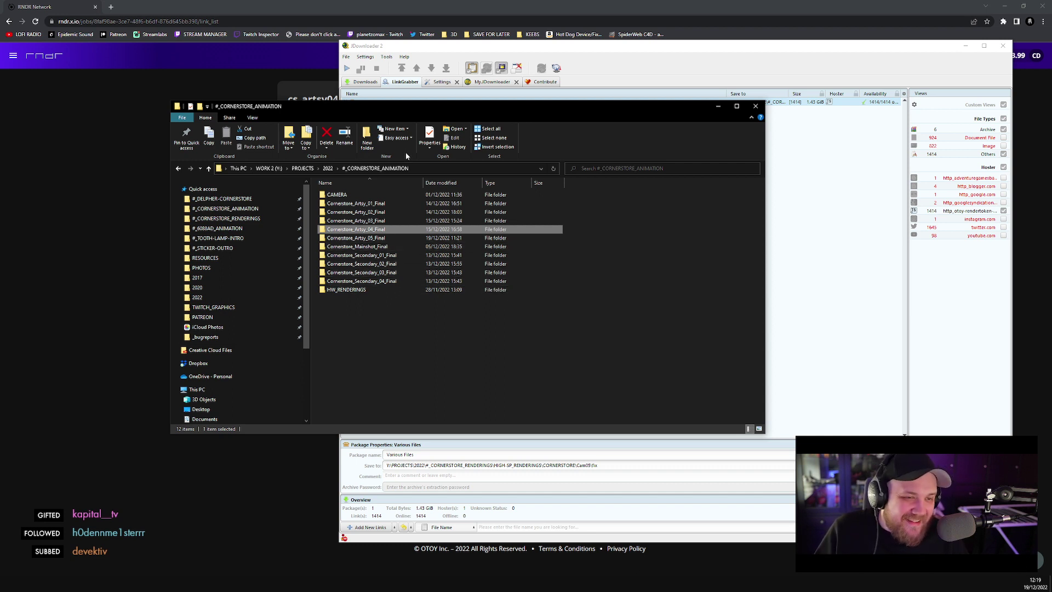
- Drag the Explorer window down-left, then further up-left, uncovering the render page and JDownloader
{"action": "left_click_drag", "start_coordinate": [403, 107], "coordinate": [393, 191]}
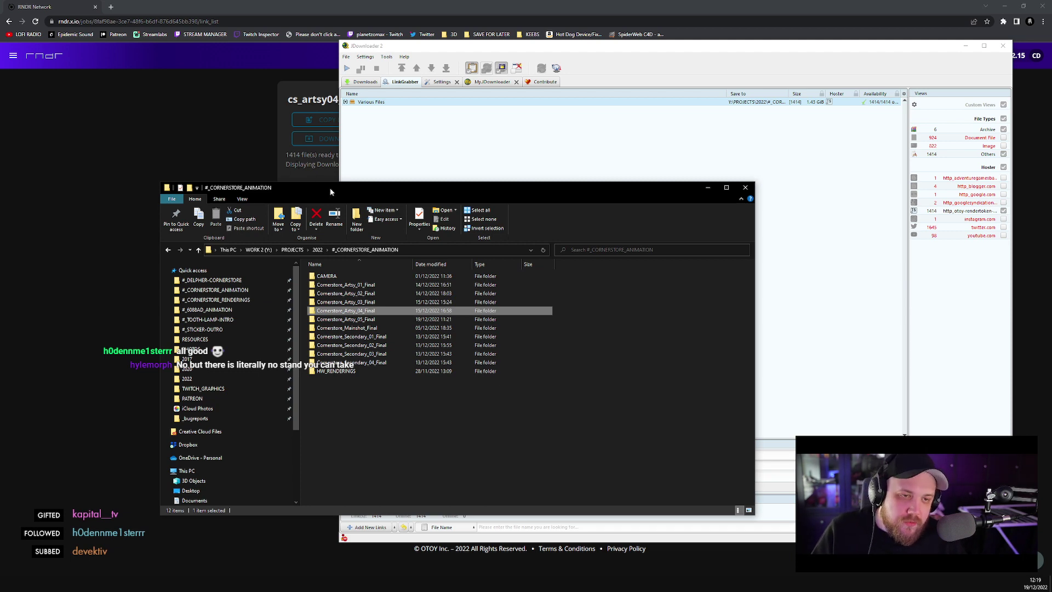
{"action": "left_click_drag", "start_coordinate": [330, 189], "coordinate": [218, 207]}
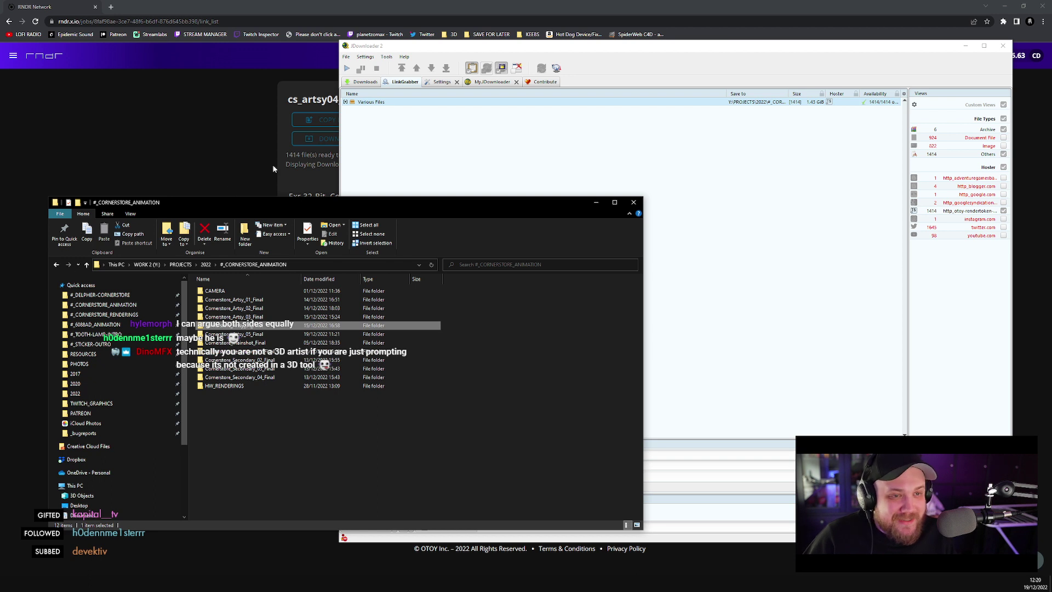
- Navigate to #_CORNERSTORE_RENDERINGS > HIGH-SP_RENDERINGS > CORNERSTORE, moving JDownloader aside
{"action": "left_click", "coordinate": [488, 394]}
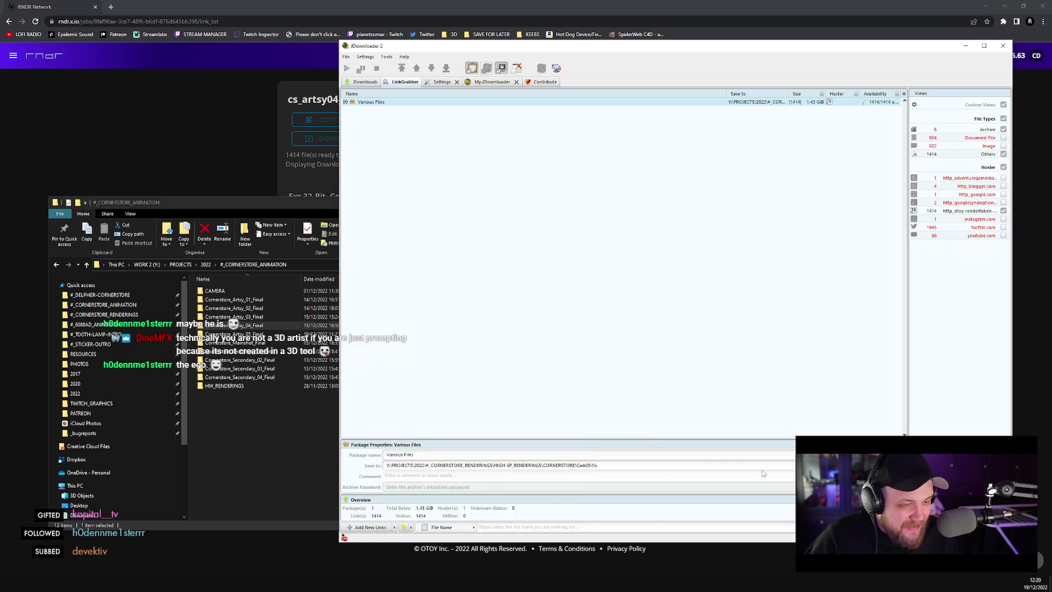
{"action": "left_click", "coordinate": [262, 396]}
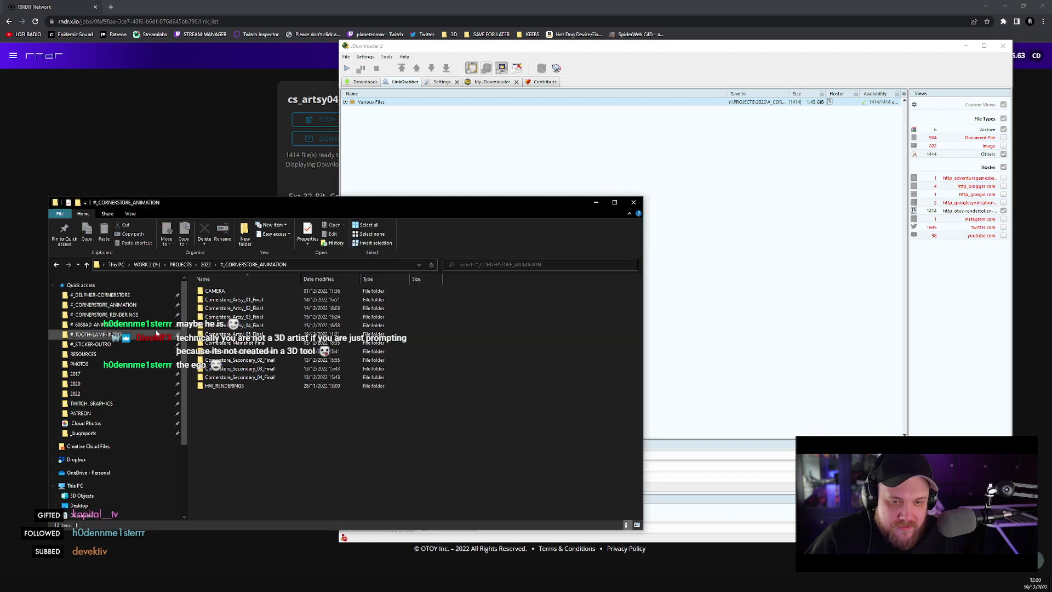
{"action": "left_click", "coordinate": [104, 315]}
{"action": "double_click", "coordinate": [262, 301]}
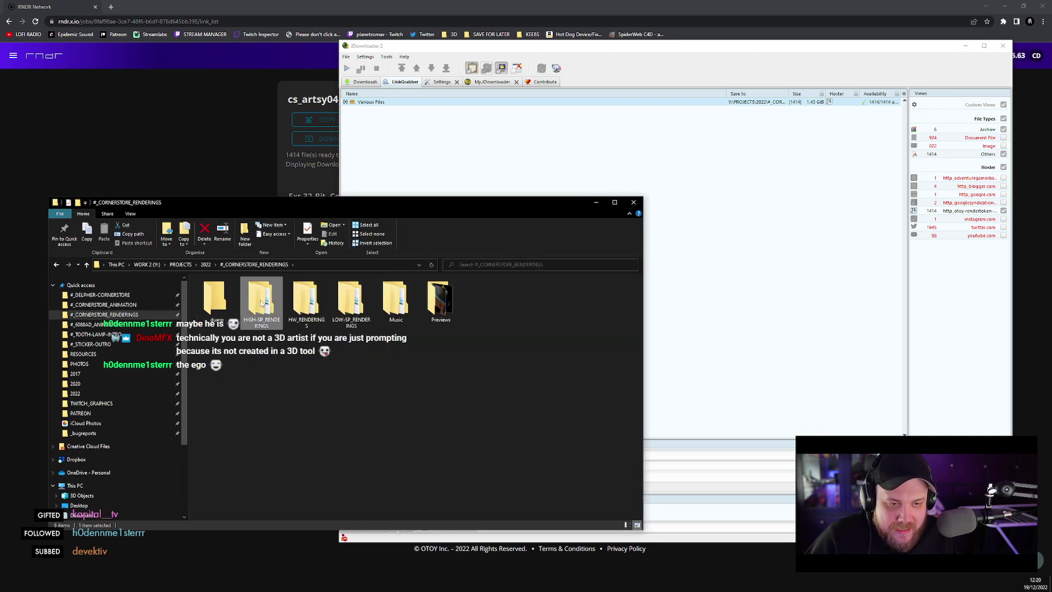
{"action": "double_click", "coordinate": [229, 292]}
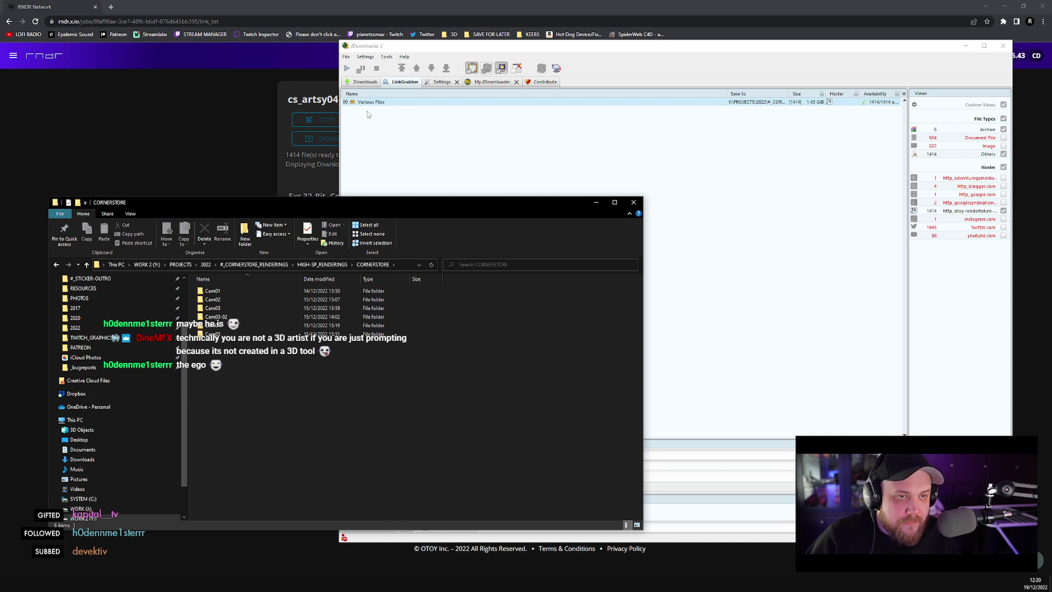
{"action": "left_click_drag", "start_coordinate": [393, 45], "coordinate": [505, 45]}
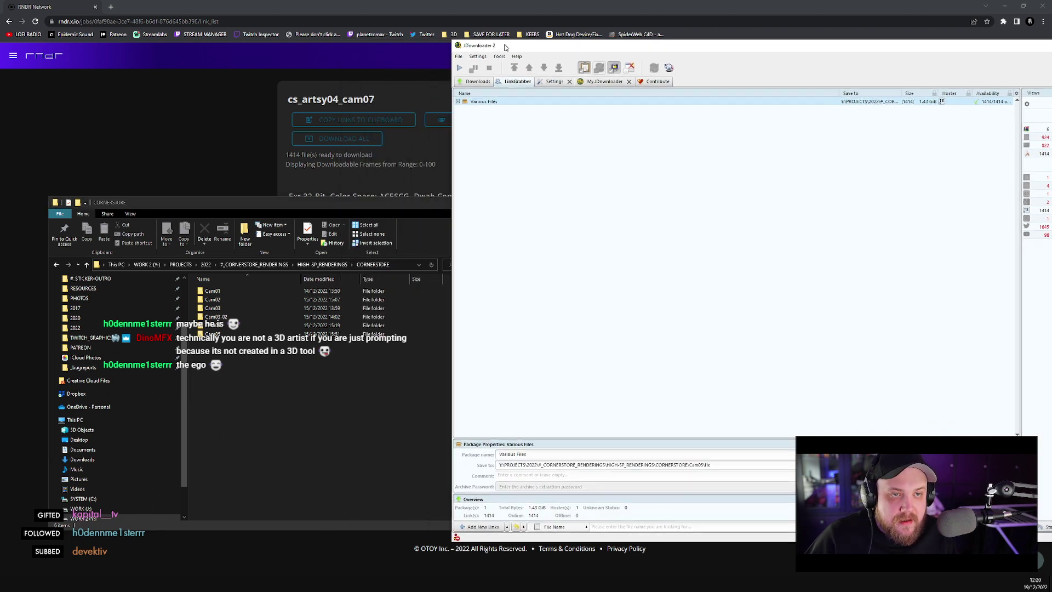
{"action": "left_click", "coordinate": [252, 321]}
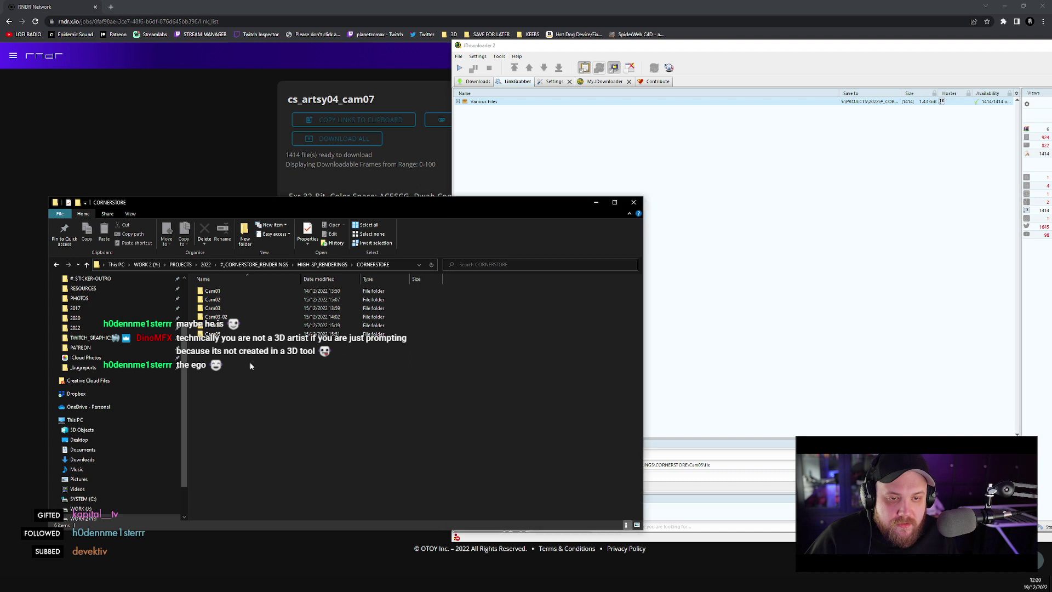
- Create a new folder named Cam07 in CORNERSTORE and open it
{"action": "right_click", "coordinate": [236, 354]}
{"action": "mouse_move", "coordinate": [285, 470]}
{"action": "left_click", "coordinate": [374, 472]}
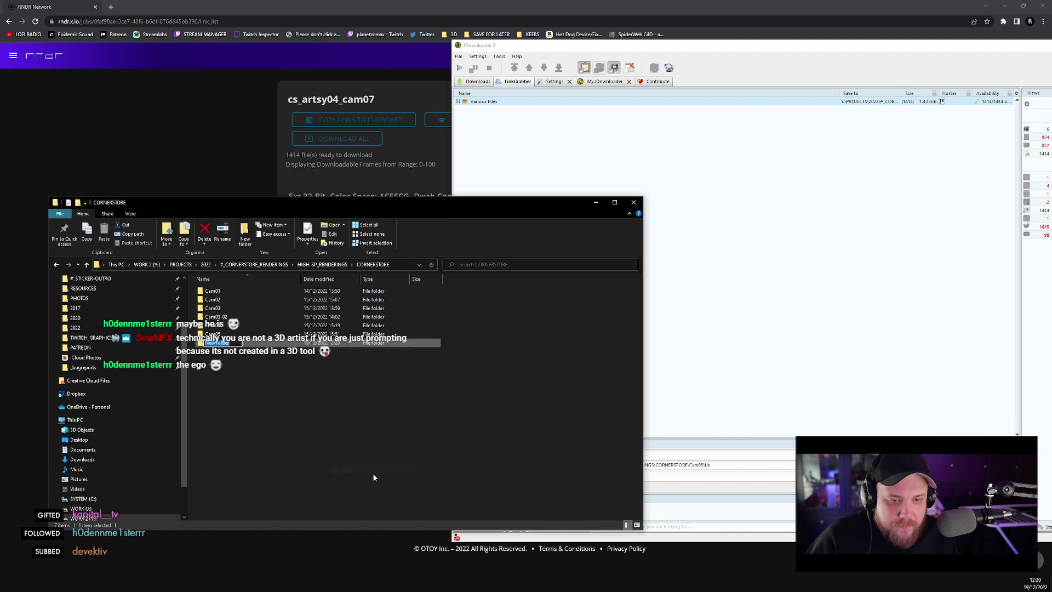
{"action": "type", "text": "Cam07"}
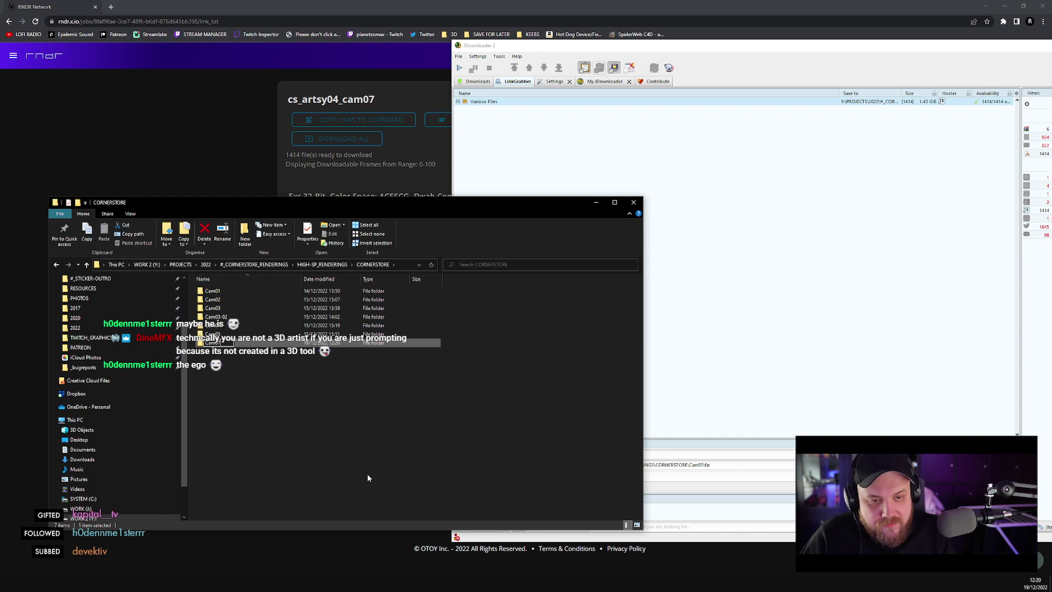
{"action": "key", "text": "Return"}
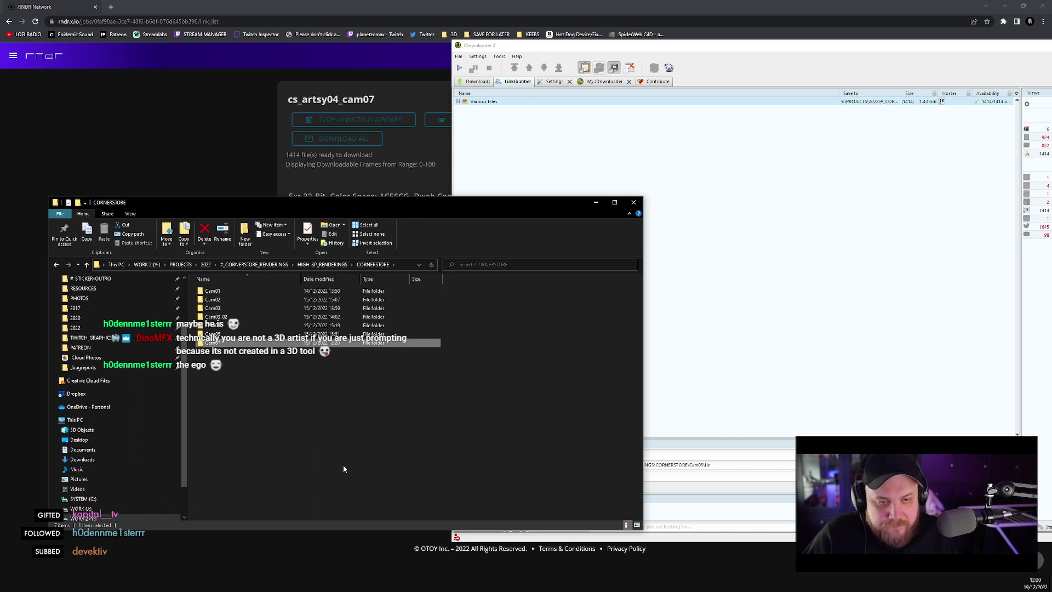
{"action": "double_click", "coordinate": [373, 343]}
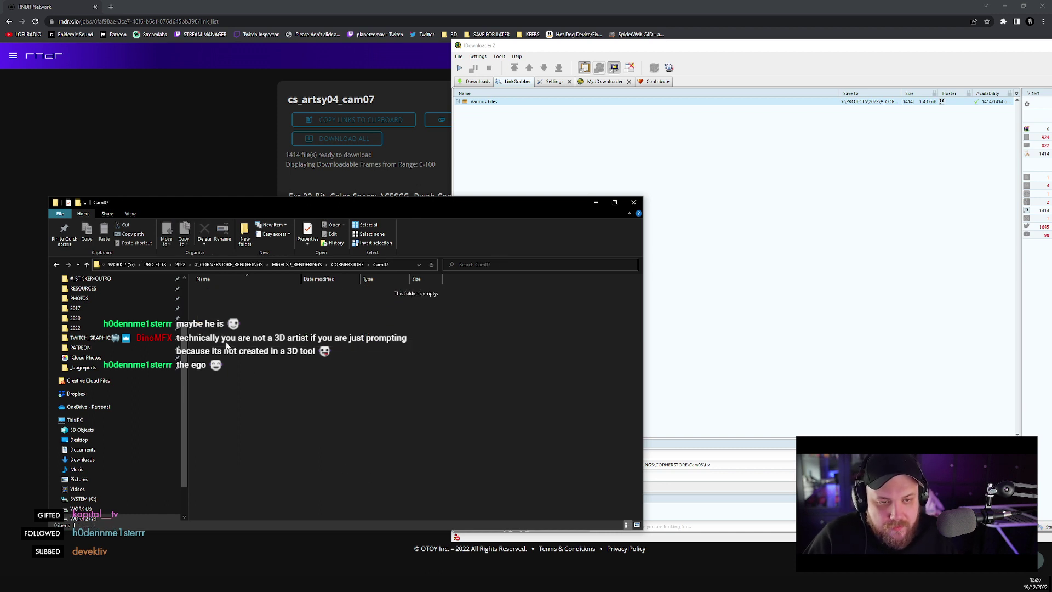
{"action": "left_click", "coordinate": [394, 265]}
{"action": "key", "text": "ctrl+c"}
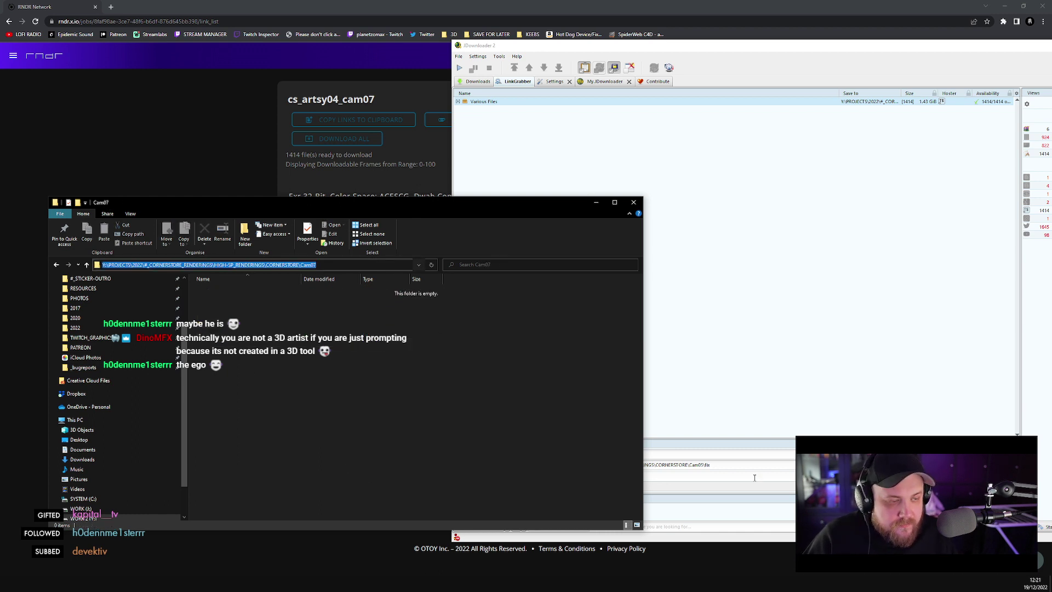
{"action": "left_click", "coordinate": [749, 465]}
{"action": "key", "text": "ctrl+a"}
{"action": "key", "text": "ctrl+v"}
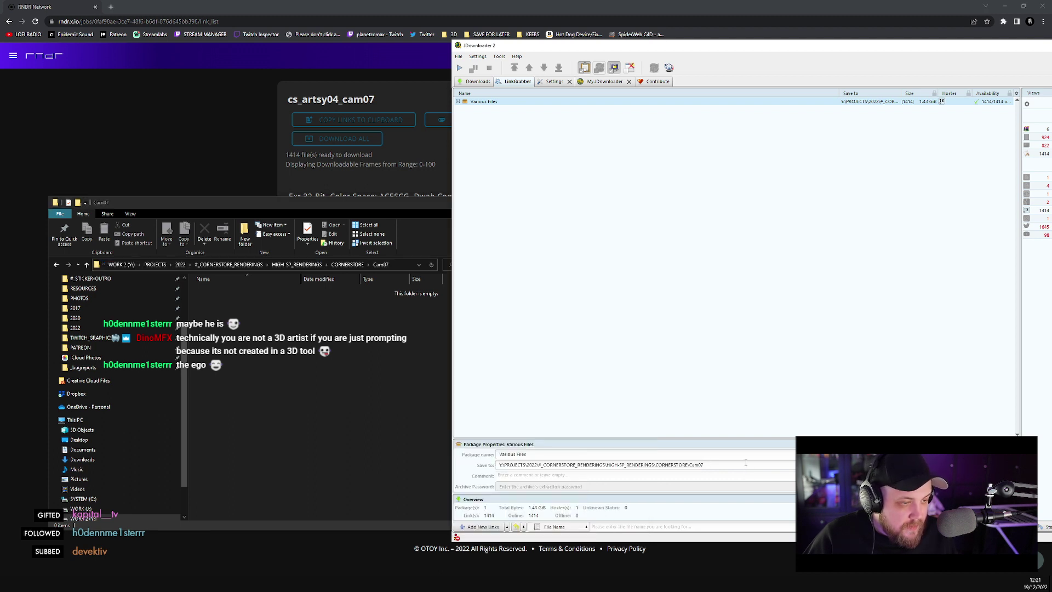
{"action": "double_click", "coordinate": [734, 454]}
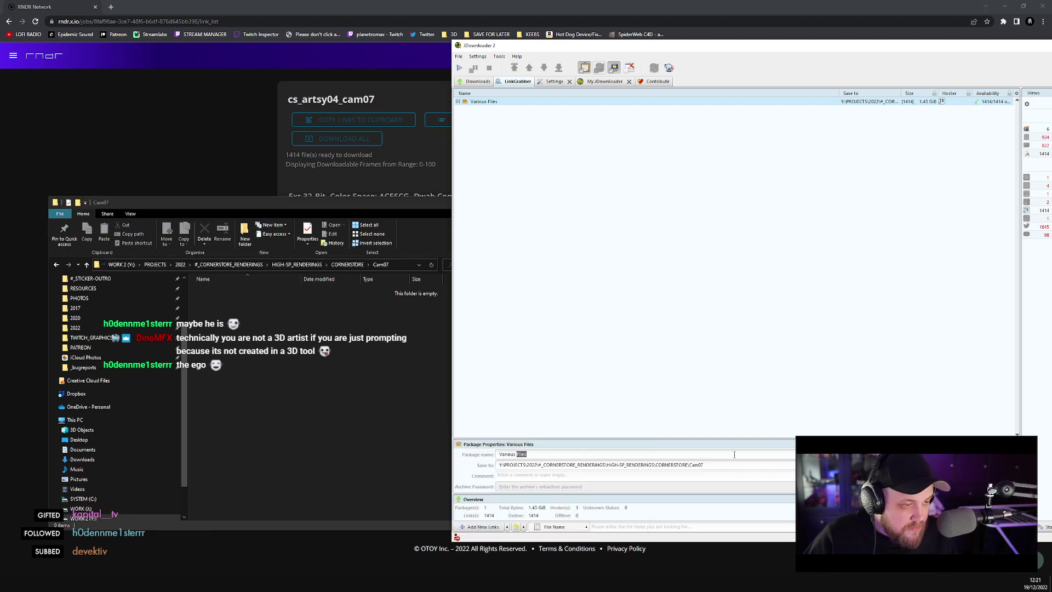
{"action": "key", "text": "ctrl+a"}
{"action": "key", "text": "BackSpace"}
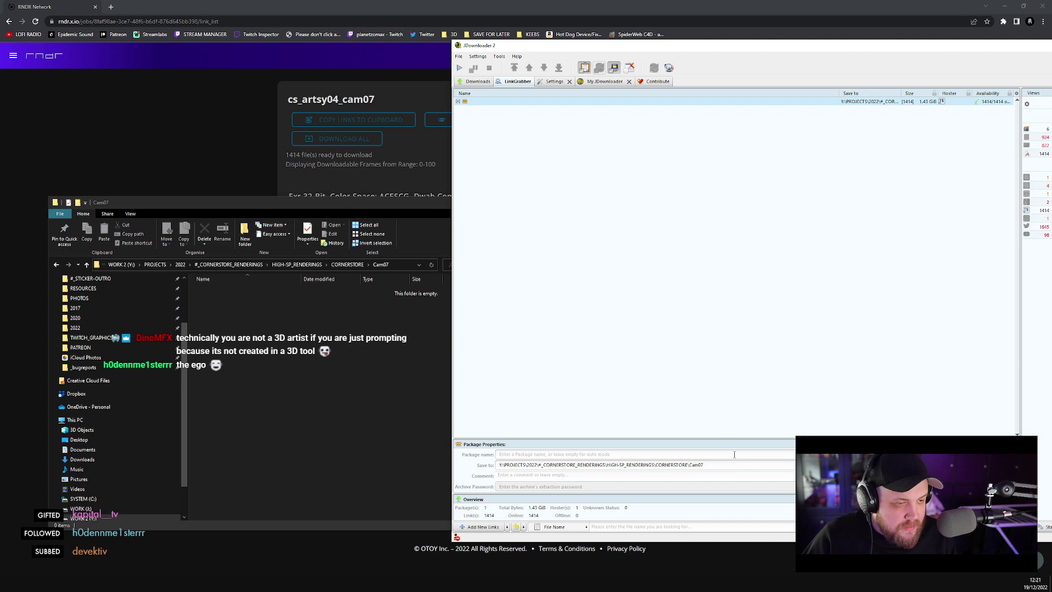
{"action": "left_click", "coordinate": [529, 162]}
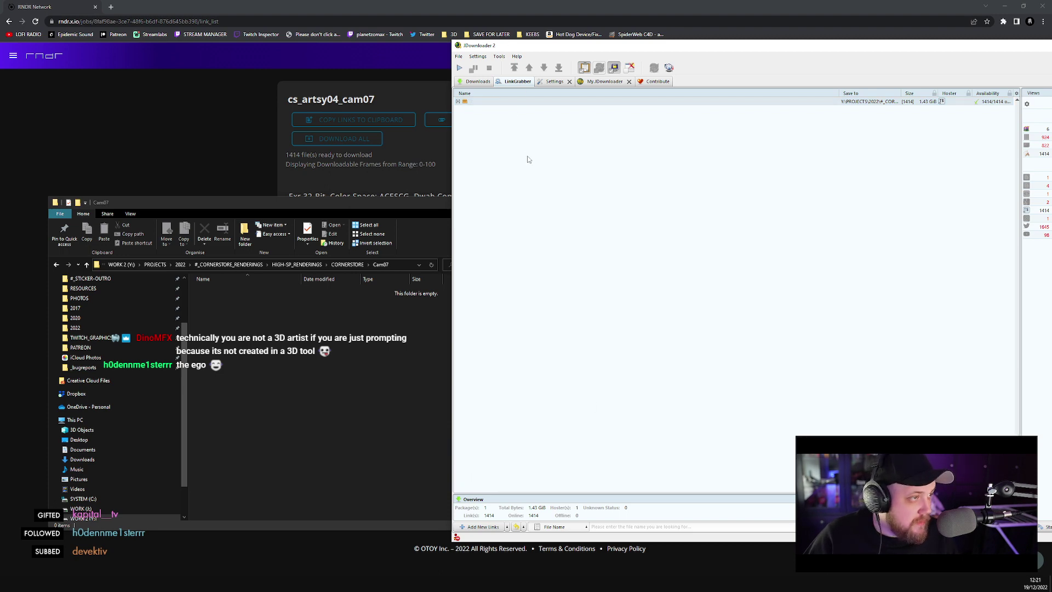
{"action": "left_click", "coordinate": [520, 102]}
{"action": "key", "text": "Return"}
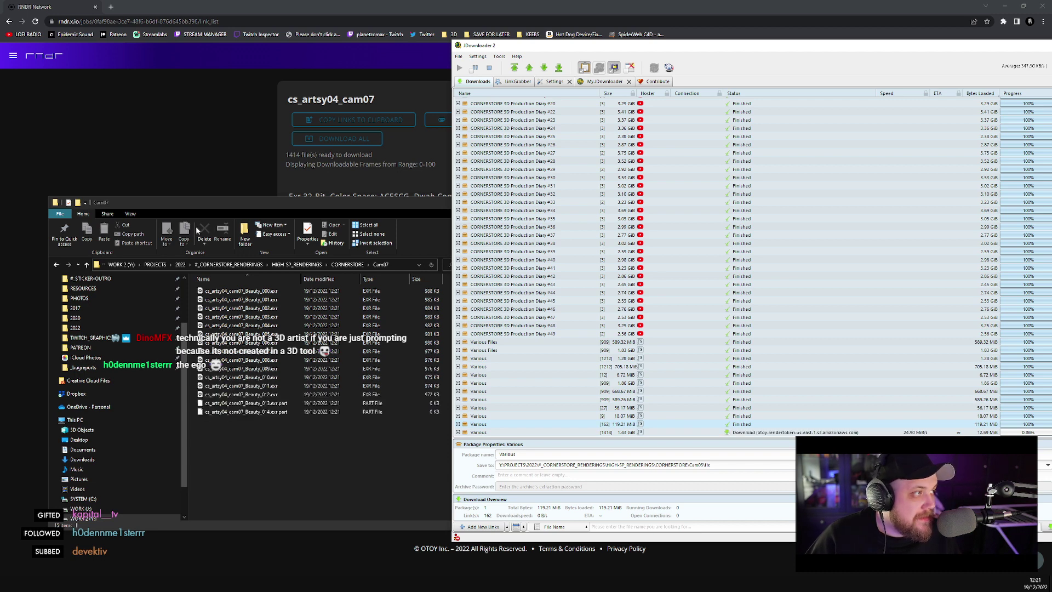
- Drag the Cam07 window to the centre so it restores to a larger size
{"action": "left_click_drag", "start_coordinate": [110, 202], "coordinate": [471, 214]}
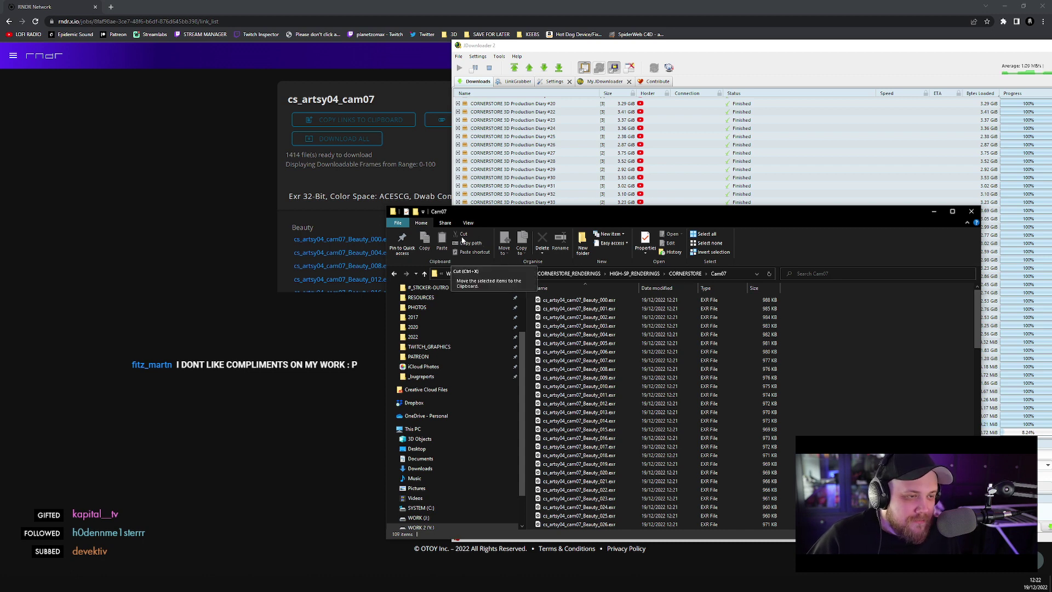
- Reopen Cam07 from the CORNERSTORE folder to refresh its EXR frames, then shift the window
{"action": "left_click", "coordinate": [684, 274]}
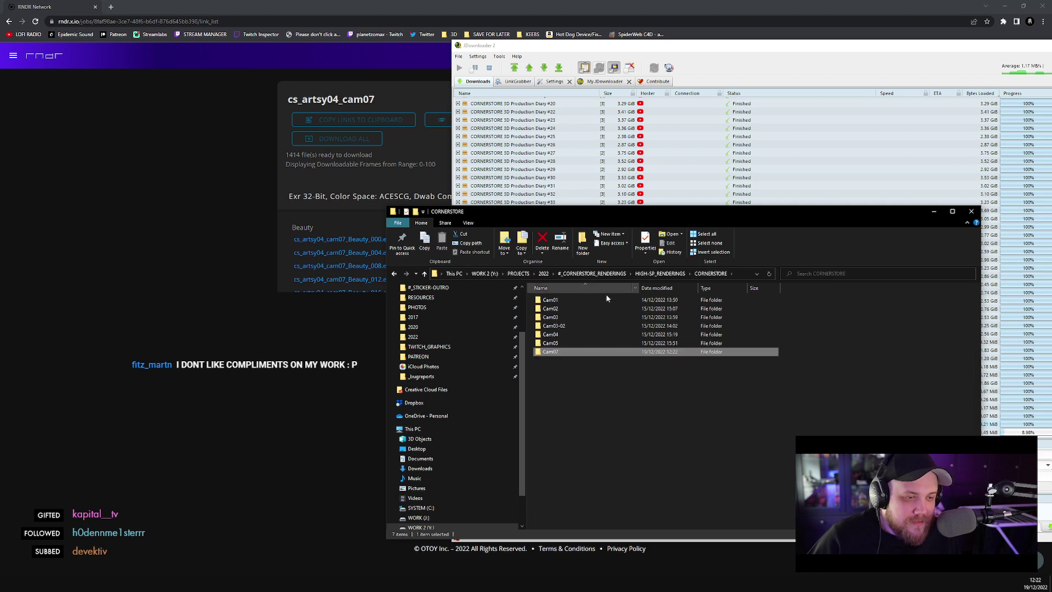
{"action": "double_click", "coordinate": [567, 351]}
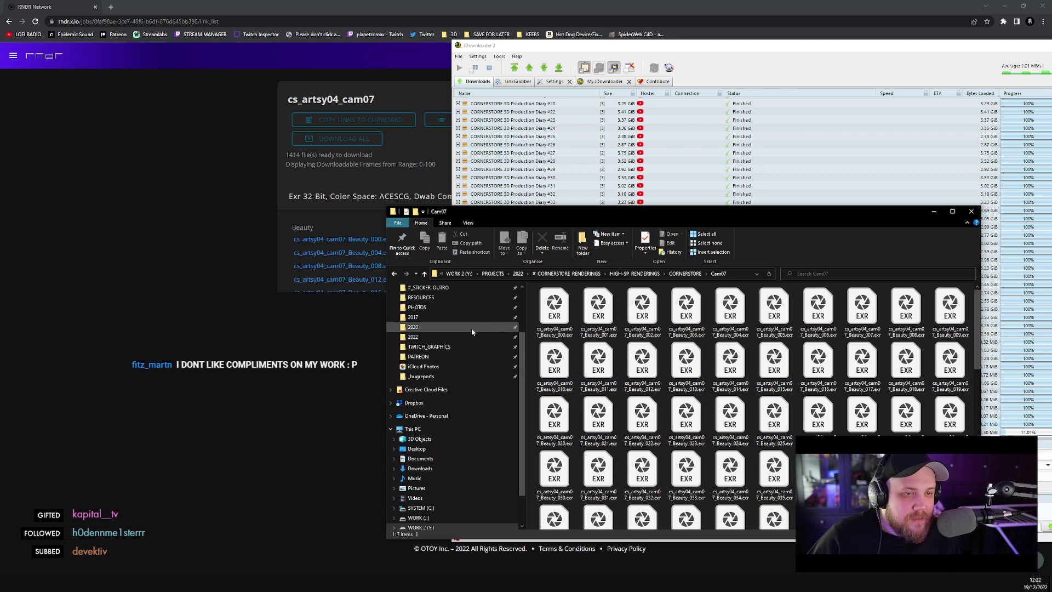
{"action": "left_click_drag", "start_coordinate": [484, 211], "coordinate": [376, 219]}
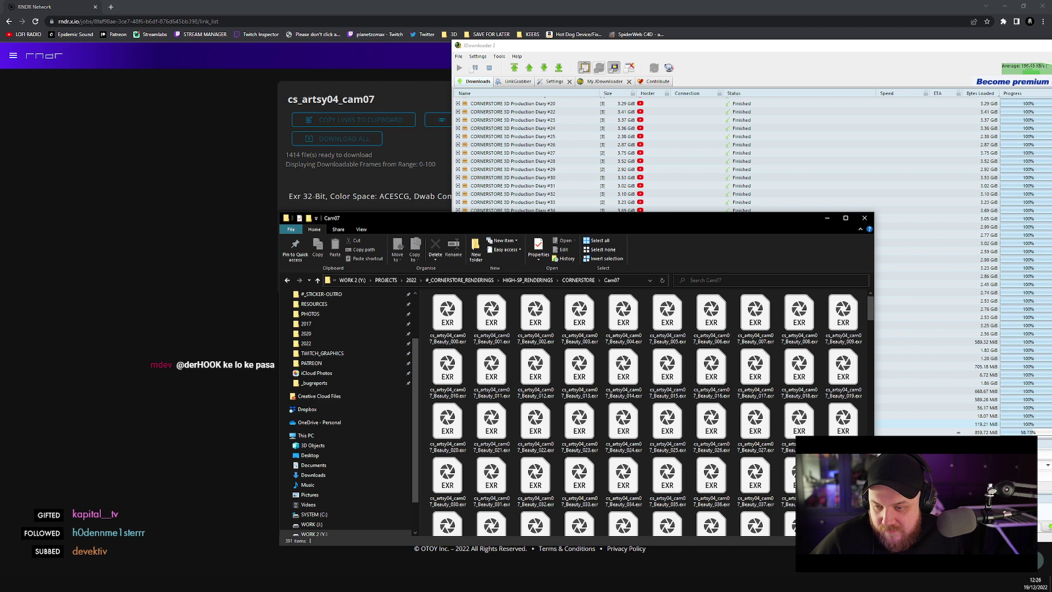
- Expand the 1414-file Various package and force-start the stalled Light ID 1_072 frame
{"action": "left_click", "coordinate": [828, 218]}
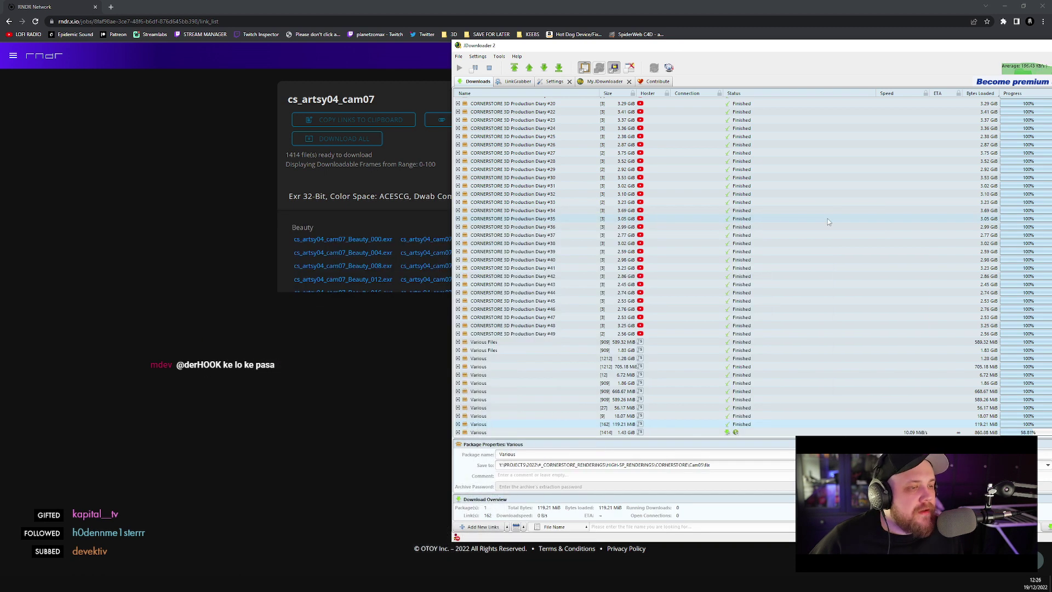
{"action": "left_click", "coordinate": [478, 432]}
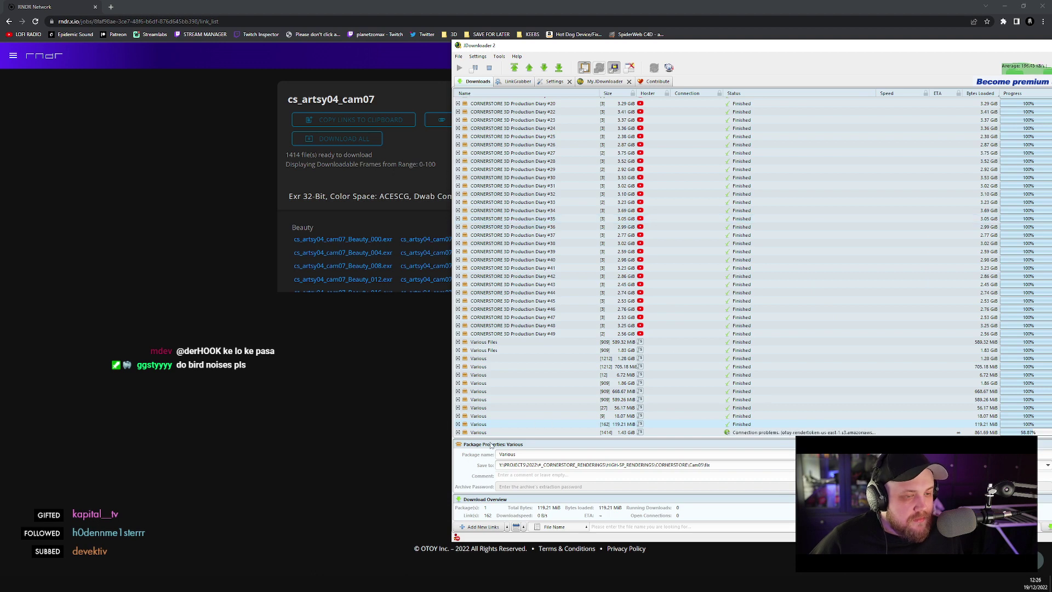
{"action": "left_click", "coordinate": [458, 433]}
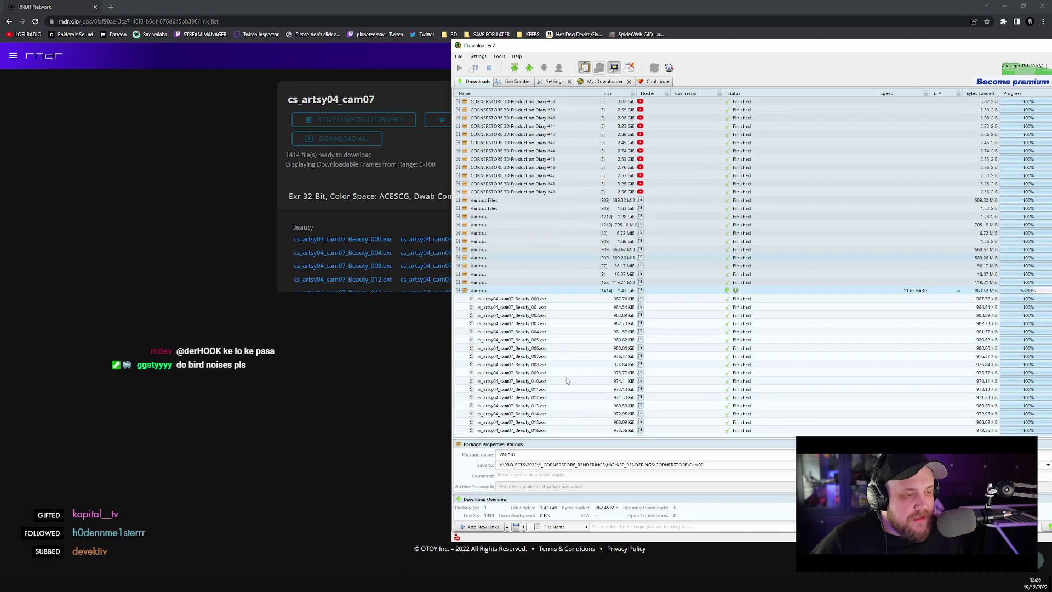
{"action": "scroll", "coordinate": [566, 377], "scroll_direction": "down", "scroll_amount": 8}
{"action": "scroll", "coordinate": [566, 371], "scroll_direction": "down", "scroll_amount": 20}
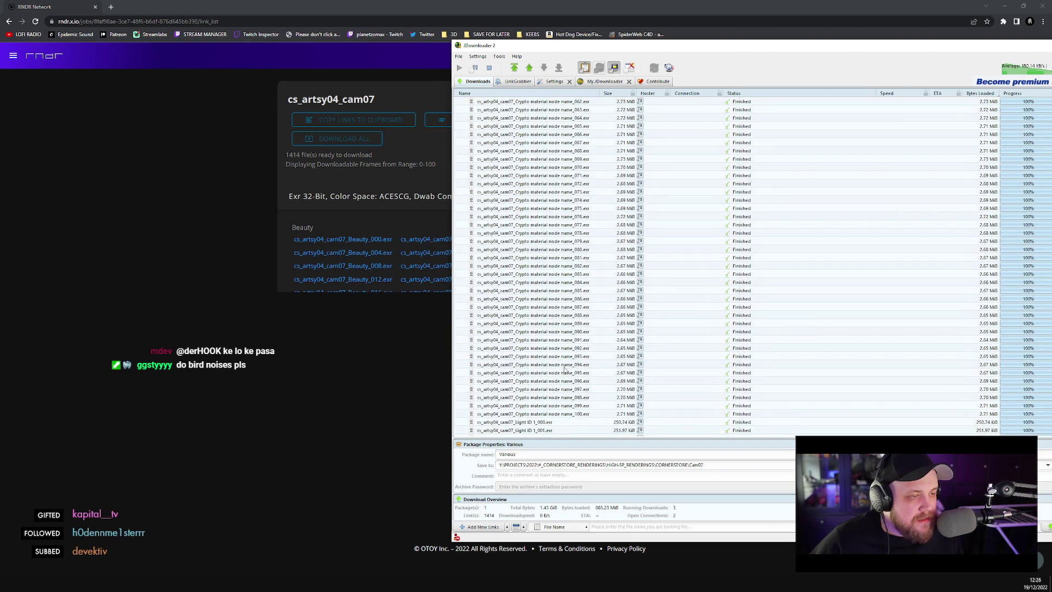
{"action": "scroll", "coordinate": [564, 372], "scroll_direction": "up", "scroll_amount": 20}
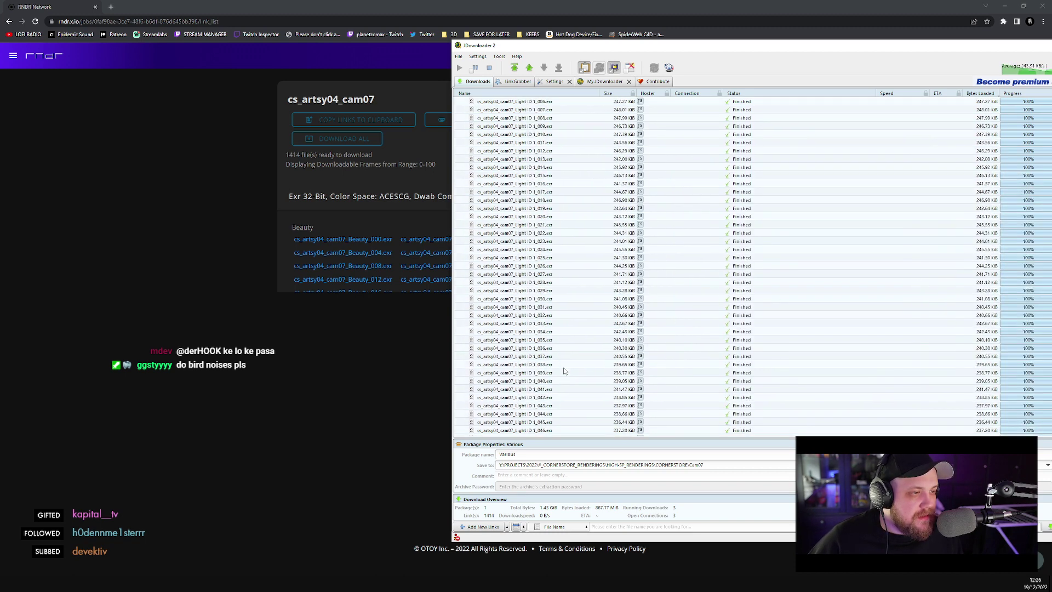
{"action": "scroll", "coordinate": [565, 371], "scroll_direction": "down", "scroll_amount": 6}
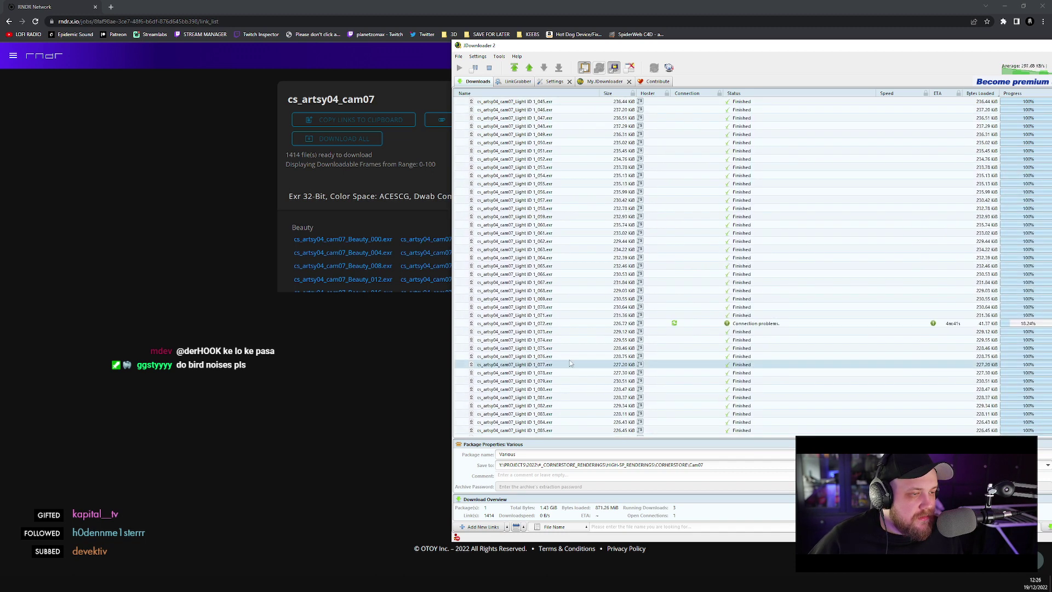
{"action": "right_click", "coordinate": [676, 324]}
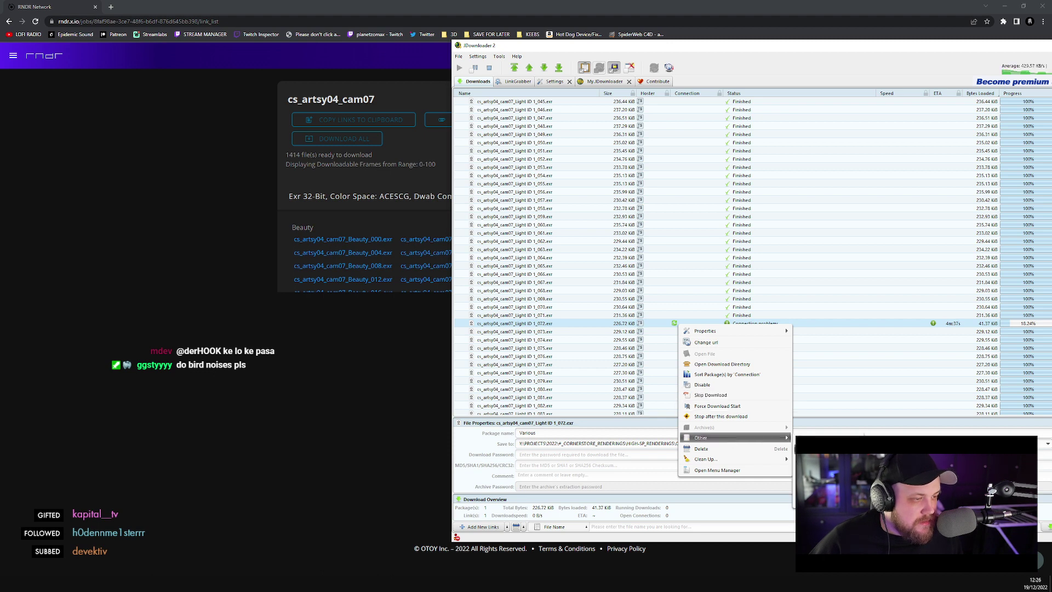
{"action": "left_click", "coordinate": [822, 438]}
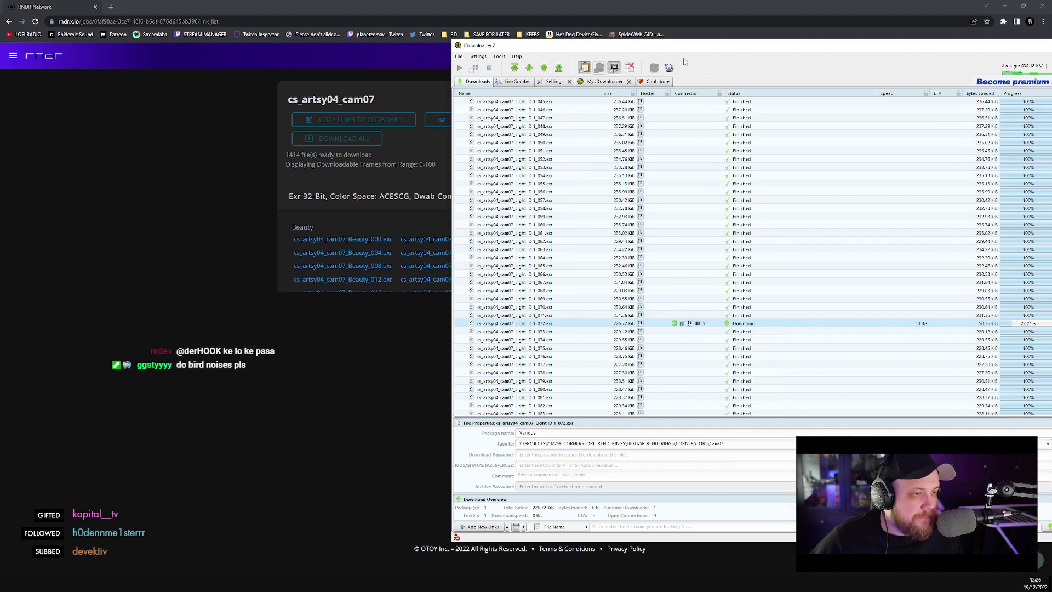
- Unsnap JDownloader into a smaller floating window and scroll back to the Cam07 package rows
{"action": "left_click_drag", "start_coordinate": [682, 49], "coordinate": [378, 40]}
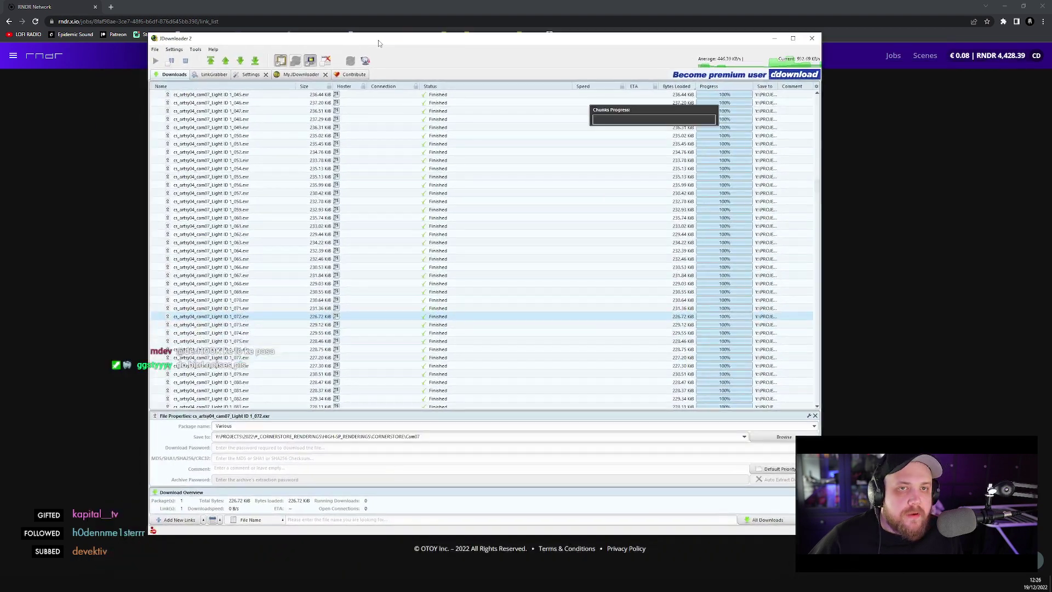
{"action": "scroll", "coordinate": [429, 144], "scroll_direction": "down", "scroll_amount": 15}
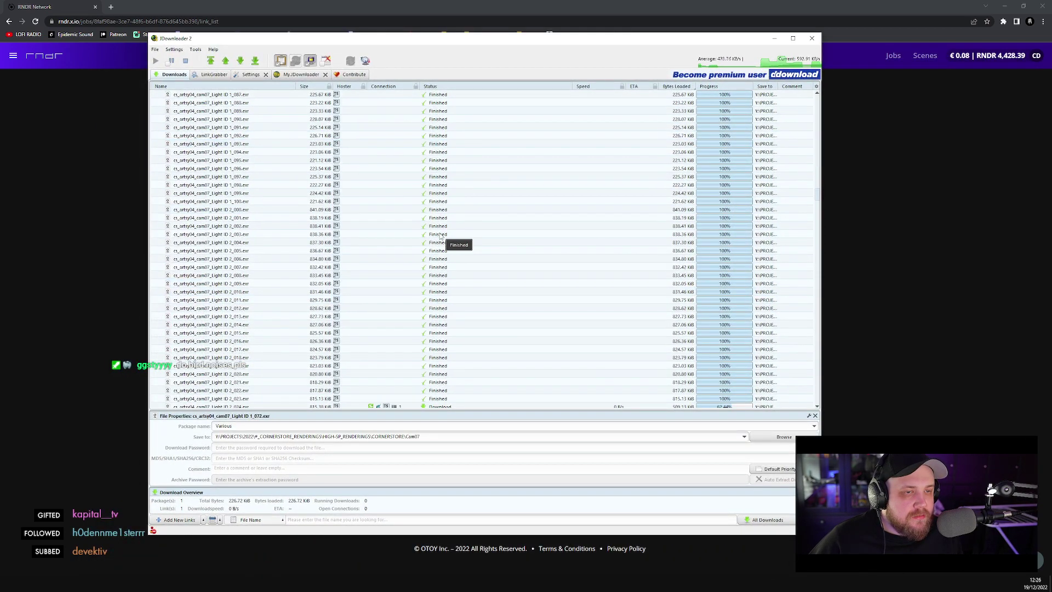
{"action": "scroll", "coordinate": [440, 237], "scroll_direction": "down", "scroll_amount": 10}
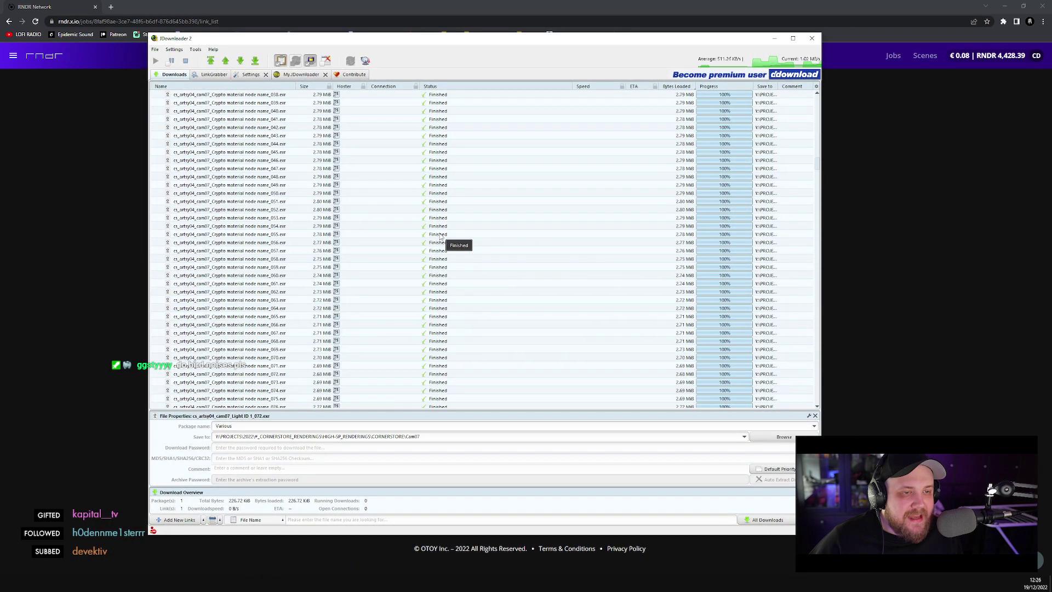
{"action": "scroll", "coordinate": [440, 236], "scroll_direction": "up", "scroll_amount": 15}
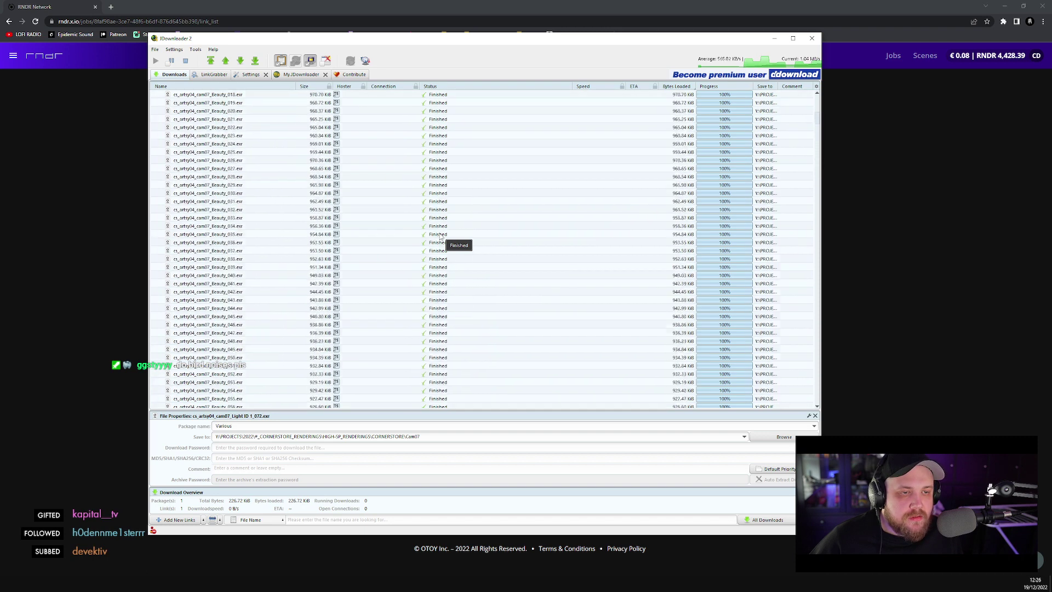
{"action": "scroll", "coordinate": [440, 236], "scroll_direction": "down", "scroll_amount": 2}
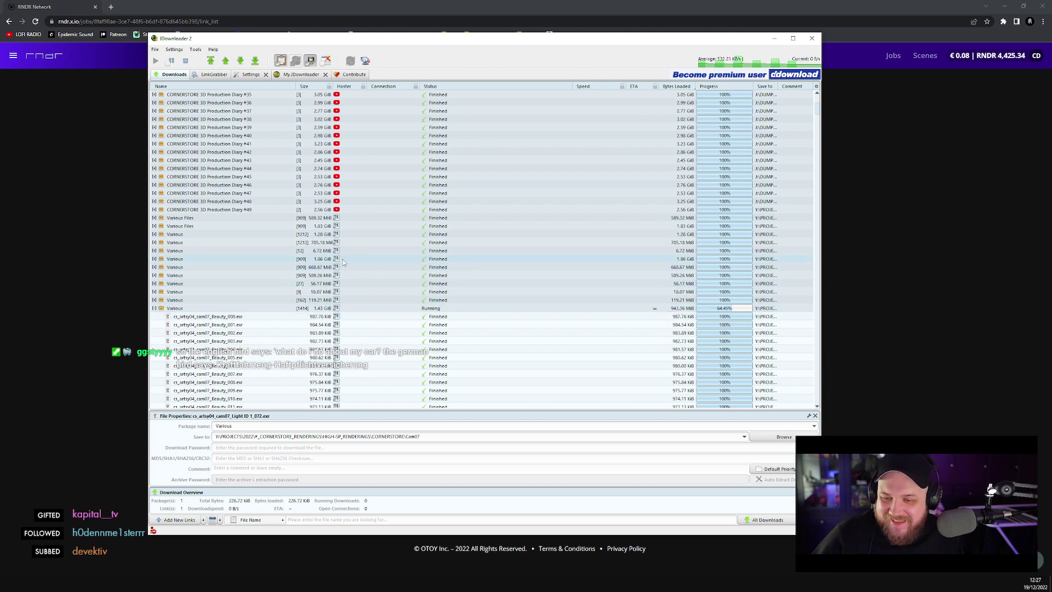
- Review the cam07 frame downloads, then bring back the RNDR page and open its navigation menu
{"action": "scroll", "coordinate": [340, 255], "scroll_direction": "down", "scroll_amount": 15}
{"action": "scroll", "coordinate": [337, 250], "scroll_direction": "down", "scroll_amount": 11}
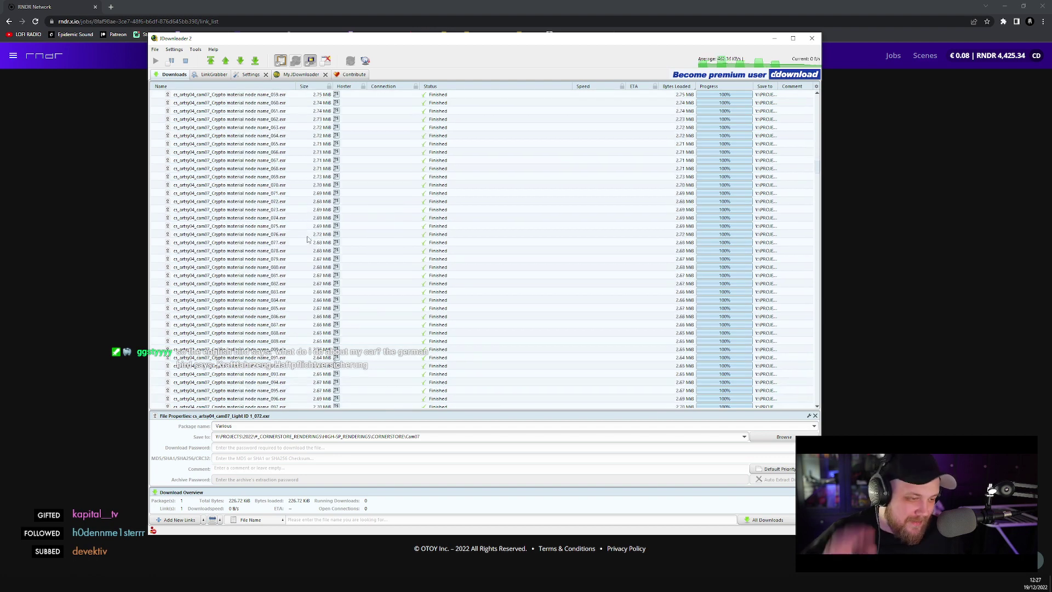
{"action": "scroll", "coordinate": [310, 258], "scroll_direction": "down", "scroll_amount": 20}
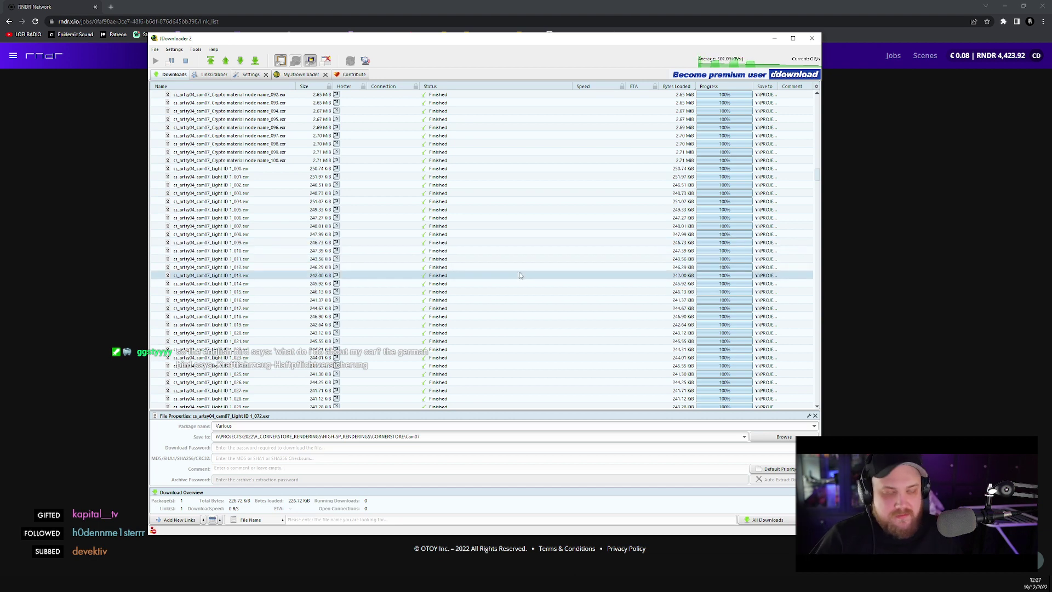
{"action": "scroll", "coordinate": [516, 233], "scroll_direction": "down", "scroll_amount": 20}
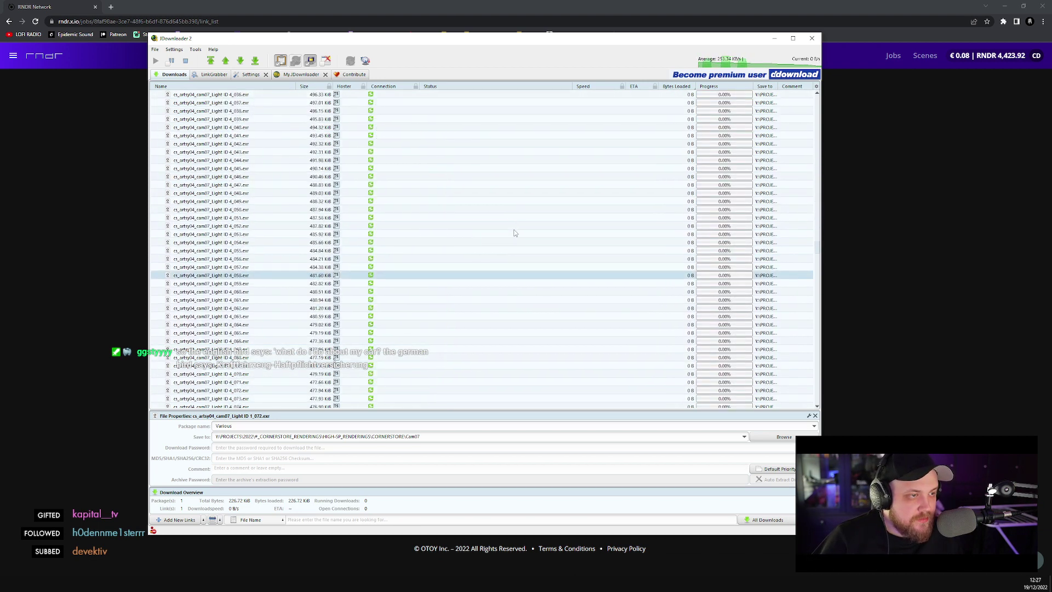
{"action": "scroll", "coordinate": [516, 232], "scroll_direction": "up", "scroll_amount": 20}
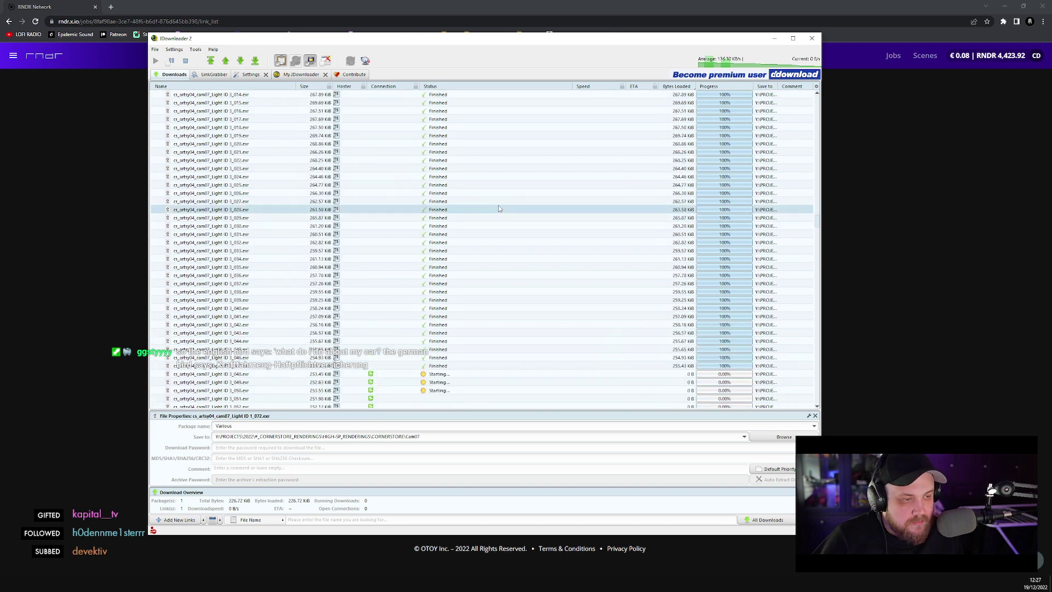
{"action": "scroll", "coordinate": [496, 207], "scroll_direction": "down", "scroll_amount": 12}
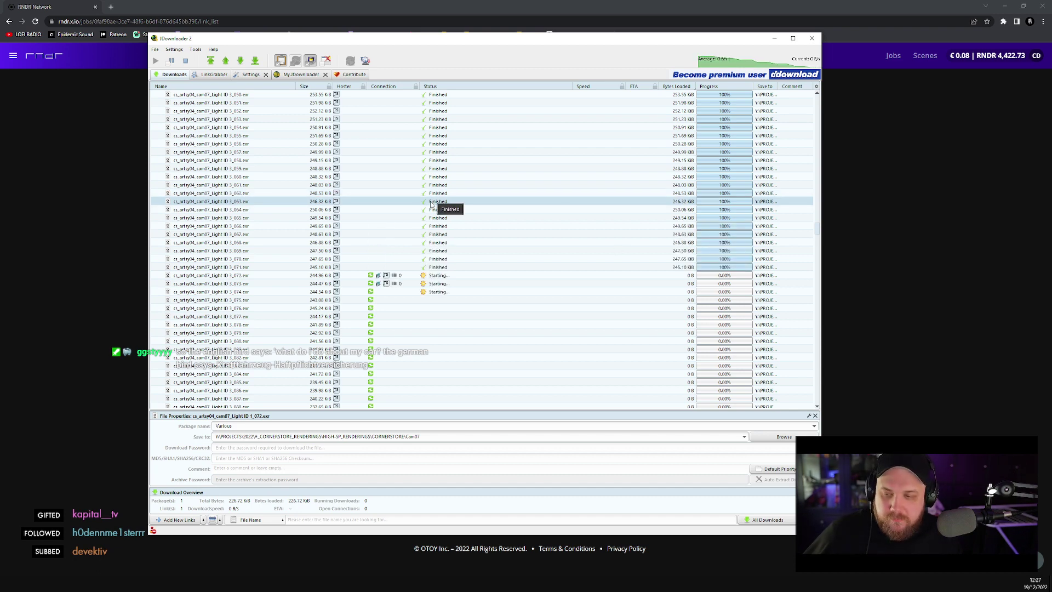
{"action": "scroll", "coordinate": [489, 299], "scroll_direction": "down", "scroll_amount": 15}
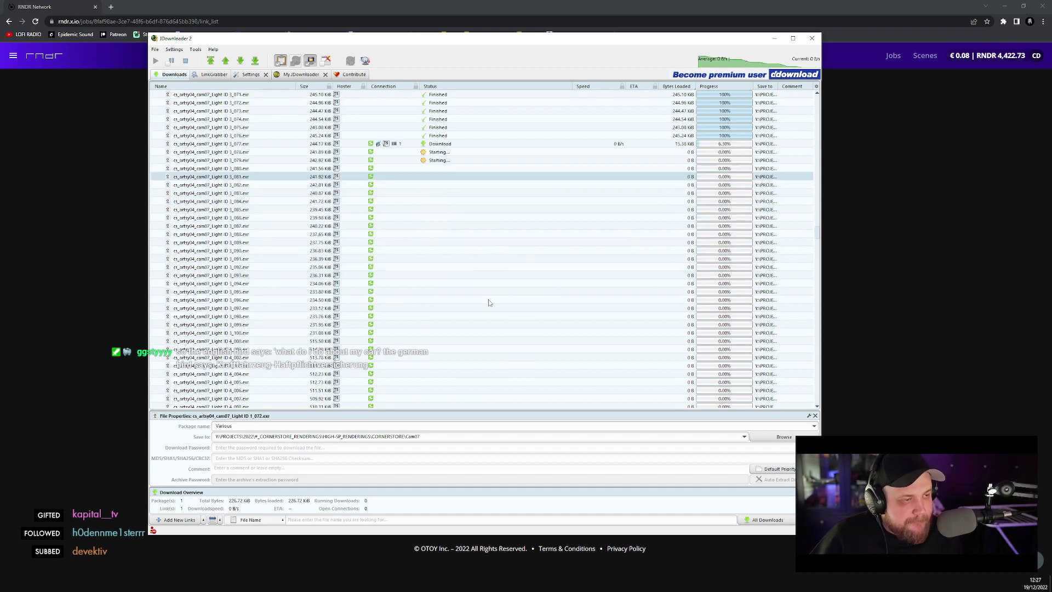
{"action": "scroll", "coordinate": [485, 305], "scroll_direction": "down", "scroll_amount": 15}
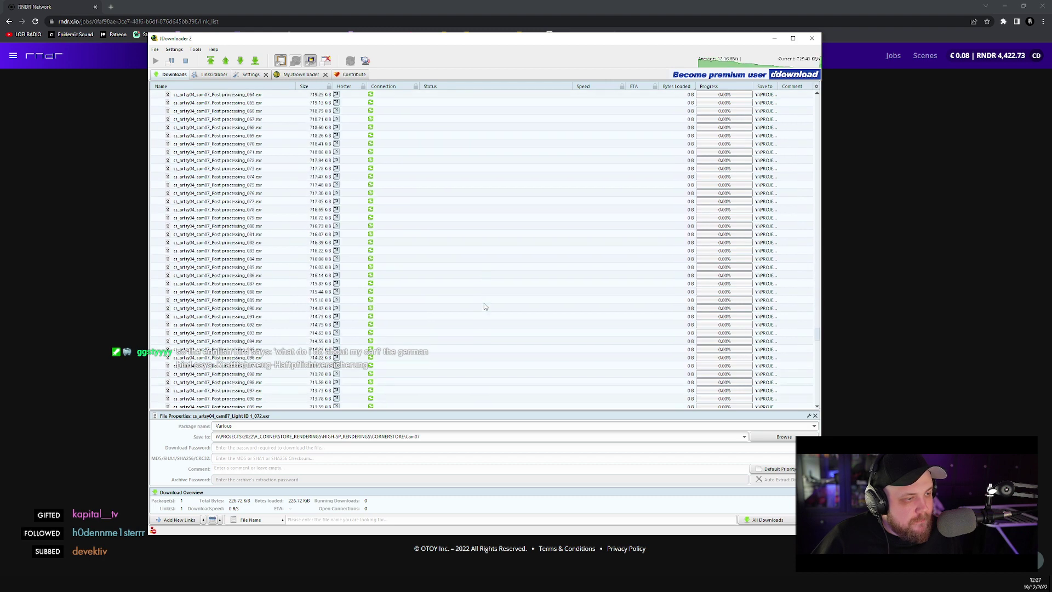
{"action": "scroll", "coordinate": [485, 305], "scroll_direction": "down", "scroll_amount": 15}
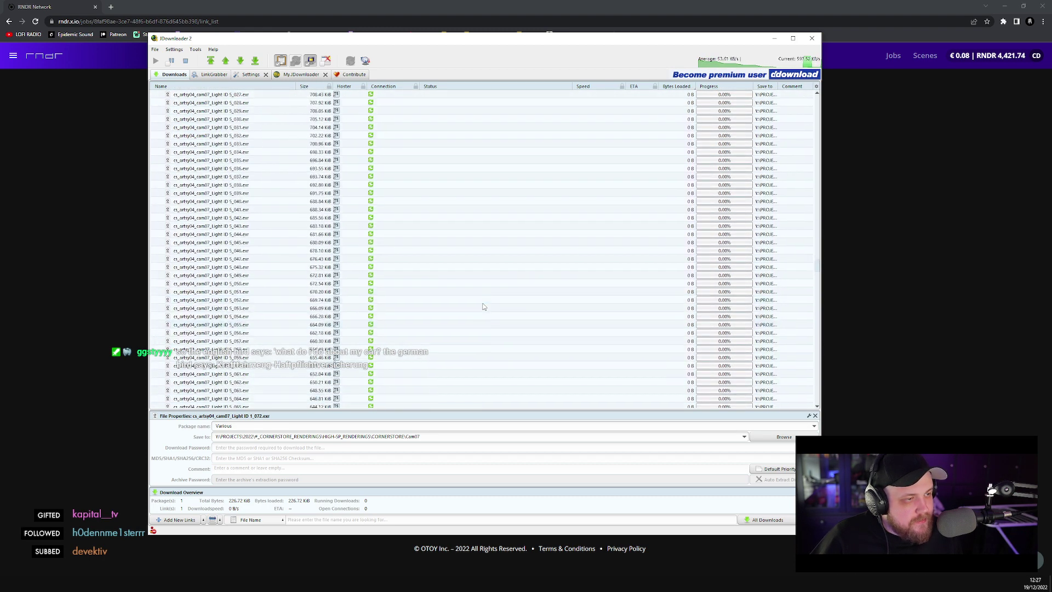
{"action": "scroll", "coordinate": [483, 302], "scroll_direction": "up", "scroll_amount": 15}
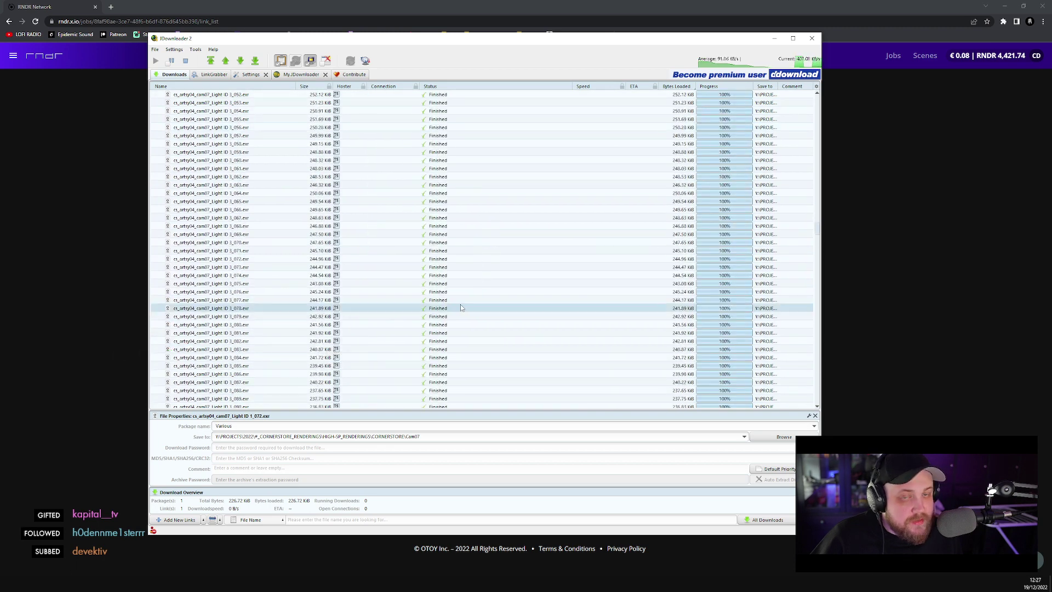
{"action": "left_click", "coordinate": [79, 199]}
{"action": "left_click", "coordinate": [13, 56]}
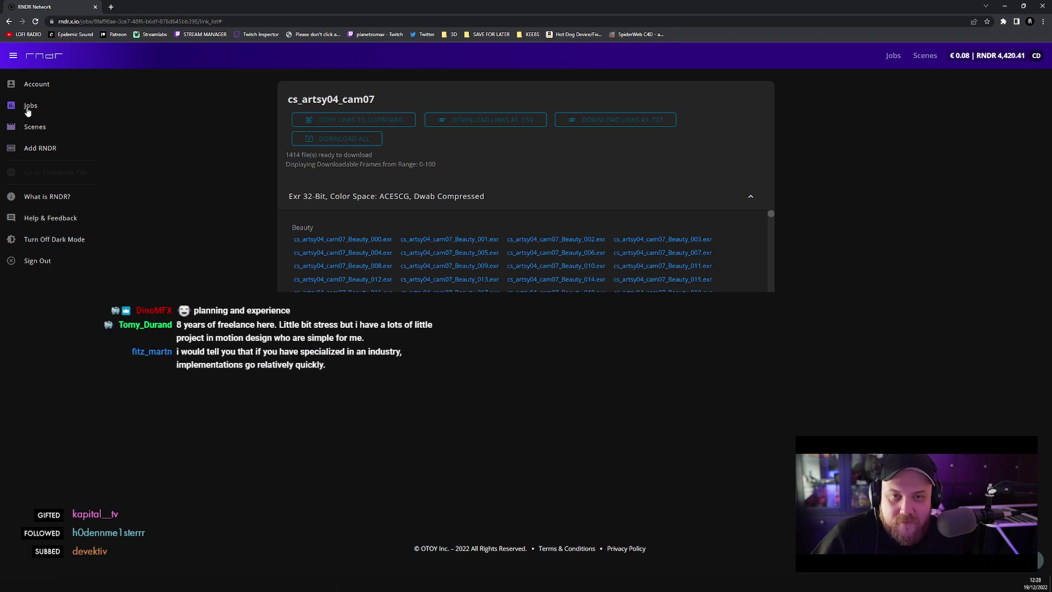
- Review cs_artsy04_cam06's 76% frame progress chart out to frame 100 in the Jobs list
{"action": "left_click", "coordinate": [25, 110]}
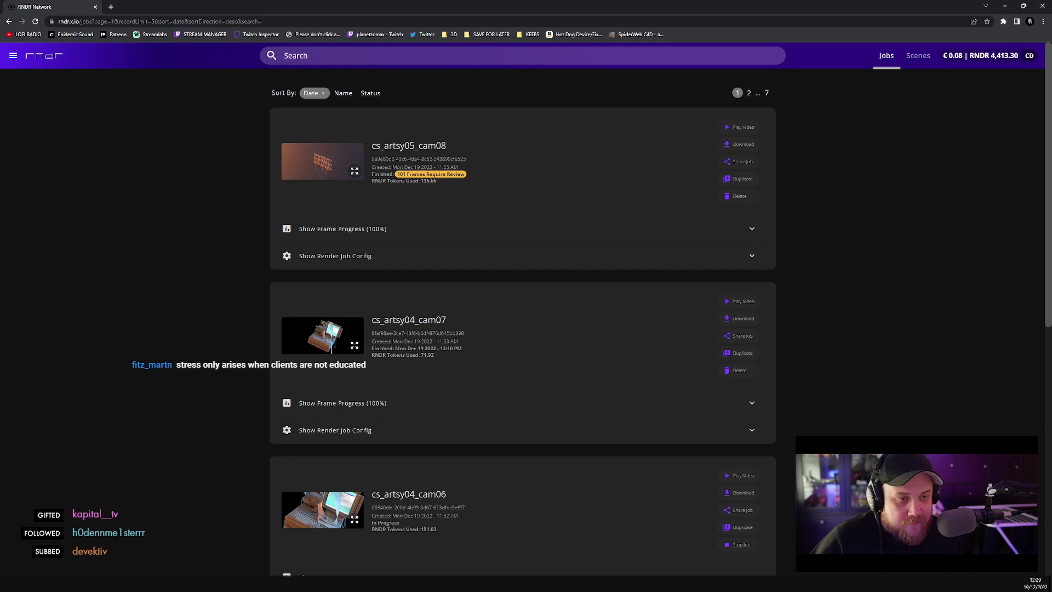
{"action": "scroll", "coordinate": [152, 280], "scroll_direction": "down", "scroll_amount": 8}
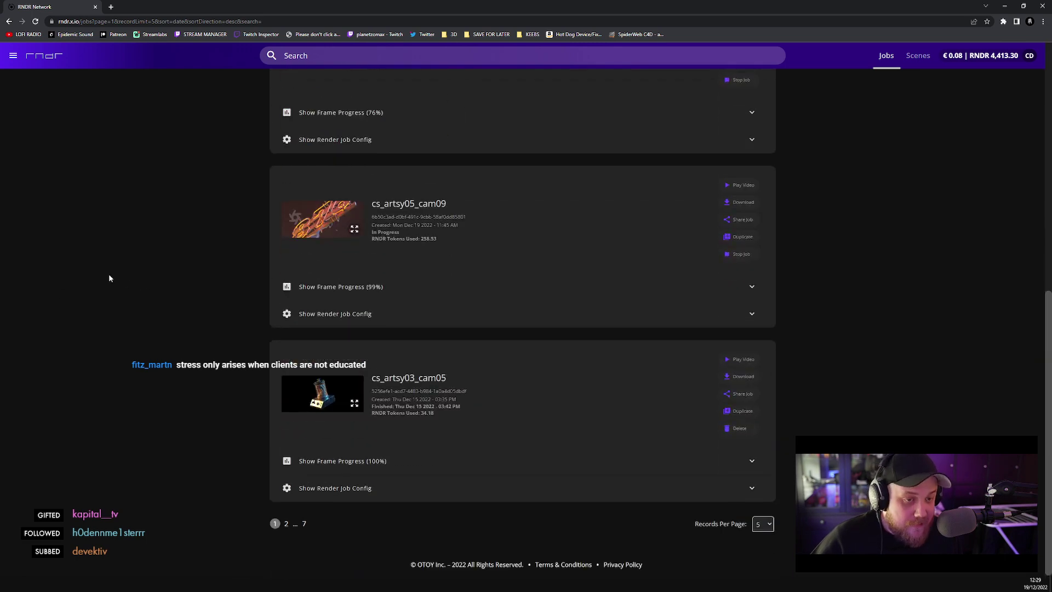
{"action": "scroll", "coordinate": [83, 261], "scroll_direction": "up", "scroll_amount": 5}
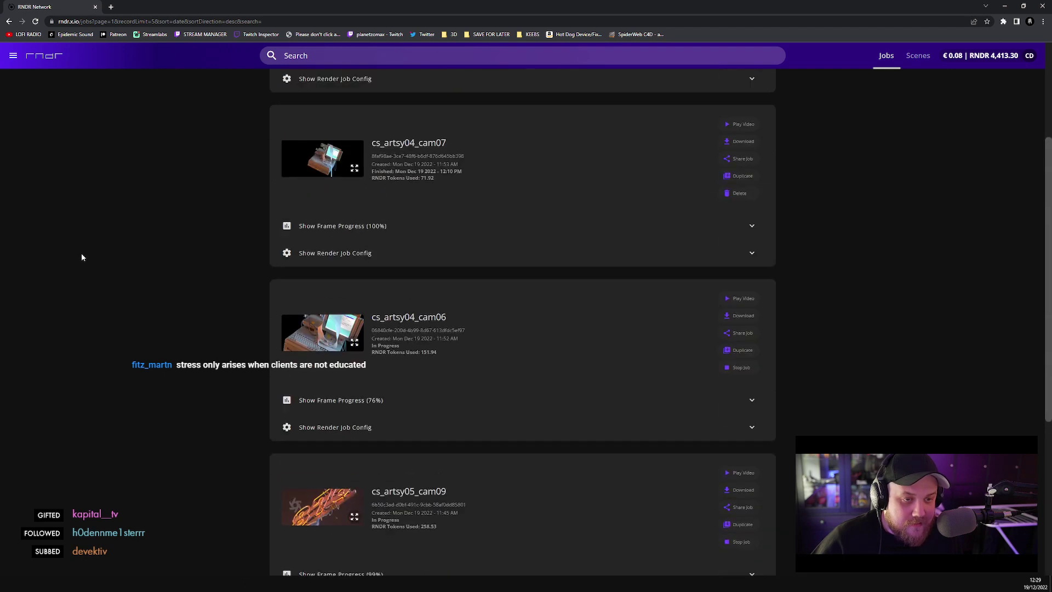
{"action": "left_click", "coordinate": [414, 400]}
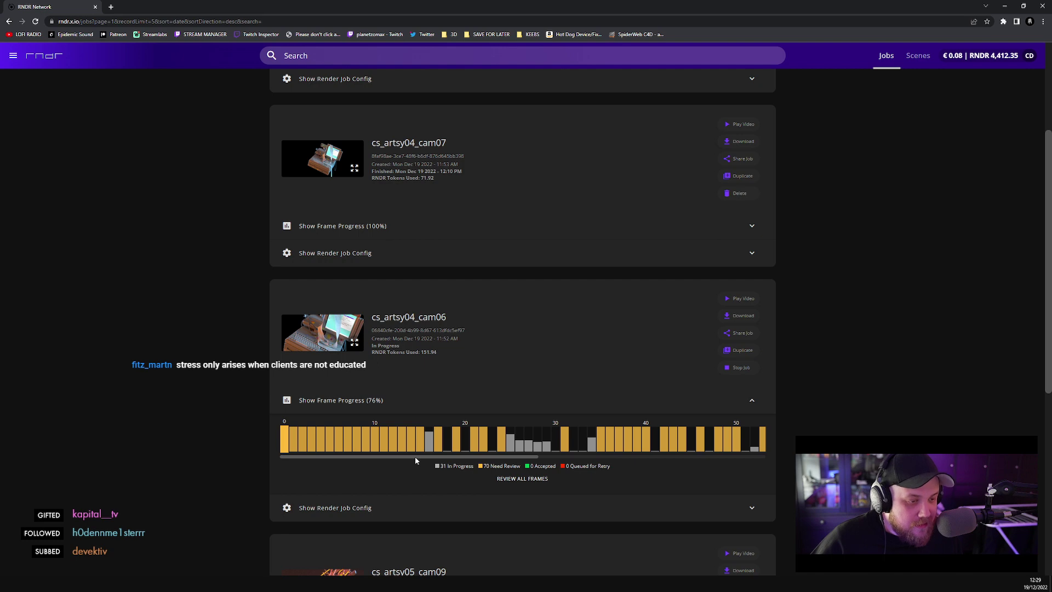
{"action": "left_click_drag", "start_coordinate": [416, 456], "coordinate": [738, 458]}
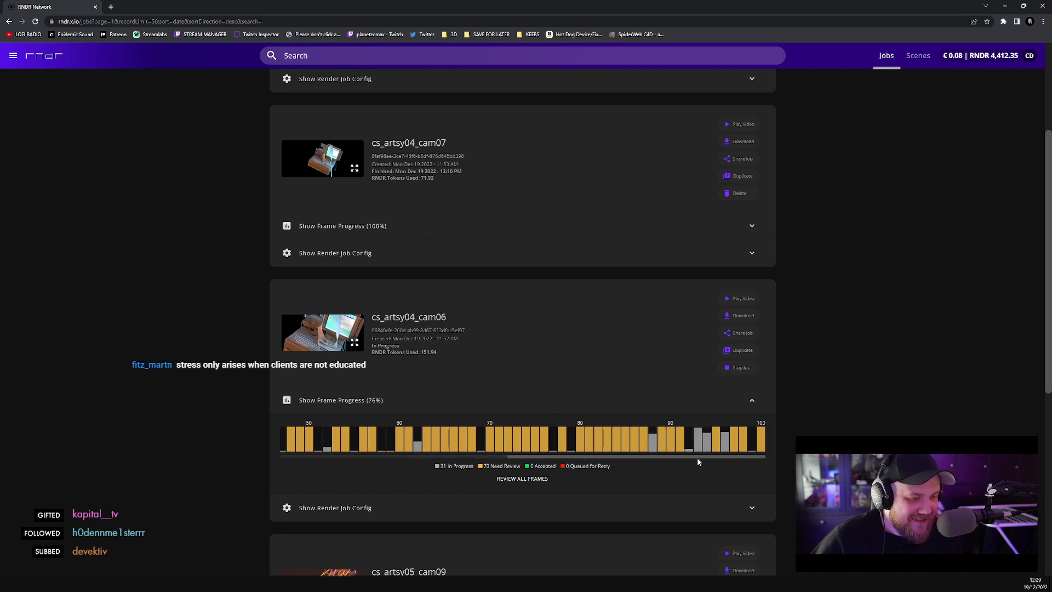
{"action": "scroll", "coordinate": [409, 249], "scroll_direction": "up", "scroll_amount": 3}
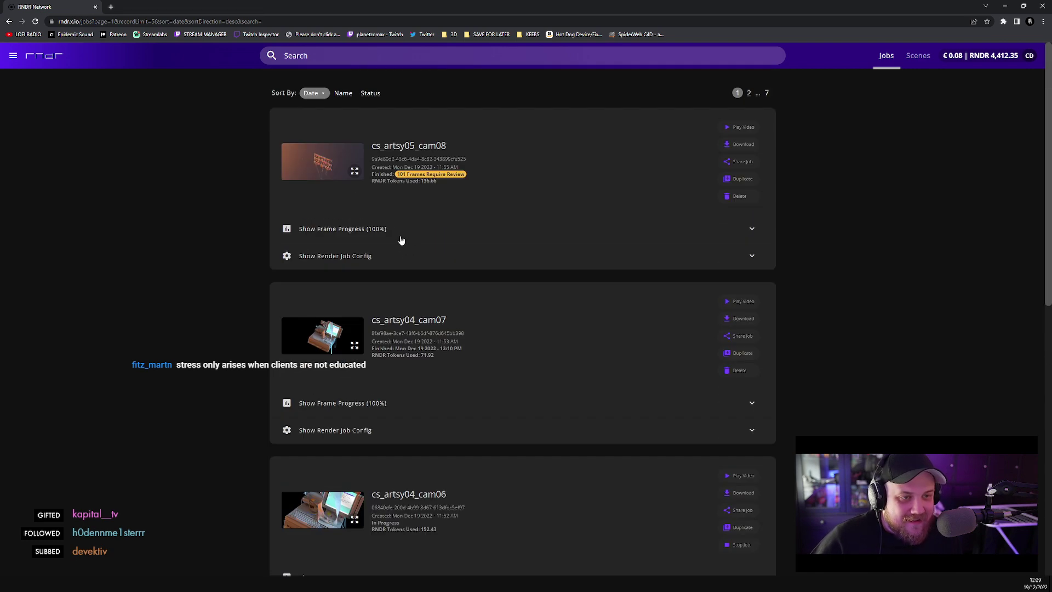
- Open cs_artsy05_cam08's 101-frame review grid and preview Frame 97 full size
{"action": "left_click", "coordinate": [416, 175]}
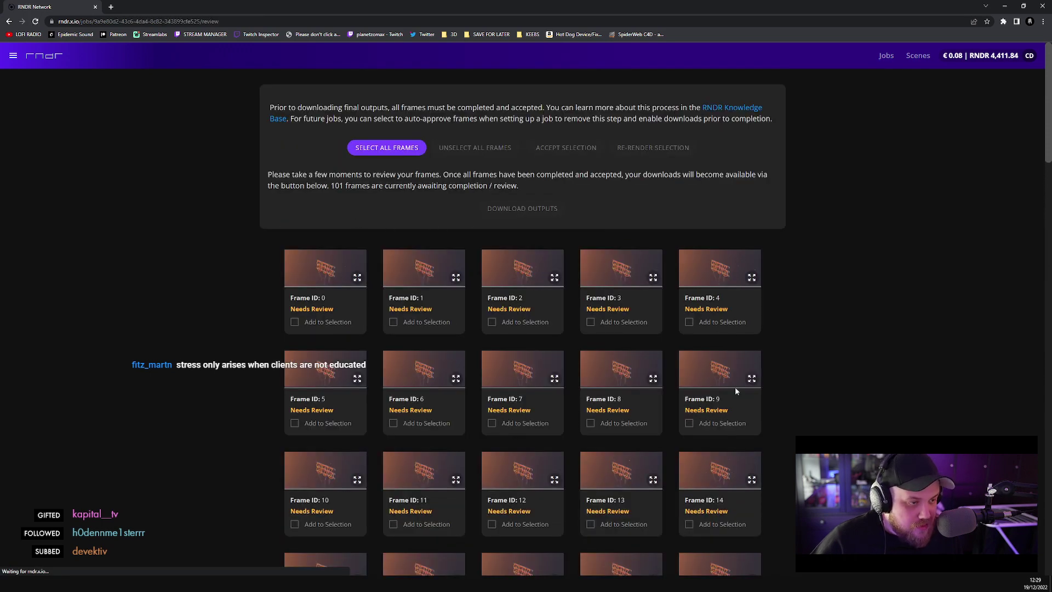
{"action": "scroll", "coordinate": [378, 340], "scroll_direction": "down", "scroll_amount": 5}
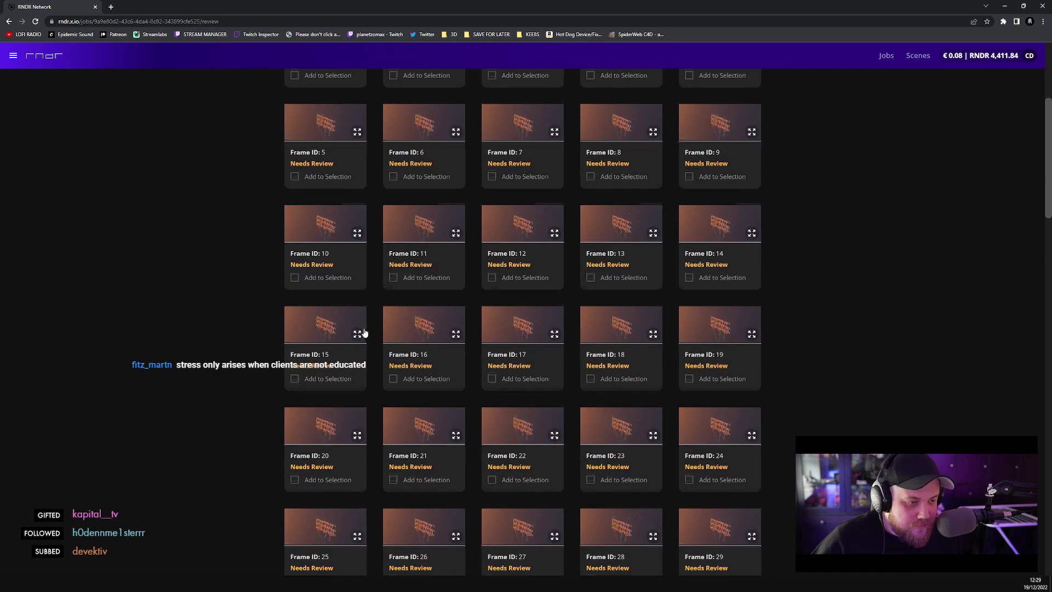
{"action": "scroll", "coordinate": [362, 329], "scroll_direction": "down", "scroll_amount": 10}
{"action": "scroll", "coordinate": [355, 331], "scroll_direction": "down", "scroll_amount": 4}
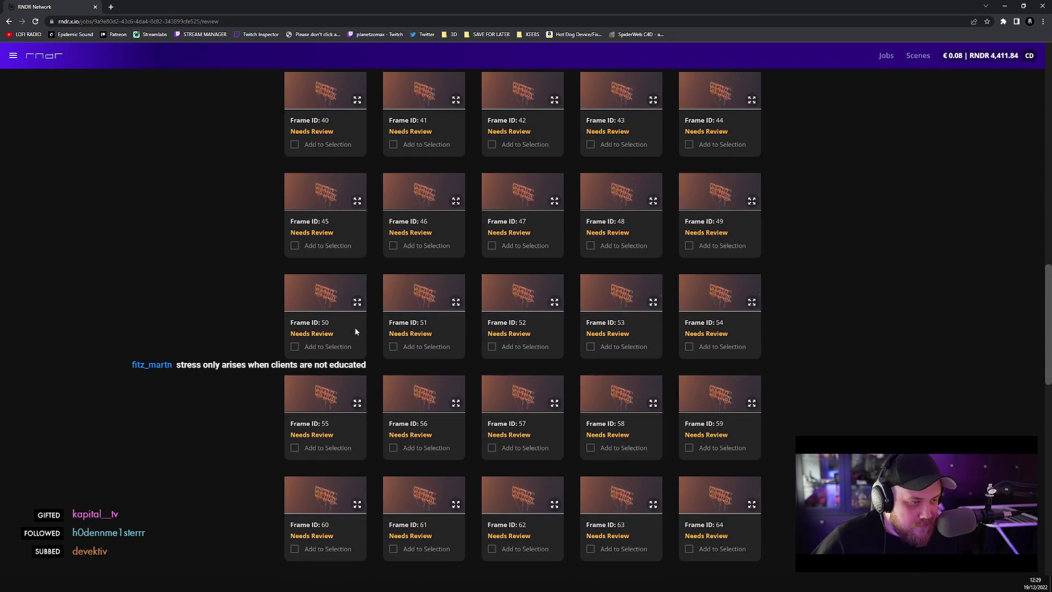
{"action": "scroll", "coordinate": [723, 348], "scroll_direction": "down", "scroll_amount": 1}
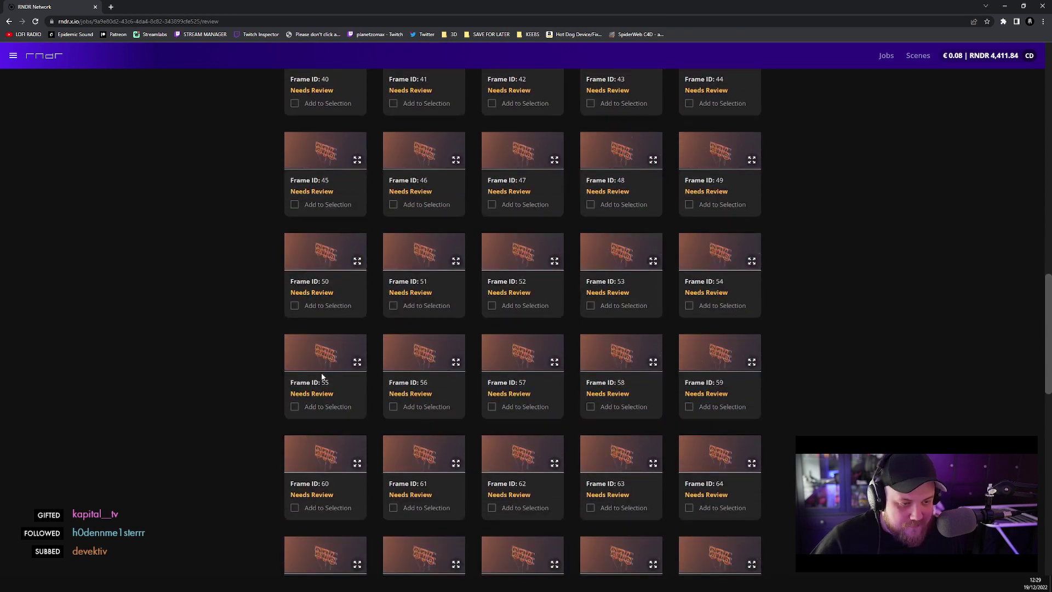
{"action": "scroll", "coordinate": [384, 346], "scroll_direction": "down", "scroll_amount": 4}
{"action": "scroll", "coordinate": [780, 366], "scroll_direction": "down", "scroll_amount": 9}
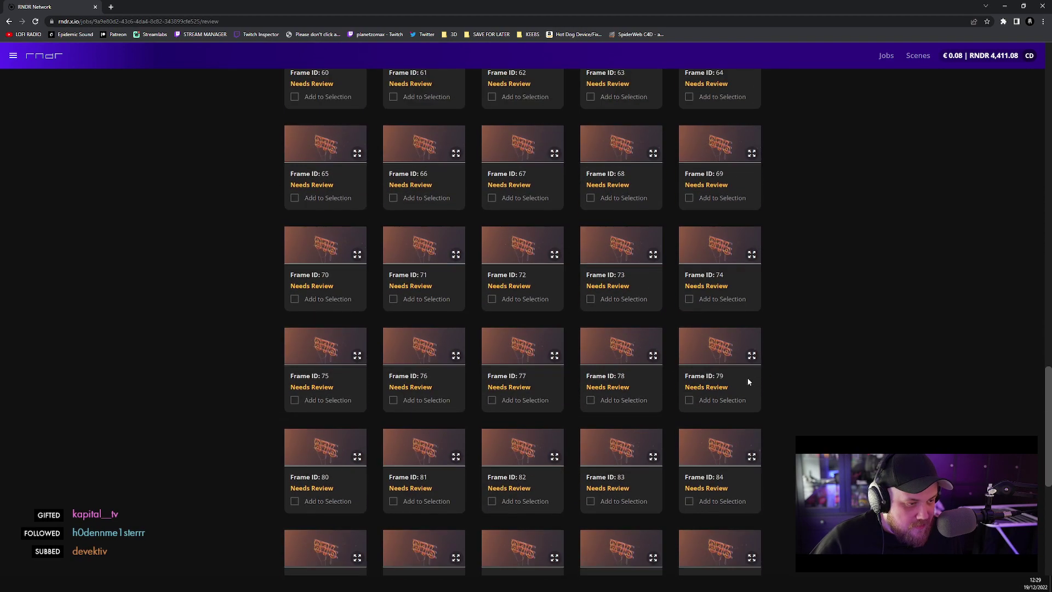
{"action": "scroll", "coordinate": [738, 390], "scroll_direction": "down", "scroll_amount": 3}
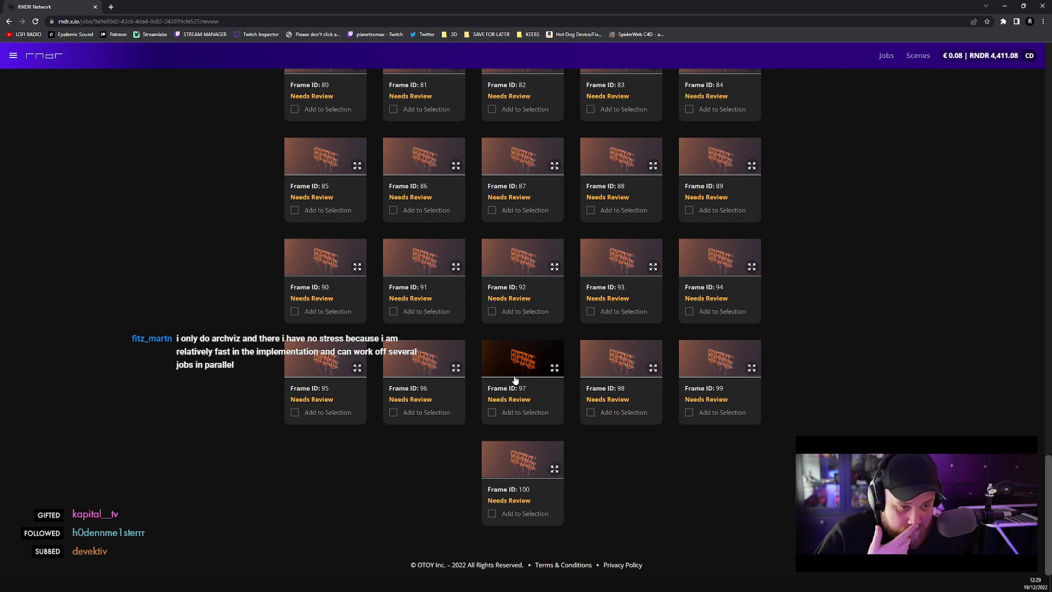
{"action": "left_click", "coordinate": [554, 369]}
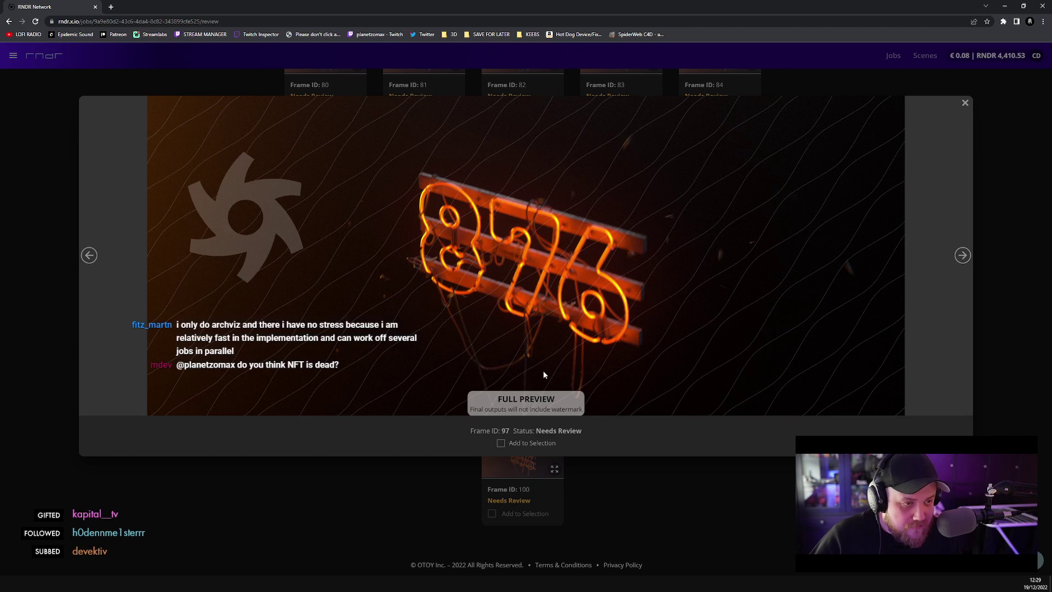
- Preview Frames 96, 0 and 100 of the cam08 render full size, closing each in turn
{"action": "left_click", "coordinate": [293, 485]}
{"action": "left_click", "coordinate": [422, 367]}
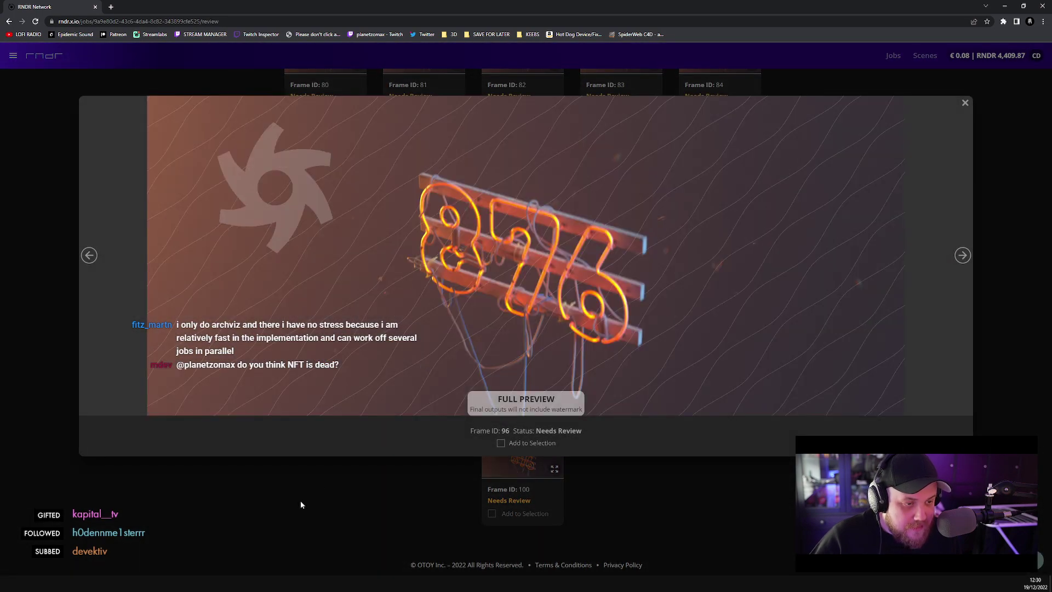
{"action": "left_click", "coordinate": [301, 505]}
{"action": "scroll", "coordinate": [307, 466], "scroll_direction": "up", "scroll_amount": 20}
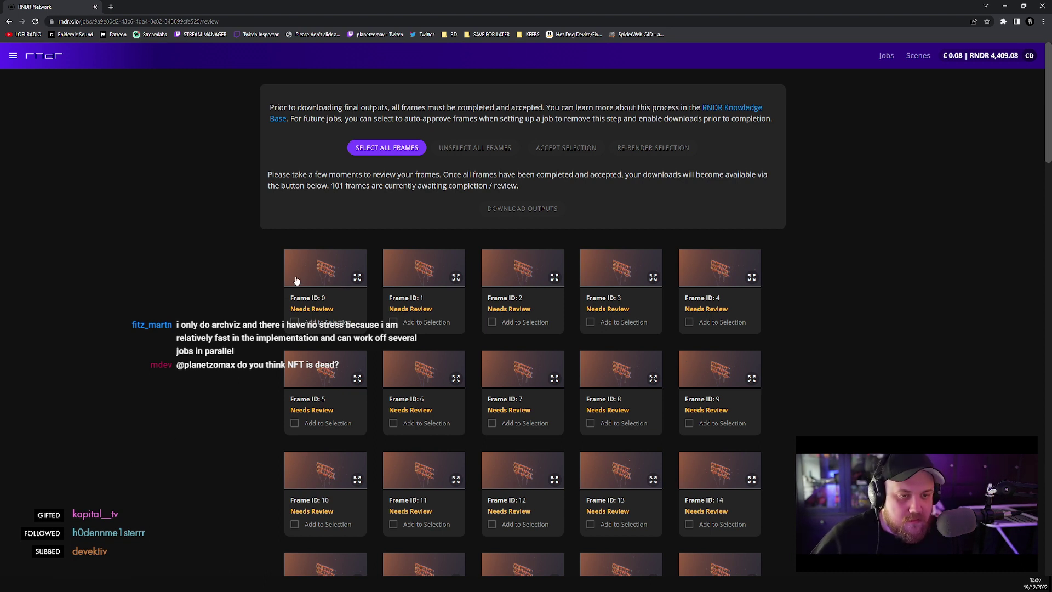
{"action": "left_click", "coordinate": [339, 278]}
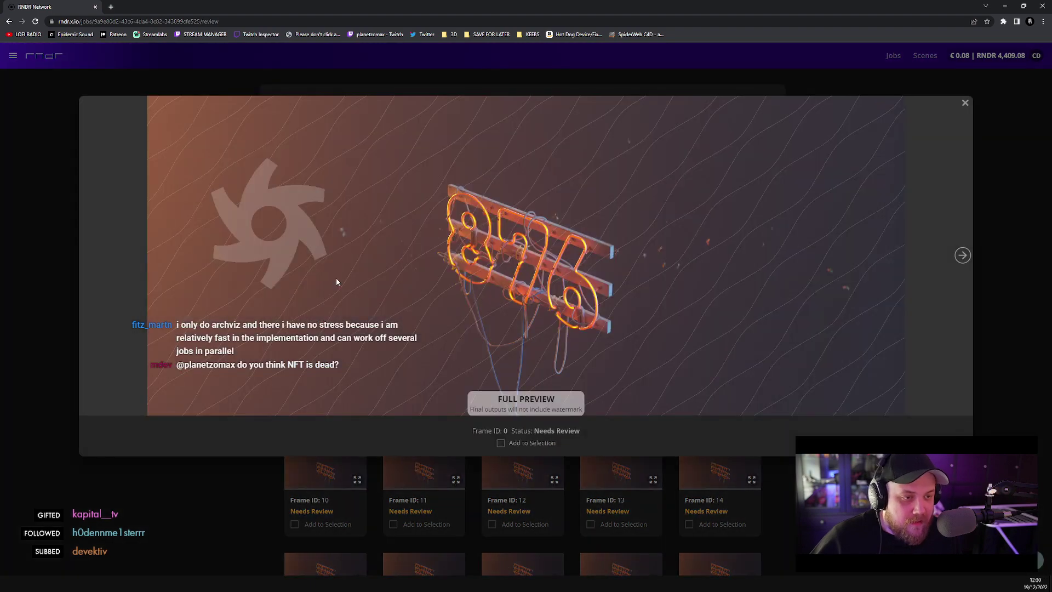
{"action": "left_click", "coordinate": [174, 482]}
{"action": "scroll", "coordinate": [192, 389], "scroll_direction": "down", "scroll_amount": 15}
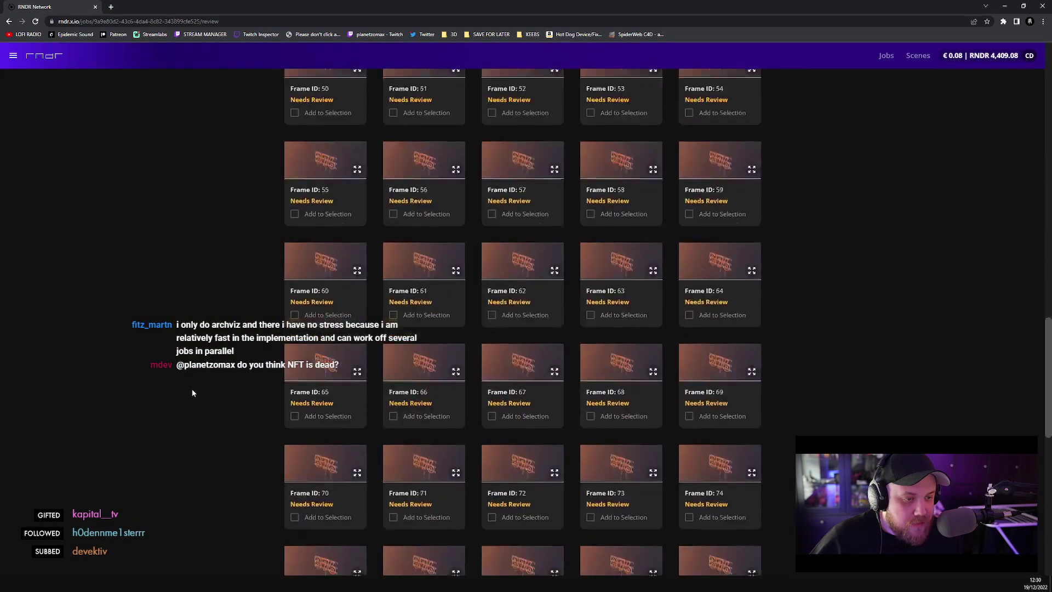
{"action": "left_click", "coordinate": [511, 451]}
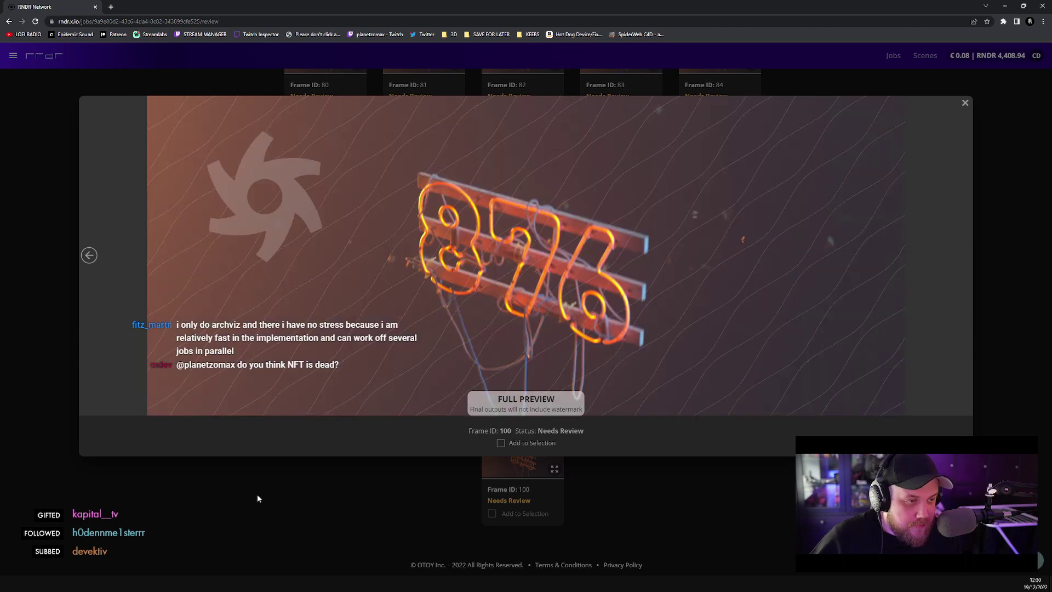
{"action": "left_click", "coordinate": [257, 498]}
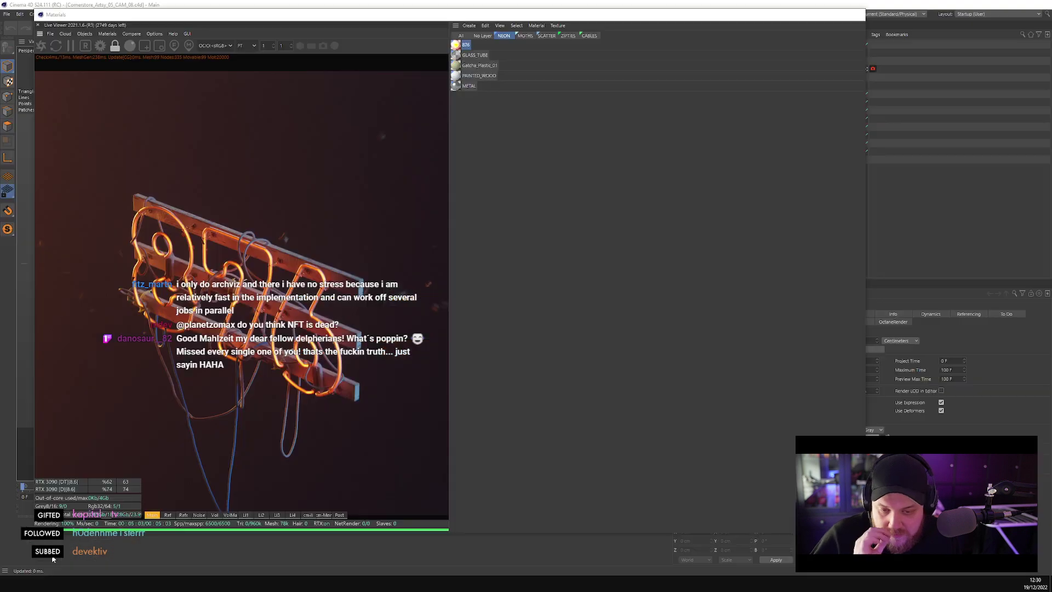
- Close the Live Viewer, expand CAM_08's Octane depth-of-field settings, and maximize the Top view
{"action": "key", "text": "alt+Tab"}
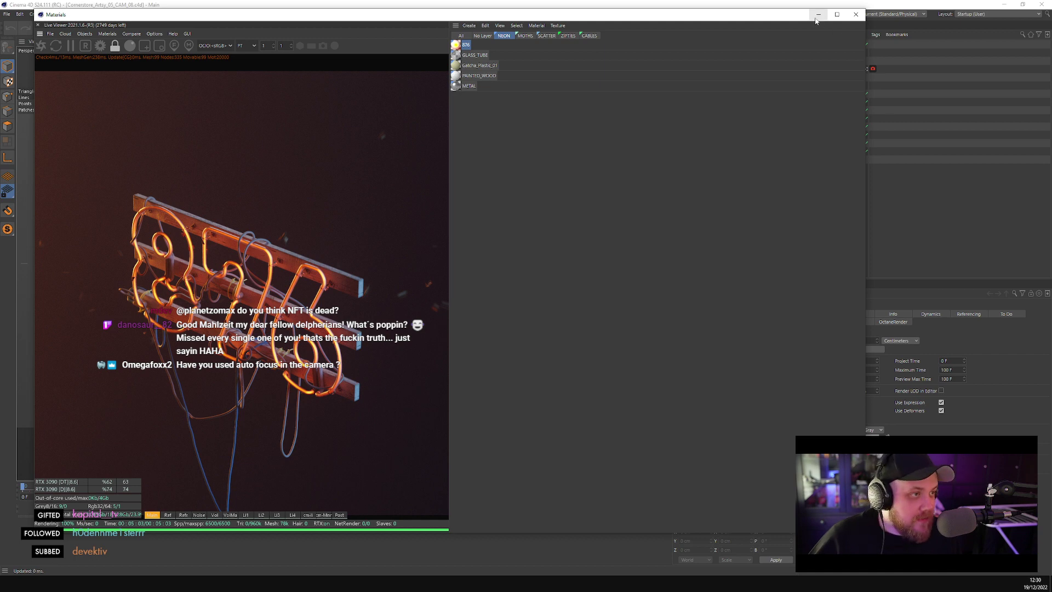
{"action": "left_click", "coordinate": [874, 70]}
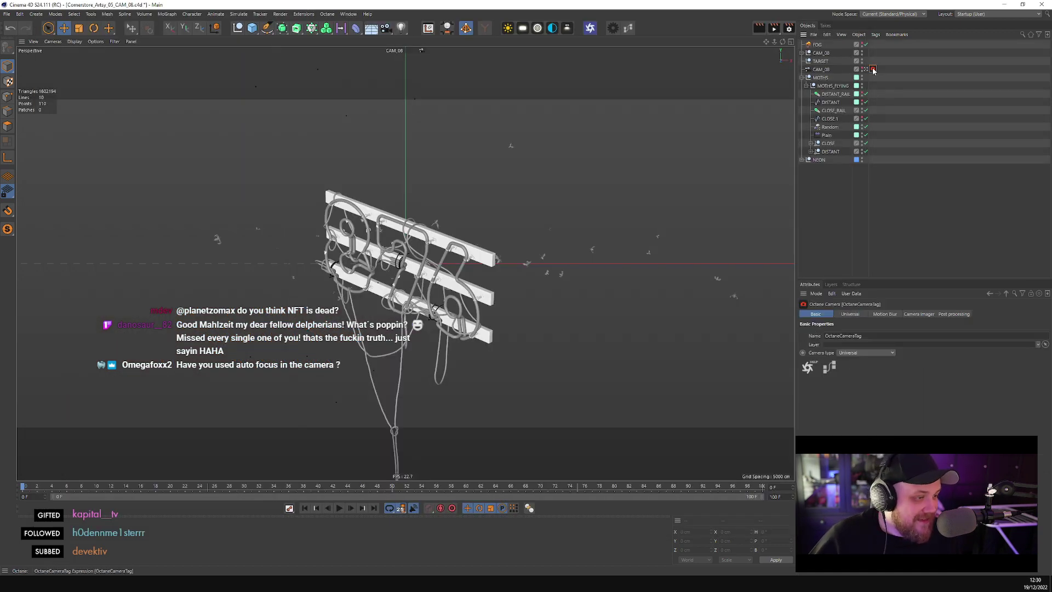
{"action": "left_click", "coordinate": [837, 379]}
{"action": "left_click", "coordinate": [838, 379]}
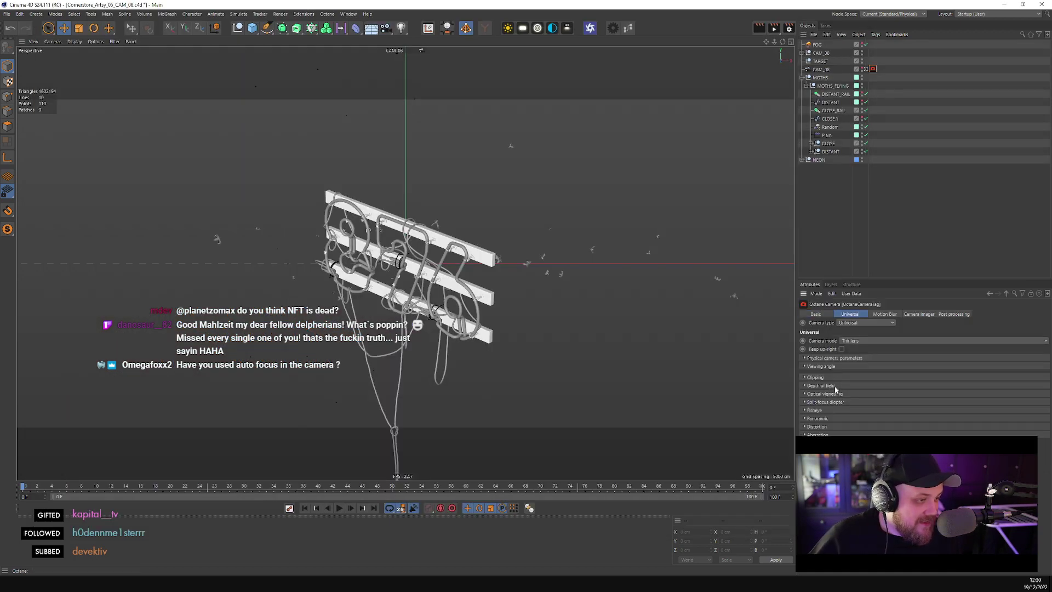
{"action": "left_click", "coordinate": [835, 385]}
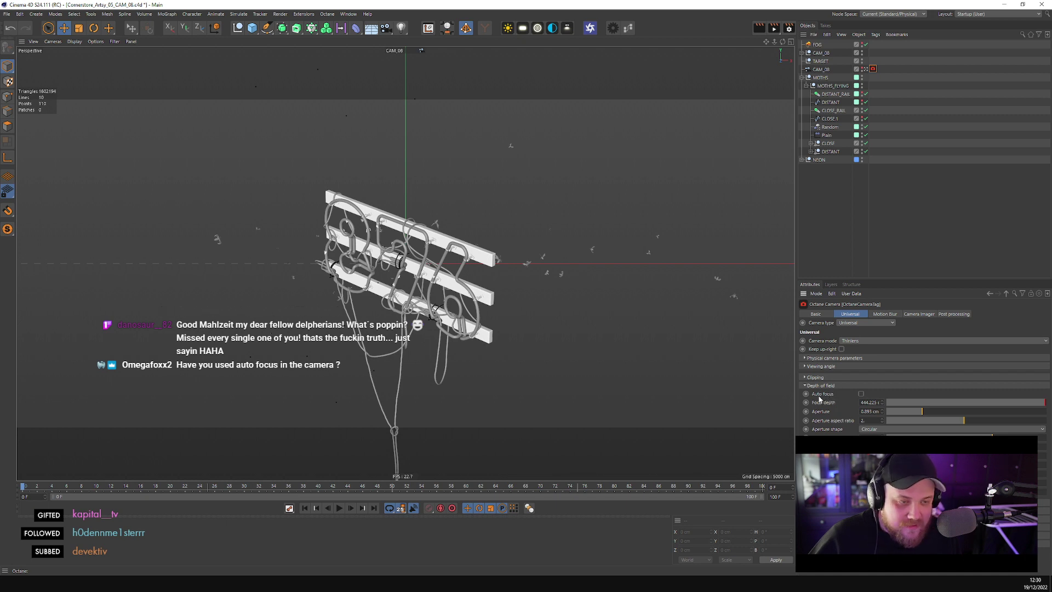
{"action": "left_click", "coordinate": [822, 70]}
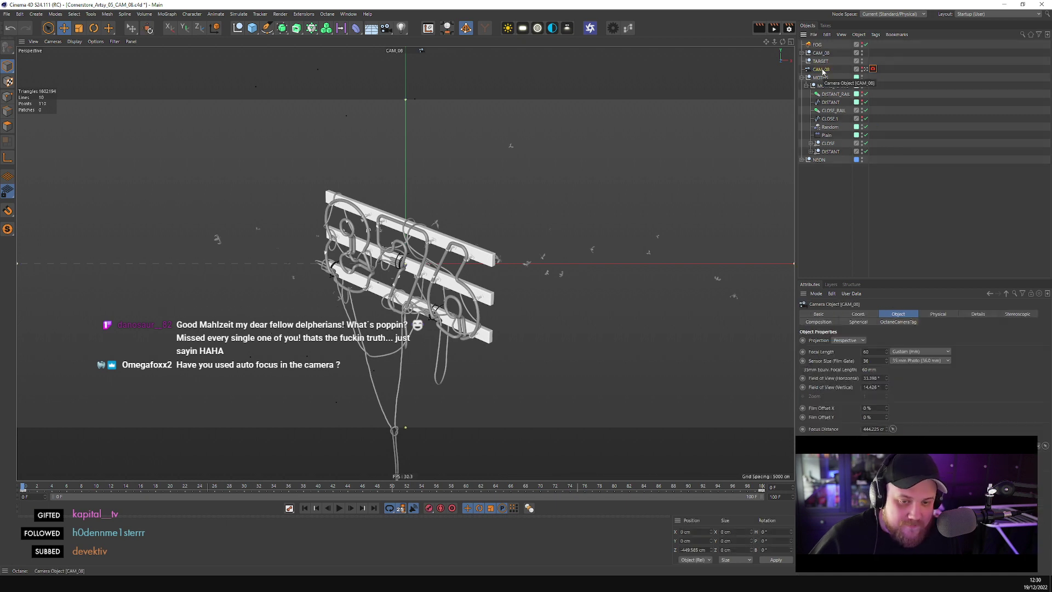
{"action": "left_click", "coordinate": [874, 69]}
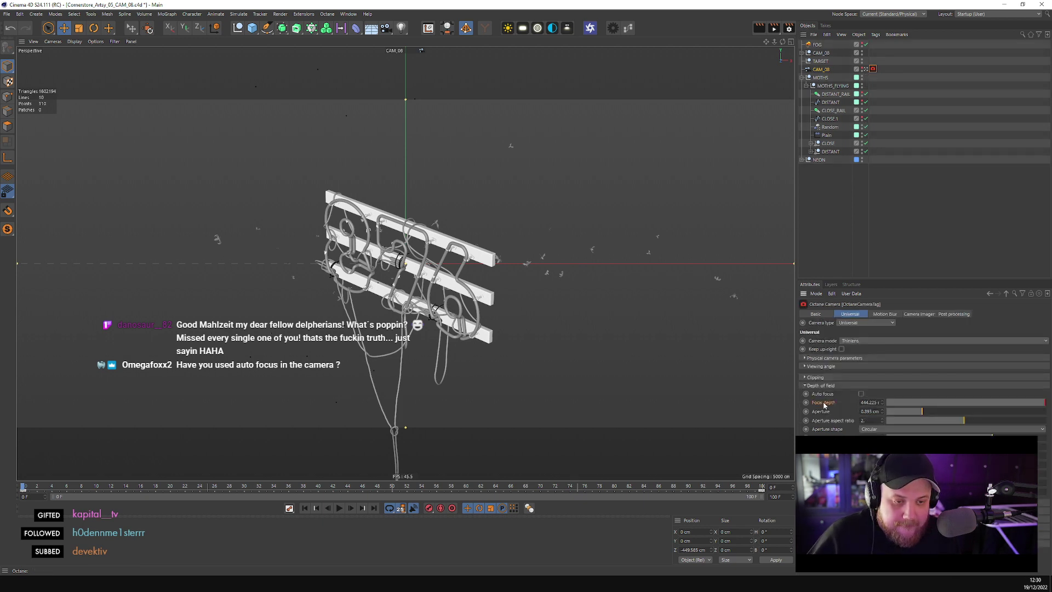
{"action": "key", "text": "F5"}
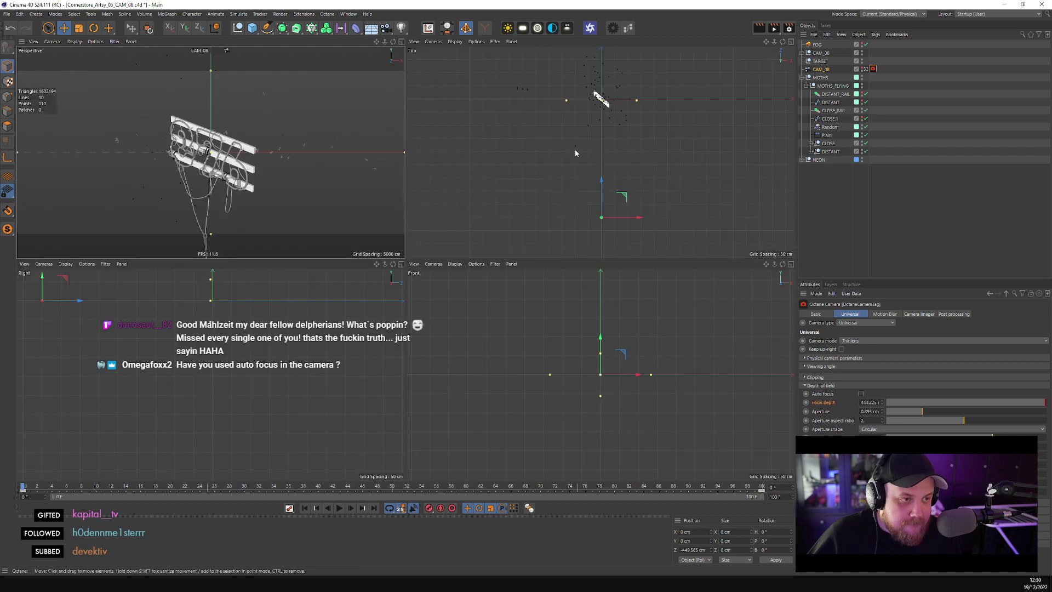
{"action": "middle_click", "coordinate": [621, 122]}
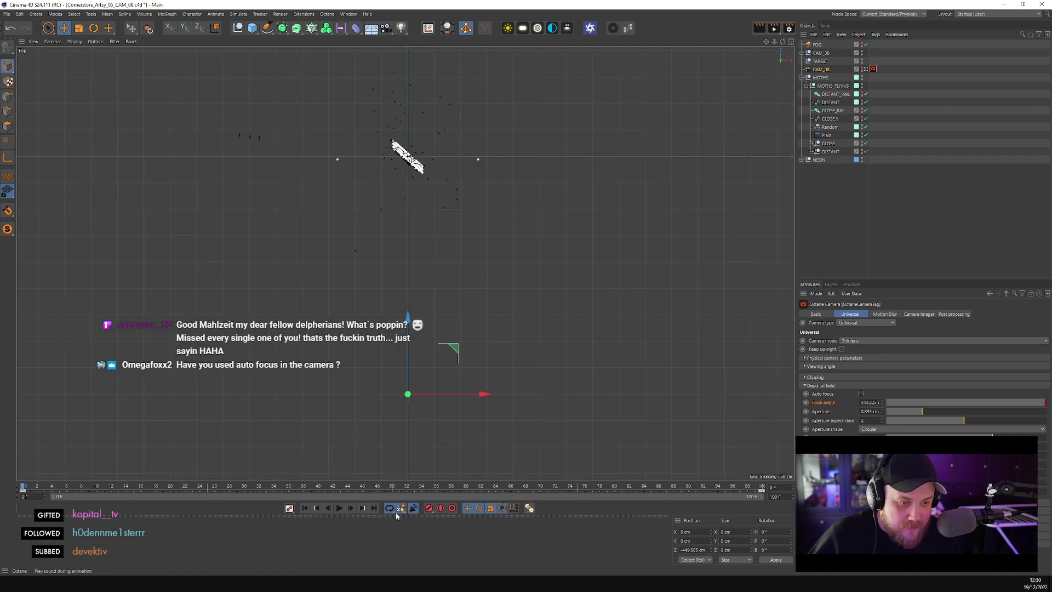
- Jump the timeline to frame 100, the last frame
{"action": "left_click", "coordinate": [374, 508]}
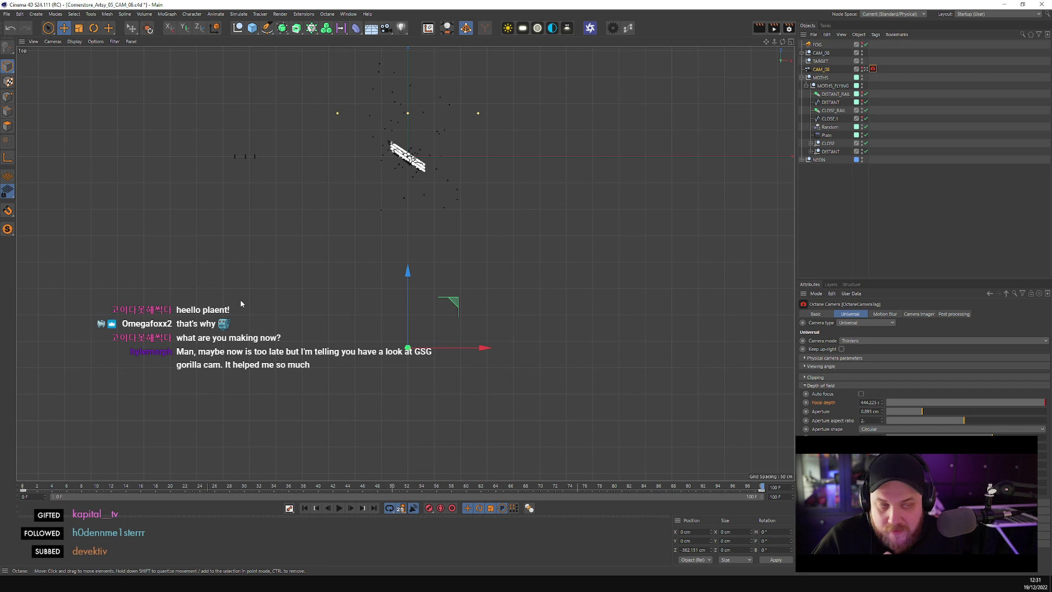
- Select CAM_08, resend the scene to Octane, restart the live render twice, and tuck the window away
{"action": "left_click", "coordinate": [823, 69]}
{"action": "left_click", "coordinate": [873, 70]}
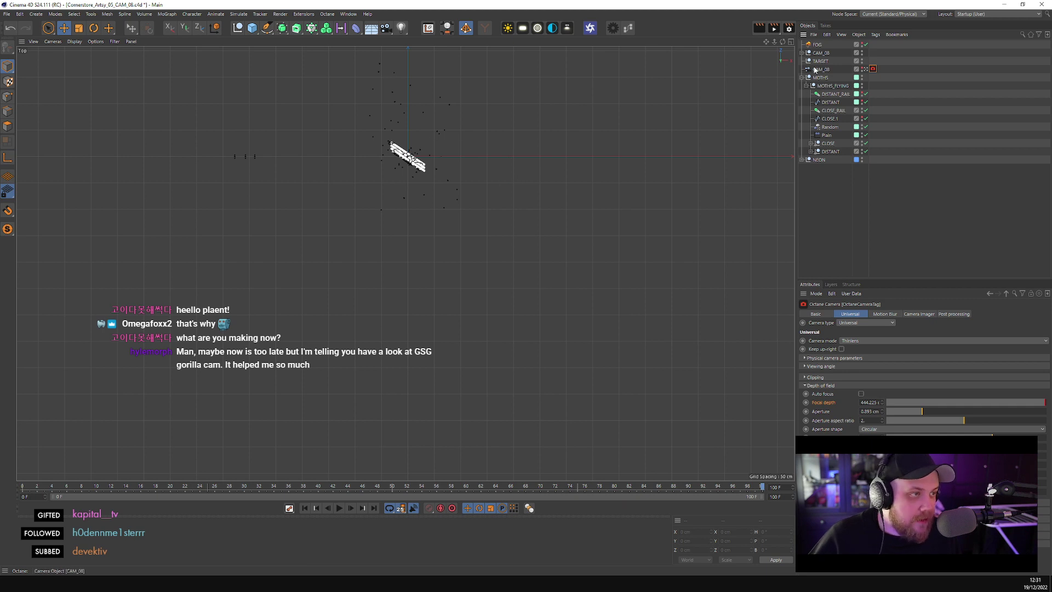
{"action": "left_click", "coordinate": [430, 134]}
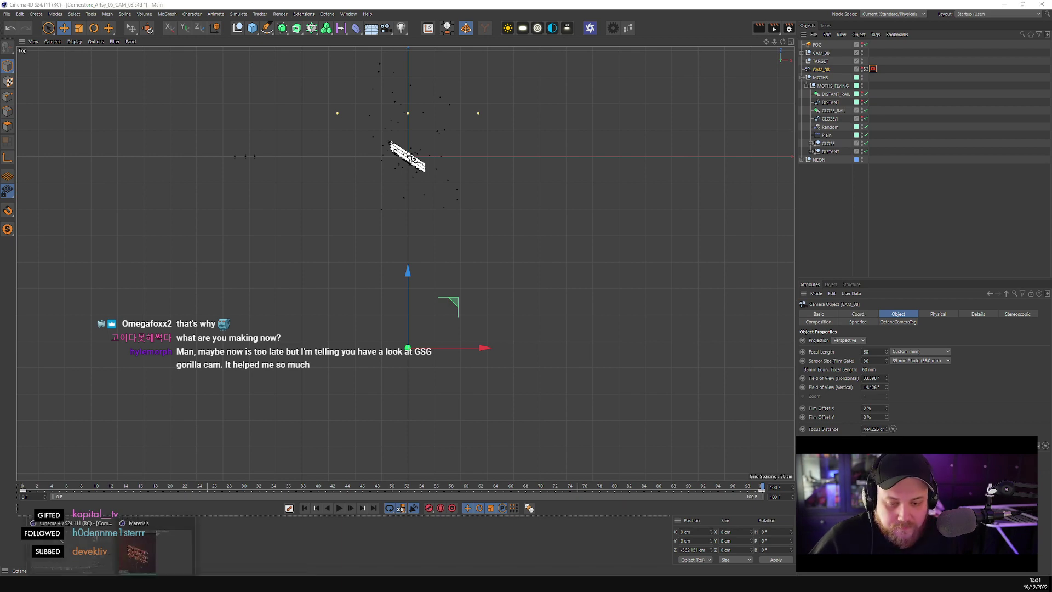
{"action": "left_click", "coordinate": [151, 531]}
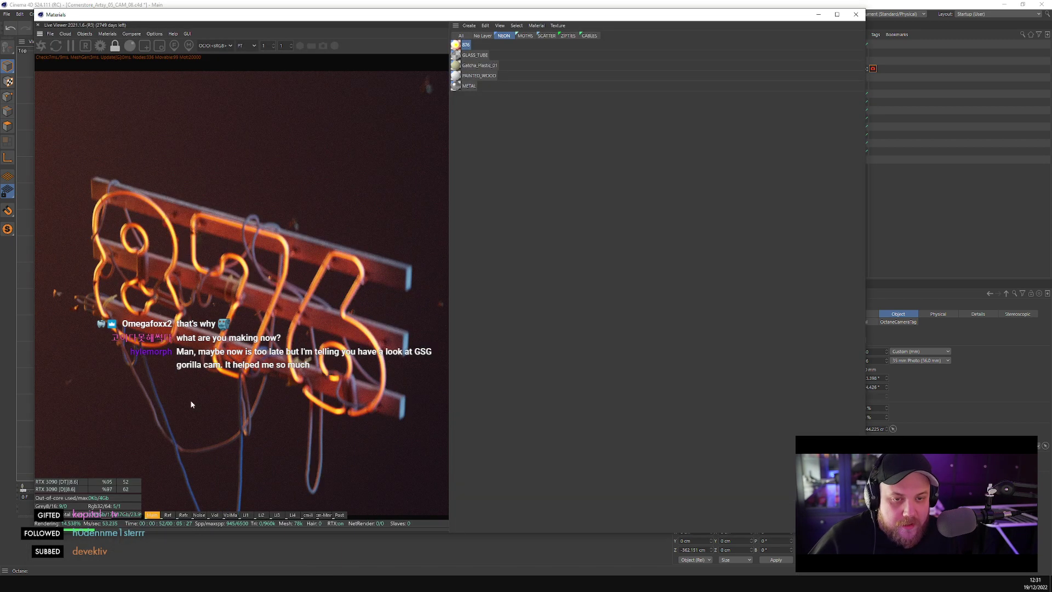
{"action": "left_click", "coordinate": [41, 48]}
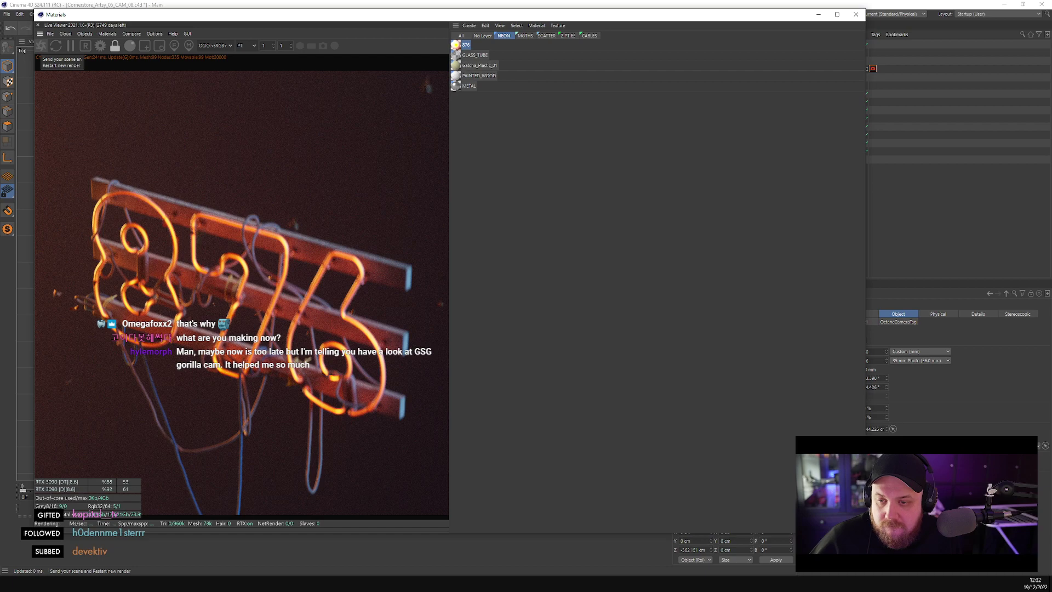
{"action": "left_click", "coordinate": [41, 46]}
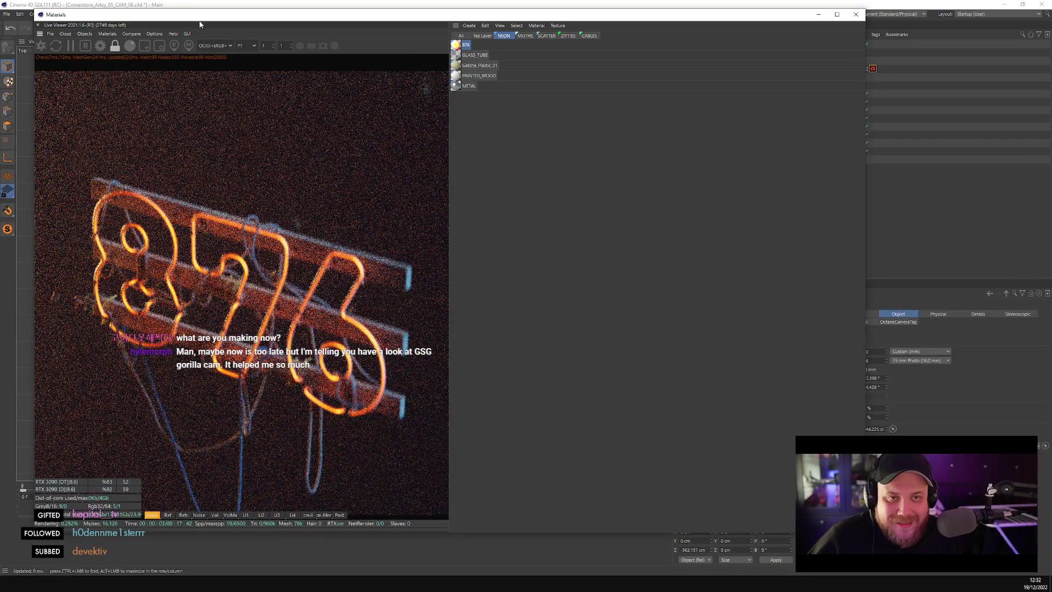
{"action": "left_click_drag", "start_coordinate": [202, 18], "coordinate": [91, 550]}
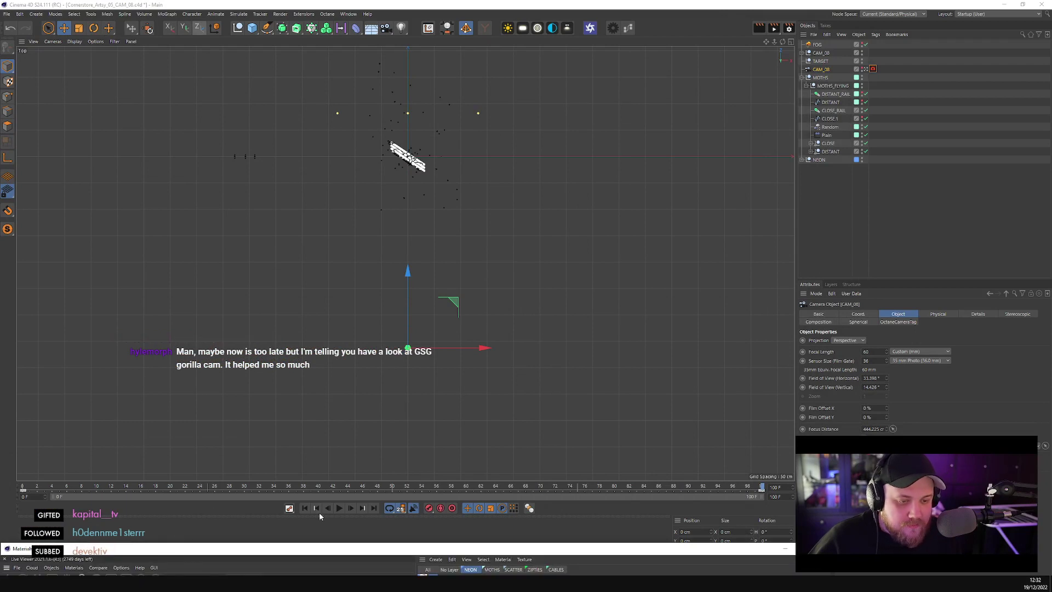
- At frame 0, pick focus on the neon sign and keyframe CAM_08's Octane Focal depth
{"action": "left_click", "coordinate": [305, 509]}
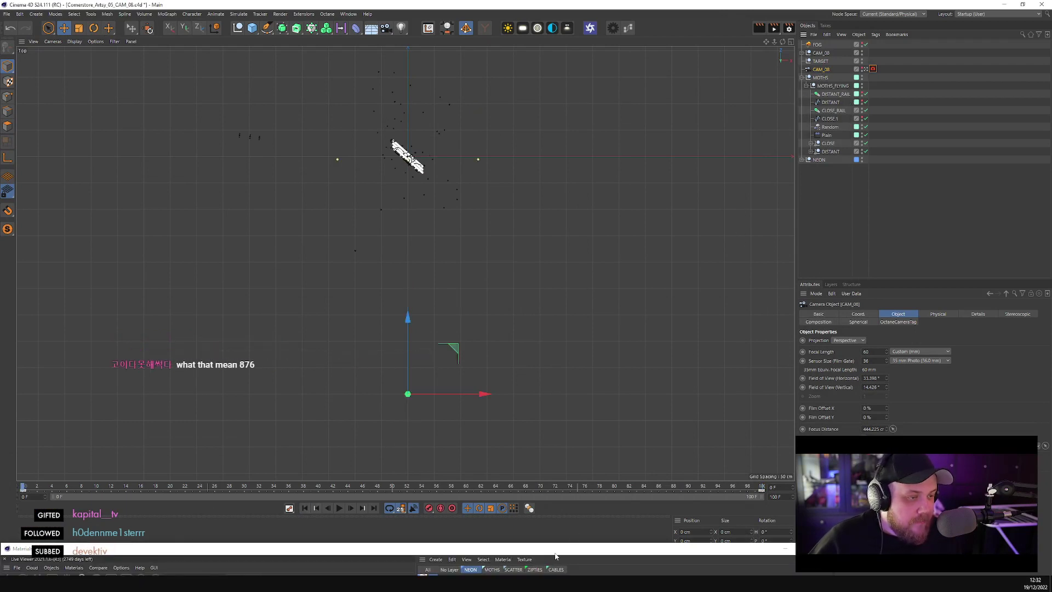
{"action": "left_click_drag", "start_coordinate": [555, 556], "coordinate": [589, 55]}
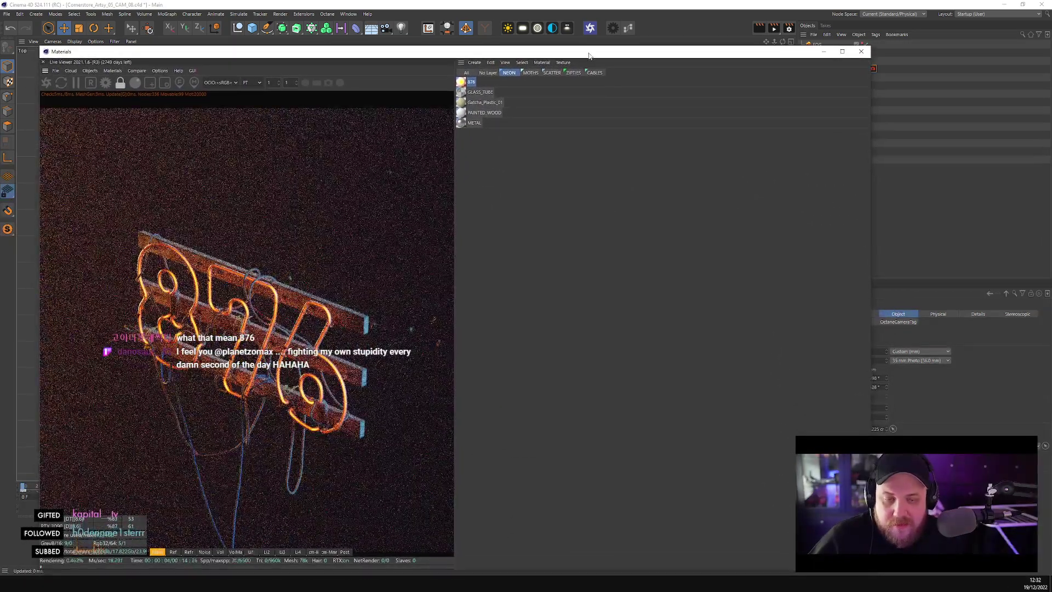
{"action": "left_click", "coordinate": [179, 82]}
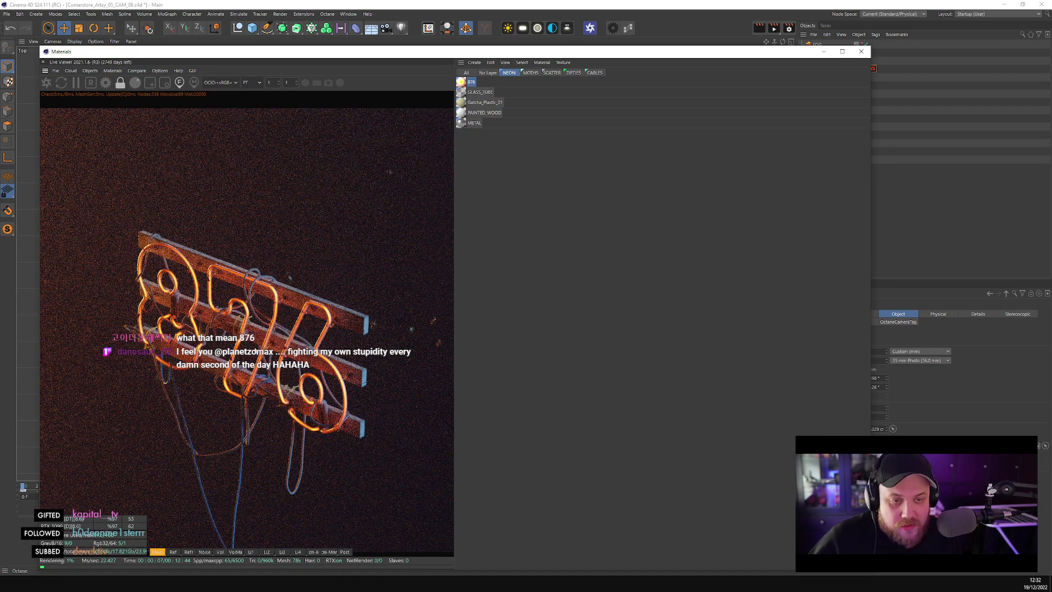
{"action": "left_click", "coordinate": [241, 335]}
{"action": "left_click_drag", "start_coordinate": [618, 55], "coordinate": [492, 113]}
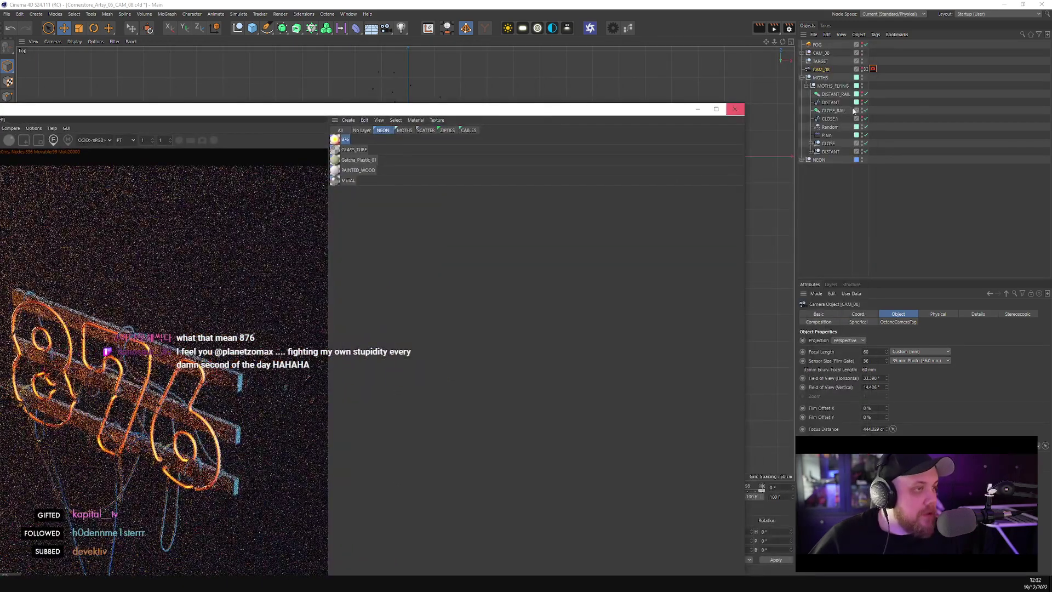
{"action": "left_click", "coordinate": [882, 87]}
{"action": "left_click", "coordinate": [873, 69]}
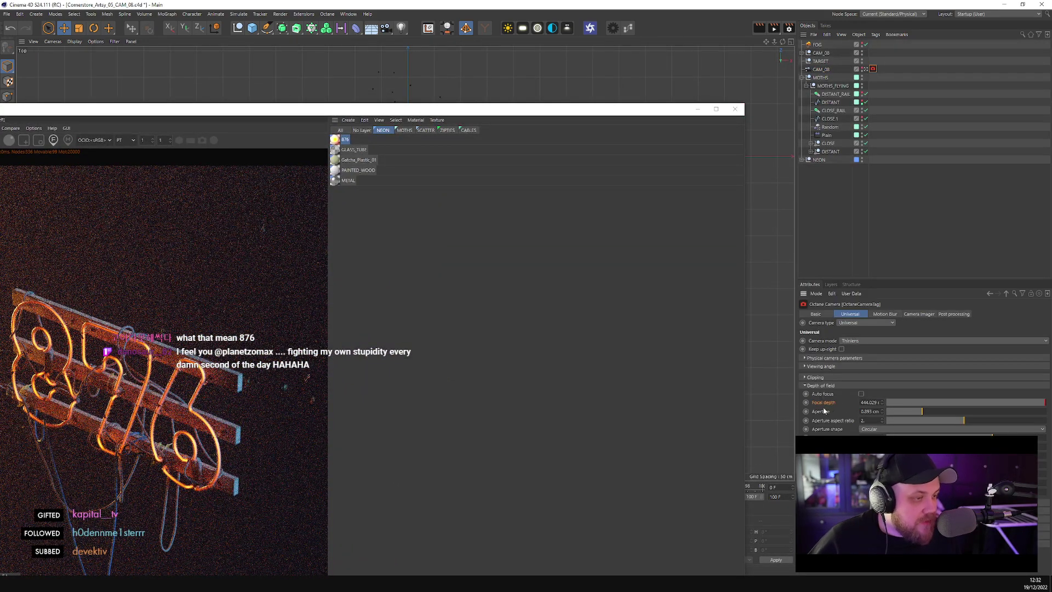
{"action": "left_click", "coordinate": [807, 403]}
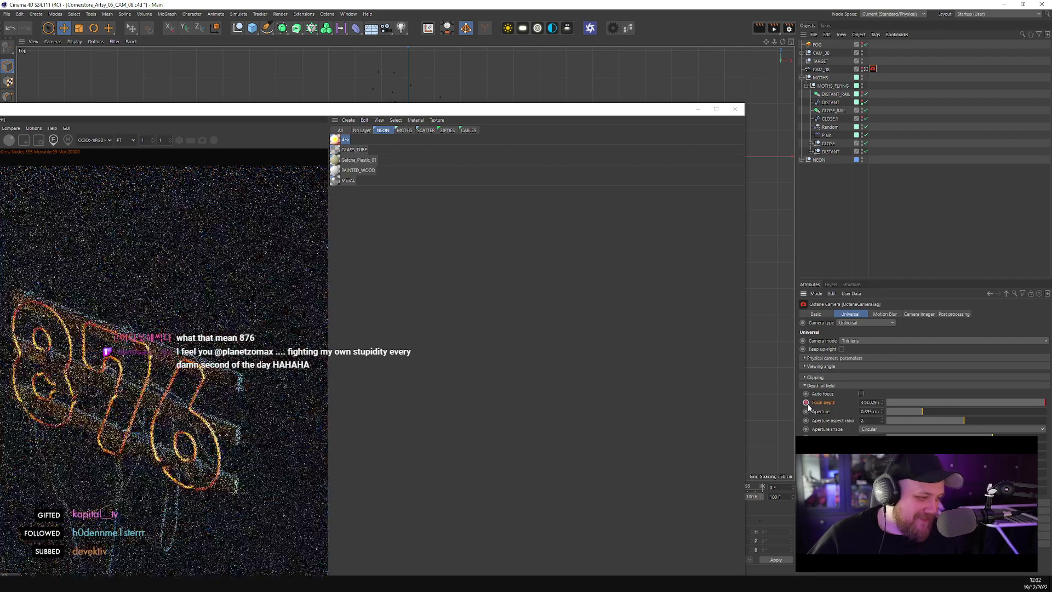
{"action": "left_click_drag", "start_coordinate": [378, 114], "coordinate": [1, 231]}
- At frame 100, pick focus on the neon sign again, giving about 356.418 focal depth
{"action": "left_click", "coordinate": [374, 509]}
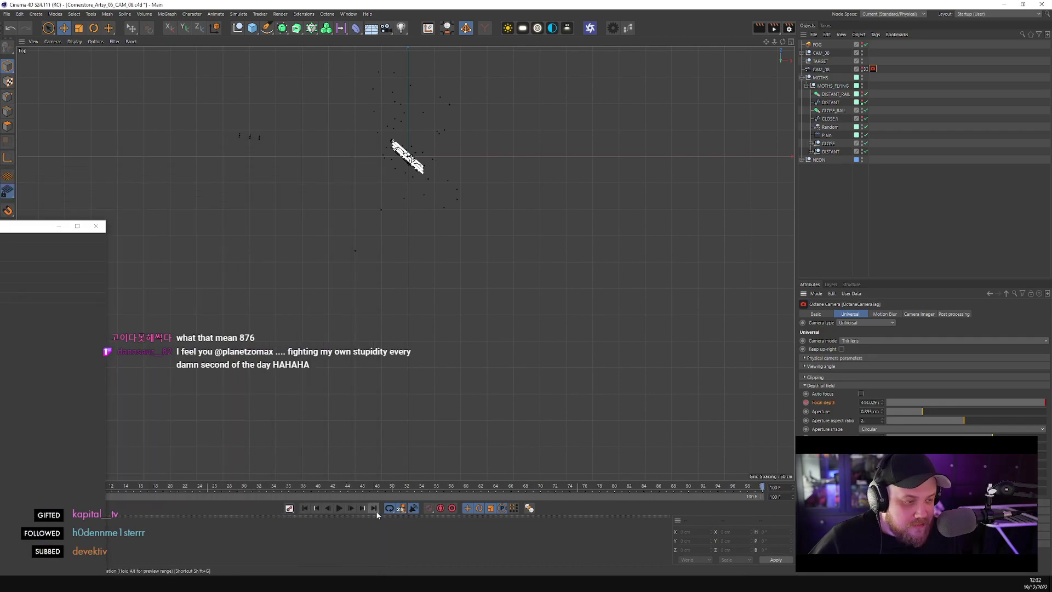
{"action": "left_click_drag", "start_coordinate": [27, 226], "coordinate": [802, 21]}
{"action": "left_click", "coordinate": [188, 52]}
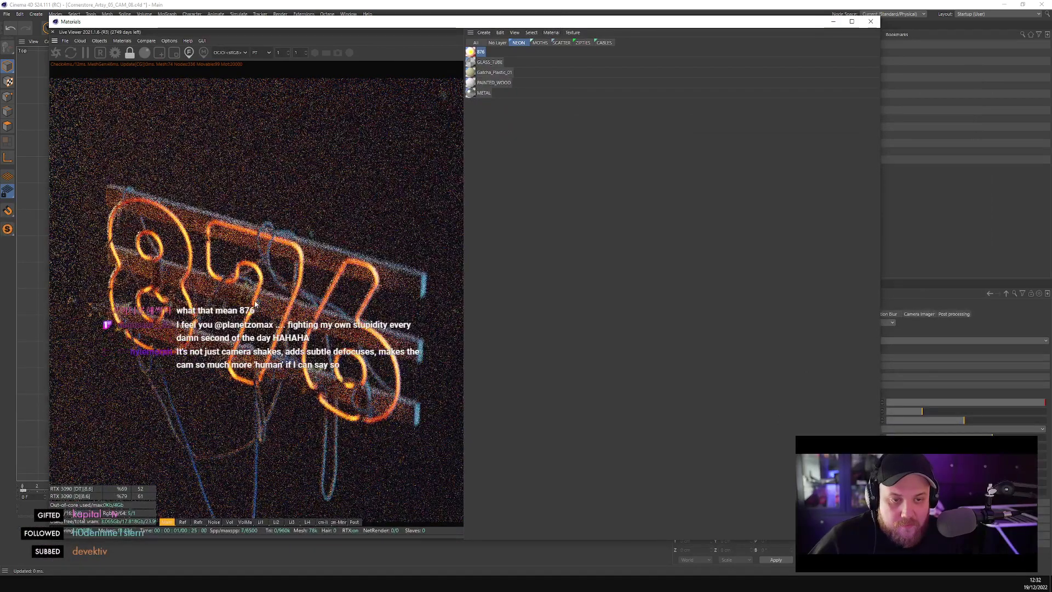
{"action": "left_click", "coordinate": [268, 318]}
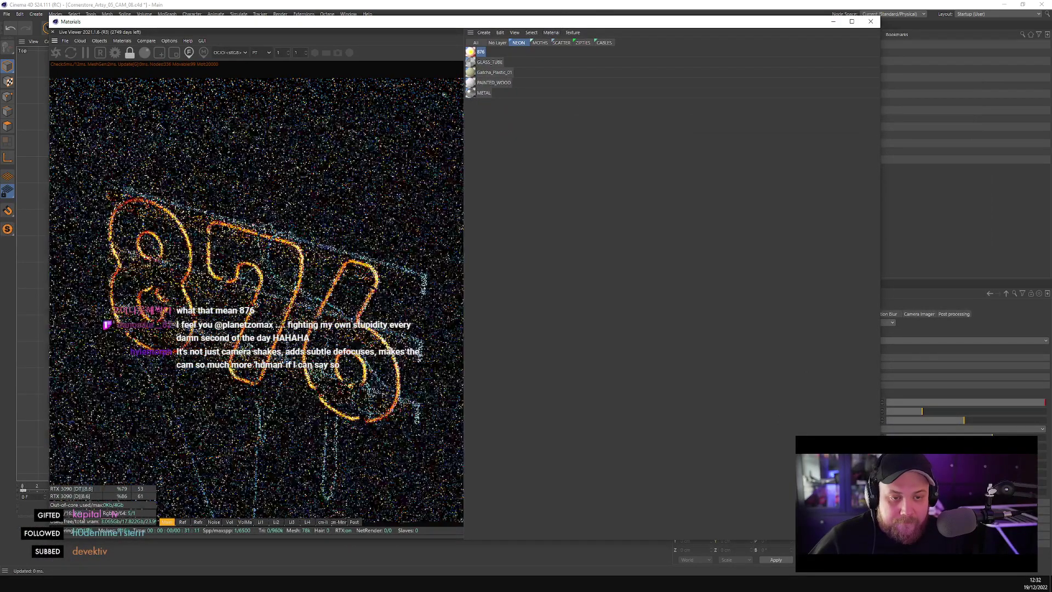
{"action": "left_click_drag", "start_coordinate": [439, 21], "coordinate": [270, 97]}
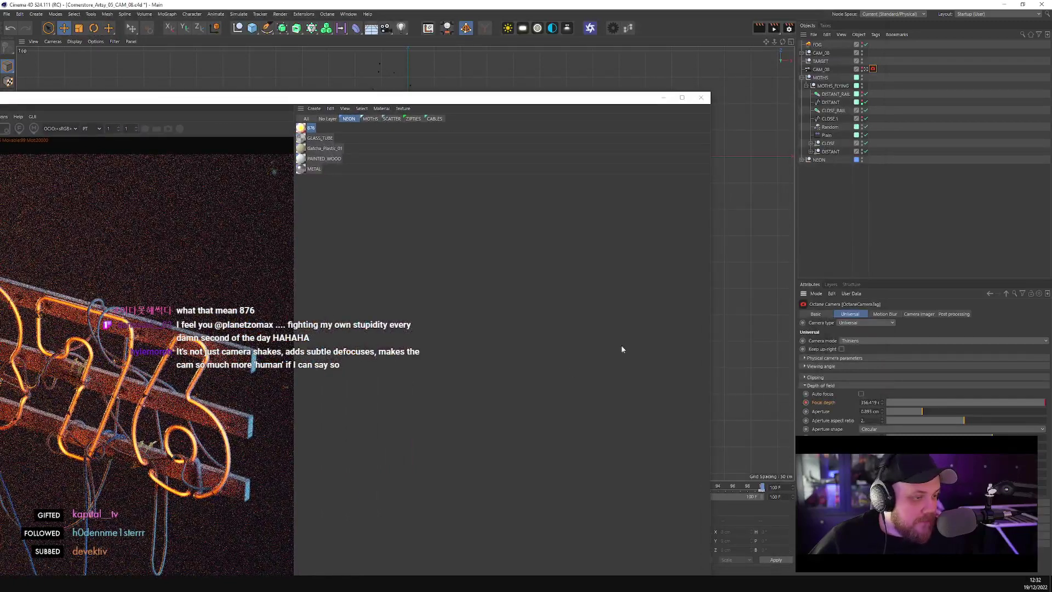
{"action": "left_click_drag", "start_coordinate": [524, 101], "coordinate": [641, 547]}
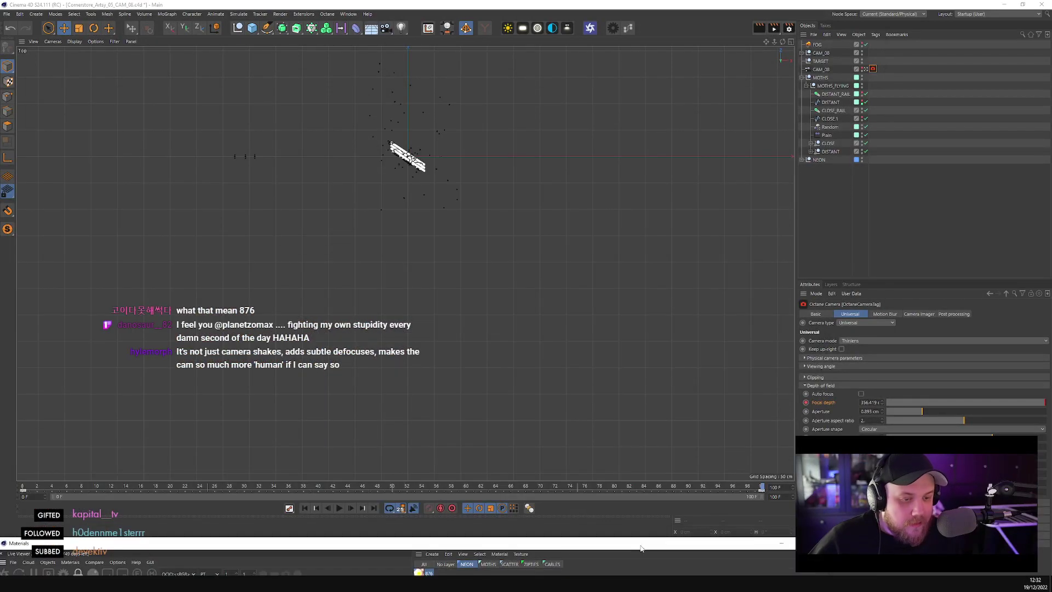
- Make CAM_08's OctaneCameraTag Focal depth keys Linear in the Timeline's F-Curve mode across frames 0–100
{"action": "left_click", "coordinate": [291, 509]}
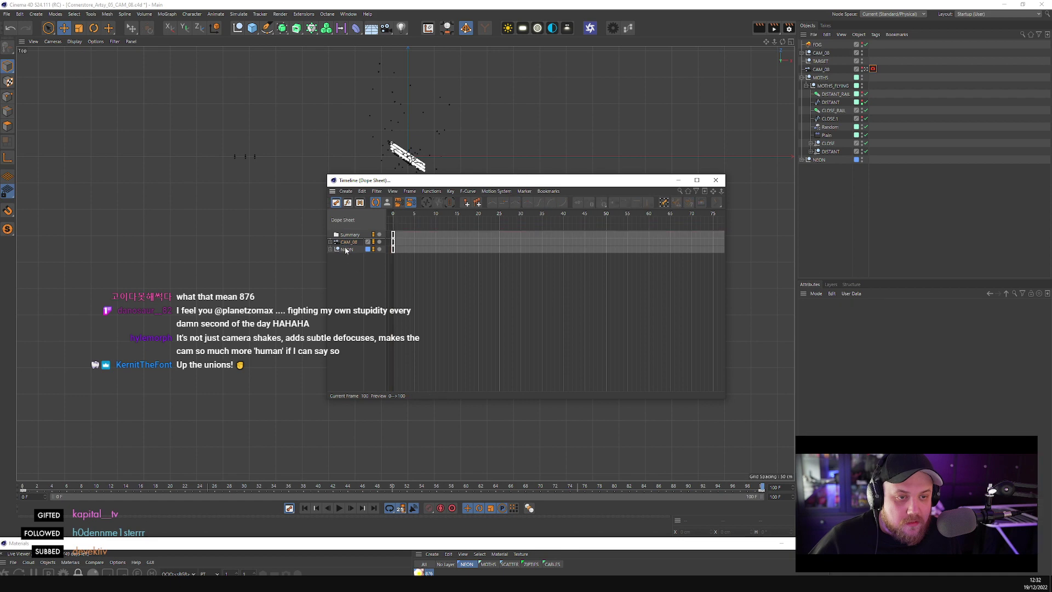
{"action": "left_click", "coordinate": [347, 244]}
{"action": "left_click", "coordinate": [331, 242]}
{"action": "left_click", "coordinate": [356, 265]}
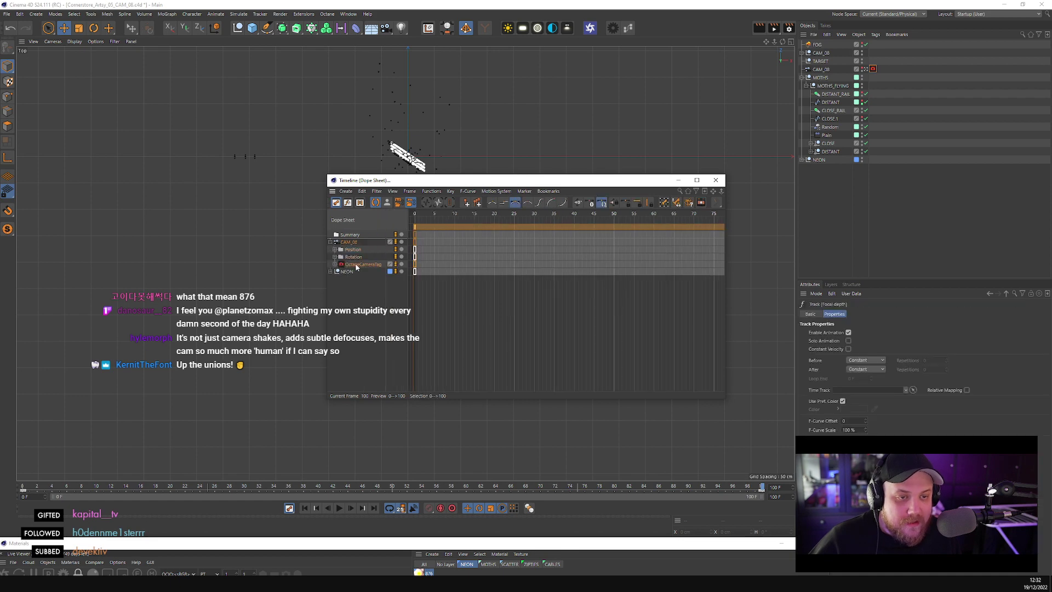
{"action": "left_click", "coordinate": [426, 202]}
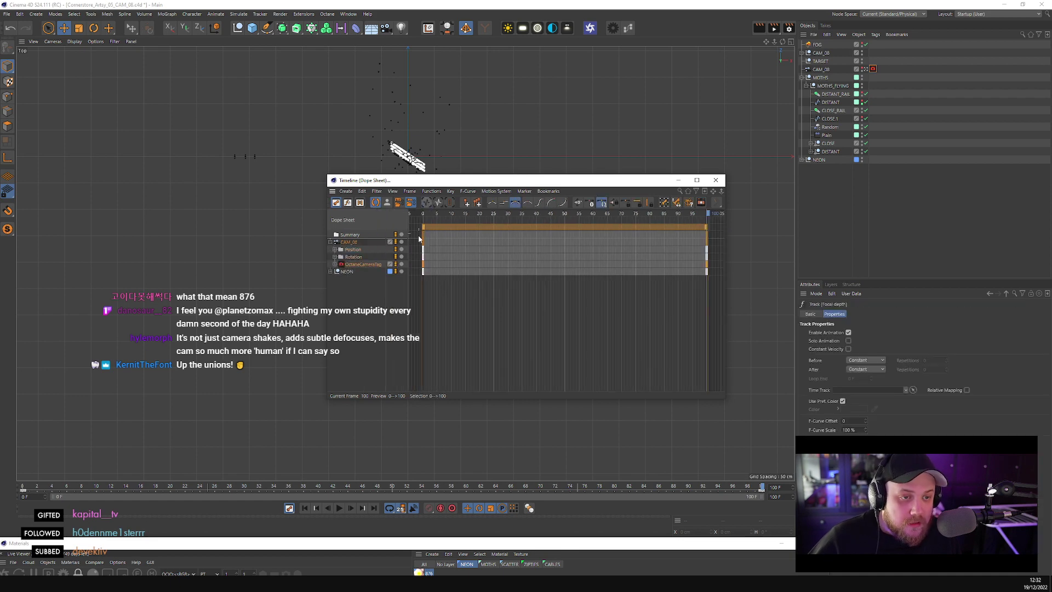
{"action": "left_click", "coordinate": [348, 202]}
{"action": "left_click", "coordinate": [339, 286]}
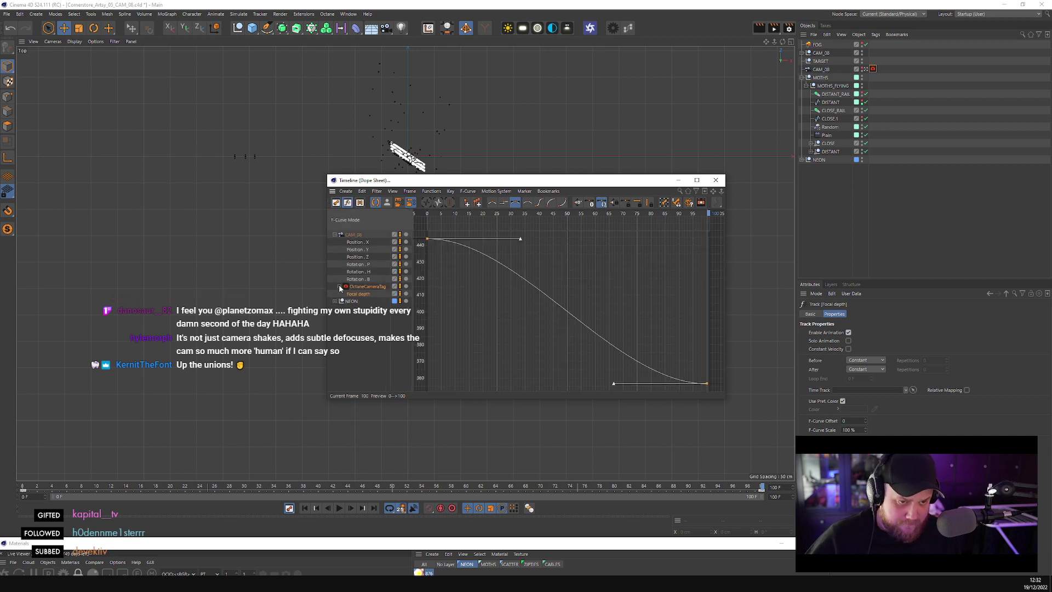
{"action": "left_click", "coordinate": [501, 312]}
{"action": "key", "text": "ctrl+a"}
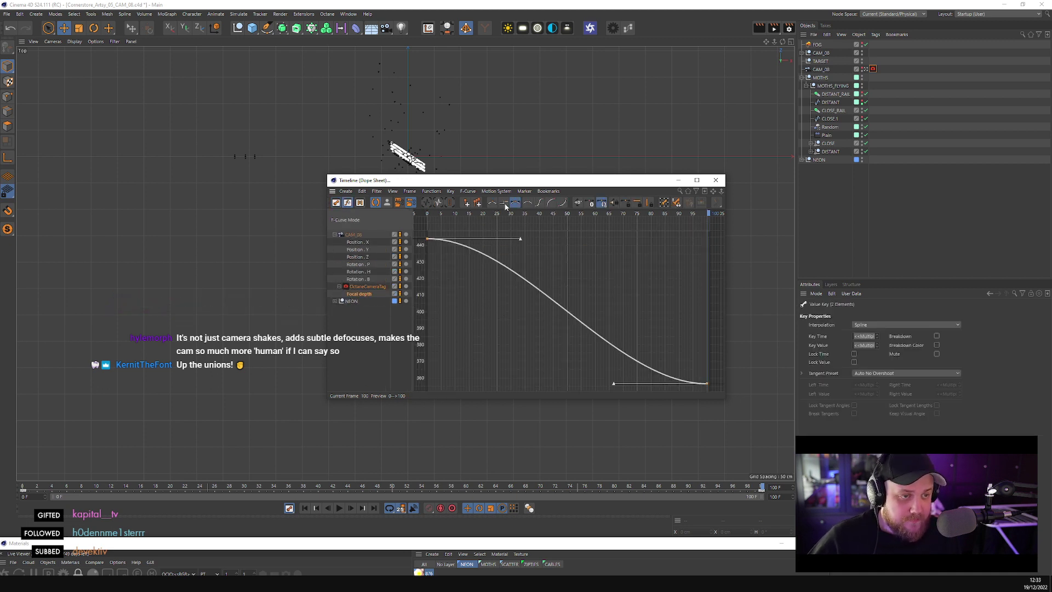
{"action": "left_click", "coordinate": [504, 202]}
{"action": "left_click", "coordinate": [456, 357]}
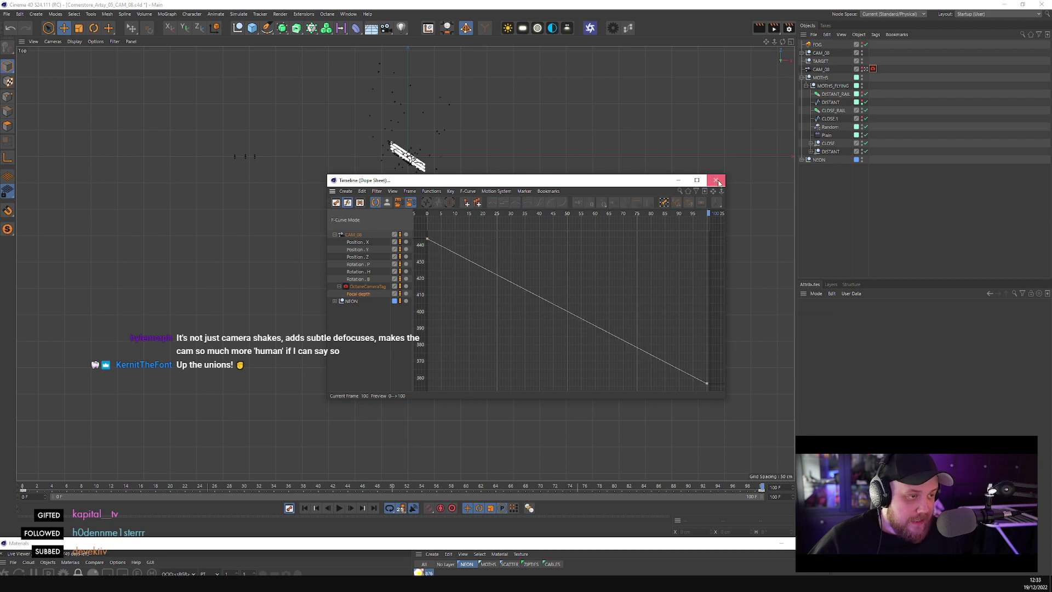
{"action": "left_click", "coordinate": [715, 179]}
- Review the re-rendered neon 876 sign with the linear focus pull, then minimize the Live Viewer
{"action": "left_click_drag", "start_coordinate": [384, 543], "coordinate": [467, 57]}
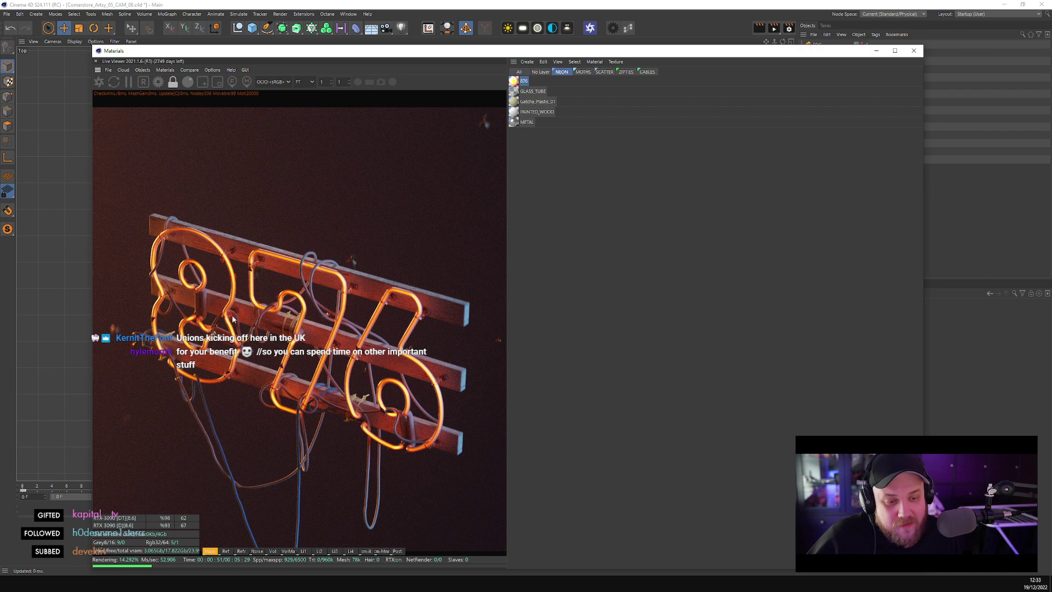
{"action": "left_click_drag", "start_coordinate": [727, 53], "coordinate": [707, 116]}
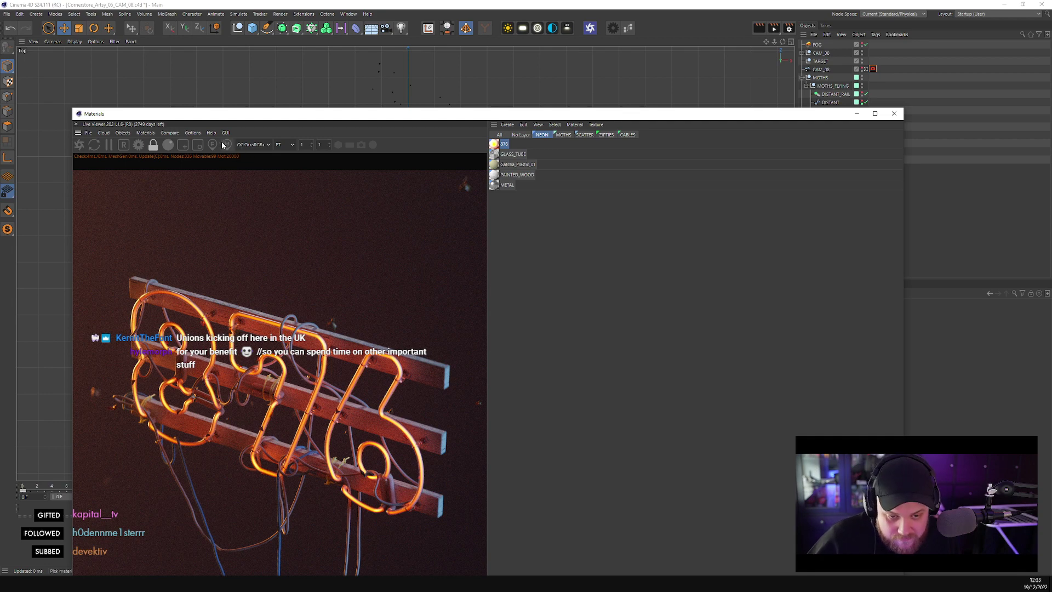
{"action": "left_click", "coordinate": [857, 115]}
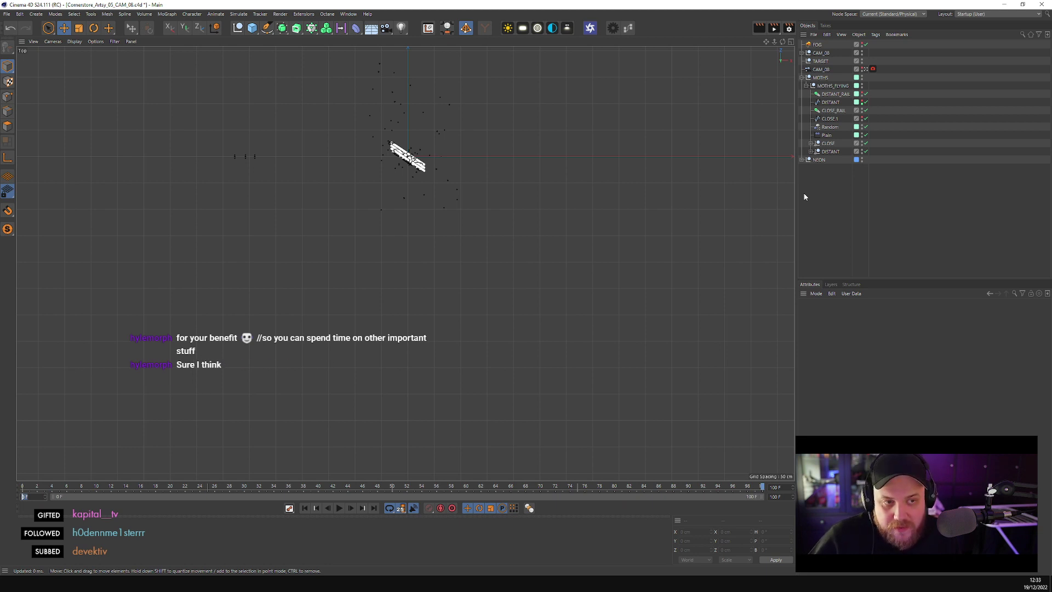
{"action": "type", "text": "-1"}
{"action": "key", "text": "Return"}
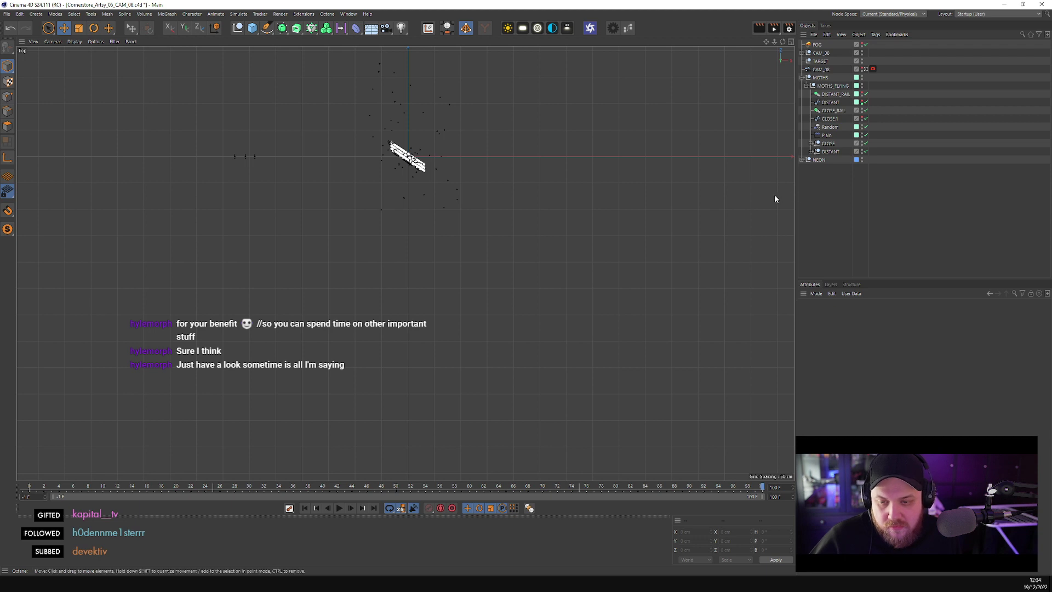
{"action": "middle_click", "coordinate": [737, 204]}
{"action": "key", "text": "F1"}
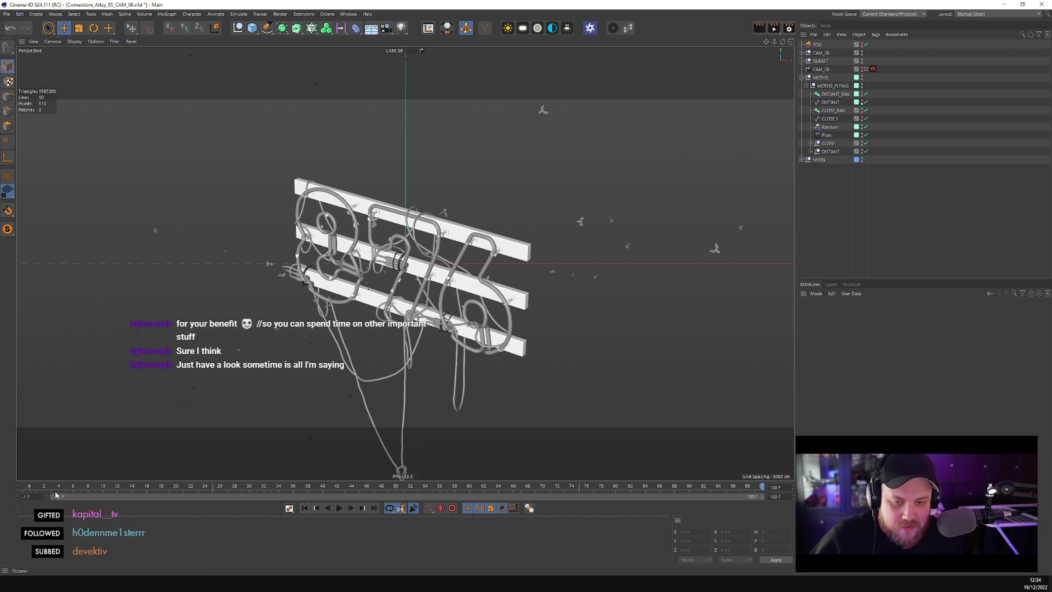
{"action": "double_click", "coordinate": [25, 497]}
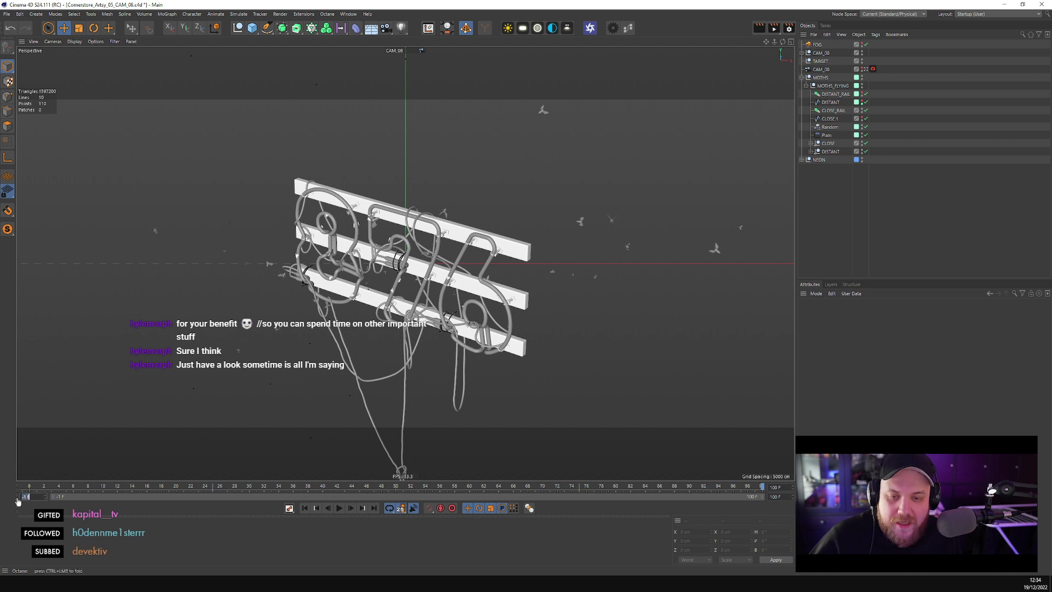
{"action": "type", "text": "-1"}
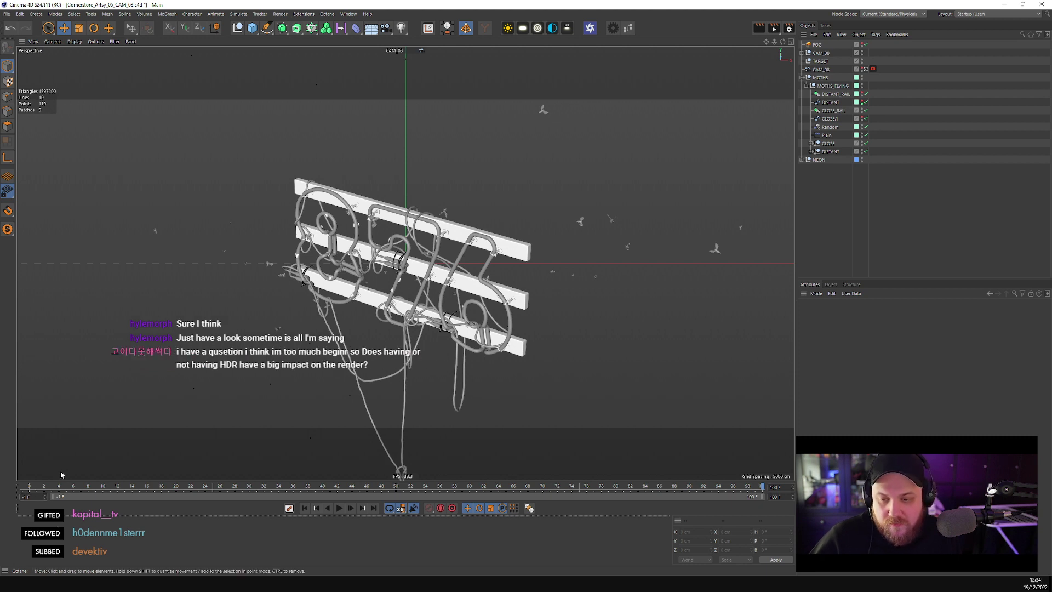
{"action": "left_click", "coordinate": [27, 497]}
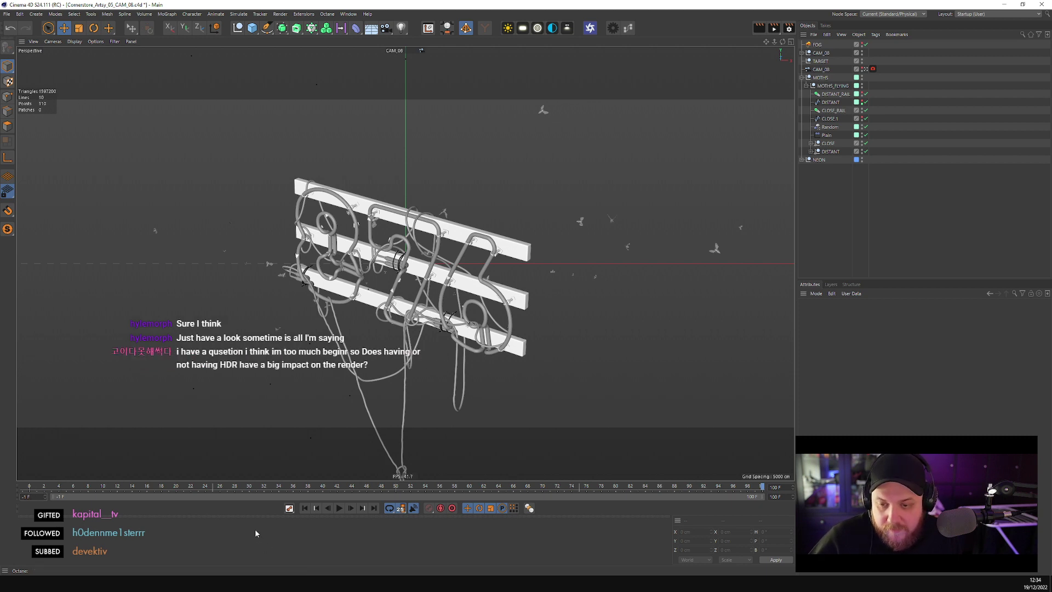
{"action": "key", "text": "Return"}
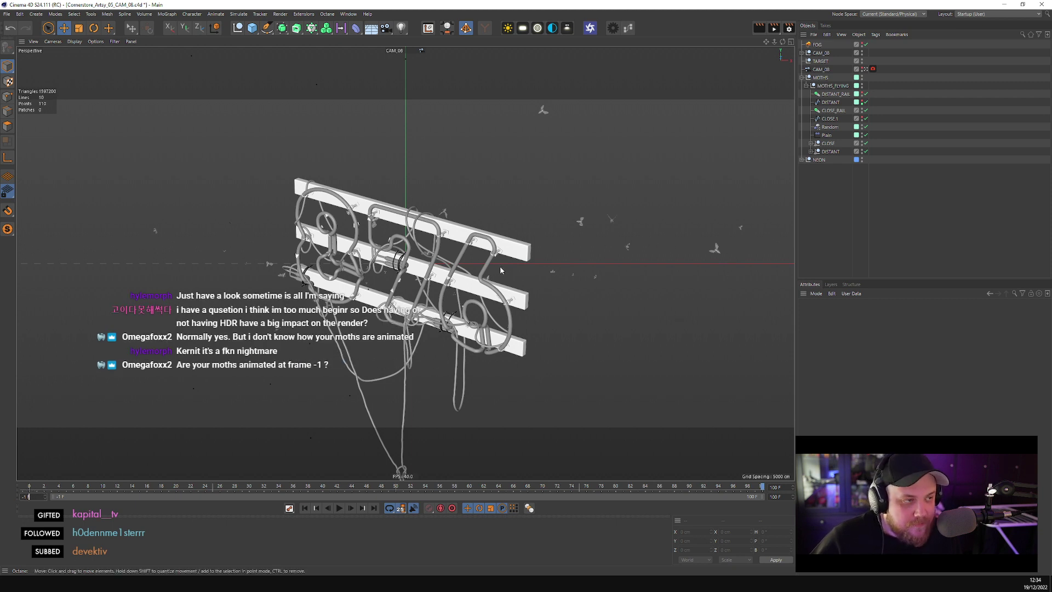
- Select DISTANT under MOTHS_FLYING to view its Alembic settings: -10 F offset, 100% speed
{"action": "left_click", "coordinate": [831, 151]}
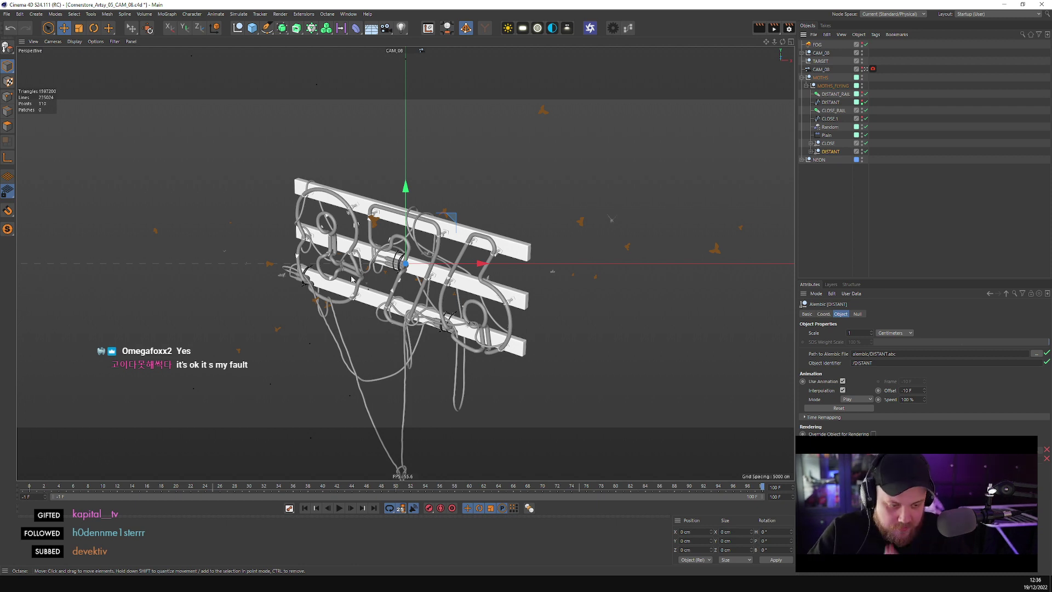
- Collapse the MOTHS_FLYING and MOTHS groups, deselect everything, and save the CAM_08 scene
{"action": "left_click", "coordinate": [806, 86]}
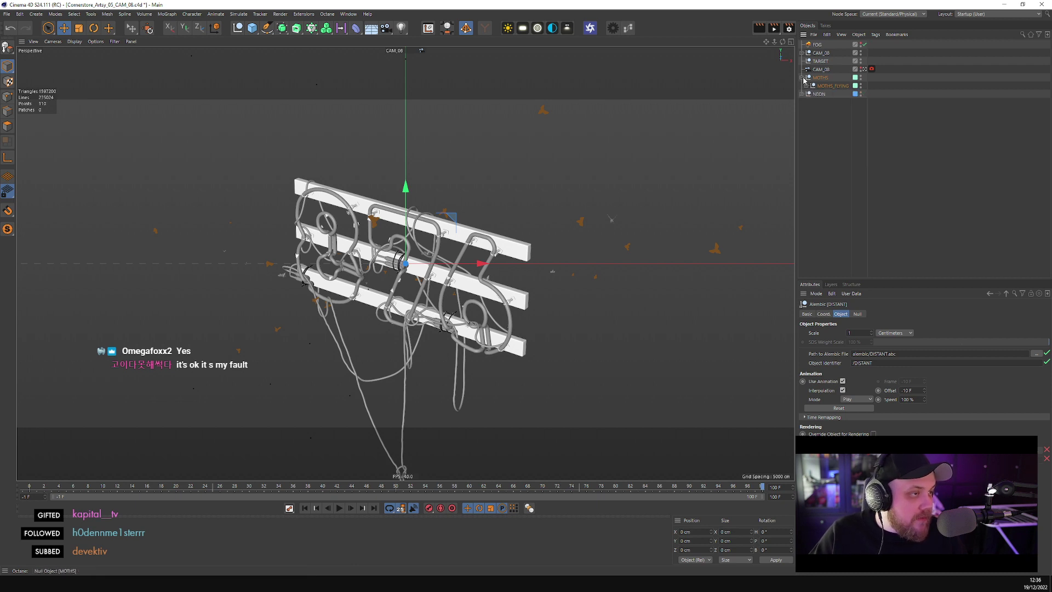
{"action": "left_click", "coordinate": [802, 77]}
{"action": "left_click", "coordinate": [868, 130]}
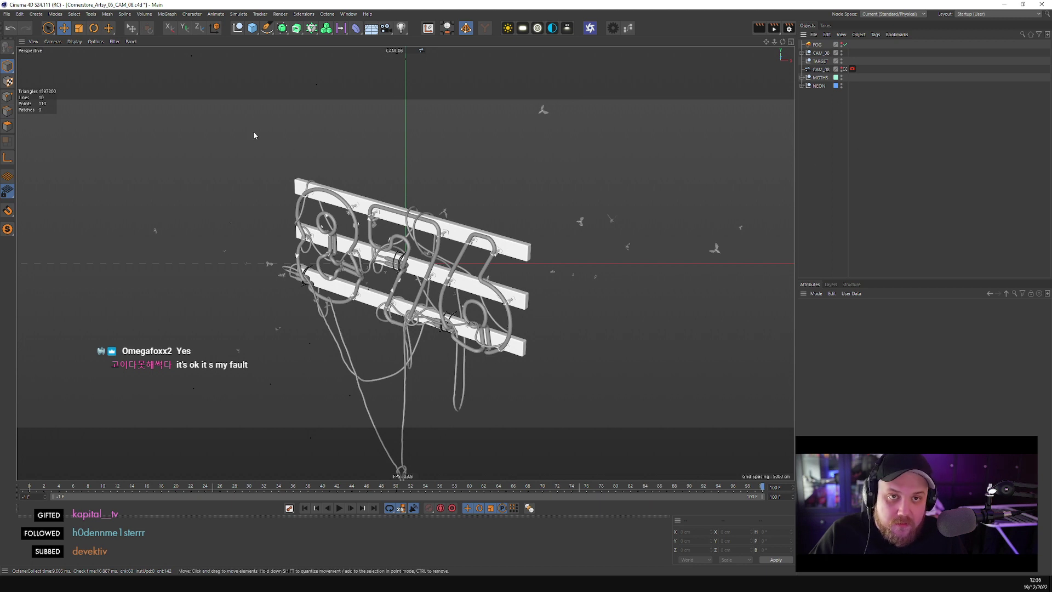
{"action": "key", "text": "ctrl+s"}
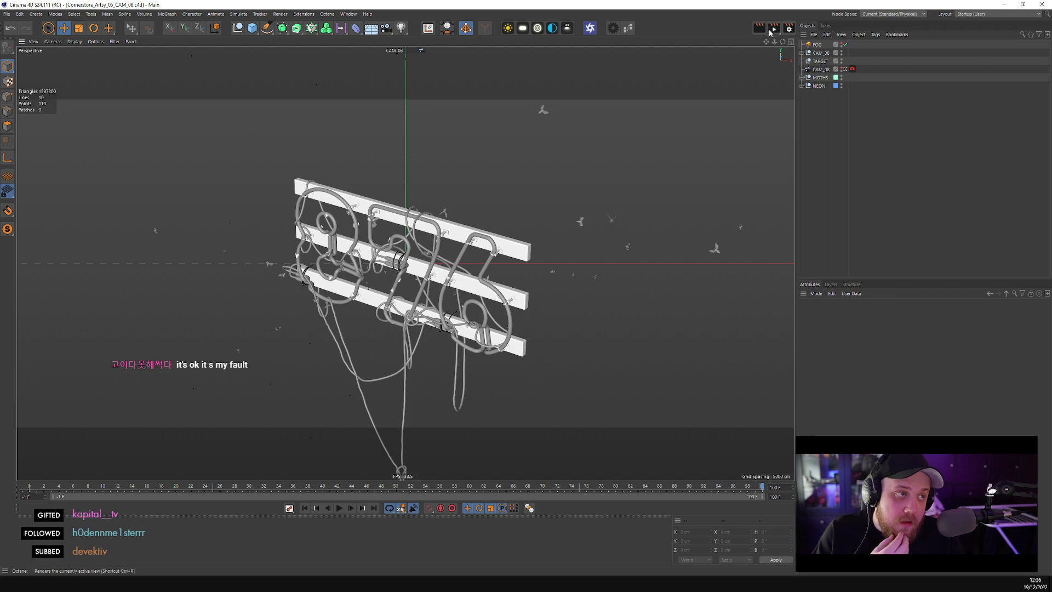
- Open Render Settings and minimize the Materials live render window
{"action": "left_click", "coordinate": [789, 28]}
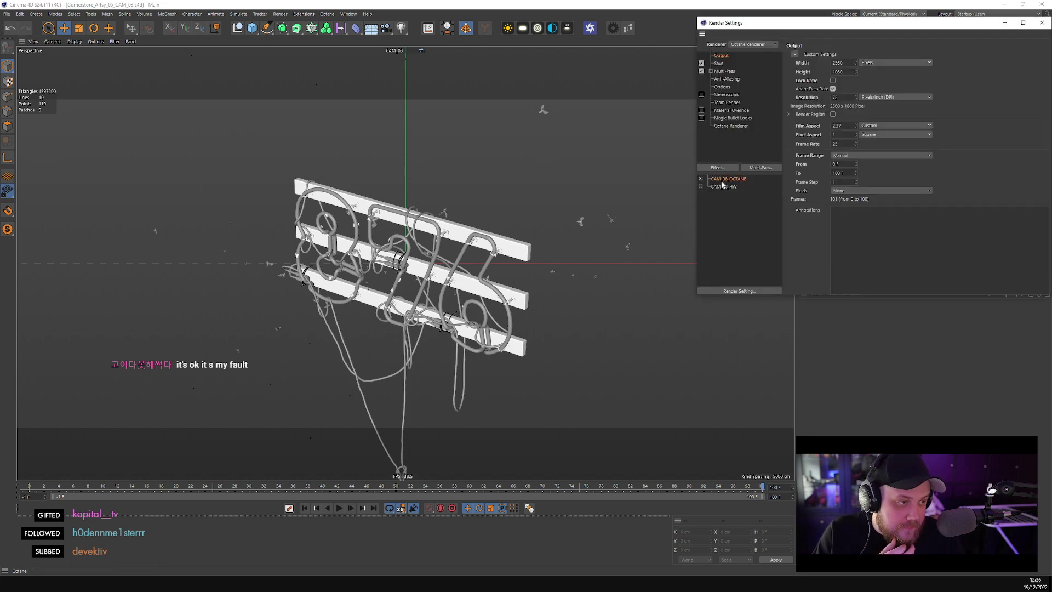
{"action": "left_click", "coordinate": [118, 584]}
{"action": "left_click", "coordinate": [126, 542]}
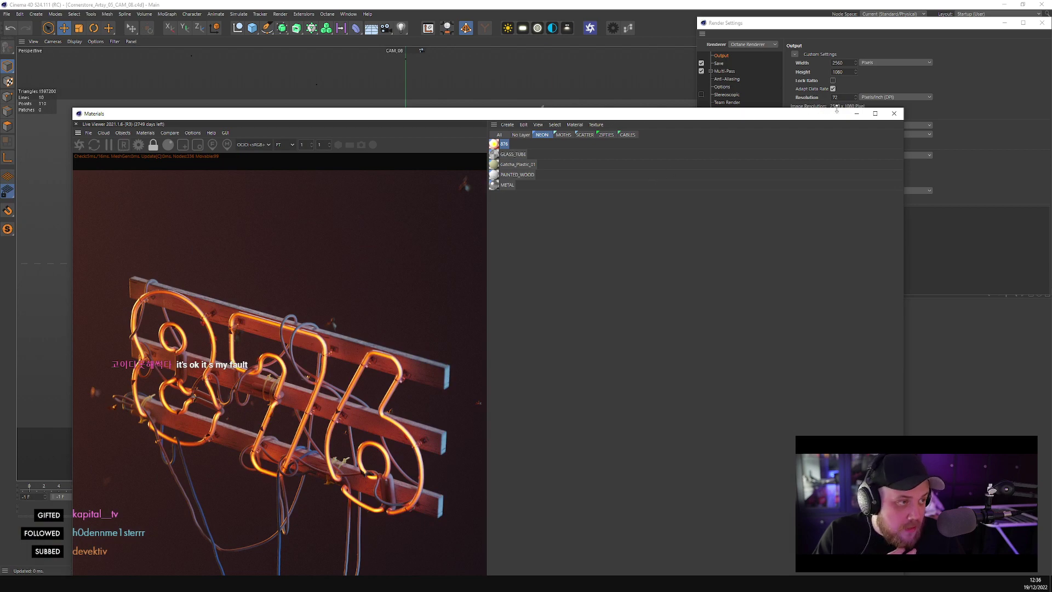
{"action": "left_click", "coordinate": [856, 113]}
- Set the Octane ORBX exporter file to cs_artsy05_cam08.orbx in the ORBX folder, replacing it
{"action": "left_click", "coordinate": [730, 126]}
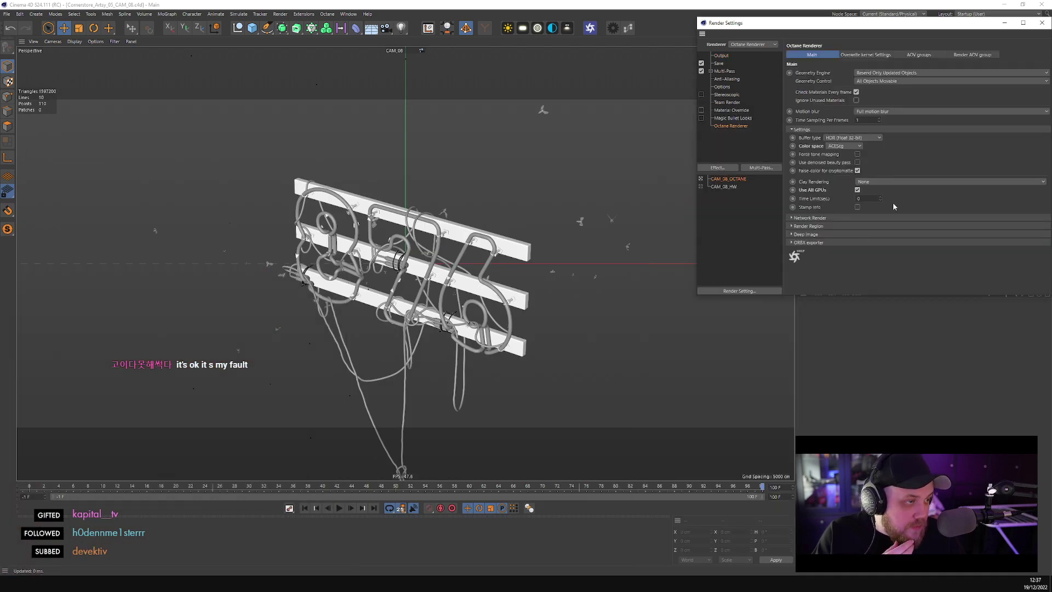
{"action": "left_click", "coordinate": [817, 243]}
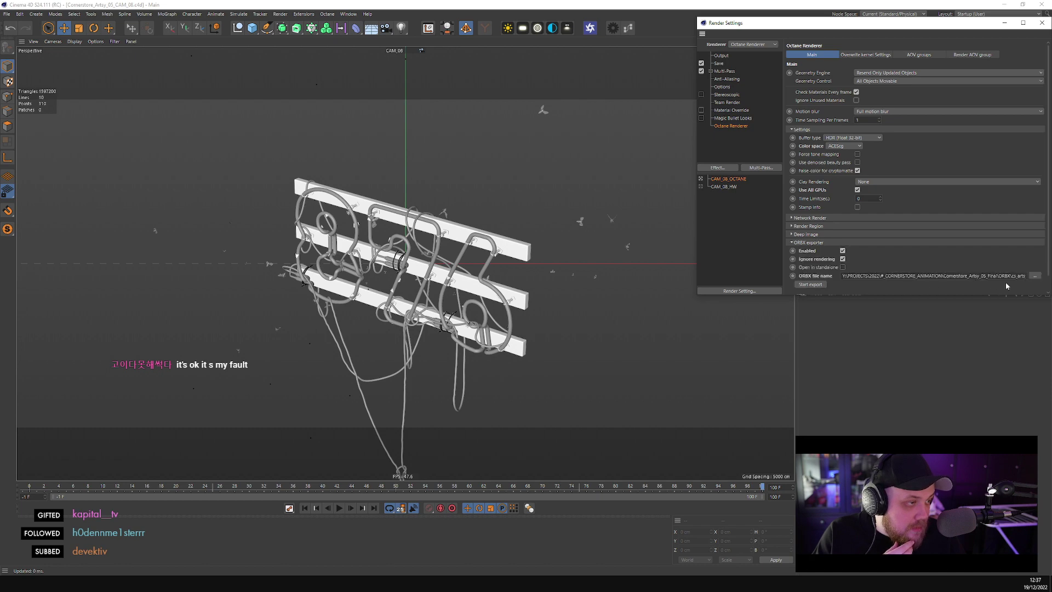
{"action": "left_click", "coordinate": [1036, 275]}
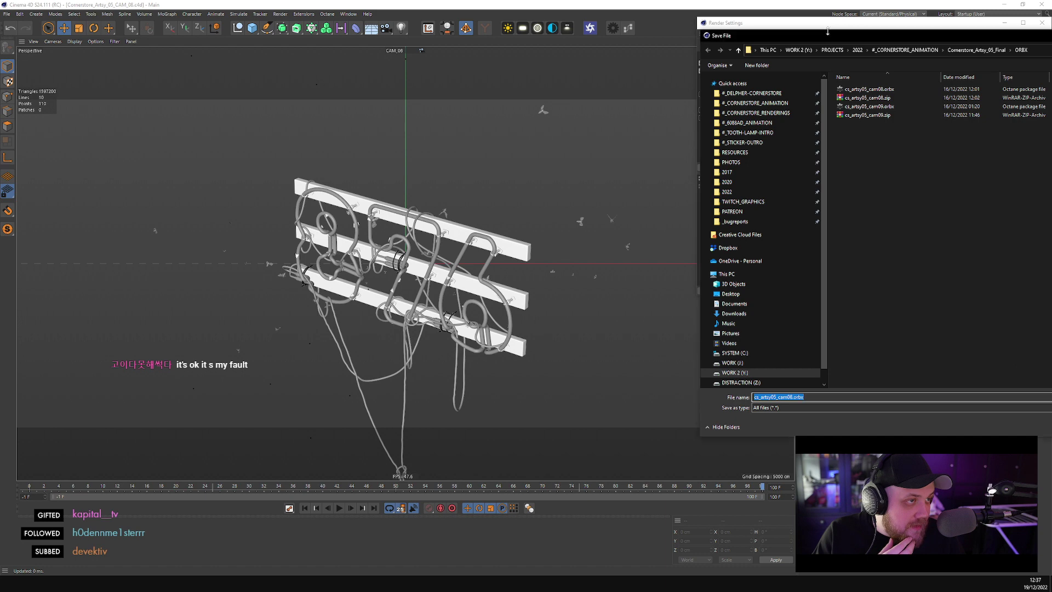
{"action": "left_click_drag", "start_coordinate": [828, 31], "coordinate": [286, 50]}
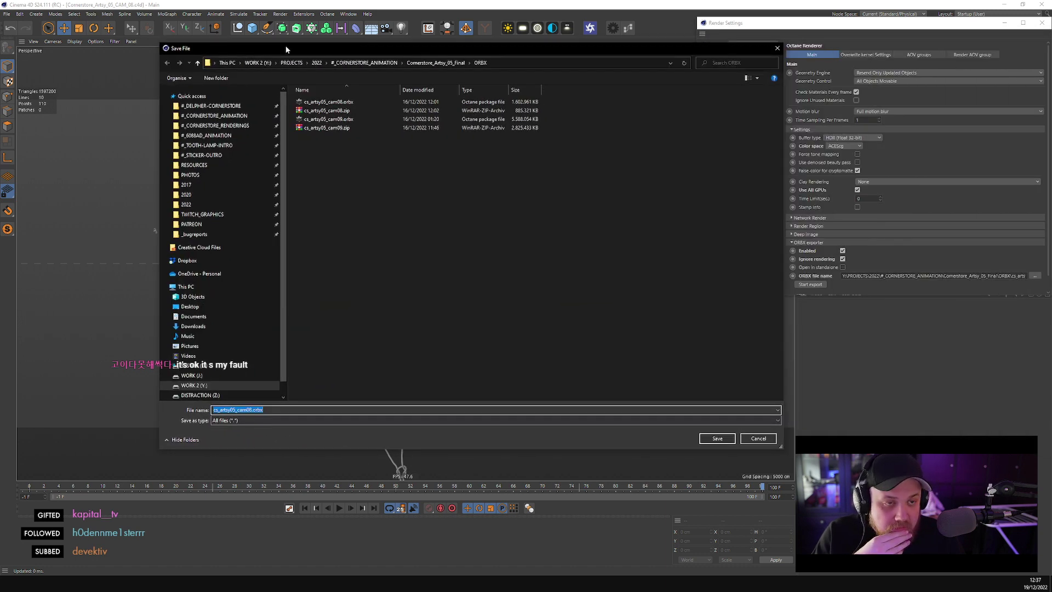
{"action": "left_click", "coordinate": [717, 439]}
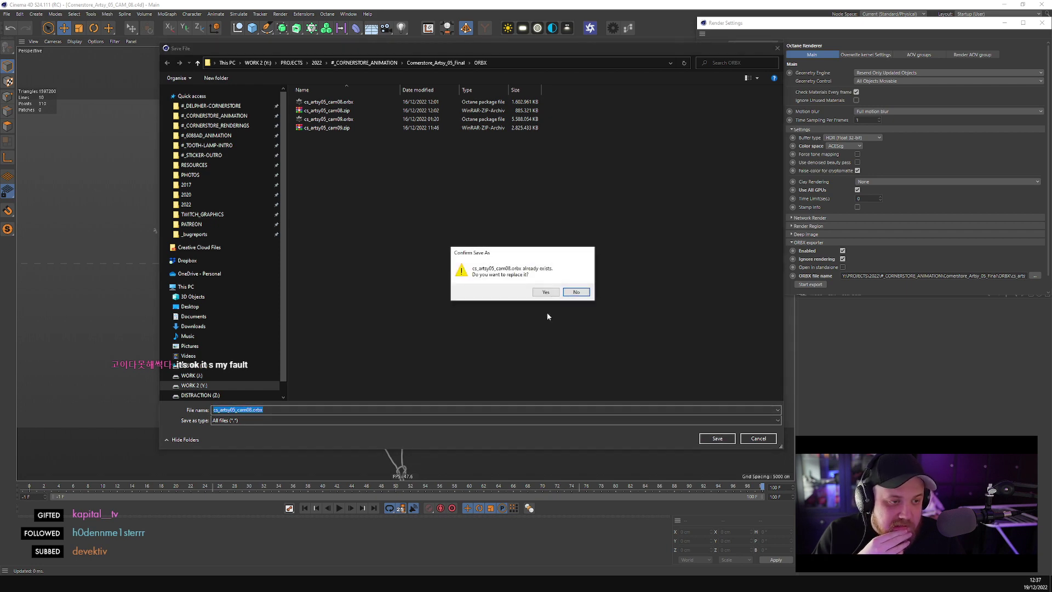
{"action": "left_click", "coordinate": [573, 292]}
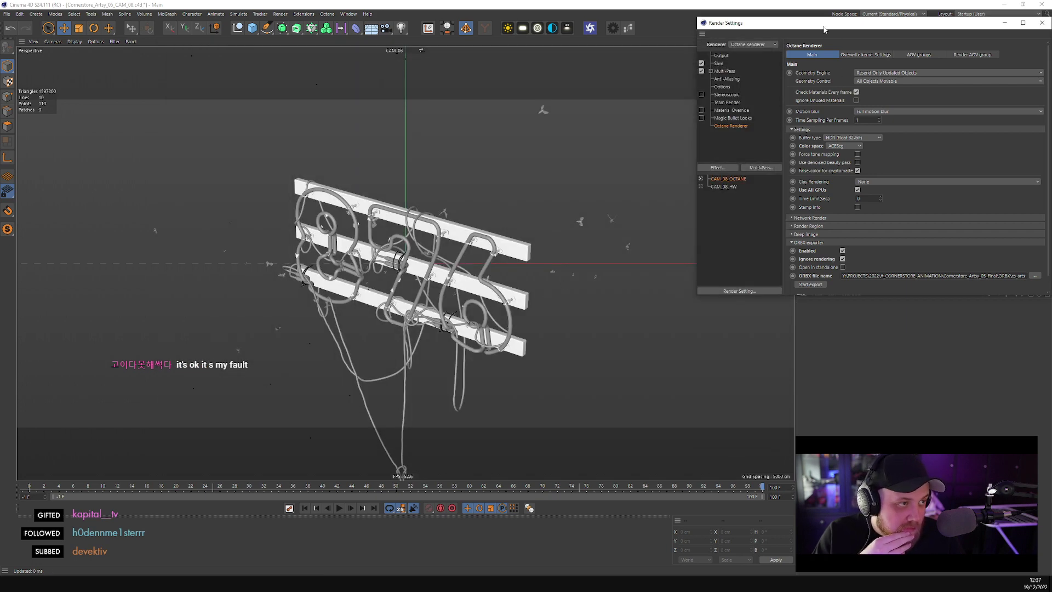
{"action": "left_click_drag", "start_coordinate": [822, 23], "coordinate": [400, 110]}
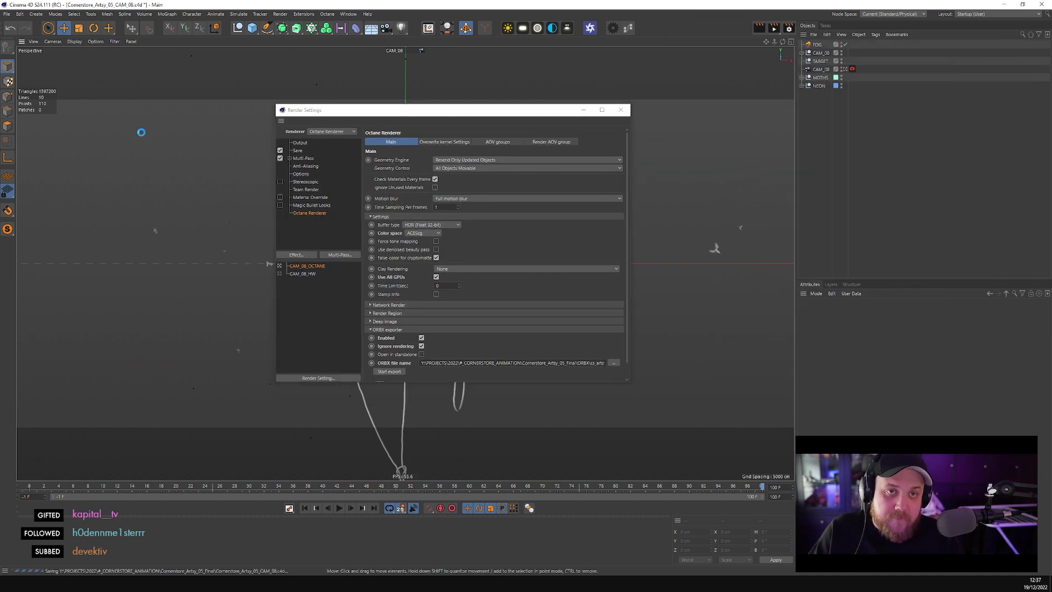
- Start the CAM_08 ORBX export and confirm, letting frames process toward 101
{"action": "left_click", "coordinate": [382, 372]}
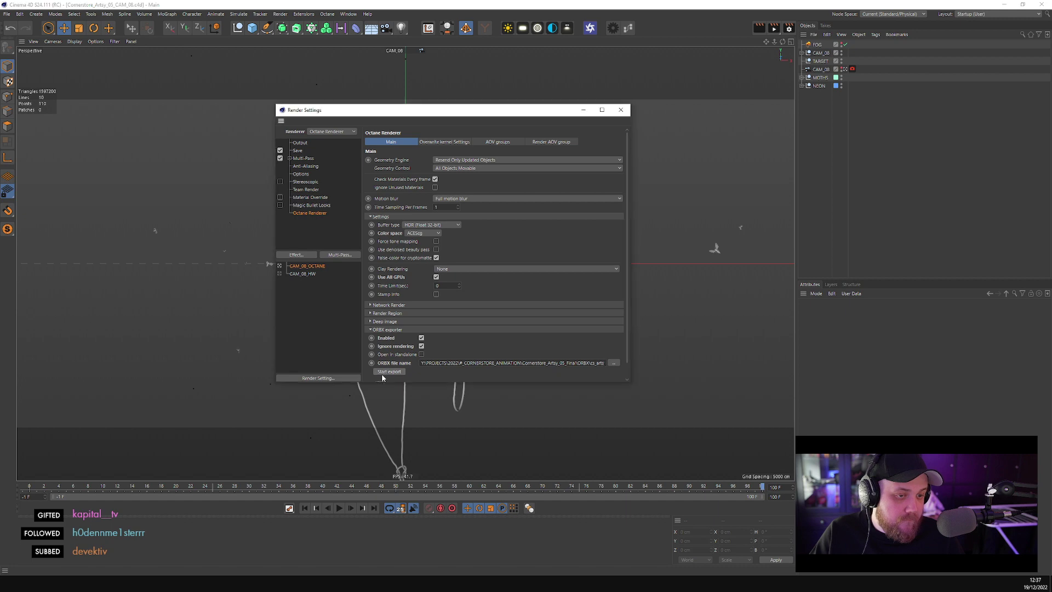
{"action": "left_click", "coordinate": [559, 322]}
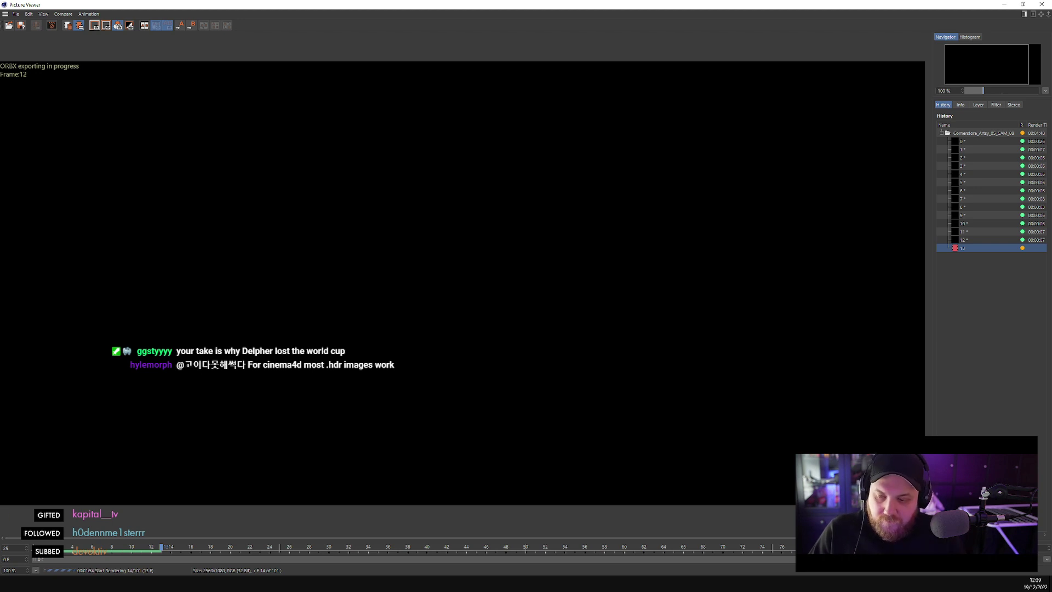
{"action": "key", "text": "XF86AudioLowerVolume"}
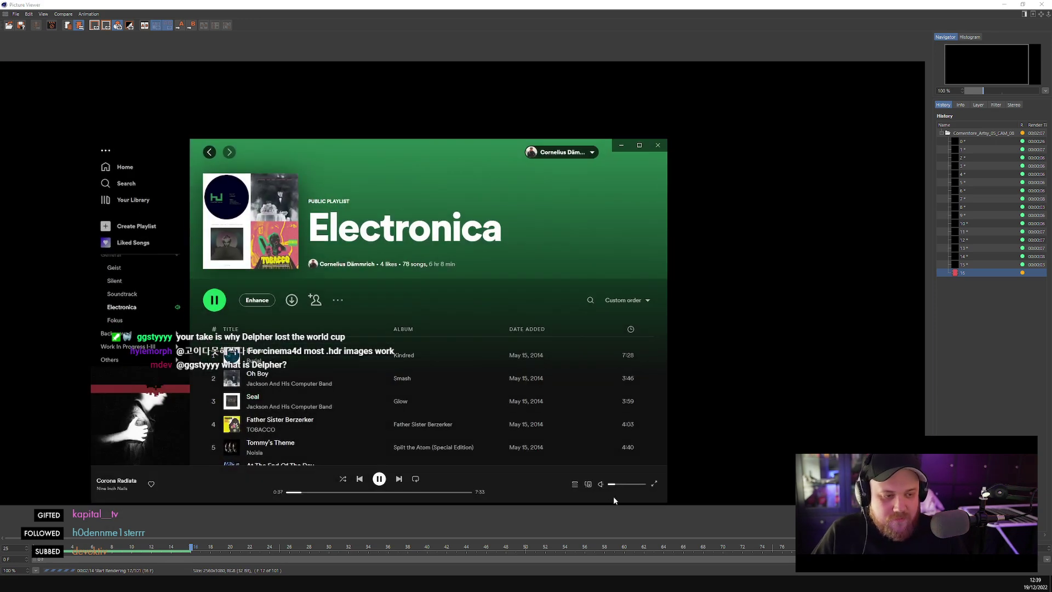
- Raise the Spotify Electronica playlist volume
{"action": "left_click_drag", "start_coordinate": [625, 488], "coordinate": [621, 488]}
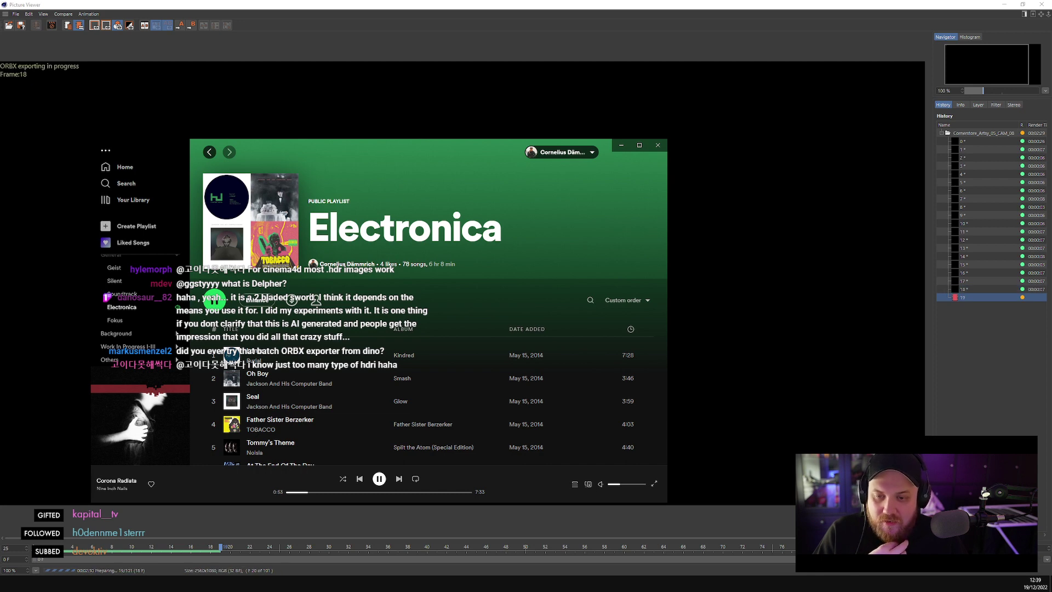
- Hide Spotify and reposition the Picture Viewer to follow the ORBX export to frame 25
{"action": "left_click", "coordinate": [47, 469]}
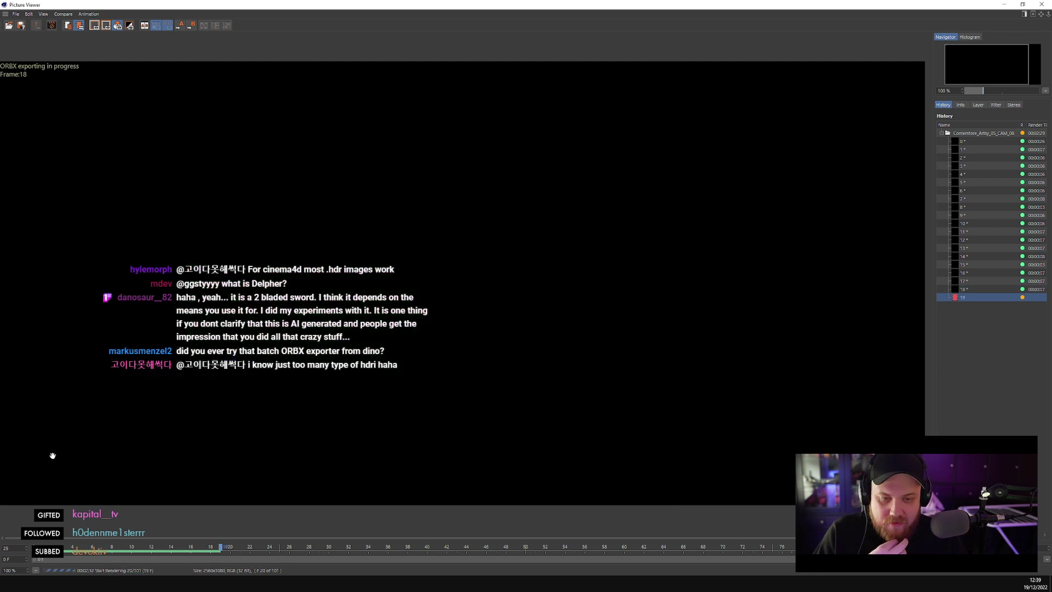
{"action": "left_click_drag", "start_coordinate": [642, 6], "coordinate": [598, 357]}
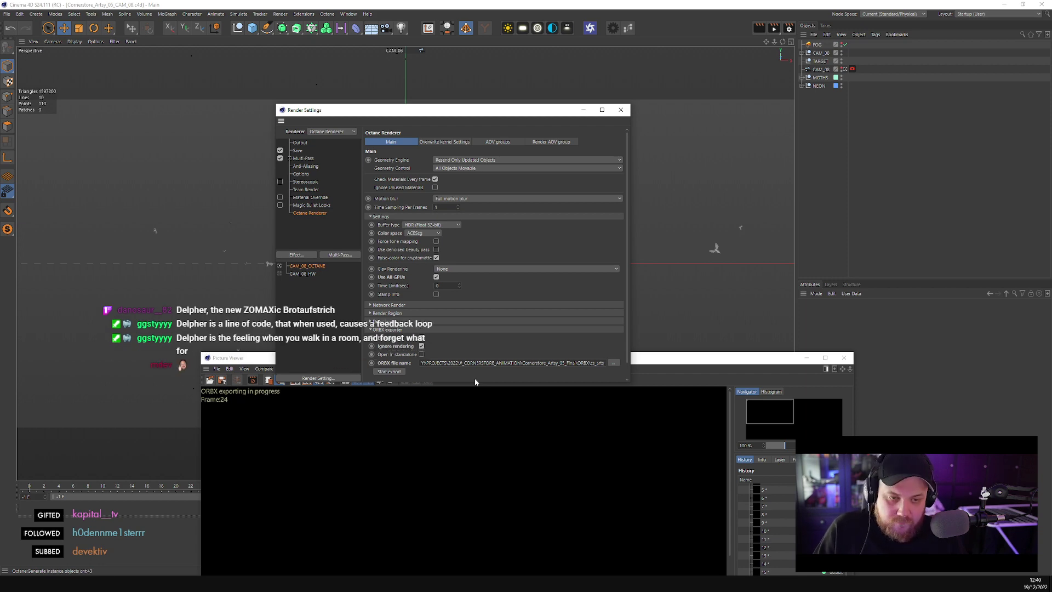
{"action": "left_click", "coordinate": [474, 386]}
{"action": "left_click_drag", "start_coordinate": [475, 358], "coordinate": [420, 75]}
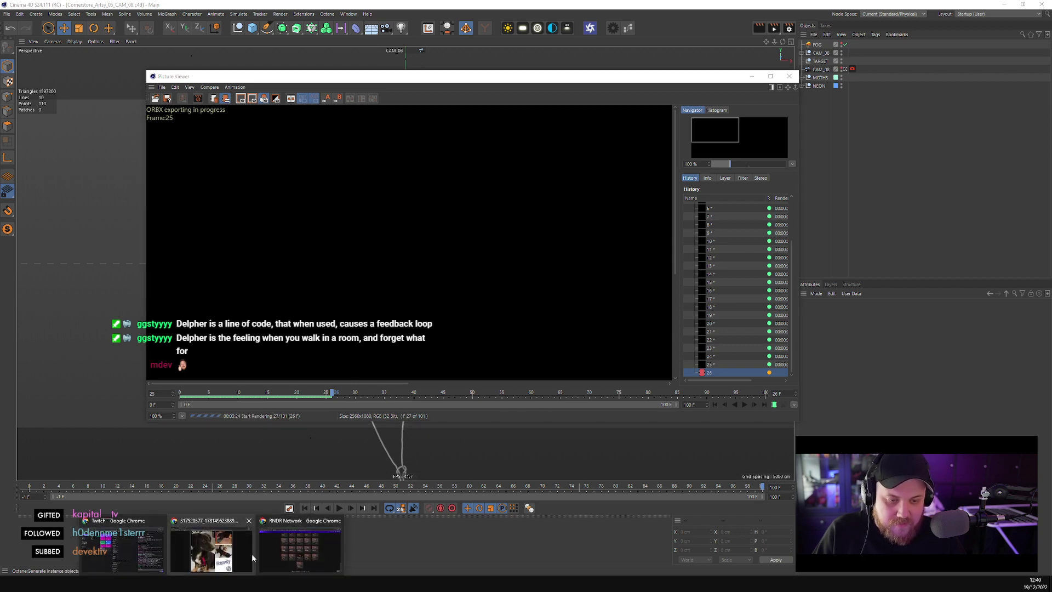
- Select all frames of the cs_artsy05_cam08 review in RNDR, then return to the jobs list
{"action": "left_click", "coordinate": [293, 554]}
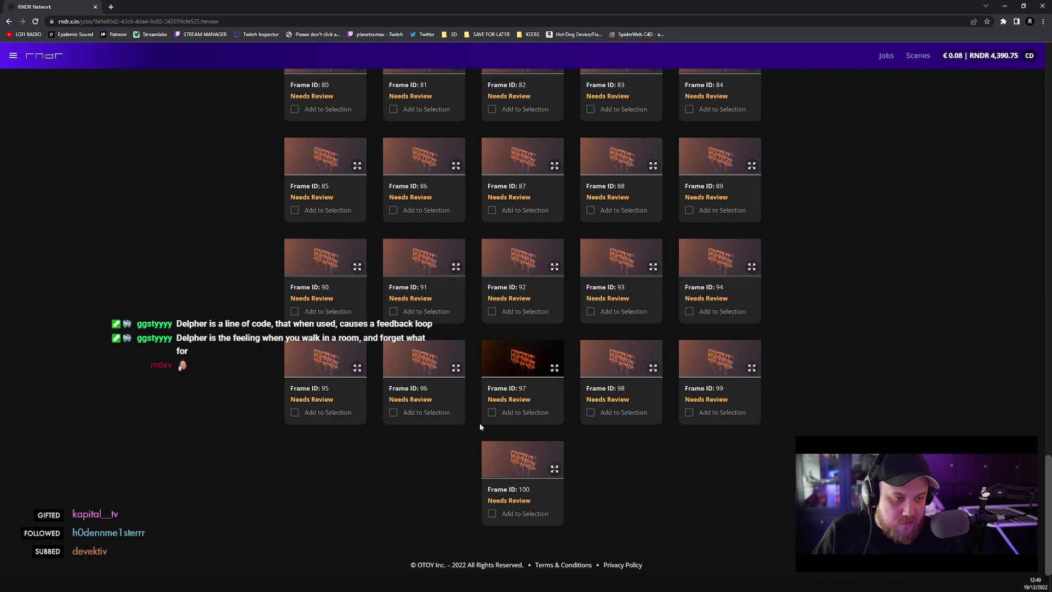
{"action": "scroll", "coordinate": [479, 422], "scroll_direction": "up", "scroll_amount": 1}
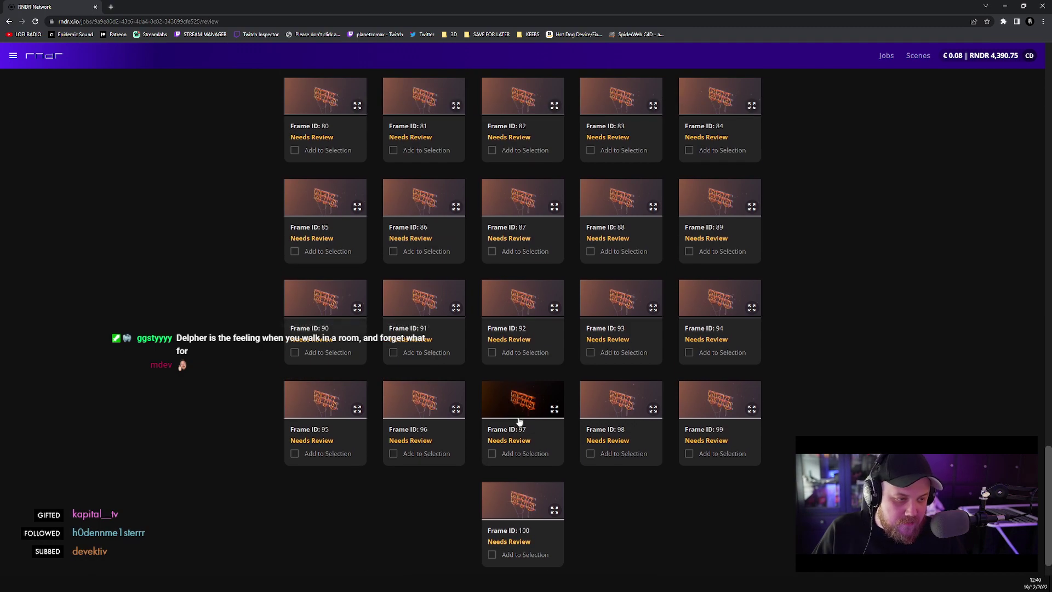
{"action": "scroll", "coordinate": [549, 509], "scroll_direction": "up", "scroll_amount": 20}
{"action": "scroll", "coordinate": [550, 512], "scroll_direction": "up", "scroll_amount": 3}
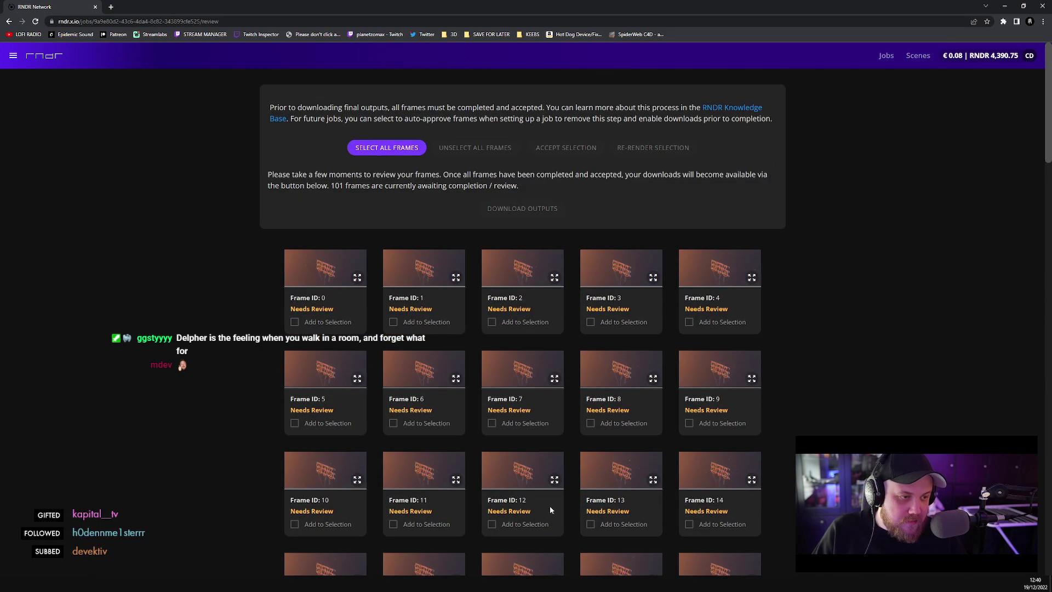
{"action": "left_click", "coordinate": [388, 149]}
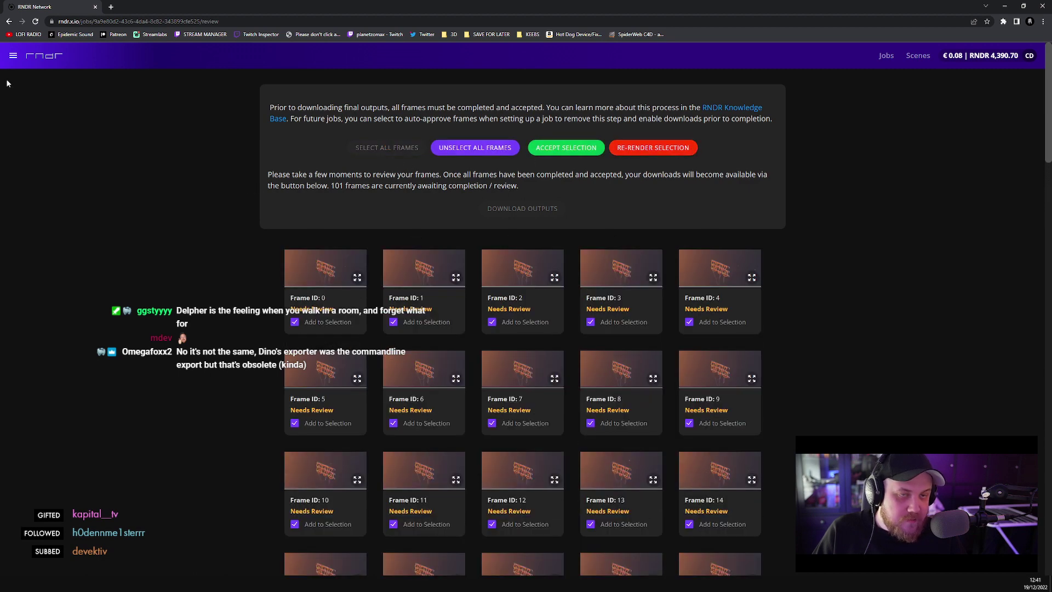
{"action": "left_click", "coordinate": [8, 21]}
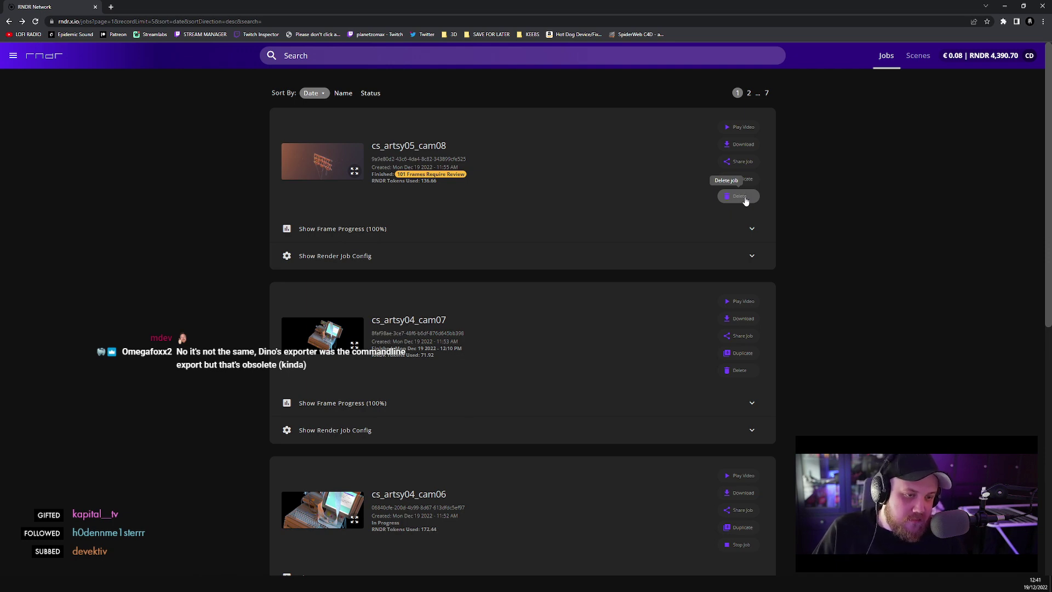
- Delete the top cs_artsy05_cam08 job card, confirming with DELETE JOB
{"action": "scroll", "coordinate": [476, 359], "scroll_direction": "down", "scroll_amount": 3}
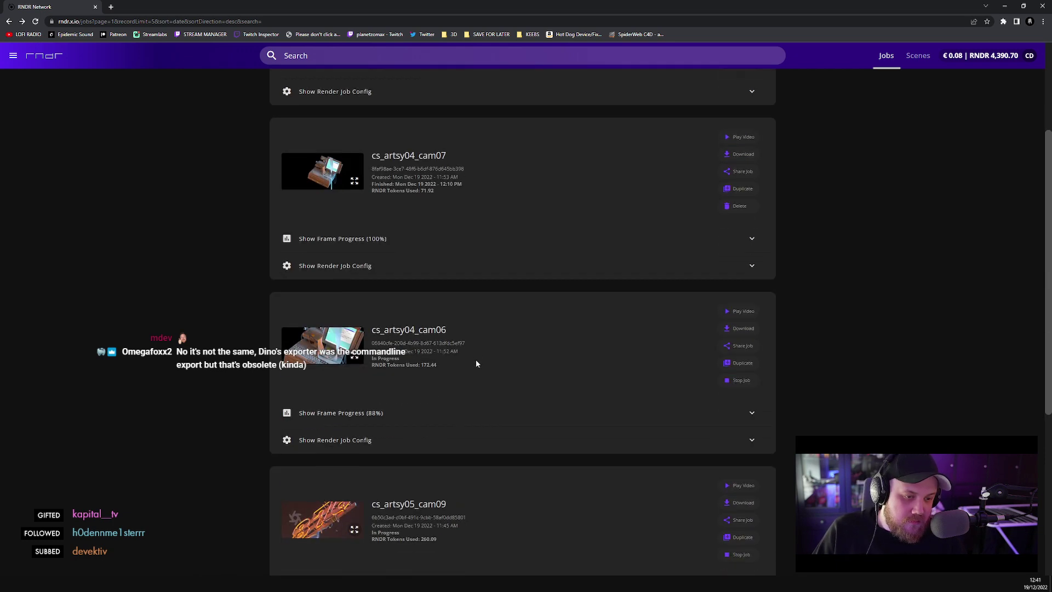
{"action": "scroll", "coordinate": [477, 363], "scroll_direction": "down", "scroll_amount": 2}
{"action": "scroll", "coordinate": [476, 362], "scroll_direction": "up", "scroll_amount": 4}
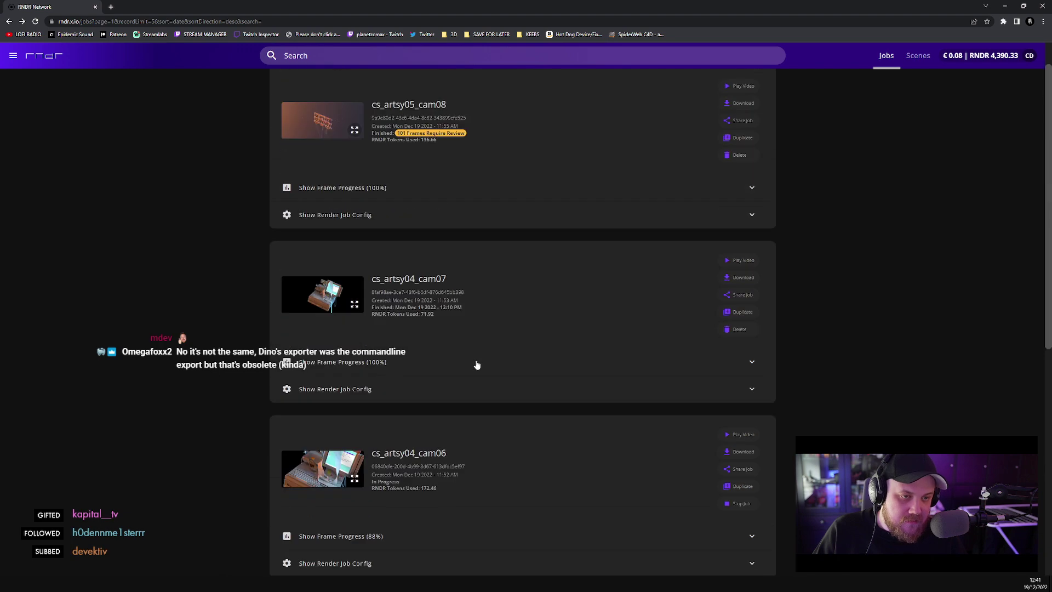
{"action": "scroll", "coordinate": [652, 228], "scroll_direction": "up", "scroll_amount": 1}
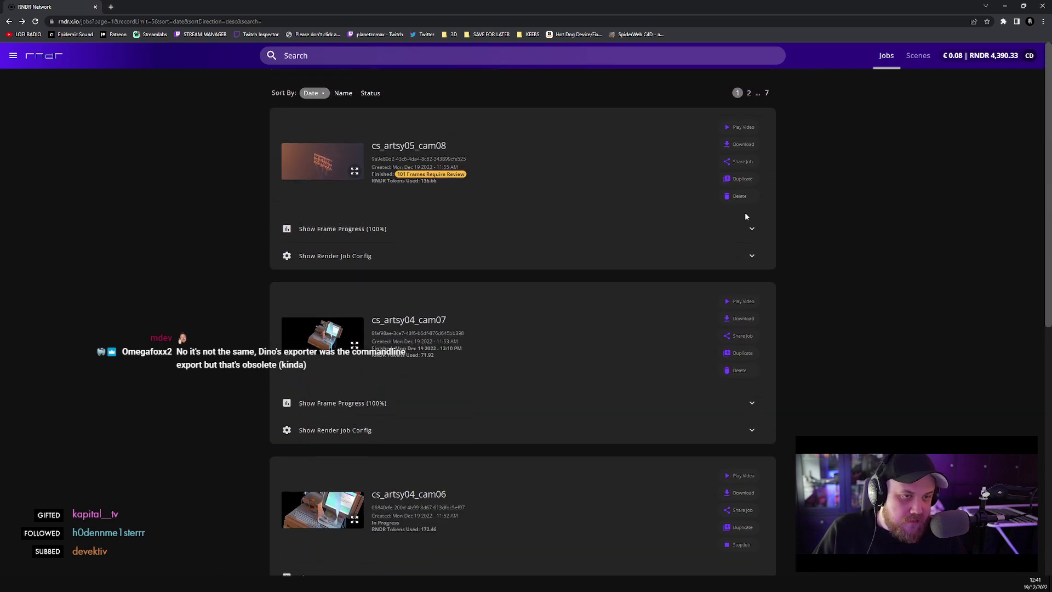
{"action": "left_click", "coordinate": [739, 198]}
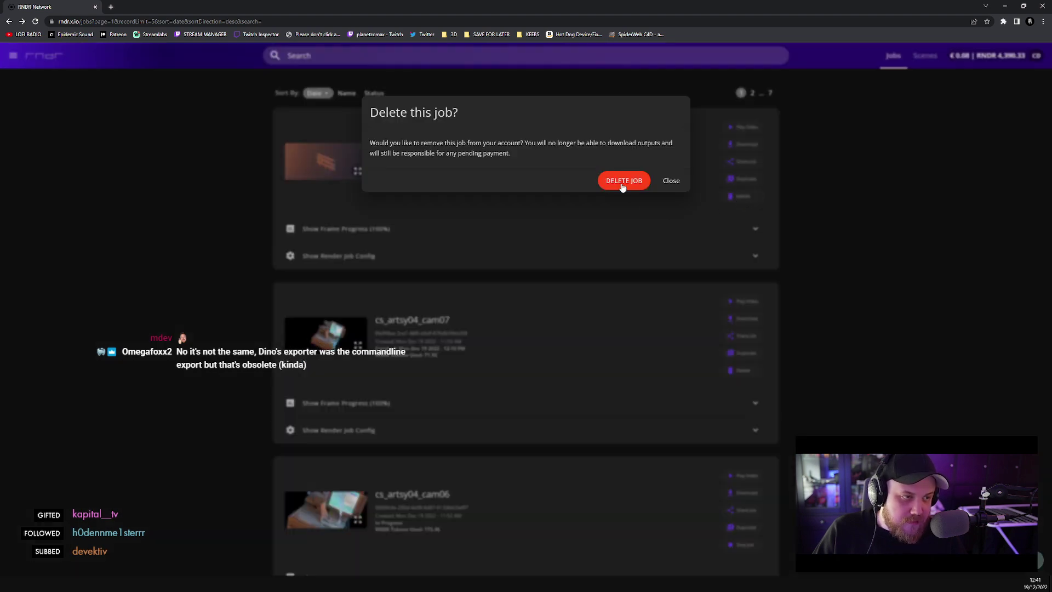
{"action": "left_click", "coordinate": [623, 182]}
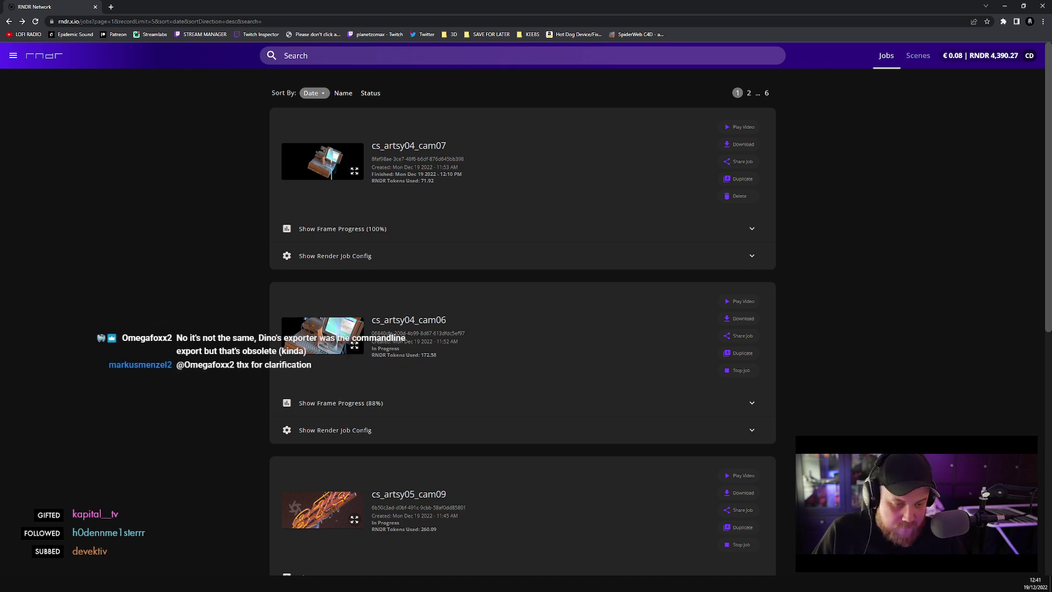
- Maximize Cinema 4D's Picture Viewer, glance at the RNDR jobs, and scrub to exported frame 33
{"action": "left_click", "coordinate": [247, 545]}
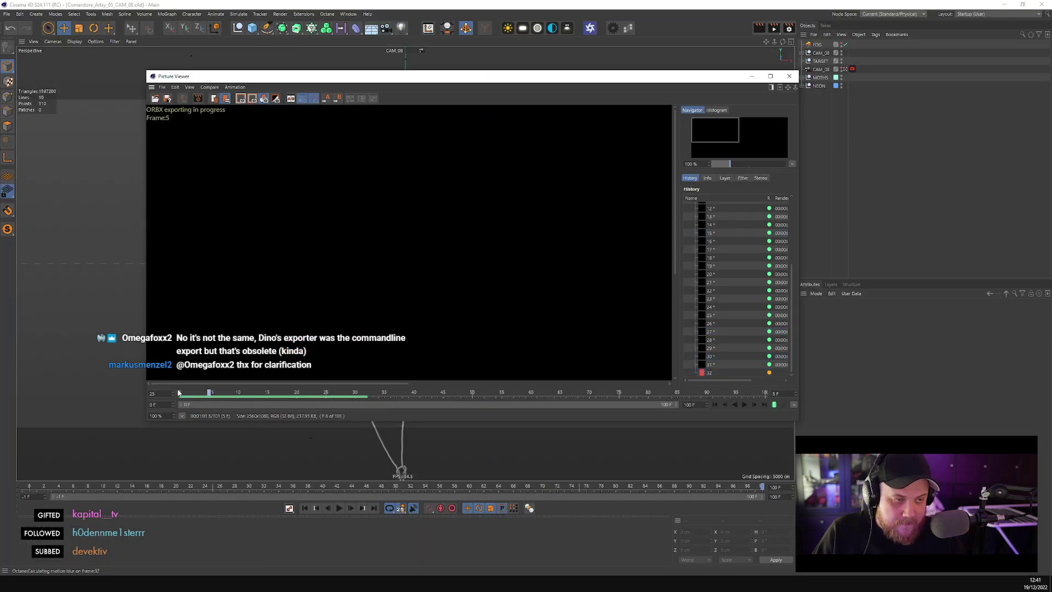
{"action": "double_click", "coordinate": [636, 77]}
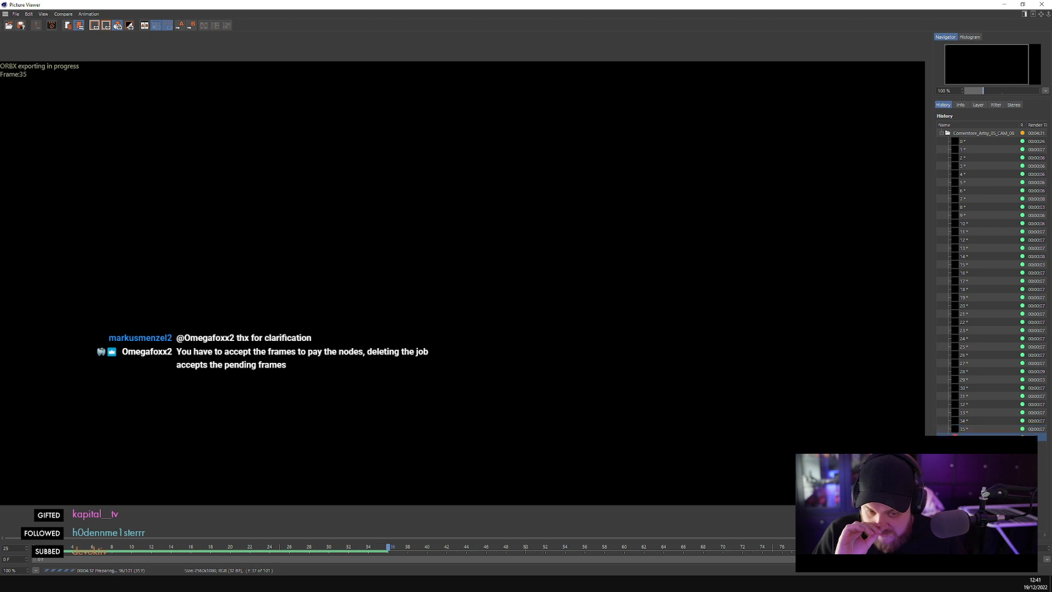
{"action": "left_click", "coordinate": [299, 534]}
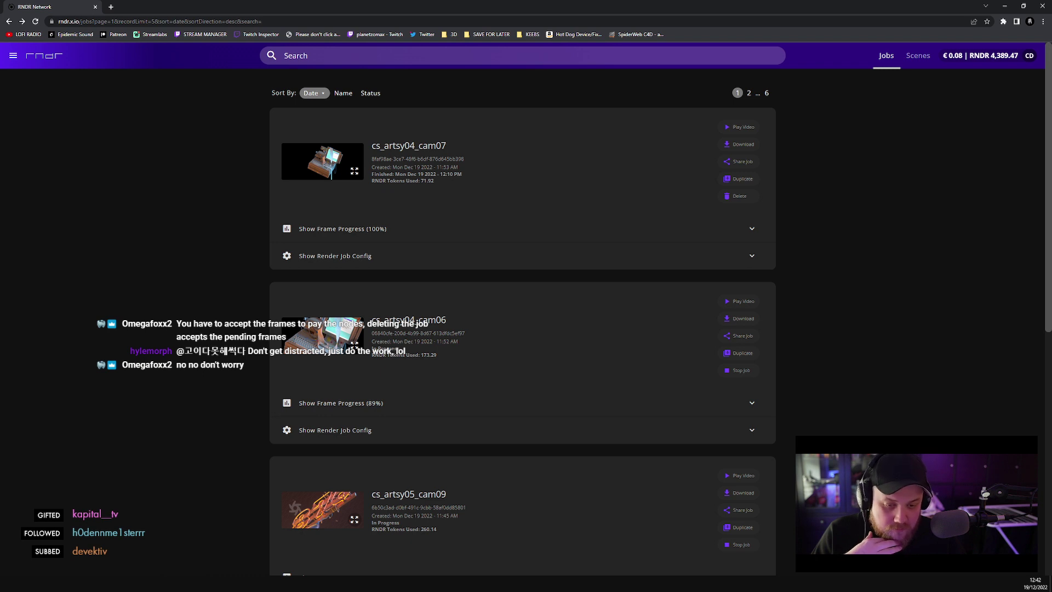
{"action": "left_click", "coordinate": [278, 554]}
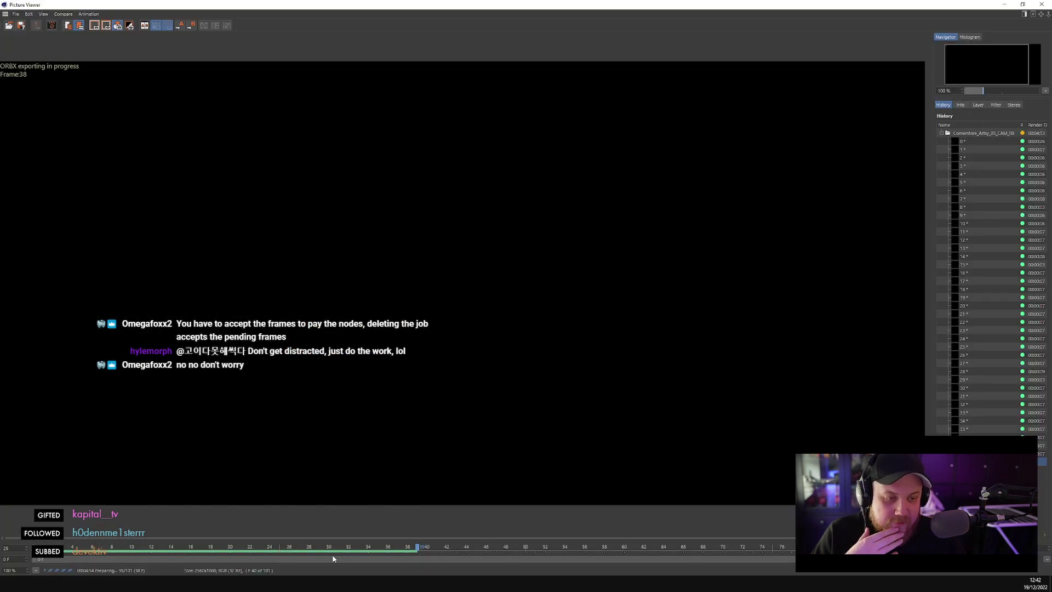
{"action": "left_click_drag", "start_coordinate": [416, 549], "coordinate": [359, 549]}
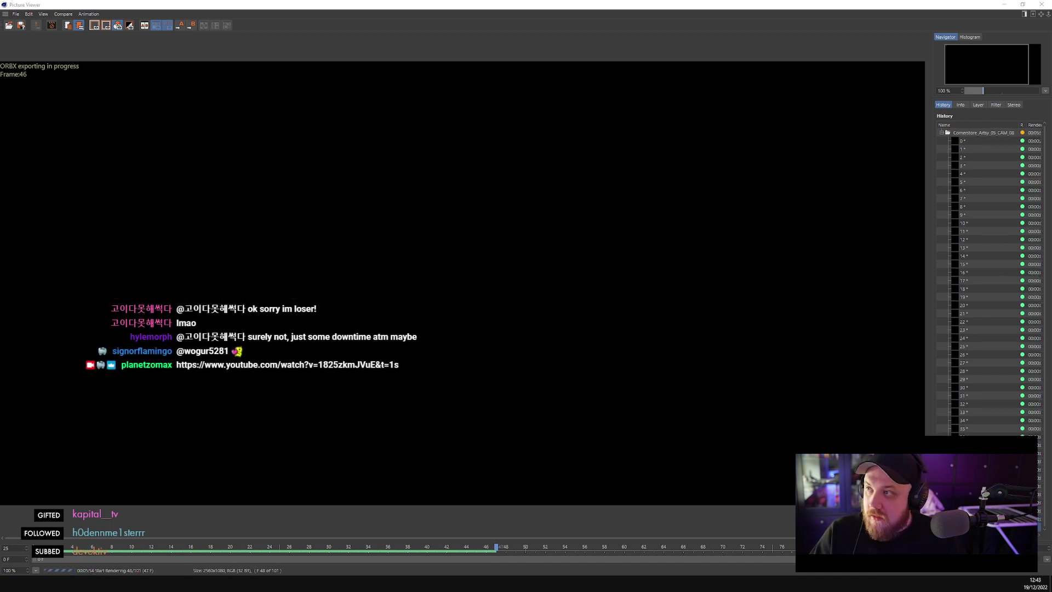
{"action": "key", "text": "alt+Tab"}
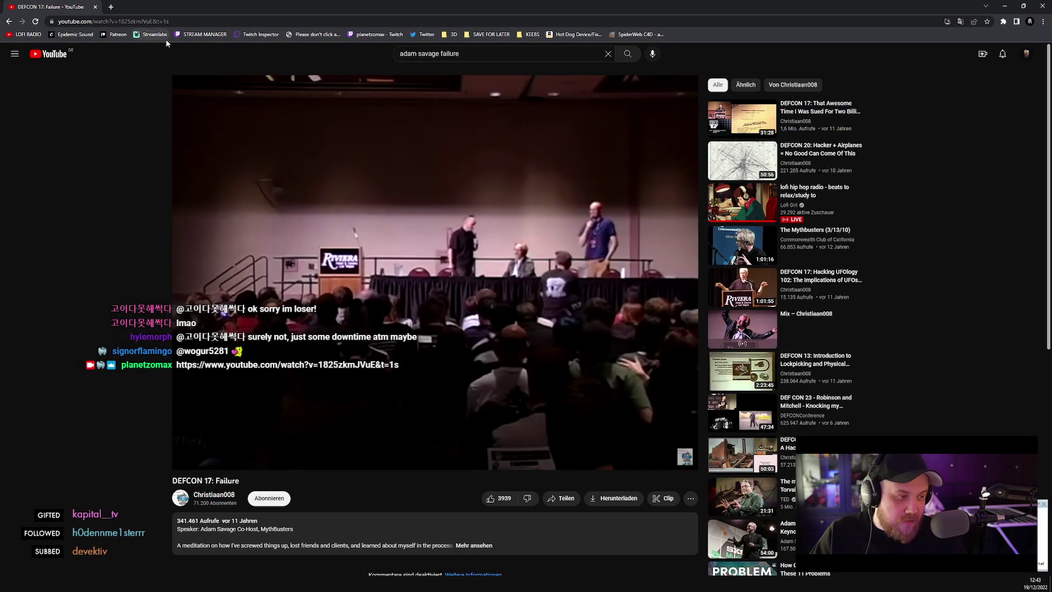
{"action": "mouse_move", "coordinate": [207, 97]}
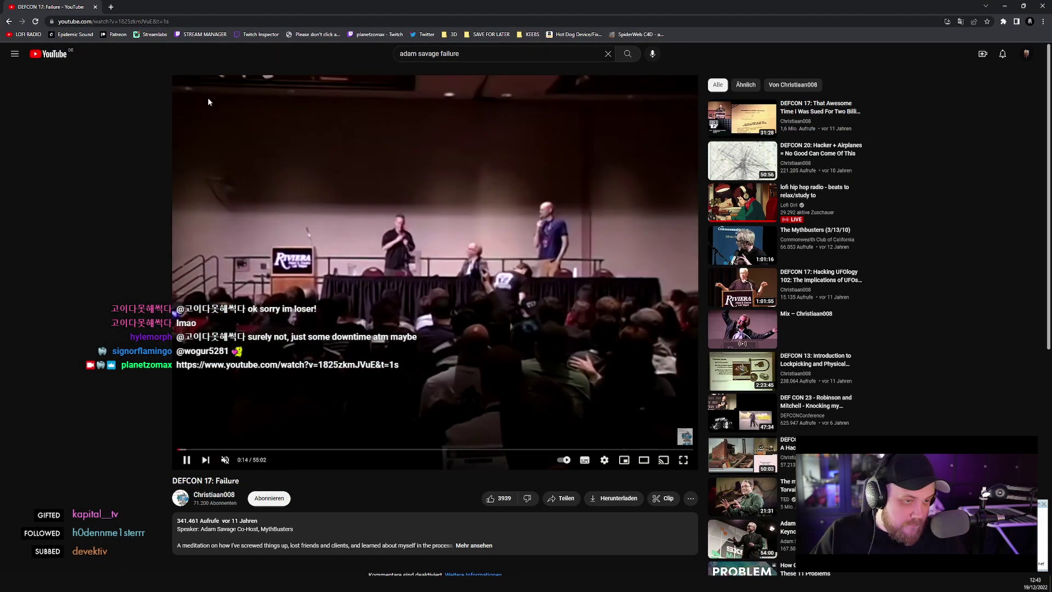
{"action": "left_click", "coordinate": [268, 450]}
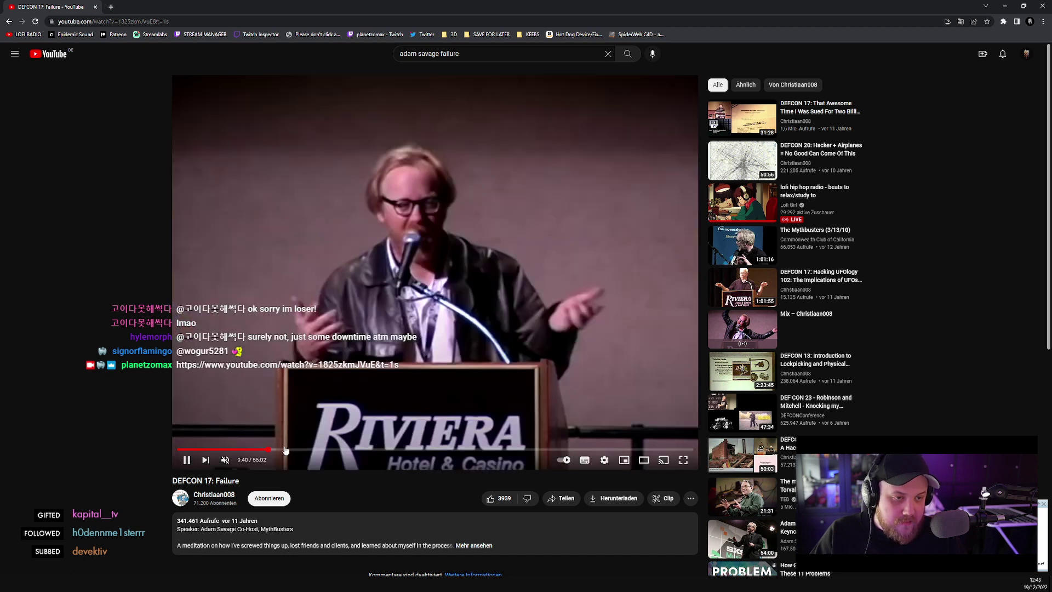
{"action": "left_click", "coordinate": [95, 7]}
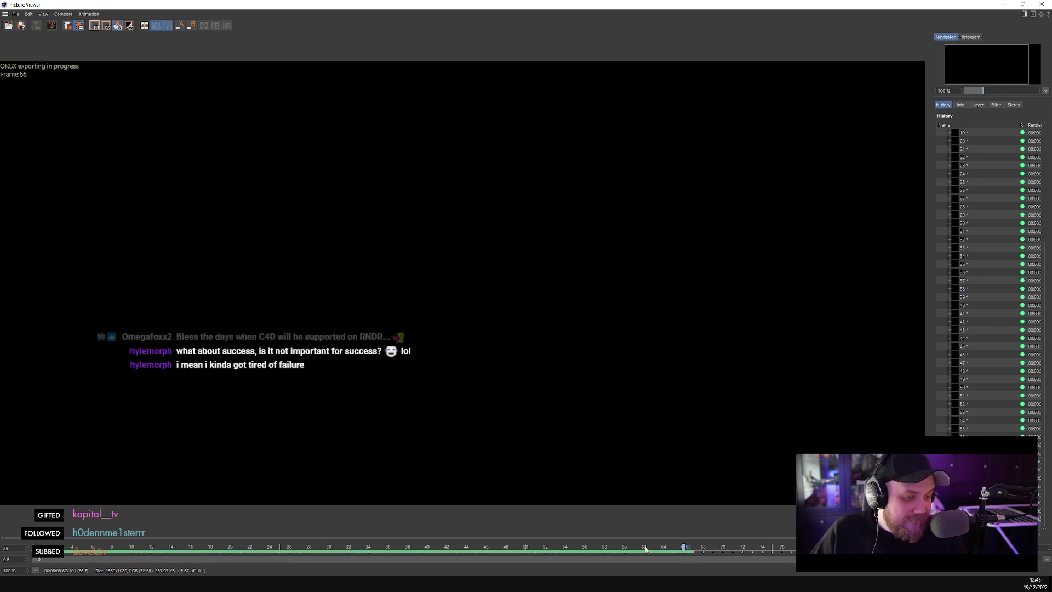
- Scrub to frame 30, then scroll JDownloader 2's finished cam07 EXR downloads
{"action": "left_click_drag", "start_coordinate": [691, 548], "coordinate": [723, 478]}
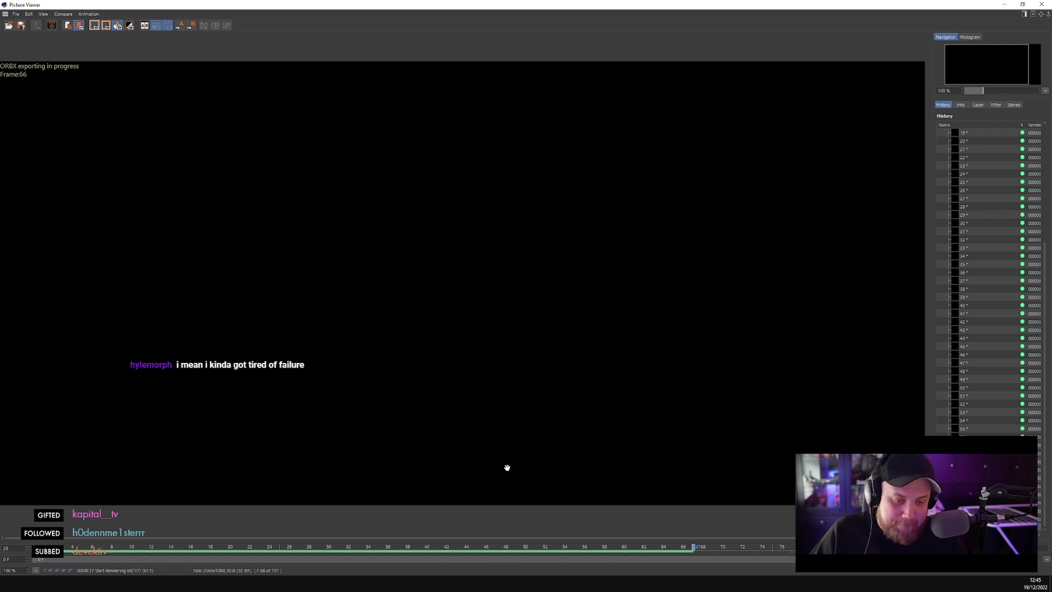
{"action": "key", "text": "alt+Tab"}
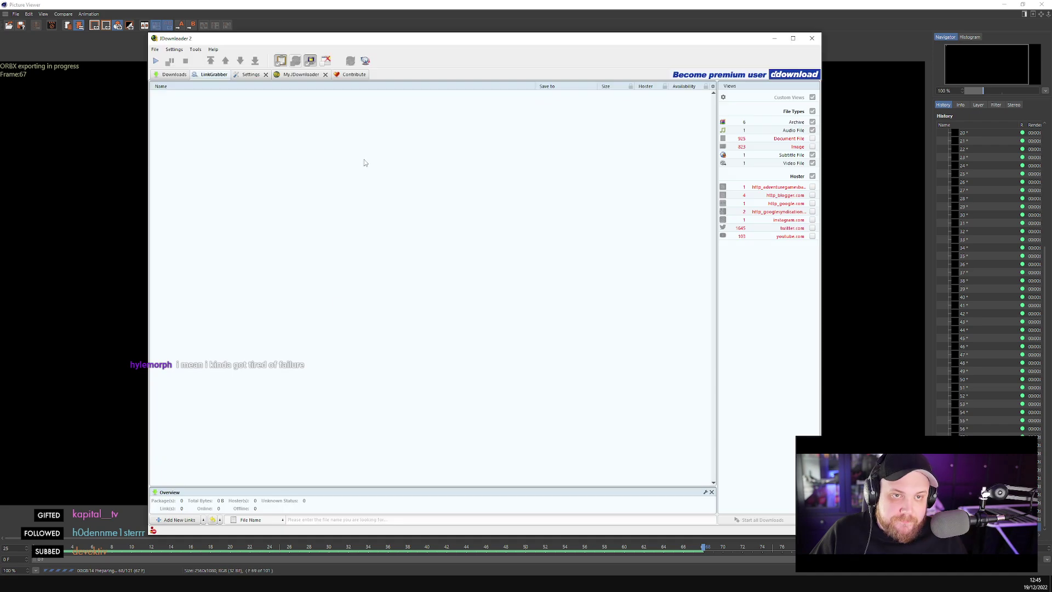
{"action": "scroll", "coordinate": [307, 307], "scroll_direction": "down", "scroll_amount": 15}
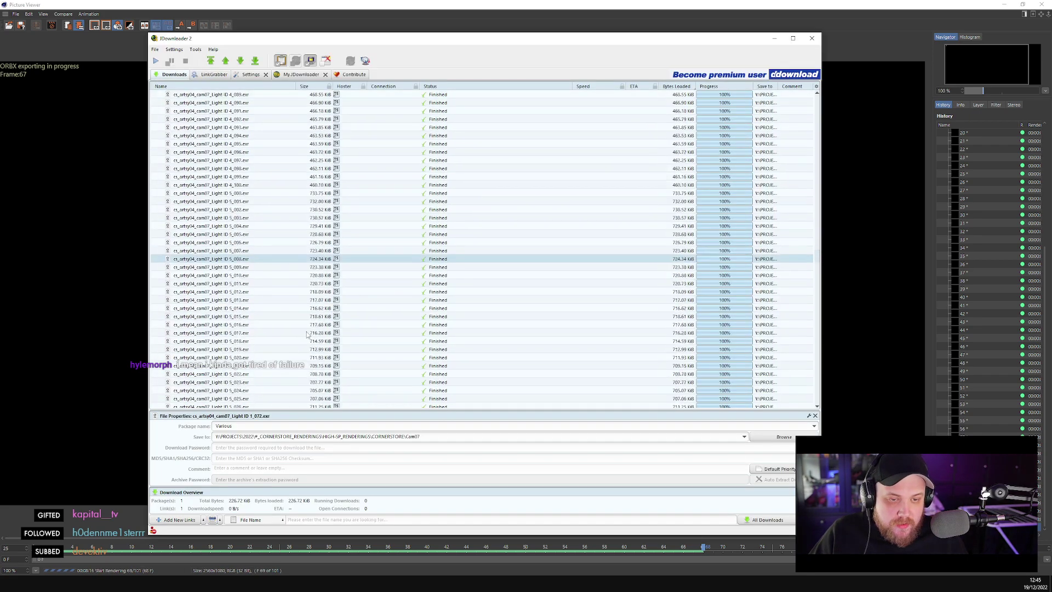
{"action": "scroll", "coordinate": [307, 351], "scroll_direction": "down", "scroll_amount": 2}
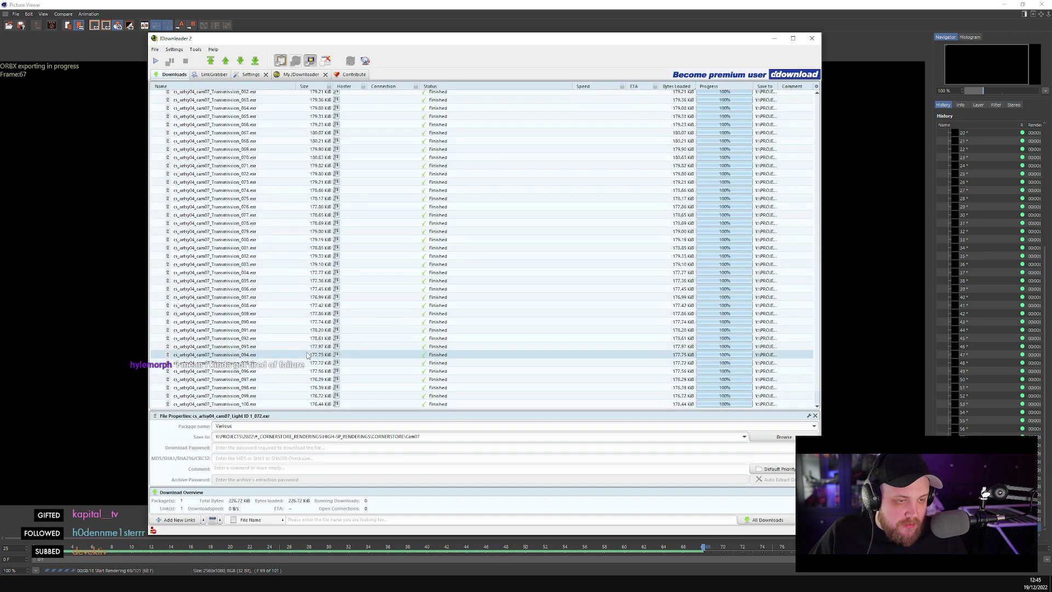
{"action": "scroll", "coordinate": [307, 375], "scroll_direction": "up", "scroll_amount": 20}
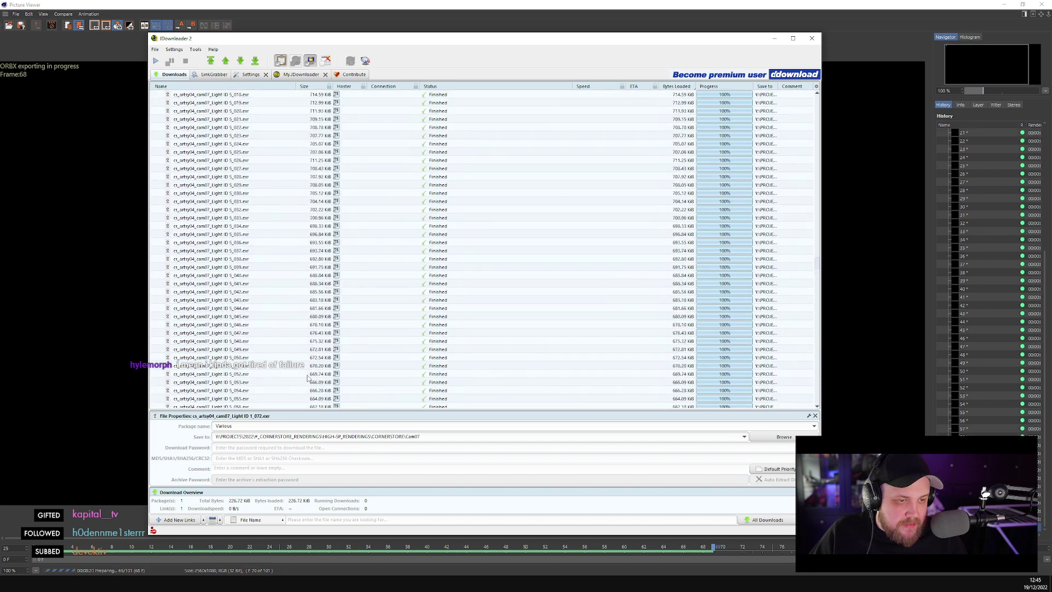
{"action": "scroll", "coordinate": [305, 370], "scroll_direction": "up", "scroll_amount": 20}
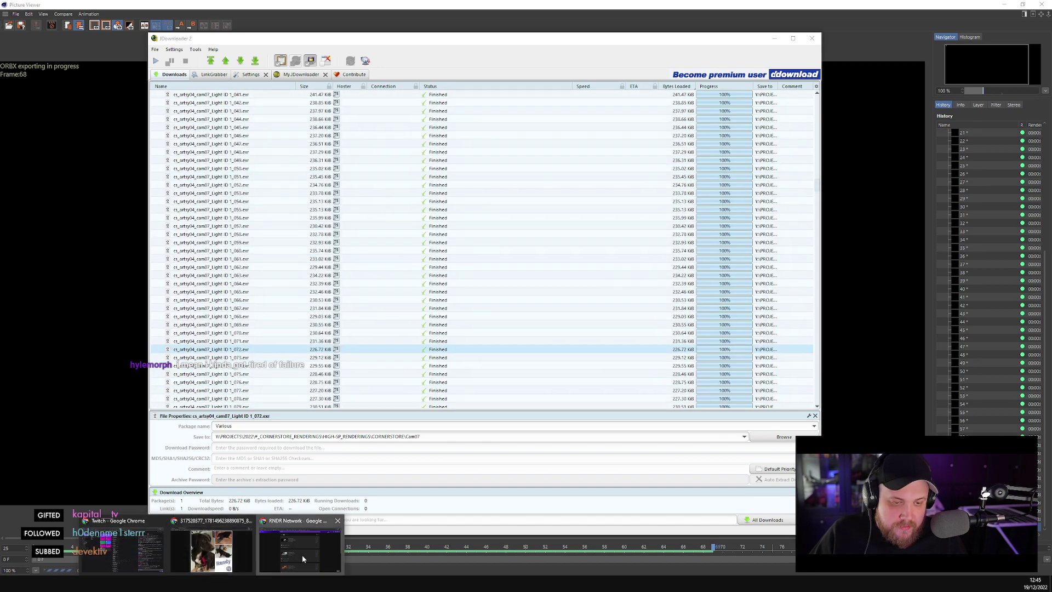
- Expand Show Frame Progress on the cs_artsy05_cam09 job in RNDR Network
{"action": "left_click", "coordinate": [302, 555]}
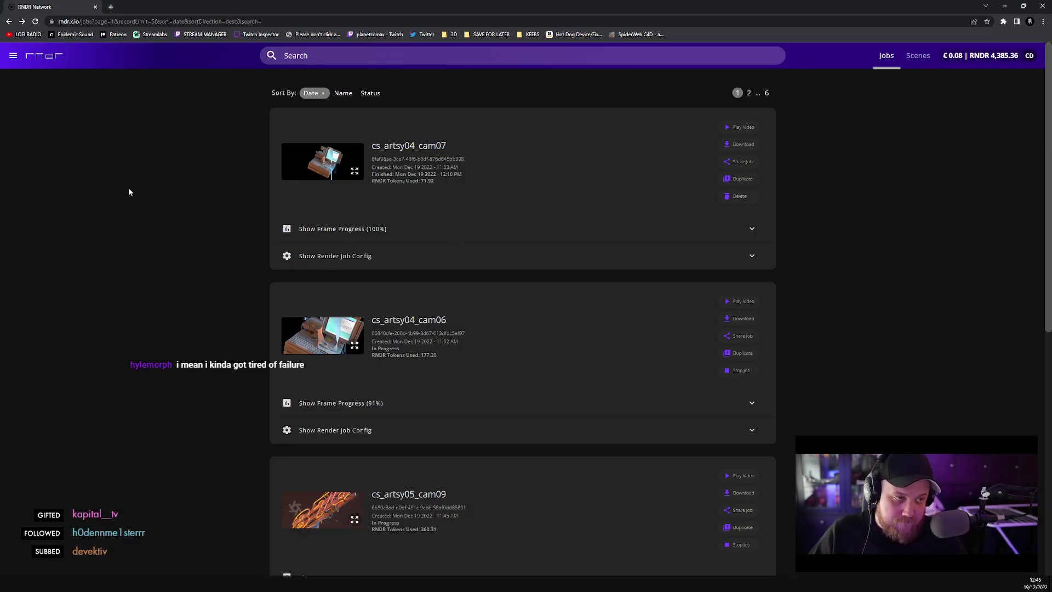
{"action": "scroll", "coordinate": [365, 272], "scroll_direction": "down", "scroll_amount": 4}
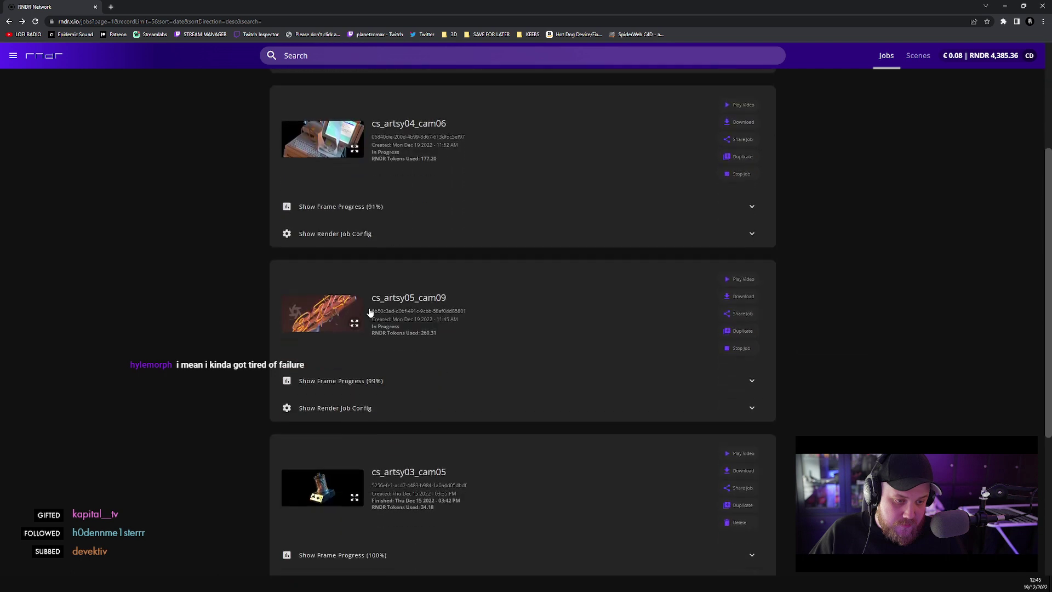
{"action": "scroll", "coordinate": [369, 307], "scroll_direction": "up", "scroll_amount": 1}
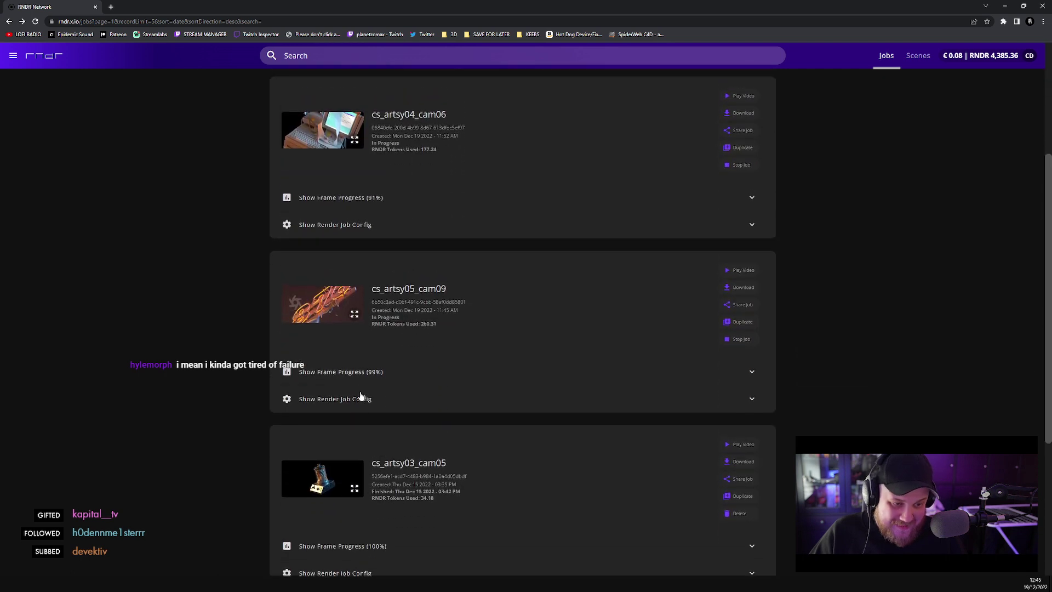
{"action": "left_click", "coordinate": [362, 372]}
{"action": "left_click_drag", "start_coordinate": [337, 432], "coordinate": [298, 432]}
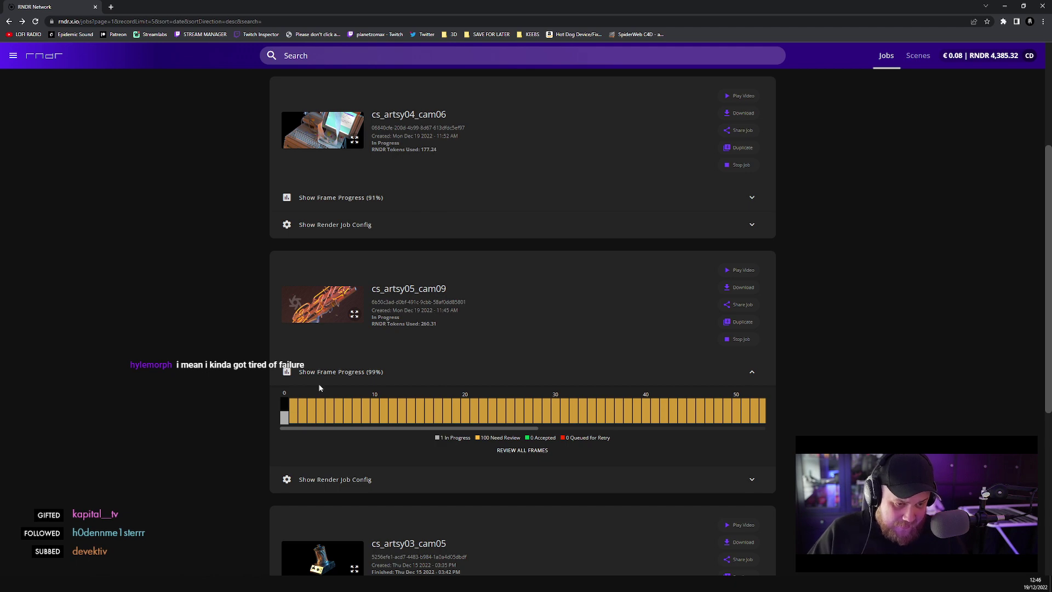
- Preview cam09 frame 0, close the preview, scroll to top, and switch to Spotify
{"action": "left_click", "coordinate": [284, 417]}
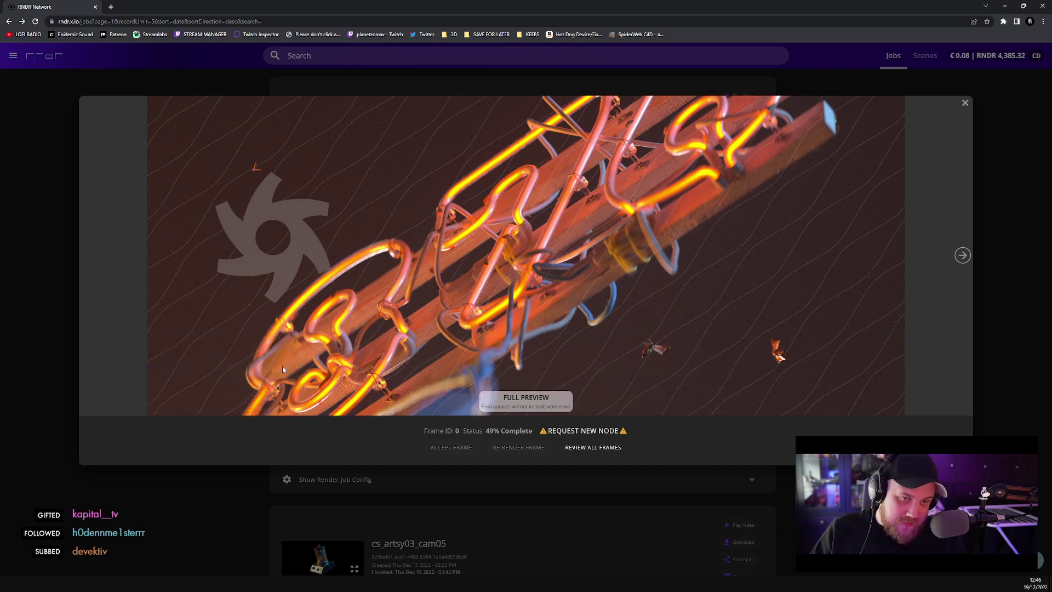
{"action": "left_click", "coordinate": [227, 525]}
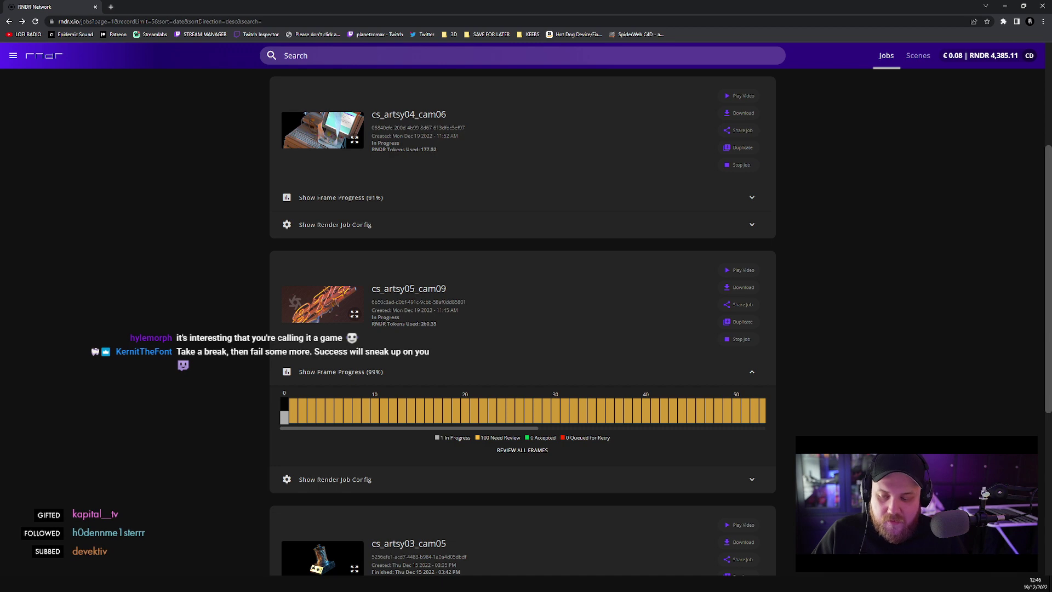
{"action": "scroll", "coordinate": [201, 442], "scroll_direction": "up", "scroll_amount": 4}
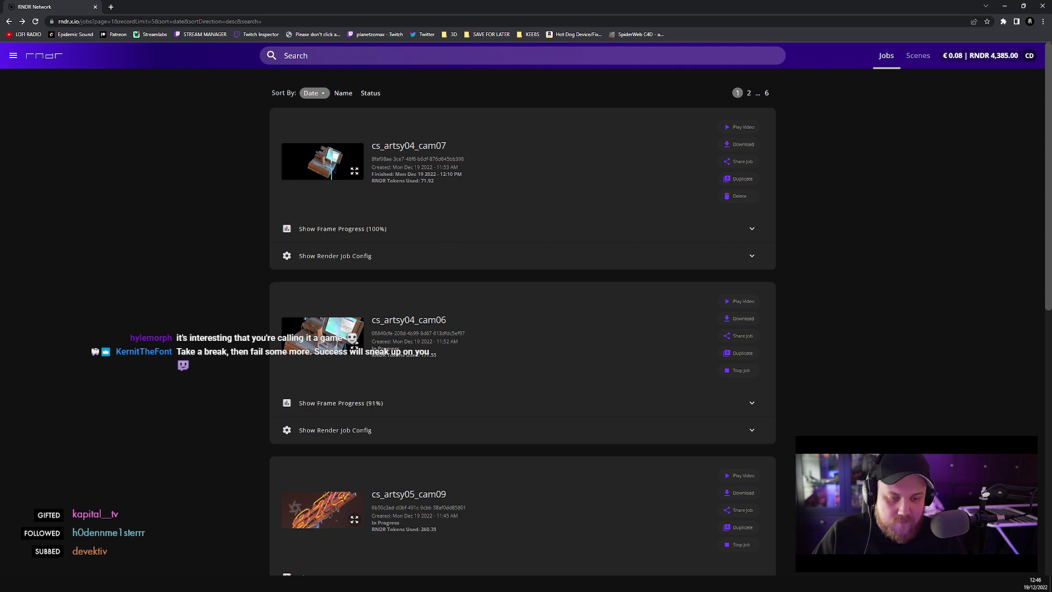
{"action": "key", "text": "alt+Tab"}
- Delete 'Eyes on Fire - Zeds Dead RMX' from the Electronica playlist, then bring RNDR jobs back
{"action": "scroll", "coordinate": [327, 373], "scroll_direction": "down", "scroll_amount": 5}
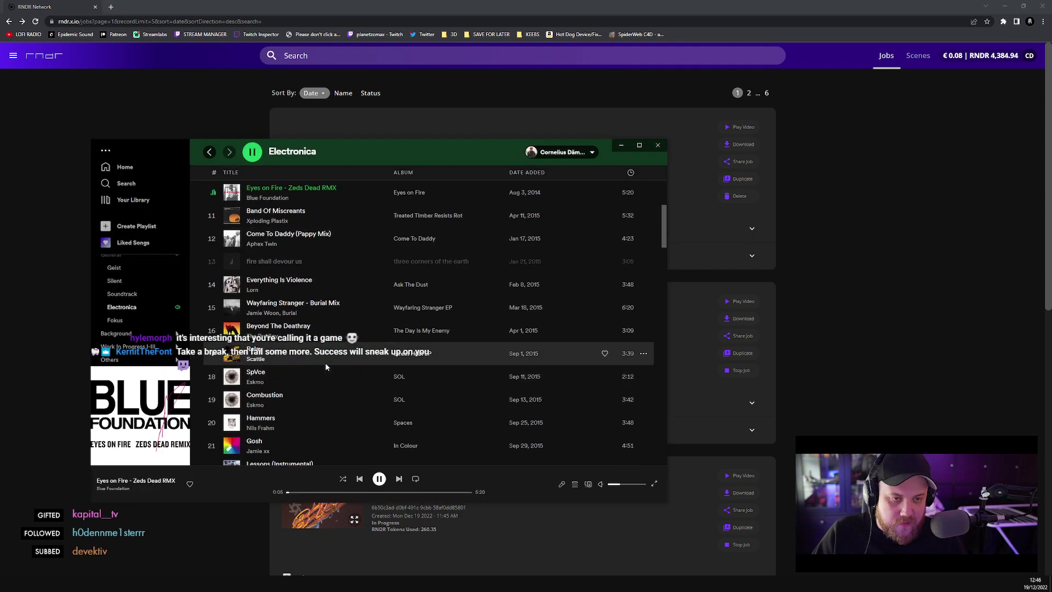
{"action": "left_click", "coordinate": [351, 269]}
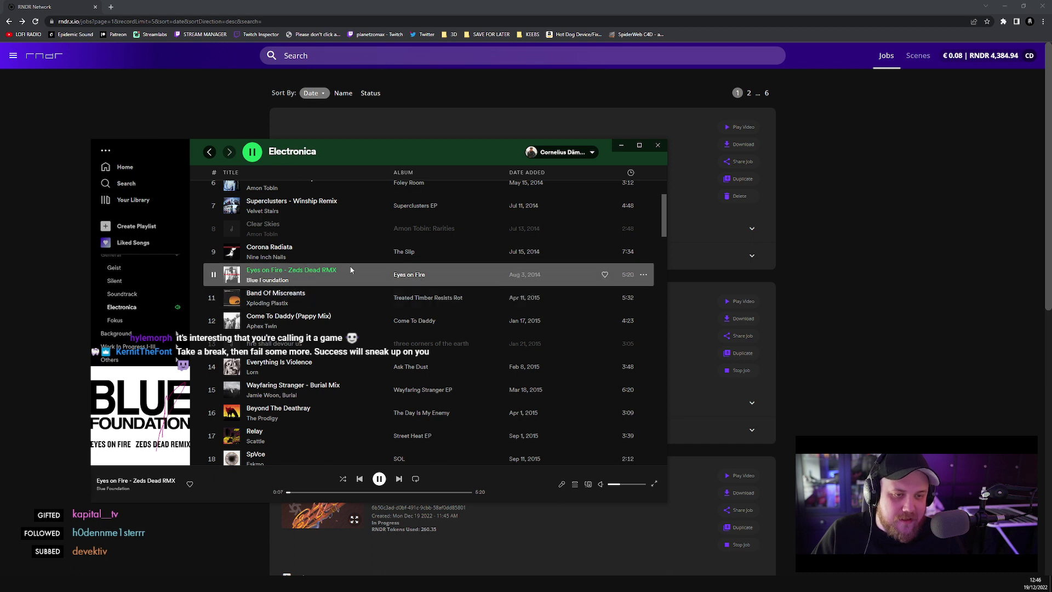
{"action": "key", "text": "Delete"}
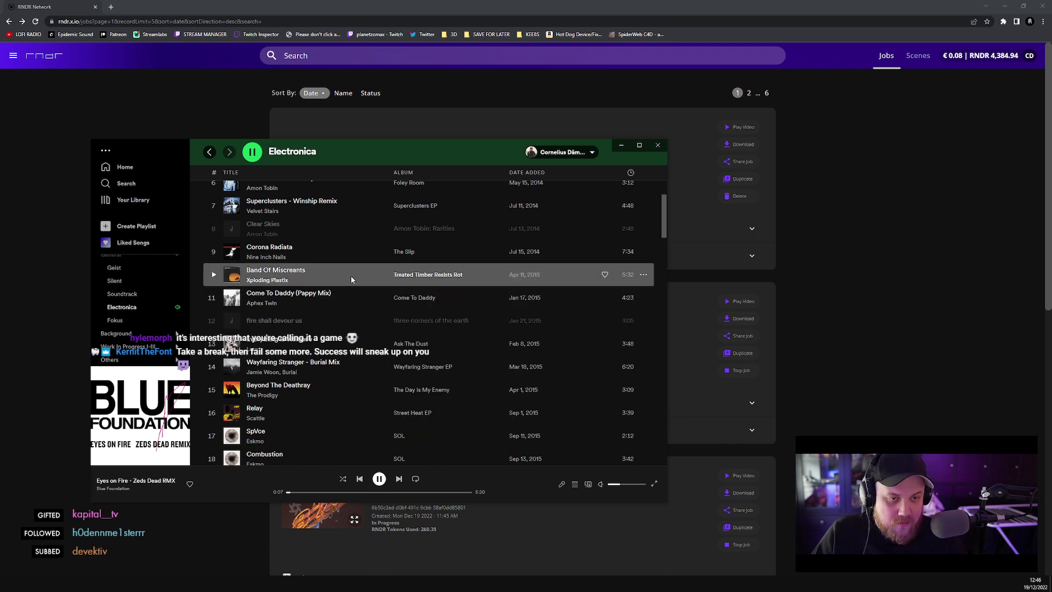
{"action": "left_click", "coordinate": [178, 122]}
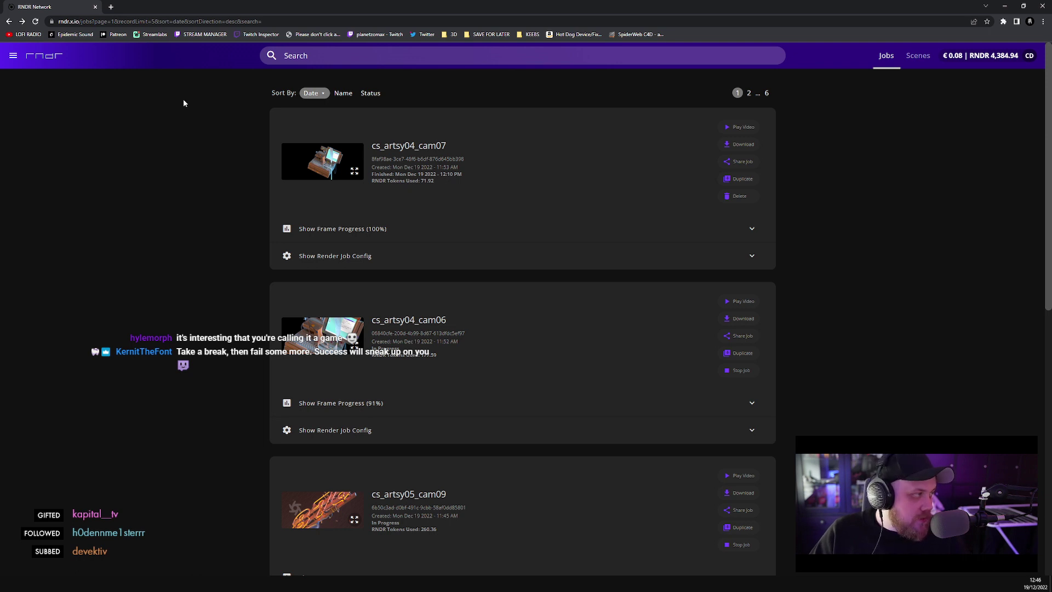
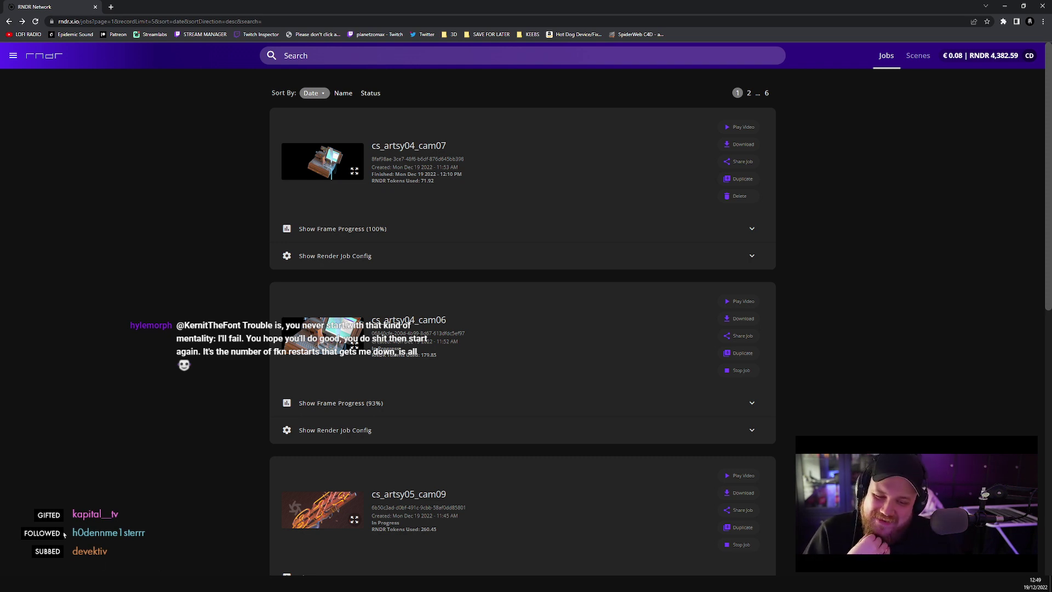
- Bring the Cinema 4D Picture Viewer forward to see the ORBX export at frame 98
{"action": "mouse_move", "coordinate": [165, 584]}
{"action": "left_click", "coordinate": [280, 542]}
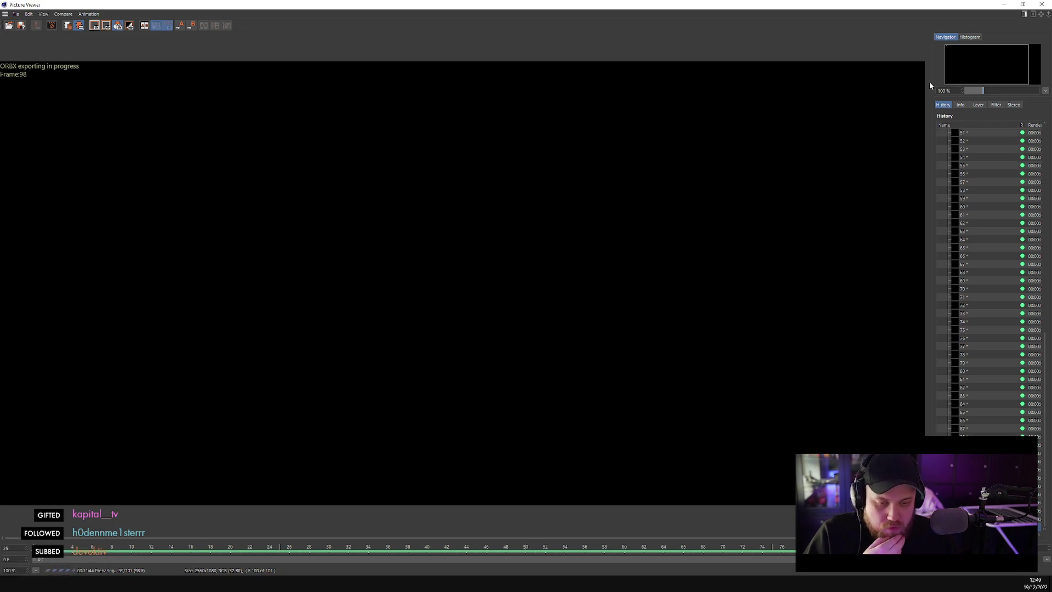
- Minimize the Picture Viewer and Spotify, then return to the RNDR Network jobs page
{"action": "left_click", "coordinate": [1004, 4]}
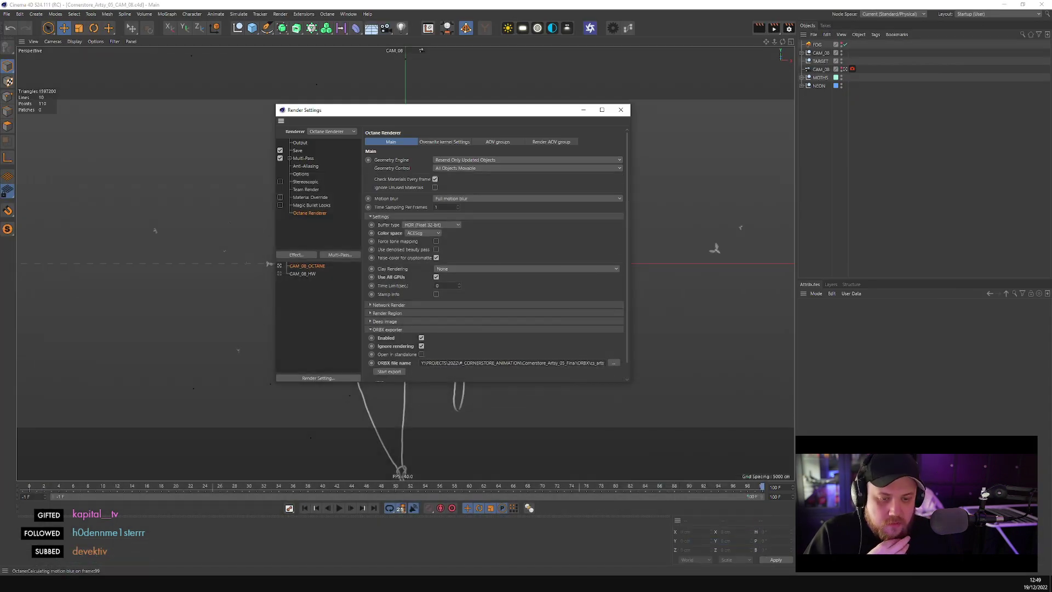
{"action": "key", "text": "alt+Tab"}
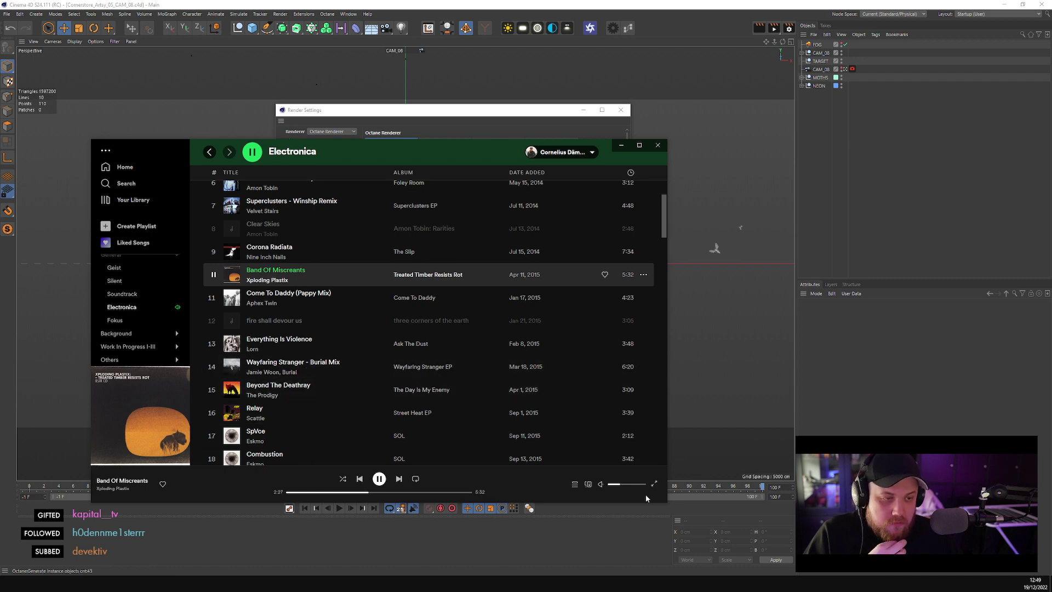
{"action": "left_click", "coordinate": [621, 145]}
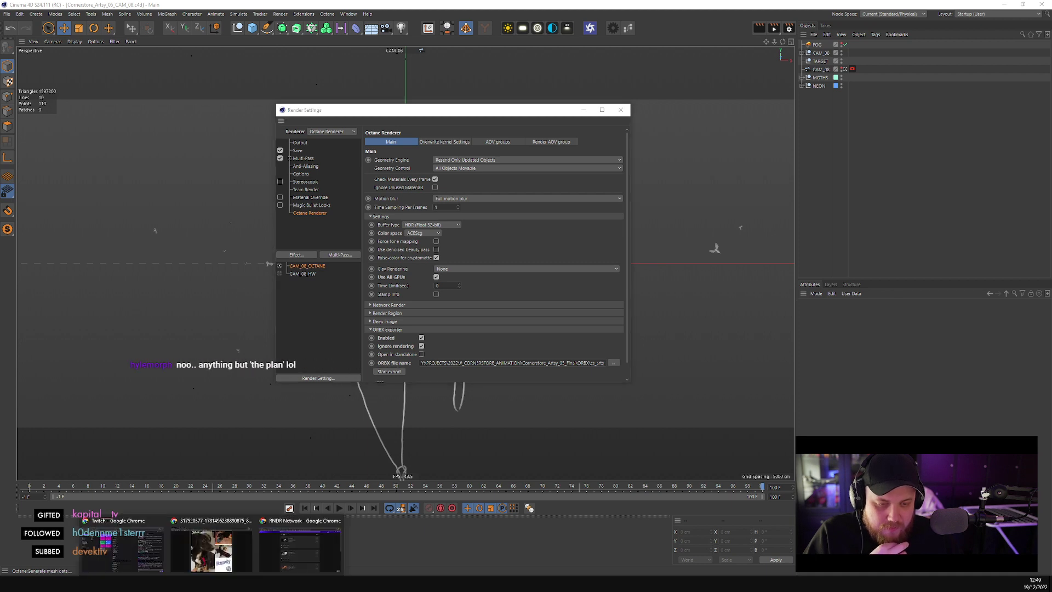
{"action": "left_click", "coordinate": [300, 550]}
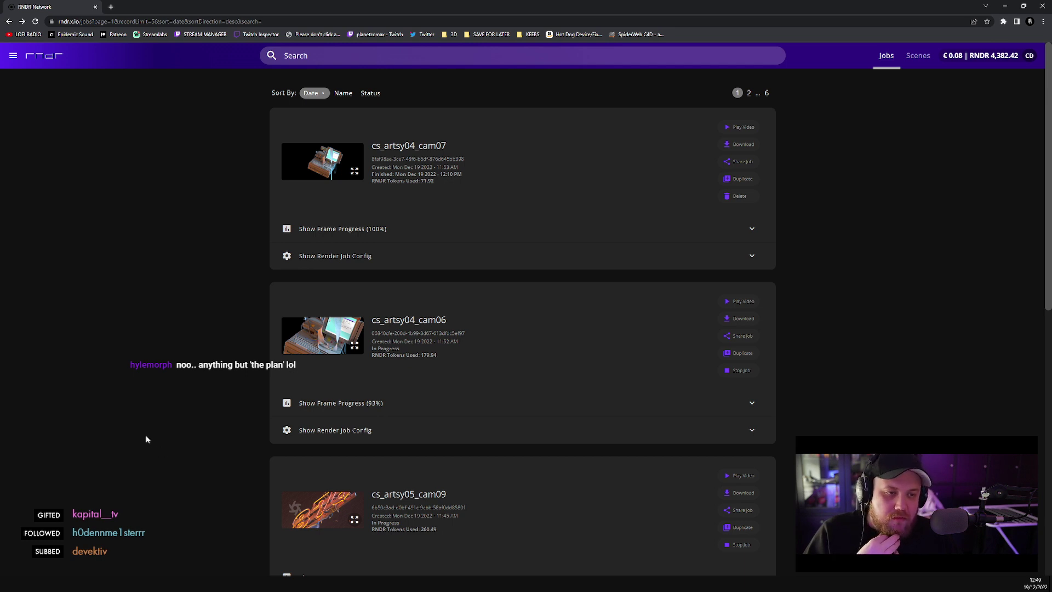
- Check cs_artsy05_cam09's frame progress at 99%, then switch to the Cam07 folder window
{"action": "scroll", "coordinate": [139, 430], "scroll_direction": "down", "scroll_amount": 4}
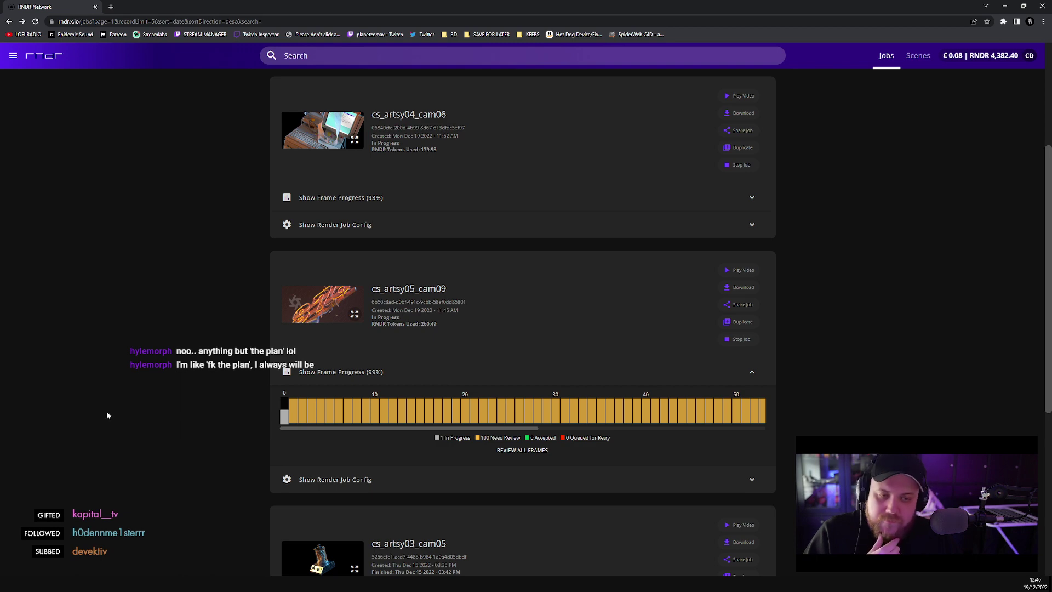
{"action": "key", "text": "alt+Tab"}
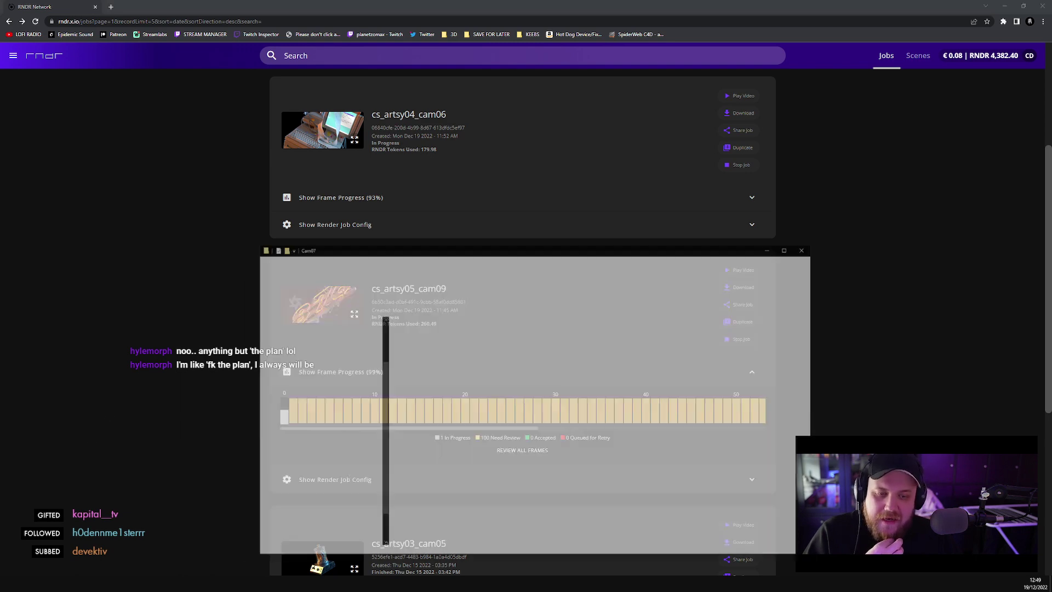
- Return to the CORNERSTORE folder and create a new folder named Cam06
{"action": "left_click", "coordinate": [578, 281]}
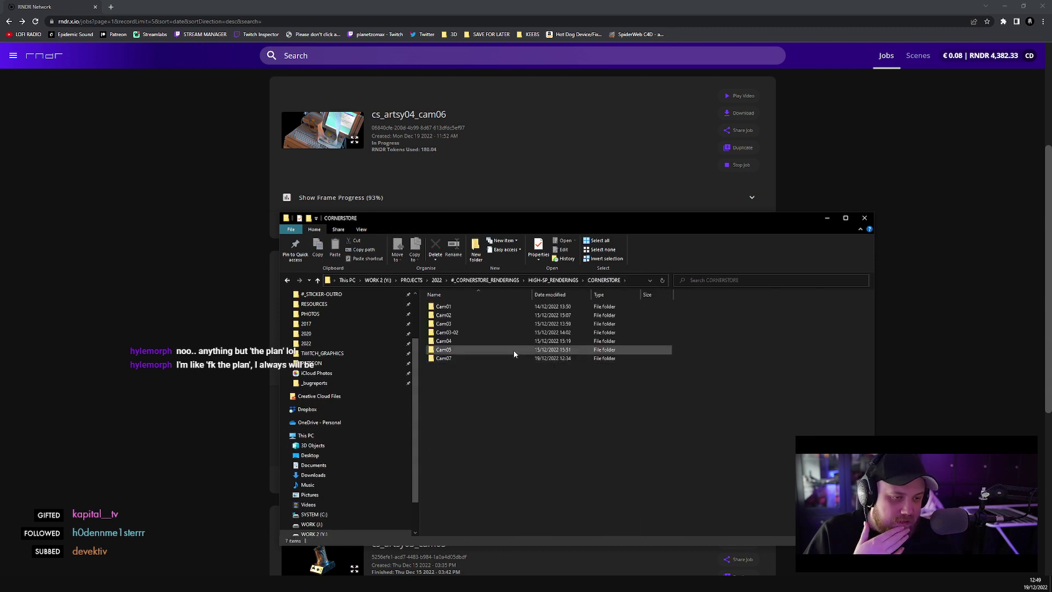
{"action": "double_click", "coordinate": [500, 358]}
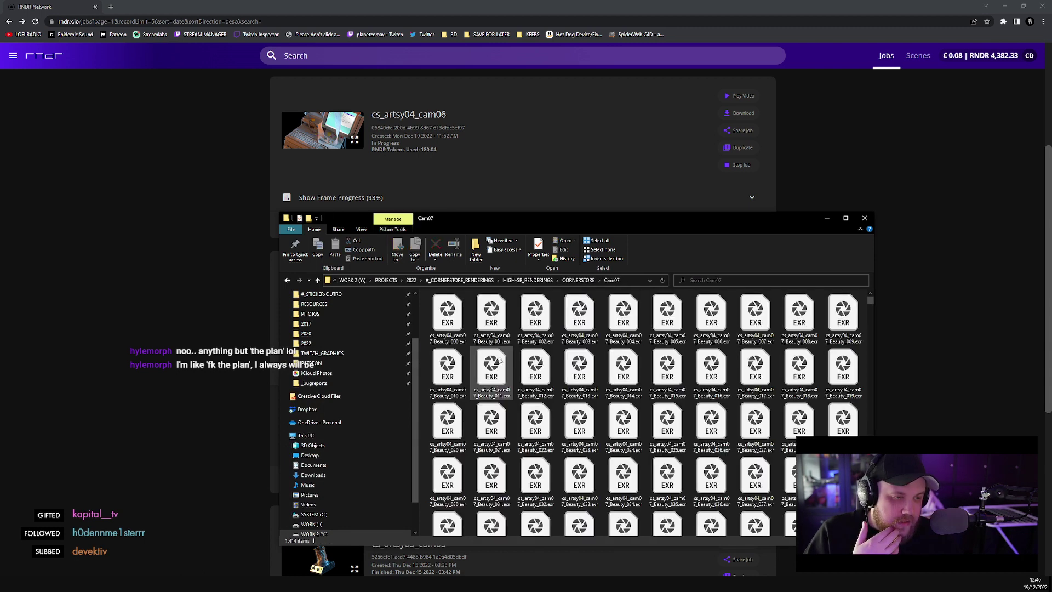
{"action": "left_click", "coordinate": [578, 280]}
{"action": "right_click", "coordinate": [495, 395]}
{"action": "mouse_move", "coordinate": [538, 516]}
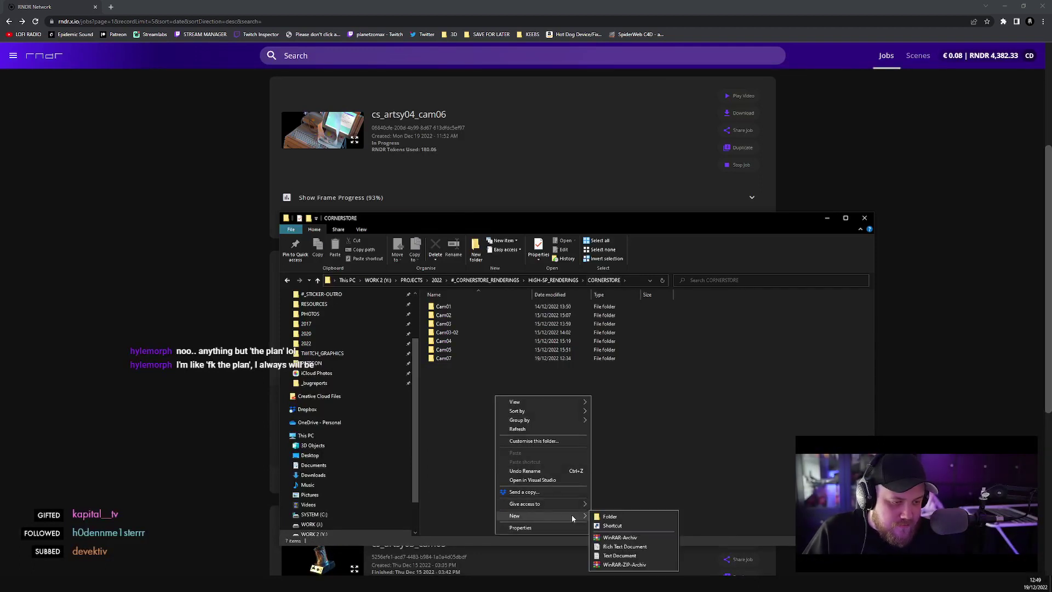
{"action": "left_click", "coordinate": [598, 517]}
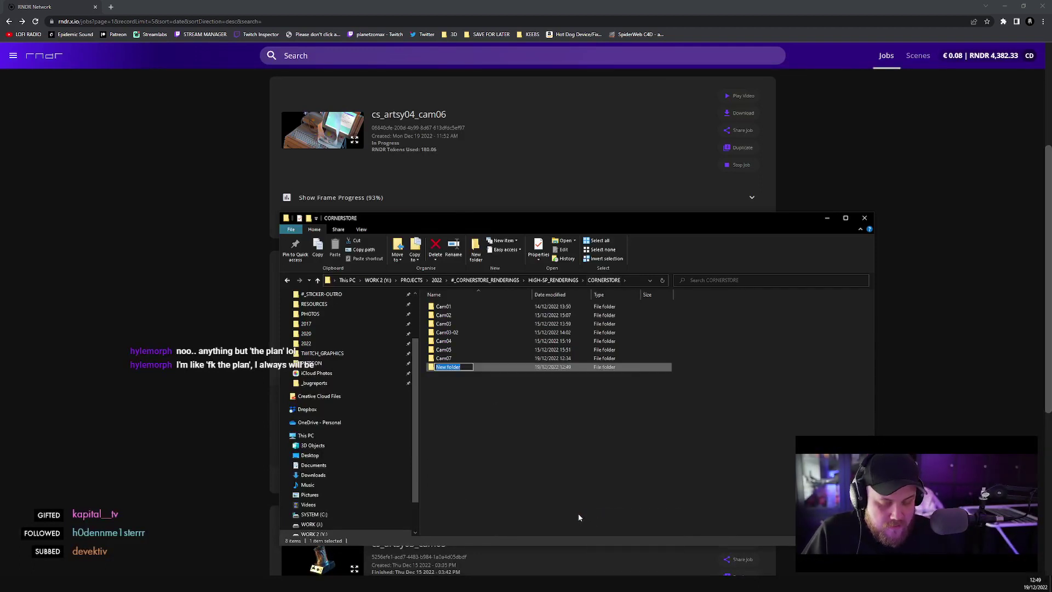
{"action": "type", "text": "Cam0"}
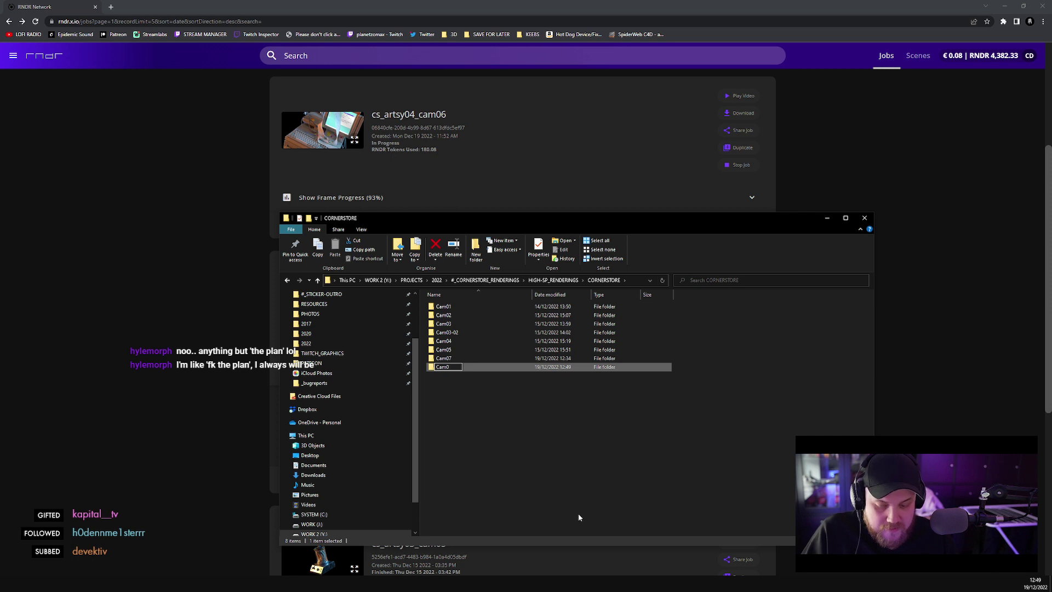
{"action": "type", "text": "6"}
{"action": "key", "text": "Return"}
- Create two more folders, Cam08 and Cam09, in CORNERSTORE
{"action": "right_click", "coordinate": [481, 415]}
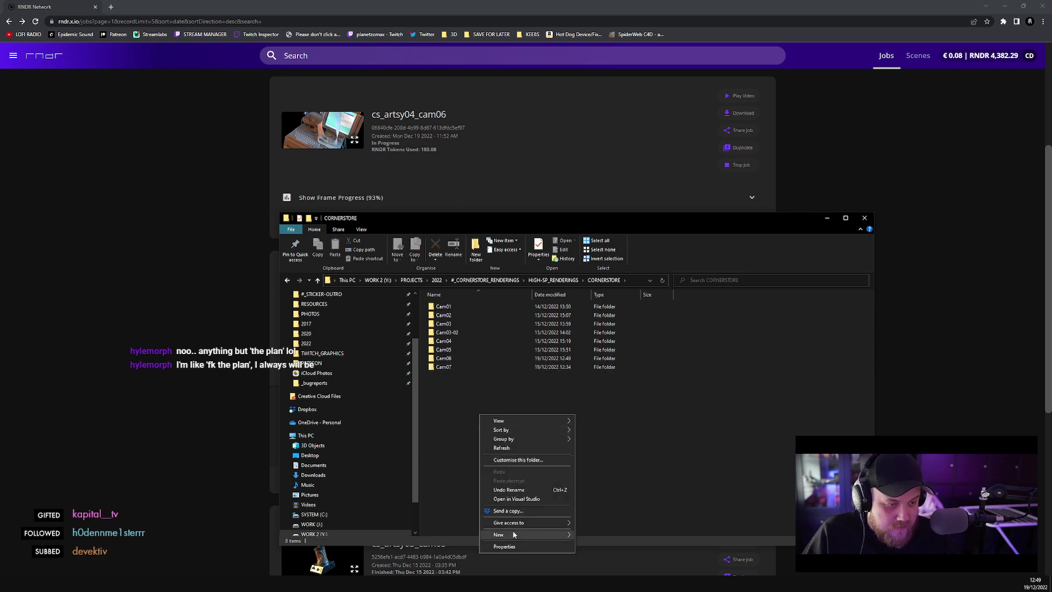
{"action": "mouse_move", "coordinate": [514, 535]}
{"action": "left_click", "coordinate": [598, 536]}
{"action": "type", "text": "Cam"}
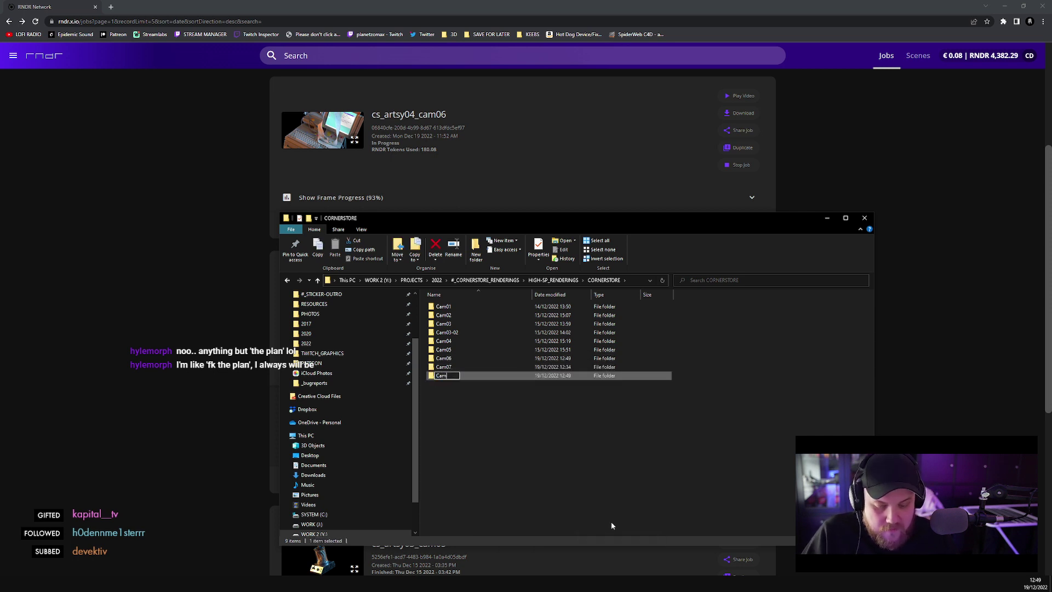
{"action": "type", "text": "08"}
{"action": "key", "text": "Return"}
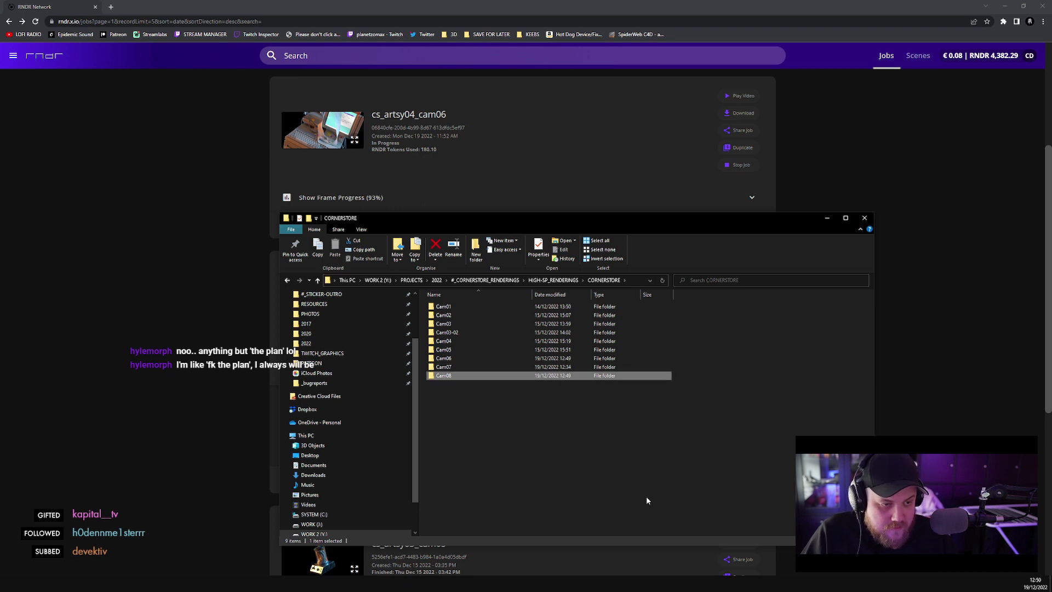
{"action": "key", "text": "ctrl+shift+n"}
{"action": "type", "text": "Cam"}
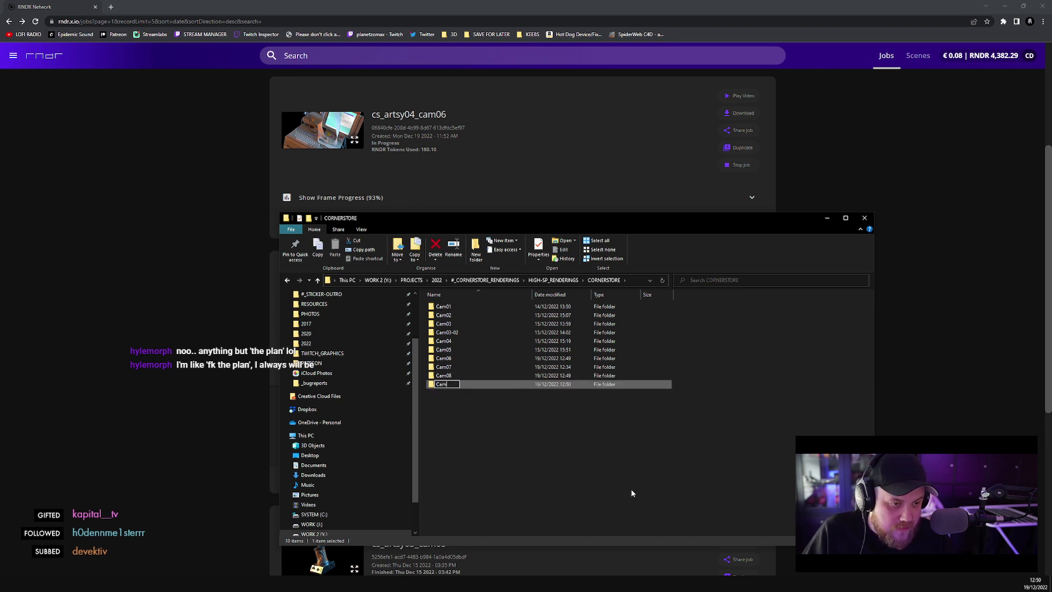
{"action": "type", "text": "09"}
{"action": "key", "text": "Return"}
{"action": "left_click", "coordinate": [647, 489]}
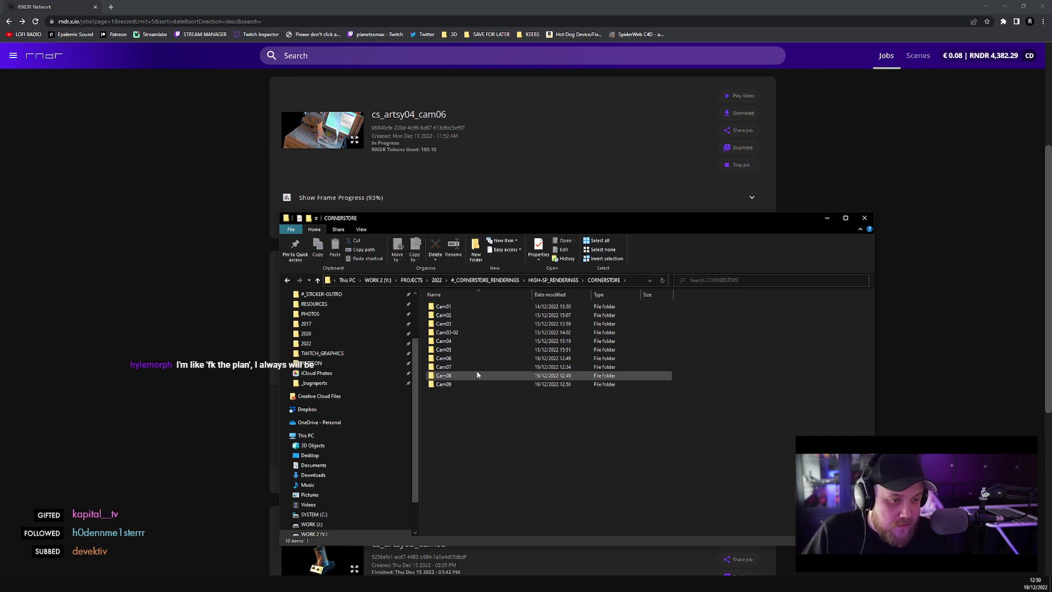
- Review the running RNDR jobs, then bring back the Picture Viewer showing the export at frame 100
{"action": "left_click", "coordinate": [214, 336]}
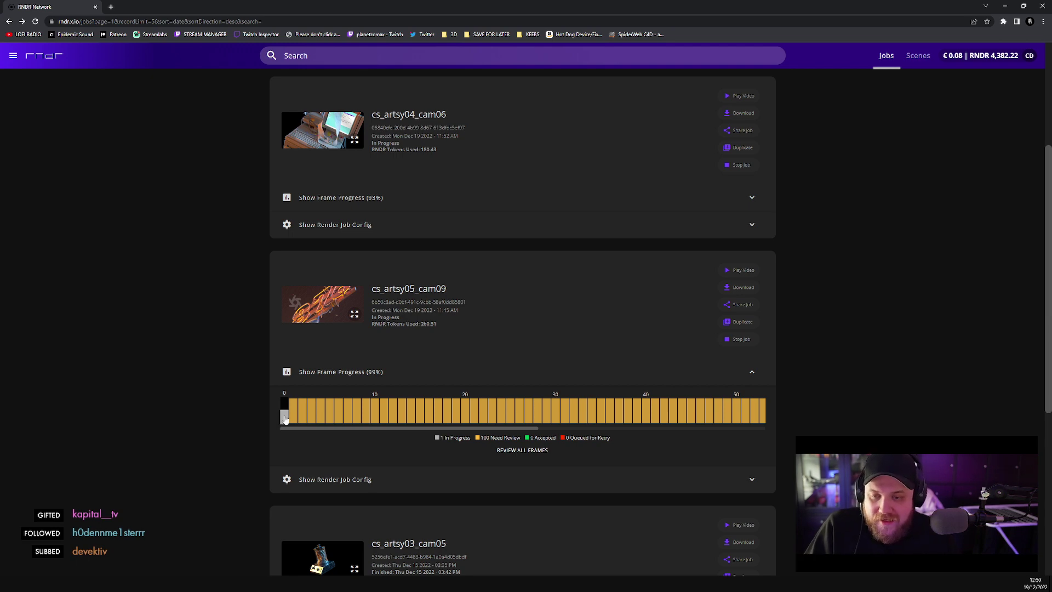
{"action": "scroll", "coordinate": [270, 423], "scroll_direction": "up", "scroll_amount": 3}
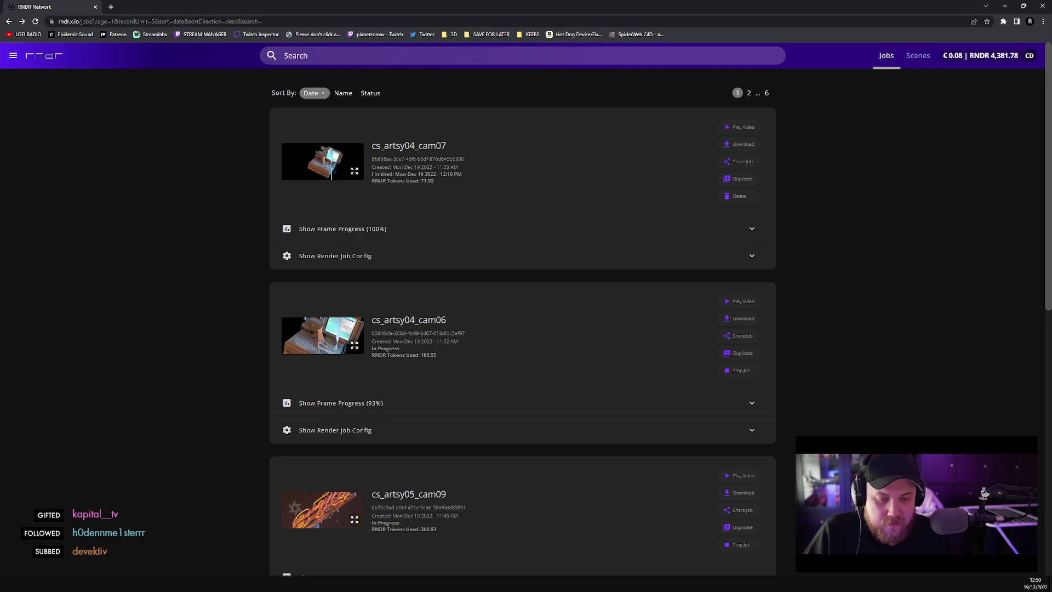
{"action": "left_click", "coordinate": [293, 557]}
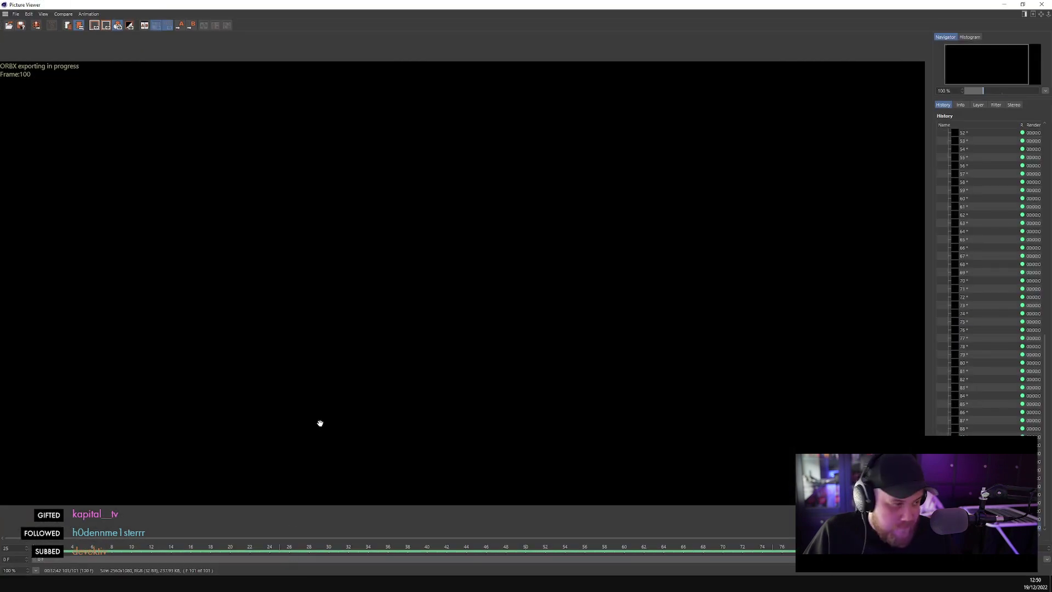
- Navigate via #_CORNERSTORE_ANIMATION to the ORBX folder in Cornerstore_Artsy_05_Final
{"action": "left_click", "coordinate": [277, 583]}
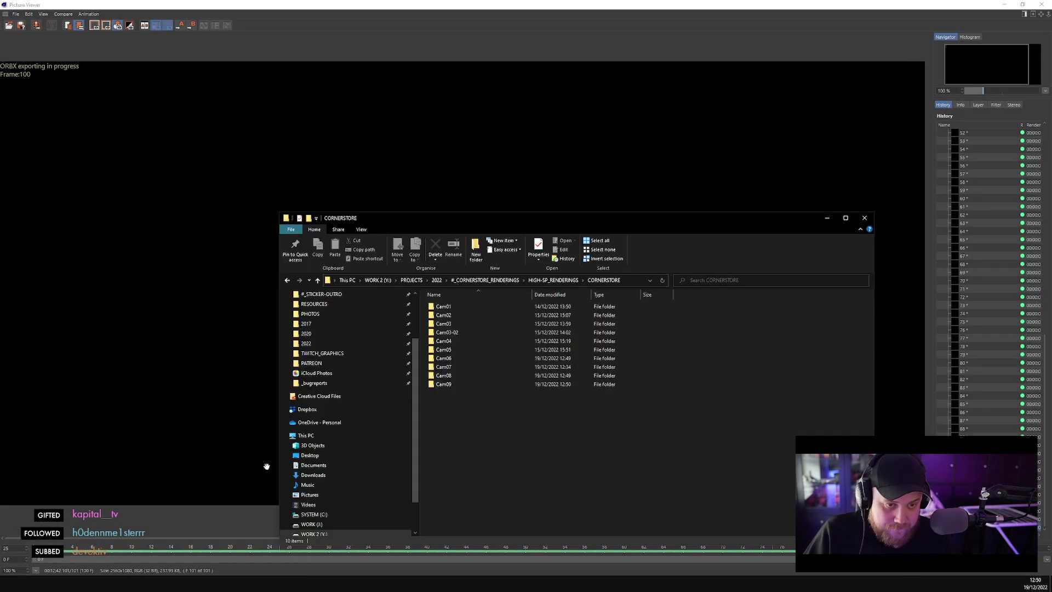
{"action": "scroll", "coordinate": [339, 345], "scroll_direction": "up", "scroll_amount": 3}
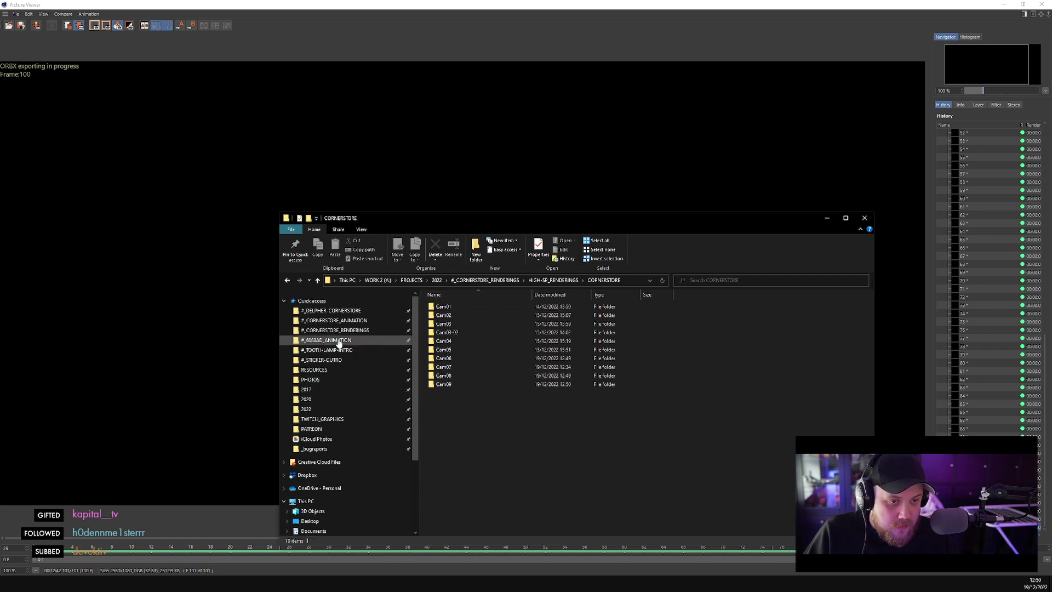
{"action": "left_click", "coordinate": [375, 330]}
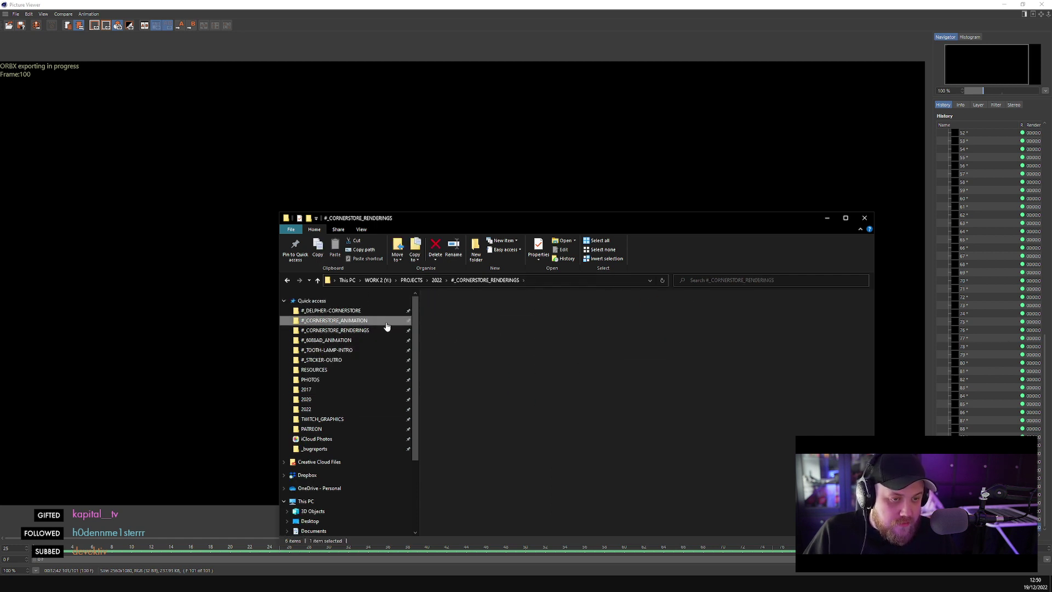
{"action": "left_click", "coordinate": [387, 323]}
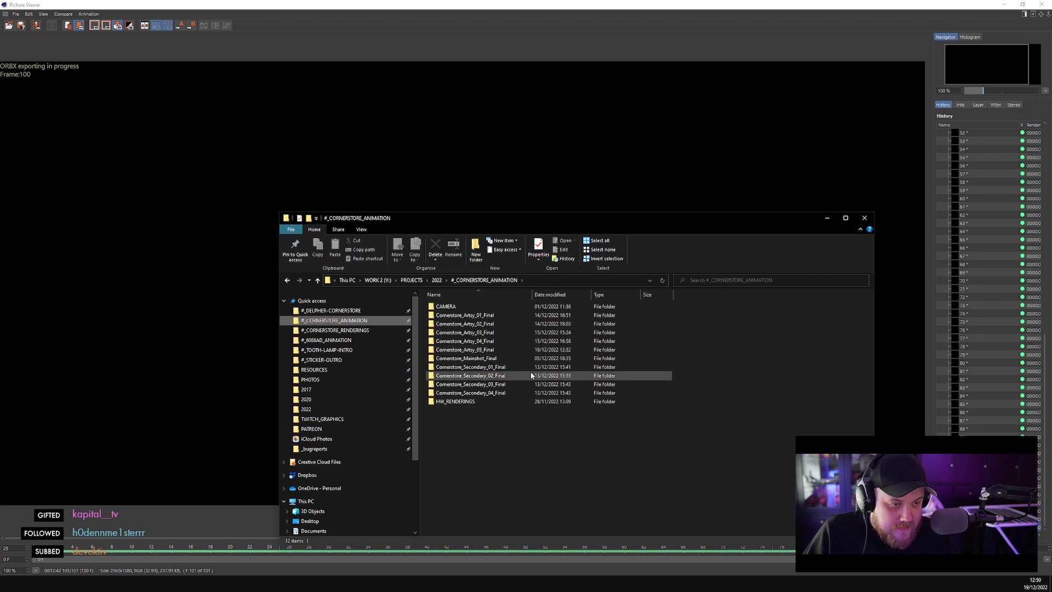
{"action": "double_click", "coordinate": [502, 349]}
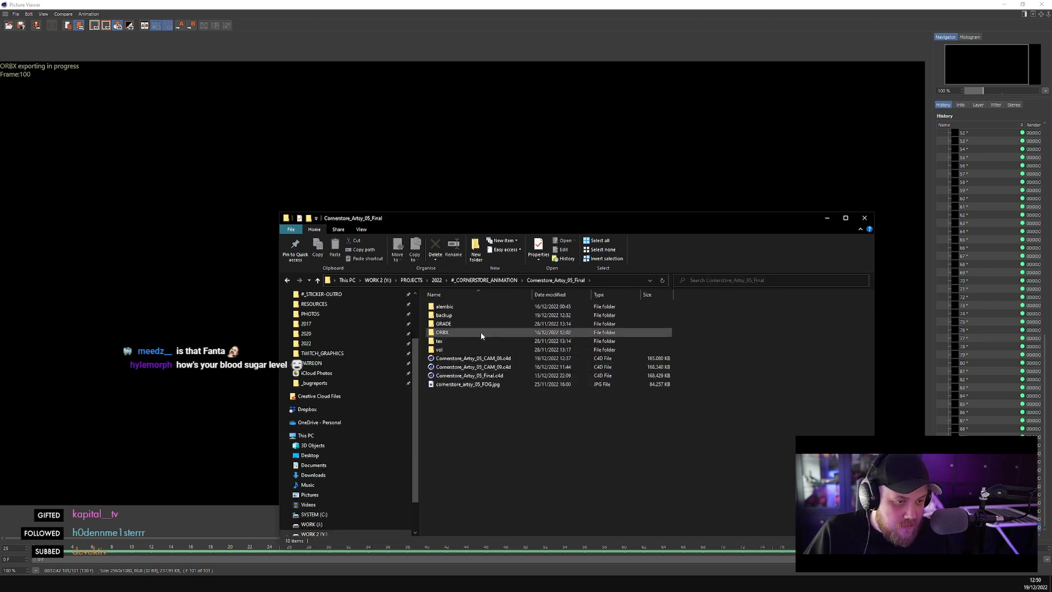
{"action": "double_click", "coordinate": [481, 332]}
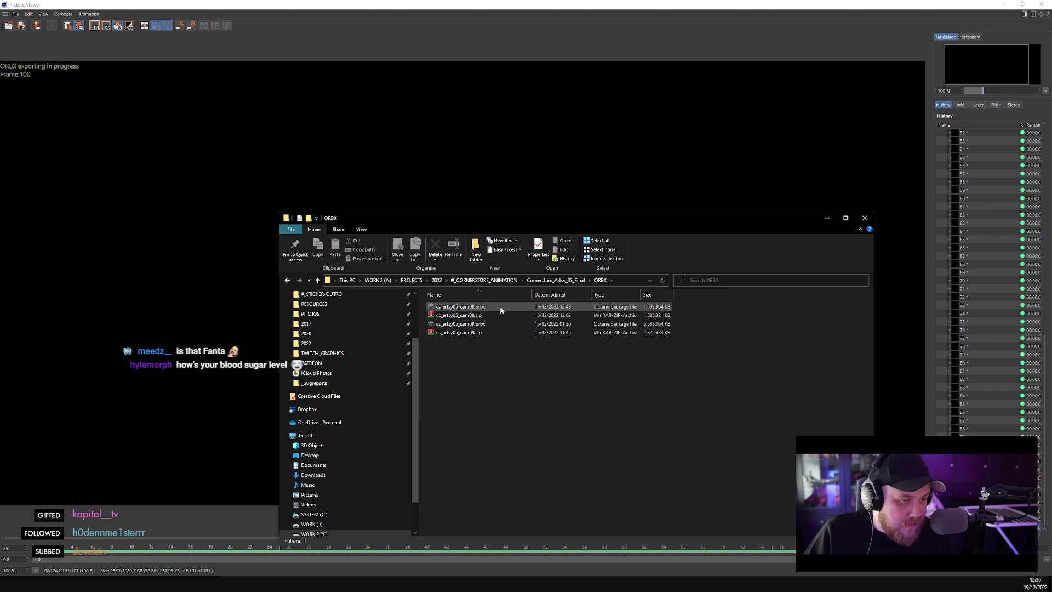
- Delete the outdated cs_artsy05_cam08.zip and select cs_artsy05_cam08.orbx
{"action": "left_click", "coordinate": [499, 315]}
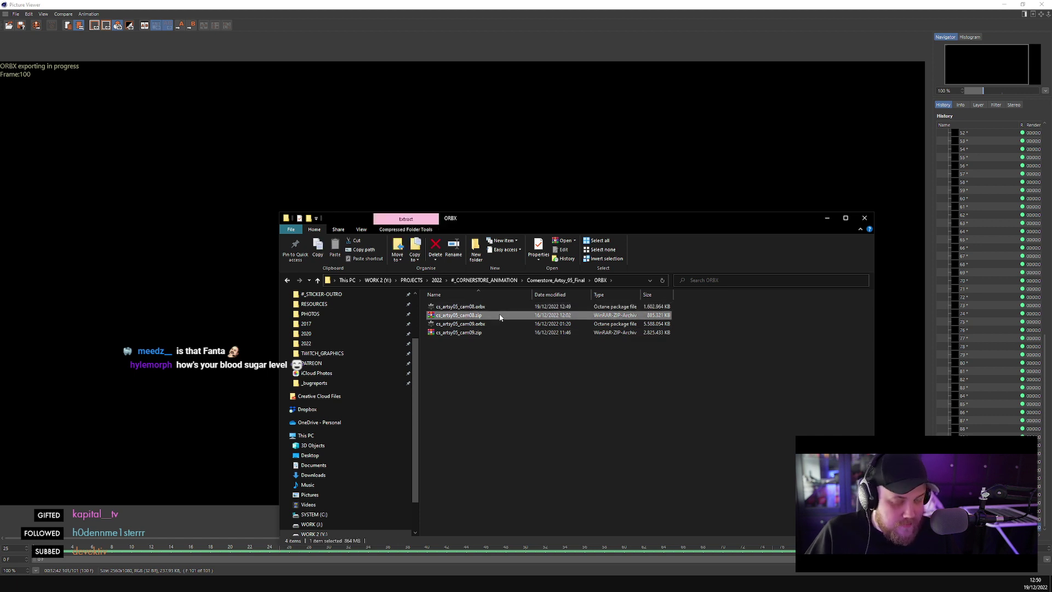
{"action": "key", "text": "Delete"}
{"action": "left_click", "coordinate": [462, 308]}
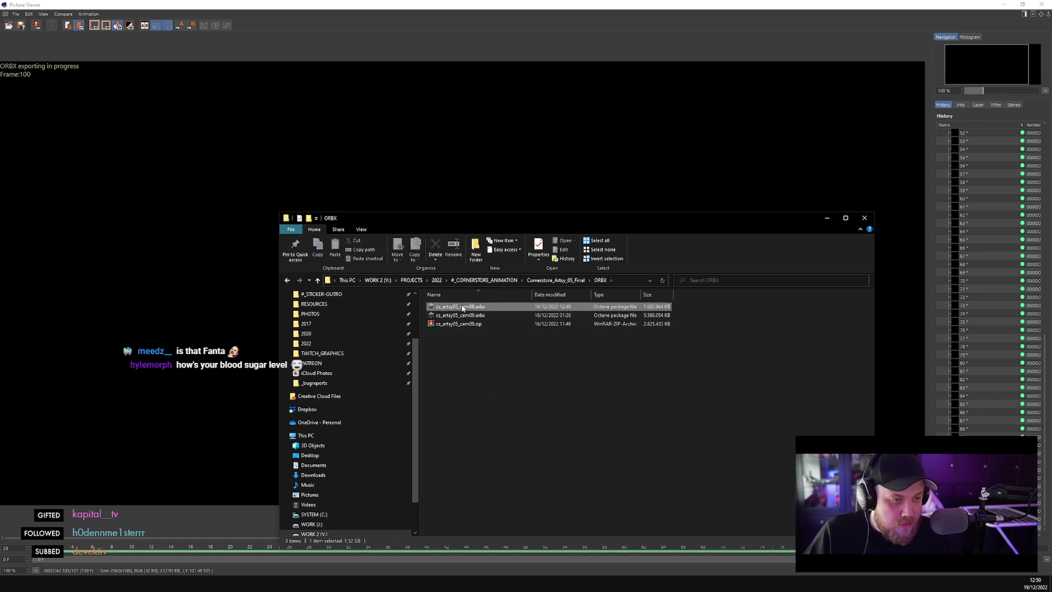
- Compress cs_artsy05_cam08.orbx into a ZIP archive with WinRAR's 'Zum Archiv hinzufügen...'
{"action": "right_click", "coordinate": [462, 308]}
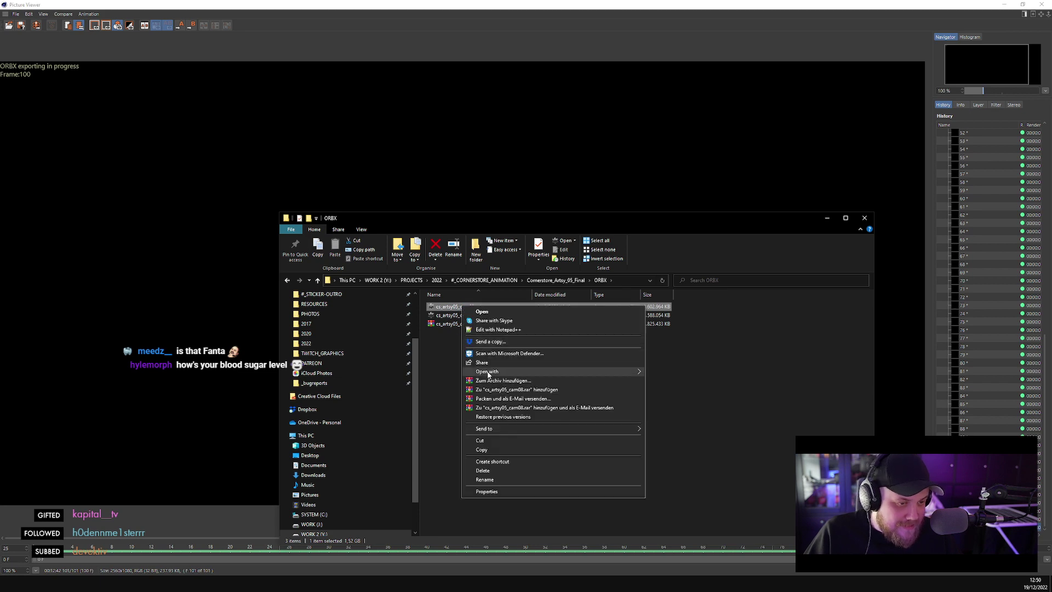
{"action": "left_click", "coordinate": [503, 381]}
{"action": "left_click", "coordinate": [491, 282]}
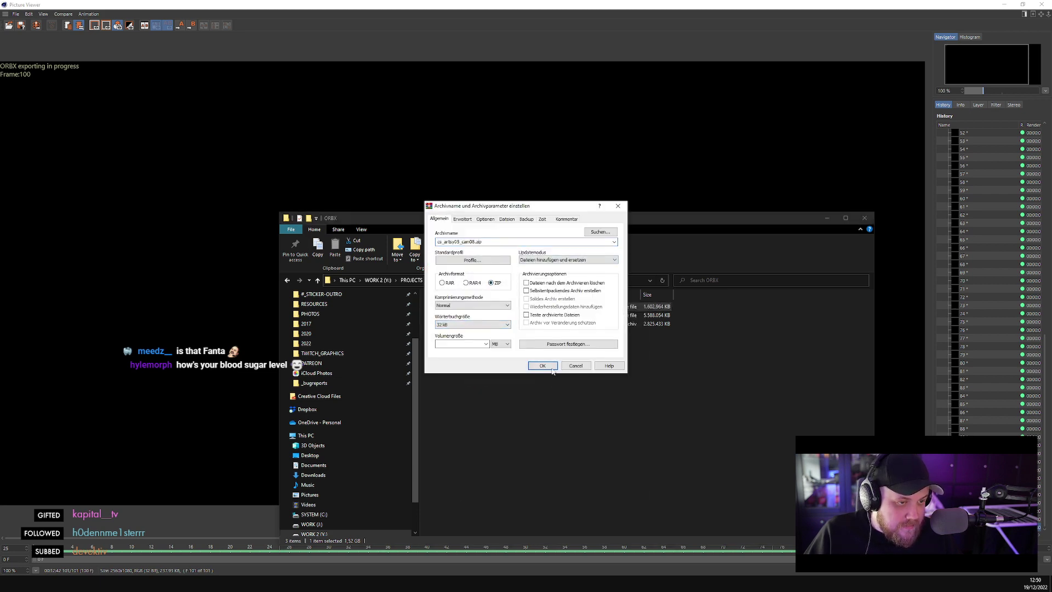
{"action": "left_click", "coordinate": [551, 367]}
{"action": "left_click_drag", "start_coordinate": [521, 238], "coordinate": [671, 281]}
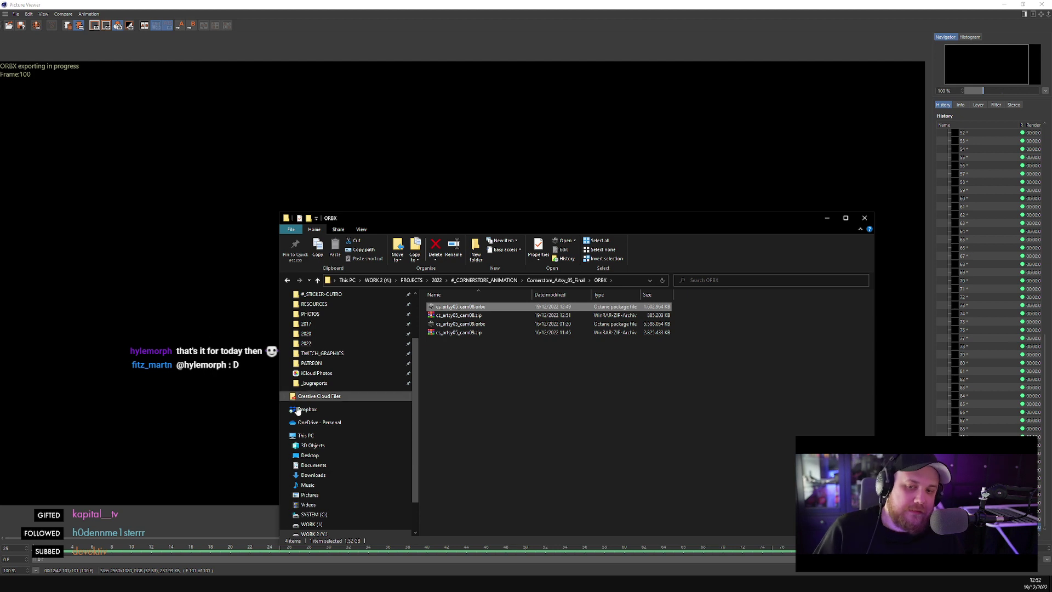
{"action": "left_click", "coordinate": [510, 463]}
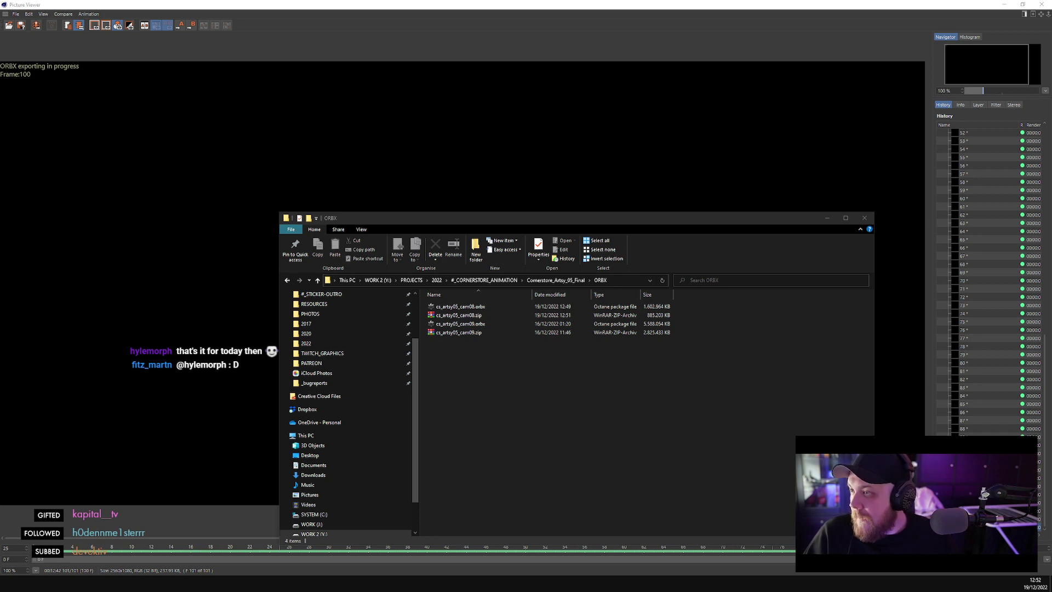
{"action": "key", "text": "alt+Tab"}
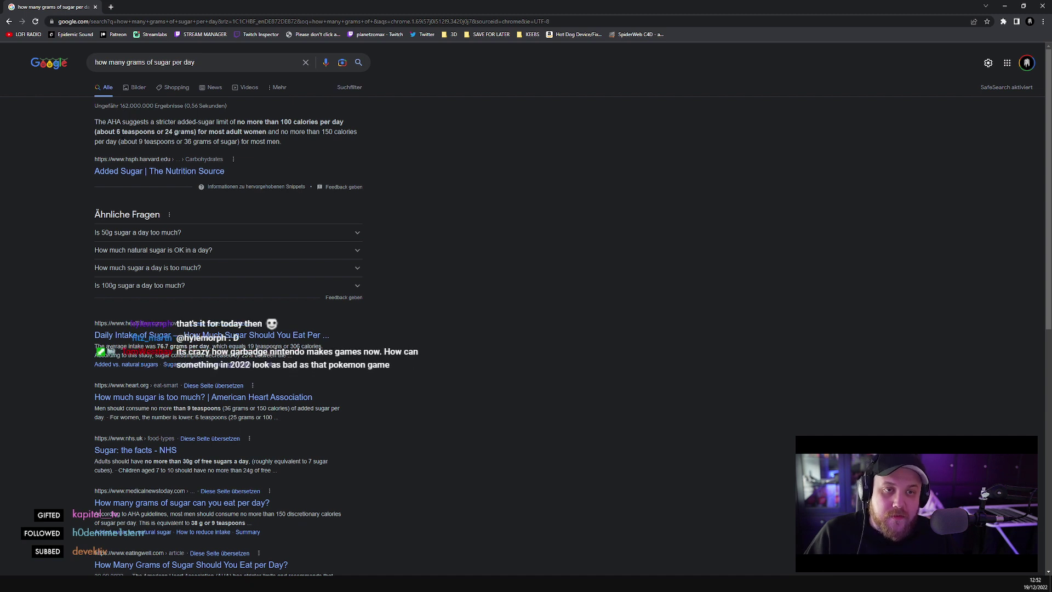
{"action": "triple_click", "coordinate": [180, 133]}
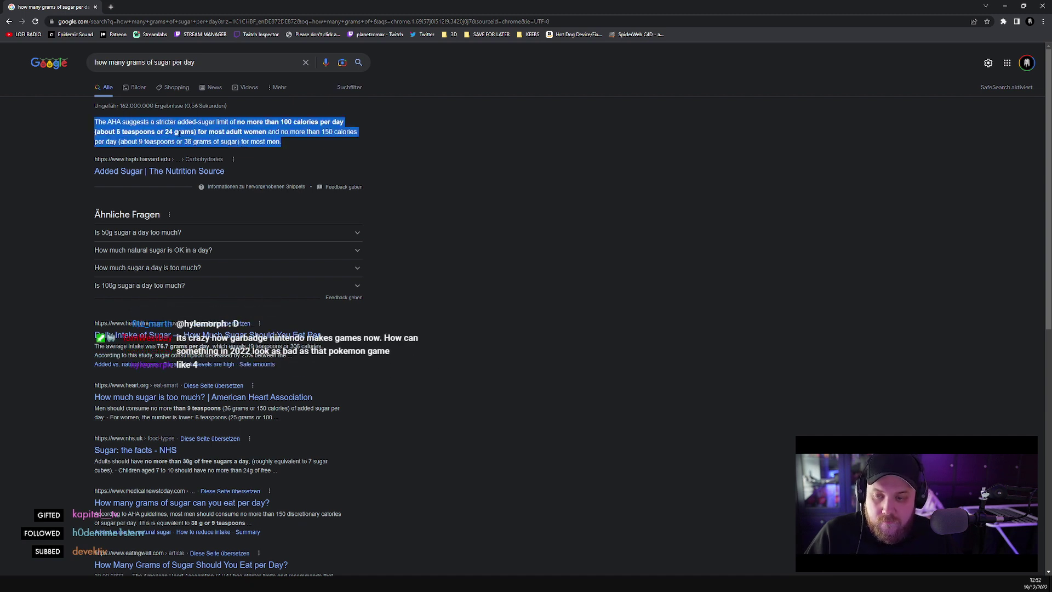
{"action": "left_click", "coordinate": [178, 132]}
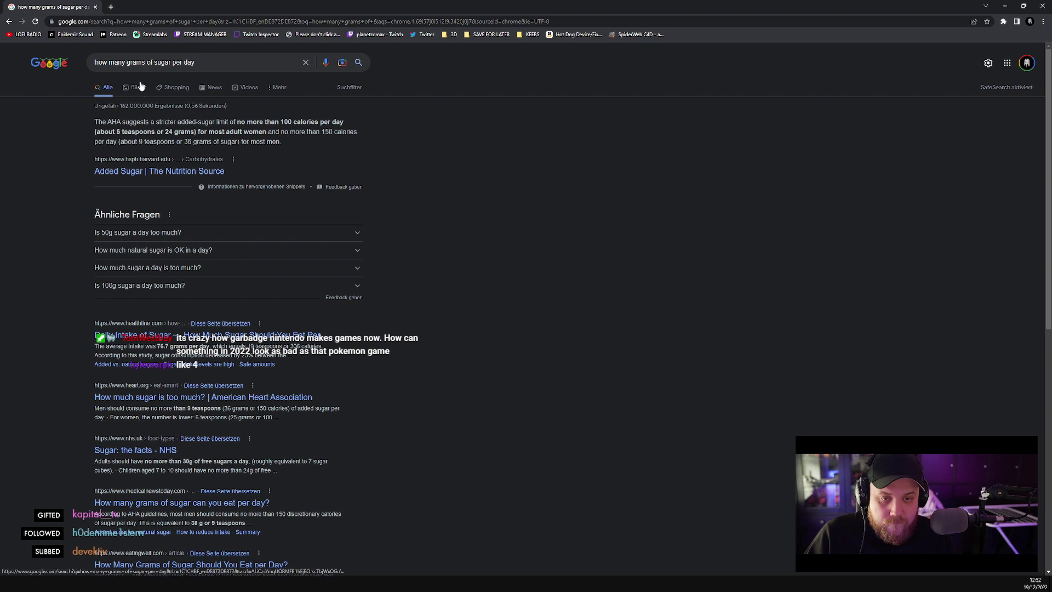
{"action": "left_click", "coordinate": [165, 335]}
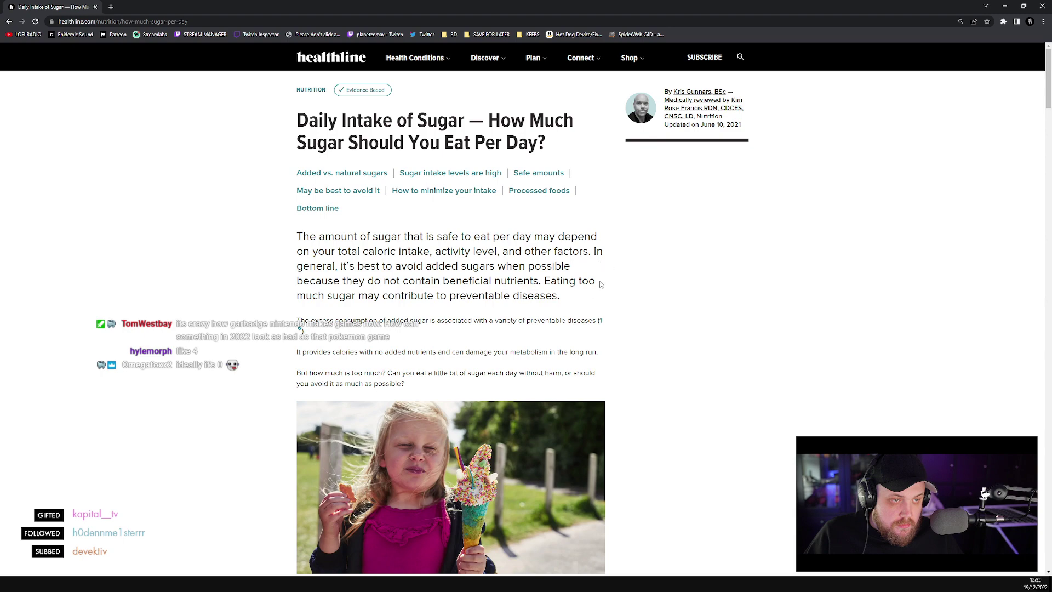
{"action": "scroll", "coordinate": [485, 320], "scroll_direction": "down", "scroll_amount": 3}
{"action": "scroll", "coordinate": [431, 299], "scroll_direction": "up", "scroll_amount": 3}
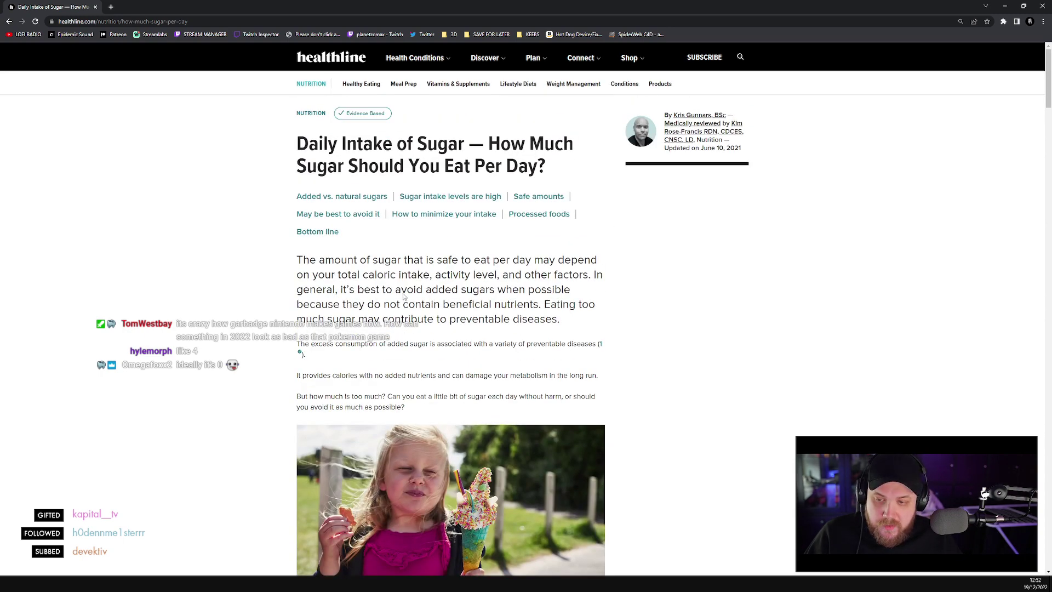
{"action": "scroll", "coordinate": [403, 296], "scroll_direction": "down", "scroll_amount": 12}
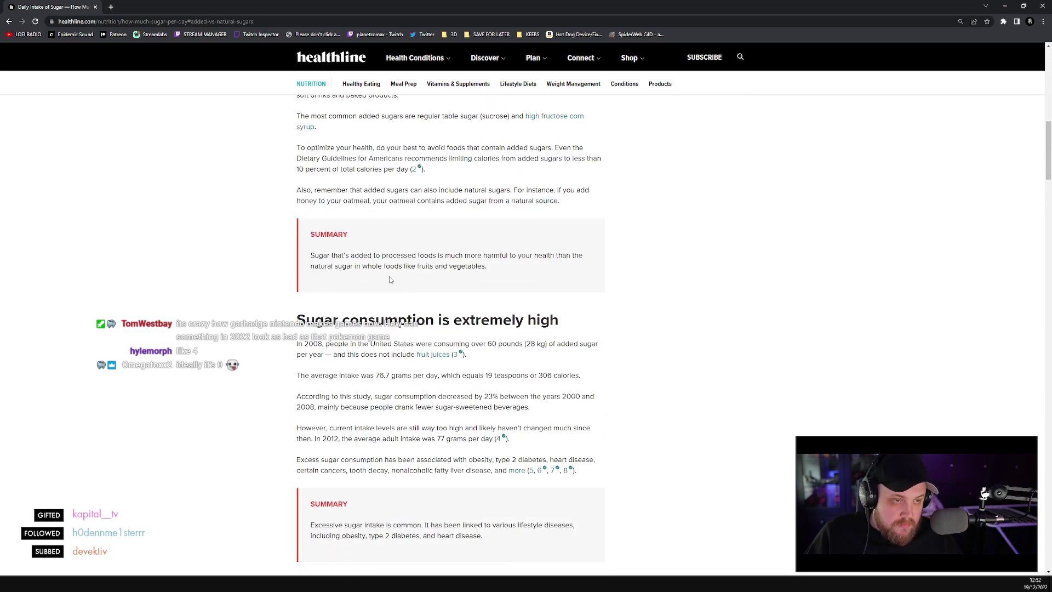
{"action": "scroll", "coordinate": [389, 278], "scroll_direction": "down", "scroll_amount": 5}
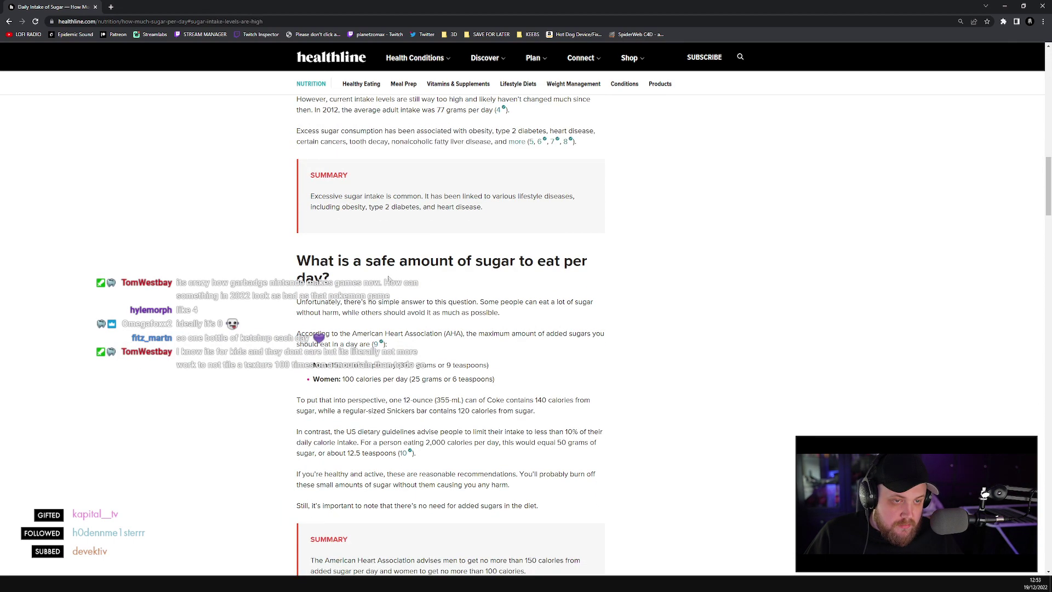
{"action": "double_click", "coordinate": [406, 367]}
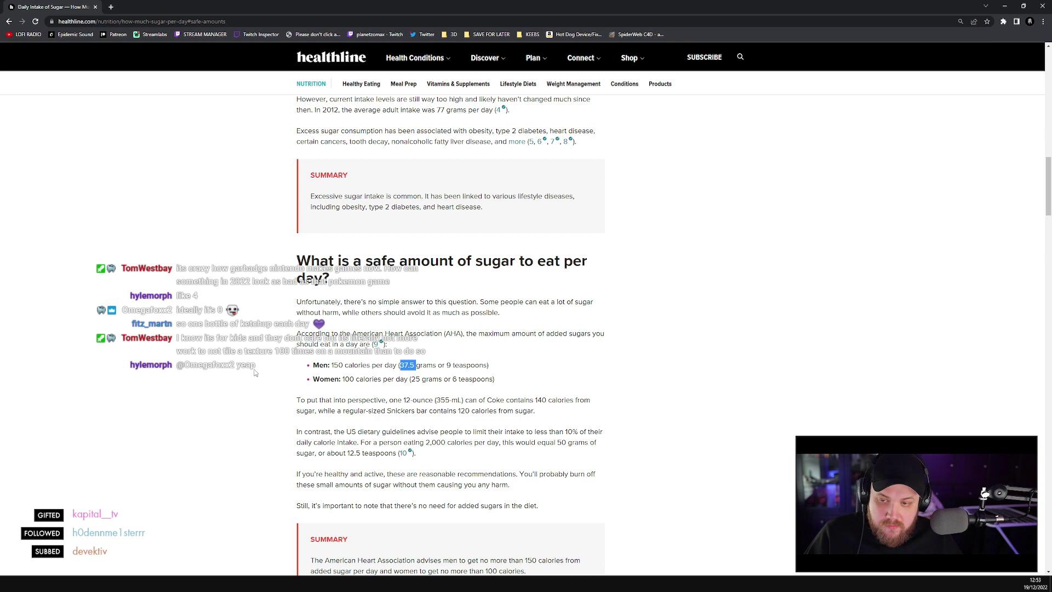
{"action": "left_click", "coordinate": [370, 369]}
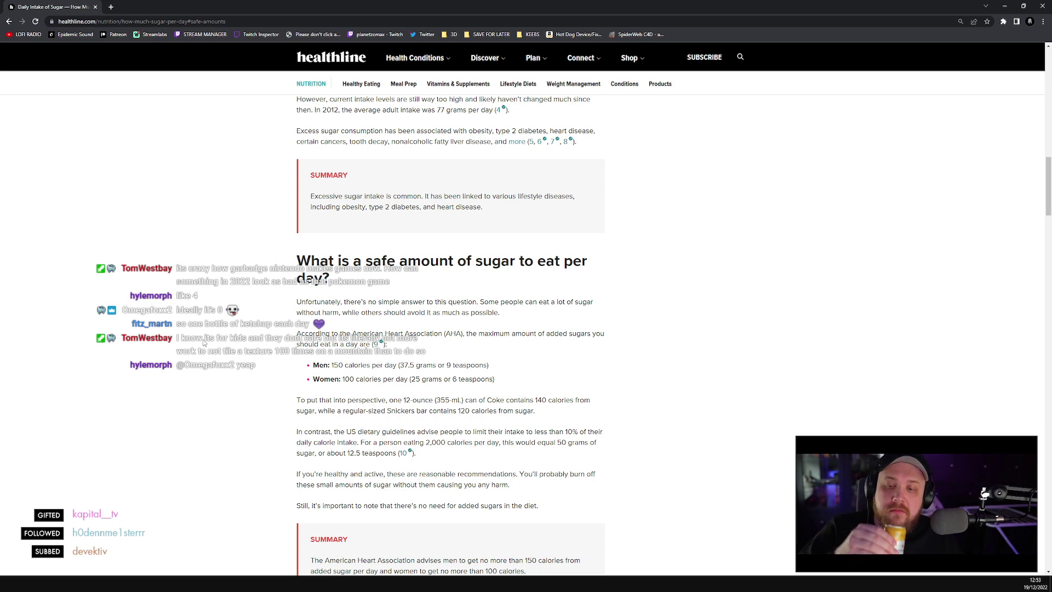
{"action": "left_click", "coordinate": [95, 7]}
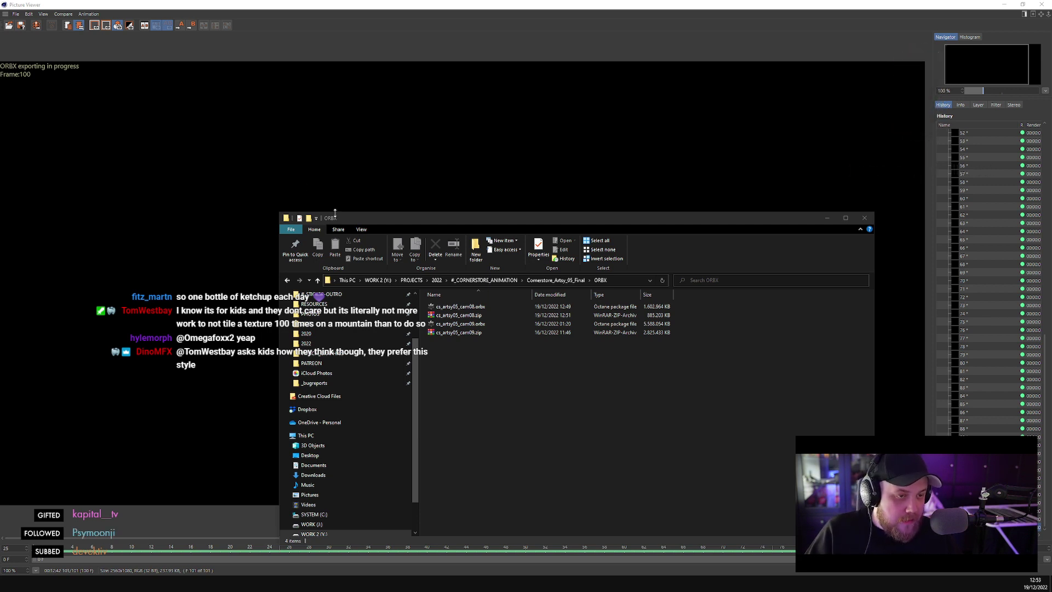
- Delete the old cs_artsy05_cam08.zip scene from RNDR Network's Scenes list and confirm
{"action": "left_click", "coordinate": [475, 316]}
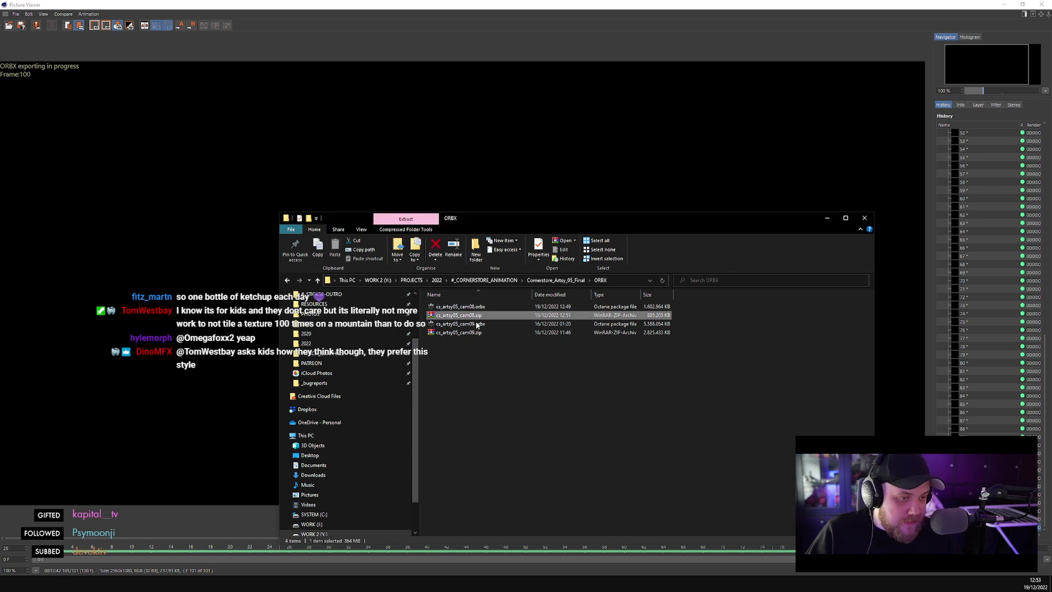
{"action": "left_click", "coordinate": [508, 388]}
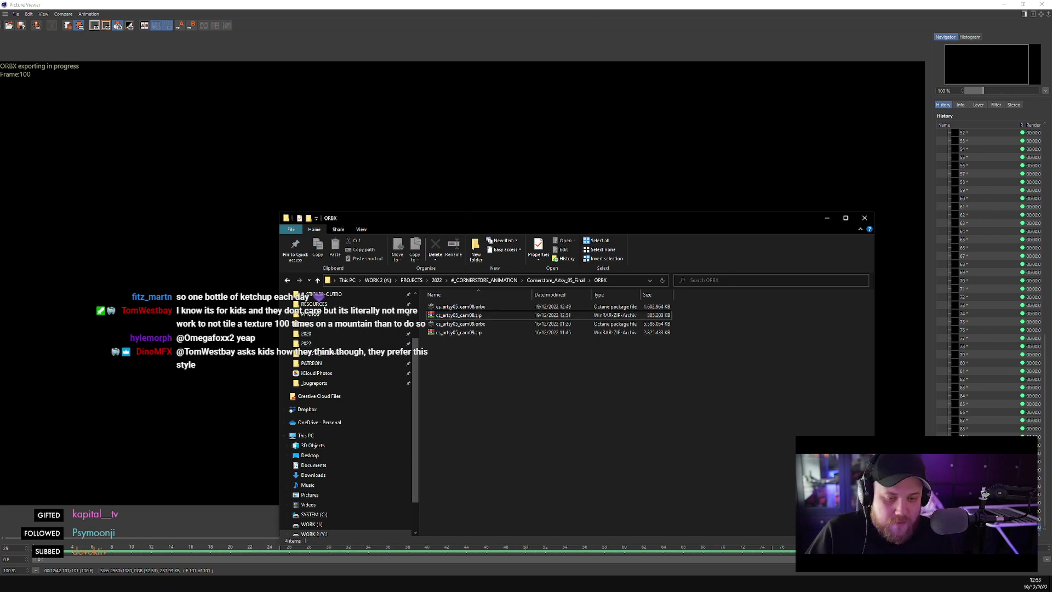
{"action": "left_click", "coordinate": [300, 545]}
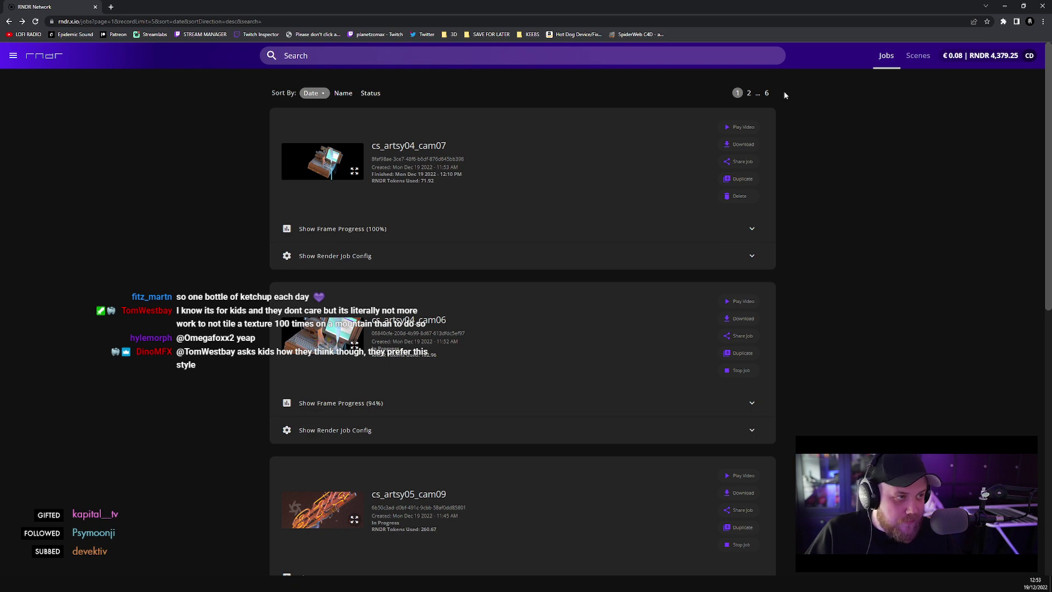
{"action": "left_click", "coordinate": [909, 59]}
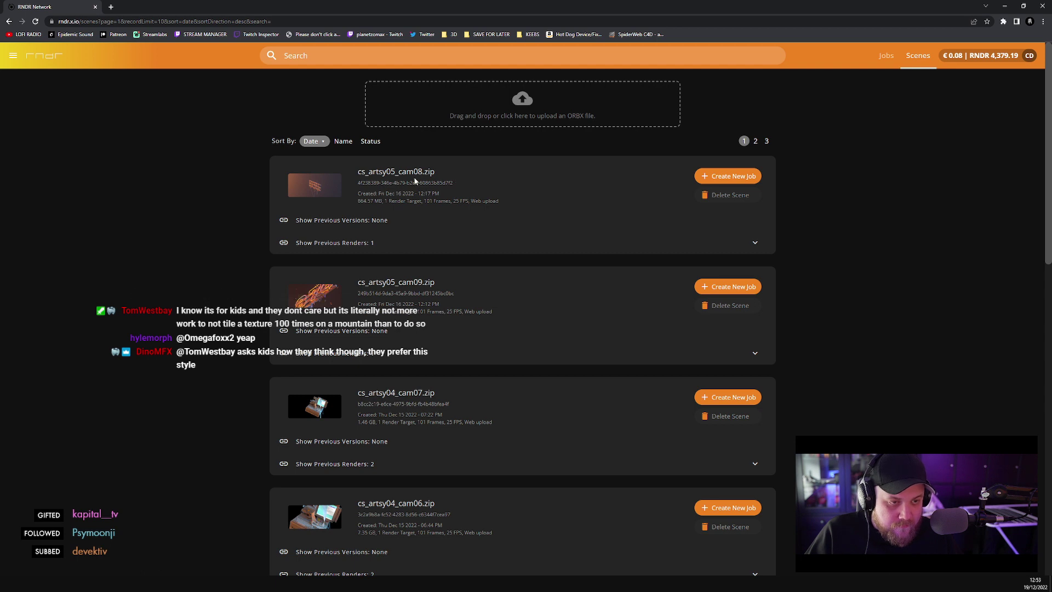
{"action": "scroll", "coordinate": [414, 183], "scroll_direction": "down", "scroll_amount": 1}
{"action": "scroll", "coordinate": [414, 186], "scroll_direction": "up", "scroll_amount": 1}
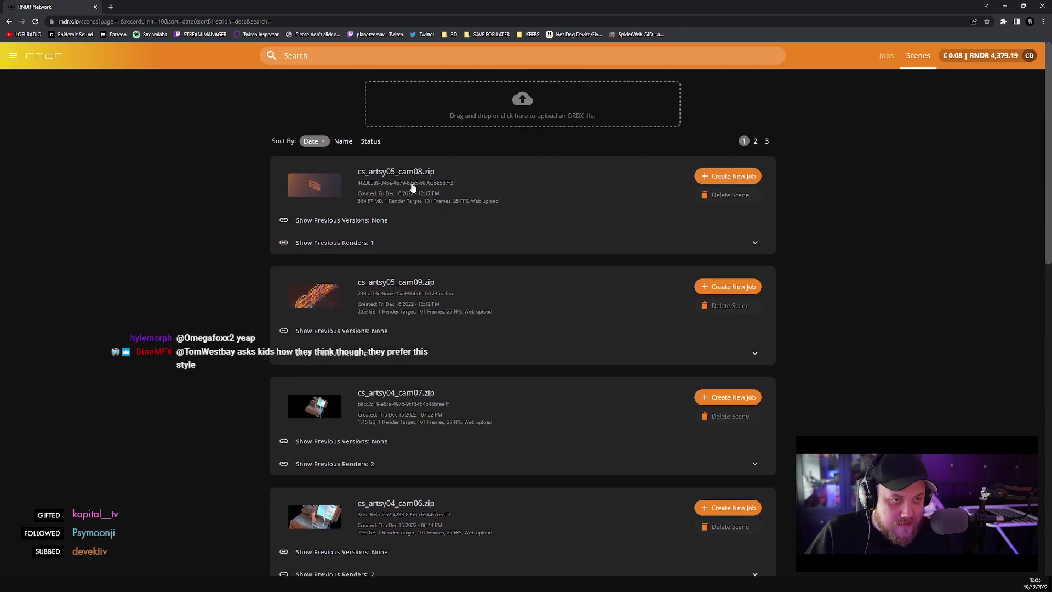
{"action": "left_click", "coordinate": [740, 201]}
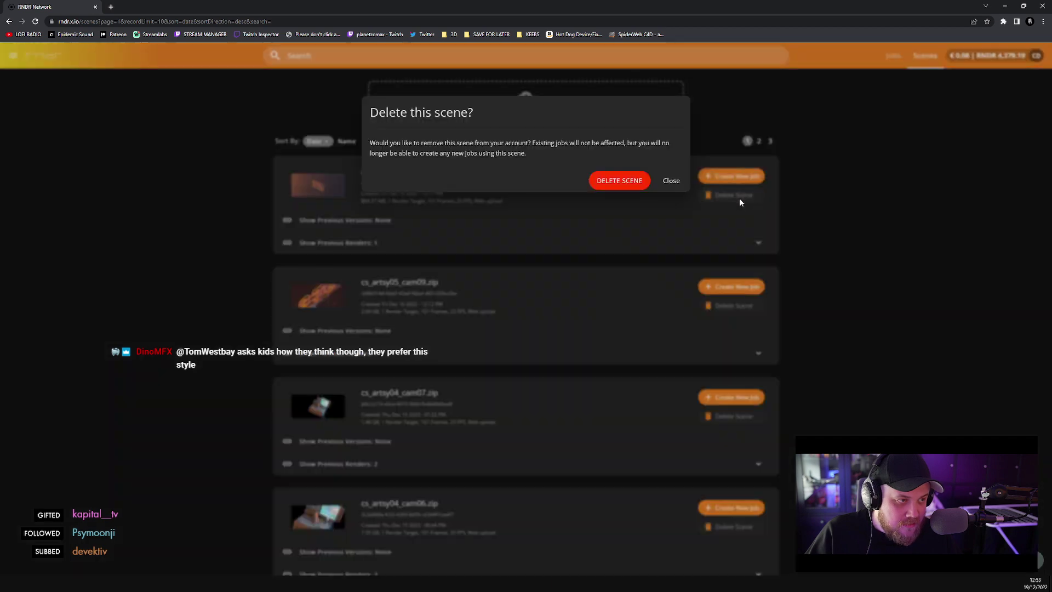
{"action": "left_click", "coordinate": [629, 187]}
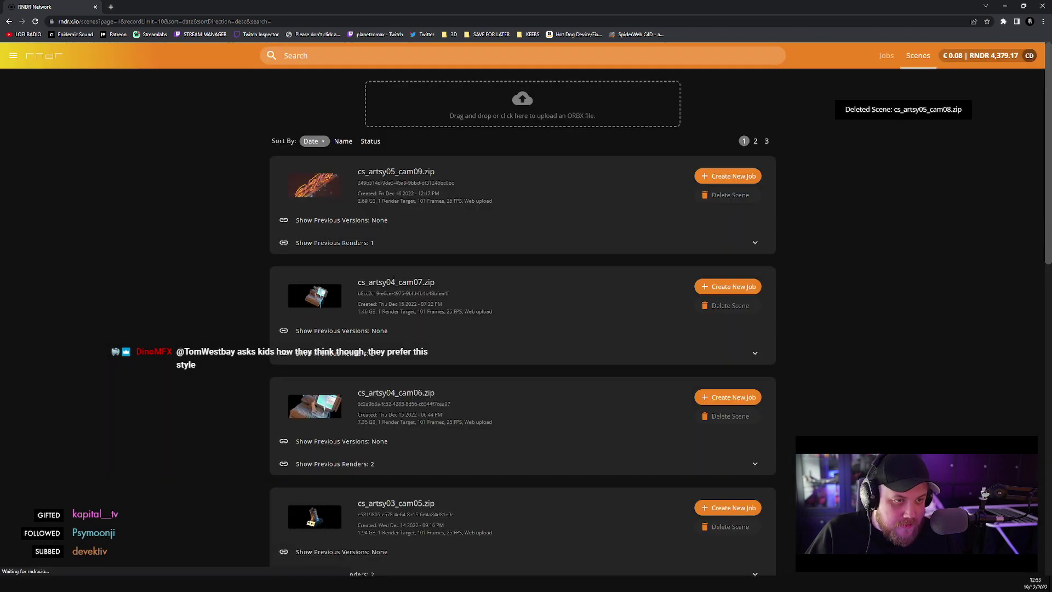
{"action": "key", "text": "alt+Tab"}
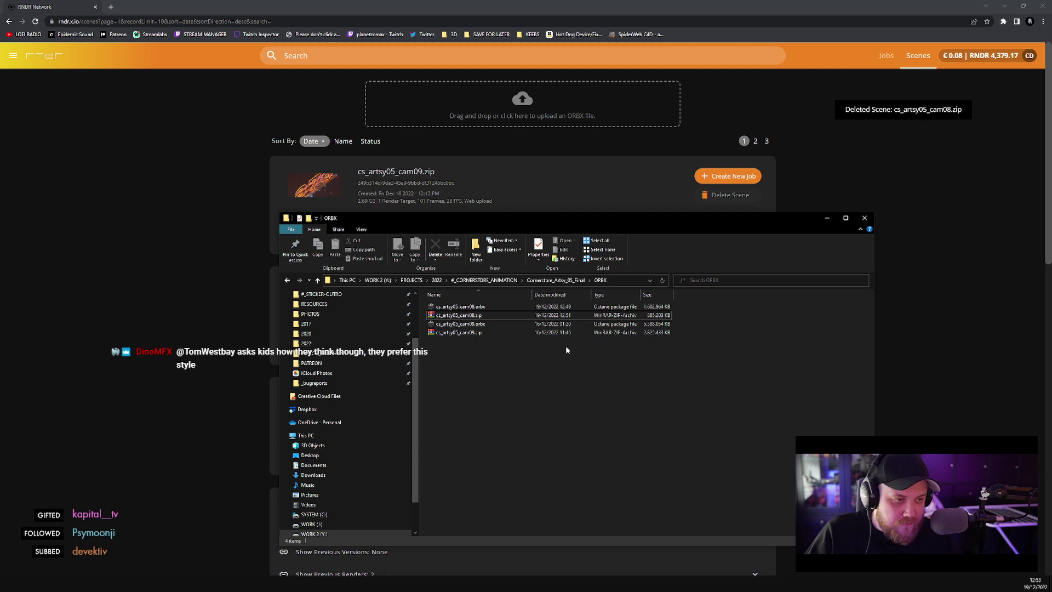
- Drag cs_artsy05_cam08.zip from the ORBX folder onto RNDR's drag-and-drop upload zone
{"action": "left_click", "coordinate": [485, 308]}
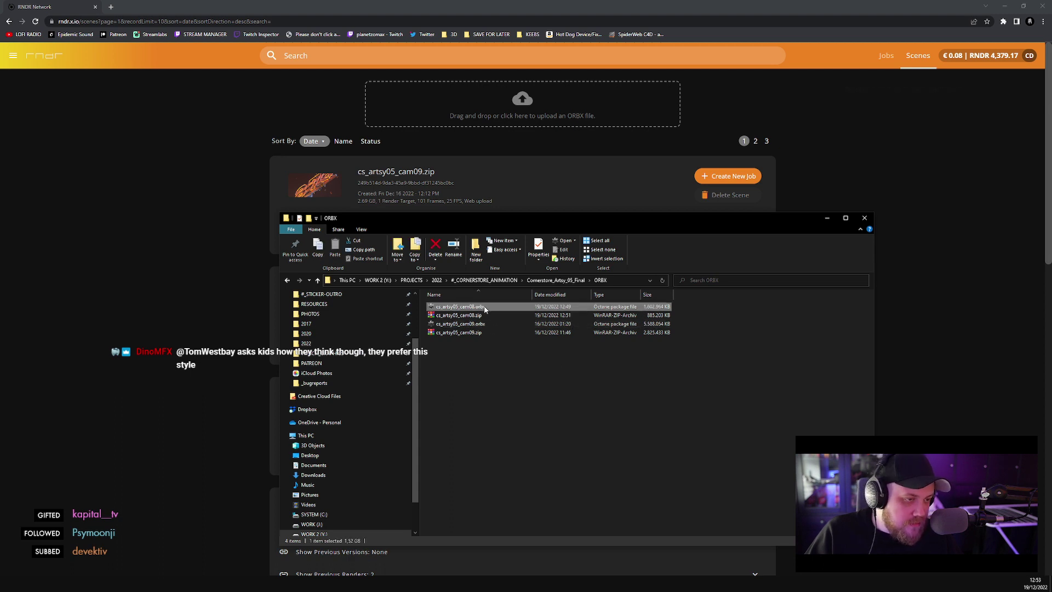
{"action": "left_click_drag", "start_coordinate": [472, 316], "coordinate": [496, 121]}
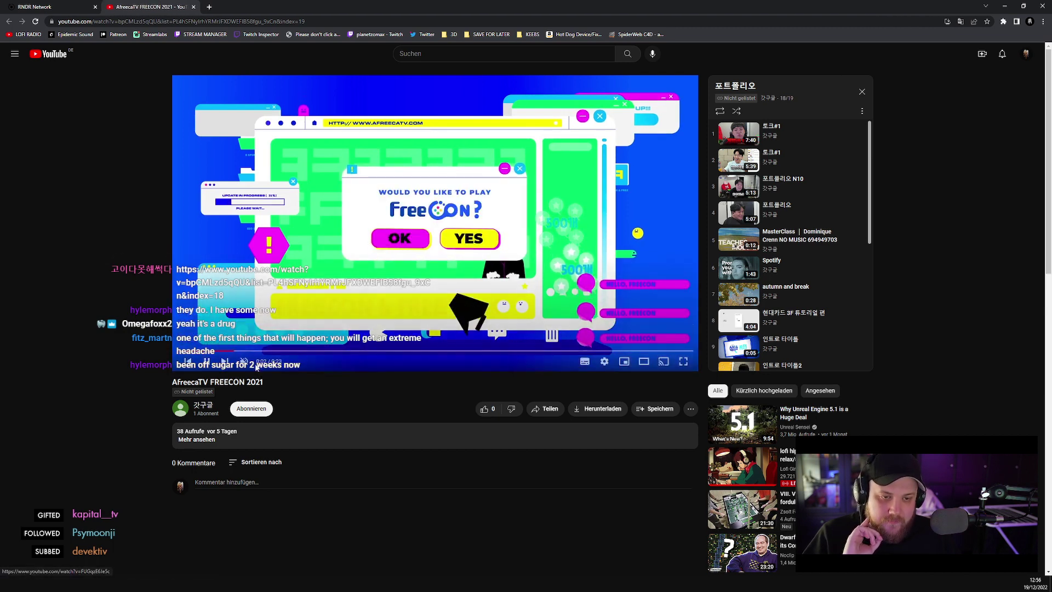
- Unmute and rewind the FREECON video to about 0:08, then close the YouTube tab
{"action": "left_click", "coordinate": [256, 364]}
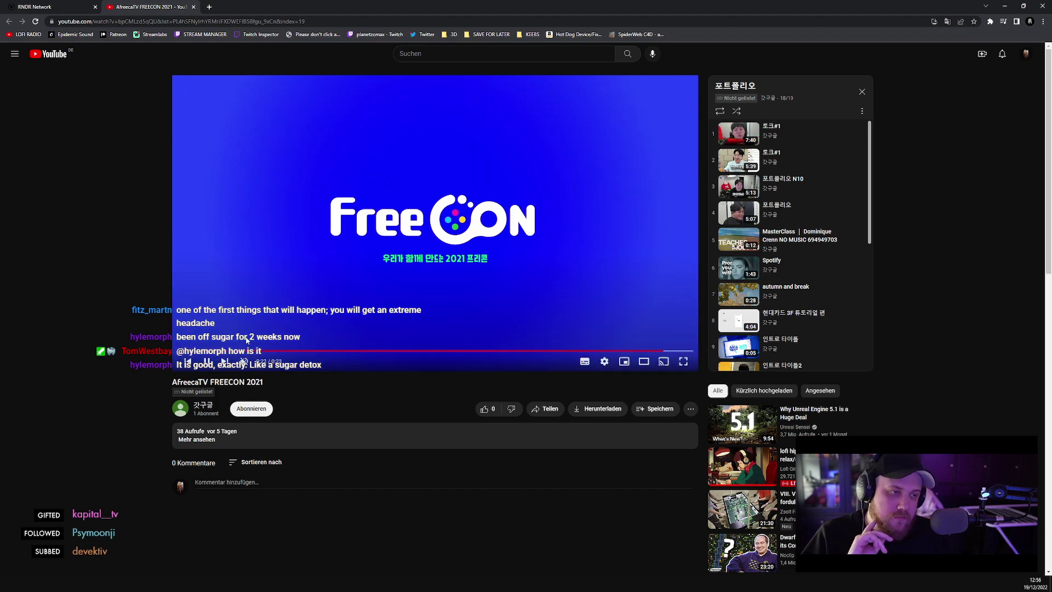
{"action": "left_click", "coordinate": [324, 351]}
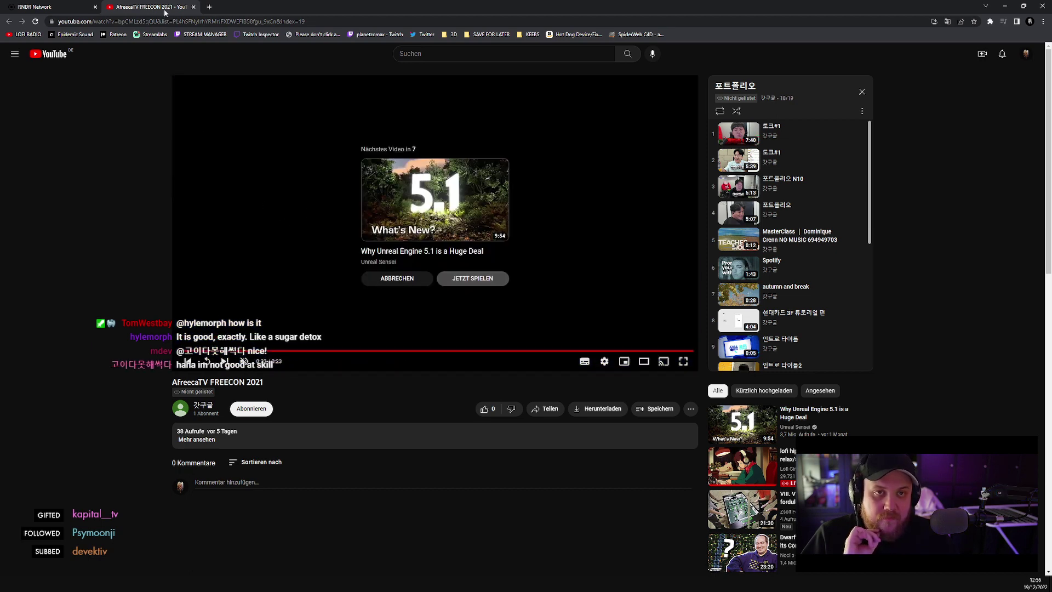
{"action": "left_click", "coordinate": [192, 6]}
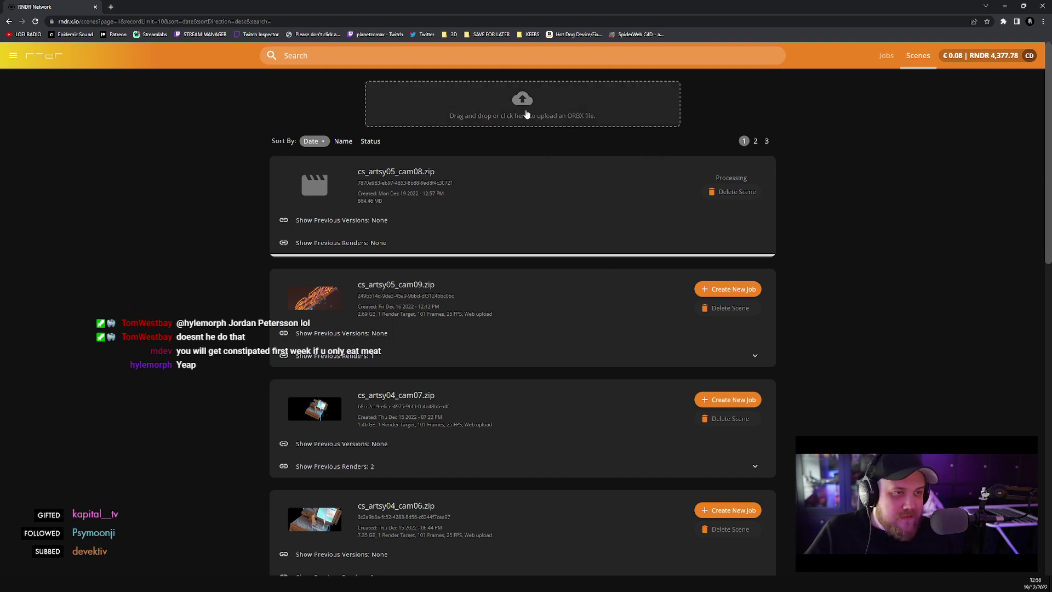
{"action": "left_click", "coordinate": [892, 57]}
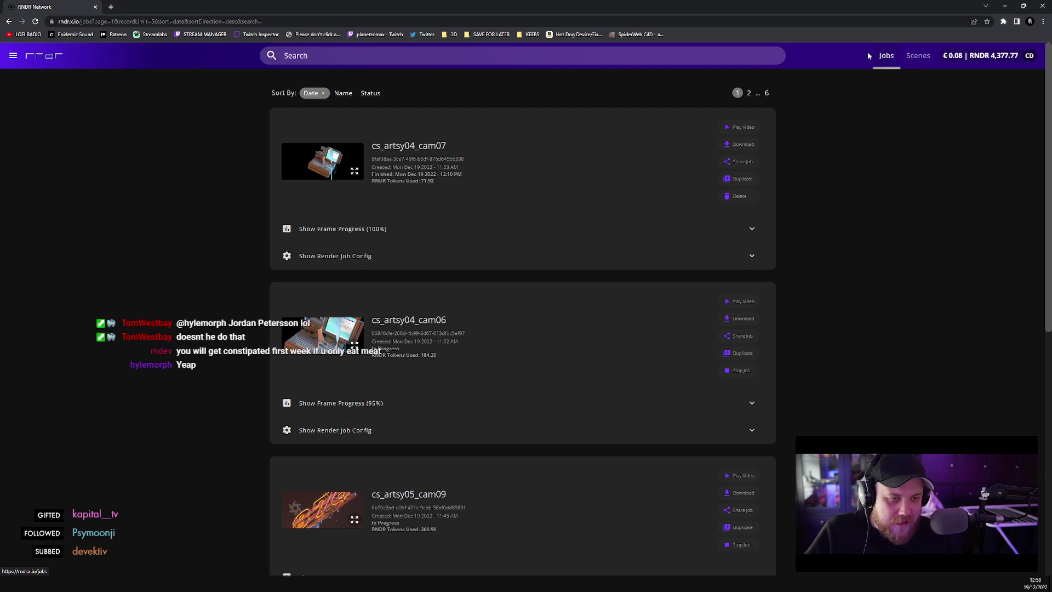
{"action": "left_click", "coordinate": [921, 56]}
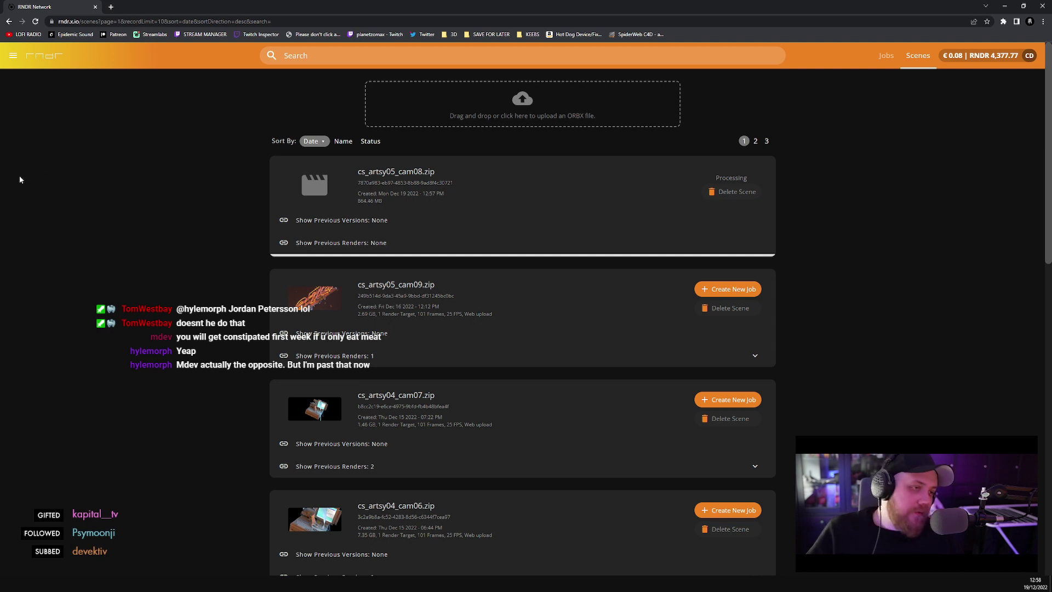
{"action": "left_click", "coordinate": [887, 56]}
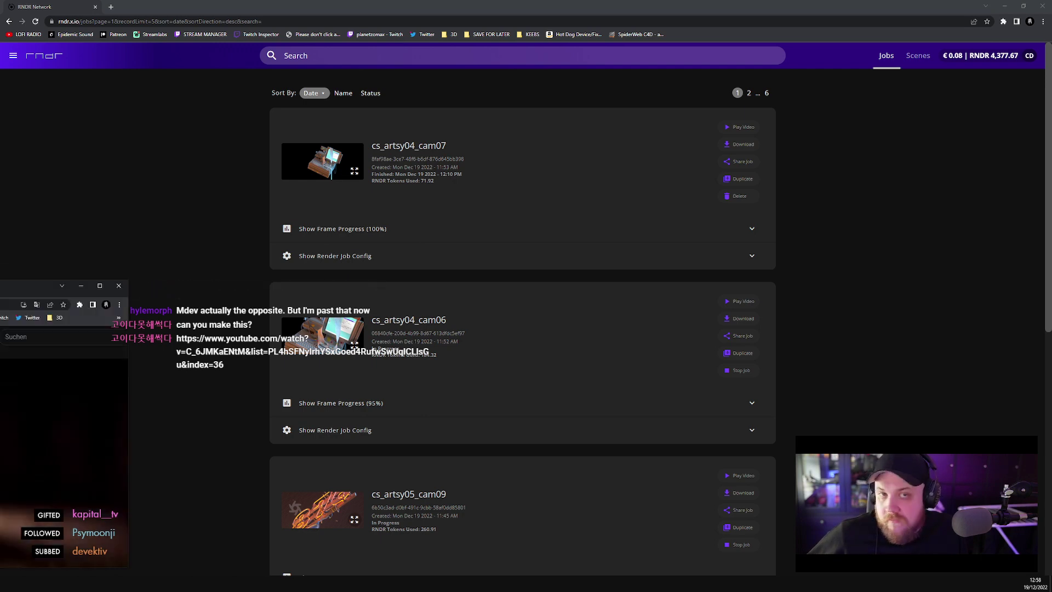
{"action": "left_click", "coordinate": [108, 383]}
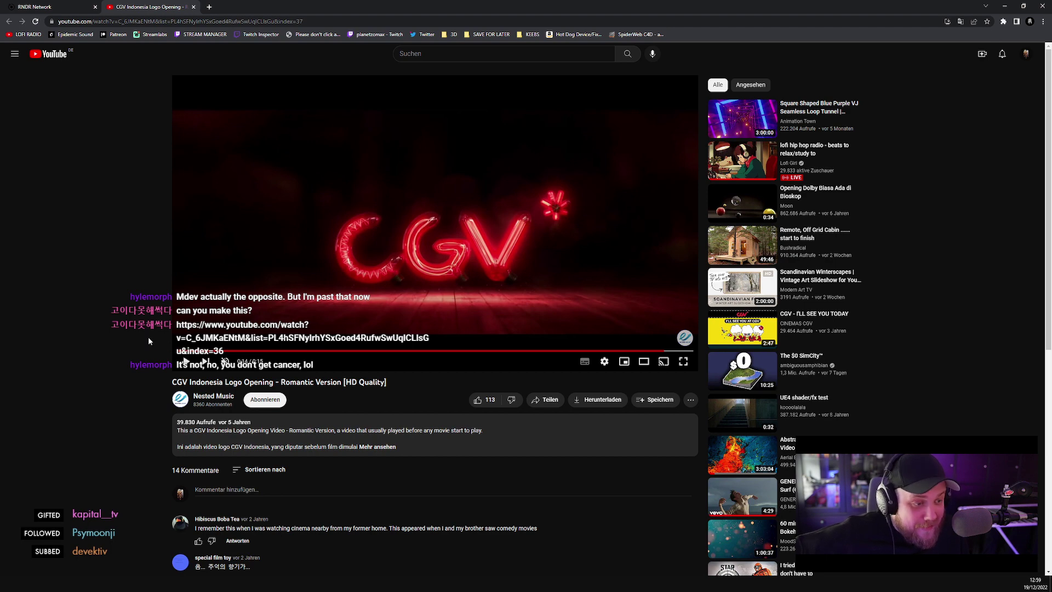
{"action": "left_click_drag", "start_coordinate": [176, 351], "coordinate": [154, 359]}
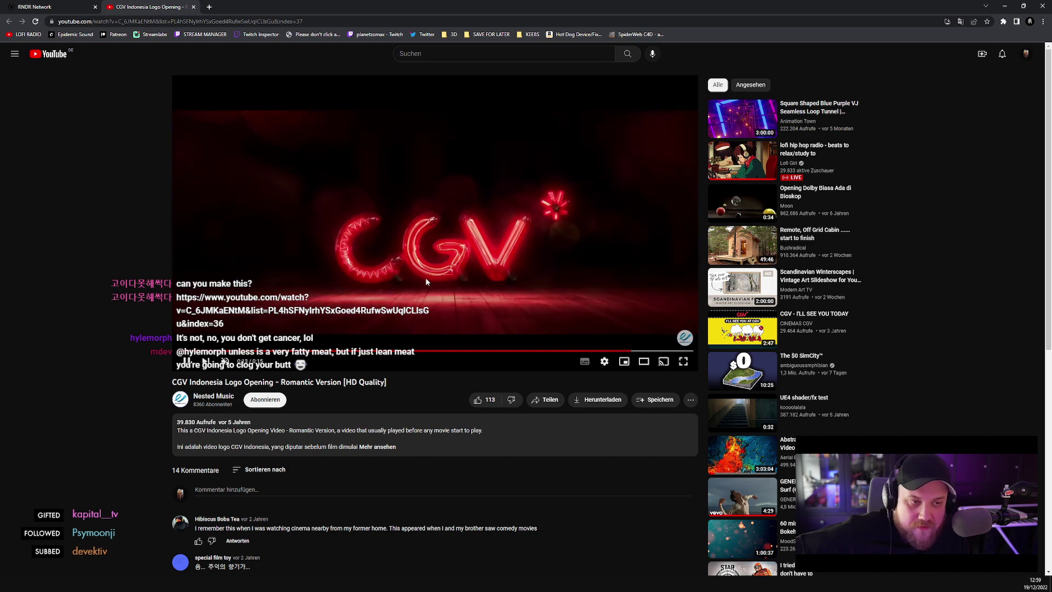
{"action": "left_click", "coordinate": [406, 273]}
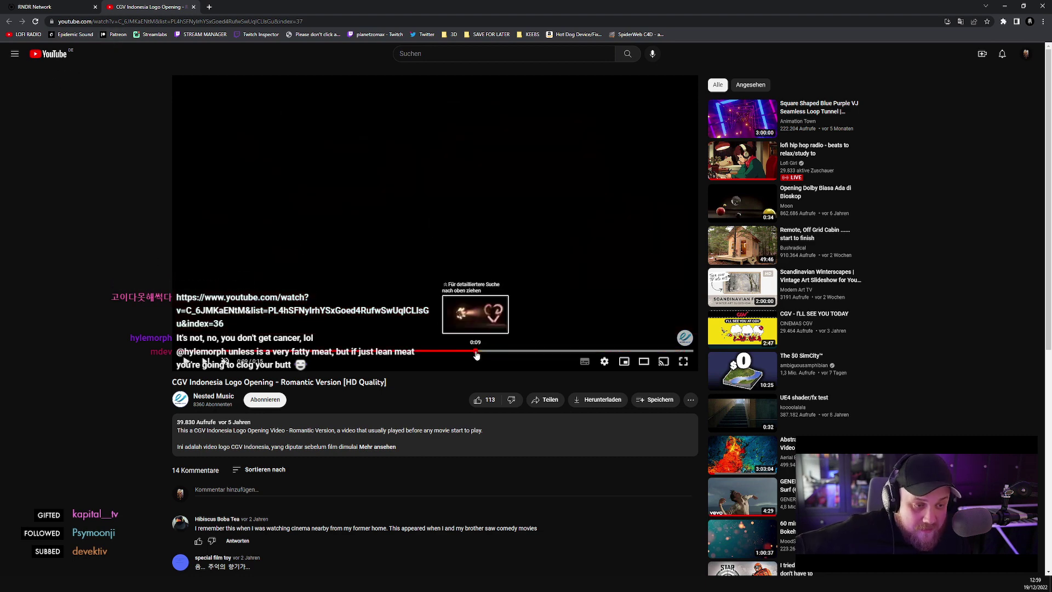
{"action": "left_click", "coordinate": [476, 351]}
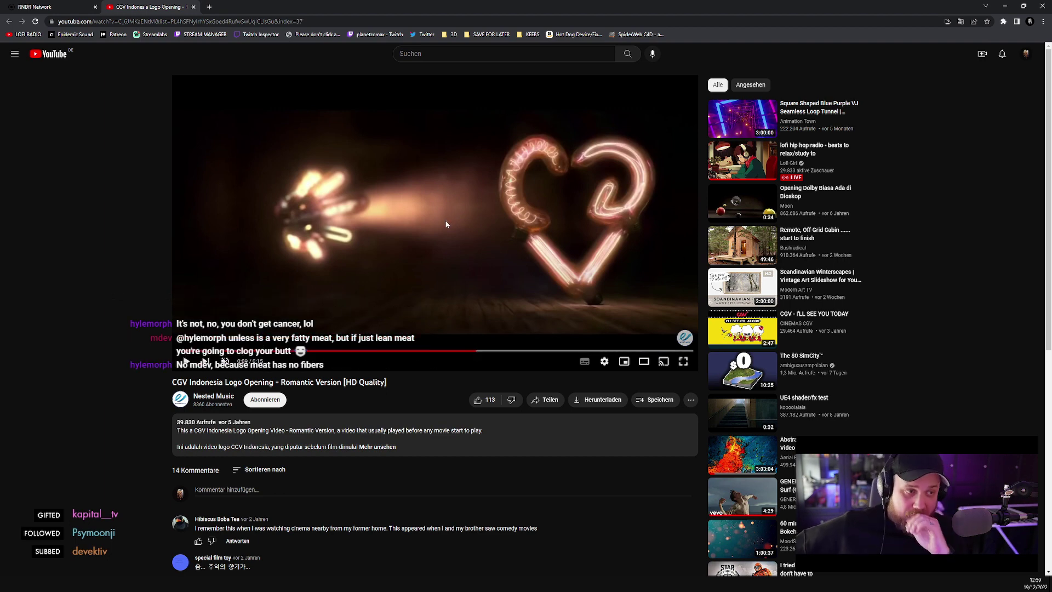
{"action": "left_click", "coordinate": [193, 7]}
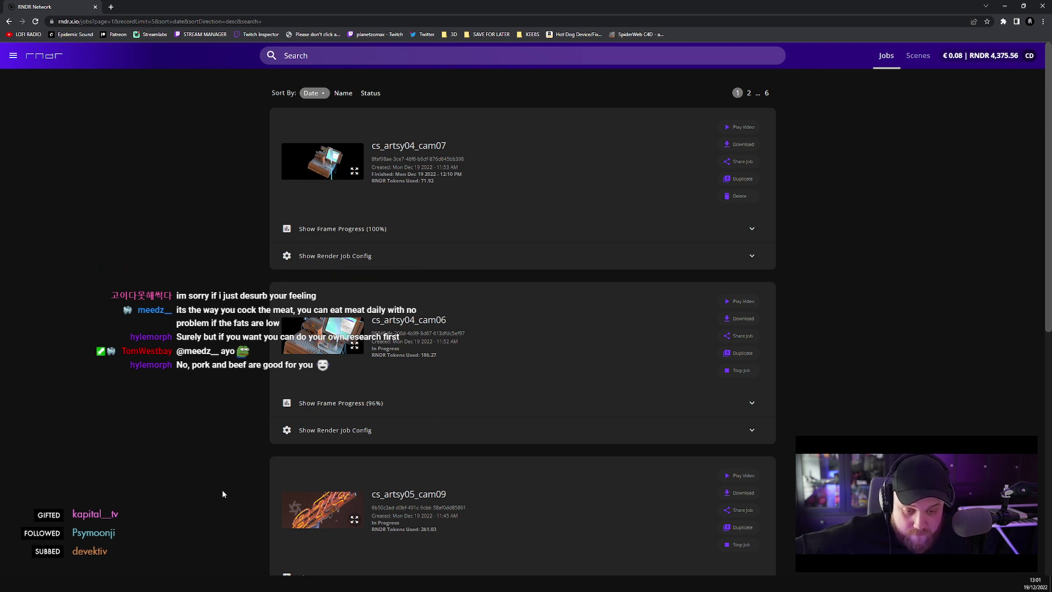
- Close Cinema 4D's Picture Viewer and return to Chrome's RNDR Jobs page showing cam06 at 96%
{"action": "mouse_move", "coordinate": [163, 584]}
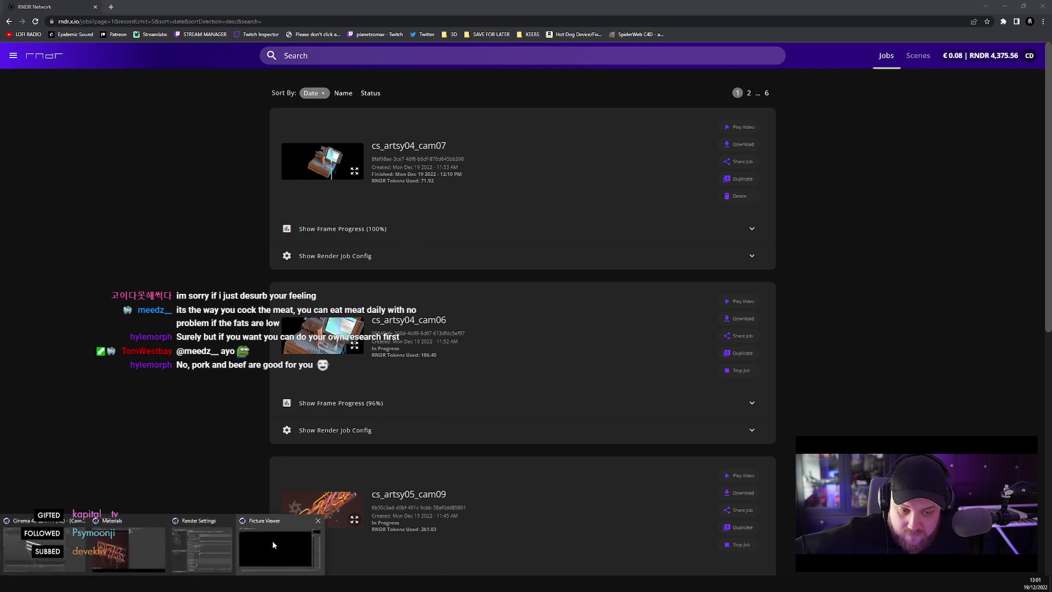
{"action": "left_click", "coordinate": [271, 541]}
{"action": "left_click", "coordinate": [1042, 5]}
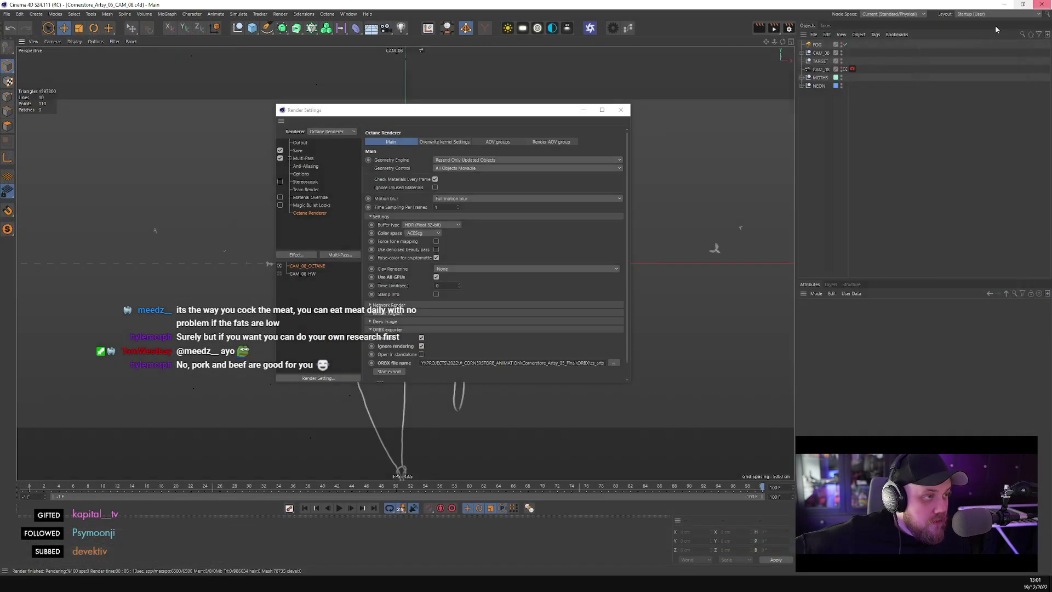
{"action": "mouse_move", "coordinate": [214, 584]}
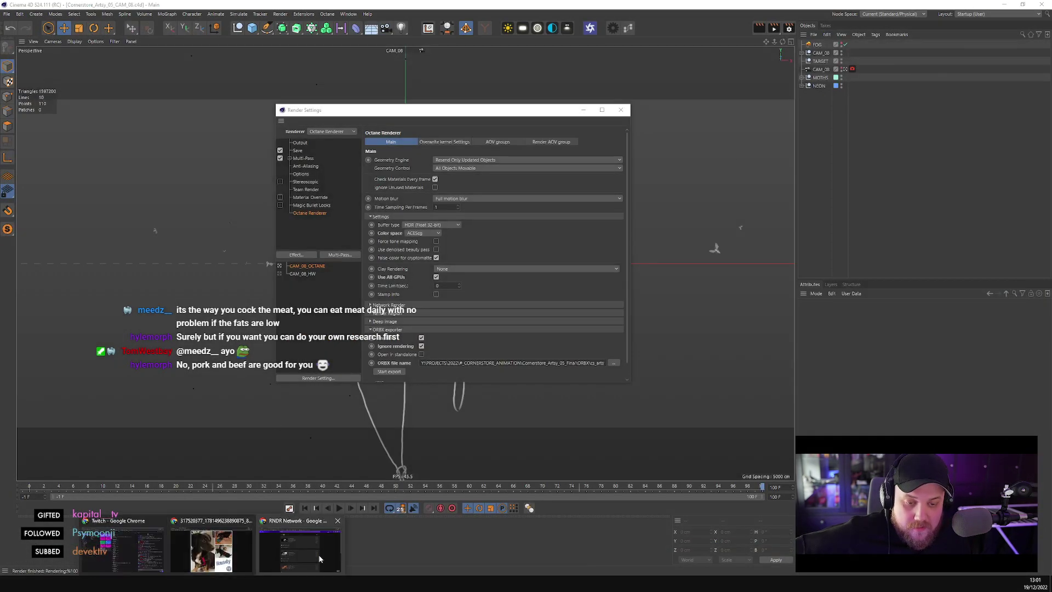
{"action": "left_click", "coordinate": [301, 543]}
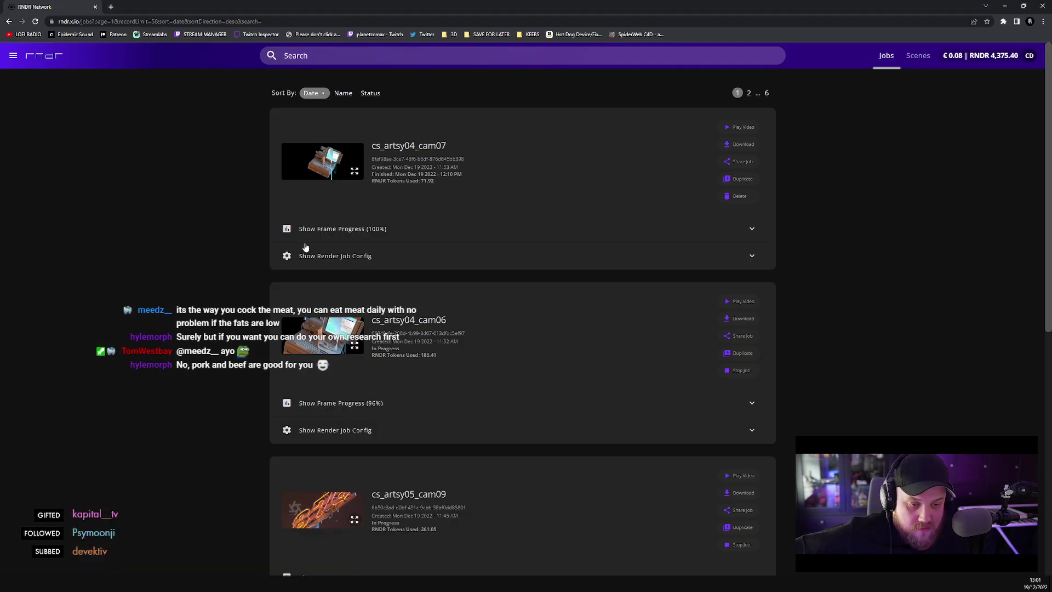
- Expand the cs_artsy04_cam06 frame progress chart and scroll through its frames
{"action": "left_click", "coordinate": [353, 405]}
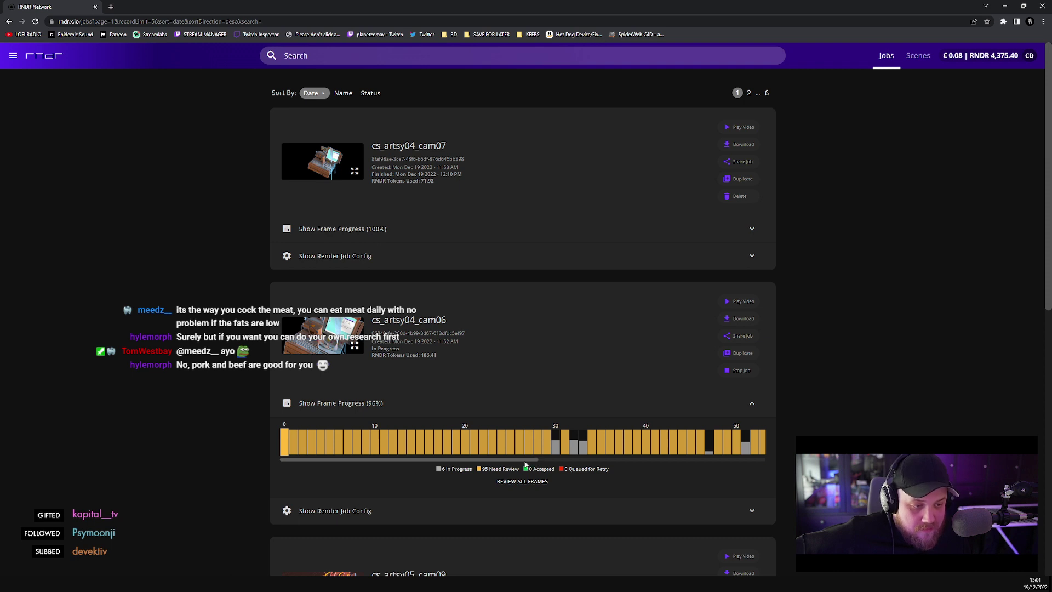
{"action": "left_click_drag", "start_coordinate": [517, 459], "coordinate": [617, 465]}
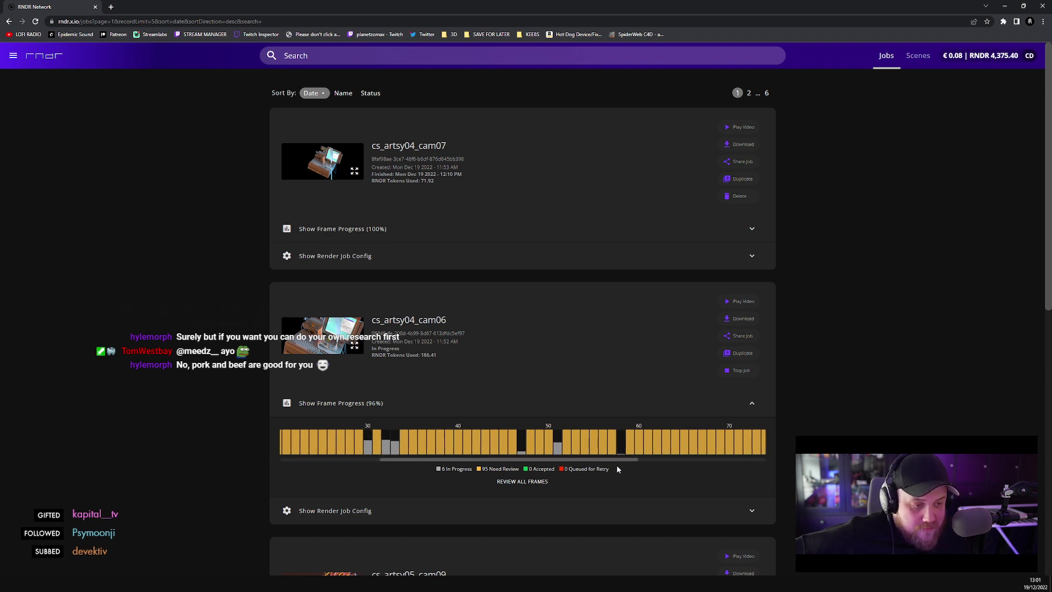
{"action": "scroll", "coordinate": [617, 444], "scroll_direction": "right", "scroll_amount": 3}
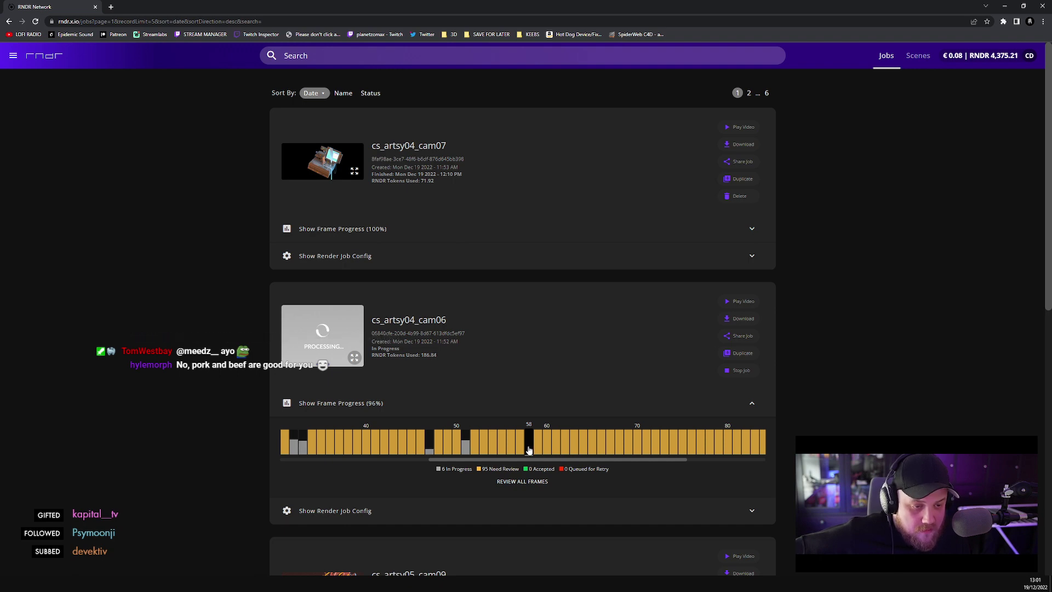
{"action": "scroll", "coordinate": [463, 408], "scroll_direction": "down", "scroll_amount": 4}
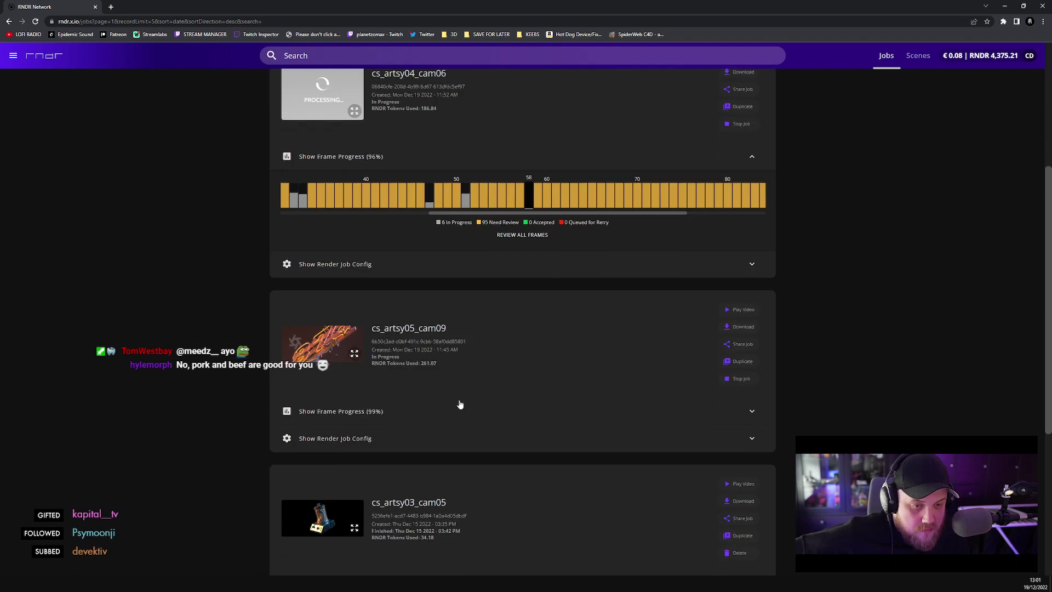
- Expand the cs_artsy05_cam09 frame progress chart, browse its frames, and scroll back up
{"action": "left_click", "coordinate": [347, 411]}
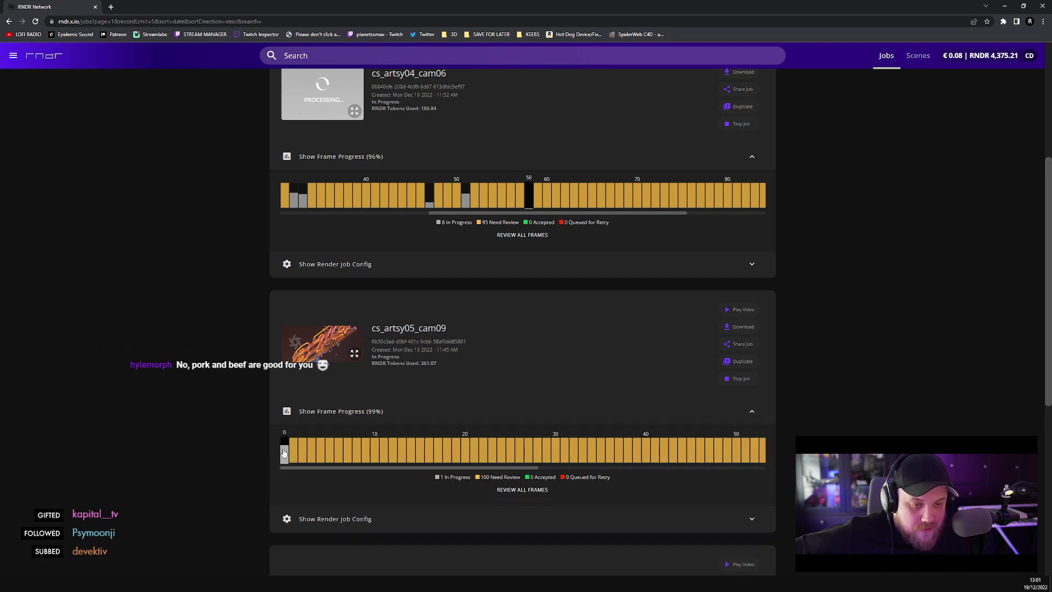
{"action": "left_click_drag", "start_coordinate": [397, 472], "coordinate": [328, 462]}
{"action": "scroll", "coordinate": [310, 374], "scroll_direction": "down", "scroll_amount": 3}
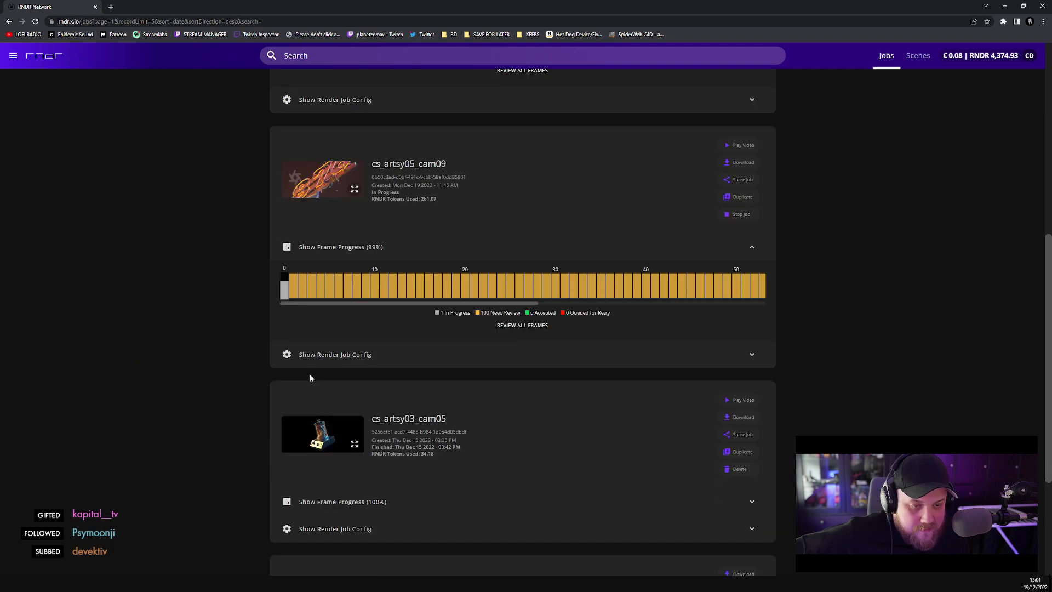
{"action": "scroll", "coordinate": [310, 378], "scroll_direction": "up", "scroll_amount": 7}
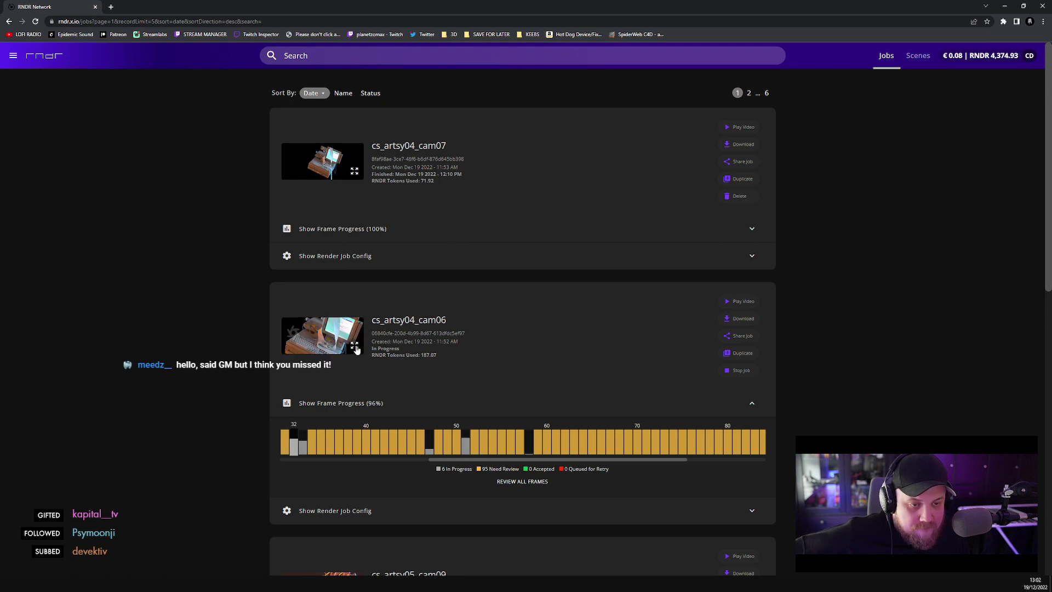
{"action": "left_click", "coordinate": [354, 347]}
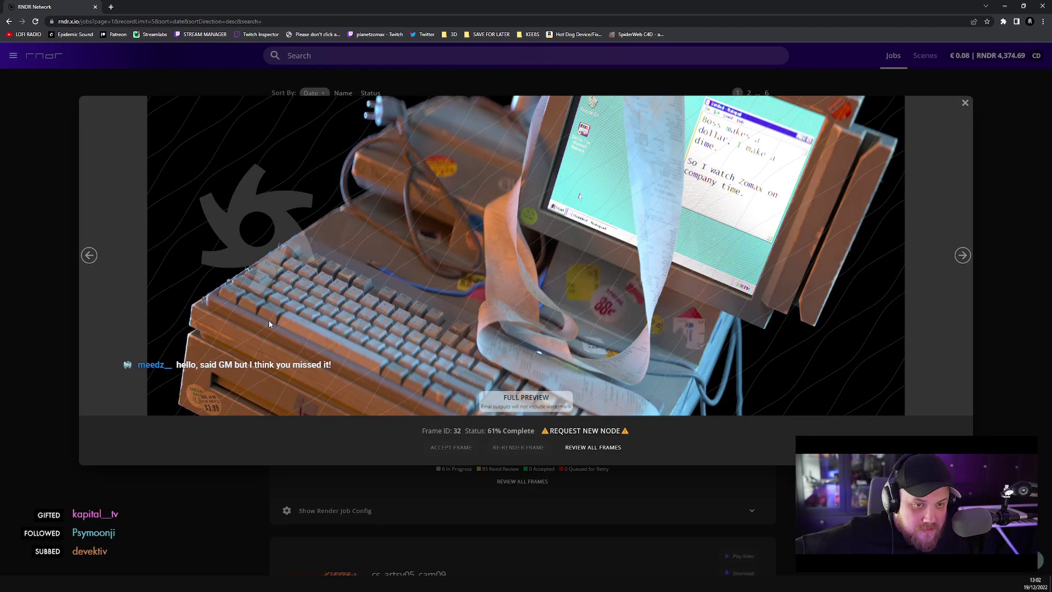
{"action": "left_click", "coordinate": [90, 256]}
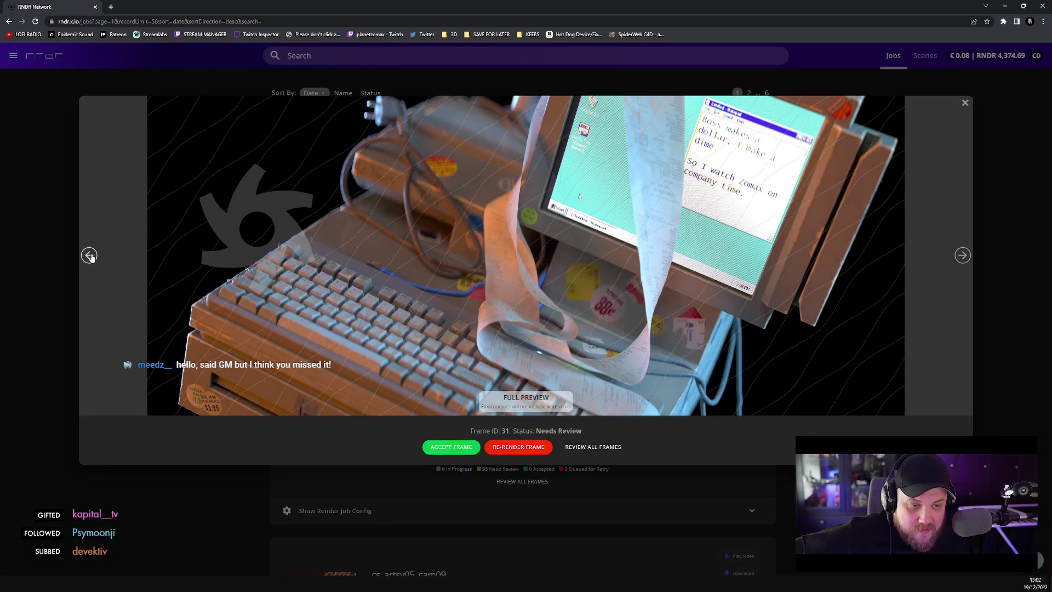
{"action": "left_click", "coordinate": [963, 255]}
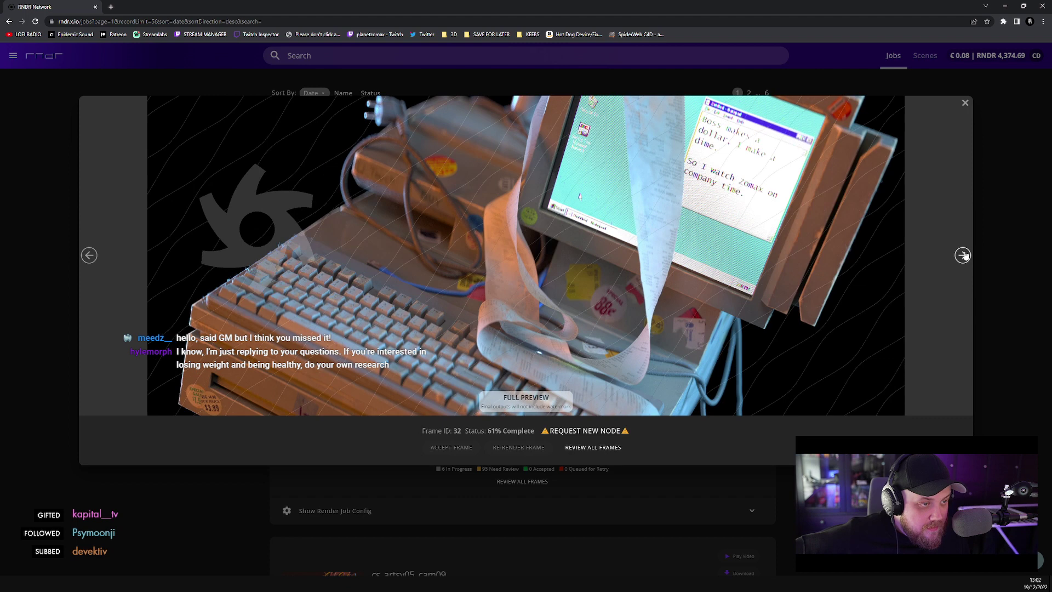
{"action": "left_click", "coordinate": [963, 255]}
{"action": "left_click", "coordinate": [963, 256]}
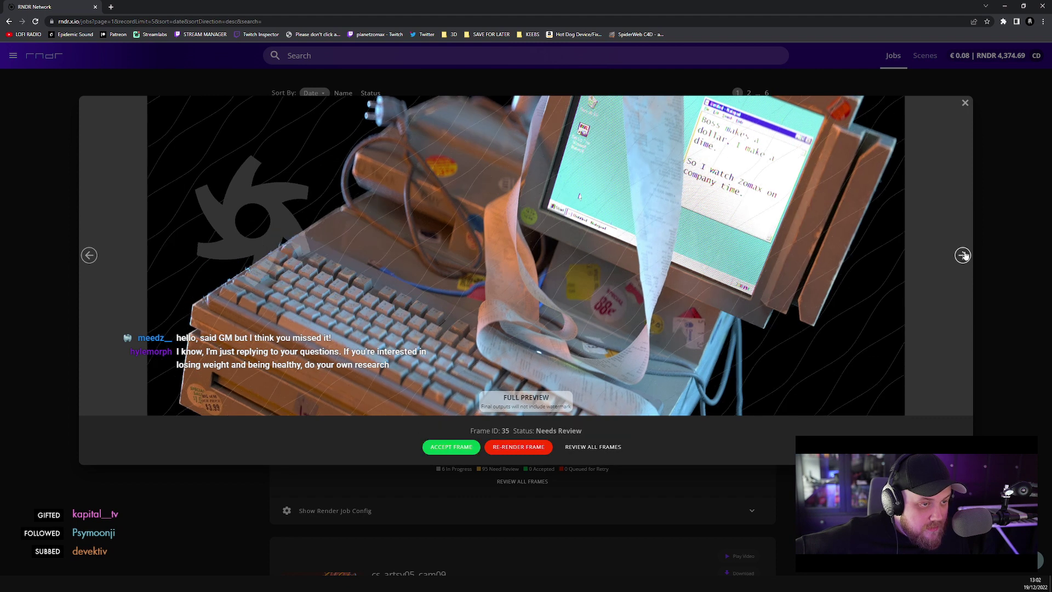
{"action": "left_click", "coordinate": [963, 256]}
{"action": "left_click", "coordinate": [963, 256]}
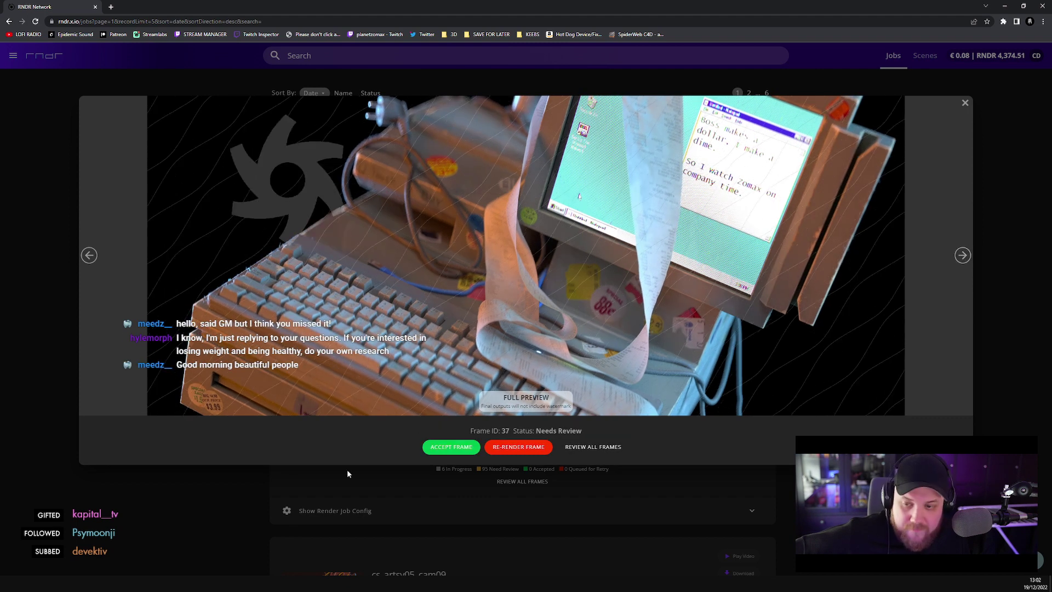
{"action": "left_click", "coordinate": [142, 515]}
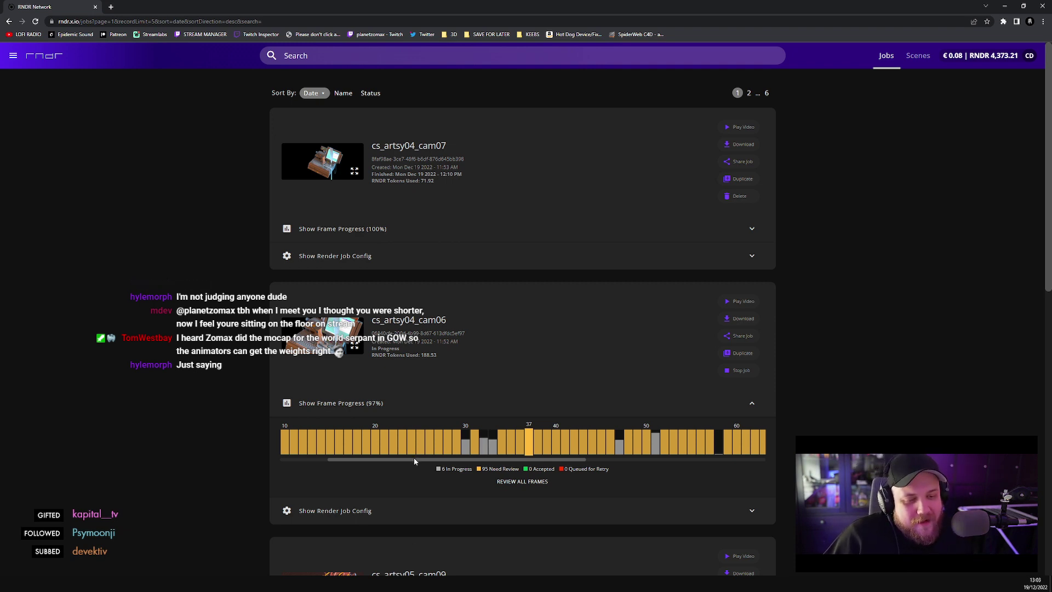
{"action": "left_click_drag", "start_coordinate": [414, 460], "coordinate": [646, 458]}
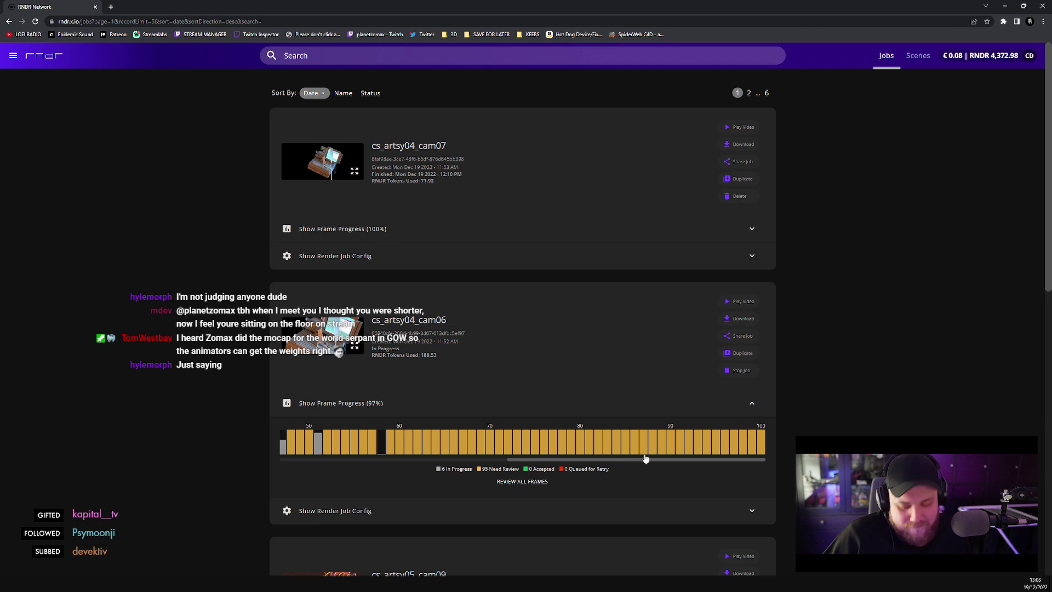
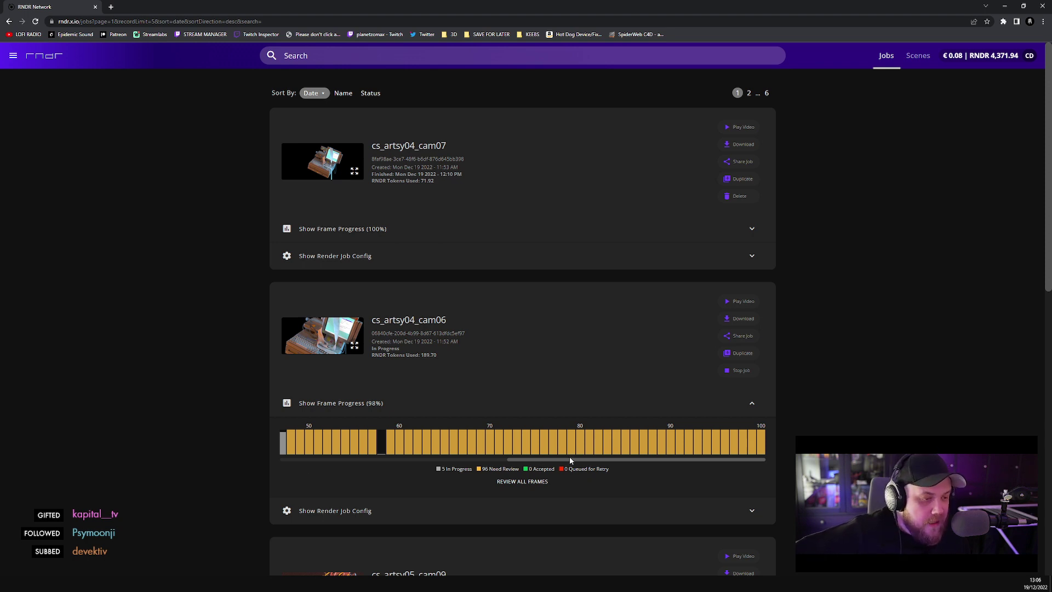
- Check the ORBX folder with the cam08 and cam09 packages, raise its window, then hide it
{"action": "left_click_drag", "start_coordinate": [569, 463], "coordinate": [306, 445]}
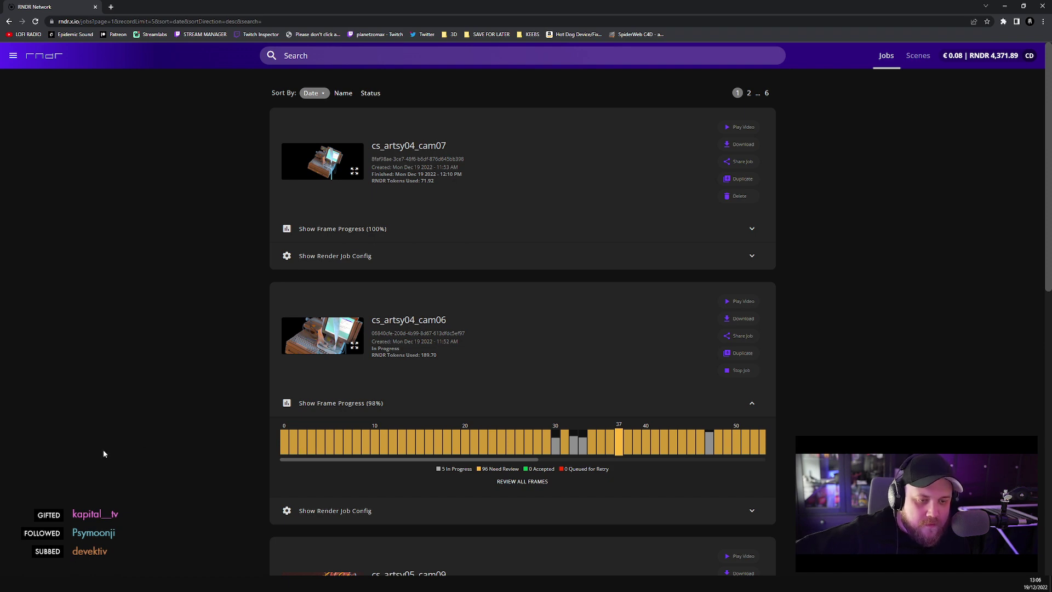
{"action": "scroll", "coordinate": [170, 478], "scroll_direction": "down", "scroll_amount": 3}
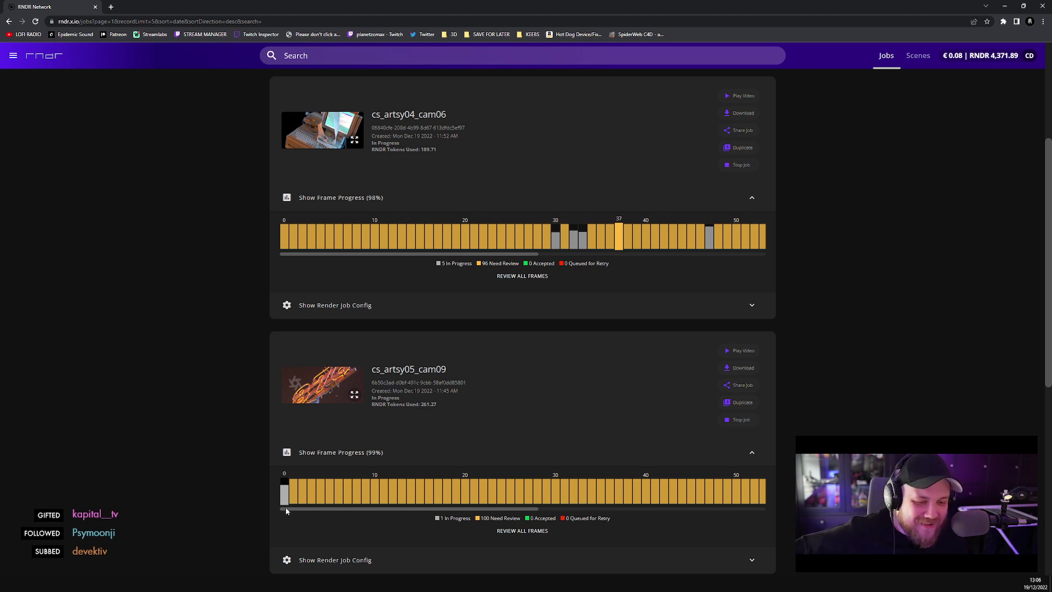
{"action": "left_click_drag", "start_coordinate": [285, 508], "coordinate": [230, 518]}
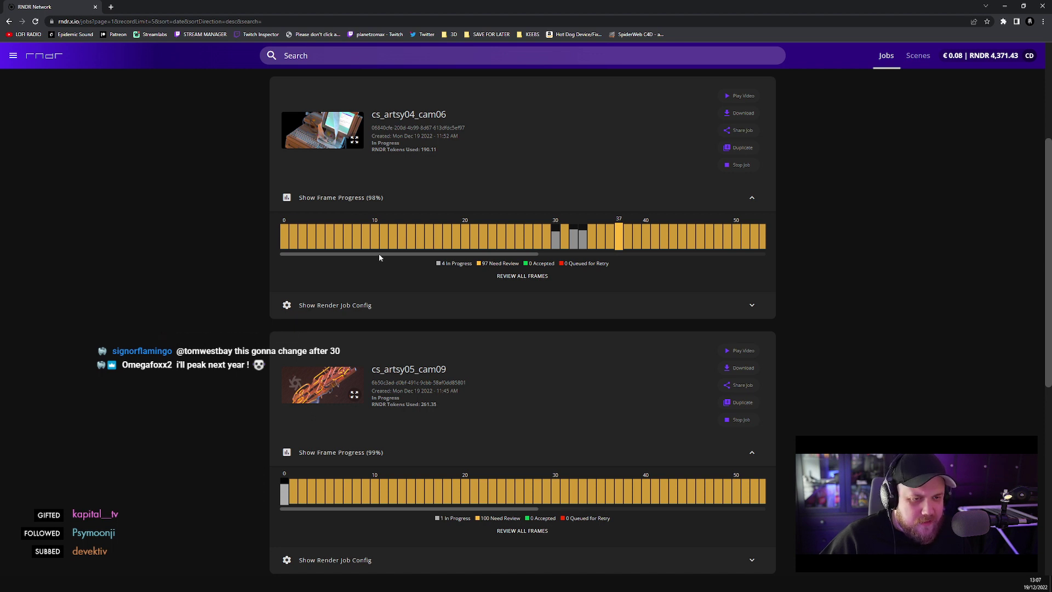
{"action": "mouse_move", "coordinate": [380, 257]}
{"action": "left_mouse_down"}
{"action": "mouse_move", "coordinate": [626, 260]}
{"action": "mouse_move", "coordinate": [389, 264]}
{"action": "left_mouse_up"}
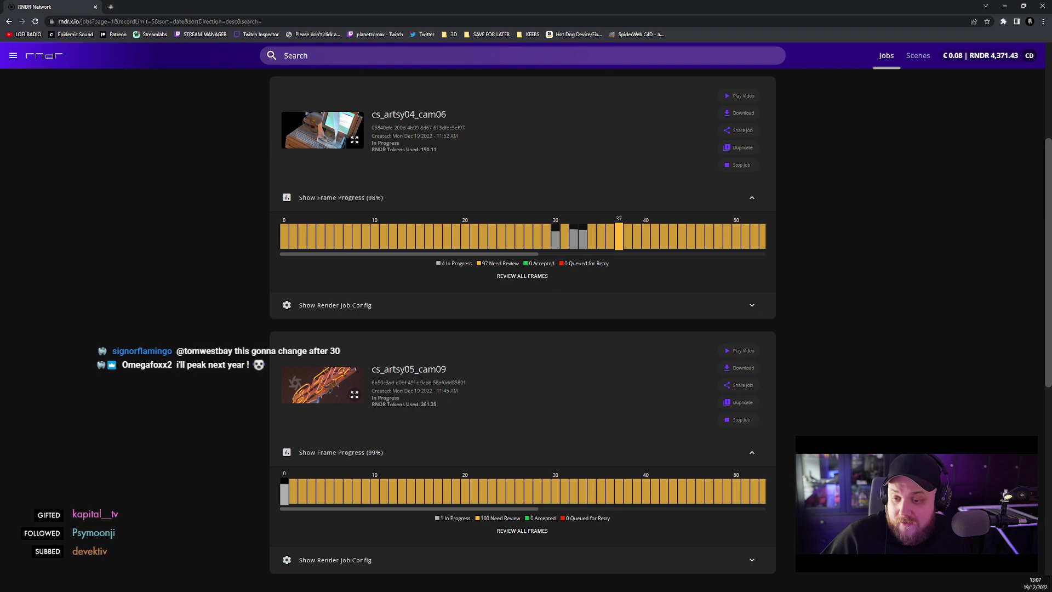
{"action": "key", "text": "alt+Tab"}
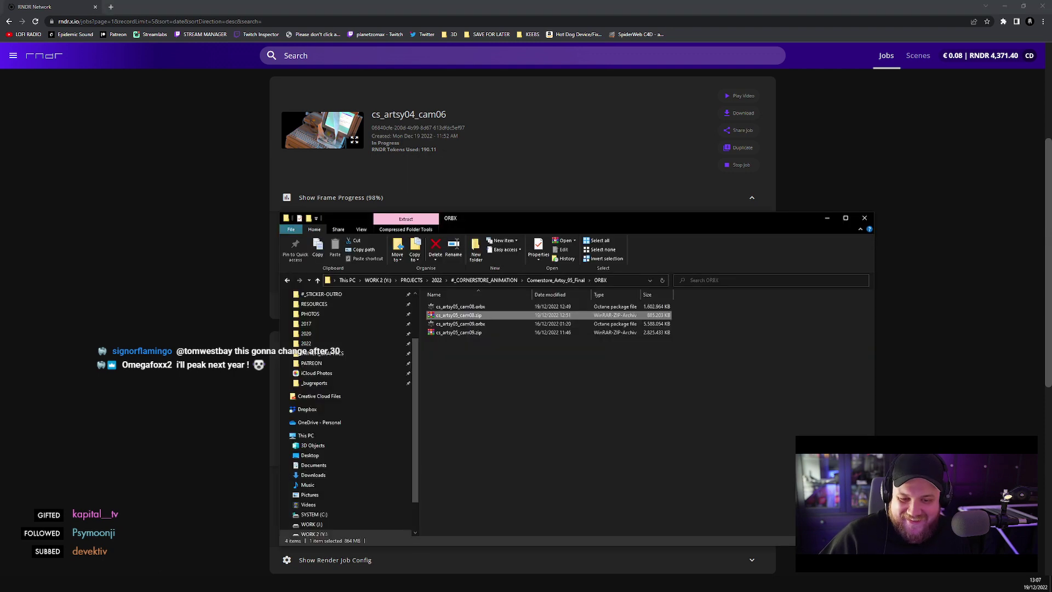
{"action": "left_click_drag", "start_coordinate": [511, 222], "coordinate": [511, 158]}
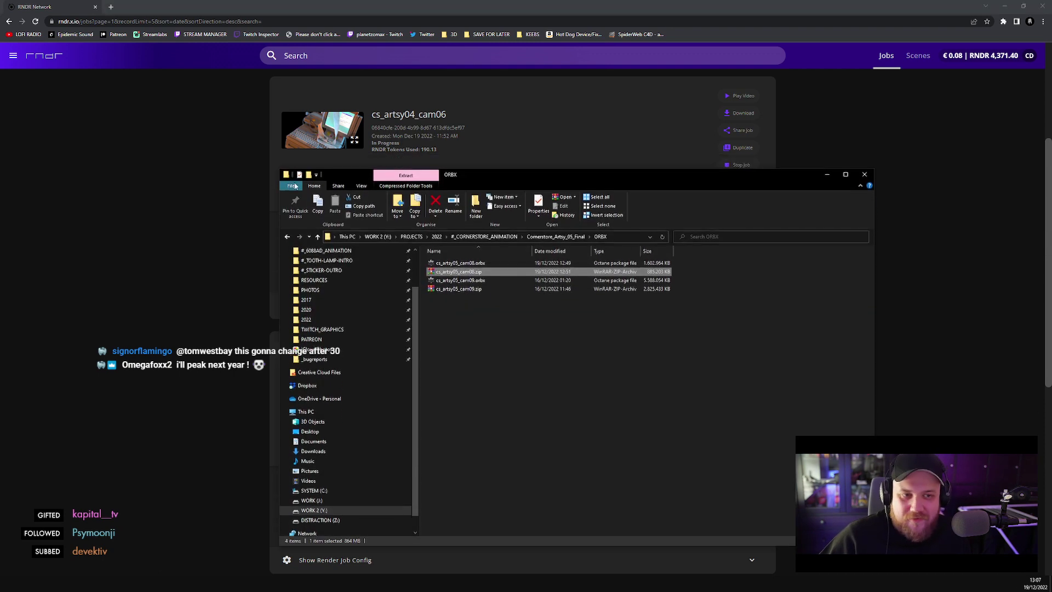
{"action": "key", "text": "alt+Tab"}
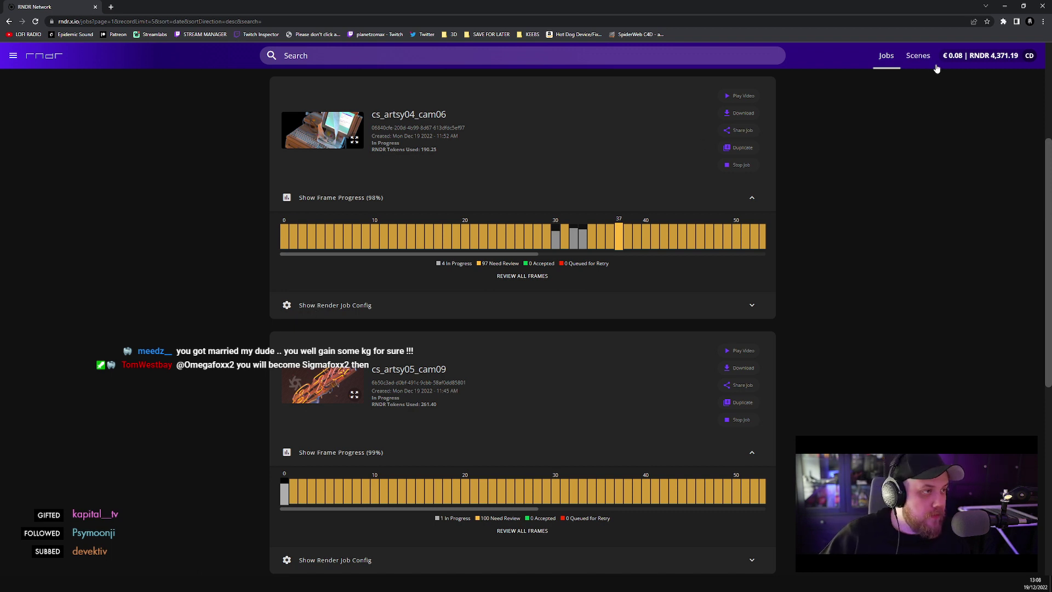
- Start a new render job for cs_artsy05_cam08.zip from the Scenes list
{"action": "left_click", "coordinate": [919, 55]}
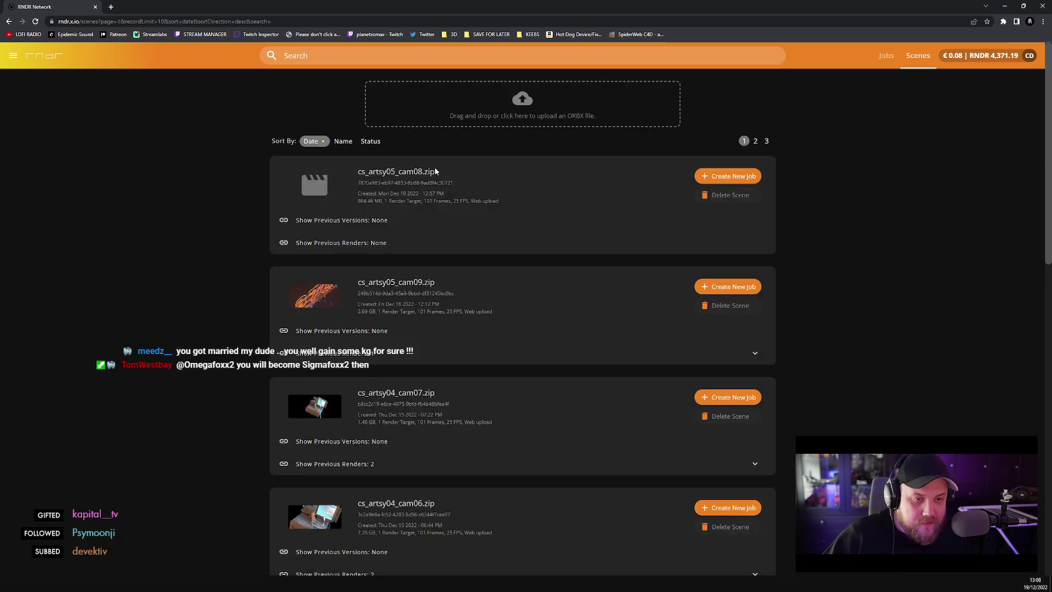
{"action": "scroll", "coordinate": [548, 181], "scroll_direction": "down", "scroll_amount": 3}
{"action": "scroll", "coordinate": [574, 185], "scroll_direction": "up", "scroll_amount": 3}
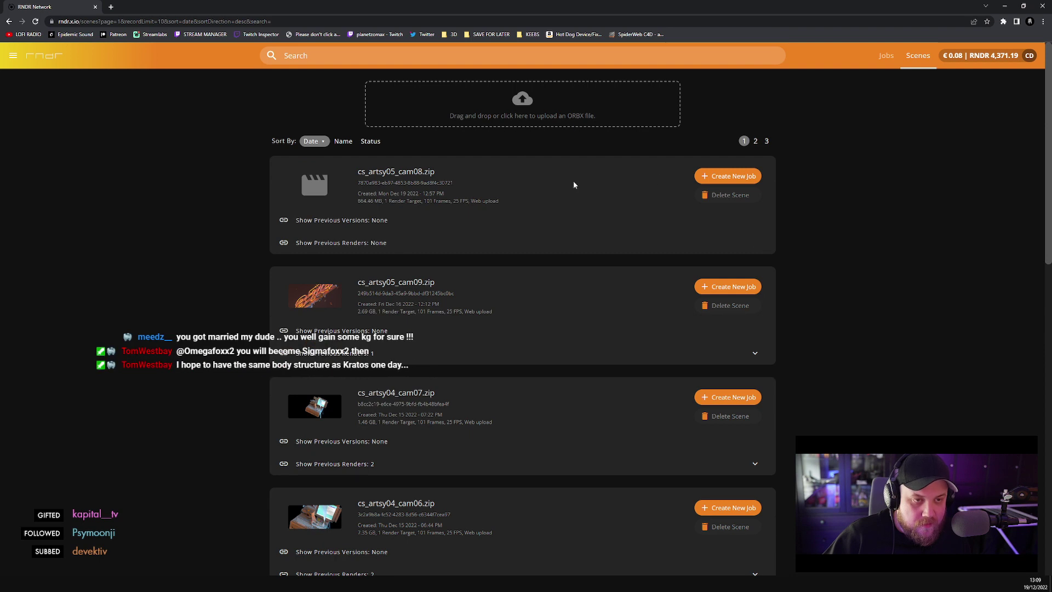
{"action": "left_click", "coordinate": [733, 175]}
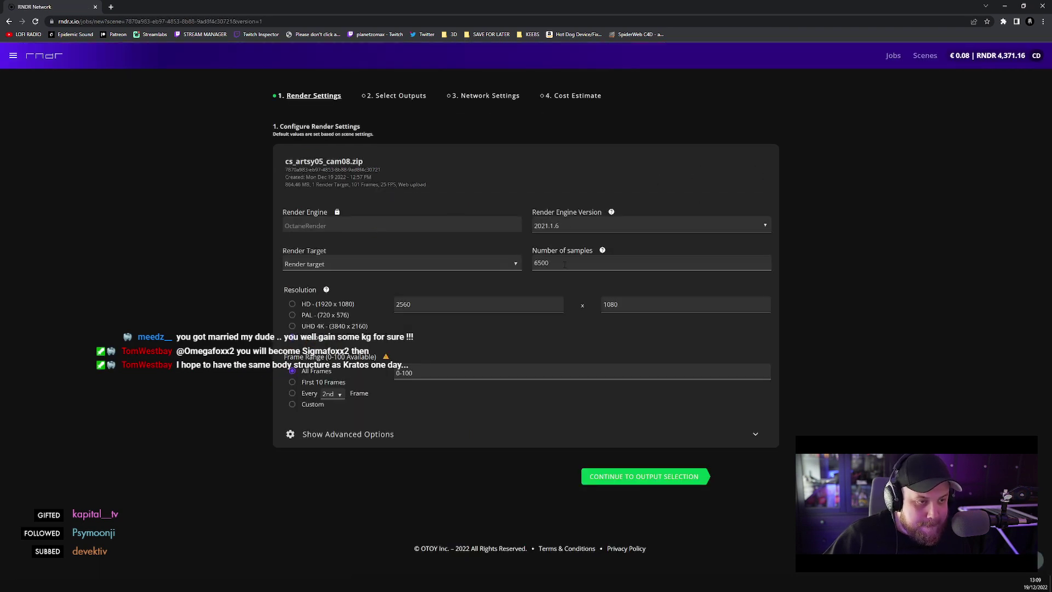
- Review the cam08 job's advanced settings (2560x1080, 6500 samples), then switch to Cinema 4D's Render Settings
{"action": "left_click", "coordinate": [332, 433]}
{"action": "scroll", "coordinate": [467, 356], "scroll_direction": "down", "scroll_amount": 3}
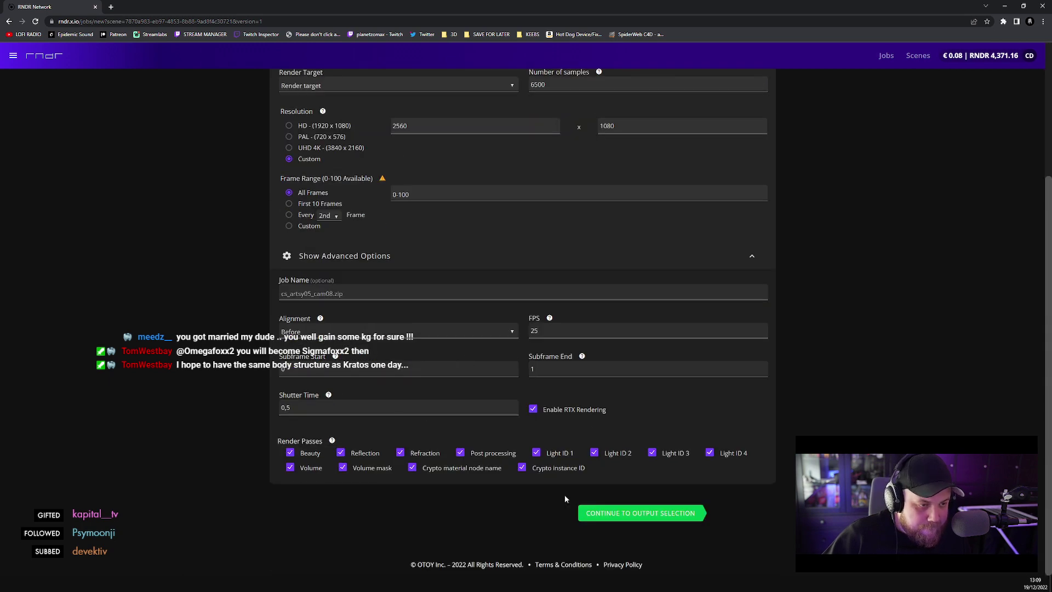
{"action": "left_click", "coordinate": [636, 520]}
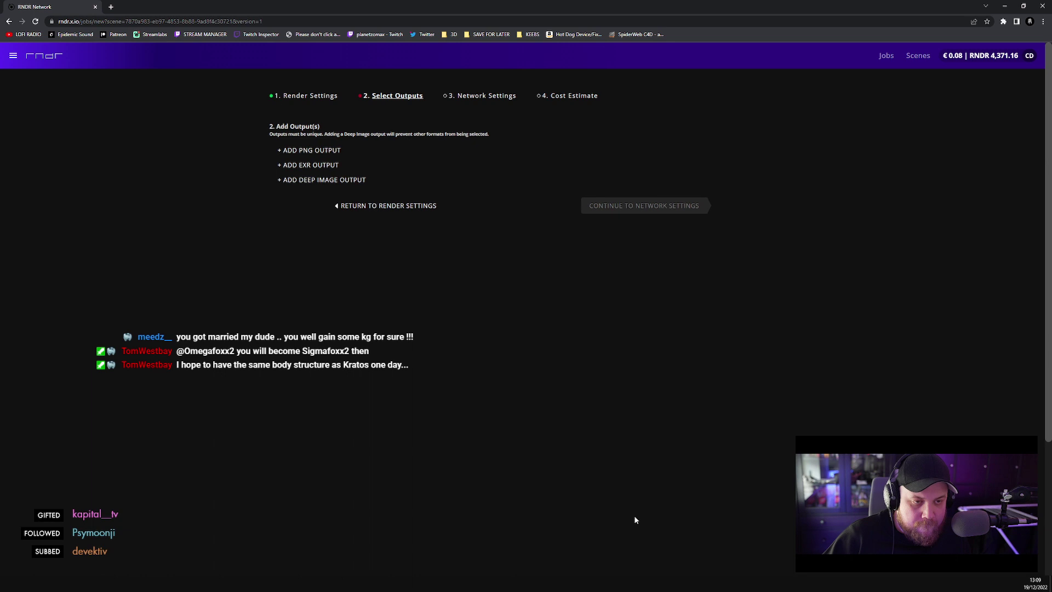
{"action": "left_click", "coordinate": [305, 97]}
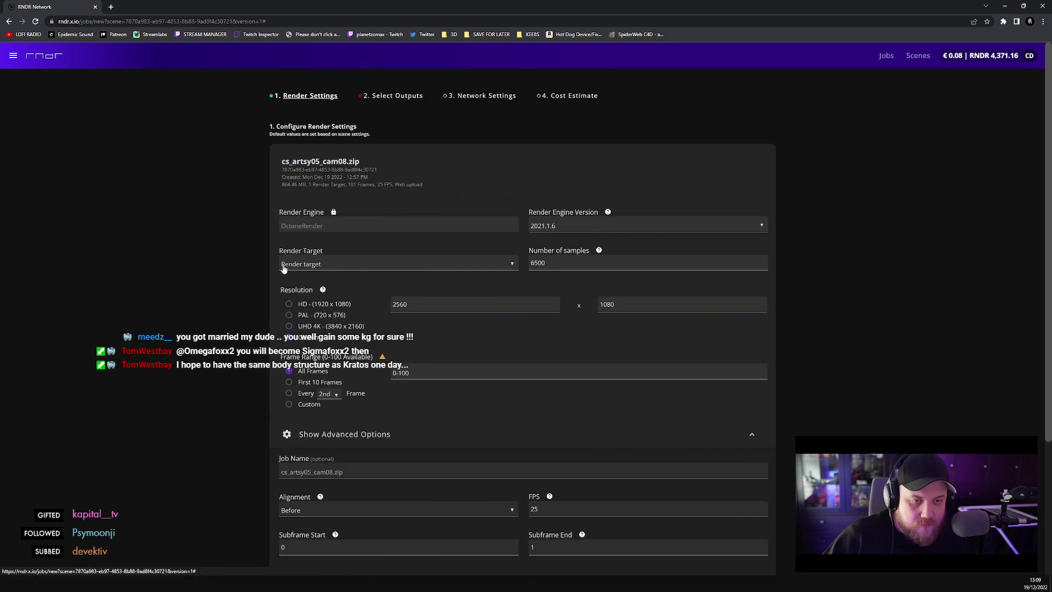
{"action": "scroll", "coordinate": [217, 296], "scroll_direction": "down", "scroll_amount": 1}
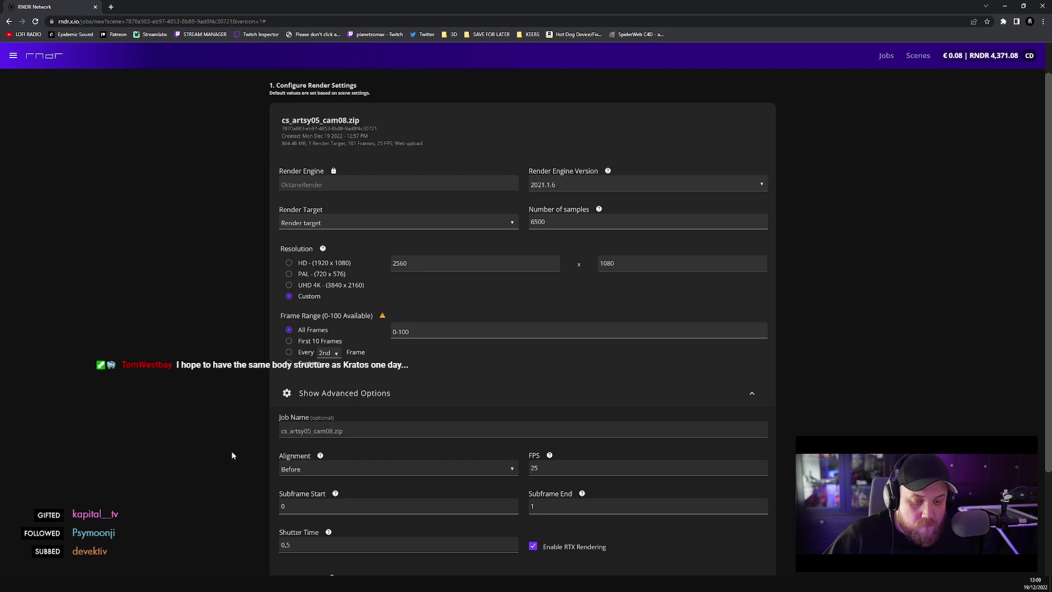
{"action": "mouse_move", "coordinate": [140, 582]}
{"action": "left_click", "coordinate": [35, 545]}
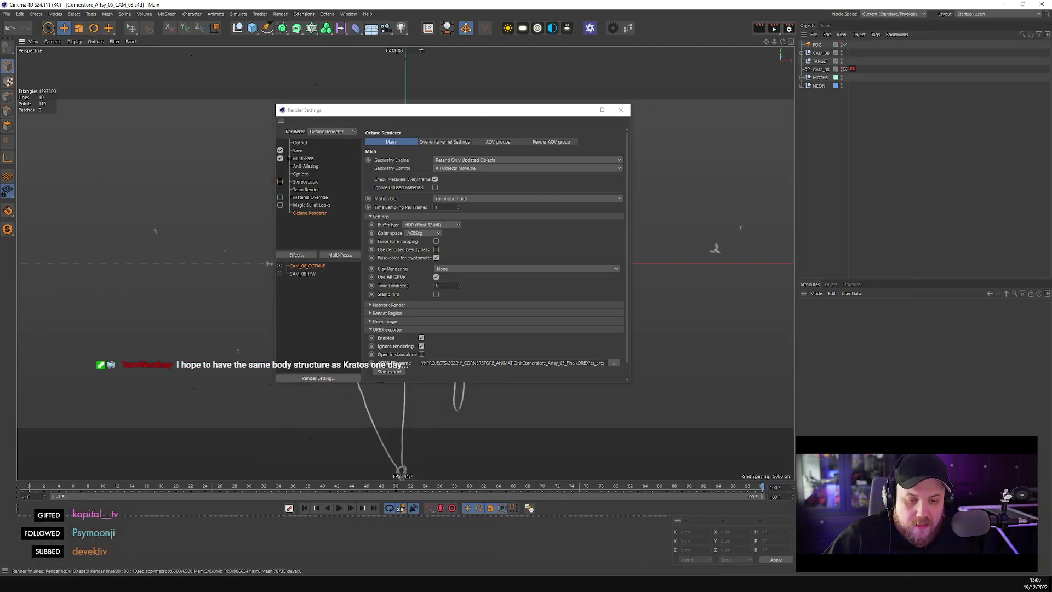
- Leave Cinema 4D's Octane render settings and return to the RNDR cam08 job form in Chrome
{"action": "mouse_move", "coordinate": [212, 584]}
{"action": "left_click", "coordinate": [301, 545]}
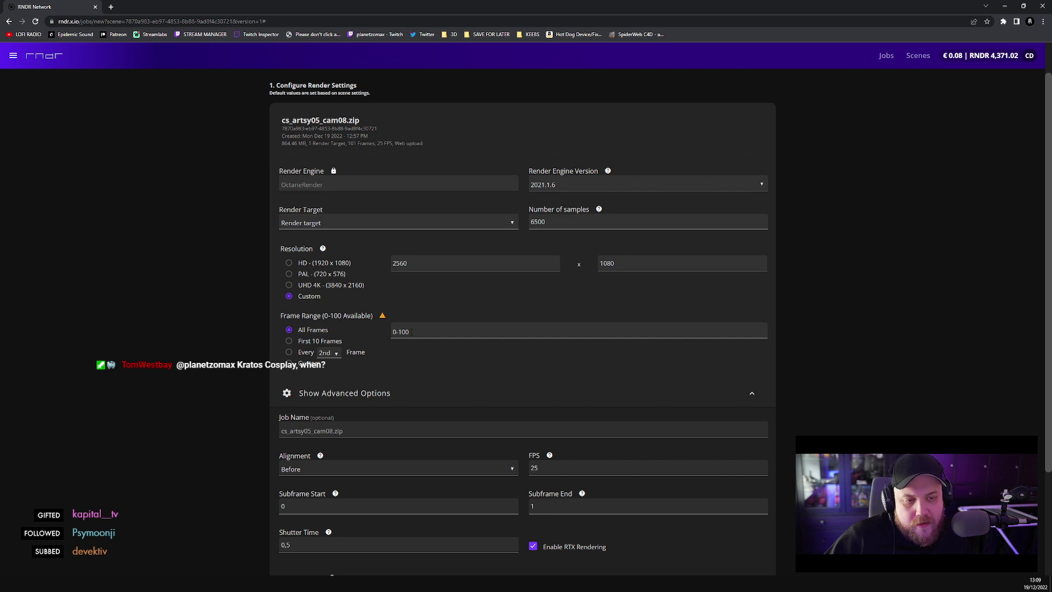
- Move the caret within the cam08 job's 0-100 Frame Range value without changing it
{"action": "key", "text": "shift+Left"}
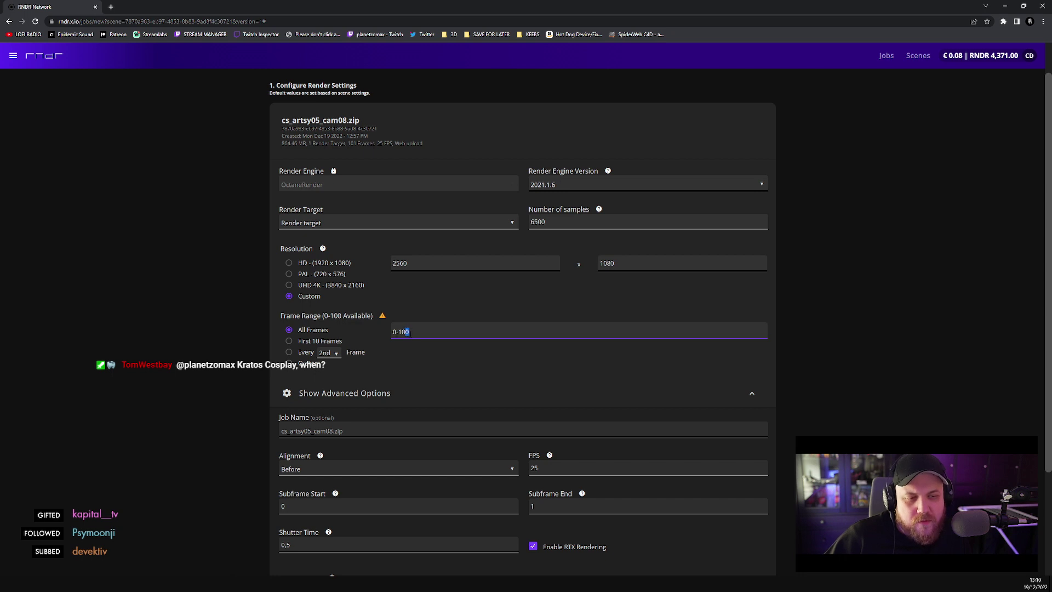
{"action": "key", "text": "Home"}
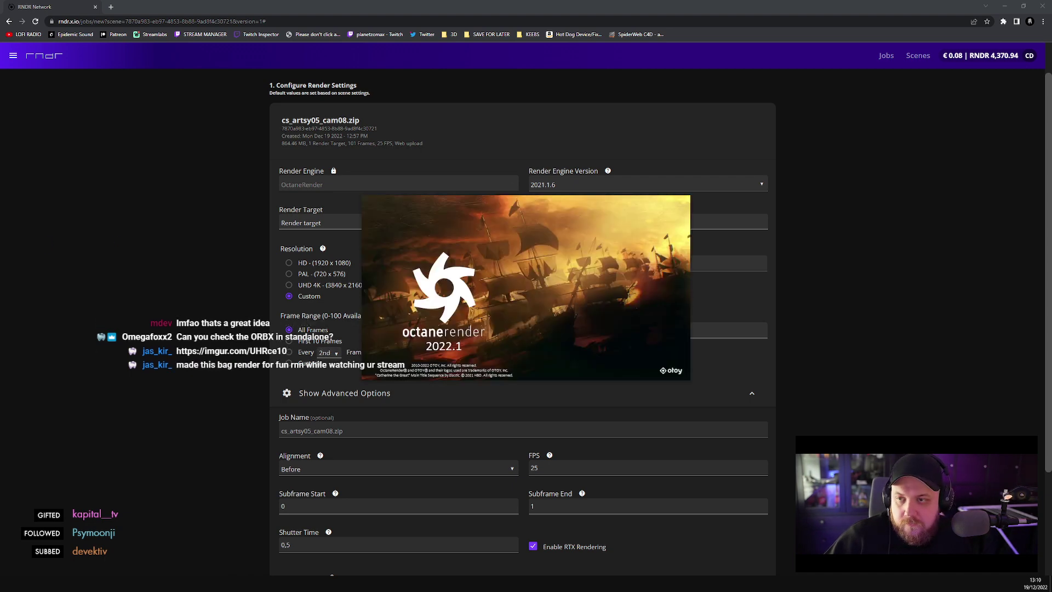
- Move the ORBX folder aside while Octane loads cs_artsy05_cam08.orbx, then bring up the Imgur page
{"action": "left_click_drag", "start_coordinate": [454, 179], "coordinate": [668, 57]}
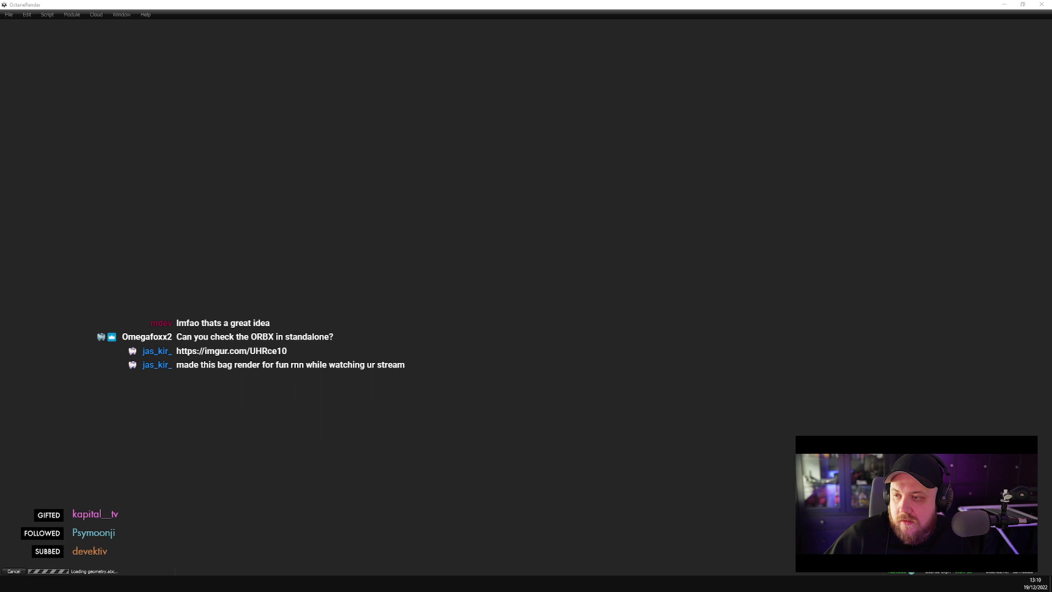
{"action": "key", "text": "alt+Tab"}
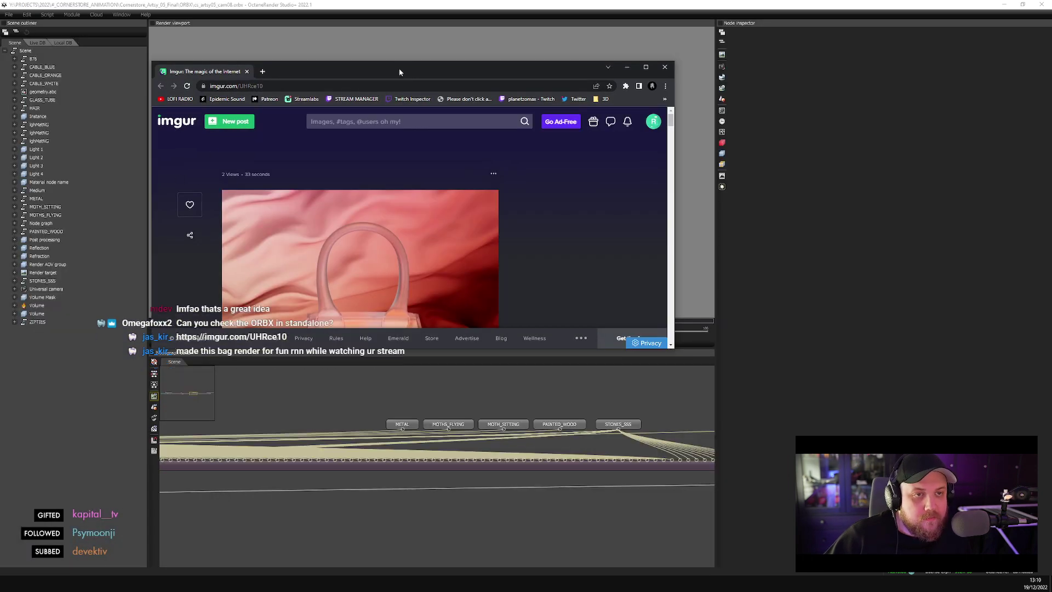
- Maximise the Imgur page, view the bag render enlarged, then close the browser window
{"action": "left_click", "coordinate": [646, 67]}
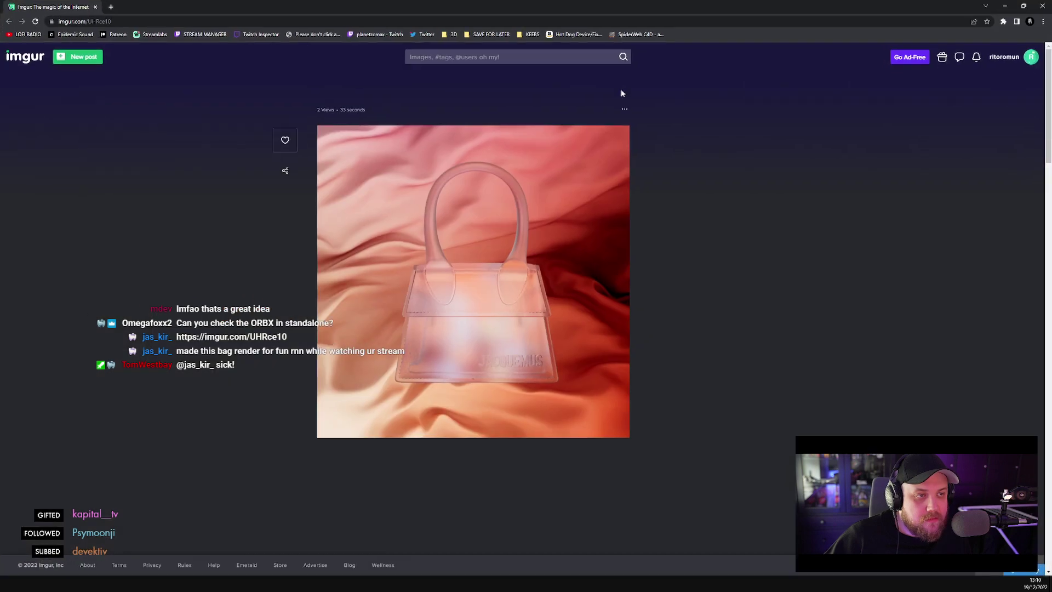
{"action": "left_click", "coordinate": [500, 366]}
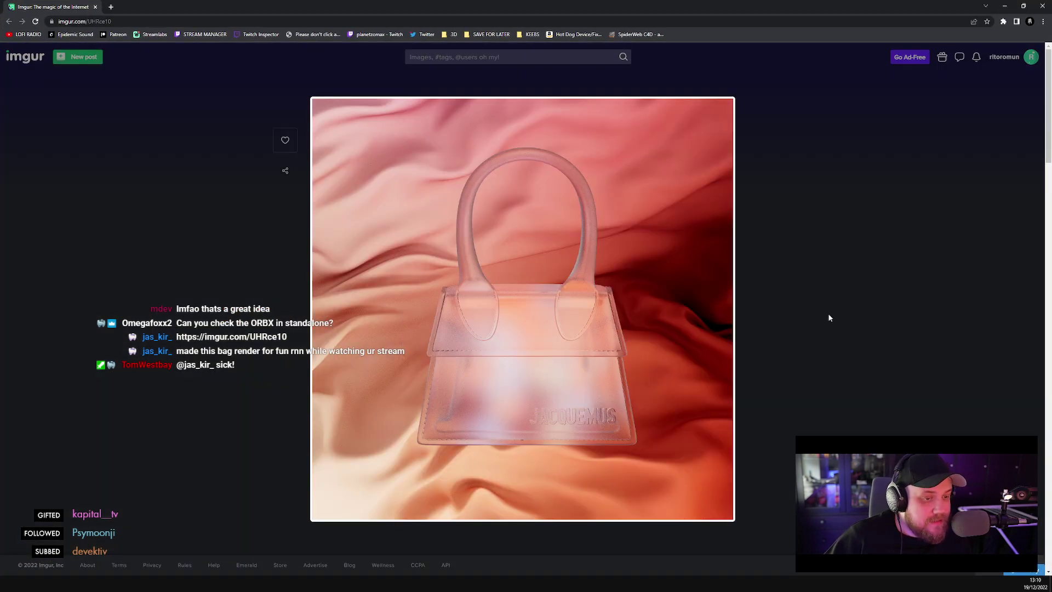
{"action": "left_click", "coordinate": [820, 340]}
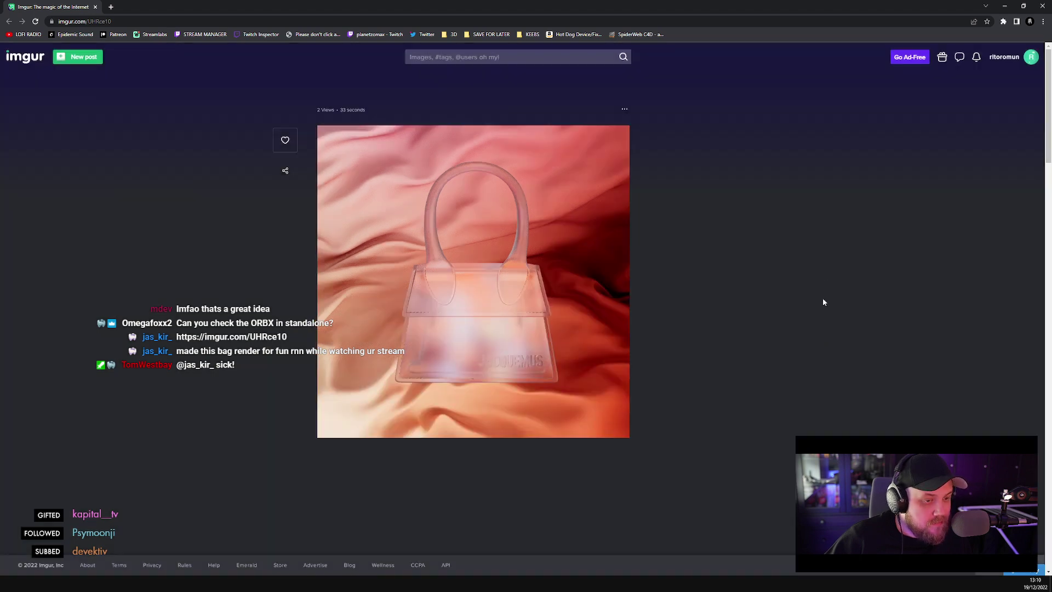
{"action": "left_click", "coordinate": [1040, 9]}
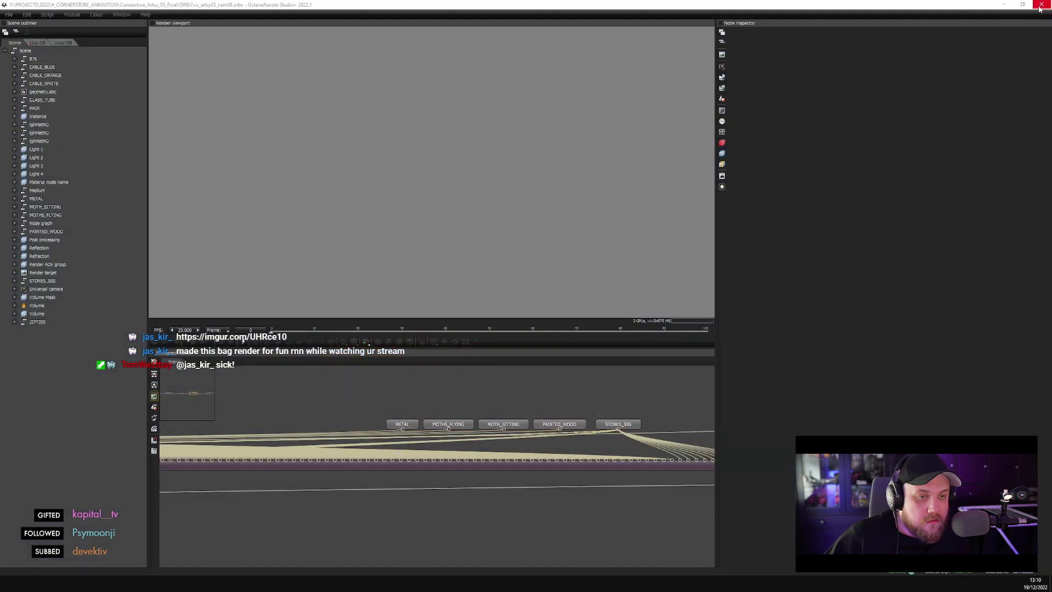
- Render the cam08 neon sign scene via the Render target node, then return to the RNDR job form
{"action": "left_click_drag", "start_coordinate": [305, 470], "coordinate": [681, 501]}
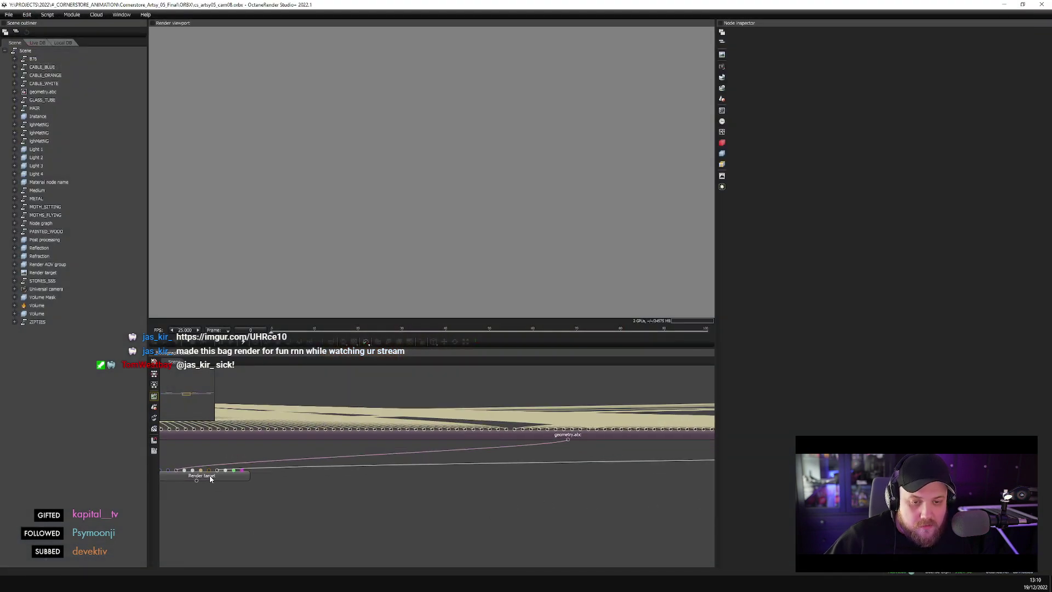
{"action": "left_click", "coordinate": [210, 478]}
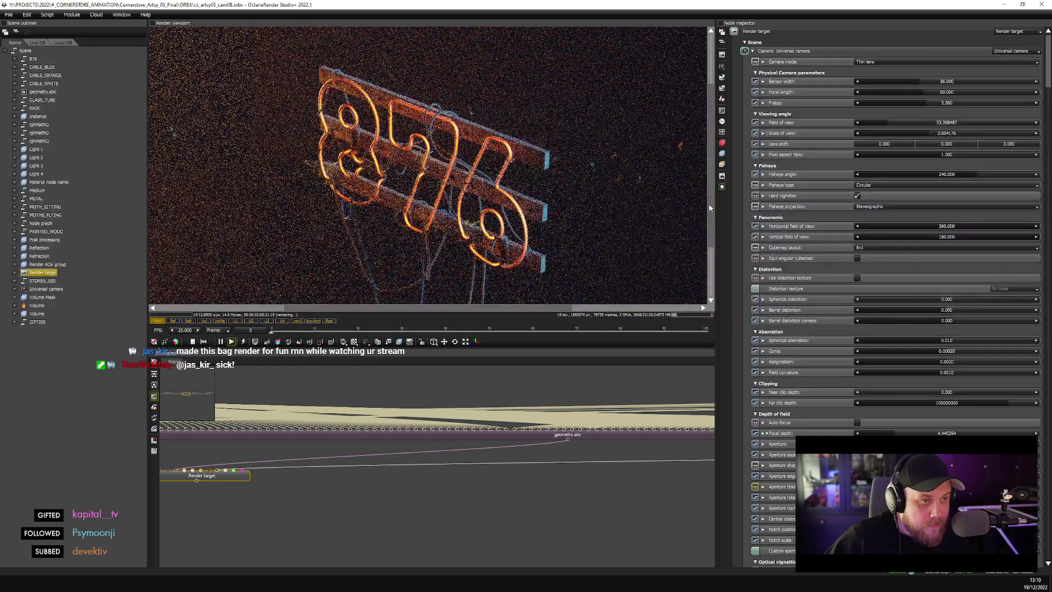
{"action": "scroll", "coordinate": [707, 214], "scroll_direction": "up", "scroll_amount": 1}
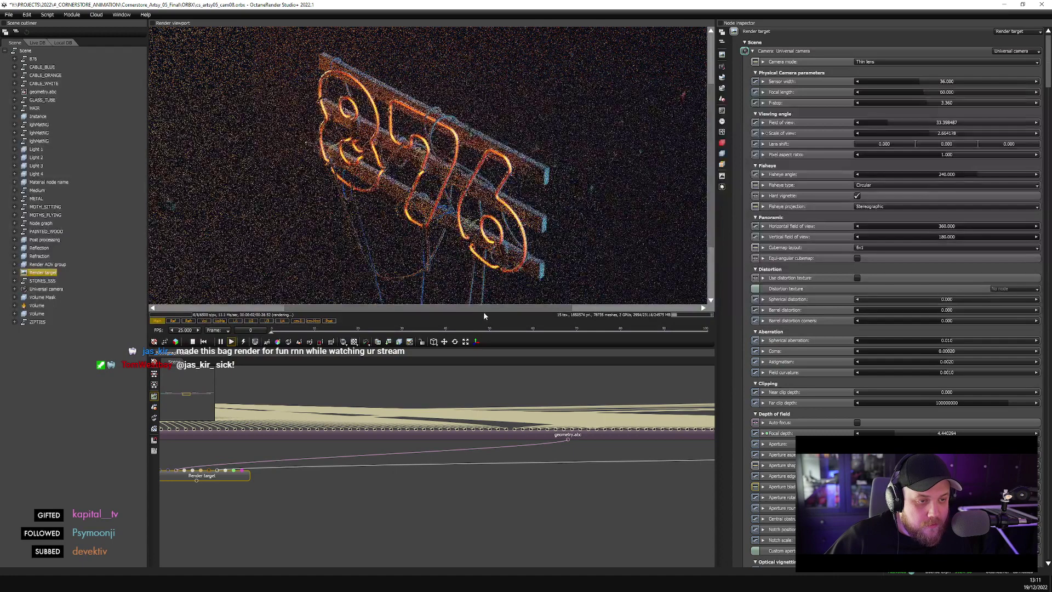
{"action": "left_click_drag", "start_coordinate": [493, 308], "coordinate": [647, 312]}
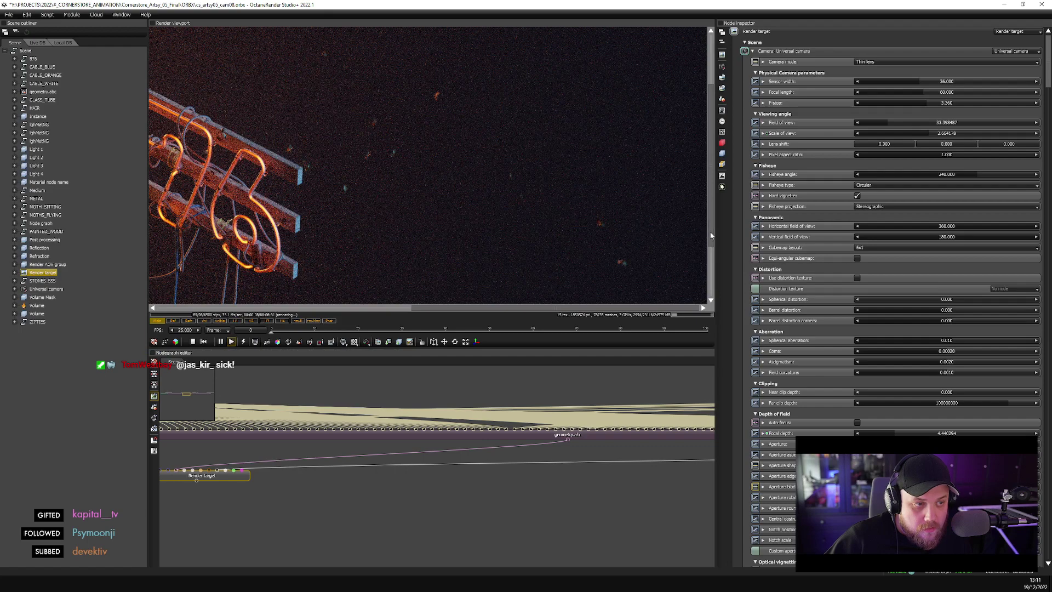
{"action": "left_click_drag", "start_coordinate": [711, 236], "coordinate": [718, 198]}
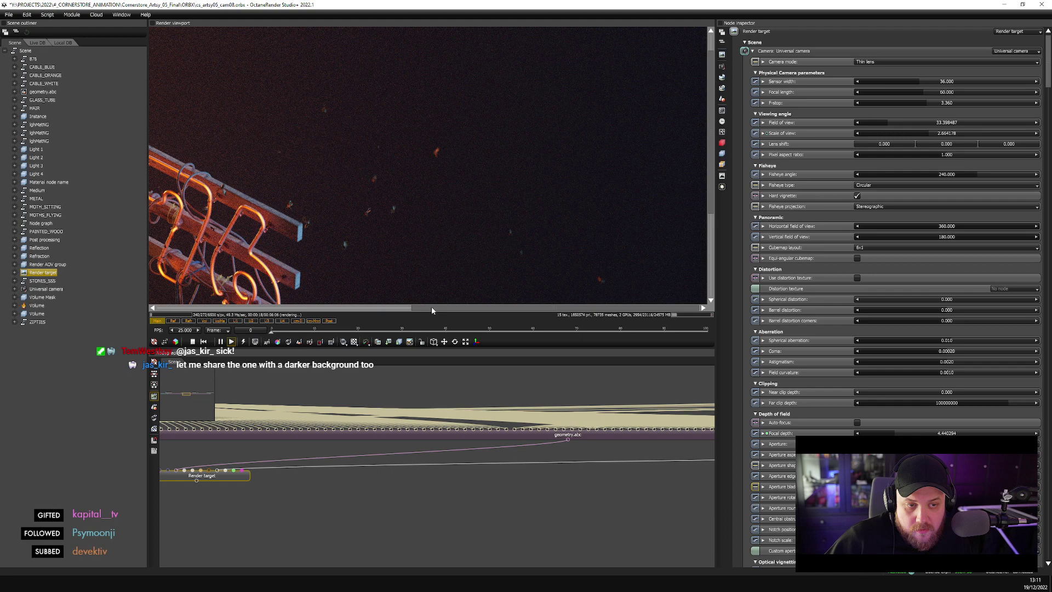
{"action": "left_click_drag", "start_coordinate": [432, 307], "coordinate": [368, 300]}
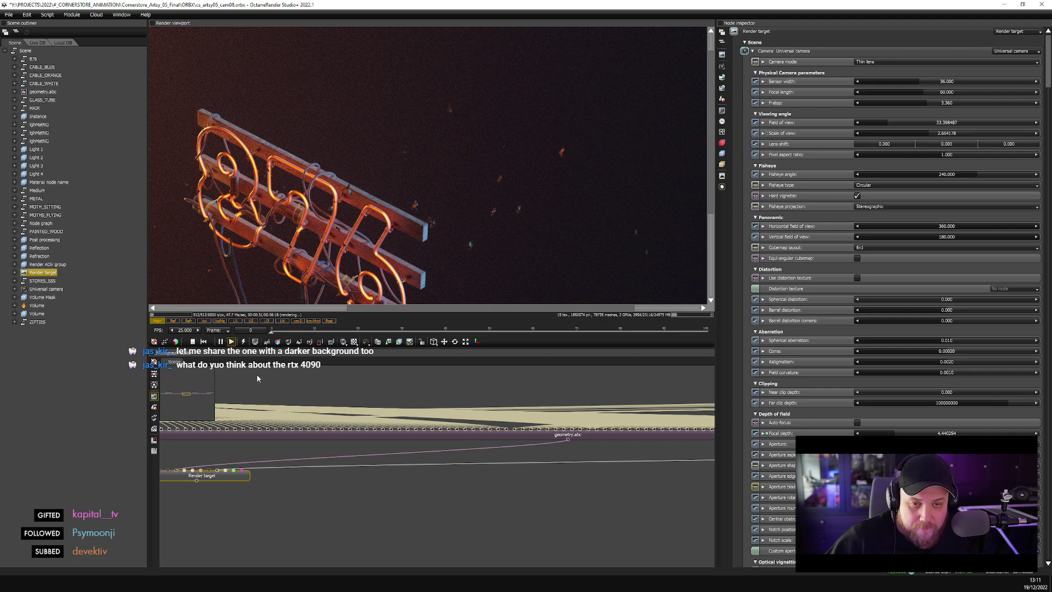
{"action": "mouse_move", "coordinate": [211, 581]}
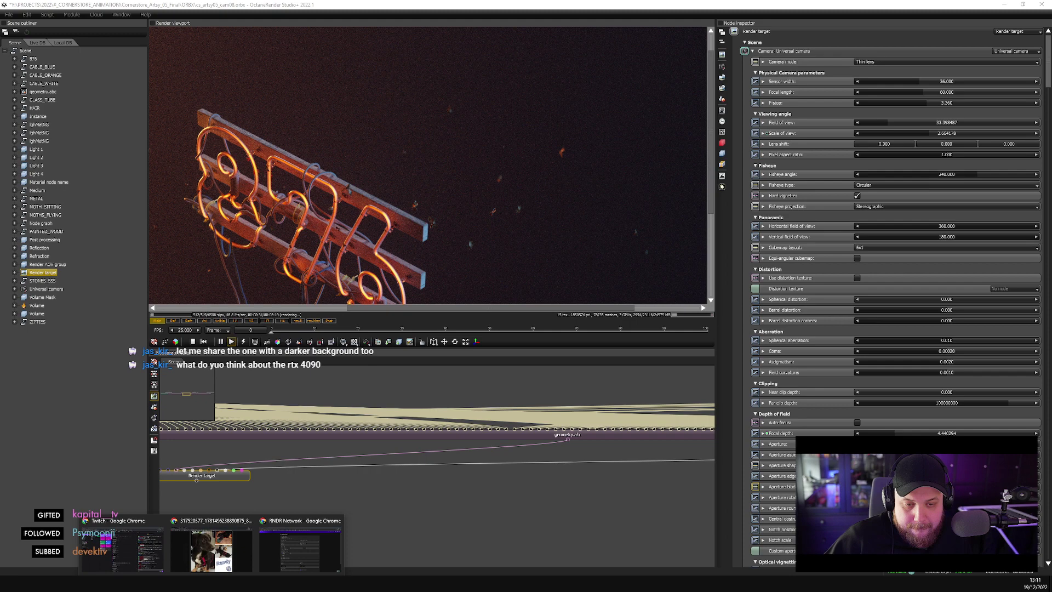
{"action": "left_click", "coordinate": [324, 546]}
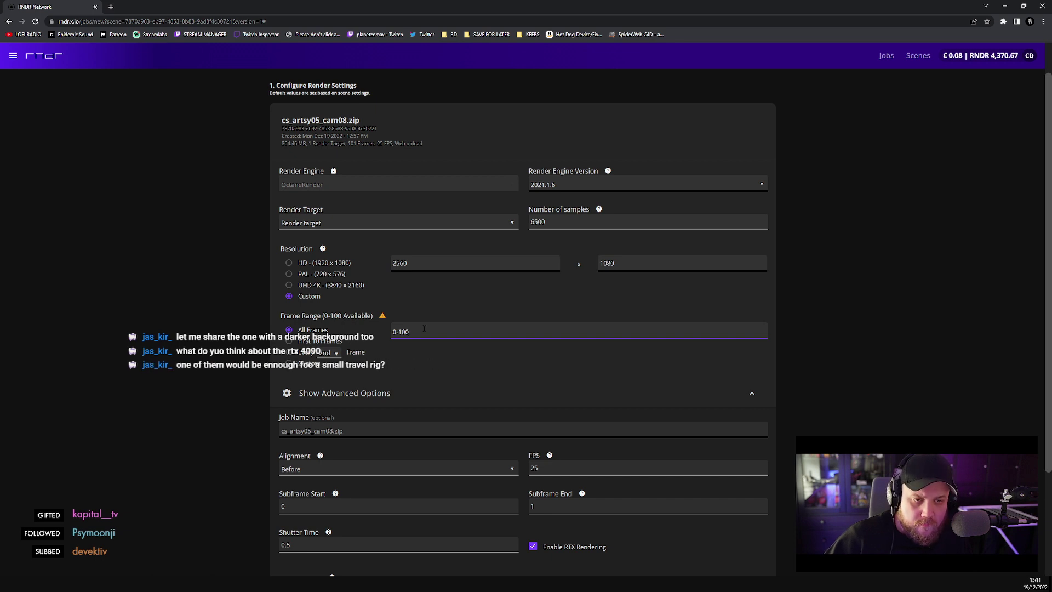
- Switch from the RNDR cam08 job form to Cinema 4D's Render Settings window
{"action": "mouse_move", "coordinate": [382, 318]}
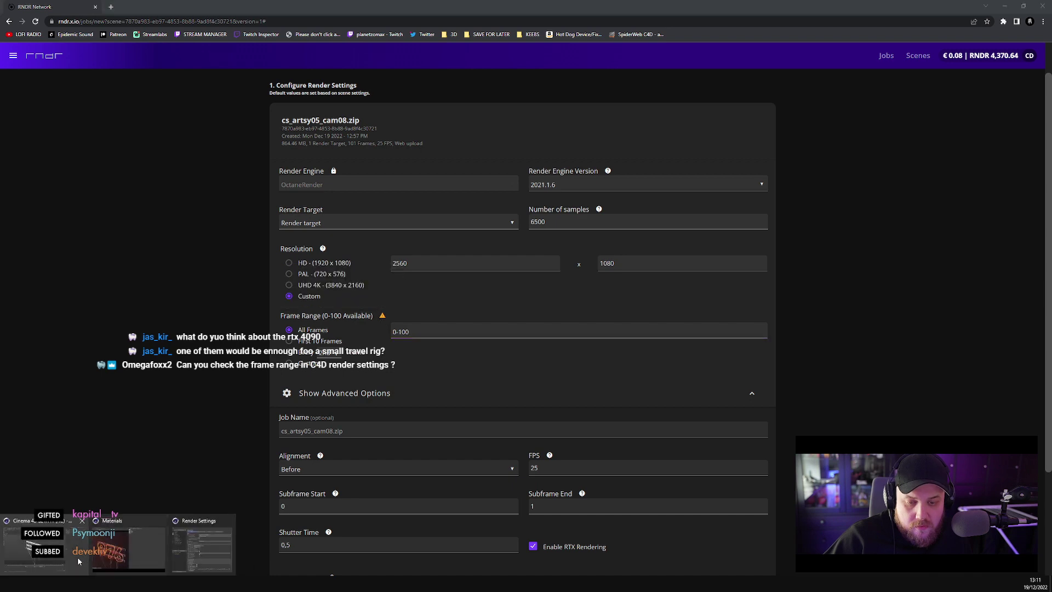
{"action": "key", "text": "alt+Tab"}
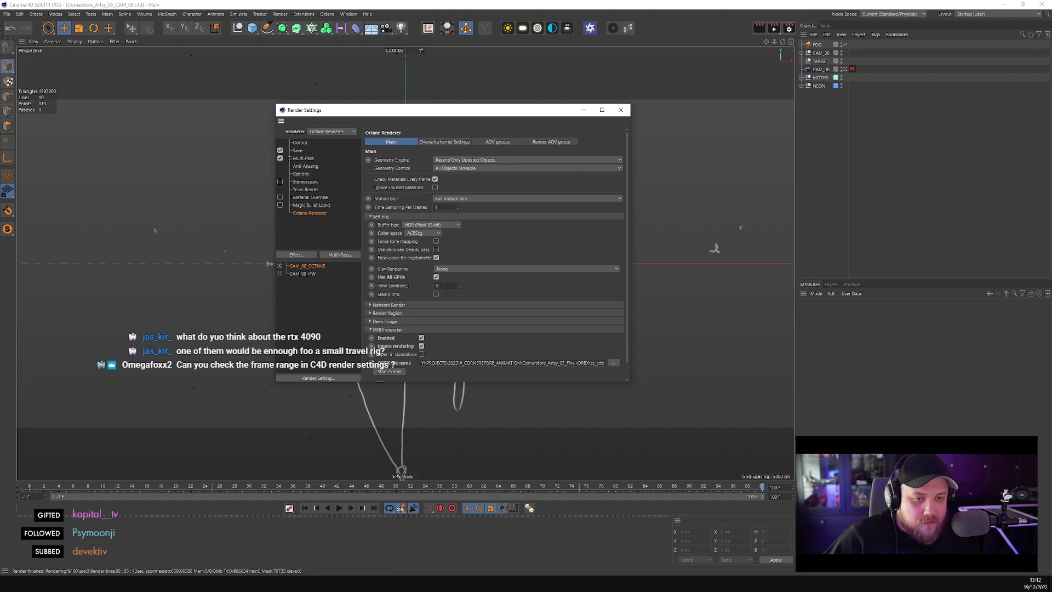
- In the Output settings, try entering -1 as the starting frame
{"action": "left_click", "coordinate": [302, 144]}
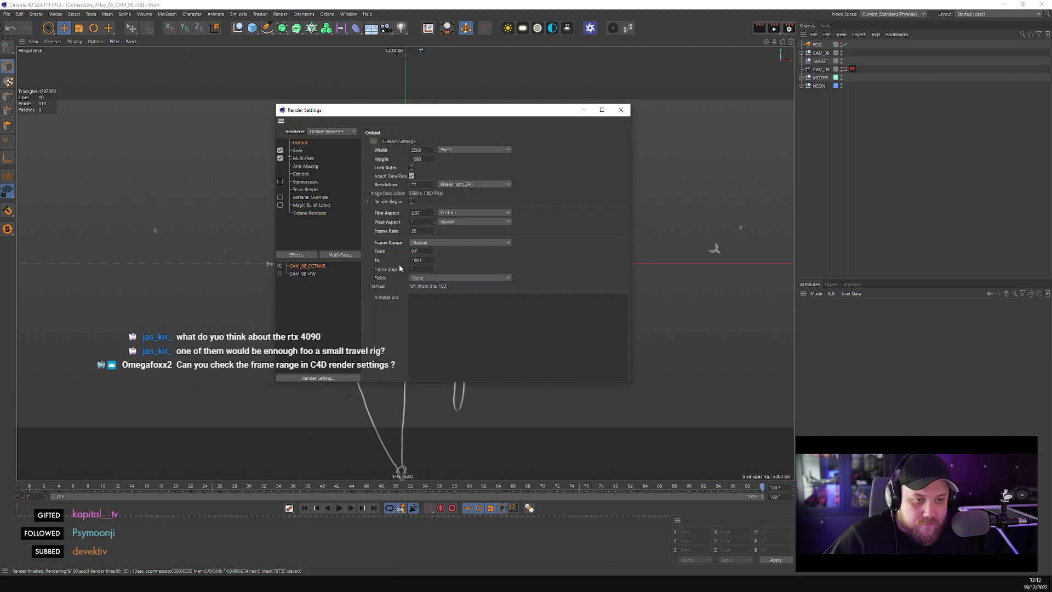
{"action": "left_click", "coordinate": [426, 251]}
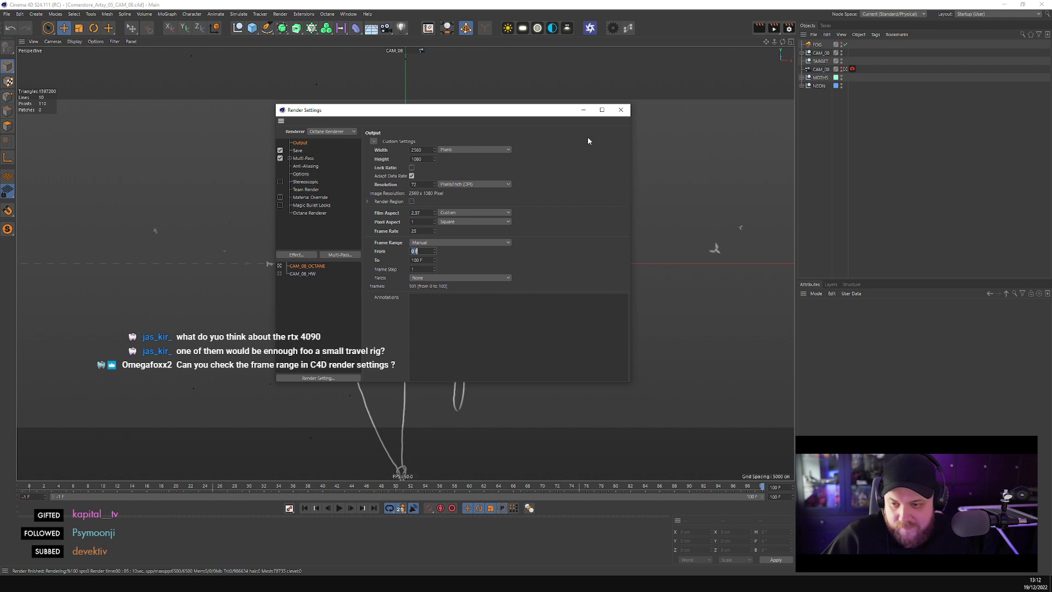
{"action": "type", "text": "-1"}
{"action": "key", "text": "Return"}
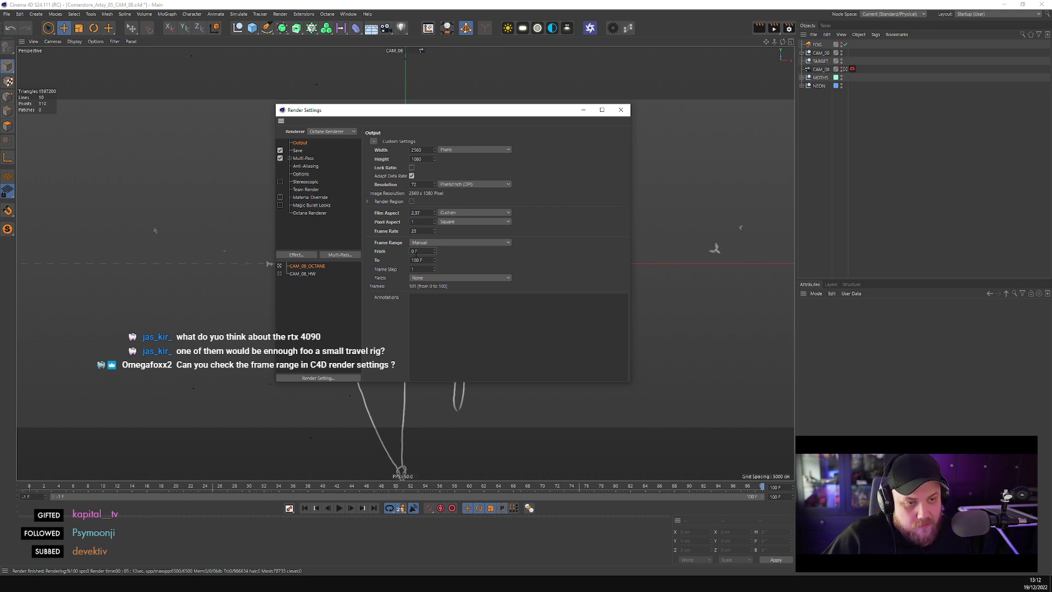
{"action": "left_click", "coordinate": [417, 251]}
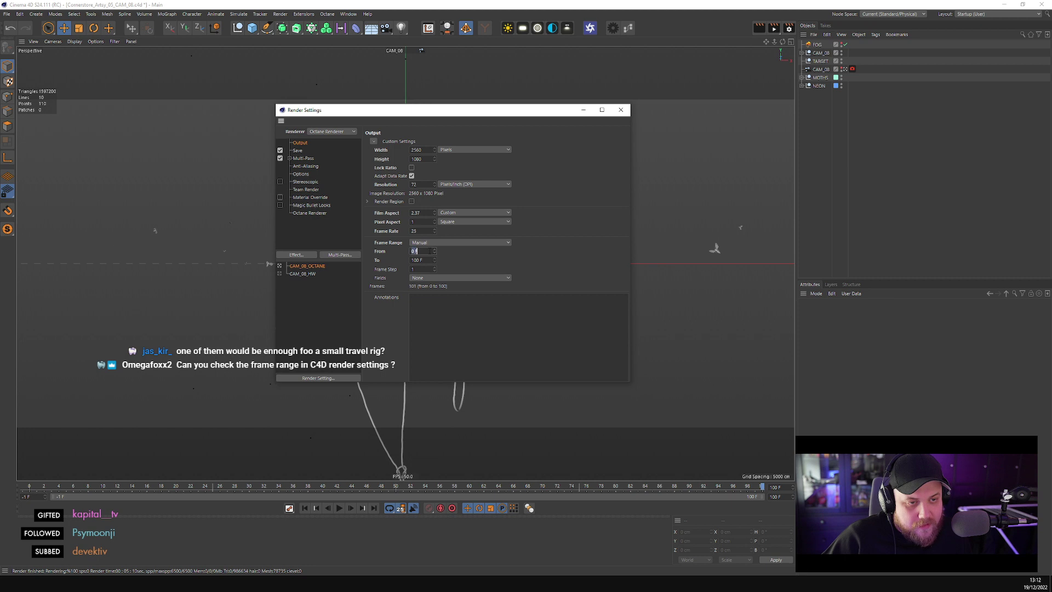
{"action": "type", "text": "-1"}
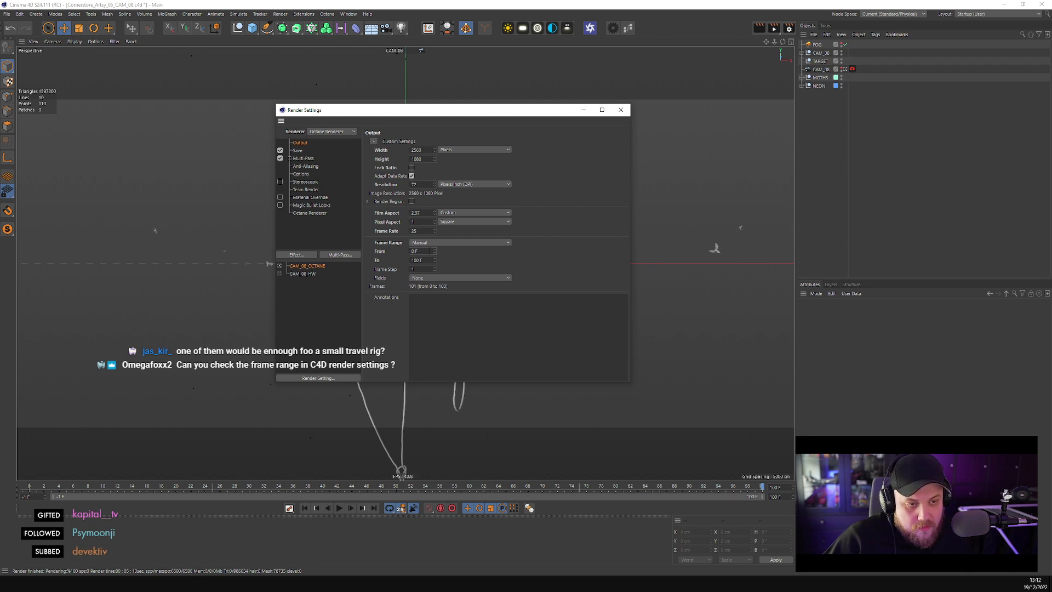
- Enter 101 in the ending frame field, then close the Render Settings window
{"action": "double_click", "coordinate": [421, 260]}
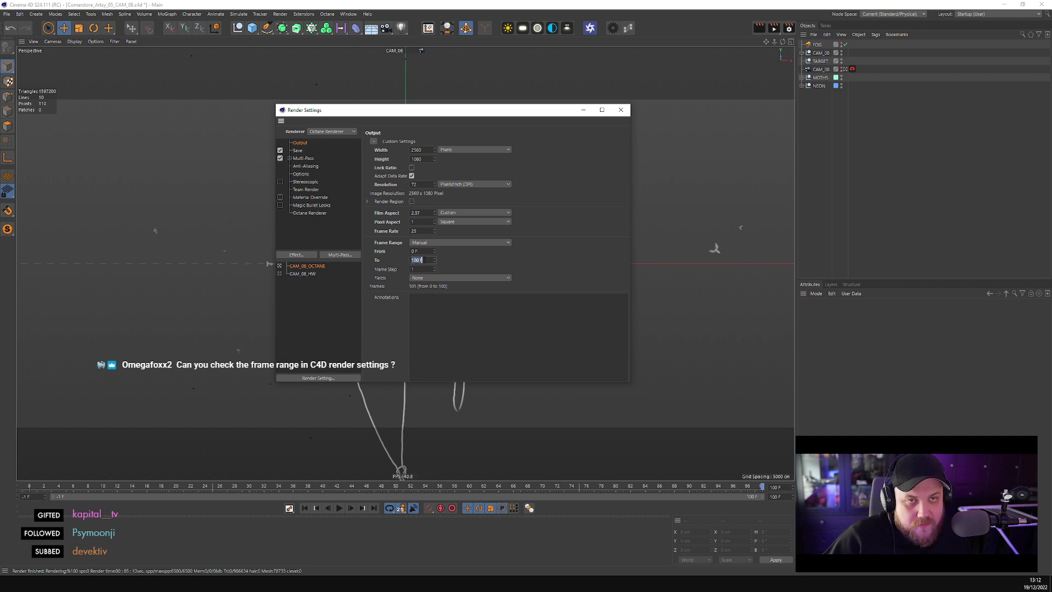
{"action": "type", "text": "101"}
{"action": "key", "text": "Return"}
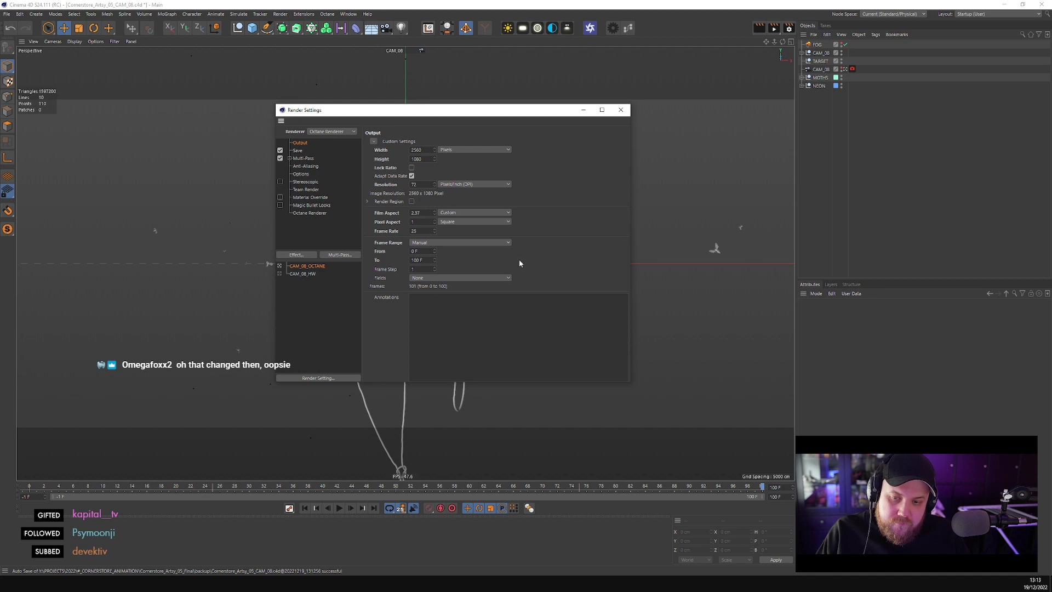
{"action": "left_click", "coordinate": [448, 4]}
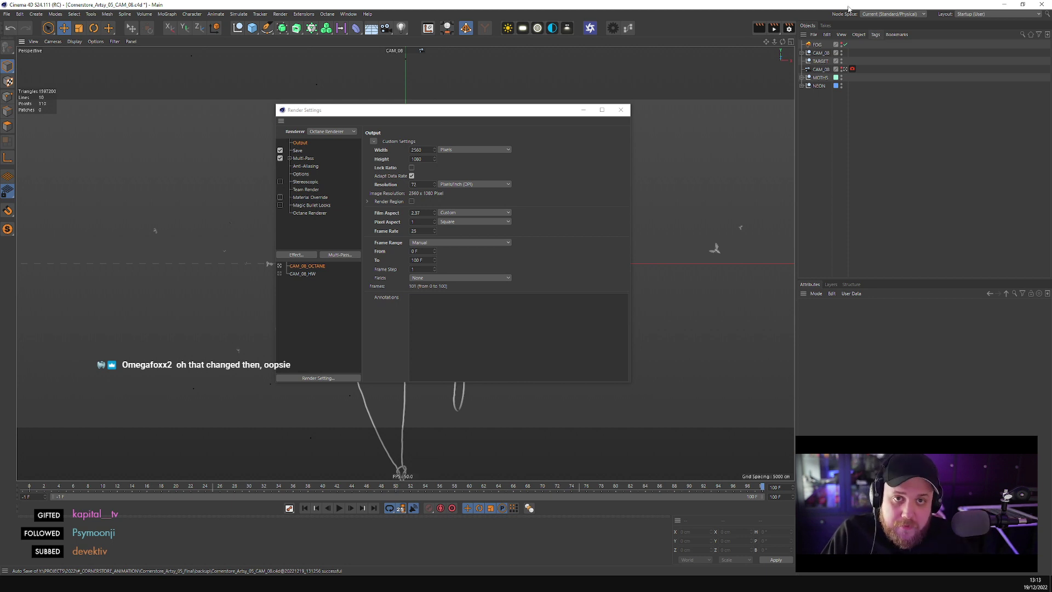
{"action": "left_click", "coordinate": [621, 109]}
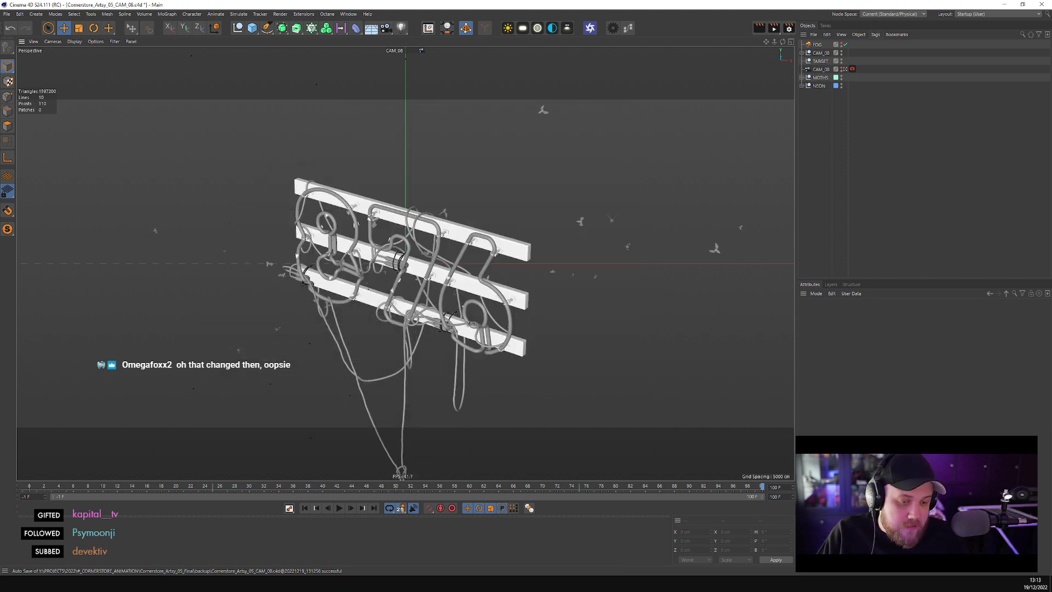
- Return to the RNDR cam08 job and continue to the output selection step
{"action": "mouse_move", "coordinate": [230, 585]}
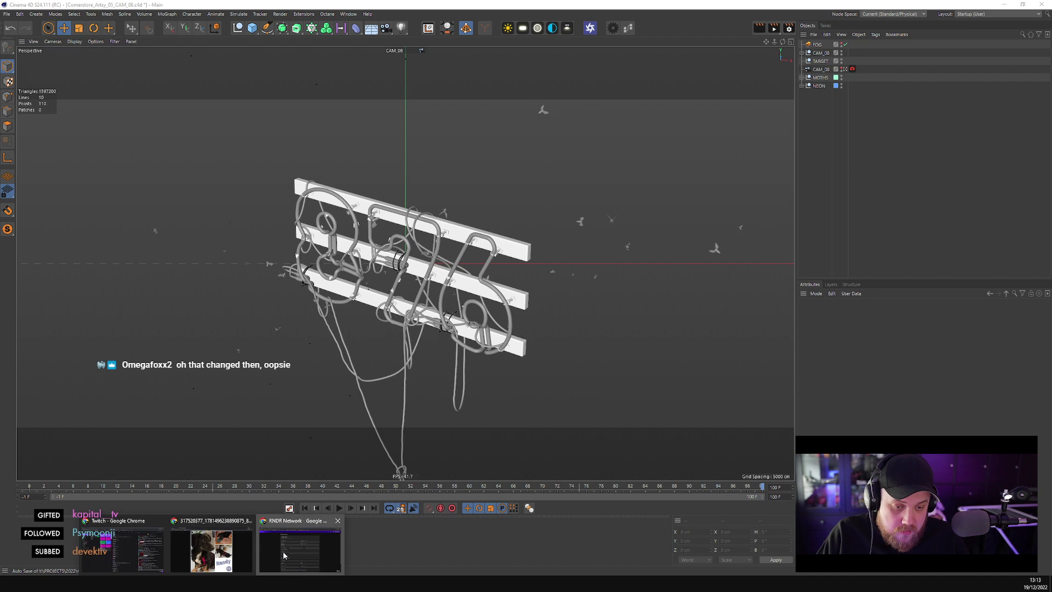
{"action": "left_click", "coordinate": [301, 545]}
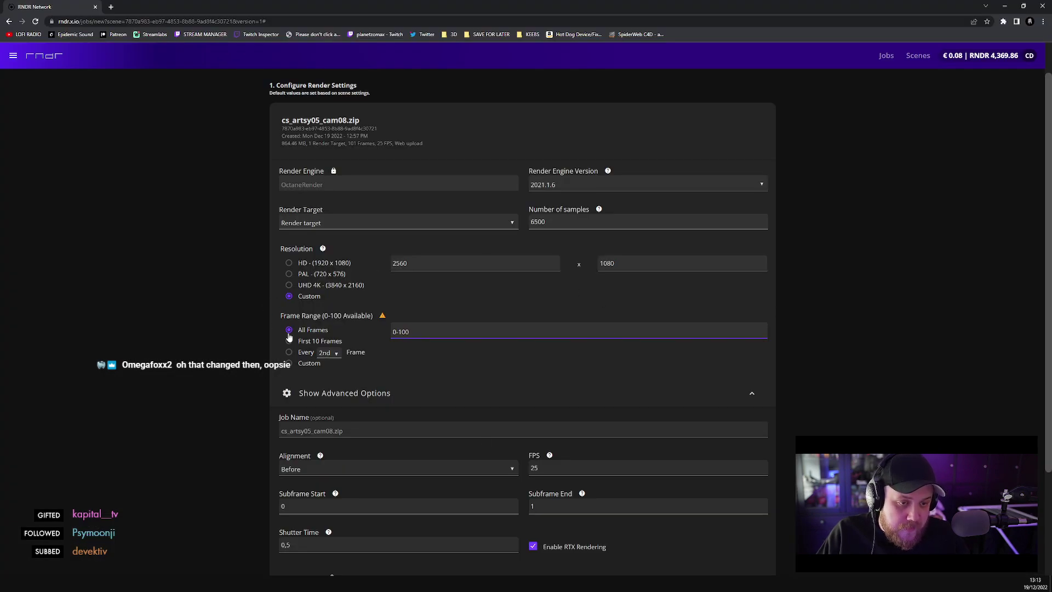
{"action": "scroll", "coordinate": [288, 339], "scroll_direction": "down", "scroll_amount": 2}
{"action": "left_click", "coordinate": [641, 568]}
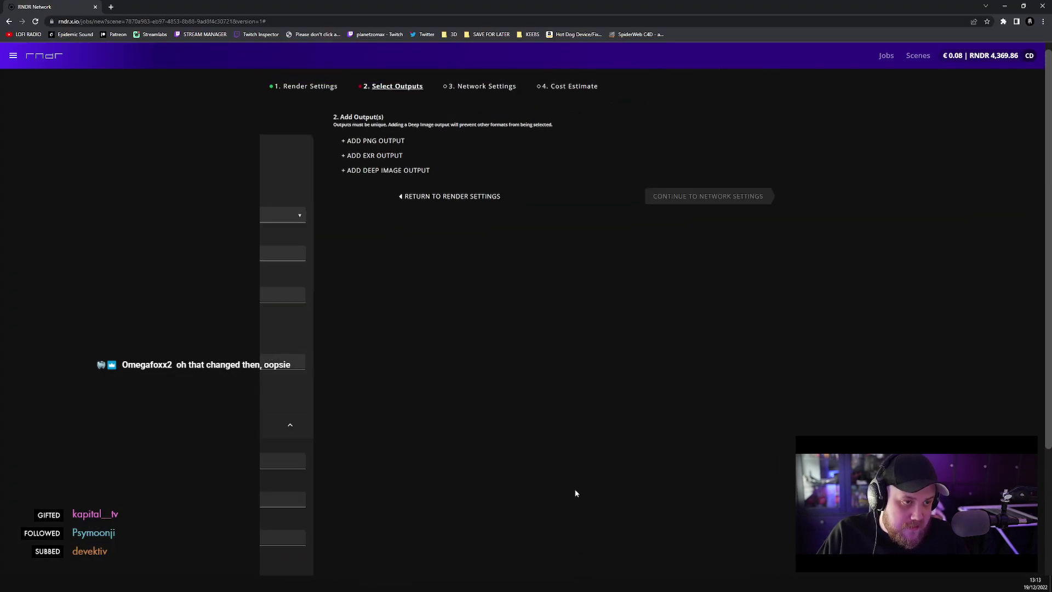
- Add an EXR output with 32-bit depth, DWAB compression and ACESCG color space
{"action": "left_click", "coordinate": [322, 166]}
{"action": "left_click", "coordinate": [419, 199]}
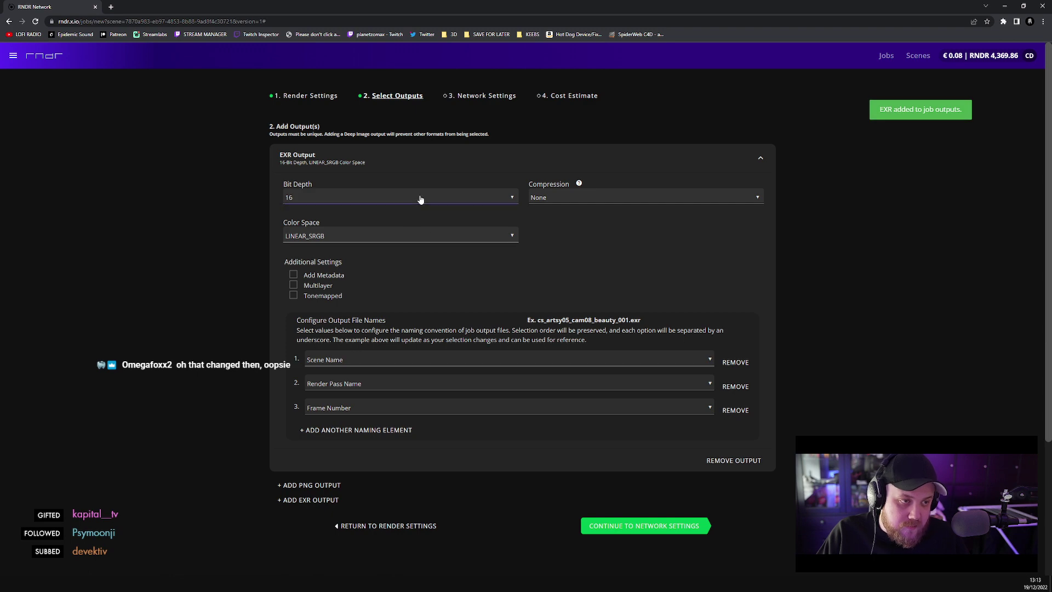
{"action": "left_click", "coordinate": [340, 236]}
{"action": "left_click", "coordinate": [629, 197]}
{"action": "left_click", "coordinate": [583, 296]}
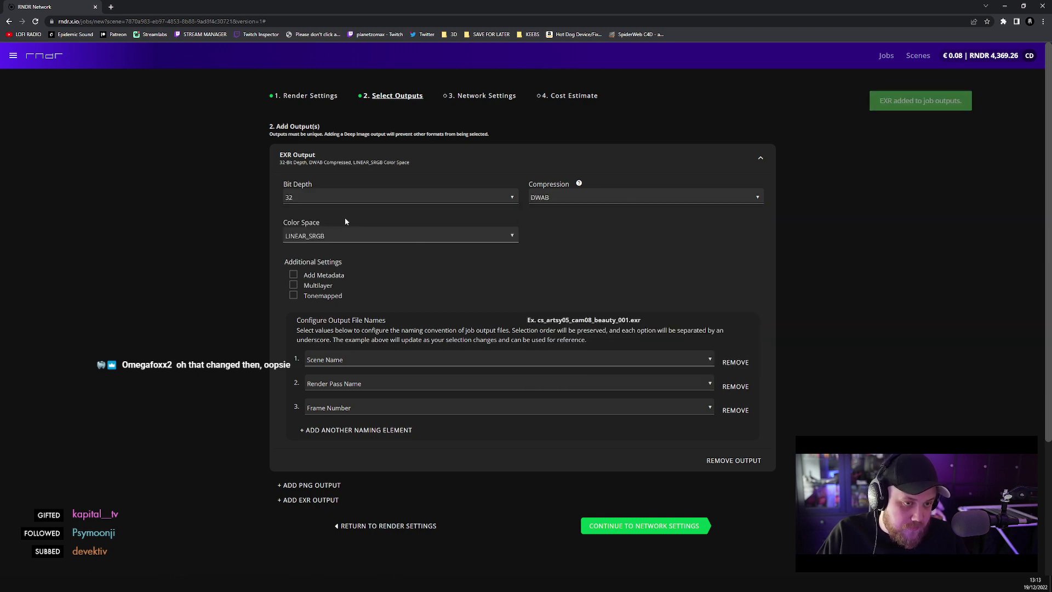
{"action": "left_click", "coordinate": [344, 234]}
{"action": "left_click", "coordinate": [332, 295]}
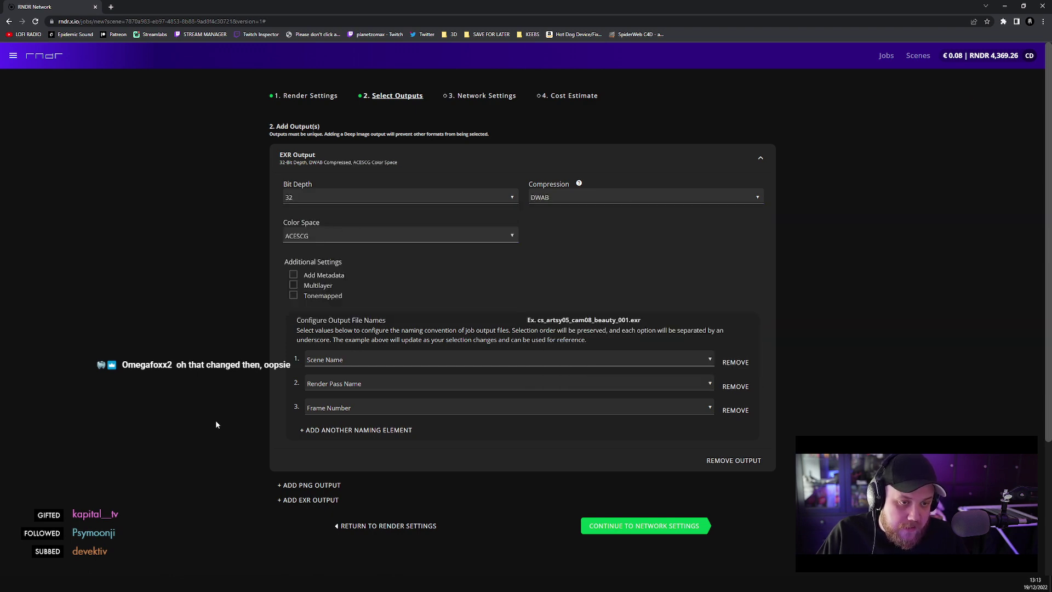
{"action": "left_click", "coordinate": [647, 527]}
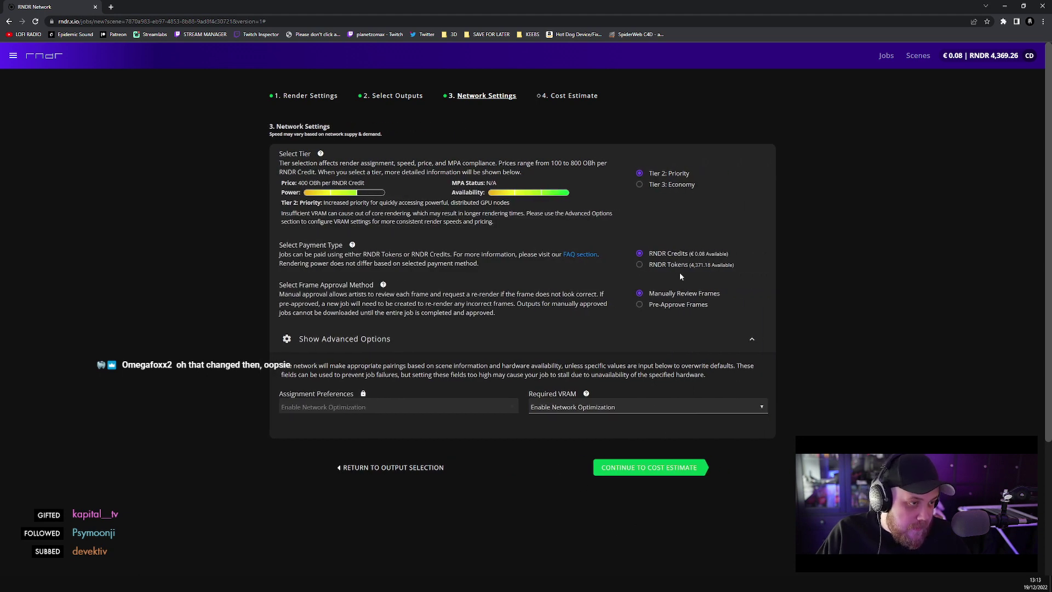
- Pay with RNDR Tokens and choose a required VRAM amount, after moving the Cinema 4D live viewer to the screen top
{"action": "left_click", "coordinate": [658, 265]}
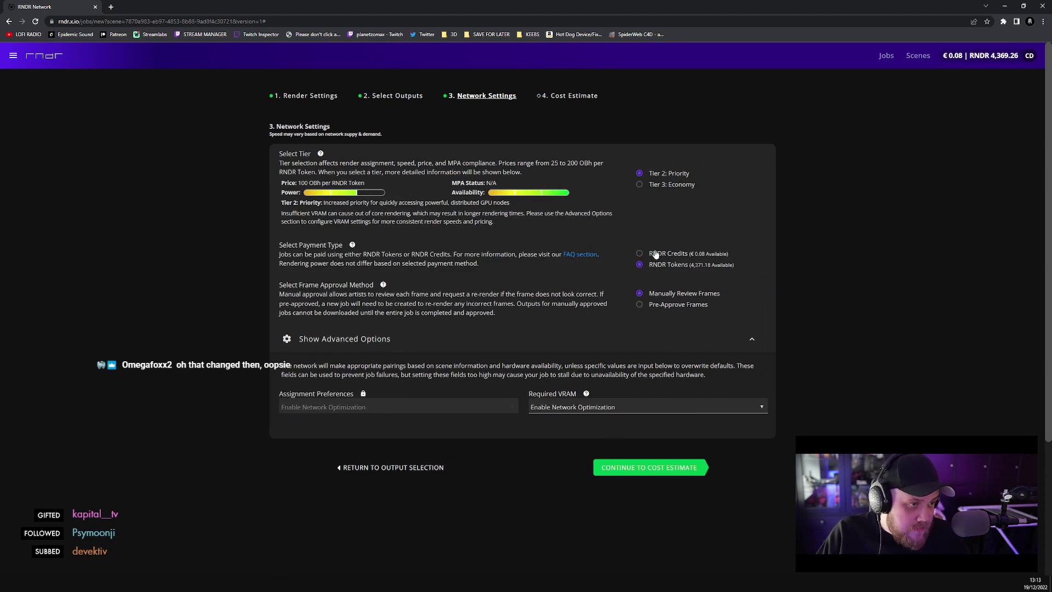
{"action": "left_click", "coordinate": [537, 409]}
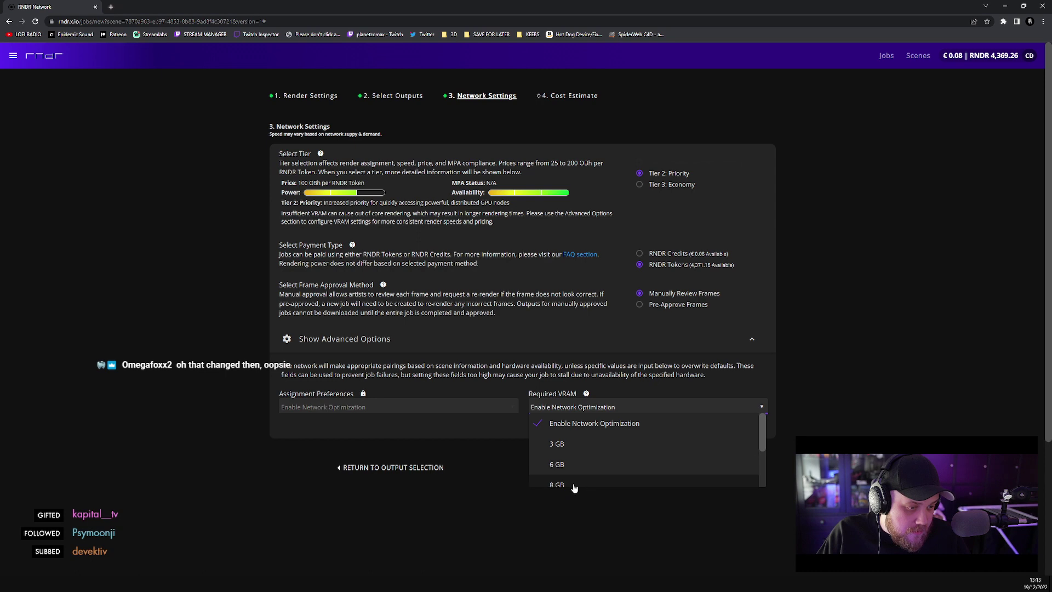
{"action": "left_click", "coordinate": [149, 576]}
{"action": "left_click", "coordinate": [149, 576]}
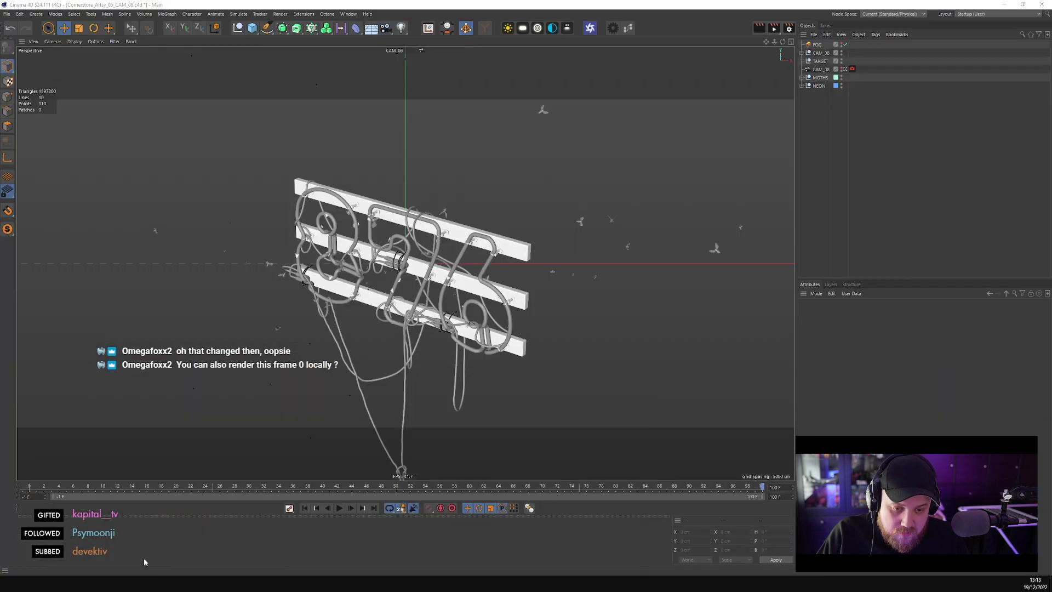
{"action": "left_click_drag", "start_coordinate": [294, 115], "coordinate": [327, 14]}
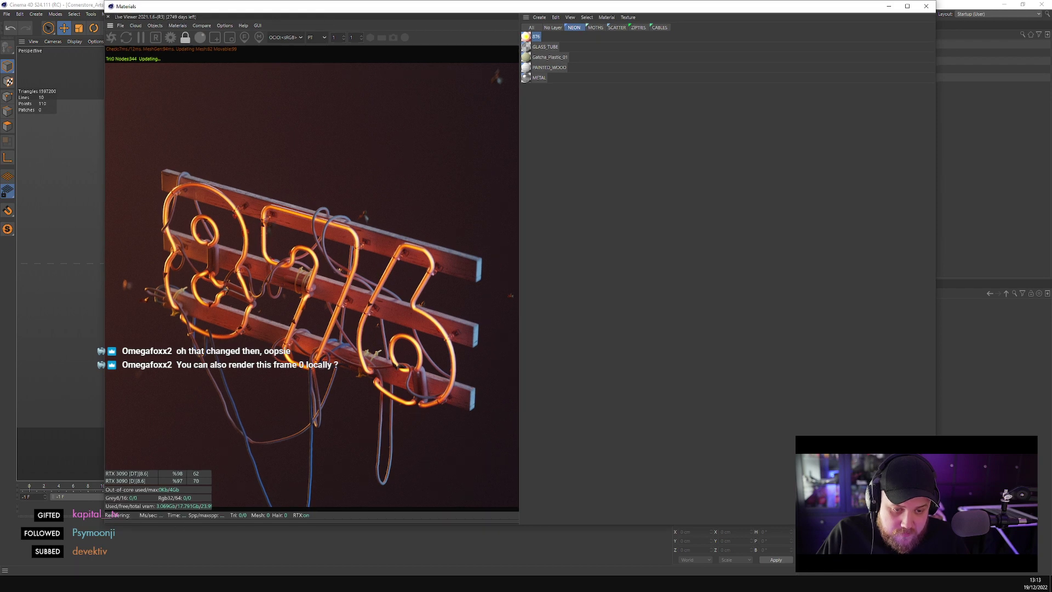
{"action": "left_click", "coordinate": [298, 551]}
{"action": "left_click", "coordinate": [570, 407]}
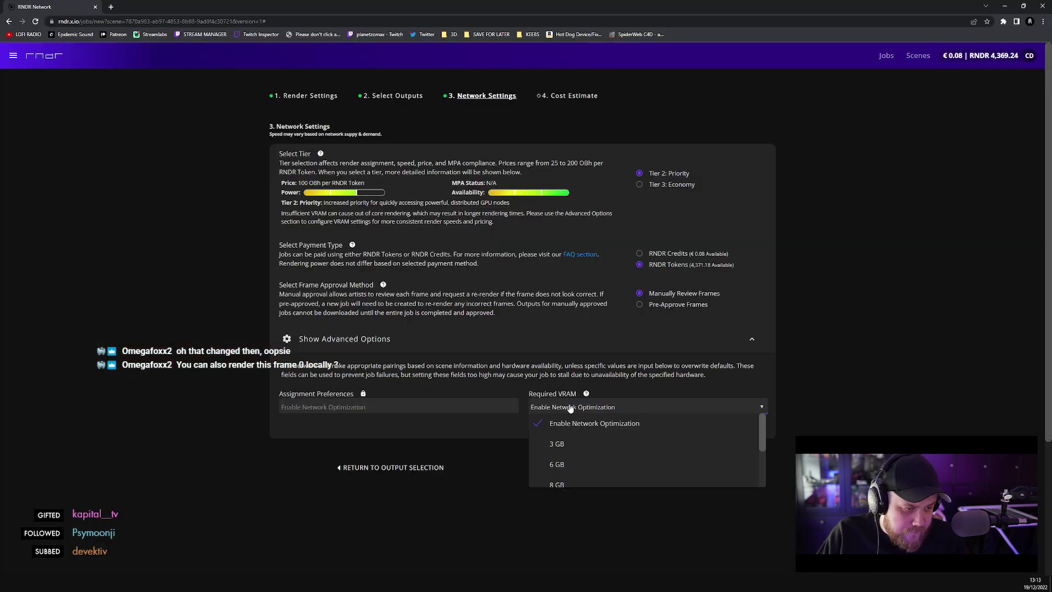
{"action": "left_click", "coordinate": [567, 465]}
{"action": "left_click", "coordinate": [645, 467]}
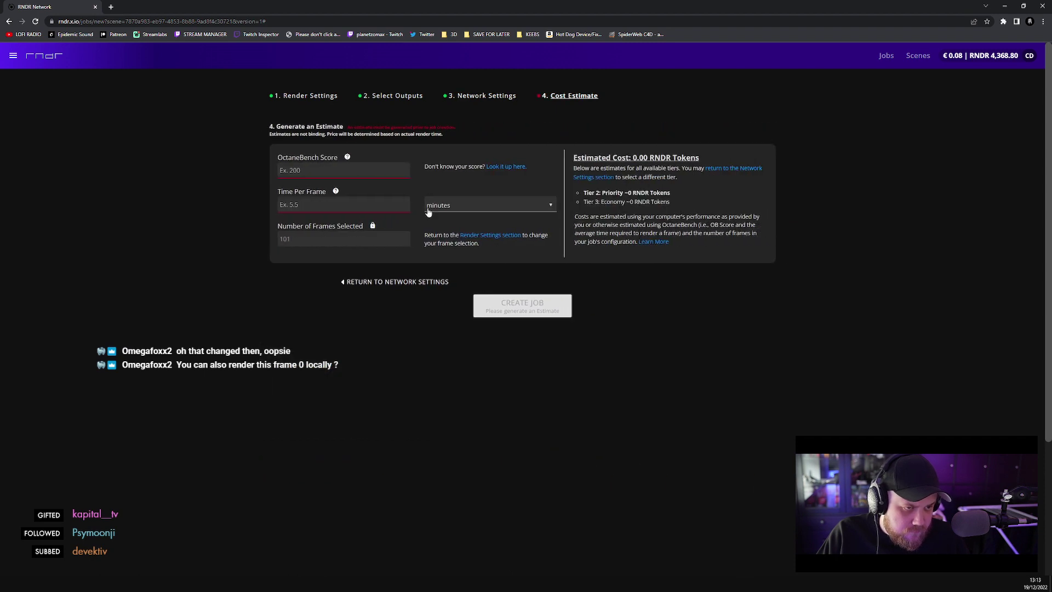
- Enter OctaneBench 1300 and 5 minutes per frame, then create the job at the 109.43-token estimate
{"action": "left_click", "coordinate": [335, 170]}
{"action": "type", "text": "1300"}
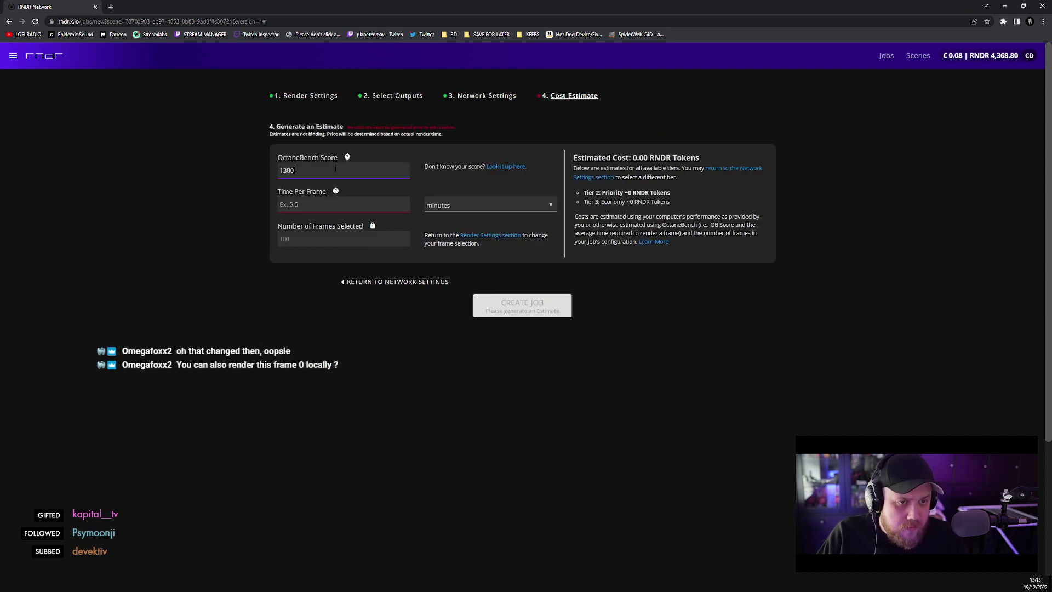
{"action": "left_click", "coordinate": [311, 205]}
{"action": "type", "text": "5"}
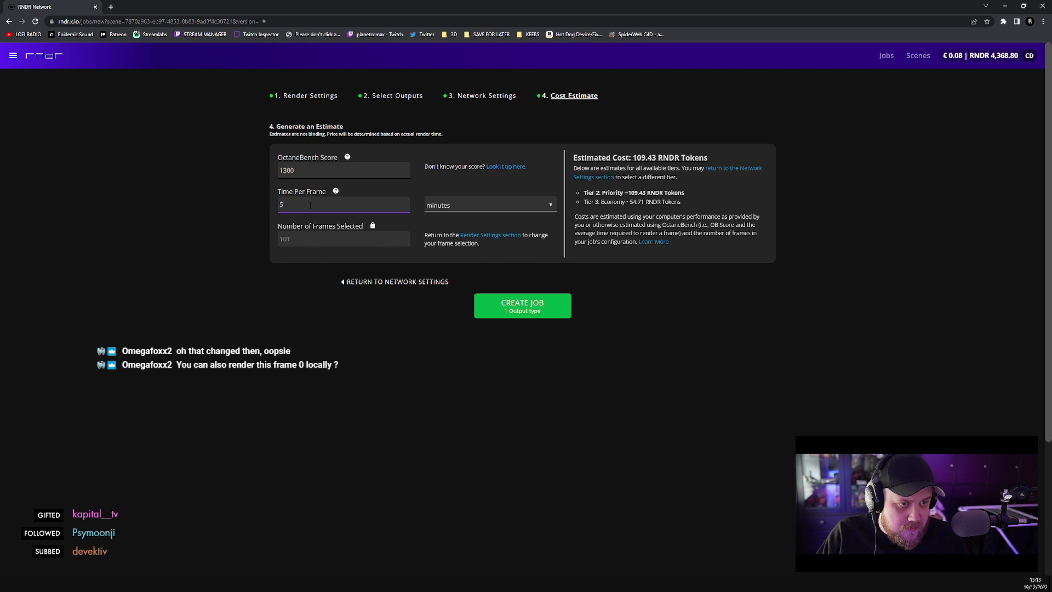
{"action": "left_click", "coordinate": [547, 312]}
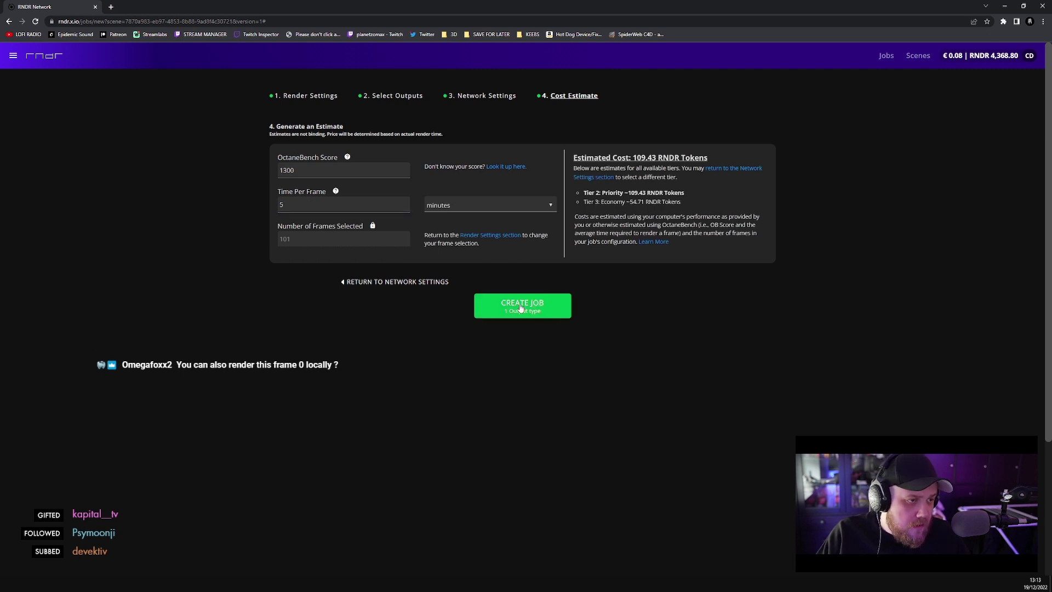
{"action": "left_click", "coordinate": [521, 309]}
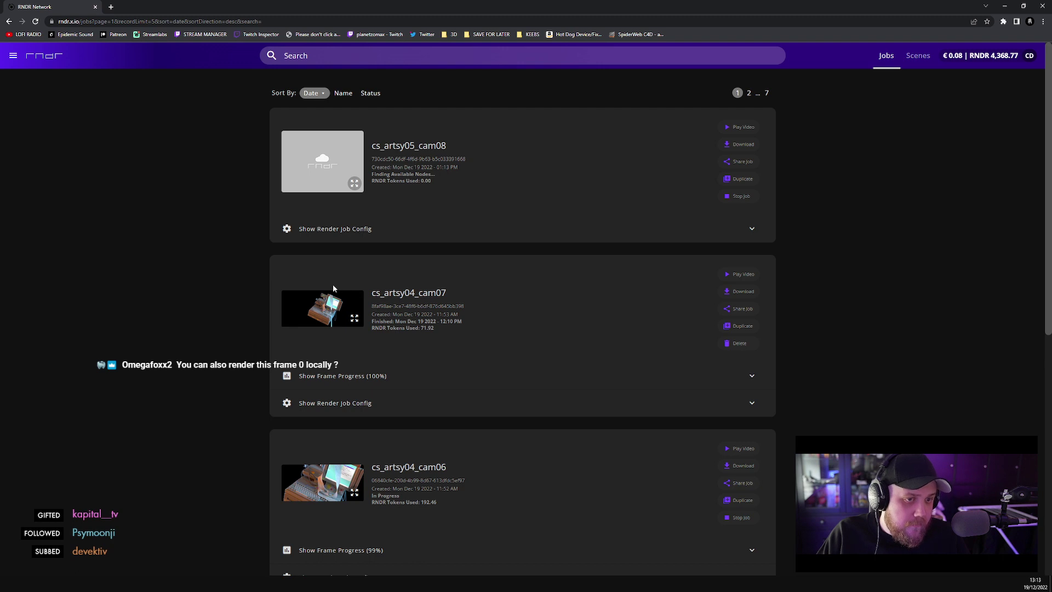
- Briefly show and hide cs_artsy04_cam06's frame progress, then show cs_artsy05_cam09's frame progress
{"action": "scroll", "coordinate": [234, 262], "scroll_direction": "down", "scroll_amount": 2}
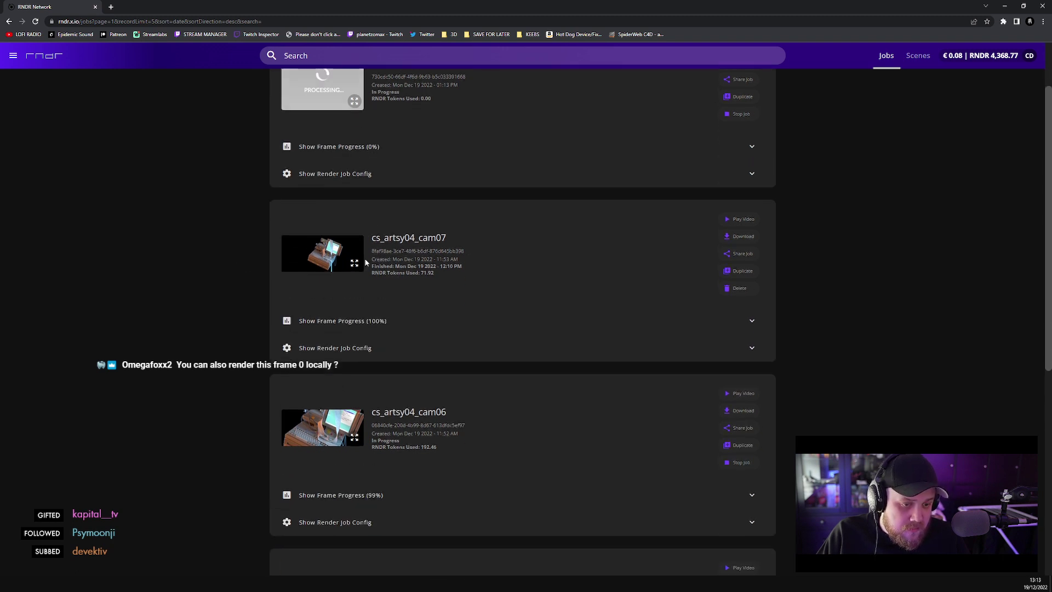
{"action": "left_click", "coordinate": [375, 503]}
{"action": "scroll", "coordinate": [458, 513], "scroll_direction": "down", "scroll_amount": 1}
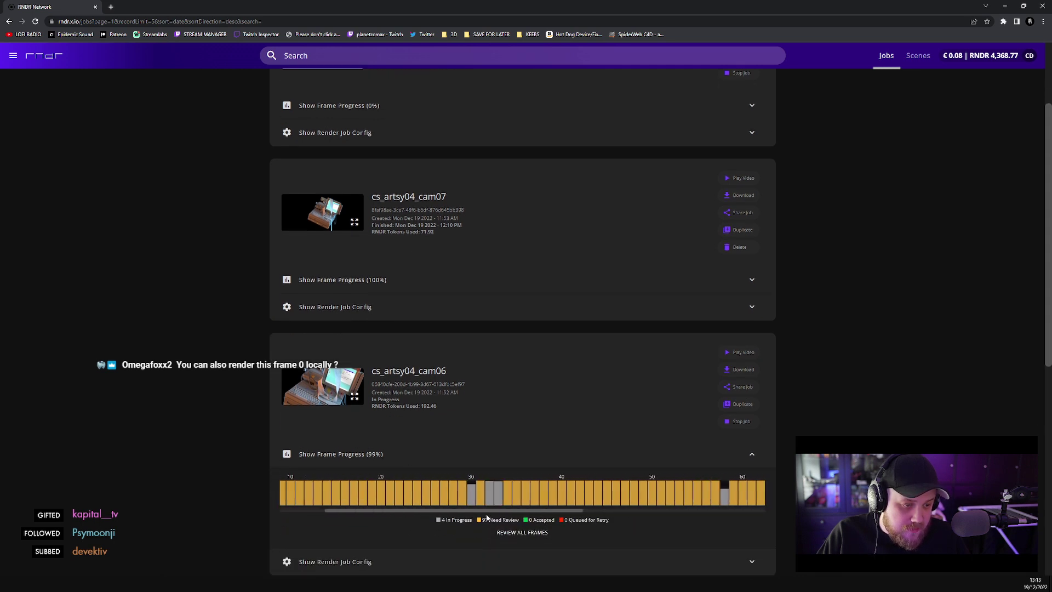
{"action": "left_click", "coordinate": [326, 458]}
{"action": "scroll", "coordinate": [324, 467], "scroll_direction": "down", "scroll_amount": 3}
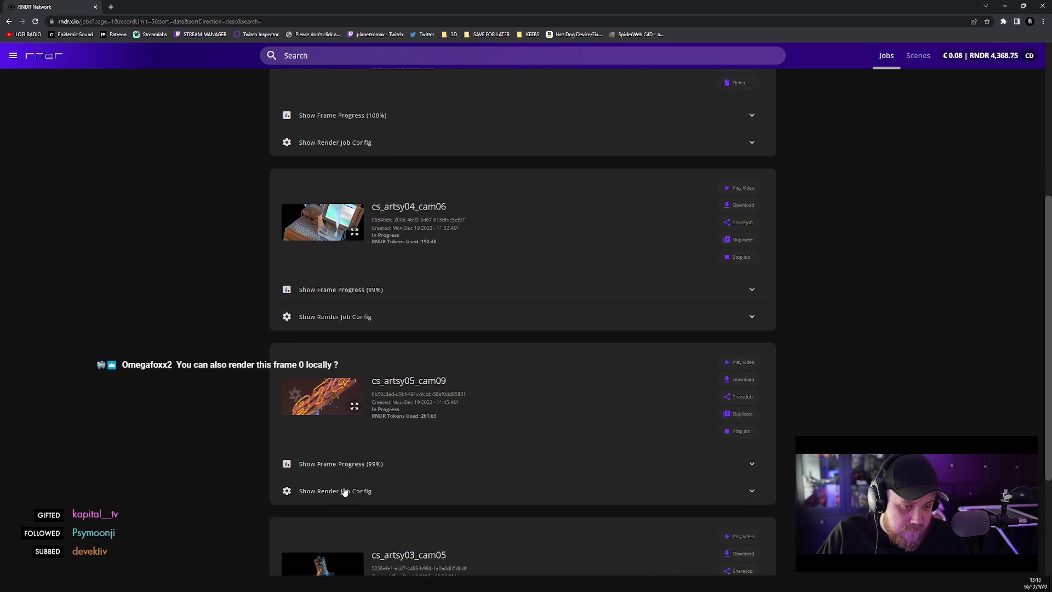
{"action": "left_click", "coordinate": [359, 471]}
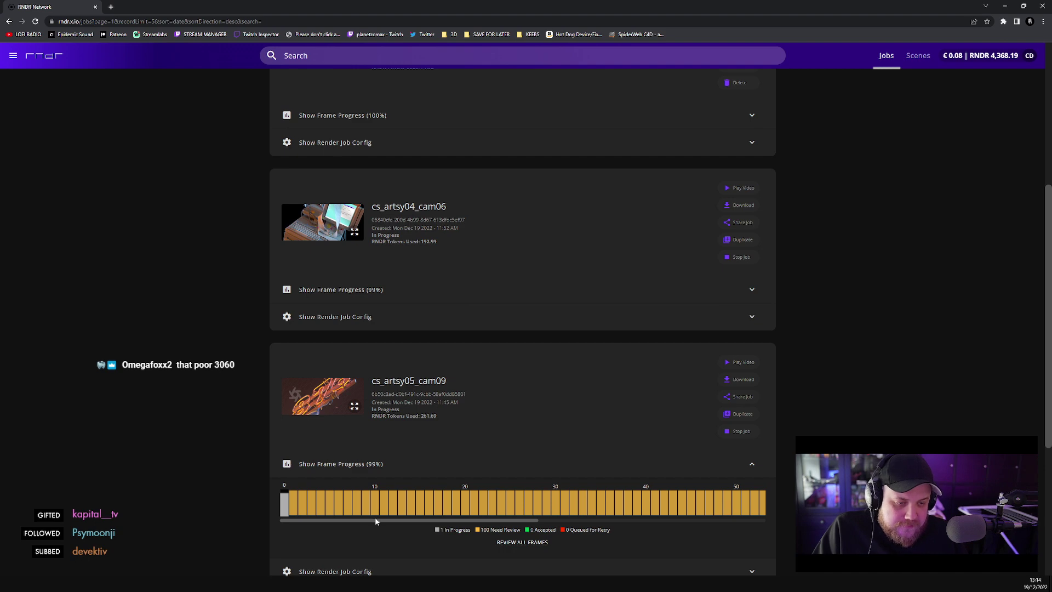
- Browse the frame strips and expand cs_artsy04_cam06's frame progress to inspect its frames
{"action": "left_click_drag", "start_coordinate": [374, 518], "coordinate": [339, 524]}
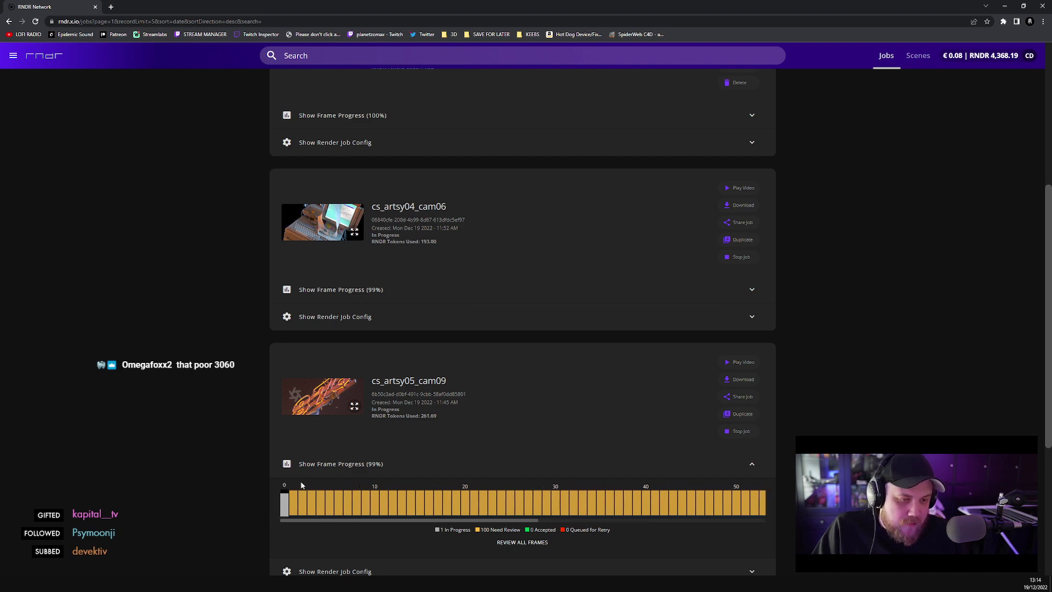
{"action": "scroll", "coordinate": [263, 466], "scroll_direction": "down", "scroll_amount": 5}
{"action": "scroll", "coordinate": [184, 452], "scroll_direction": "up", "scroll_amount": 10}
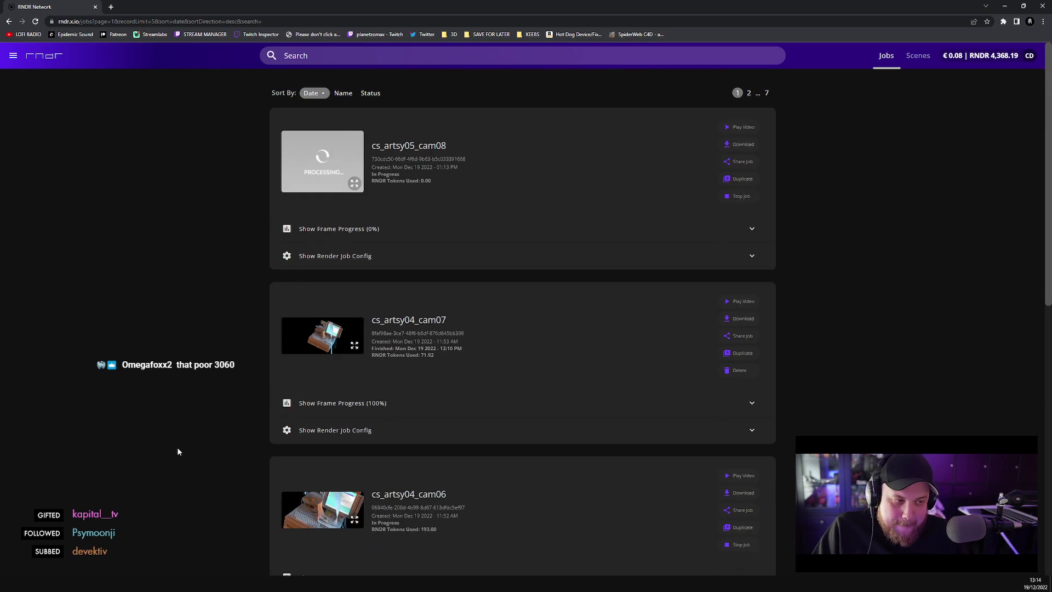
{"action": "scroll", "coordinate": [151, 438], "scroll_direction": "down", "scroll_amount": 10}
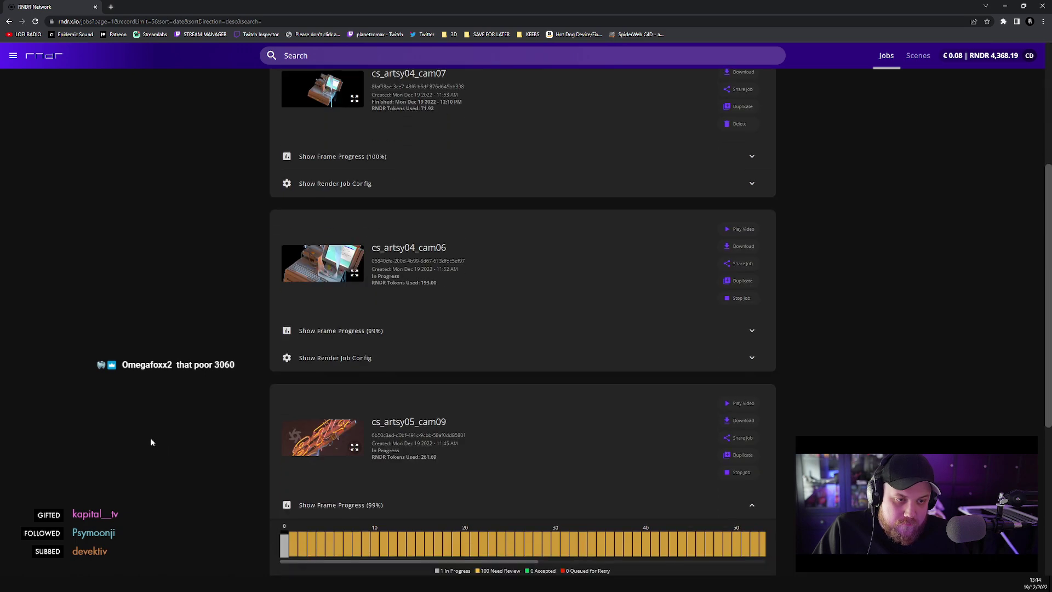
{"action": "scroll", "coordinate": [147, 442], "scroll_direction": "down", "scroll_amount": 2}
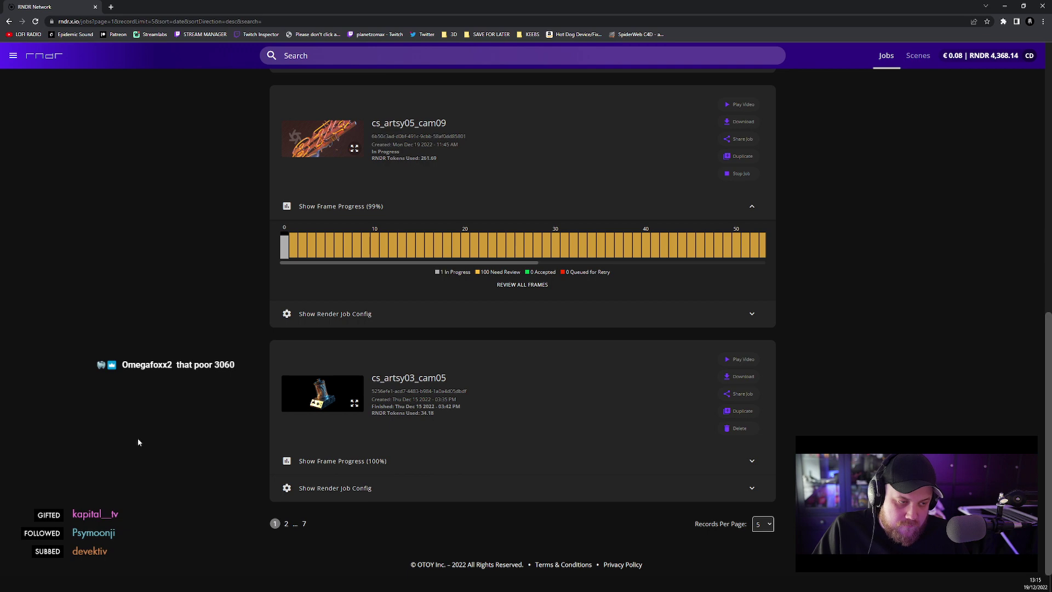
{"action": "scroll", "coordinate": [129, 441], "scroll_direction": "up", "scroll_amount": 5}
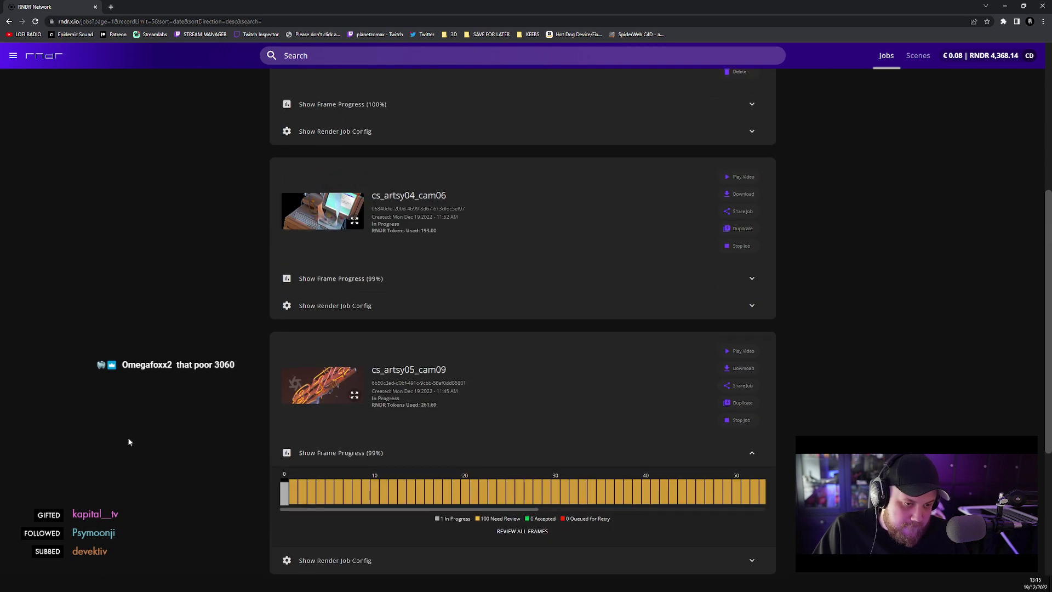
{"action": "left_click_drag", "start_coordinate": [302, 509], "coordinate": [232, 508]}
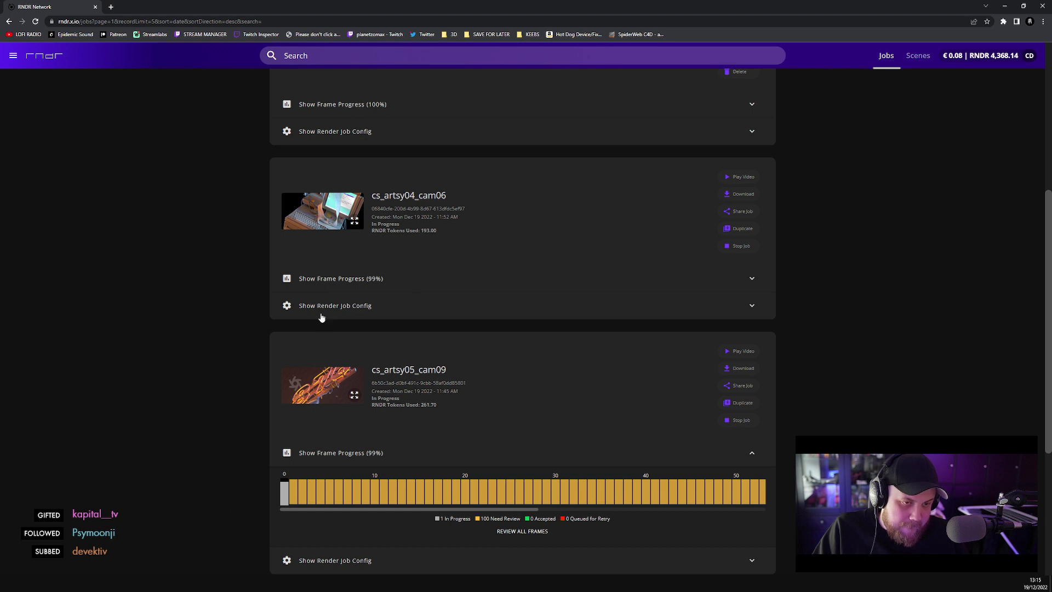
{"action": "left_click", "coordinate": [319, 279]}
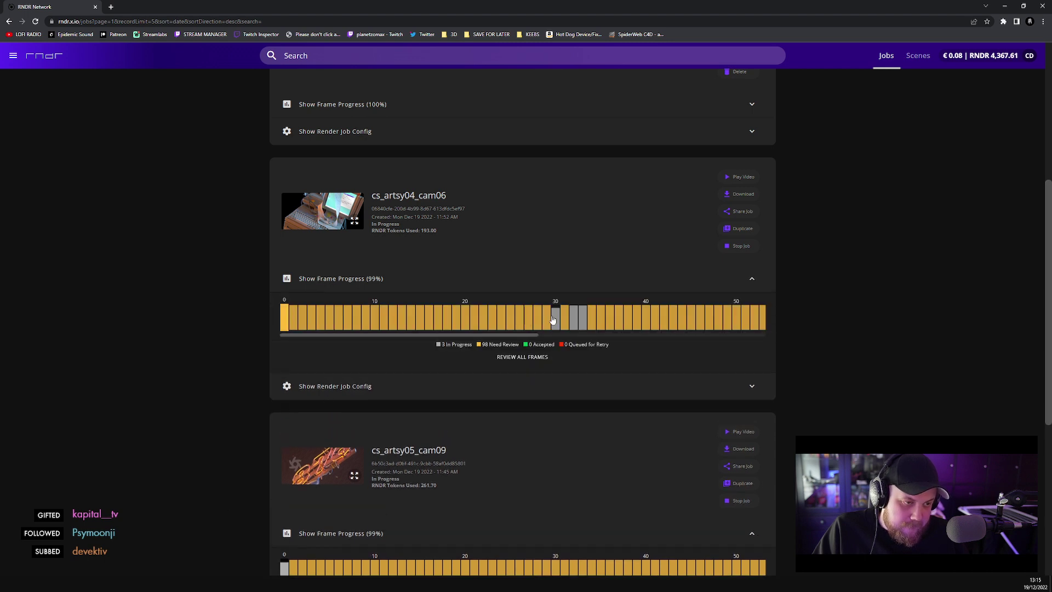
{"action": "scroll", "coordinate": [553, 323], "scroll_direction": "right", "scroll_amount": 1}
{"action": "scroll", "coordinate": [553, 322], "scroll_direction": "right", "scroll_amount": 2}
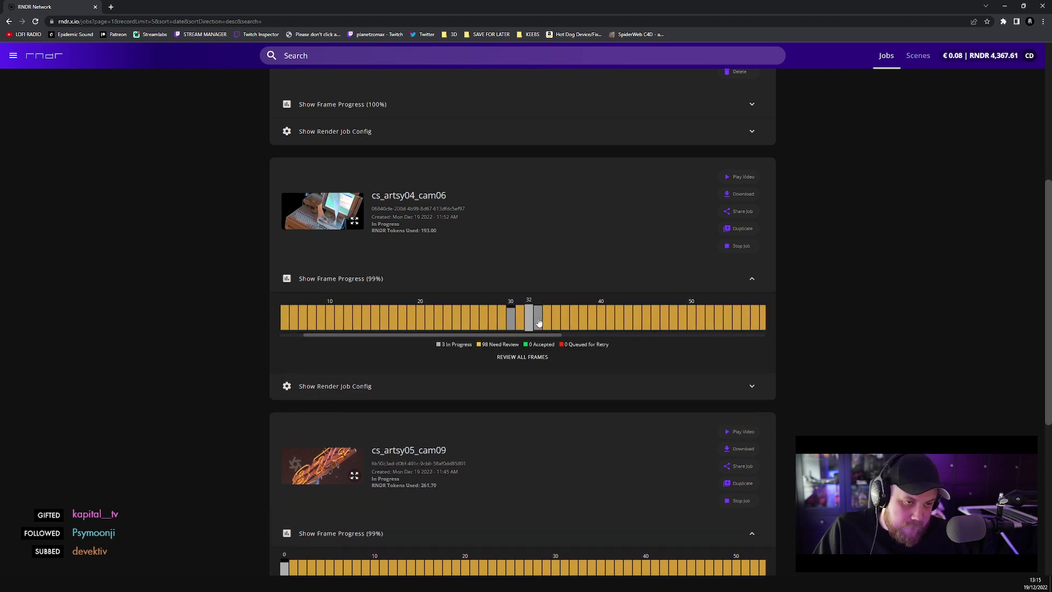
{"action": "scroll", "coordinate": [513, 337], "scroll_direction": "left", "scroll_amount": 2}
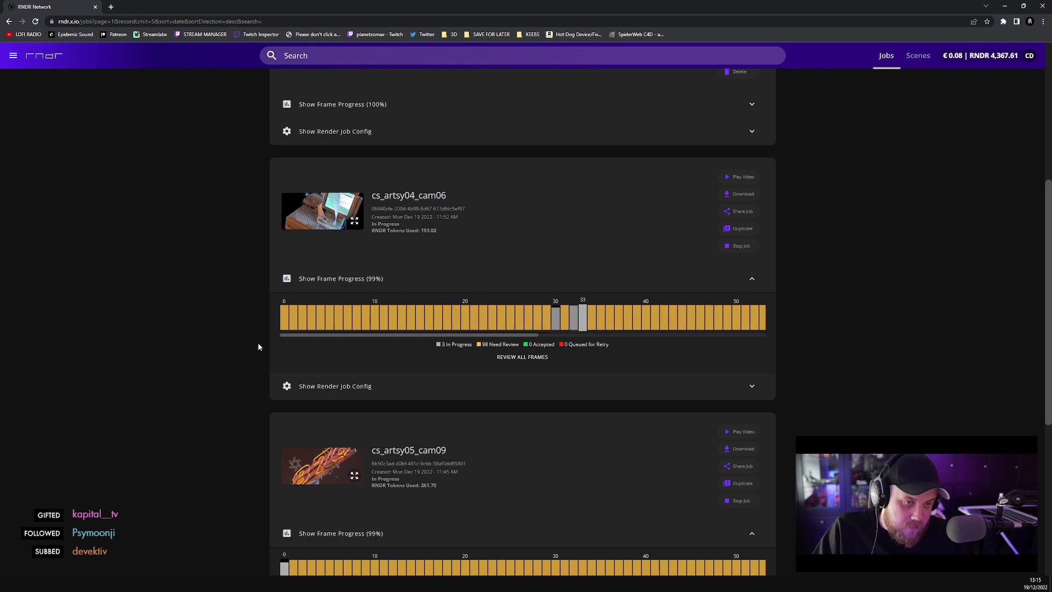
{"action": "scroll", "coordinate": [251, 475], "scroll_direction": "up", "scroll_amount": 5}
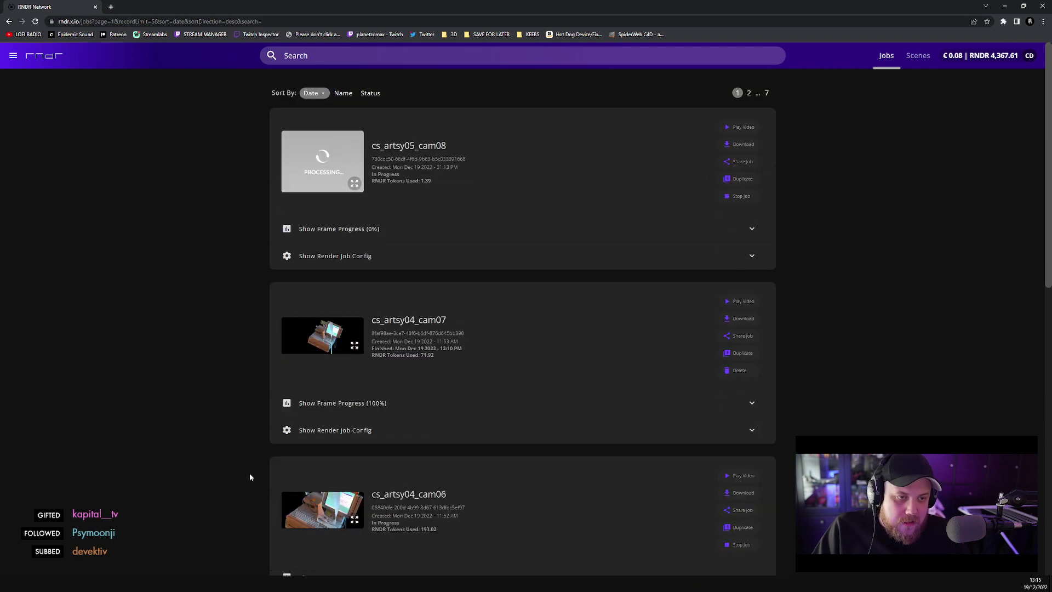
- Expand cs_artsy05_cam08's frame progress and preview frame 4 full size before closing it
{"action": "left_click", "coordinate": [359, 230]}
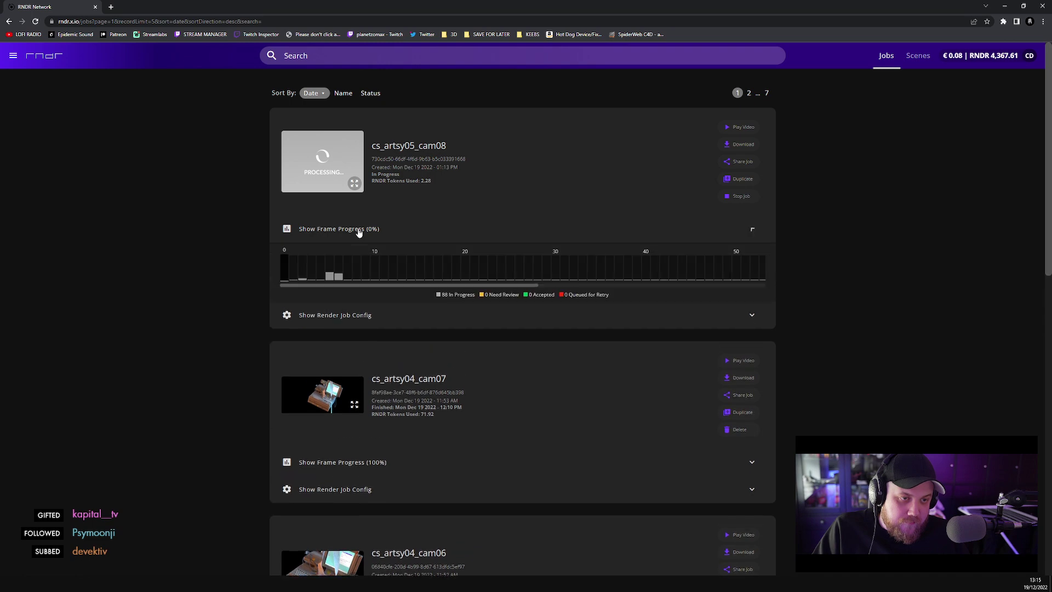
{"action": "scroll", "coordinate": [266, 403], "scroll_direction": "down", "scroll_amount": 5}
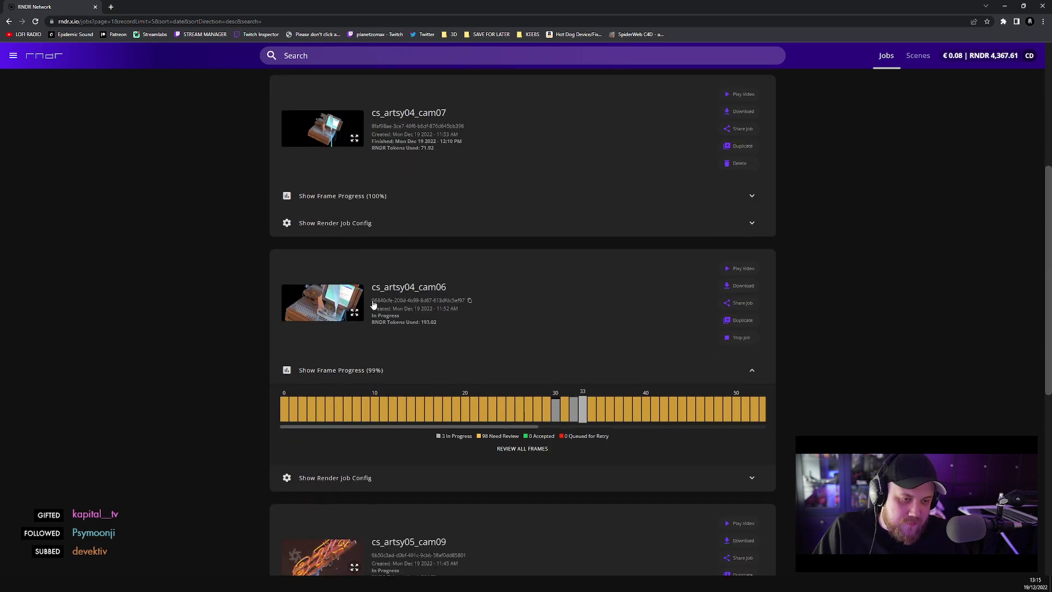
{"action": "scroll", "coordinate": [262, 459], "scroll_direction": "down", "scroll_amount": 2}
{"action": "scroll", "coordinate": [241, 472], "scroll_direction": "up", "scroll_amount": 8}
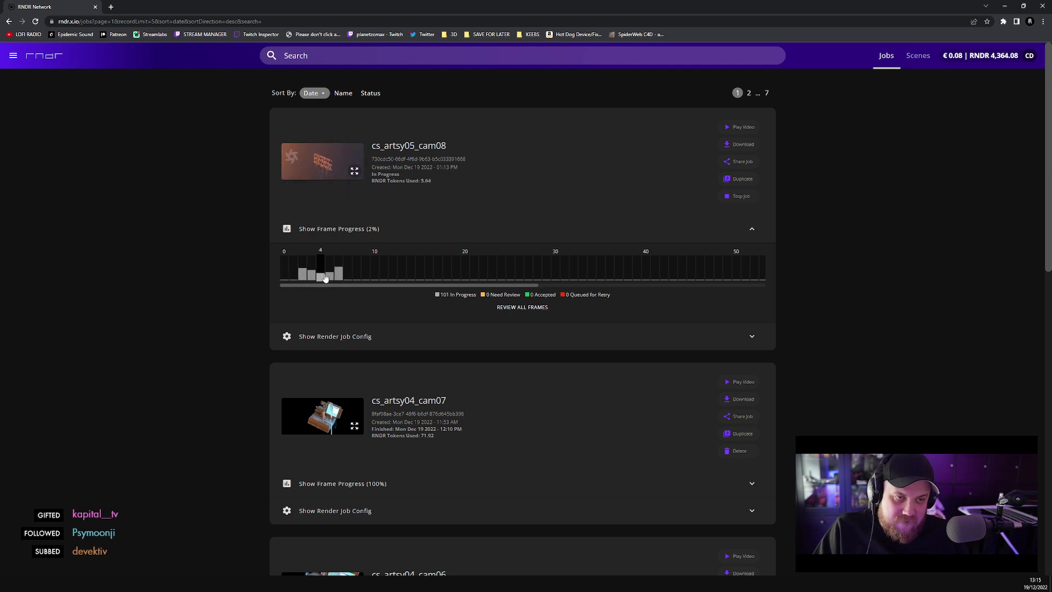
{"action": "left_click", "coordinate": [353, 172]}
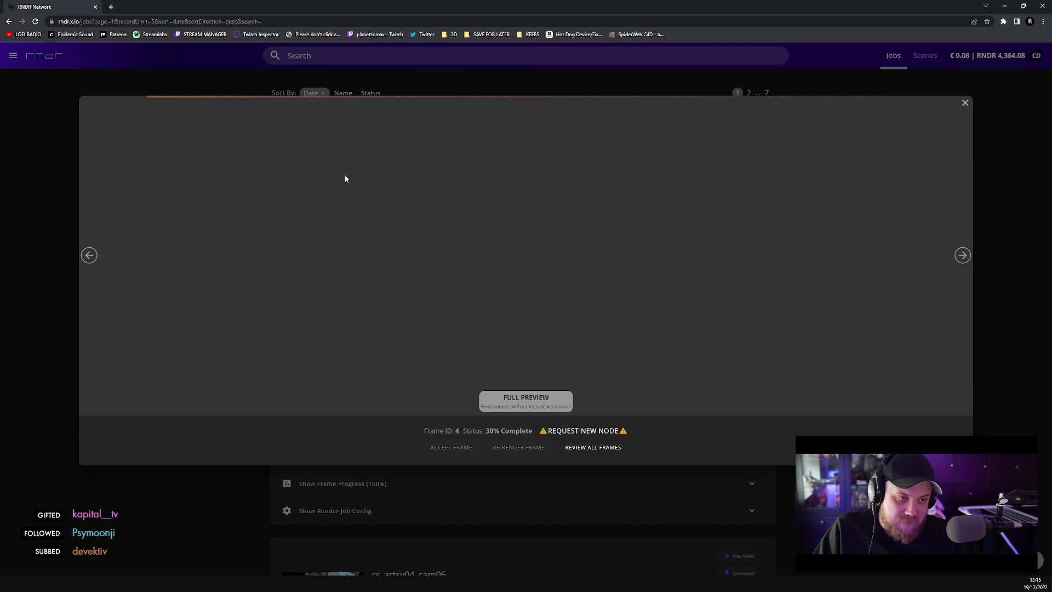
{"action": "left_click", "coordinate": [139, 482]}
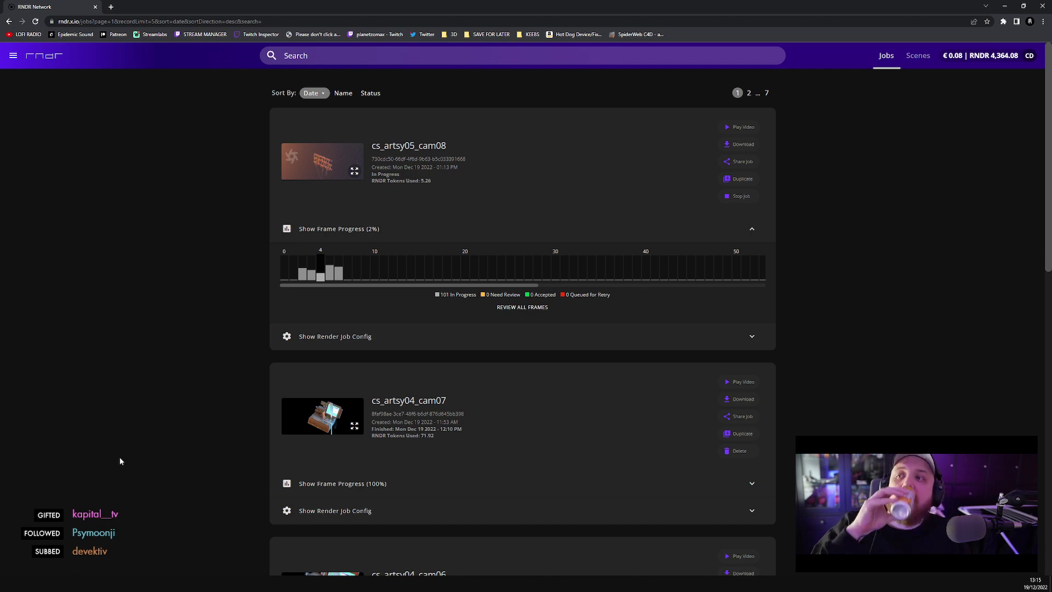
- Glance at Spotify, recheck the RNDR jobs page, then switch to OctaneRender Studio+
{"action": "key", "text": "alt+Tab"}
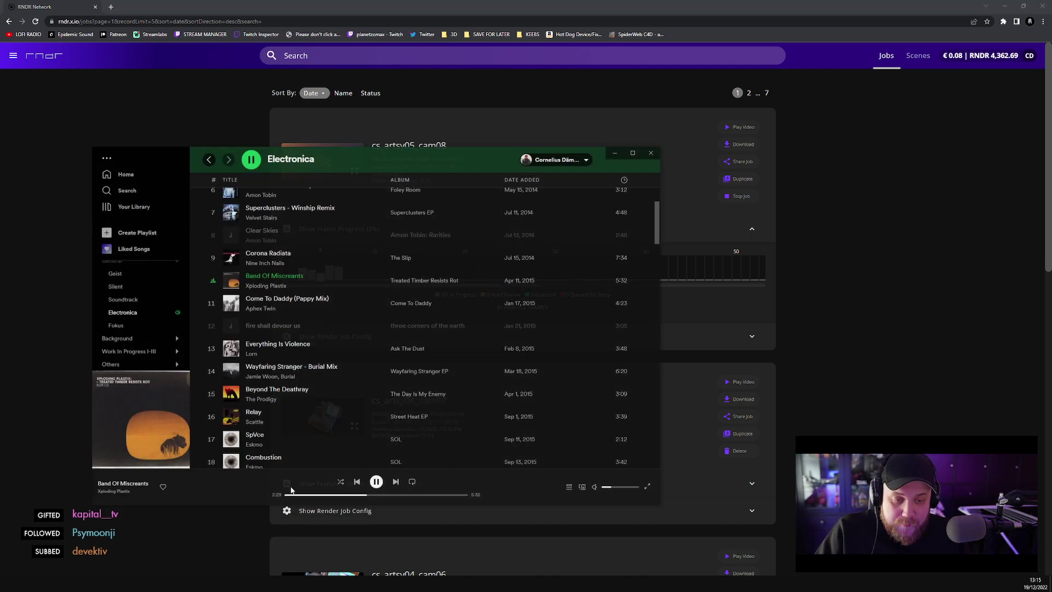
{"action": "left_click", "coordinate": [515, 509]}
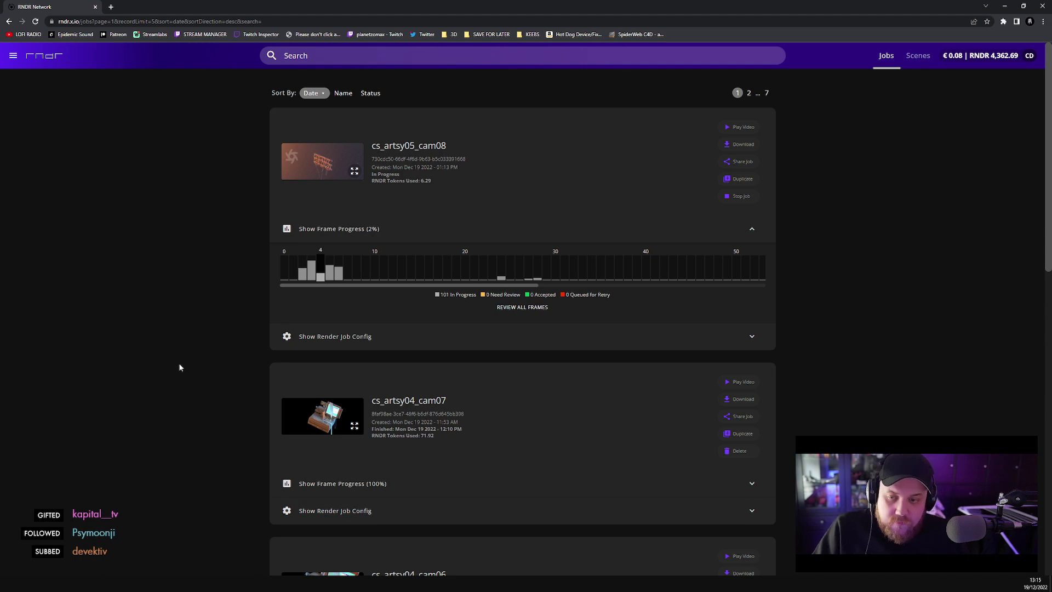
{"action": "scroll", "coordinate": [152, 352], "scroll_direction": "down", "scroll_amount": 10}
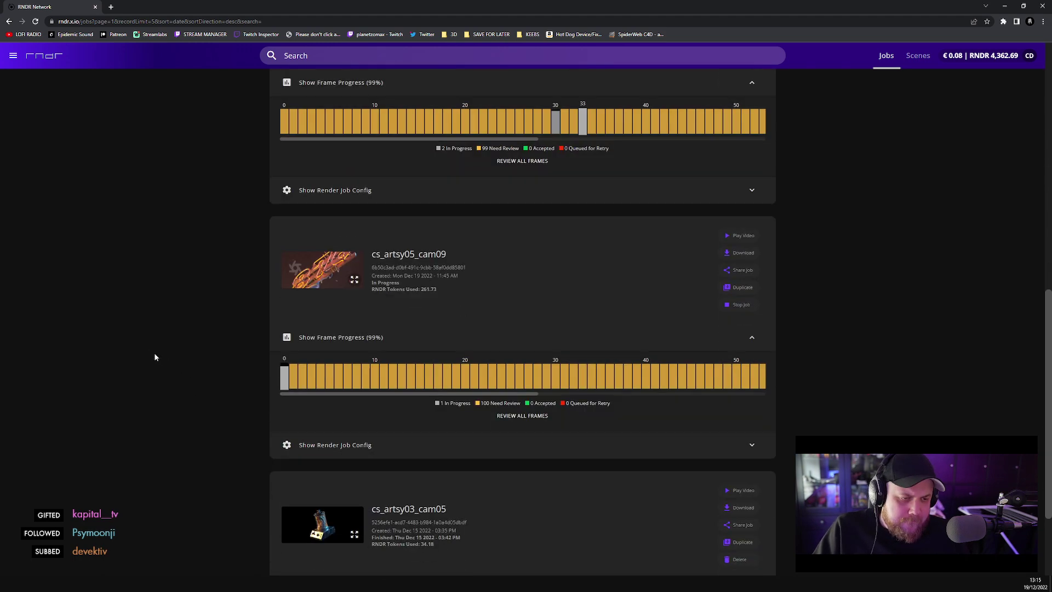
{"action": "scroll", "coordinate": [154, 357], "scroll_direction": "down", "scroll_amount": 5}
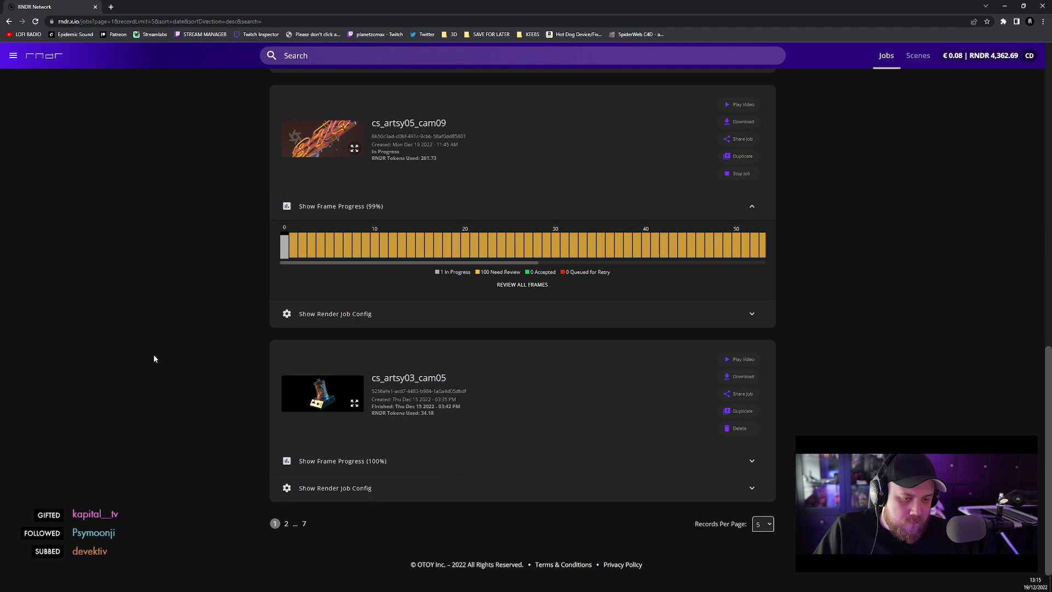
{"action": "scroll", "coordinate": [155, 359], "scroll_direction": "up", "scroll_amount": 20}
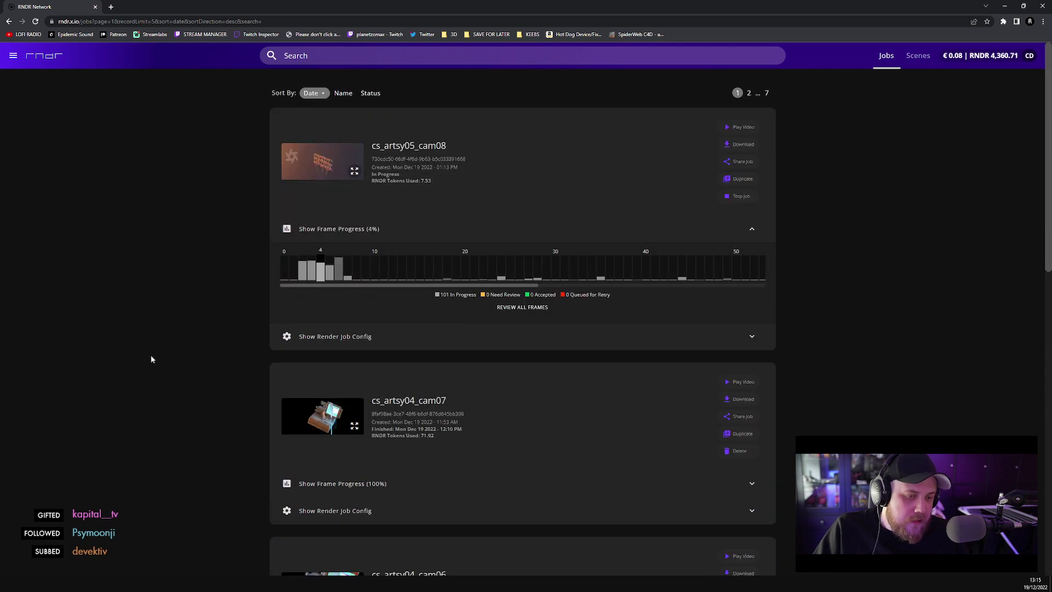
{"action": "key", "text": "alt+Tab"}
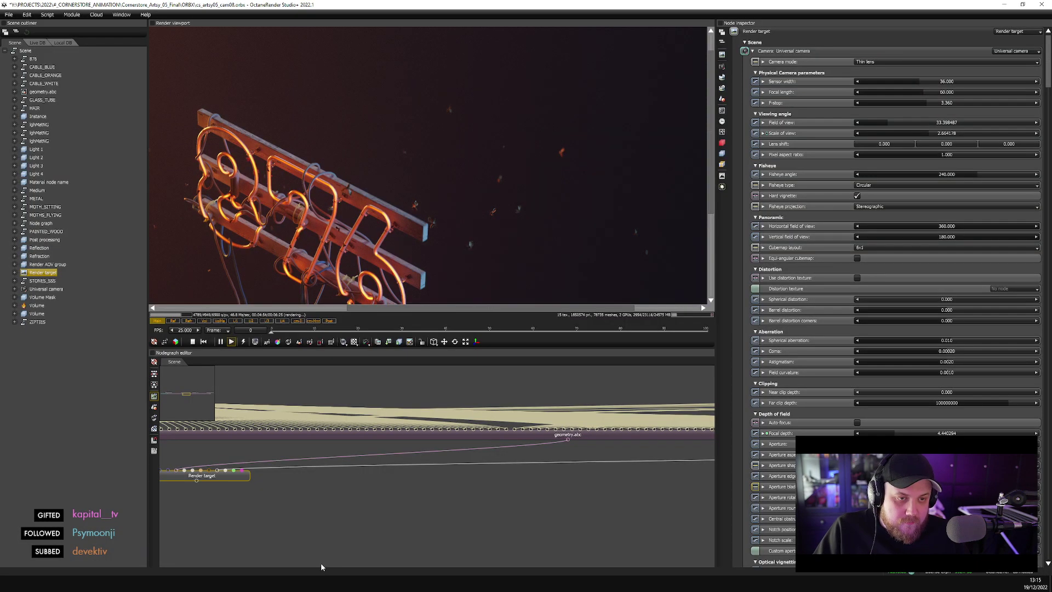
- Close OctaneRender Studio+ and decline saving the project changes
{"action": "left_click", "coordinate": [1042, 5]}
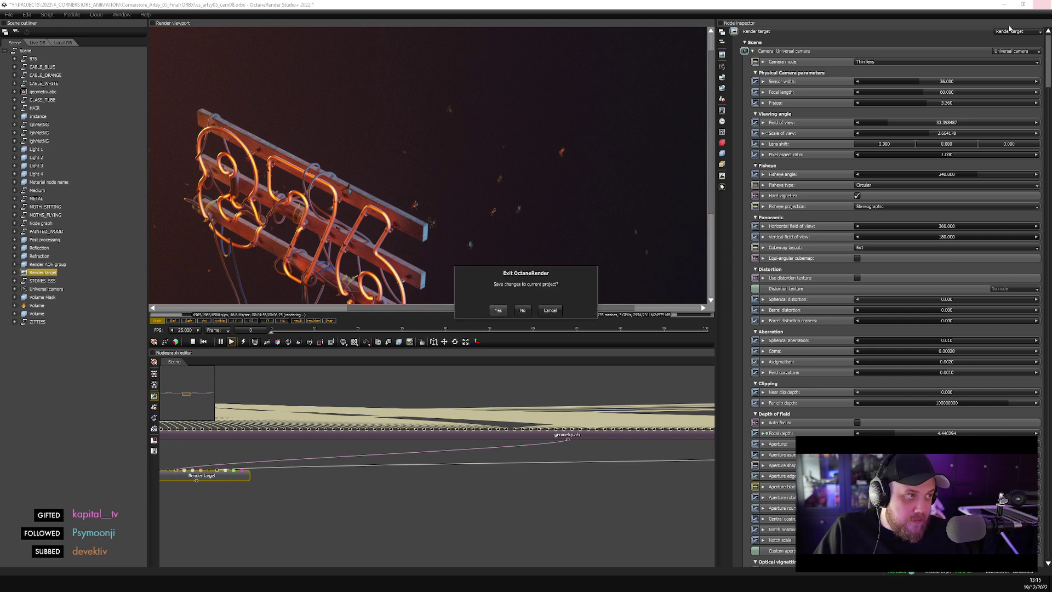
{"action": "left_click", "coordinate": [522, 310]}
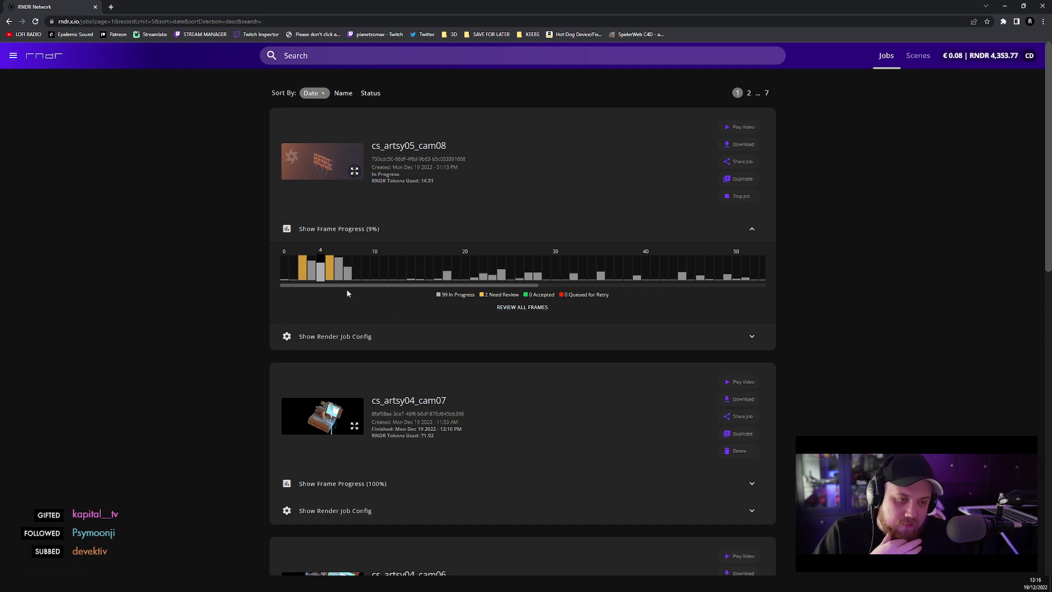
{"action": "scroll", "coordinate": [126, 468], "scroll_direction": "down", "scroll_amount": 6}
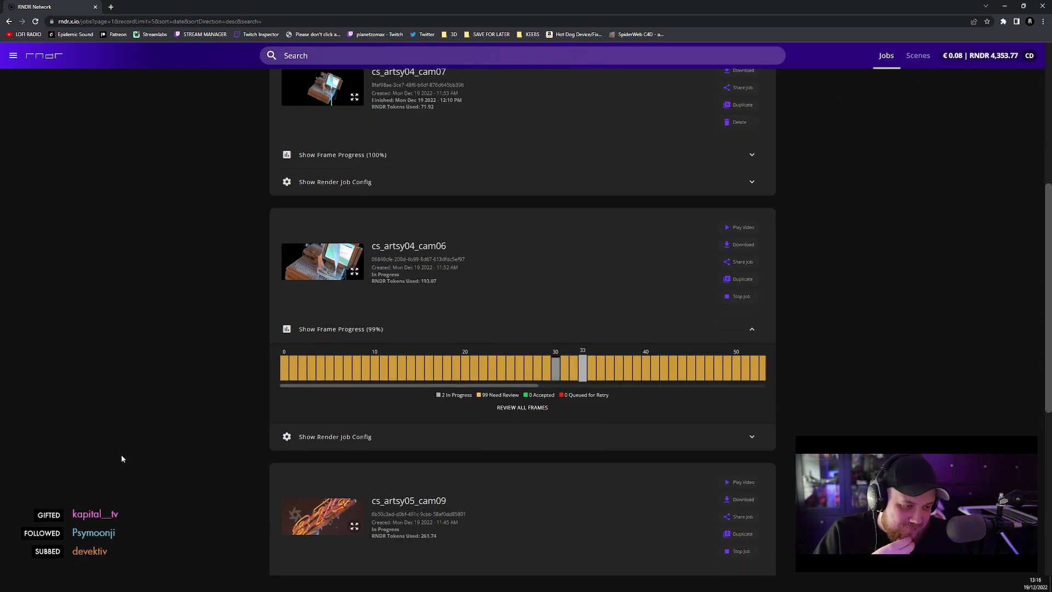
{"action": "scroll", "coordinate": [122, 459], "scroll_direction": "down", "scroll_amount": 4}
{"action": "scroll", "coordinate": [121, 463], "scroll_direction": "down", "scroll_amount": 3}
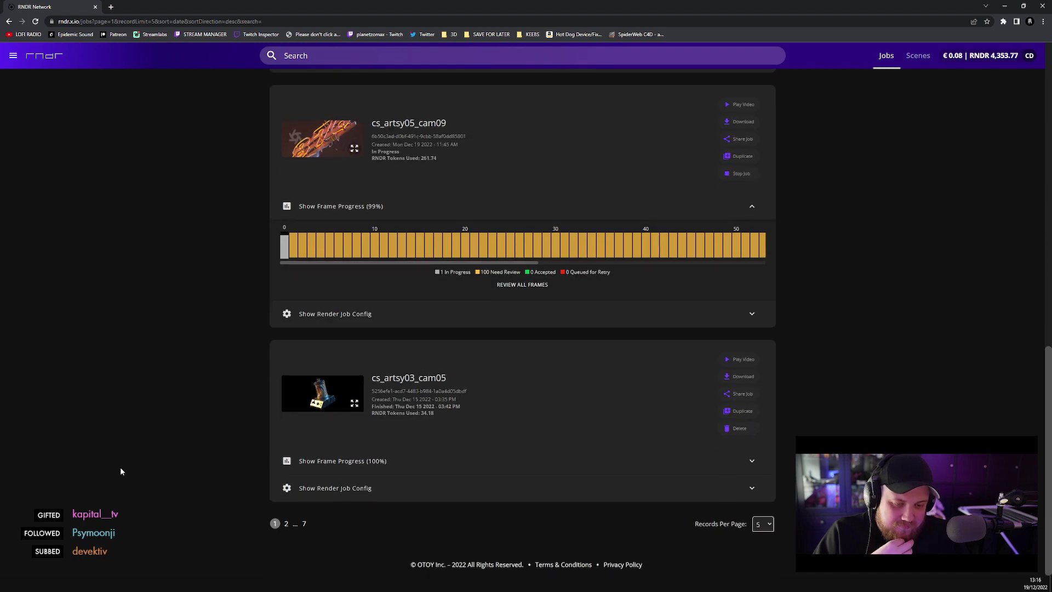
{"action": "key", "text": "alt+Tab"}
{"action": "left_click_drag", "start_coordinate": [629, 486], "coordinate": [624, 488]}
{"action": "left_click", "coordinate": [183, 529]}
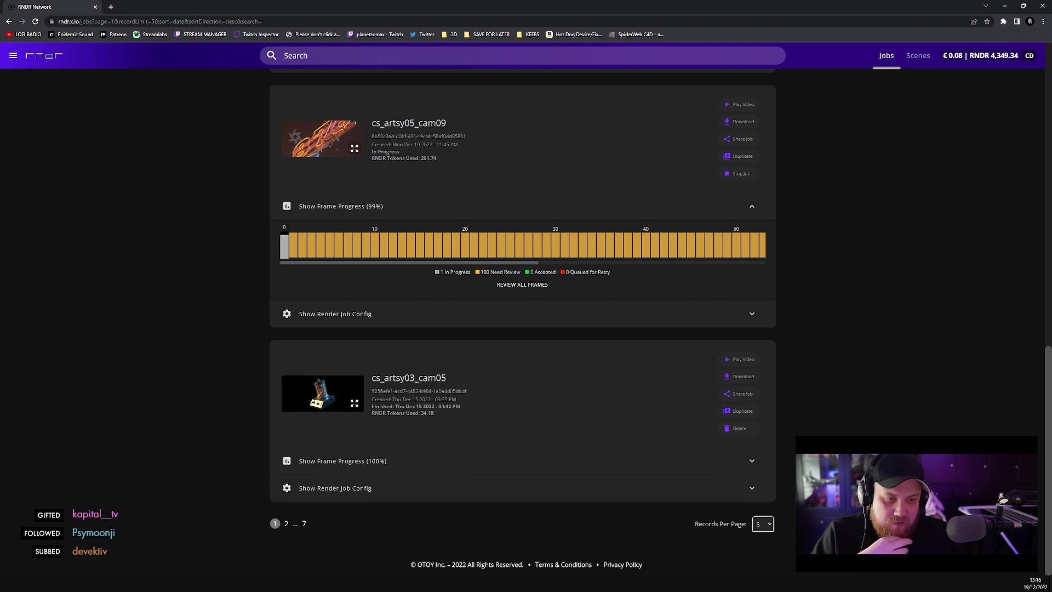
{"action": "scroll", "coordinate": [255, 355], "scroll_direction": "up", "scroll_amount": 12}
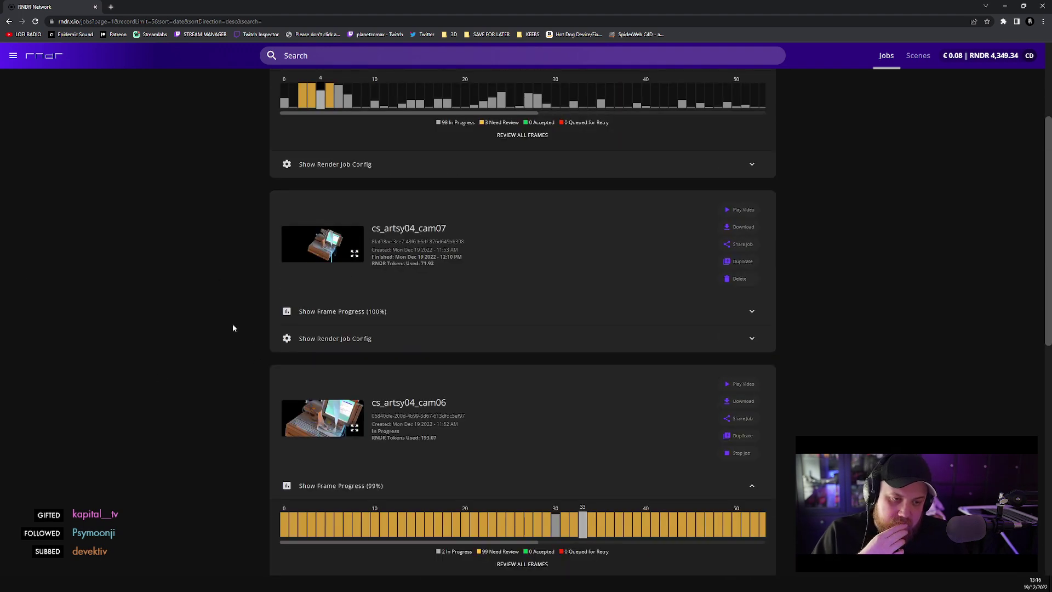
{"action": "scroll", "coordinate": [230, 327], "scroll_direction": "up", "scroll_amount": 3}
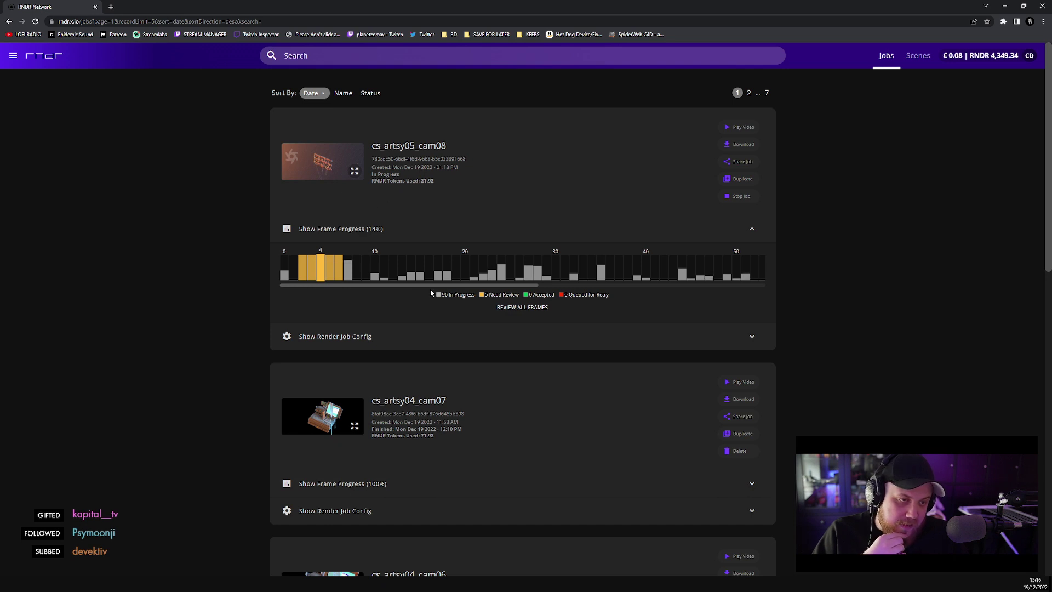
{"action": "left_click_drag", "start_coordinate": [433, 286], "coordinate": [356, 286]}
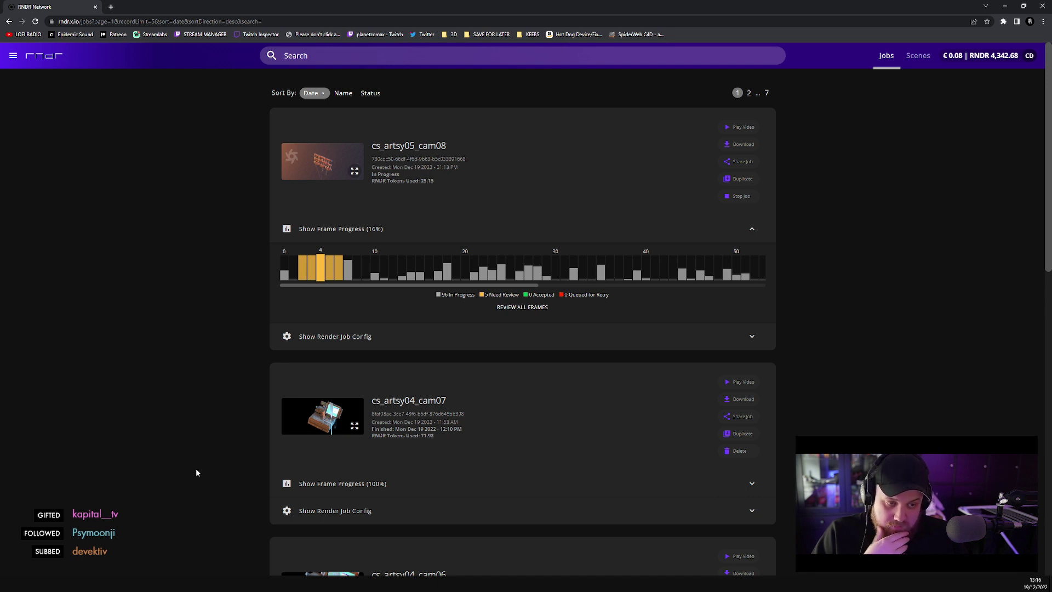
{"action": "scroll", "coordinate": [196, 472], "scroll_direction": "down", "scroll_amount": 5}
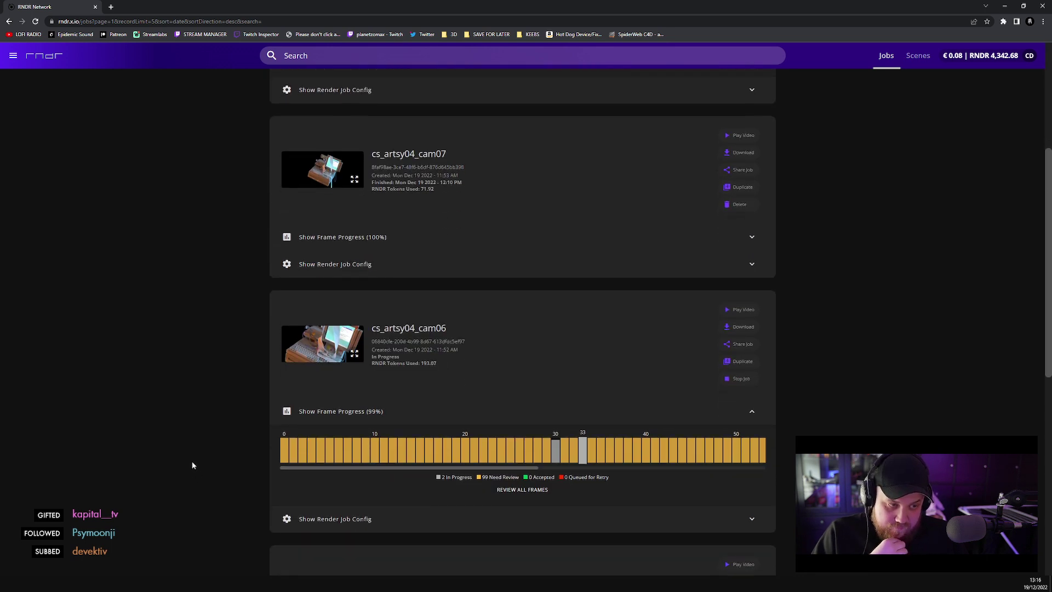
{"action": "left_click_drag", "start_coordinate": [393, 467], "coordinate": [300, 463]}
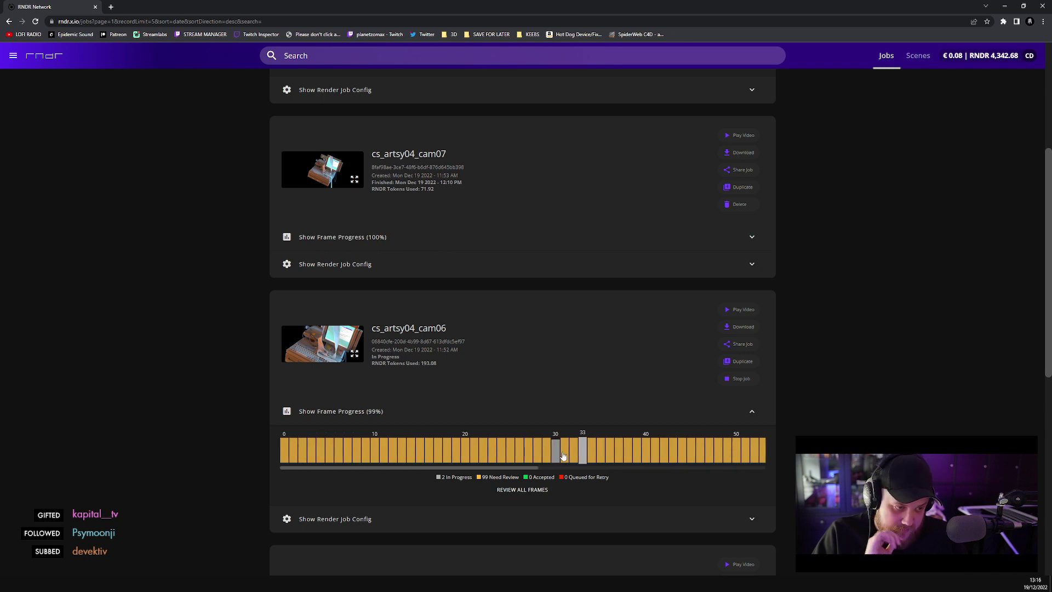
{"action": "scroll", "coordinate": [563, 456], "scroll_direction": "down", "scroll_amount": 3}
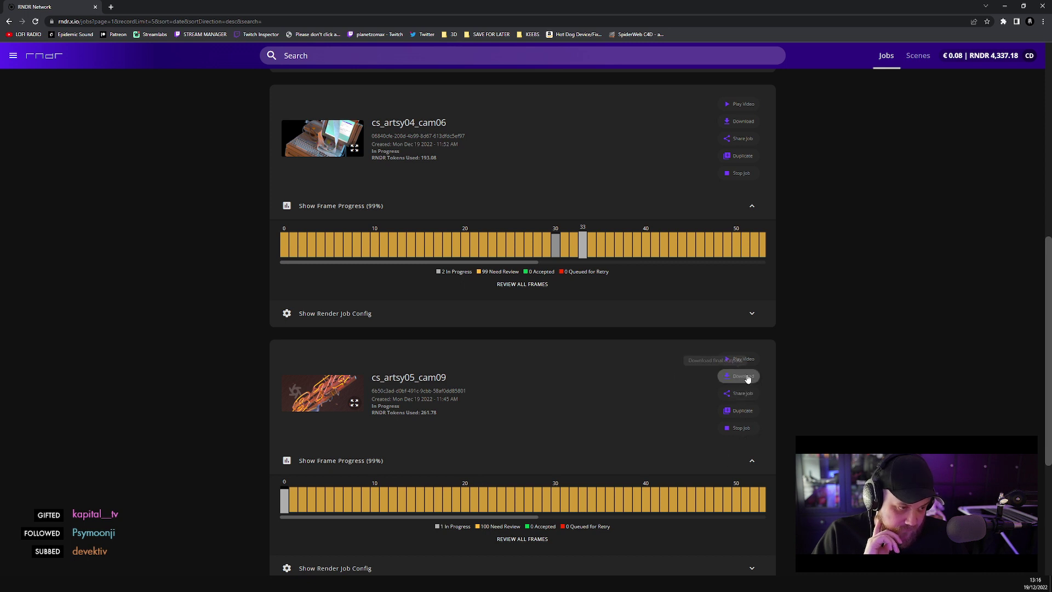
- Open cs_artsy05_cam09's frame review page and preview frames 0 and 1 full size
{"action": "left_click", "coordinate": [512, 539]}
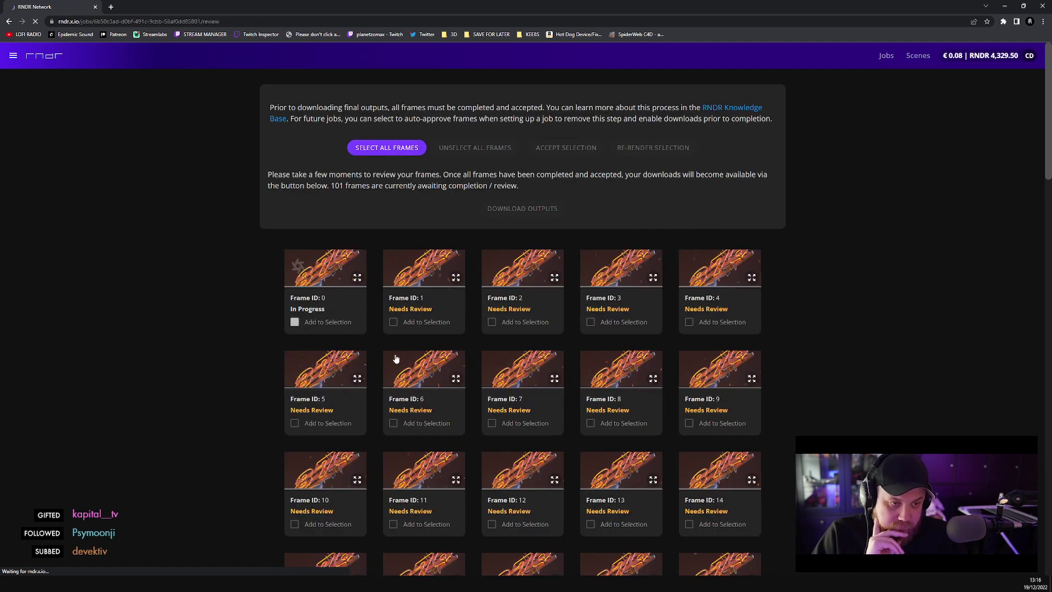
{"action": "left_click", "coordinate": [357, 278]}
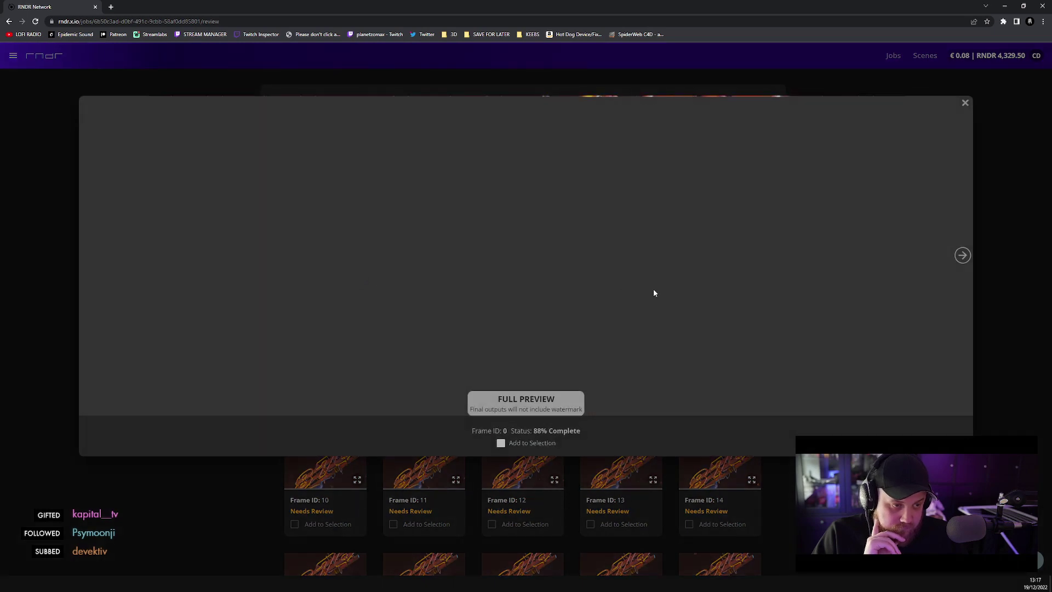
{"action": "left_click", "coordinate": [963, 256]}
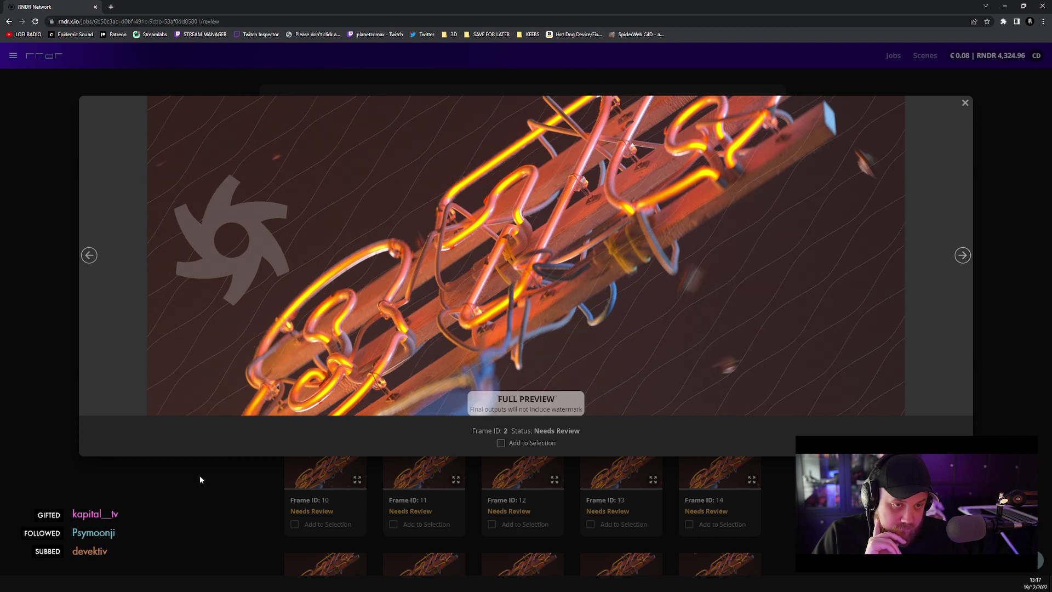
{"action": "left_click", "coordinate": [144, 487]}
- Select all cs_artsy05_cam09 frames and accept them, leaving frame 0 still rendering
{"action": "scroll", "coordinate": [438, 304], "scroll_direction": "down", "scroll_amount": 7}
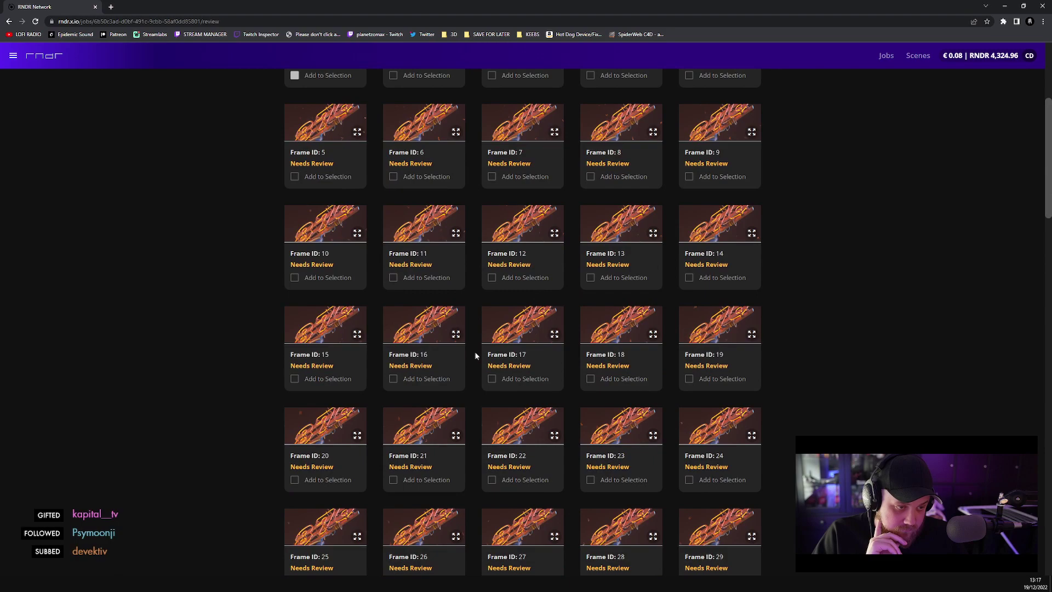
{"action": "scroll", "coordinate": [659, 290], "scroll_direction": "down", "scroll_amount": 6}
{"action": "scroll", "coordinate": [660, 337], "scroll_direction": "down", "scroll_amount": 9}
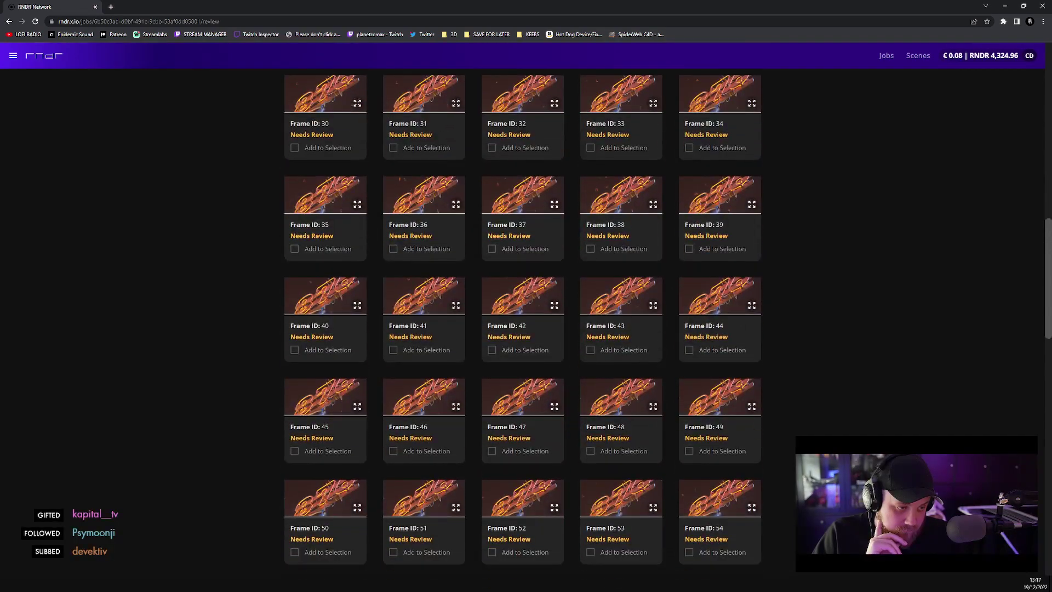
{"action": "scroll", "coordinate": [661, 364], "scroll_direction": "down", "scroll_amount": 10}
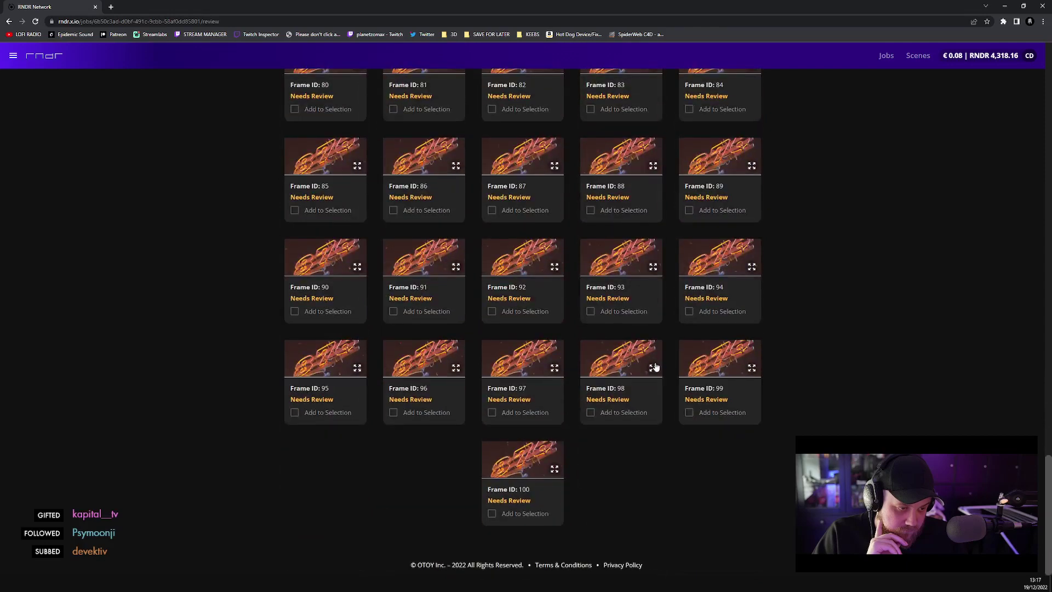
{"action": "key", "text": "Home"}
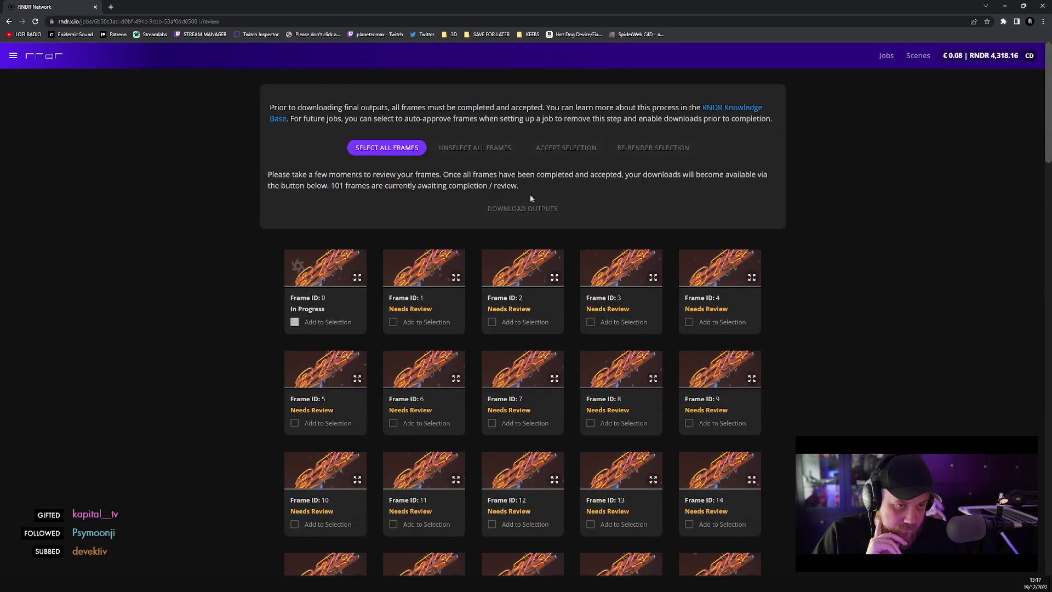
{"action": "left_click", "coordinate": [387, 147]}
{"action": "left_click", "coordinate": [555, 145]}
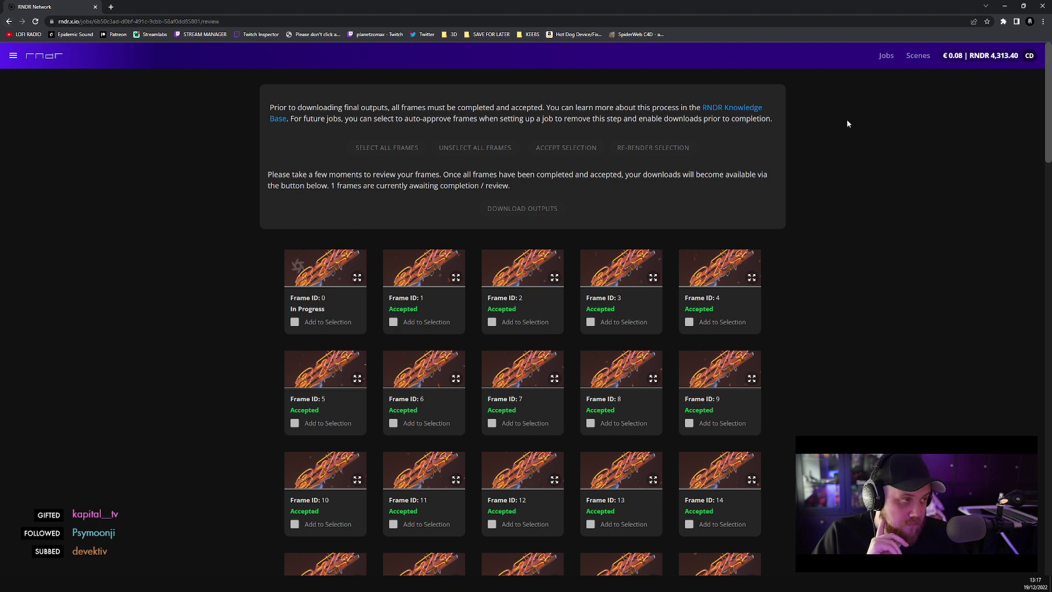
{"action": "left_click", "coordinate": [12, 59]}
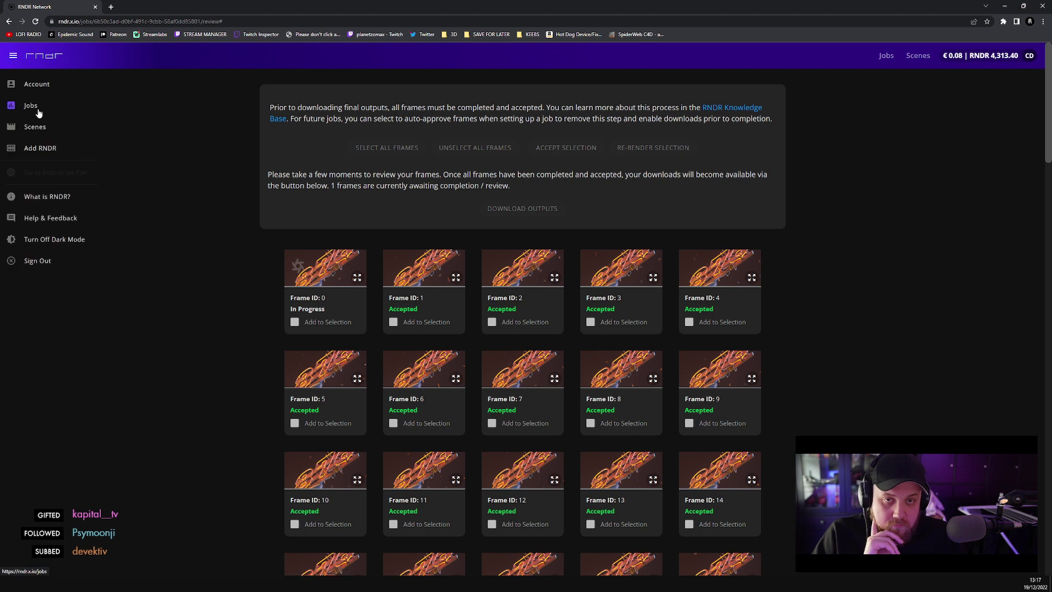
- Return to the Jobs list and show frame progress for cs_artsy05_cam09 and cs_artsy04_cam06
{"action": "left_click", "coordinate": [33, 108]}
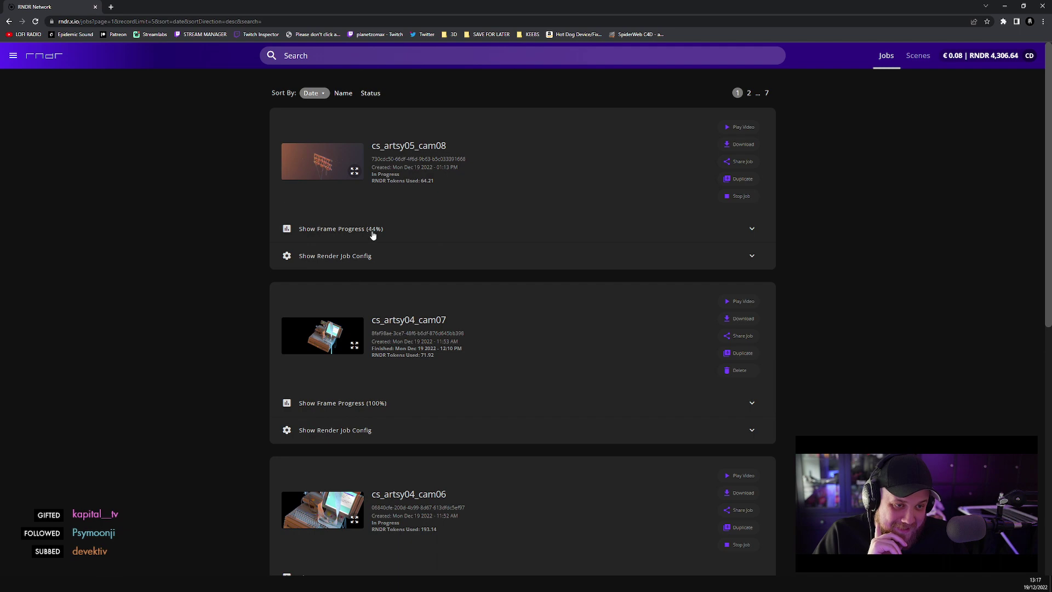
{"action": "scroll", "coordinate": [367, 246], "scroll_direction": "down", "scroll_amount": 5}
{"action": "left_click", "coordinate": [328, 463]}
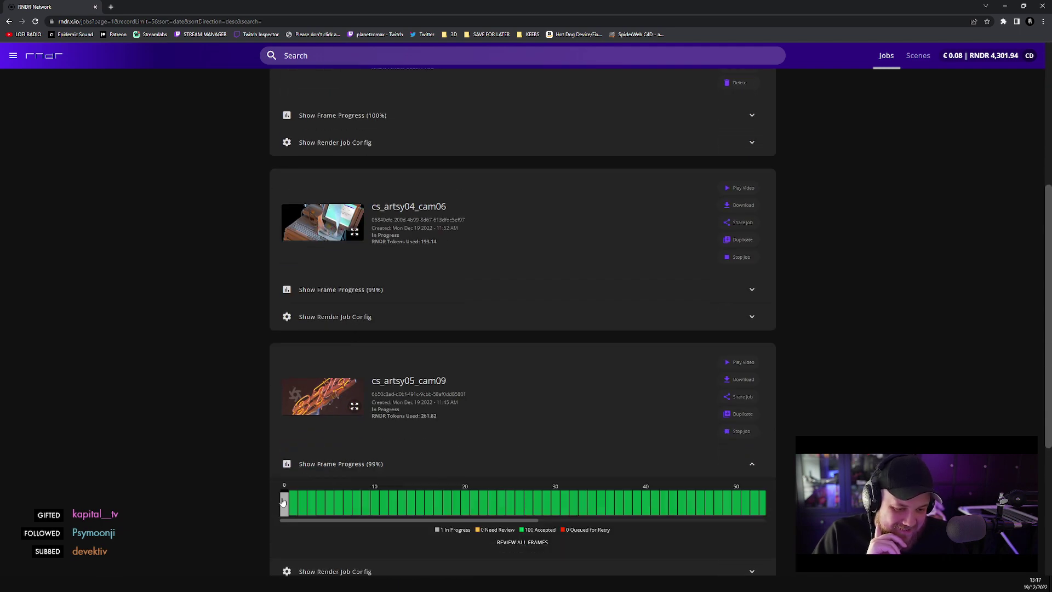
{"action": "left_click", "coordinate": [325, 296]}
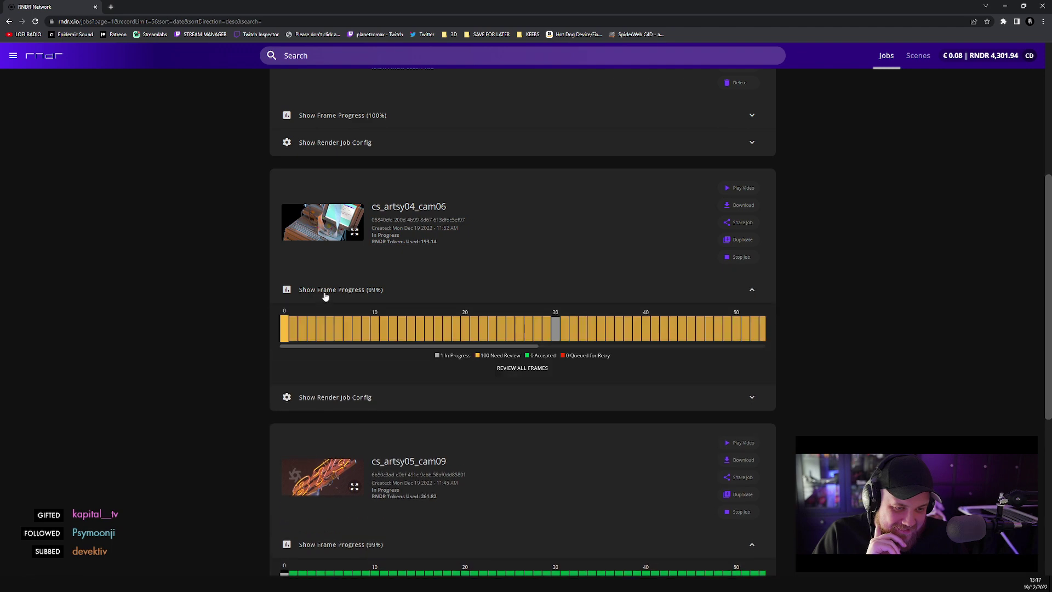
{"action": "mouse_move", "coordinate": [509, 346]}
{"action": "left_mouse_down"}
{"action": "mouse_move", "coordinate": [740, 349]}
{"action": "mouse_move", "coordinate": [513, 349]}
{"action": "left_mouse_up"}
- Scroll the jobs list and drag along the frame progress strips to inspect rendered frames
{"action": "scroll", "coordinate": [426, 305], "scroll_direction": "up", "scroll_amount": 4}
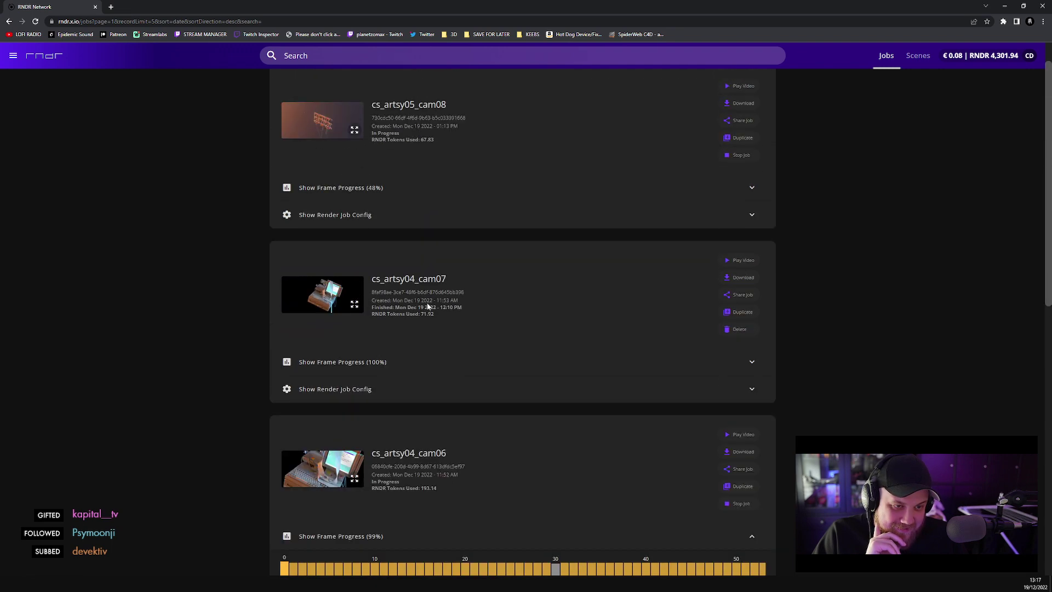
{"action": "scroll", "coordinate": [428, 306], "scroll_direction": "down", "scroll_amount": 4}
{"action": "scroll", "coordinate": [421, 295], "scroll_direction": "up", "scroll_amount": 4}
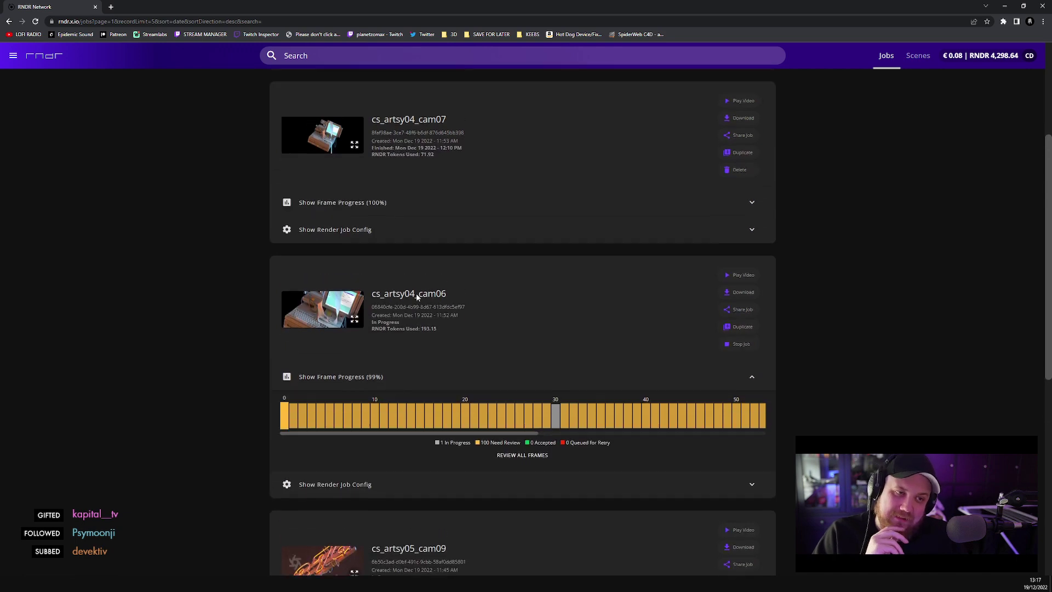
{"action": "scroll", "coordinate": [416, 297], "scroll_direction": "up", "scroll_amount": 1}
{"action": "scroll", "coordinate": [417, 296], "scroll_direction": "down", "scroll_amount": 4}
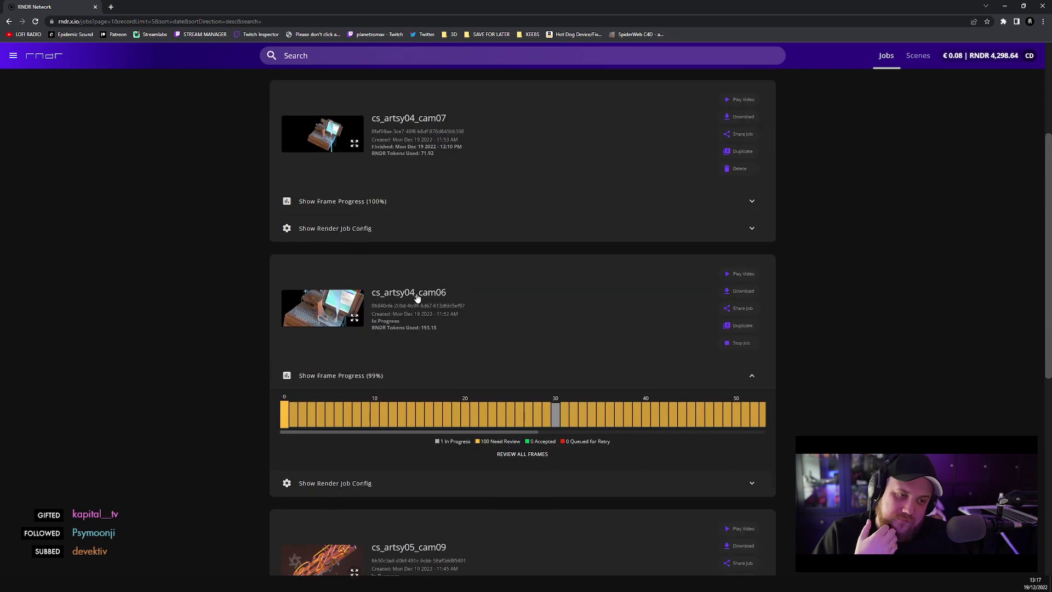
{"action": "scroll", "coordinate": [417, 298], "scroll_direction": "up", "scroll_amount": 1}
{"action": "scroll", "coordinate": [417, 298], "scroll_direction": "up", "scroll_amount": 2}
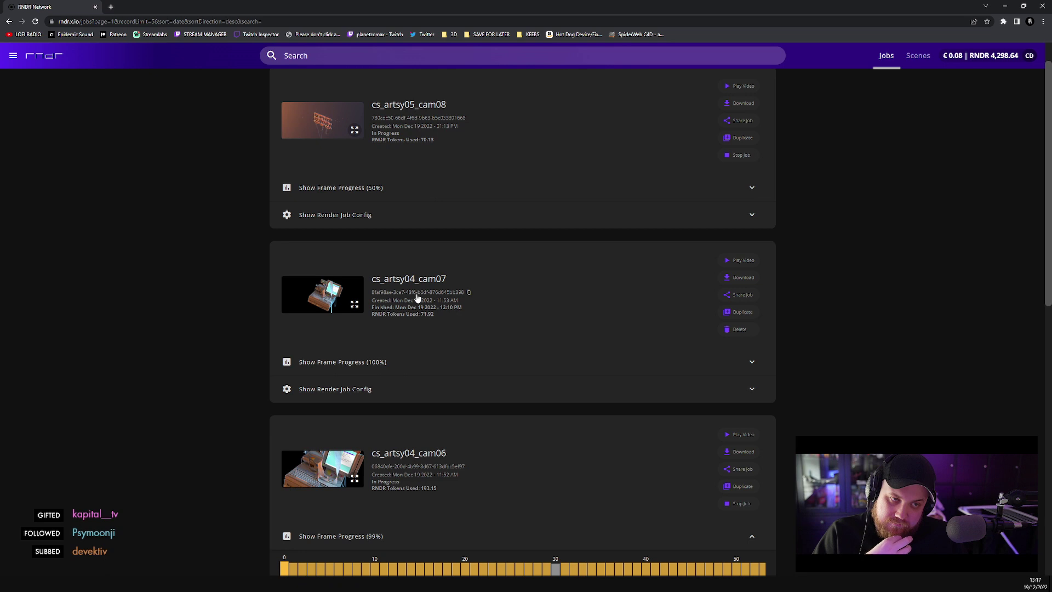
{"action": "scroll", "coordinate": [417, 298], "scroll_direction": "down", "scroll_amount": 2}
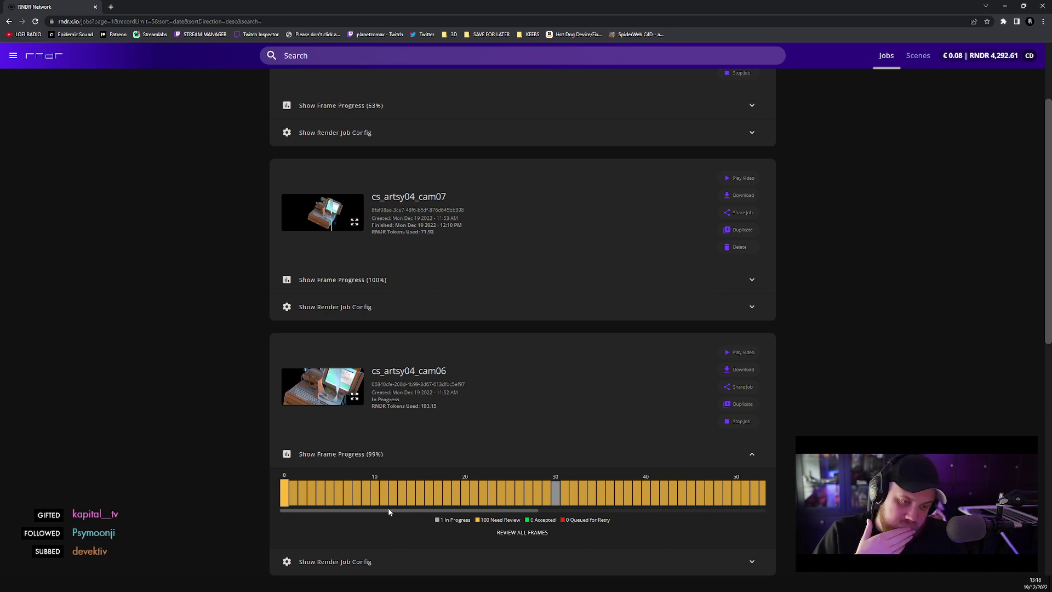
{"action": "left_click_drag", "start_coordinate": [388, 507], "coordinate": [718, 509]}
{"action": "left_click_drag", "start_coordinate": [612, 512], "coordinate": [324, 519]}
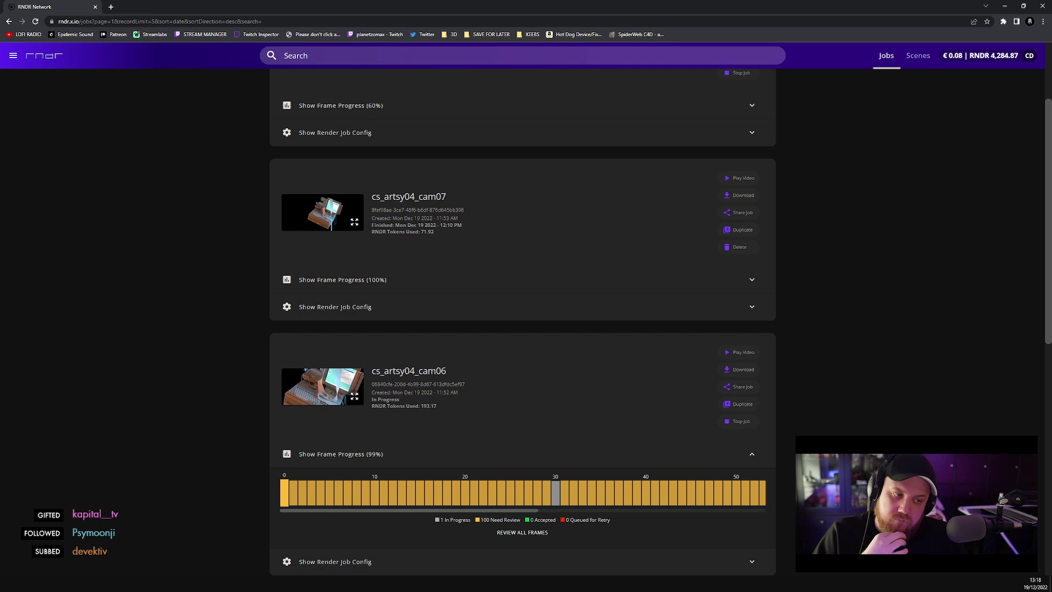
- Briefly toggle cs_artsy05_cam08's frame progress, then expand cs_artsy04_cam06's frame progress
{"action": "scroll", "coordinate": [432, 461], "scroll_direction": "down", "scroll_amount": 3}
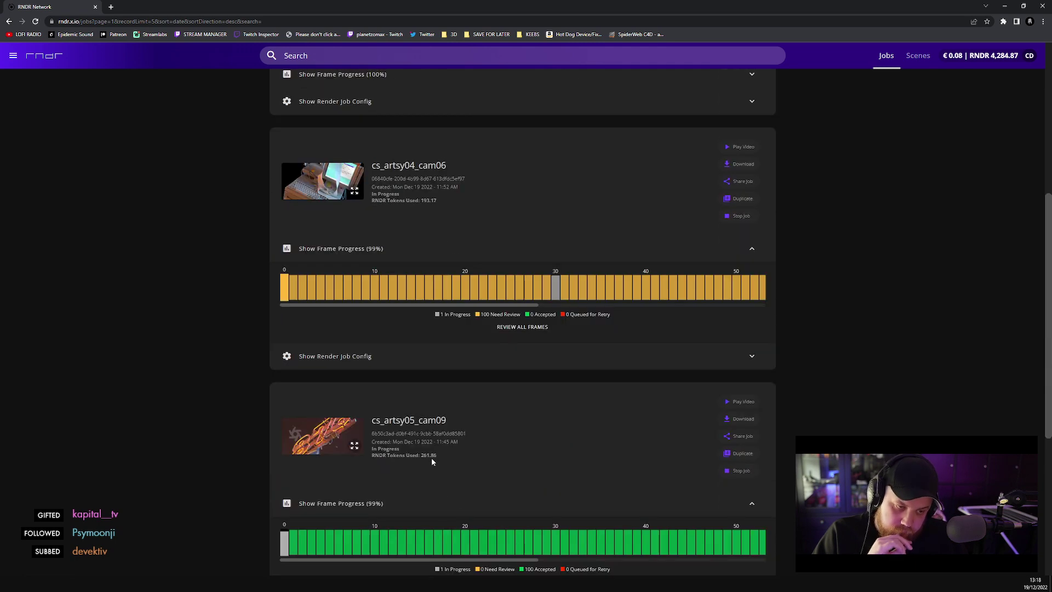
{"action": "scroll", "coordinate": [422, 439], "scroll_direction": "down", "scroll_amount": 3}
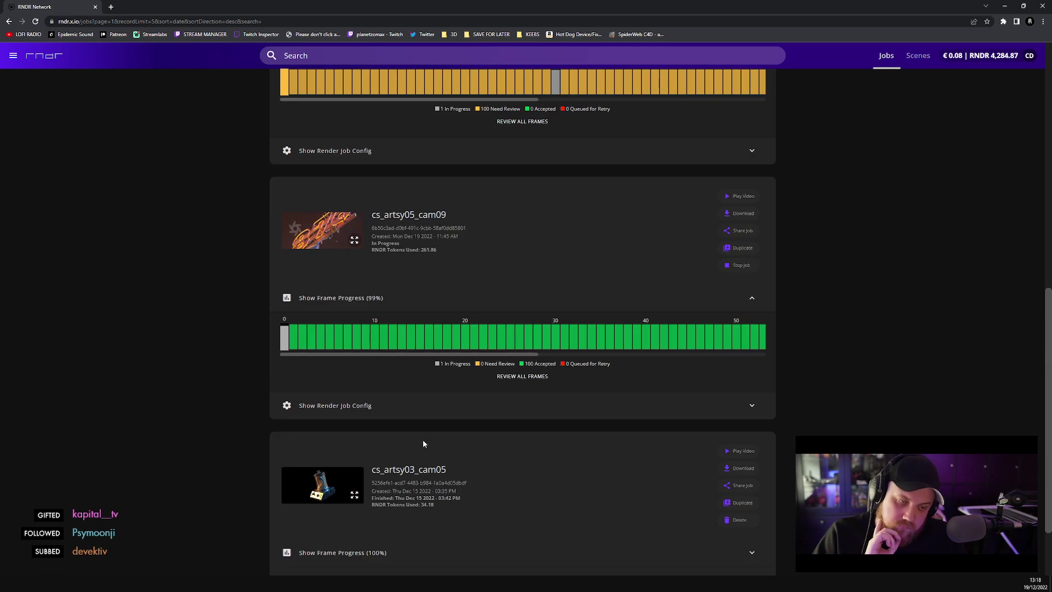
{"action": "scroll", "coordinate": [423, 439], "scroll_direction": "up", "scroll_amount": 8}
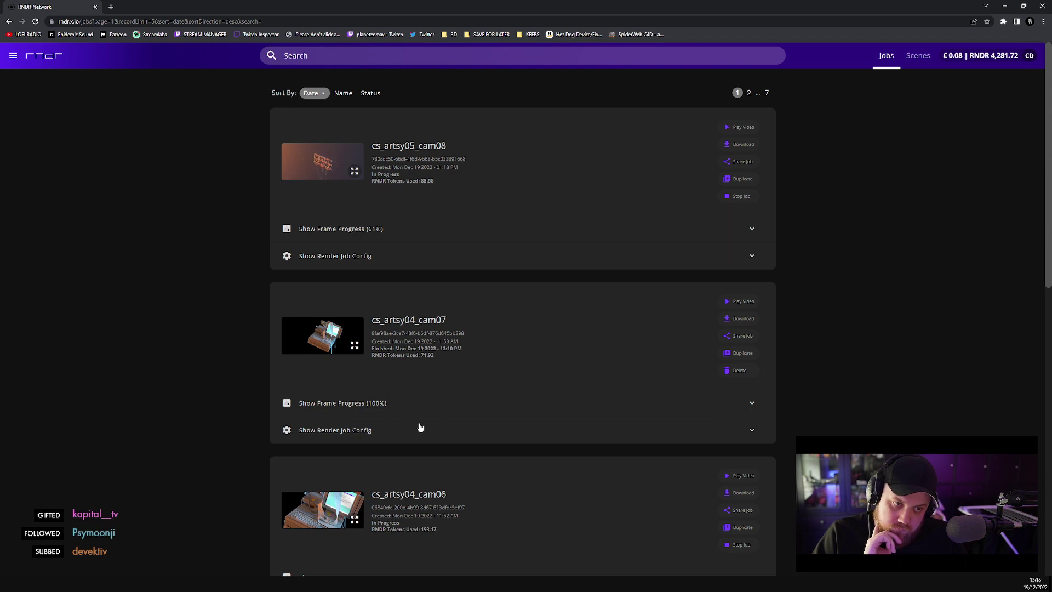
{"action": "left_click", "coordinate": [363, 227]}
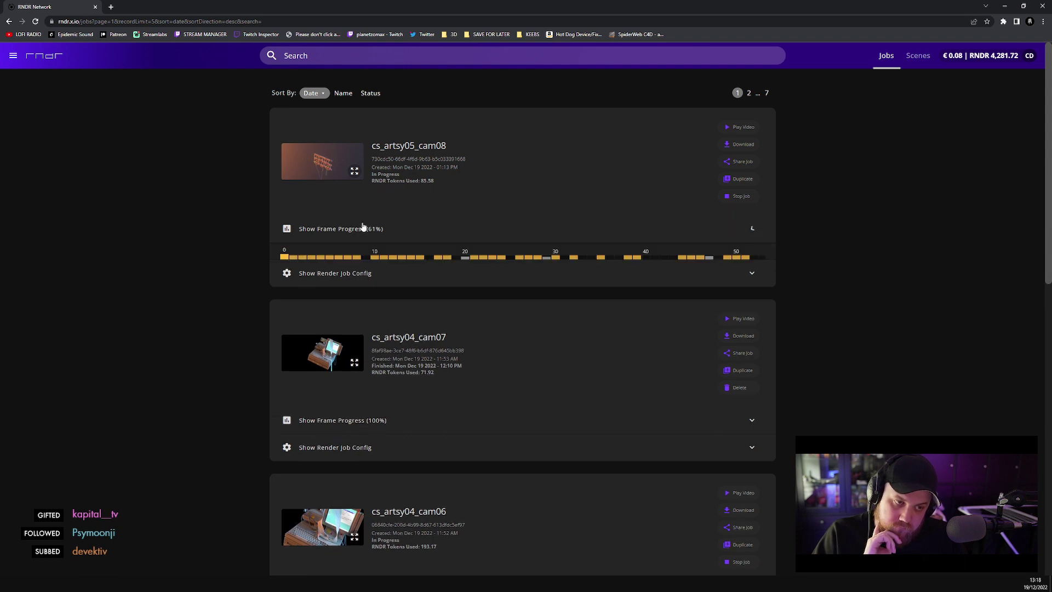
{"action": "left_click", "coordinate": [363, 227]}
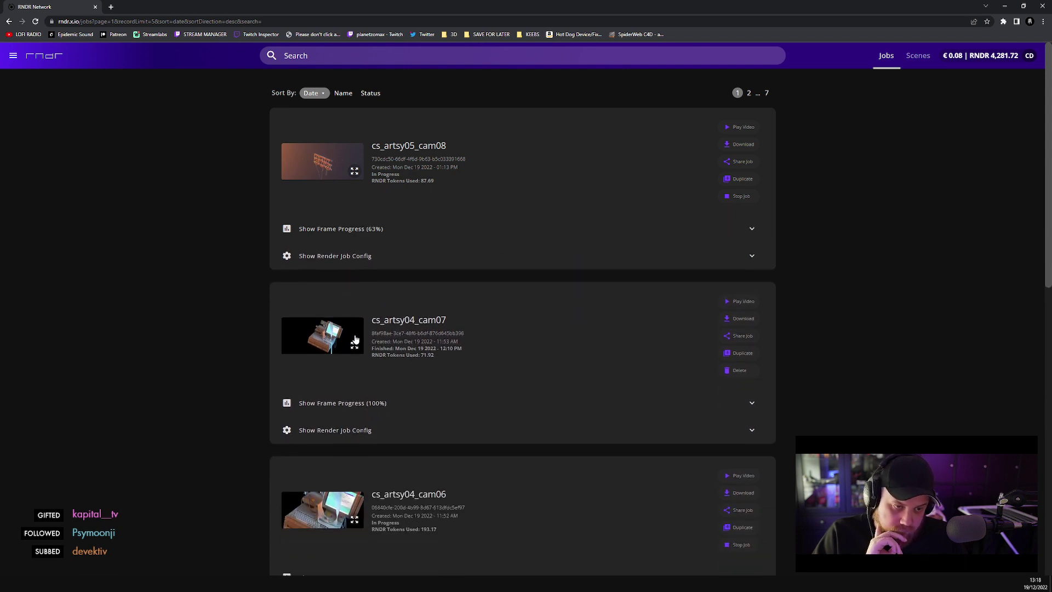
{"action": "scroll", "coordinate": [407, 406], "scroll_direction": "down", "scroll_amount": 3}
{"action": "left_click", "coordinate": [407, 410]}
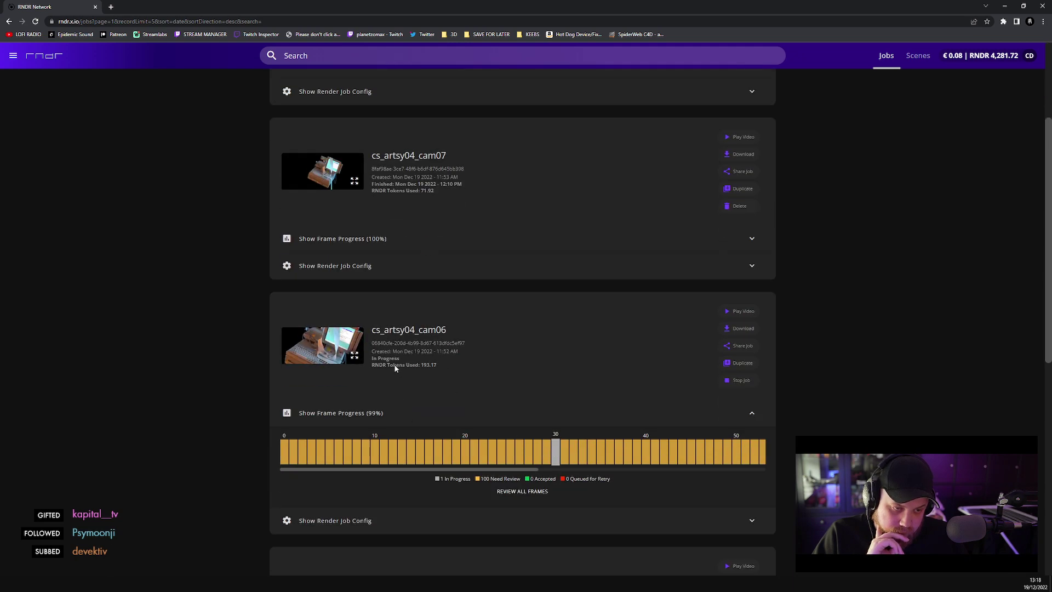
{"action": "left_click", "coordinate": [354, 354]}
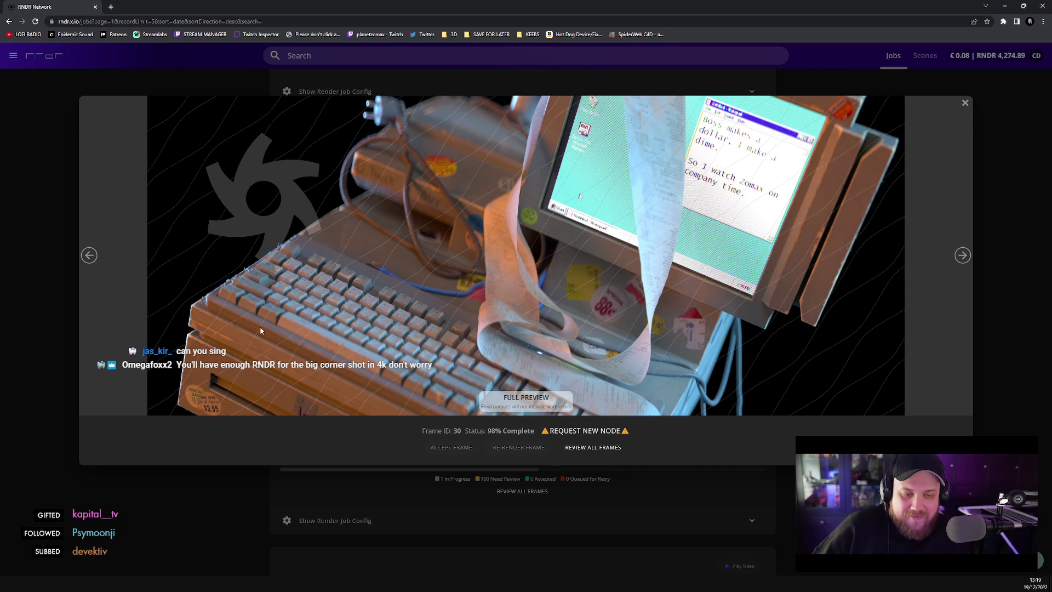
{"action": "left_click", "coordinate": [216, 512]}
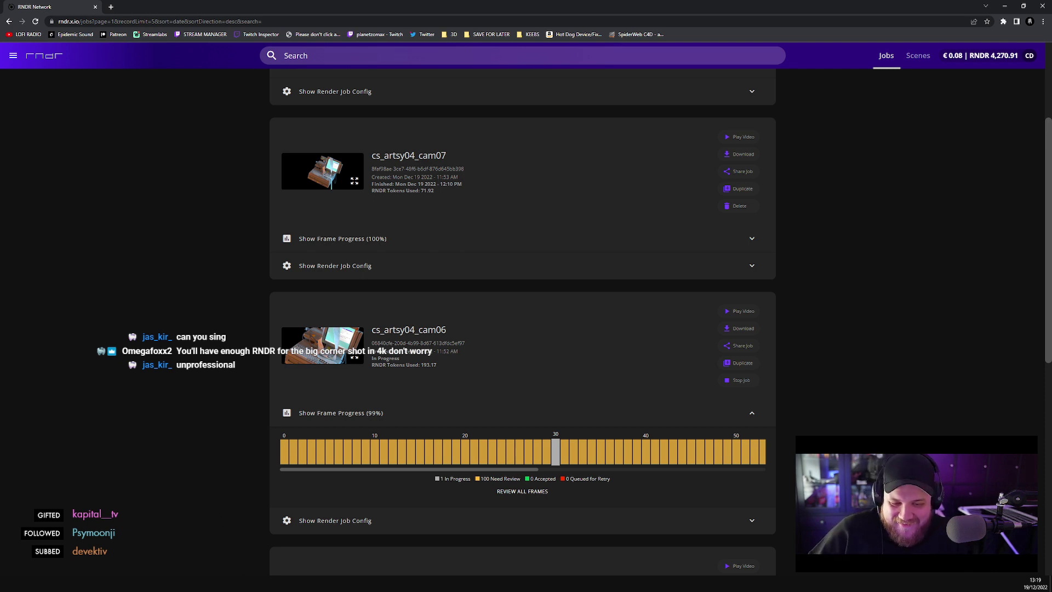
{"action": "key", "text": "alt+Tab"}
{"action": "scroll", "coordinate": [288, 440], "scroll_direction": "down", "scroll_amount": 1}
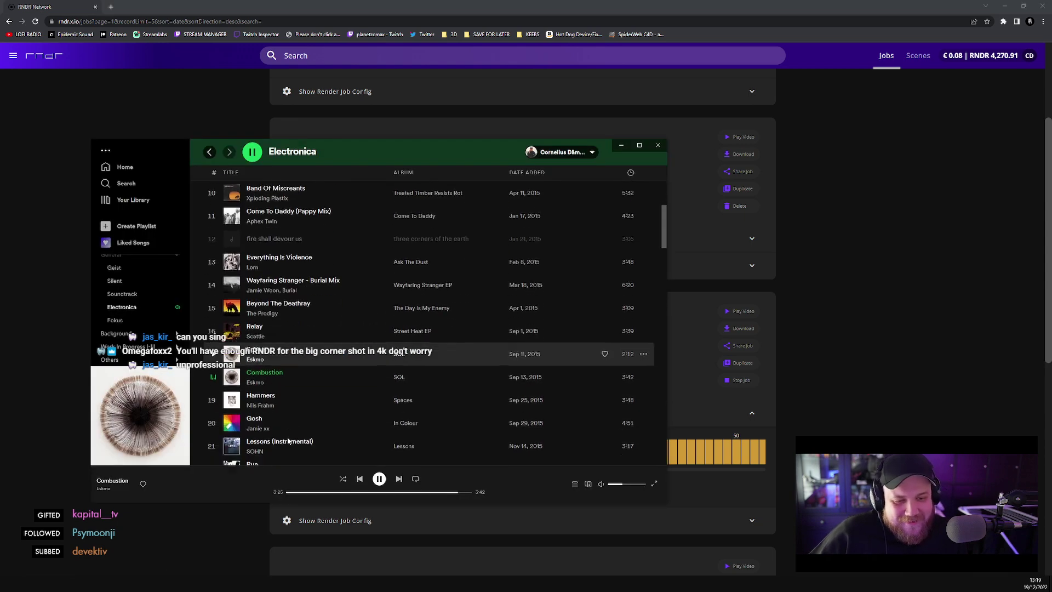
{"action": "double_click", "coordinate": [294, 409]}
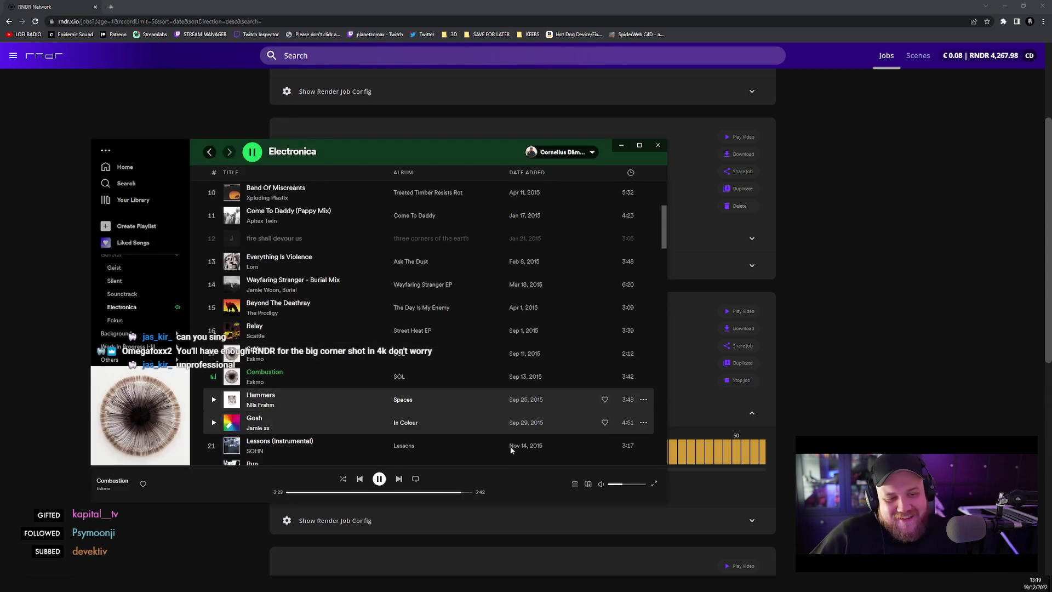
{"action": "left_click", "coordinate": [785, 497]}
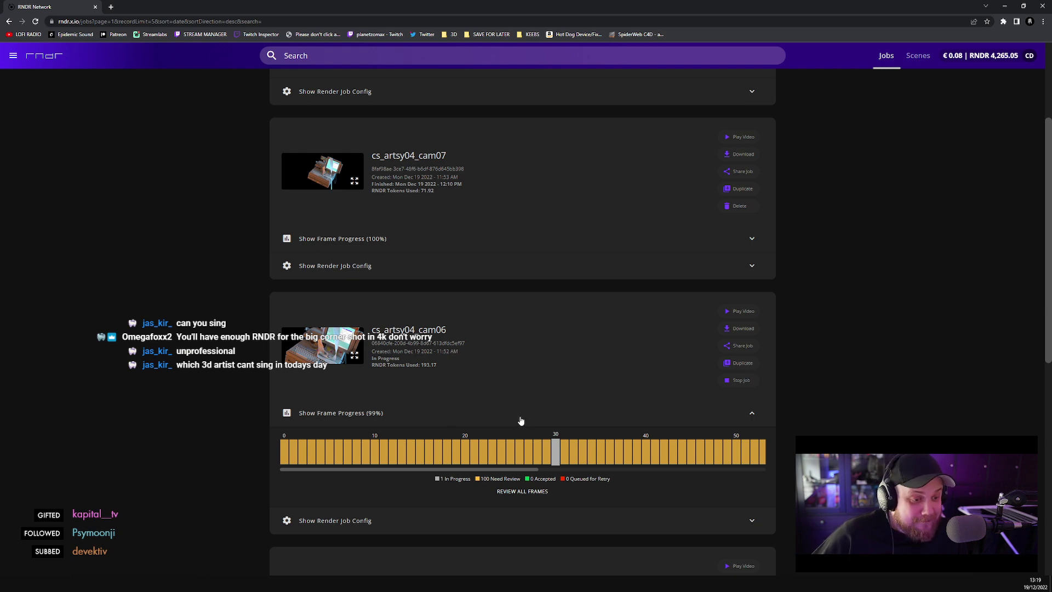
{"action": "scroll", "coordinate": [219, 390], "scroll_direction": "down", "scroll_amount": 5}
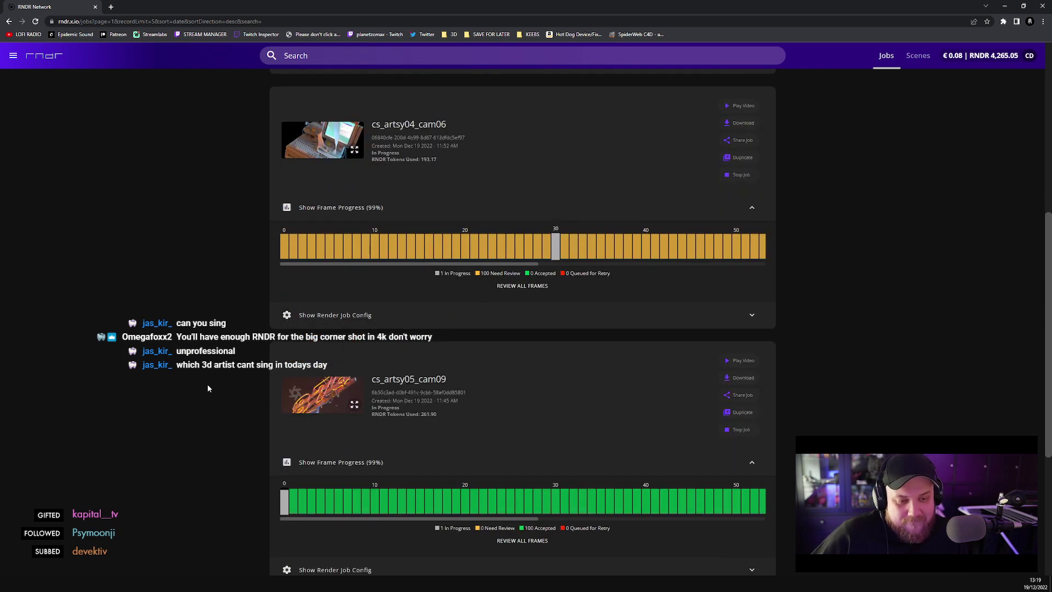
{"action": "scroll", "coordinate": [181, 378], "scroll_direction": "down", "scroll_amount": 4}
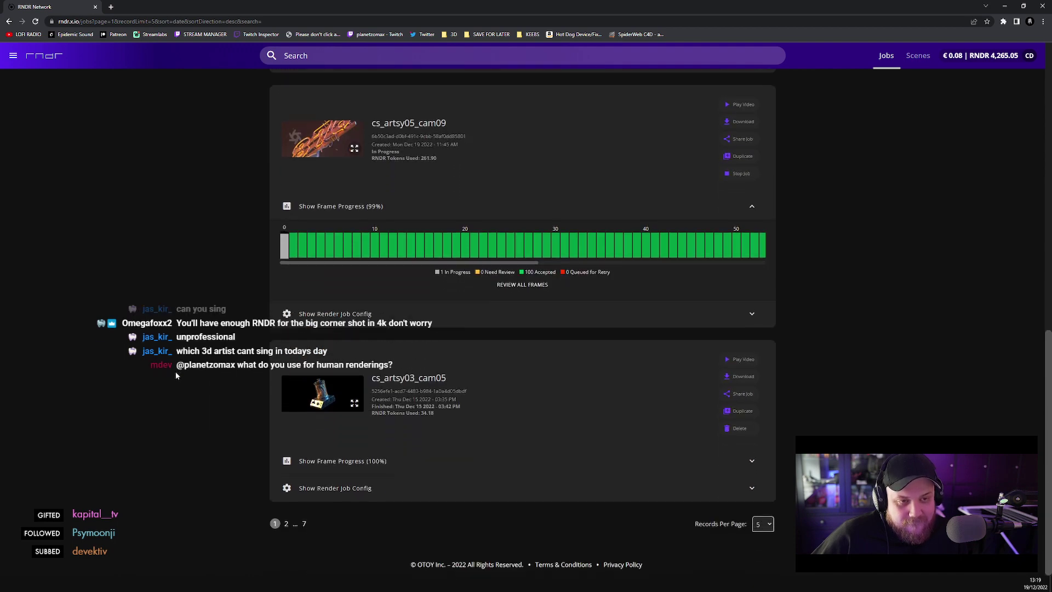
{"action": "scroll", "coordinate": [174, 374], "scroll_direction": "up", "scroll_amount": 6}
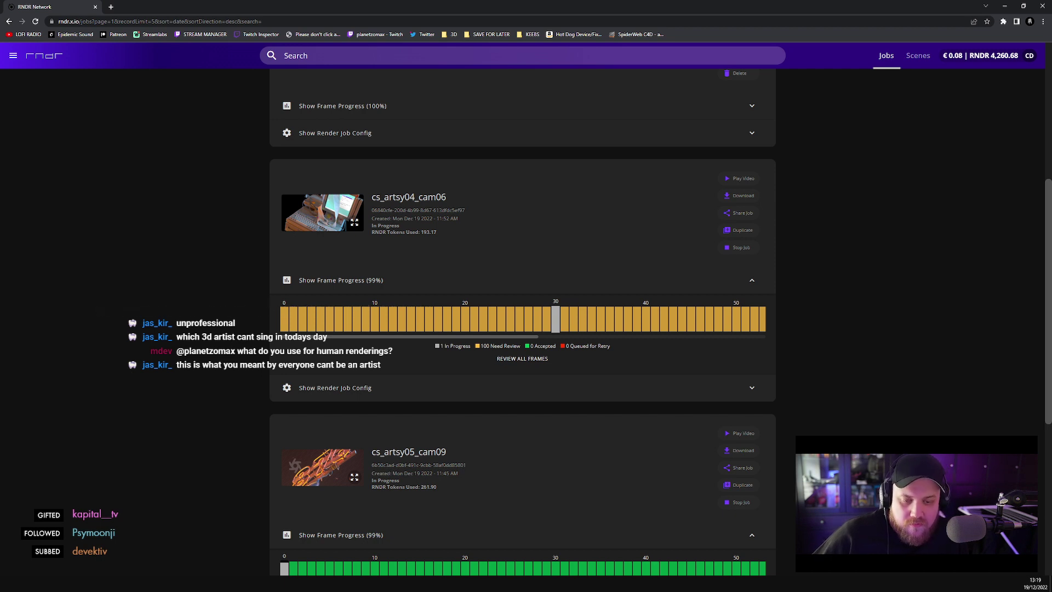
{"action": "key", "text": "alt+Tab"}
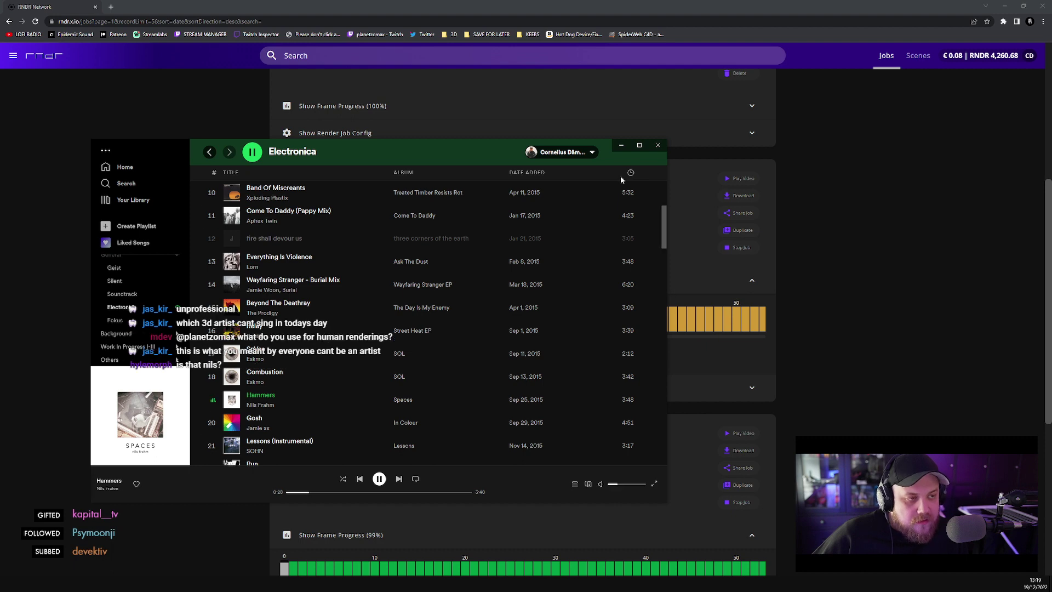
{"action": "left_click", "coordinate": [625, 145]}
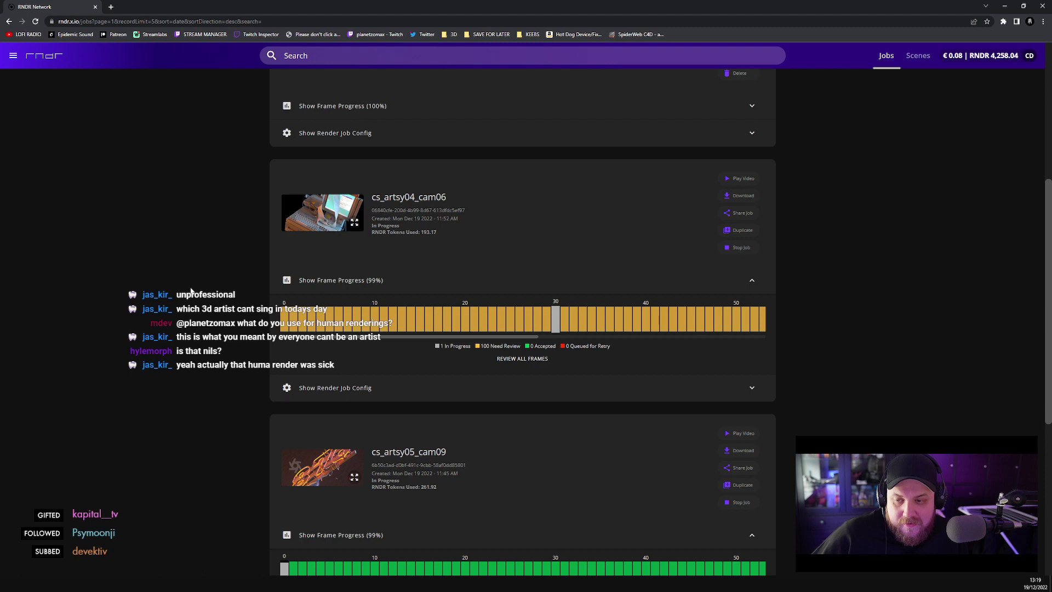
{"action": "key", "text": "alt+Tab"}
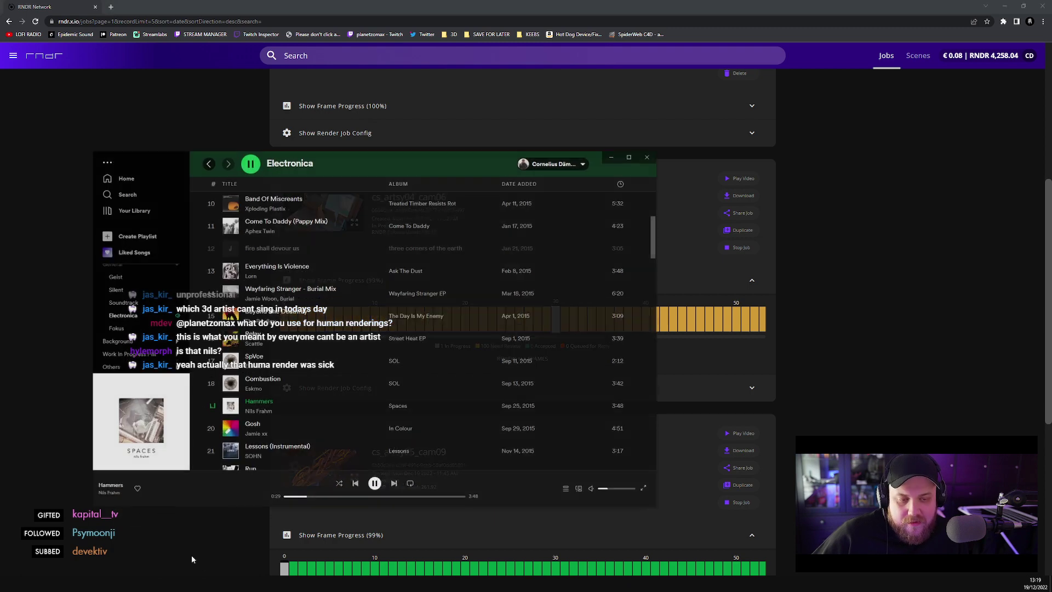
{"action": "left_click", "coordinate": [107, 489]}
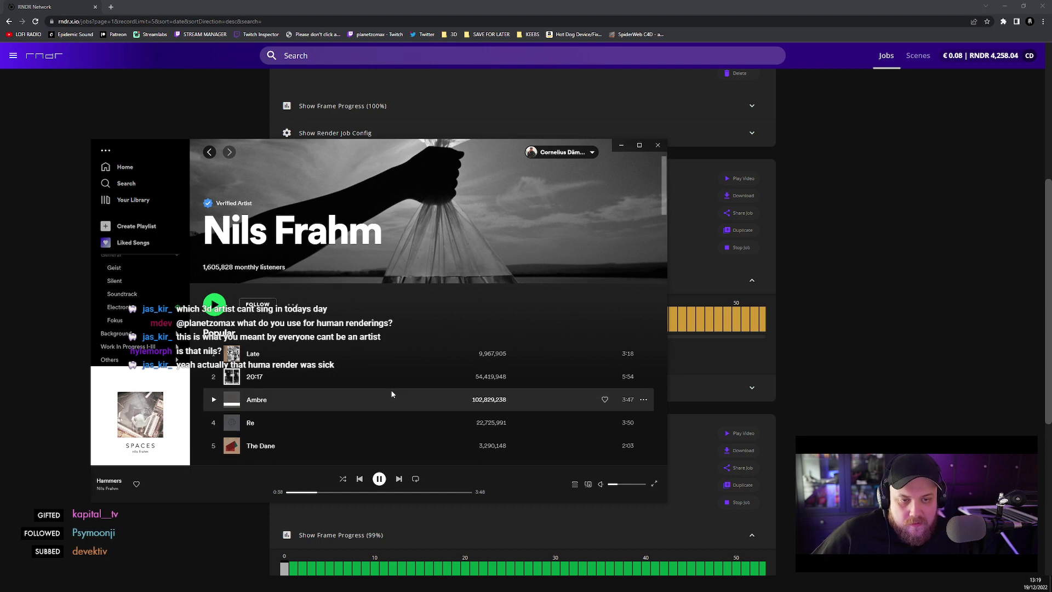
{"action": "scroll", "coordinate": [394, 400], "scroll_direction": "down", "scroll_amount": 4}
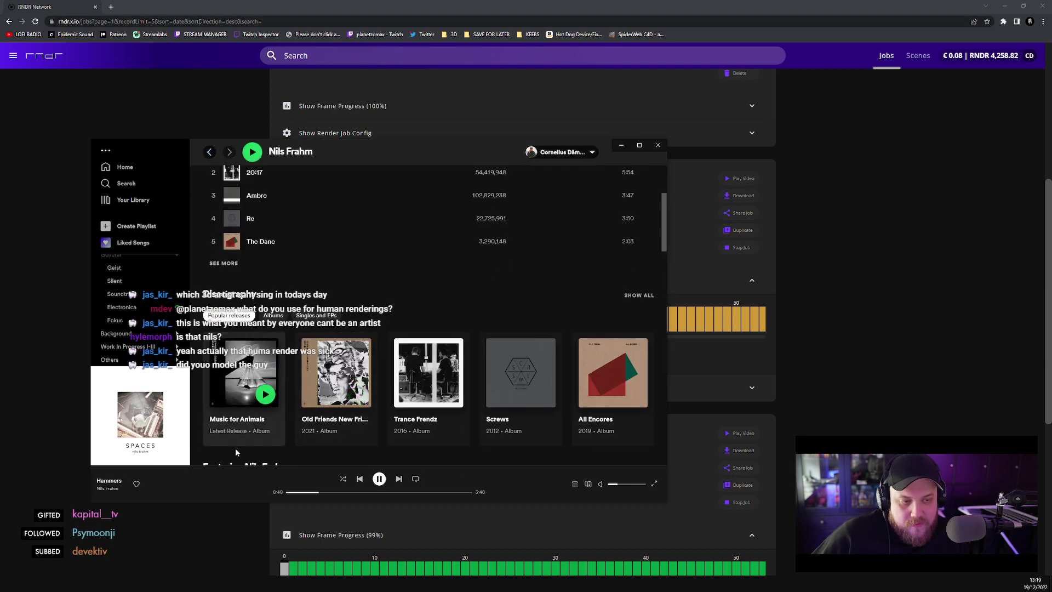
{"action": "left_click", "coordinate": [135, 548]}
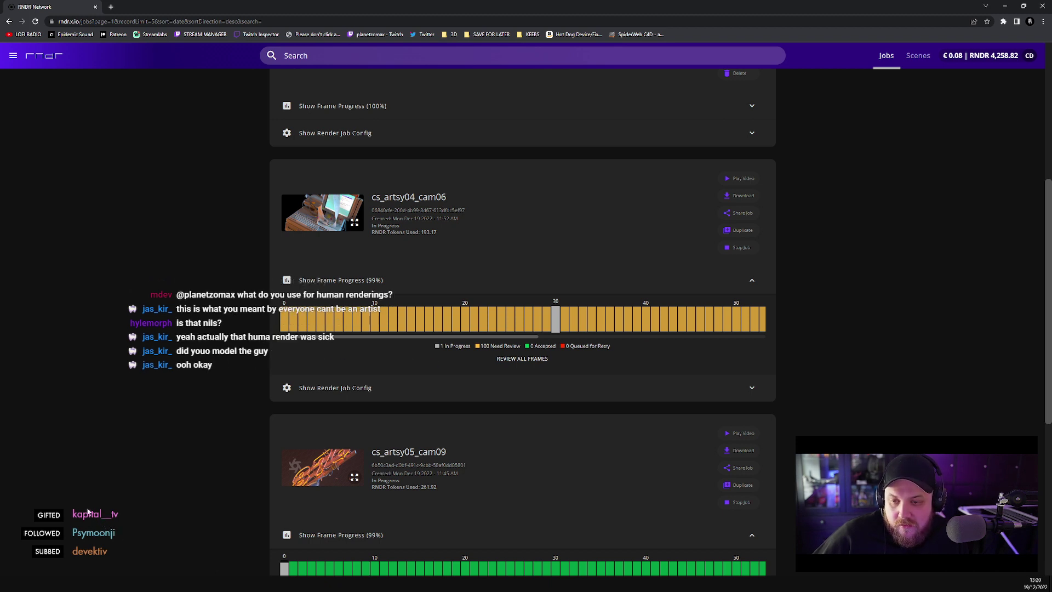
- Switch to the File Explorer ORBX folder holding the cam08 and cam09 packages
{"action": "key", "text": "alt+Tab"}
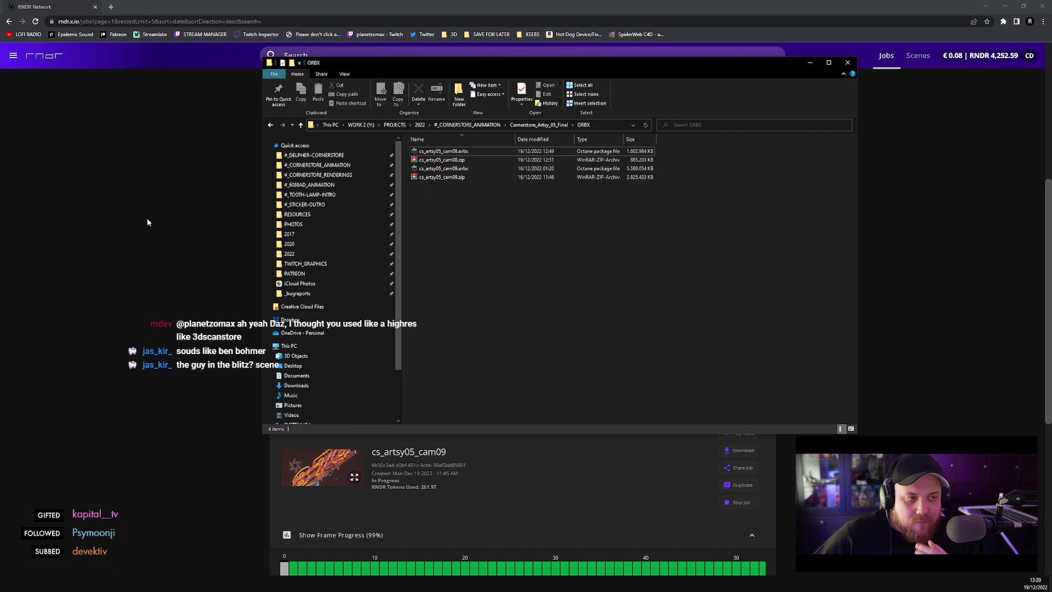
- Return to the RNDR jobs page and open Review All Frames for cs_artsy04_cam06
{"action": "left_click", "coordinate": [147, 222]}
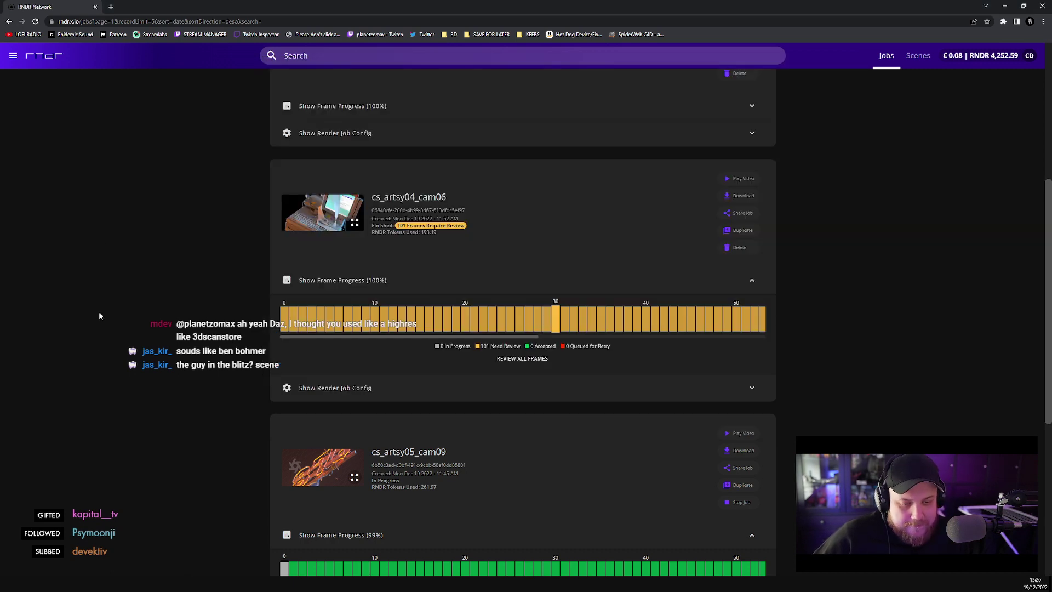
{"action": "scroll", "coordinate": [415, 358], "scroll_direction": "up", "scroll_amount": 4}
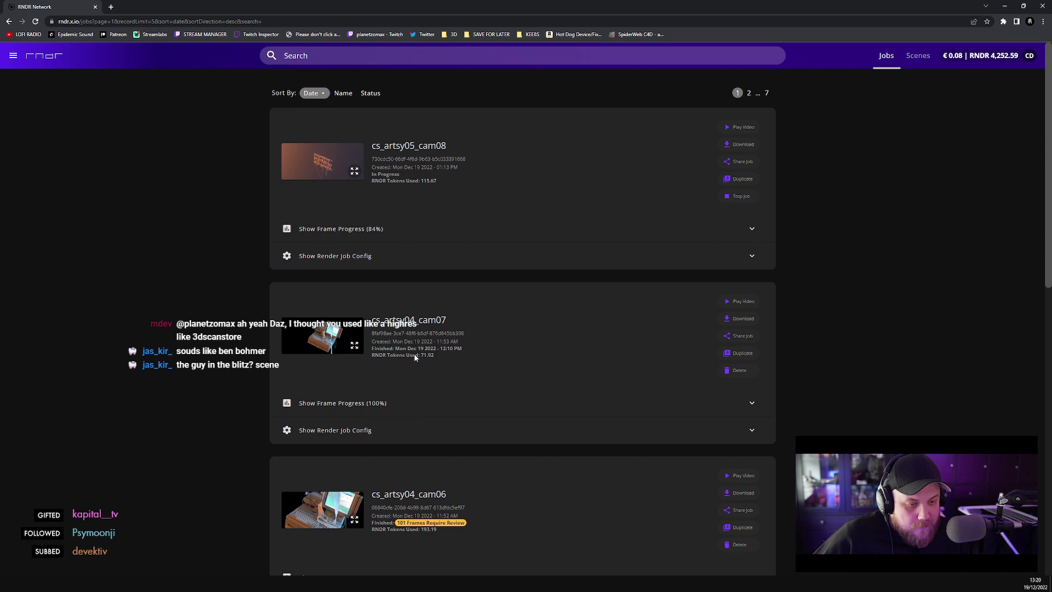
{"action": "scroll", "coordinate": [416, 357], "scroll_direction": "down", "scroll_amount": 4}
{"action": "left_click", "coordinate": [438, 321]}
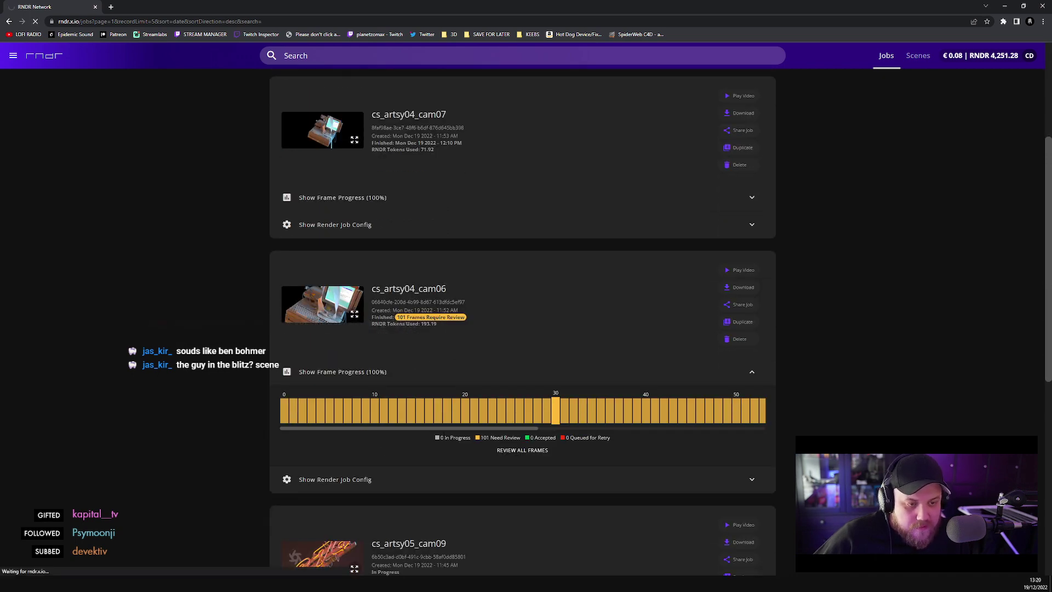
- Open cs_artsy04_cam06's review page and scroll through frames 0–100, then back up
{"action": "left_click", "coordinate": [527, 452]}
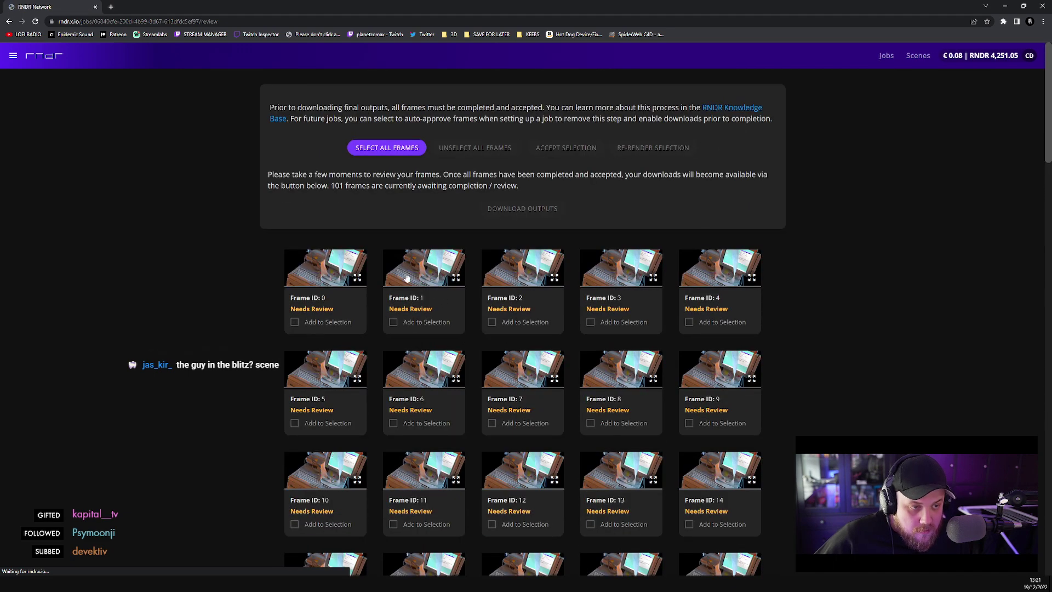
{"action": "scroll", "coordinate": [601, 345], "scroll_direction": "down", "scroll_amount": 5}
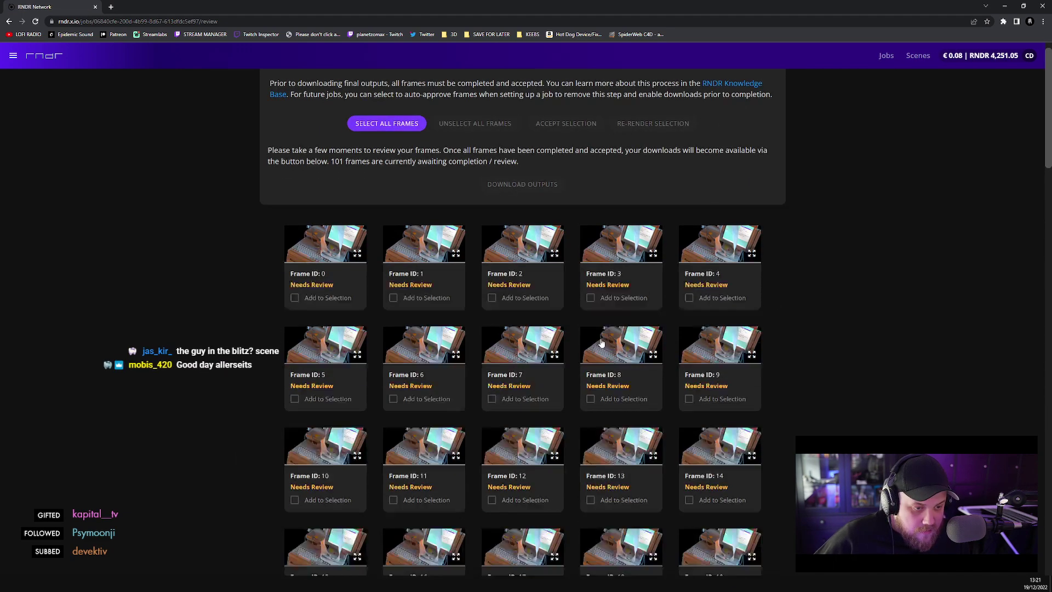
{"action": "scroll", "coordinate": [679, 280], "scroll_direction": "down", "scroll_amount": 4}
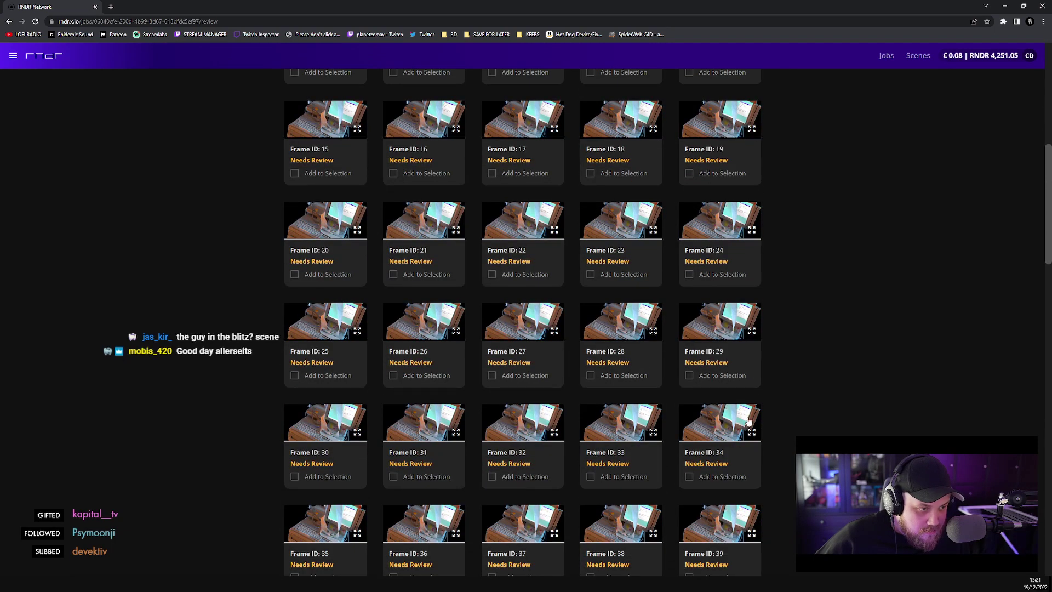
{"action": "scroll", "coordinate": [362, 406], "scroll_direction": "down", "scroll_amount": 3}
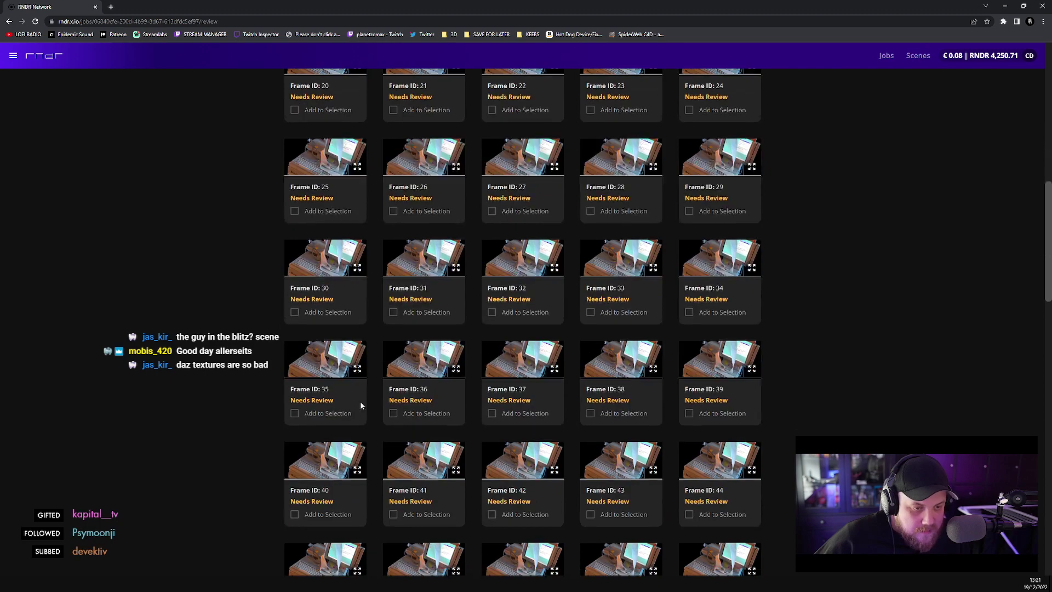
{"action": "scroll", "coordinate": [768, 384], "scroll_direction": "down", "scroll_amount": 2}
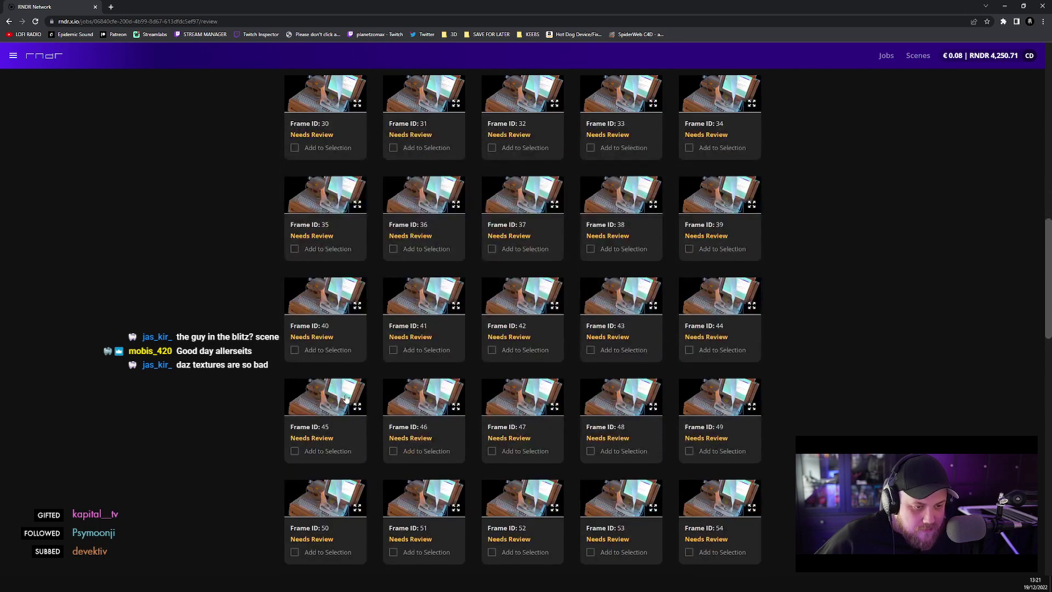
{"action": "scroll", "coordinate": [329, 414], "scroll_direction": "down", "scroll_amount": 2}
{"action": "scroll", "coordinate": [329, 419], "scroll_direction": "down", "scroll_amount": 5}
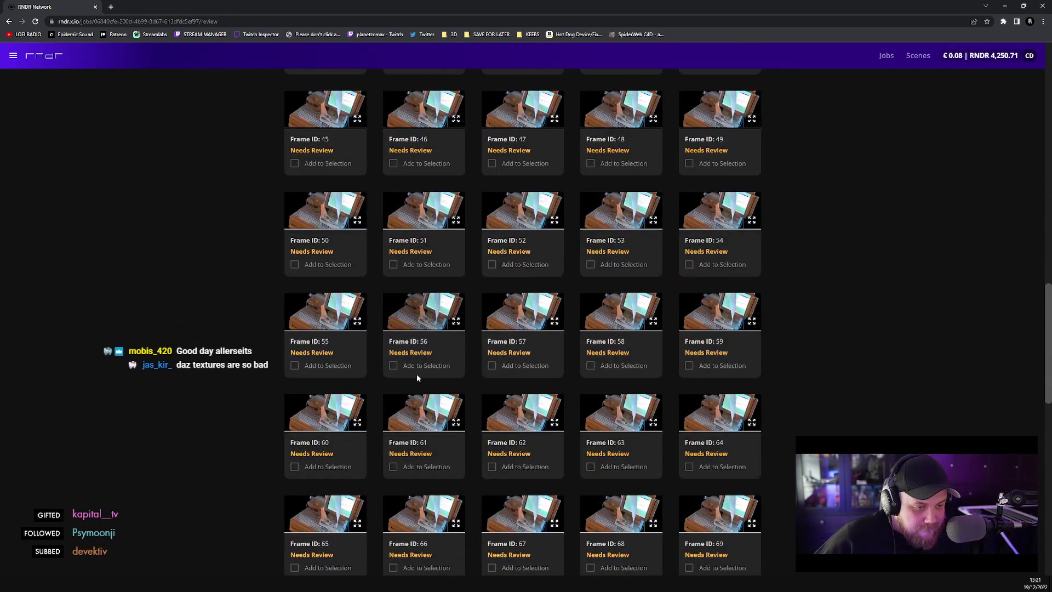
{"action": "scroll", "coordinate": [361, 422], "scroll_direction": "down", "scroll_amount": 8}
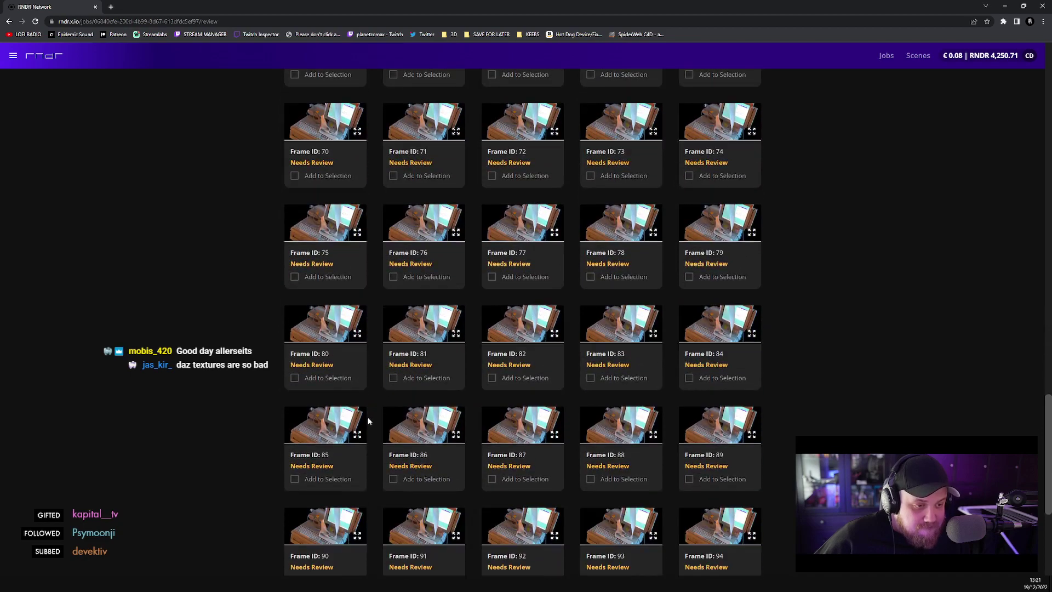
{"action": "scroll", "coordinate": [378, 419], "scroll_direction": "down", "scroll_amount": 4}
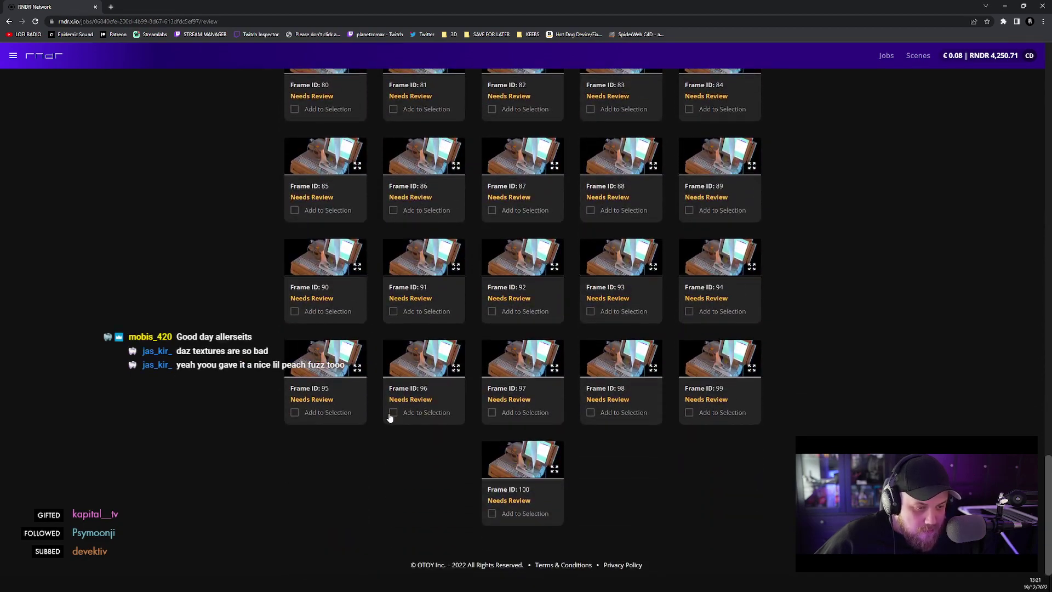
{"action": "scroll", "coordinate": [387, 417], "scroll_direction": "up", "scroll_amount": 20}
{"action": "scroll", "coordinate": [387, 412], "scroll_direction": "up", "scroll_amount": 10}
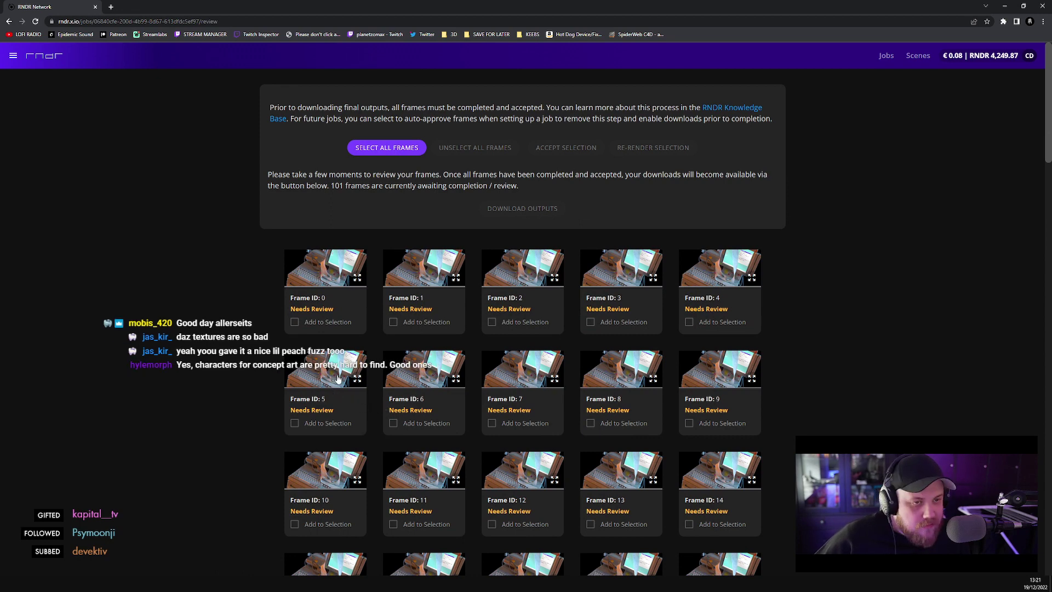
- Select all 101 cs_artsy04_cam06 frames, verify every box is ticked, and accept the selection
{"action": "left_click", "coordinate": [371, 156]}
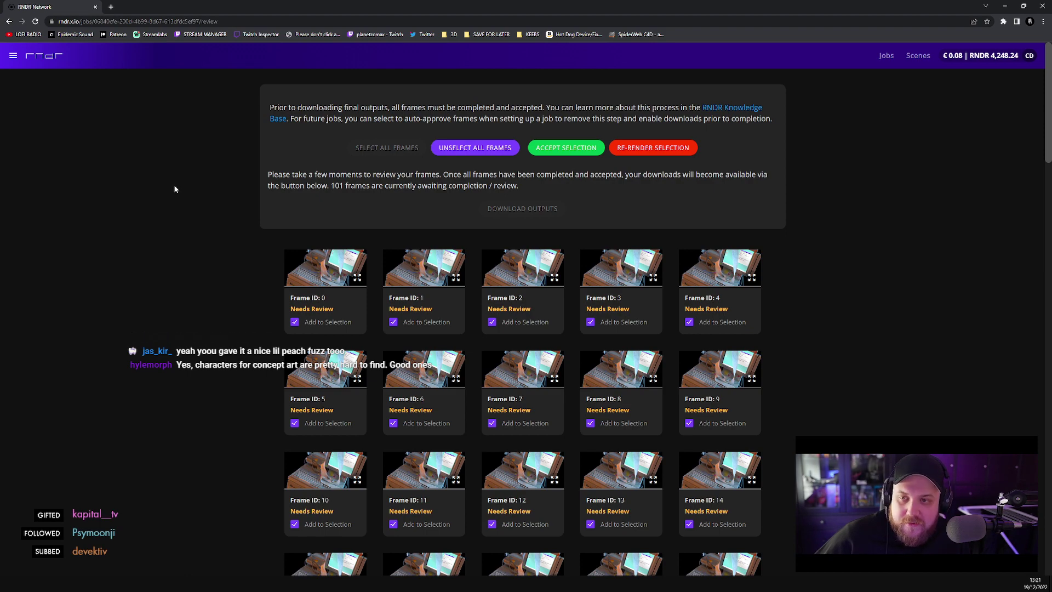
{"action": "scroll", "coordinate": [306, 174], "scroll_direction": "down", "scroll_amount": 20}
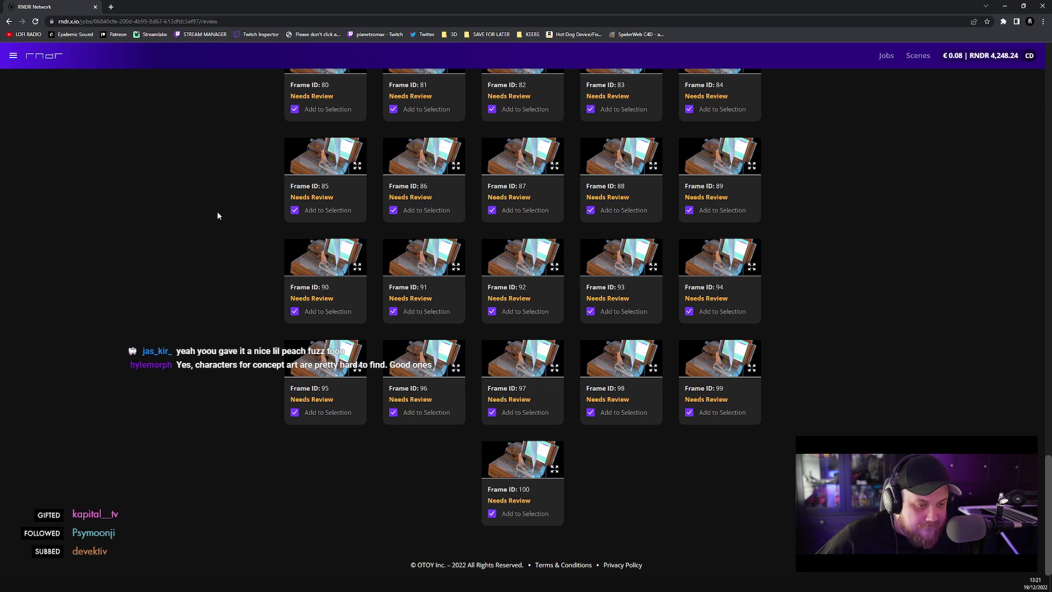
{"action": "scroll", "coordinate": [214, 211], "scroll_direction": "up", "scroll_amount": 1}
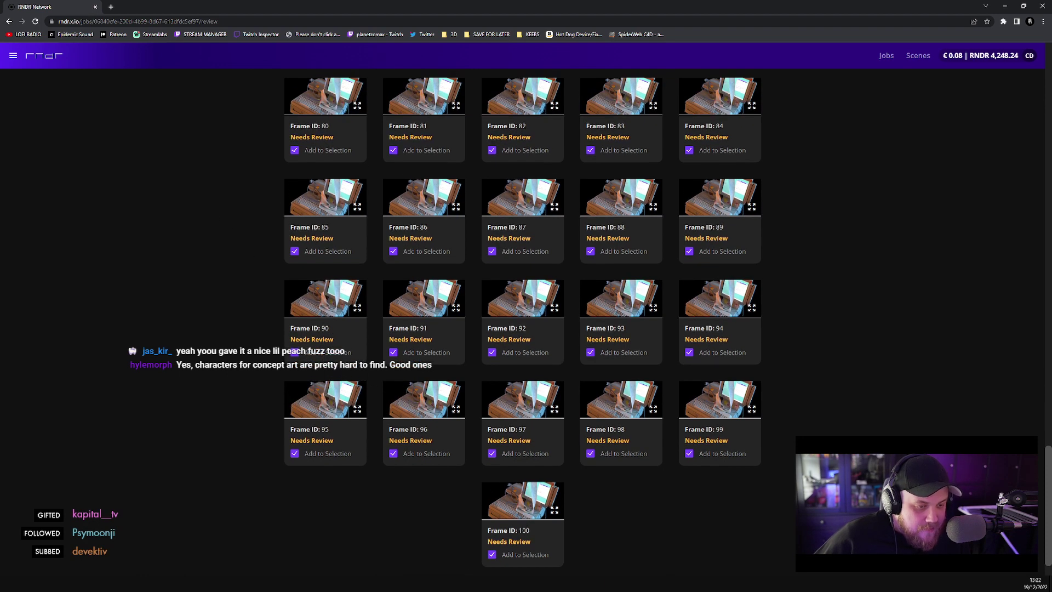
{"action": "scroll", "coordinate": [525, 528], "scroll_direction": "down", "scroll_amount": 1}
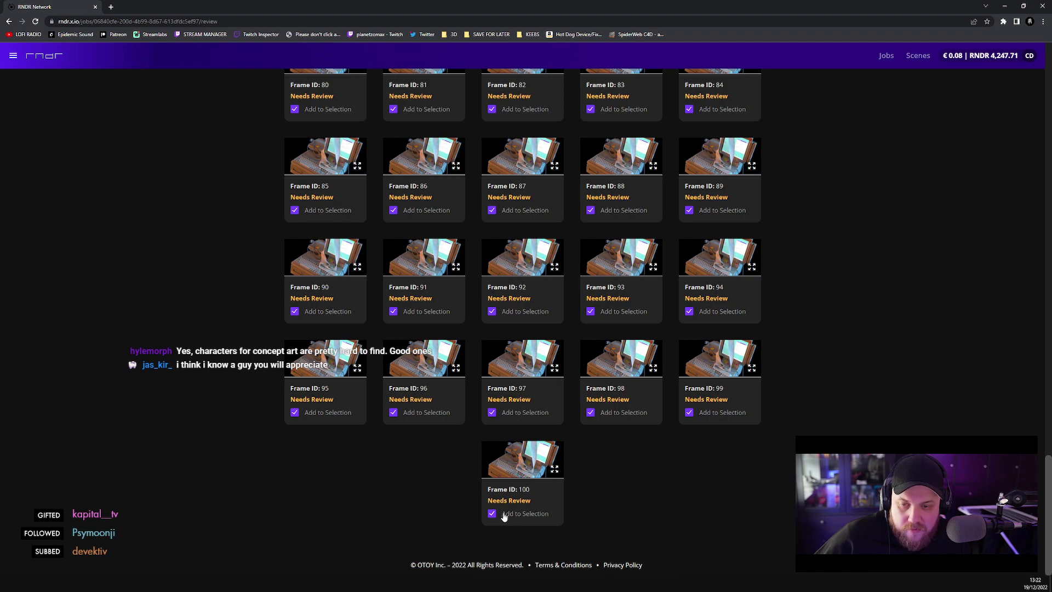
{"action": "scroll", "coordinate": [528, 432], "scroll_direction": "up", "scroll_amount": 15}
{"action": "scroll", "coordinate": [528, 432], "scroll_direction": "up", "scroll_amount": 10}
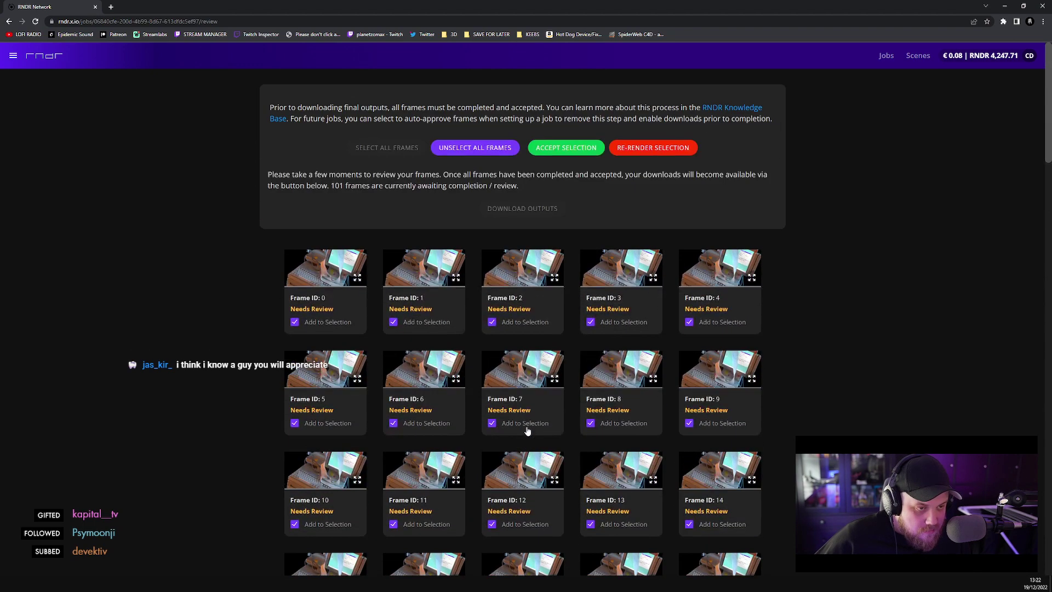
{"action": "left_click", "coordinate": [547, 149]}
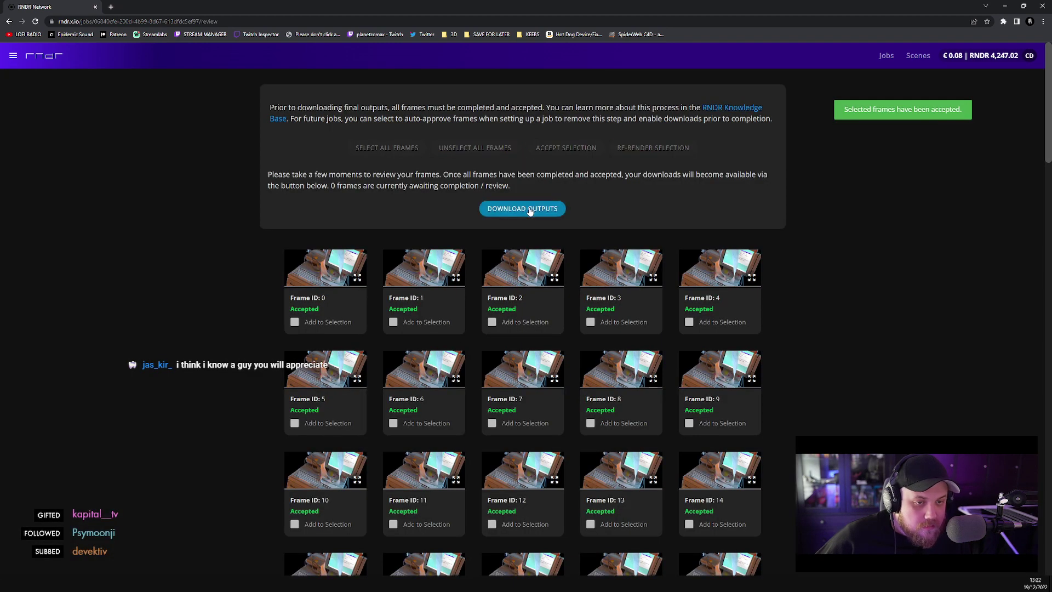
- Open cs_artsy04_cam06's download outputs and generate the 1414-file EXR list for frames 0–100
{"action": "left_click", "coordinate": [529, 207]}
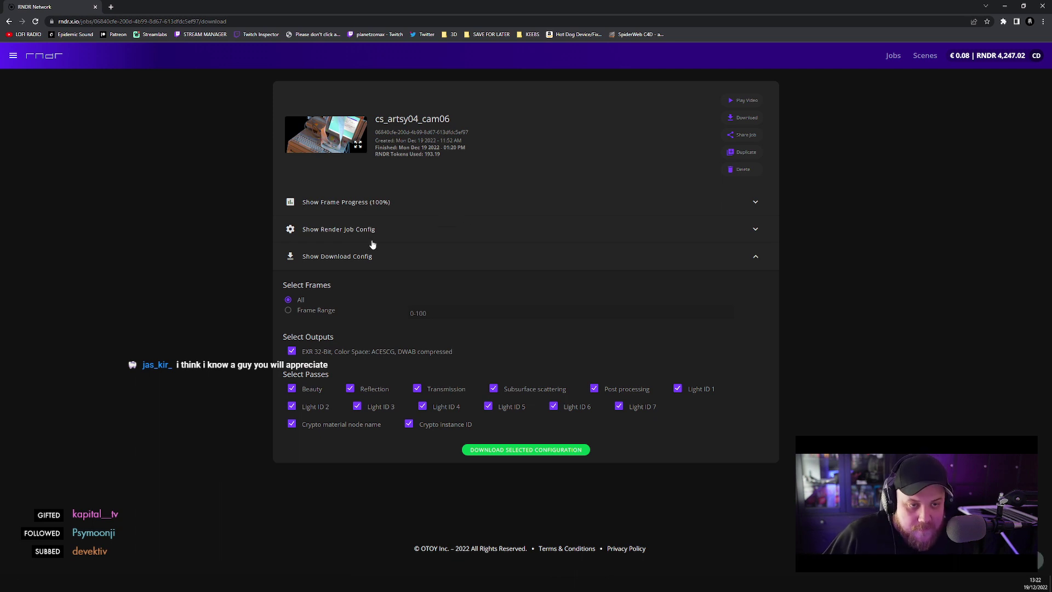
{"action": "left_click", "coordinate": [527, 452]}
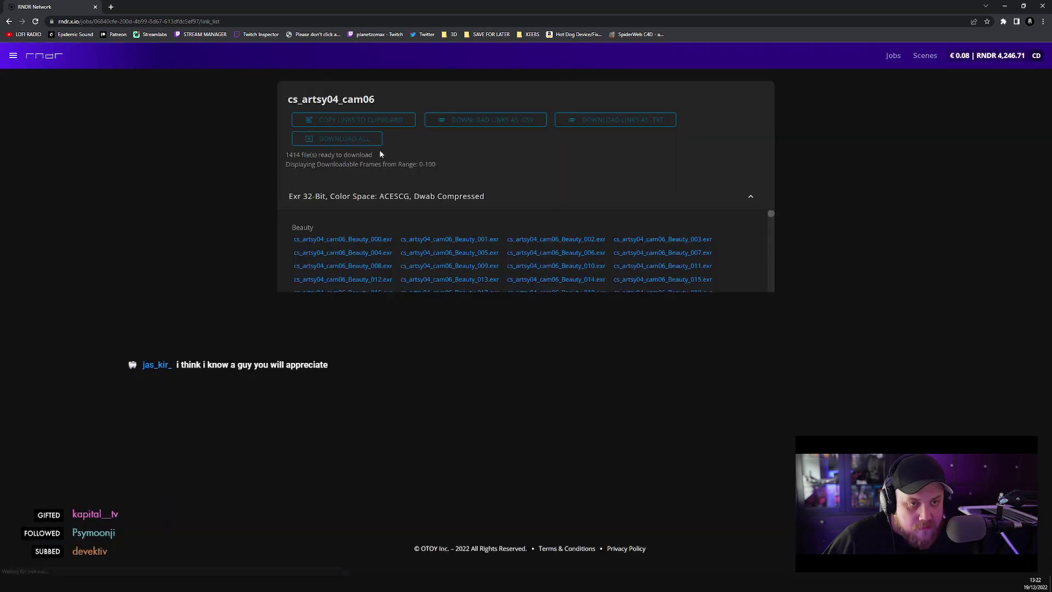
- Hand the RNDR render links to JDownloader 2 for crawling, then dock the ArtStation artwork tab into the browser
{"action": "key", "text": "alt+Tab"}
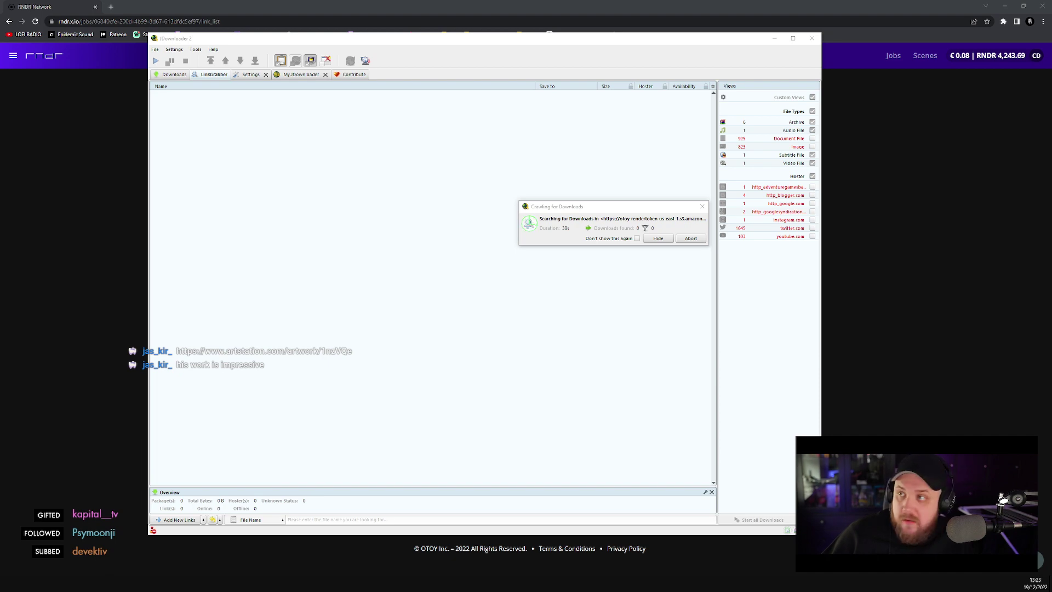
{"action": "left_click_drag", "start_coordinate": [3, 66], "coordinate": [164, 7]}
- Dismiss JDownloader 2's nothing-found crawl message
{"action": "scroll", "coordinate": [216, 310], "scroll_direction": "down", "scroll_amount": 8}
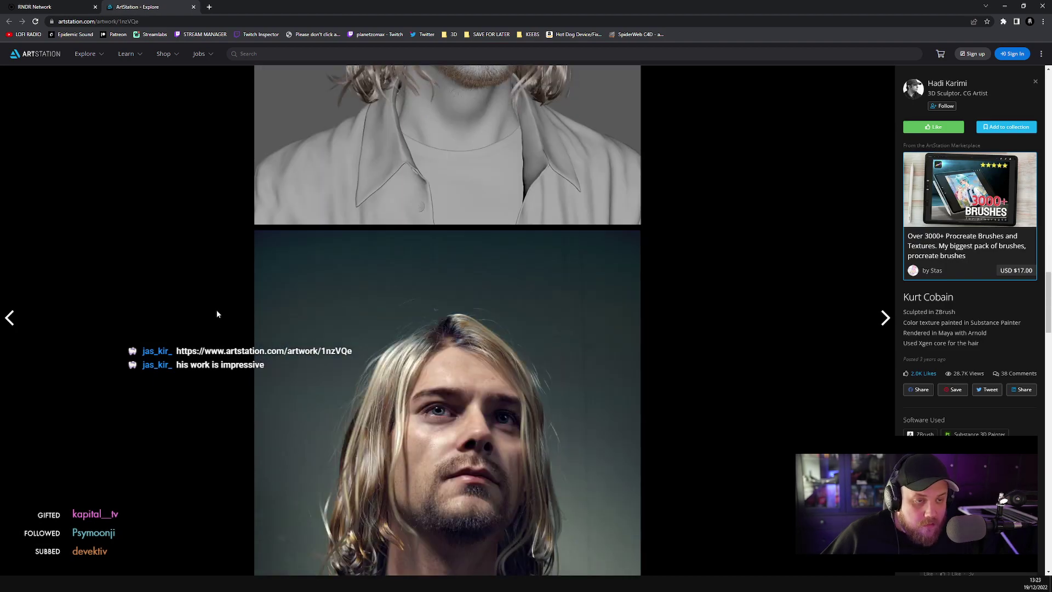
{"action": "scroll", "coordinate": [218, 313], "scroll_direction": "down", "scroll_amount": 7}
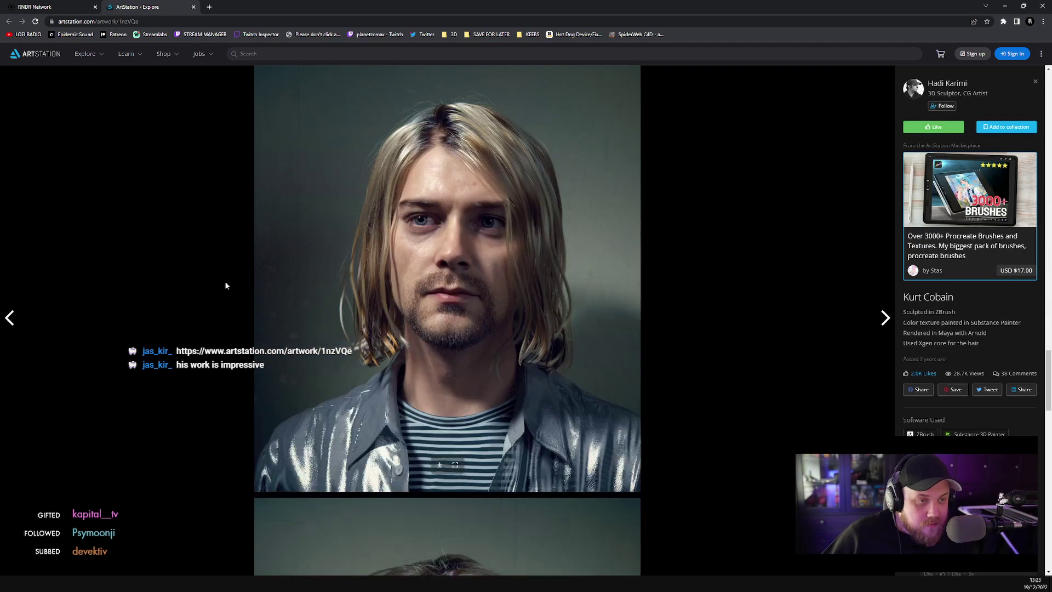
{"action": "scroll", "coordinate": [293, 297], "scroll_direction": "down", "scroll_amount": 10}
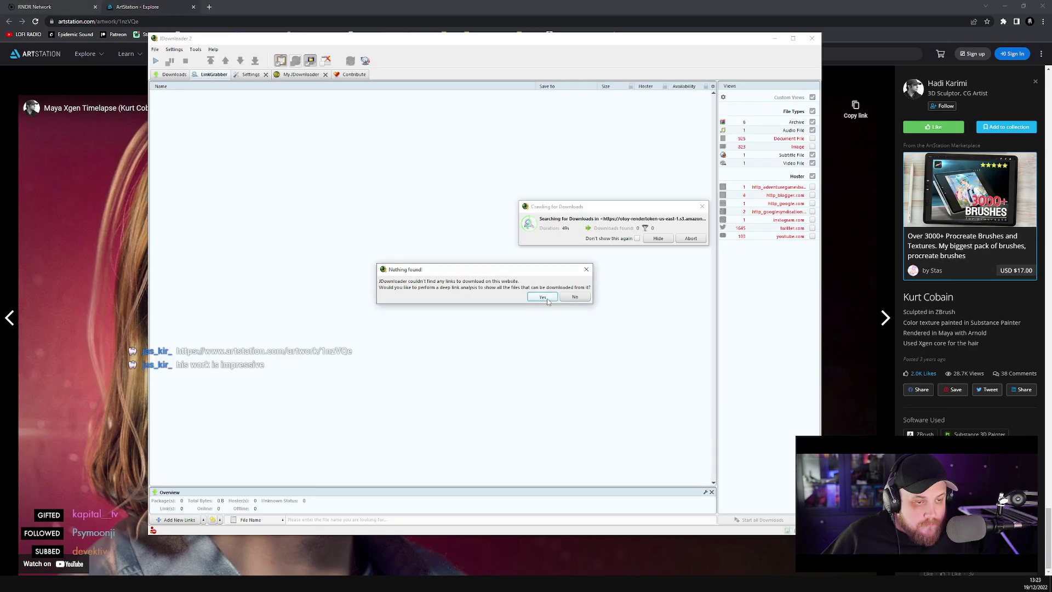
{"action": "left_click", "coordinate": [543, 298]}
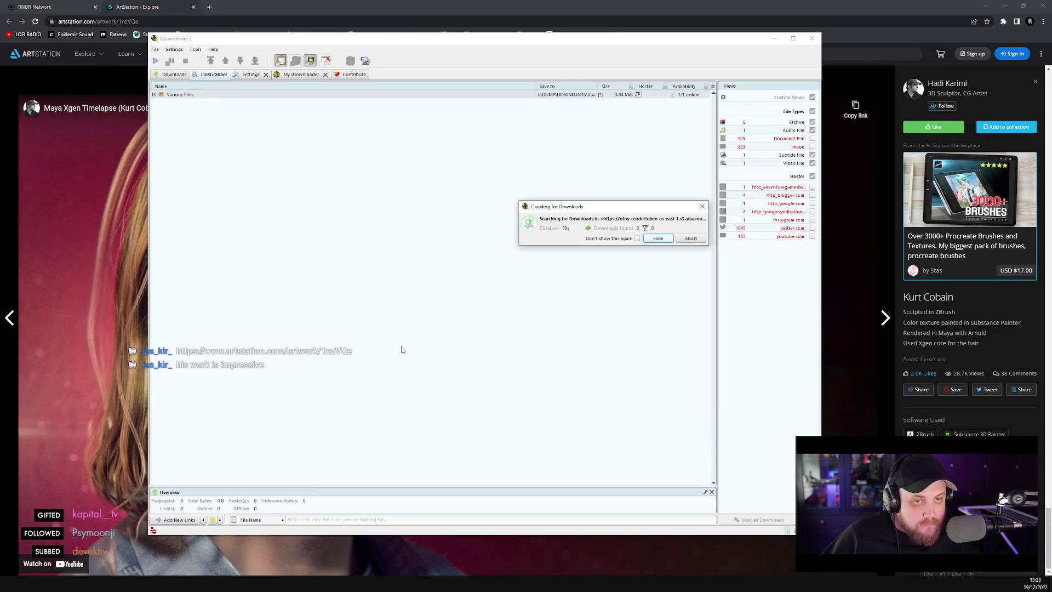
- Browse the ArtStation artist's profile and first artwork in Chrome, then close that tab
{"action": "left_click", "coordinate": [147, 4]}
{"action": "scroll", "coordinate": [249, 288], "scroll_direction": "up", "scroll_amount": 10}
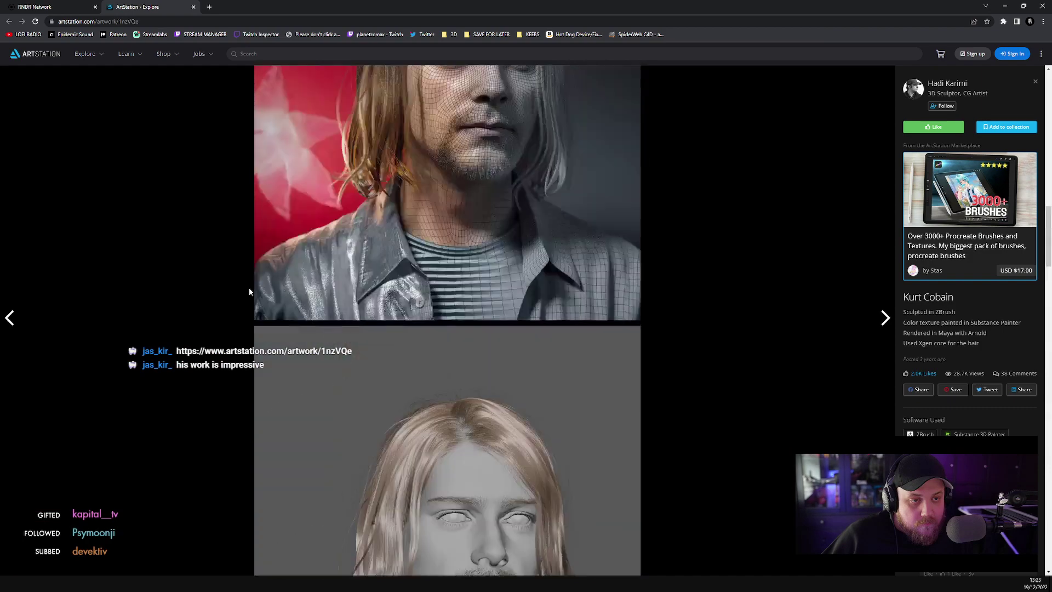
{"action": "left_click", "coordinate": [937, 83]}
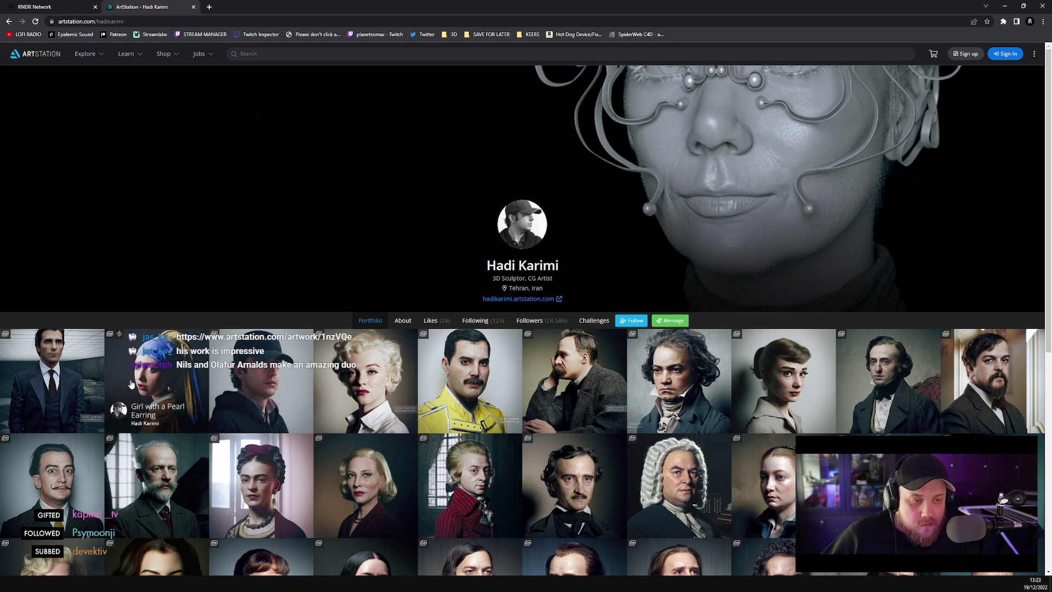
{"action": "left_click", "coordinate": [79, 367]}
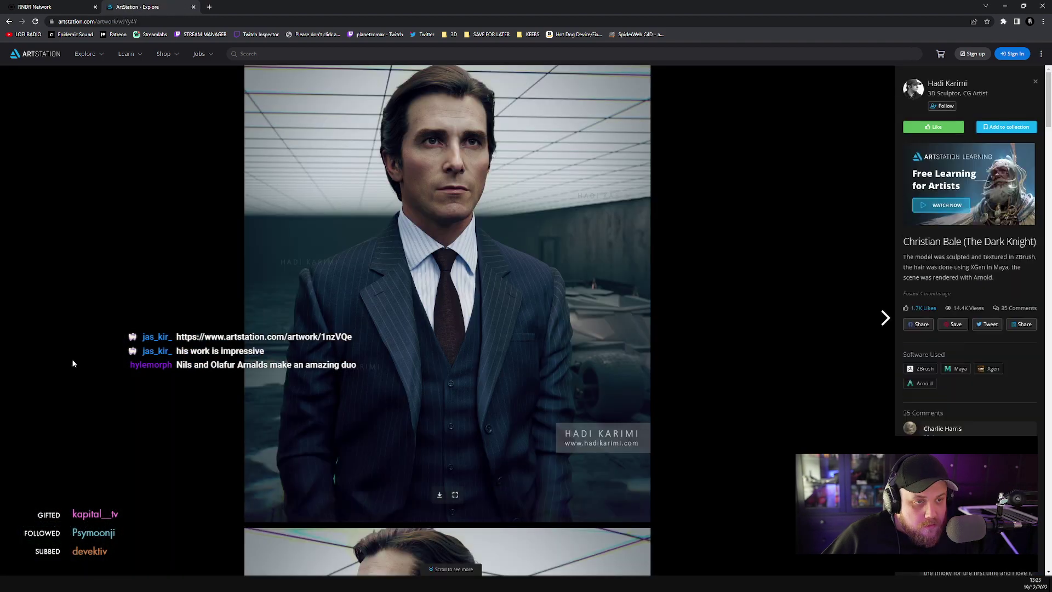
{"action": "scroll", "coordinate": [72, 360], "scroll_direction": "down", "scroll_amount": 15}
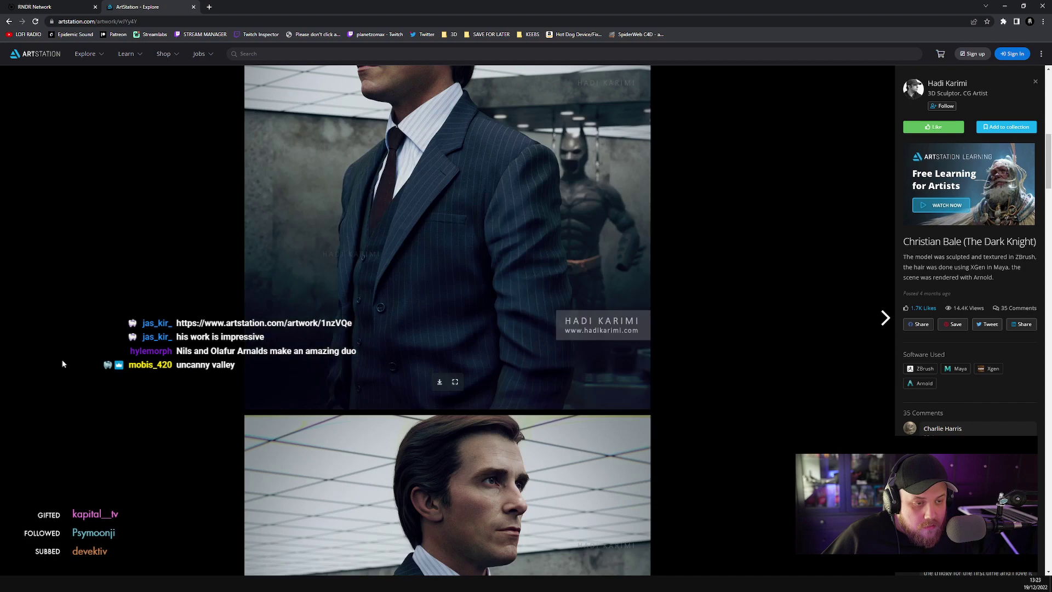
{"action": "scroll", "coordinate": [57, 361], "scroll_direction": "down", "scroll_amount": 20}
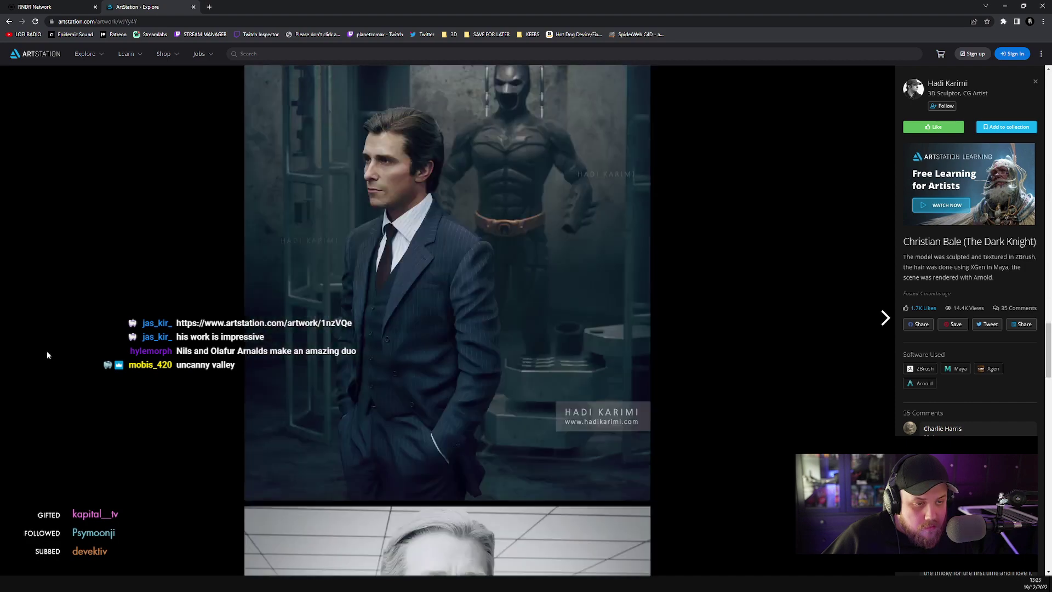
{"action": "scroll", "coordinate": [39, 355], "scroll_direction": "up", "scroll_amount": 4}
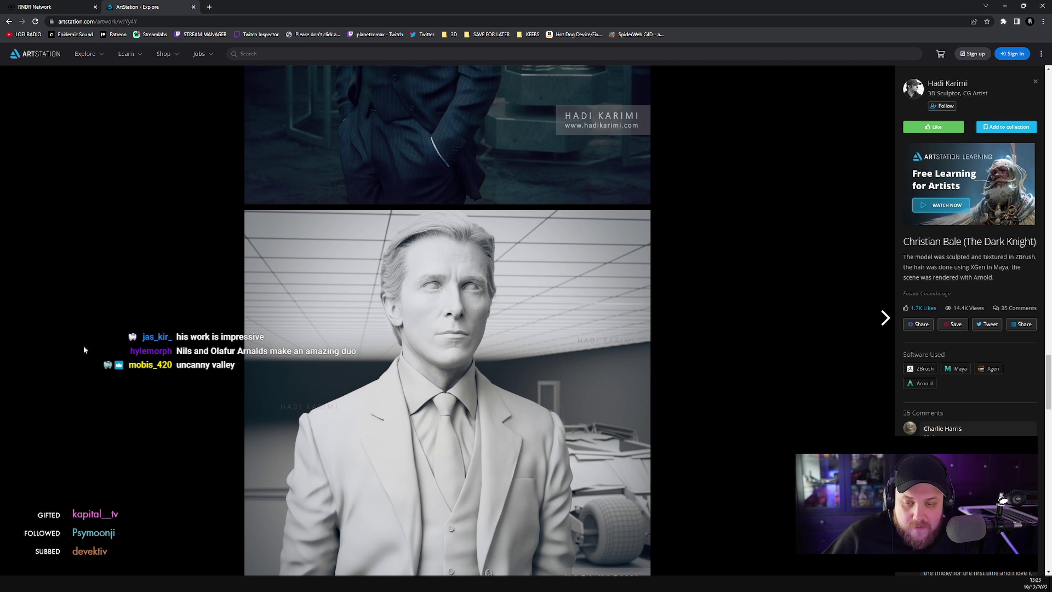
{"action": "scroll", "coordinate": [98, 347], "scroll_direction": "down", "scroll_amount": 10}
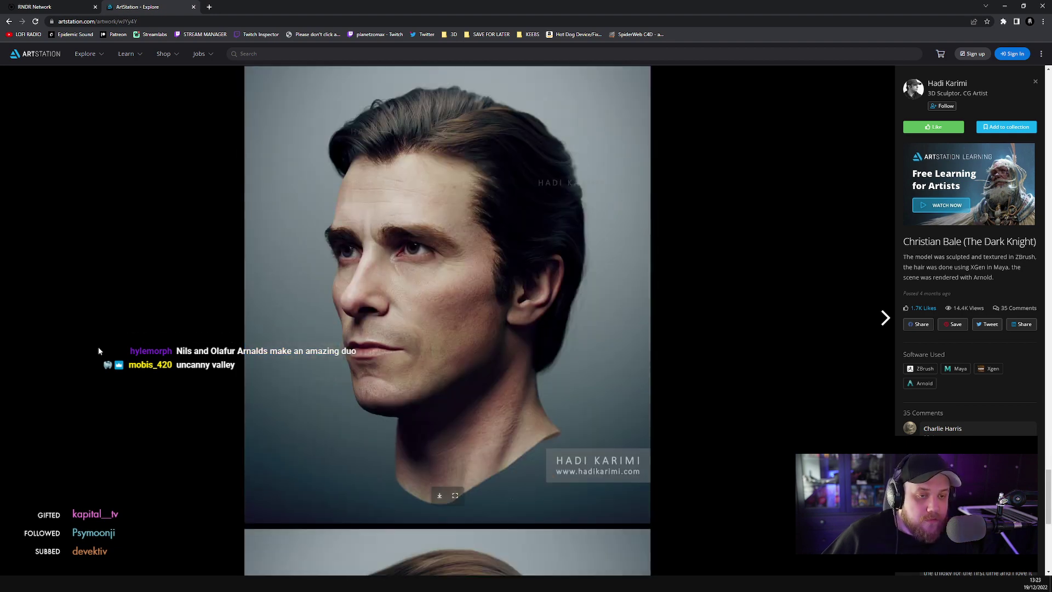
{"action": "scroll", "coordinate": [99, 350], "scroll_direction": "down", "scroll_amount": 7}
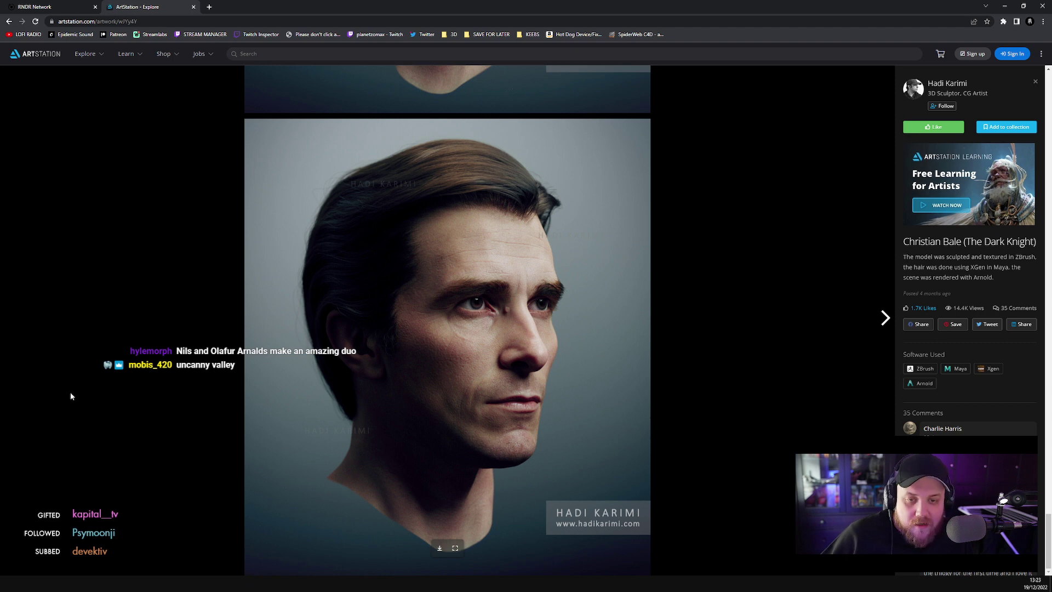
{"action": "key", "text": "ctrl+w"}
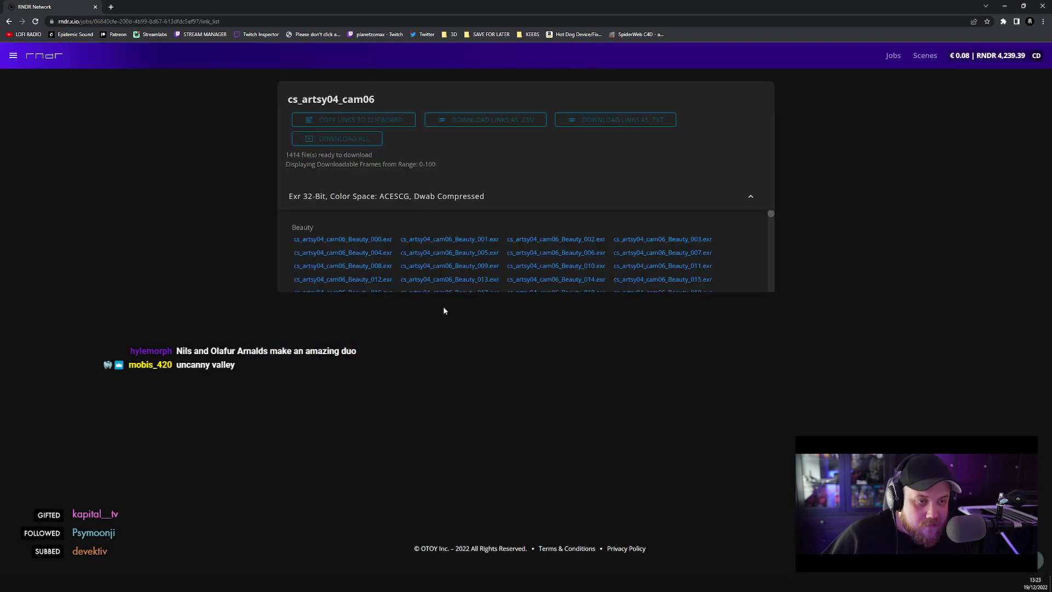
- Switch to JDownloader 2 so its LinkGrabber collects the 1413 copied cam06 render links
{"action": "key", "text": "alt+Tab"}
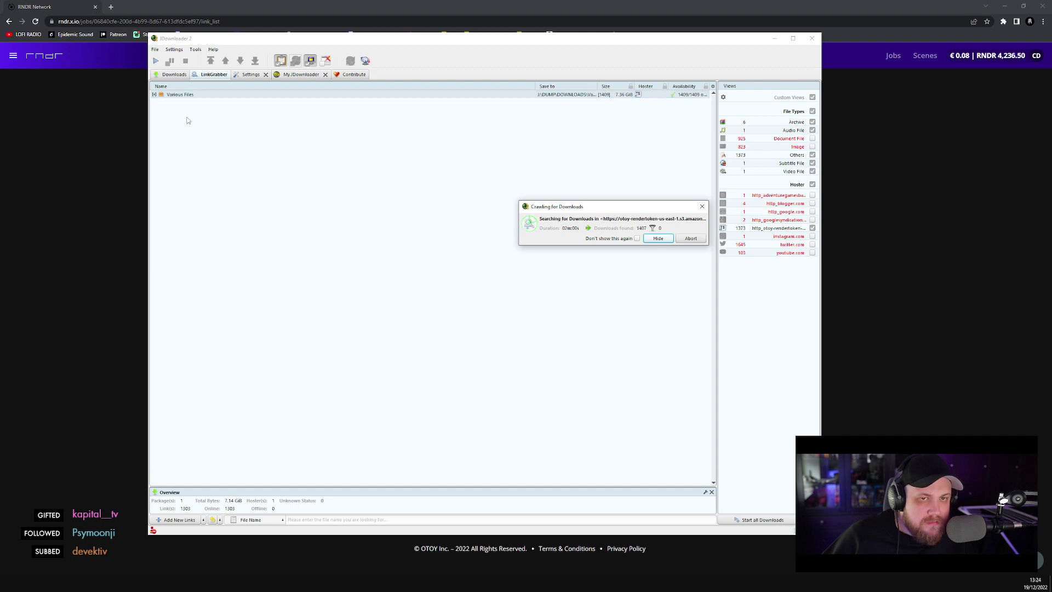
- Expand the LinkGrabber's Various Files package and scroll through its listed EXR files
{"action": "left_click", "coordinate": [154, 95]}
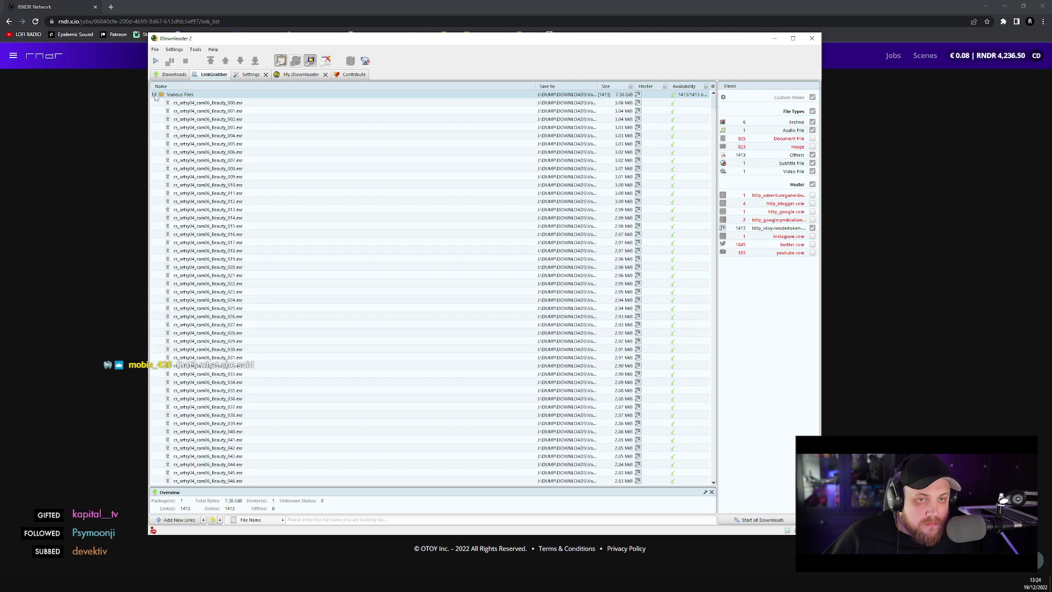
{"action": "scroll", "coordinate": [259, 287], "scroll_direction": "down", "scroll_amount": 20}
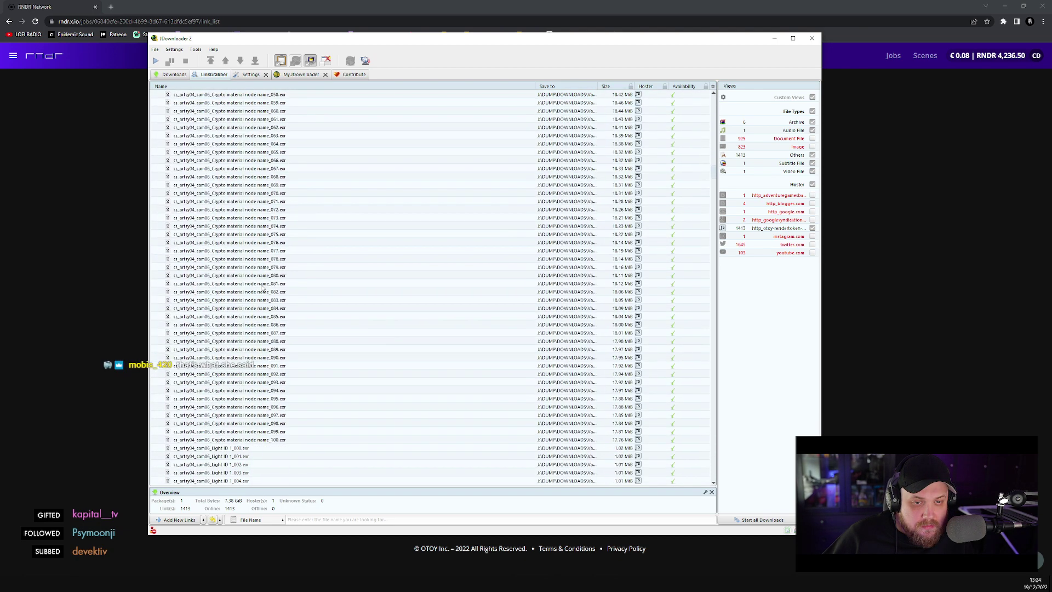
{"action": "scroll", "coordinate": [262, 287], "scroll_direction": "down", "scroll_amount": 1}
{"action": "scroll", "coordinate": [262, 288], "scroll_direction": "down", "scroll_amount": 6}
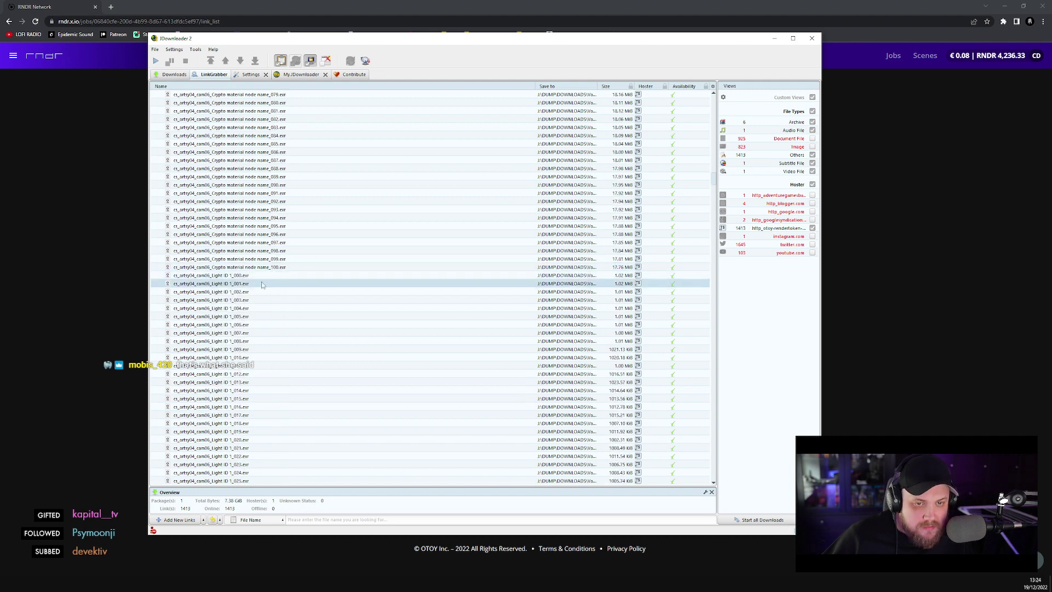
{"action": "scroll", "coordinate": [263, 286], "scroll_direction": "down", "scroll_amount": 11}
{"action": "scroll", "coordinate": [264, 286], "scroll_direction": "down", "scroll_amount": 20}
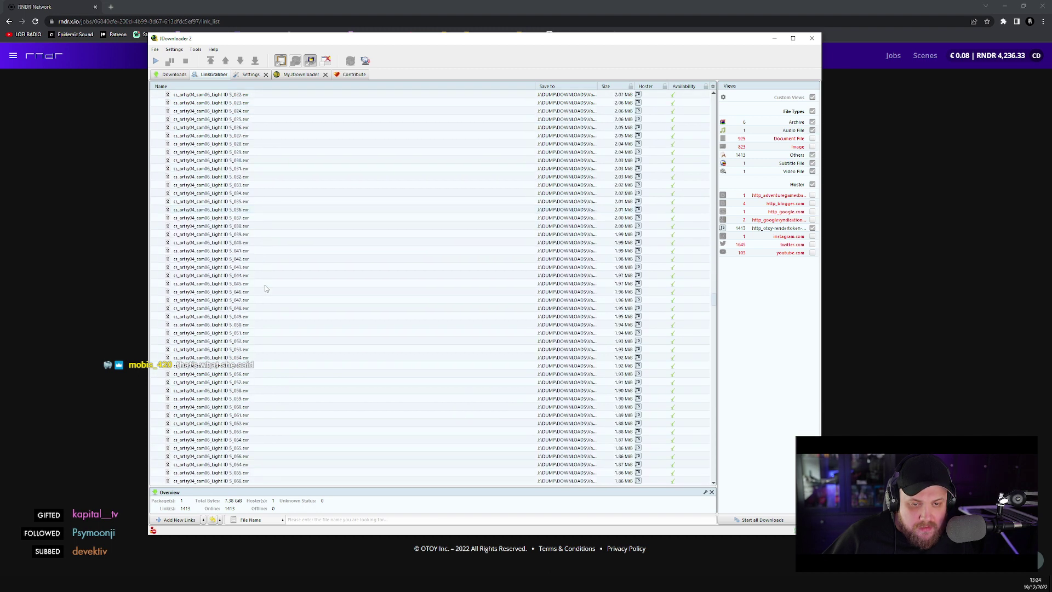
{"action": "scroll", "coordinate": [263, 286], "scroll_direction": "down", "scroll_amount": 20}
{"action": "scroll", "coordinate": [265, 289], "scroll_direction": "down", "scroll_amount": 20}
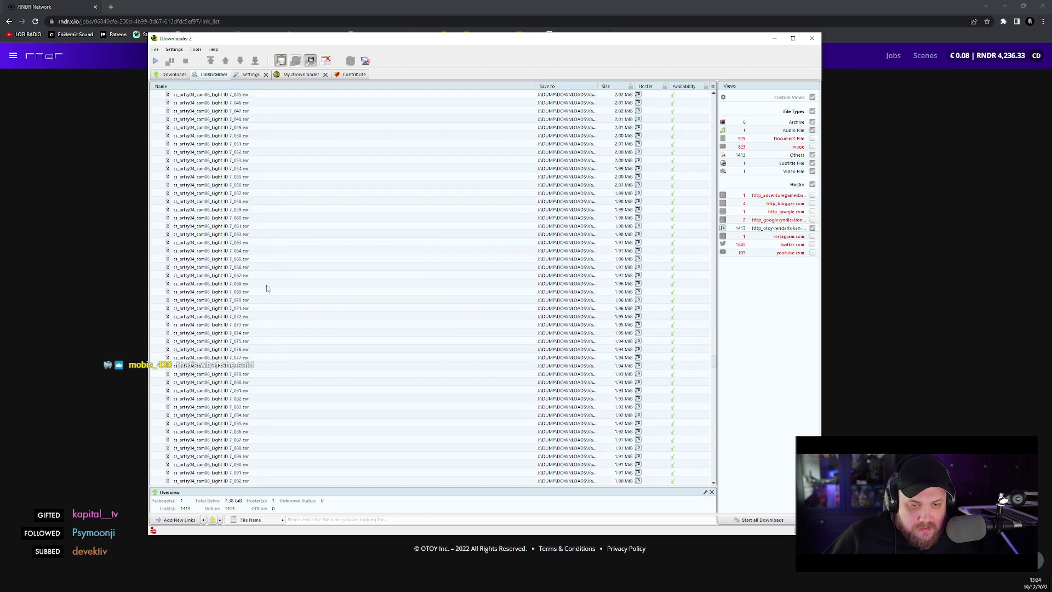
{"action": "scroll", "coordinate": [267, 289], "scroll_direction": "down", "scroll_amount": 20}
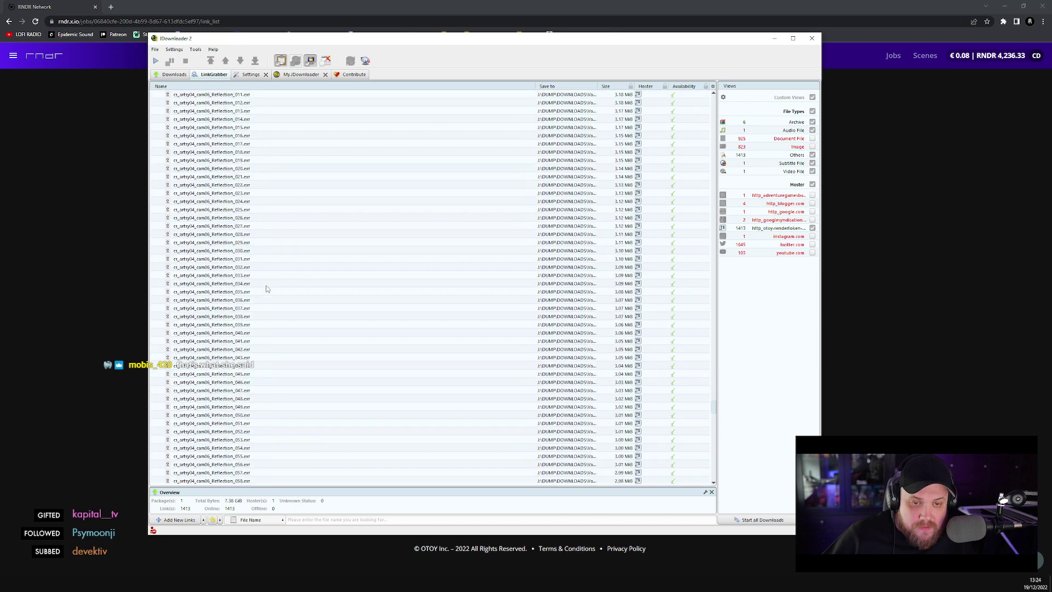
{"action": "scroll", "coordinate": [267, 289], "scroll_direction": "down", "scroll_amount": 20}
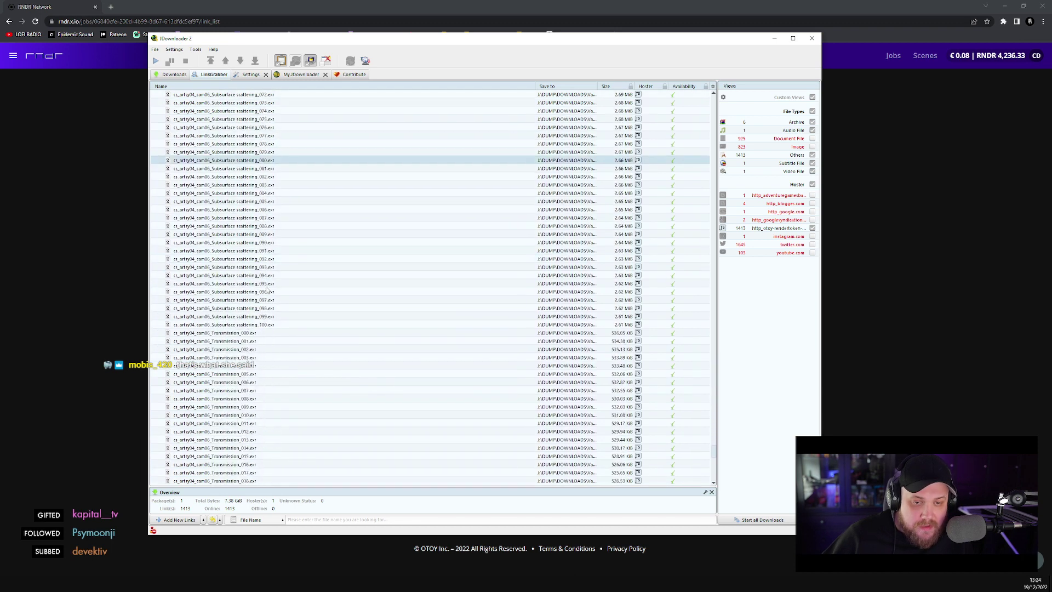
{"action": "scroll", "coordinate": [267, 311], "scroll_direction": "up", "scroll_amount": 20}
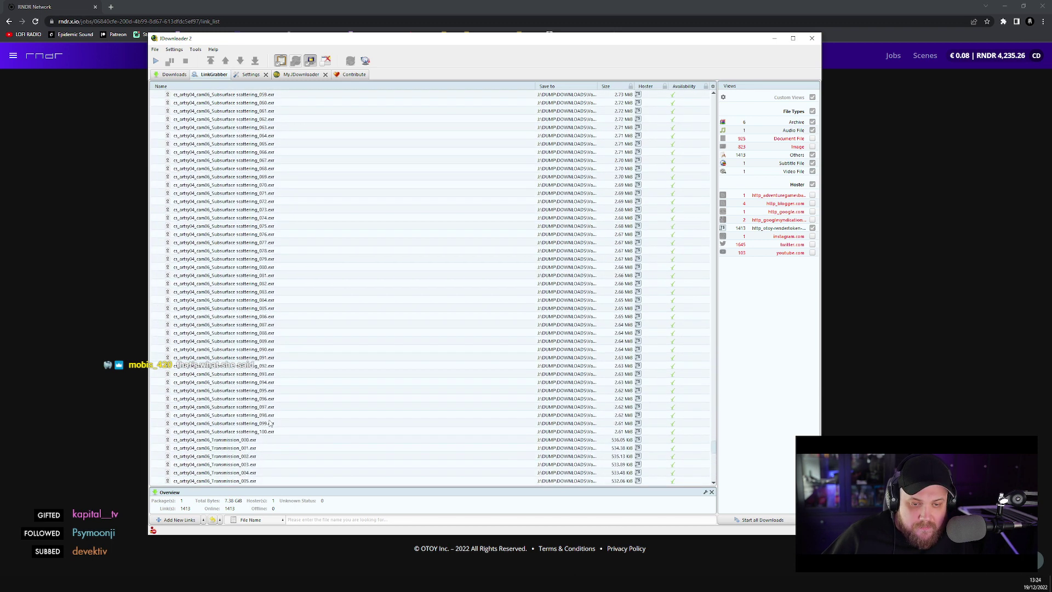
{"action": "scroll", "coordinate": [271, 420], "scroll_direction": "up", "scroll_amount": 20}
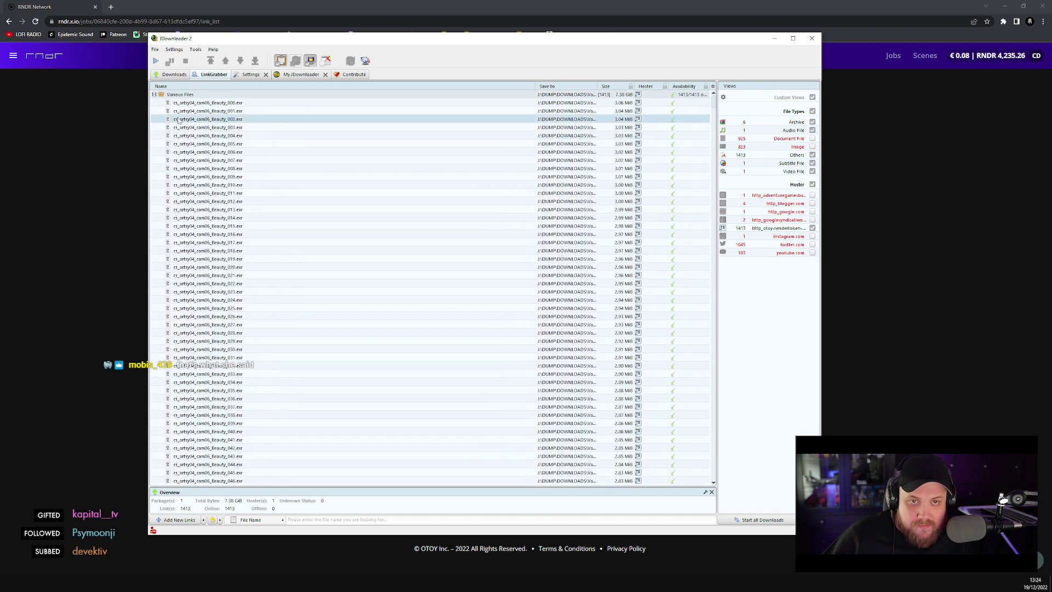
- In the Downloads list, select the earlier 1414-file cam07 package to view its properties
{"action": "left_click", "coordinate": [174, 74]}
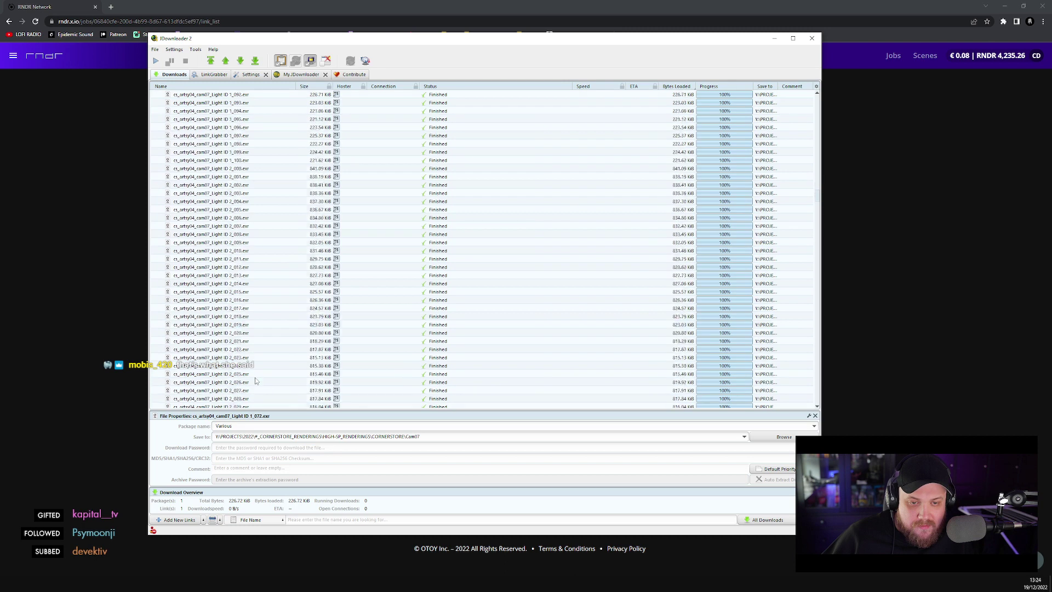
{"action": "scroll", "coordinate": [250, 351], "scroll_direction": "up", "scroll_amount": 20}
{"action": "scroll", "coordinate": [230, 329], "scroll_direction": "up", "scroll_amount": 20}
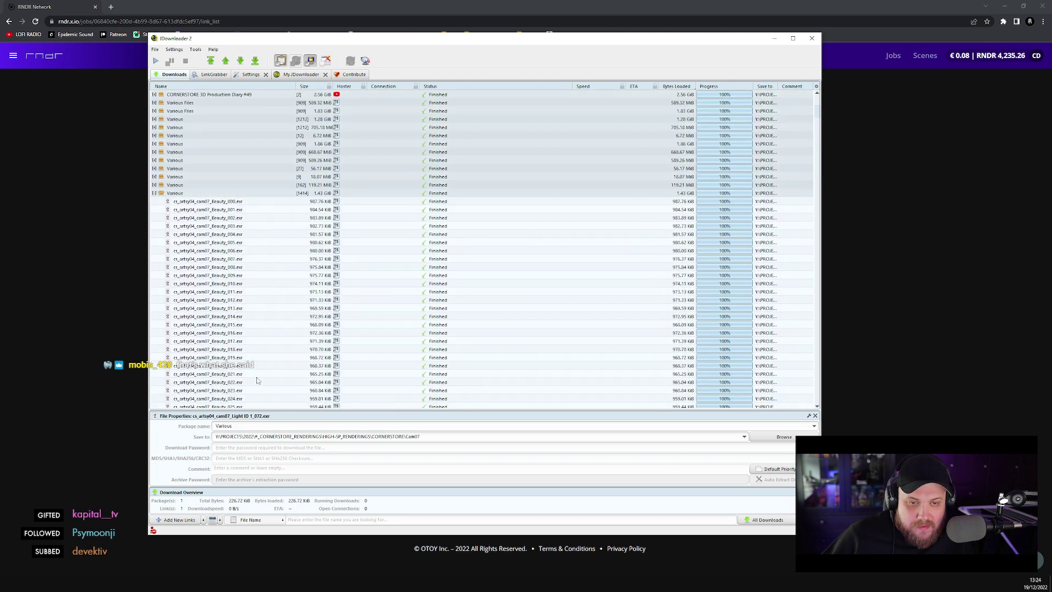
{"action": "left_click", "coordinate": [216, 292]}
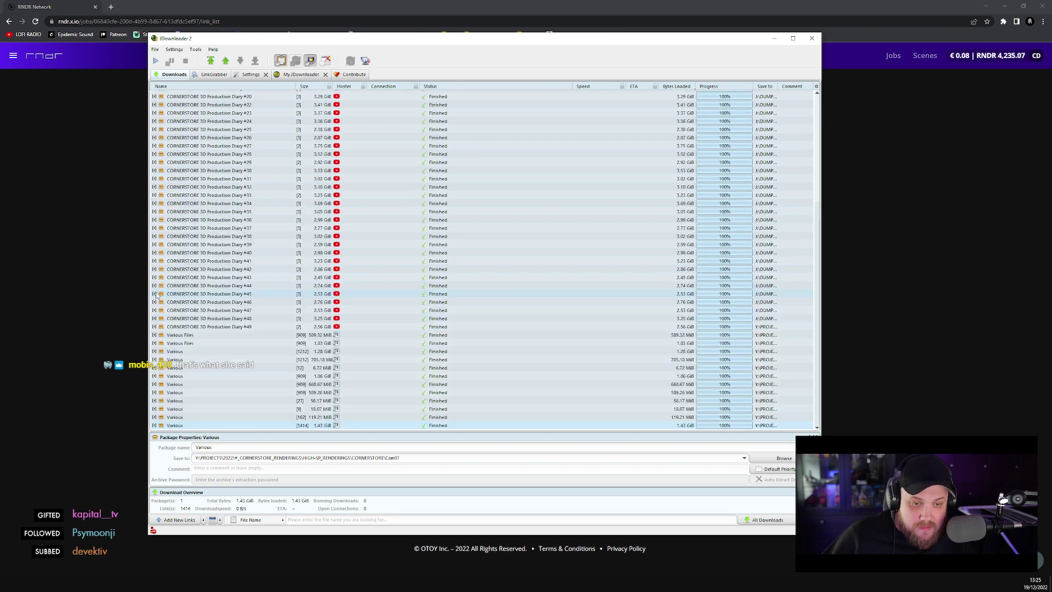
- Copy the Cam07 package's save path and paste it into the cam06 package's Save to field
{"action": "left_click", "coordinate": [154, 291]}
{"action": "triple_click", "coordinate": [410, 458]}
{"action": "key", "text": "ctrl+c"}
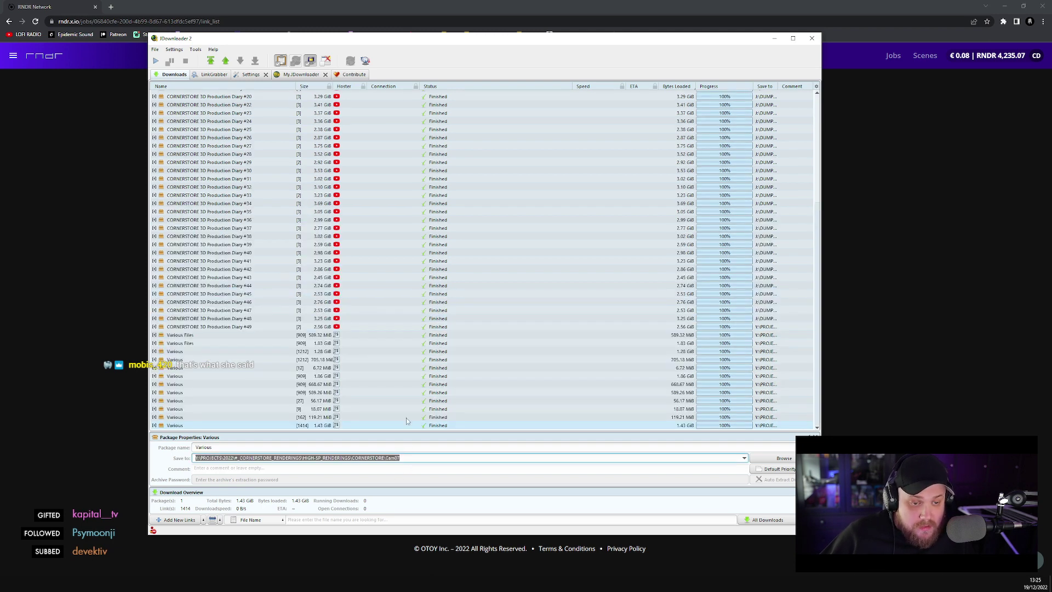
{"action": "left_click", "coordinate": [213, 74]}
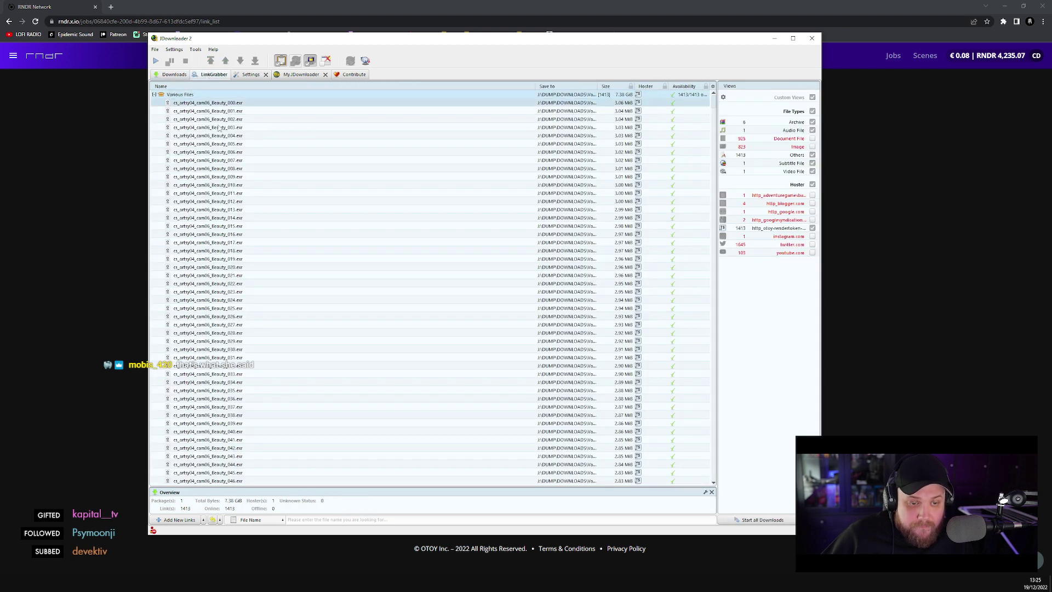
{"action": "left_click", "coordinate": [181, 94]}
{"action": "triple_click", "coordinate": [308, 459]}
{"action": "key", "text": "ctrl+v"}
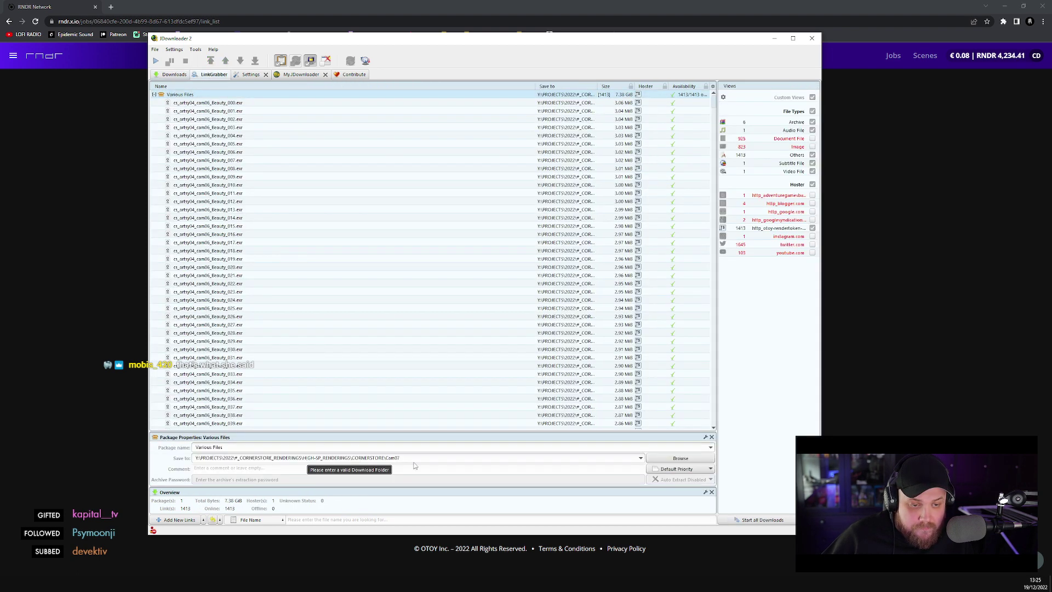
- Set the cam06 package's destination to the CORNERSTONE Cam06 folder and start all downloads
{"action": "left_click", "coordinate": [660, 462]}
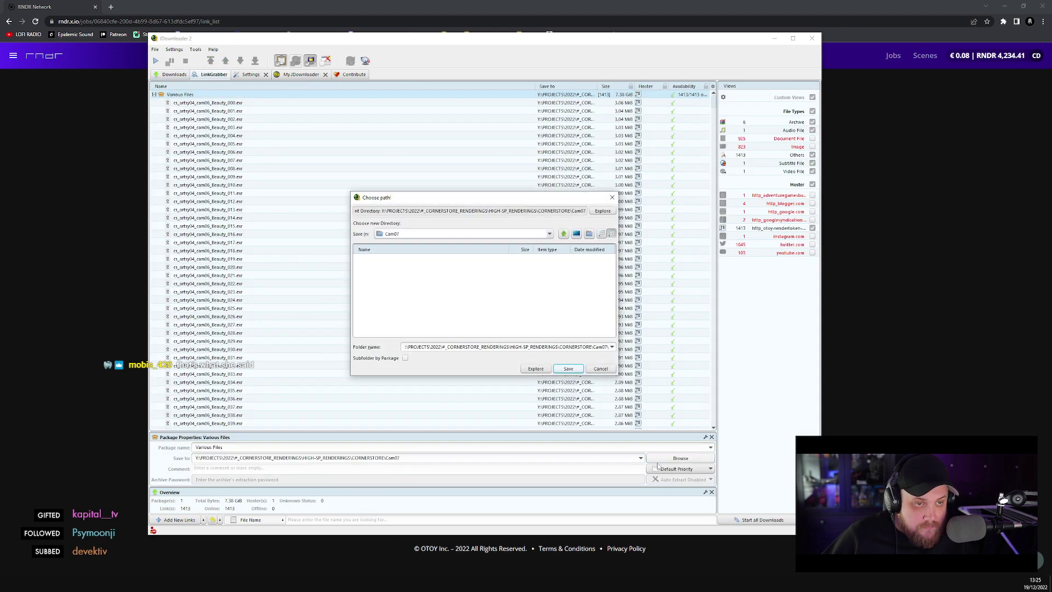
{"action": "left_click", "coordinate": [564, 234]}
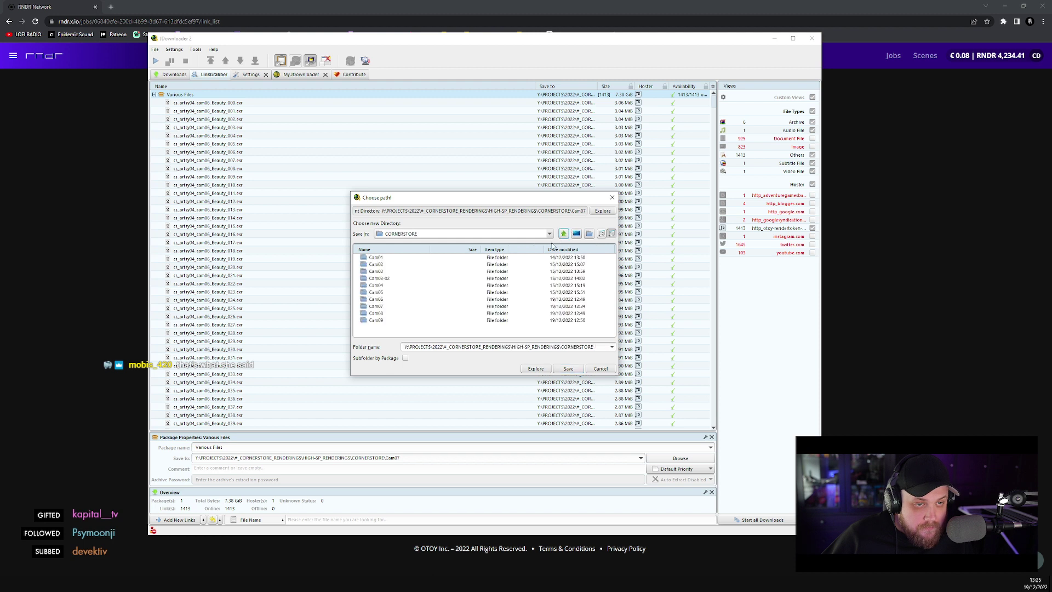
{"action": "double_click", "coordinate": [379, 300]}
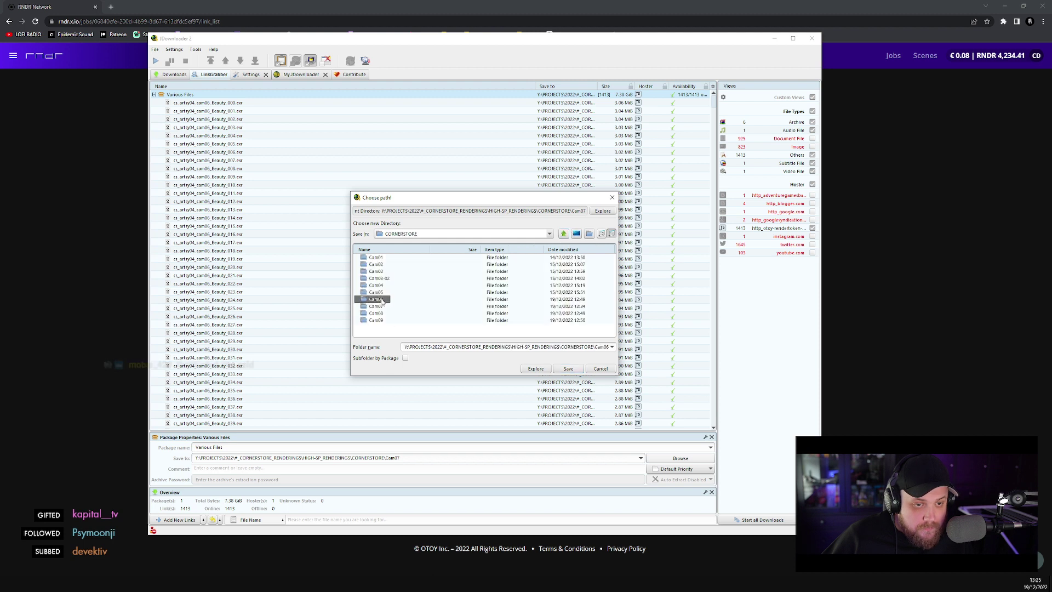
{"action": "left_click", "coordinate": [567, 369]}
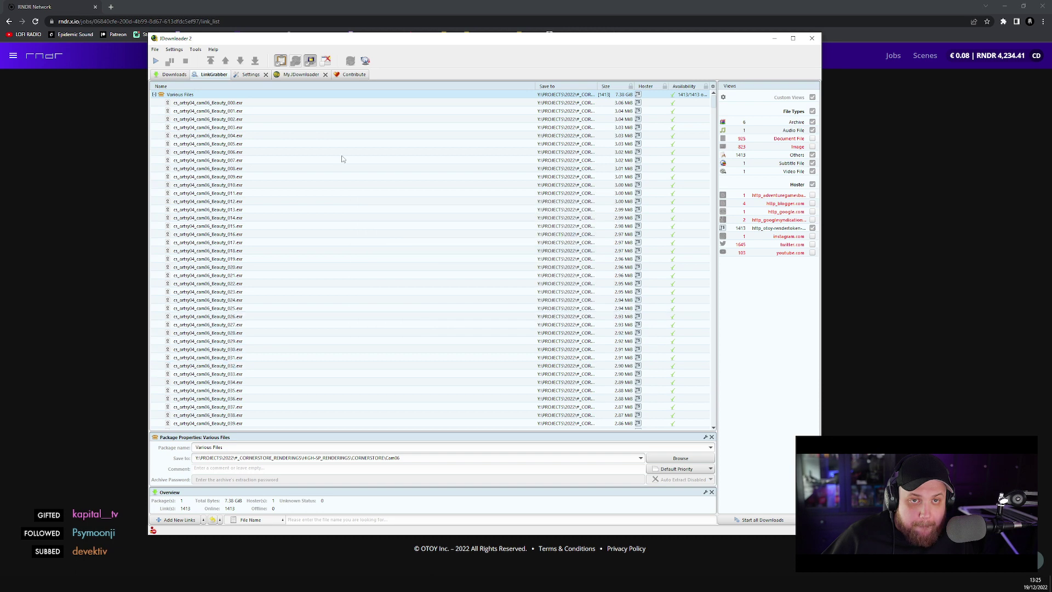
{"action": "left_click", "coordinate": [161, 62]}
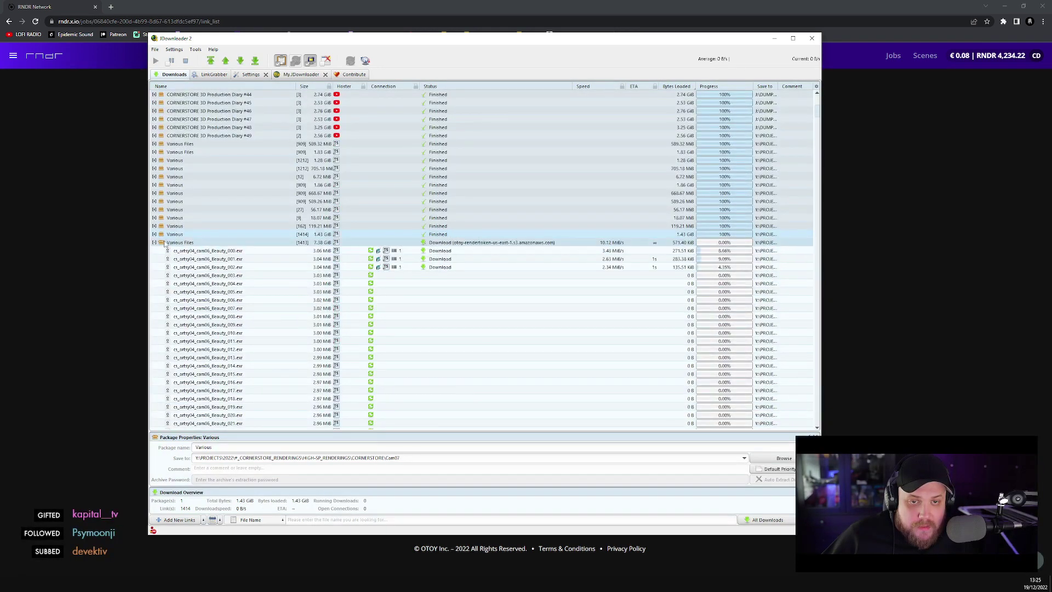
{"action": "left_click", "coordinate": [154, 243]}
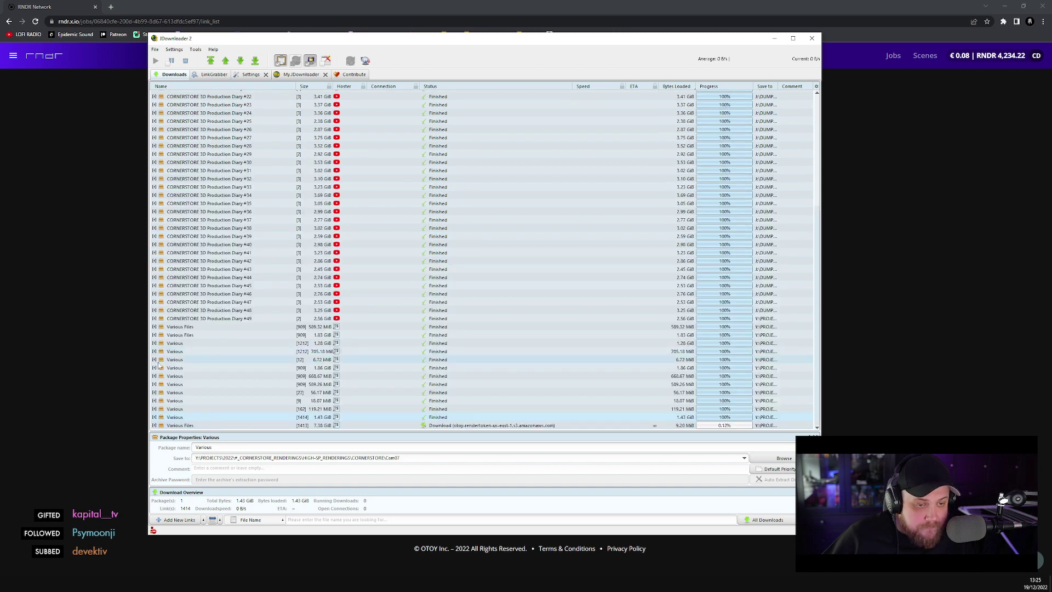
{"action": "left_click", "coordinate": [100, 354]}
- Go to RNDR's Jobs list and expand cs_artsy05_cam09's frame progress bar
{"action": "left_click", "coordinate": [13, 56]}
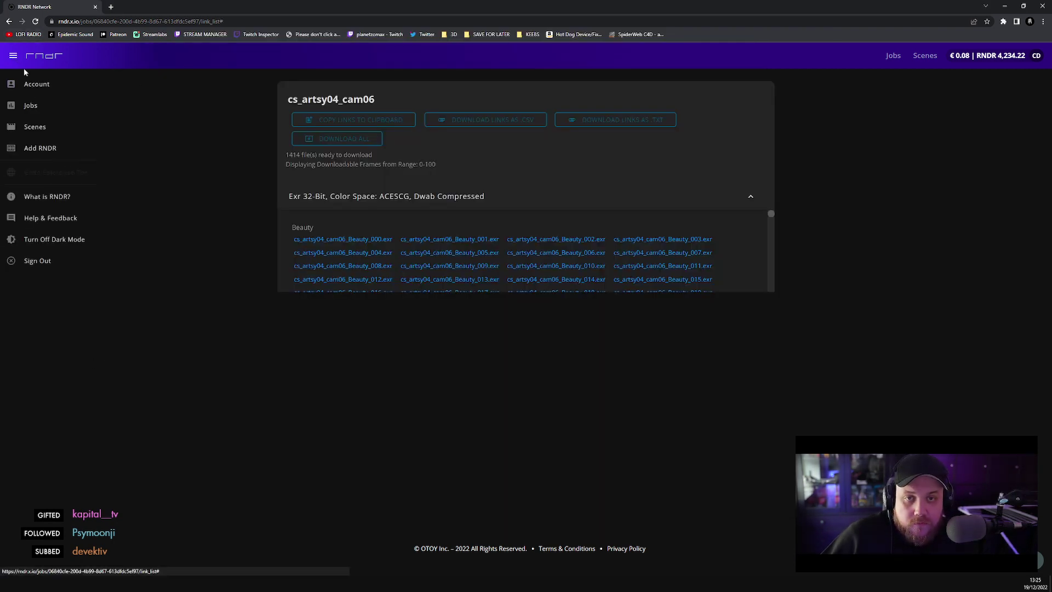
{"action": "left_click", "coordinate": [42, 108]}
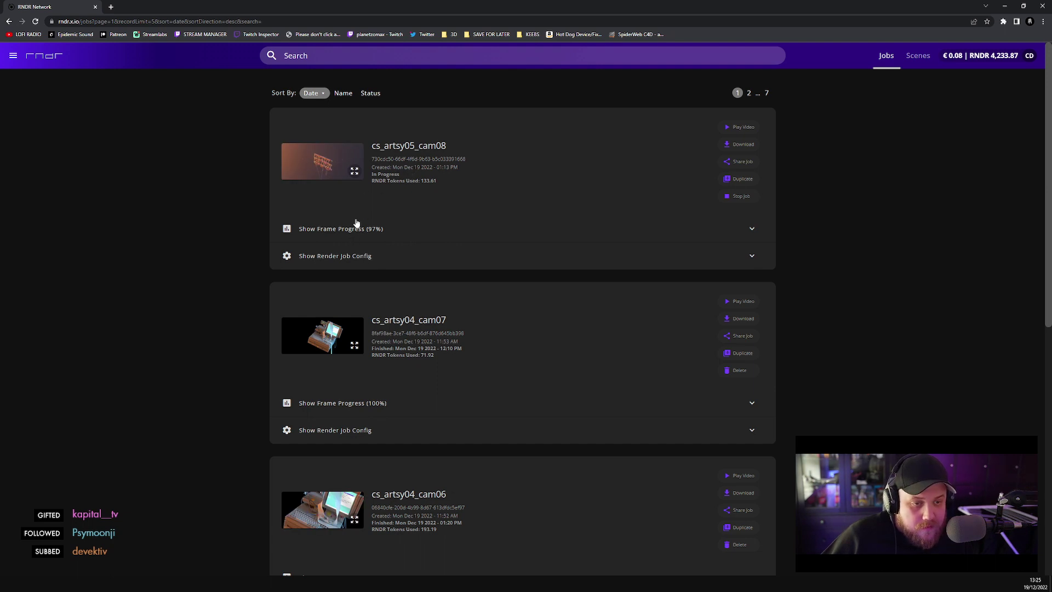
{"action": "scroll", "coordinate": [354, 228], "scroll_direction": "down", "scroll_amount": 4}
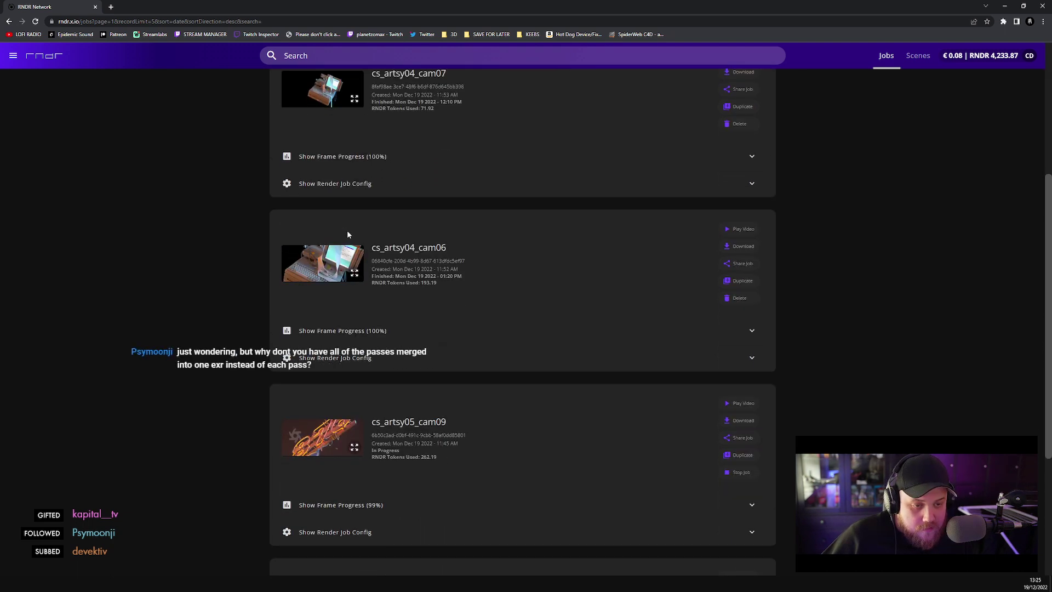
{"action": "left_click", "coordinate": [384, 511]}
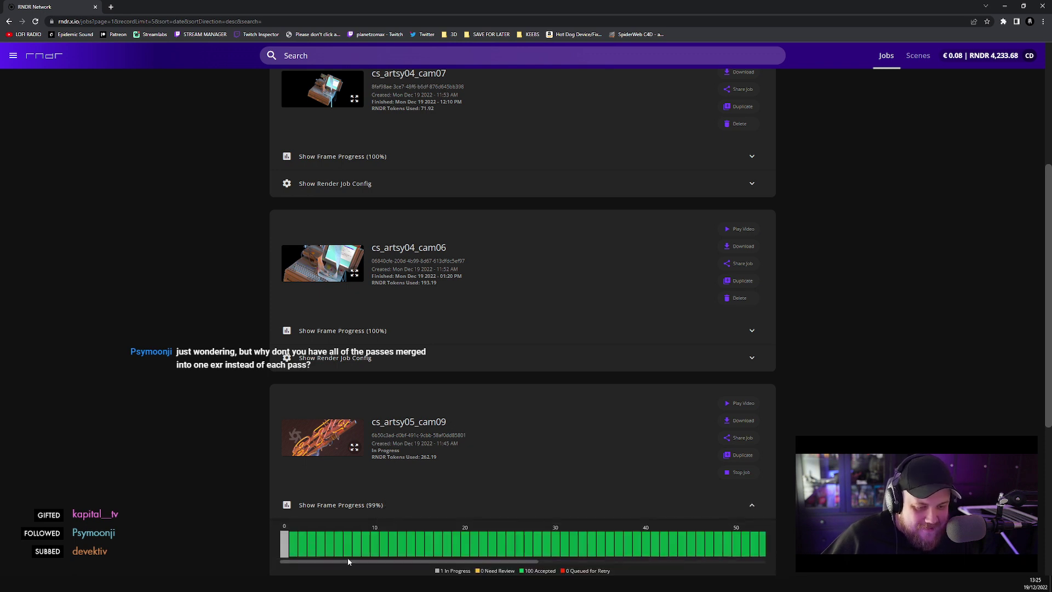
{"action": "left_click_drag", "start_coordinate": [348, 557], "coordinate": [547, 548]}
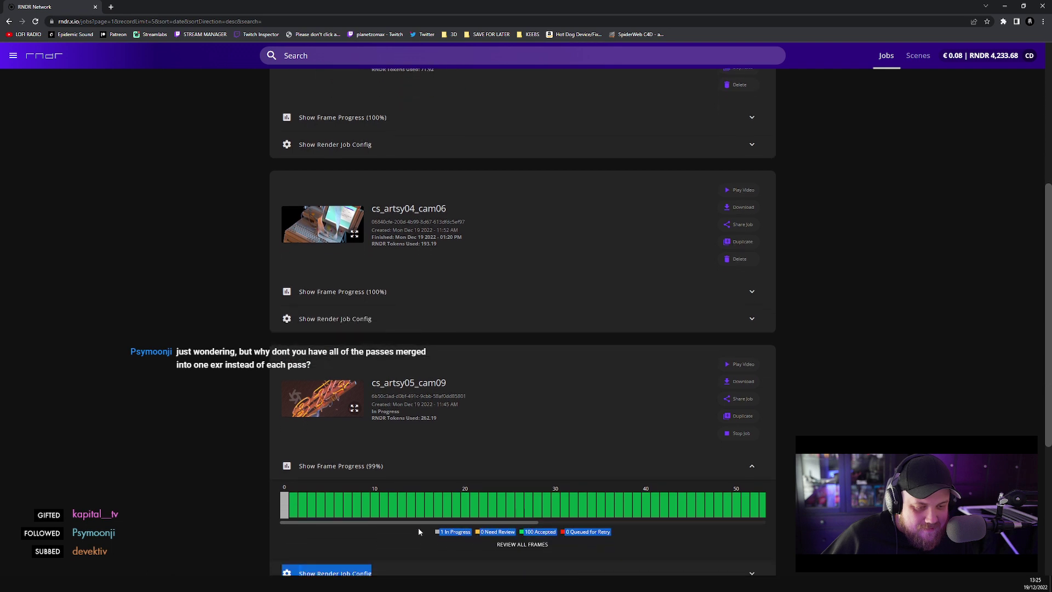
{"action": "left_click_drag", "start_coordinate": [414, 525], "coordinate": [708, 519]}
{"action": "left_click", "coordinate": [199, 431]}
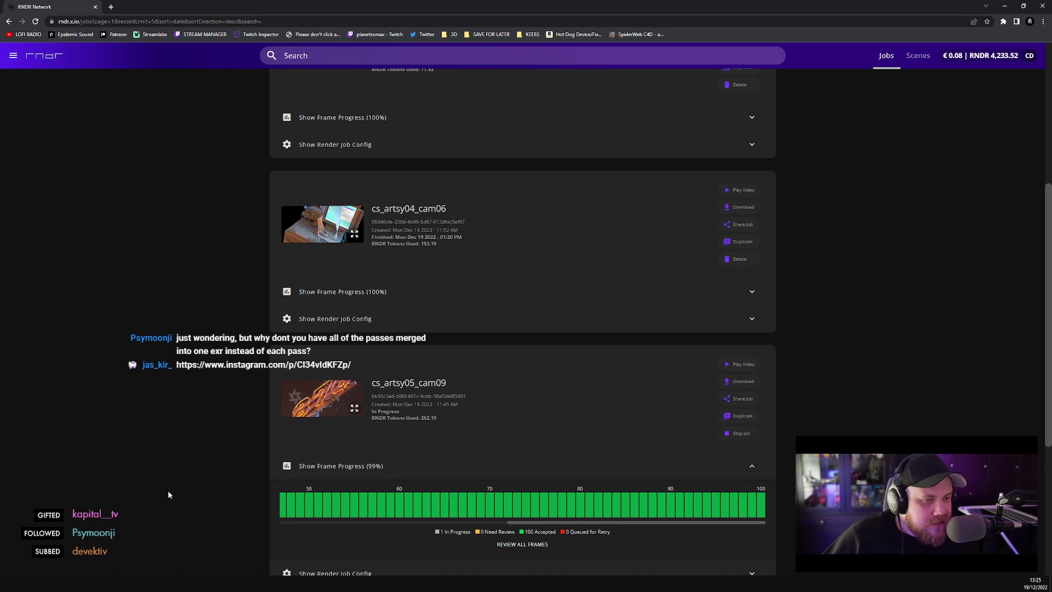
{"action": "scroll", "coordinate": [260, 341], "scroll_direction": "up", "scroll_amount": 5}
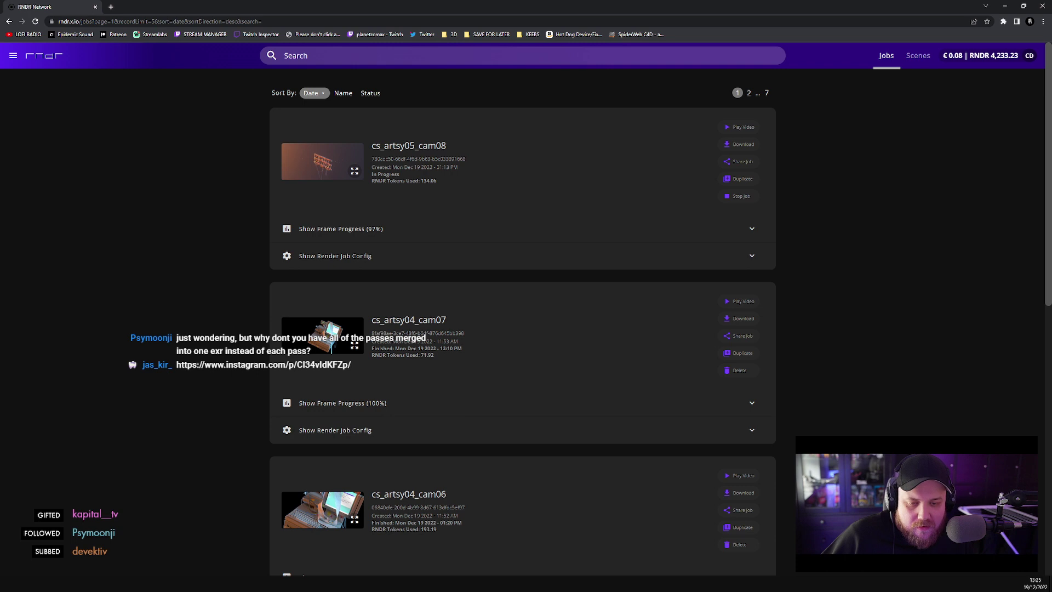
- Switch to the File Explorer window showing the Cornerstore_Artsy_05_Final ORBX folder
{"action": "key", "text": "alt+Tab"}
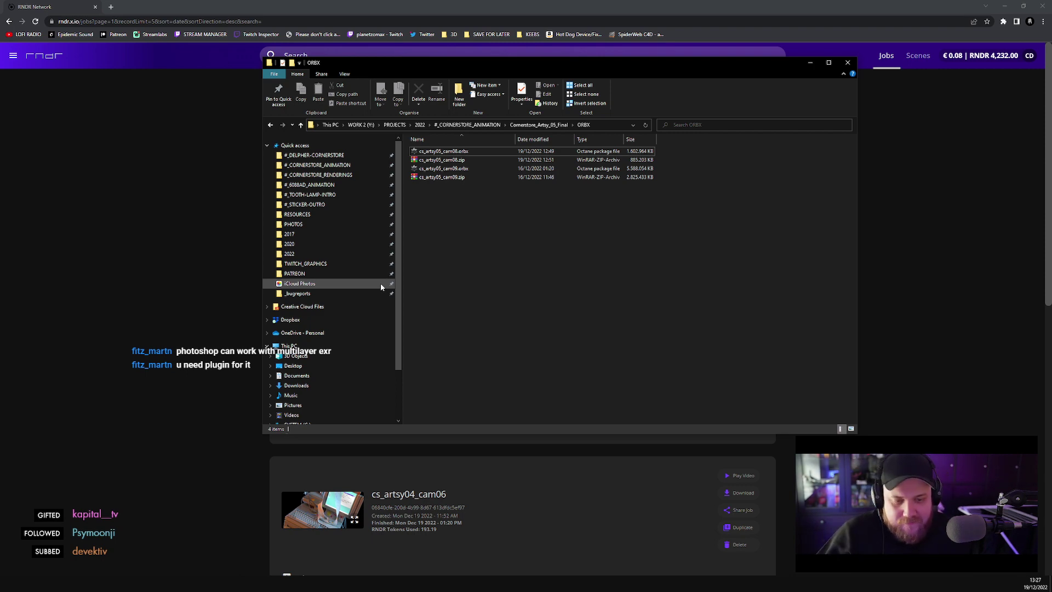
- Bring JDownloader 2's Downloads list to the front from the taskbar
{"action": "left_click", "coordinate": [331, 583]}
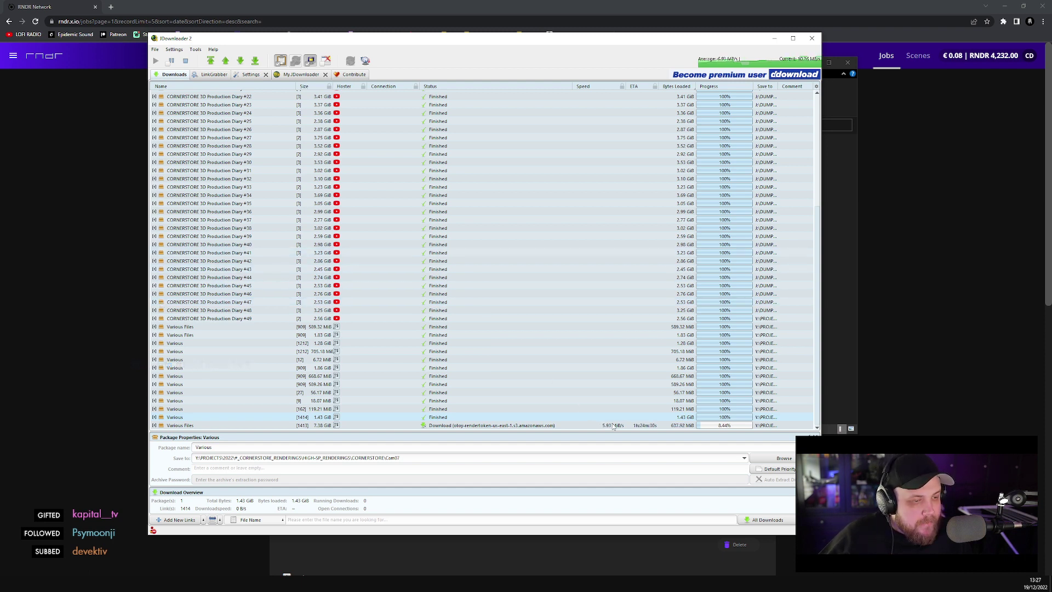
- Select the Various Files [1413] package and change the speed limit from 6.00 to 8 MB/s
{"action": "left_click", "coordinate": [661, 427]}
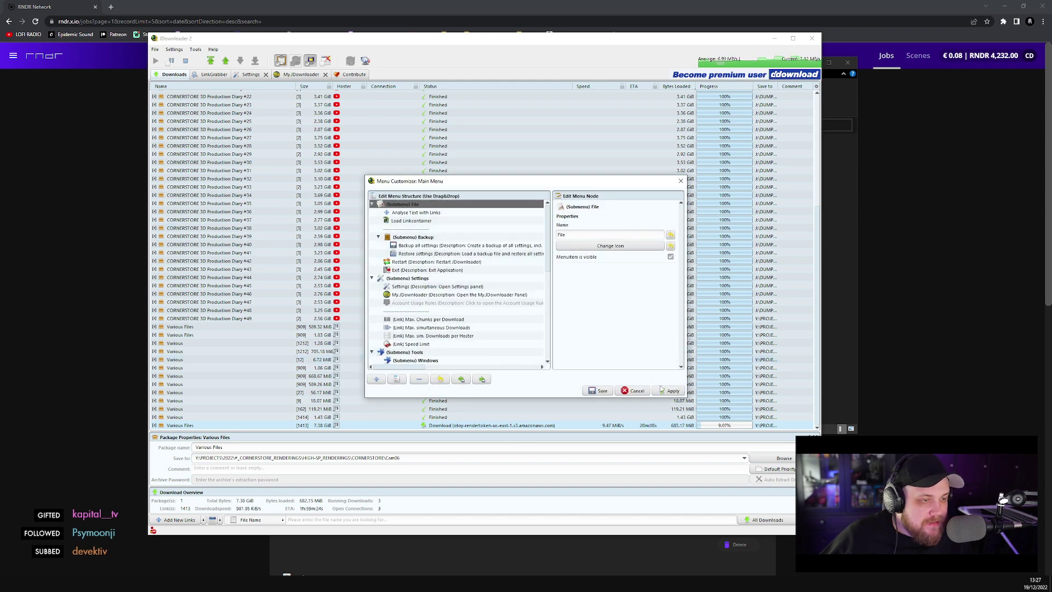
{"action": "left_click", "coordinate": [632, 391]}
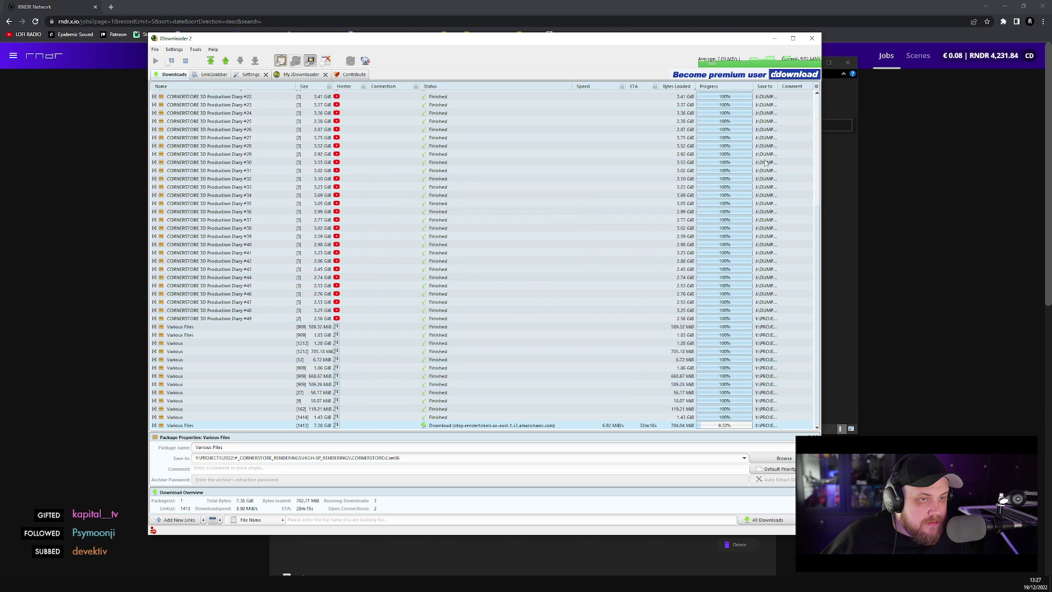
{"action": "right_click", "coordinate": [793, 65]}
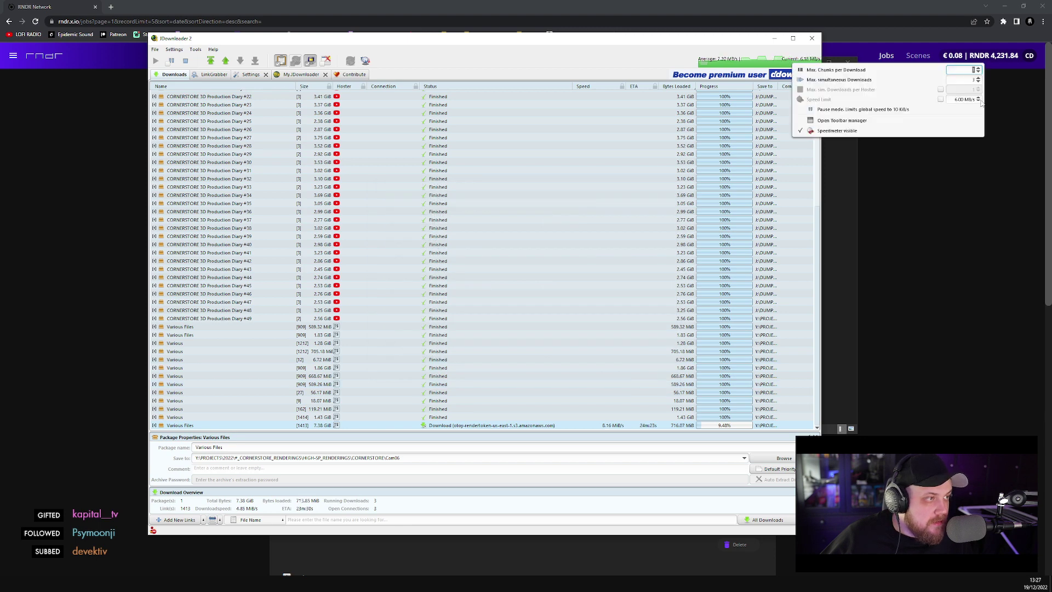
{"action": "left_click", "coordinate": [956, 100]}
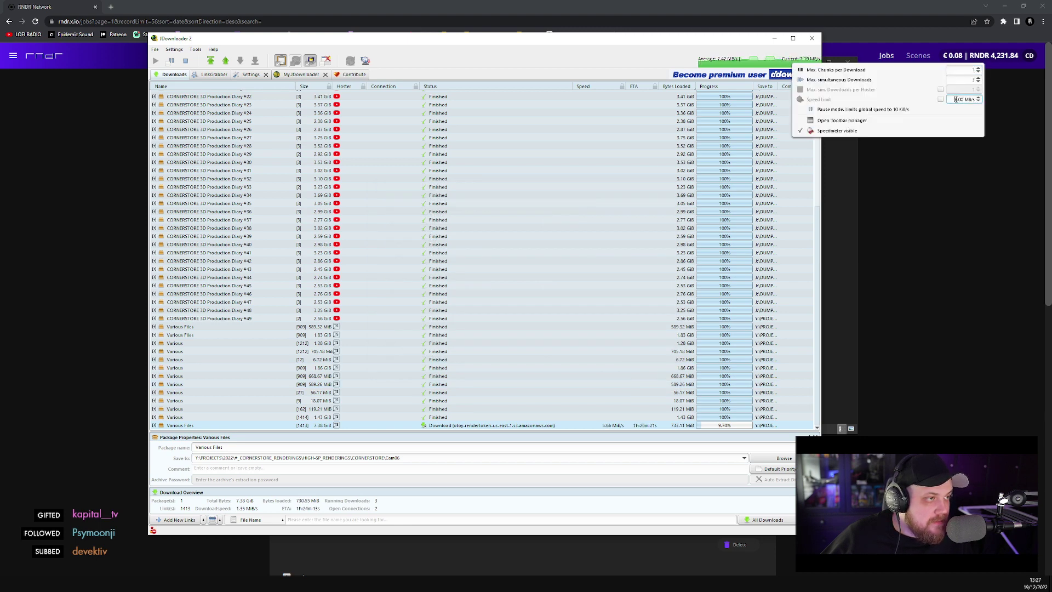
{"action": "left_click_drag", "start_coordinate": [957, 99], "coordinate": [958, 107]}
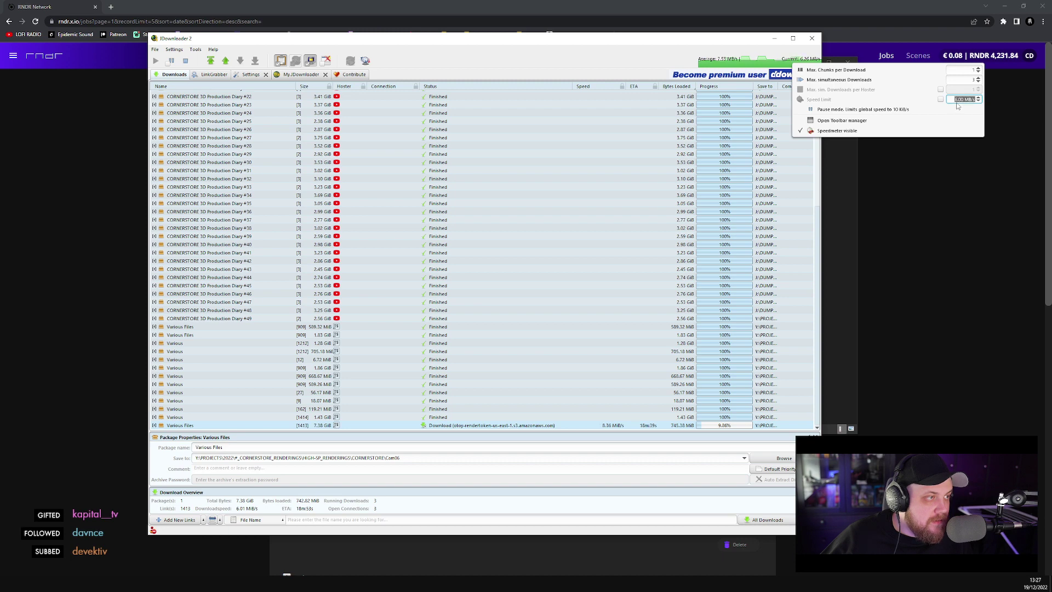
{"action": "type", "text": "8"}
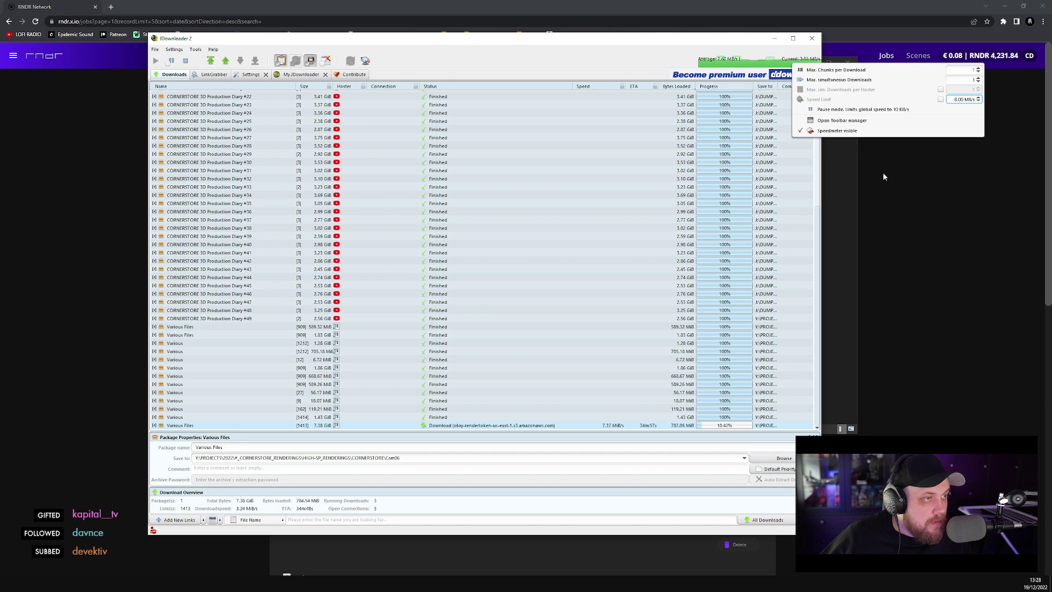
- Return to the RNDR Network jobs page
{"action": "left_click", "coordinate": [917, 203]}
{"action": "key", "text": "alt+Tab"}
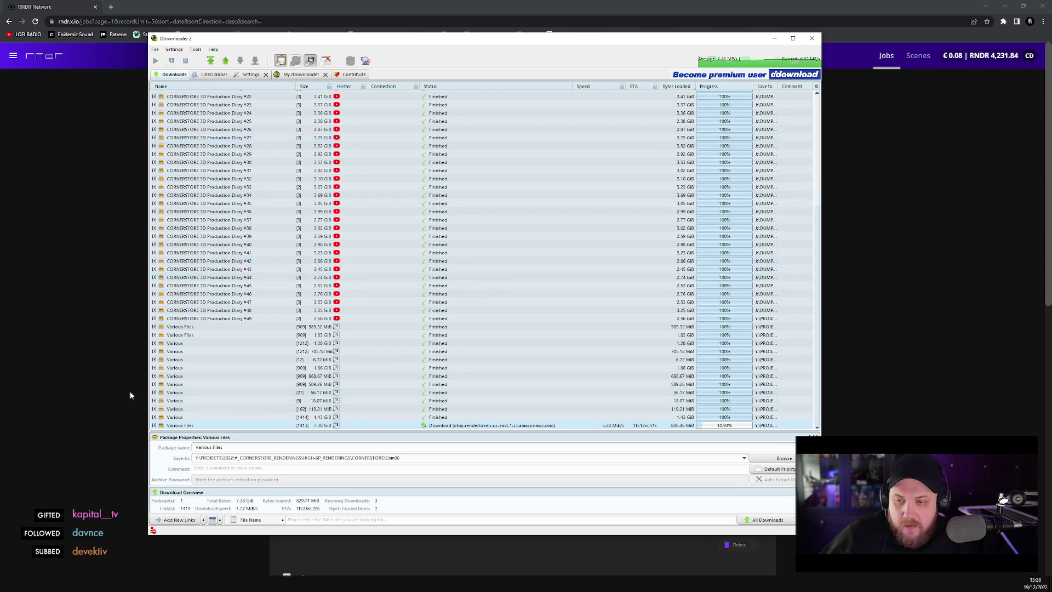
{"action": "left_click", "coordinate": [61, 290]}
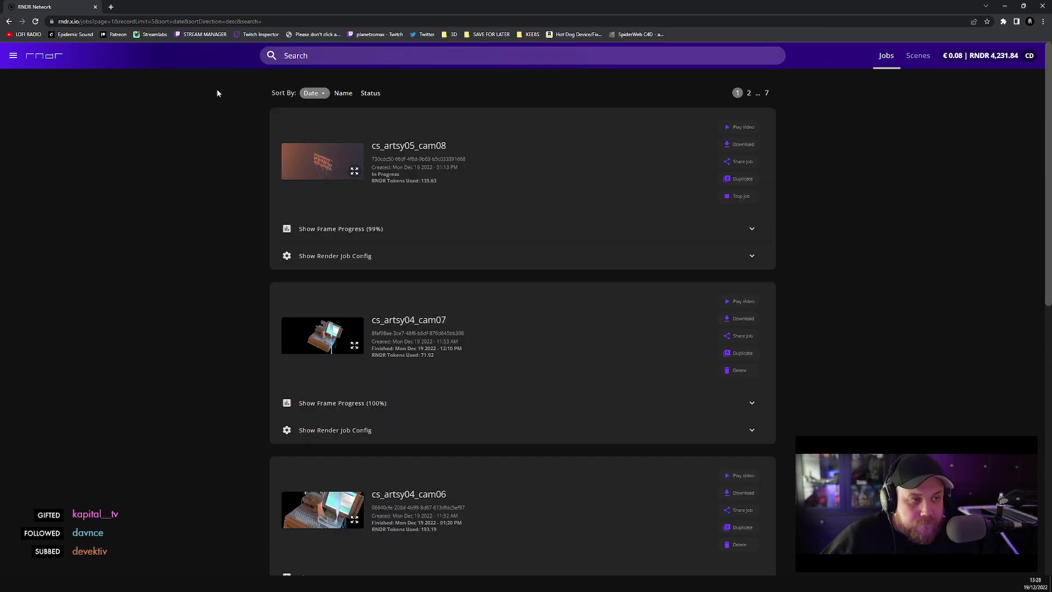
- Expand cs_artsy05_cam08's frame progress to frames 50–100 awaiting review, then return to JDownloader 2
{"action": "left_click", "coordinate": [348, 229]}
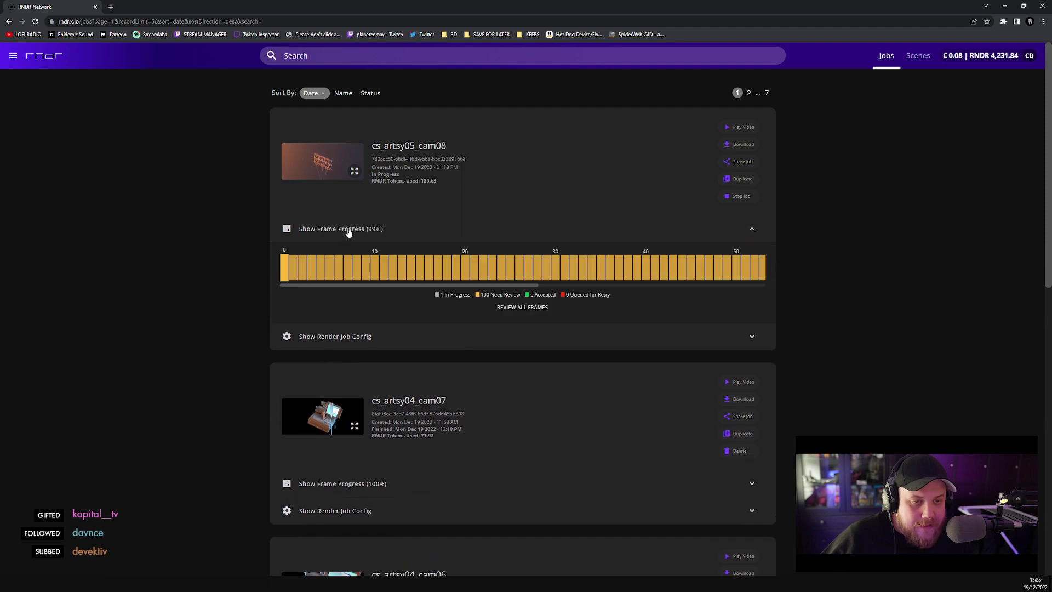
{"action": "left_click_drag", "start_coordinate": [390, 287], "coordinate": [721, 286]}
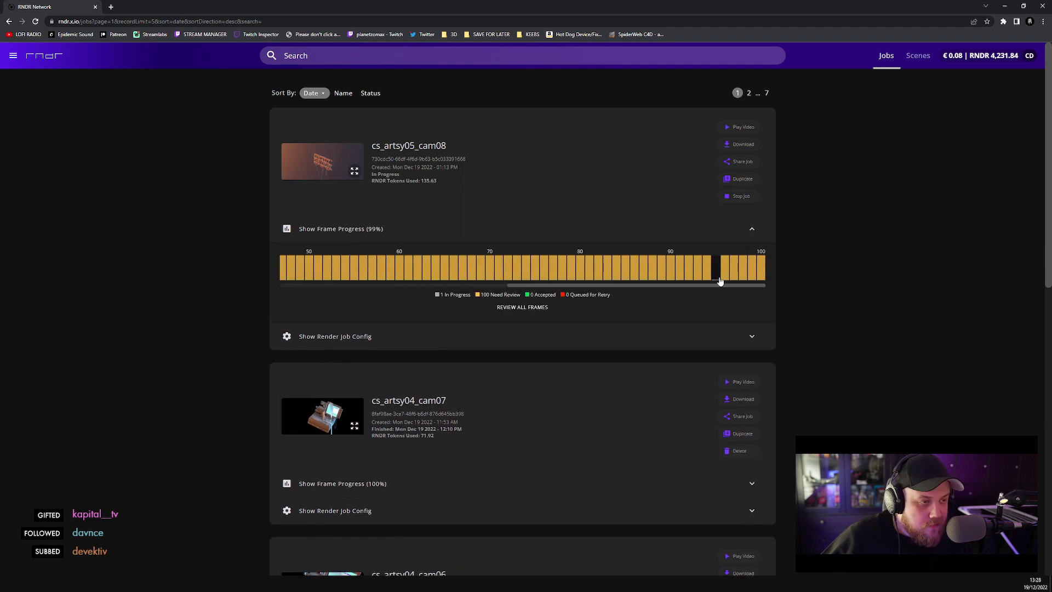
{"action": "left_click", "coordinate": [716, 268]}
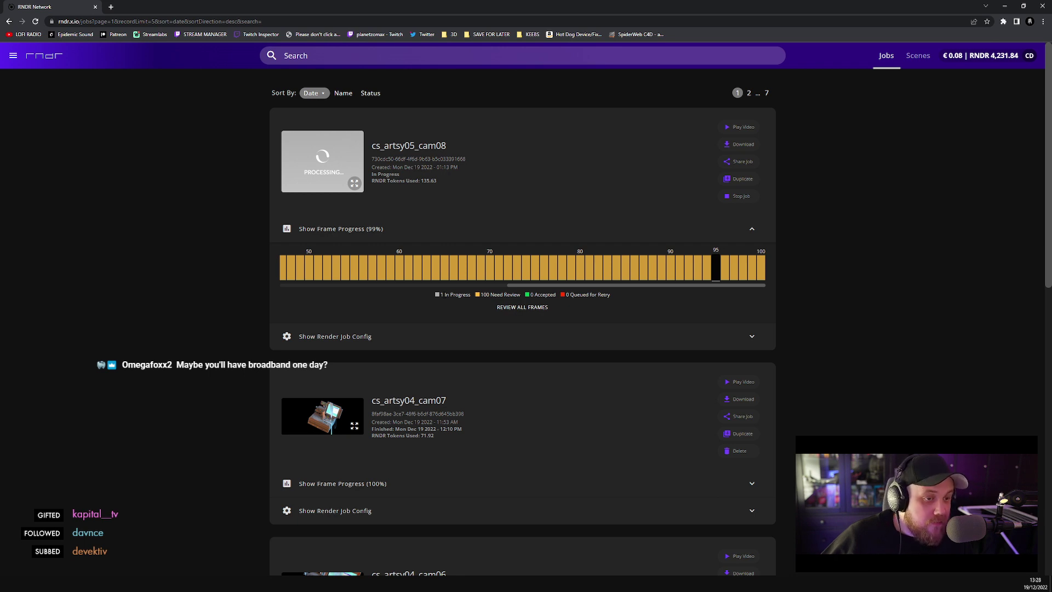
{"action": "key", "text": "alt+Tab"}
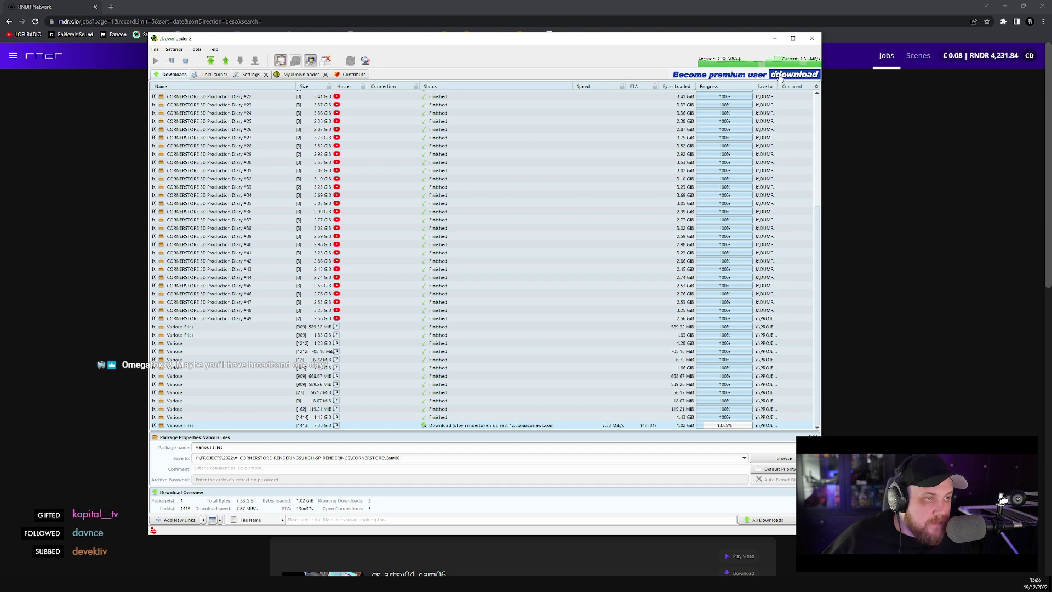
- Raise JDownloader's speed limit from 8.00 MB/s to 9.10 MB/s, briefly checking RNDR's jobs page
{"action": "right_click", "coordinate": [806, 62]}
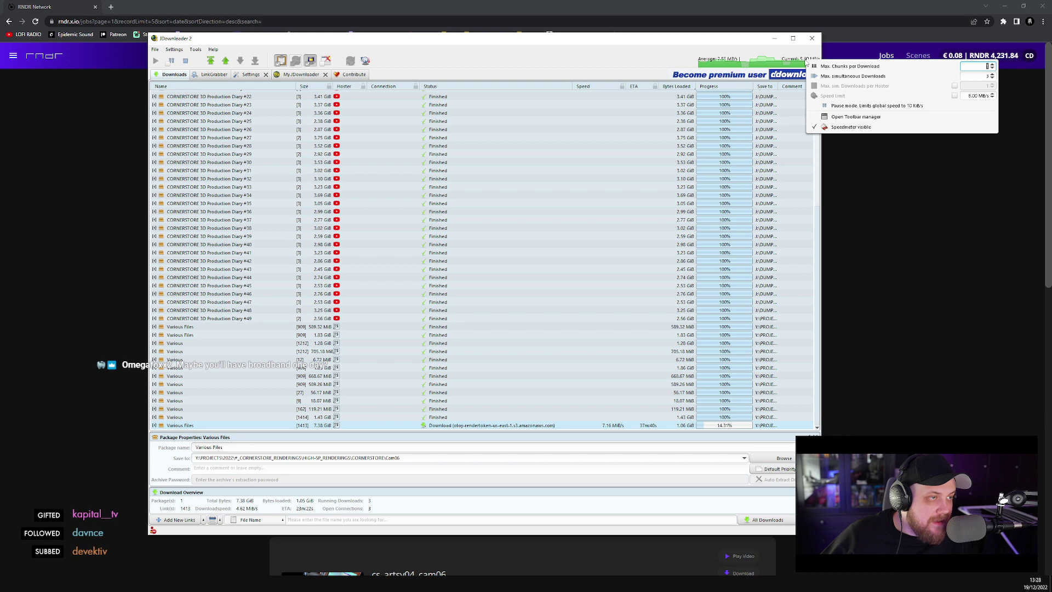
{"action": "left_click", "coordinate": [992, 94]}
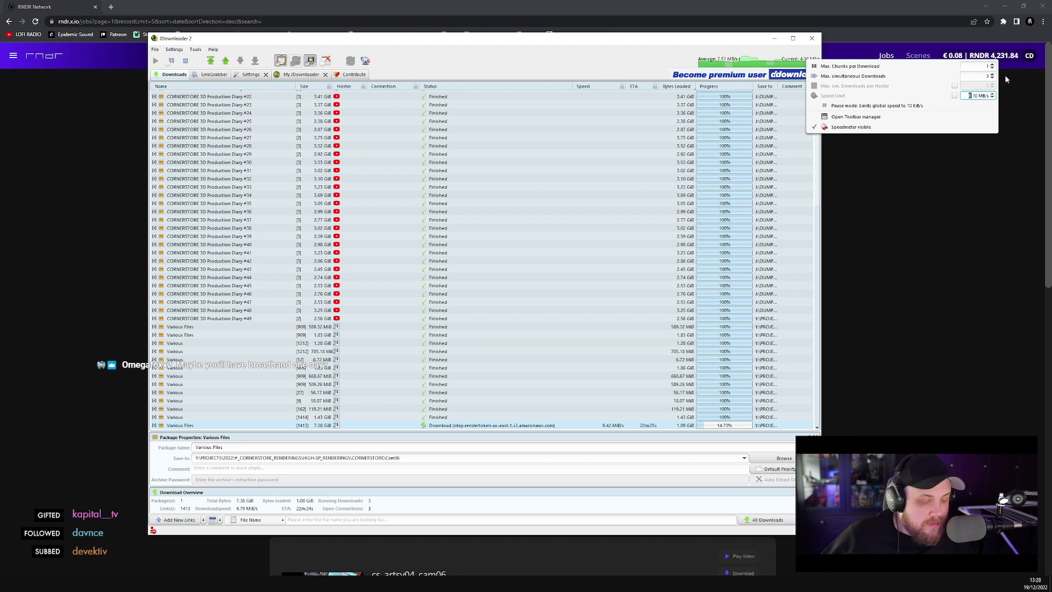
{"action": "type", "text": "9"}
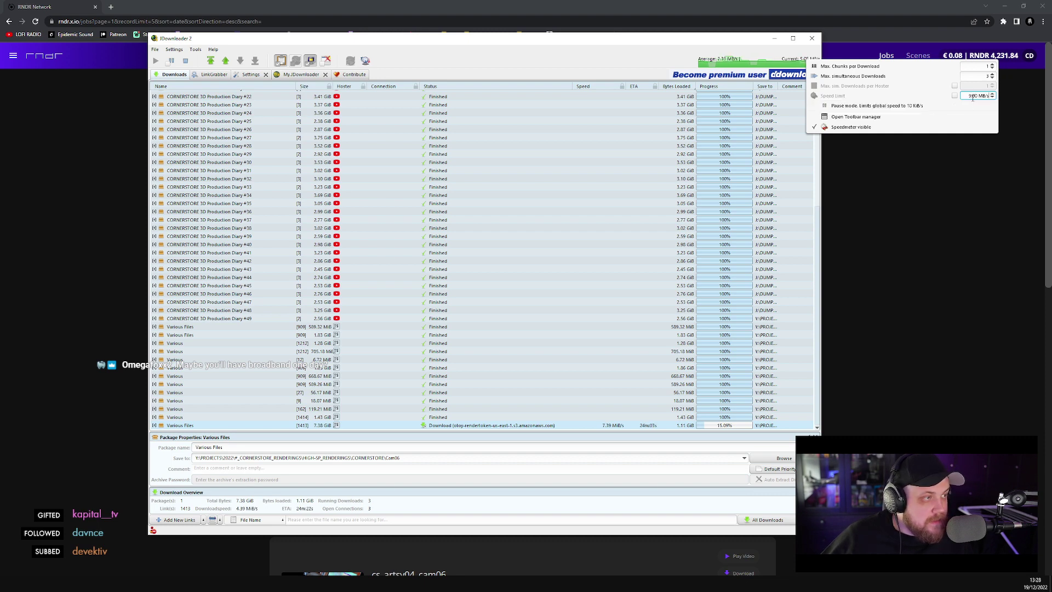
{"action": "left_click", "coordinate": [985, 170]}
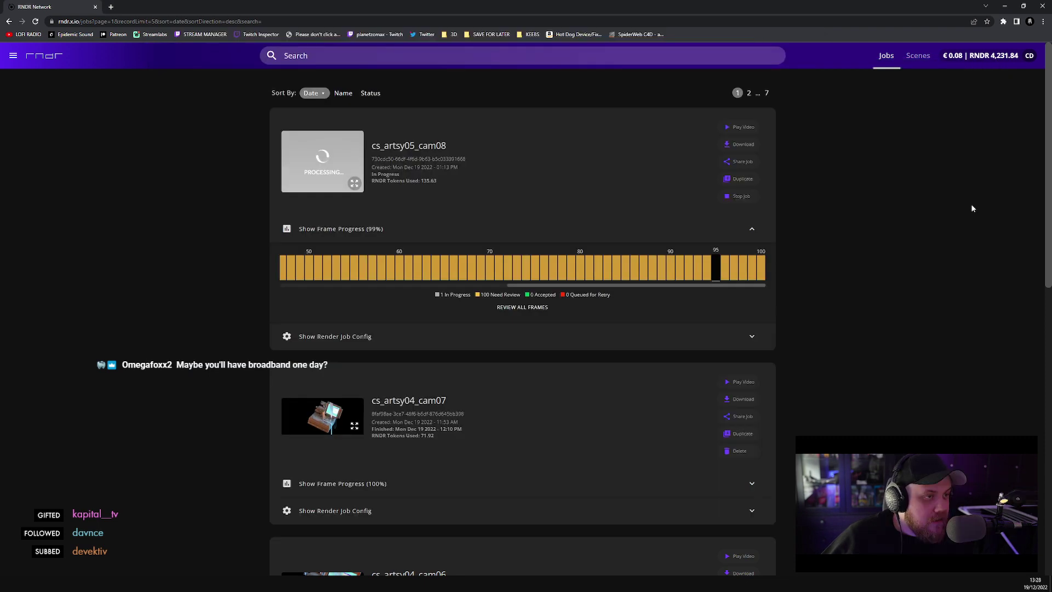
{"action": "key", "text": "alt+Tab"}
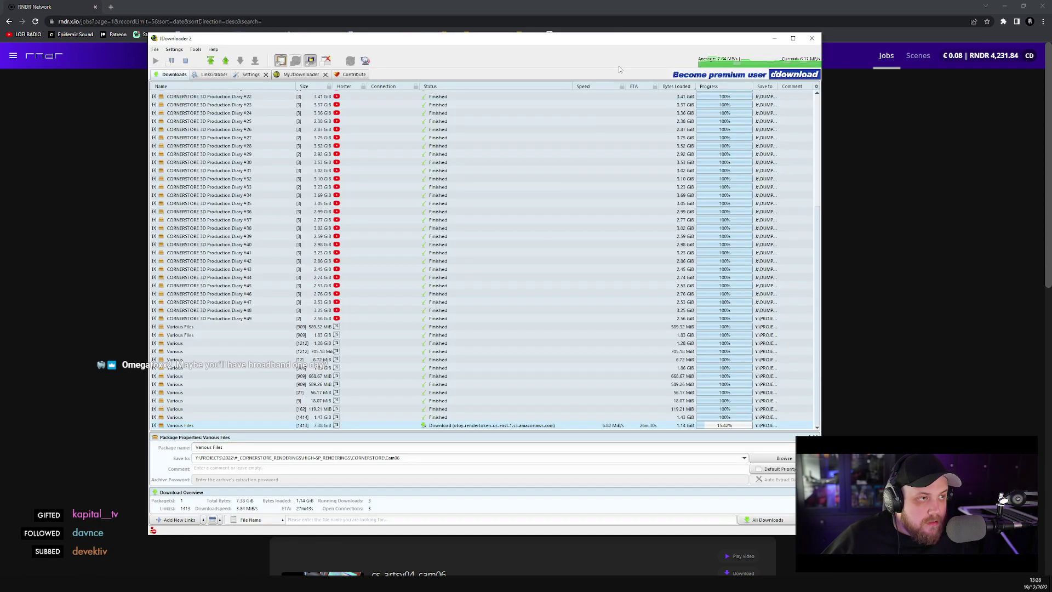
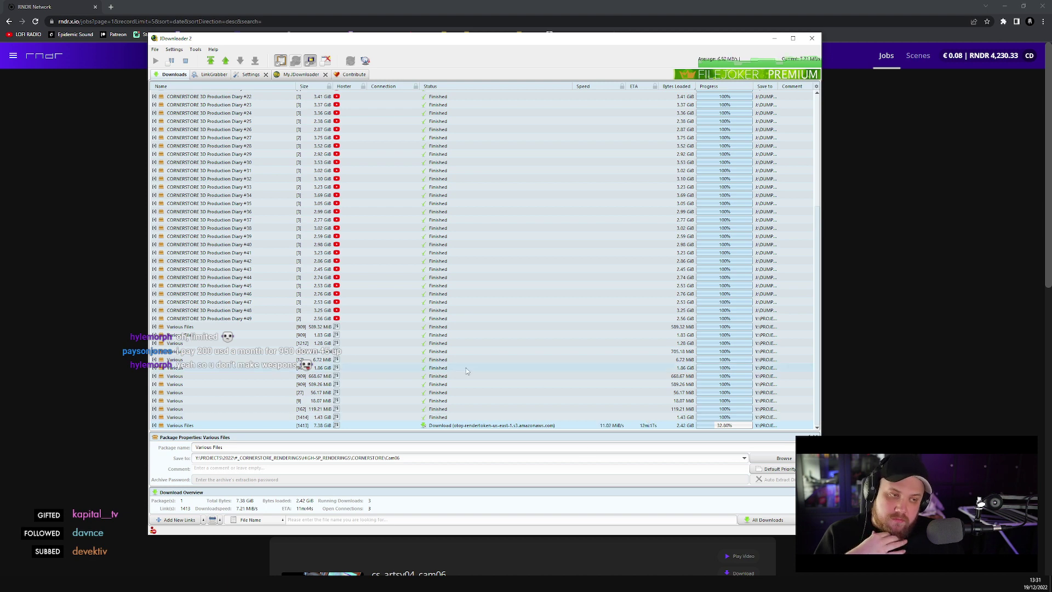
- Open the cs_artsy05_cam08 frame review and enlarge frame 62 in the preview
{"action": "left_click", "coordinate": [107, 246]}
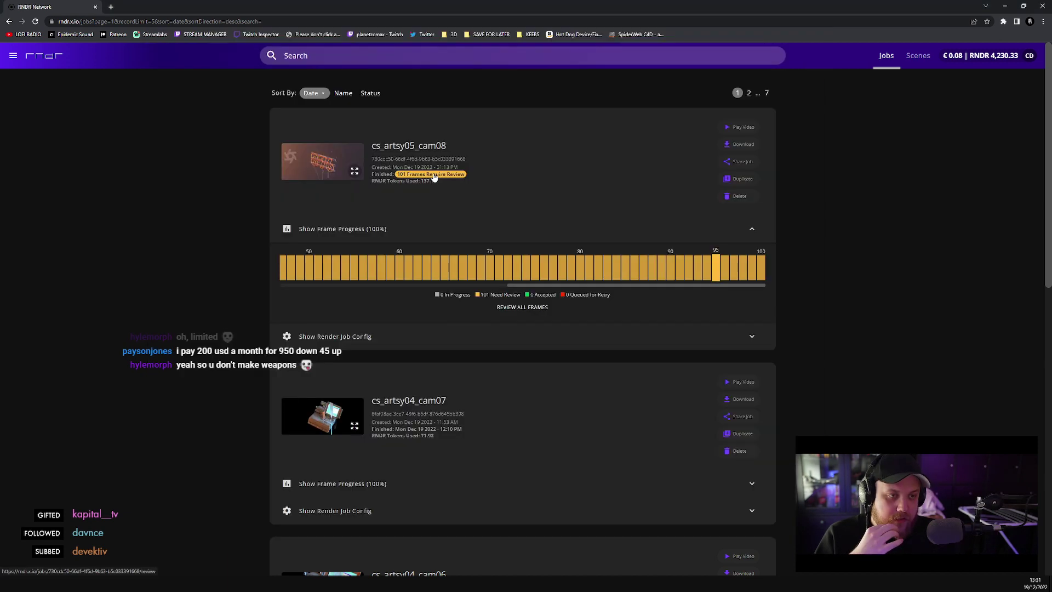
{"action": "left_click", "coordinate": [513, 308]}
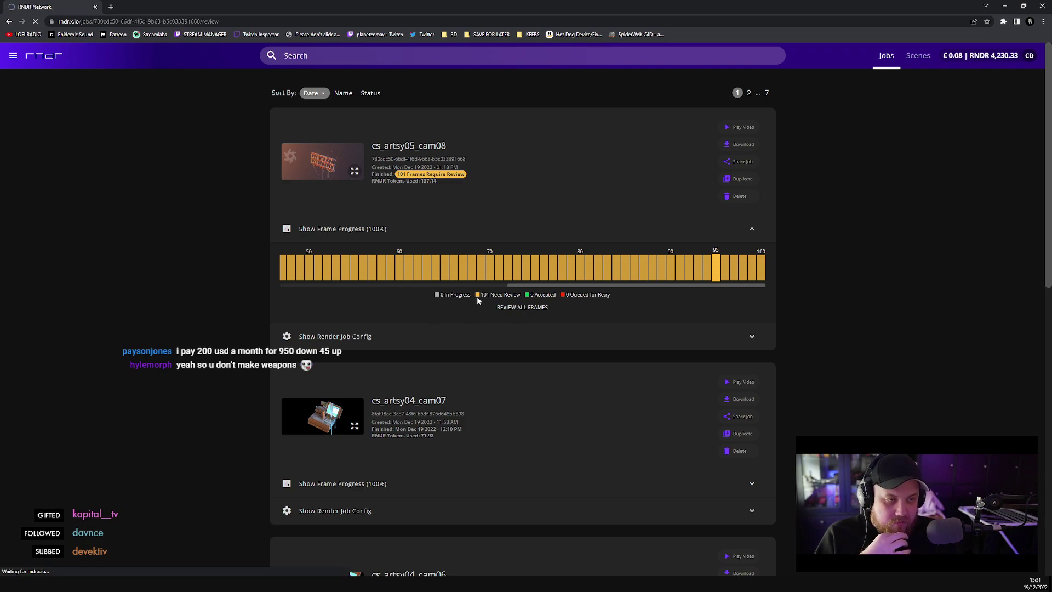
{"action": "scroll", "coordinate": [469, 302], "scroll_direction": "down", "scroll_amount": 5}
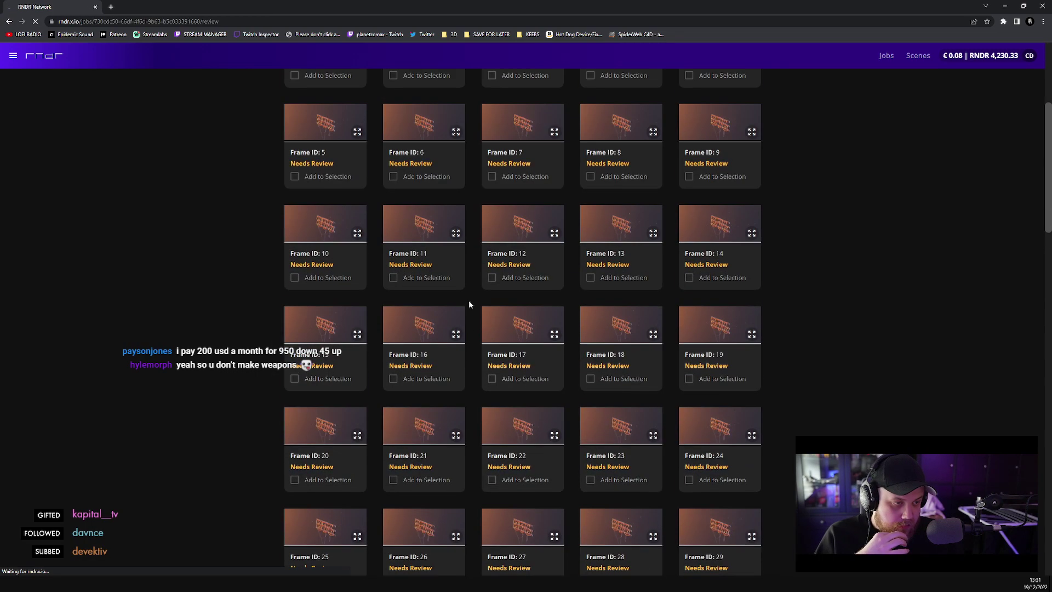
{"action": "scroll", "coordinate": [467, 313], "scroll_direction": "down", "scroll_amount": 3}
{"action": "scroll", "coordinate": [551, 464], "scroll_direction": "down", "scroll_amount": 3}
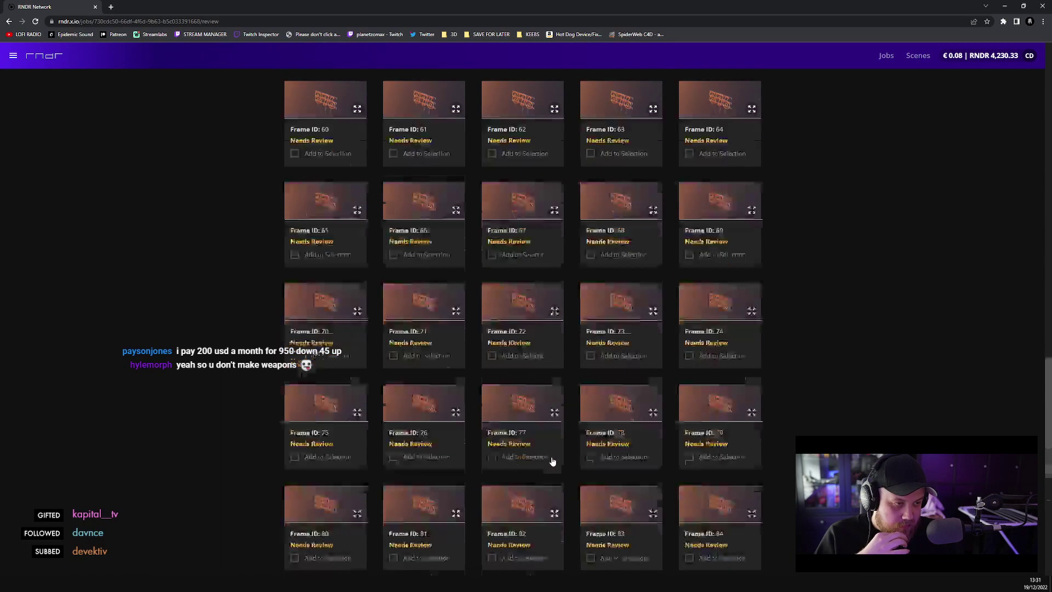
{"action": "scroll", "coordinate": [551, 463], "scroll_direction": "up", "scroll_amount": 15}
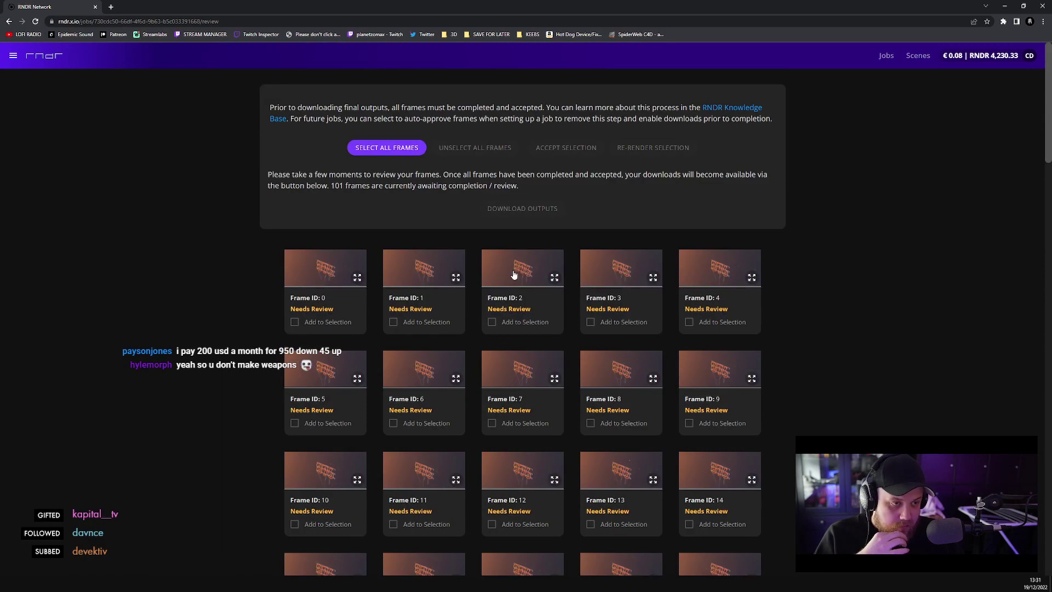
{"action": "scroll", "coordinate": [669, 387], "scroll_direction": "down", "scroll_amount": 15}
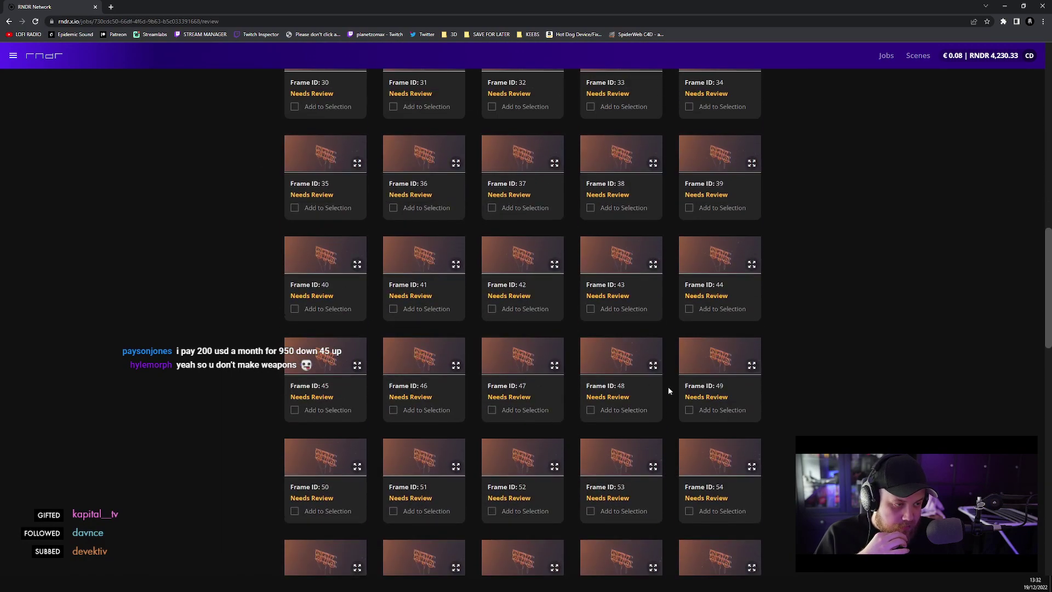
{"action": "scroll", "coordinate": [518, 368], "scroll_direction": "down", "scroll_amount": 5}
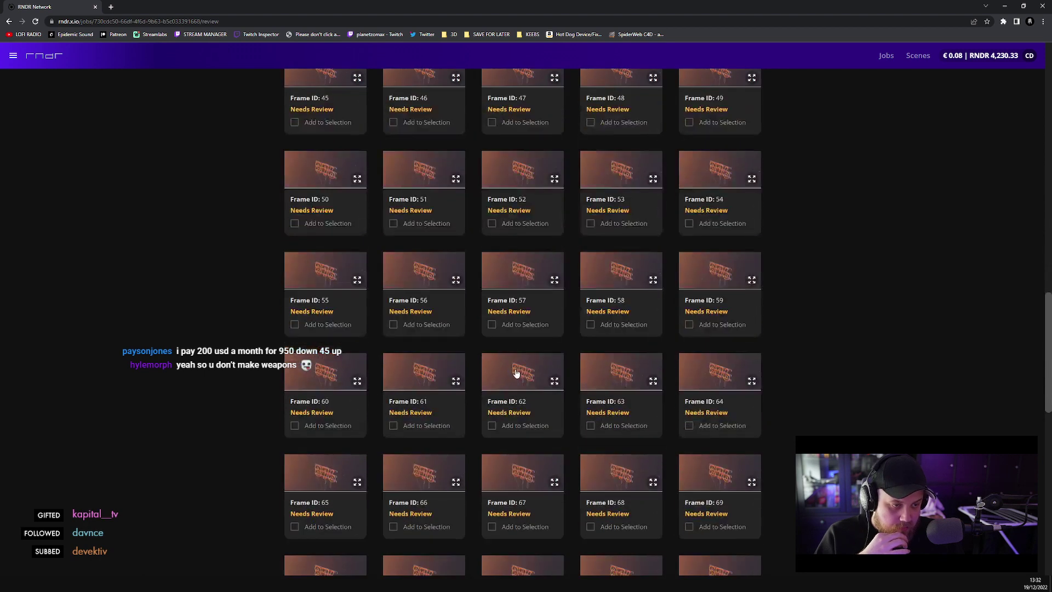
{"action": "left_click", "coordinate": [515, 371]}
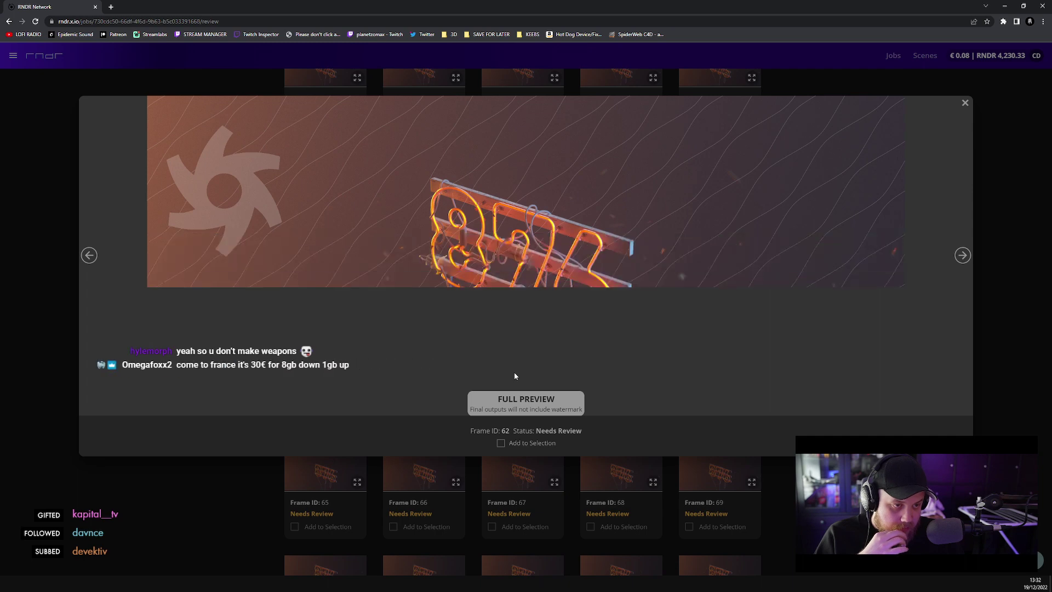
- Close the frame 62 preview and scroll the review grid through frames 75–99
{"action": "left_click", "coordinate": [144, 518]}
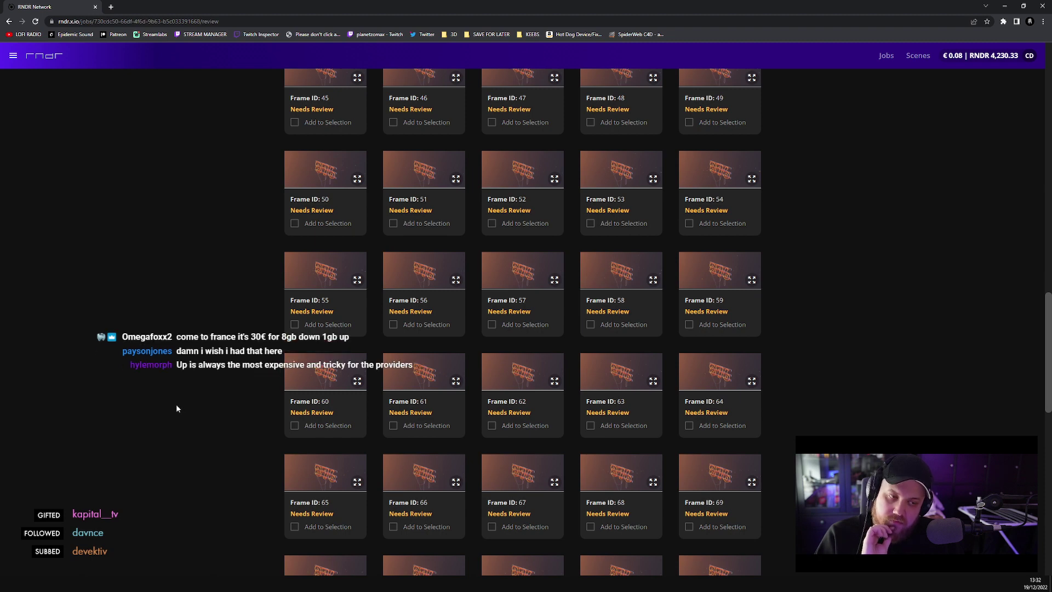
{"action": "scroll", "coordinate": [175, 404], "scroll_direction": "down", "scroll_amount": 10}
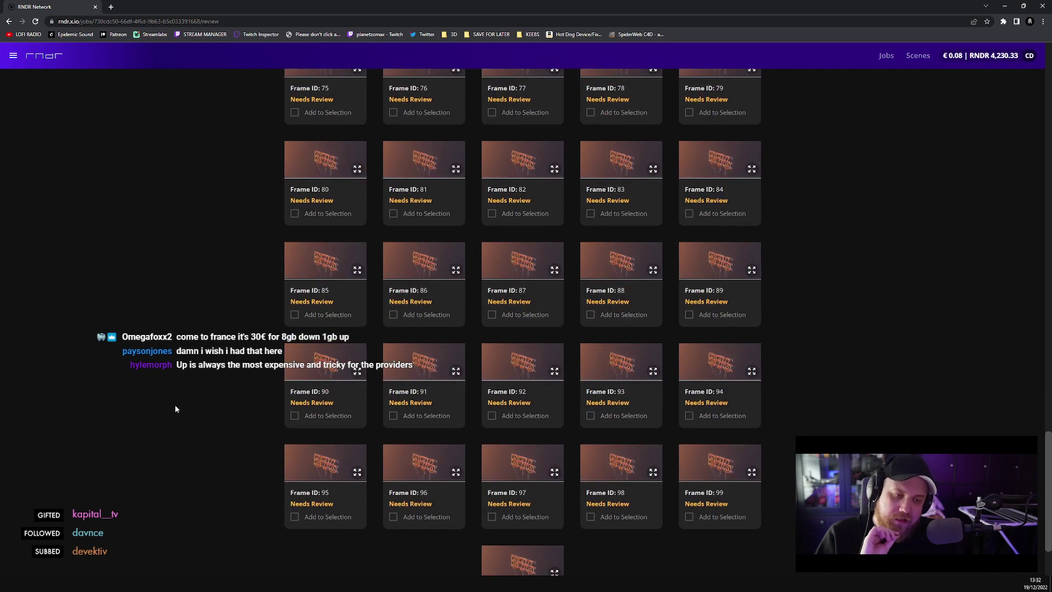
- In a new tab, search for netcologne and open the NetCologne homepage
{"action": "left_click", "coordinate": [107, 7]}
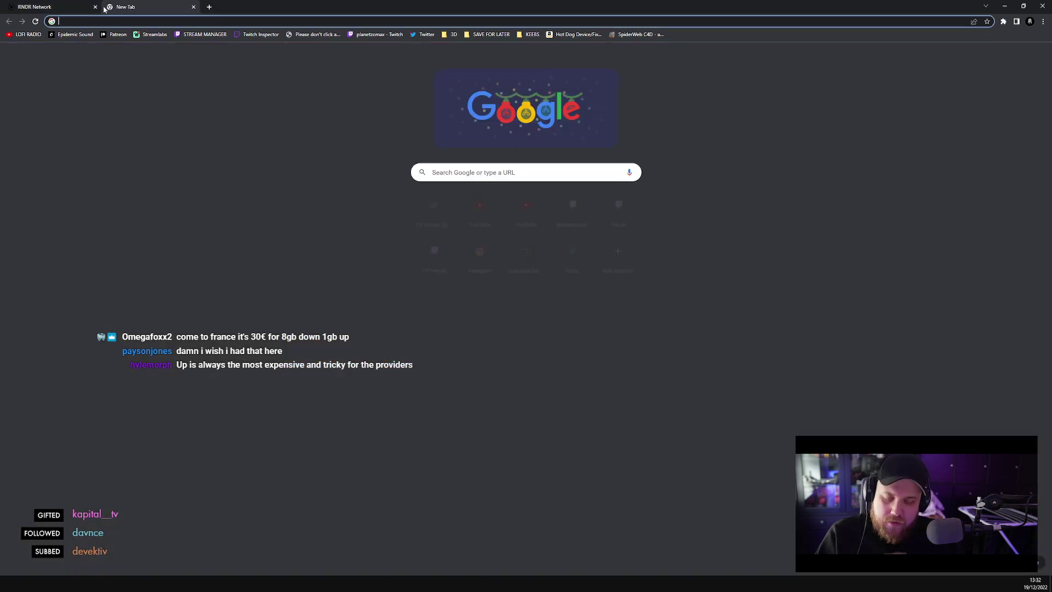
{"action": "type", "text": "netcologne"}
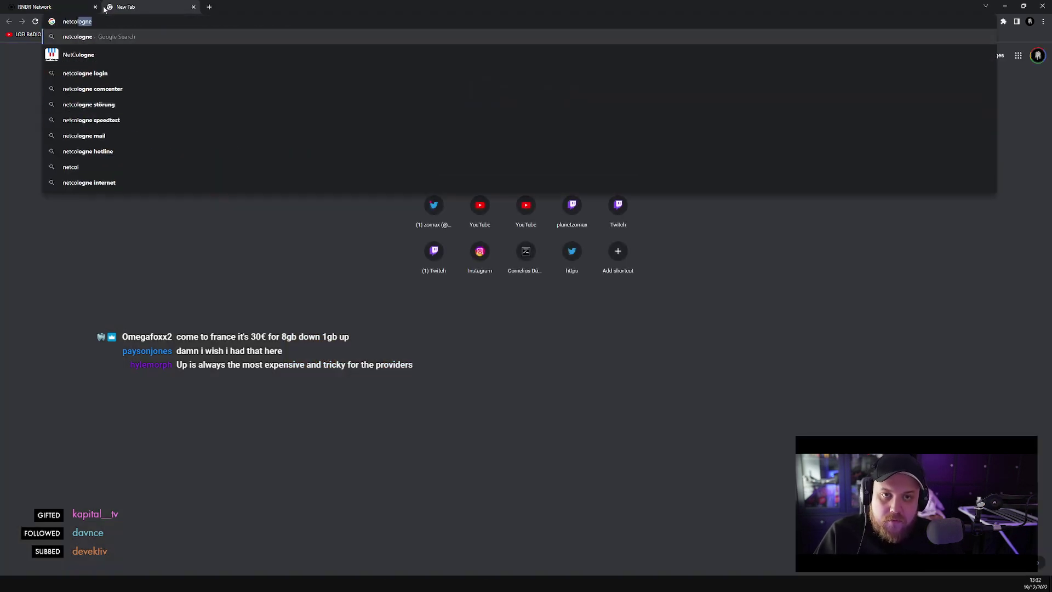
{"action": "key", "text": "Return"}
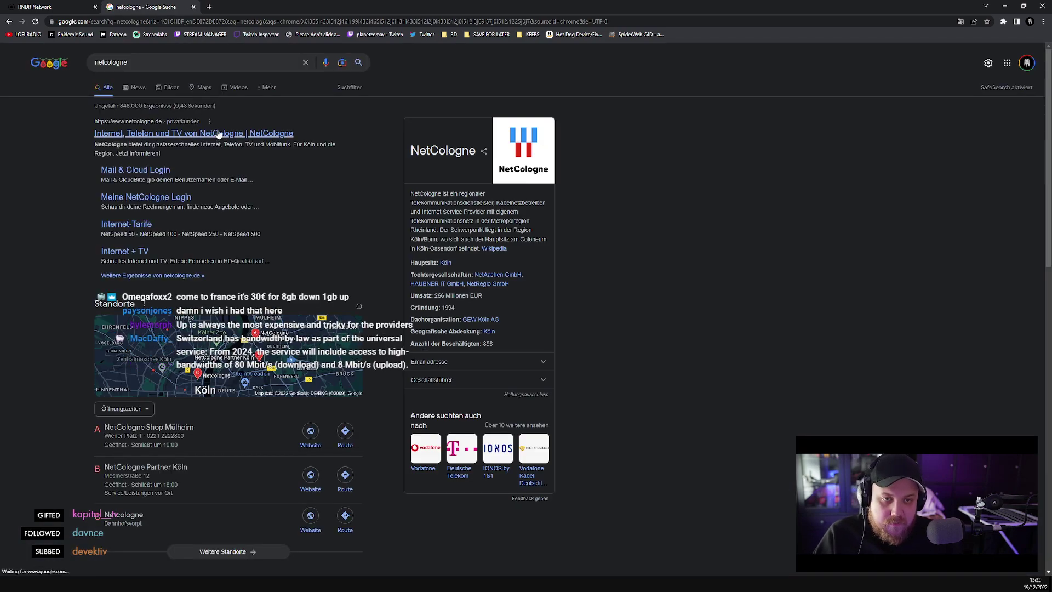
{"action": "left_click", "coordinate": [219, 135]}
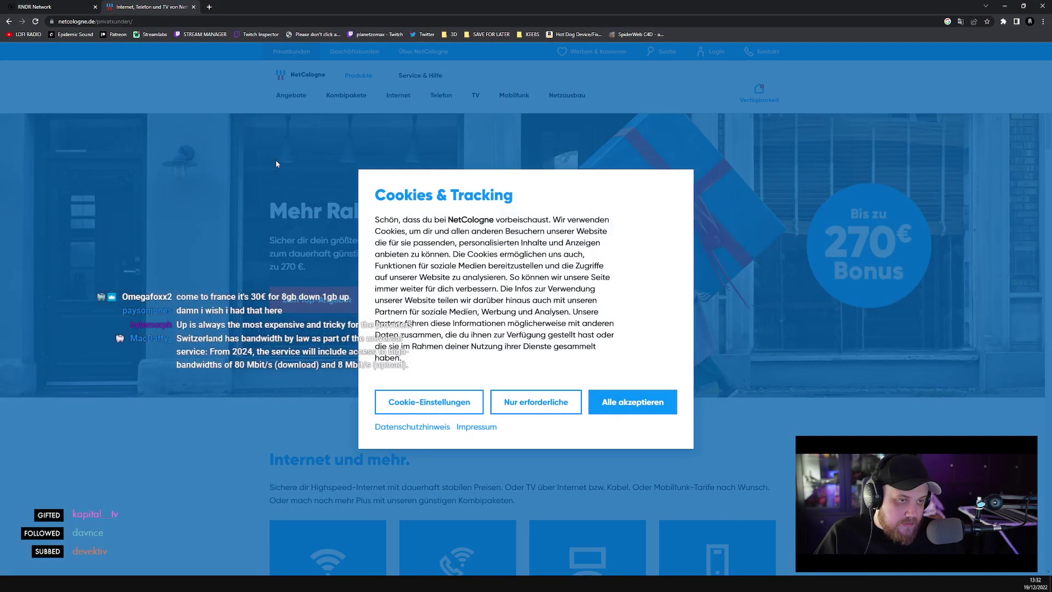
- Accept all cookies and go to the Internet tariffs page
{"action": "left_click", "coordinate": [647, 404]}
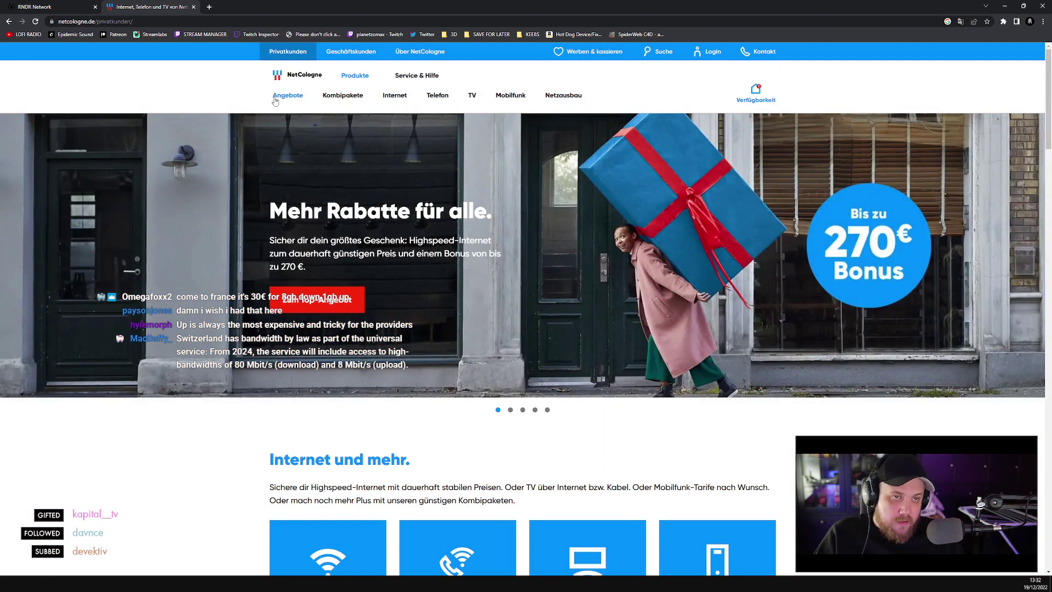
{"action": "left_click", "coordinate": [392, 97]}
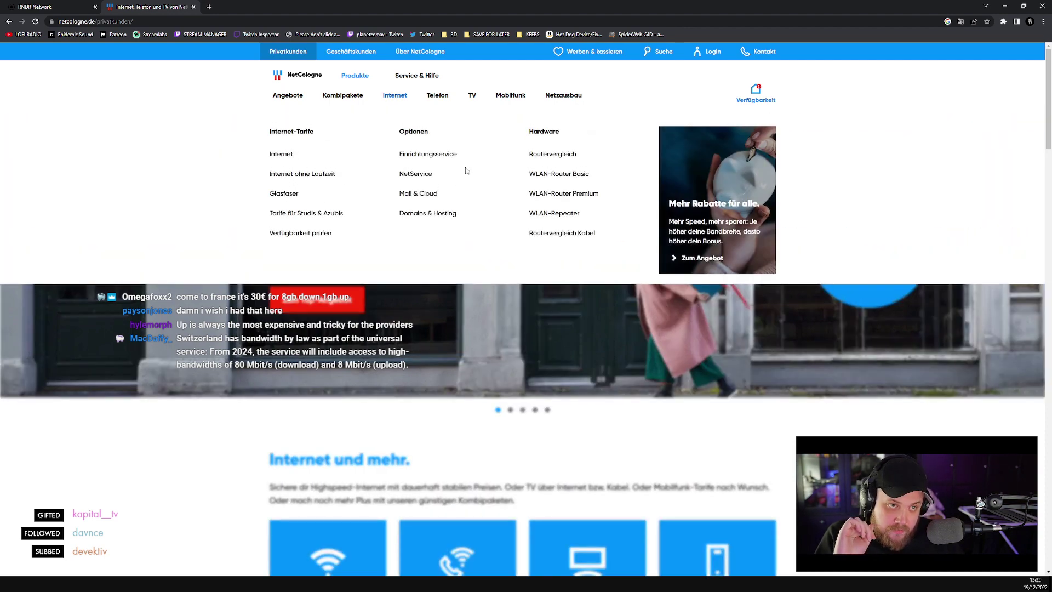
{"action": "left_click", "coordinate": [278, 155]}
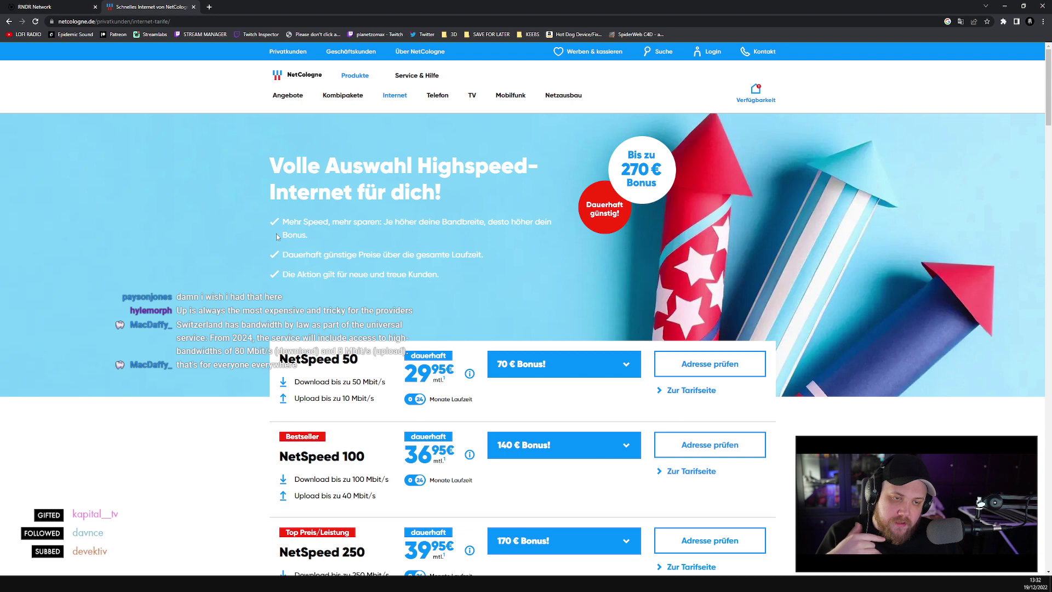
- Highlight and compare the NetSpeed 1000 and NetSpeed 100 monthly prices
{"action": "scroll", "coordinate": [382, 430], "scroll_direction": "down", "scroll_amount": 5}
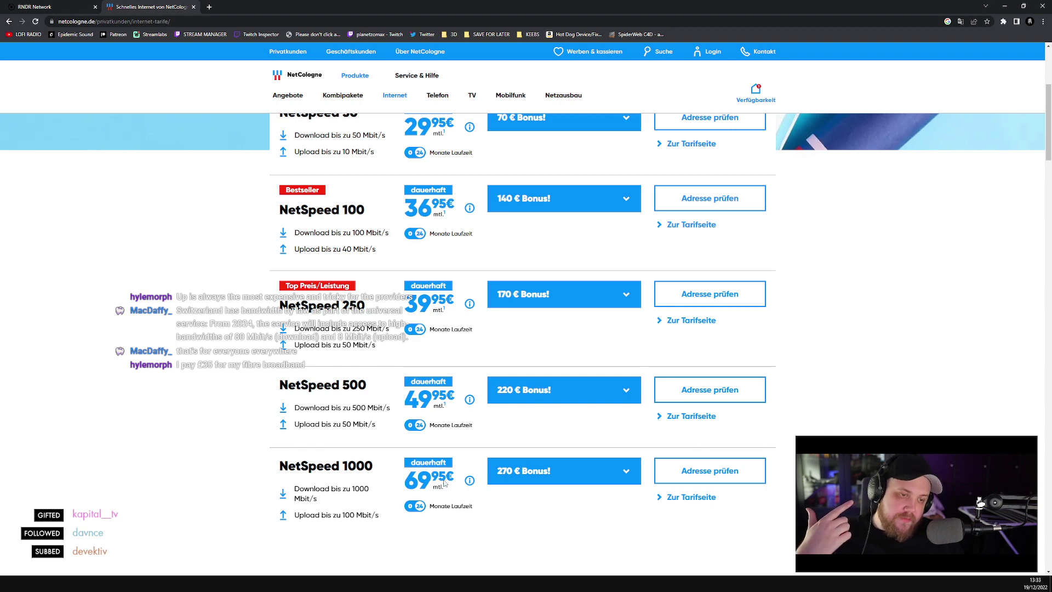
{"action": "left_click_drag", "start_coordinate": [447, 485], "coordinate": [426, 482]}
{"action": "left_click", "coordinate": [403, 483]}
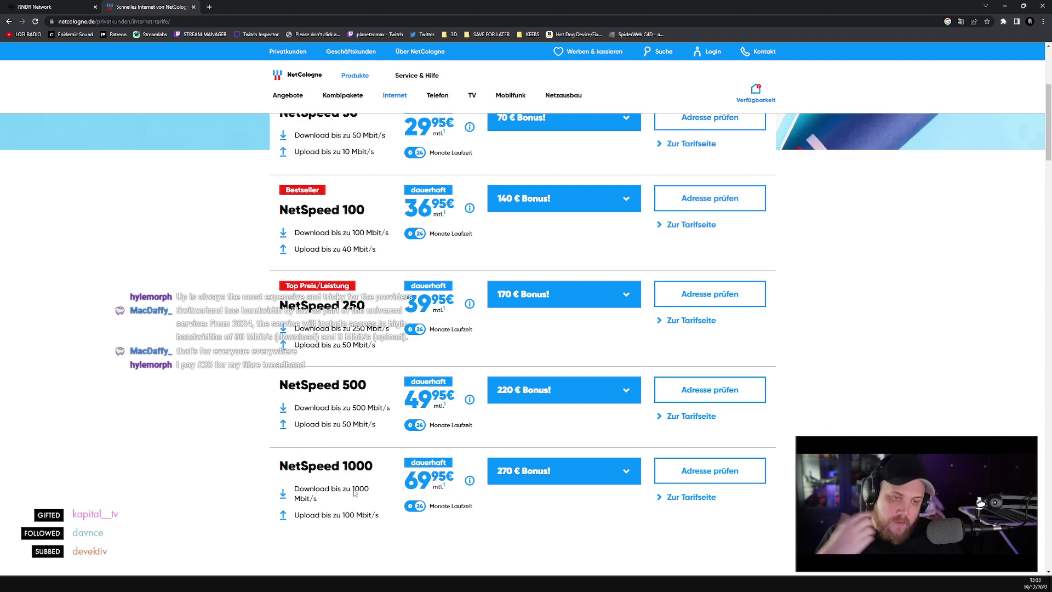
{"action": "scroll", "coordinate": [340, 457], "scroll_direction": "down", "scroll_amount": 3}
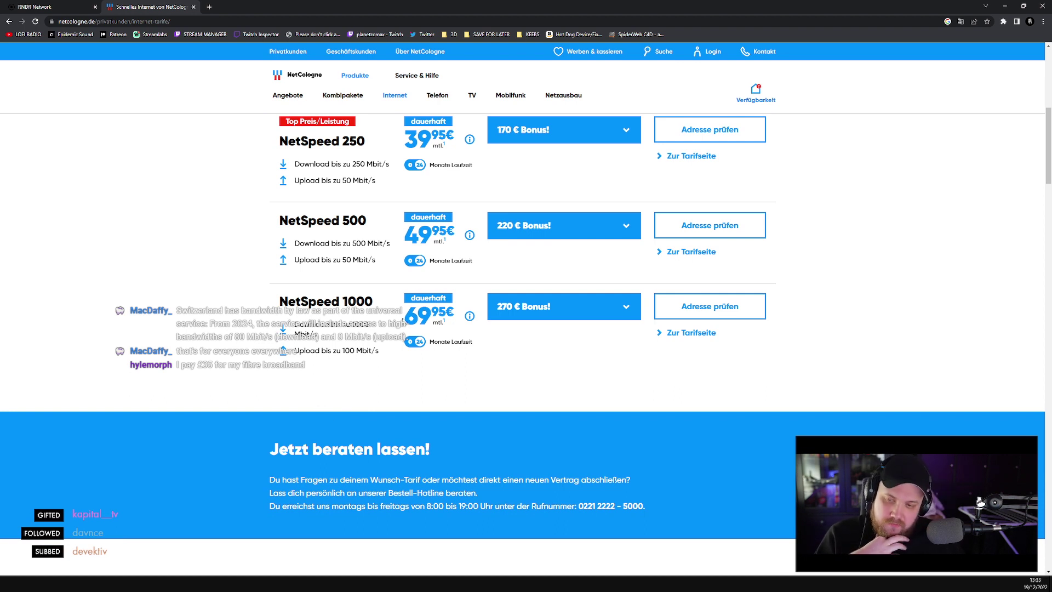
{"action": "left_click_drag", "start_coordinate": [419, 317], "coordinate": [459, 316]}
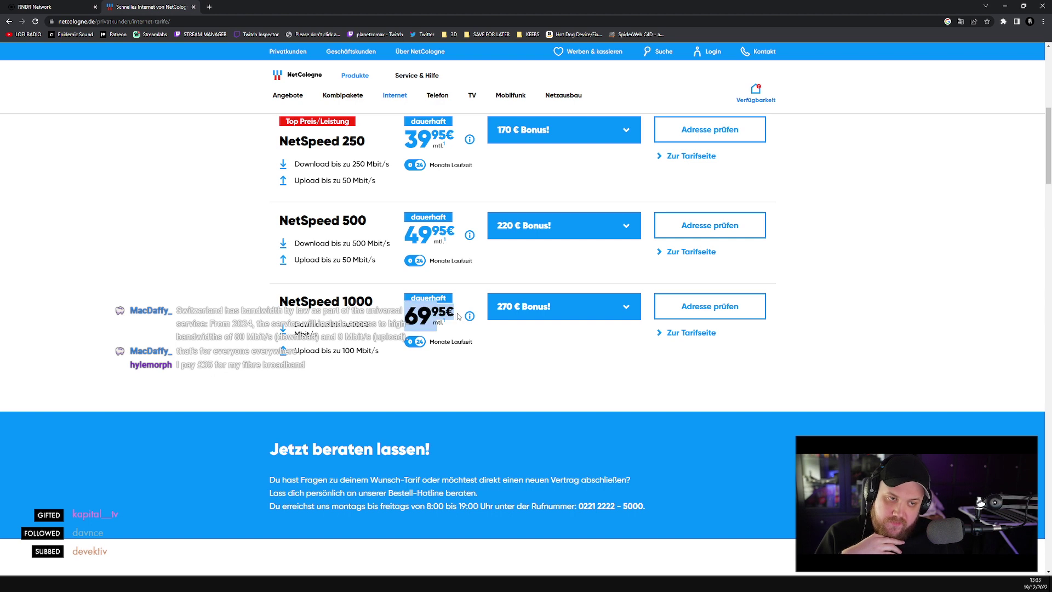
{"action": "left_click", "coordinate": [413, 323]}
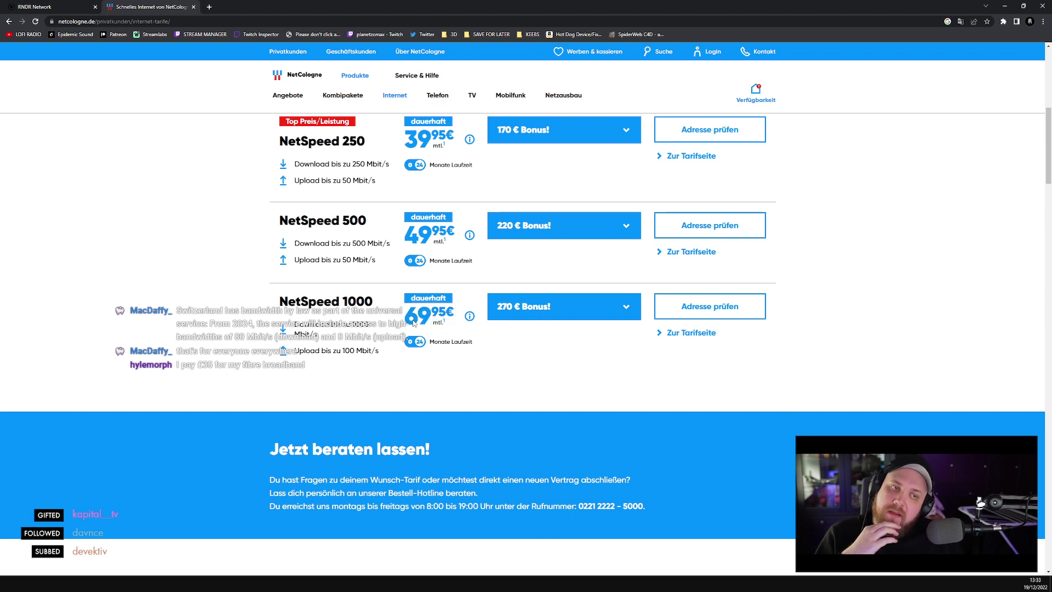
{"action": "double_click", "coordinate": [413, 324]}
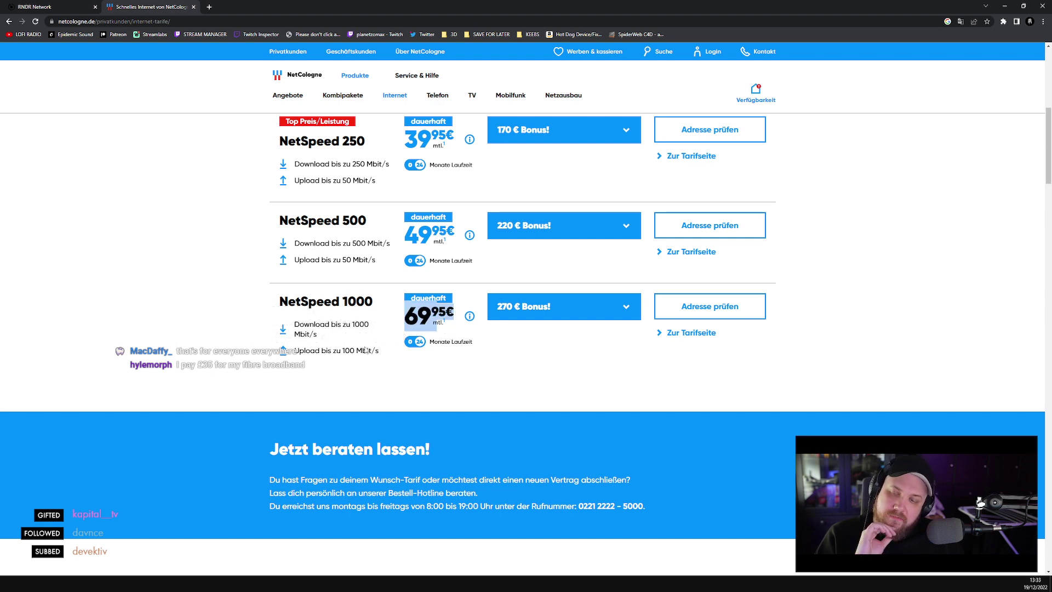
{"action": "scroll", "coordinate": [290, 348], "scroll_direction": "up", "scroll_amount": 4}
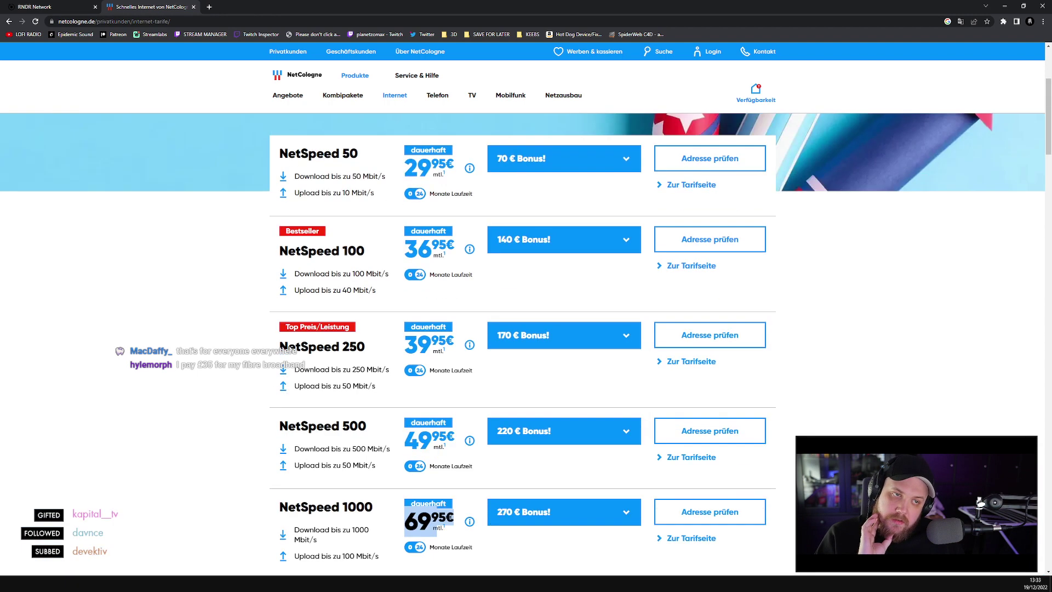
{"action": "double_click", "coordinate": [438, 249]}
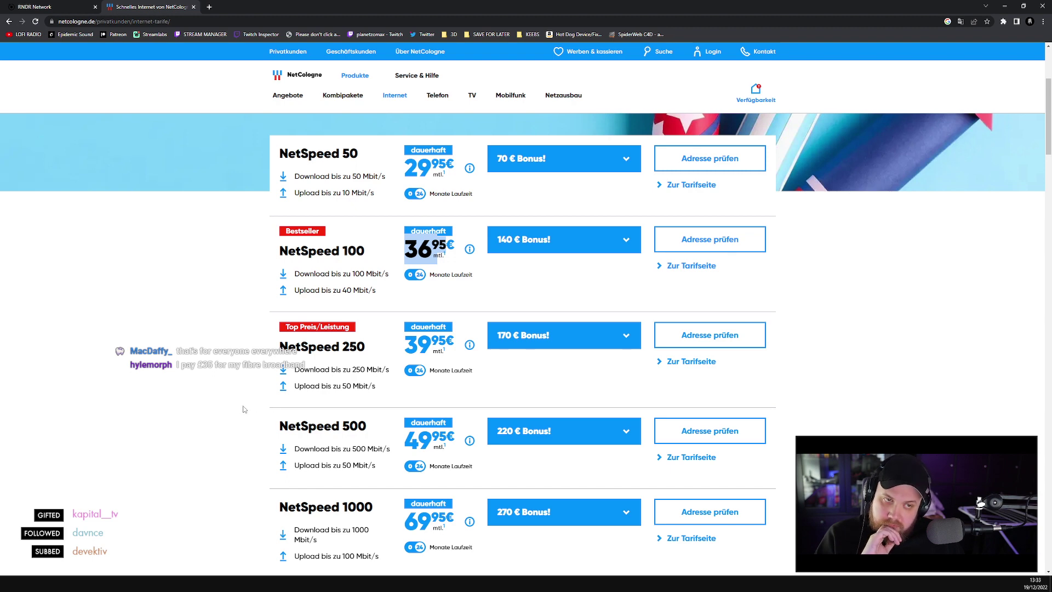
{"action": "scroll", "coordinate": [244, 408], "scroll_direction": "down", "scroll_amount": 5}
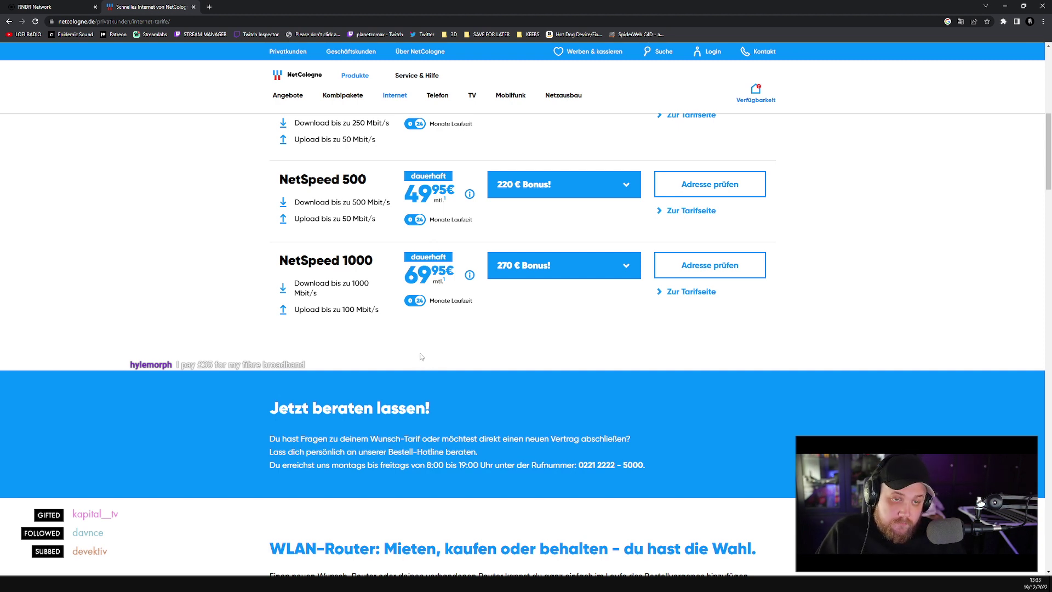
- Open the NetSpeed 1000 details page: up to 1000 Mbit/s for 69,95 € monthly
{"action": "left_click", "coordinate": [687, 294]}
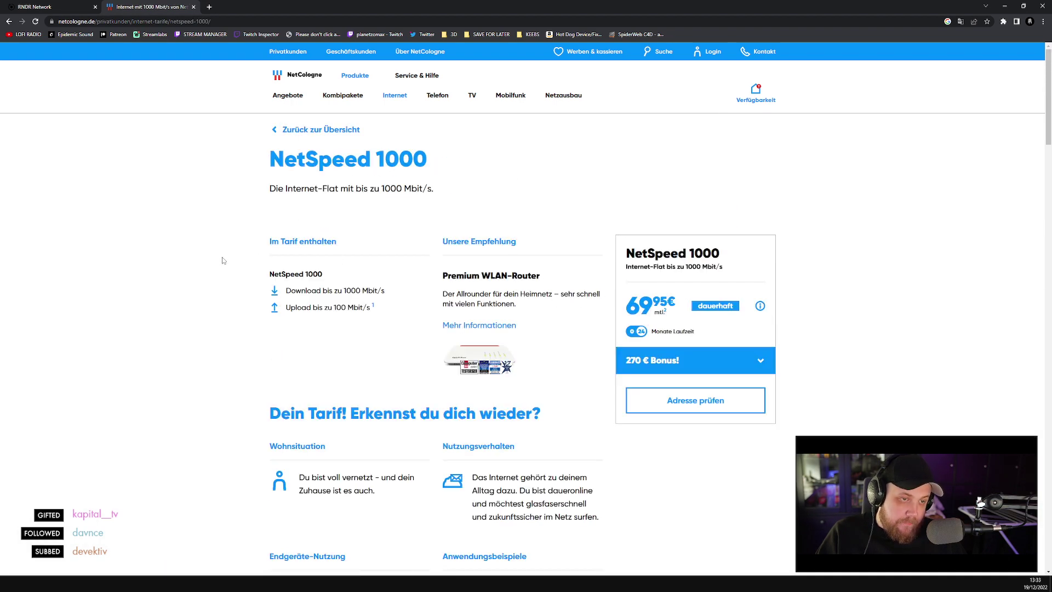
{"action": "scroll", "coordinate": [222, 260], "scroll_direction": "down", "scroll_amount": 3}
{"action": "scroll", "coordinate": [222, 260], "scroll_direction": "up", "scroll_amount": 4}
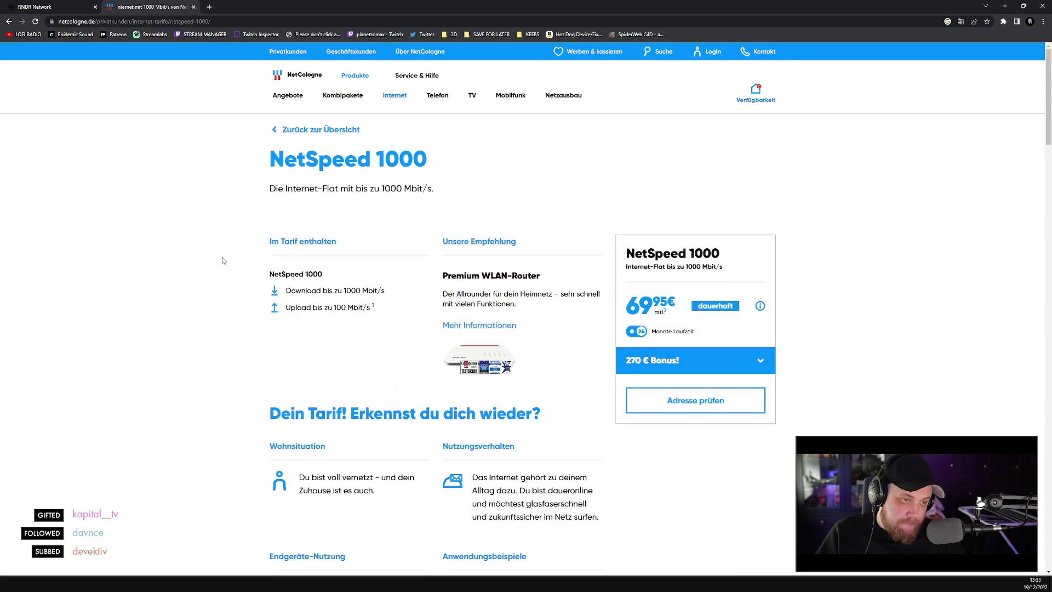
{"action": "scroll", "coordinate": [222, 260], "scroll_direction": "down", "scroll_amount": 10}
{"action": "scroll", "coordinate": [222, 261], "scroll_direction": "up", "scroll_amount": 2}
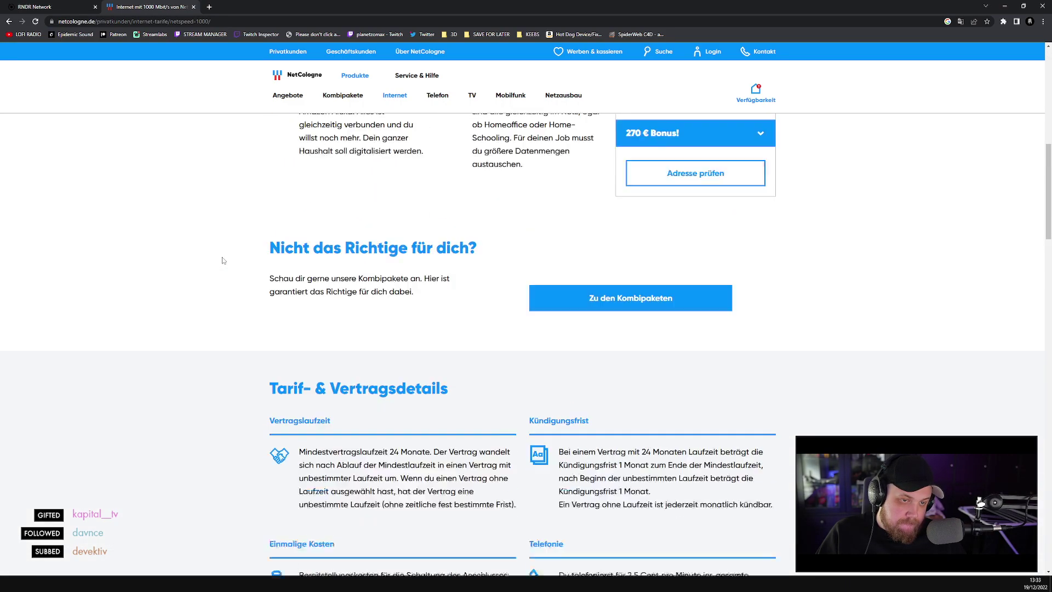
{"action": "scroll", "coordinate": [222, 260], "scroll_direction": "down", "scroll_amount": 15}
{"action": "scroll", "coordinate": [222, 260], "scroll_direction": "up", "scroll_amount": 20}
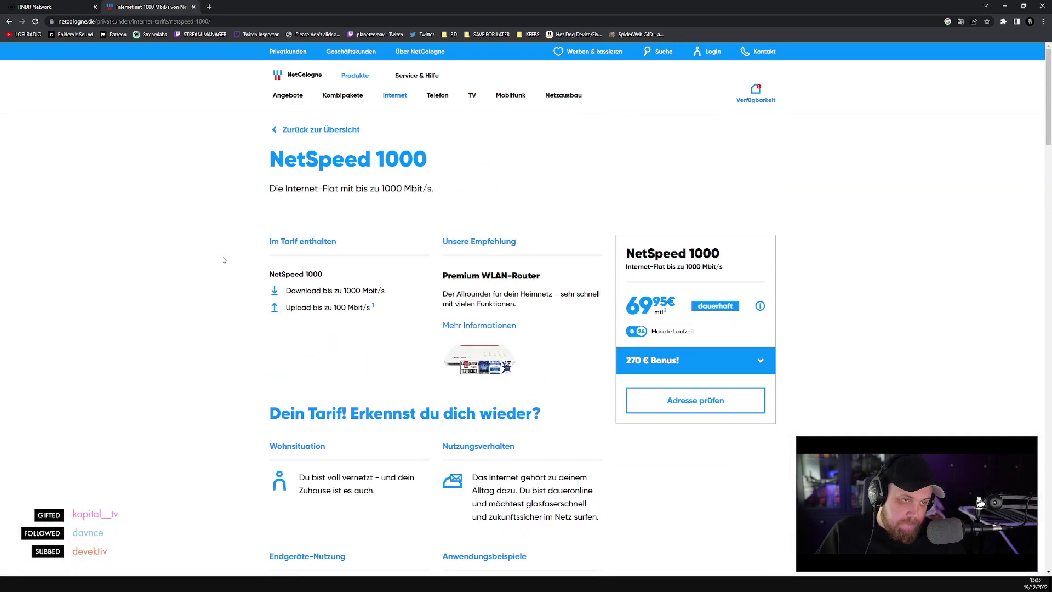
- Close the NetCologne tab and scroll through the cam08 frame review grid
{"action": "key", "text": "ctrl+w"}
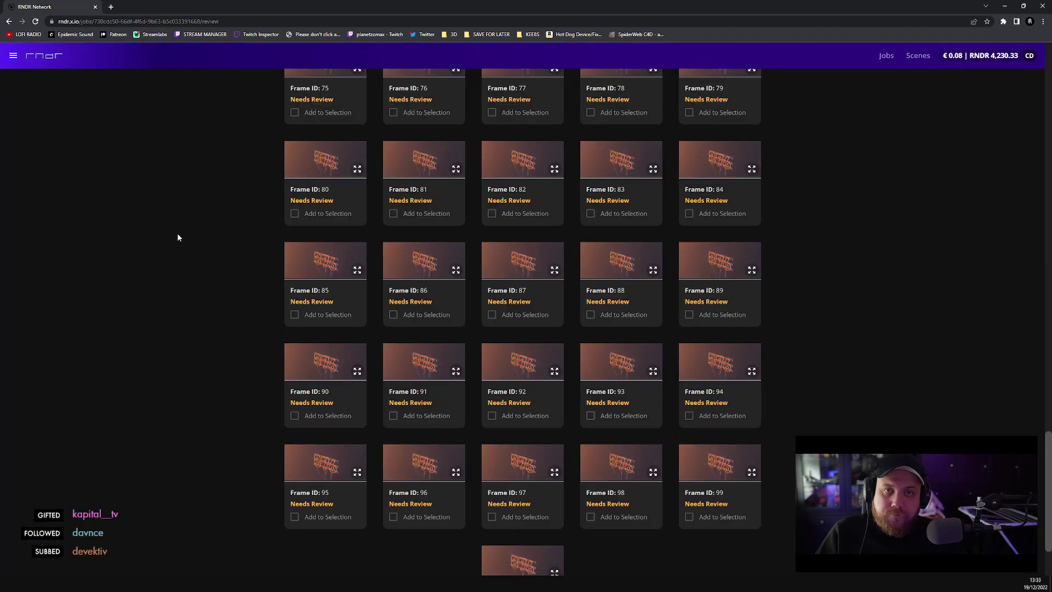
{"action": "scroll", "coordinate": [233, 429], "scroll_direction": "up", "scroll_amount": 20}
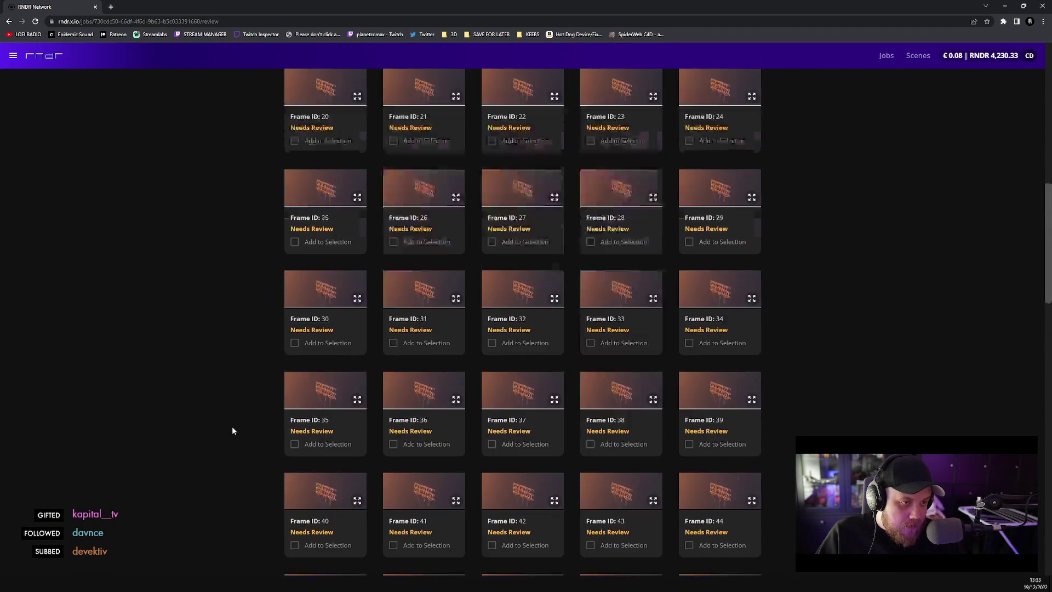
{"action": "scroll", "coordinate": [233, 431], "scroll_direction": "up", "scroll_amount": 8}
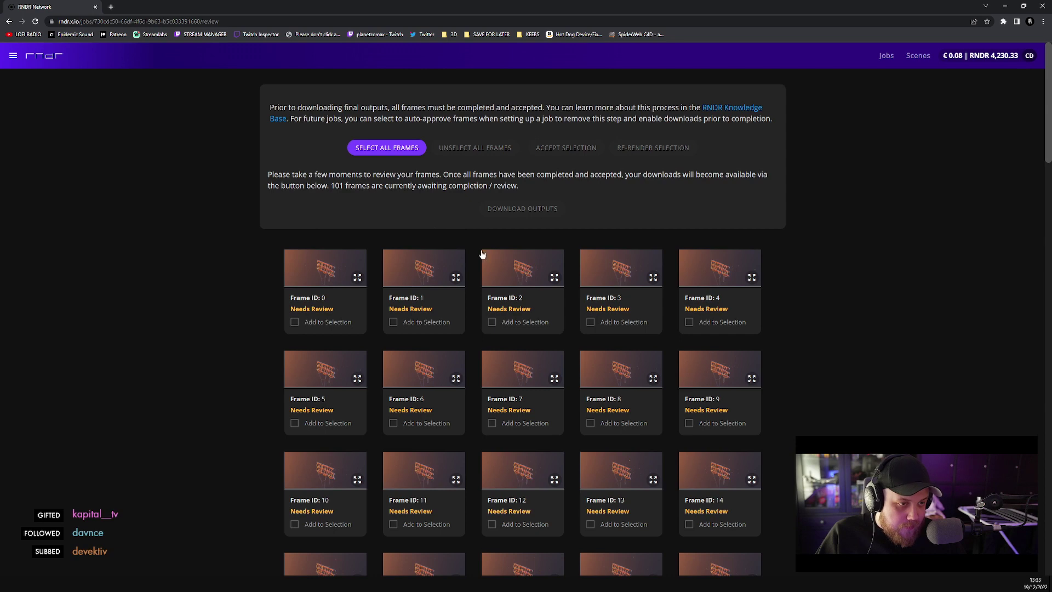
{"action": "scroll", "coordinate": [652, 277], "scroll_direction": "down", "scroll_amount": 3}
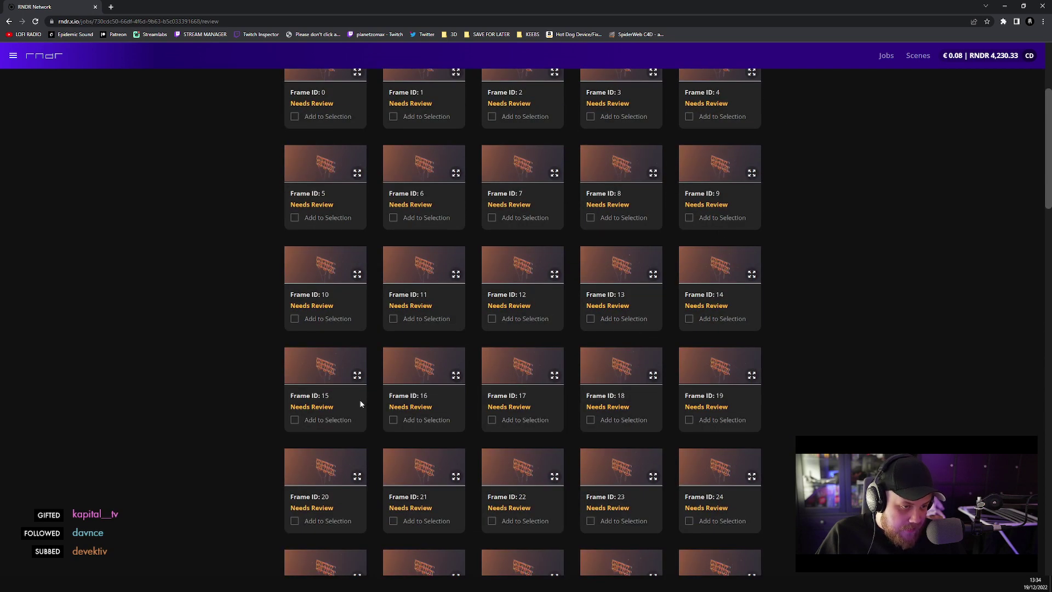
{"action": "scroll", "coordinate": [361, 405], "scroll_direction": "down", "scroll_amount": 3}
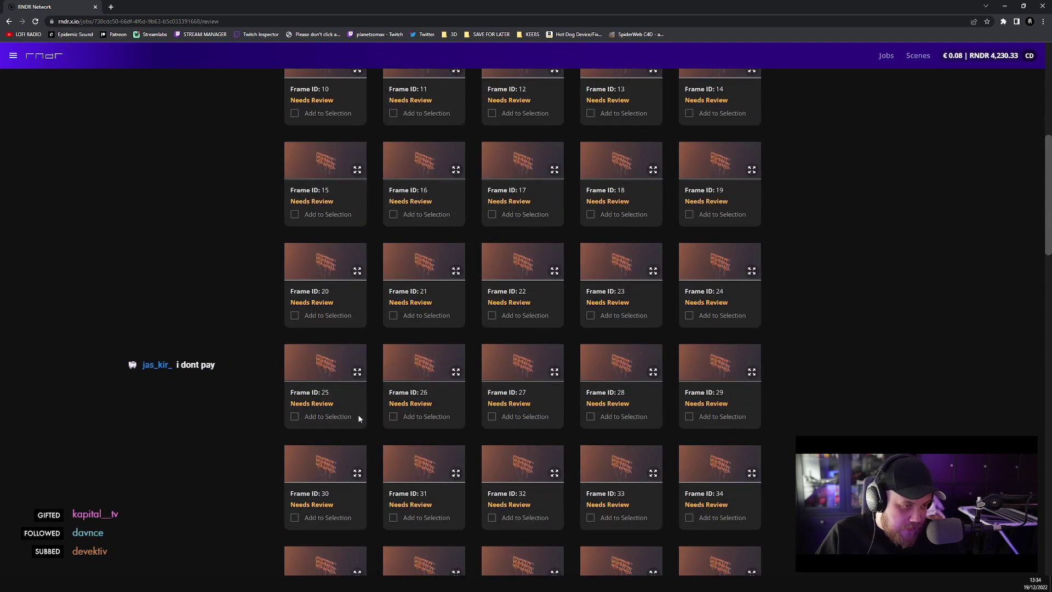
{"action": "scroll", "coordinate": [559, 470], "scroll_direction": "down", "scroll_amount": 4}
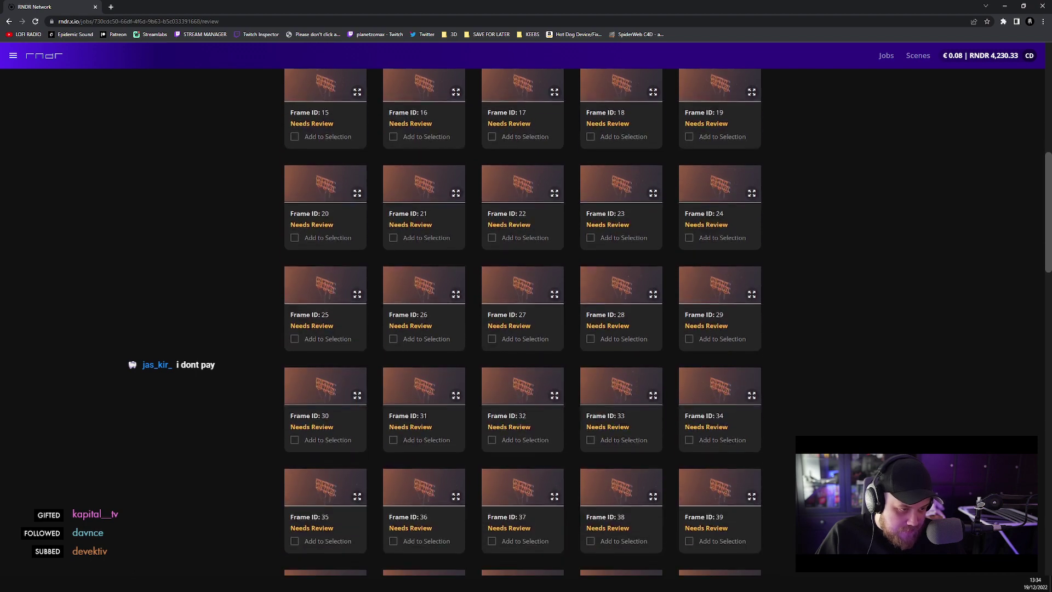
{"action": "scroll", "coordinate": [559, 470], "scroll_direction": "down", "scroll_amount": 6}
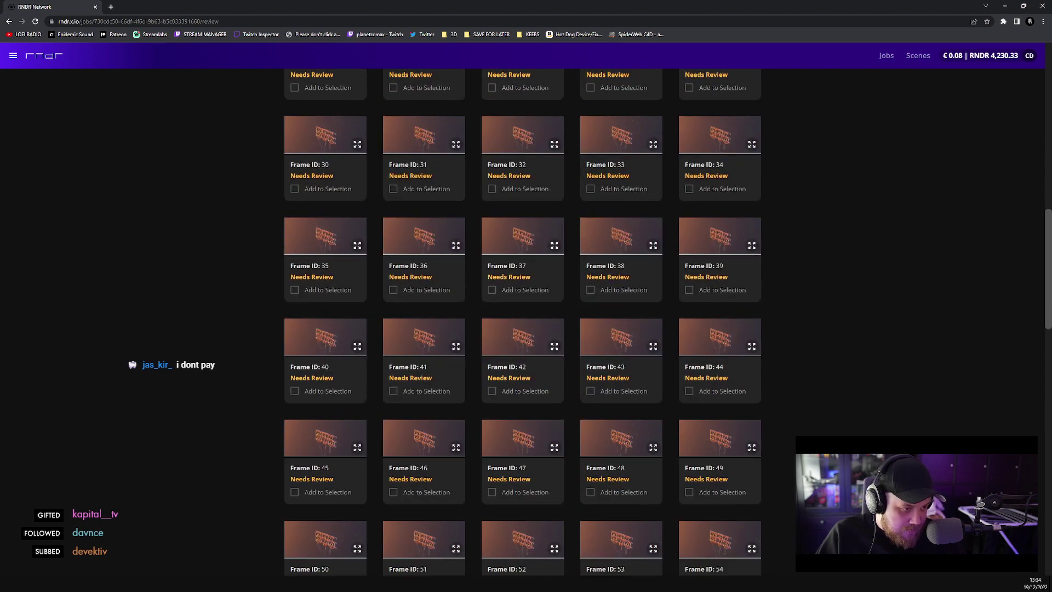
{"action": "scroll", "coordinate": [486, 468], "scroll_direction": "down", "scroll_amount": 4}
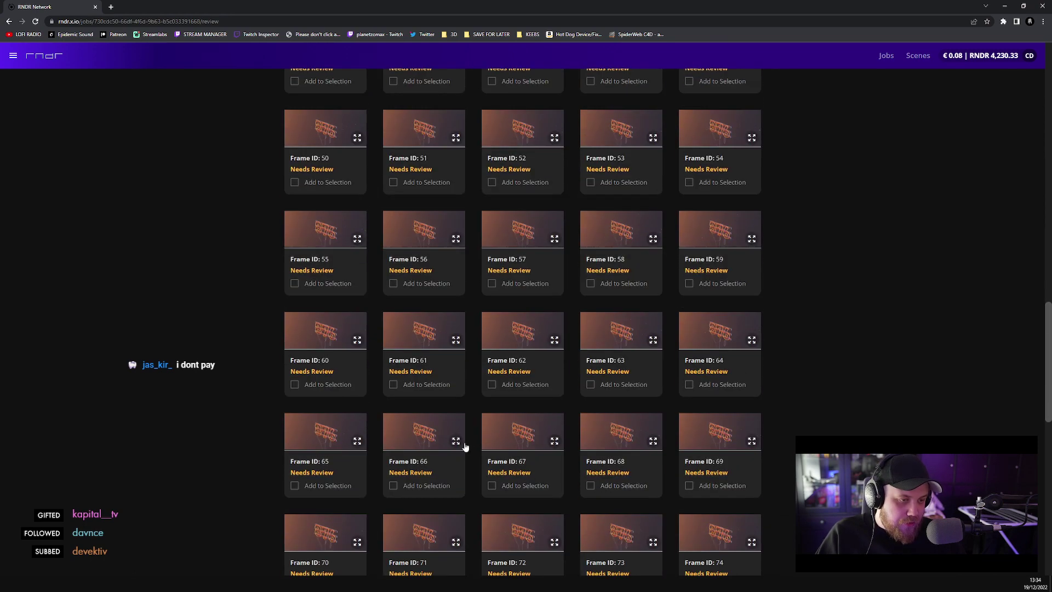
{"action": "scroll", "coordinate": [271, 423], "scroll_direction": "down", "scroll_amount": 10}
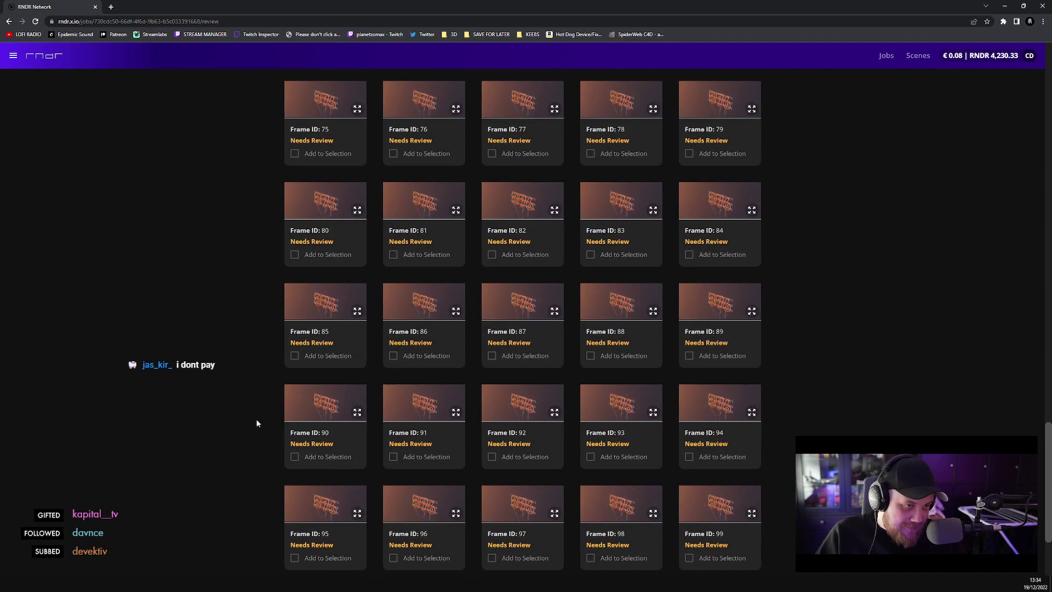
{"action": "scroll", "coordinate": [257, 423], "scroll_direction": "down", "scroll_amount": 3}
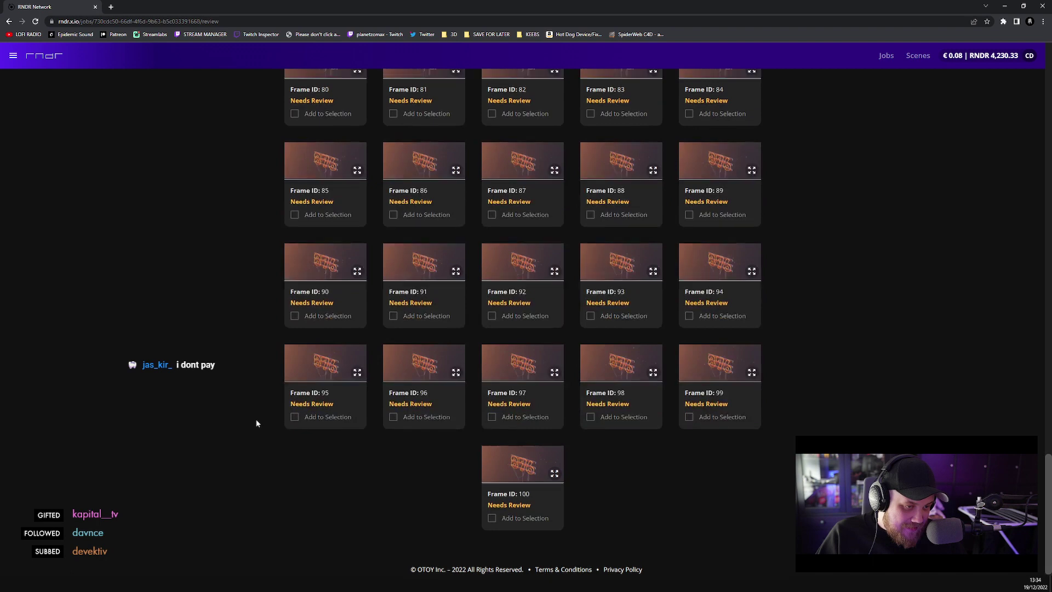
- Select all 101 frames and accept the selection
{"action": "scroll", "coordinate": [253, 428], "scroll_direction": "up", "scroll_amount": 20}
{"action": "left_click", "coordinate": [387, 147]}
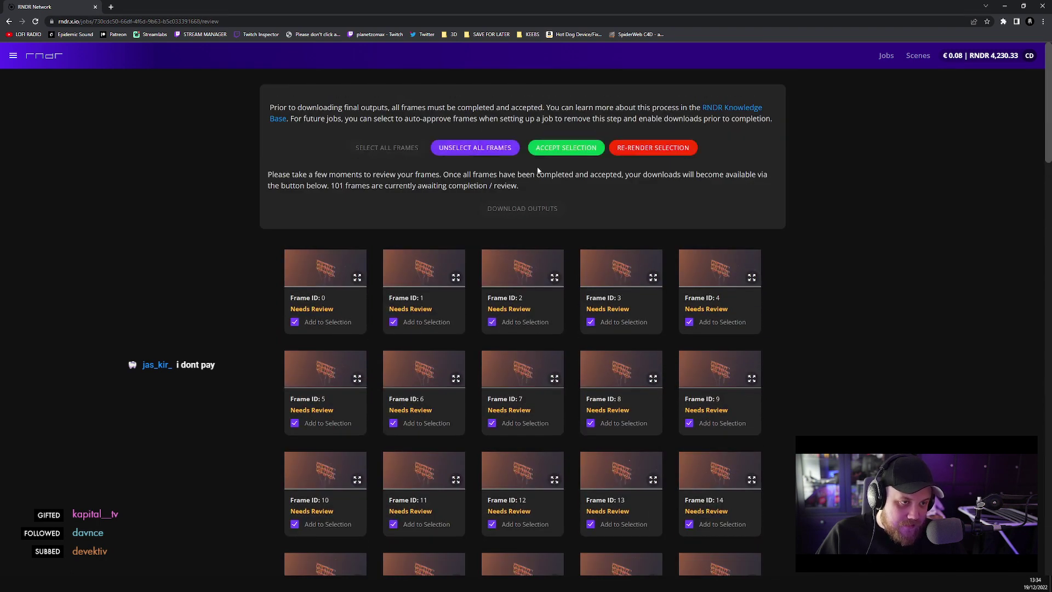
{"action": "left_click", "coordinate": [566, 147]}
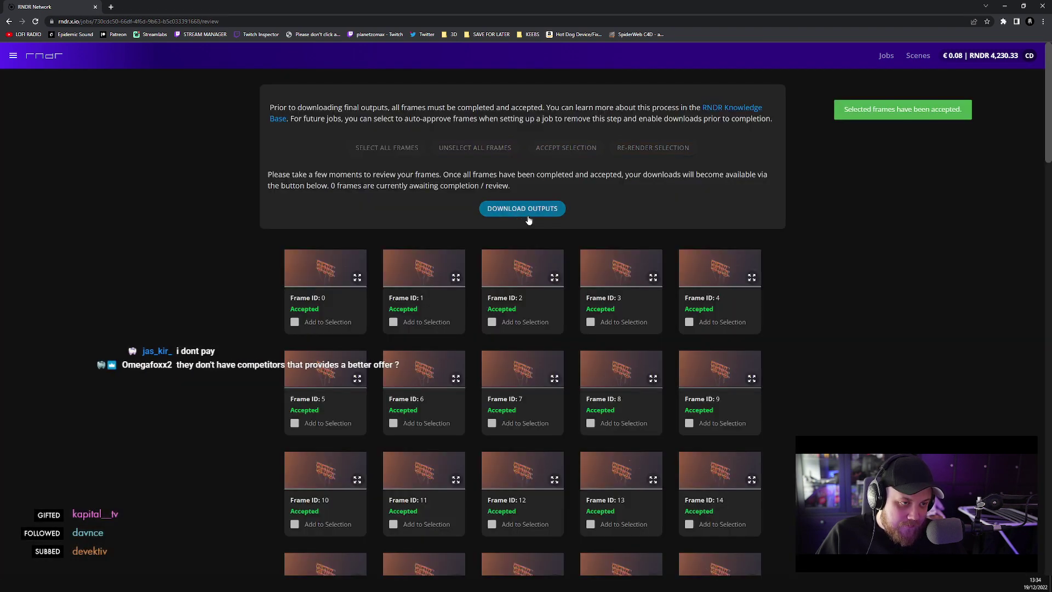
- Copy the download links for all 1212 cs_artsy05_cam08 output files to the clipboard
{"action": "left_click", "coordinate": [523, 210]}
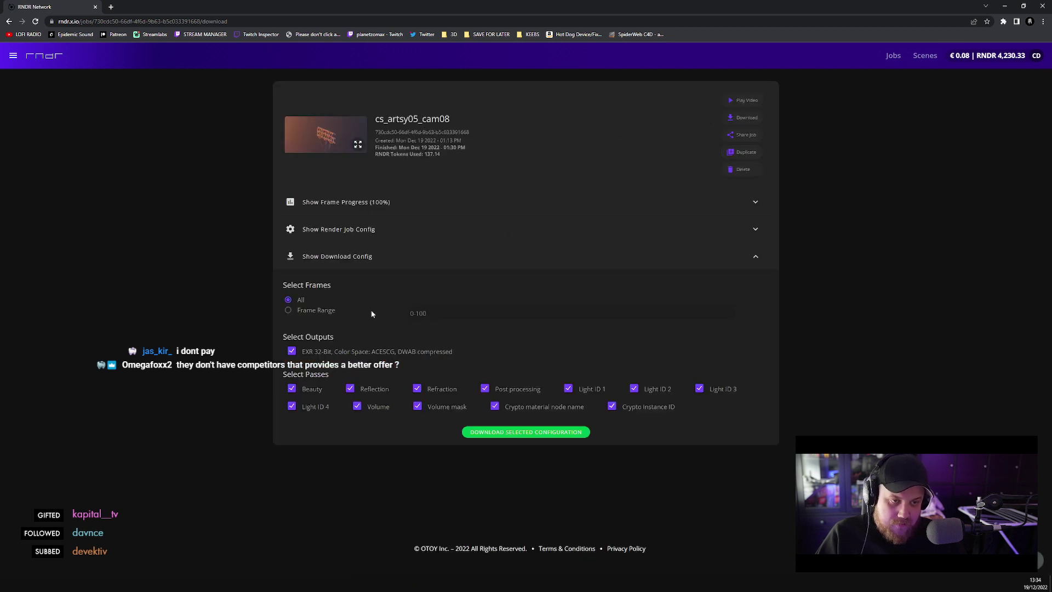
{"action": "left_click", "coordinate": [520, 436]}
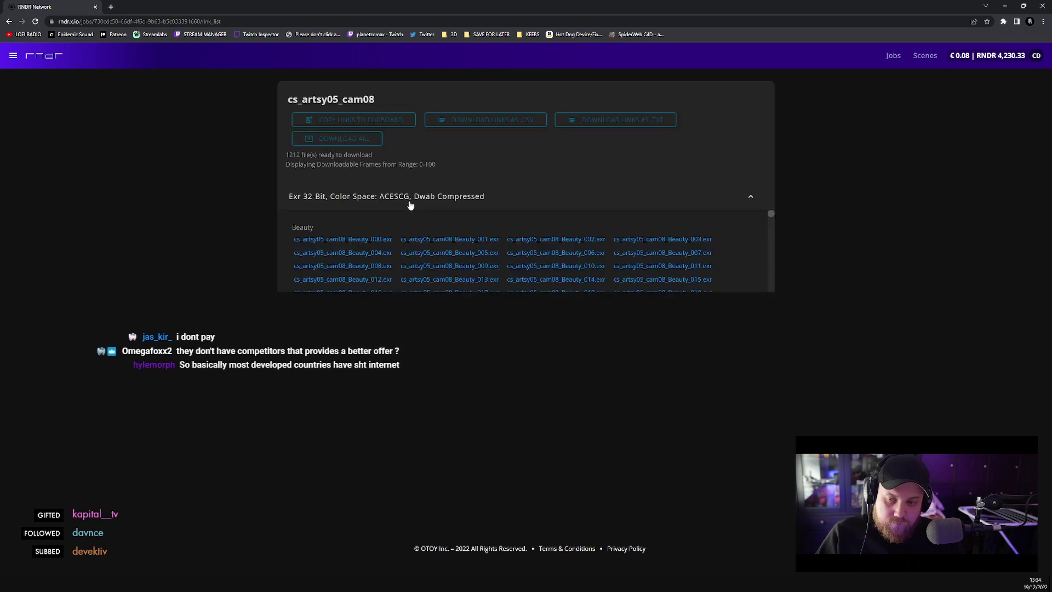
{"action": "left_click", "coordinate": [352, 123]}
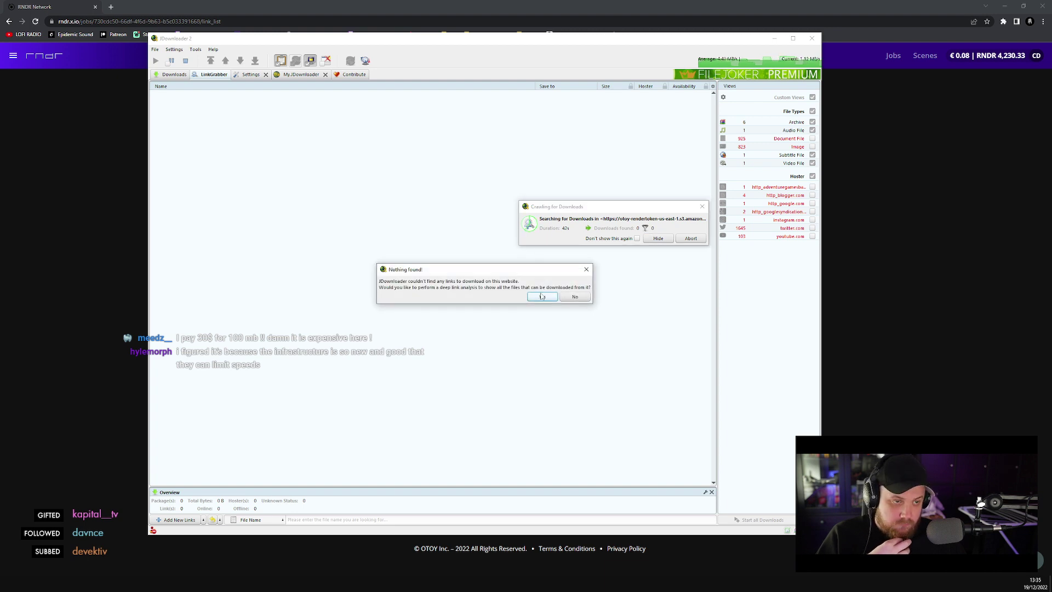
- Run deep link analysis, reposition the JDownloader window, and show the Downloads list
{"action": "left_click", "coordinate": [539, 300]}
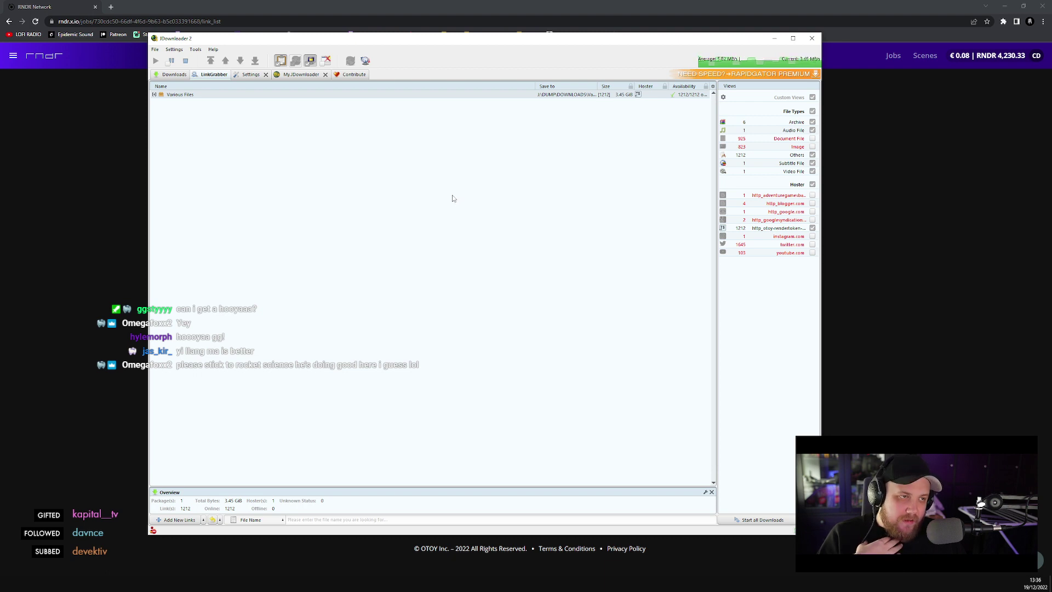
{"action": "left_click_drag", "start_coordinate": [222, 38], "coordinate": [352, 115]}
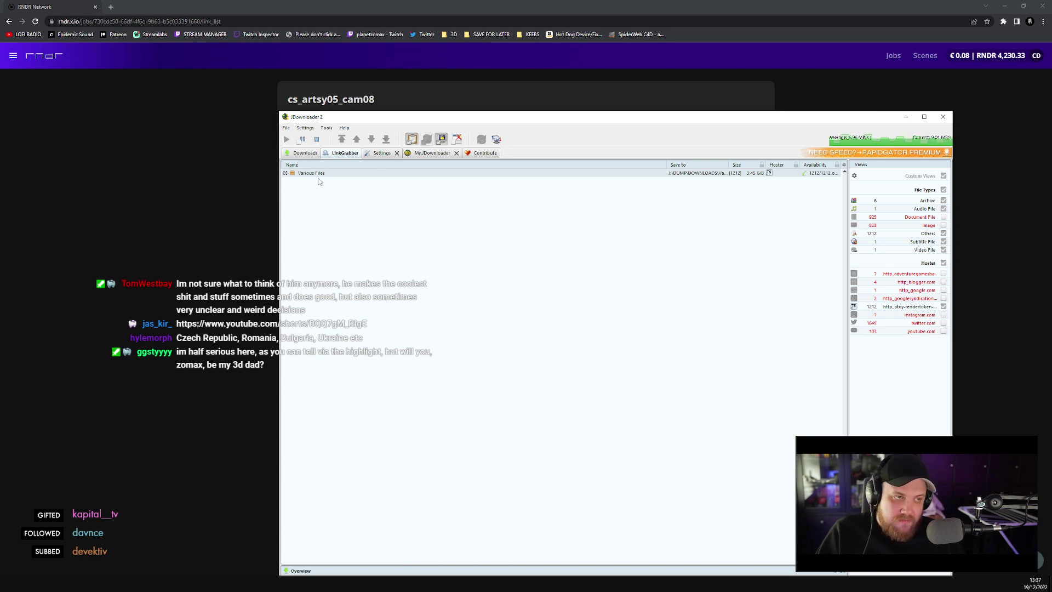
{"action": "left_click_drag", "start_coordinate": [357, 112], "coordinate": [325, 36]}
{"action": "left_click", "coordinate": [270, 72]}
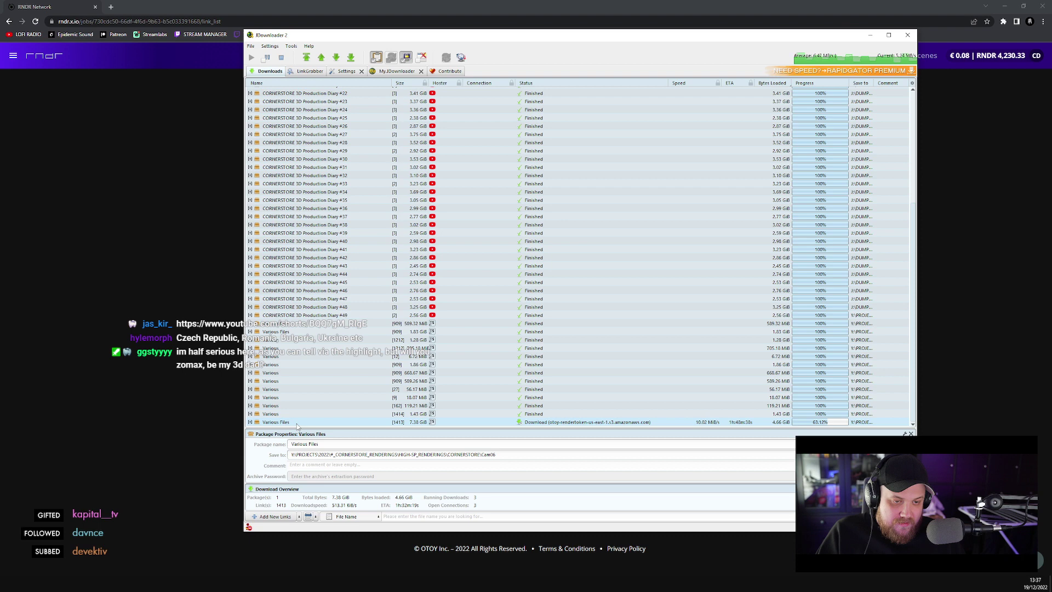
- Clear the Various Files package name and set its save folder to Cam08
{"action": "left_click", "coordinate": [308, 72]}
{"action": "left_click", "coordinate": [294, 92]}
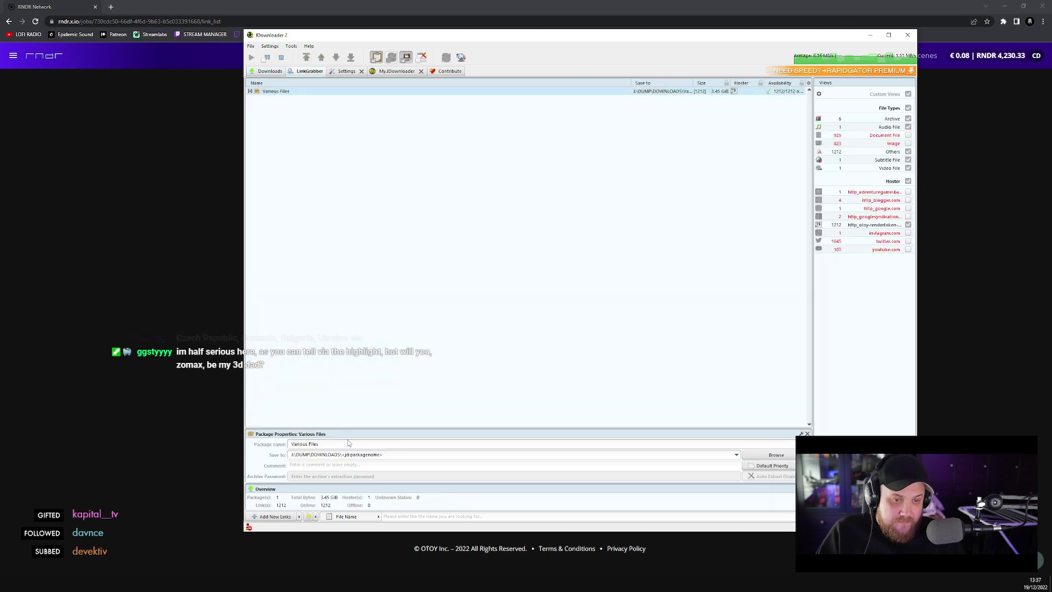
{"action": "left_click", "coordinate": [348, 445]}
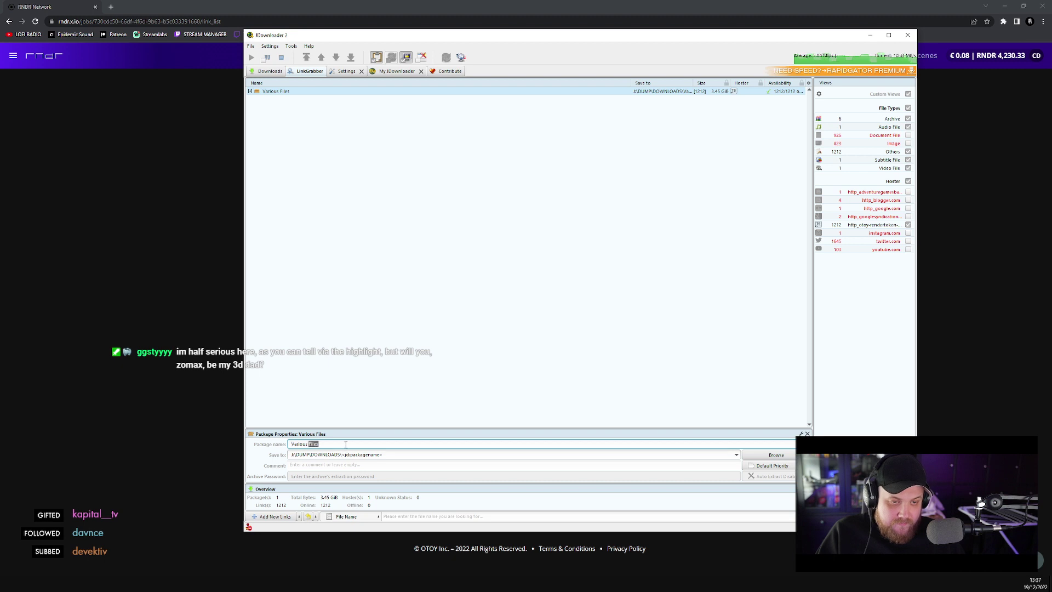
{"action": "key", "text": "BackSpace"}
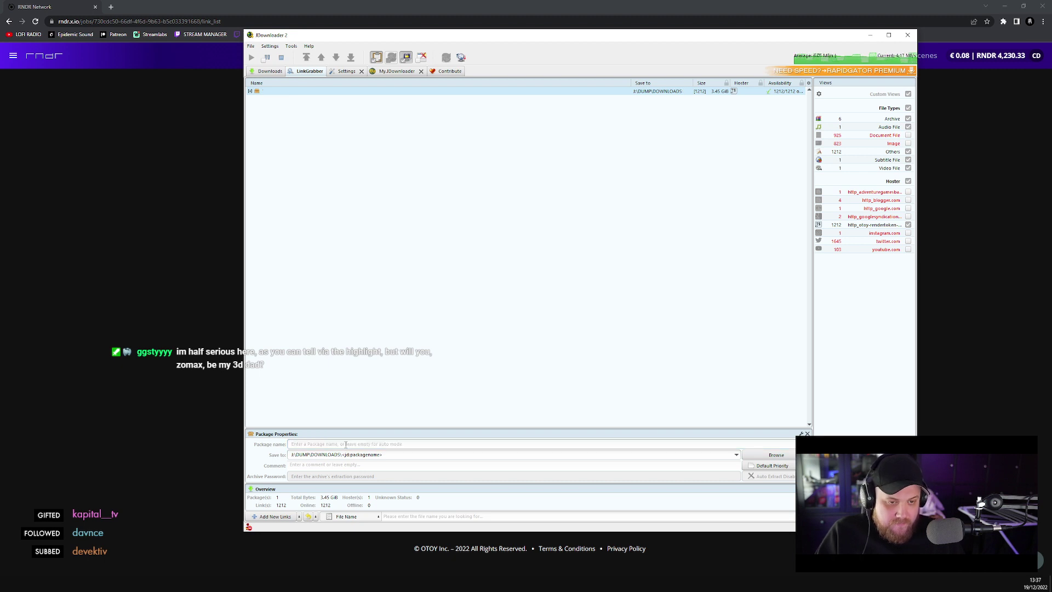
{"action": "left_click", "coordinate": [353, 455]}
{"action": "type", "text": "Y:\\PROJECTS\\2022\\#_CORNERSTORE_RENDERINGS\\HIGH-SP_RENDERINGS\\CORNERSTORE\\Cam06"}
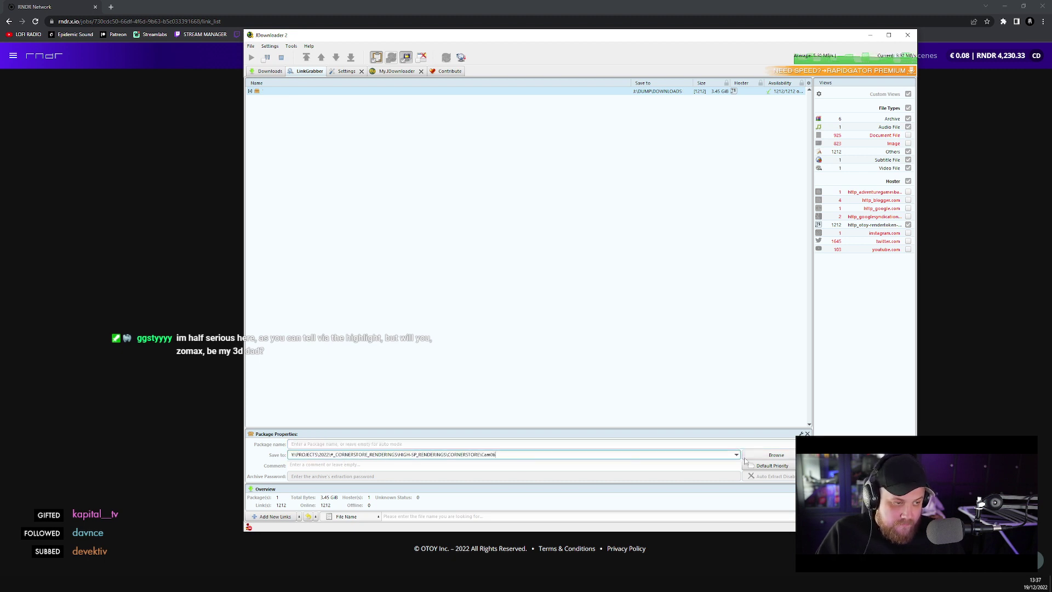
{"action": "left_click", "coordinate": [774, 455]}
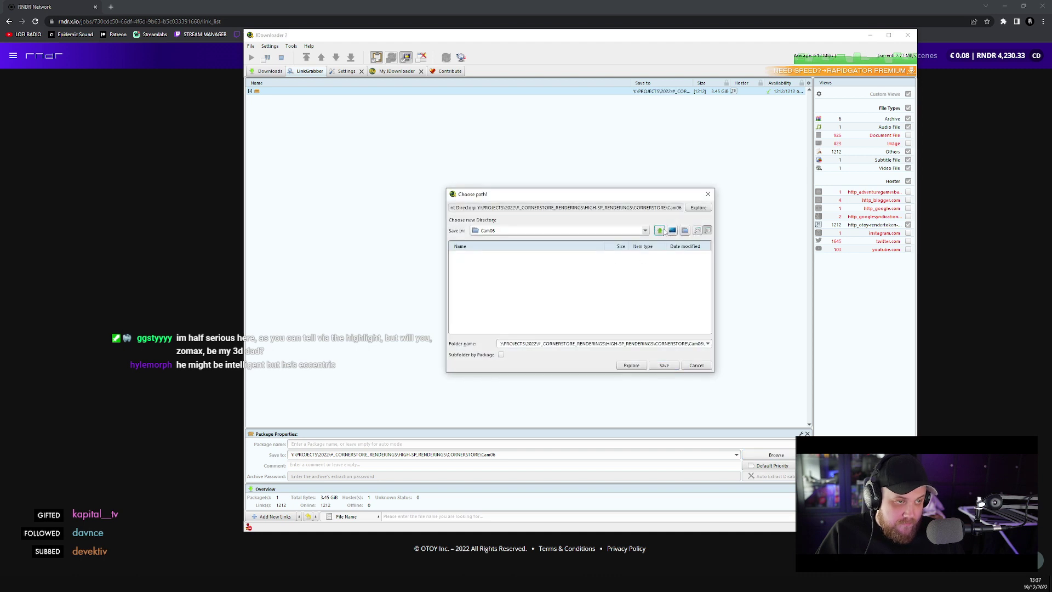
{"action": "double_click", "coordinate": [469, 310]}
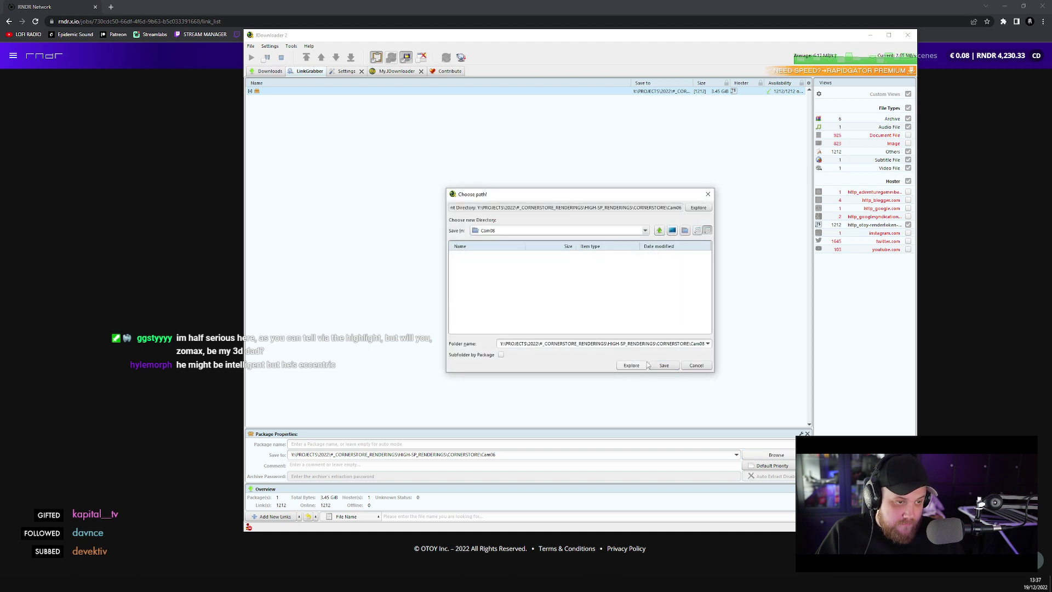
{"action": "left_click", "coordinate": [664, 367]}
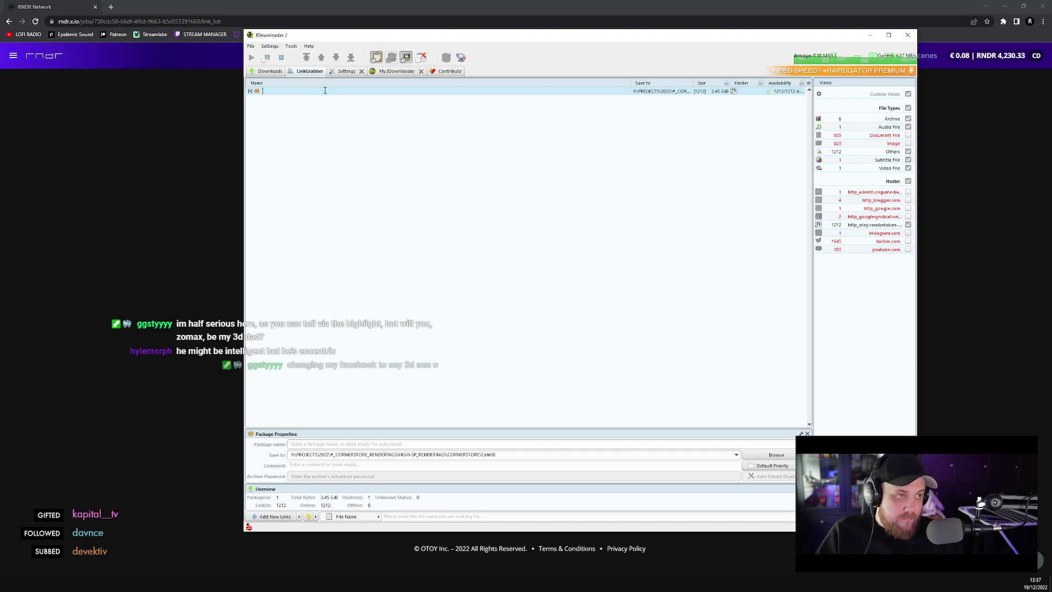
- Start downloading the Various Files package from its context menu
{"action": "right_click", "coordinate": [273, 94]}
{"action": "left_click", "coordinate": [272, 93]}
{"action": "right_click", "coordinate": [273, 94]}
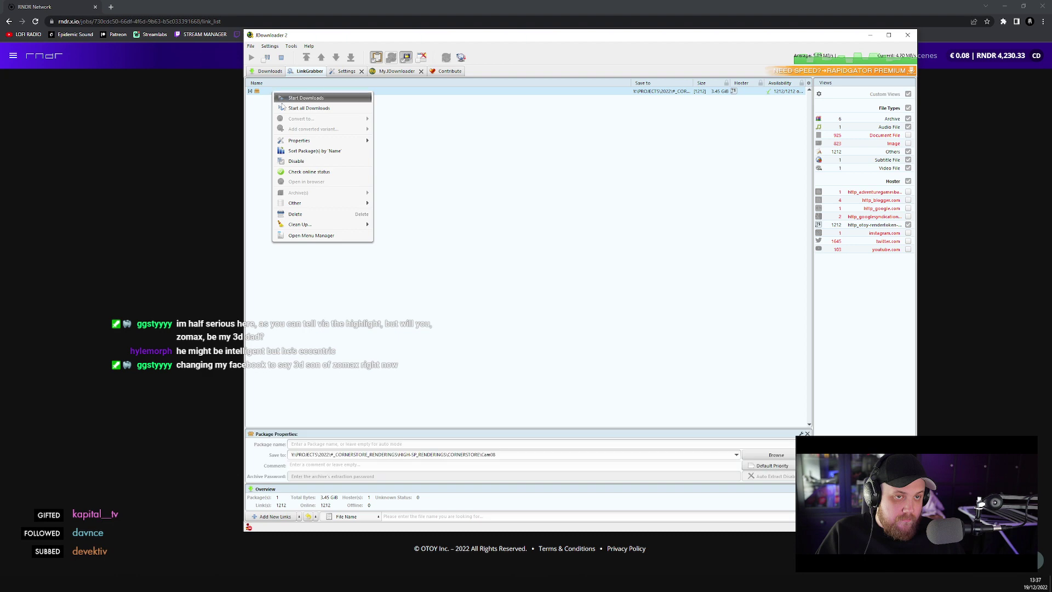
{"action": "left_click", "coordinate": [329, 97]}
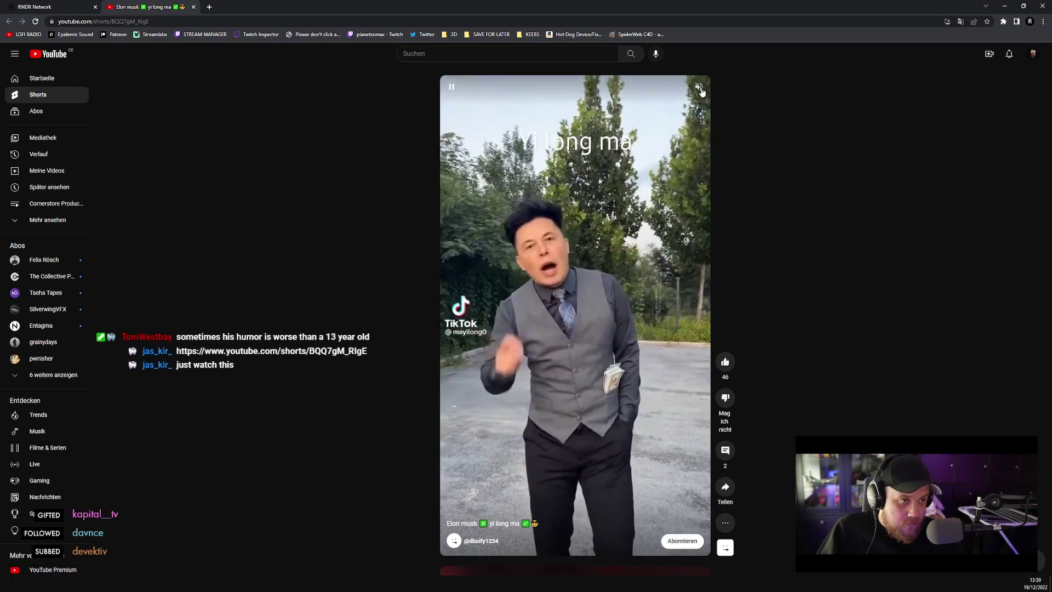
- Search YouTube for 'ich bin reich', watch the Prinz Marcus Short, then close its tab
{"action": "left_click", "coordinate": [701, 88]}
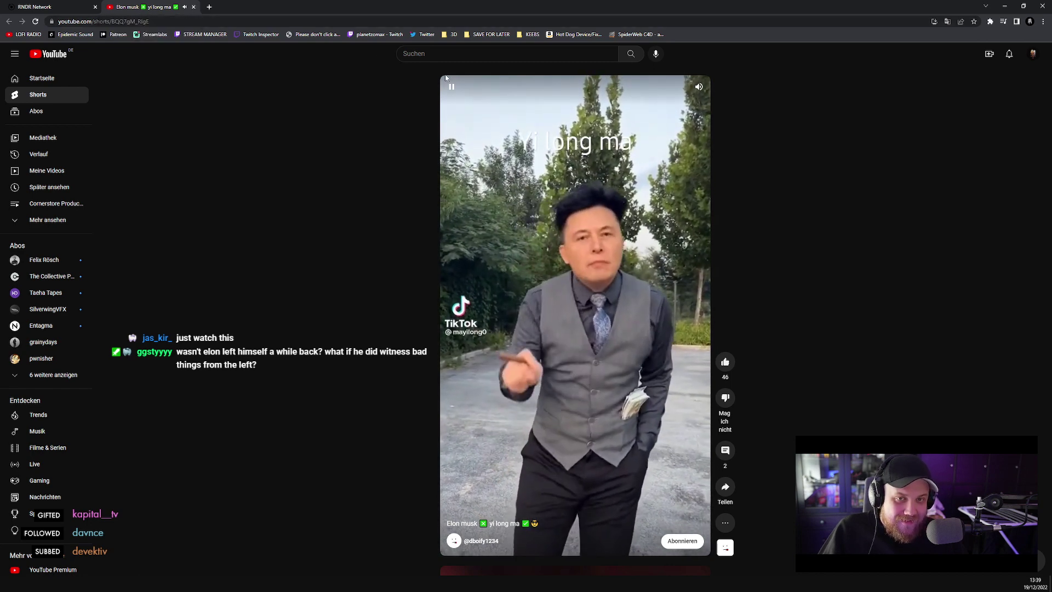
{"action": "left_click", "coordinate": [489, 55]}
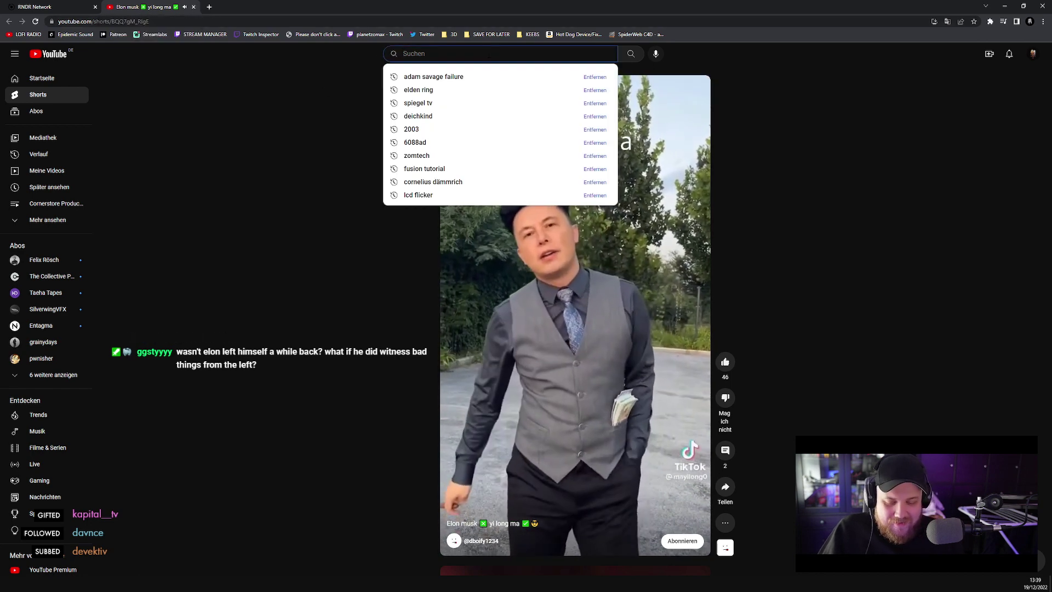
{"action": "type", "text": "ich bin reich"}
{"action": "key", "text": "Return"}
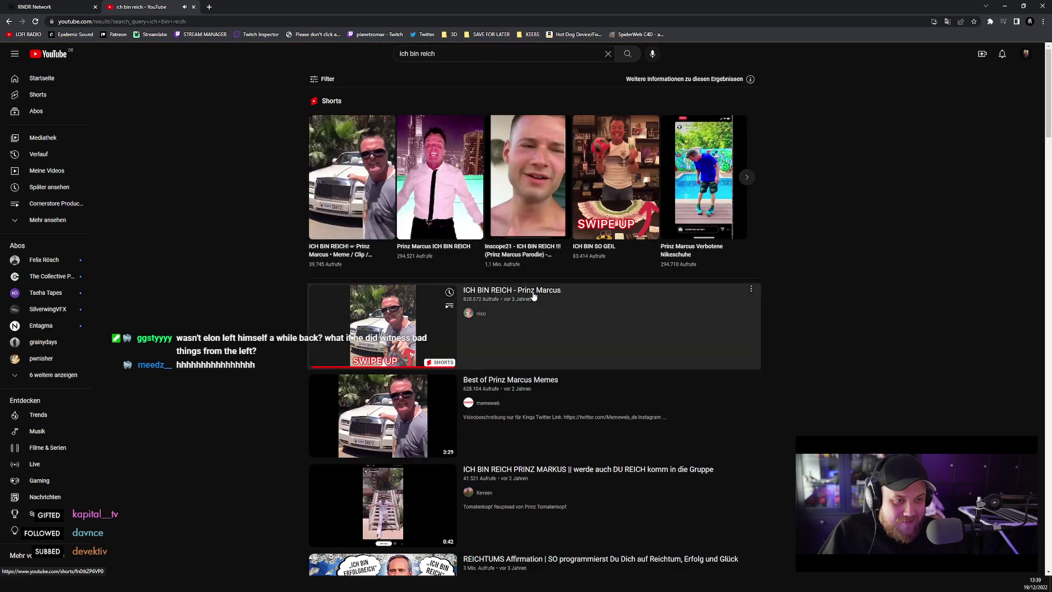
{"action": "left_click", "coordinate": [534, 296]}
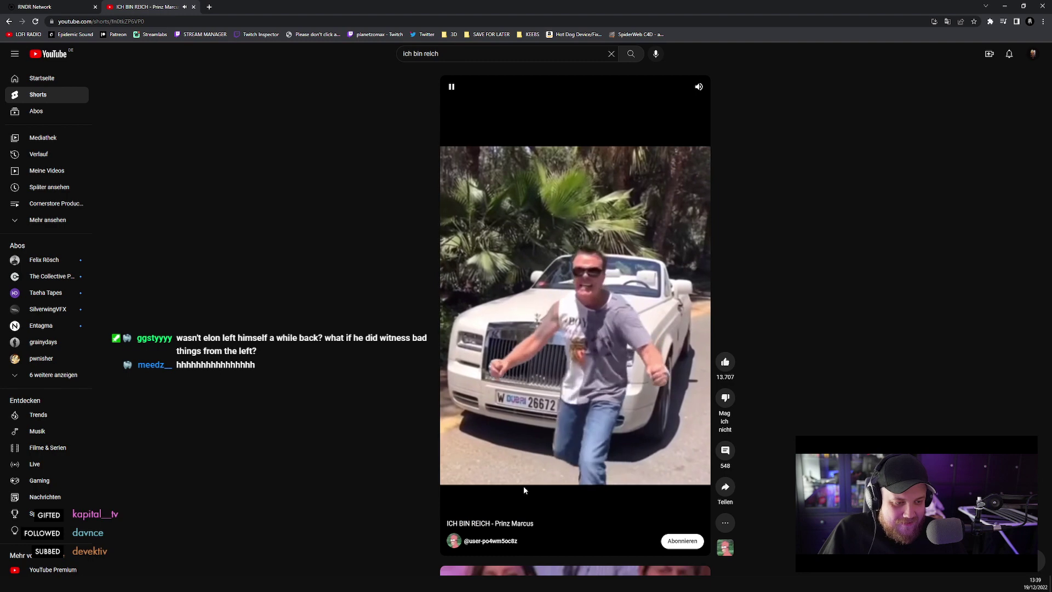
{"action": "key", "text": "XF86AudioLowerVolume"}
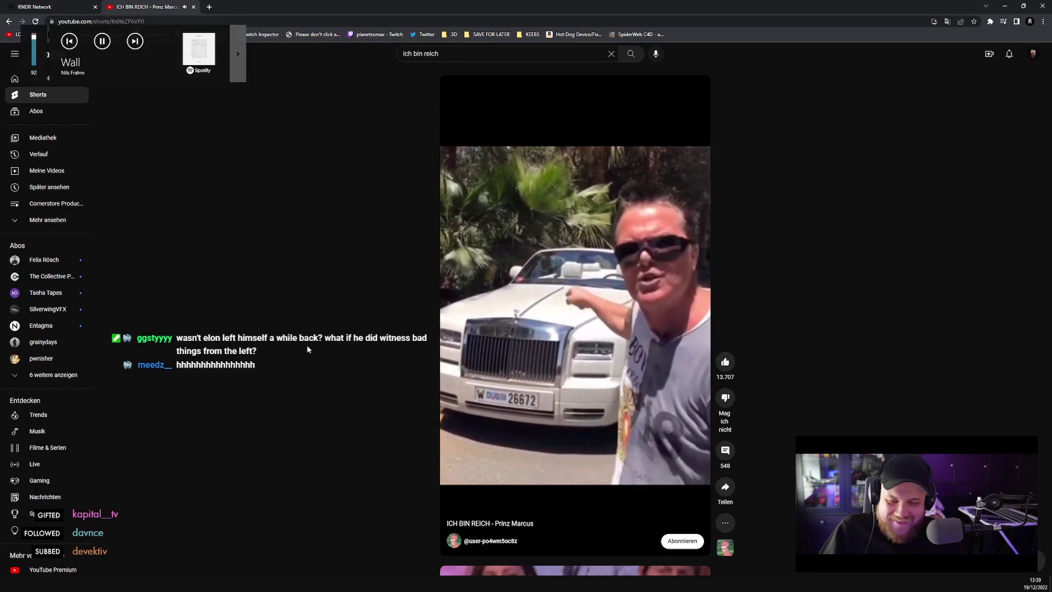
{"action": "left_click", "coordinate": [642, 244]}
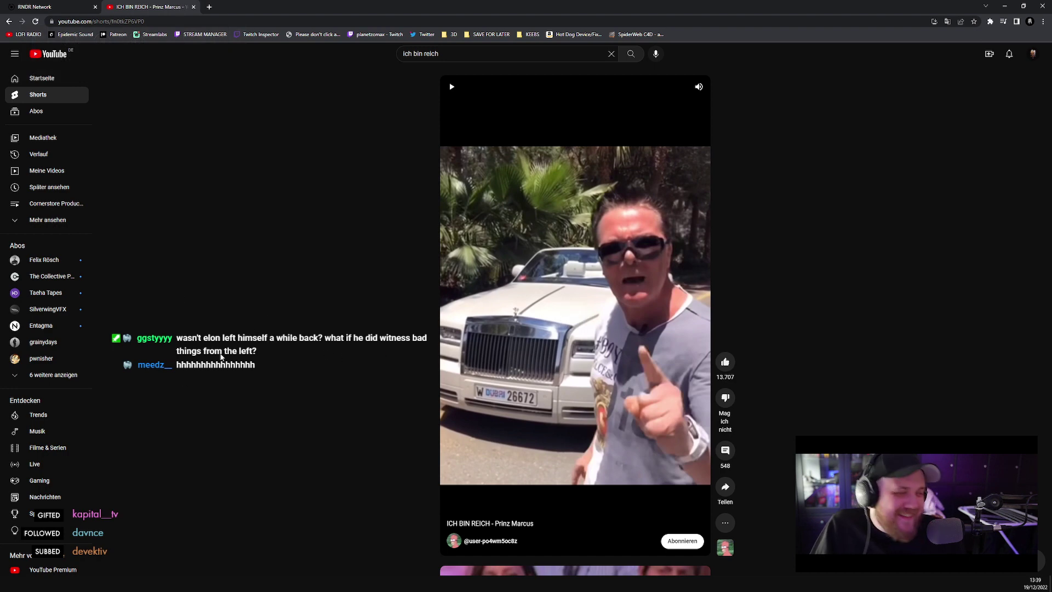
{"action": "key", "text": "ctrl+w"}
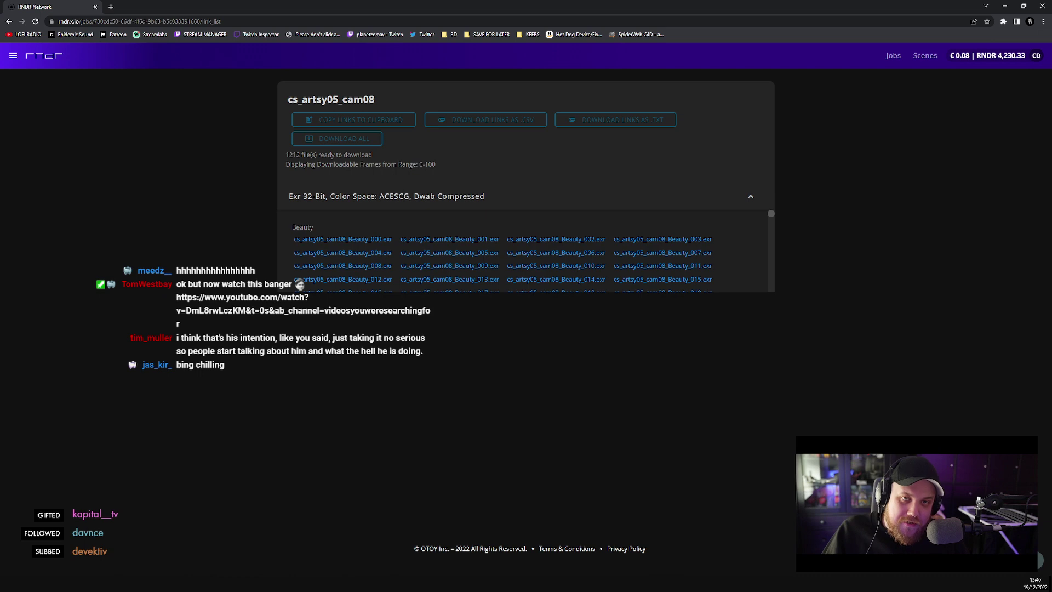
- Return to RNDR Network and go to the Jobs list
{"action": "key", "text": "alt+Tab"}
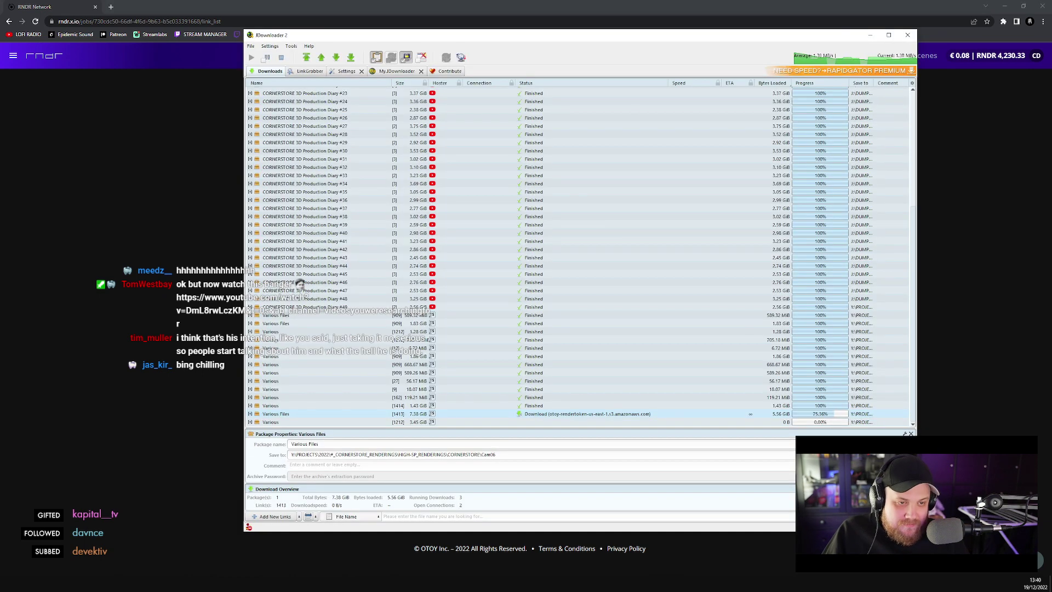
{"action": "left_click", "coordinate": [176, 202]}
{"action": "left_click", "coordinate": [13, 56]}
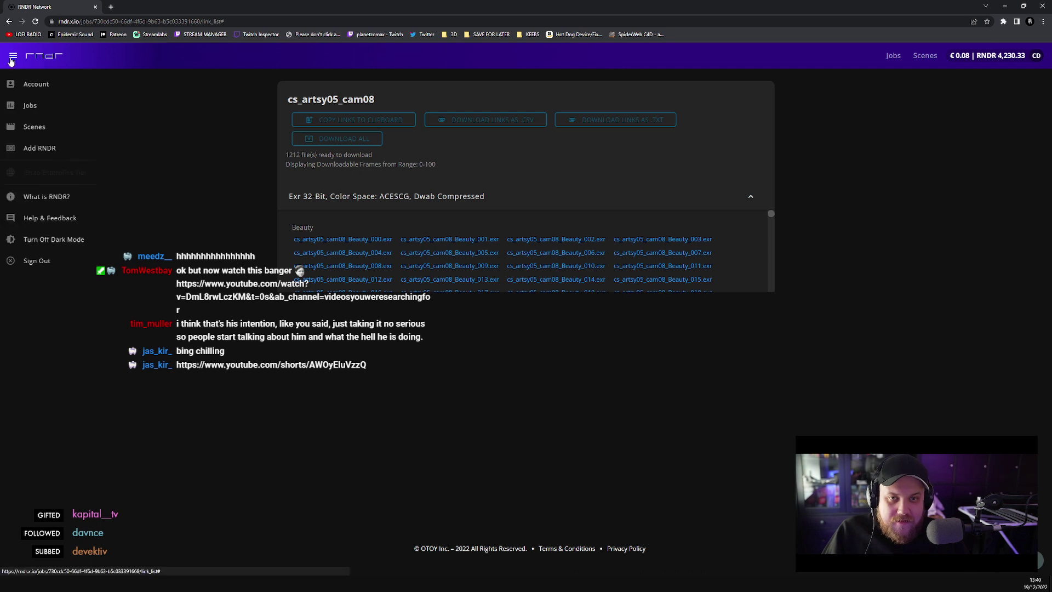
{"action": "left_click", "coordinate": [34, 109]}
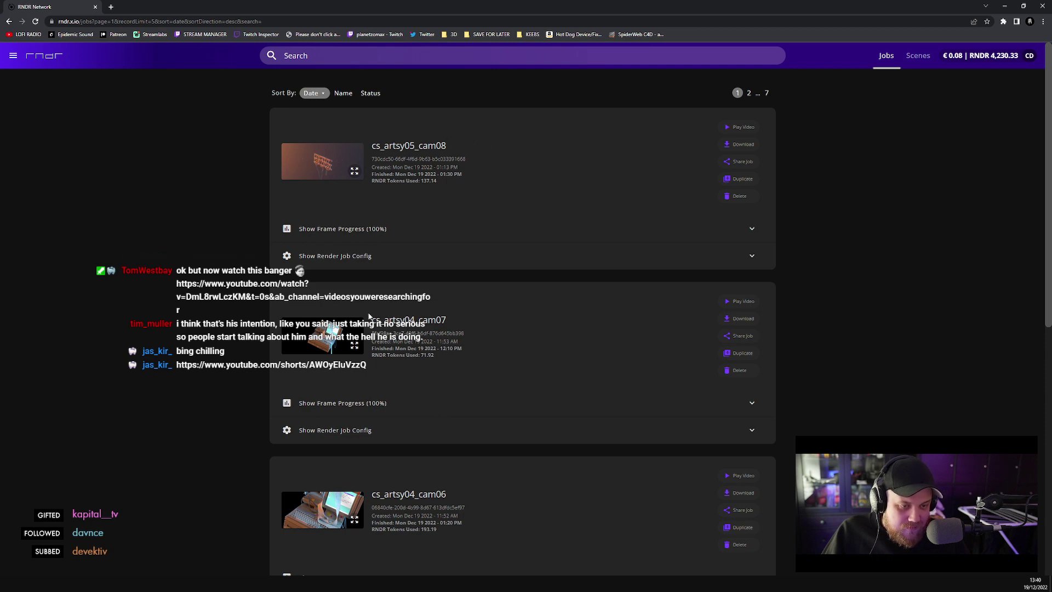
{"action": "scroll", "coordinate": [369, 317], "scroll_direction": "down", "scroll_amount": 4}
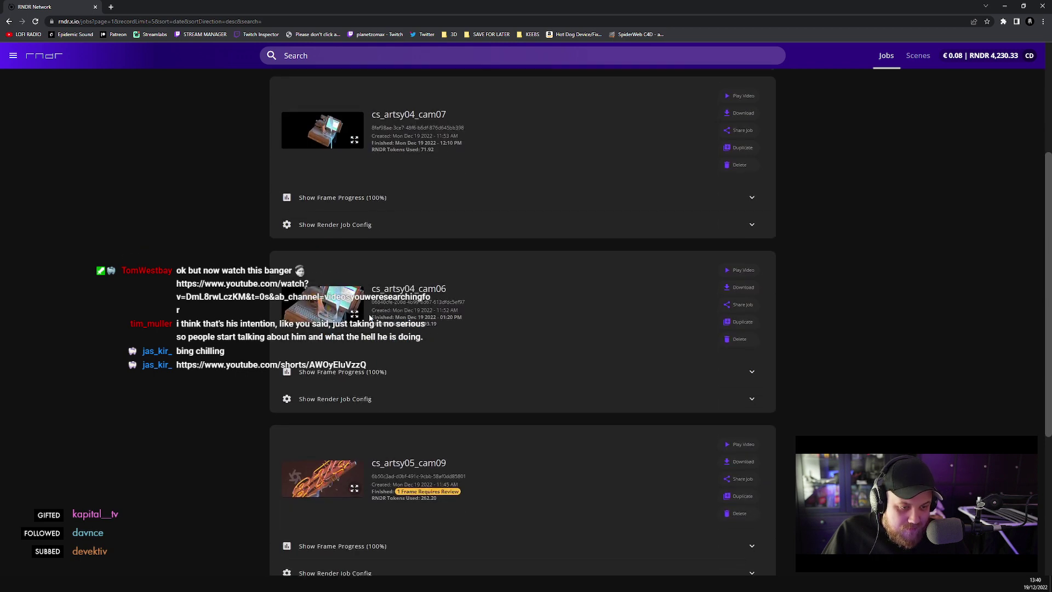
{"action": "scroll", "coordinate": [370, 316], "scroll_direction": "down", "scroll_amount": 2}
- Accept cs_artsy05_cam09's pending frame 0 and open its download outputs configuration
{"action": "left_click", "coordinate": [380, 465]}
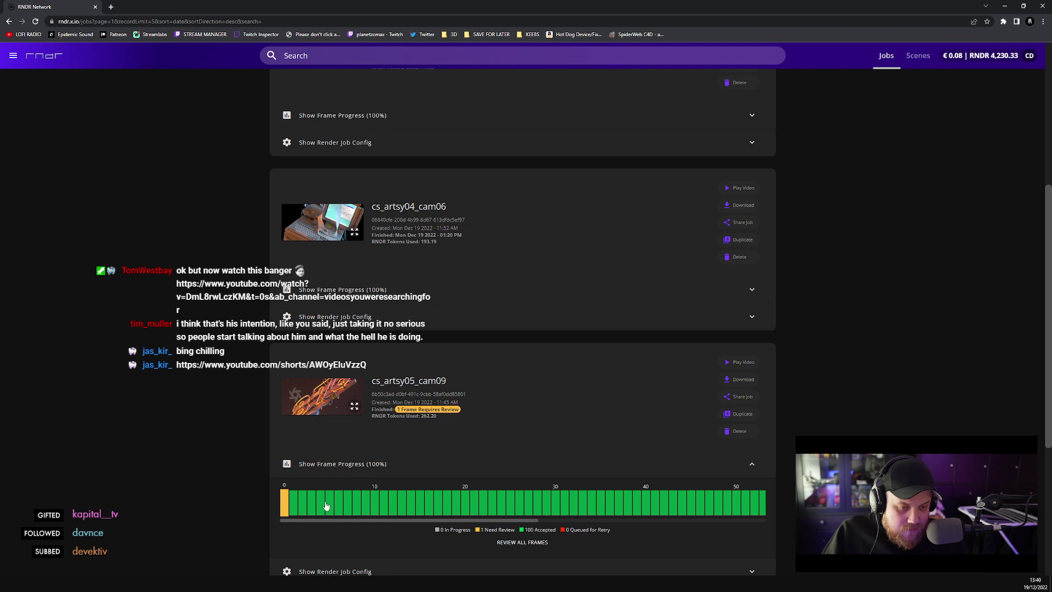
{"action": "left_click", "coordinate": [528, 543]}
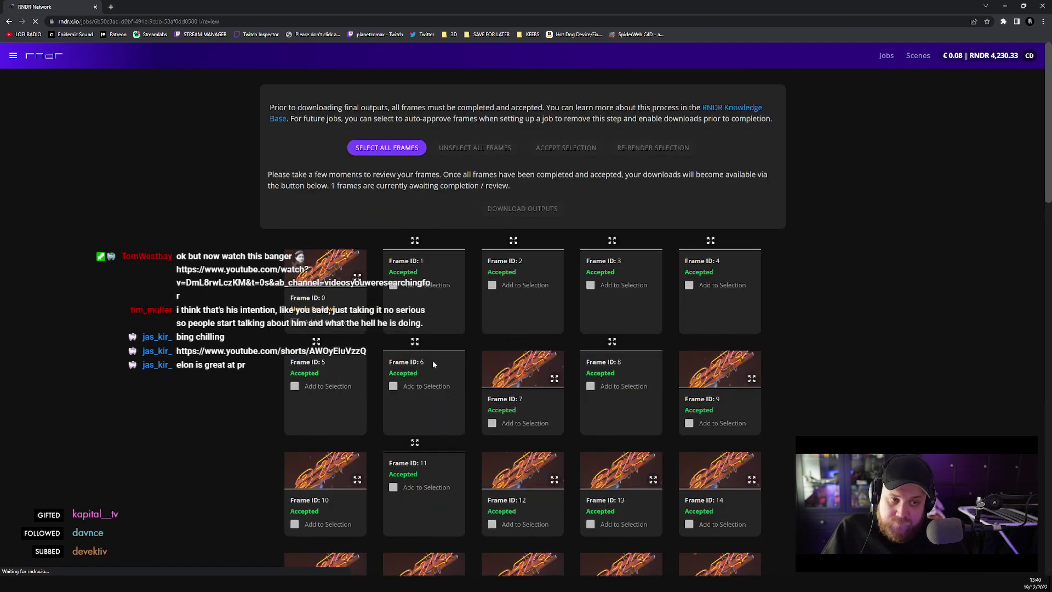
{"action": "left_click", "coordinate": [296, 322]}
{"action": "left_click", "coordinate": [552, 155]}
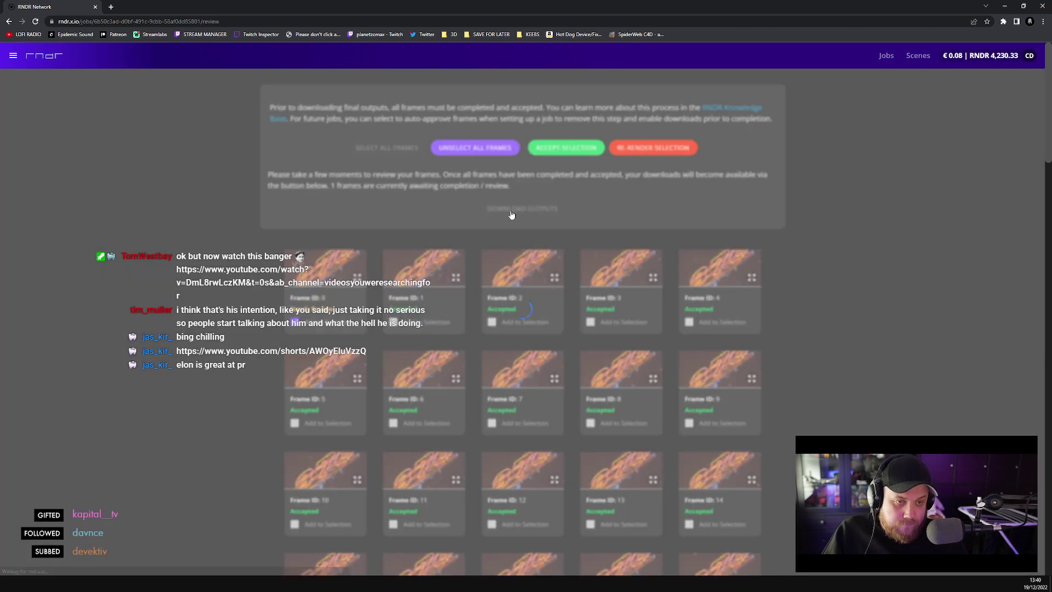
{"action": "left_click", "coordinate": [528, 214]}
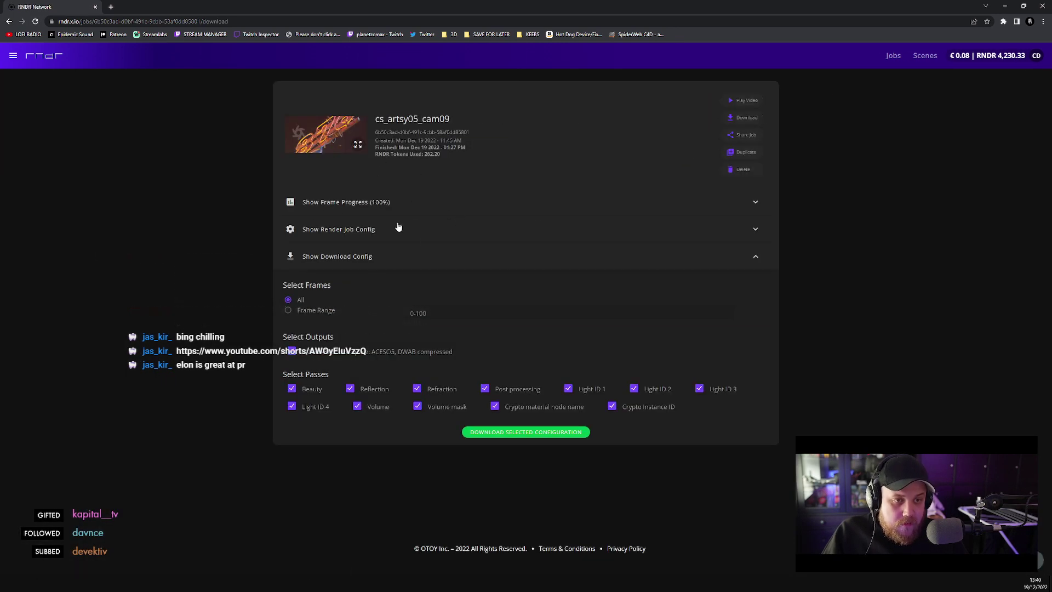
- Copy all 1212 cs_artsy05_cam09 file links and hand them to JDownloader 2 for crawling
{"action": "left_click", "coordinate": [521, 433]}
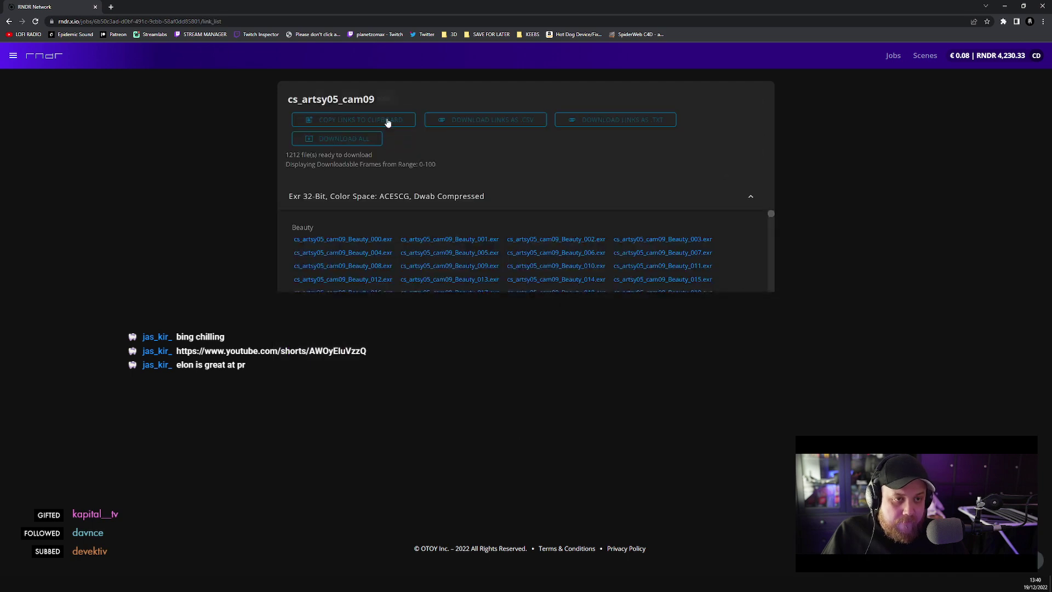
{"action": "left_click", "coordinate": [345, 122]}
{"action": "left_click", "coordinate": [334, 566]}
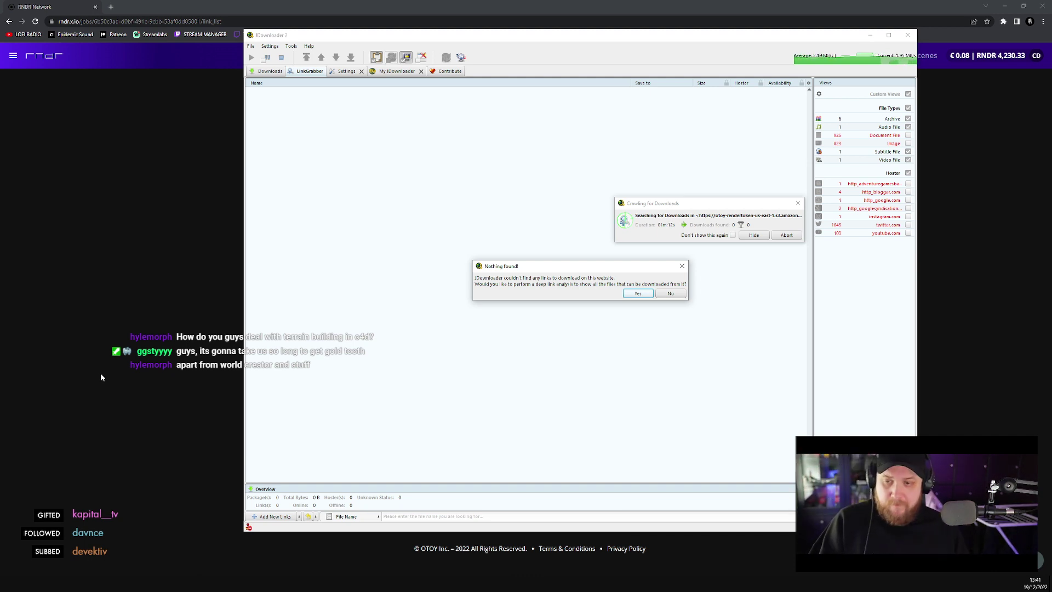
- Dismiss JDownloader's Nothing found! prompt and merge the YouTube Shorts window into the main Chrome window
{"action": "left_click", "coordinate": [644, 294]}
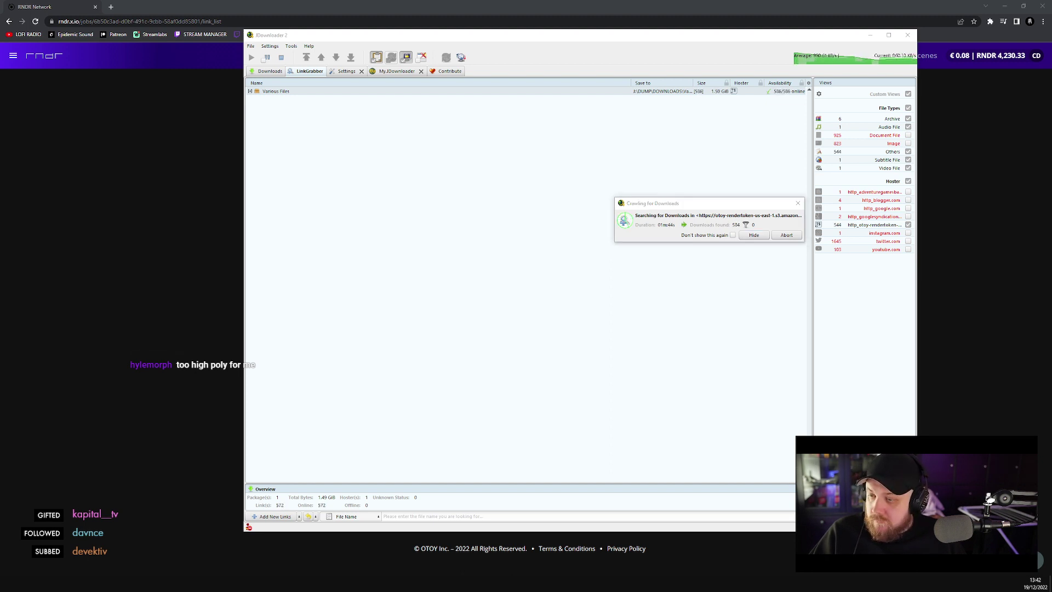
{"action": "left_click_drag", "start_coordinate": [1, 88], "coordinate": [244, 4]}
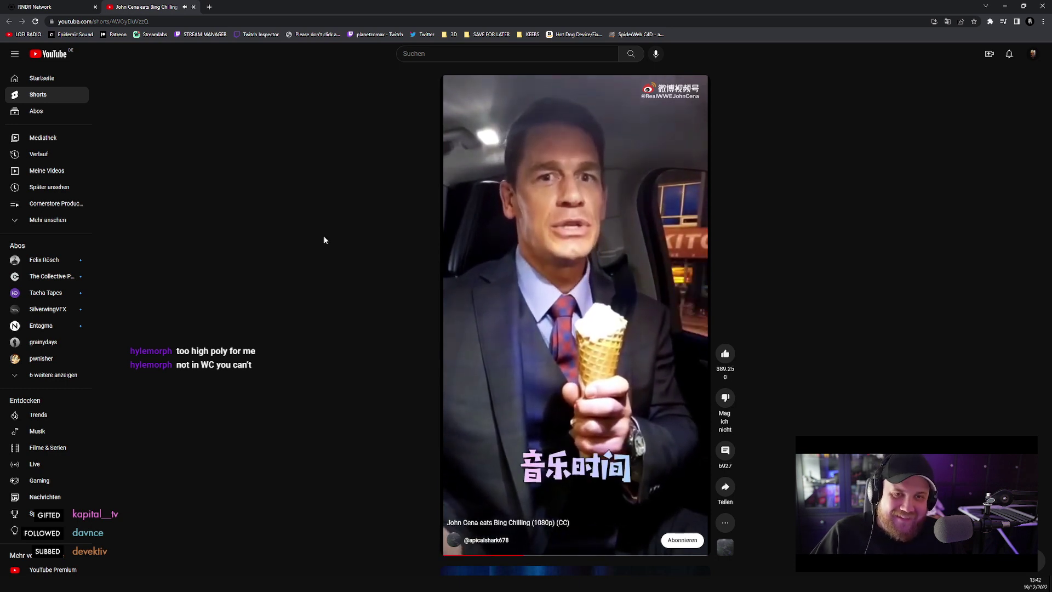
- Close the YouTube Shorts tab to return to the cs_artsy05_cam09 download page
{"action": "key", "text": "ctrl+w"}
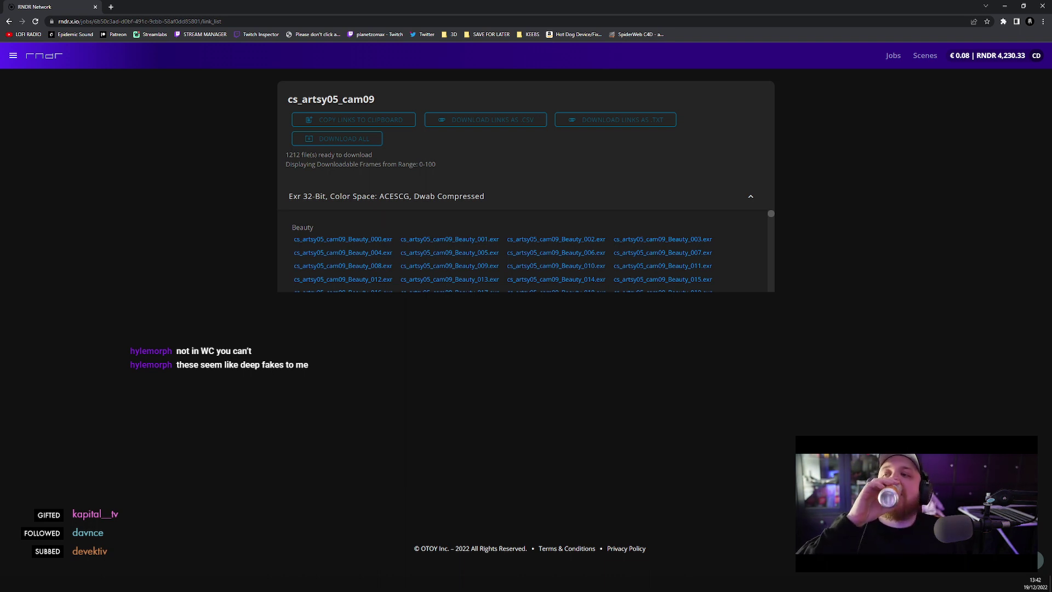
- Skip Spotify ahead to On The Ice, minimise it, and bring JDownloader 2 back
{"action": "key", "text": "alt+Tab"}
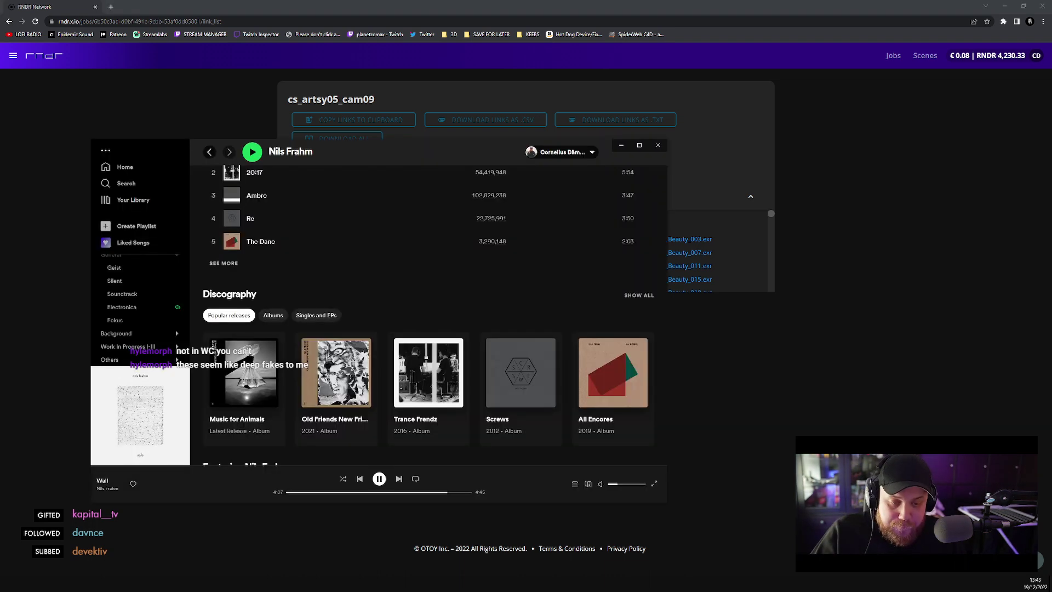
{"action": "left_click", "coordinate": [400, 479]}
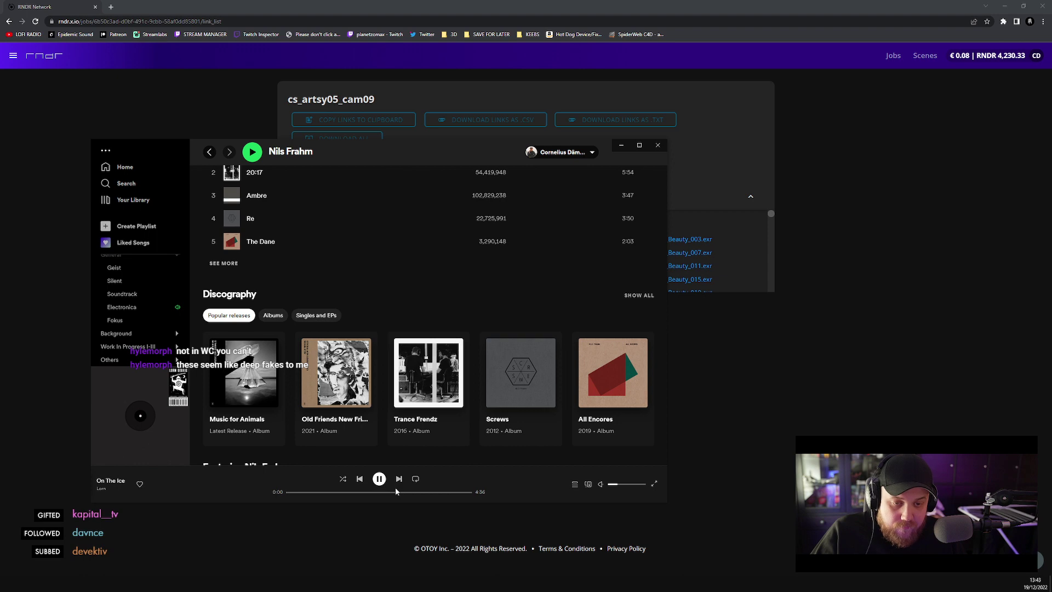
{"action": "left_click", "coordinate": [621, 145]}
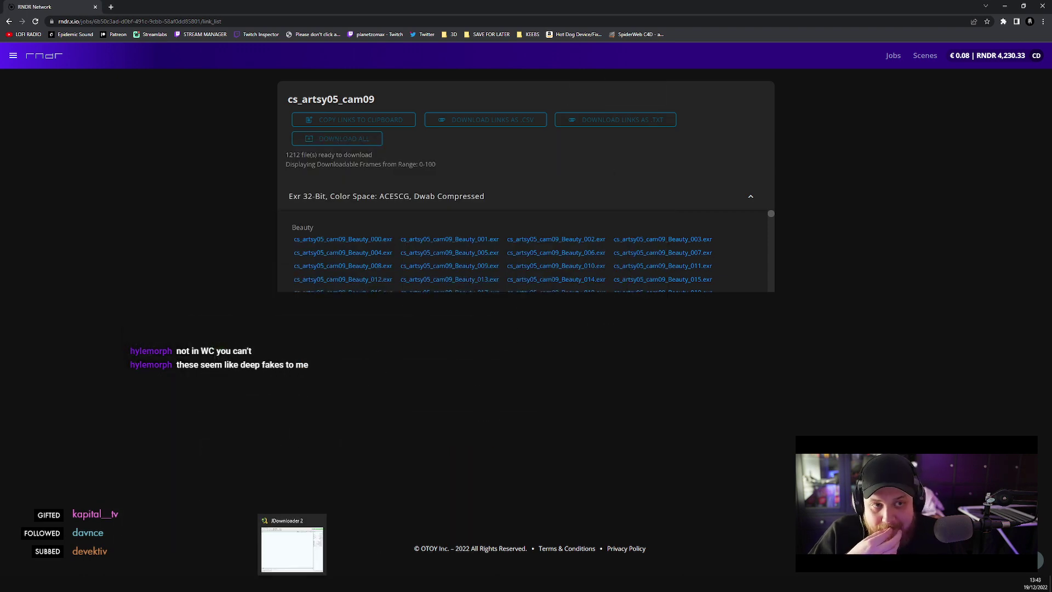
{"action": "left_click", "coordinate": [288, 573]}
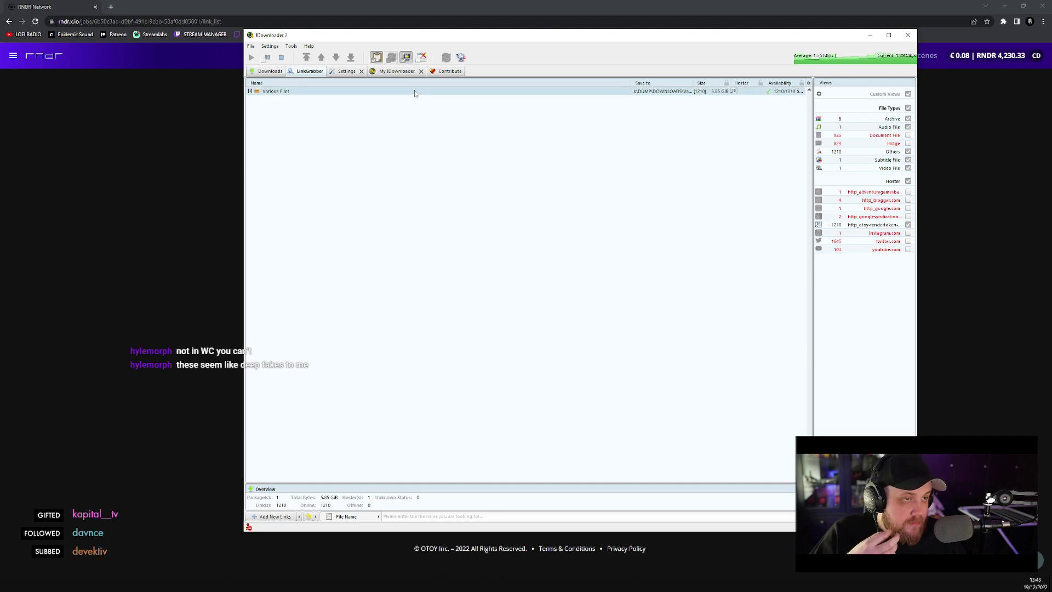
- Paste a new save path for the Various Files package and clear its package name
{"action": "left_click", "coordinate": [263, 70]}
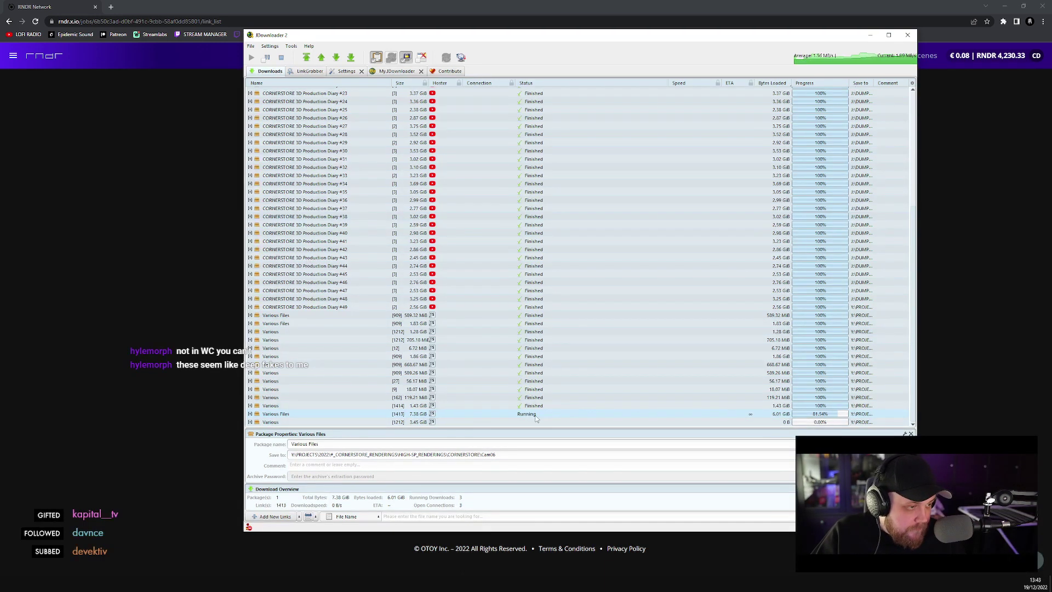
{"action": "triple_click", "coordinate": [521, 454]}
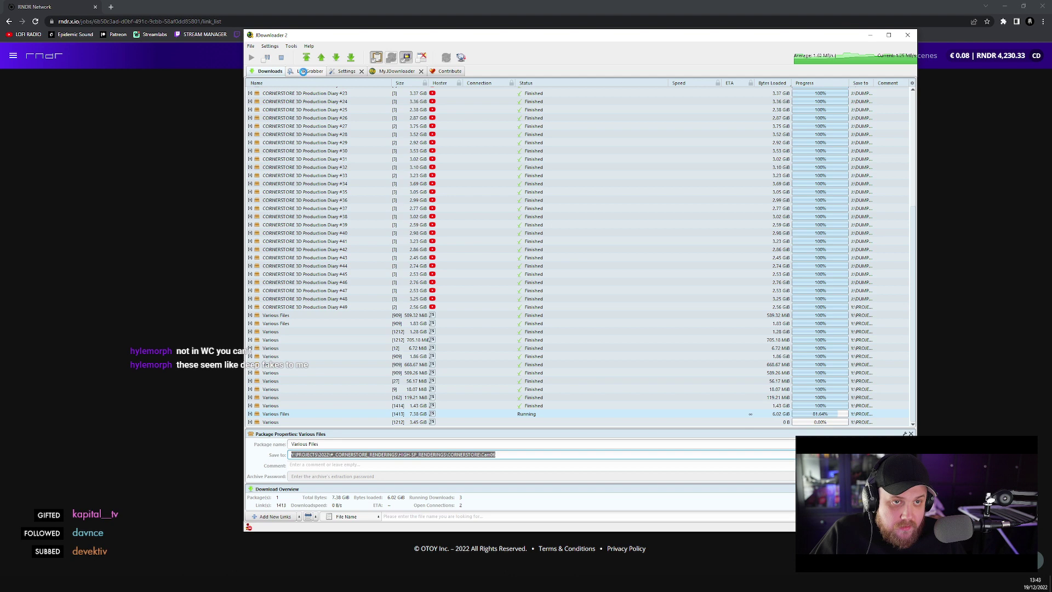
{"action": "left_click", "coordinate": [303, 71]}
{"action": "triple_click", "coordinate": [429, 454]}
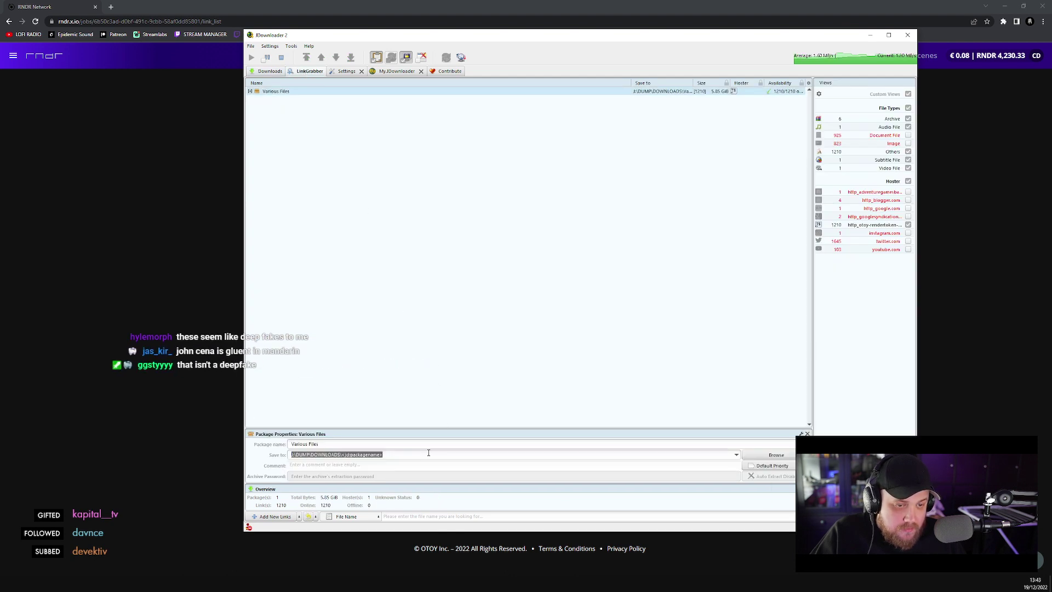
{"action": "key", "text": "ctrl+v"}
{"action": "left_click", "coordinate": [428, 445]}
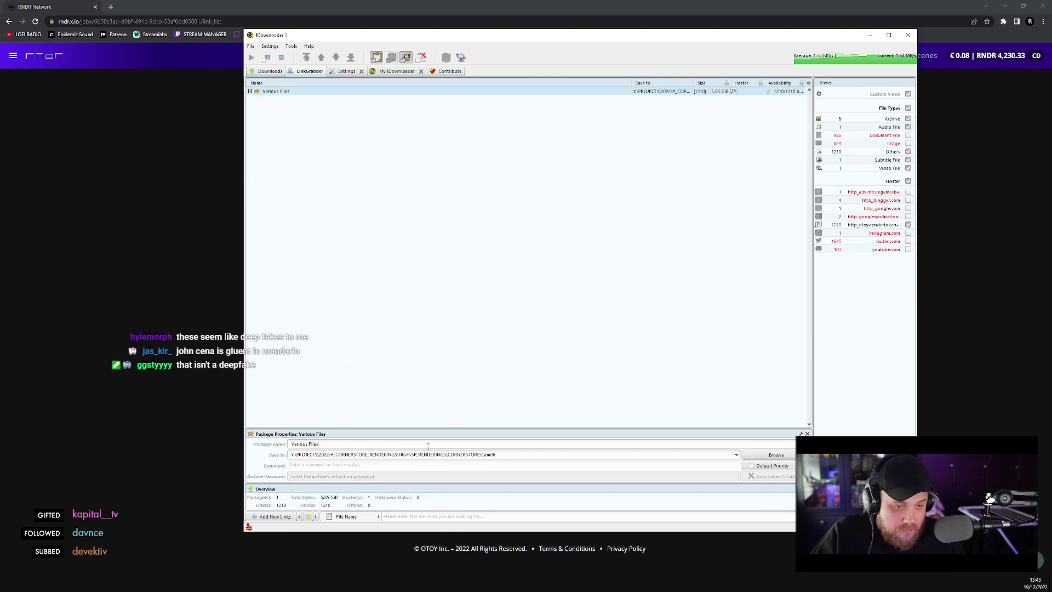
{"action": "key", "text": "ctrl+a"}
{"action": "key", "text": "BackSpace"}
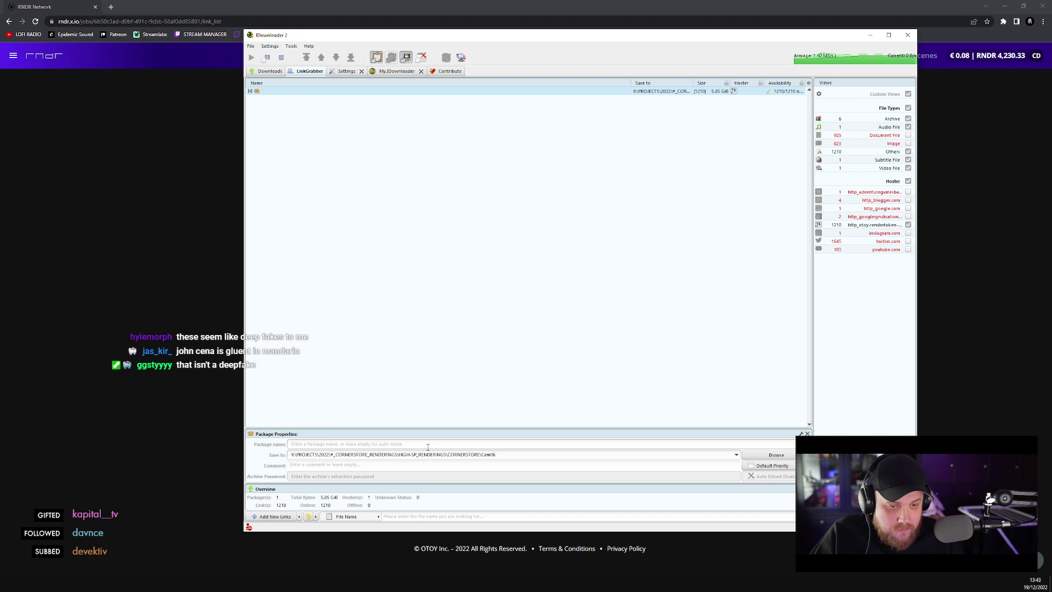
- Point the cam09 package at the CORNERSTORE Cam09 folder and start its downloads
{"action": "left_click", "coordinate": [250, 90]}
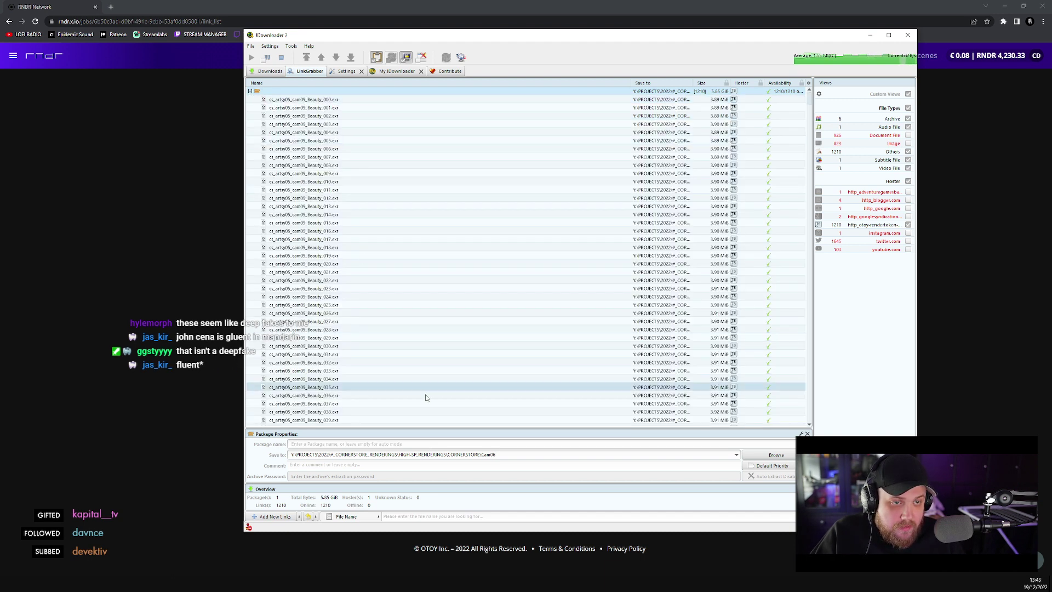
{"action": "triple_click", "coordinate": [498, 454]}
{"action": "left_click", "coordinate": [776, 455]}
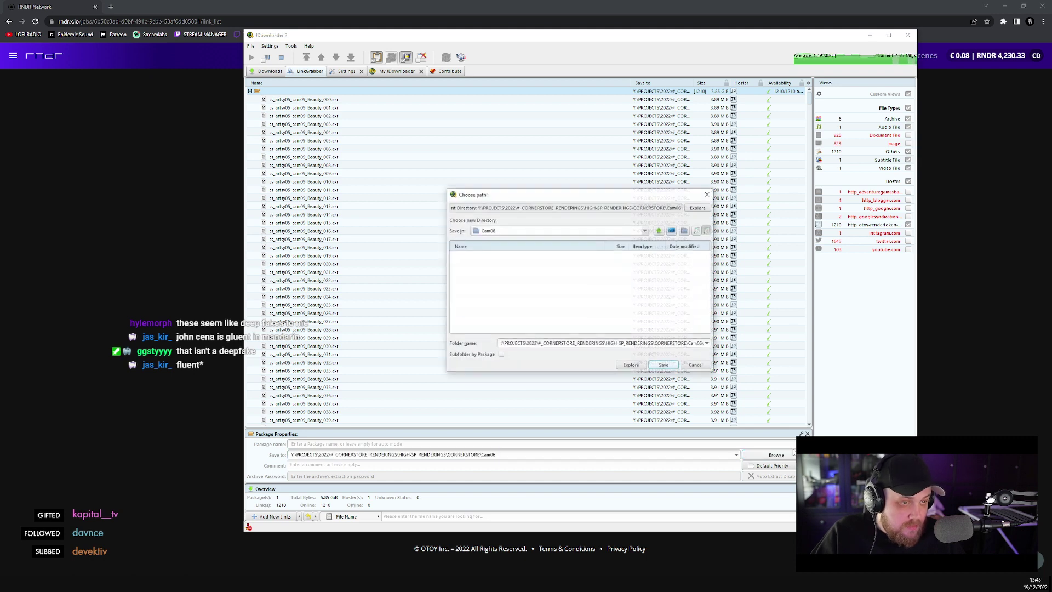
{"action": "left_click", "coordinate": [659, 230]}
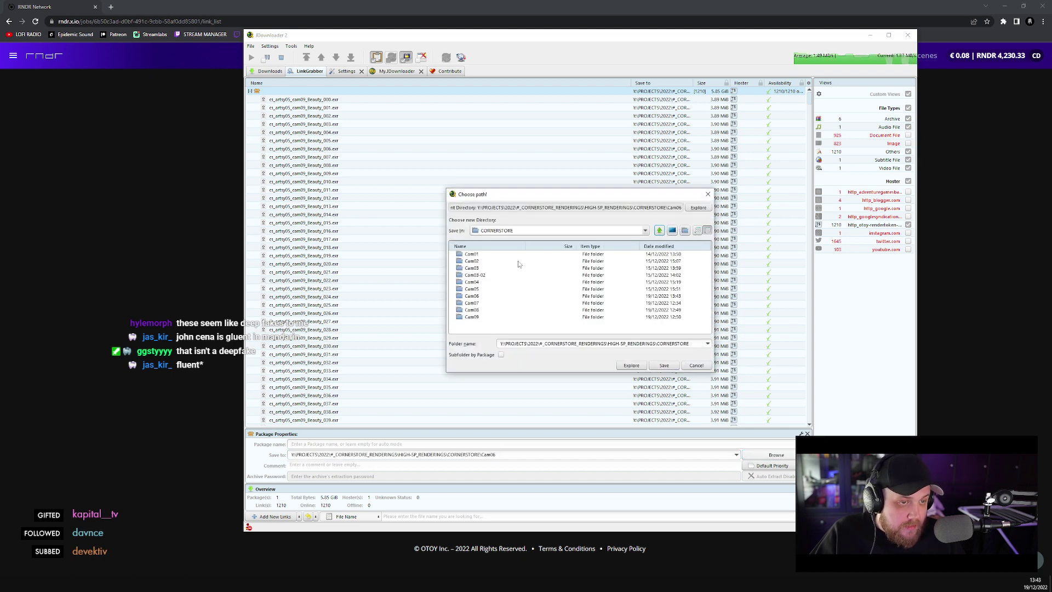
{"action": "double_click", "coordinate": [476, 318]}
{"action": "left_click", "coordinate": [663, 365]}
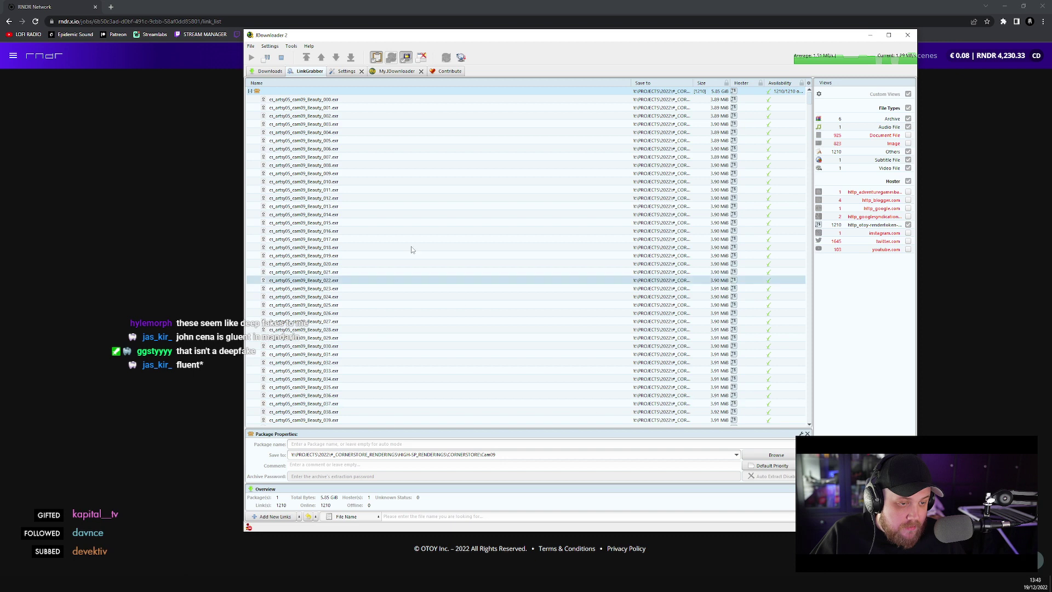
{"action": "right_click", "coordinate": [273, 91]}
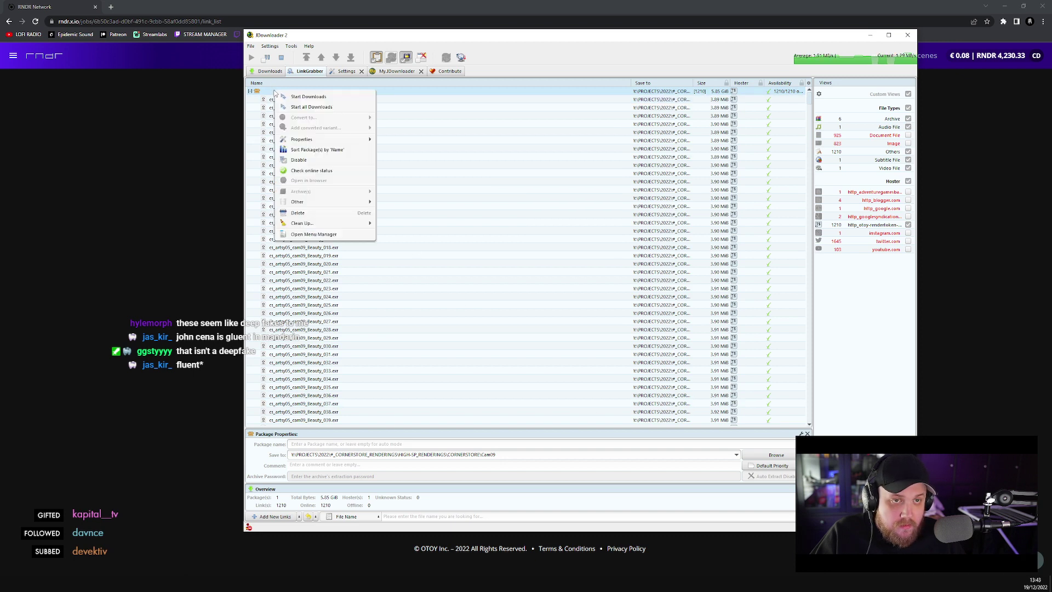
{"action": "left_click", "coordinate": [310, 99]}
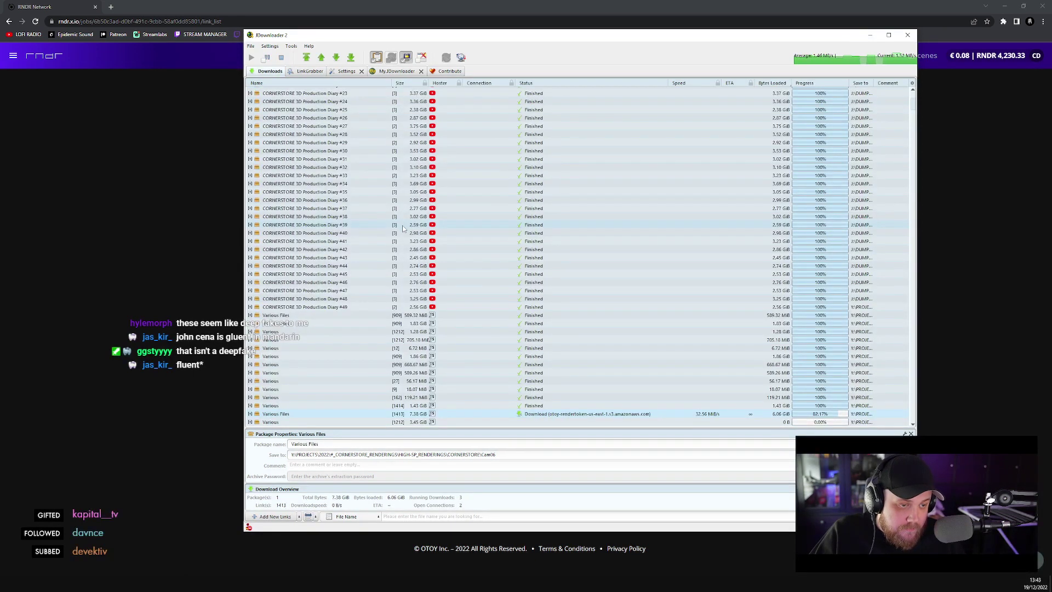
- Collapse the Cam09 package's file rows in the Downloads list, then switch to Spotify
{"action": "scroll", "coordinate": [405, 233], "scroll_direction": "down", "scroll_amount": 4}
{"action": "left_click_drag", "start_coordinate": [307, 321], "coordinate": [307, 338]}
{"action": "scroll", "coordinate": [249, 317], "scroll_direction": "down", "scroll_amount": 1}
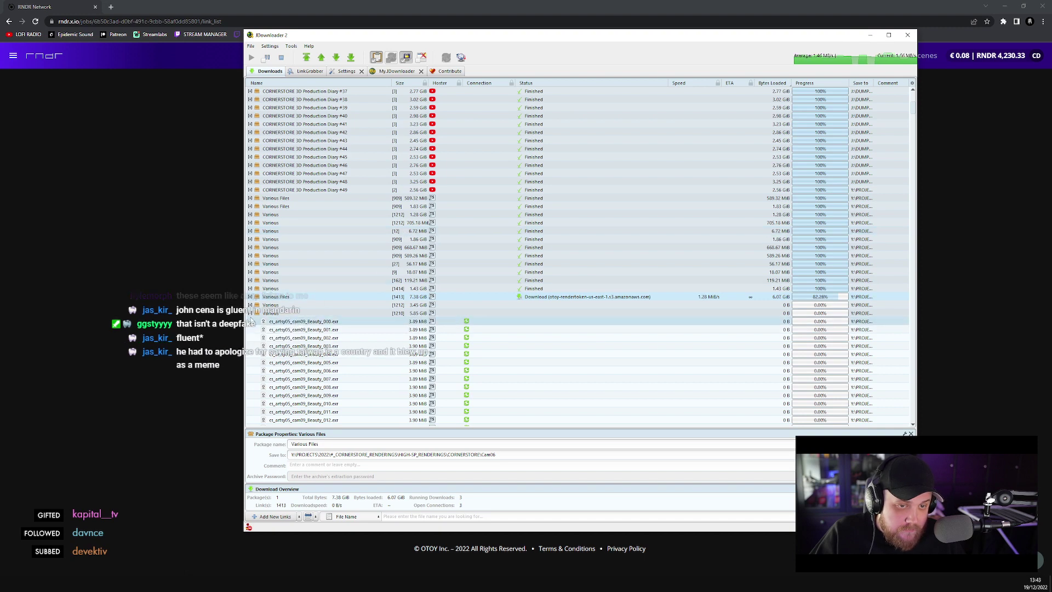
{"action": "left_click", "coordinate": [250, 313]}
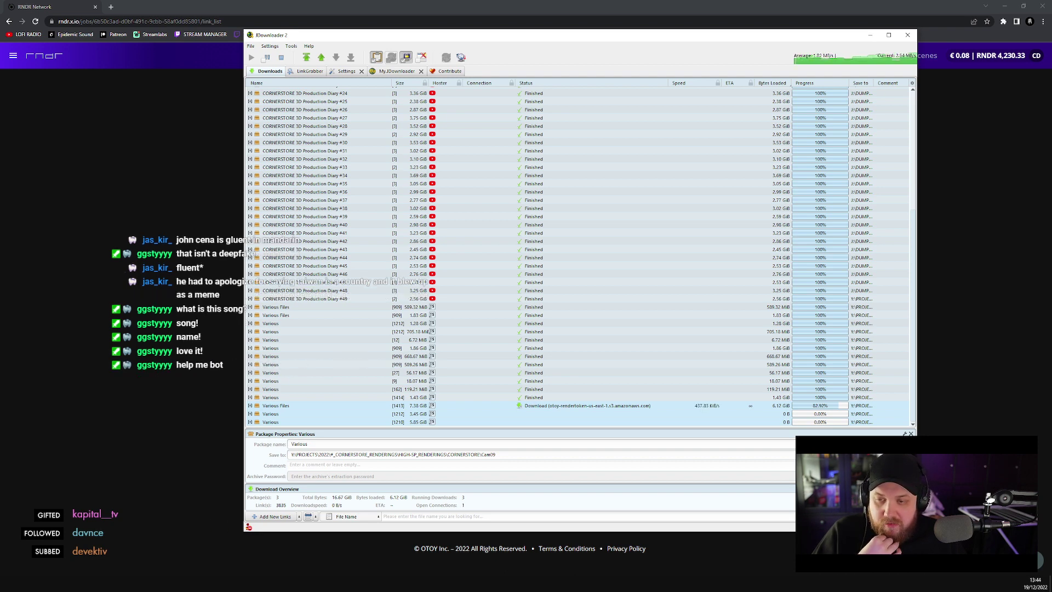
{"action": "key", "text": "alt+Tab"}
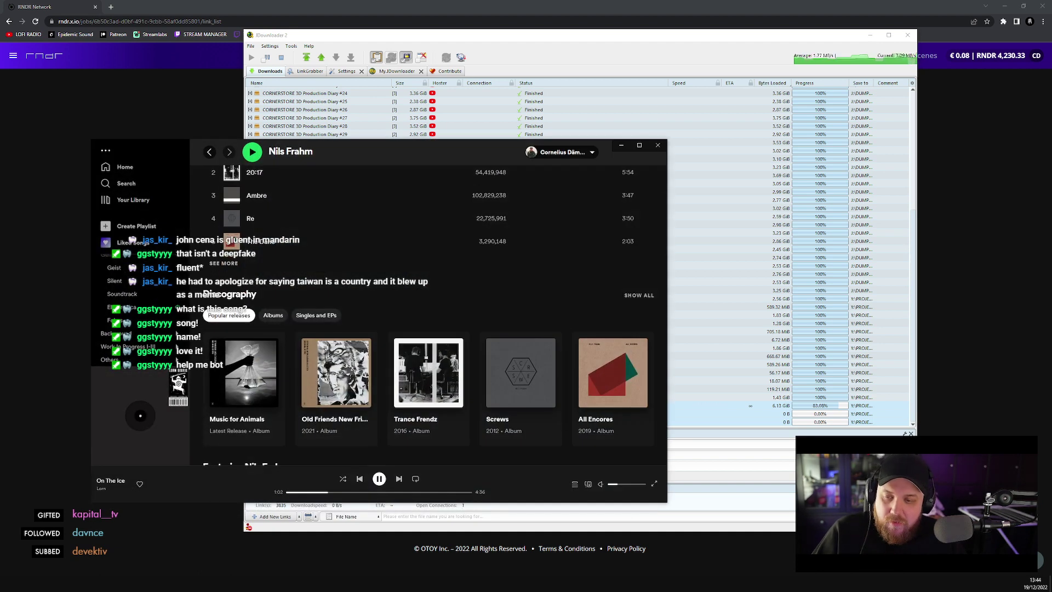
- Copy the song link for On The Ice, then minimise Spotify and JDownloader
{"action": "right_click", "coordinate": [140, 416]}
{"action": "mouse_move", "coordinate": [200, 393]}
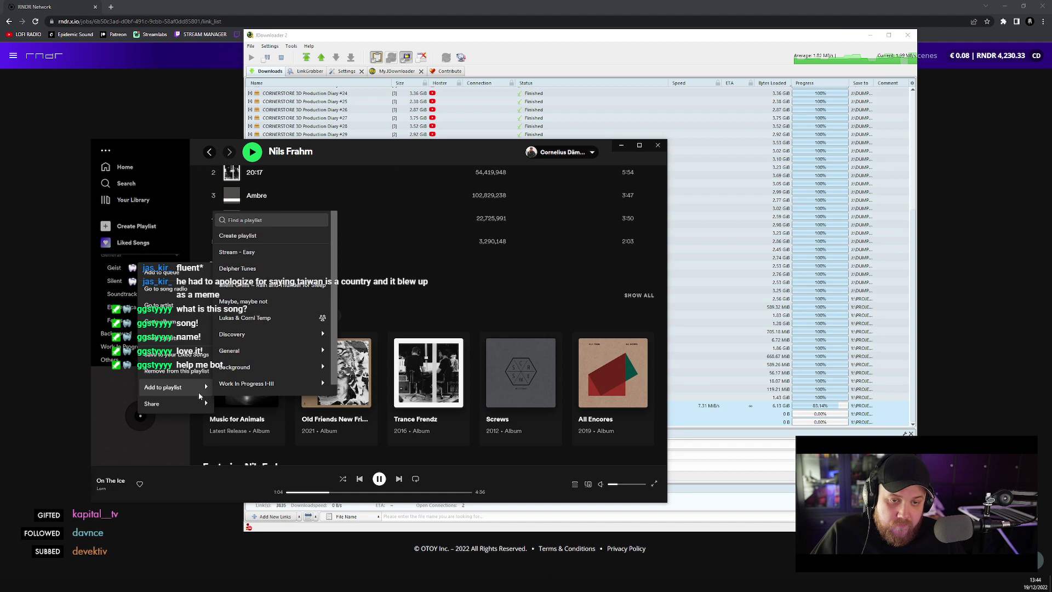
{"action": "left_click", "coordinate": [268, 405]}
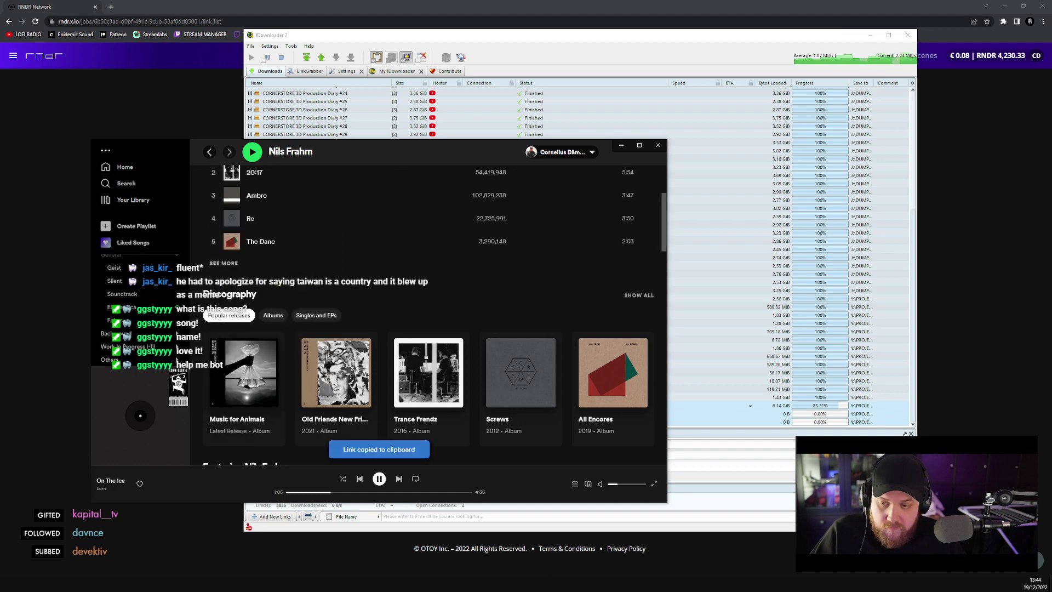
{"action": "left_click", "coordinate": [621, 145]}
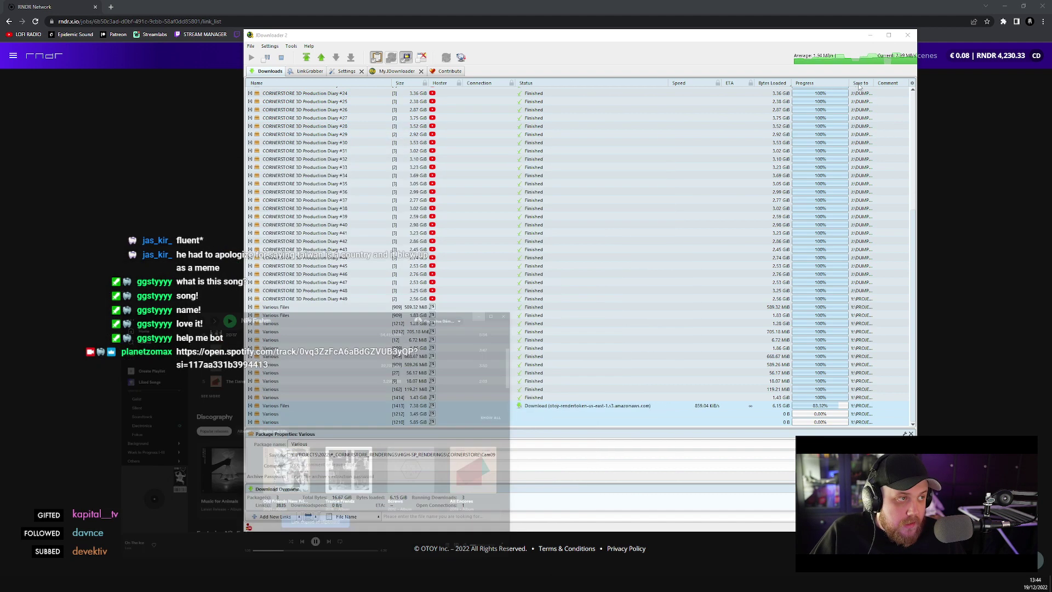
{"action": "left_click", "coordinate": [870, 36]}
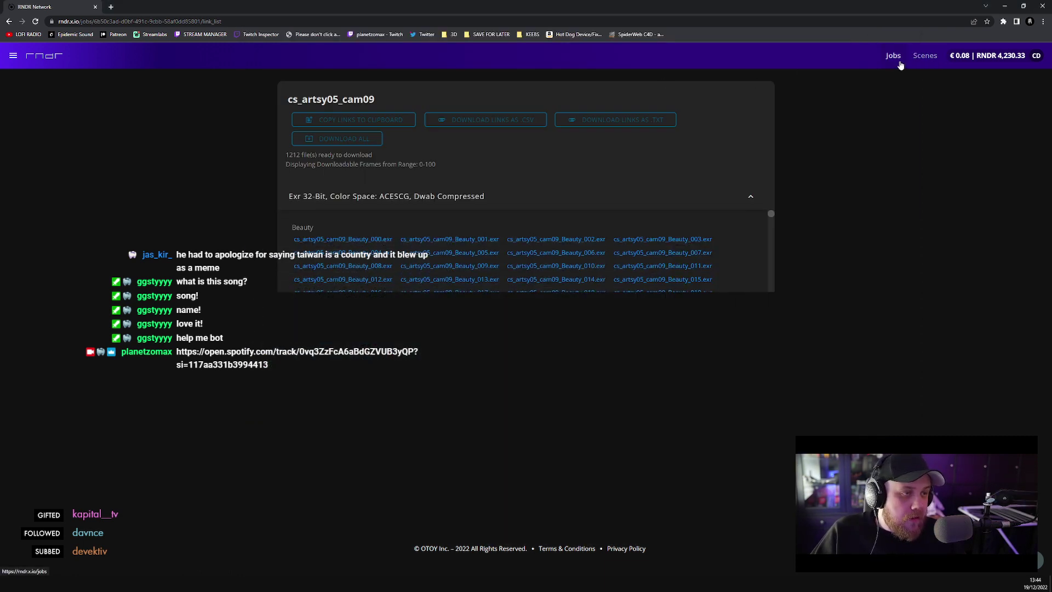
- Check the Various (Cam08) and Various Files (Cam06) package save paths, then switch to File Explorer
{"action": "left_click", "coordinate": [364, 582]}
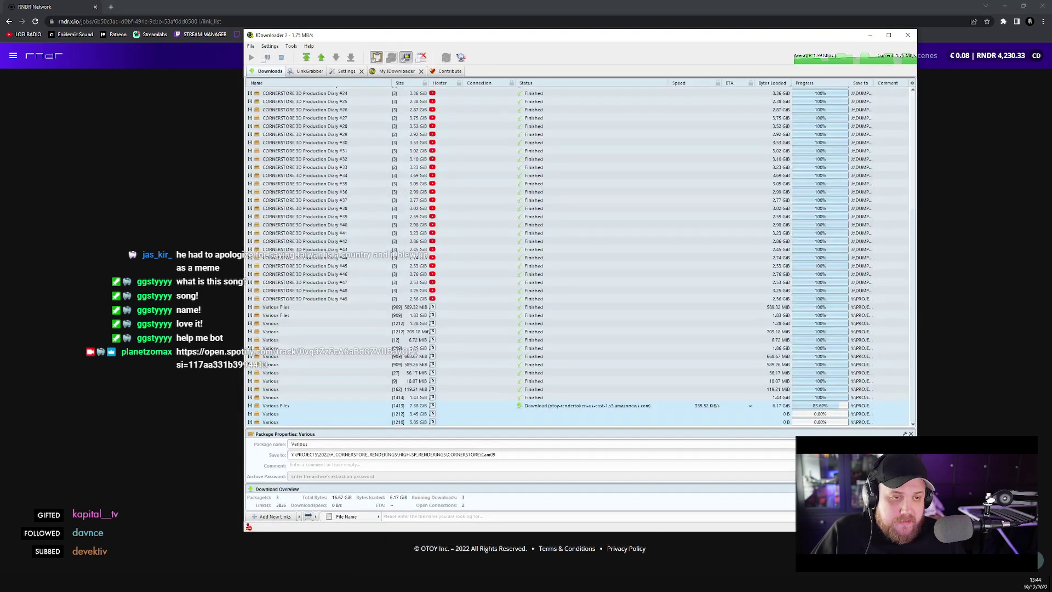
{"action": "left_click", "coordinate": [127, 445]}
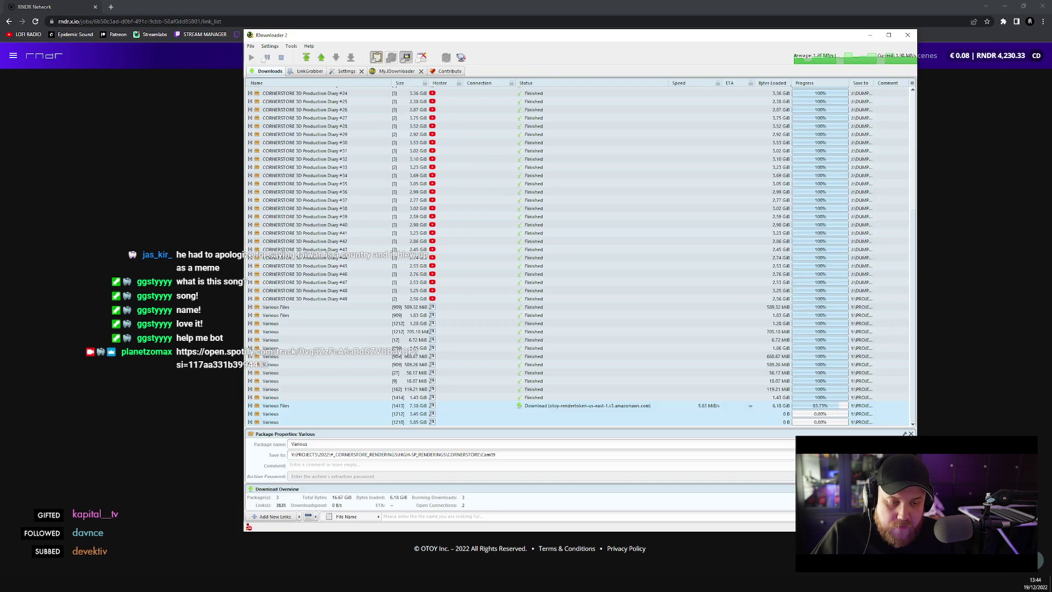
{"action": "left_click", "coordinate": [364, 582]}
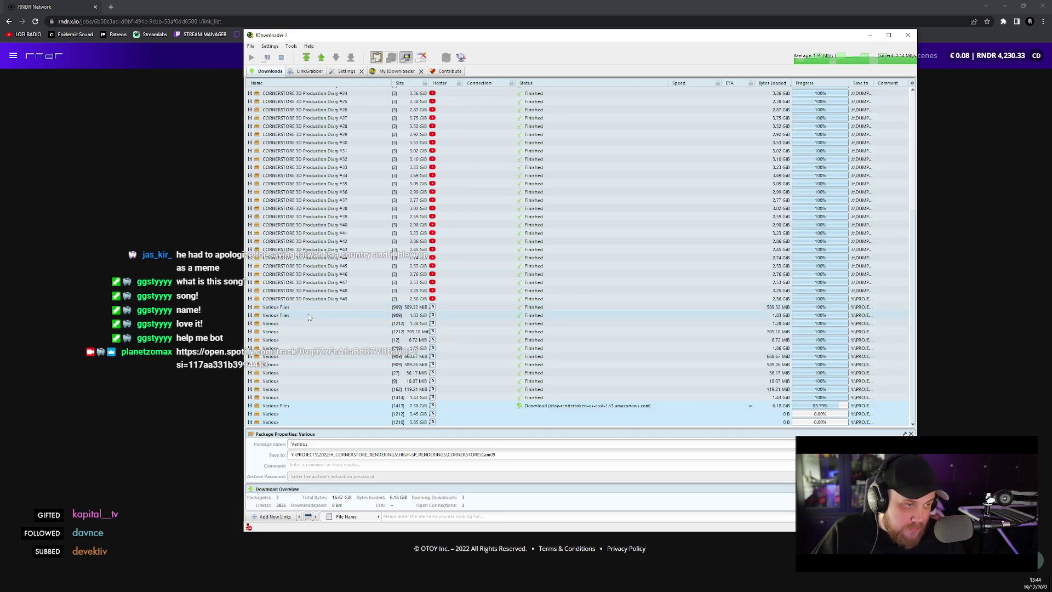
{"action": "left_click", "coordinate": [270, 415]}
{"action": "left_click", "coordinate": [272, 405]}
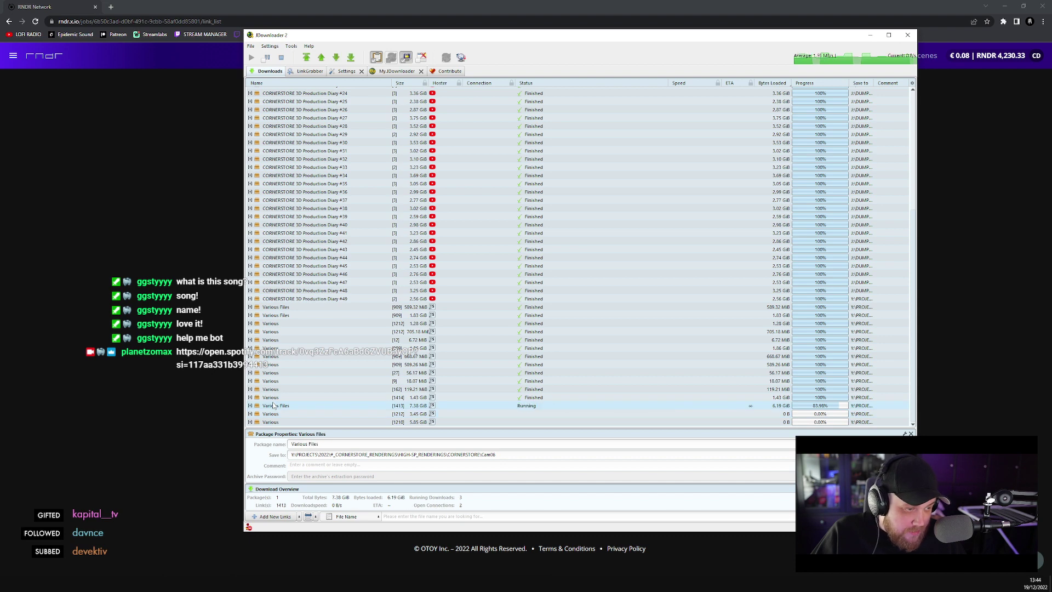
{"action": "key", "text": "alt+Tab"}
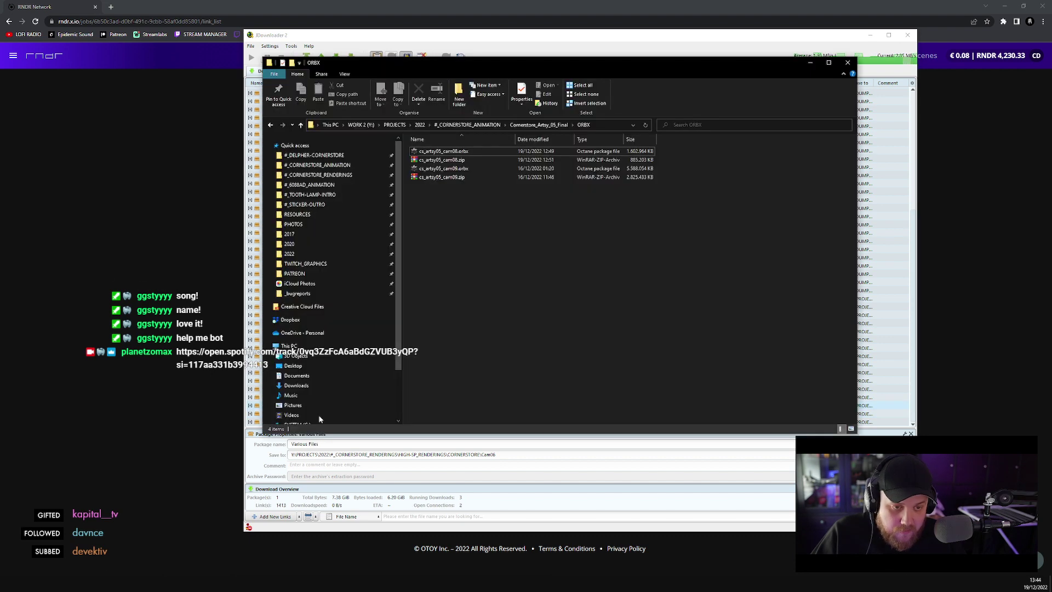
- Go to #_CORNERSTORE_RENDERINGS > HIGH-SP_RENDERINGS > CORNERSTORE and look inside Cam01
{"action": "left_click", "coordinate": [345, 175]}
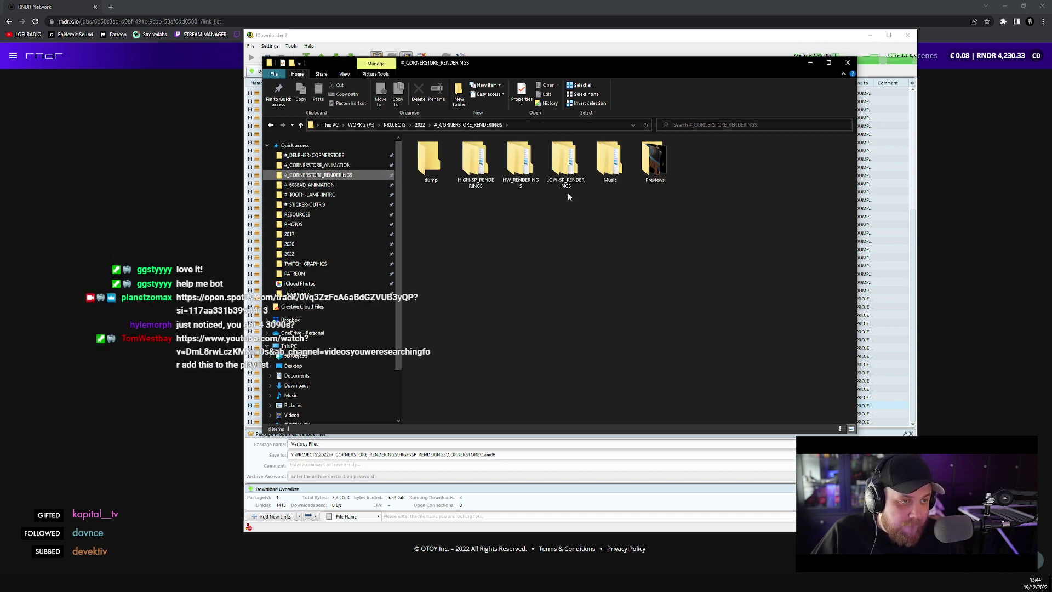
{"action": "double_click", "coordinate": [475, 159]}
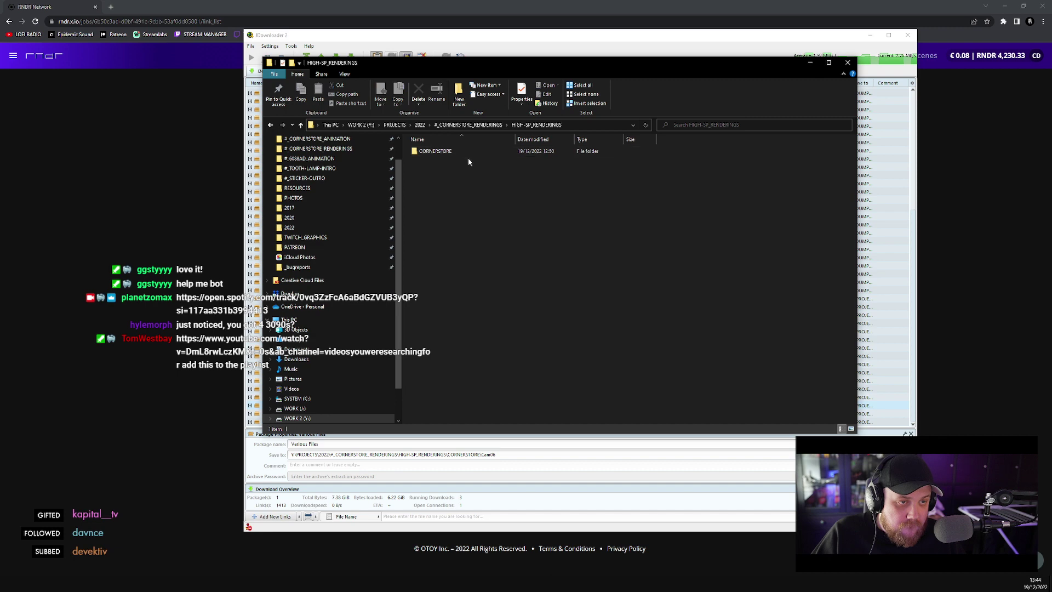
{"action": "double_click", "coordinate": [461, 152]}
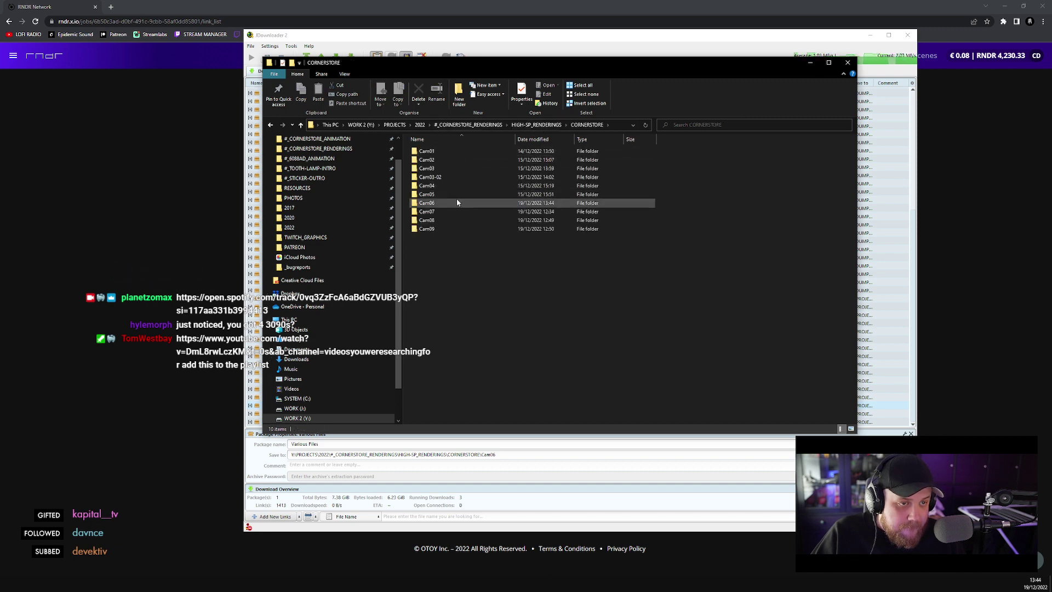
{"action": "mouse_move", "coordinate": [453, 212]}
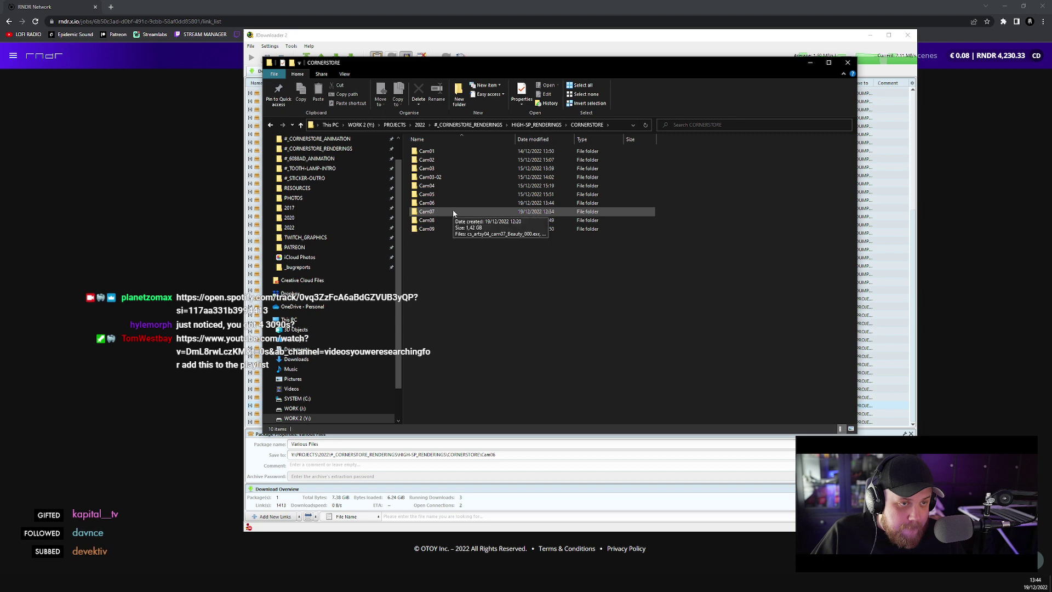
{"action": "double_click", "coordinate": [439, 152]}
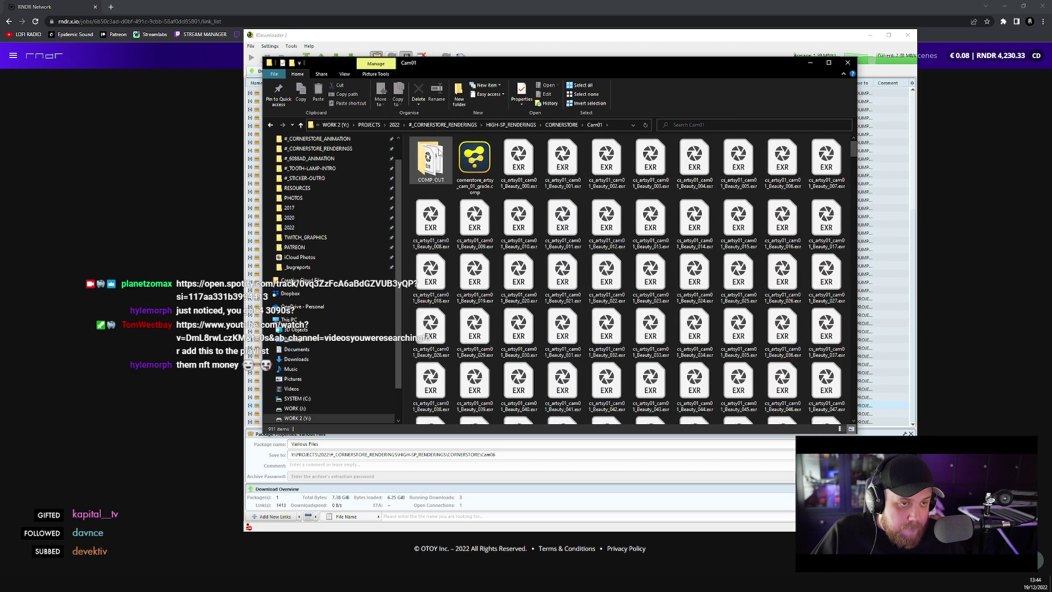
{"action": "left_click", "coordinate": [561, 125]}
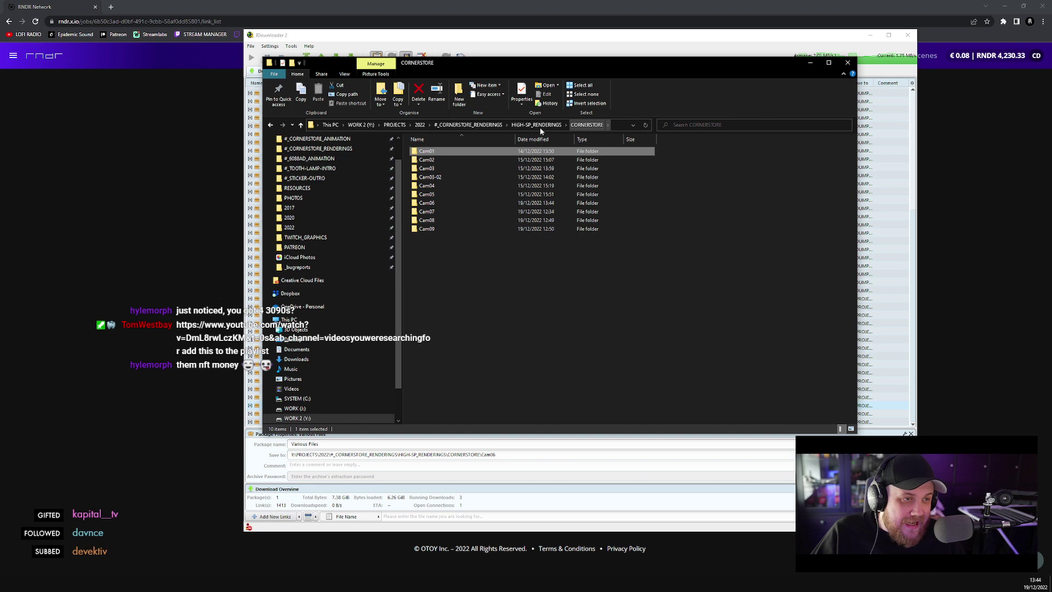
- Look into the Cam05 and Cam06 folders, then open a second window on CORNERSTORE
{"action": "double_click", "coordinate": [428, 195]}
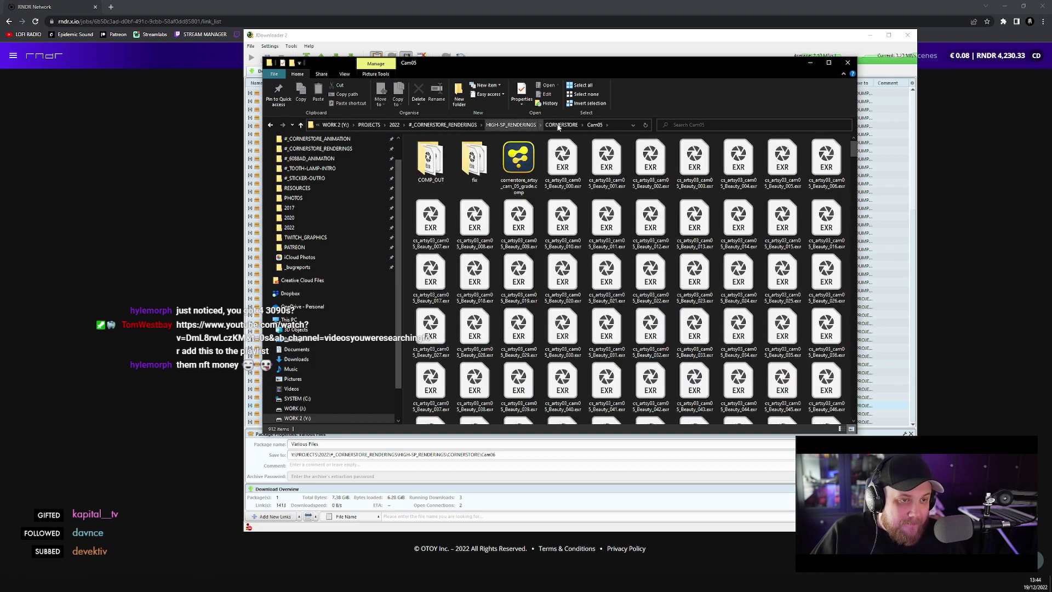
{"action": "double_click", "coordinate": [439, 206]}
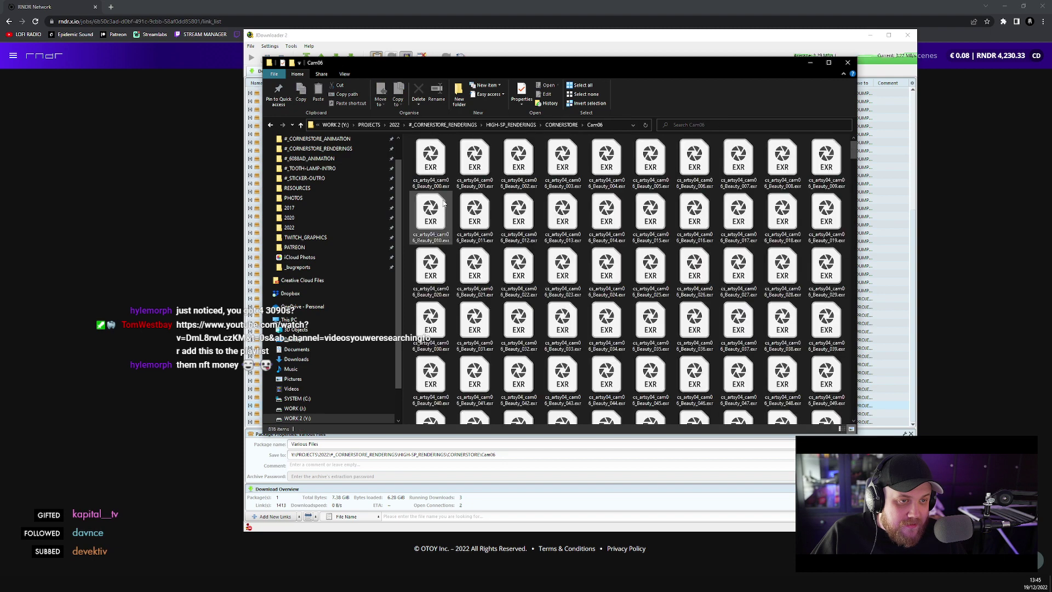
{"action": "left_click", "coordinate": [572, 126]}
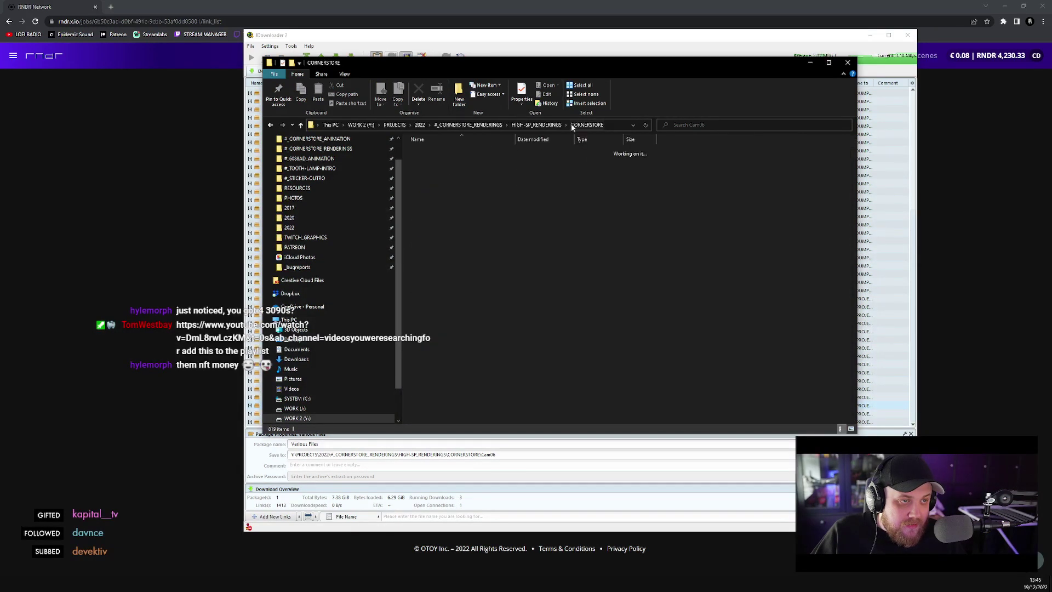
{"action": "left_click", "coordinate": [441, 262]}
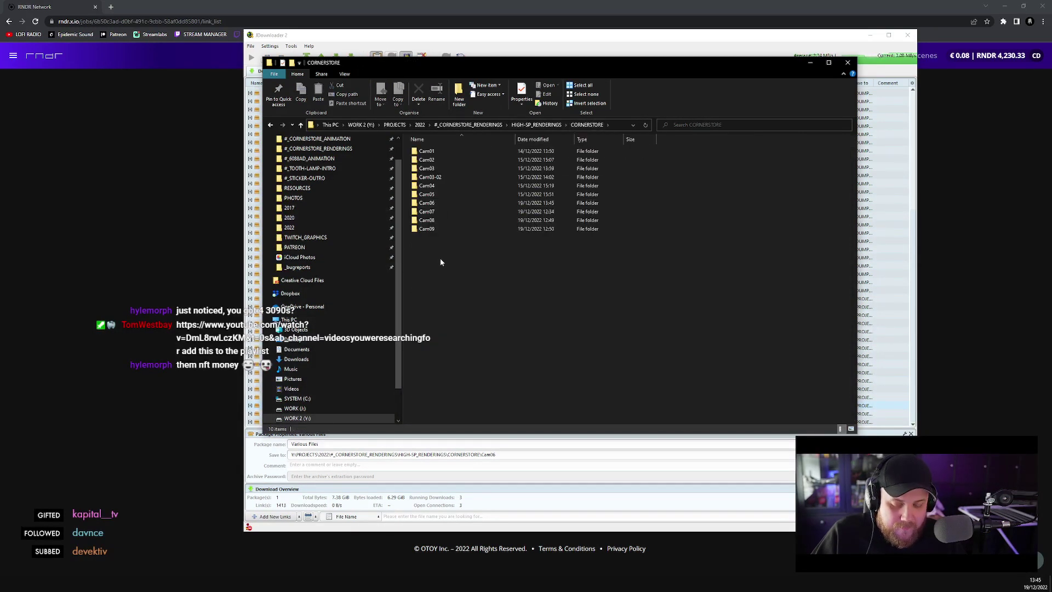
{"action": "key", "text": "ctrl+n"}
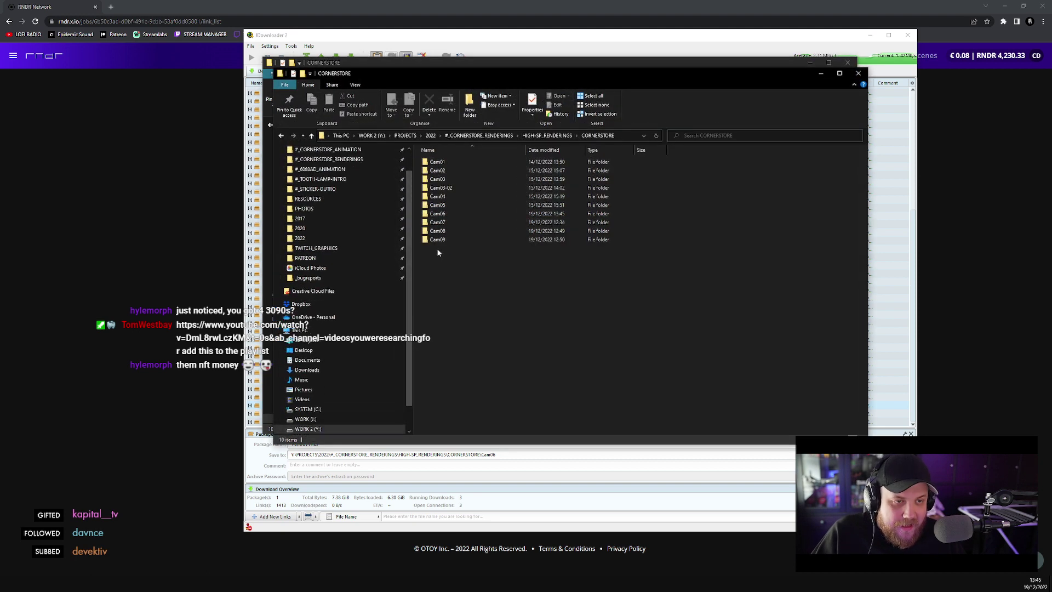
- Load the render jobs list from the RNDR Network side menu
{"action": "left_click", "coordinate": [89, 55]}
{"action": "left_click", "coordinate": [13, 55]}
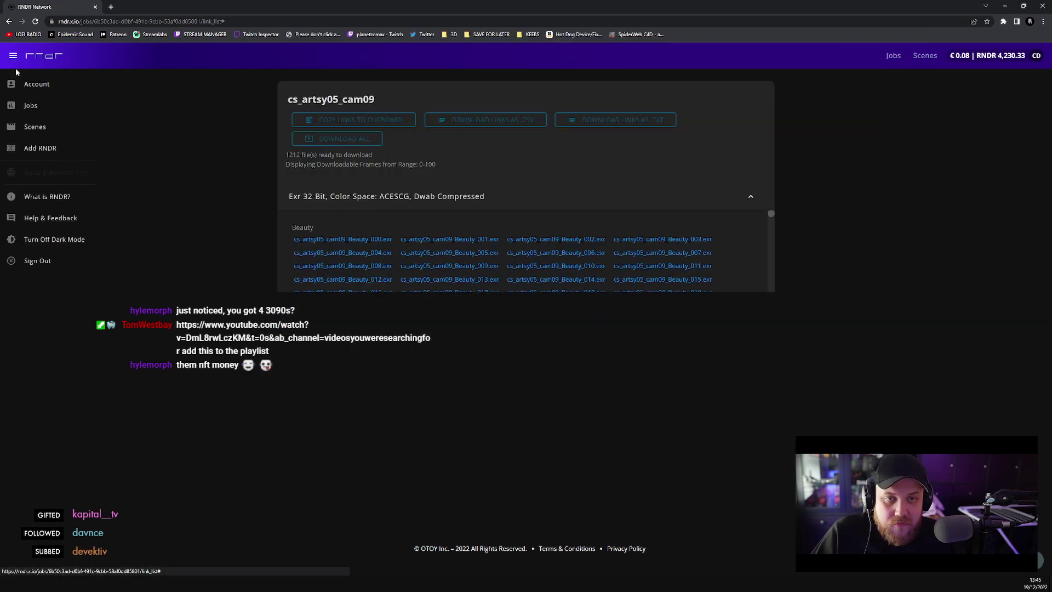
{"action": "left_click", "coordinate": [31, 105]}
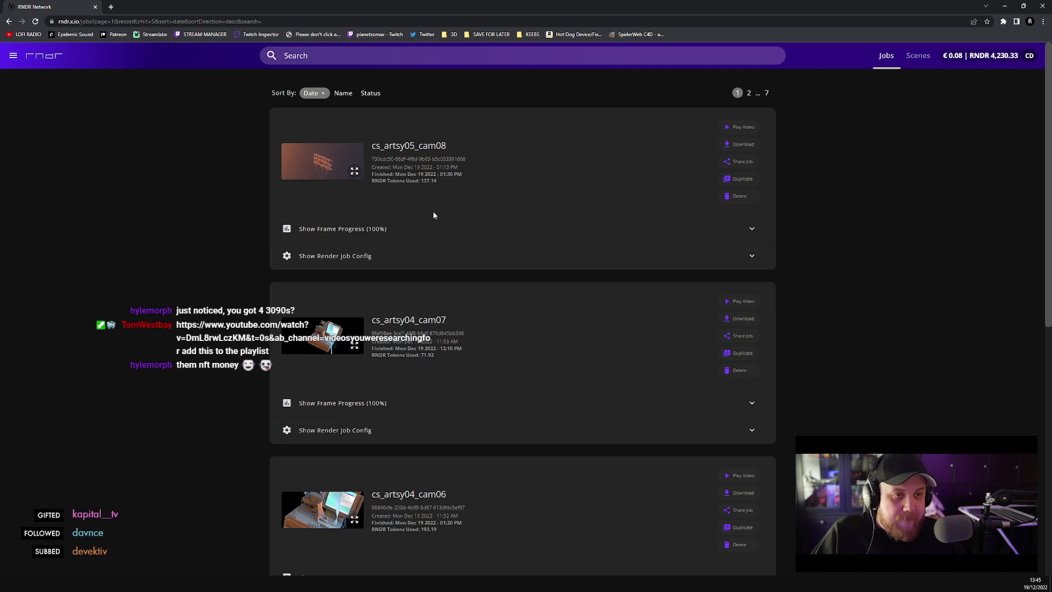
{"action": "scroll", "coordinate": [427, 400], "scroll_direction": "down", "scroll_amount": 2}
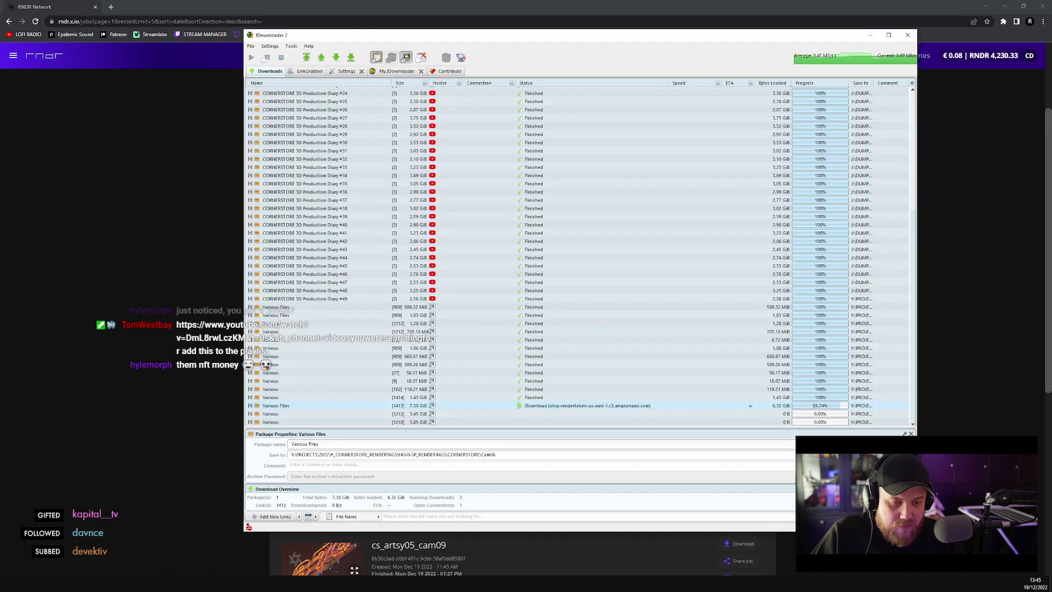
- Check in JDownloader that the 1,414-file Cam07 package finished downloading at 1.43 GiB
{"action": "key", "text": "alt+Tab"}
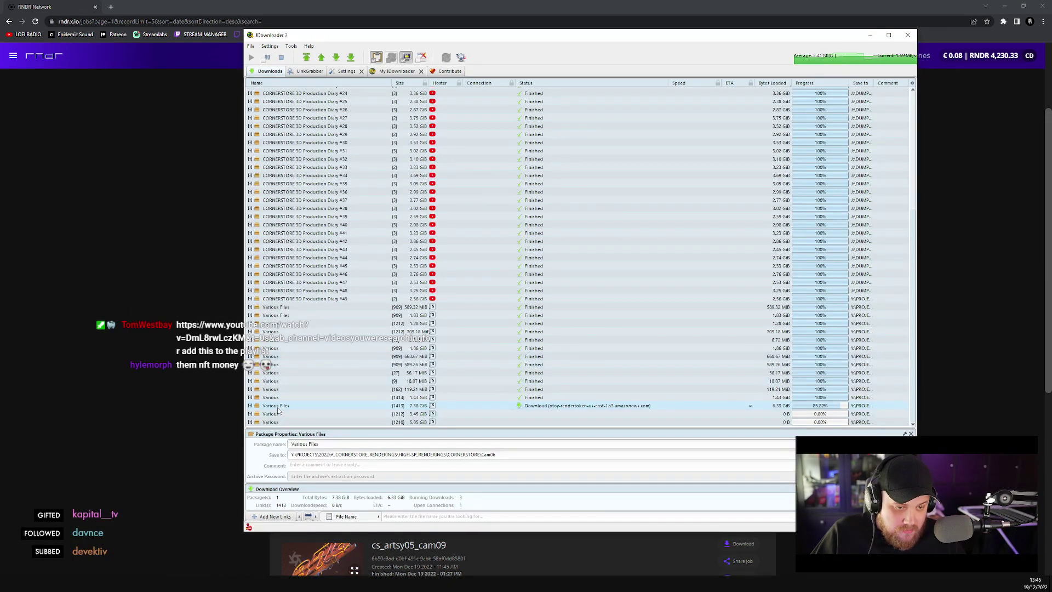
{"action": "left_click", "coordinate": [277, 407]}
{"action": "left_click", "coordinate": [281, 398]}
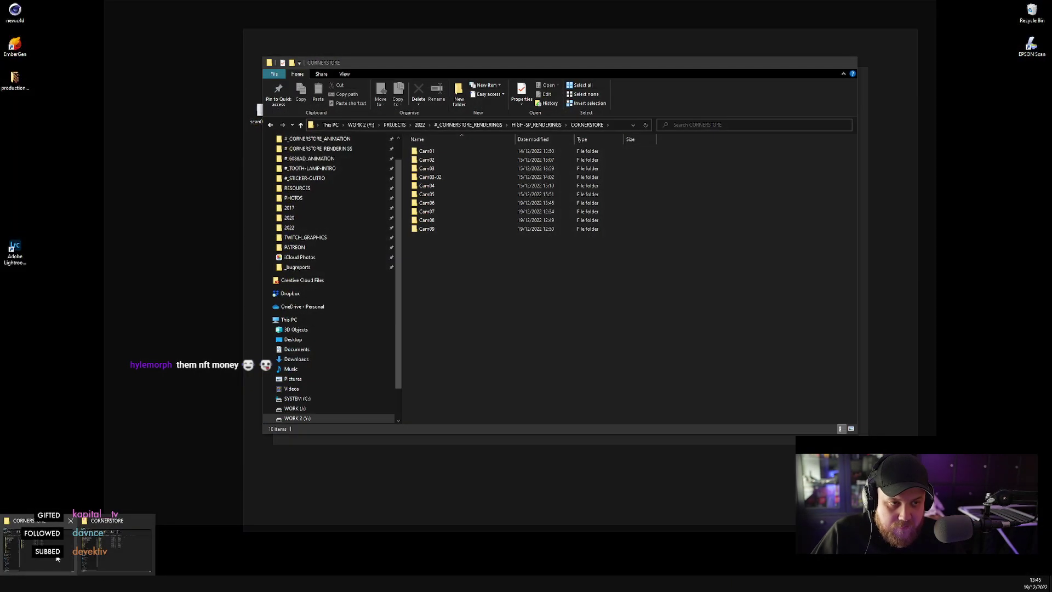
- After a look into Cam07, open Cornerstore_Artsy_04_Final under #_CORNERSTORE_ANIMATION
{"action": "left_click", "coordinate": [92, 557]}
{"action": "double_click", "coordinate": [459, 211]}
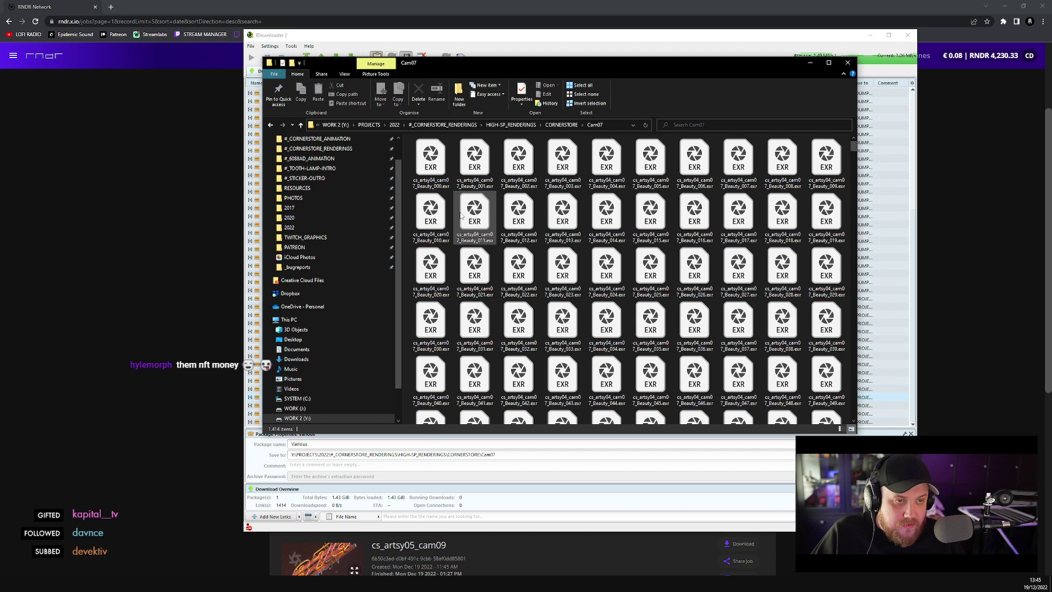
{"action": "left_click", "coordinate": [570, 125]}
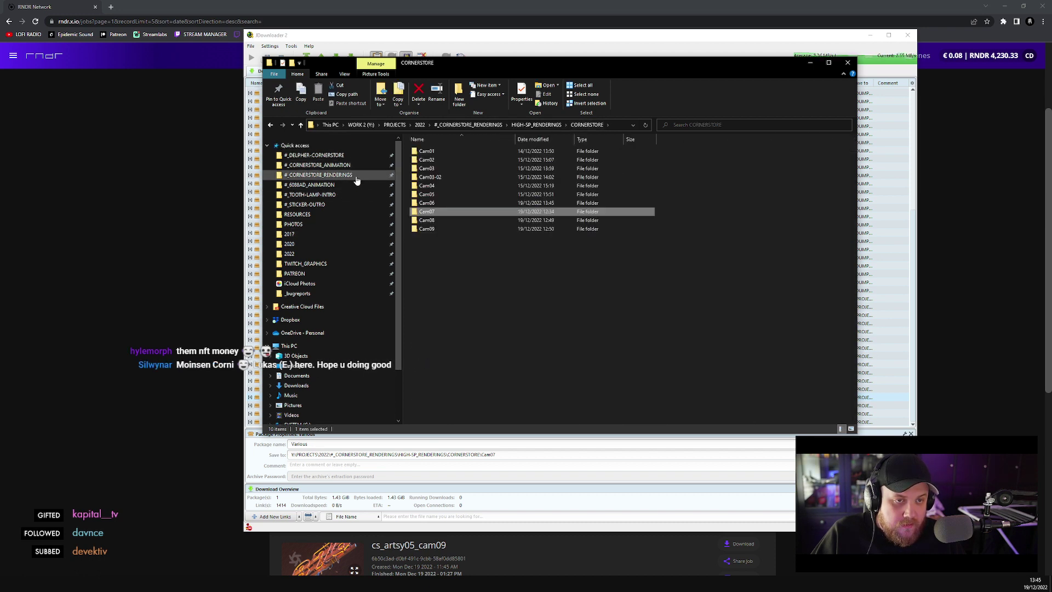
{"action": "left_click", "coordinate": [318, 165]}
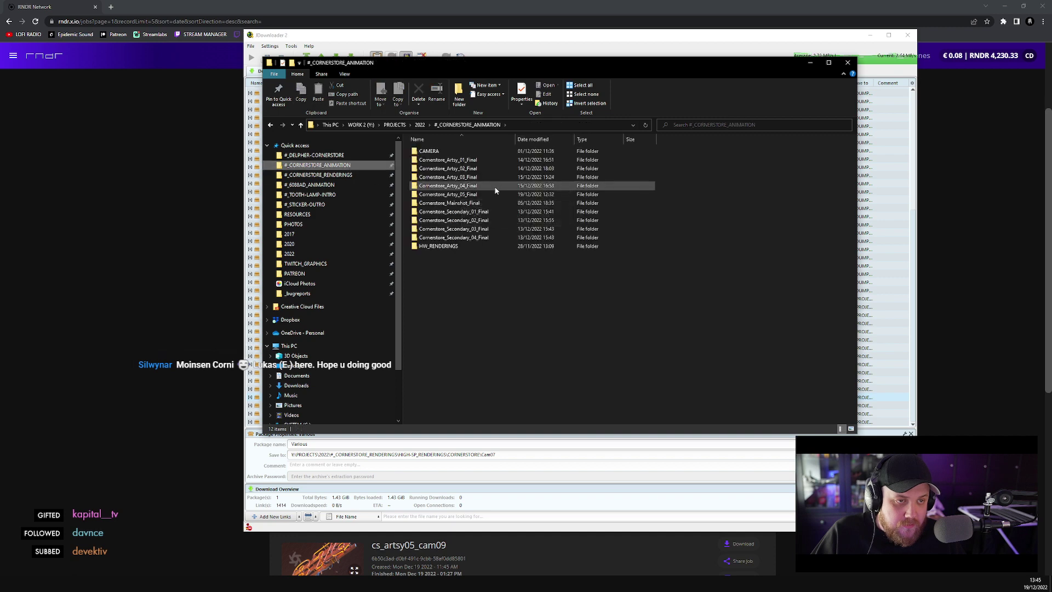
{"action": "double_click", "coordinate": [470, 187]}
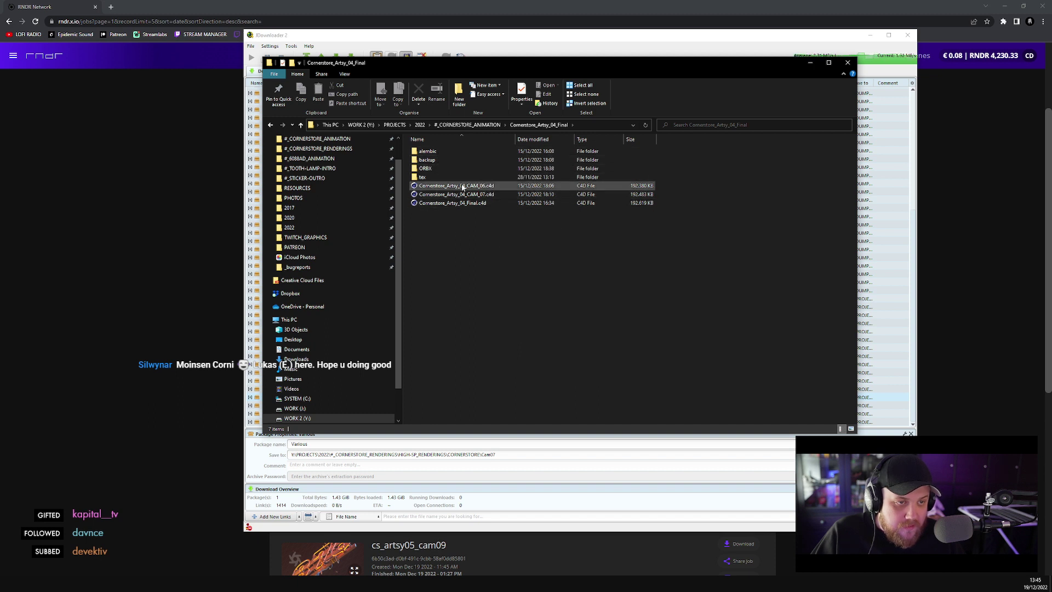
{"action": "scroll", "coordinate": [329, 219], "scroll_direction": "up", "scroll_amount": 1}
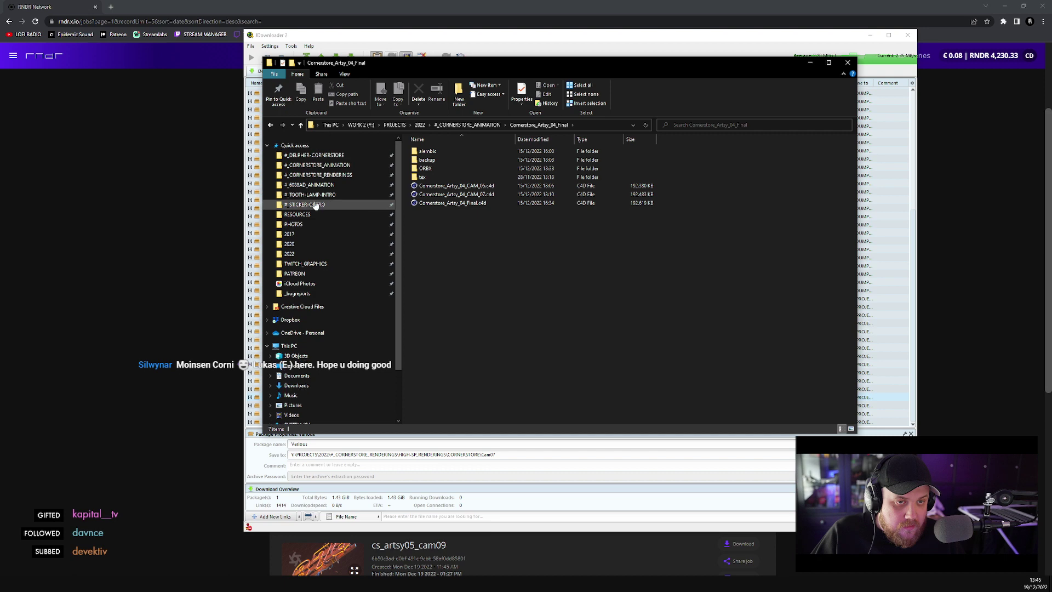
- Copy the Fusion grade .comp from the Cornerstore_Artsy_04_Final GRADE folder
{"action": "left_click", "coordinate": [313, 155]}
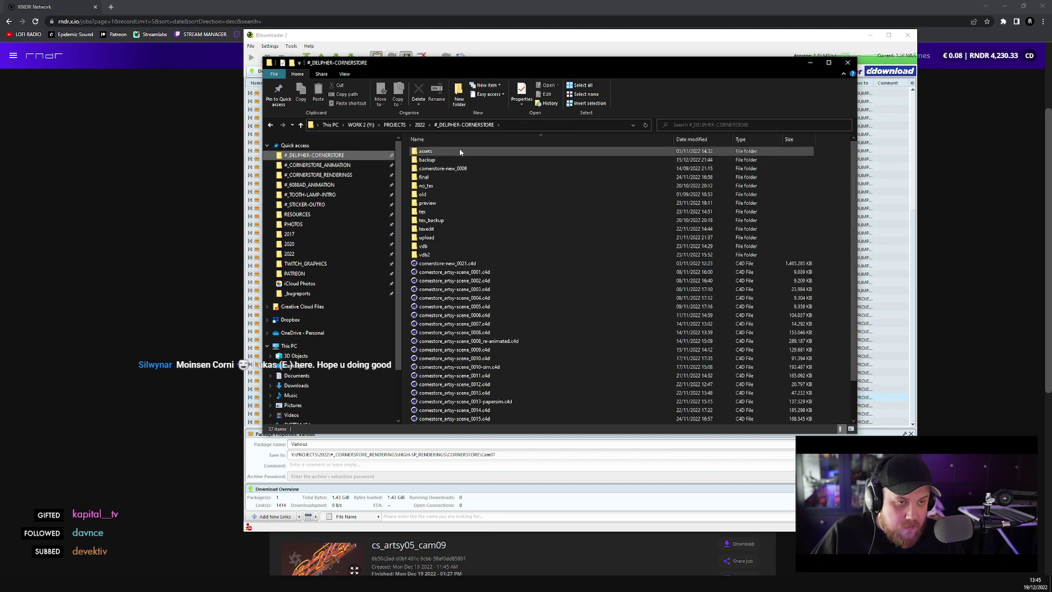
{"action": "double_click", "coordinate": [453, 179]}
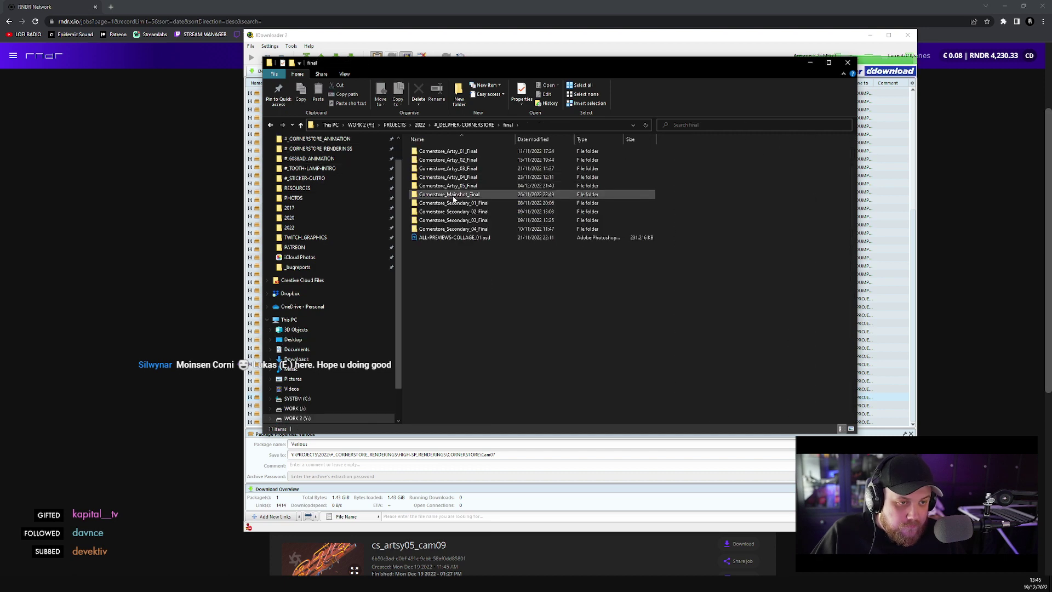
{"action": "double_click", "coordinate": [488, 177]}
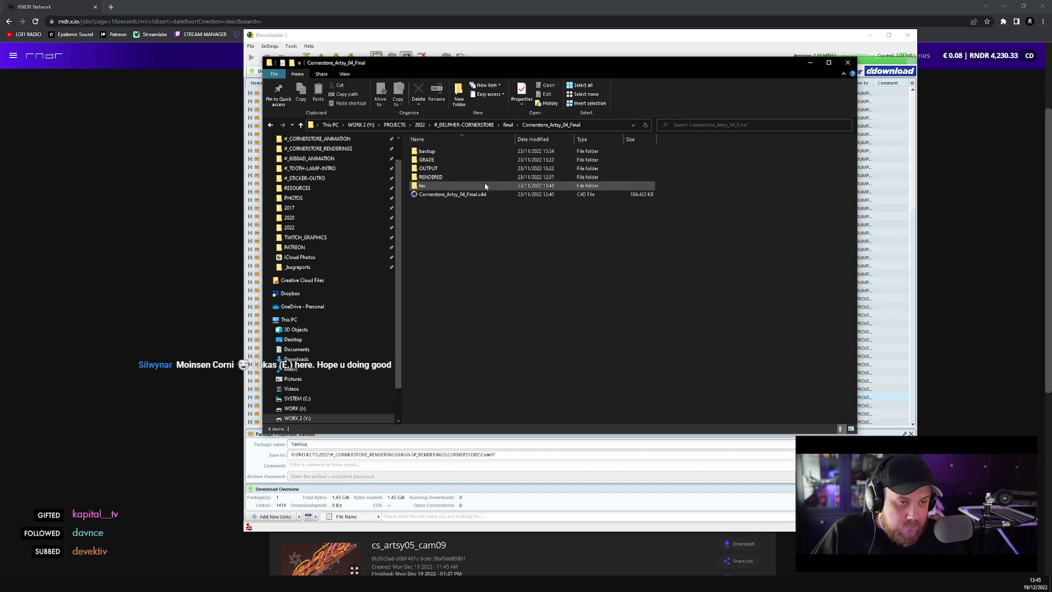
{"action": "double_click", "coordinate": [462, 159]}
{"action": "left_click", "coordinate": [520, 160]}
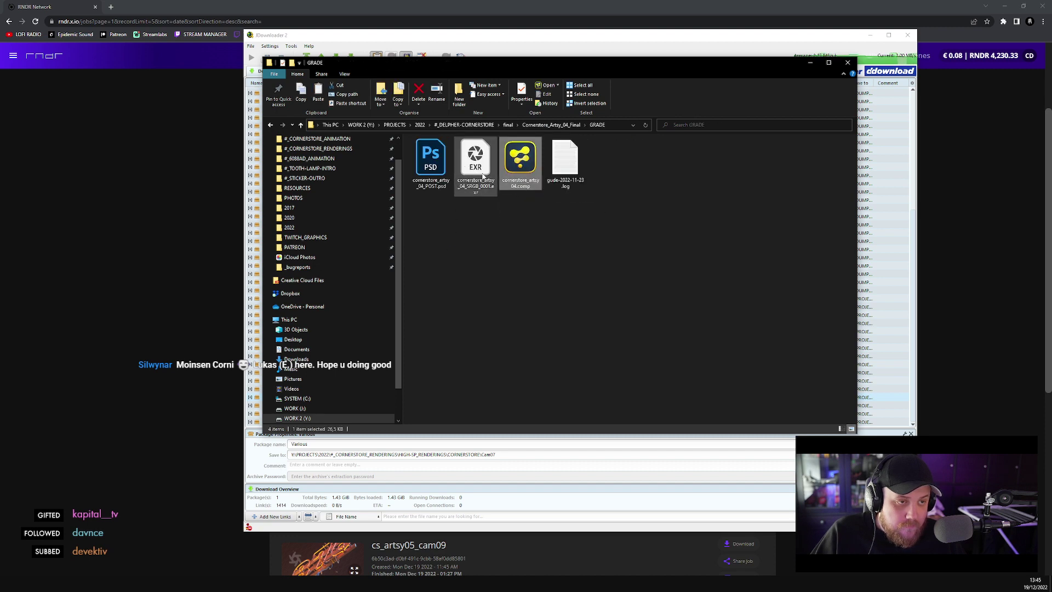
- Paste the grade comp into HIGH-SP_RENDERINGS > CORNERSTORE > Cam07
{"action": "scroll", "coordinate": [340, 181], "scroll_direction": "up", "scroll_amount": 2}
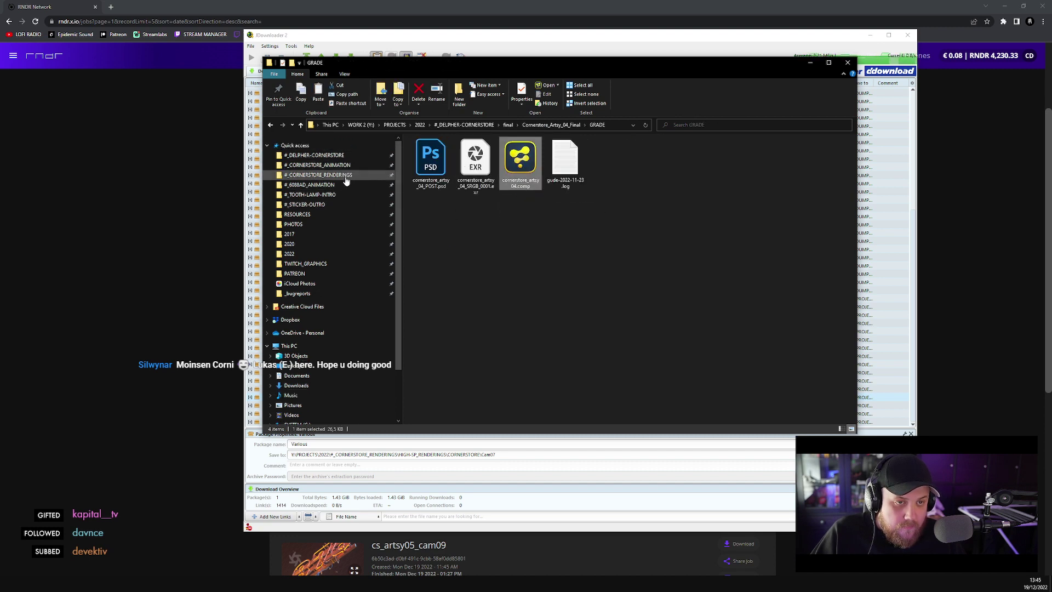
{"action": "left_click", "coordinate": [347, 174]}
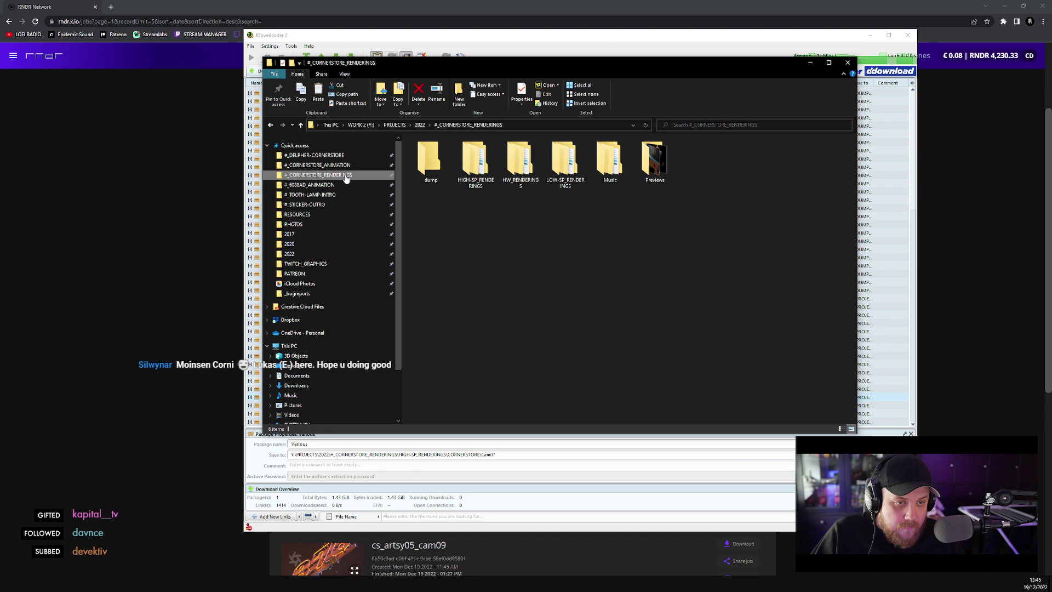
{"action": "double_click", "coordinate": [467, 165]}
{"action": "double_click", "coordinate": [446, 150]}
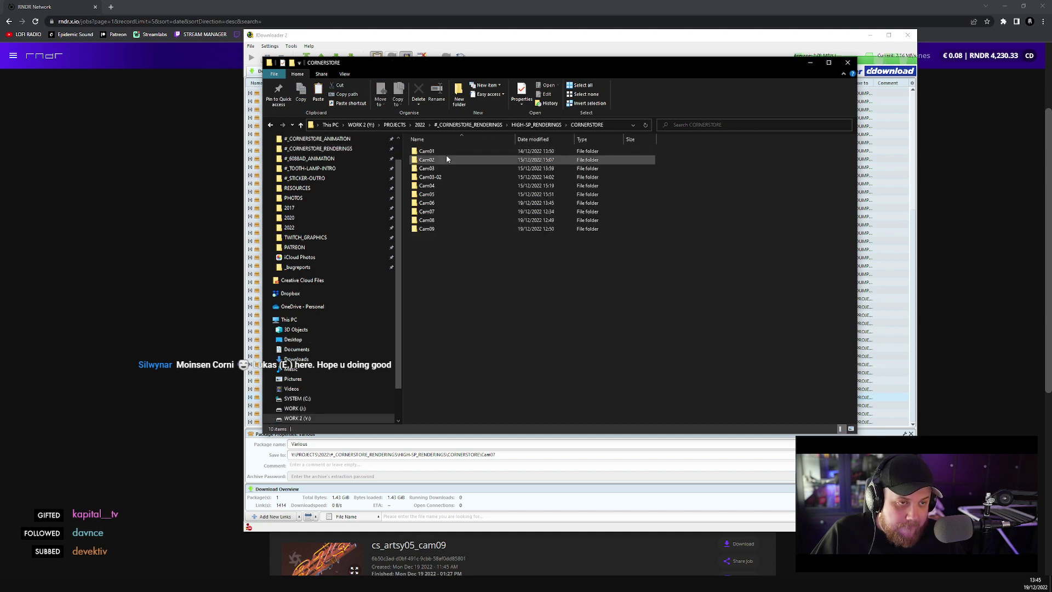
{"action": "double_click", "coordinate": [443, 211]}
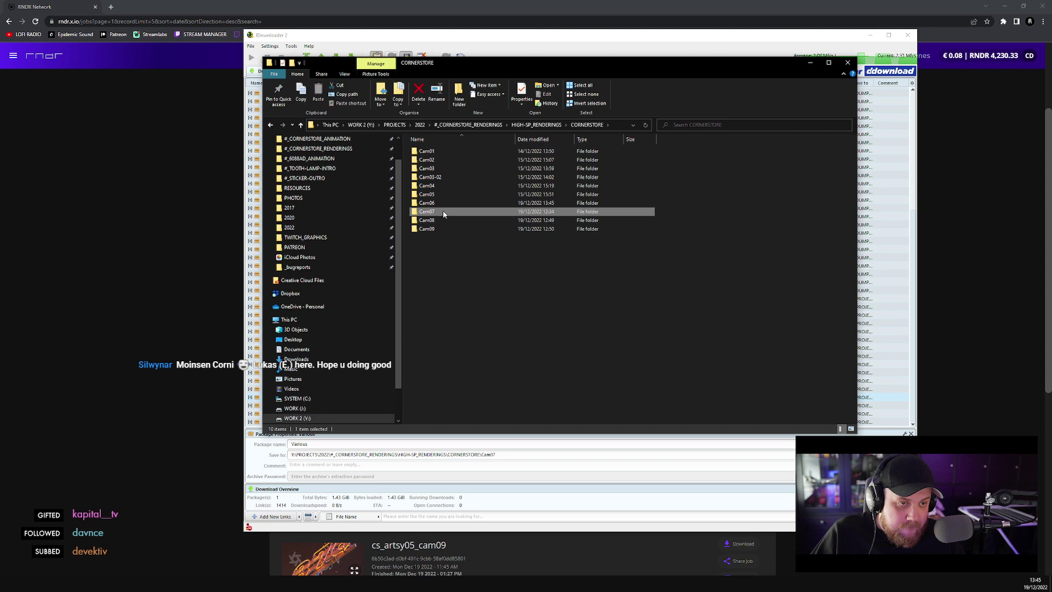
{"action": "key", "text": "ctrl+v"}
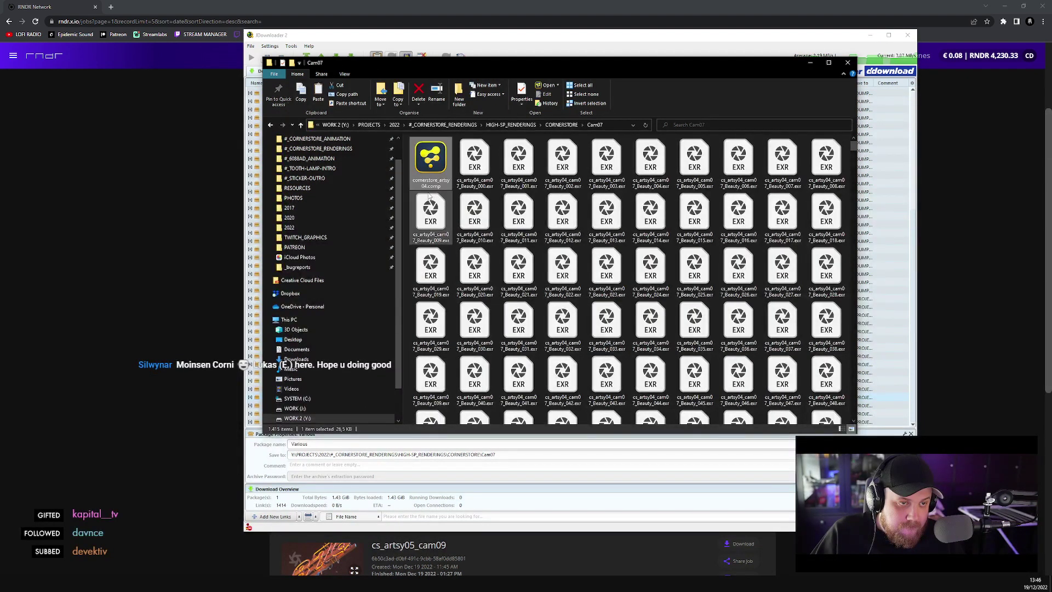
- Check the Cam05 grade comp's Rename option in the Cam05 render folder
{"action": "left_click", "coordinate": [552, 125]}
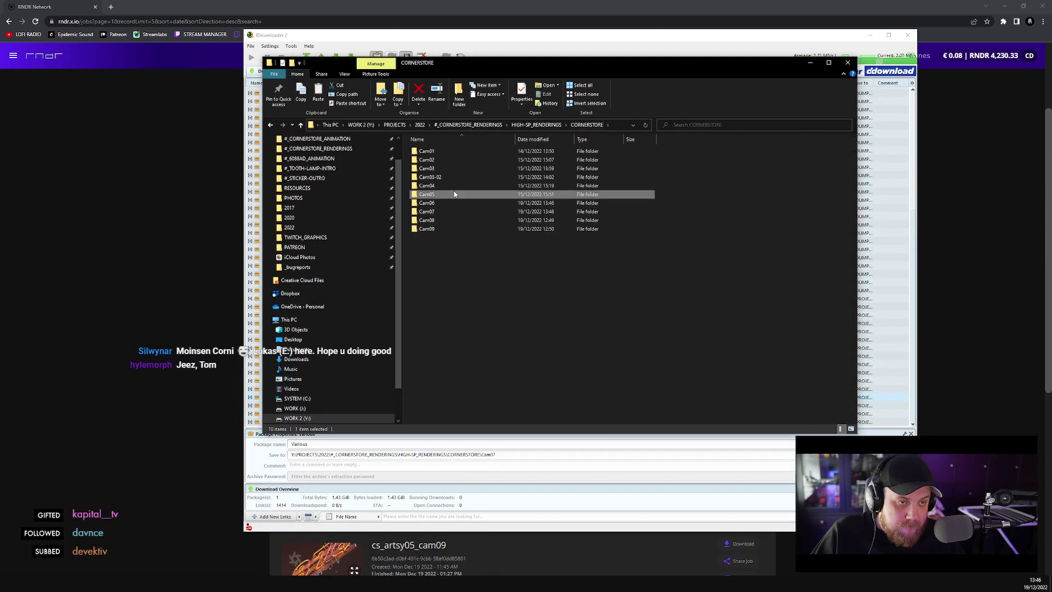
{"action": "double_click", "coordinate": [519, 190]}
{"action": "right_click", "coordinate": [519, 190]}
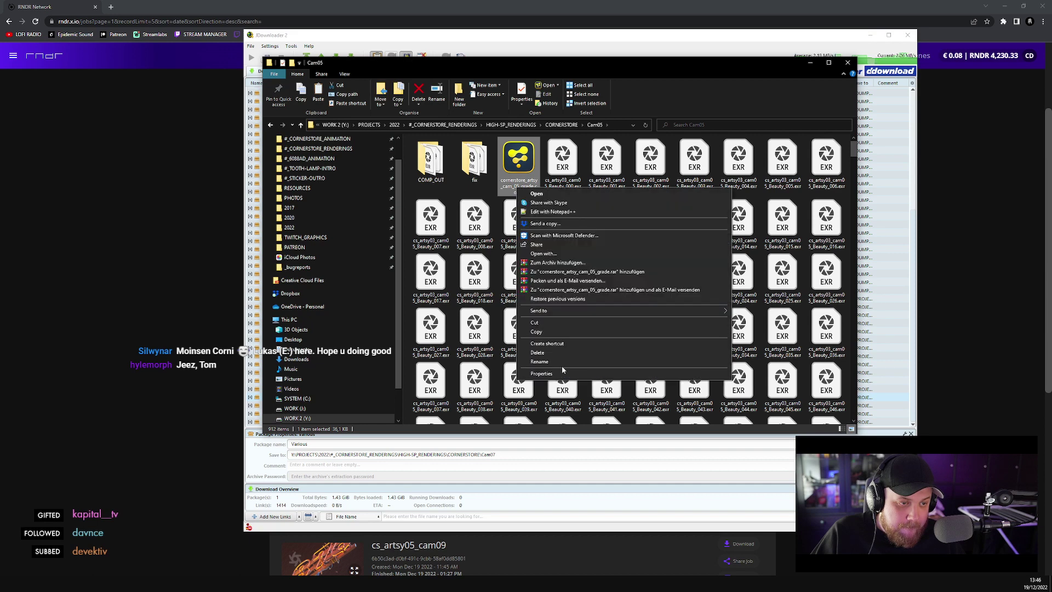
{"action": "left_click", "coordinate": [561, 361]}
- Select the copied grade comp in Cam07 and bring up its context menu
{"action": "left_click", "coordinate": [561, 125]}
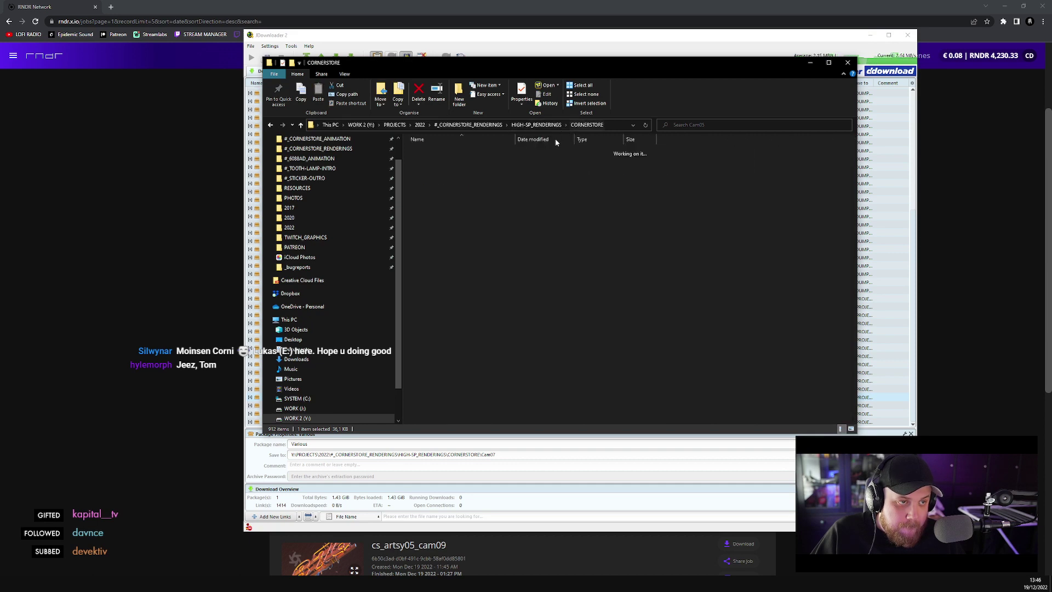
{"action": "left_click", "coordinate": [446, 212]}
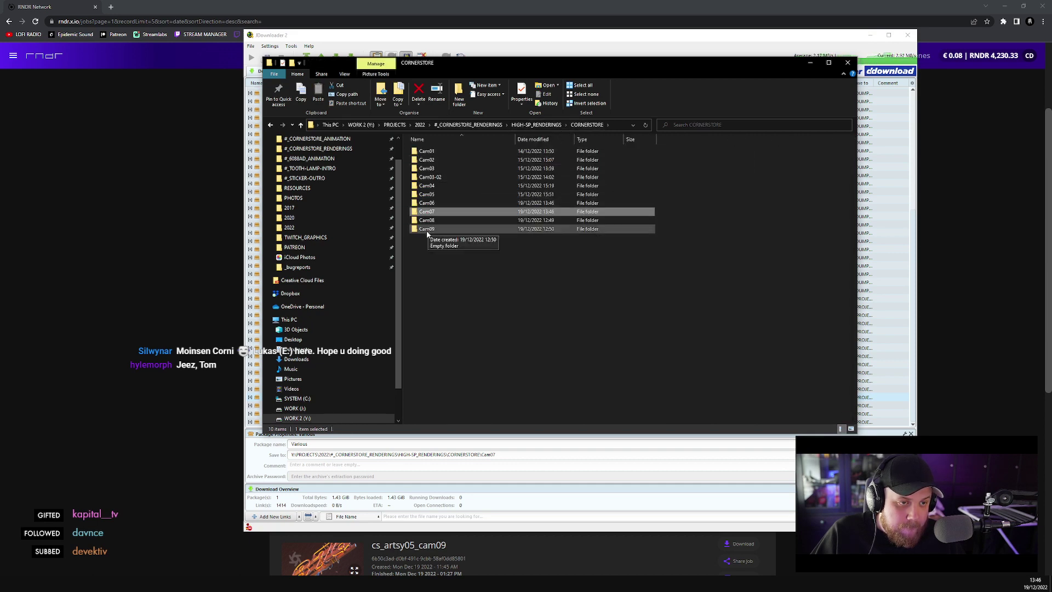
{"action": "double_click", "coordinate": [432, 213]}
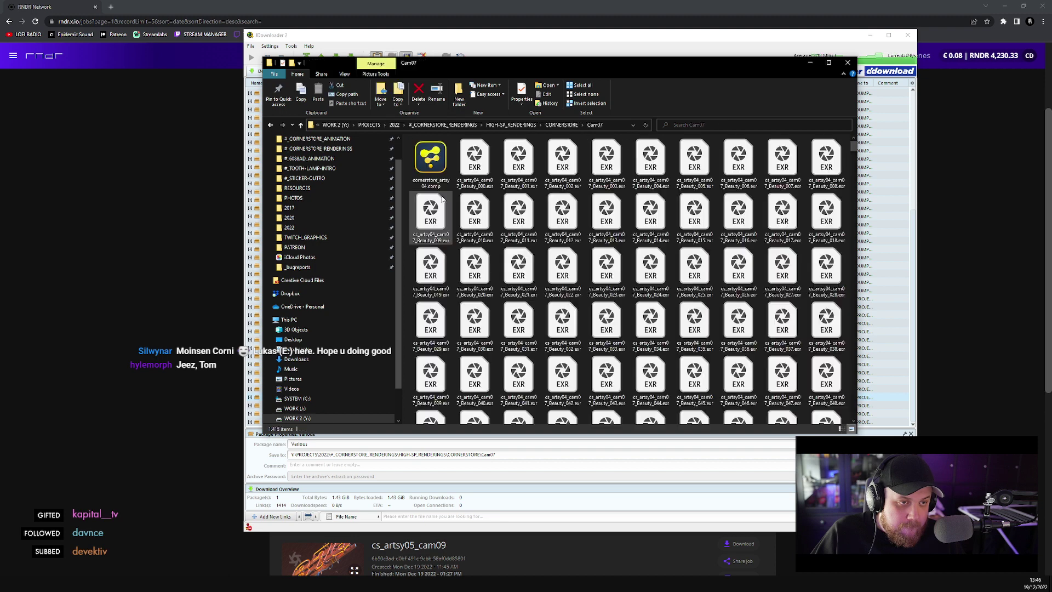
{"action": "left_click", "coordinate": [430, 184]}
{"action": "right_click", "coordinate": [430, 183]}
- Rename the copied comp from cam_05 to cornerstore_artsy_cam_07_grade.comp
{"action": "left_click", "coordinate": [461, 353]}
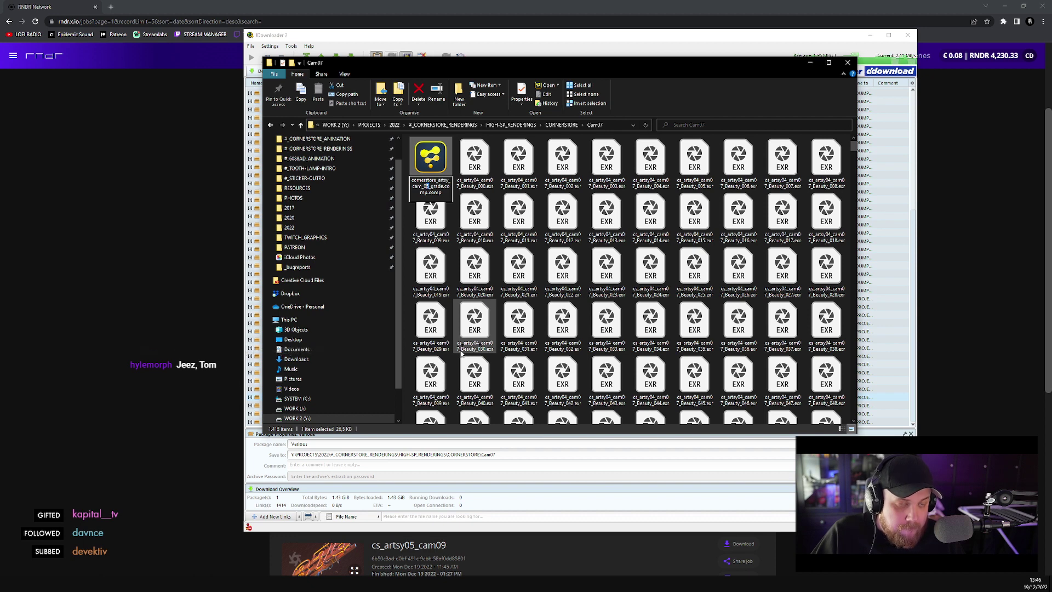
{"action": "key", "text": "End"}
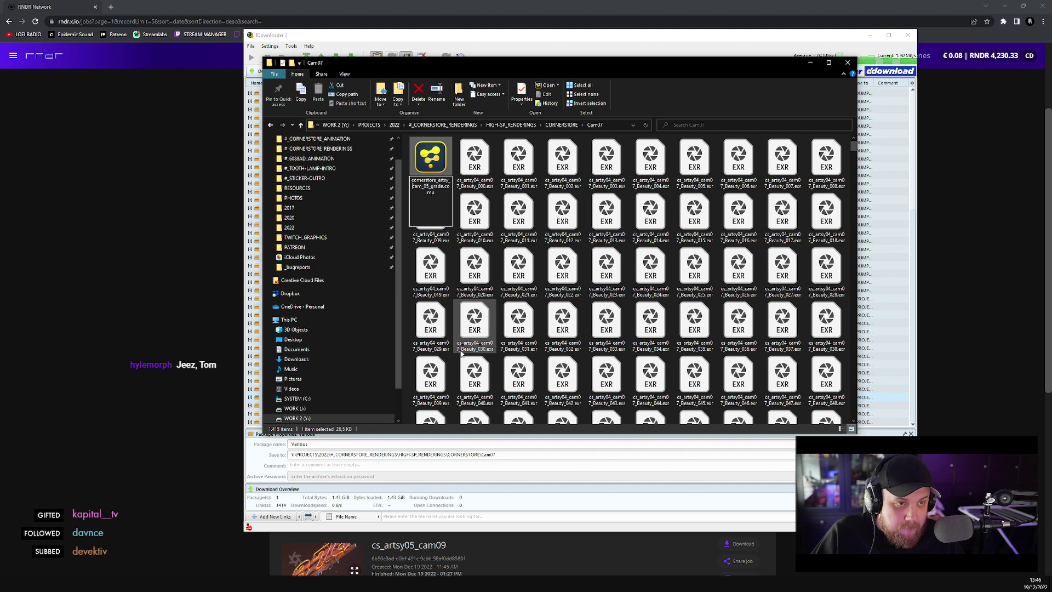
{"action": "key", "text": "Num_Lock"}
{"action": "key", "text": "Num_Lock"}
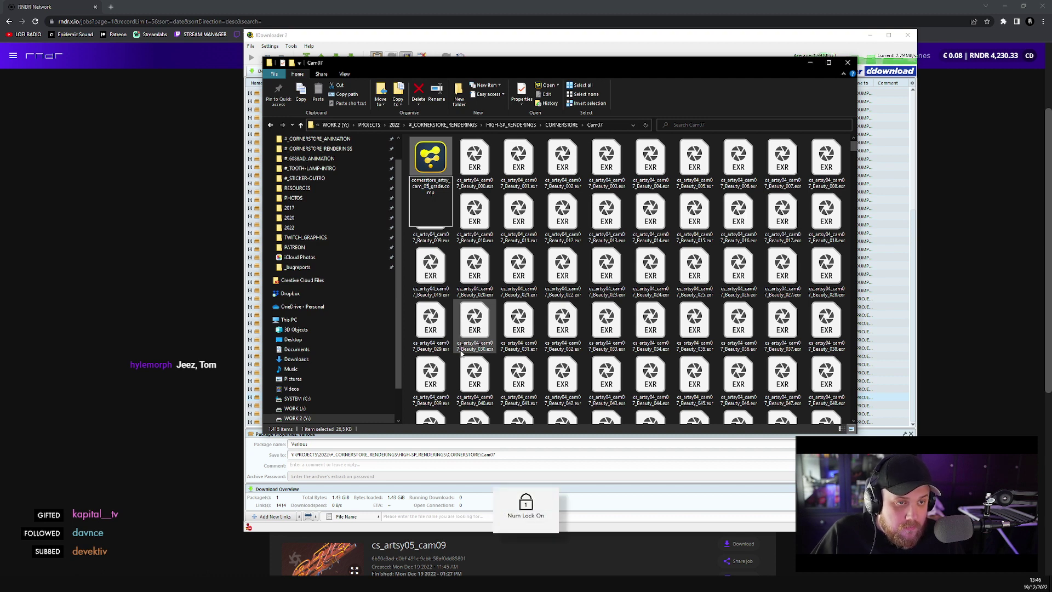
{"action": "key", "text": "BackSpace"}
{"action": "type", "text": "7"}
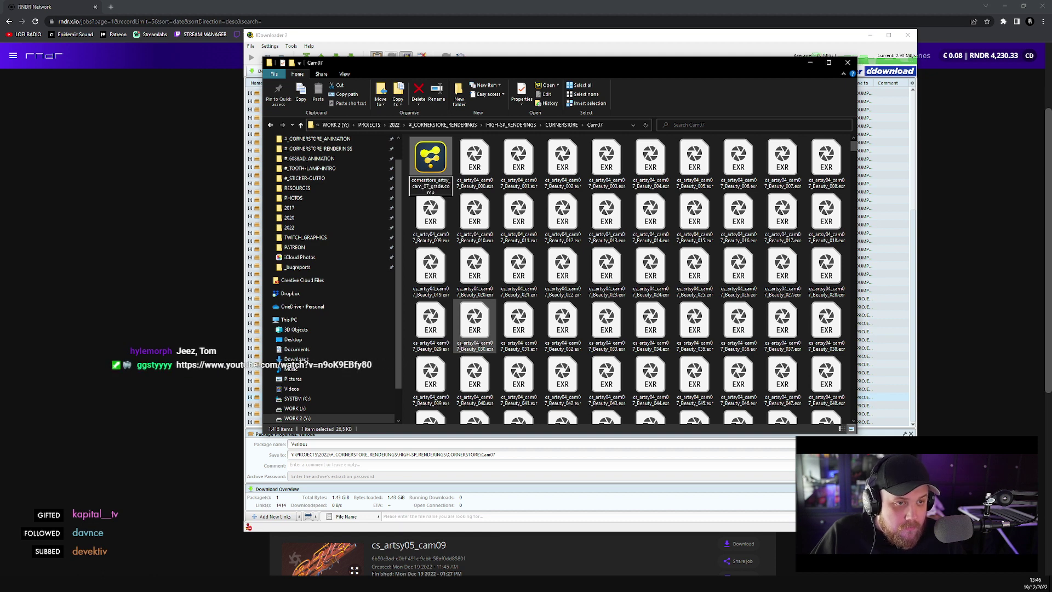
{"action": "key", "text": "Return"}
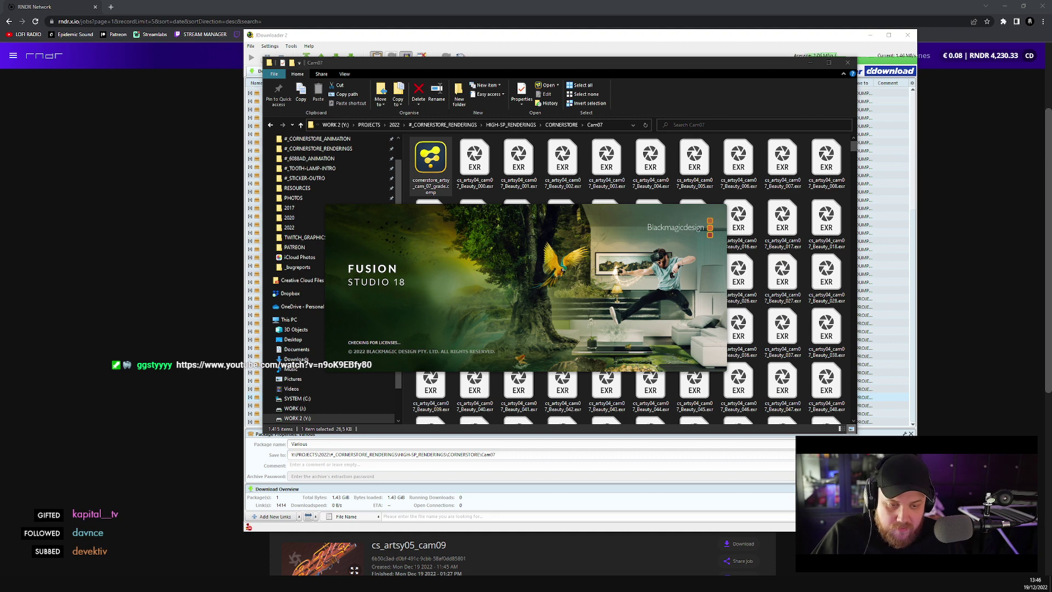
- Move the Beauty loader node up out of the merge chain and select Merge10
{"action": "mouse_move", "coordinate": [211, 584]}
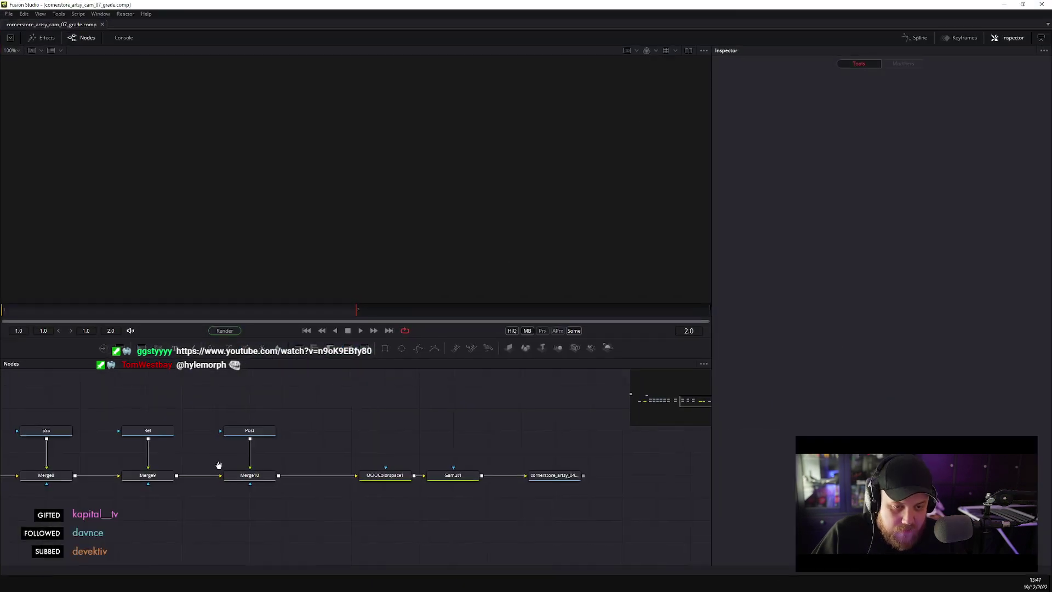
{"action": "left_click_drag", "start_coordinate": [218, 466], "coordinate": [517, 488]}
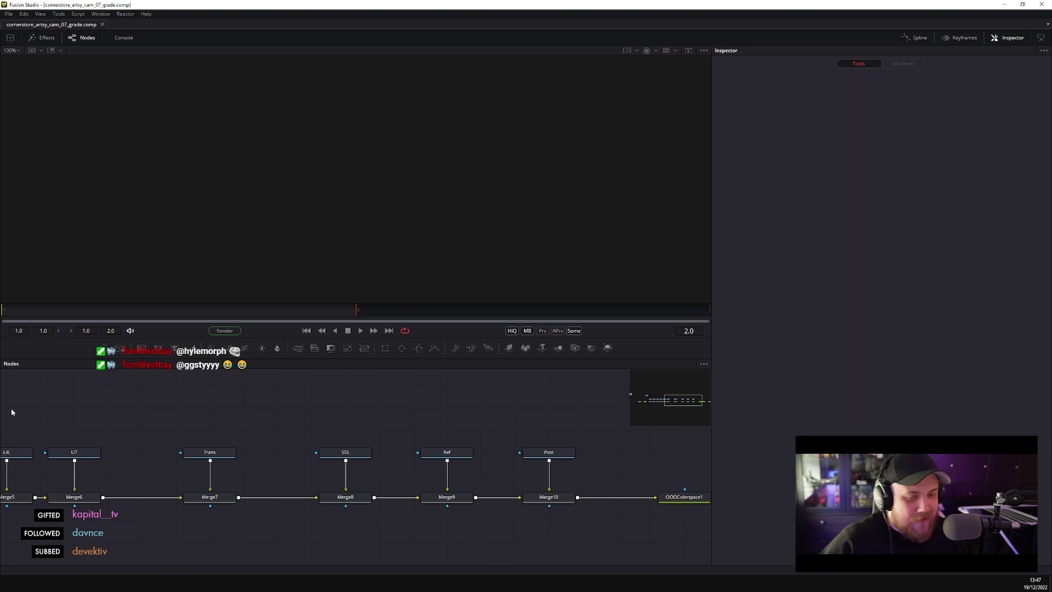
{"action": "scroll", "coordinate": [580, 423], "scroll_direction": "down", "scroll_amount": 2}
{"action": "scroll", "coordinate": [254, 465], "scroll_direction": "left", "scroll_amount": 4}
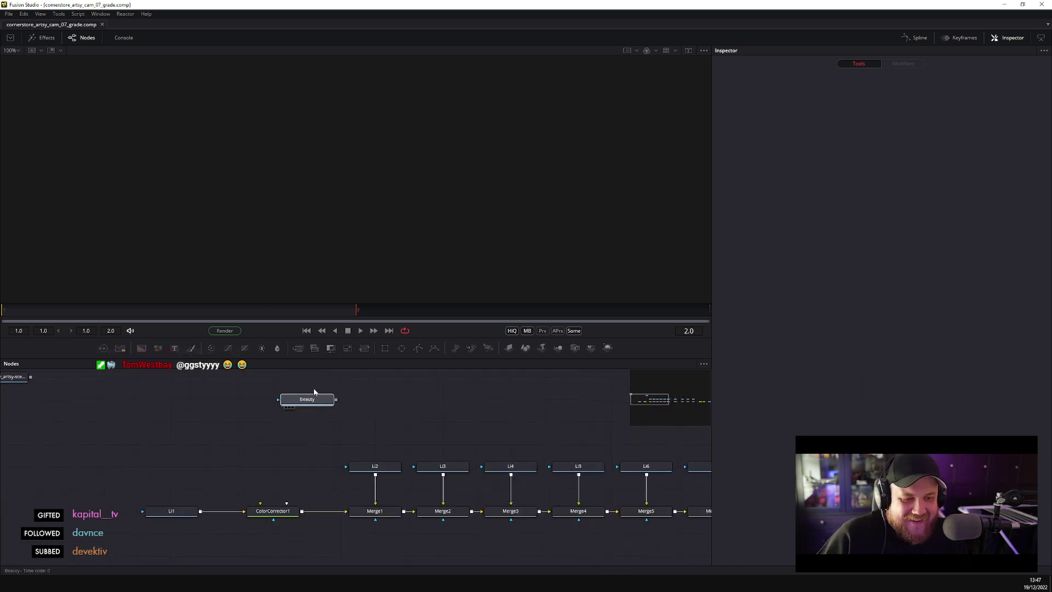
{"action": "left_click_drag", "start_coordinate": [315, 392], "coordinate": [282, 373]}
{"action": "scroll", "coordinate": [370, 526], "scroll_direction": "right", "scroll_amount": 8}
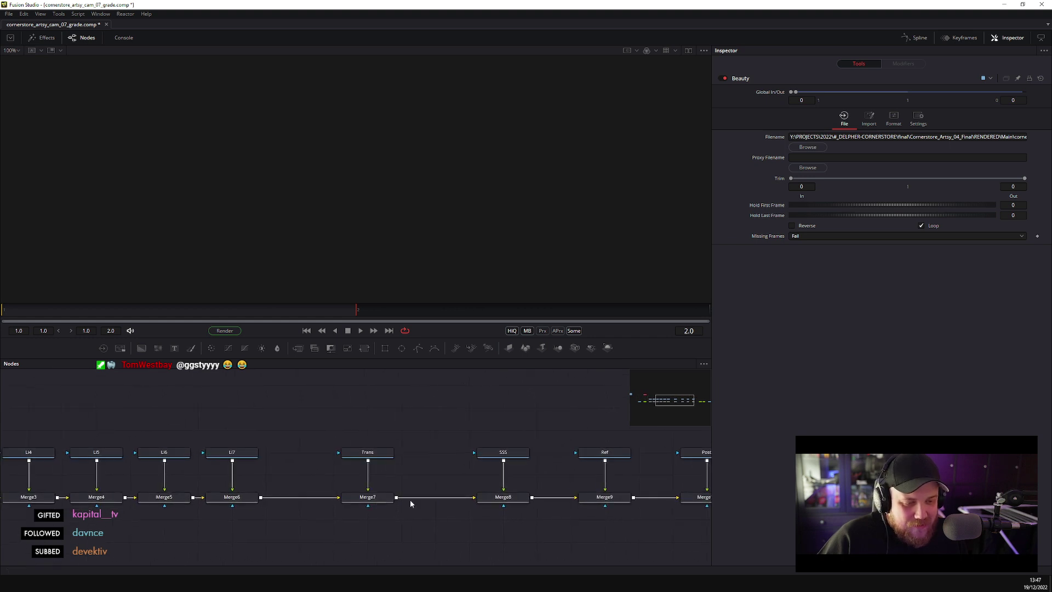
{"action": "left_click_drag", "start_coordinate": [590, 510], "coordinate": [317, 491]}
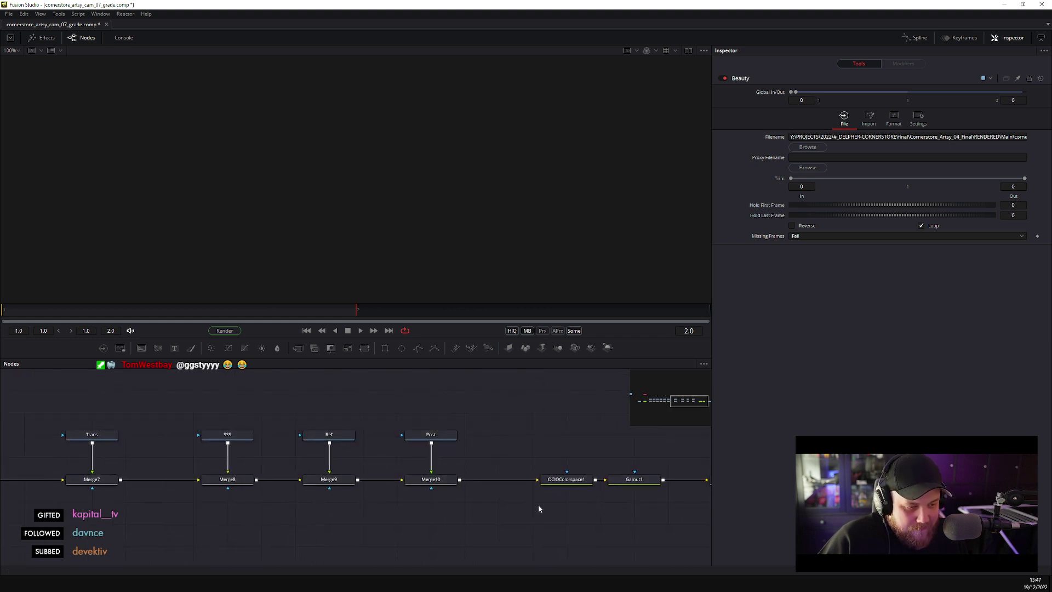
{"action": "left_click", "coordinate": [431, 480]}
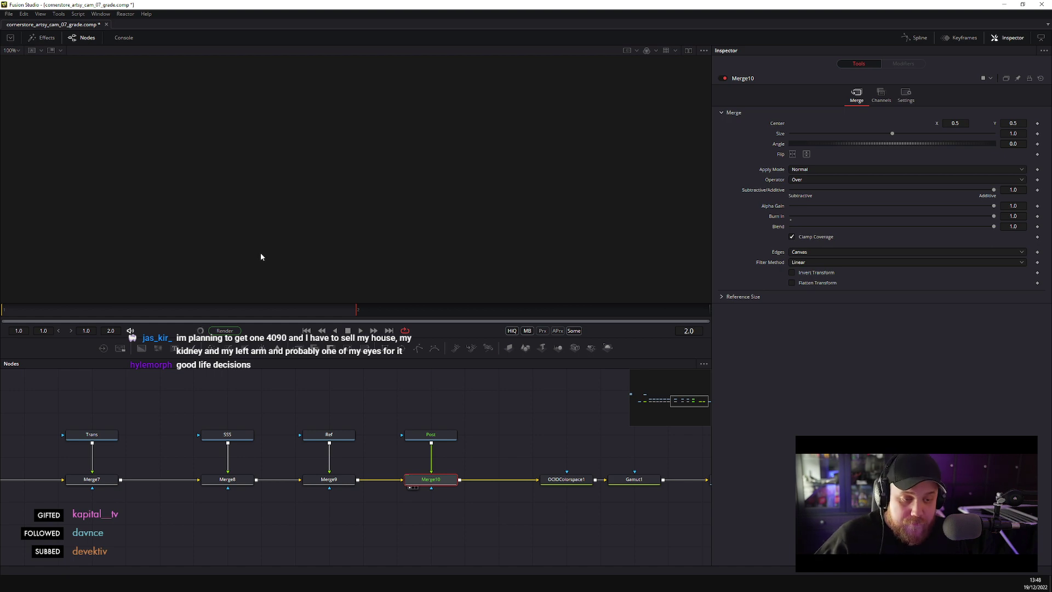
- Switch to the Spotify window showing the Nils Frahm artist page
{"action": "key", "text": "alt+Tab"}
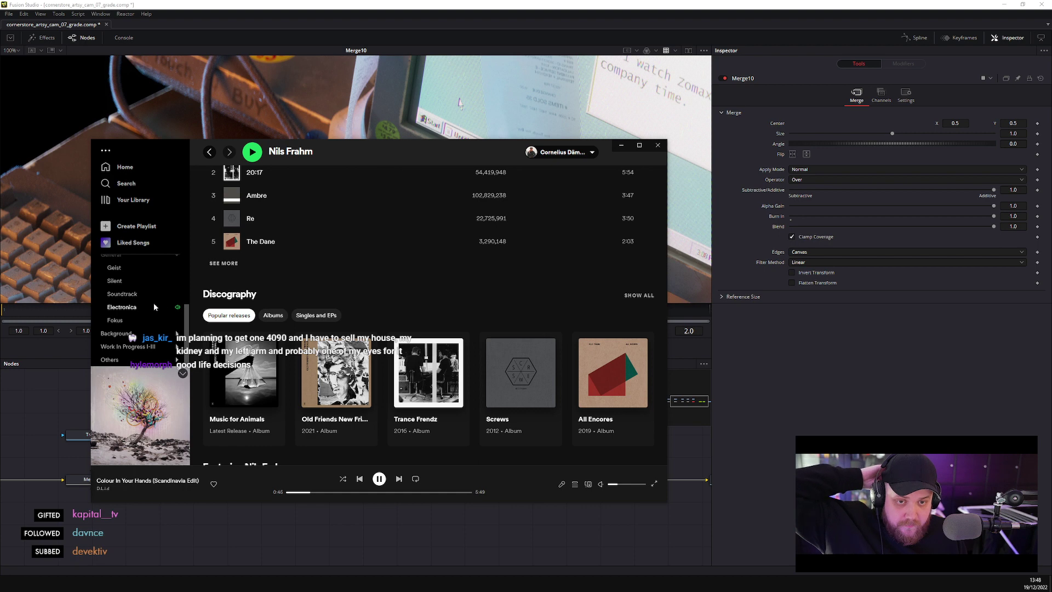
- Play the first Nine Inch Nails track from the Fokus playlist, then minimize Spotify
{"action": "scroll", "coordinate": [242, 384], "scroll_direction": "down", "scroll_amount": 3}
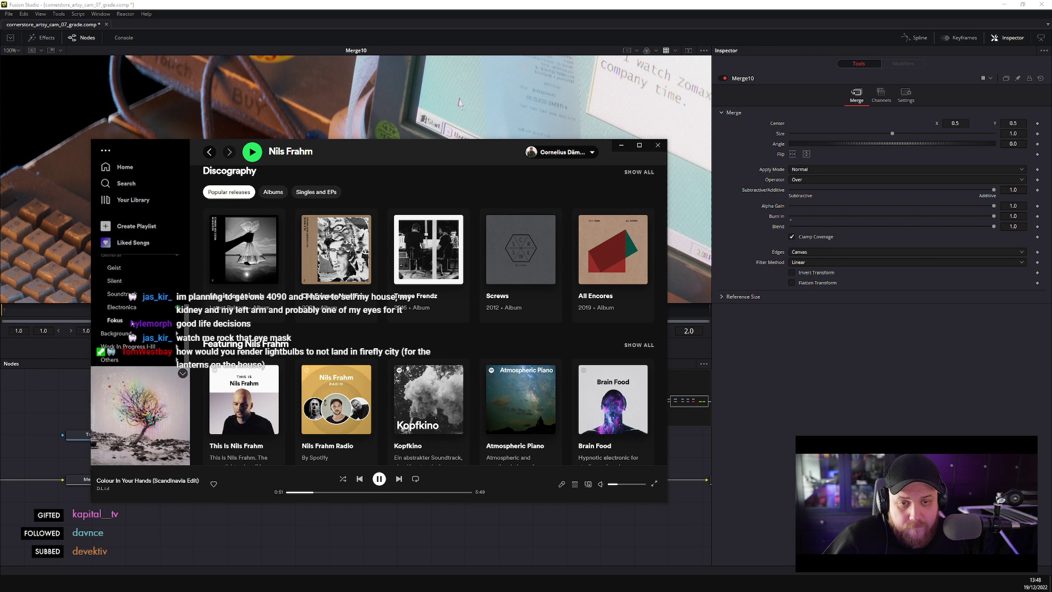
{"action": "left_click", "coordinate": [115, 320]}
{"action": "double_click", "coordinate": [333, 358]}
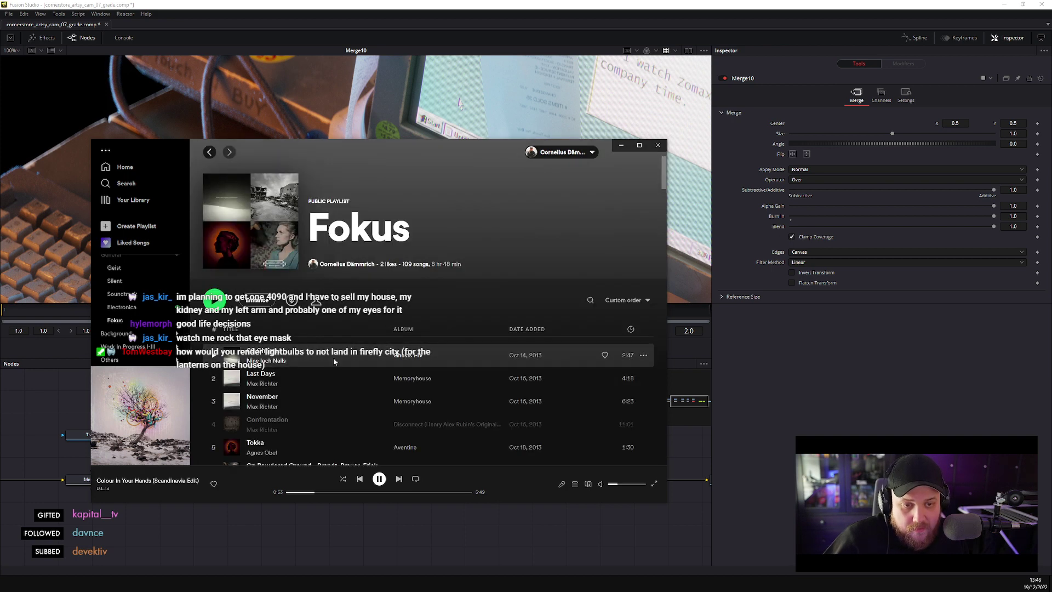
{"action": "left_click", "coordinate": [621, 146]}
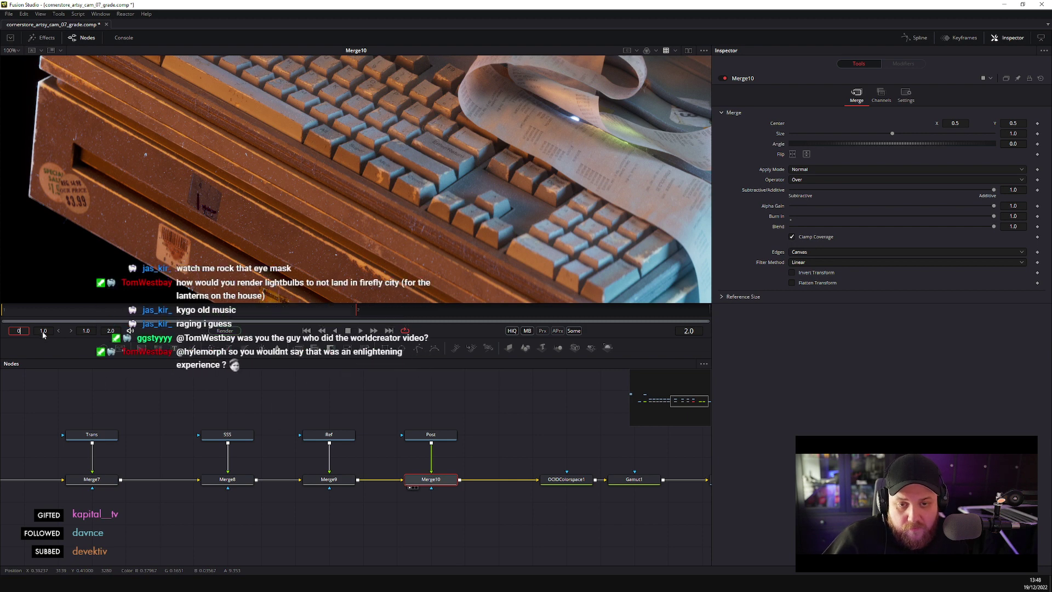
- Set Global Start and Render Start to 0, and Render End and Global End to 100
{"action": "key", "text": "Tab"}
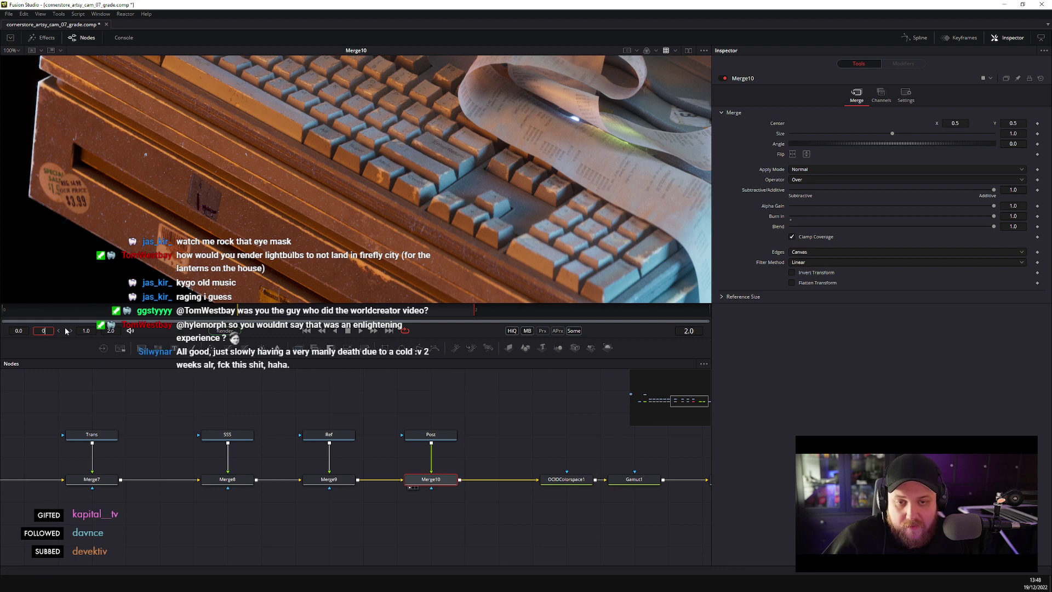
{"action": "type", "text": "0"}
{"action": "key", "text": "Tab"}
{"action": "type", "text": "2"}
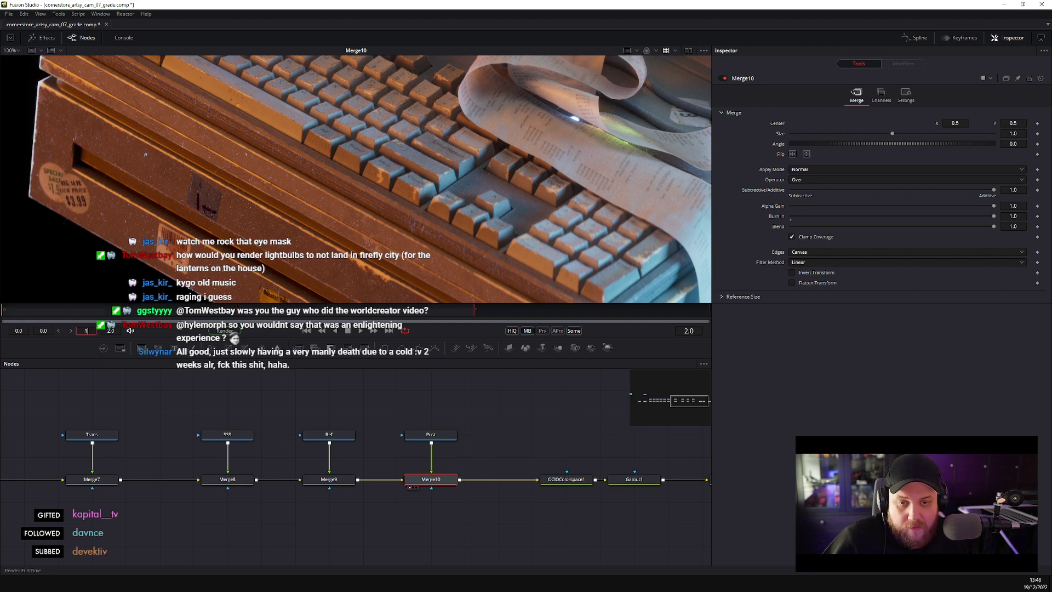
{"action": "key", "text": "Tab"}
{"action": "type", "text": "10"}
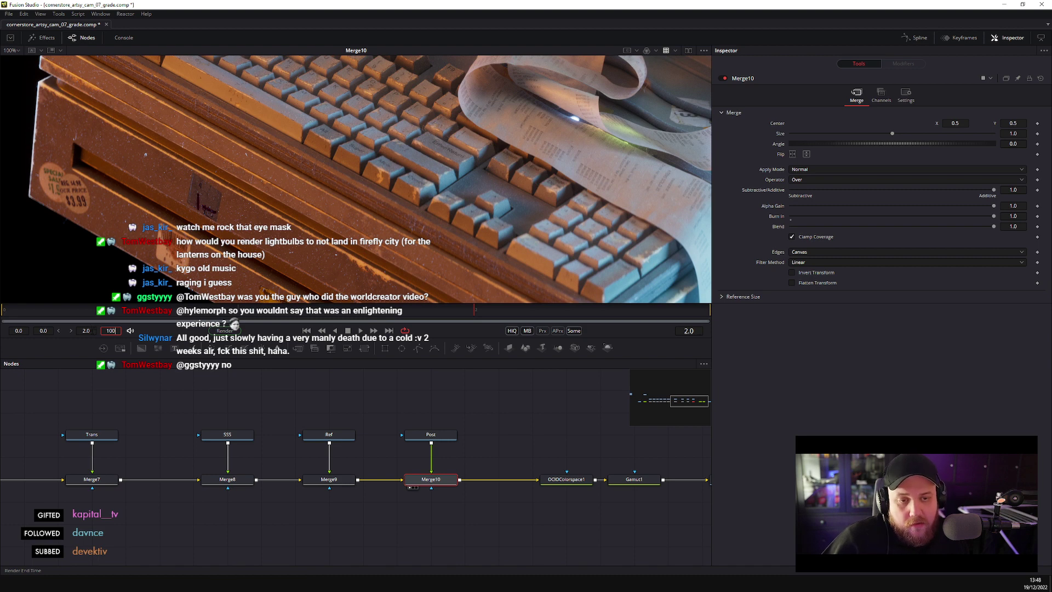
{"action": "key", "text": "Tab"}
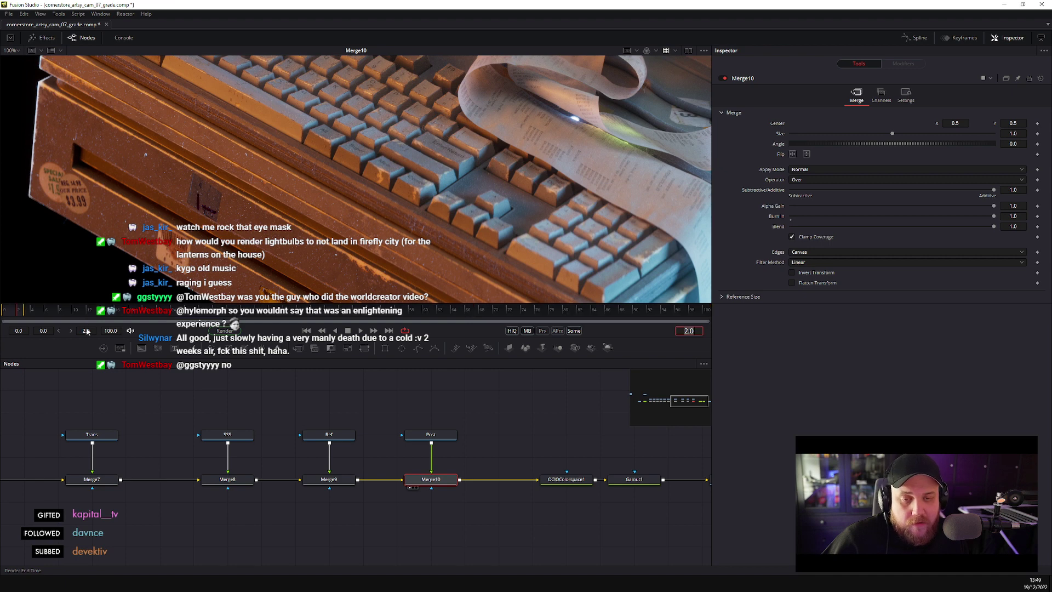
{"action": "left_click", "coordinate": [86, 331]}
{"action": "type", "text": "100"}
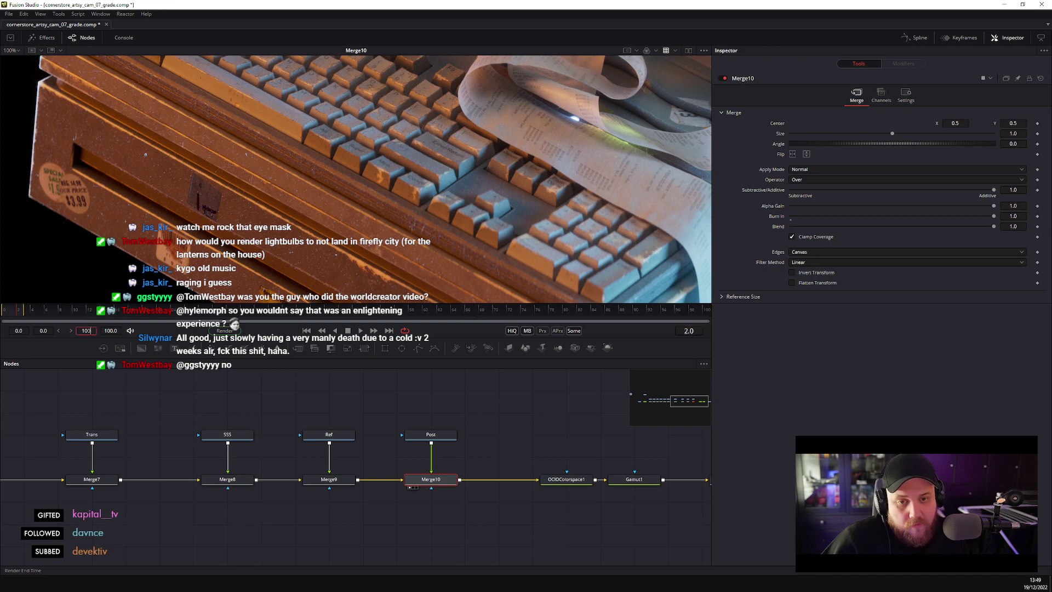
{"action": "key", "text": "Return"}
{"action": "scroll", "coordinate": [239, 505], "scroll_direction": "left", "scroll_amount": 5}
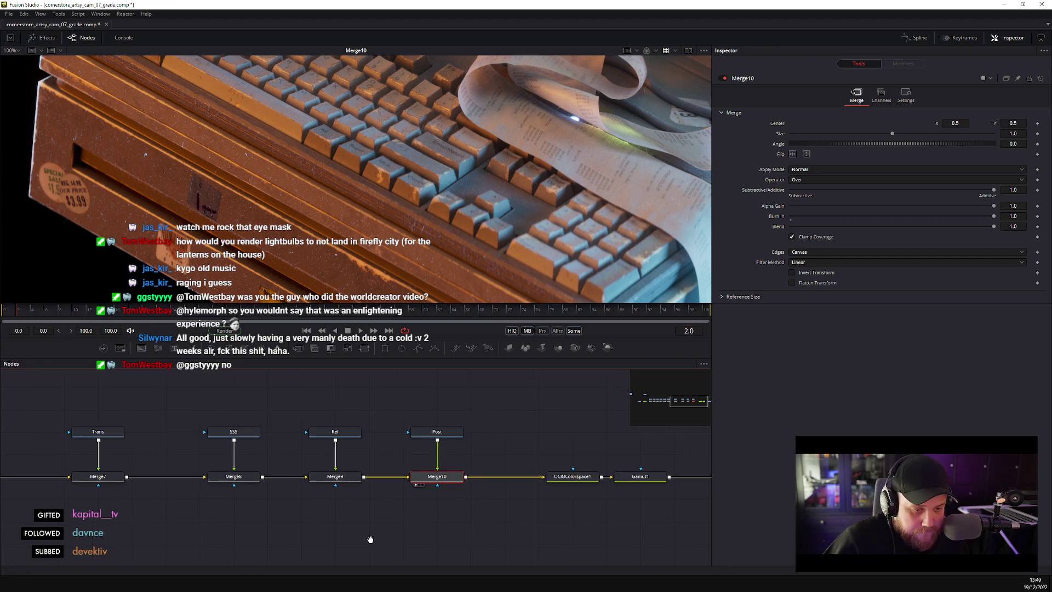
{"action": "scroll", "coordinate": [240, 504], "scroll_direction": "left", "scroll_amount": 7}
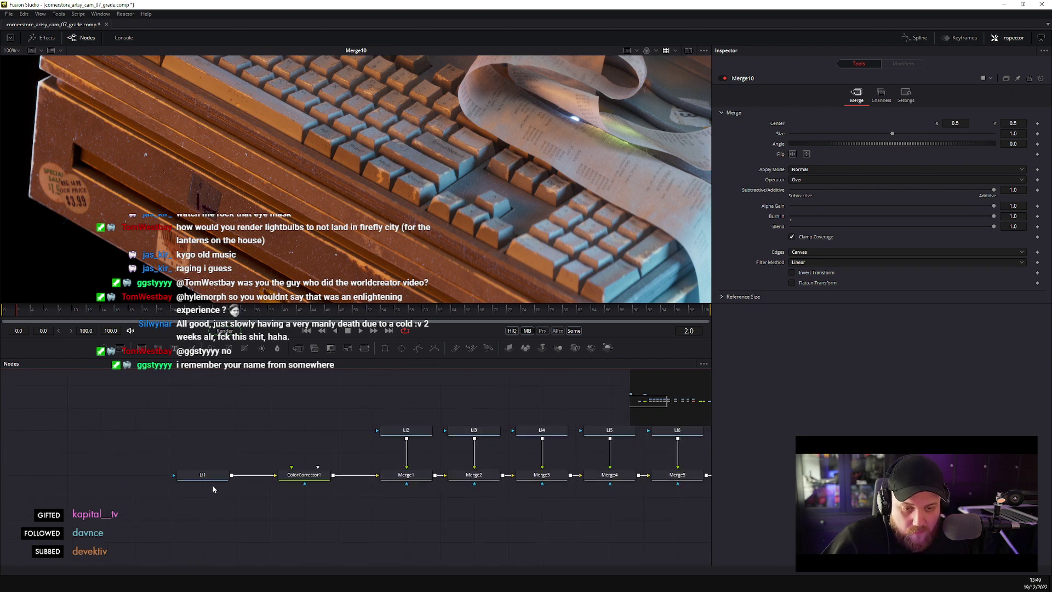
- Select the Li1 loader and open a file browser for its source footage
{"action": "left_click", "coordinate": [211, 481]}
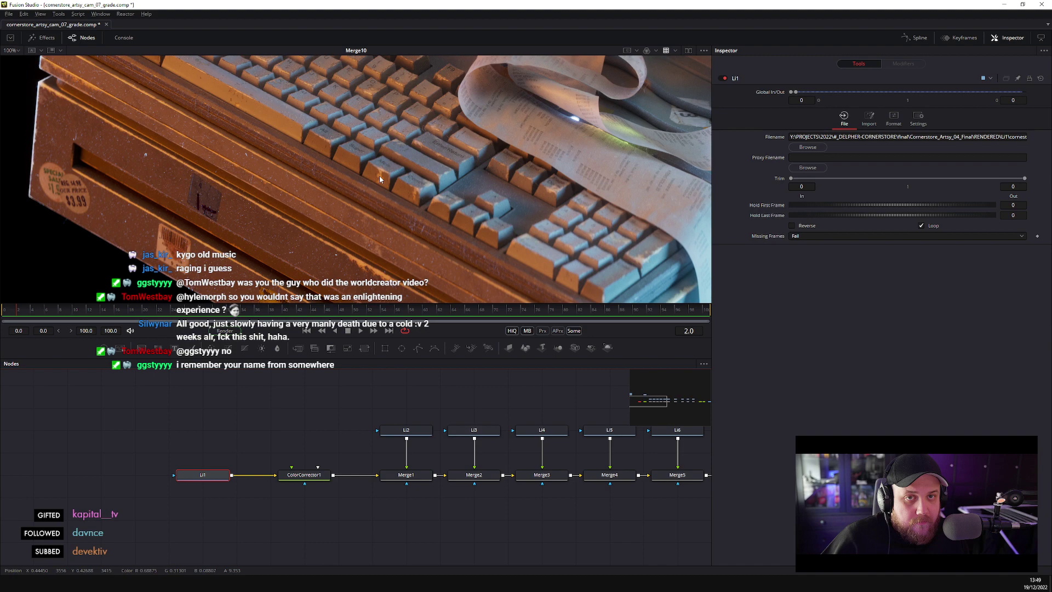
{"action": "scroll", "coordinate": [376, 186], "scroll_direction": "down", "scroll_amount": 5}
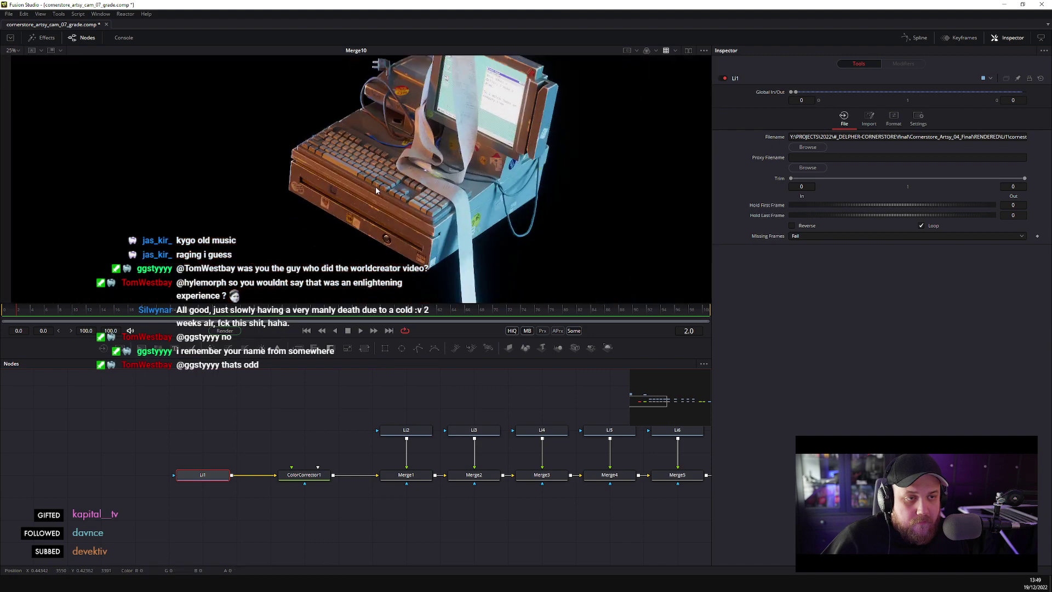
{"action": "scroll", "coordinate": [386, 180], "scroll_direction": "down", "scroll_amount": 3}
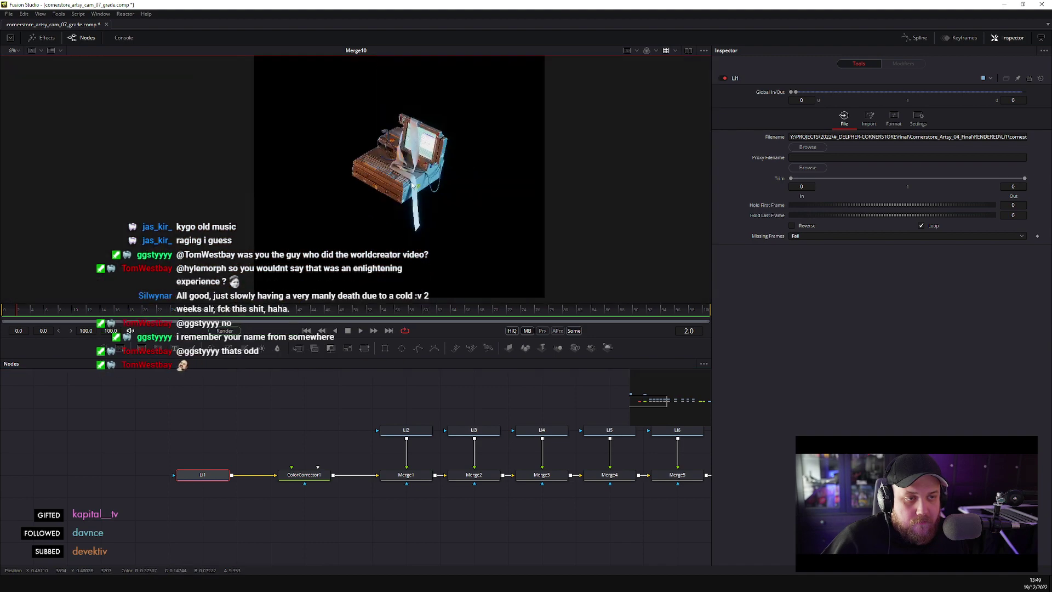
{"action": "left_click_drag", "start_coordinate": [386, 179], "coordinate": [356, 212]}
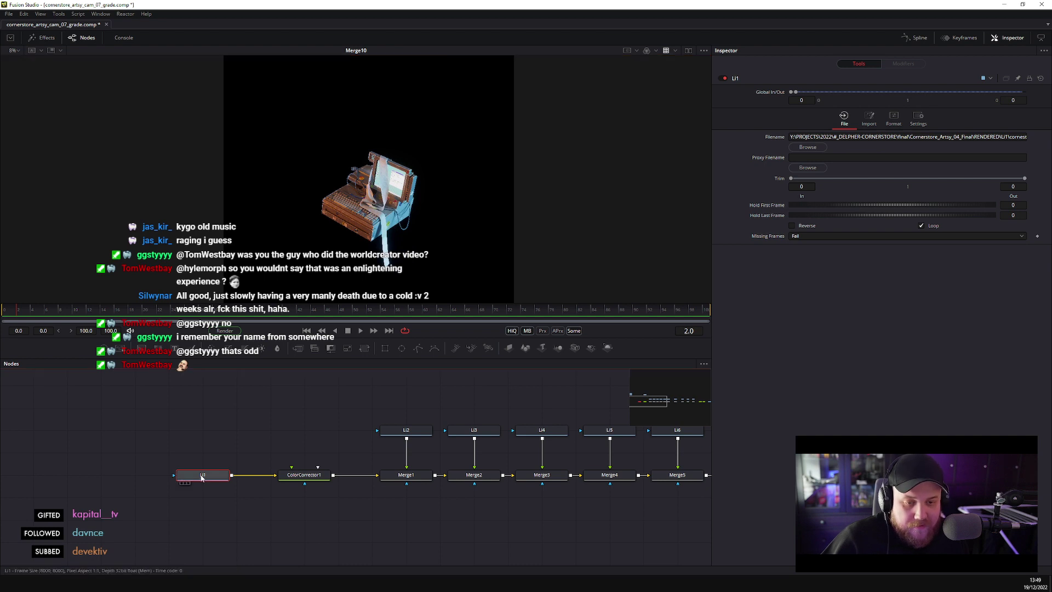
{"action": "left_click", "coordinate": [808, 147]}
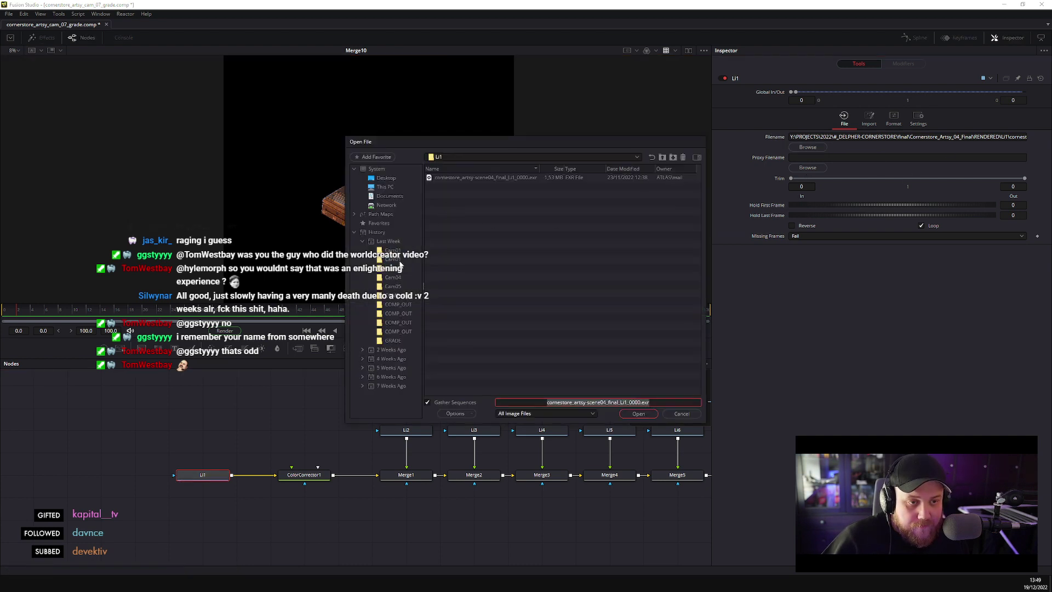
- Remove the GRADE folder from the file browser's history
{"action": "right_click", "coordinate": [403, 342]}
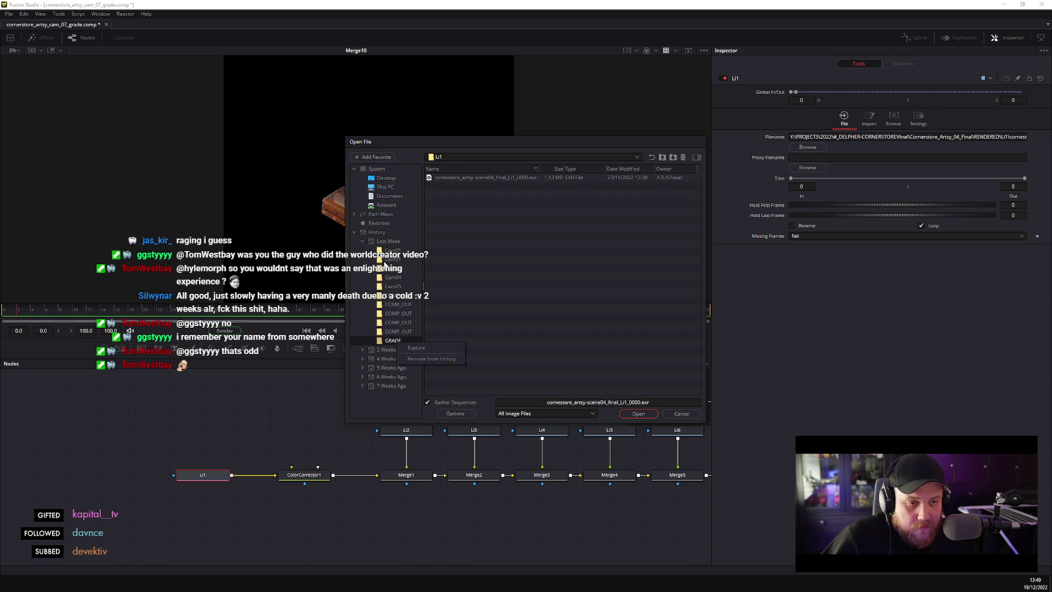
{"action": "left_click", "coordinate": [389, 242]}
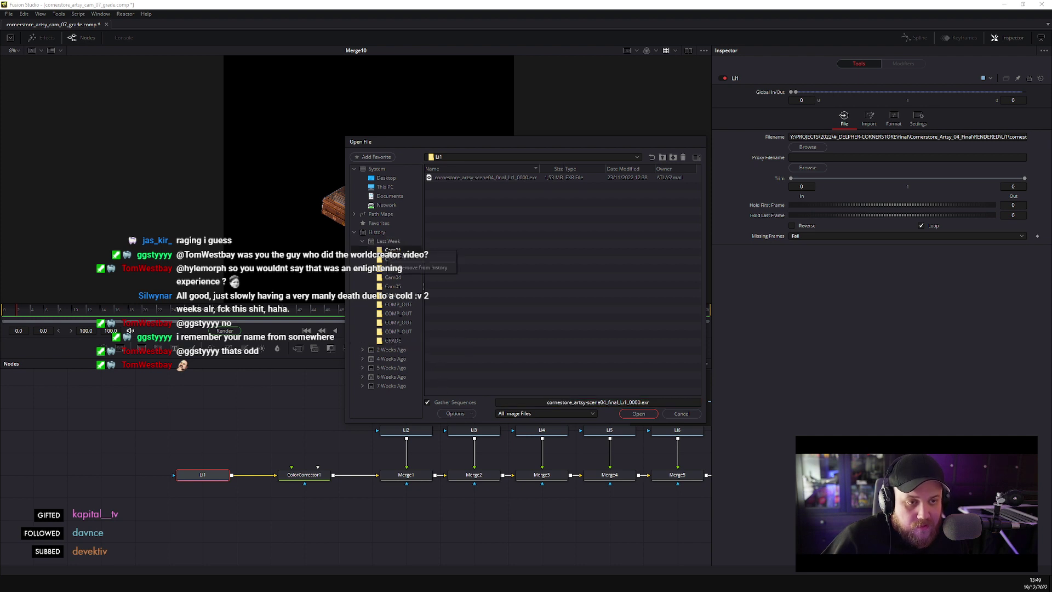
{"action": "left_click", "coordinate": [396, 341]}
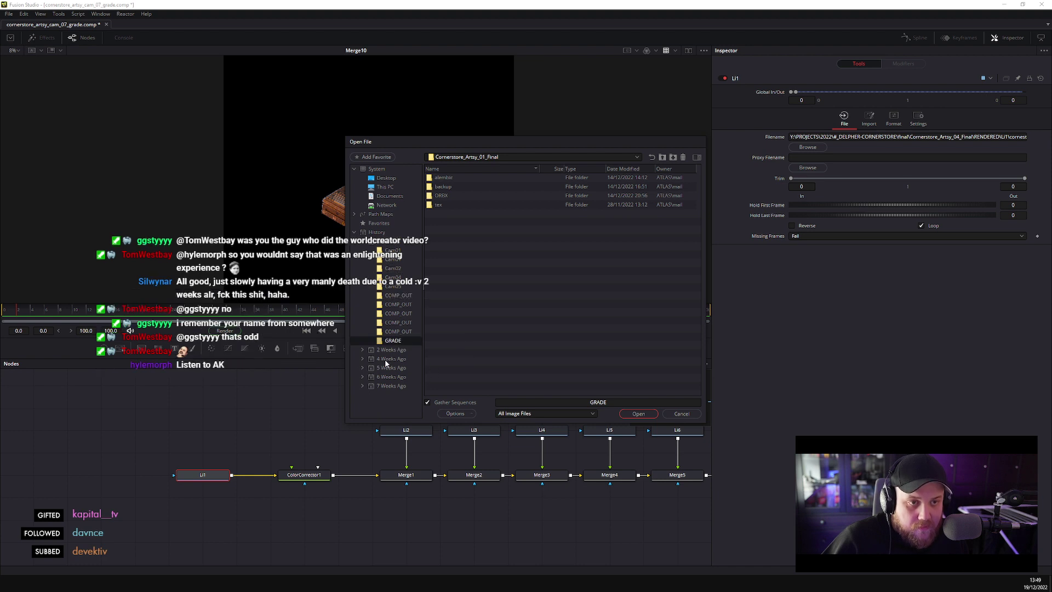
{"action": "right_click", "coordinate": [390, 342]}
{"action": "left_click", "coordinate": [404, 349]}
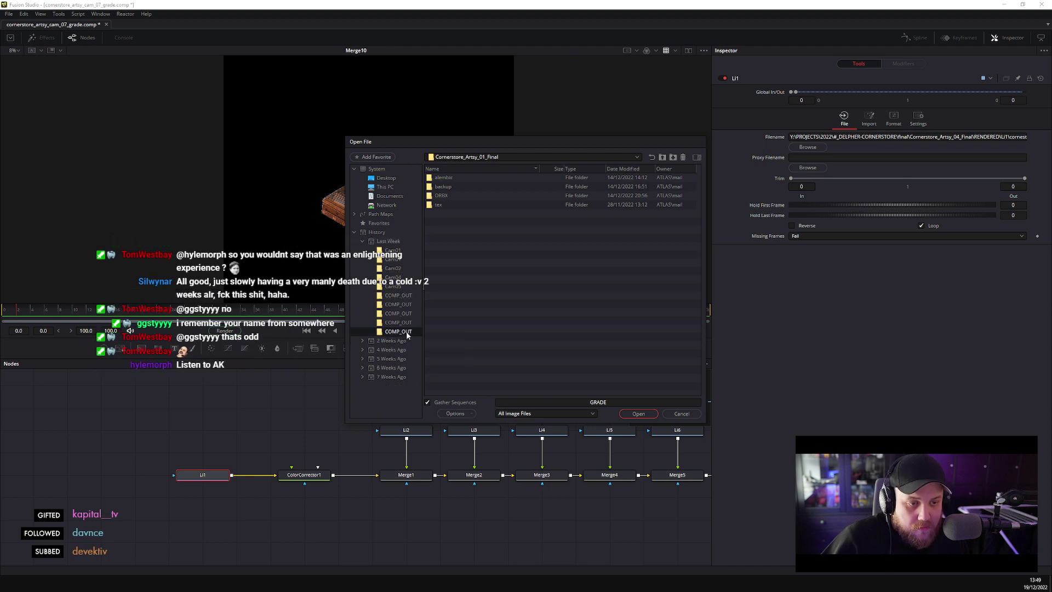
- Remove all the COMP_OUT entries from the history list
{"action": "right_click", "coordinate": [408, 323]}
{"action": "left_click", "coordinate": [422, 329]}
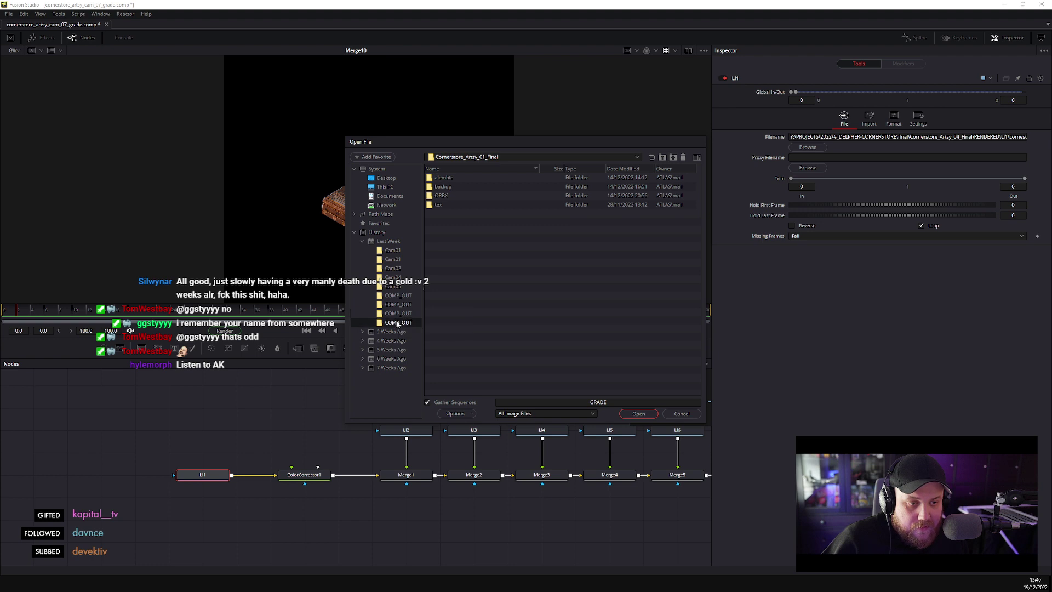
{"action": "right_click", "coordinate": [397, 324]}
{"action": "left_click", "coordinate": [419, 338]}
{"action": "right_click", "coordinate": [410, 314]}
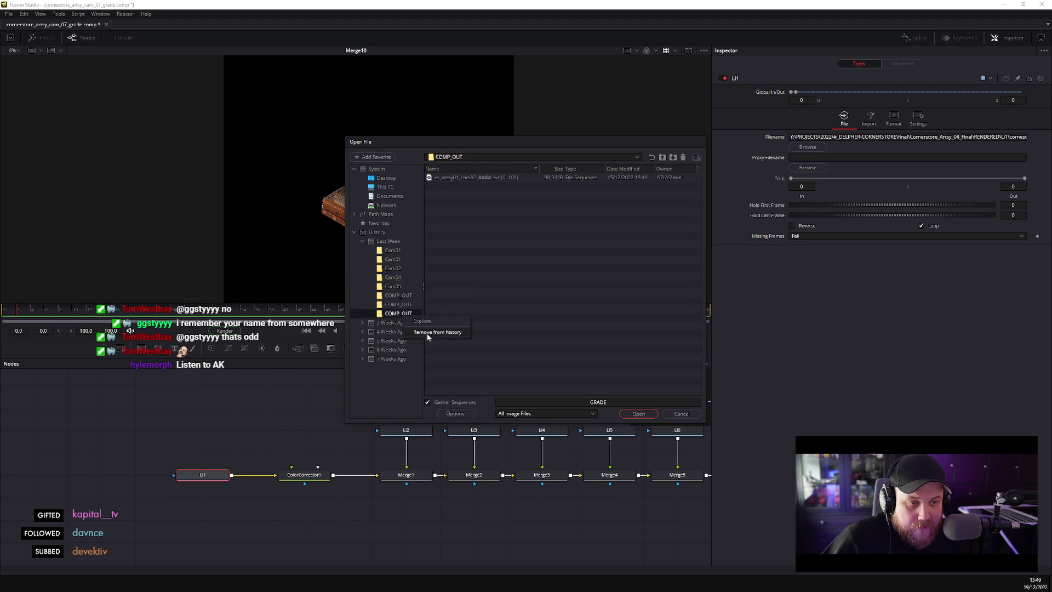
{"action": "left_click", "coordinate": [425, 331]}
{"action": "right_click", "coordinate": [406, 306]}
{"action": "left_click", "coordinate": [418, 321]}
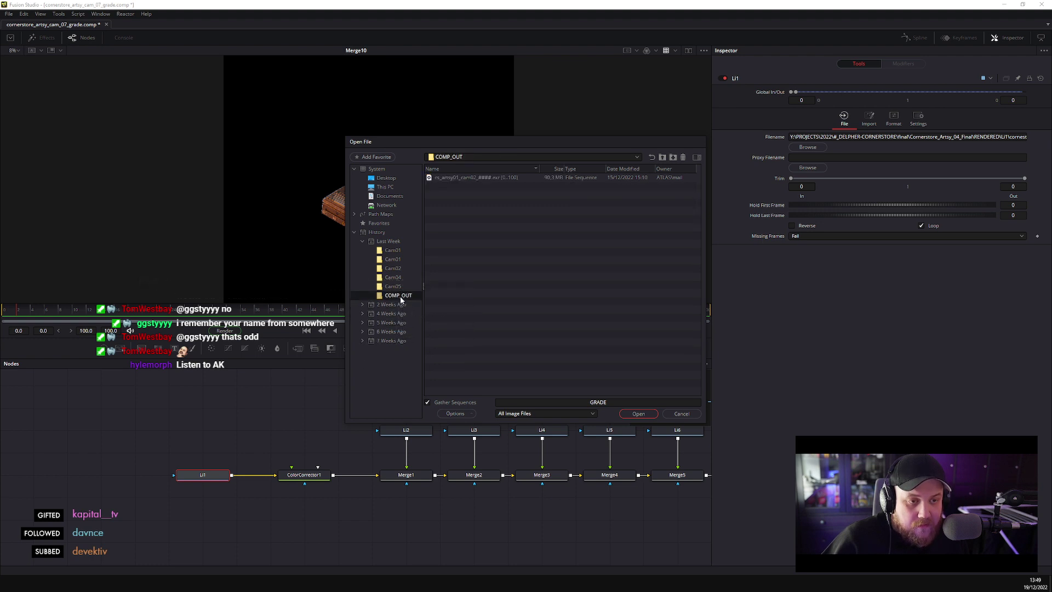
{"action": "right_click", "coordinate": [400, 301]}
{"action": "left_click", "coordinate": [422, 313]}
- Remove the Cam05, Cam04, Cam02 and both Cam01 entries from the history
{"action": "right_click", "coordinate": [398, 287]}
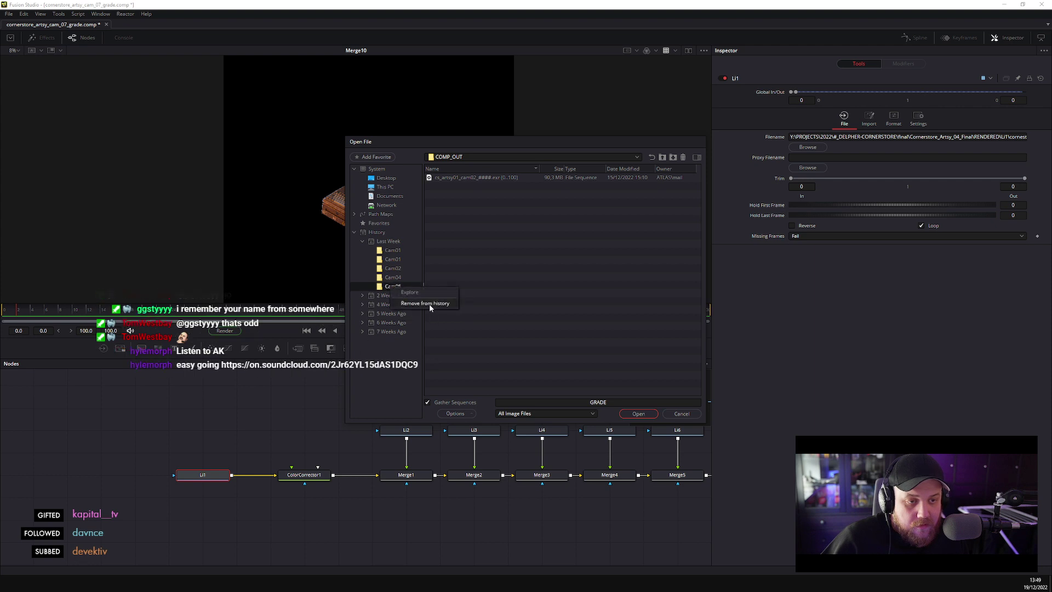
{"action": "left_click", "coordinate": [429, 304]}
{"action": "right_click", "coordinate": [398, 277]}
{"action": "left_click", "coordinate": [425, 296]}
{"action": "right_click", "coordinate": [404, 269]}
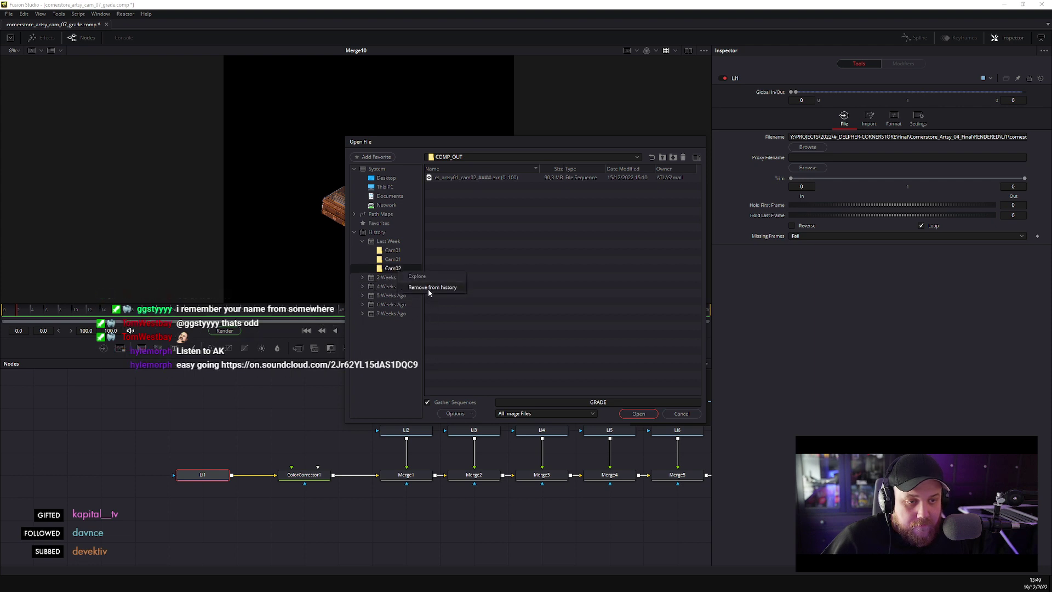
{"action": "left_click", "coordinate": [428, 288]}
{"action": "right_click", "coordinate": [400, 259]}
{"action": "left_click", "coordinate": [420, 273]}
{"action": "right_click", "coordinate": [401, 251]}
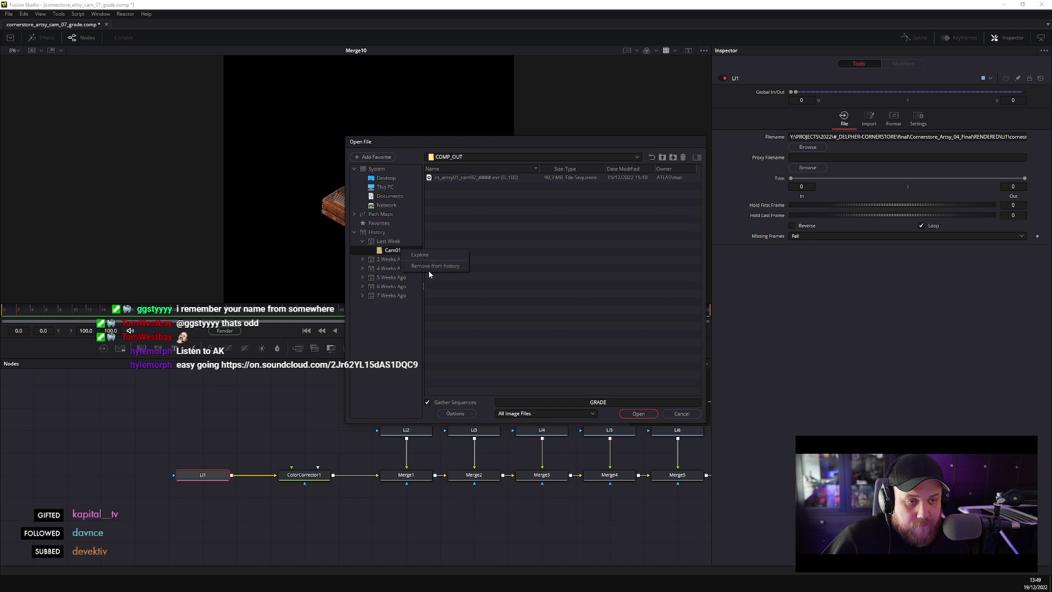
{"action": "left_click", "coordinate": [430, 266]}
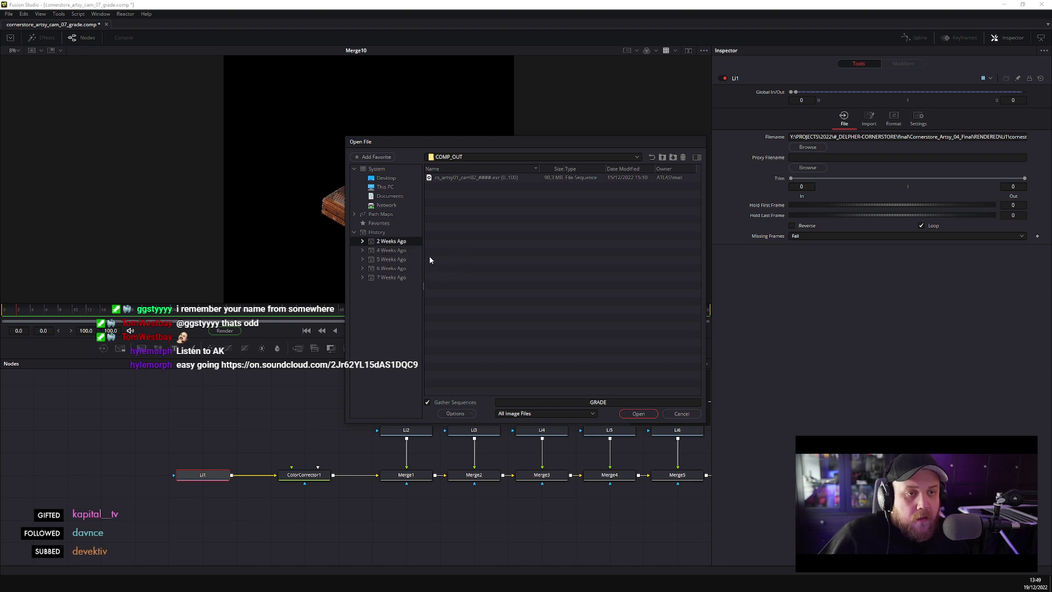
- Load Light ID 1 from Y:\PROJECTS\2022\#_DELPHER-CORNERSTORE\HIGH-SP_RENDERINGS\CORNERSTORE\Cam07 into Li1, accepting the reset
{"action": "left_click", "coordinate": [384, 178]}
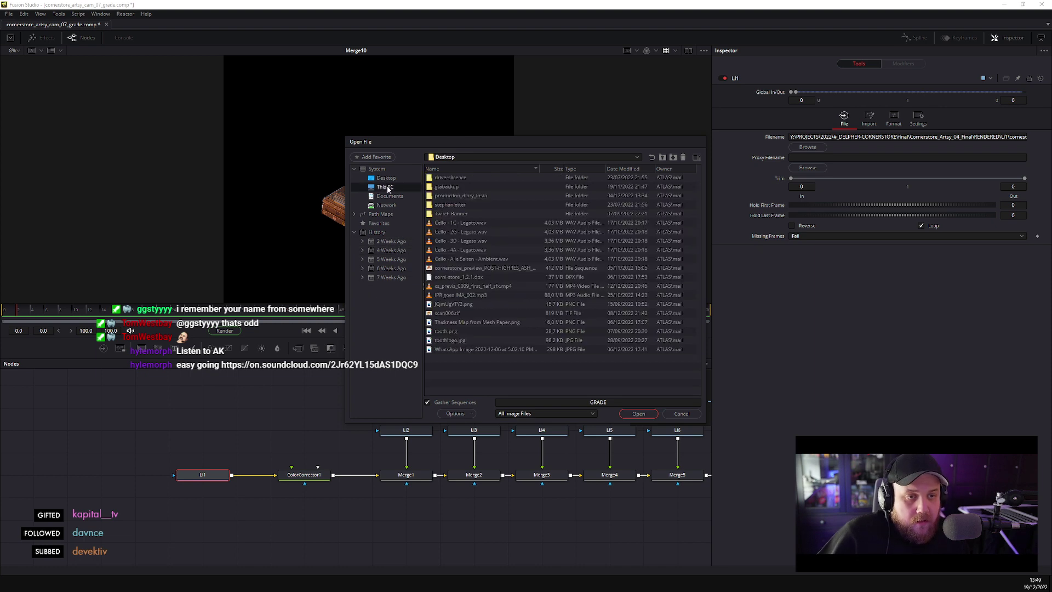
{"action": "left_click", "coordinate": [385, 187]}
{"action": "double_click", "coordinate": [448, 195]}
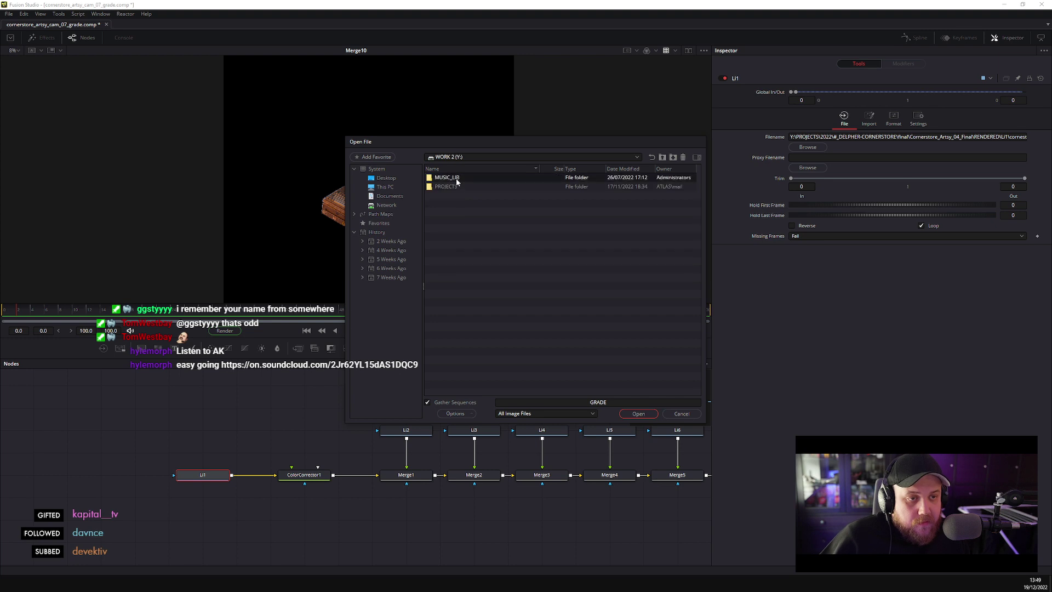
{"action": "double_click", "coordinate": [460, 196]}
{"action": "double_click", "coordinate": [450, 195]}
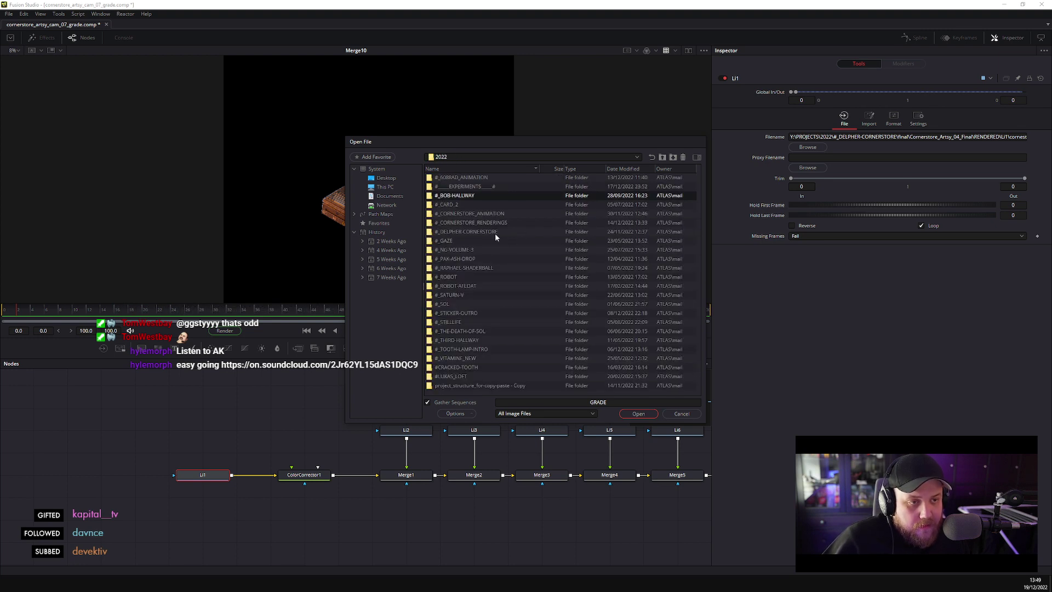
{"action": "double_click", "coordinate": [496, 232]}
{"action": "double_click", "coordinate": [463, 187]}
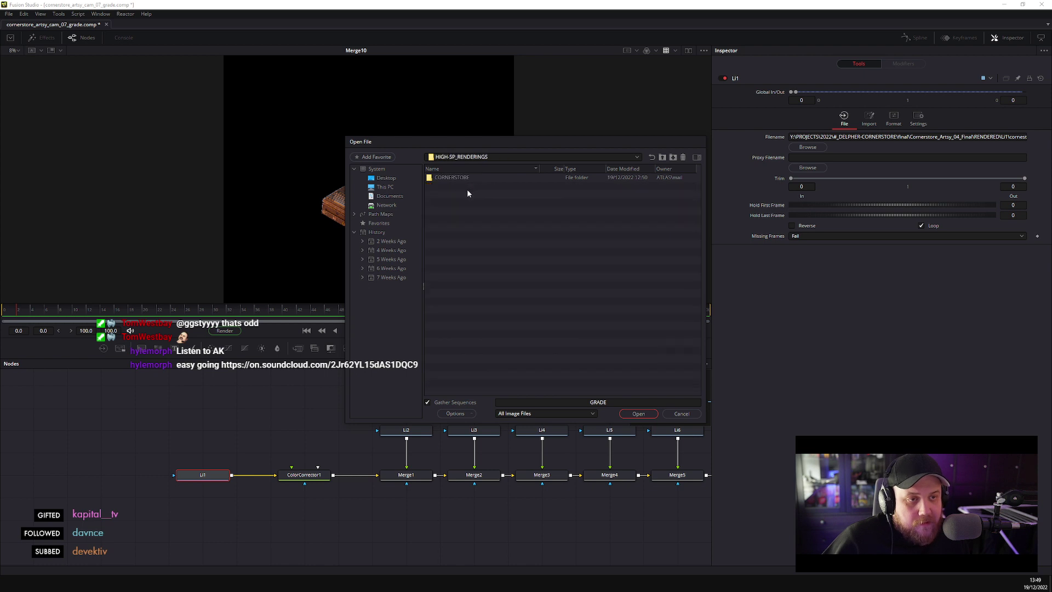
{"action": "double_click", "coordinate": [456, 177]}
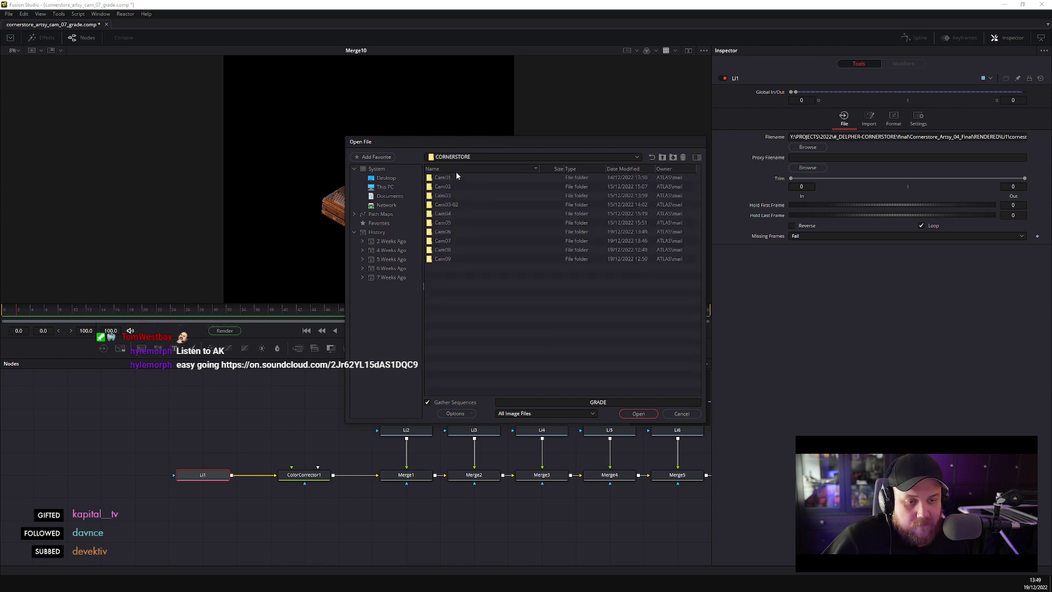
{"action": "double_click", "coordinate": [443, 242]}
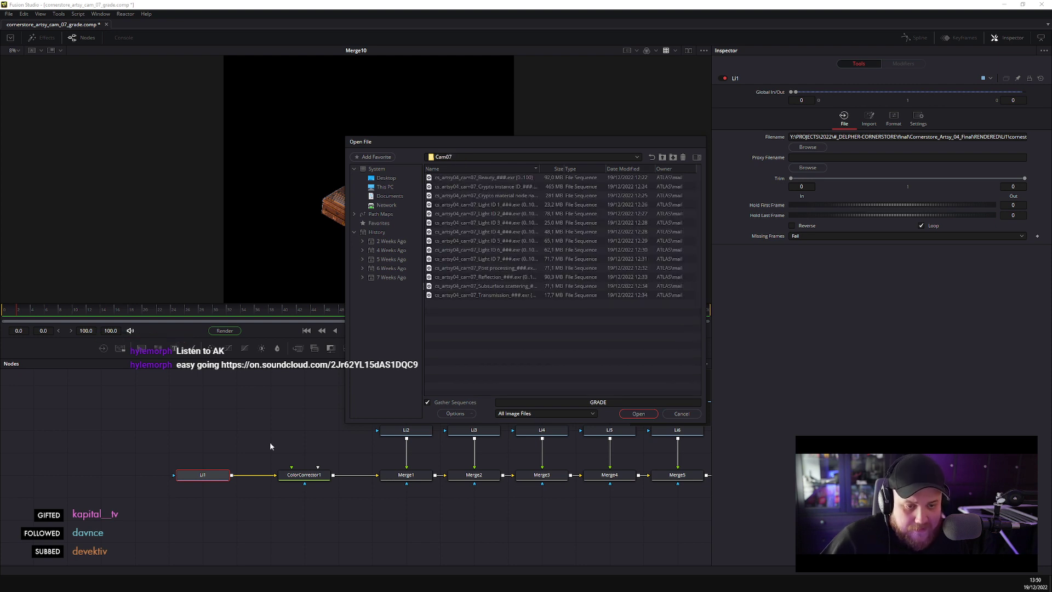
{"action": "double_click", "coordinate": [485, 205]}
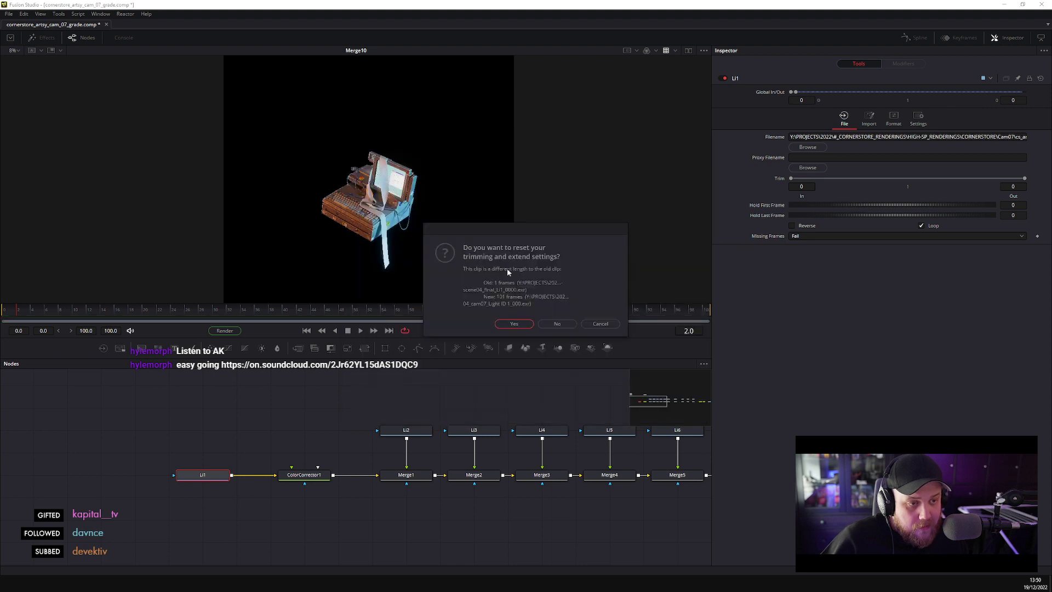
{"action": "left_click", "coordinate": [517, 323]}
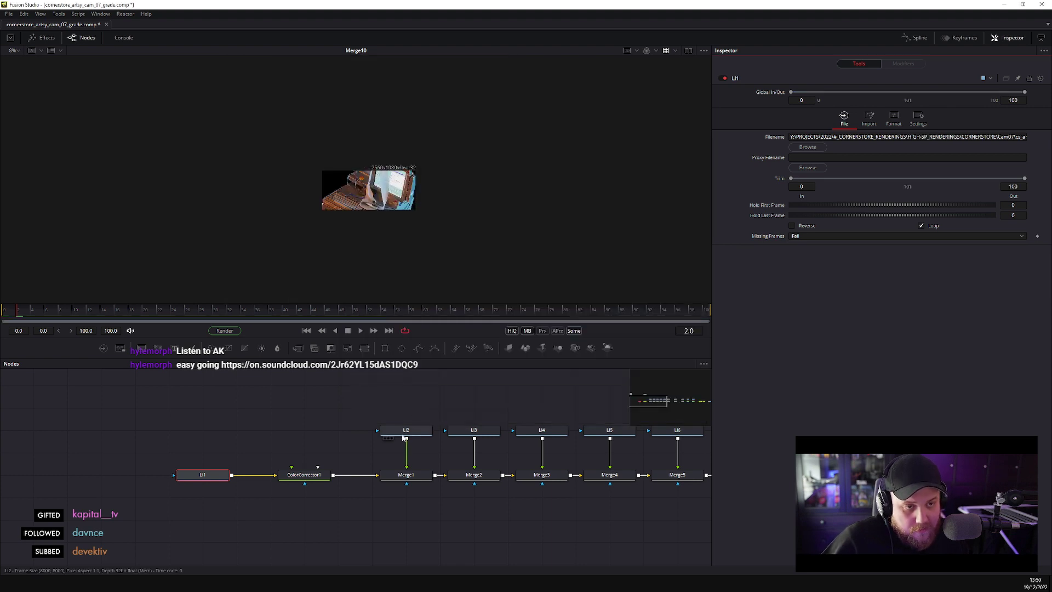
- View Li1, then select the Li2 loader and browse for its source file
{"action": "key", "text": "1"}
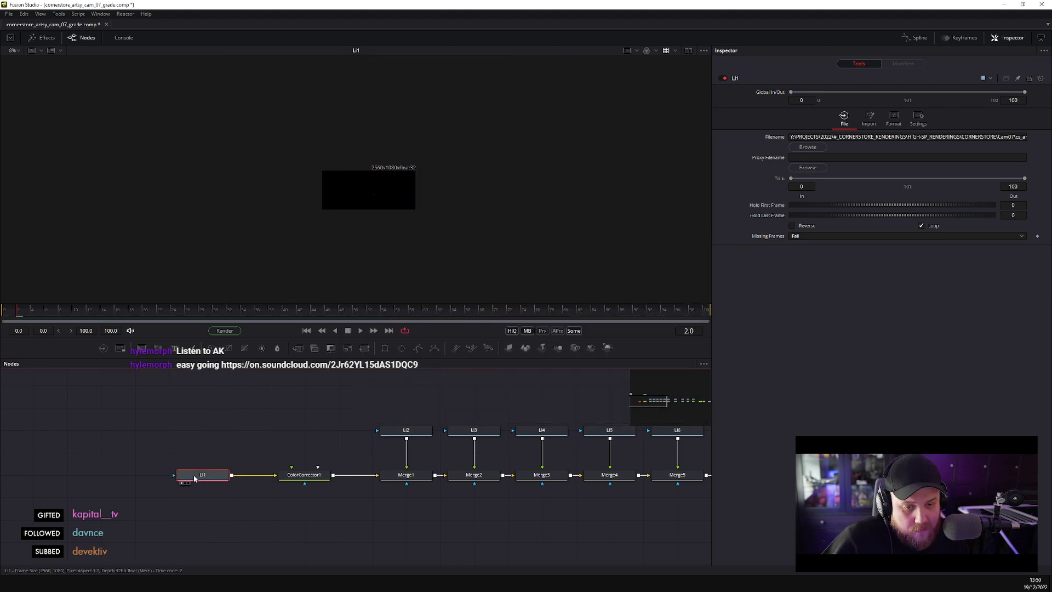
{"action": "left_click", "coordinate": [412, 432]}
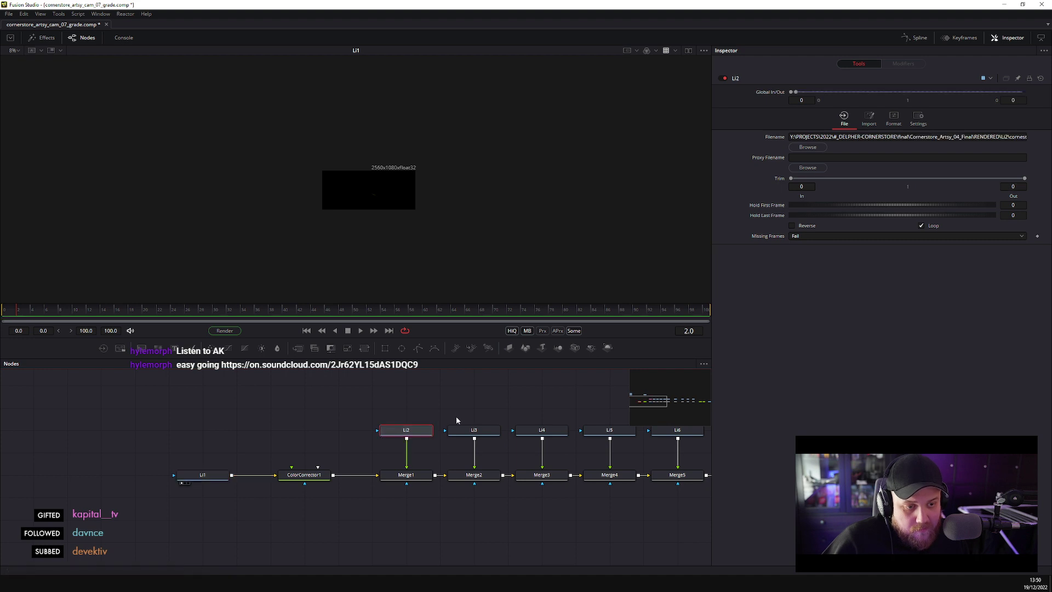
{"action": "left_click", "coordinate": [806, 148]}
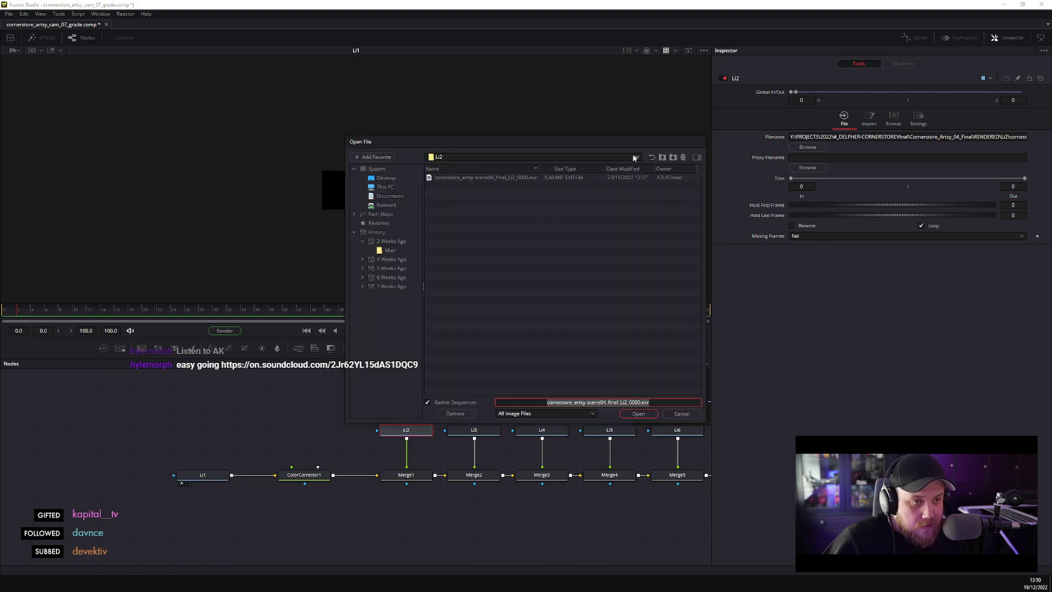
{"action": "left_click", "coordinate": [391, 250]}
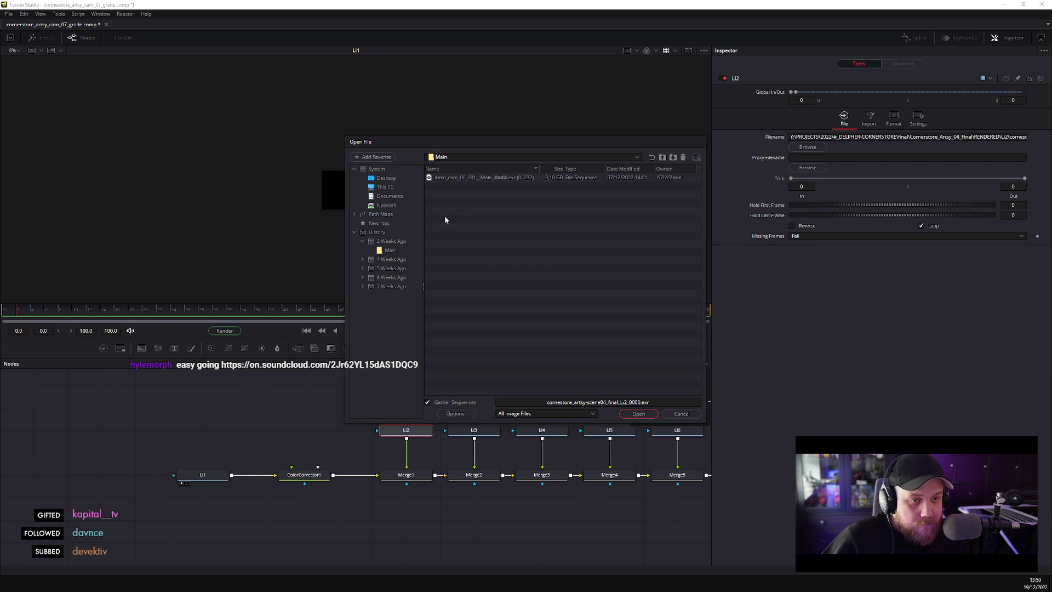
- Navigate up to #_CORNERSTORE_RENDERINGS and into HIGH-SP_RENDERINGS > CORNERSTORE > Cam07
{"action": "left_click", "coordinate": [662, 157]}
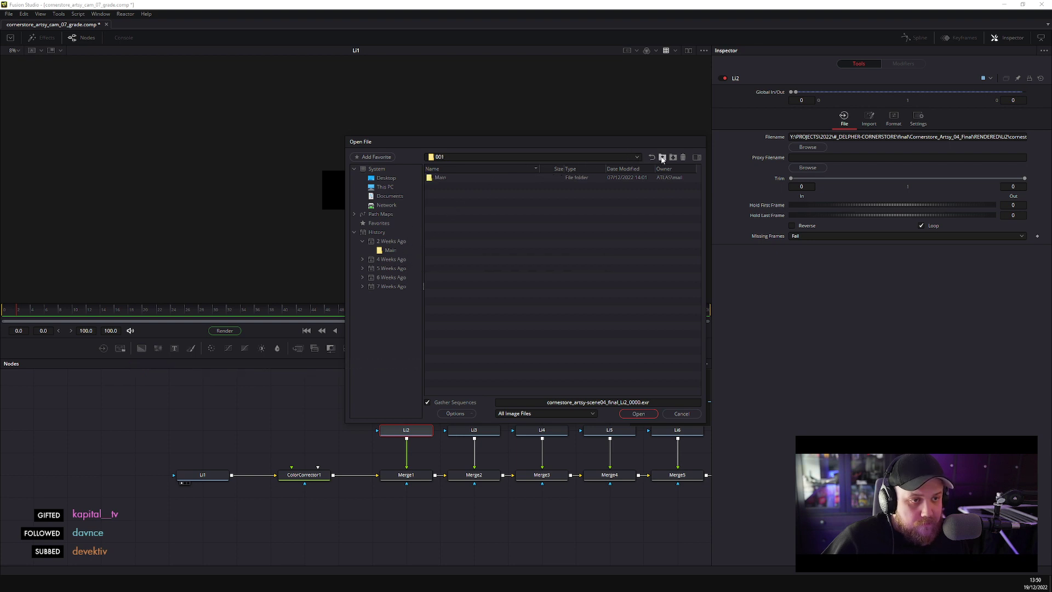
{"action": "left_click", "coordinate": [662, 157]}
{"action": "left_click", "coordinate": [662, 157]}
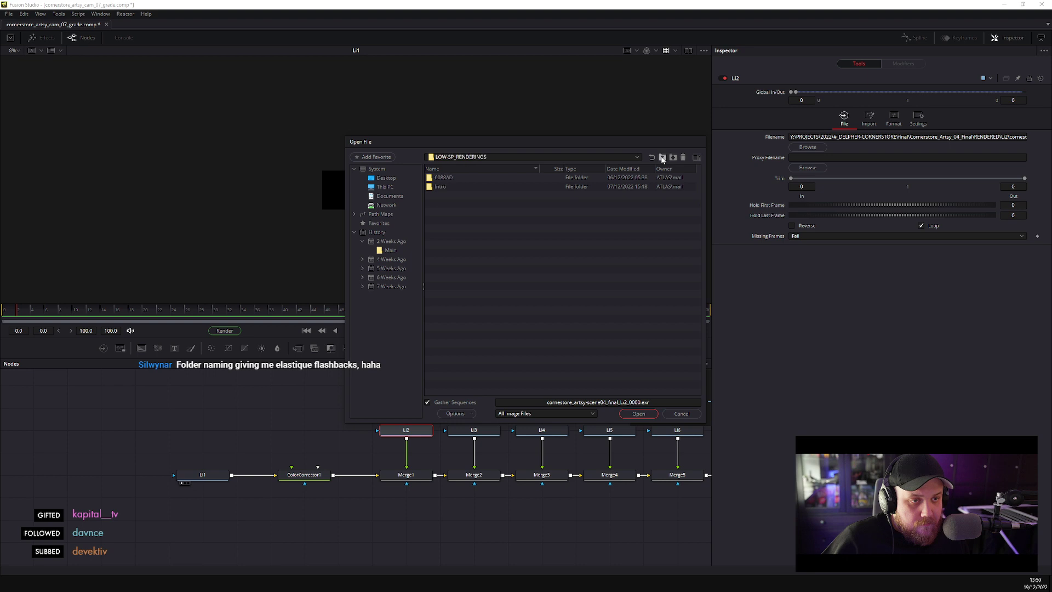
{"action": "left_click", "coordinate": [662, 157]}
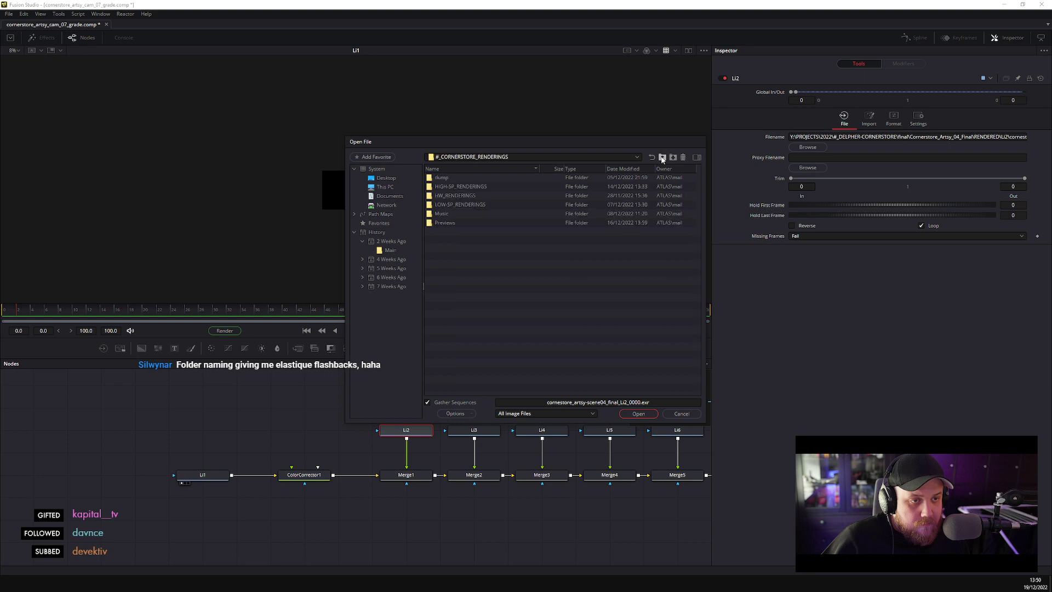
{"action": "double_click", "coordinate": [476, 186]}
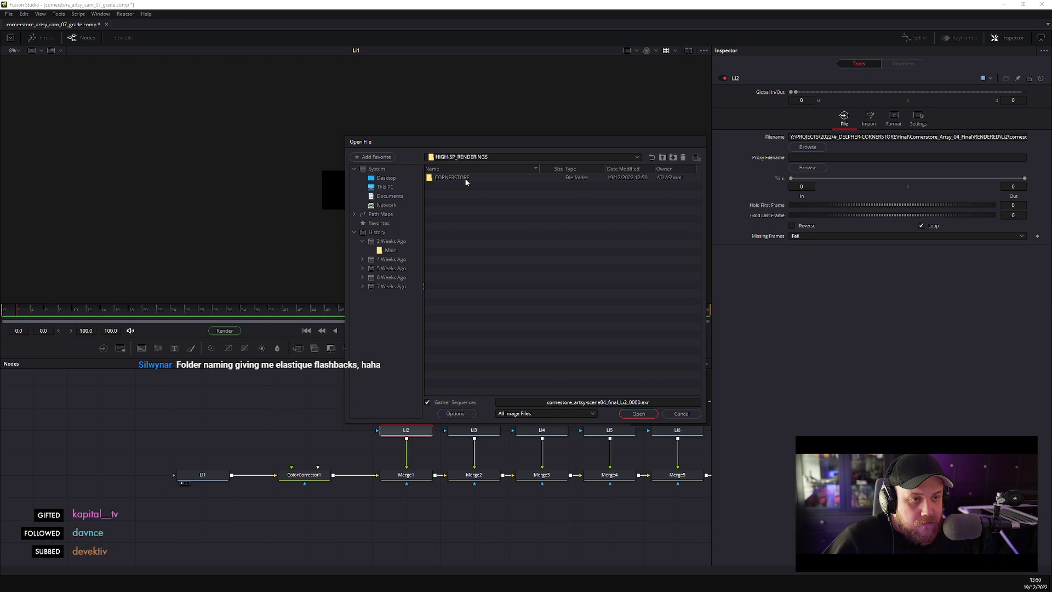
{"action": "double_click", "coordinate": [466, 178]}
{"action": "double_click", "coordinate": [449, 241]}
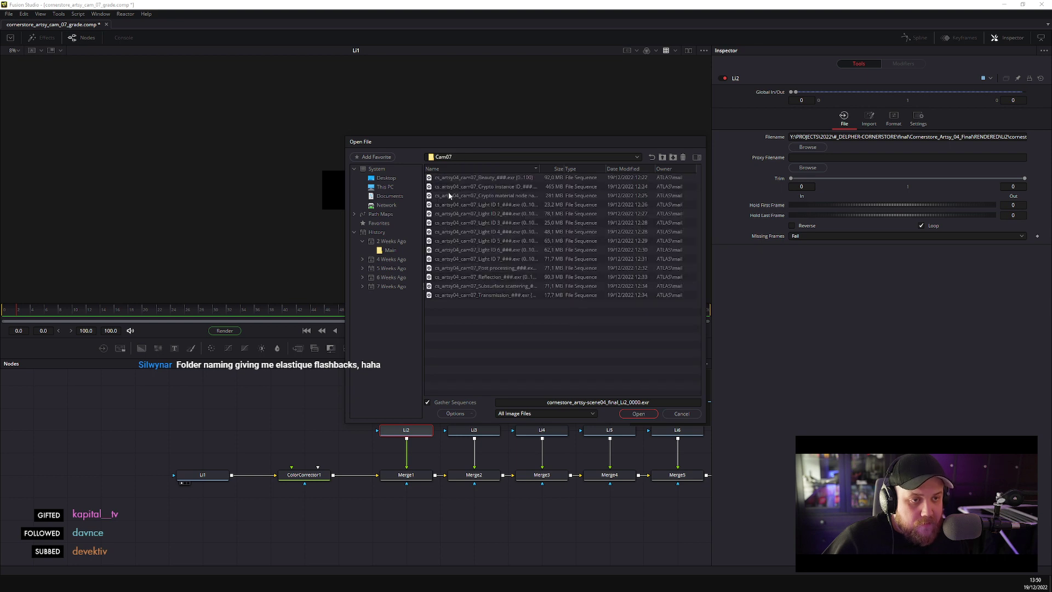
- Load the Cam07 Light ID 2 sequence into Li2 with trim reset, then select Li3
{"action": "left_click", "coordinate": [662, 158]}
{"action": "right_click", "coordinate": [447, 243]}
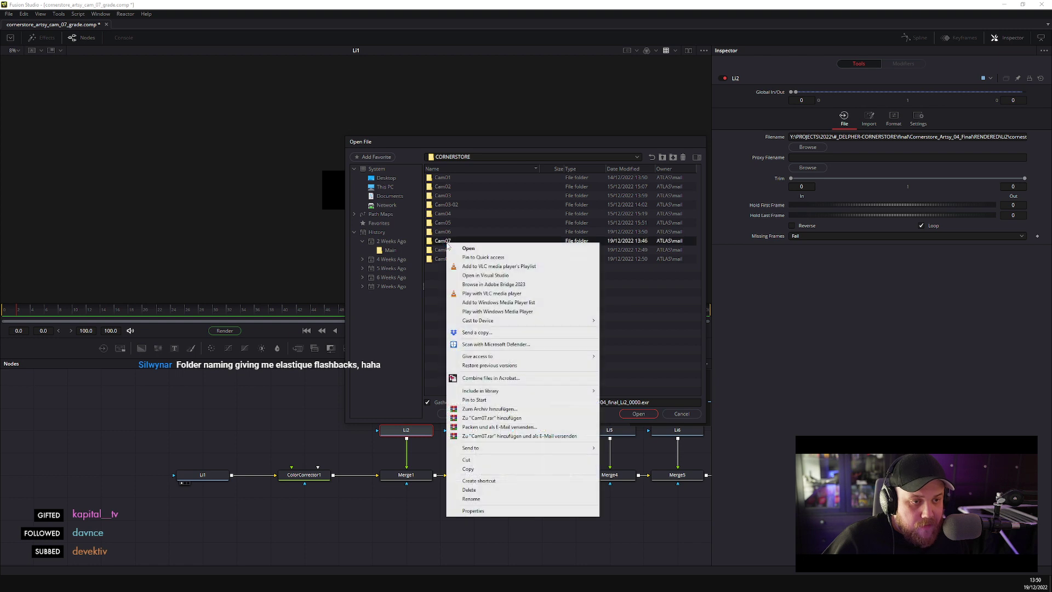
{"action": "left_click", "coordinate": [420, 267]}
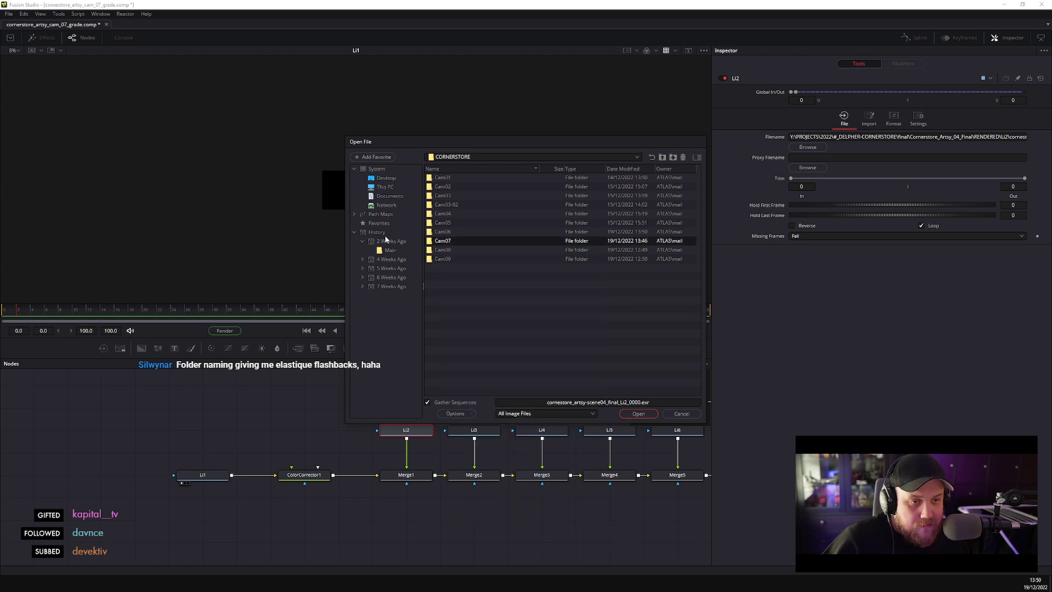
{"action": "left_click", "coordinate": [362, 242]}
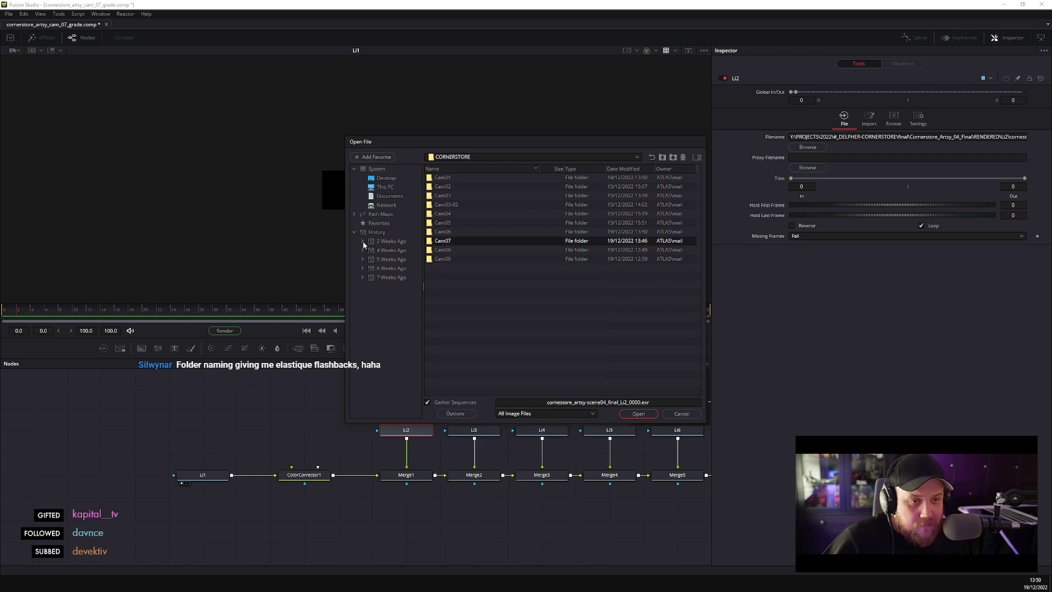
{"action": "double_click", "coordinate": [445, 240]}
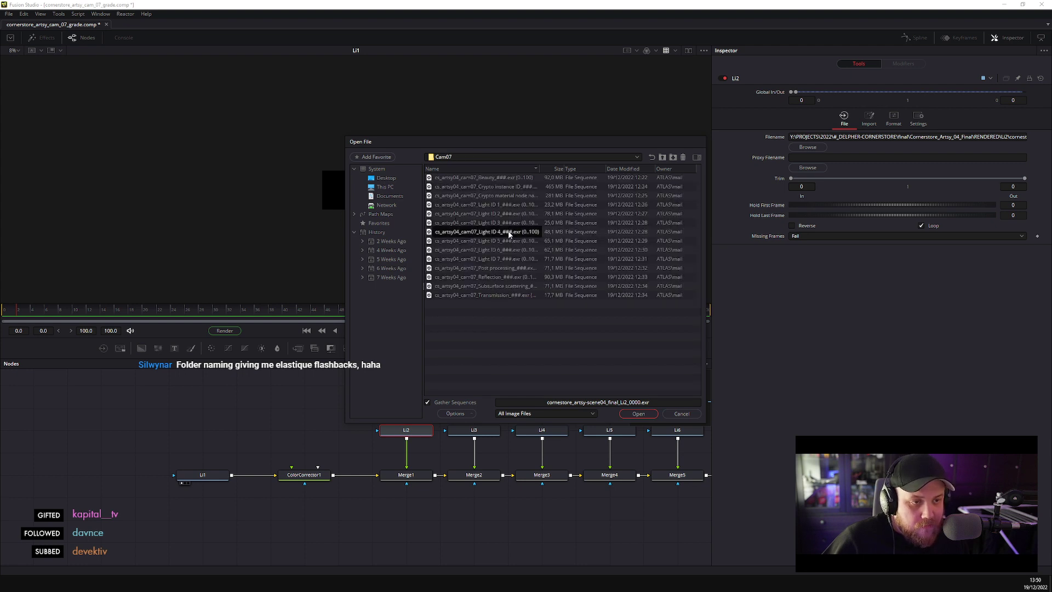
{"action": "double_click", "coordinate": [505, 214]}
{"action": "left_click", "coordinate": [514, 323]}
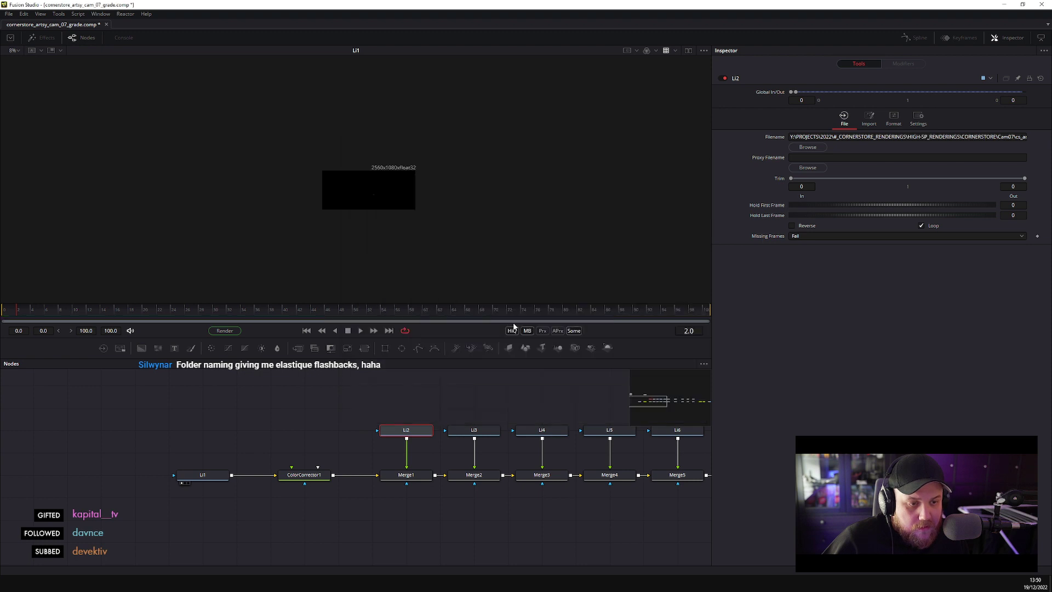
{"action": "left_click", "coordinate": [475, 431]}
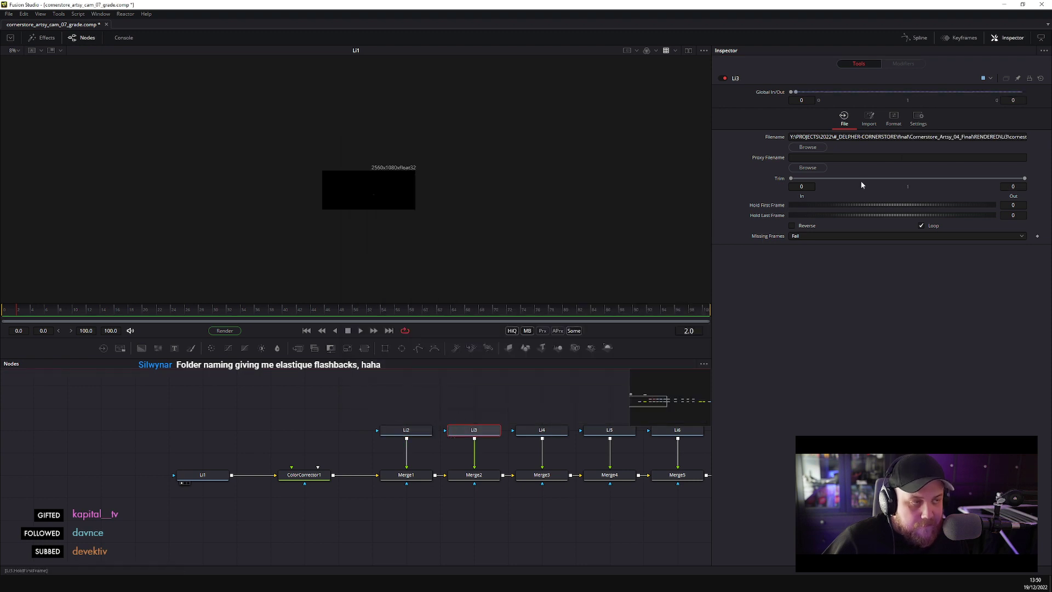
- Point loader Li3 at the Cam07 Light ID 3 sequence and reset its trim
{"action": "left_click", "coordinate": [795, 149]}
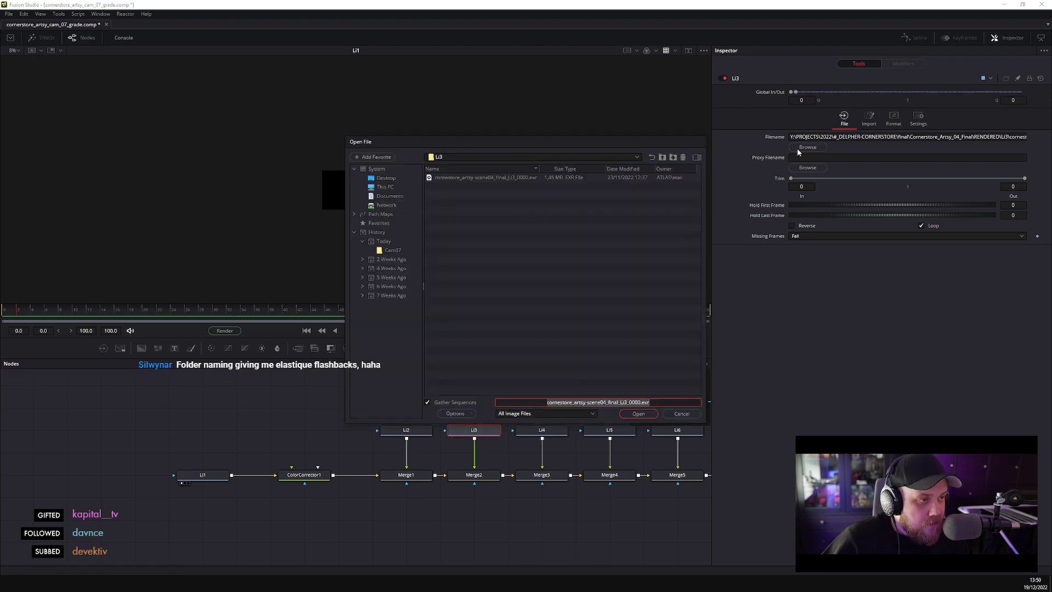
{"action": "left_click", "coordinate": [393, 250]}
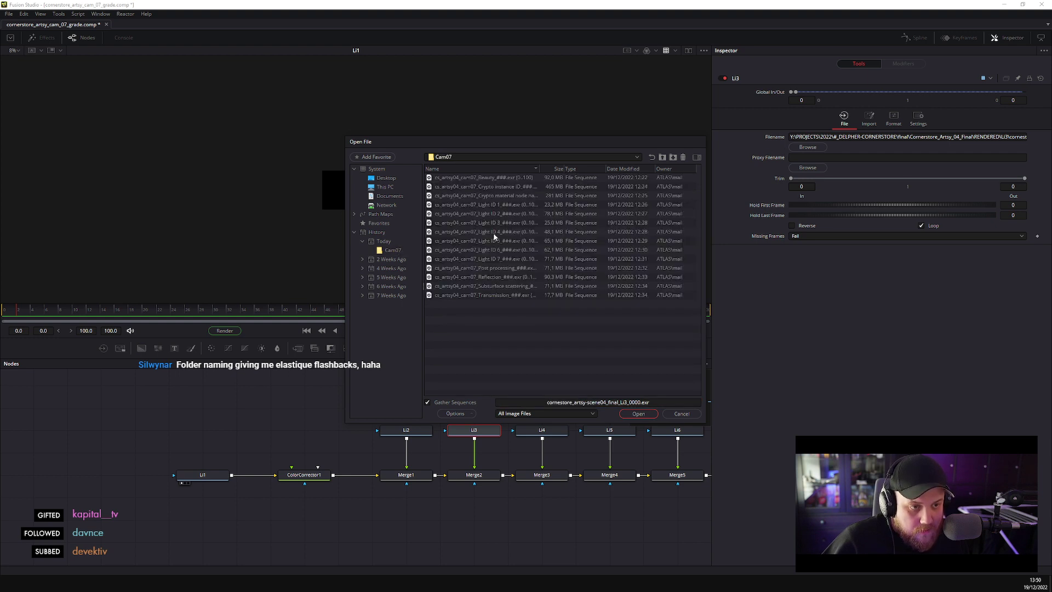
{"action": "double_click", "coordinate": [508, 224]}
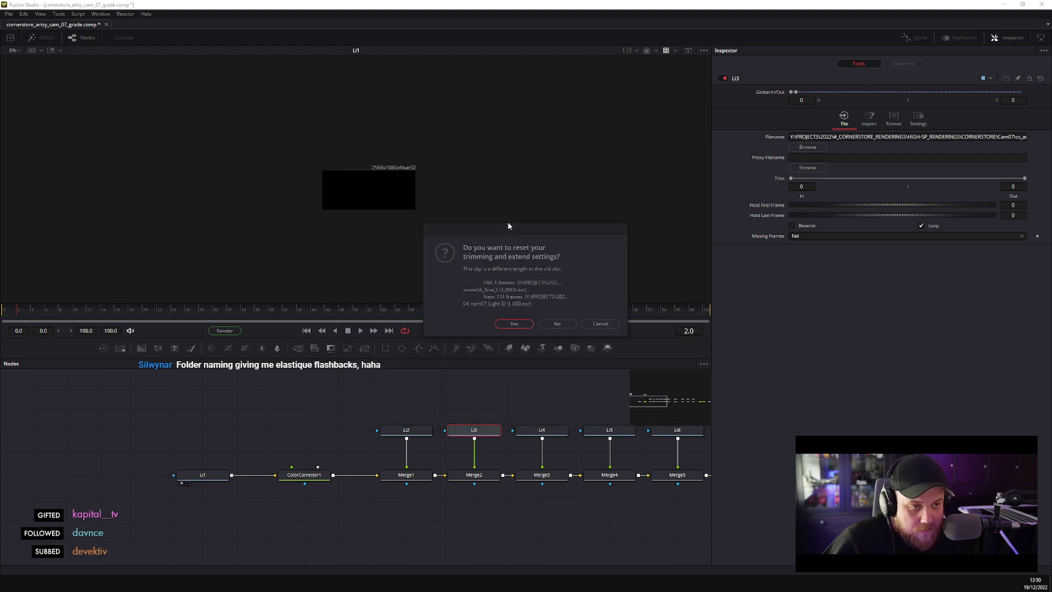
{"action": "left_click", "coordinate": [514, 325]}
- Load the Cam07 Light ID 4 sequence into Li4 with trim reset
{"action": "left_click", "coordinate": [549, 431]}
{"action": "left_click", "coordinate": [808, 147]}
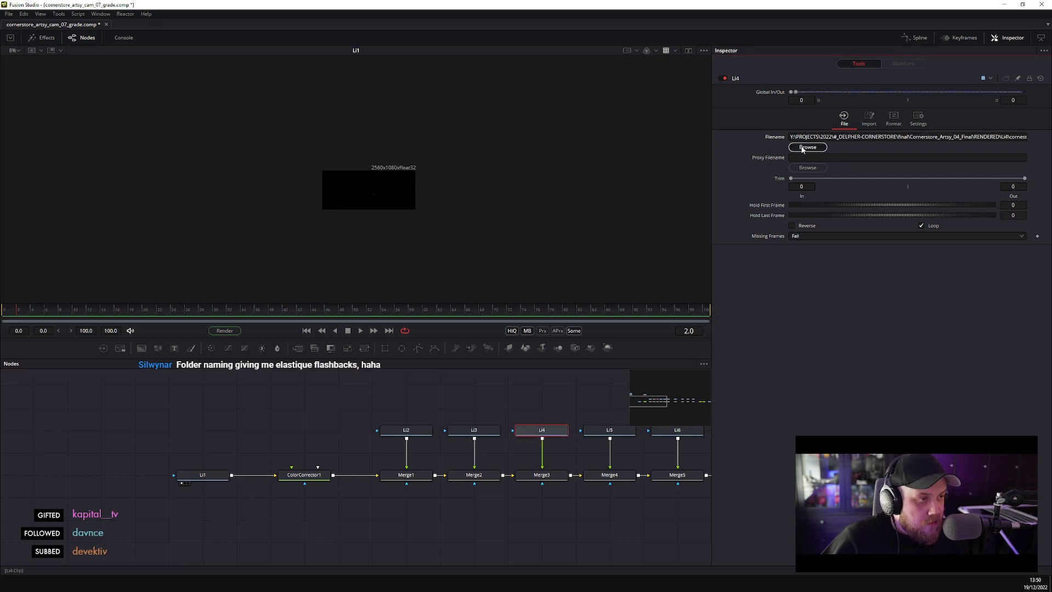
{"action": "left_click", "coordinate": [392, 250]}
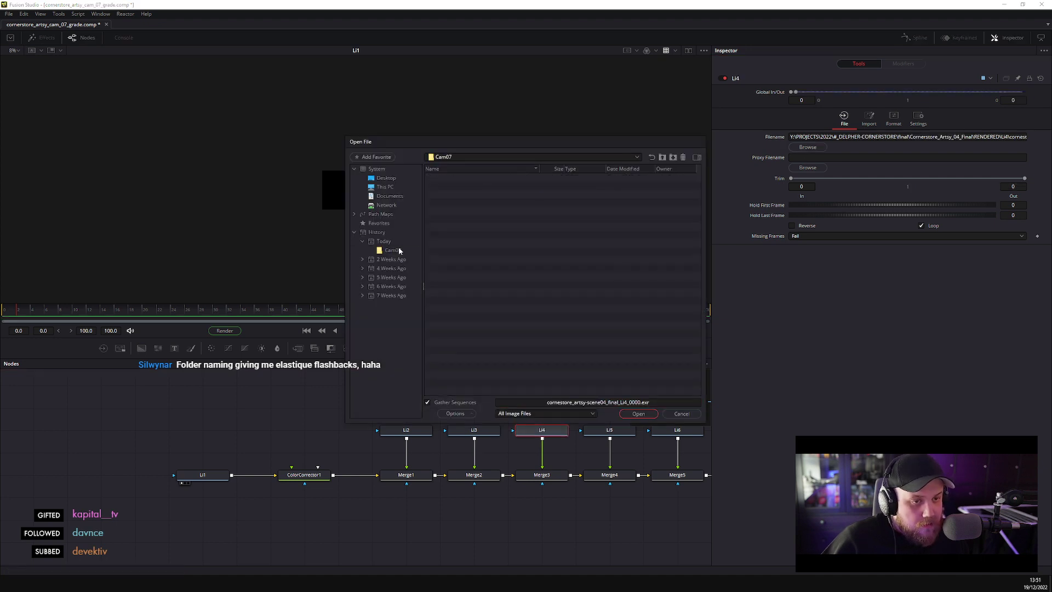
{"action": "left_click", "coordinate": [495, 232]}
{"action": "double_click", "coordinate": [495, 232]}
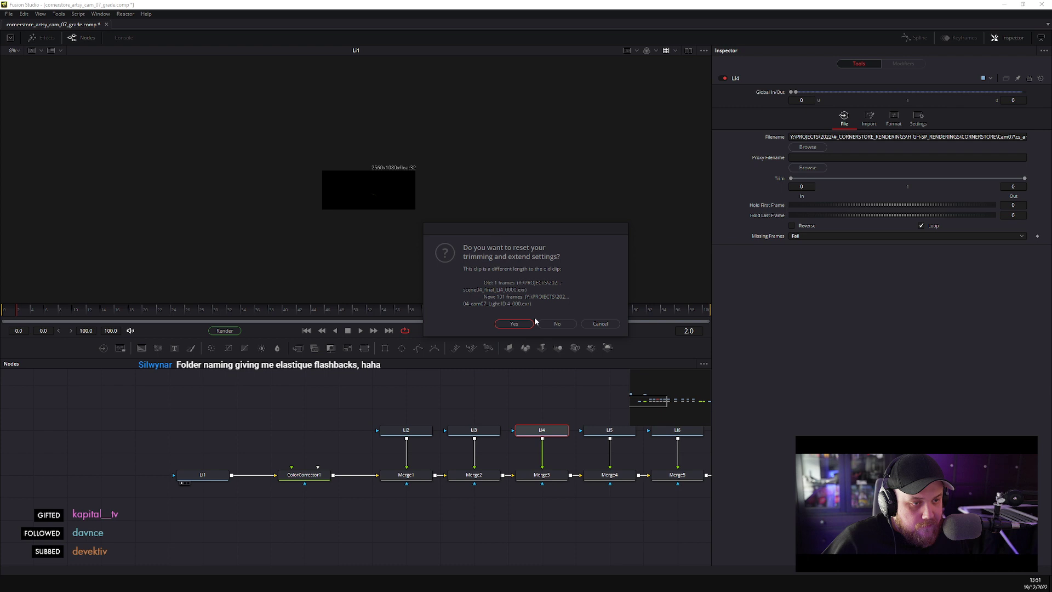
{"action": "left_click", "coordinate": [534, 324]}
- Load the Cam07 Light ID 5 sequence into Li5 with trim reset
{"action": "left_click", "coordinate": [427, 432]}
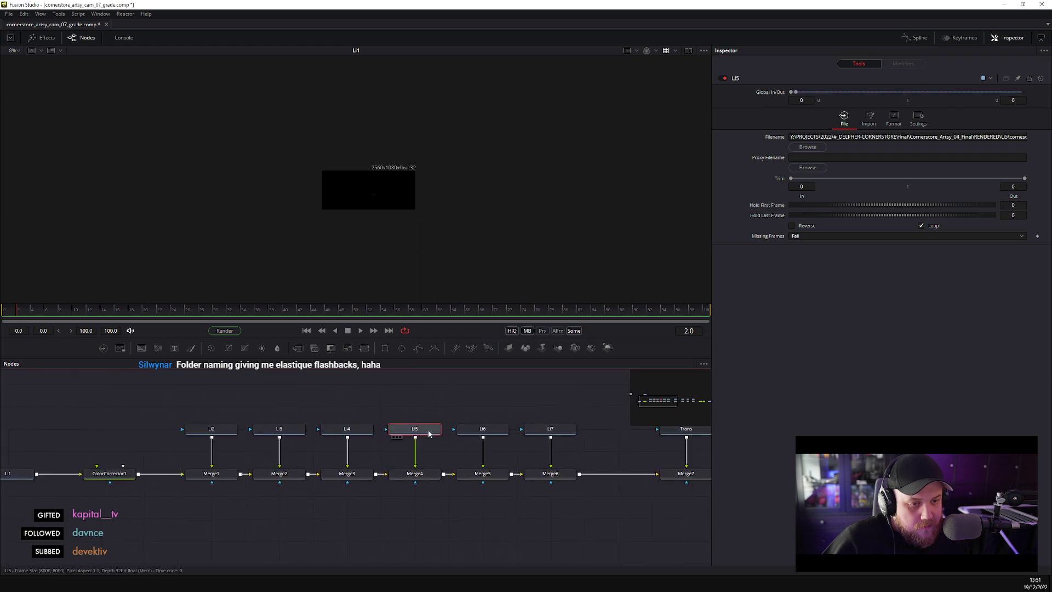
{"action": "left_click", "coordinate": [808, 147]}
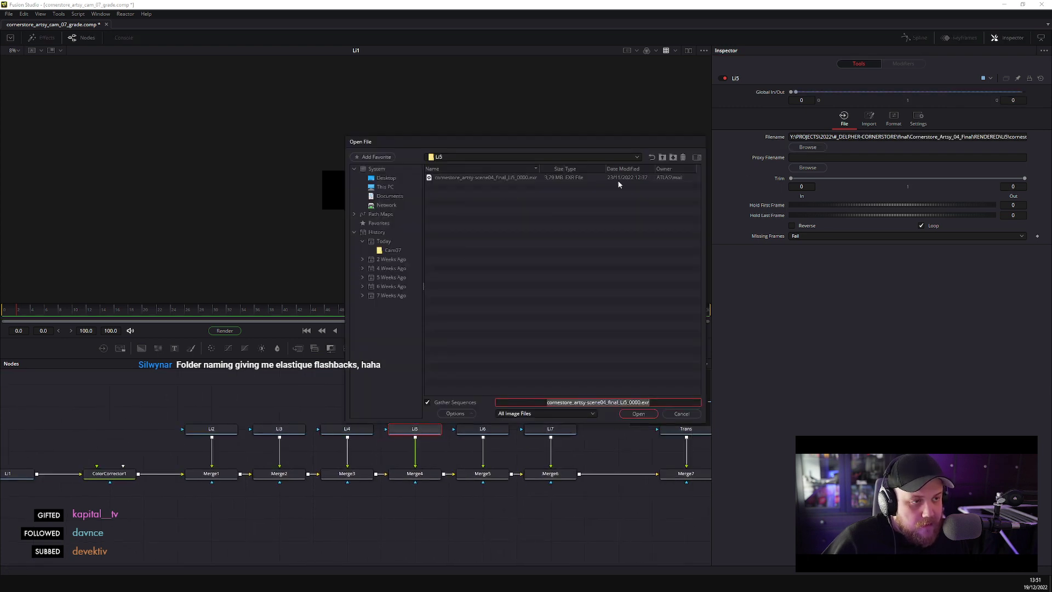
{"action": "left_click", "coordinate": [392, 251]}
{"action": "double_click", "coordinate": [516, 241]}
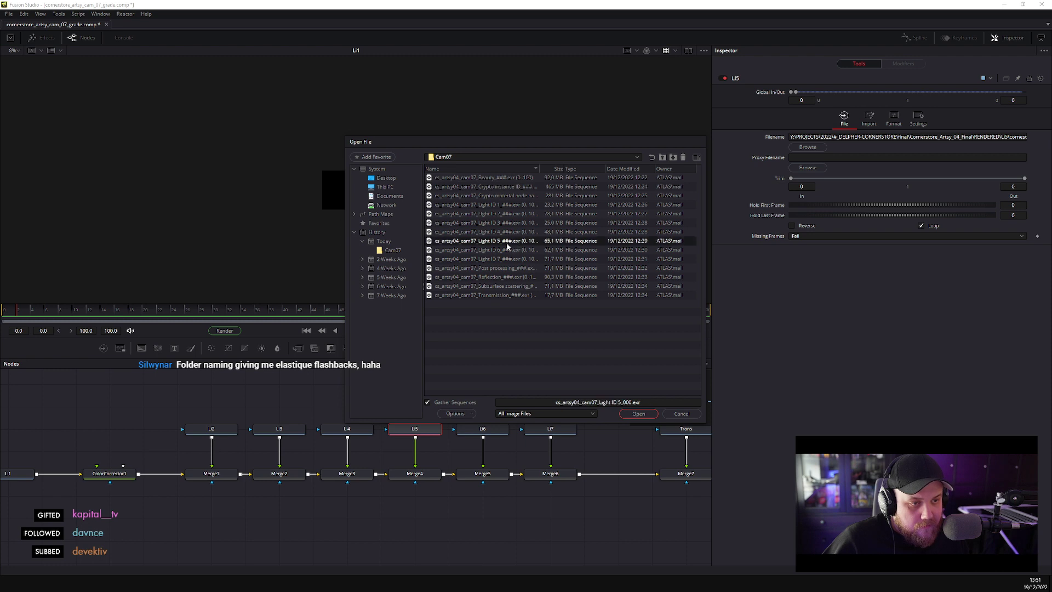
{"action": "left_click", "coordinate": [514, 324]}
- Load the Cam07 Light ID 6 sequence into Li6 with trim reset
{"action": "left_click", "coordinate": [482, 430]}
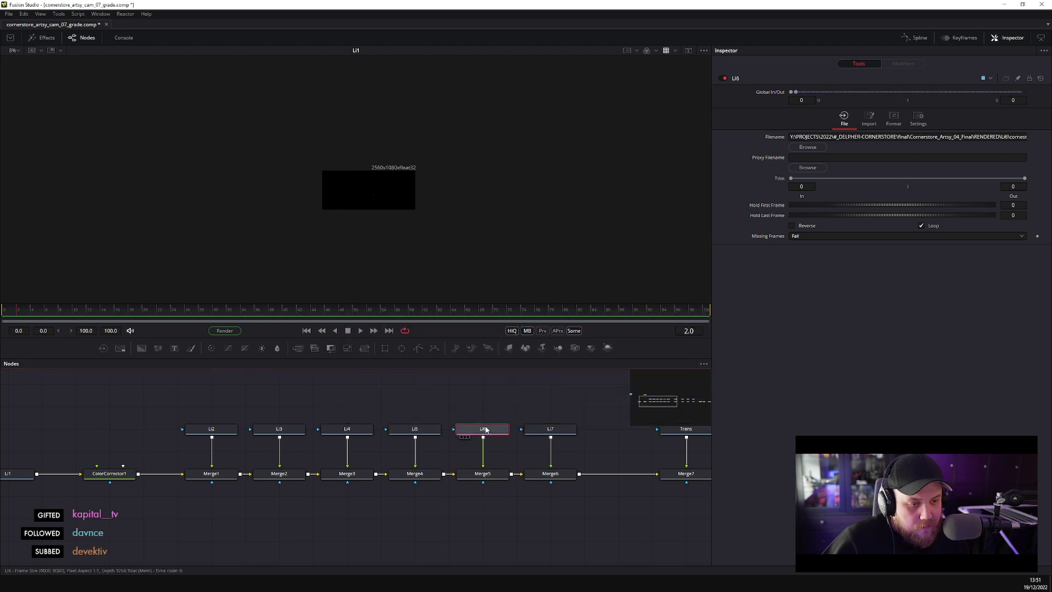
{"action": "left_click", "coordinate": [807, 147]}
{"action": "left_click", "coordinate": [392, 250]}
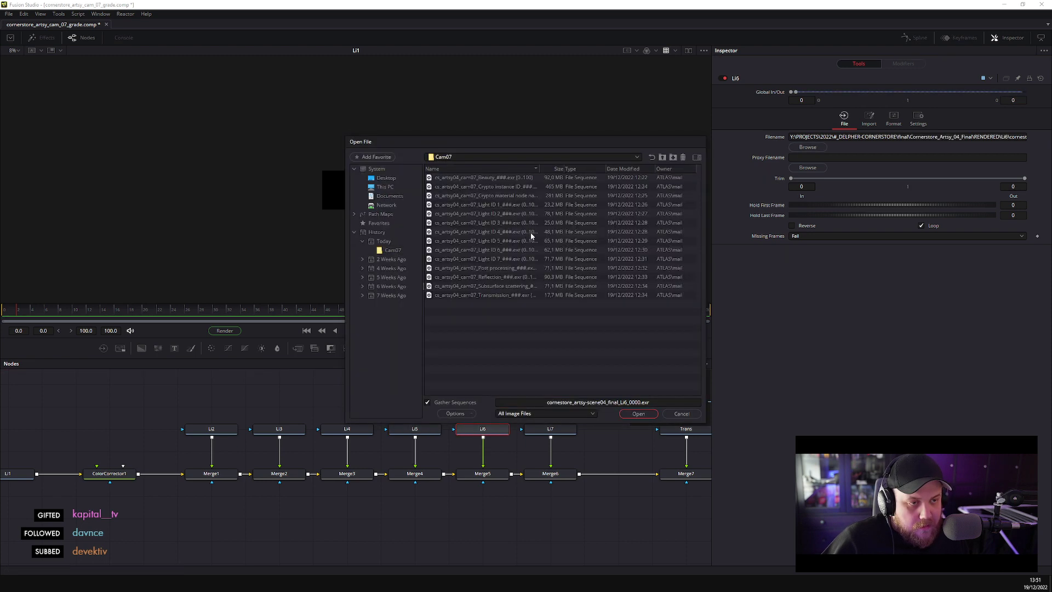
{"action": "double_click", "coordinate": [493, 251]}
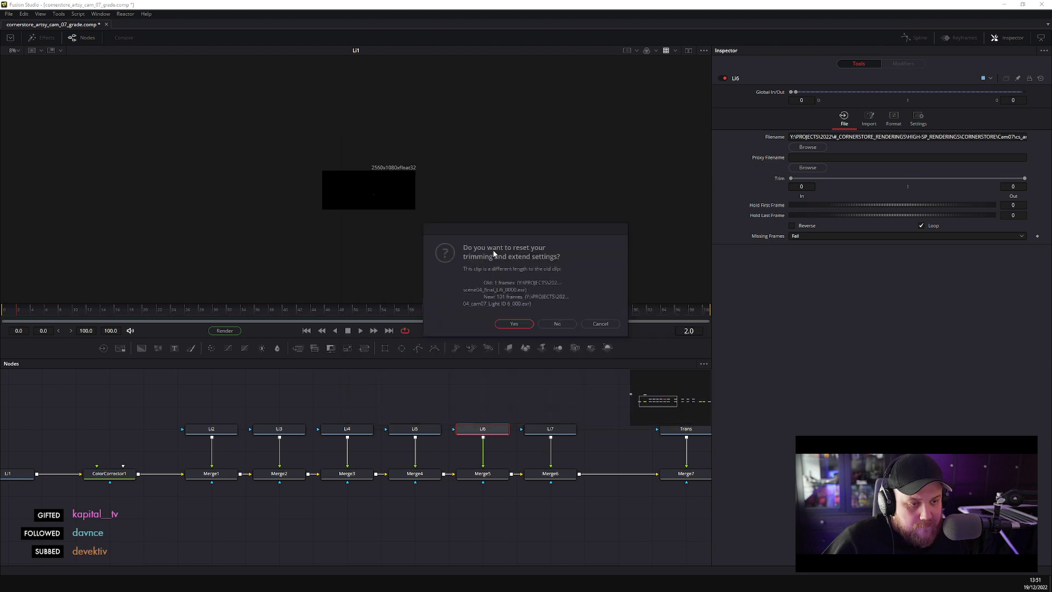
{"action": "left_click", "coordinate": [521, 324]}
- Load the Cam07 Light ID 7 sequence into Li7, trimmed to frames 0–100
{"action": "left_click", "coordinate": [552, 431]}
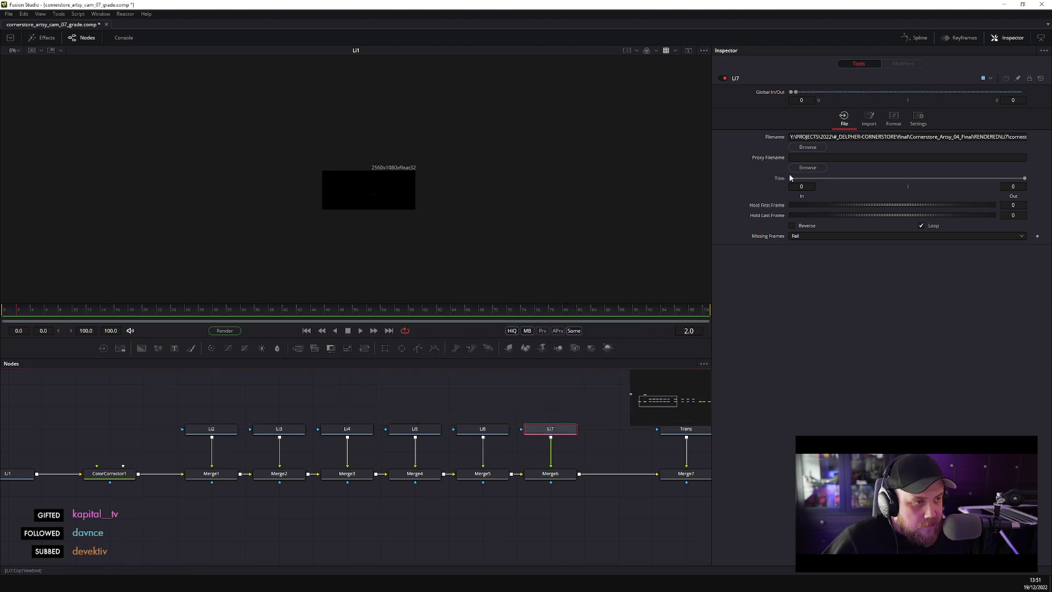
{"action": "left_click", "coordinate": [806, 147]}
{"action": "left_click", "coordinate": [393, 250]}
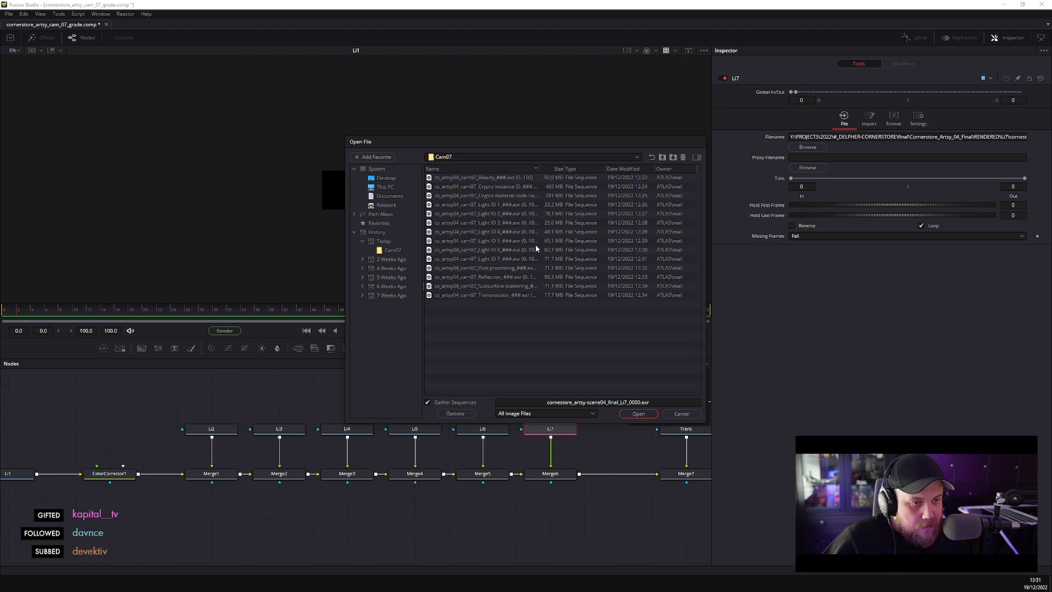
{"action": "double_click", "coordinate": [516, 259]}
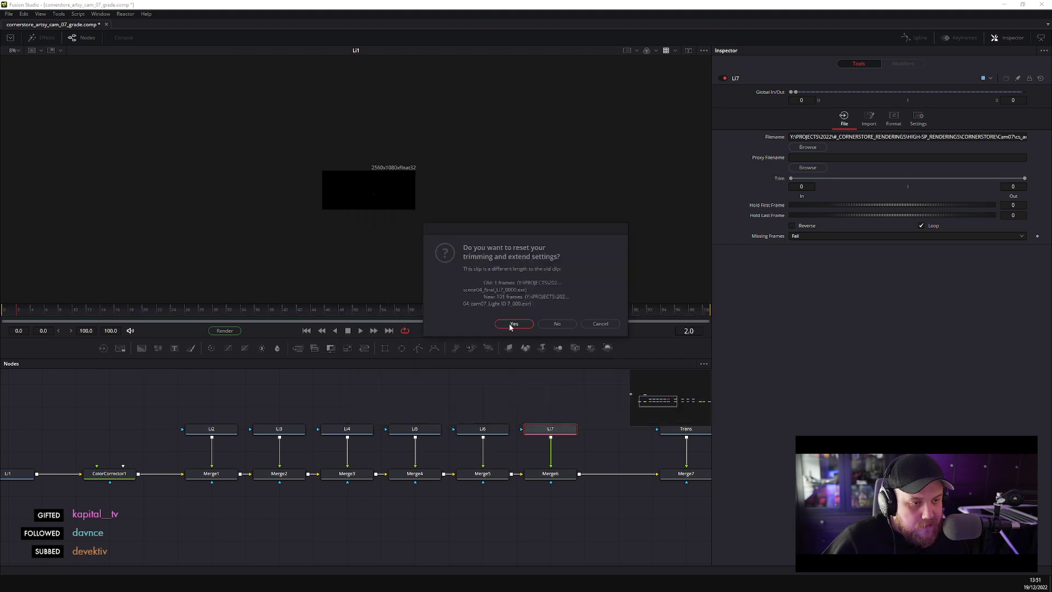
{"action": "left_click", "coordinate": [508, 323]}
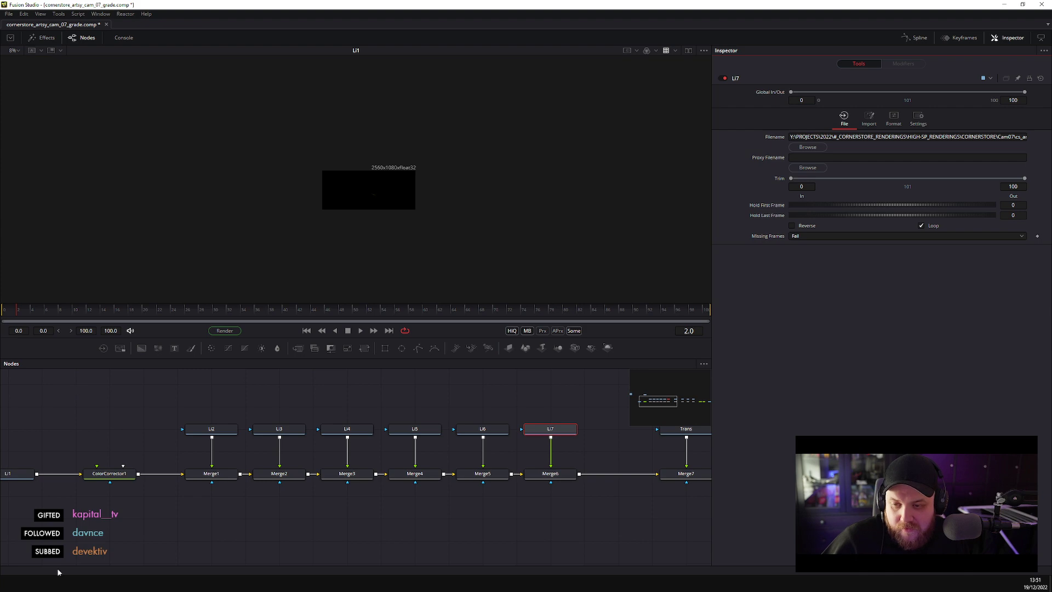
{"action": "left_click", "coordinate": [120, 550]}
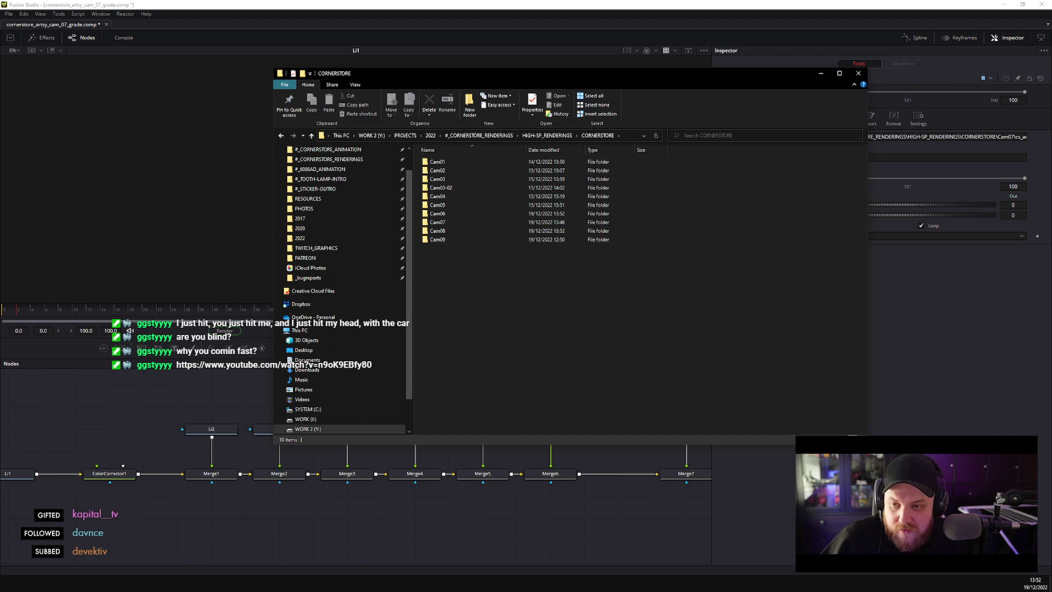
{"action": "left_click", "coordinate": [387, 510]}
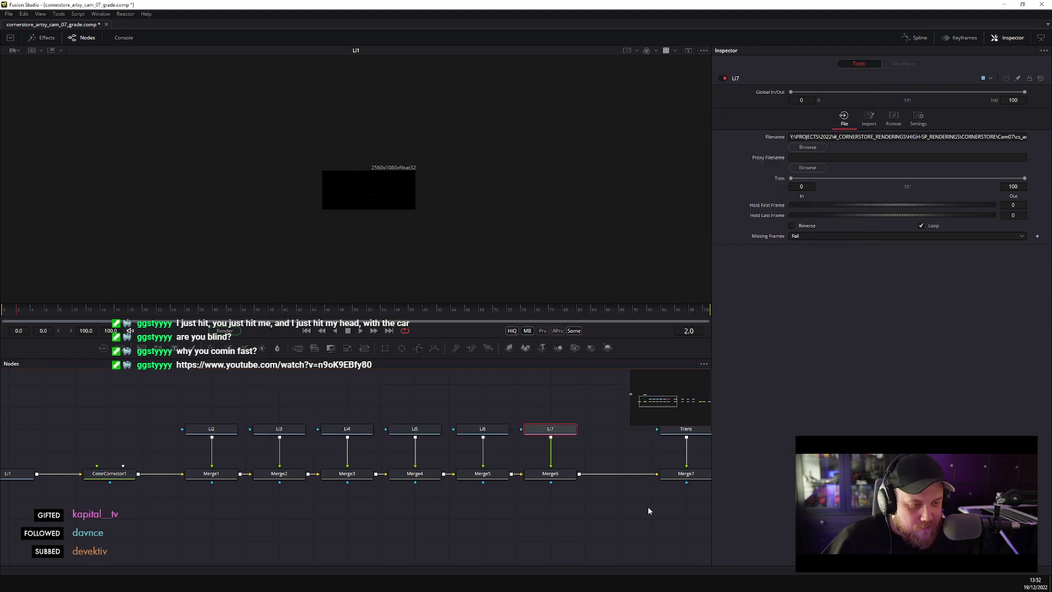
{"action": "left_click_drag", "start_coordinate": [648, 506], "coordinate": [416, 500]}
- View the Merge6 composite of the cash register and receipt paper, zooming in to inspect it
{"action": "left_click", "coordinate": [313, 482]}
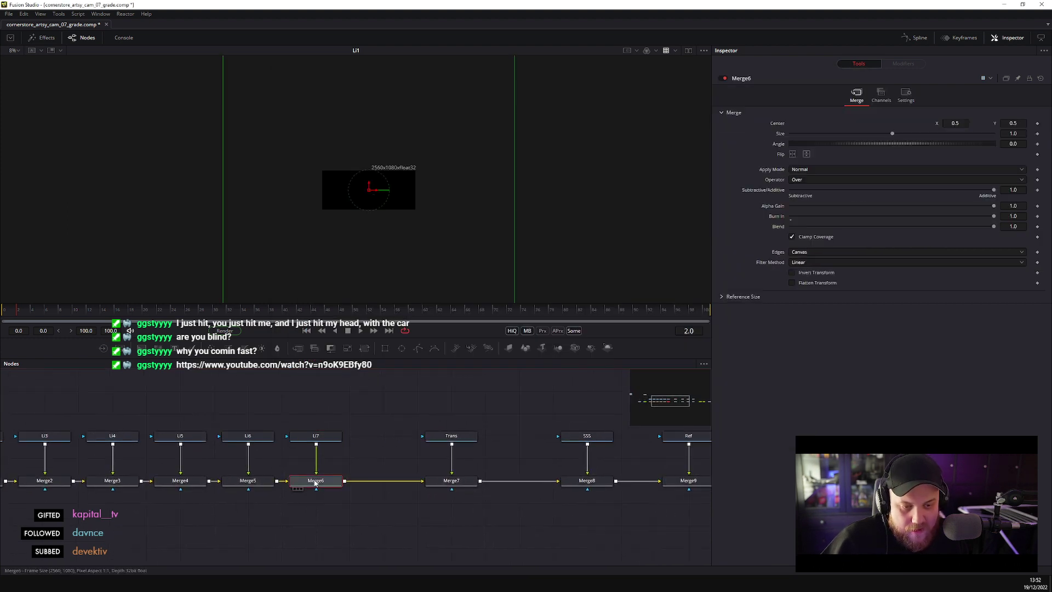
{"action": "key", "text": "1"}
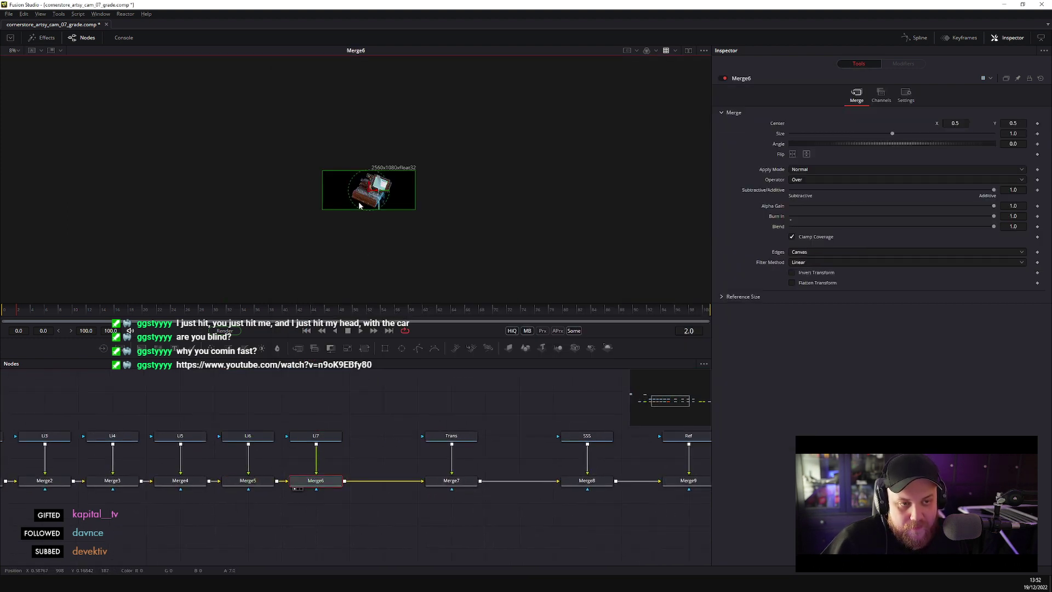
{"action": "scroll", "coordinate": [362, 207], "scroll_direction": "up", "scroll_amount": 10}
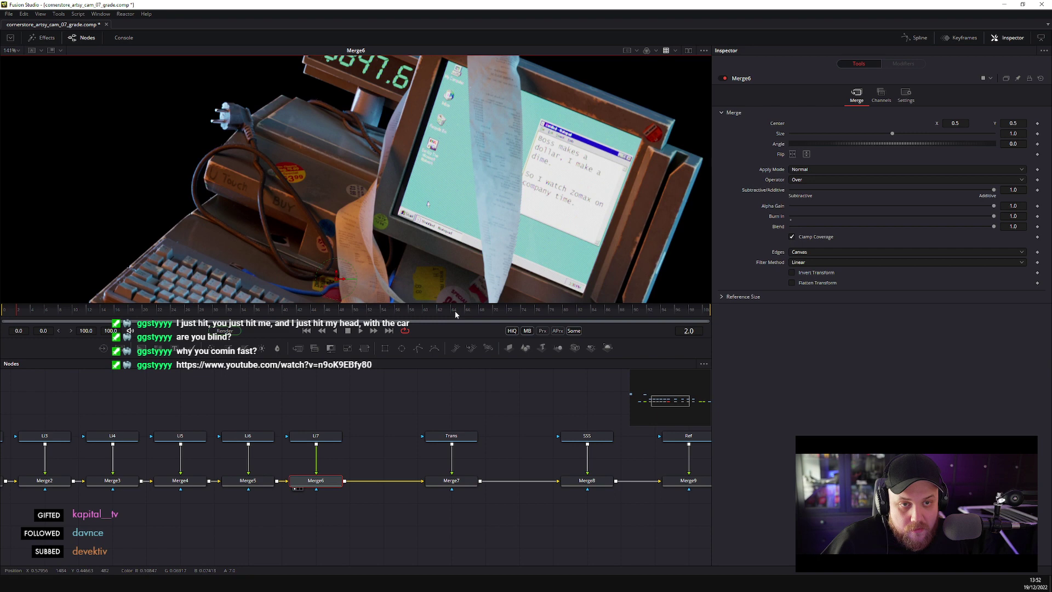
{"action": "scroll", "coordinate": [416, 249], "scroll_direction": "down", "scroll_amount": 1}
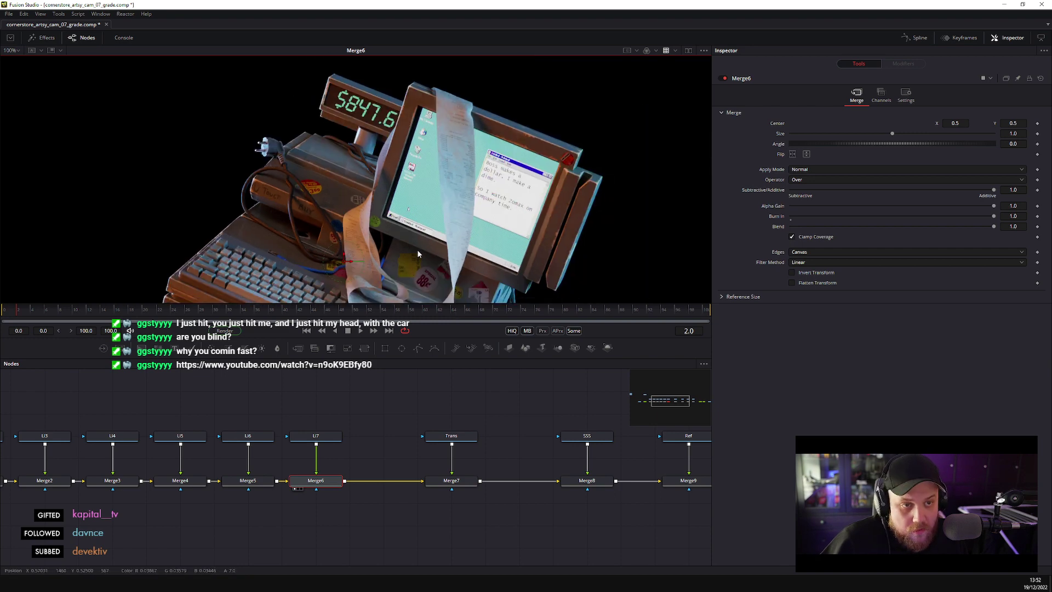
{"action": "left_click", "coordinate": [460, 483]}
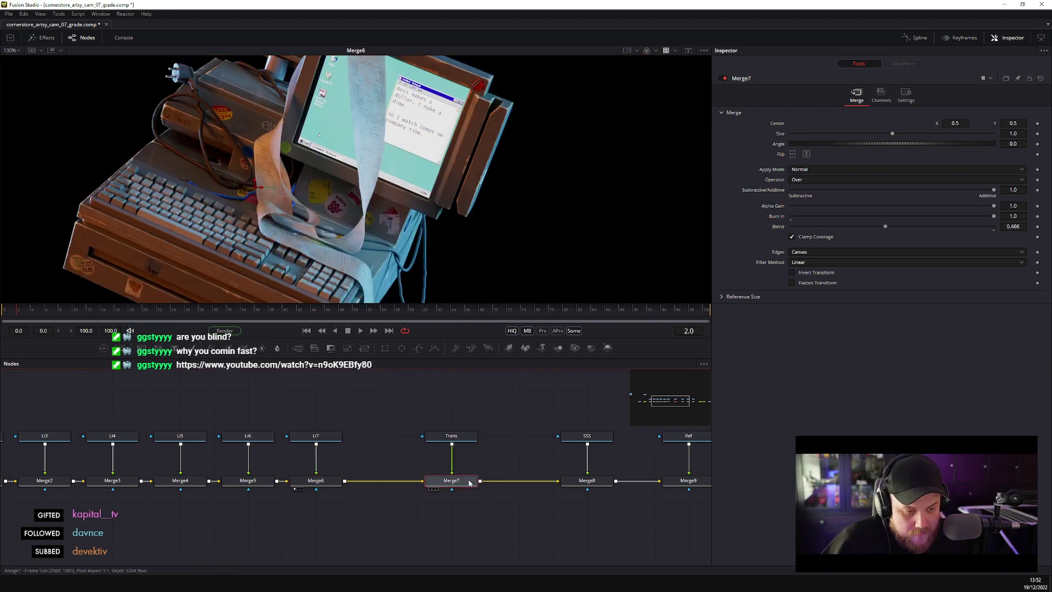
- Load the Cam07 Transmission sequence into the Trans loader with trim reset
{"action": "left_click", "coordinate": [464, 440]}
{"action": "left_click", "coordinate": [808, 148]}
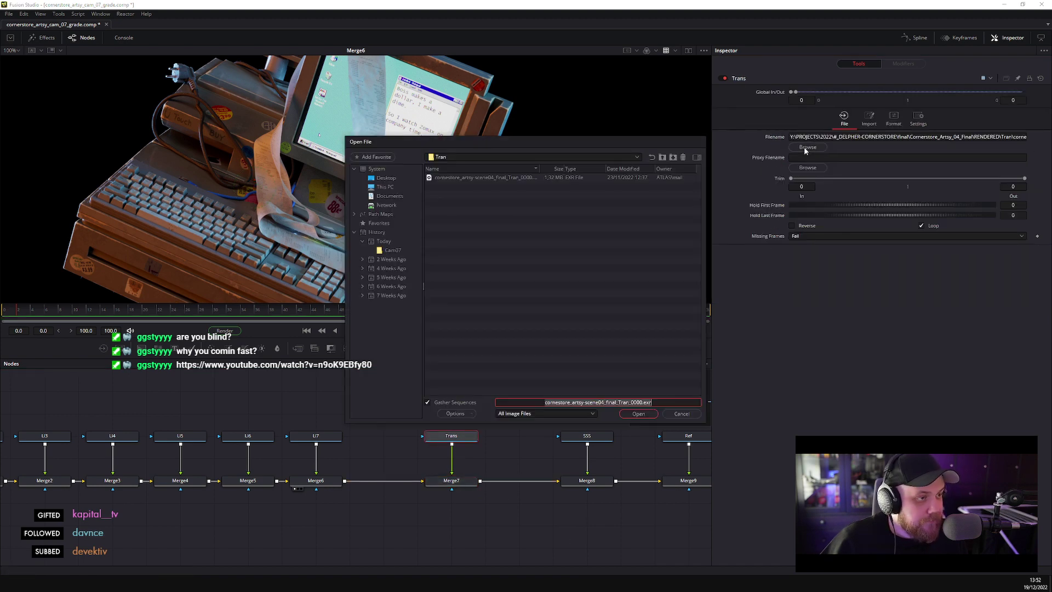
{"action": "left_click", "coordinate": [392, 251]}
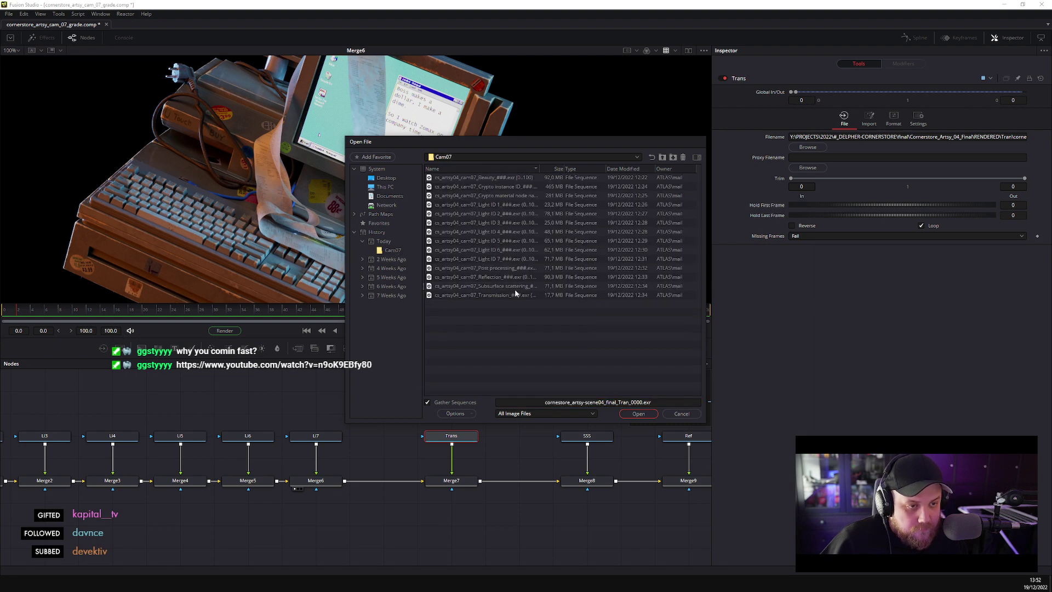
{"action": "double_click", "coordinate": [492, 298]}
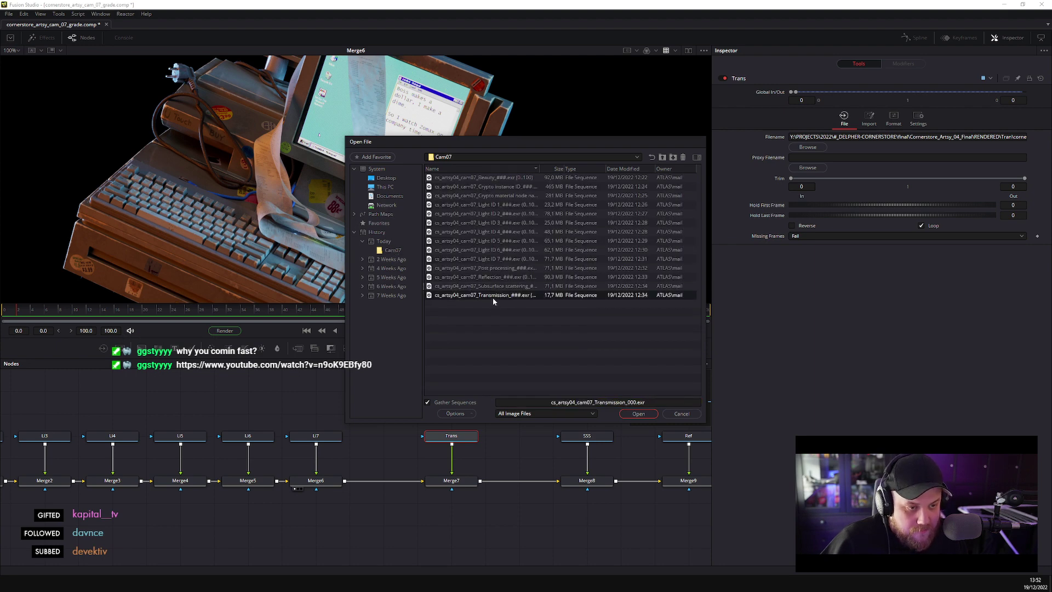
{"action": "left_click", "coordinate": [513, 326]}
- Load the Cam07 Subsurface scattering sequence into the SSS loader with trim reset
{"action": "left_click_drag", "start_coordinate": [507, 428], "coordinate": [310, 432]}
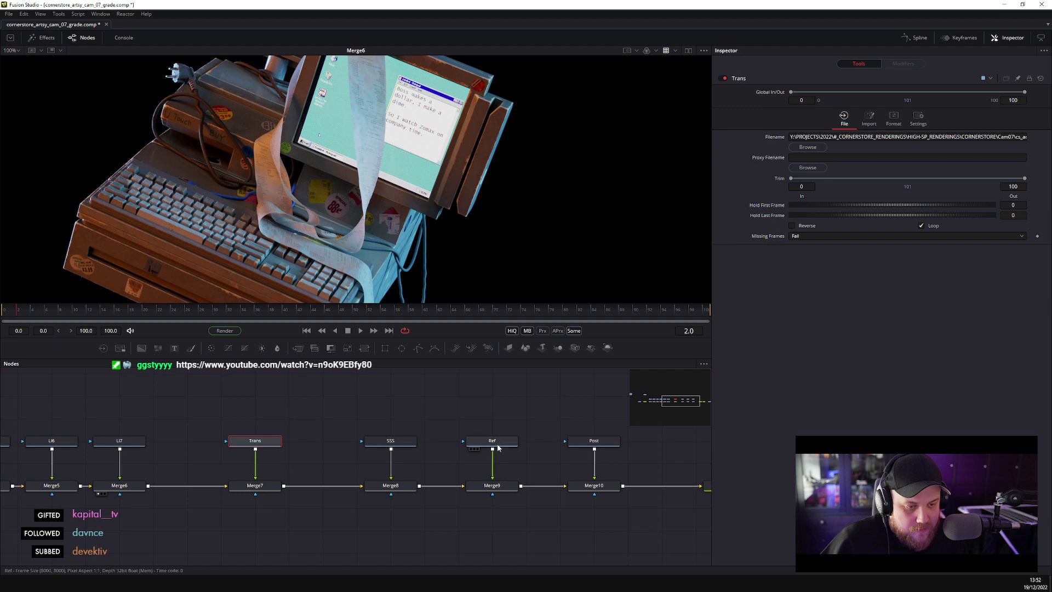
{"action": "left_click", "coordinate": [390, 441]}
{"action": "left_click", "coordinate": [808, 146]}
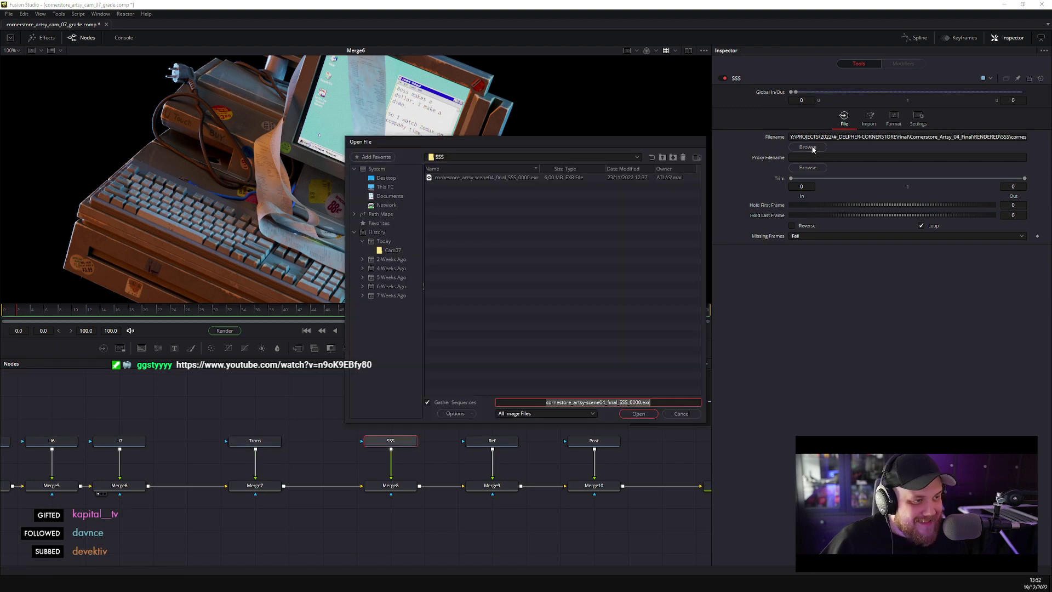
{"action": "left_click", "coordinate": [390, 251]}
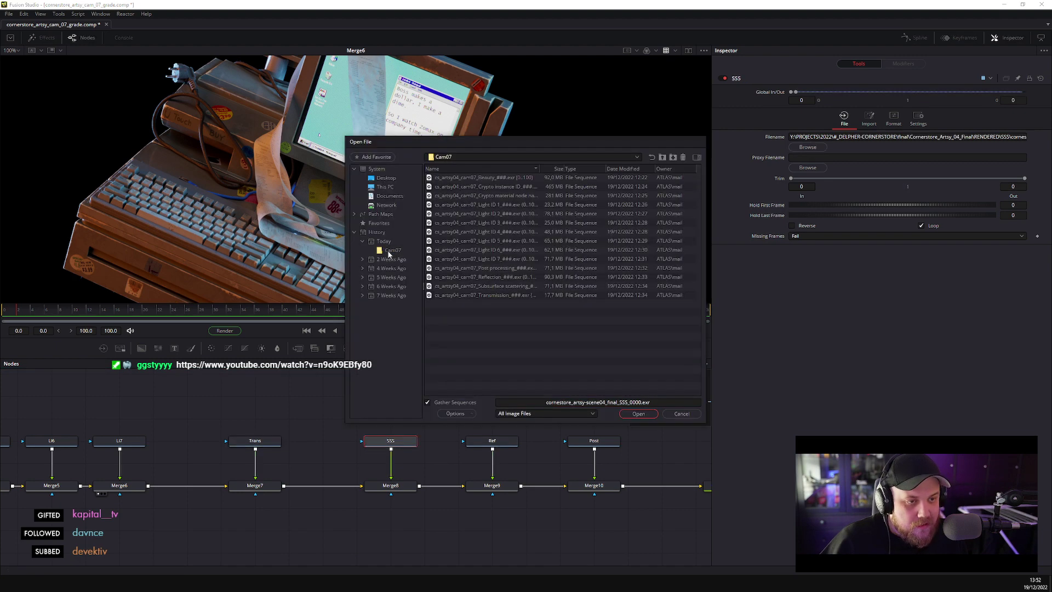
{"action": "double_click", "coordinate": [508, 286]}
{"action": "left_click", "coordinate": [513, 326]}
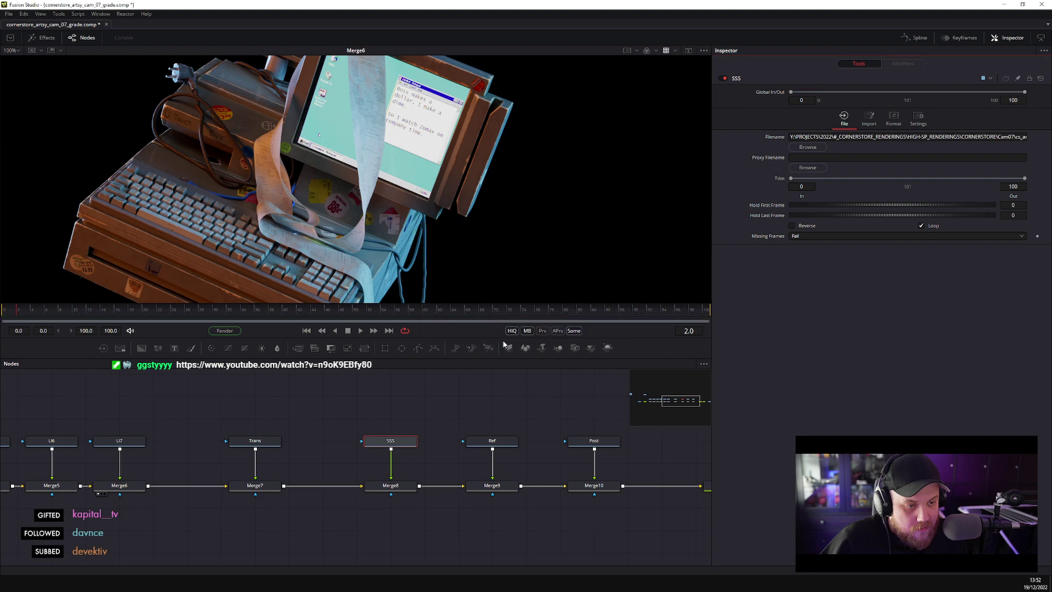
- Load the Cam07 Reflection sequence into the Ref loader with trim reset
{"action": "left_click", "coordinate": [493, 441]}
{"action": "left_click", "coordinate": [808, 147]}
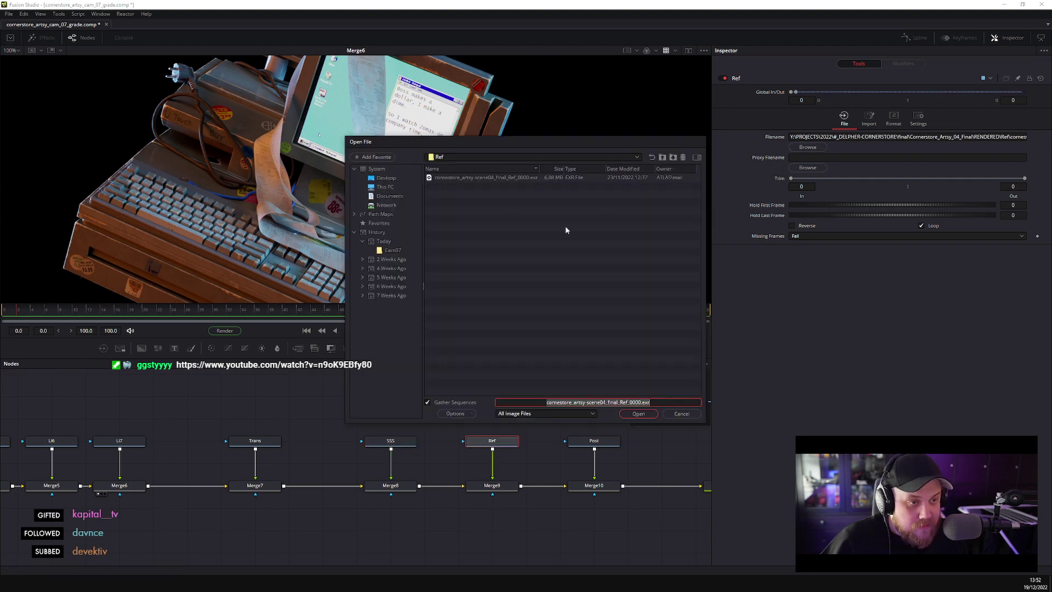
{"action": "left_click", "coordinate": [392, 250]}
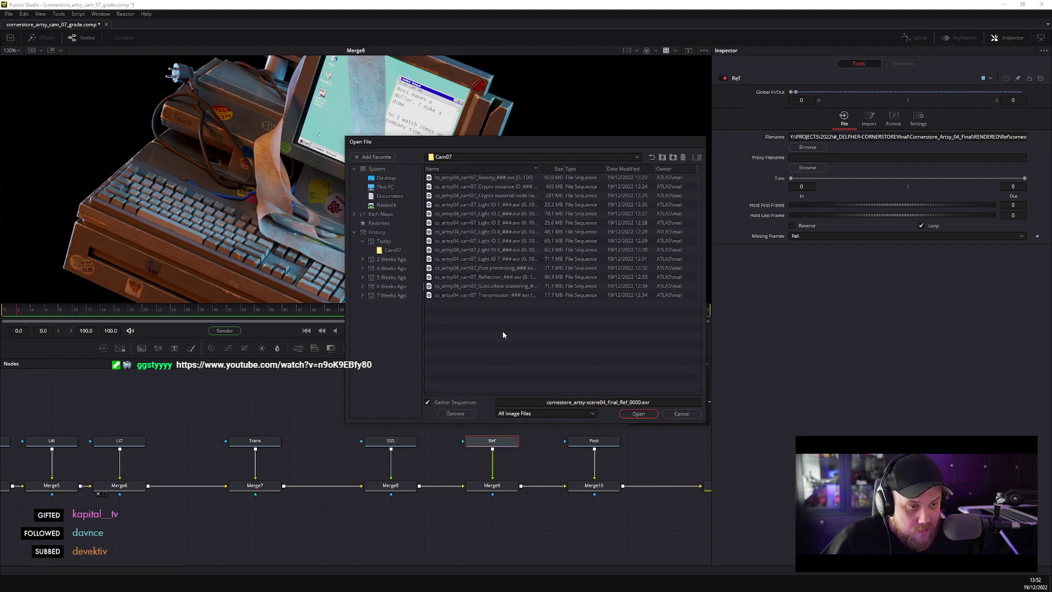
{"action": "double_click", "coordinate": [498, 279]}
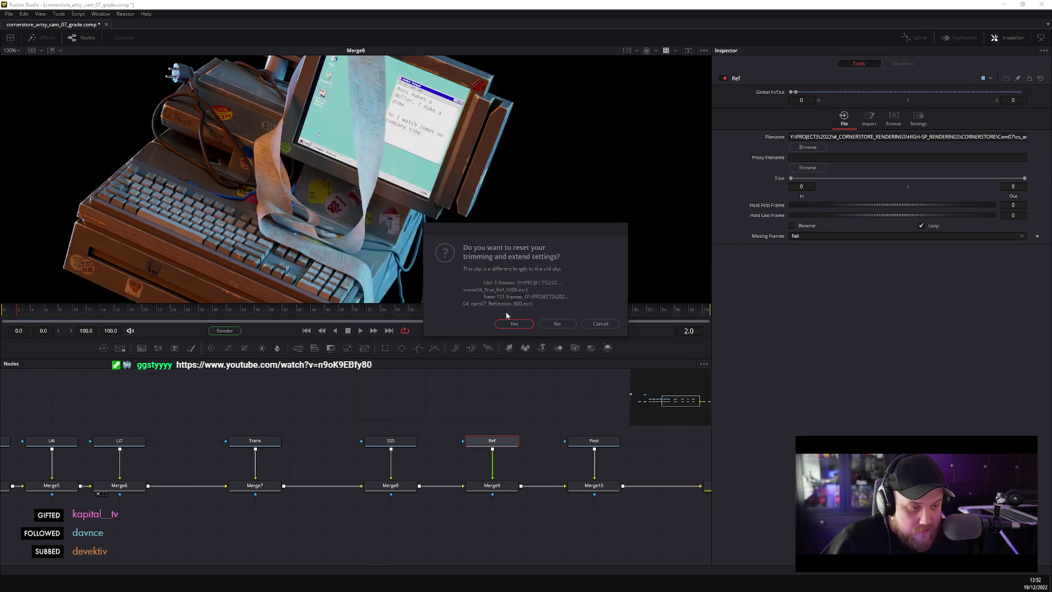
{"action": "left_click", "coordinate": [513, 325]}
- Load the Cam07 Post processing sequence into the Post loader with trim reset
{"action": "left_click_drag", "start_coordinate": [552, 429], "coordinate": [365, 432]}
{"action": "left_click", "coordinate": [408, 444]}
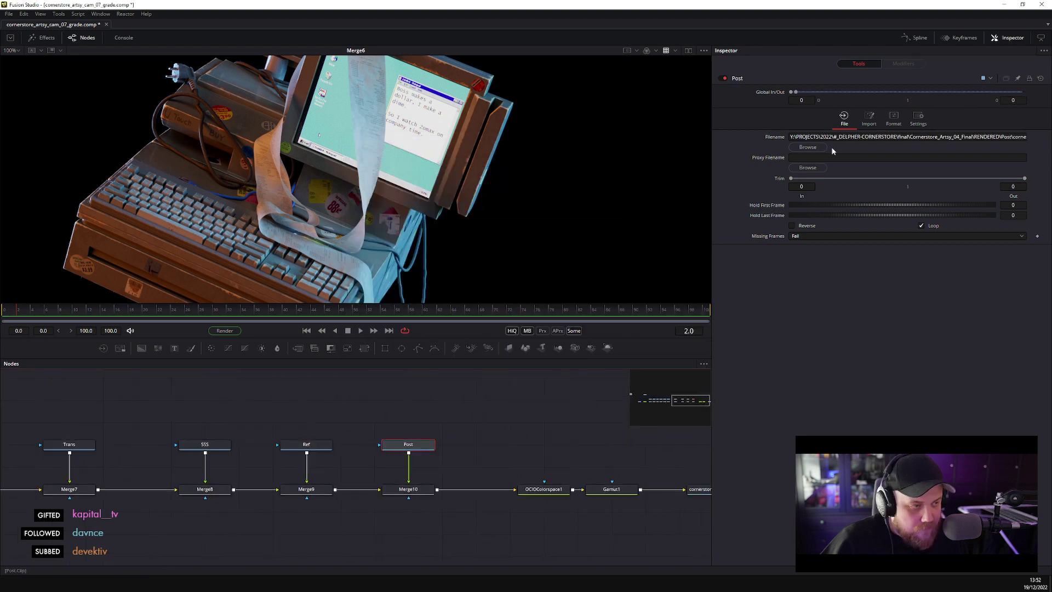
{"action": "left_click", "coordinate": [807, 147]}
{"action": "left_click", "coordinate": [391, 250]}
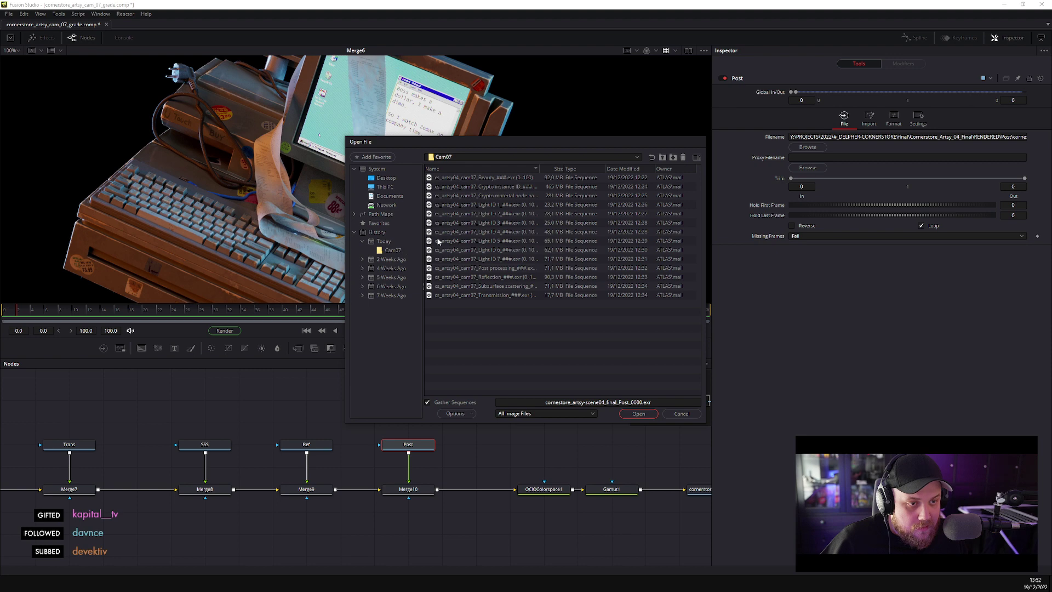
{"action": "double_click", "coordinate": [501, 271]}
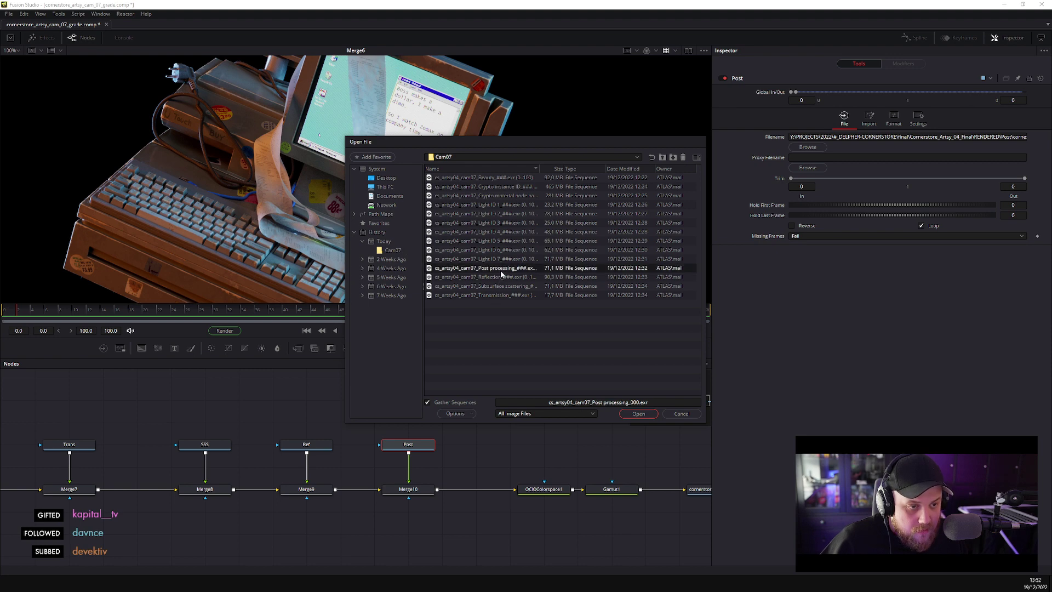
{"action": "left_click", "coordinate": [514, 324]}
{"action": "left_click", "coordinate": [408, 489]}
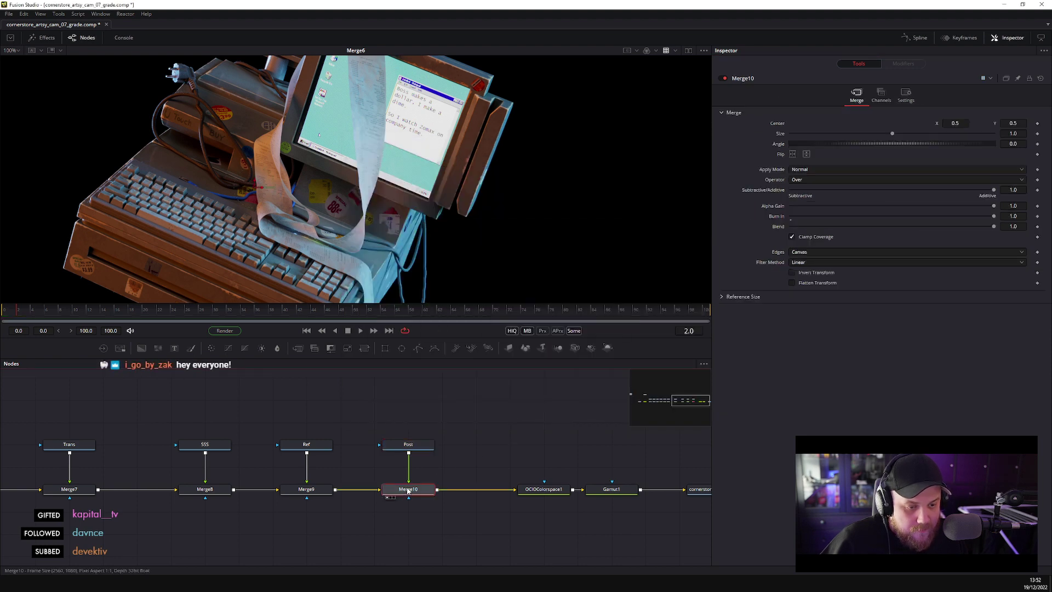
- Delete OCIOColorspace1 and Gamut1 and move Saver1 beside Merge10 so it connects directly
{"action": "key", "text": "1"}
{"action": "left_click_drag", "start_coordinate": [310, 197], "coordinate": [273, 246]}
{"action": "left_click_drag", "start_coordinate": [488, 460], "coordinate": [352, 435]}
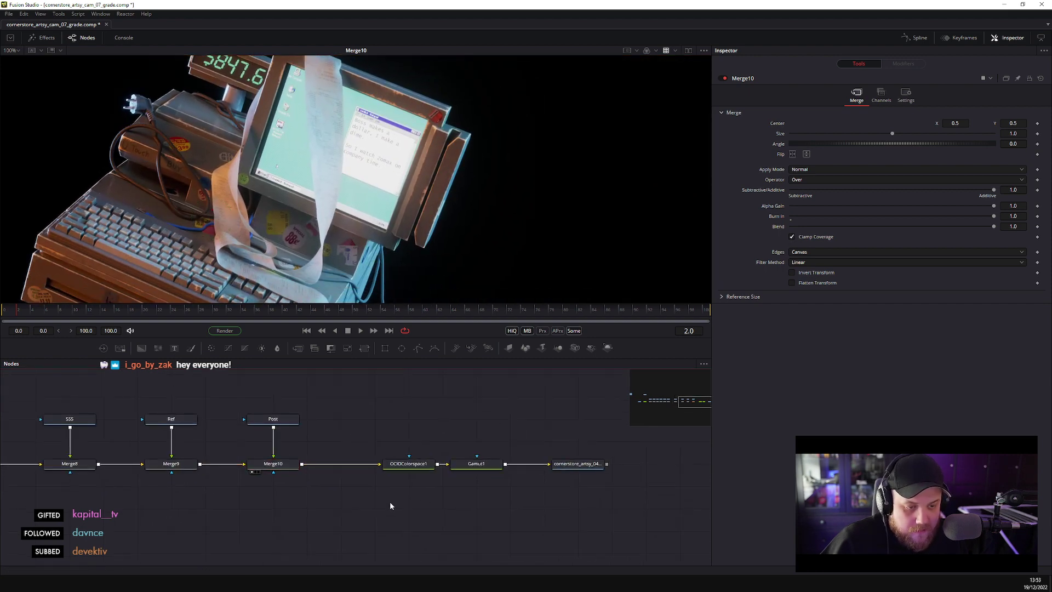
{"action": "left_click_drag", "start_coordinate": [390, 503], "coordinate": [499, 418]}
{"action": "key", "text": "Delete"}
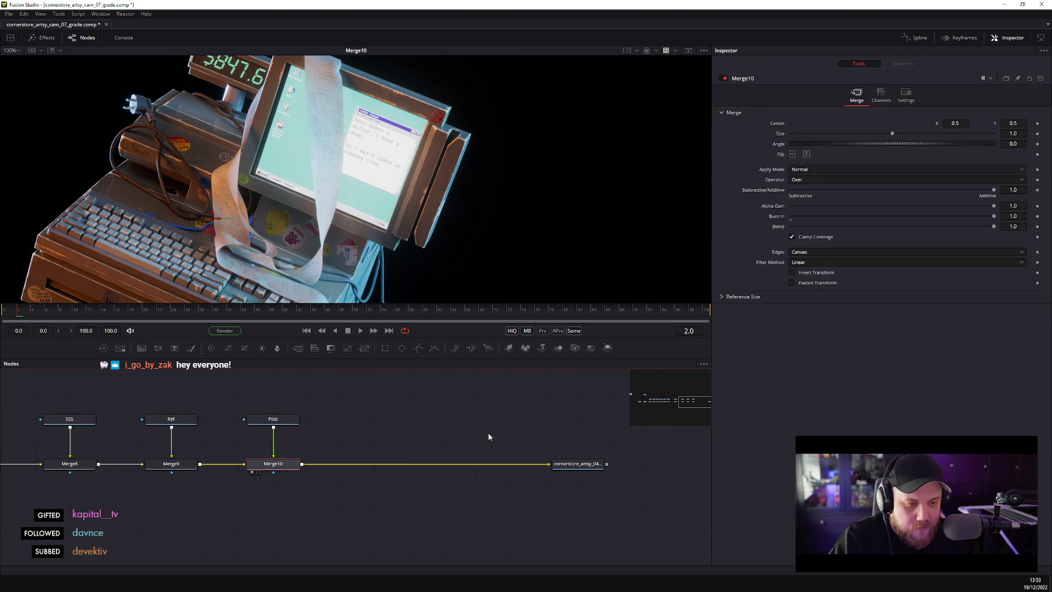
{"action": "left_click_drag", "start_coordinate": [563, 470], "coordinate": [428, 470]}
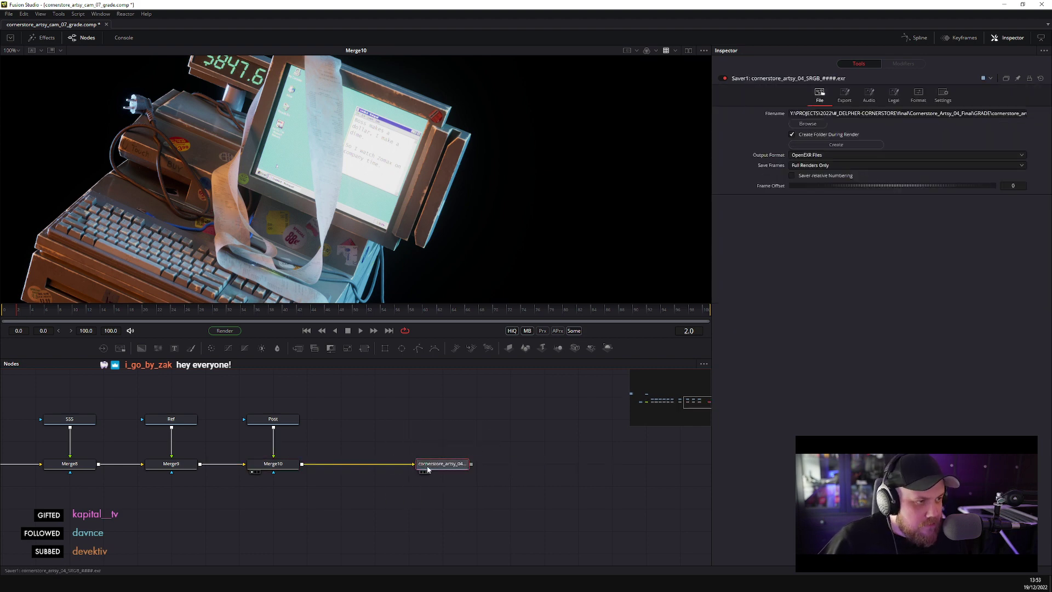
- Set Saver1's EXR compression to DWA (256 line), keeping process mode at Auto
{"action": "left_click", "coordinate": [918, 94]}
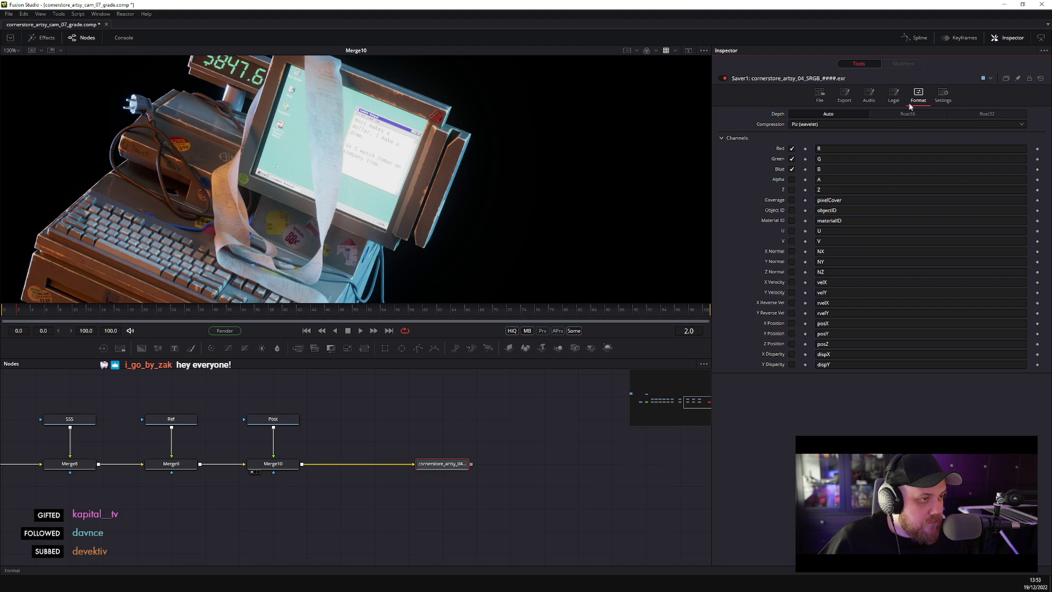
{"action": "left_click", "coordinate": [825, 92]}
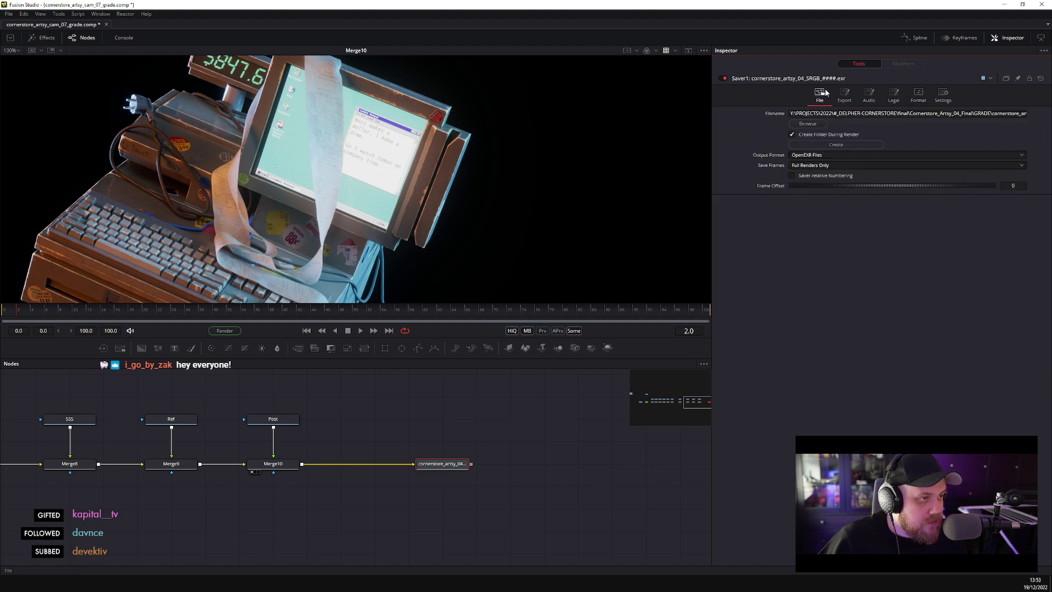
{"action": "left_click", "coordinate": [844, 95]}
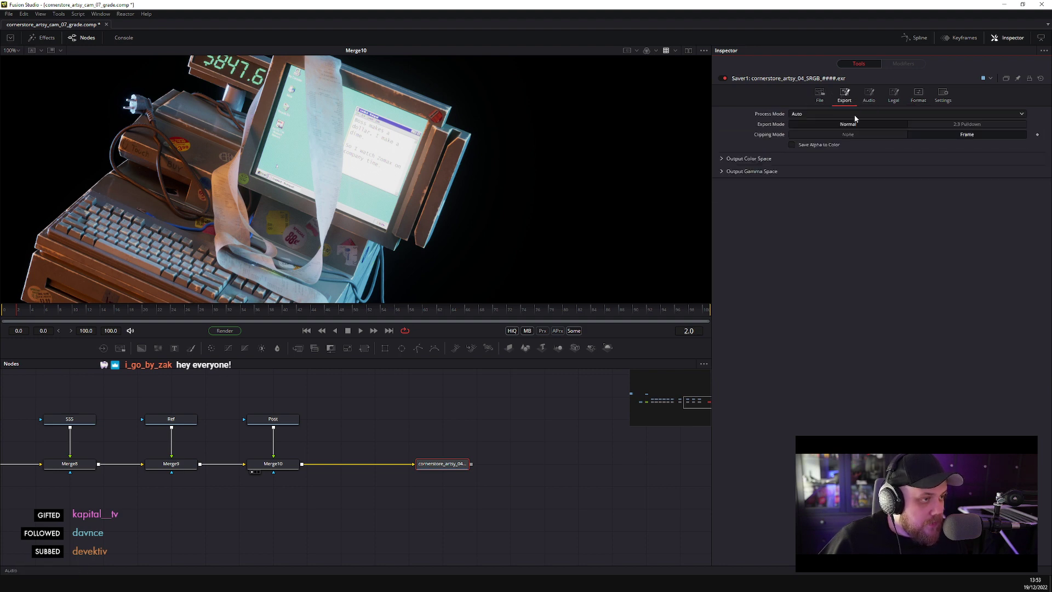
{"action": "left_click", "coordinate": [828, 115]}
{"action": "left_click", "coordinate": [828, 115]}
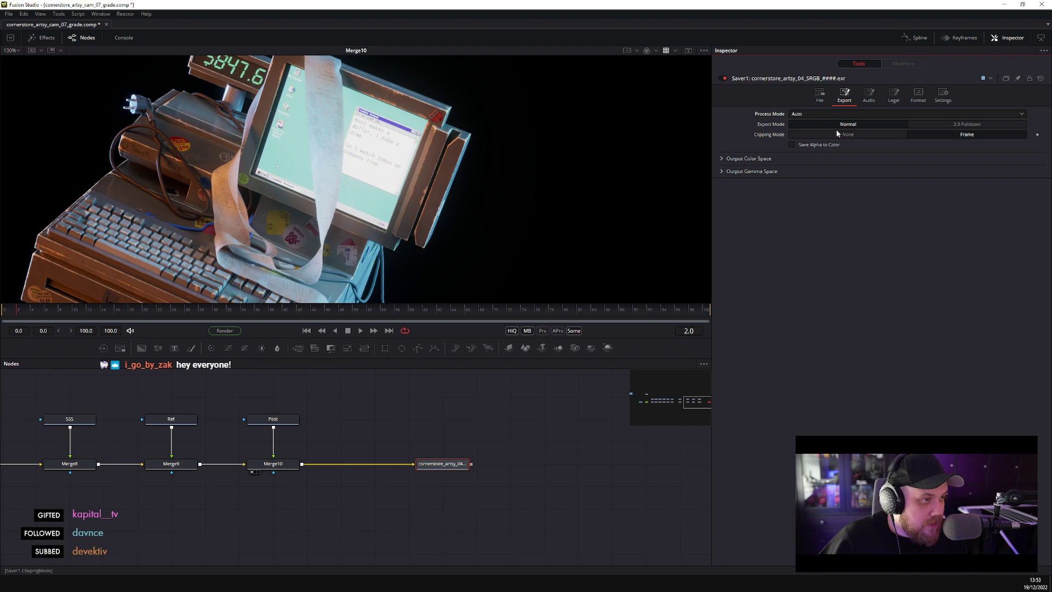
{"action": "left_click", "coordinate": [918, 94]}
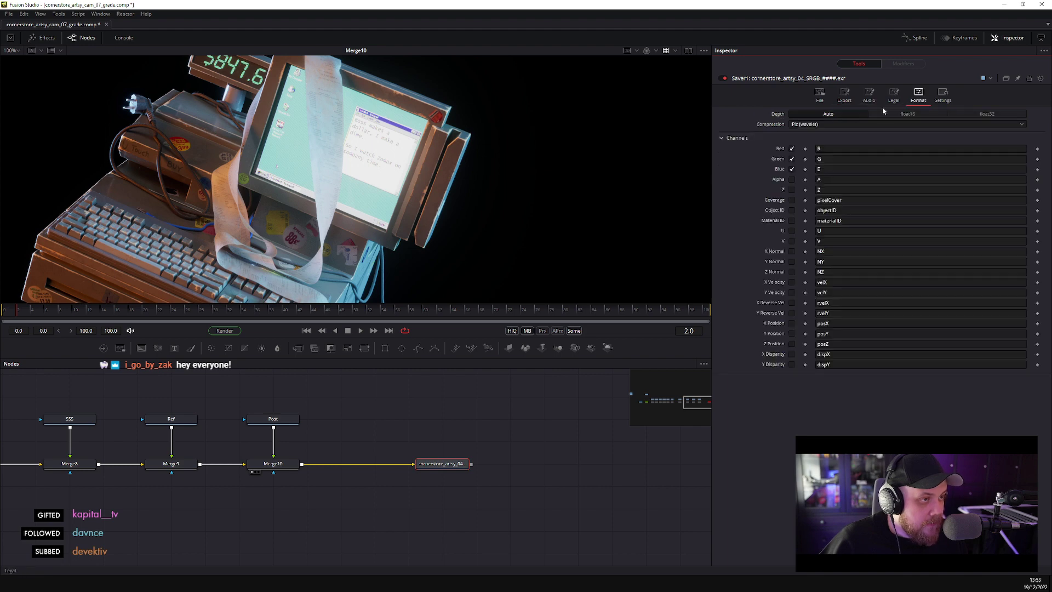
{"action": "left_click", "coordinate": [839, 124]}
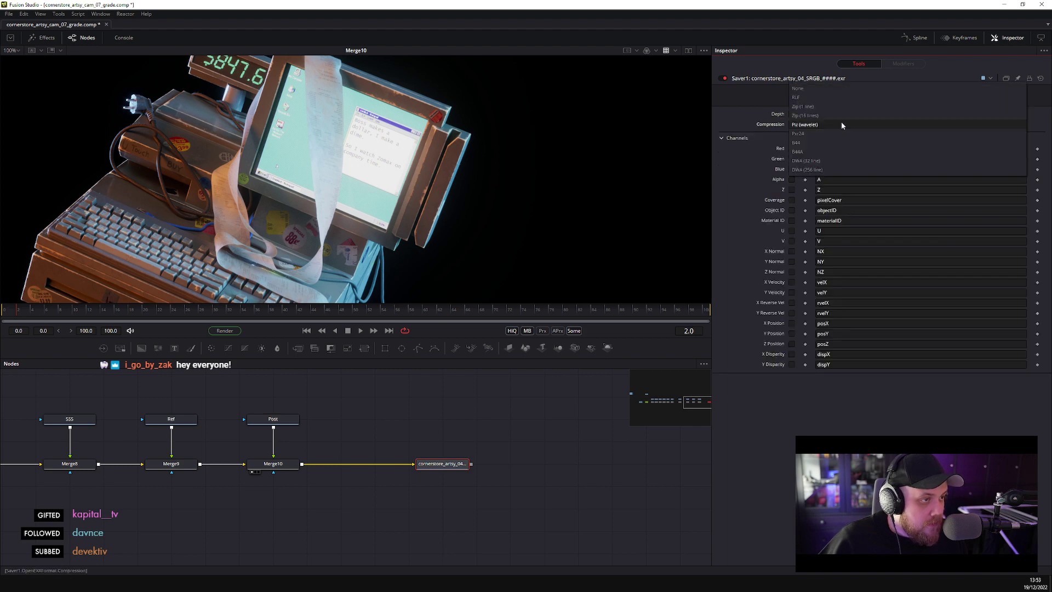
{"action": "left_click", "coordinate": [823, 169]}
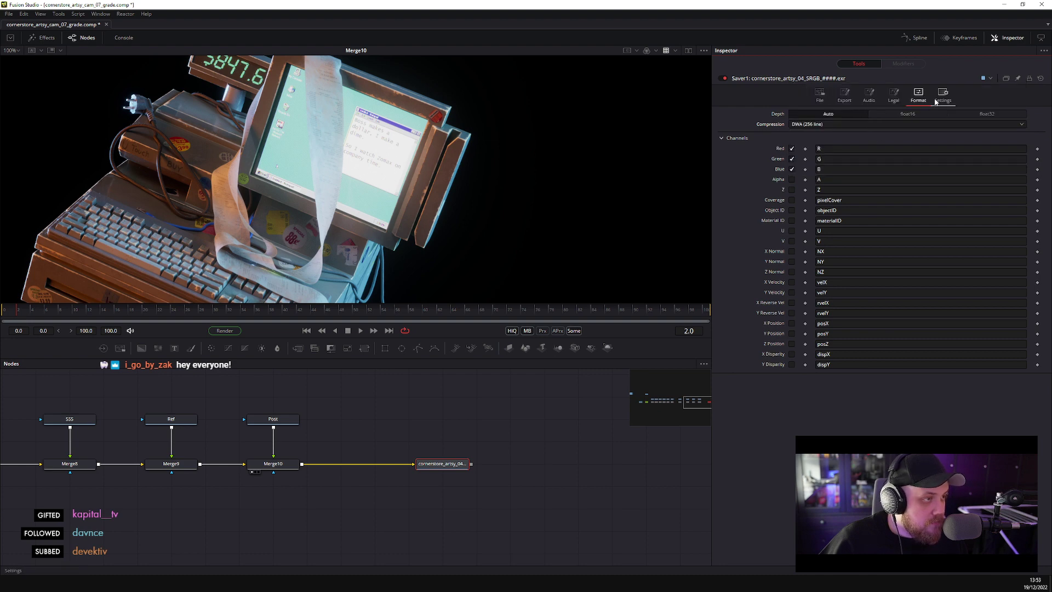
- Create a new COMP_OUT folder inside Cam07 in the saver's browser and open it
{"action": "left_click", "coordinate": [820, 99]}
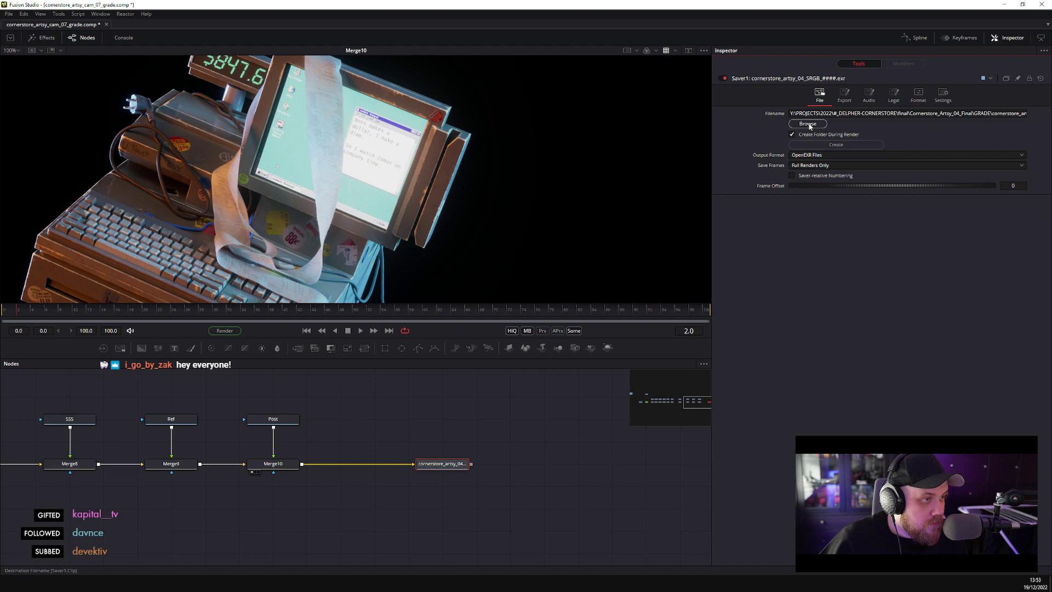
{"action": "left_click", "coordinate": [807, 124]}
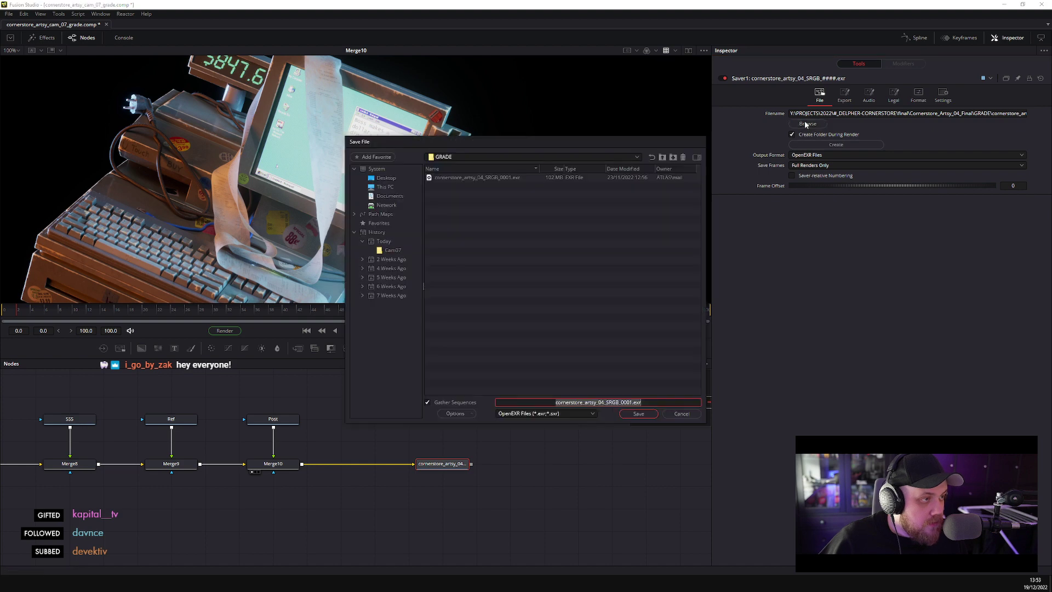
{"action": "left_click", "coordinate": [396, 251]}
{"action": "right_click", "coordinate": [467, 346]}
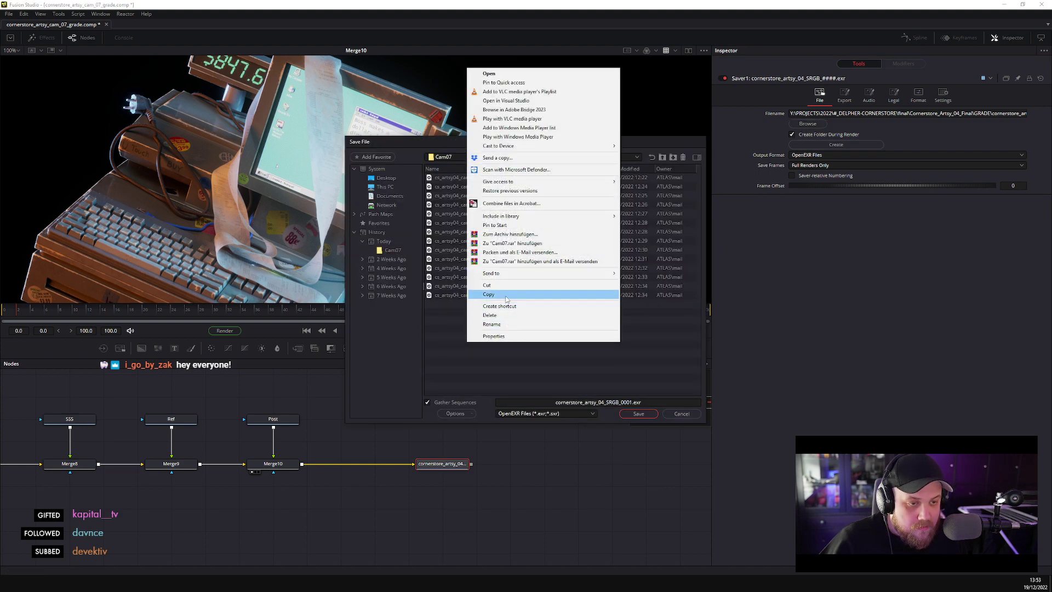
{"action": "left_click", "coordinate": [664, 172]}
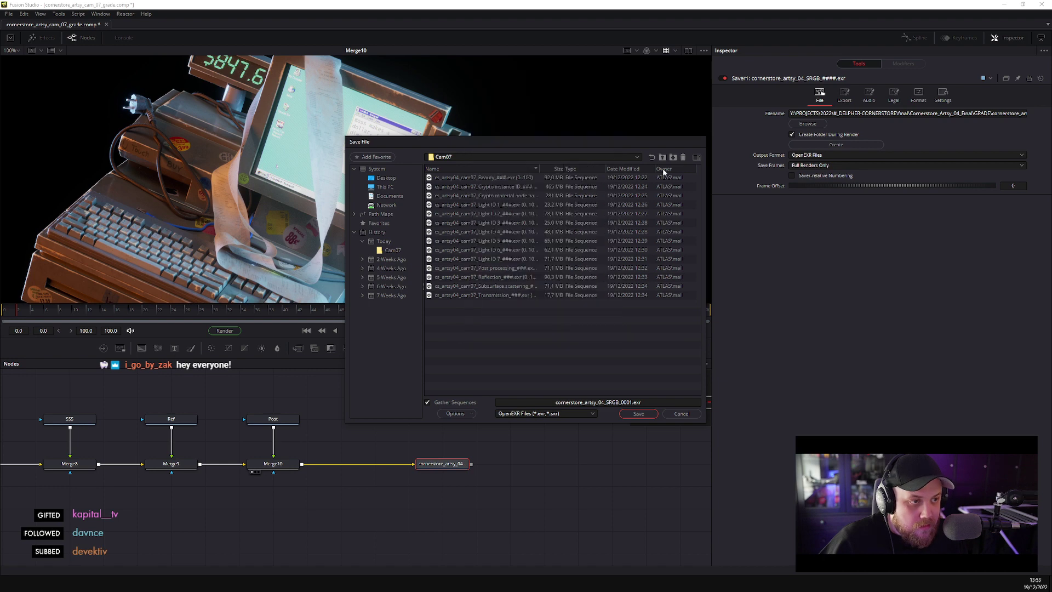
{"action": "left_click", "coordinate": [673, 157]}
{"action": "type", "text": "COMP"}
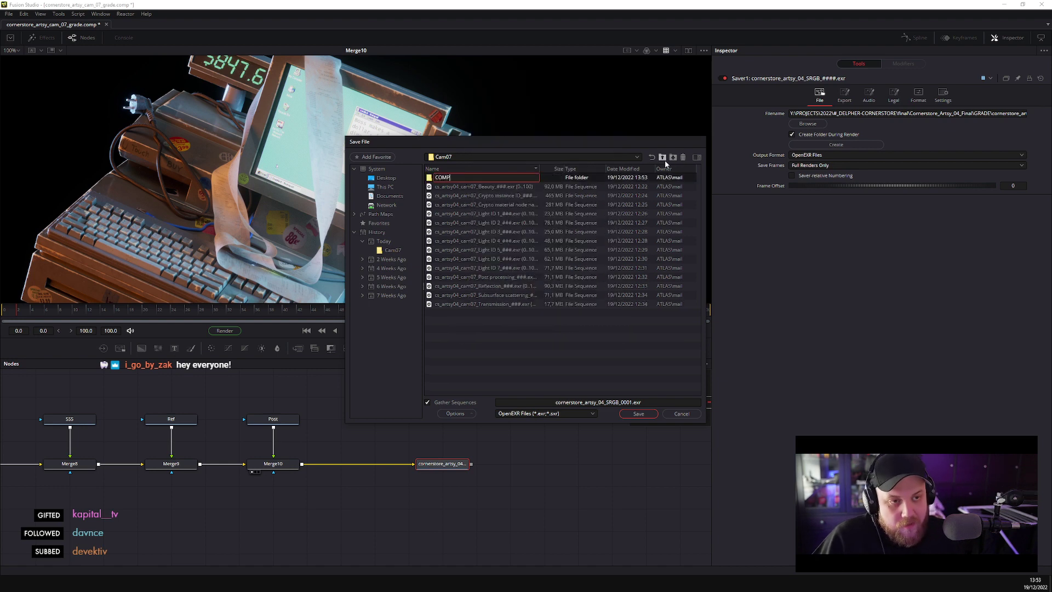
{"action": "type", "text": "_0UT"}
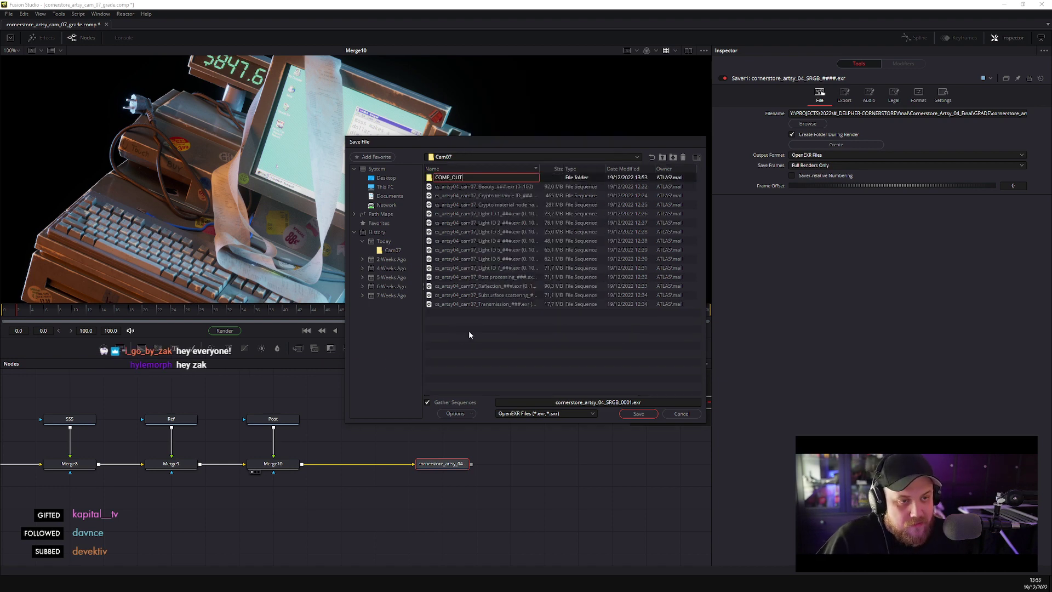
{"action": "key", "text": "Return"}
{"action": "double_click", "coordinate": [459, 179]}
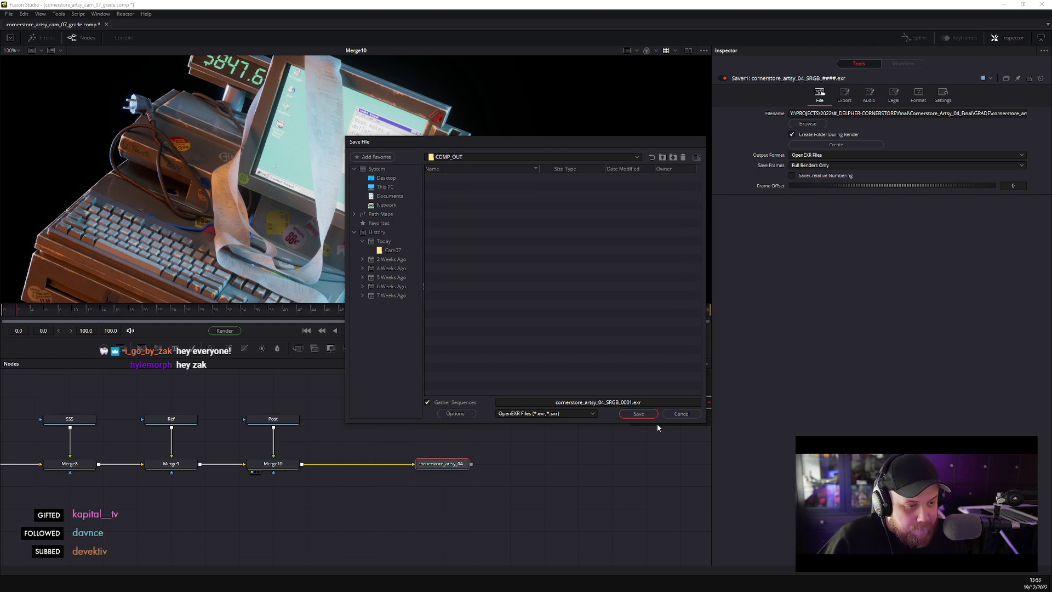
{"action": "left_click", "coordinate": [606, 403]}
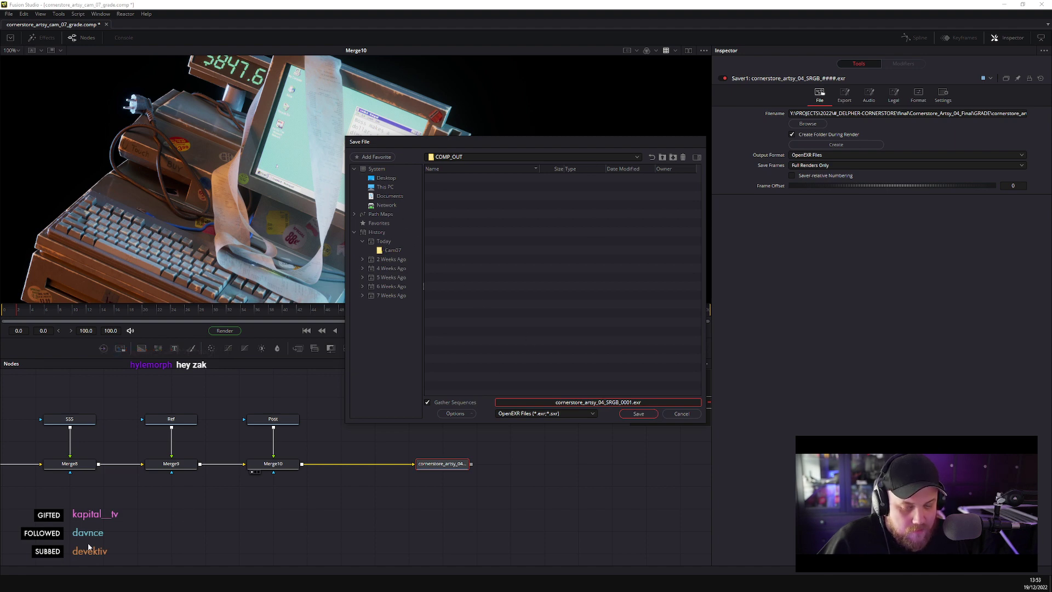
{"action": "left_click", "coordinate": [77, 582]}
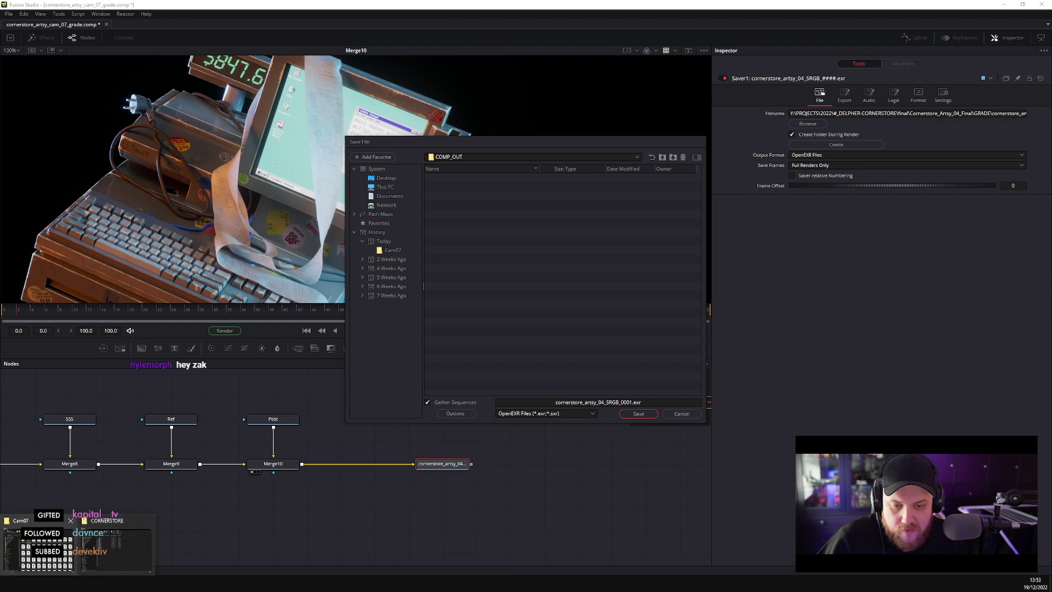
- Check Cam05's COMP_OUT folder of EXR frames, then close the CORNERSTORE Explorer window
{"action": "left_click", "coordinate": [38, 548]}
{"action": "left_click", "coordinate": [562, 125]}
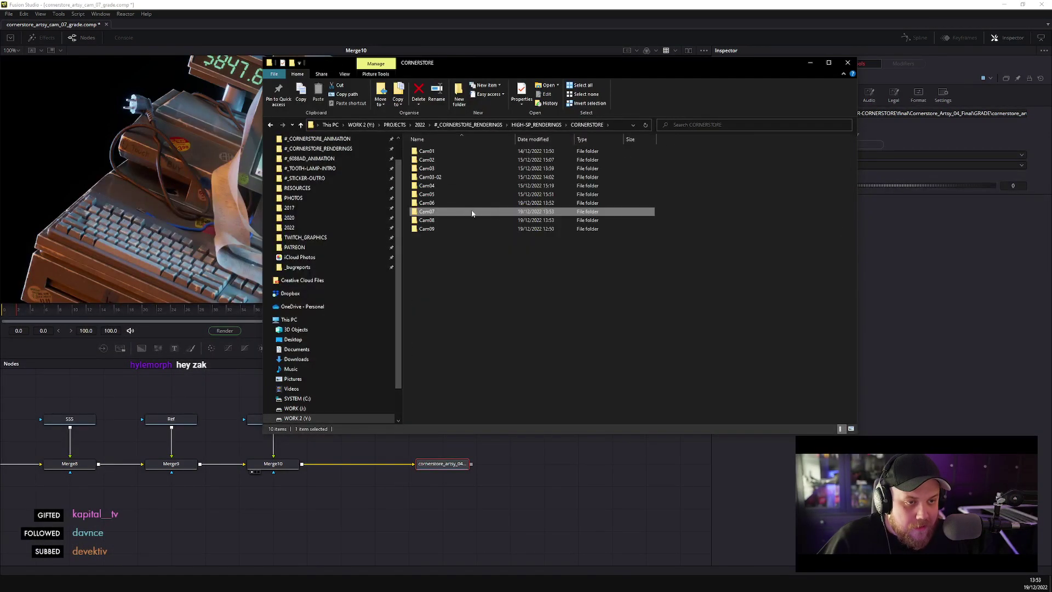
{"action": "double_click", "coordinate": [459, 193]}
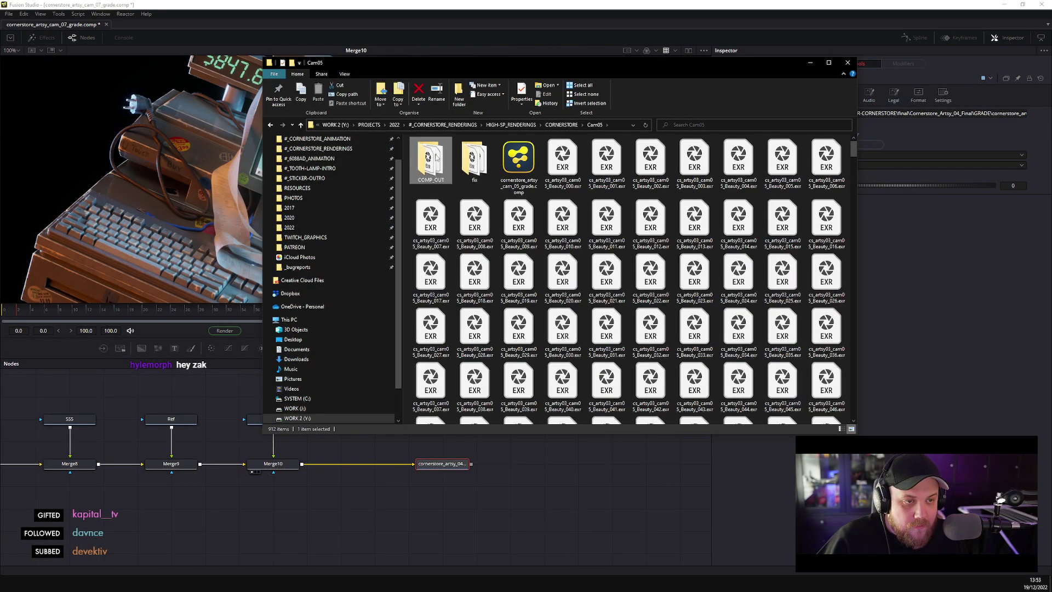
{"action": "double_click", "coordinate": [437, 157]}
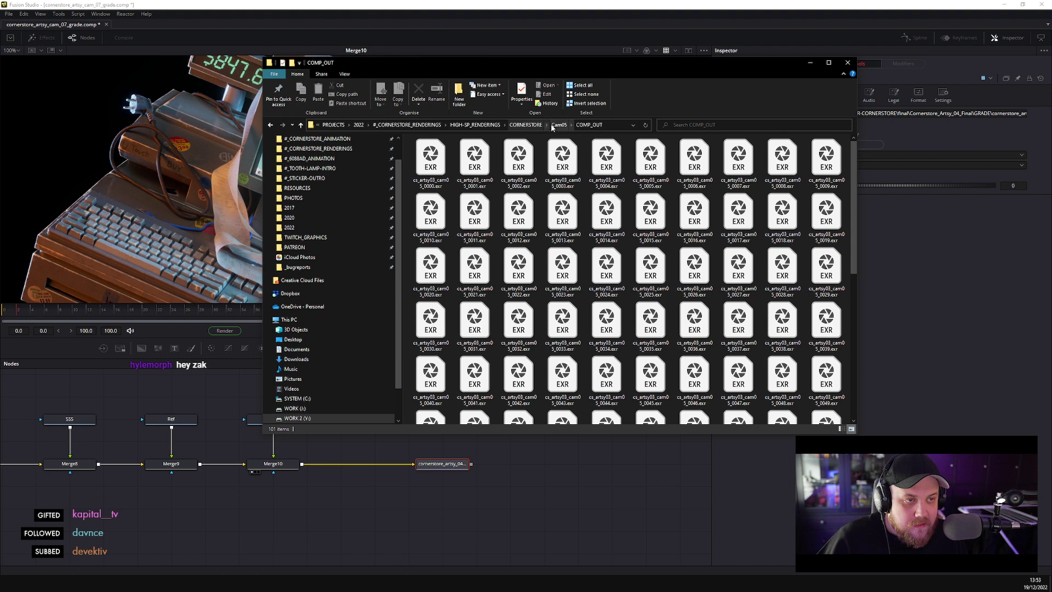
{"action": "right_click", "coordinate": [426, 185]}
{"action": "key", "text": "Escape"}
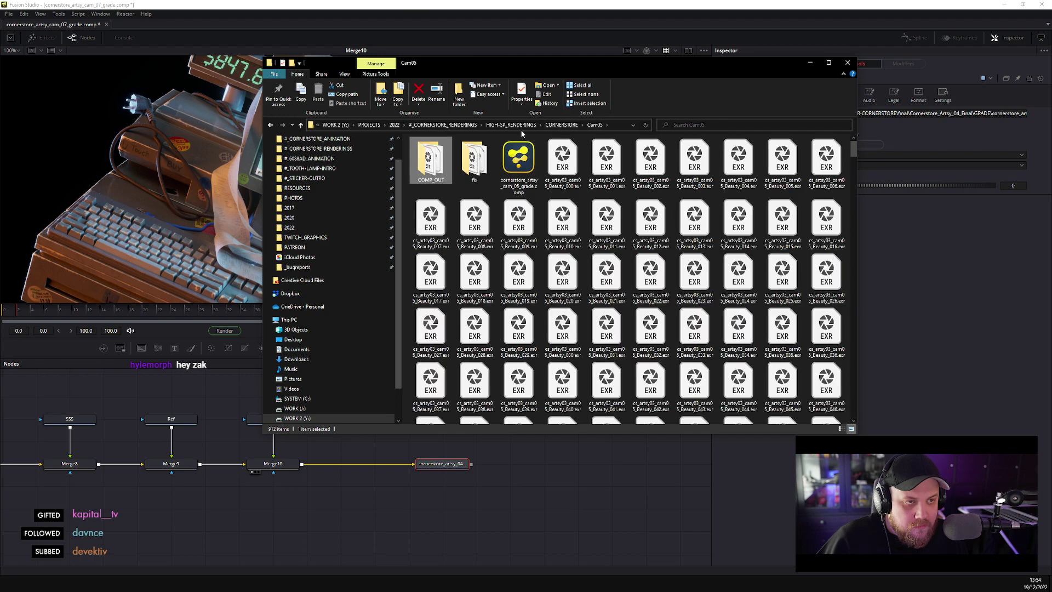
{"action": "left_click", "coordinate": [561, 125]}
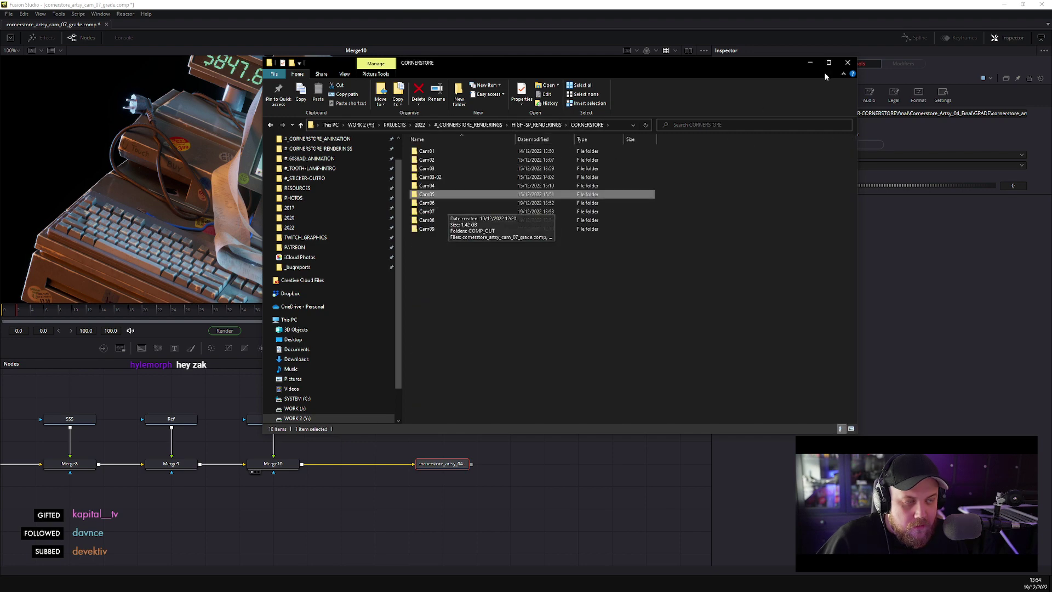
{"action": "left_click", "coordinate": [848, 63]}
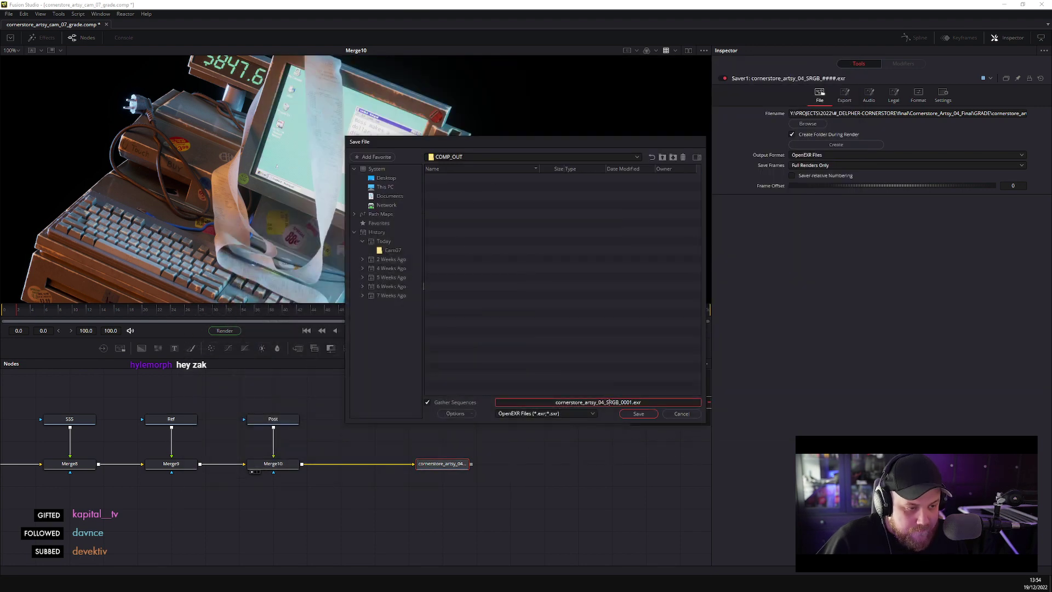
- Name the saver output cs_artsy04_cam07_.exr in Cam07's COMP_OUT folder and save
{"action": "key", "text": "ctrl+a"}
{"action": "type", "text": "cs_artsy03_cam05_0000"}
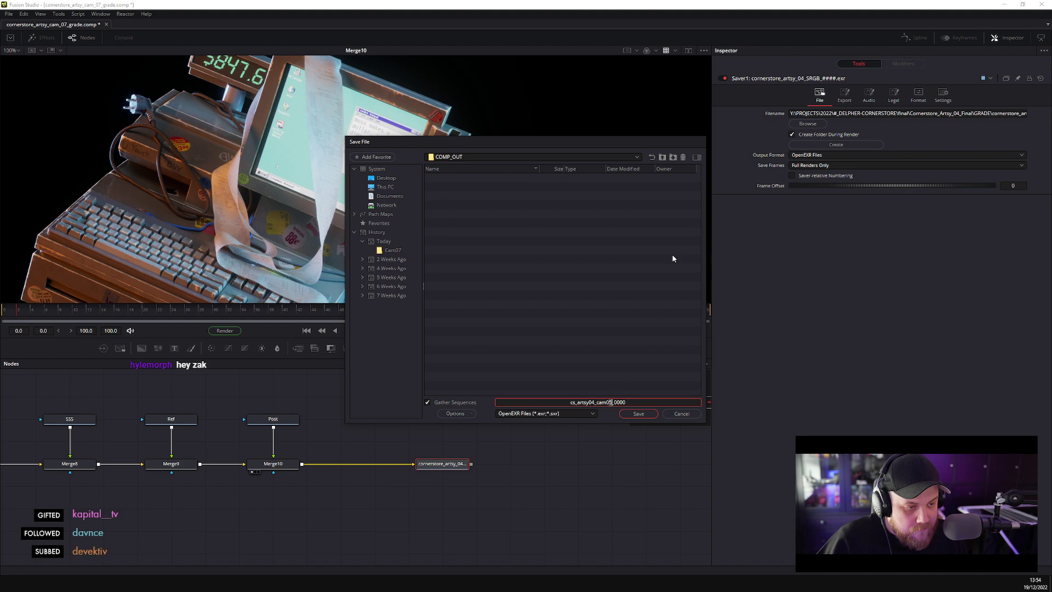
{"action": "key", "text": "BackSpace"}
{"action": "type", "text": "7"}
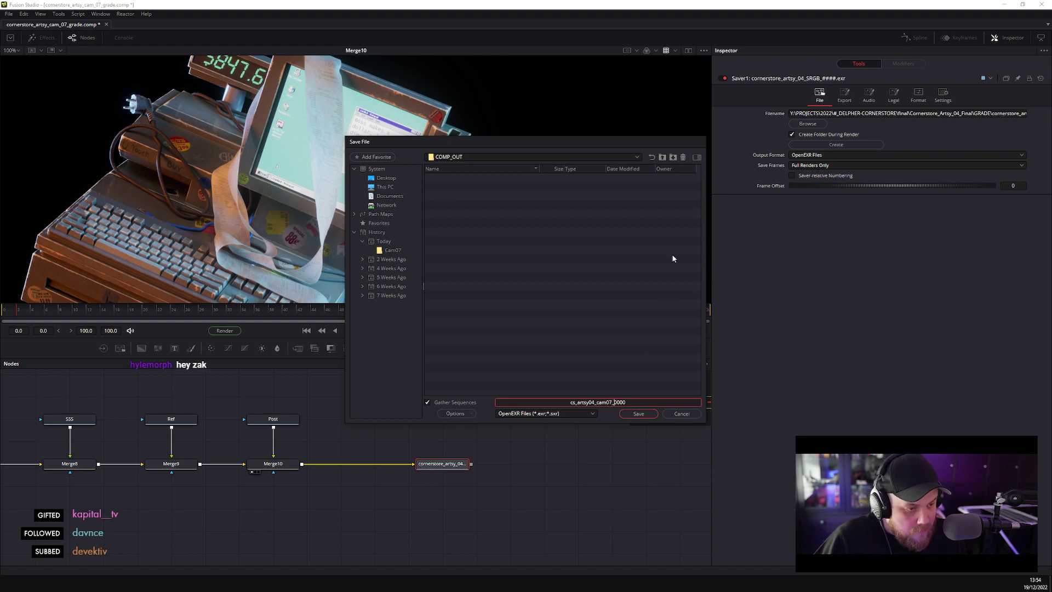
{"action": "key", "text": "End"}
{"action": "key", "text": "BackSpace"}
{"action": "key", "text": "BackSpace"}
{"action": "key", "text": "BackSpace"}
{"action": "key", "text": "BackSpace"}
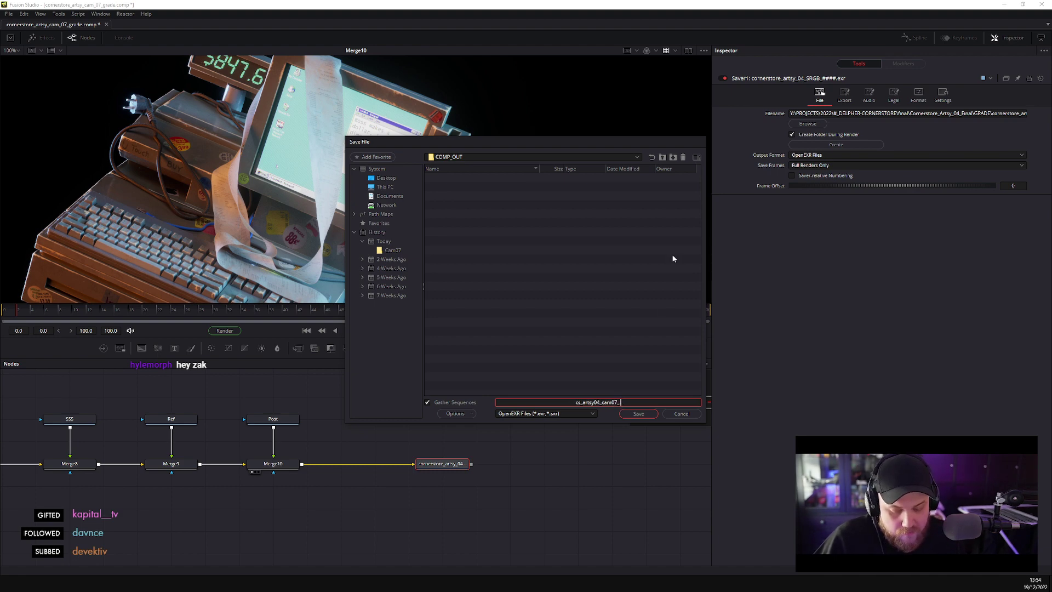
{"action": "type", "text": ".exr"}
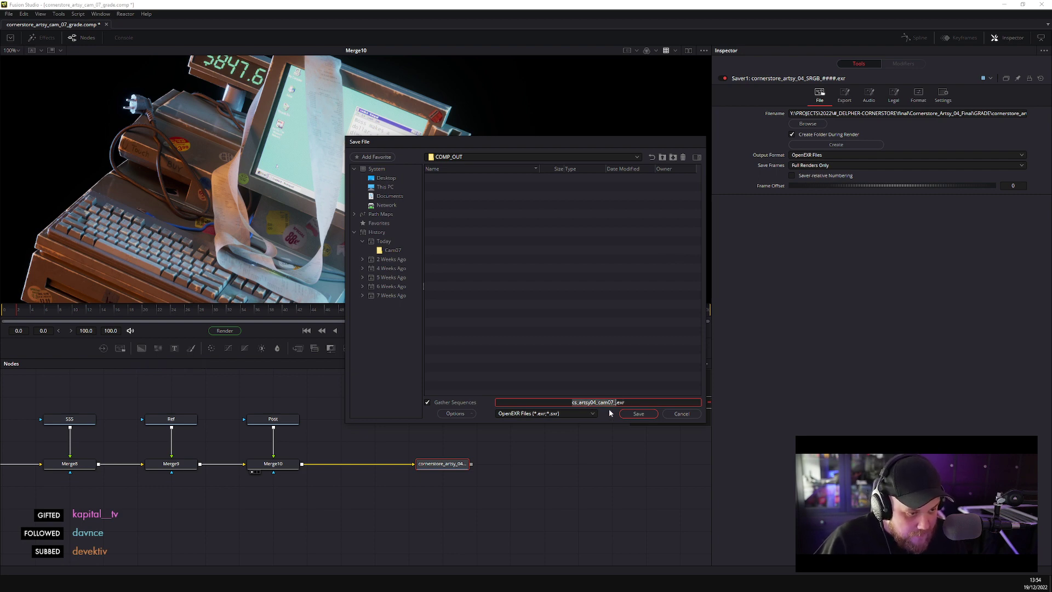
{"action": "left_click", "coordinate": [632, 416]}
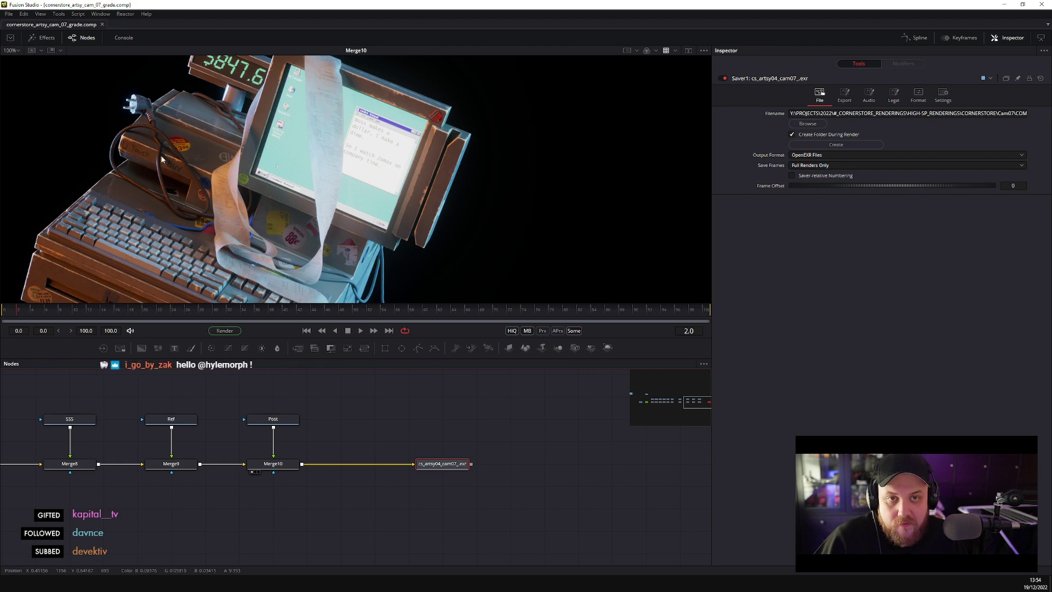
- Delete the two unused cornerstore loaders and the Beauty node
{"action": "left_click", "coordinate": [225, 330]}
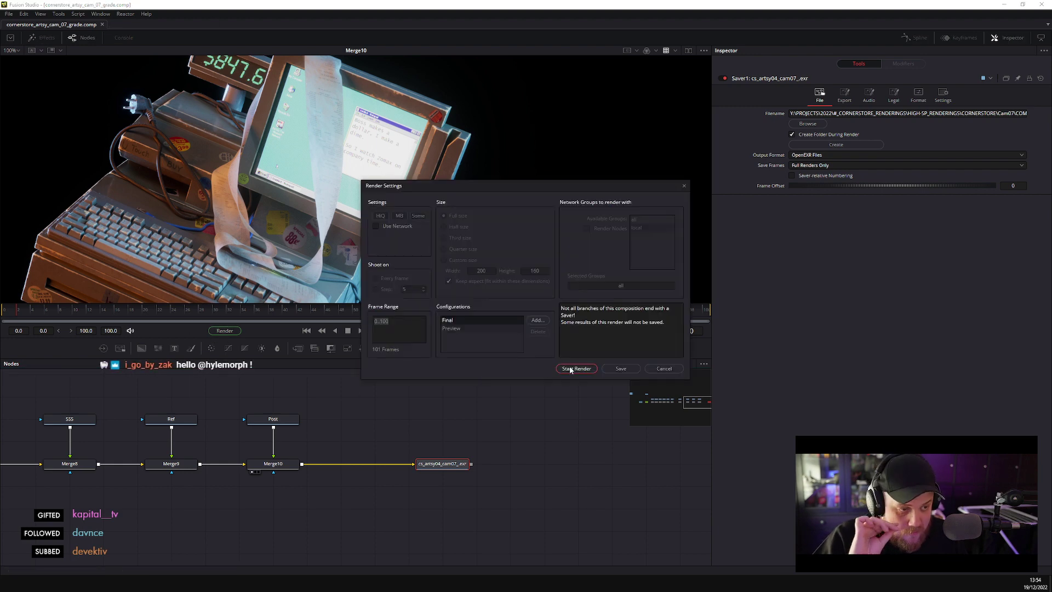
{"action": "left_click", "coordinate": [665, 369]}
{"action": "left_click_drag", "start_coordinate": [377, 435], "coordinate": [567, 512]}
{"action": "left_click_drag", "start_coordinate": [206, 409], "coordinate": [633, 492]}
{"action": "key", "text": "Delete"}
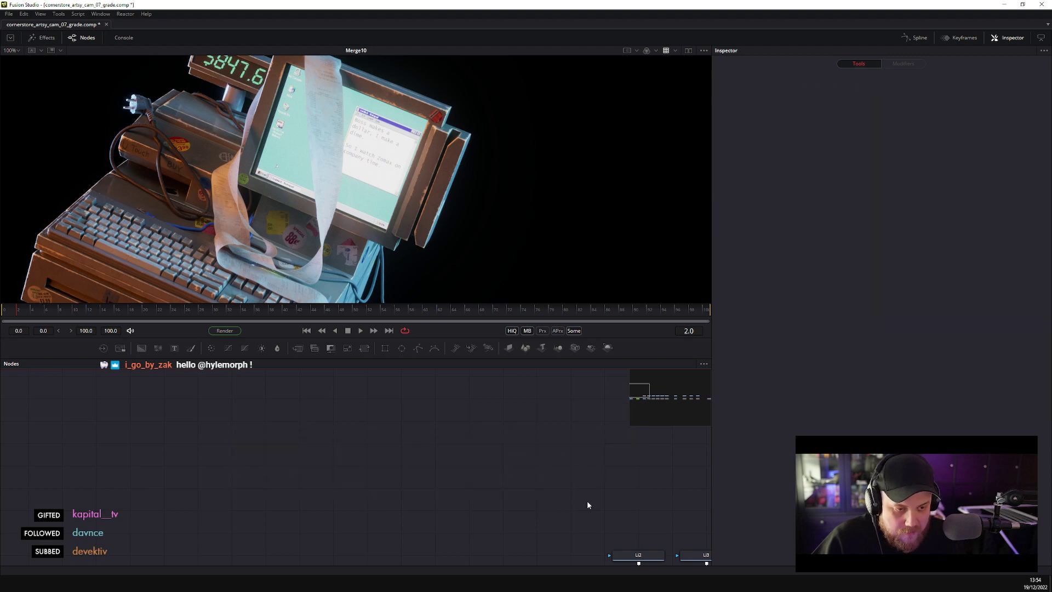
- Start rendering the cs_artsy04_cam07_.exr saver over frames 0–100
{"action": "left_click_drag", "start_coordinate": [582, 446], "coordinate": [161, 463]}
{"action": "left_click", "coordinate": [483, 460]}
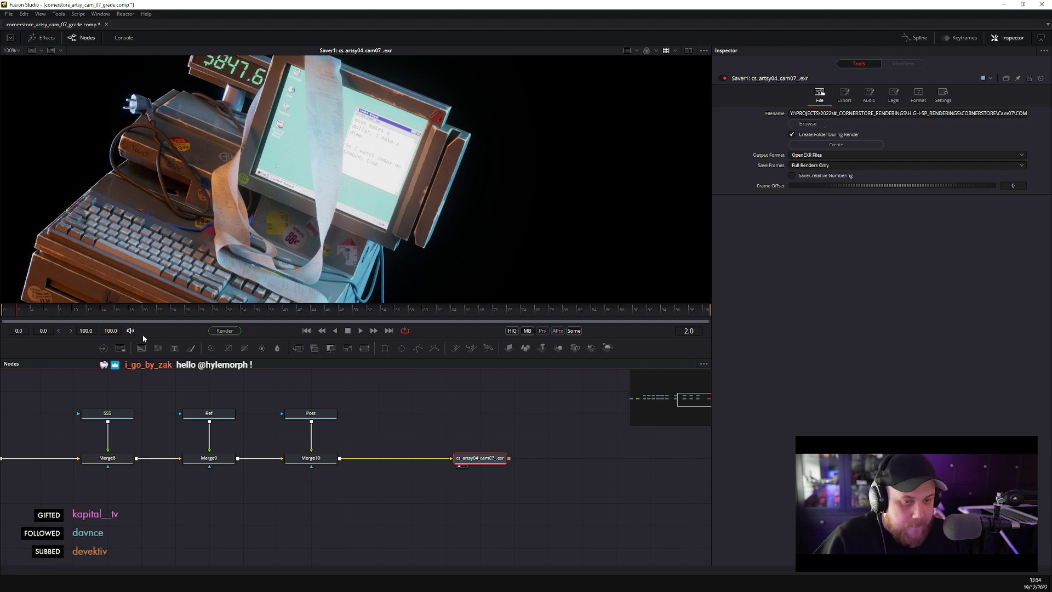
{"action": "left_click", "coordinate": [217, 333]}
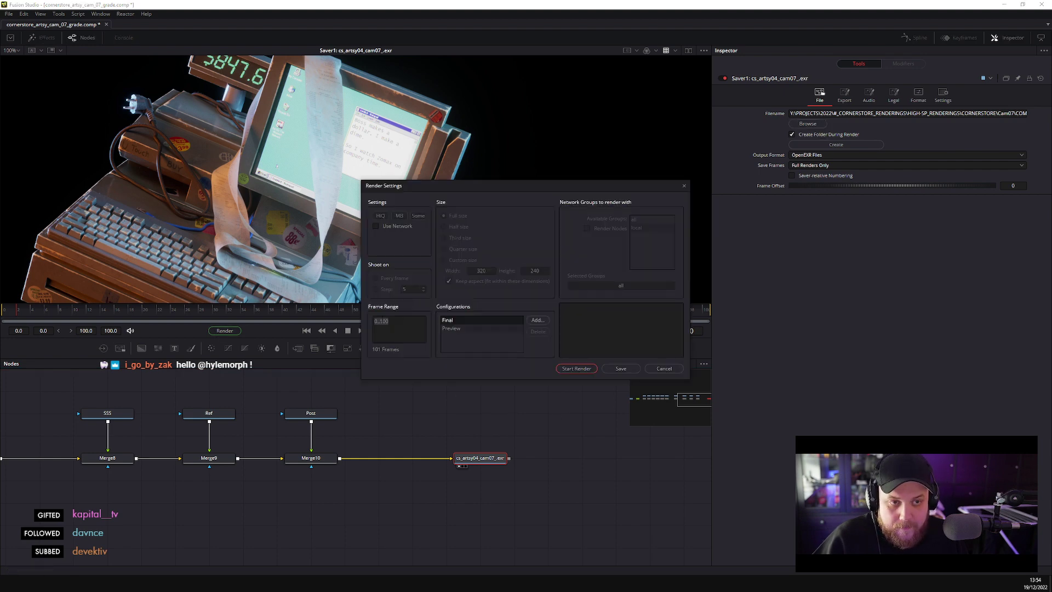
{"action": "left_click", "coordinate": [587, 371]}
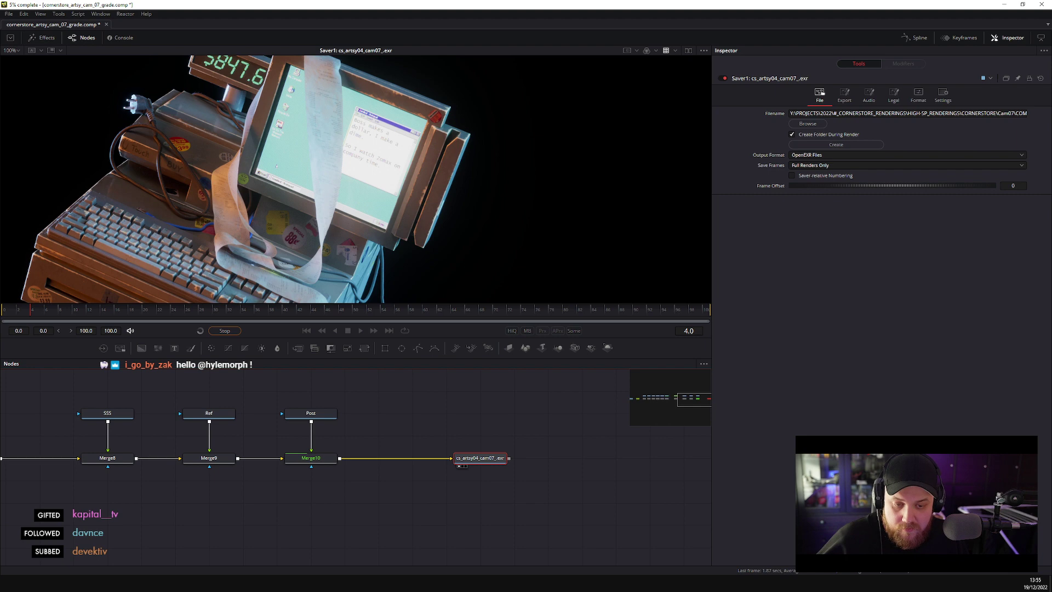
- Play Tokka from Spotify's Fokus playlist and minimize the player again
{"action": "key", "text": "alt+Tab"}
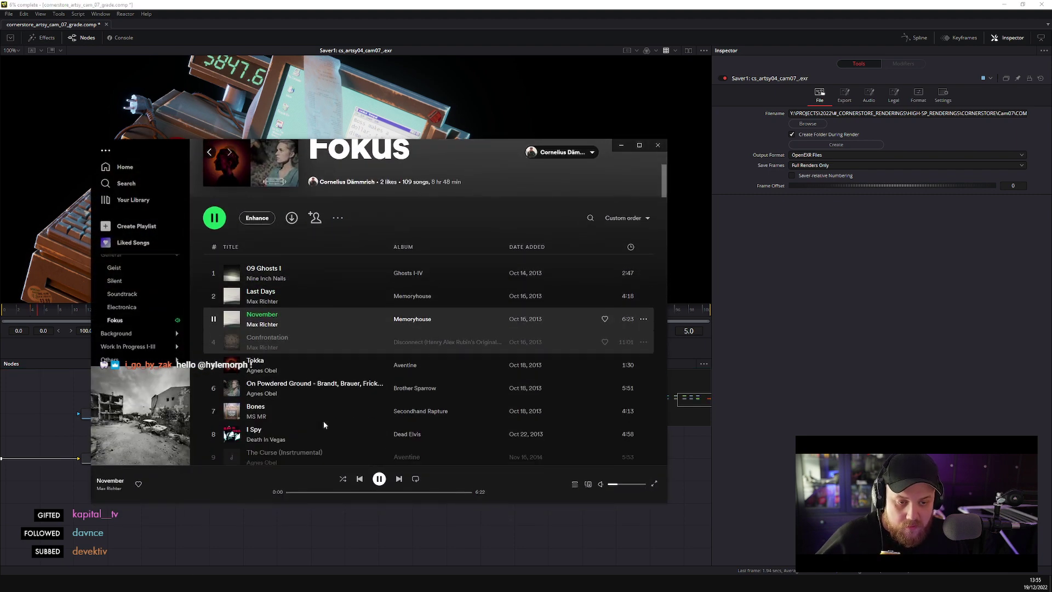
{"action": "double_click", "coordinate": [333, 369]}
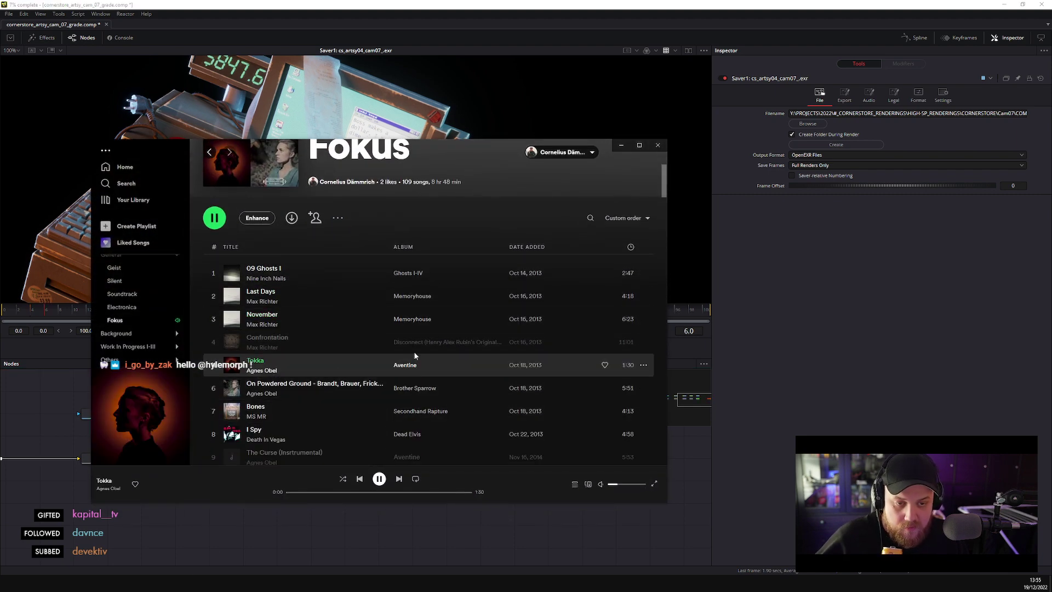
{"action": "left_click", "coordinate": [621, 145]}
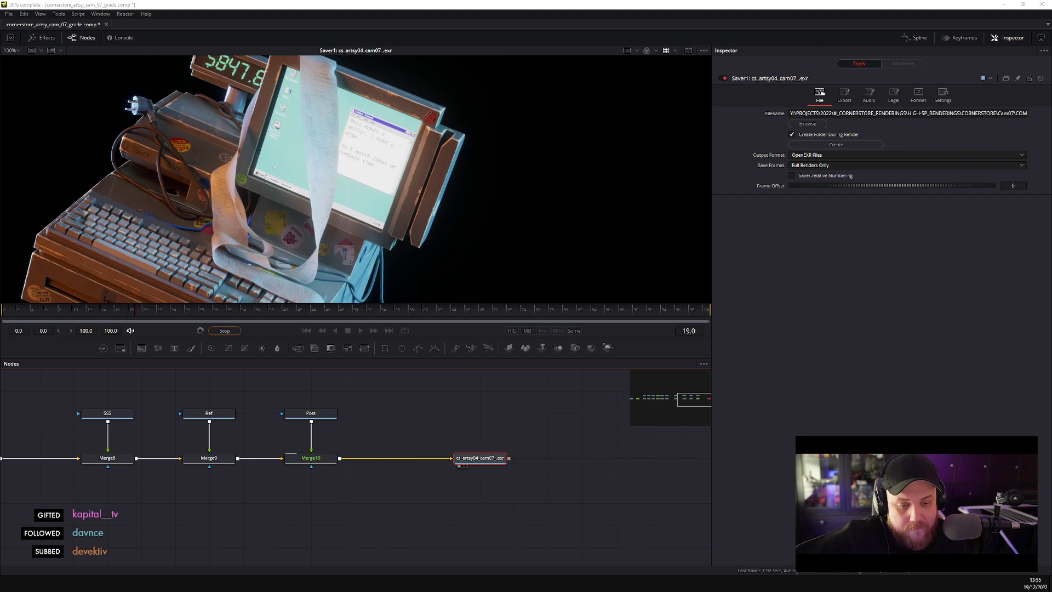
- Bring JDownloader 2 forward and end Adobe Substance 3D Painter through Task Manager
{"action": "key", "text": "alt+Tab"}
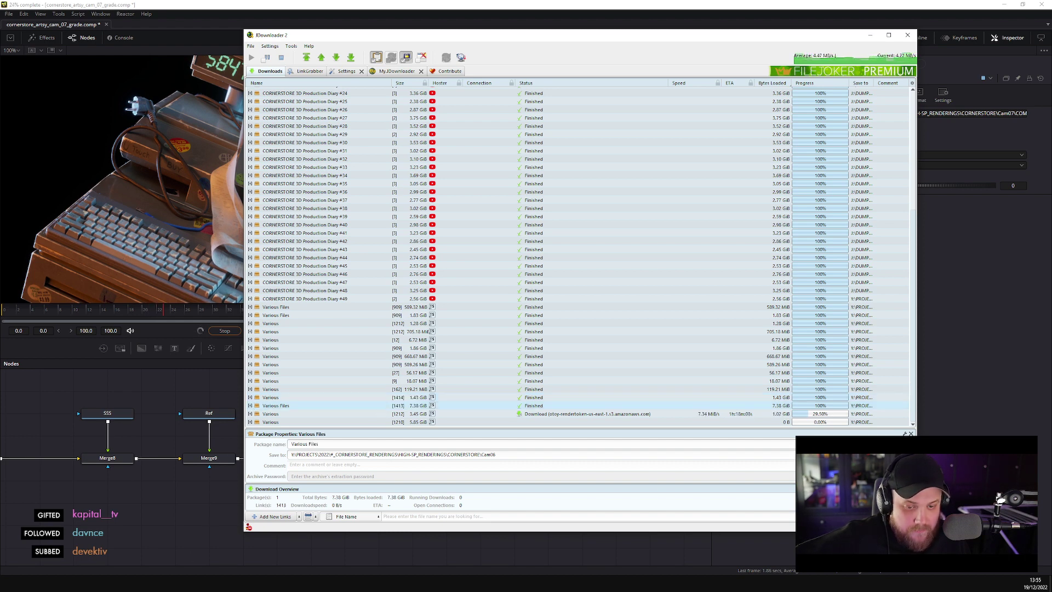
{"action": "mouse_move", "coordinate": [77, 584]}
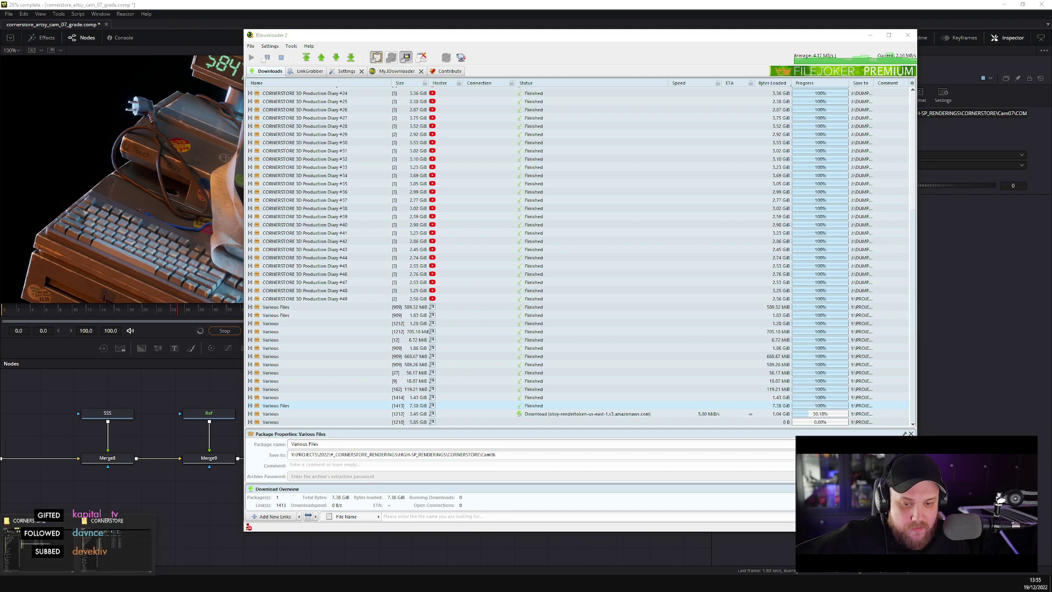
{"action": "mouse_move", "coordinate": [115, 544]}
{"action": "right_click", "coordinate": [364, 582]}
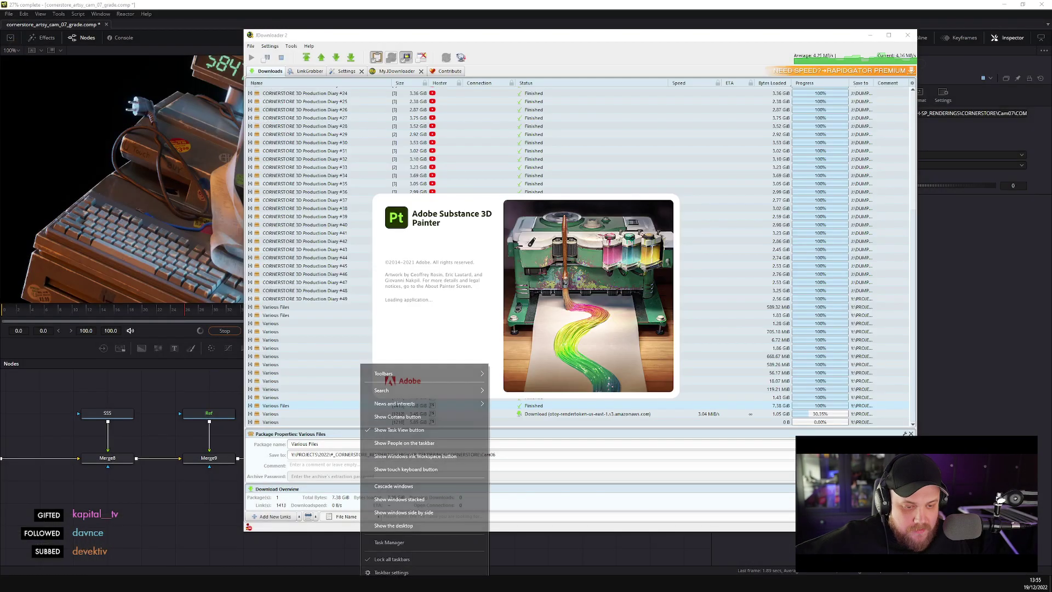
{"action": "left_click", "coordinate": [382, 540]}
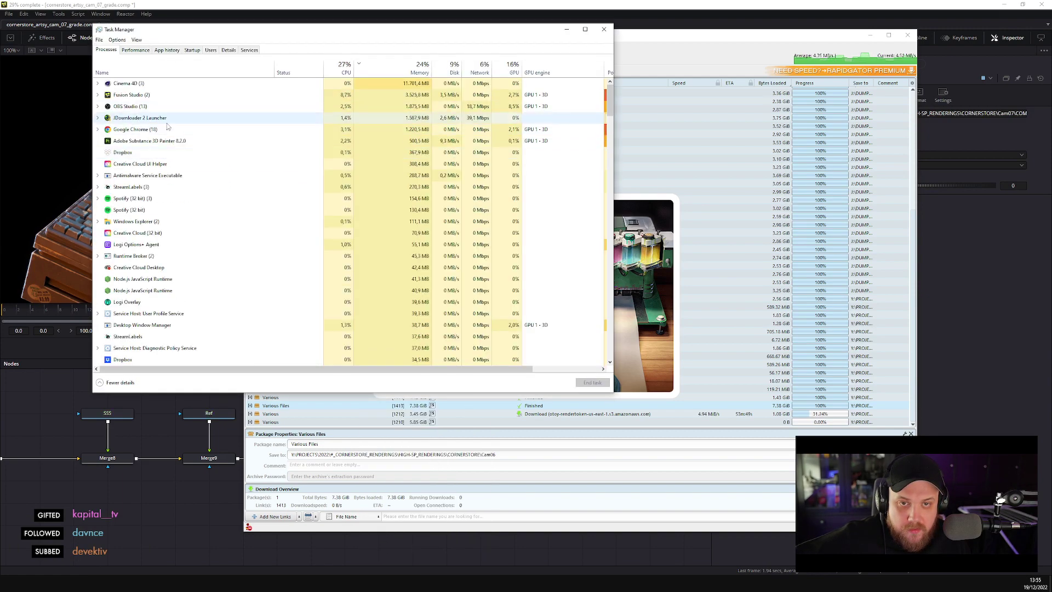
{"action": "right_click", "coordinate": [150, 144]}
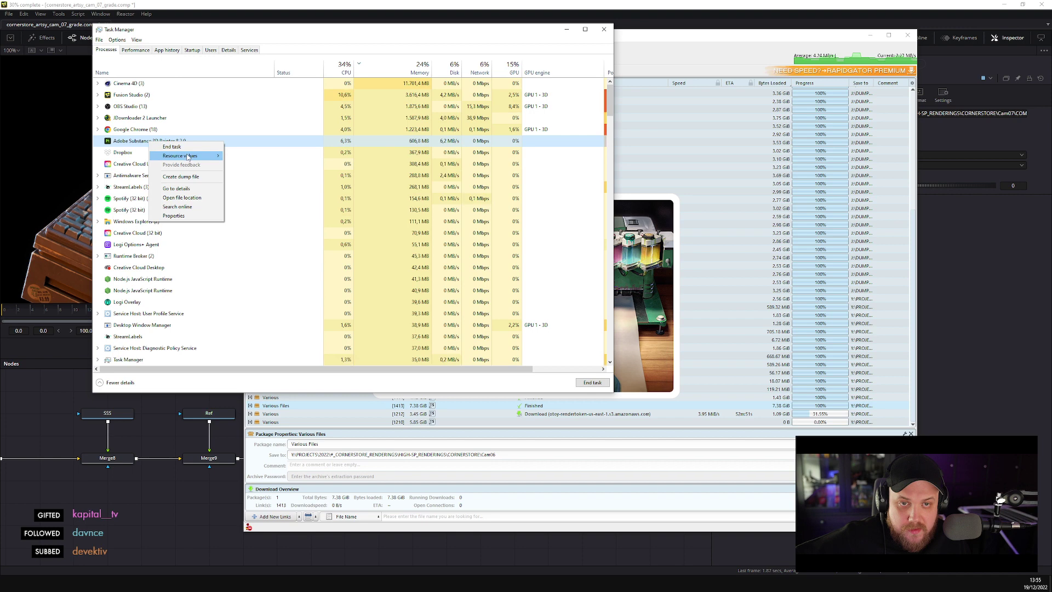
{"action": "left_click", "coordinate": [170, 158]}
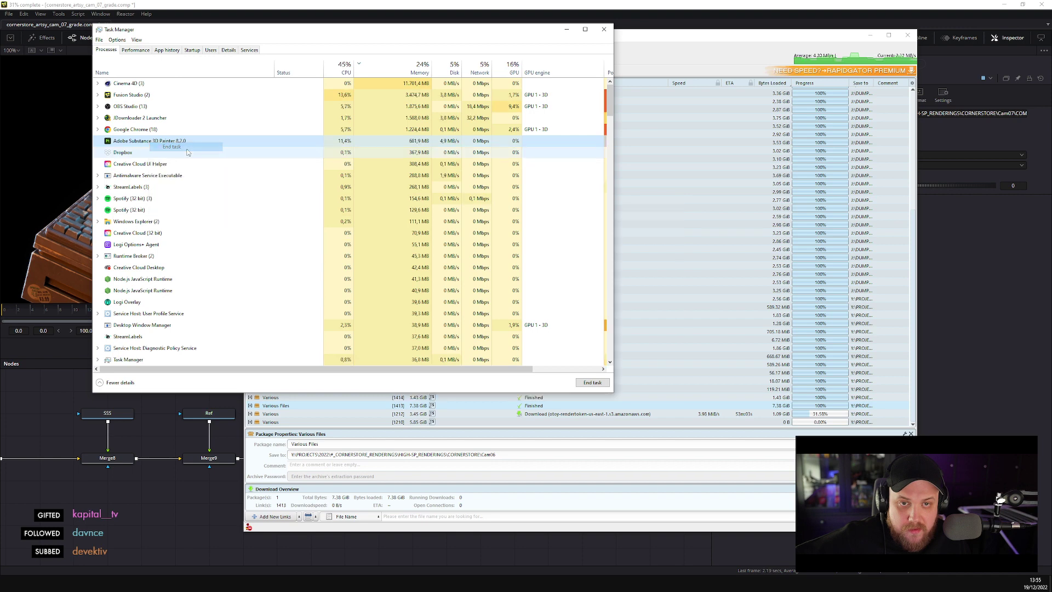
{"action": "left_click", "coordinate": [604, 29]}
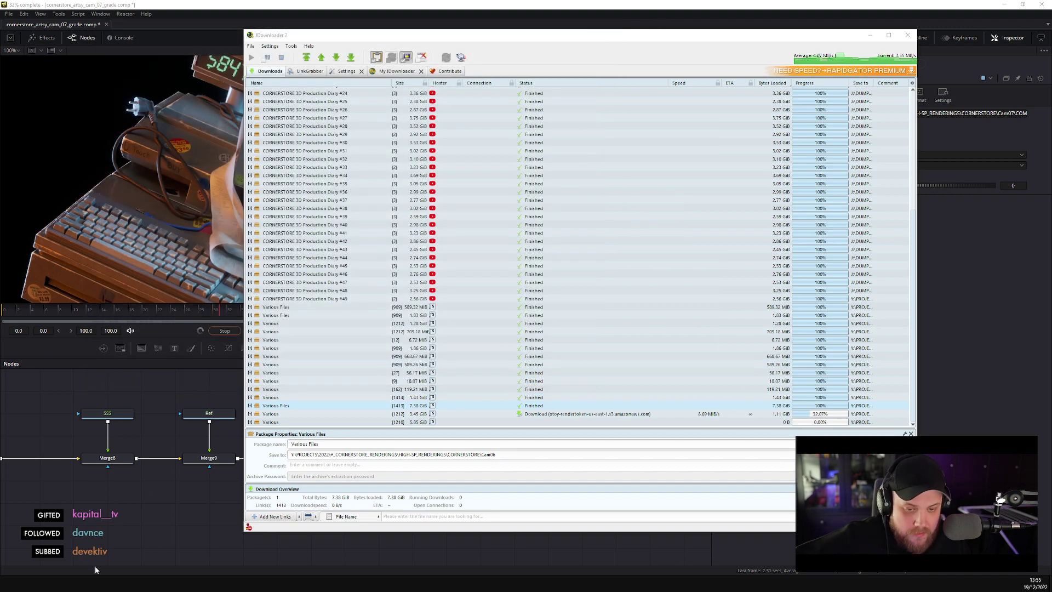
- Check the 1,413 EXR files in CORNERSTORE's Cam06 folder, then return to the Chrome window
{"action": "mouse_move", "coordinate": [77, 583]}
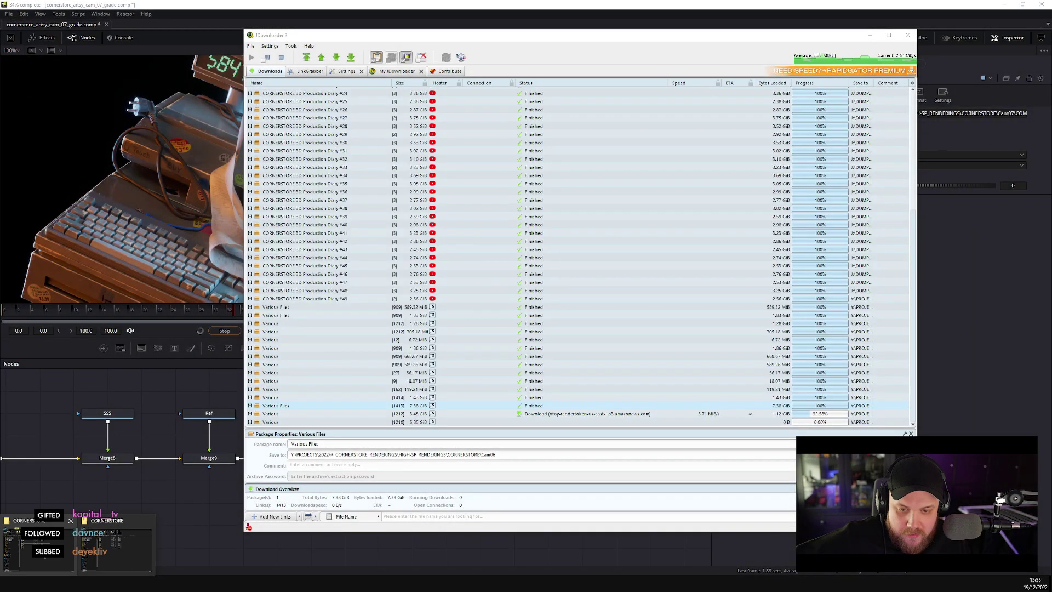
{"action": "left_click", "coordinate": [115, 543]}
{"action": "double_click", "coordinate": [432, 204]}
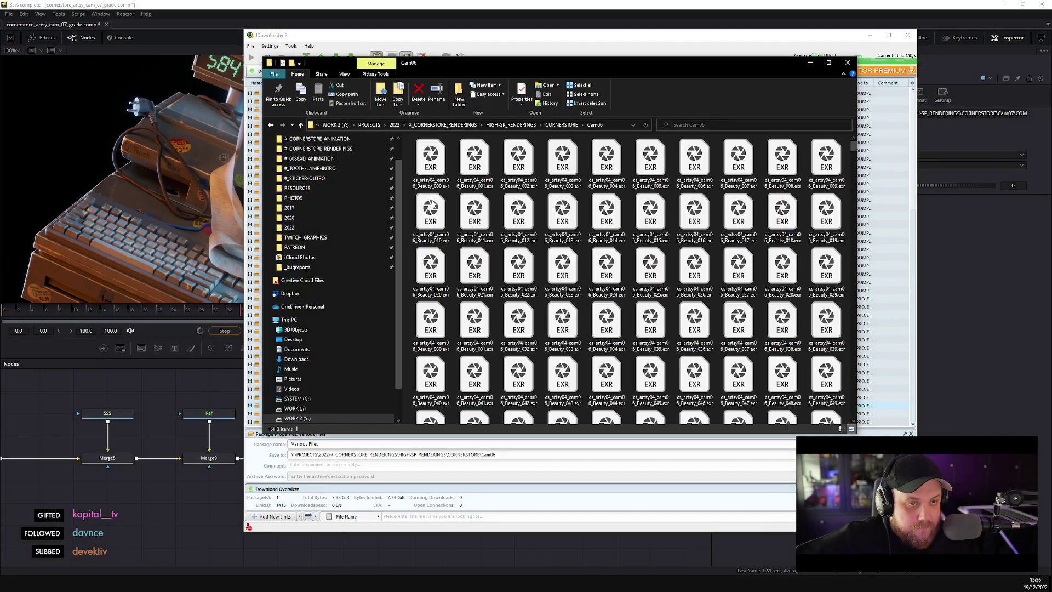
{"action": "scroll", "coordinate": [572, 265], "scroll_direction": "down", "scroll_amount": 5}
{"action": "scroll", "coordinate": [571, 266], "scroll_direction": "down", "scroll_amount": 15}
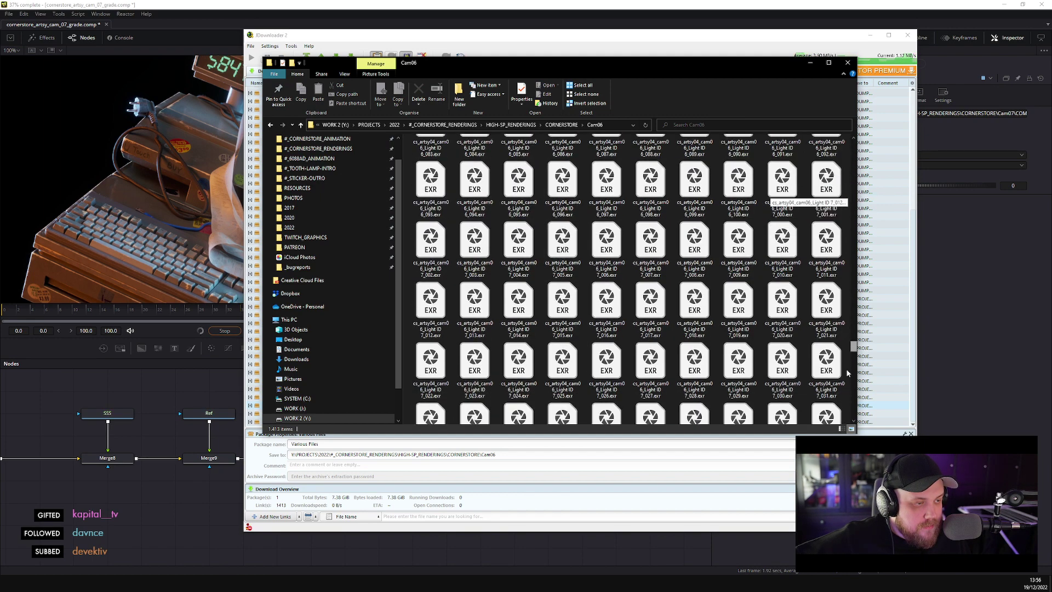
{"action": "left_click_drag", "start_coordinate": [854, 193], "coordinate": [853, 144]}
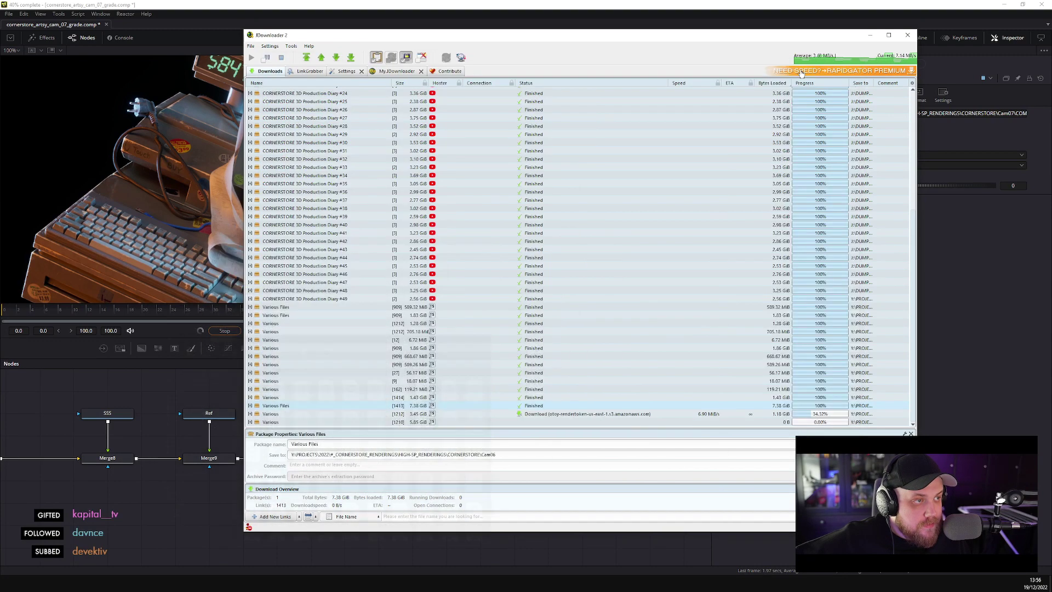
{"action": "left_click", "coordinate": [810, 62]}
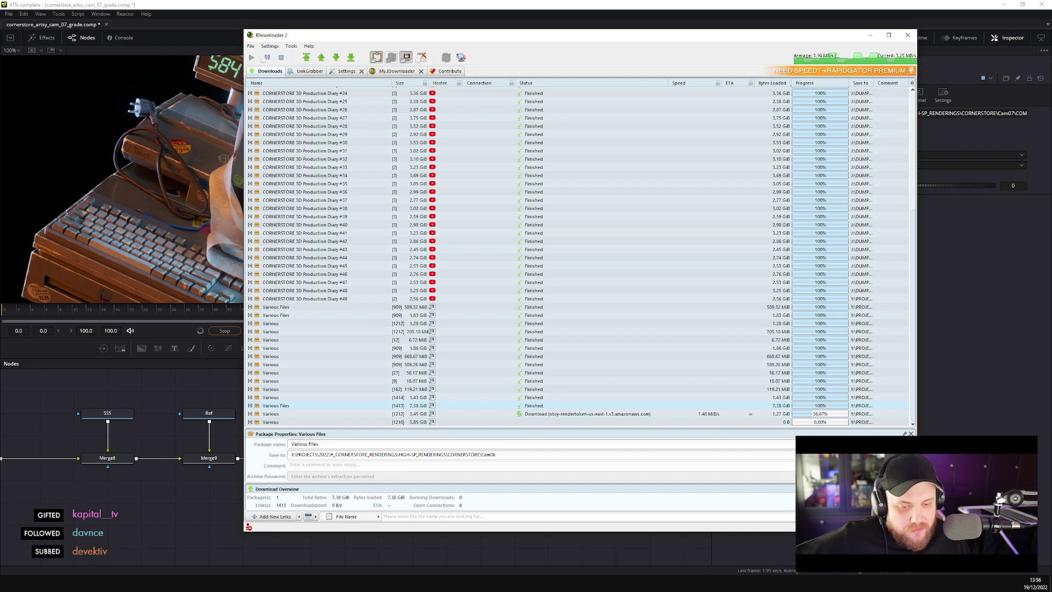
{"action": "left_click", "coordinate": [212, 544]}
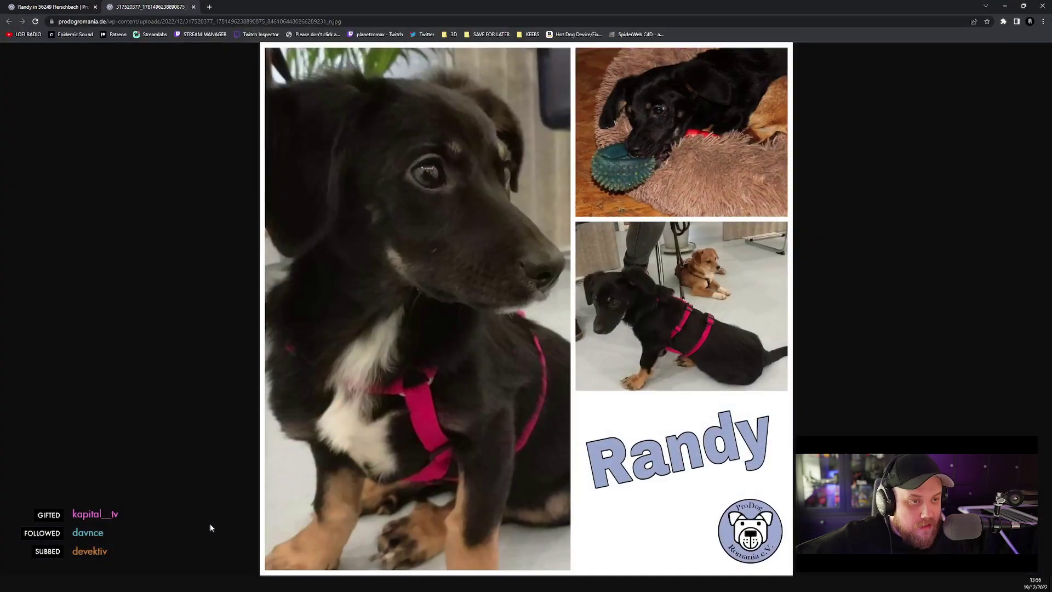
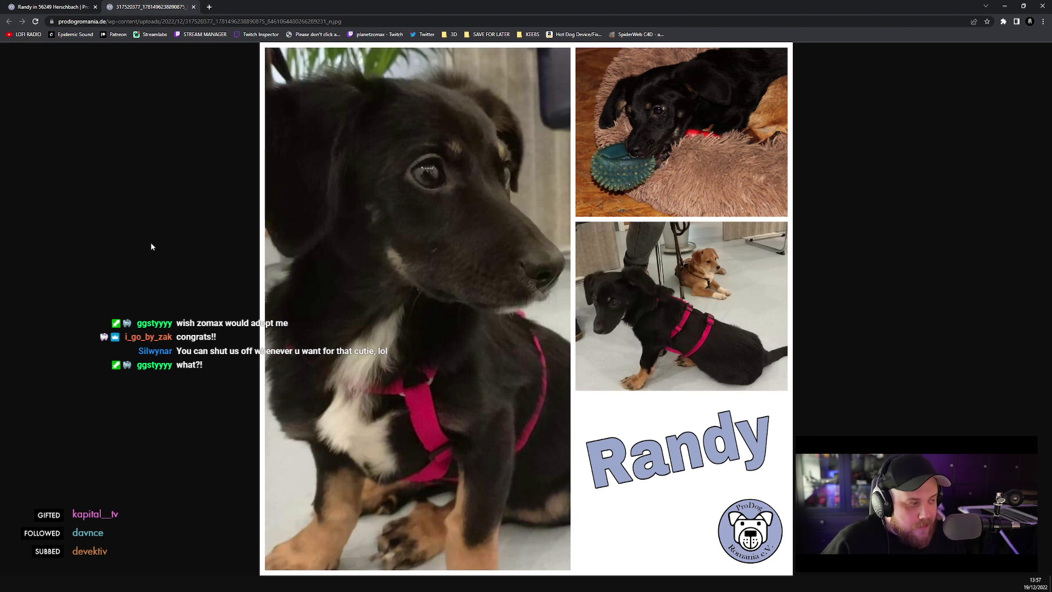
- Check the date and time on the taskbar clock, then minimize Chrome to bring Fusion Studio forward
{"action": "left_click", "coordinate": [1035, 583]}
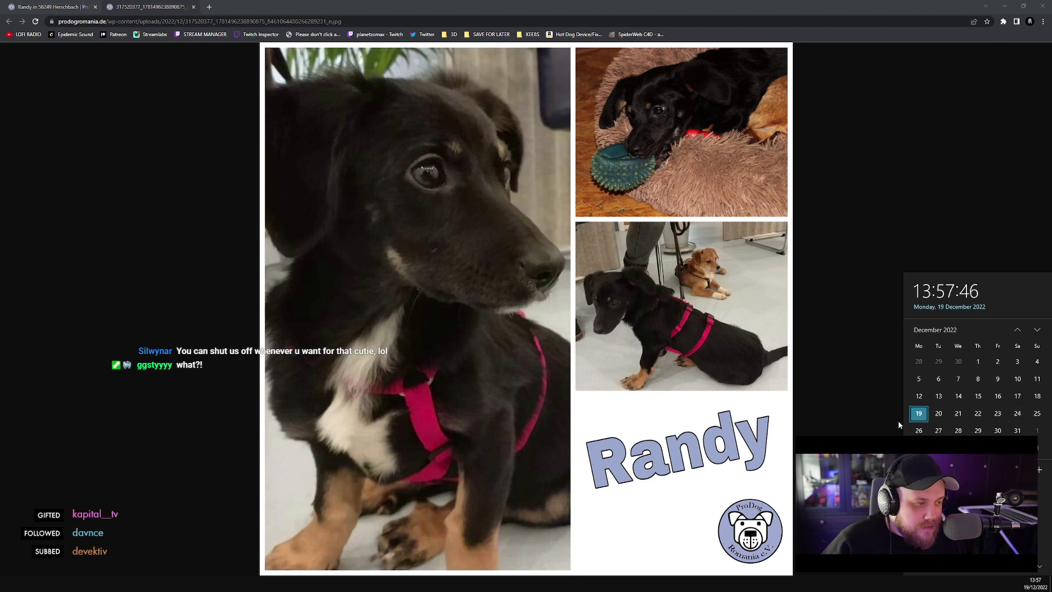
{"action": "left_click", "coordinate": [834, 369]}
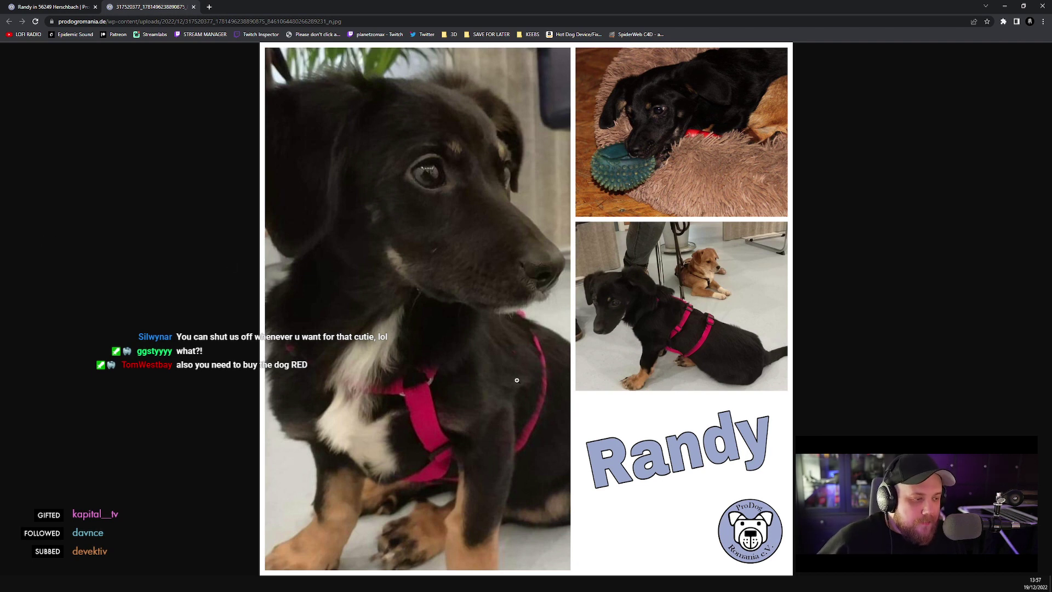
{"action": "left_click", "coordinate": [1036, 583]}
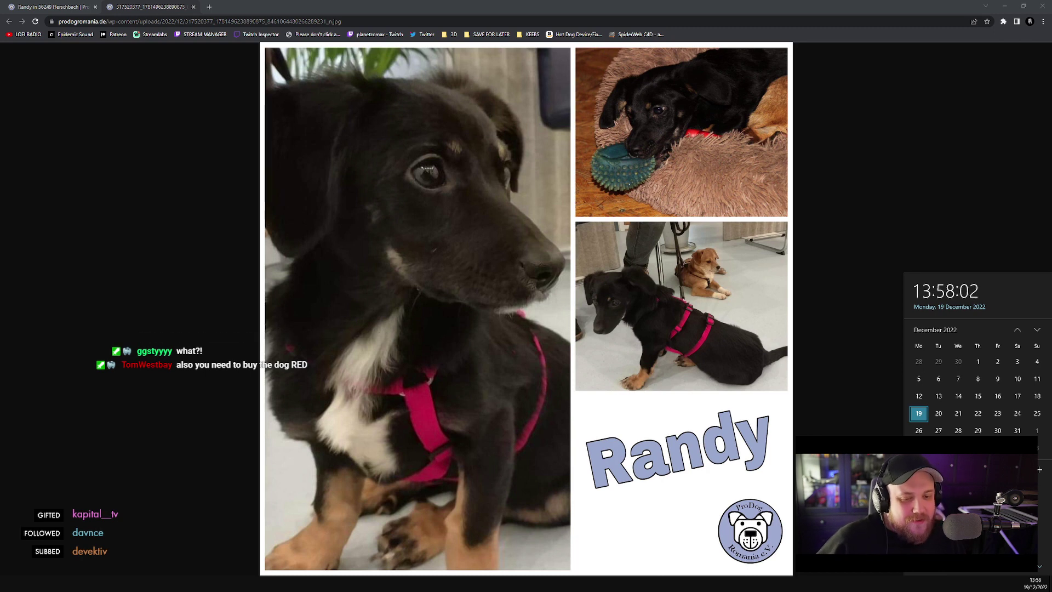
{"action": "left_click", "coordinate": [218, 376]}
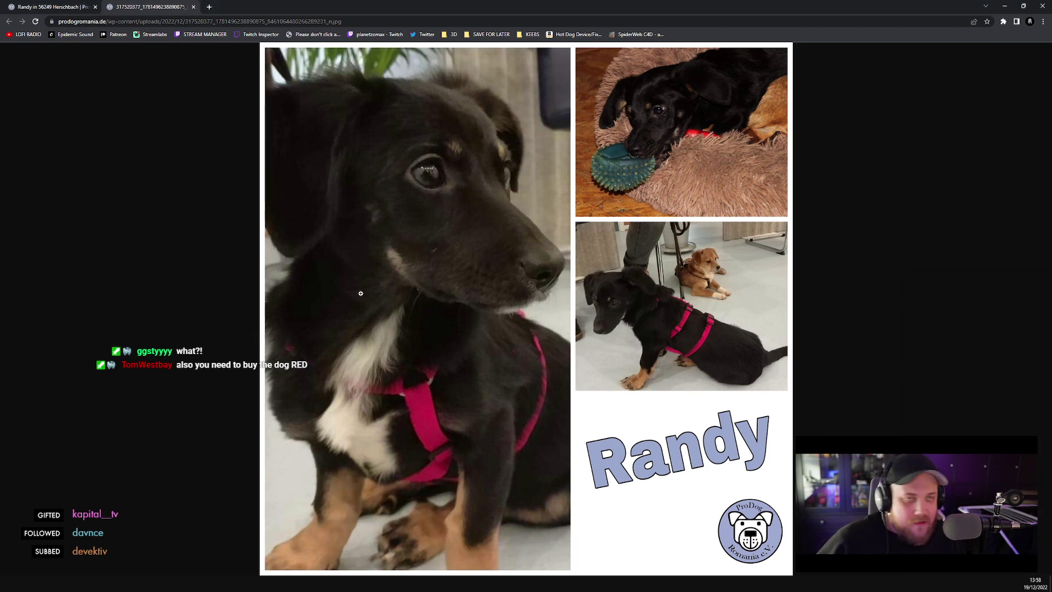
{"action": "left_click", "coordinate": [1006, 6]}
{"action": "left_click", "coordinate": [222, 7]}
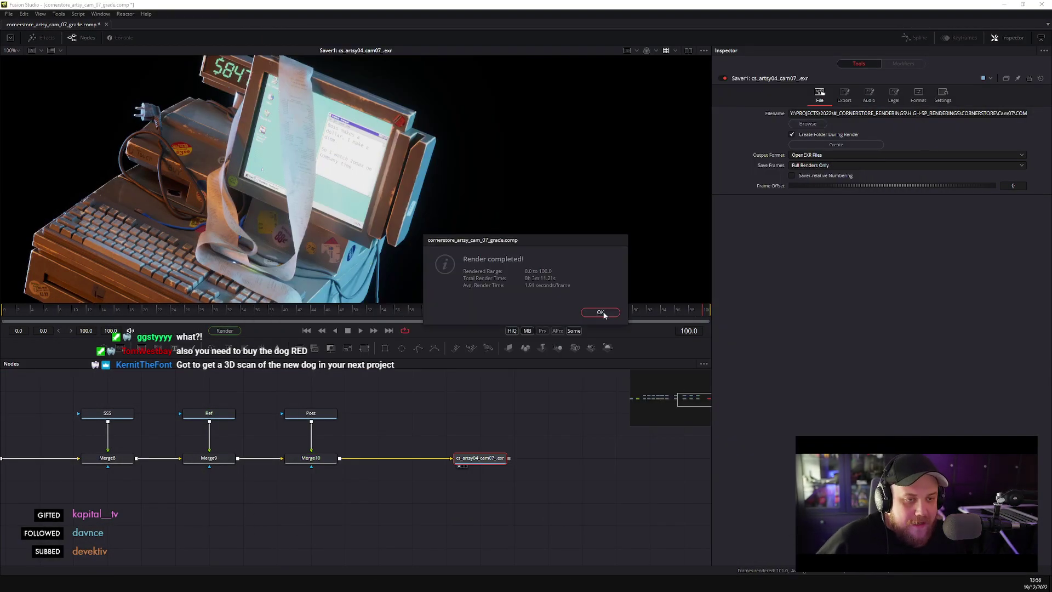
- Dismiss Fusion's render-completed report and launch DaVinci Resolve 18 from the Start menu
{"action": "left_click", "coordinate": [601, 313]}
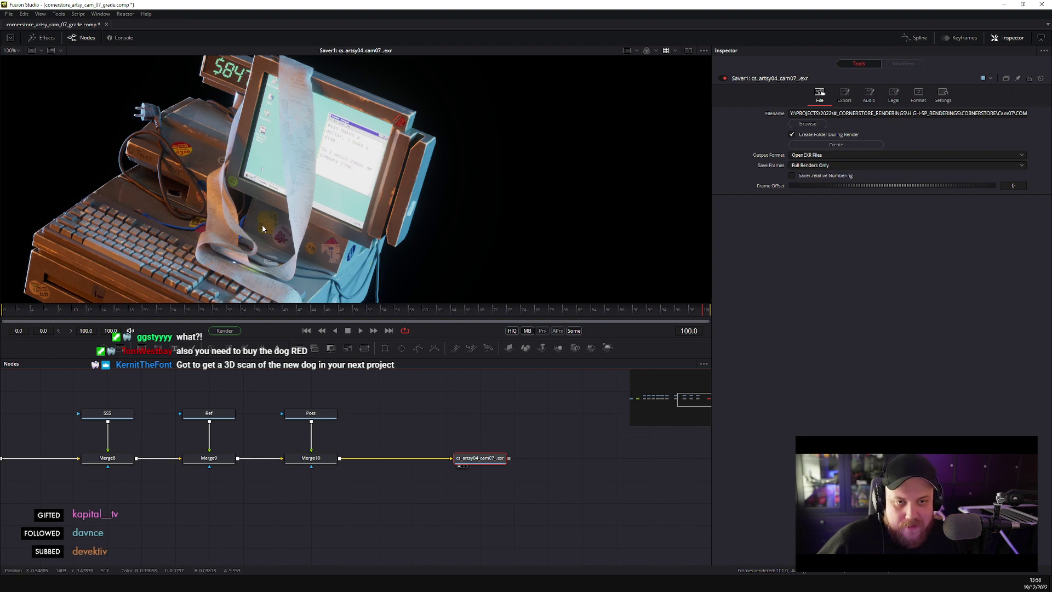
{"action": "key", "text": "super"}
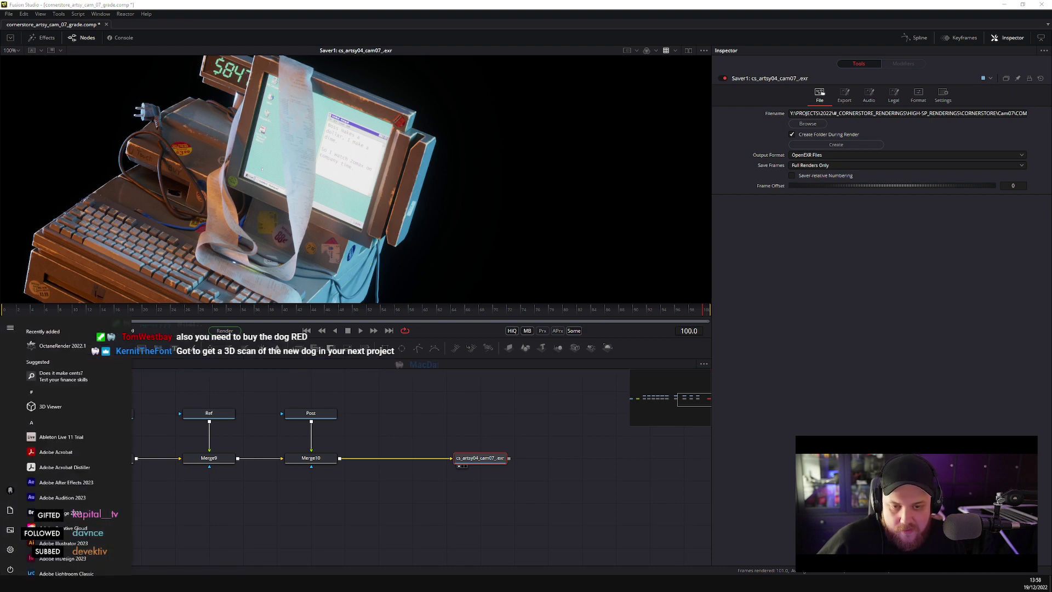
{"action": "left_click", "coordinate": [70, 357]}
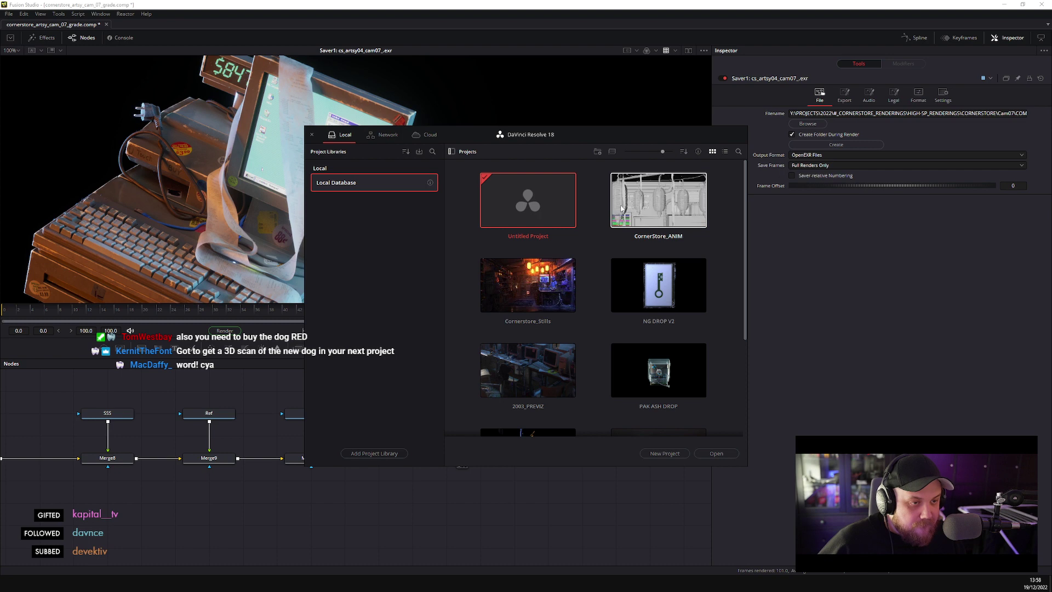
- Open the CornerStore_ANIM project, scrub its SINGLE timeline, and switch to the Edit page
{"action": "double_click", "coordinate": [623, 208]}
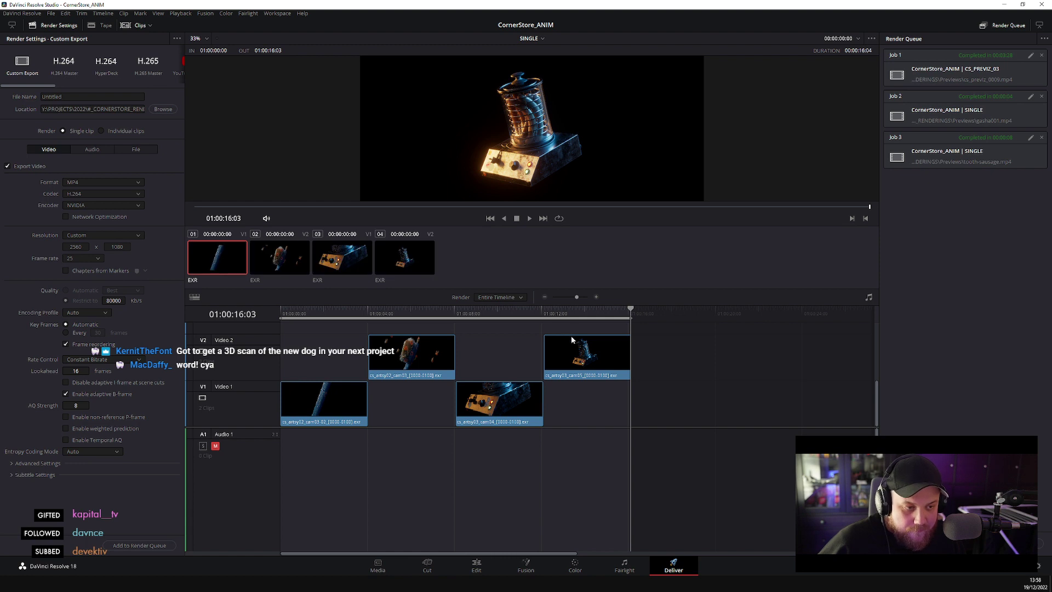
{"action": "left_click_drag", "start_coordinate": [614, 314], "coordinate": [568, 314]}
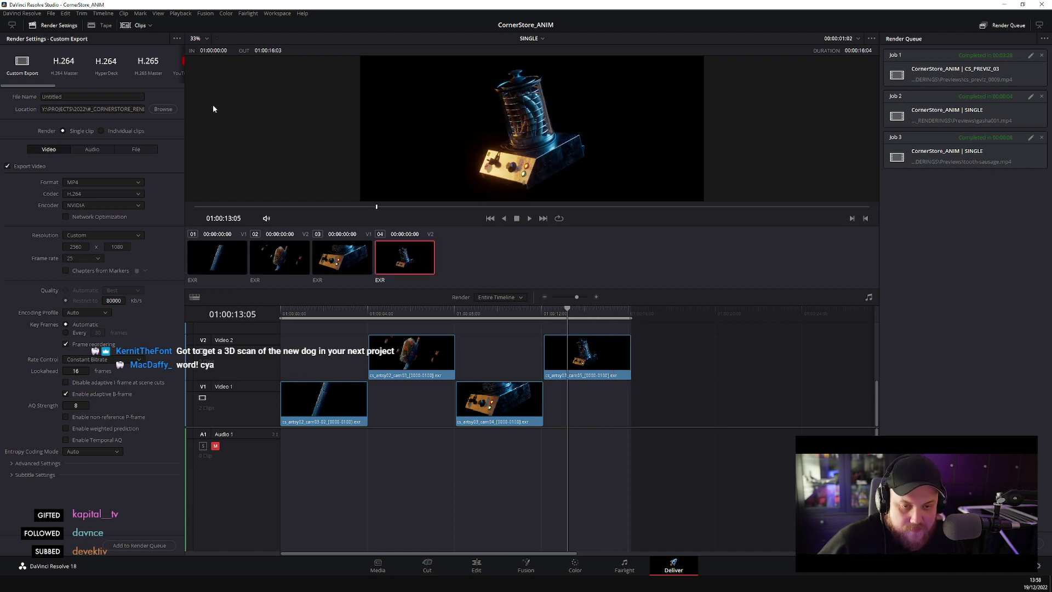
{"action": "left_click", "coordinate": [477, 566]}
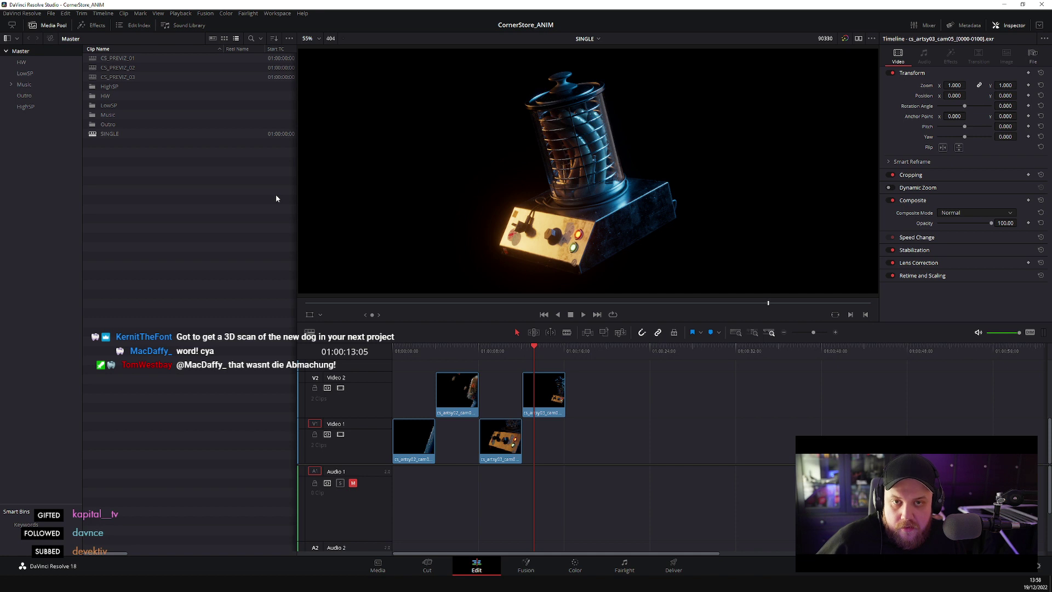
- On the Media page, browse to Y:\PROJECTS\2022\...\CORNERSTORE\Cam07\COMP_OUT
{"action": "left_click", "coordinate": [26, 111]}
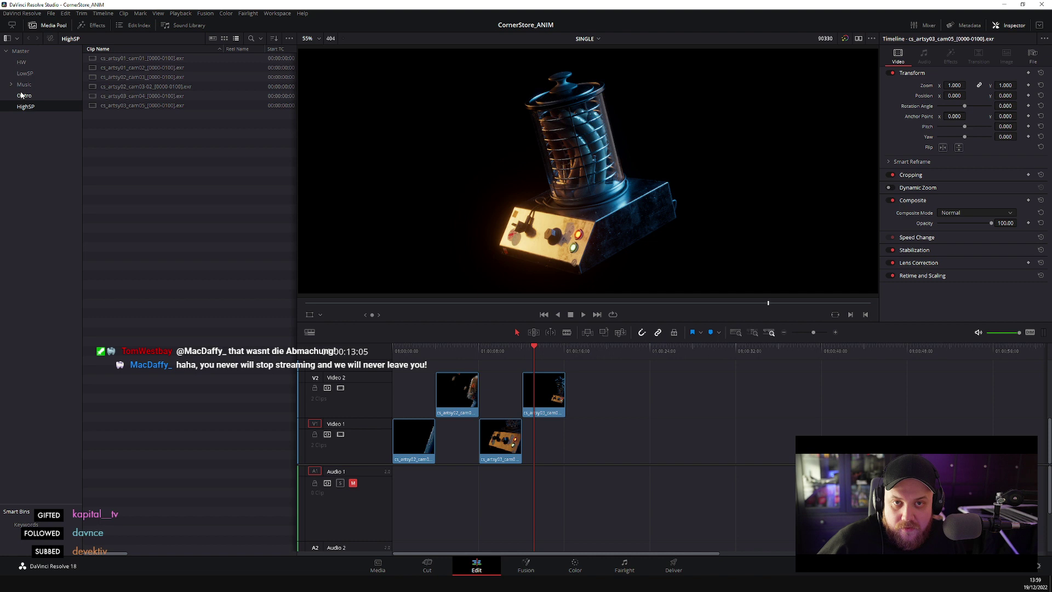
{"action": "left_click", "coordinate": [378, 566]}
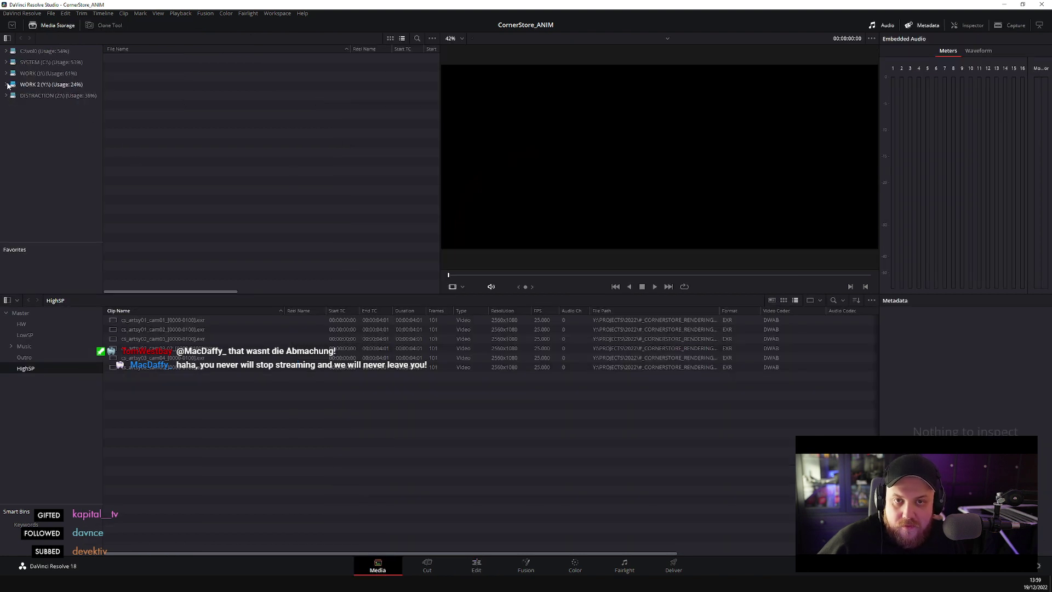
{"action": "left_click", "coordinate": [25, 85]}
{"action": "double_click", "coordinate": [146, 67]}
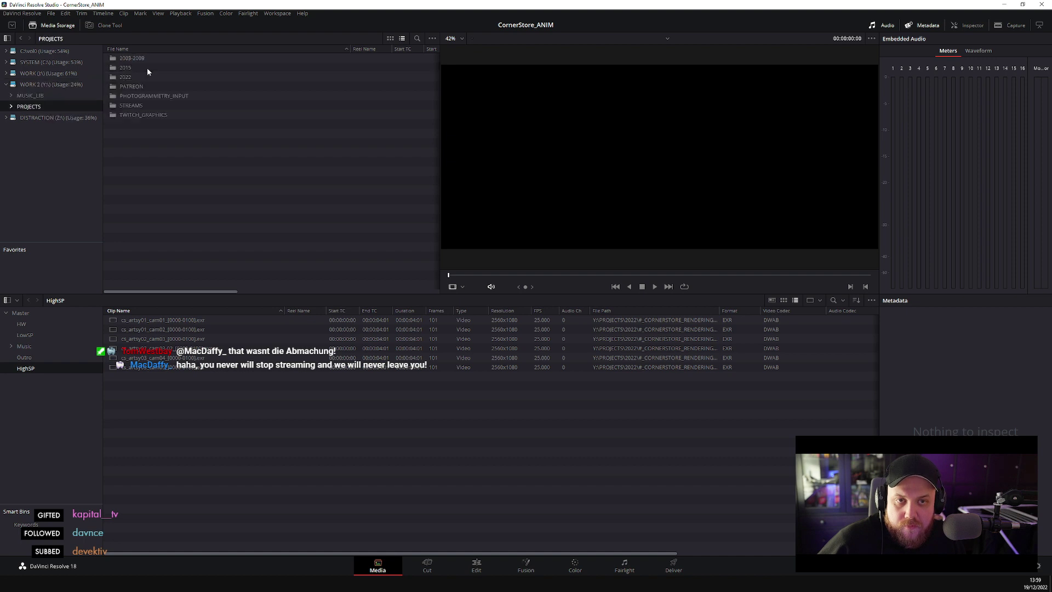
{"action": "double_click", "coordinate": [141, 76]}
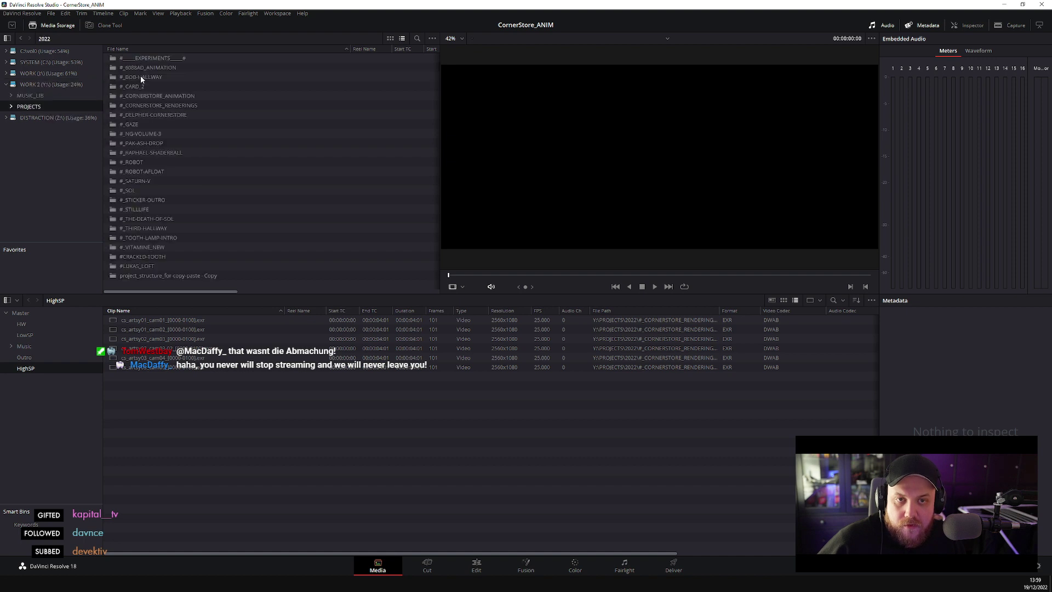
{"action": "double_click", "coordinate": [192, 108]}
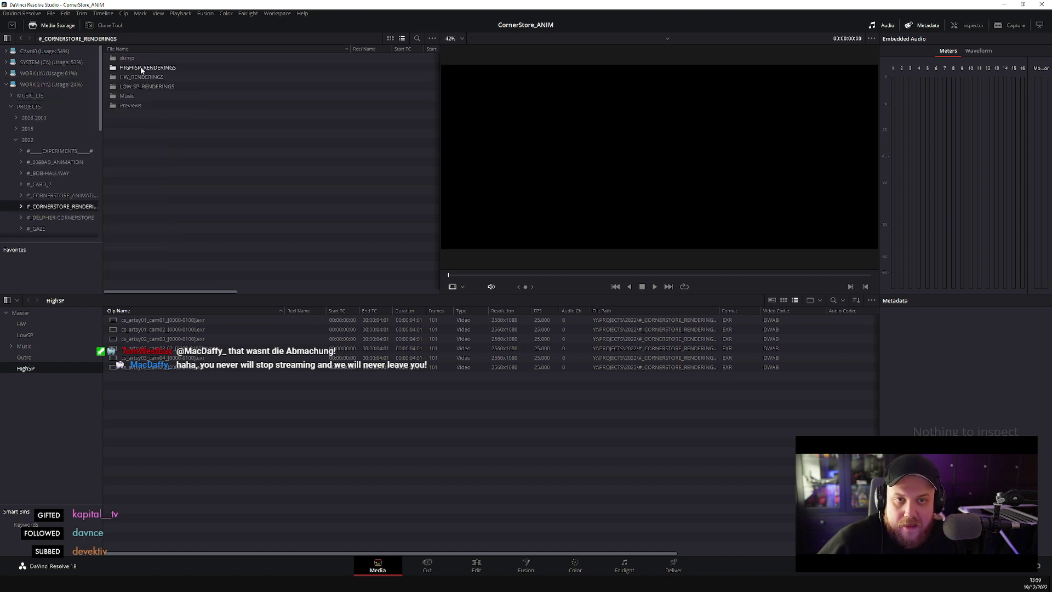
{"action": "double_click", "coordinate": [143, 68]}
{"action": "double_click", "coordinate": [133, 59]}
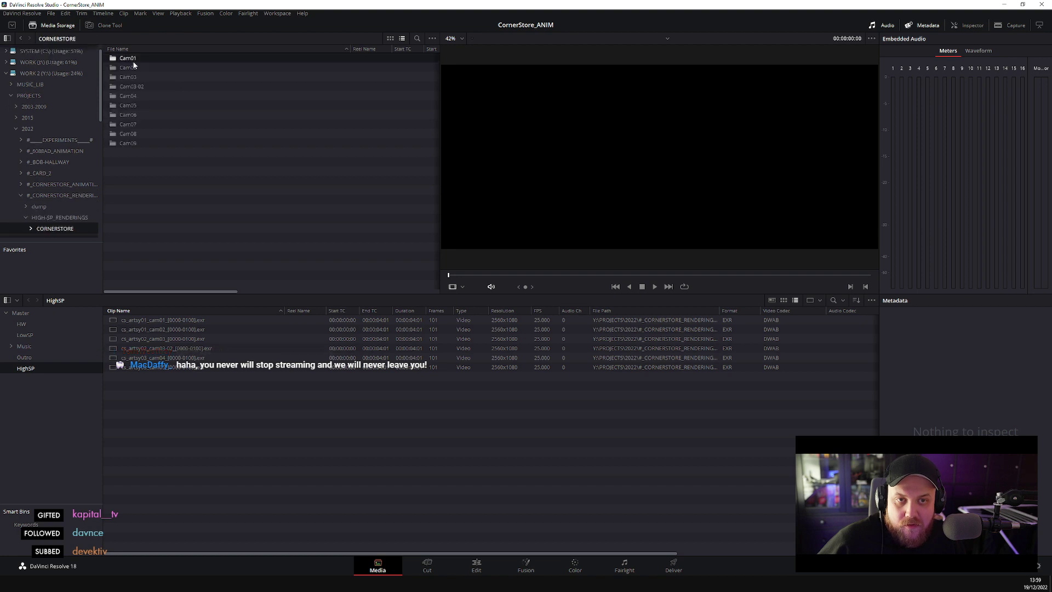
{"action": "double_click", "coordinate": [132, 125]}
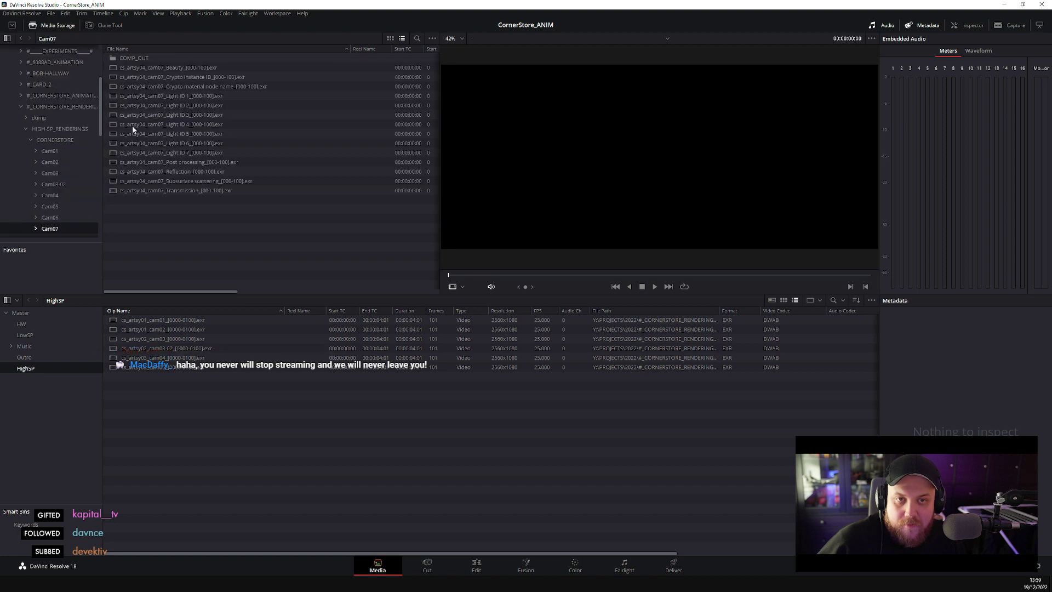
{"action": "double_click", "coordinate": [131, 60]}
- Preview the cam07 EXR sequence, import it into HighSP, and place it at the end of Video 1
{"action": "left_click", "coordinate": [146, 58]}
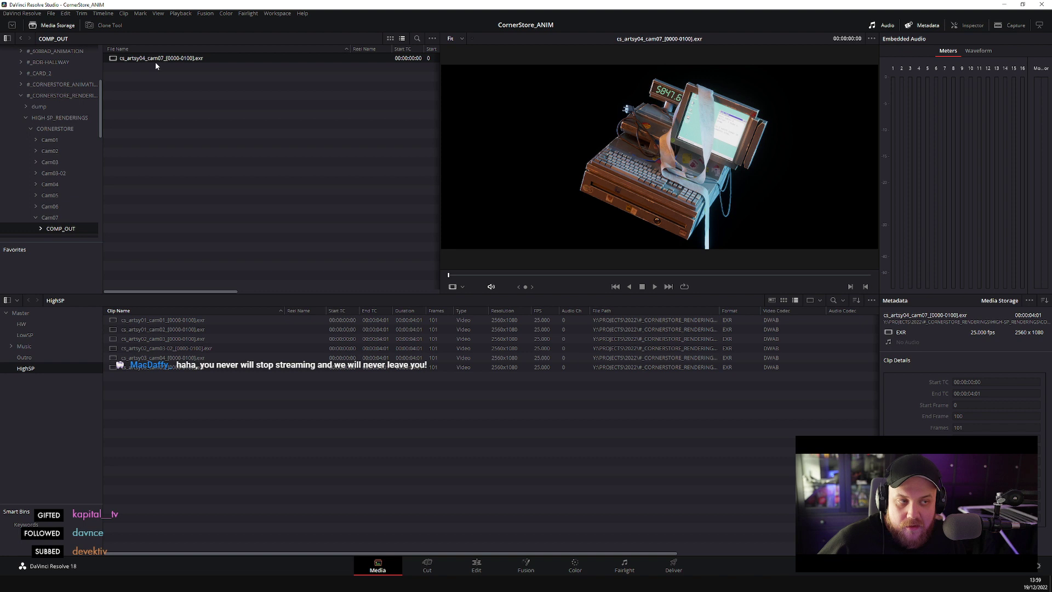
{"action": "left_click", "coordinate": [655, 287]}
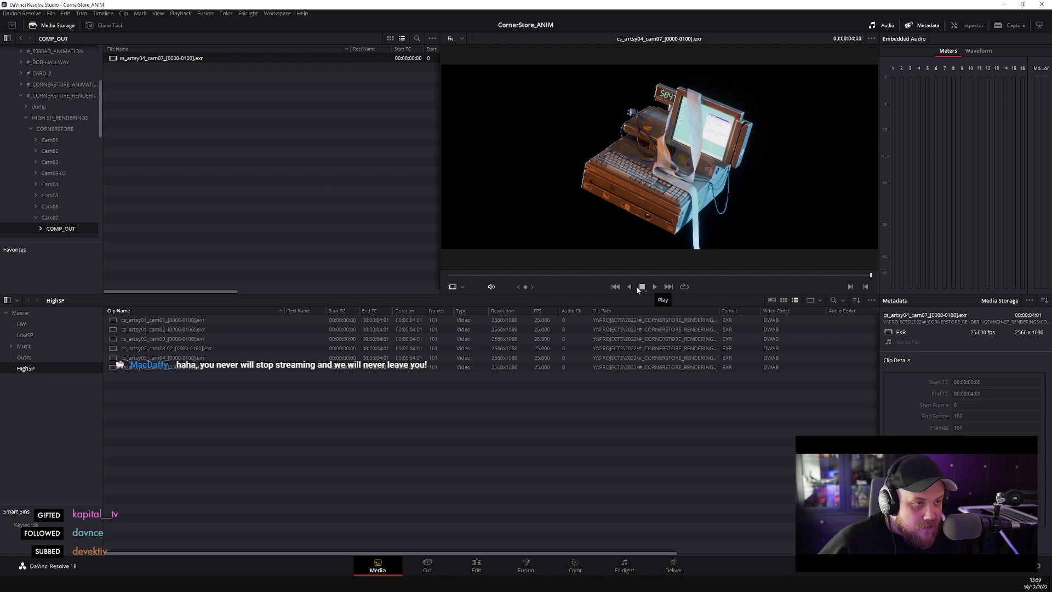
{"action": "left_click_drag", "start_coordinate": [160, 62], "coordinate": [193, 382]}
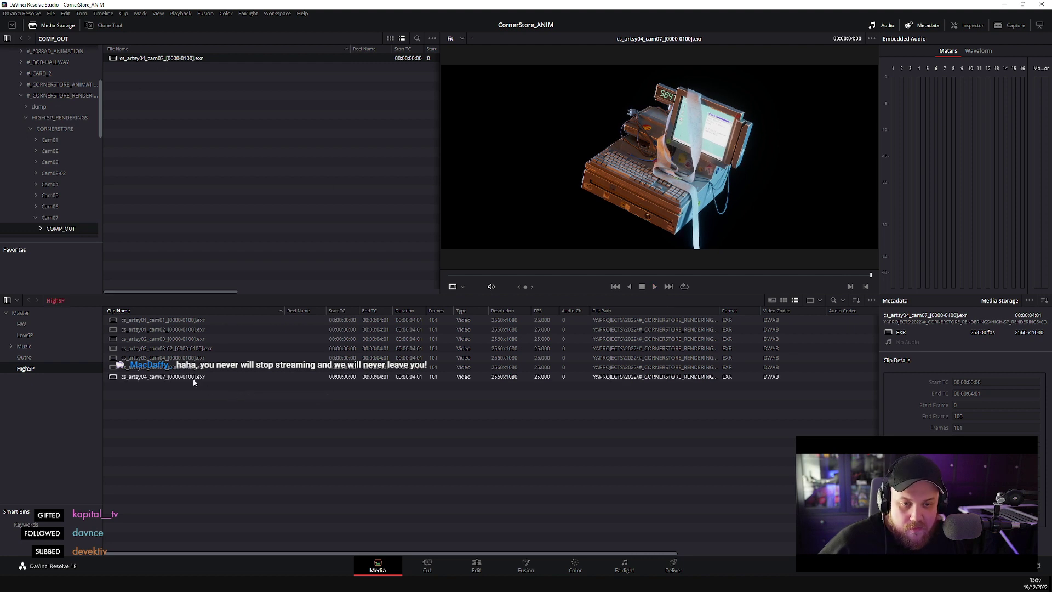
{"action": "left_click", "coordinate": [193, 376]}
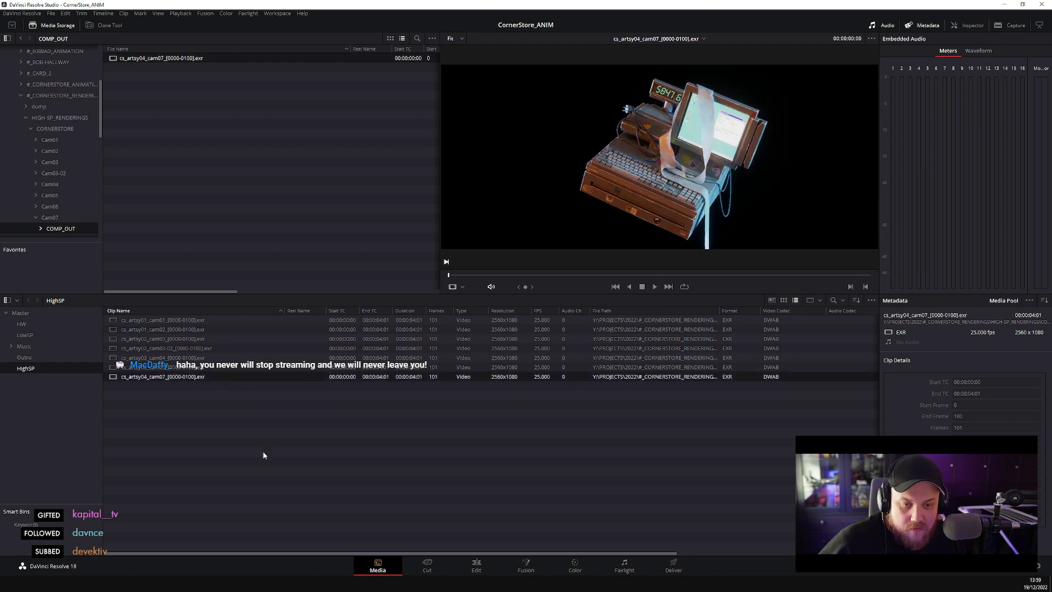
{"action": "left_click", "coordinate": [485, 570]}
{"action": "left_click_drag", "start_coordinate": [184, 116], "coordinate": [574, 439]}
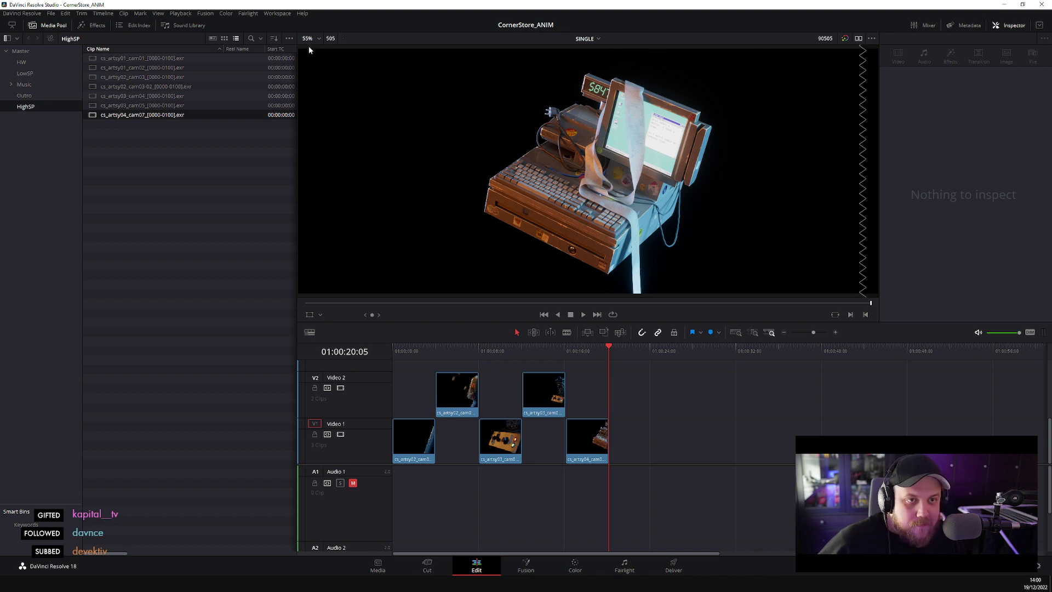
- Hide the Media Pool and enlarge the viewer by shrinking the timeline
{"action": "left_click", "coordinate": [46, 30]}
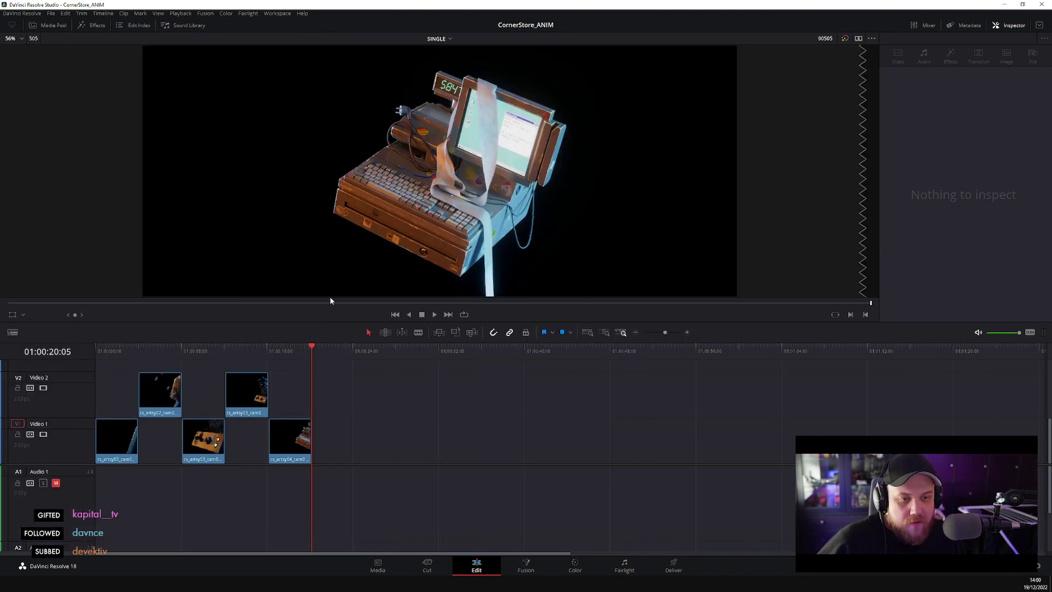
{"action": "left_click_drag", "start_coordinate": [333, 328], "coordinate": [353, 388]}
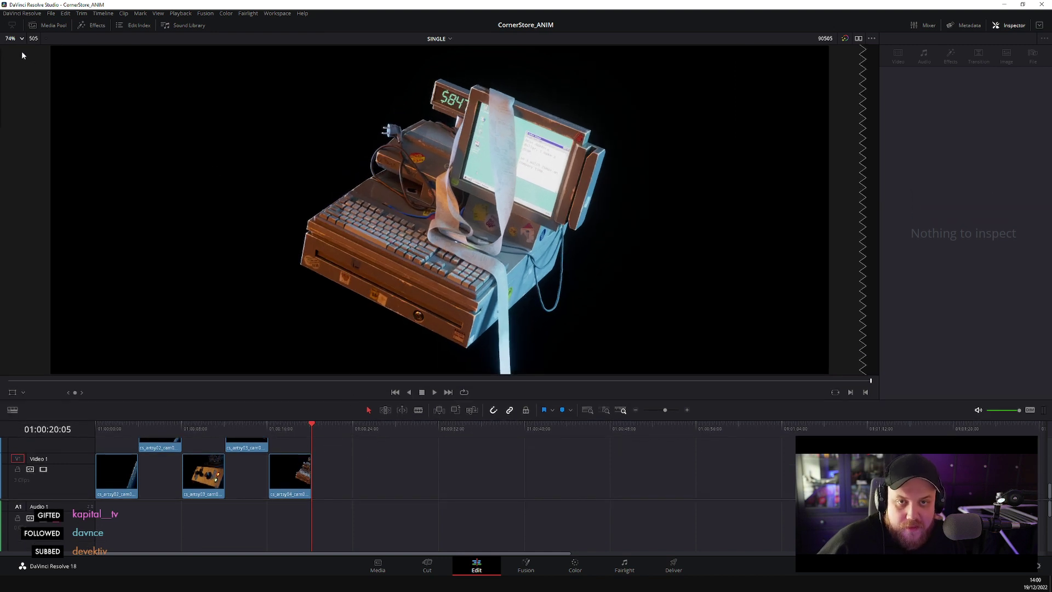
{"action": "scroll", "coordinate": [10, 139], "scroll_direction": "up", "scroll_amount": 1}
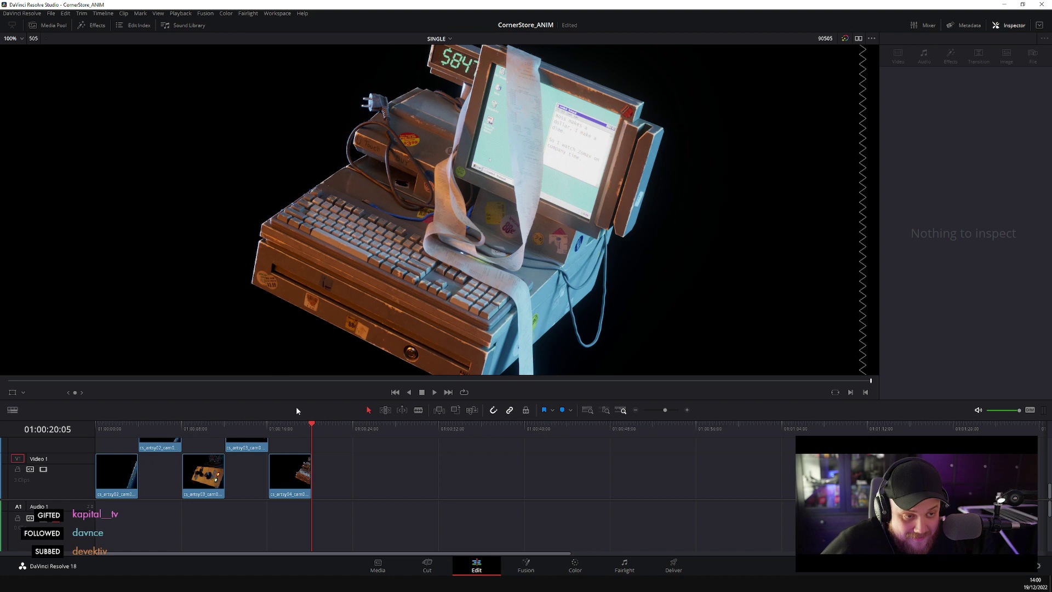
- Scrub back and play the cam07 shot several times, then bring up JDownloader 2
{"action": "left_click_drag", "start_coordinate": [310, 426], "coordinate": [261, 421]}
{"action": "key", "text": "space"}
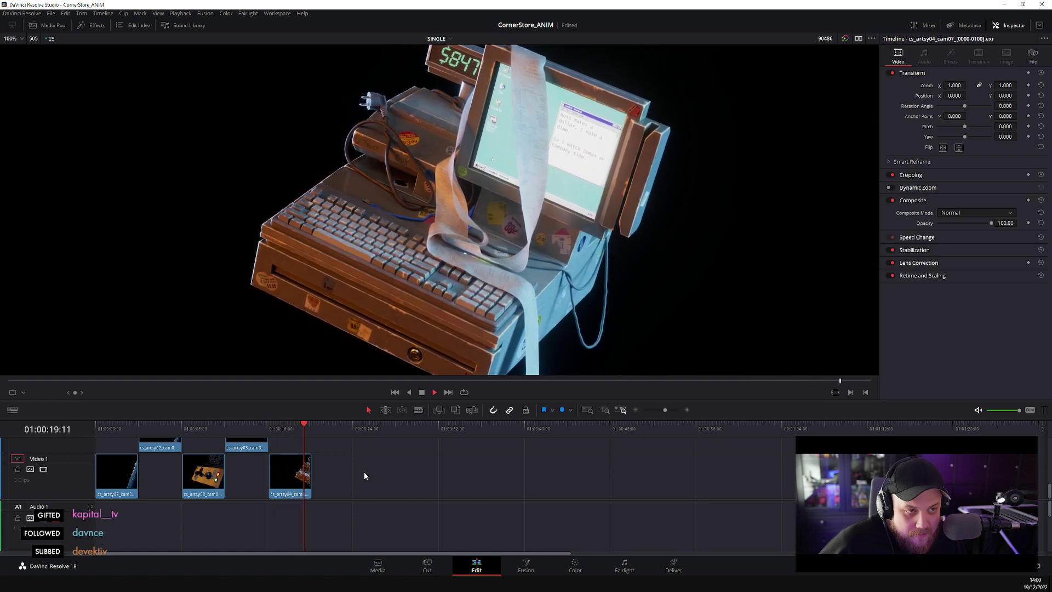
{"action": "left_click_drag", "start_coordinate": [314, 423], "coordinate": [288, 425]}
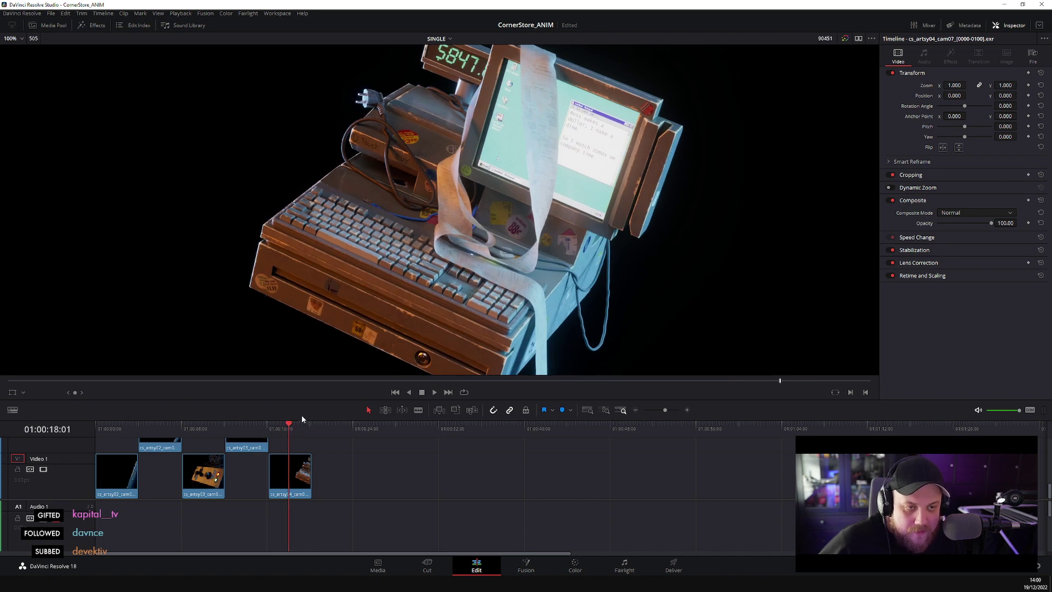
{"action": "left_click_drag", "start_coordinate": [286, 427], "coordinate": [270, 424]}
{"action": "key", "text": "space"}
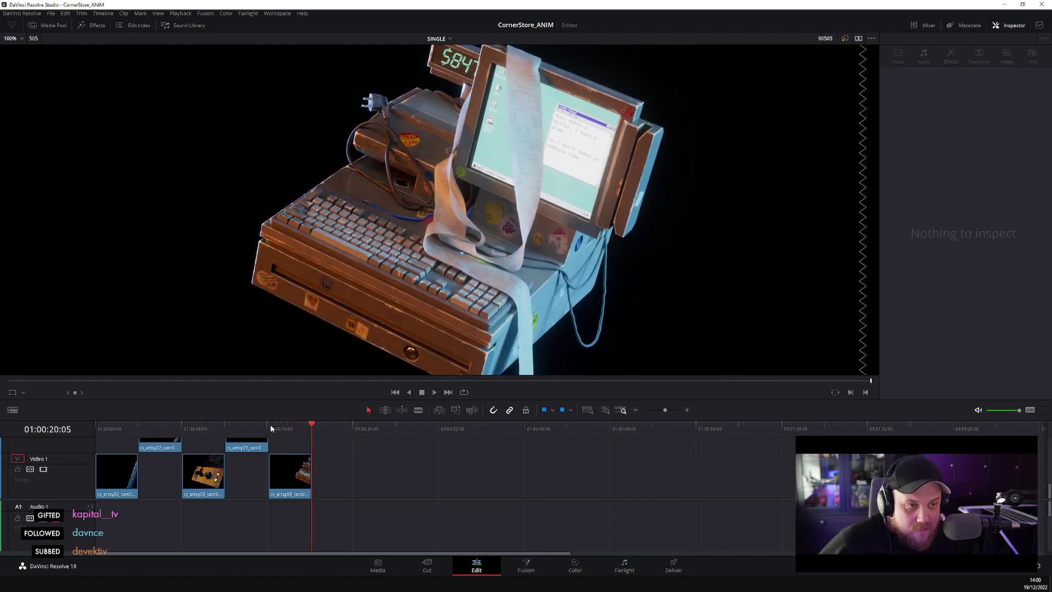
{"action": "left_click_drag", "start_coordinate": [317, 423], "coordinate": [260, 426]}
{"action": "key", "text": "space"}
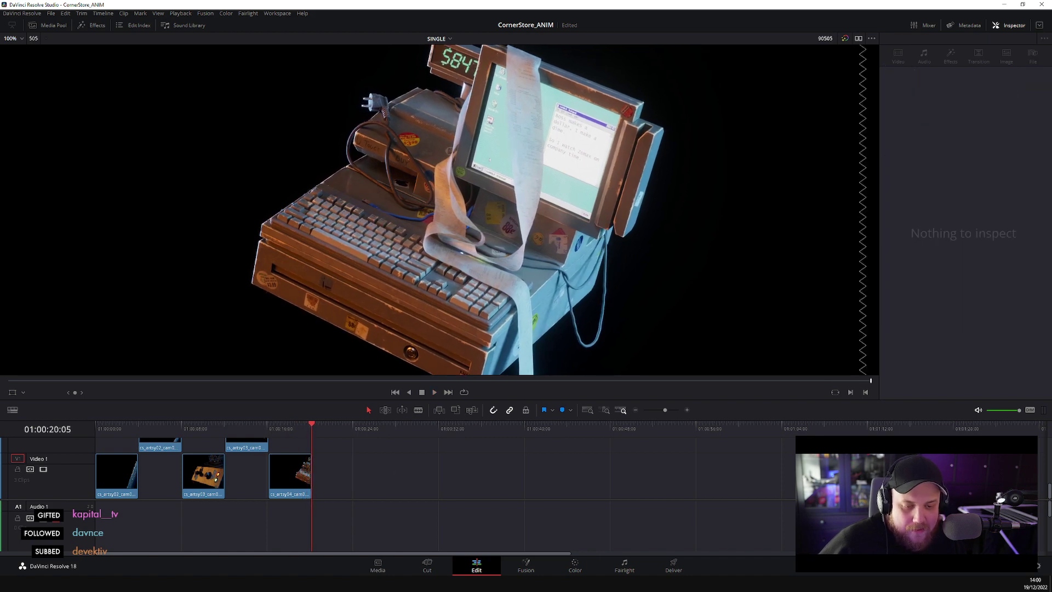
{"action": "left_click", "coordinate": [313, 584]}
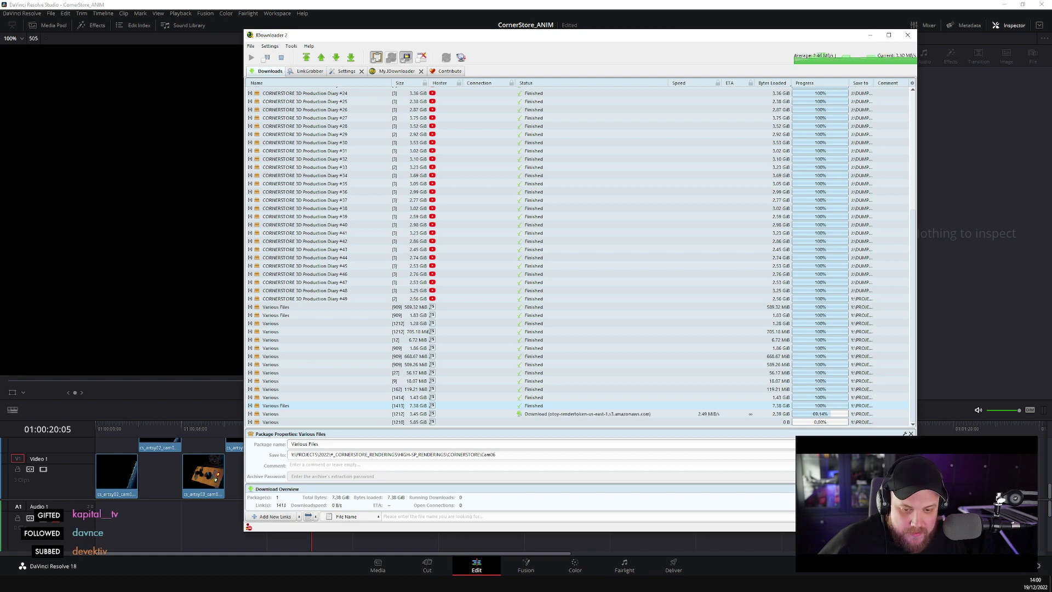
- Save and close the Cam07 grade comp in Fusion
{"action": "key", "text": "alt+Tab"}
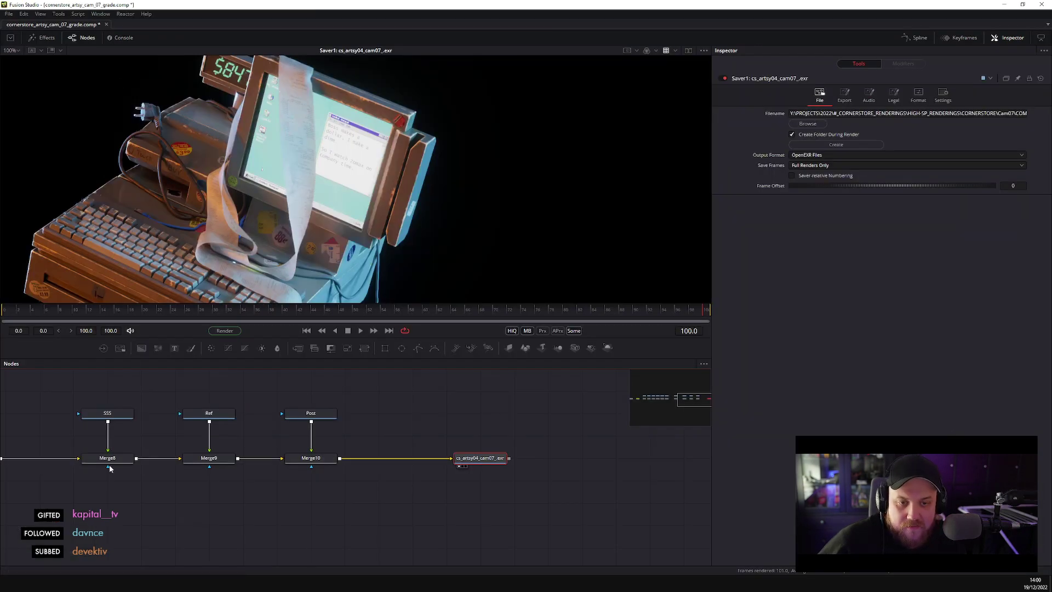
{"action": "left_click", "coordinate": [127, 511]}
{"action": "key", "text": "ctrl+s"}
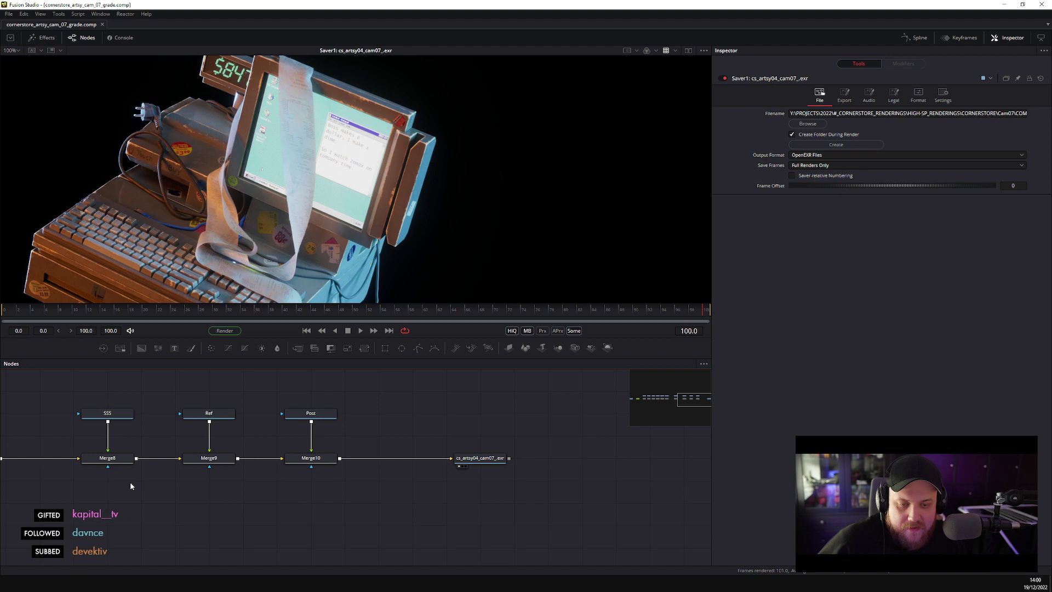
{"action": "left_click", "coordinate": [102, 25]}
- In File Explorer, navigate from CORNERSTORE into the Cam06 folder
{"action": "mouse_move", "coordinate": [78, 582]}
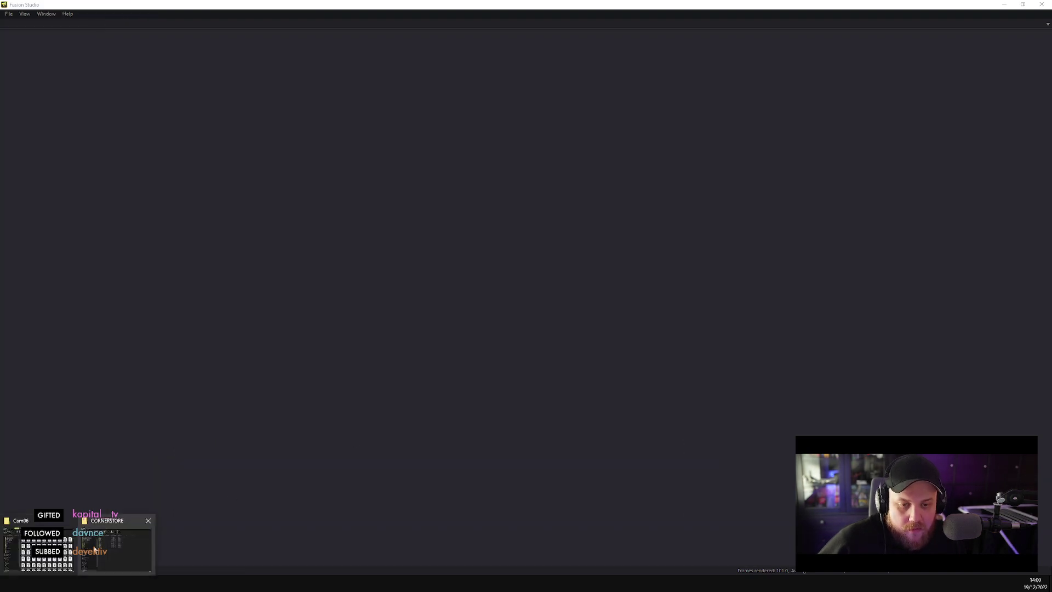
{"action": "left_click", "coordinate": [55, 548]}
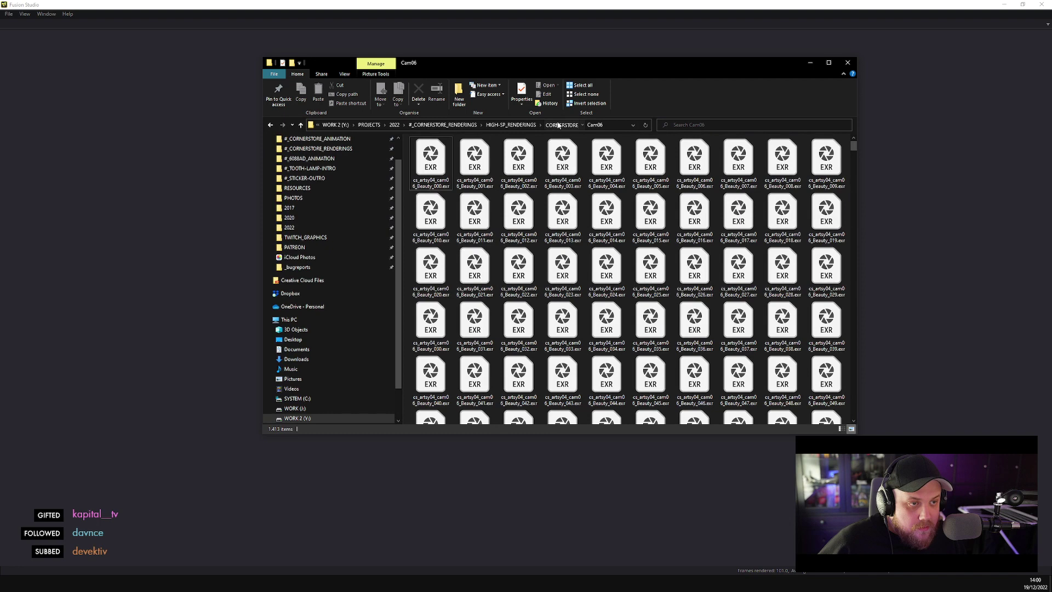
{"action": "left_click", "coordinate": [558, 126]}
{"action": "double_click", "coordinate": [449, 210]}
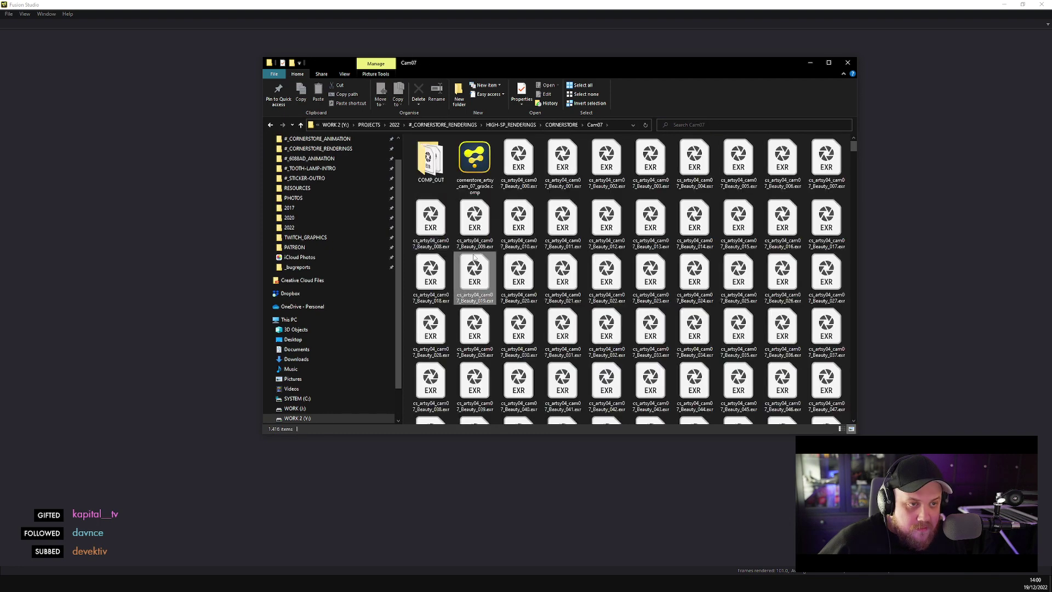
{"action": "left_click", "coordinate": [561, 125]}
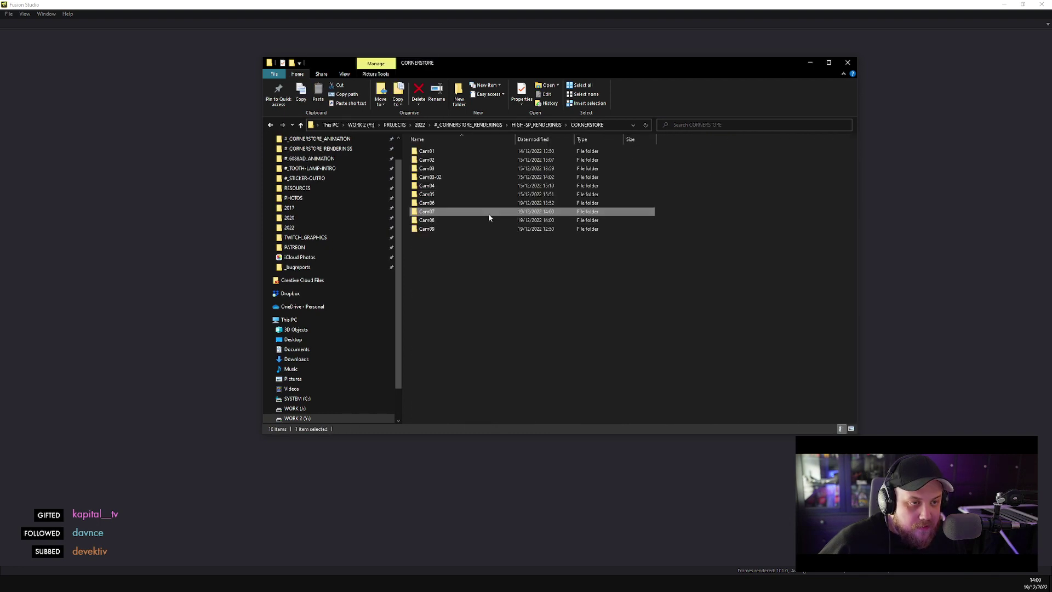
{"action": "double_click", "coordinate": [445, 202]}
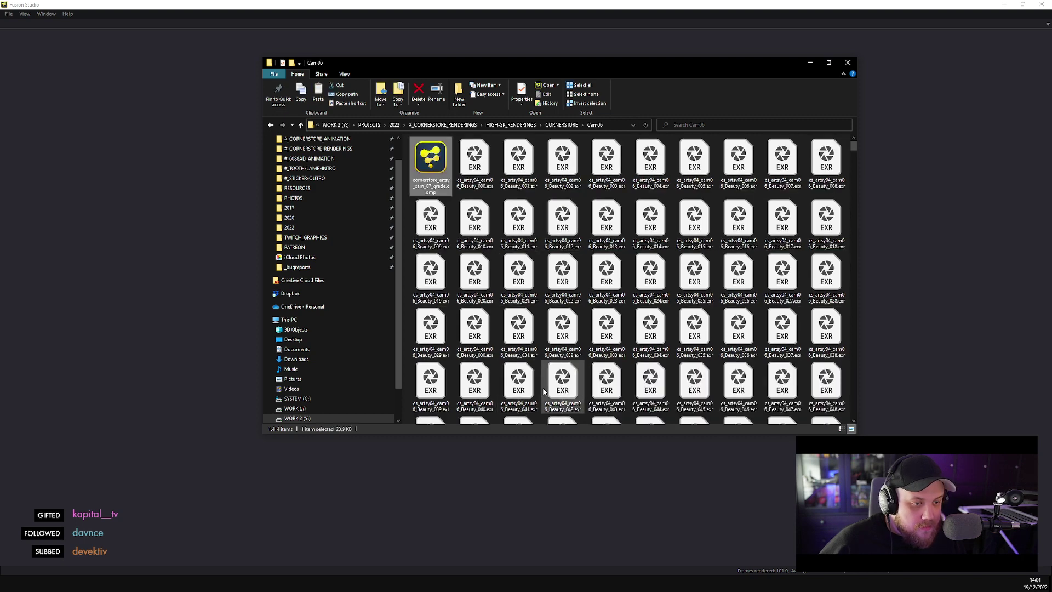
- Rename the copied comp file to cornerstore_artsy_cam_06_grade.comp
{"action": "right_click", "coordinate": [436, 192]}
{"action": "left_click", "coordinate": [466, 368]}
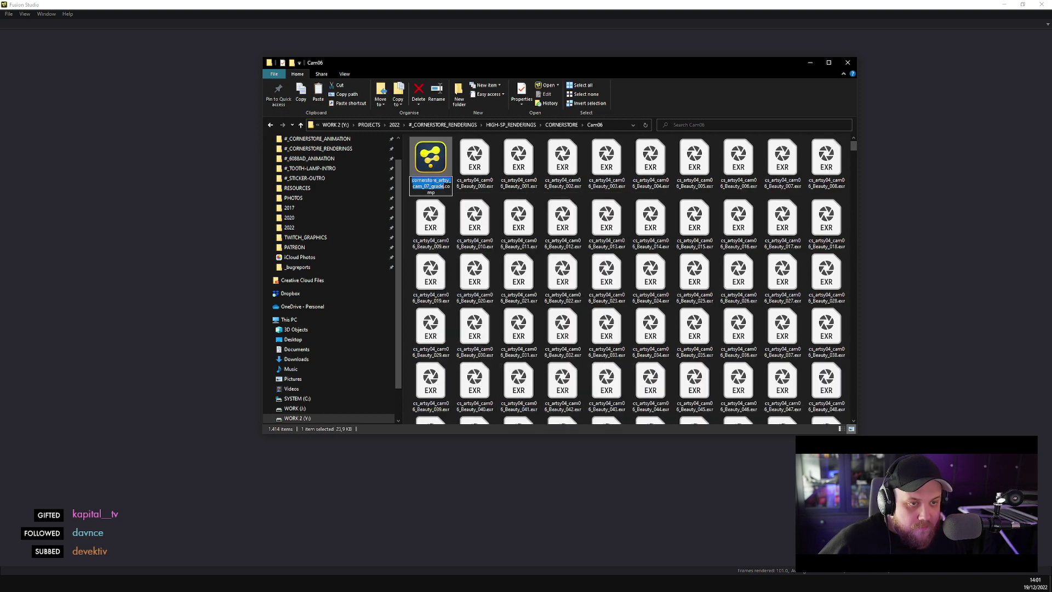
{"action": "left_click", "coordinate": [430, 187]}
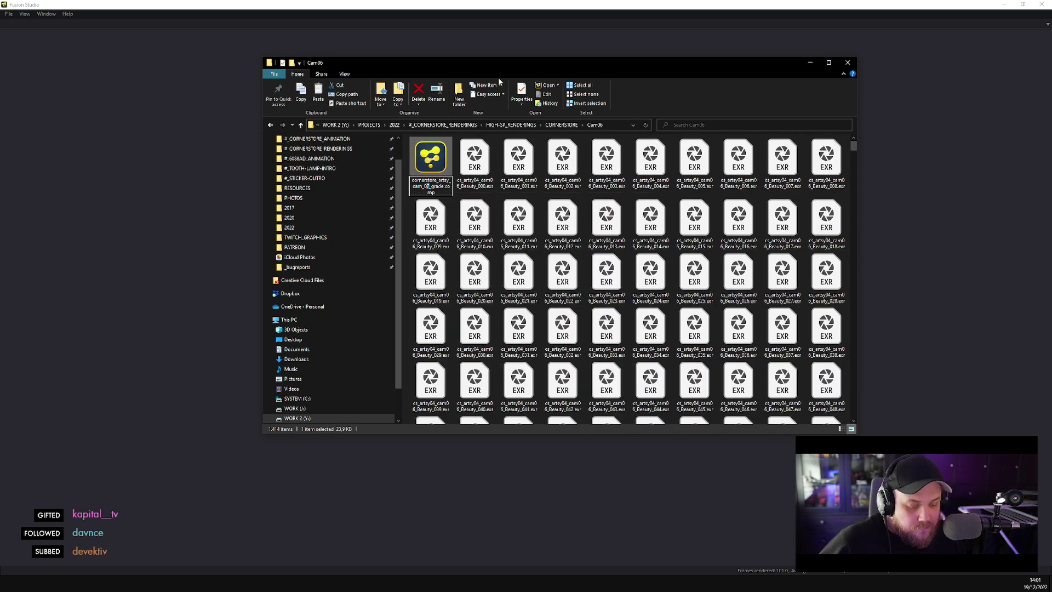
{"action": "key", "text": "BackSpace"}
{"action": "type", "text": "6"}
{"action": "key", "text": "Return"}
{"action": "left_click", "coordinate": [529, 226]}
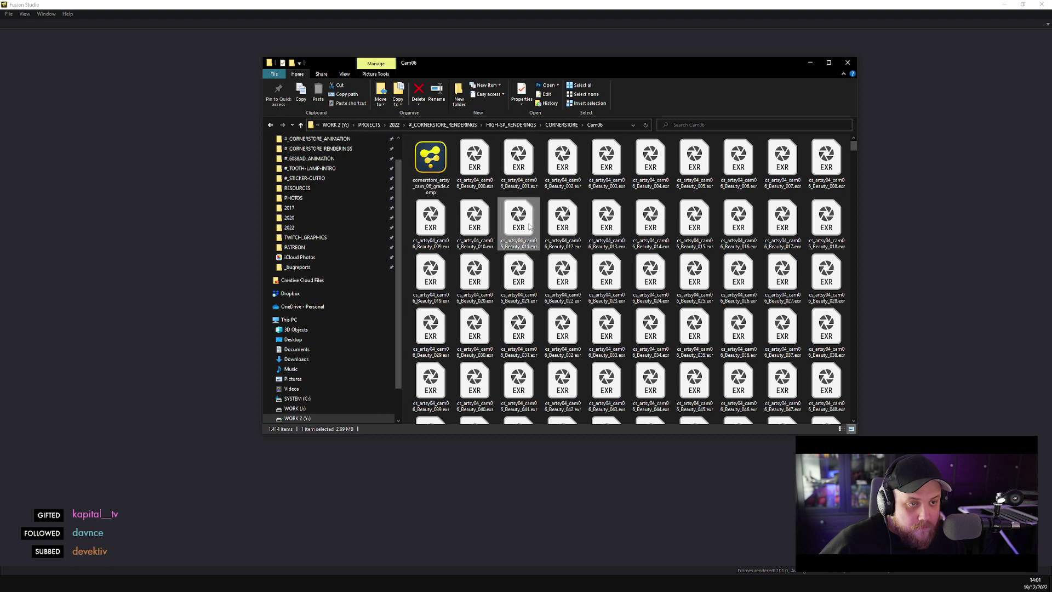
{"action": "left_click", "coordinate": [431, 174]}
- Open cornerstore_artsy_cam_06_grade.comp from the Cam06 folder and pan the node graph to its start
{"action": "left_click", "coordinate": [8, 13]}
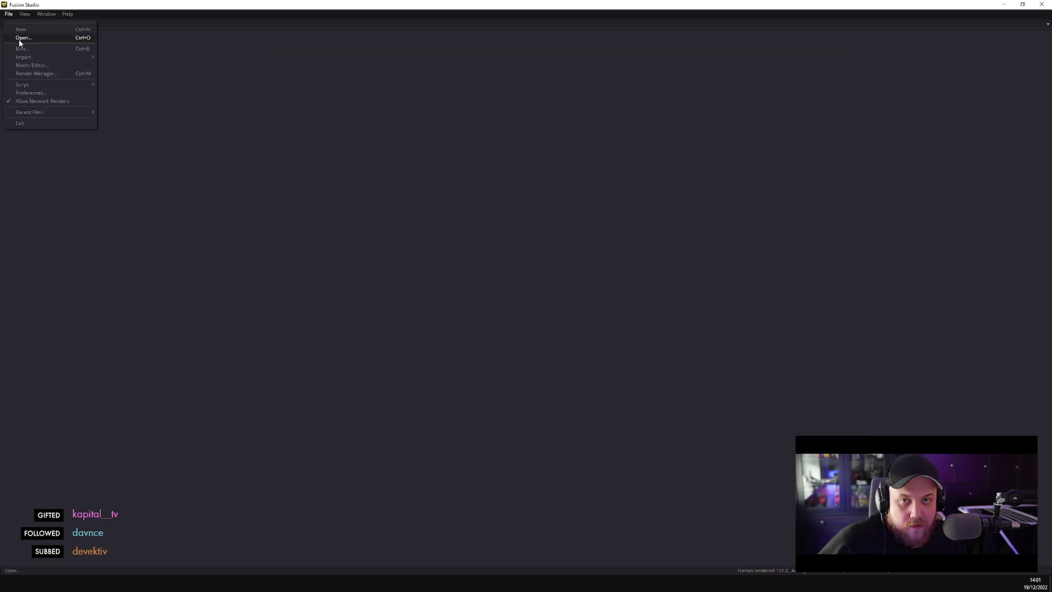
{"action": "left_click", "coordinate": [21, 38]}
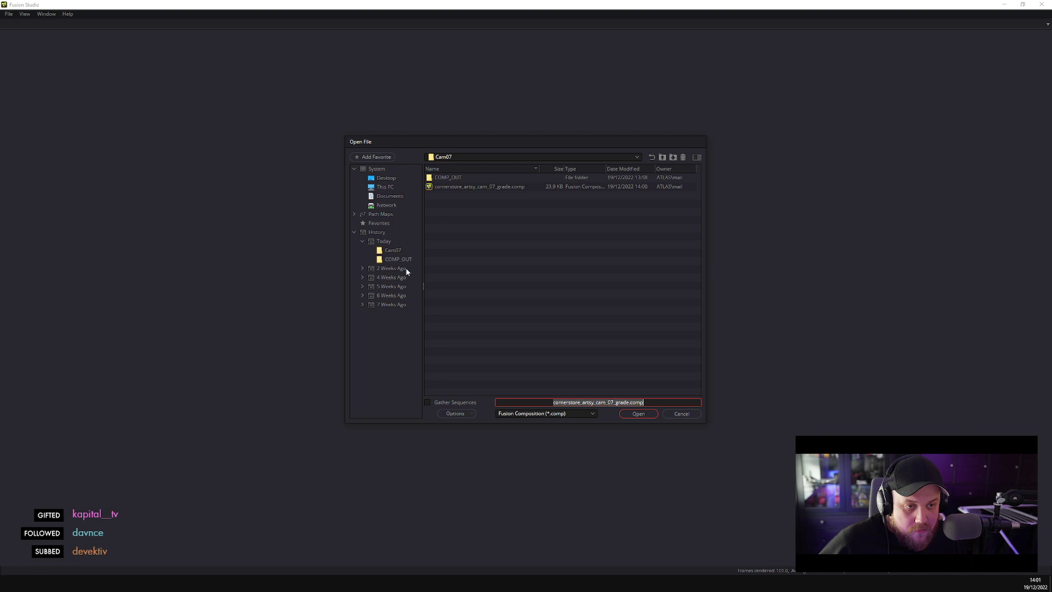
{"action": "left_click", "coordinate": [393, 250]}
{"action": "left_click", "coordinate": [663, 158]}
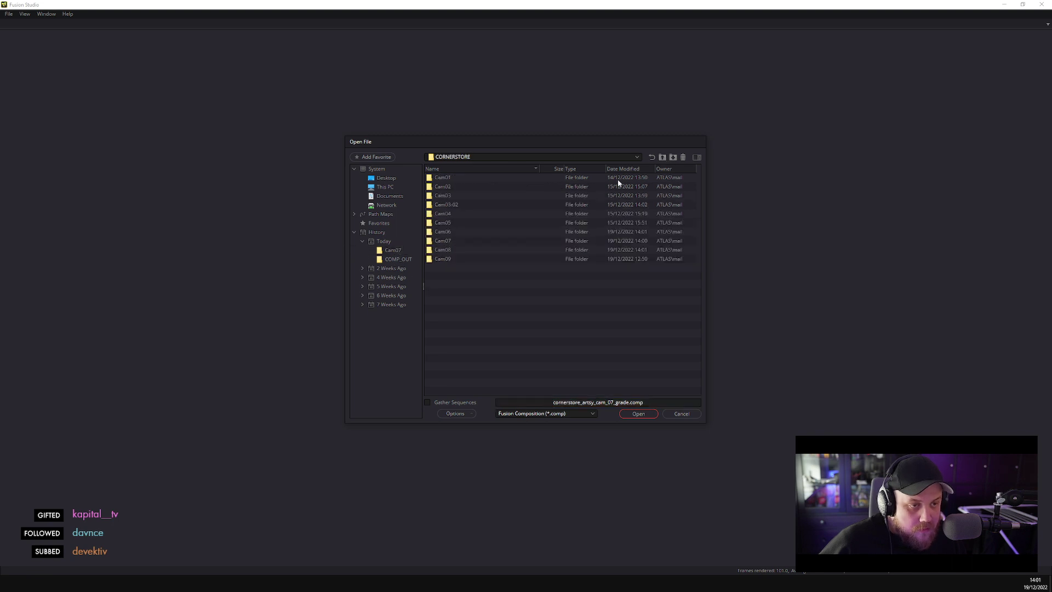
{"action": "double_click", "coordinate": [456, 231]}
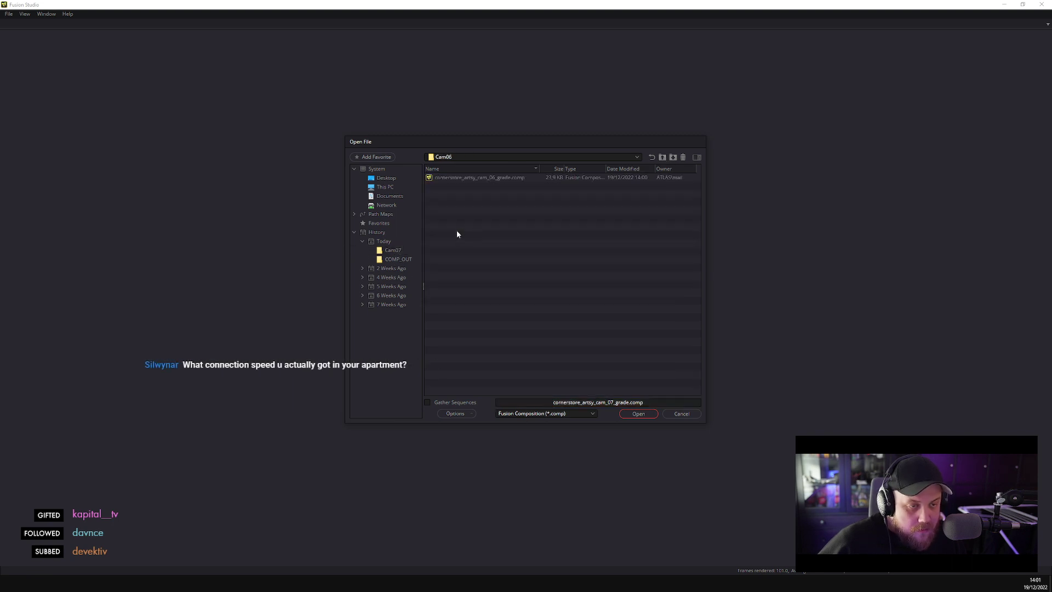
{"action": "double_click", "coordinate": [452, 177]}
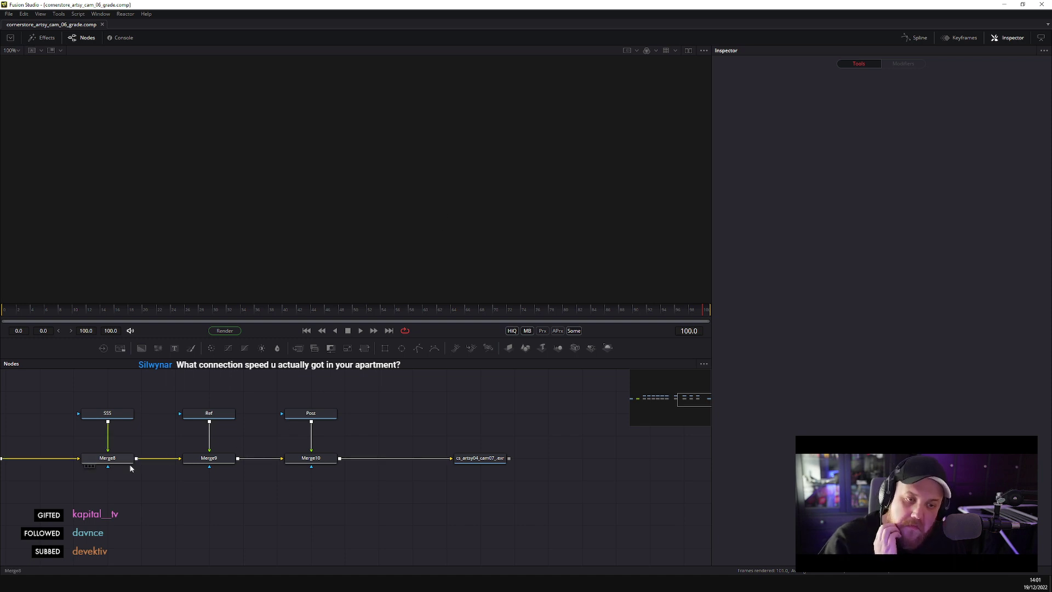
{"action": "scroll", "coordinate": [497, 492], "scroll_direction": "up", "scroll_amount": 2}
{"action": "scroll", "coordinate": [497, 492], "scroll_direction": "left", "scroll_amount": 10}
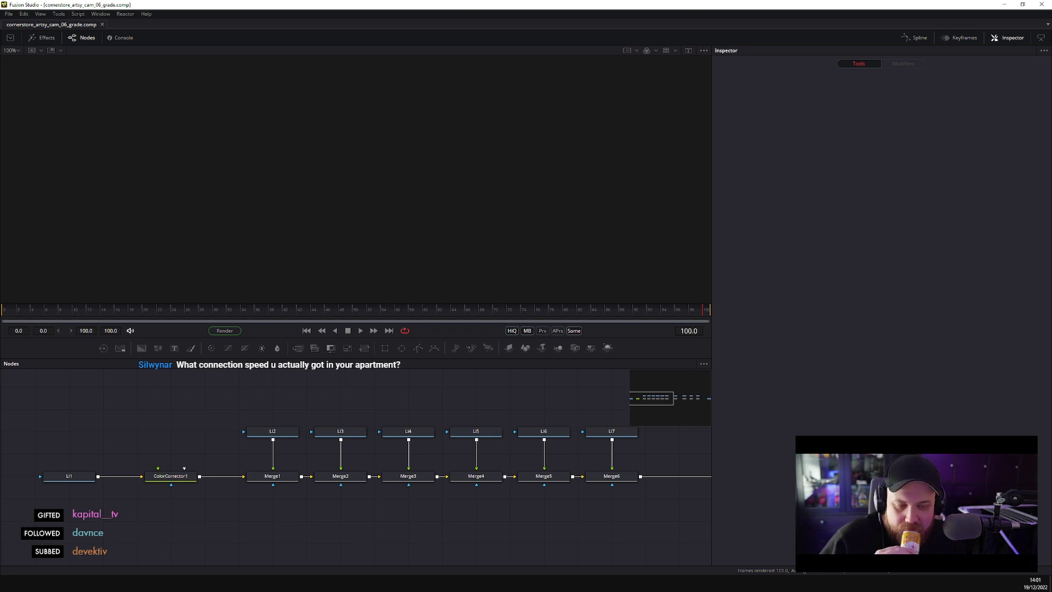
- Play Distrust Theme from Spotify's Silent playlist instead of 01 Ghosts I, and minimize Spotify
{"action": "mouse_move", "coordinate": [76, 583]}
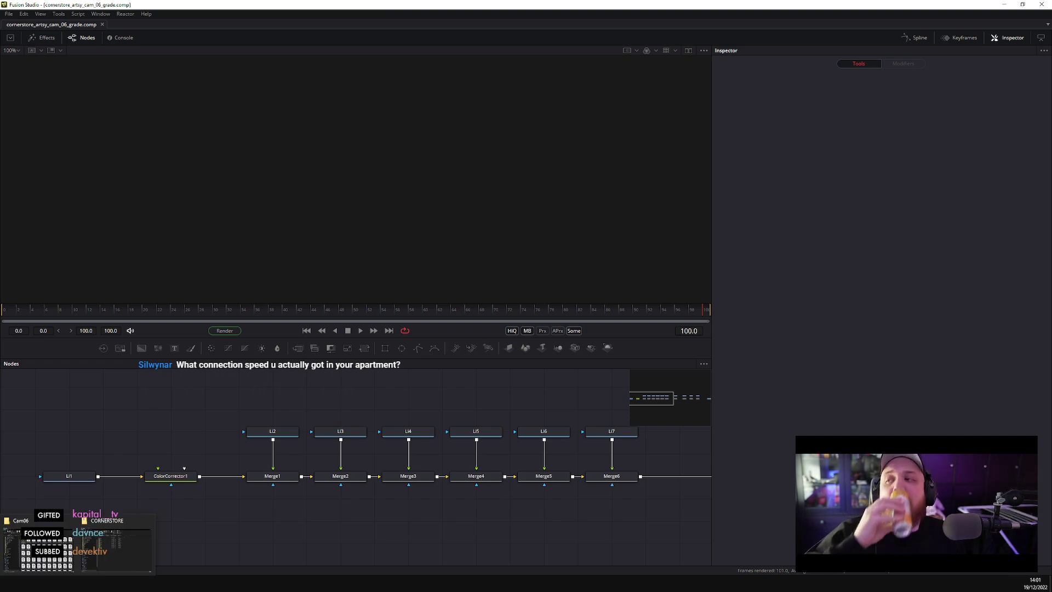
{"action": "left_click", "coordinate": [176, 584]}
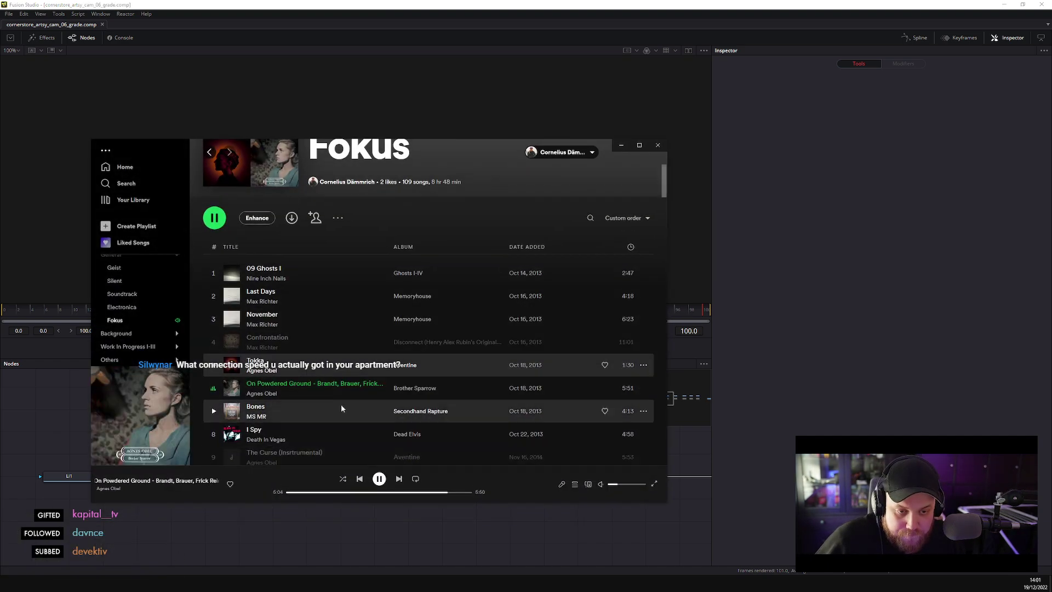
{"action": "scroll", "coordinate": [332, 410], "scroll_direction": "down", "scroll_amount": 5}
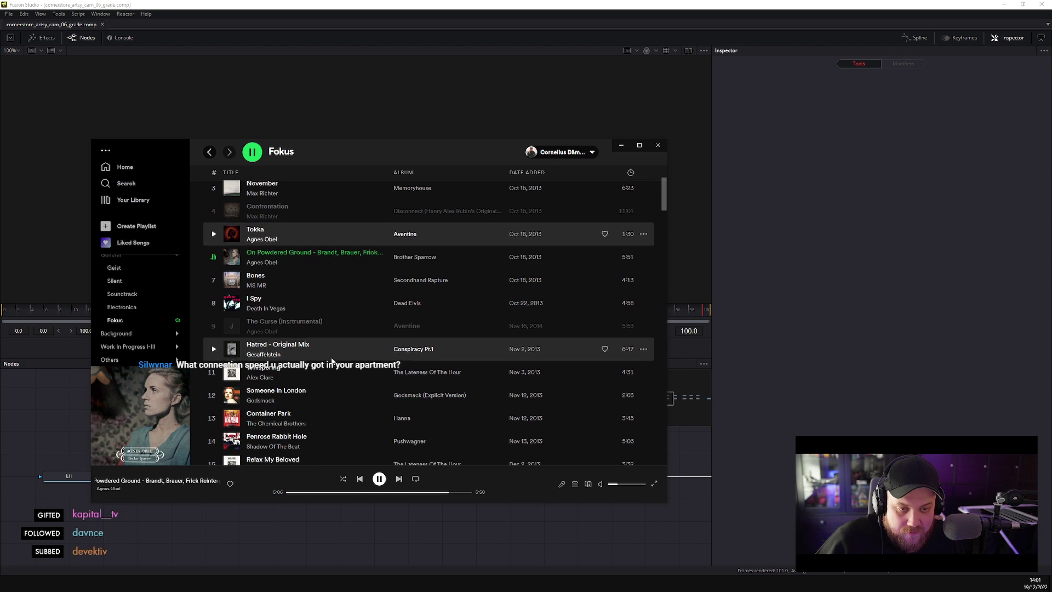
{"action": "scroll", "coordinate": [331, 360], "scroll_direction": "down", "scroll_amount": 2}
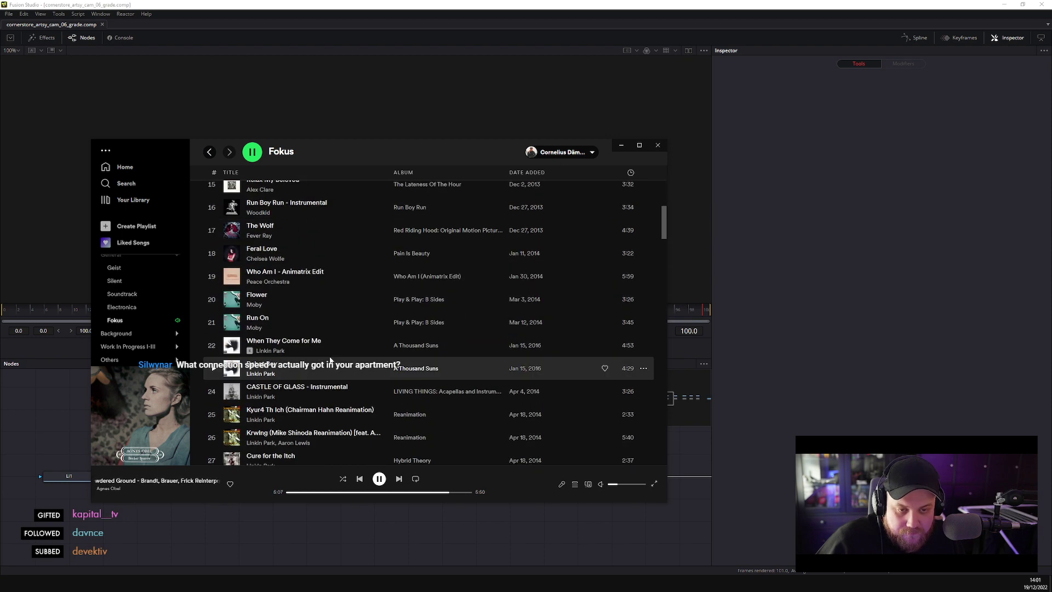
{"action": "left_click", "coordinate": [127, 281]}
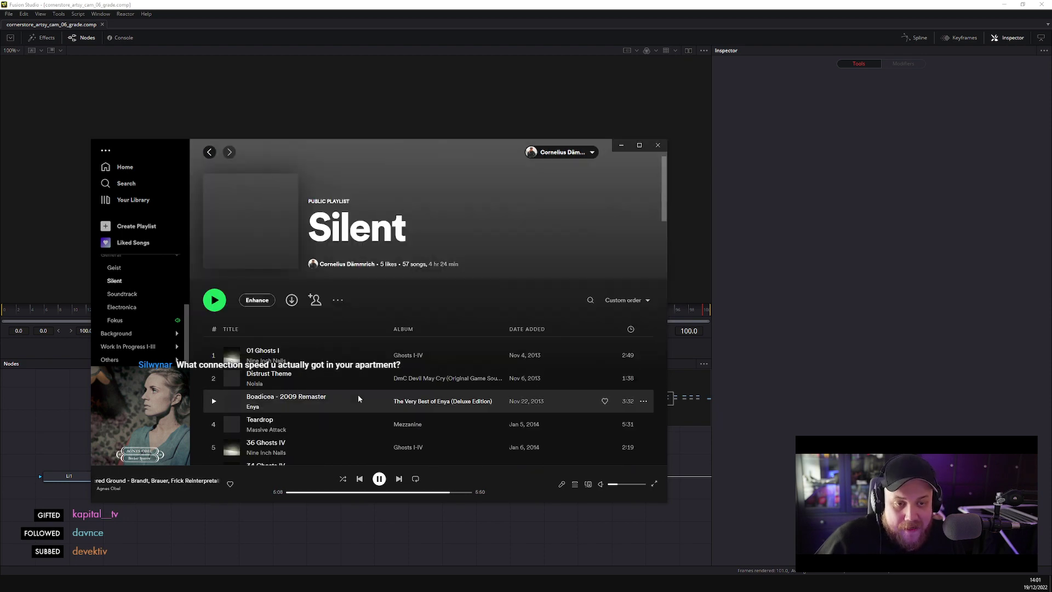
{"action": "double_click", "coordinate": [315, 355]}
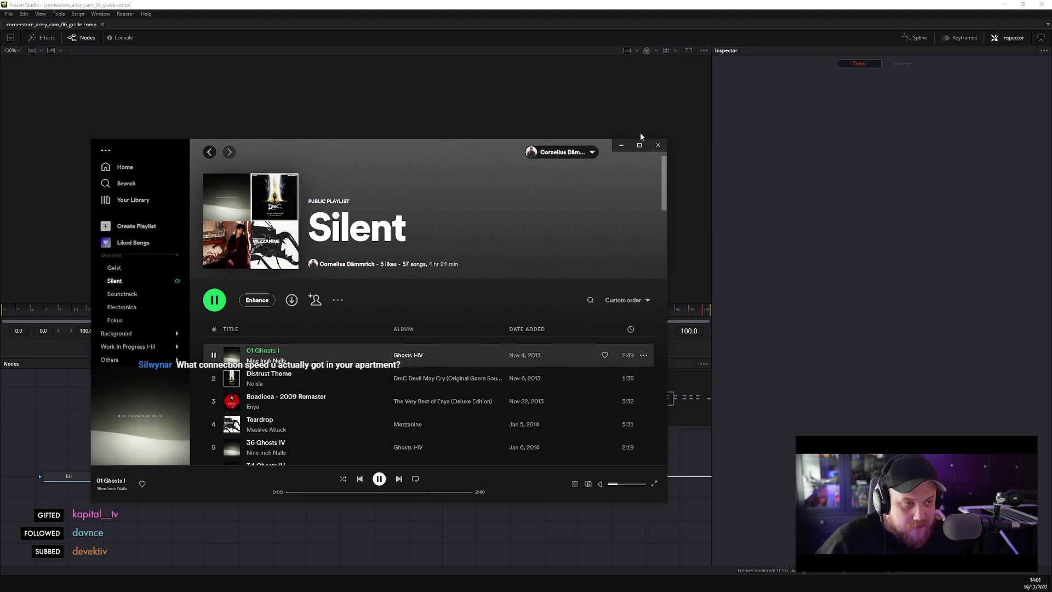
{"action": "left_click", "coordinate": [623, 146]}
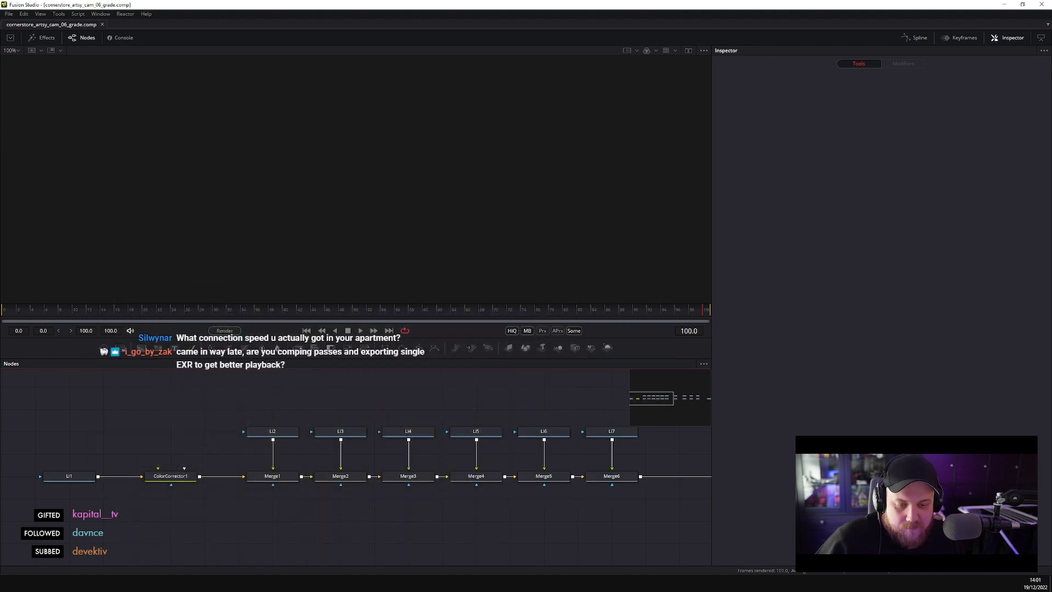
{"action": "key", "text": "alt+Tab"}
{"action": "double_click", "coordinate": [292, 373]}
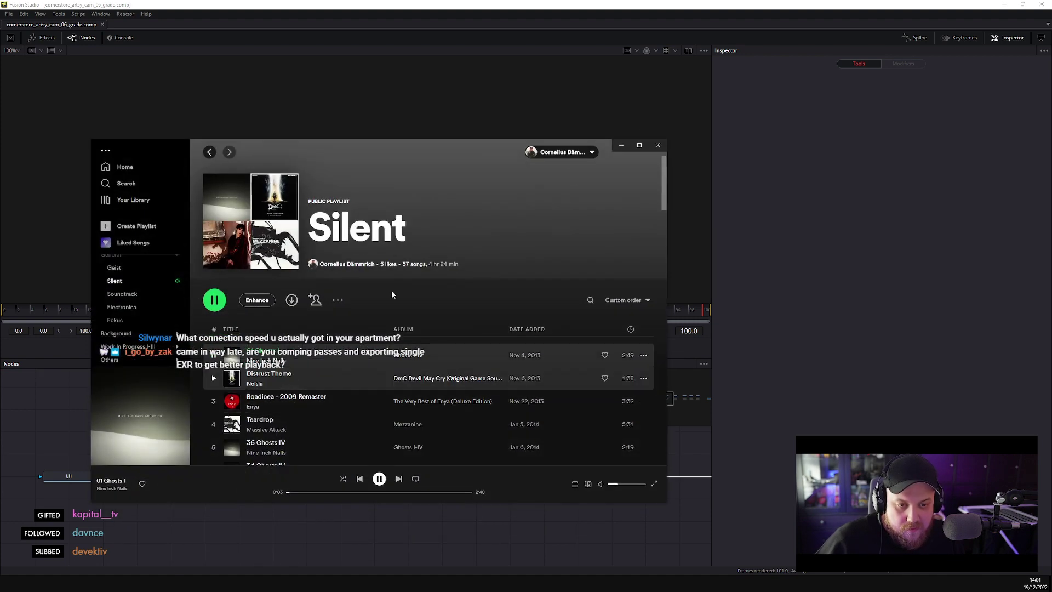
{"action": "left_click", "coordinate": [621, 146]}
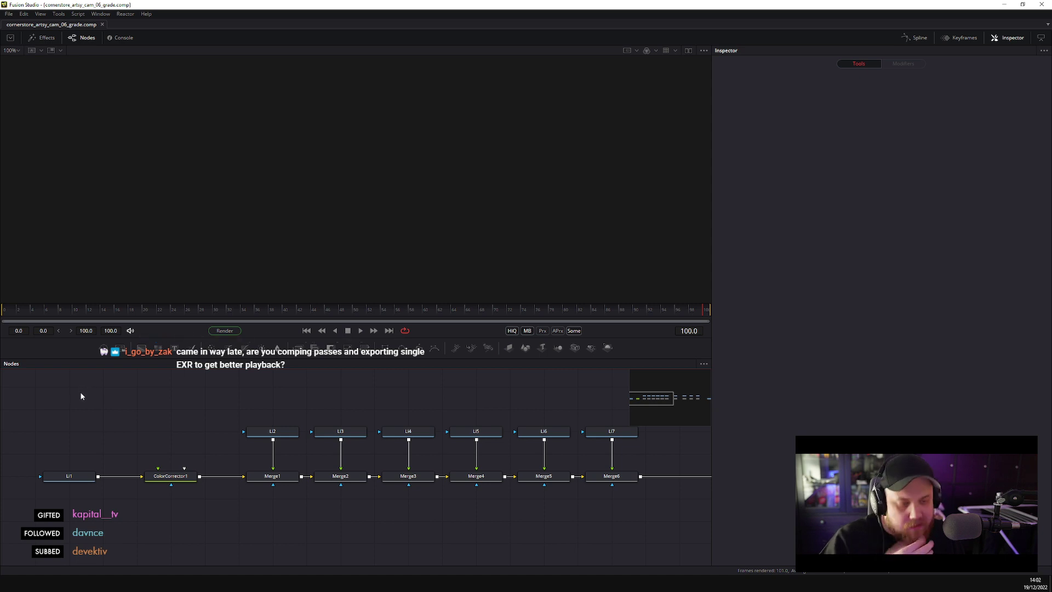
{"action": "key", "text": "alt+Tab"}
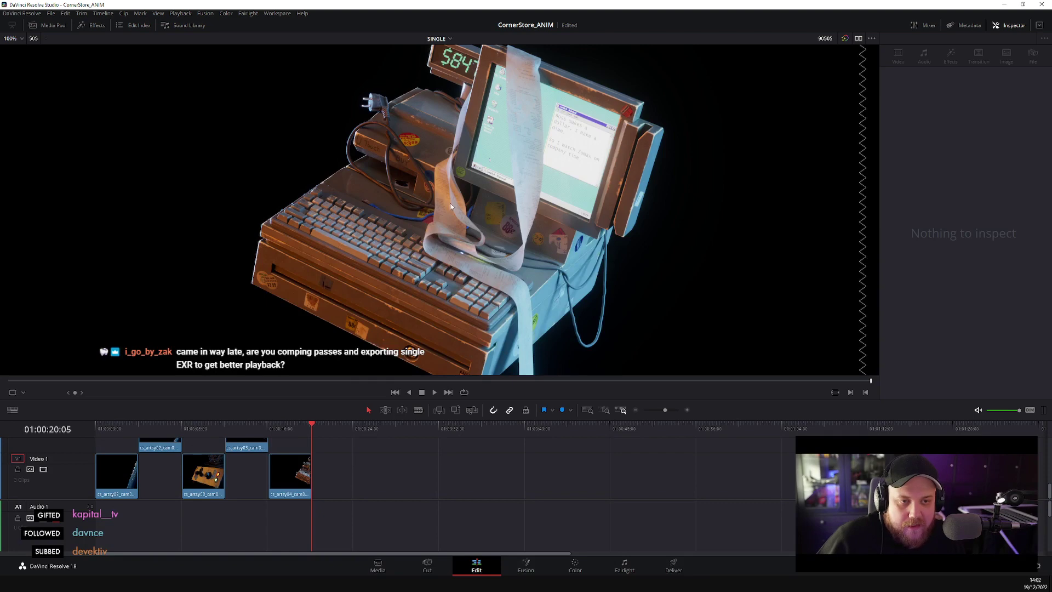
{"action": "left_click_drag", "start_coordinate": [340, 428], "coordinate": [289, 427]}
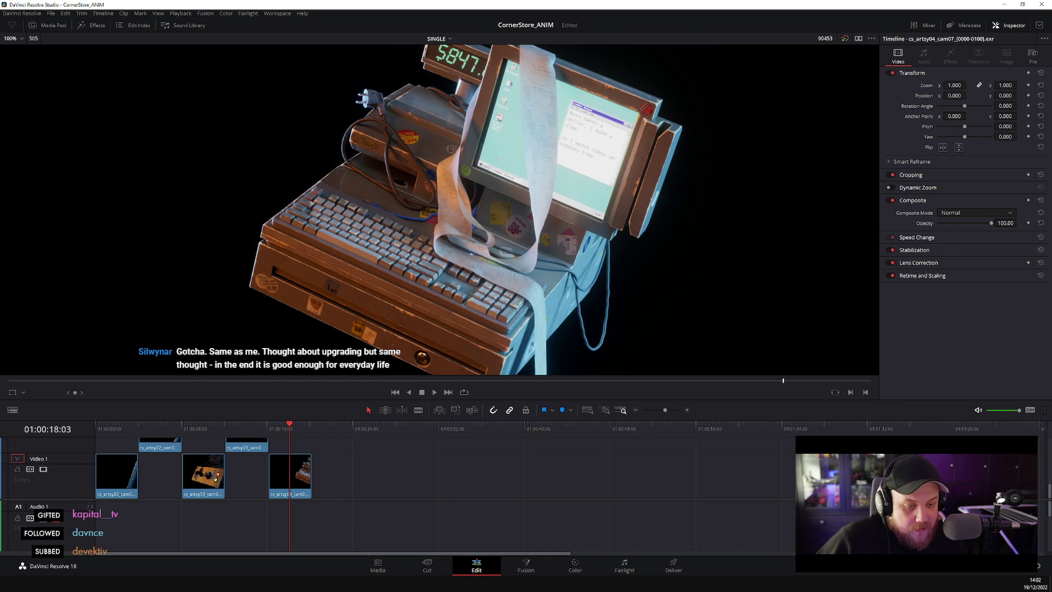
{"action": "key", "text": "alt+Tab"}
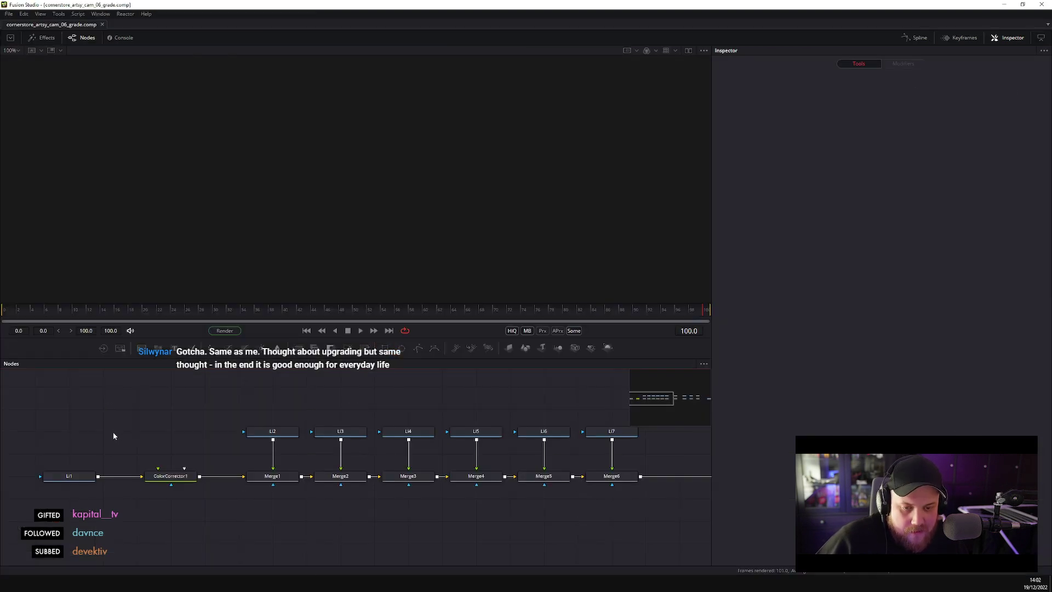
- Repoint the LI1 loader to the Cam06 Light ID 1 sequence and view it
{"action": "left_click", "coordinate": [68, 476]}
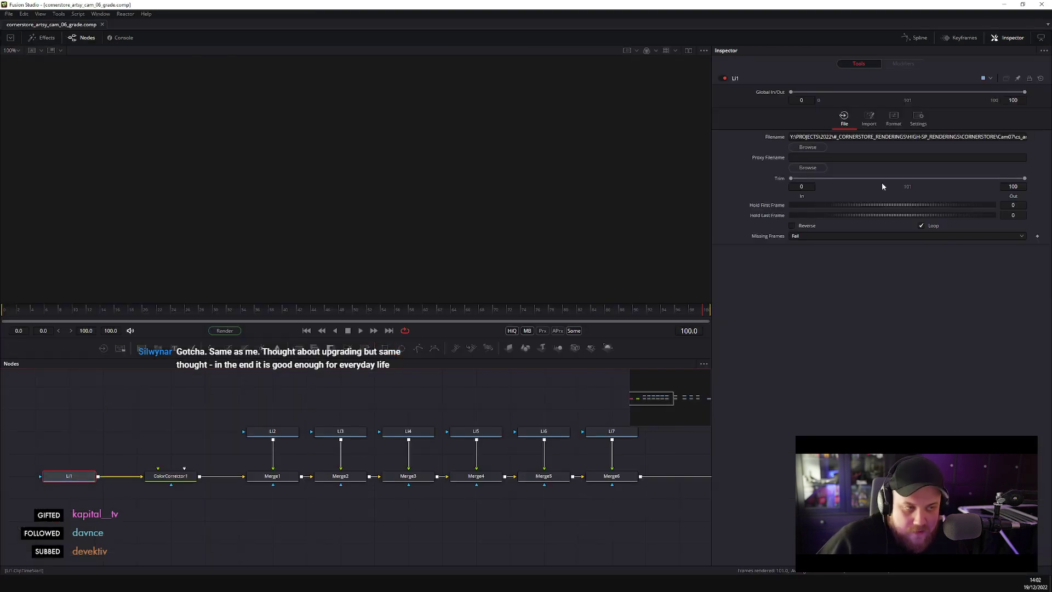
{"action": "left_click", "coordinate": [811, 148]}
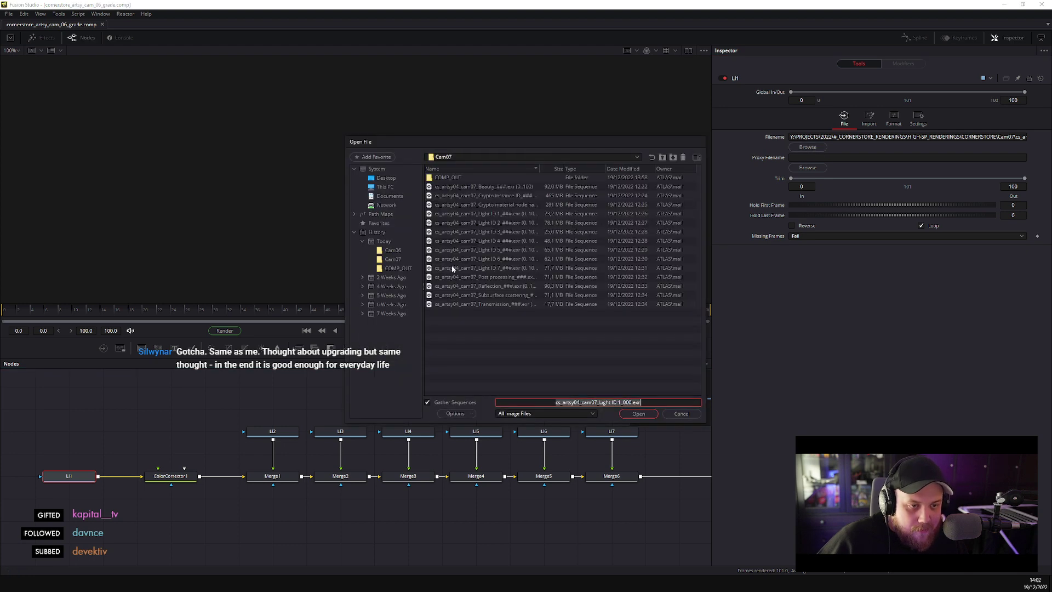
{"action": "left_click", "coordinate": [393, 250]}
{"action": "double_click", "coordinate": [500, 205]}
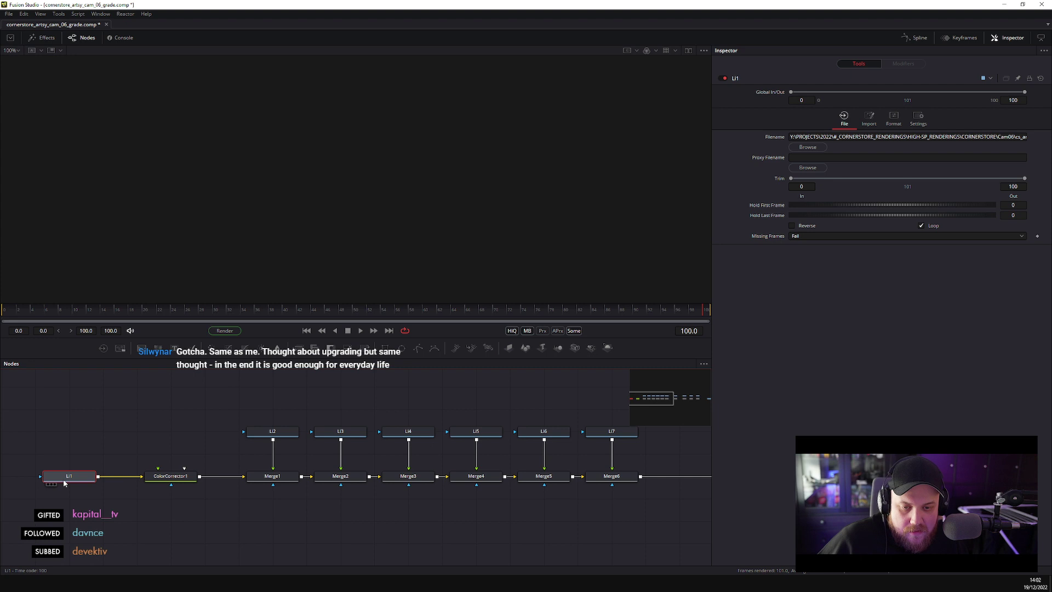
{"action": "key", "text": "1"}
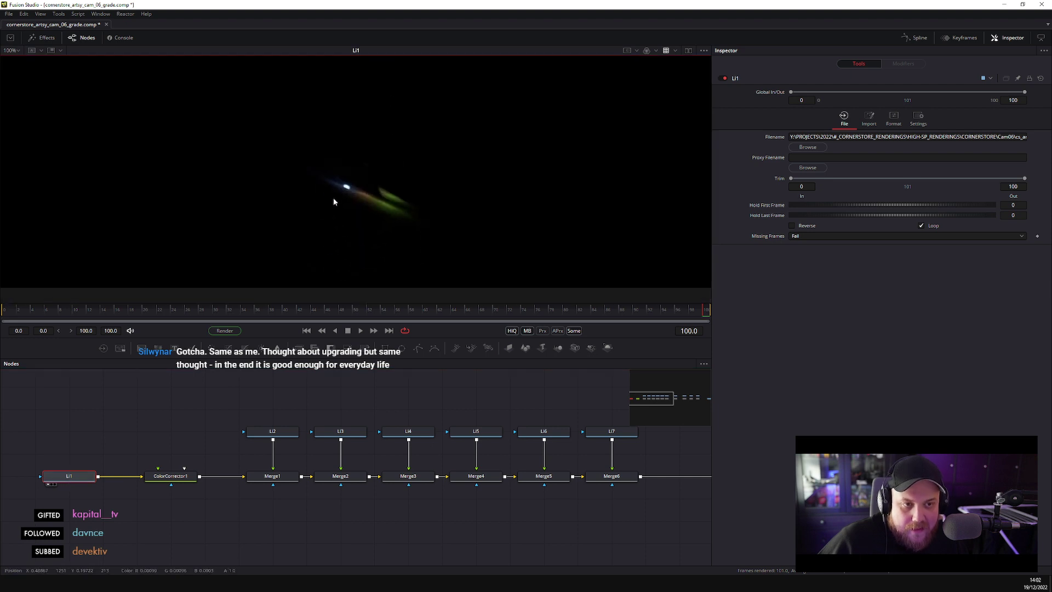
{"action": "left_click", "coordinate": [171, 479]}
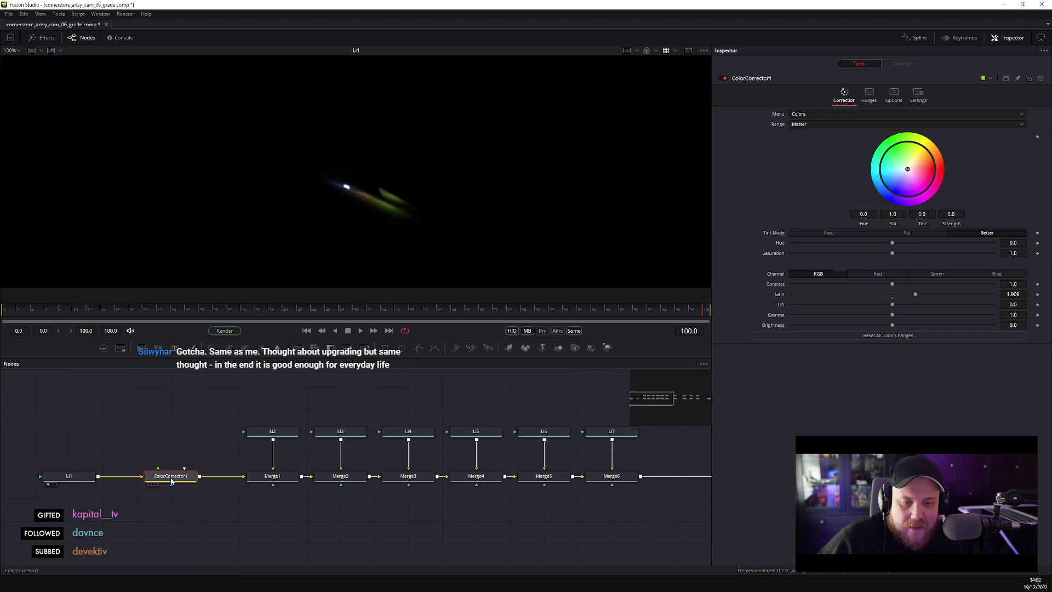
- Repoint Li2 to the Cam06 Light ID 2 sequence and check the result at Merge6
{"action": "double_click", "coordinate": [272, 432]}
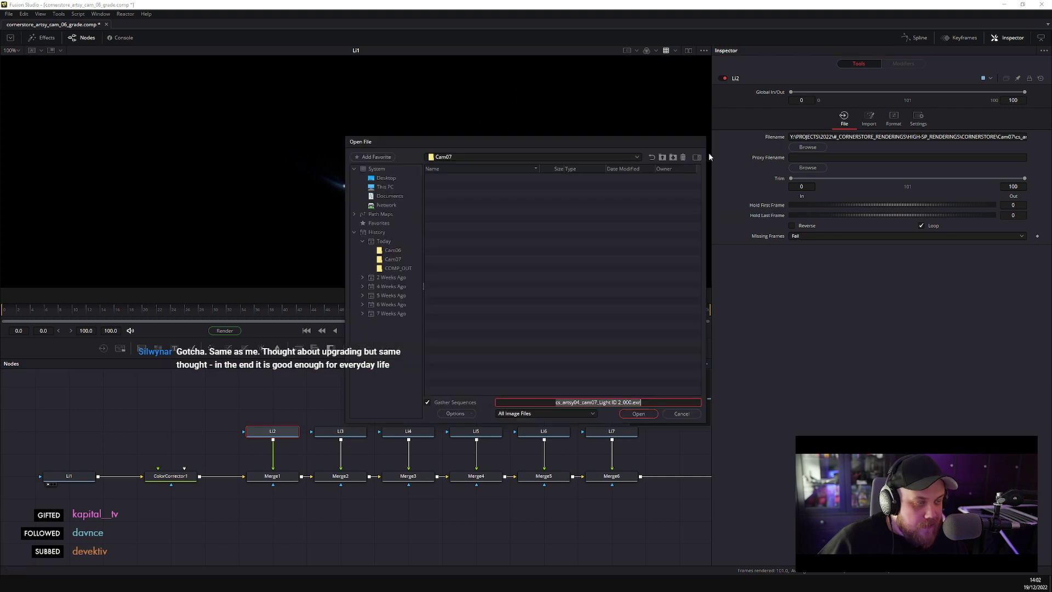
{"action": "left_click", "coordinate": [402, 267]}
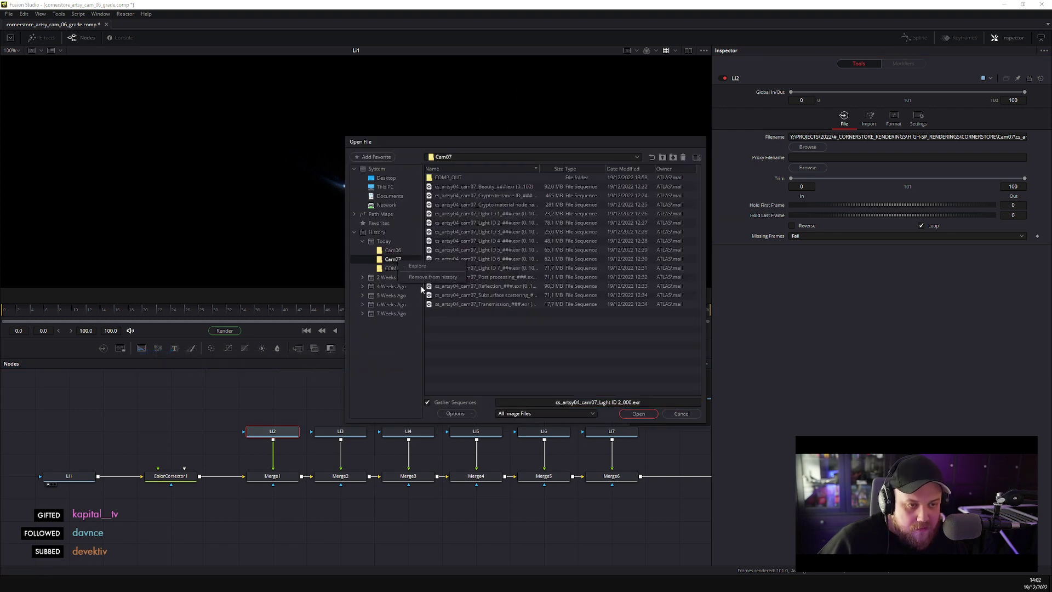
{"action": "left_click", "coordinate": [393, 251]}
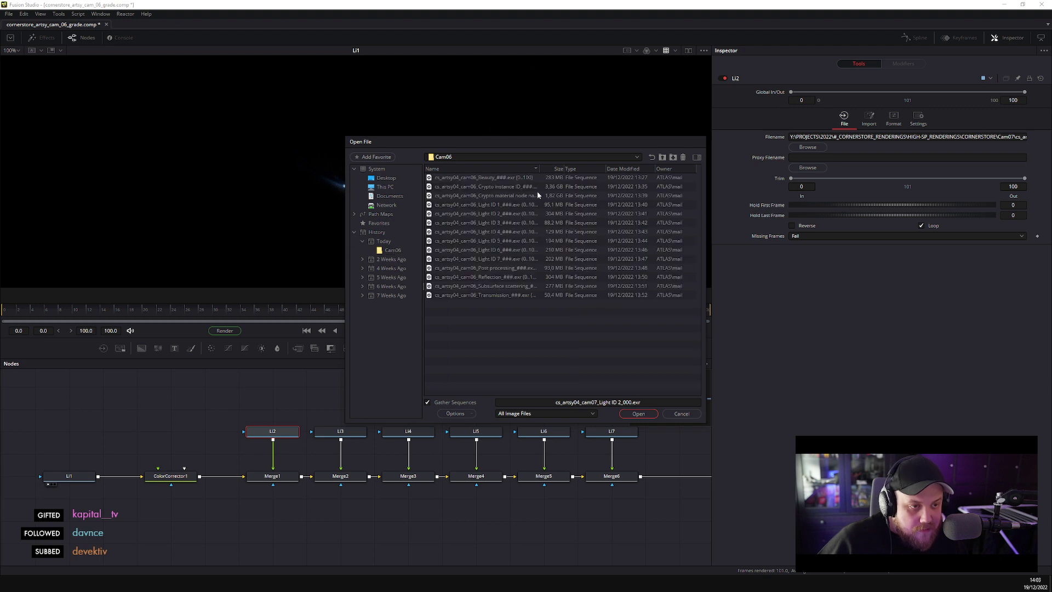
{"action": "double_click", "coordinate": [515, 215]}
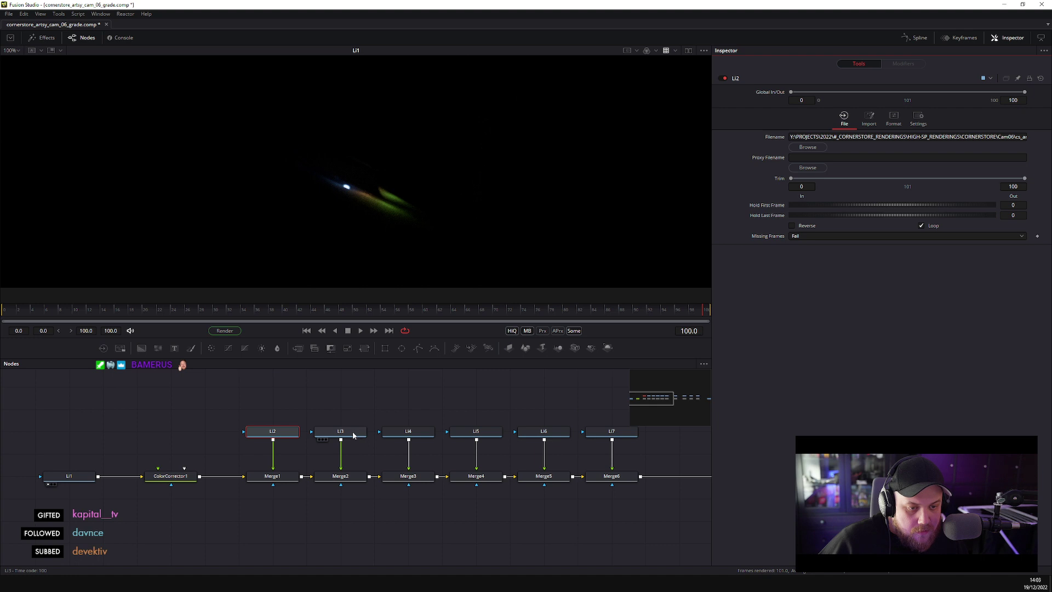
{"action": "scroll", "coordinate": [440, 475], "scroll_direction": "right", "scroll_amount": 3}
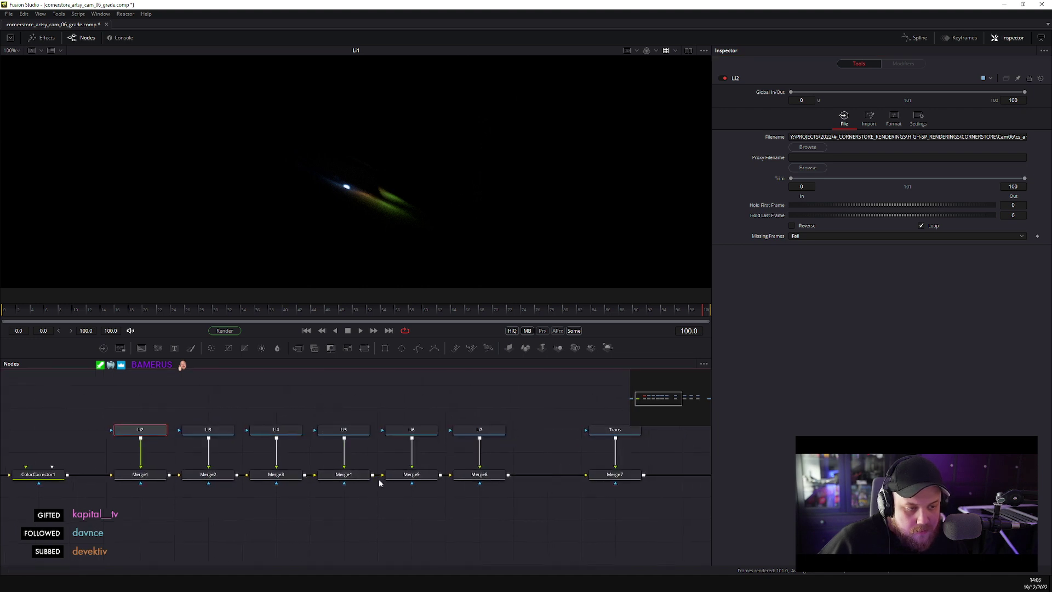
{"action": "left_click", "coordinate": [483, 475]}
{"action": "key", "text": "1"}
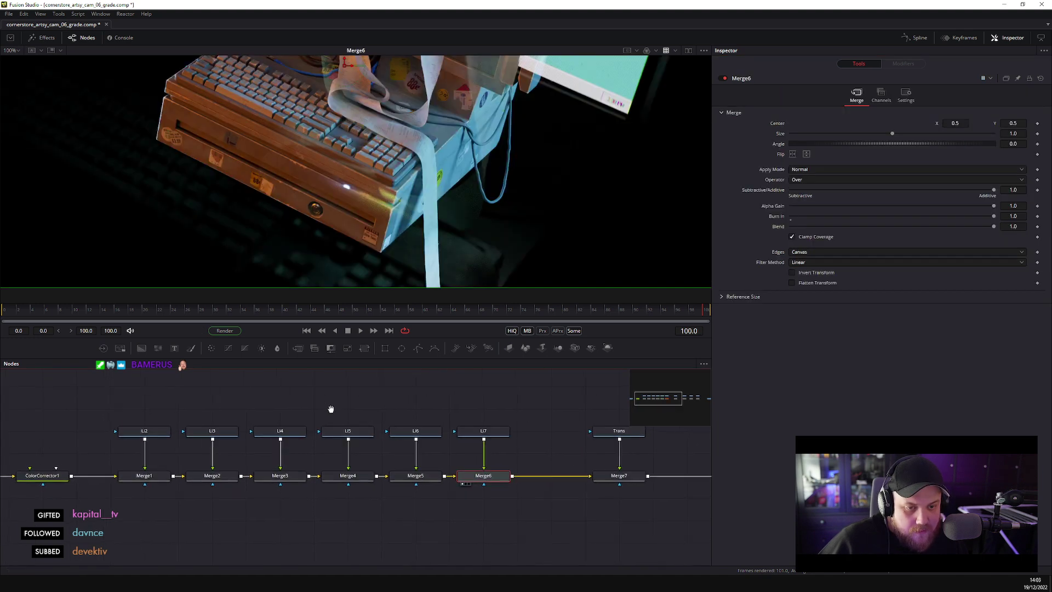
{"action": "left_click_drag", "start_coordinate": [331, 409], "coordinate": [454, 417]}
{"action": "left_click", "coordinate": [269, 439]}
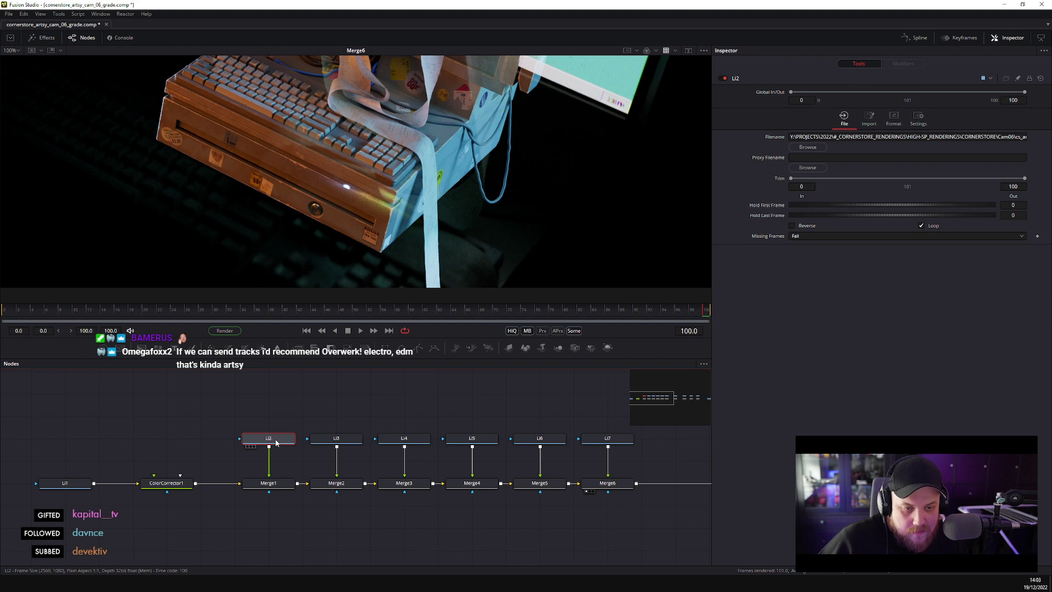
- Repoint Li3, Li4 and Li5 to the Cam06 Light ID 3, 4 and 5 sequences
{"action": "left_click", "coordinate": [338, 438]}
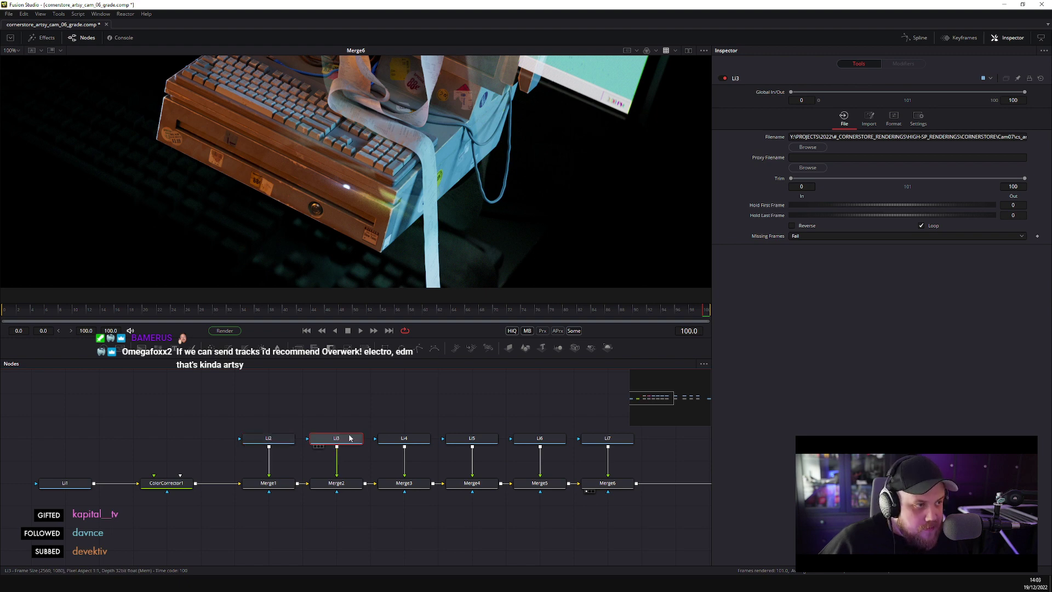
{"action": "left_click", "coordinate": [808, 147]}
{"action": "left_click", "coordinate": [393, 250]}
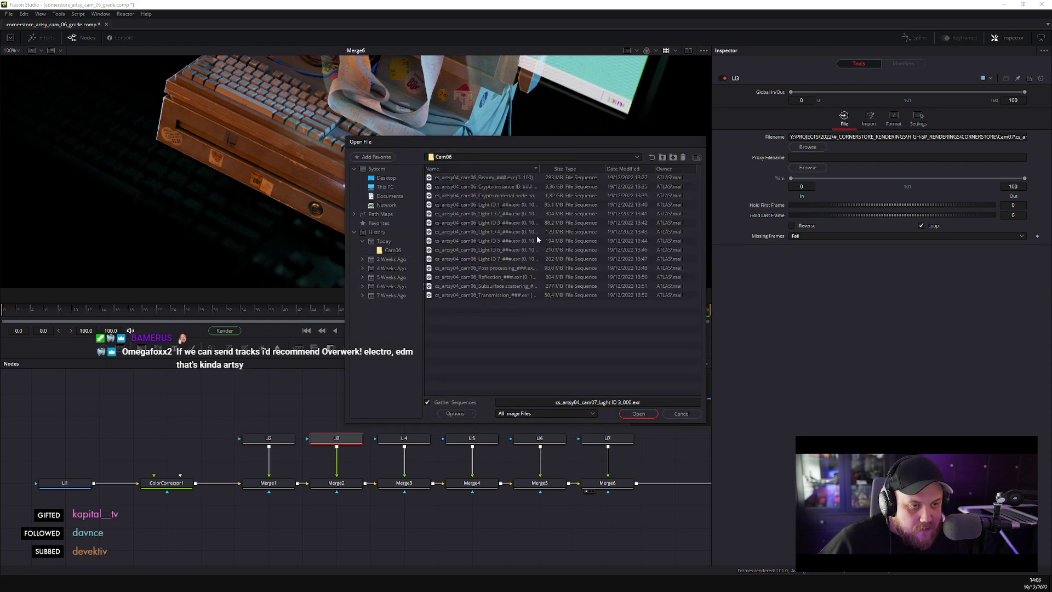
{"action": "double_click", "coordinate": [488, 223]}
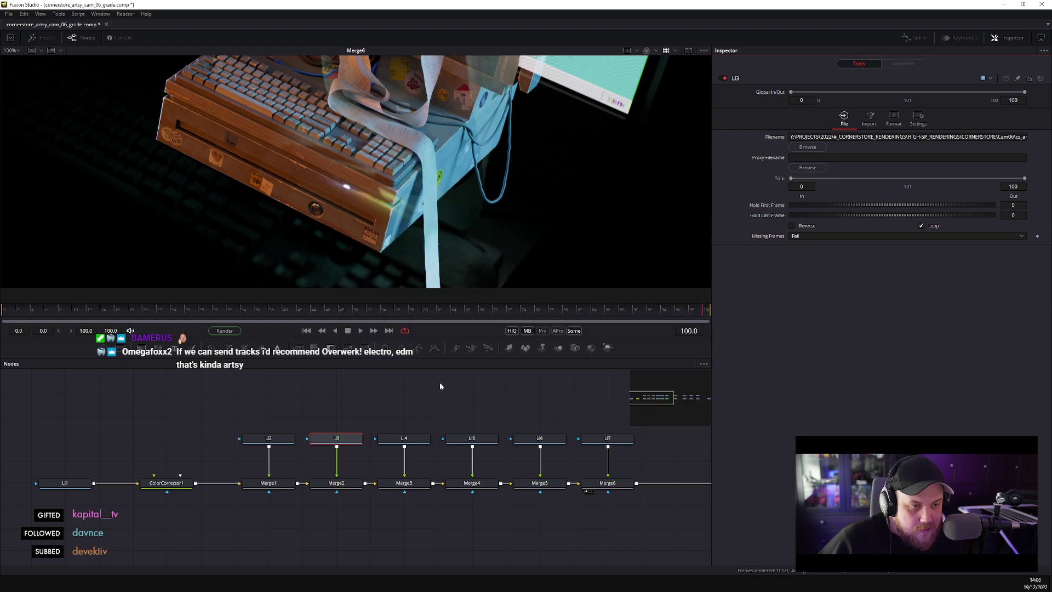
{"action": "left_click", "coordinate": [410, 439]}
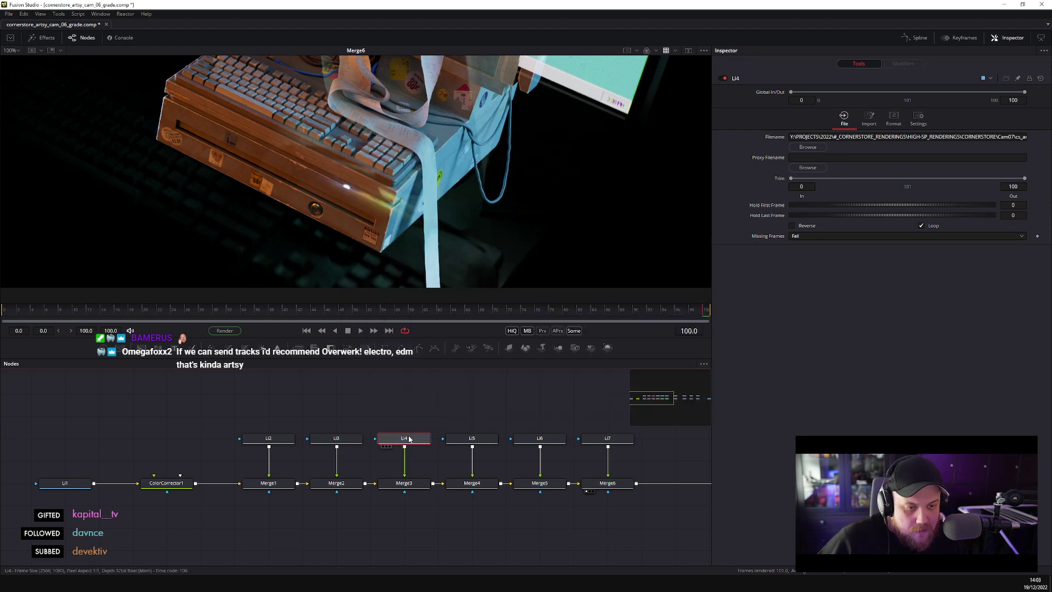
{"action": "left_click", "coordinate": [808, 147]}
{"action": "left_click", "coordinate": [393, 250]}
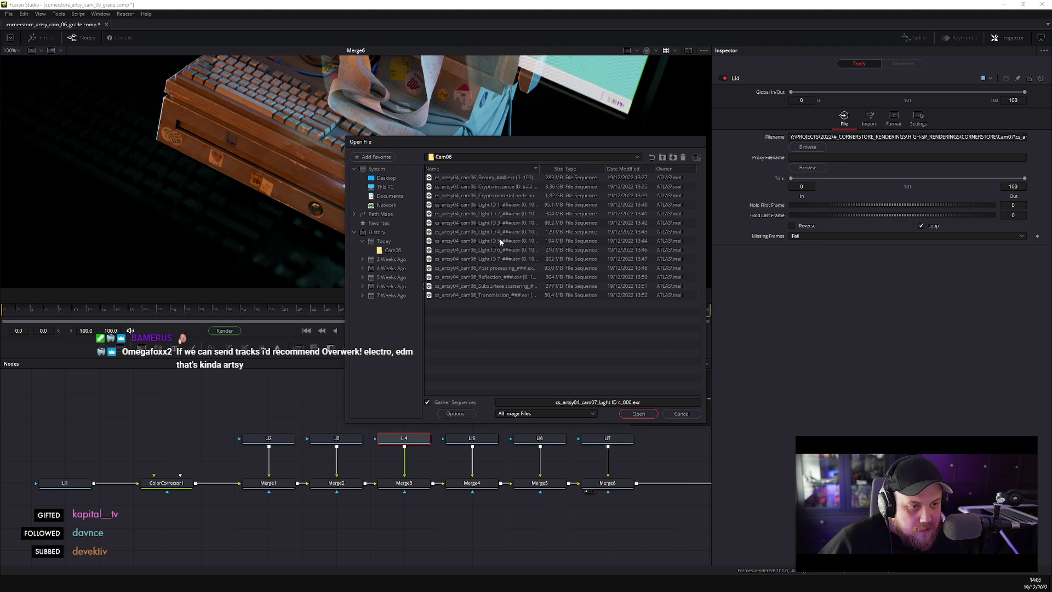
{"action": "double_click", "coordinate": [500, 234]}
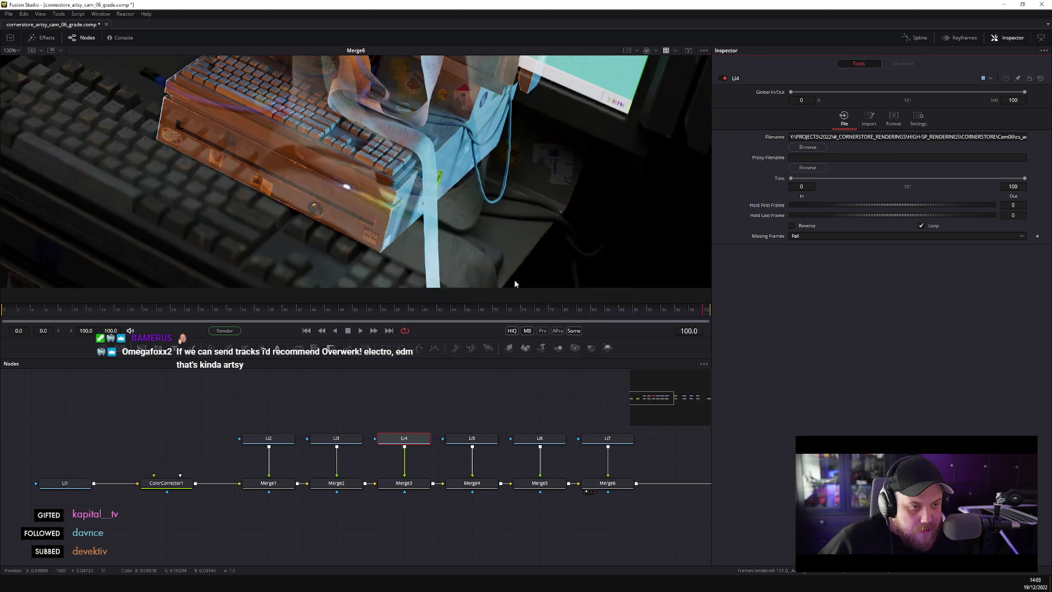
{"action": "left_click", "coordinate": [472, 439]}
{"action": "left_click", "coordinate": [807, 148]}
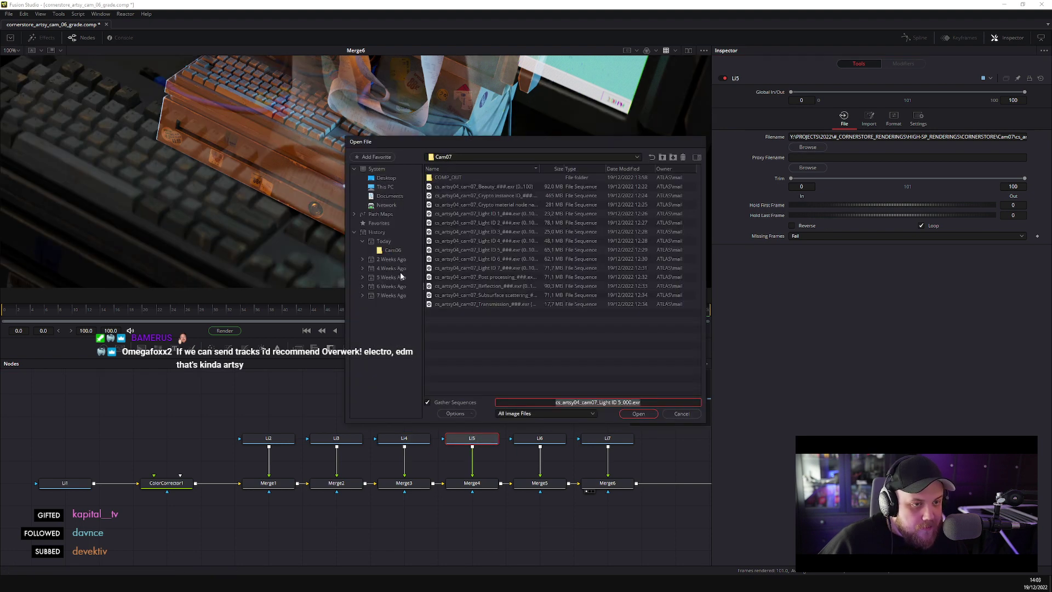
{"action": "left_click", "coordinate": [393, 250]}
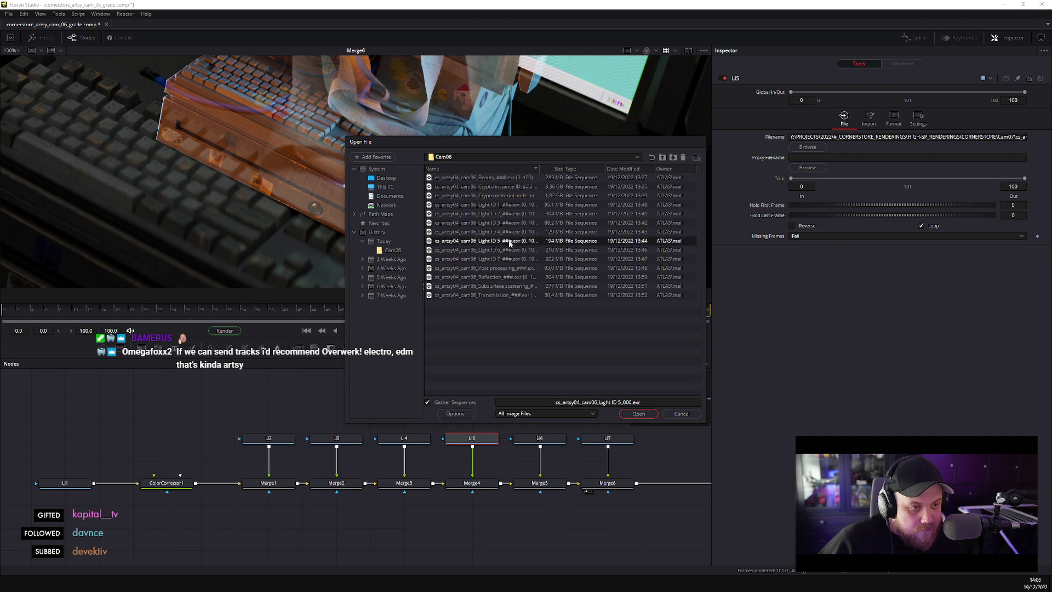
{"action": "double_click", "coordinate": [511, 241]}
{"action": "scroll", "coordinate": [491, 402], "scroll_direction": "right", "scroll_amount": 3}
- Repoint Li6 and Li7 to the Cam06 Light ID 6 and 7 sequences
{"action": "left_click", "coordinate": [382, 428]}
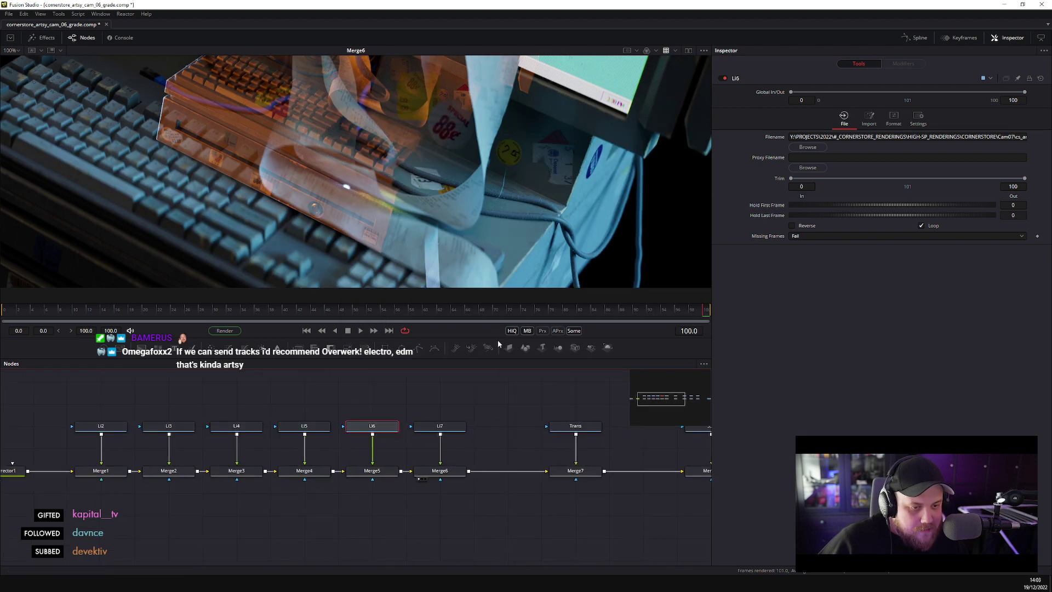
{"action": "left_click", "coordinate": [808, 148]}
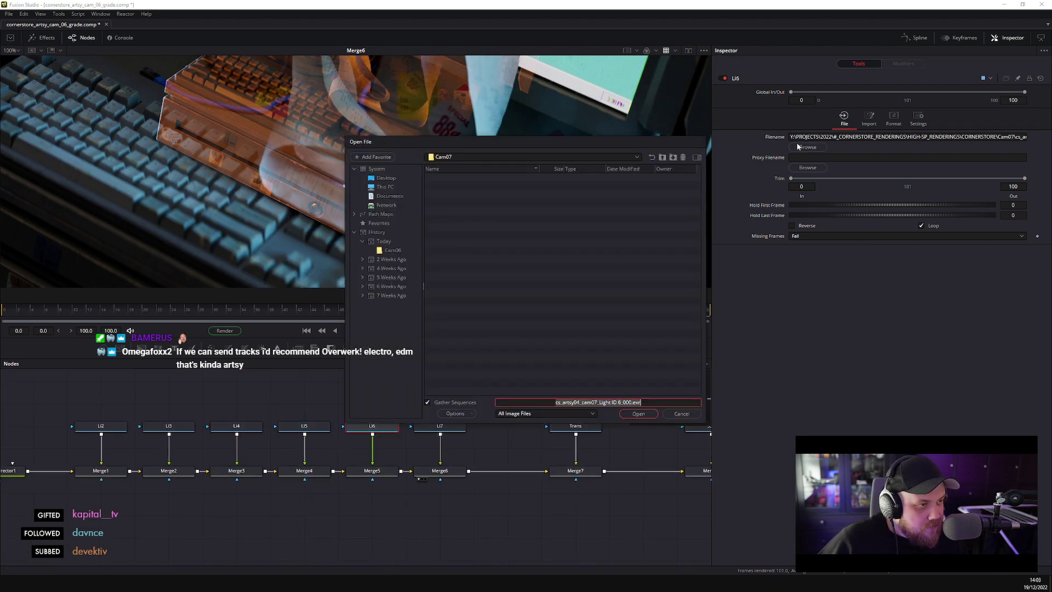
{"action": "left_click", "coordinate": [391, 251]}
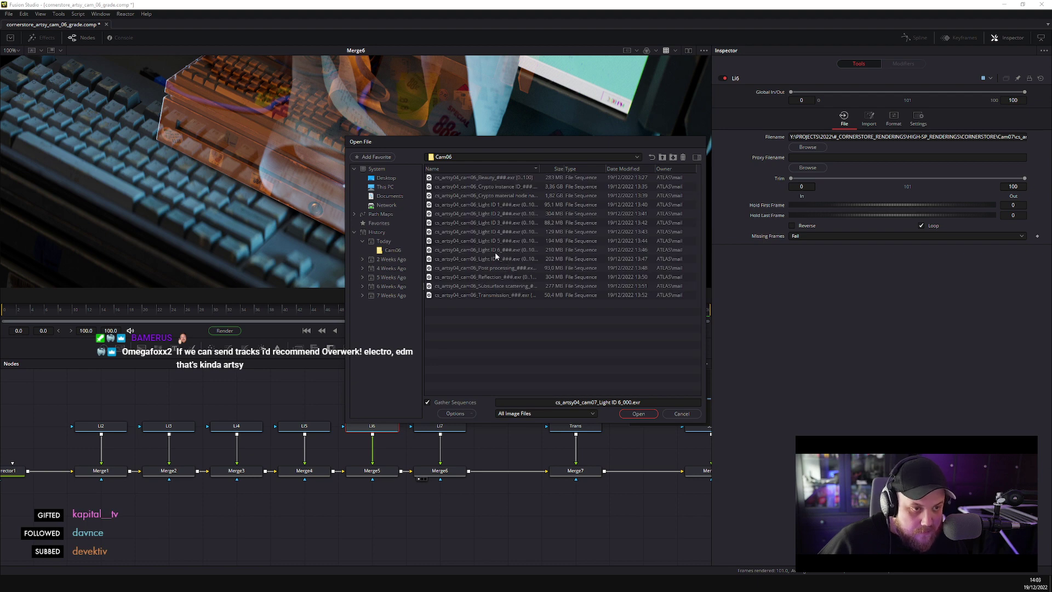
{"action": "double_click", "coordinate": [496, 251]}
{"action": "left_click", "coordinate": [443, 427]}
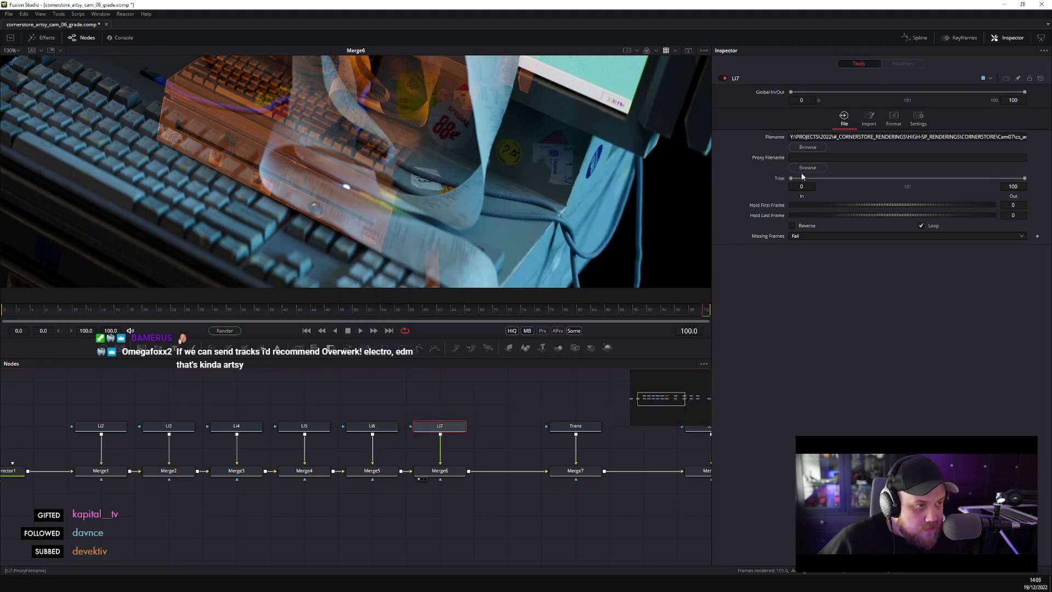
{"action": "left_click", "coordinate": [808, 147]}
{"action": "left_click", "coordinate": [393, 250]}
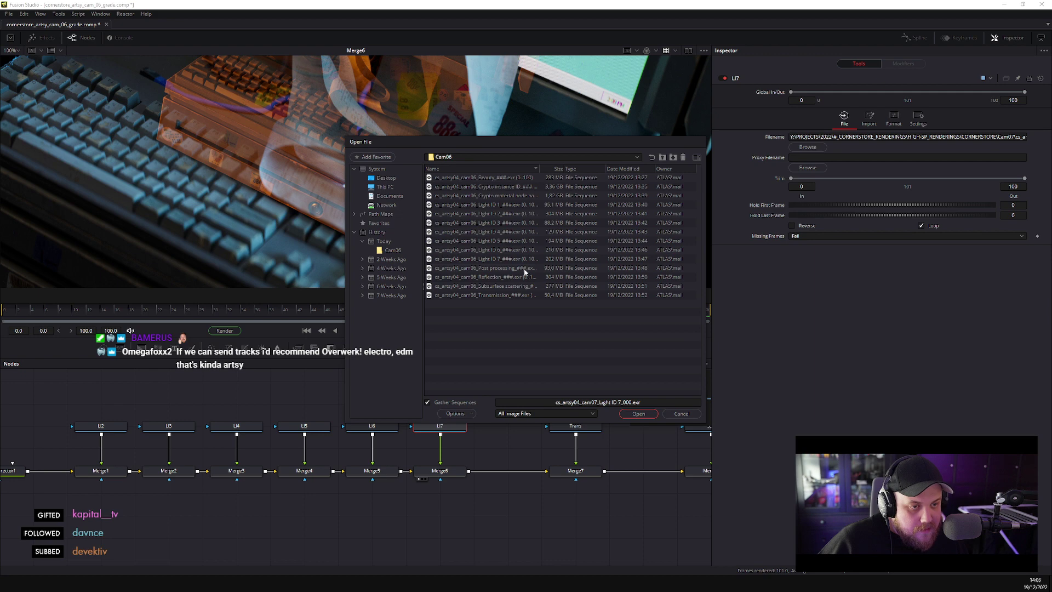
{"action": "double_click", "coordinate": [508, 259]}
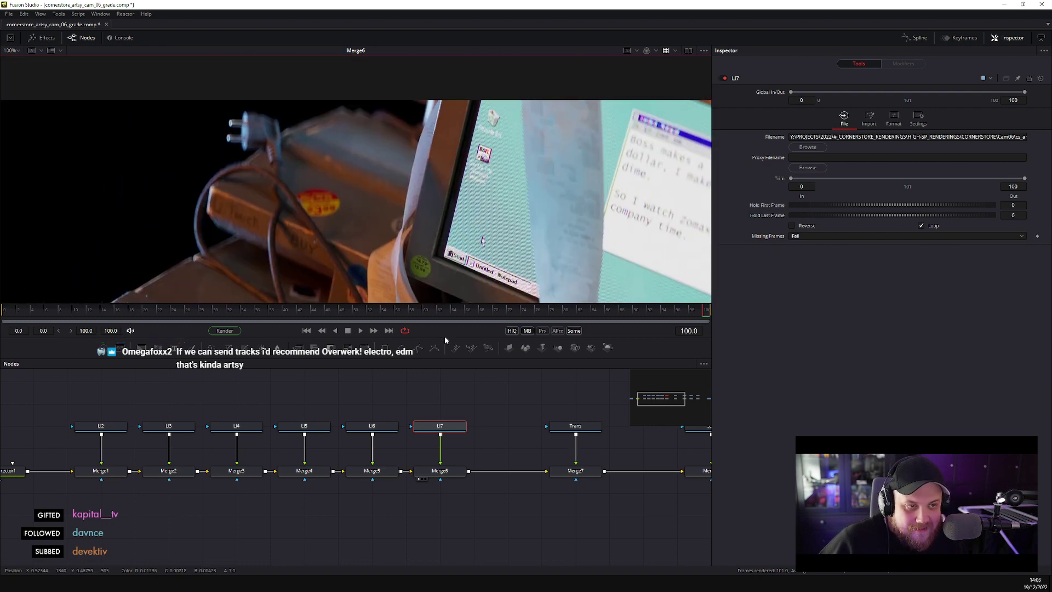
- Repoint the Trans, SSS and Ref loaders to the Cam06 Transmission, Subsurface scattering and Reflection sequences
{"action": "left_click_drag", "start_coordinate": [496, 444], "coordinate": [395, 449]}
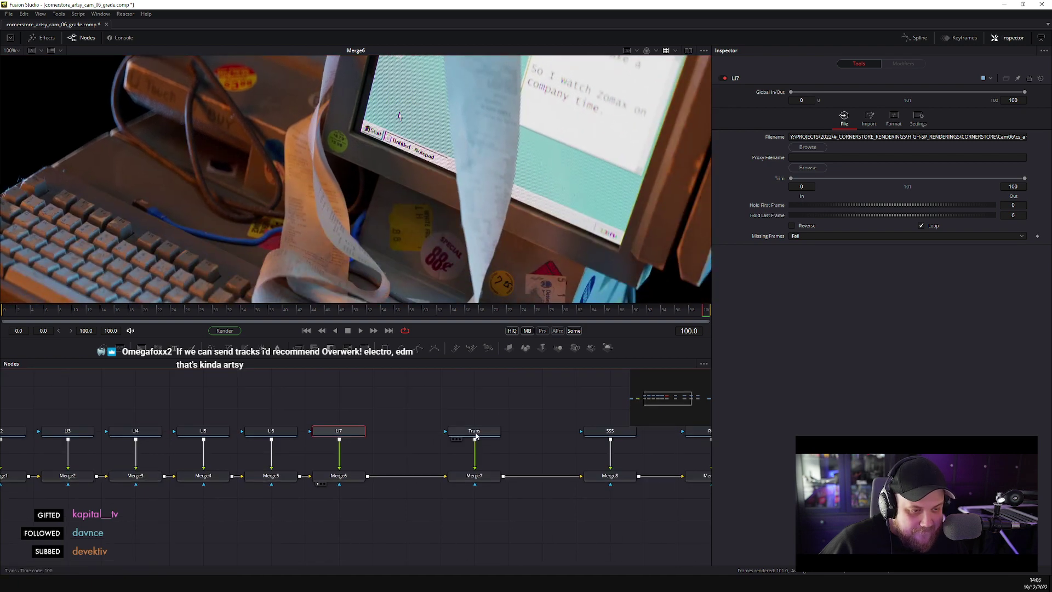
{"action": "left_click", "coordinate": [474, 431]}
{"action": "left_click", "coordinate": [819, 151]}
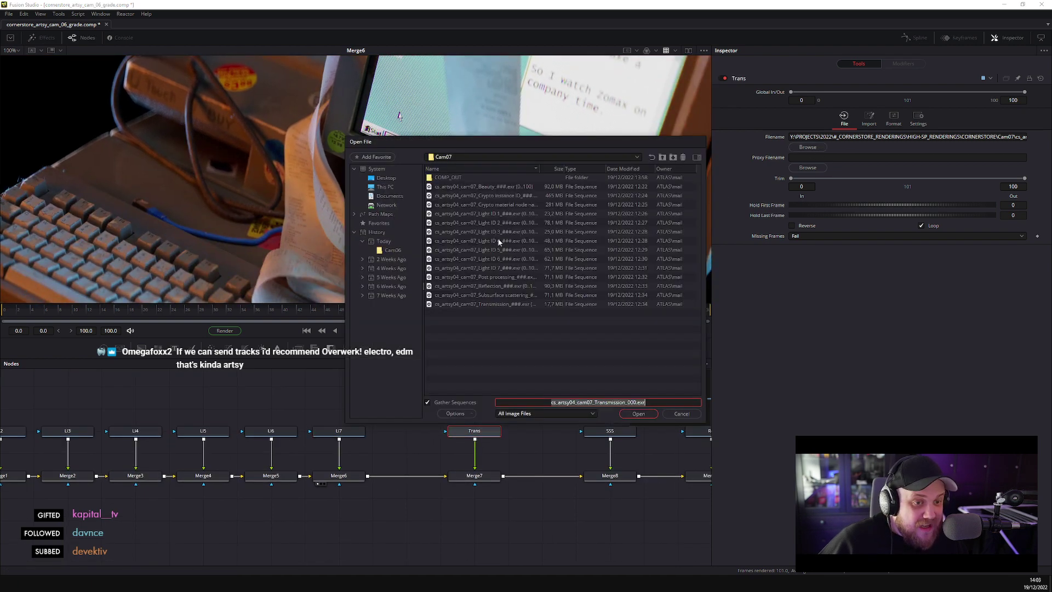
{"action": "left_click", "coordinate": [392, 251]}
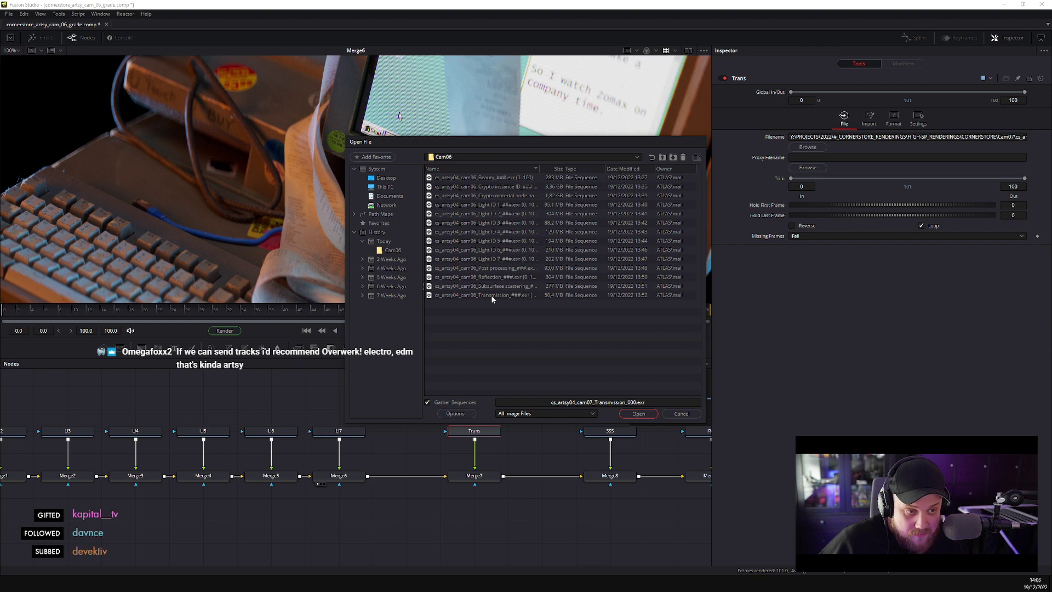
{"action": "double_click", "coordinate": [508, 298]}
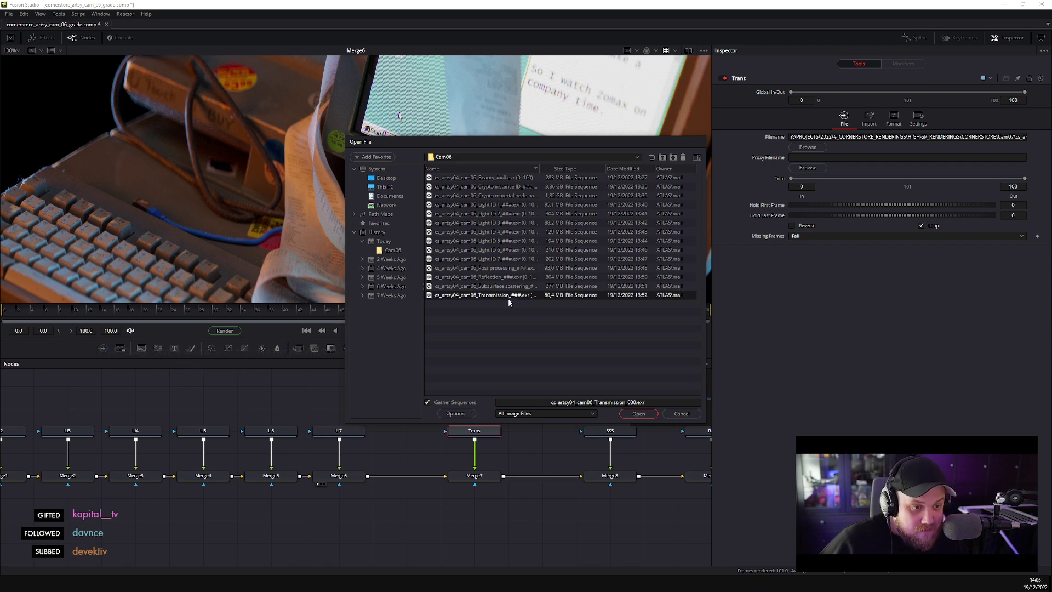
{"action": "scroll", "coordinate": [569, 423], "scroll_direction": "right", "scroll_amount": 3}
{"action": "left_click", "coordinate": [470, 442]}
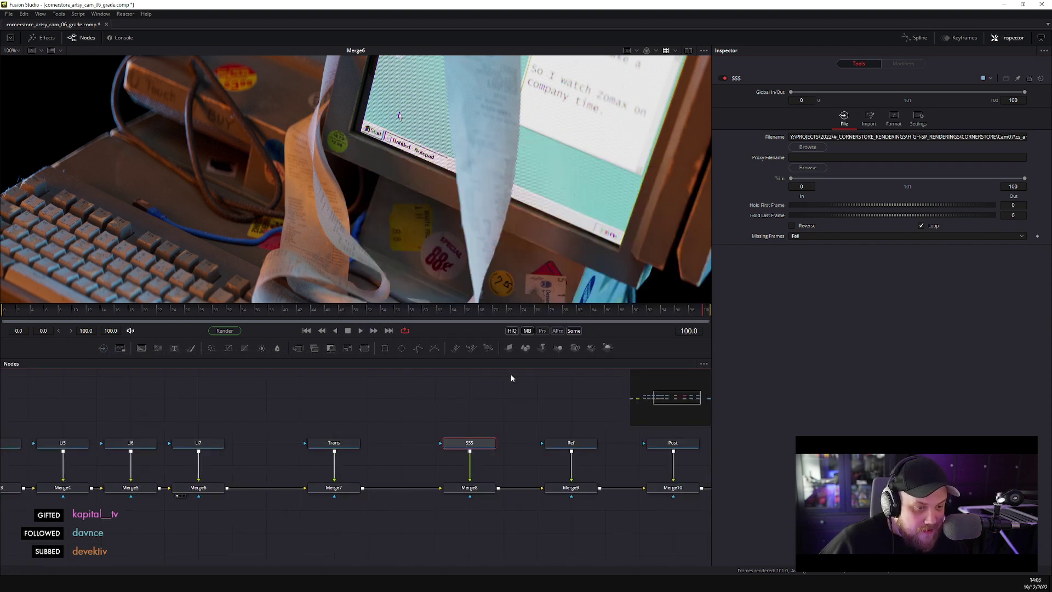
{"action": "left_click", "coordinate": [808, 147]}
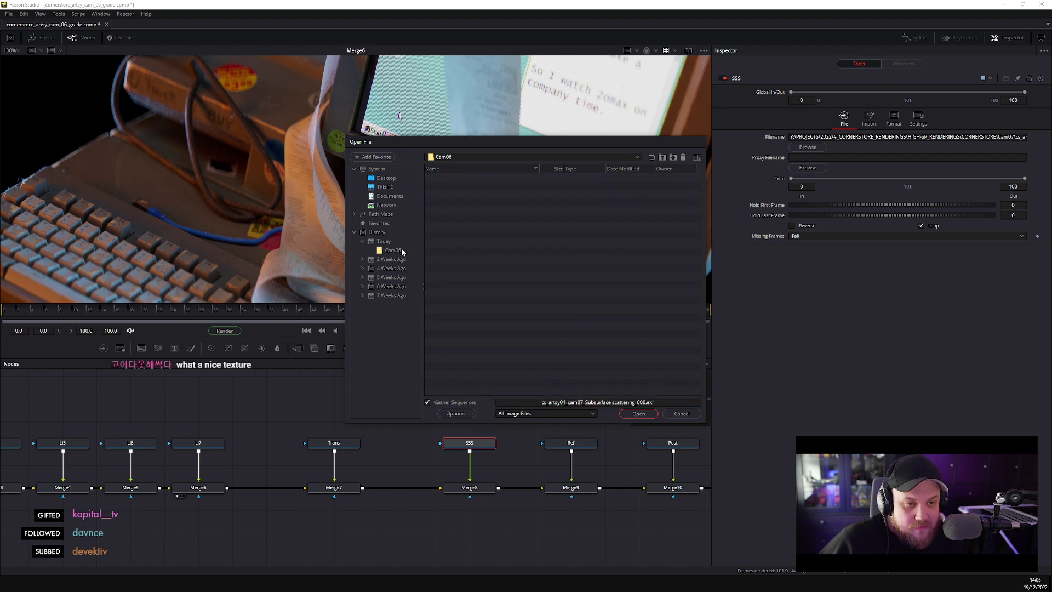
{"action": "double_click", "coordinate": [501, 286]}
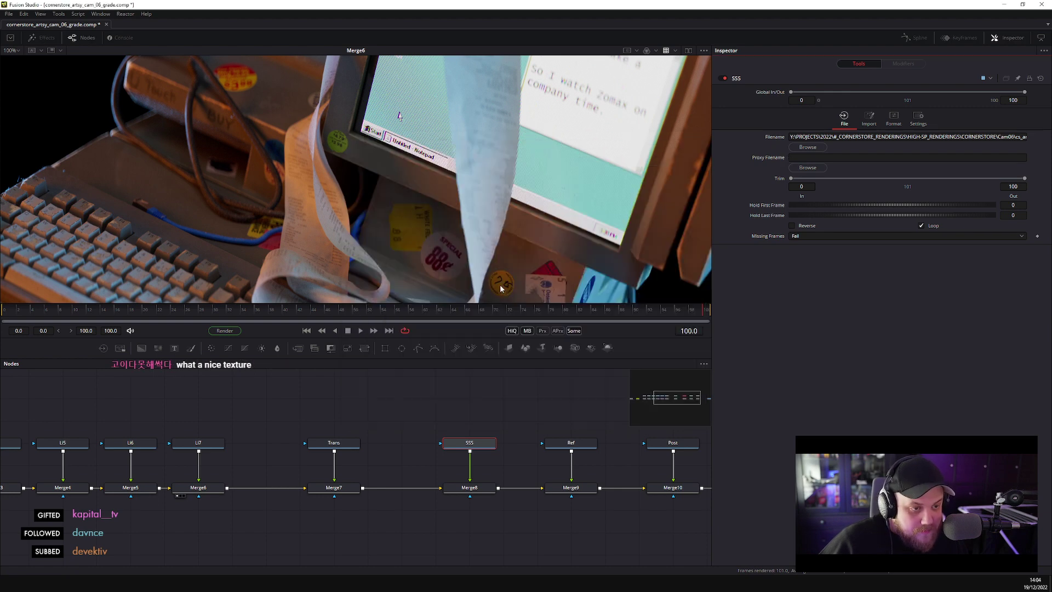
{"action": "scroll", "coordinate": [536, 429], "scroll_direction": "right", "scroll_amount": 4}
{"action": "left_click", "coordinate": [407, 441]}
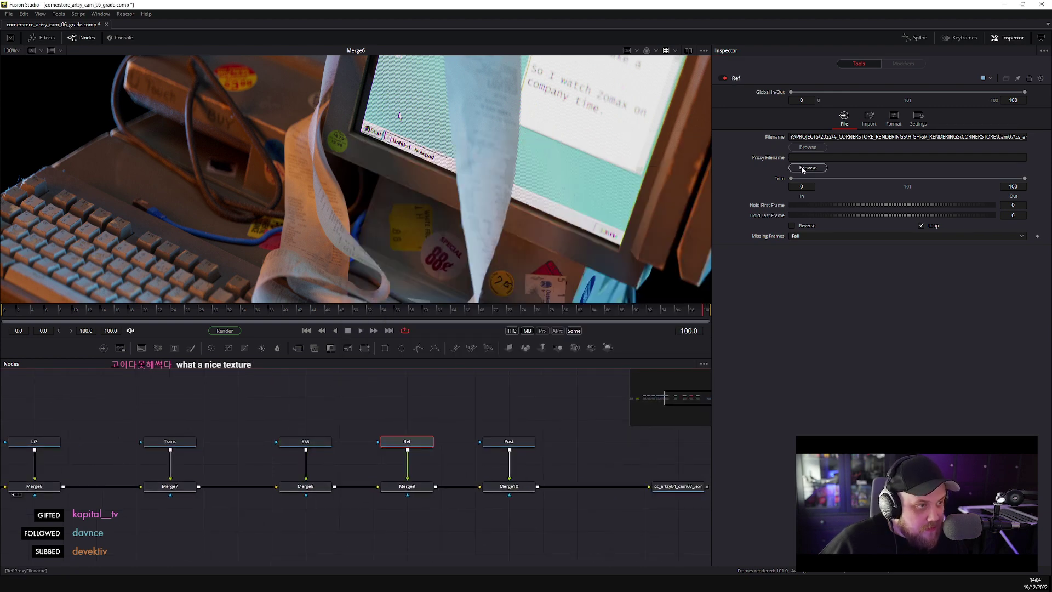
{"action": "left_click", "coordinate": [808, 147]}
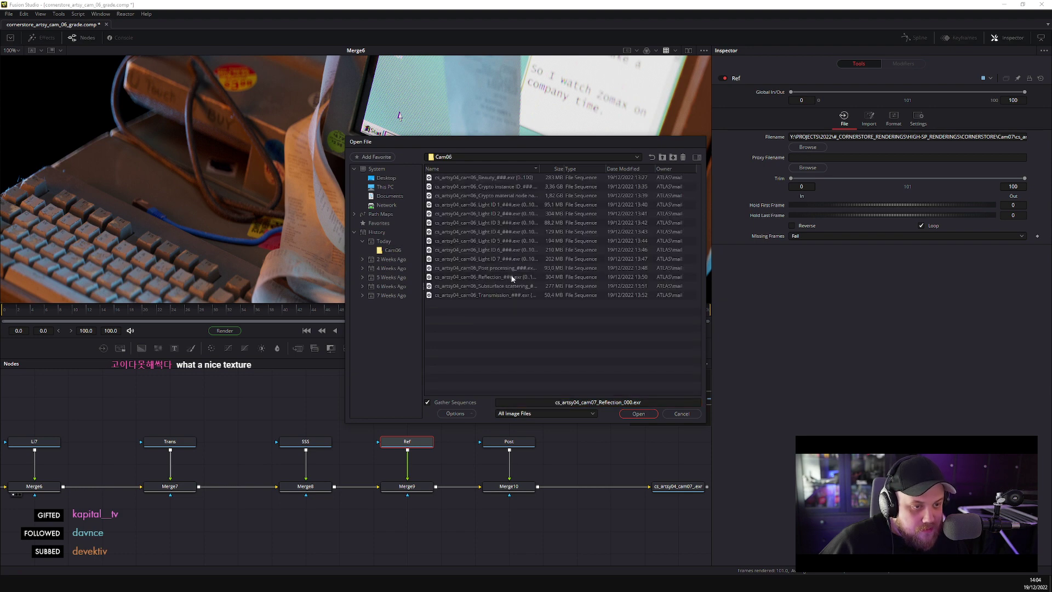
{"action": "double_click", "coordinate": [497, 281]}
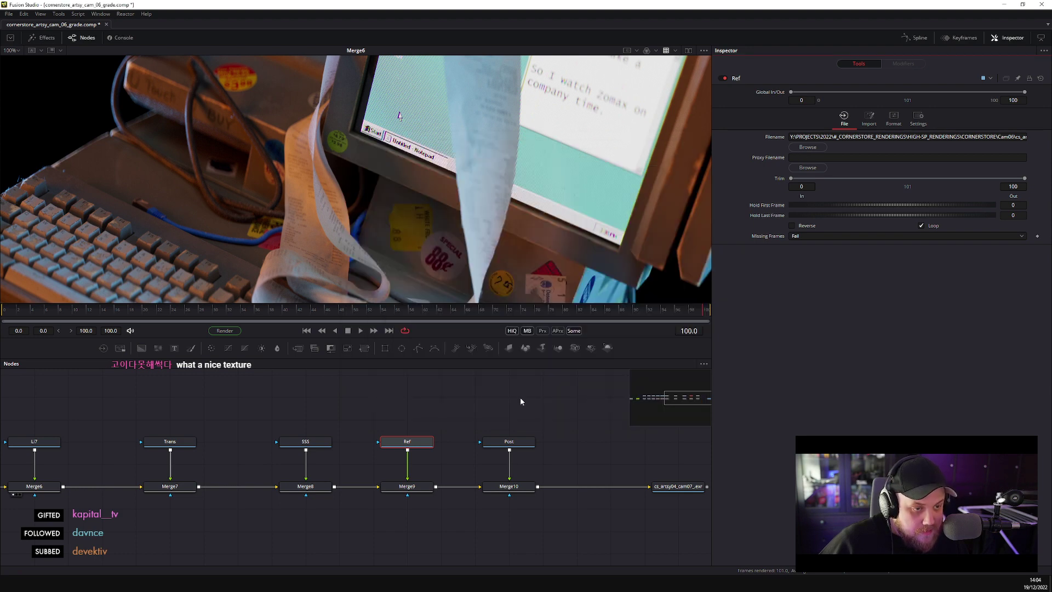
- Repoint the Post loader to the Cam06 Post processing sequence and view Merge10
{"action": "left_click", "coordinate": [487, 446]}
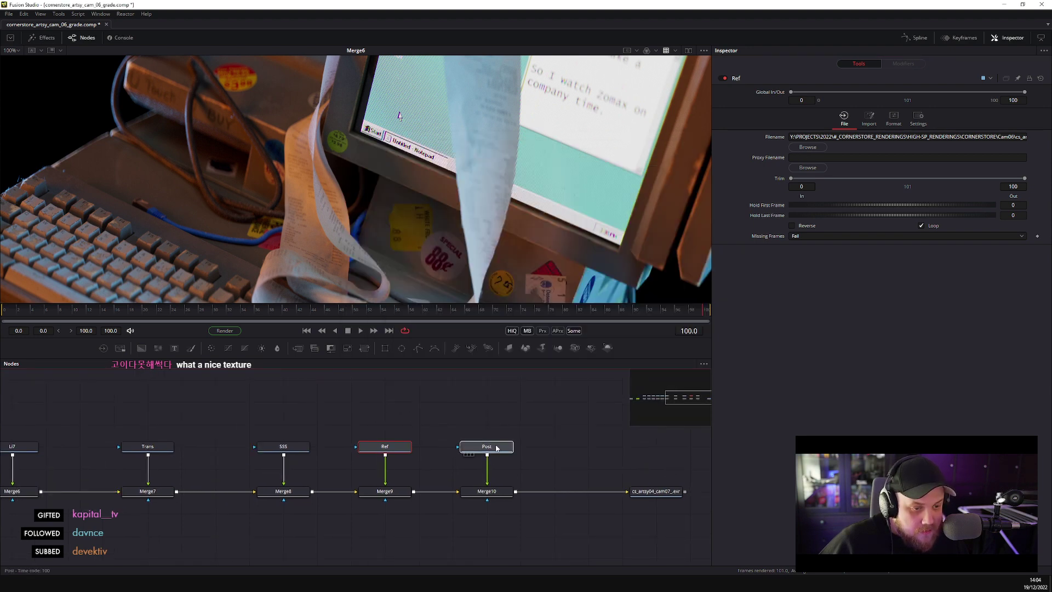
{"action": "left_click", "coordinate": [808, 147]}
{"action": "left_click", "coordinate": [393, 250]}
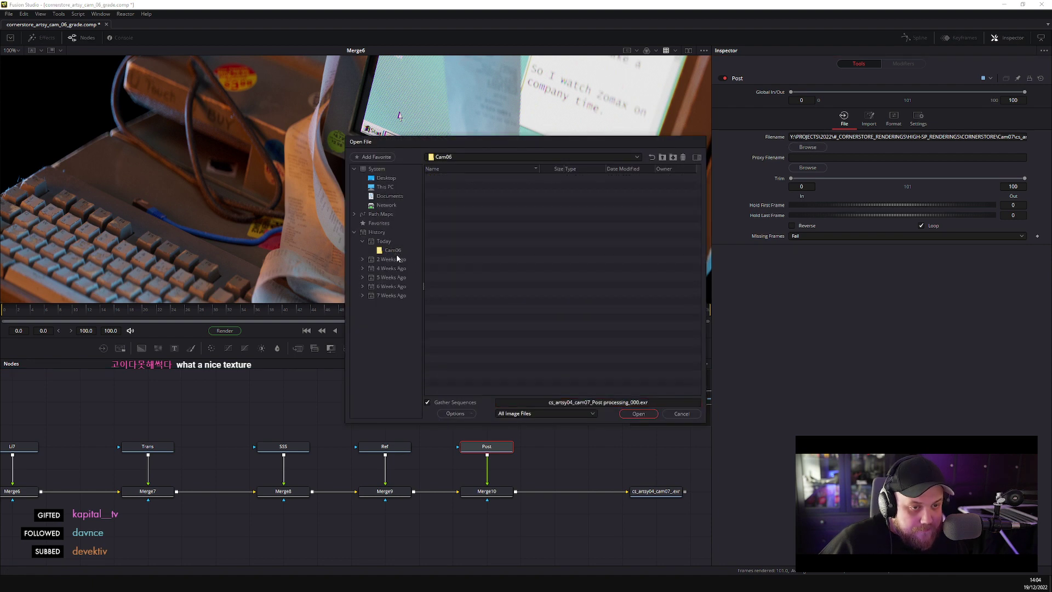
{"action": "double_click", "coordinate": [505, 269]}
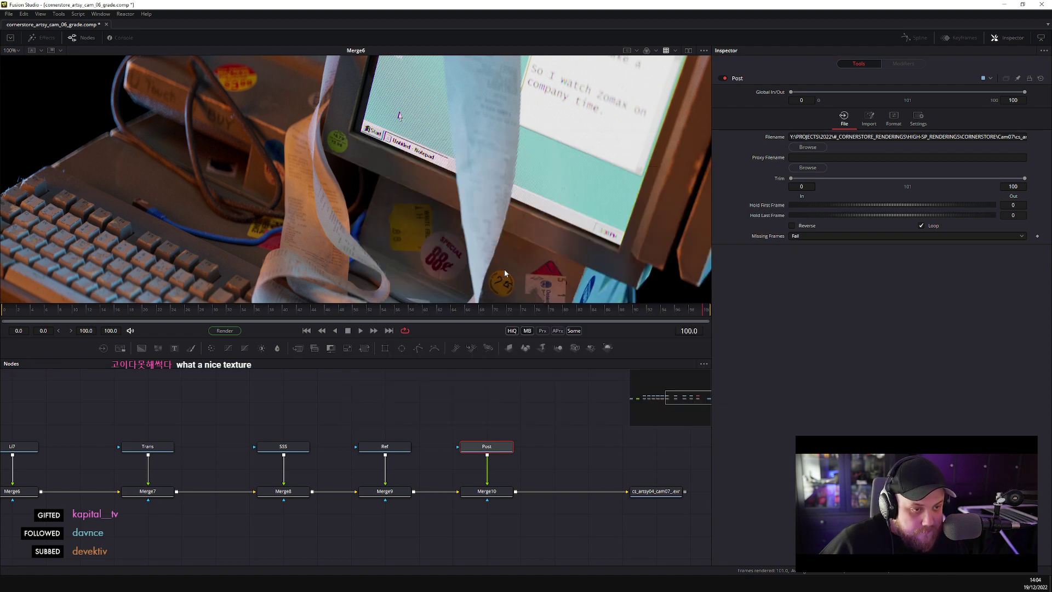
{"action": "left_click_drag", "start_coordinate": [514, 437], "coordinate": [385, 428]}
{"action": "left_click", "coordinate": [376, 484]}
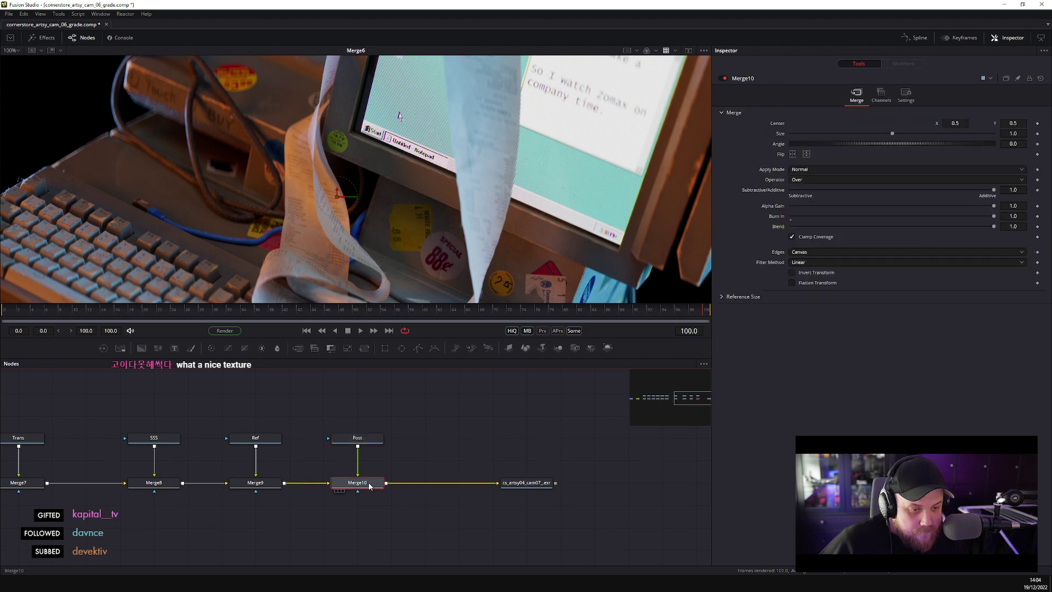
{"action": "key", "text": "1"}
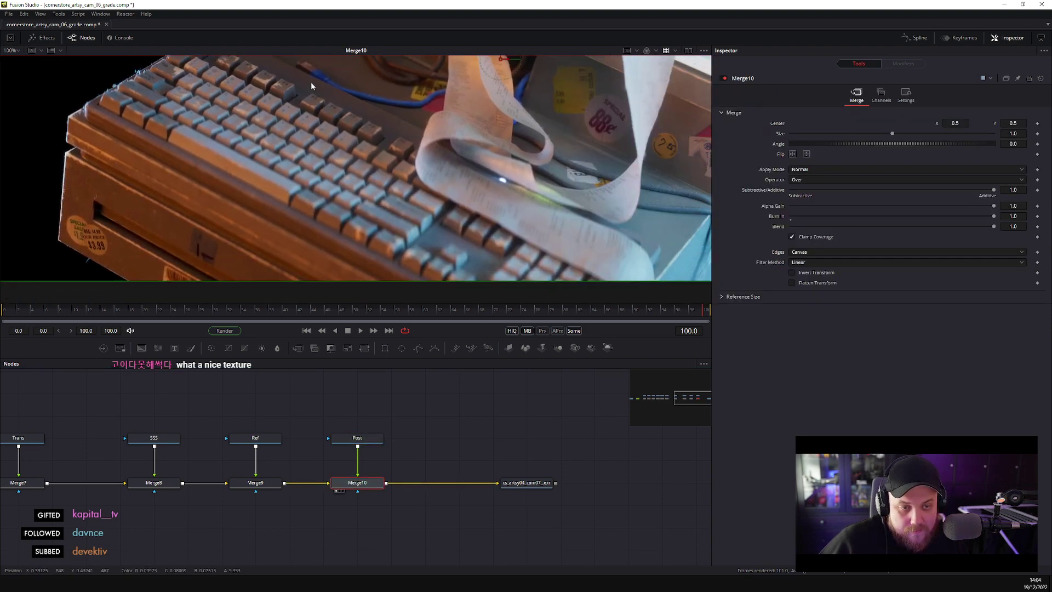
- View Saver1 and create a new COMP_OUT folder inside the Cam06 render folder
{"action": "left_click", "coordinate": [537, 483]}
{"action": "key", "text": "1"}
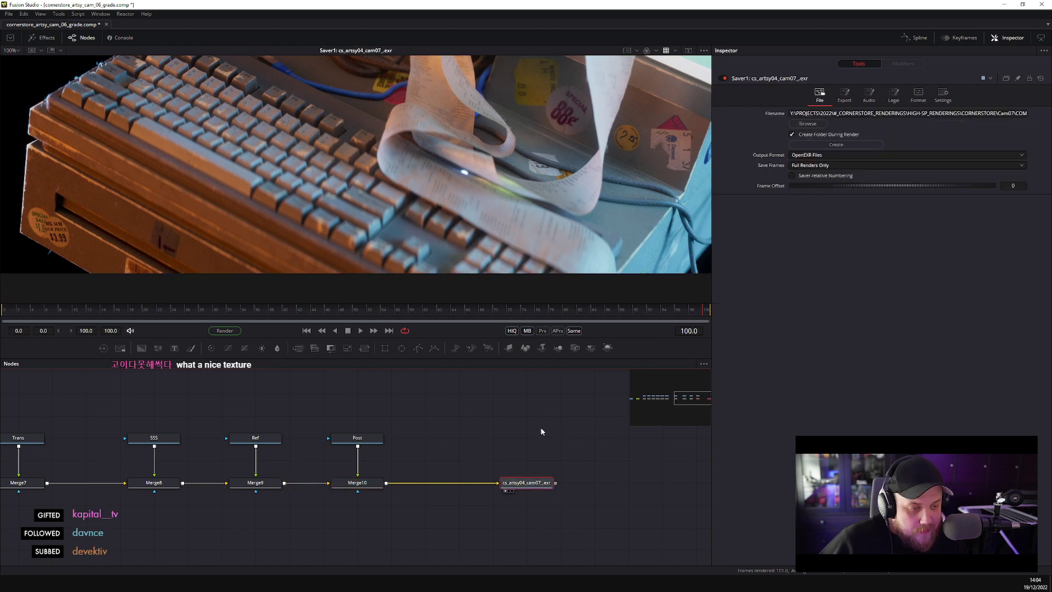
{"action": "left_click", "coordinate": [808, 124]}
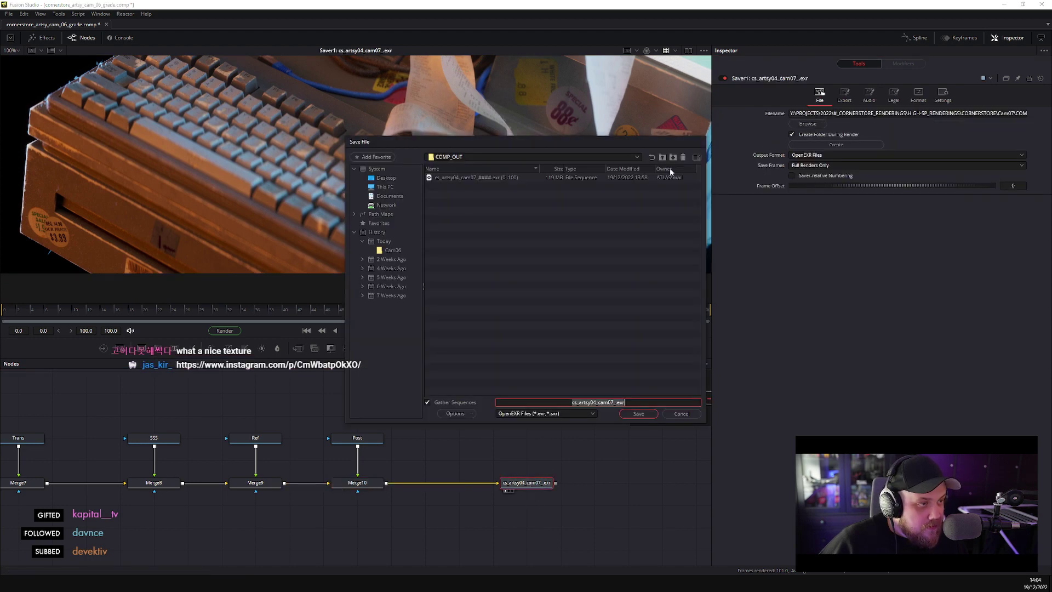
{"action": "left_click", "coordinate": [393, 250]}
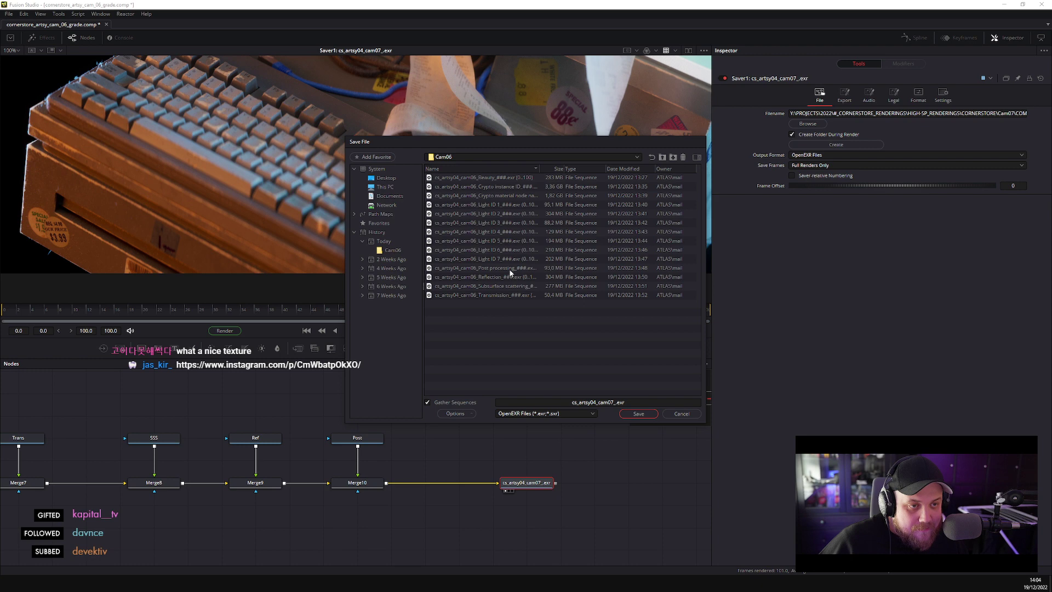
{"action": "right_click", "coordinate": [463, 360]}
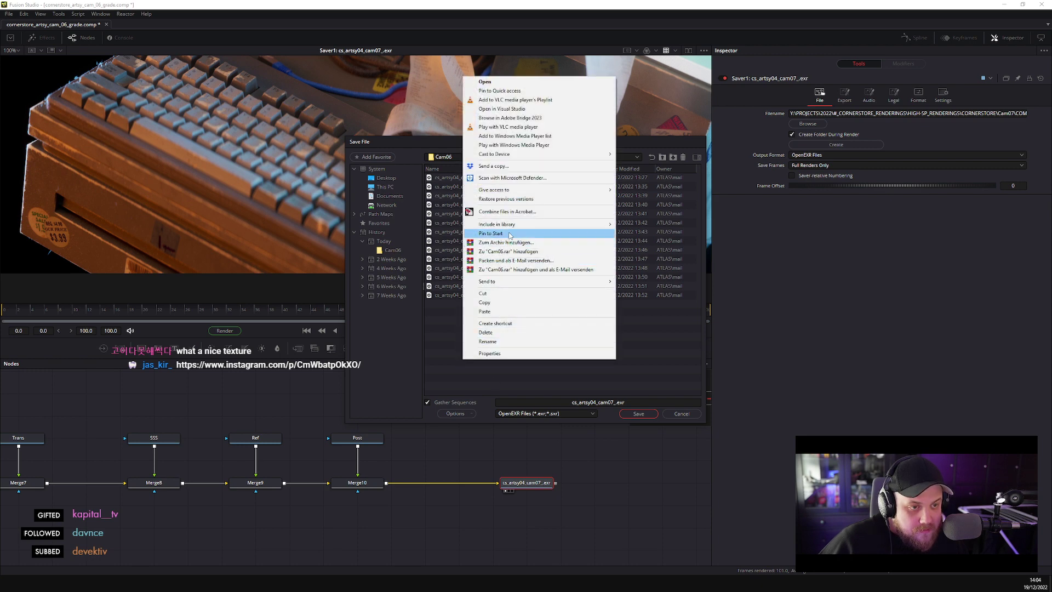
{"action": "left_click", "coordinate": [623, 340]}
{"action": "key", "text": "ctrl+shift+n"}
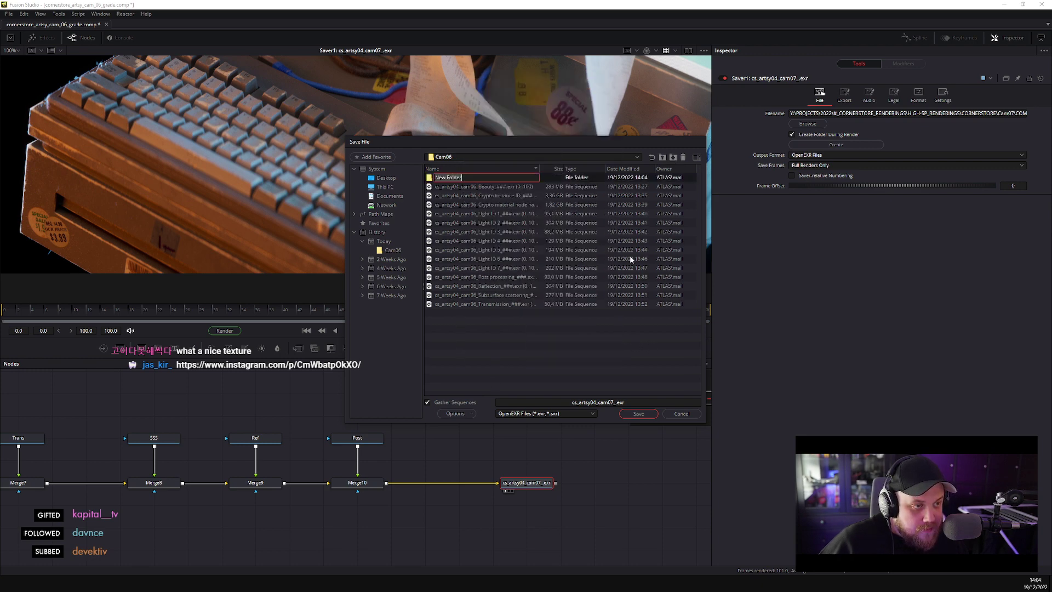
{"action": "type", "text": "COMP_"}
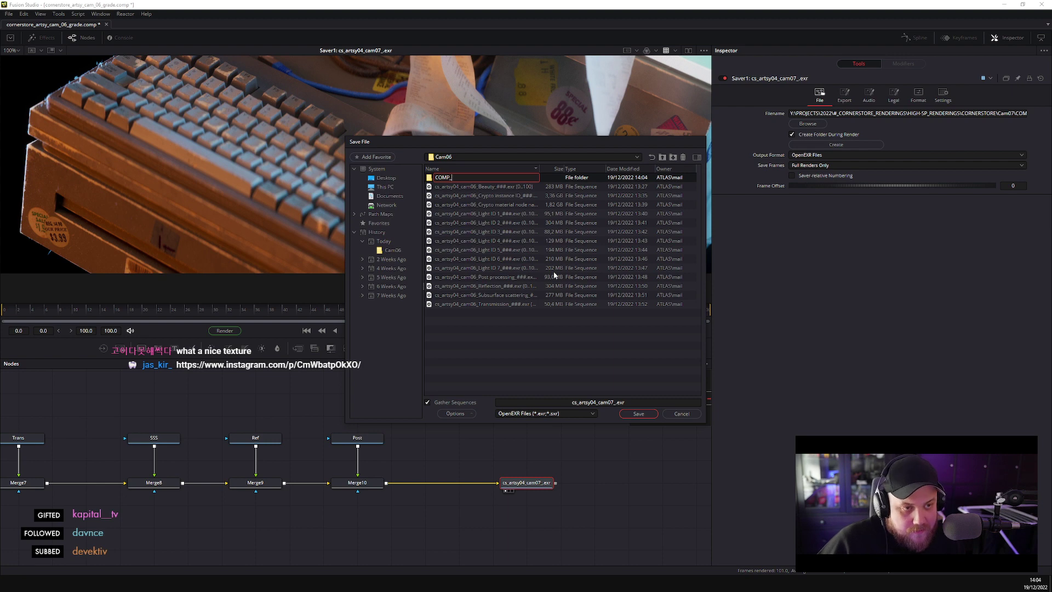
{"action": "type", "text": "OUT"}
{"action": "left_click", "coordinate": [452, 367]}
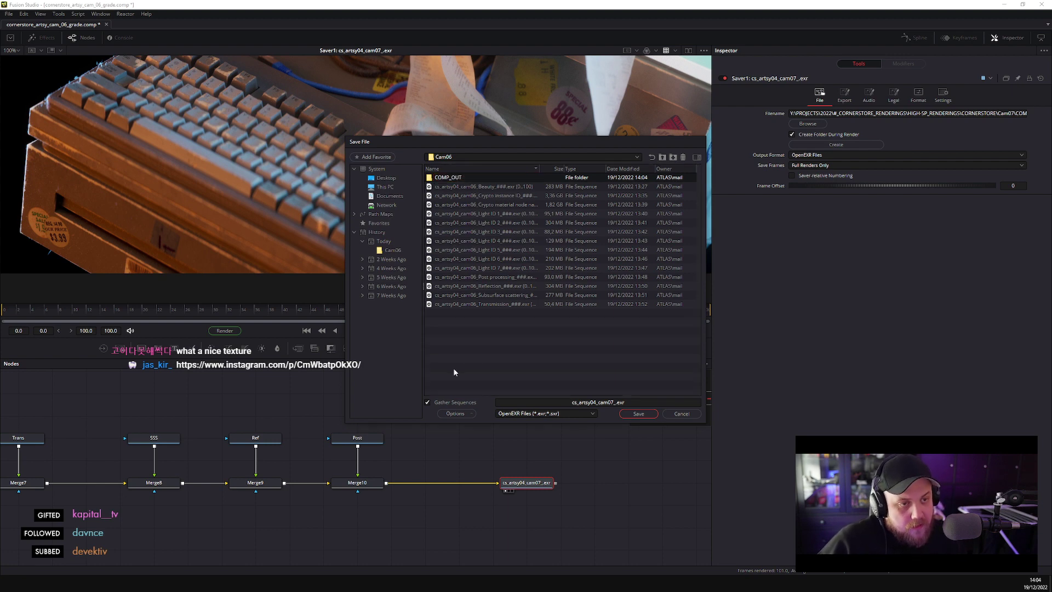
- Save the Saver output as cs_artsy04_cam06_.exr in COMP_OUT, changing cam07 to cam06
{"action": "double_click", "coordinate": [449, 177]}
{"action": "left_click", "coordinate": [608, 403]}
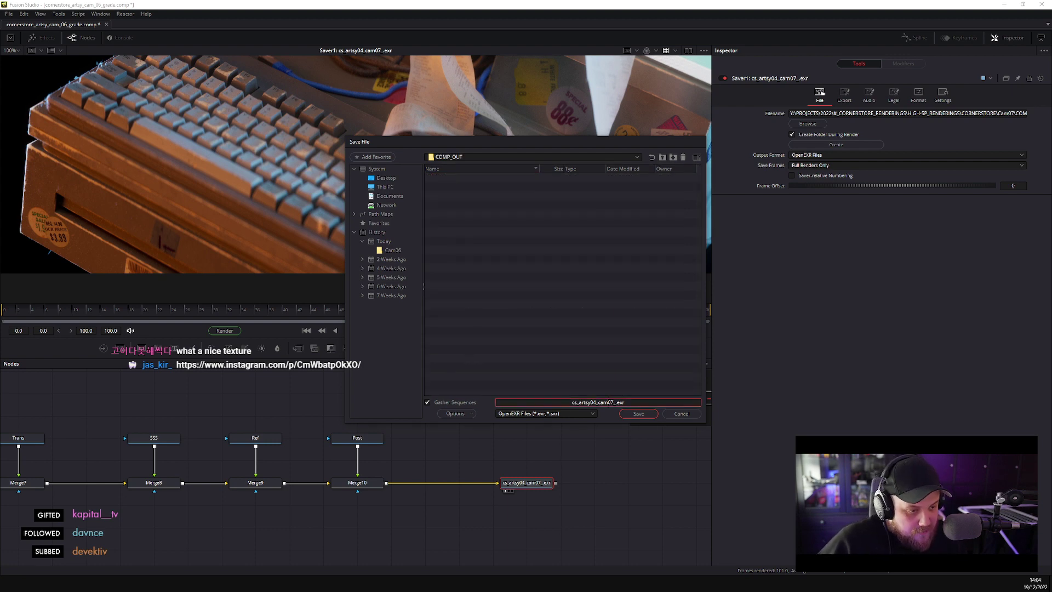
{"action": "key", "text": "BackSpace"}
{"action": "type", "text": "6"}
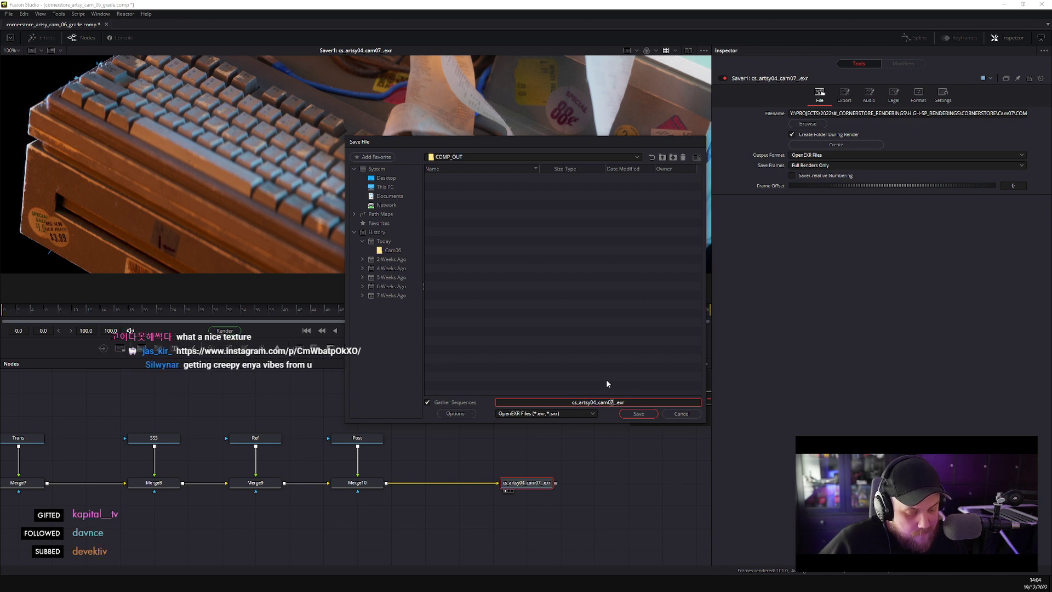
{"action": "left_click", "coordinate": [647, 415]}
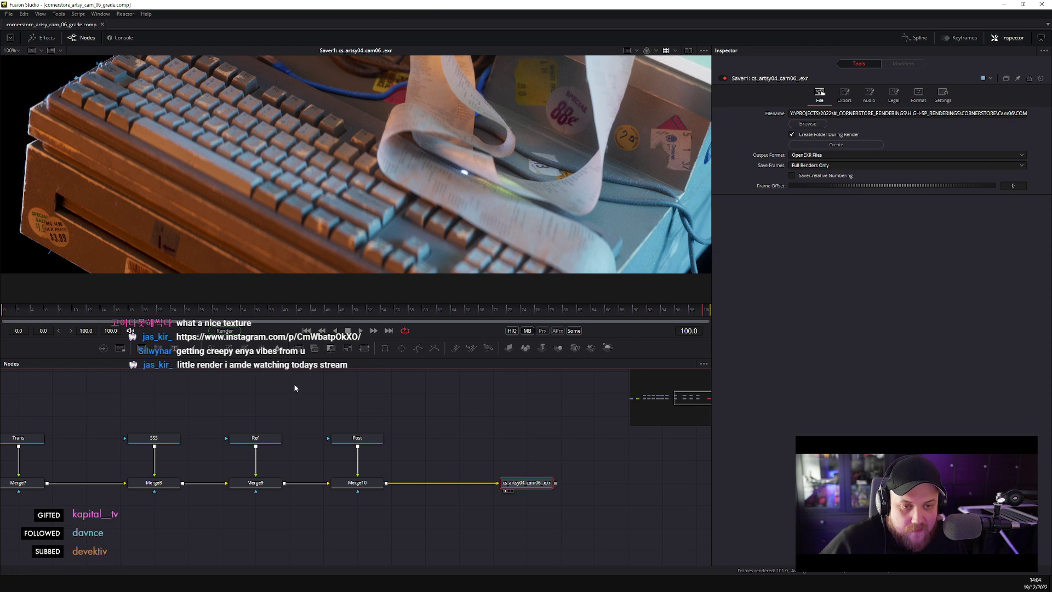
{"action": "key", "text": "ctrl+r"}
- Start rendering the cam06 grade comp through Saver1 to OpenEXR
{"action": "left_click", "coordinate": [584, 371]}
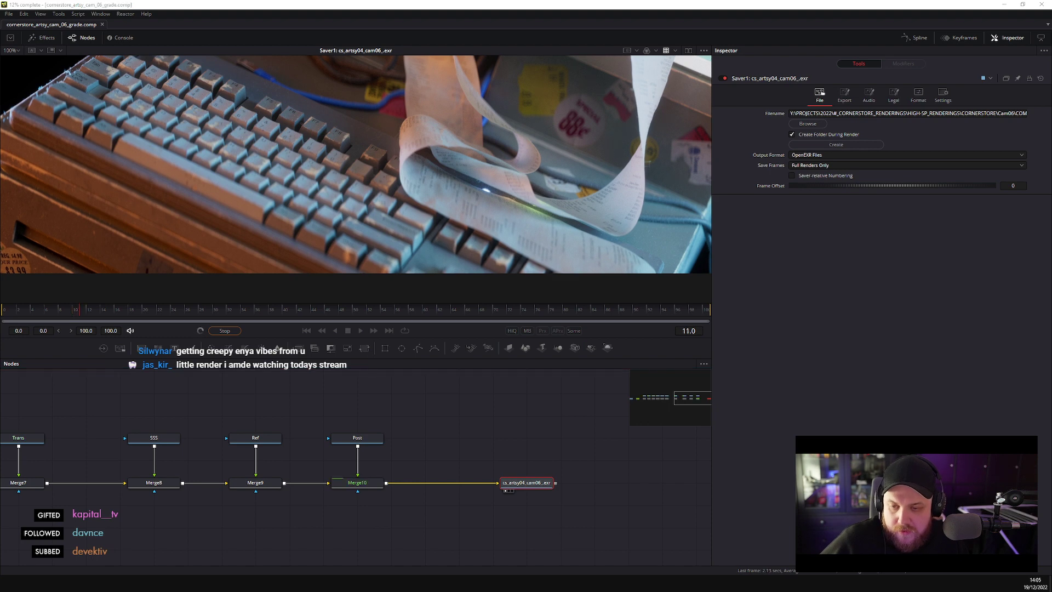
- Flip through the Instagram bag post's images, then close the Chrome window
{"action": "key", "text": "alt+Tab"}
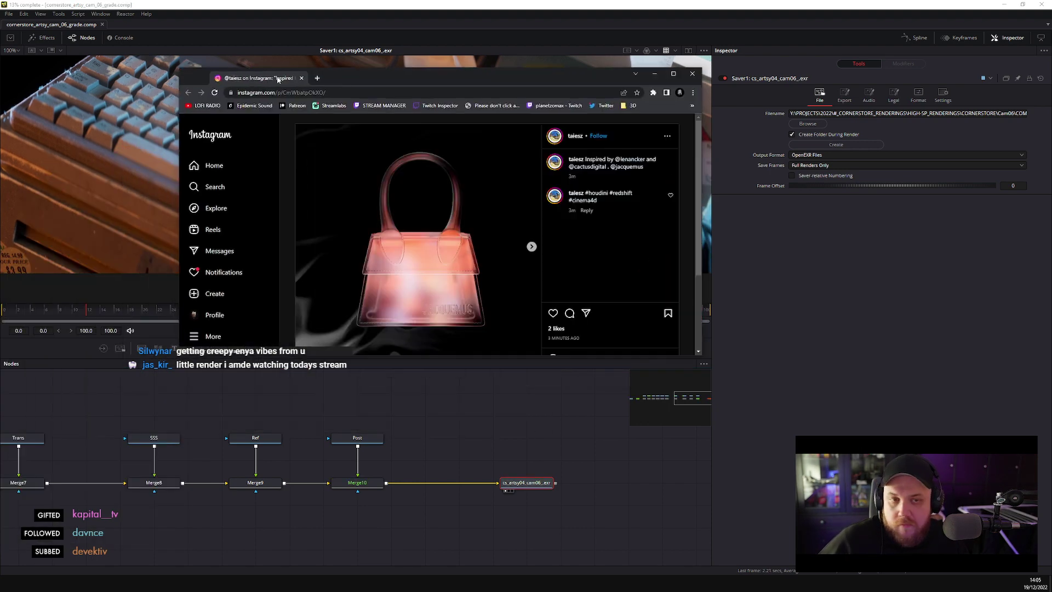
{"action": "scroll", "coordinate": [392, 235], "scroll_direction": "down", "scroll_amount": 2}
{"action": "scroll", "coordinate": [391, 235], "scroll_direction": "up", "scroll_amount": 2}
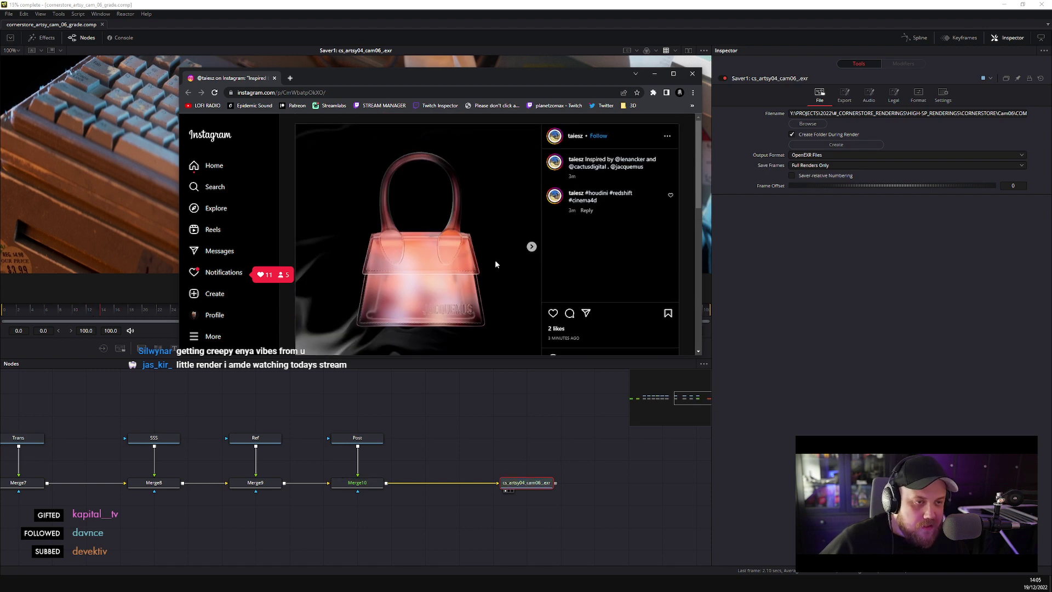
{"action": "left_click", "coordinate": [531, 248]}
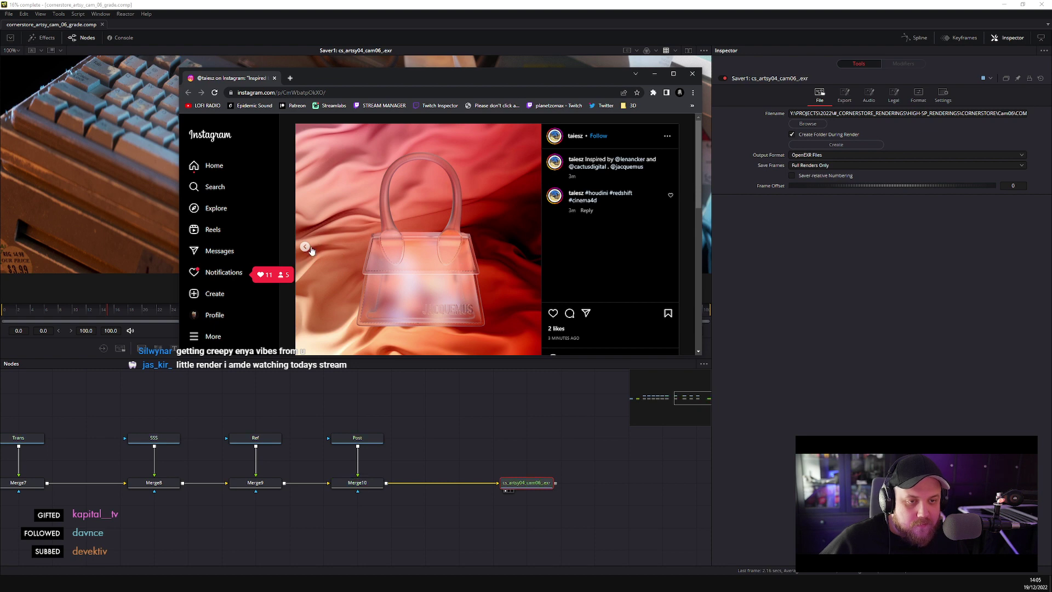
{"action": "left_click", "coordinate": [305, 247]}
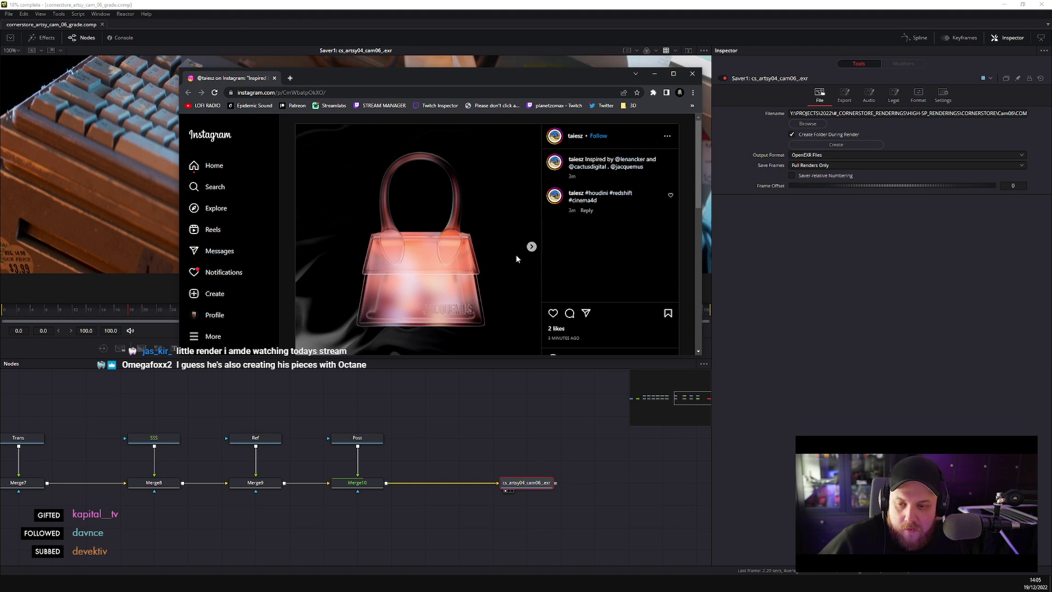
{"action": "left_click", "coordinate": [693, 74]}
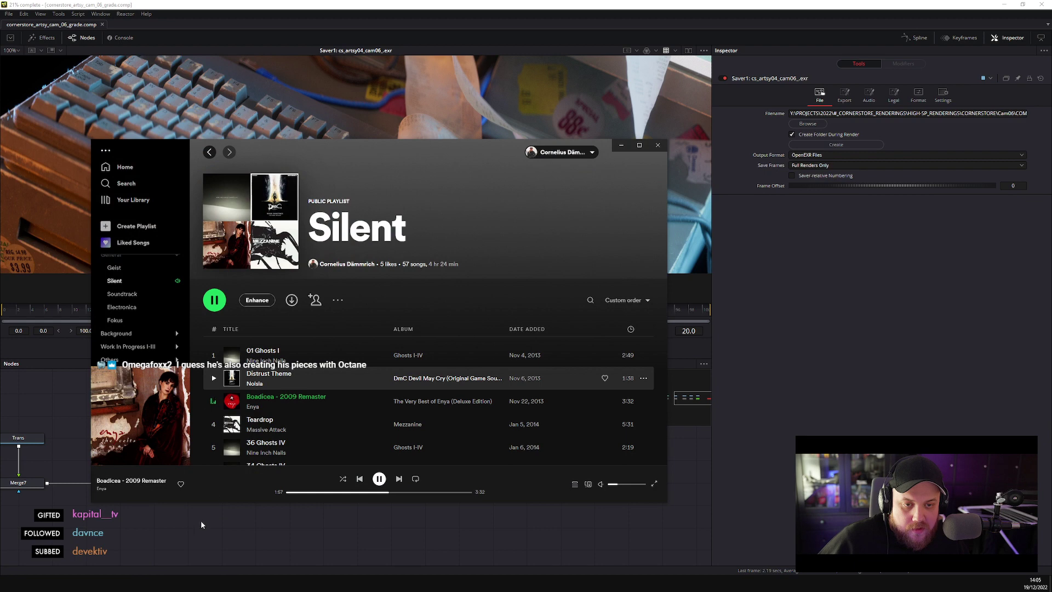
- Search 'overwerk', play Daybreak from the OVERWERK artist page, and minimize Spotify
{"action": "left_click", "coordinate": [113, 183]}
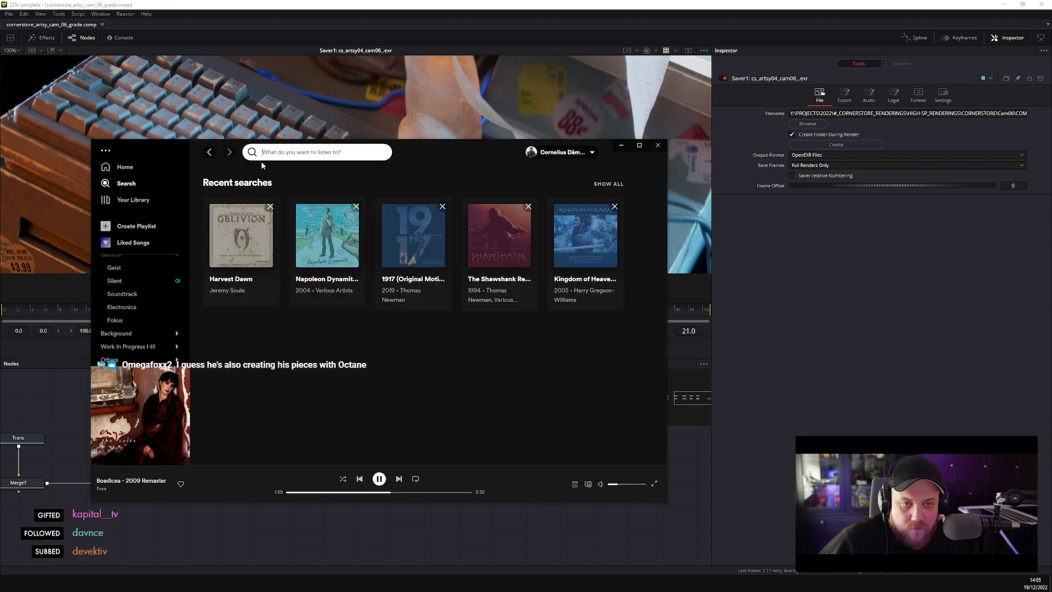
{"action": "type", "text": "over"}
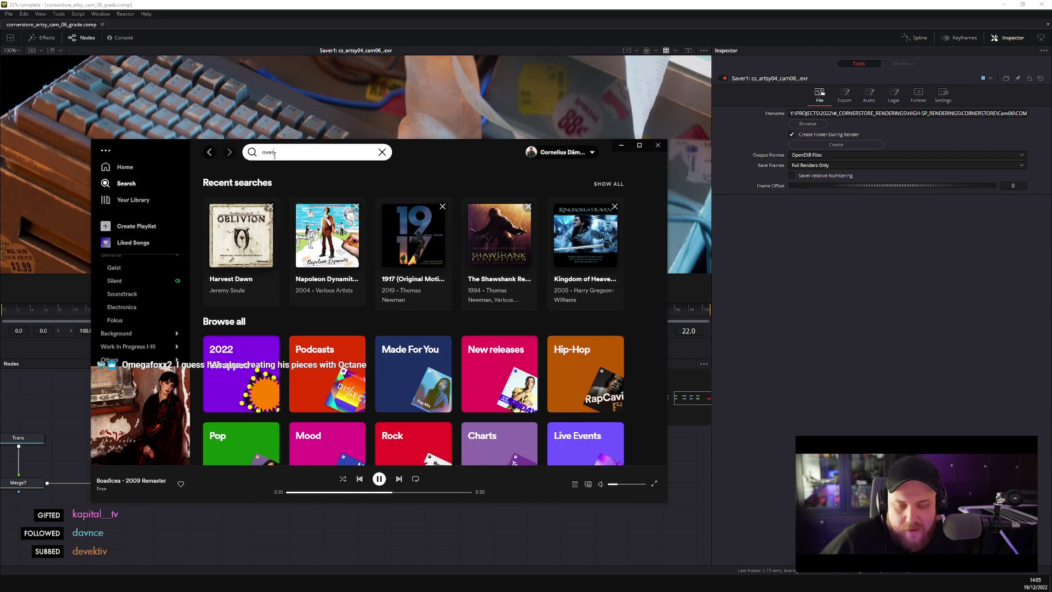
{"action": "type", "text": "werk"}
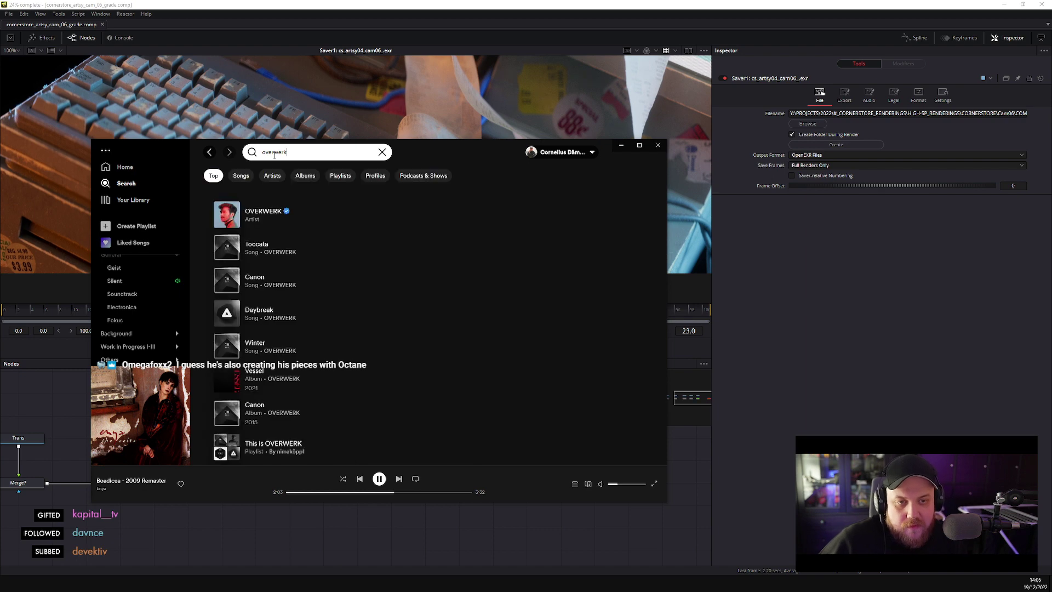
{"action": "left_click", "coordinate": [304, 203]}
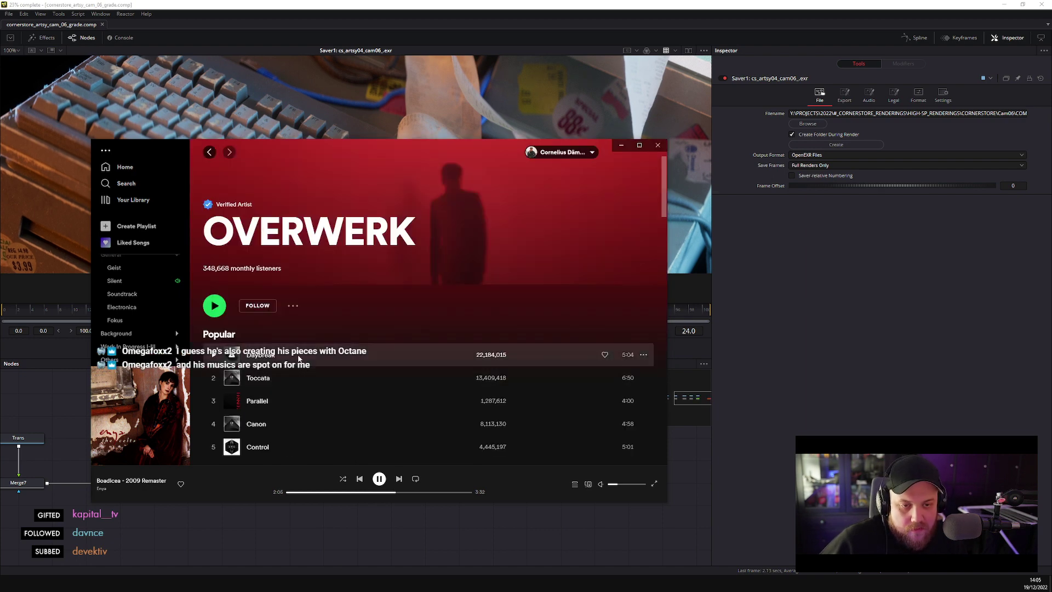
{"action": "double_click", "coordinate": [298, 358]}
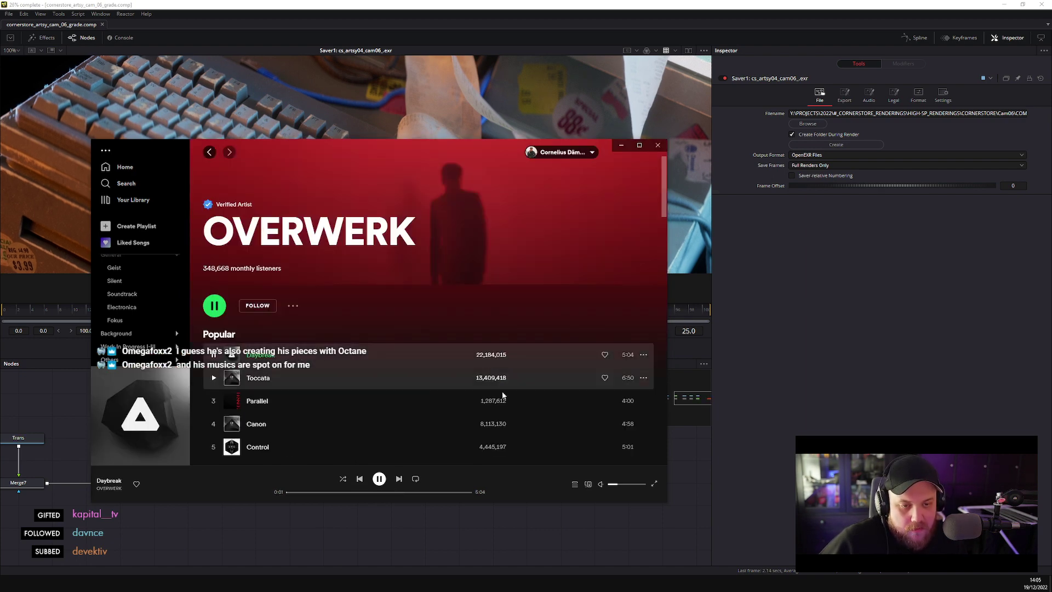
{"action": "left_click", "coordinate": [621, 145]}
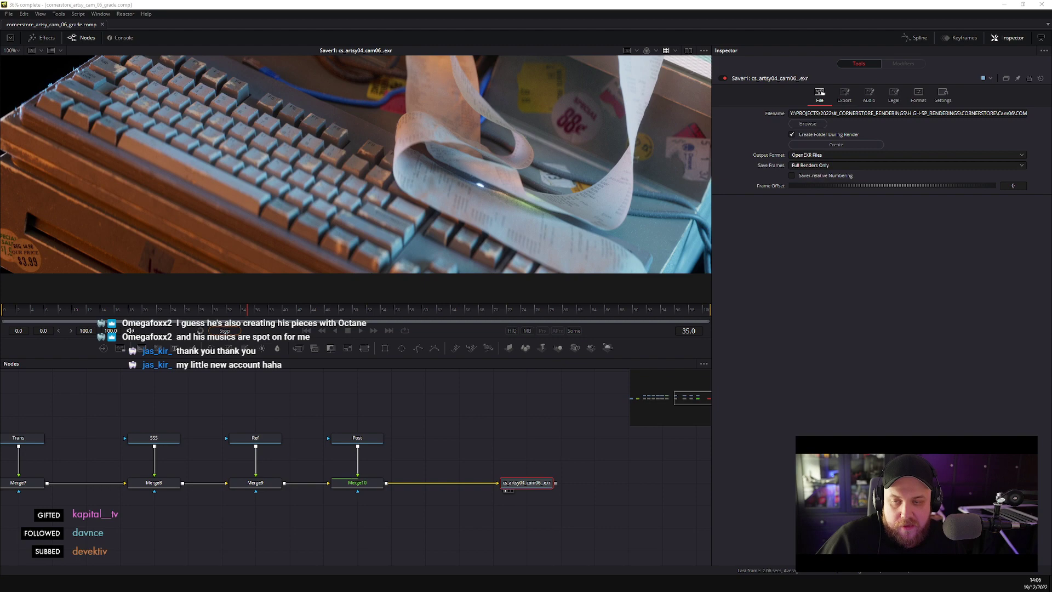
- Open the bag post author's Instagram profile and follow them back
{"action": "key", "text": "alt+Tab"}
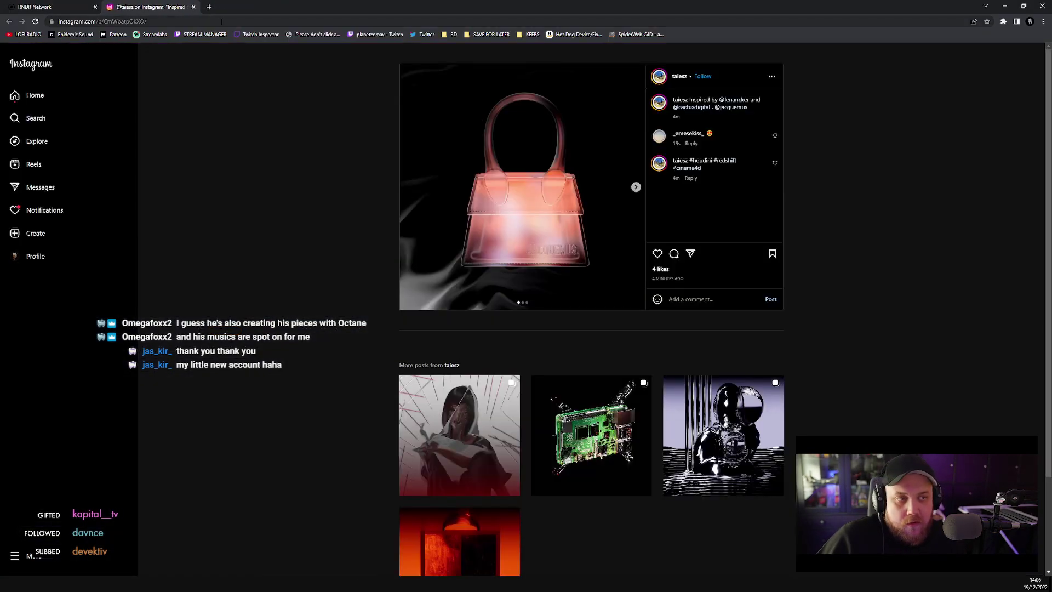
{"action": "left_click", "coordinate": [680, 76]}
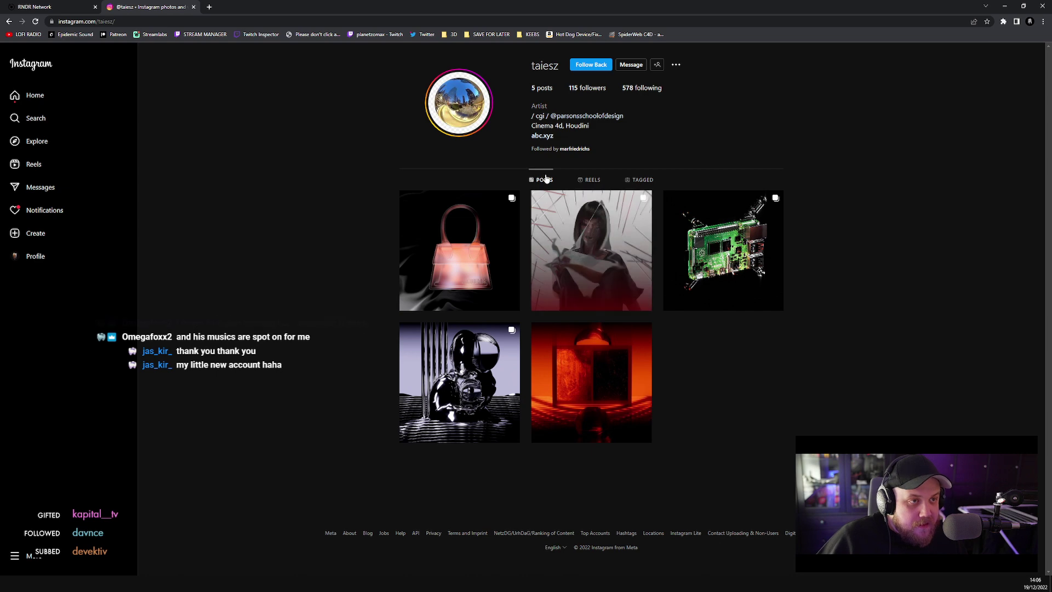
{"action": "left_click", "coordinate": [591, 65]}
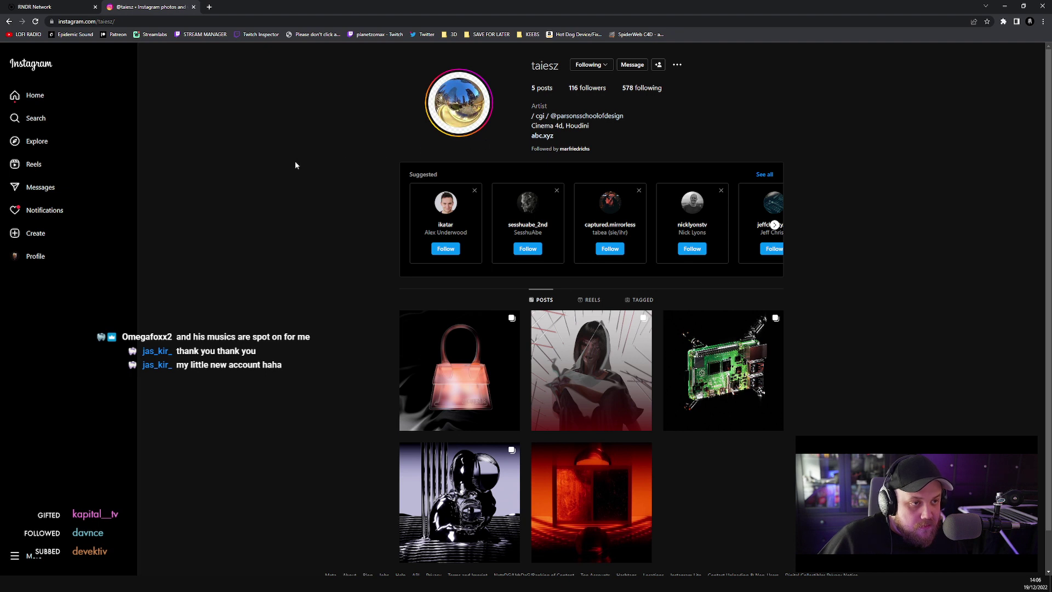
{"action": "scroll", "coordinate": [259, 184], "scroll_direction": "down", "scroll_amount": 1}
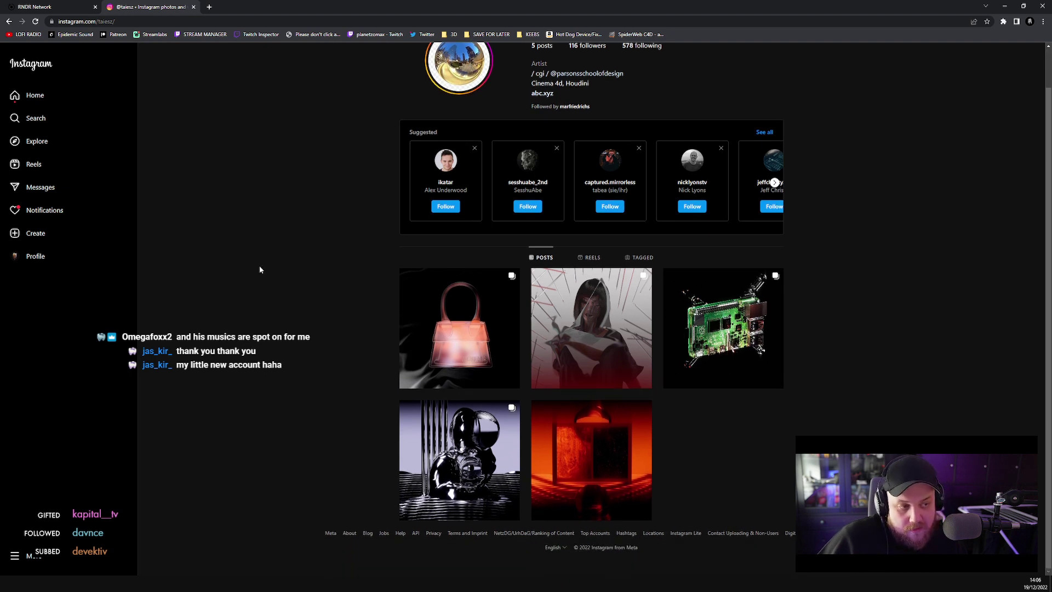
{"action": "left_click", "coordinate": [145, 21]}
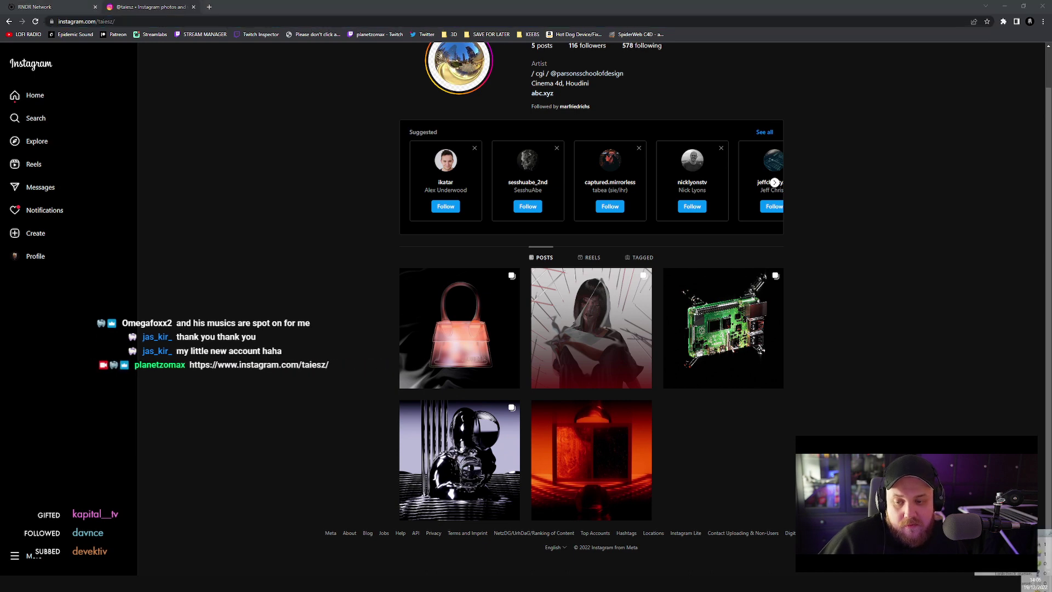
{"action": "left_click", "coordinate": [189, 11]}
- Close the Instagram tab, dismiss the popup, and review the RNDR jobs list
{"action": "left_click", "coordinate": [193, 7]}
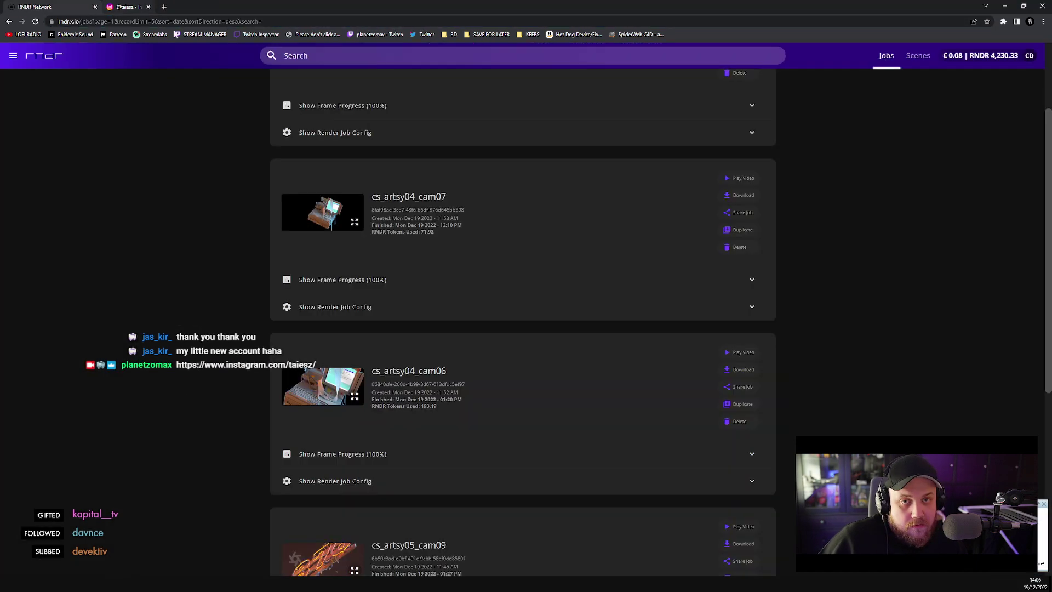
{"action": "left_click", "coordinate": [1045, 505]}
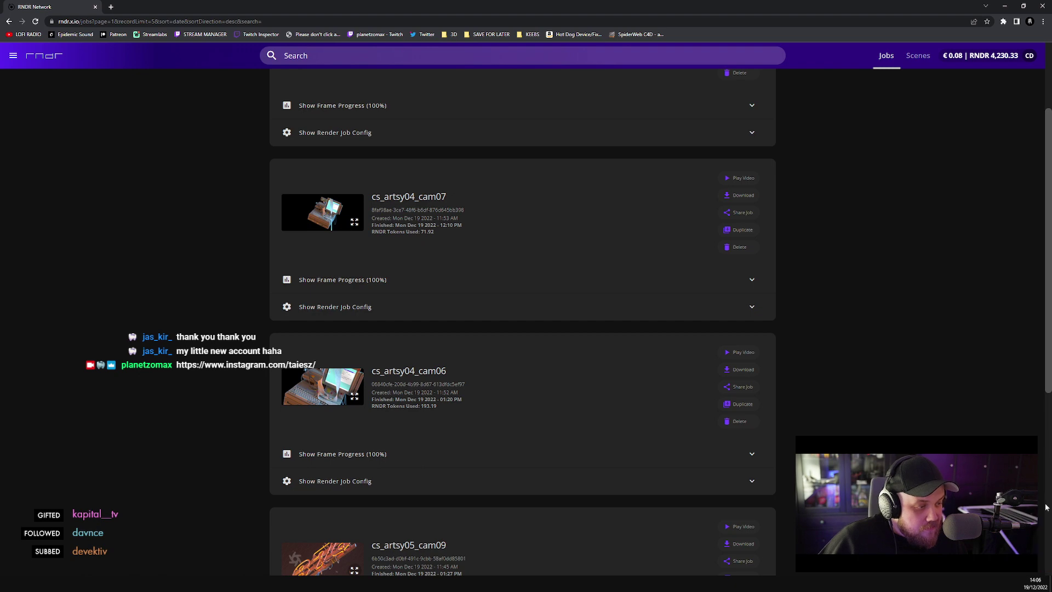
{"action": "scroll", "coordinate": [219, 244], "scroll_direction": "up", "scroll_amount": 2}
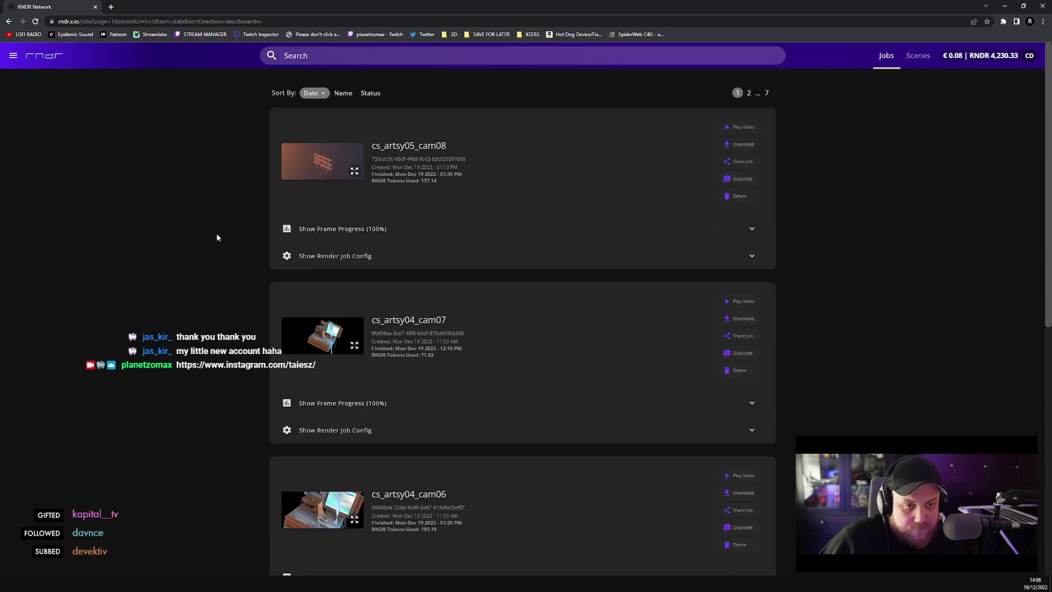
{"action": "scroll", "coordinate": [217, 237], "scroll_direction": "down", "scroll_amount": 5}
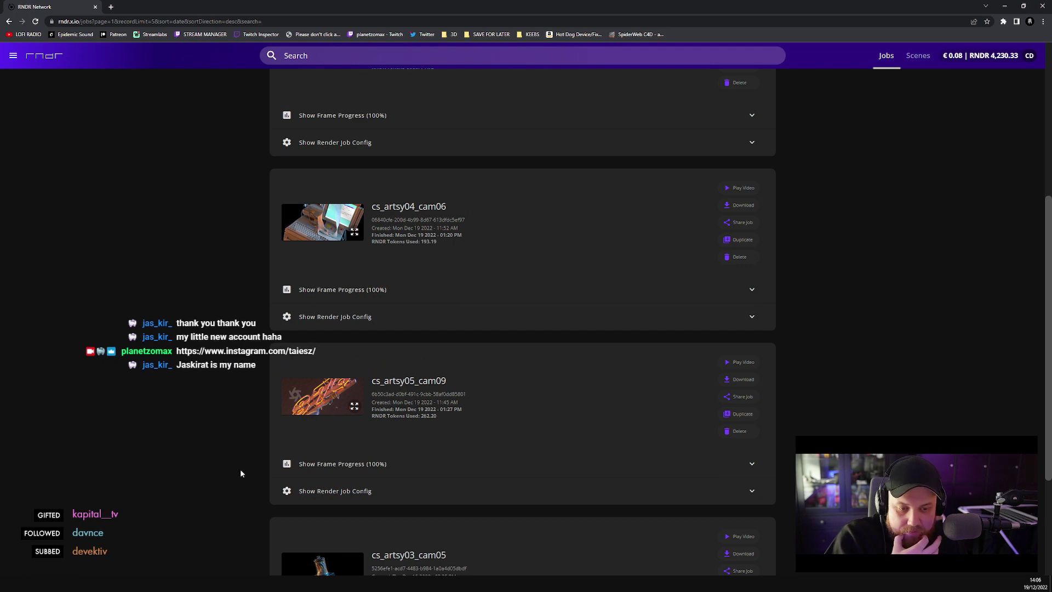
{"action": "key", "text": "alt+Tab"}
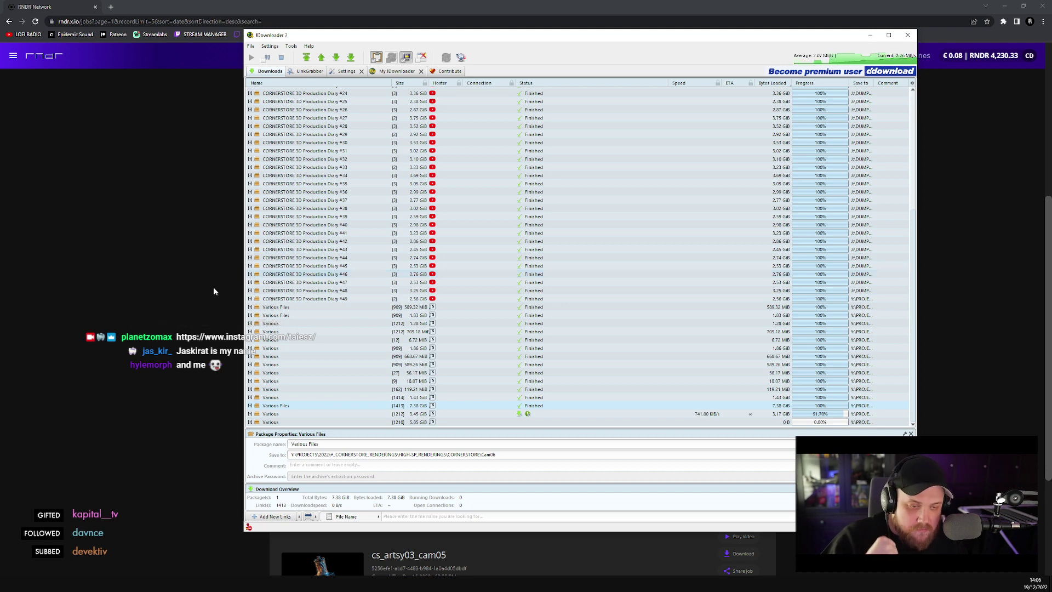
- Pause Daybreak, play Annul from the Fokus playlist, and minimize Spotify
{"action": "key", "text": "alt+Tab"}
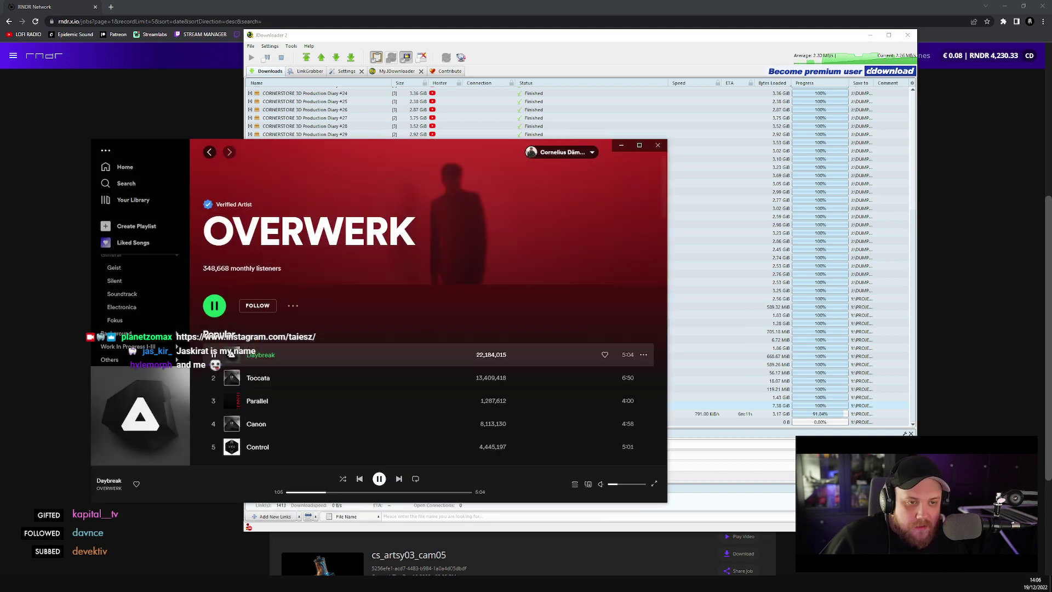
{"action": "left_click", "coordinate": [380, 479]}
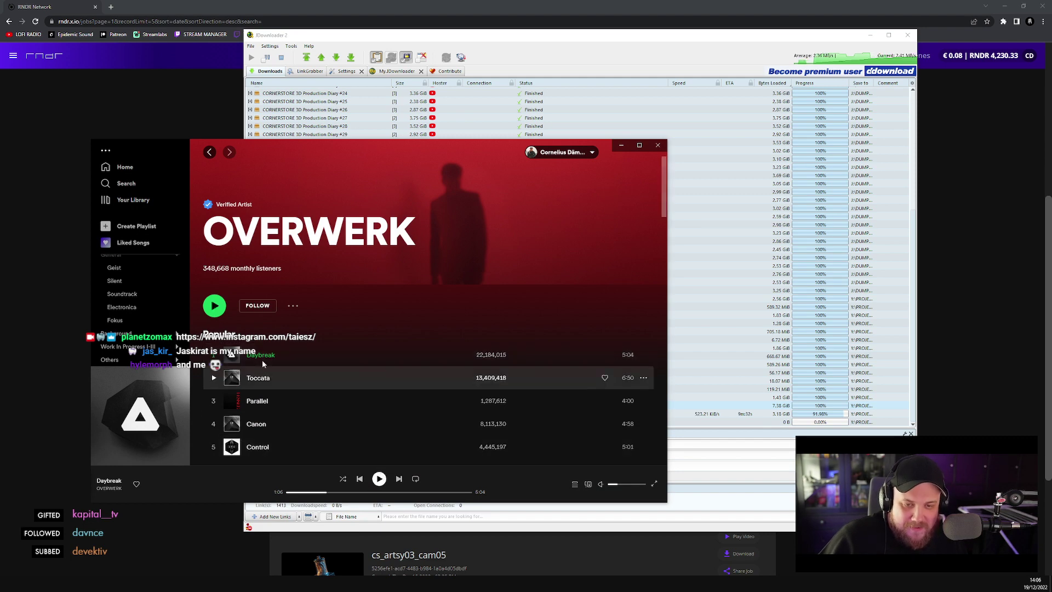
{"action": "left_click", "coordinate": [121, 320]}
{"action": "scroll", "coordinate": [331, 351], "scroll_direction": "down", "scroll_amount": 20}
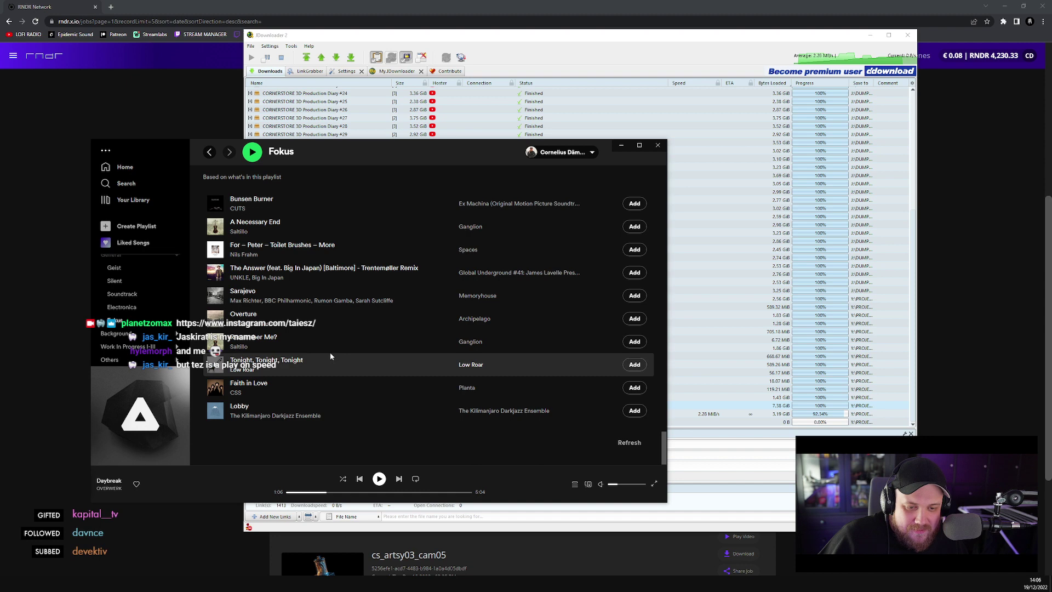
{"action": "scroll", "coordinate": [330, 353], "scroll_direction": "up", "scroll_amount": 5}
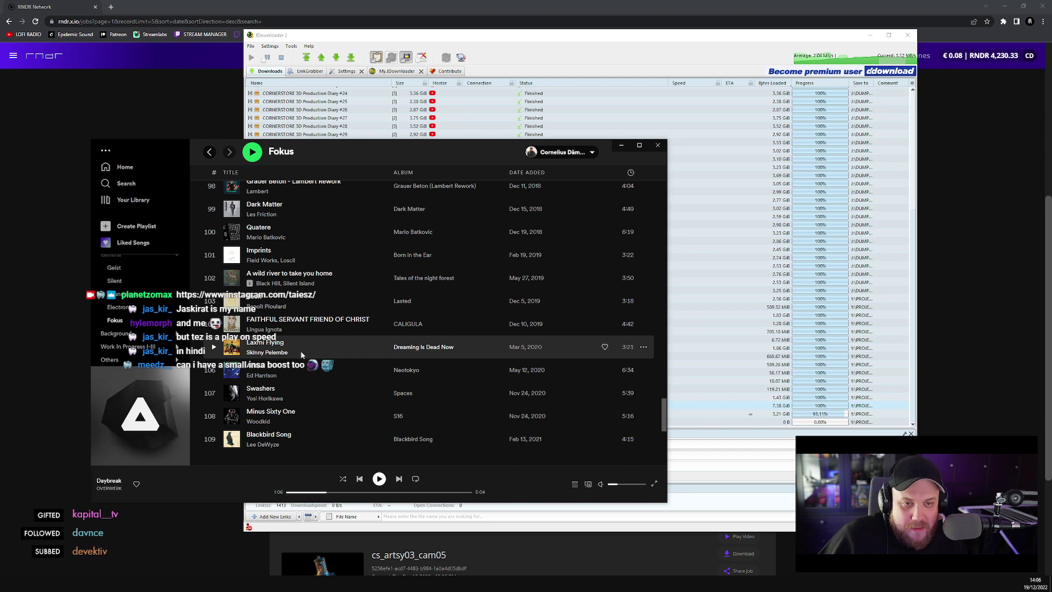
{"action": "double_click", "coordinate": [315, 374]}
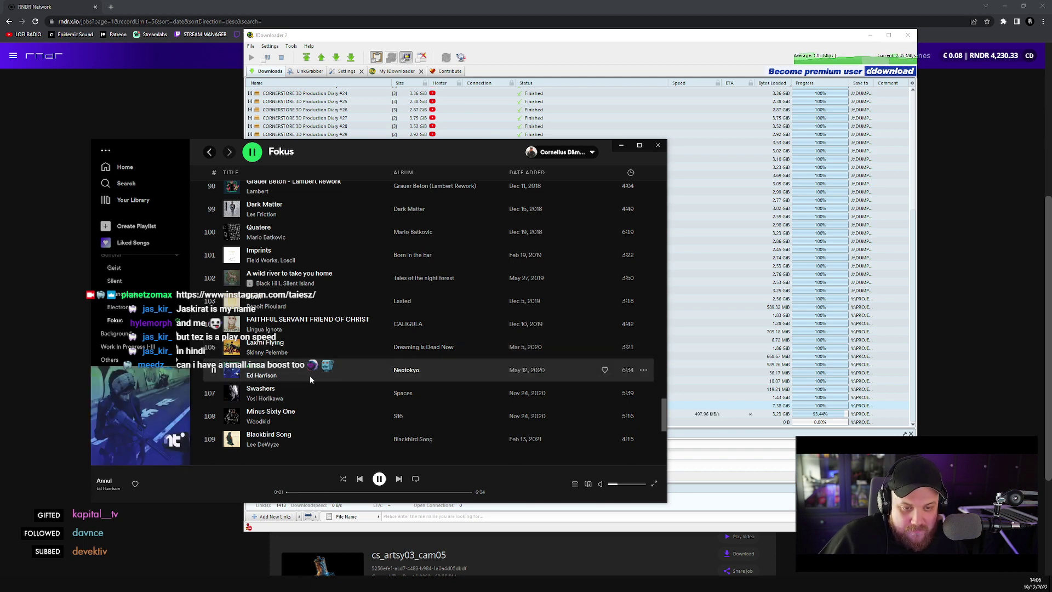
{"action": "left_click", "coordinate": [622, 486]}
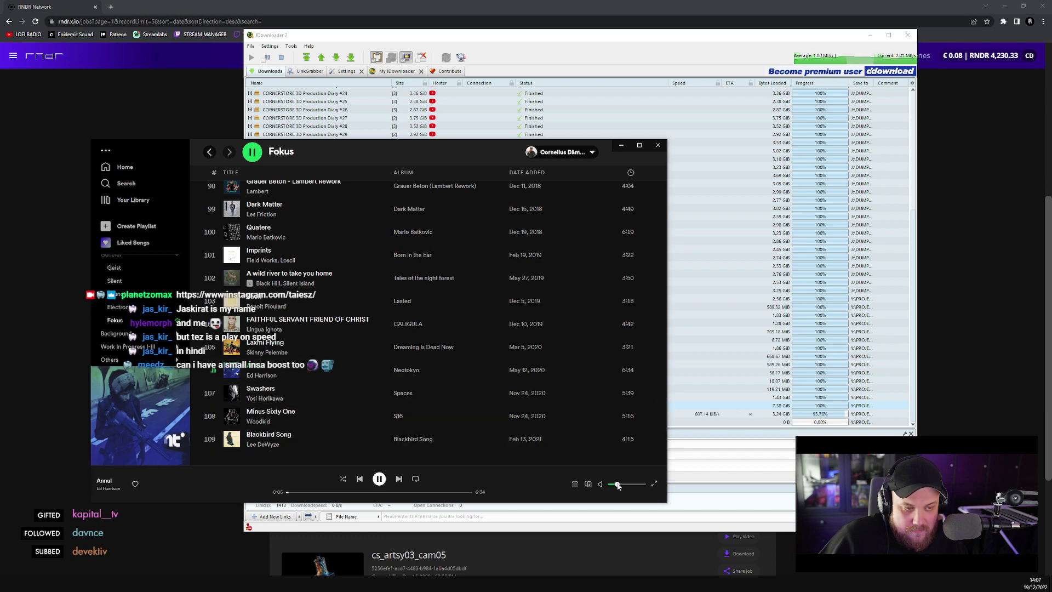
{"action": "left_click", "coordinate": [622, 145]}
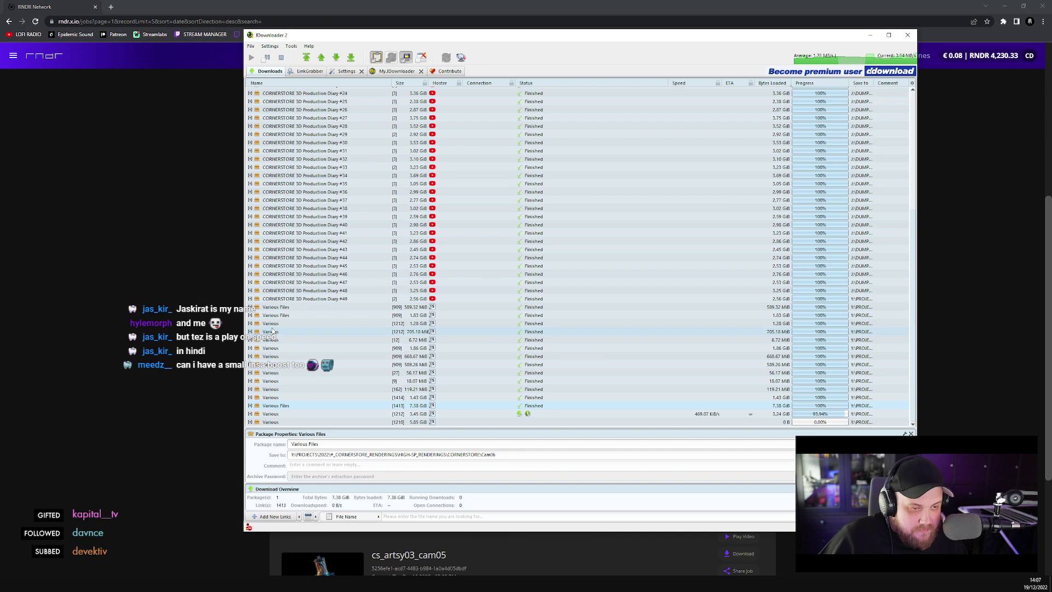
{"action": "left_click", "coordinate": [86, 322]}
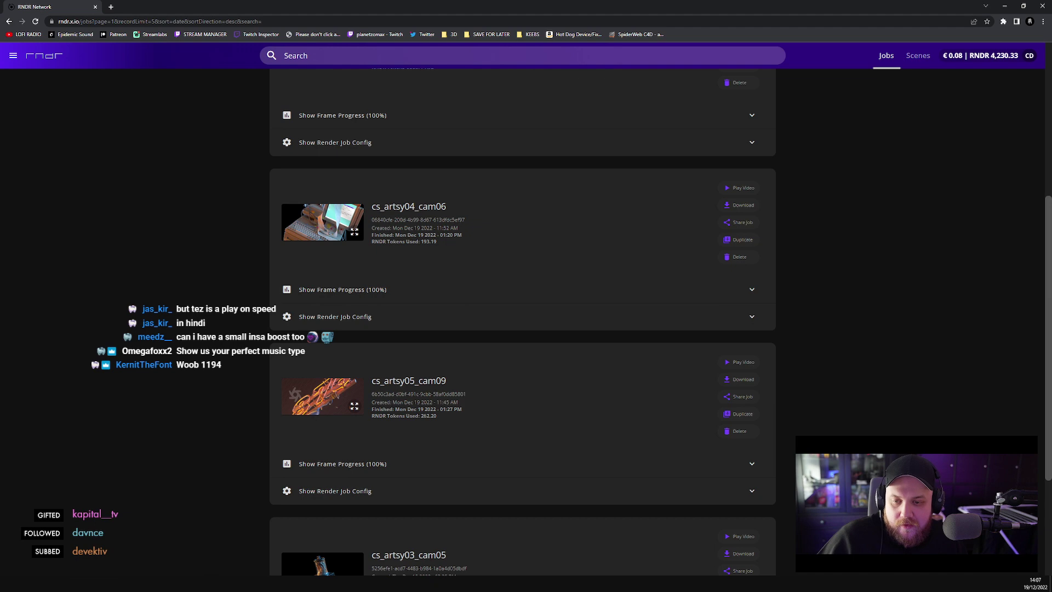
- Open the Soundtrack playlist from the General playlist folder in Spotify
{"action": "key", "text": "alt+Tab"}
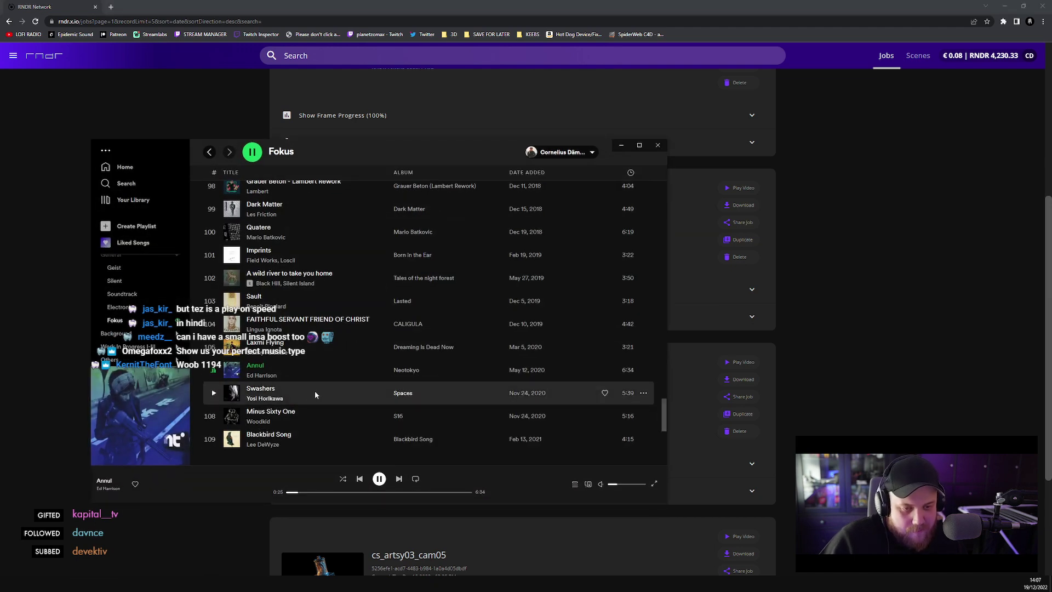
{"action": "scroll", "coordinate": [315, 390], "scroll_direction": "down", "scroll_amount": 5}
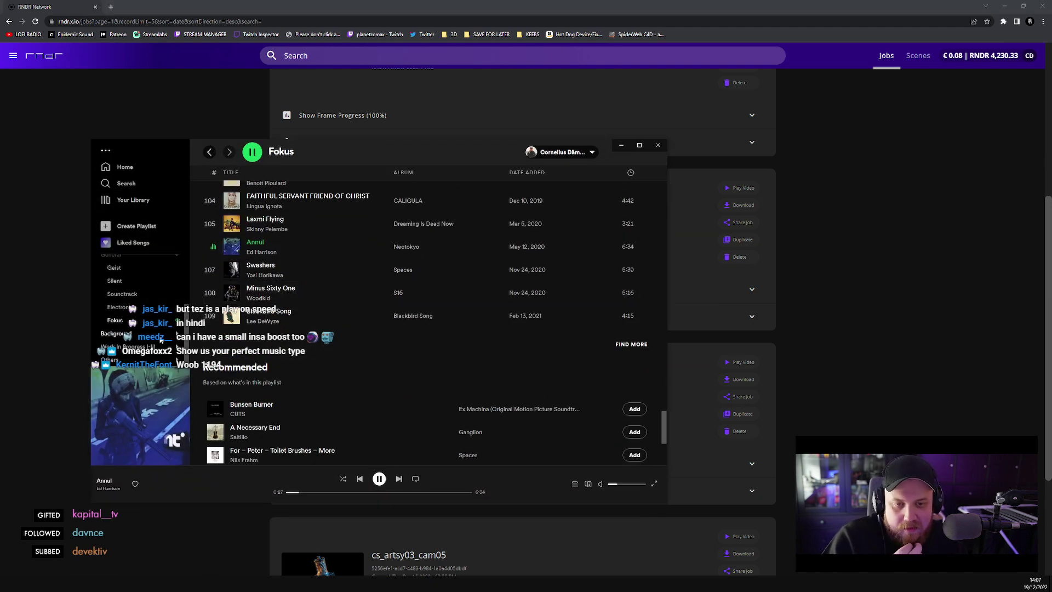
{"action": "scroll", "coordinate": [148, 319], "scroll_direction": "up", "scroll_amount": 1}
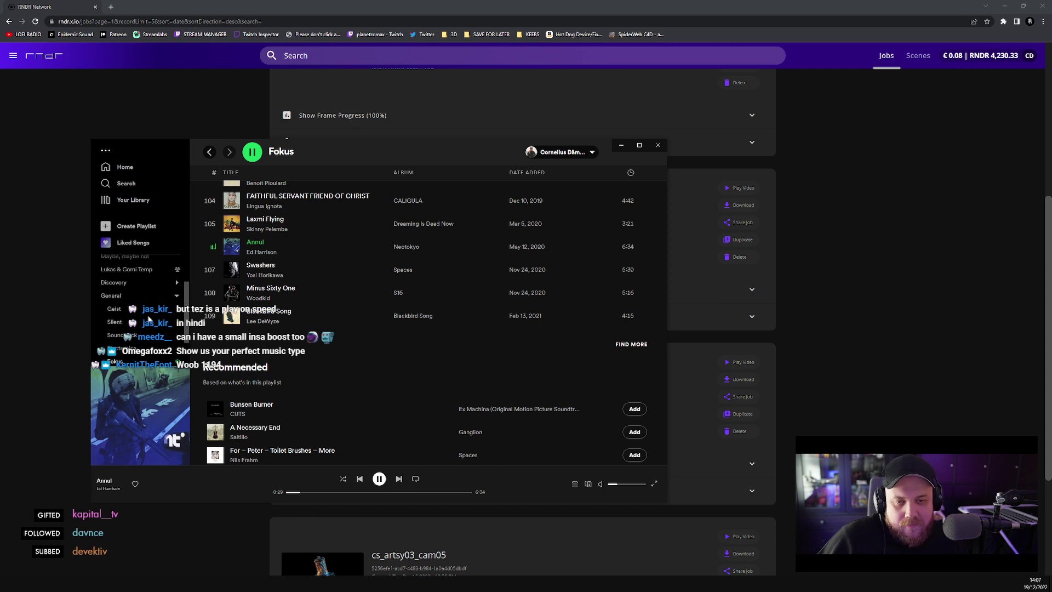
{"action": "left_click", "coordinate": [175, 296]}
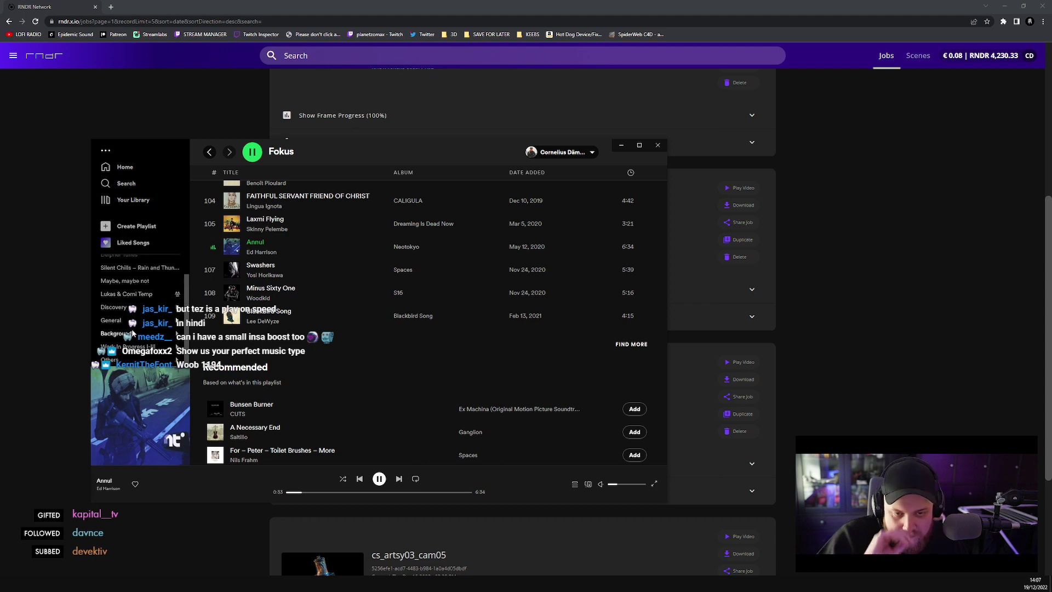
{"action": "left_click", "coordinate": [113, 321]}
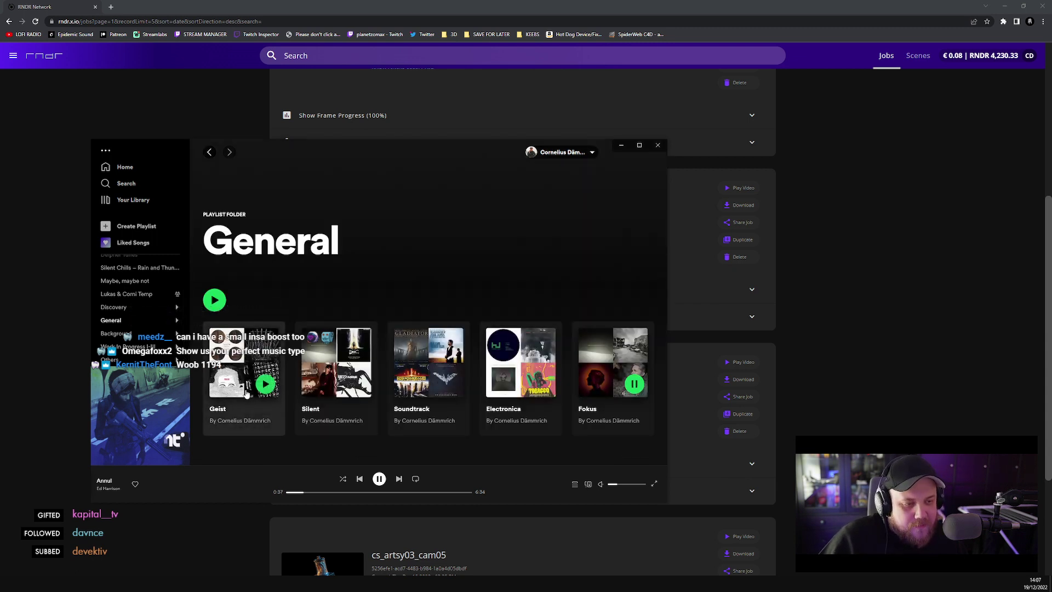
{"action": "left_click", "coordinate": [431, 419]}
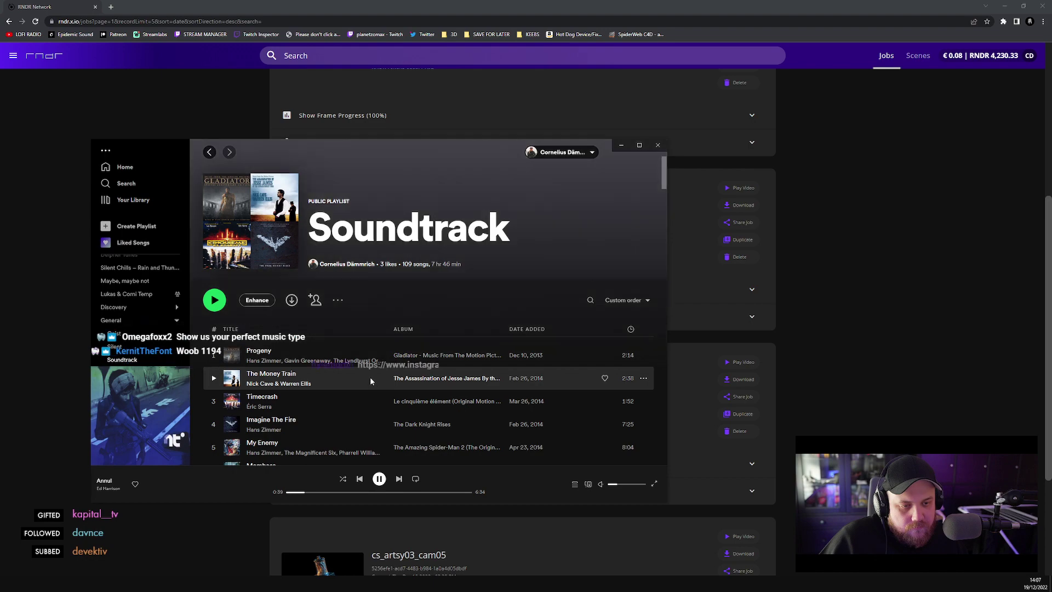
{"action": "scroll", "coordinate": [358, 375], "scroll_direction": "down", "scroll_amount": 10}
{"action": "scroll", "coordinate": [357, 378], "scroll_direction": "down", "scroll_amount": 20}
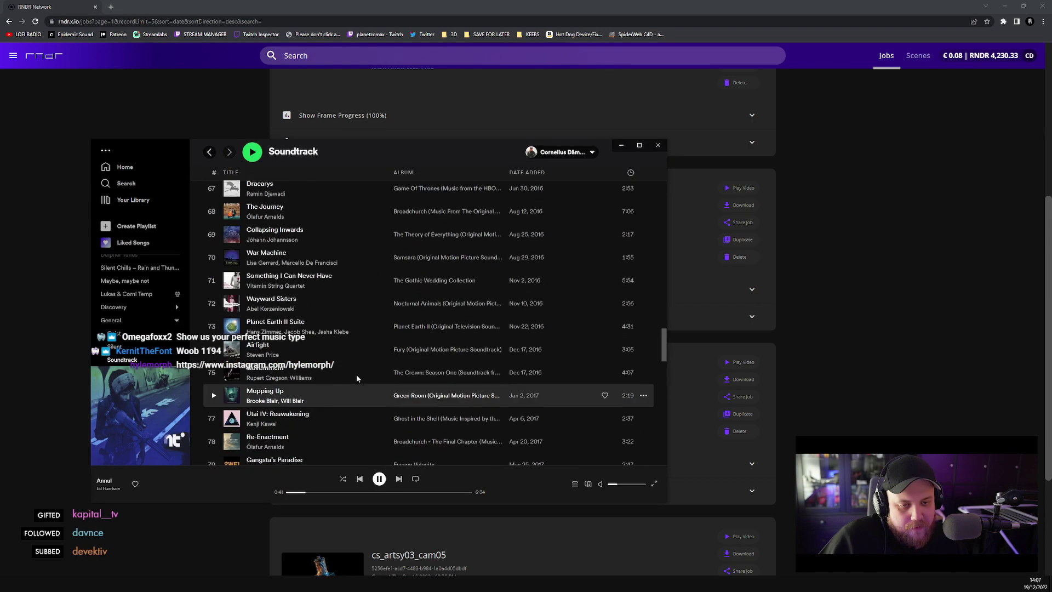
{"action": "scroll", "coordinate": [356, 375], "scroll_direction": "down", "scroll_amount": 5}
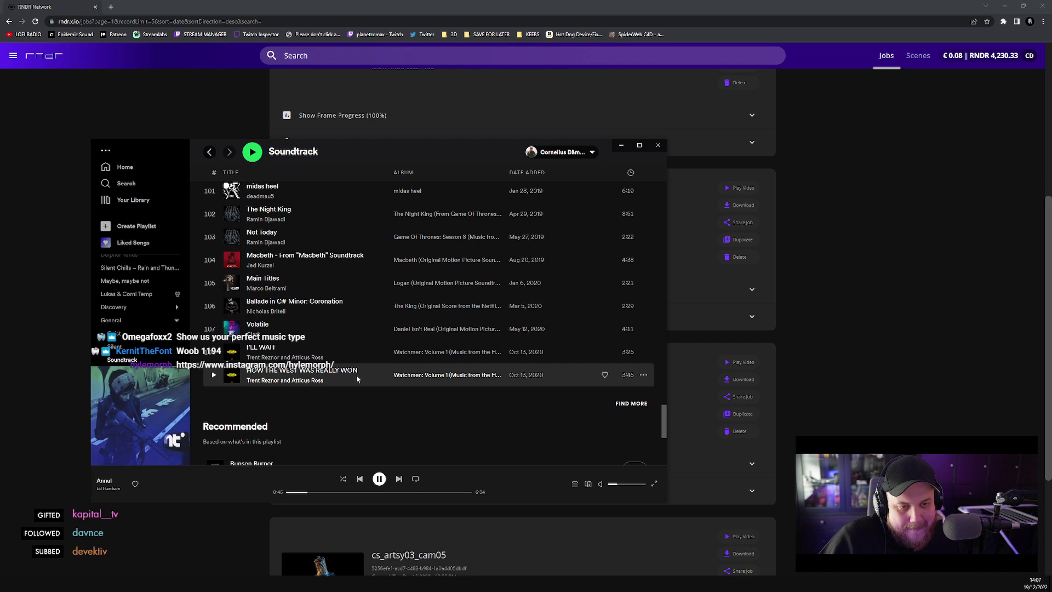
{"action": "scroll", "coordinate": [356, 375], "scroll_direction": "up", "scroll_amount": 5}
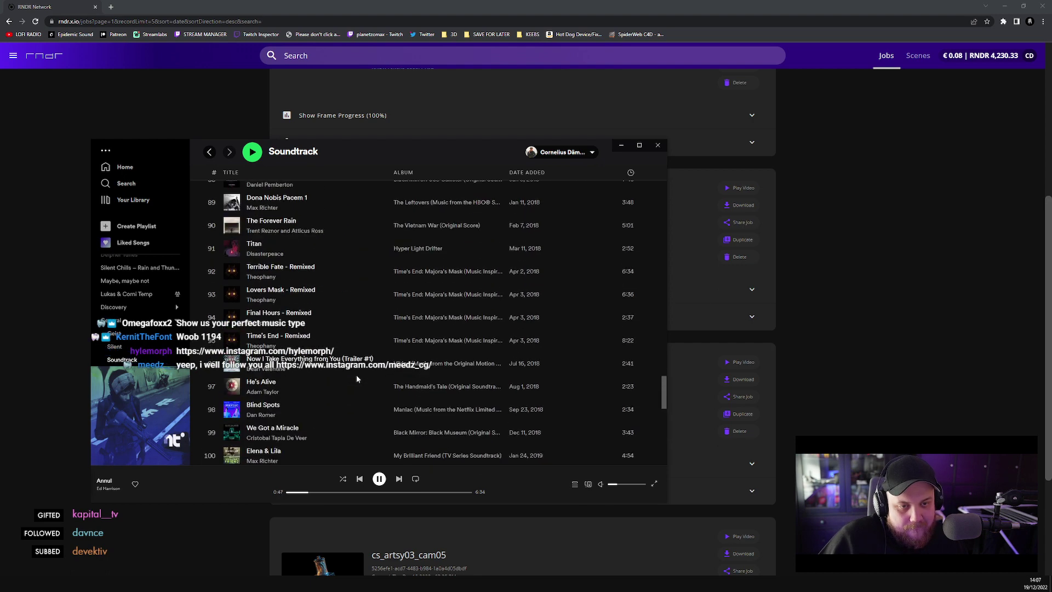
{"action": "scroll", "coordinate": [357, 378], "scroll_direction": "up", "scroll_amount": 4}
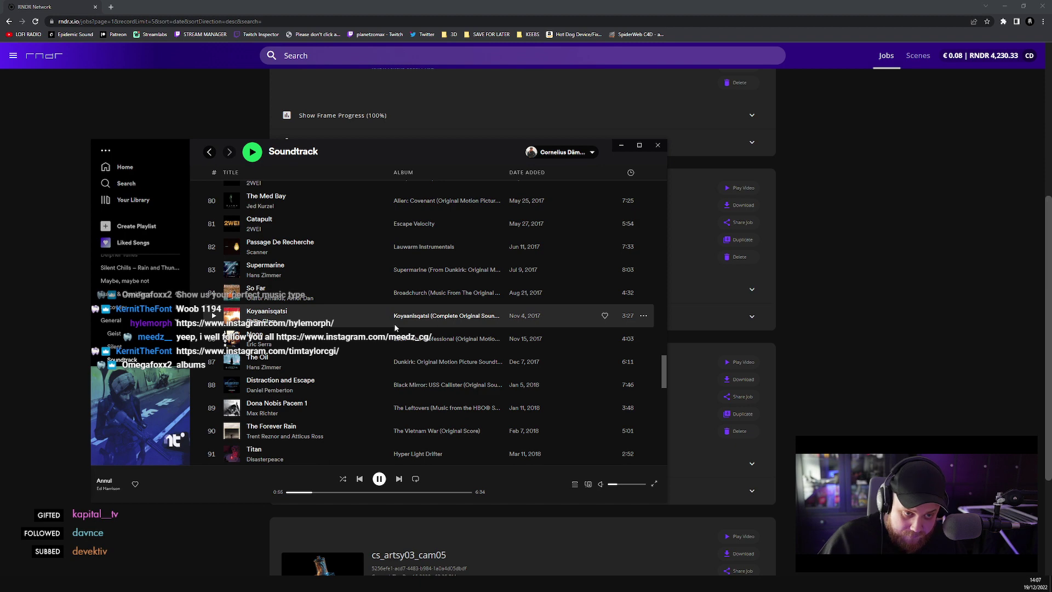
{"action": "scroll", "coordinate": [329, 356], "scroll_direction": "up", "scroll_amount": 7}
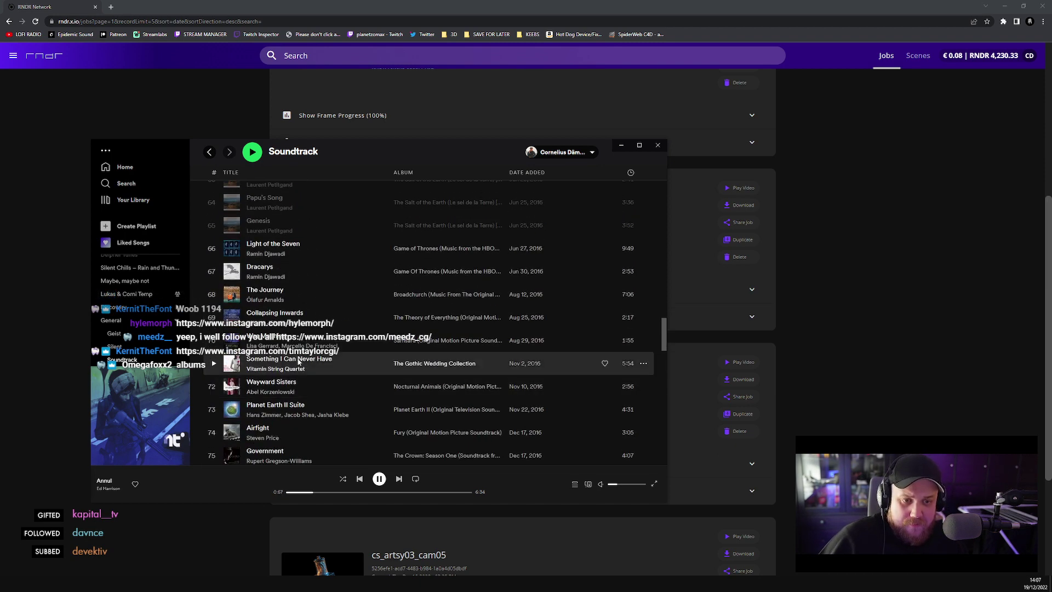
{"action": "scroll", "coordinate": [296, 362], "scroll_direction": "up", "scroll_amount": 3}
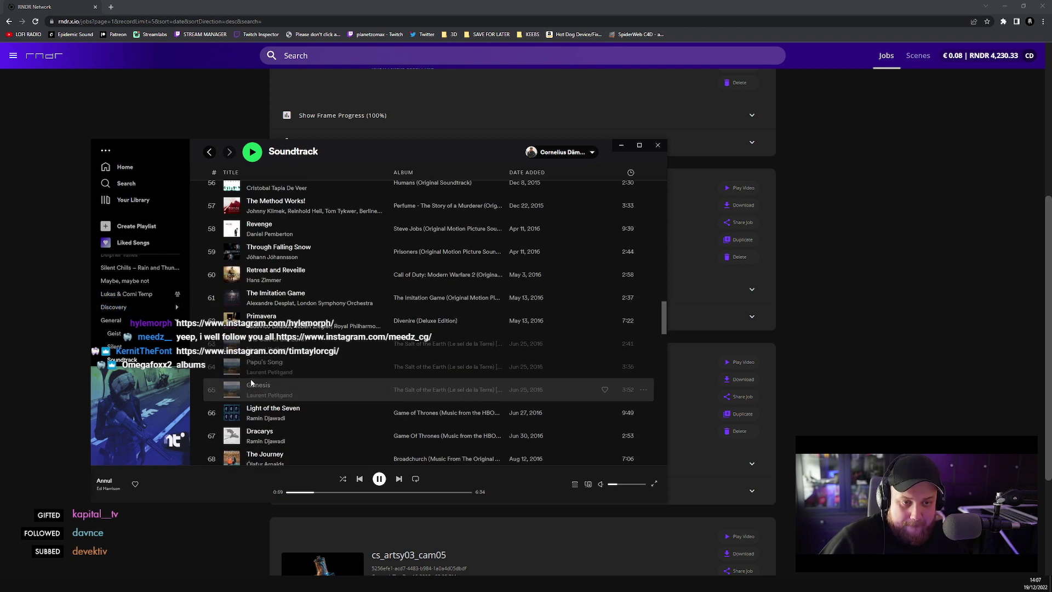
{"action": "scroll", "coordinate": [361, 317], "scroll_direction": "up", "scroll_amount": 5}
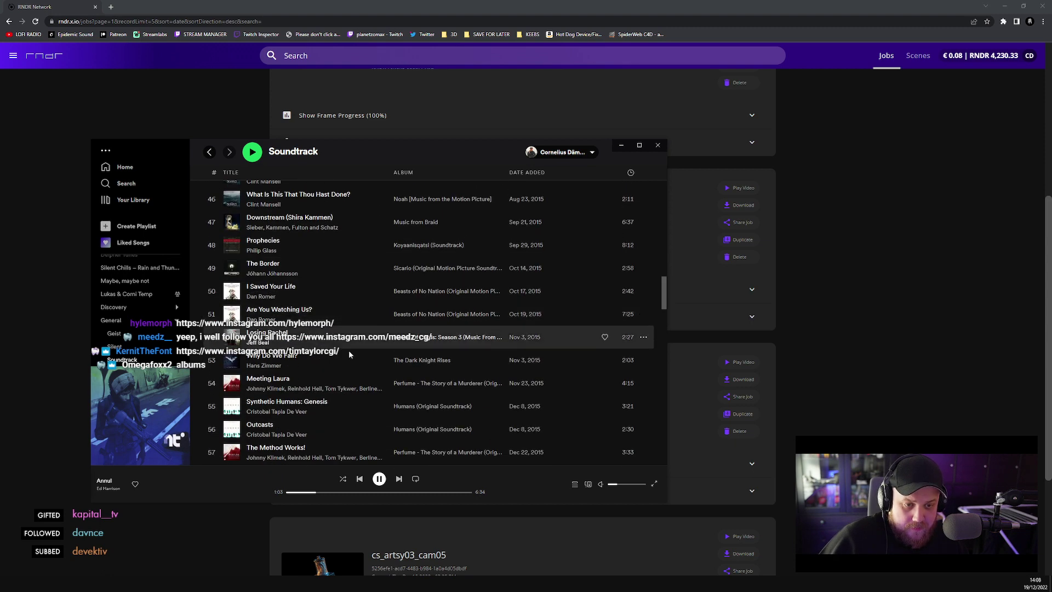
- Play Meeting Laura at about half volume and move the Spotify window right
{"action": "double_click", "coordinate": [340, 380]}
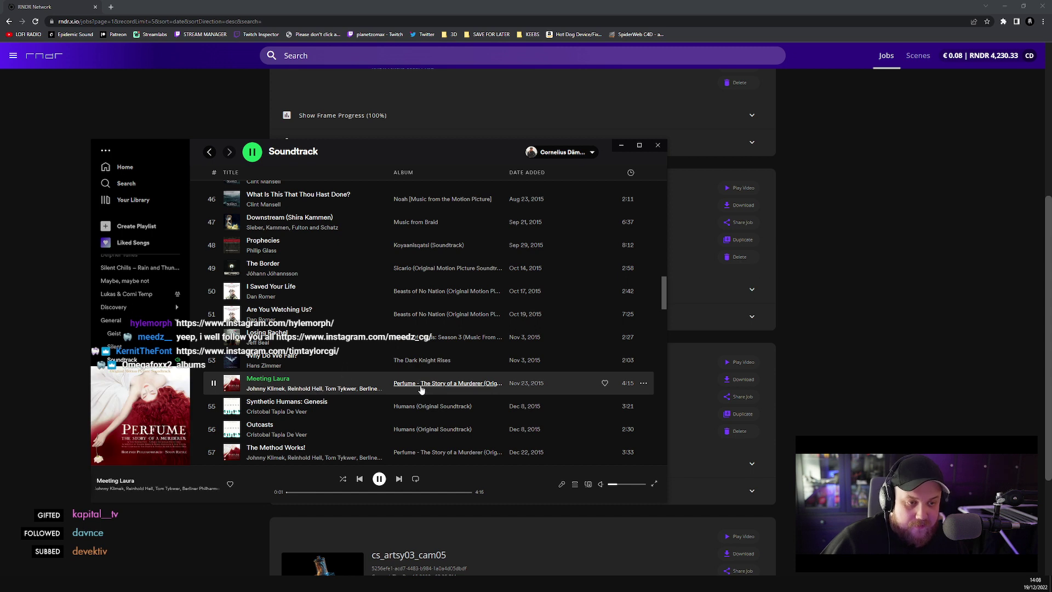
{"action": "left_click", "coordinate": [625, 485]}
{"action": "left_click_drag", "start_coordinate": [625, 487], "coordinate": [623, 487]}
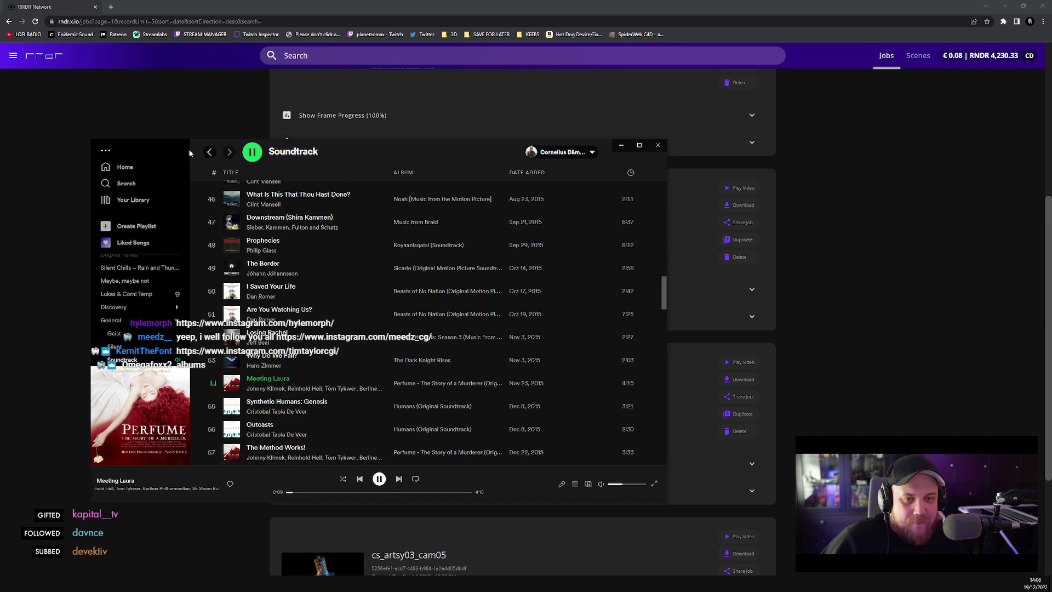
{"action": "left_click_drag", "start_coordinate": [193, 149], "coordinate": [491, 150]}
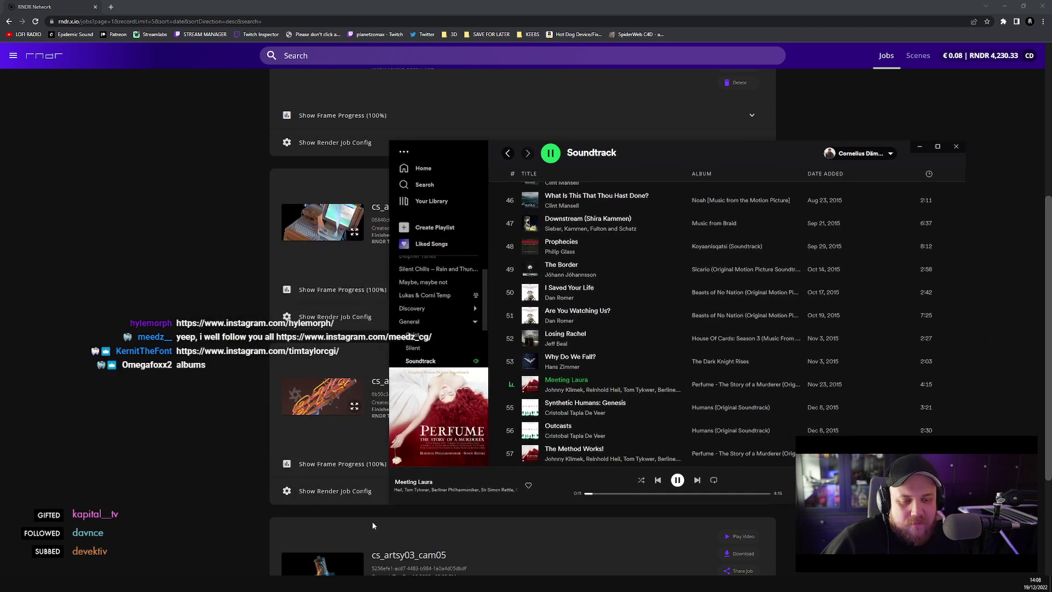
{"action": "mouse_move", "coordinate": [171, 586]}
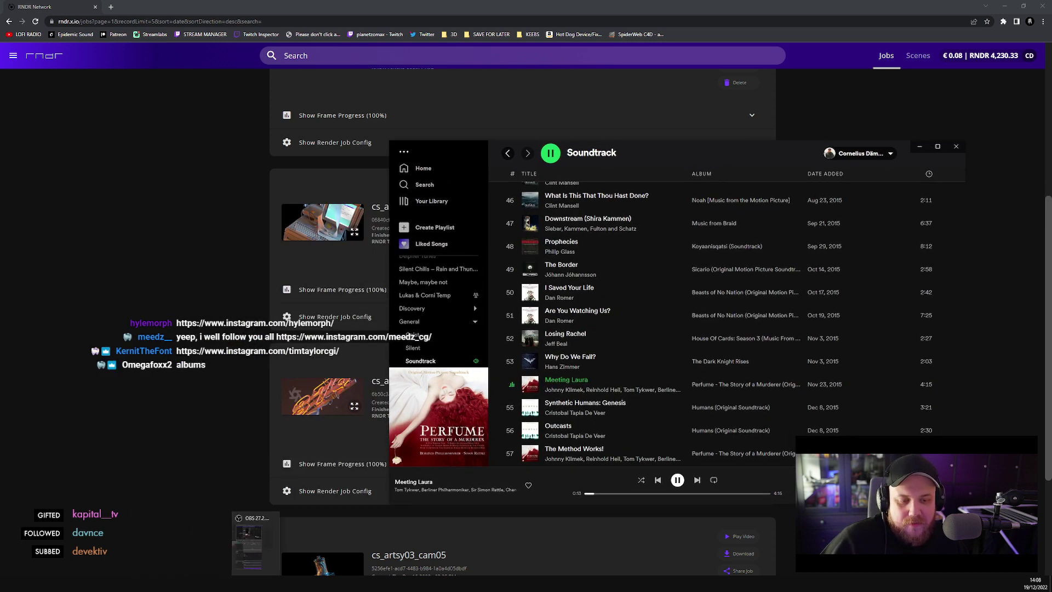
{"action": "left_click", "coordinate": [281, 586]}
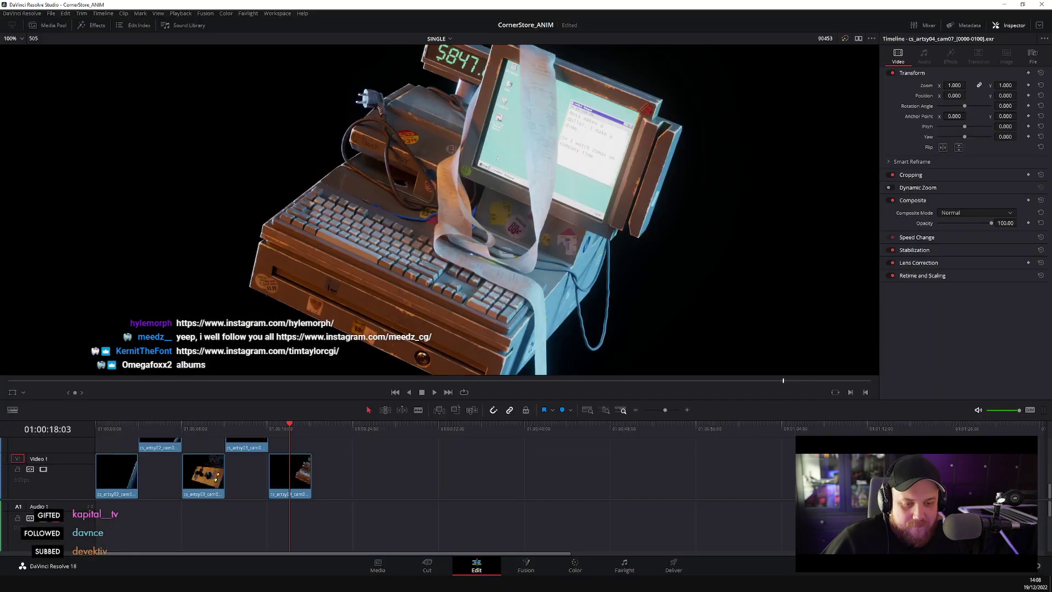
- Restart the Saver render and dismiss the 'Render did not complete' warning after frame 41
{"action": "left_click", "coordinate": [312, 574]}
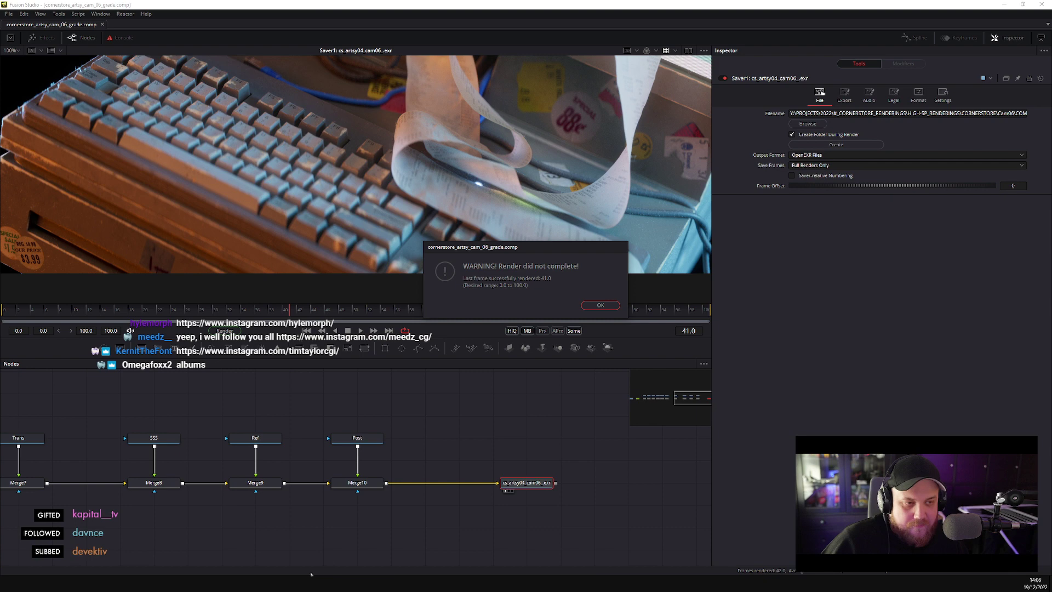
{"action": "left_click", "coordinate": [601, 305]}
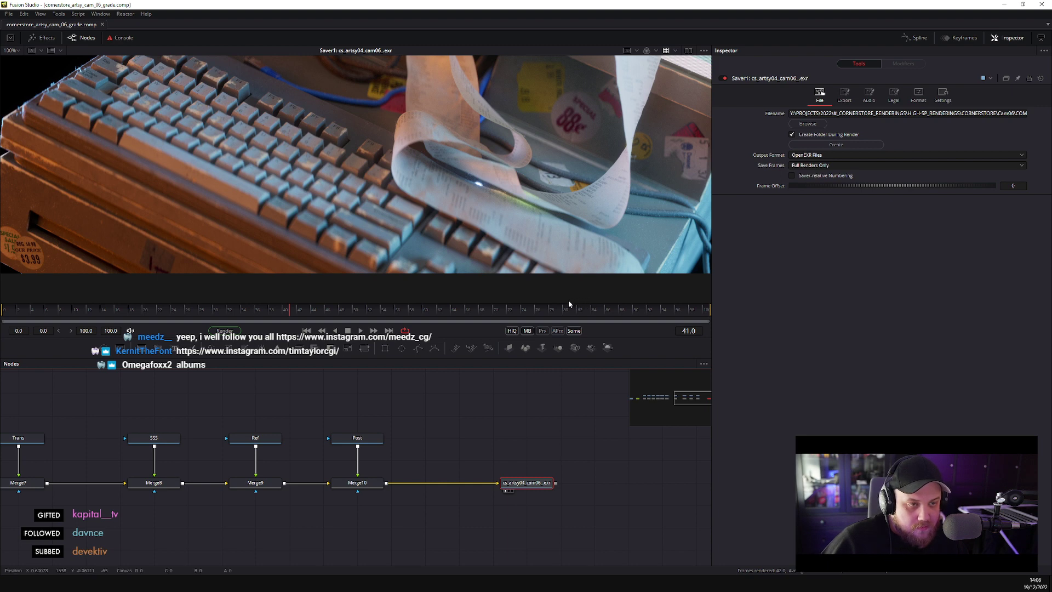
{"action": "left_click", "coordinate": [237, 332]}
{"action": "left_click", "coordinate": [560, 370]}
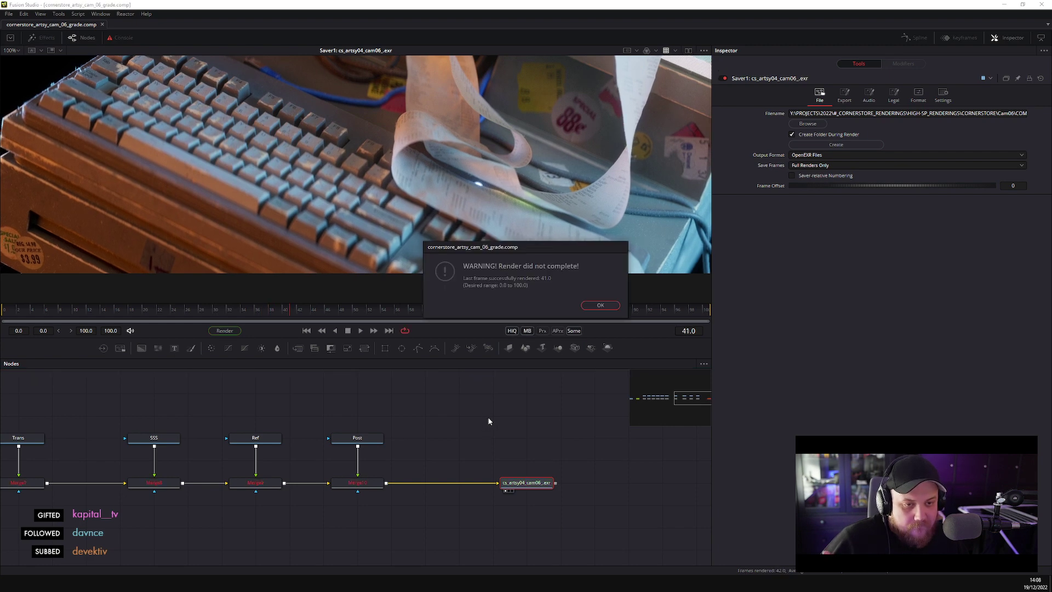
{"action": "left_click", "coordinate": [600, 306]}
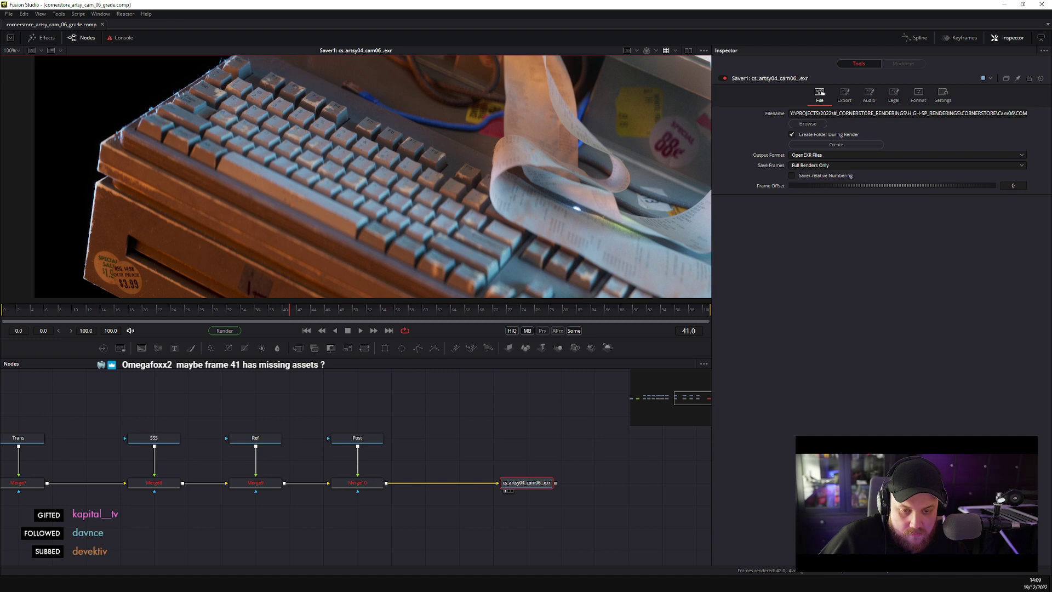
{"action": "key", "text": "alt+Tab"}
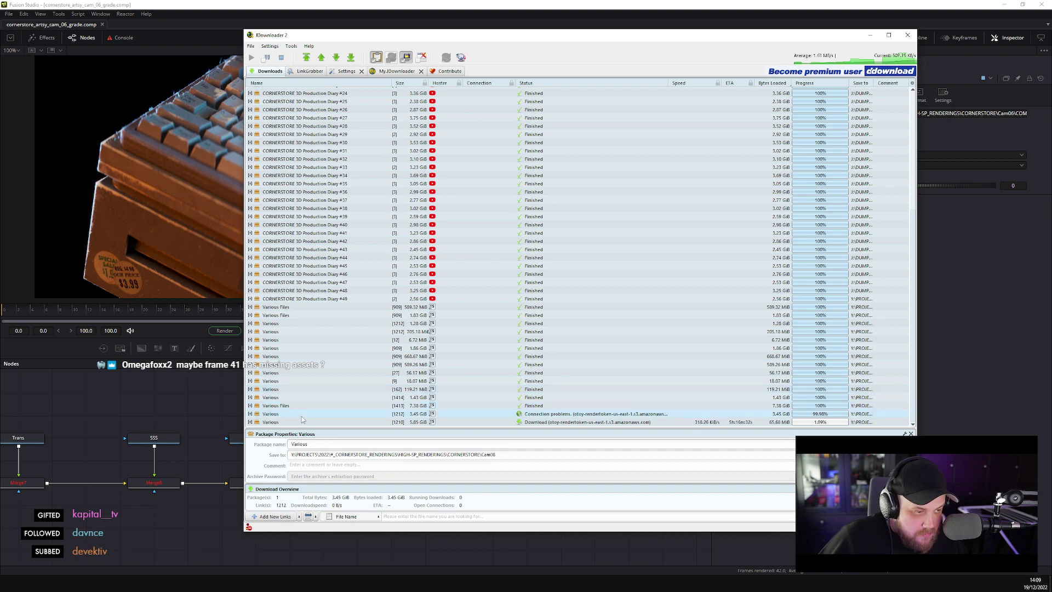
- Expand the Various Files package and check its Light ID .exr files show Finished
{"action": "left_click", "coordinate": [276, 405]}
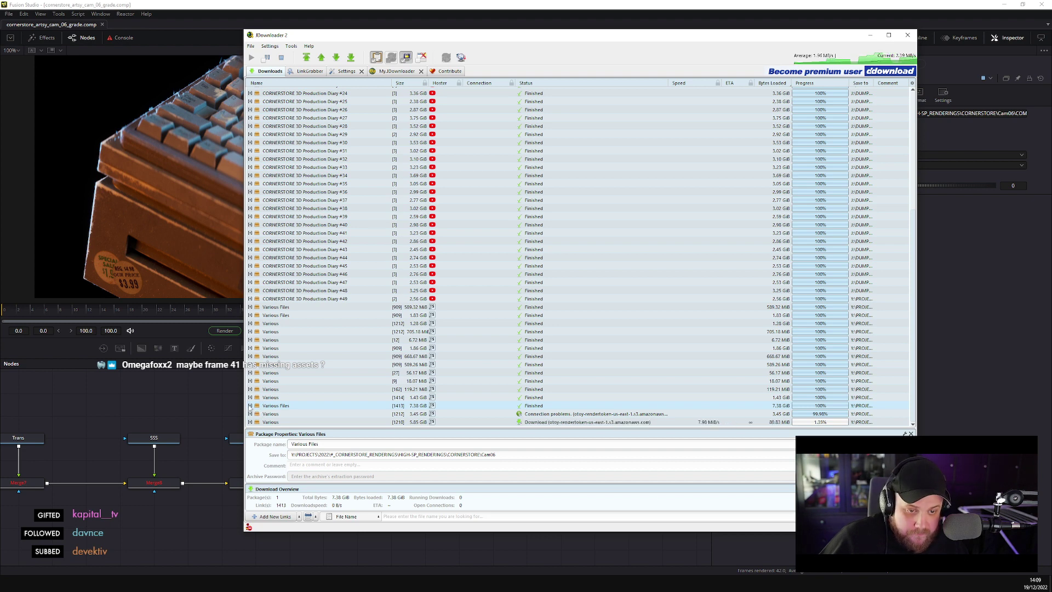
{"action": "left_click", "coordinate": [250, 405]}
{"action": "scroll", "coordinate": [307, 372], "scroll_direction": "down", "scroll_amount": 5}
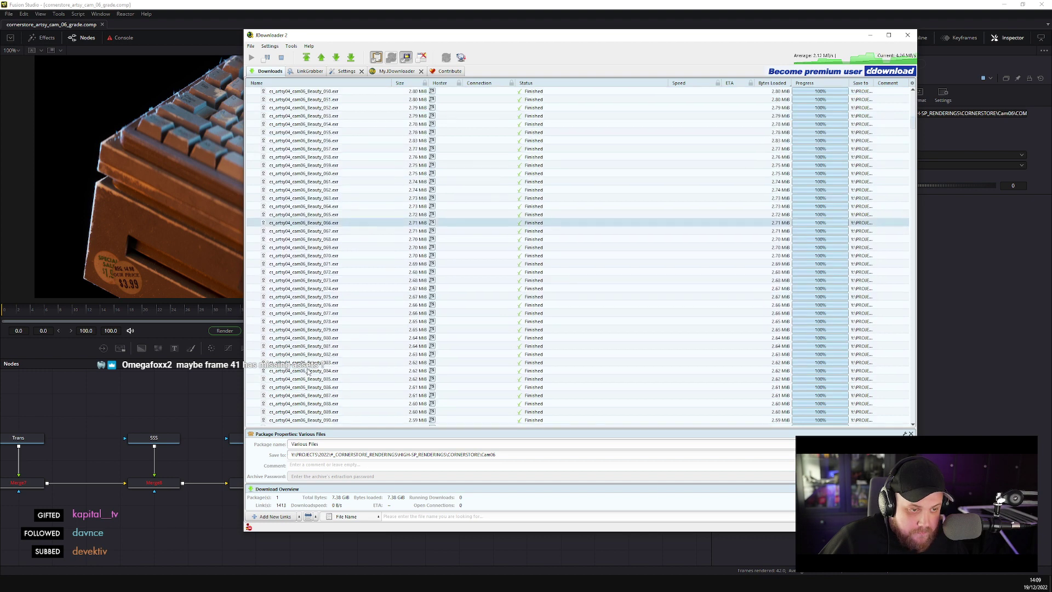
{"action": "scroll", "coordinate": [308, 371], "scroll_direction": "down", "scroll_amount": 20}
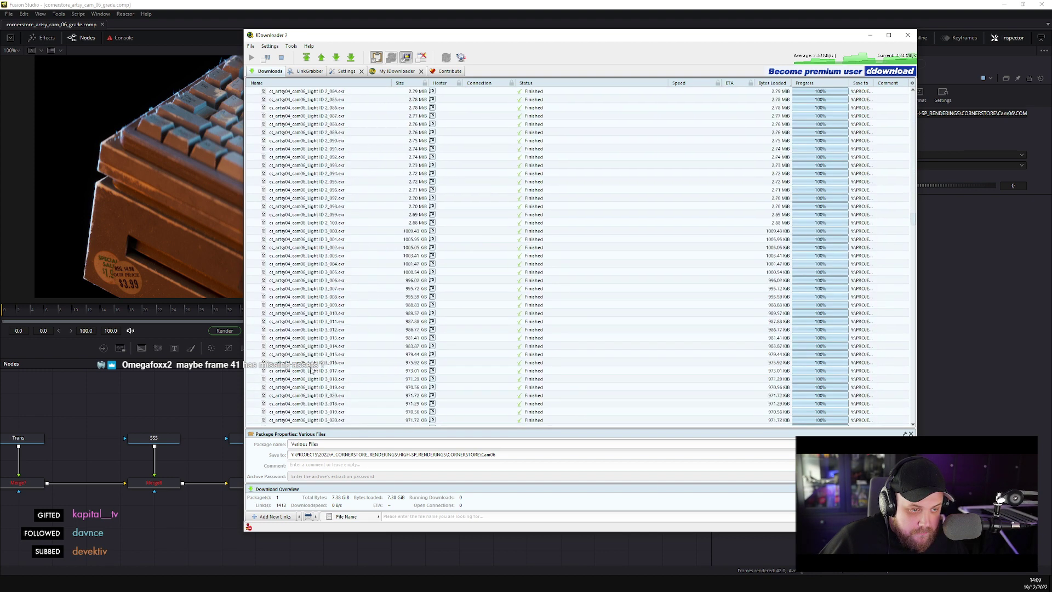
{"action": "scroll", "coordinate": [311, 370], "scroll_direction": "down", "scroll_amount": 15}
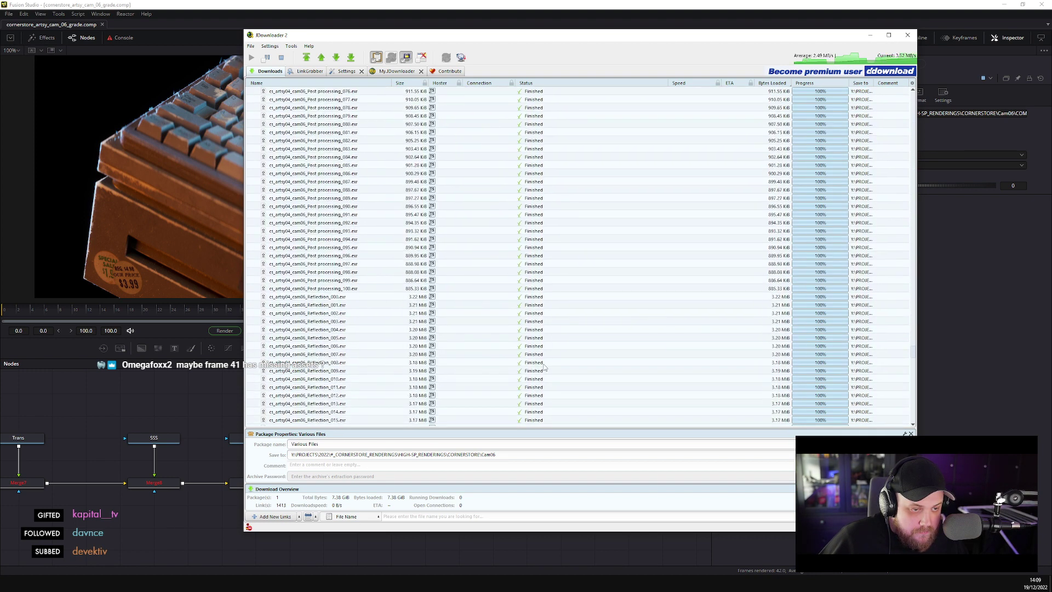
{"action": "scroll", "coordinate": [545, 368], "scroll_direction": "down", "scroll_amount": 20}
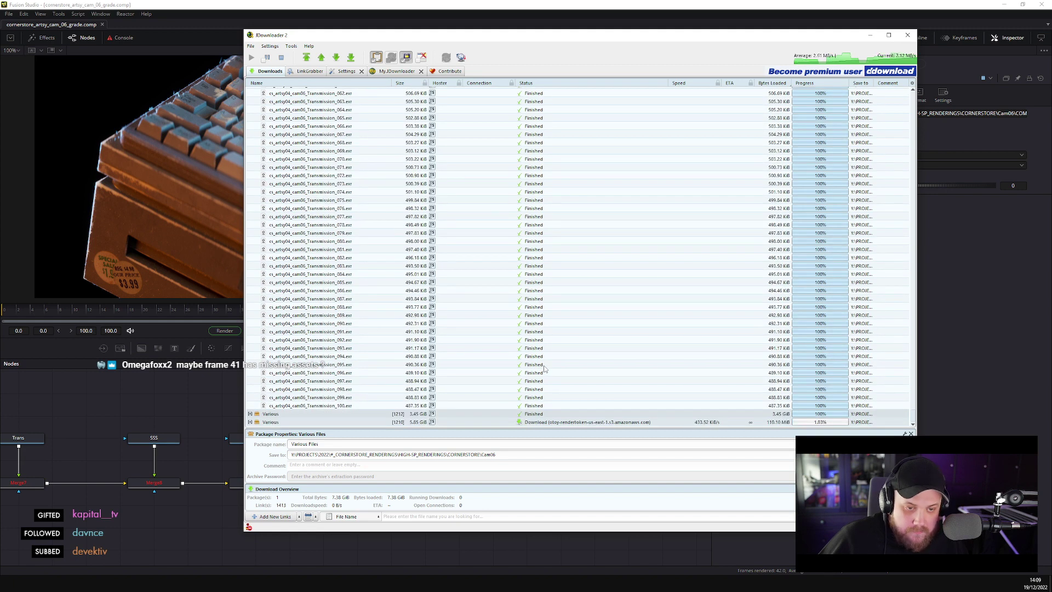
{"action": "scroll", "coordinate": [545, 369], "scroll_direction": "up", "scroll_amount": 20}
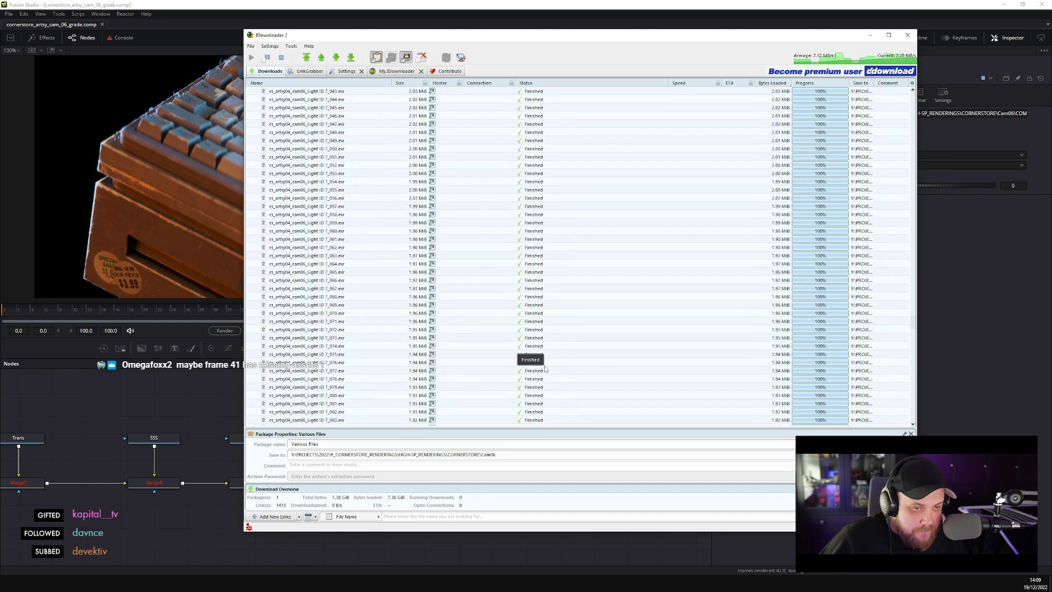
{"action": "scroll", "coordinate": [358, 329], "scroll_direction": "up", "scroll_amount": 9}
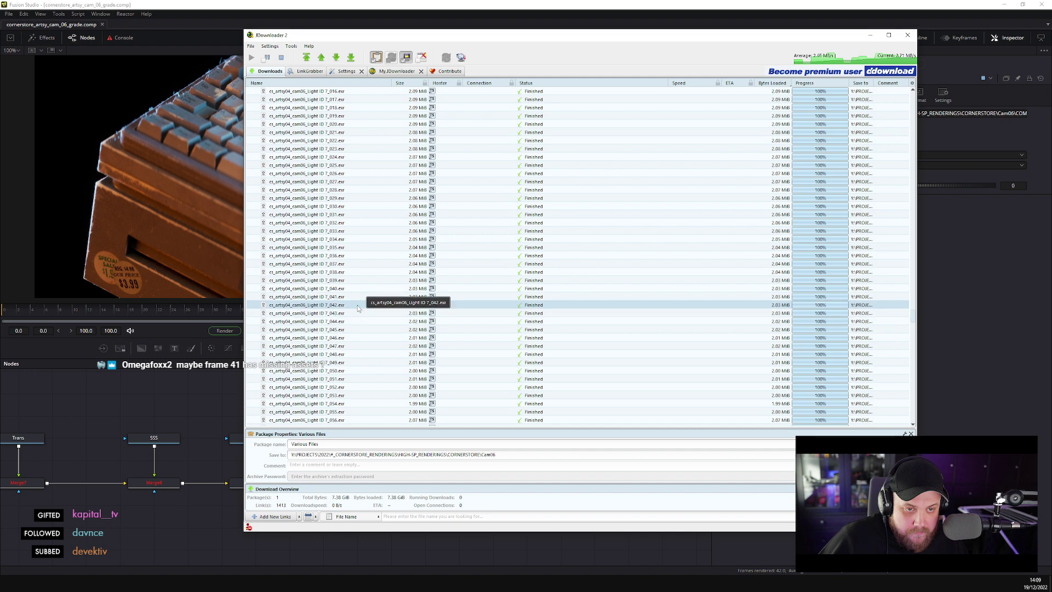
{"action": "left_click", "coordinate": [353, 299]}
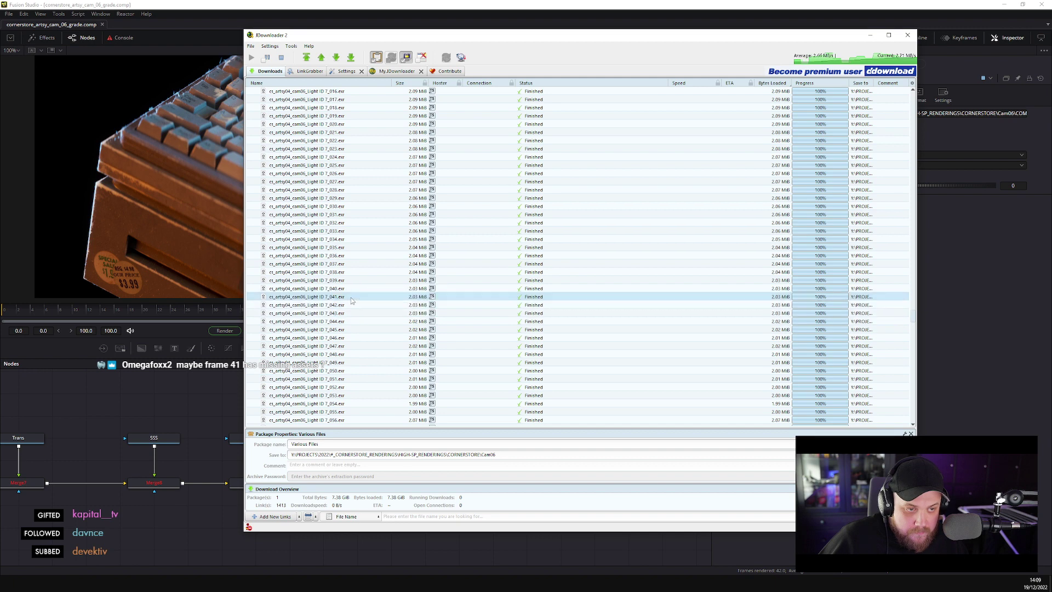
{"action": "left_click", "coordinate": [353, 306]}
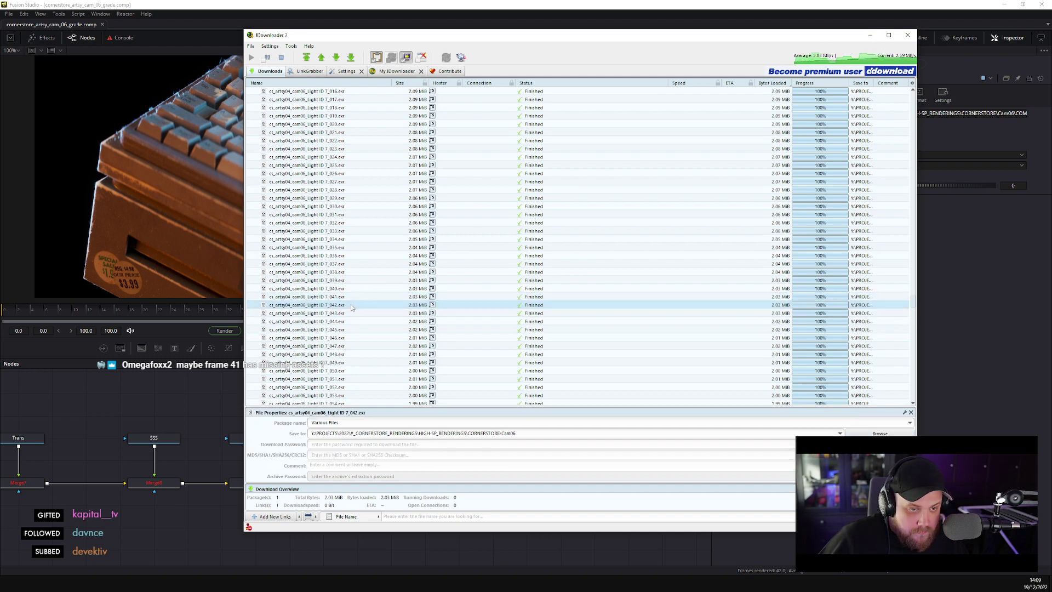
{"action": "scroll", "coordinate": [352, 308], "scroll_direction": "up", "scroll_amount": 20}
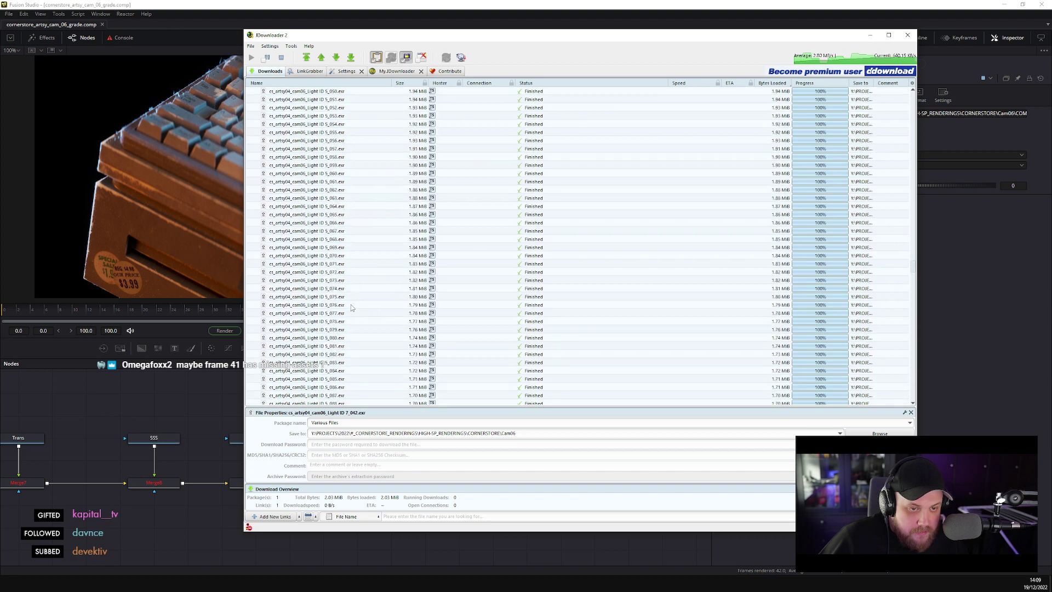
{"action": "scroll", "coordinate": [507, 334], "scroll_direction": "up", "scroll_amount": 20}
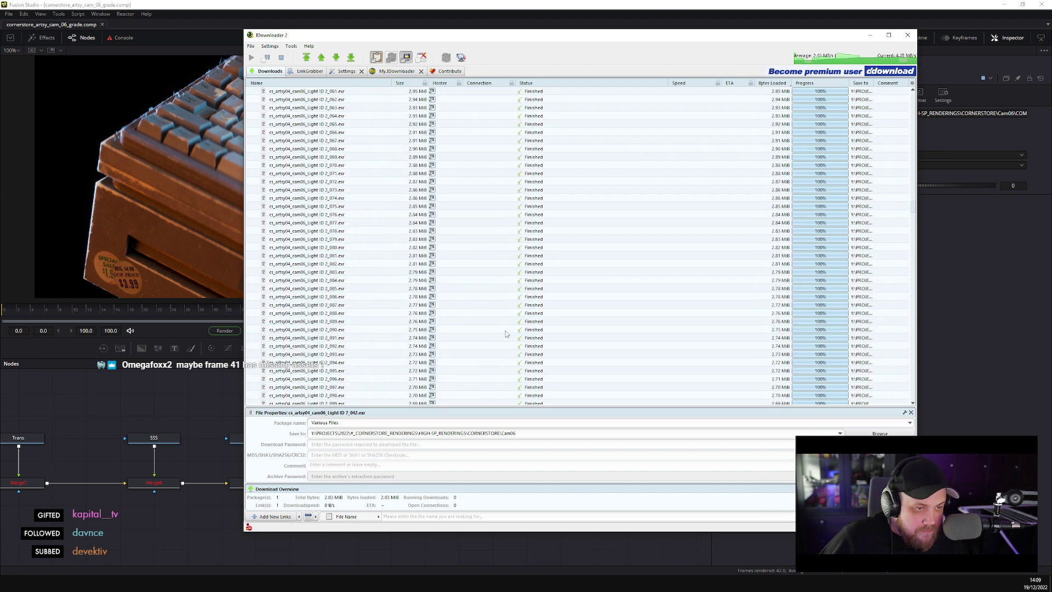
{"action": "left_click", "coordinate": [913, 200]}
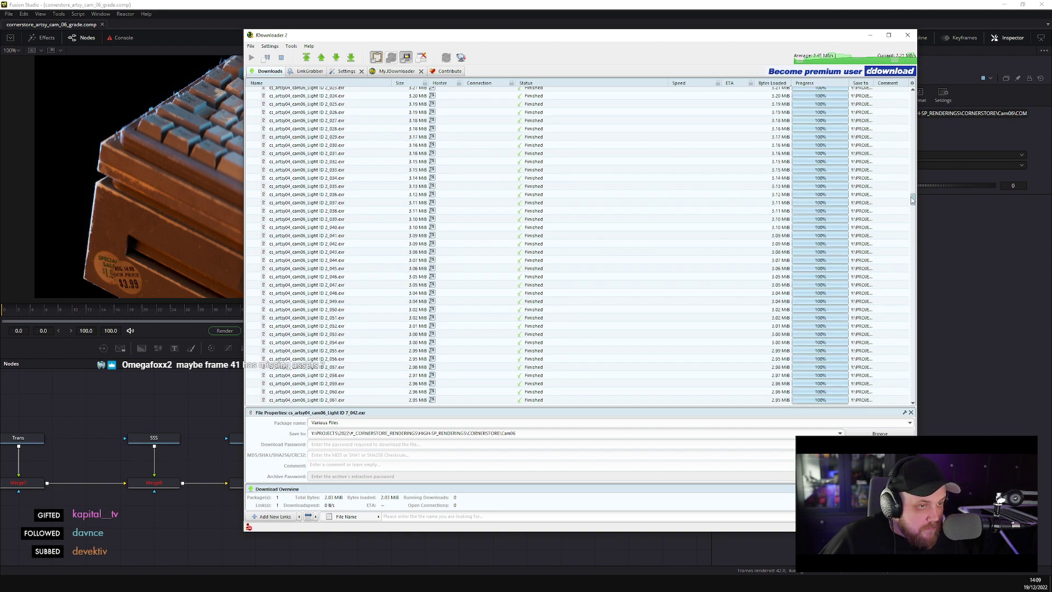
{"action": "left_click_drag", "start_coordinate": [912, 200], "coordinate": [925, 399]}
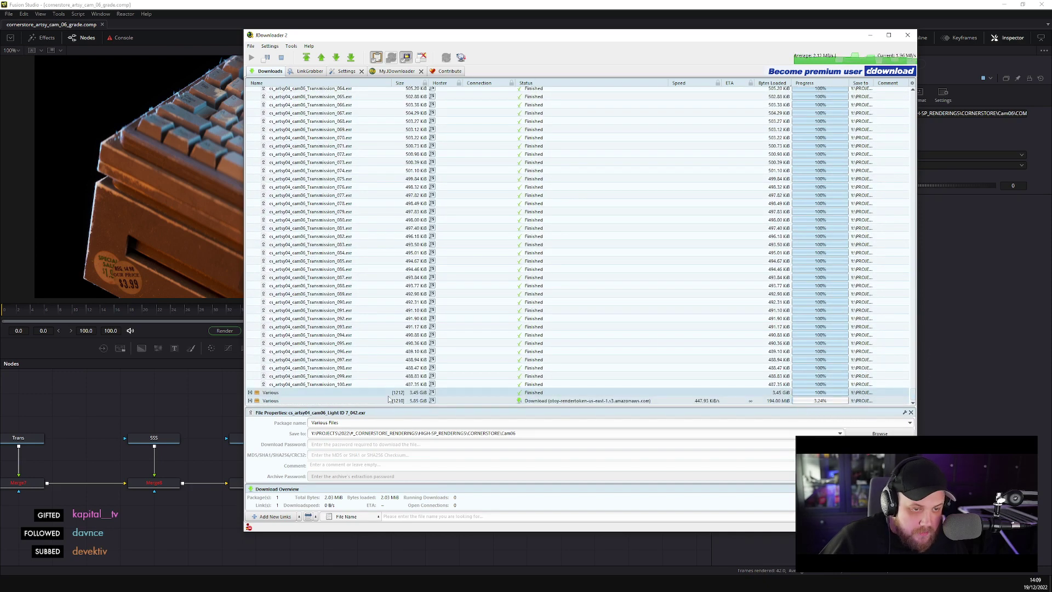
- Expand the Various package, confirm its .exr rows are Finished, and return to Fusion
{"action": "left_click", "coordinate": [250, 393]}
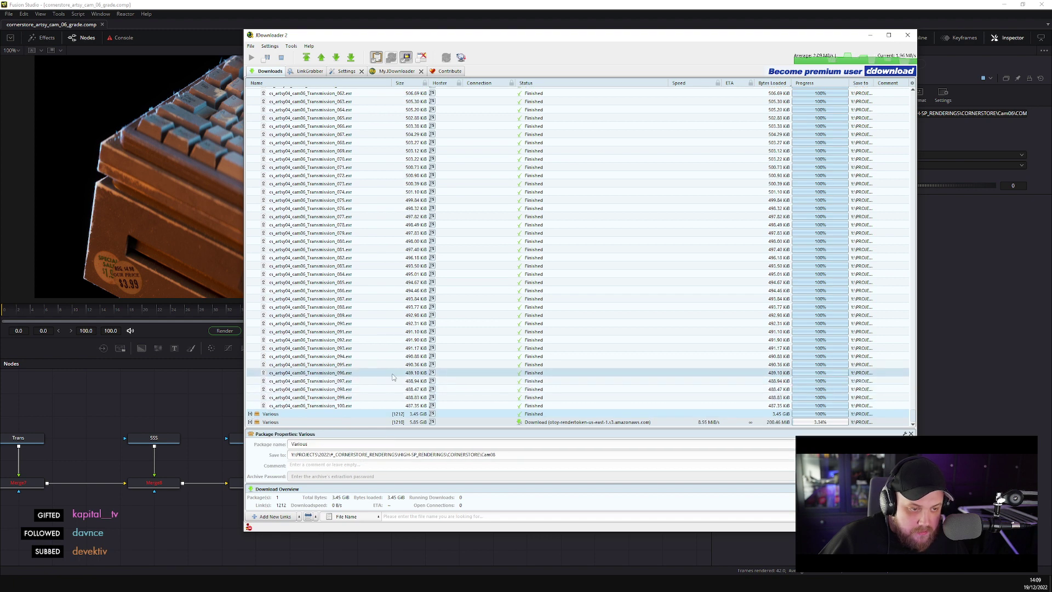
{"action": "left_click", "coordinate": [250, 414]}
{"action": "scroll", "coordinate": [327, 382], "scroll_direction": "down", "scroll_amount": 20}
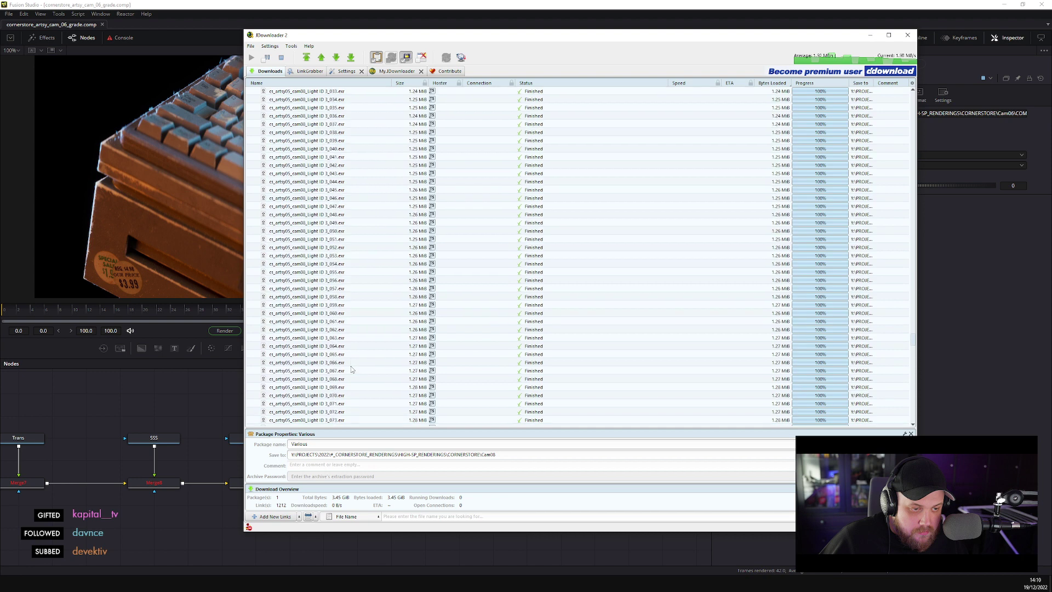
{"action": "scroll", "coordinate": [351, 370], "scroll_direction": "down", "scroll_amount": 20}
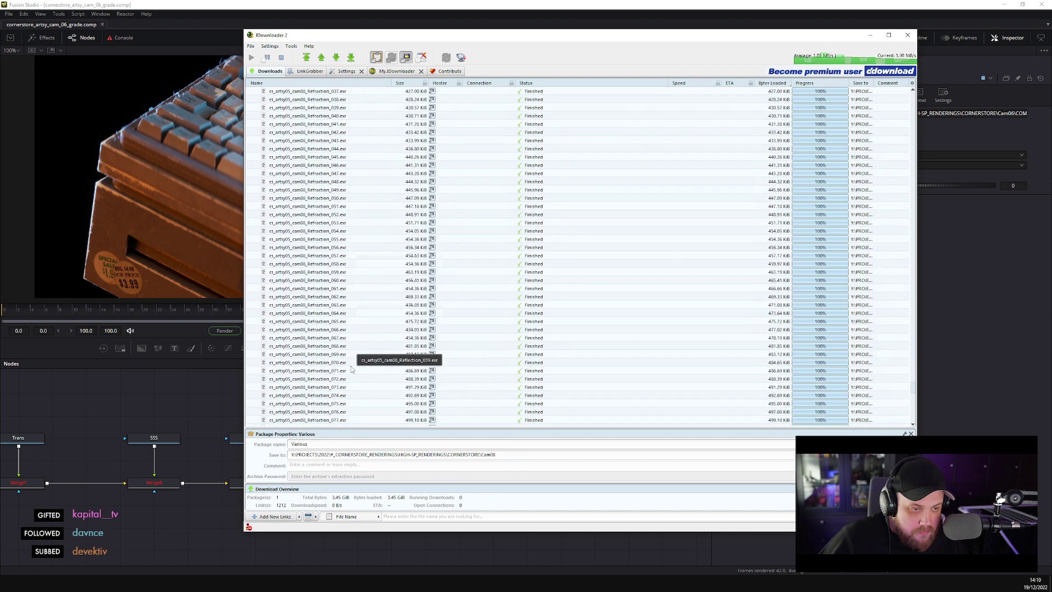
{"action": "scroll", "coordinate": [352, 370], "scroll_direction": "down", "scroll_amount": 20}
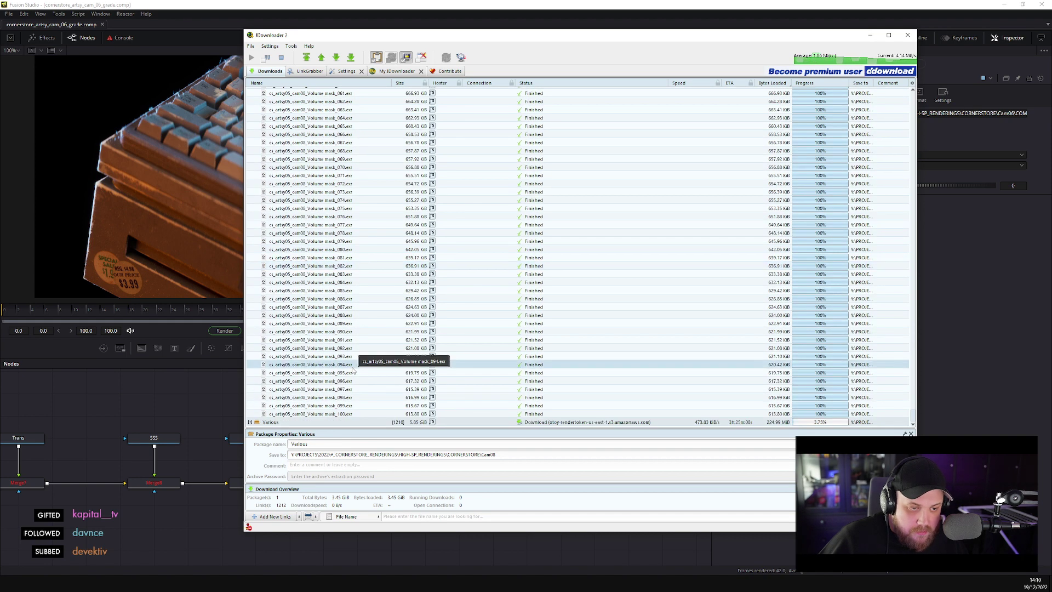
{"action": "scroll", "coordinate": [351, 370], "scroll_direction": "up", "scroll_amount": 15}
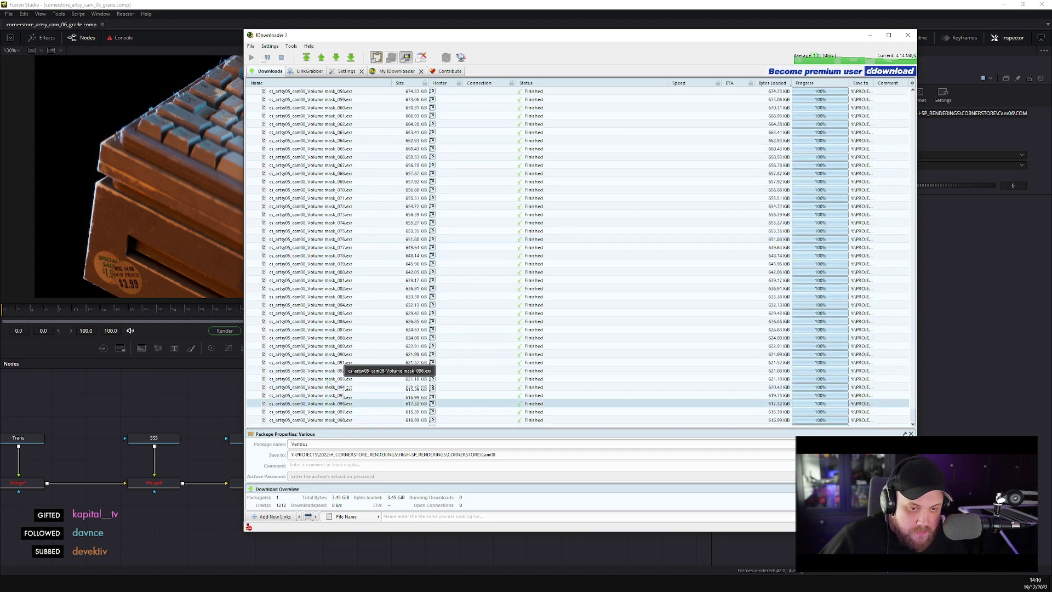
{"action": "left_click", "coordinate": [235, 393]}
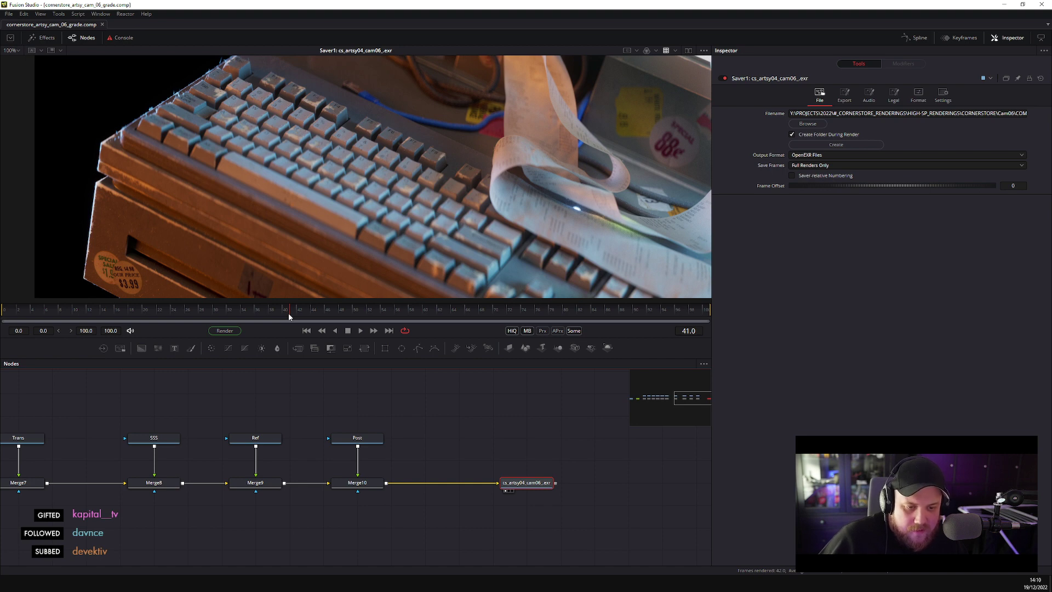
- Pan the node graph to the Li2–Li7 nodes and jump the comp to frame 42
{"action": "left_click_drag", "start_coordinate": [180, 410], "coordinate": [484, 425]}
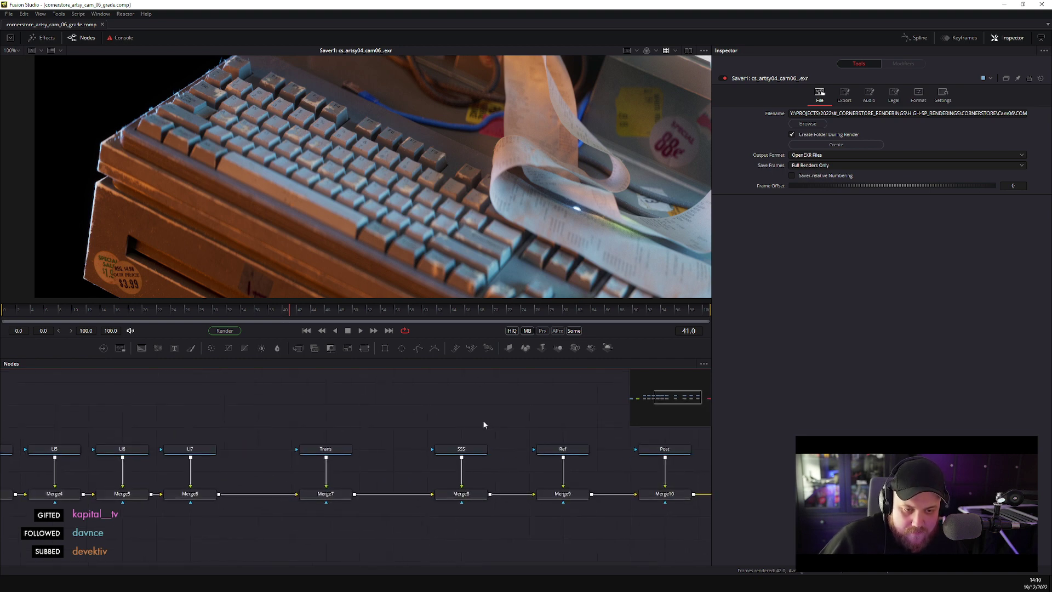
{"action": "left_click_drag", "start_coordinate": [359, 426], "coordinate": [481, 421]}
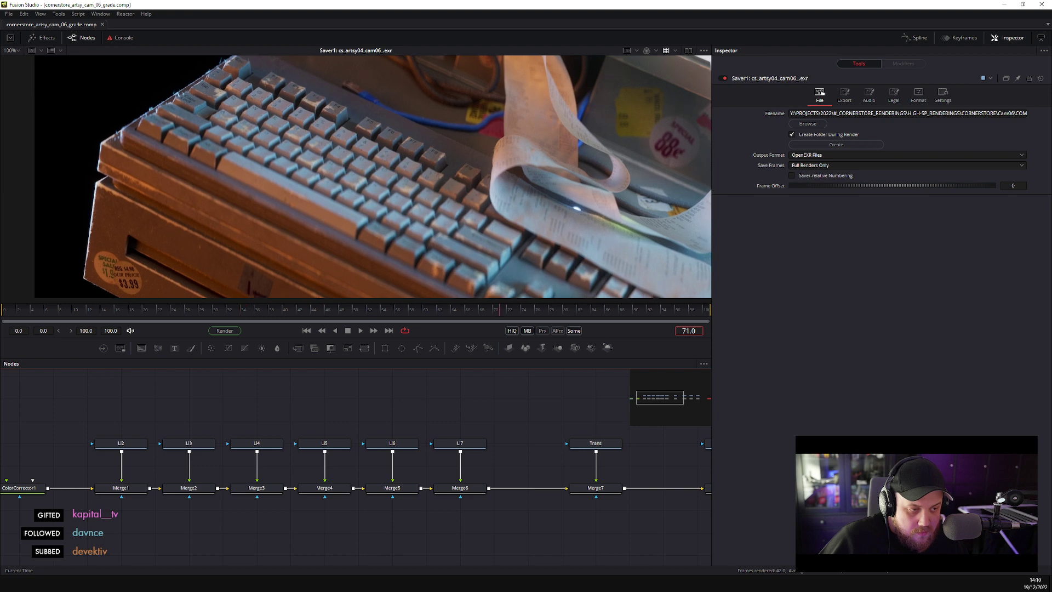
{"action": "left_click", "coordinate": [688, 330]}
{"action": "type", "text": "42"}
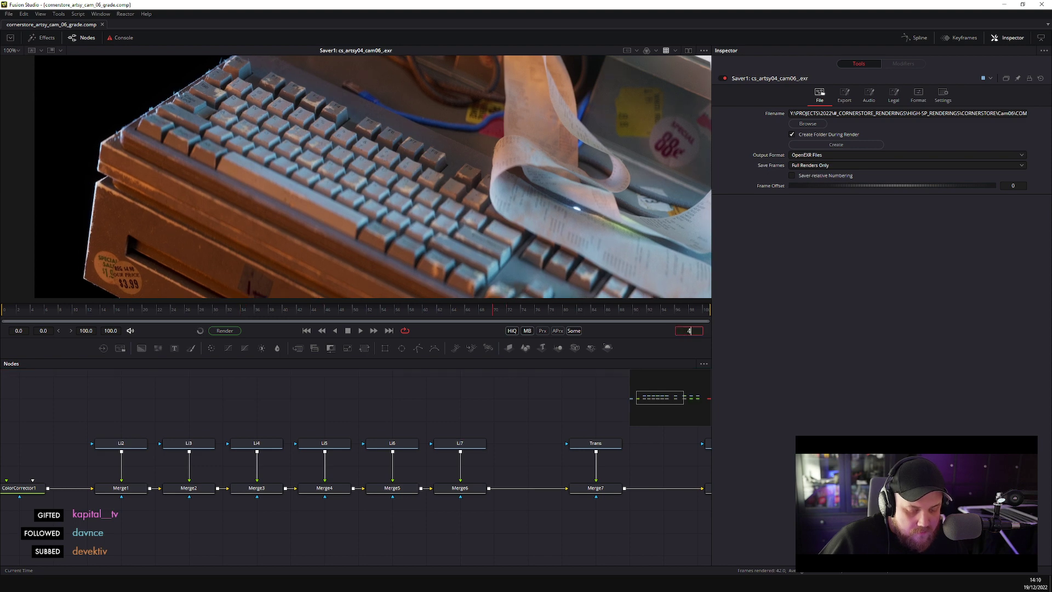
{"action": "key", "text": "Return"}
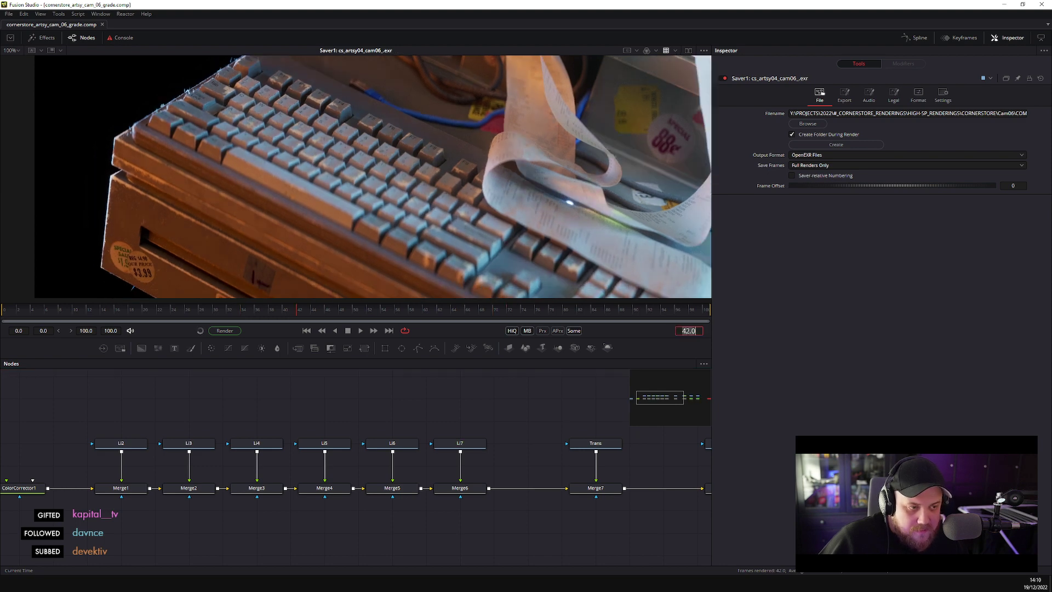
{"action": "left_click", "coordinate": [429, 402]}
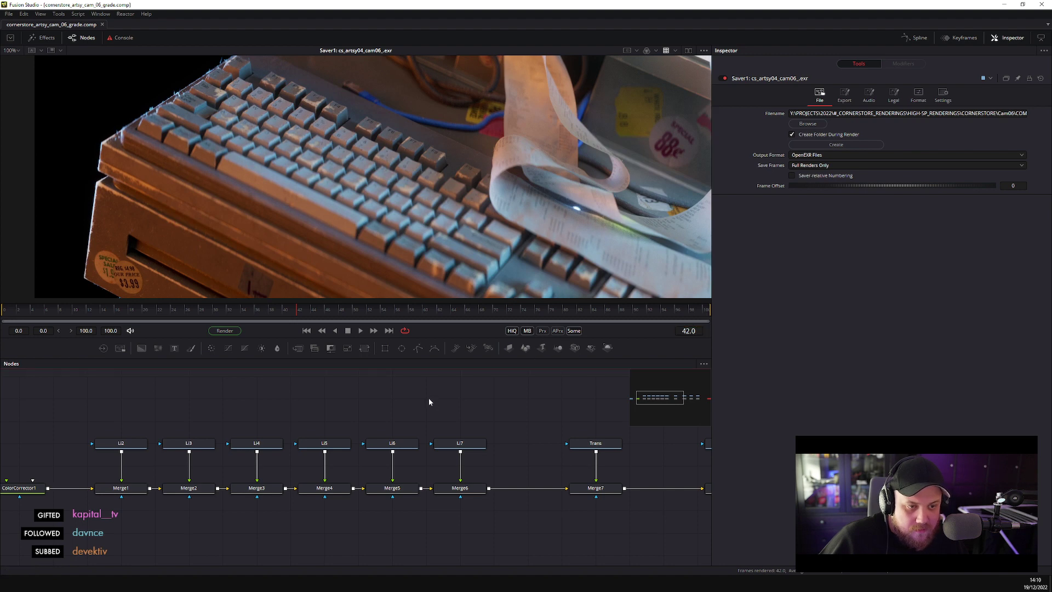
- Reposition the viewer to inspect frame 42, then switch away to DaVinci Resolve
{"action": "scroll", "coordinate": [278, 252], "scroll_direction": "up", "scroll_amount": 5}
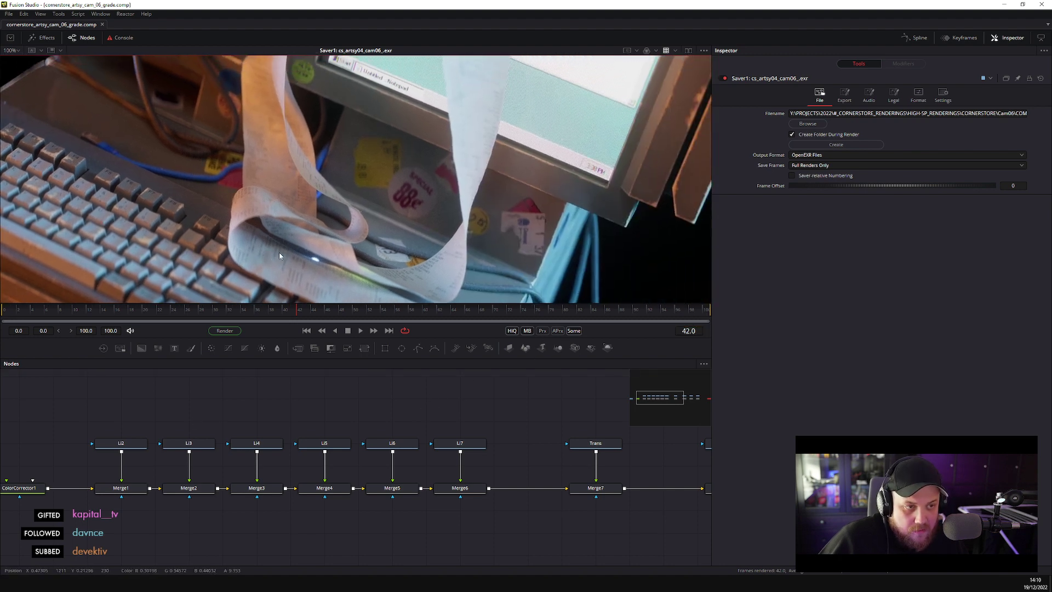
{"action": "left_click_drag", "start_coordinate": [278, 252], "coordinate": [564, 376]}
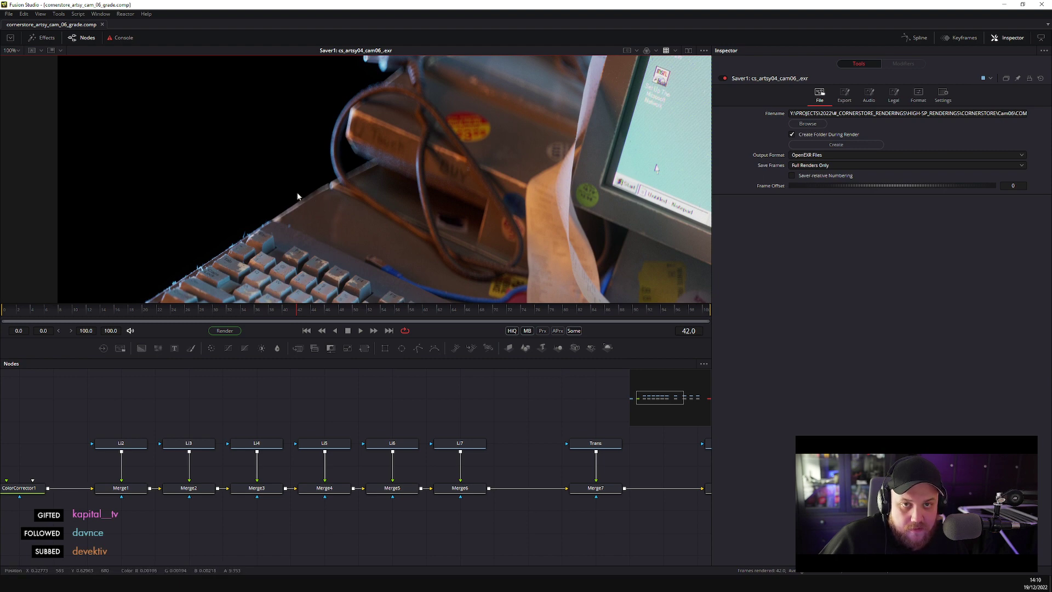
{"action": "scroll", "coordinate": [341, 458], "scroll_direction": "right", "scroll_amount": 10}
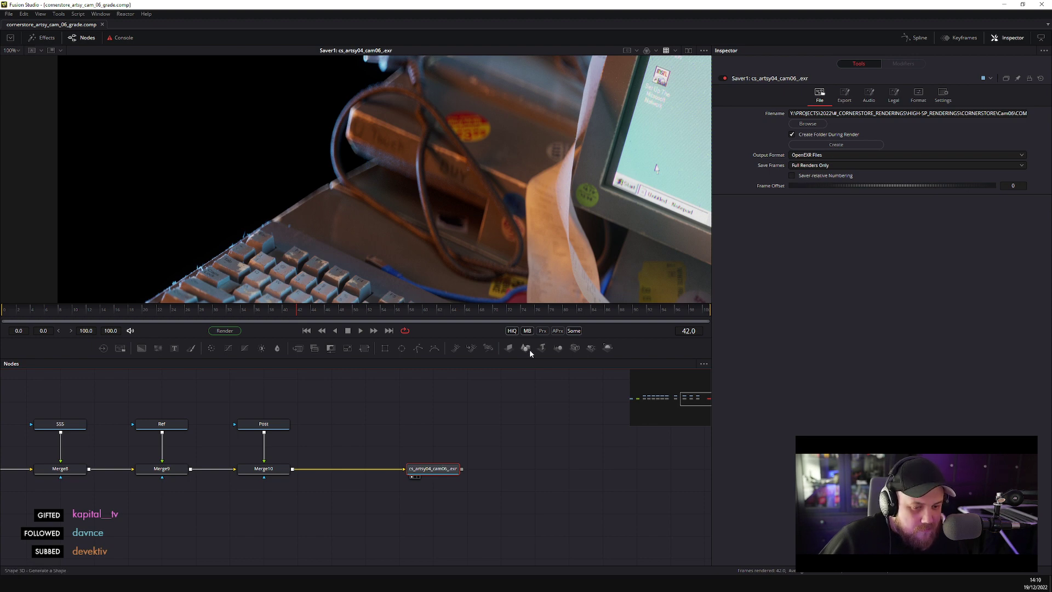
{"action": "key", "text": "alt+Tab"}
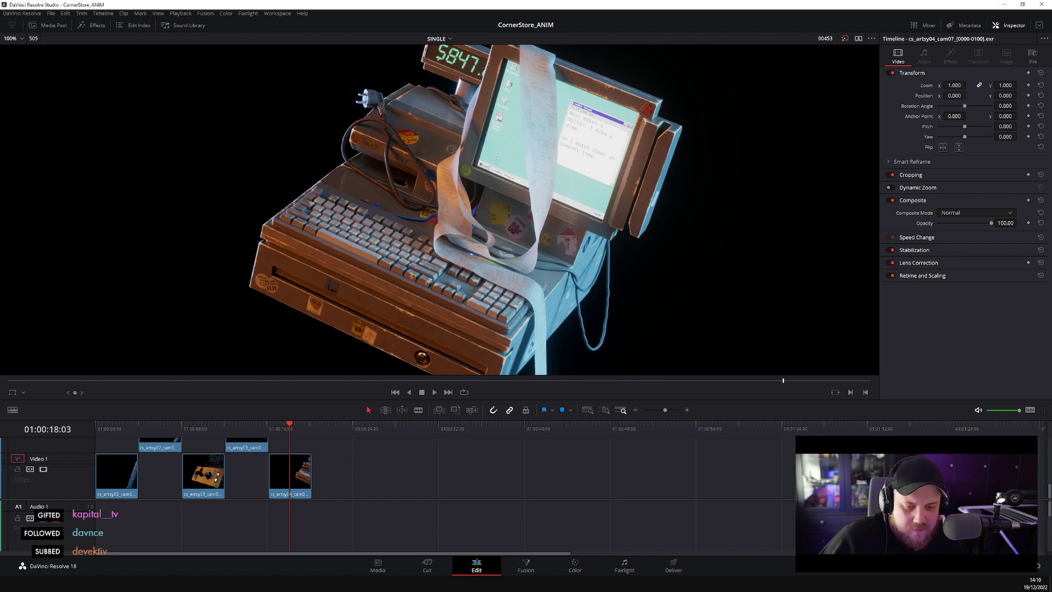
{"action": "key", "text": "alt+Tab"}
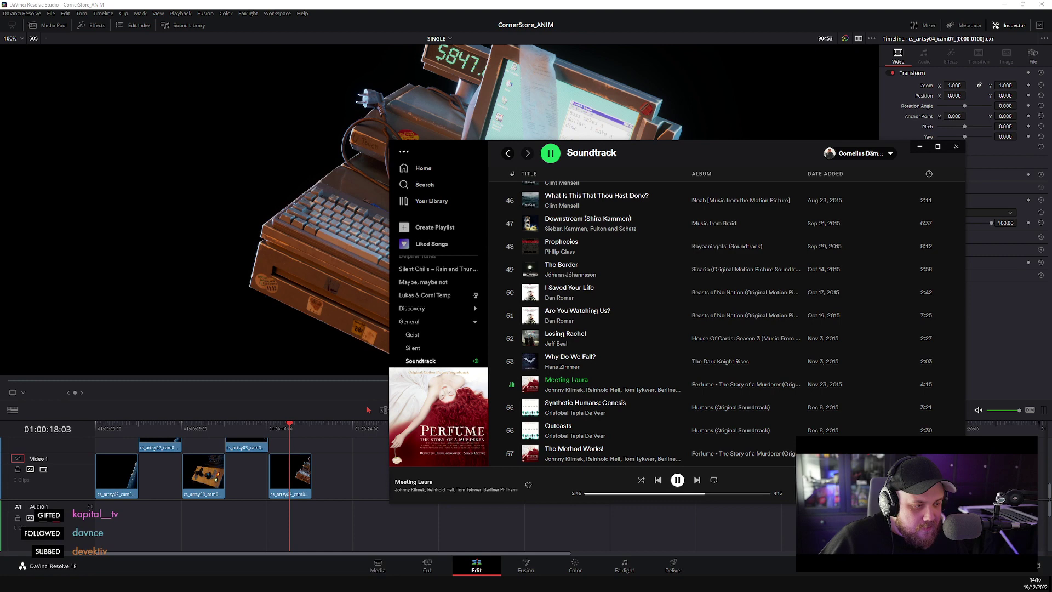
- Minimise Spotify, then quit Cinema 4D and save its Cornerstore project
{"action": "left_click", "coordinate": [920, 146]}
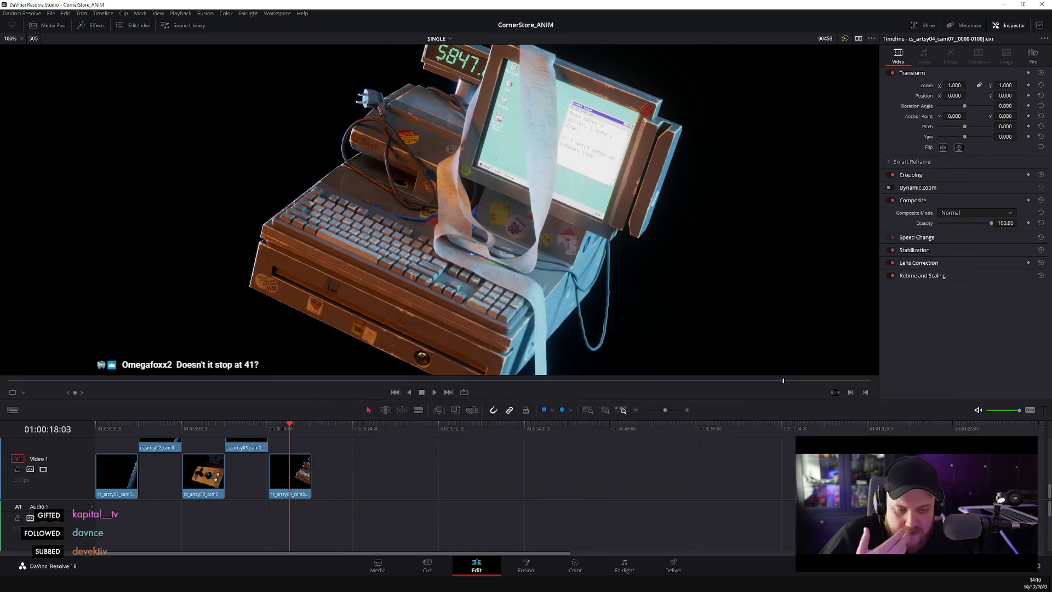
{"action": "mouse_move", "coordinate": [118, 583]}
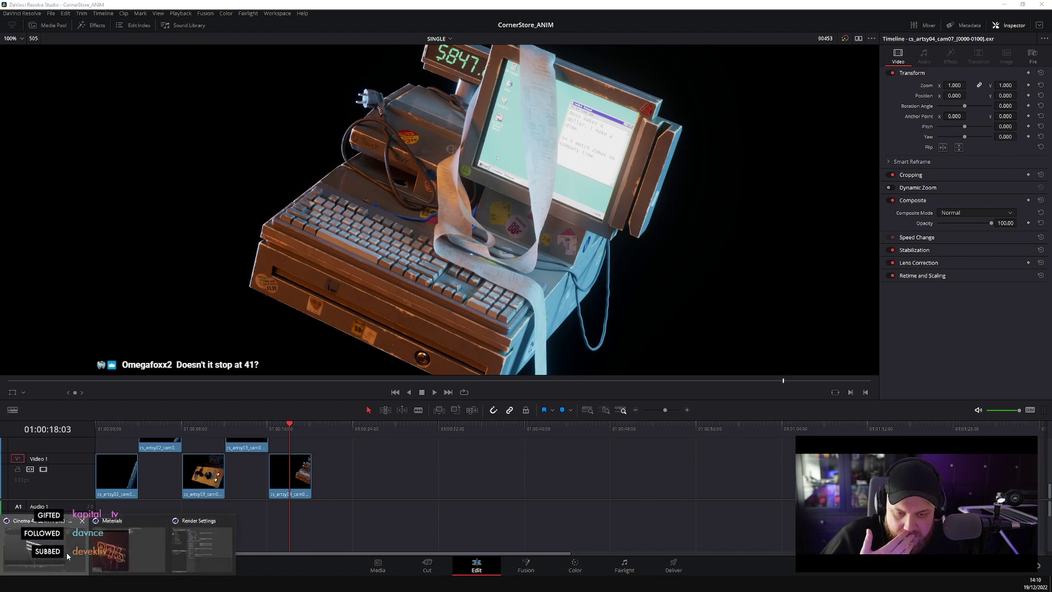
{"action": "left_click", "coordinate": [124, 548]}
{"action": "left_click", "coordinate": [1041, 5]}
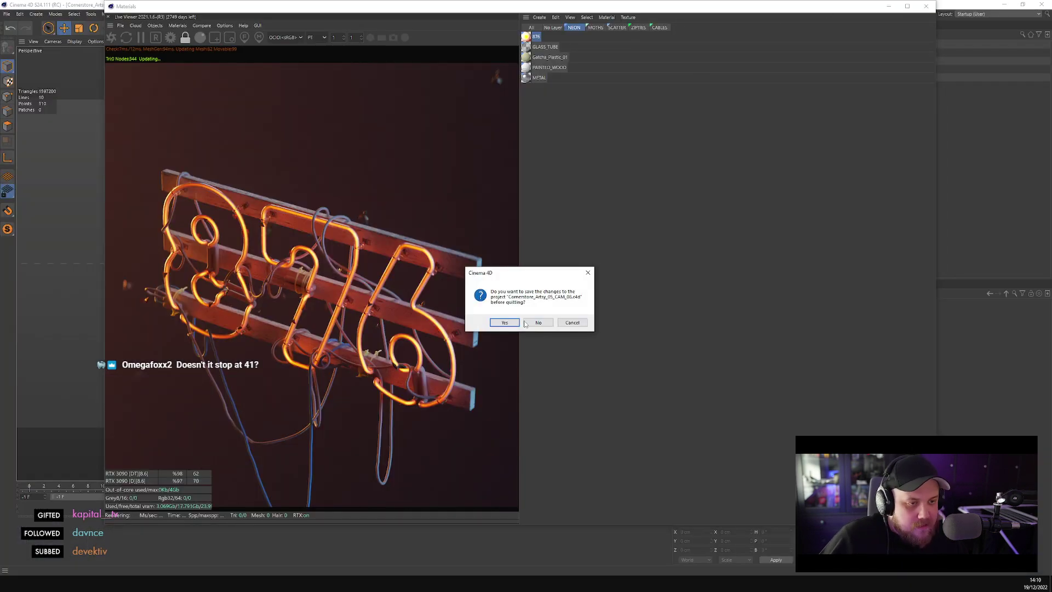
{"action": "left_click", "coordinate": [505, 323]}
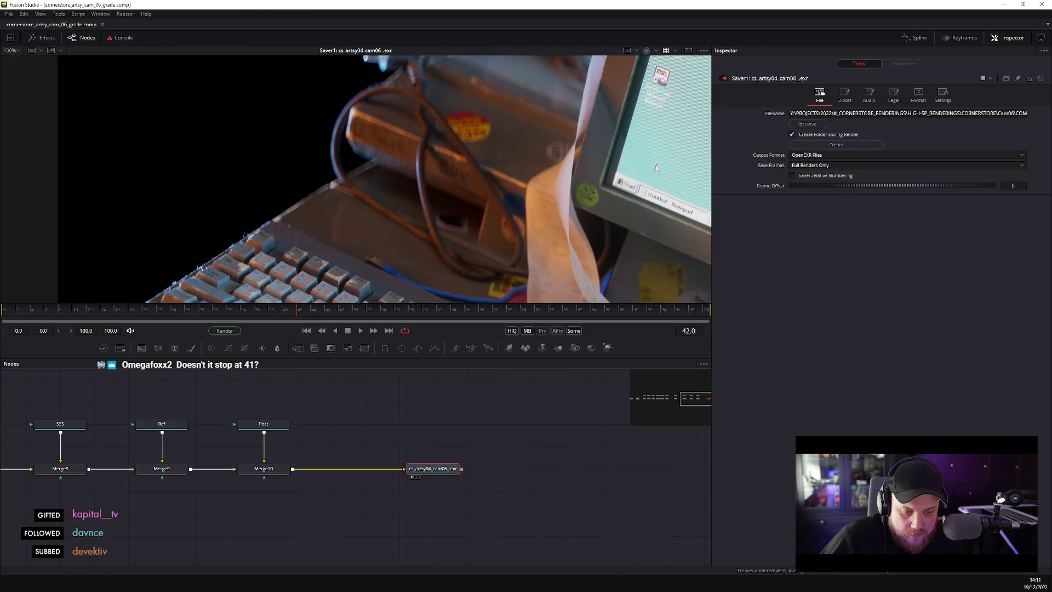
- Jump the cam06 grade comp to frame 41
{"action": "left_click_drag", "start_coordinate": [383, 421], "coordinate": [612, 446]}
{"action": "left_click", "coordinate": [689, 330]}
{"action": "type", "text": "31"}
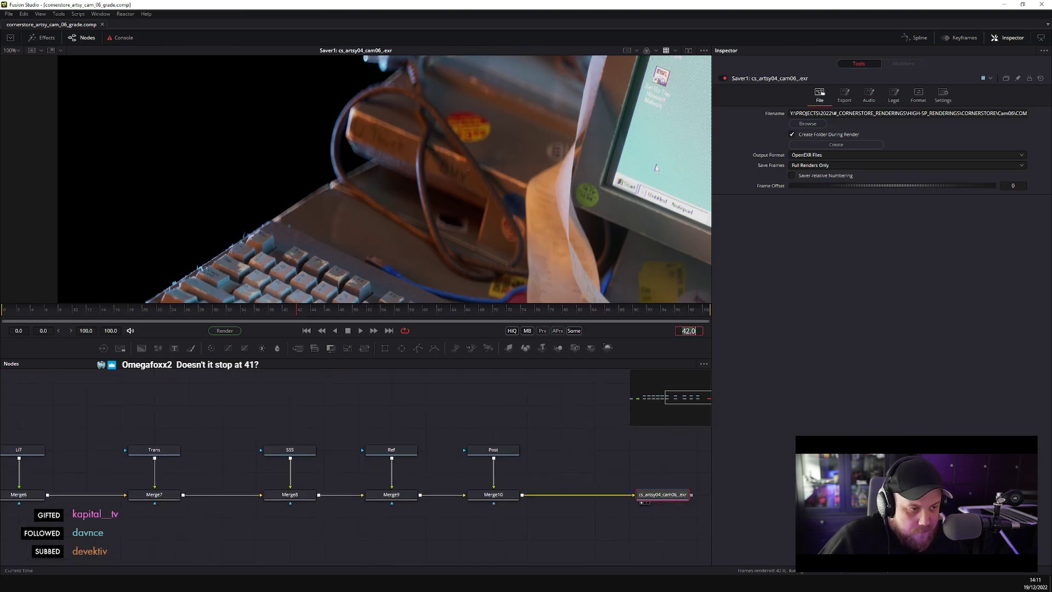
{"action": "type", "text": "41"}
{"action": "key", "text": "Return"}
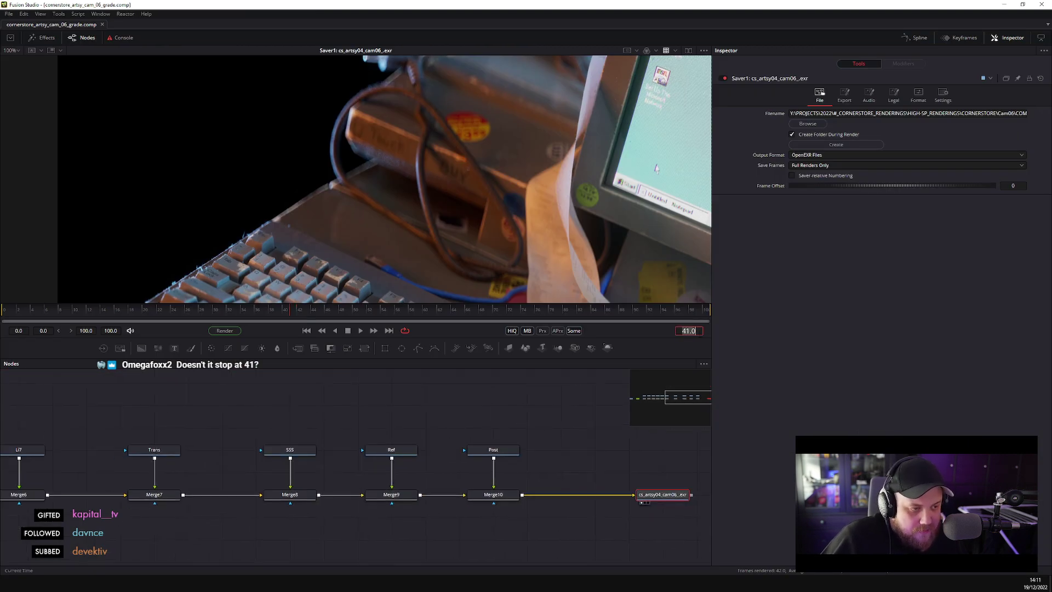
{"action": "left_click", "coordinate": [394, 399]}
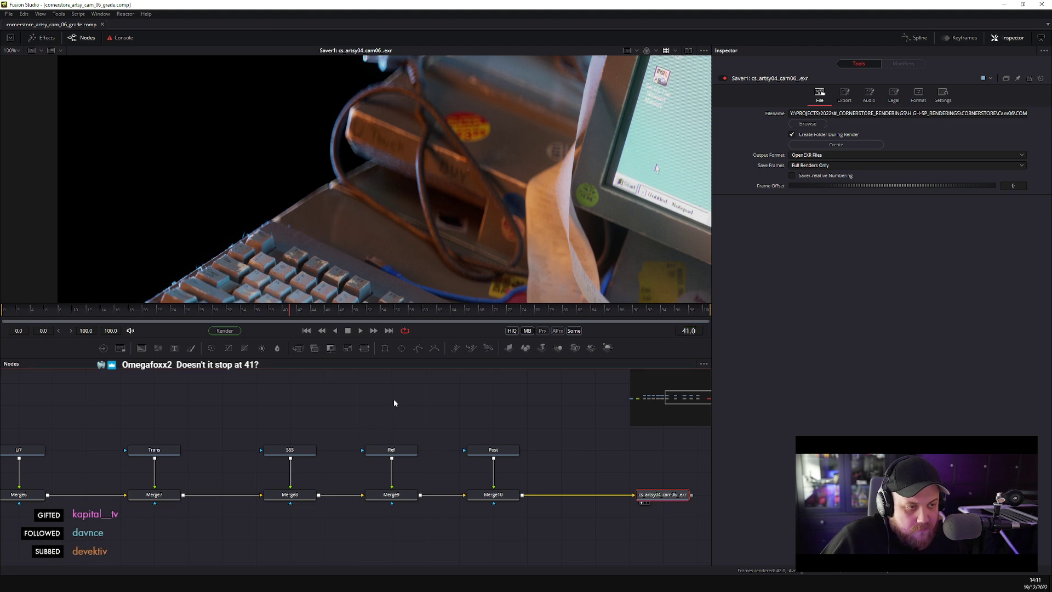
- Scrub through frames 25 to 44 in the viewer, then bring the Li3–Li7 loaders into view
{"action": "left_click_drag", "start_coordinate": [508, 200], "coordinate": [415, 149]}
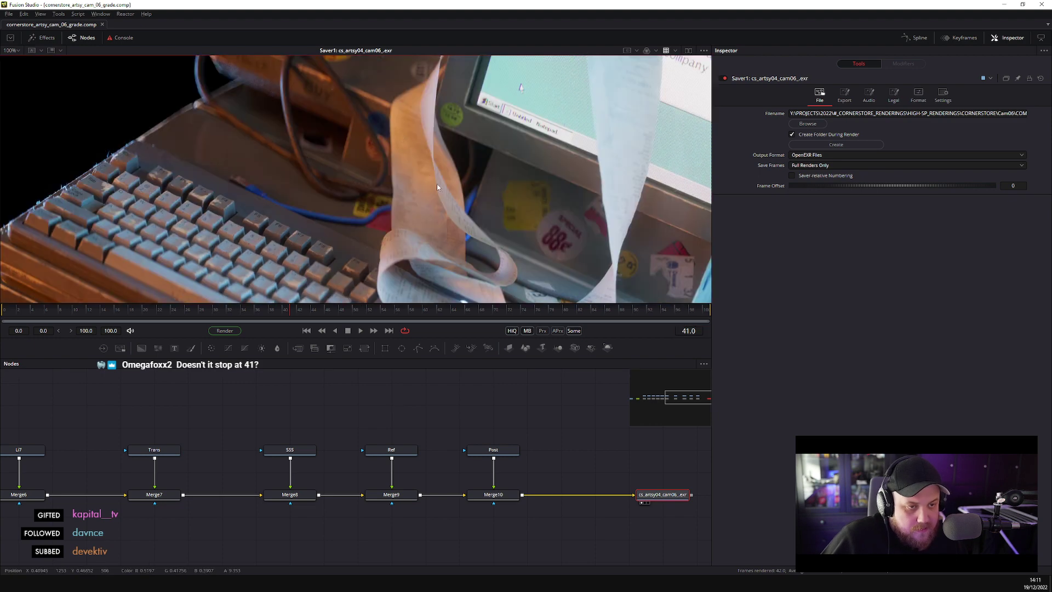
{"action": "scroll", "coordinate": [409, 207], "scroll_direction": "down", "scroll_amount": 2}
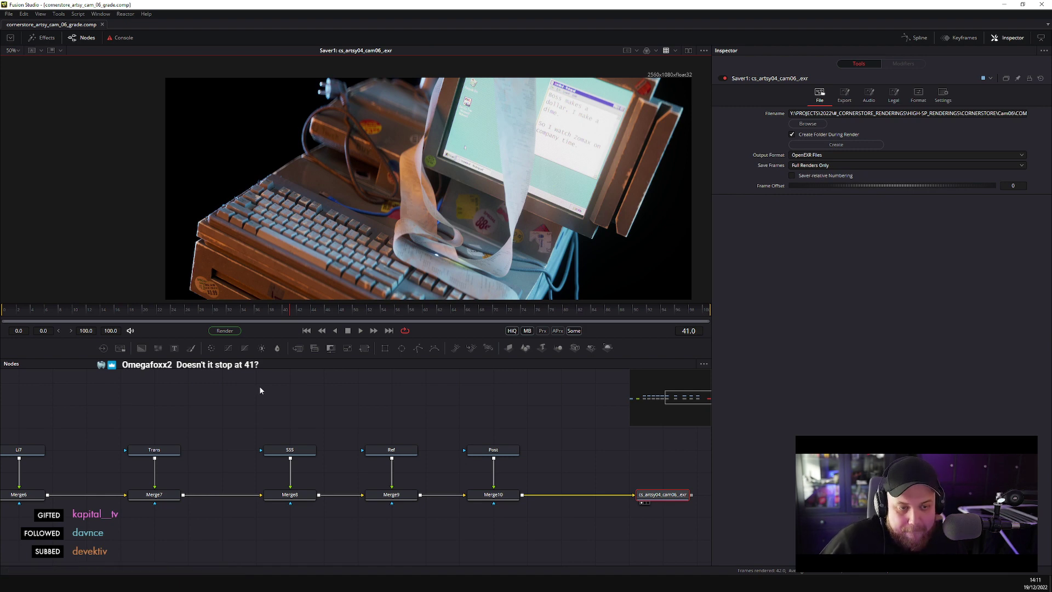
{"action": "left_click", "coordinate": [303, 314]}
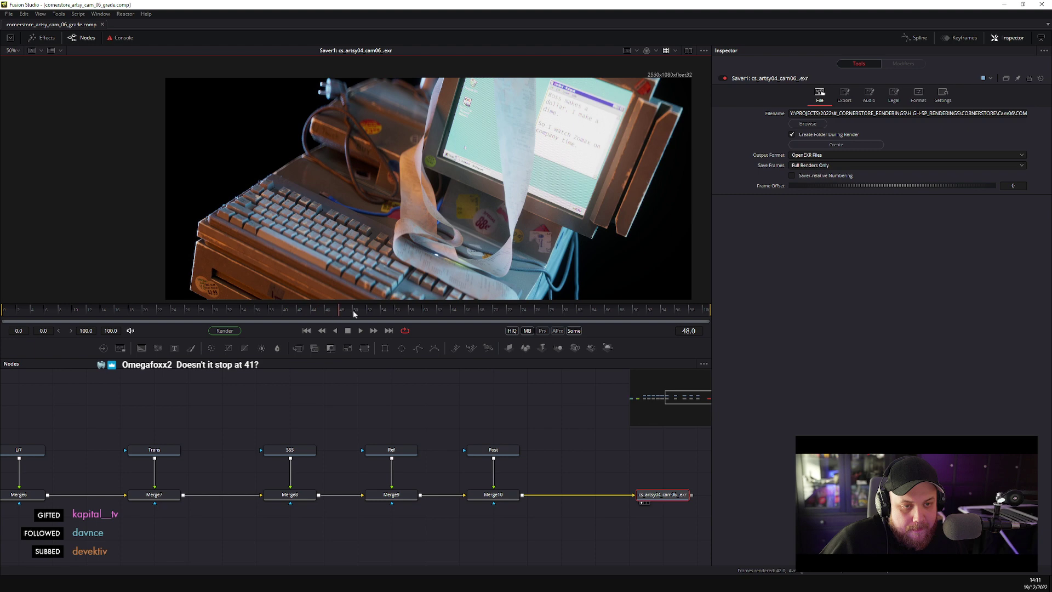
{"action": "left_click", "coordinate": [178, 316]}
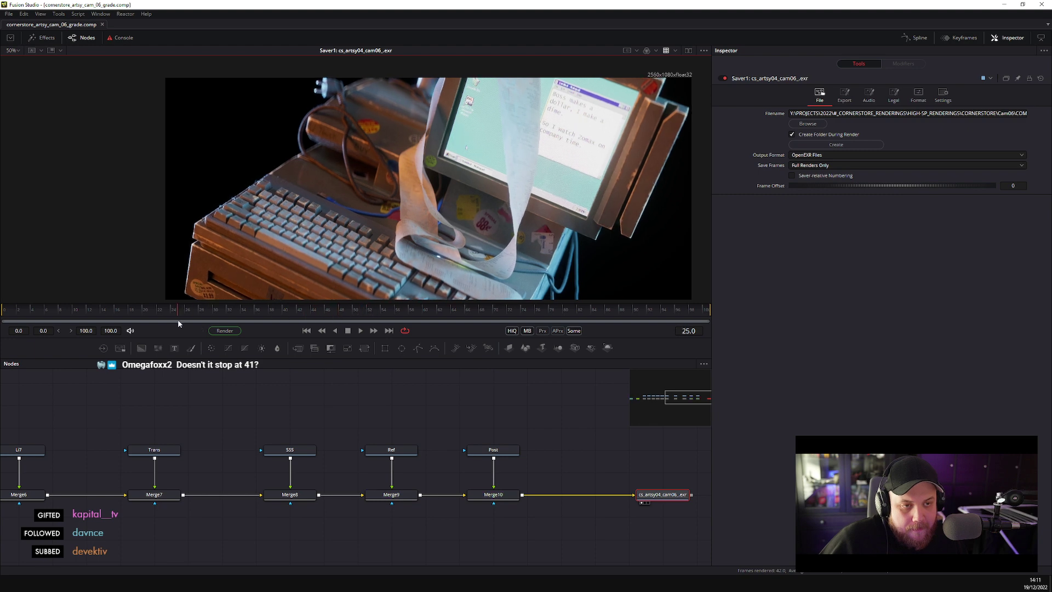
{"action": "left_click_drag", "start_coordinate": [177, 319], "coordinate": [287, 314]}
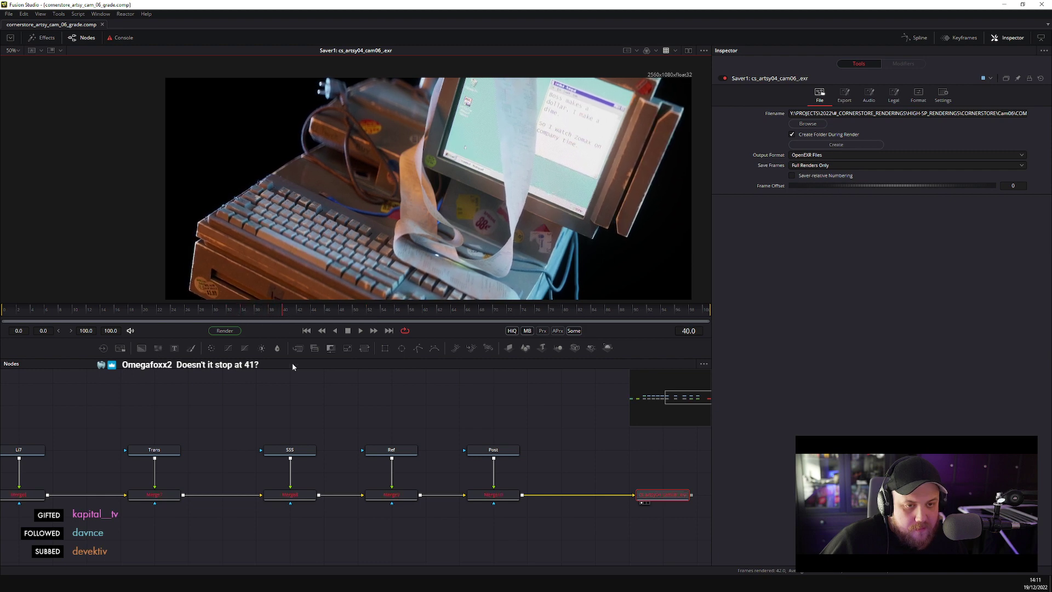
{"action": "left_click_drag", "start_coordinate": [130, 436], "coordinate": [598, 433]}
- Inspect the Li3 loader, then view the Li4 and Li2 light passes in the viewer
{"action": "left_click", "coordinate": [230, 443]}
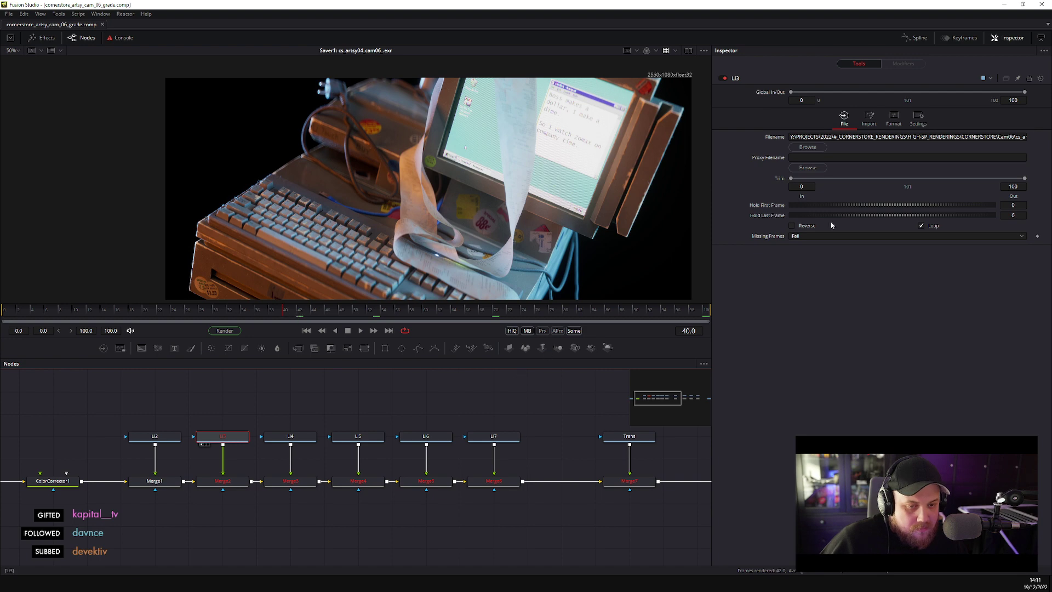
{"action": "left_click", "coordinate": [288, 439]}
{"action": "key", "text": "1"}
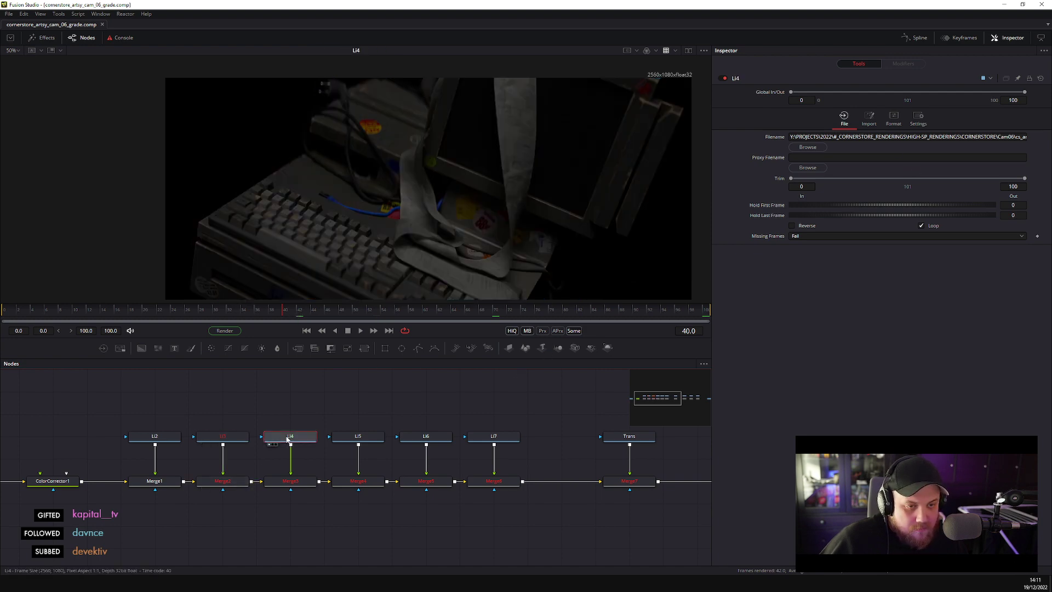
{"action": "left_click", "coordinate": [173, 440]}
{"action": "key", "text": "1"}
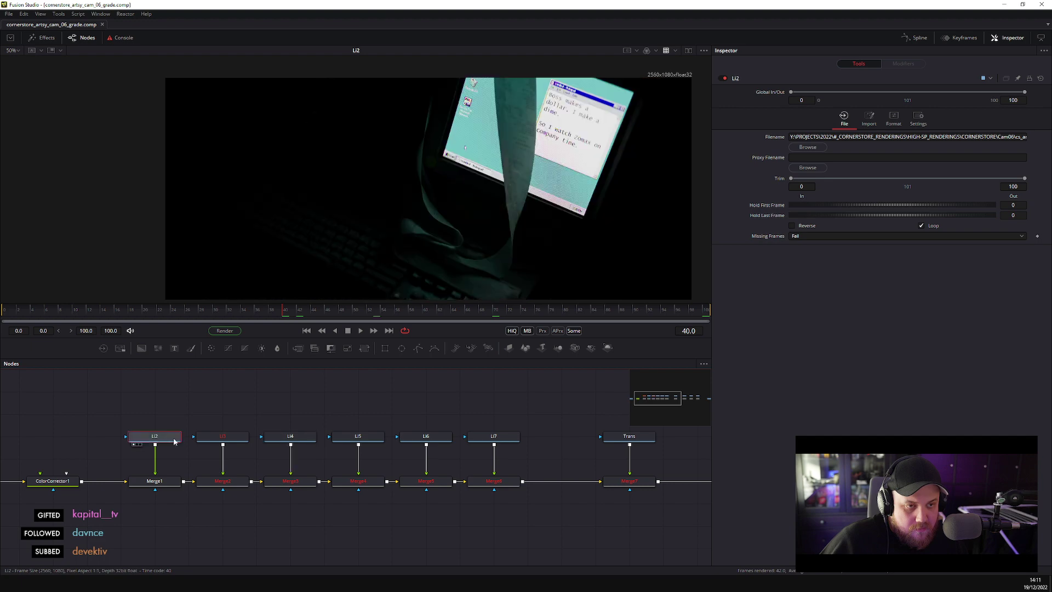
- Browse for a replacement Li3 file sequence, then switch to JDownloader 2
{"action": "left_click", "coordinate": [222, 442]}
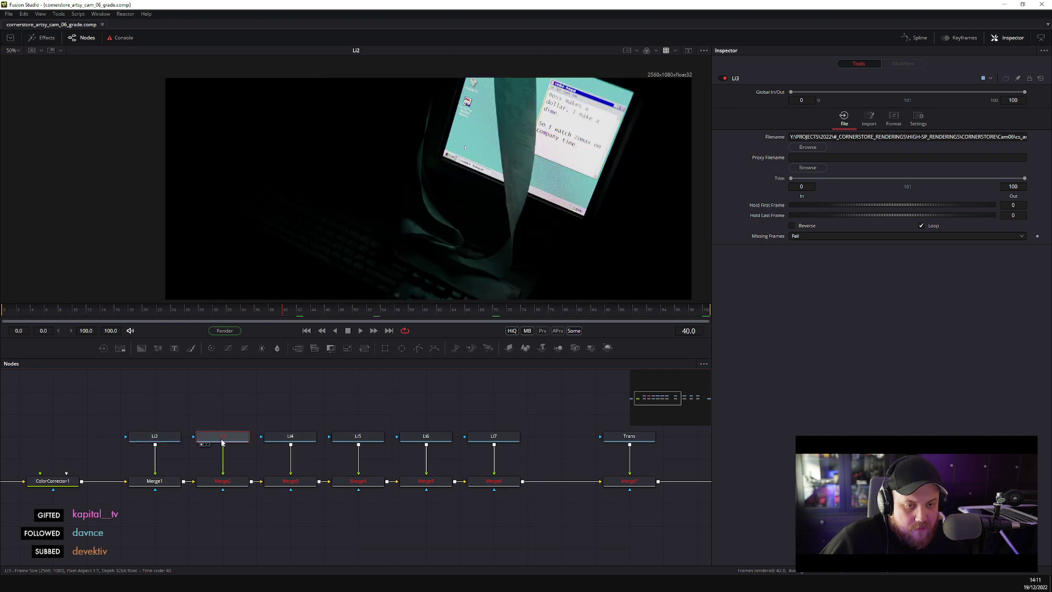
{"action": "left_click", "coordinate": [809, 146]}
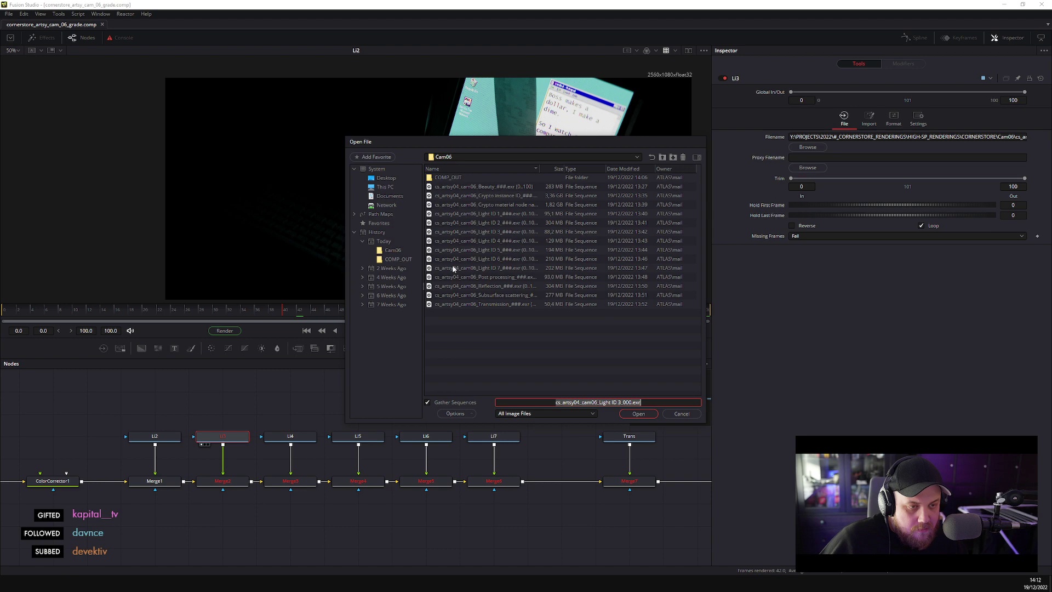
{"action": "key", "text": "alt+Tab"}
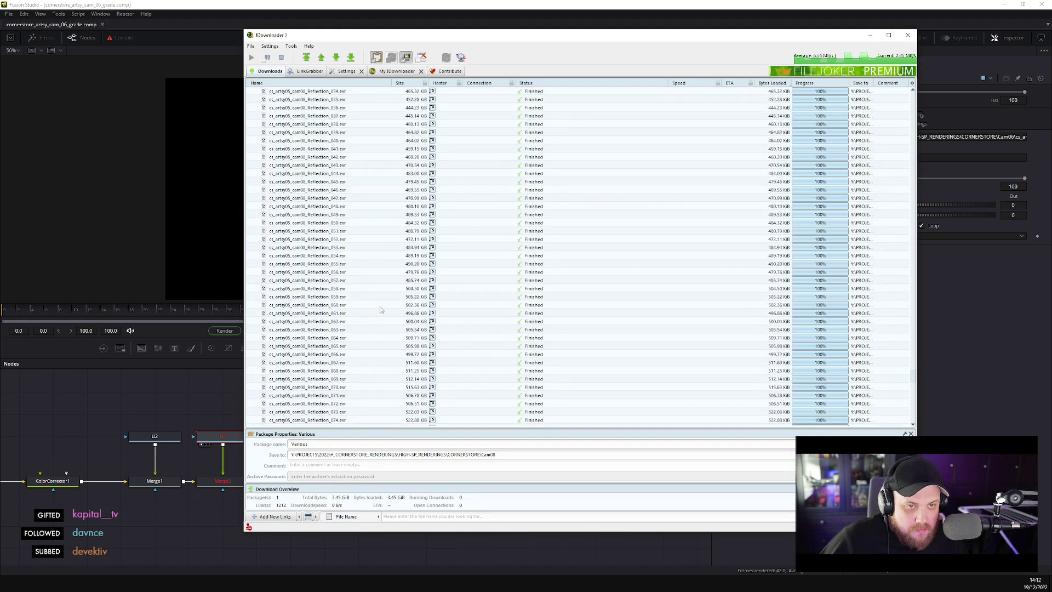
- Review the finished Cam06 downloads, collapse the Various package and check the Light ID 3_039 file
{"action": "scroll", "coordinate": [383, 307], "scroll_direction": "up", "scroll_amount": 15}
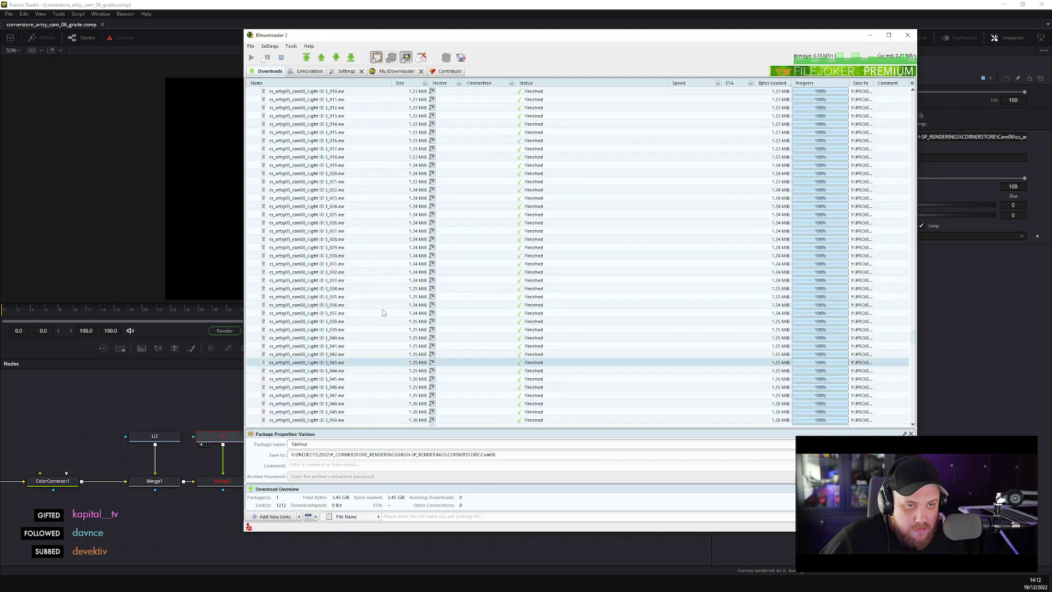
{"action": "scroll", "coordinate": [384, 312], "scroll_direction": "down", "scroll_amount": 20}
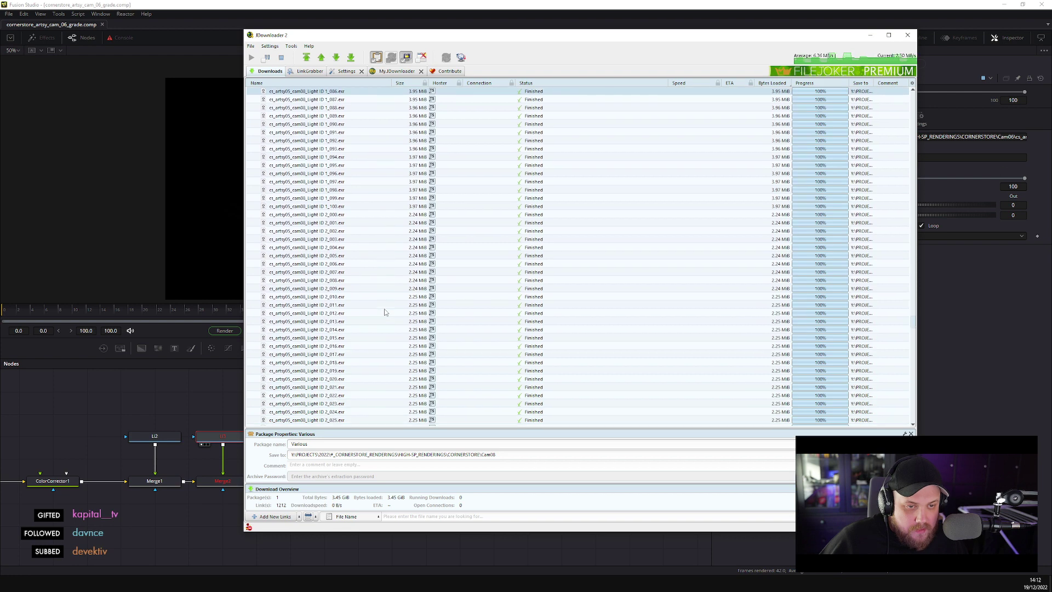
{"action": "scroll", "coordinate": [384, 312], "scroll_direction": "down", "scroll_amount": 20}
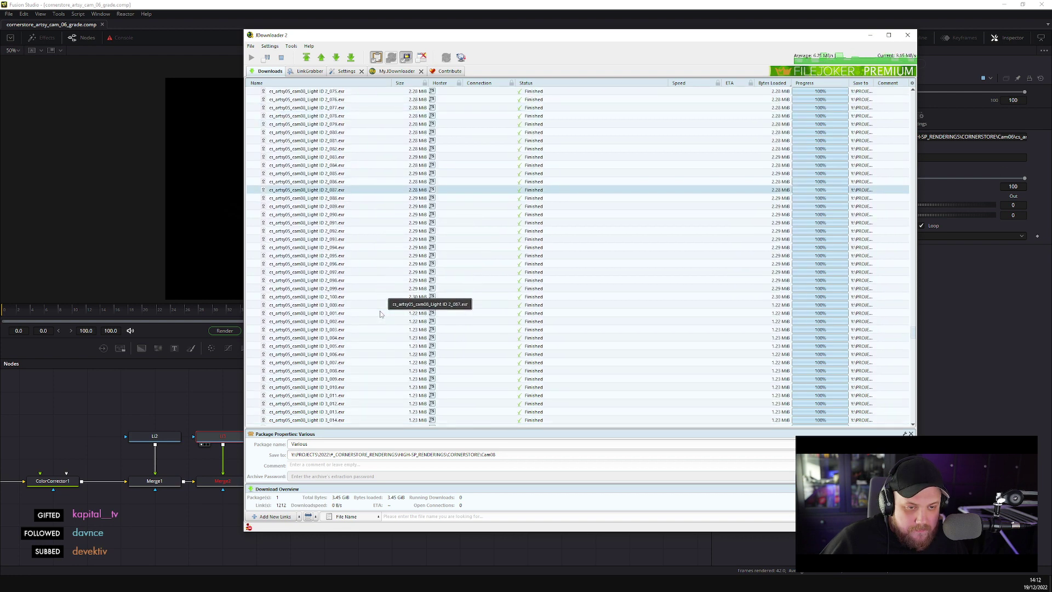
{"action": "scroll", "coordinate": [326, 378], "scroll_direction": "up", "scroll_amount": 20}
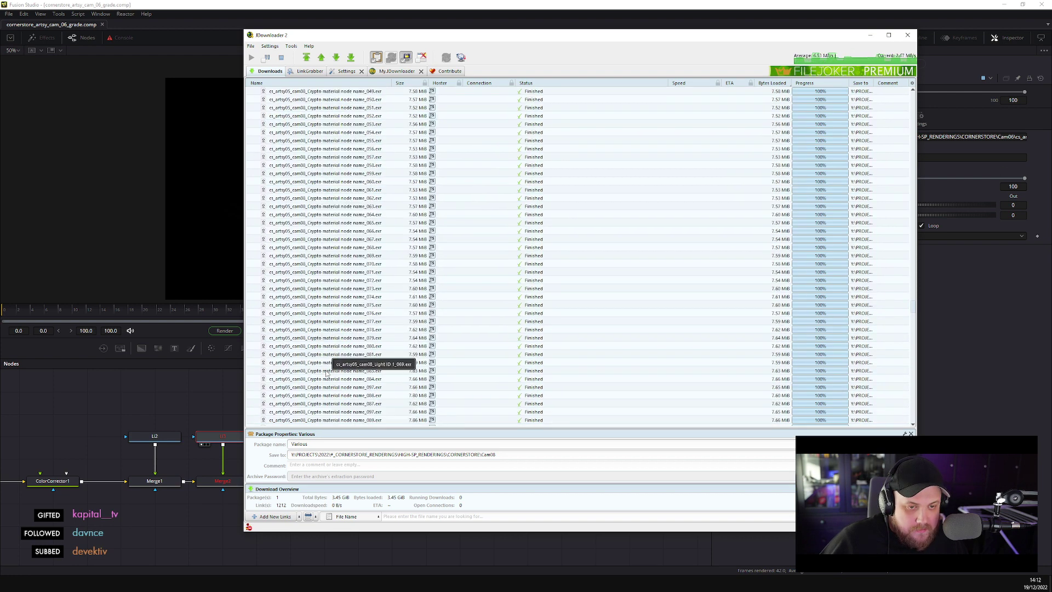
{"action": "scroll", "coordinate": [328, 373], "scroll_direction": "up", "scroll_amount": 20}
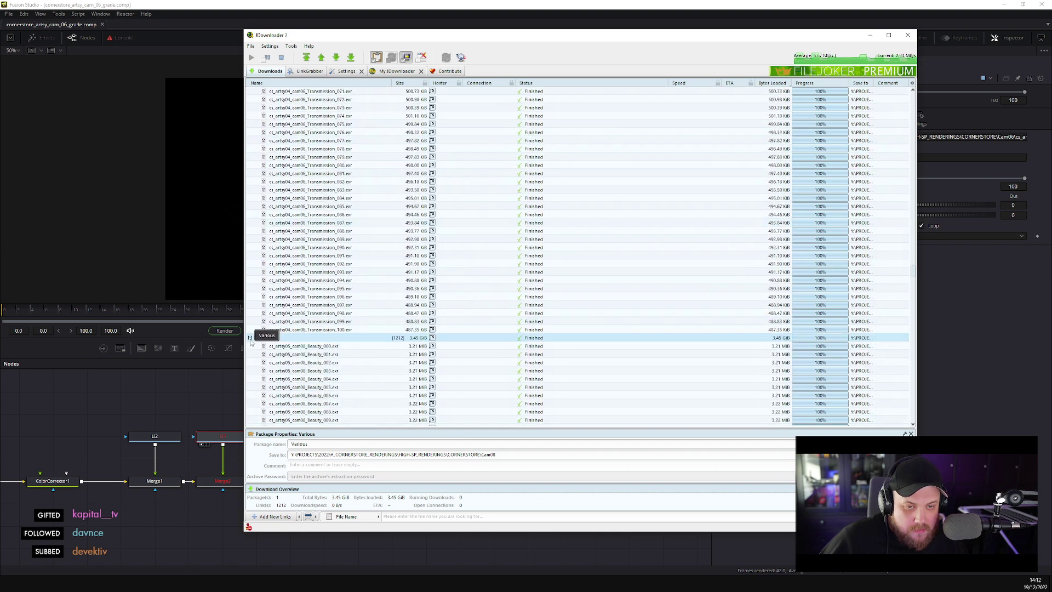
{"action": "left_click", "coordinate": [250, 362]}
{"action": "scroll", "coordinate": [307, 354], "scroll_direction": "up", "scroll_amount": 10}
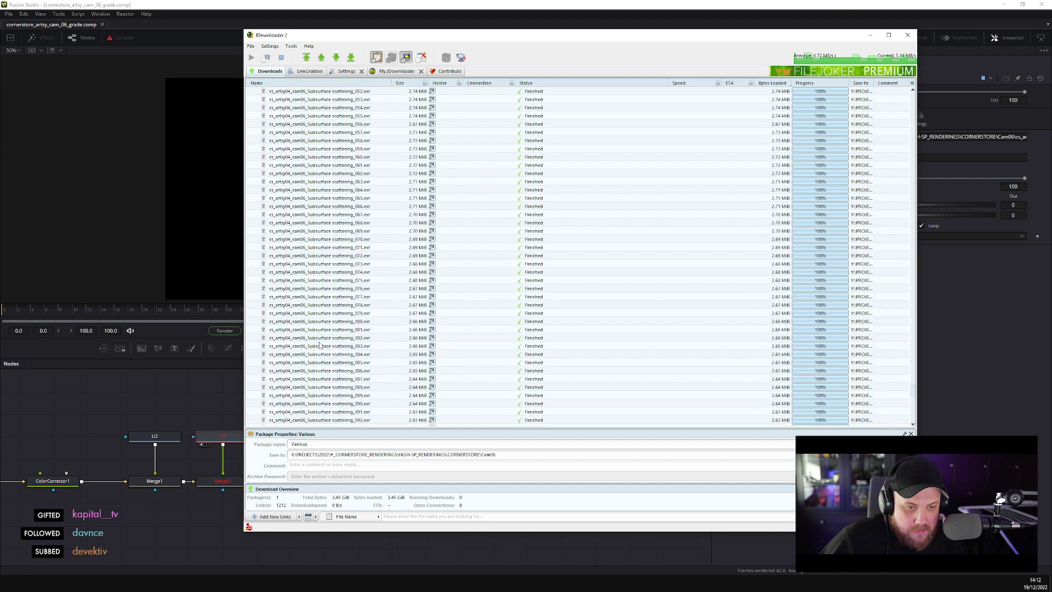
{"action": "scroll", "coordinate": [321, 347], "scroll_direction": "up", "scroll_amount": 15}
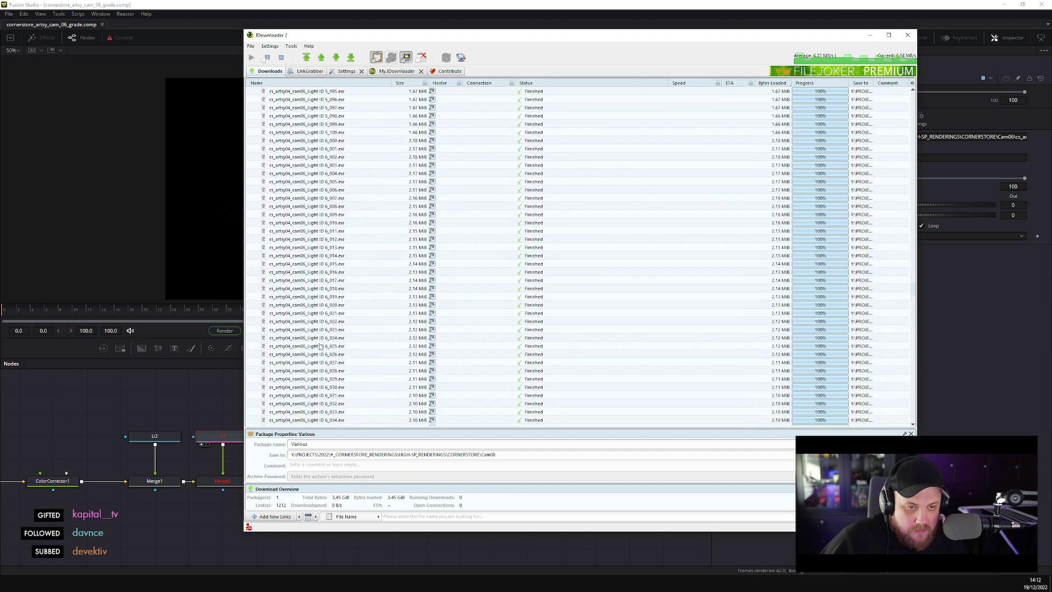
{"action": "scroll", "coordinate": [321, 347], "scroll_direction": "up", "scroll_amount": 15}
{"action": "scroll", "coordinate": [321, 347], "scroll_direction": "up", "scroll_amount": 15}
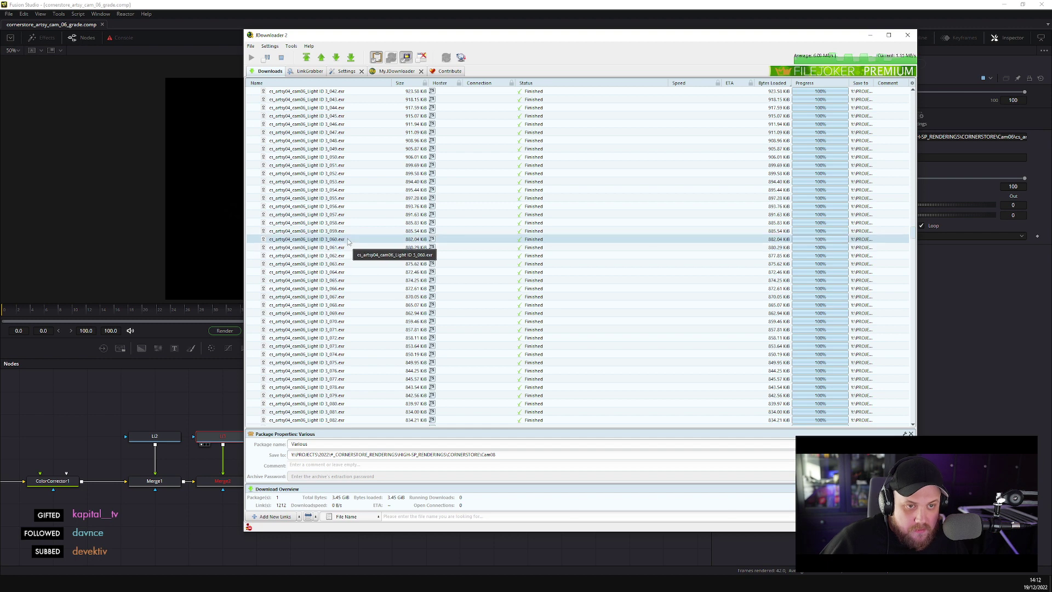
{"action": "scroll", "coordinate": [348, 244], "scroll_direction": "up", "scroll_amount": 12}
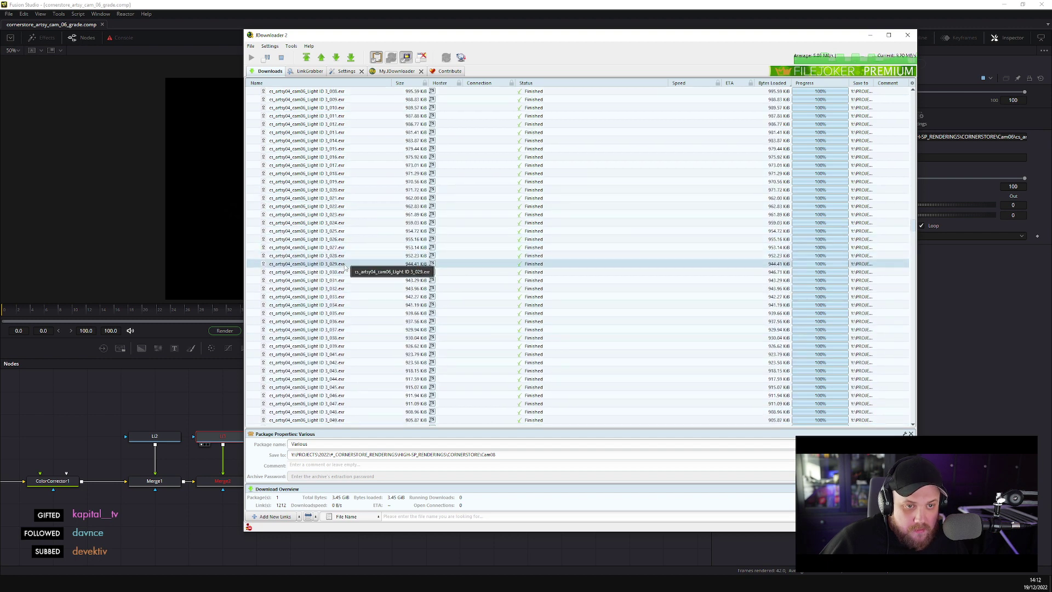
{"action": "left_click", "coordinate": [347, 346]}
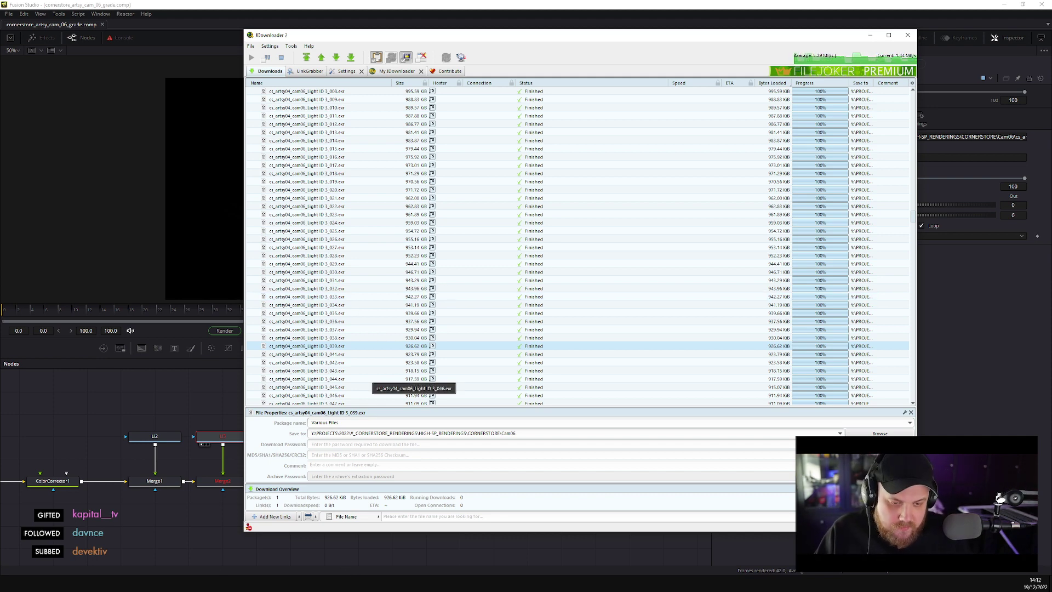
- Reload the RNDR jobs list and open the cs_artsy04_cam06 job's download options
{"action": "mouse_move", "coordinate": [211, 584]}
{"action": "left_click", "coordinate": [303, 544]}
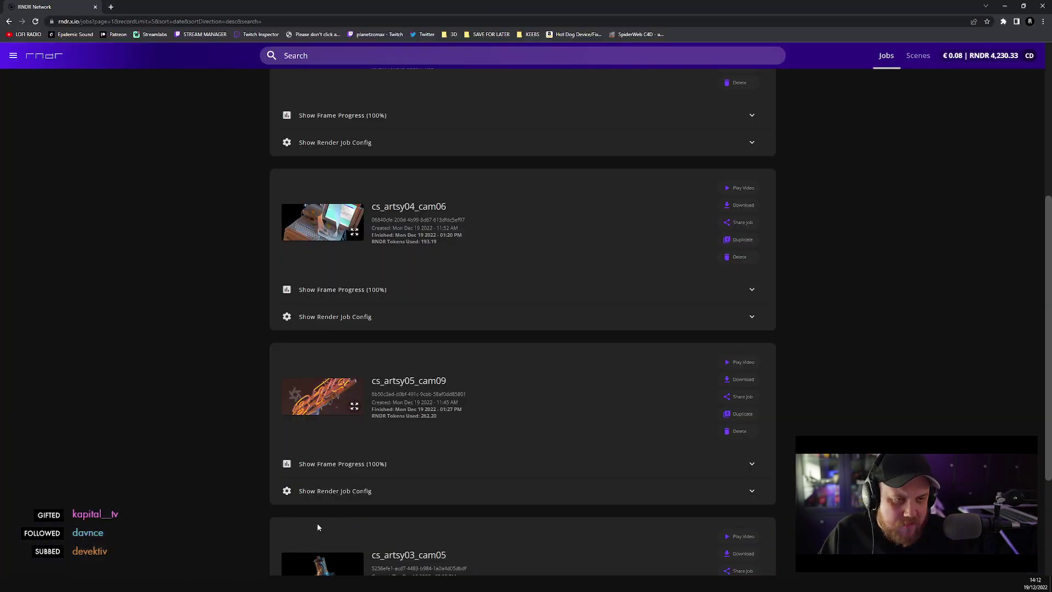
{"action": "scroll", "coordinate": [427, 419], "scroll_direction": "up", "scroll_amount": 1}
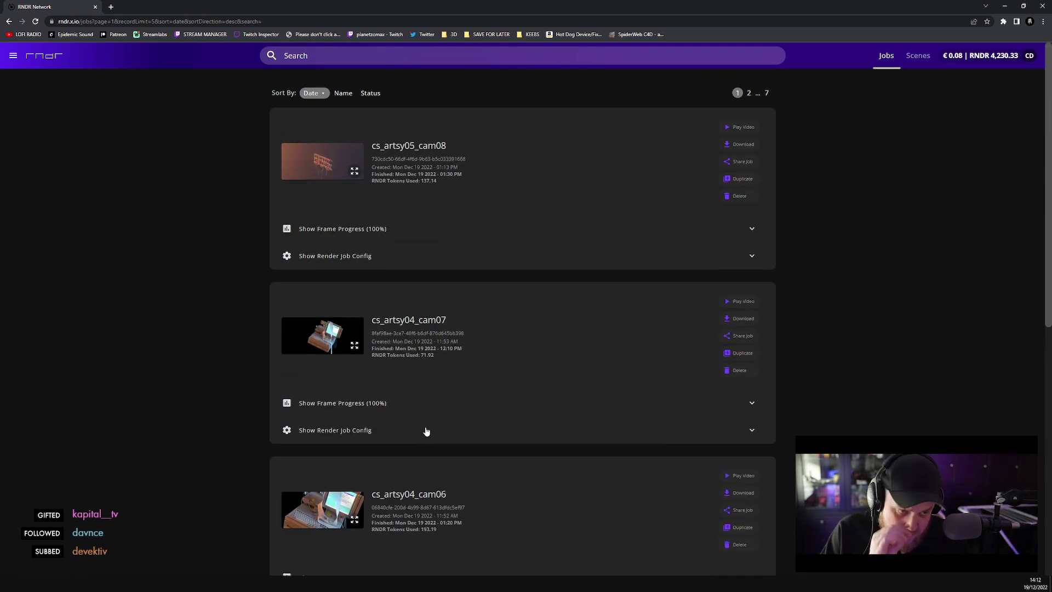
{"action": "left_click", "coordinate": [884, 57]}
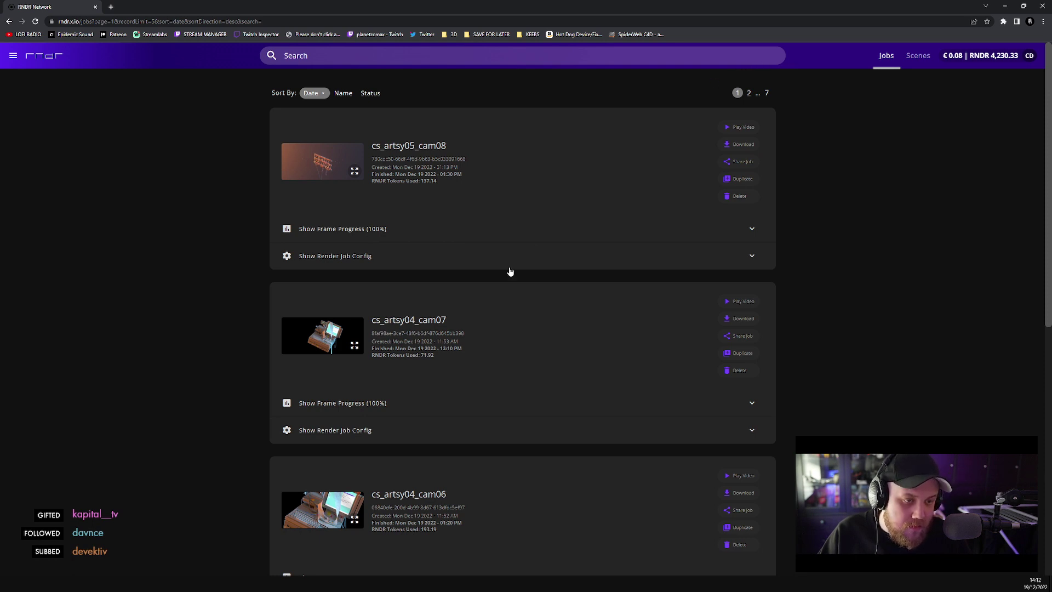
{"action": "left_click", "coordinate": [739, 495]}
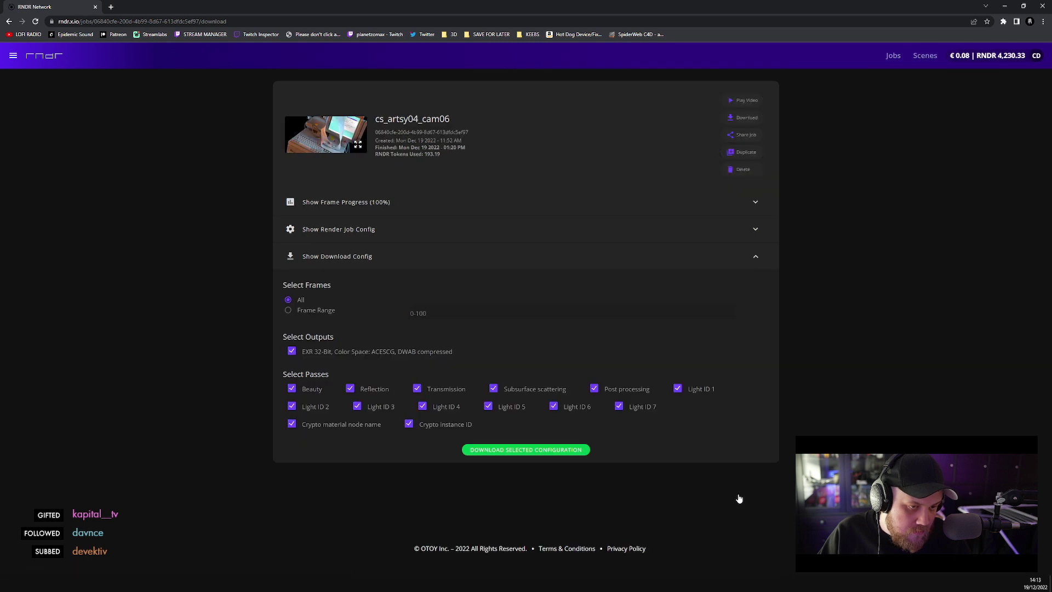
- Set the download frame range to 40 to list the frame-40 links
{"action": "left_click", "coordinate": [301, 311]}
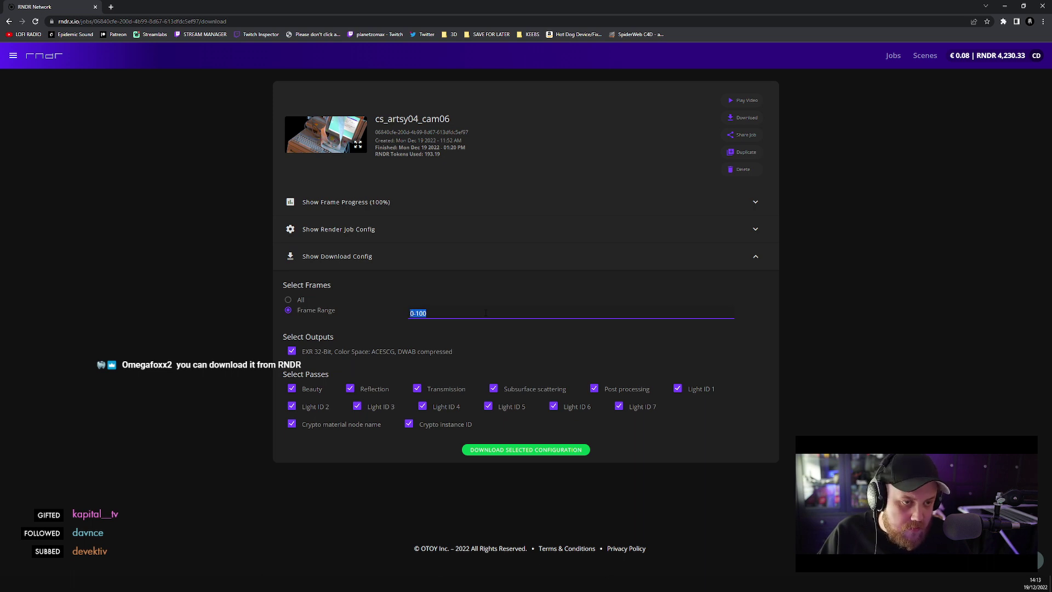
{"action": "left_click", "coordinate": [365, 208]}
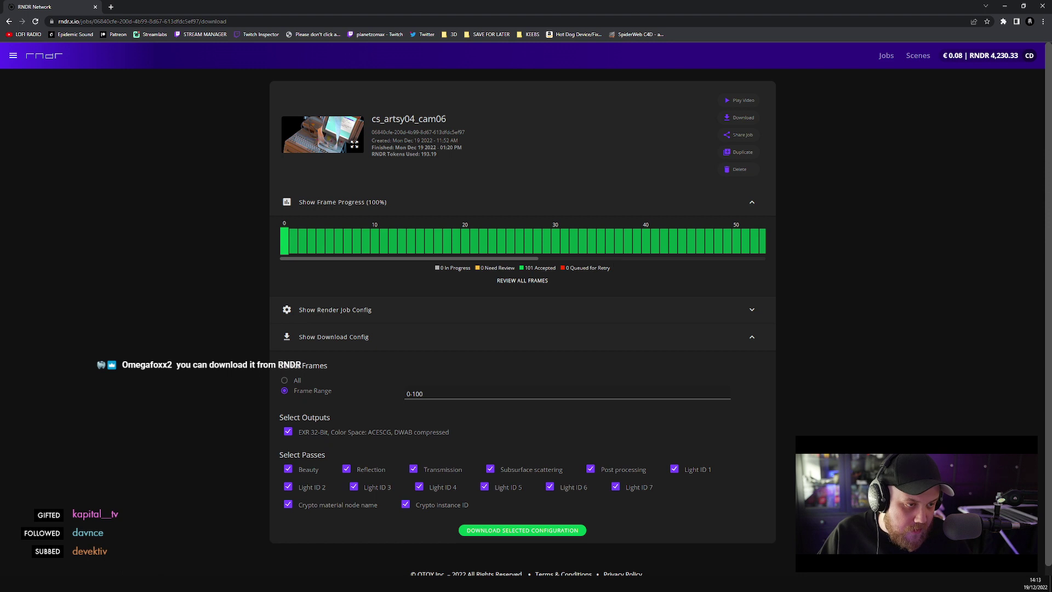
{"action": "scroll", "coordinate": [630, 244], "scroll_direction": "right", "scroll_amount": 3}
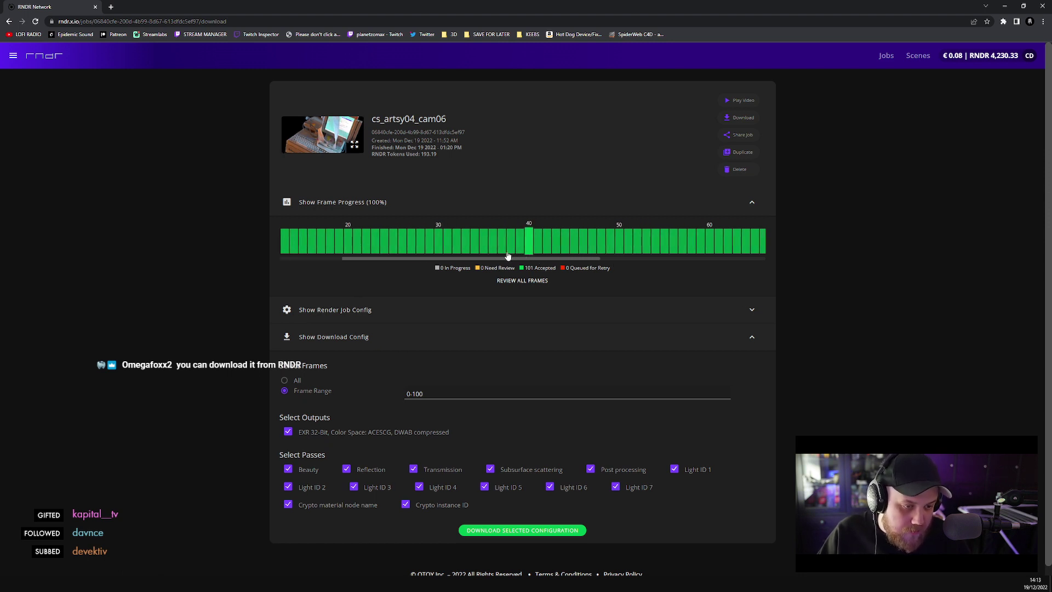
{"action": "double_click", "coordinate": [434, 393]}
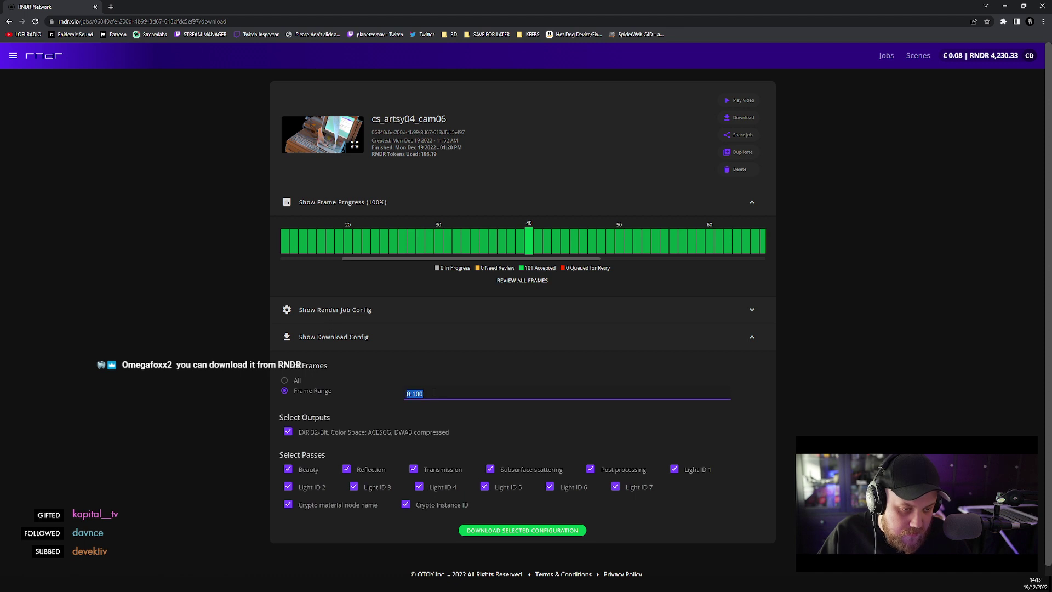
{"action": "type", "text": "40"}
{"action": "key", "text": "Return"}
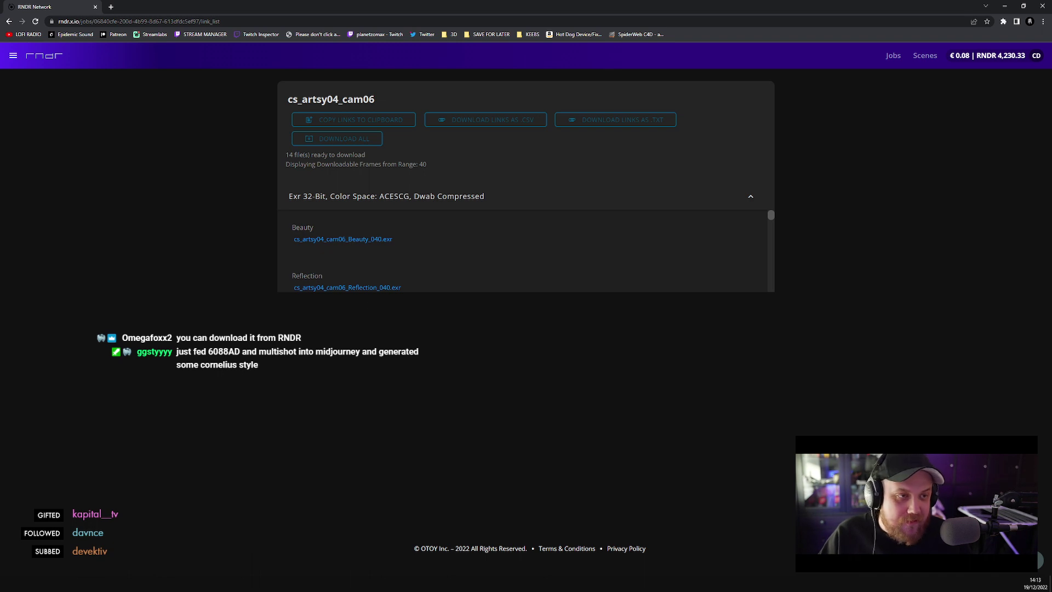
- Copy all 14 frame-40 download links and bring JDownloader 2 forward
{"action": "left_click", "coordinate": [341, 126]}
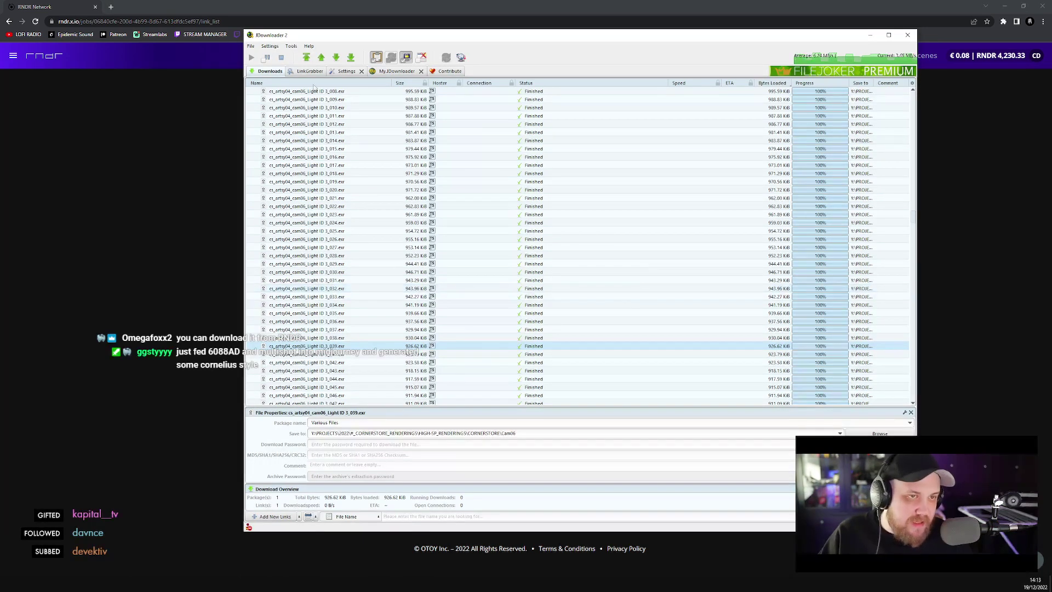
{"action": "left_click", "coordinate": [311, 70]}
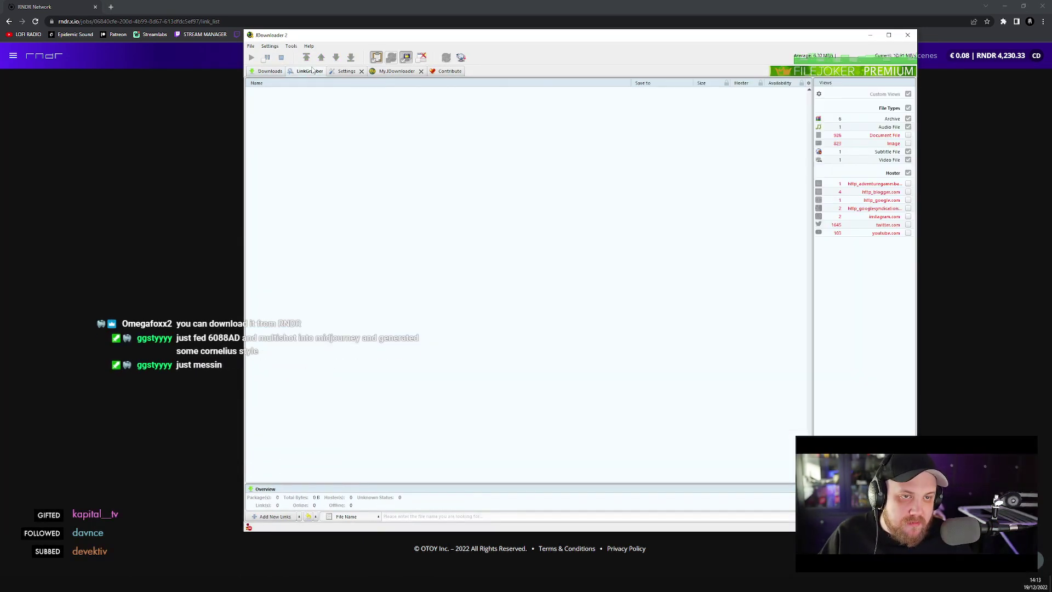
{"action": "left_click", "coordinate": [171, 135]}
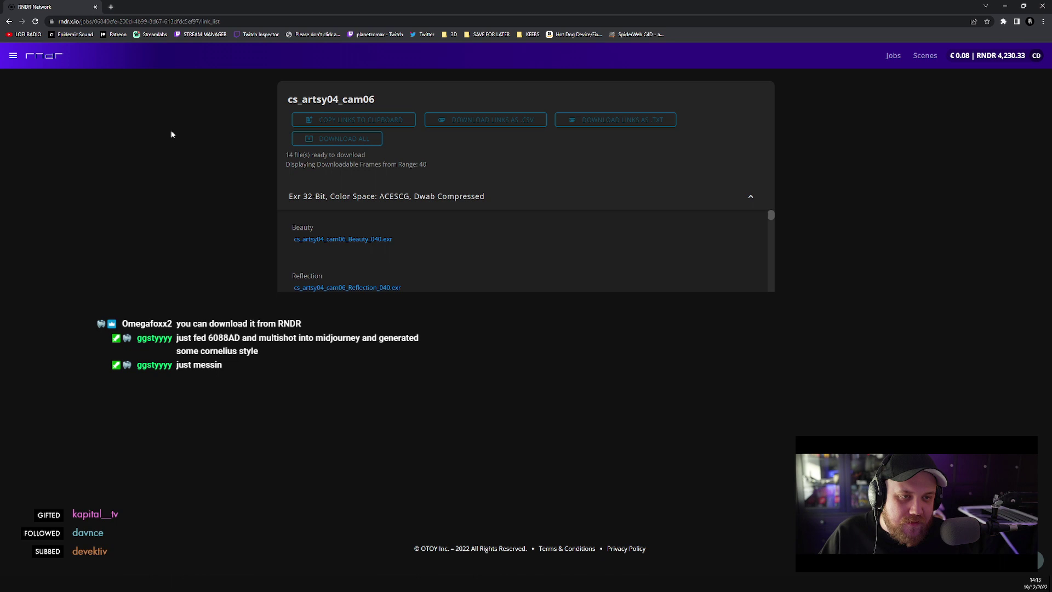
{"action": "left_click", "coordinate": [332, 123]}
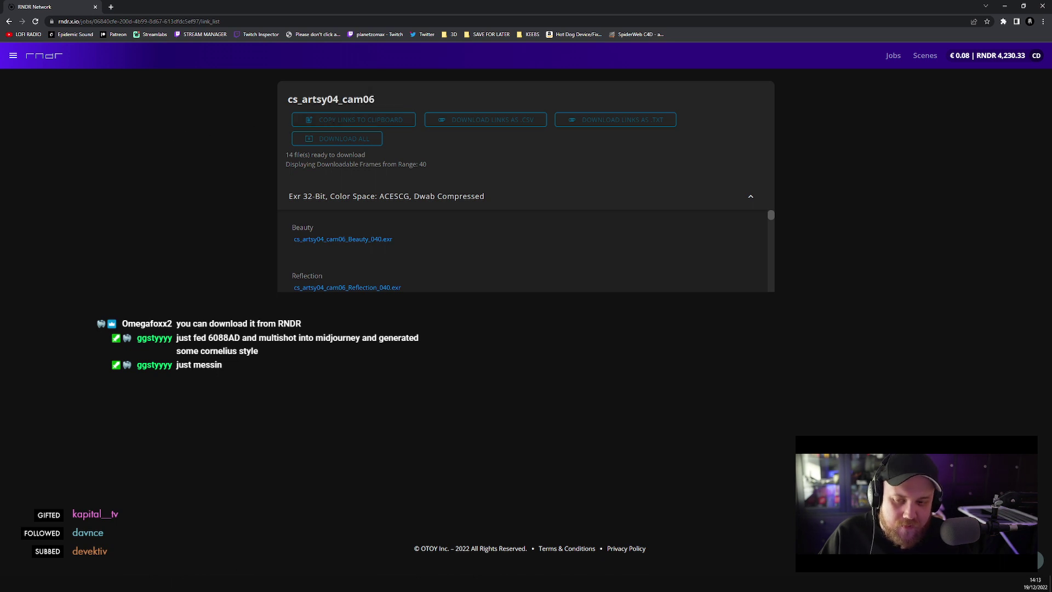
{"action": "mouse_move", "coordinate": [291, 584]}
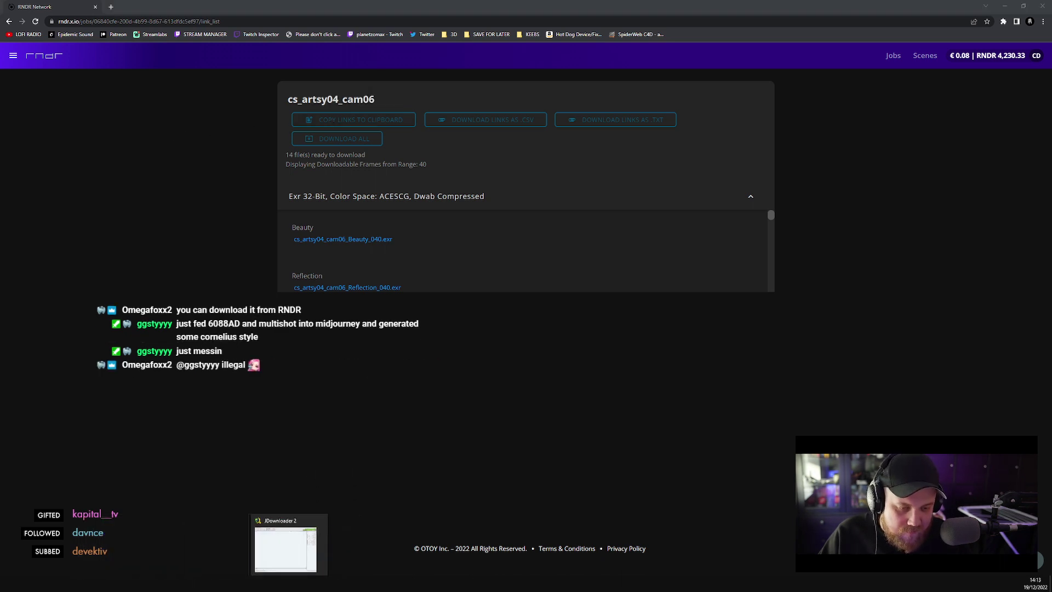
{"action": "left_click", "coordinate": [286, 549]}
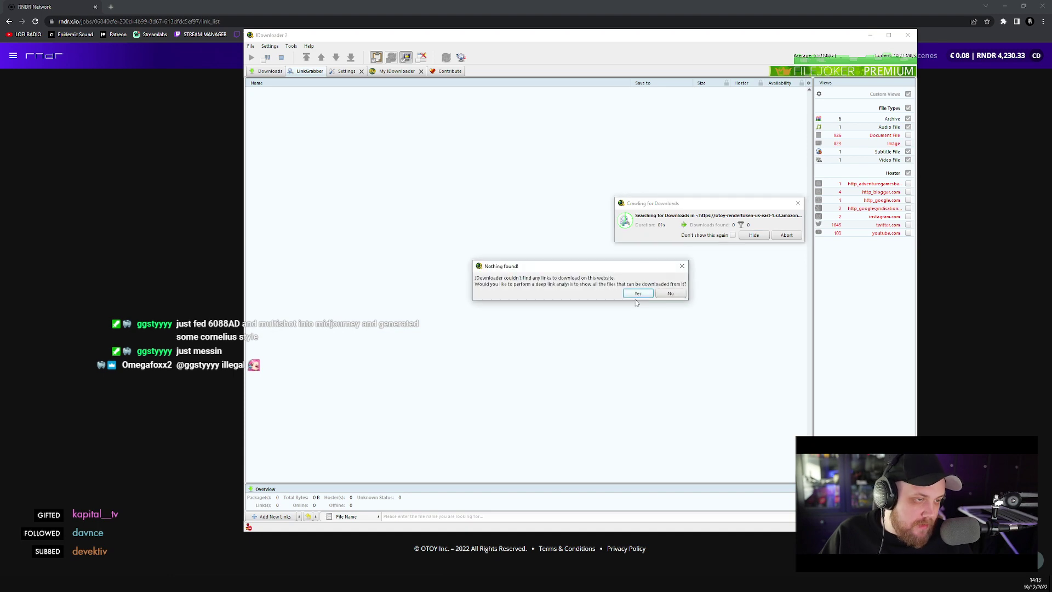
- Accept deep link analysis and copy the Cam06 save path from the earlier Various Files package
{"action": "left_click", "coordinate": [636, 294]}
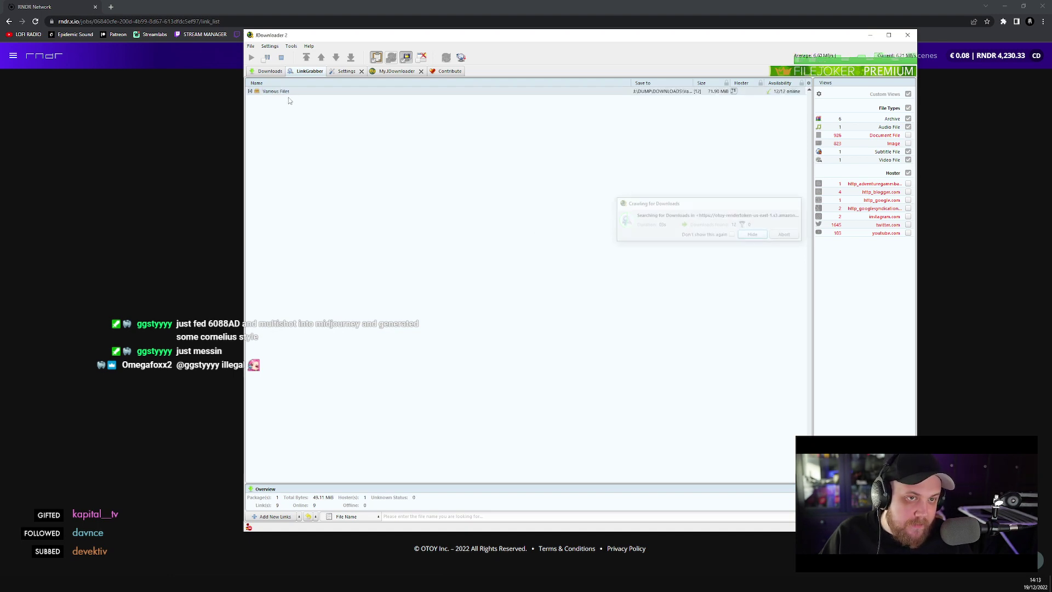
{"action": "left_click", "coordinate": [279, 92]}
{"action": "left_click", "coordinate": [270, 71]}
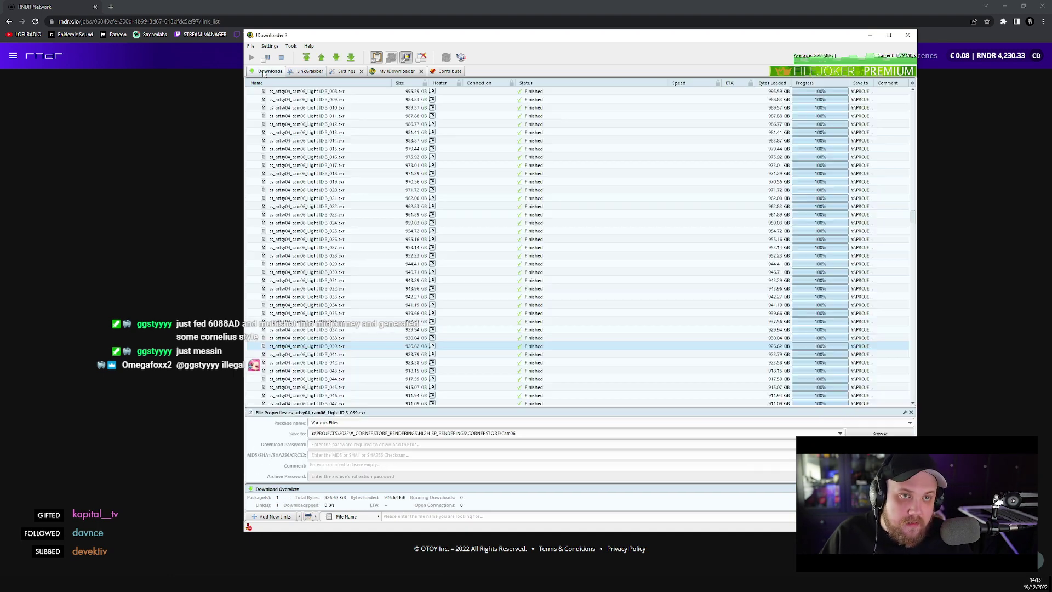
{"action": "scroll", "coordinate": [357, 340], "scroll_direction": "up", "scroll_amount": 20}
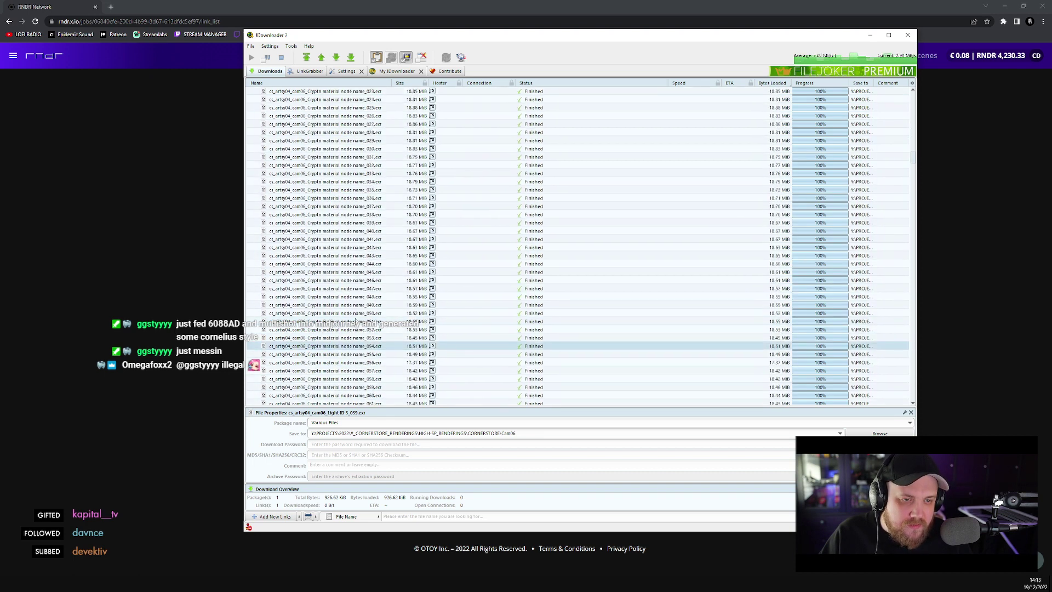
{"action": "scroll", "coordinate": [356, 319], "scroll_direction": "up", "scroll_amount": 15}
{"action": "scroll", "coordinate": [357, 318], "scroll_direction": "up", "scroll_amount": 20}
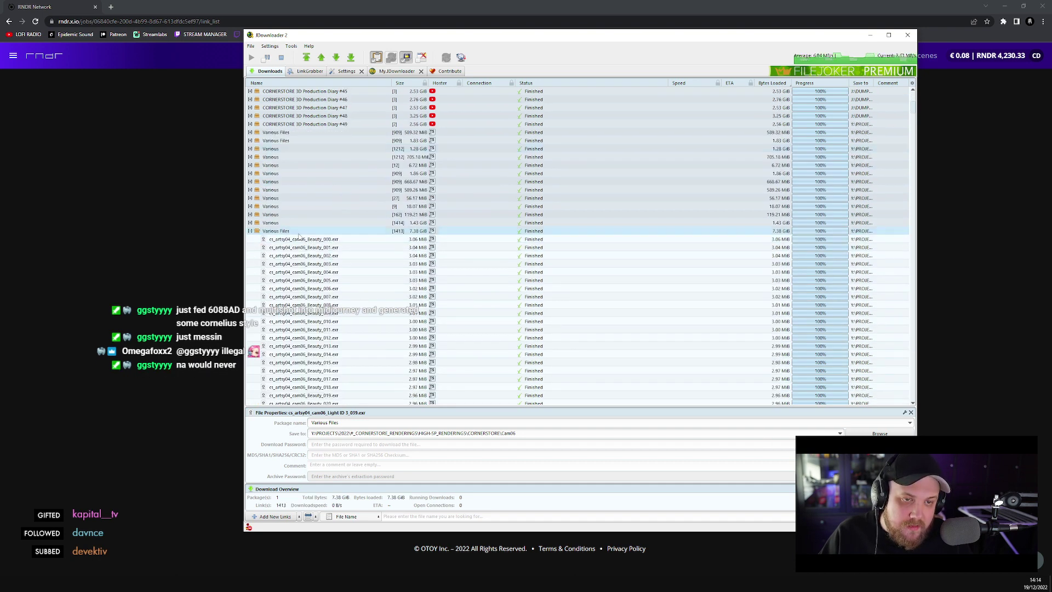
{"action": "left_click", "coordinate": [317, 230]}
{"action": "double_click", "coordinate": [505, 455]}
{"action": "triple_click", "coordinate": [505, 454]}
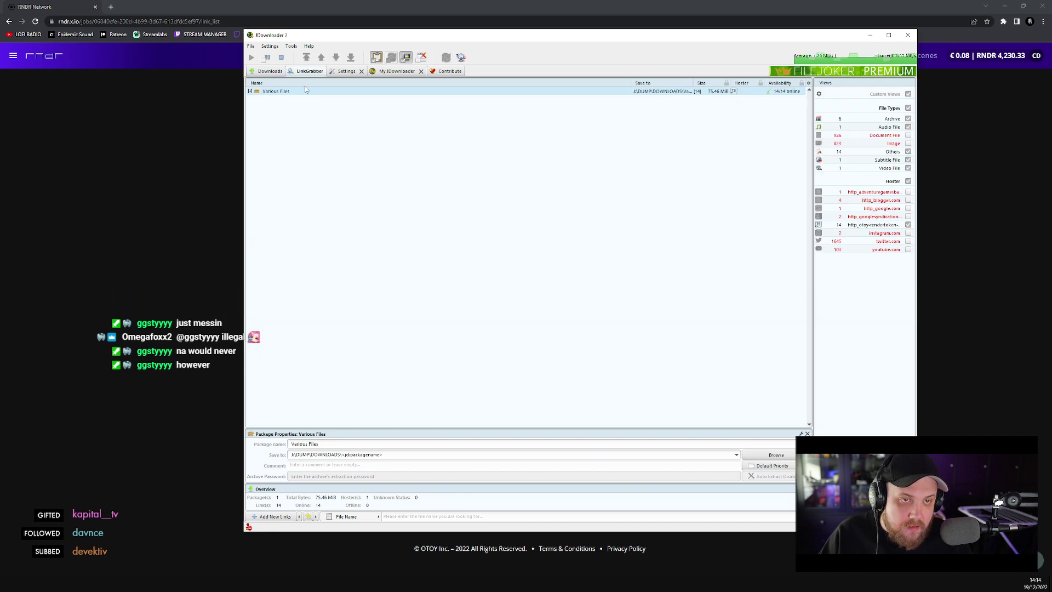
- Clear the new package's name, set its save location to the Cam06 path, and start downloading
{"action": "double_click", "coordinate": [363, 444]}
{"action": "key", "text": "ctrl+a"}
{"action": "key", "text": "BackSpace"}
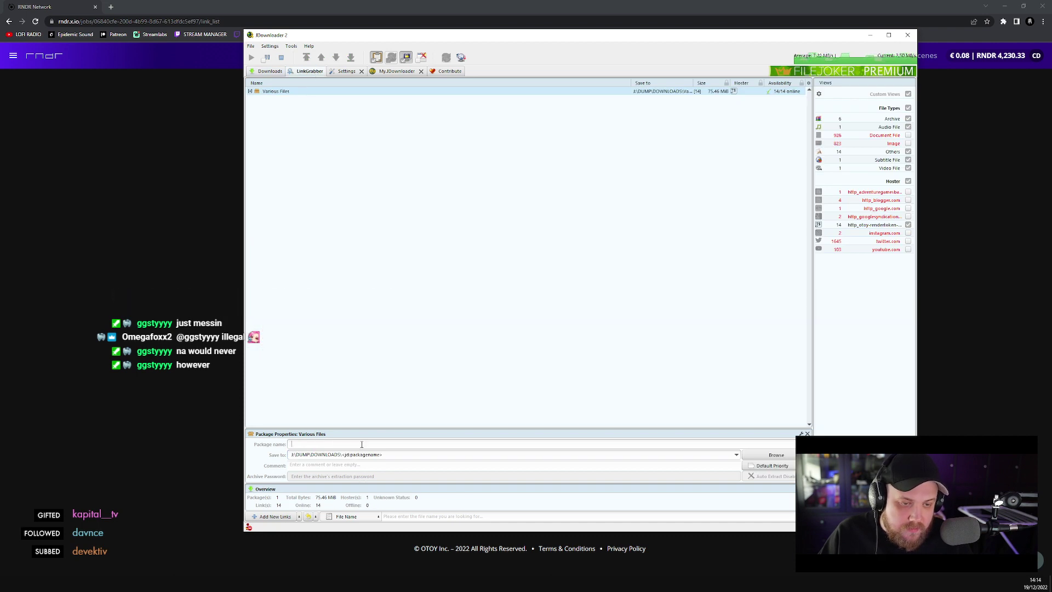
{"action": "left_click", "coordinate": [416, 454]}
{"action": "key", "text": "ctrl+a"}
{"action": "key", "text": "ctrl+v"}
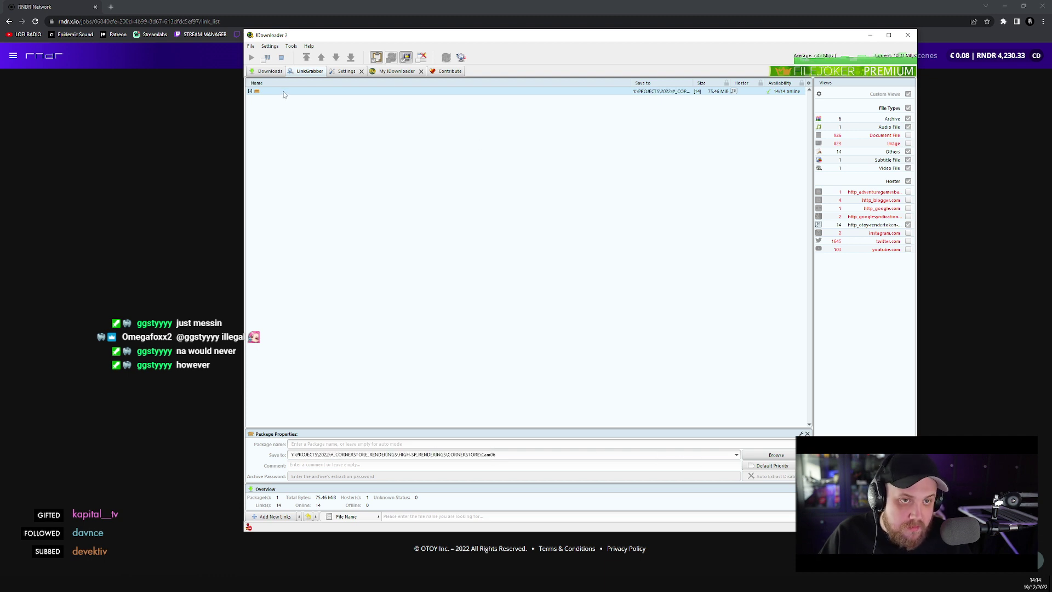
{"action": "right_click", "coordinate": [264, 96]}
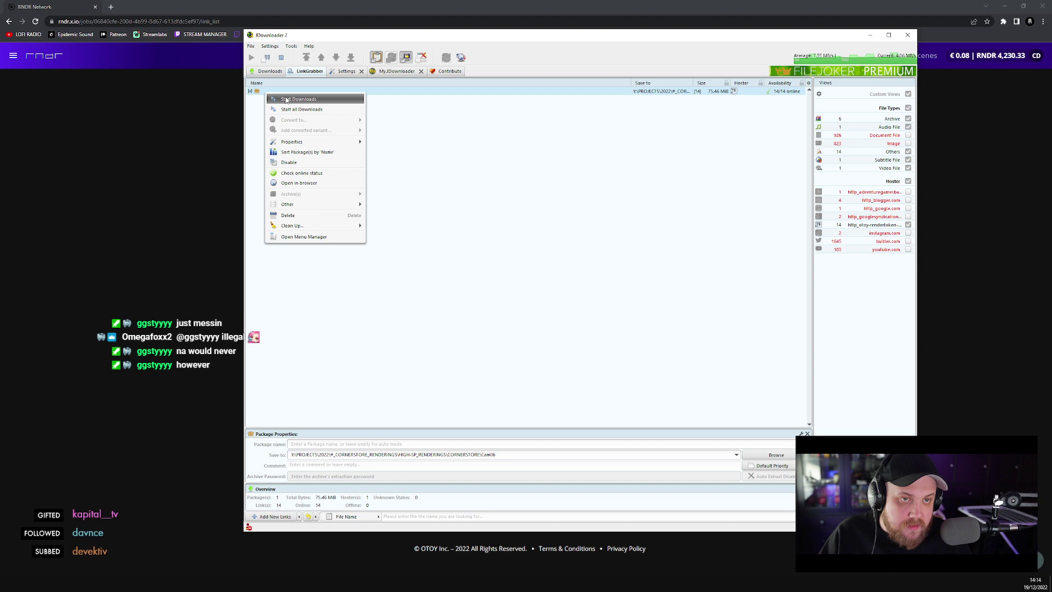
{"action": "left_click", "coordinate": [283, 100]}
{"action": "scroll", "coordinate": [356, 374], "scroll_direction": "down", "scroll_amount": 10}
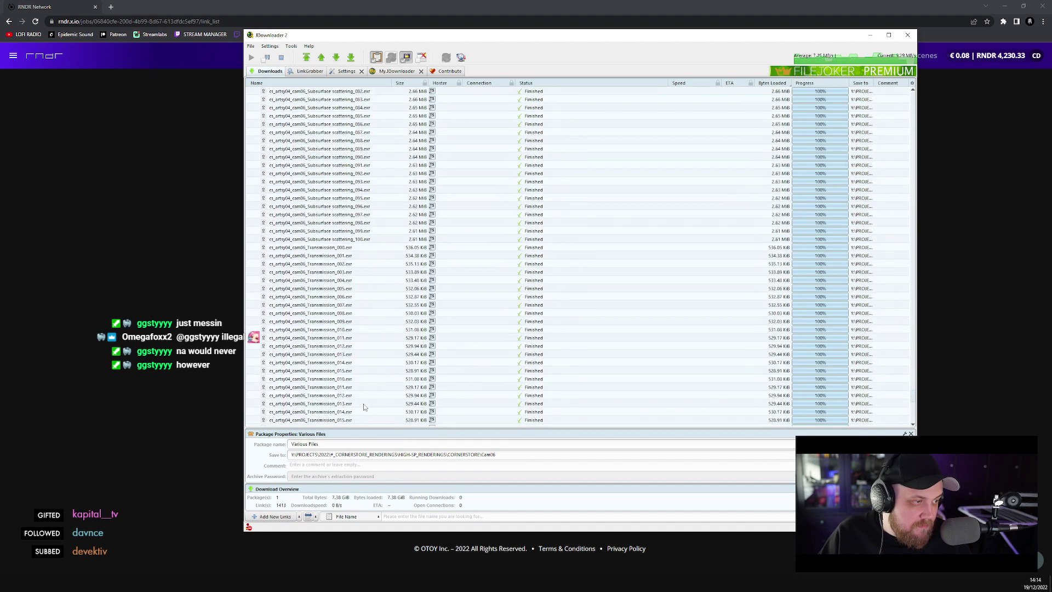
- Expand the 14-link frame-40 package to show its files
{"action": "scroll", "coordinate": [363, 397], "scroll_direction": "down", "scroll_amount": 15}
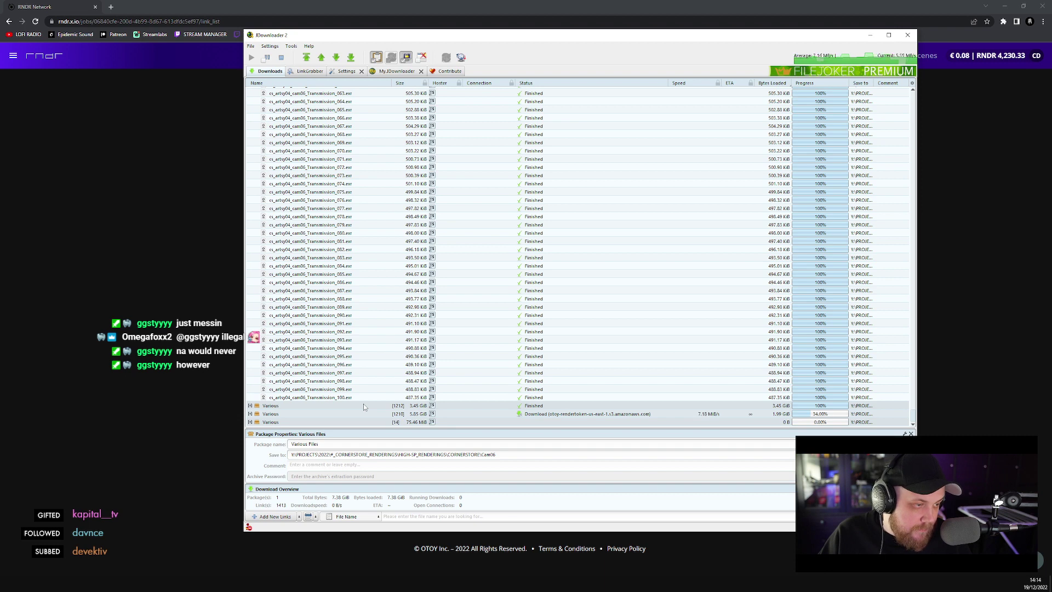
{"action": "left_click", "coordinate": [322, 424]}
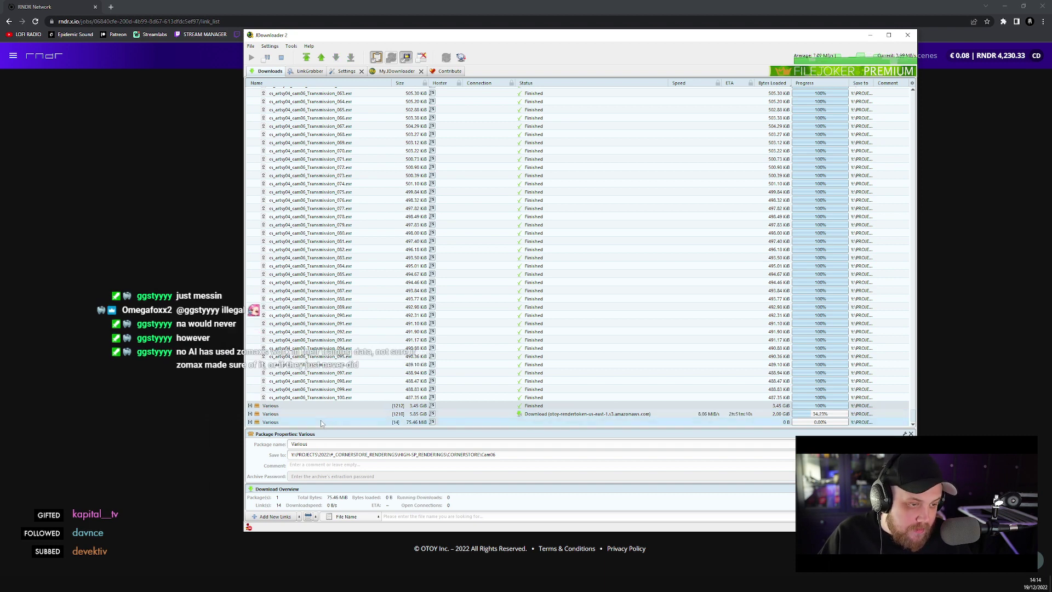
{"action": "right_click", "coordinate": [324, 422]}
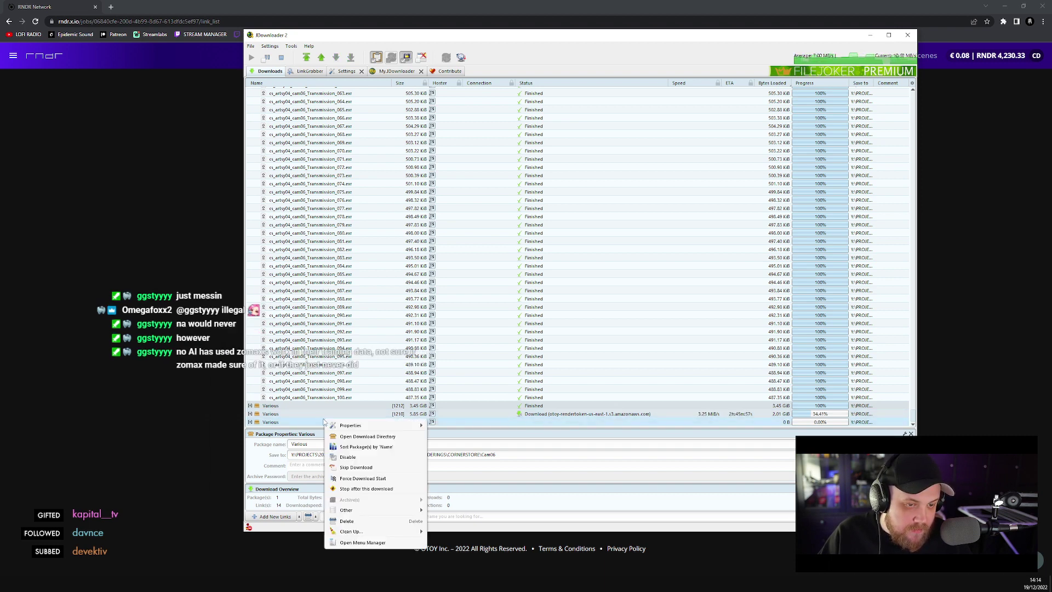
{"action": "mouse_move", "coordinate": [333, 427]}
{"action": "left_click", "coordinate": [250, 422]}
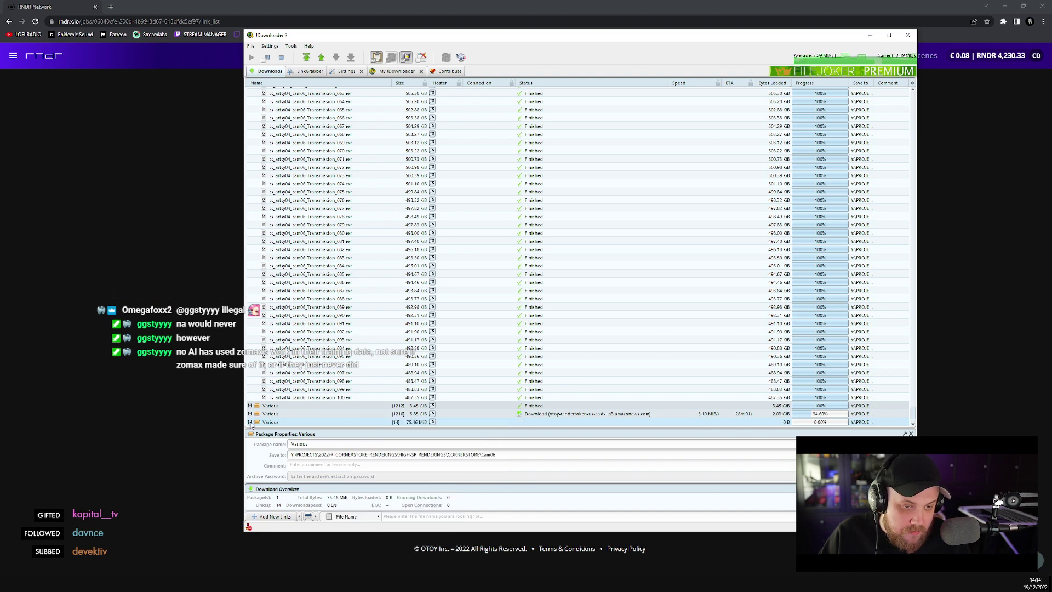
{"action": "left_click", "coordinate": [250, 422]}
- Force-start downloading all 14 frame-40 files, then bring up the CORNERSTORE folder window
{"action": "left_click", "coordinate": [305, 316]}
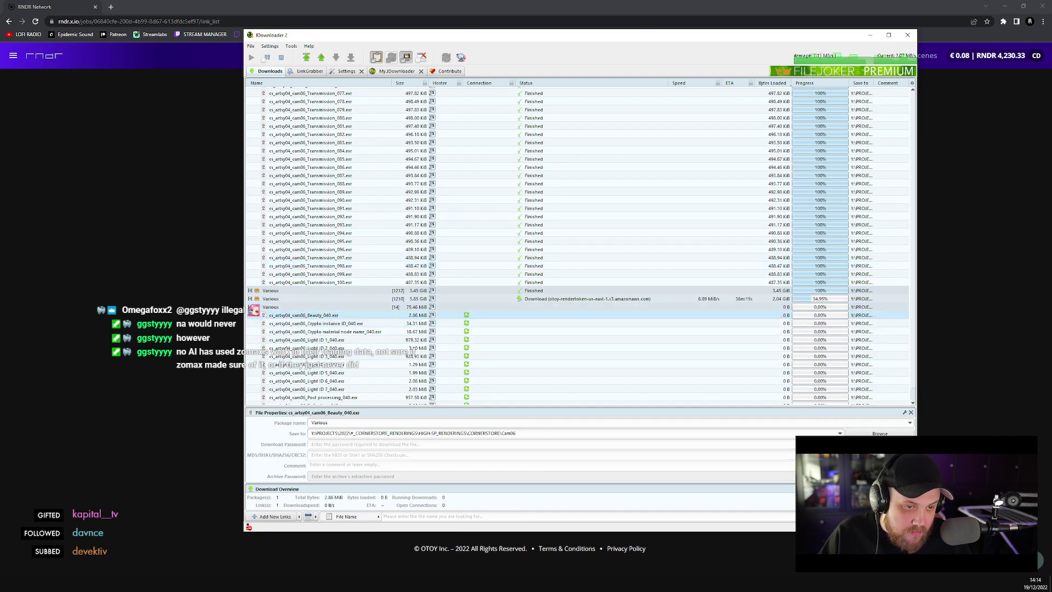
{"action": "left_click", "coordinate": [334, 401], "text": "shift"}
{"action": "right_click", "coordinate": [336, 403]}
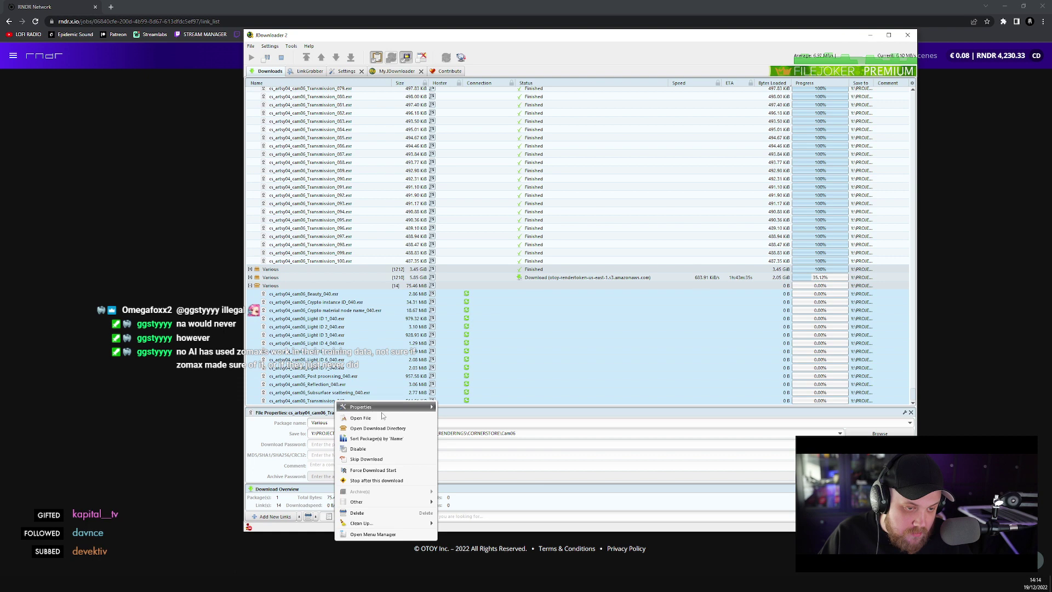
{"action": "mouse_move", "coordinate": [384, 409]}
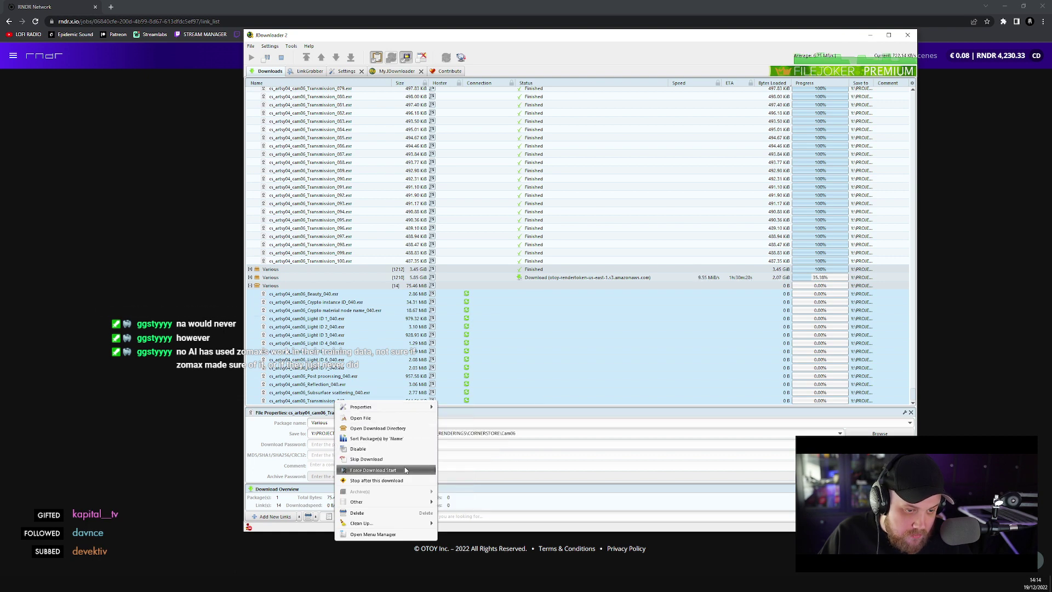
{"action": "left_click", "coordinate": [377, 470]}
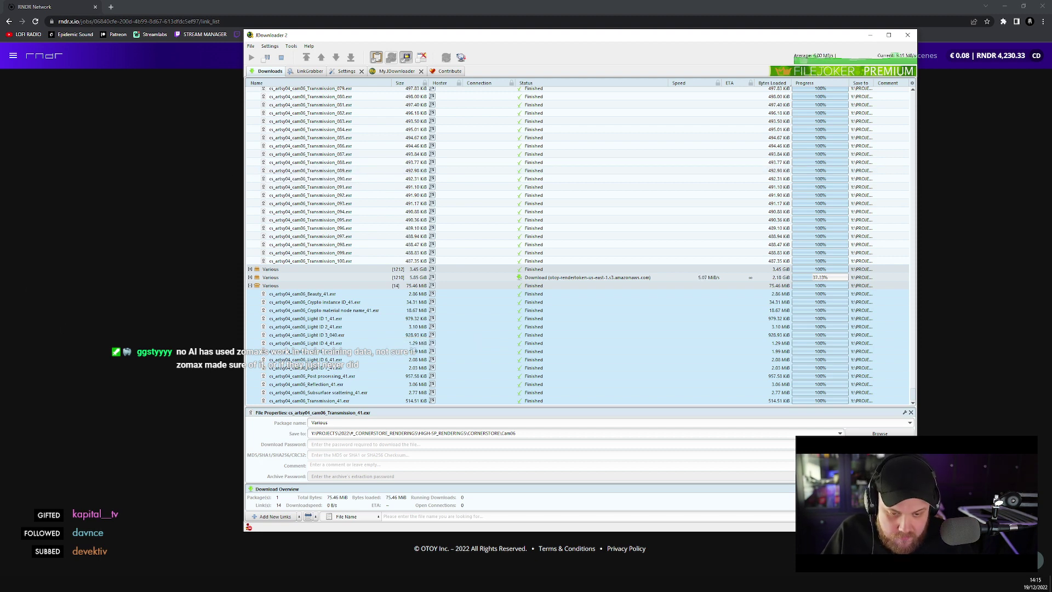
{"action": "left_click", "coordinate": [126, 560]}
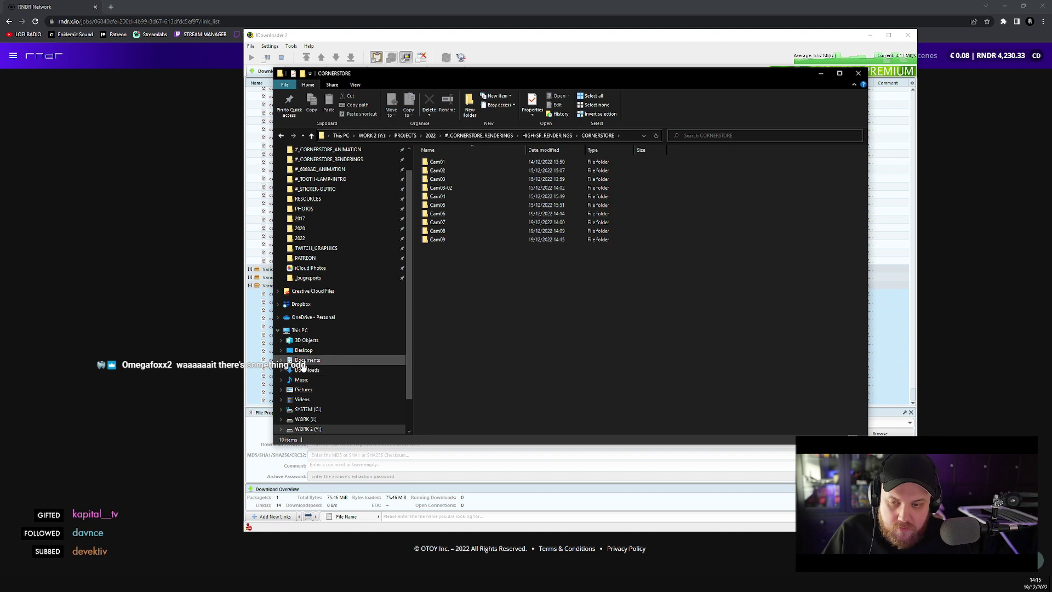
- Hide the music player, glance at JDownloader, then bring the Cam06 folder window forward
{"action": "key", "text": "alt+Tab"}
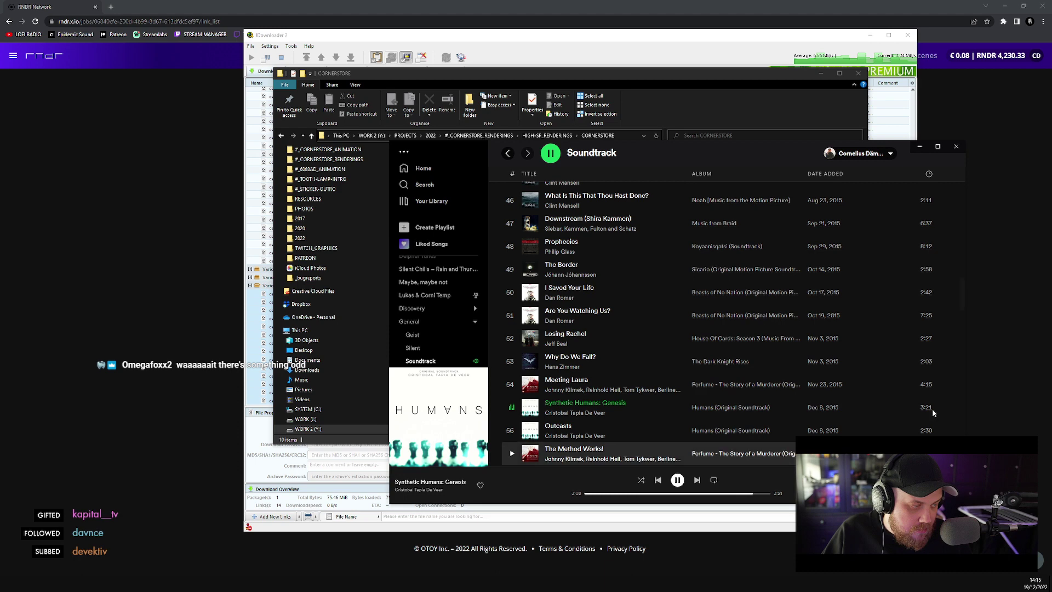
{"action": "left_click", "coordinate": [921, 152]}
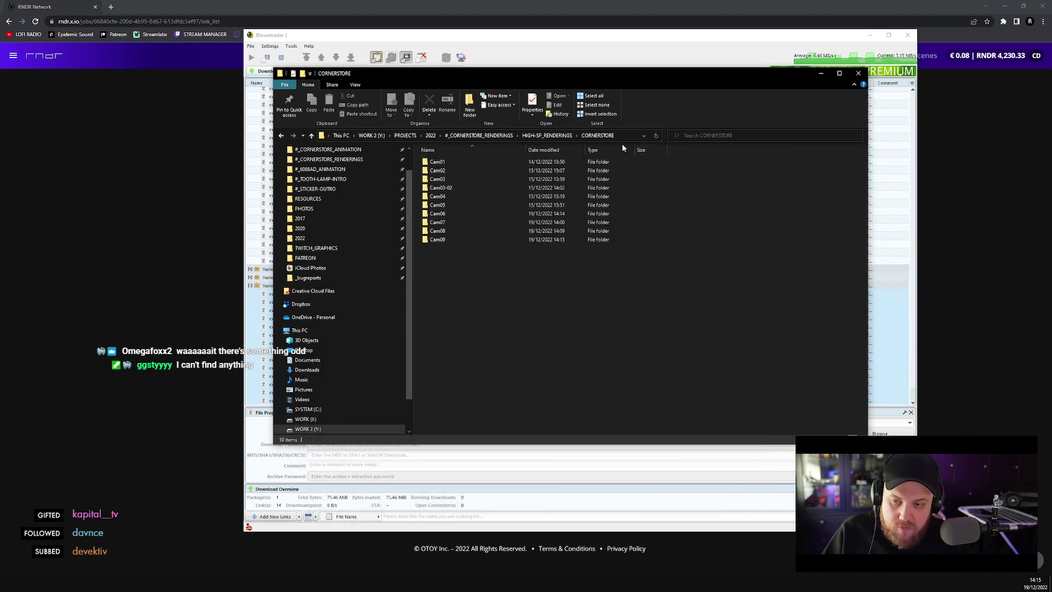
{"action": "left_click", "coordinate": [453, 41]}
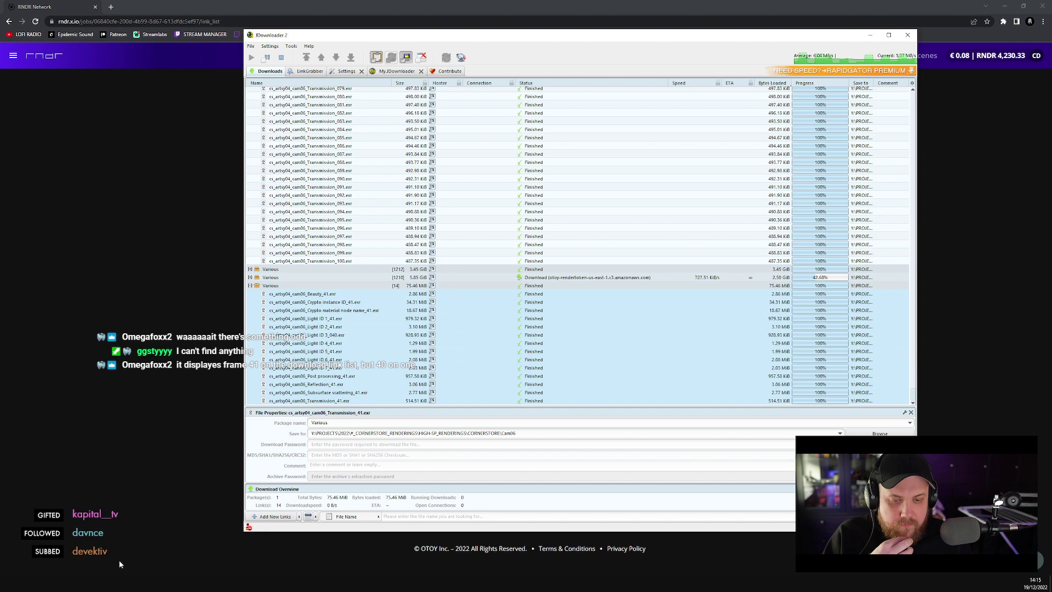
{"action": "mouse_move", "coordinate": [78, 584]}
{"action": "left_click", "coordinate": [41, 548]}
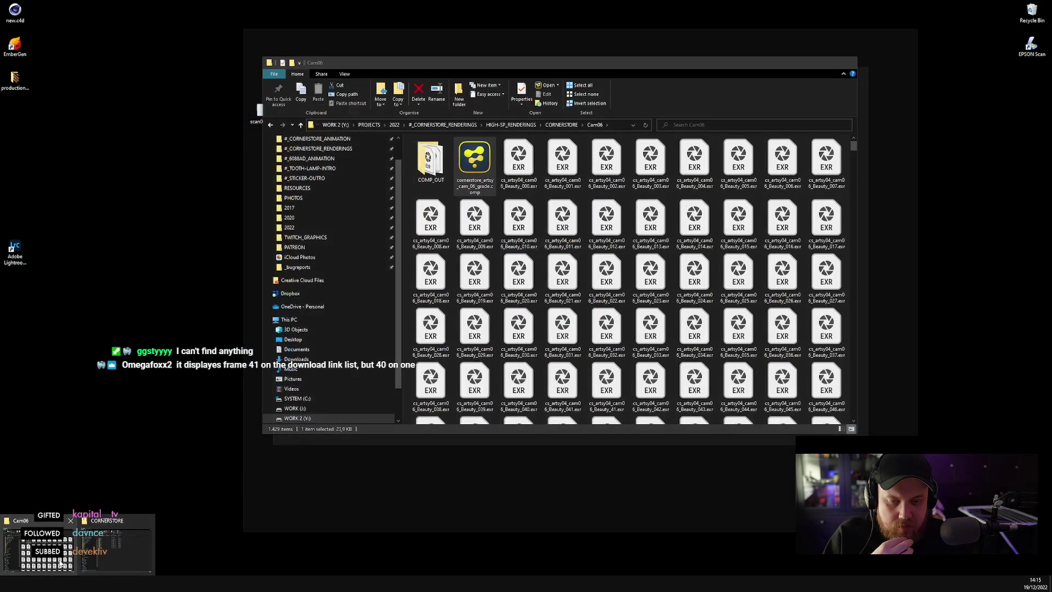
- Switch the Cam06 folder to Details view and widen the Name column
{"action": "left_click", "coordinate": [62, 565]}
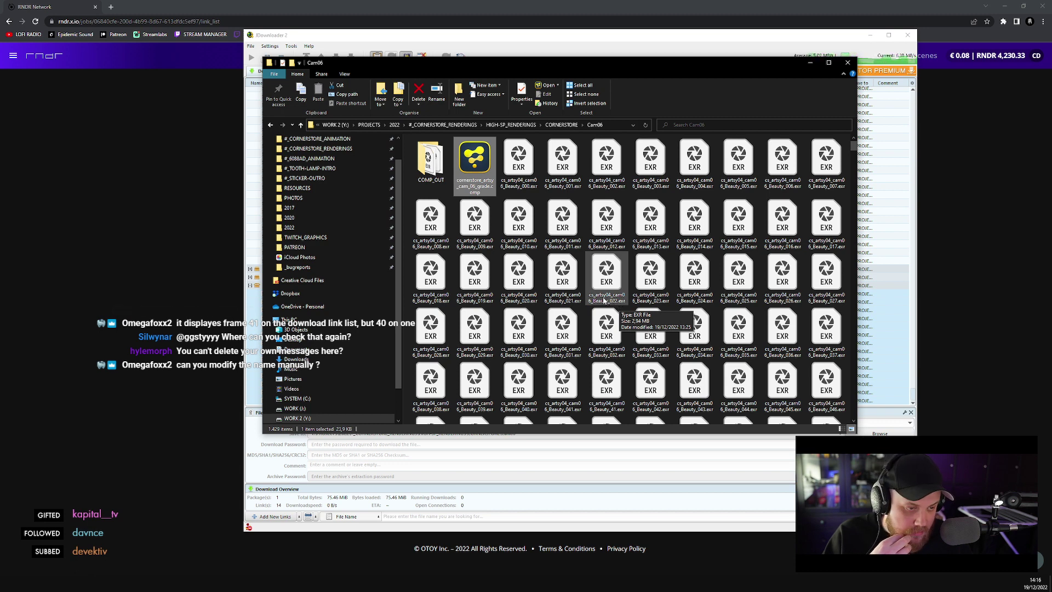
{"action": "scroll", "coordinate": [604, 300], "scroll_direction": "down", "scroll_amount": 5}
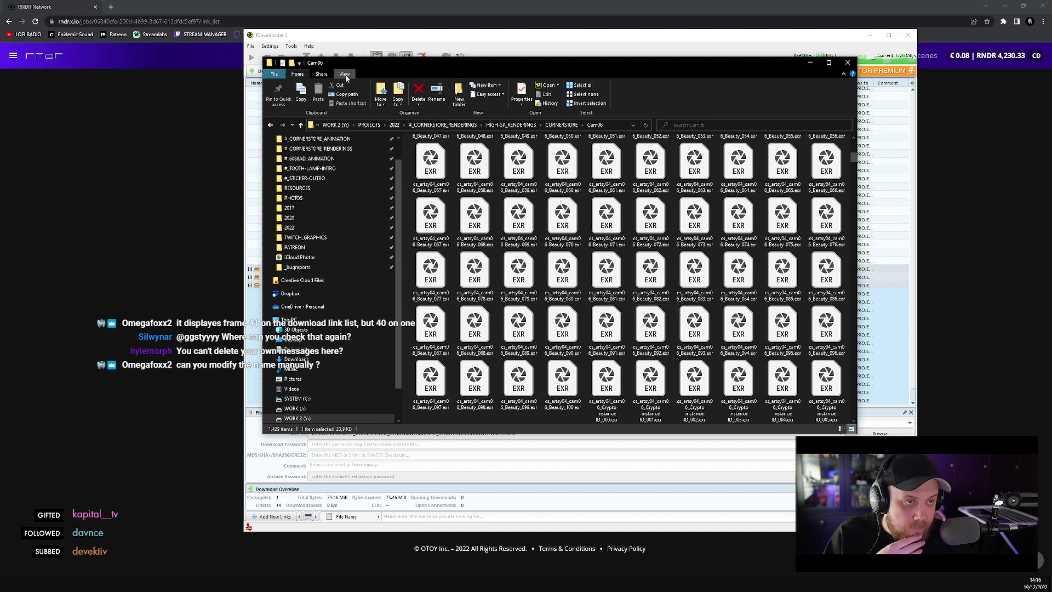
{"action": "left_click", "coordinate": [345, 74]}
{"action": "left_click", "coordinate": [456, 93]}
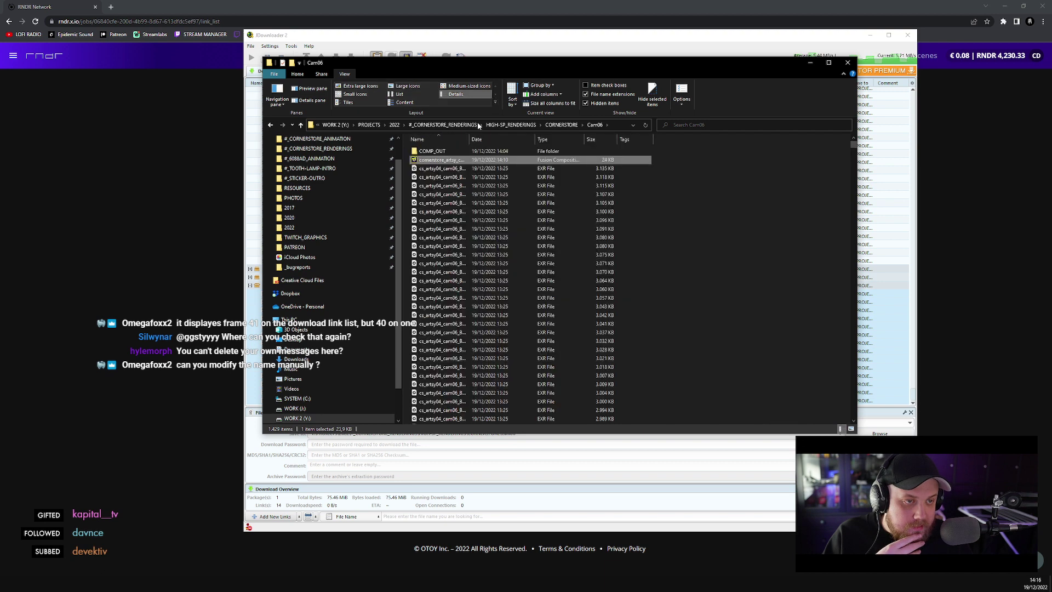
{"action": "left_click_drag", "start_coordinate": [469, 139], "coordinate": [619, 141]}
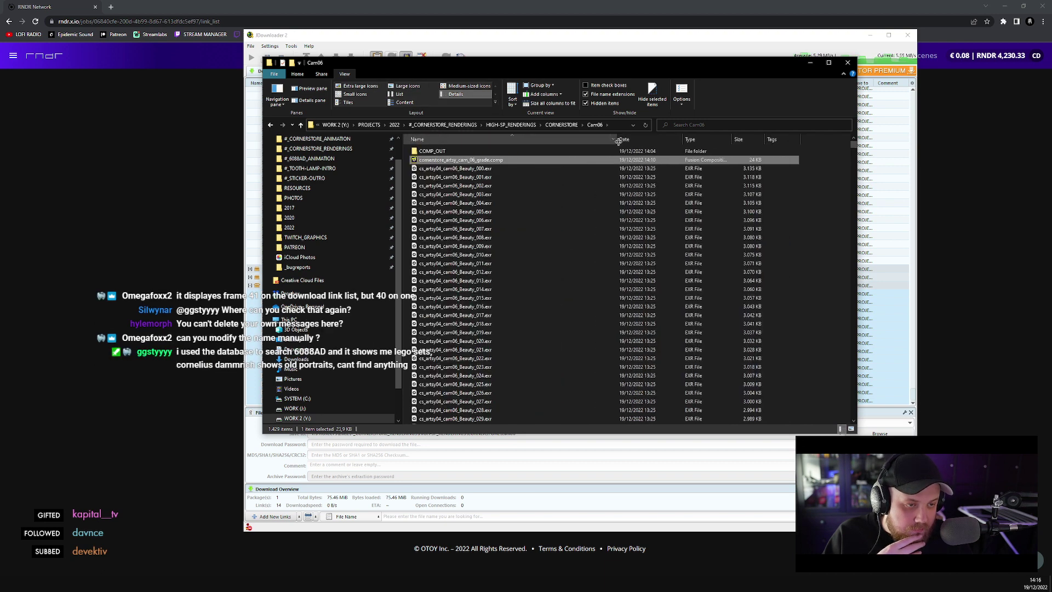
- Scroll through the Light ID 3 EXR frames, selecting Light ID 3_000 along the way
{"action": "scroll", "coordinate": [479, 332], "scroll_direction": "down", "scroll_amount": 20}
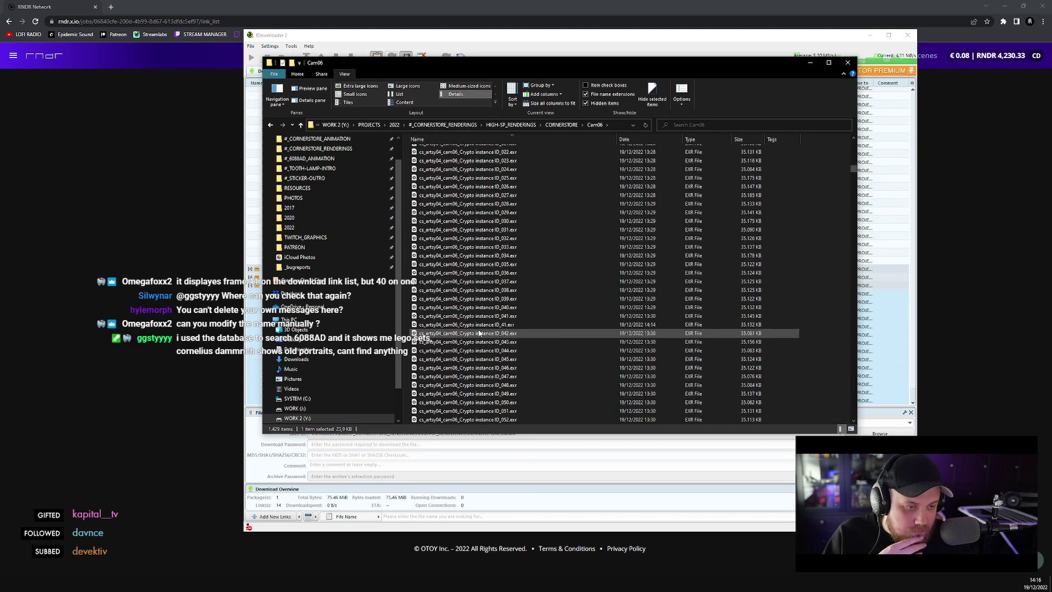
{"action": "scroll", "coordinate": [479, 333], "scroll_direction": "down", "scroll_amount": 20}
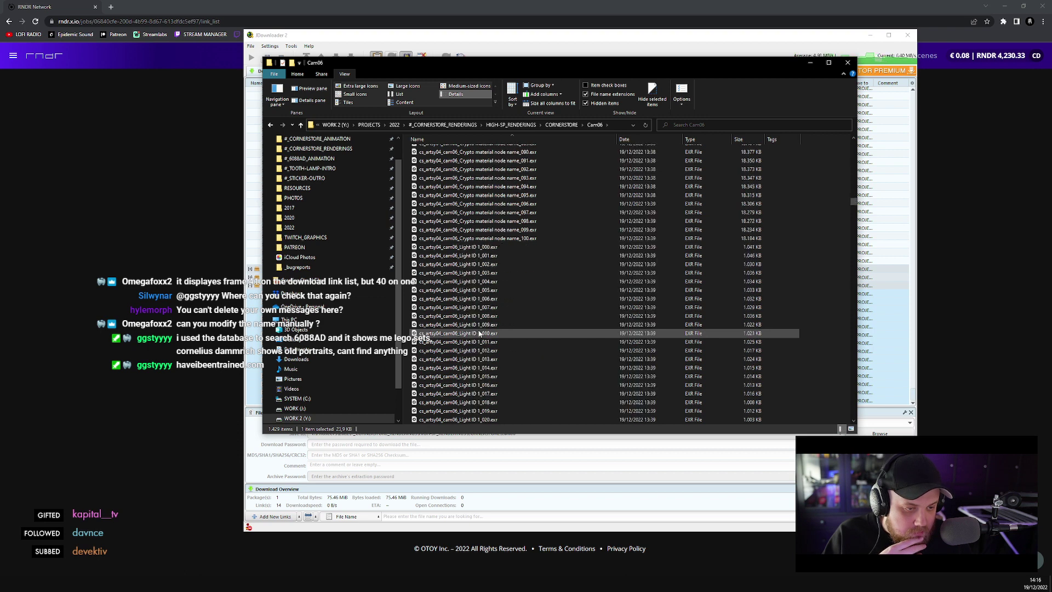
{"action": "scroll", "coordinate": [480, 333], "scroll_direction": "down", "scroll_amount": 20}
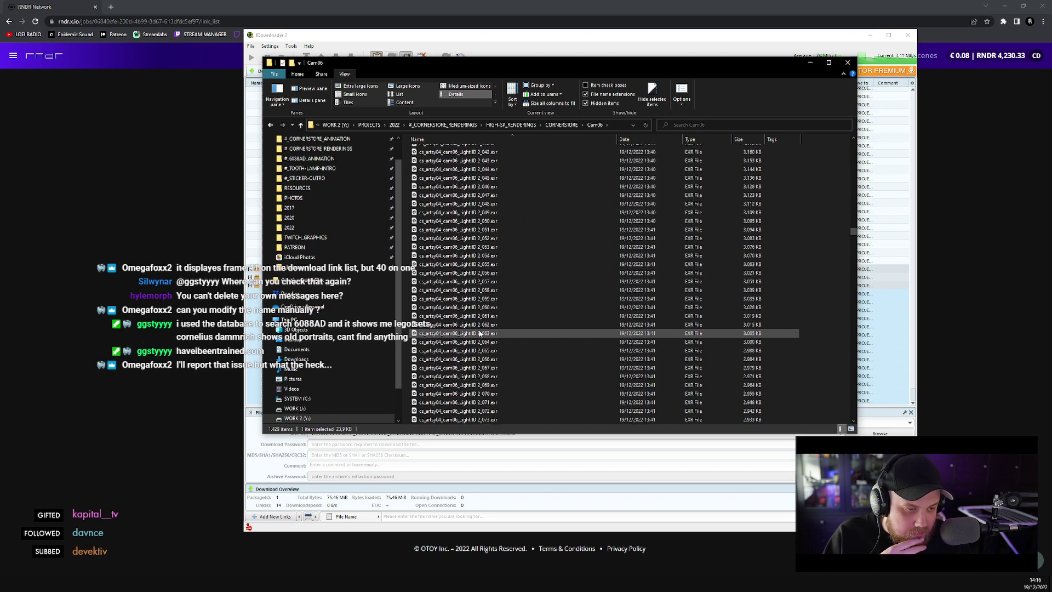
{"action": "scroll", "coordinate": [479, 333], "scroll_direction": "down", "scroll_amount": 15}
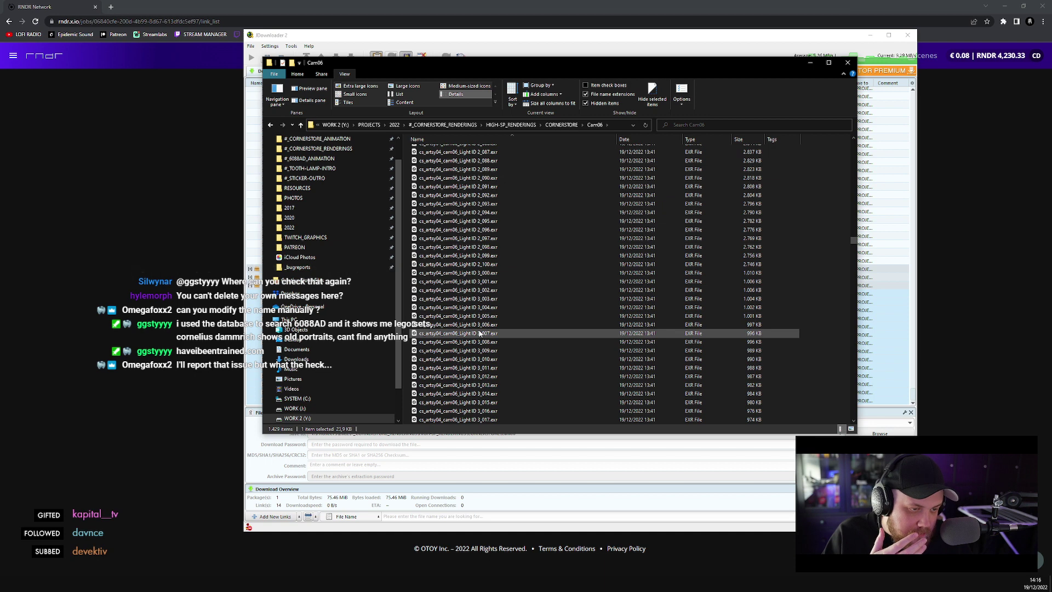
{"action": "scroll", "coordinate": [479, 333], "scroll_direction": "down", "scroll_amount": 1}
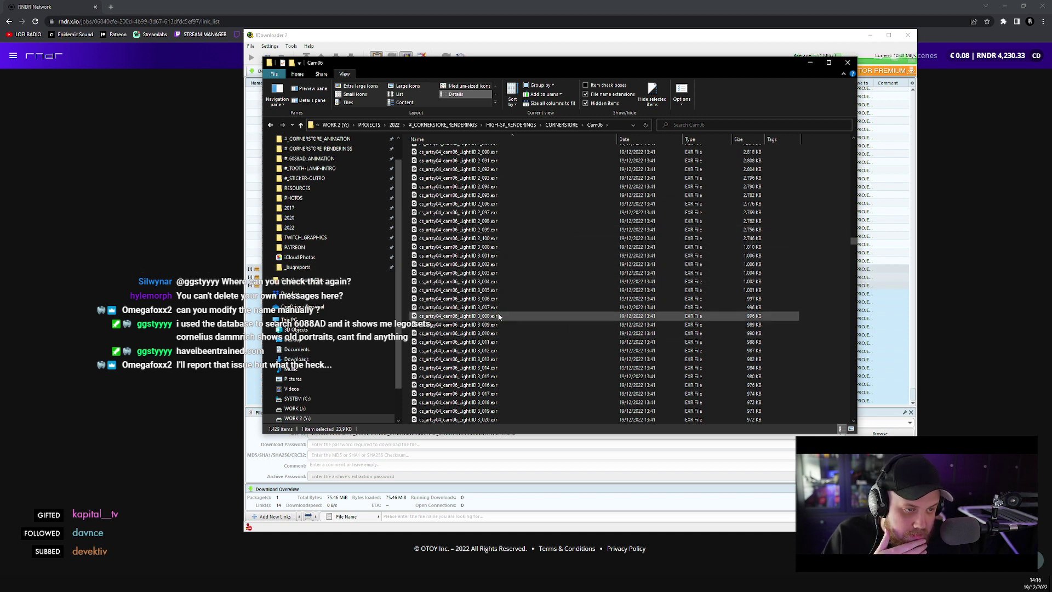
{"action": "left_click", "coordinate": [496, 250]}
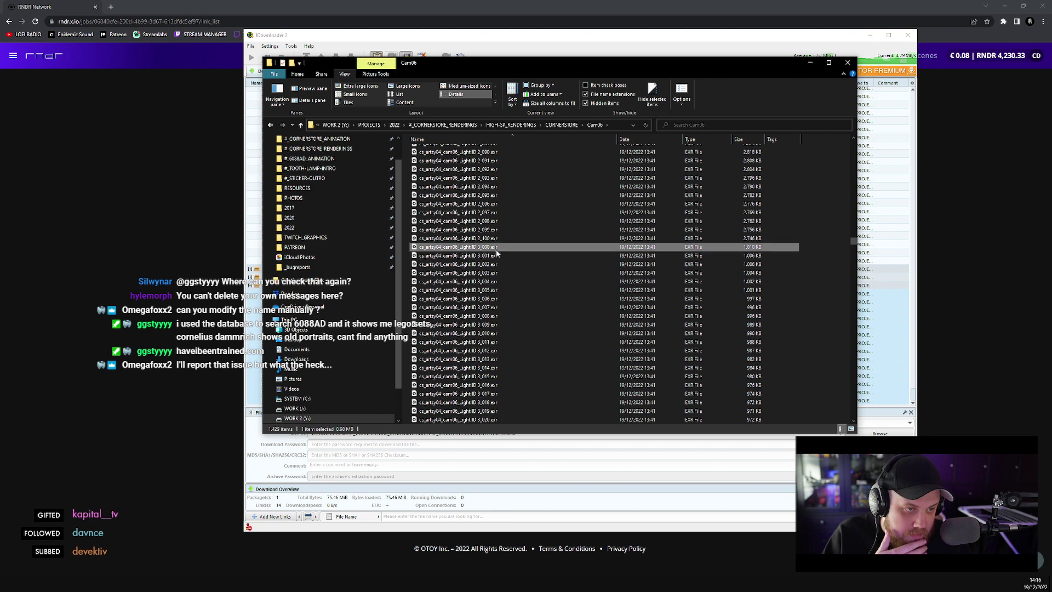
{"action": "scroll", "coordinate": [499, 343], "scroll_direction": "down", "scroll_amount": 5}
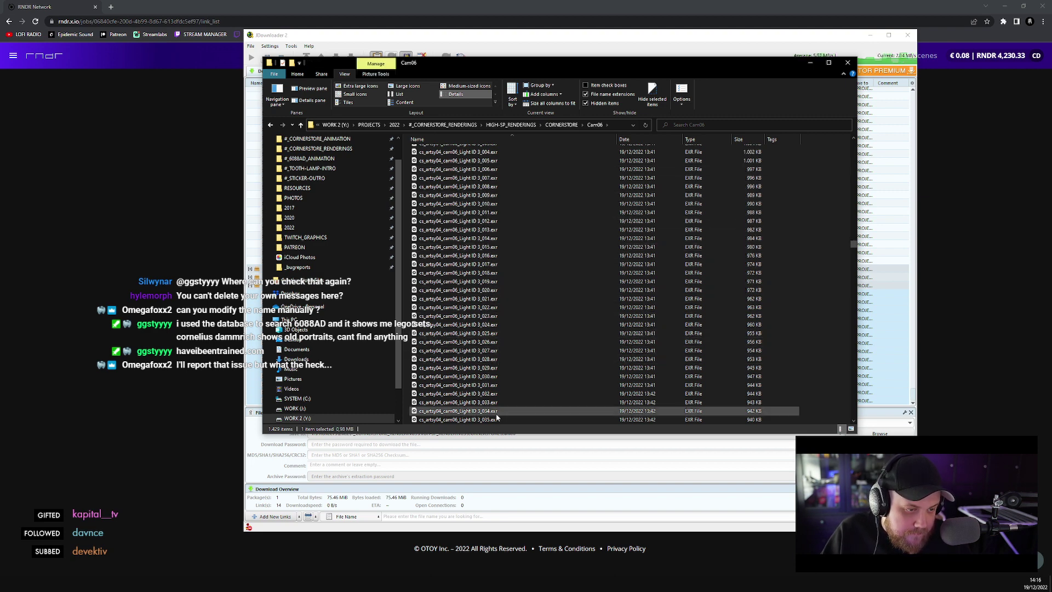
{"action": "scroll", "coordinate": [496, 418], "scroll_direction": "down", "scroll_amount": 3}
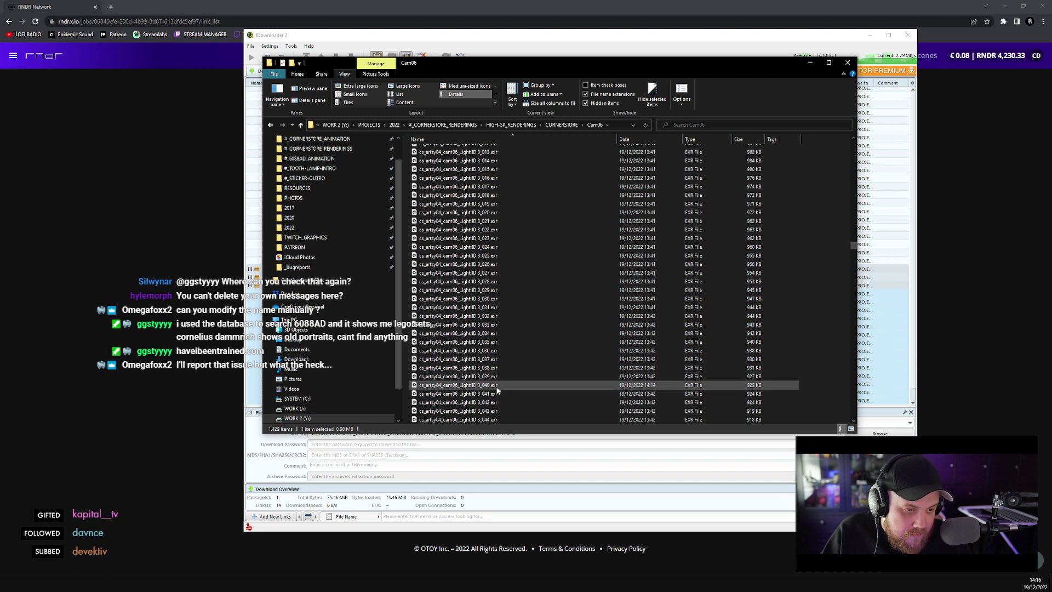
{"action": "scroll", "coordinate": [496, 398], "scroll_direction": "down", "scroll_amount": 6}
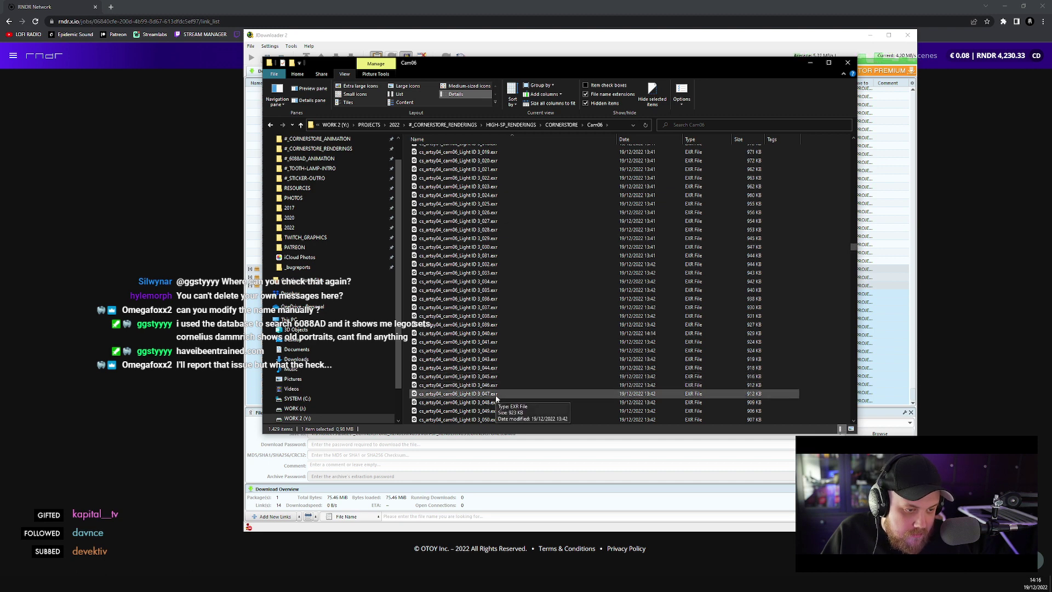
{"action": "scroll", "coordinate": [496, 399], "scroll_direction": "down", "scroll_amount": 11}
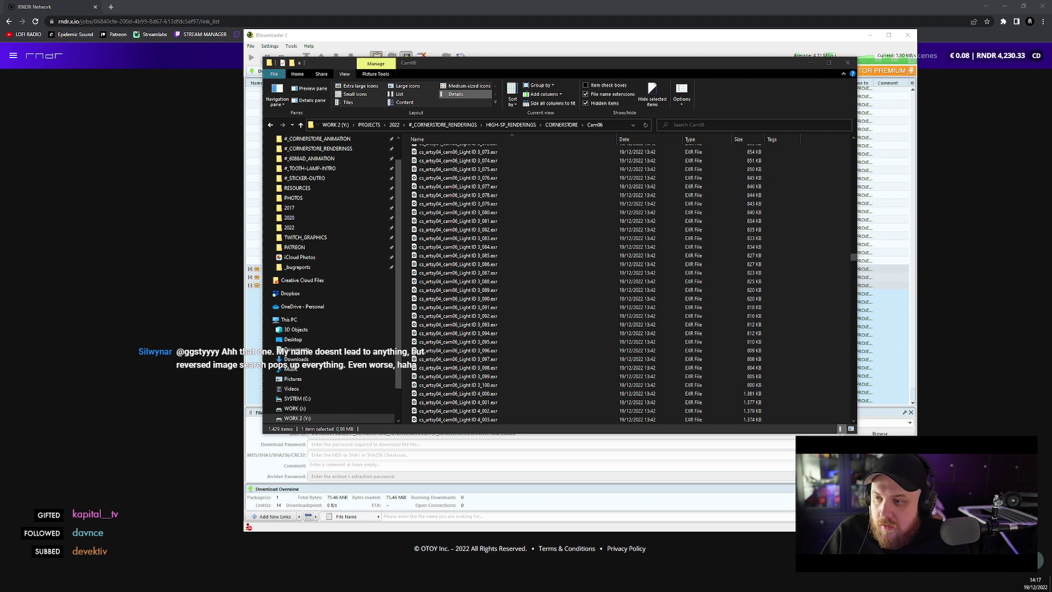
- Bring up the Have I Been Trained page listing the opted-out cornerstore renders
{"action": "key", "text": "alt+Tab"}
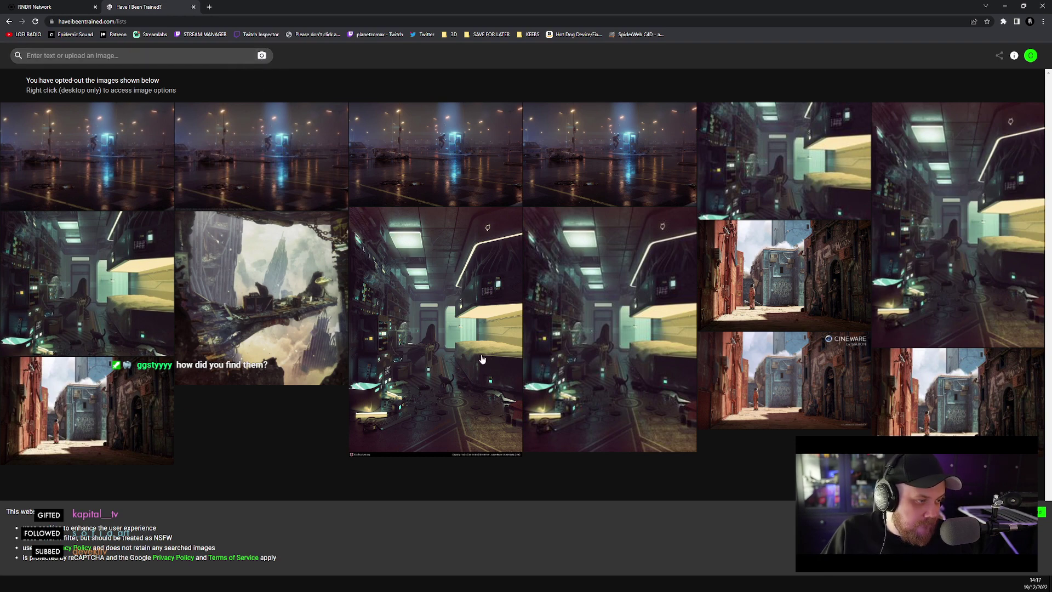
- Point the Li3 loader at the re-downloaded Light ID 3 EXR sequence
{"action": "left_click", "coordinate": [62, 4]}
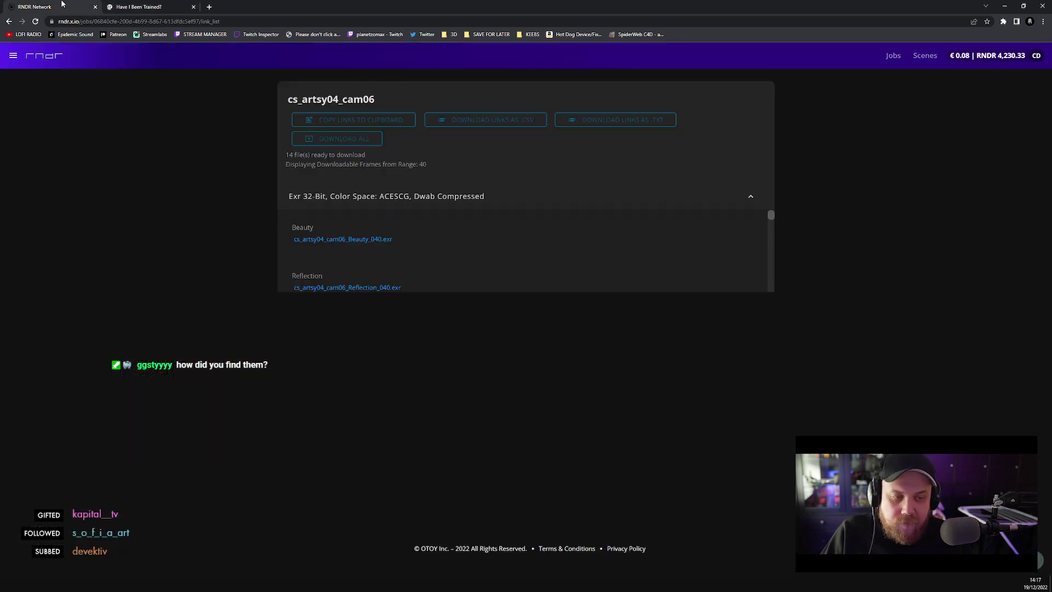
{"action": "key", "text": "alt+Tab"}
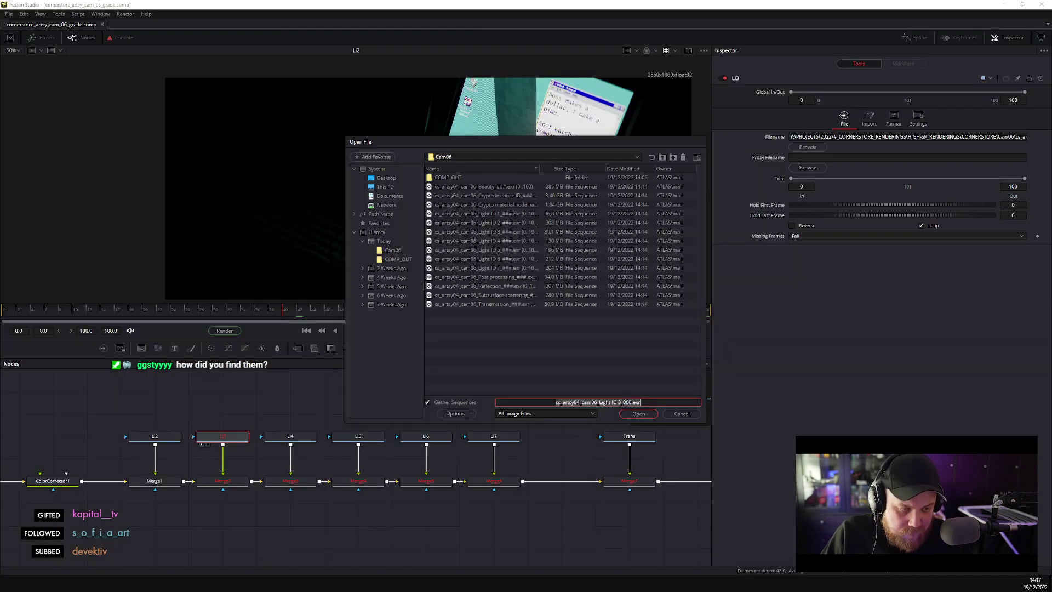
{"action": "left_click", "coordinate": [682, 414]}
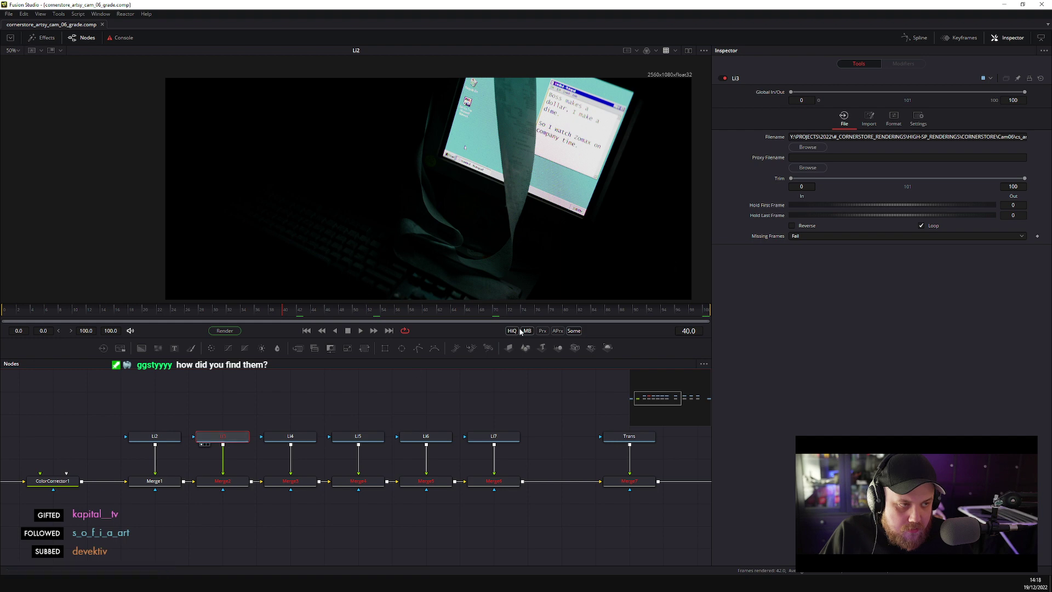
{"action": "left_click", "coordinate": [809, 148]}
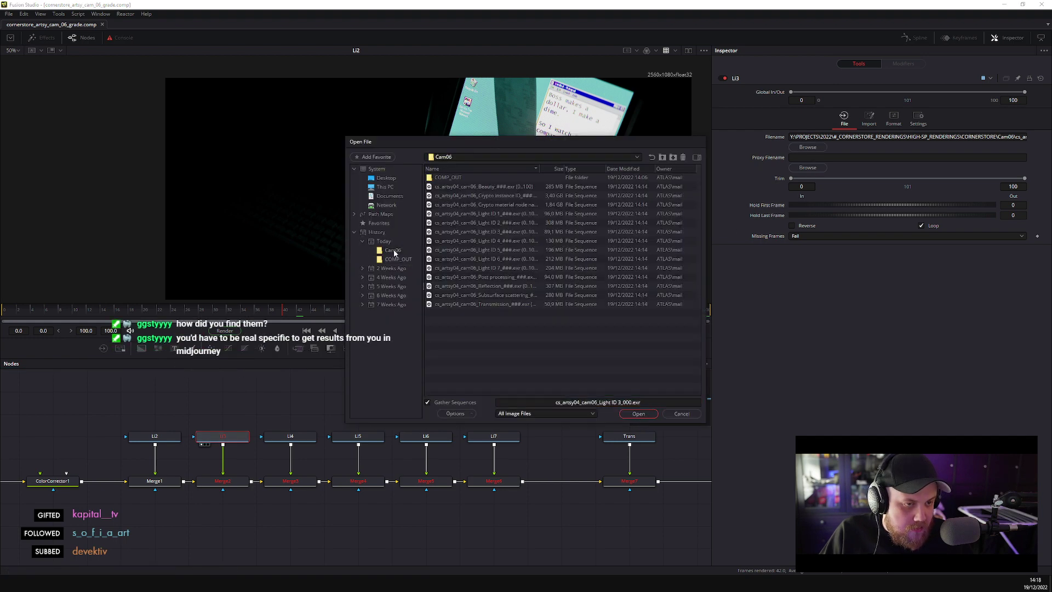
{"action": "left_click", "coordinate": [633, 417]}
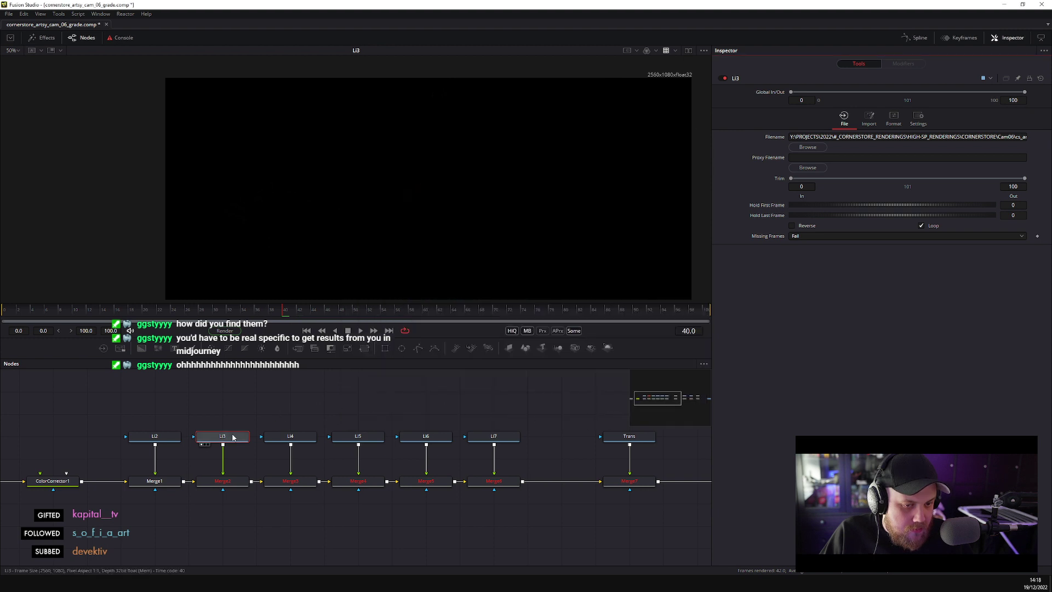
- View the Merge2 and Merge7 results to check the updated light pass
{"action": "left_click", "coordinate": [236, 482]}
{"action": "key", "text": "1"}
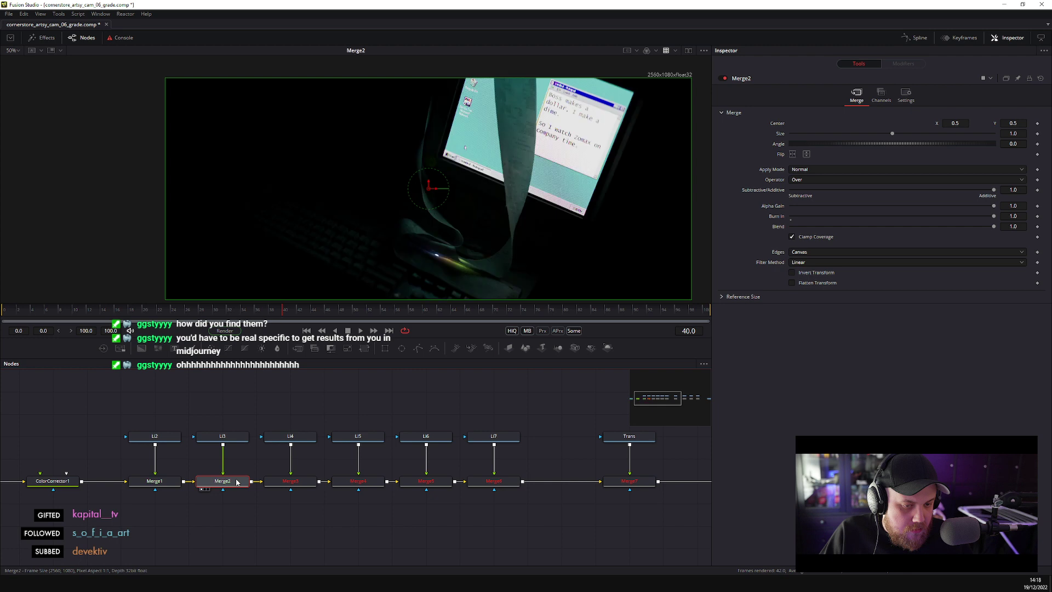
{"action": "left_click", "coordinate": [608, 482]}
{"action": "key", "text": "1"}
{"action": "left_click_drag", "start_coordinate": [573, 428], "coordinate": [391, 432]}
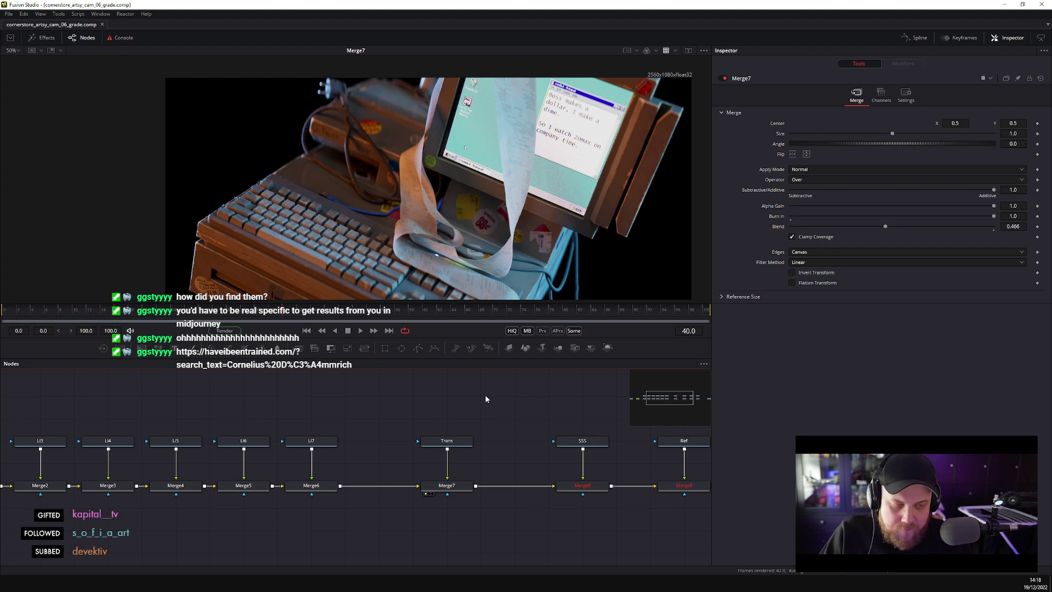
- Save the comp and bring up Saver1's render settings
{"action": "key", "text": "ctrl+s"}
{"action": "scroll", "coordinate": [482, 439], "scroll_direction": "right", "scroll_amount": 5}
{"action": "left_click", "coordinate": [651, 483]}
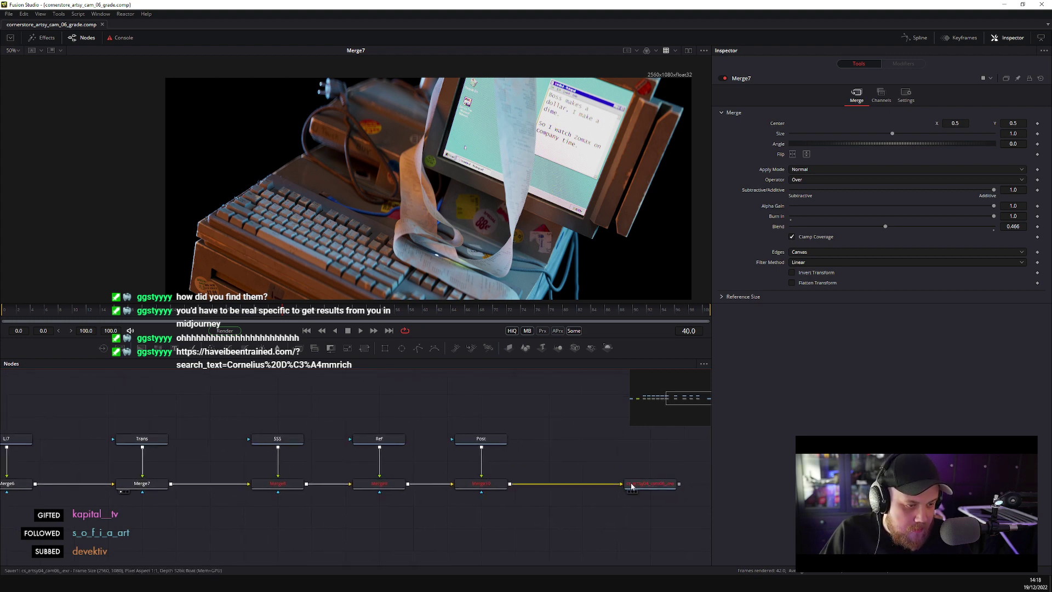
{"action": "left_click", "coordinate": [225, 330]}
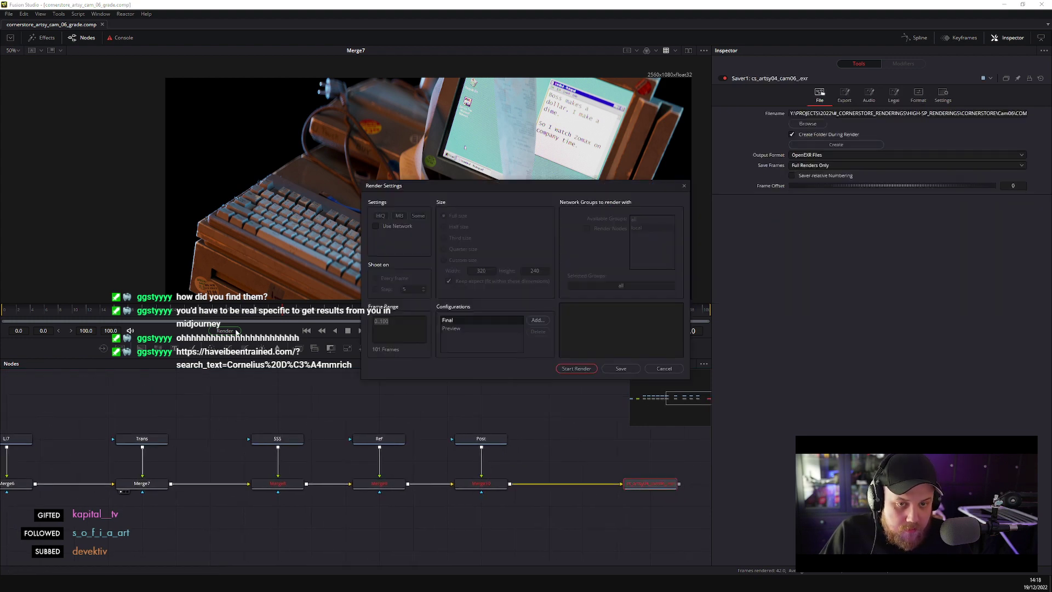
- Start the 101-frame Final render of Saver1 to cs_artsy04_cam06_.exr
{"action": "left_click", "coordinate": [575, 370]}
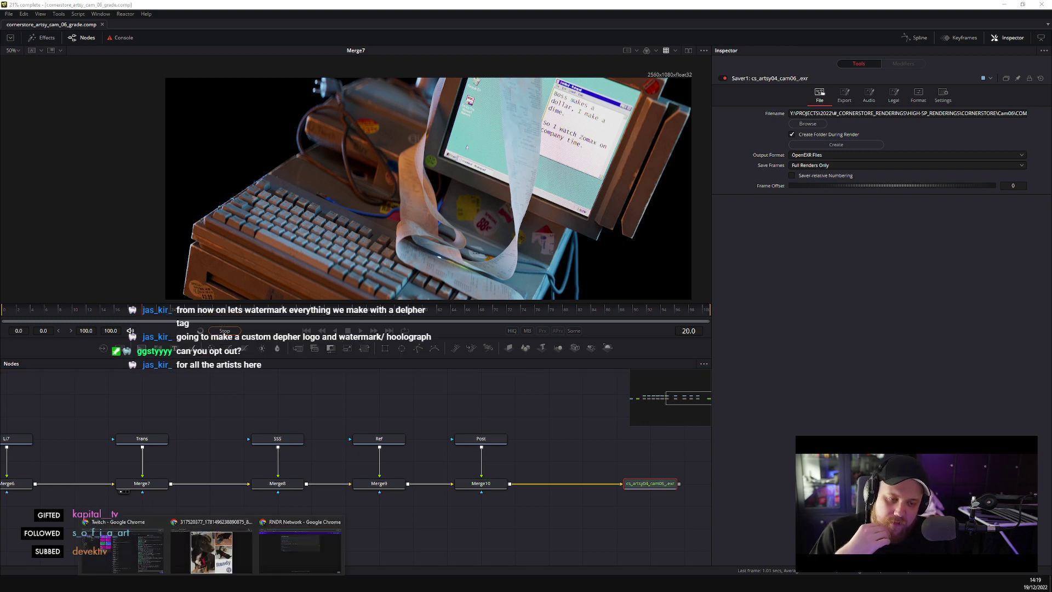
- Bring Chrome's Have I Been Trained page in front of the running Fusion render
{"action": "mouse_move", "coordinate": [247, 555]}
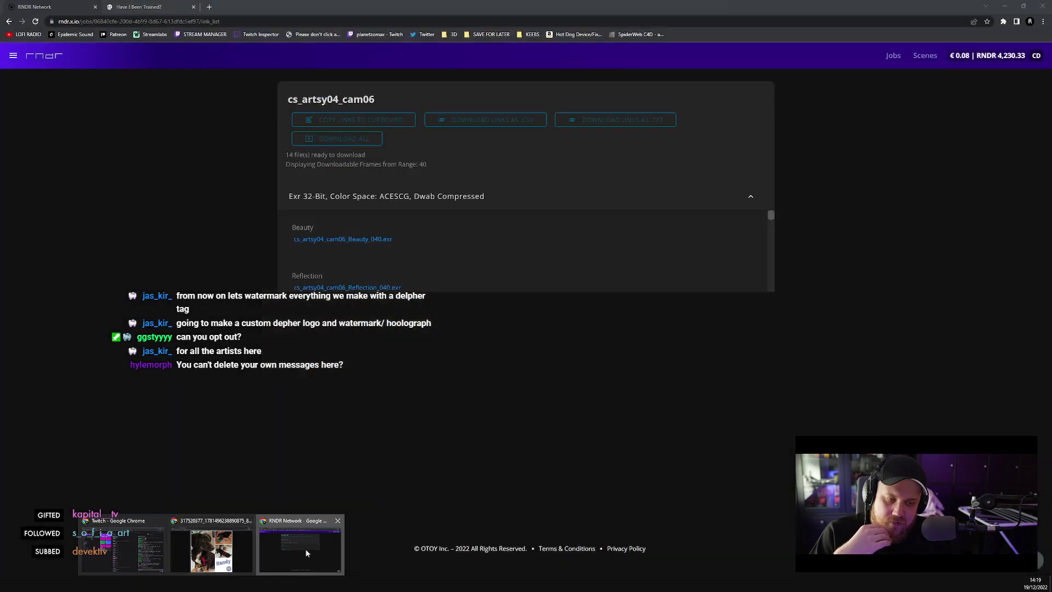
{"action": "left_click", "coordinate": [308, 548]}
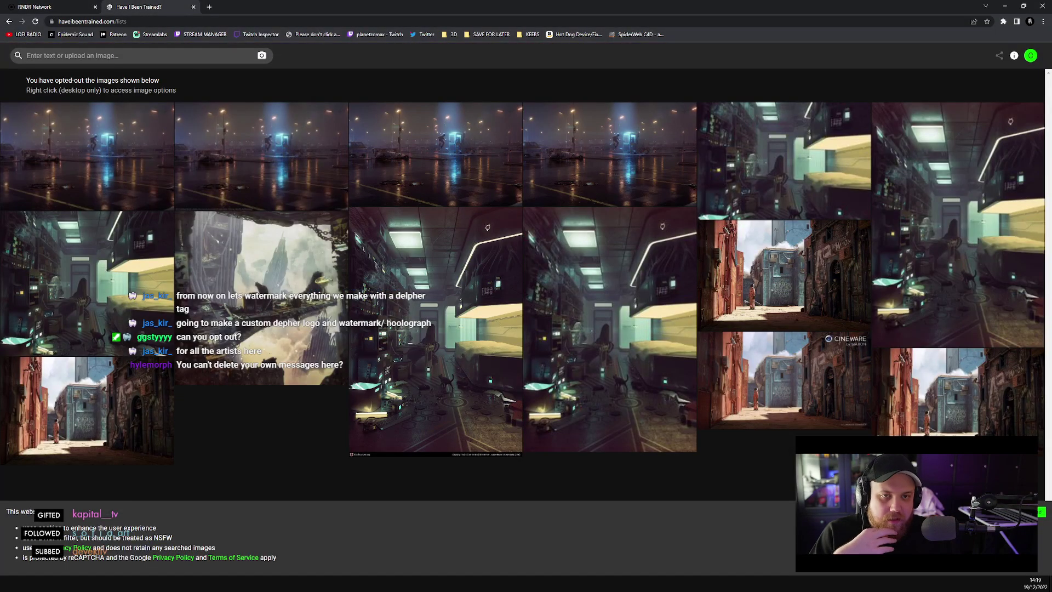
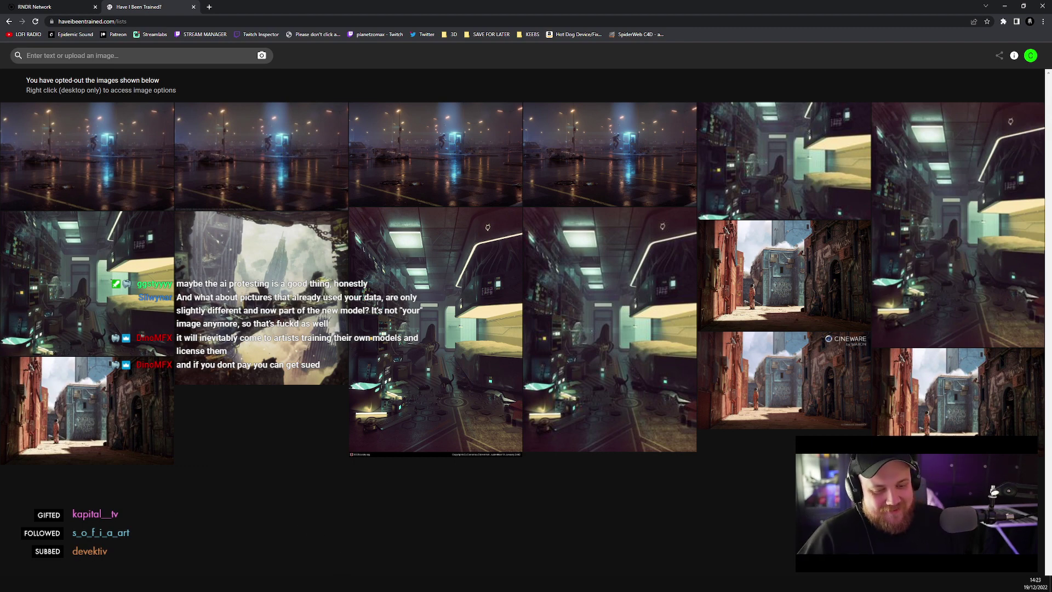
- Switch from the browser back to DaVinci Resolve's CornerStore_ANIM edit timeline
{"action": "key", "text": "alt+Tab"}
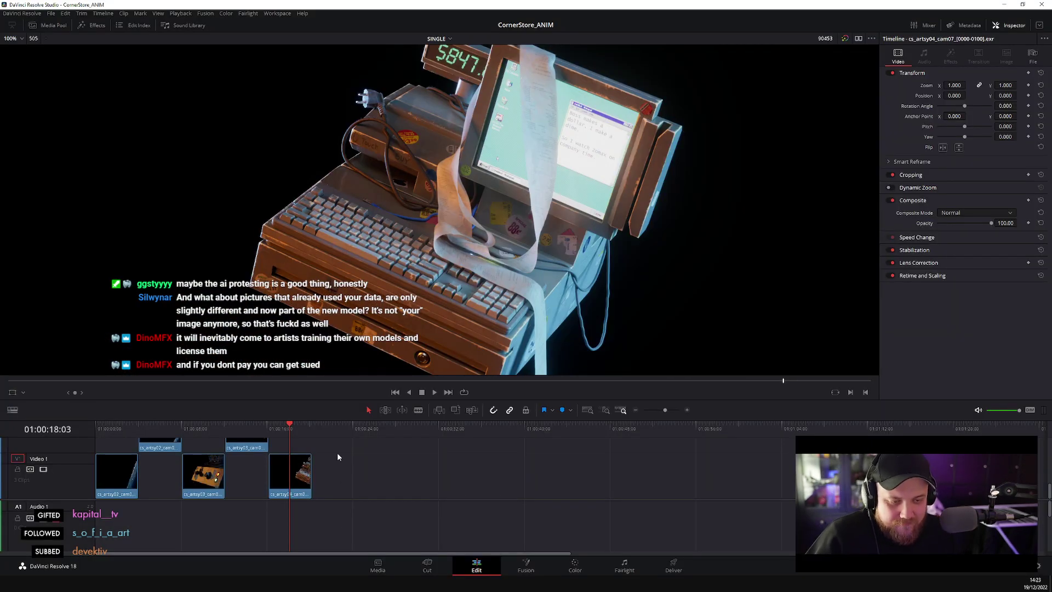
- Dismiss Fusion's render-completed notice and open Resolve's Media page at Cam06 > COMP_OUT
{"action": "key", "text": "alt+Tab"}
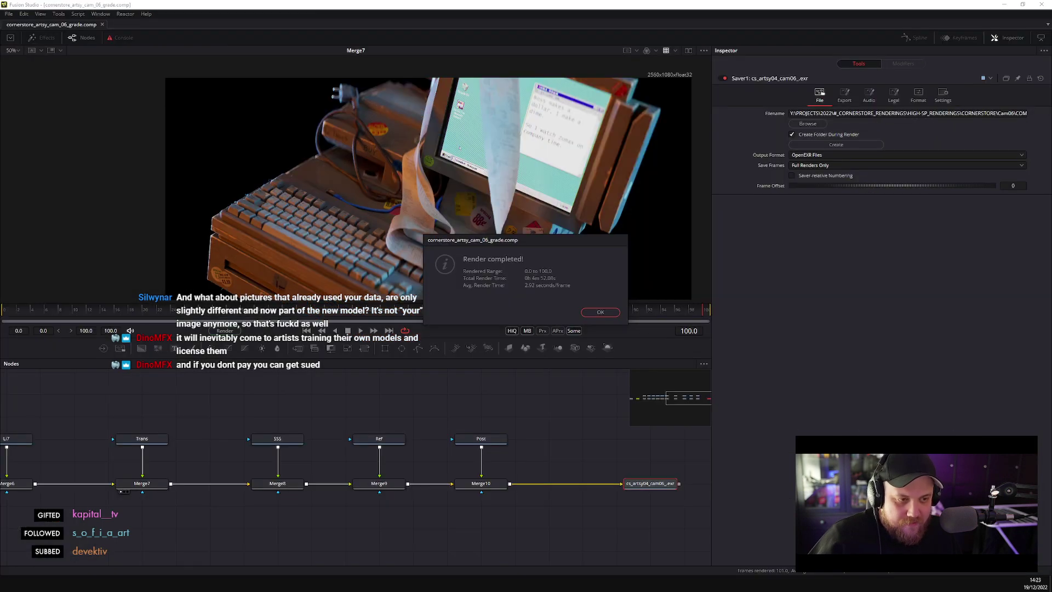
{"action": "left_click", "coordinate": [600, 310]}
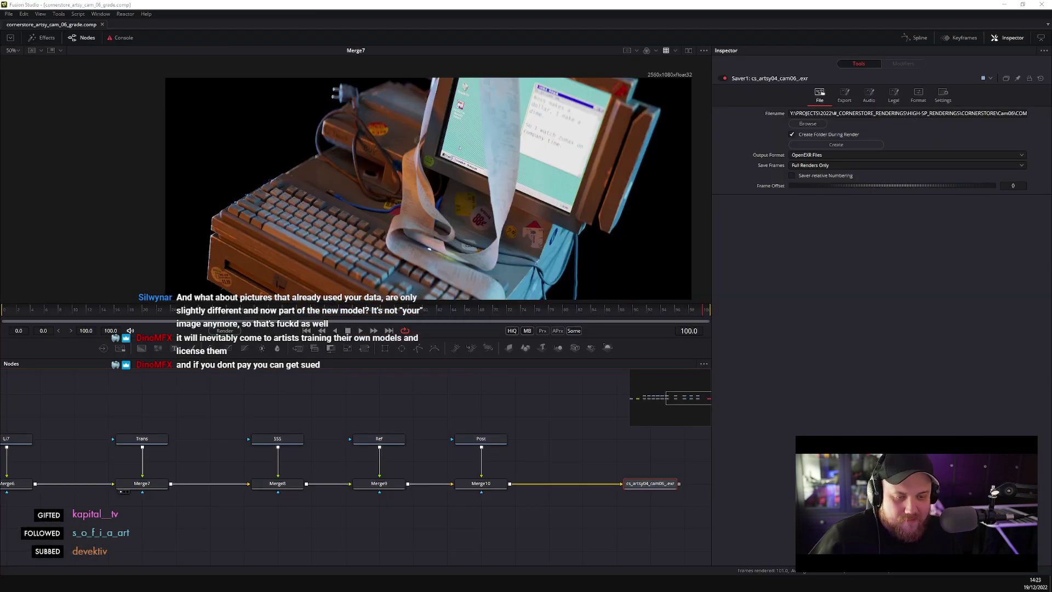
{"action": "key", "text": "alt+Tab"}
{"action": "left_click", "coordinate": [378, 566]}
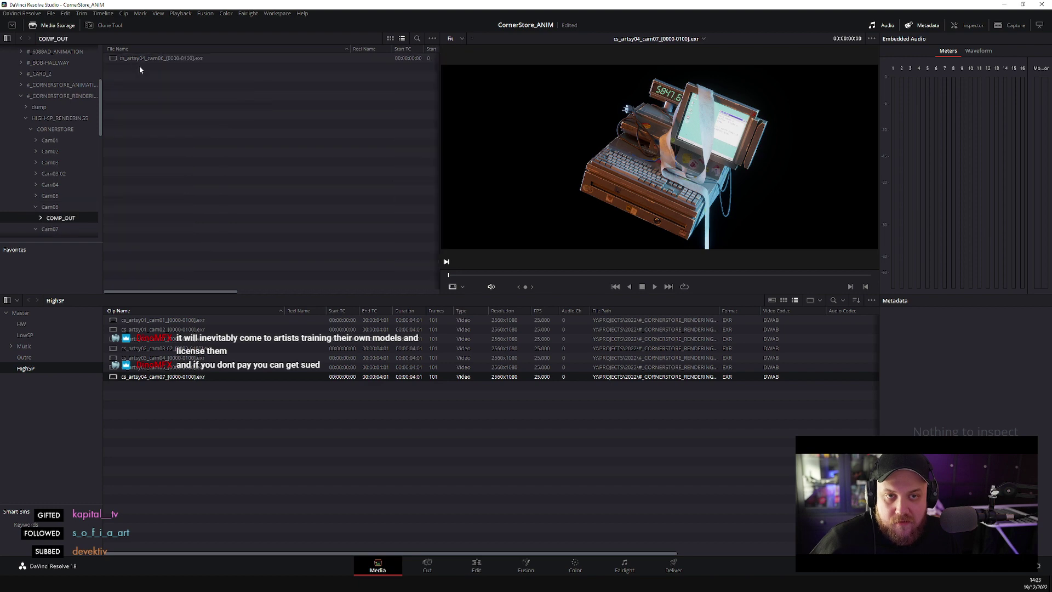
- Import the cam06 EXR sequence into the Media Pool and show the bin on the Edit page
{"action": "left_click_drag", "start_coordinate": [143, 59], "coordinate": [225, 446]}
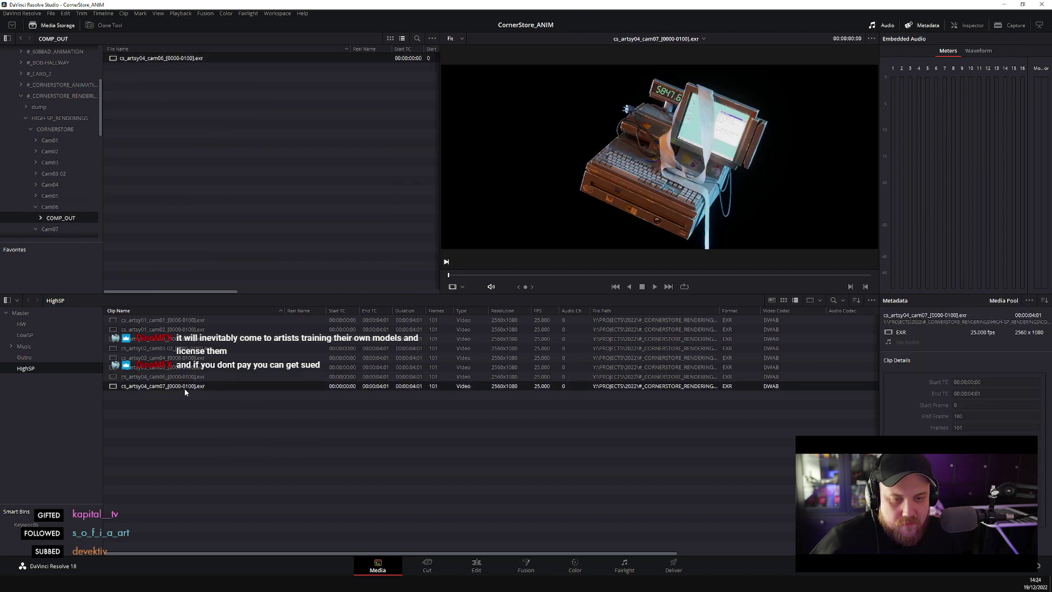
{"action": "left_click", "coordinate": [478, 568]}
{"action": "left_click", "coordinate": [47, 25]}
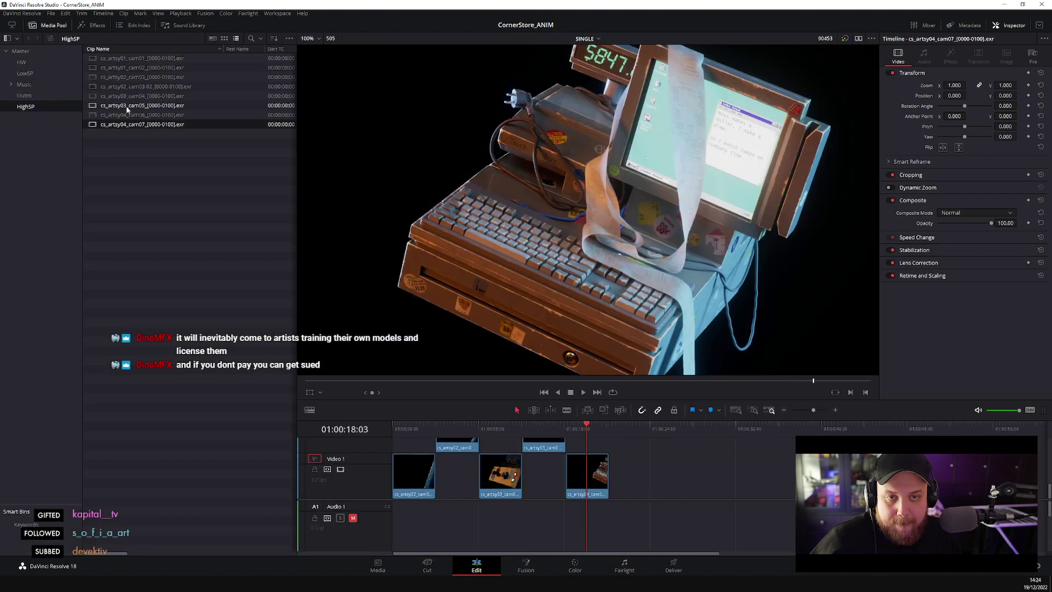
- Undo a mistaken cam07 drop and place cam06 on Video 2 after the other clips
{"action": "left_click_drag", "start_coordinate": [142, 125], "coordinate": [448, 430]}
{"action": "left_click_drag", "start_coordinate": [628, 497], "coordinate": [628, 496]}
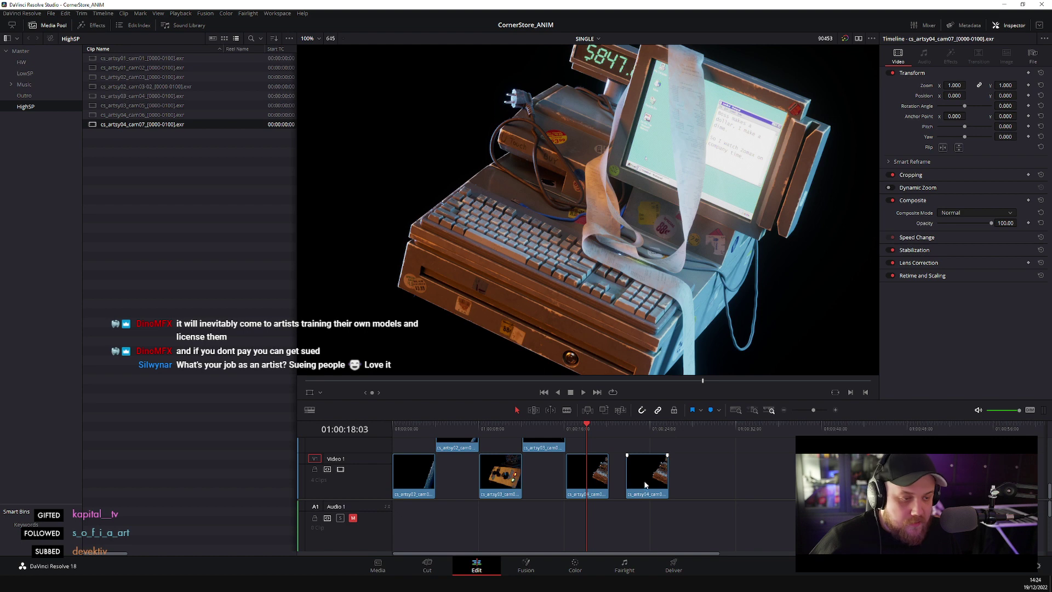
{"action": "key", "text": "ctrl+z"}
{"action": "left_click_drag", "start_coordinate": [153, 114], "coordinate": [631, 491]}
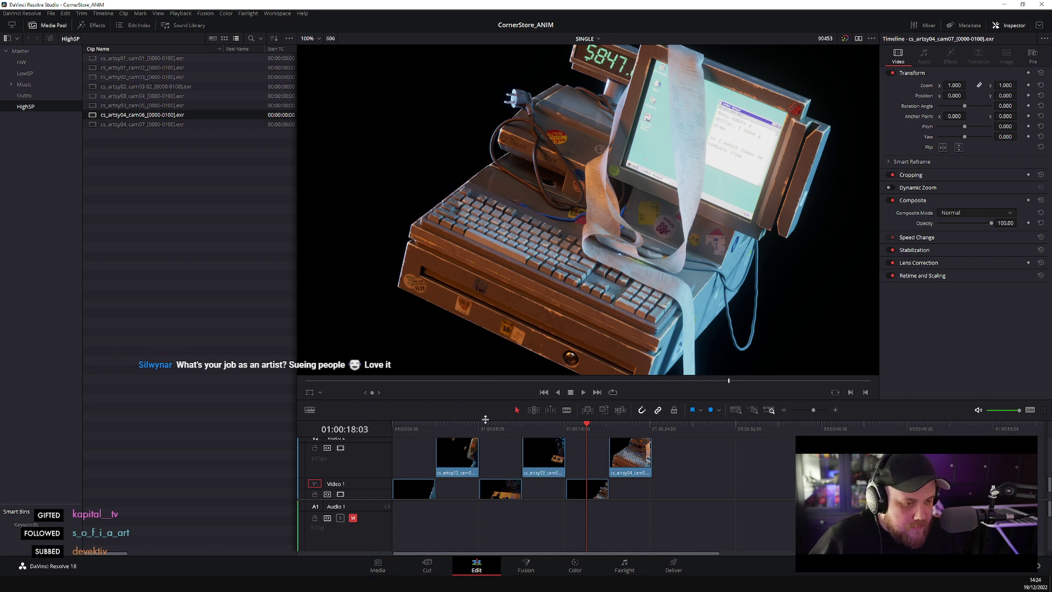
- Hide the Media Pool and resize the viewer and timeline panels for more track room
{"action": "left_click", "coordinate": [50, 26]}
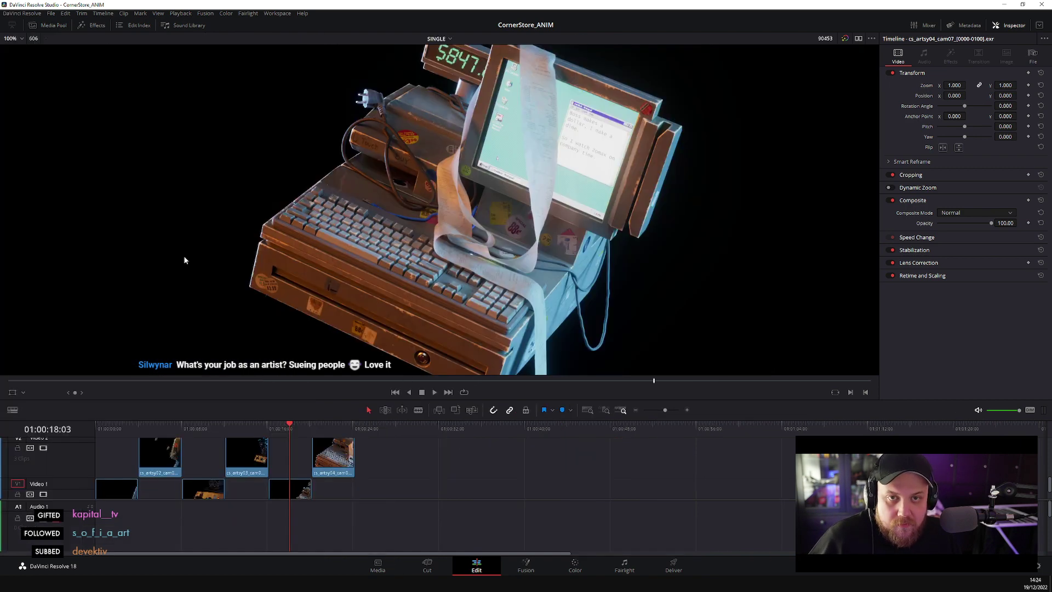
{"action": "left_click_drag", "start_coordinate": [267, 400], "coordinate": [269, 310]}
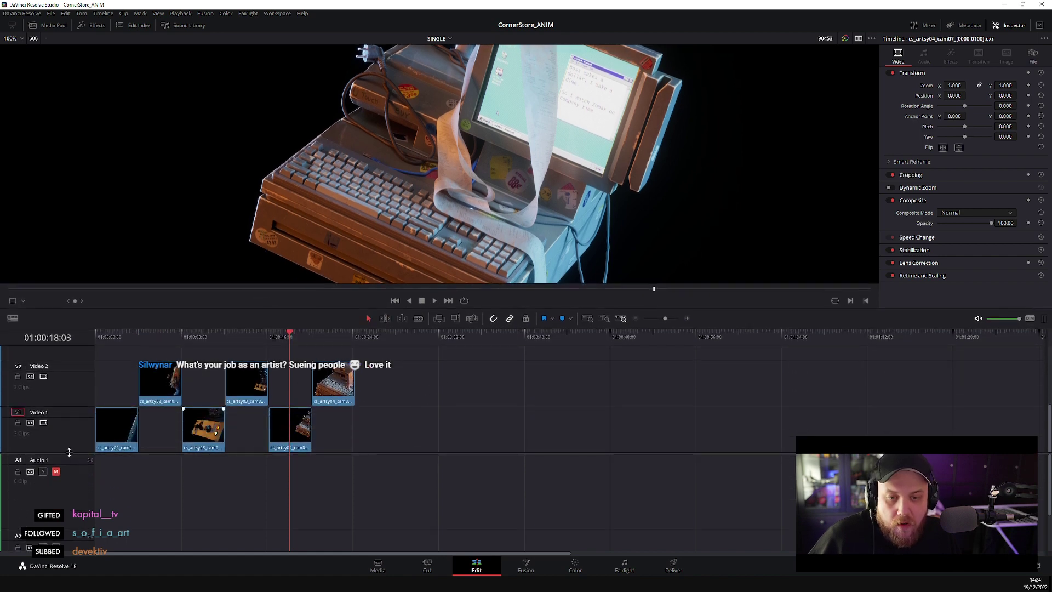
{"action": "left_click_drag", "start_coordinate": [69, 451], "coordinate": [64, 507]}
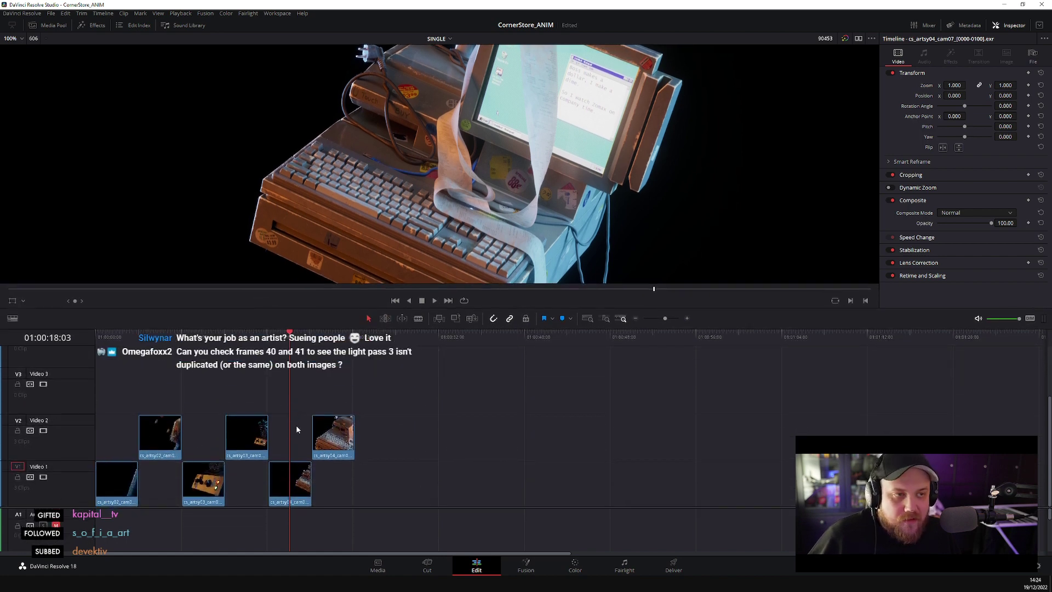
{"action": "left_click_drag", "start_coordinate": [298, 309], "coordinate": [291, 379]}
- Play back the edit from the artsy03 clip and scrub around 01:00:22:13
{"action": "key", "text": "j"}
{"action": "key", "text": "j"}
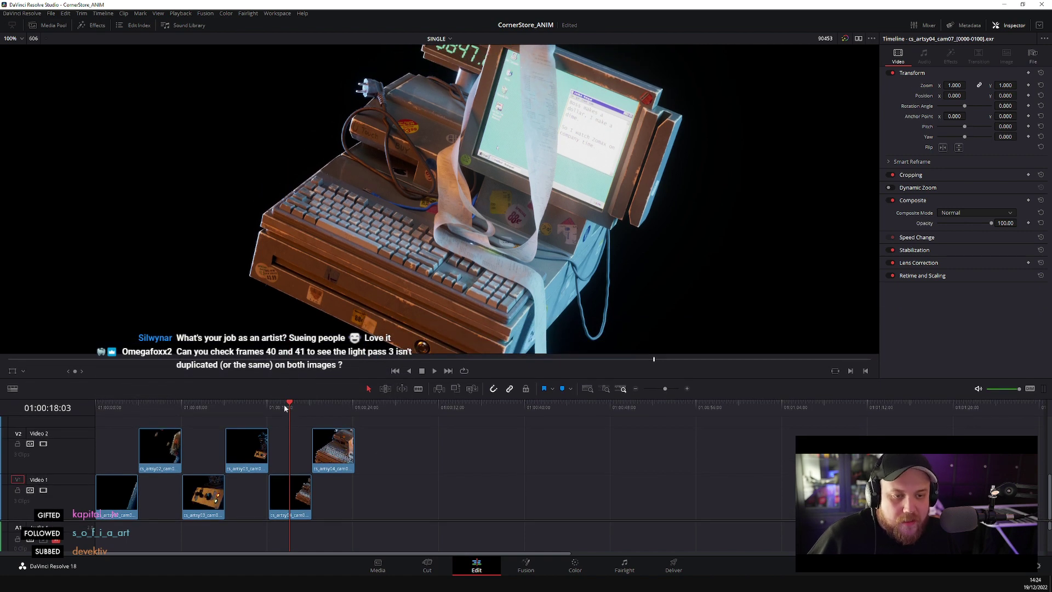
{"action": "key", "text": "k"}
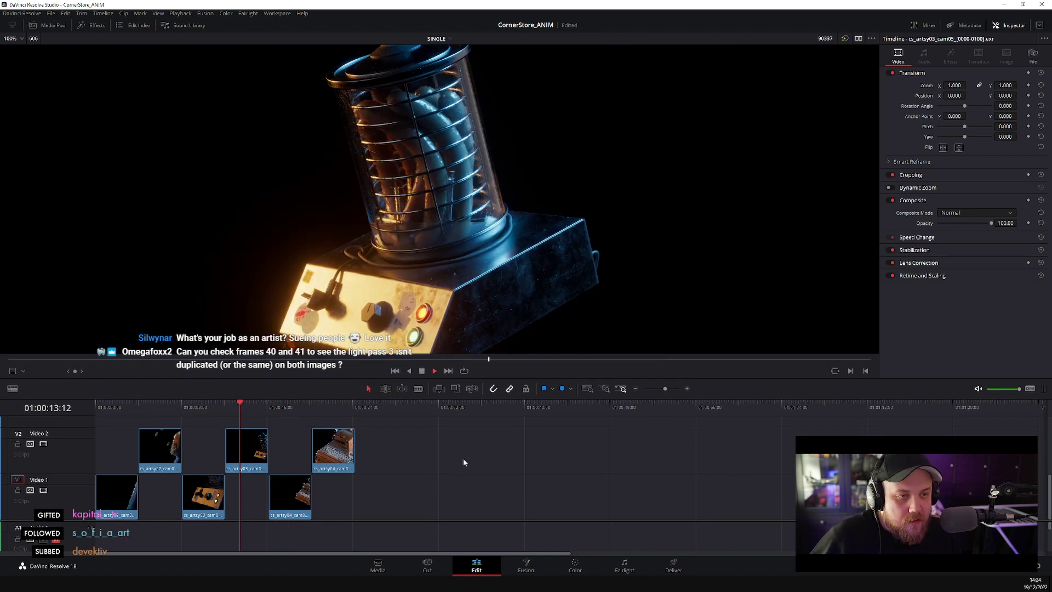
{"action": "key", "text": "l"}
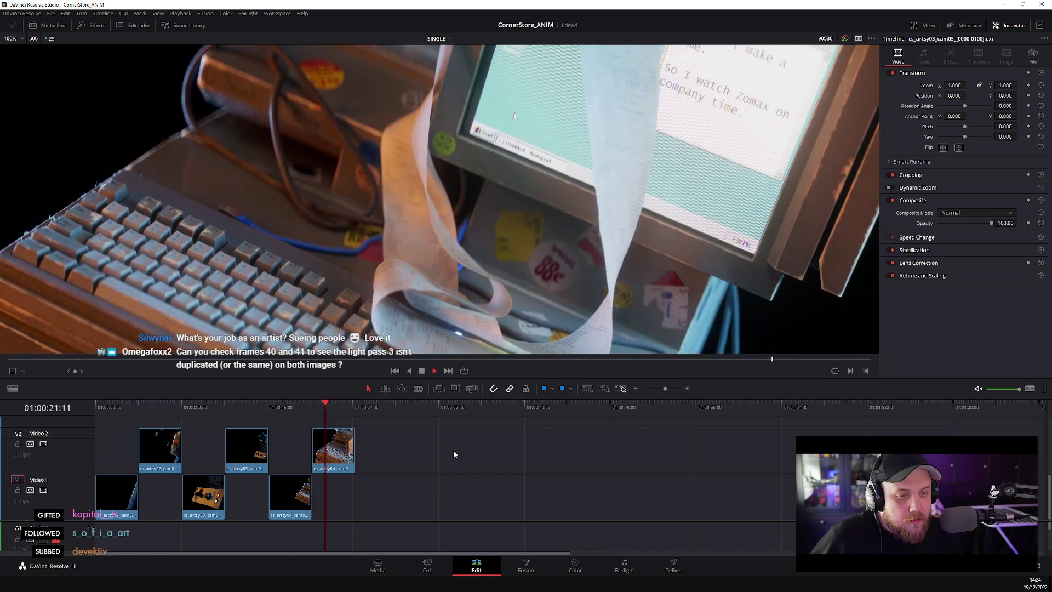
{"action": "key", "text": "space"}
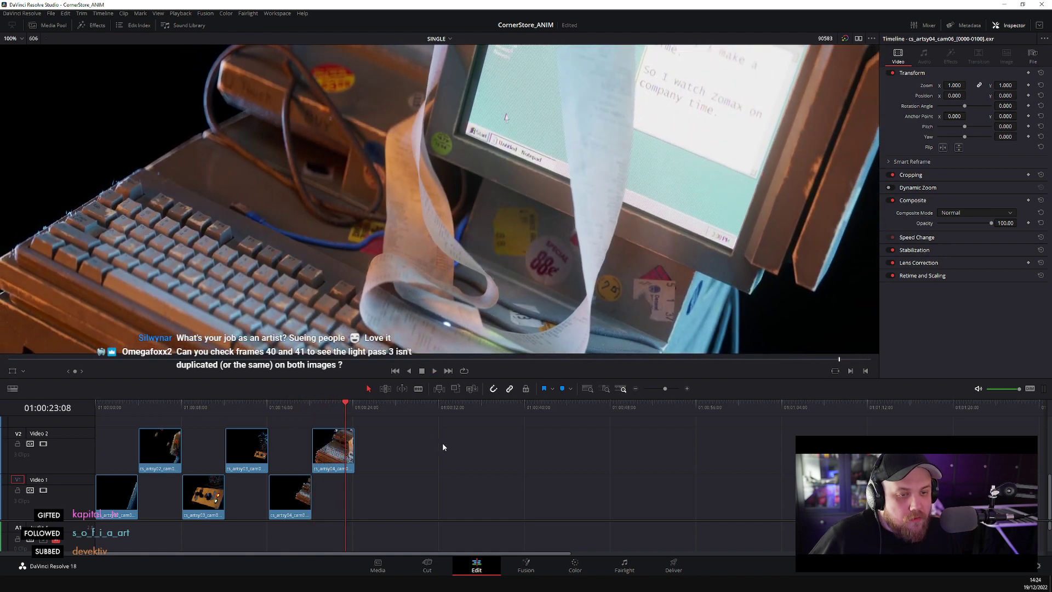
{"action": "left_click", "coordinate": [338, 402]}
{"action": "left_click_drag", "start_coordinate": [338, 403], "coordinate": [337, 402]}
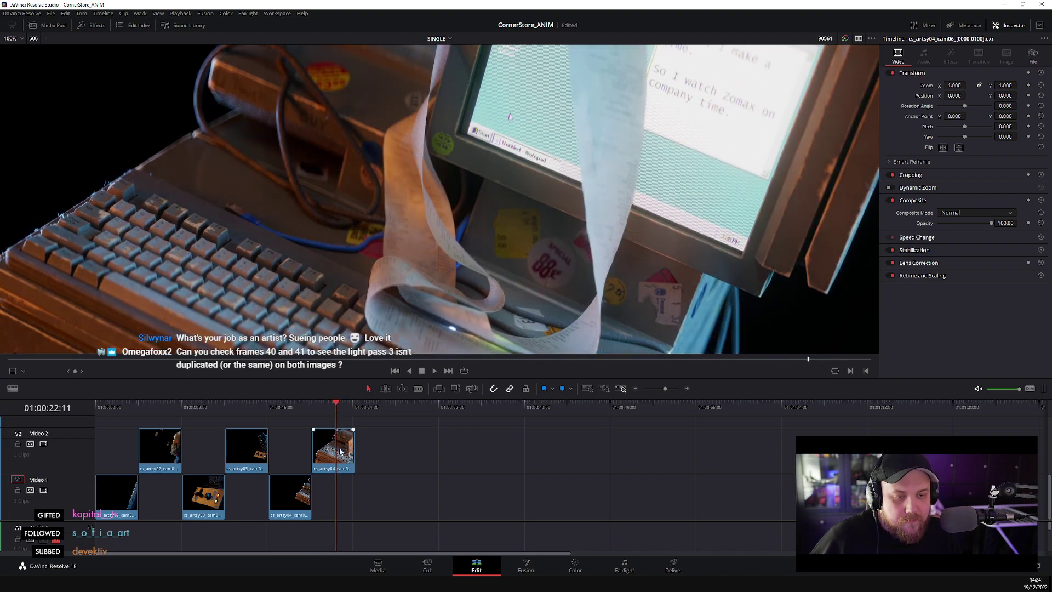
- Enlarge the timeline tracks and play the cam06 section from about 01:00:22:03
{"action": "scroll", "coordinate": [331, 452], "scroll_direction": "up", "scroll_amount": 4}
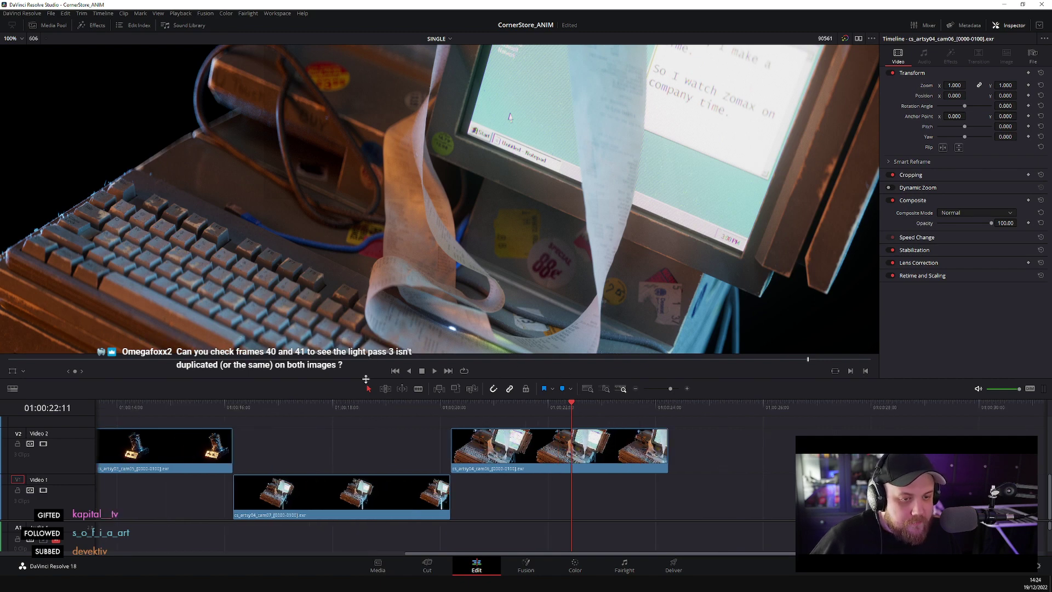
{"action": "left_click_drag", "start_coordinate": [366, 379], "coordinate": [365, 372]}
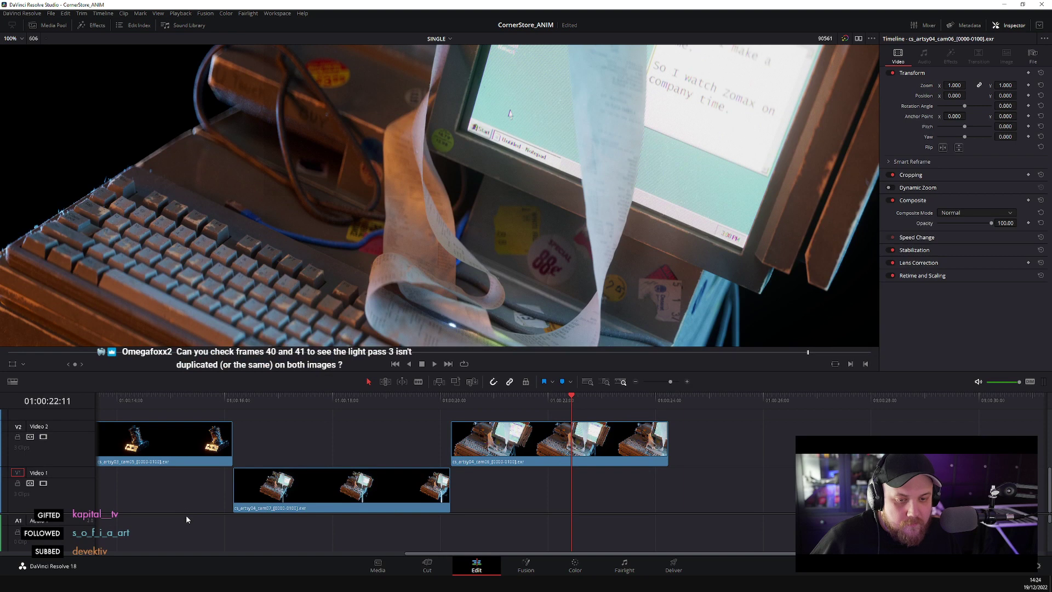
{"action": "left_click_drag", "start_coordinate": [187, 515], "coordinate": [181, 543]}
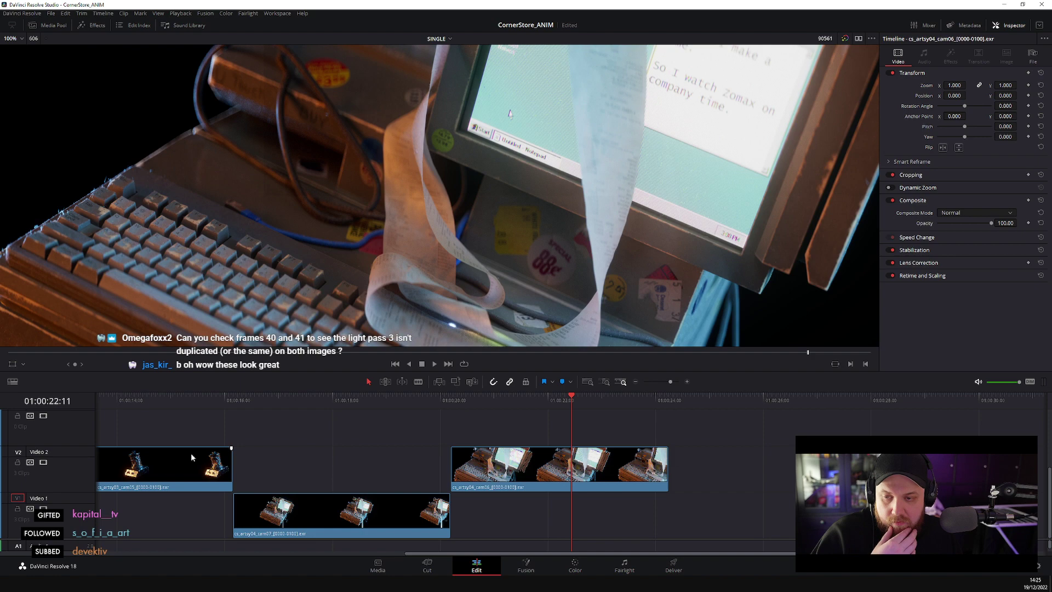
{"action": "left_click", "coordinate": [556, 398]}
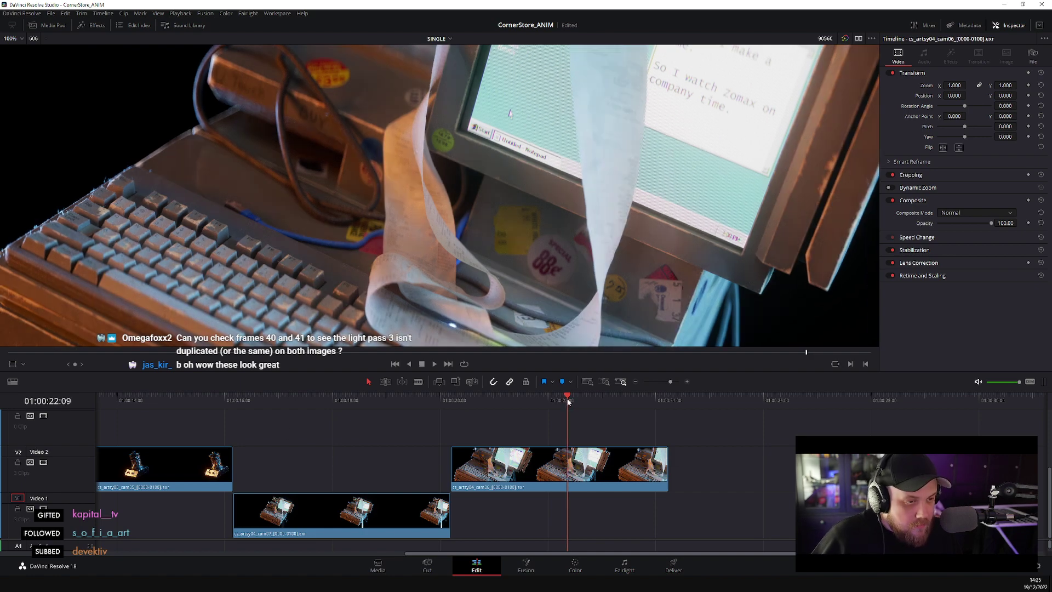
{"action": "left_click_drag", "start_coordinate": [556, 401], "coordinate": [553, 402]}
{"action": "key", "text": "space"}
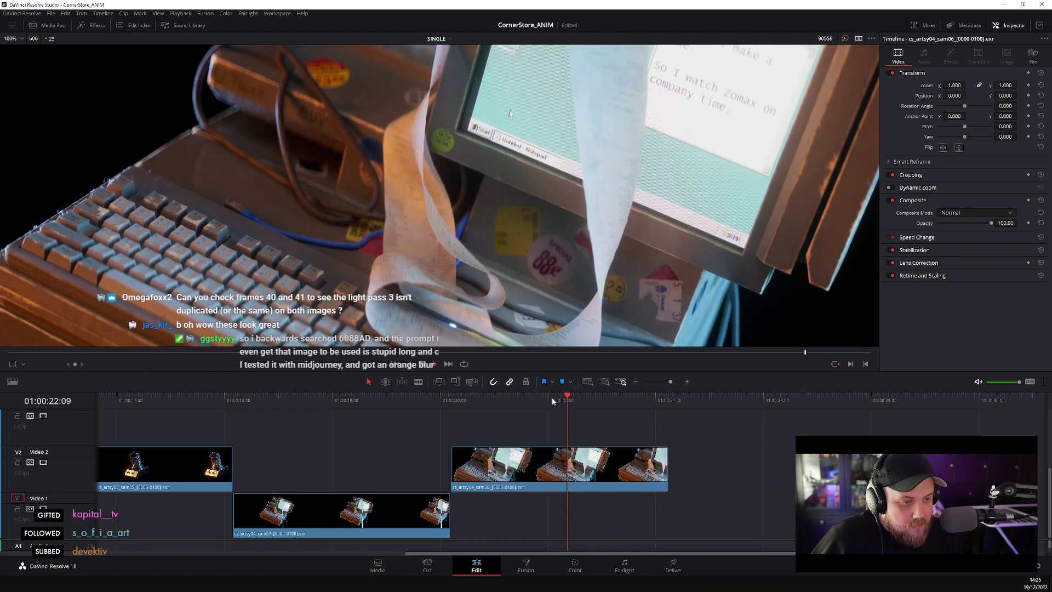
{"action": "key", "text": "space"}
- Scrub back through the cam06 frames from 01:00:23:14
{"action": "left_click", "coordinate": [631, 399]}
{"action": "left_click_drag", "start_coordinate": [631, 399], "coordinate": [589, 400]}
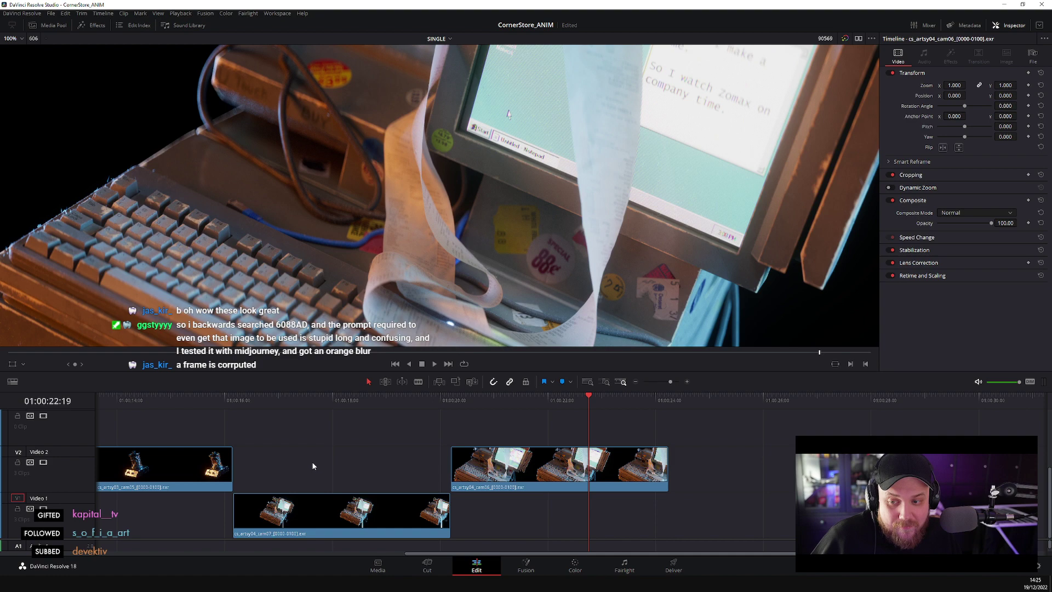
{"action": "scroll", "coordinate": [310, 462], "scroll_direction": "down", "scroll_amount": 10}
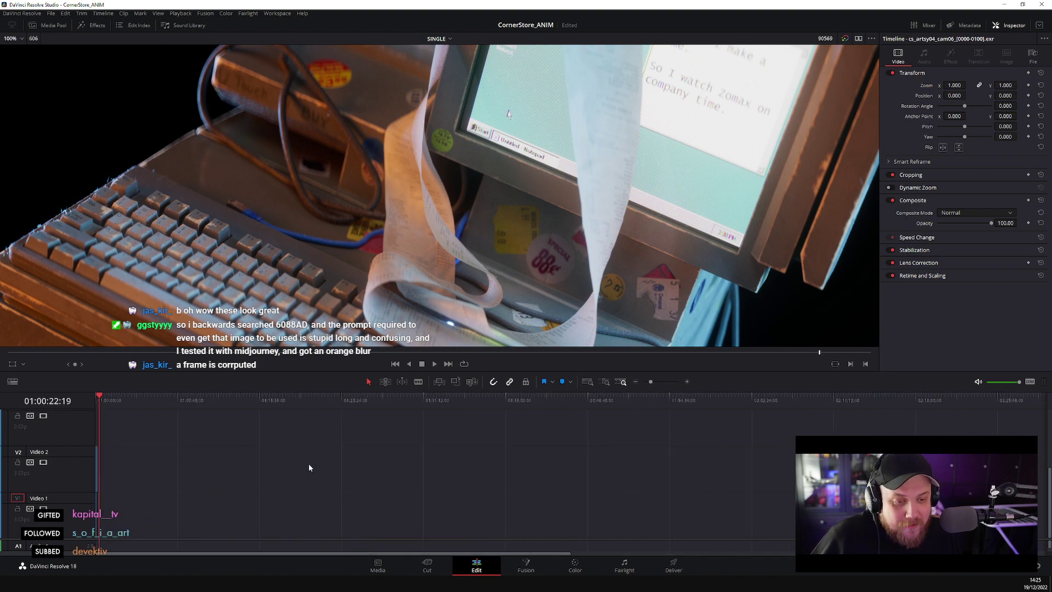
- Move the cam06 clip onto a new third video track at the timeline start
{"action": "scroll", "coordinate": [150, 489], "scroll_direction": "up", "scroll_amount": 8}
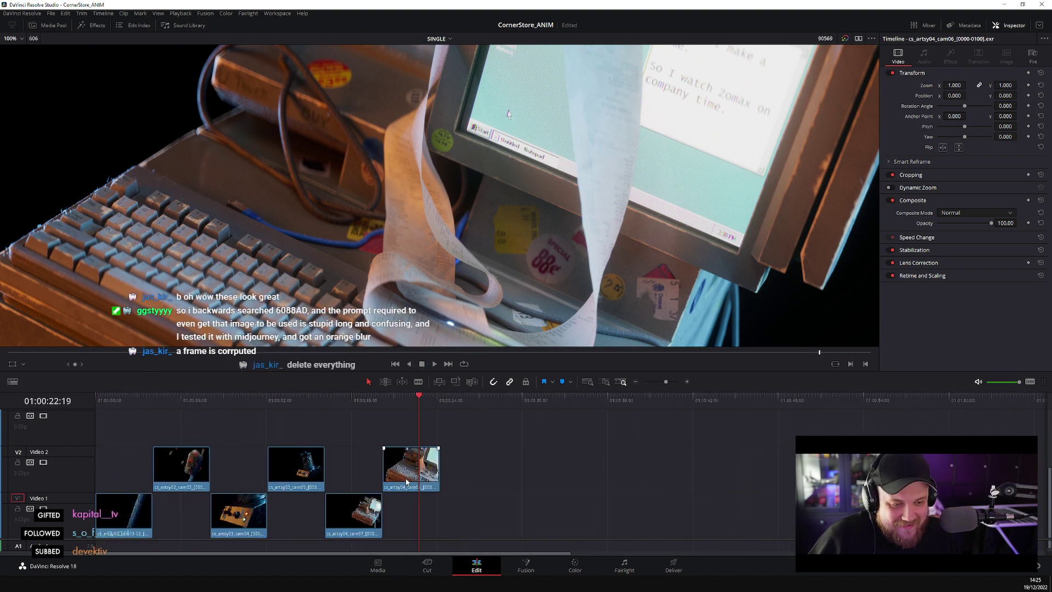
{"action": "left_click_drag", "start_coordinate": [414, 469], "coordinate": [122, 451]}
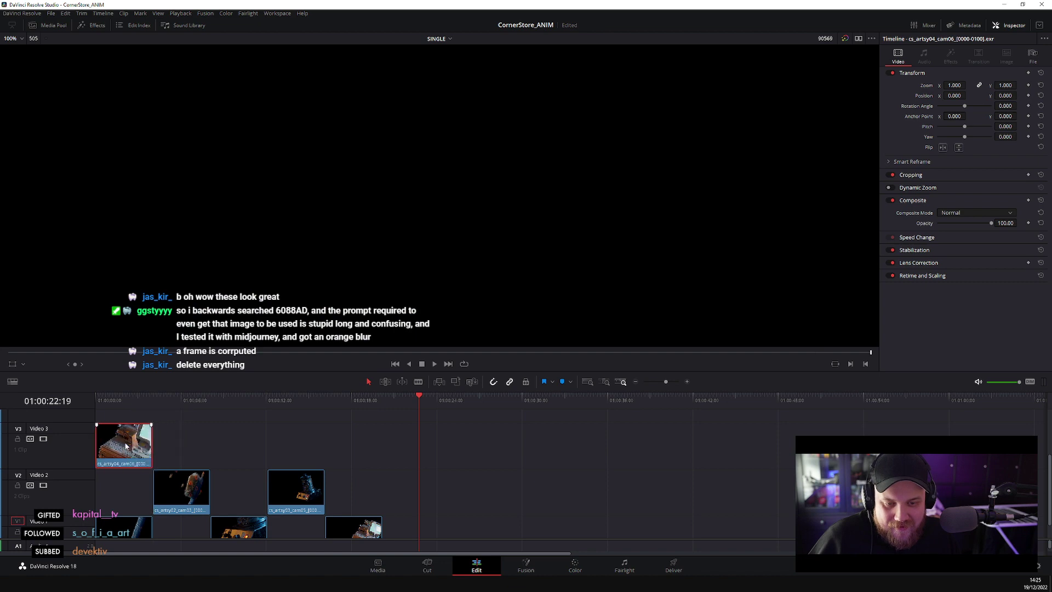
{"action": "left_click_drag", "start_coordinate": [130, 400], "coordinate": [88, 399]}
{"action": "scroll", "coordinate": [128, 454], "scroll_direction": "up", "scroll_amount": 6}
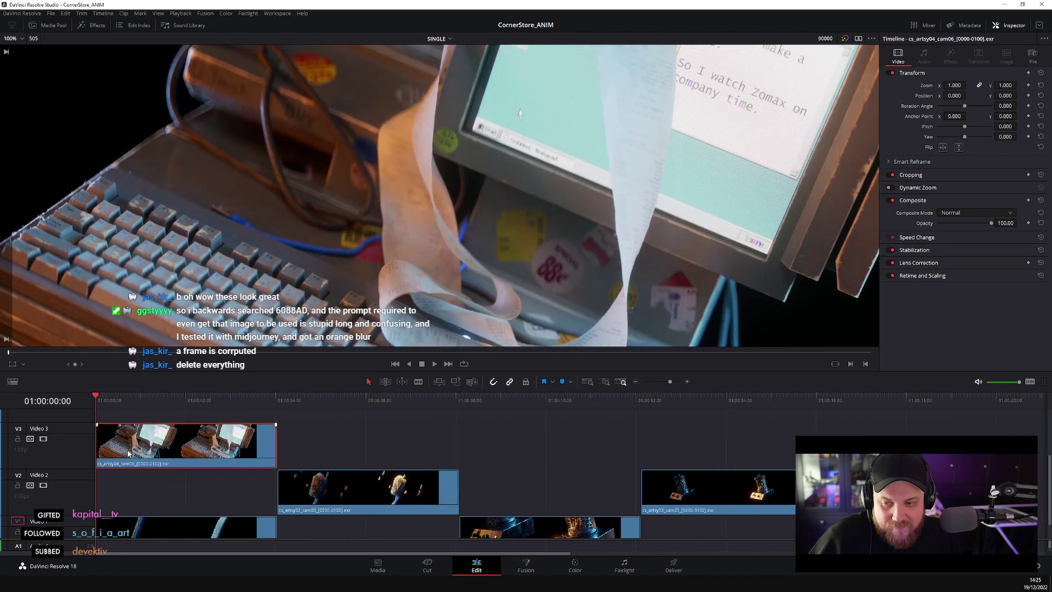
- Scrub through the cam06 clip to 01:00:01:18, step back two frames, and return to Fusion's node graph
{"action": "left_click_drag", "start_coordinate": [99, 400], "coordinate": [322, 426]}
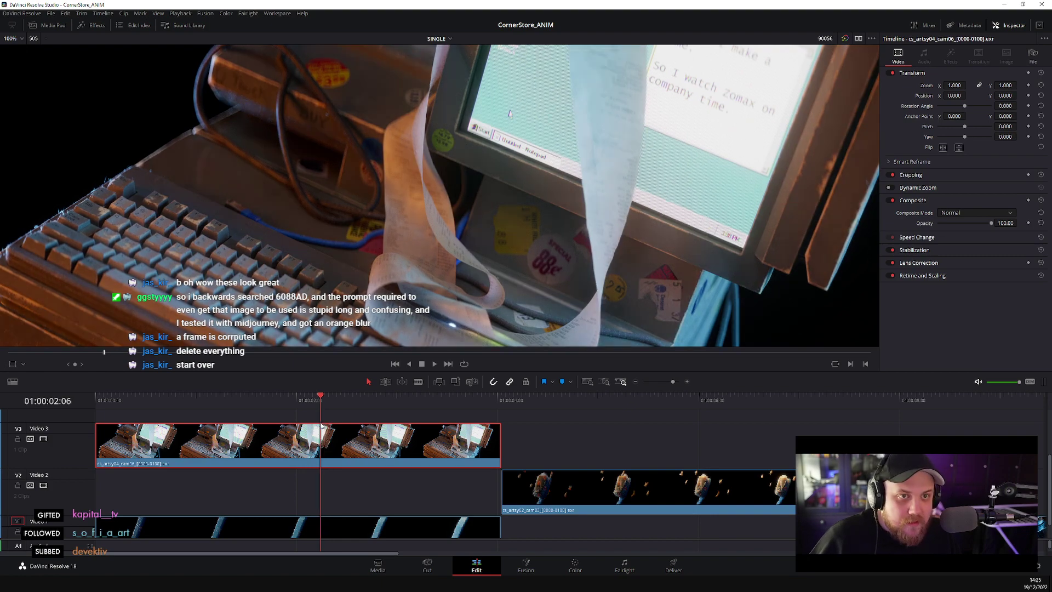
{"action": "left_click_drag", "start_coordinate": [321, 426], "coordinate": [322, 427]}
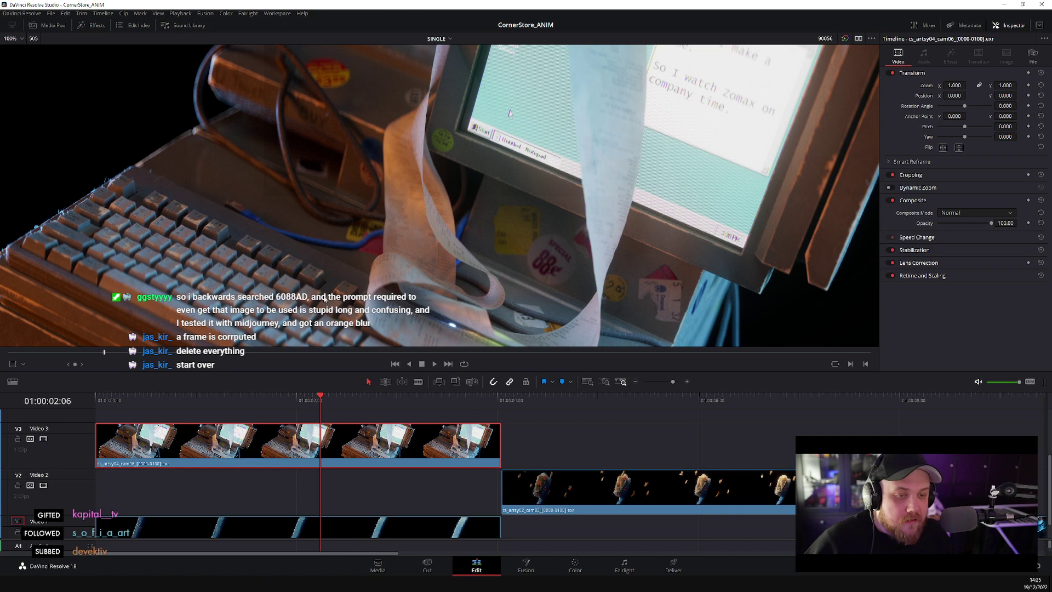
{"action": "left_click_drag", "start_coordinate": [320, 398], "coordinate": [255, 402]}
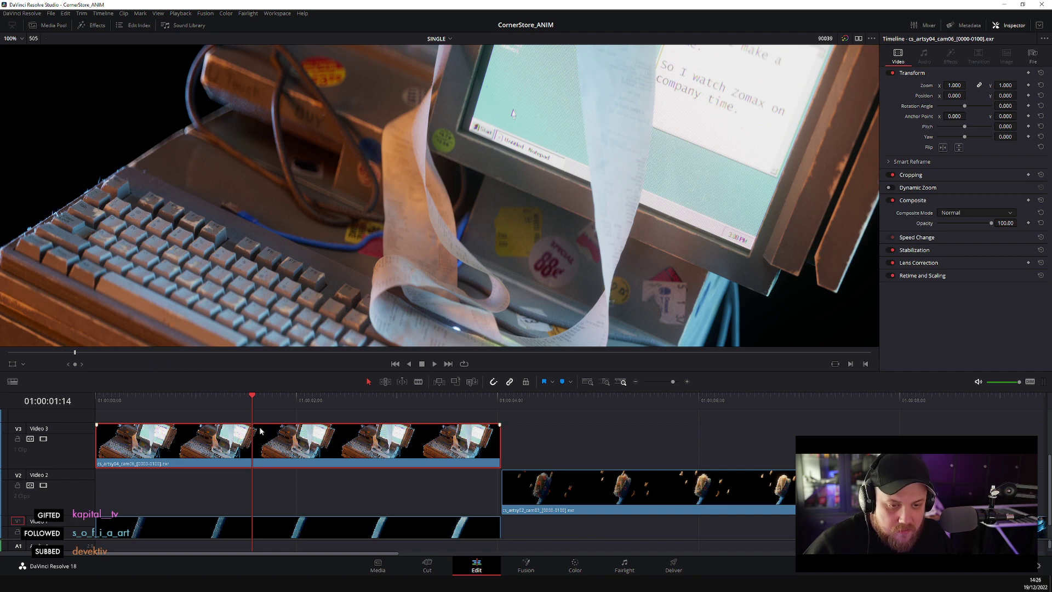
{"action": "left_click_drag", "start_coordinate": [251, 402], "coordinate": [272, 404]}
{"action": "key", "text": "Left"}
{"action": "key", "text": "Left"}
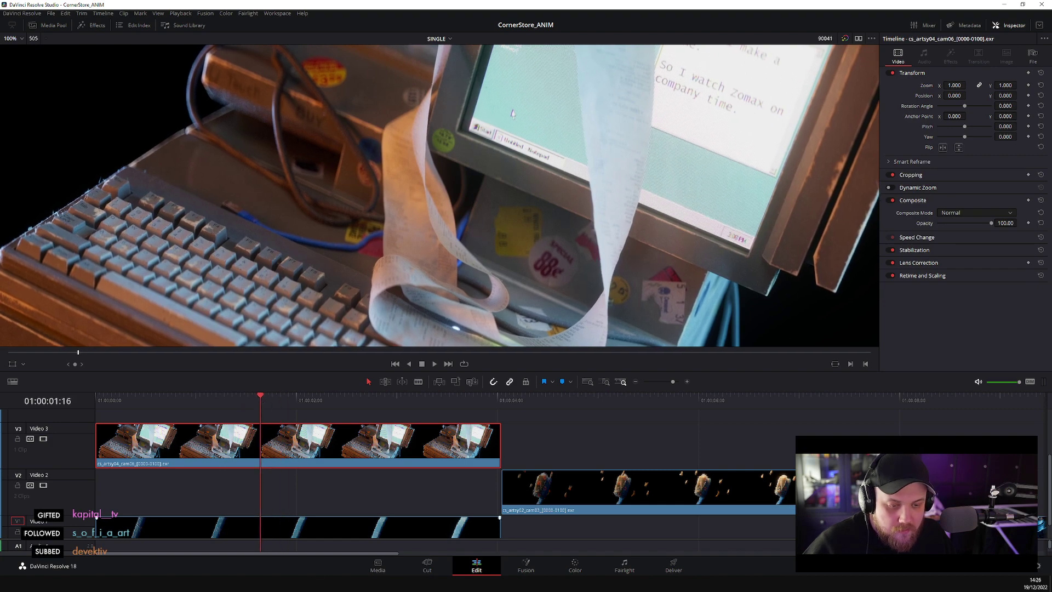
{"action": "key", "text": "alt+Tab"}
{"action": "scroll", "coordinate": [338, 438], "scroll_direction": "left", "scroll_amount": 10}
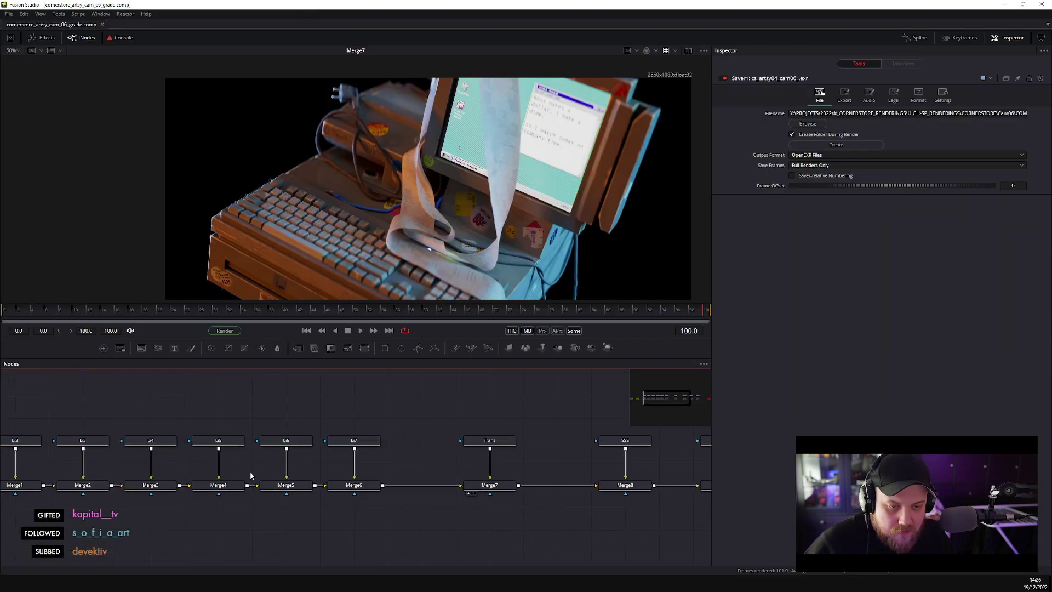
- View the Li3 loader and the Merge2 output in the Fusion viewer
{"action": "left_click_drag", "start_coordinate": [282, 452], "coordinate": [366, 110]}
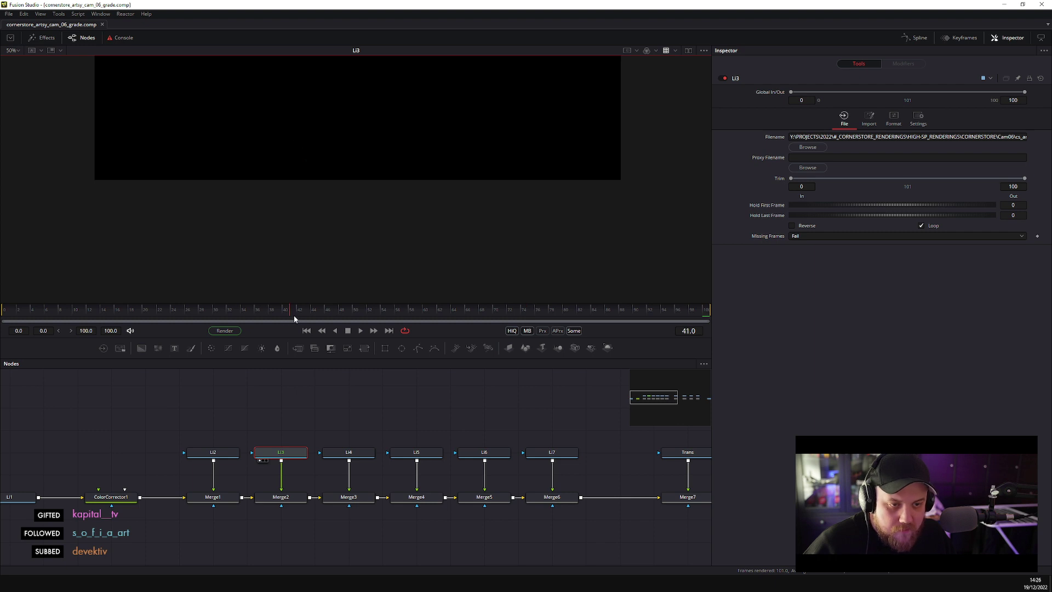
{"action": "left_click_drag", "start_coordinate": [291, 306], "coordinate": [370, 245]}
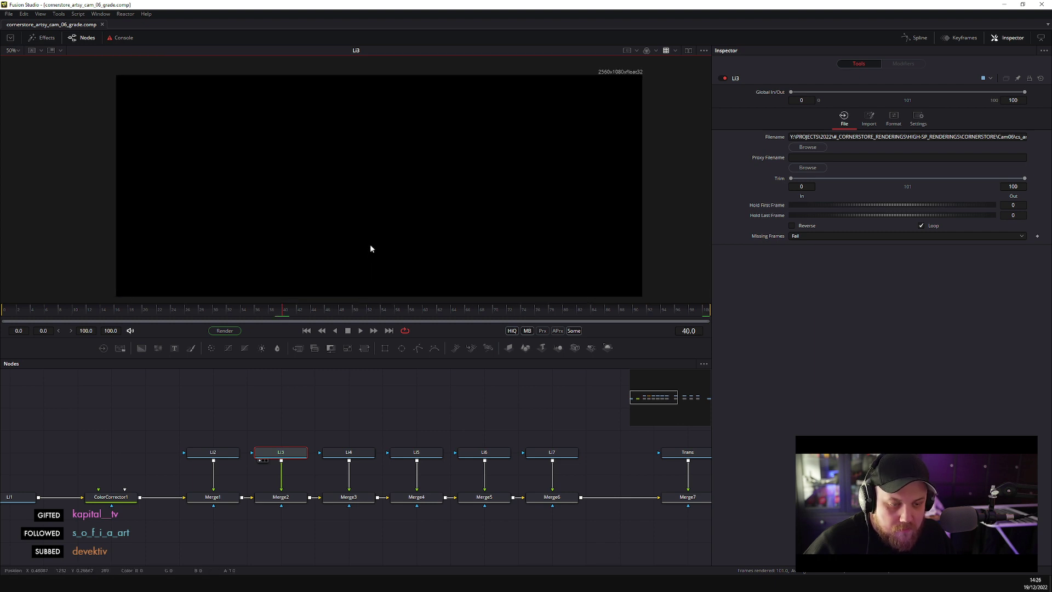
{"action": "left_click", "coordinate": [285, 498]}
{"action": "key", "text": "1"}
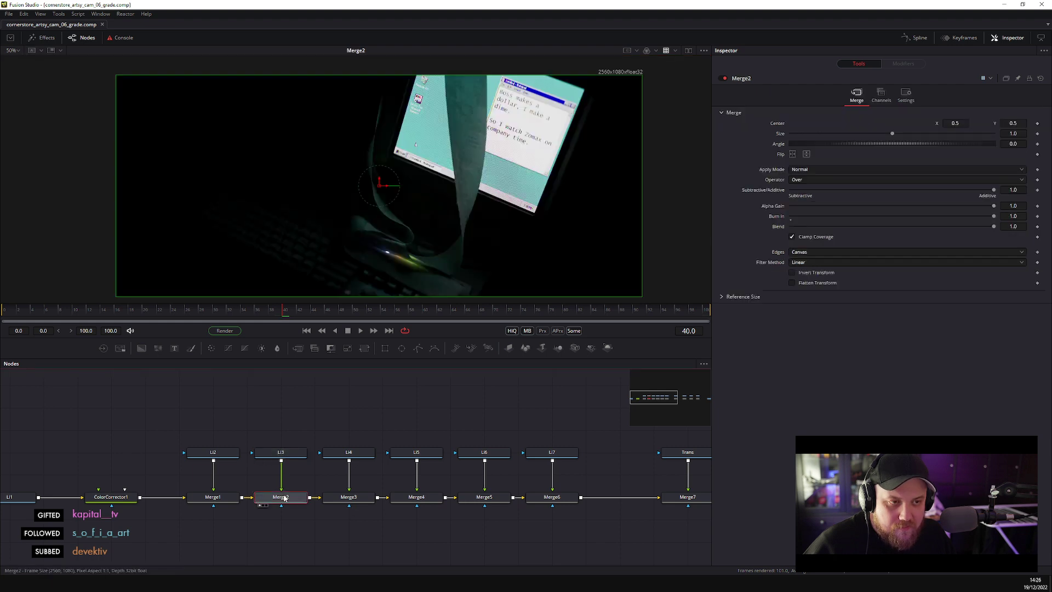
- View the Li1, Li2 and Li3 light passes in the viewer
{"action": "left_click", "coordinate": [222, 457]}
{"action": "key", "text": "1"}
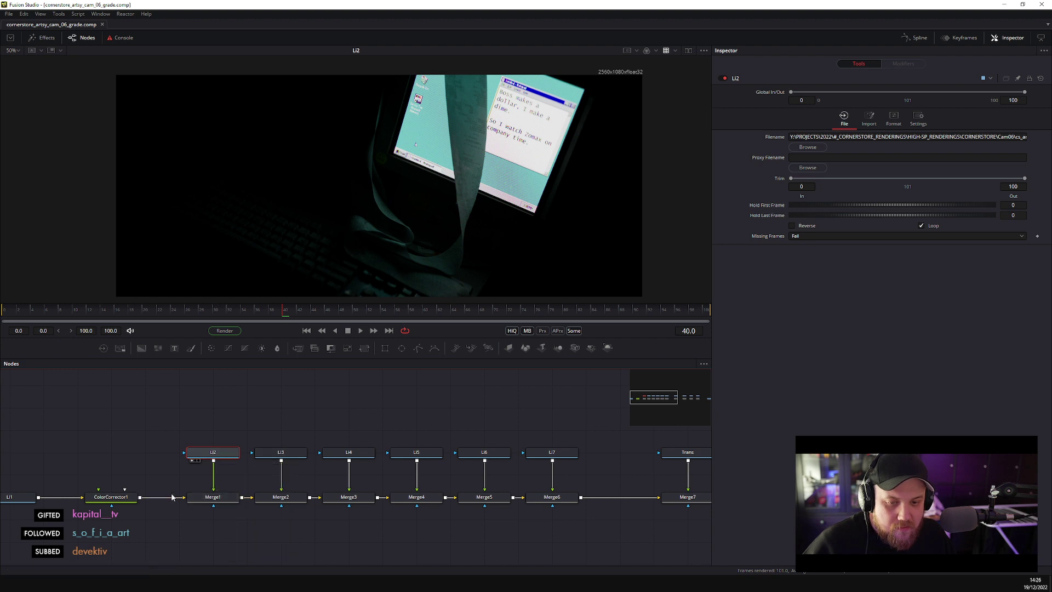
{"action": "left_click", "coordinate": [22, 499]}
{"action": "key", "text": "1"}
{"action": "left_click", "coordinate": [241, 456]}
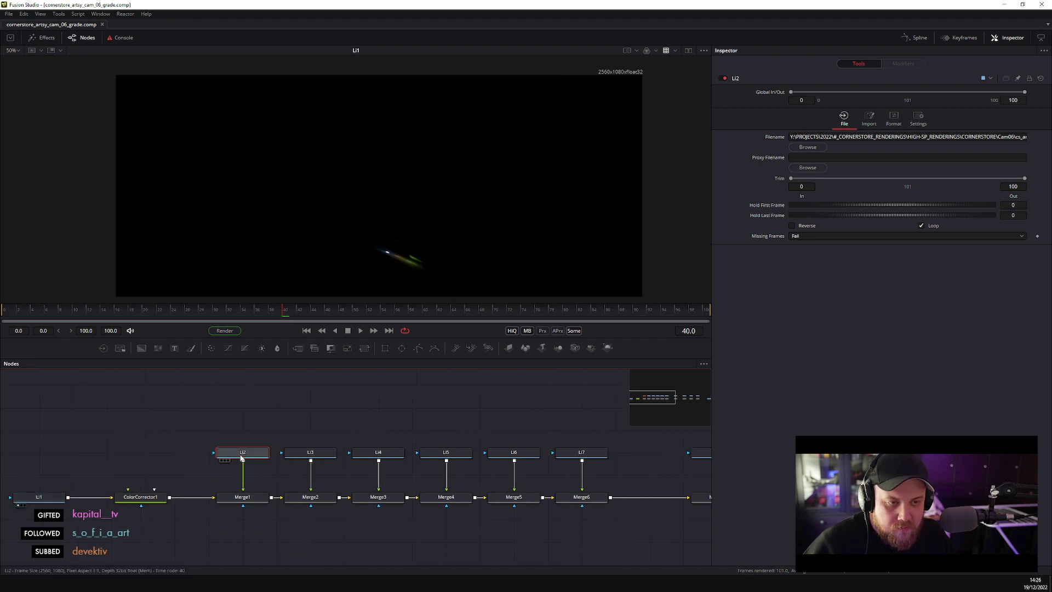
{"action": "key", "text": "1"}
{"action": "left_click", "coordinate": [323, 459]}
{"action": "key", "text": "1"}
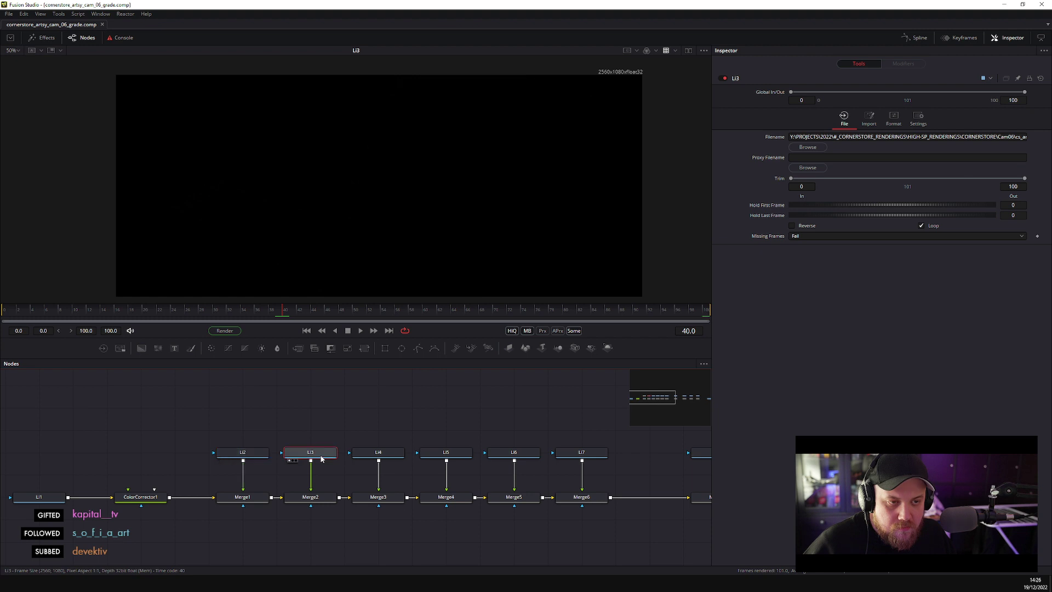
- View the Li4 through Li7 passes and the combined Merge6 image
{"action": "left_click", "coordinate": [378, 456]}
{"action": "key", "text": "1"}
{"action": "left_click", "coordinate": [444, 456]}
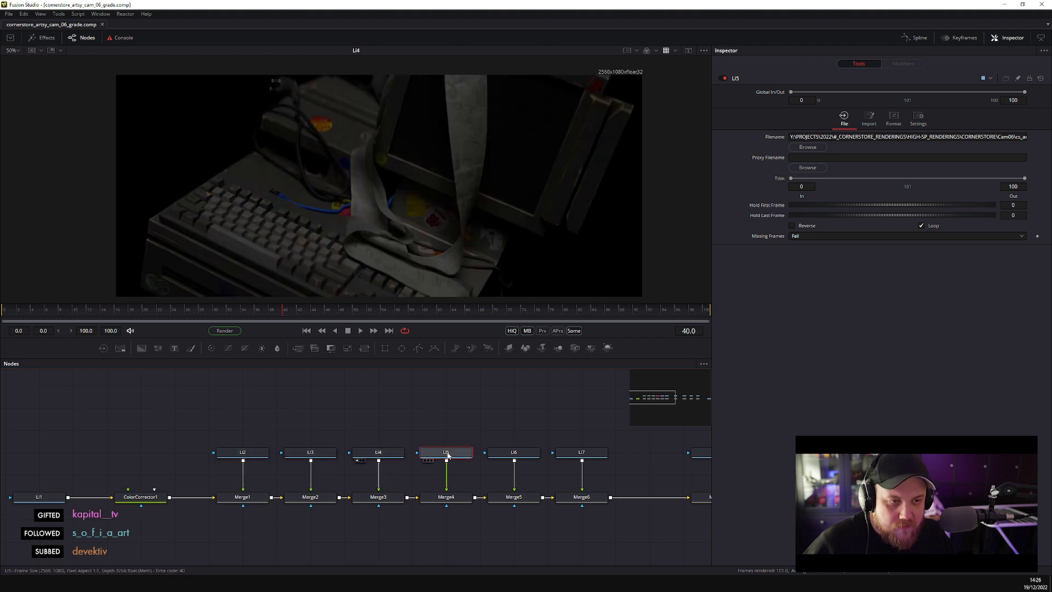
{"action": "key", "text": "1"}
{"action": "left_click", "coordinate": [509, 457]}
{"action": "key", "text": "1"}
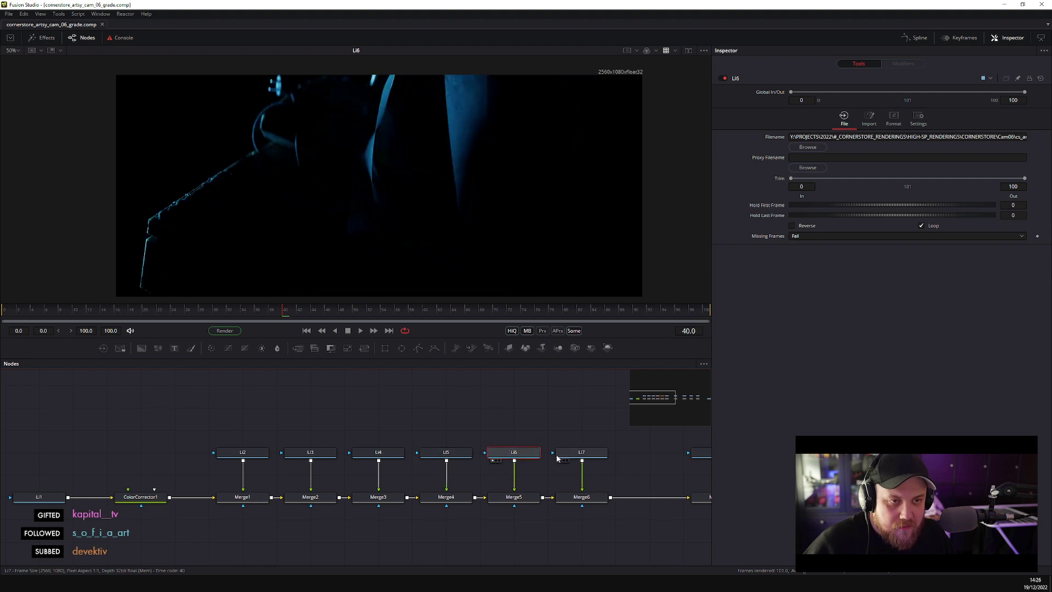
{"action": "left_click", "coordinate": [580, 456]}
{"action": "key", "text": "1"}
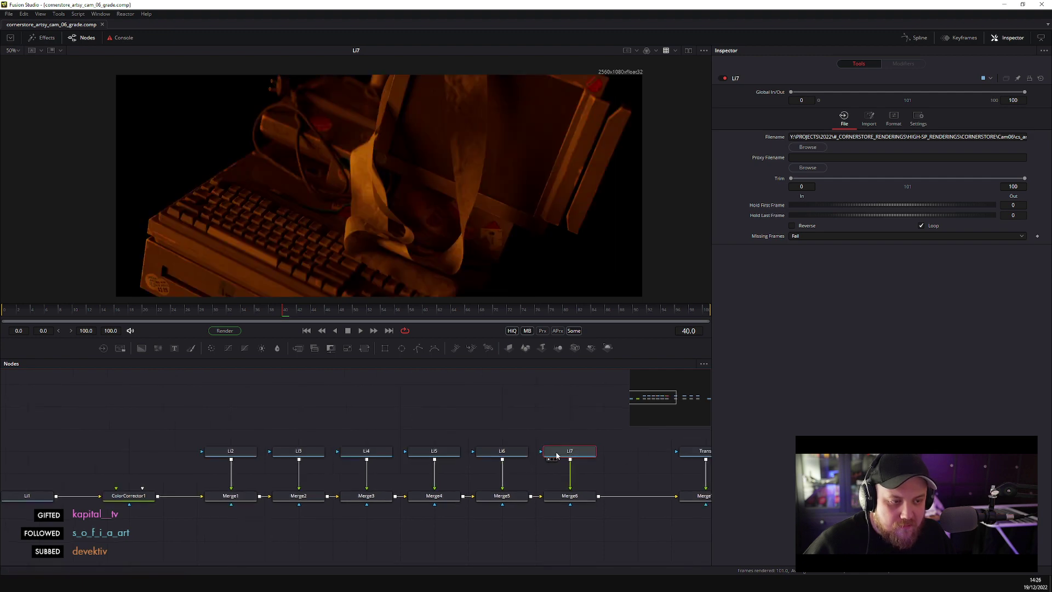
{"action": "left_click", "coordinate": [570, 496]}
{"action": "key", "text": "1"}
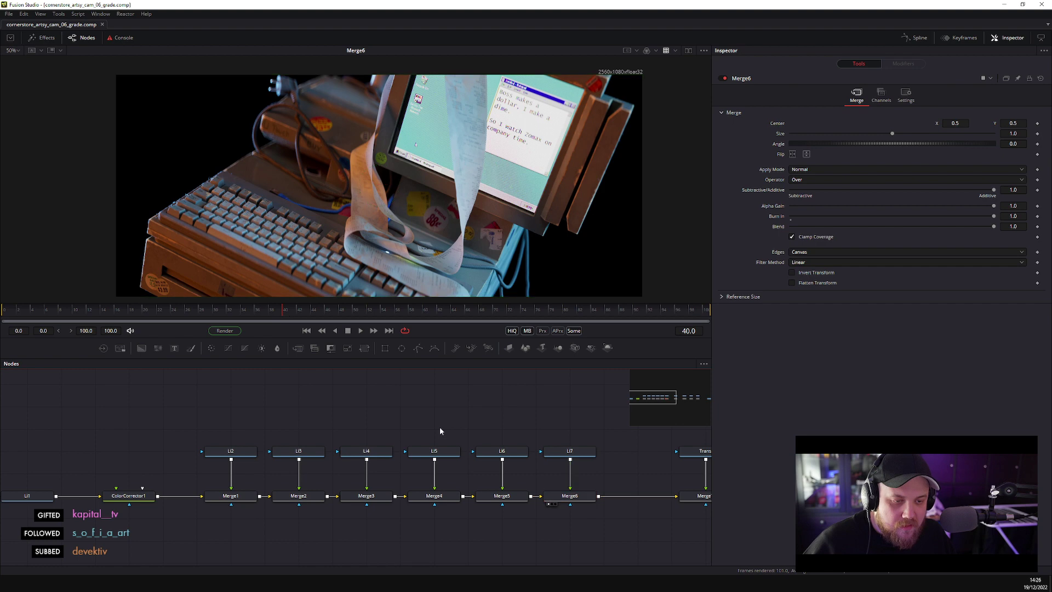
- Show the black Li3 pass again, select Li3 and Merge2, and bring up Cinema 4D's recent scenes
{"action": "left_click", "coordinate": [301, 452]}
{"action": "key", "text": "1"}
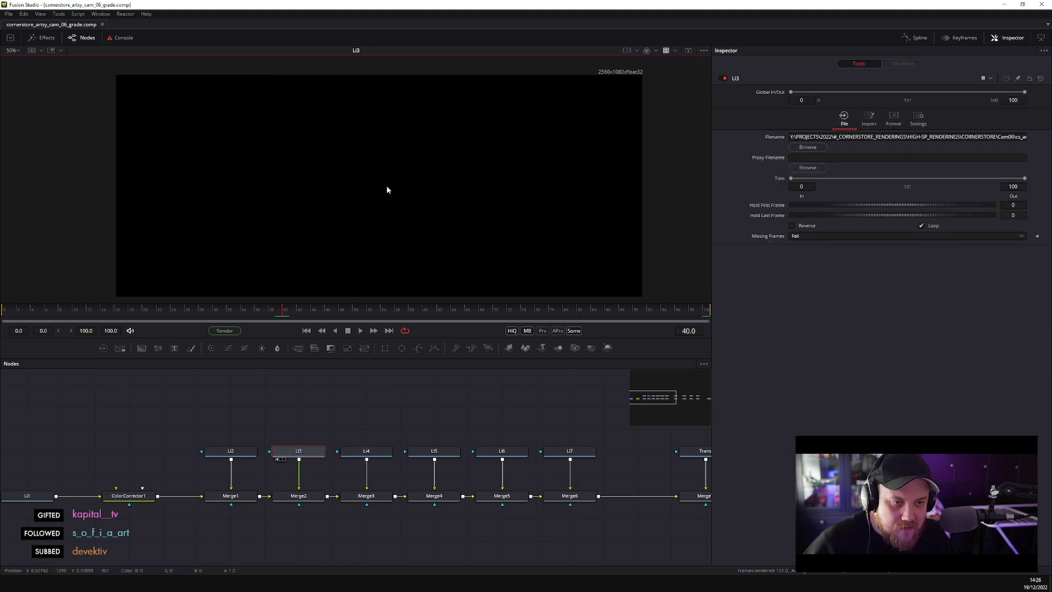
{"action": "left_click_drag", "start_coordinate": [386, 185], "coordinate": [351, 197]}
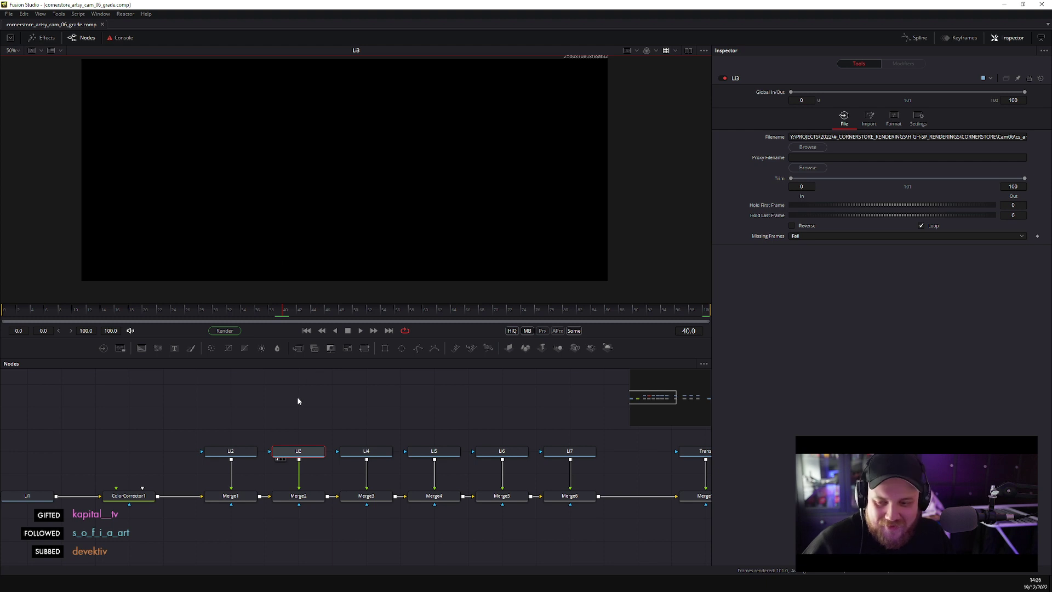
{"action": "left_click_drag", "start_coordinate": [282, 400], "coordinate": [286, 509]}
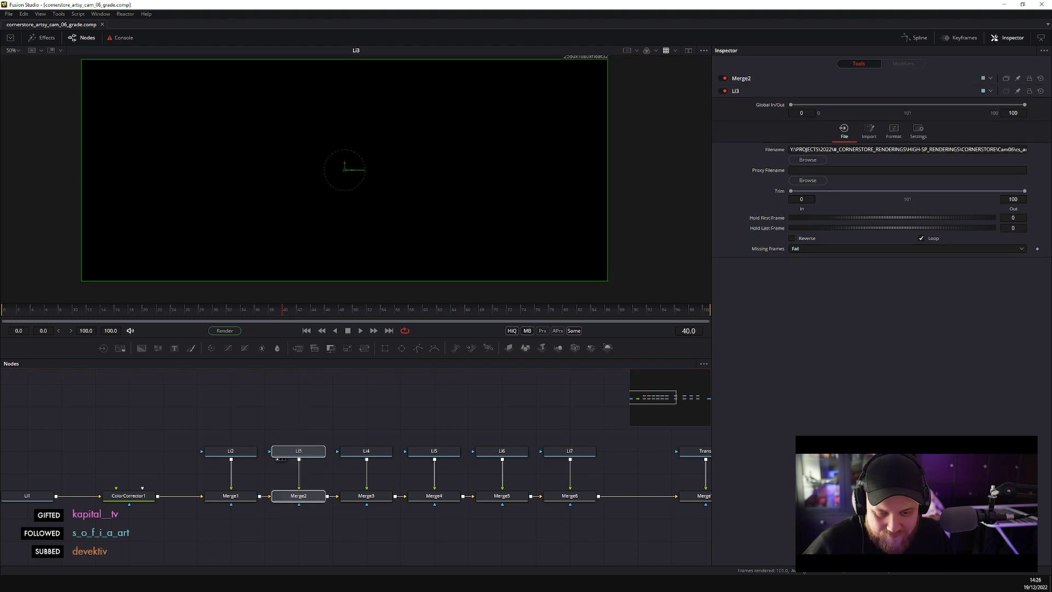
{"action": "right_click", "coordinate": [109, 582]}
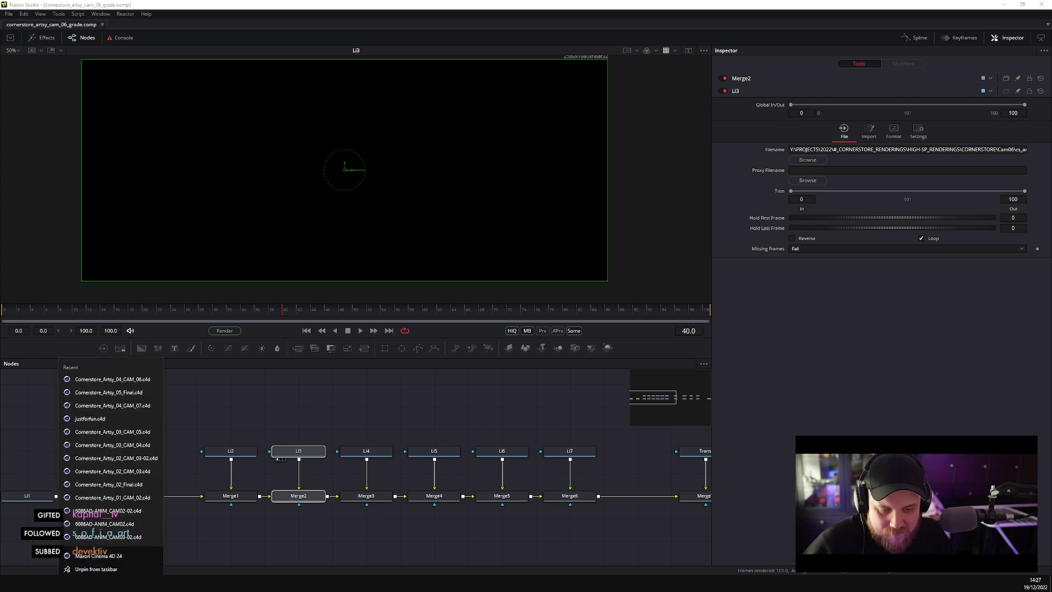
- Launch Cinema 4D and browse to #_CORNERSTORE_ANIMATION > Cornerstore_Artsy_04_Final in Explorer
{"action": "left_click", "coordinate": [113, 376]}
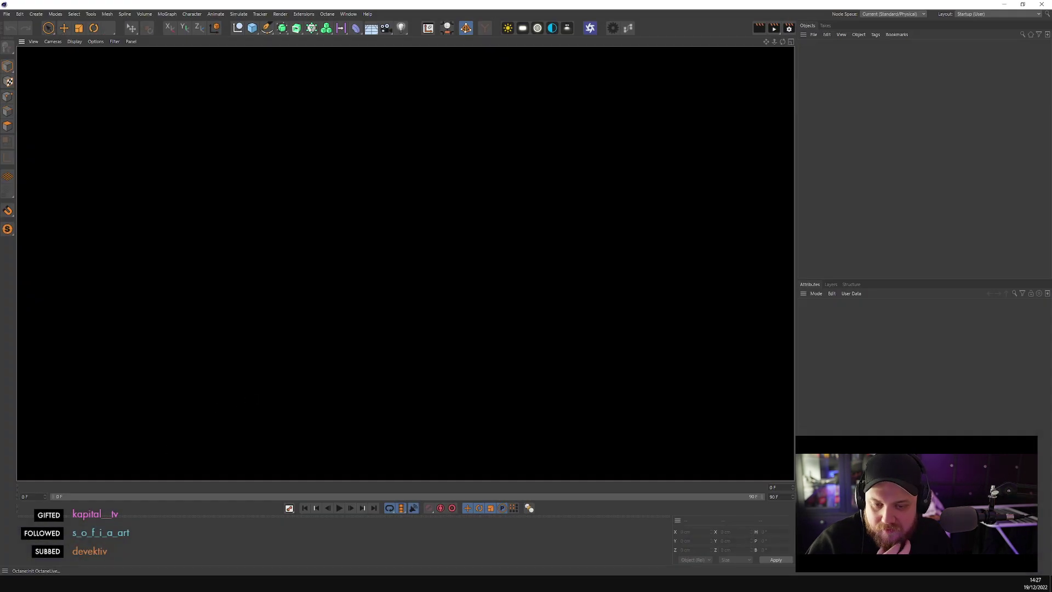
{"action": "key", "text": "alt+Tab"}
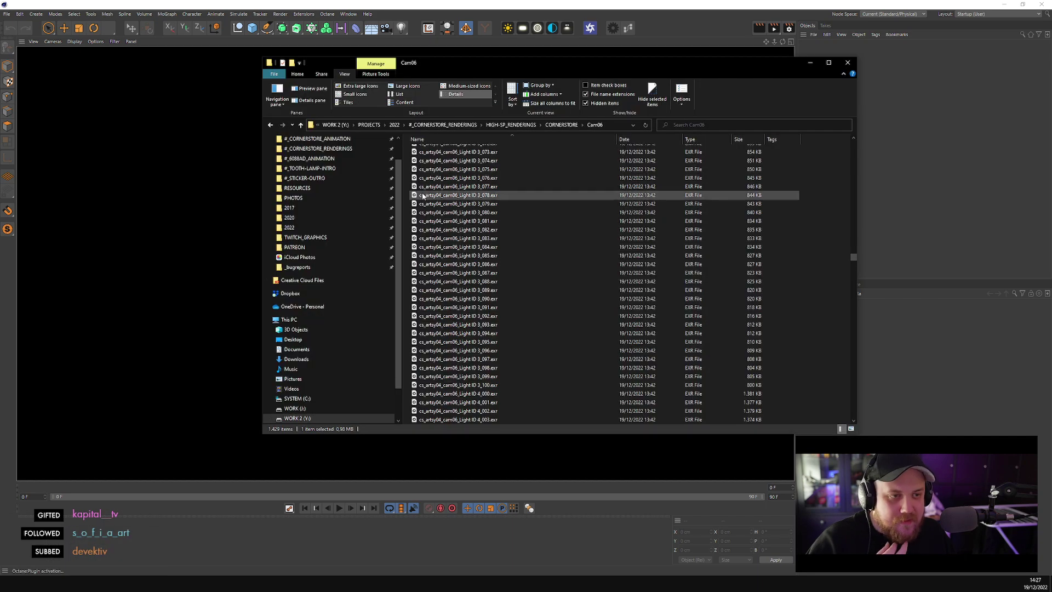
{"action": "scroll", "coordinate": [330, 238], "scroll_direction": "up", "scroll_amount": 1}
{"action": "left_click", "coordinate": [317, 165]}
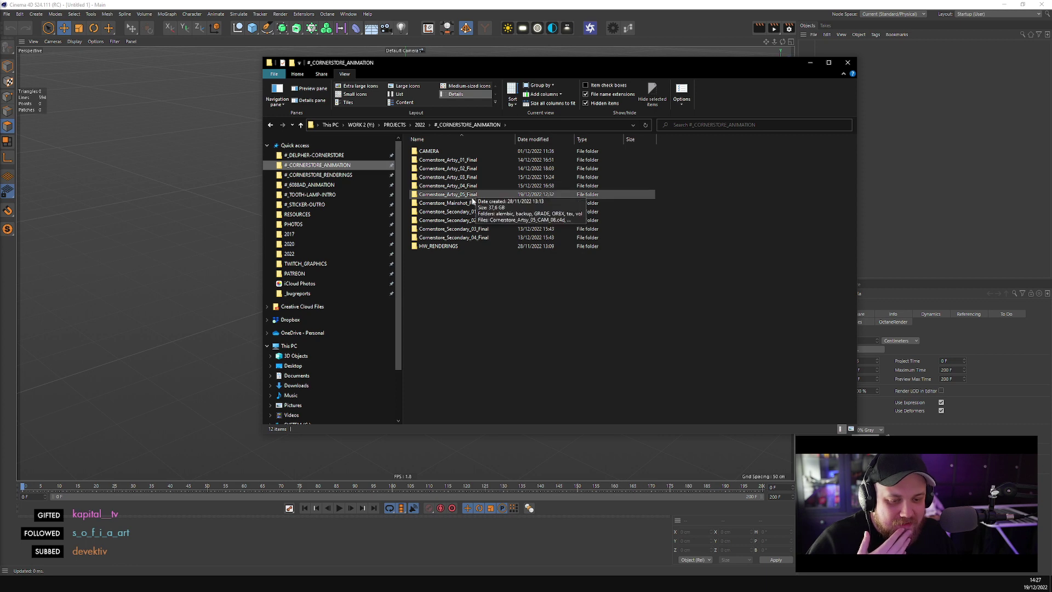
{"action": "double_click", "coordinate": [475, 195]}
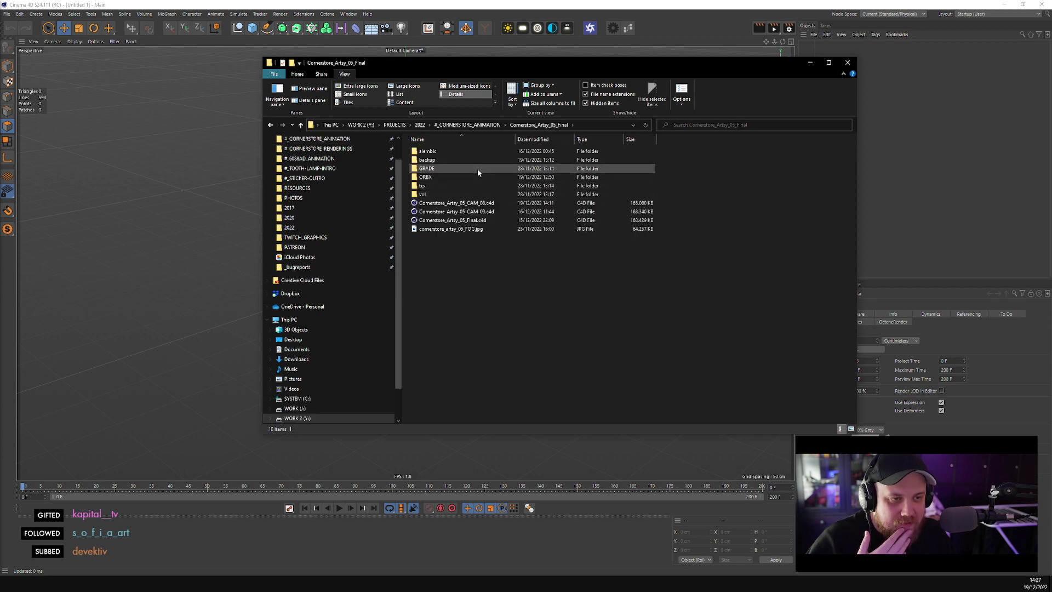
{"action": "left_click", "coordinate": [458, 126]}
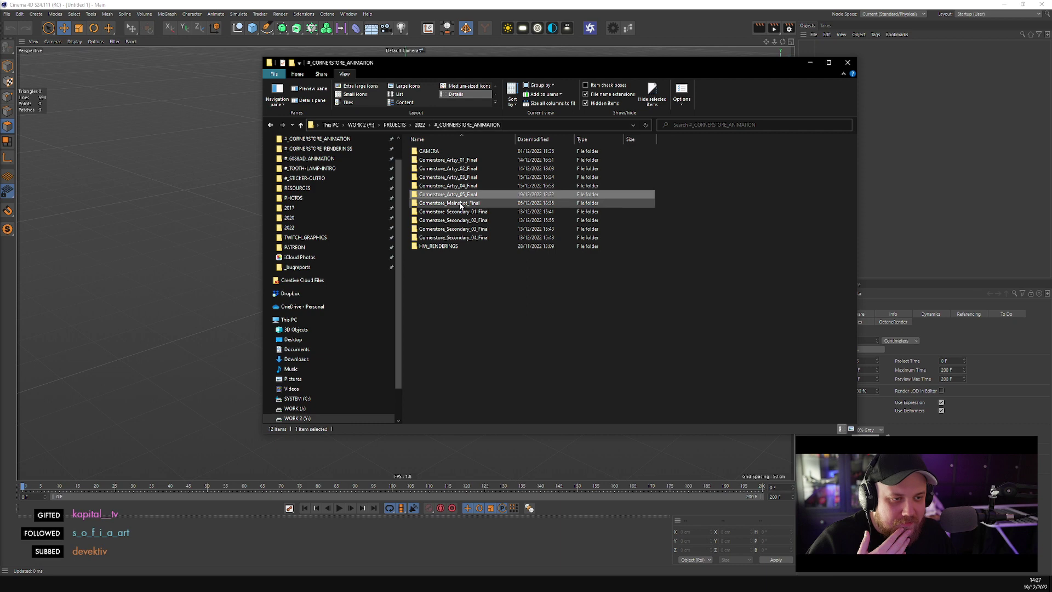
{"action": "double_click", "coordinate": [466, 186]}
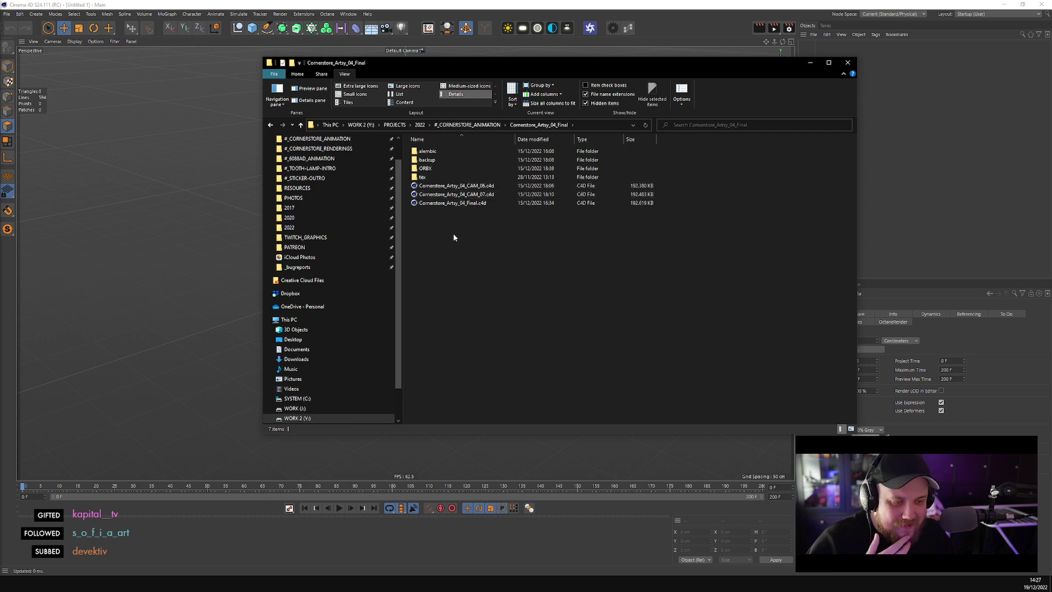
- Open the Cornerstore_Artsy_04_CAM_06.c4d scene in Cinema 4D
{"action": "key", "text": "alt+Tab"}
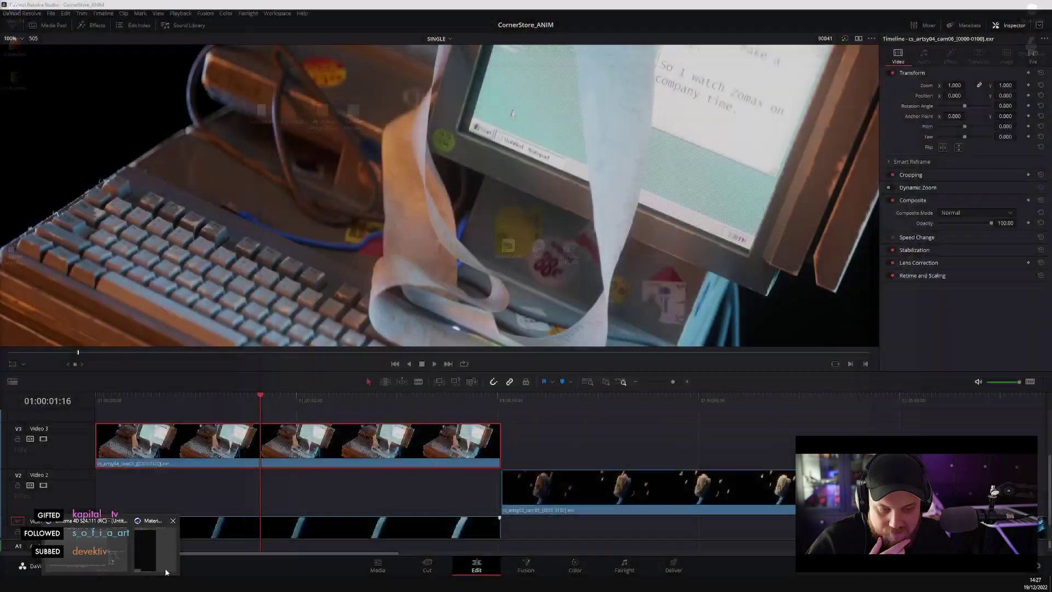
{"action": "left_click", "coordinate": [76, 570]}
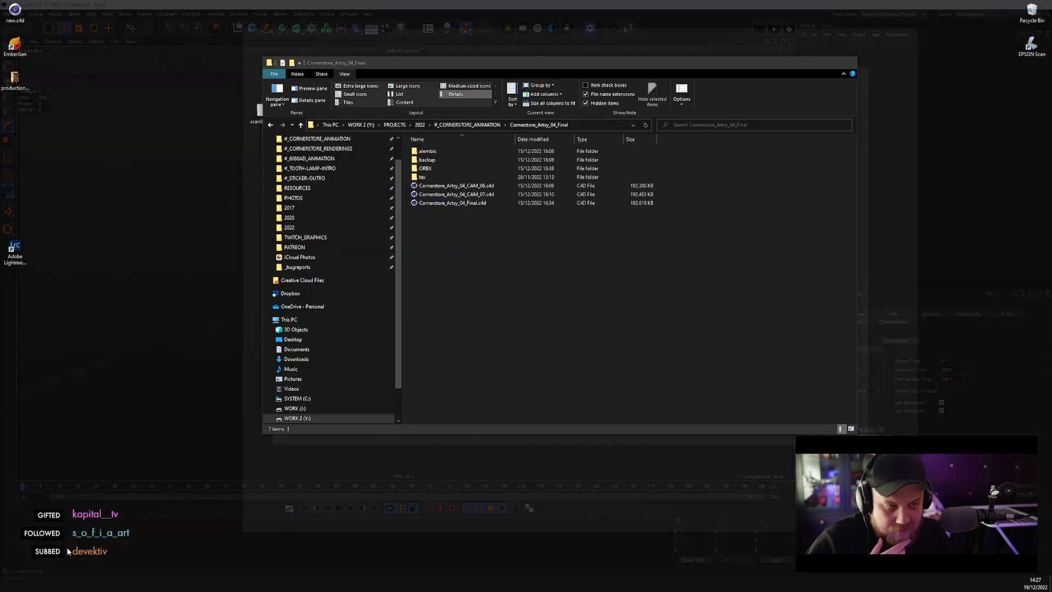
{"action": "left_click", "coordinate": [67, 547]}
{"action": "double_click", "coordinate": [462, 186]}
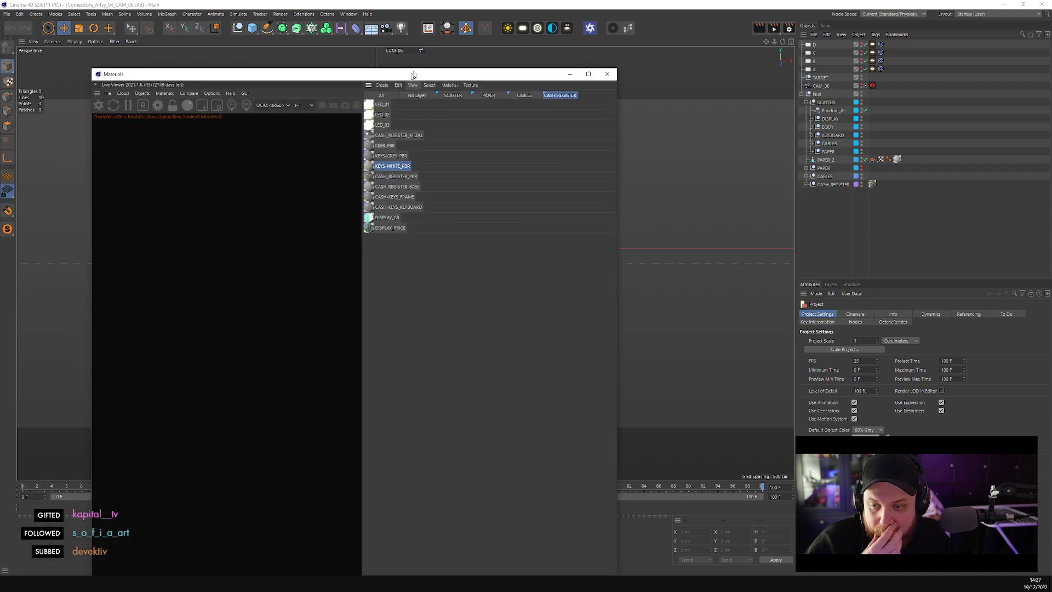
- Position and widen the Octane Live Viewer and start the live render
{"action": "left_click_drag", "start_coordinate": [431, 76], "coordinate": [550, 242]}
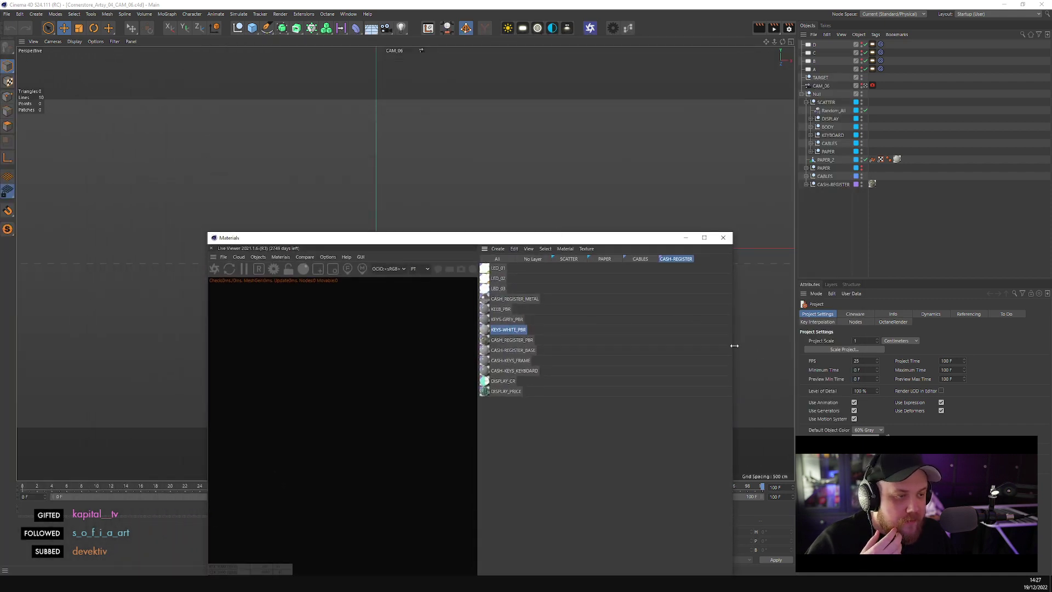
{"action": "left_click_drag", "start_coordinate": [735, 346], "coordinate": [1016, 347]}
{"action": "left_click_drag", "start_coordinate": [442, 243], "coordinate": [370, 80]}
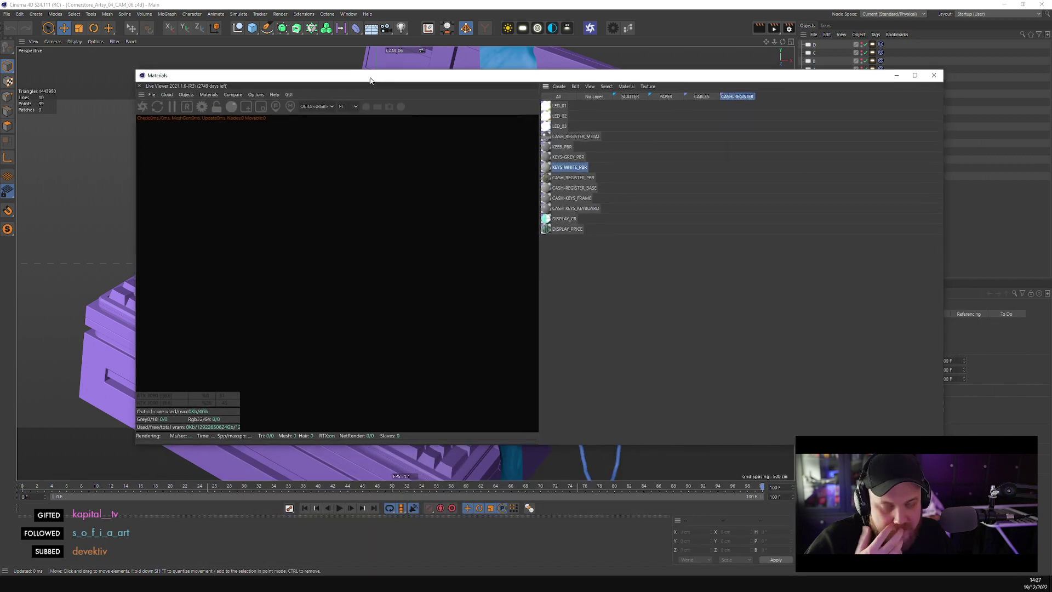
{"action": "left_click", "coordinate": [141, 105]}
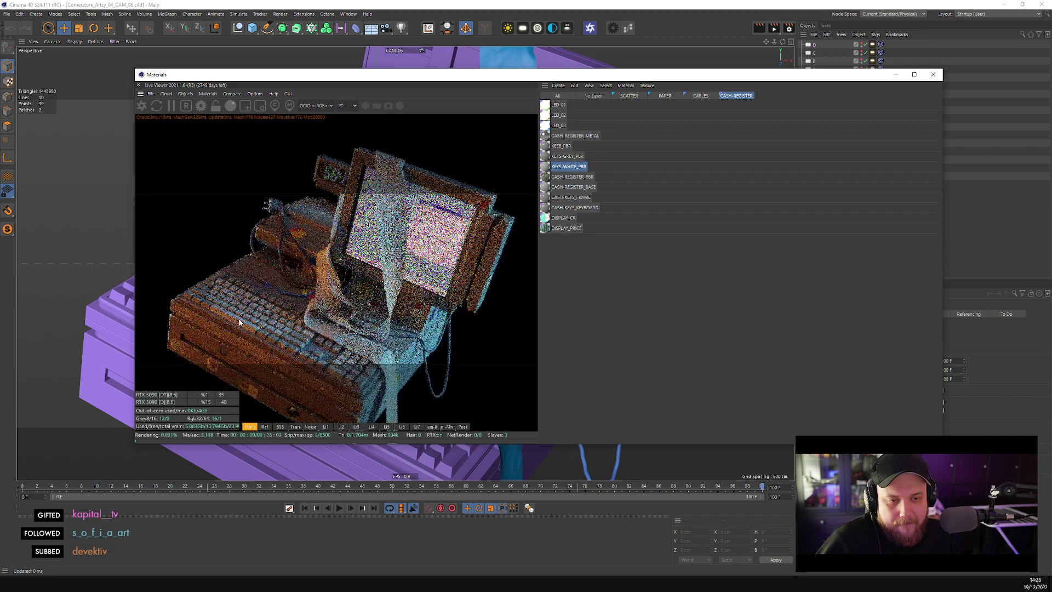
- Preview light passes Li2 through Li7, seeing Li3 lights only the price display, then minimise the viewer
{"action": "left_click", "coordinate": [357, 426]}
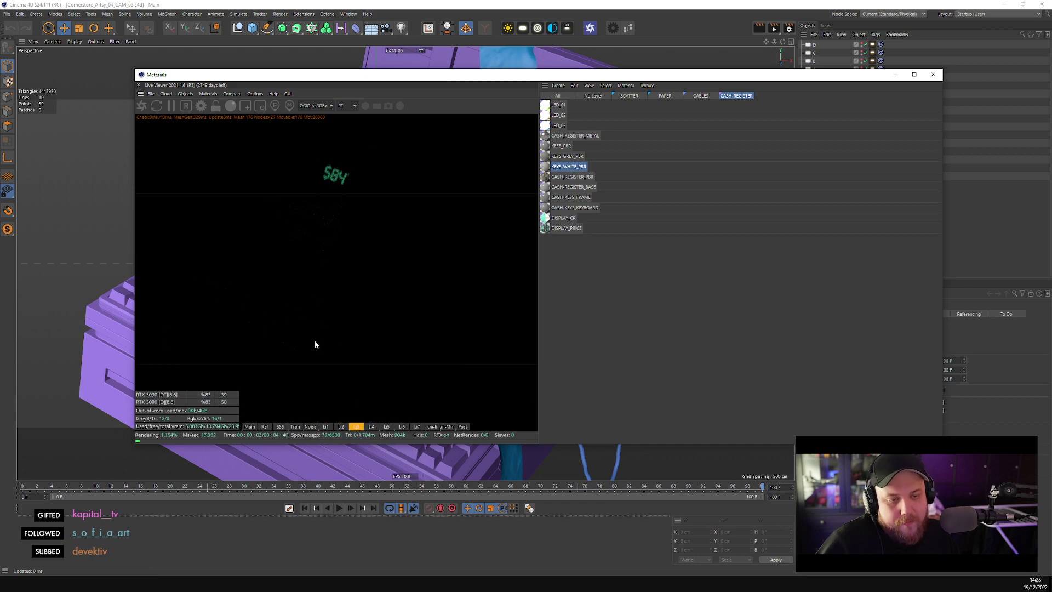
{"action": "left_click", "coordinate": [341, 427]}
{"action": "left_click", "coordinate": [356, 427]}
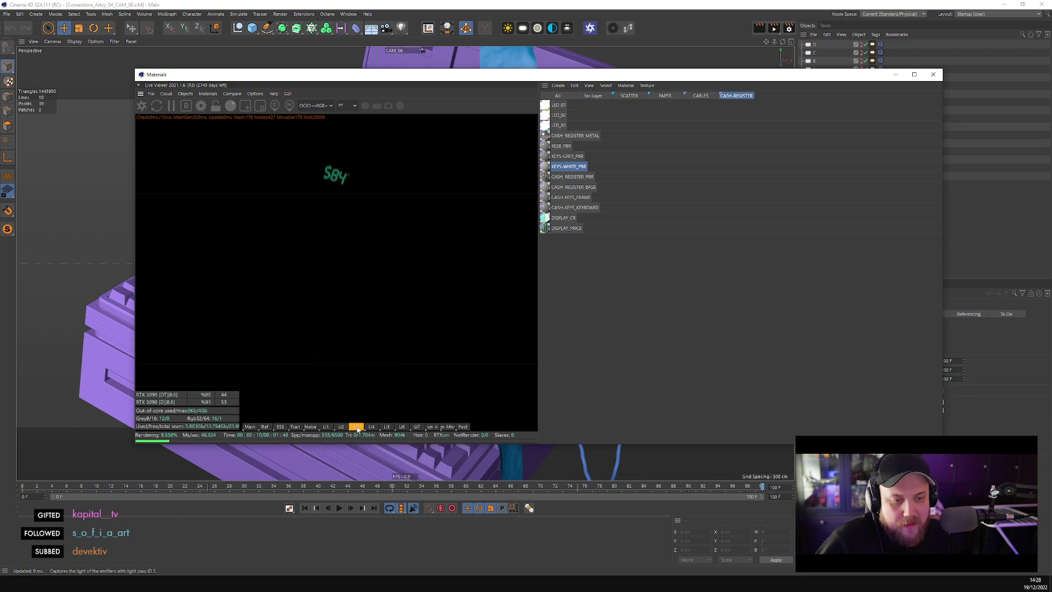
{"action": "left_click", "coordinate": [371, 426]}
{"action": "left_click", "coordinate": [386, 427]}
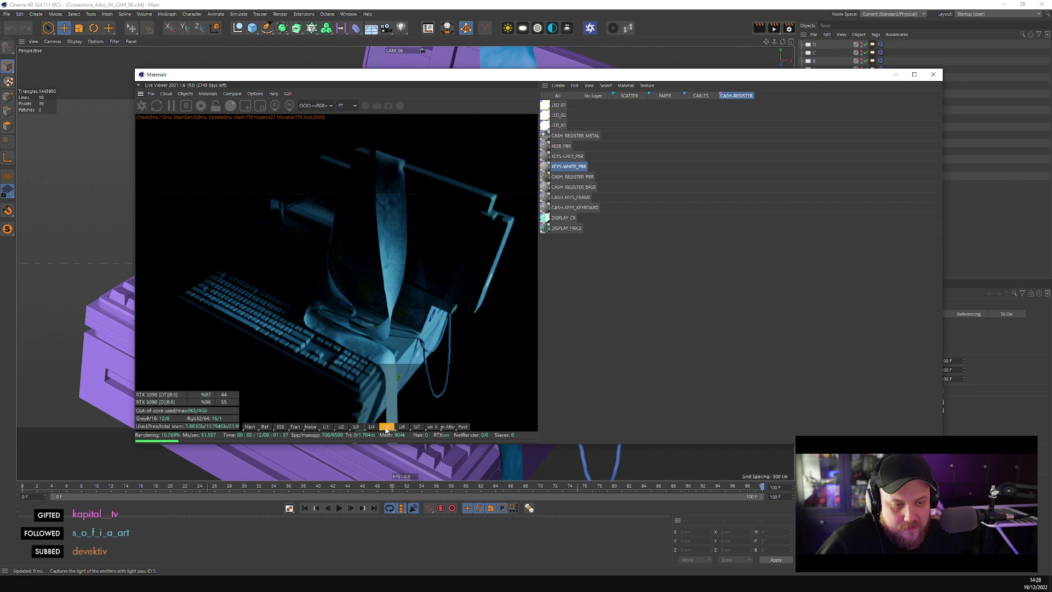
{"action": "left_click", "coordinate": [402, 427]}
{"action": "left_click", "coordinate": [417, 427]}
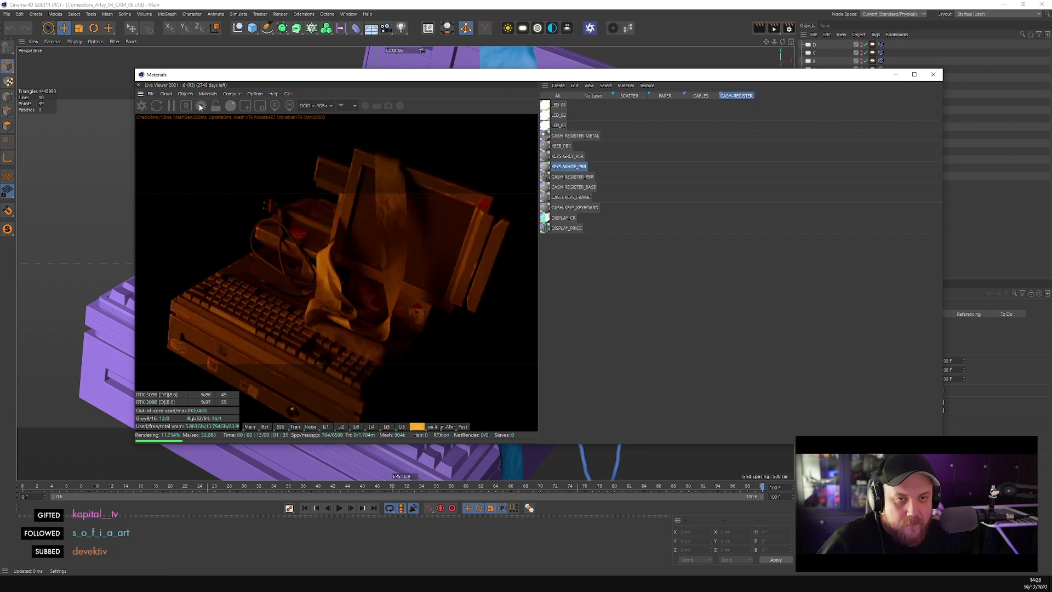
{"action": "left_click", "coordinate": [895, 74]}
{"action": "key", "text": "alt+Tab"}
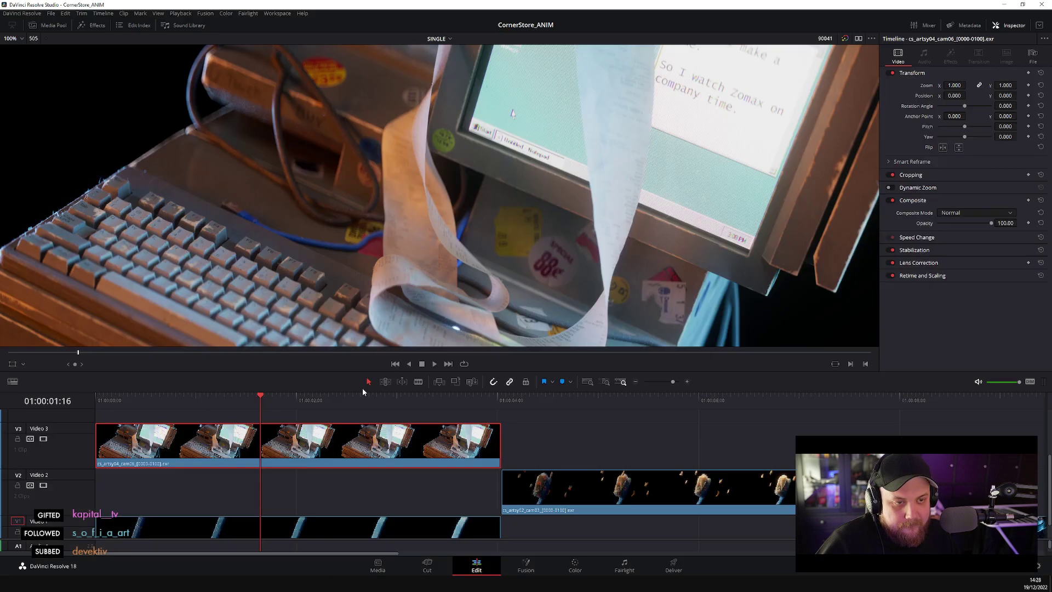
{"action": "mouse_move", "coordinate": [483, 403]}
{"action": "left_mouse_down"}
{"action": "mouse_move", "coordinate": [498, 400]}
{"action": "mouse_move", "coordinate": [489, 399]}
{"action": "left_mouse_up"}
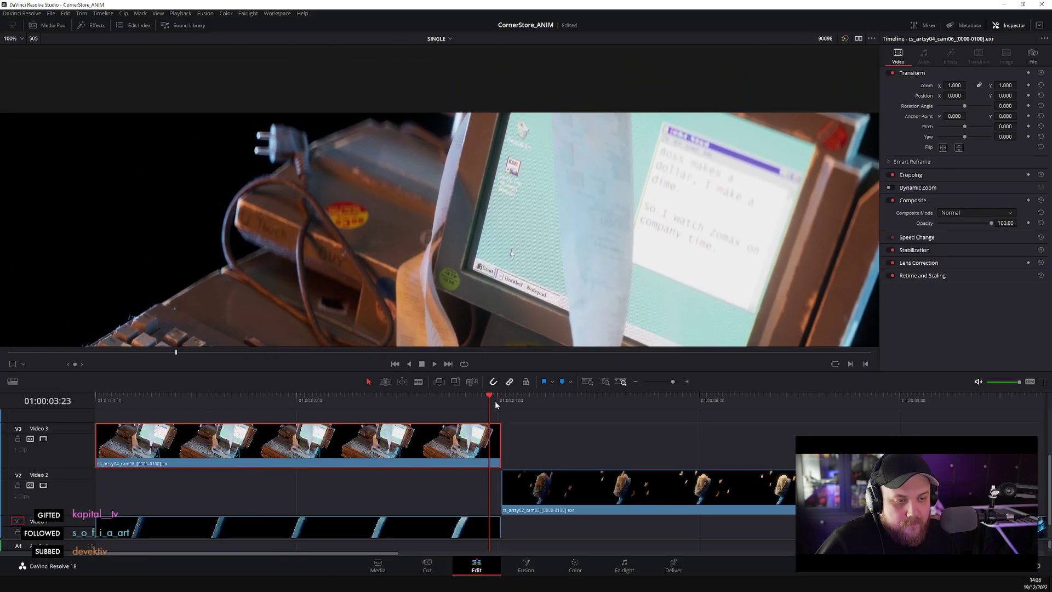
{"action": "left_click_drag", "start_coordinate": [496, 405], "coordinate": [321, 410]}
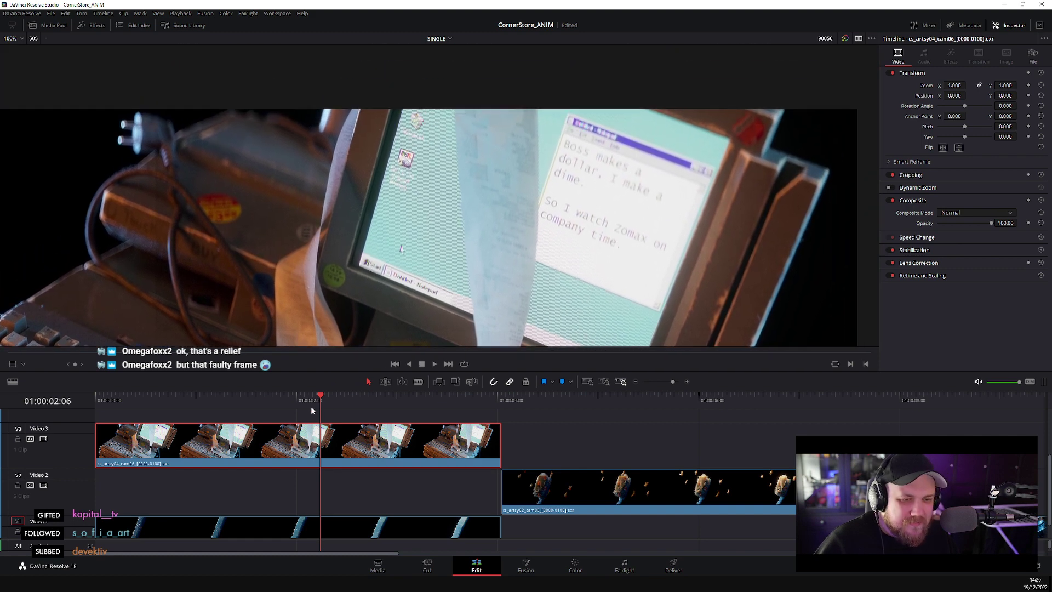
{"action": "left_click_drag", "start_coordinate": [321, 397], "coordinate": [323, 399]}
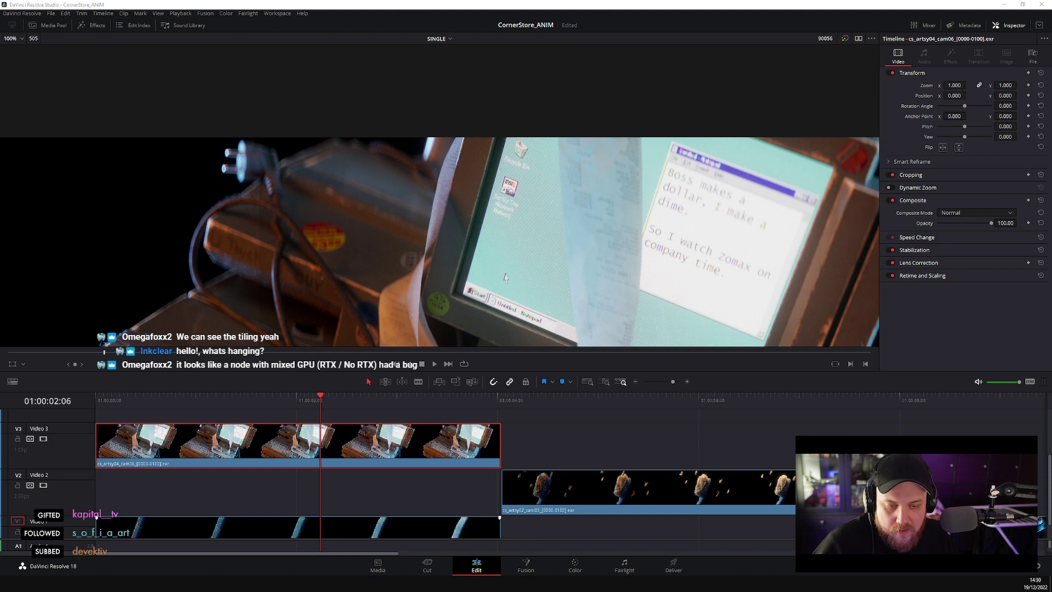
- Open the RNDR Network jobs list and duplicate the cs_artsy04_cam06 render job
{"action": "left_click", "coordinate": [285, 542]}
{"action": "left_click", "coordinate": [49, 6]}
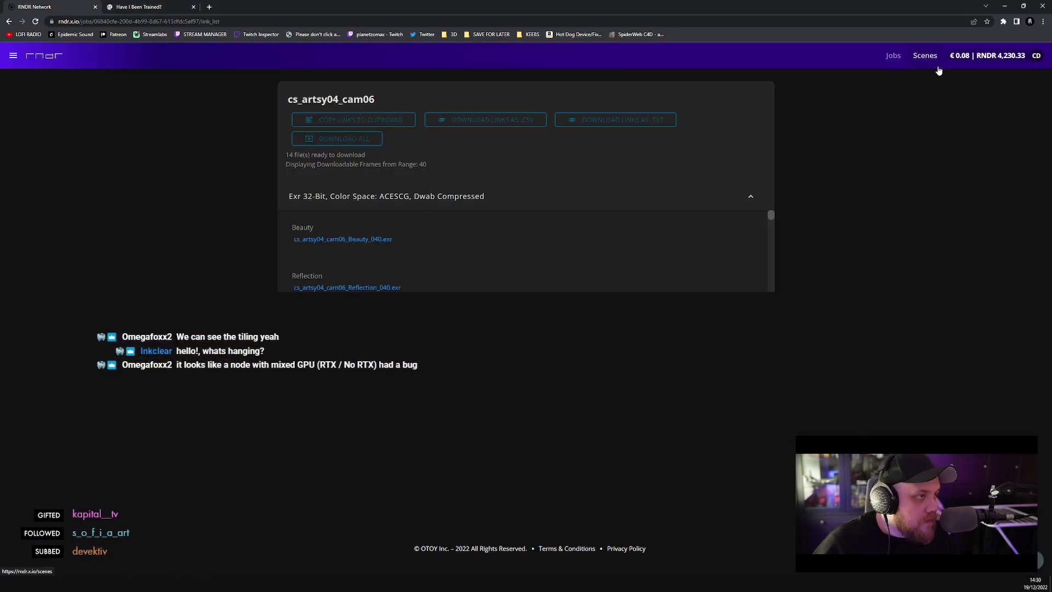
{"action": "left_click", "coordinate": [899, 54]}
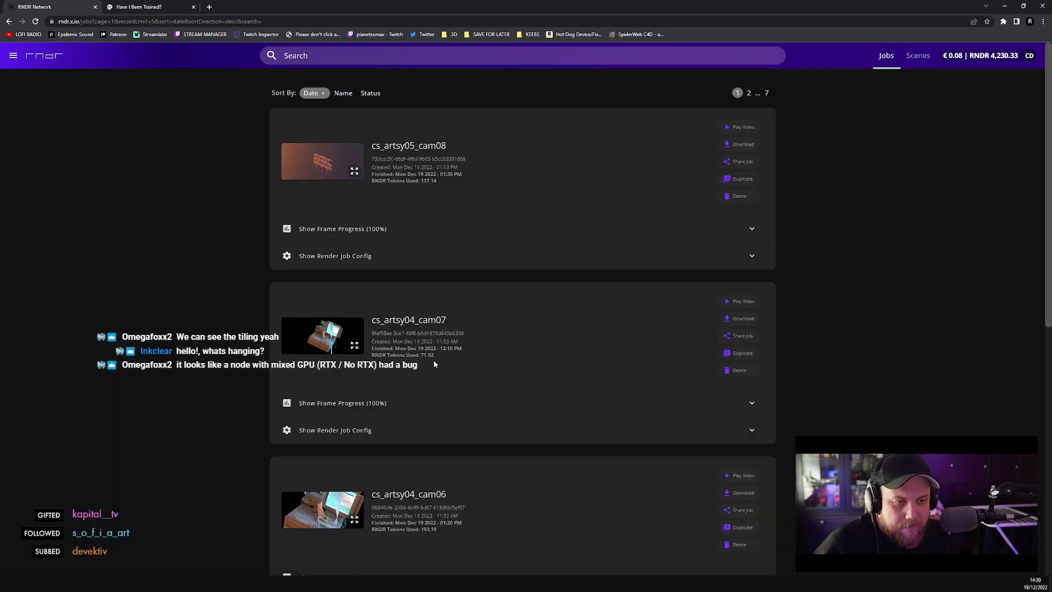
{"action": "scroll", "coordinate": [420, 340], "scroll_direction": "down", "scroll_amount": 3}
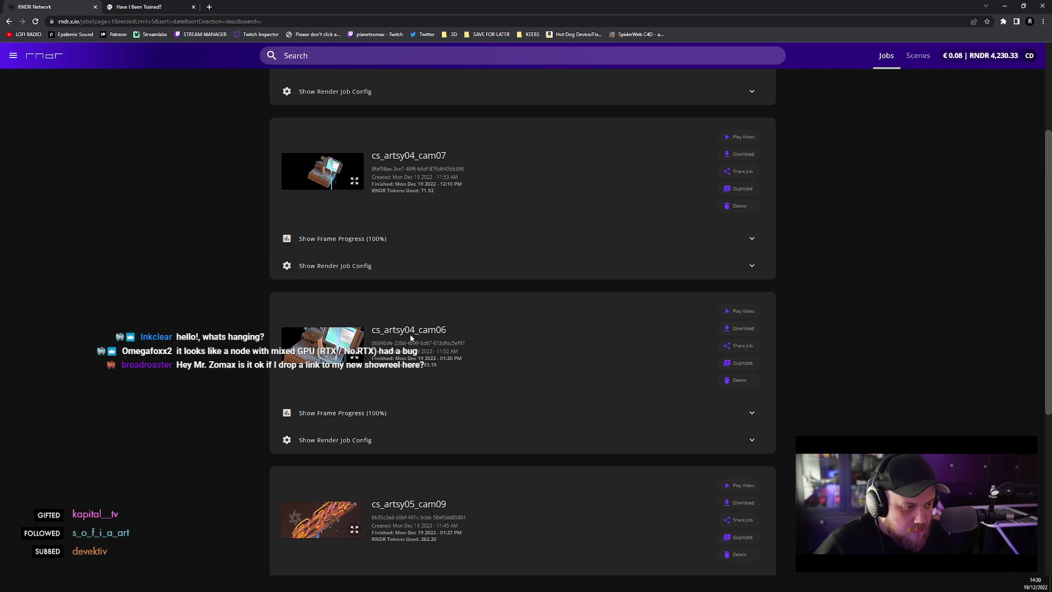
{"action": "left_click", "coordinate": [736, 370]}
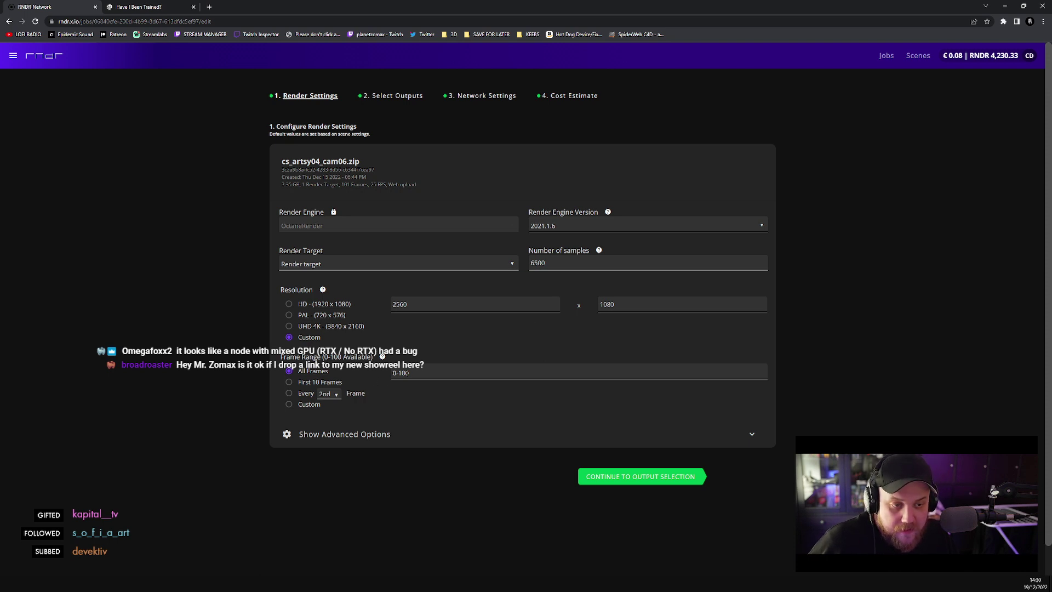
- Set frame range 56, OctaneBench 1300 and 15 minutes, then create the job
{"action": "triple_click", "coordinate": [418, 372]}
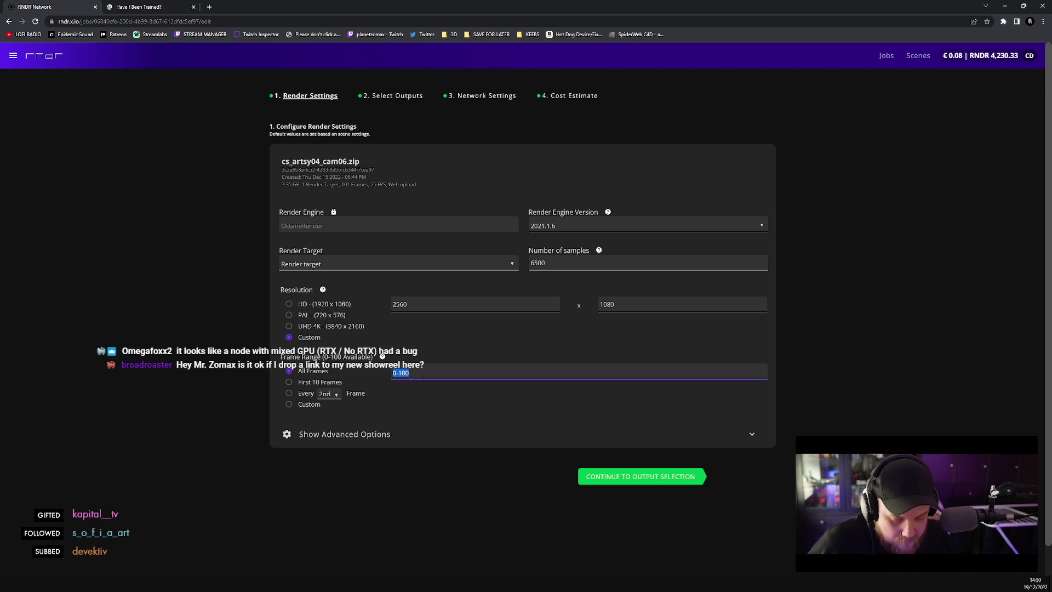
{"action": "type", "text": "56"}
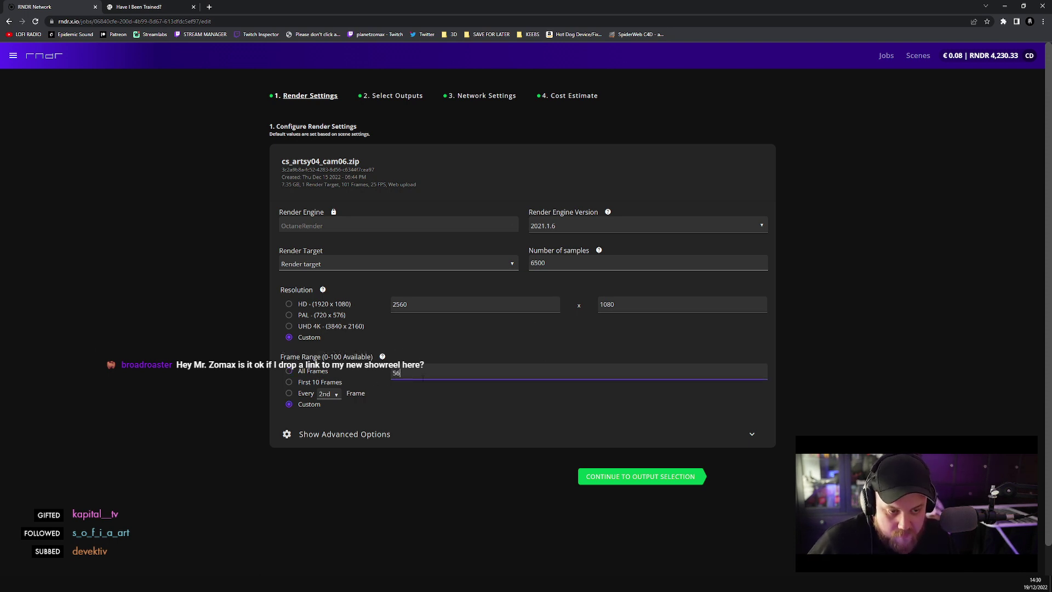
{"action": "left_click", "coordinate": [374, 435]}
{"action": "scroll", "coordinate": [839, 376], "scroll_direction": "down", "scroll_amount": 3}
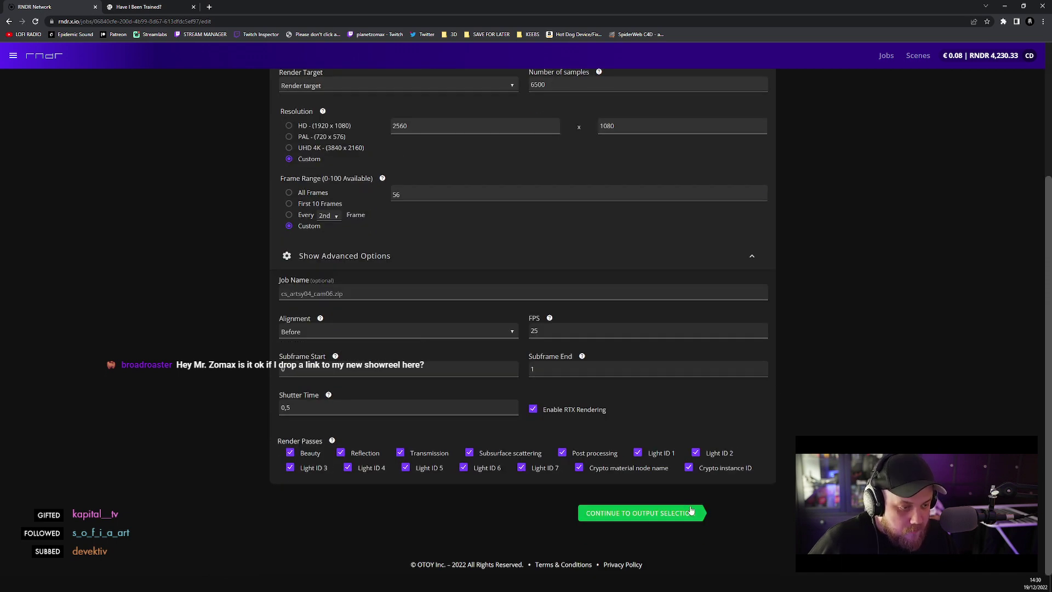
{"action": "left_click", "coordinate": [661, 516]}
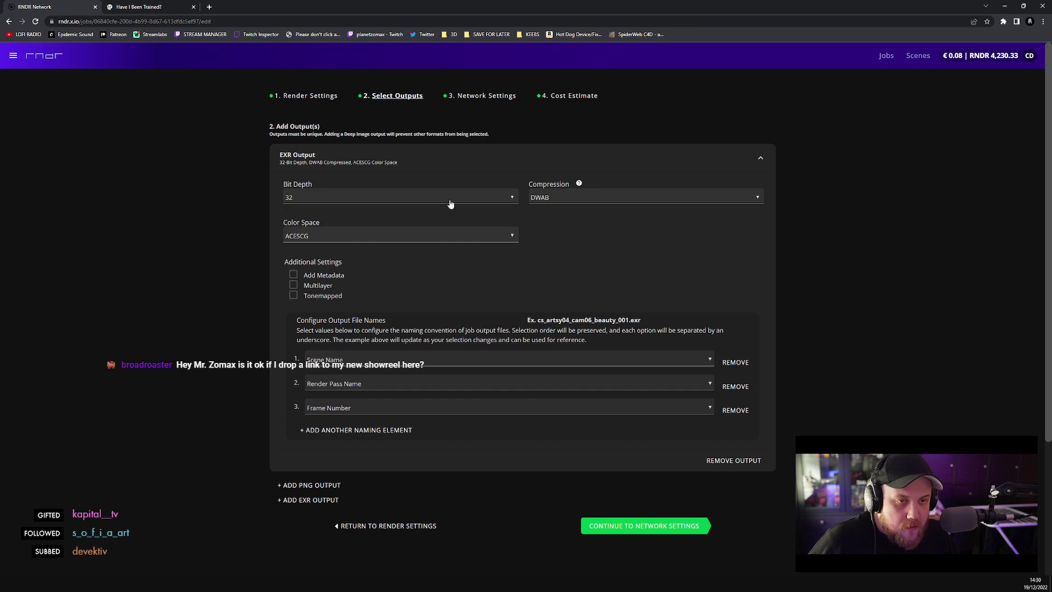
{"action": "left_click", "coordinate": [664, 525]}
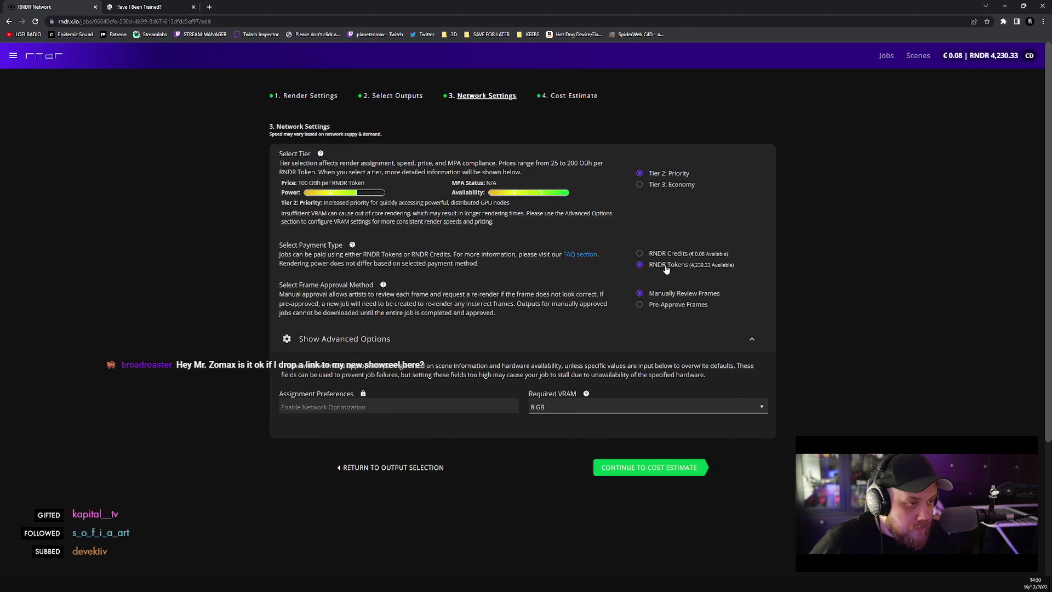
{"action": "left_click", "coordinate": [625, 468]}
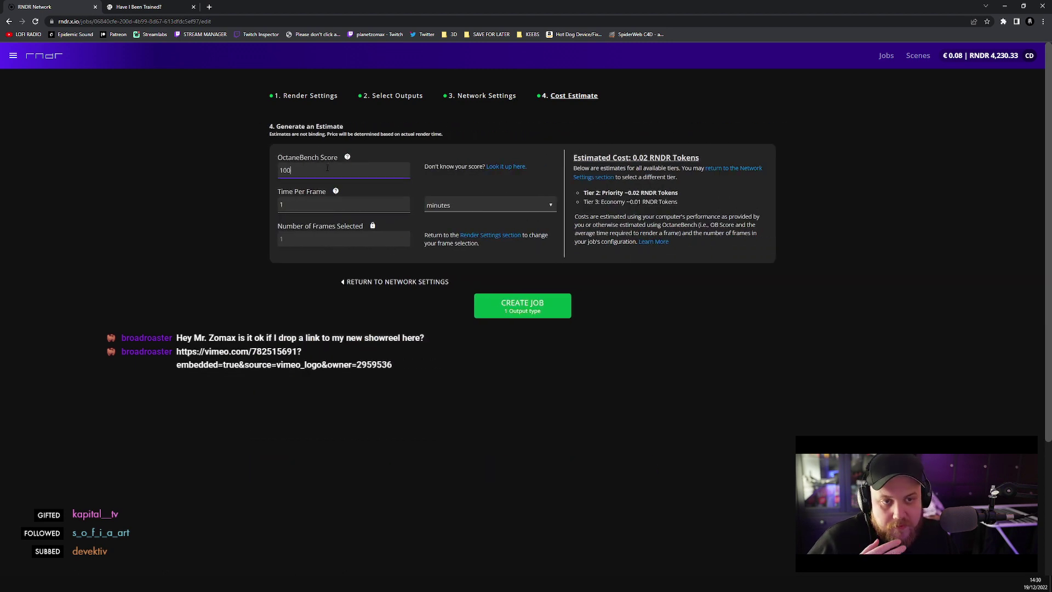
{"action": "type", "text": "1300"}
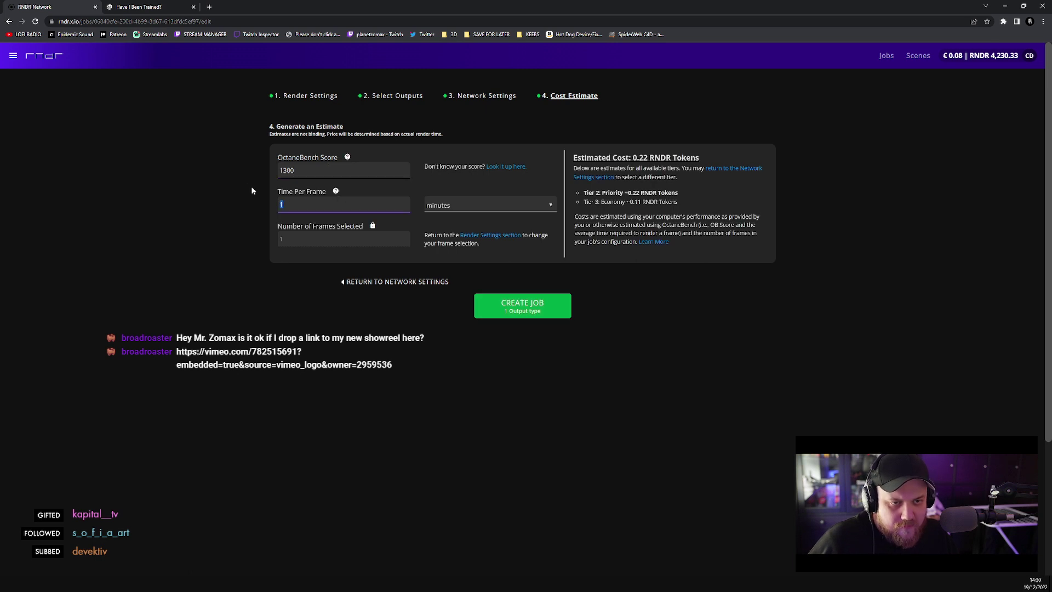
{"action": "type", "text": "15"}
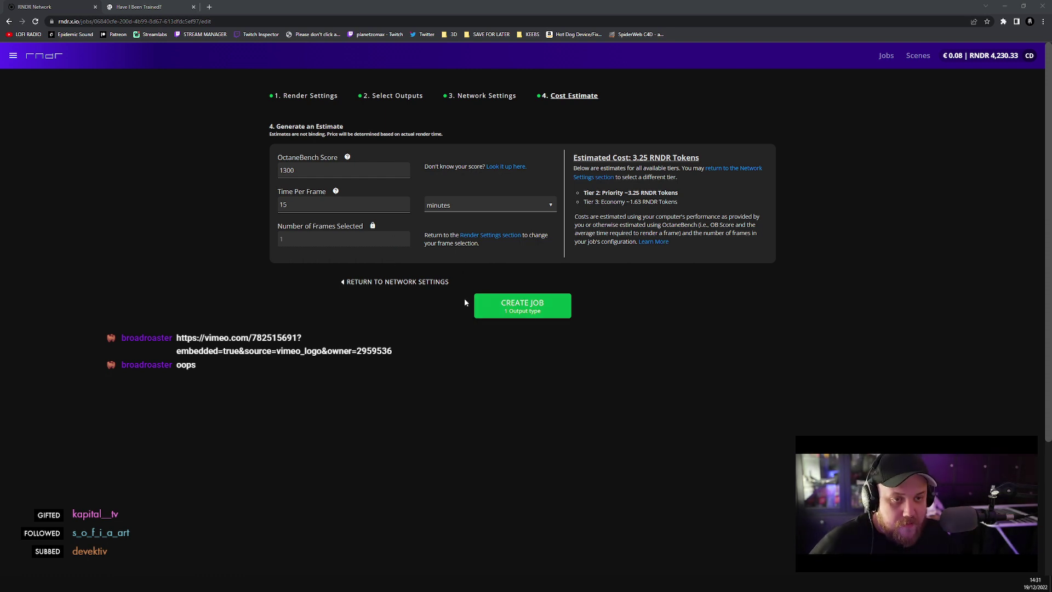
{"action": "left_click", "coordinate": [520, 313]}
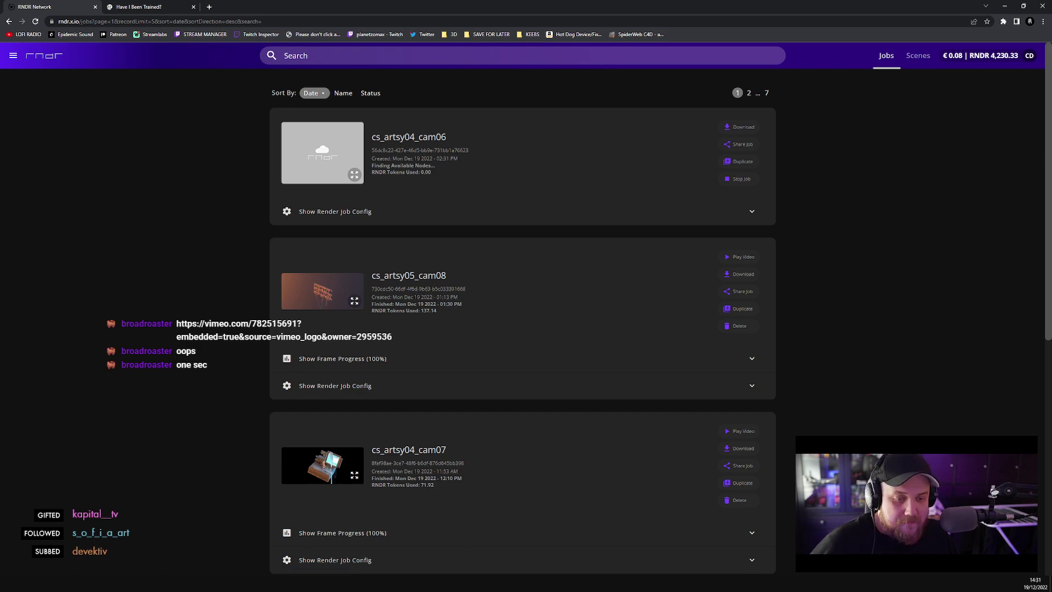
{"action": "key", "text": "alt+Tab"}
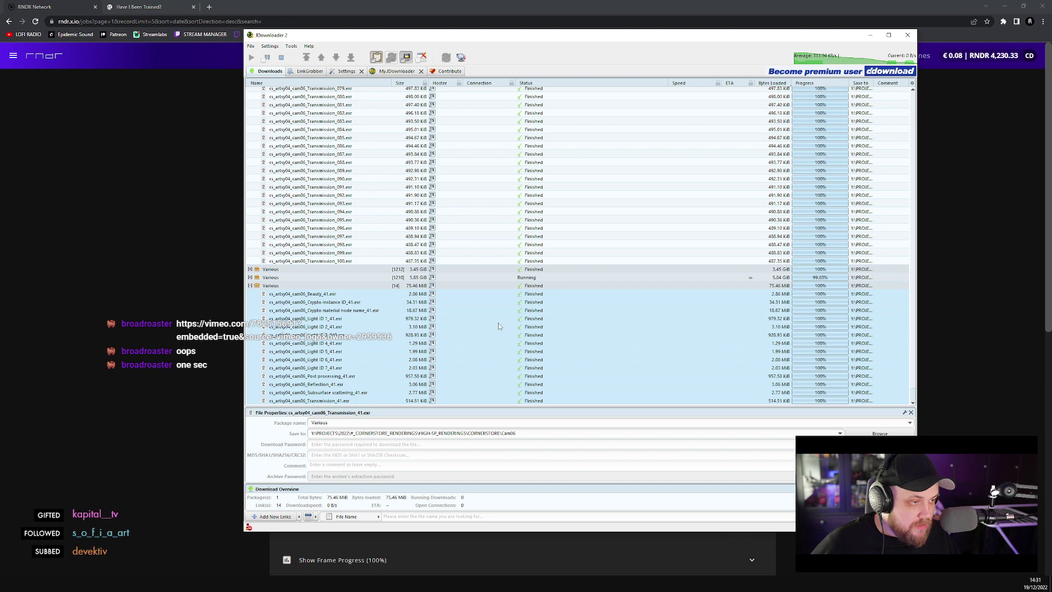
{"action": "left_click", "coordinate": [249, 286]}
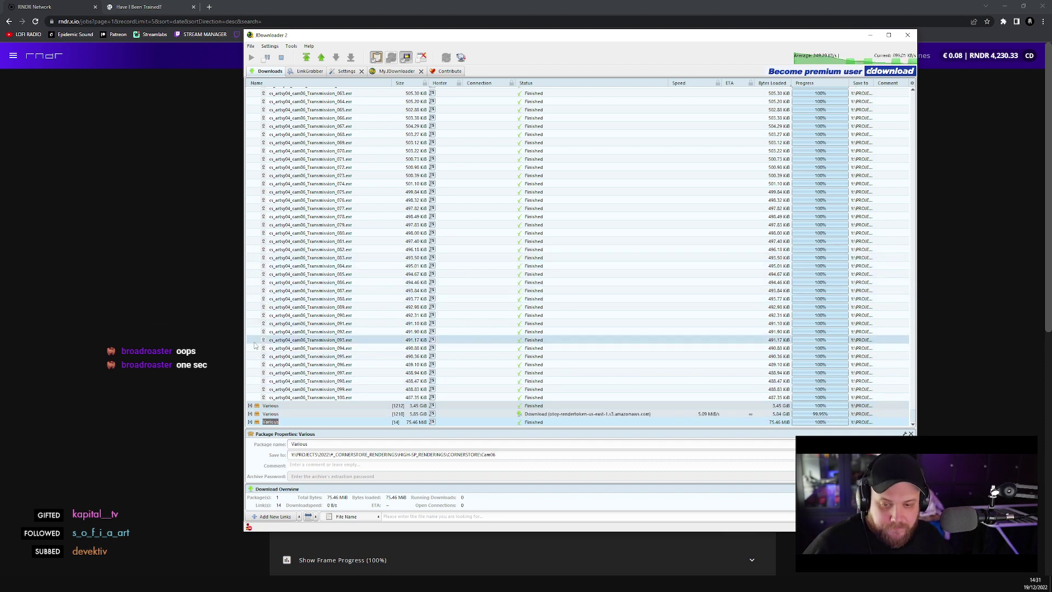
{"action": "left_click", "coordinate": [59, 286]}
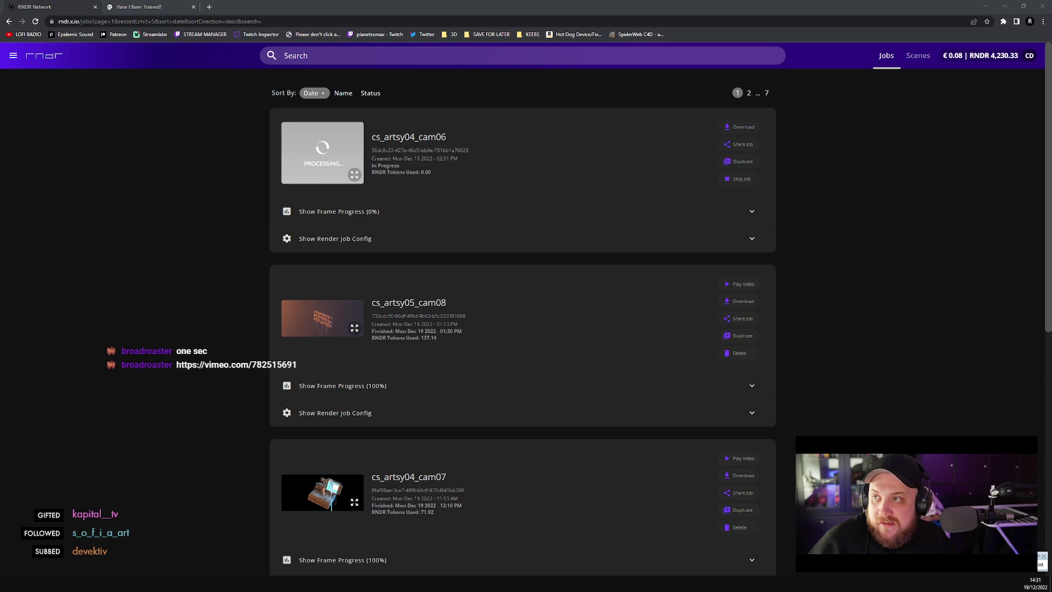
{"action": "left_click", "coordinate": [222, 10]}
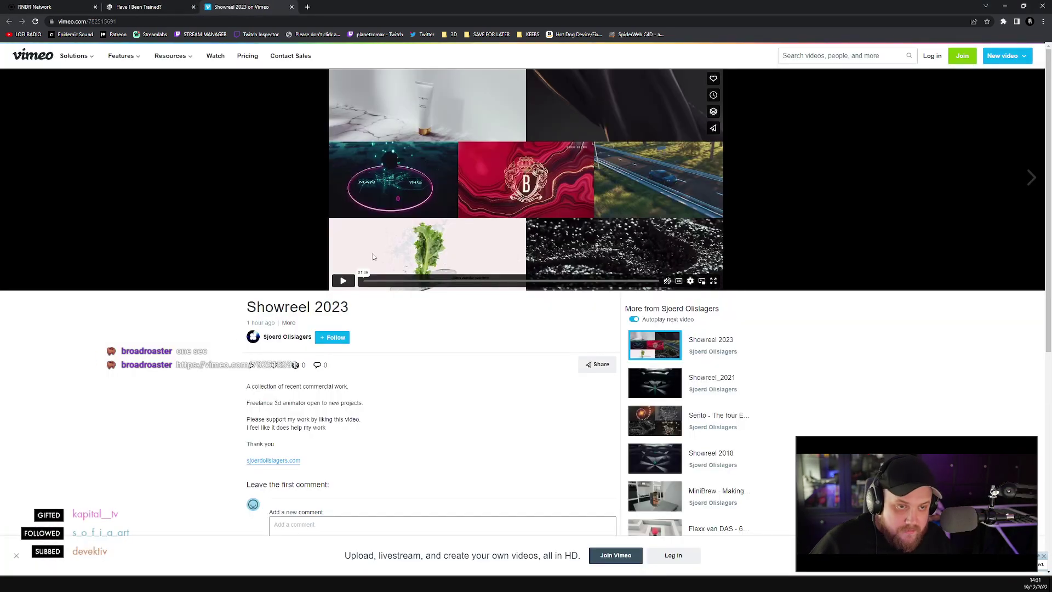
- Watch Showreel 2023 fullscreen, then exit fullscreen and close its Vimeo tab
{"action": "left_click", "coordinate": [343, 282]}
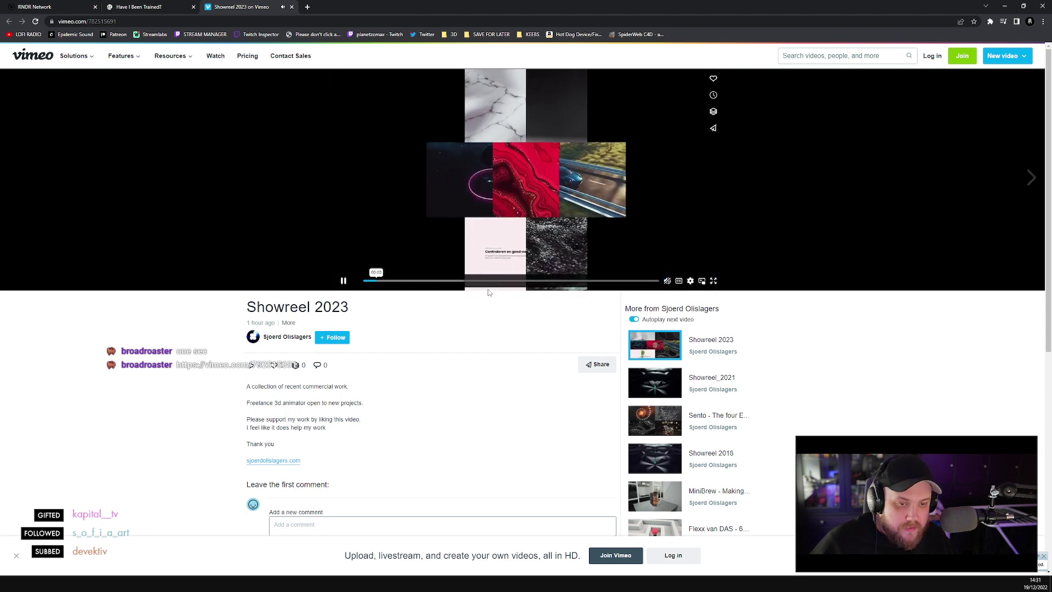
{"action": "left_click", "coordinate": [714, 281]}
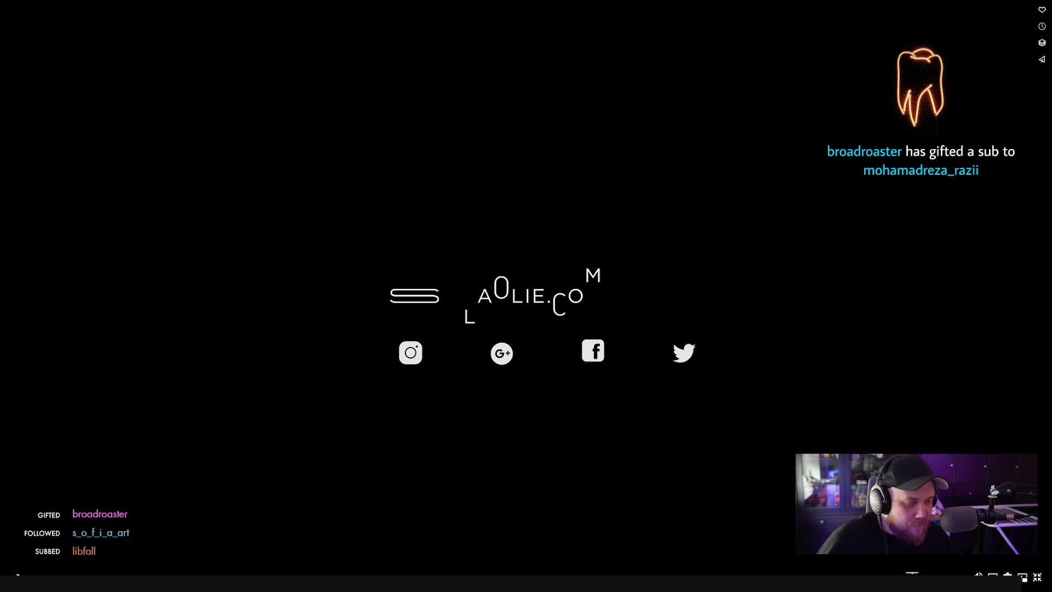
{"action": "left_click", "coordinate": [1040, 576]}
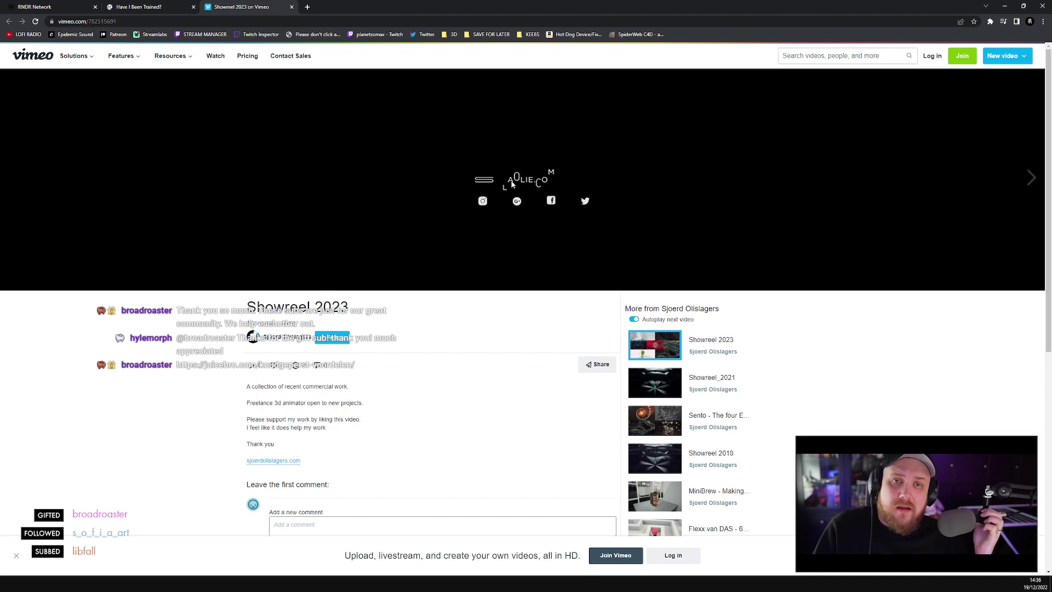
{"action": "mouse_move", "coordinate": [510, 187]}
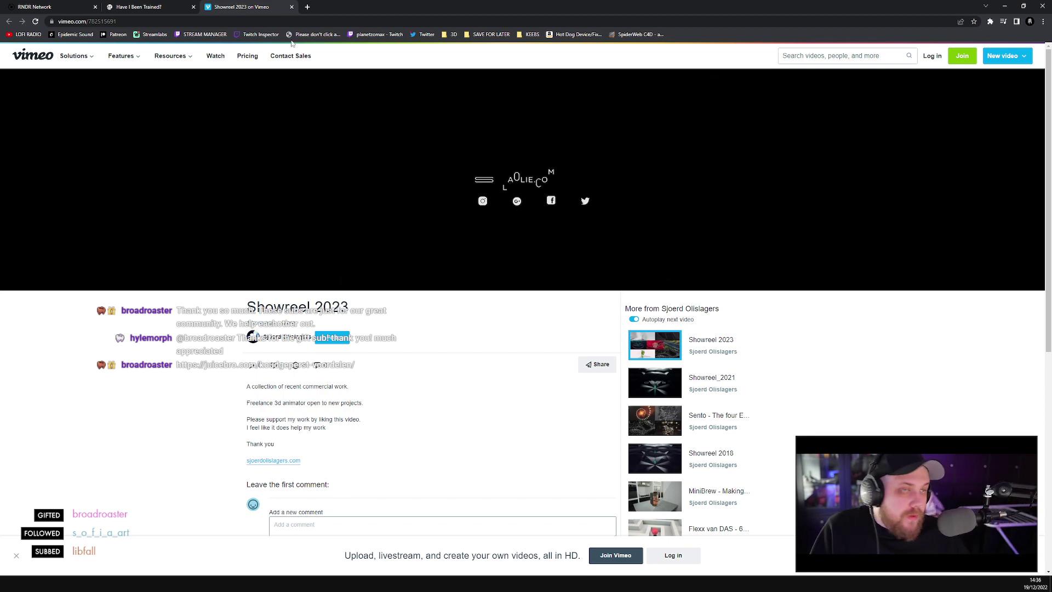
{"action": "left_click", "coordinate": [291, 7]}
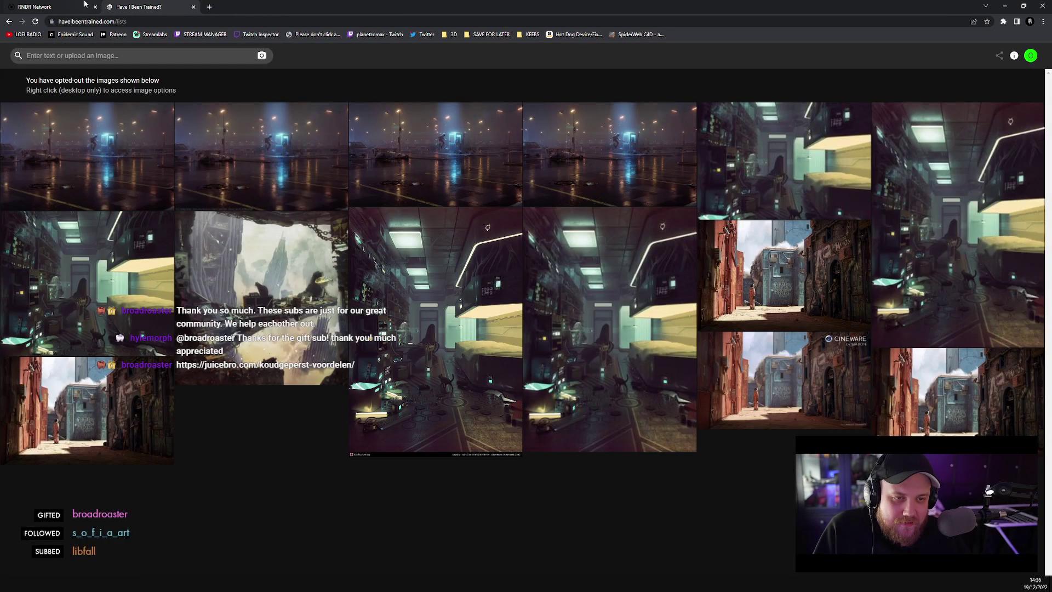
- Show the frame progress of the cs_artsy04_cam06 job on the RNDR Network jobs page
{"action": "left_click", "coordinate": [52, 7]}
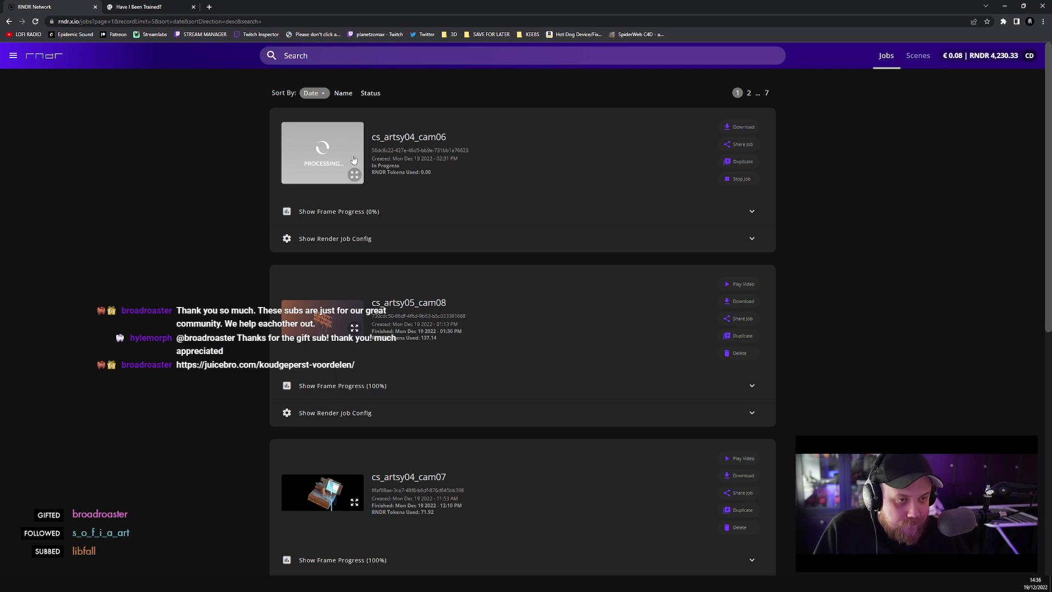
{"action": "left_click", "coordinate": [337, 211]}
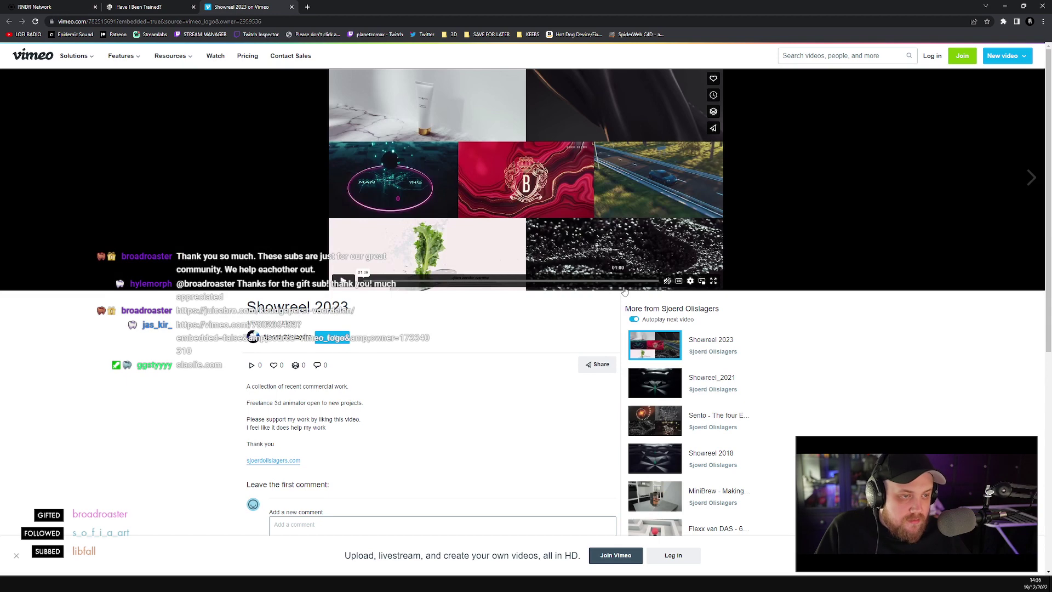
{"action": "left_click", "coordinate": [629, 282]}
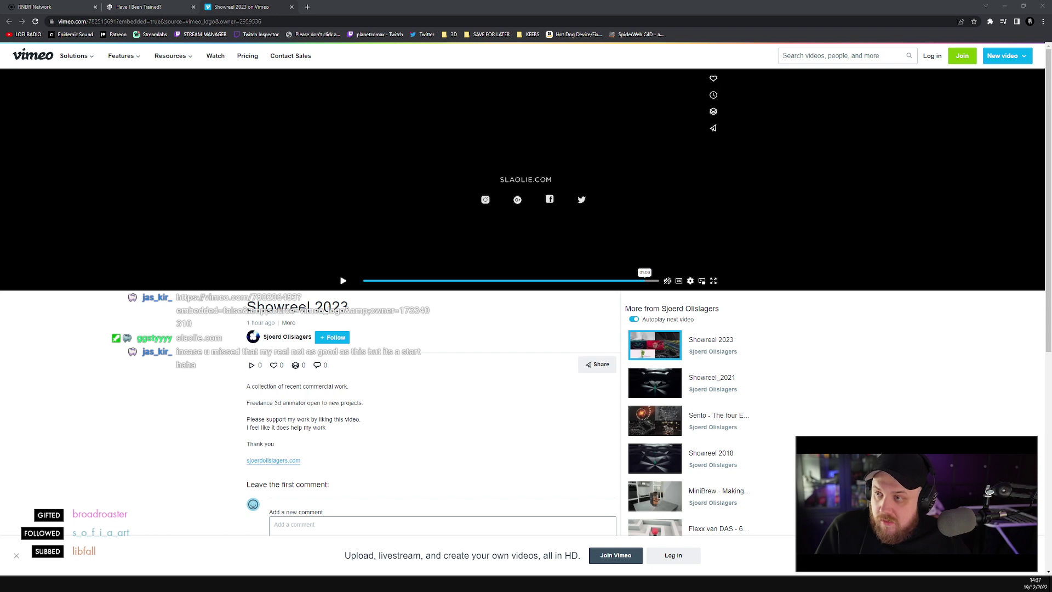
{"action": "left_click", "coordinate": [526, 179]}
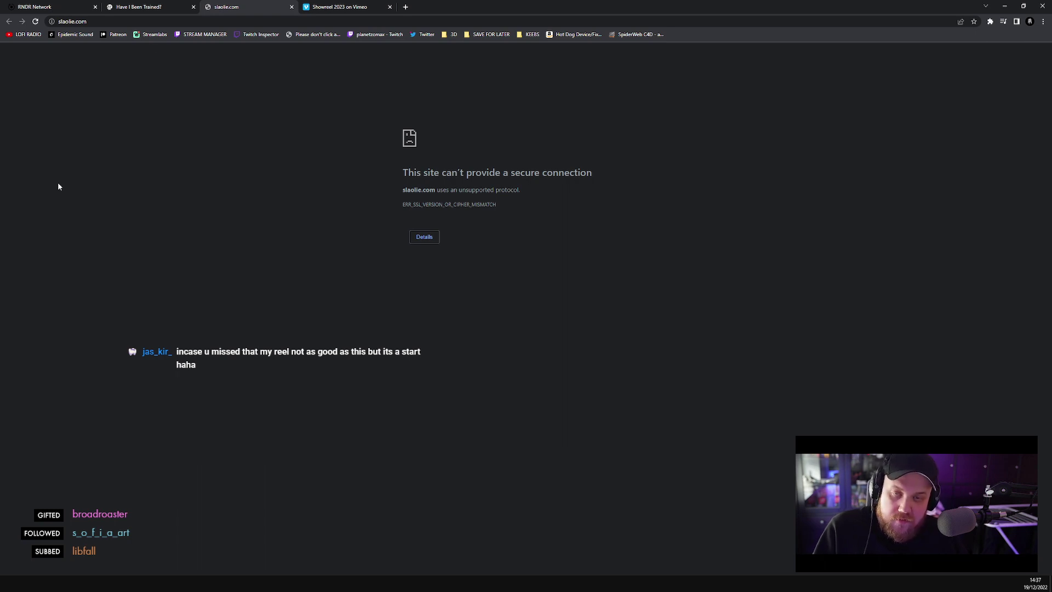
{"action": "left_click", "coordinate": [292, 6]}
{"action": "left_click", "coordinate": [159, 6]}
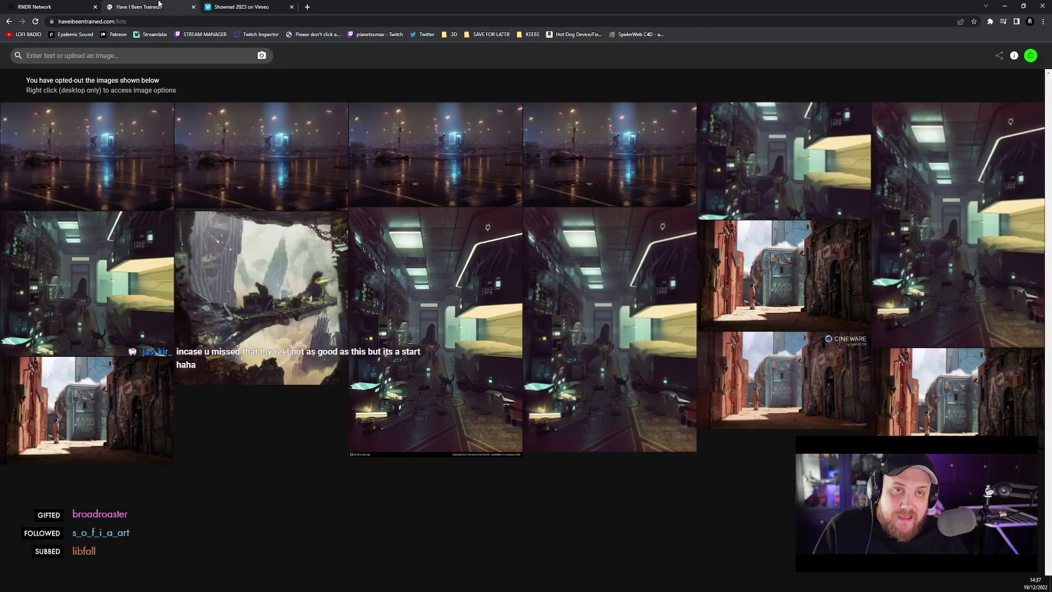
{"action": "left_click", "coordinate": [240, 8]}
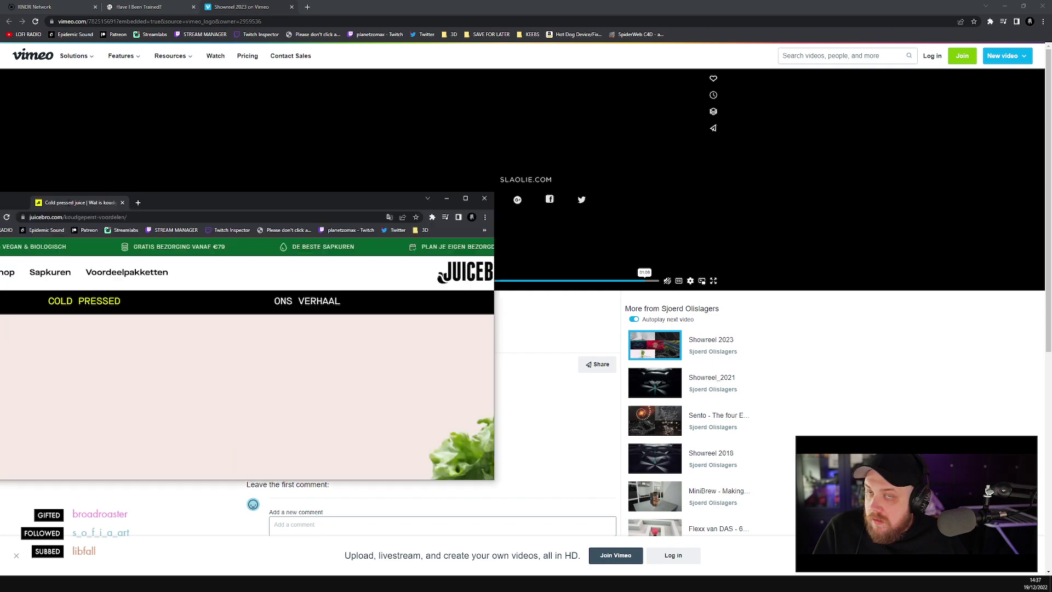
- Scroll the juicebro.com koudgeperst page down to its footer
{"action": "scroll", "coordinate": [199, 296], "scroll_direction": "down", "scroll_amount": 10}
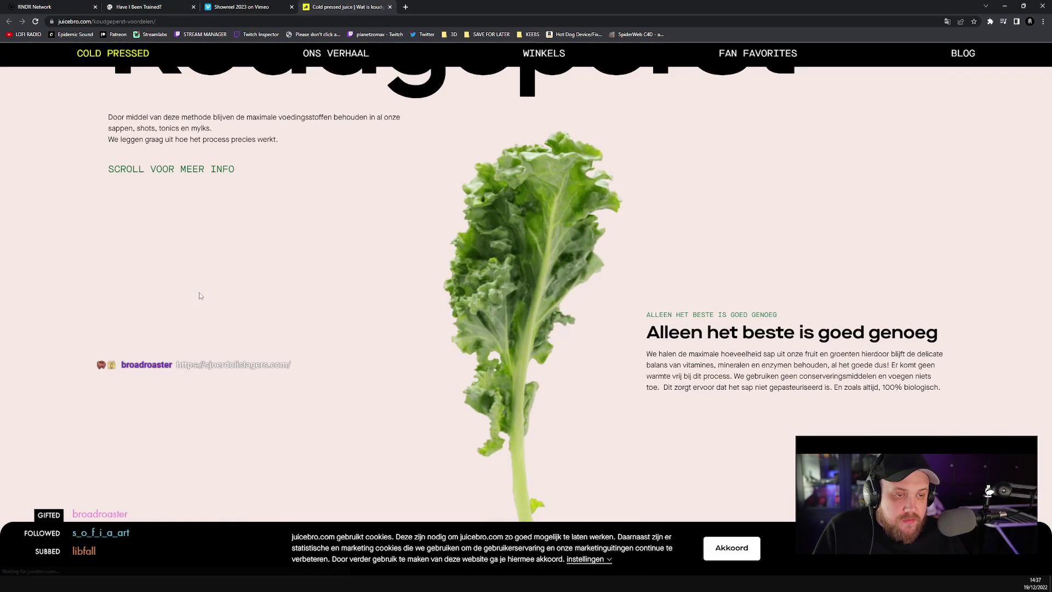
{"action": "scroll", "coordinate": [199, 298], "scroll_direction": "up", "scroll_amount": 5}
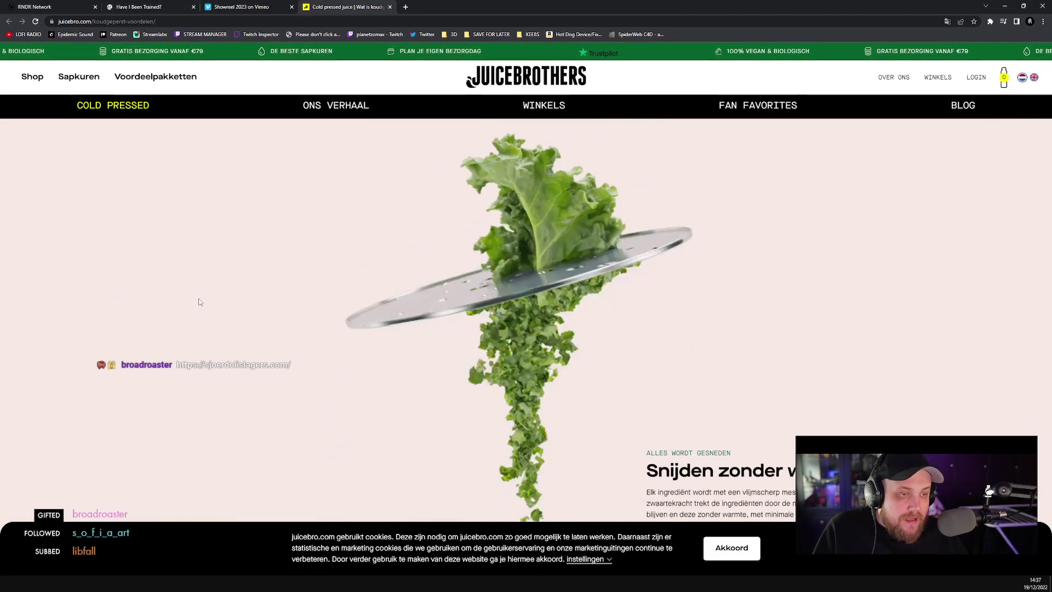
{"action": "scroll", "coordinate": [199, 298], "scroll_direction": "down", "scroll_amount": 2}
{"action": "scroll", "coordinate": [199, 303], "scroll_direction": "up", "scroll_amount": 3}
{"action": "scroll", "coordinate": [198, 304], "scroll_direction": "up", "scroll_amount": 2}
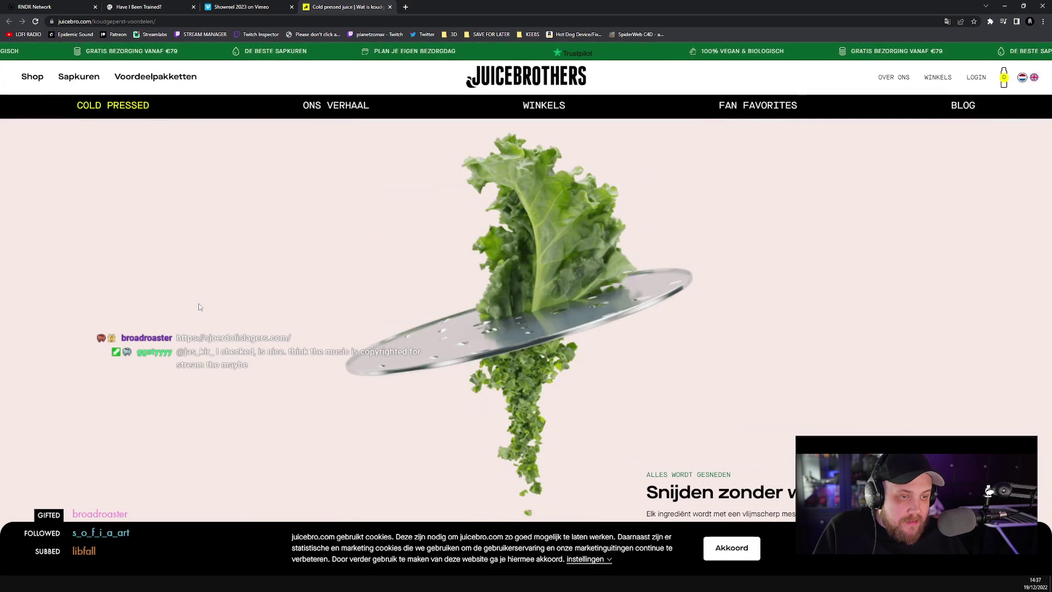
{"action": "scroll", "coordinate": [198, 304], "scroll_direction": "down", "scroll_amount": 4}
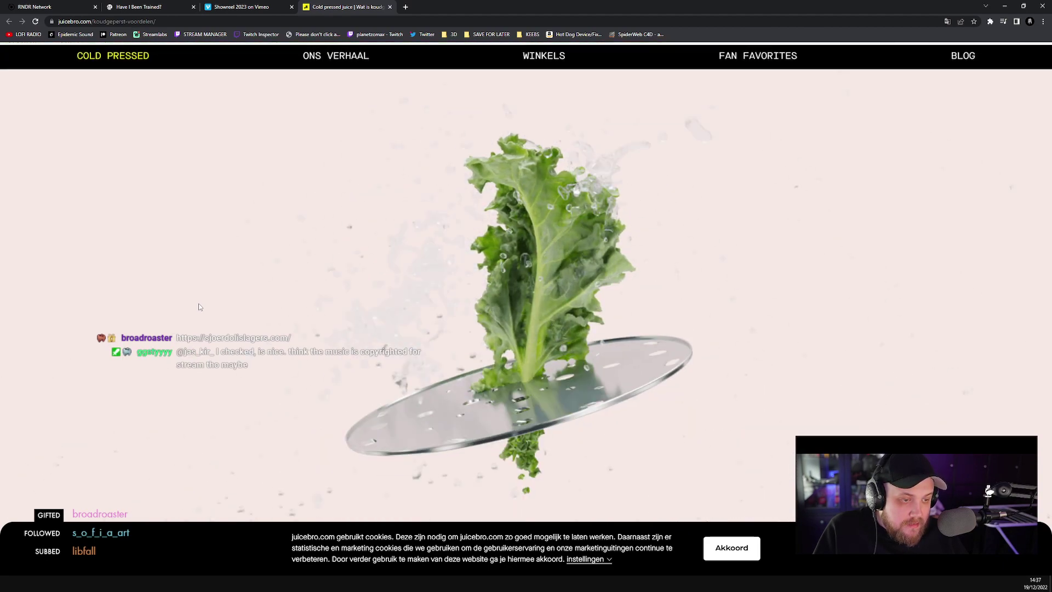
{"action": "scroll", "coordinate": [198, 305], "scroll_direction": "down", "scroll_amount": 3}
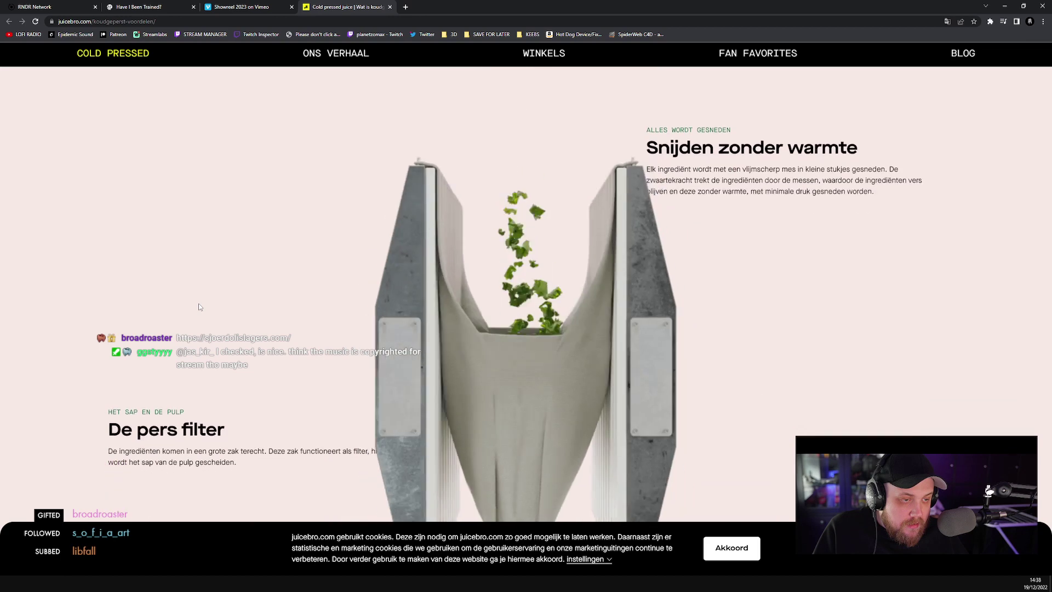
{"action": "scroll", "coordinate": [198, 306], "scroll_direction": "down", "scroll_amount": 2}
{"action": "scroll", "coordinate": [198, 306], "scroll_direction": "down", "scroll_amount": 2}
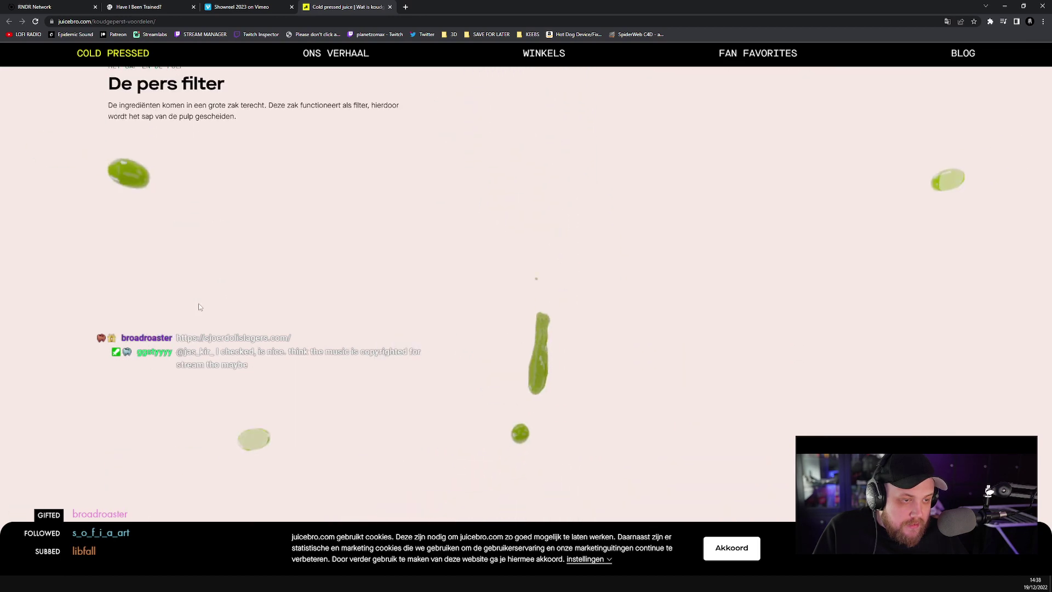
{"action": "scroll", "coordinate": [199, 306], "scroll_direction": "up", "scroll_amount": 5}
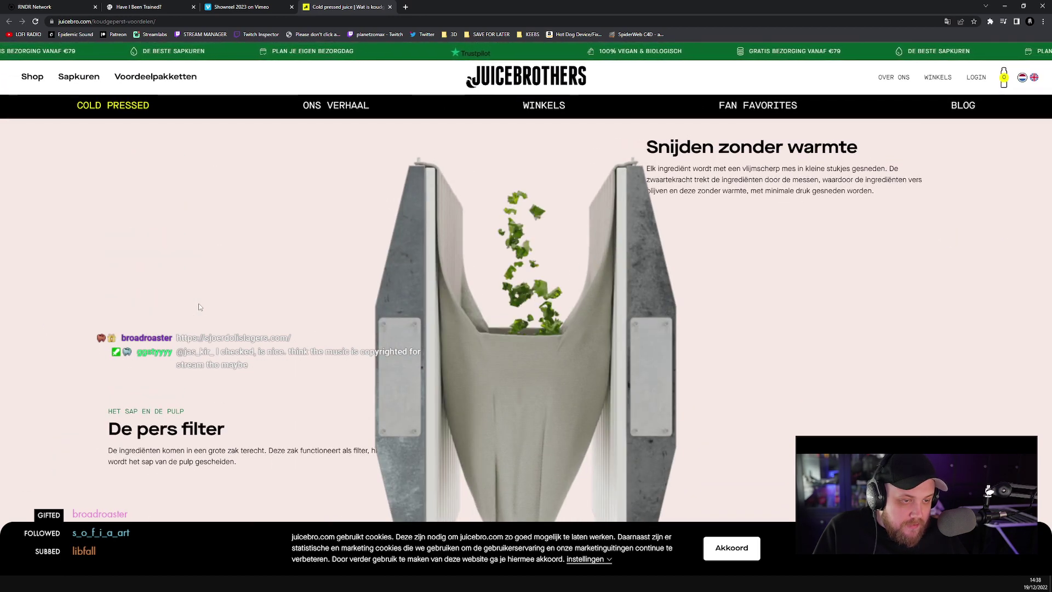
{"action": "scroll", "coordinate": [199, 307], "scroll_direction": "down", "scroll_amount": 1}
{"action": "scroll", "coordinate": [198, 306], "scroll_direction": "down", "scroll_amount": 4}
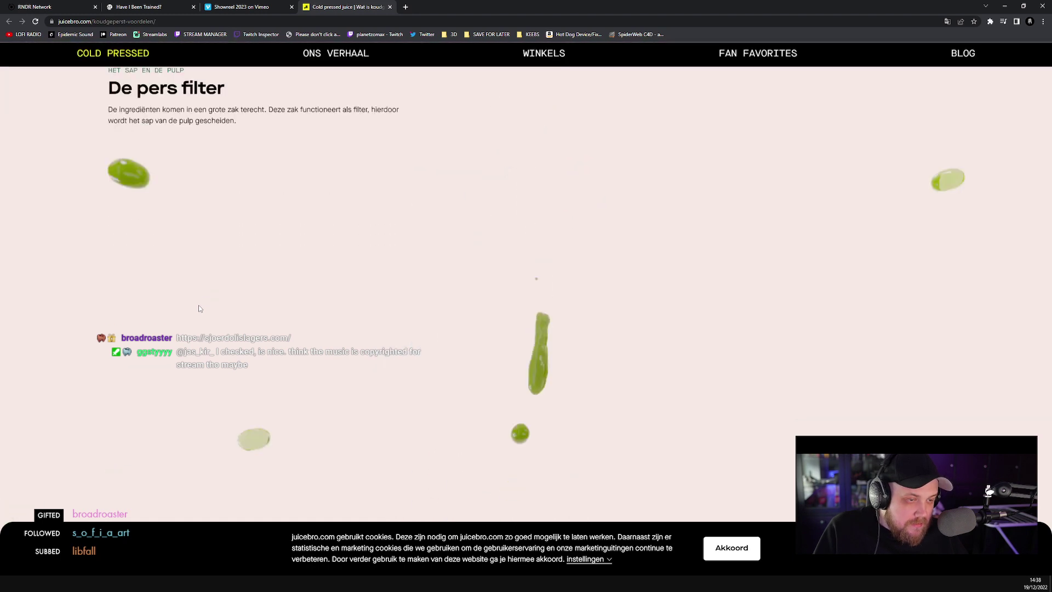
{"action": "scroll", "coordinate": [199, 306], "scroll_direction": "up", "scroll_amount": 2}
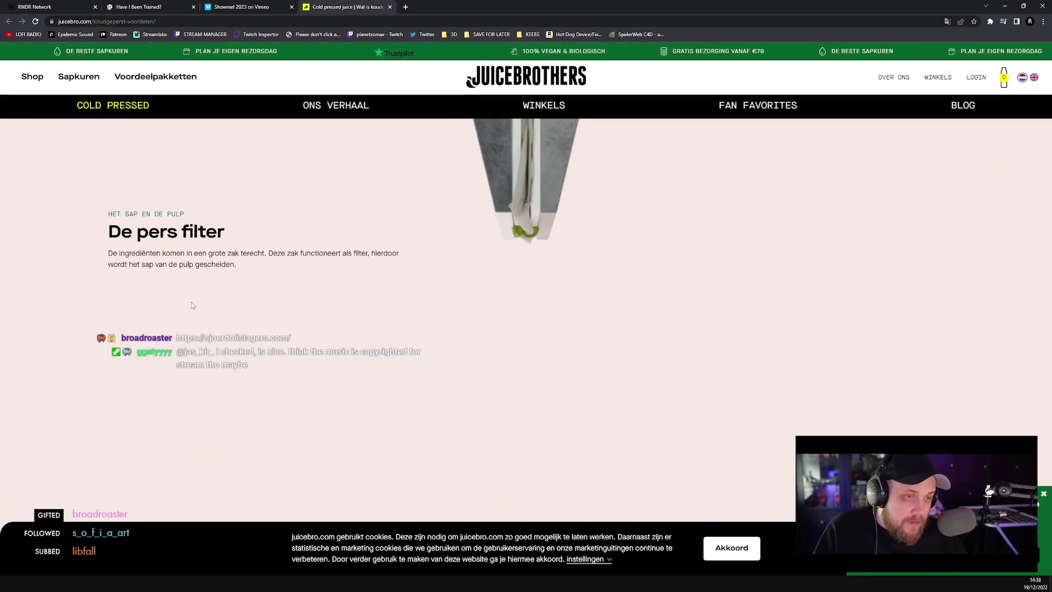
{"action": "scroll", "coordinate": [192, 306], "scroll_direction": "down", "scroll_amount": 10}
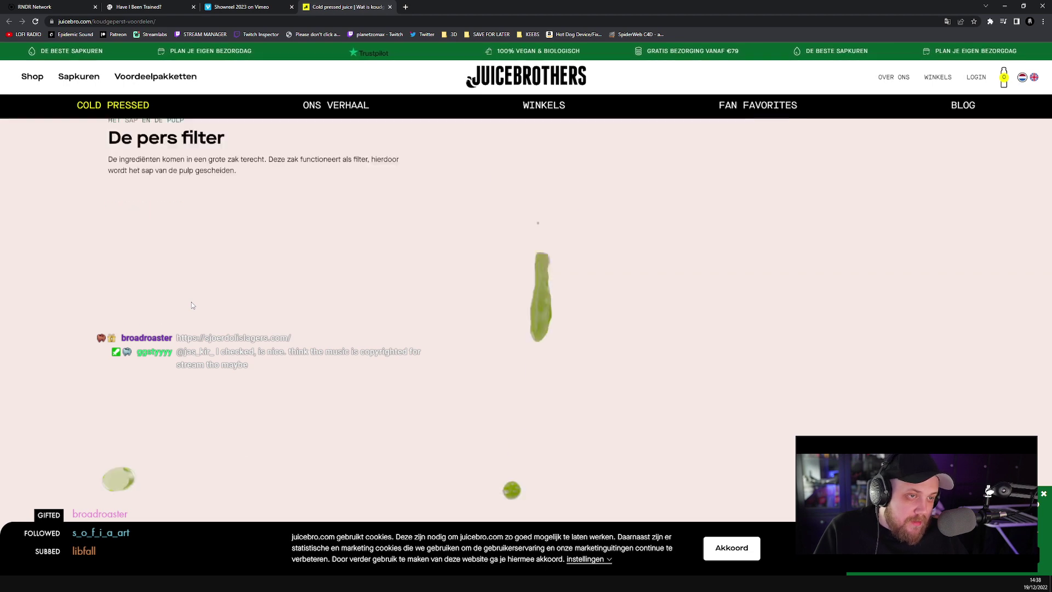
{"action": "scroll", "coordinate": [192, 305], "scroll_direction": "down", "scroll_amount": 3}
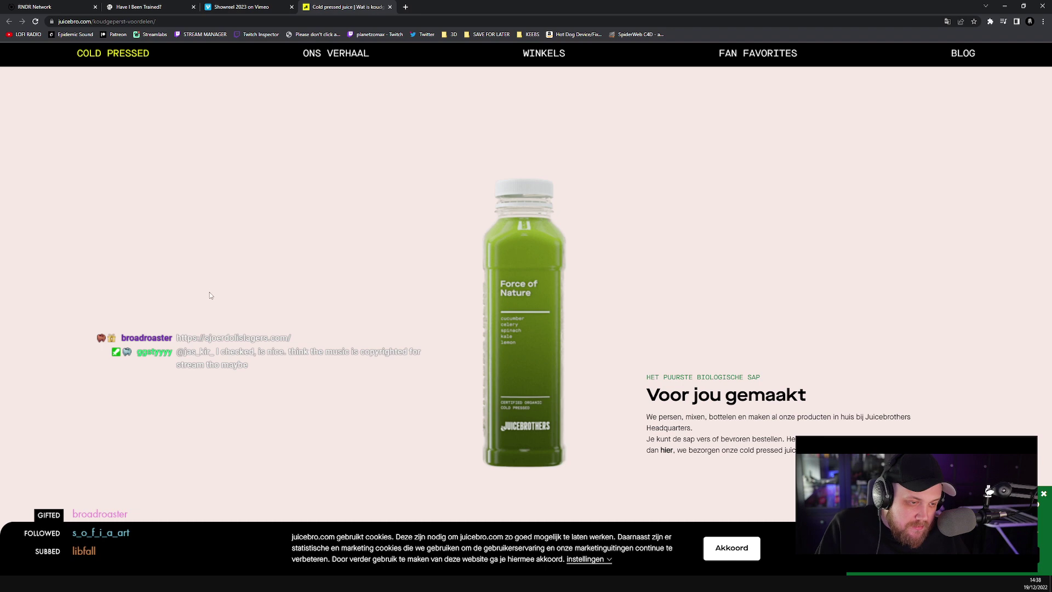
{"action": "scroll", "coordinate": [211, 301], "scroll_direction": "down", "scroll_amount": 3}
{"action": "scroll", "coordinate": [314, 347], "scroll_direction": "down", "scroll_amount": 15}
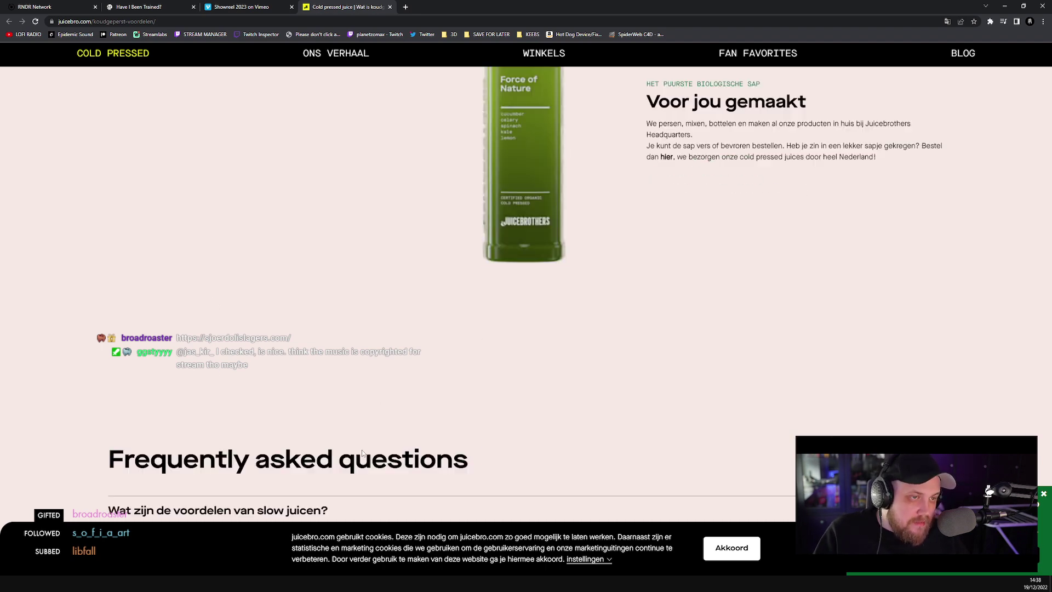
- Close the Juicebrothers browser tab
{"action": "left_click", "coordinate": [391, 7]}
{"action": "left_click", "coordinate": [140, 6]}
{"action": "left_click", "coordinate": [66, 7]}
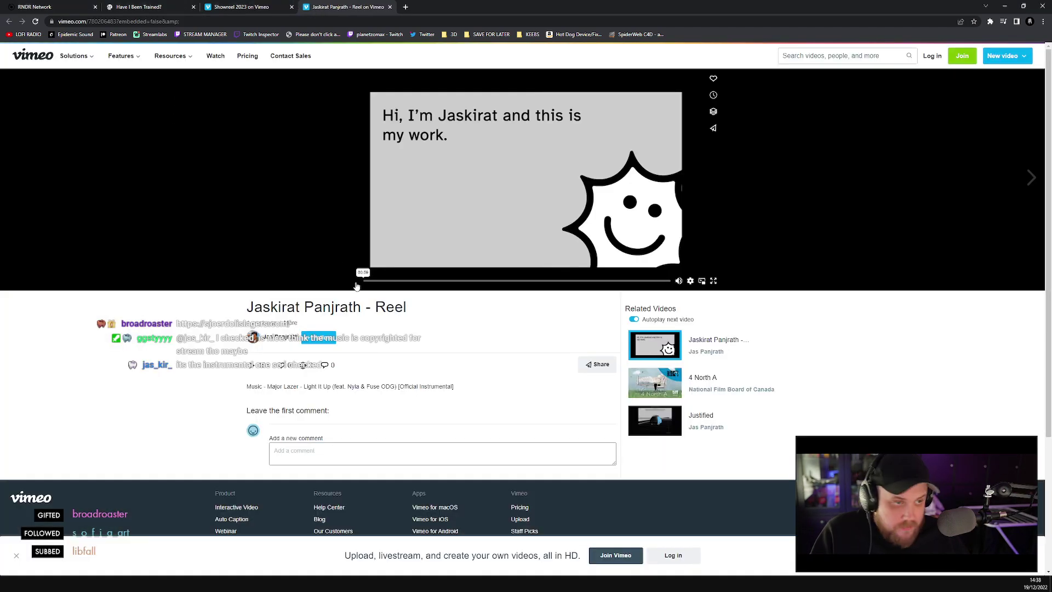
- Start the reel, mute it, pause it and rewind it to 00:00
{"action": "left_click", "coordinate": [344, 281]}
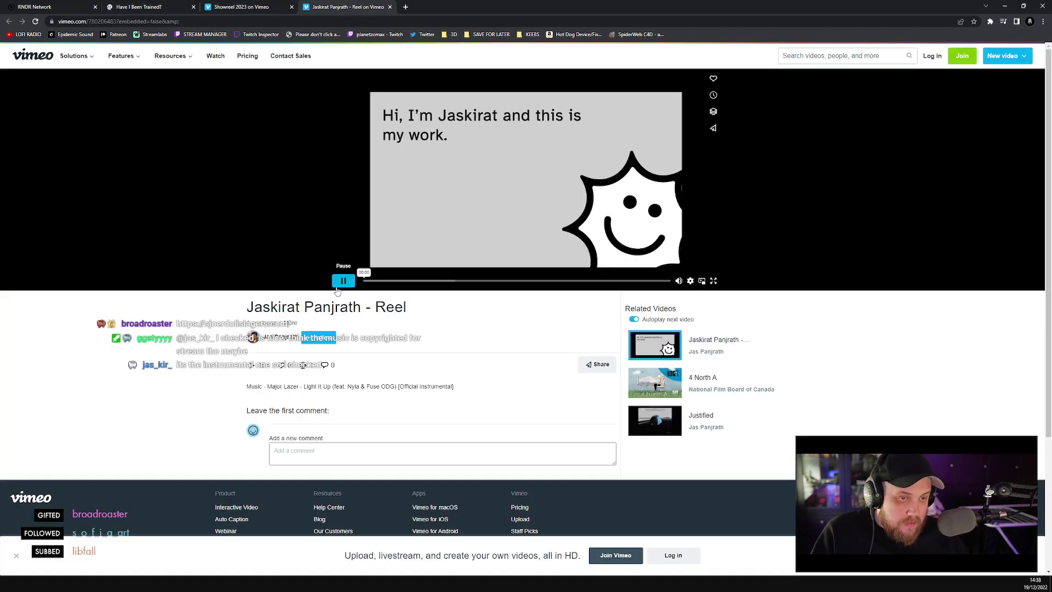
{"action": "left_click", "coordinate": [679, 280]}
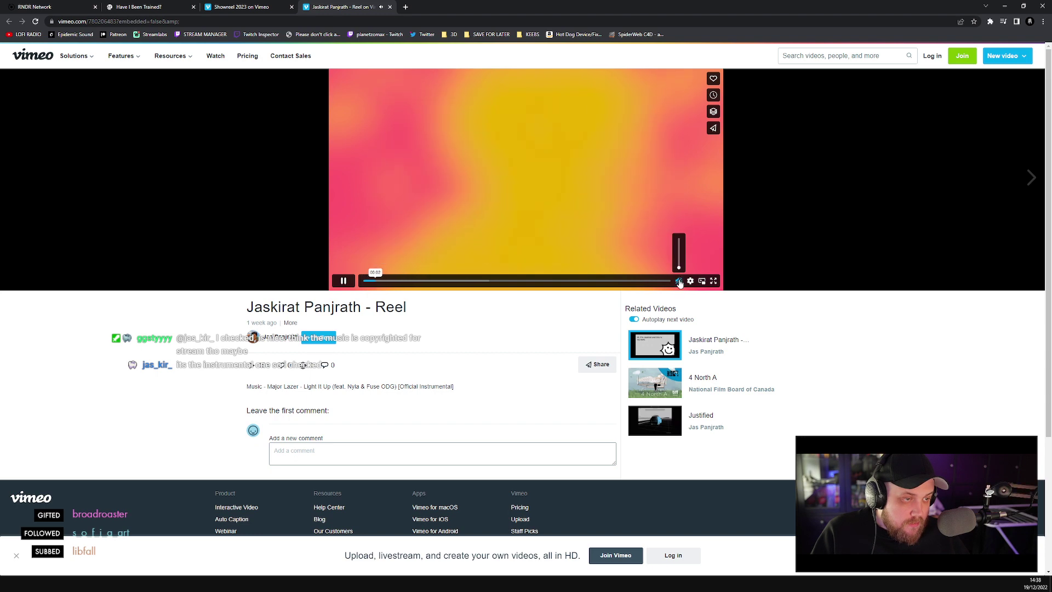
{"action": "left_click", "coordinate": [371, 231]}
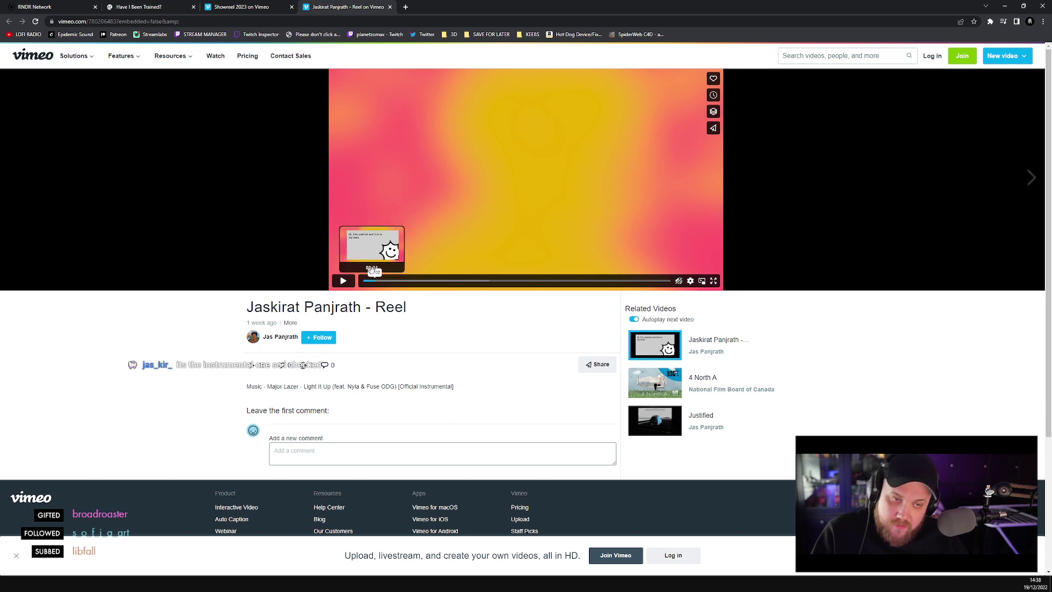
{"action": "left_click", "coordinate": [364, 281]}
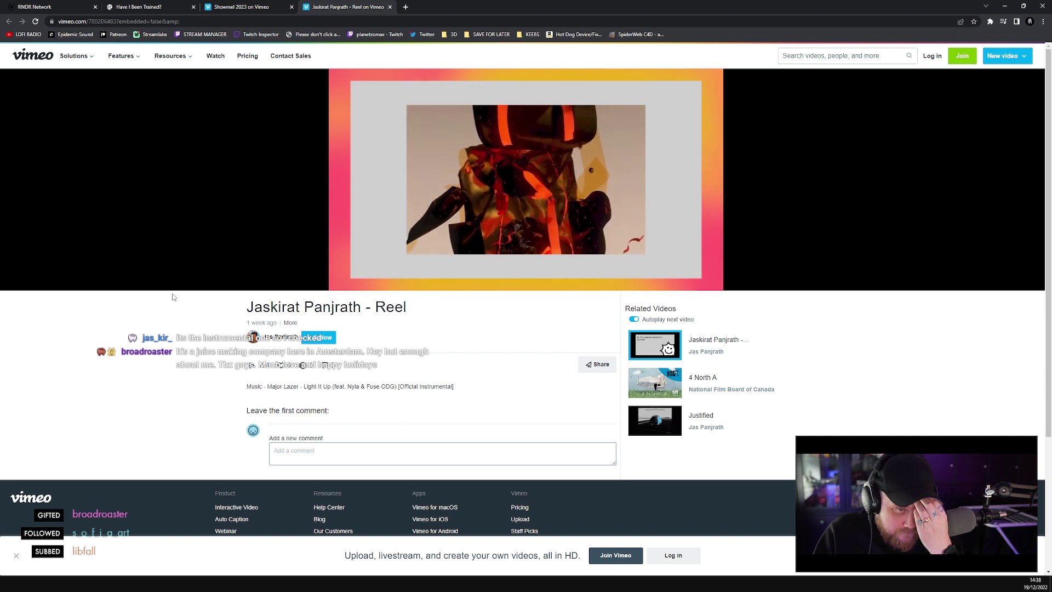
- Unmute the reel, resume playback and watch it in full screen
{"action": "key", "text": "space"}
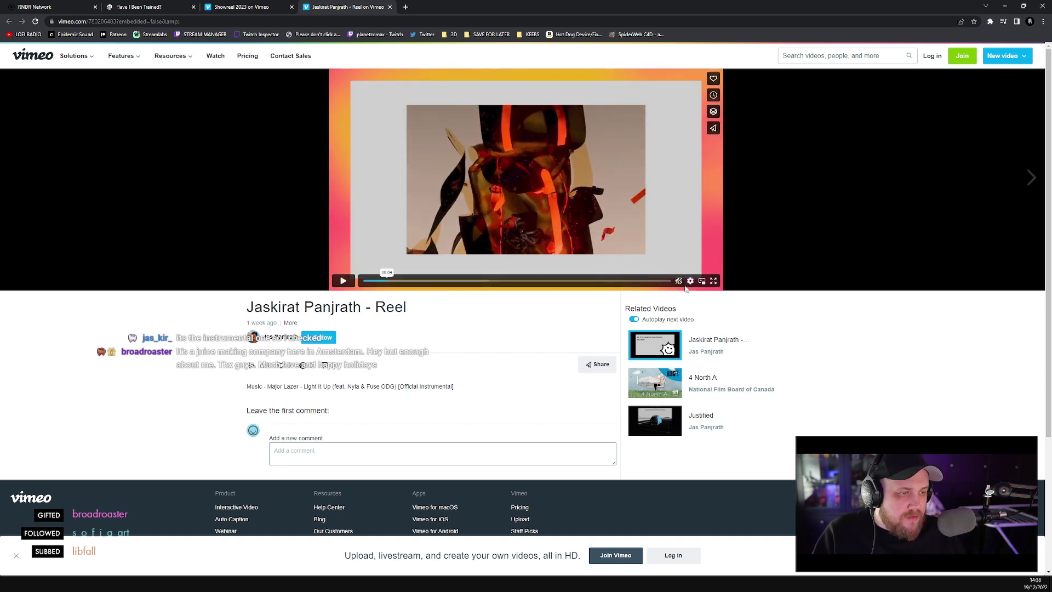
{"action": "left_click", "coordinate": [683, 283]}
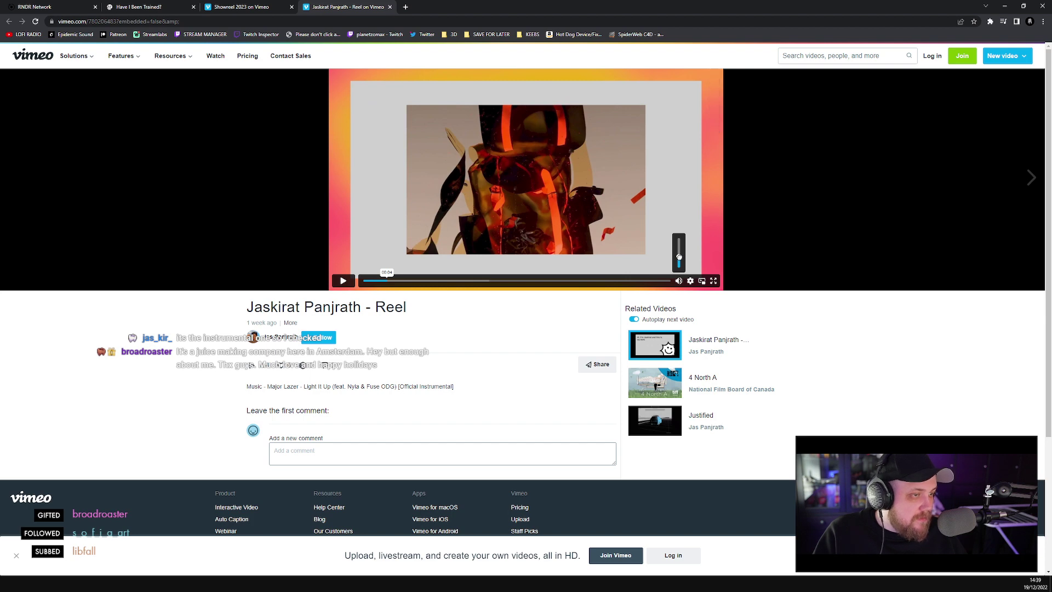
{"action": "left_click", "coordinate": [341, 281]}
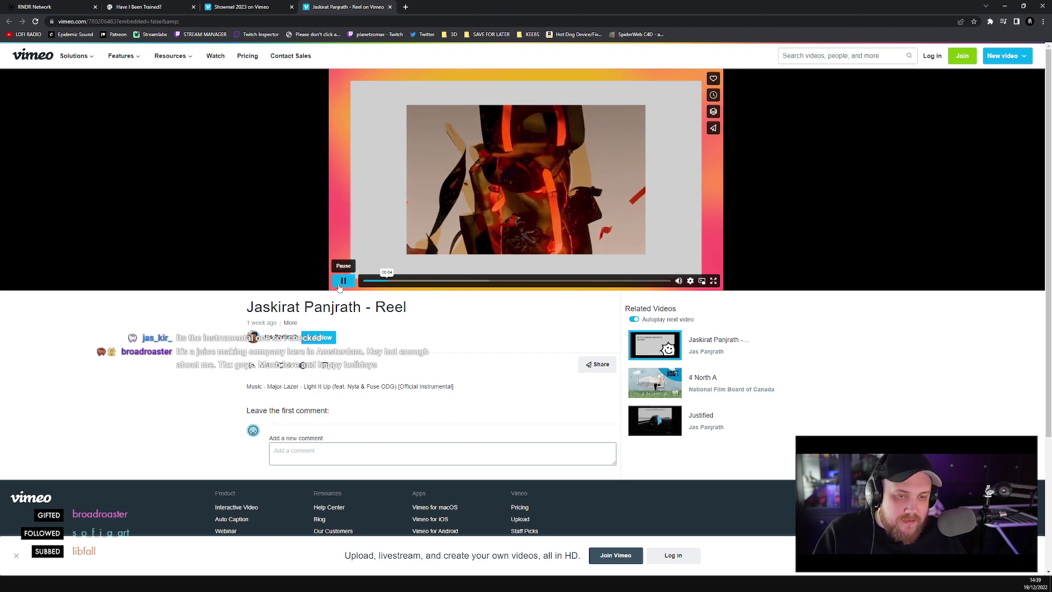
{"action": "mouse_move", "coordinate": [679, 271]}
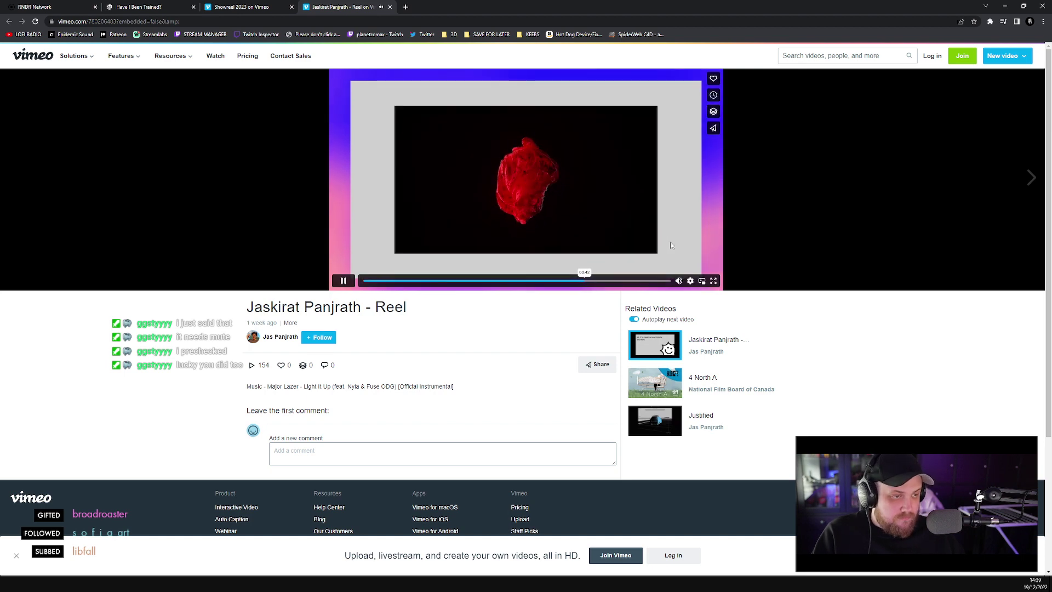
{"action": "left_click", "coordinate": [714, 281]}
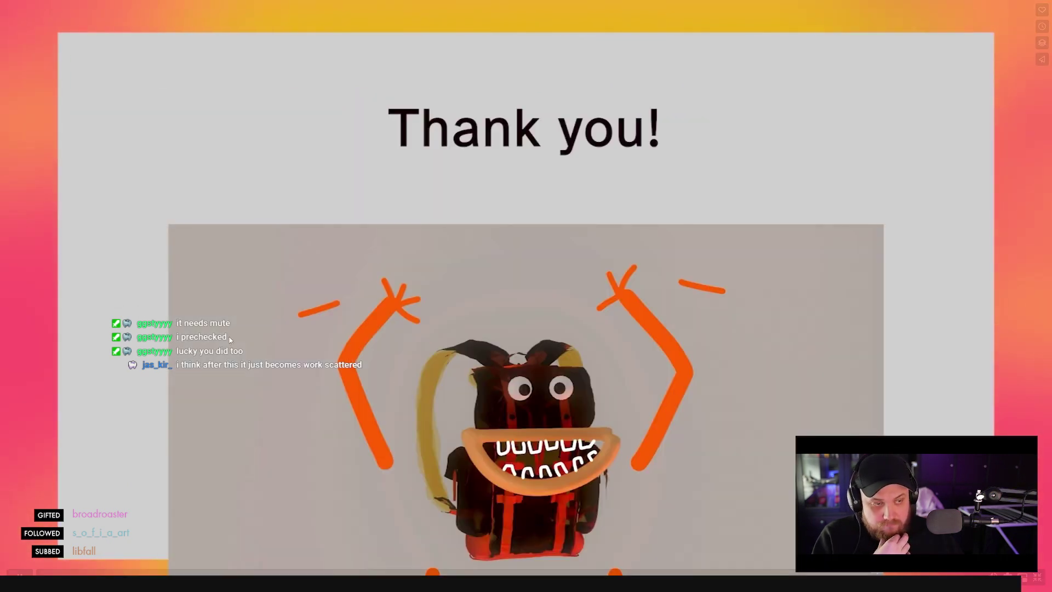
- Pause and exit full screen, glance at Showreel 2023, then jump the reel to 00:07
{"action": "key", "text": "space"}
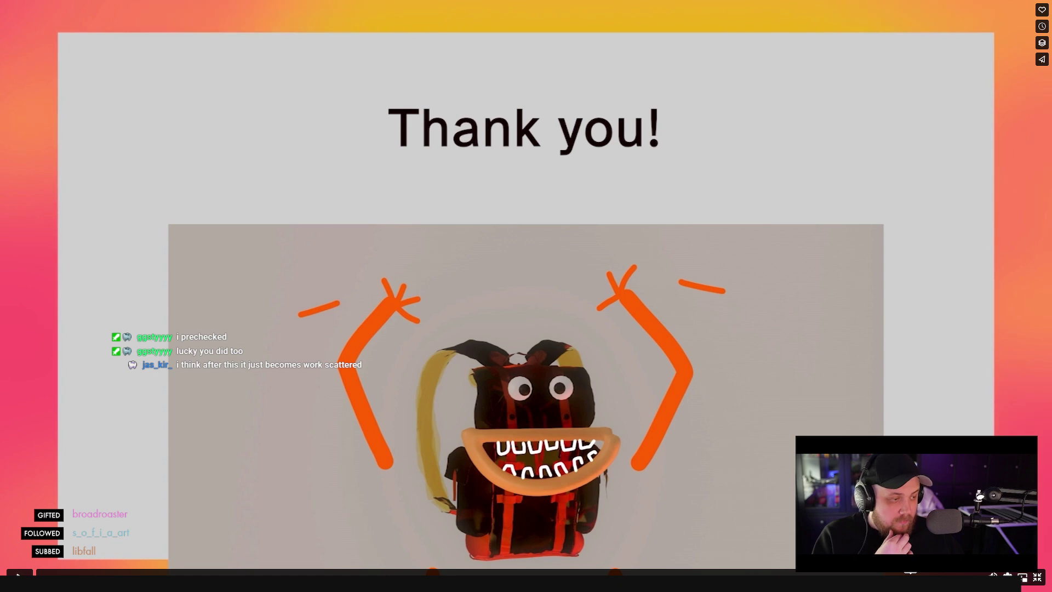
{"action": "left_click", "coordinate": [1039, 577]}
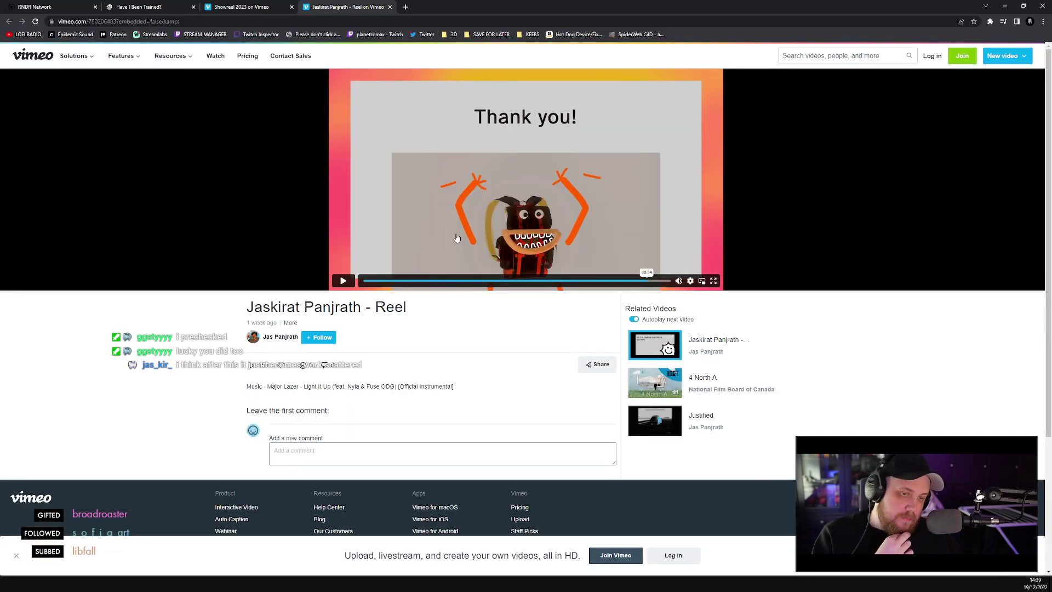
{"action": "left_click", "coordinate": [234, 7]}
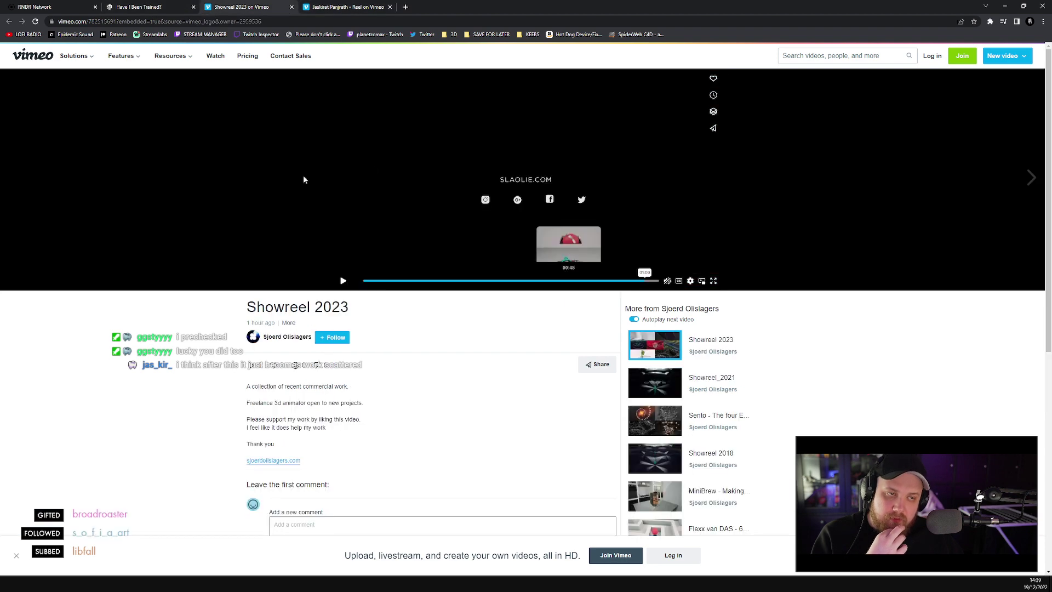
{"action": "left_click", "coordinate": [340, 7]}
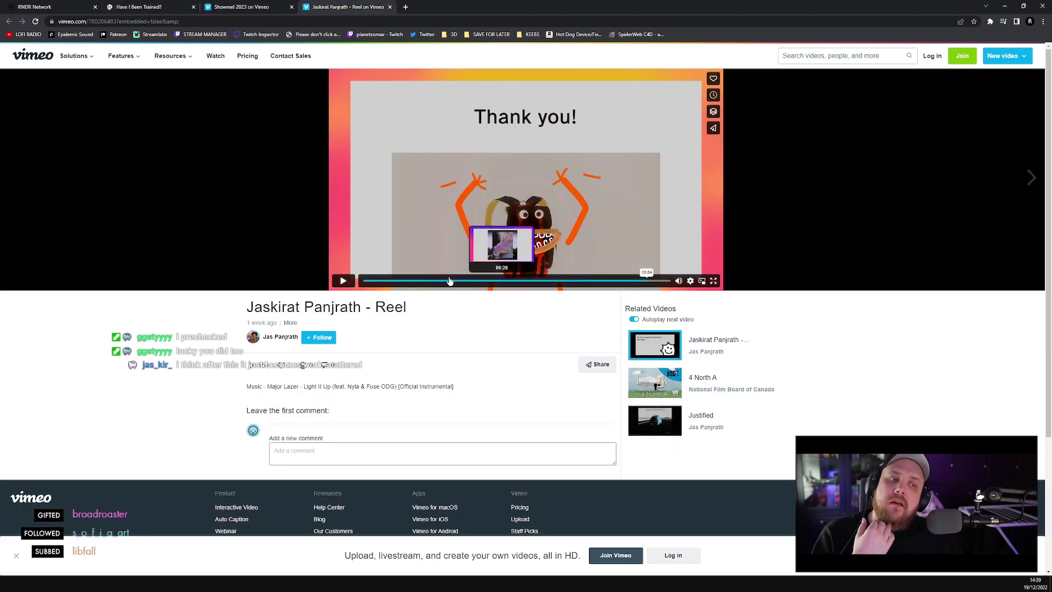
{"action": "left_click", "coordinate": [401, 281]}
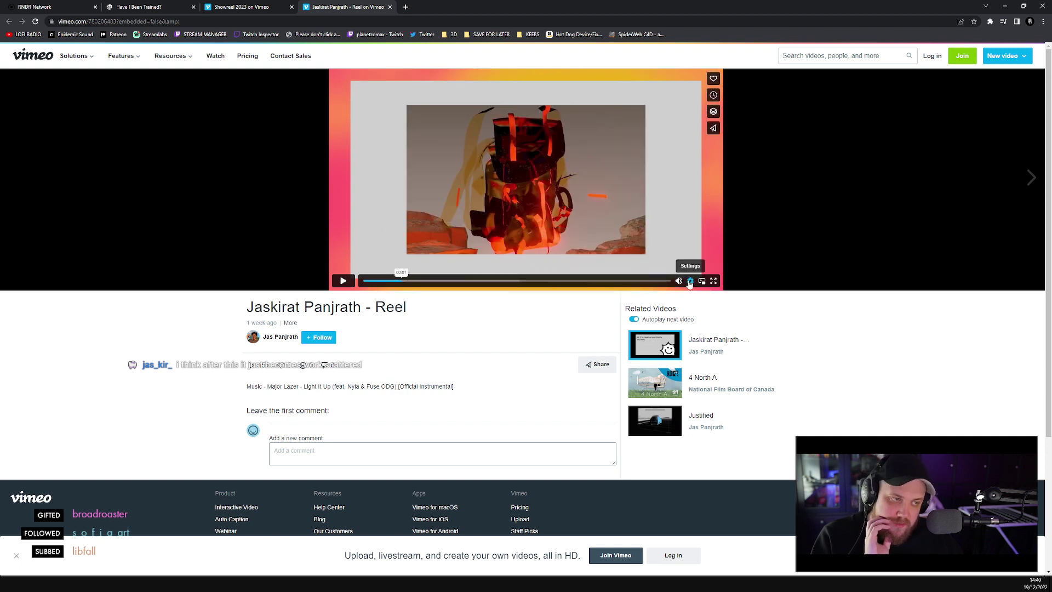
- Switch between the Showreel 2023 and reel video tabs
{"action": "mouse_move", "coordinate": [679, 271]}
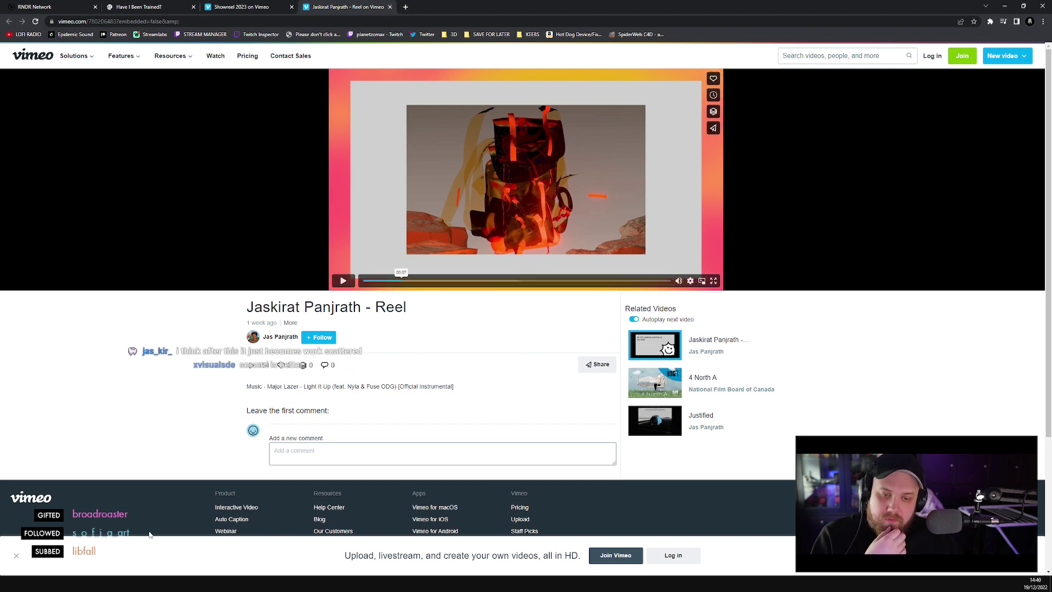
{"action": "mouse_move", "coordinate": [170, 568]}
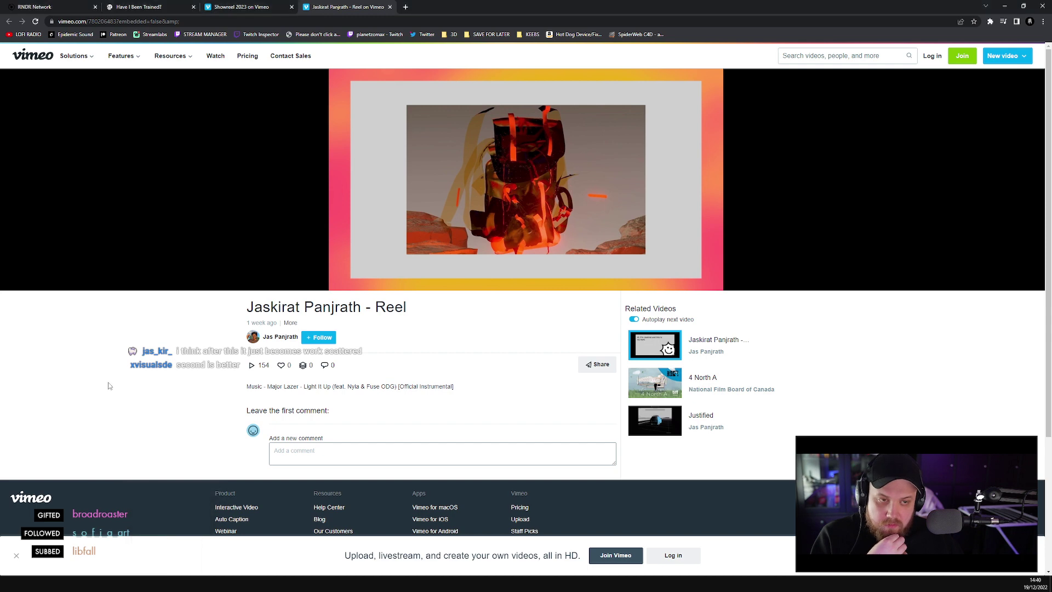
{"action": "left_click", "coordinate": [252, 6]}
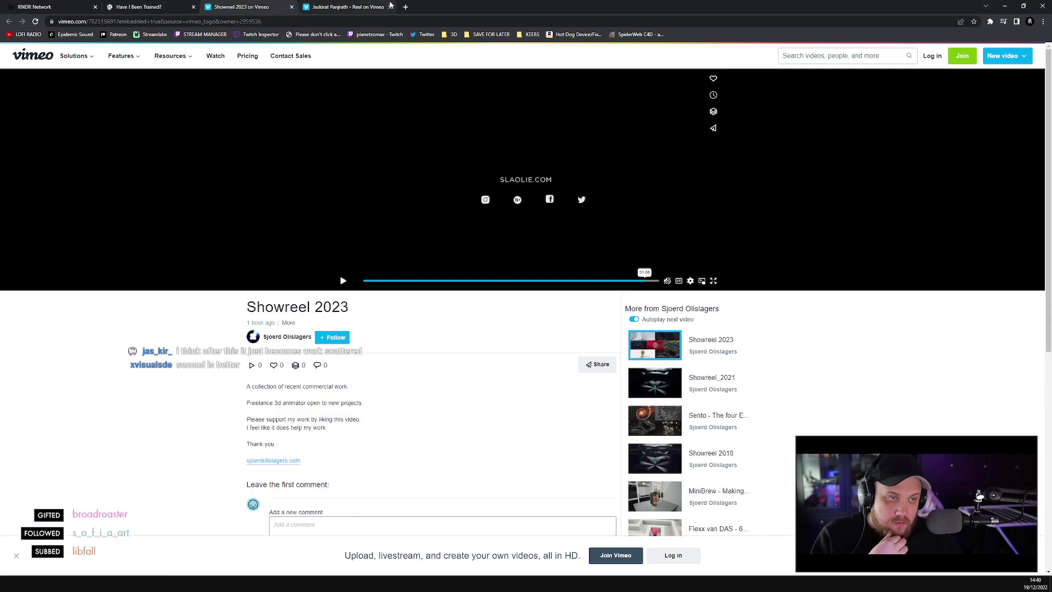
{"action": "left_click", "coordinate": [365, 5]}
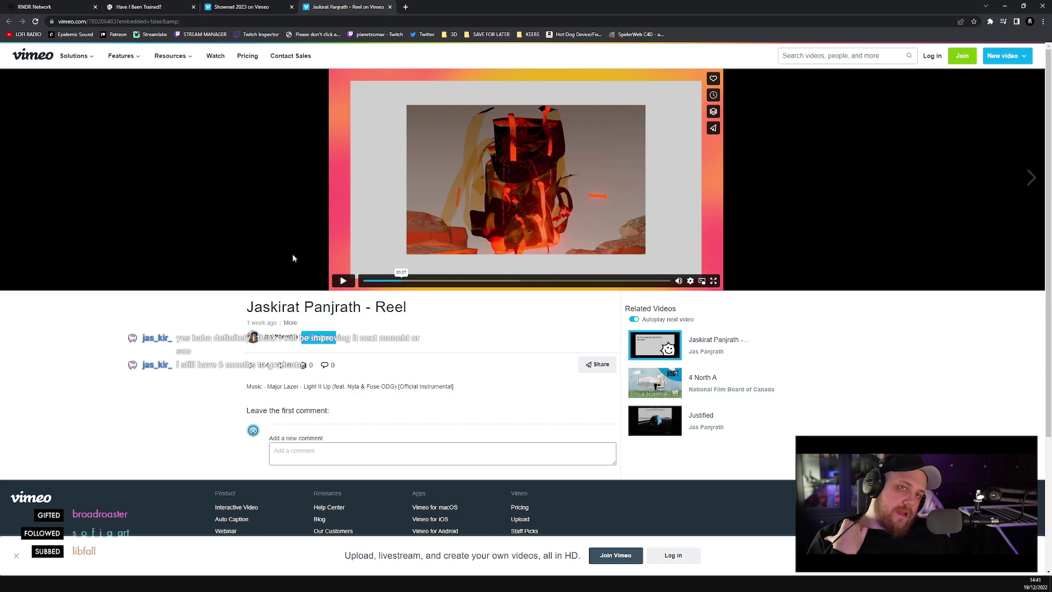
- Close both Vimeo tabs and return to the RNDR jobs page
{"action": "left_click", "coordinate": [291, 7]}
{"action": "left_click", "coordinate": [291, 7]}
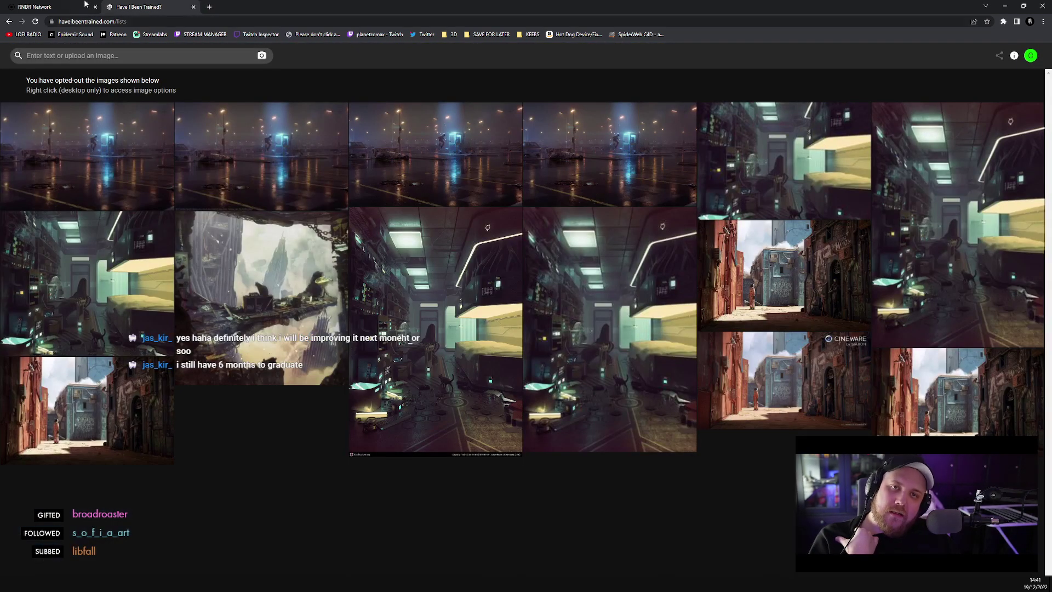
{"action": "left_click", "coordinate": [67, 6]}
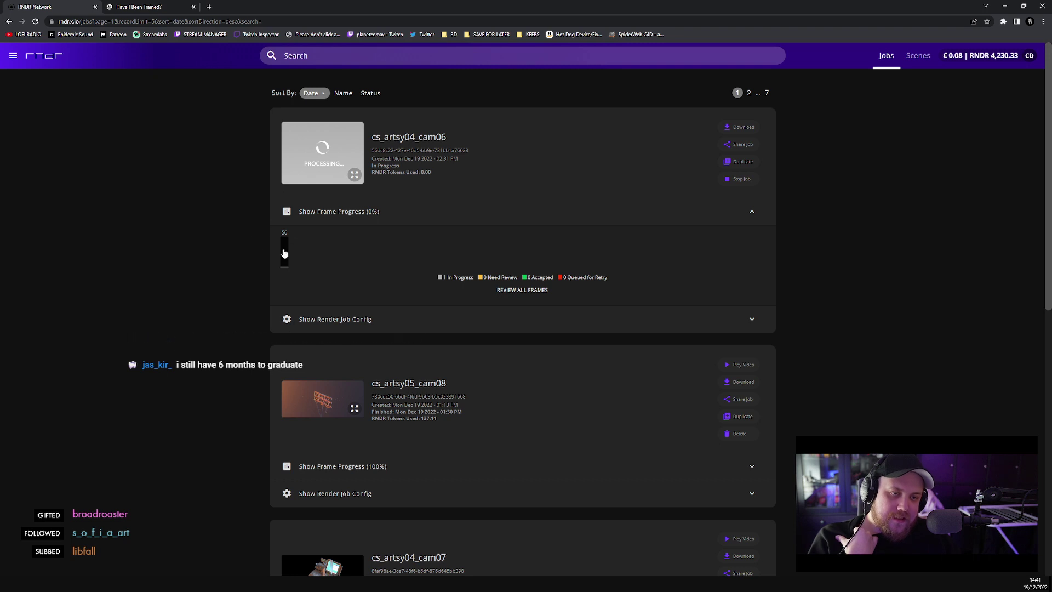
{"action": "left_click", "coordinate": [367, 212]}
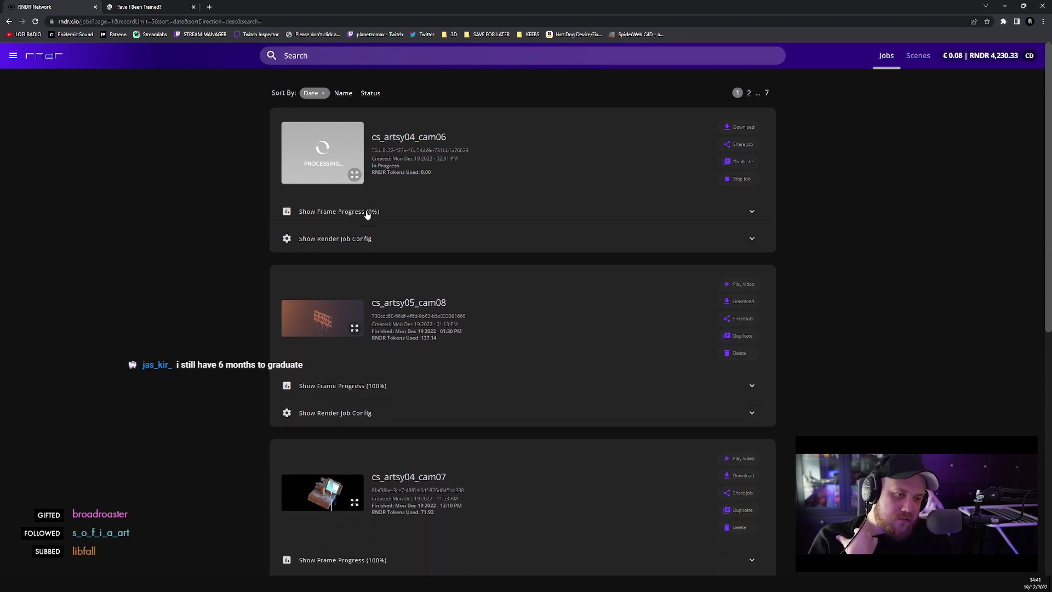
{"action": "left_click", "coordinate": [368, 211]}
{"action": "left_click", "coordinate": [515, 291]}
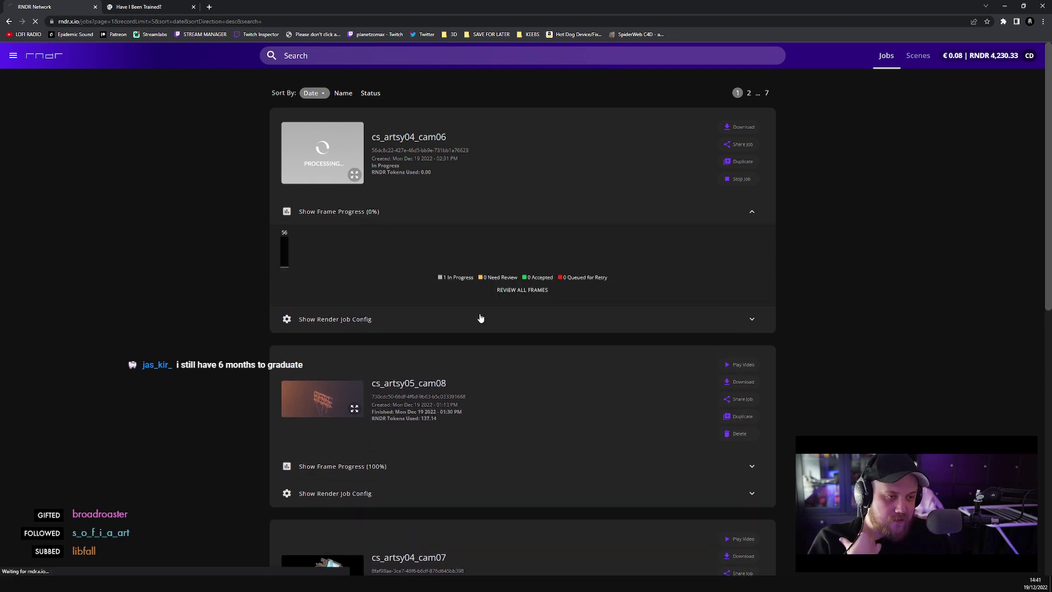
{"action": "left_click", "coordinate": [559, 303]}
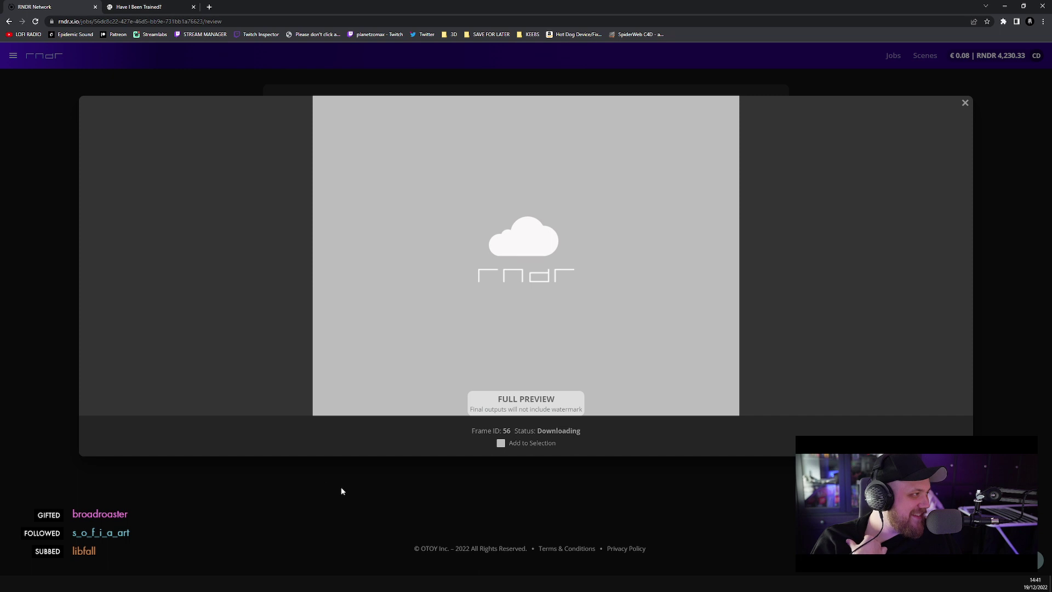
{"action": "left_click", "coordinate": [289, 466]}
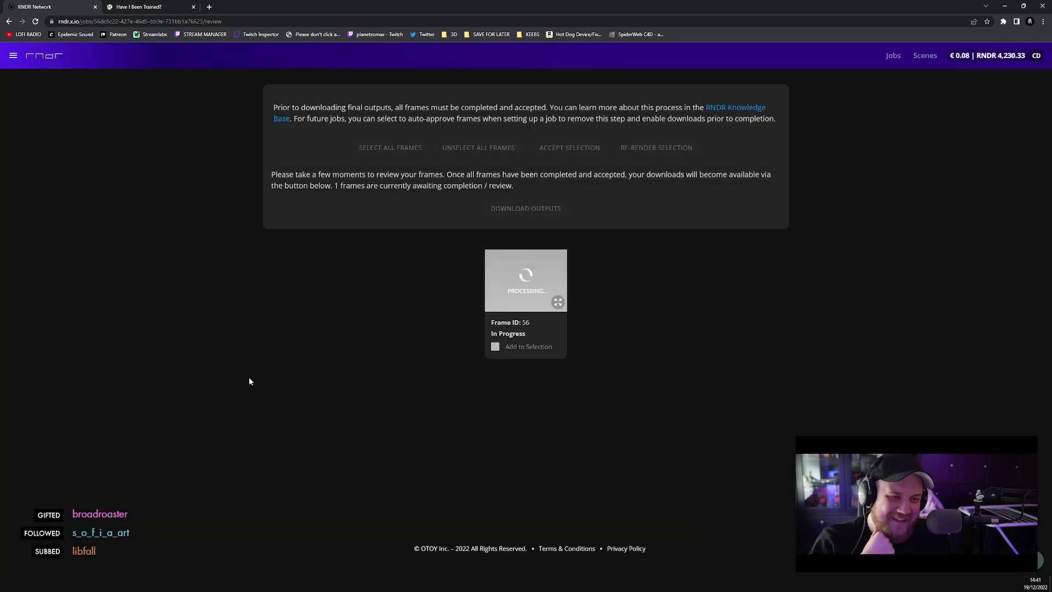
{"action": "left_click", "coordinate": [8, 20]}
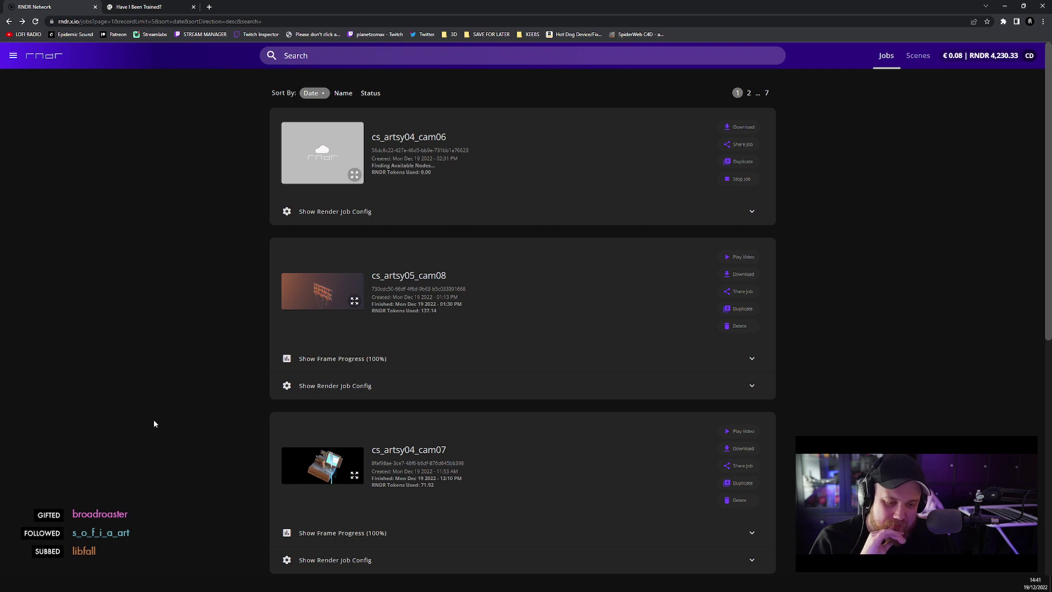
- Bring Resolve forward on the Edit page and play CornerStore_ANIM from the start
{"action": "key", "text": "alt+Tab"}
{"action": "key", "text": "shift+4"}
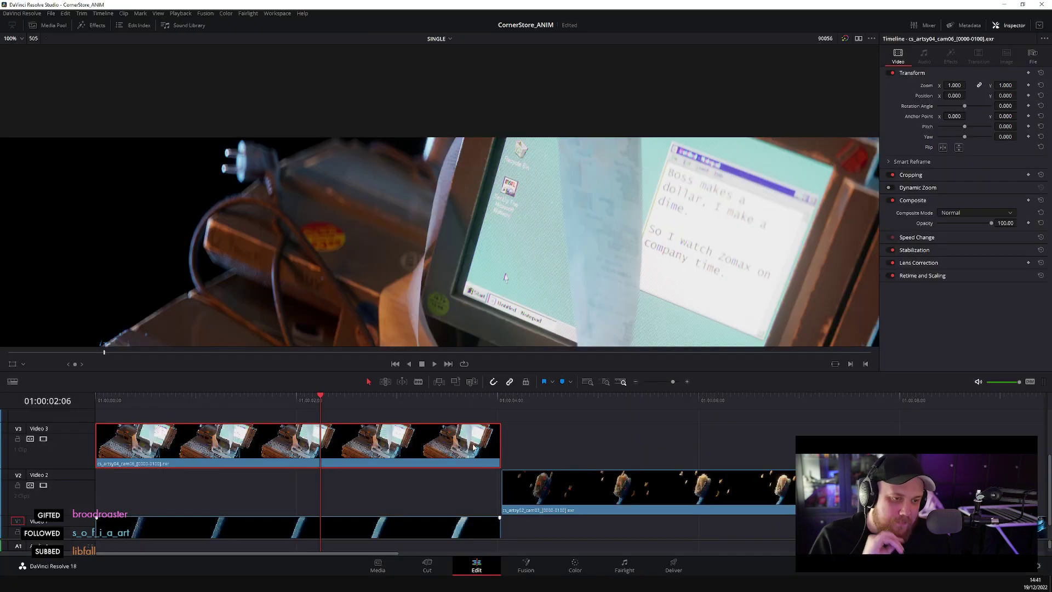
{"action": "scroll", "coordinate": [301, 438], "scroll_direction": "down", "scroll_amount": 2}
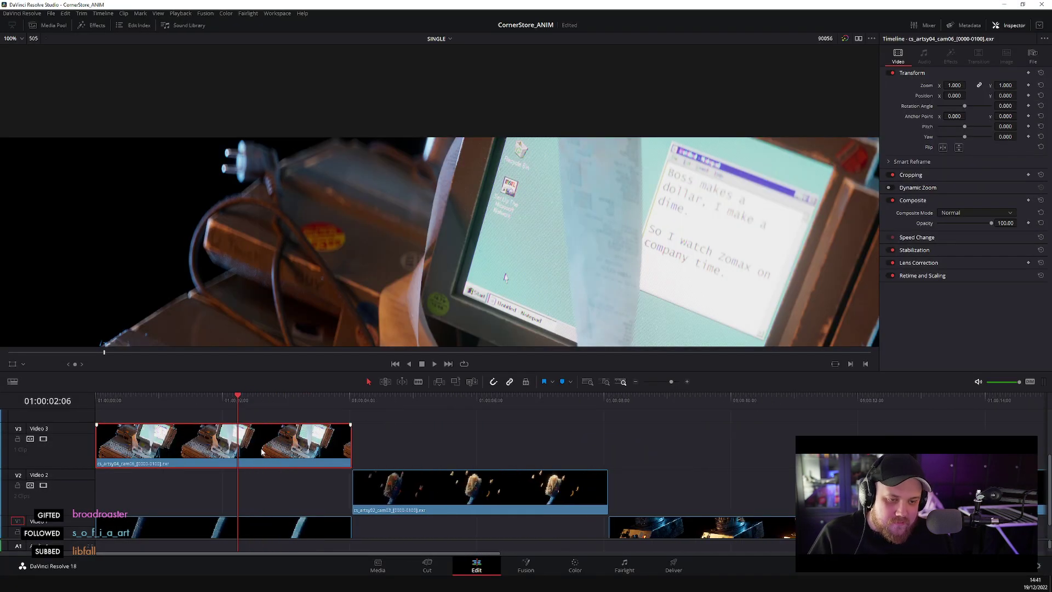
{"action": "left_click", "coordinate": [128, 401]}
{"action": "left_click_drag", "start_coordinate": [128, 401], "coordinate": [50, 388]}
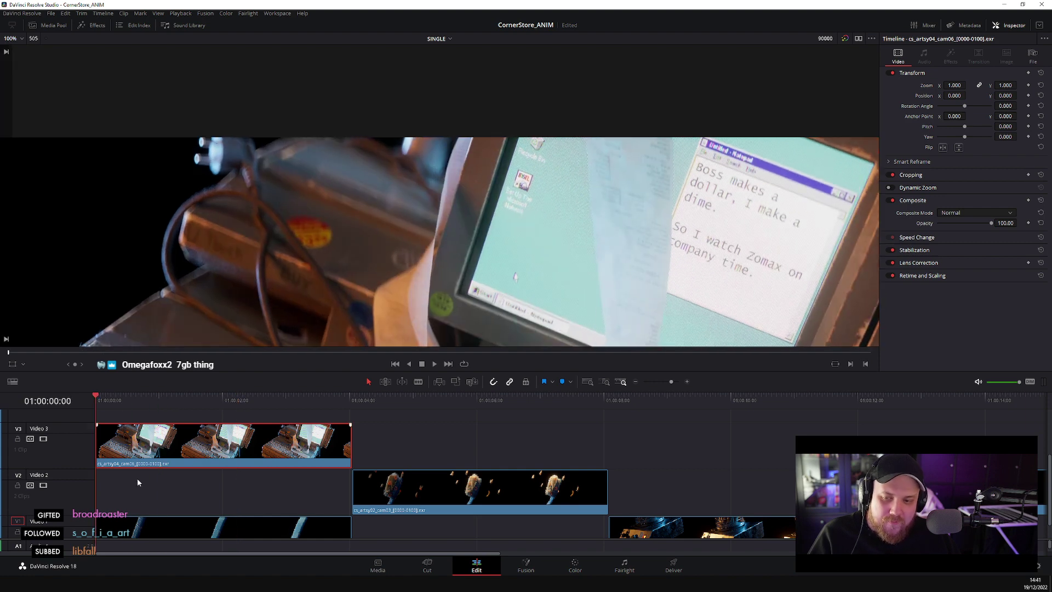
{"action": "key", "text": "space"}
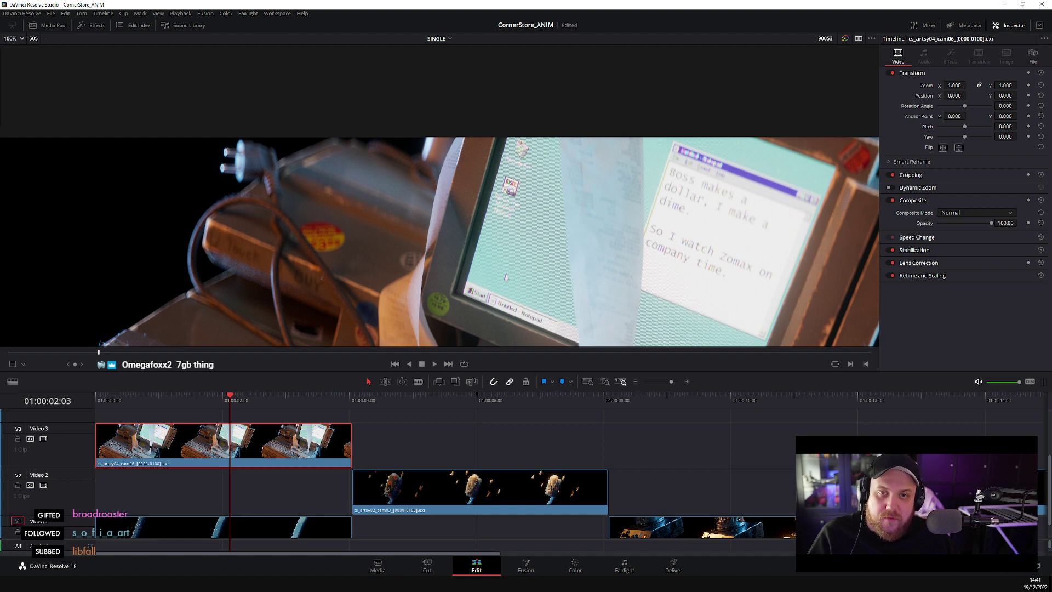
- Set the viewer to fit the whole frame and replay the edit from the start
{"action": "key", "text": "shift+z"}
{"action": "key", "text": "Home"}
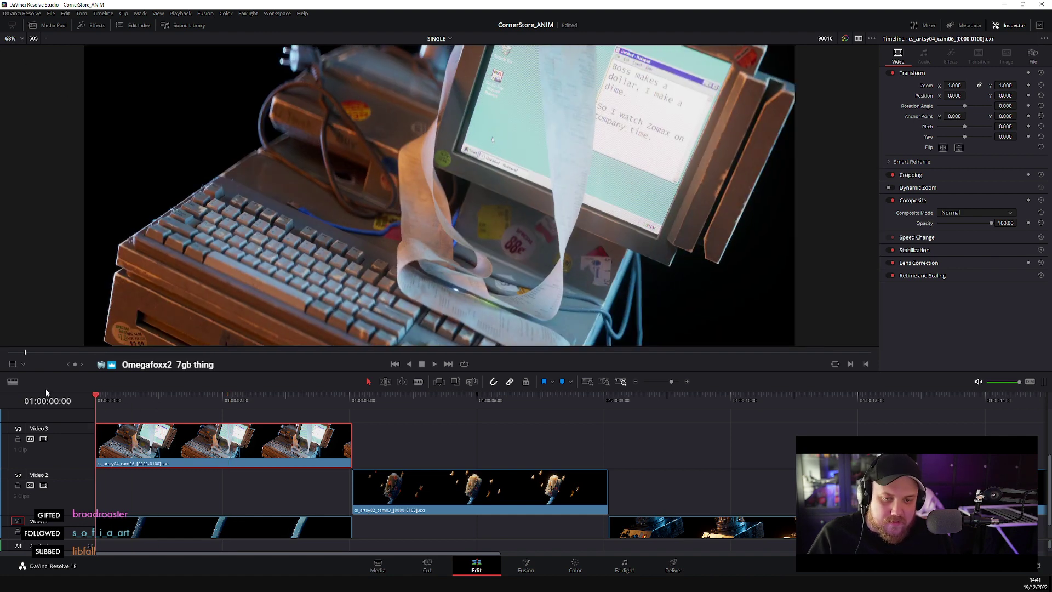
{"action": "key", "text": "space"}
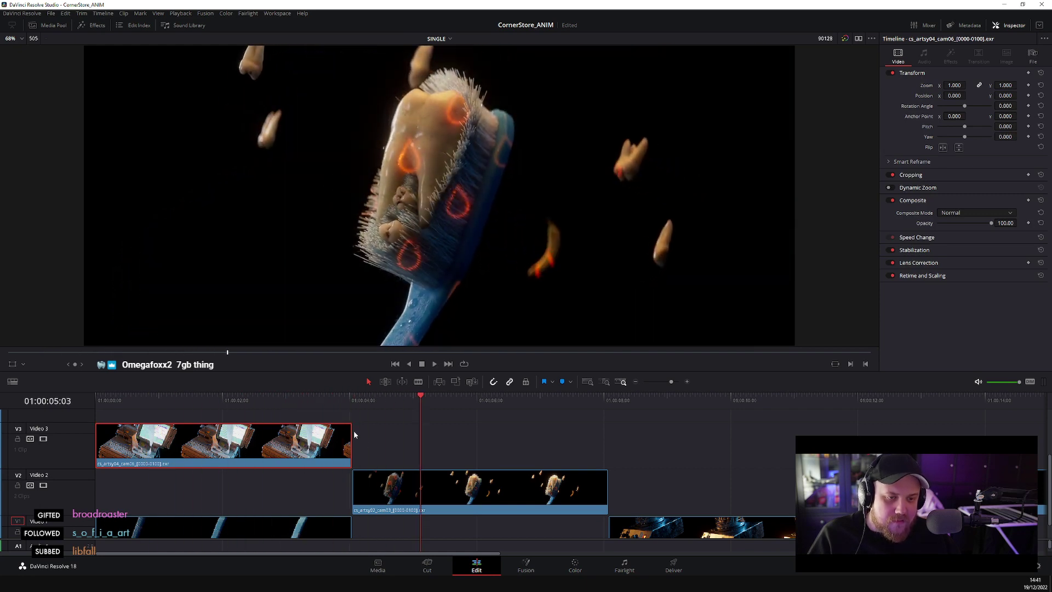
{"action": "left_click", "coordinate": [97, 406]}
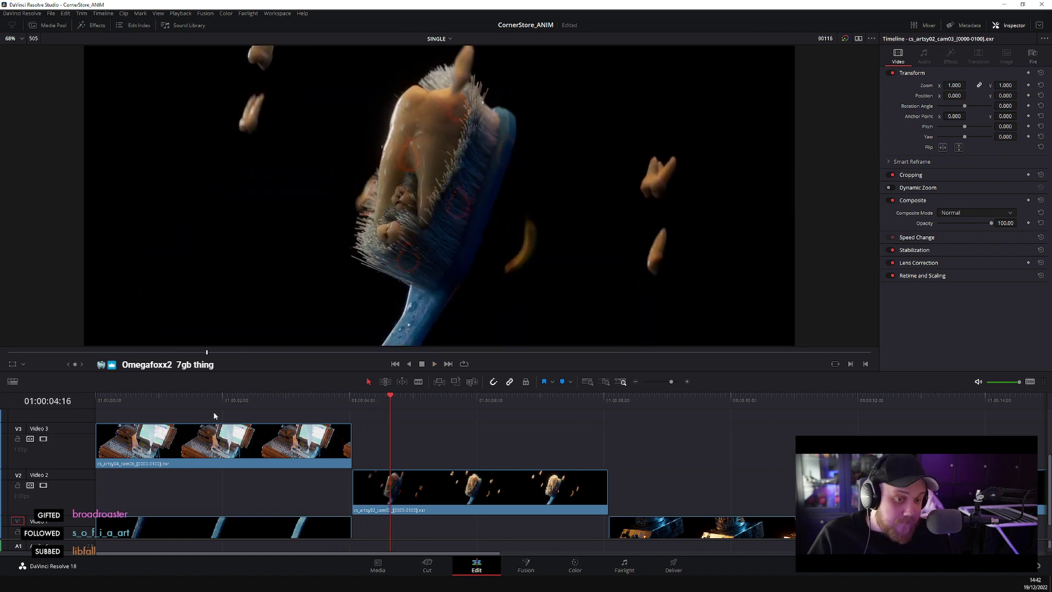
- Move the cam06 EXR clip from Video 3 onto Video 2 at about 01:00:20
{"action": "left_click_drag", "start_coordinate": [186, 442], "coordinate": [738, 455]}
{"action": "key", "text": "ctrl+minus"}
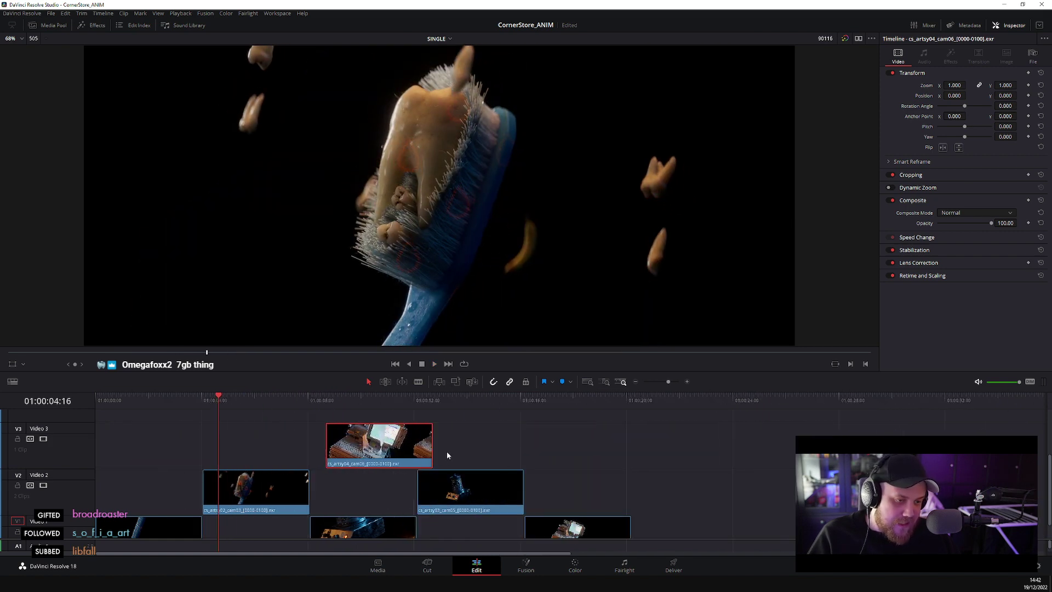
{"action": "left_click_drag", "start_coordinate": [447, 455], "coordinate": [752, 502]}
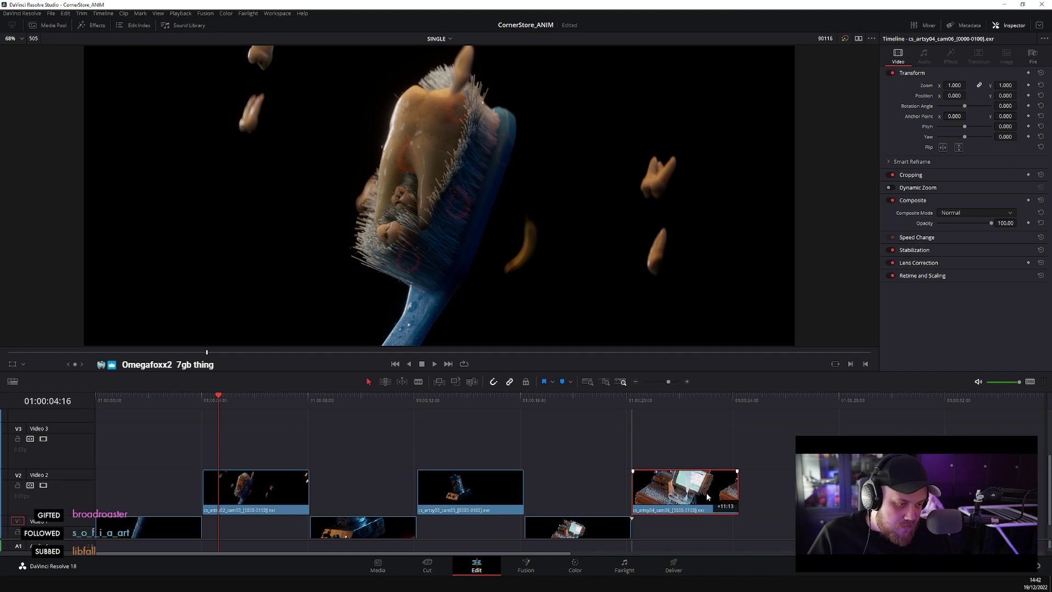
- Play the cam06 clip in context, then switch back to Fusion Studio
{"action": "left_click", "coordinate": [540, 397]}
{"action": "key", "text": "space"}
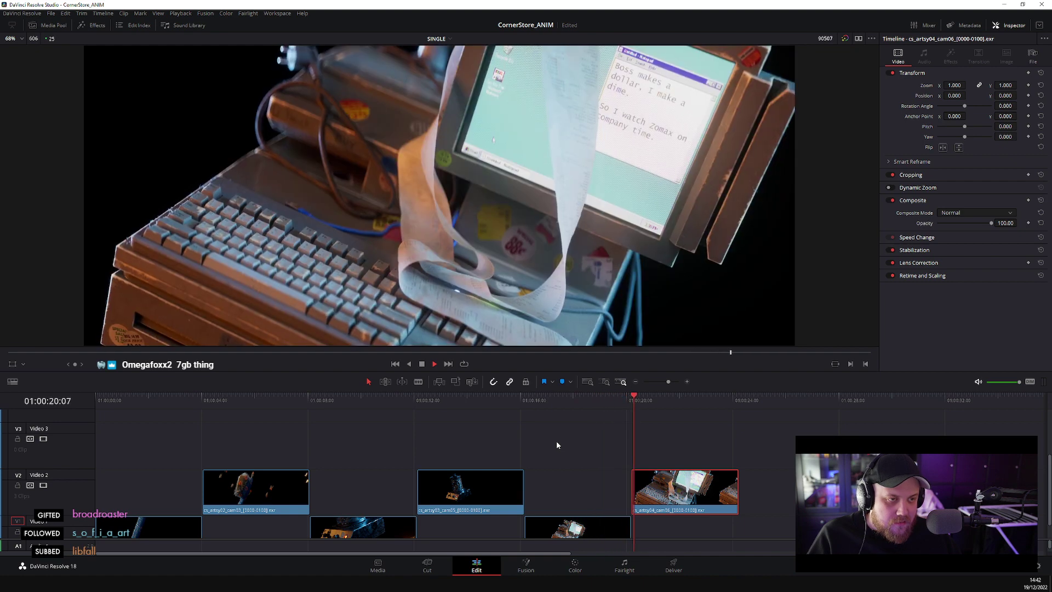
{"action": "key", "text": "space"}
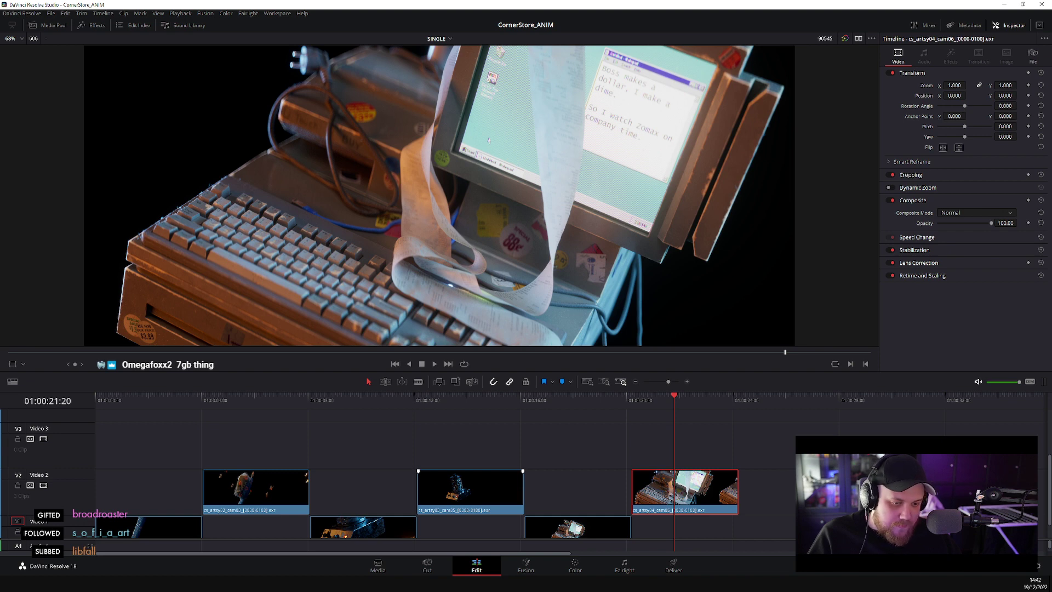
{"action": "key", "text": "alt+Tab"}
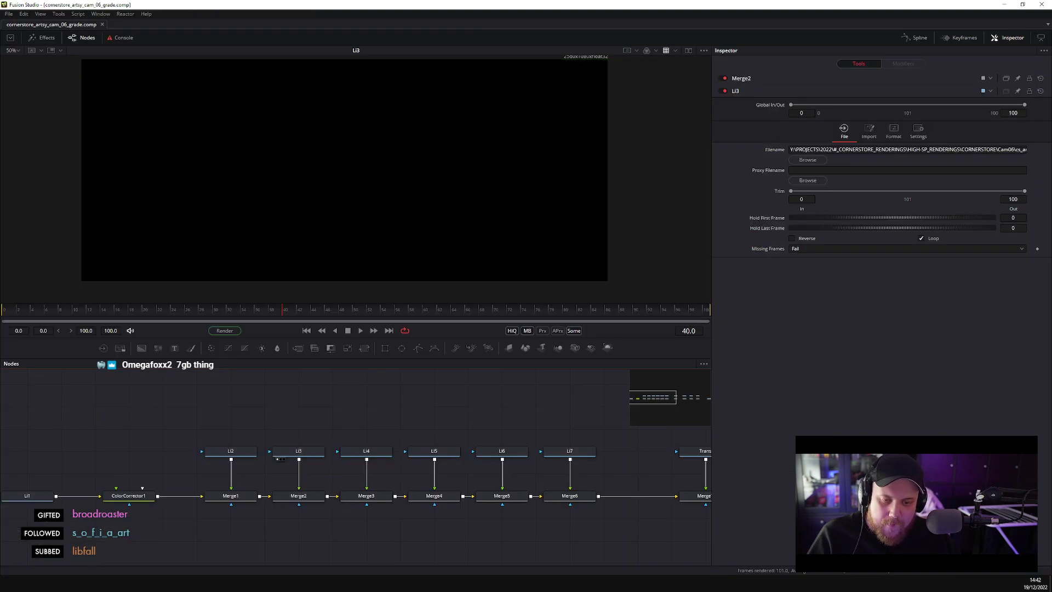
- Check the Various [1212] package's Cam08 save path in JDownloader 2, then bring File Explorer forward
{"action": "key", "text": "alt+Tab"}
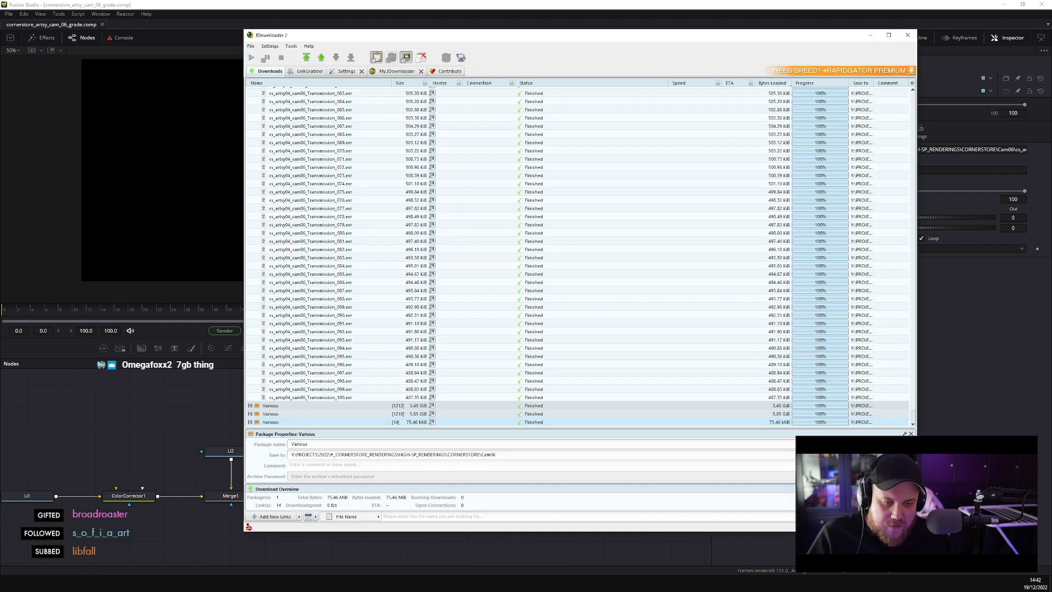
{"action": "left_click", "coordinate": [292, 407]}
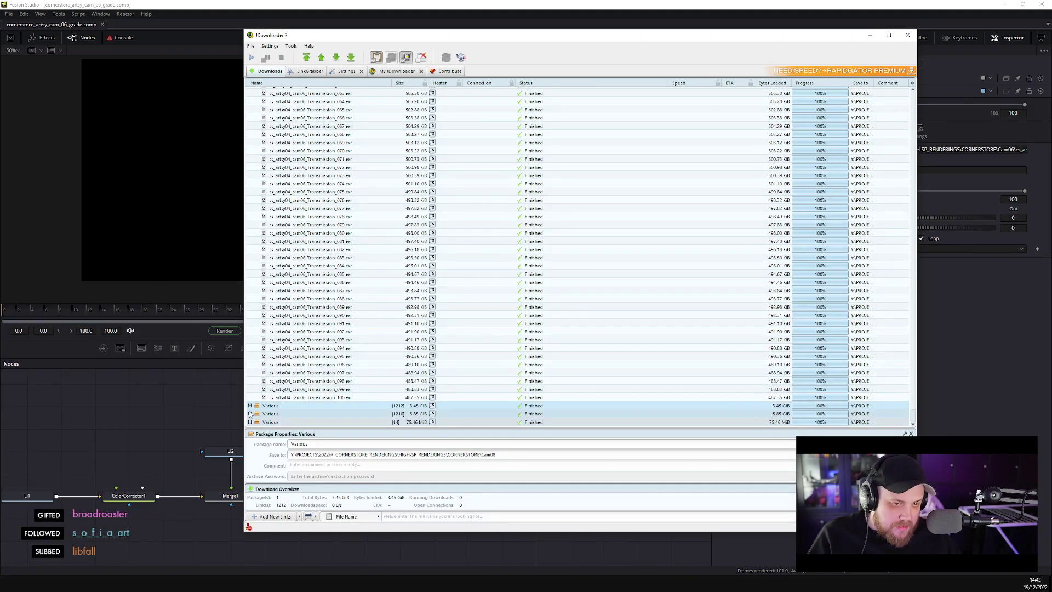
{"action": "mouse_move", "coordinate": [149, 552]}
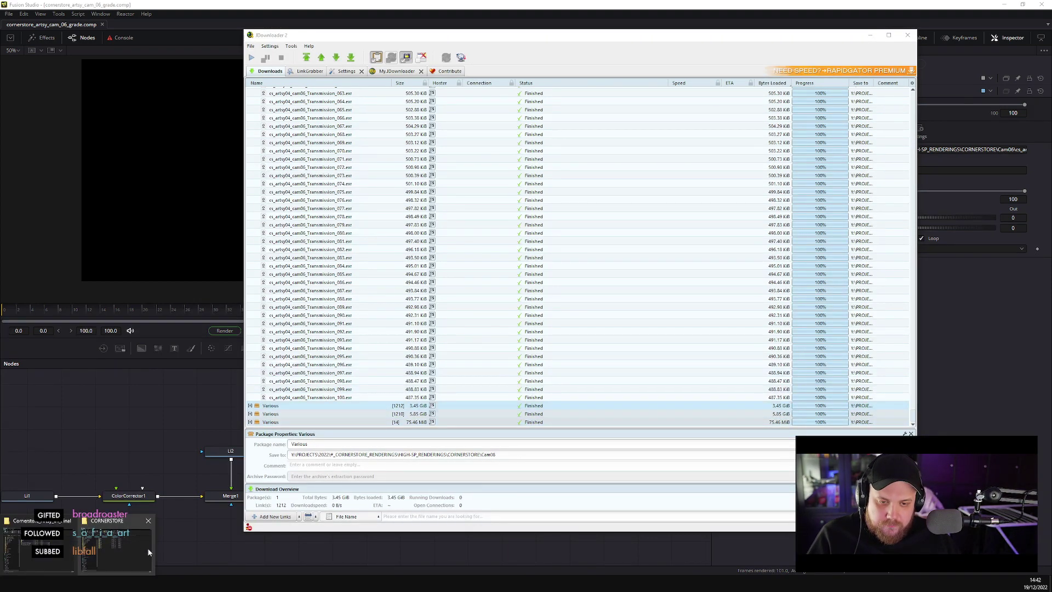
{"action": "left_click", "coordinate": [40, 548]}
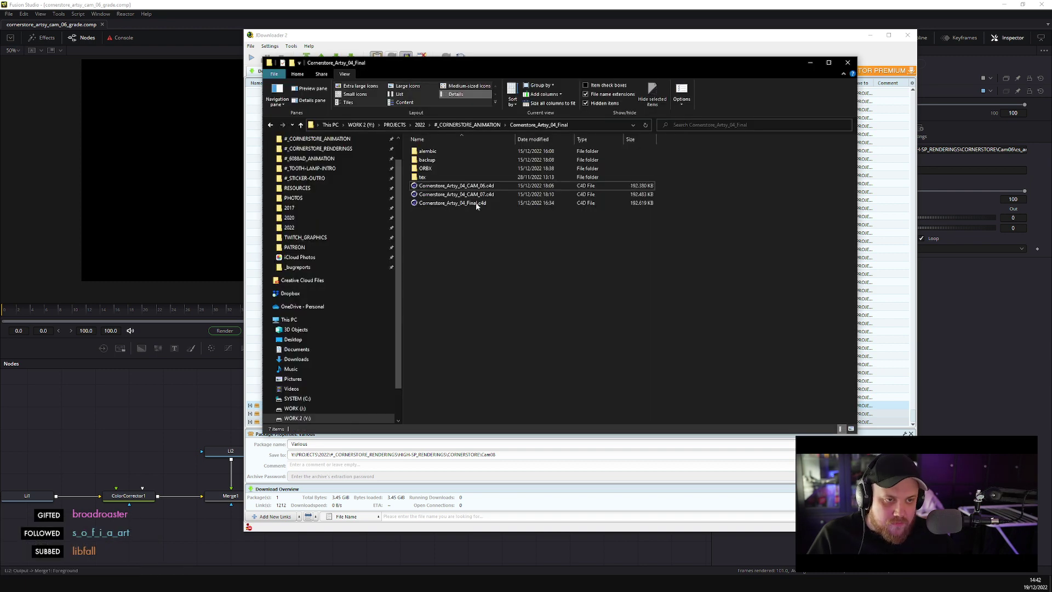
- Browse the renderings folders to CORNERSTORE > Cam08 and back to the Cam folder list
{"action": "scroll", "coordinate": [310, 203], "scroll_direction": "up", "scroll_amount": 2}
{"action": "left_click", "coordinate": [328, 165]}
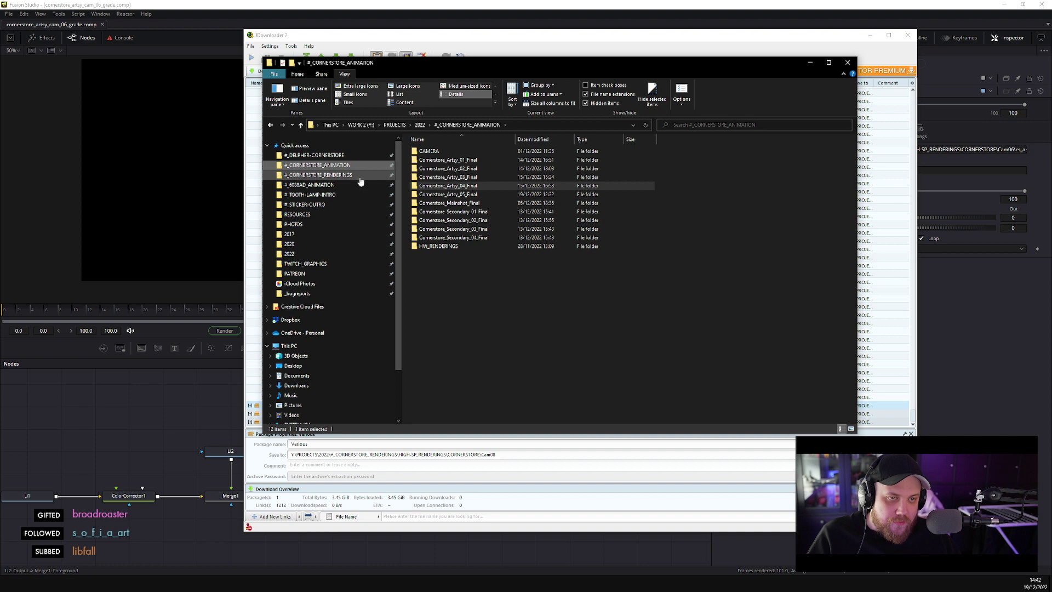
{"action": "left_click", "coordinate": [359, 176]}
{"action": "double_click", "coordinate": [476, 165]}
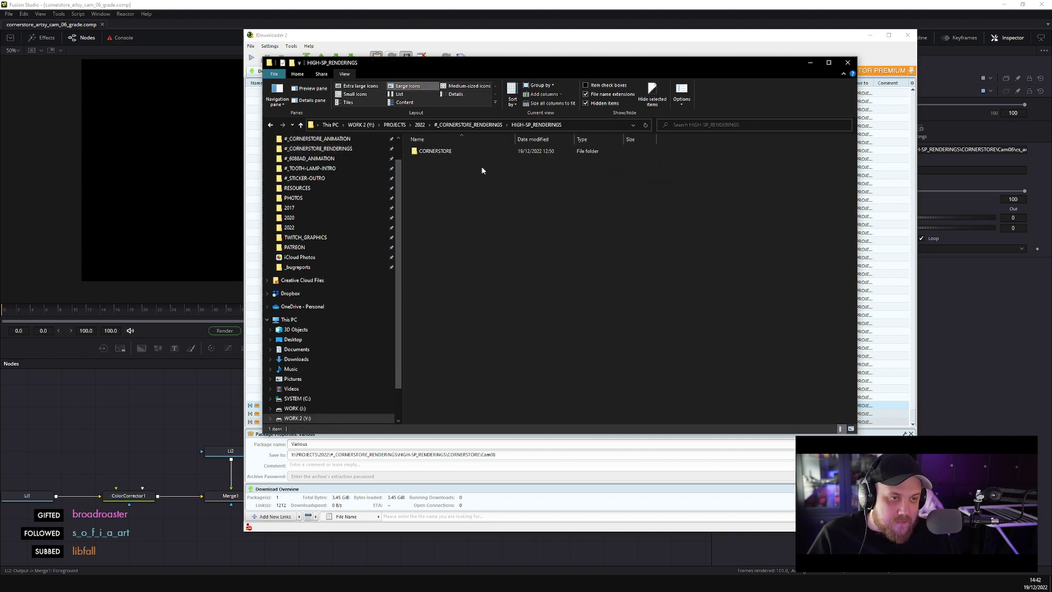
{"action": "double_click", "coordinate": [442, 153]}
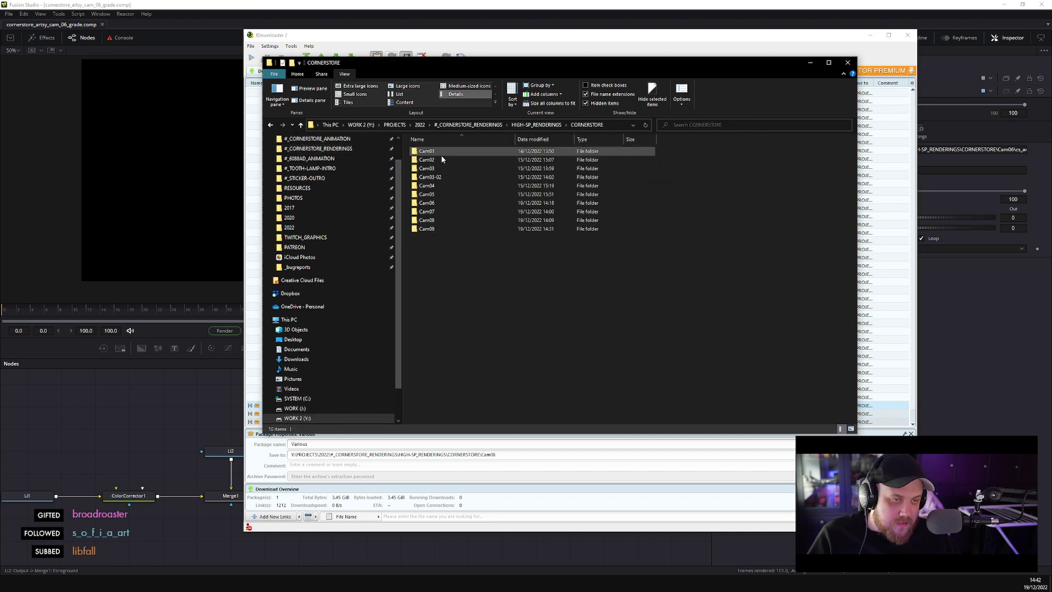
{"action": "double_click", "coordinate": [446, 220]}
{"action": "left_click", "coordinate": [553, 125]}
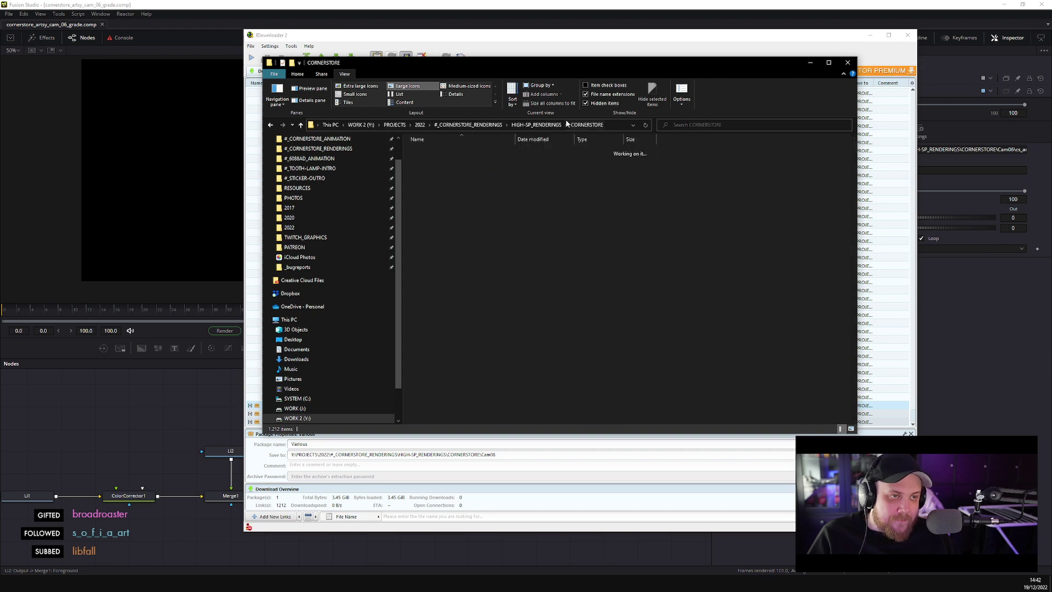
{"action": "left_click", "coordinate": [488, 343]}
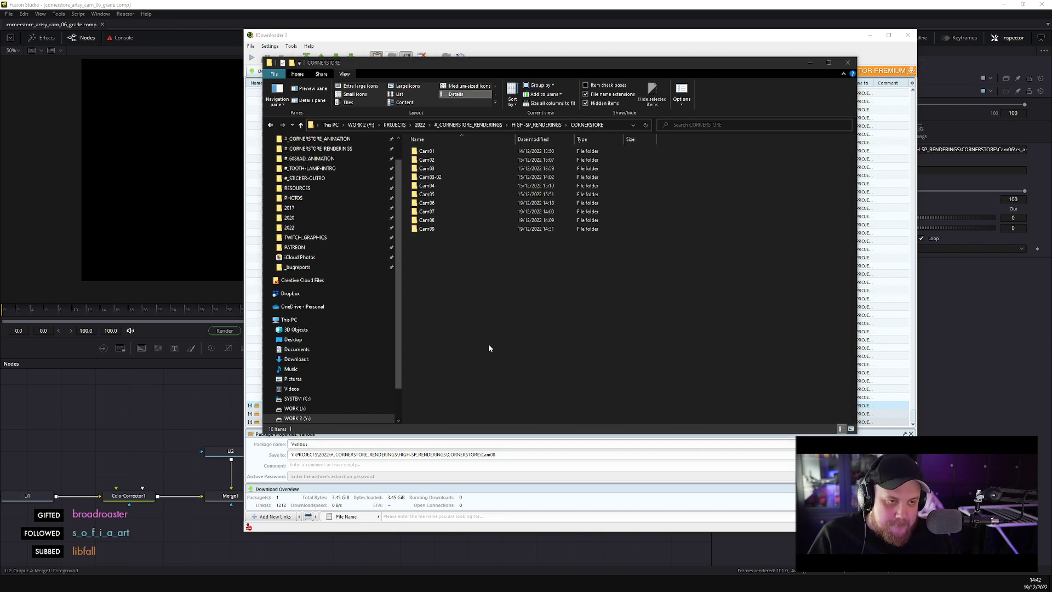
- In a second window, open #_DELPHER-CORNERSTORE > final > Cornerstore_Artsy_05_Final > GRADE
{"action": "key", "text": "ctrl+n"}
{"action": "scroll", "coordinate": [331, 198], "scroll_direction": "up", "scroll_amount": 2}
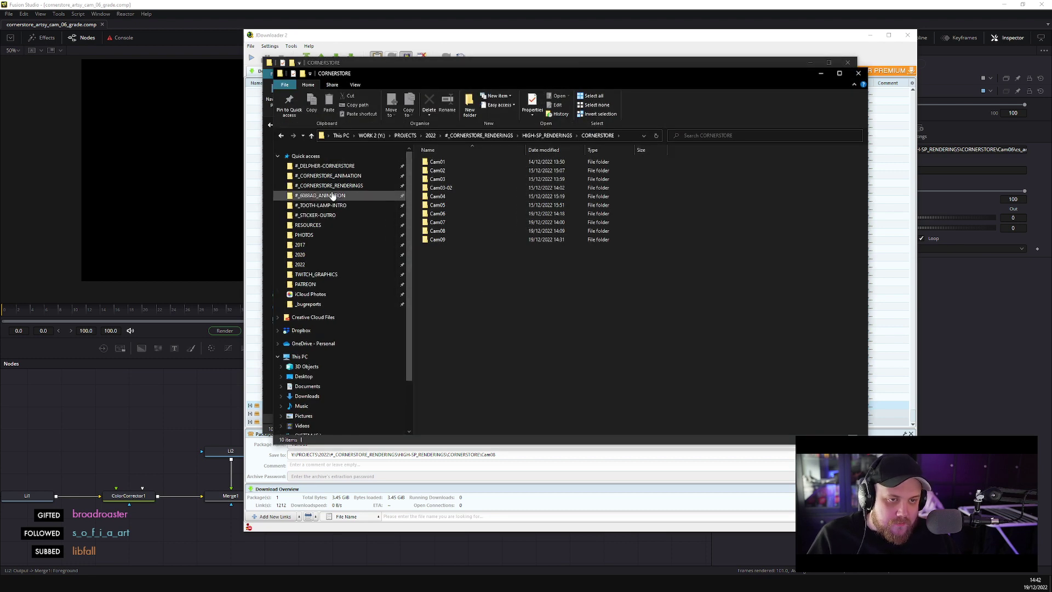
{"action": "left_click", "coordinate": [352, 167]}
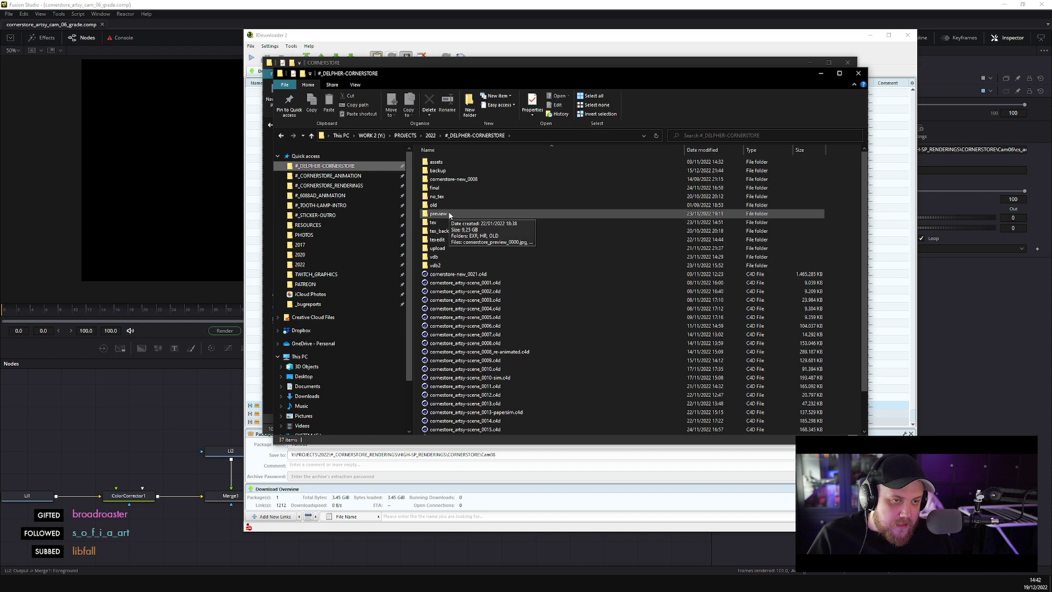
{"action": "left_click", "coordinate": [453, 189]}
{"action": "double_click", "coordinate": [453, 189]}
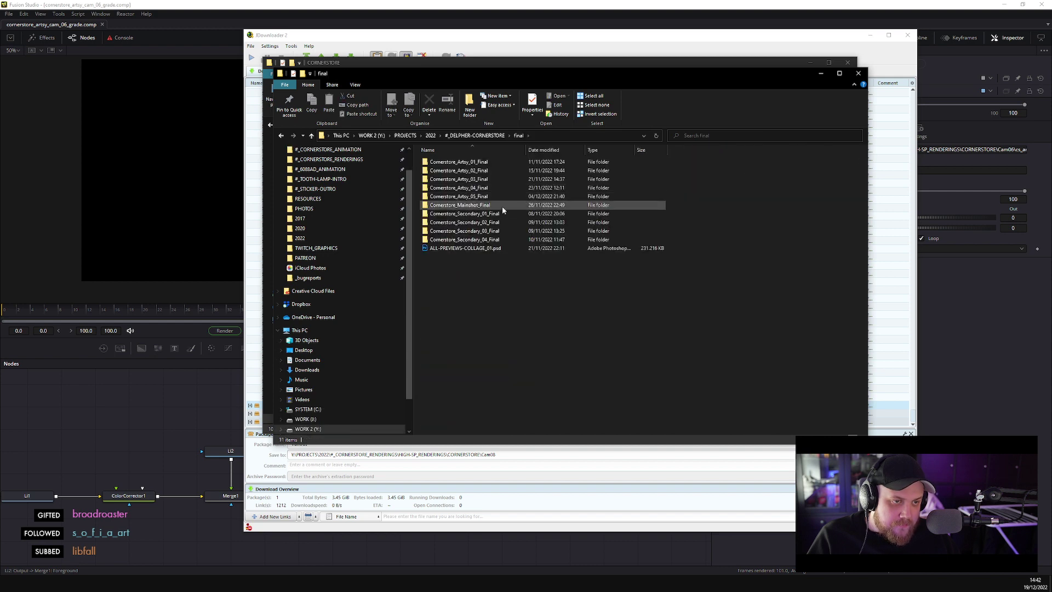
{"action": "double_click", "coordinate": [498, 196]}
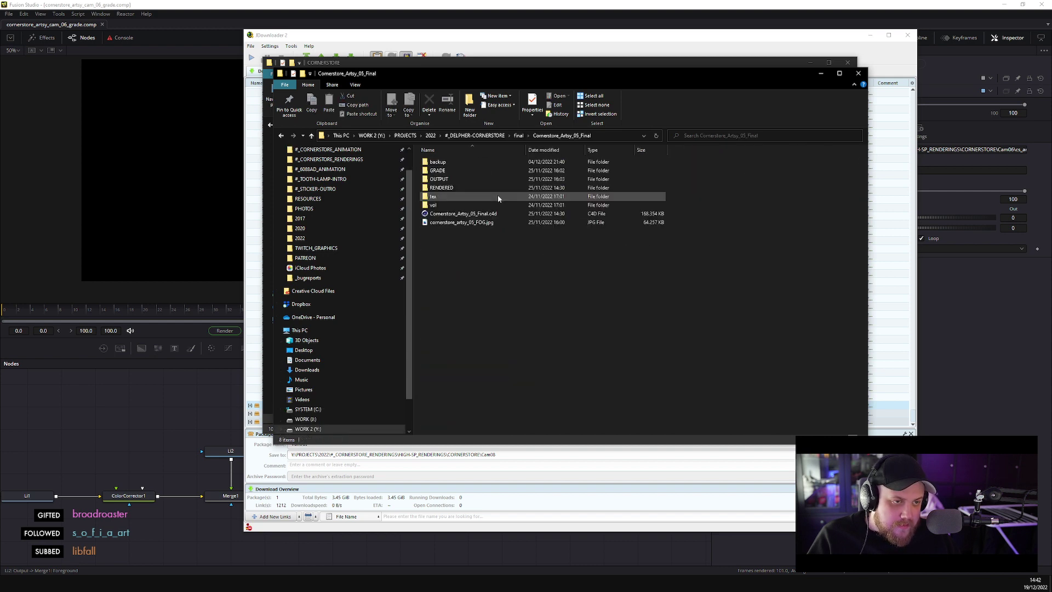
{"action": "double_click", "coordinate": [466, 172]}
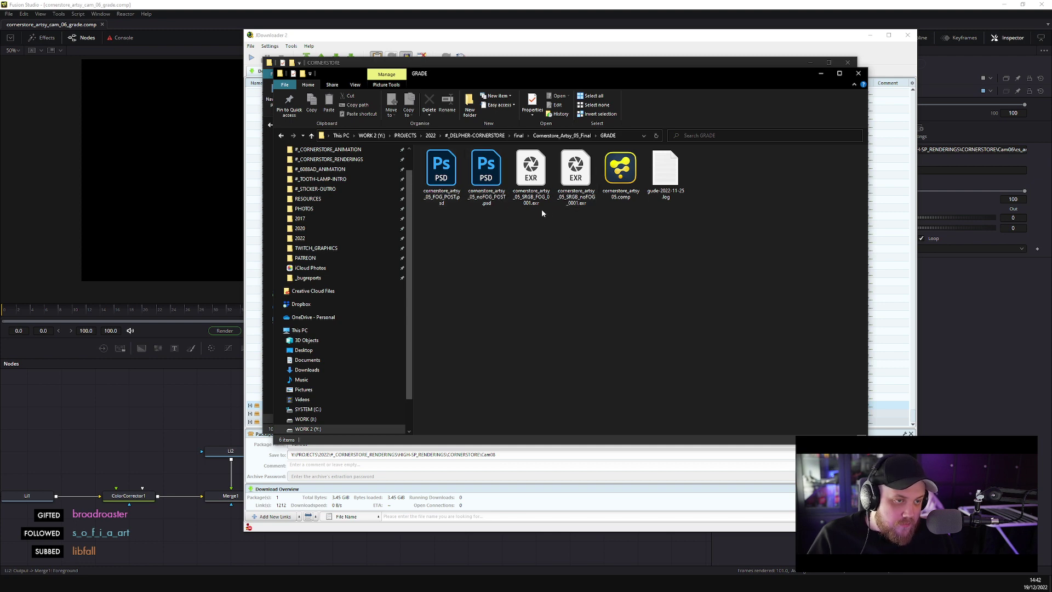
- Navigate via HIGH-SP_RENDERINGS to the CORNERSTORE Cam folder list
{"action": "left_click", "coordinate": [621, 182]}
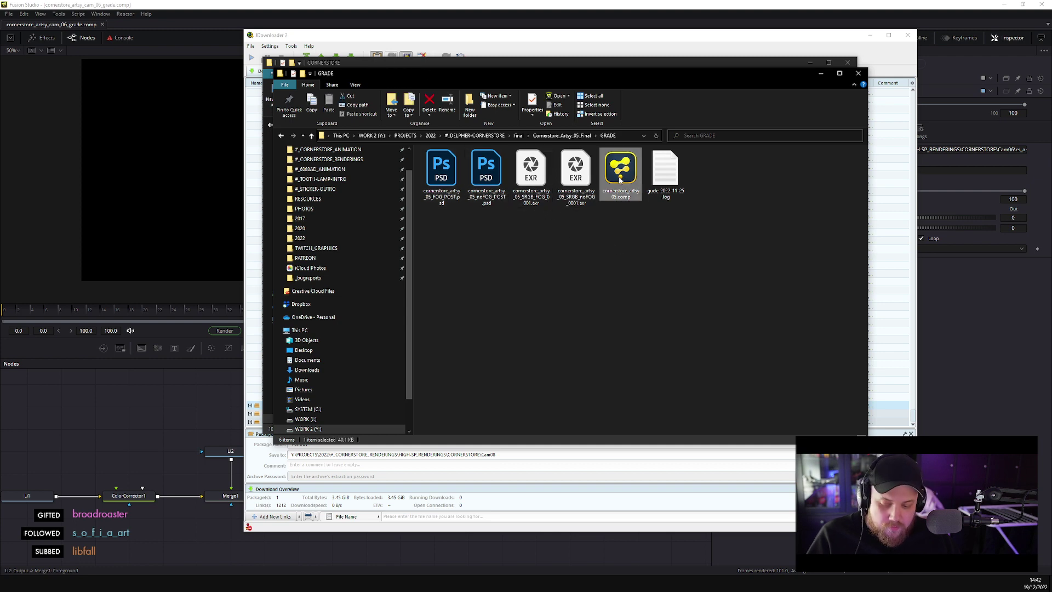
{"action": "scroll", "coordinate": [340, 247], "scroll_direction": "up", "scroll_amount": 1}
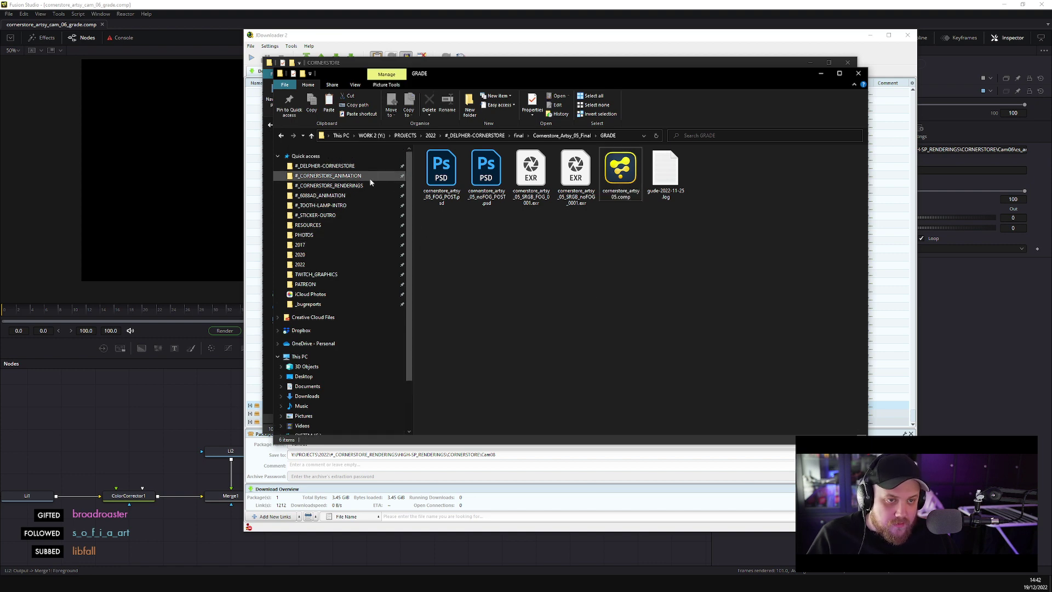
{"action": "left_click", "coordinate": [351, 186]}
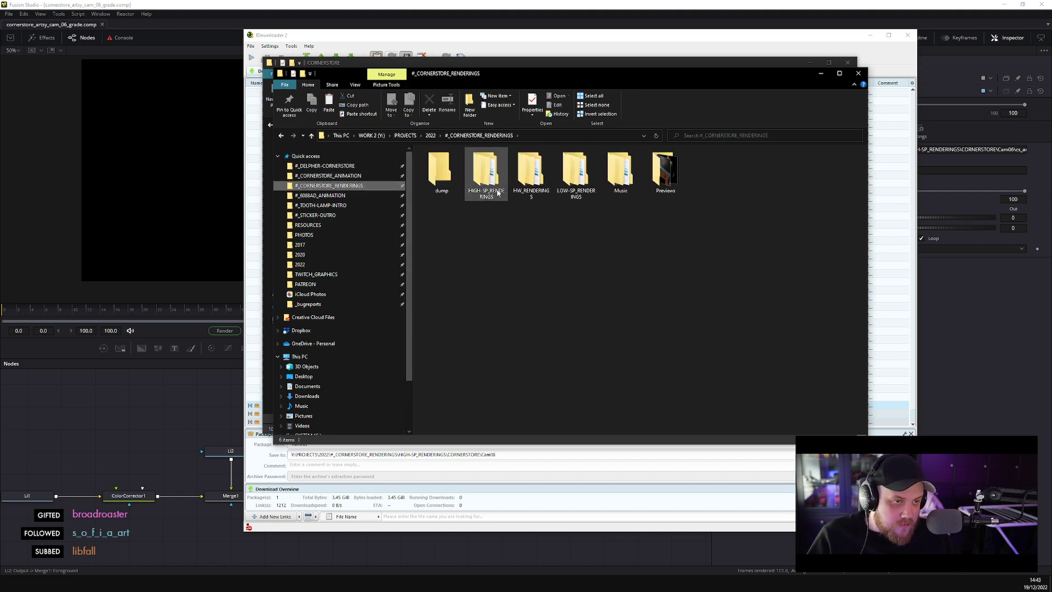
{"action": "double_click", "coordinate": [485, 174]}
{"action": "double_click", "coordinate": [460, 163]}
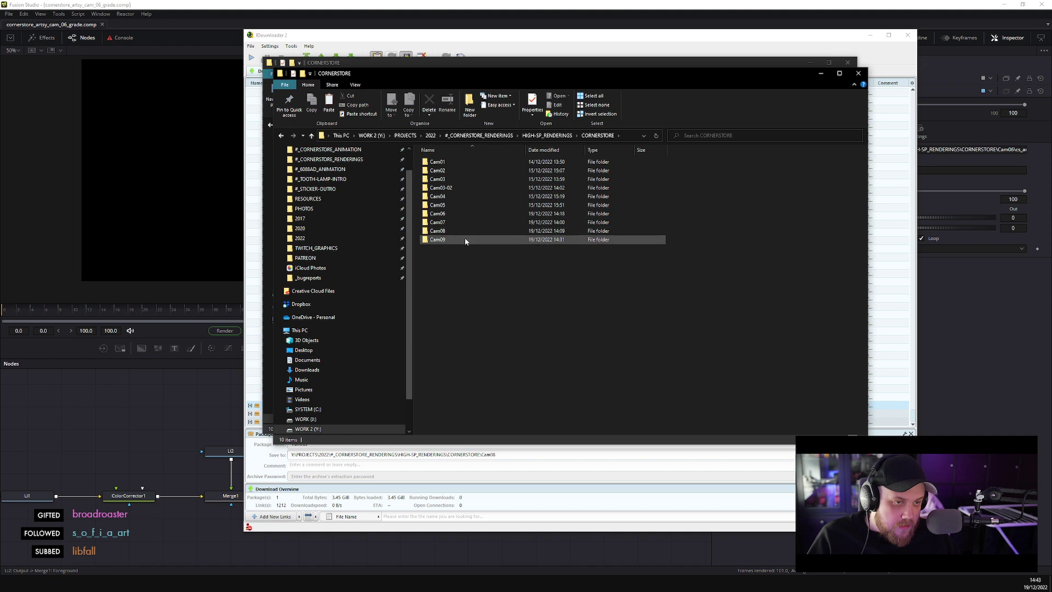
{"action": "double_click", "coordinate": [459, 231]}
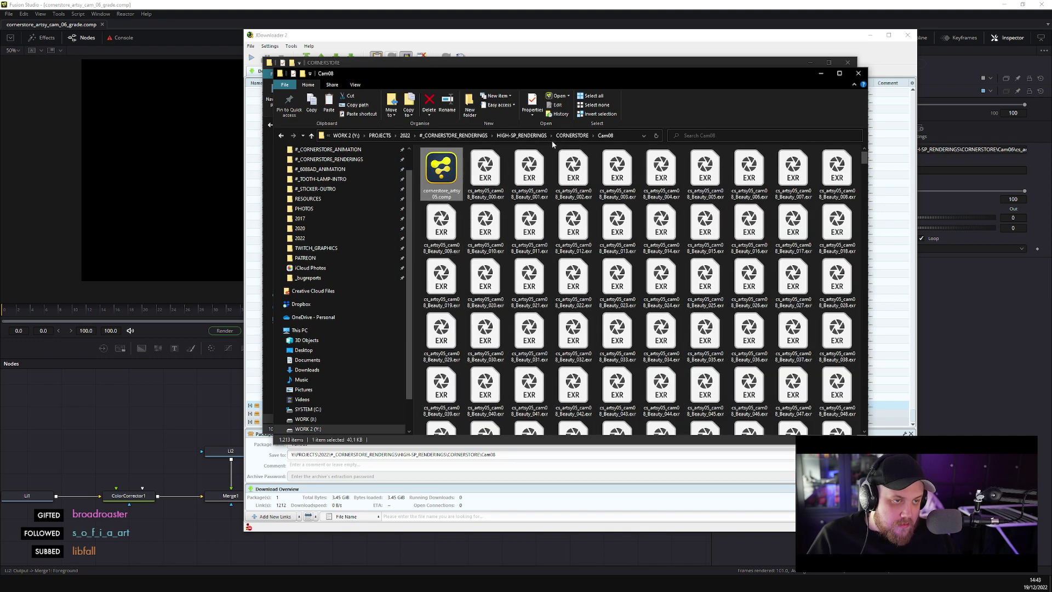
{"action": "left_click", "coordinate": [572, 135]}
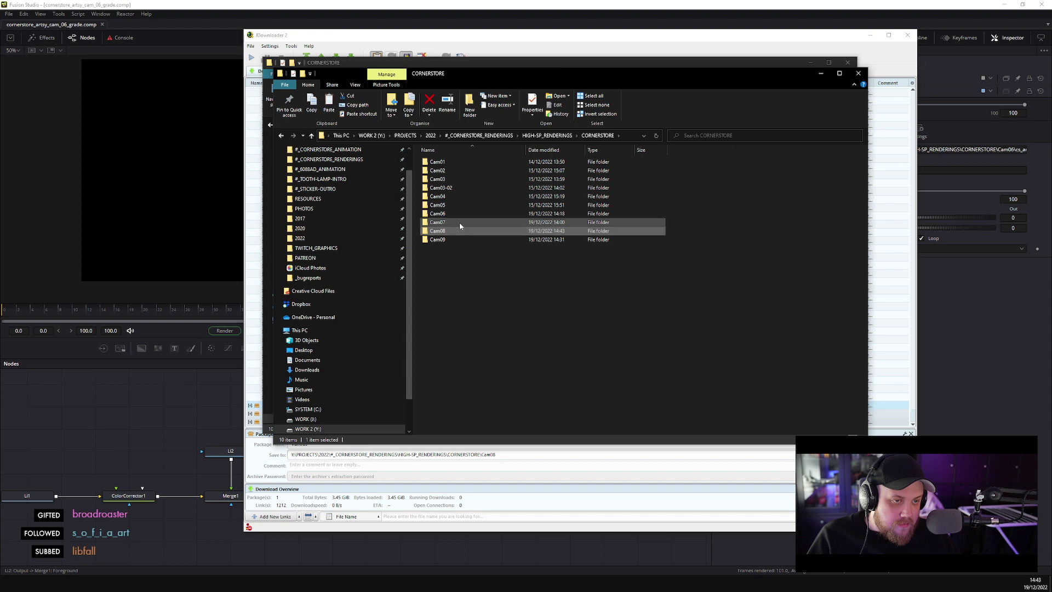
- Copy the name of the comp file in the Cam07 folder
{"action": "double_click", "coordinate": [466, 223]}
{"action": "right_click", "coordinate": [472, 191]}
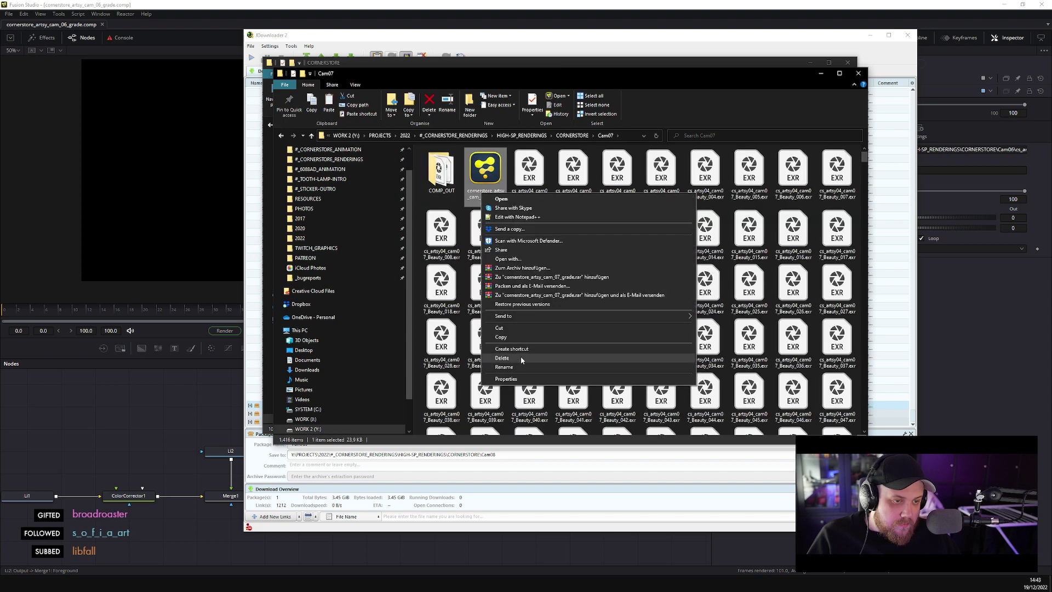
{"action": "left_click", "coordinate": [527, 368]}
{"action": "key", "text": "ctrl+c"}
{"action": "key", "text": "Return"}
- Rename Cam08's comp to cornerstore_artsy_cam_08_grade.comp and open it in Fusion Studio
{"action": "left_click", "coordinate": [572, 135]}
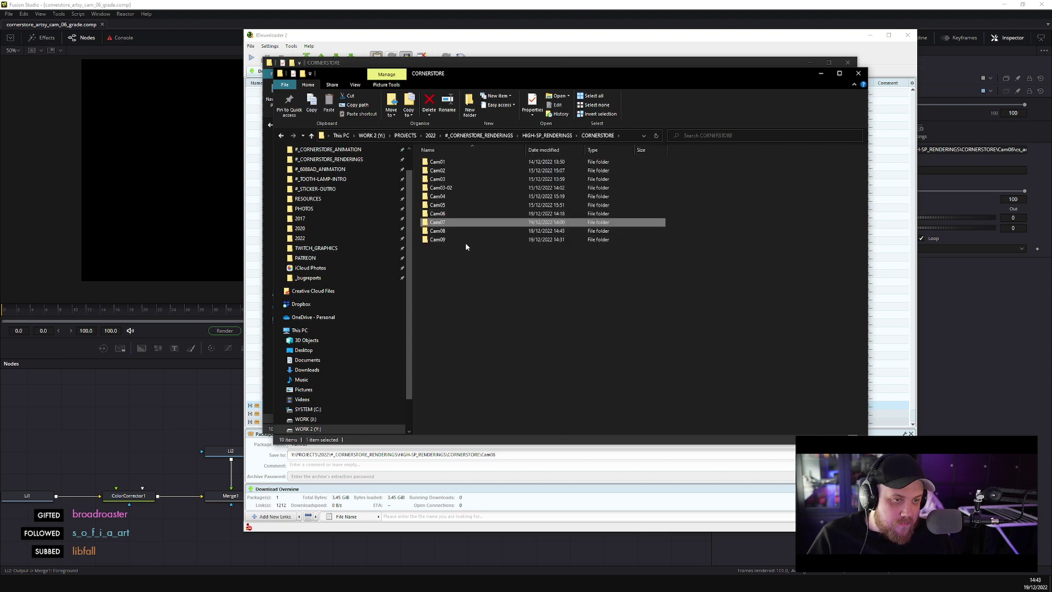
{"action": "double_click", "coordinate": [450, 233]}
{"action": "right_click", "coordinate": [433, 189]}
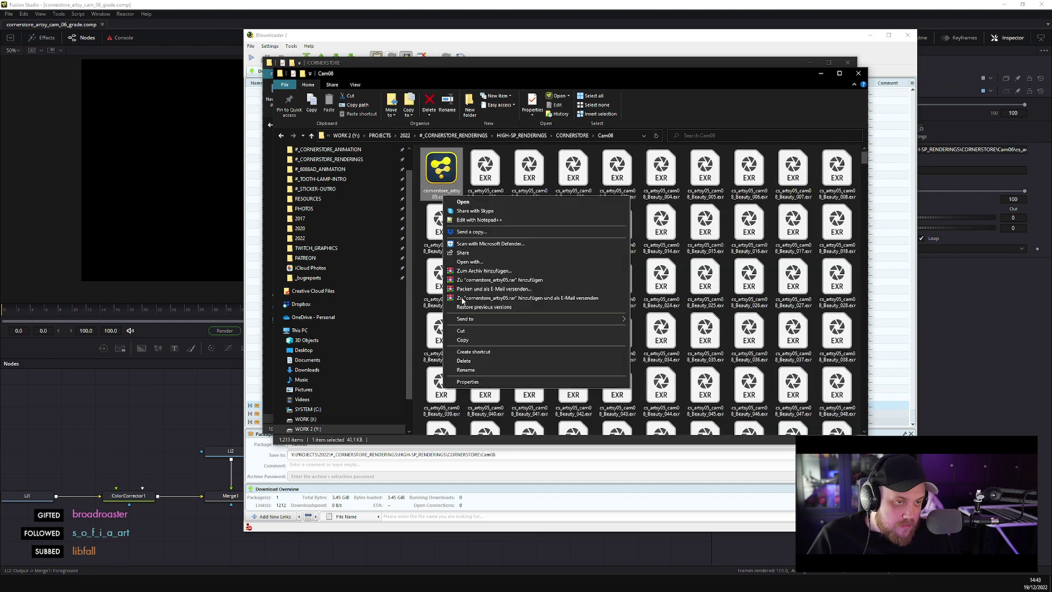
{"action": "left_click", "coordinate": [478, 368]}
{"action": "key", "text": "ctrl+v"}
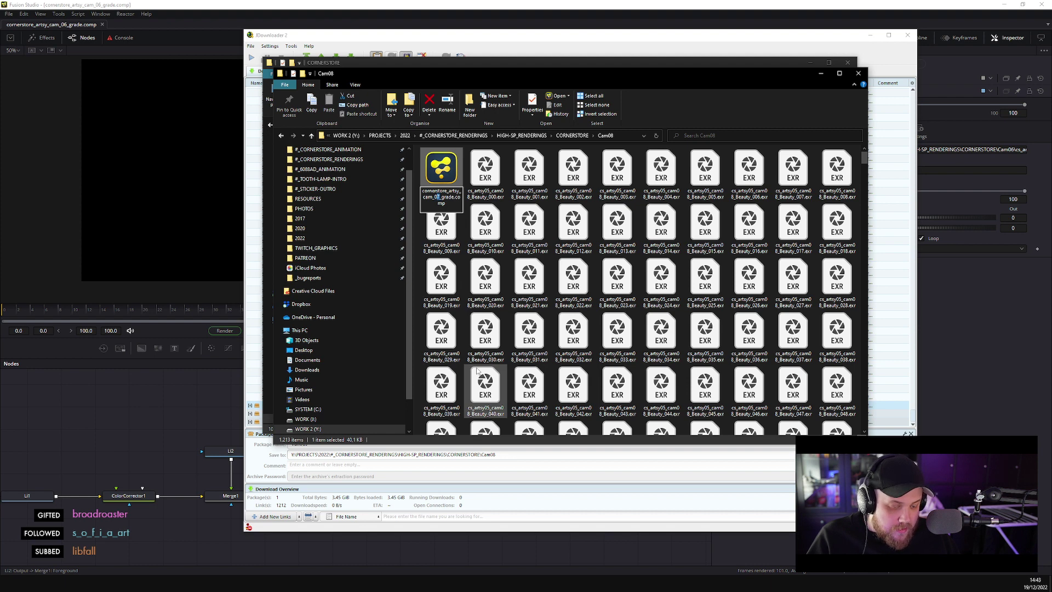
{"action": "key", "text": "Return"}
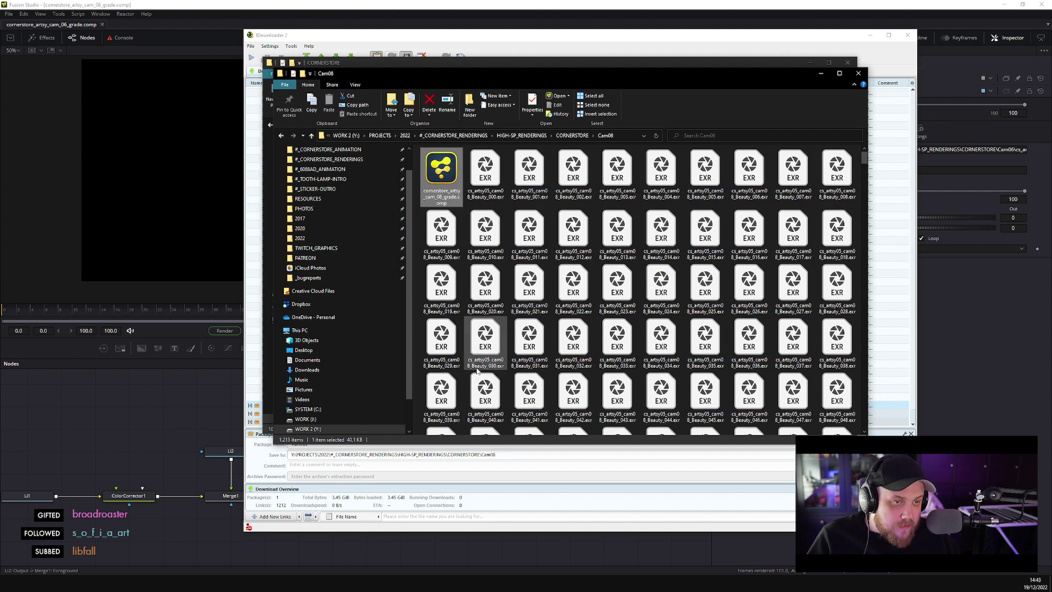
{"action": "double_click", "coordinate": [442, 170]}
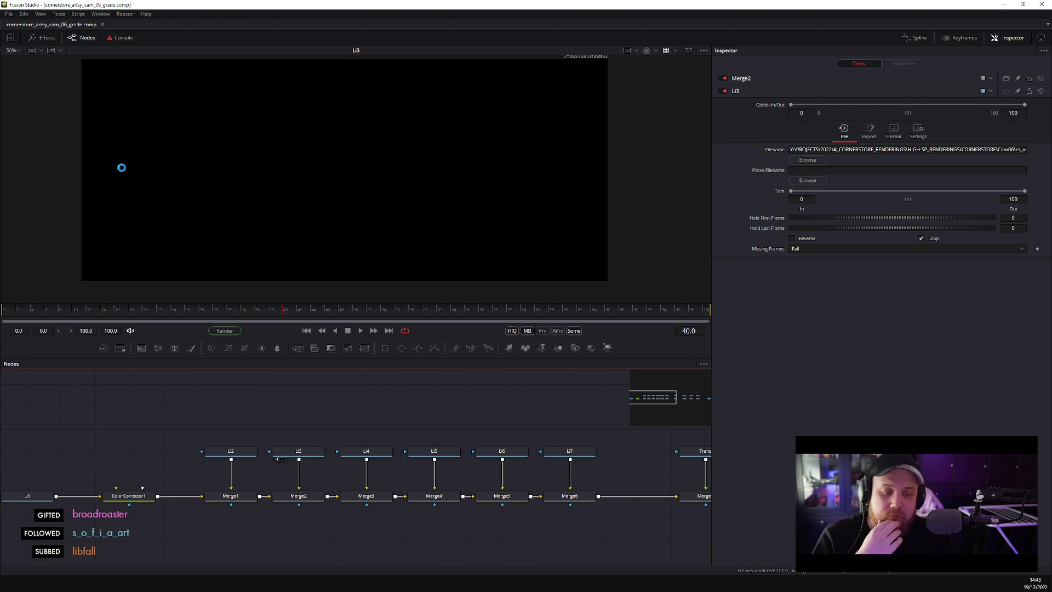
- Bring Spotify forward and open the Electronica playlist in the General folder
{"action": "key", "text": "alt+Tab"}
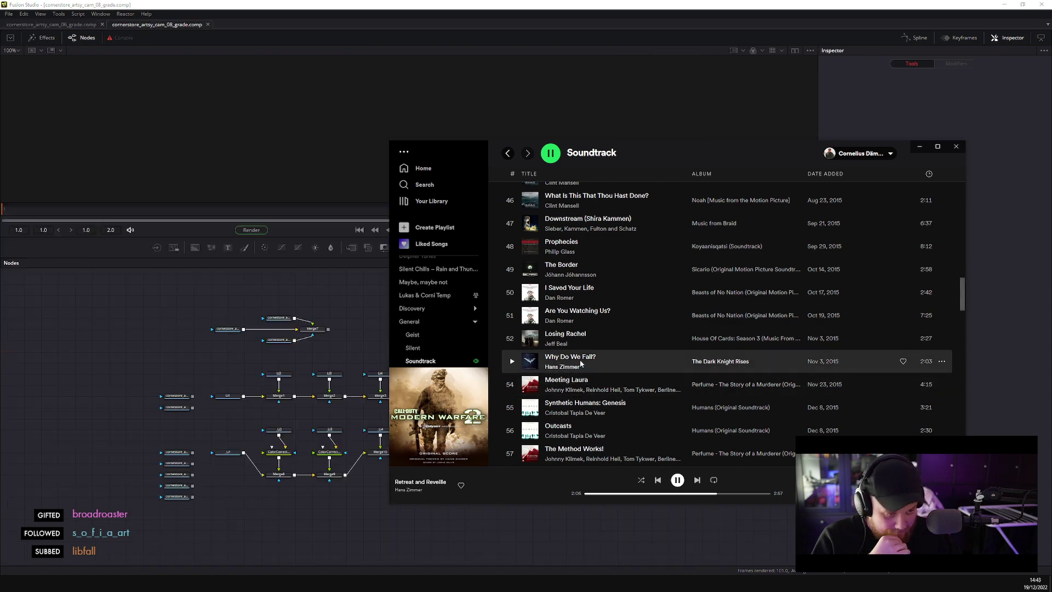
{"action": "scroll", "coordinate": [580, 361], "scroll_direction": "down", "scroll_amount": 3}
{"action": "scroll", "coordinate": [662, 400], "scroll_direction": "down", "scroll_amount": 3}
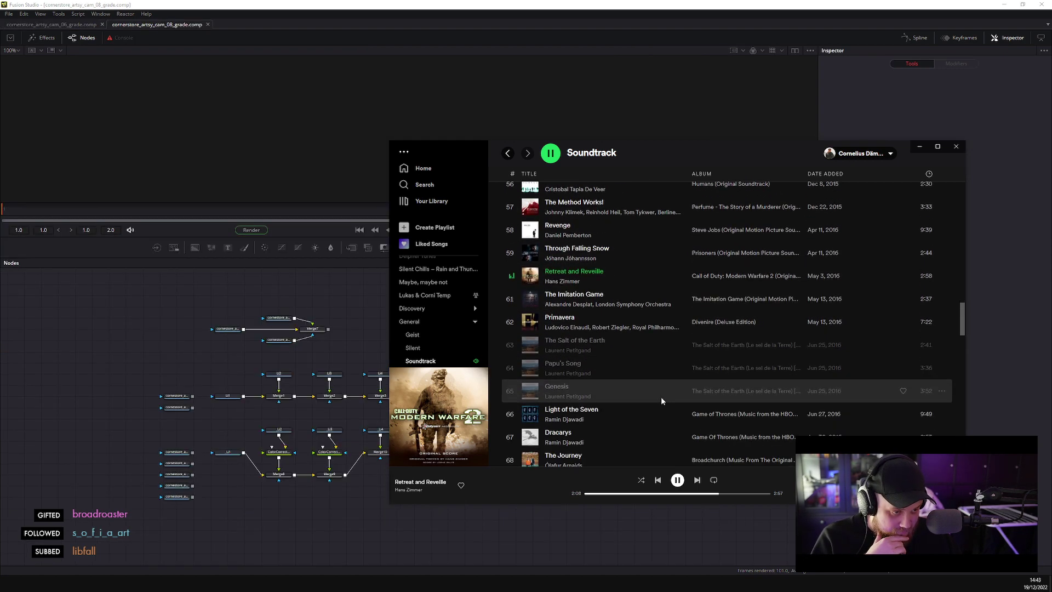
{"action": "scroll", "coordinate": [630, 411], "scroll_direction": "down", "scroll_amount": 4}
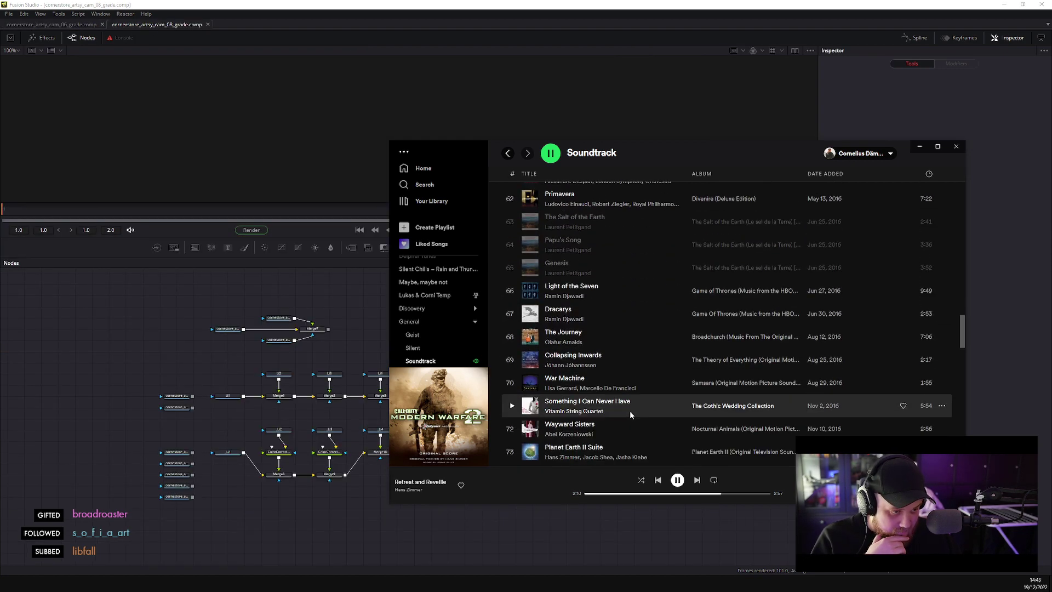
{"action": "scroll", "coordinate": [650, 331], "scroll_direction": "down", "scroll_amount": 4}
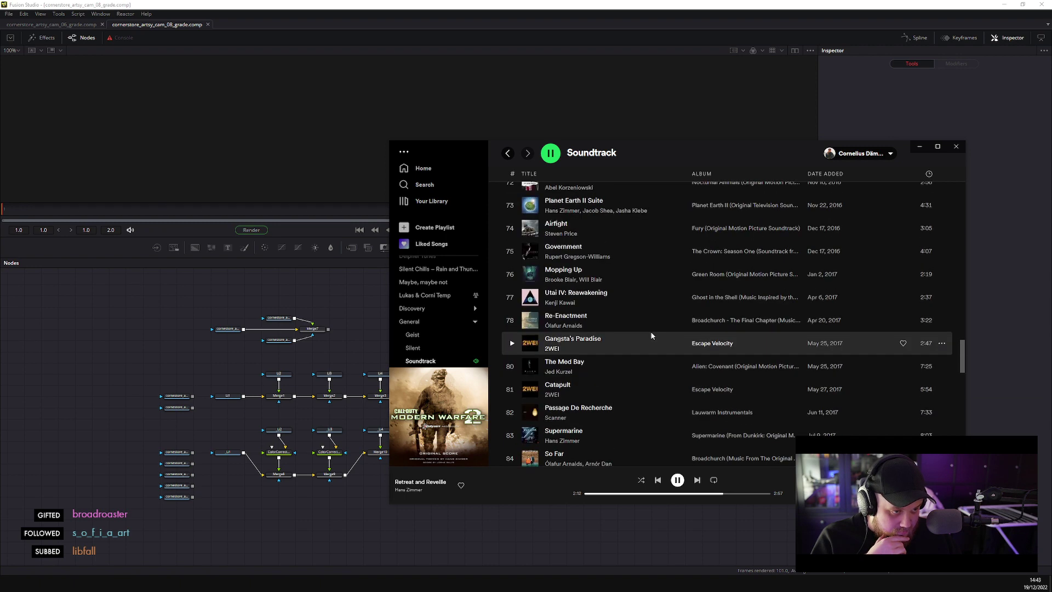
{"action": "scroll", "coordinate": [651, 336], "scroll_direction": "up", "scroll_amount": 15}
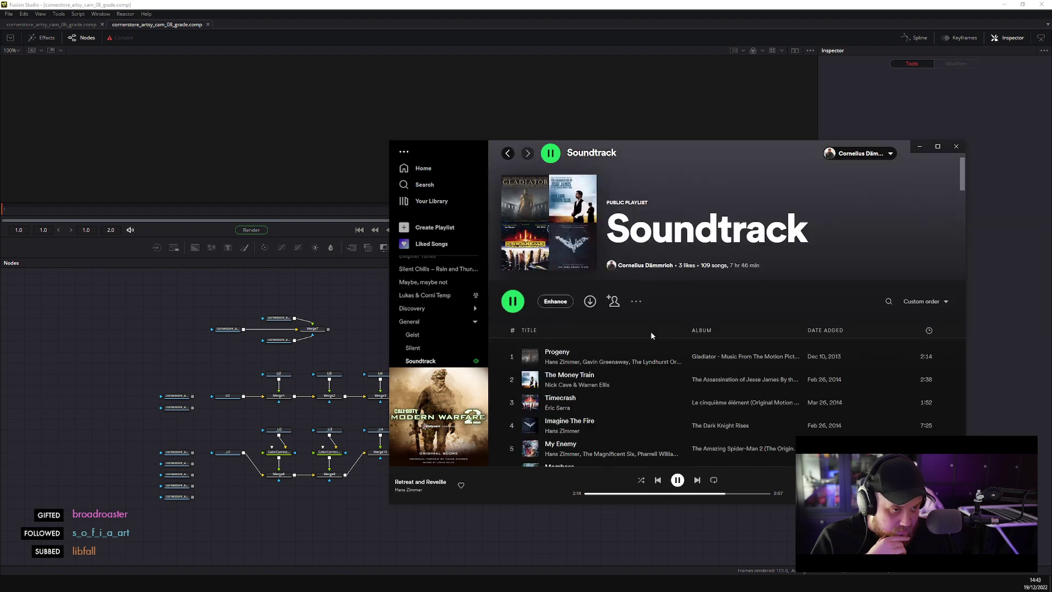
{"action": "left_click", "coordinate": [508, 153]}
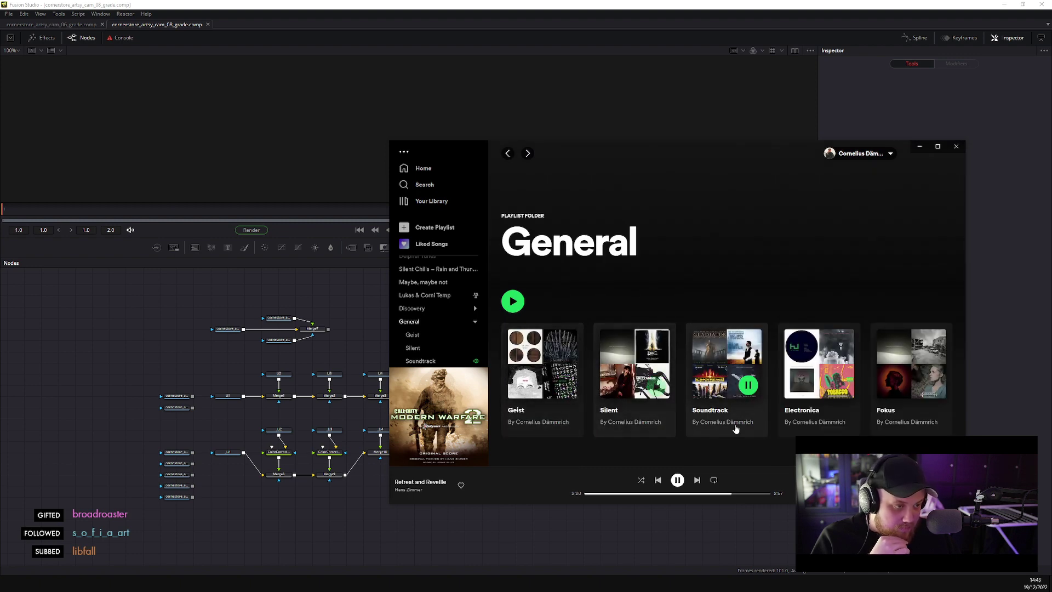
{"action": "left_click", "coordinate": [784, 394]}
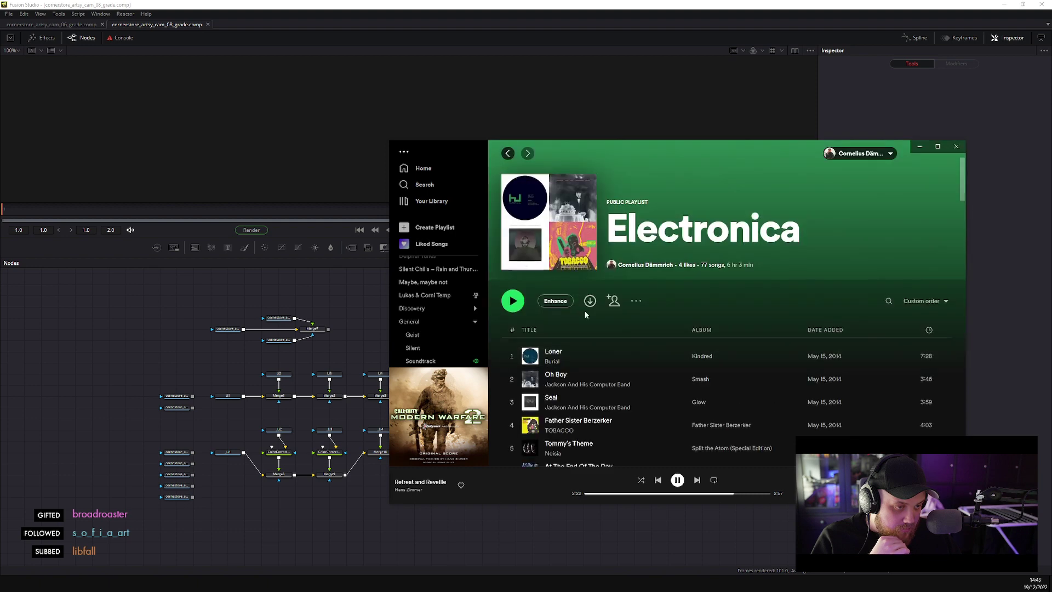
- Play Recovery from the Rival Consoles artist page and minimize Spotify
{"action": "scroll", "coordinate": [585, 310], "scroll_direction": "down", "scroll_amount": 15}
{"action": "scroll", "coordinate": [584, 310], "scroll_direction": "up", "scroll_amount": 5}
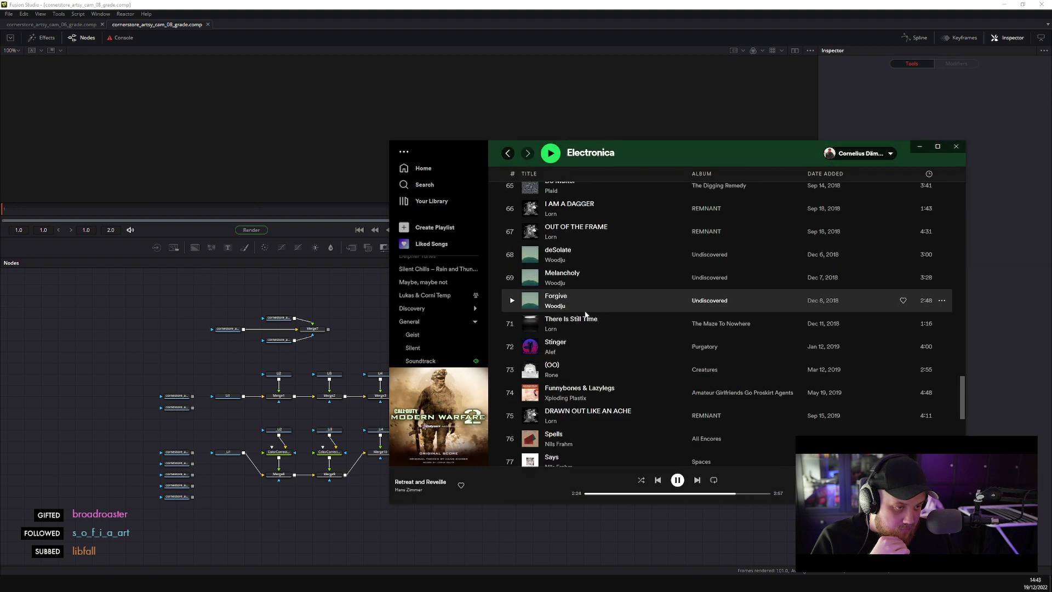
{"action": "scroll", "coordinate": [626, 330], "scroll_direction": "down", "scroll_amount": 3}
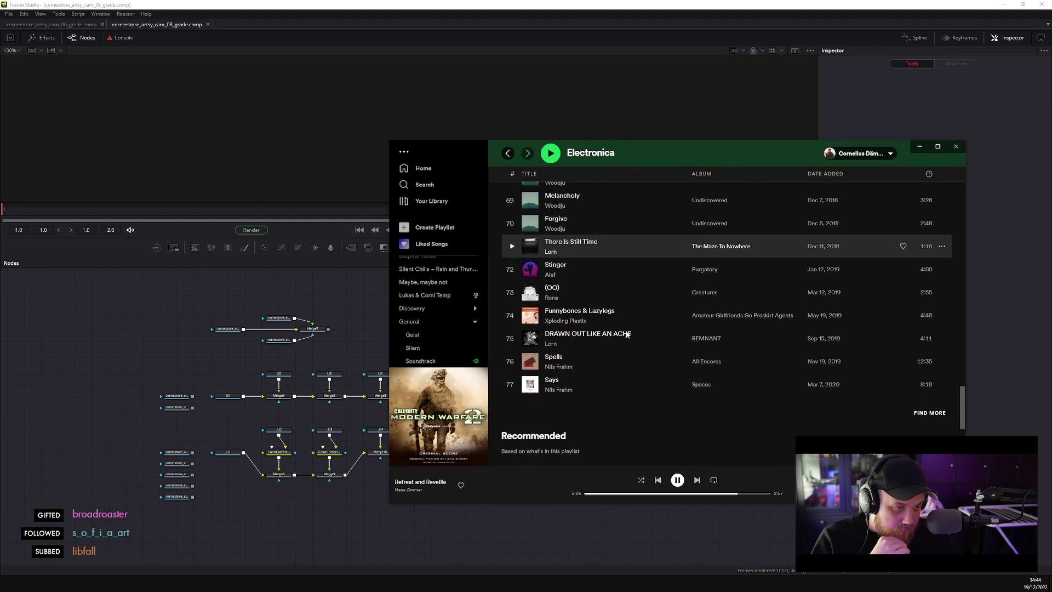
{"action": "scroll", "coordinate": [626, 331], "scroll_direction": "up", "scroll_amount": 4}
{"action": "scroll", "coordinate": [627, 335], "scroll_direction": "up", "scroll_amount": 5}
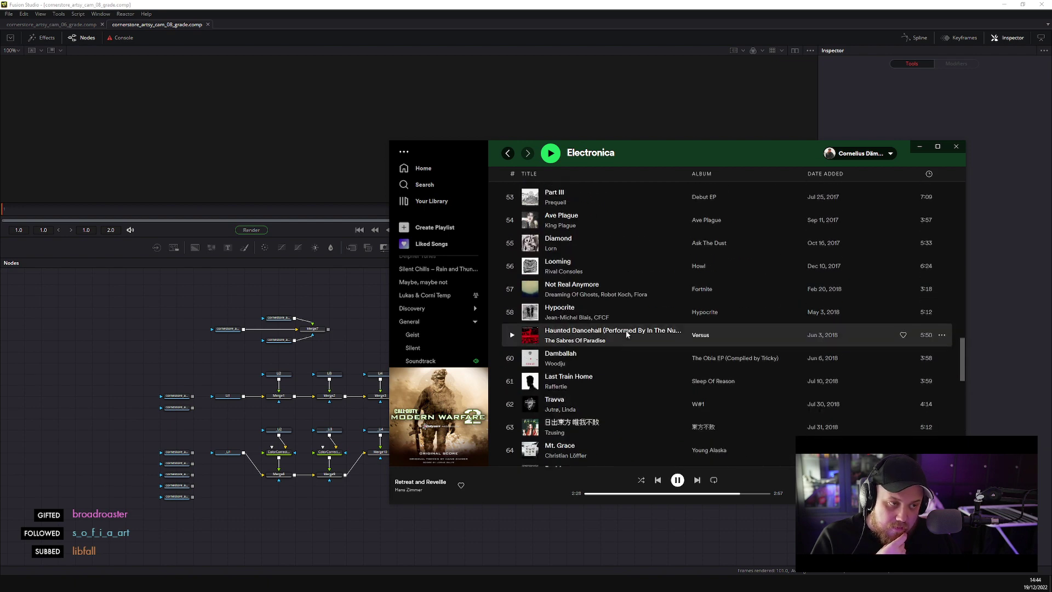
{"action": "left_click", "coordinate": [573, 273]}
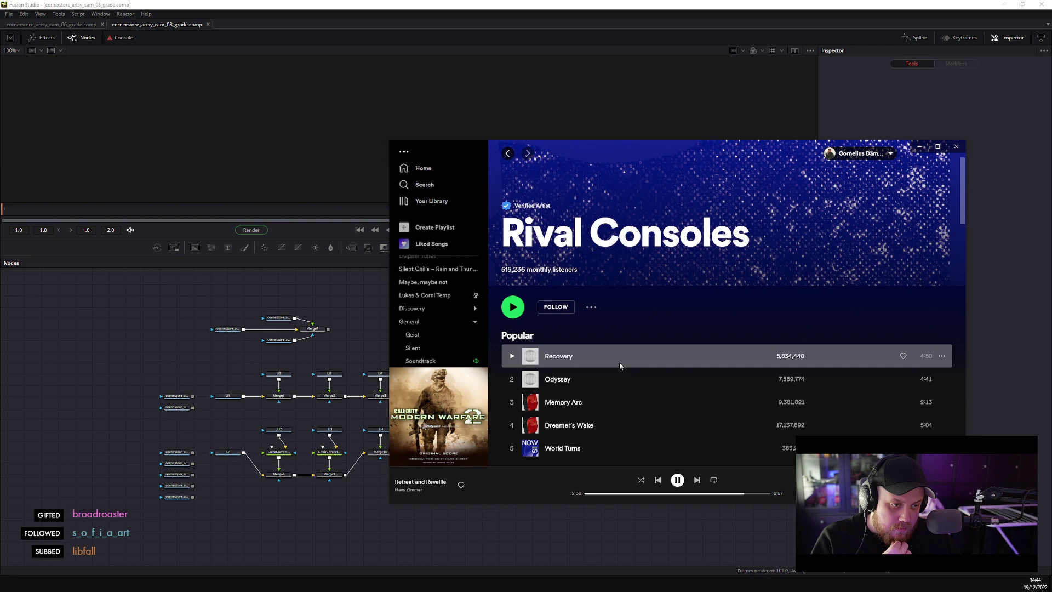
{"action": "double_click", "coordinate": [620, 364]}
{"action": "left_click", "coordinate": [919, 147]}
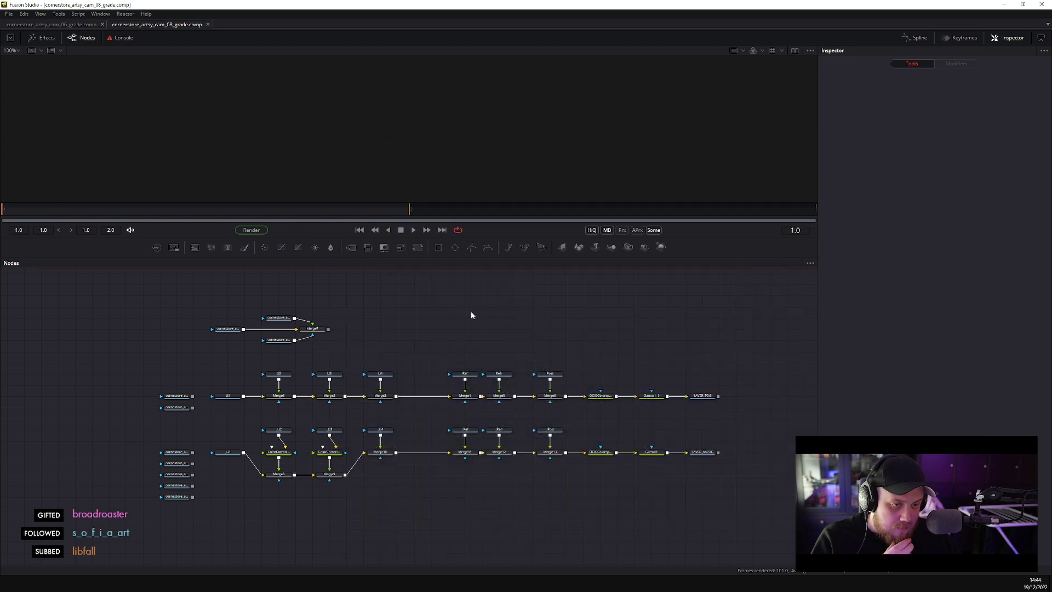
- Close the cam_06 grade comp so only the cam_08 comp stays open
{"action": "scroll", "coordinate": [559, 357], "scroll_direction": "up", "scroll_amount": 2}
{"action": "scroll", "coordinate": [522, 376], "scroll_direction": "down", "scroll_amount": 2}
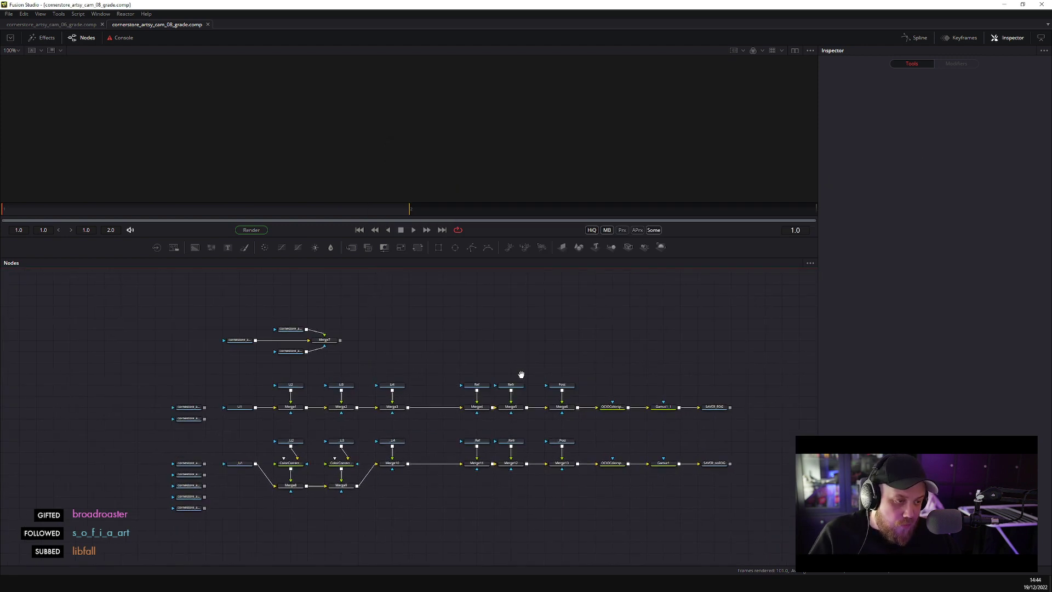
{"action": "left_click_drag", "start_coordinate": [107, 532], "coordinate": [169, 391]}
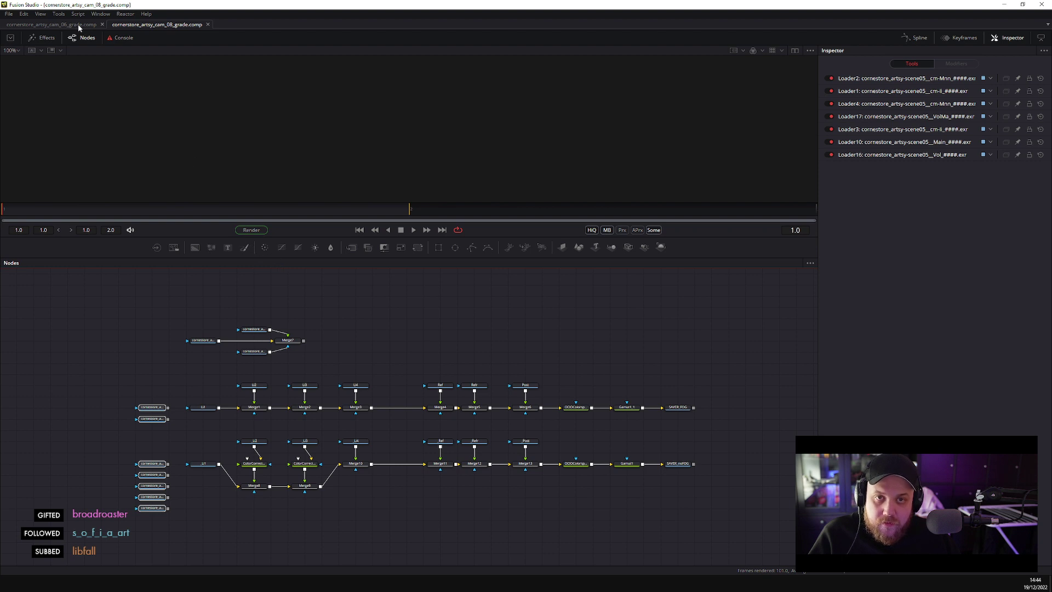
{"action": "left_click", "coordinate": [103, 25]}
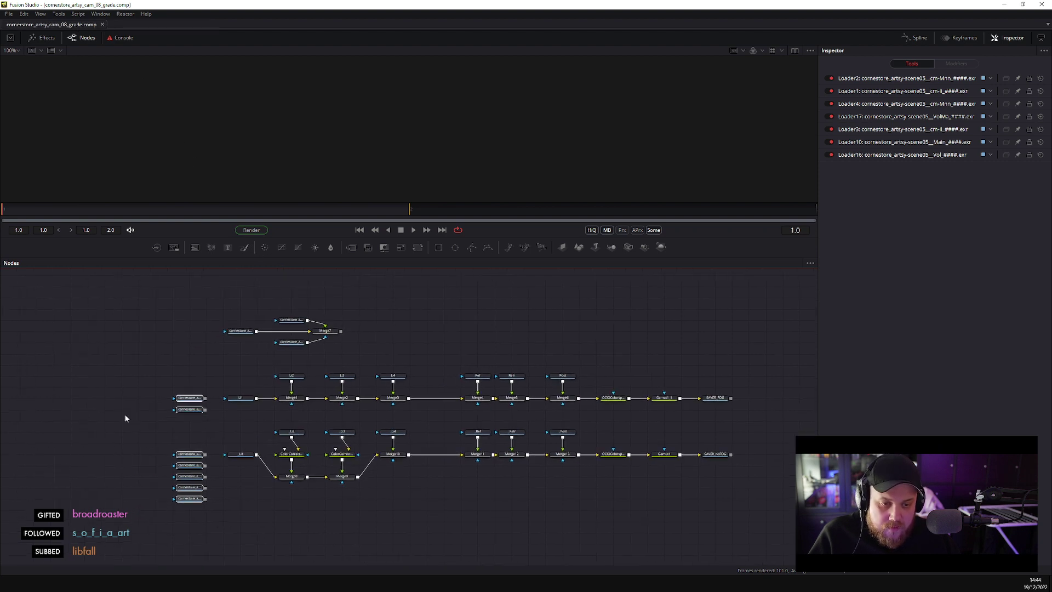
- Delete the seven unused loader nodes, then the three loaders and the Merge7 branch
{"action": "left_click_drag", "start_coordinate": [125, 355], "coordinate": [195, 529]}
{"action": "key", "text": "Delete"}
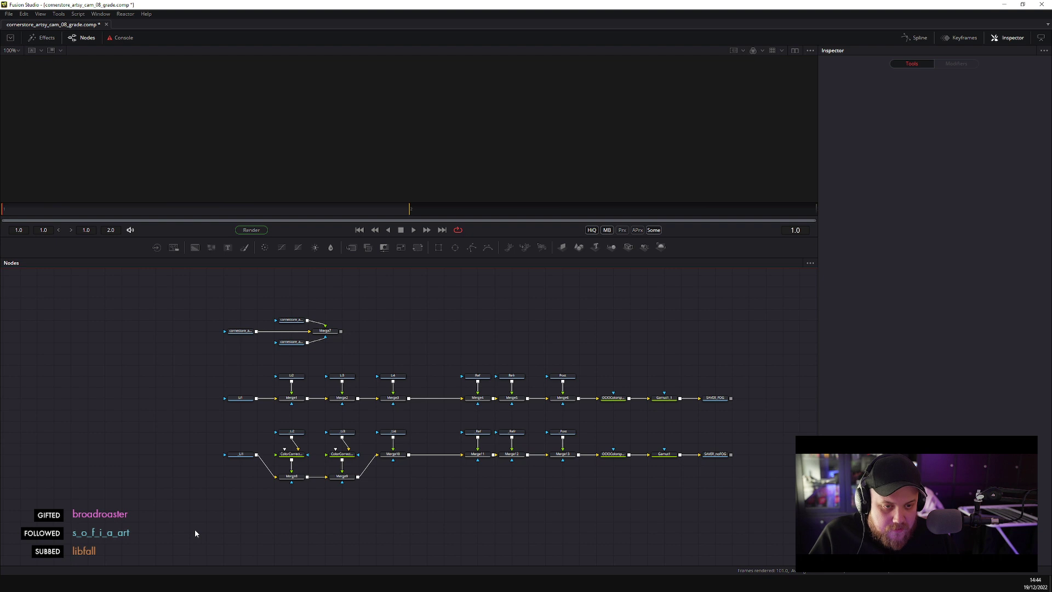
{"action": "left_click_drag", "start_coordinate": [221, 324], "coordinate": [360, 350]}
{"action": "key", "text": "Delete"}
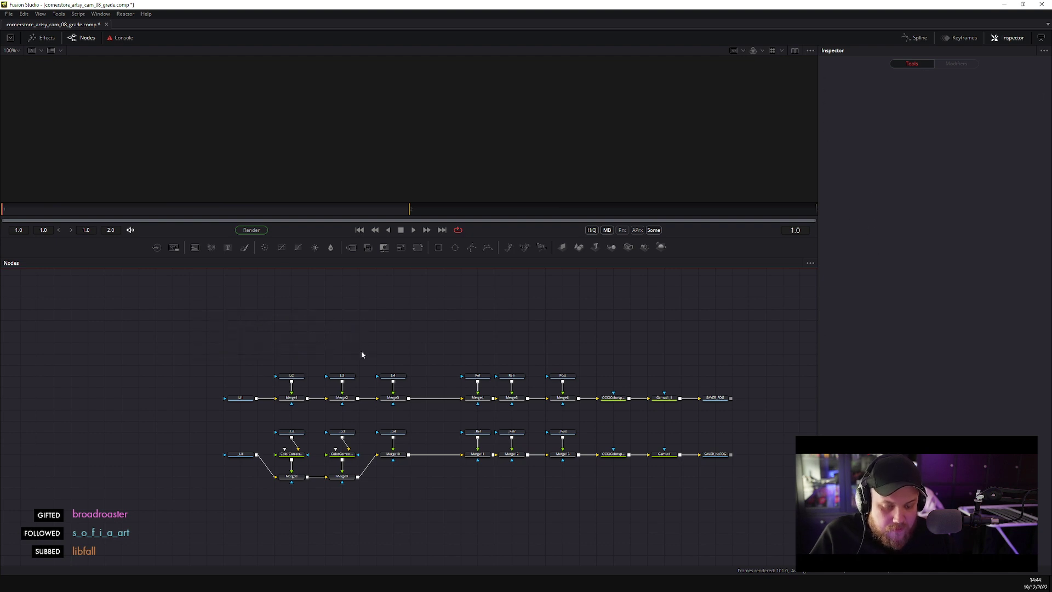
- Inspect the Li1, _Li1 and Merge13 nodes, then make the viewer taller above the node graph
{"action": "left_click", "coordinate": [239, 399]}
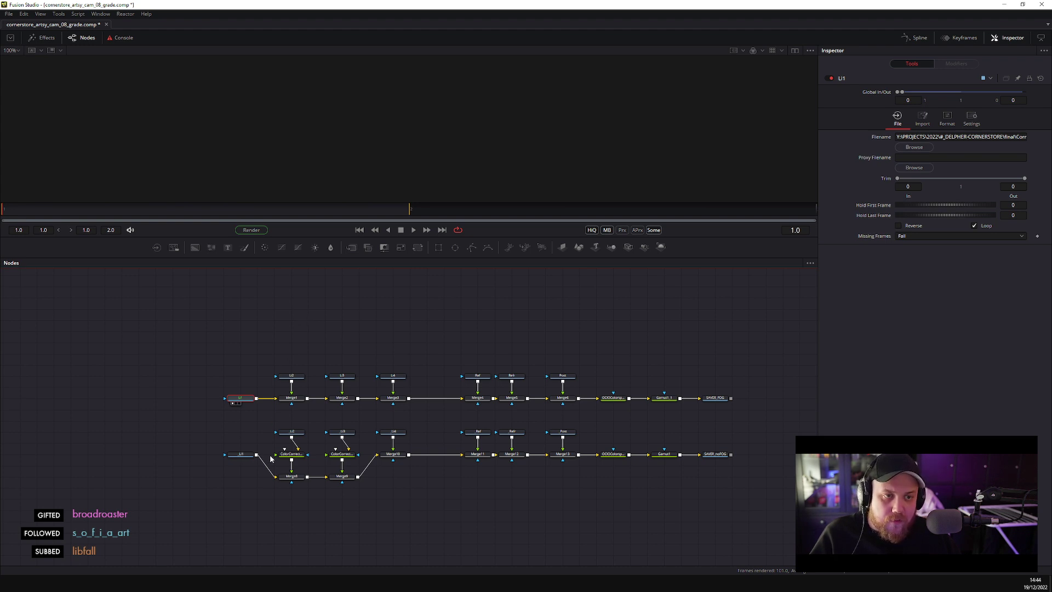
{"action": "left_click", "coordinate": [241, 456]}
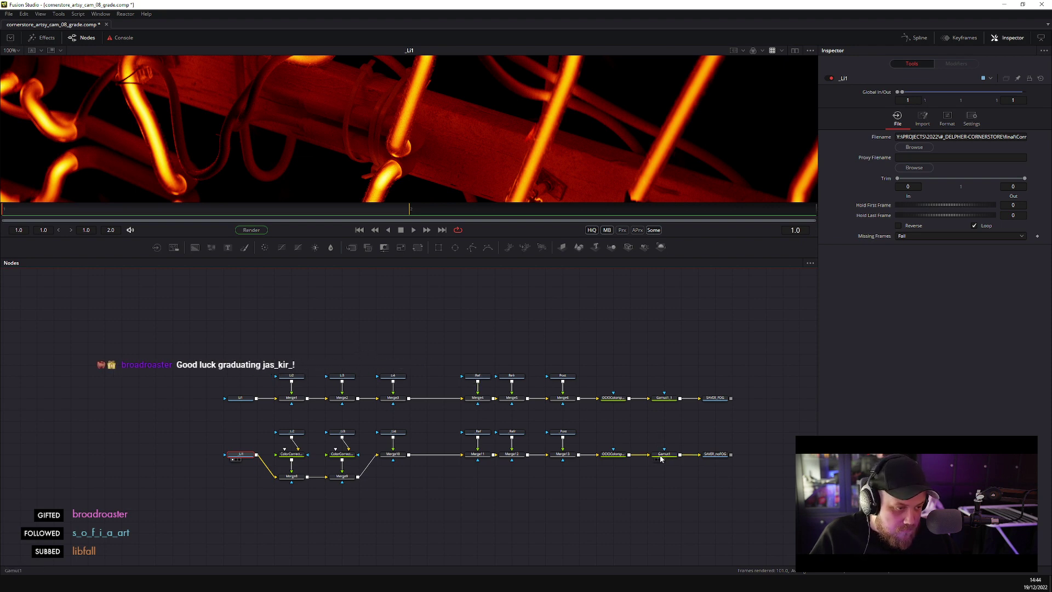
{"action": "left_click", "coordinate": [563, 455]}
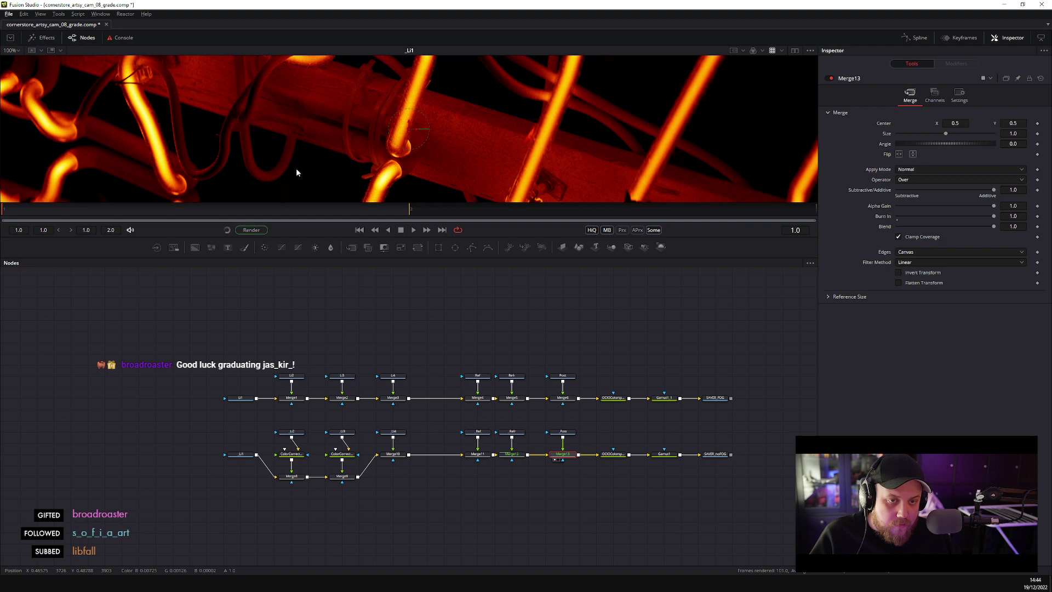
{"action": "left_click_drag", "start_coordinate": [219, 236], "coordinate": [226, 303]}
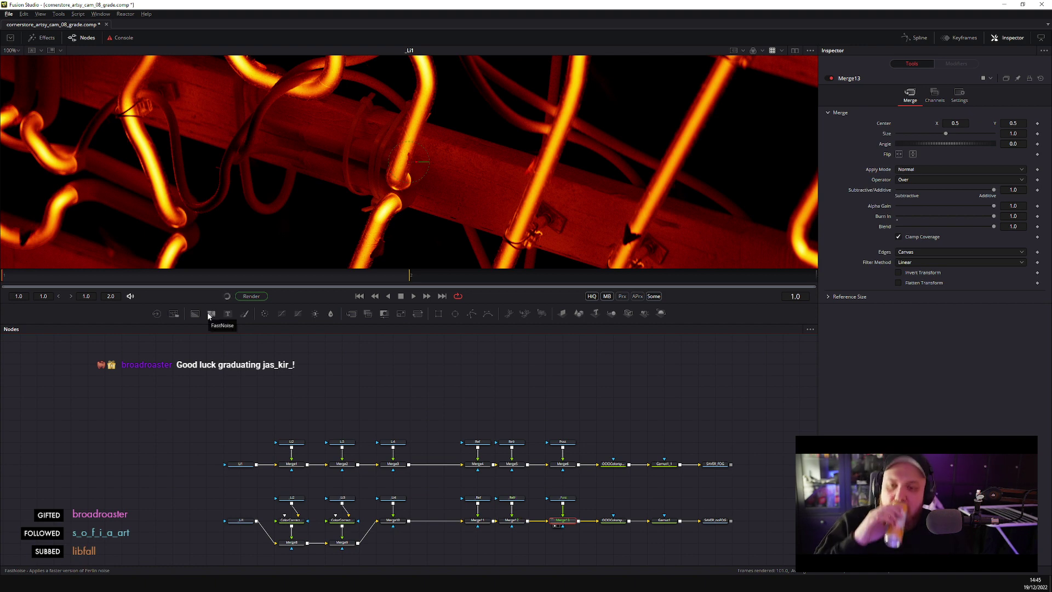
- View Merge13's output, then Merge6's fully graded orange neon image
{"action": "key", "text": "1"}
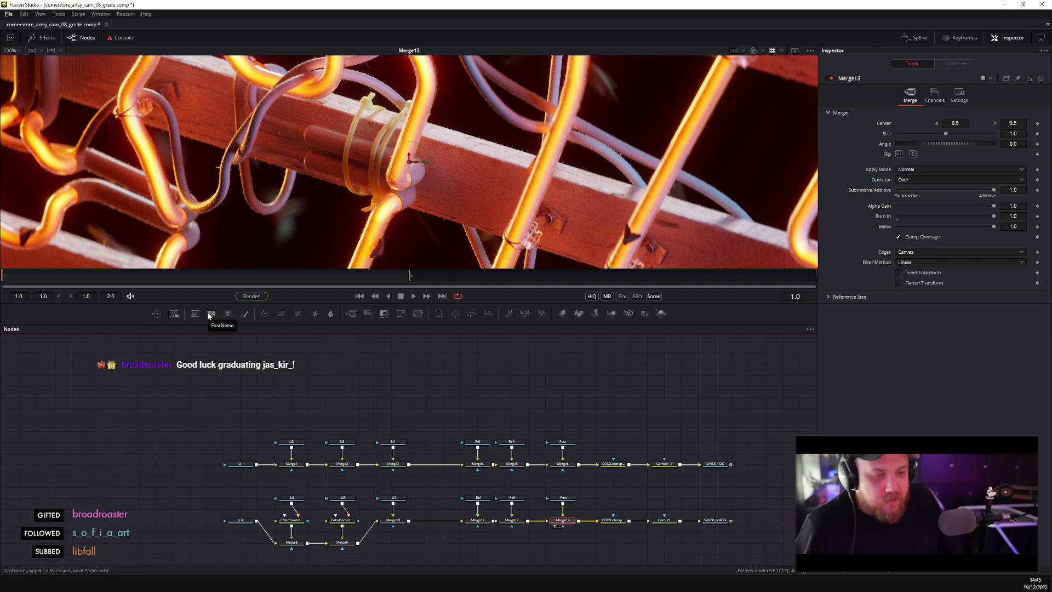
{"action": "left_click", "coordinate": [563, 464]}
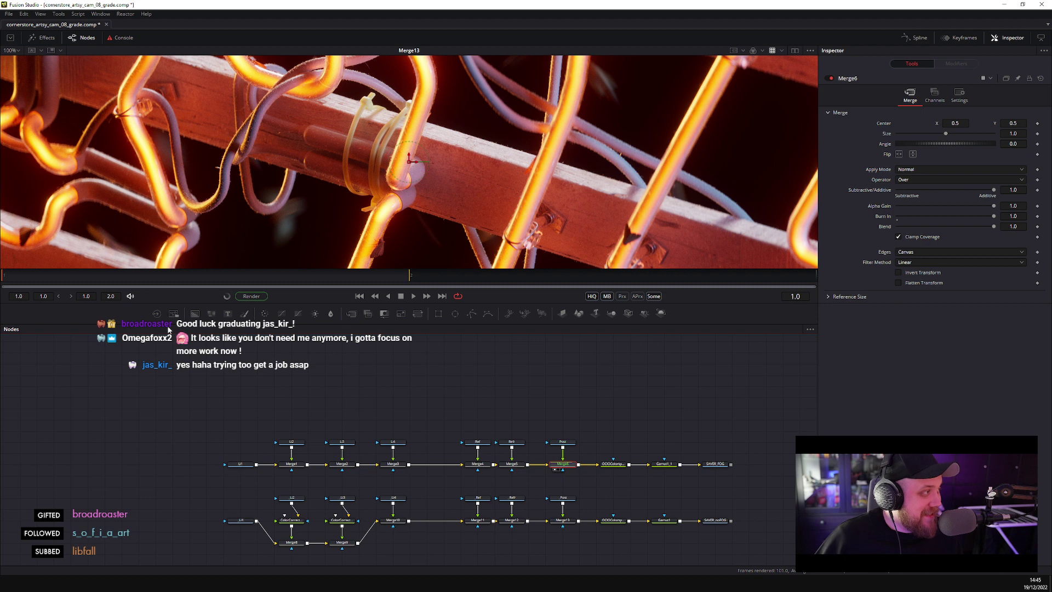
{"action": "key", "text": "1"}
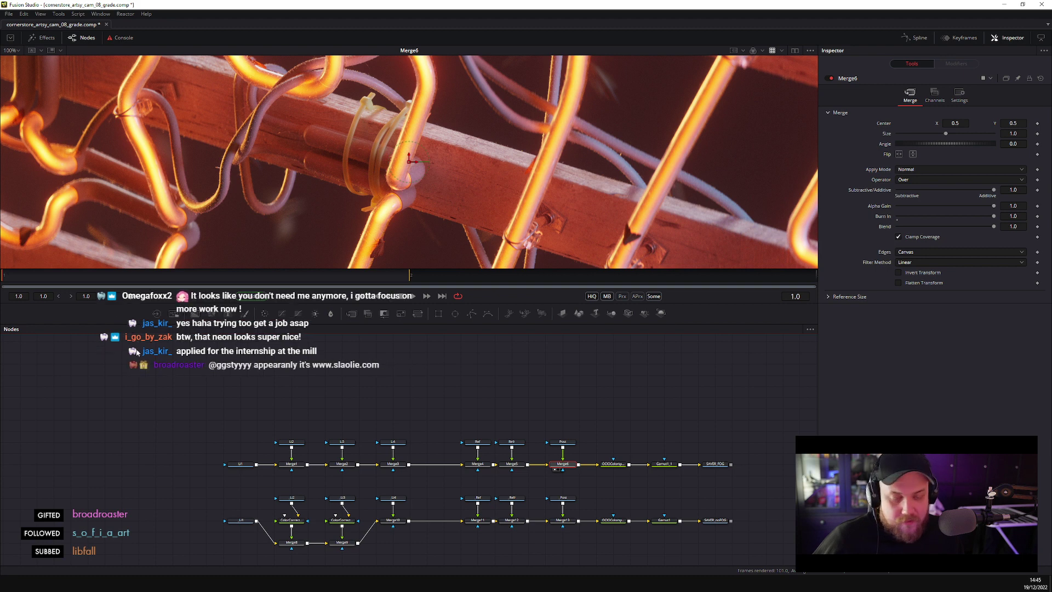
{"action": "left_click_drag", "start_coordinate": [232, 434], "coordinate": [228, 392]}
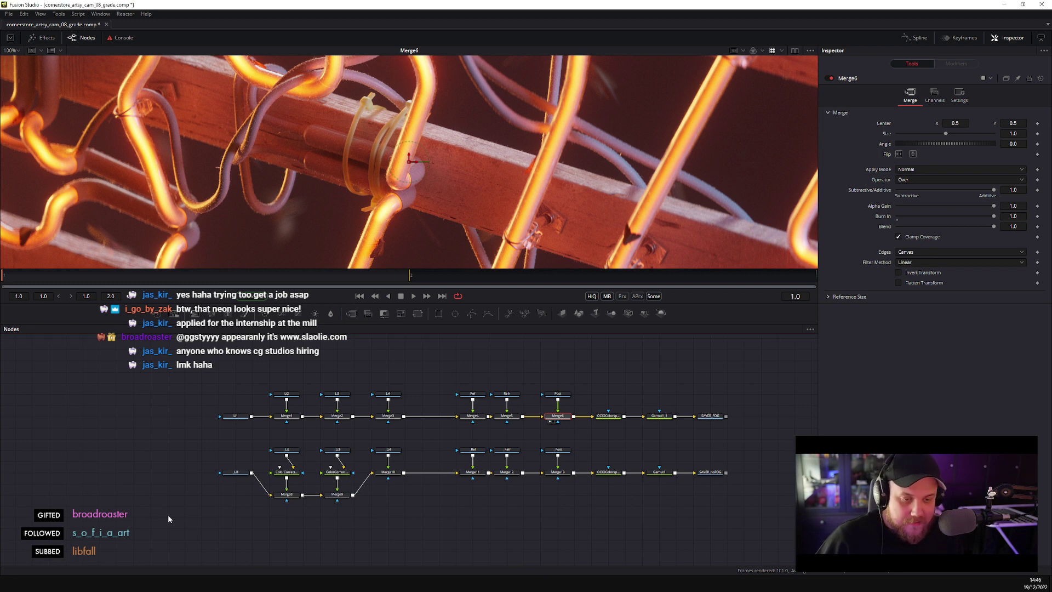
- Delete the whole lower noFOG node row
{"action": "left_click_drag", "start_coordinate": [148, 539], "coordinate": [753, 442]}
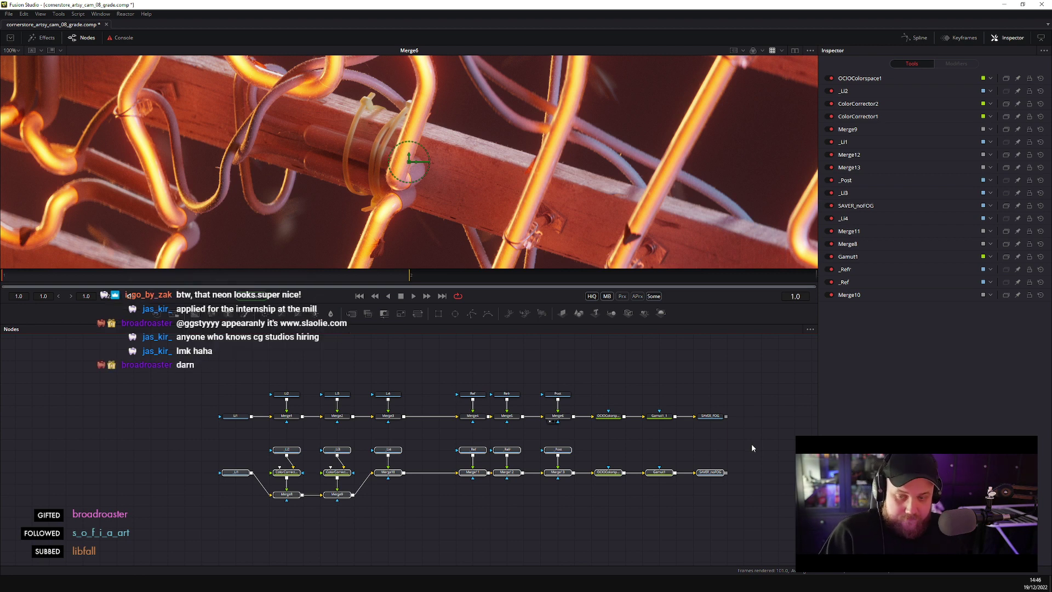
{"action": "left_click_drag", "start_coordinate": [751, 509], "coordinate": [212, 445]}
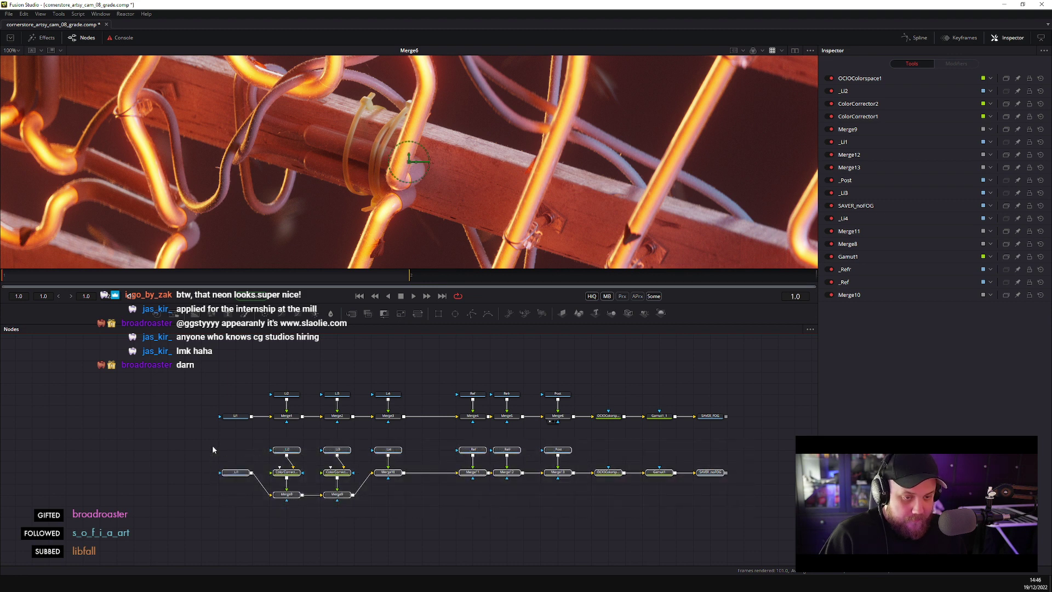
{"action": "key", "text": "Delete"}
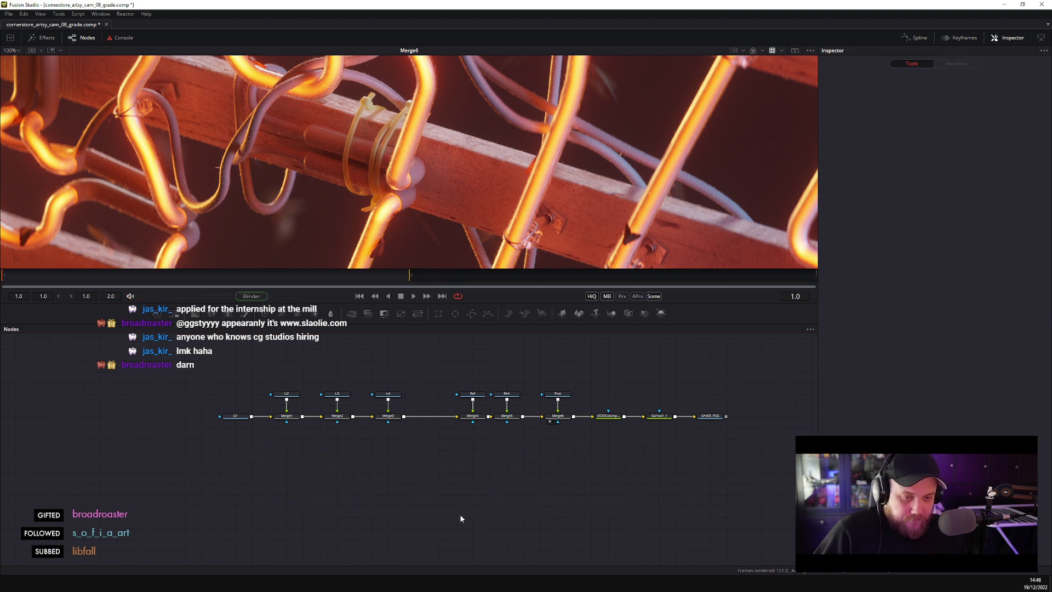
- Delete OCIOColorspace1_1 and Gamut1_1 so Merge6 feeds SAVER_FOG directly
{"action": "left_click_drag", "start_coordinate": [592, 439], "coordinate": [679, 403]}
{"action": "key", "text": "Delete"}
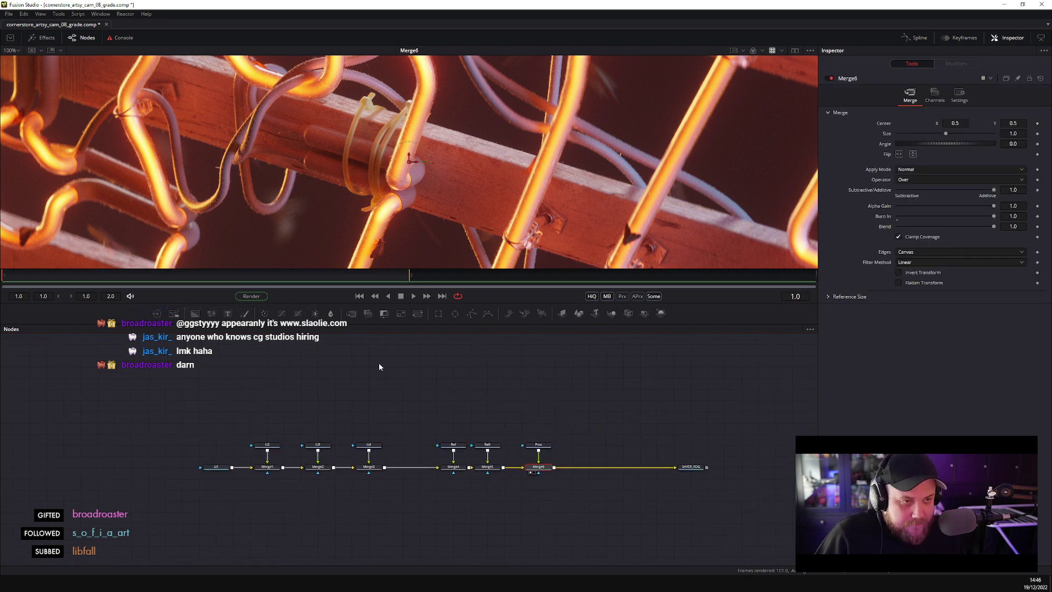
{"action": "scroll", "coordinate": [429, 199], "scroll_direction": "down", "scroll_amount": 5}
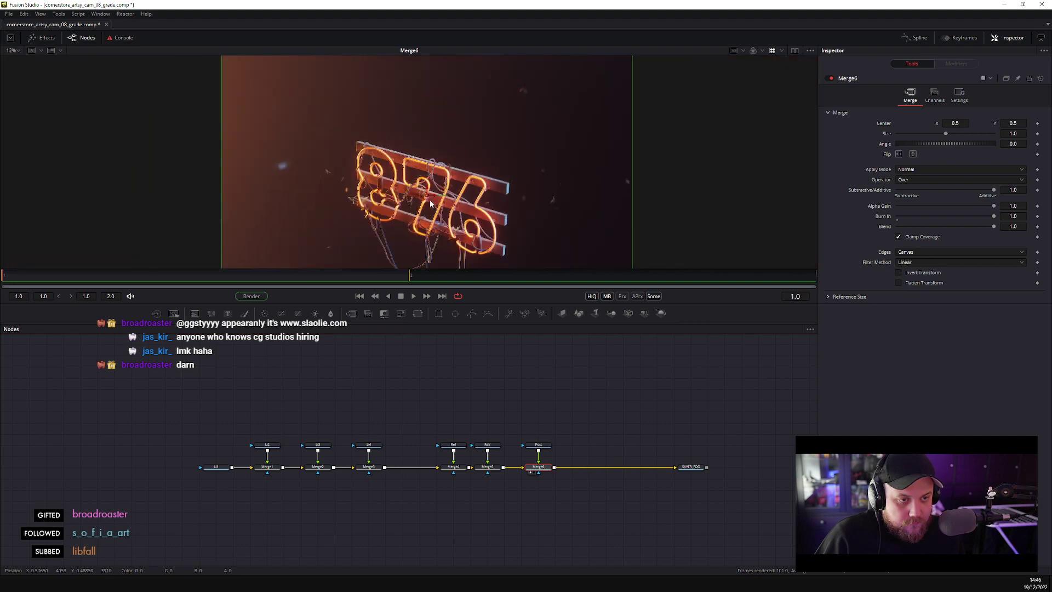
{"action": "left_click_drag", "start_coordinate": [420, 149], "coordinate": [407, 196]}
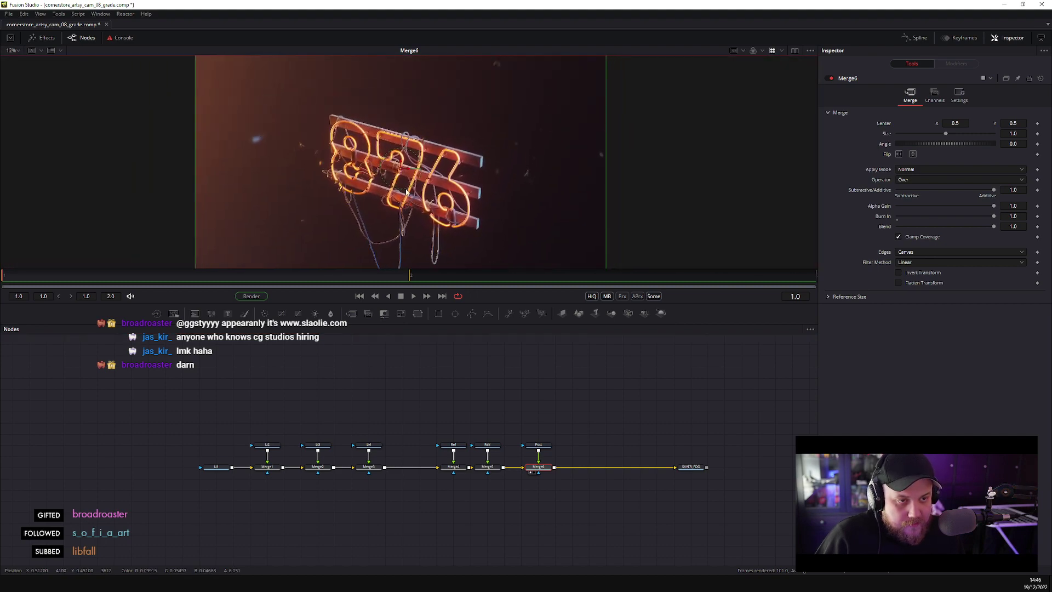
{"action": "left_click", "coordinate": [222, 470]}
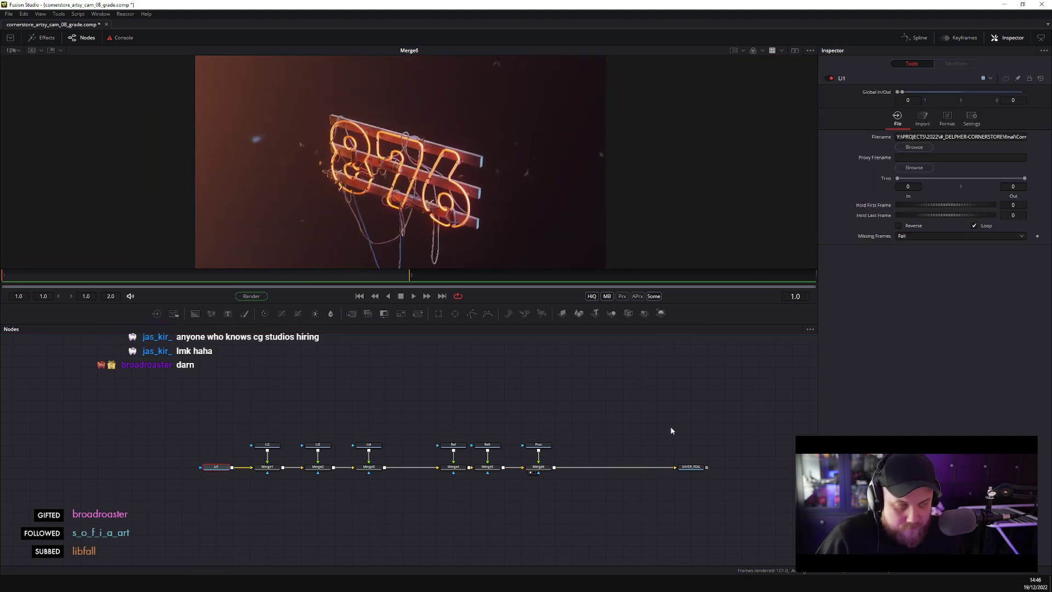
- Point L1 at the Cam08 Light ID 1 sequence, clearing Cam06 and COMP_OUT from history and resetting trim
{"action": "left_click", "coordinate": [899, 147]}
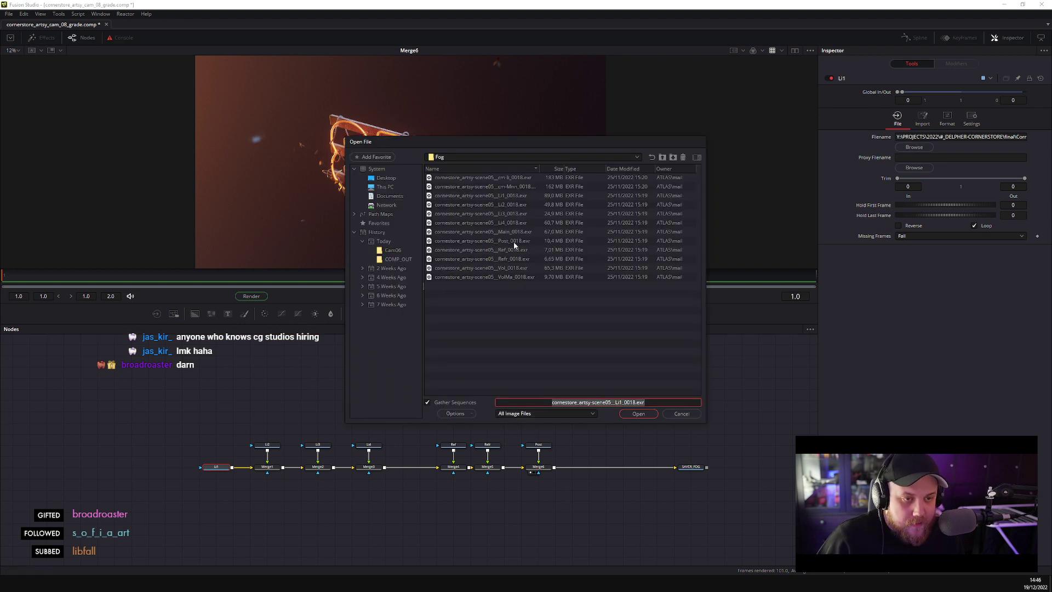
{"action": "left_click", "coordinate": [392, 250]}
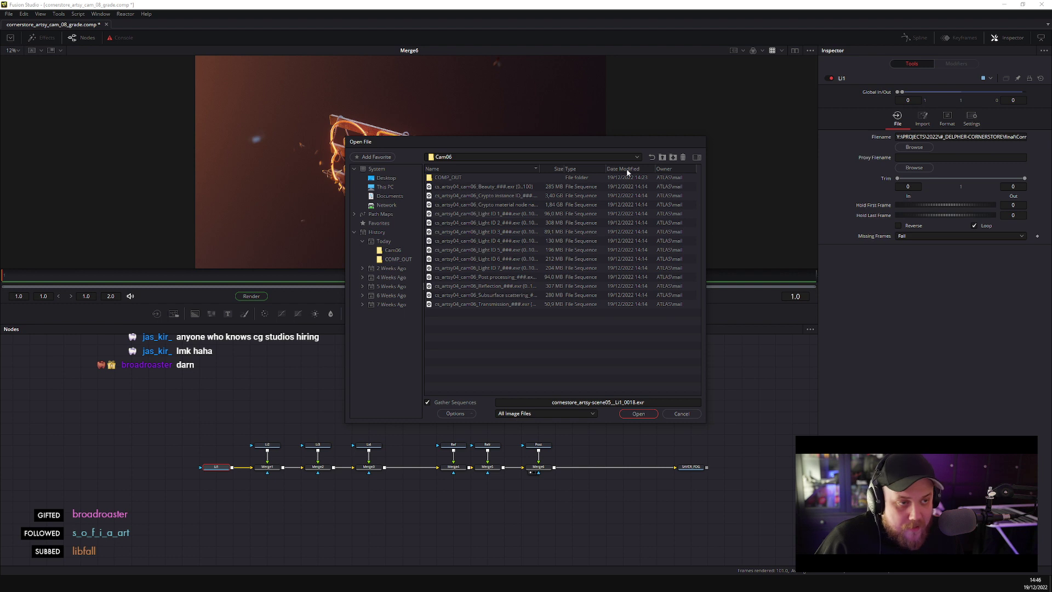
{"action": "right_click", "coordinate": [402, 252]}
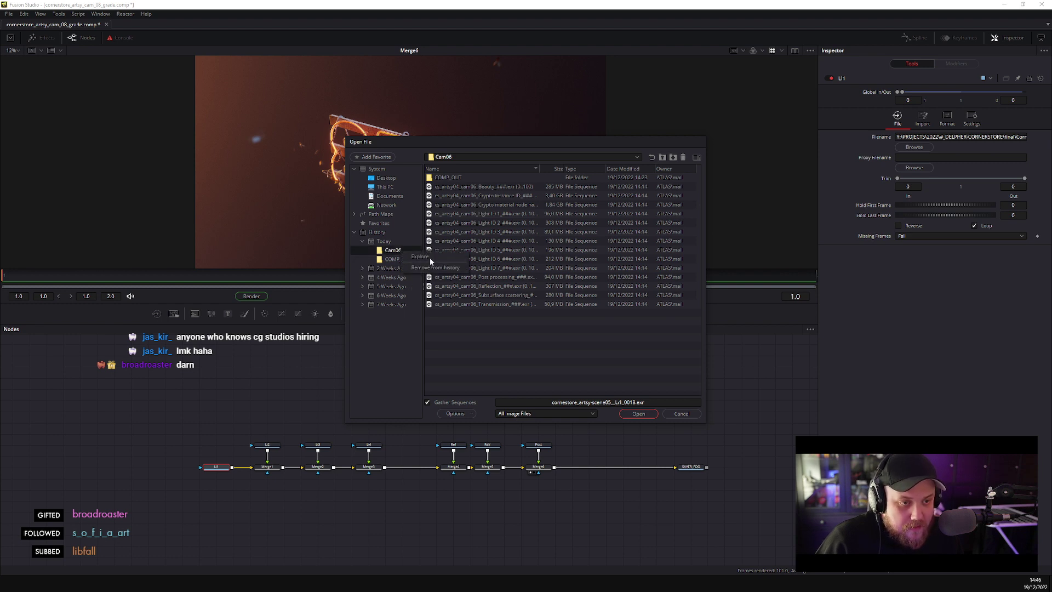
{"action": "left_click", "coordinate": [584, 156]}
{"action": "left_click", "coordinate": [662, 157]}
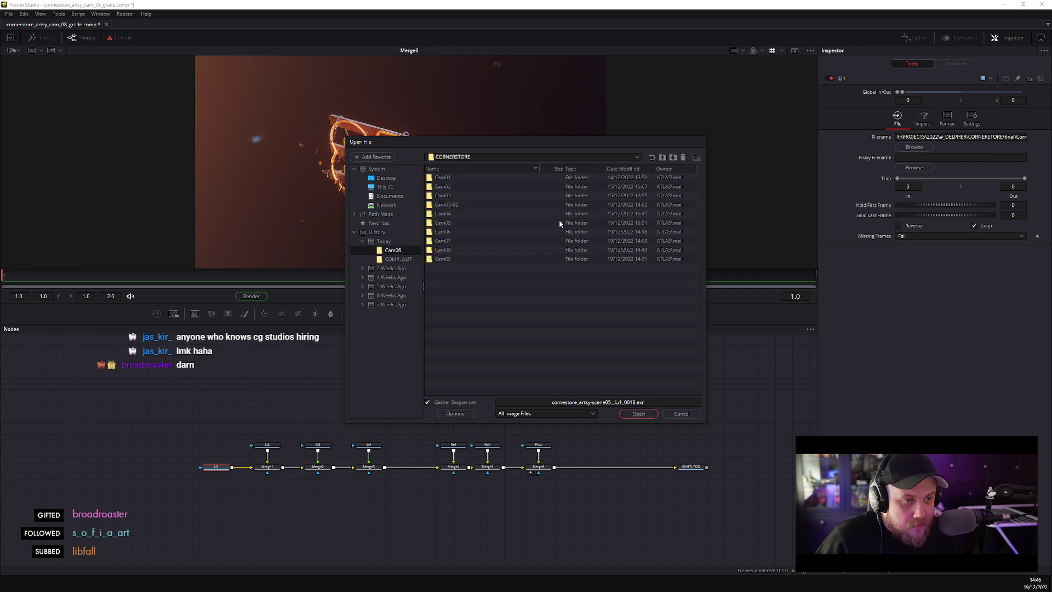
{"action": "double_click", "coordinate": [450, 251]}
{"action": "right_click", "coordinate": [392, 252]}
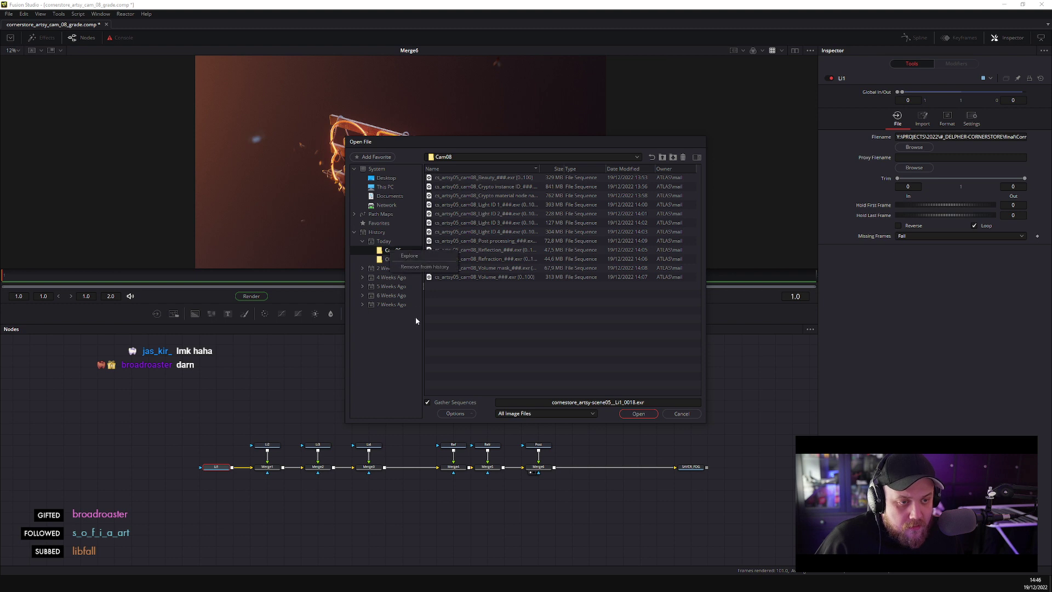
{"action": "left_click", "coordinate": [425, 268]}
{"action": "right_click", "coordinate": [400, 251]}
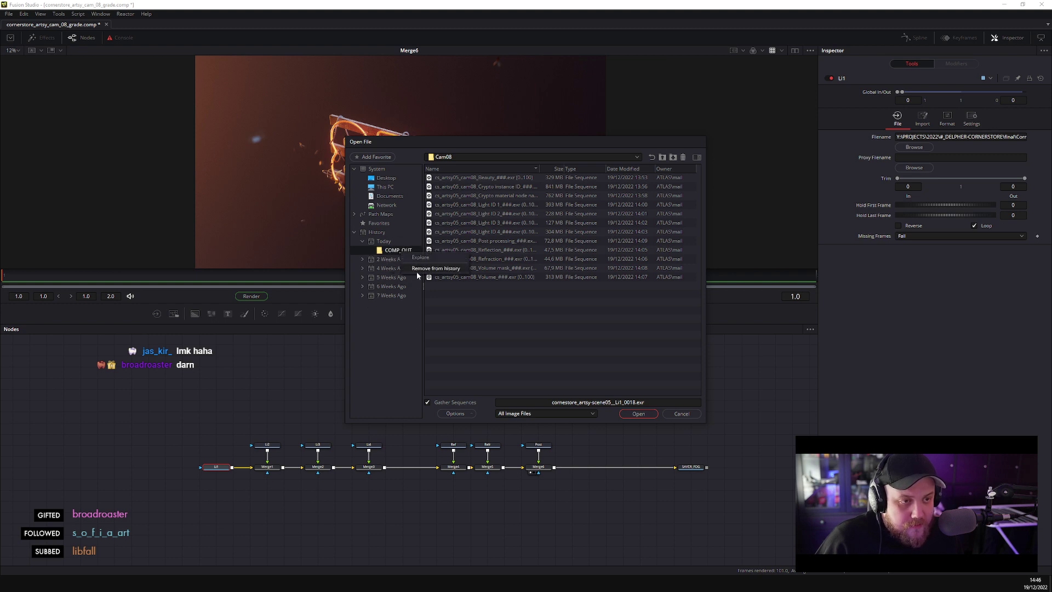
{"action": "left_click", "coordinate": [417, 268]}
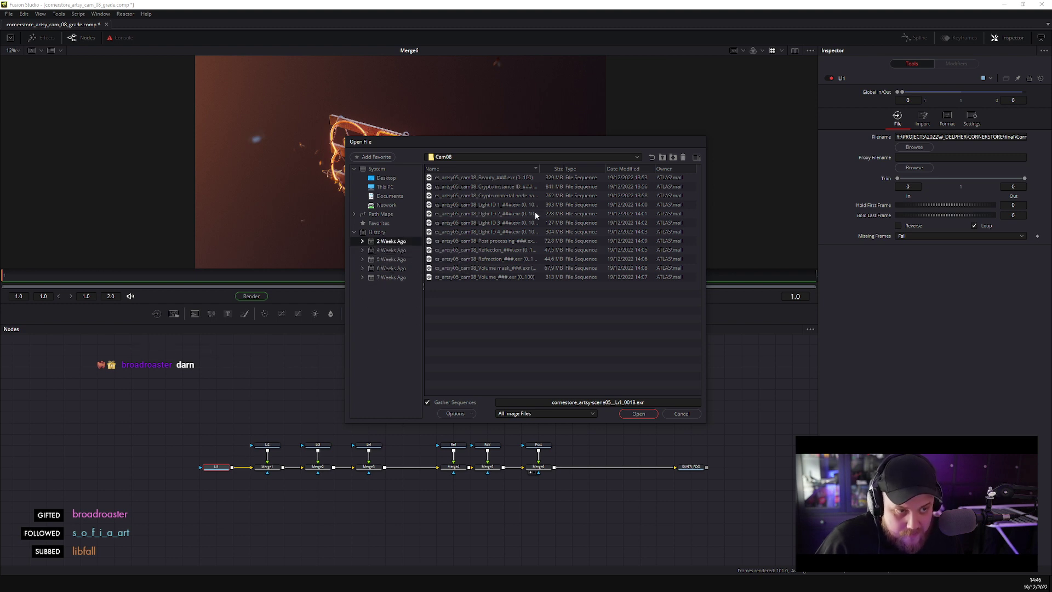
{"action": "double_click", "coordinate": [516, 205]}
{"action": "left_click", "coordinate": [505, 323]}
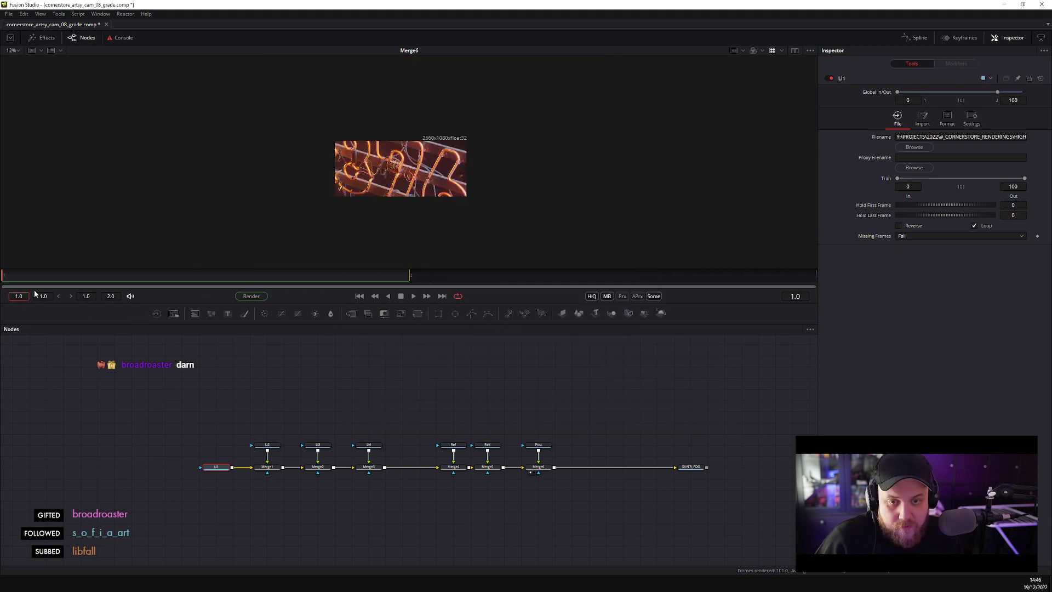
- Set the global and render ranges to start at frame 0 and end at frame 100
{"action": "type", "text": "0"}
{"action": "key", "text": "Tab"}
{"action": "type", "text": "0"}
{"action": "key", "text": "Tab"}
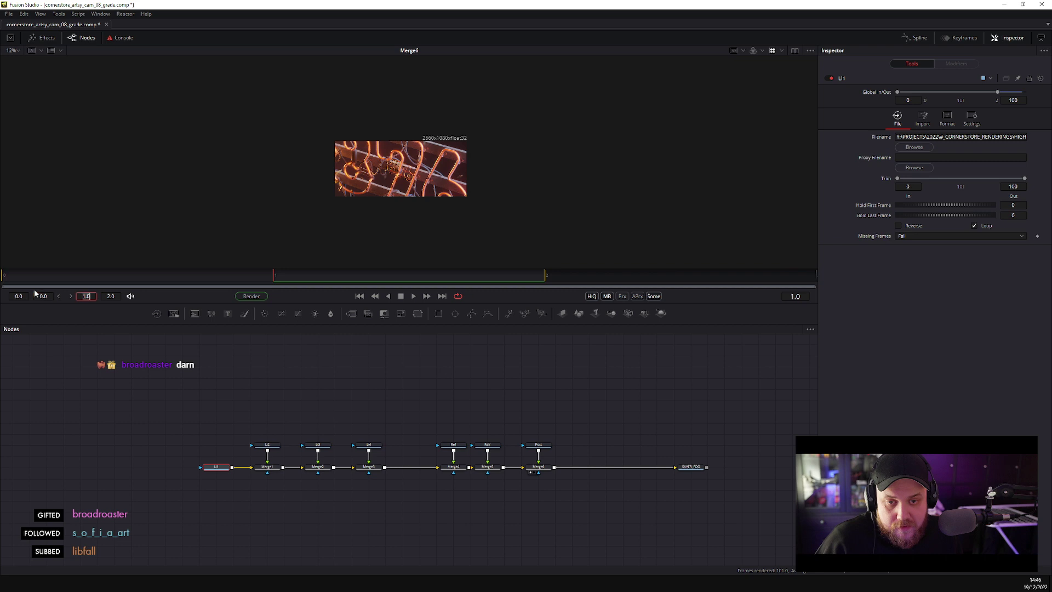
{"action": "type", "text": "2"}
{"action": "key", "text": "Tab"}
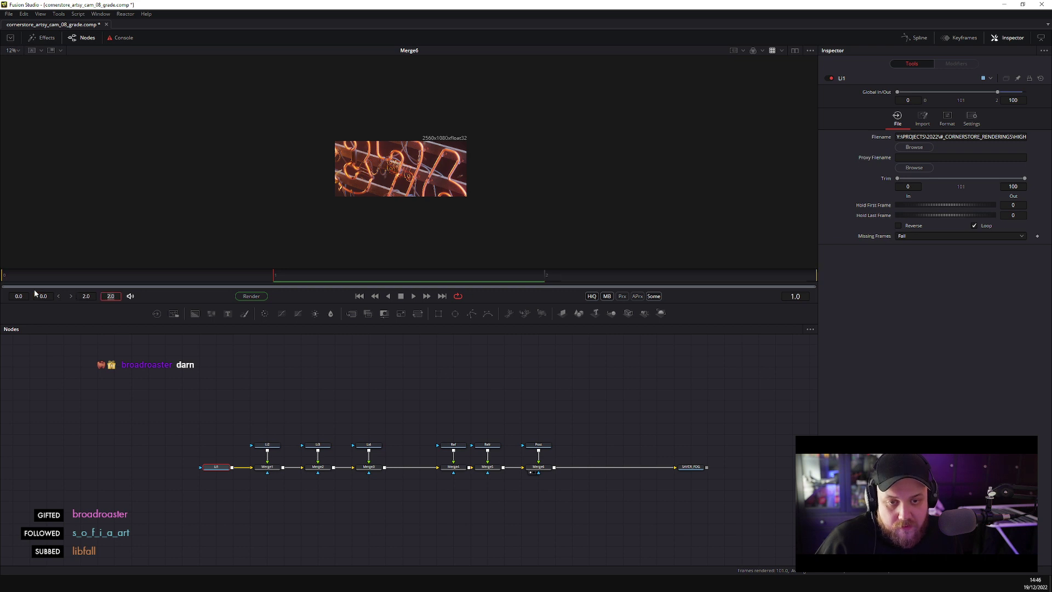
{"action": "type", "text": "100"}
{"action": "key", "text": "Return"}
{"action": "left_click", "coordinate": [87, 299]}
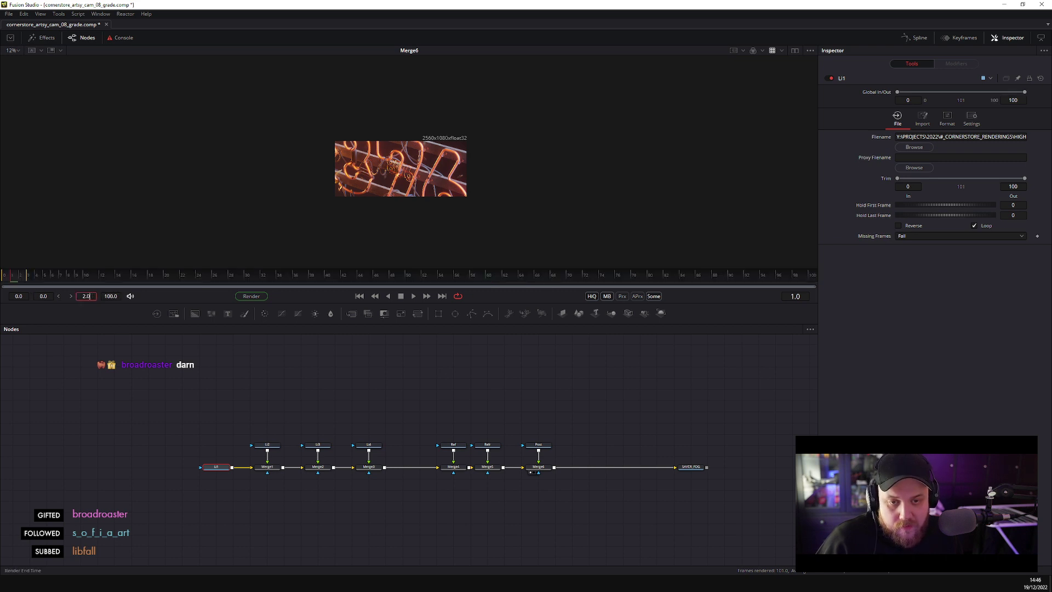
{"action": "type", "text": "100"}
{"action": "key", "text": "Return"}
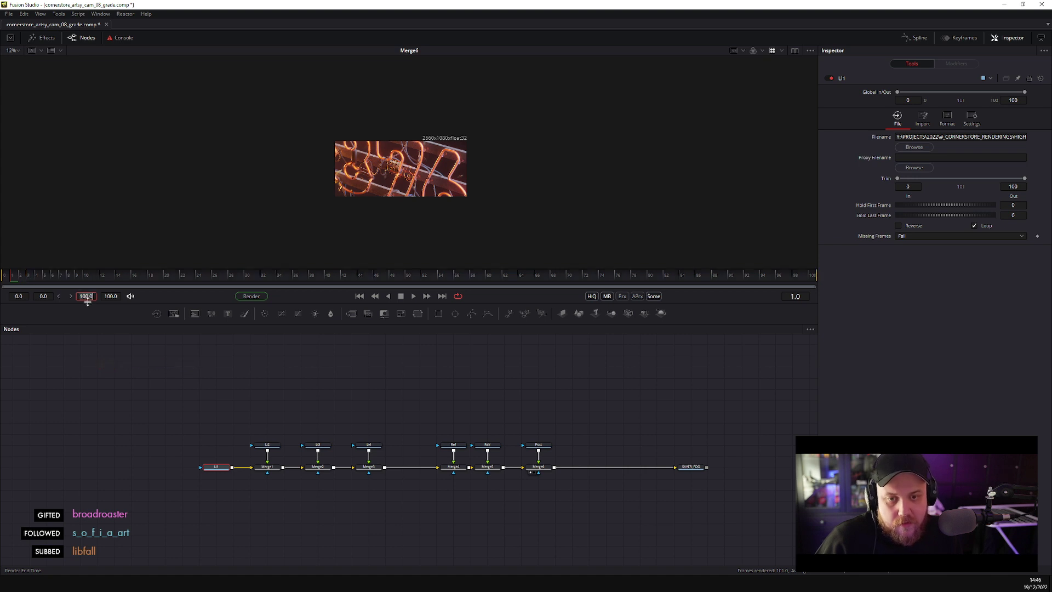
- Check the Li2 loader's source image in the viewer
{"action": "scroll", "coordinate": [215, 485], "scroll_direction": "up", "scroll_amount": 3}
{"action": "scroll", "coordinate": [216, 494], "scroll_direction": "down", "scroll_amount": 2}
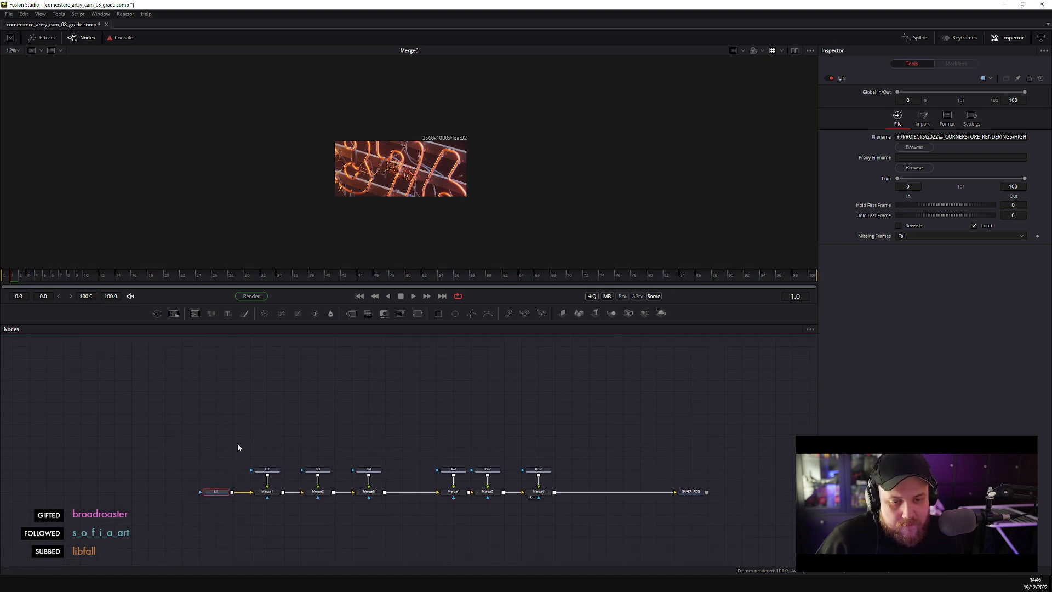
{"action": "scroll", "coordinate": [218, 501], "scroll_direction": "up", "scroll_amount": 3}
{"action": "scroll", "coordinate": [218, 499], "scroll_direction": "down", "scroll_amount": 1}
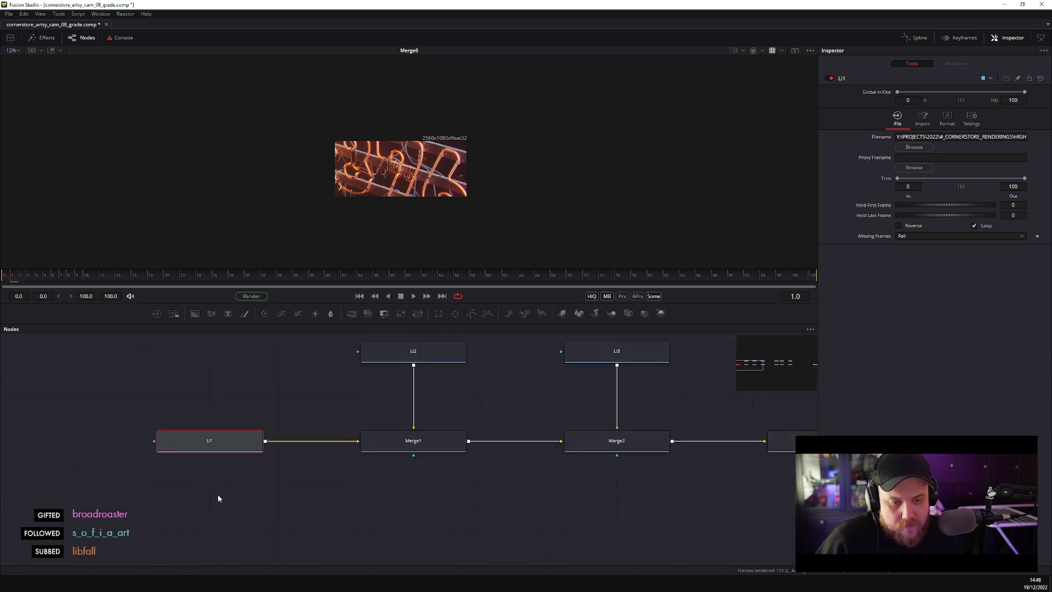
{"action": "scroll", "coordinate": [218, 495], "scroll_direction": "down", "scroll_amount": 1}
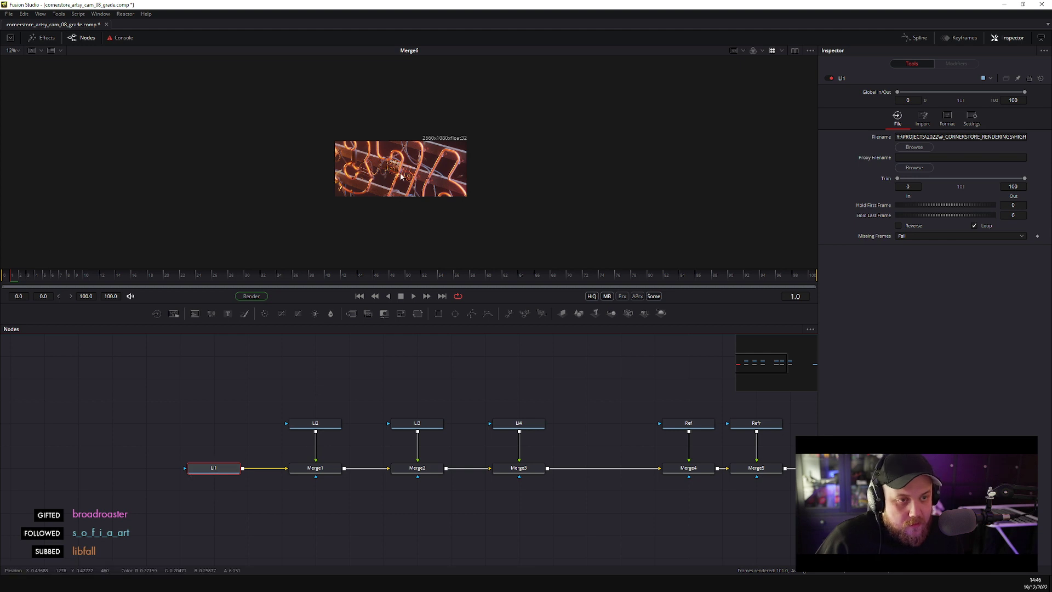
{"action": "scroll", "coordinate": [401, 177], "scroll_direction": "up", "scroll_amount": 3}
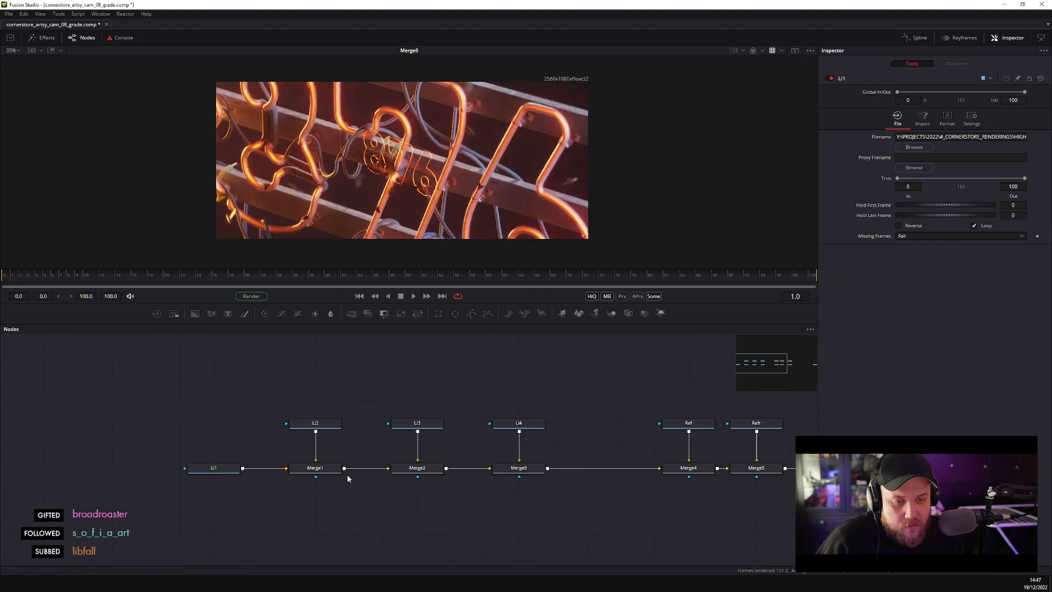
{"action": "left_click", "coordinate": [315, 425]}
{"action": "key", "text": "1"}
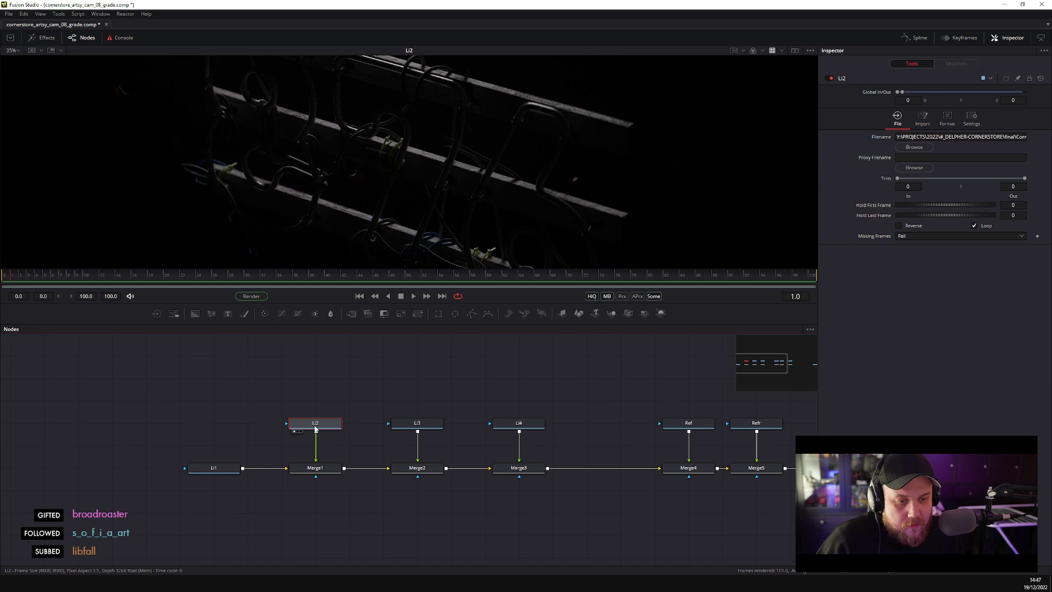
{"action": "key", "text": "1"}
- View the Merge6 result with the new cam08 L1 pass composited in
{"action": "left_click", "coordinate": [218, 469]}
{"action": "left_click_drag", "start_coordinate": [639, 483], "coordinate": [344, 468]}
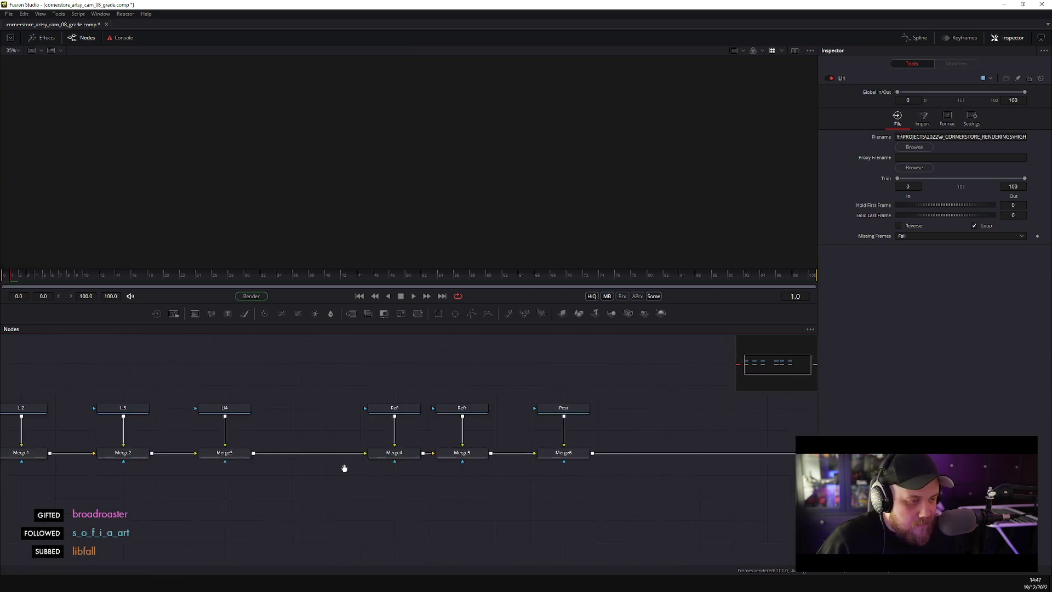
{"action": "left_click", "coordinate": [570, 453]}
{"action": "key", "text": "1"}
{"action": "left_click_drag", "start_coordinate": [24, 417], "coordinate": [314, 445]}
{"action": "left_click", "coordinate": [314, 444]}
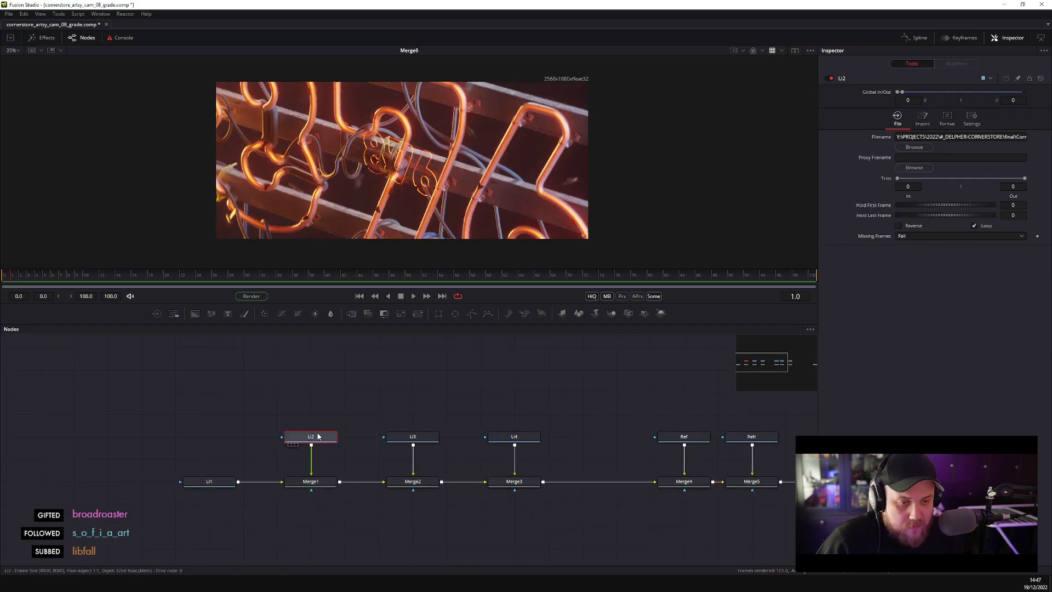
- Load Li2 from HIGH-SP_RENDERINGS\CORNERSTORE\Cam08 with the Light ID 2 sequence, resetting trim
{"action": "left_click", "coordinate": [914, 147]}
{"action": "left_click", "coordinate": [391, 251]}
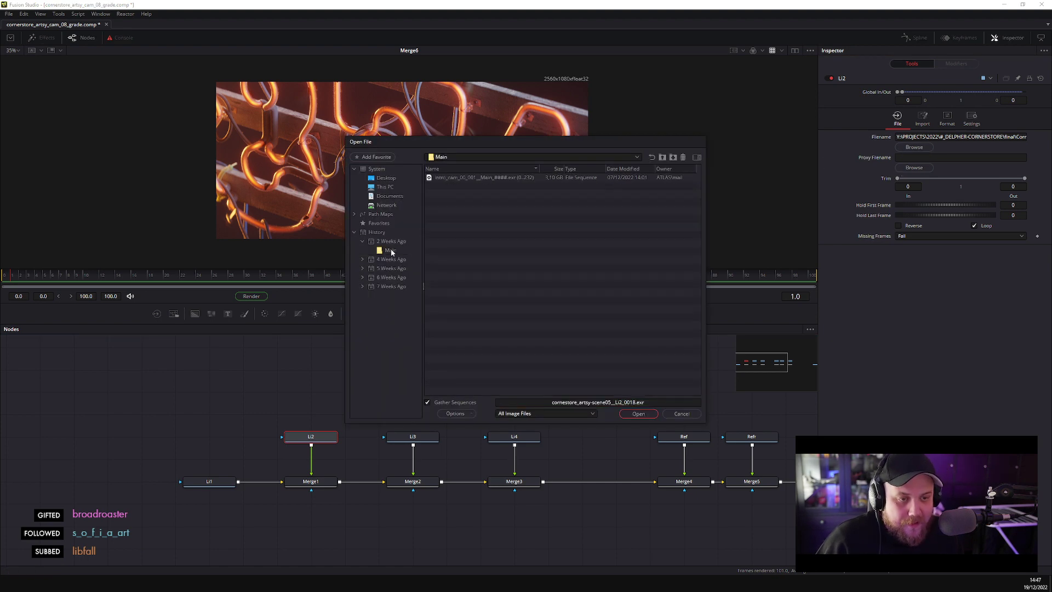
{"action": "left_click", "coordinate": [663, 158]}
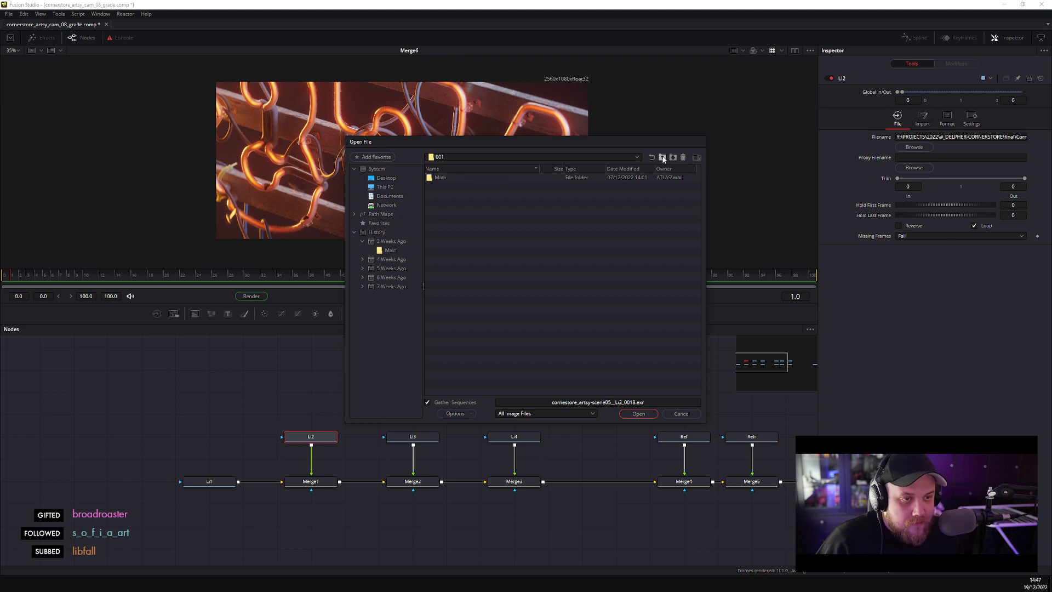
{"action": "left_click", "coordinate": [662, 158]}
{"action": "left_click", "coordinate": [663, 158]}
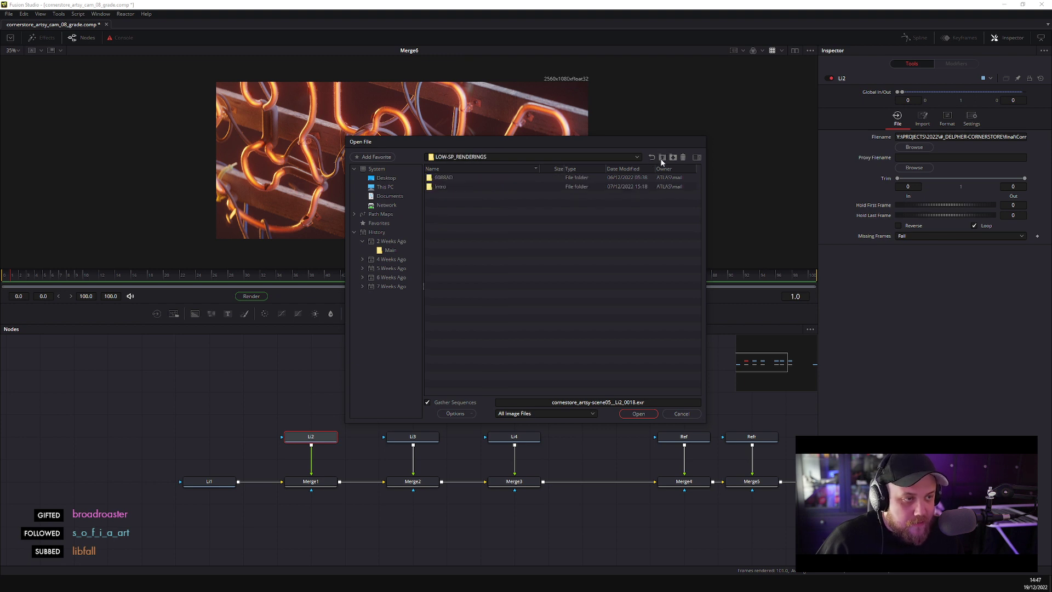
{"action": "left_click", "coordinate": [663, 158]}
{"action": "double_click", "coordinate": [473, 187]}
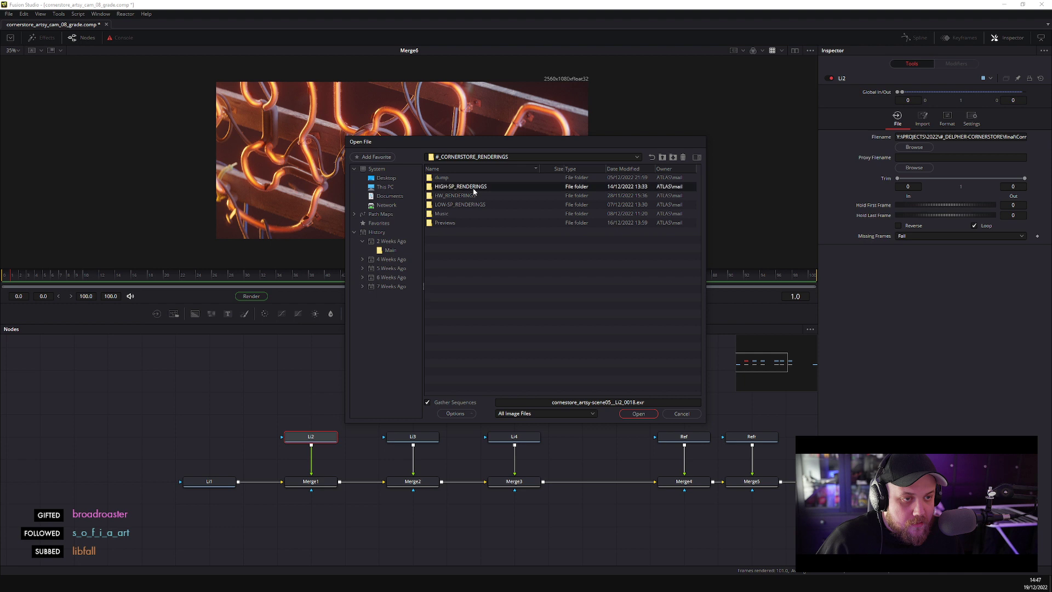
{"action": "double_click", "coordinate": [469, 177]}
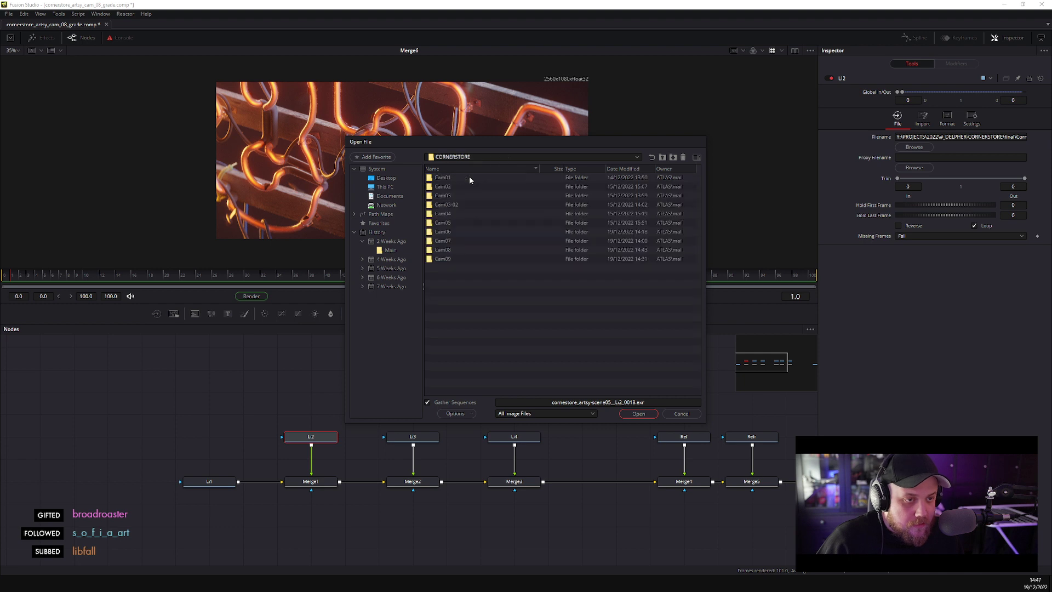
{"action": "double_click", "coordinate": [450, 250]}
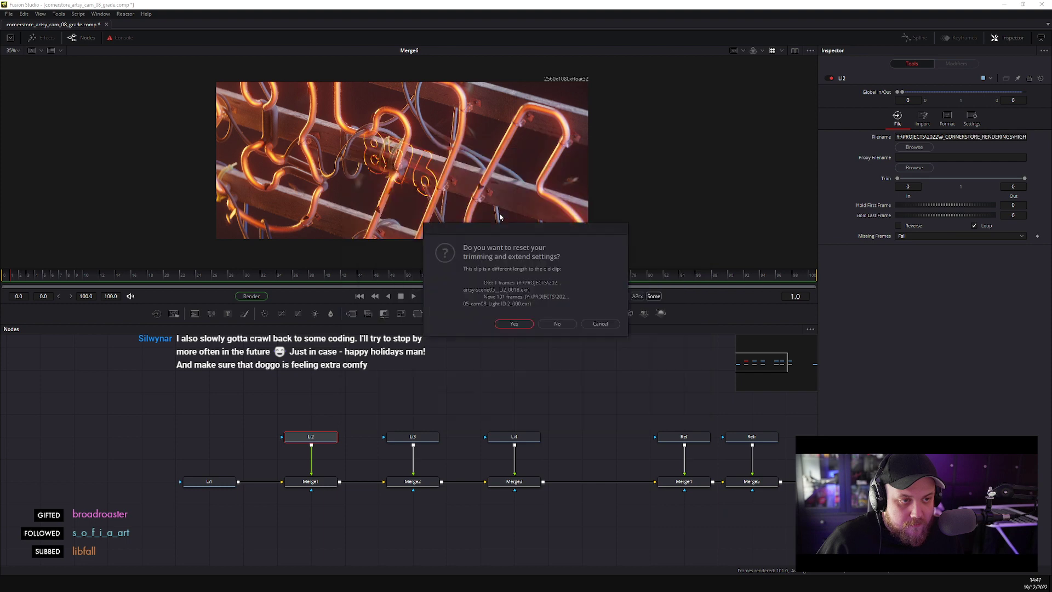
{"action": "left_click", "coordinate": [513, 323]}
- Load the Cam08 Light ID 3 sequence into Li3 and reset trimming
{"action": "left_click", "coordinate": [414, 437]}
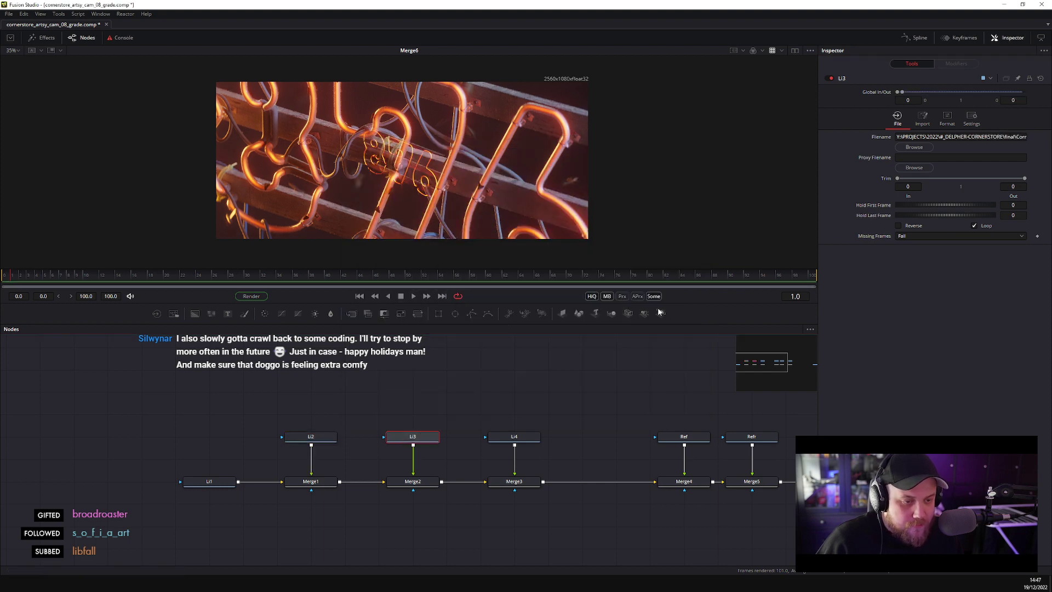
{"action": "left_click", "coordinate": [914, 147]}
{"action": "left_click", "coordinate": [393, 250]}
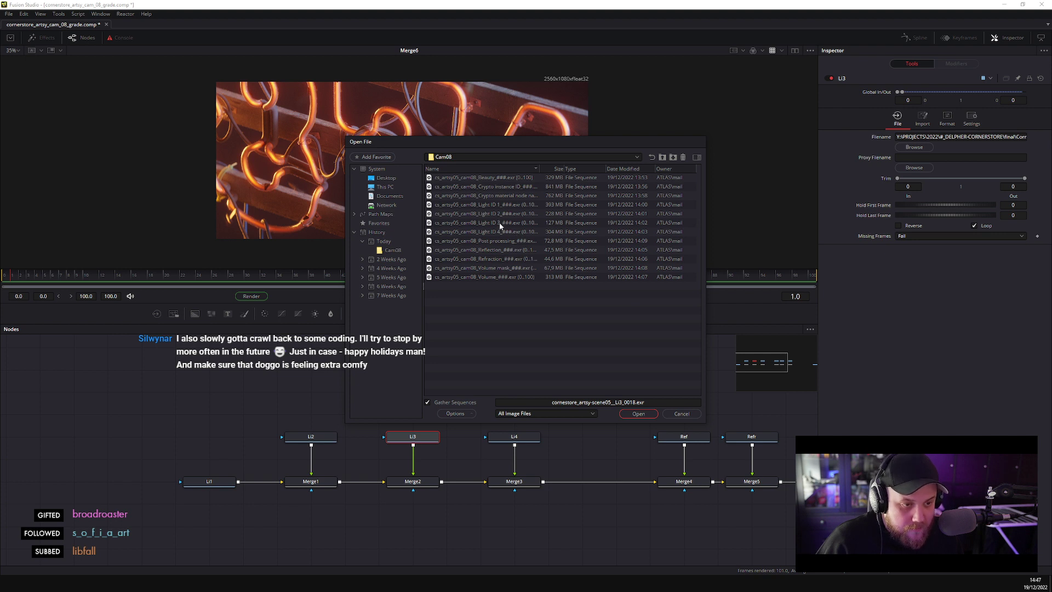
{"action": "double_click", "coordinate": [503, 224]}
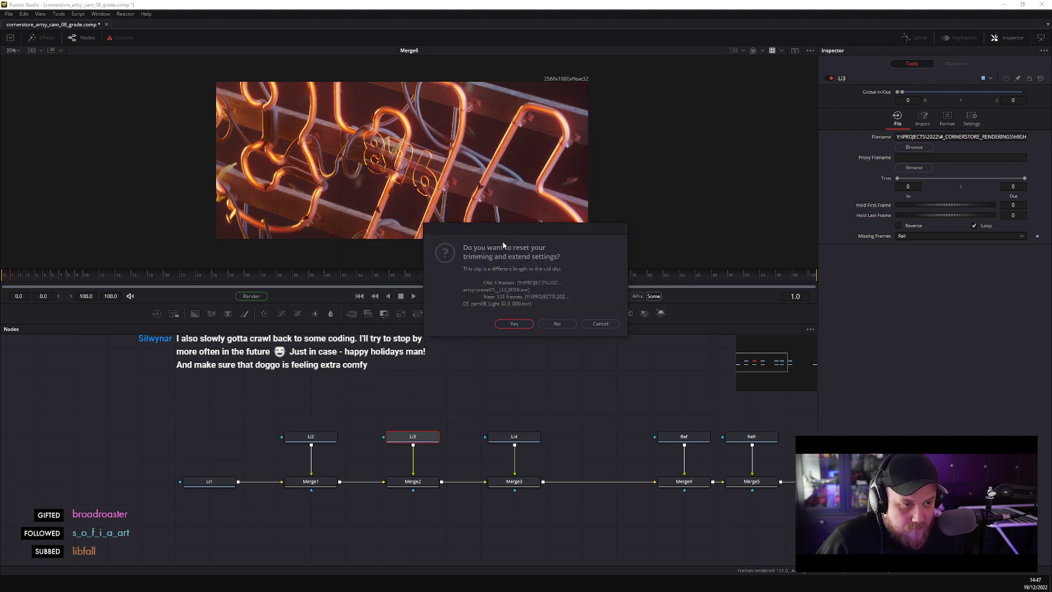
{"action": "left_click", "coordinate": [513, 324]}
- Load the Cam08 Light ID 4 sequence into Li4 and reset trimming
{"action": "left_click", "coordinate": [514, 436]}
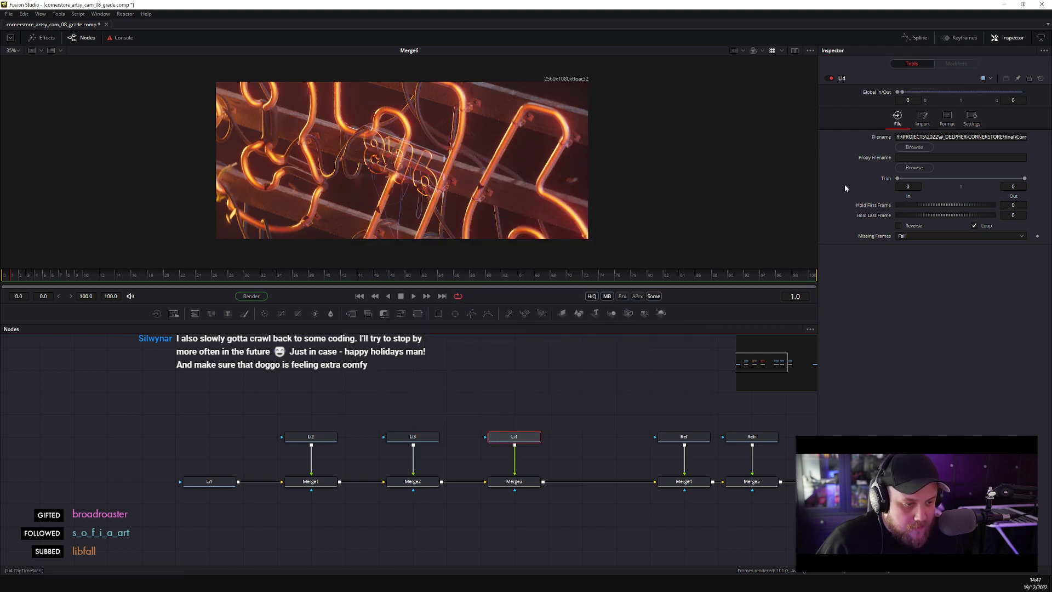
{"action": "left_click", "coordinate": [914, 147]}
{"action": "left_click", "coordinate": [525, 223]}
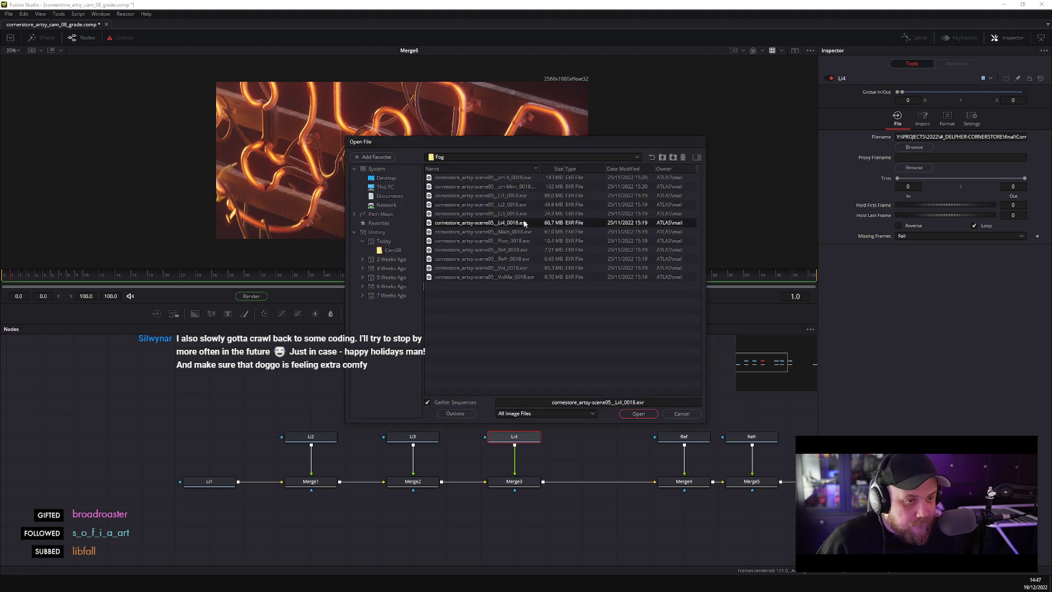
{"action": "left_click", "coordinate": [393, 251]}
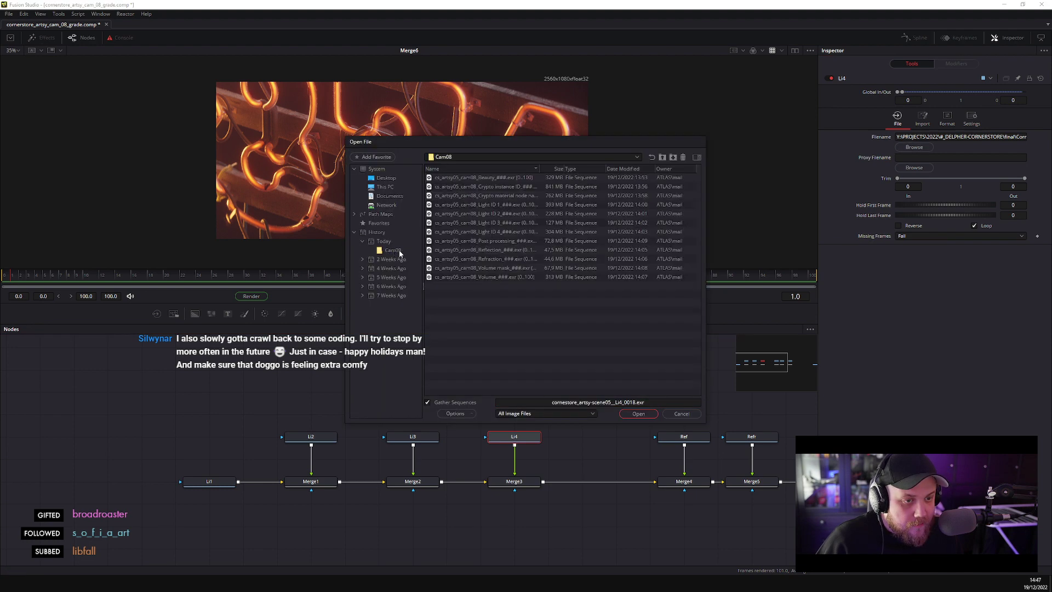
{"action": "double_click", "coordinate": [515, 233]}
{"action": "left_click", "coordinate": [514, 324]}
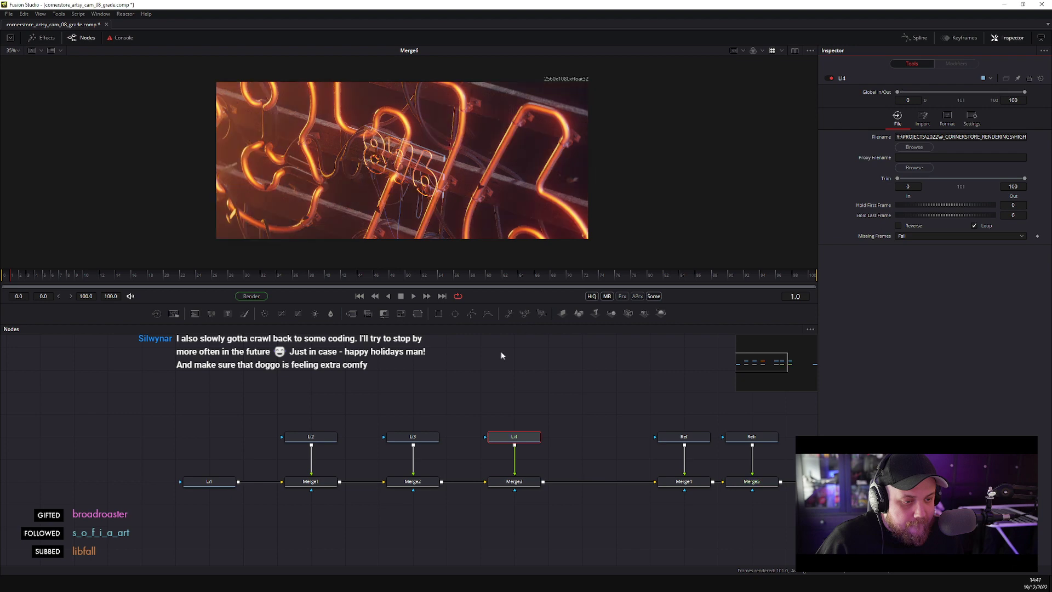
- Reload the Light ID 3 sequence into Li3 and check Merge3's combined result
{"action": "left_click", "coordinate": [412, 437]}
{"action": "left_click", "coordinate": [900, 149]}
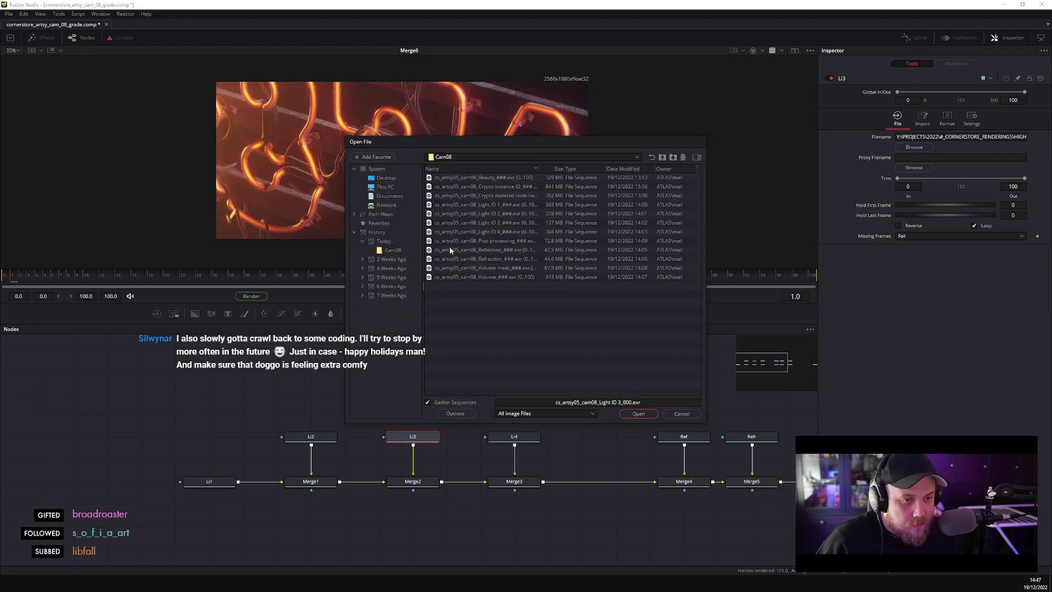
{"action": "left_click", "coordinate": [515, 224]}
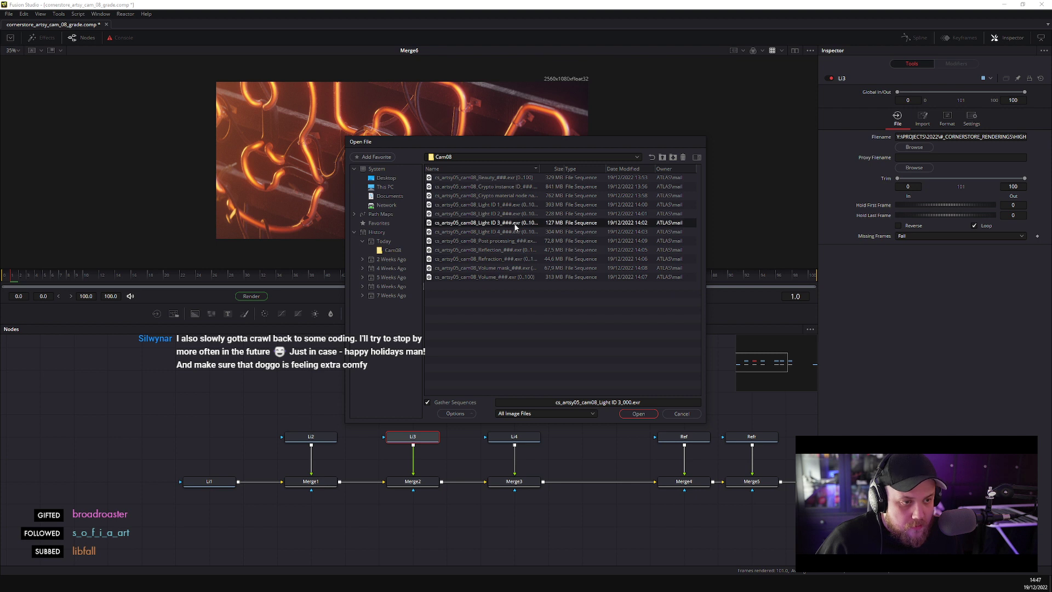
{"action": "double_click", "coordinate": [515, 224]}
{"action": "left_click_drag", "start_coordinate": [520, 394], "coordinate": [310, 386]}
{"action": "left_click", "coordinate": [305, 476]}
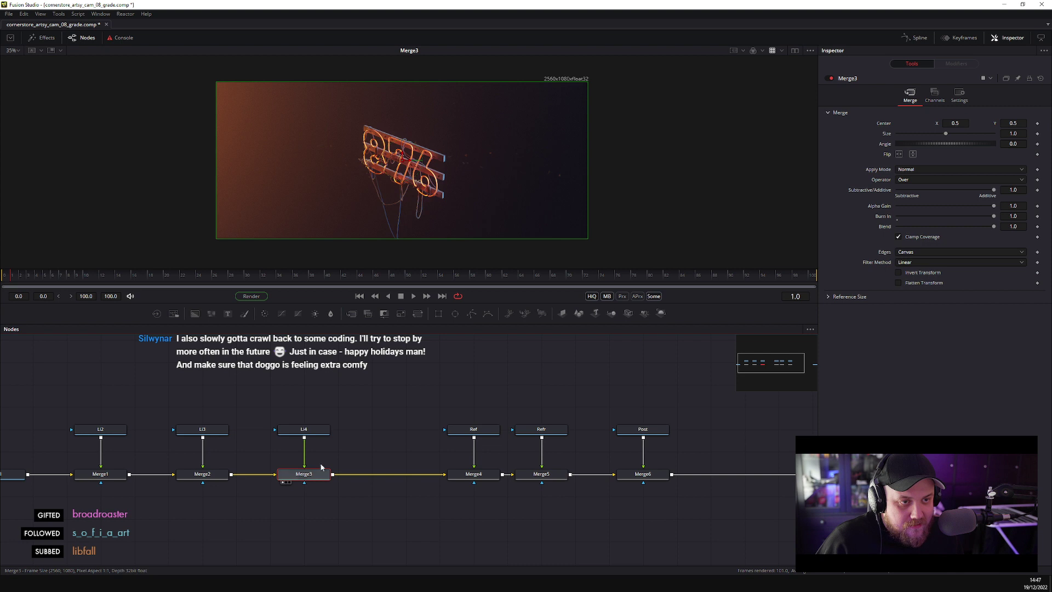
- Load the Cam08 Reflection sequence into the Ref loader
{"action": "left_click", "coordinate": [486, 433]}
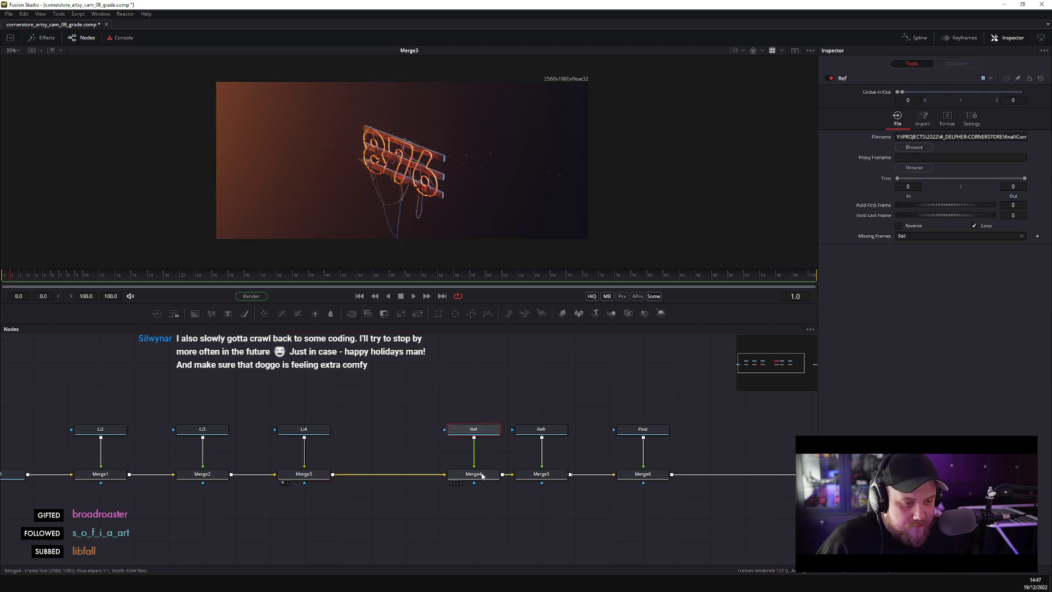
{"action": "left_click", "coordinate": [914, 148]}
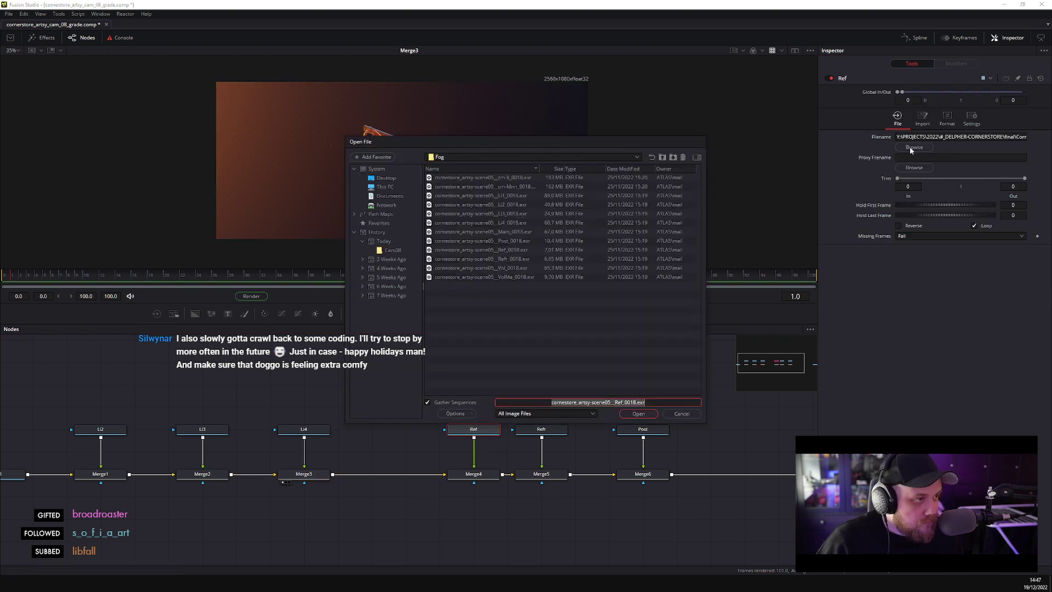
{"action": "left_click", "coordinate": [394, 250]}
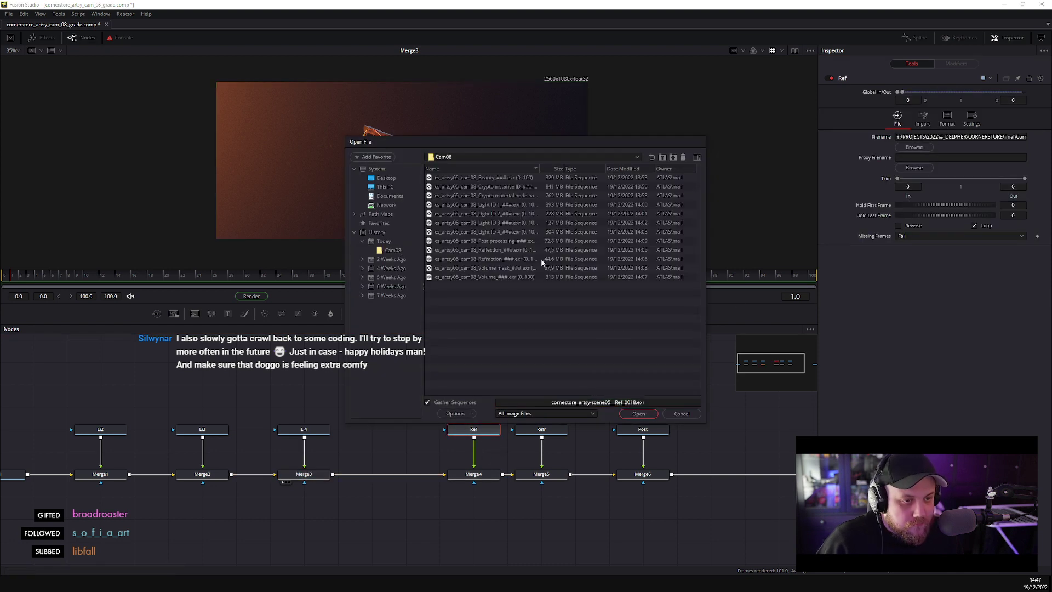
{"action": "double_click", "coordinate": [502, 251]}
{"action": "left_click", "coordinate": [504, 330]}
- Load the Cam08 Refraction sequence into the Refr loader and reset trimming
{"action": "left_click", "coordinate": [542, 429]}
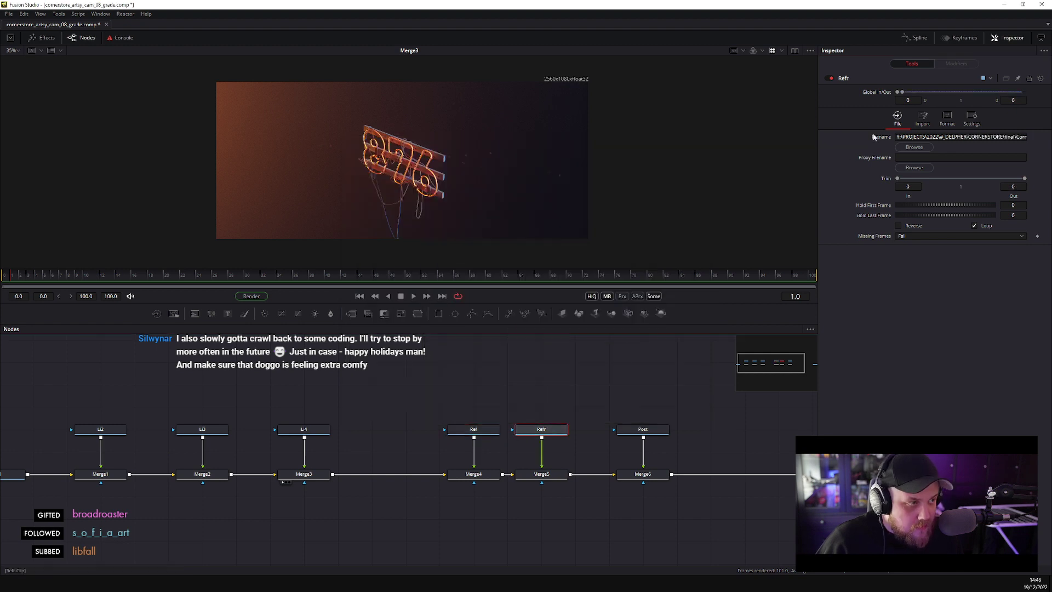
{"action": "left_click", "coordinate": [914, 147]}
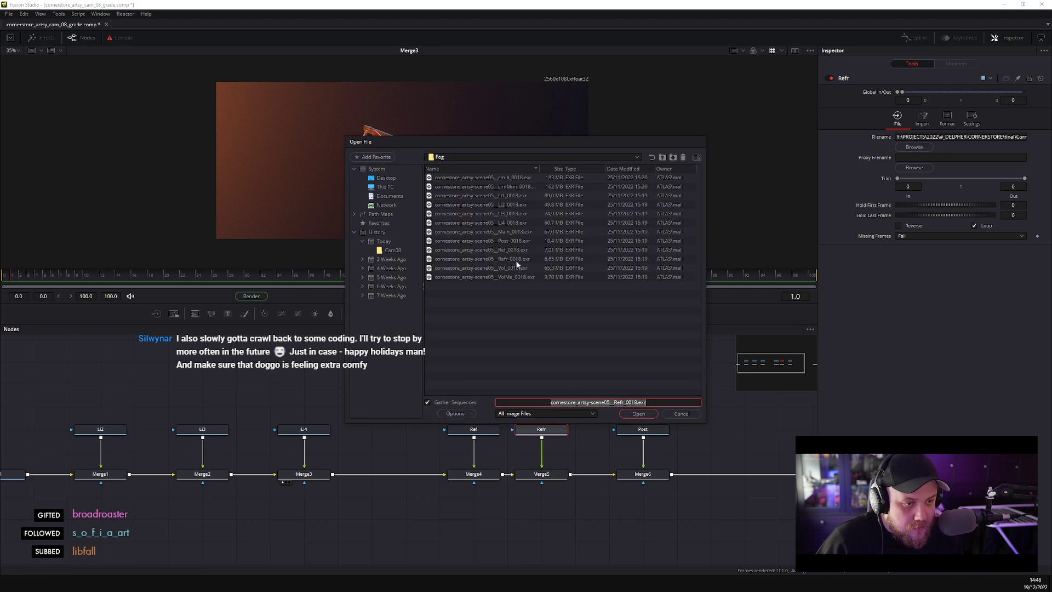
{"action": "left_click", "coordinate": [393, 250]}
{"action": "double_click", "coordinate": [505, 259]}
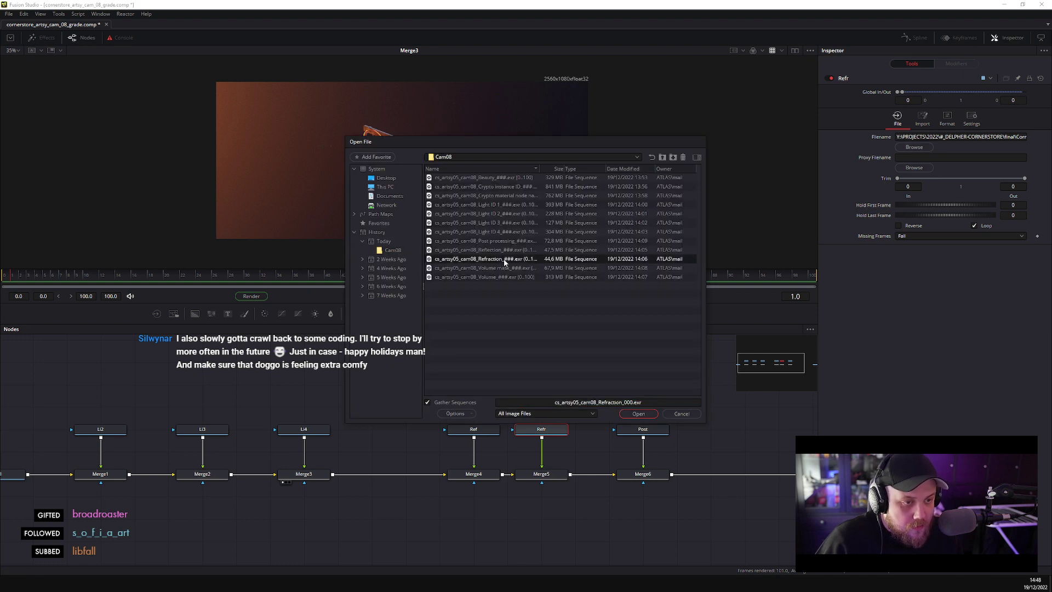
{"action": "left_click", "coordinate": [531, 323]}
- Load the Cam08 Post processing sequence into the Post loader and reset trimming
{"action": "left_click_drag", "start_coordinate": [606, 389], "coordinate": [460, 383]}
{"action": "left_click", "coordinate": [497, 422]}
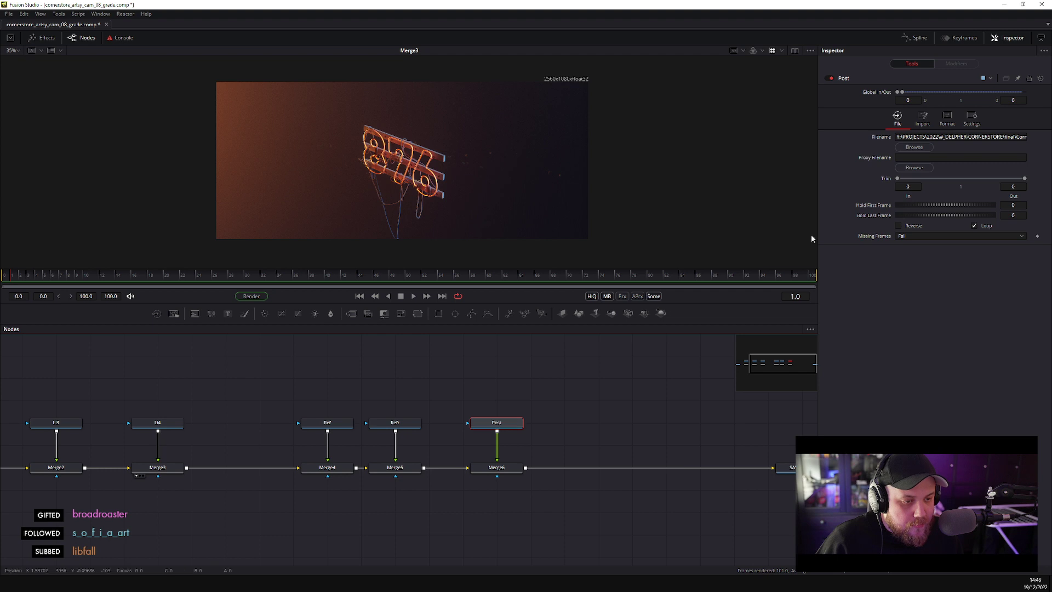
{"action": "left_click", "coordinate": [911, 148]}
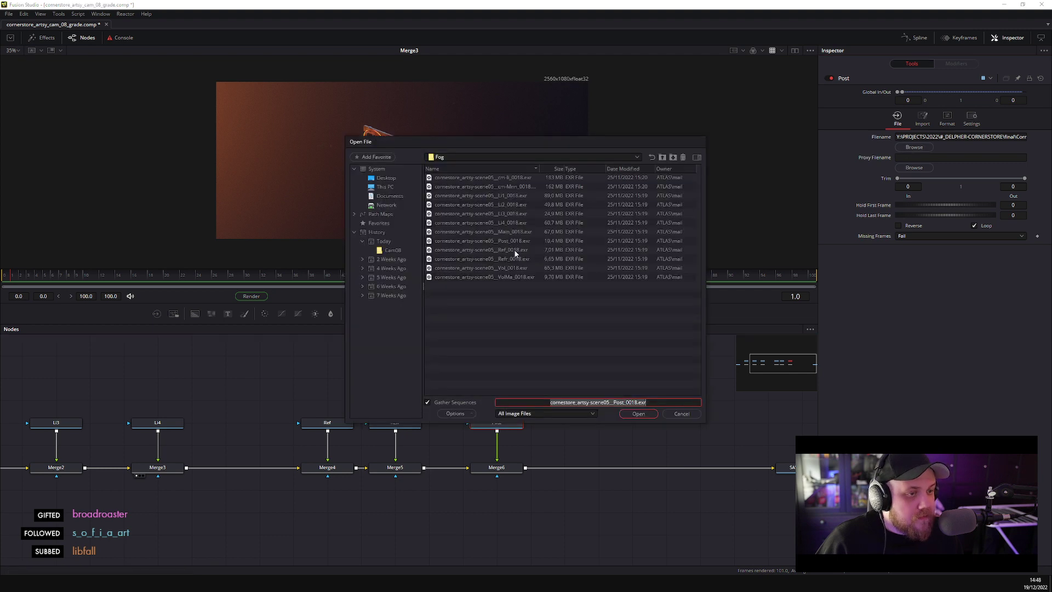
{"action": "left_click", "coordinate": [390, 251]}
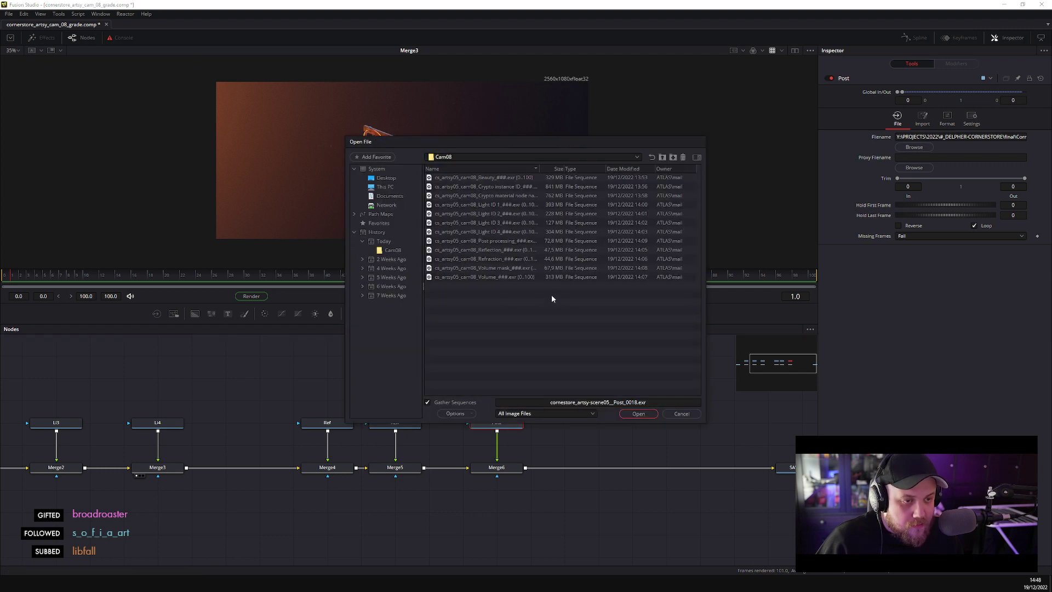
{"action": "double_click", "coordinate": [501, 242]}
{"action": "left_click", "coordinate": [518, 326]}
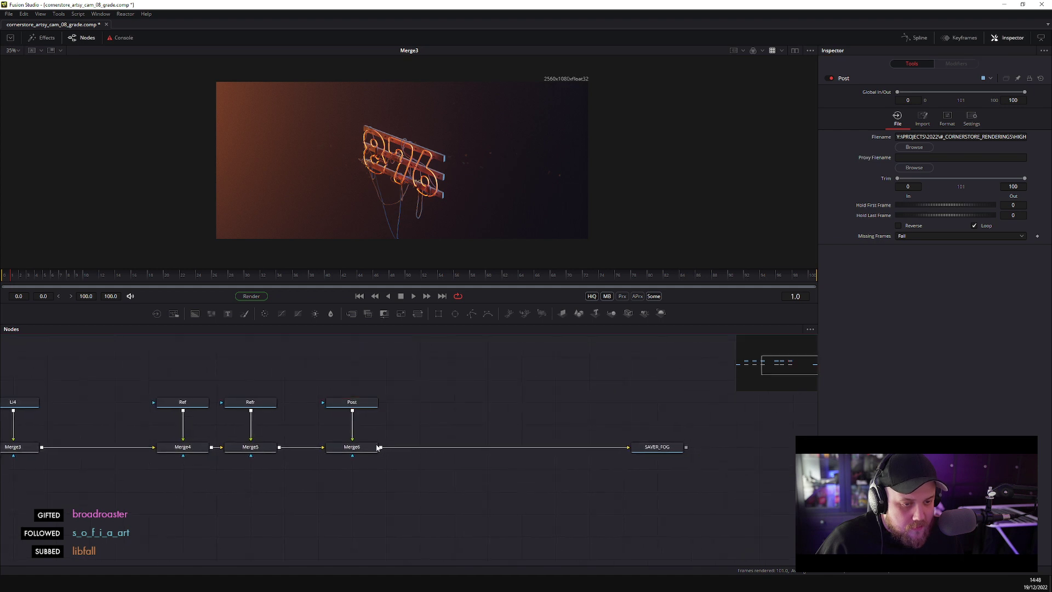
- Show Merge6's output in the viewer and adjust the viewer zoom
{"action": "left_click", "coordinate": [343, 448]}
{"action": "key", "text": "1"}
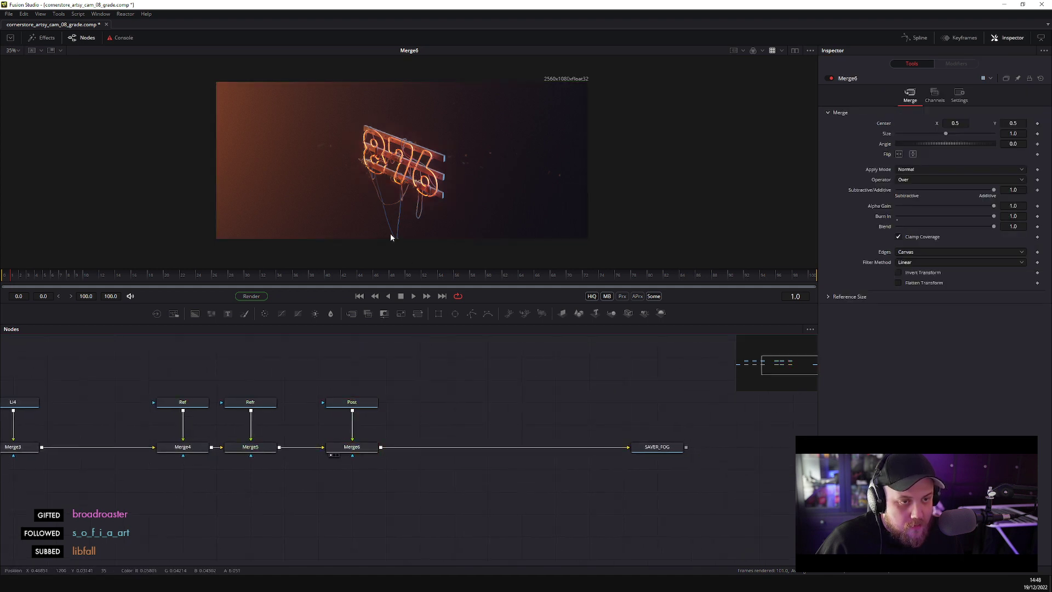
{"action": "left_click", "coordinate": [22, 54]}
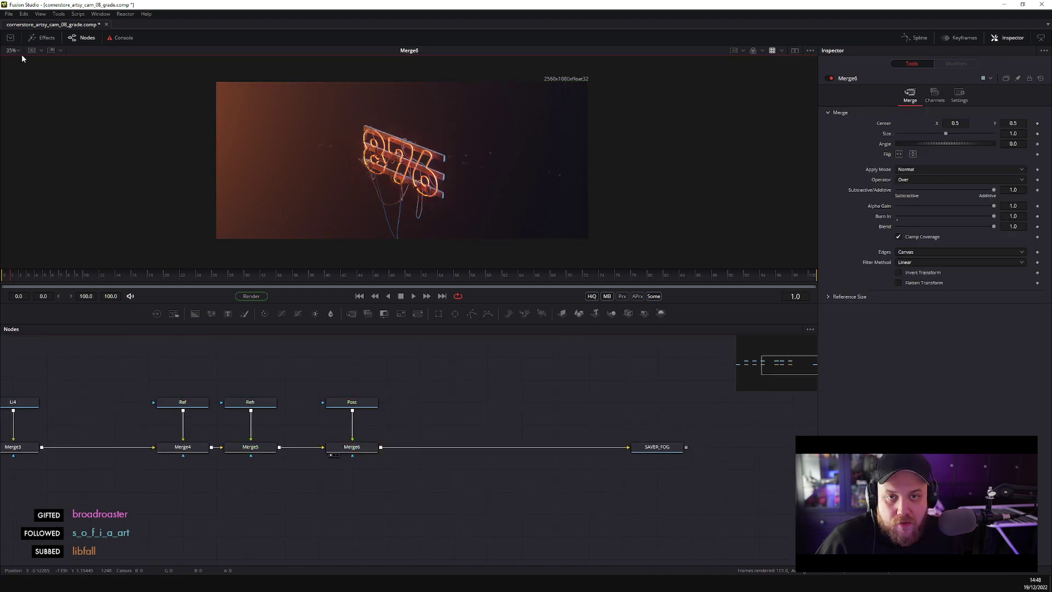
{"action": "left_click", "coordinate": [20, 50]}
{"action": "left_click", "coordinate": [17, 92]}
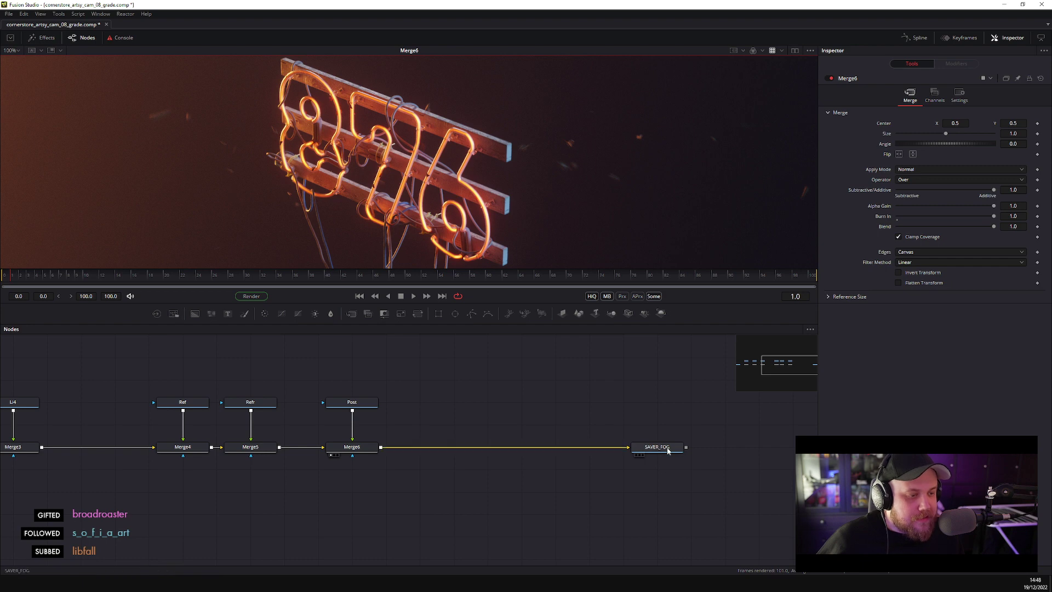
- Move SAVER_FOG next to Merge6 and set its EXR compression to DWA (256 line)
{"action": "left_click_drag", "start_coordinate": [657, 447], "coordinate": [521, 447]}
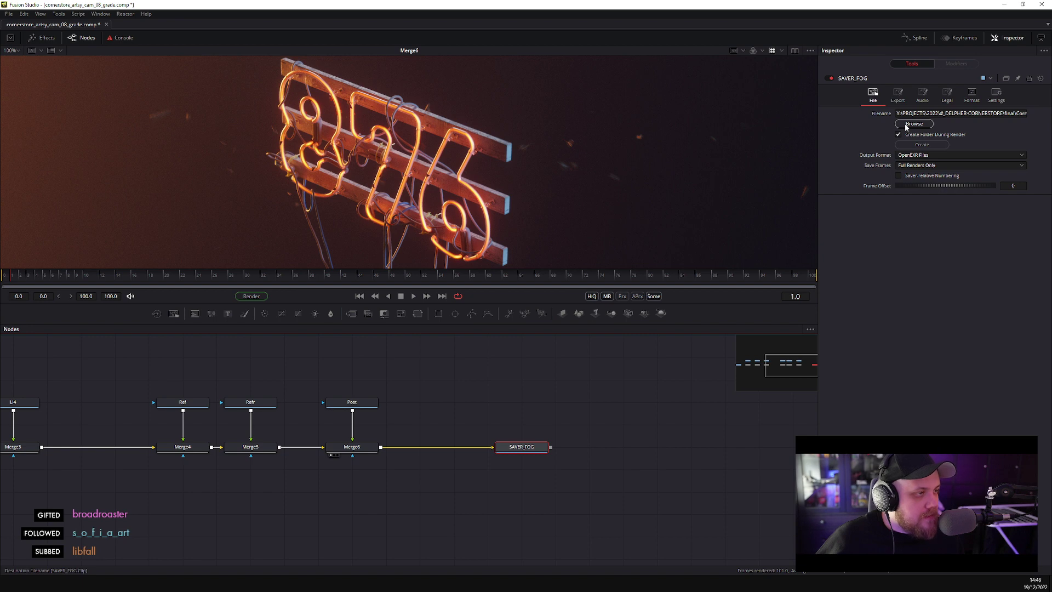
{"action": "left_click", "coordinate": [972, 95]}
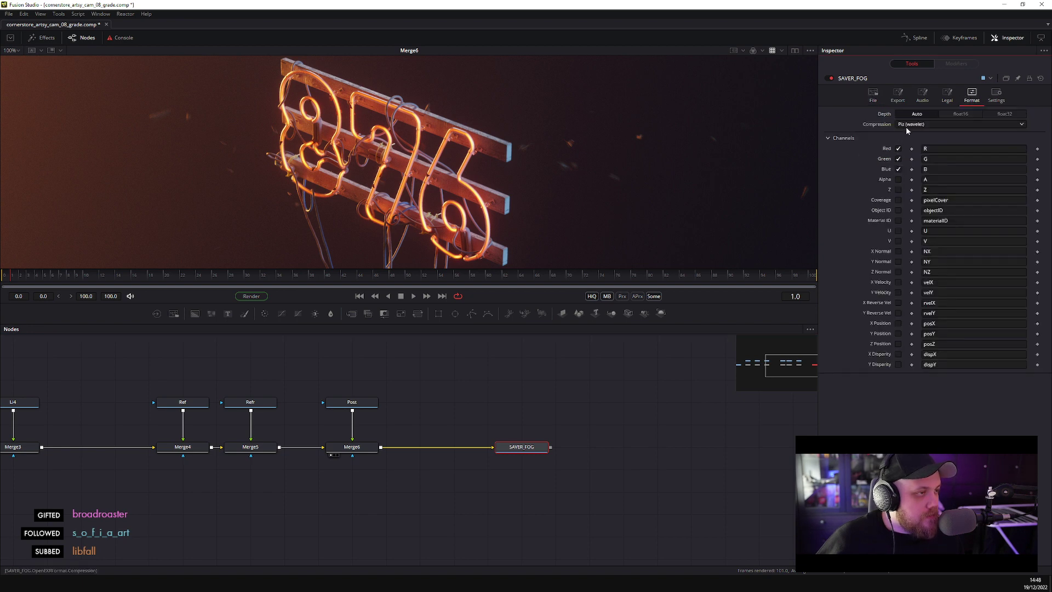
{"action": "left_click", "coordinate": [907, 126]}
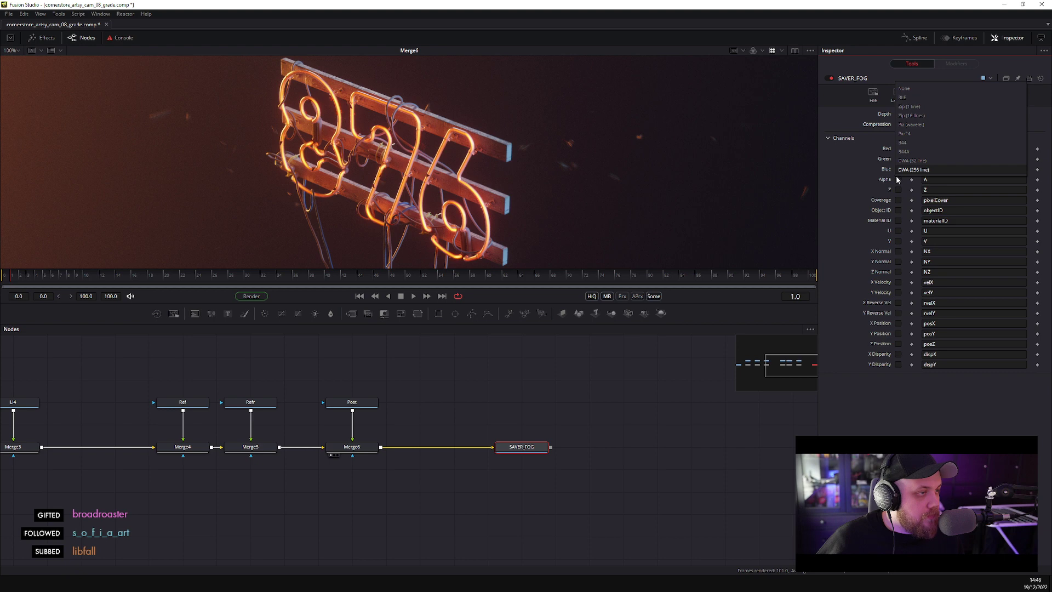
{"action": "left_click", "coordinate": [919, 171]}
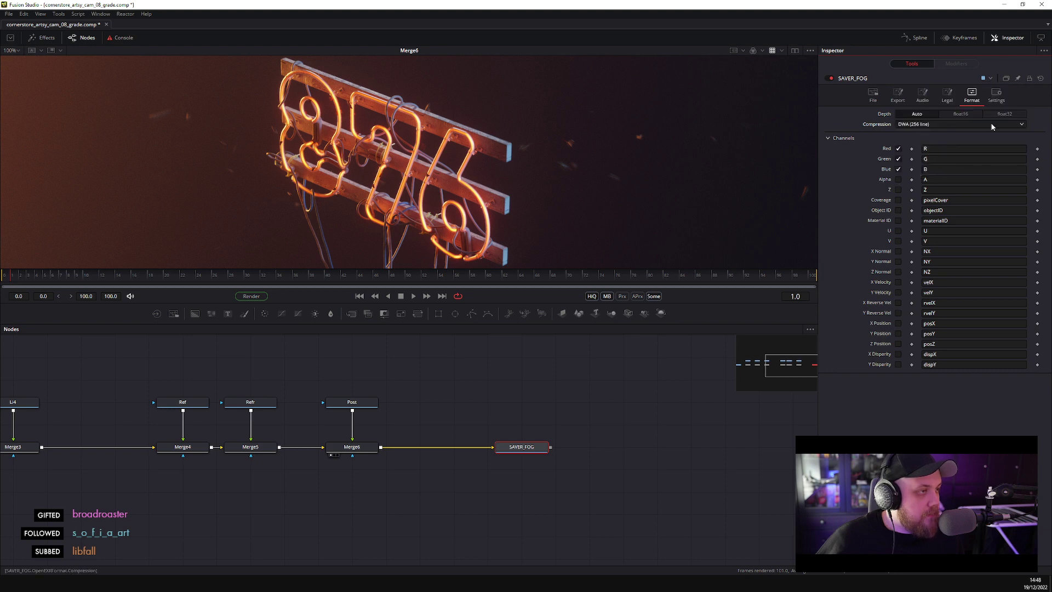
{"action": "left_click", "coordinate": [947, 95]}
{"action": "left_click", "coordinate": [897, 94]}
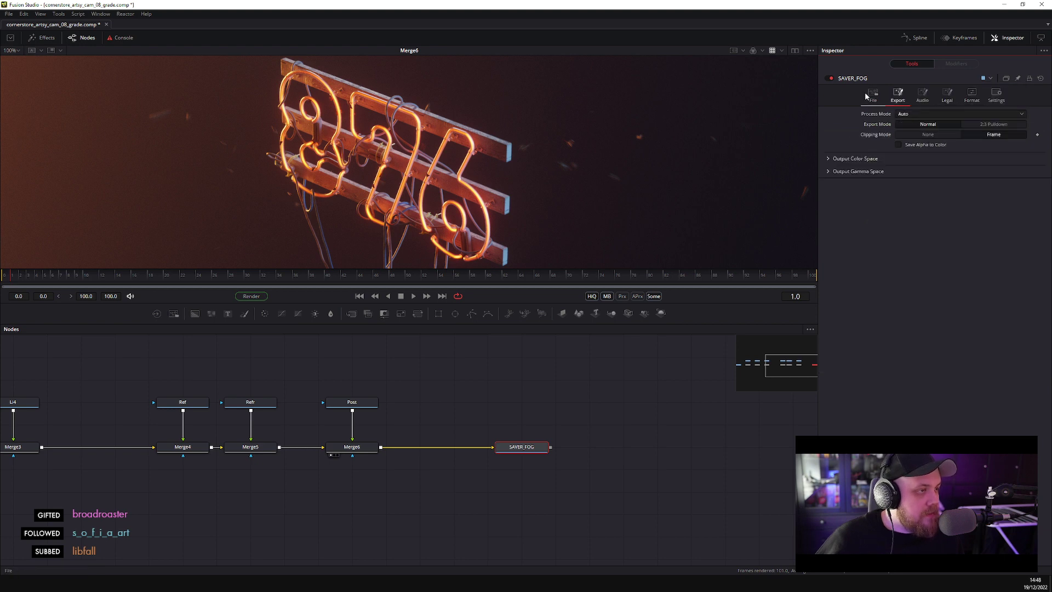
{"action": "left_click", "coordinate": [872, 93]}
- Create a new COMP_OUT folder inside Cam08 for the saver output
{"action": "left_click", "coordinate": [914, 123]}
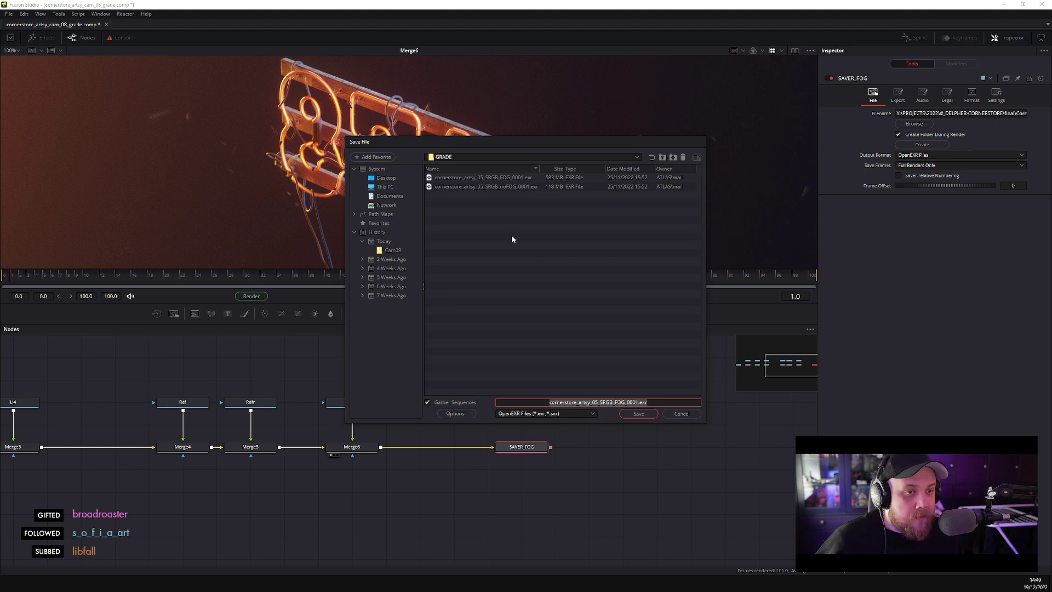
{"action": "left_click", "coordinate": [393, 250]}
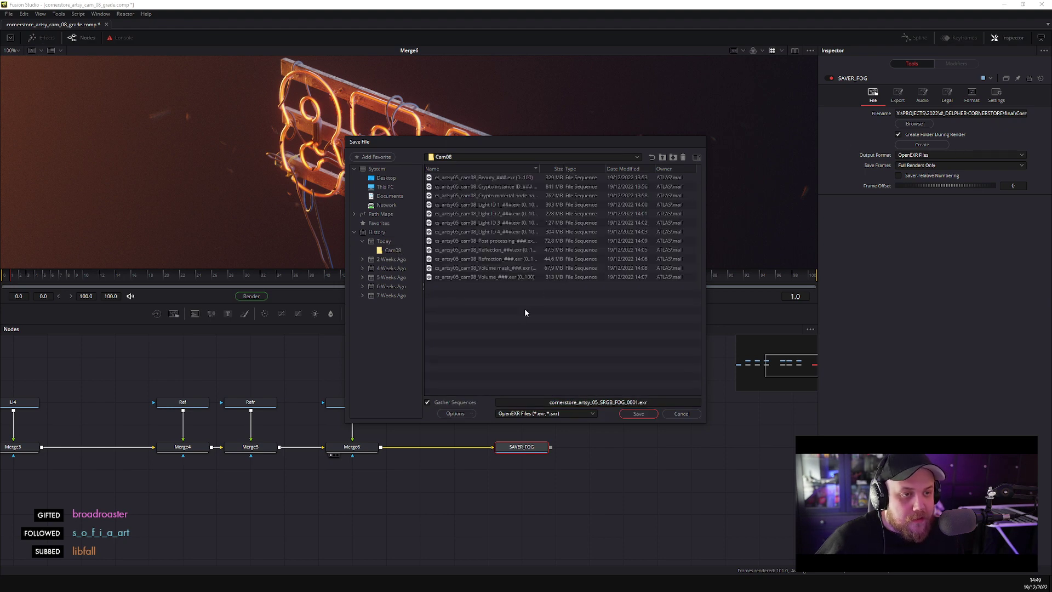
{"action": "right_click", "coordinate": [520, 315]}
{"action": "left_click", "coordinate": [548, 340]}
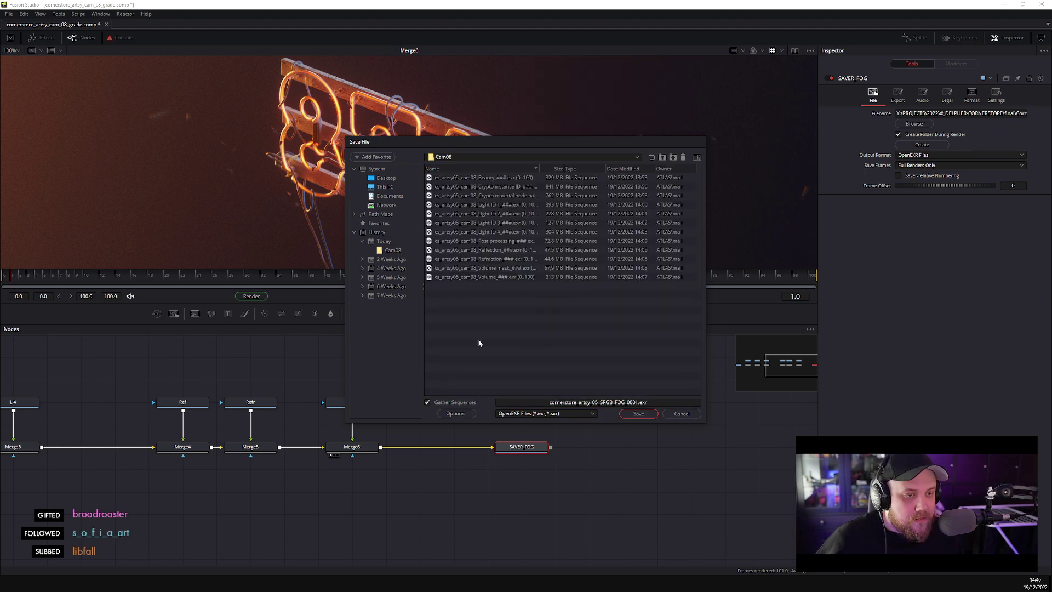
{"action": "left_click", "coordinate": [673, 157]}
{"action": "type", "text": "COMP"}
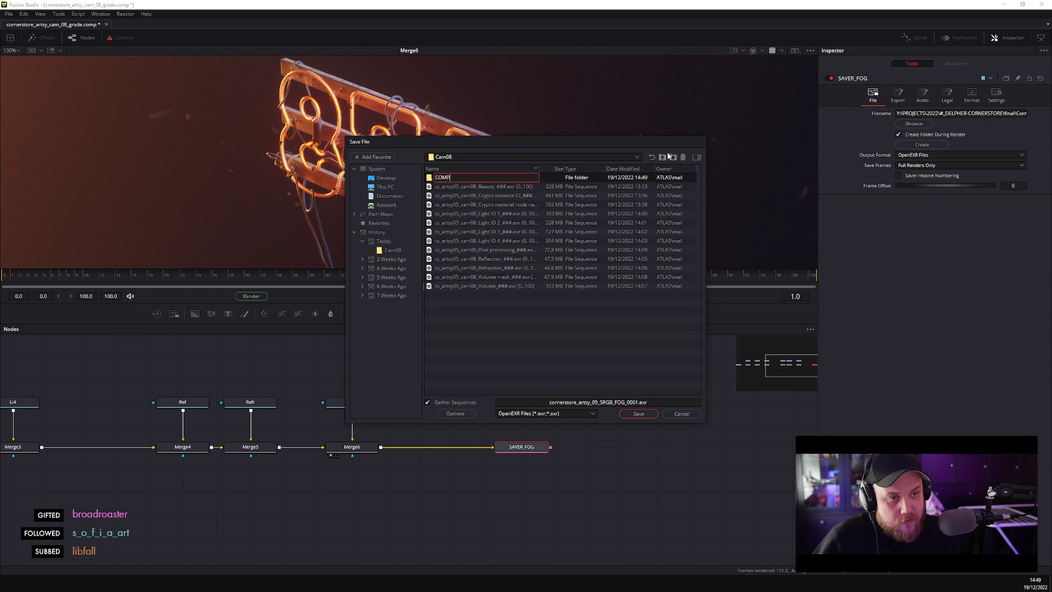
{"action": "type", "text": "_OUT"}
{"action": "key", "text": "Return"}
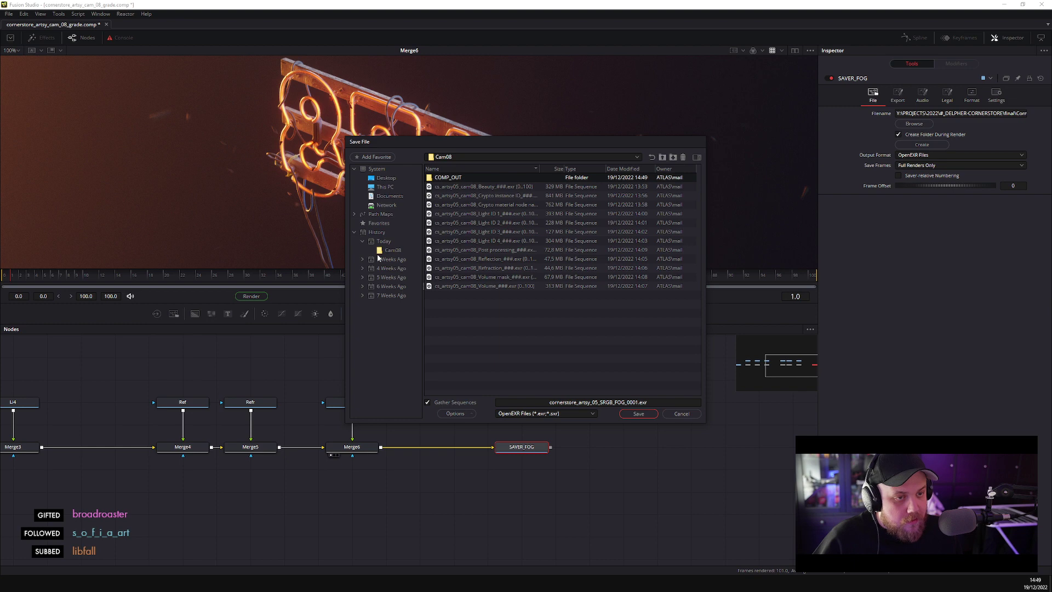
- Borrow the cam07 output file name from Cam07's COMP_OUT, then return to Cam08's COMP_OUT
{"action": "left_click", "coordinate": [663, 158]}
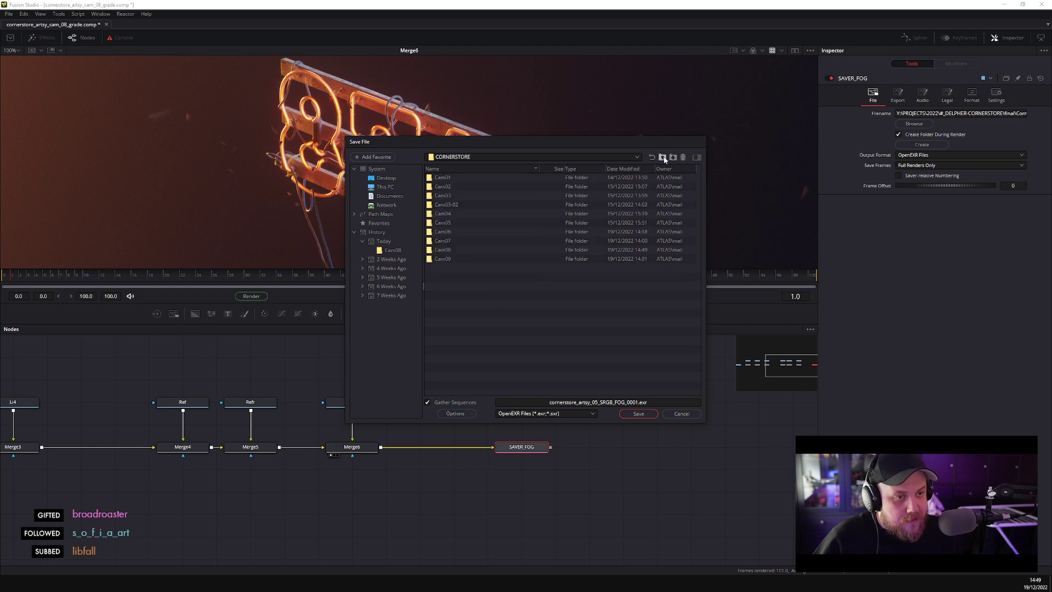
{"action": "double_click", "coordinate": [448, 242]}
{"action": "double_click", "coordinate": [451, 180]}
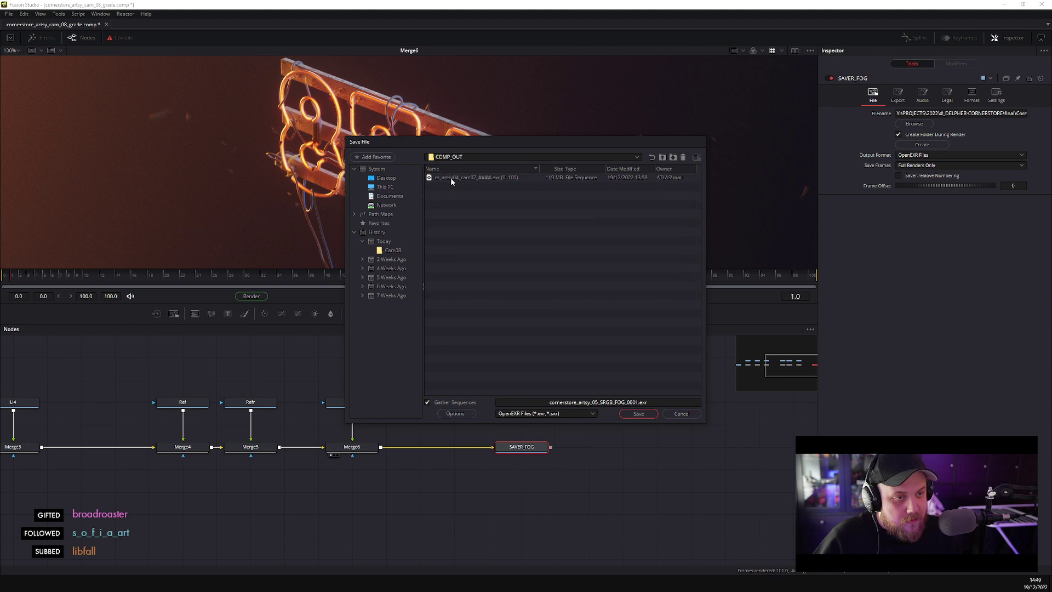
{"action": "left_click", "coordinate": [463, 179]}
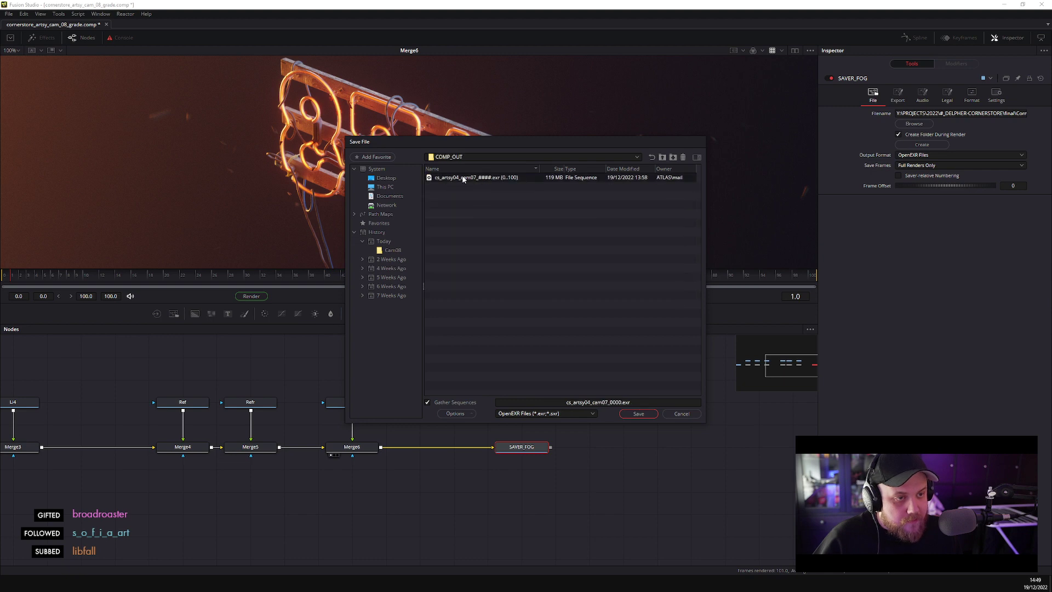
{"action": "left_click", "coordinate": [619, 159]}
{"action": "left_click", "coordinate": [620, 160]}
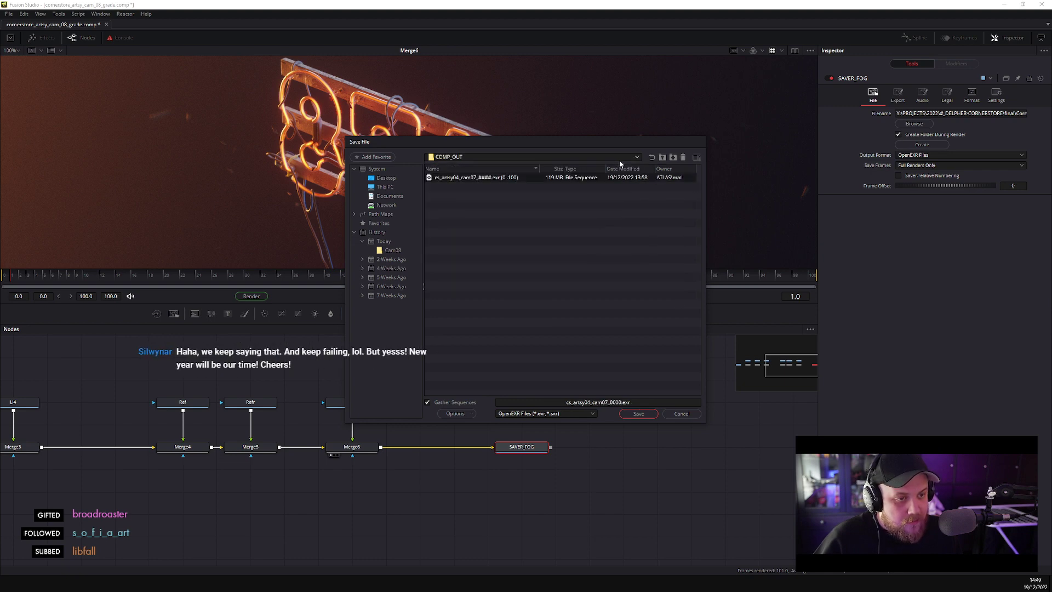
{"action": "left_click", "coordinate": [653, 157]}
{"action": "left_click", "coordinate": [662, 157]}
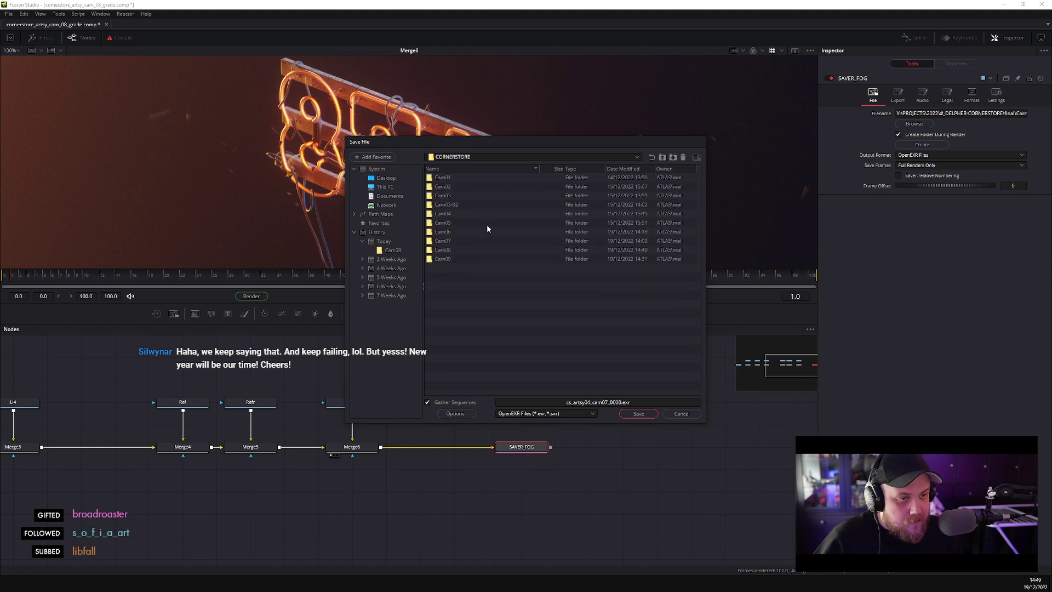
{"action": "double_click", "coordinate": [447, 251]}
{"action": "double_click", "coordinate": [443, 177]}
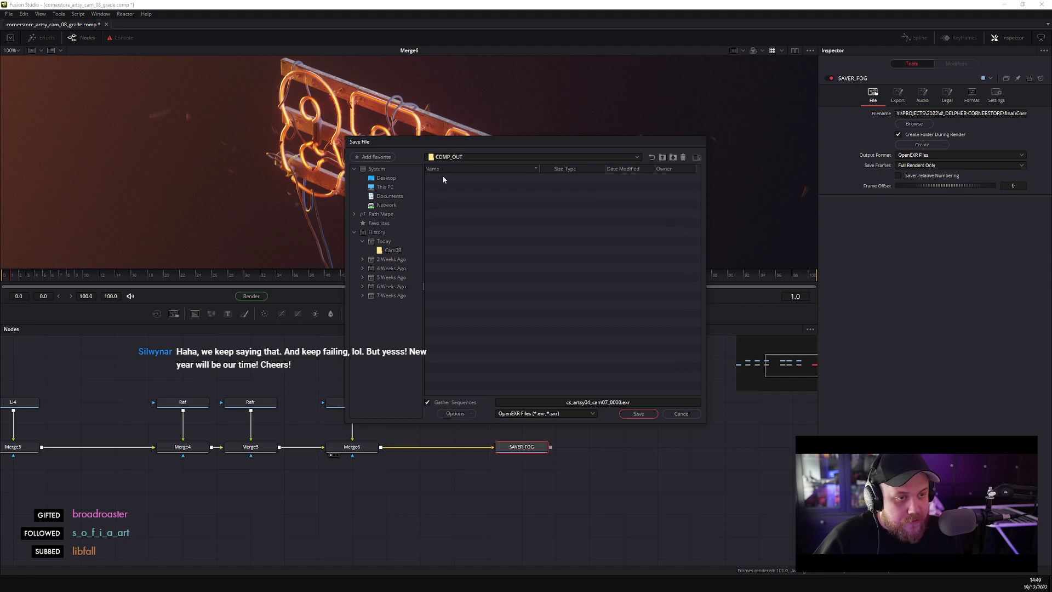
- Rename the output to cs_artsy05_cam08_.exr without the frame number and save
{"action": "left_click", "coordinate": [591, 406]}
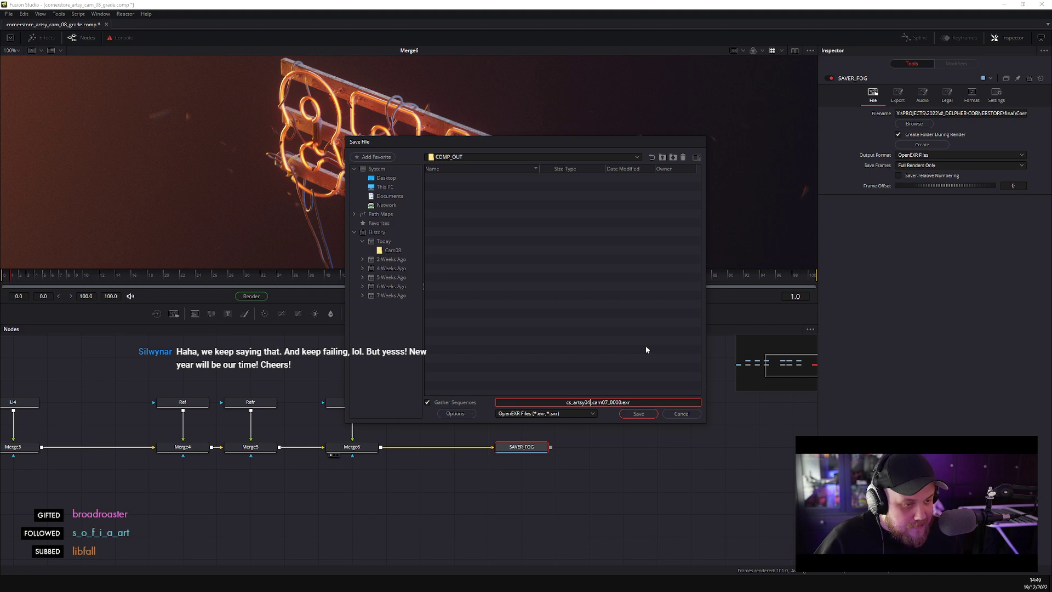
{"action": "key", "text": "BackSpace"}
{"action": "type", "text": "5"}
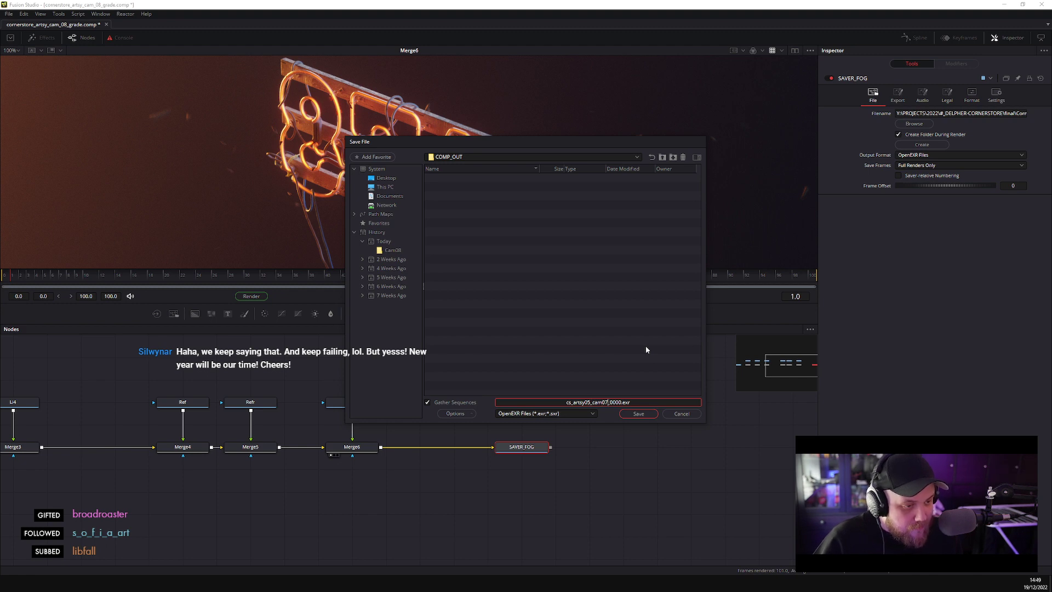
{"action": "key", "text": "BackSpace"}
{"action": "type", "text": "8"}
{"action": "key", "text": "Delete"}
{"action": "key", "text": "Delete"}
{"action": "key", "text": "Delete"}
{"action": "key", "text": "Delete"}
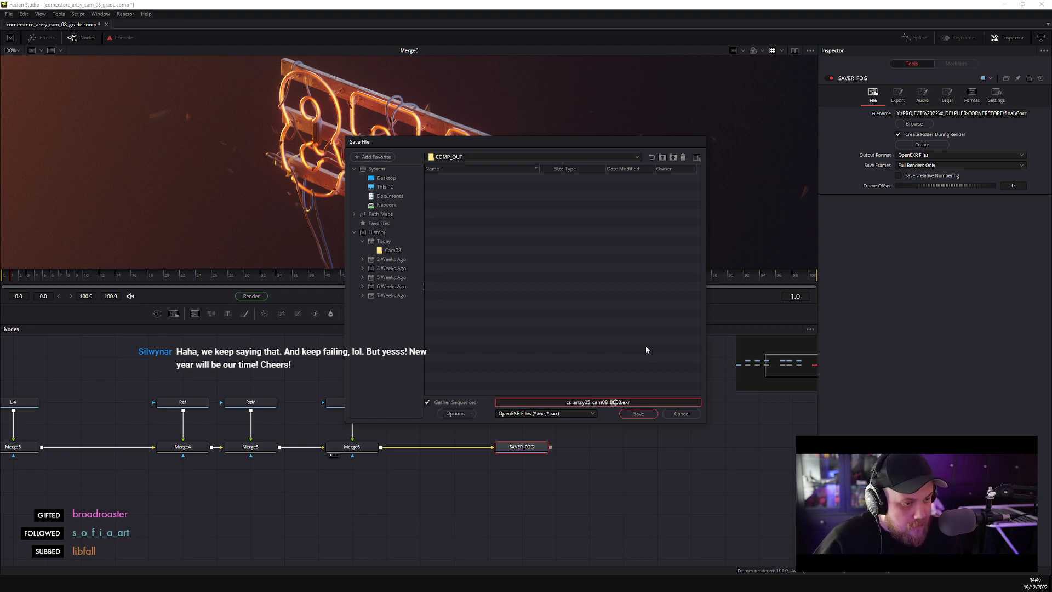
{"action": "key", "text": "Return"}
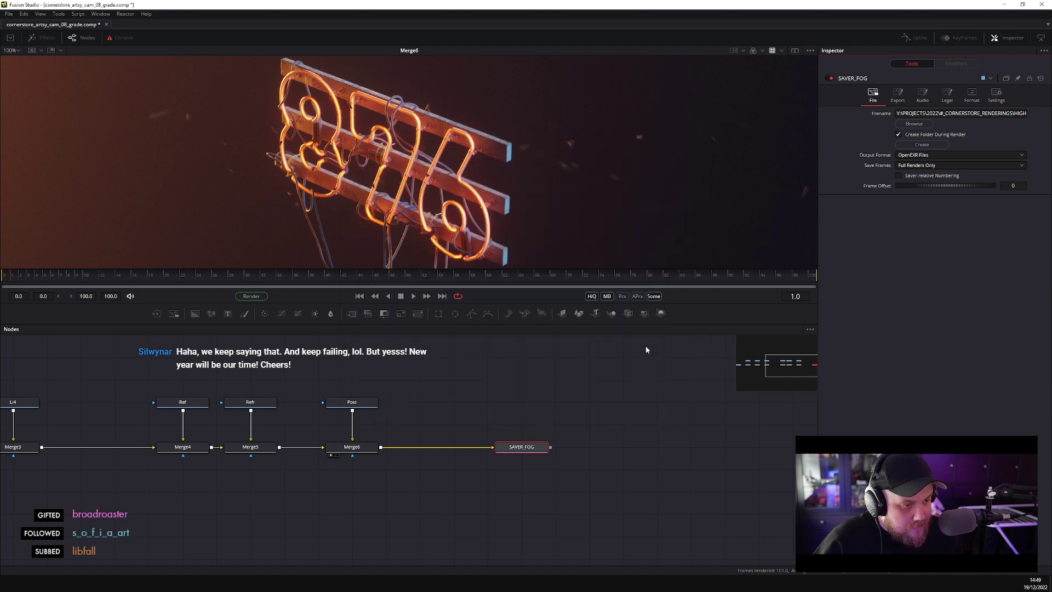
- Save the grade comp and start its SAVER_FOG EXR render from Render Settings
{"action": "key", "text": "ctrl+s"}
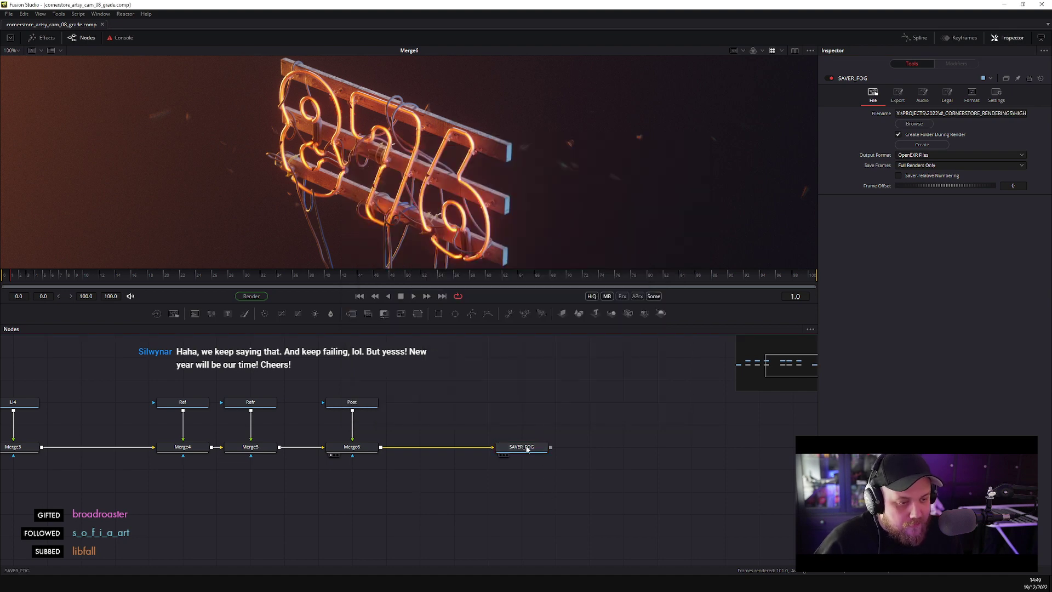
{"action": "left_click", "coordinate": [252, 297]}
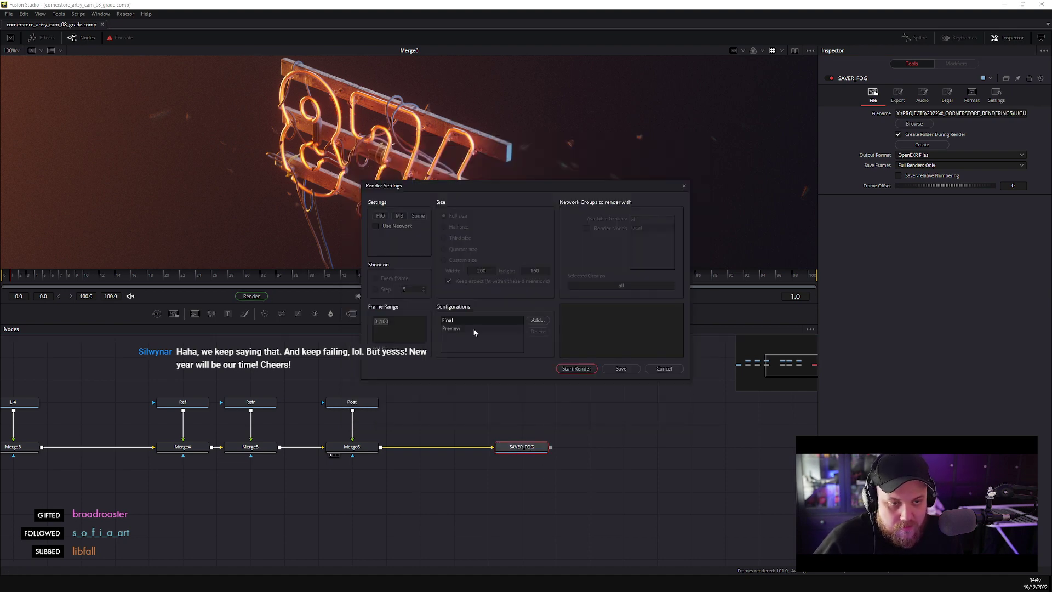
{"action": "left_click", "coordinate": [576, 368]}
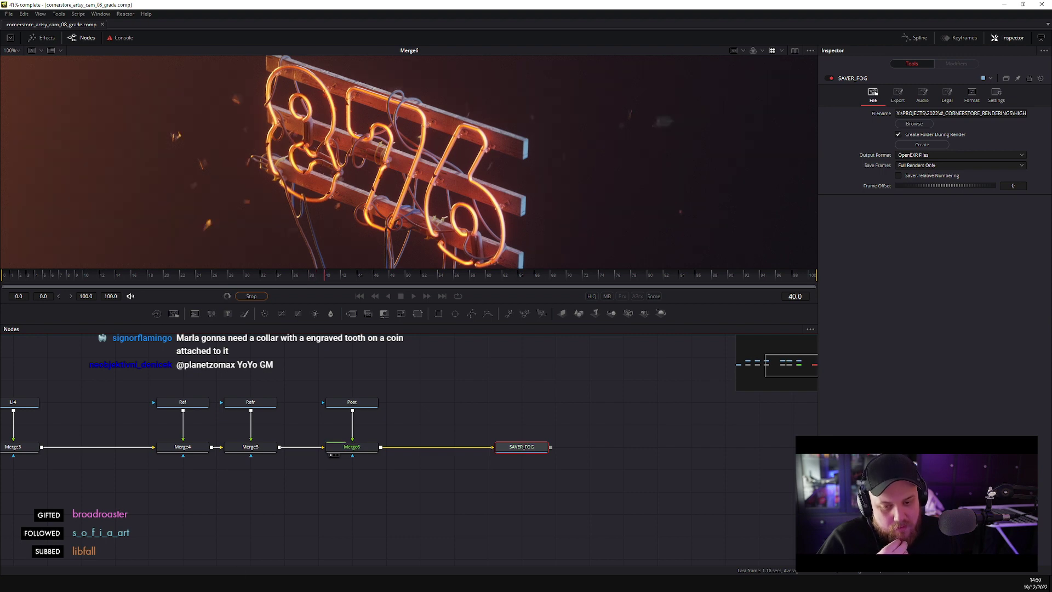
- Bring up the RNDR jobs page and check the first job's frame progress
{"action": "mouse_move", "coordinate": [332, 582]}
{"action": "left_click", "coordinate": [329, 543]}
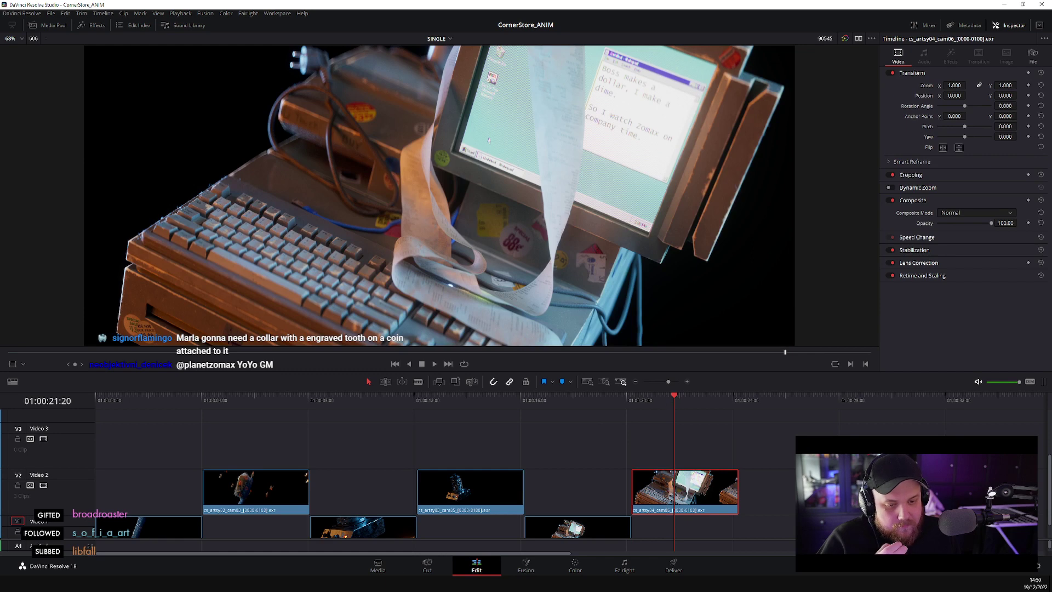
{"action": "mouse_move", "coordinate": [307, 582]}
{"action": "left_click", "coordinate": [321, 537]}
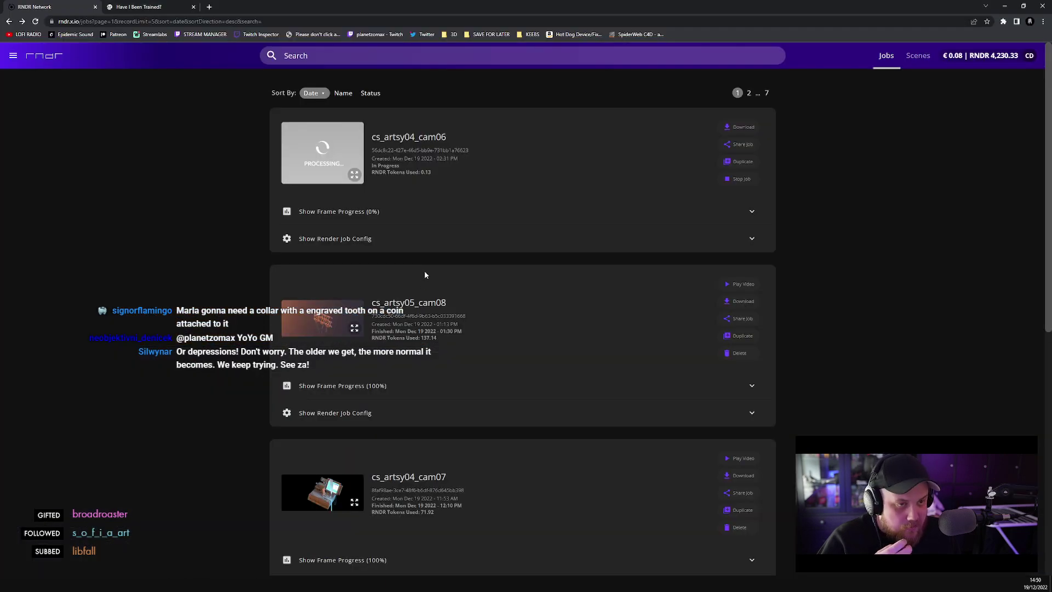
{"action": "left_click", "coordinate": [371, 214]}
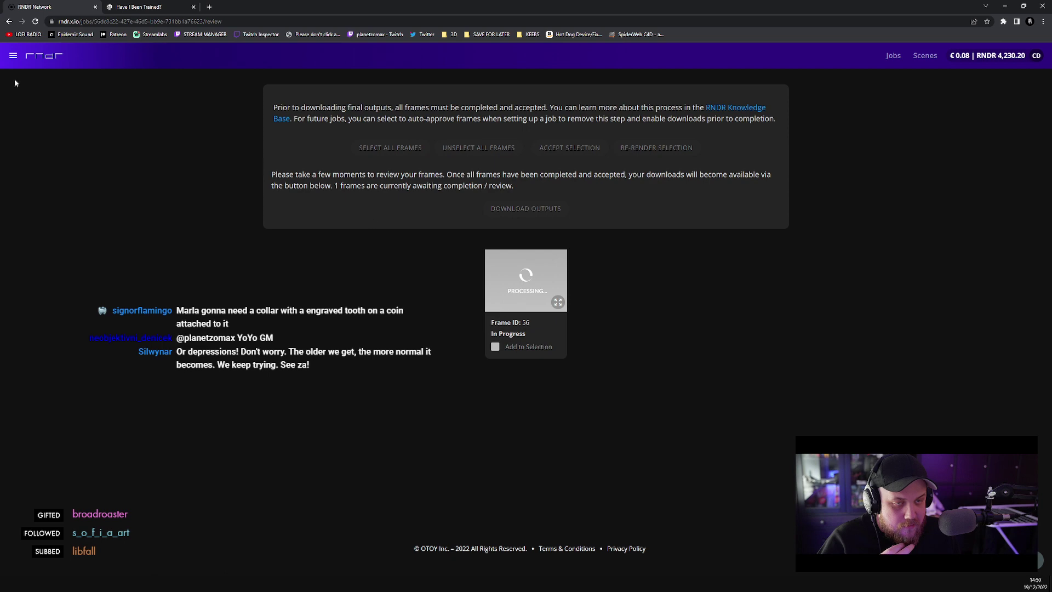
{"action": "left_click", "coordinate": [8, 21]}
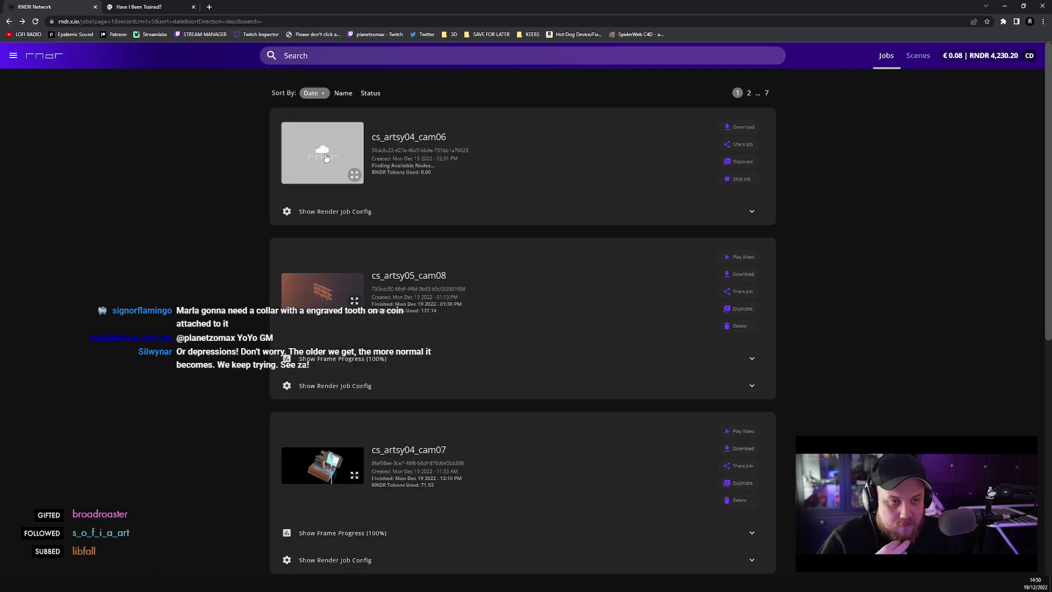
- Preview the cam06 frame, review its 11% frame progress, then return to Fusion
{"action": "left_click", "coordinate": [331, 160]}
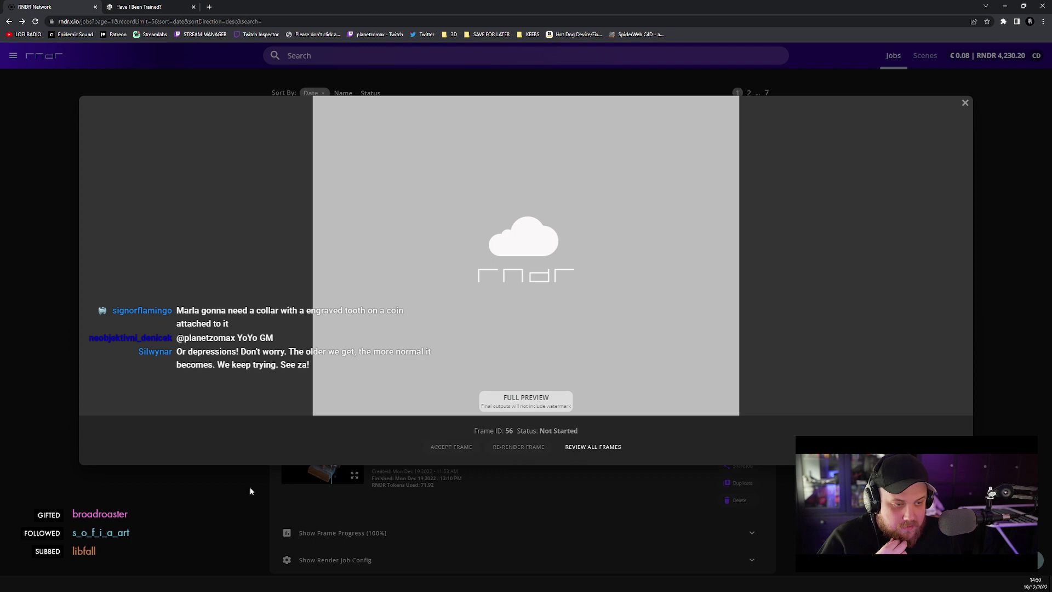
{"action": "left_click", "coordinate": [190, 503]}
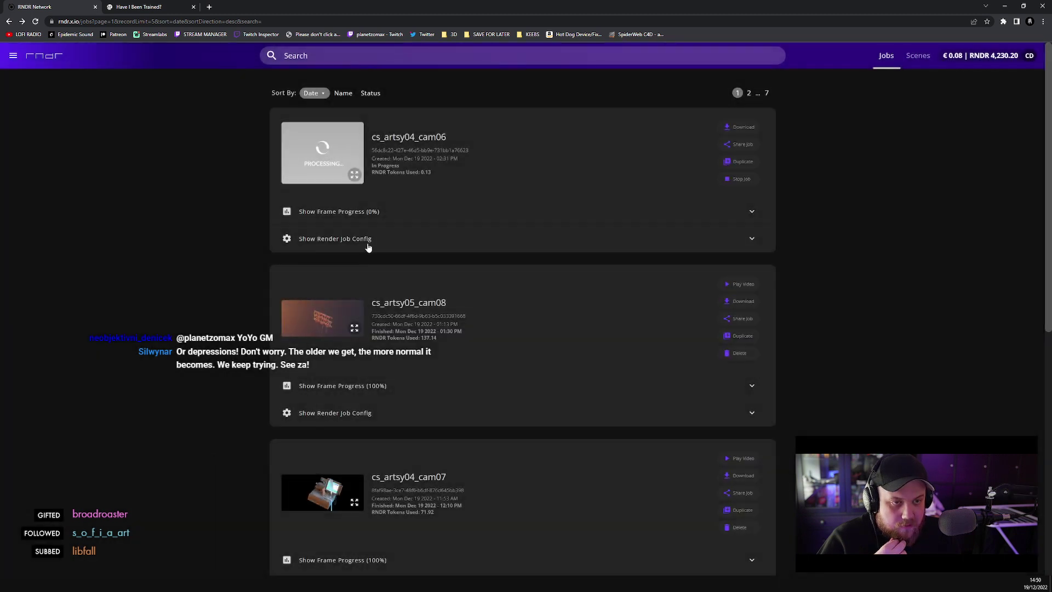
{"action": "left_click", "coordinate": [356, 214]}
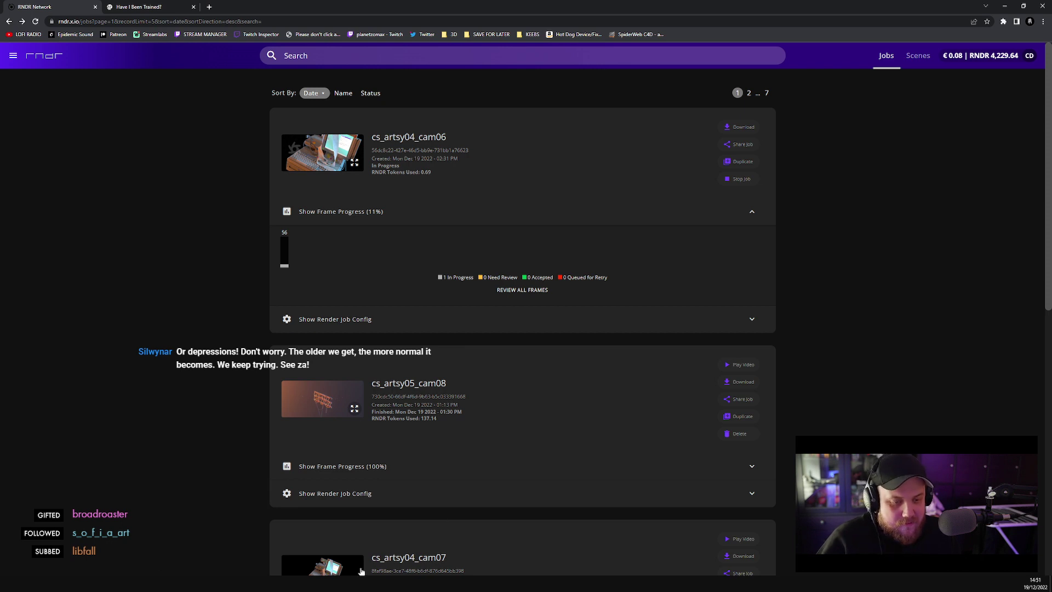
{"action": "key", "text": "alt+Tab"}
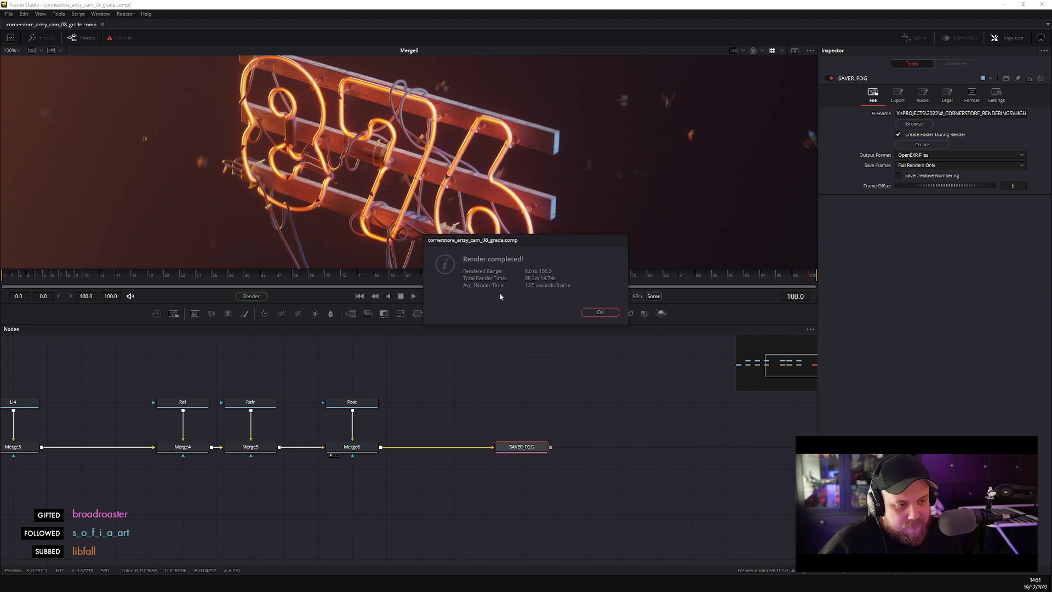
- Dismiss Fusion's render-complete message and go to DaVinci Resolve's Media page
{"action": "left_click", "coordinate": [601, 312]}
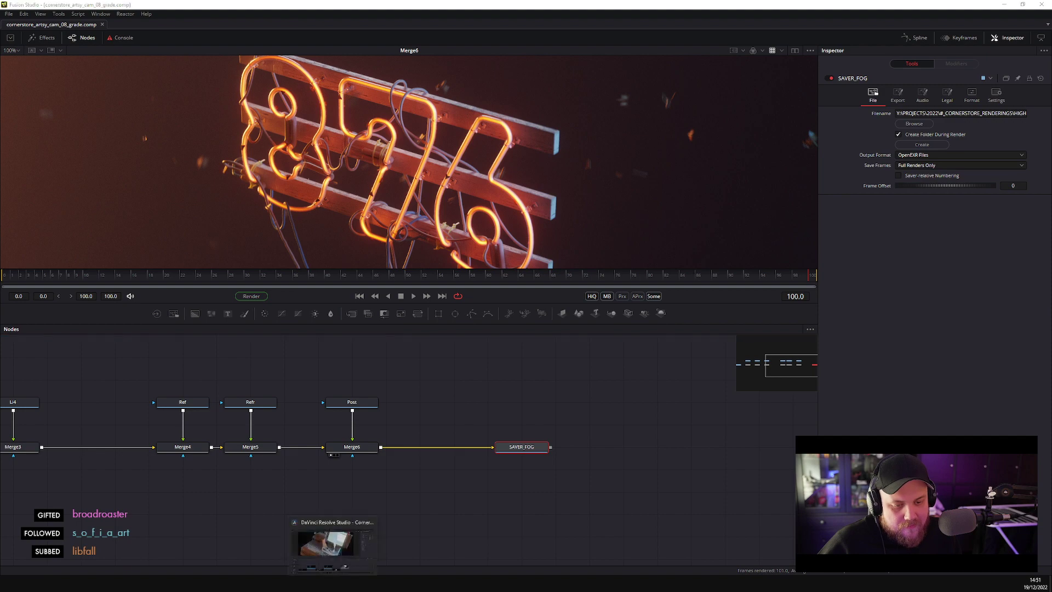
{"action": "left_click", "coordinate": [328, 565]}
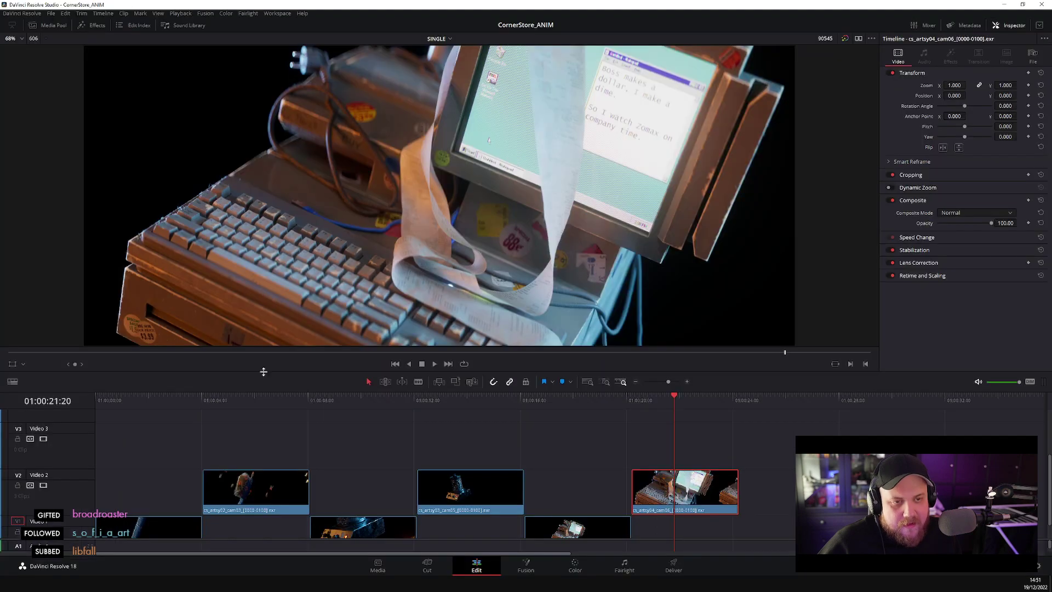
{"action": "left_click", "coordinate": [48, 26]}
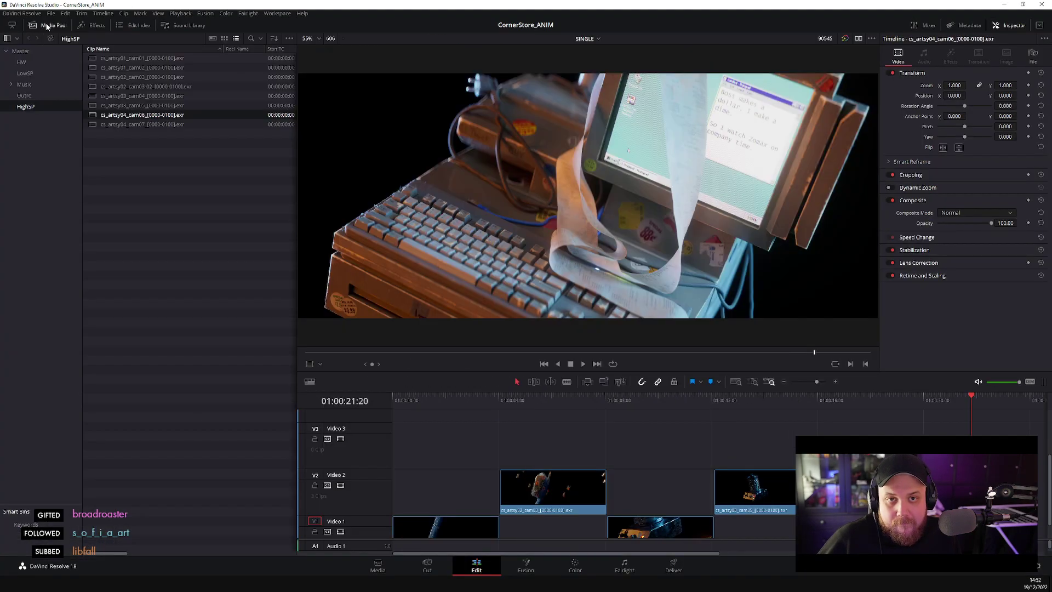
{"action": "left_click", "coordinate": [378, 564]}
- Import the cs_artsy05_cam08 EXR sequence from Cam08 > COMP_OUT into the HighSP media pool
{"action": "scroll", "coordinate": [84, 222], "scroll_direction": "down", "scroll_amount": 2}
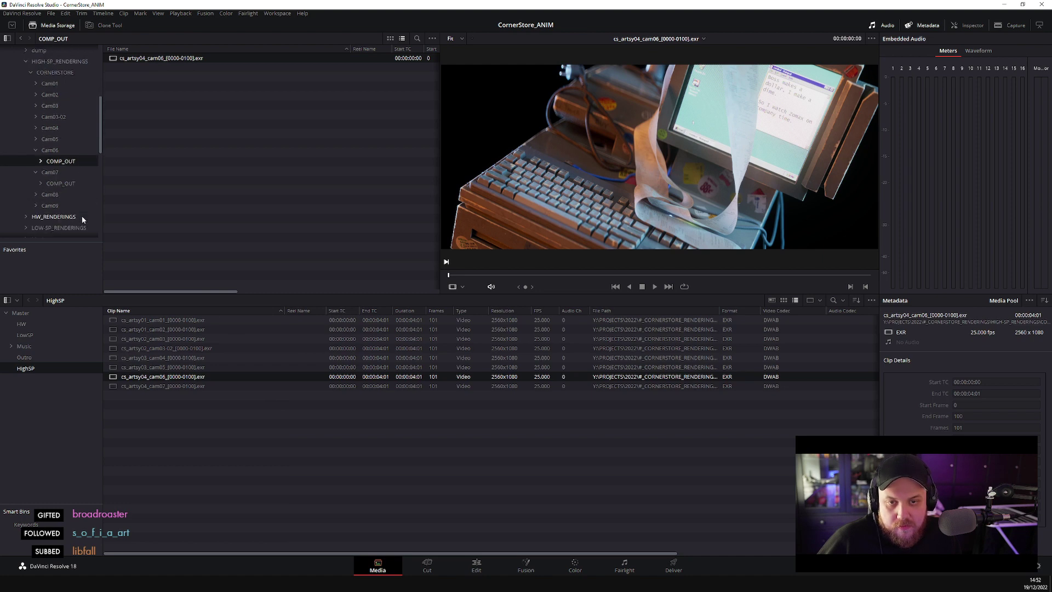
{"action": "left_click", "coordinate": [63, 199]}
{"action": "double_click", "coordinate": [163, 58]}
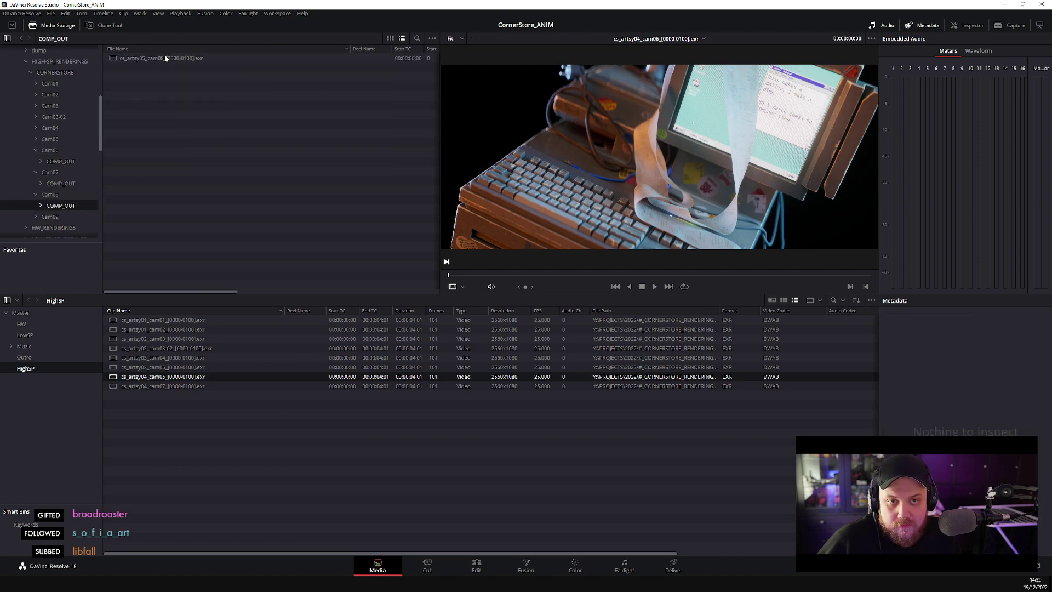
{"action": "left_click_drag", "start_coordinate": [164, 58], "coordinate": [170, 415]}
{"action": "left_click", "coordinate": [172, 396]}
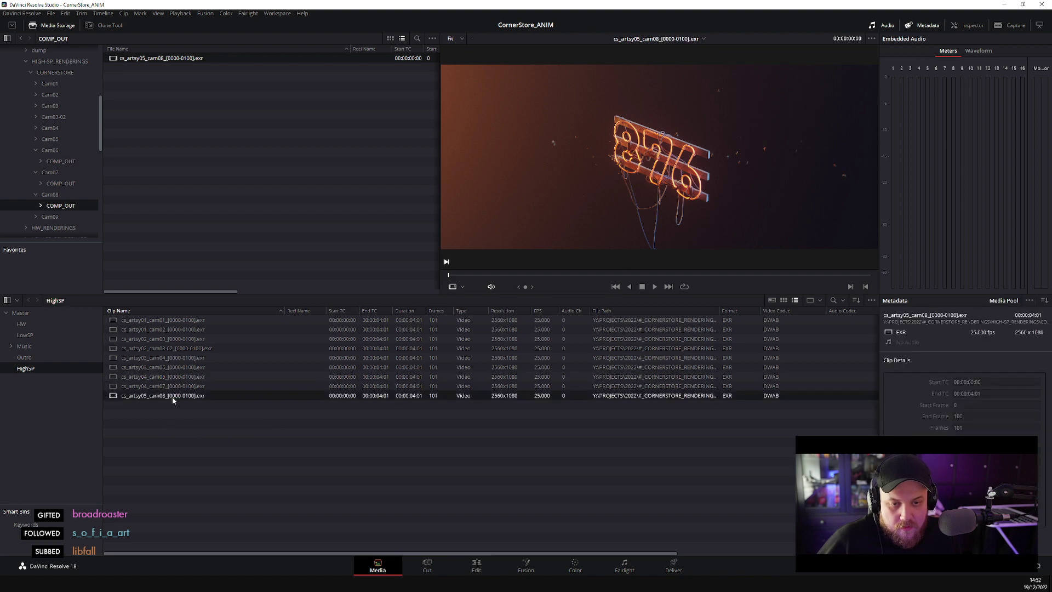
- Place the cam08 clip on Video 1 right after the cam06 clip
{"action": "left_click", "coordinate": [476, 570]}
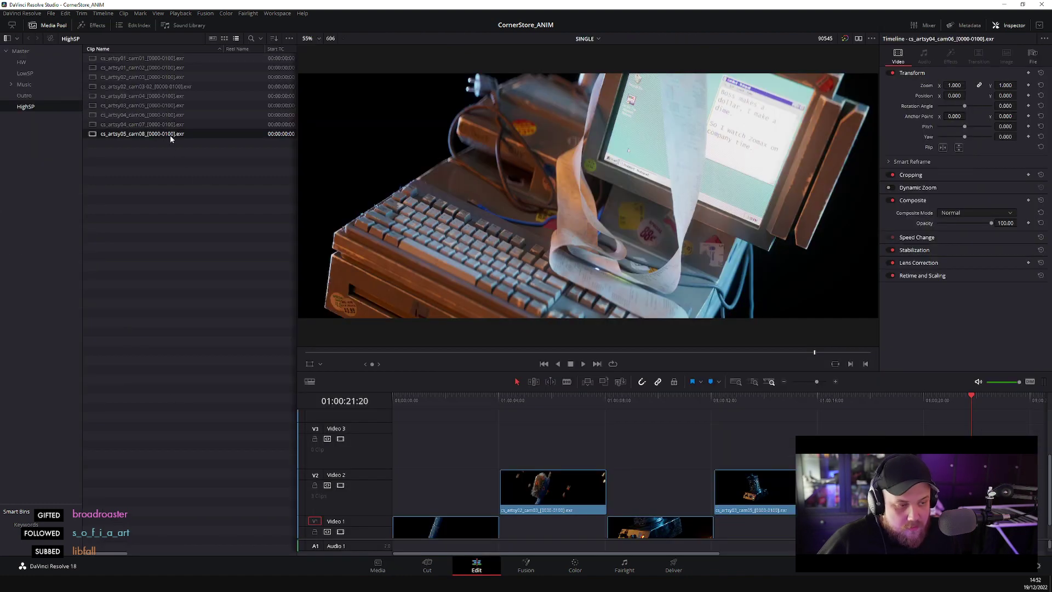
{"action": "scroll", "coordinate": [748, 491], "scroll_direction": "down", "scroll_amount": 5}
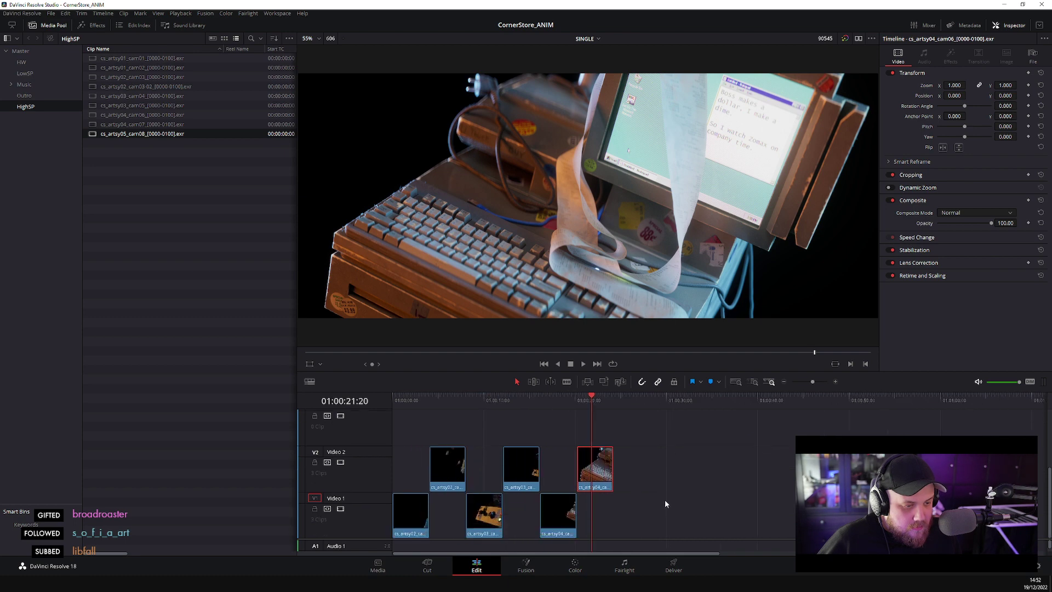
{"action": "left_click_drag", "start_coordinate": [122, 135], "coordinate": [621, 518]}
- Play back the timeline from about 01:00:23:10 into the new cam08 clip
{"action": "key", "text": "space"}
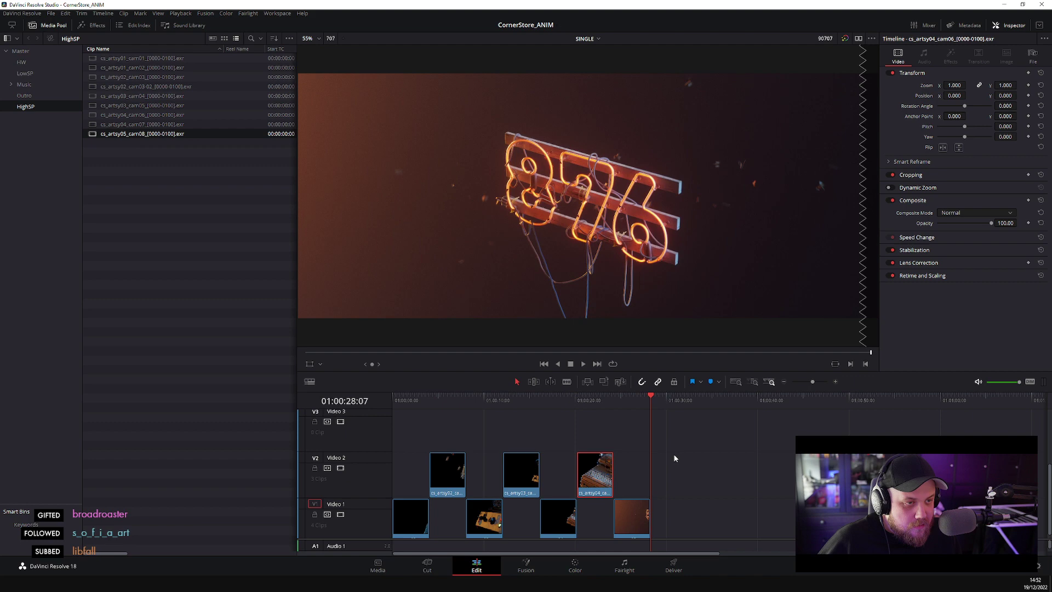
{"action": "left_click_drag", "start_coordinate": [652, 395], "coordinate": [601, 389]}
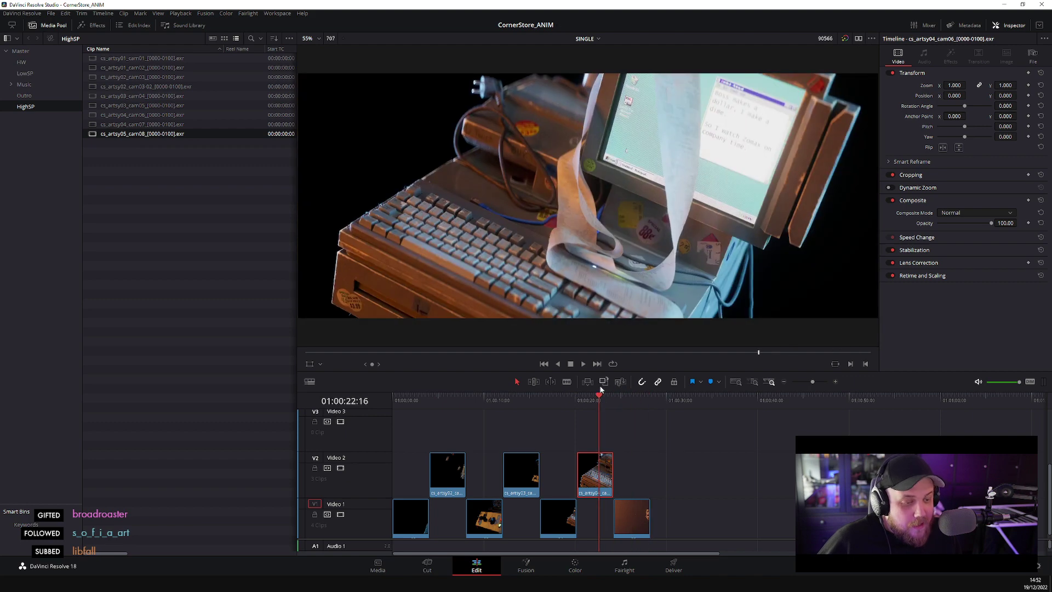
{"action": "left_click", "coordinate": [652, 440]}
{"action": "key", "text": "space"}
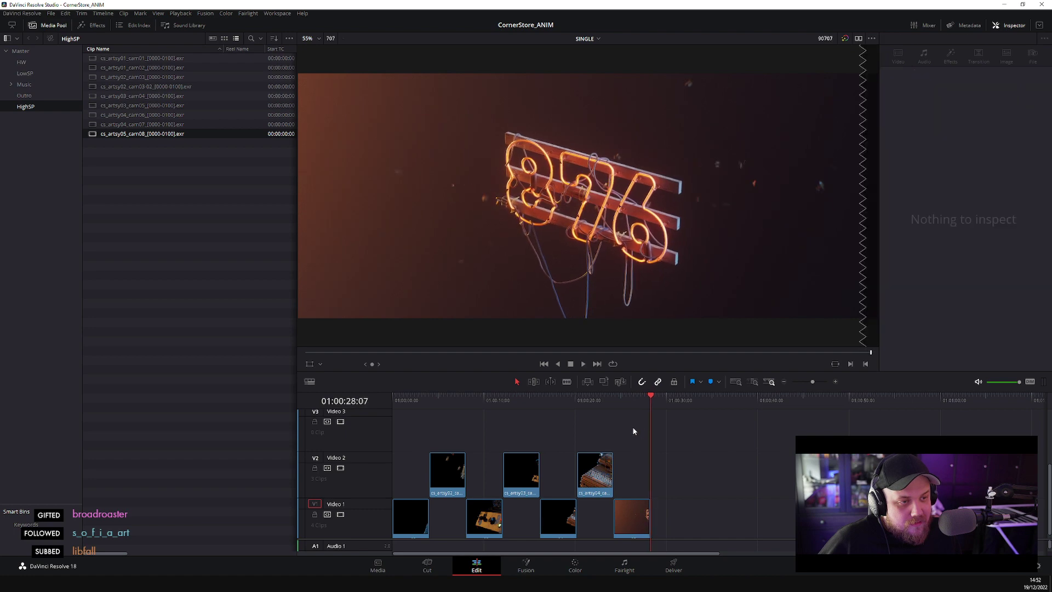
{"action": "left_click_drag", "start_coordinate": [653, 404], "coordinate": [605, 400]}
{"action": "key", "text": "space"}
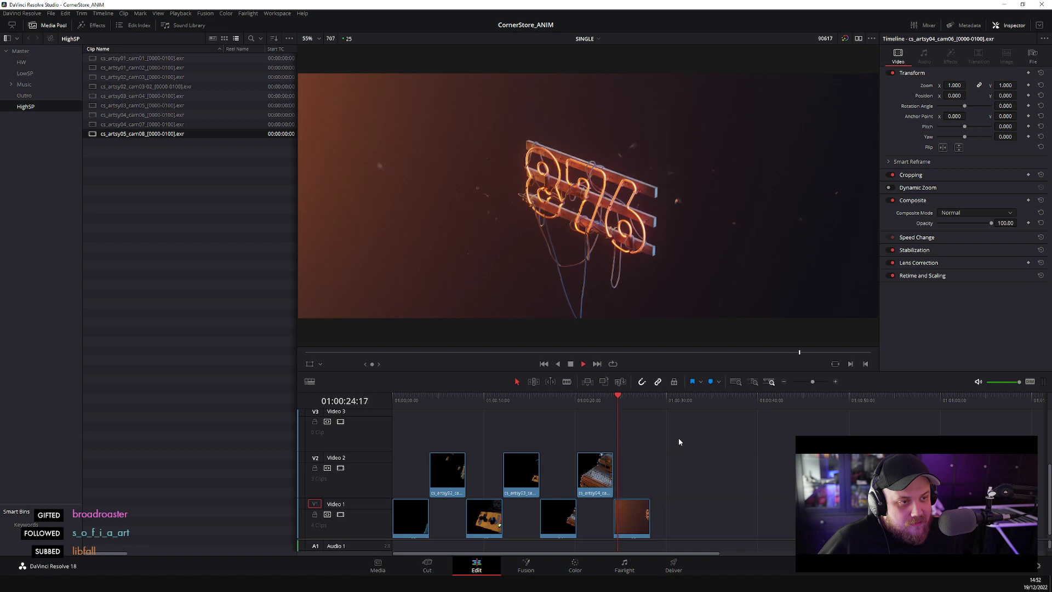
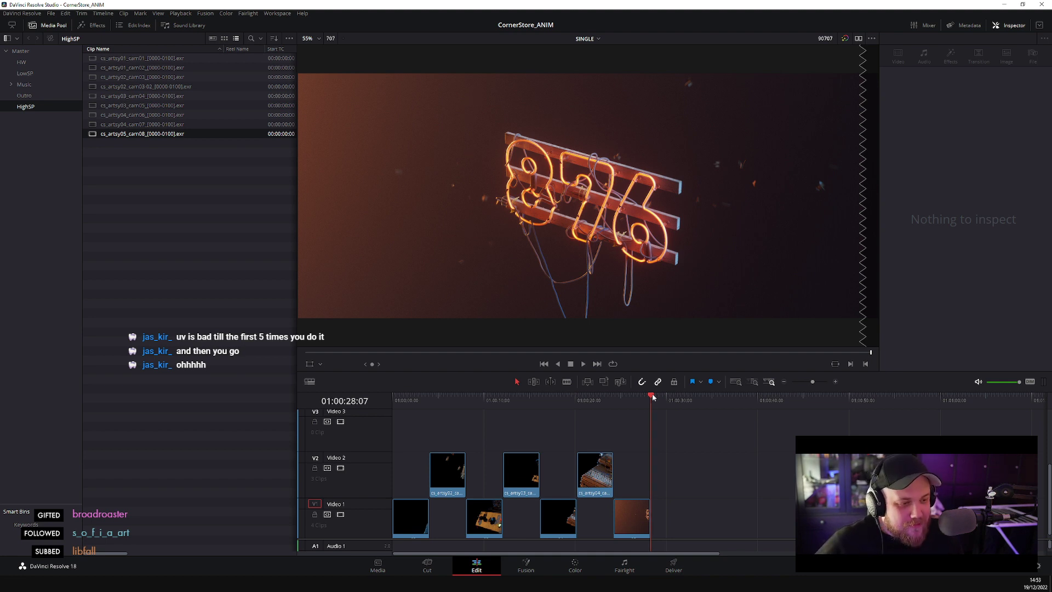
- Scrub through the edit, select the last clip on Video 1, and switch to Fusion Studio
{"action": "left_click_drag", "start_coordinate": [653, 397], "coordinate": [636, 455]}
{"action": "left_click", "coordinate": [632, 518]}
{"action": "key", "text": "alt+Tab"}
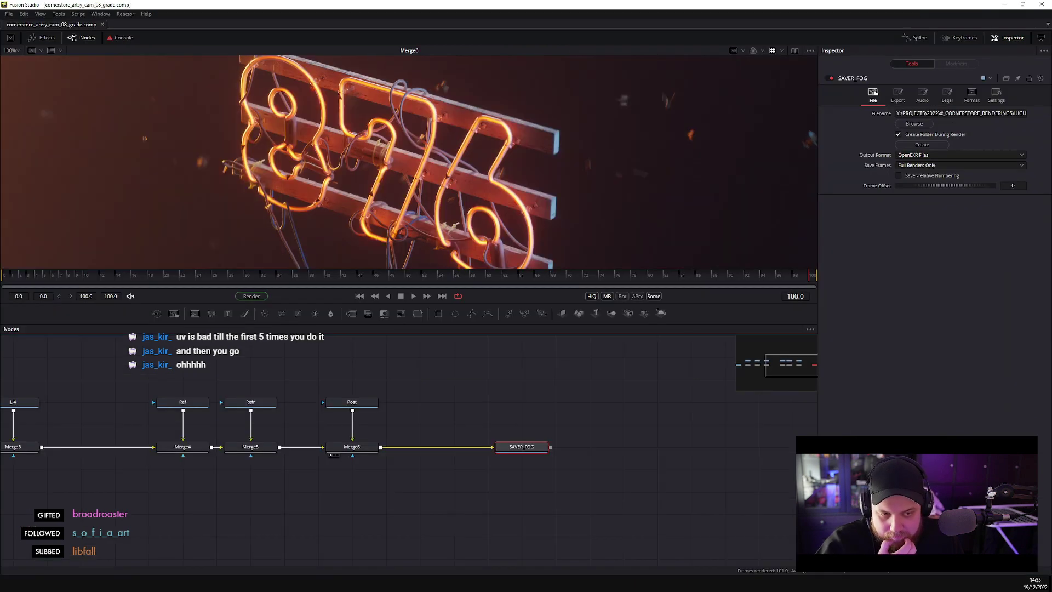
- Save the comp into the Cam09 folder, renaming cam_08 to cam_09 in the file name
{"action": "left_click", "coordinate": [8, 13]}
{"action": "left_click", "coordinate": [42, 80]}
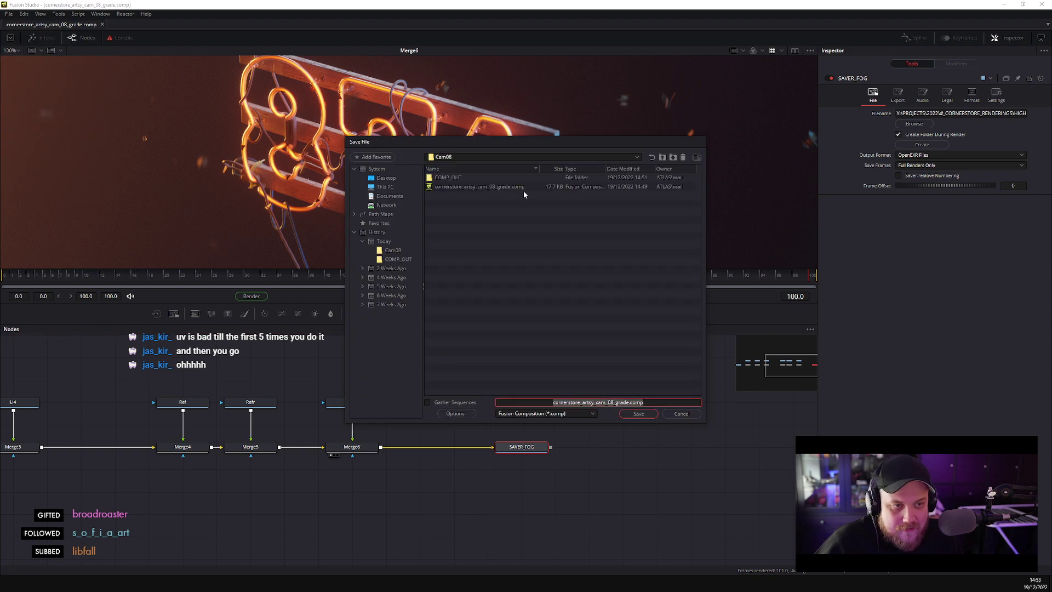
{"action": "left_click", "coordinate": [663, 157]}
{"action": "double_click", "coordinate": [483, 258]}
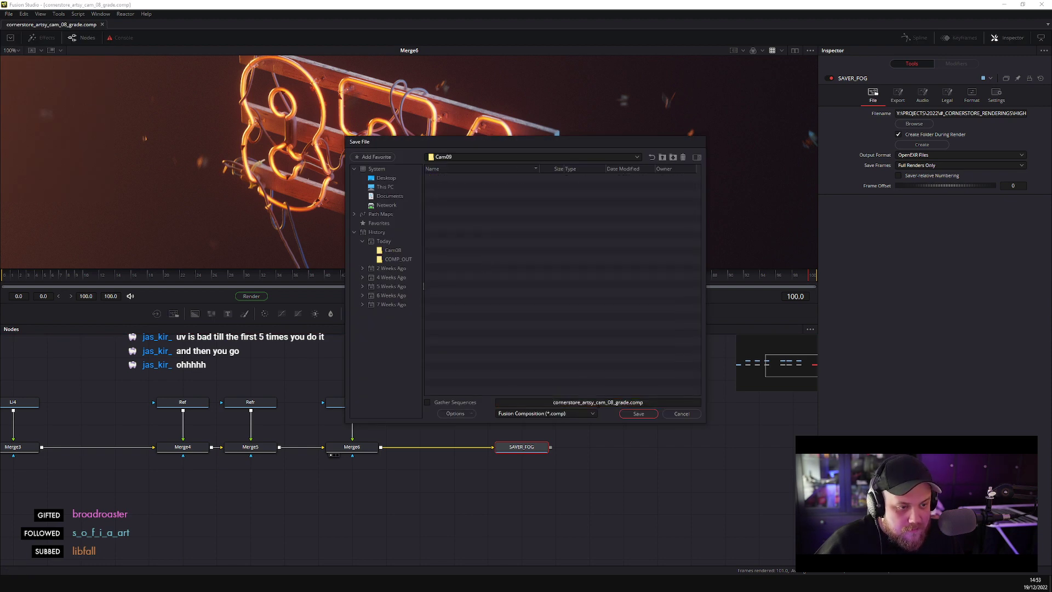
{"action": "left_click", "coordinate": [607, 402]}
{"action": "key", "text": "BackSpace"}
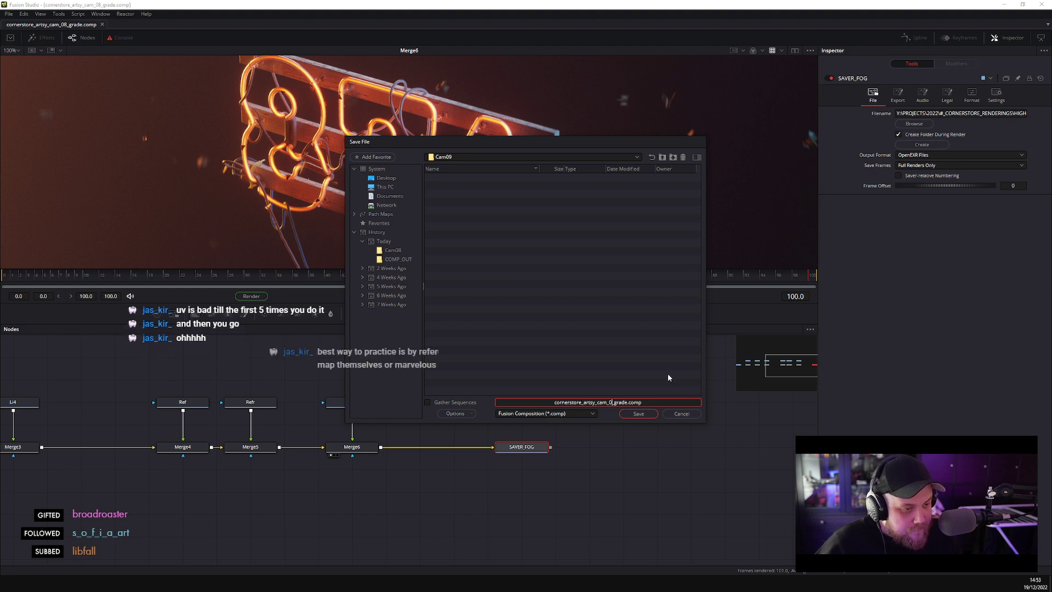
{"action": "type", "text": "9"}
{"action": "key", "text": "Return"}
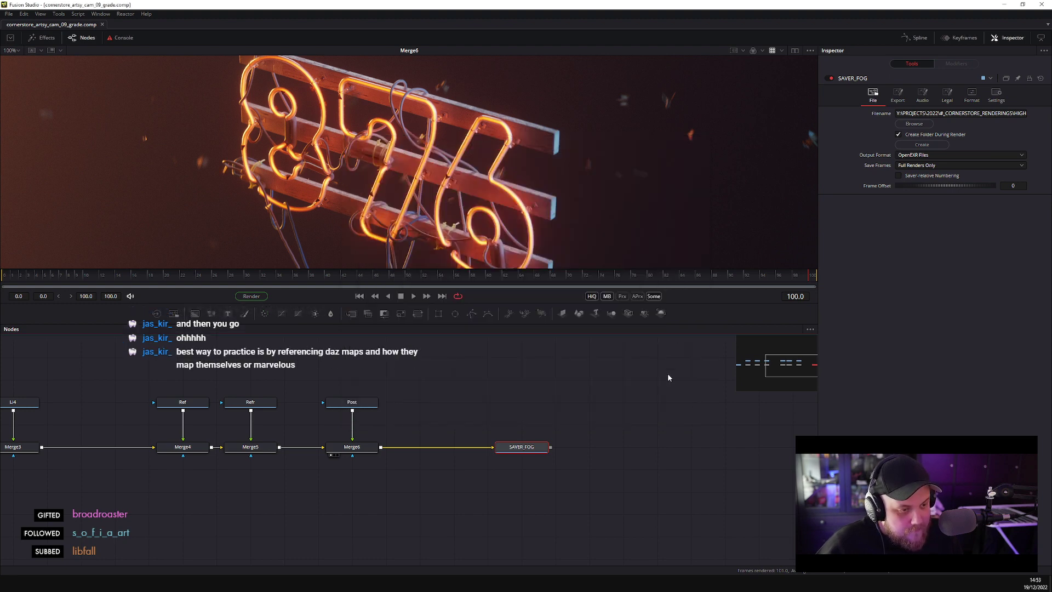
- Relink the Li1 loader to the cam09 Light ID 1 sequence, then view Merge6 again
{"action": "scroll", "coordinate": [402, 399], "scroll_direction": "left", "scroll_amount": 6}
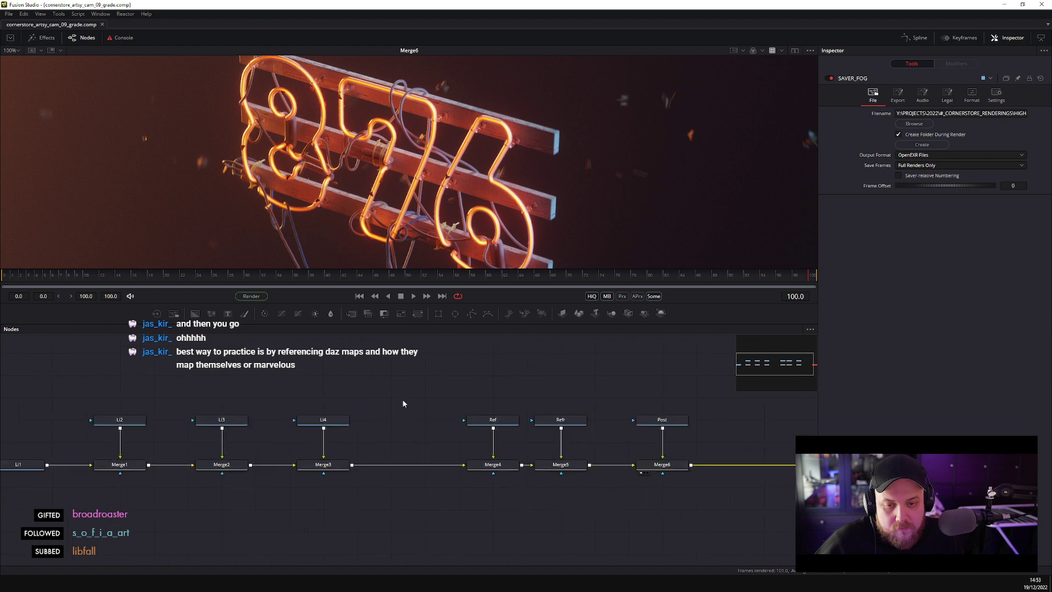
{"action": "scroll", "coordinate": [296, 403], "scroll_direction": "left", "scroll_amount": 4}
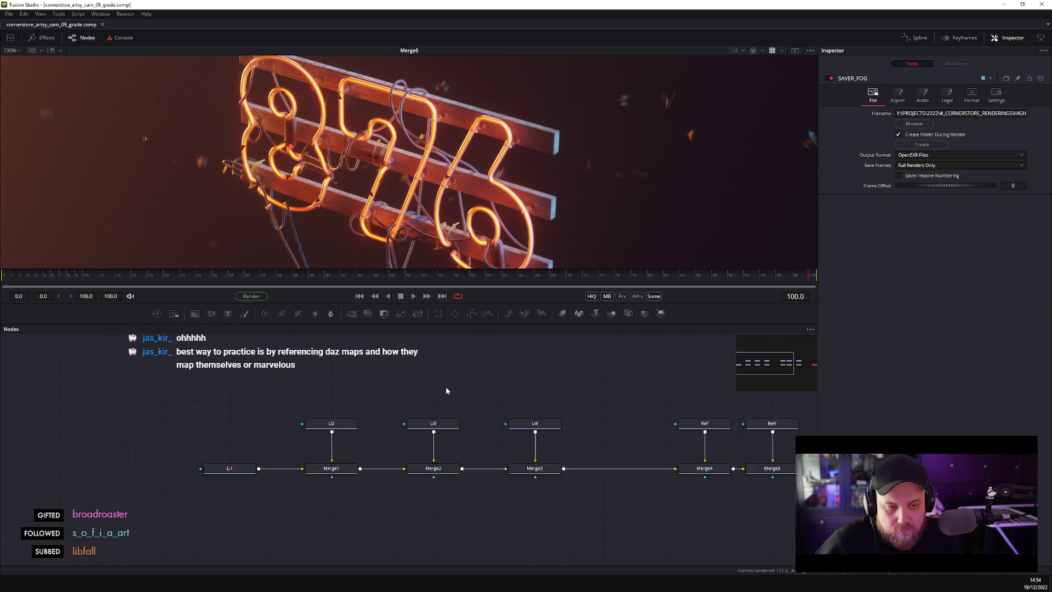
{"action": "left_click", "coordinate": [235, 465]}
{"action": "left_click", "coordinate": [916, 148]}
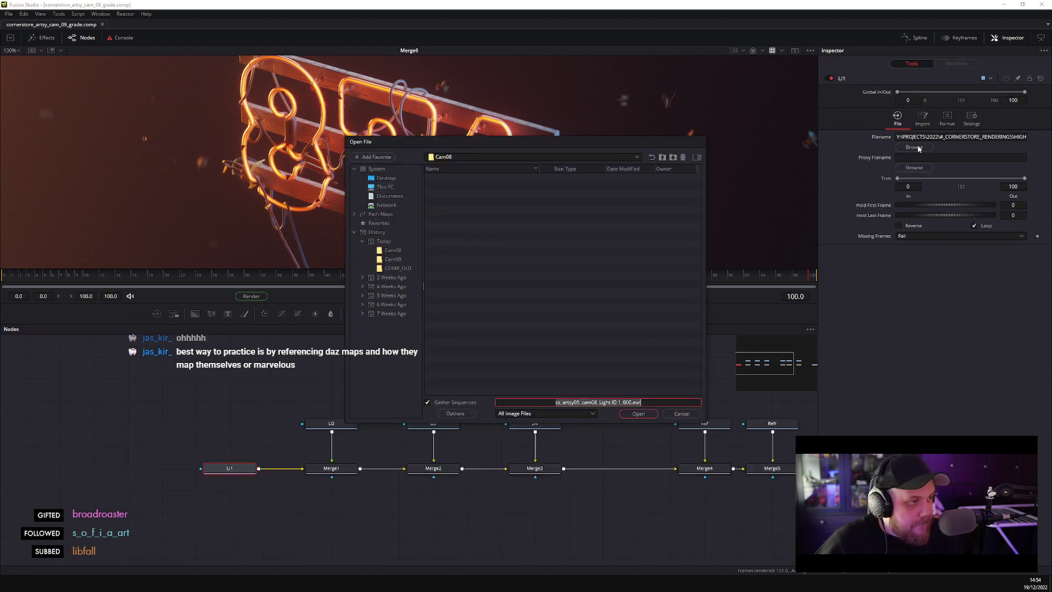
{"action": "left_click", "coordinate": [395, 259]}
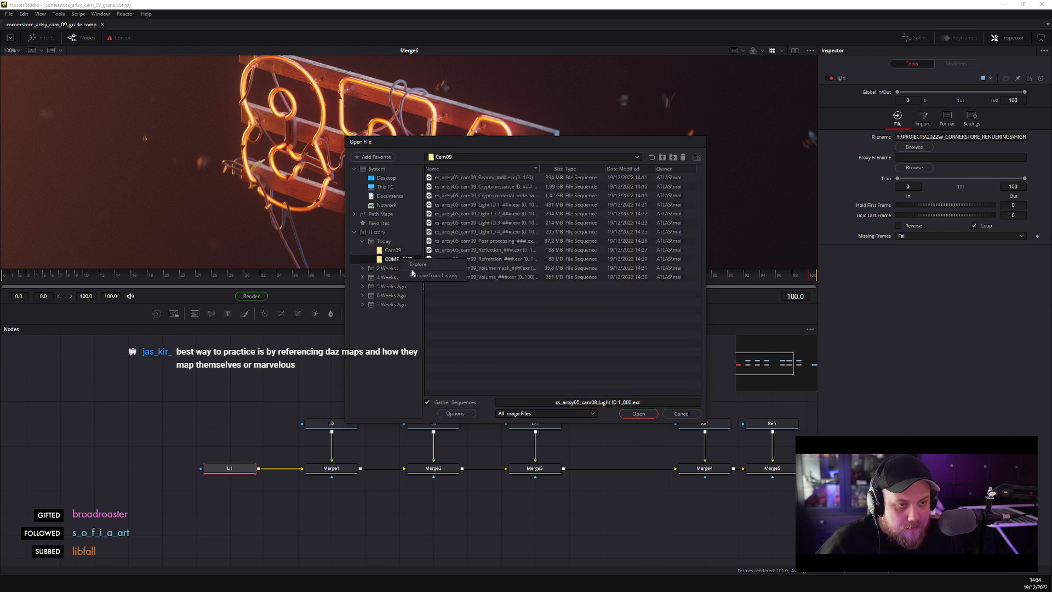
{"action": "left_click", "coordinate": [512, 205]}
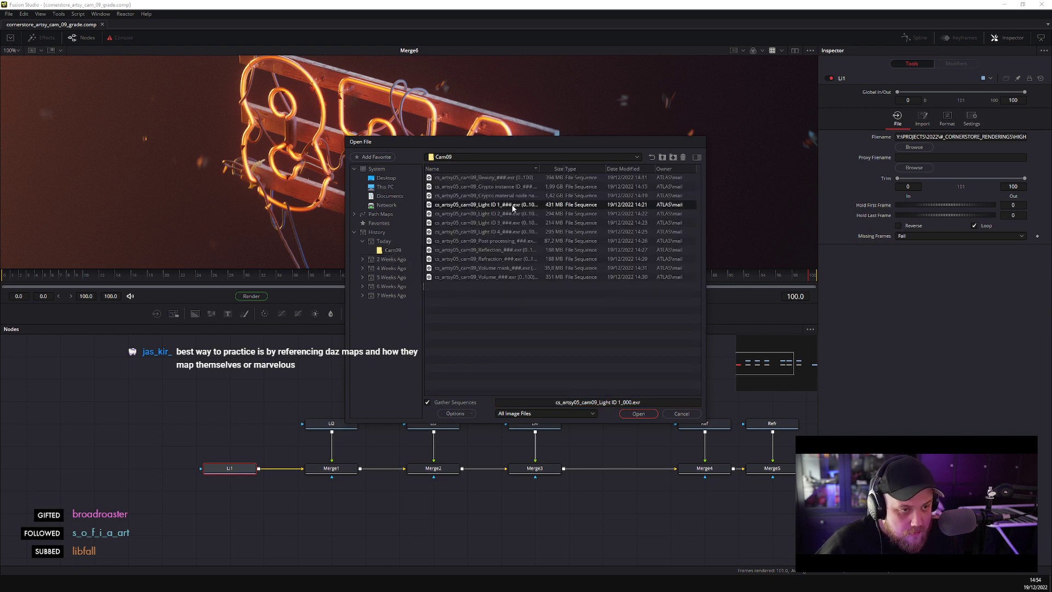
{"action": "double_click", "coordinate": [512, 205]}
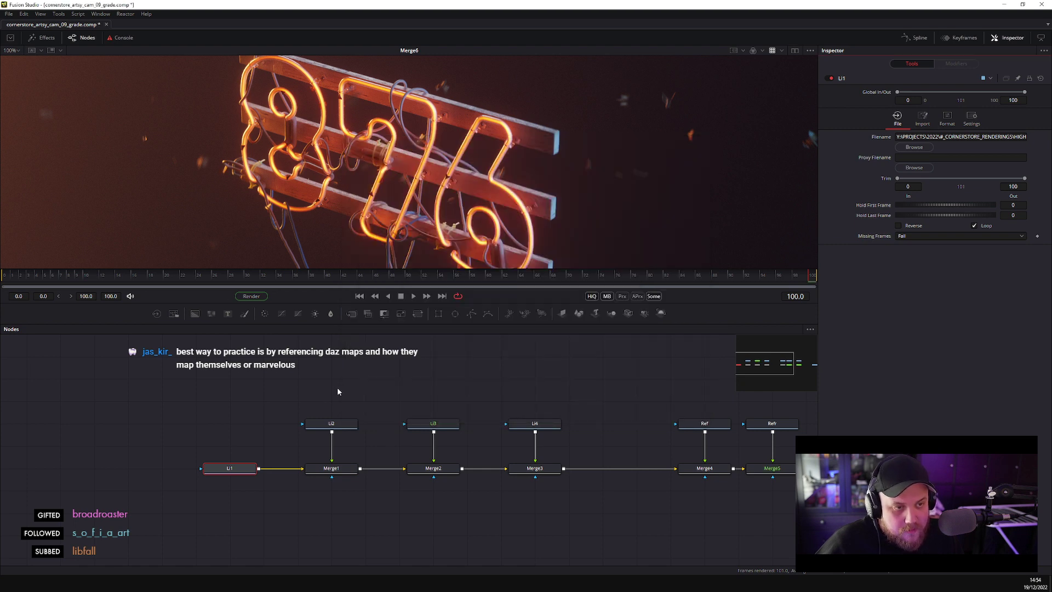
{"action": "key", "text": "1"}
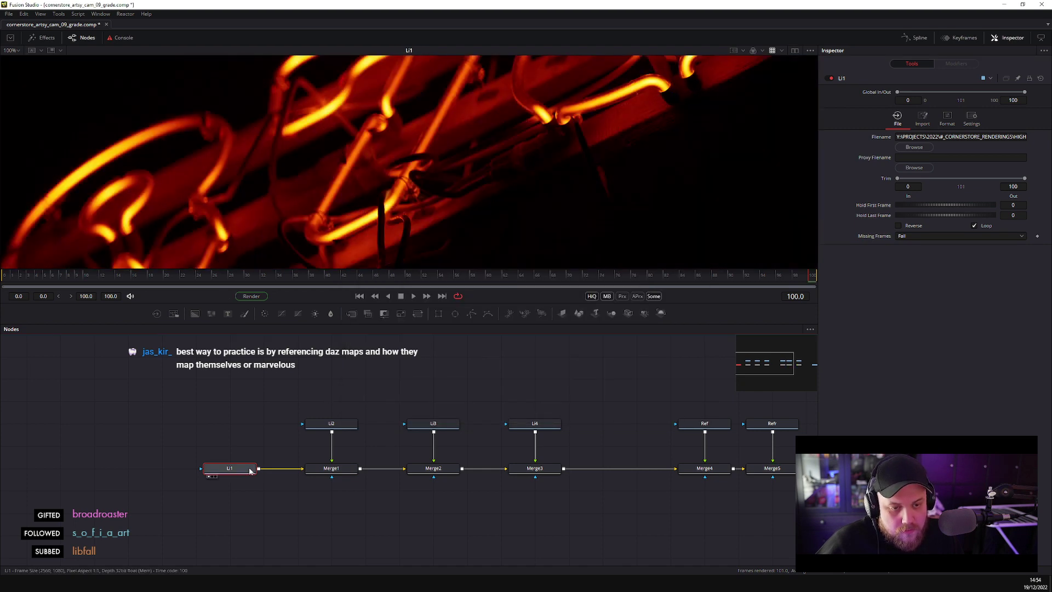
{"action": "scroll", "coordinate": [568, 482], "scroll_direction": "right", "scroll_amount": 5}
{"action": "left_click", "coordinate": [566, 446]}
{"action": "key", "text": "1"}
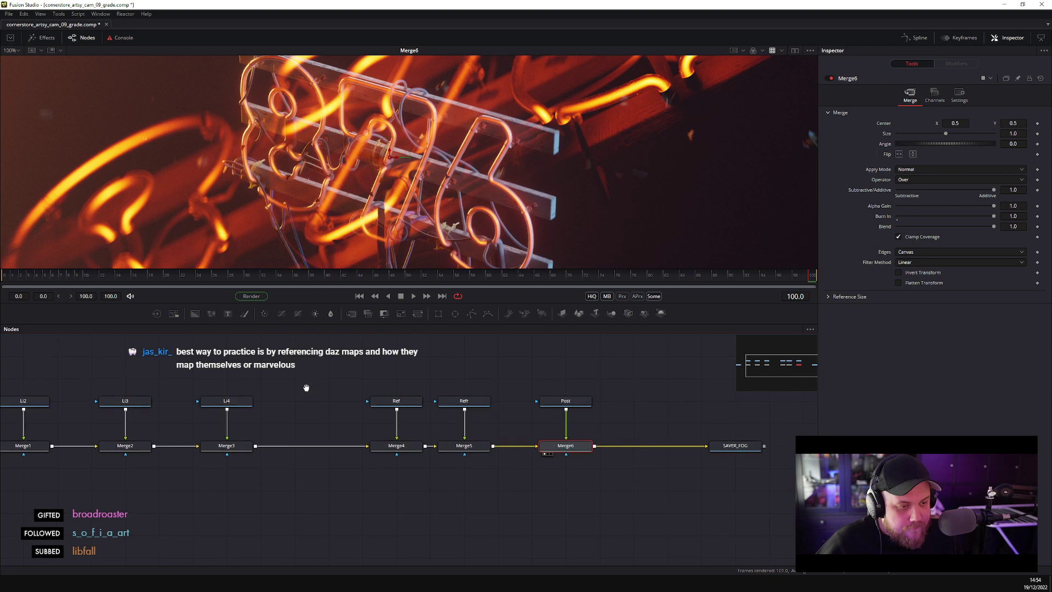
- Relink the Li2 and Li3 loaders to the cam09 Light ID 2 and 3 sequences
{"action": "scroll", "coordinate": [306, 387], "scroll_direction": "left", "scroll_amount": 5}
{"action": "left_click", "coordinate": [330, 415]}
{"action": "left_click", "coordinate": [913, 148]}
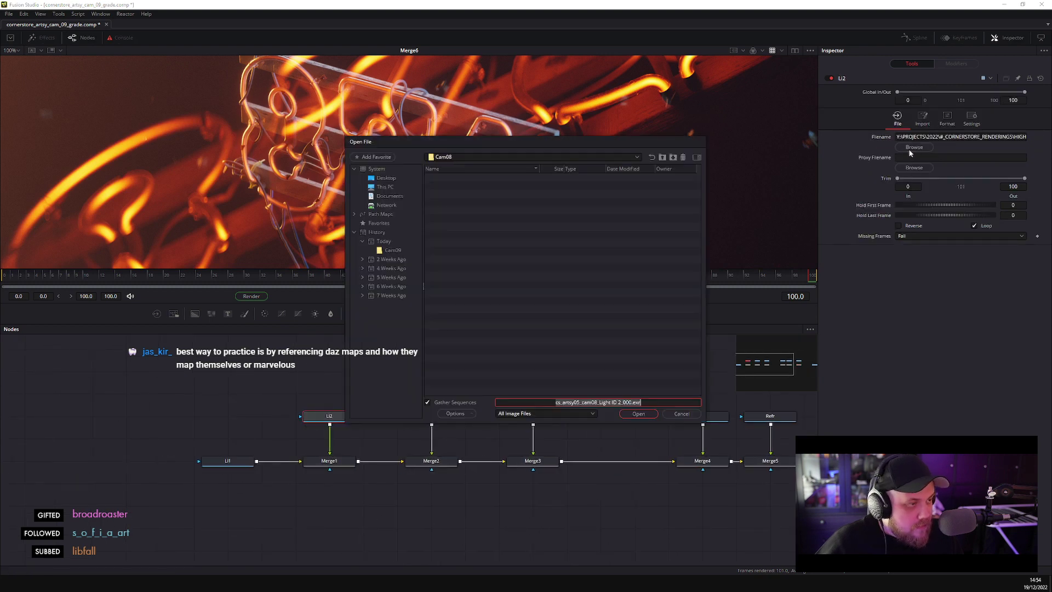
{"action": "left_click", "coordinate": [393, 250]}
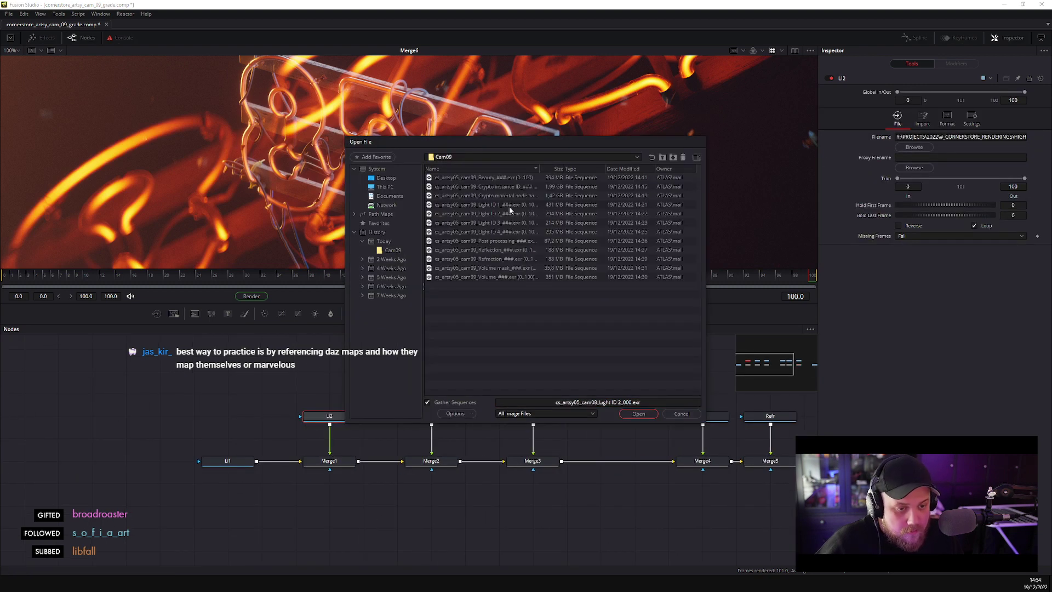
{"action": "double_click", "coordinate": [518, 214]}
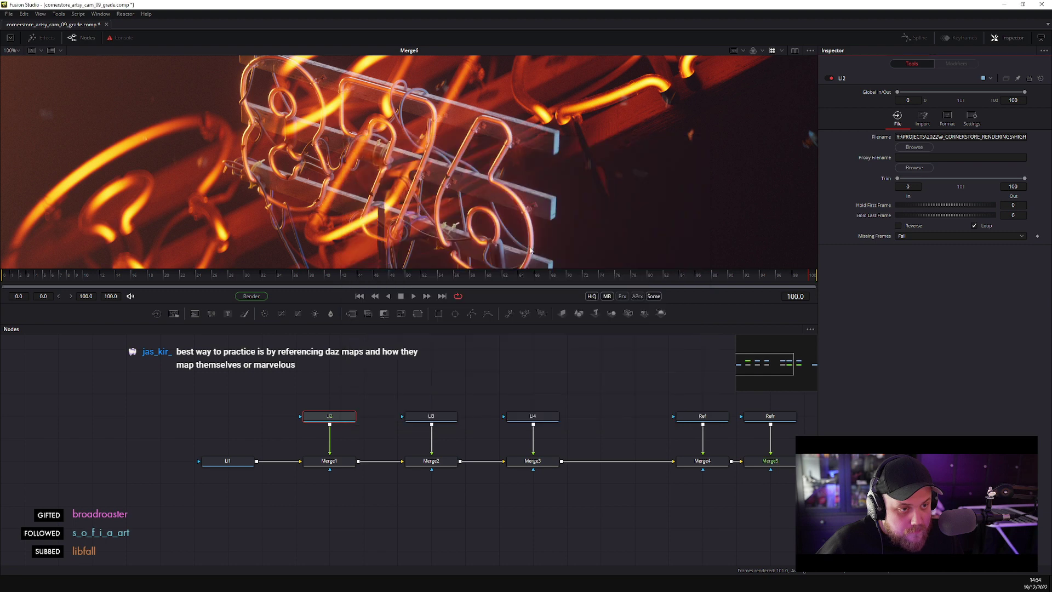
{"action": "left_click", "coordinate": [431, 416]}
{"action": "left_click", "coordinate": [915, 147]}
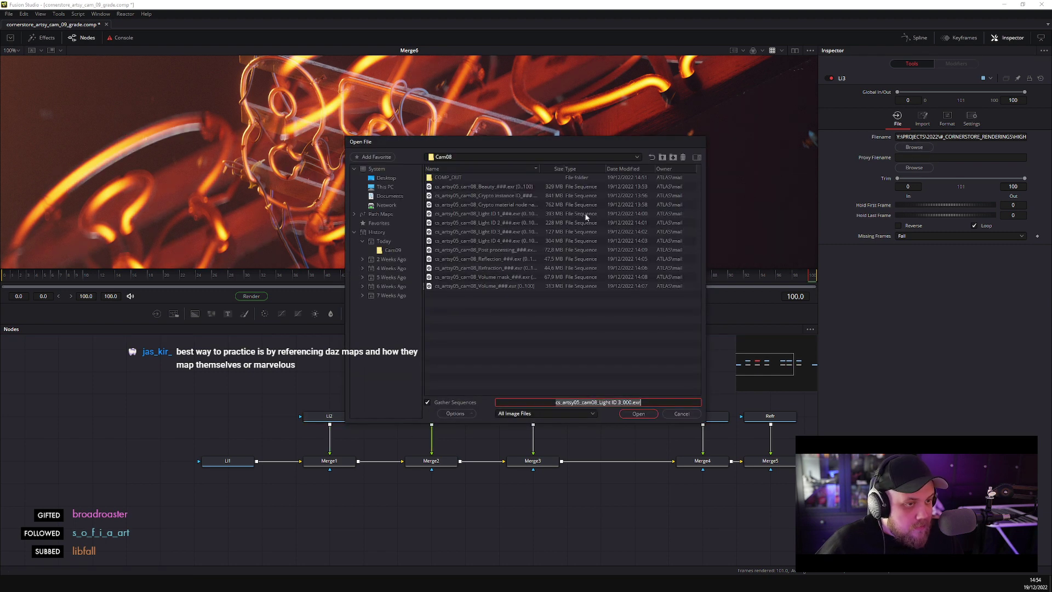
{"action": "left_click", "coordinate": [393, 251]}
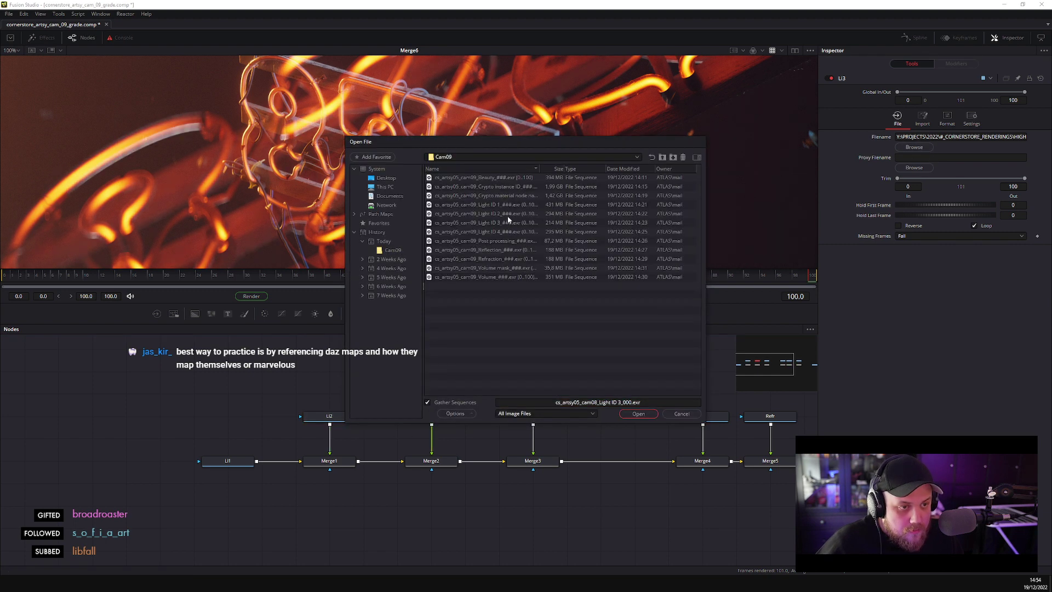
{"action": "left_click_drag", "start_coordinate": [475, 150], "coordinate": [486, 119]}
{"action": "double_click", "coordinate": [513, 192]}
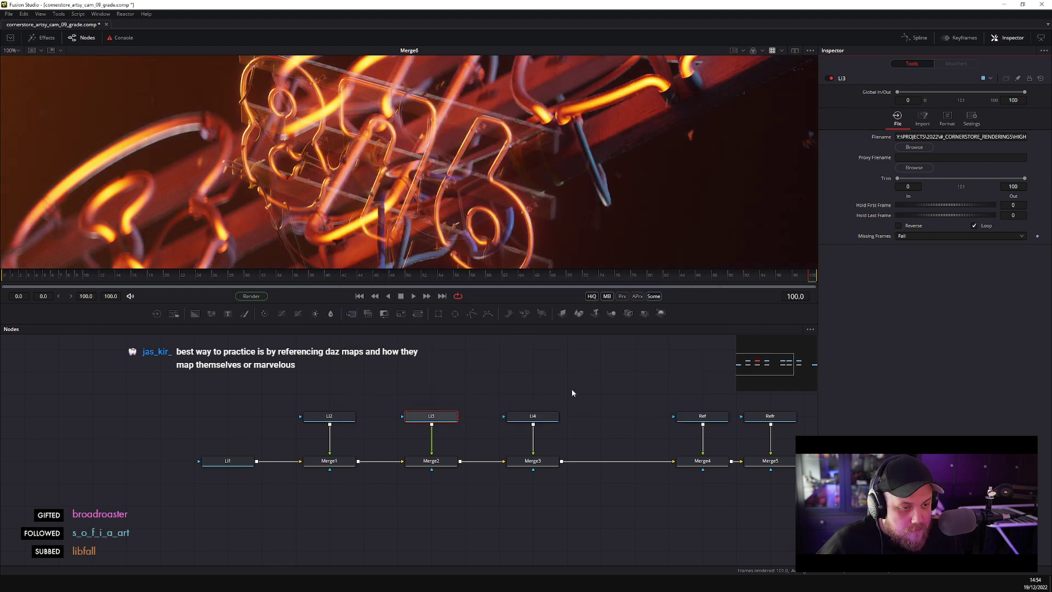
- Relink the Li4 and Ref loaders to the cam09 Light ID 4 and Reflection sequences
{"action": "left_click", "coordinate": [533, 416]}
{"action": "left_click", "coordinate": [915, 148]}
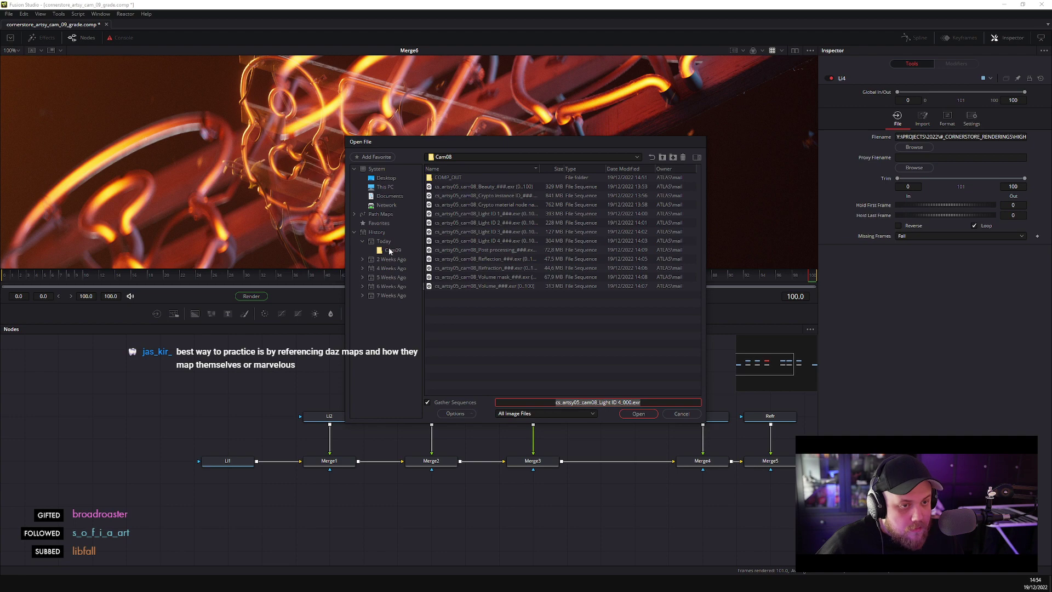
{"action": "double_click", "coordinate": [514, 232]}
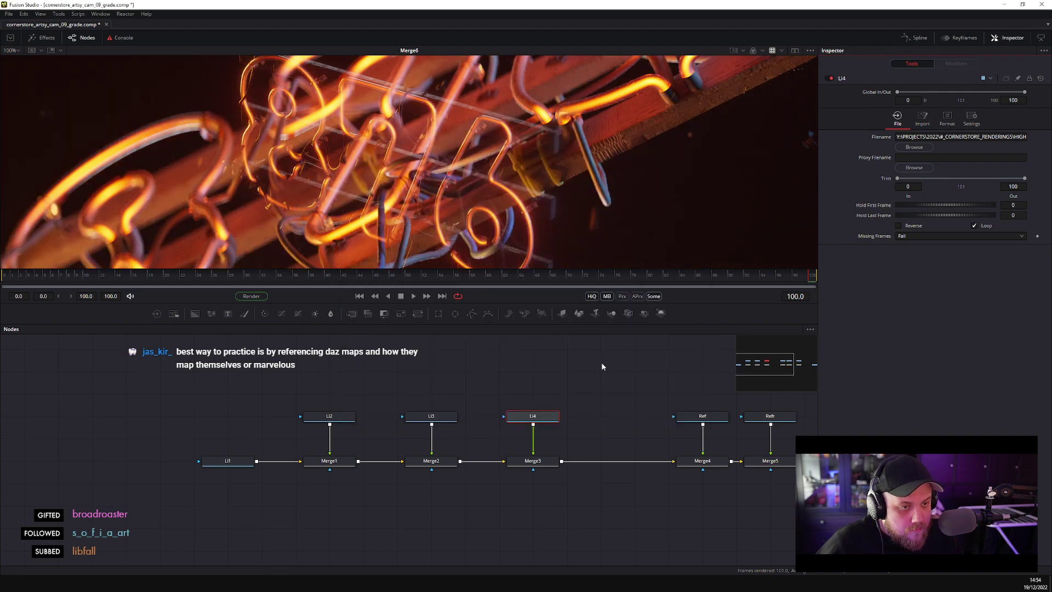
{"action": "left_click_drag", "start_coordinate": [602, 364], "coordinate": [327, 351]}
{"action": "left_click", "coordinate": [430, 407]}
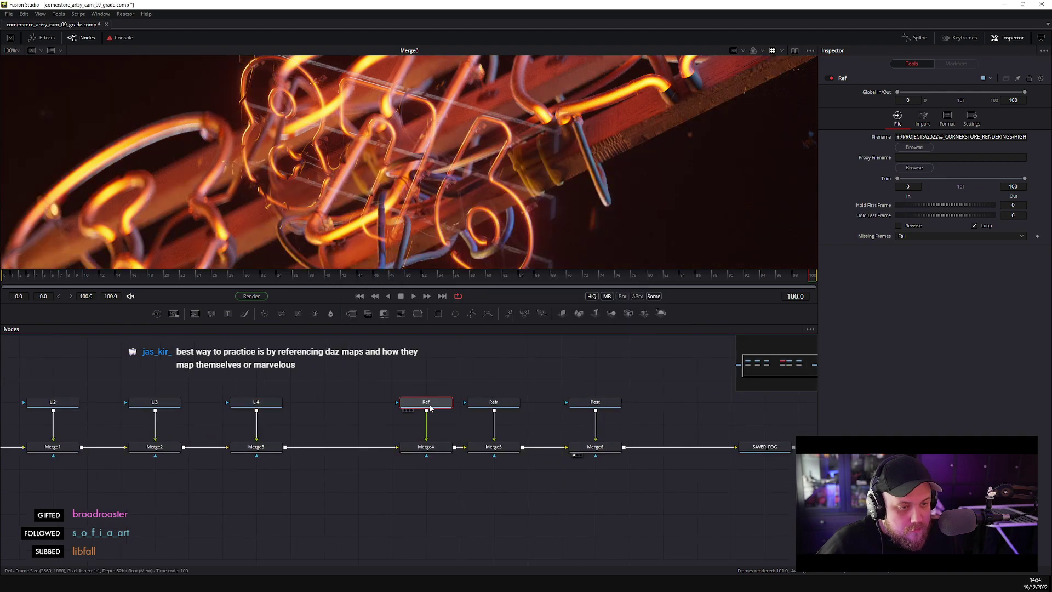
{"action": "left_click", "coordinate": [914, 147]}
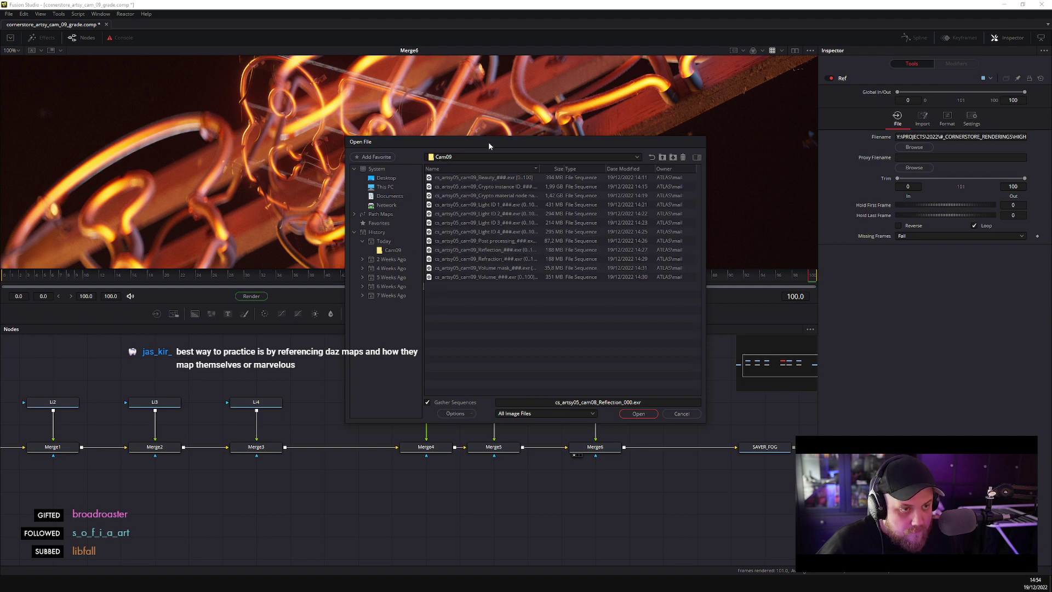
{"action": "left_click_drag", "start_coordinate": [488, 141], "coordinate": [475, 111]}
{"action": "double_click", "coordinate": [489, 219]}
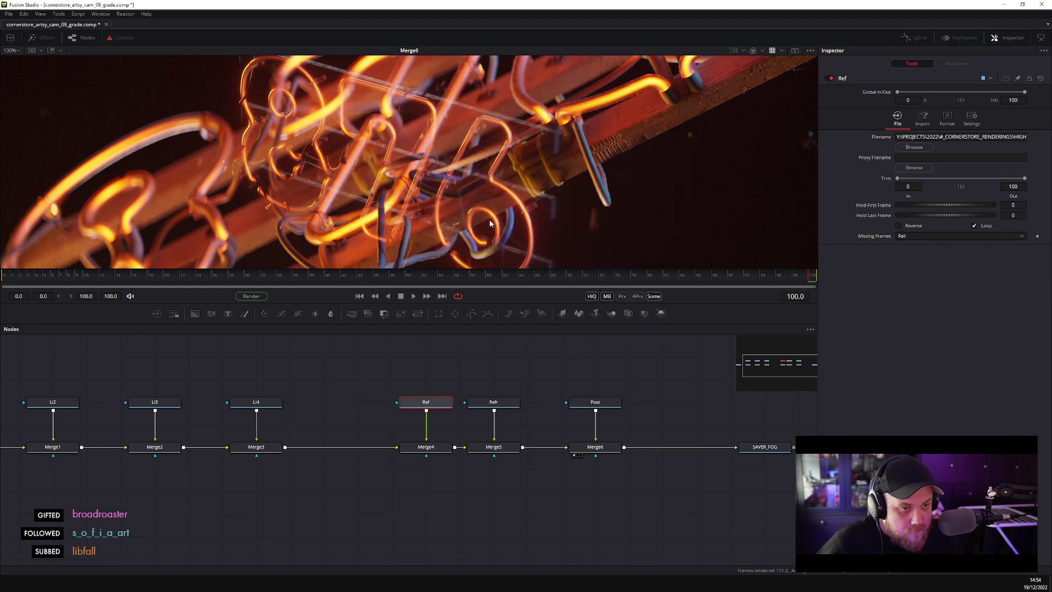
- Relink the Refr and Post loaders to the cam09 Refraction and Post processing sequences
{"action": "left_click", "coordinate": [493, 403]}
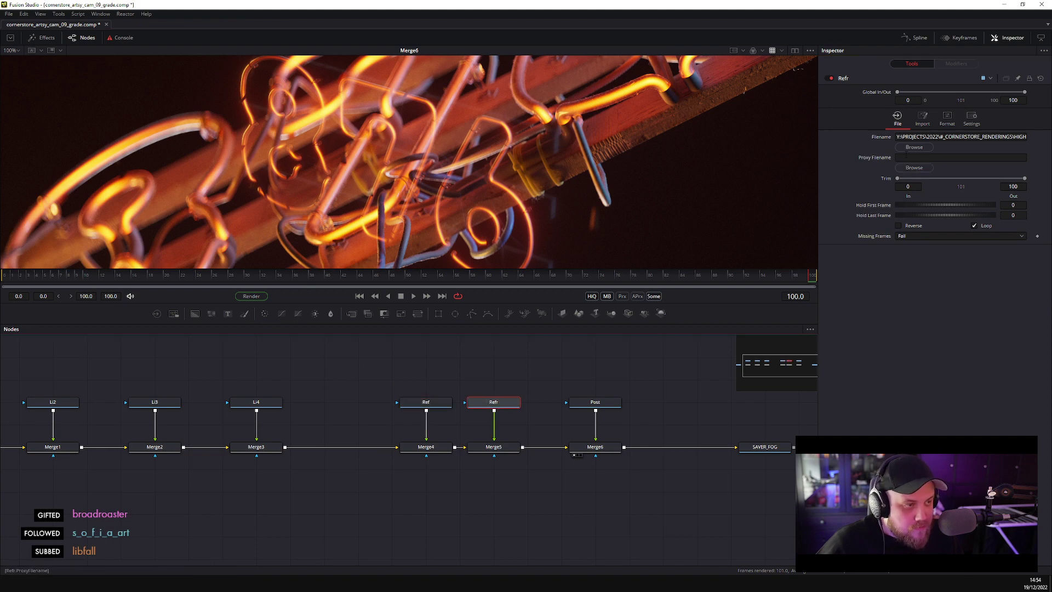
{"action": "left_click", "coordinate": [915, 147]}
{"action": "left_click", "coordinate": [391, 250]}
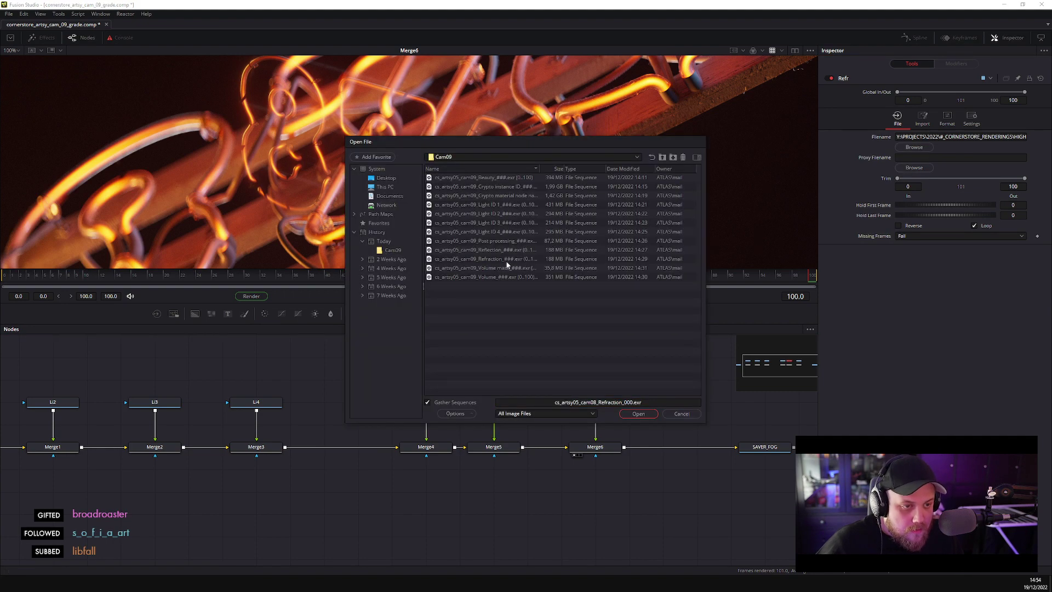
{"action": "double_click", "coordinate": [501, 267]}
{"action": "left_click", "coordinate": [595, 403]}
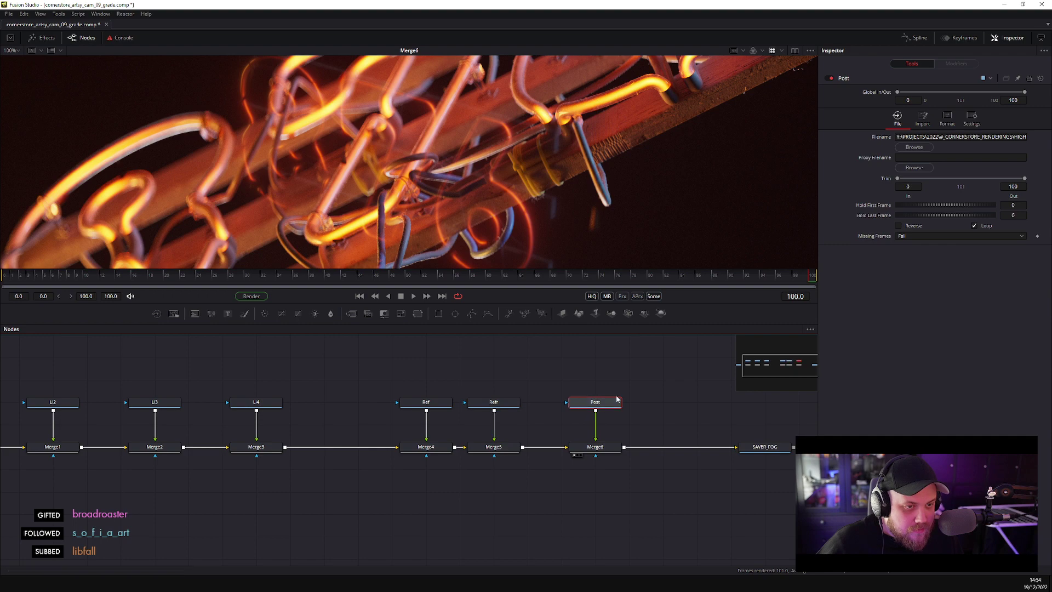
{"action": "left_click", "coordinate": [902, 148]}
{"action": "left_click", "coordinate": [391, 250]}
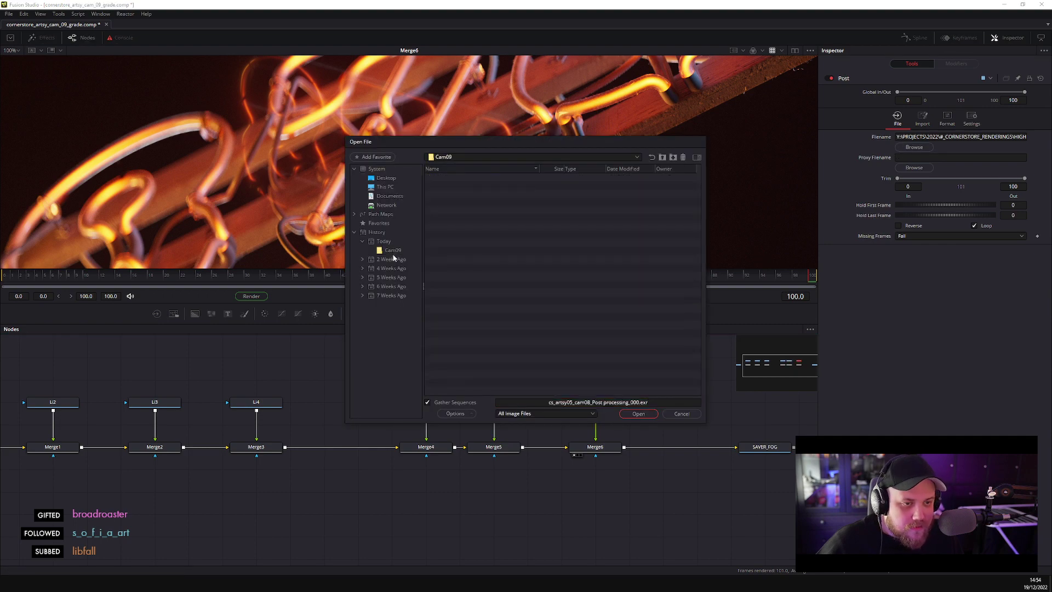
{"action": "double_click", "coordinate": [500, 241]}
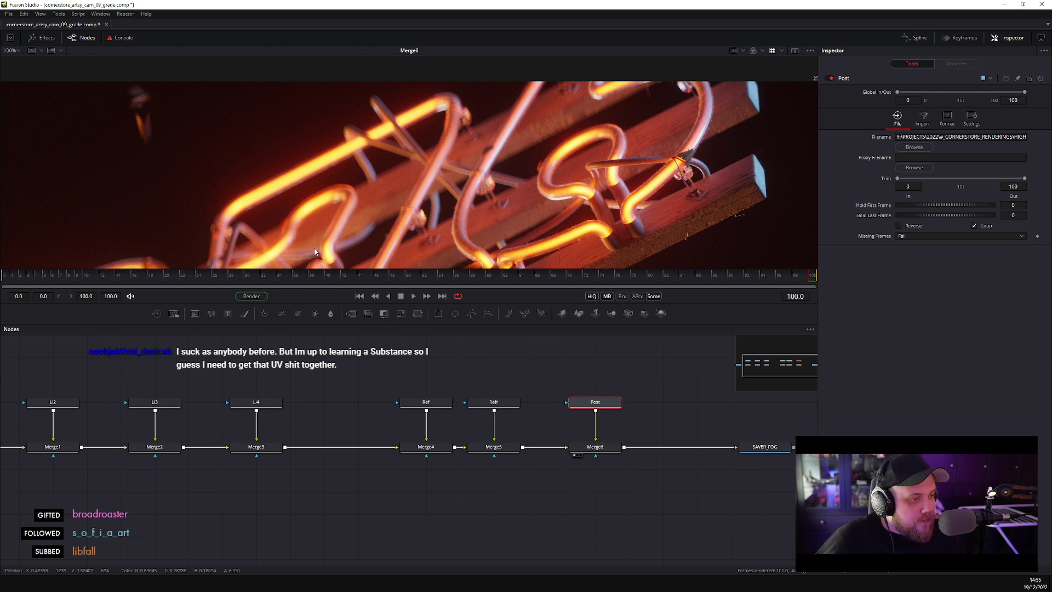
- Browse SAVER_FOG's output to the Cam09 folder and create a new COMP_OUT folder there
{"action": "left_click", "coordinate": [765, 447]}
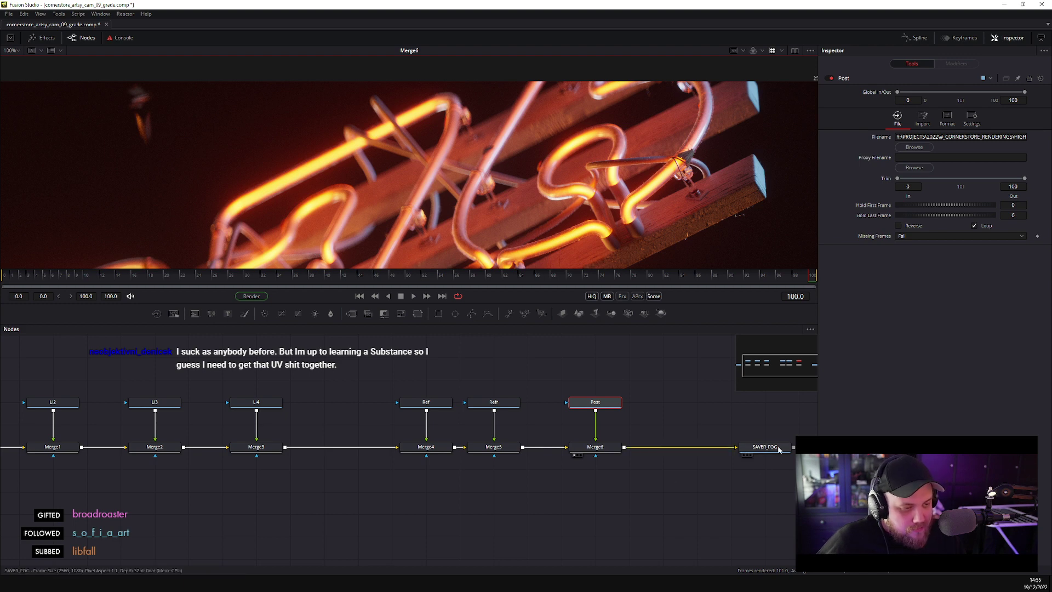
{"action": "left_click", "coordinate": [914, 123]}
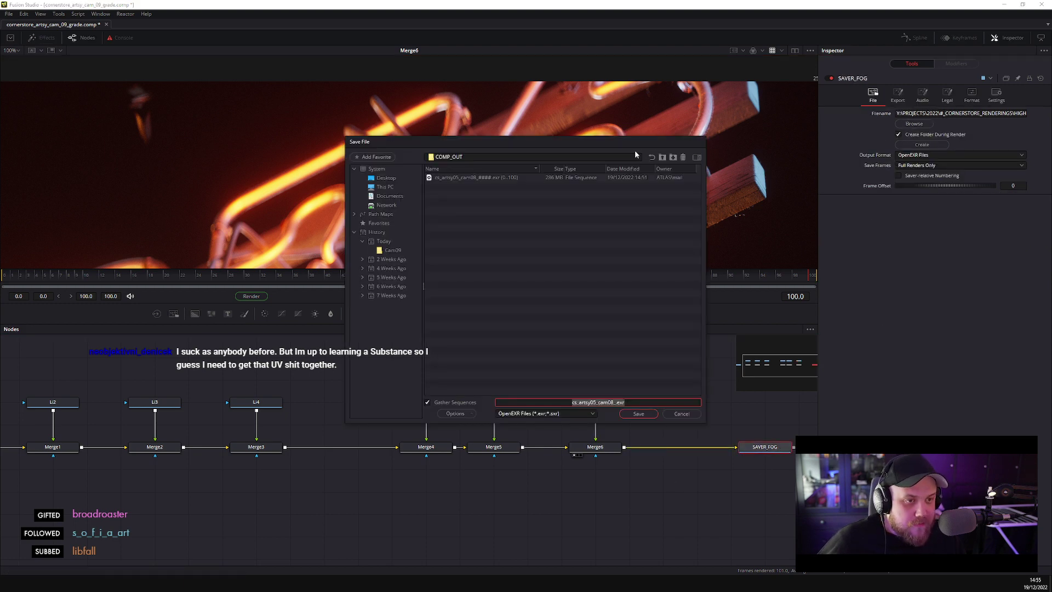
{"action": "left_click", "coordinate": [393, 250]}
{"action": "right_click", "coordinate": [501, 313]}
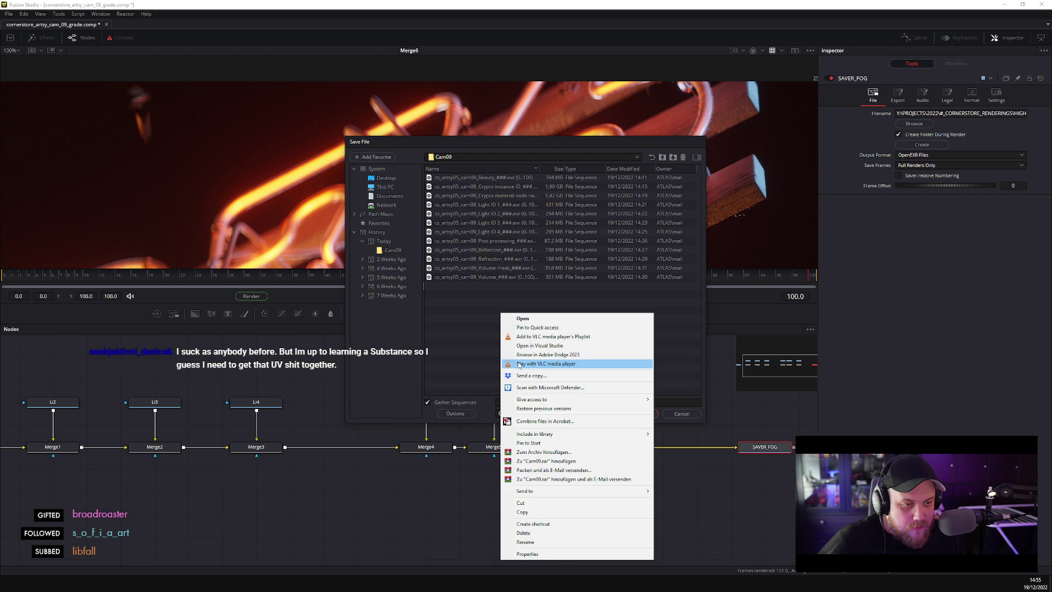
{"action": "left_click", "coordinate": [673, 157]}
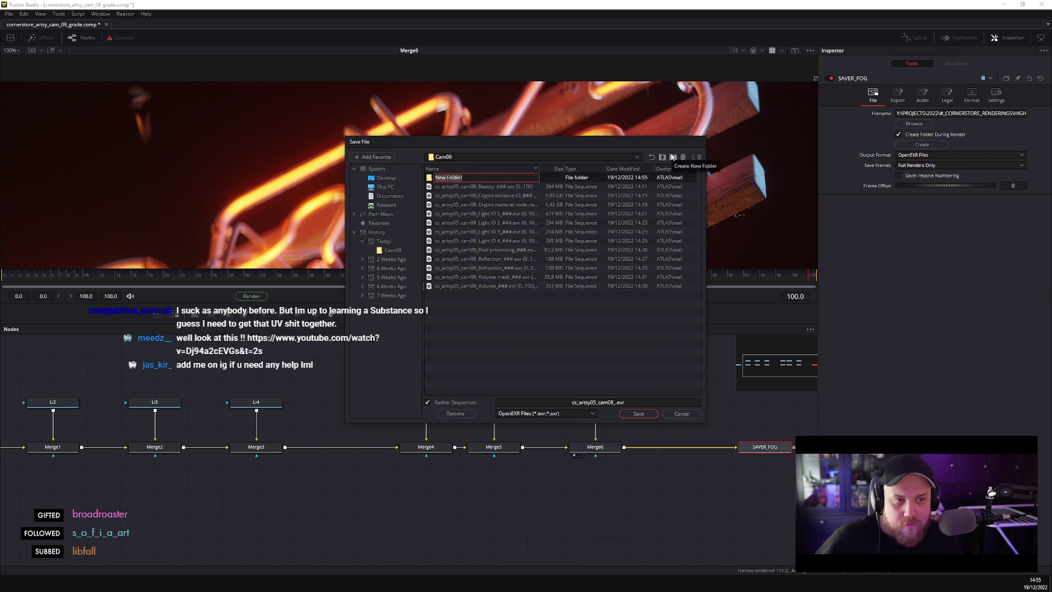
{"action": "type", "text": "COMP"}
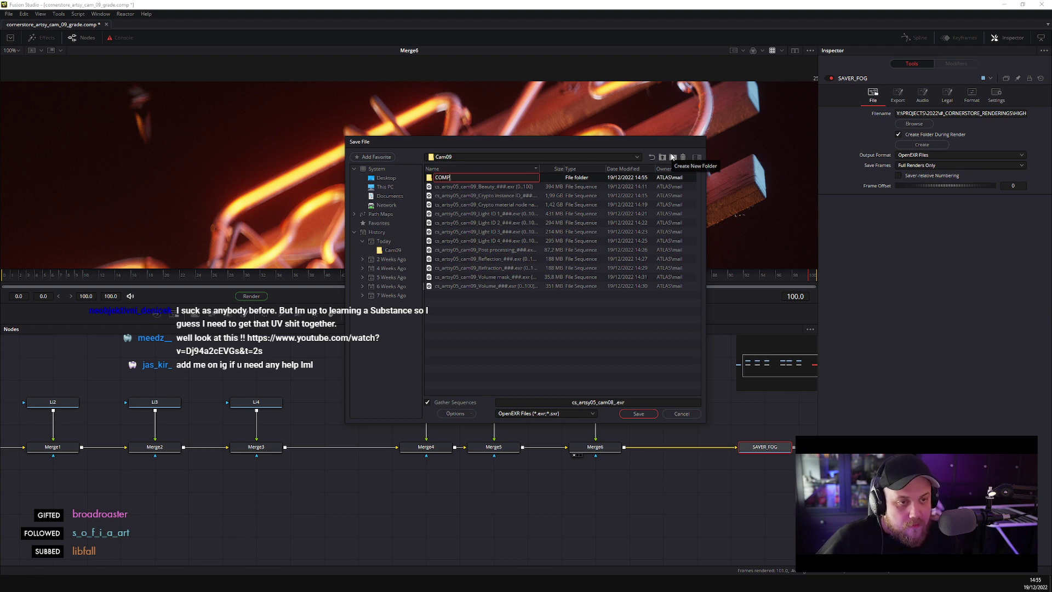
{"action": "type", "text": "_"}
{"action": "type", "text": "PU"}
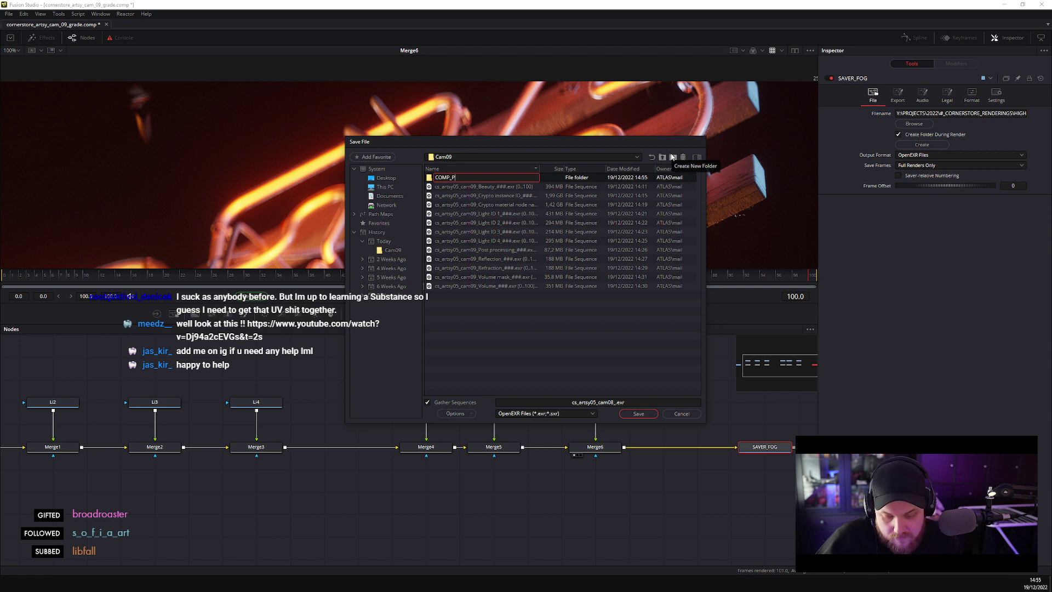
{"action": "type", "text": "UT"}
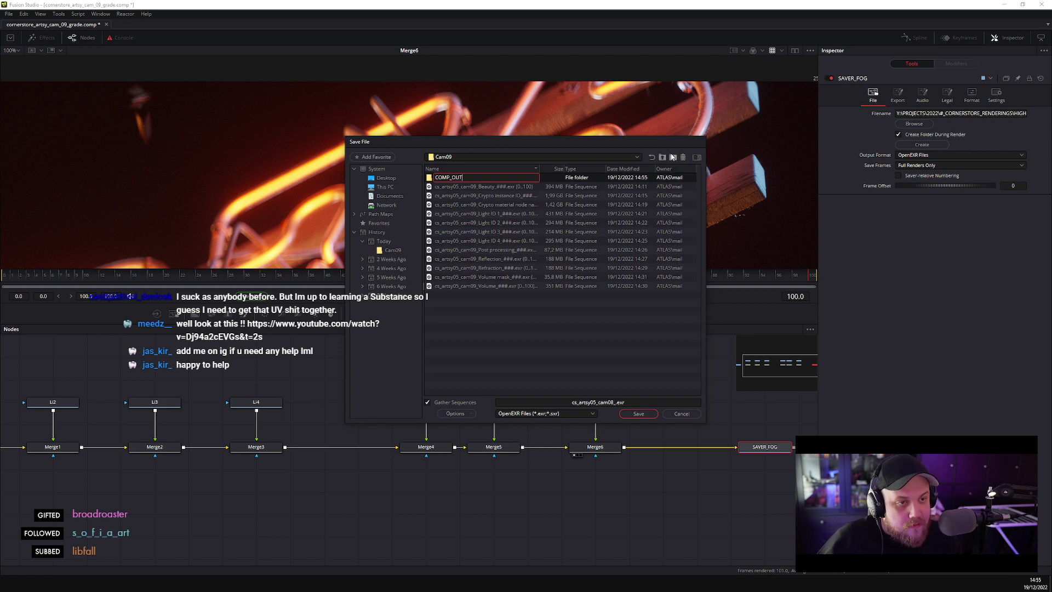
{"action": "key", "text": "Return"}
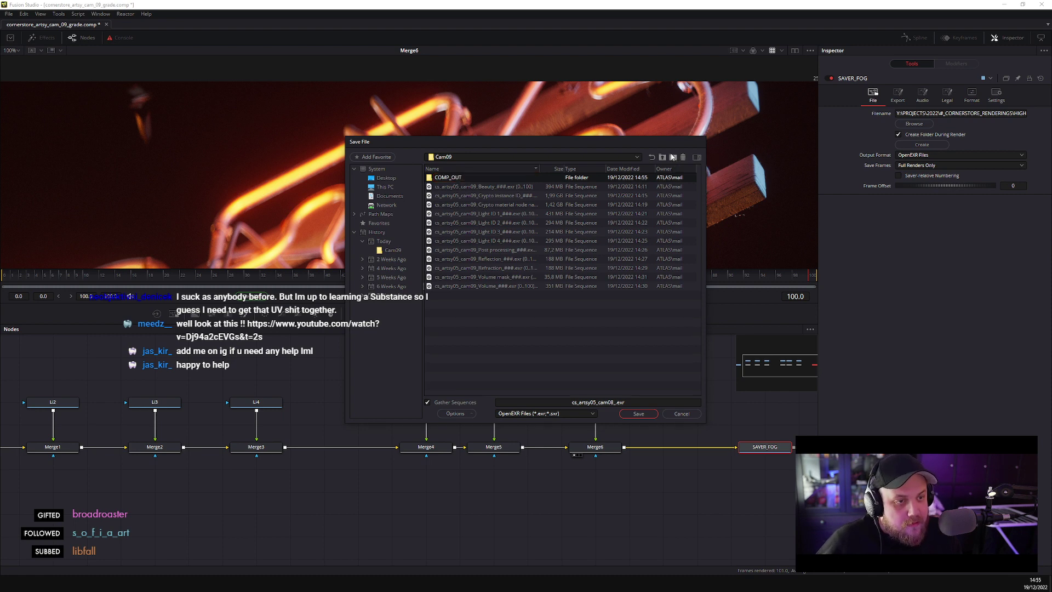
- Save the SAVER_FOG output as cs_artsy05_cam09_.exr inside COMP_OUT
{"action": "double_click", "coordinate": [463, 176]}
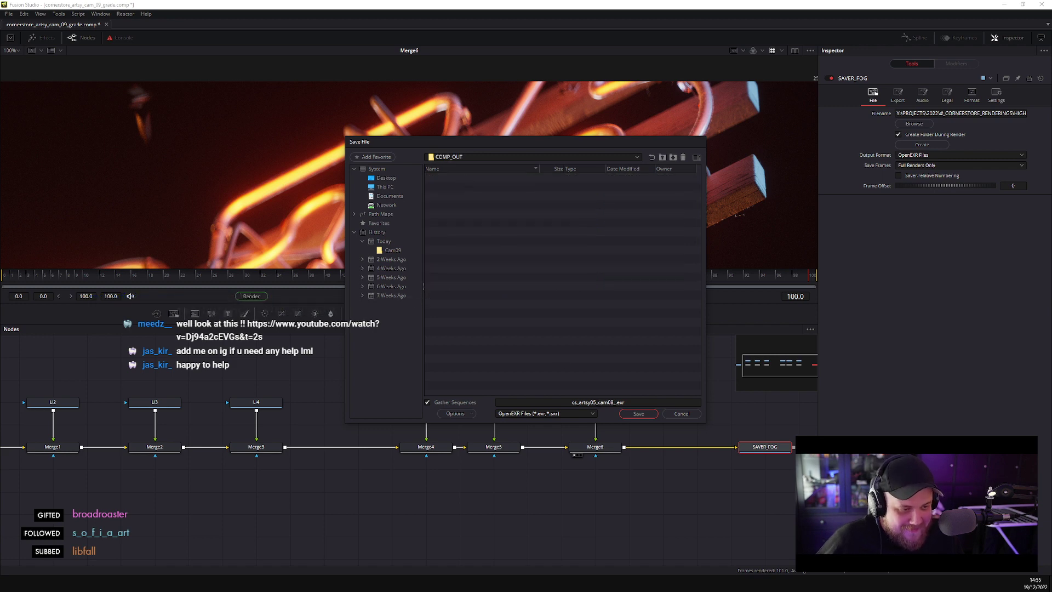
{"action": "left_click", "coordinate": [616, 402]}
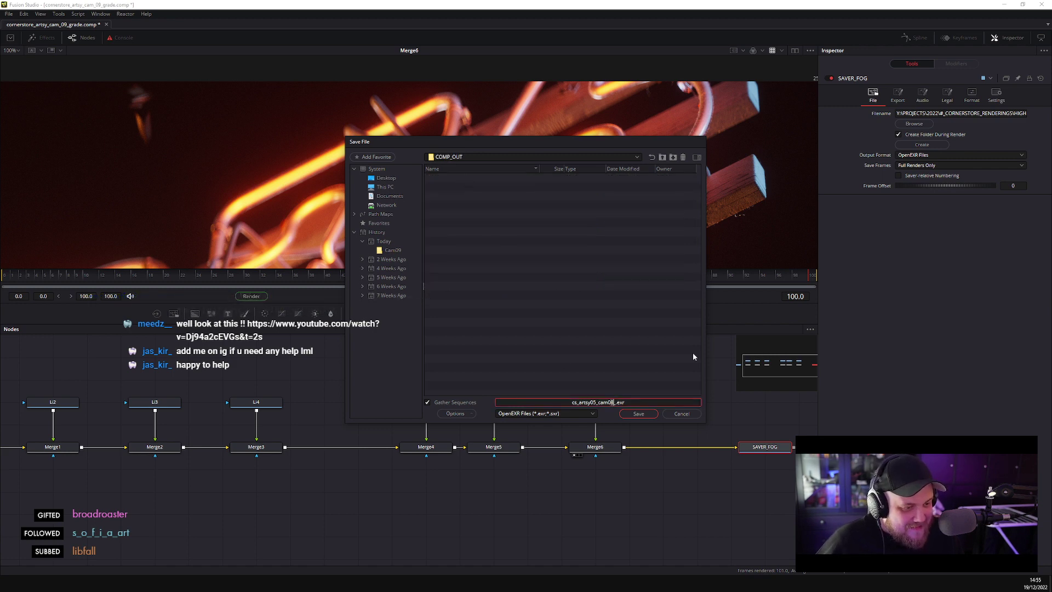
{"action": "left_click", "coordinate": [644, 414]}
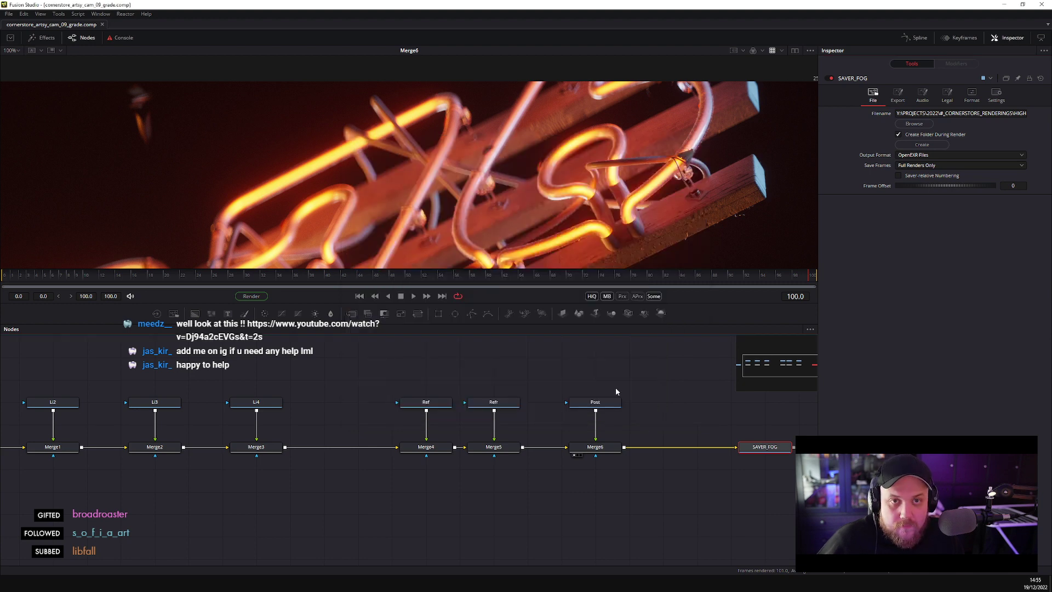
- Start the final render of the cam09 comp through SAVER_FOG from Render Settings
{"action": "left_click_drag", "start_coordinate": [690, 429], "coordinate": [507, 435]}
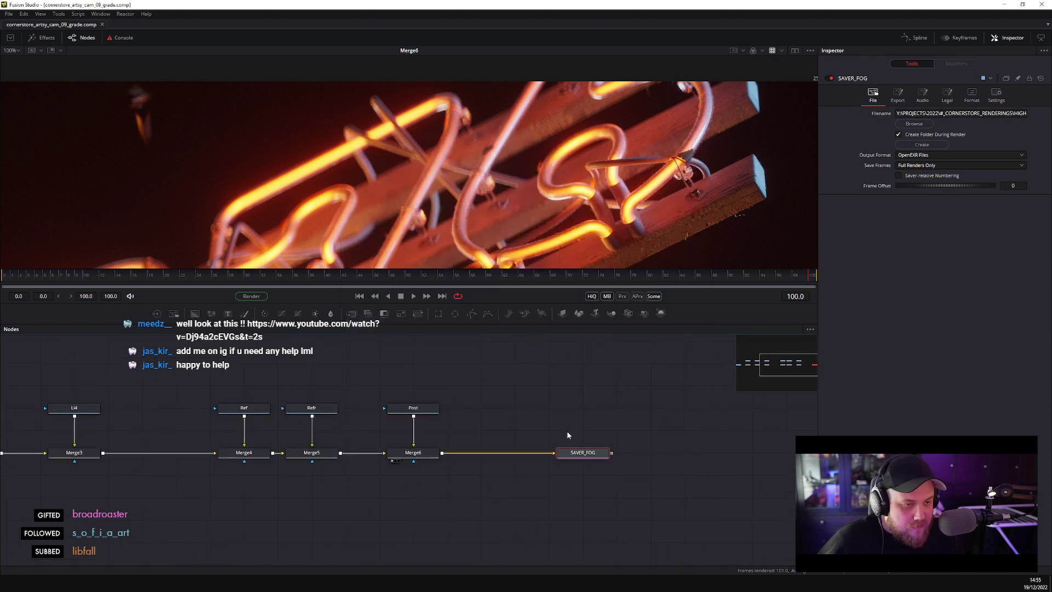
{"action": "left_click", "coordinate": [265, 297]}
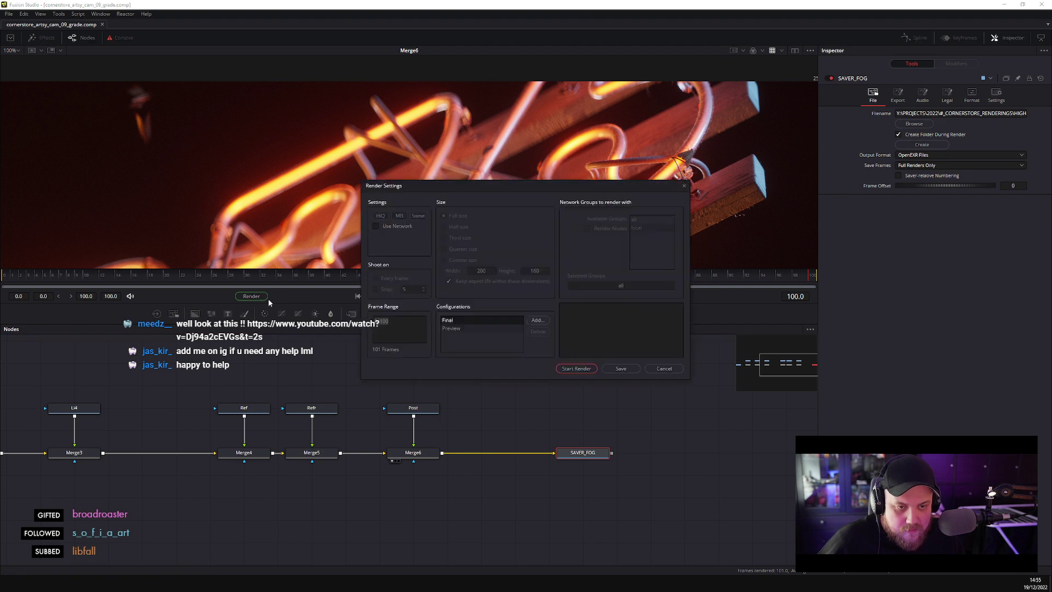
{"action": "left_click", "coordinate": [574, 370]}
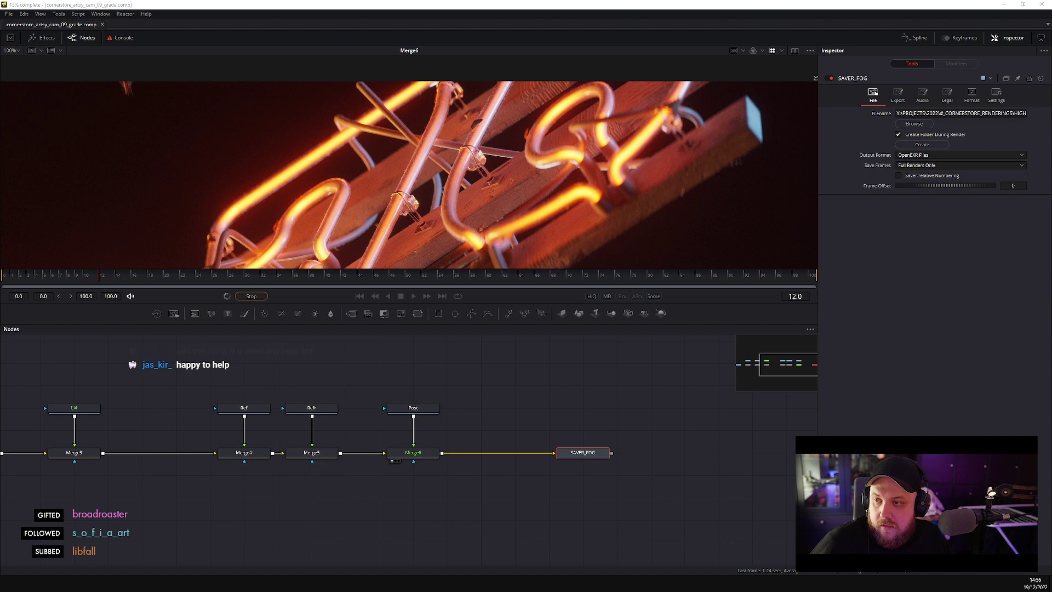
- Watch the shared YouTube video in a maximised Chrome window, skipping through to the end, then close the tab
{"action": "key", "text": "alt+Tab"}
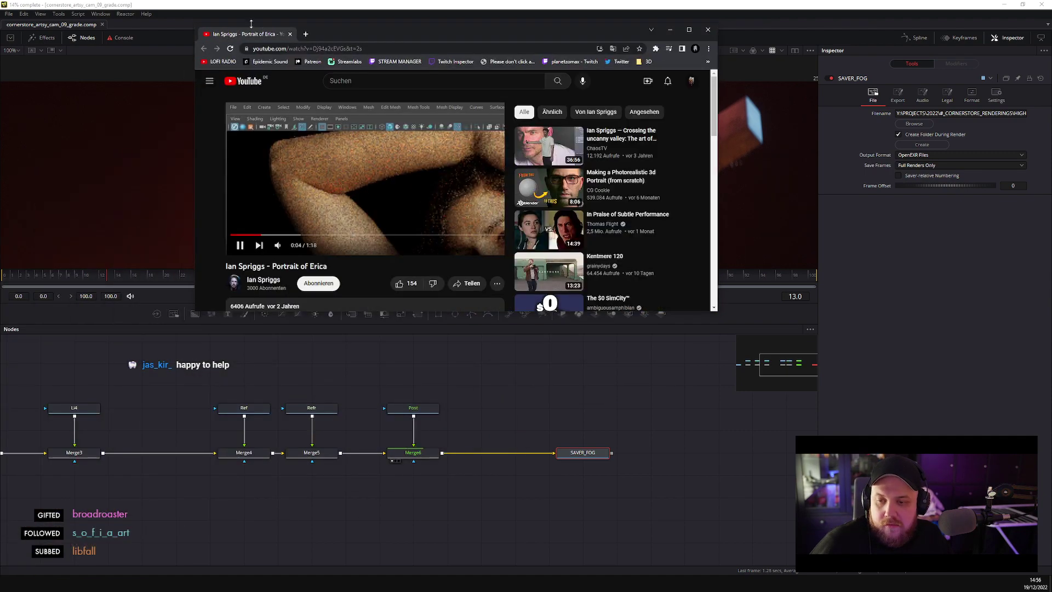
{"action": "double_click", "coordinate": [348, 34]}
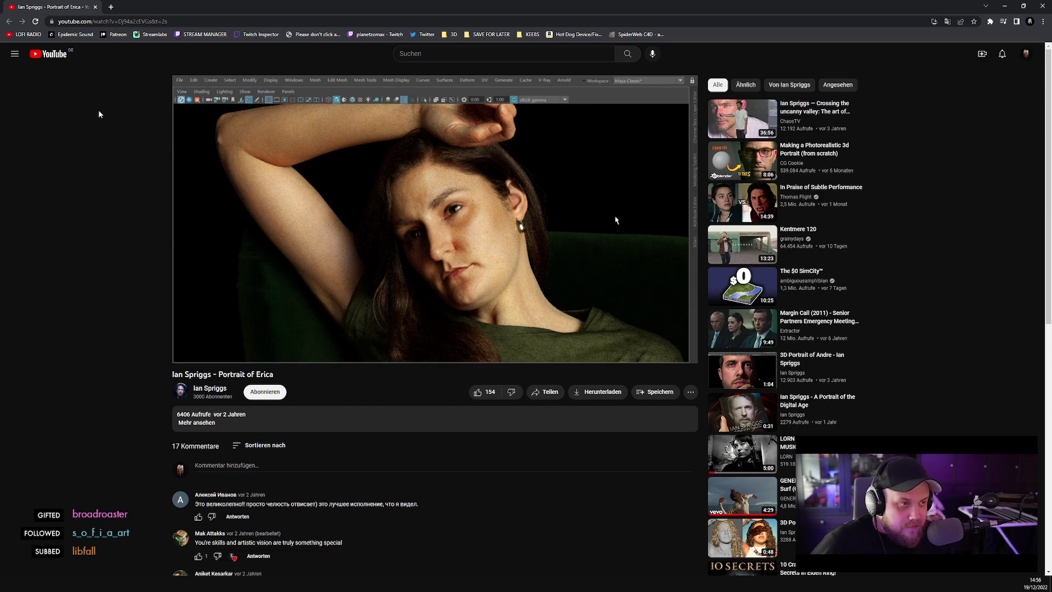
{"action": "left_click_drag", "start_coordinate": [451, 341], "coordinate": [427, 343]}
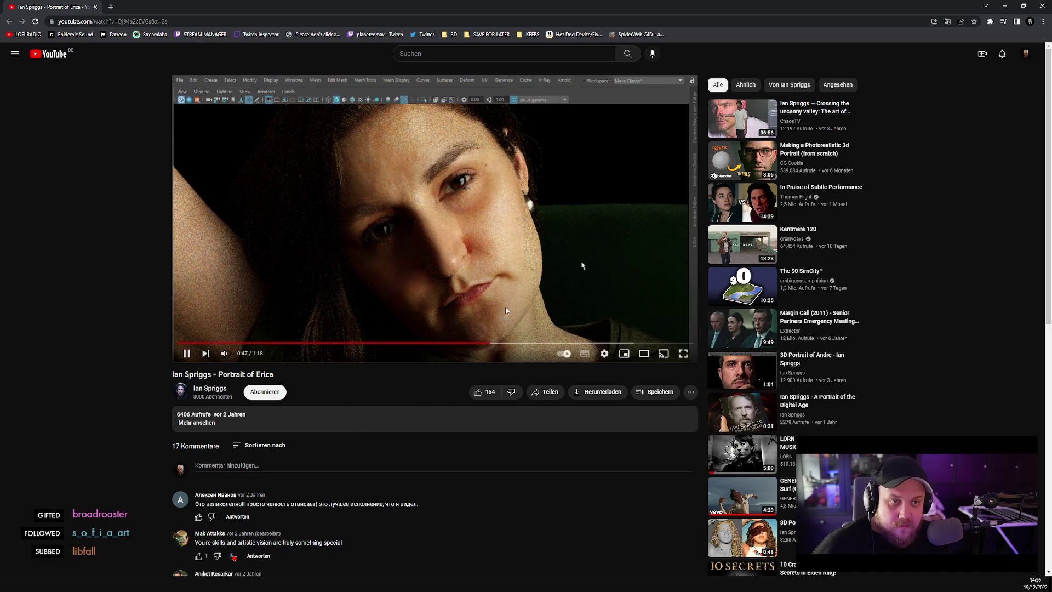
{"action": "left_click", "coordinate": [536, 343]}
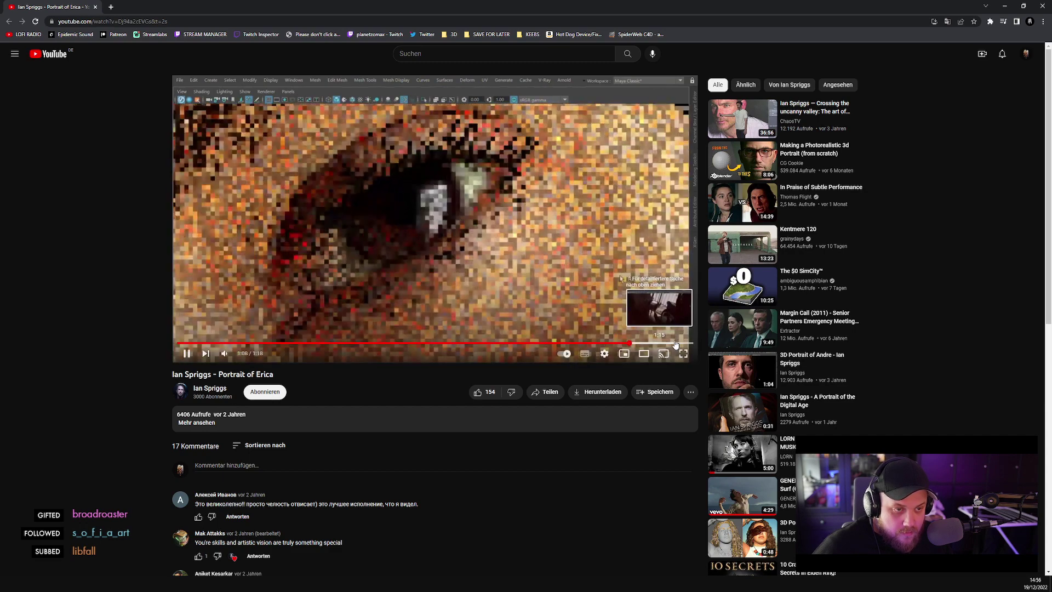
{"action": "left_click", "coordinate": [677, 343]}
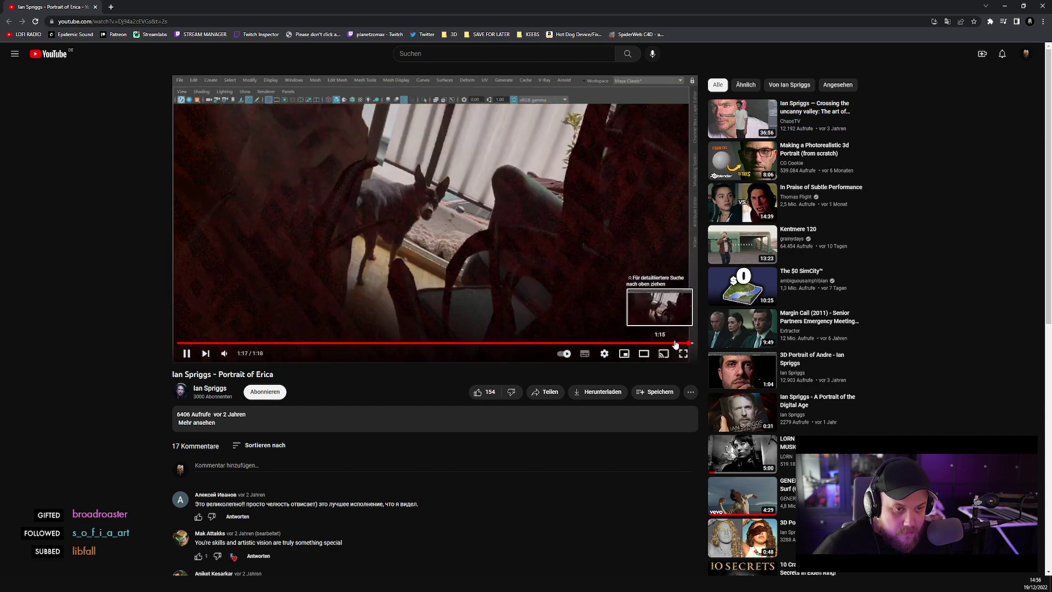
{"action": "left_click", "coordinate": [665, 344]}
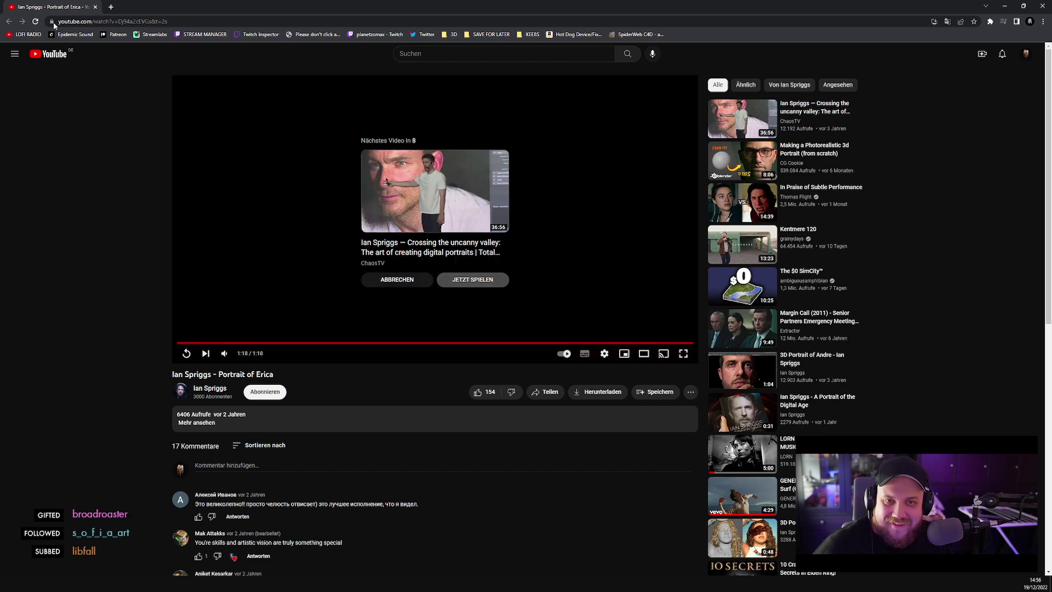
{"action": "left_click", "coordinate": [95, 7]}
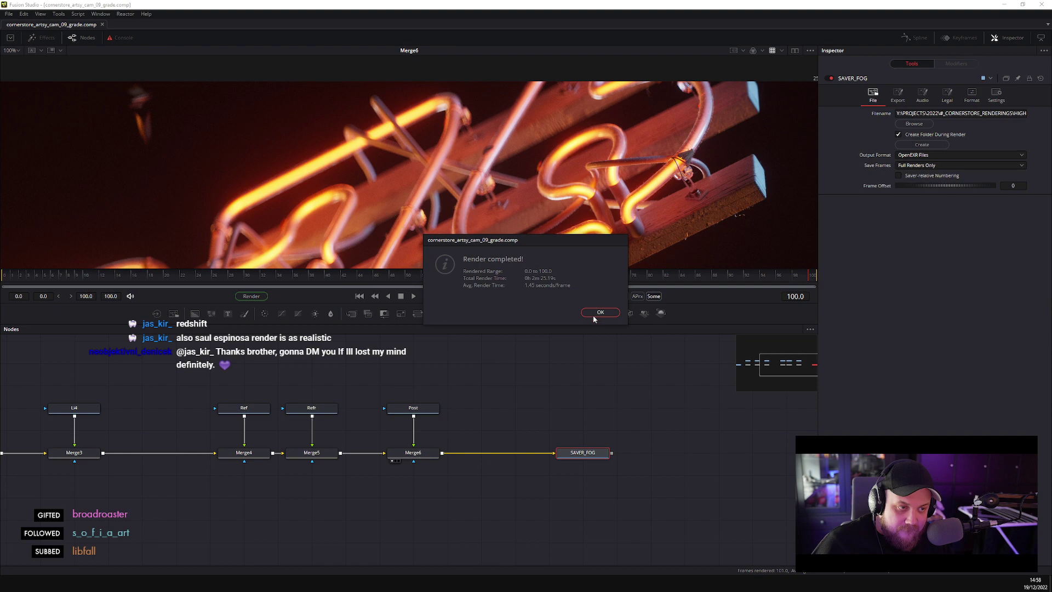
- Import the cam09 EXR sequence from Cam09/COMP_OUT and place it on Video 2 after cam08
{"action": "left_click", "coordinate": [599, 312]}
{"action": "key", "text": "alt+Tab"}
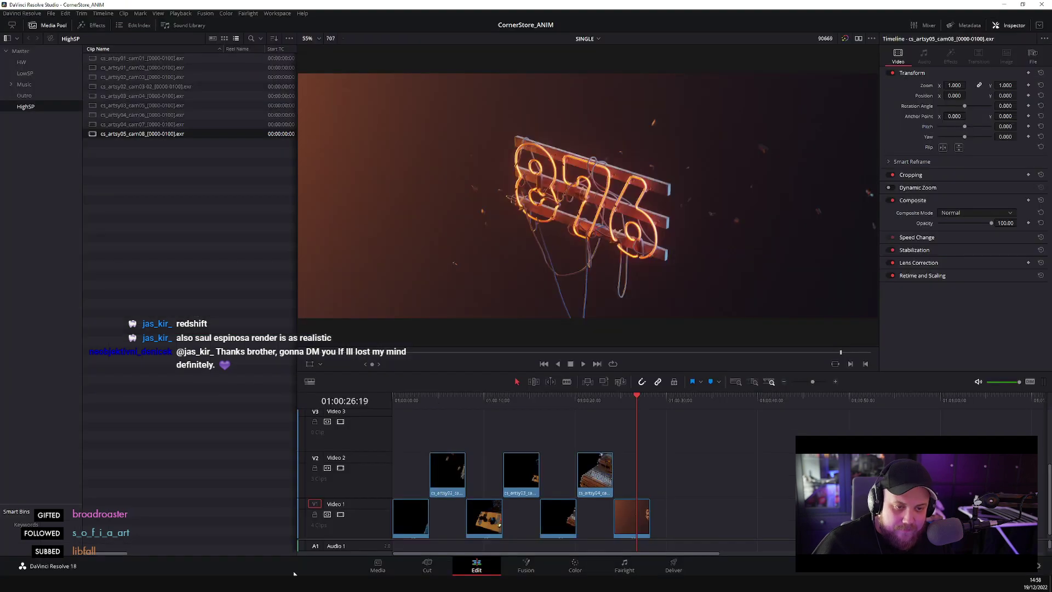
{"action": "left_click", "coordinate": [377, 565]}
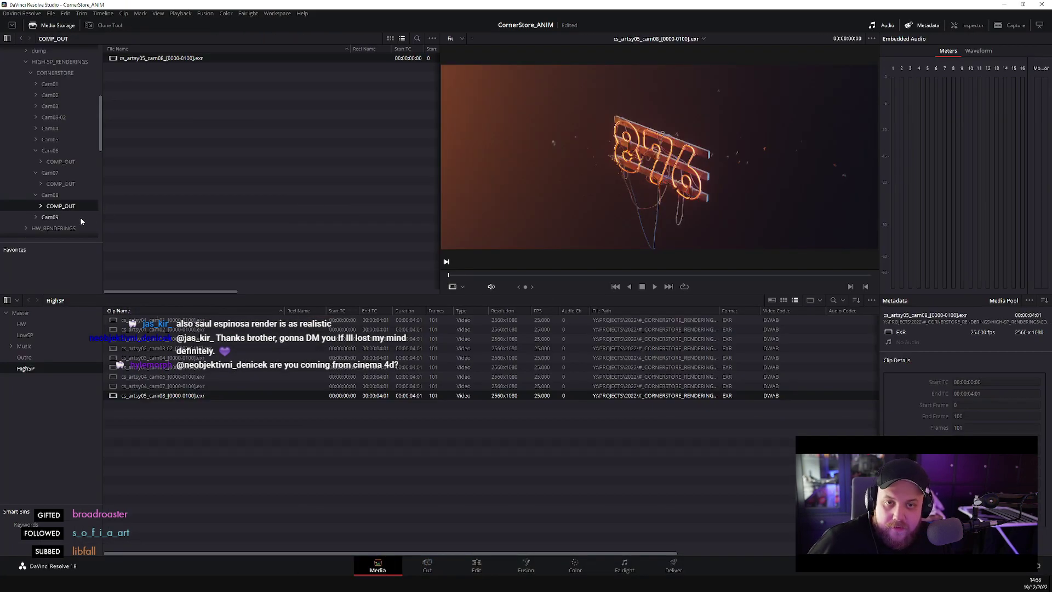
{"action": "left_click", "coordinate": [50, 217]}
{"action": "double_click", "coordinate": [119, 58]}
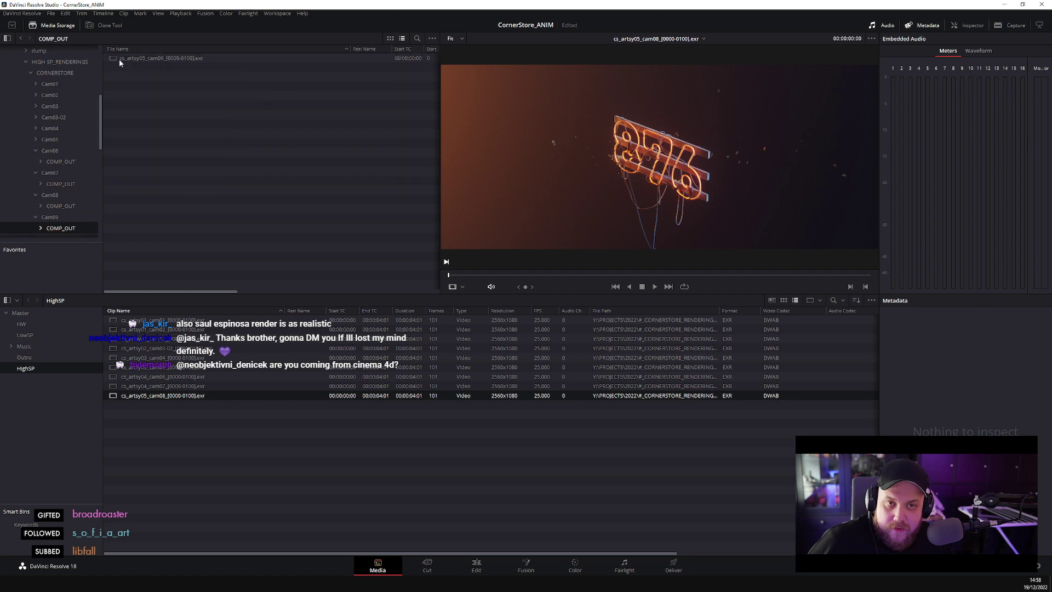
{"action": "left_click", "coordinate": [154, 59]}
{"action": "left_click_drag", "start_coordinate": [153, 61], "coordinate": [160, 451]}
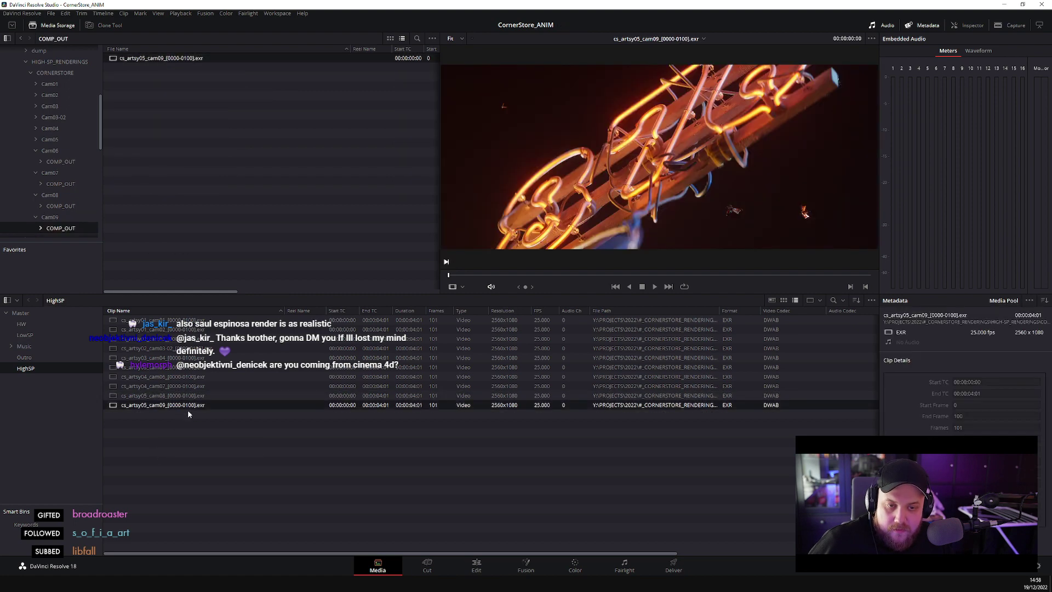
{"action": "left_click", "coordinate": [477, 566]}
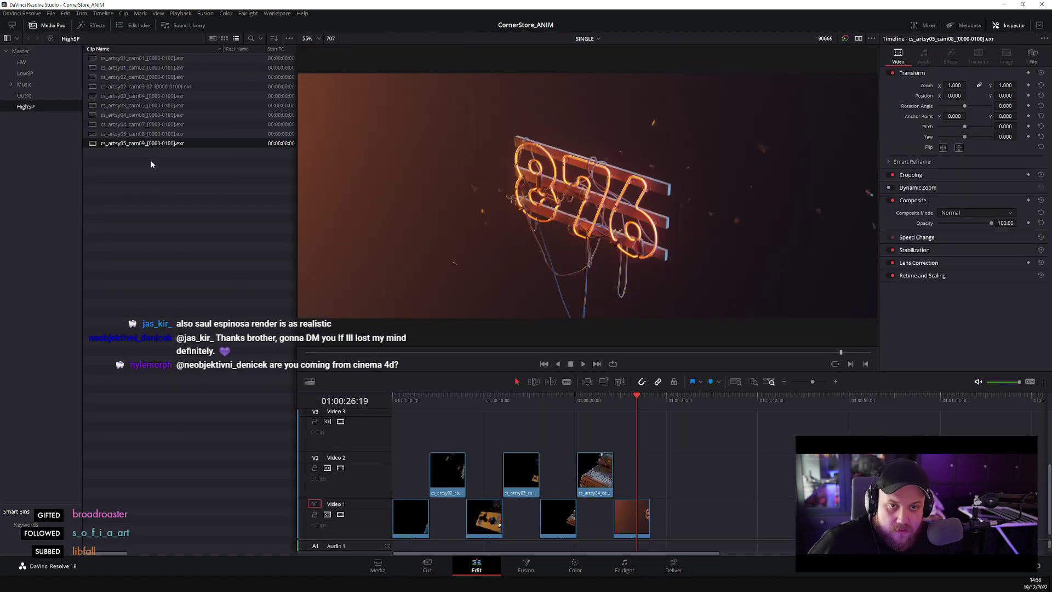
{"action": "left_click_drag", "start_coordinate": [155, 143], "coordinate": [652, 460]}
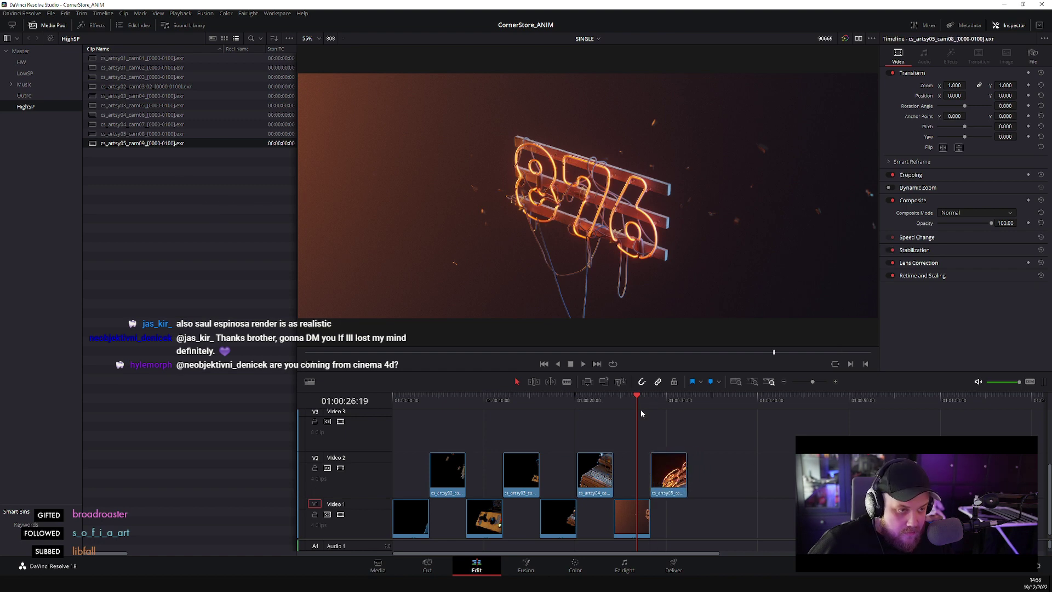
- Play and scrub the cut from cam08 into the cam09 neon sign shot, then hide the media pool
{"action": "key", "text": "j"}
{"action": "key", "text": "l"}
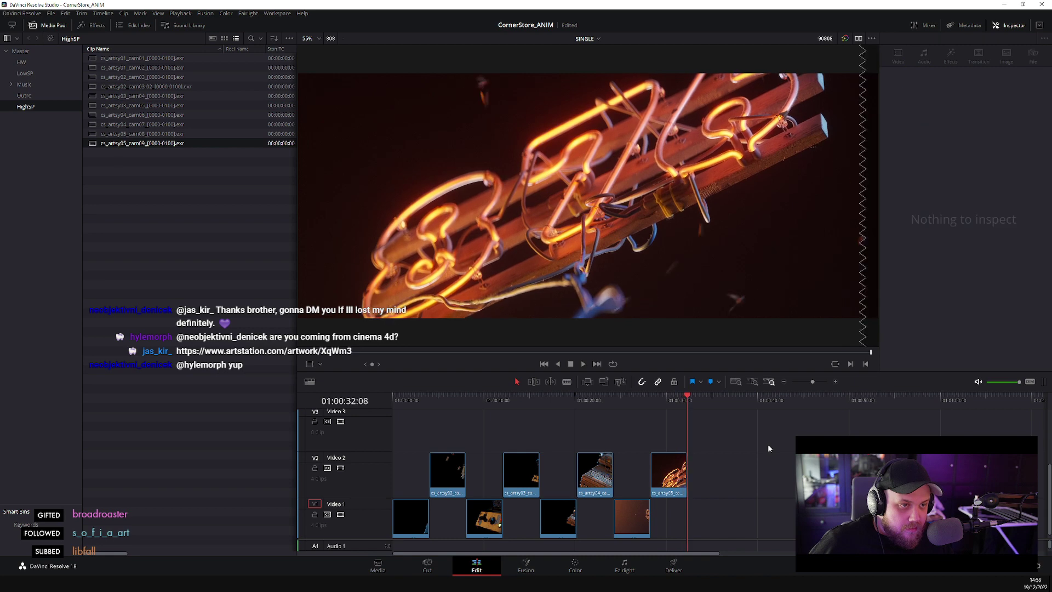
{"action": "left_click_drag", "start_coordinate": [688, 401], "coordinate": [619, 401]}
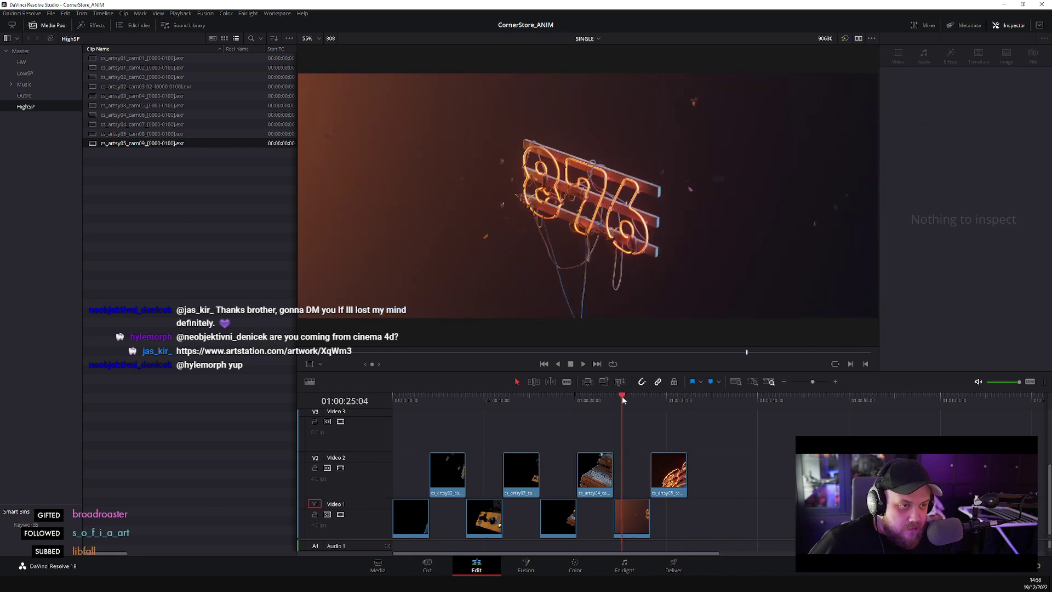
{"action": "key", "text": "space"}
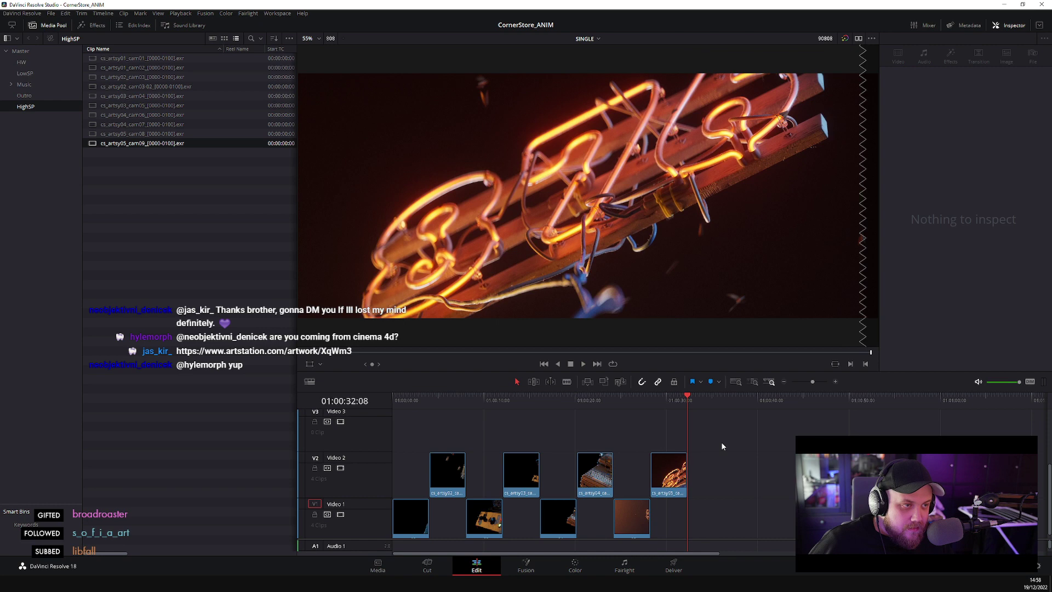
{"action": "key", "text": "j"}
{"action": "key", "text": "j"}
{"action": "key", "text": "j"}
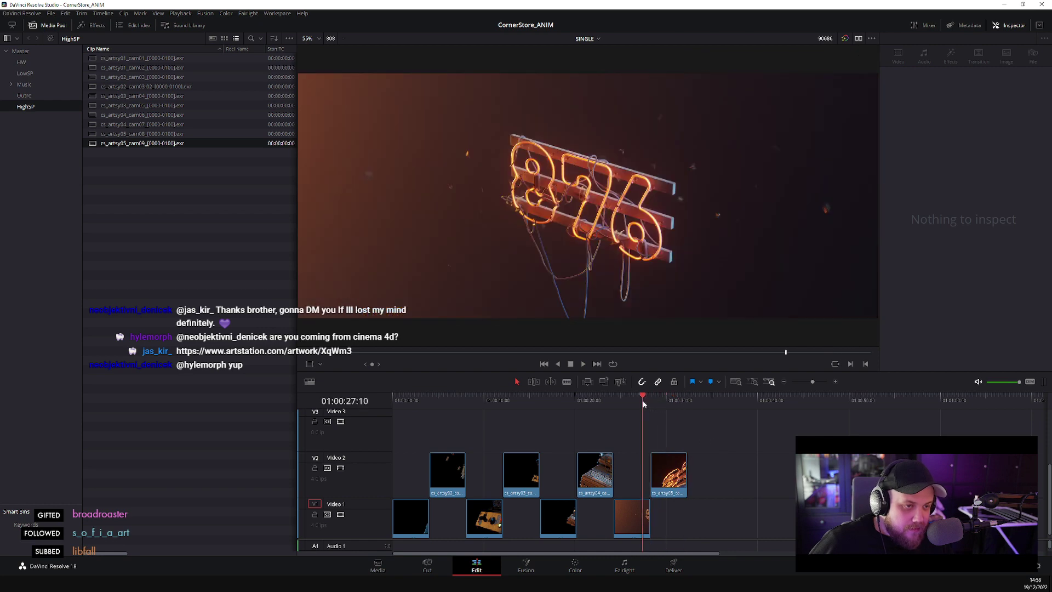
{"action": "key", "text": "l"}
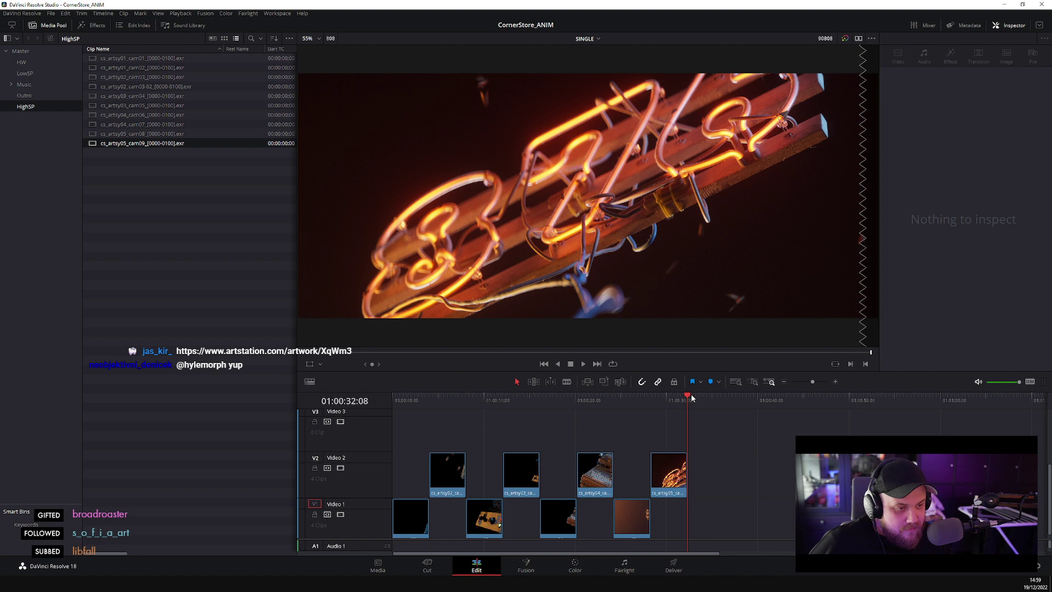
{"action": "left_click_drag", "start_coordinate": [692, 397], "coordinate": [560, 413]}
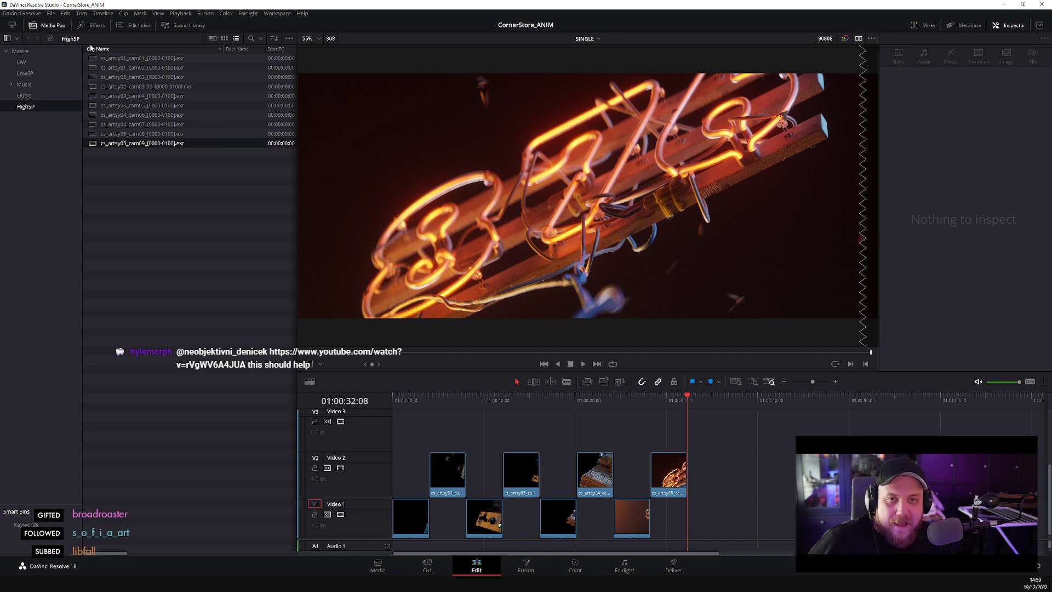
{"action": "left_click", "coordinate": [38, 31]}
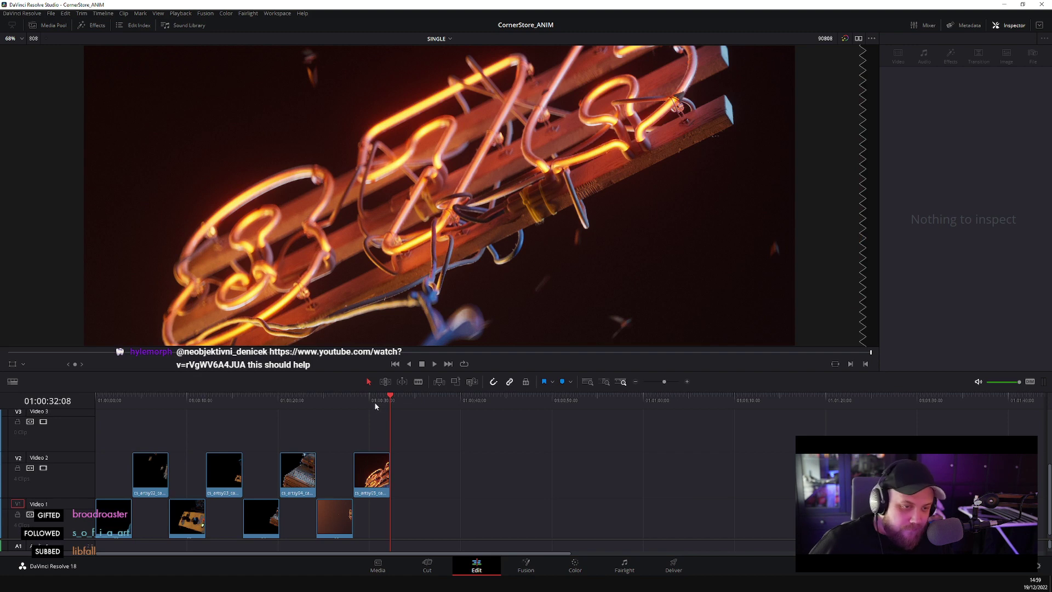
- Play the cut into cam09, then zoom in and trim the start of the cam09 clip
{"action": "mouse_move", "coordinate": [375, 400]}
{"action": "left_mouse_down"}
{"action": "mouse_move", "coordinate": [364, 396]}
{"action": "mouse_move", "coordinate": [374, 393]}
{"action": "left_mouse_up"}
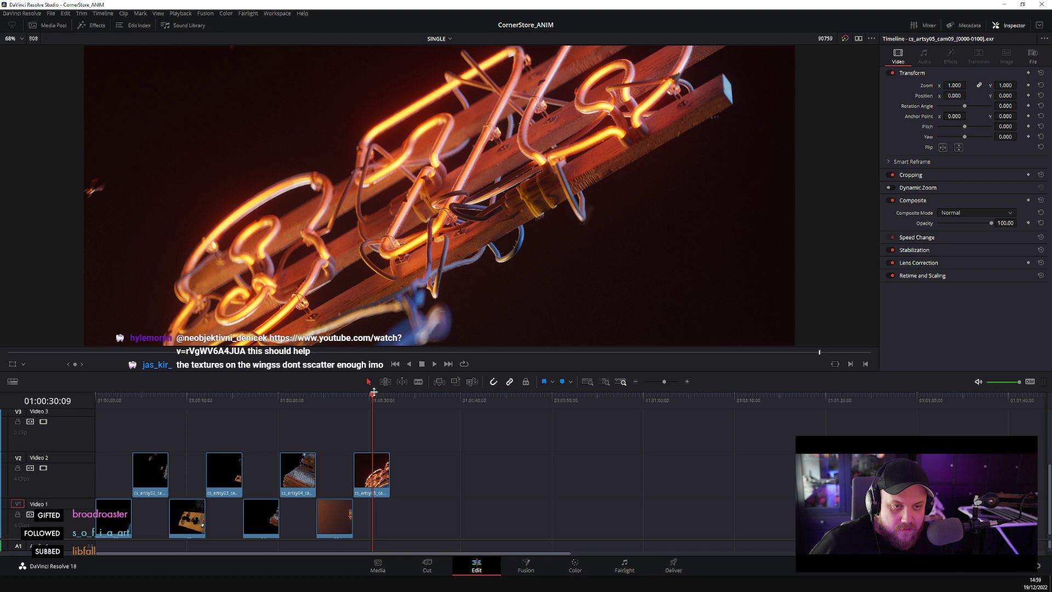
{"action": "key", "text": "space"}
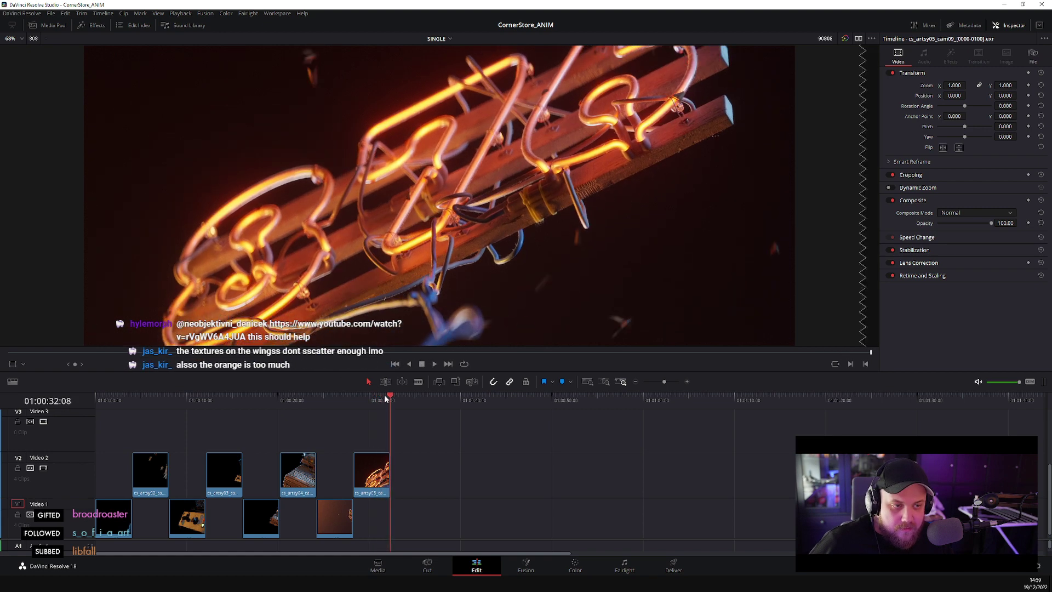
{"action": "left_click_drag", "start_coordinate": [384, 398], "coordinate": [359, 406]}
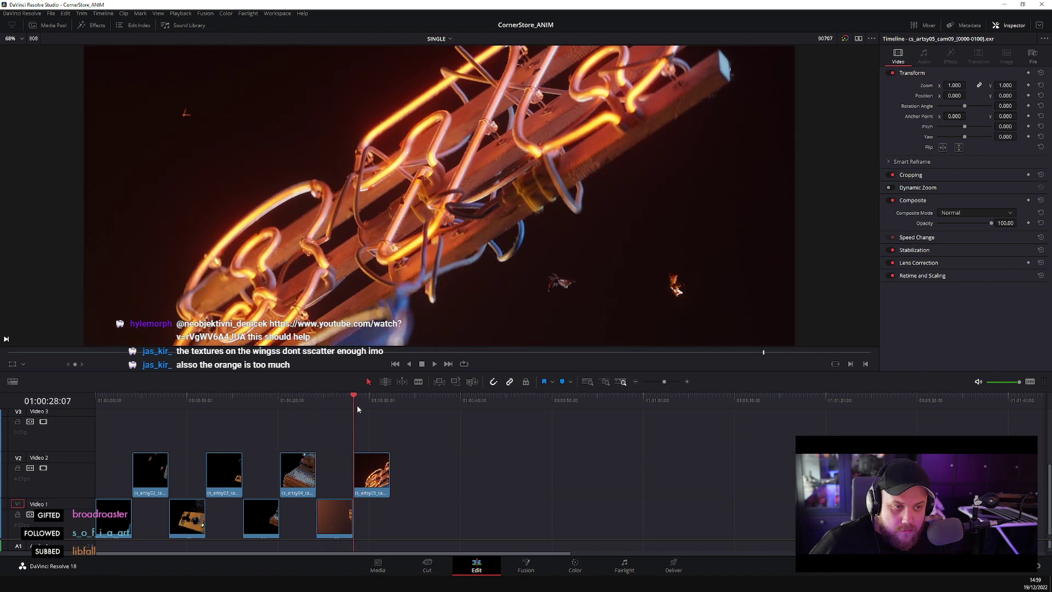
{"action": "scroll", "coordinate": [374, 483], "scroll_direction": "up", "scroll_amount": 2}
{"action": "scroll", "coordinate": [545, 479], "scroll_direction": "up", "scroll_amount": 3}
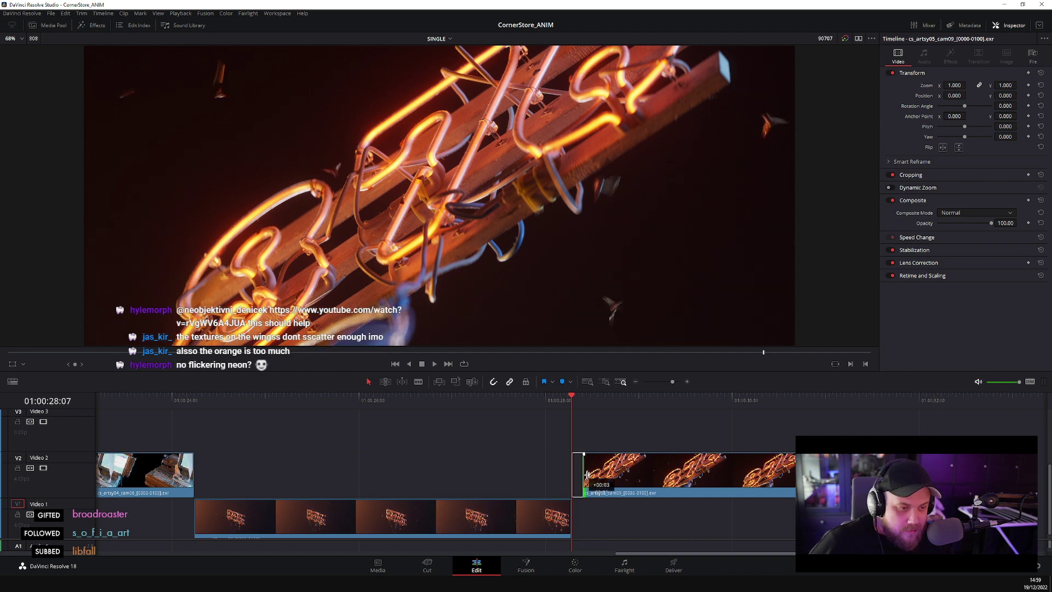
{"action": "scroll", "coordinate": [583, 472], "scroll_direction": "up", "scroll_amount": 1}
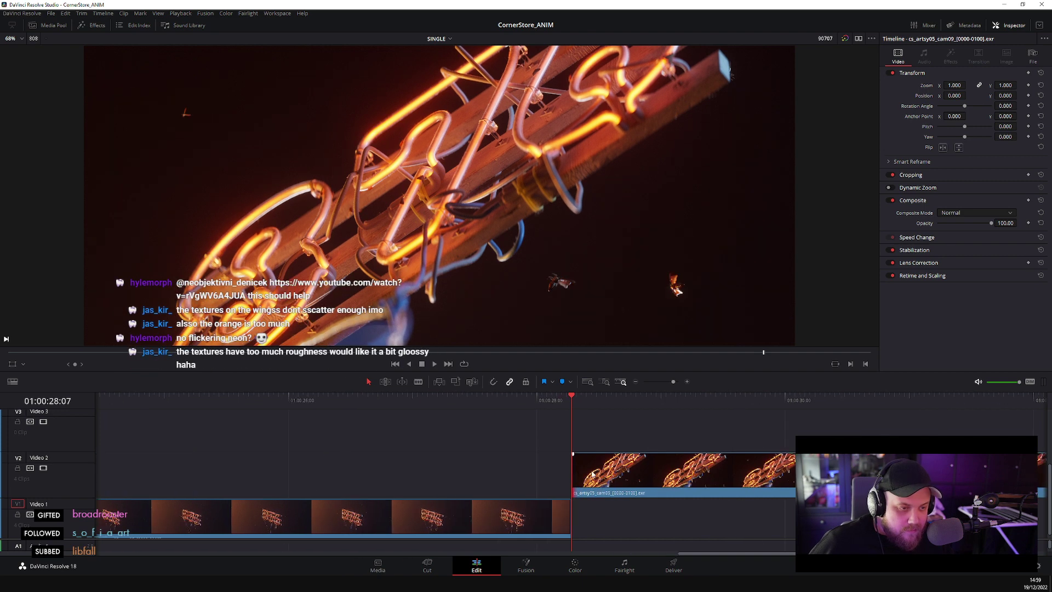
{"action": "left_click_drag", "start_coordinate": [571, 469], "coordinate": [586, 474]}
{"action": "key", "text": "space"}
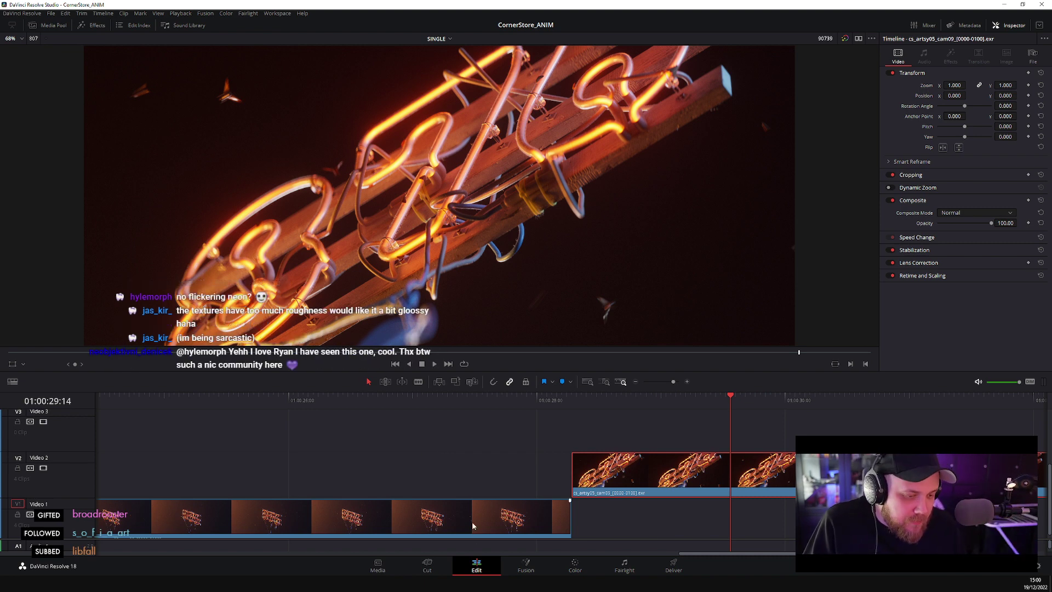
- Zoom the timeline back out and scrub through the earlier computer shots
{"action": "scroll", "coordinate": [472, 521], "scroll_direction": "down", "scroll_amount": 2}
{"action": "scroll", "coordinate": [300, 457], "scroll_direction": "down", "scroll_amount": 1}
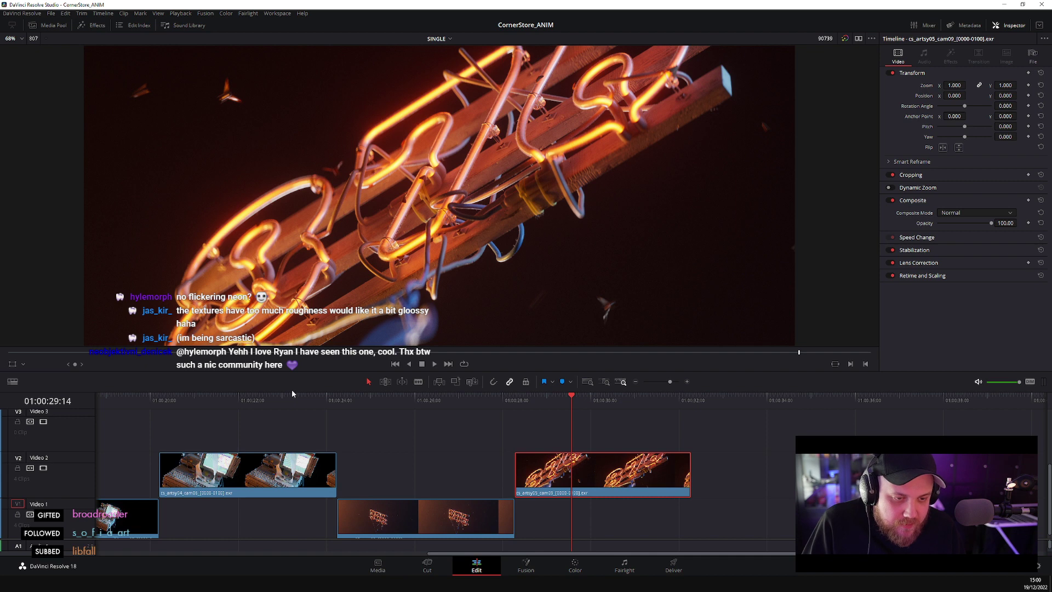
{"action": "left_click_drag", "start_coordinate": [291, 395], "coordinate": [257, 409]}
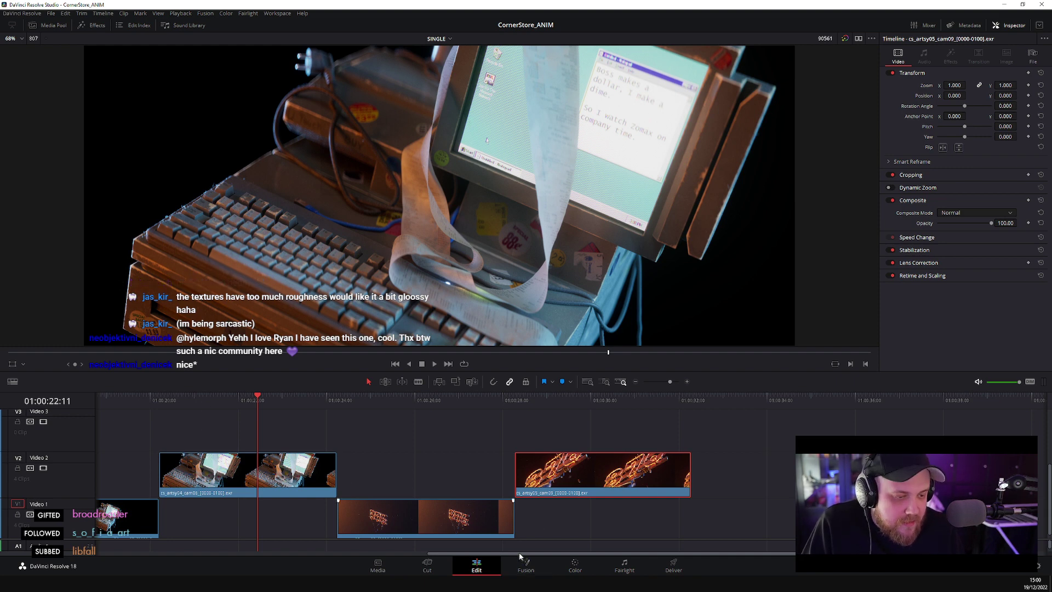
{"action": "left_click_drag", "start_coordinate": [518, 553], "coordinate": [389, 556]}
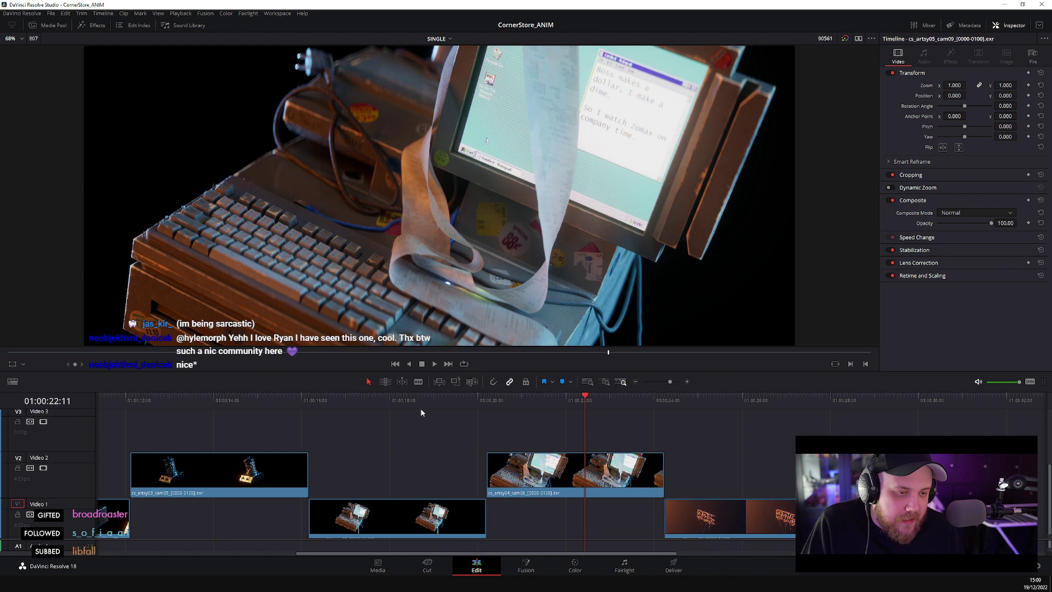
{"action": "left_click_drag", "start_coordinate": [400, 400], "coordinate": [372, 403]}
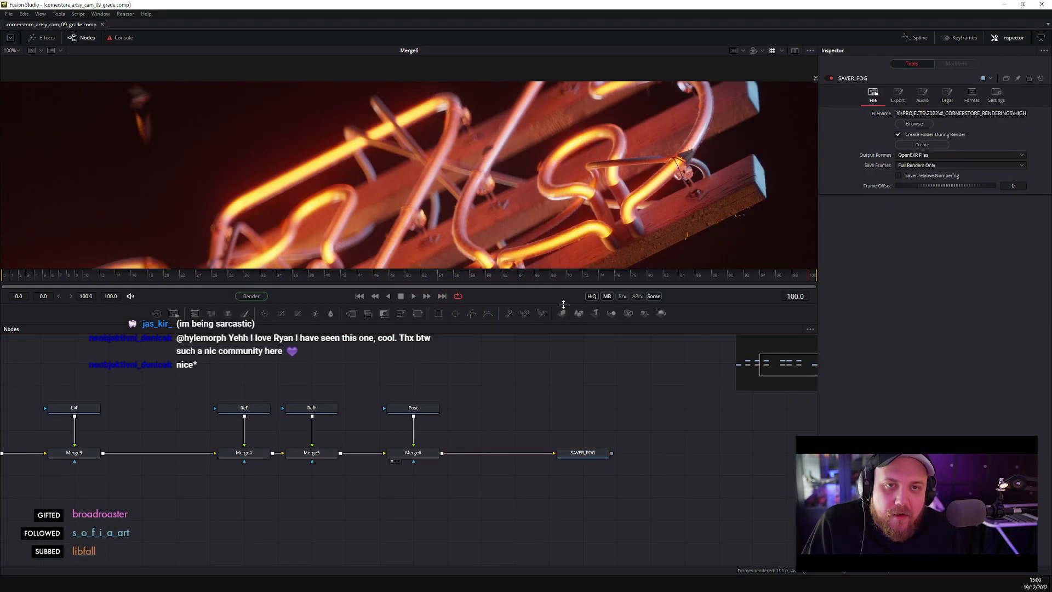
- Minimise Fusion Studio to reveal the RNDR Network jobs page in Chrome
{"action": "left_click", "coordinate": [1004, 4]}
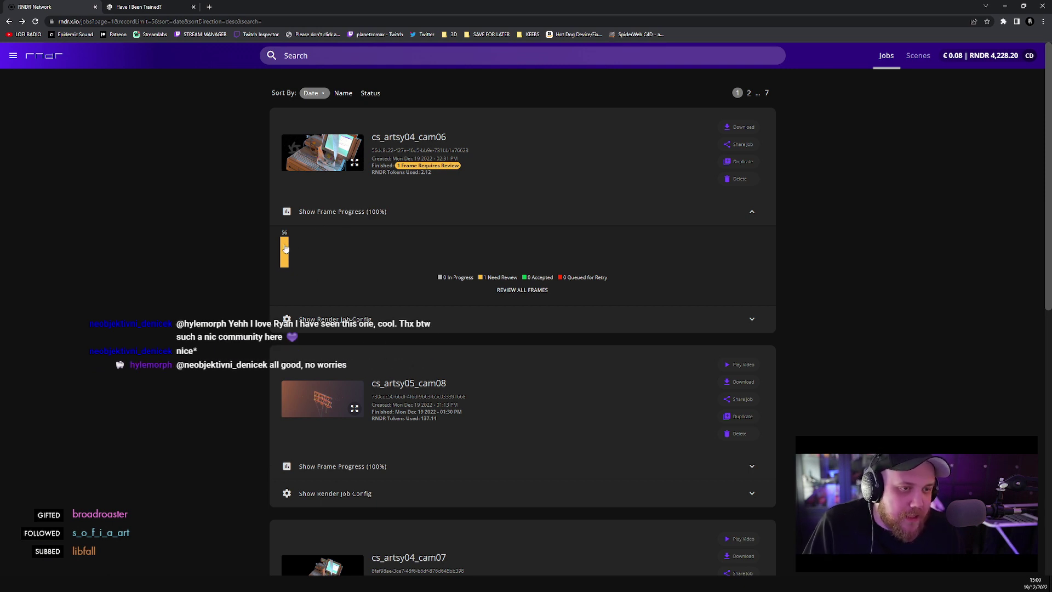
- Accept frame 56 of the cs_artsy04_cam06 job, which was flagged for review
{"action": "left_click", "coordinate": [436, 167]}
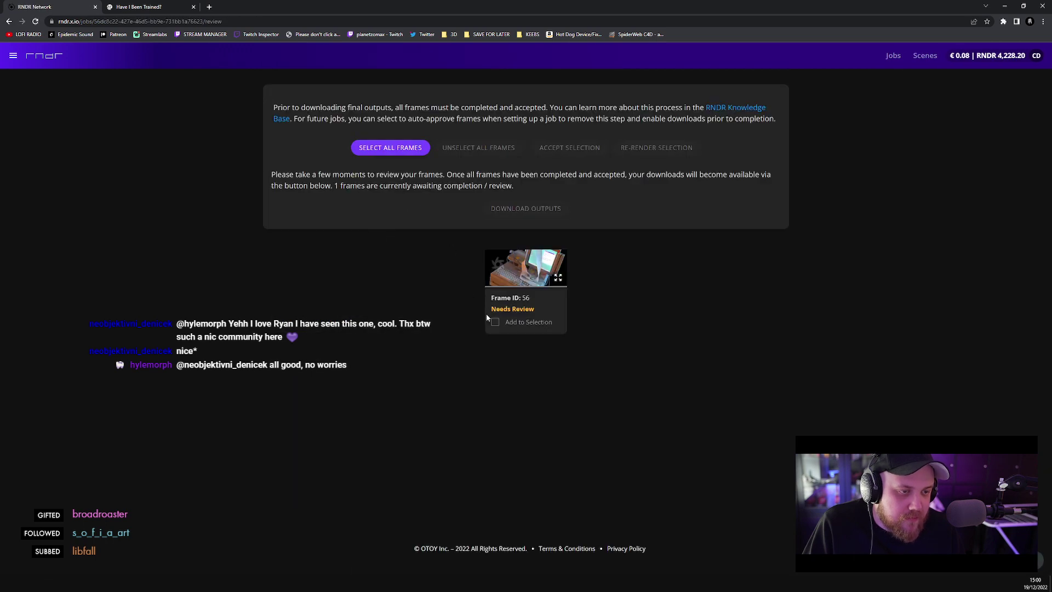
{"action": "left_click", "coordinate": [391, 151]}
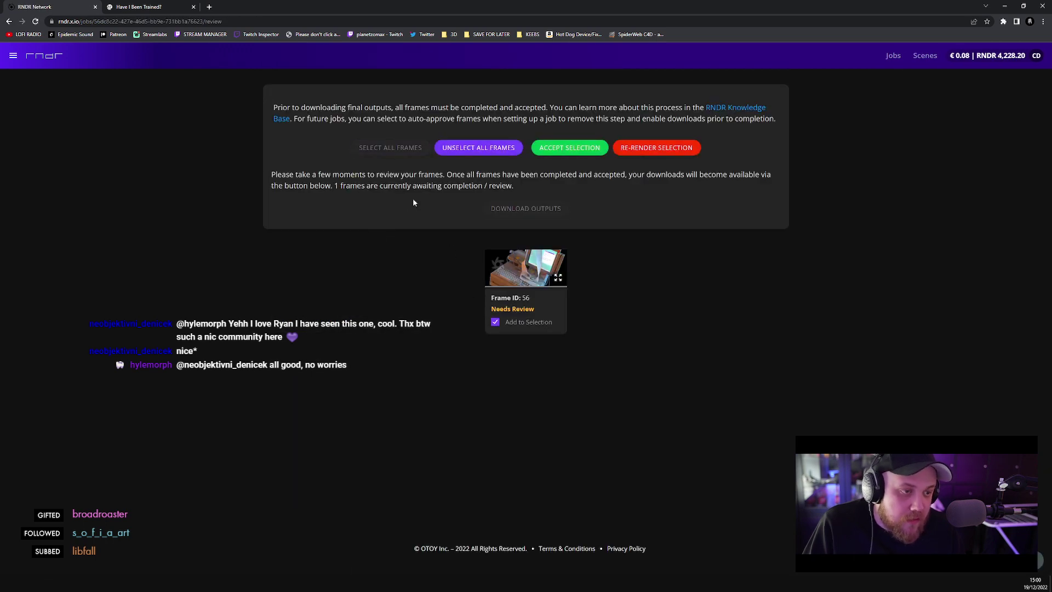
{"action": "left_click", "coordinate": [571, 154]}
- Copy the download links for the selected configuration's 14 output files to the clipboard
{"action": "left_click", "coordinate": [521, 206]}
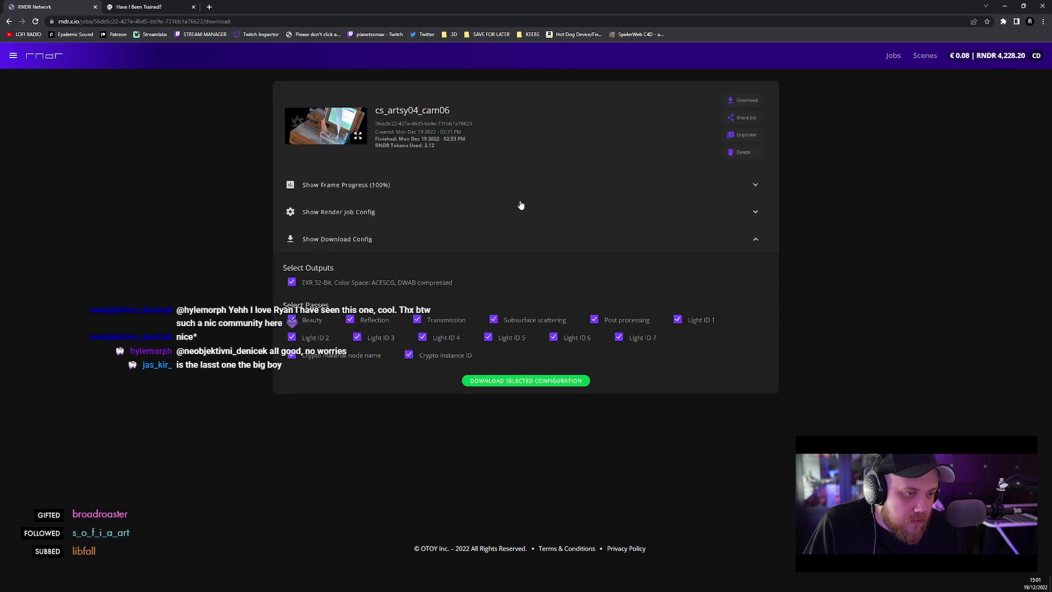
{"action": "left_click", "coordinate": [490, 385]}
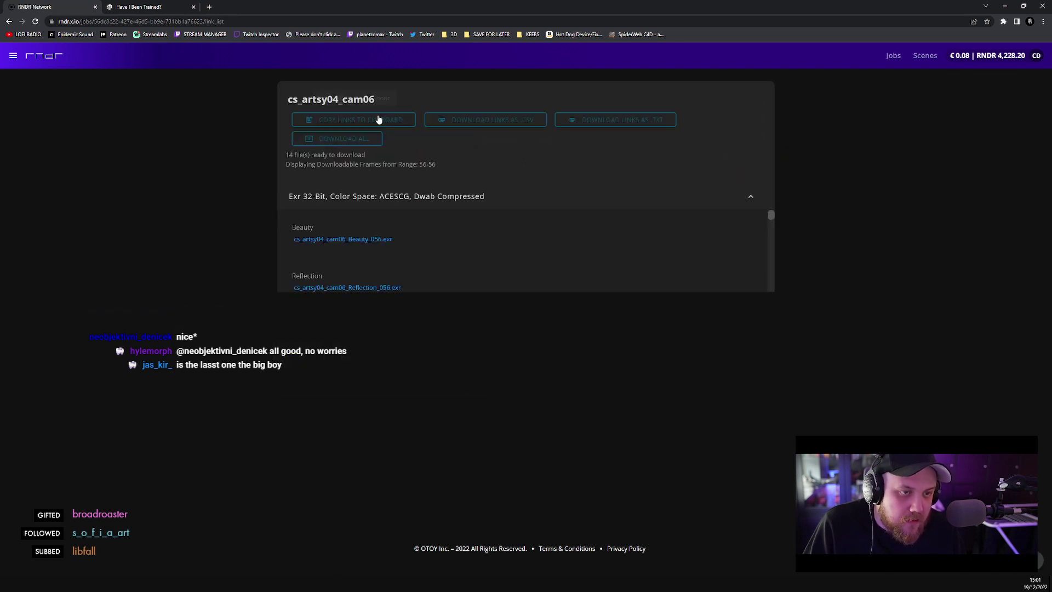
{"action": "left_click", "coordinate": [378, 119]}
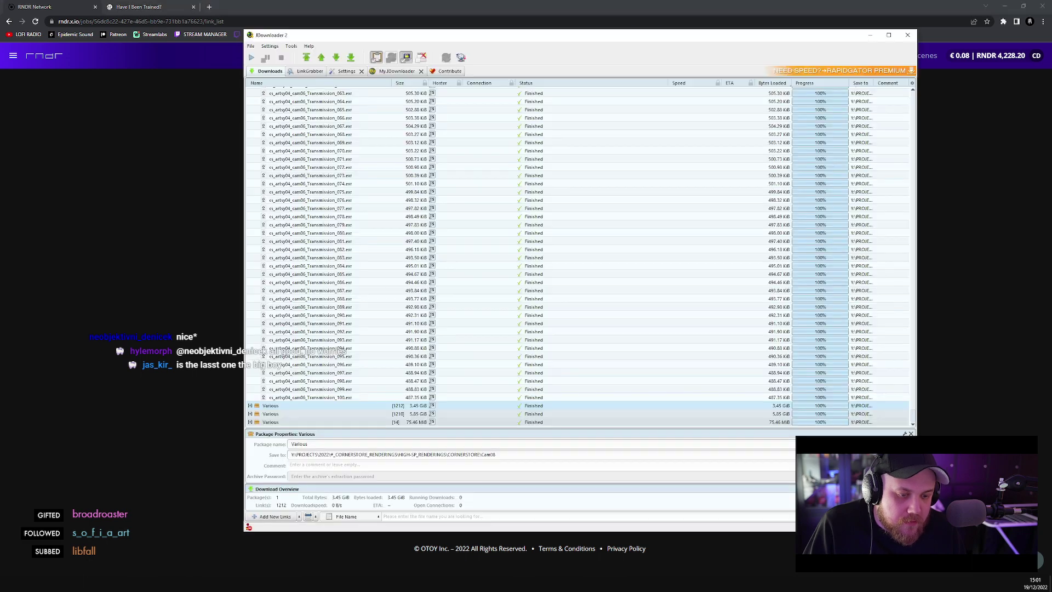
- Grab the copied links in JDownloader with deep link analysis and clear the new package name
{"action": "left_click", "coordinate": [295, 68]}
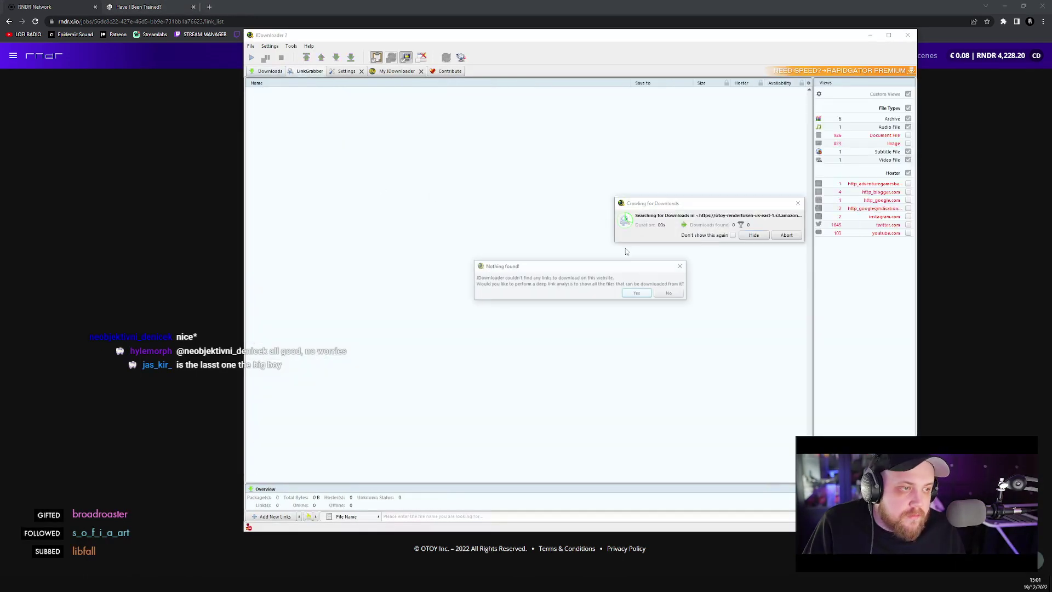
{"action": "left_click", "coordinate": [637, 294]}
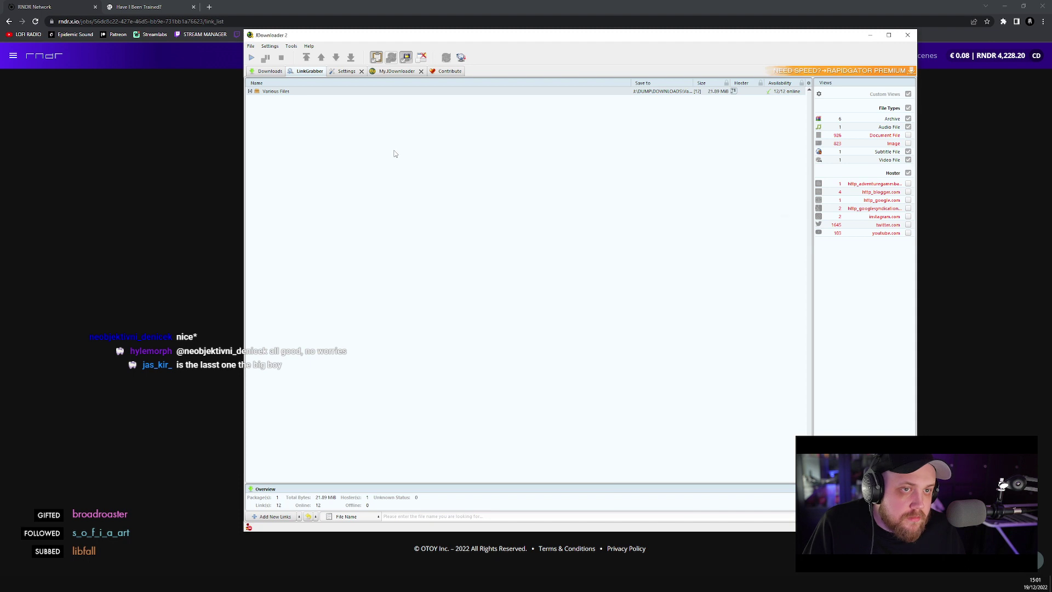
{"action": "left_click", "coordinate": [283, 91]}
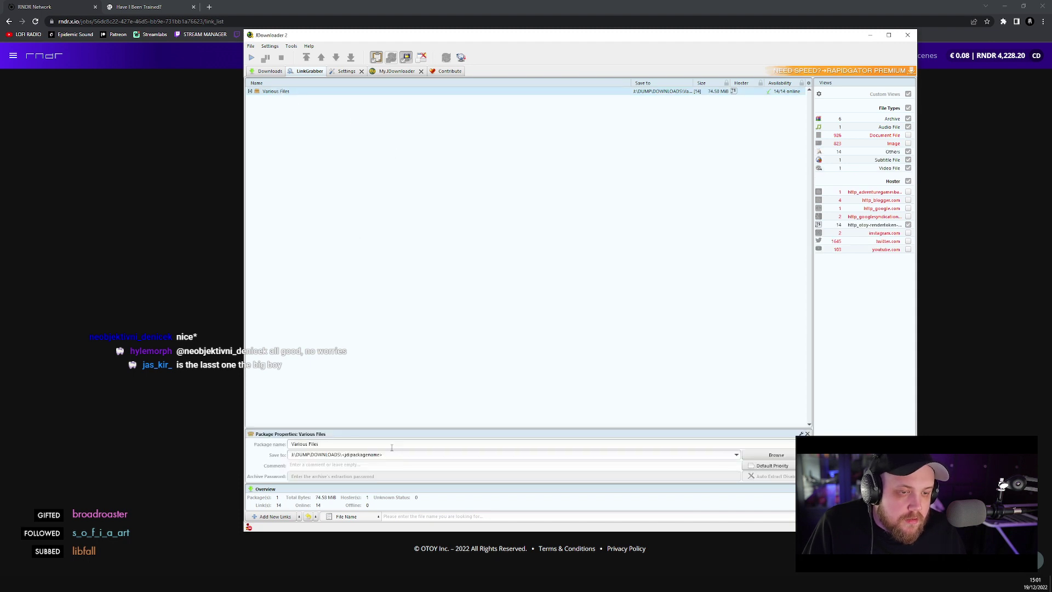
{"action": "left_click", "coordinate": [392, 448]}
{"action": "double_click", "coordinate": [313, 444]}
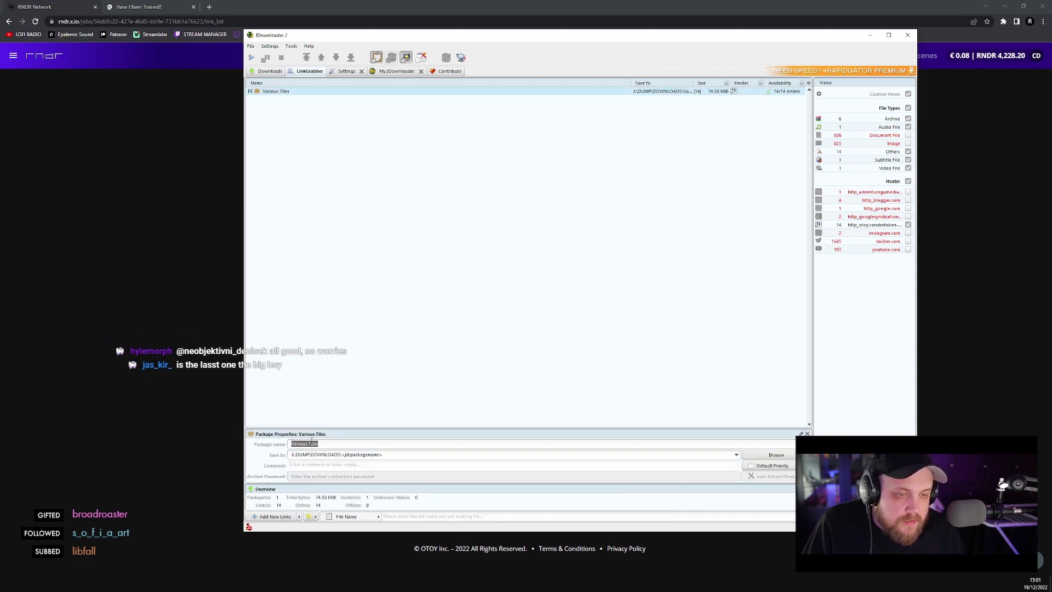
{"action": "key", "text": "BackSpace"}
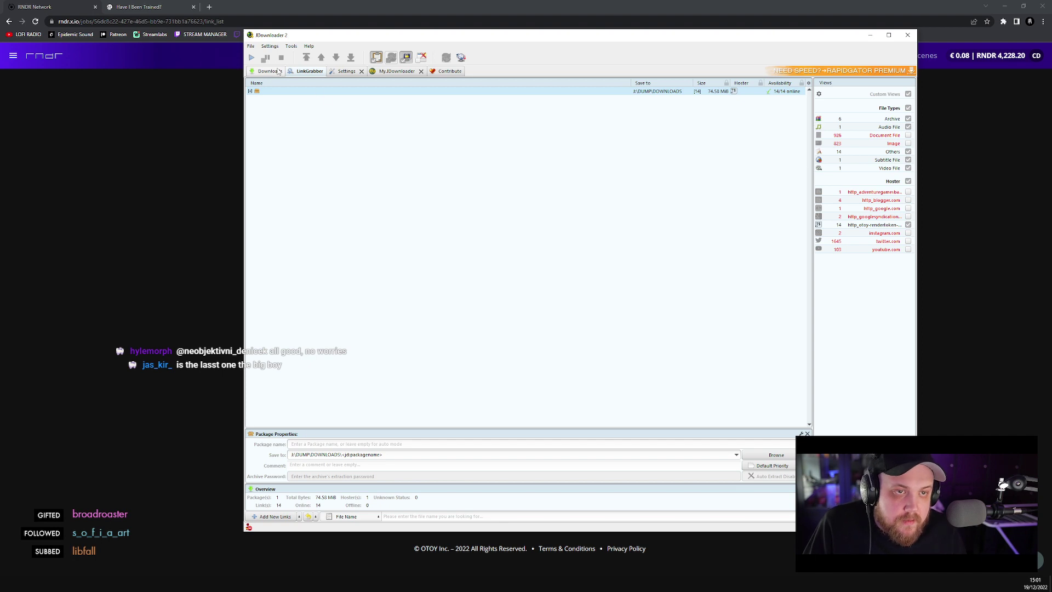
- Copy the Save-to path of the earlier 1413-link Various Files package, the Cam06 renderings folder
{"action": "left_click_drag", "start_coordinate": [285, 37], "coordinate": [296, 84]}
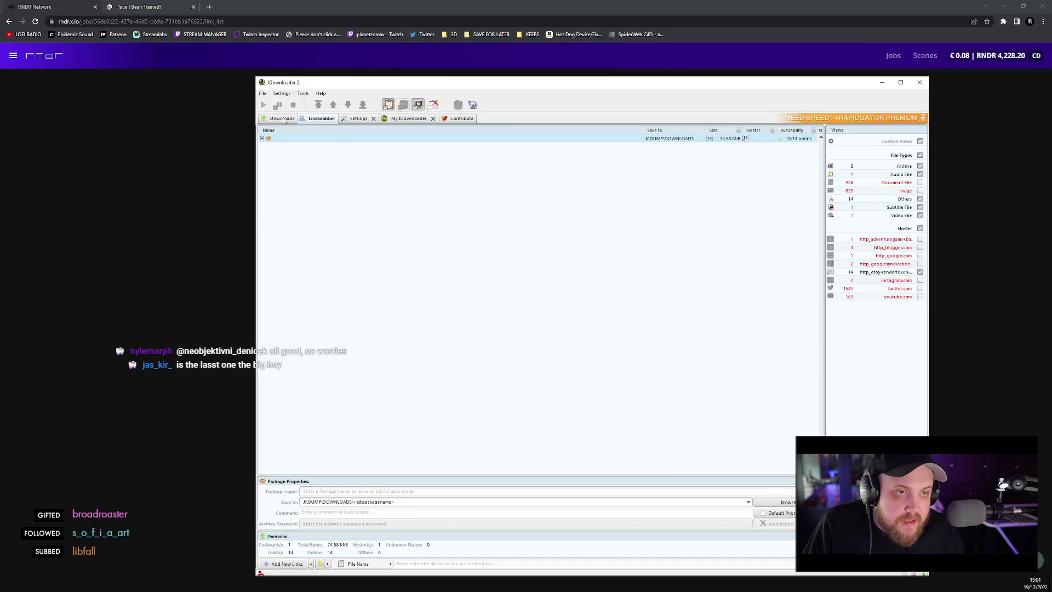
{"action": "left_click", "coordinate": [281, 119]}
{"action": "left_click", "coordinate": [327, 461]}
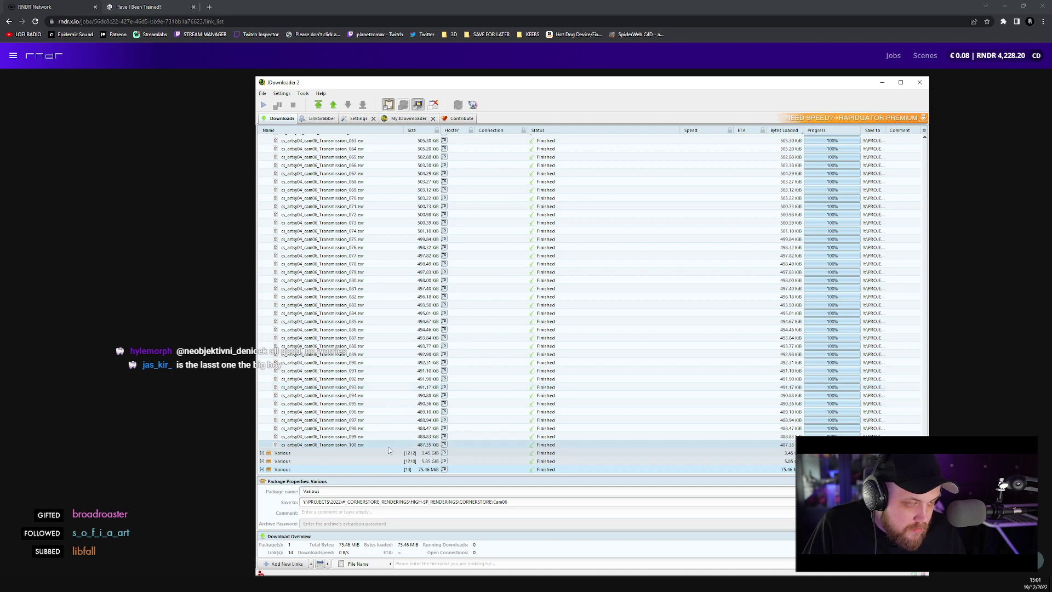
{"action": "scroll", "coordinate": [344, 296], "scroll_direction": "up", "scroll_amount": 6}
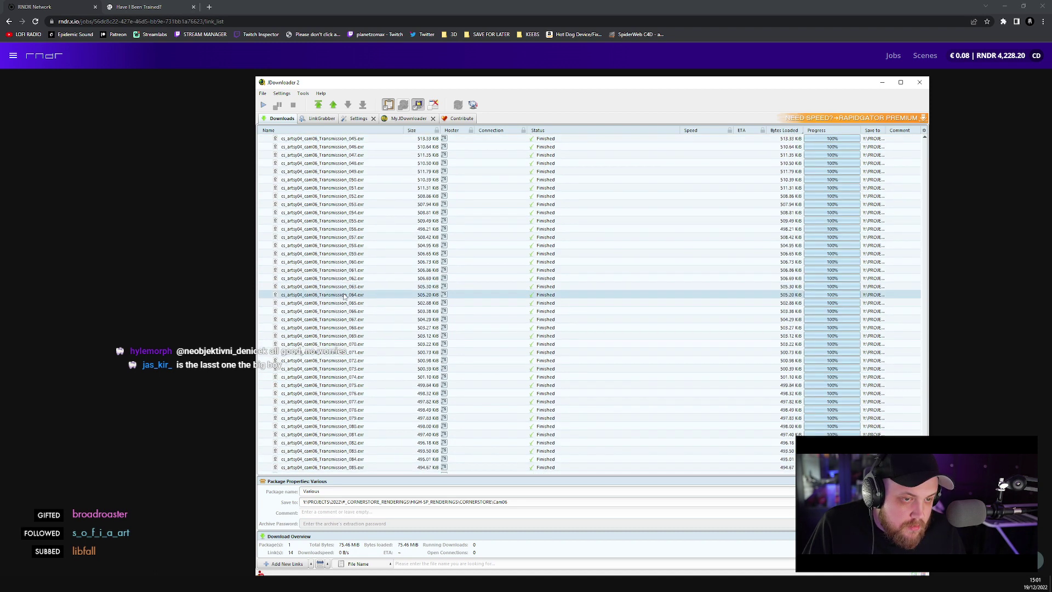
{"action": "scroll", "coordinate": [344, 296], "scroll_direction": "up", "scroll_amount": 15}
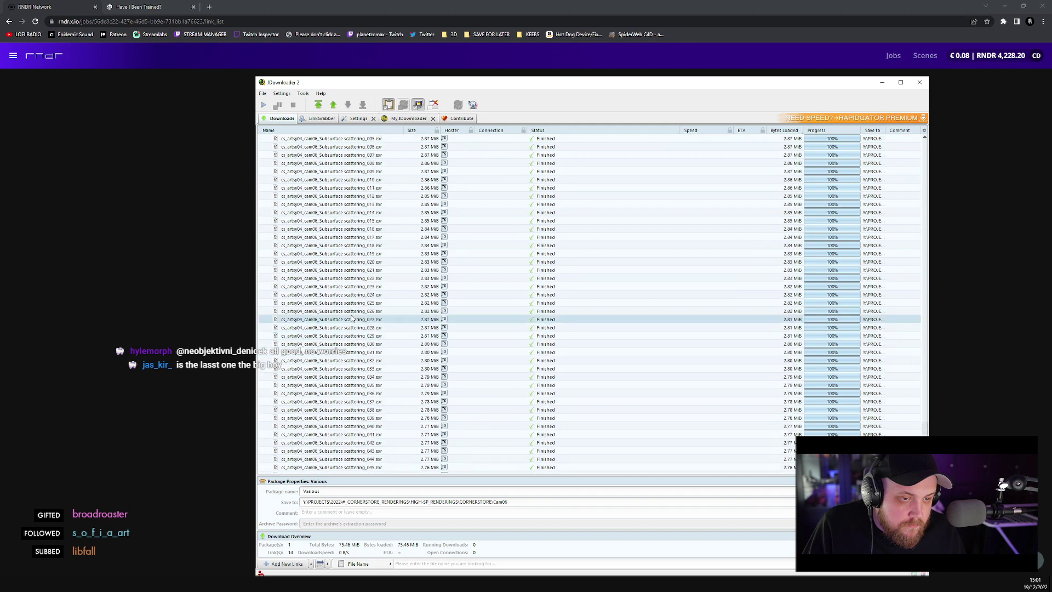
{"action": "scroll", "coordinate": [353, 321], "scroll_direction": "up", "scroll_amount": 10}
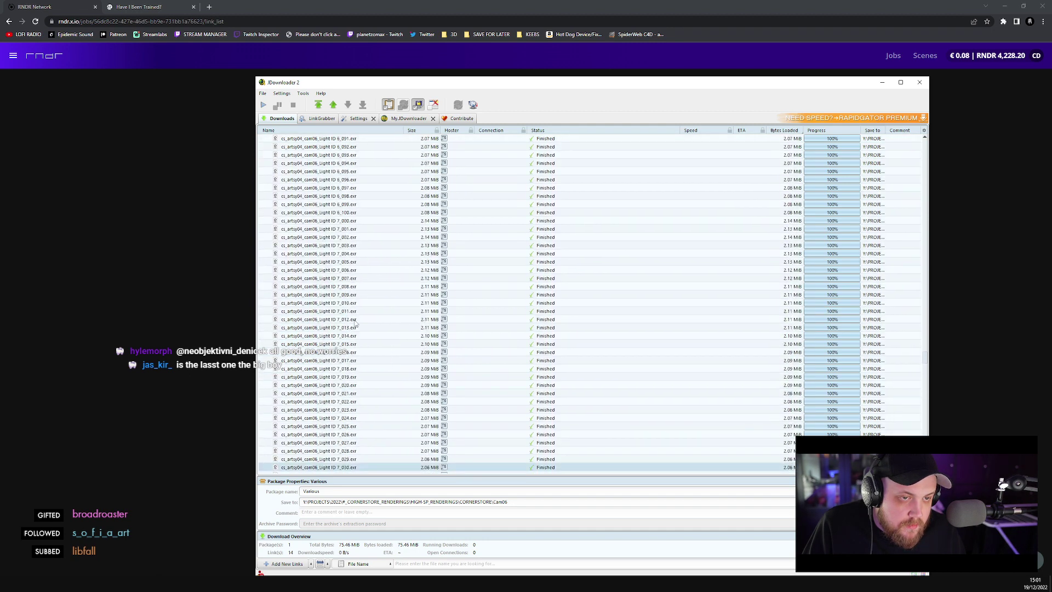
{"action": "scroll", "coordinate": [355, 324], "scroll_direction": "up", "scroll_amount": 15}
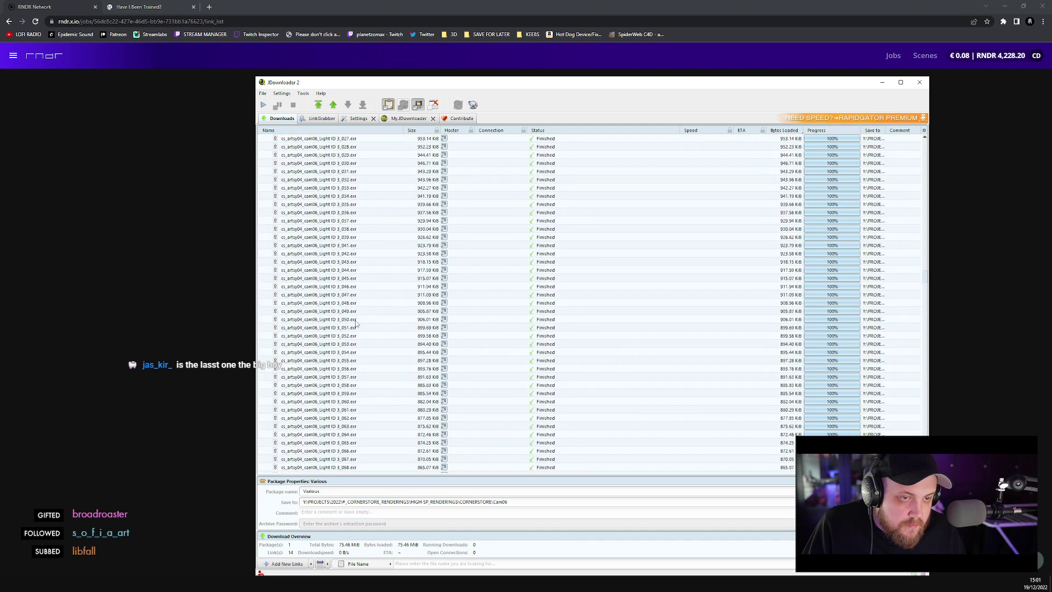
{"action": "scroll", "coordinate": [356, 323], "scroll_direction": "up", "scroll_amount": 15}
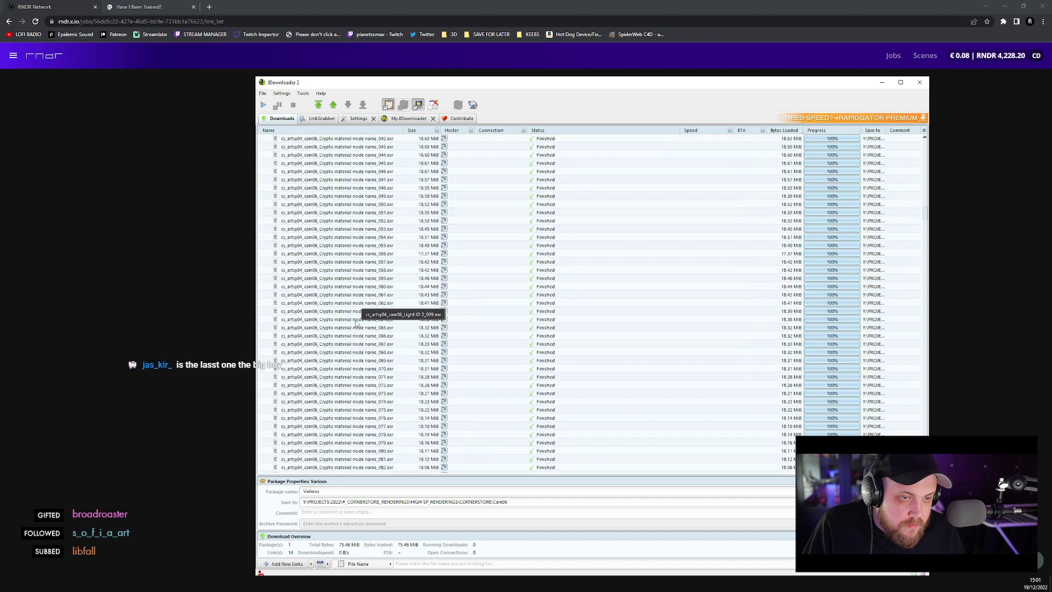
{"action": "scroll", "coordinate": [359, 323], "scroll_direction": "up", "scroll_amount": 15}
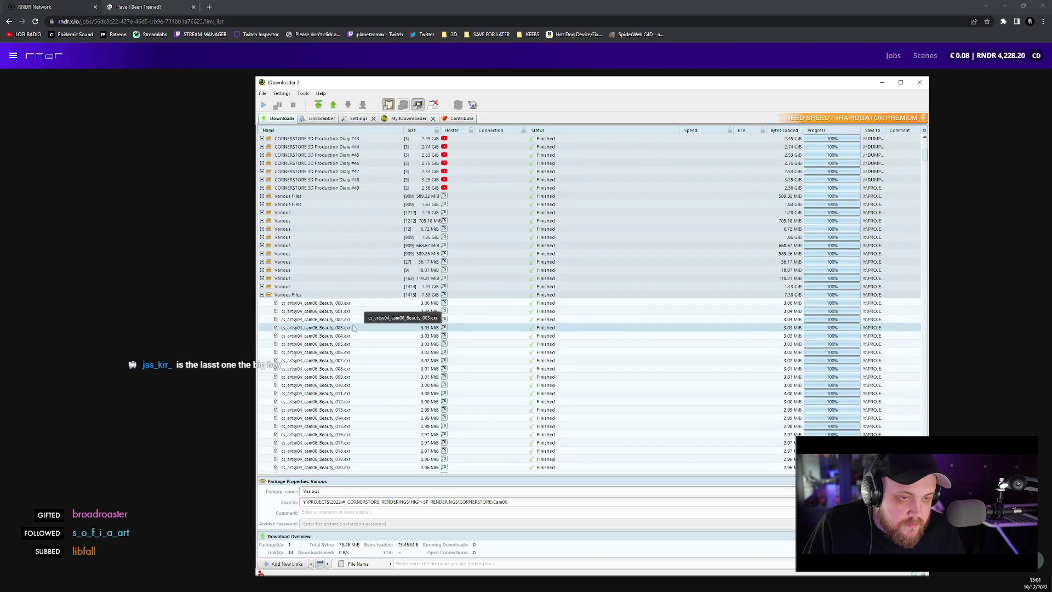
{"action": "left_click", "coordinate": [281, 296]}
{"action": "left_click", "coordinate": [507, 502]}
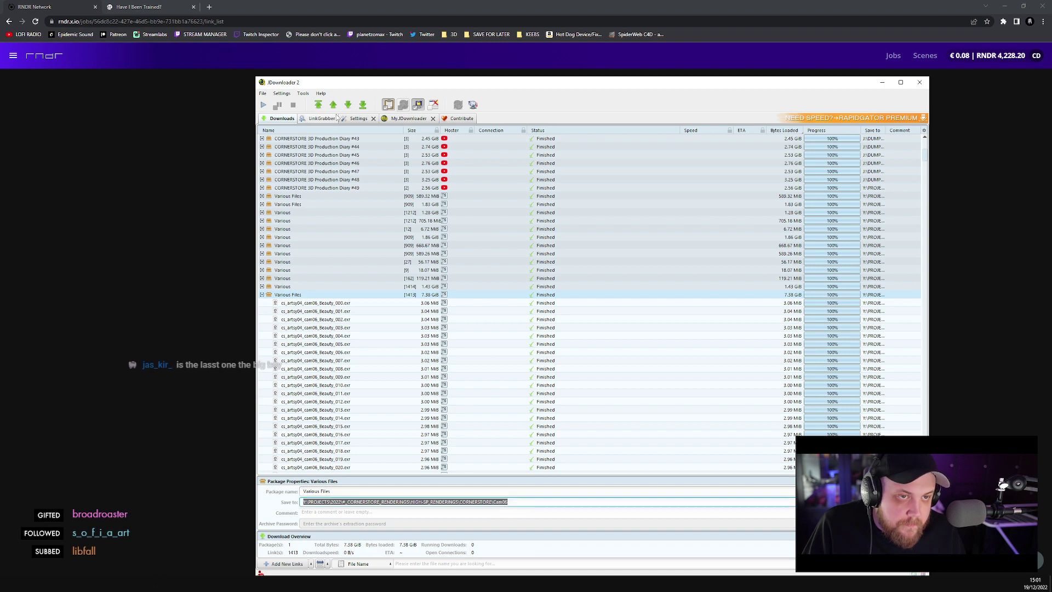
- Paste the Cornerstore Cam06 renderings folder path into the new 14-file package's Save-to field
{"action": "left_click", "coordinate": [318, 119]}
{"action": "double_click", "coordinate": [341, 501]}
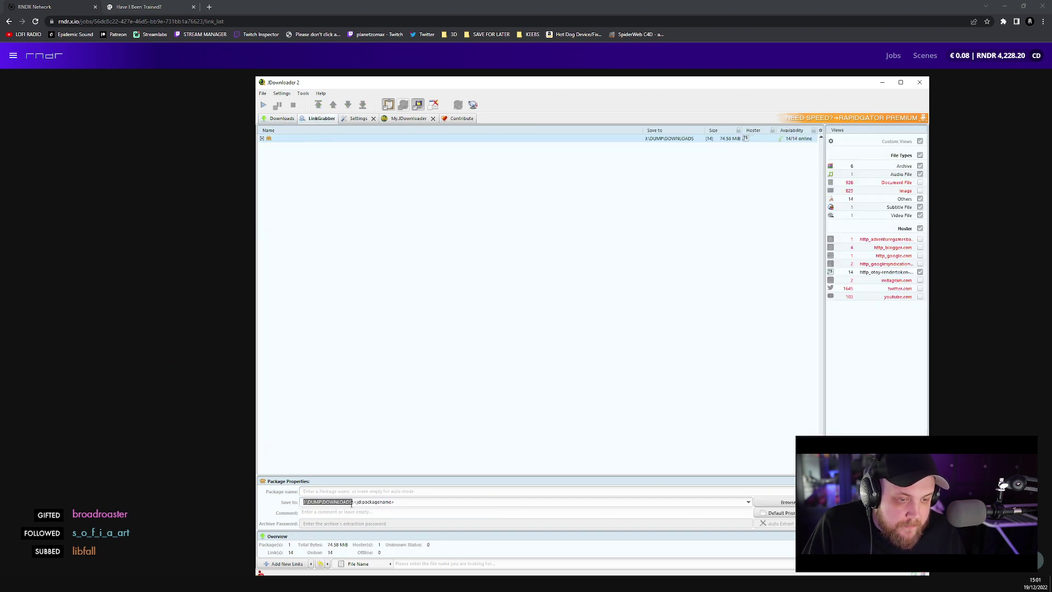
{"action": "key", "text": "ctrl+a"}
{"action": "key", "text": "ctrl+v"}
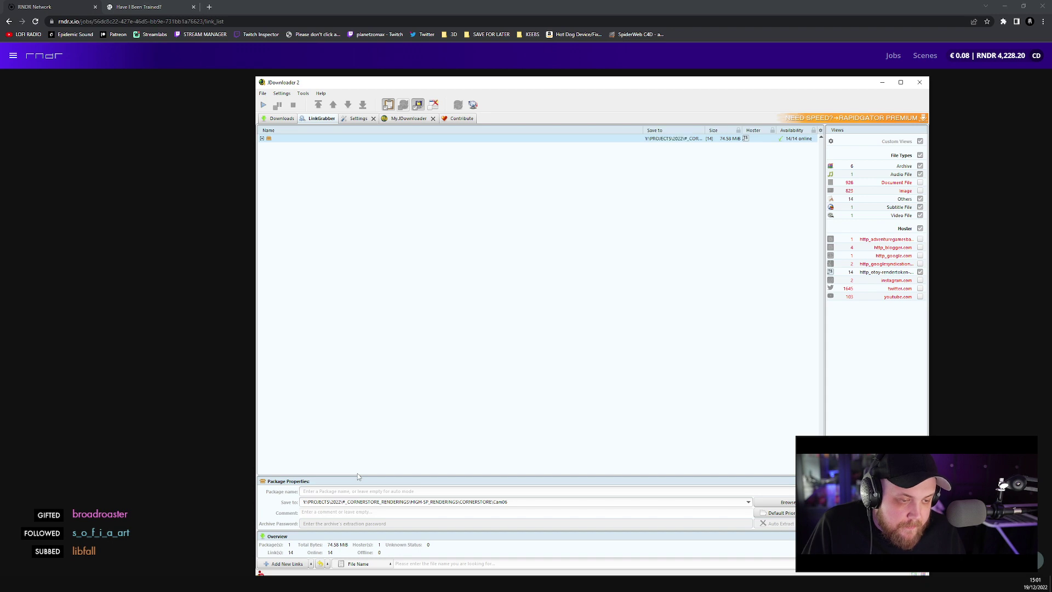
{"action": "triple_click", "coordinate": [526, 502]}
{"action": "left_click", "coordinate": [526, 502]}
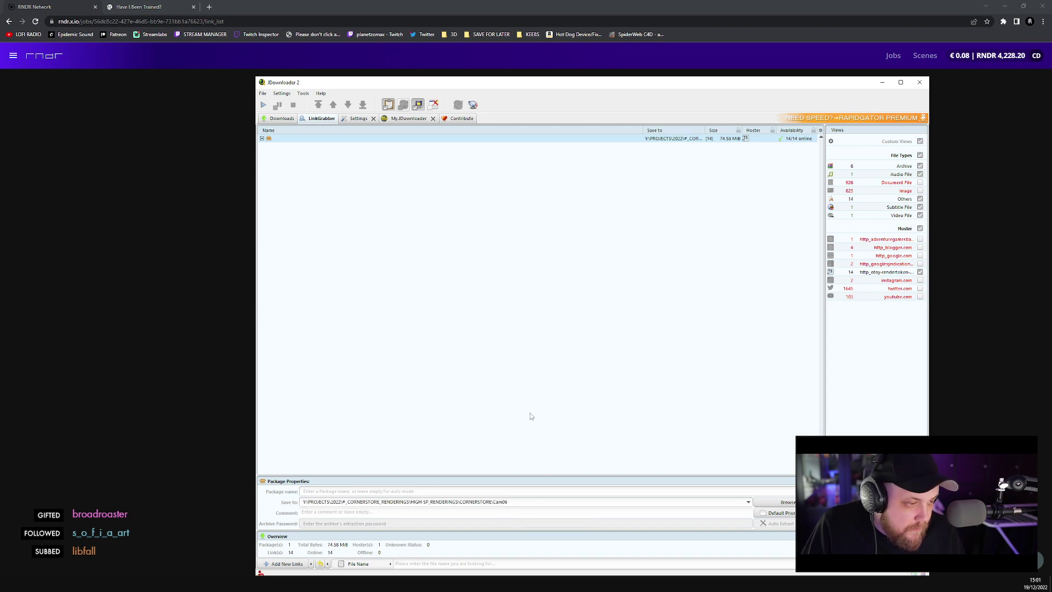
{"action": "left_click", "coordinate": [272, 119]}
- Check the finished downloads, then hide JDownloader and Chrome to return to Cinema 4D's cash-register scene
{"action": "scroll", "coordinate": [441, 445], "scroll_direction": "down", "scroll_amount": 15}
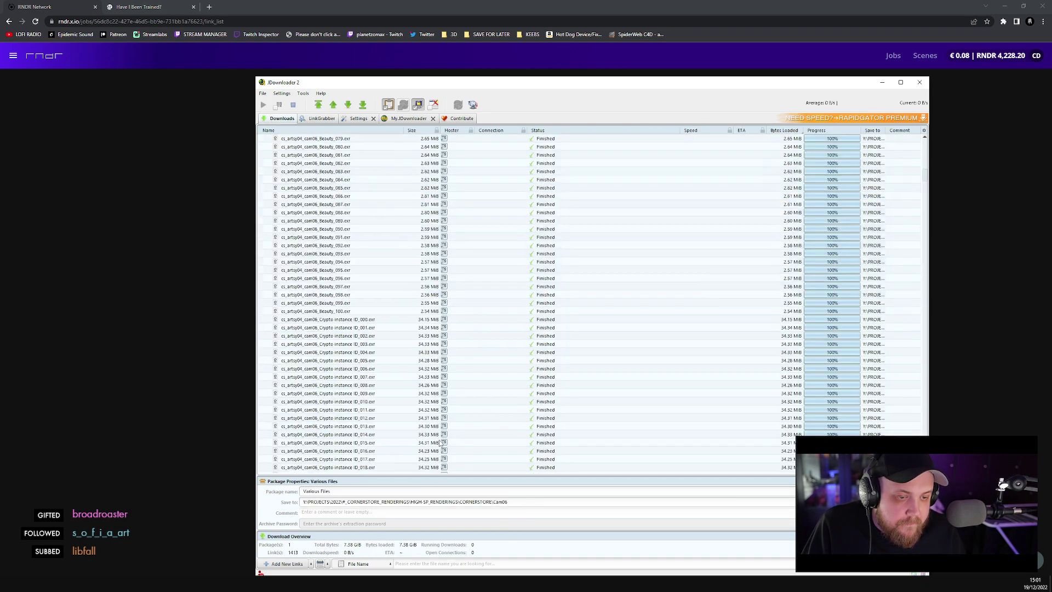
{"action": "scroll", "coordinate": [441, 444], "scroll_direction": "down", "scroll_amount": 15}
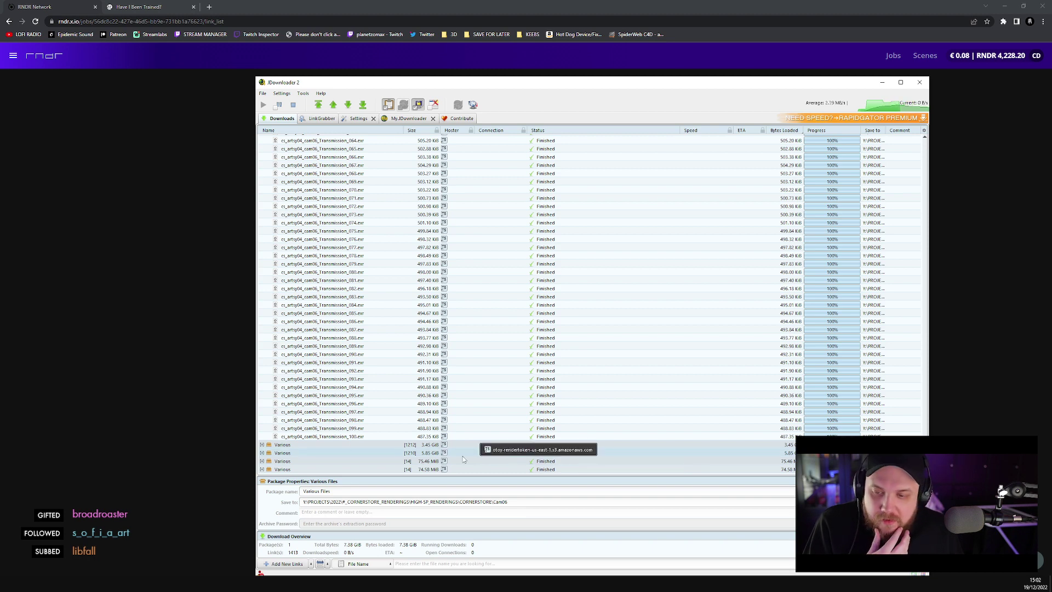
{"action": "left_click", "coordinate": [192, 436]}
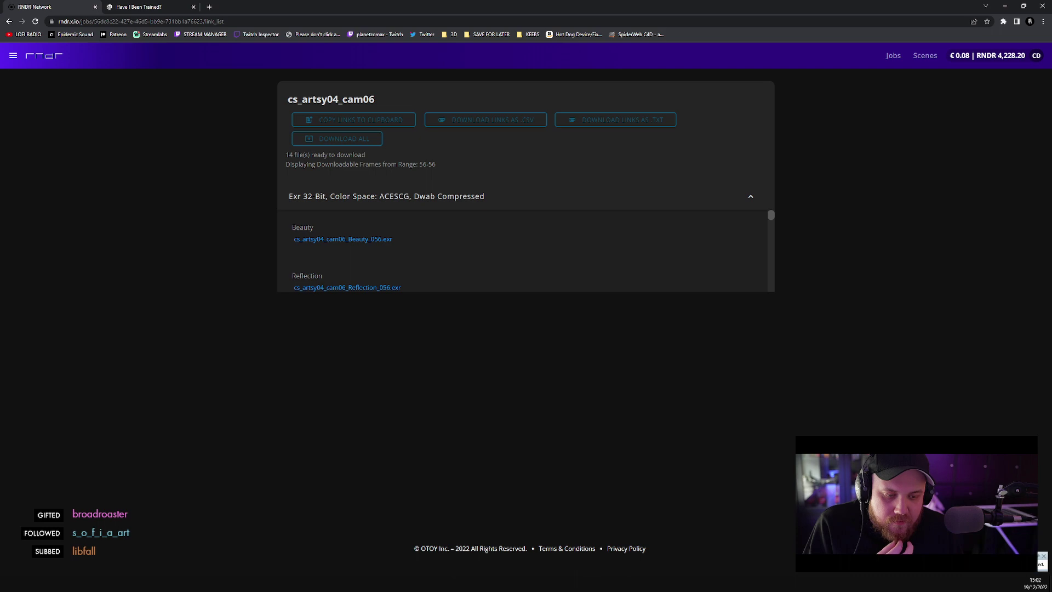
{"action": "mouse_move", "coordinate": [110, 583]}
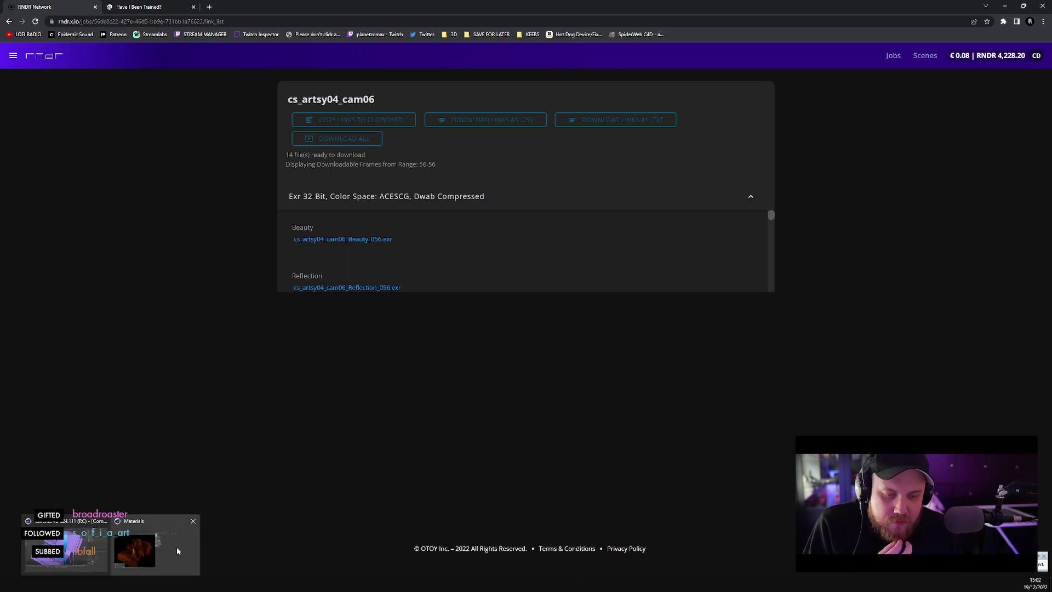
{"action": "key", "text": "alt+Tab"}
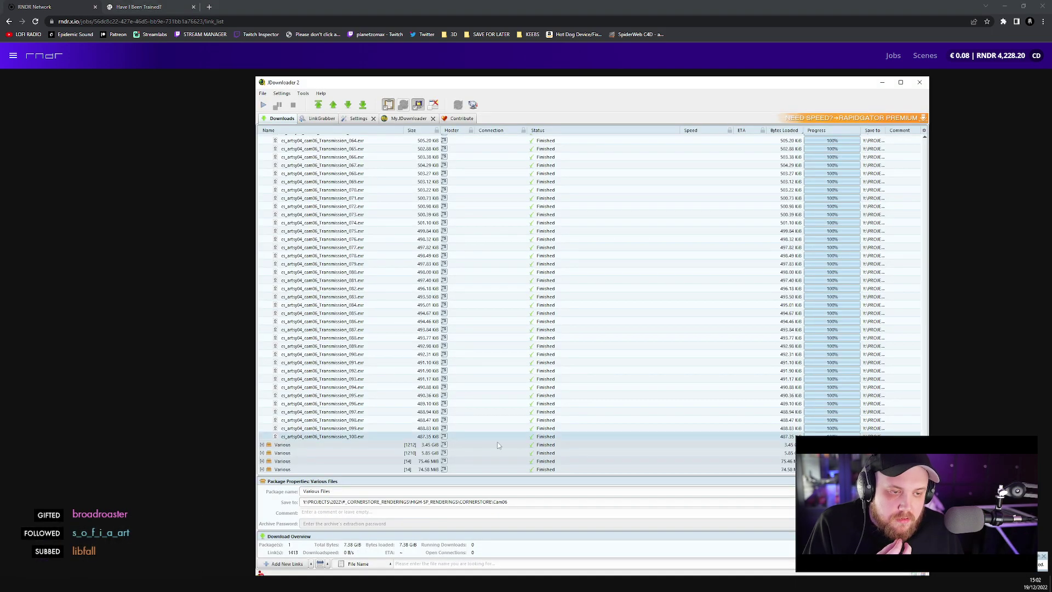
{"action": "left_click", "coordinate": [161, 409]}
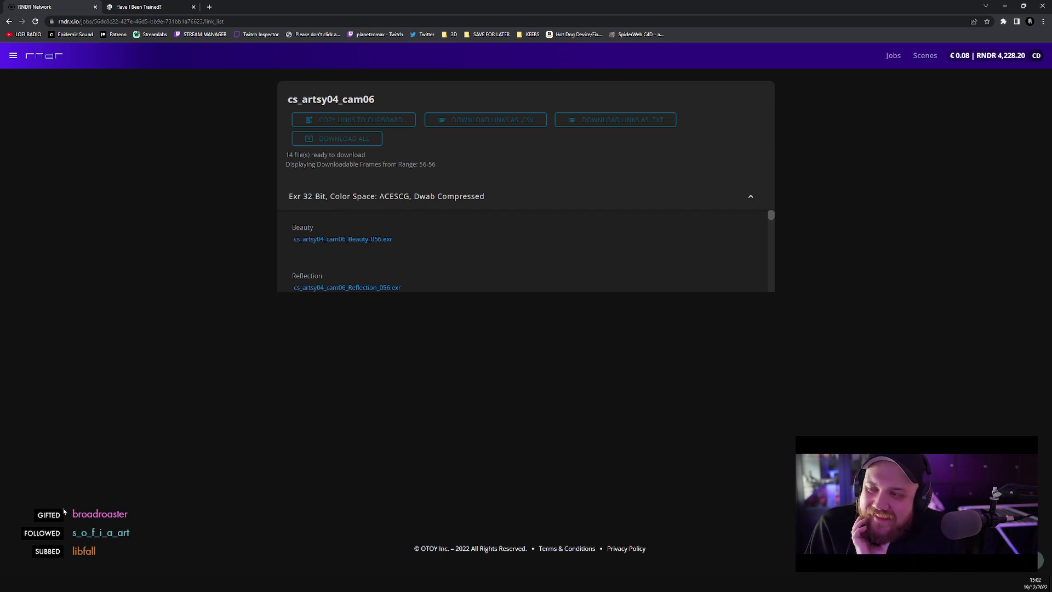
{"action": "left_click", "coordinate": [129, 4]}
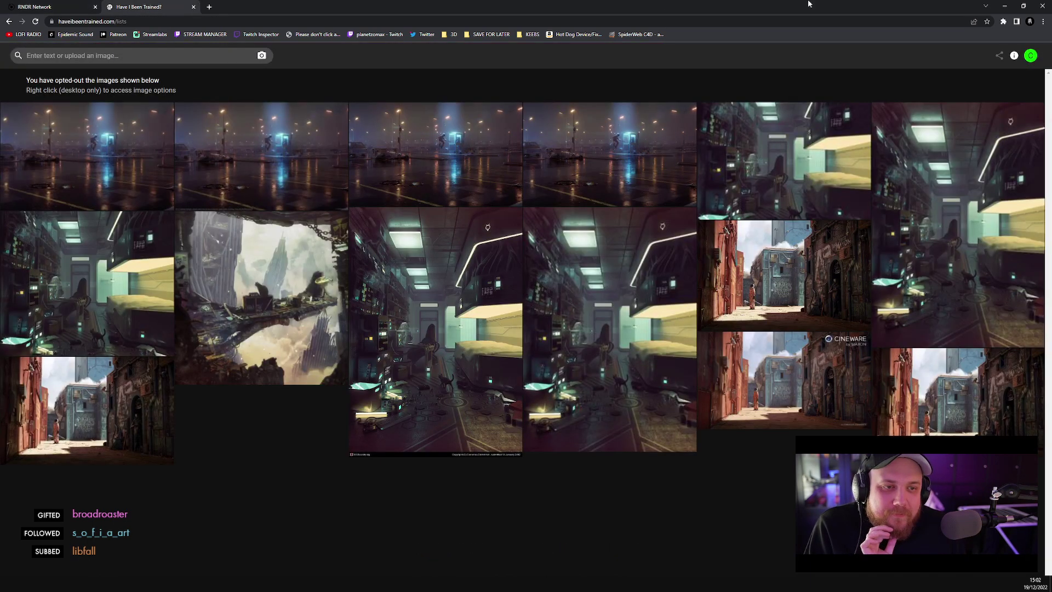
{"action": "left_click", "coordinate": [1014, 5]}
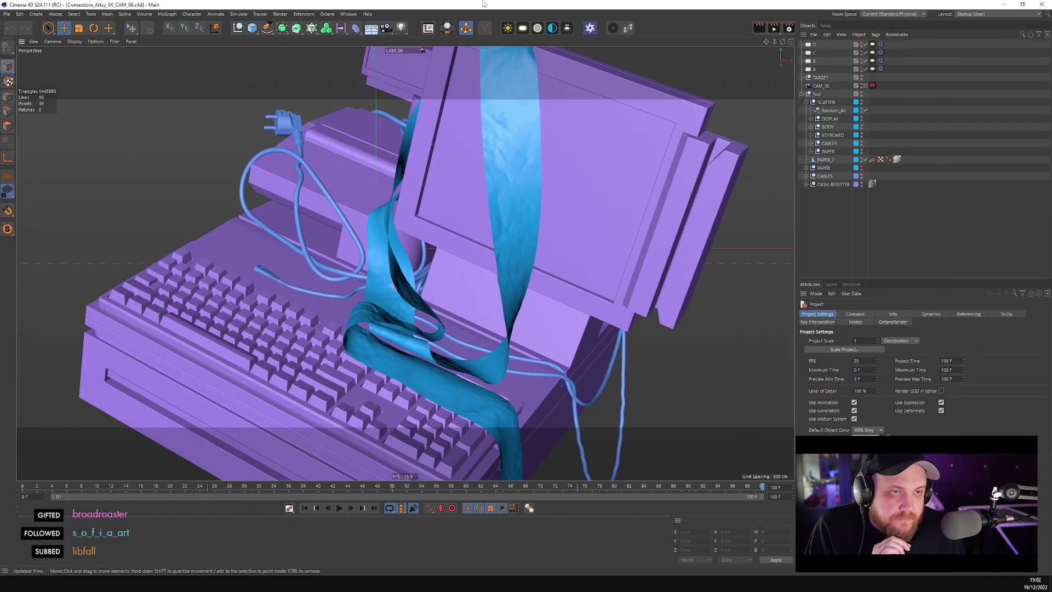